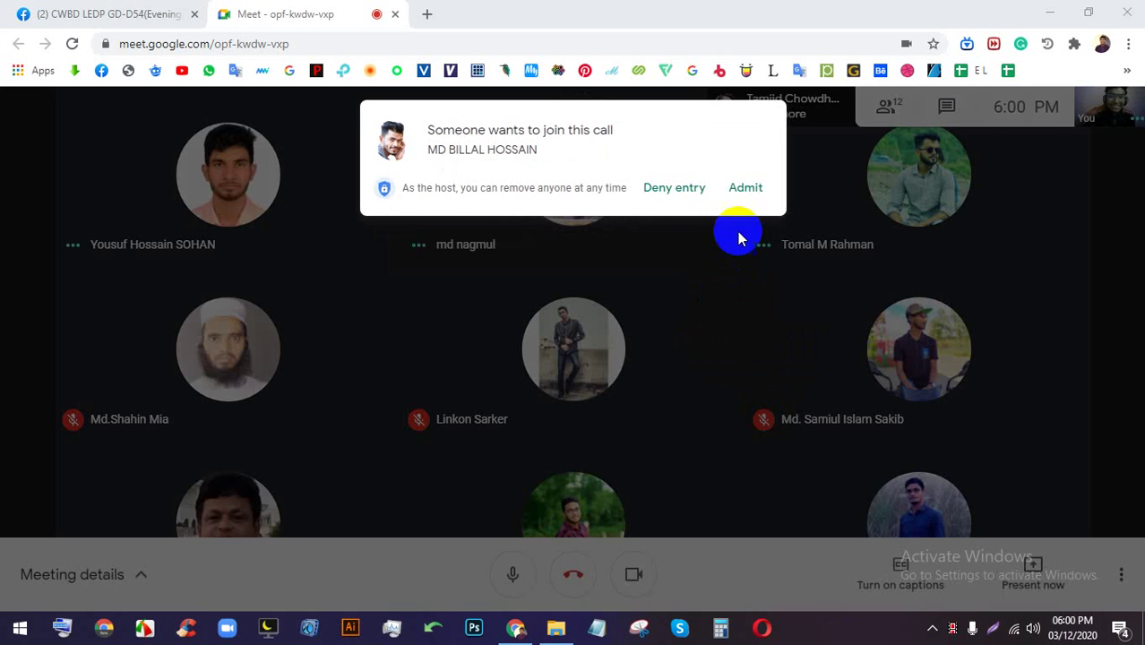
- Admit the waiting participant to the call and start presenting the entire screen
click(746, 189)
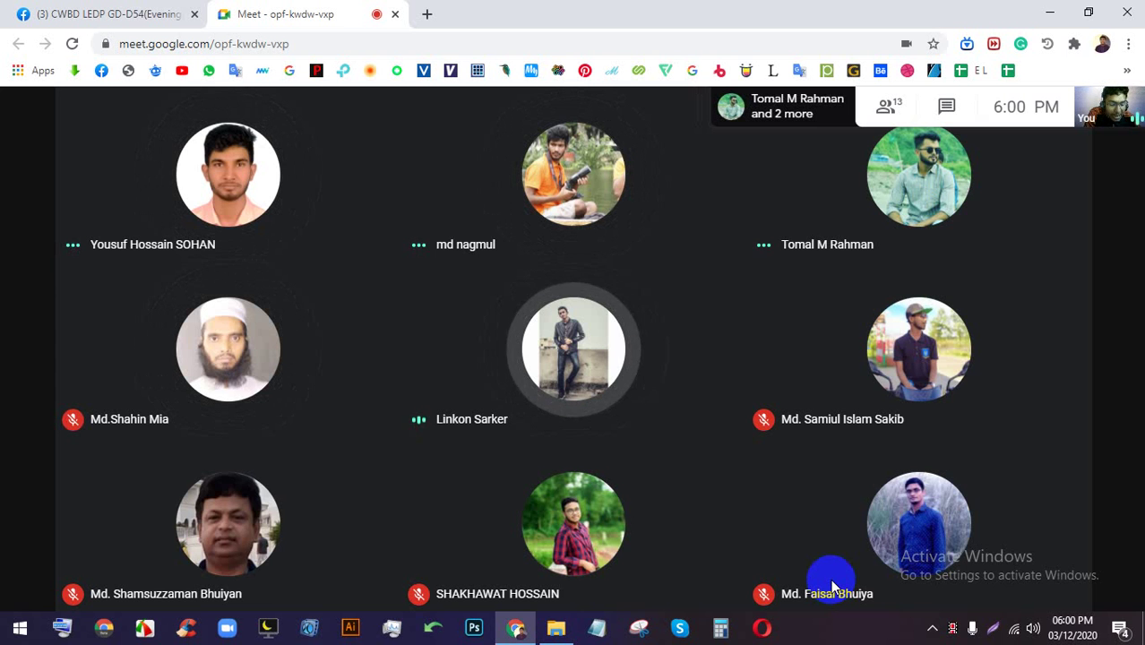
click(1029, 572)
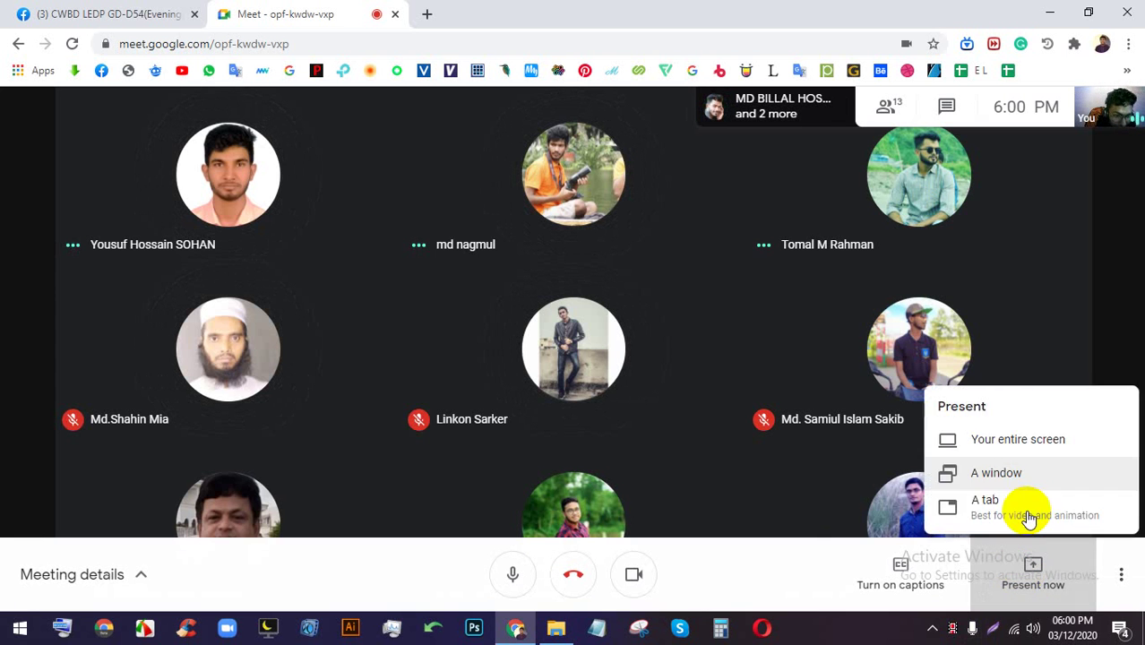
click(1026, 440)
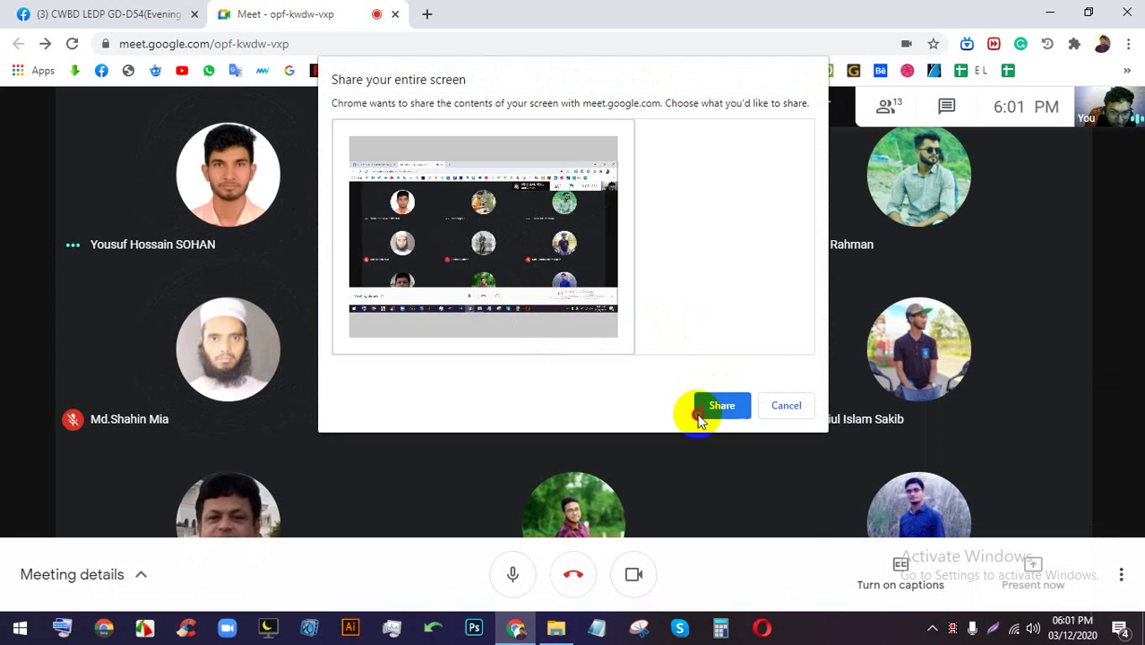
click(699, 419)
click(722, 576)
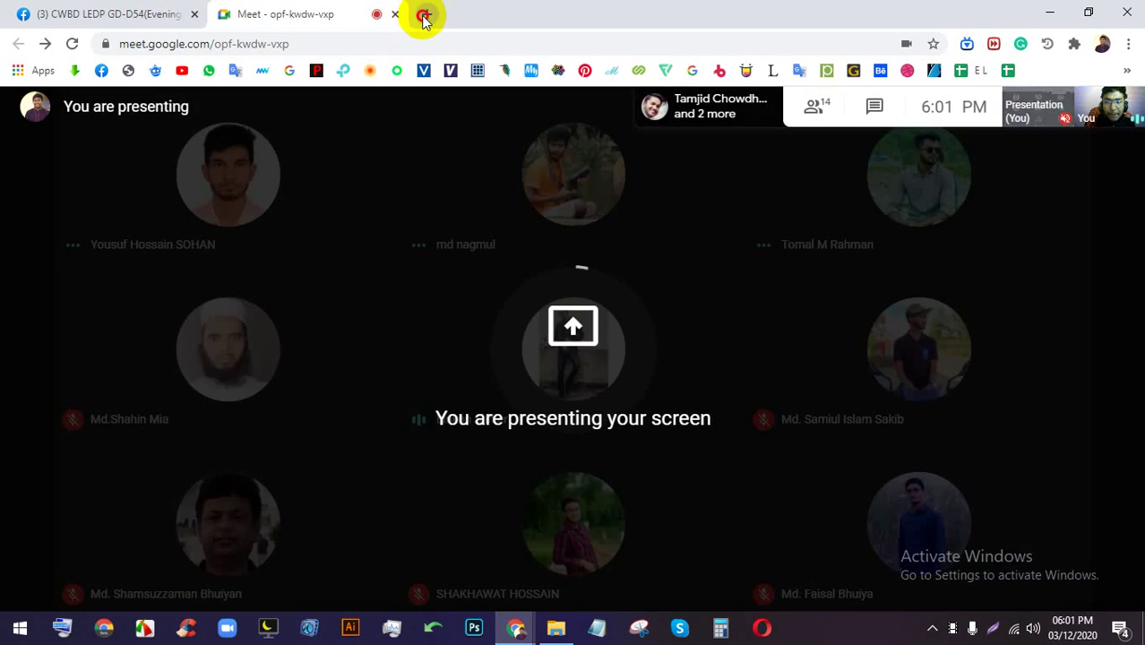
- Open the bookmarked Batch-54 spreadsheet in a new browser tab
click(427, 13)
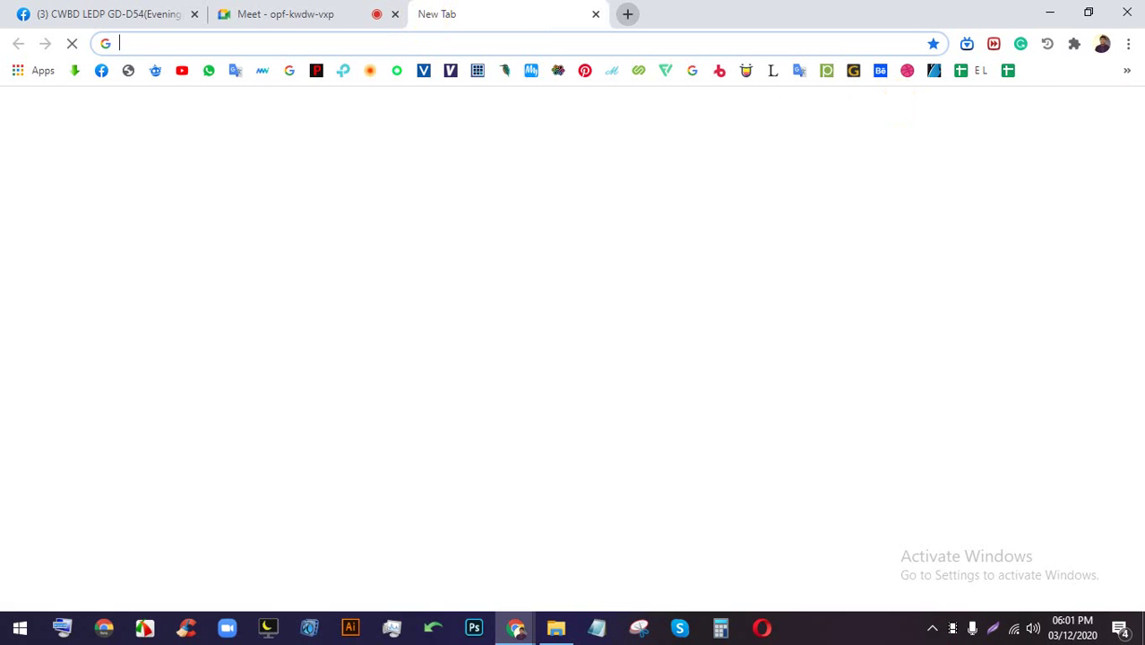
click(1128, 73)
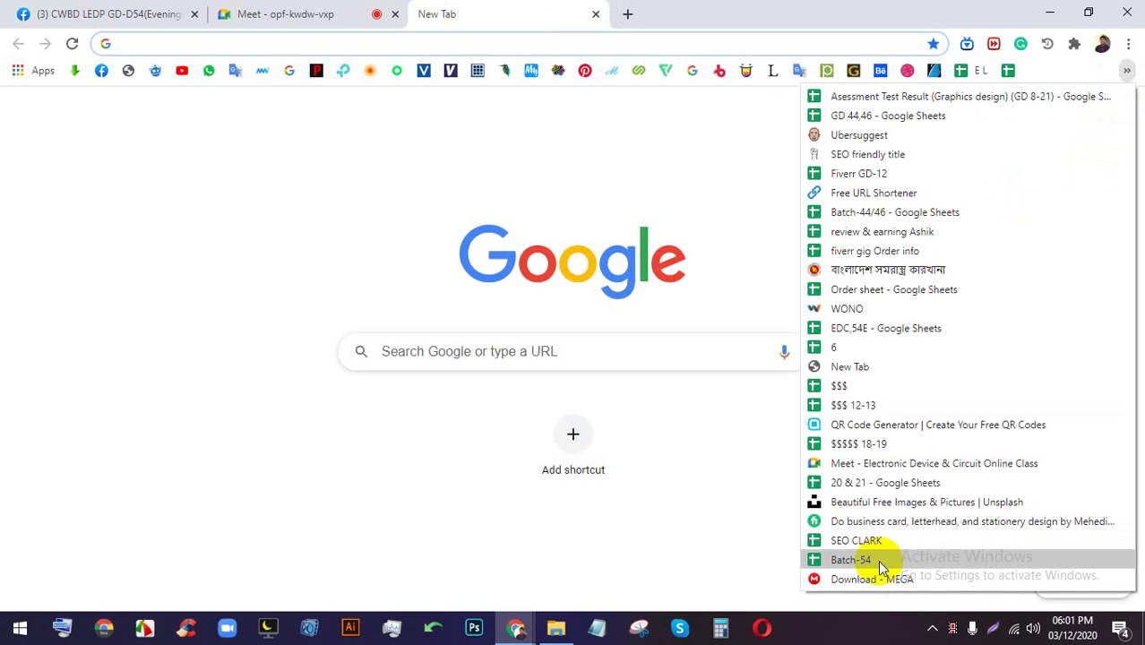
click(853, 560)
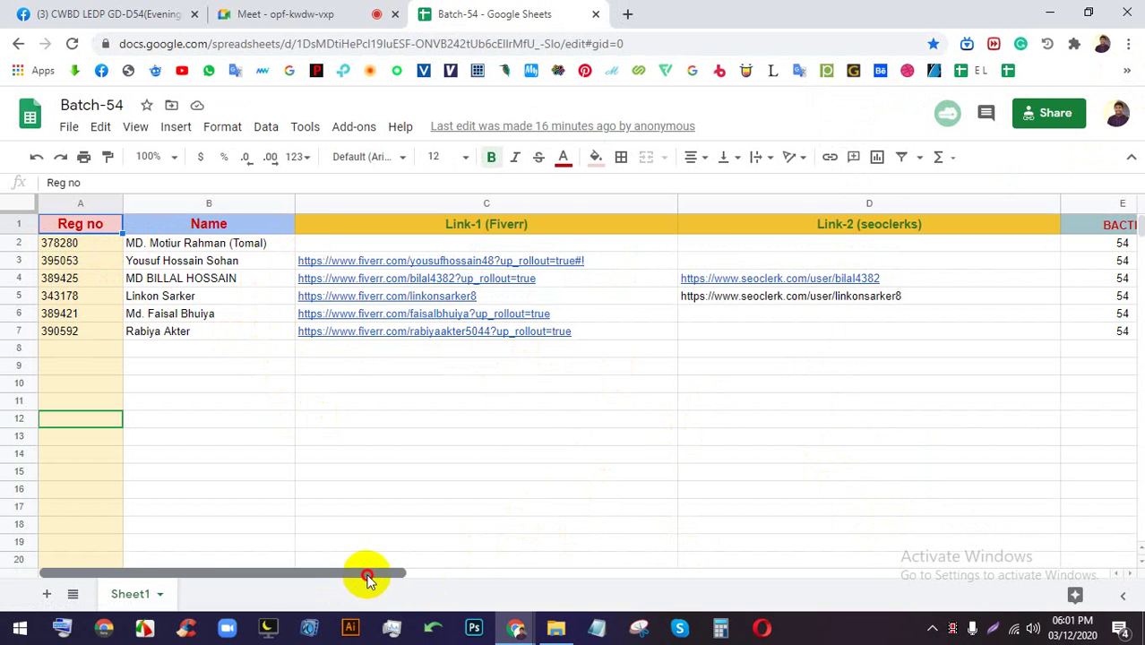
- Open the SEOClerks profile linked in row 4 of the Link-2 (seoclerks) column
drag(366, 576, 419, 575)
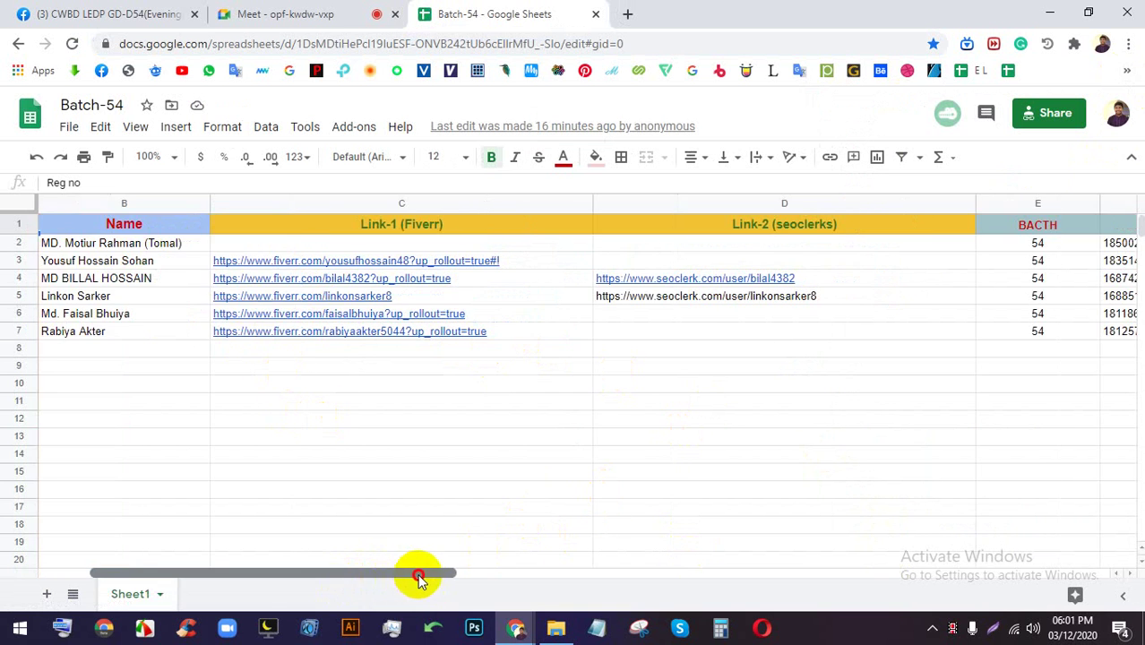
click(734, 278)
click(733, 308)
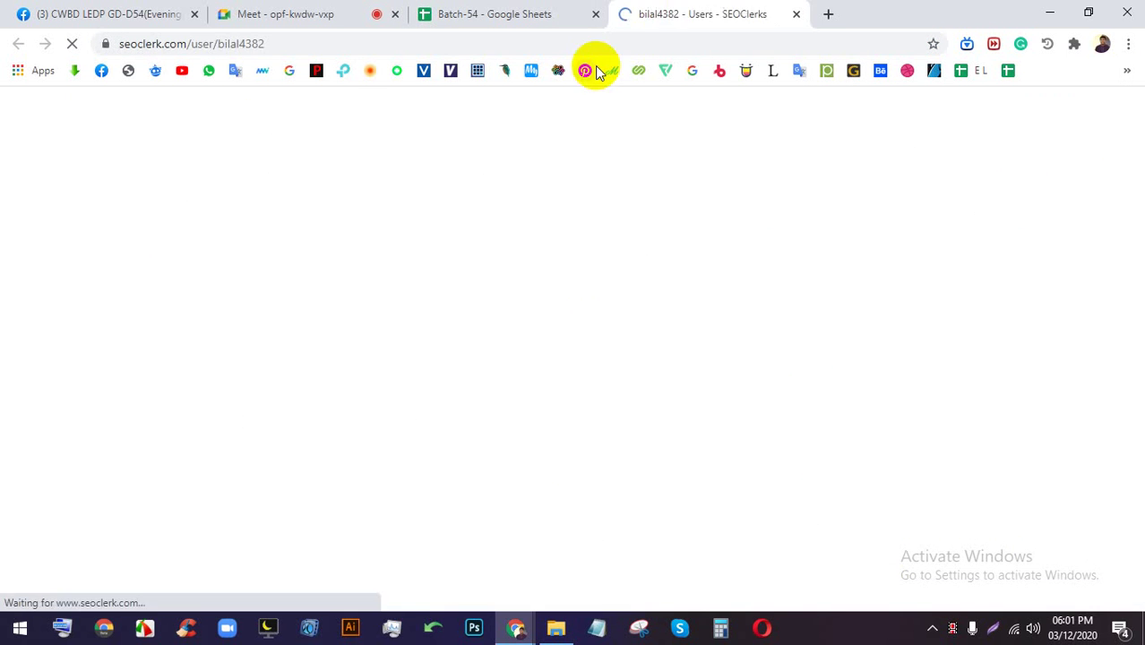
click(548, 11)
click(696, 10)
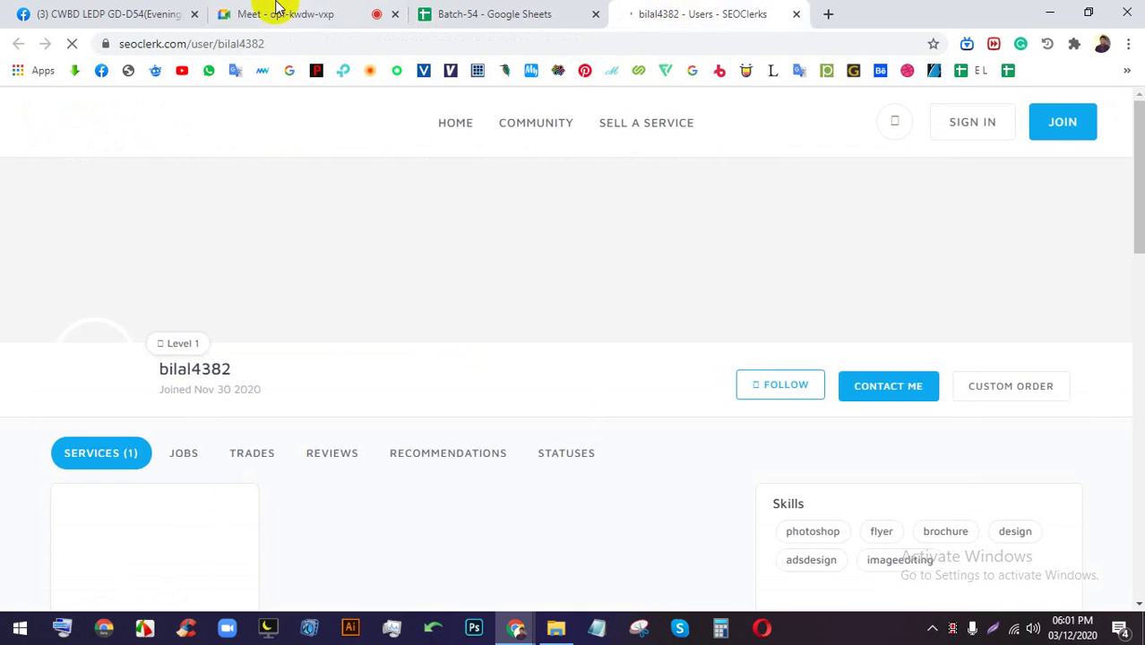
- Mute the unmuted participant in the second row of the Meet call and return to the SEOClerks profile
click(272, 14)
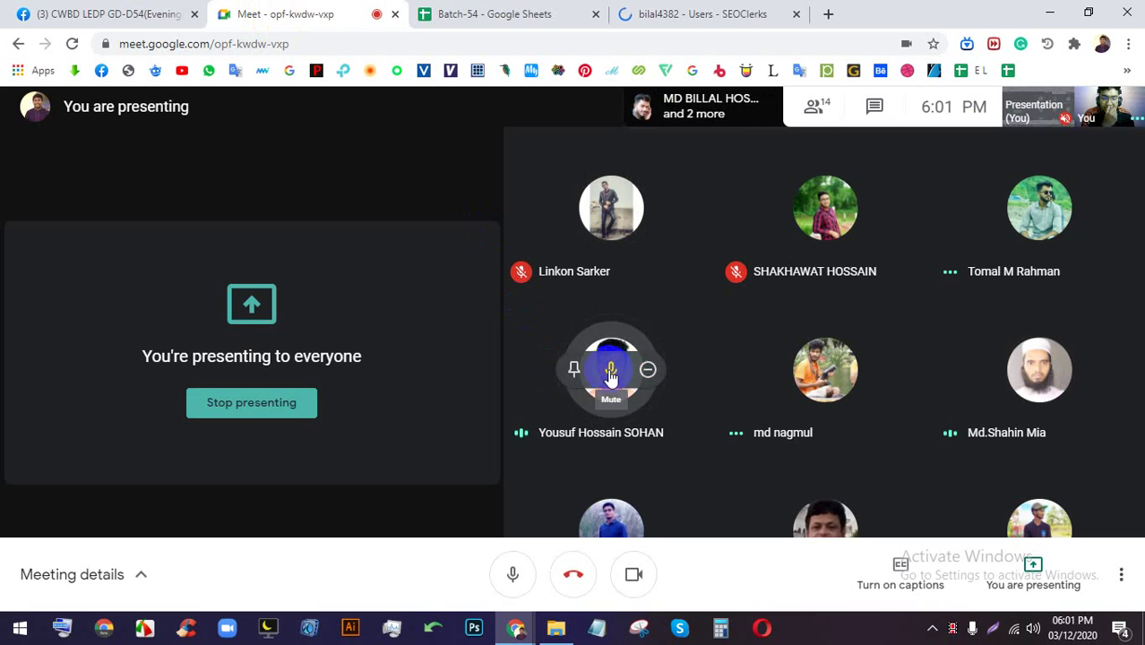
click(614, 367)
click(696, 11)
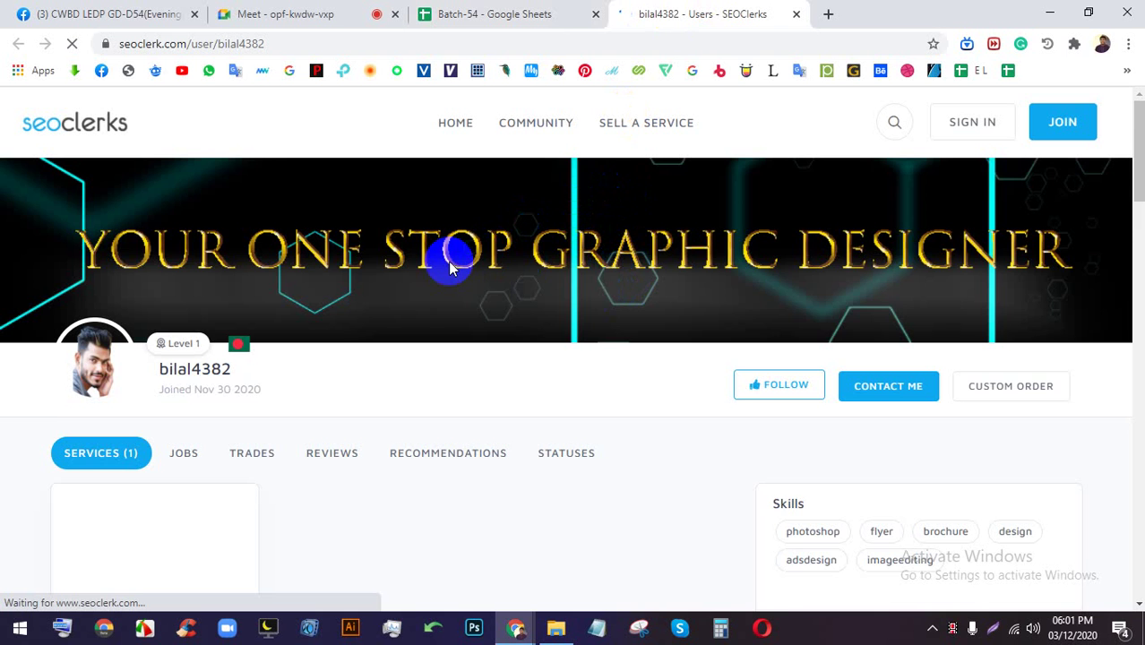
- Review the seller's SEOClerks services and start an order for the business card design service
scroll(545, 269, down, 2)
scroll(583, 267, down, 1)
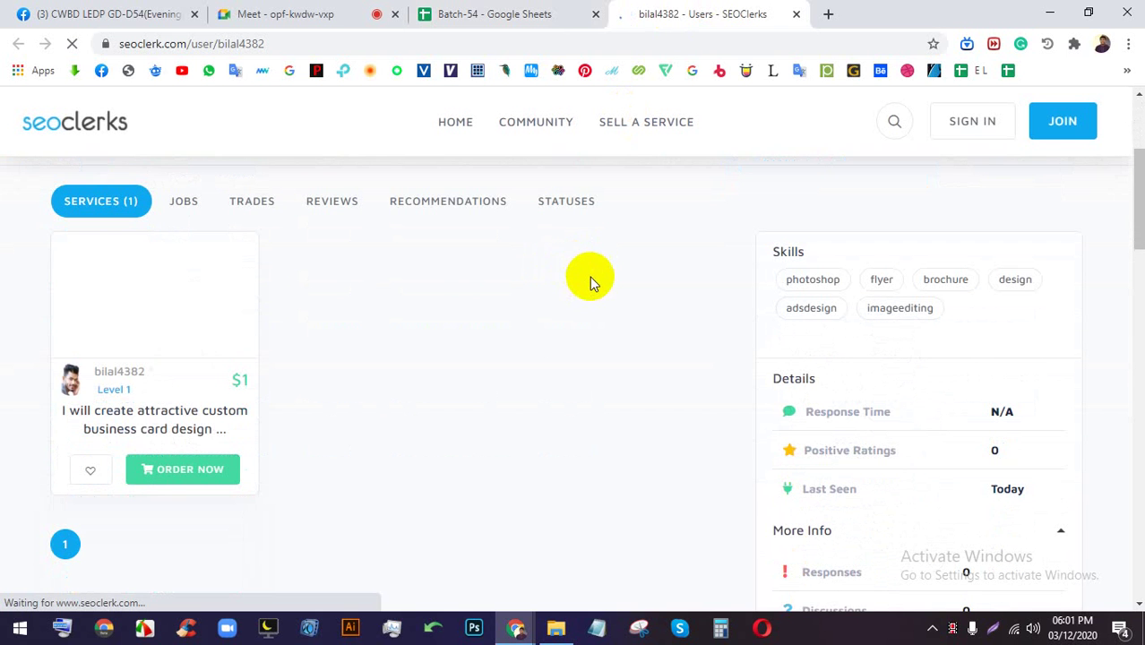
scroll(175, 430, down, 1)
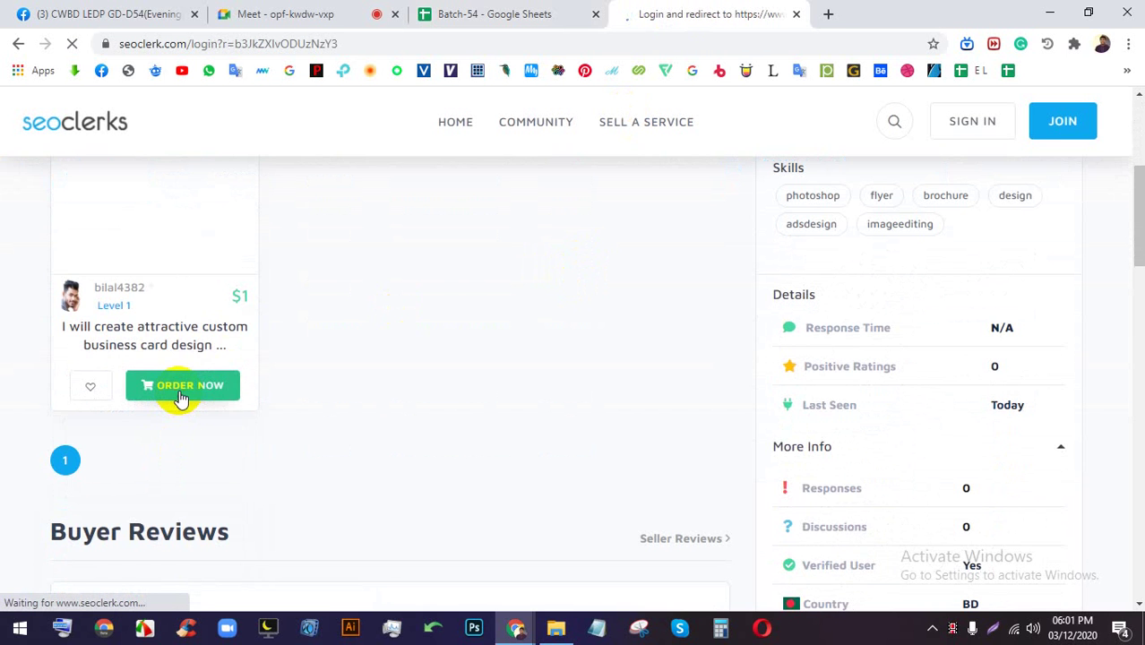
click(228, 316)
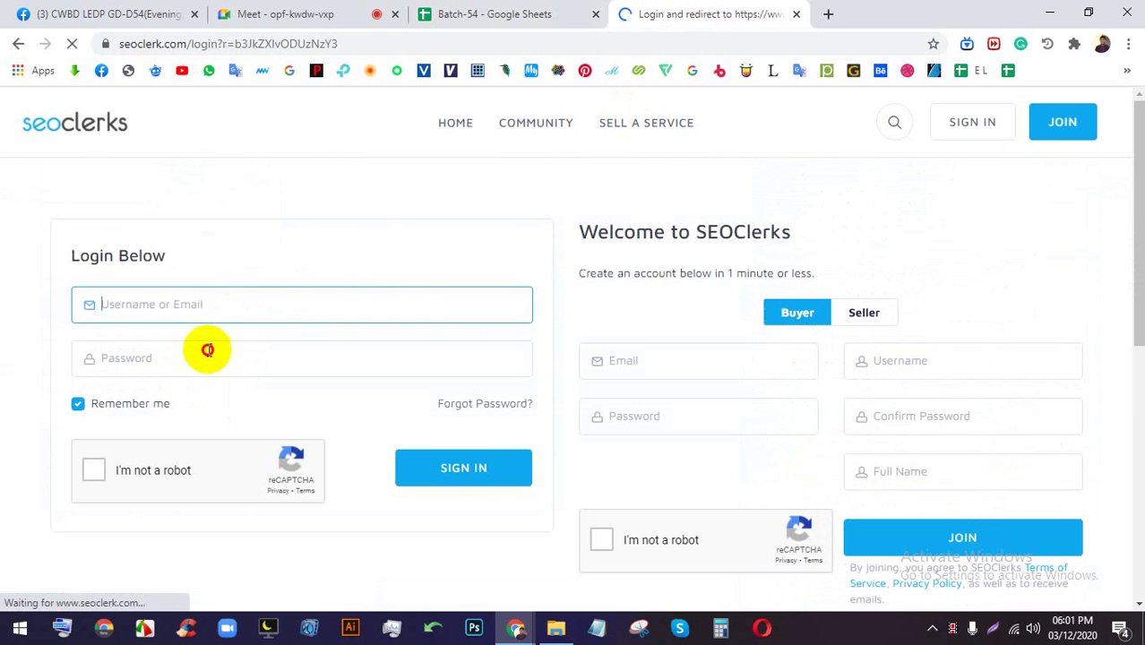
- Examine the SEOClerks login and buyer registration forms, including the robot check, and close the page
click(208, 355)
click(827, 312)
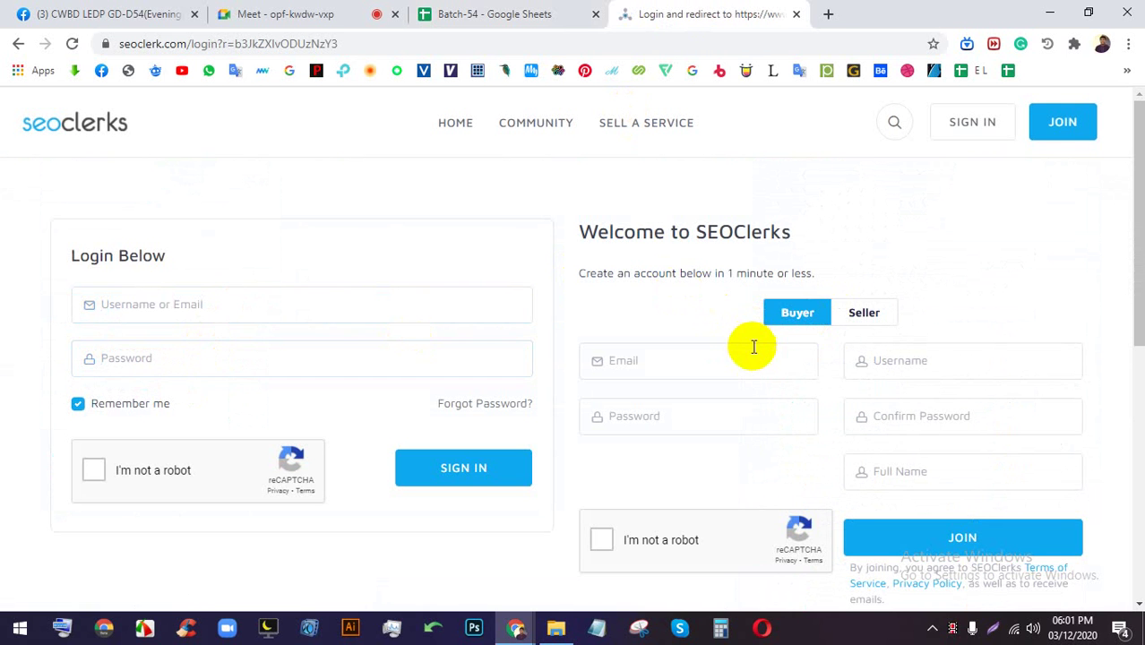
scroll(717, 323, down, 1)
click(668, 323)
click(909, 274)
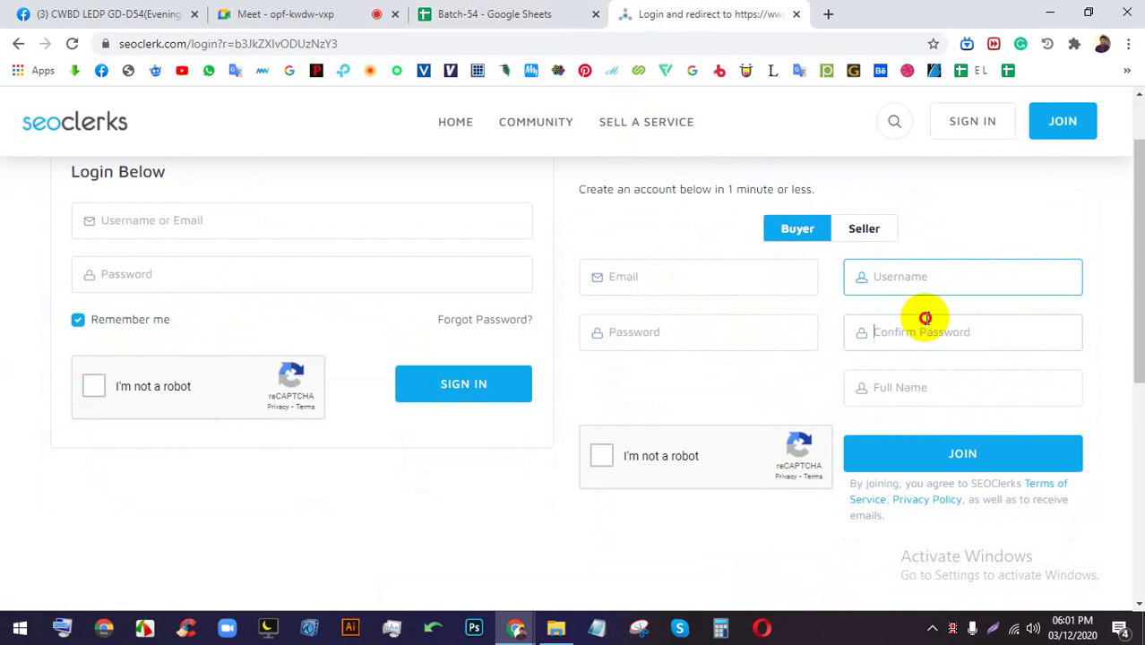
click(926, 321)
click(931, 382)
click(628, 459)
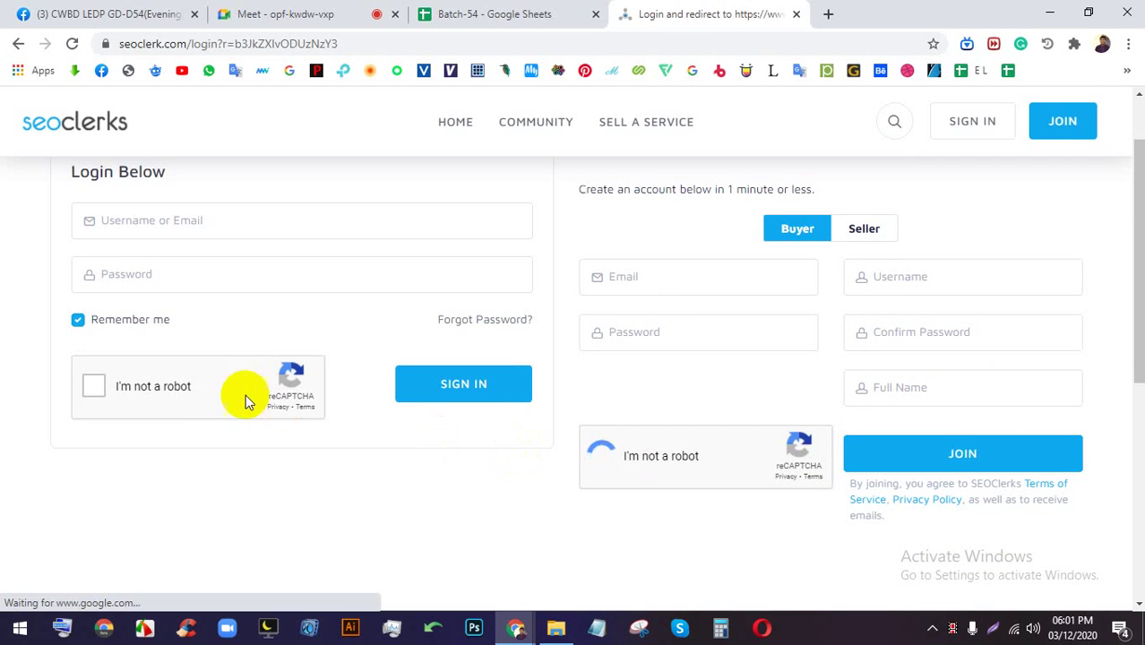
scroll(396, 355, up, 1)
scroll(401, 369, down, 4)
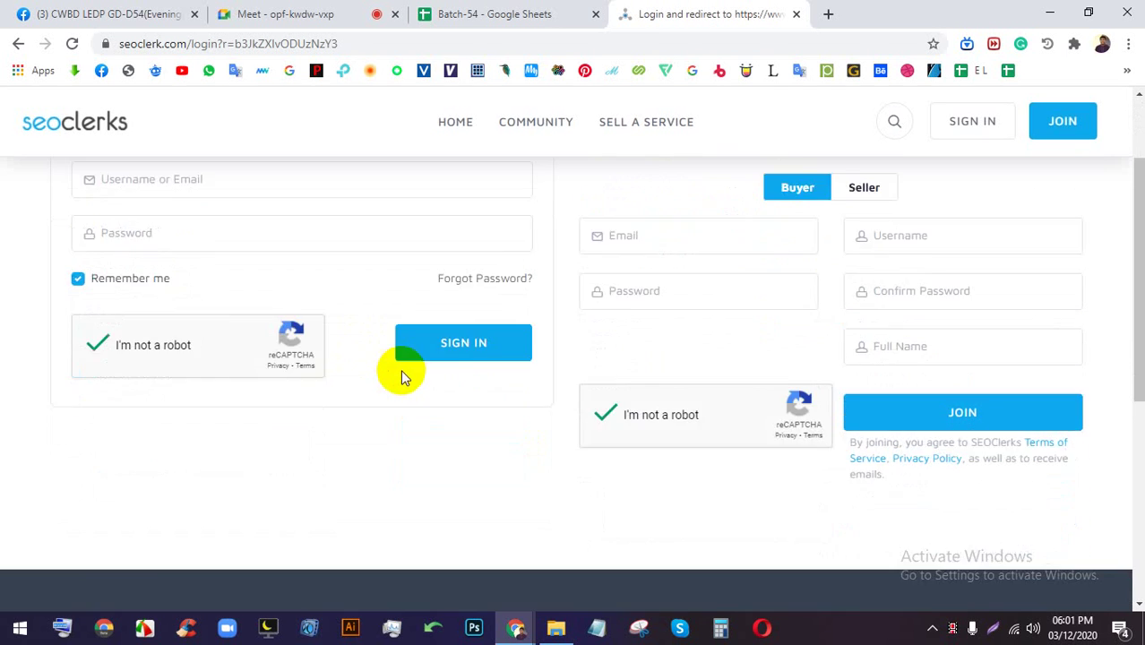
scroll(401, 369, up, 4)
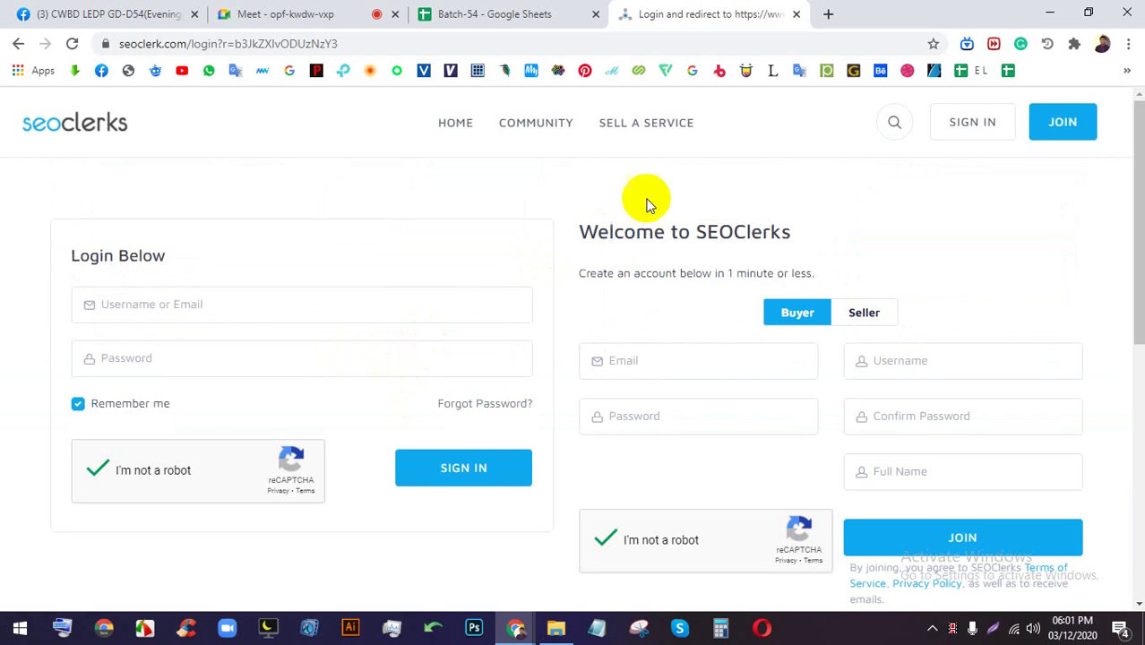
click(797, 15)
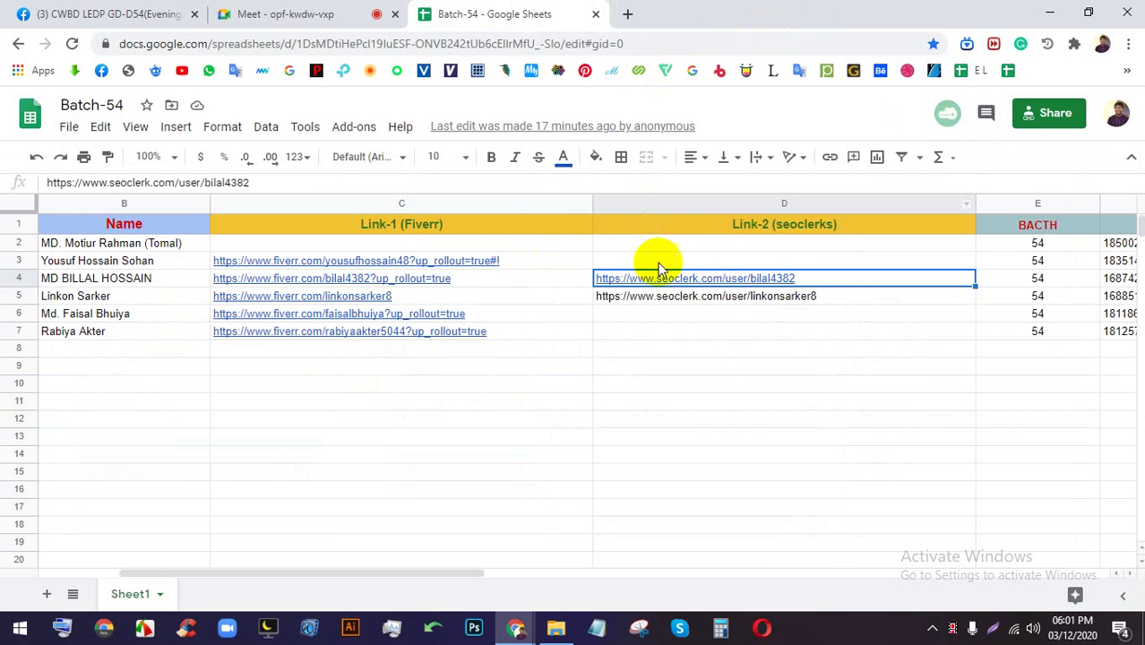
- Open the Fiverr profile linked in row 6 of the Link-1 (Fiverr) column
click(683, 299)
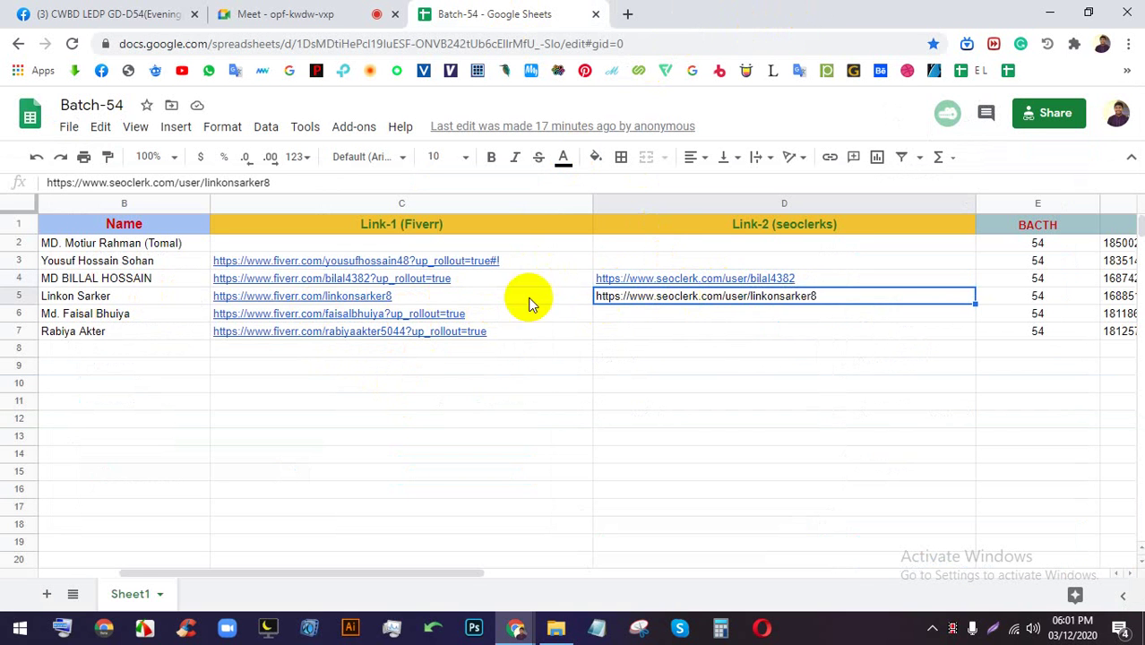
click(646, 321)
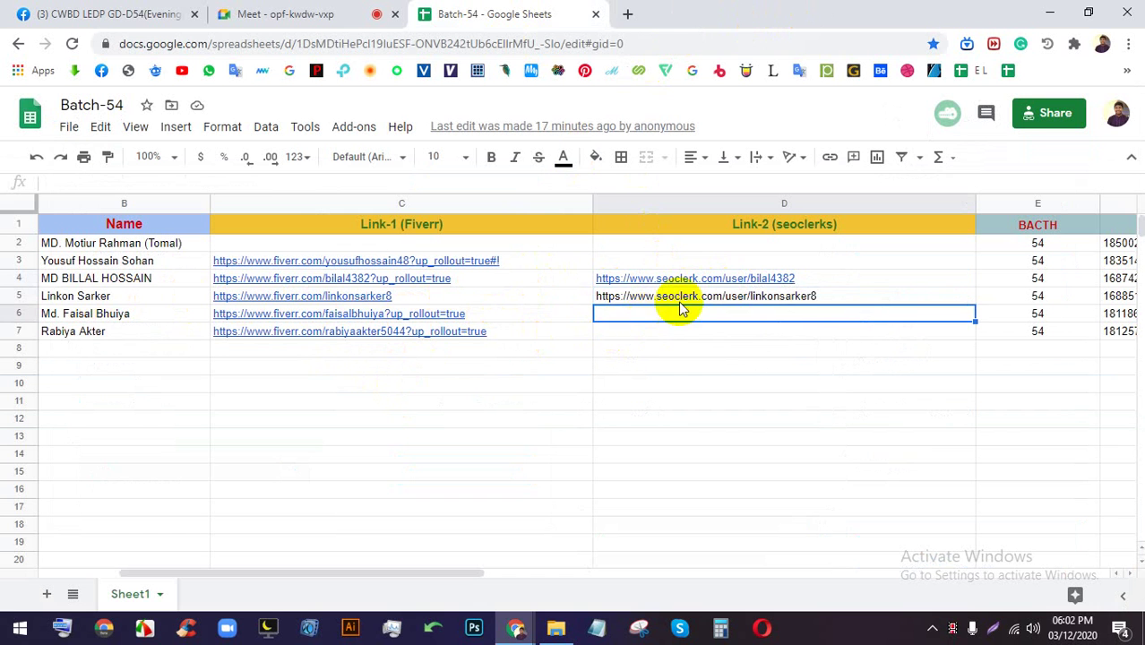
click(365, 319)
click(340, 342)
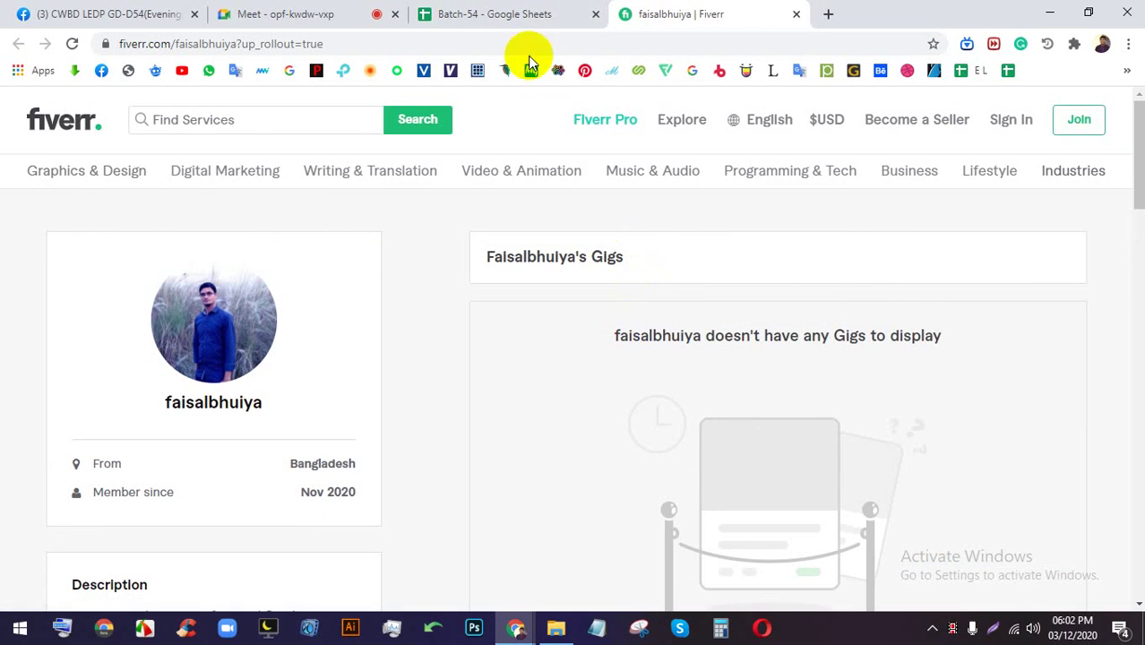
- Open the Fiverr profile linked in row 7 in its own tab and return to the Batch-54 sheet
key(ctrl+shift+Tab)
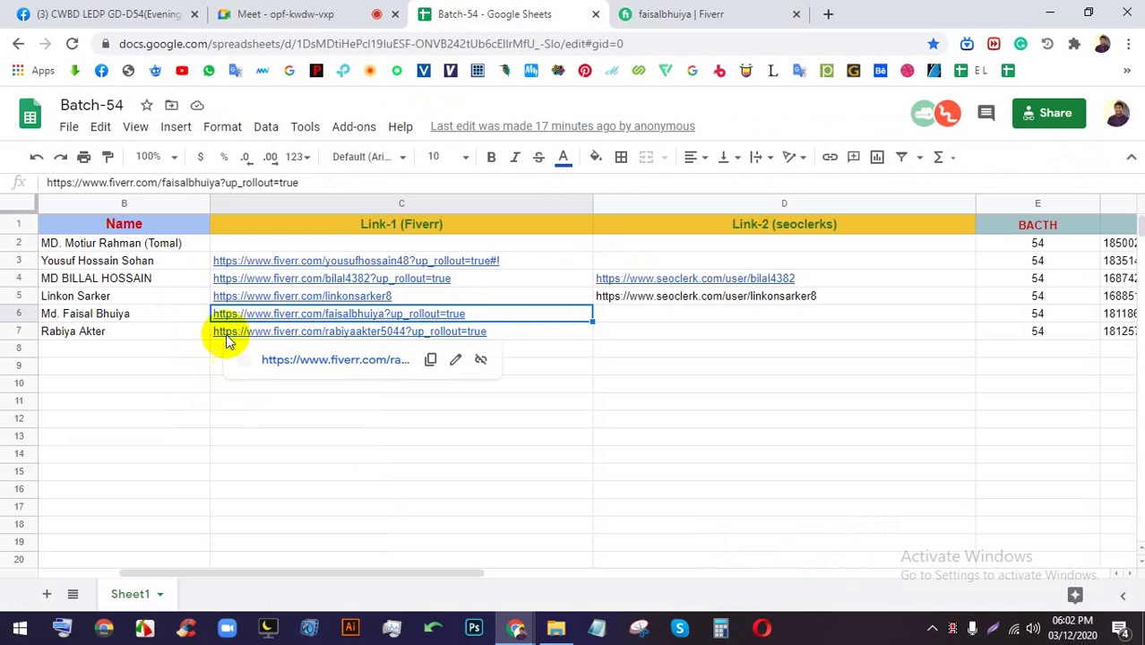
click(240, 343)
click(283, 362)
click(470, 14)
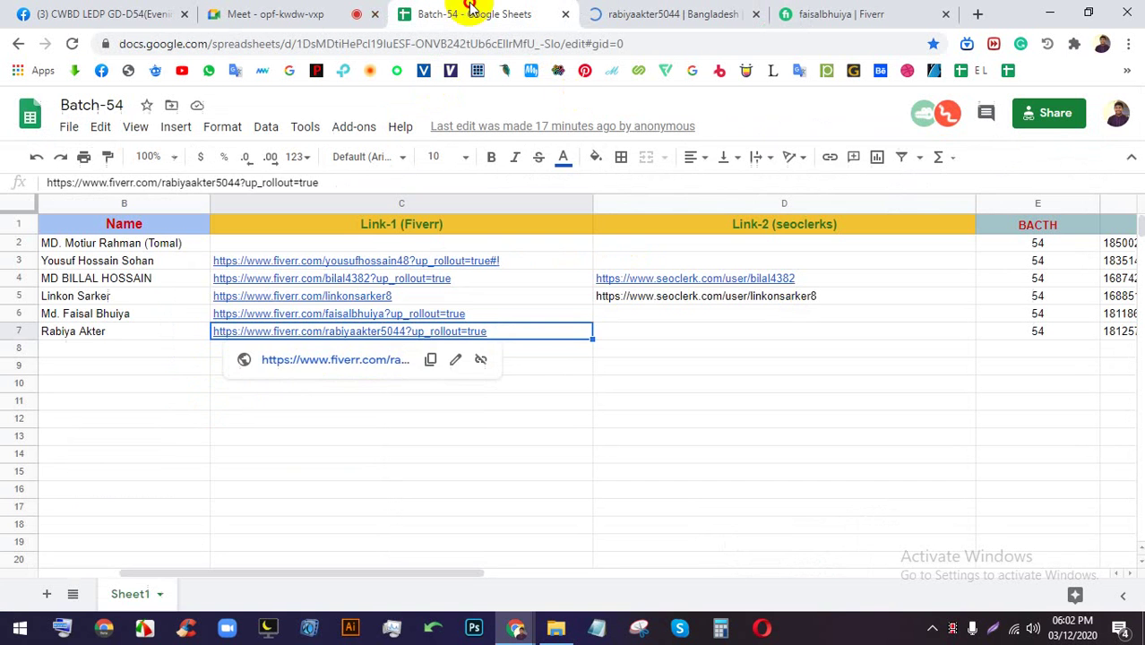
- Open the Fiverr profile linked in row 3 in its own tab and return to the Batch-54 sheet
click(330, 298)
click(323, 262)
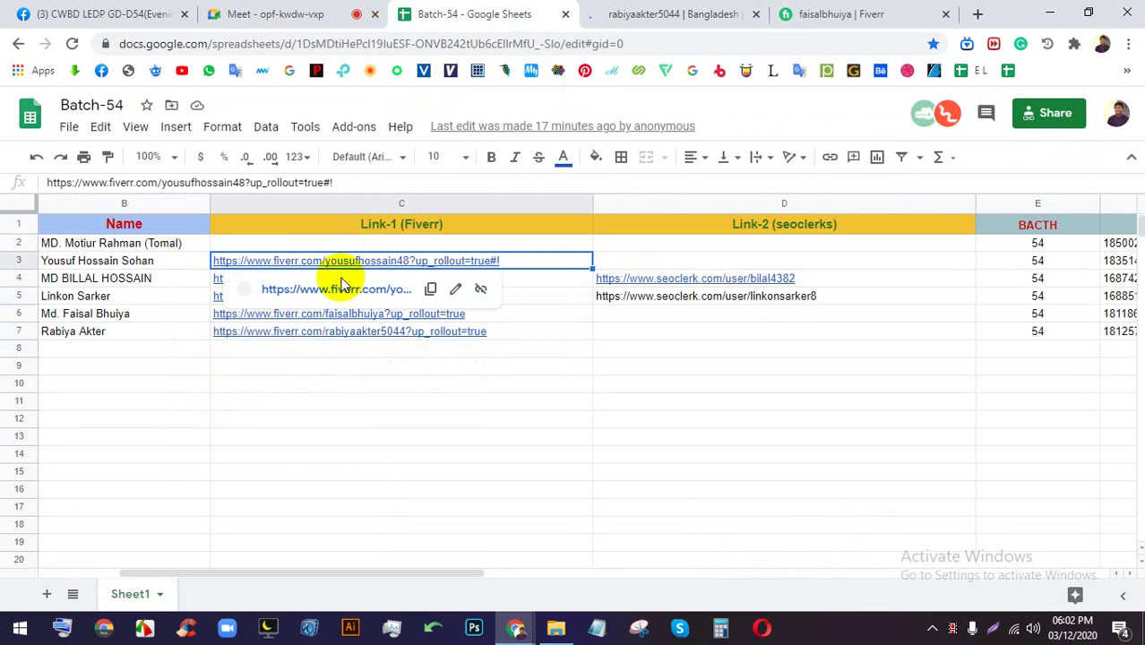
click(349, 294)
click(370, 11)
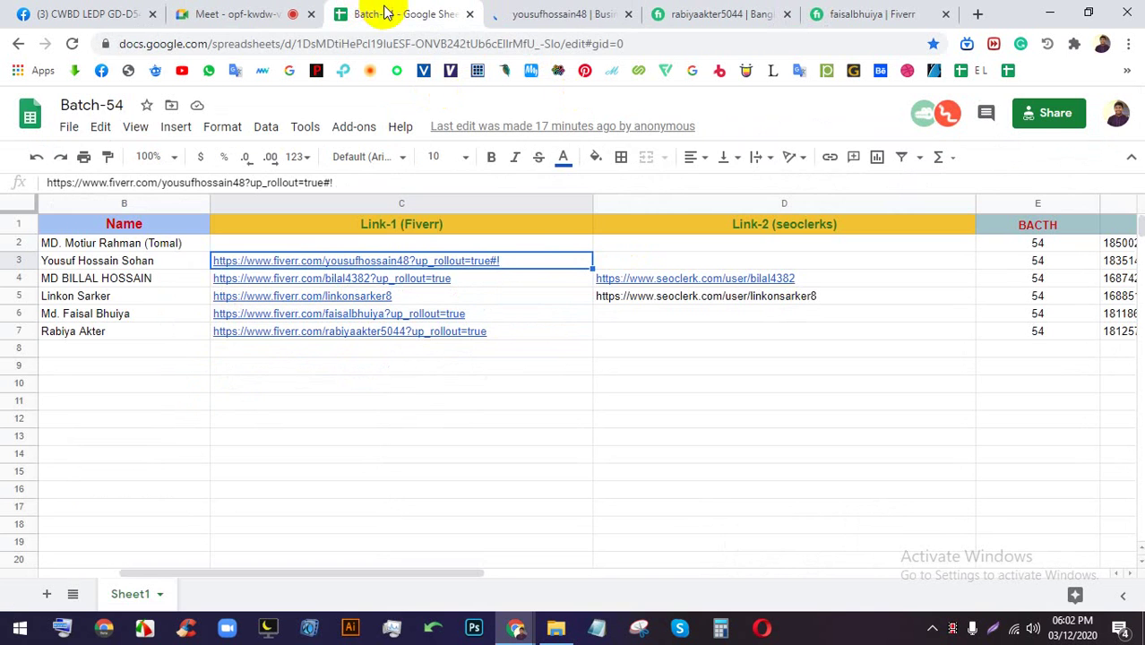
- Compare the gigs on the Fiverr profiles opened from rows 3 and 7 of the sheet
click(668, 11)
click(583, 11)
click(704, 9)
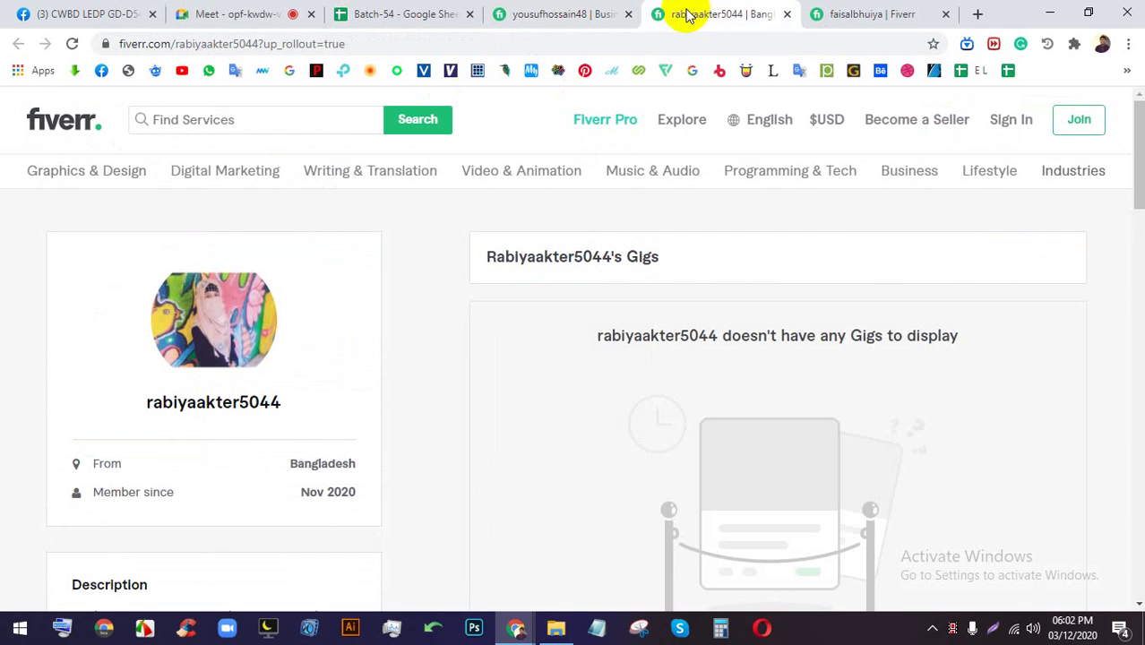
click(556, 11)
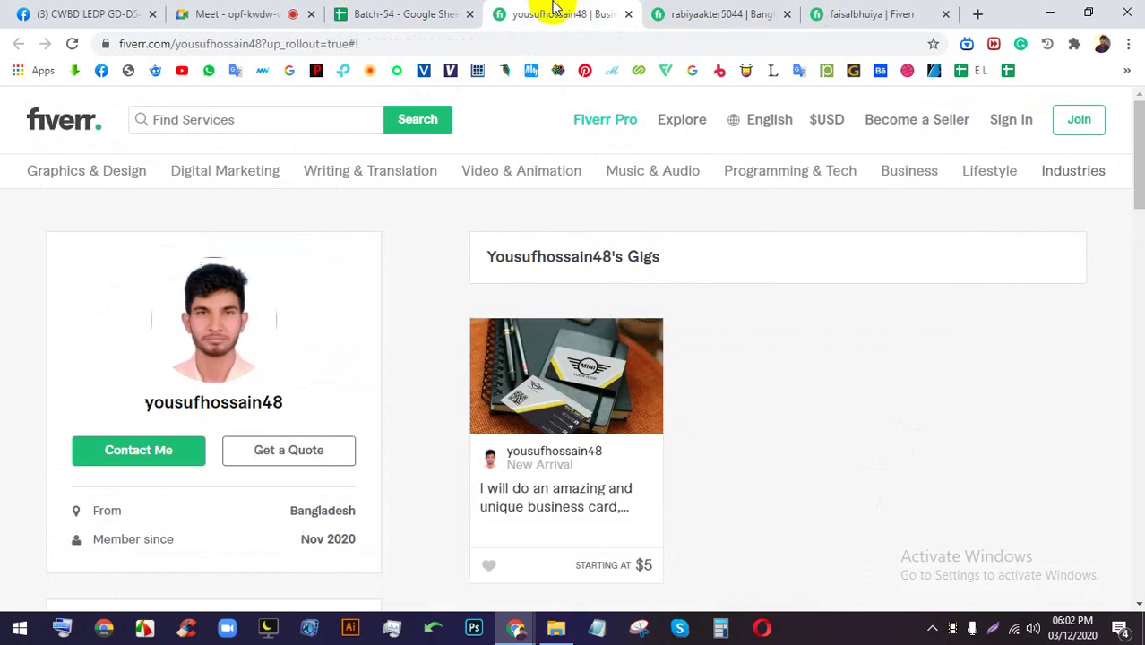
click(403, 11)
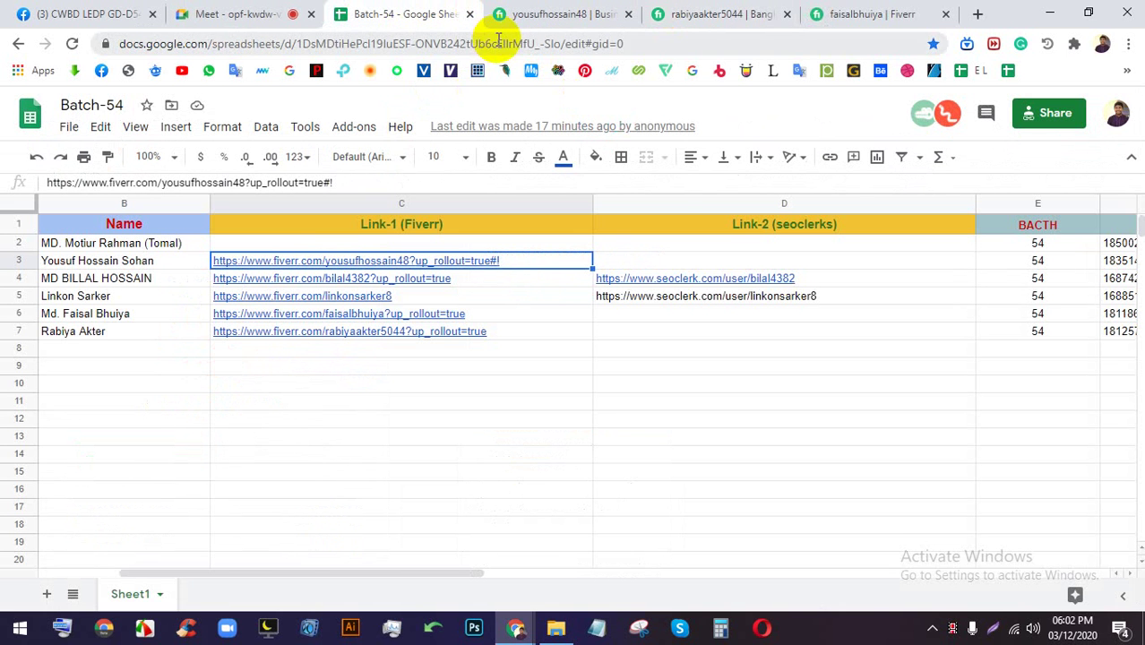
click(553, 13)
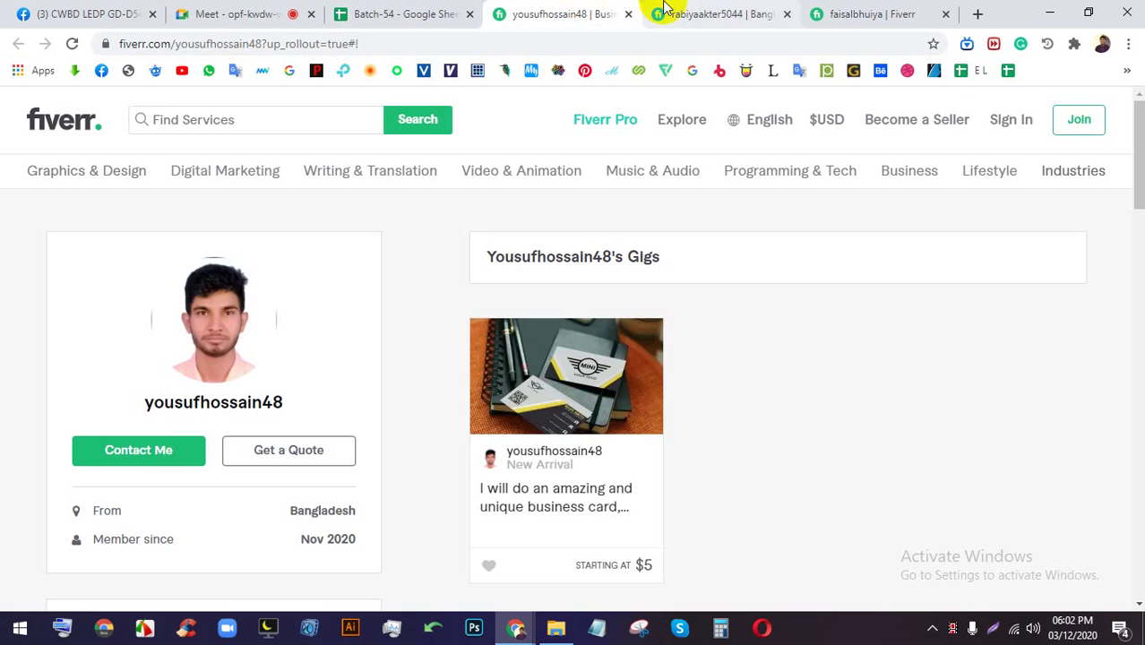
click(664, 10)
- Check the Meet call alongside the open Fiverr profiles and return to the Batch-54 sheet
click(230, 12)
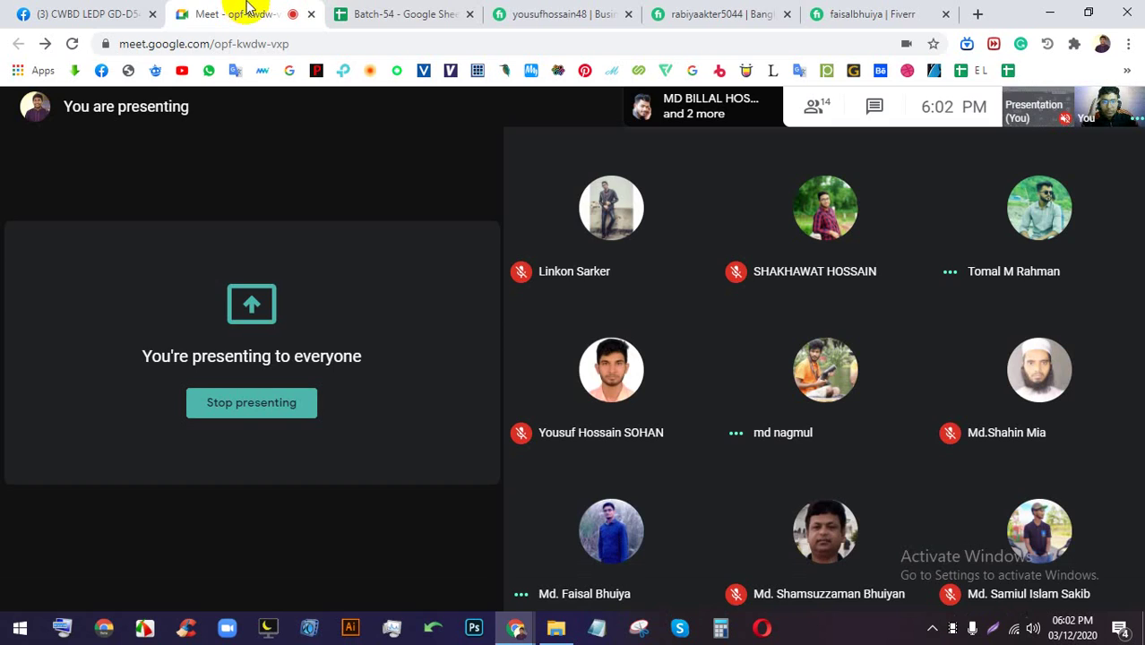
click(574, 11)
click(662, 12)
click(242, 11)
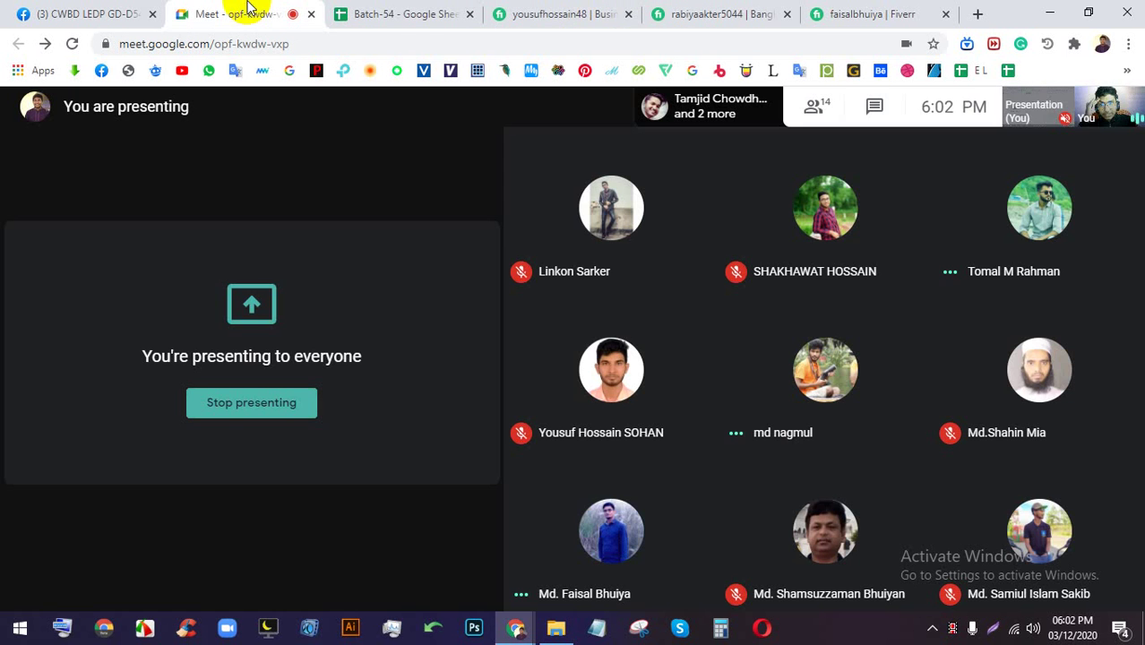
click(431, 16)
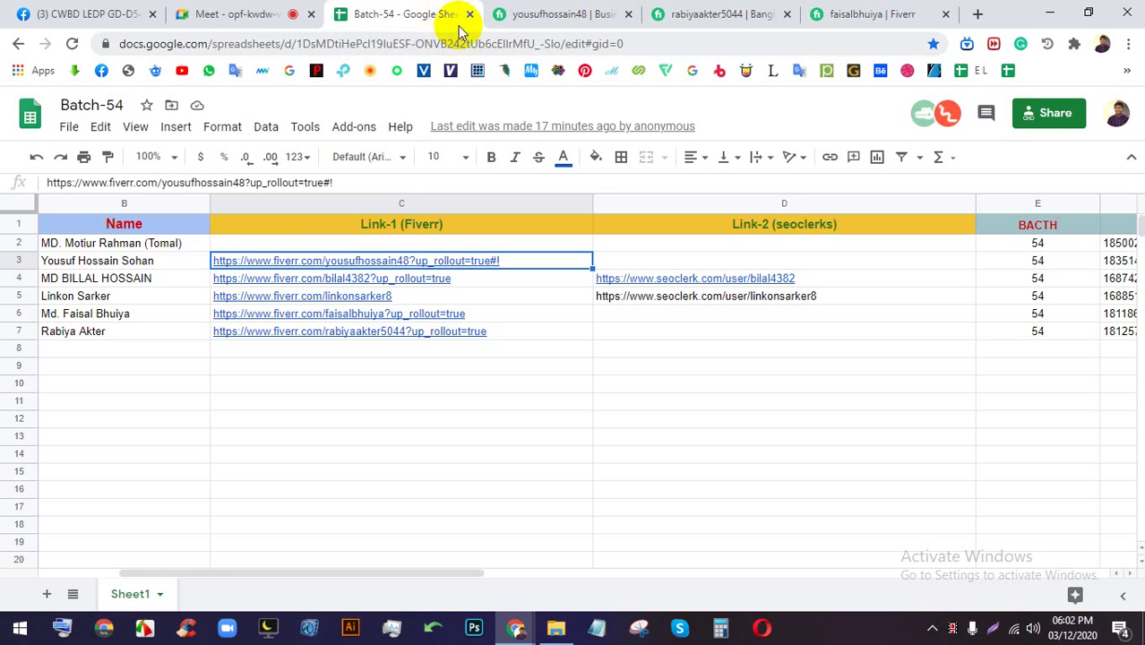
- Check the Meet call and look through the three open Fiverr profiles once more
click(262, 13)
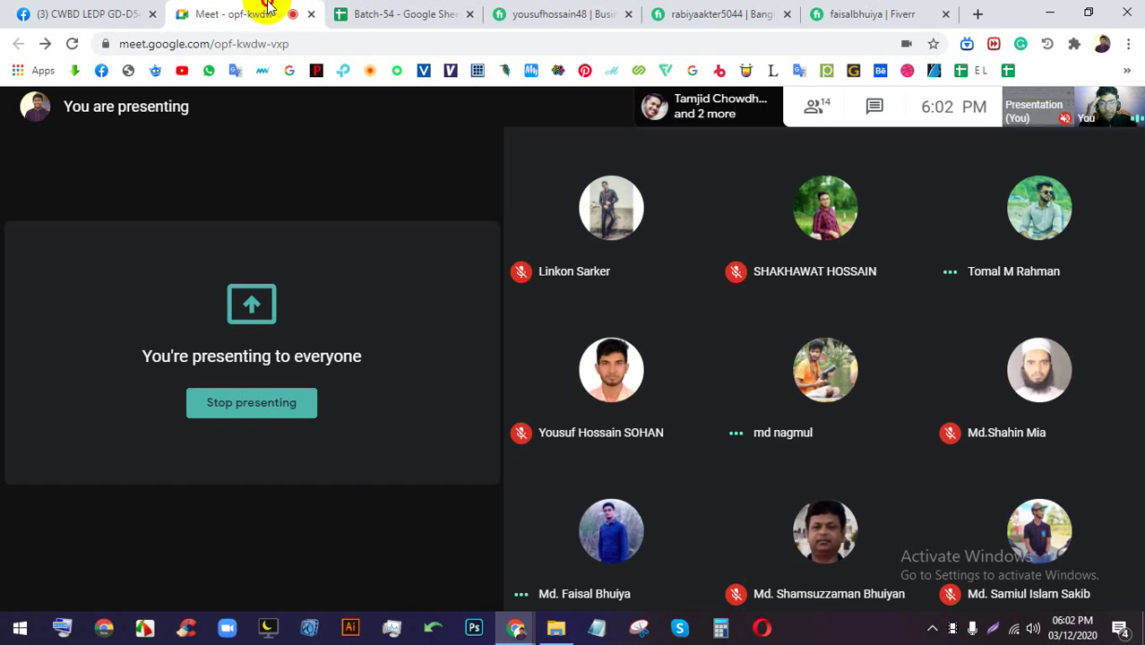
click(518, 9)
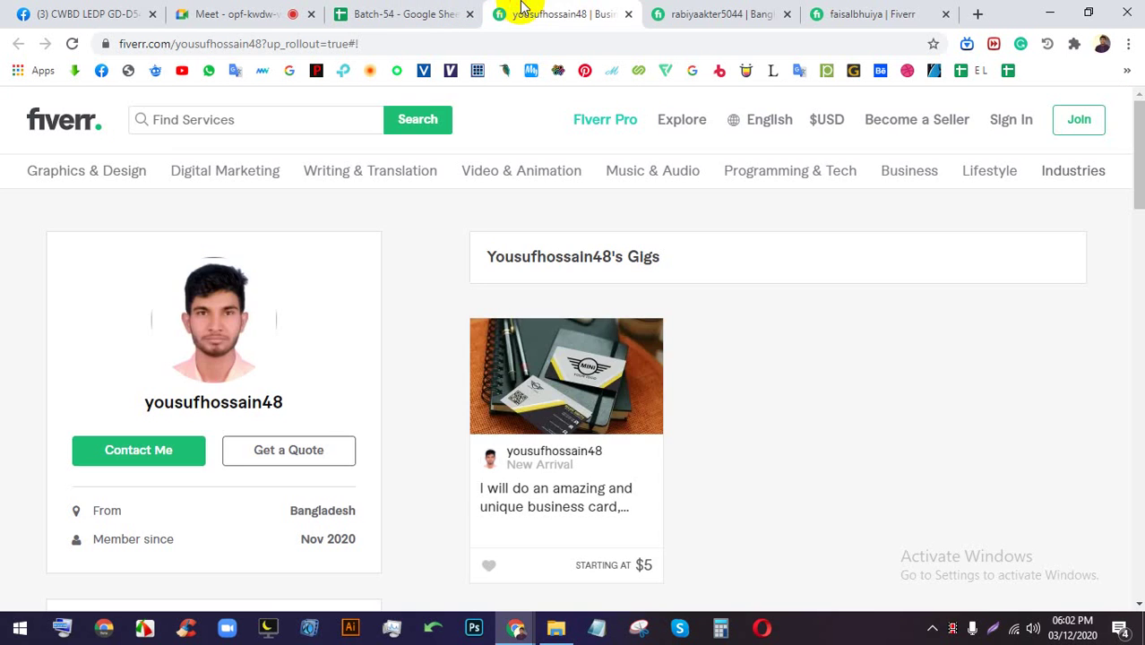
click(719, 9)
click(879, 11)
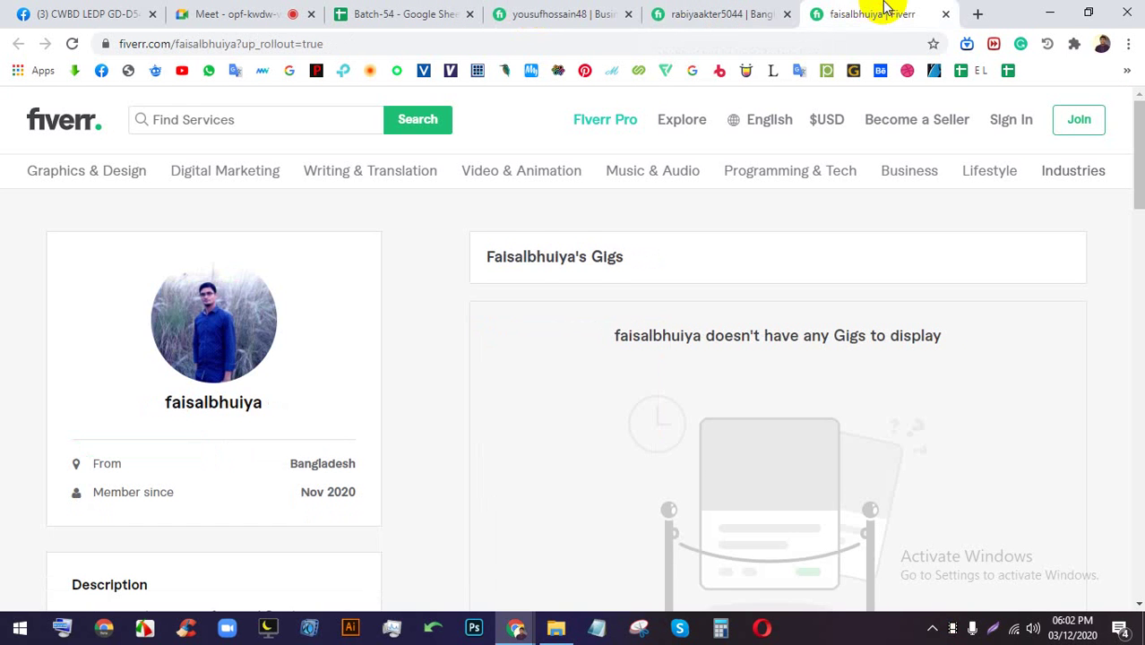
- Close the three open Fiverr profile tabs
click(946, 15)
click(943, 16)
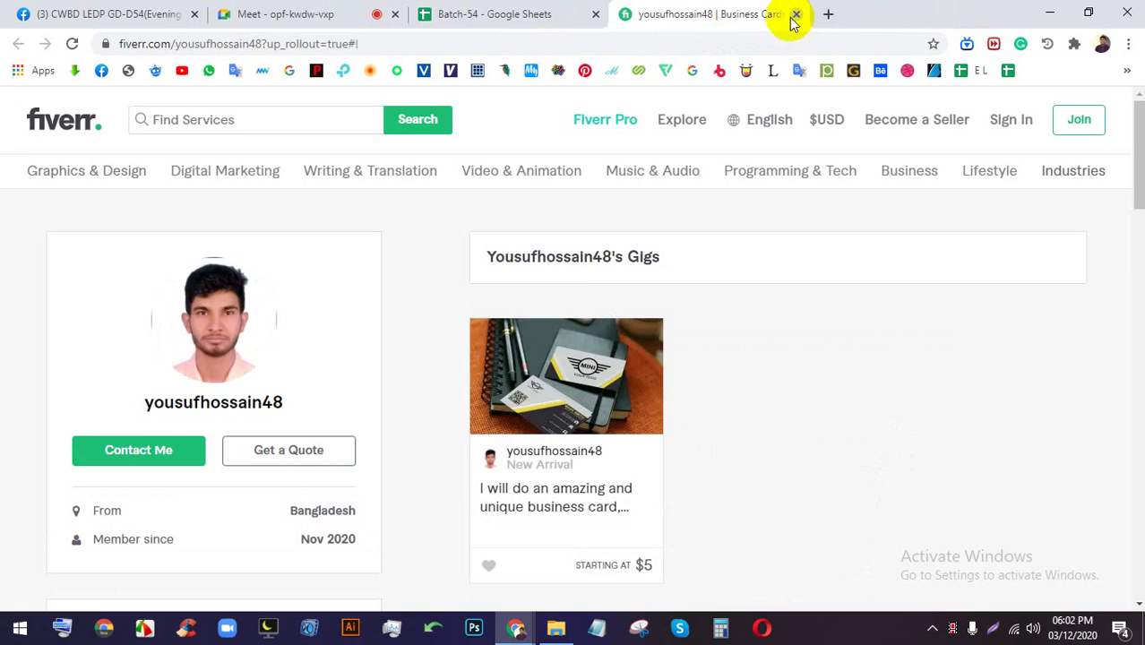
click(796, 14)
- Admit the waiting participant to the Meet call and close the Batch-54 sheet
click(319, 13)
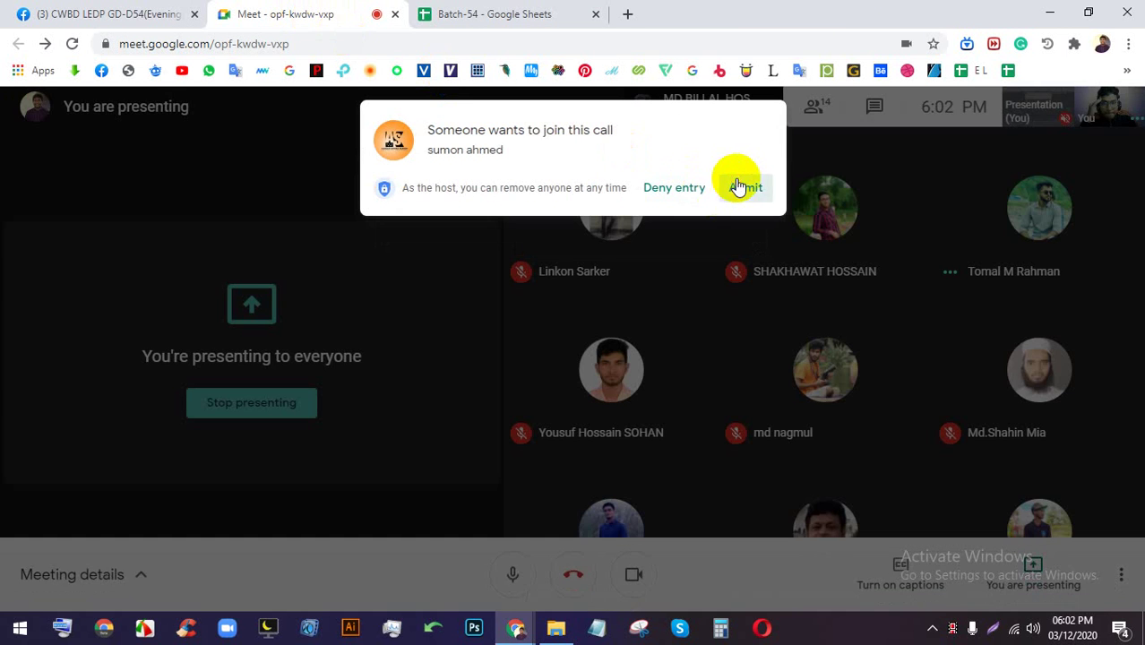
click(738, 187)
click(542, 13)
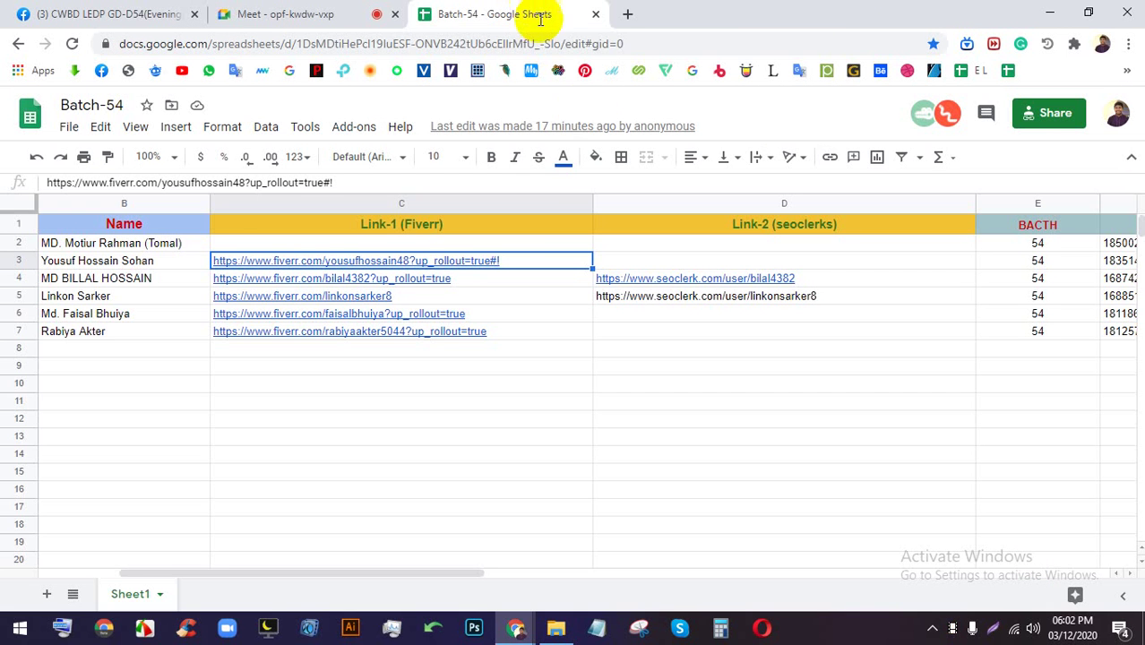
click(596, 14)
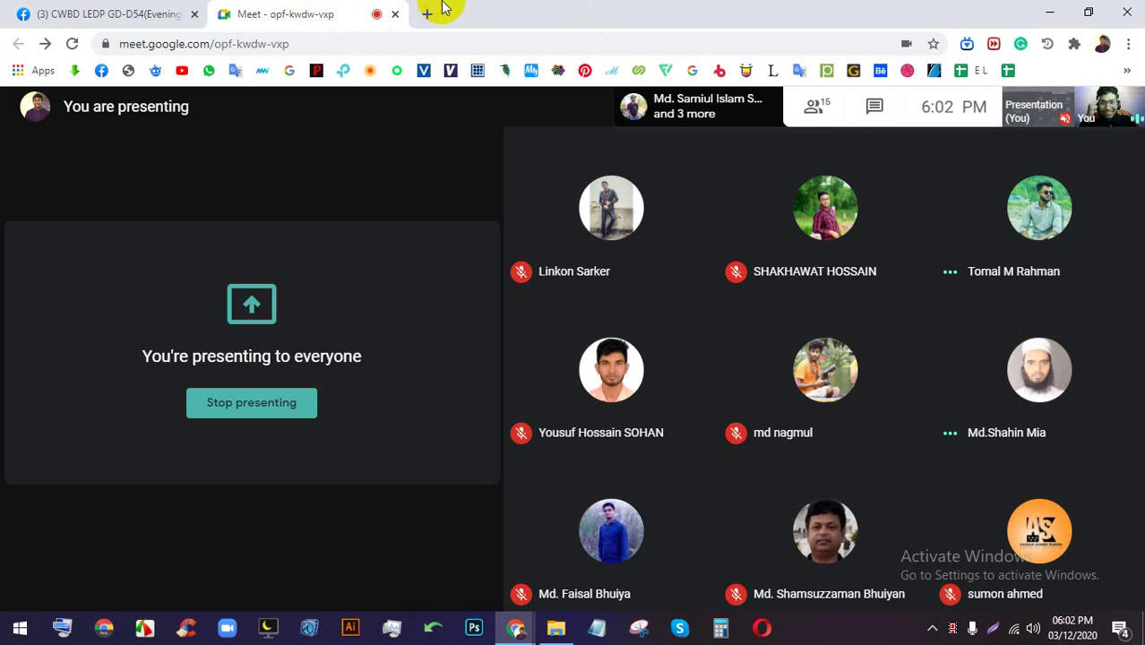
- Switch to the CWBD LEDP GD-D54(Evening) Facebook group and dismiss the new notification pop-up
click(164, 20)
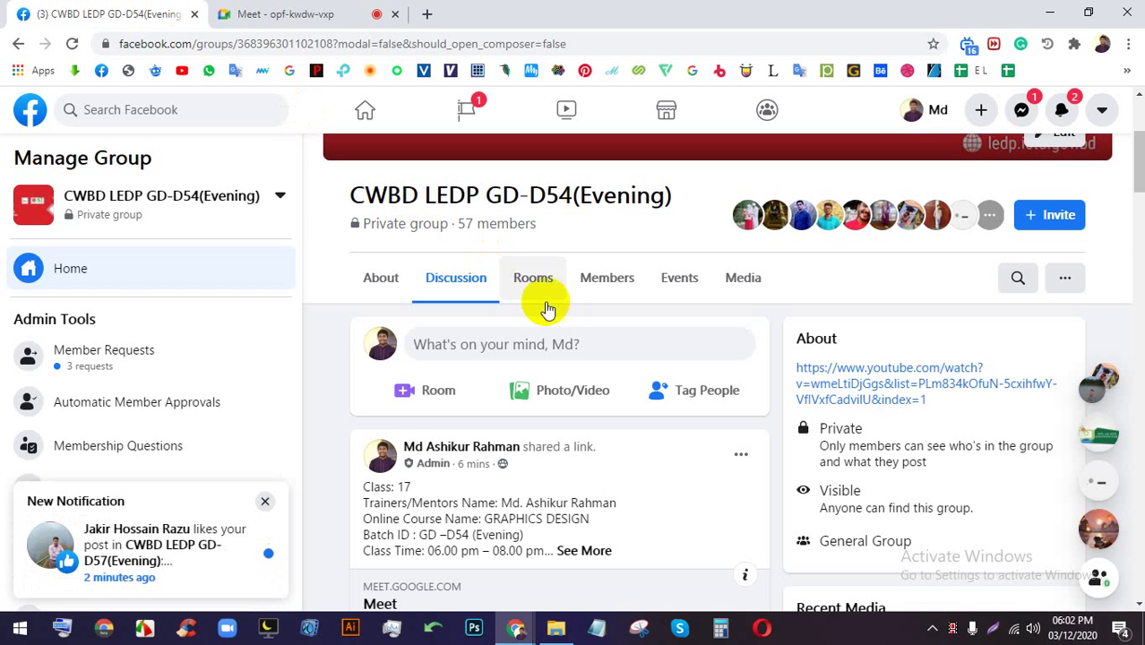
click(289, 484)
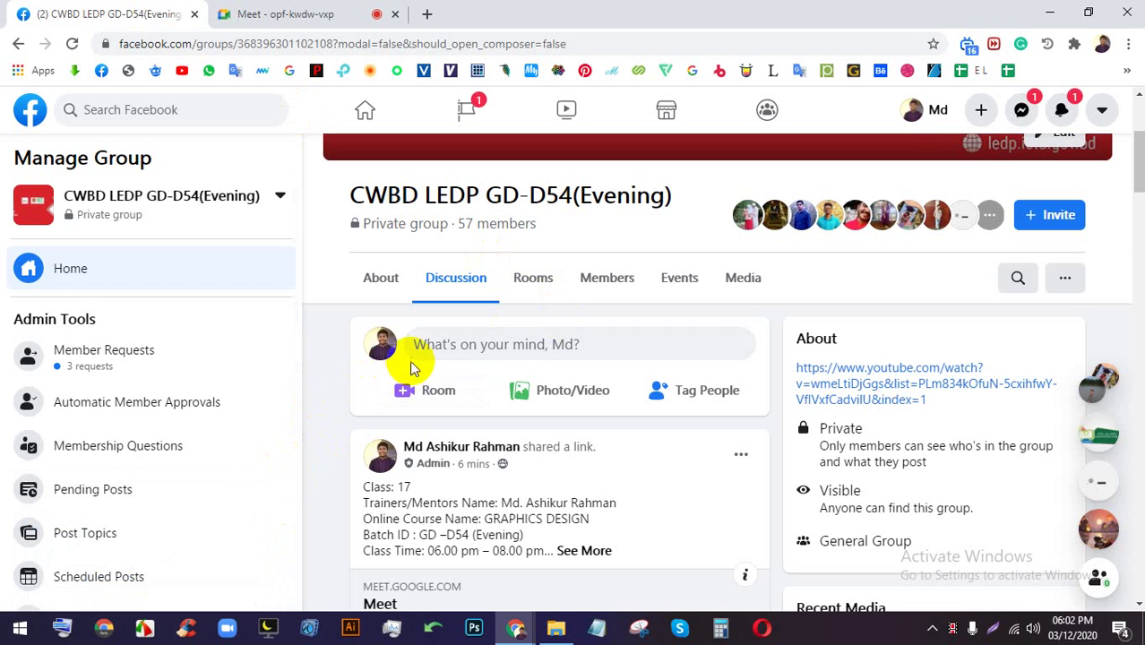
- Look through the list of people in the Meet call and close the meeting details
click(301, 13)
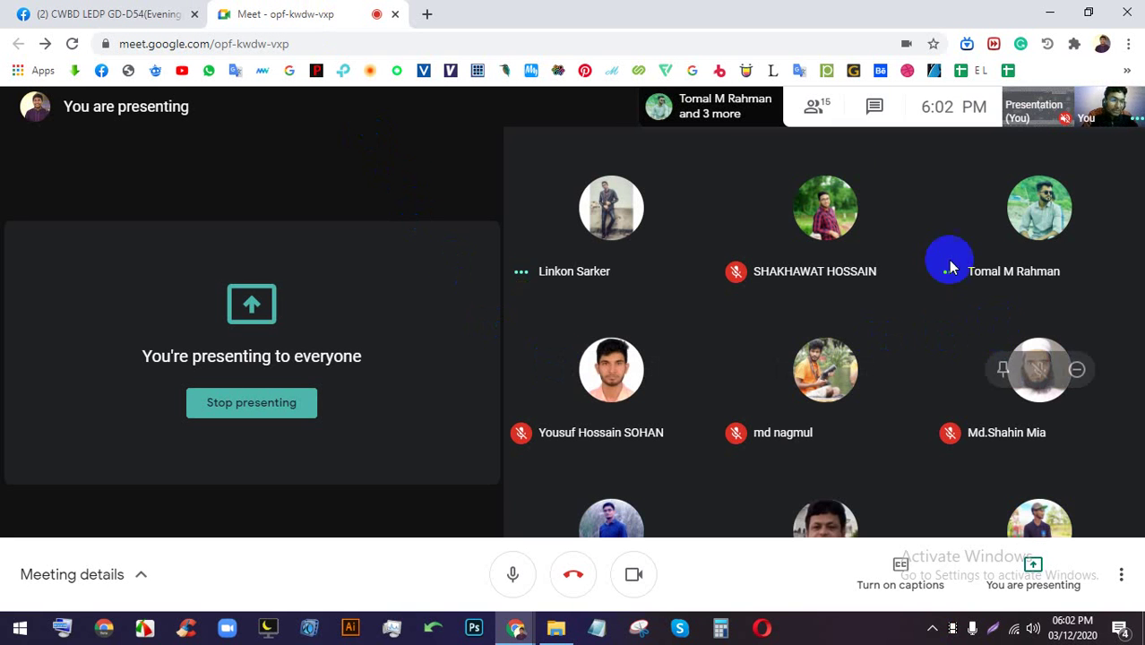
click(813, 107)
scroll(941, 332, down, 5)
scroll(961, 349, down, 1)
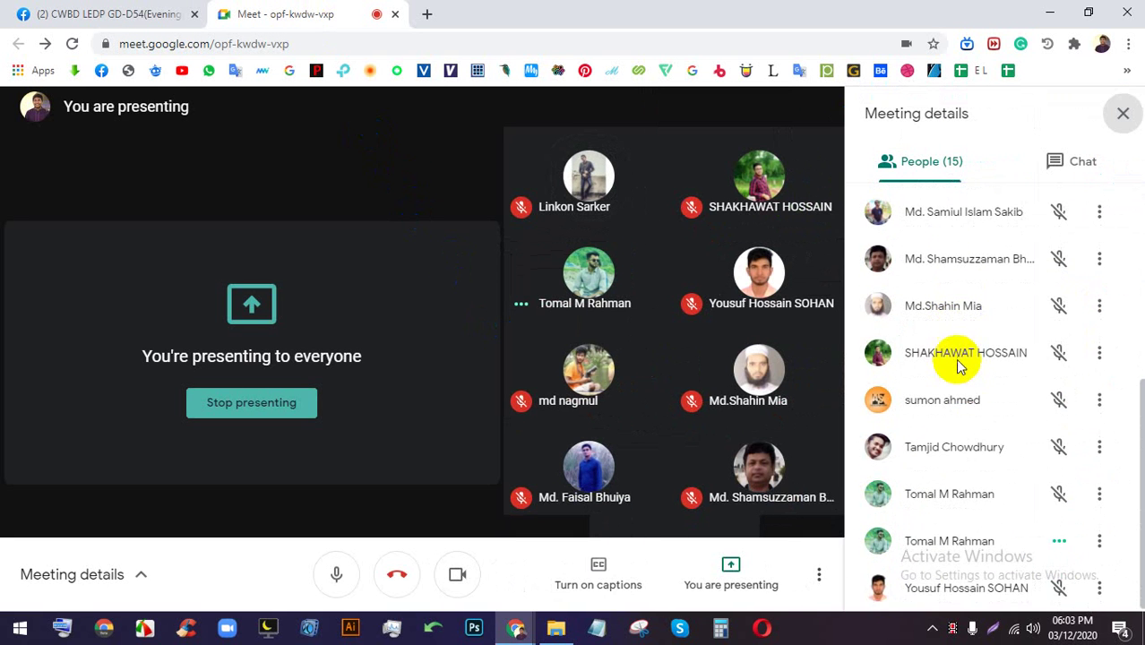
scroll(959, 363, up, 8)
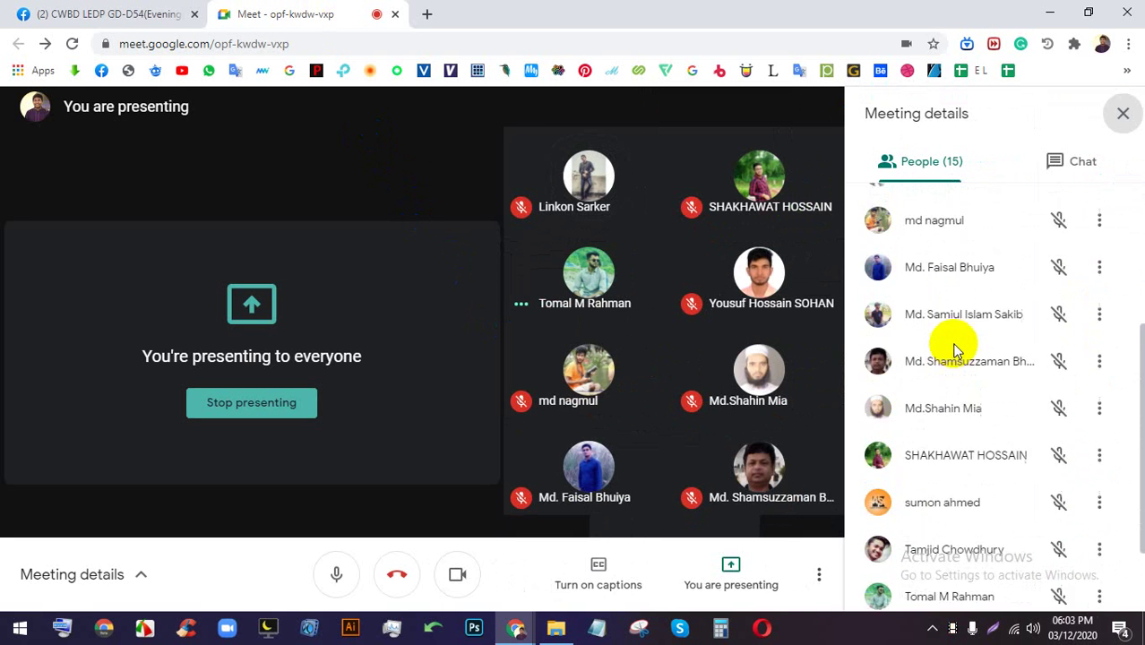
click(1123, 113)
- Find the "Flyer design practice" post in the Facebook group and open its first image
click(98, 13)
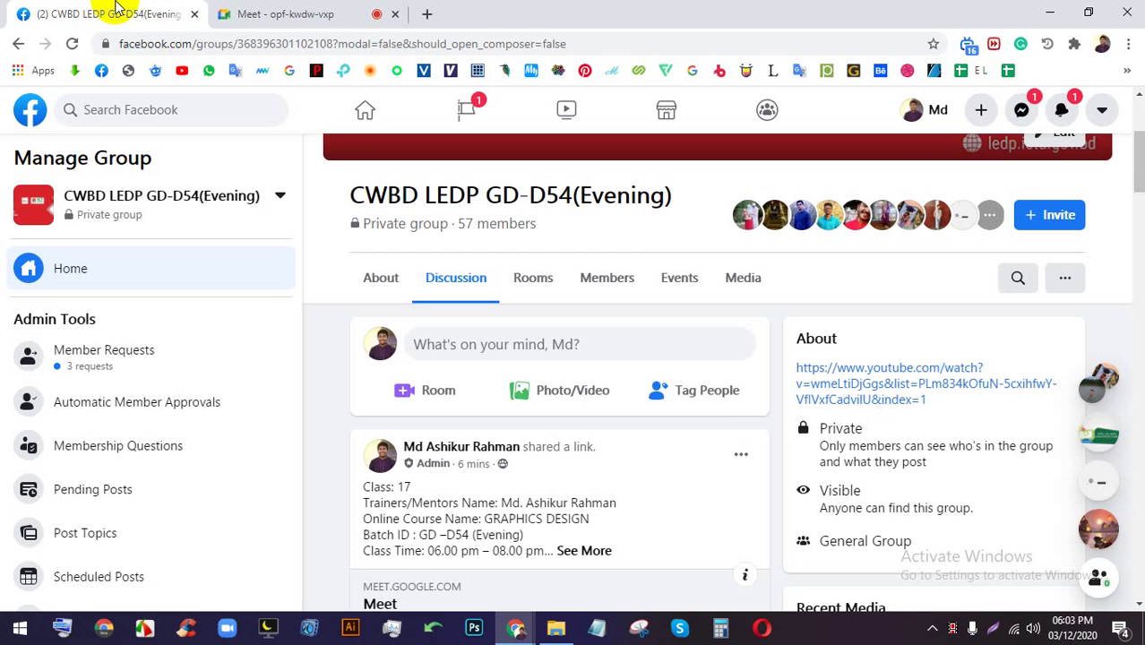
scroll(569, 421, down, 6)
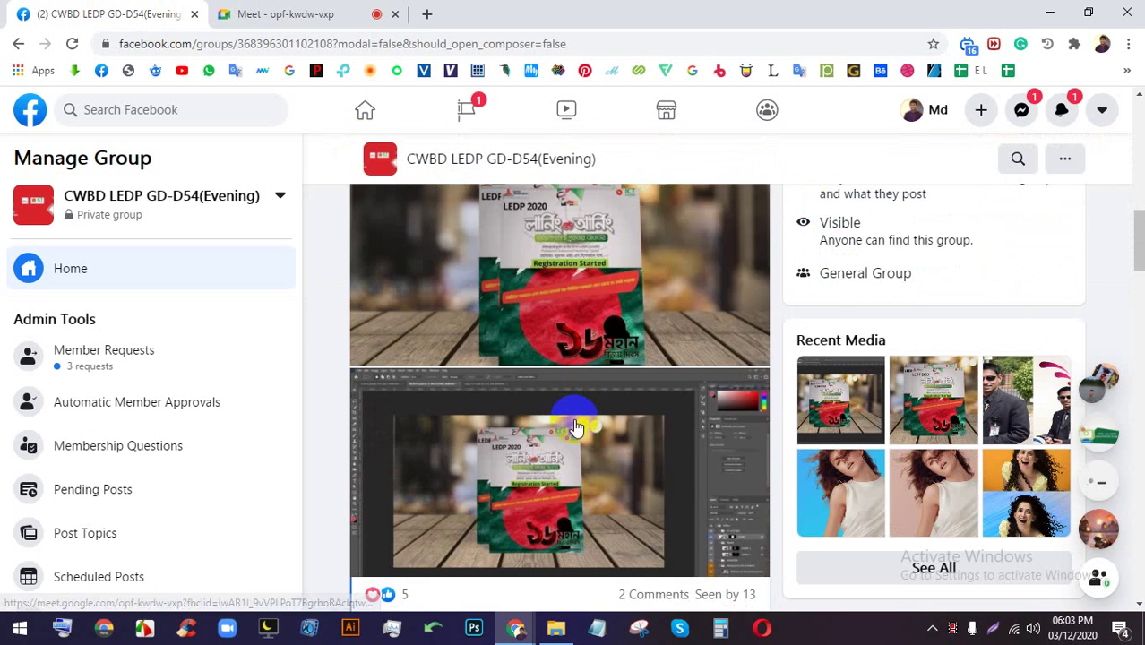
scroll(555, 412, up, 2)
scroll(526, 386, down, 1)
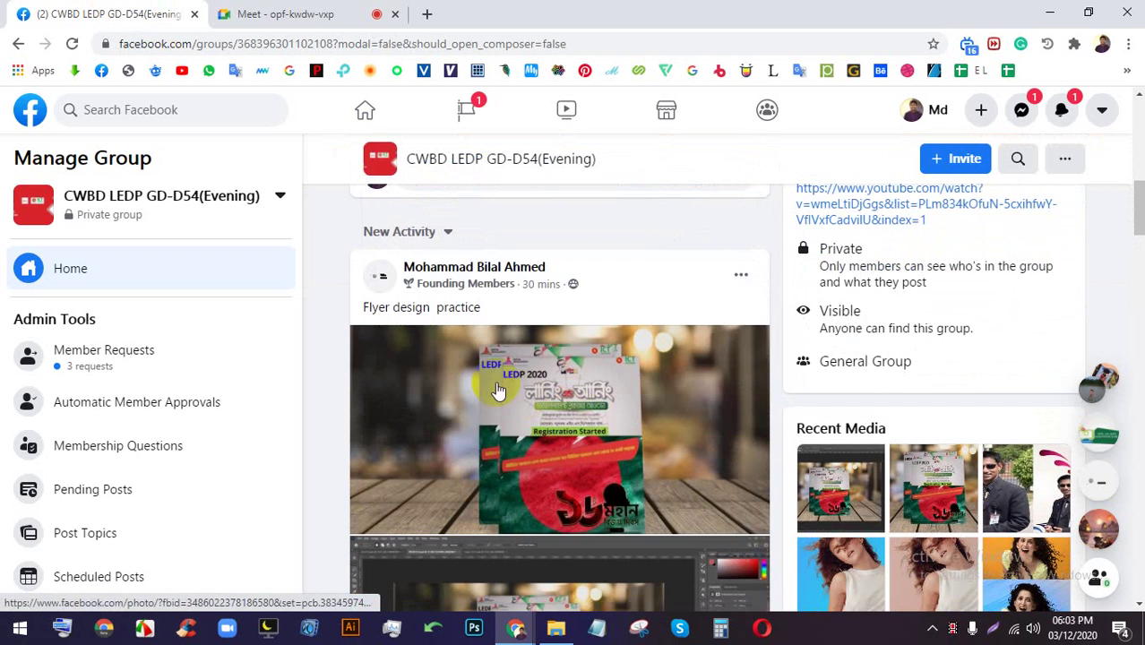
click(538, 375)
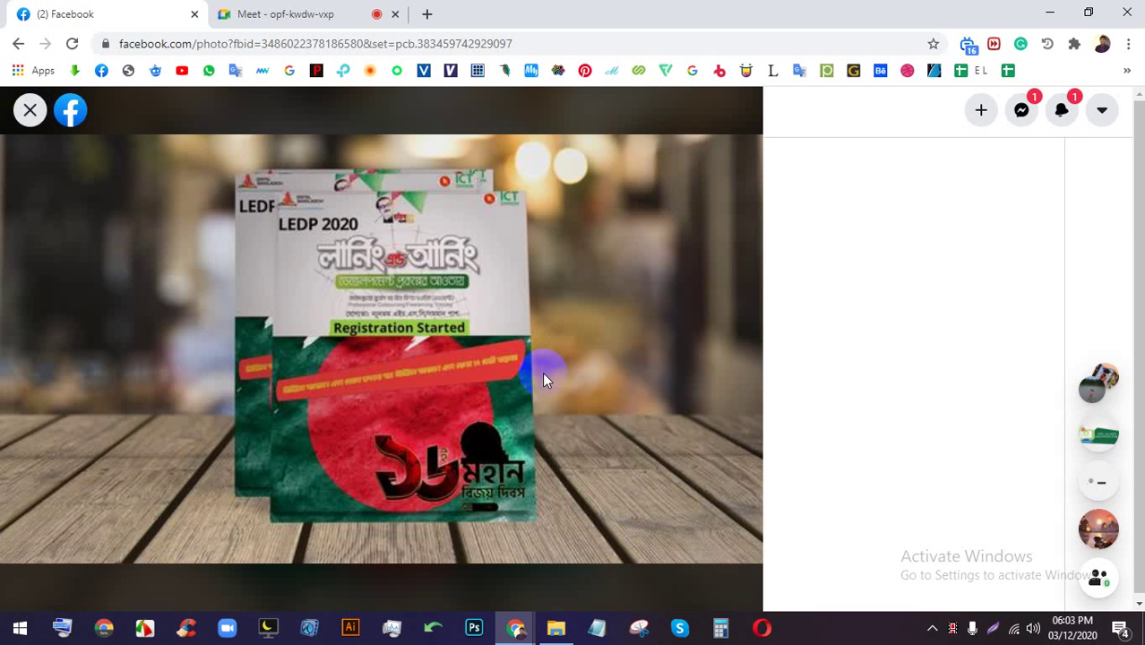
- Check the Meet call, view the second image of the flyer post and close the photo viewer
click(285, 14)
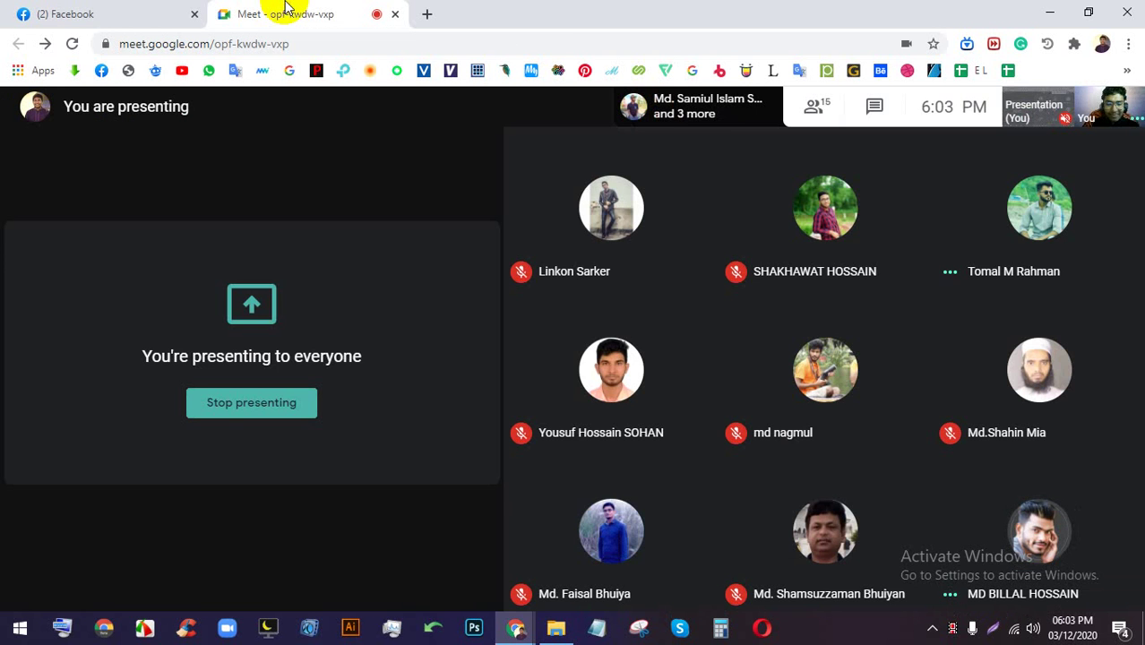
click(90, 13)
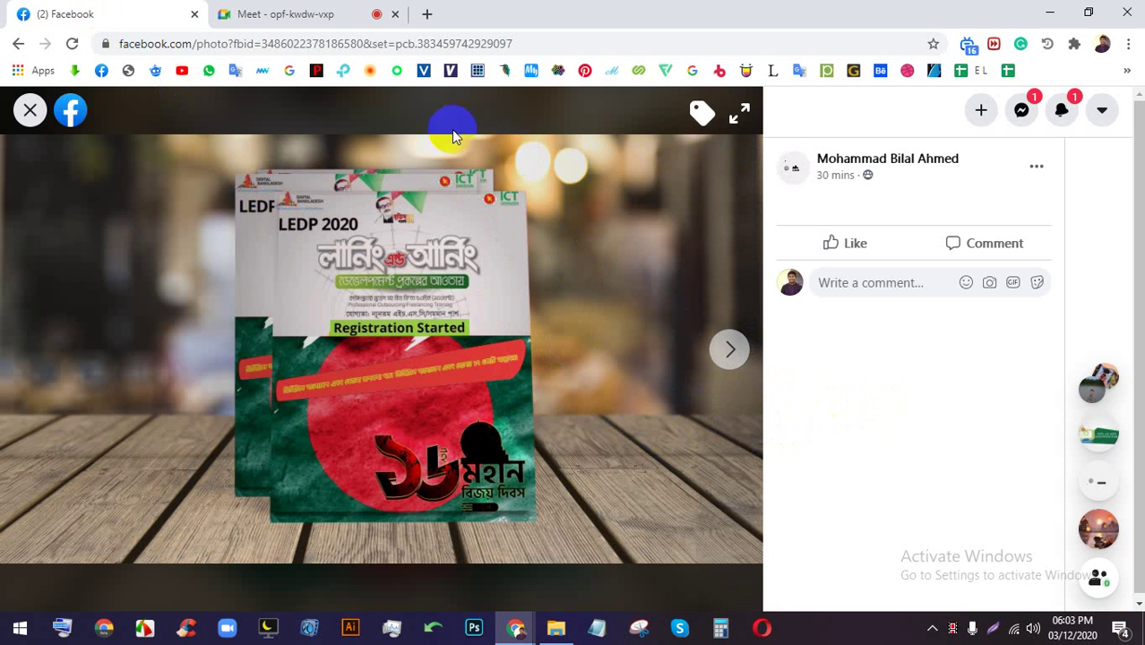
click(737, 349)
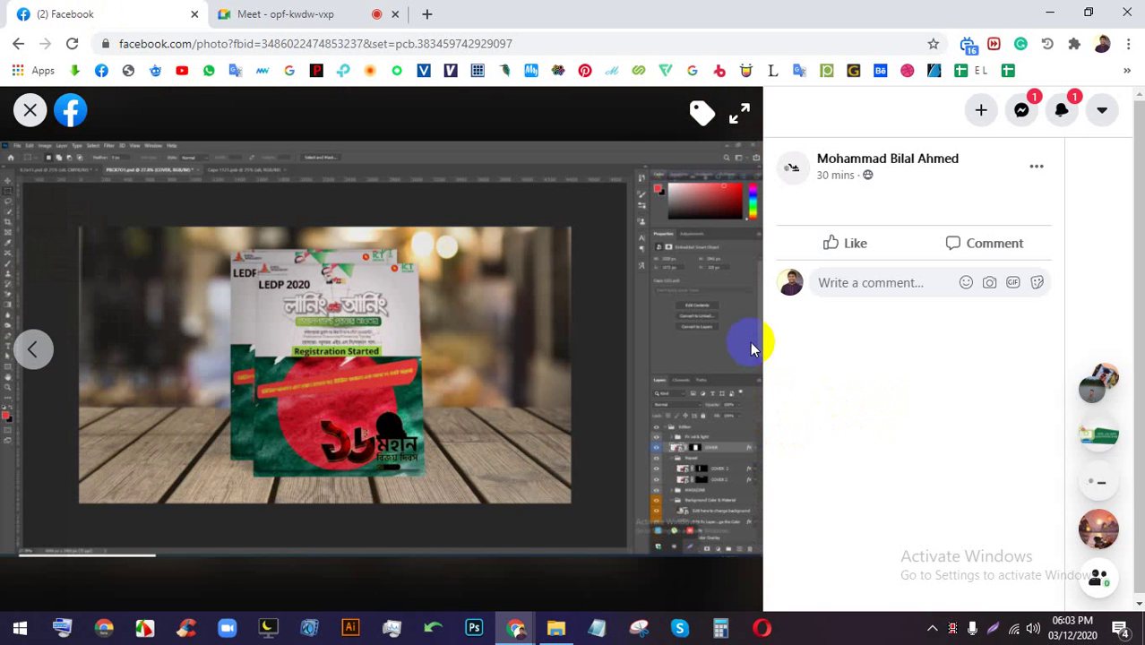
click(30, 111)
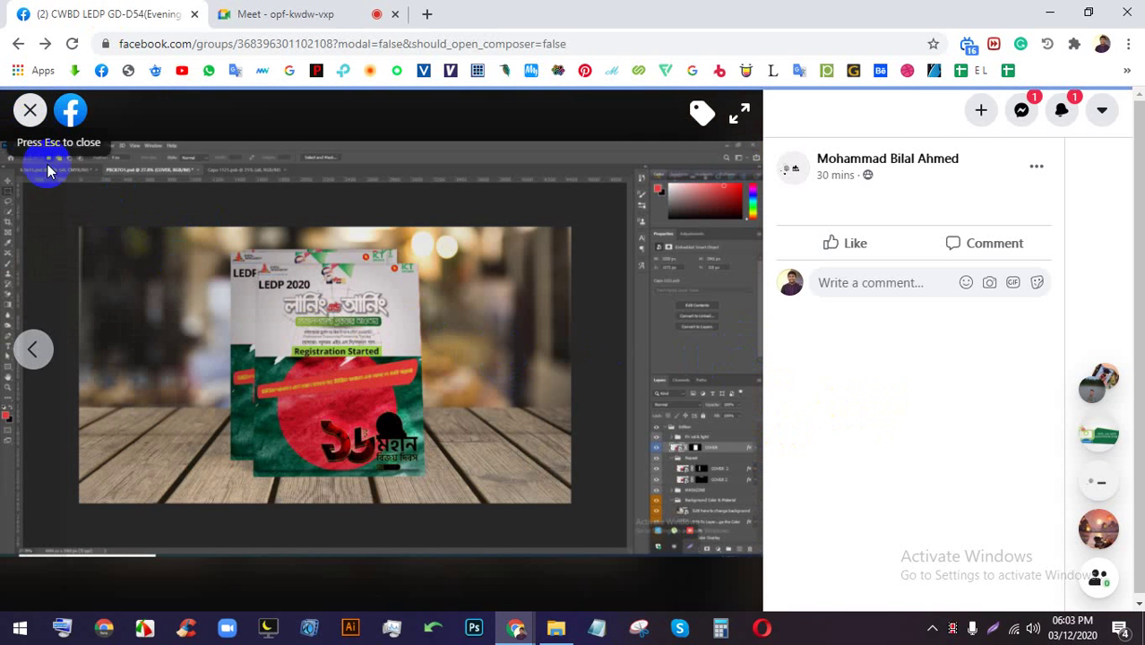
- Read the comments under the flyer post about installing Photoshop 2020 and Illustrator
scroll(455, 308, down, 10)
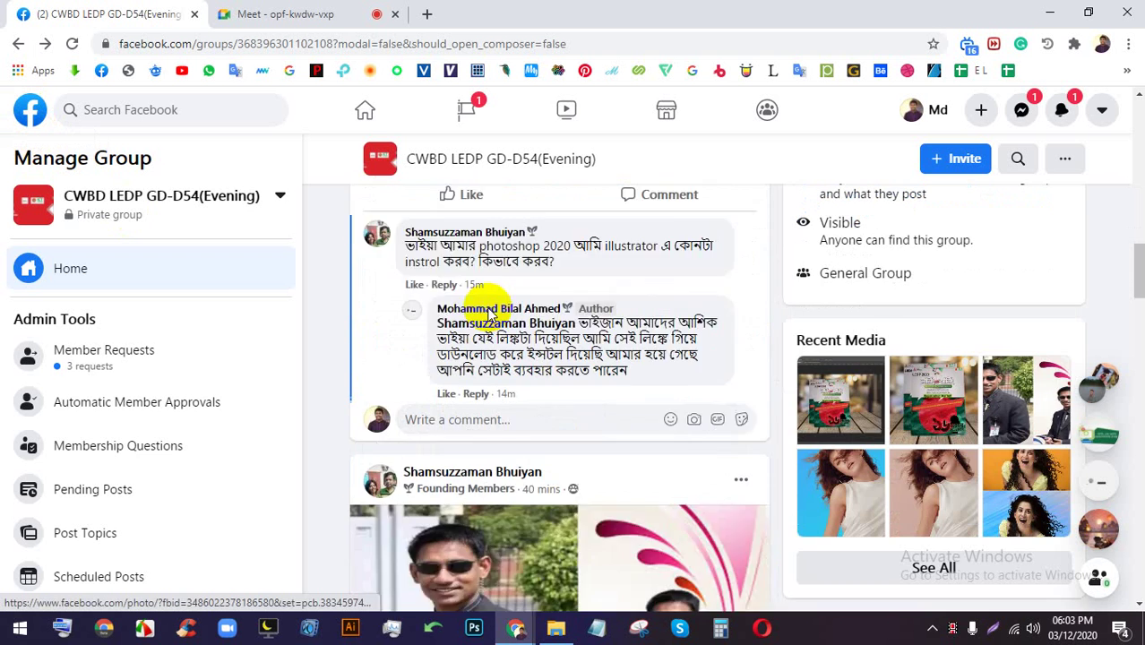
scroll(531, 312, up, 4)
scroll(531, 312, down, 1)
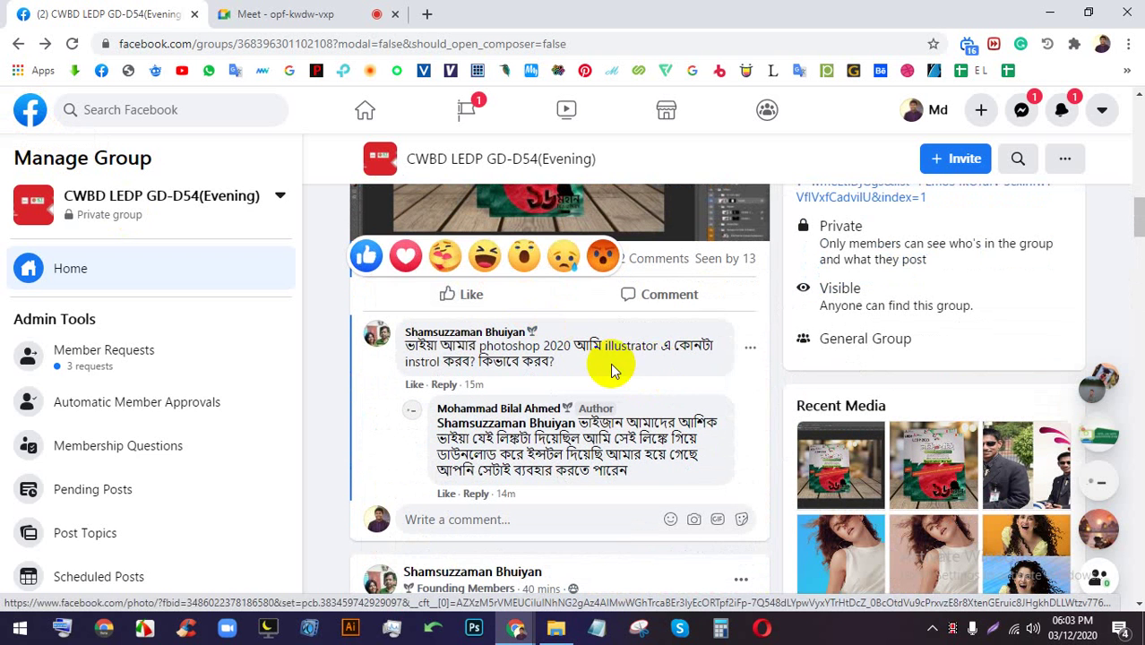
drag(501, 346, 525, 347)
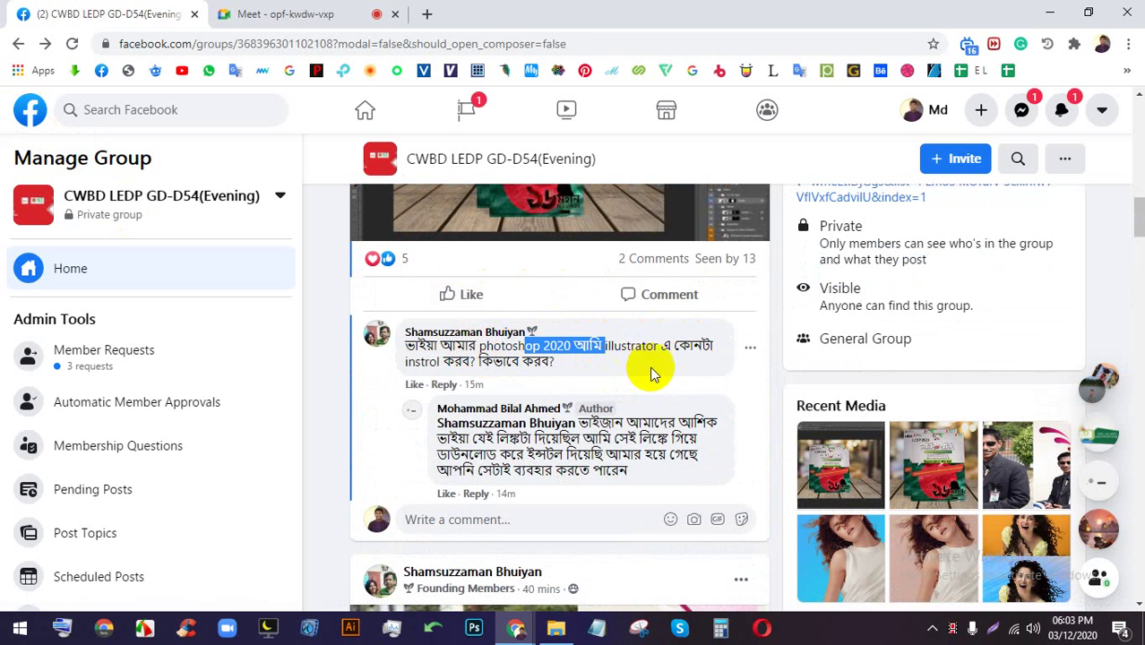
scroll(654, 375, down, 1)
- Check the Meet call and view the before-and-after portrait images in the group's next post
click(274, 13)
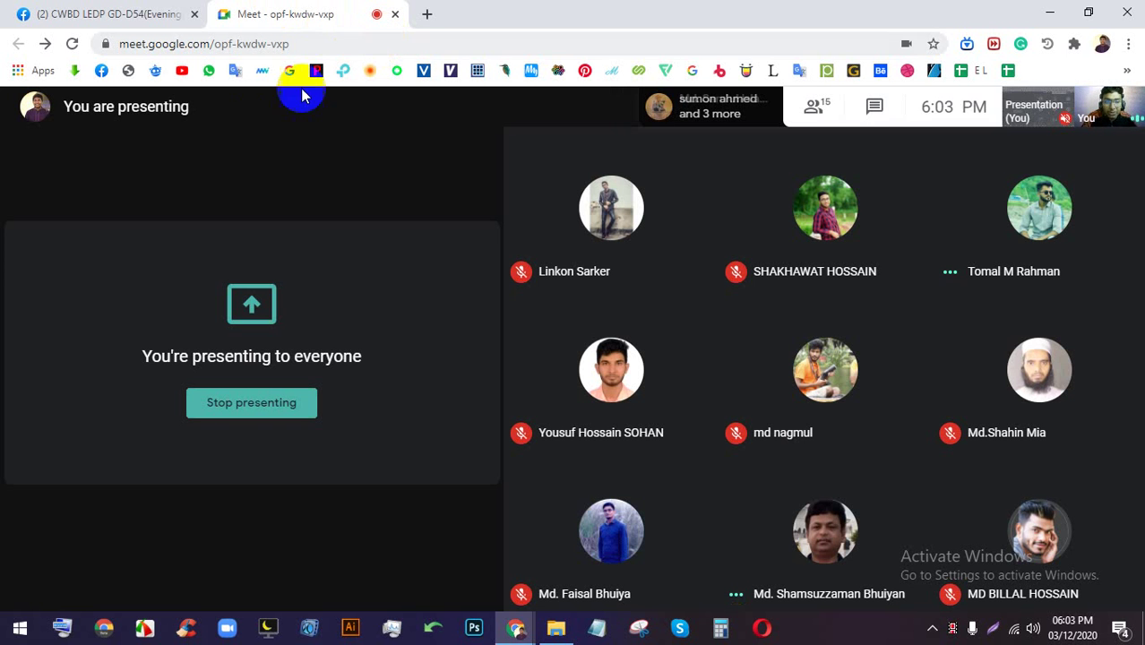
click(114, 14)
scroll(488, 415, down, 10)
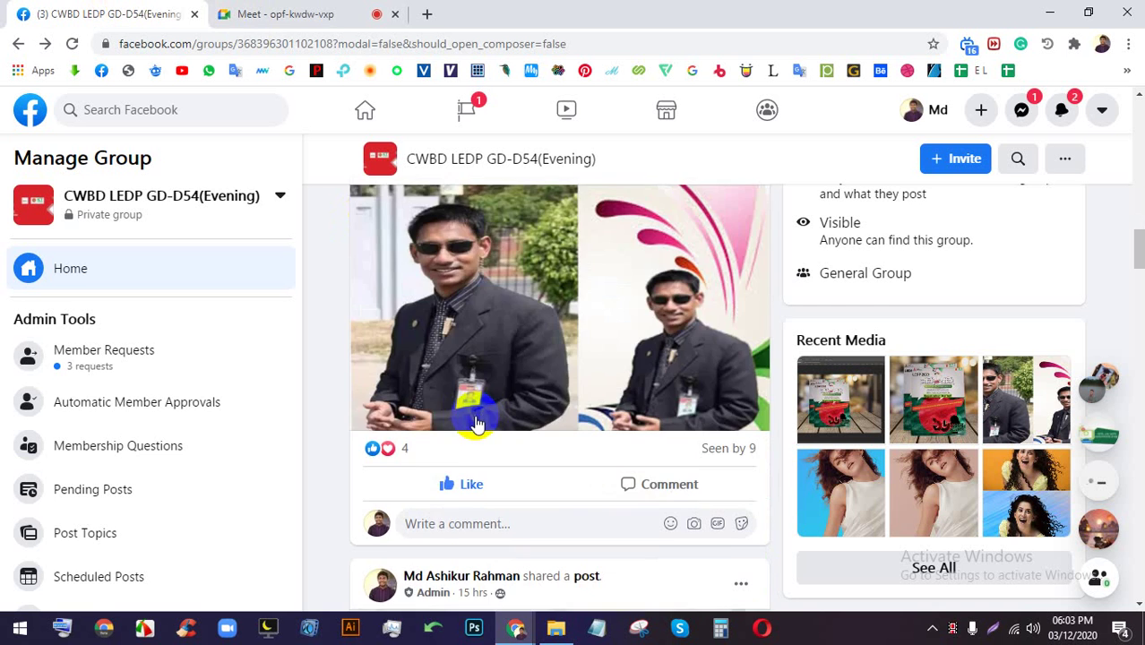
click(346, 11)
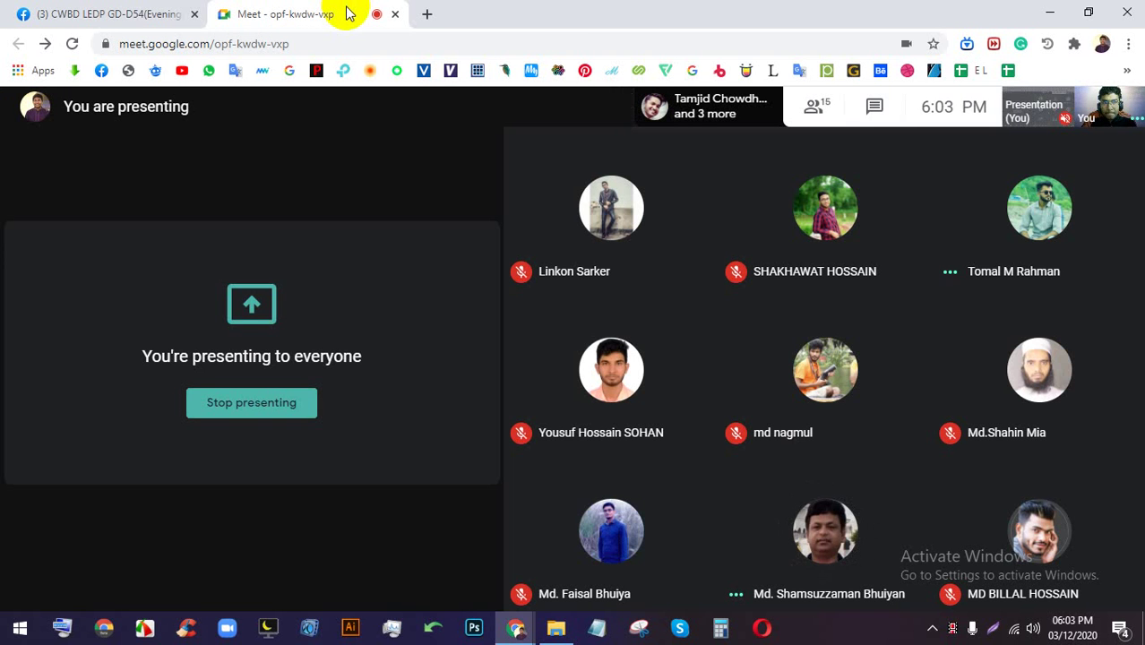
- Open the bookmarked ProDesignTools Adobe CC 2019 direct download page in a new tab and find its installer table
click(428, 13)
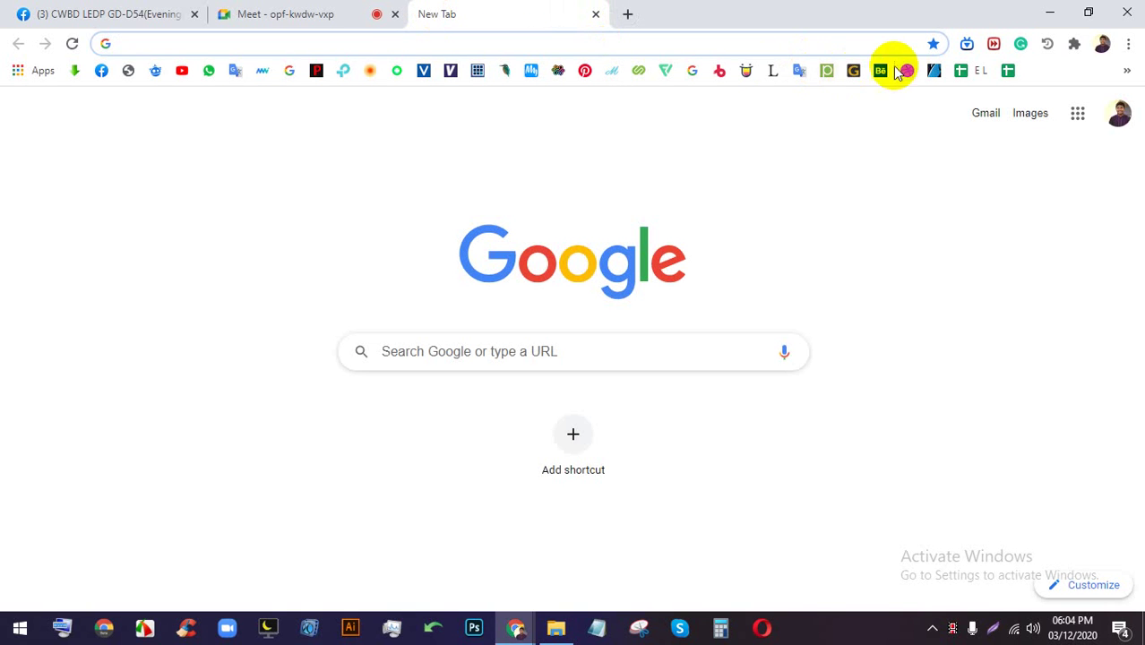
click(314, 71)
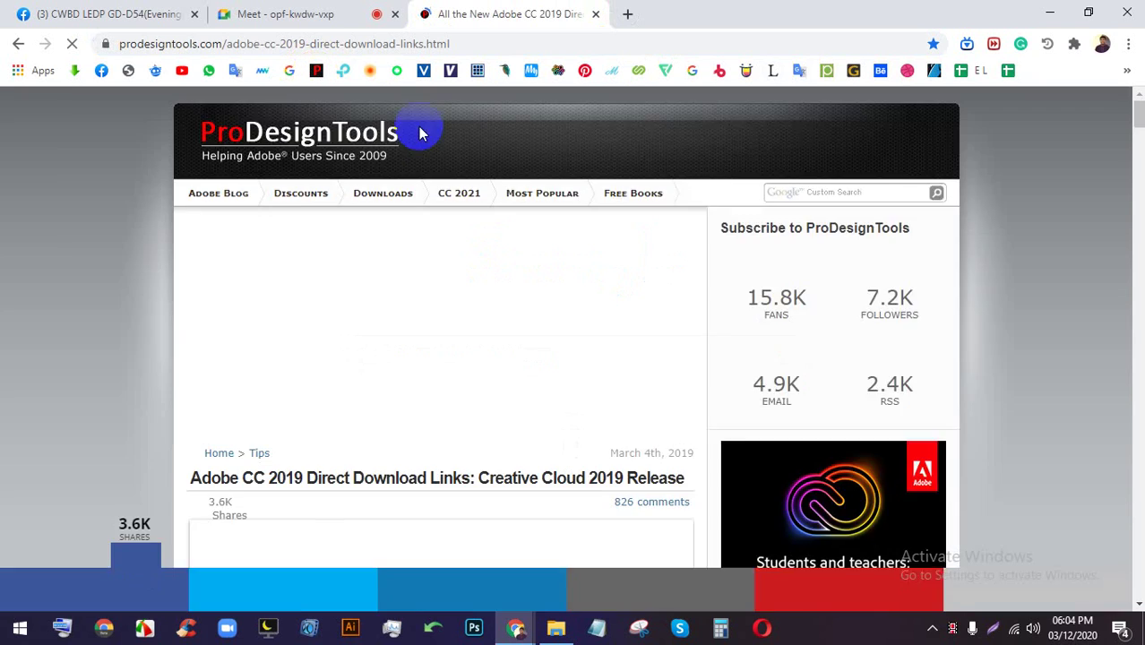
scroll(418, 127, down, 15)
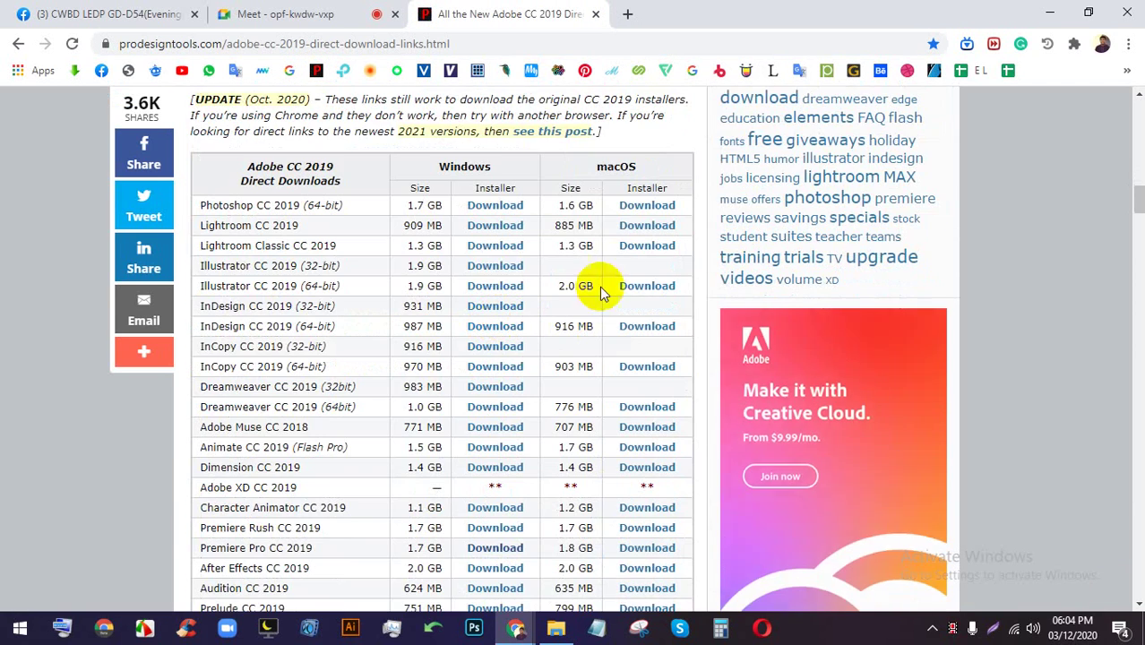
scroll(215, 248, down, 1)
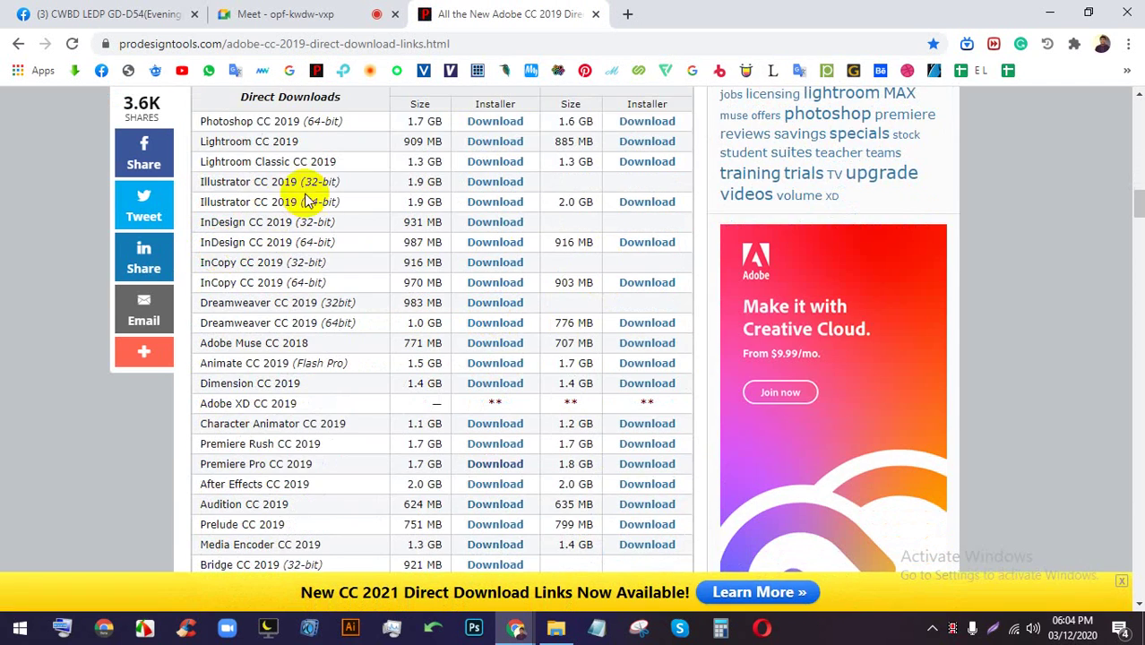
click(636, 209)
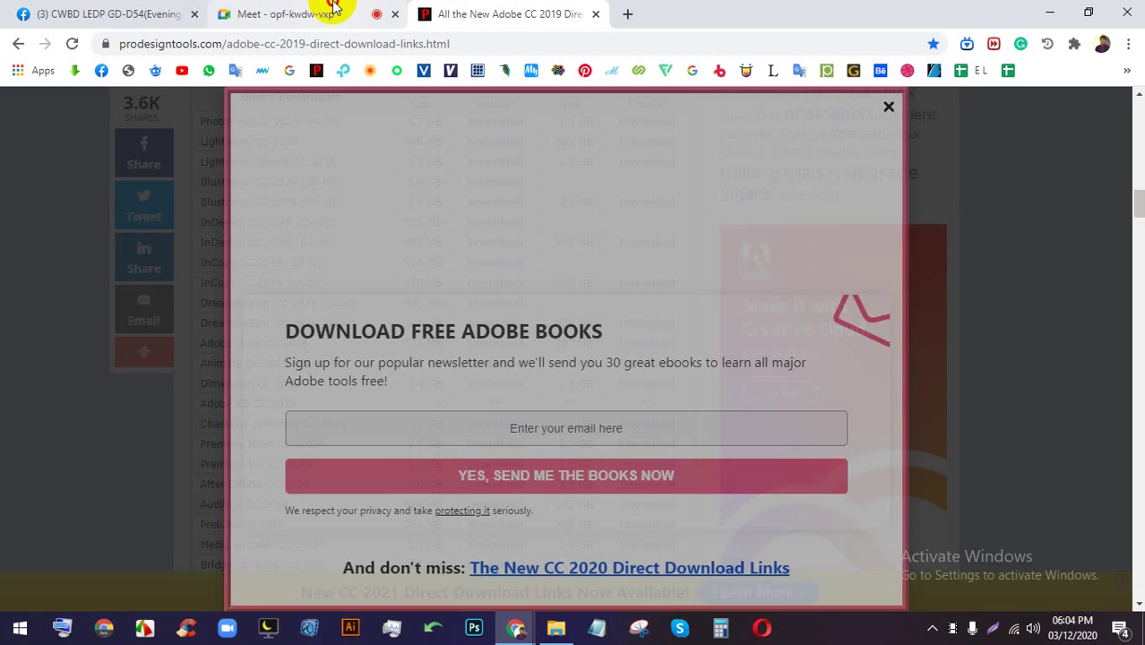
- Admit the waiting participant to the Meet call and dismiss the free Adobe books pop-up on the ProDesignTools page
click(327, 11)
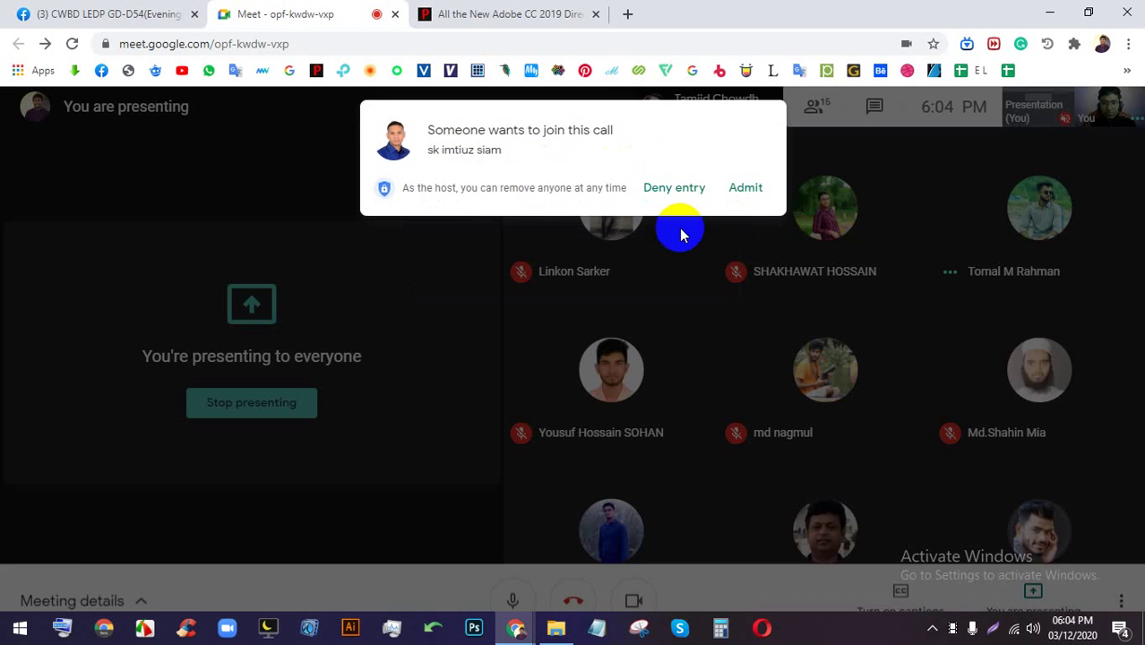
click(744, 192)
click(492, 9)
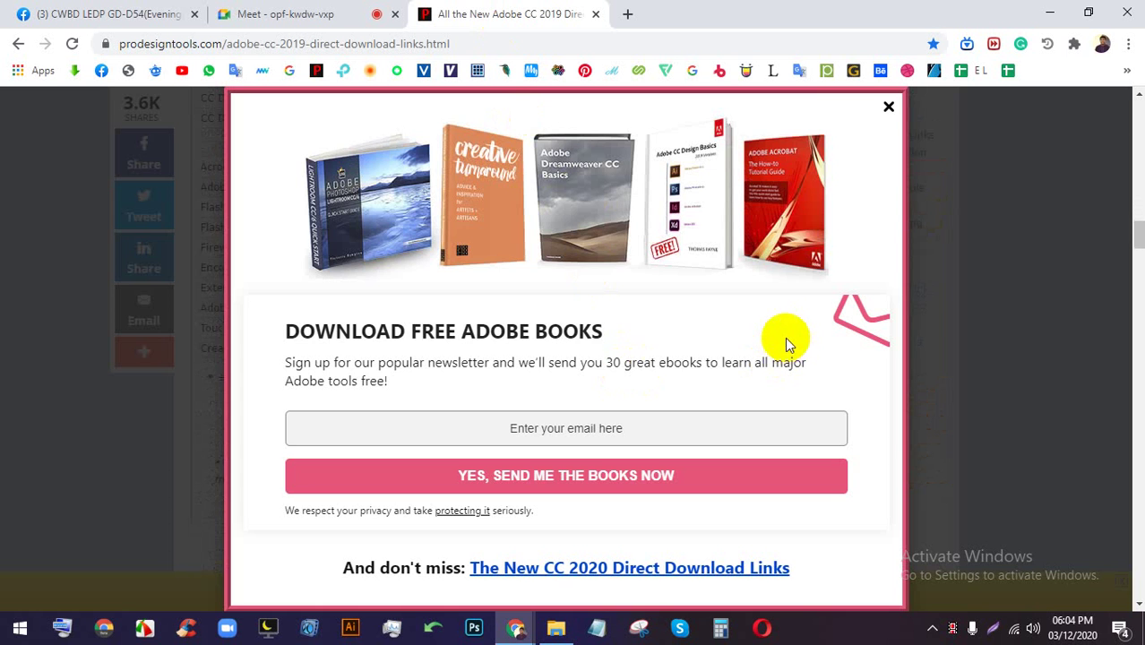
click(888, 107)
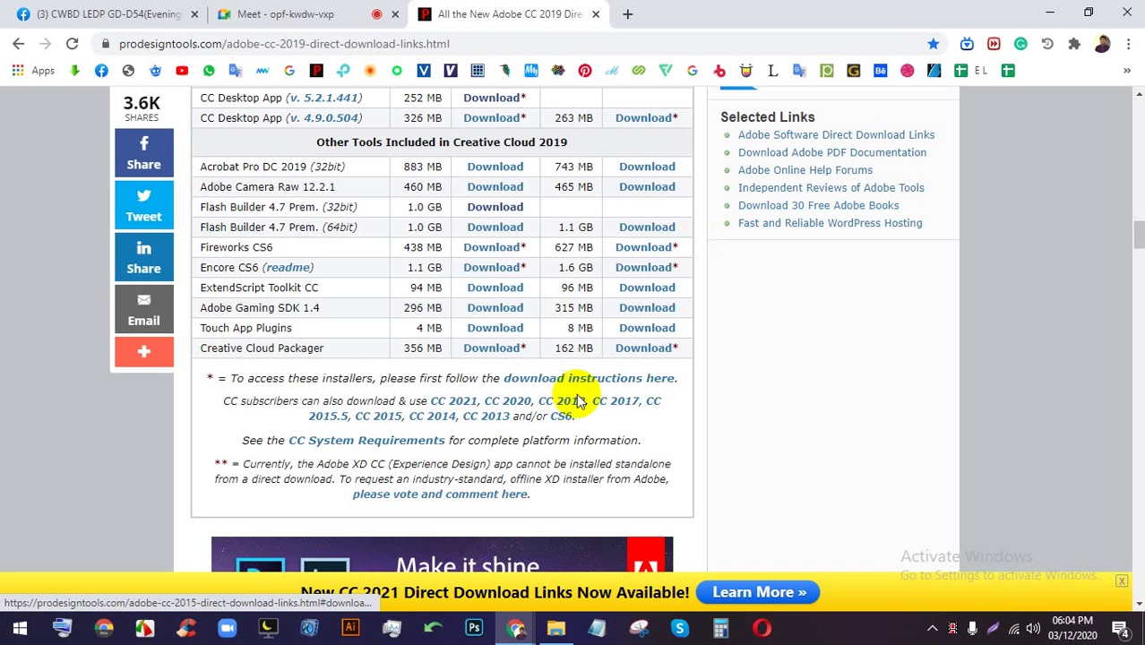
scroll(627, 277, up, 1)
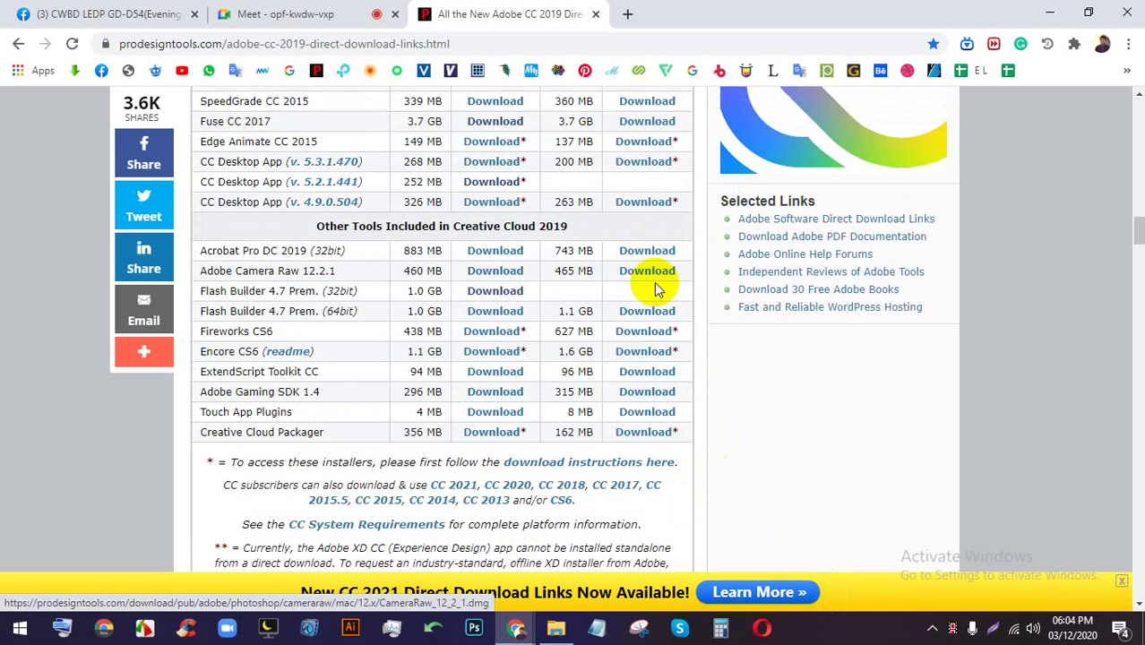
- Find the Windows installer for Illustrator CC 2019 (64-bit) in the table, open its download prompt and close it without downloading
scroll(655, 283, up, 4)
scroll(551, 260, up, 5)
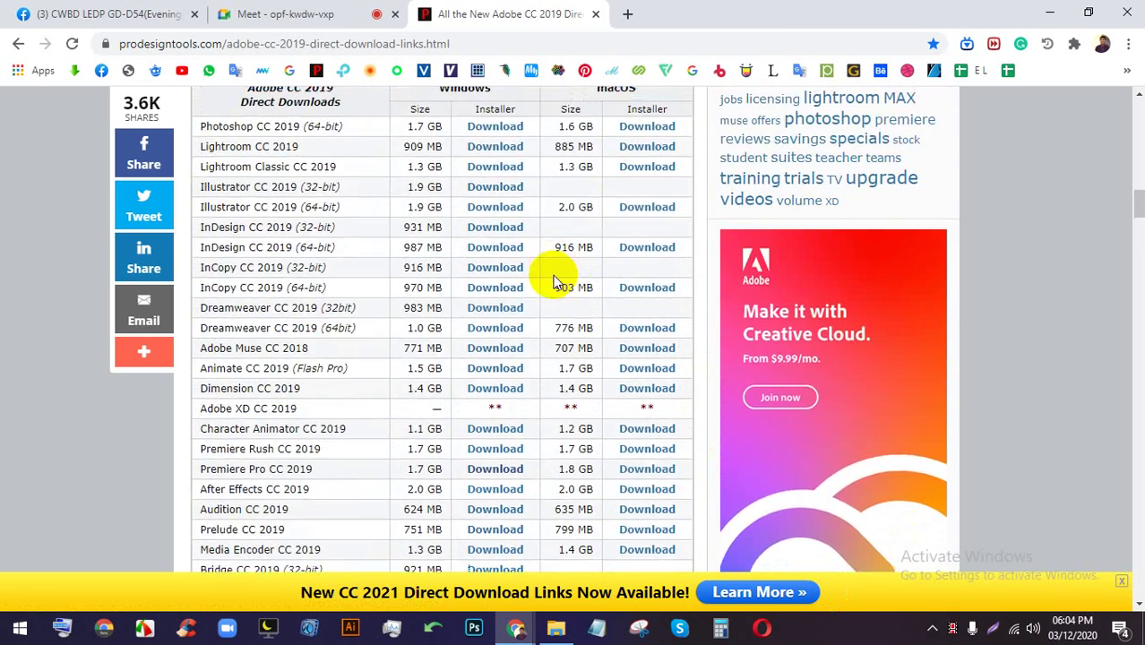
scroll(564, 264, down, 3)
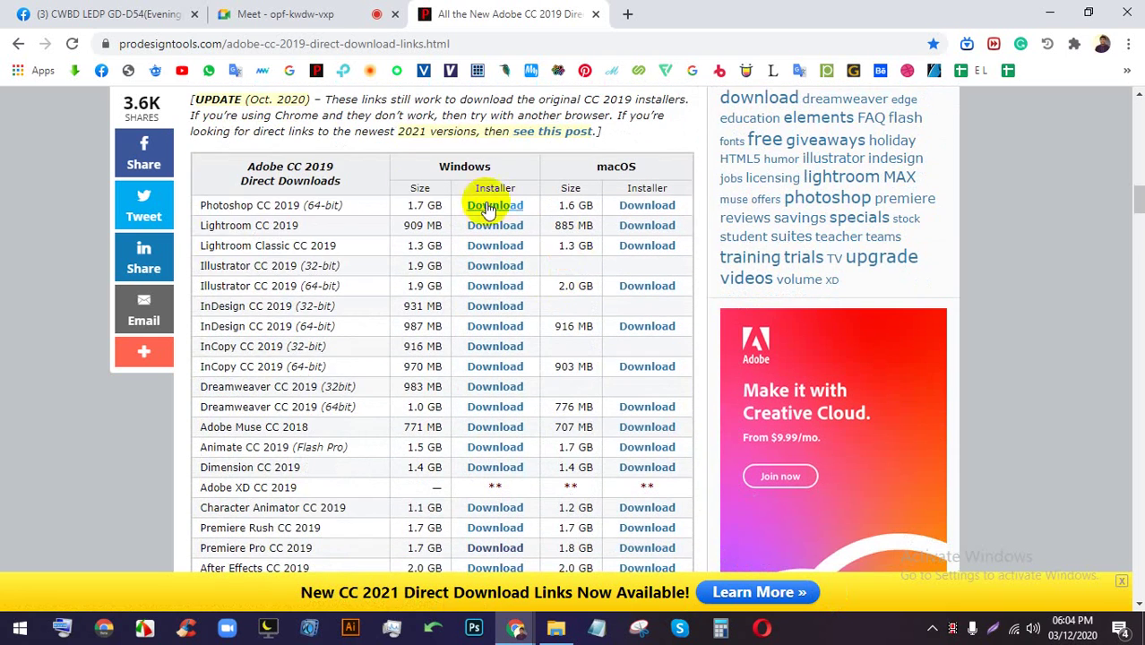
click(498, 284)
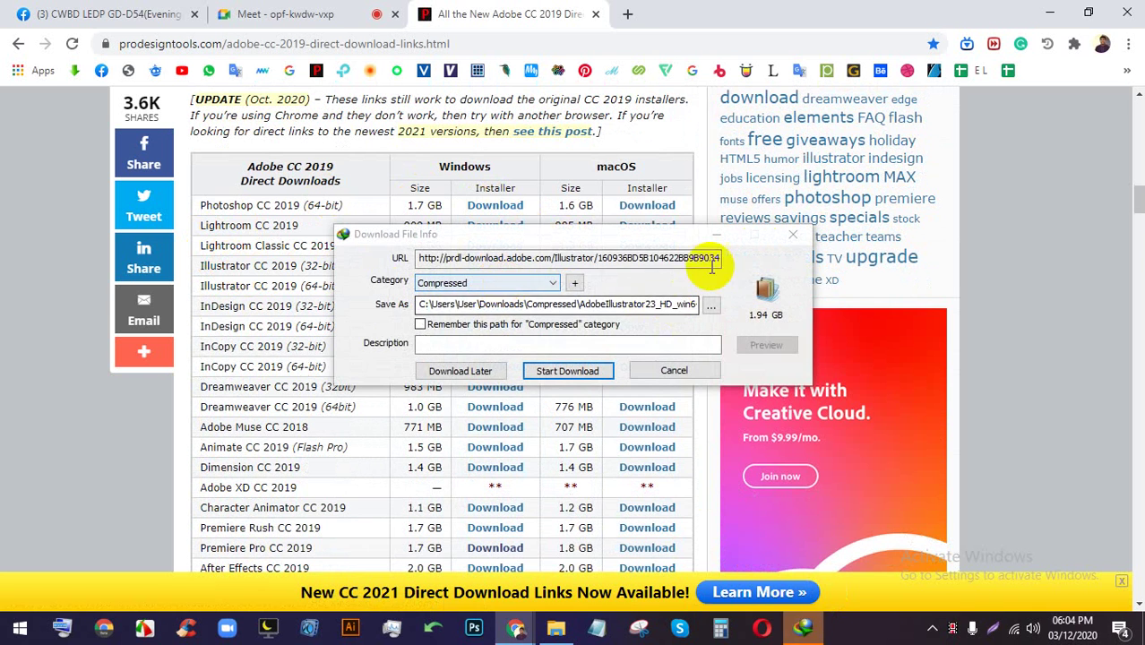
click(790, 236)
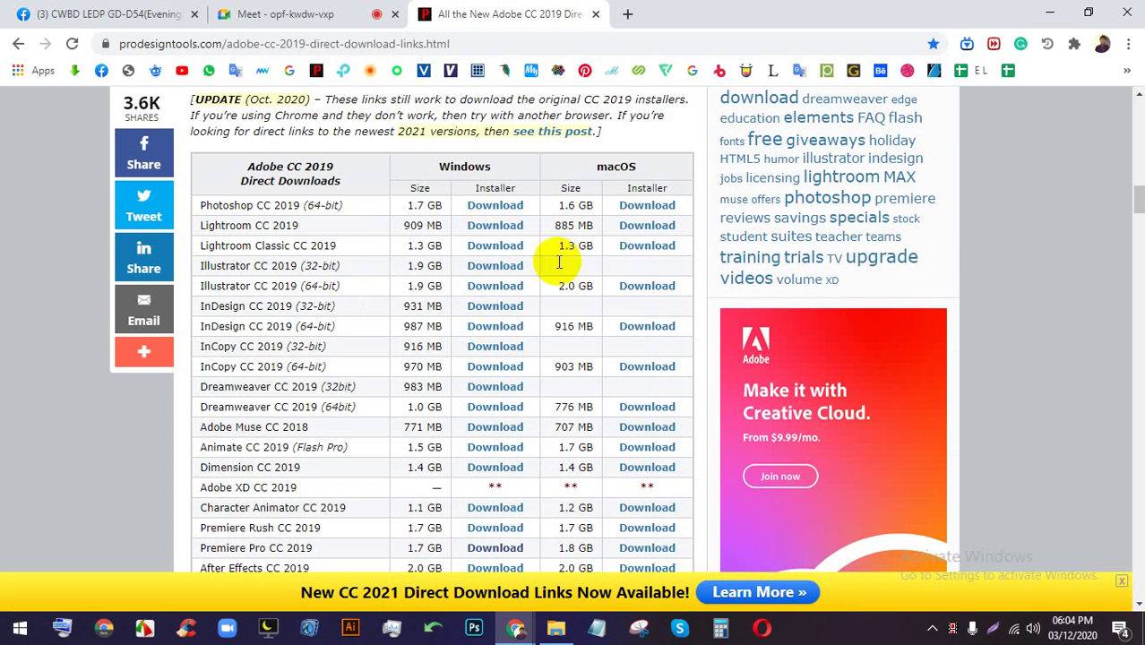
click(493, 285)
click(793, 235)
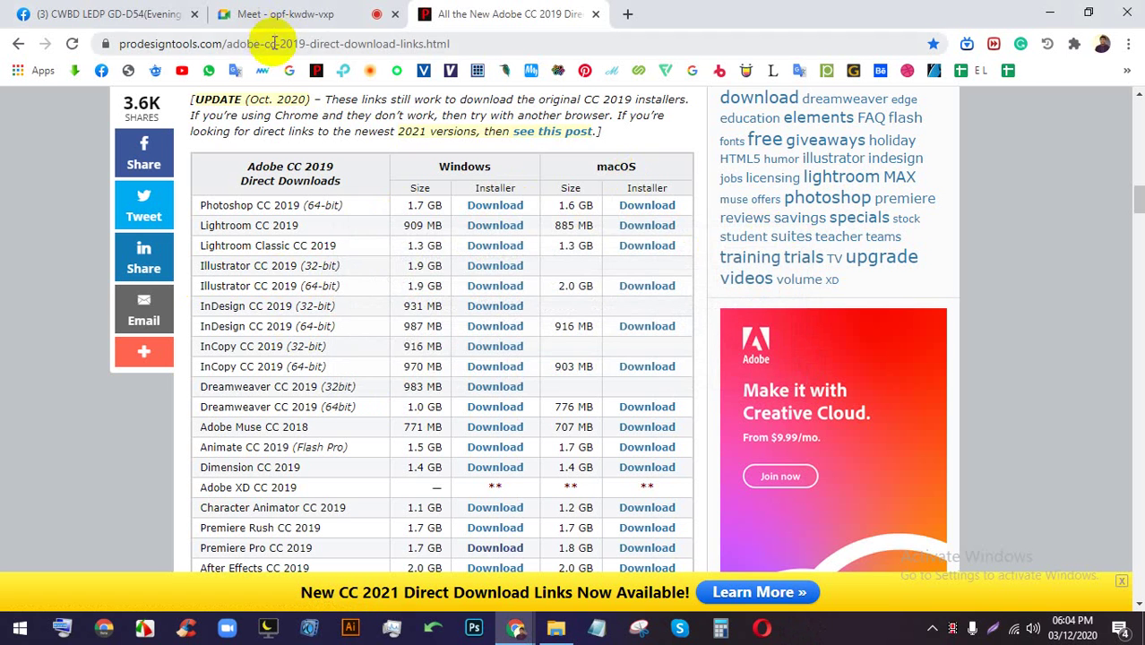
- Copy the full web address of the Adobe CC 2019 direct download page
click(281, 45)
click(282, 48)
drag(544, 46, 69, 45)
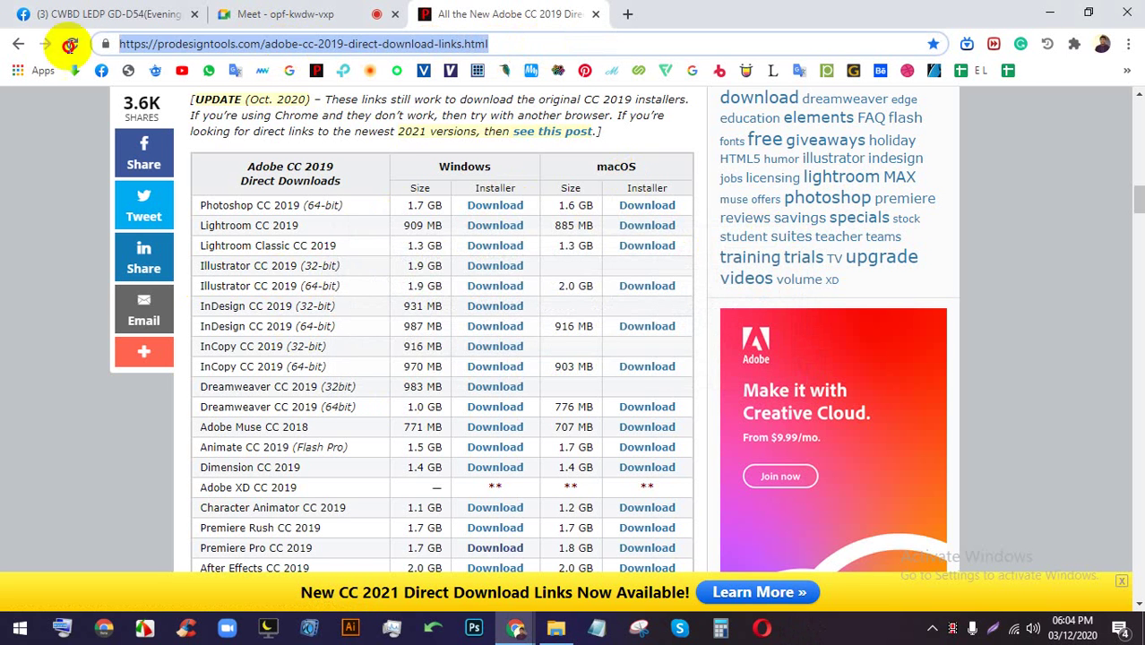
right_click(181, 50)
click(209, 135)
- Publish the copied ProDesignTools link as a new post in the CWBD LEDP GD-D54(Evening) Facebook group
click(298, 11)
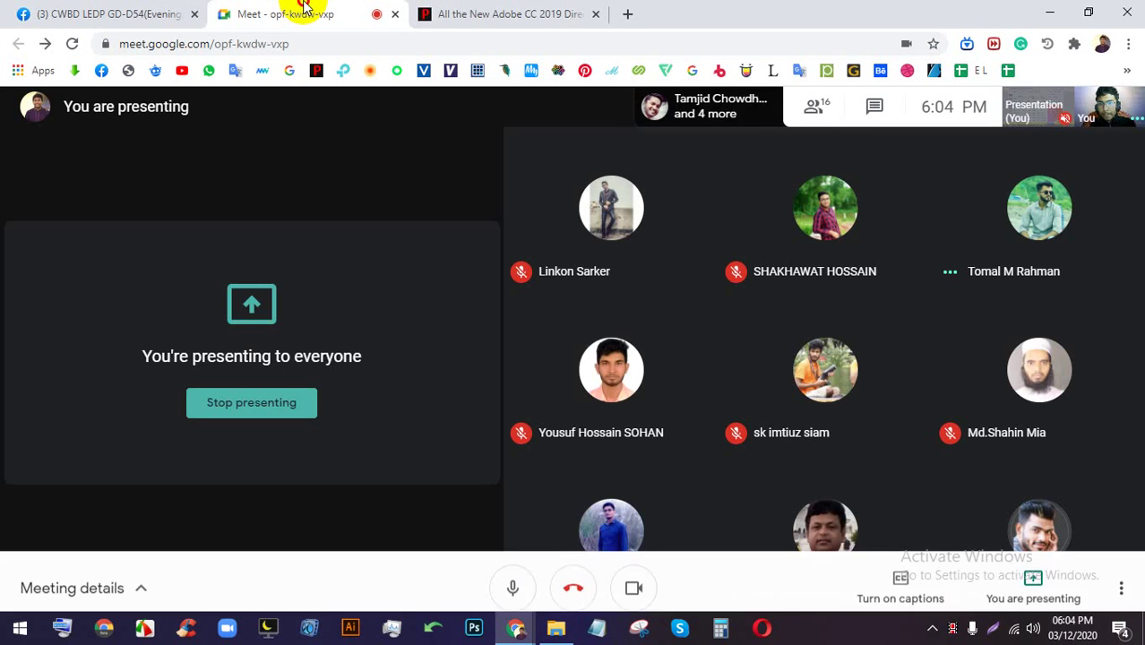
click(115, 11)
scroll(614, 440, up, 10)
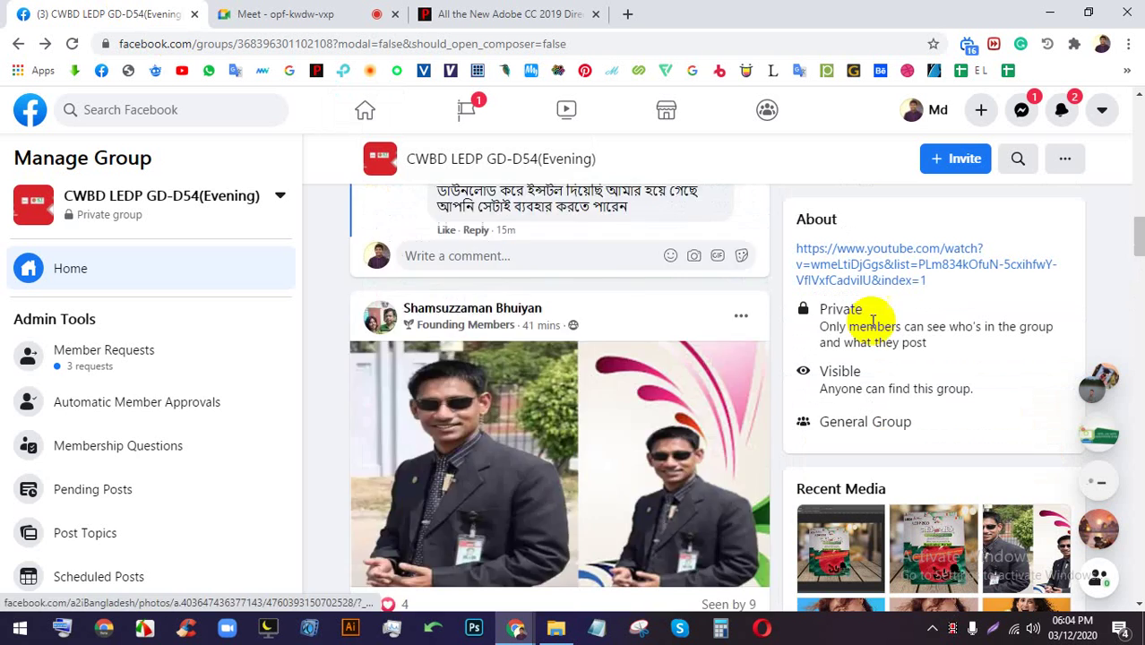
drag(1134, 182, 1134, 103)
scroll(567, 339, down, 4)
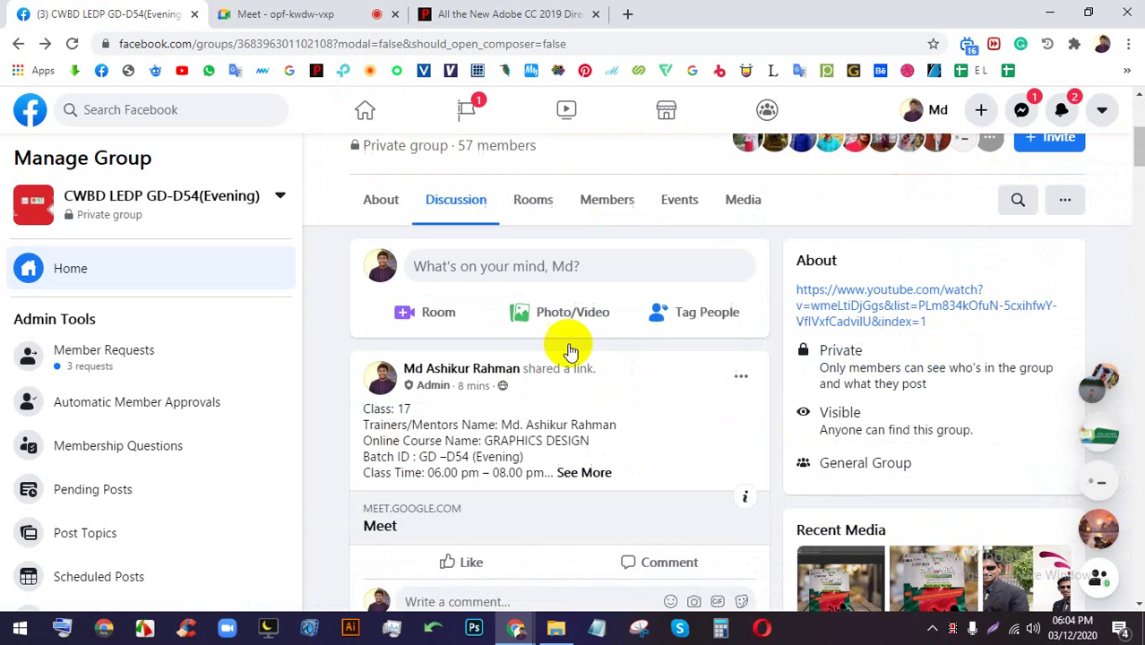
click(492, 268)
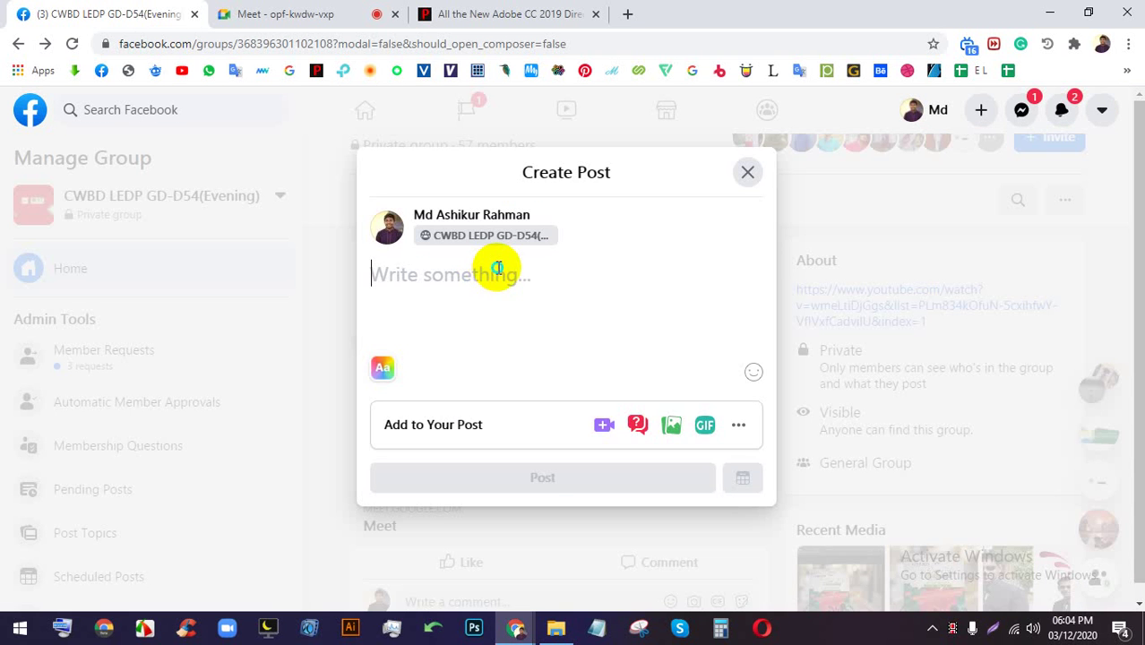
right_click(499, 269)
click(525, 403)
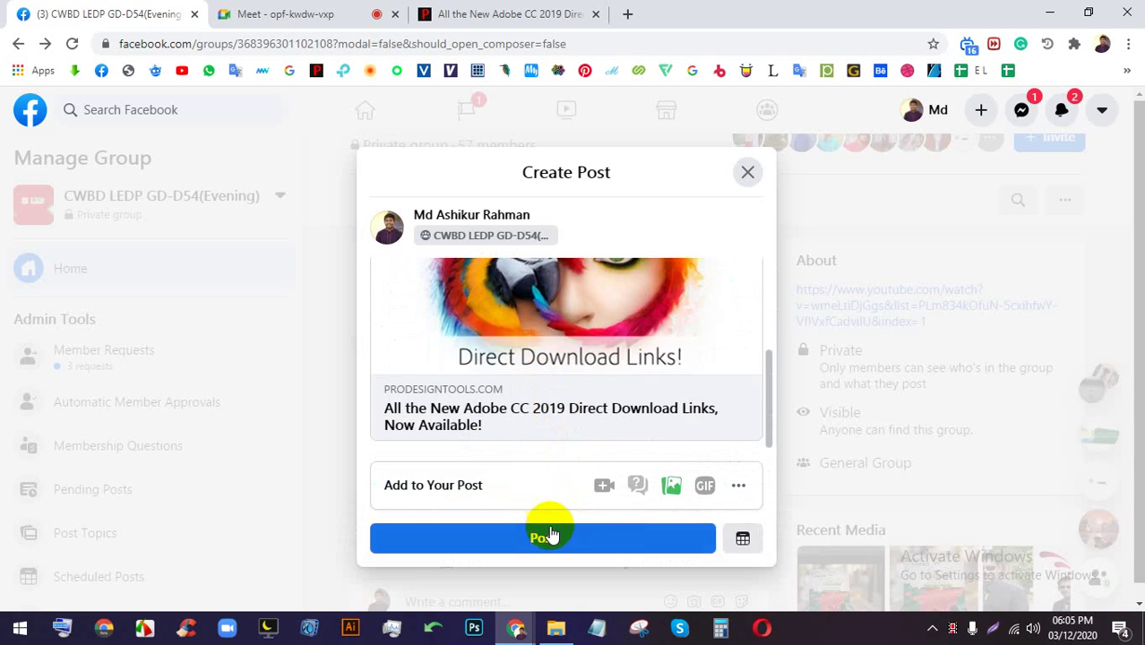
click(551, 536)
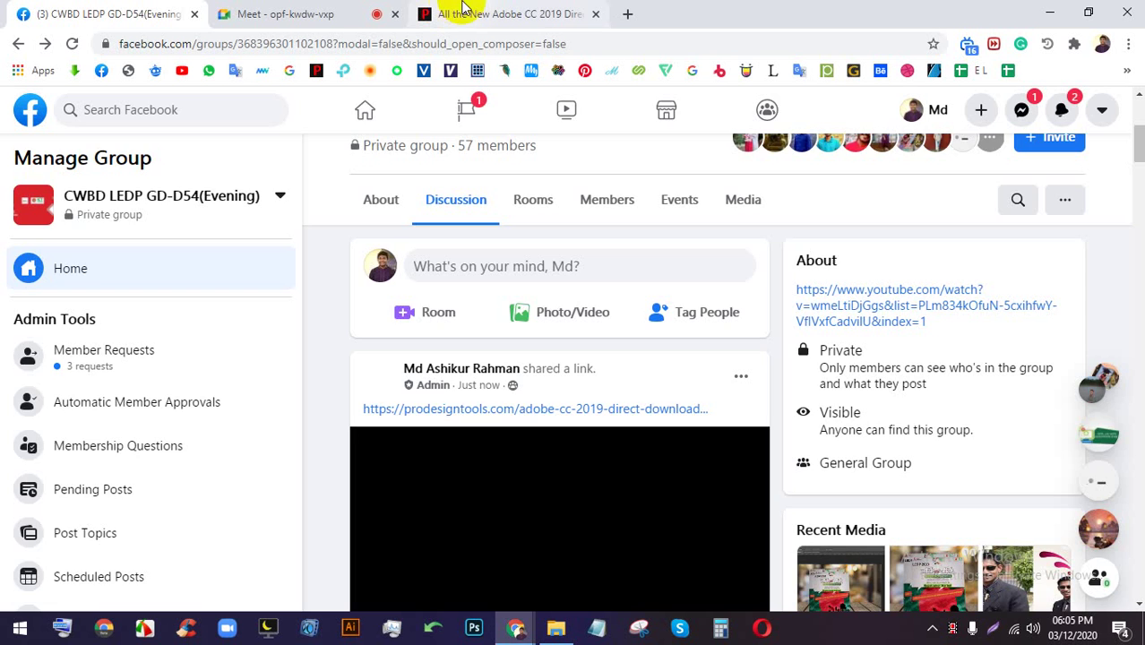
- Check the Meet call, revisit the Adobe CC 2019 installer table and close the ProDesignTools page
click(289, 11)
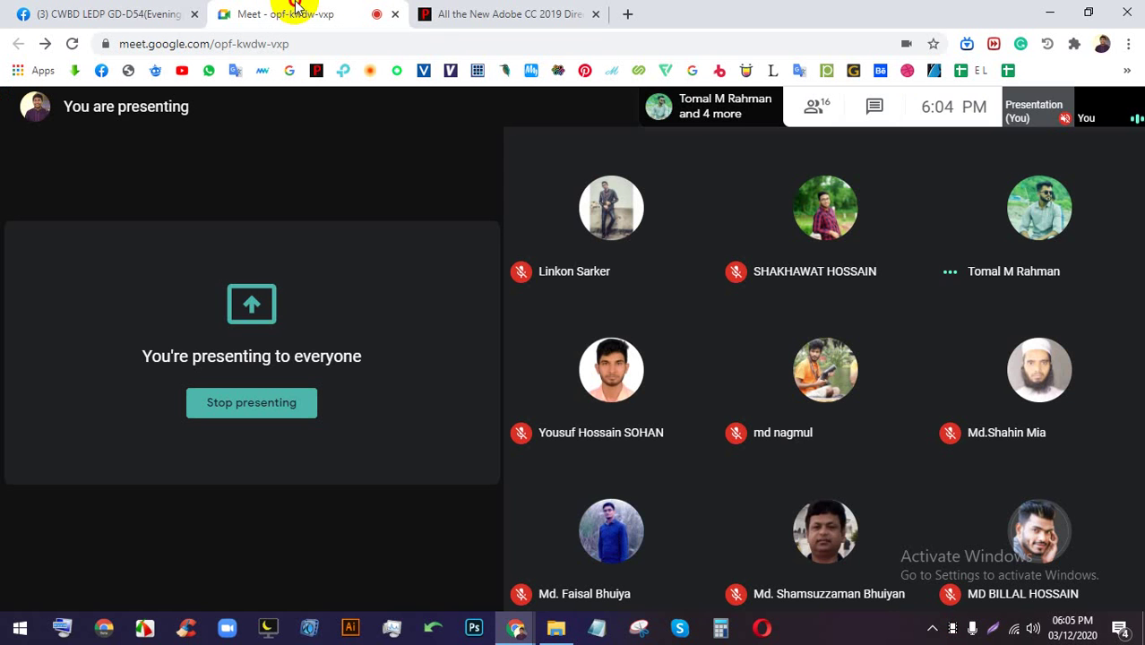
click(485, 11)
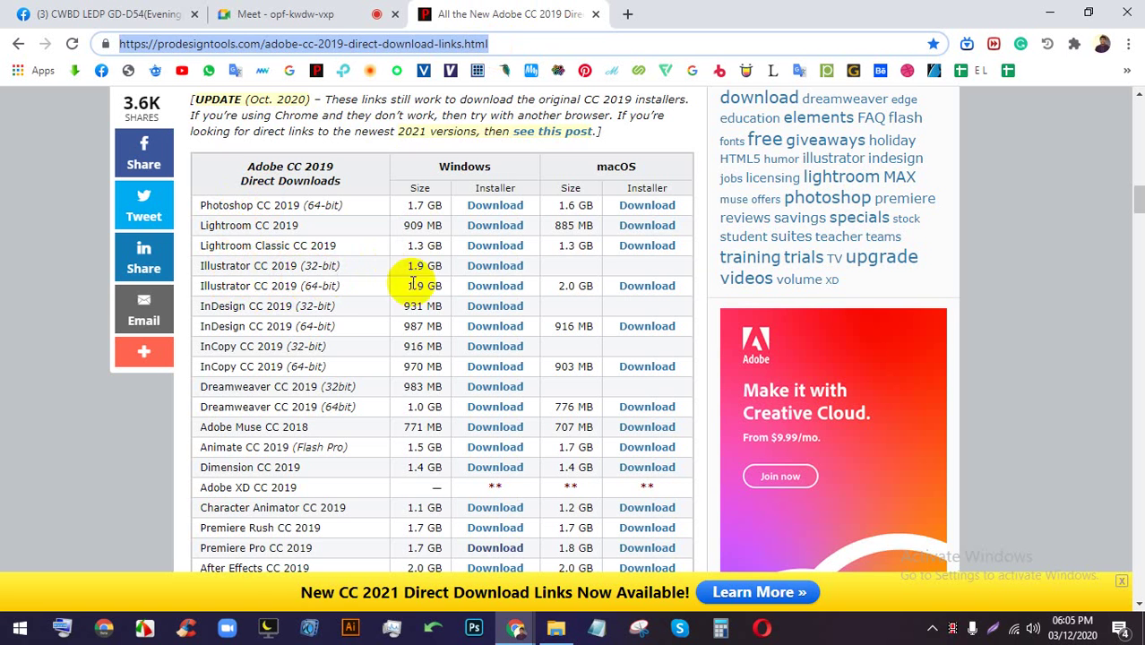
click(343, 12)
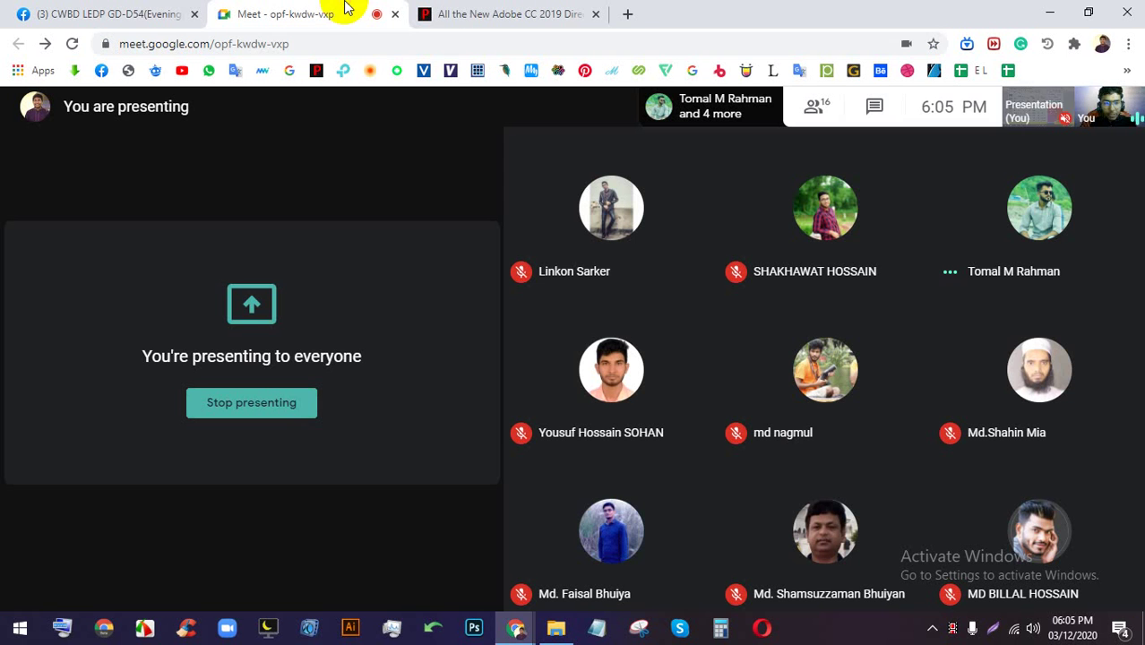
click(515, 11)
click(597, 15)
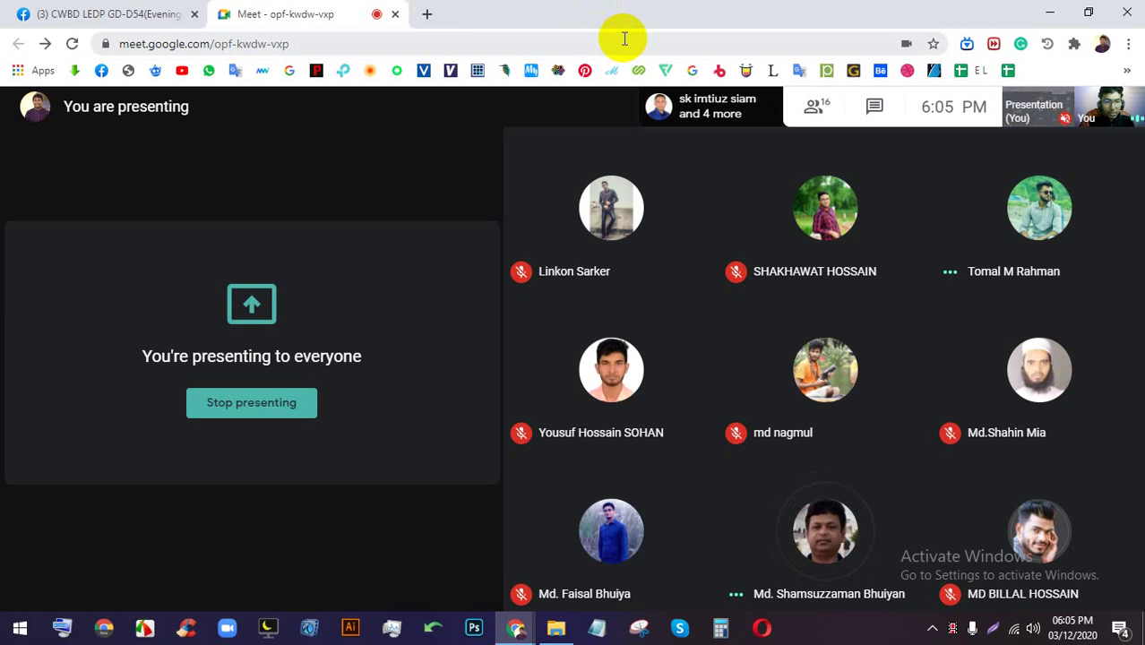
- Look through the list of people in the Meet call and close it
click(816, 107)
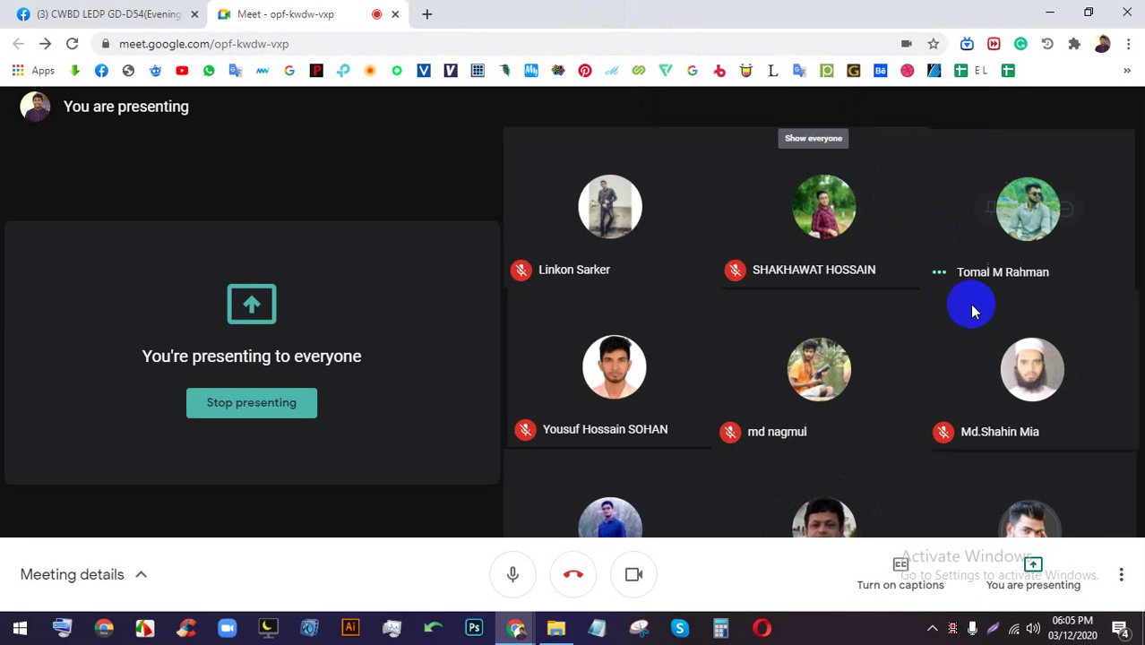
scroll(941, 350, down, 8)
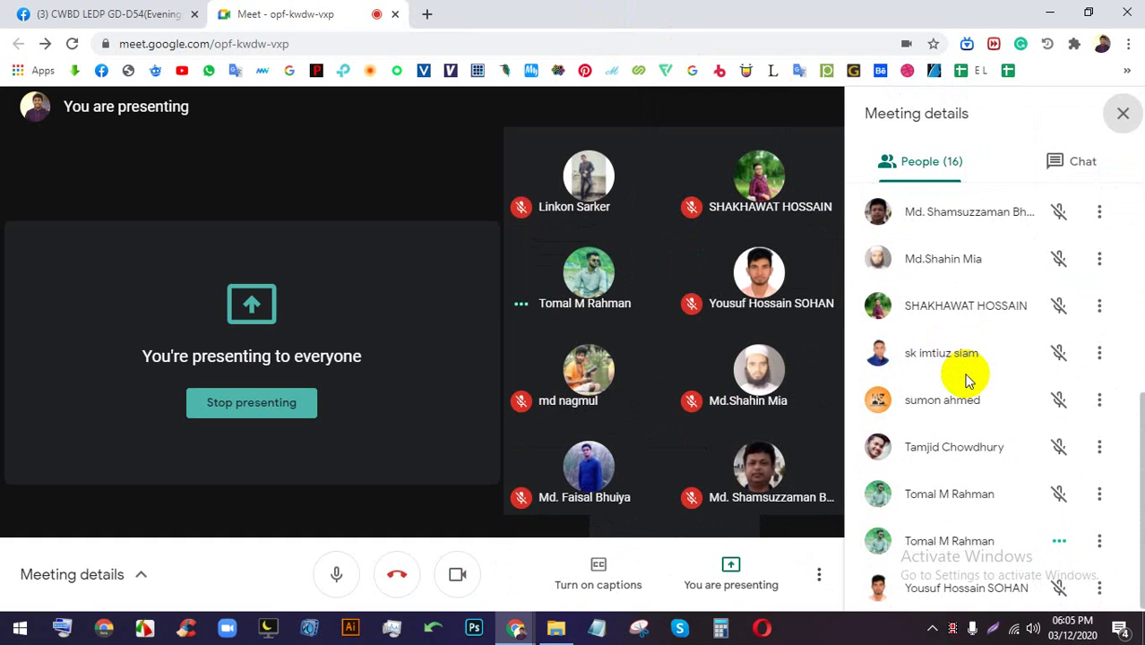
scroll(964, 372, up, 8)
click(1123, 113)
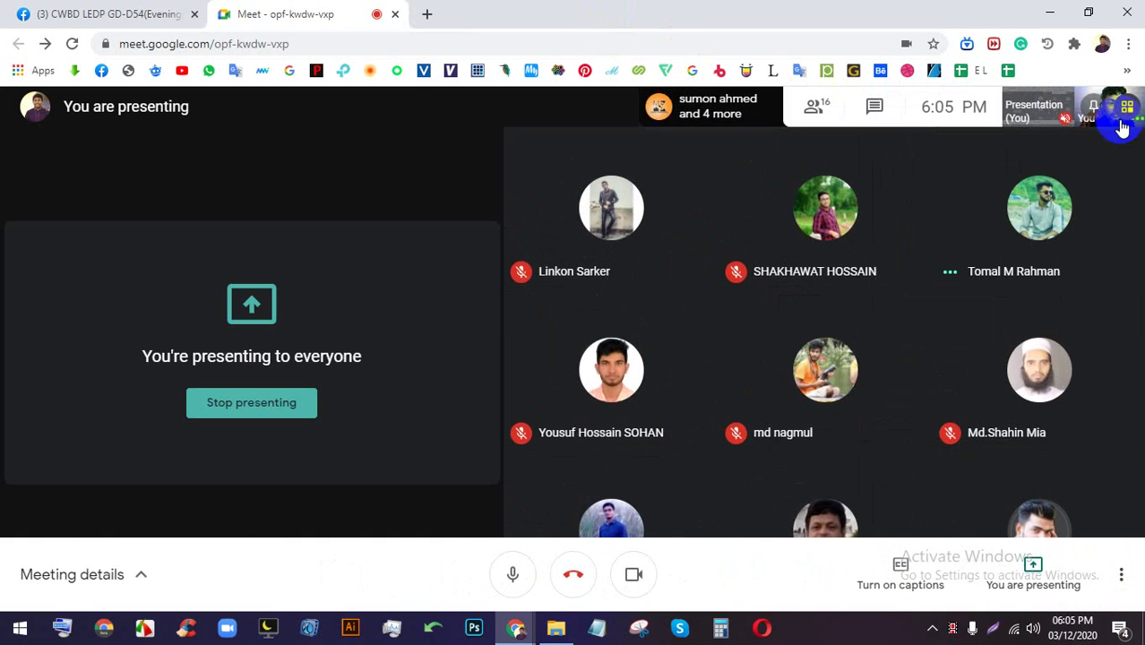
- Browse the Facebook group's feed to the before-and-after portrait of the man in sunglasses and open the image full size
click(153, 11)
scroll(646, 376, down, 2)
scroll(599, 372, up, 4)
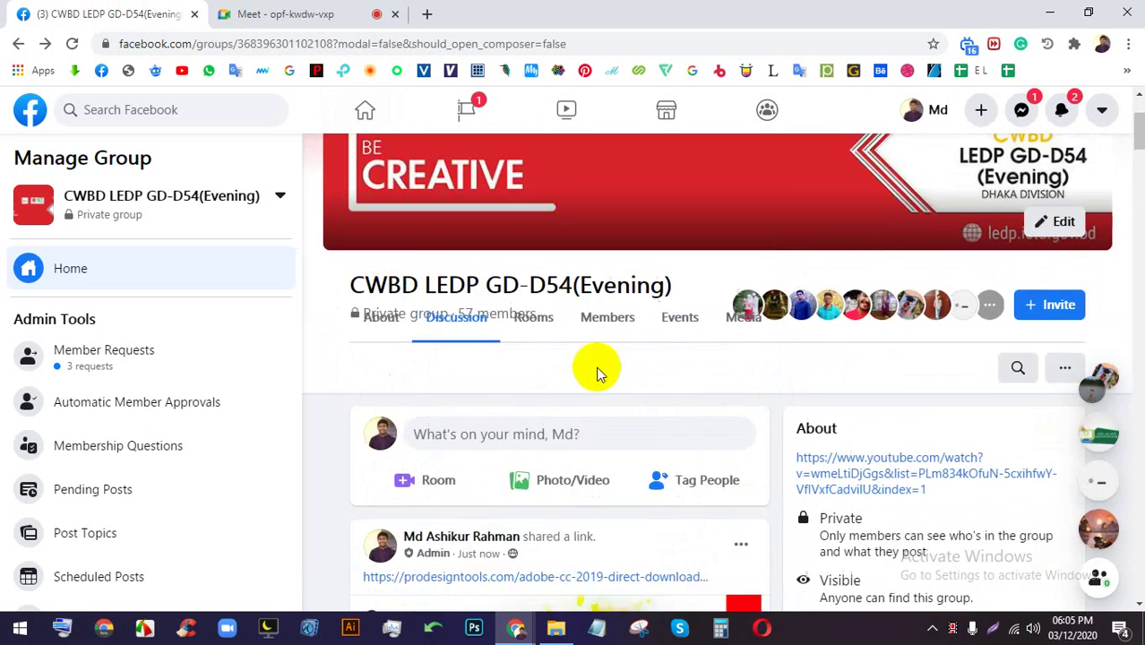
scroll(591, 363, down, 6)
scroll(556, 318, up, 7)
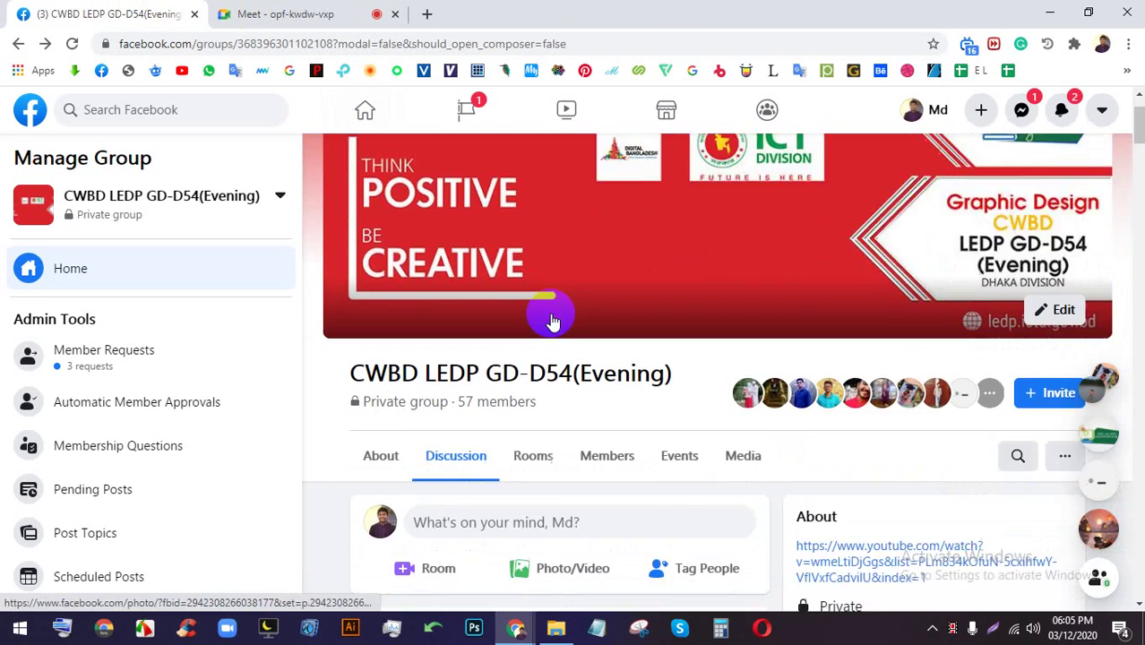
scroll(553, 321, down, 12)
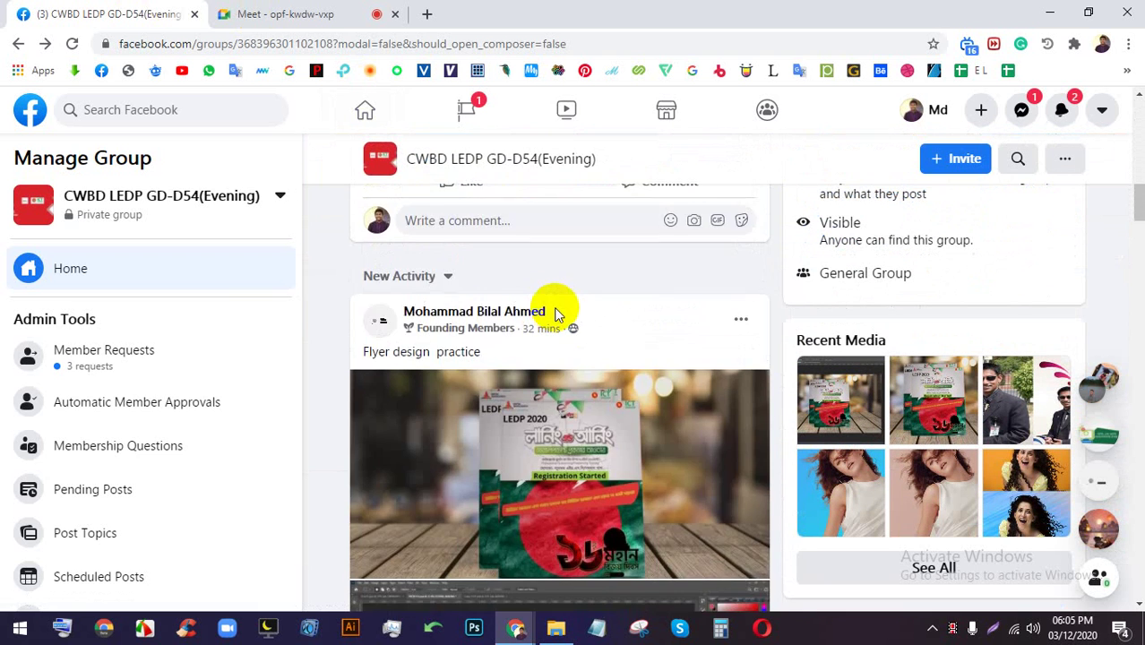
scroll(555, 314, down, 15)
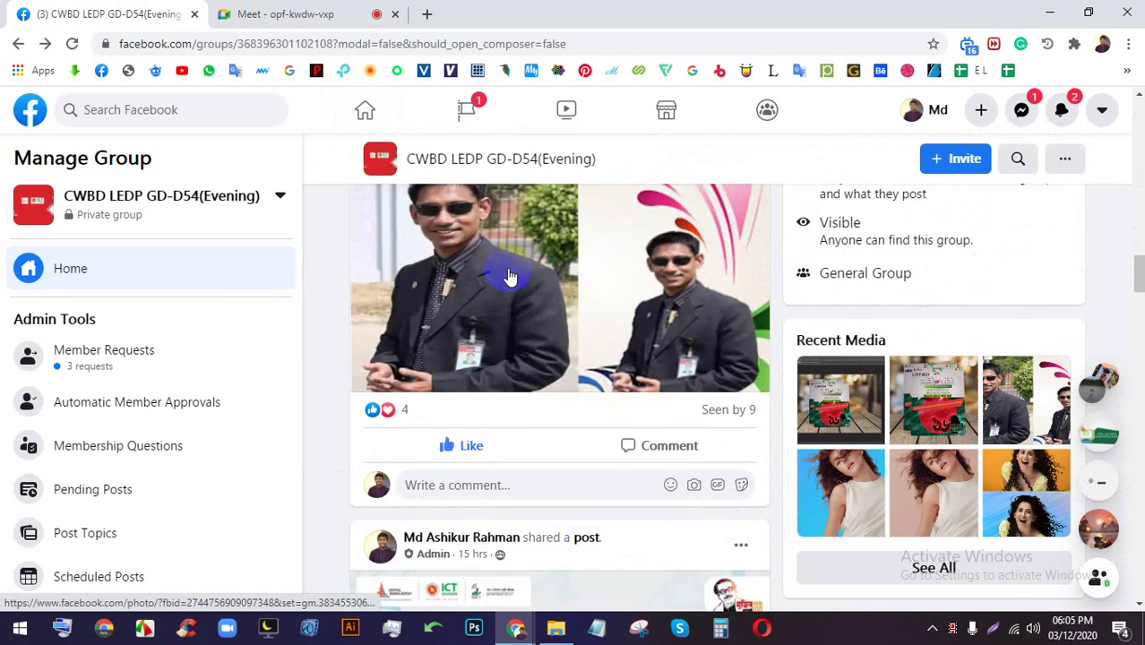
scroll(509, 278, up, 2)
click(523, 363)
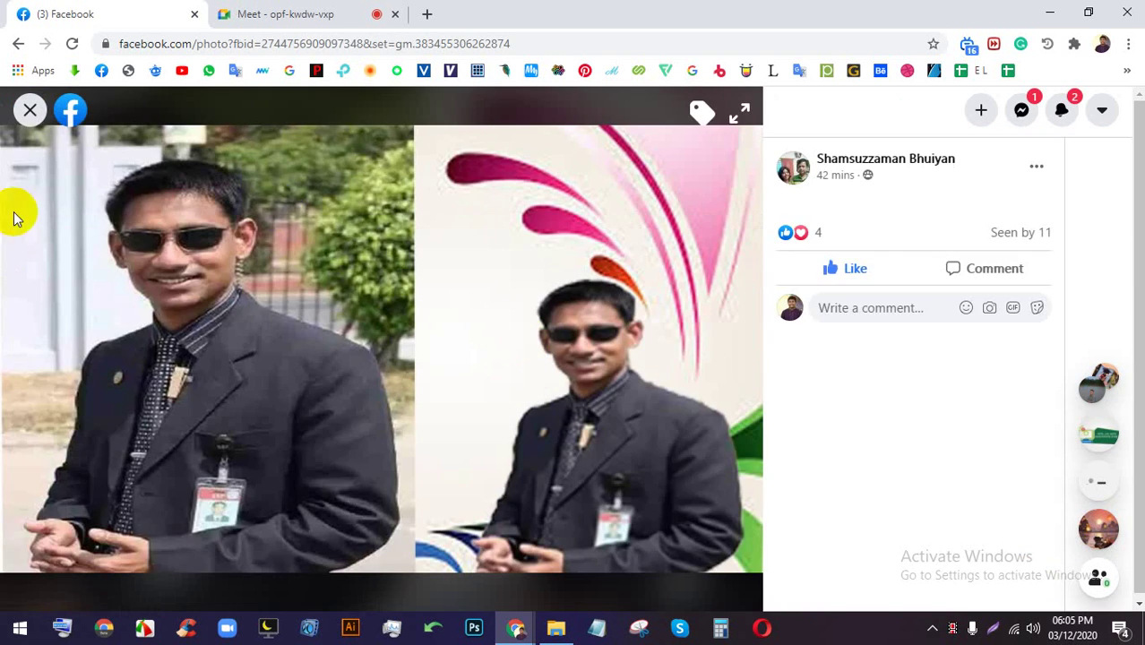
- Check the Meet call while examining the man's before-and-after portrait, and close the photo viewer
click(328, 11)
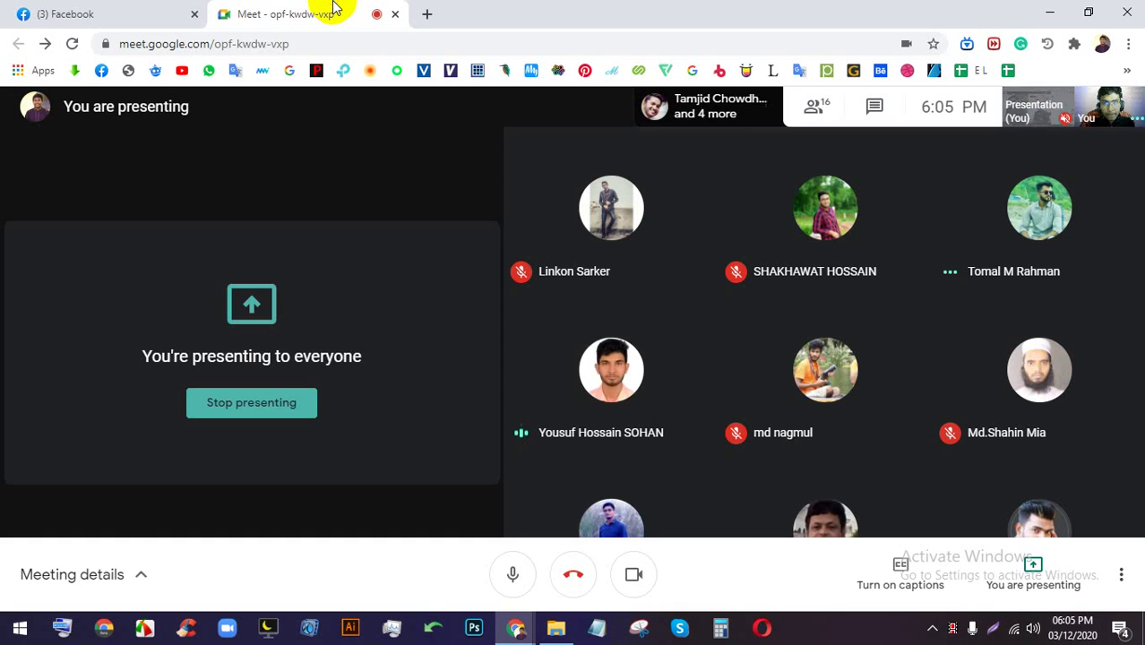
click(115, 9)
click(302, 11)
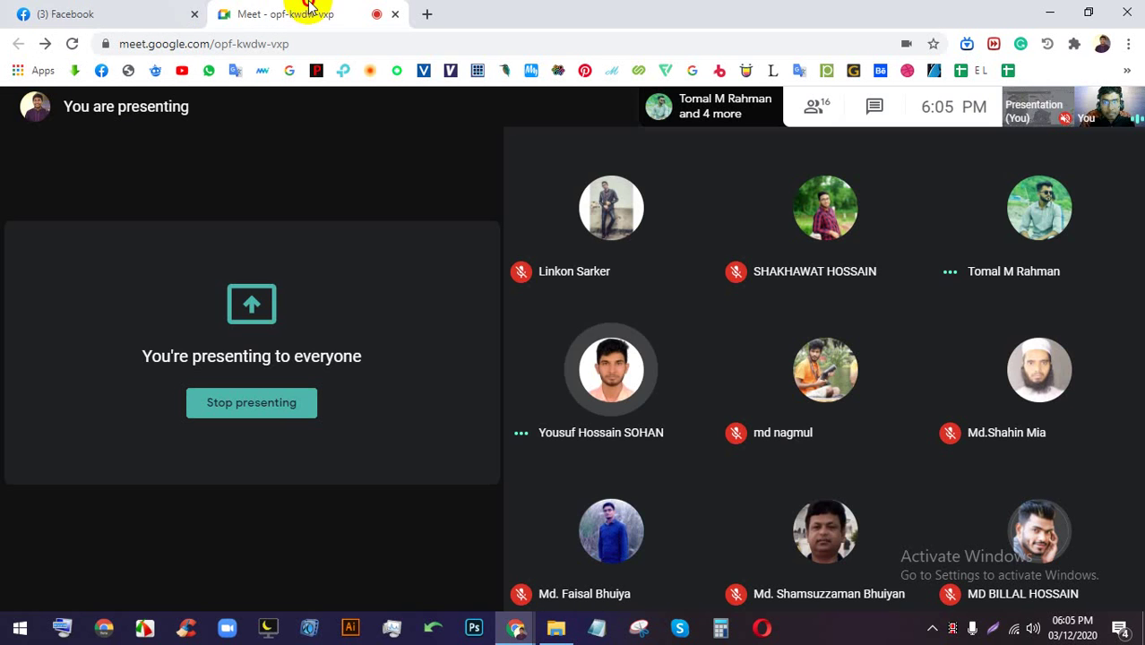
click(82, 9)
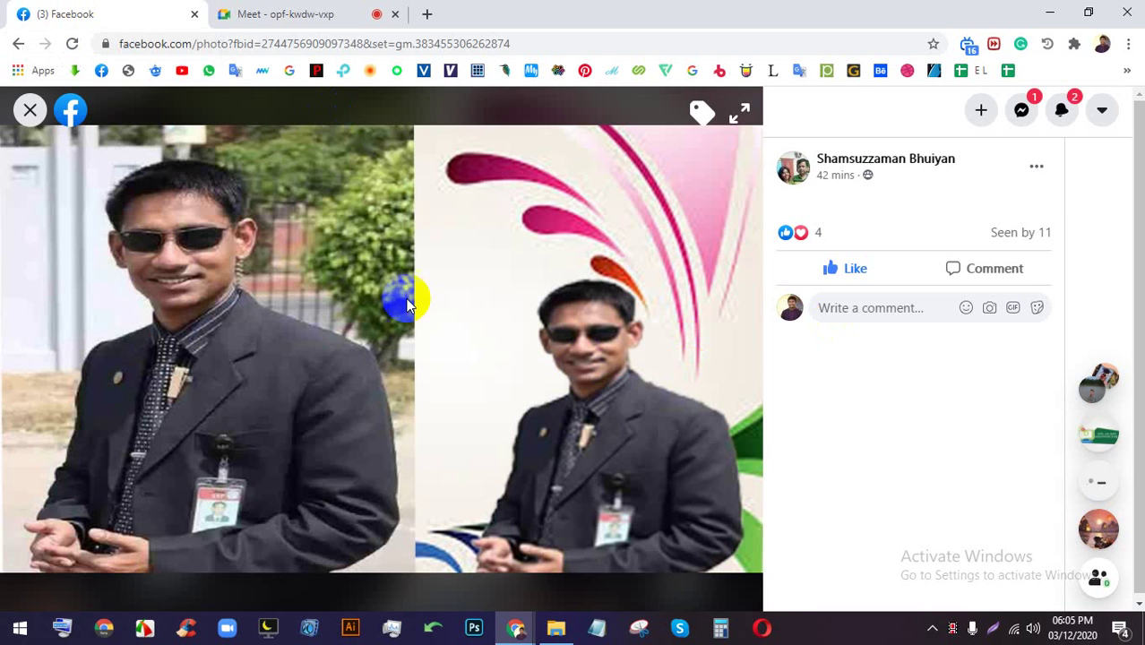
click(23, 106)
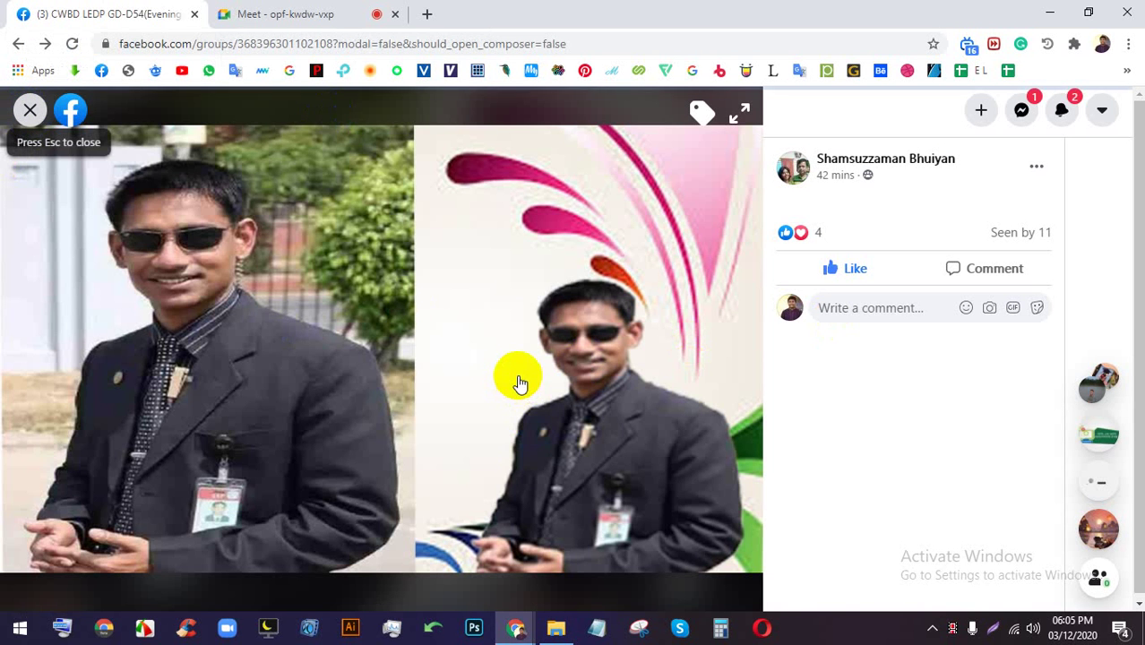
- Find the group post with the woman's portrait on pink and blue backgrounds and open the pink version
scroll(609, 365, down, 5)
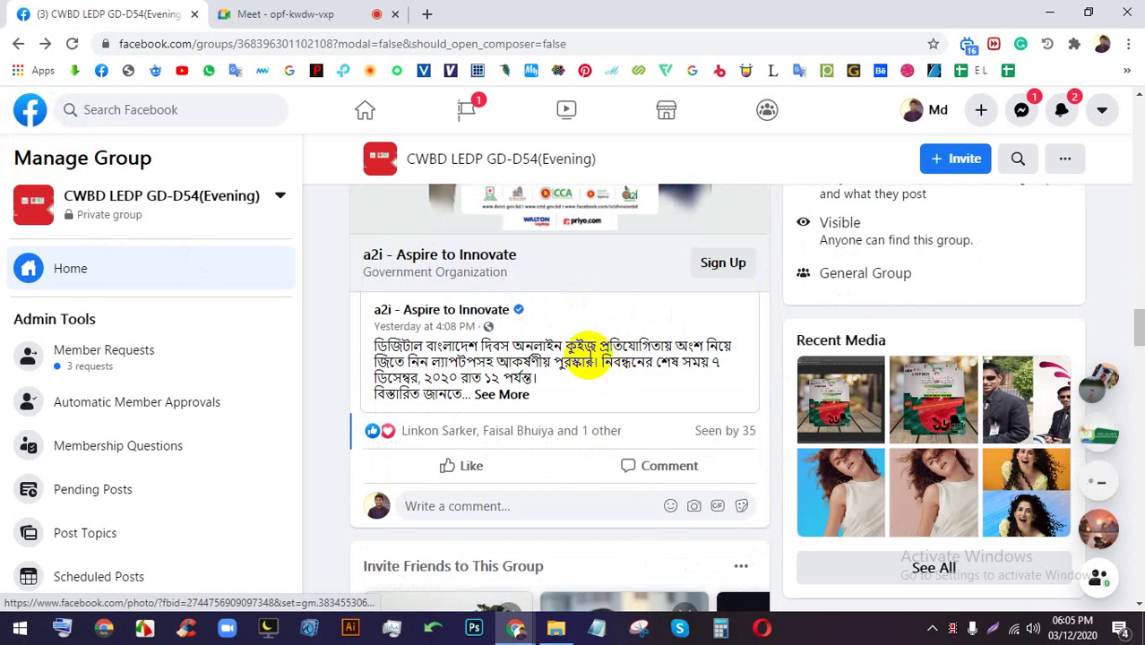
scroll(556, 353, down, 6)
scroll(547, 355, up, 3)
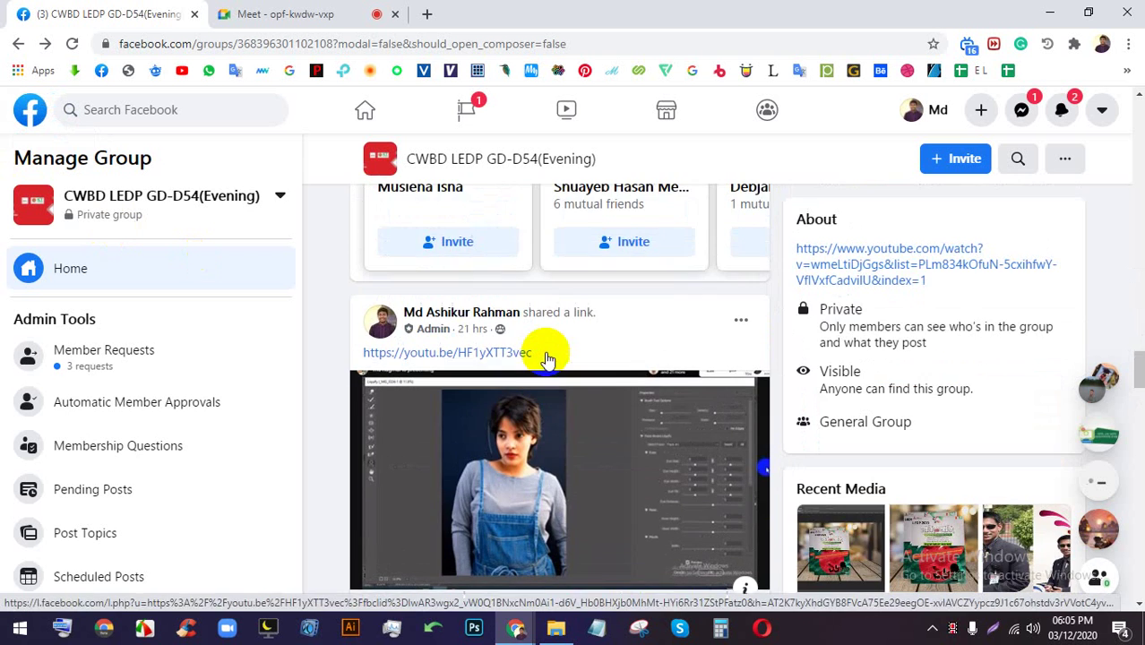
scroll(545, 352, down, 8)
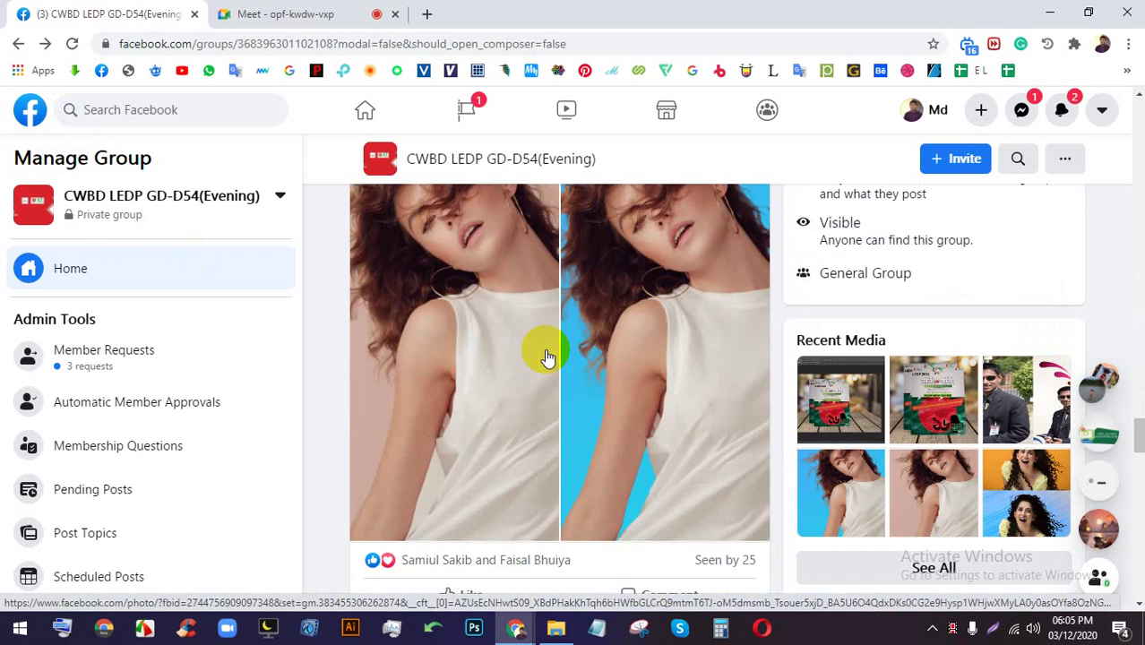
click(476, 356)
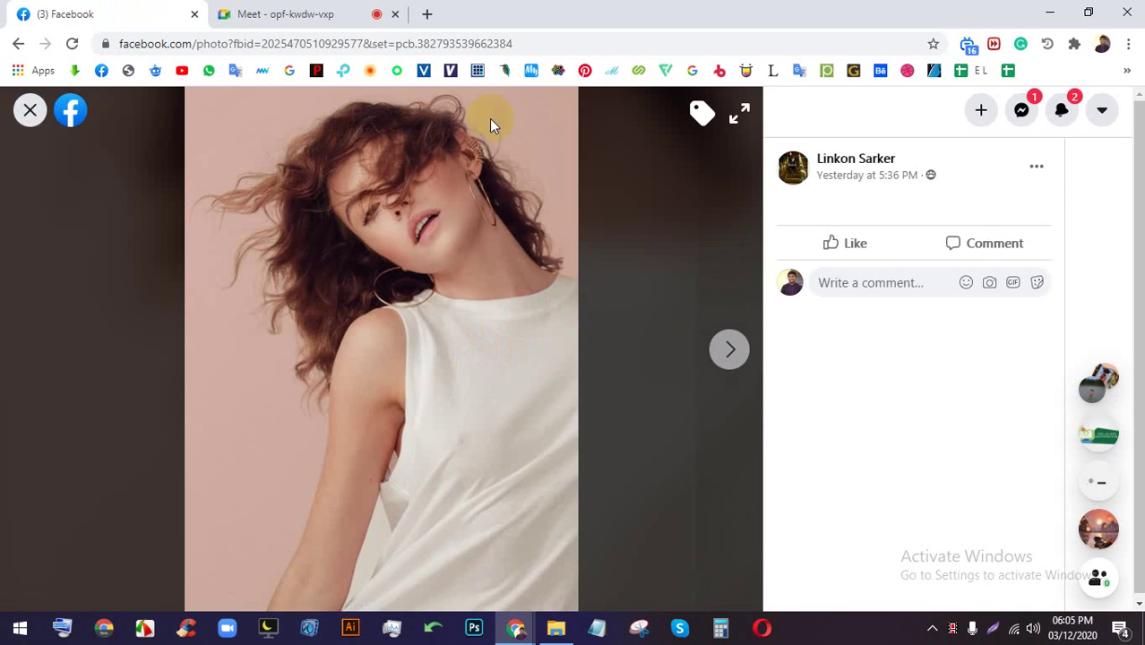
- Compare the woman's original photo with its background-changed version in the viewer, checking the Meet call in between
click(285, 14)
click(349, 19)
click(77, 12)
click(735, 338)
click(30, 348)
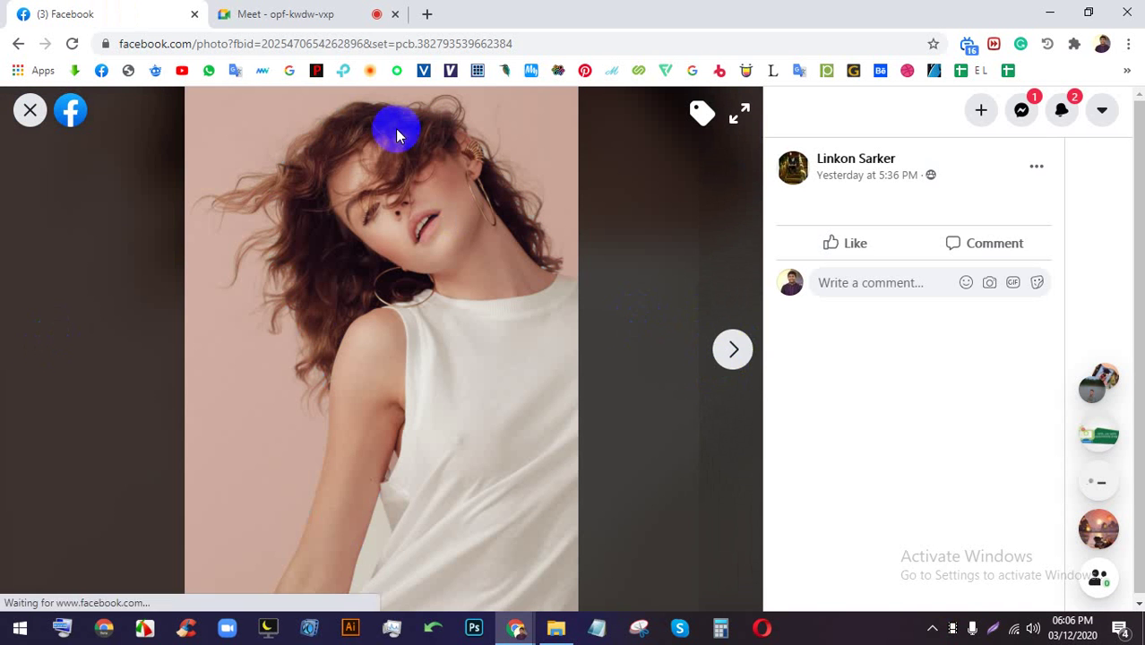
click(289, 12)
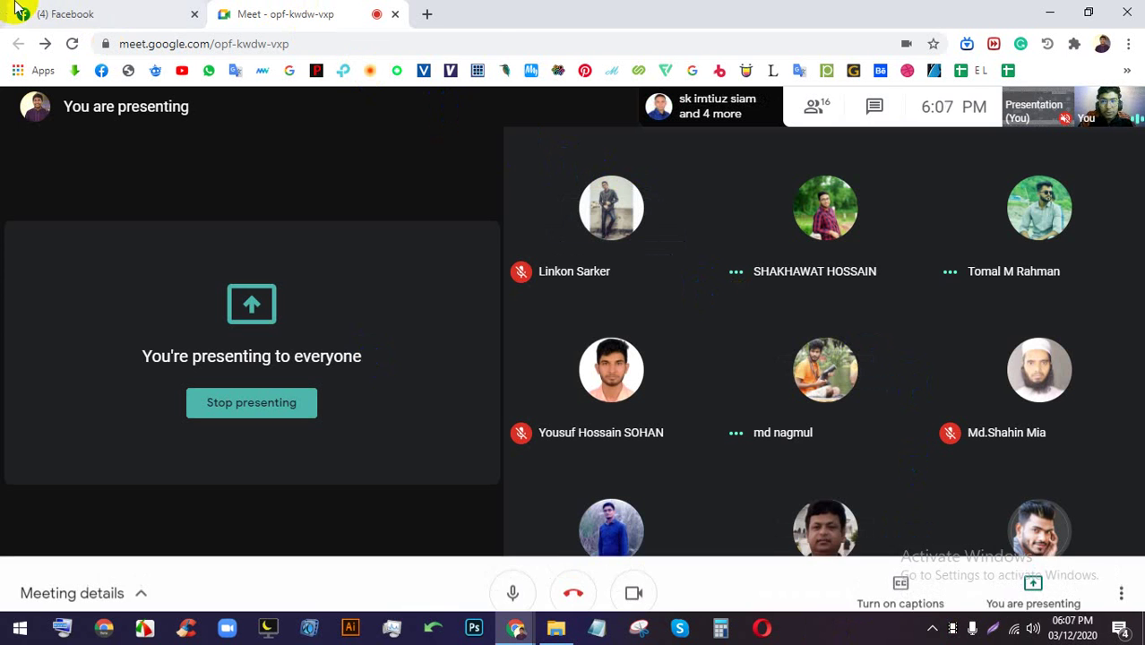
click(147, 16)
click(36, 350)
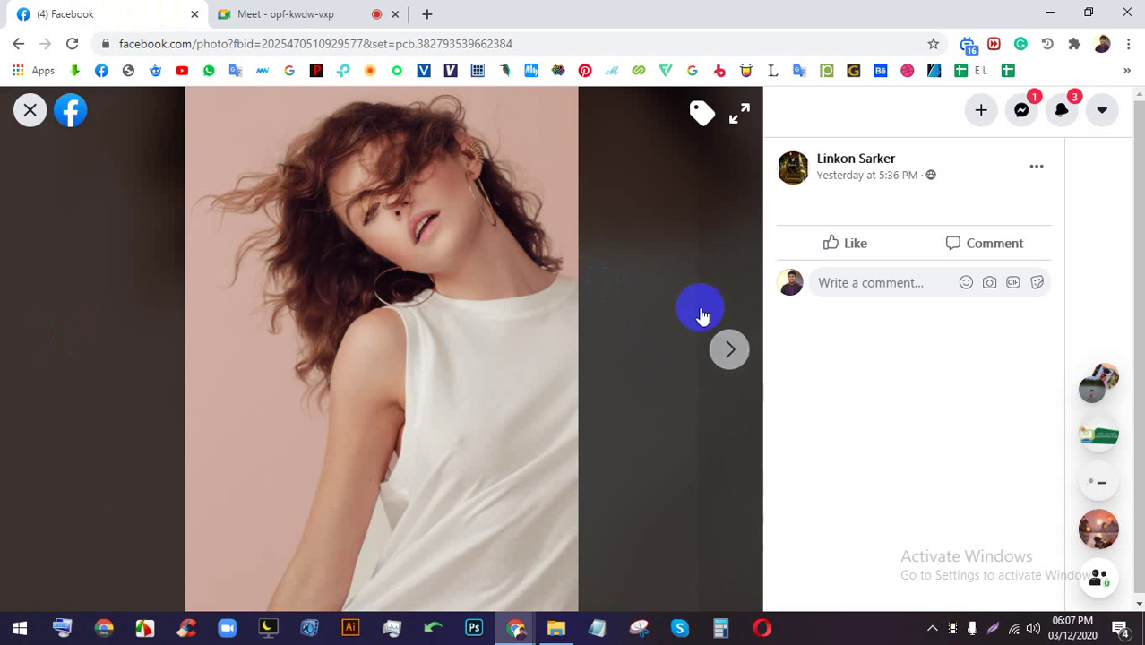
- View the woman's blue-background version again, close the photo viewer, and check the Meet call
click(731, 348)
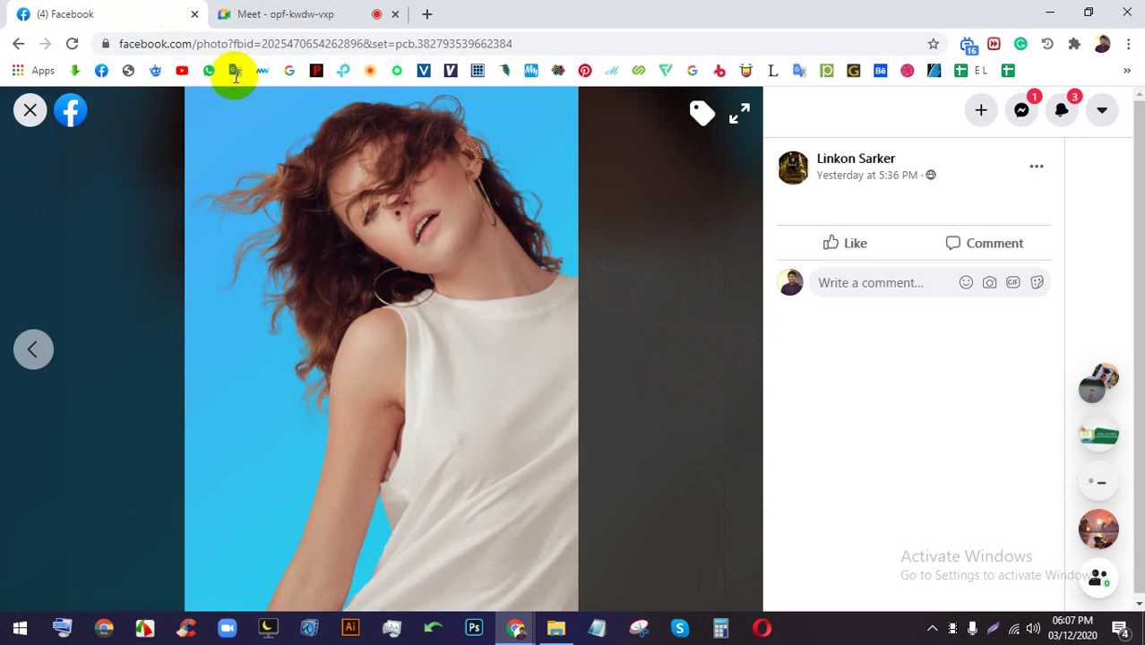
click(278, 14)
click(119, 12)
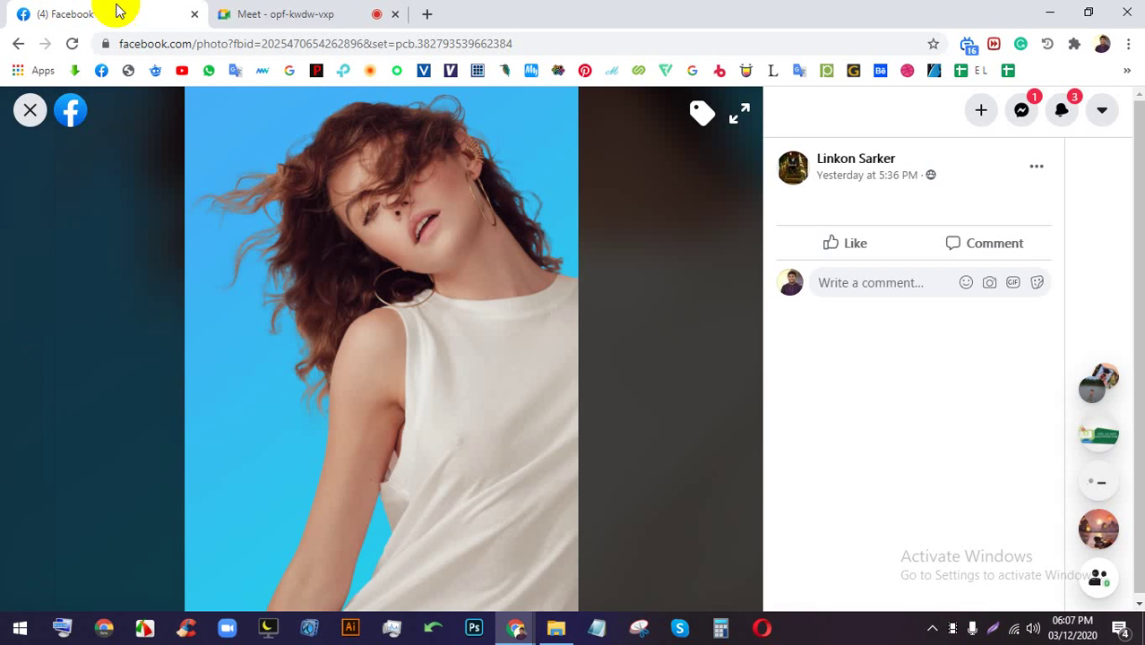
click(30, 109)
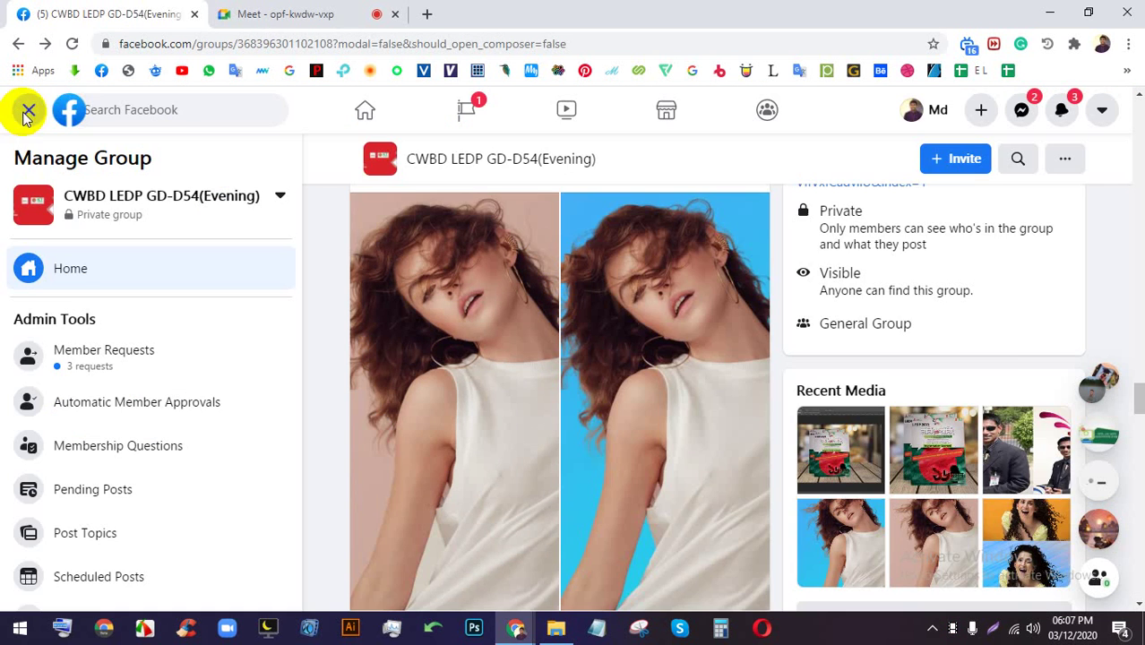
click(278, 9)
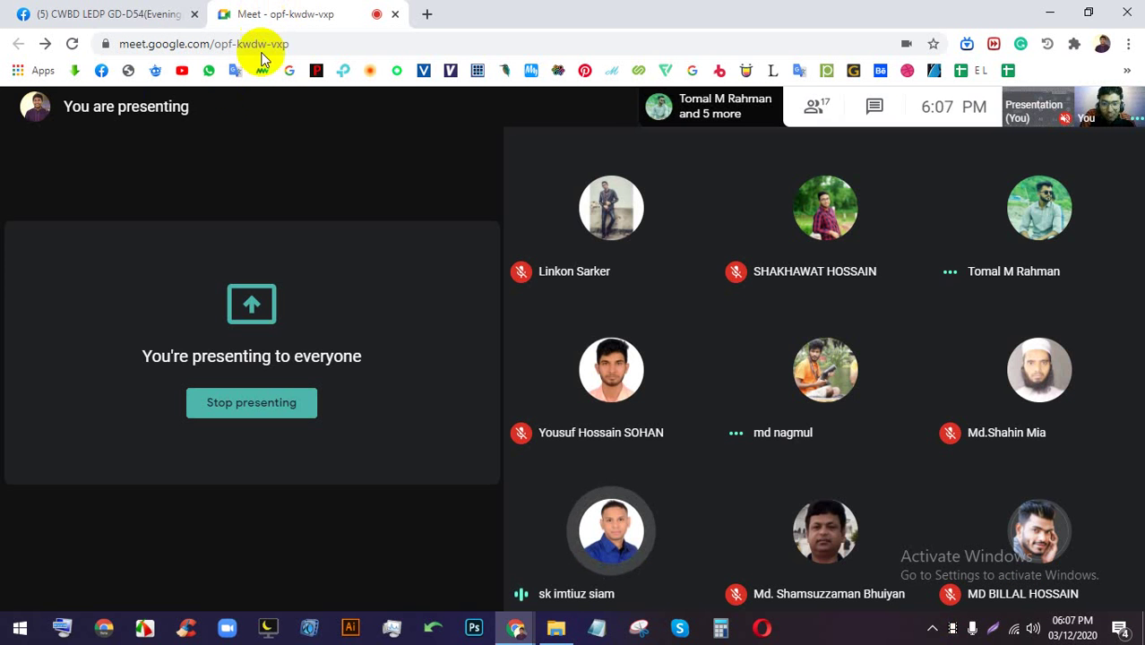
- Find the "Hair Masking" post in the Facebook group, look through its background-changed photos, and close the viewer
click(27, 13)
scroll(420, 303, down, 5)
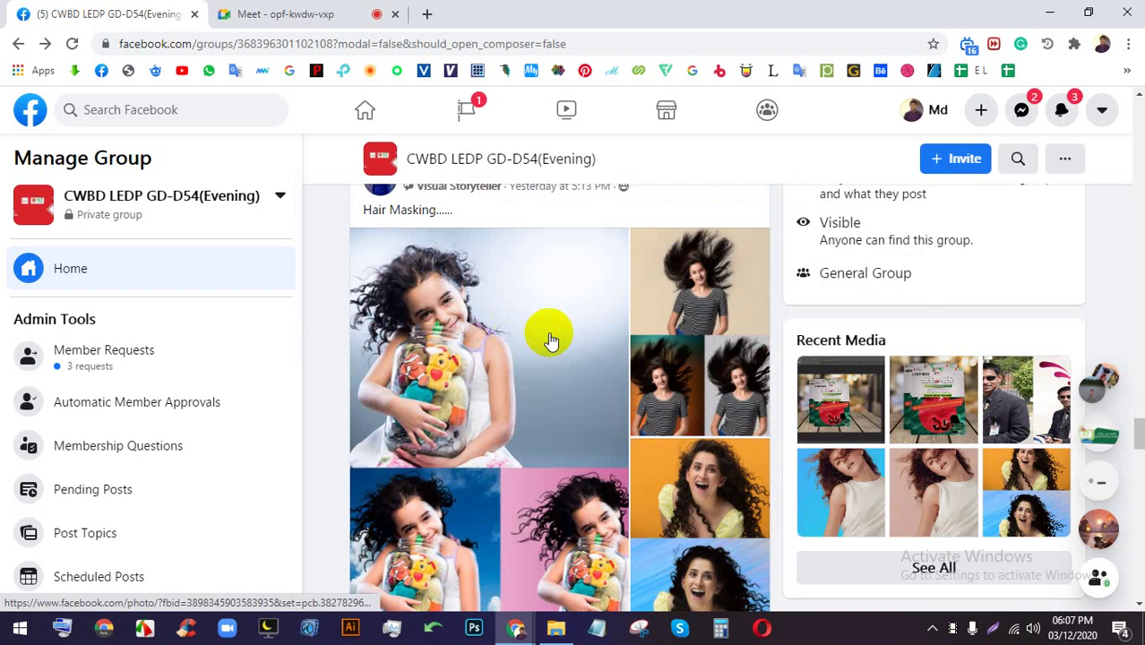
click(538, 336)
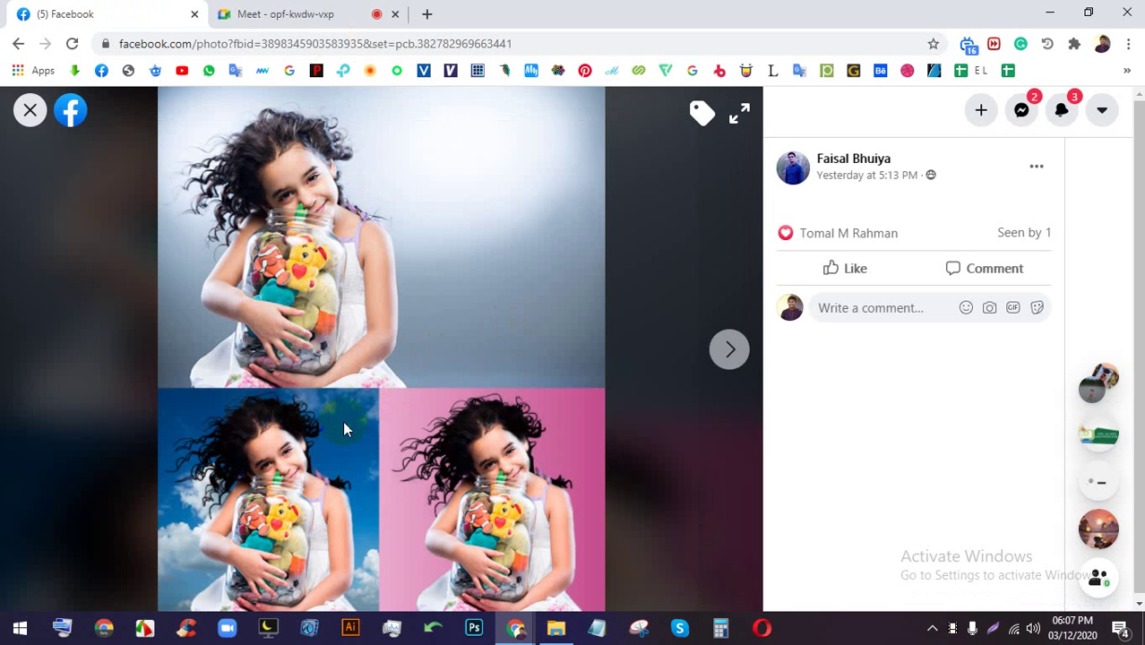
click(737, 358)
click(736, 352)
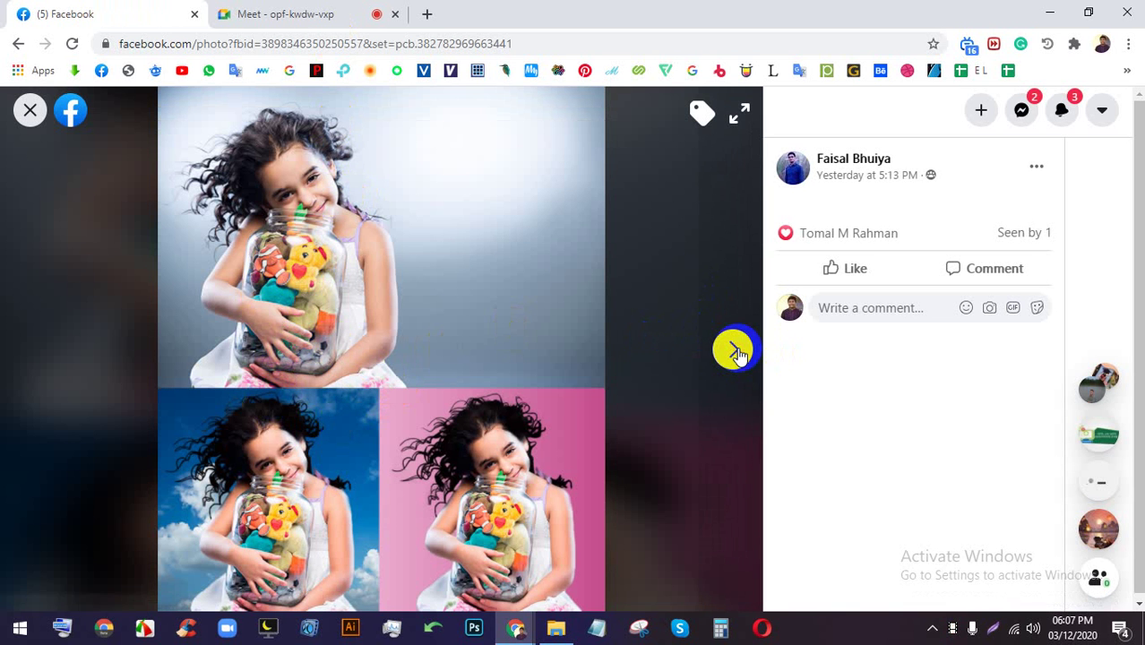
click(736, 351)
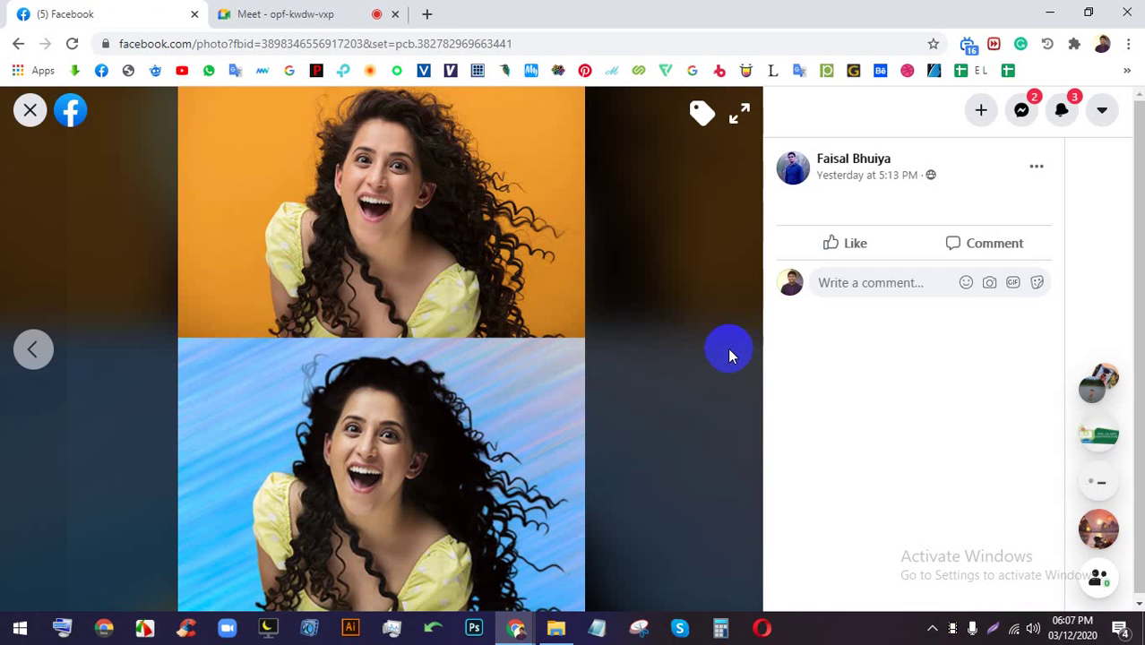
click(756, 111)
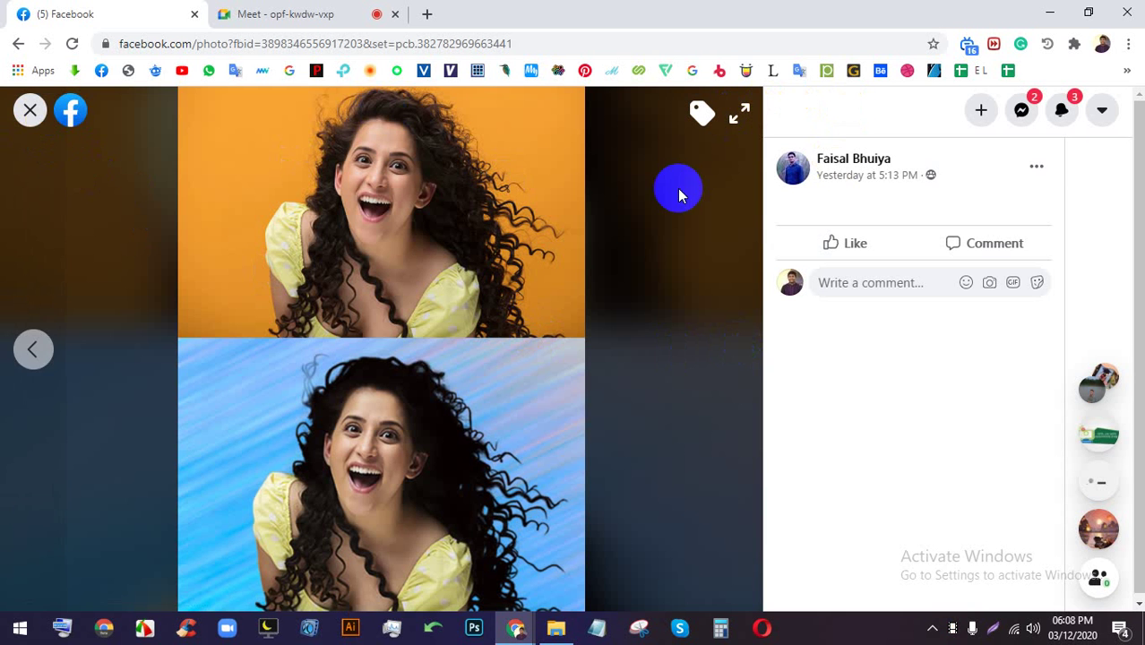
click(30, 109)
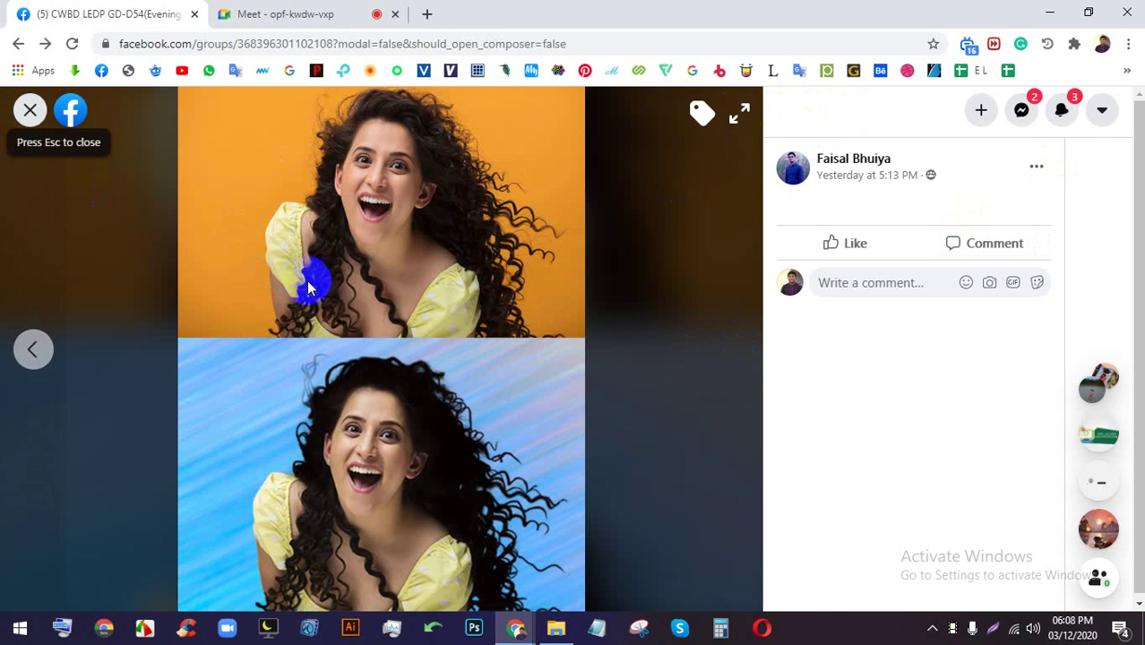
- Check the Meet call, browse the group feed to the December 1 Google Sheets link post, and open the spreadsheet
click(282, 20)
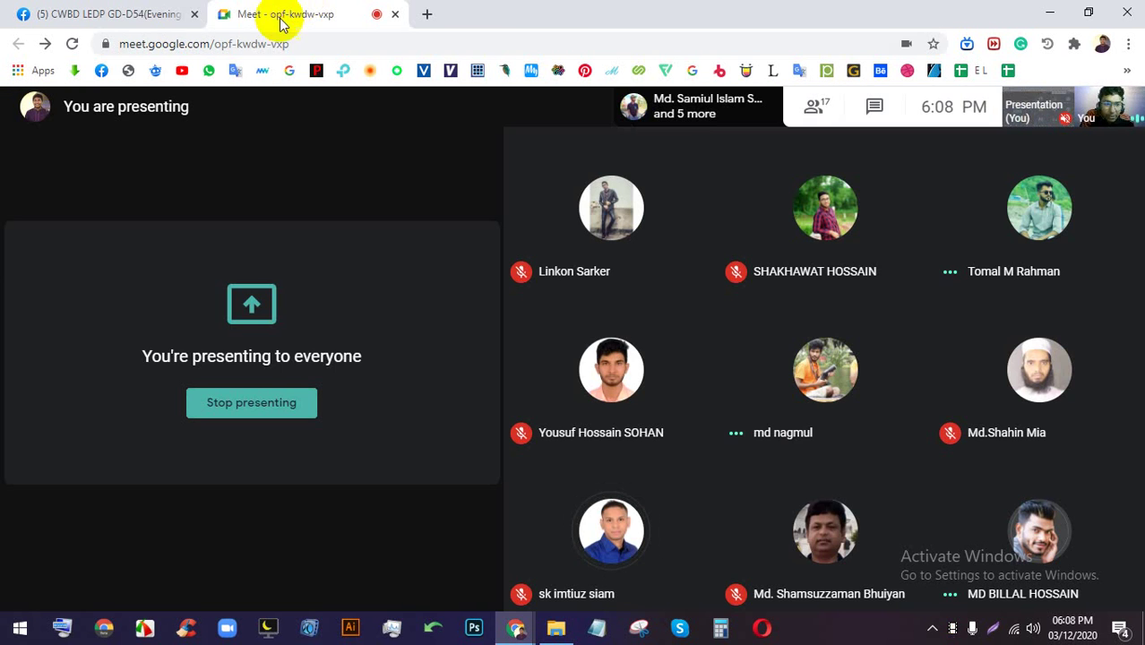
click(69, 9)
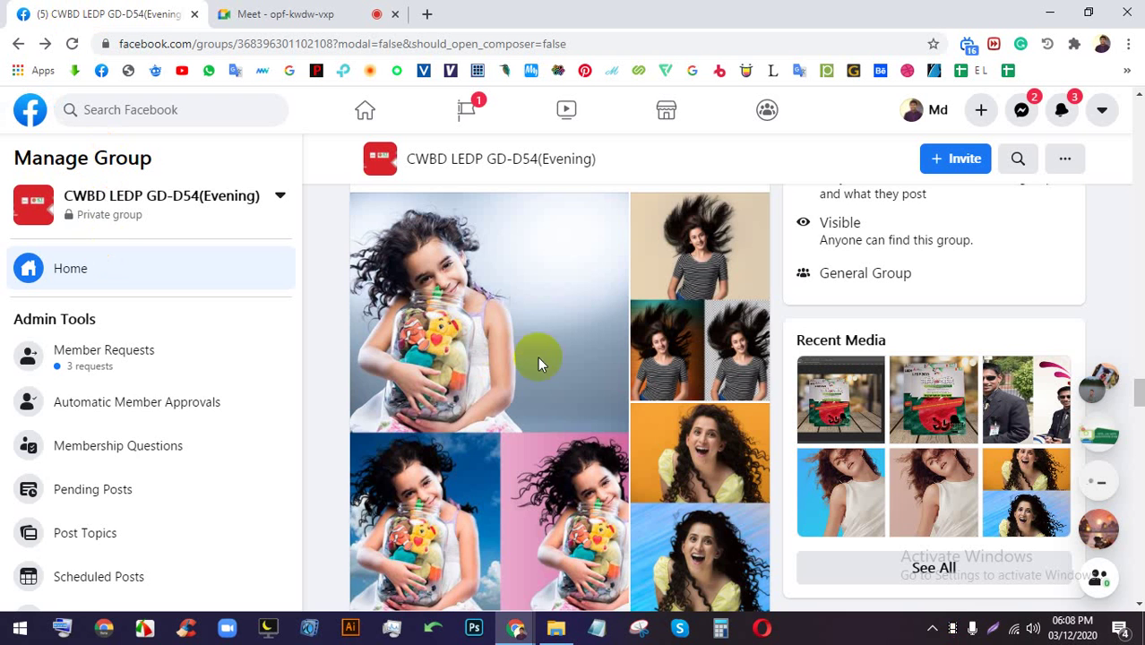
scroll(538, 363, down, 20)
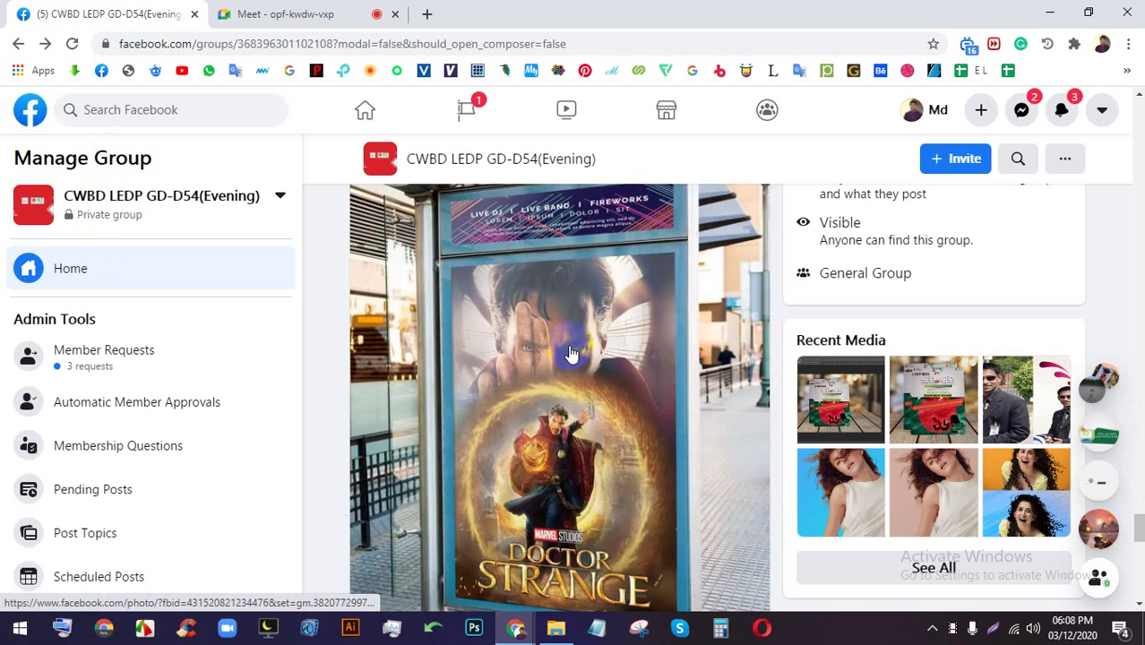
scroll(571, 355, down, 10)
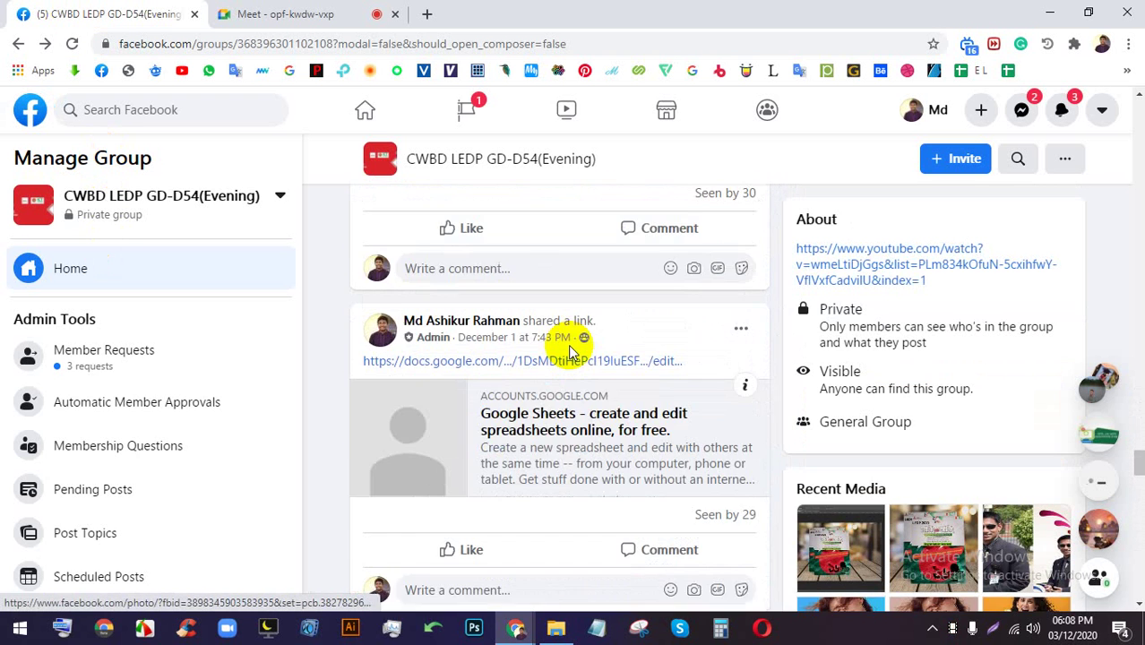
scroll(571, 354, down, 2)
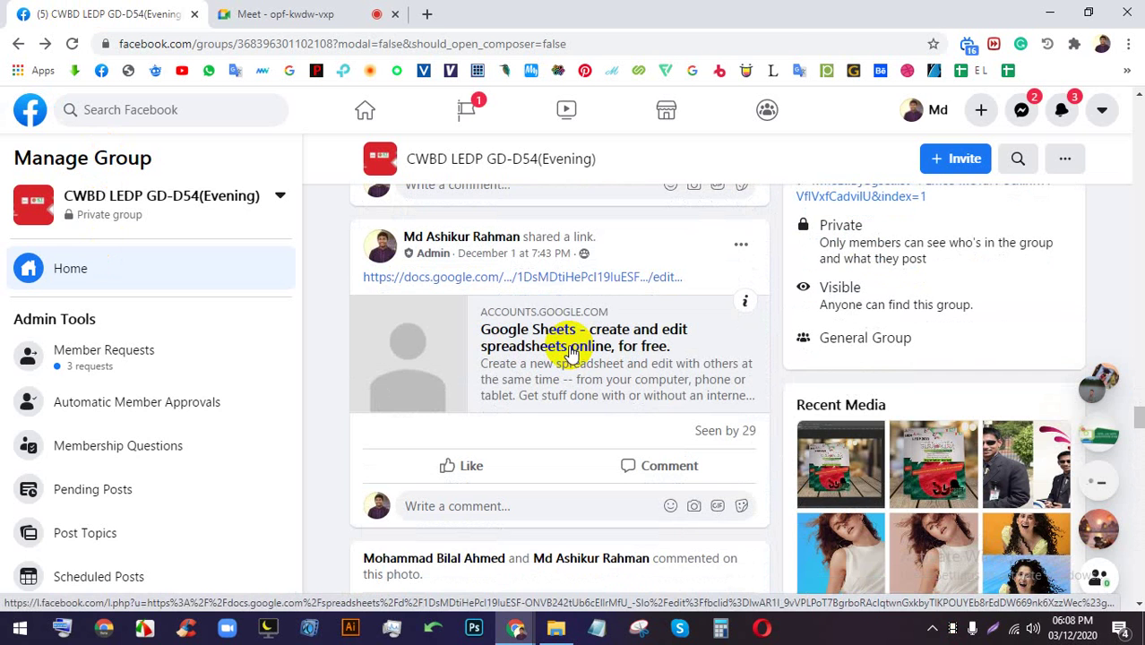
click(571, 352)
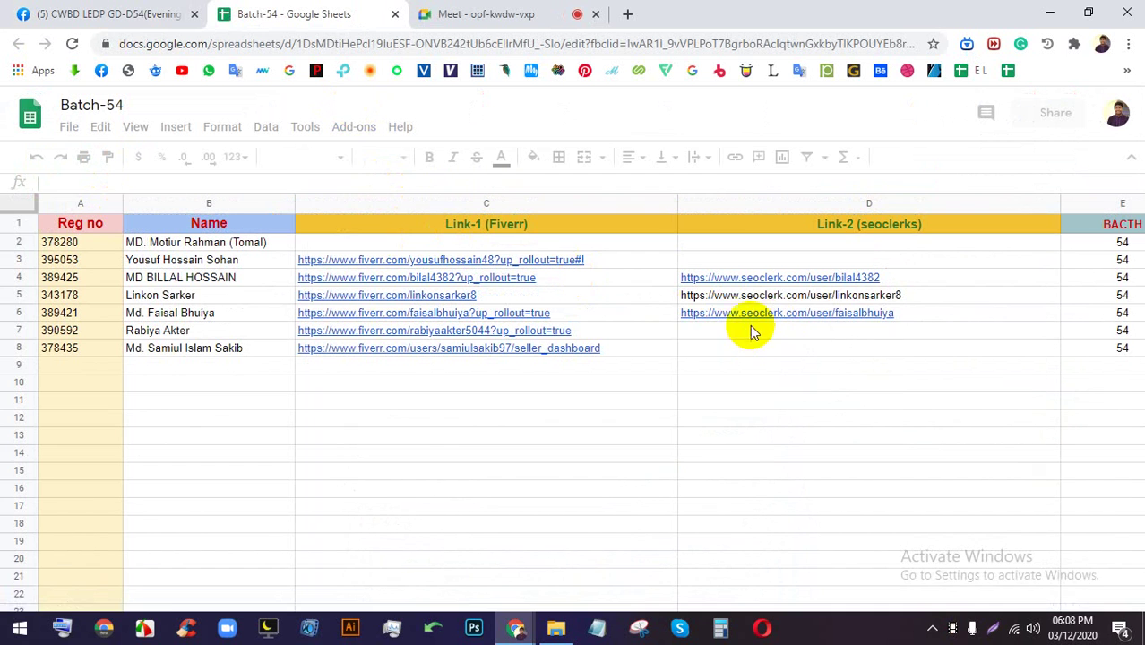
- Open the SEOClerks profile link in row 6 of the Batch-54 sheet and look through the profile page
click(721, 322)
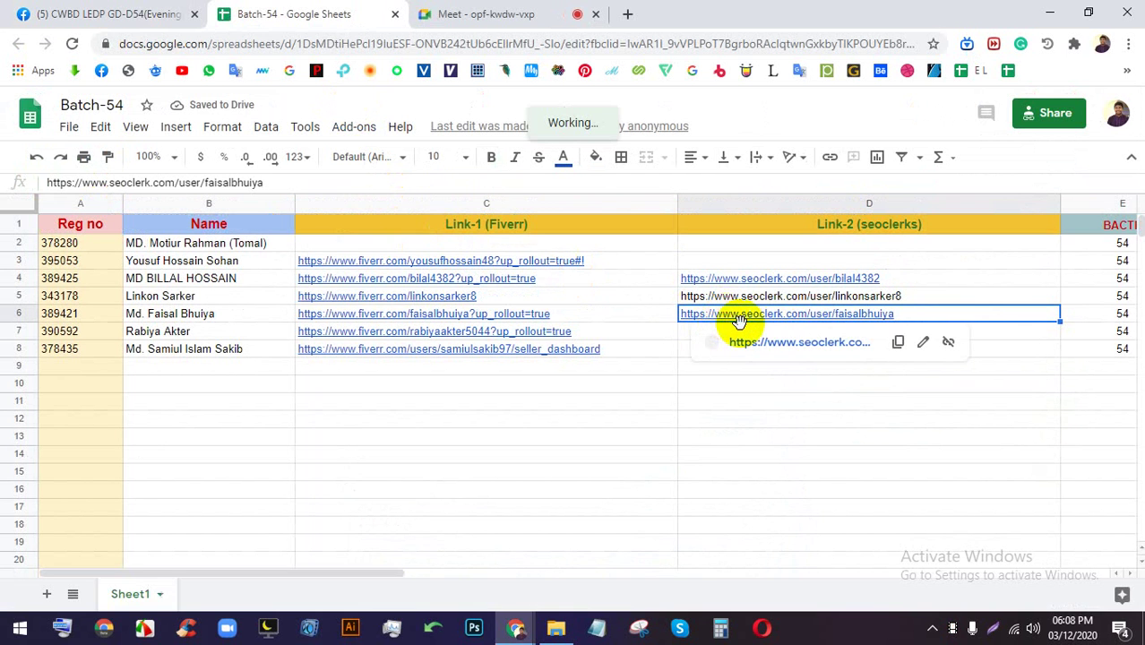
click(782, 345)
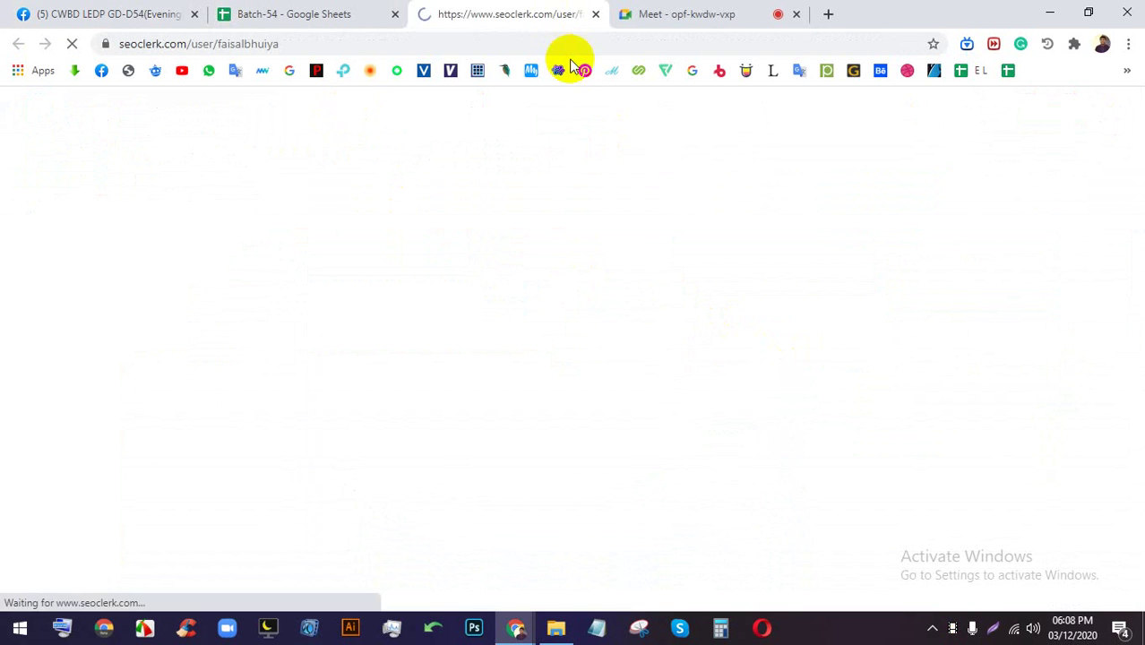
scroll(240, 433, down, 3)
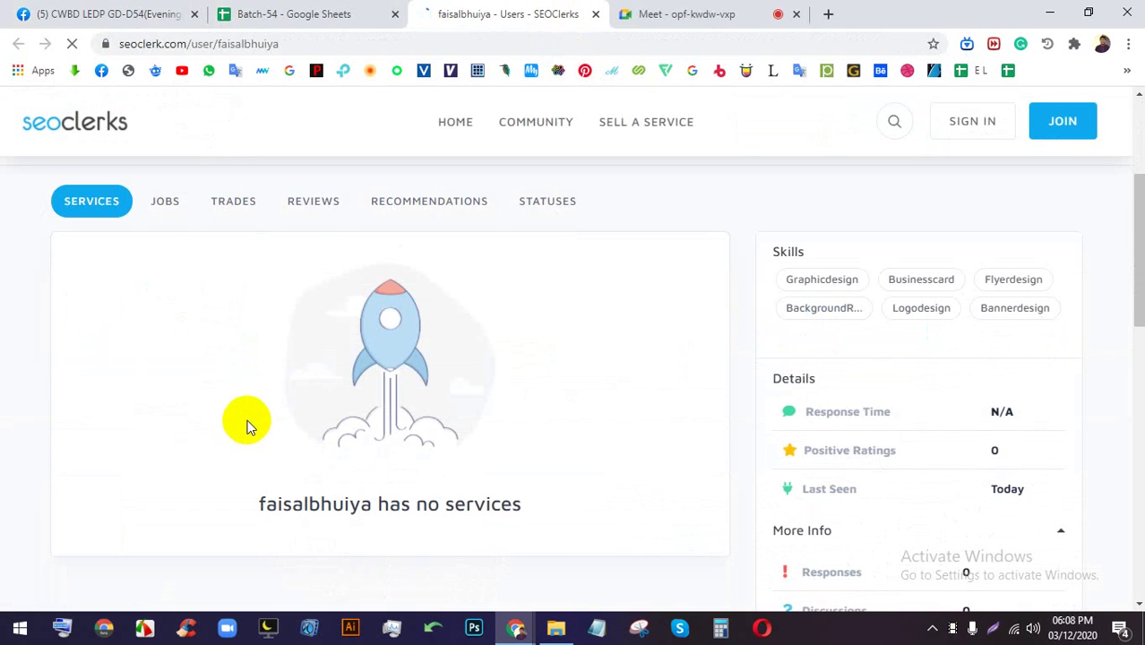
scroll(242, 426, down, 6)
scroll(257, 410, down, 5)
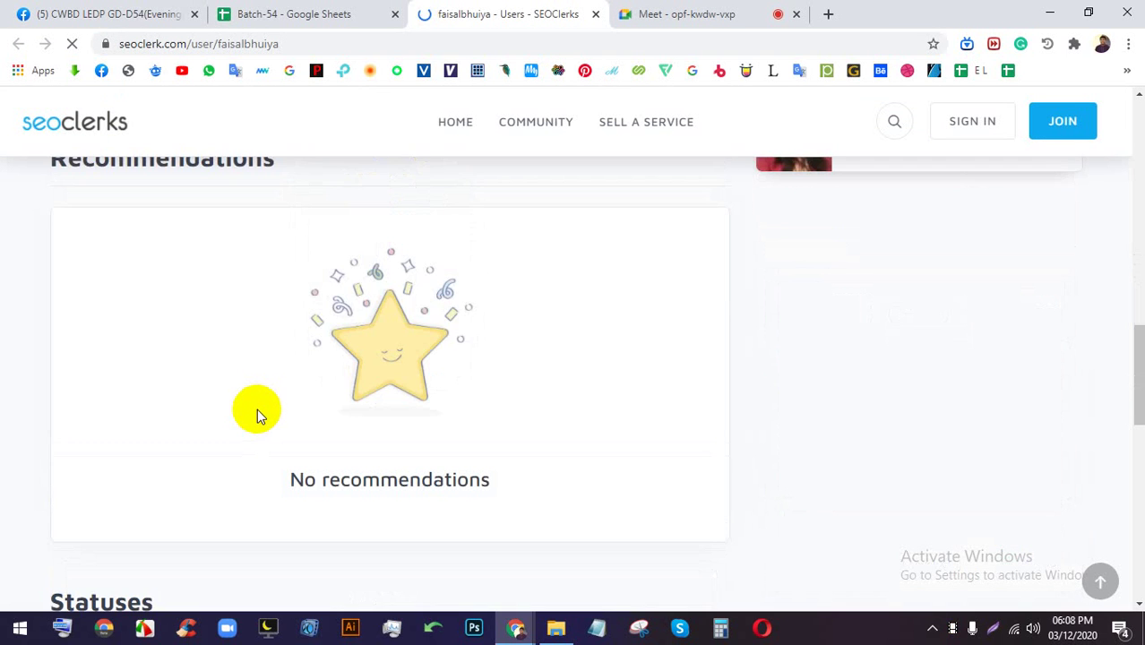
scroll(257, 408, down, 7)
- Examine the Statuses section and the top of the SEOClerks profile, and close the profile page
scroll(260, 405, up, 2)
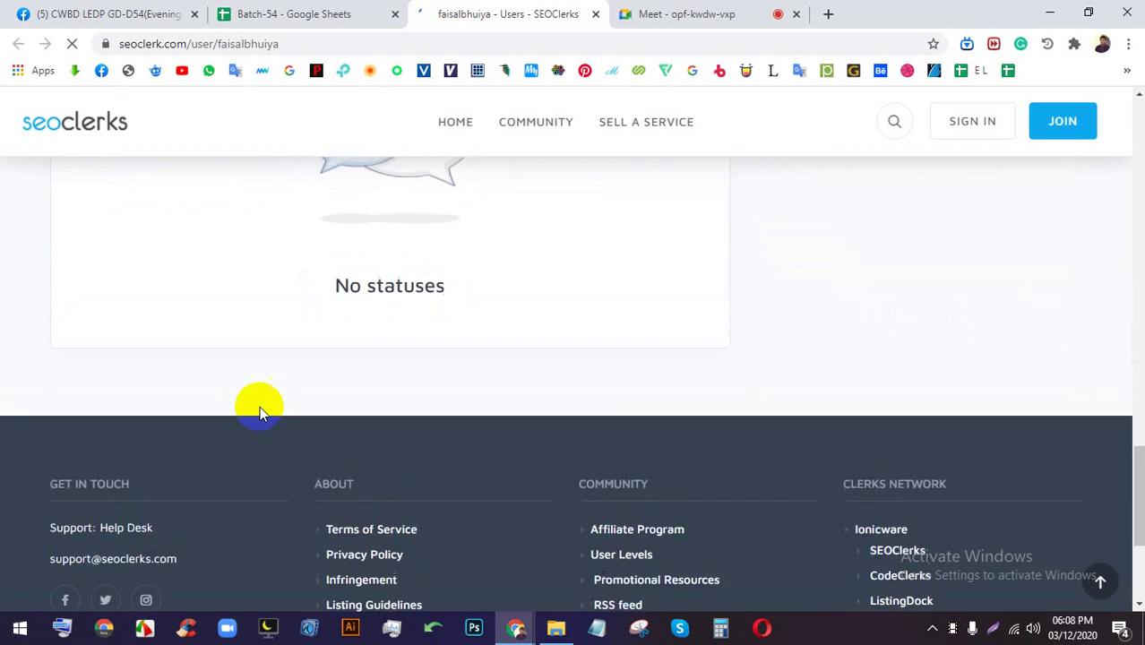
scroll(152, 298, up, 3)
drag(46, 363, 75, 355)
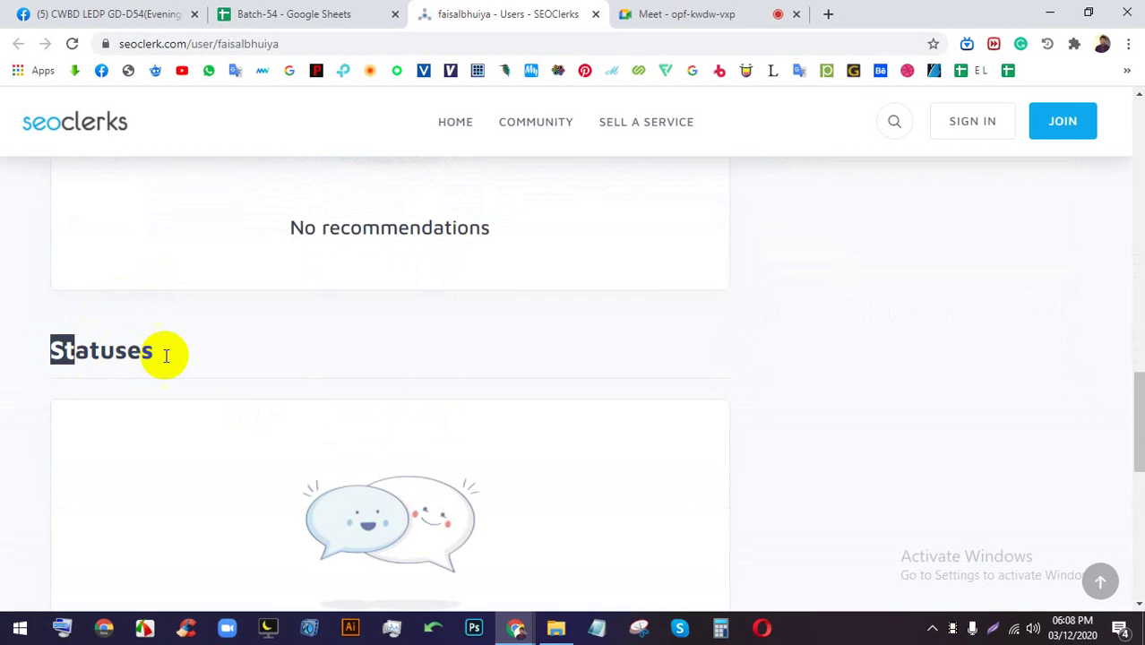
drag(165, 359, 17, 318)
click(122, 346)
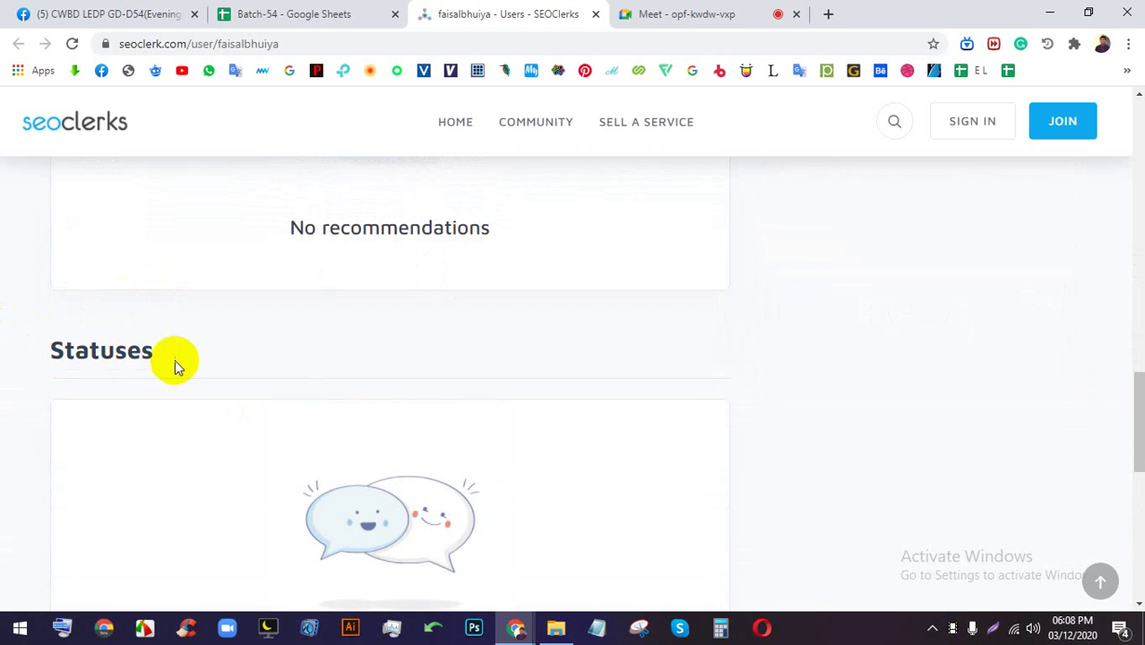
drag(142, 351, 67, 344)
scroll(224, 345, down, 3)
scroll(365, 376, down, 3)
scroll(366, 365, up, 15)
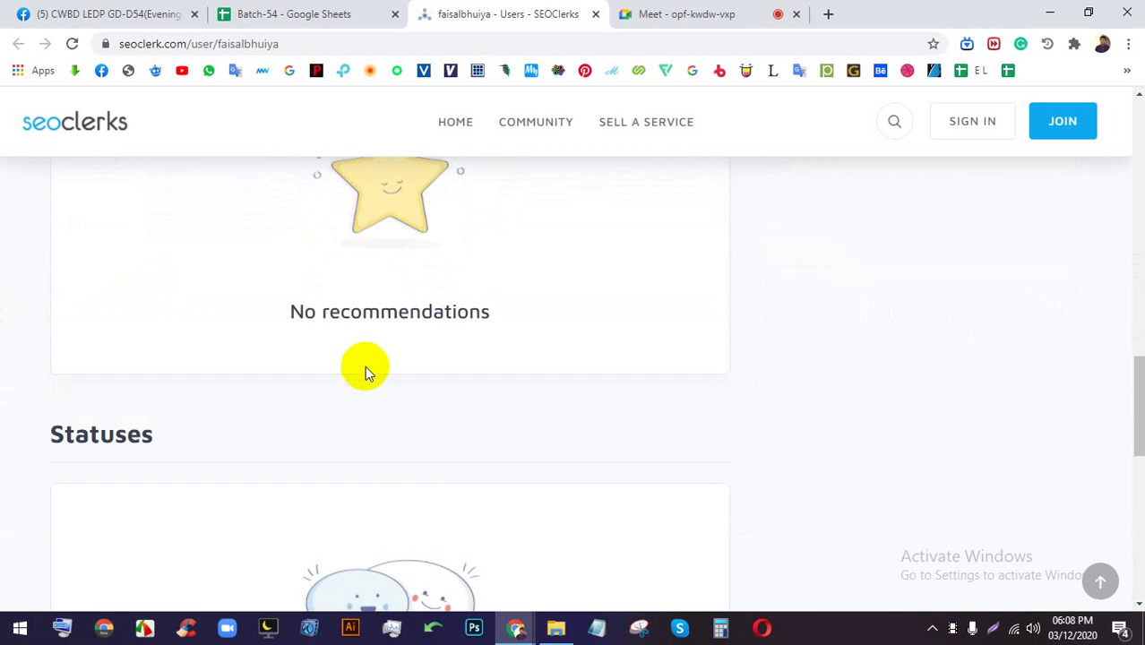
click(340, 10)
click(585, 18)
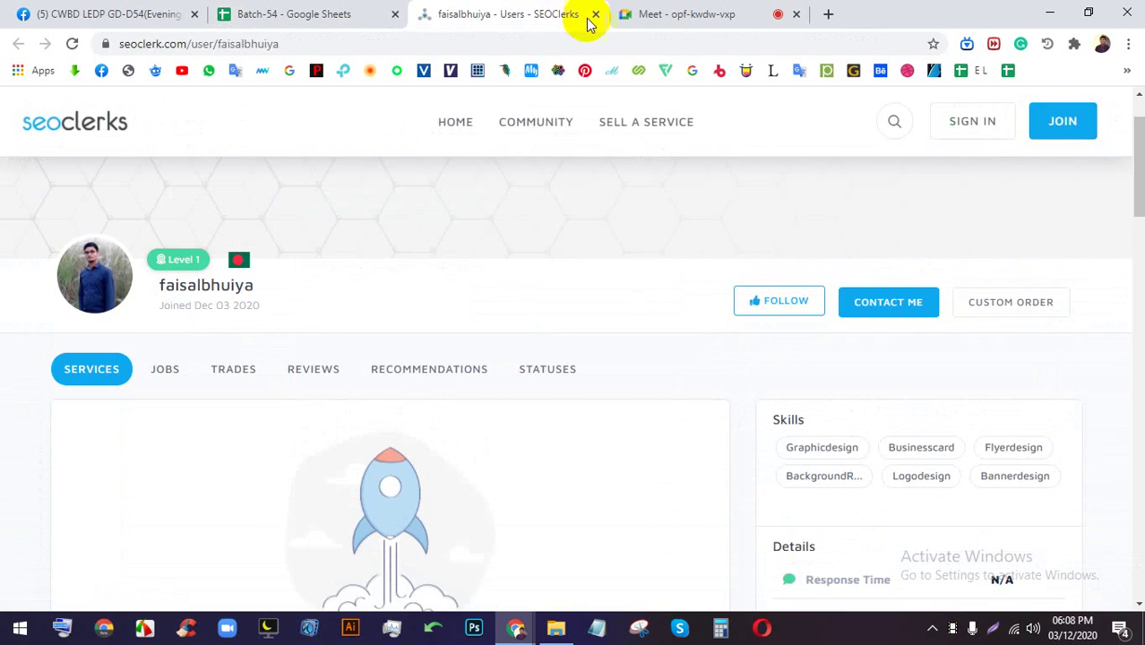
click(595, 13)
- Browse the Facebook group's feed around "The Dark Night" poster post and return to the Meet call
click(112, 14)
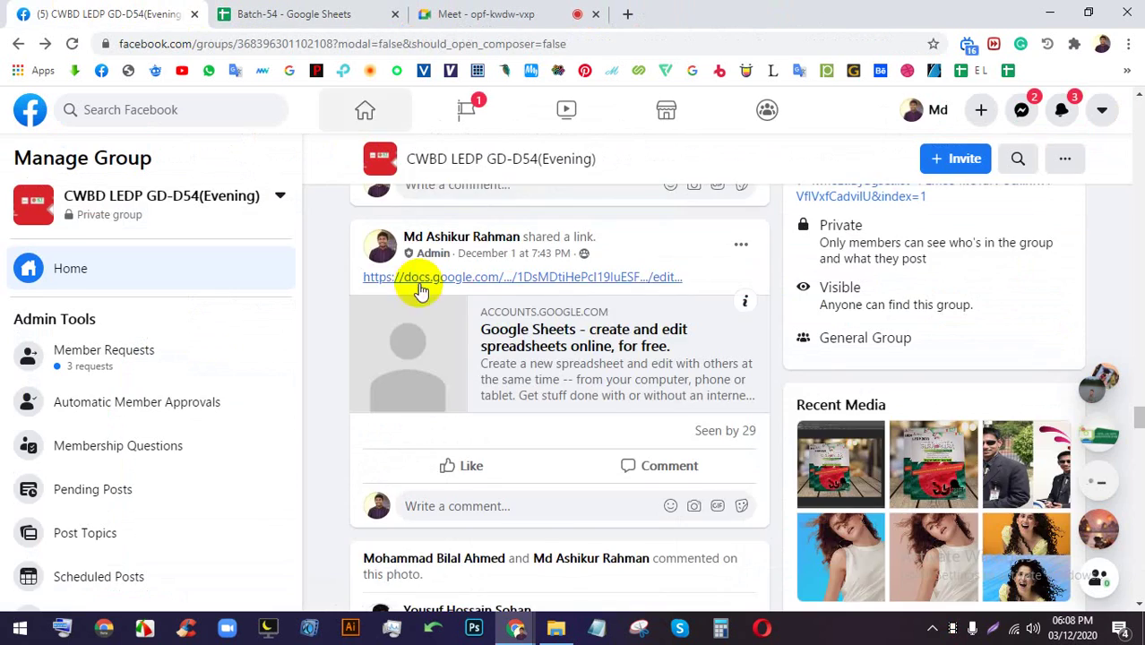
scroll(468, 388, up, 4)
scroll(535, 388, down, 6)
scroll(535, 387, up, 15)
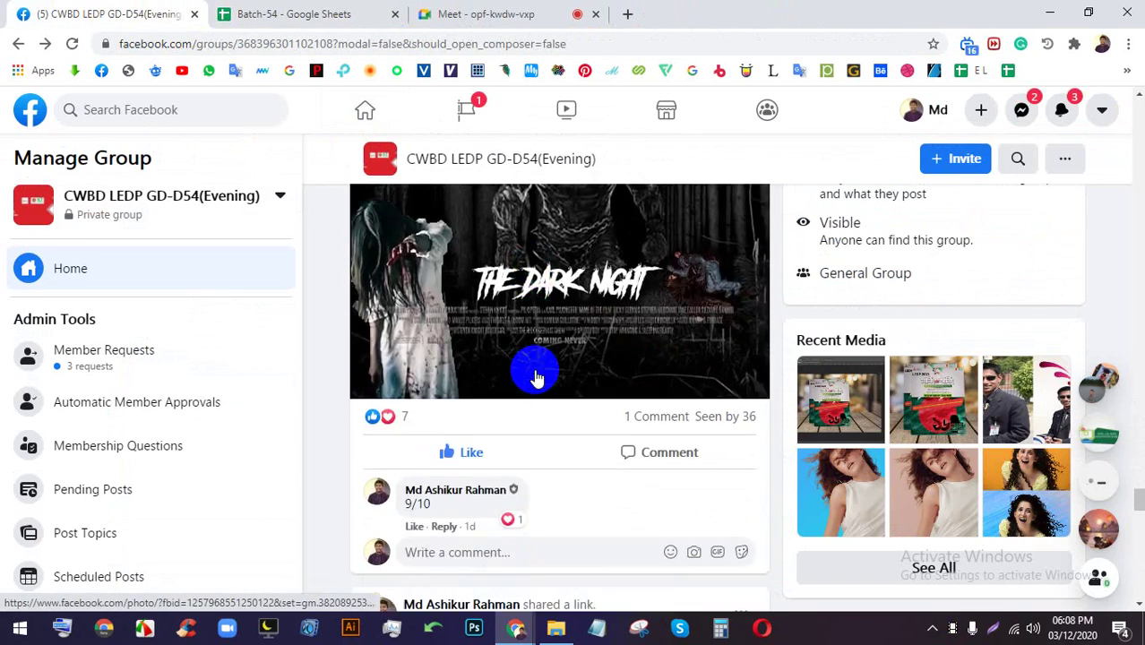
scroll(535, 363, down, 12)
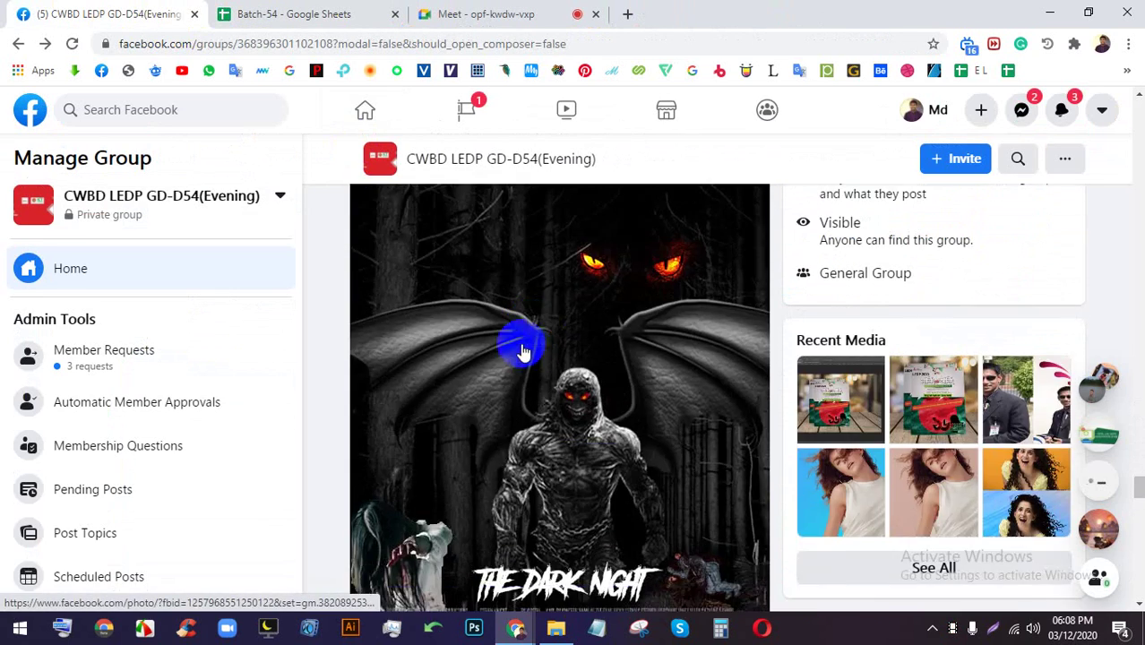
scroll(526, 351, up, 3)
click(459, 11)
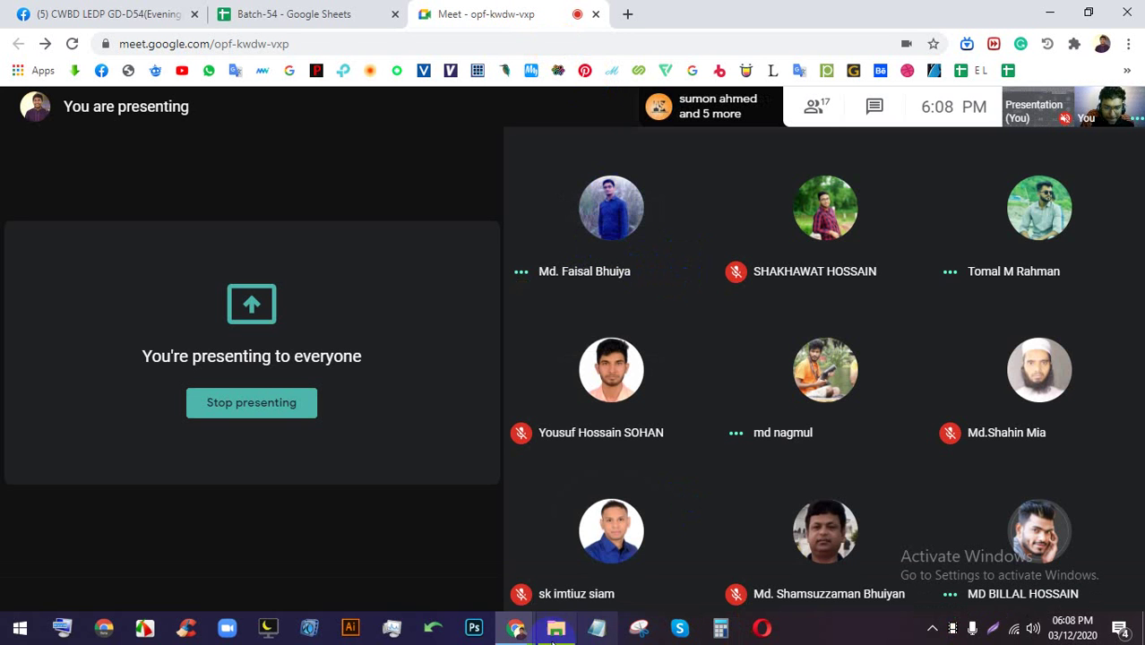
- Switch to Adobe Illustrator and leave its home screen for the empty workspace
mouse_move(554, 632)
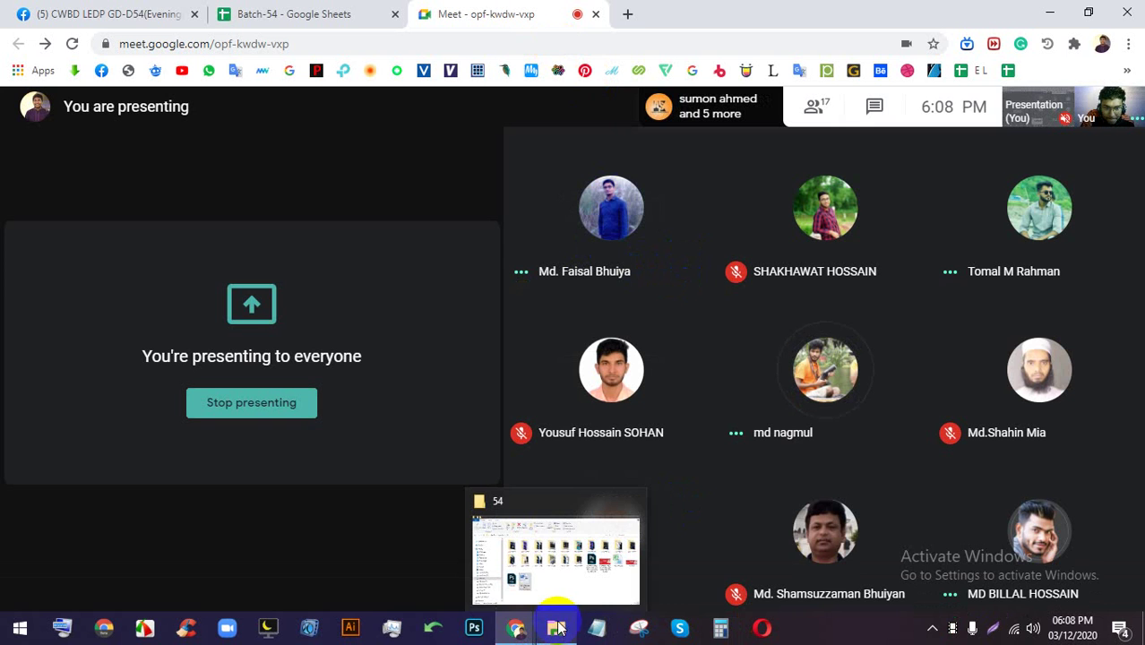
click(351, 629)
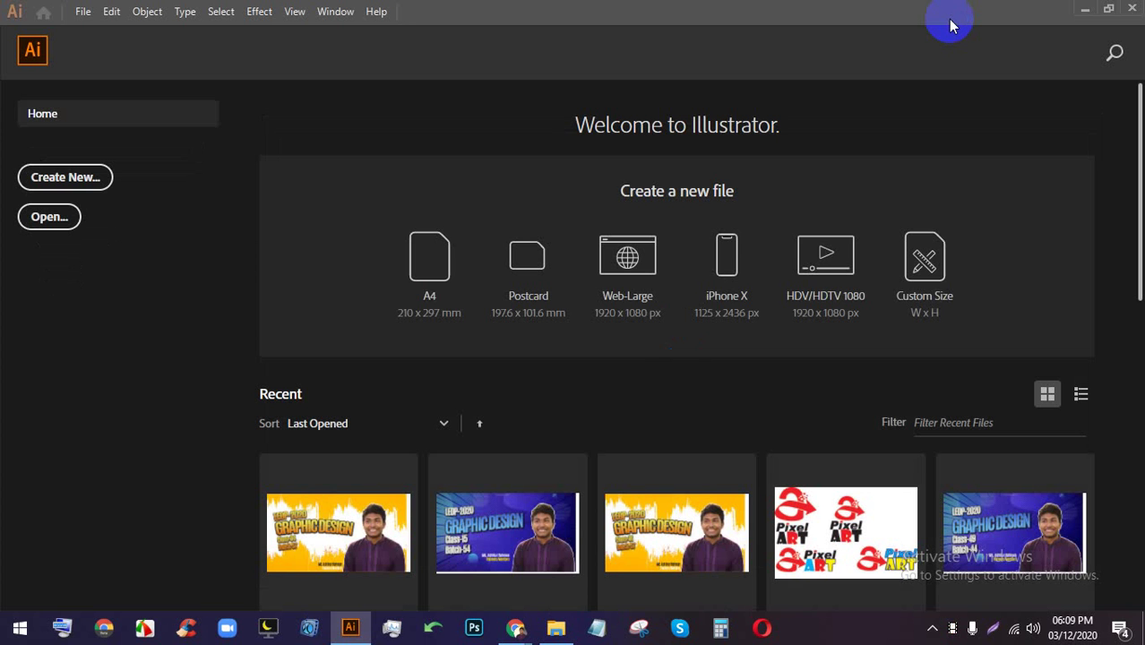
click(28, 53)
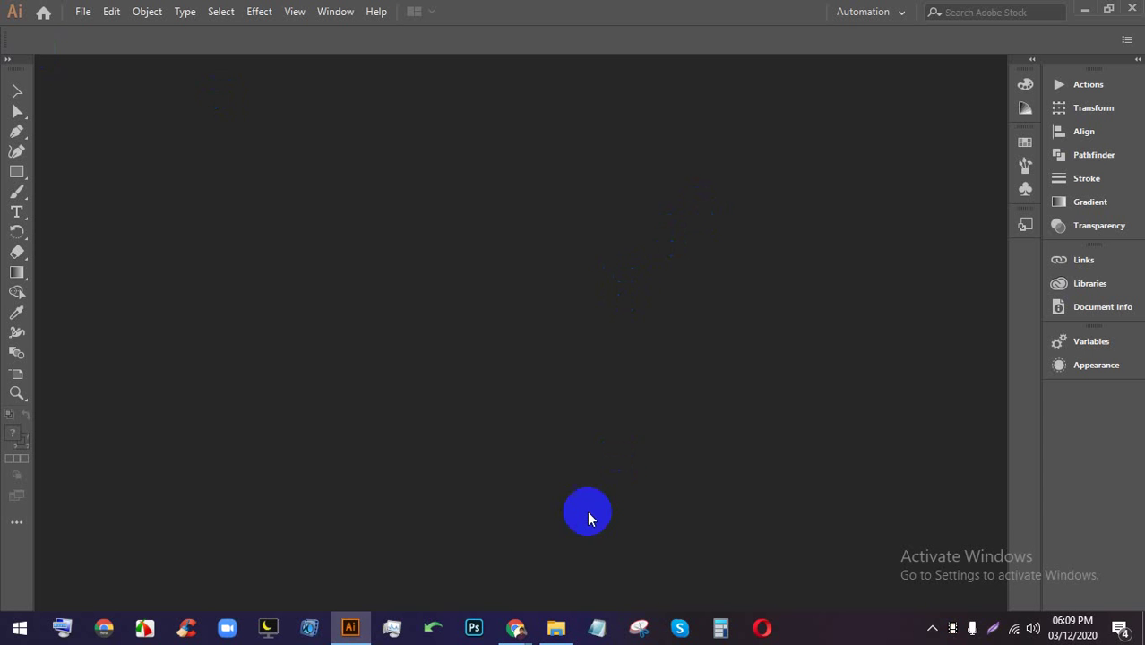
- Switch back to the Meet call in Chrome and admit the two people waiting to join
click(527, 632)
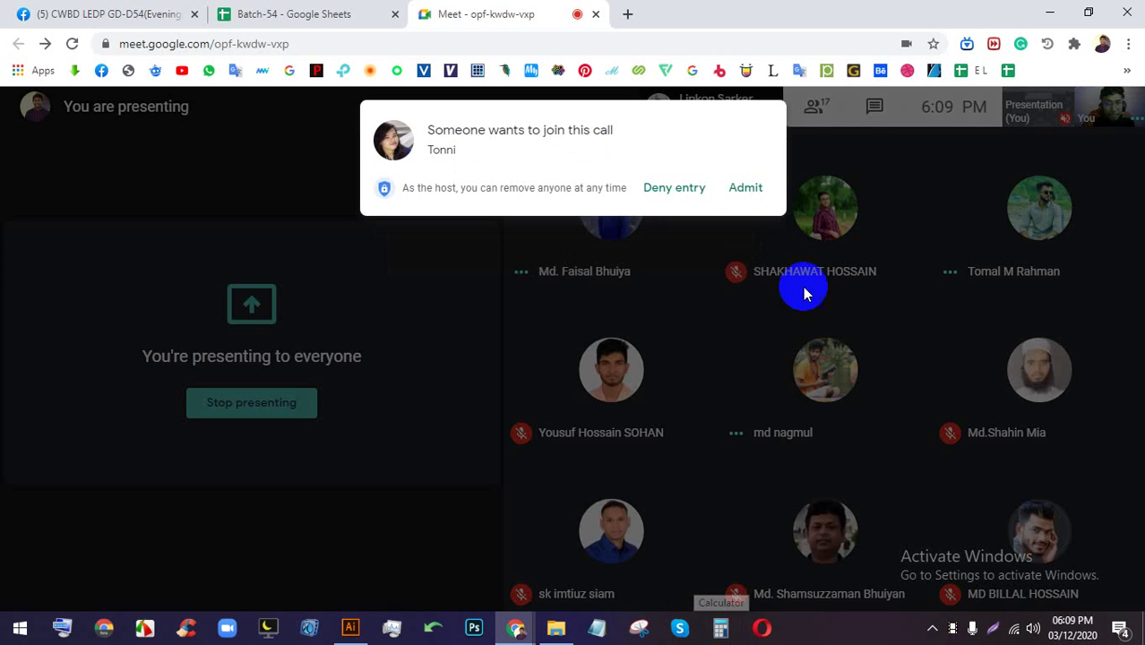
click(747, 185)
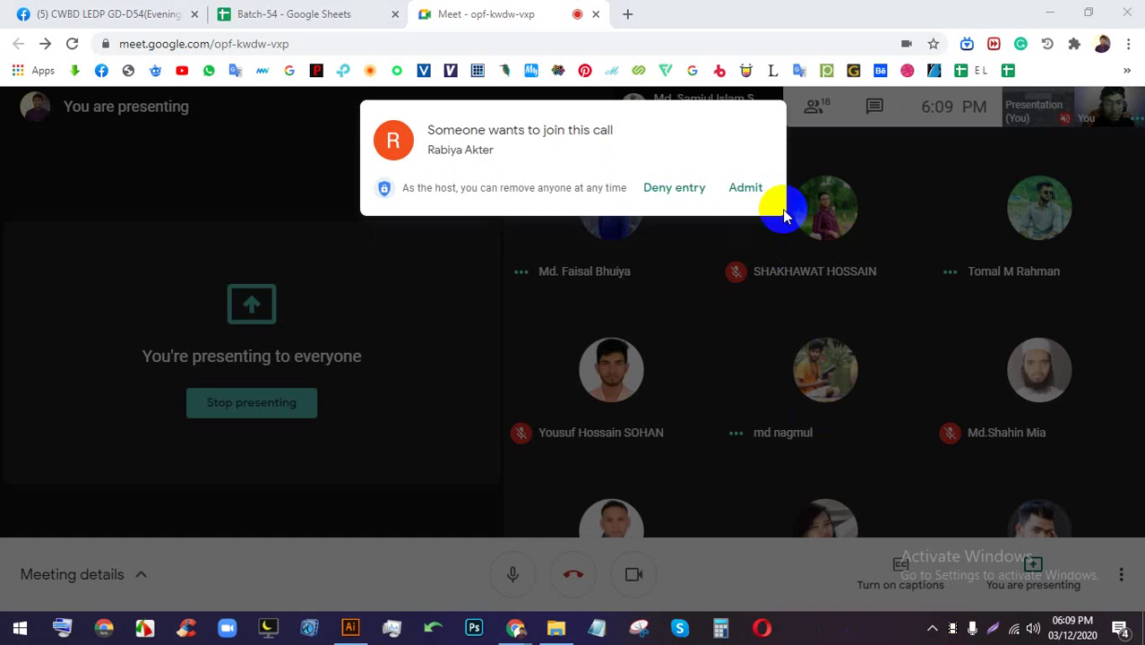
click(746, 187)
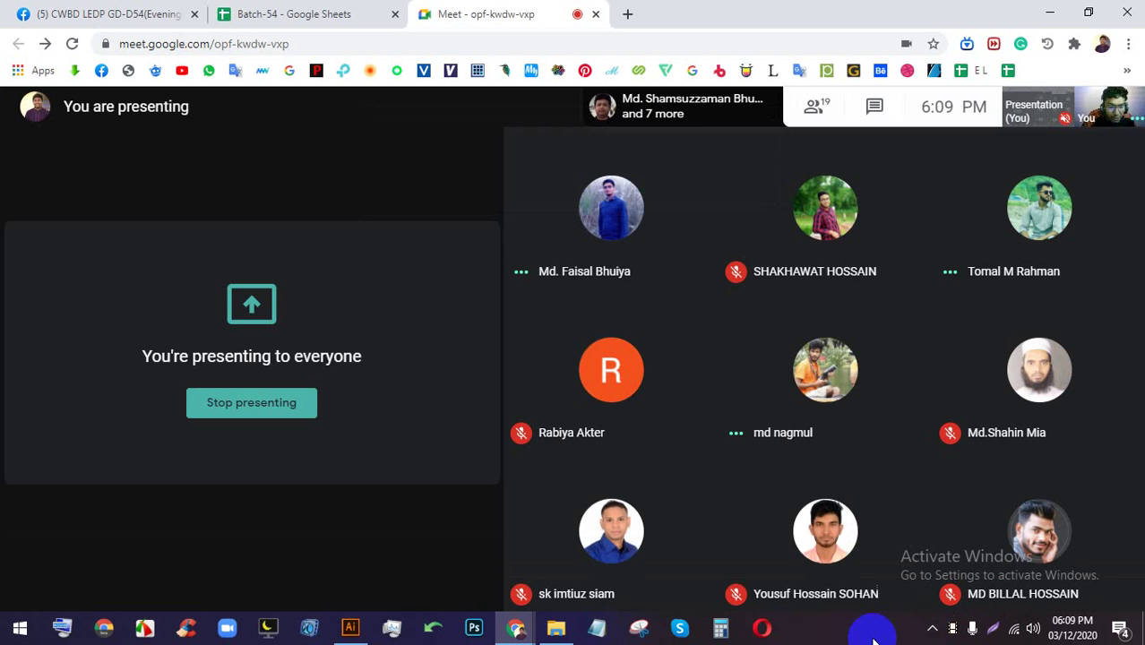
- Switch to Adobe Illustrator and create a new Web-Large document of 1920 x 1080 px
click(348, 626)
click(44, 14)
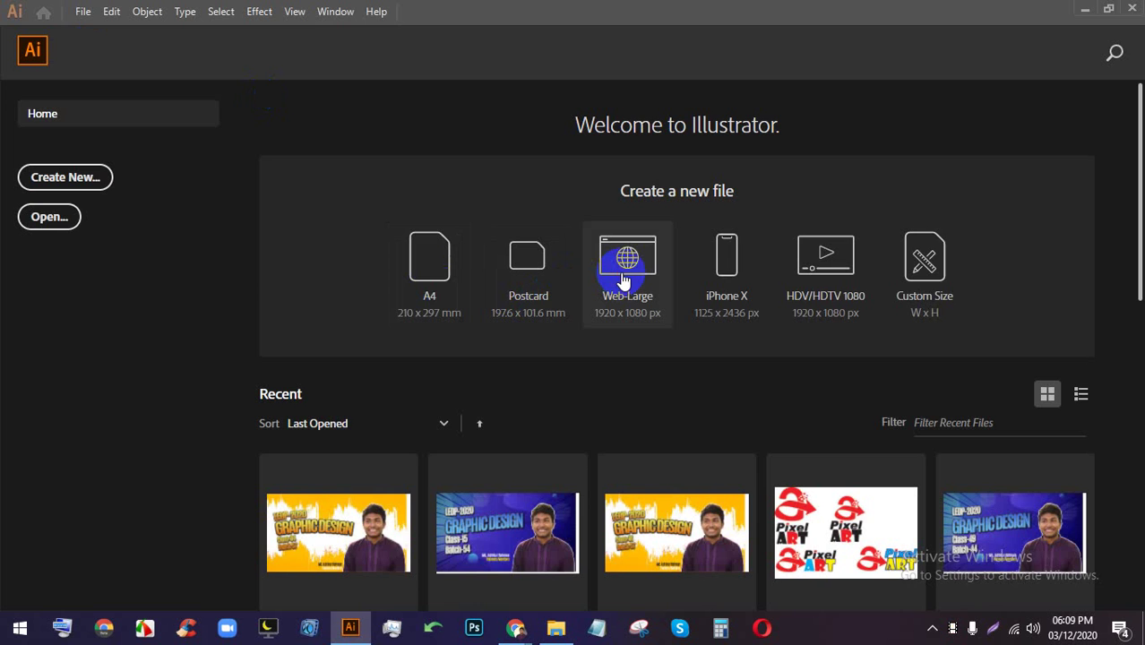
click(625, 280)
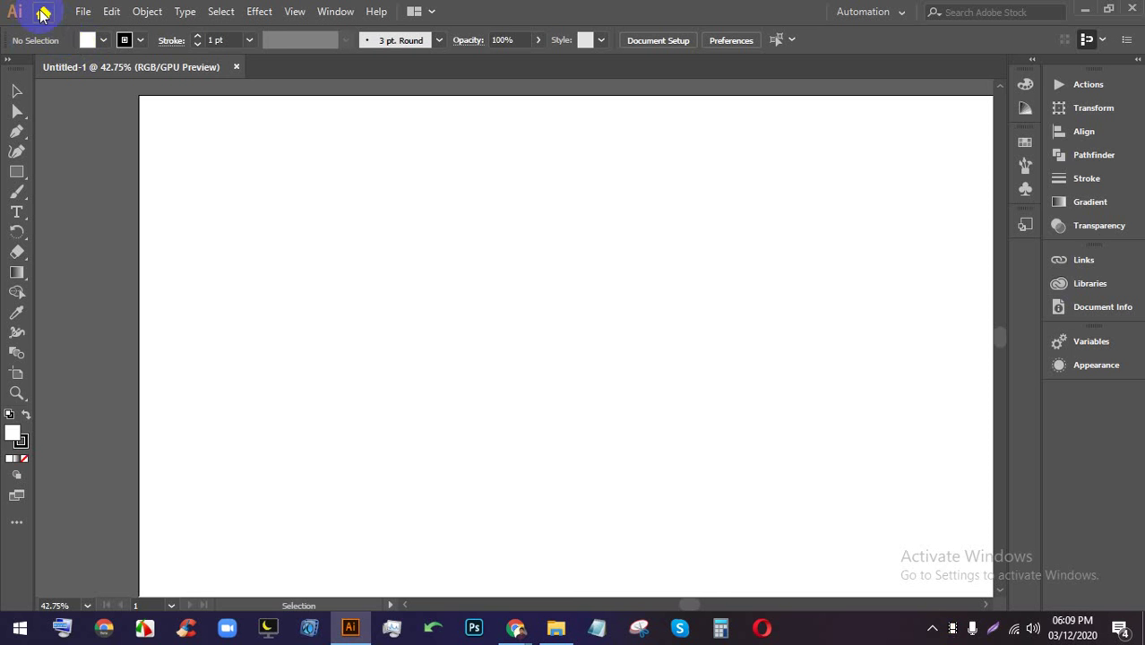
- Open the recent banner file 18361489 copy.eps and magnify the outlined GRAPHIC DESIGN lettering up to 51000%
click(43, 14)
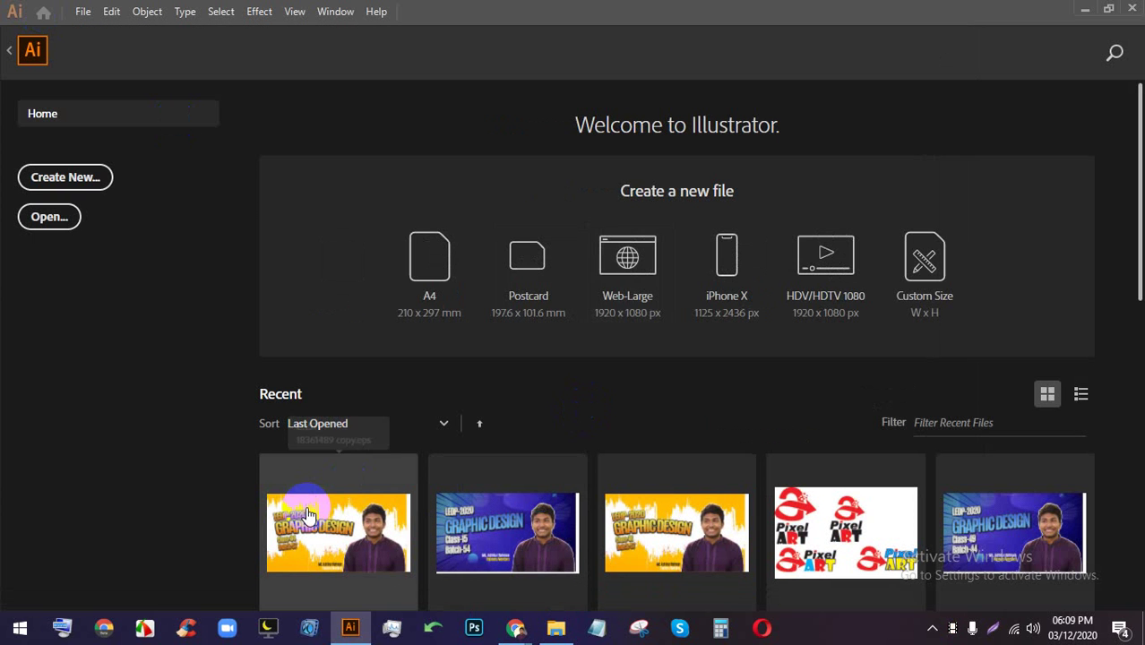
click(347, 460)
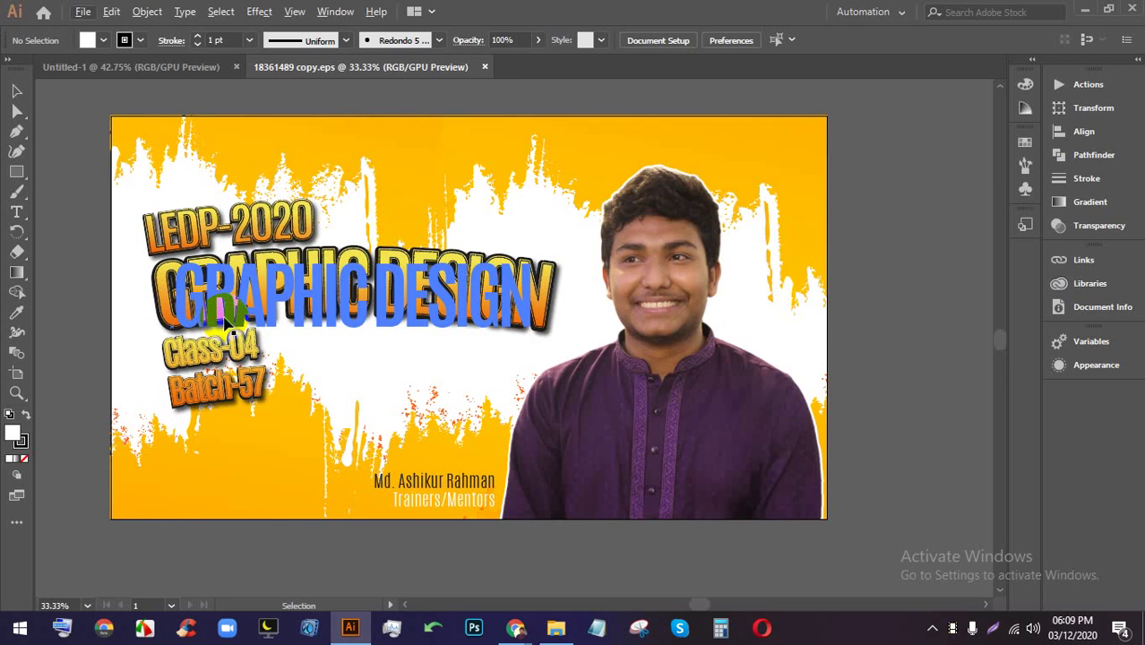
scroll(148, 301, up, 3)
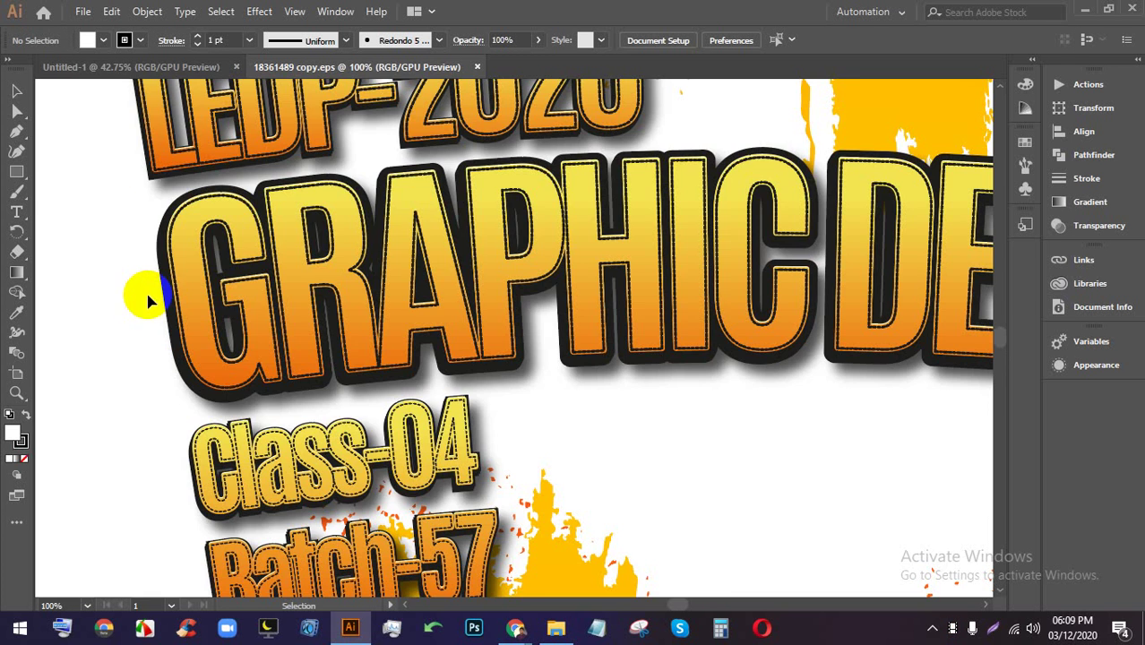
drag(183, 298, 805, 251)
scroll(805, 255, down, 2)
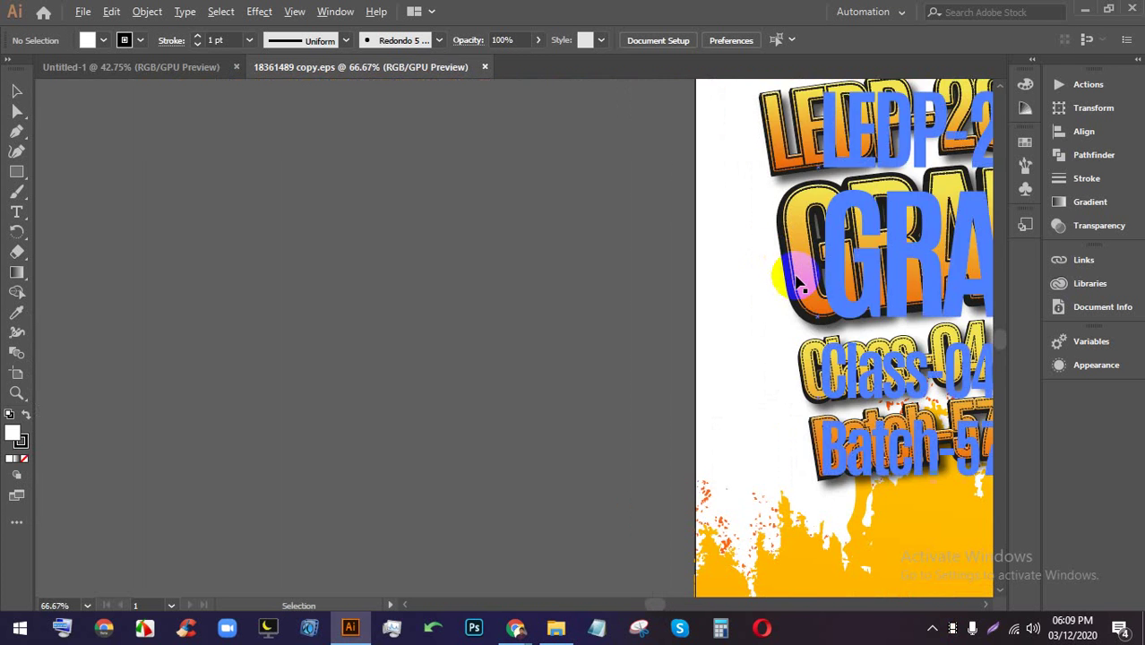
scroll(798, 253, up, 15)
scroll(688, 305, up, 2)
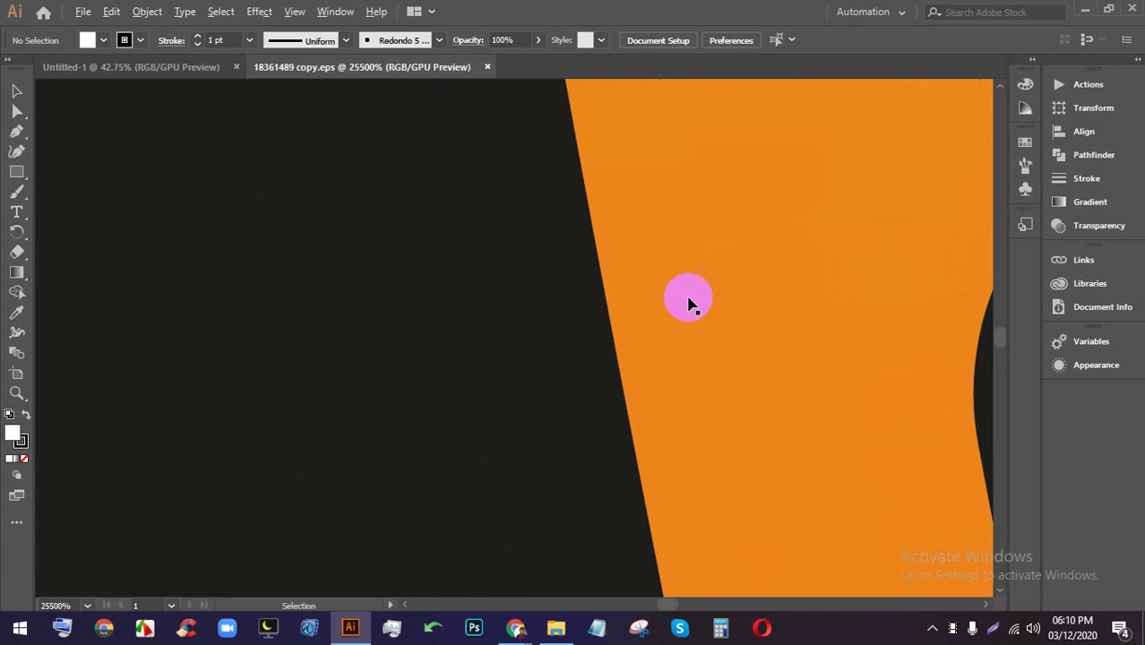
scroll(470, 366, up, 3)
scroll(683, 189, up, 1)
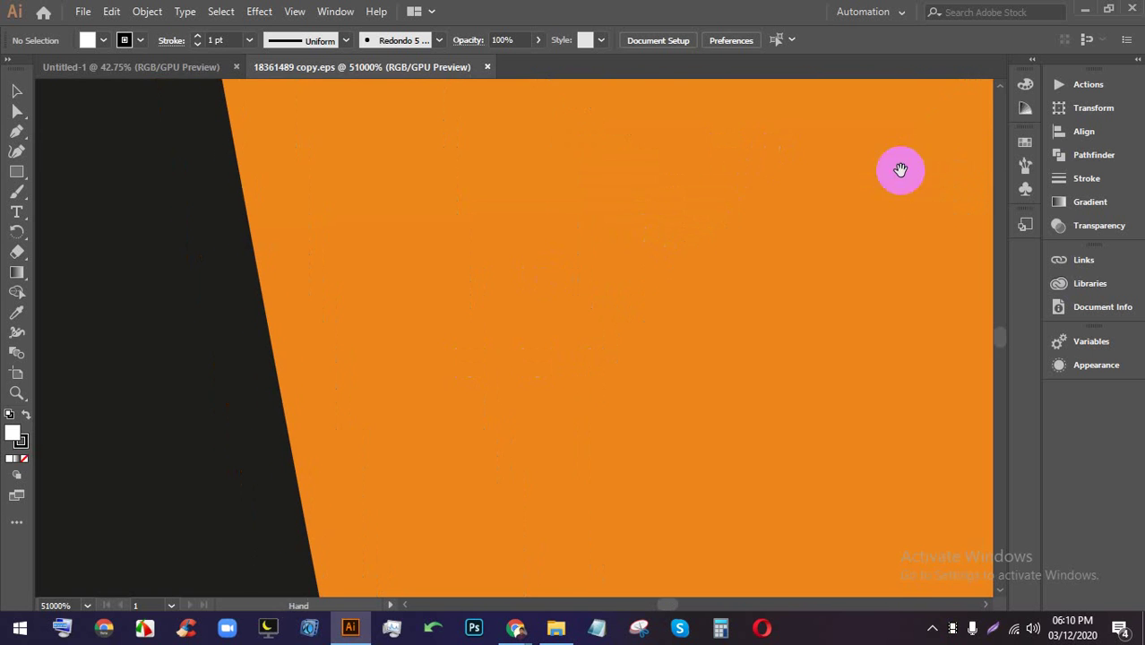
- Examine the edges of the dashed stitching inside the lettering at up to 64000% magnification
drag(900, 171, 301, 346)
scroll(712, 199, up, 1)
drag(907, 204, 705, 303)
scroll(704, 304, down, 6)
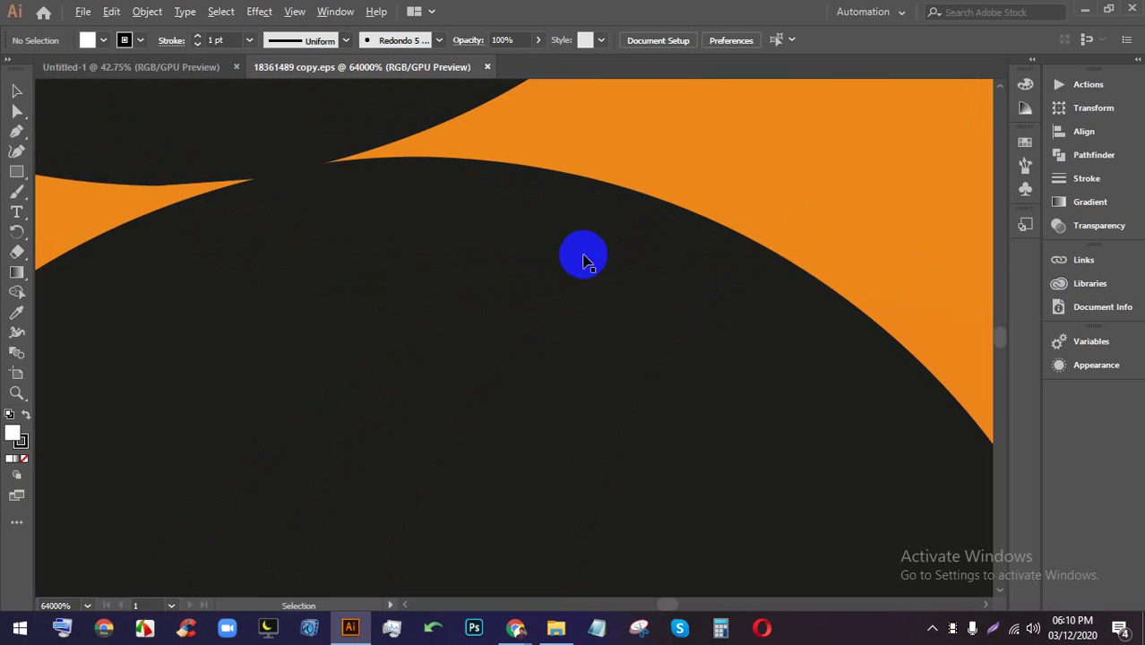
scroll(758, 473, down, 8)
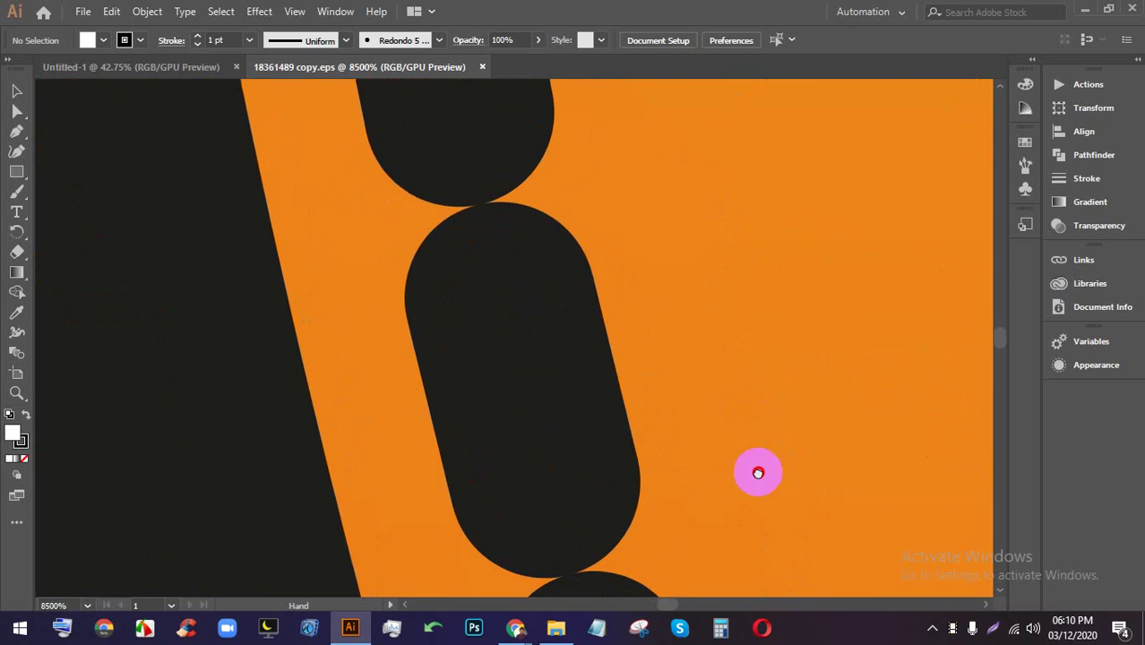
drag(672, 213, 545, 199)
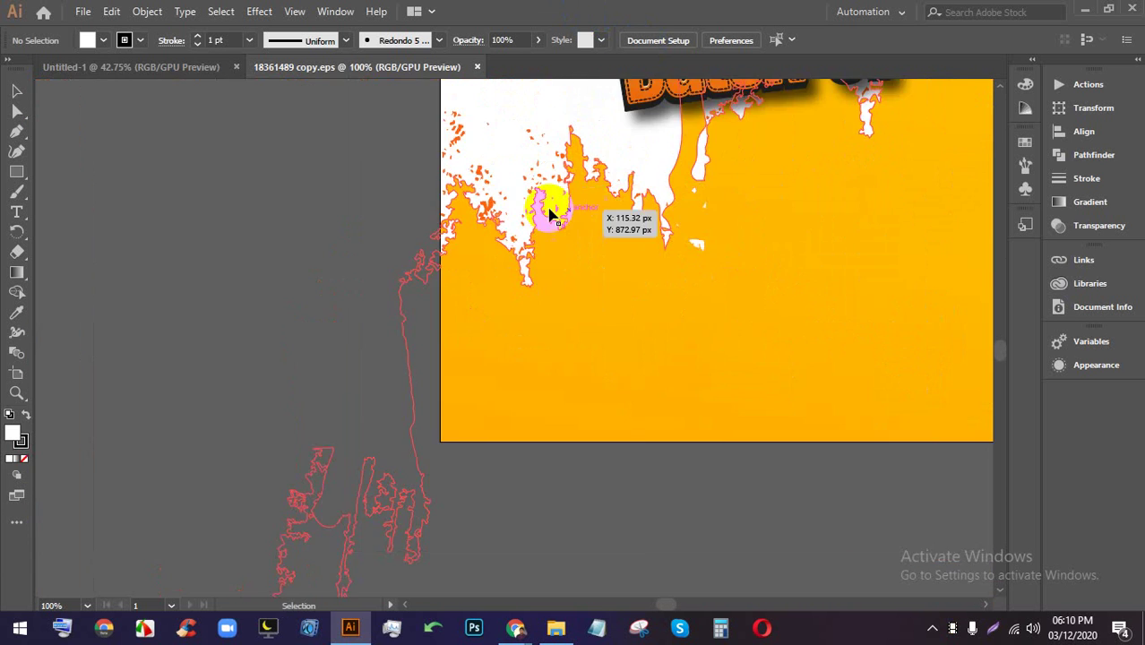
- Inspect the outline of the white paint splash near the banner's lower edge at 64000% magnification
scroll(512, 204, up, 8)
scroll(494, 357, up, 5)
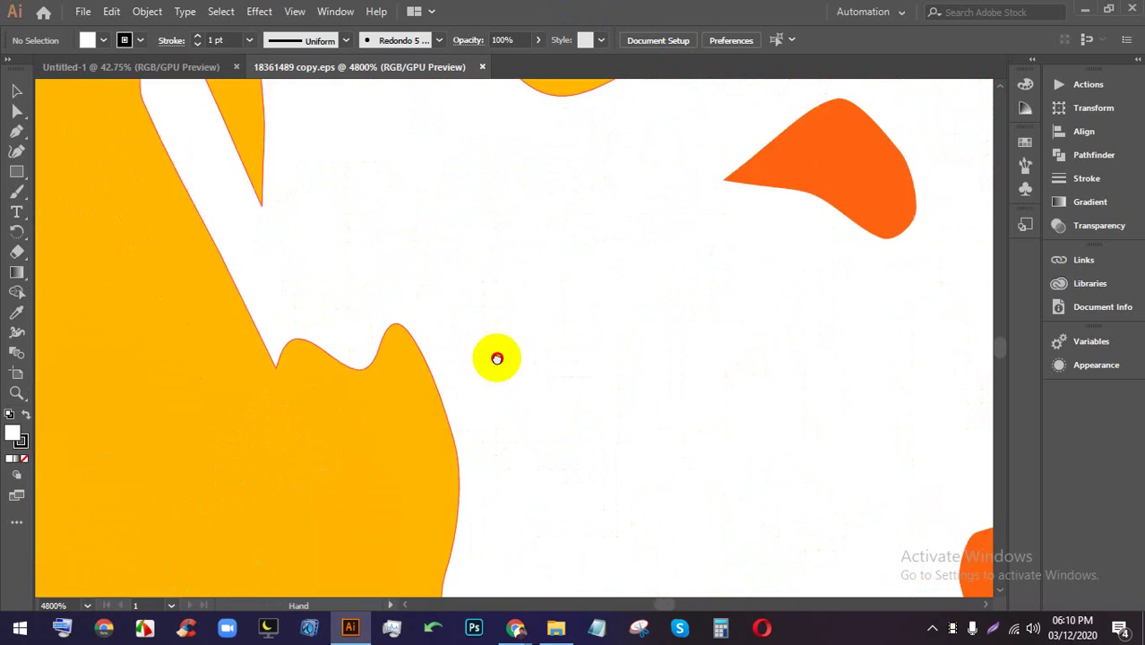
scroll(505, 350, up, 6)
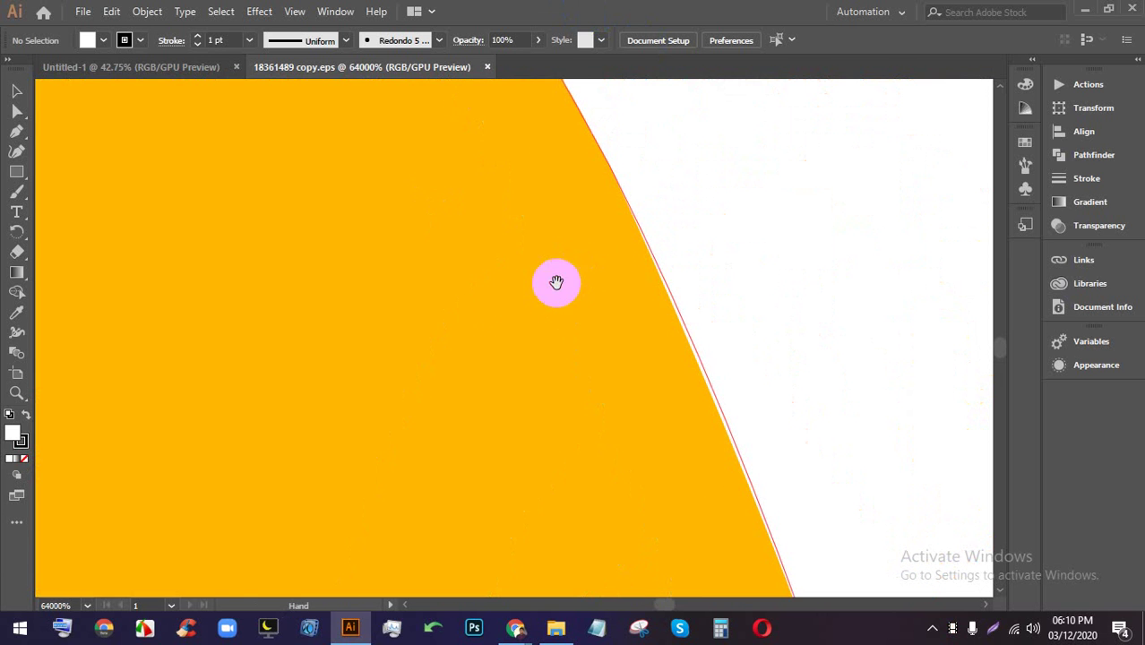
- Open Screenshot_140.png from the Downloads folder, examine its edges at high magnification, and close it
click(555, 631)
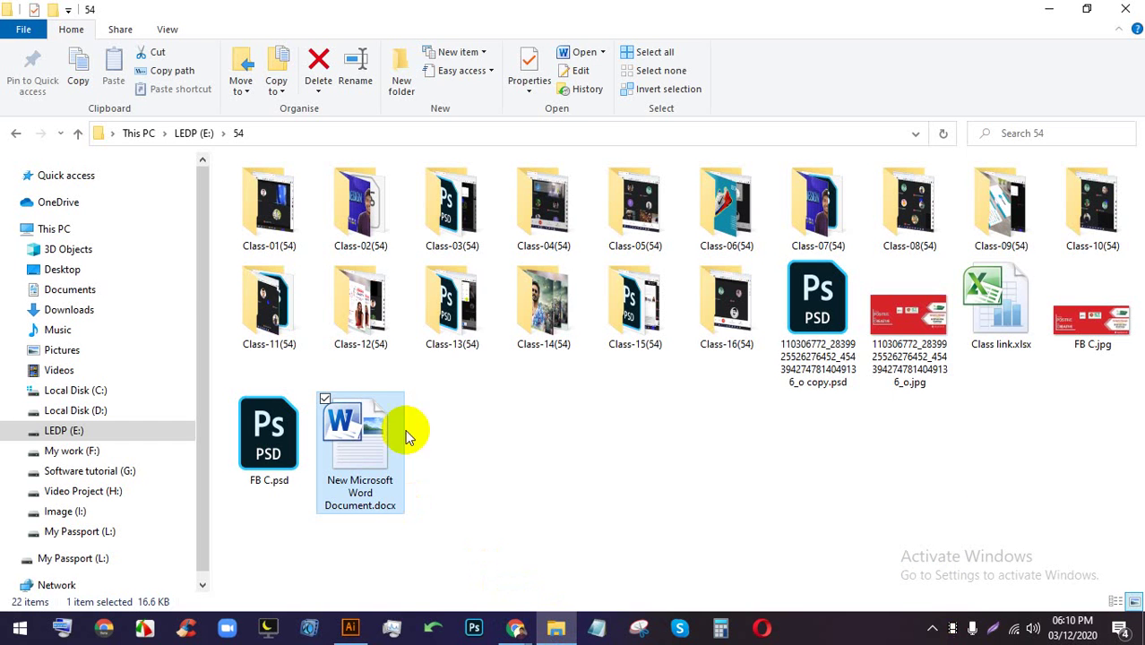
click(71, 310)
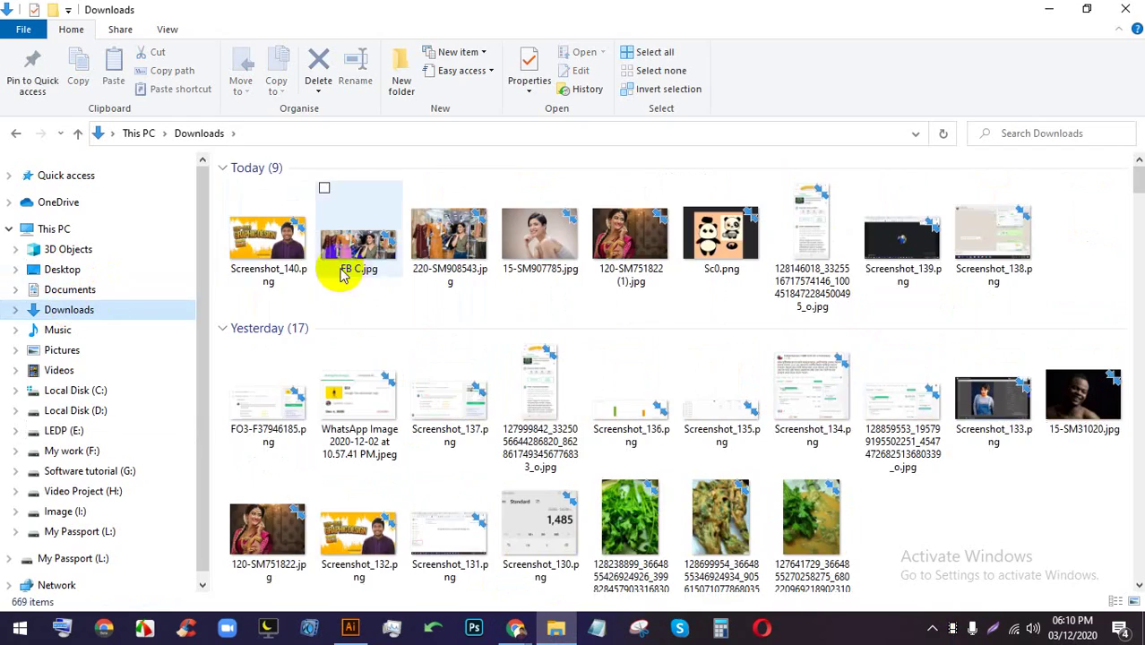
click(296, 269)
double_click(275, 257)
scroll(258, 335, up, 5)
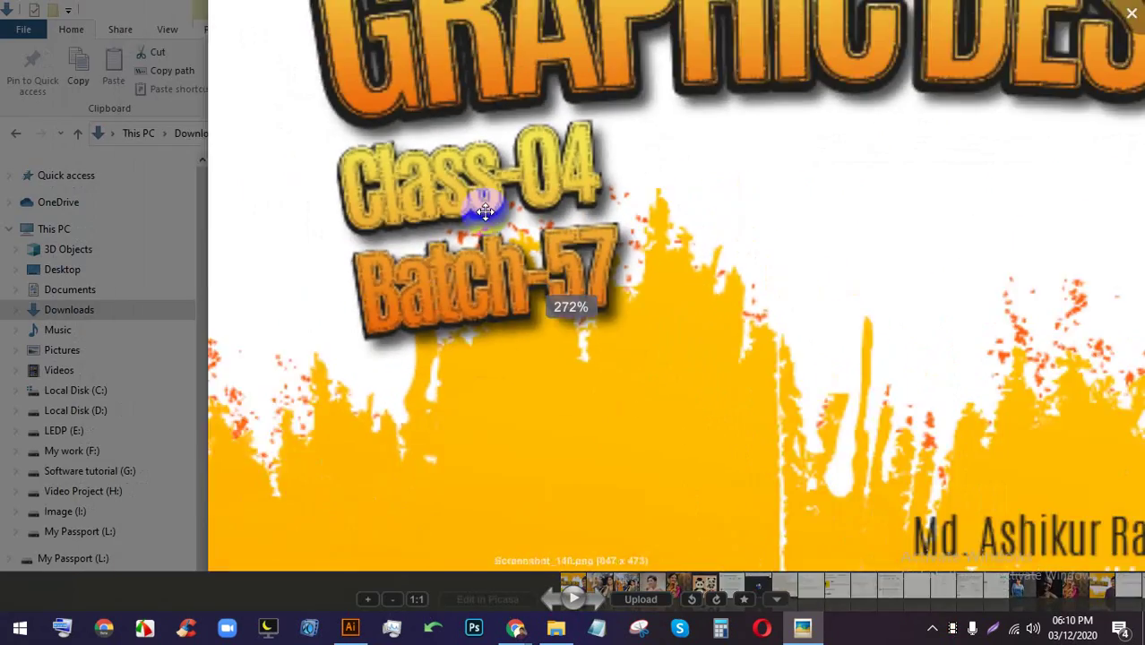
scroll(596, 168, down, 3)
scroll(614, 277, up, 3)
scroll(614, 277, up, 13)
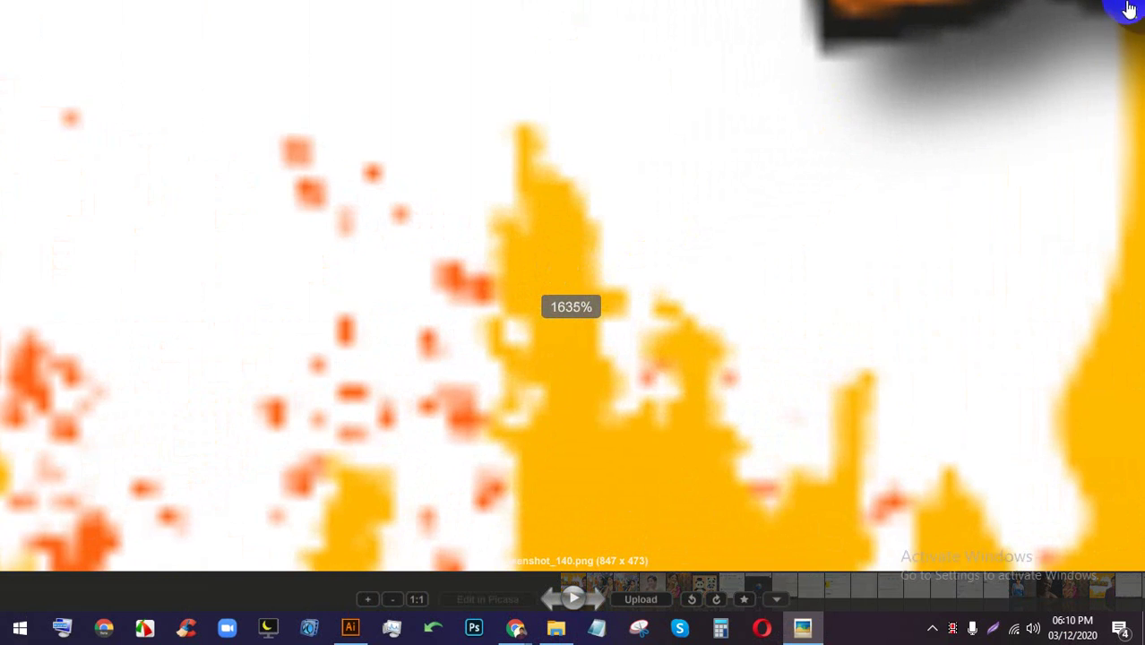
click(1129, 9)
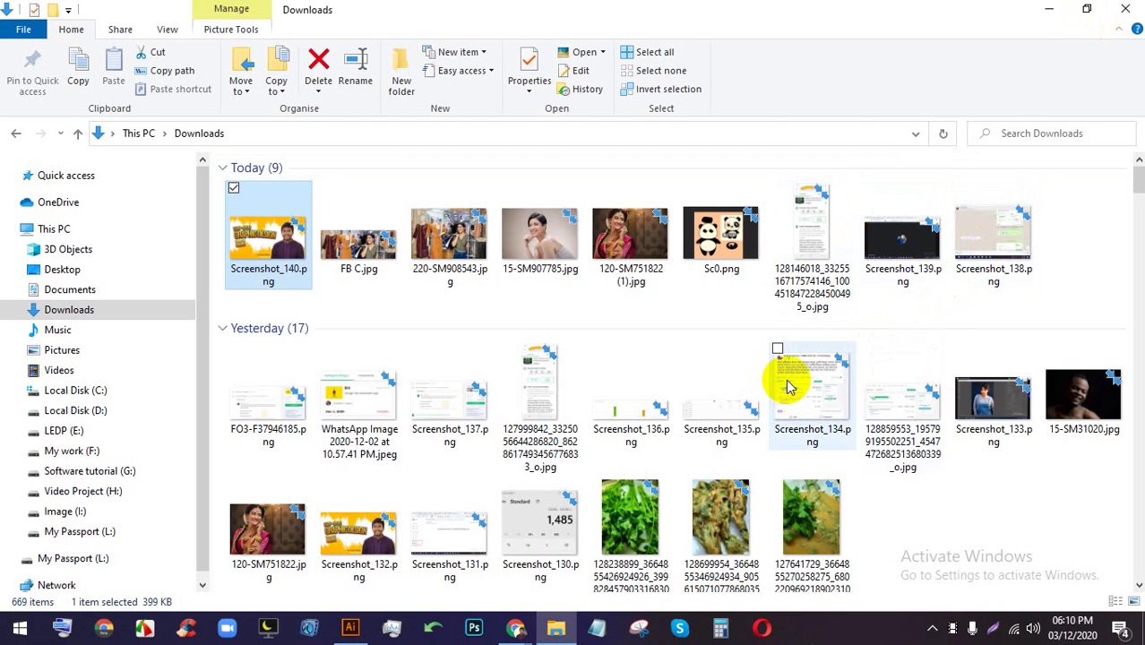
- Delete the three food photos from the Yesterday group in the Downloads folder
scroll(789, 387, down, 2)
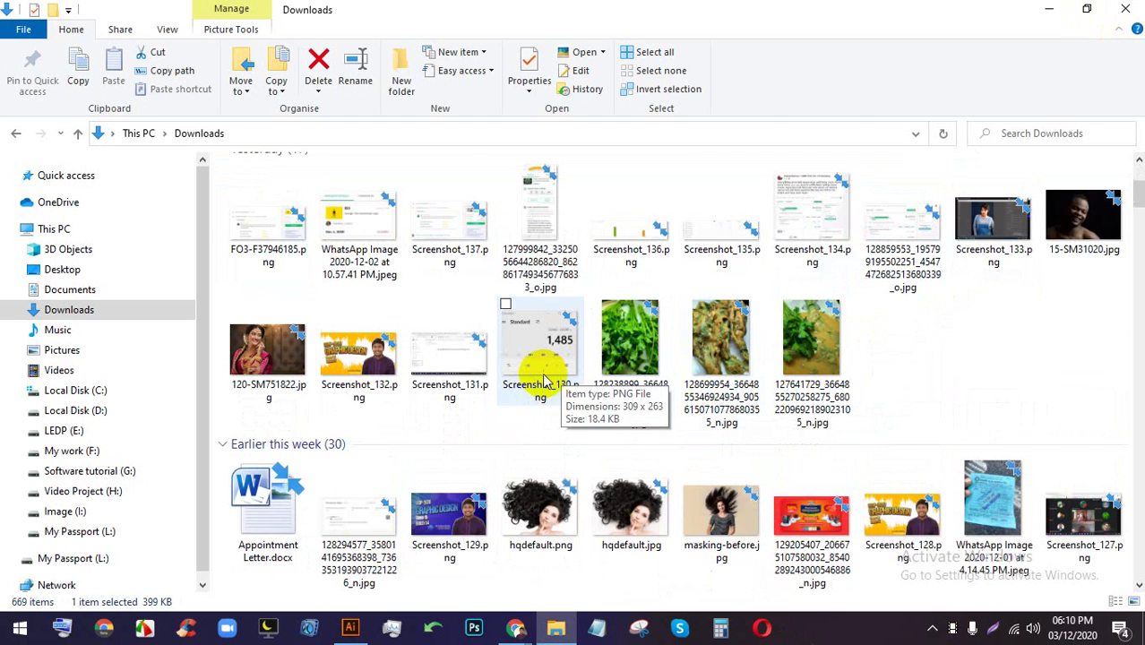
drag(972, 377, 605, 381)
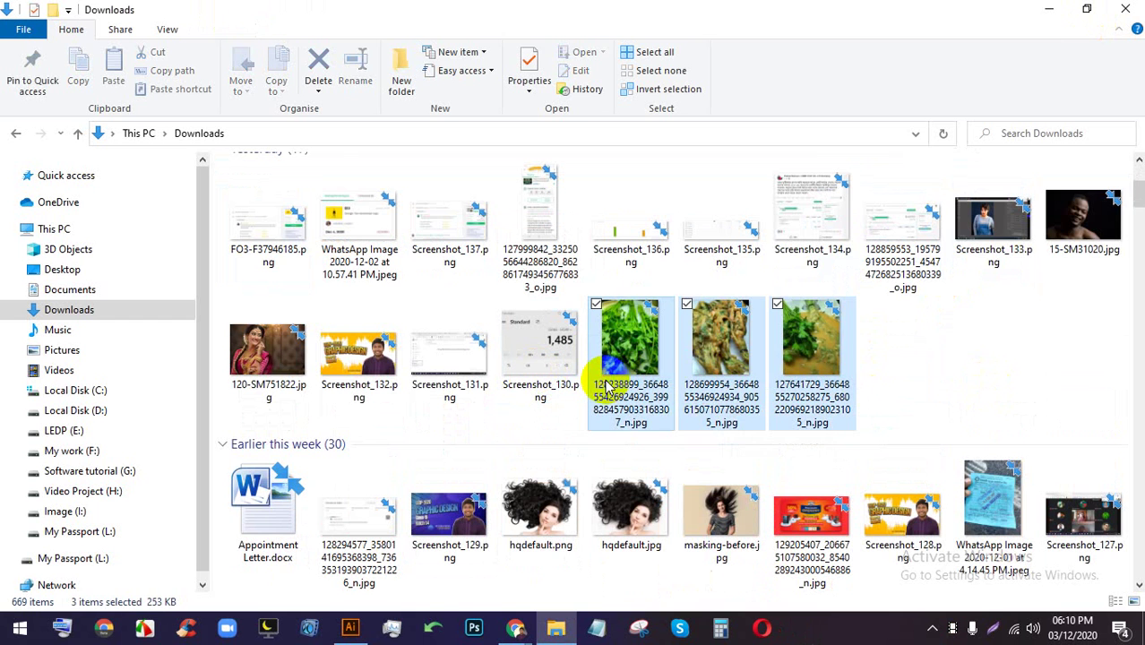
key(Delete)
- Find stats.png in the Downloads folder, examine the bar chart's edges at high magnification, and close it
scroll(599, 368, down, 6)
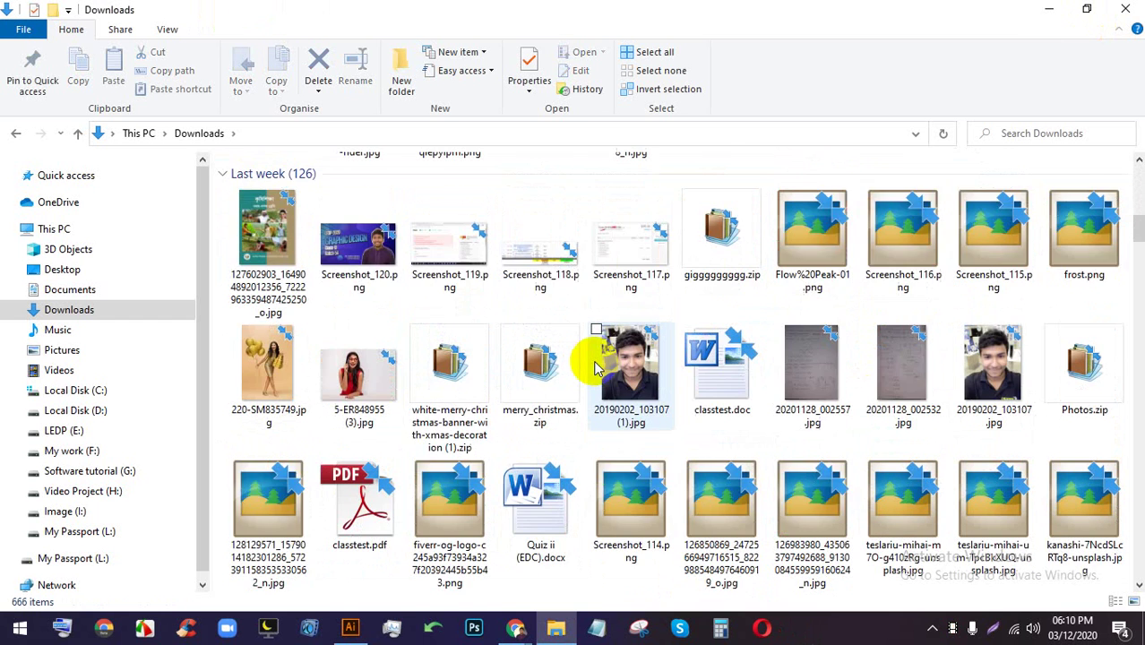
scroll(602, 368, down, 5)
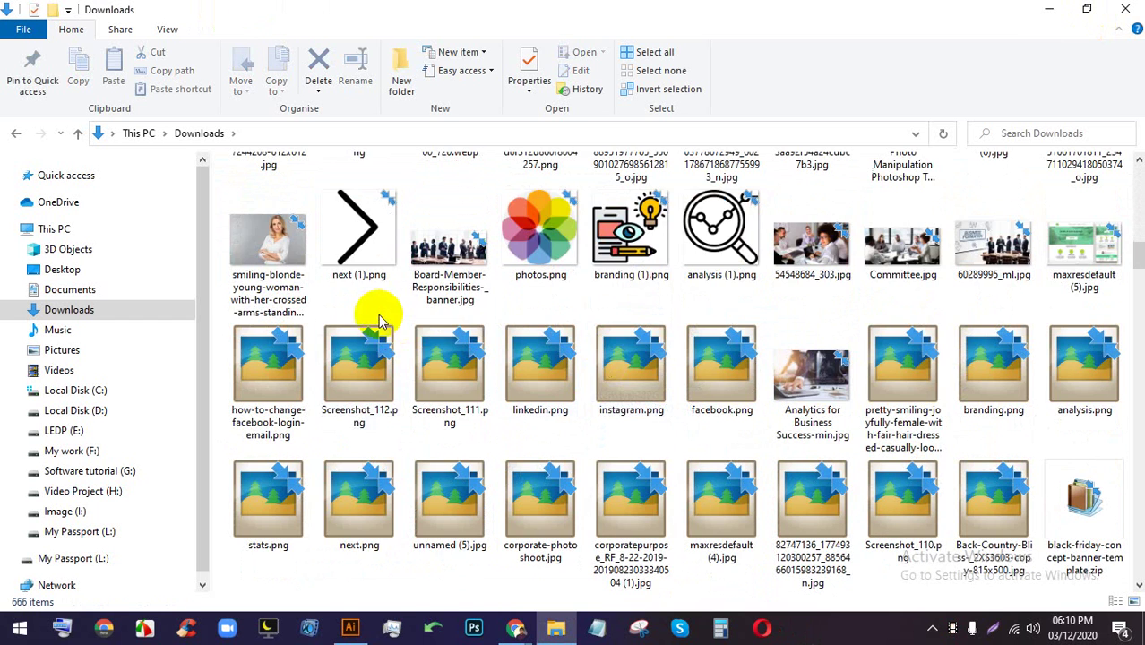
scroll(435, 327, down, 3)
click(303, 268)
double_click(303, 267)
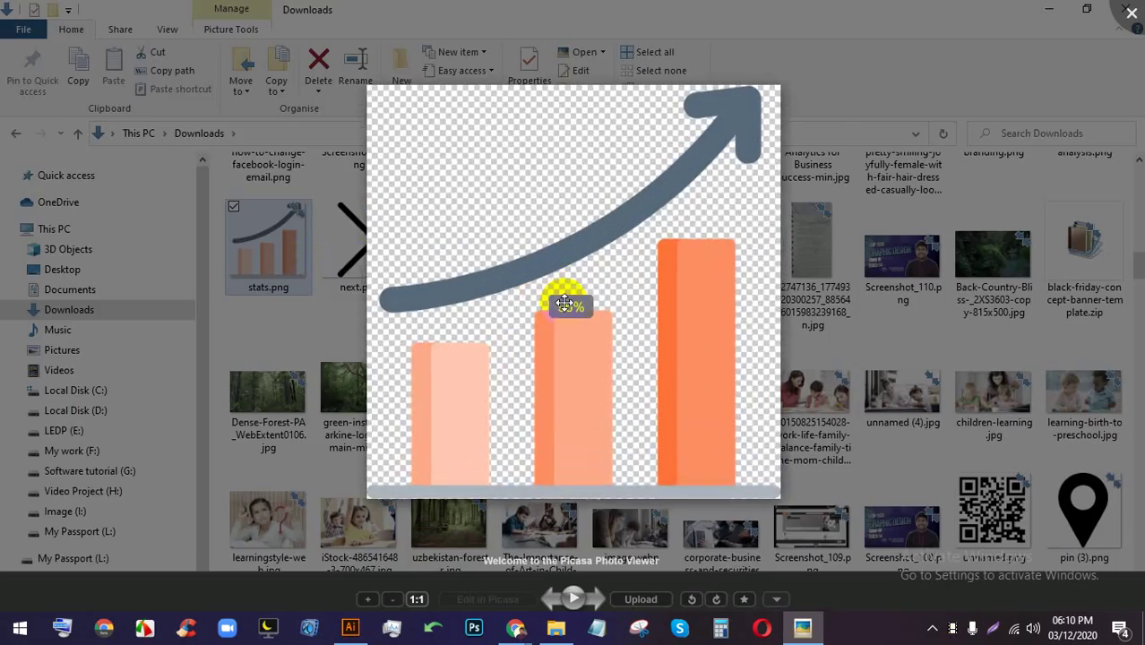
scroll(542, 358, up, 10)
scroll(517, 221, up, 3)
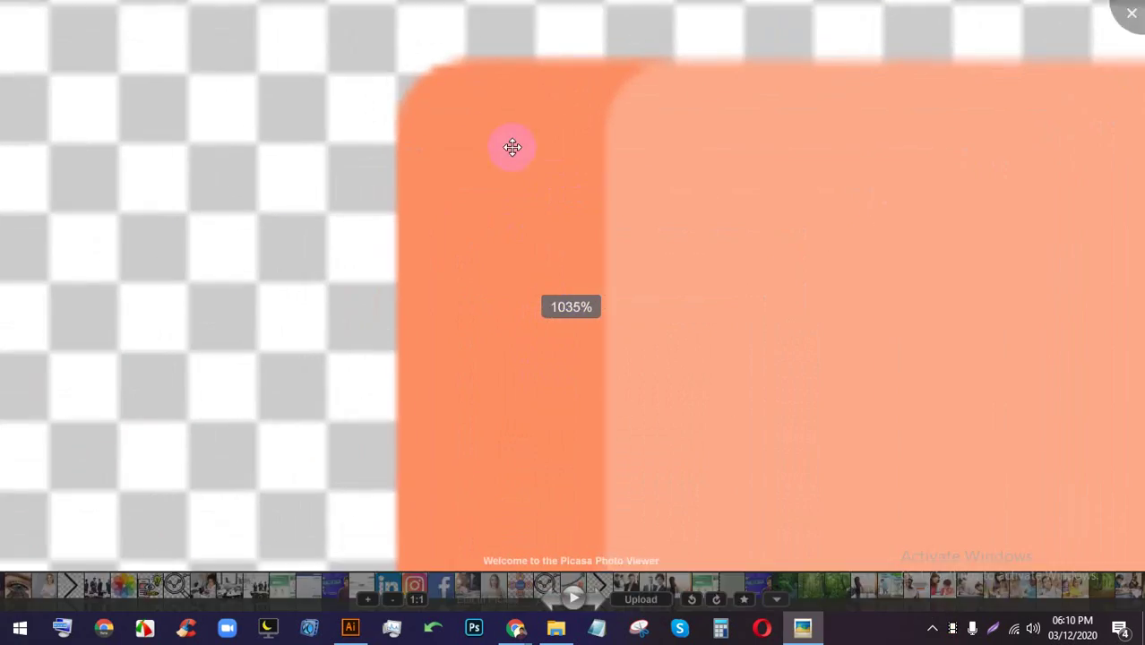
click(1131, 12)
- Find the JPG photo of the letter A logo in Downloads, examine it at high magnification, and close it
scroll(654, 359, down, 5)
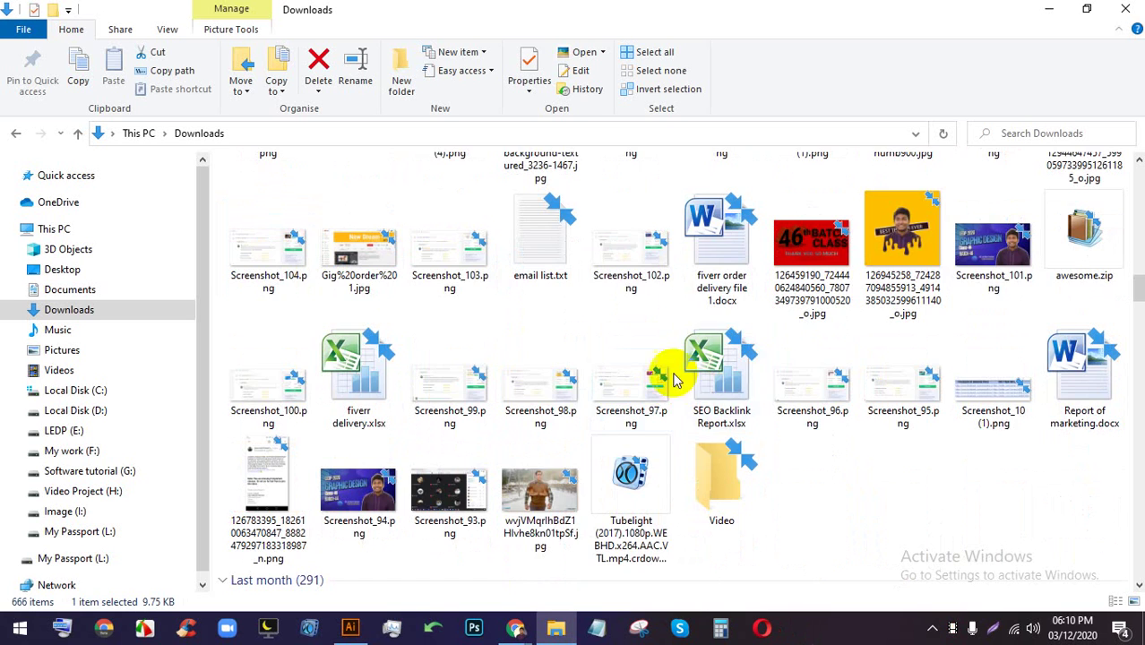
scroll(703, 367, down, 5)
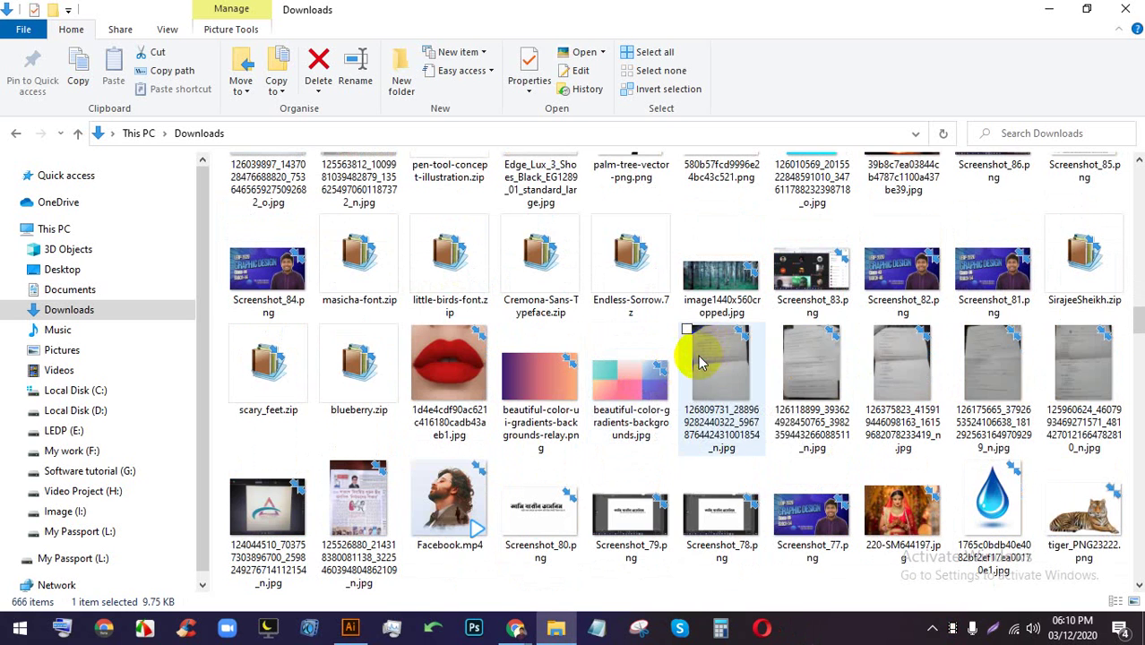
scroll(682, 376, down, 3)
scroll(628, 341, up, 3)
scroll(573, 332, down, 2)
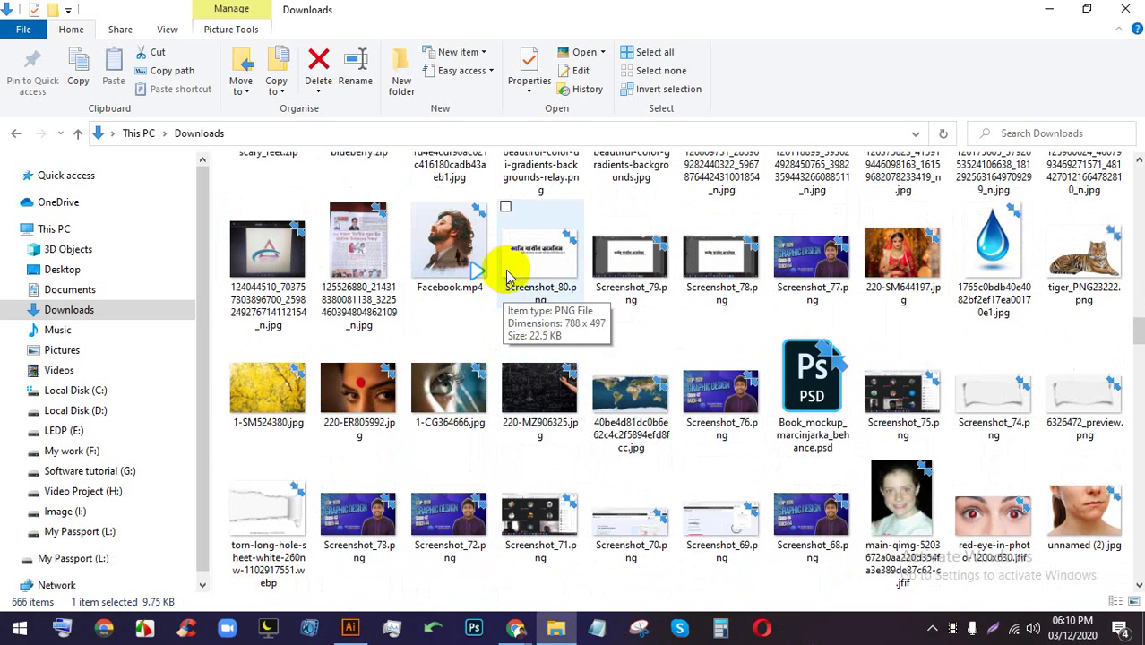
scroll(440, 339, up, 2)
double_click(260, 455)
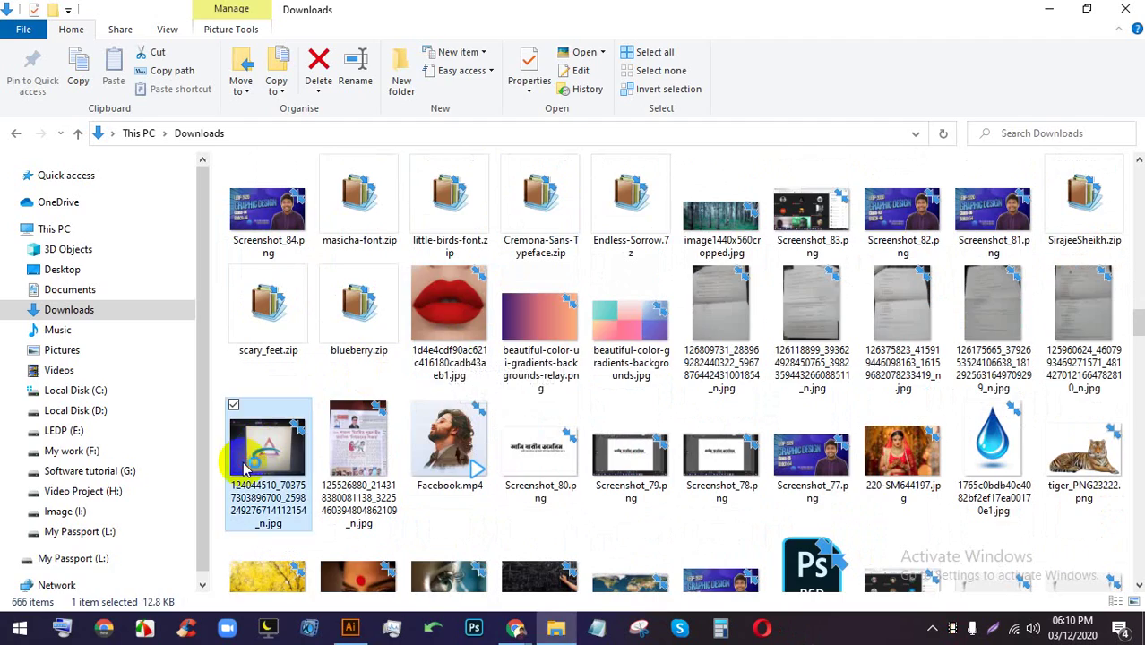
scroll(600, 274, up, 3)
scroll(600, 274, up, 12)
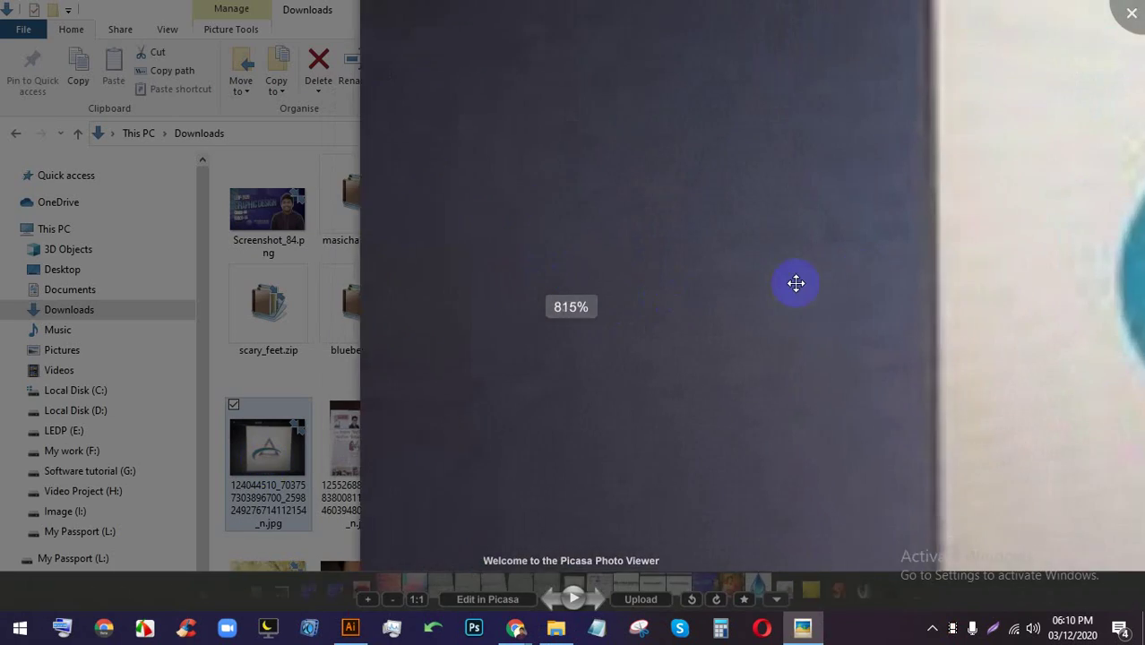
scroll(639, 298, down, 2)
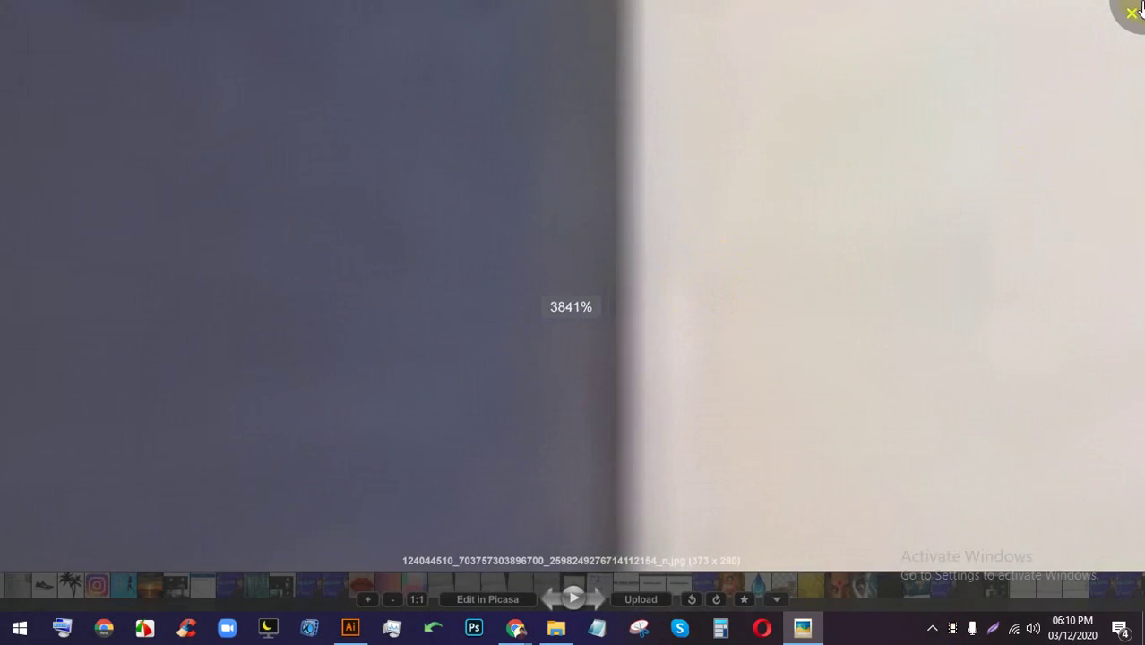
key(Escape)
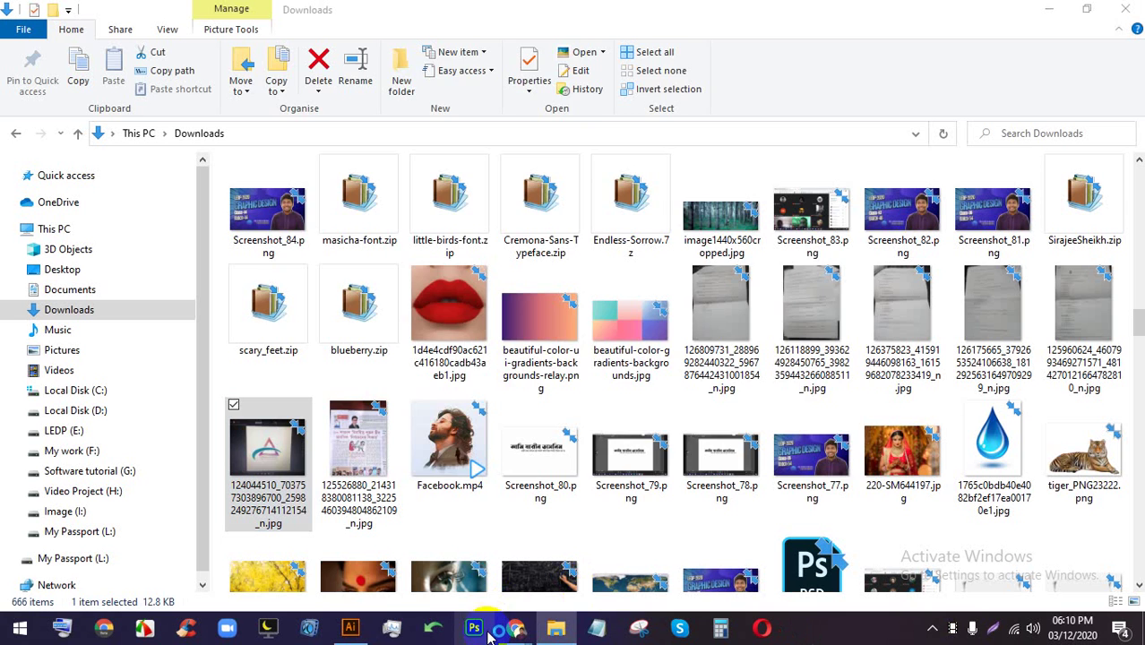
- Launch Photoshop, checking the Meet call in Chrome while it loads before returning to Photoshop's home screen
click(487, 629)
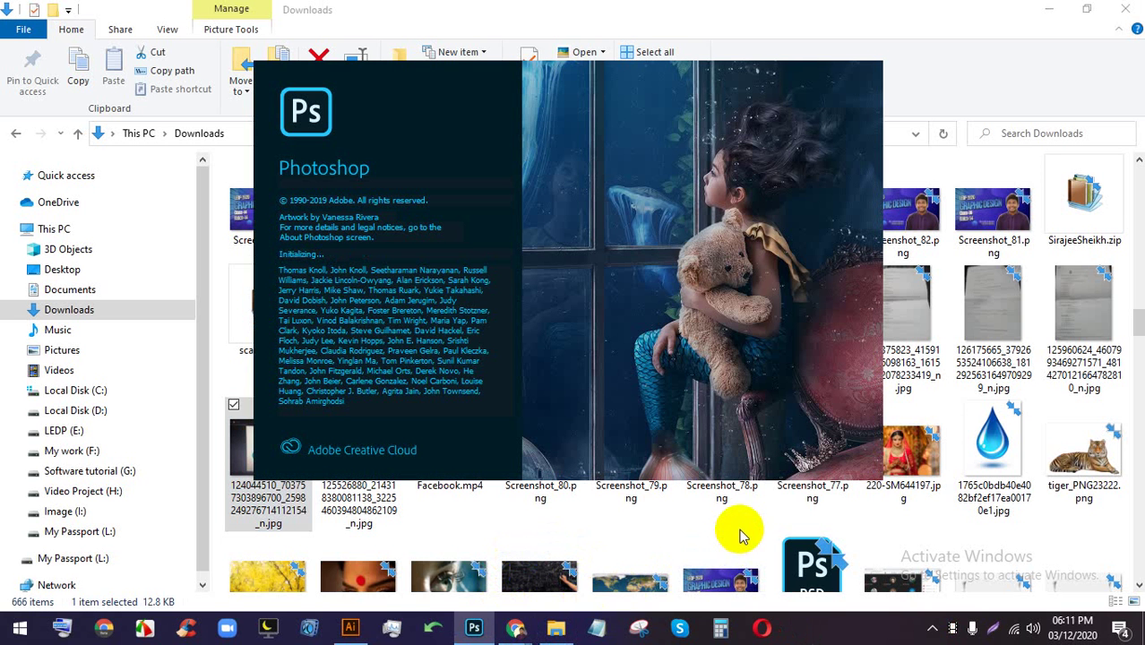
mouse_move(515, 628)
click(498, 566)
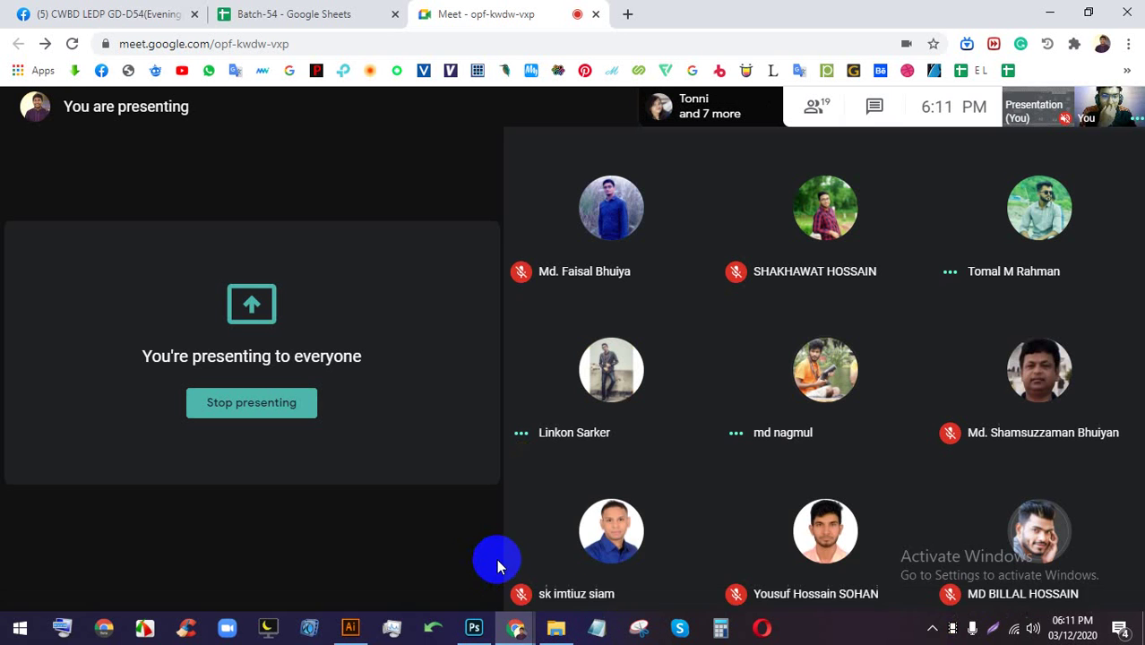
mouse_move(584, 549)
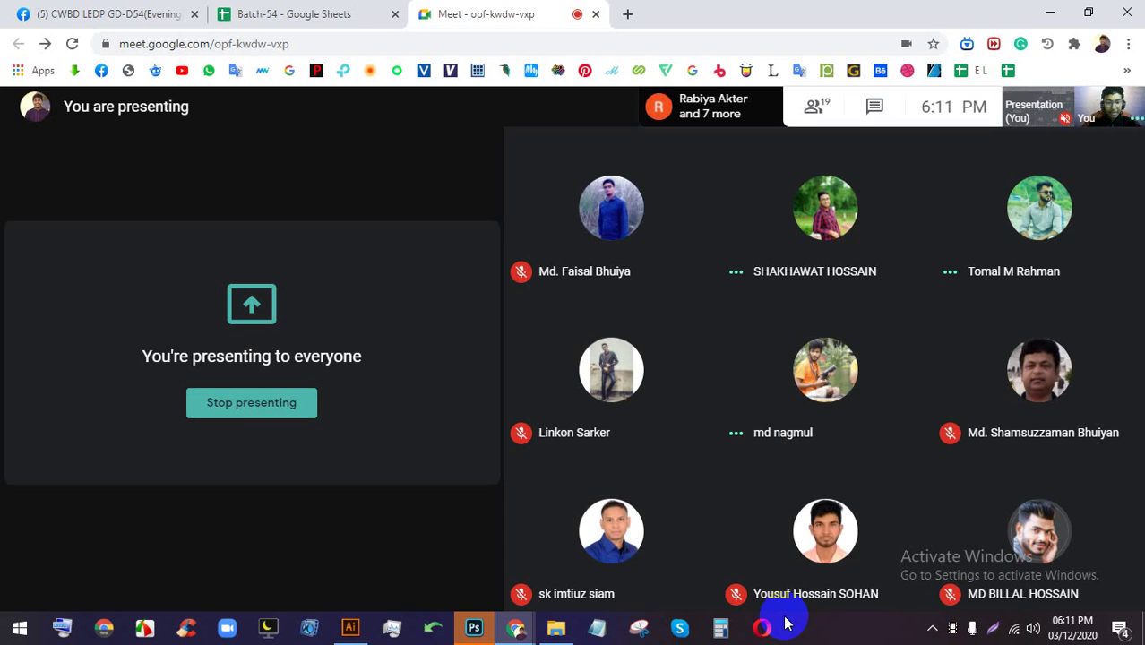
click(474, 628)
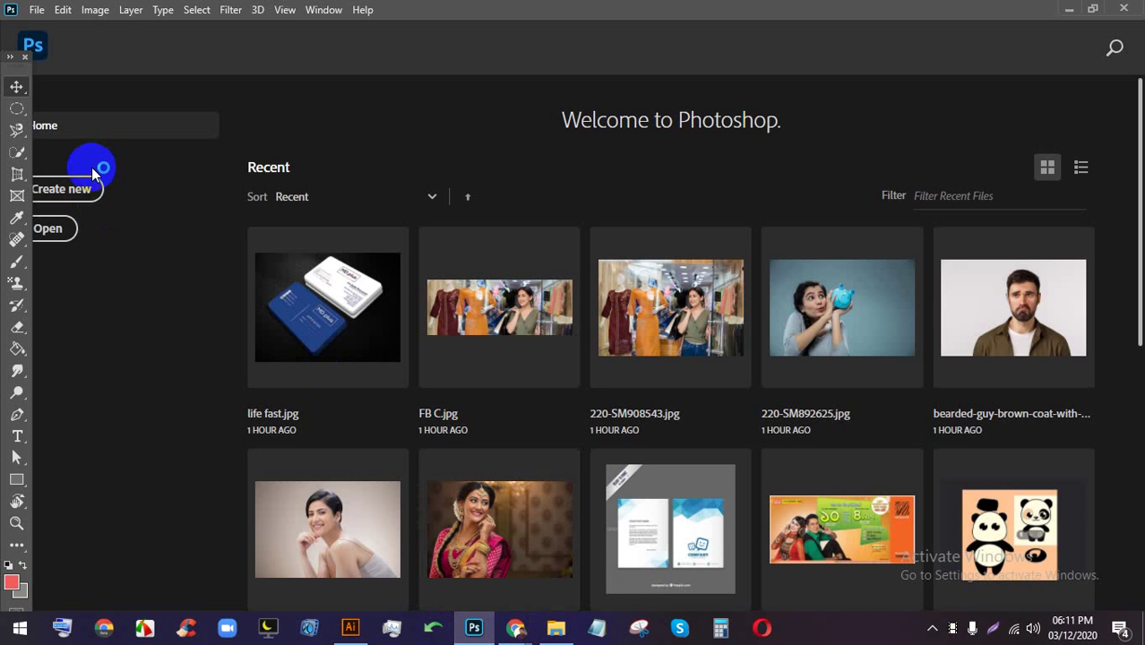
- Create a new document from the recent custom 1000 x 1000 px at 300 ppi preset and fit it in view
click(90, 190)
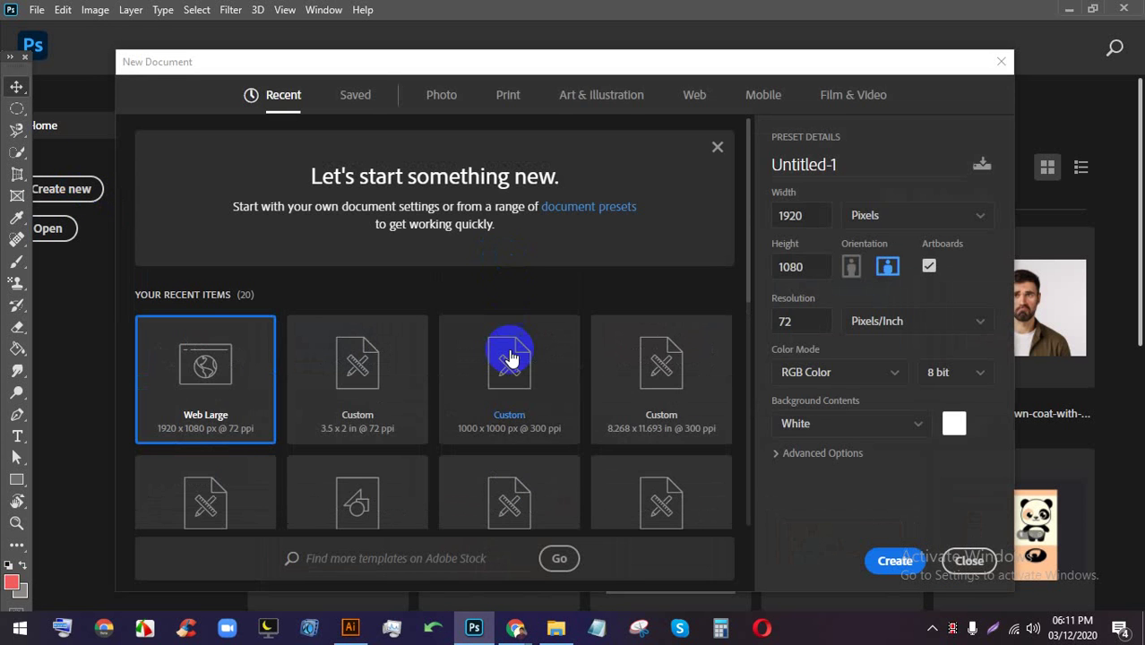
double_click(512, 358)
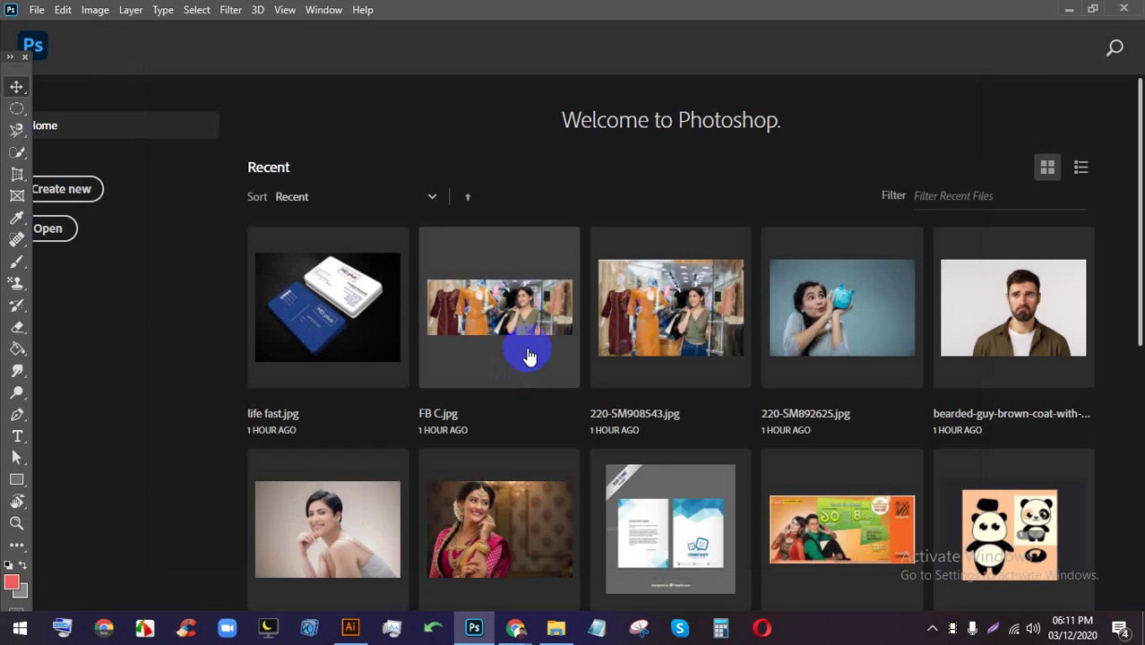
key(ctrl+0)
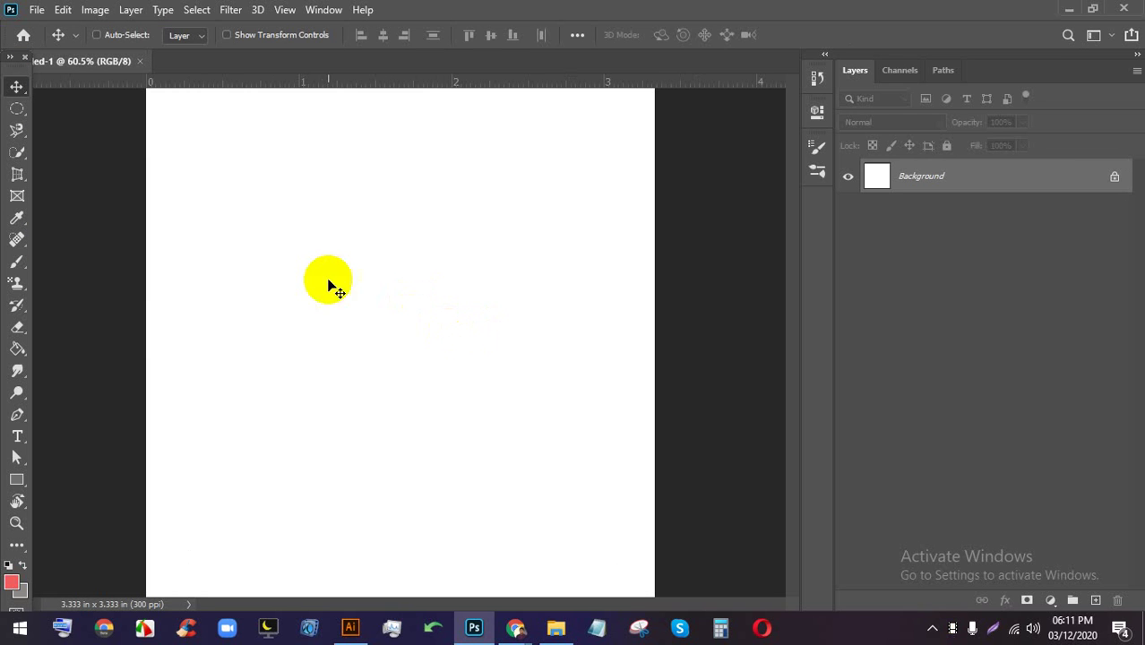
- Draw a red rectangle with a 1 px black stroke around the middle of the canvas and collapse its properties
click(16, 480)
drag(271, 218, 552, 425)
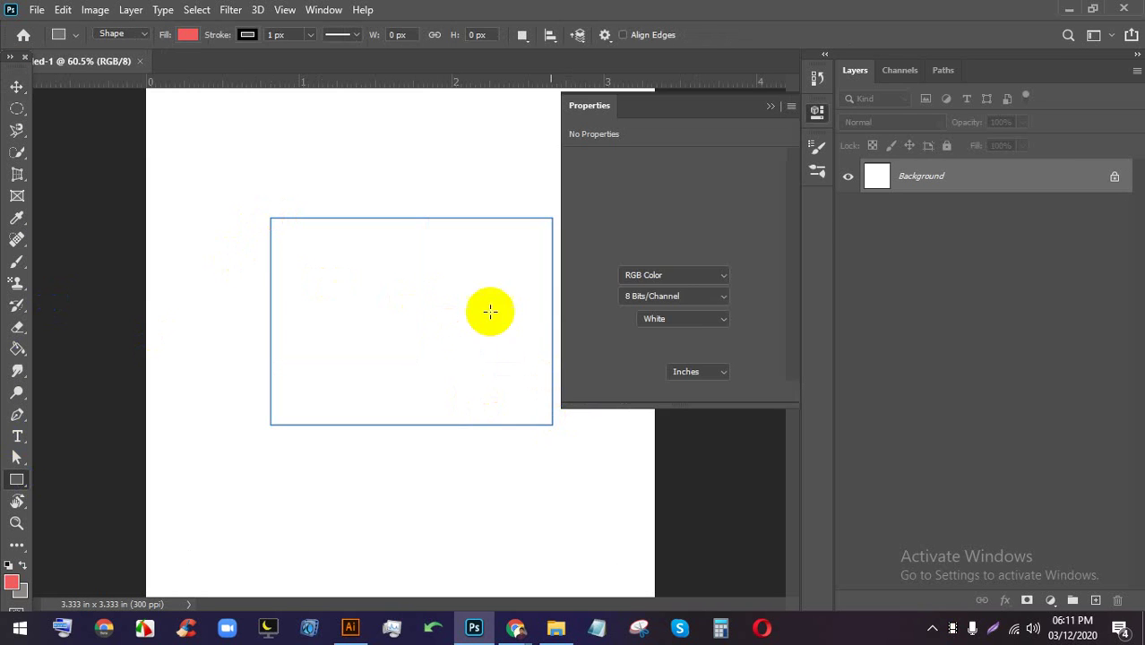
key(v)
click(771, 106)
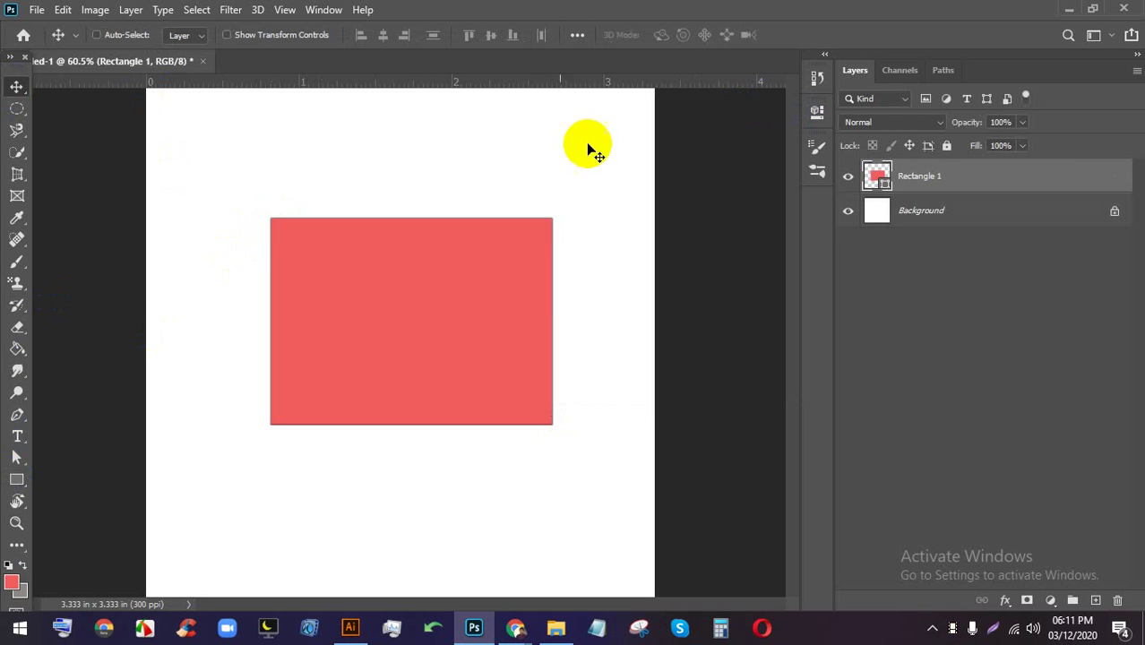
- Examine the pixel grid along the red rectangle's right-hand edge at very high magnification
scroll(603, 339, up, 5)
scroll(500, 258, up, 10)
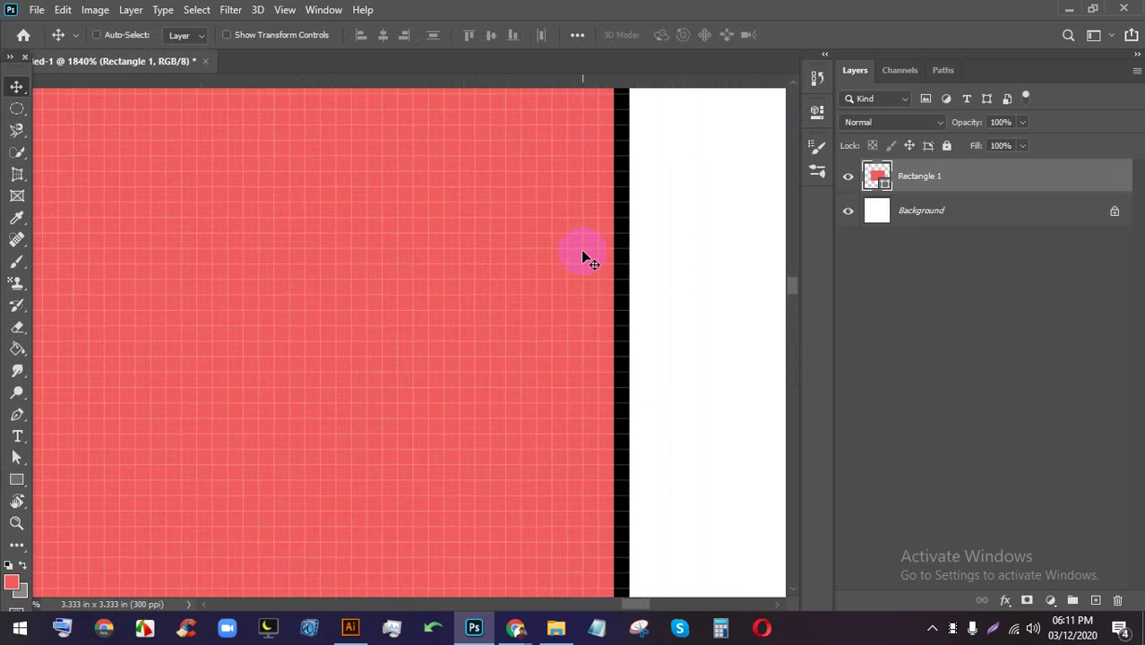
scroll(578, 276, up, 4)
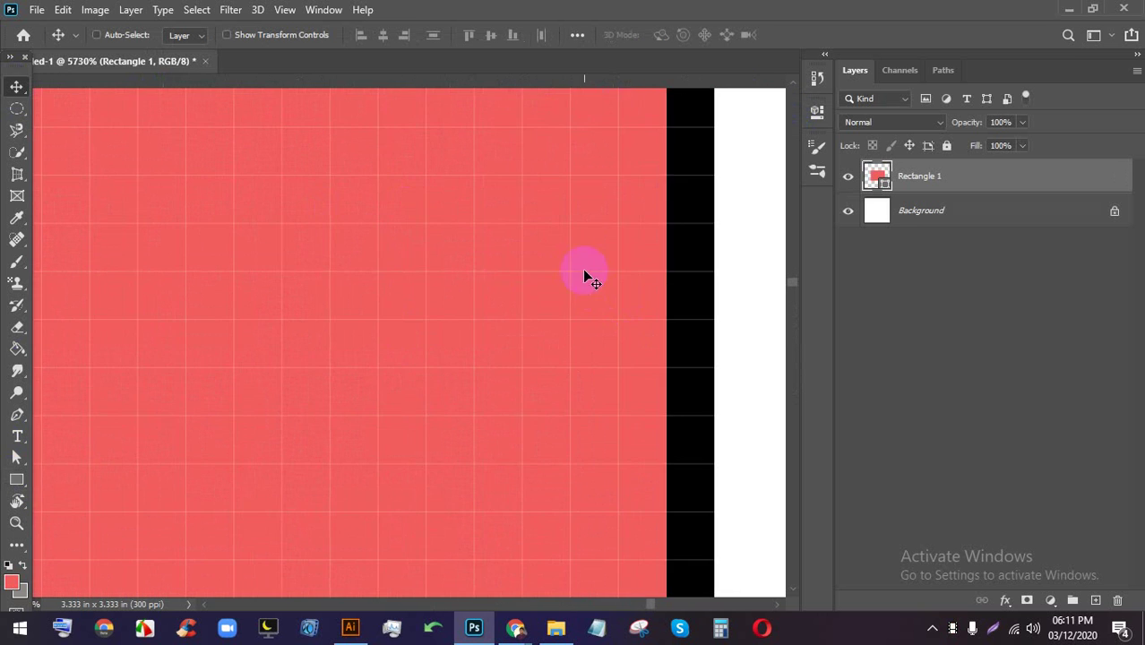
scroll(485, 286, down, 5)
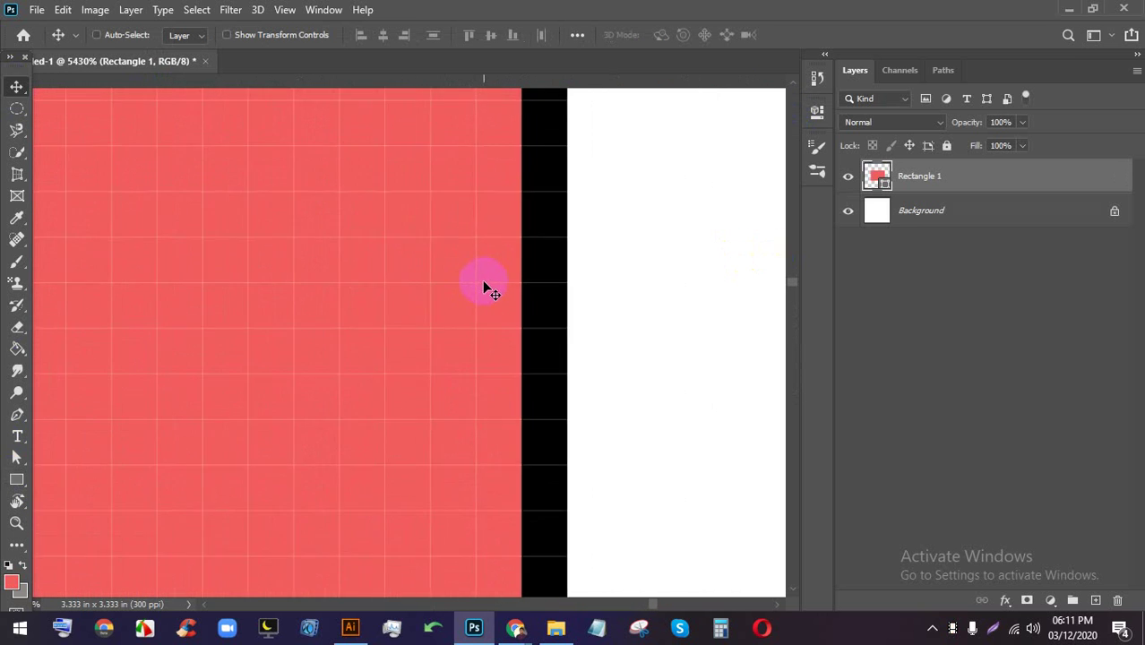
- Admit the waiting participant to the Meet call in Chrome and return to the rectangle's edge in Photoshop
mouse_move(516, 628)
click(482, 565)
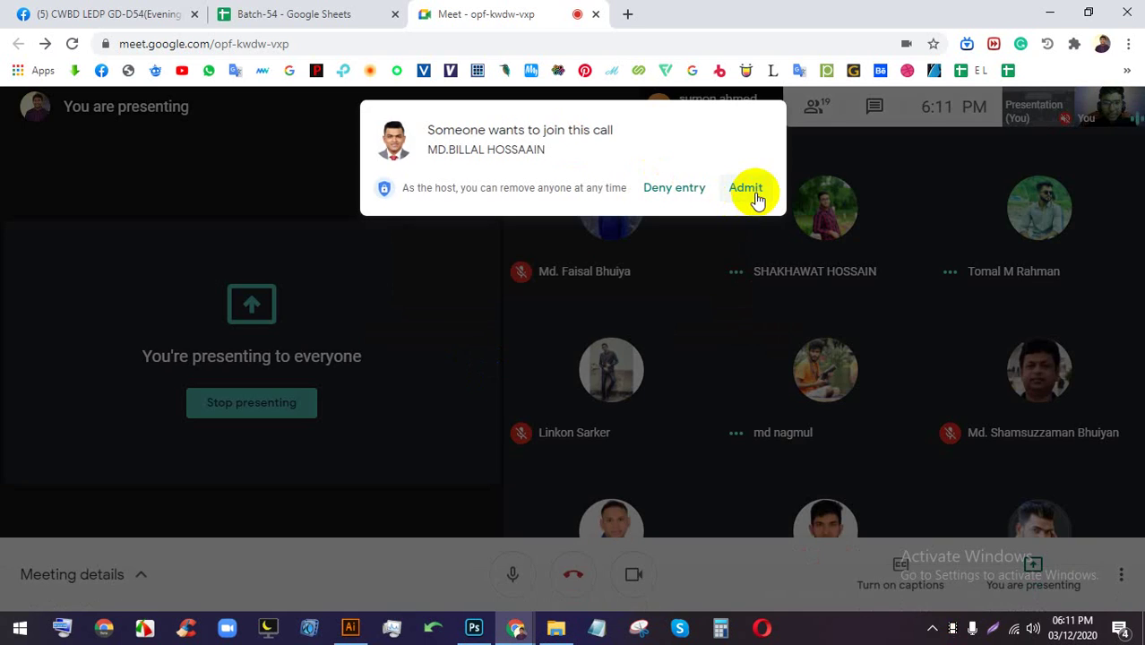
click(749, 189)
click(472, 626)
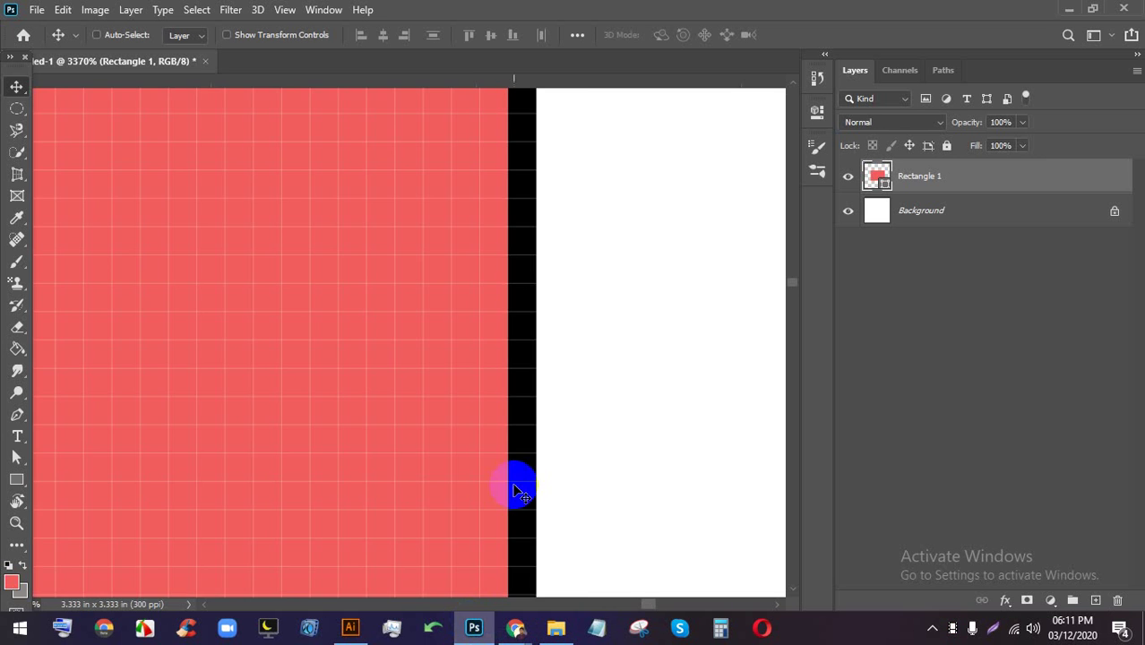
scroll(476, 338, up, 5)
scroll(484, 328, down, 4)
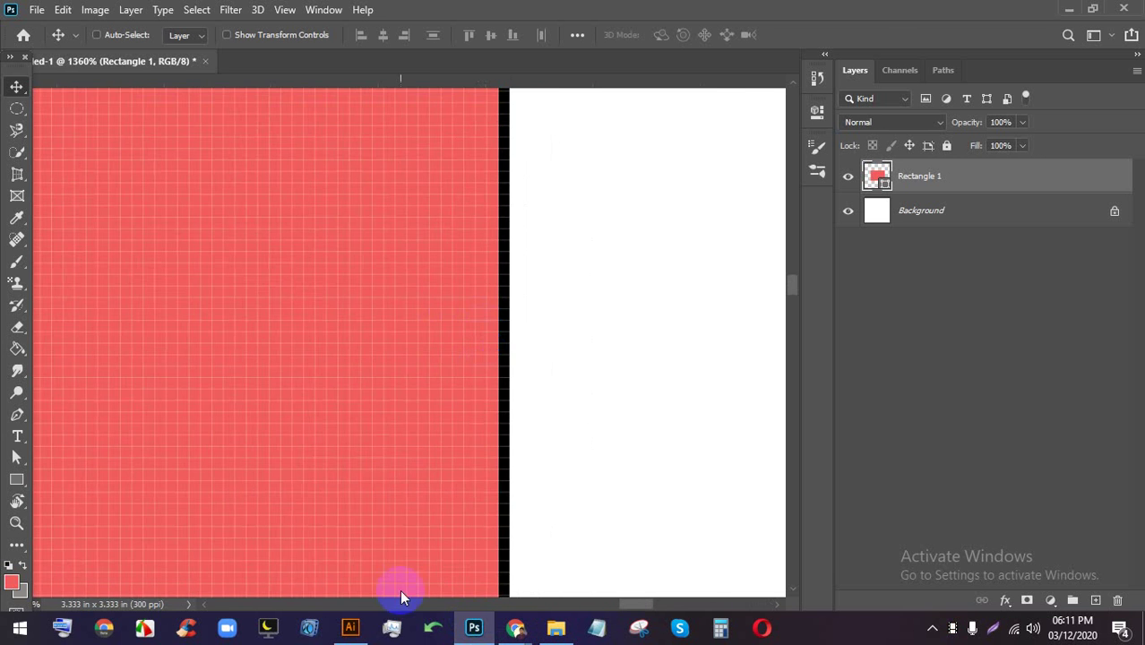
- Switch to Illustrator and examine the yellow vector shapes' edges in 18361489 copy.eps at magnifications up to 64000%
click(350, 628)
drag(764, 366, 625, 325)
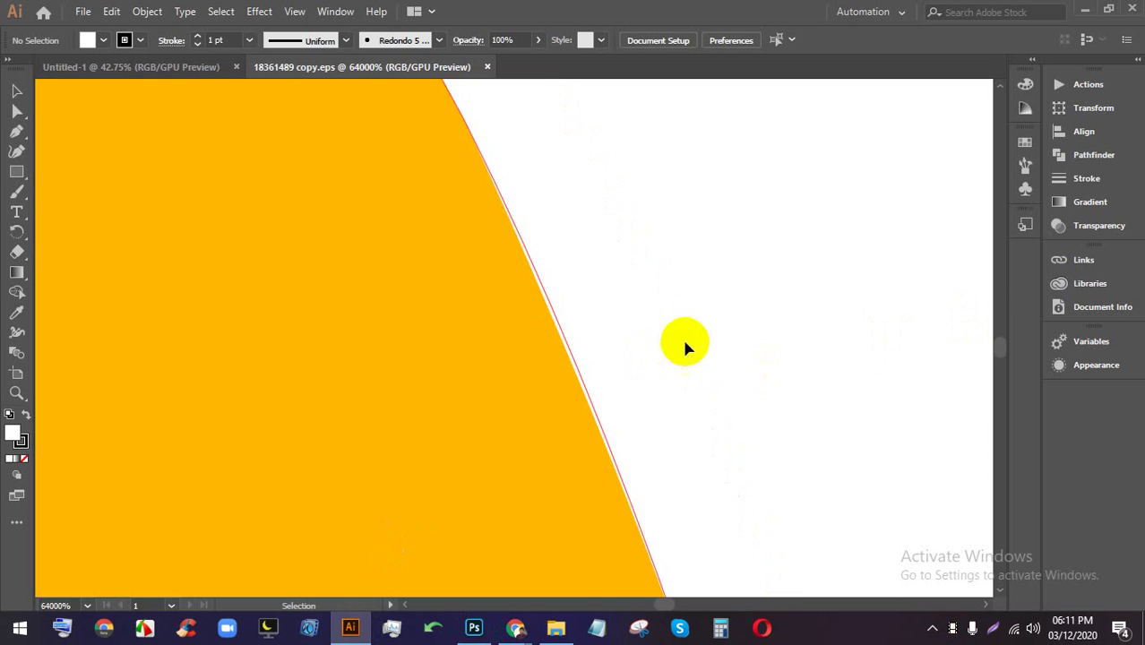
scroll(555, 375, down, 5)
scroll(496, 376, up, 2)
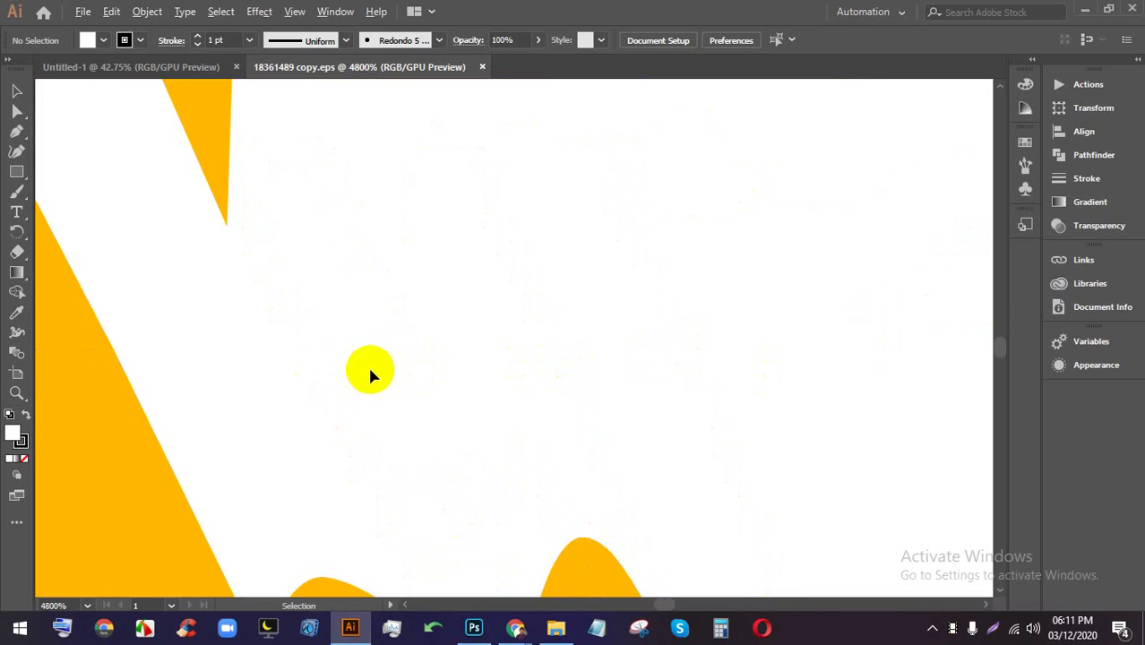
scroll(395, 377, down, 2)
scroll(368, 116, up, 5)
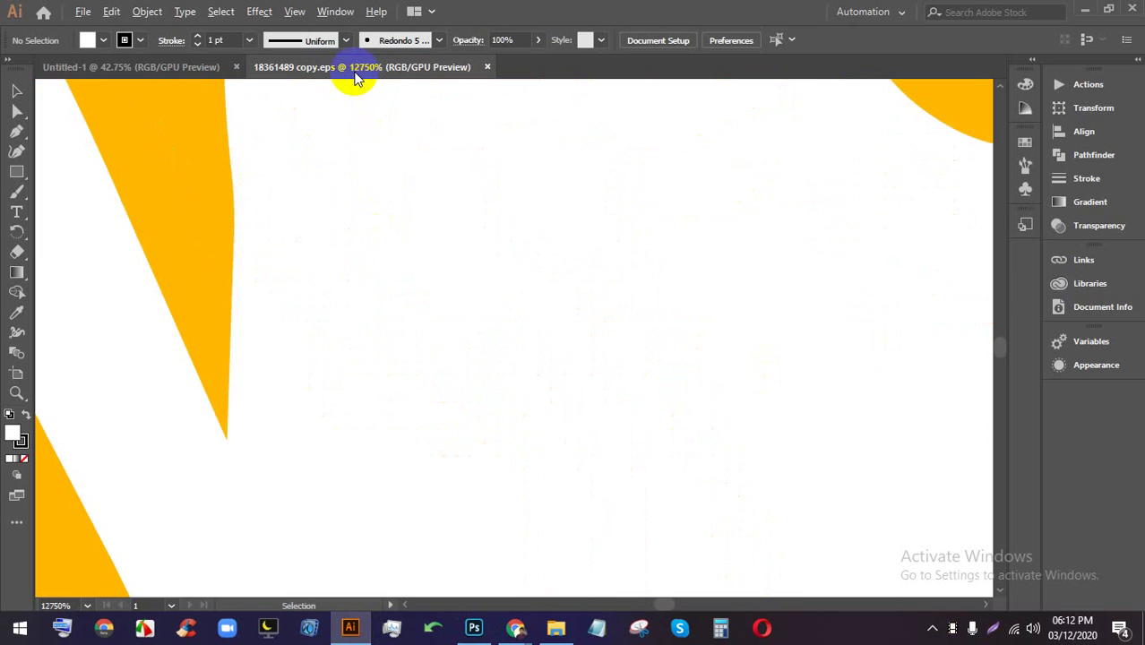
drag(449, 224, 930, 260)
drag(492, 285, 606, 291)
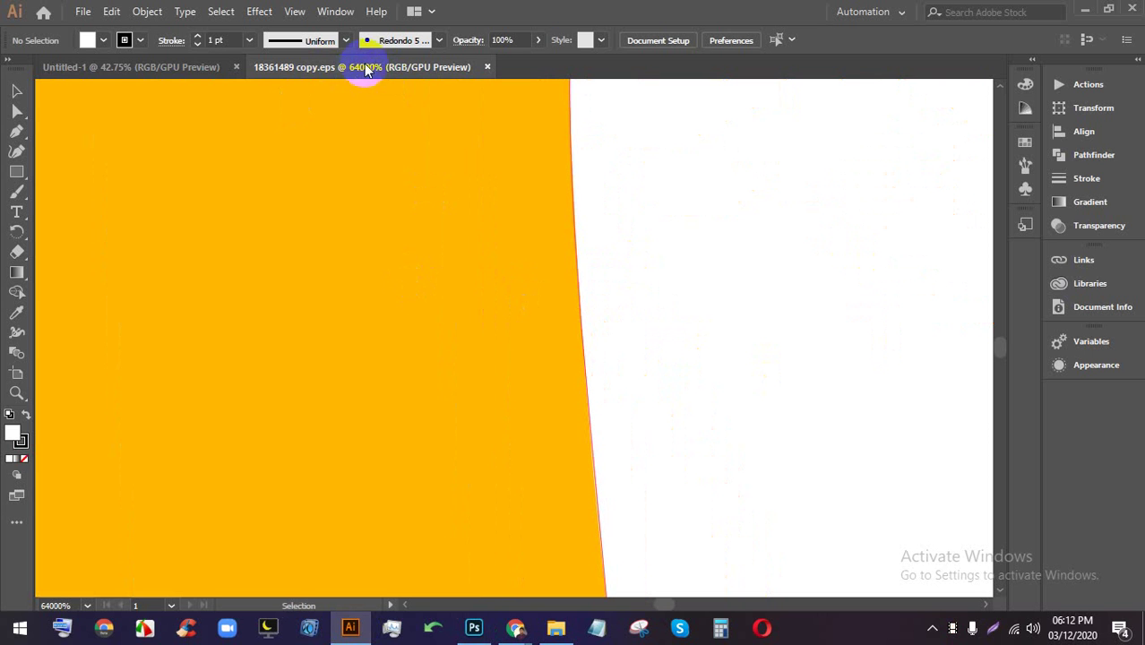
scroll(471, 313, down, 2)
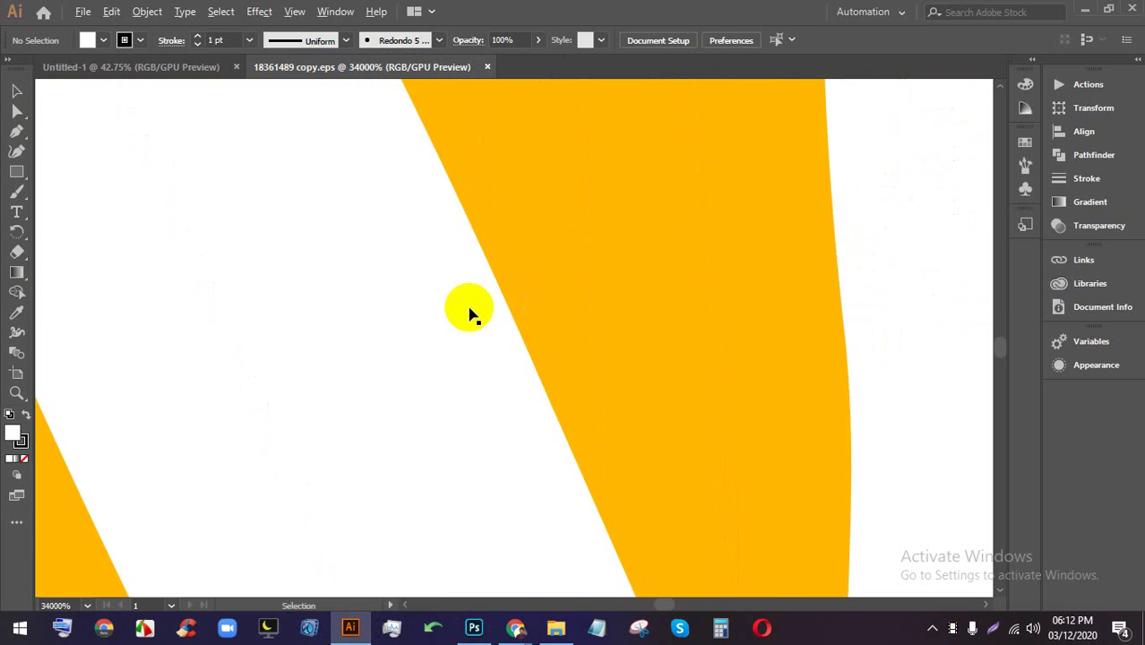
scroll(473, 312, down, 8)
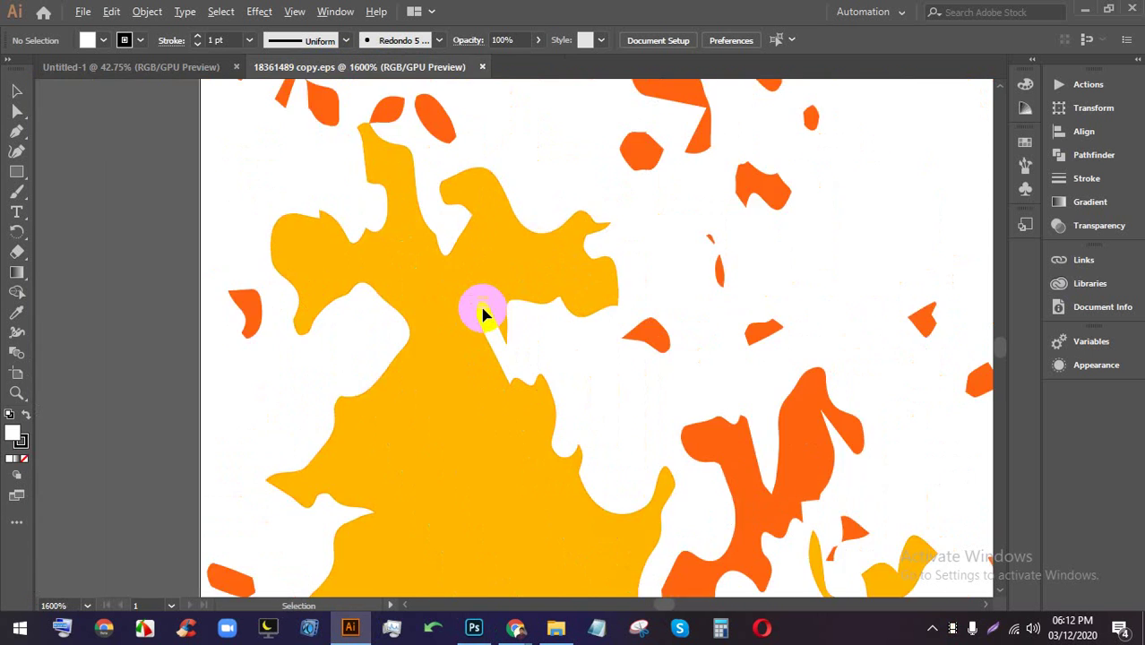
scroll(482, 313, down, 4)
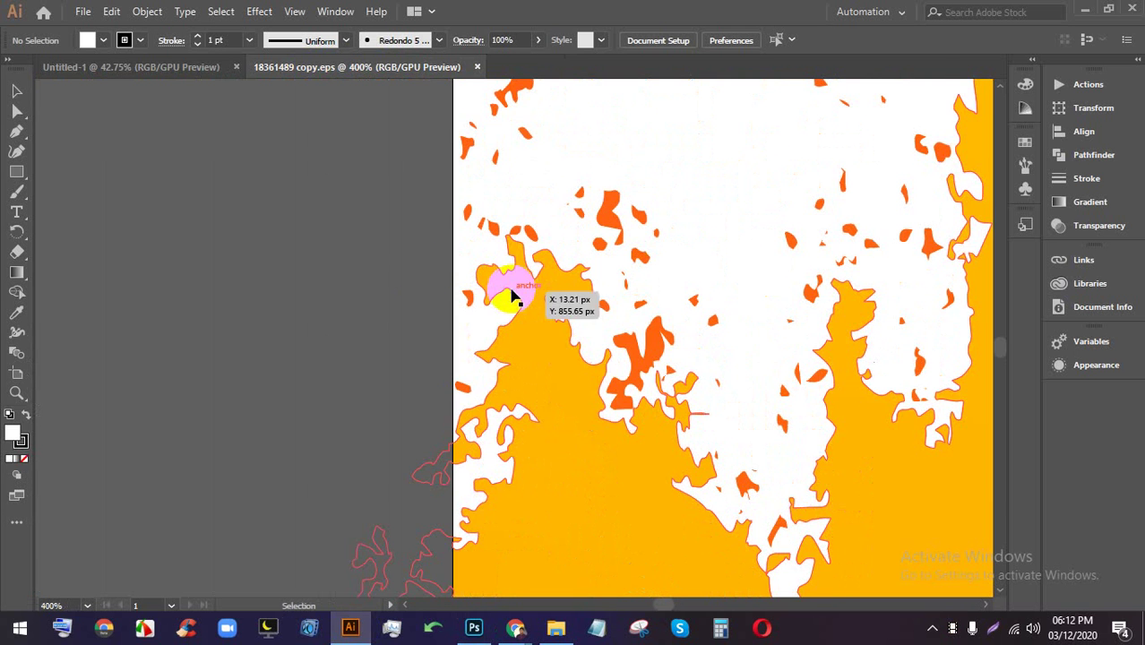
- Close 18361489 copy.eps and Untitled-1, and leave the home screen for the empty workspace
click(476, 68)
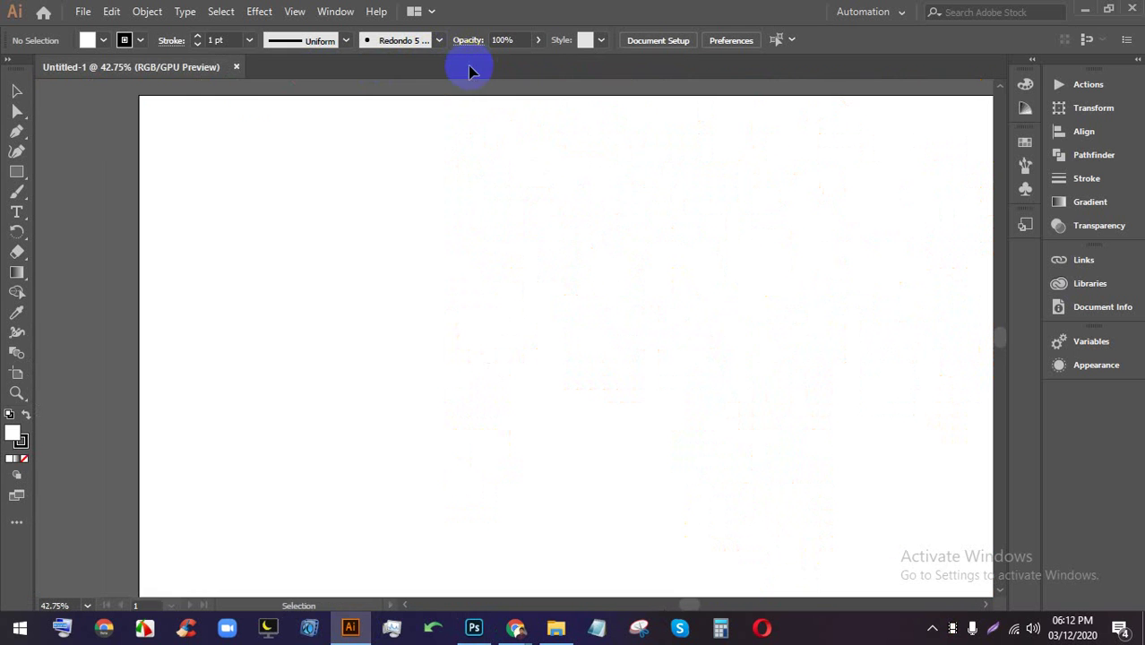
click(236, 67)
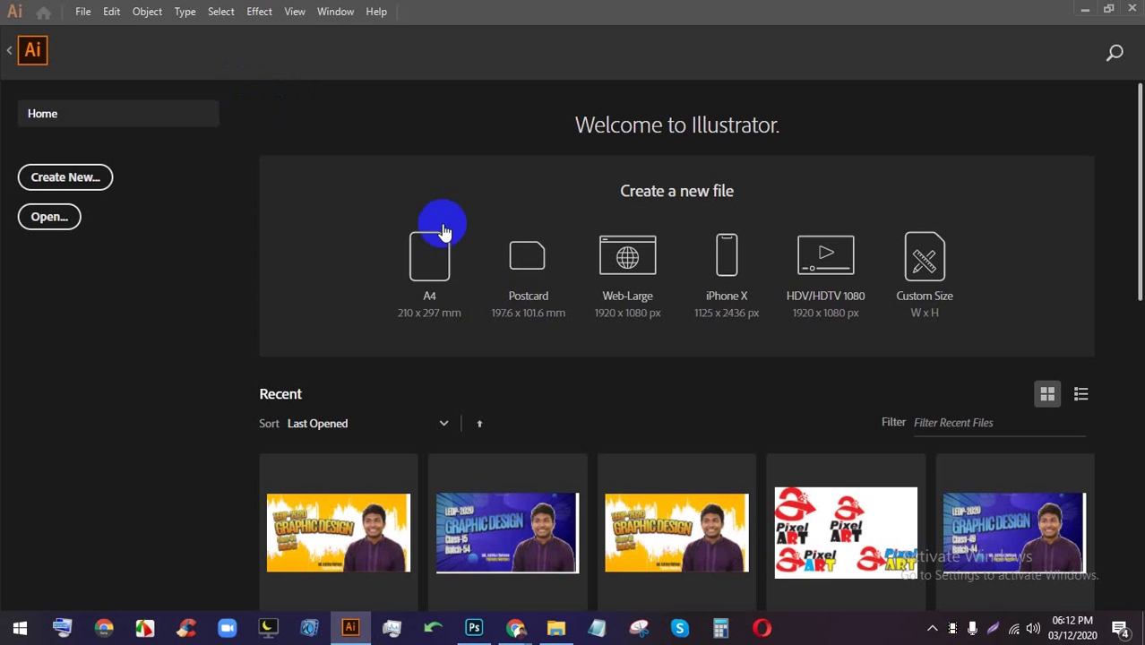
click(30, 53)
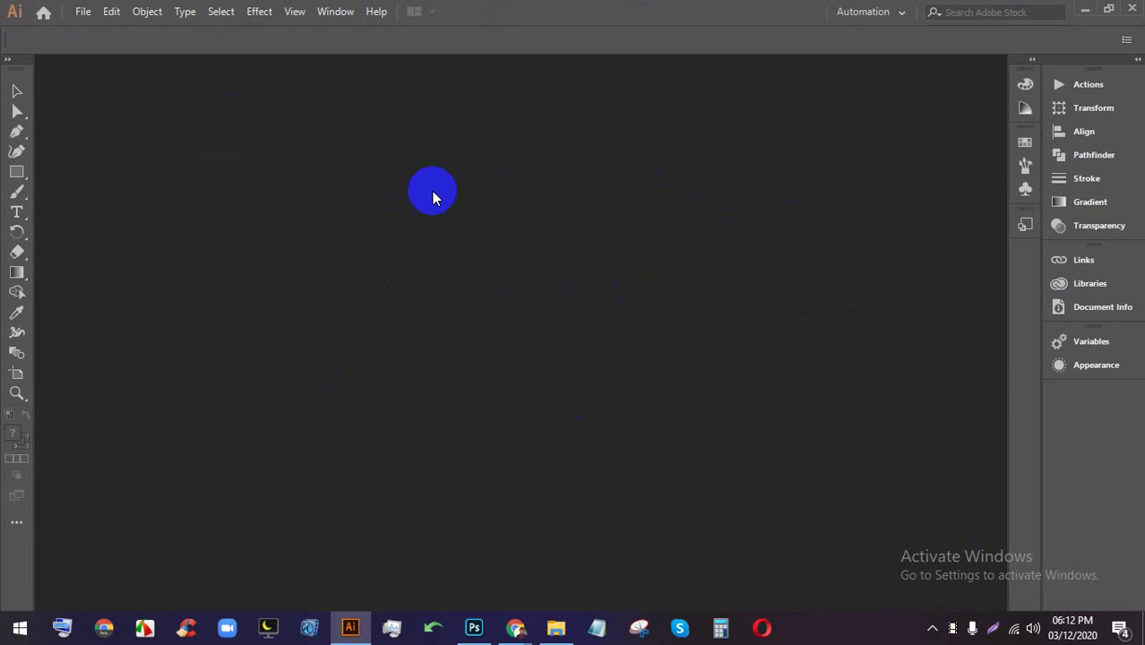
click(81, 12)
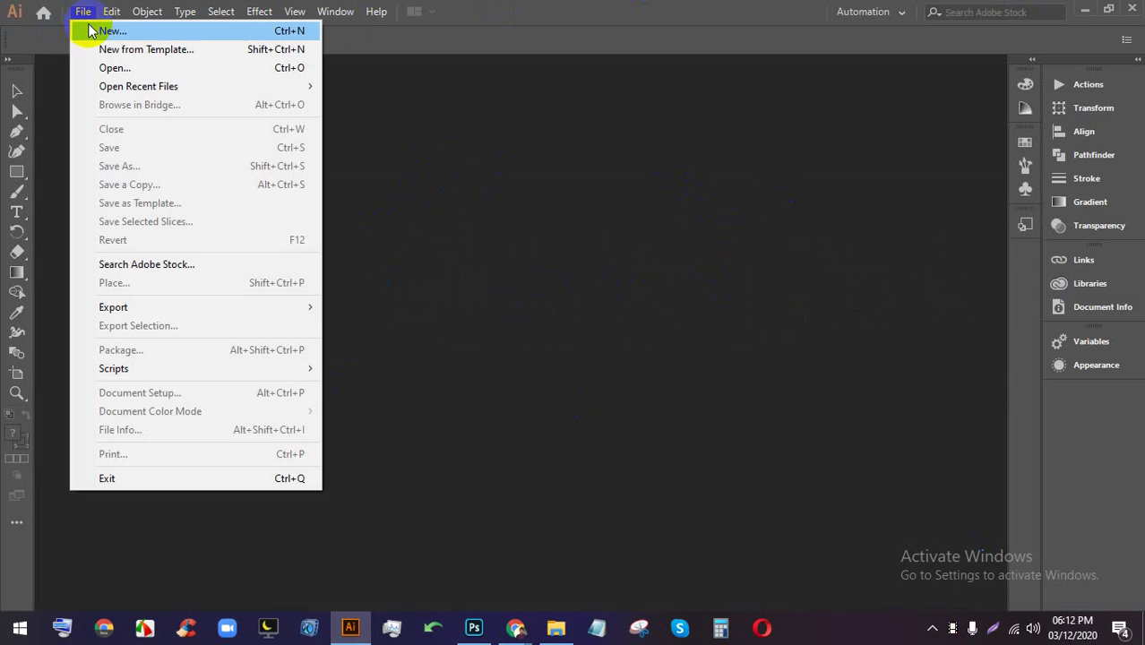
click(151, 32)
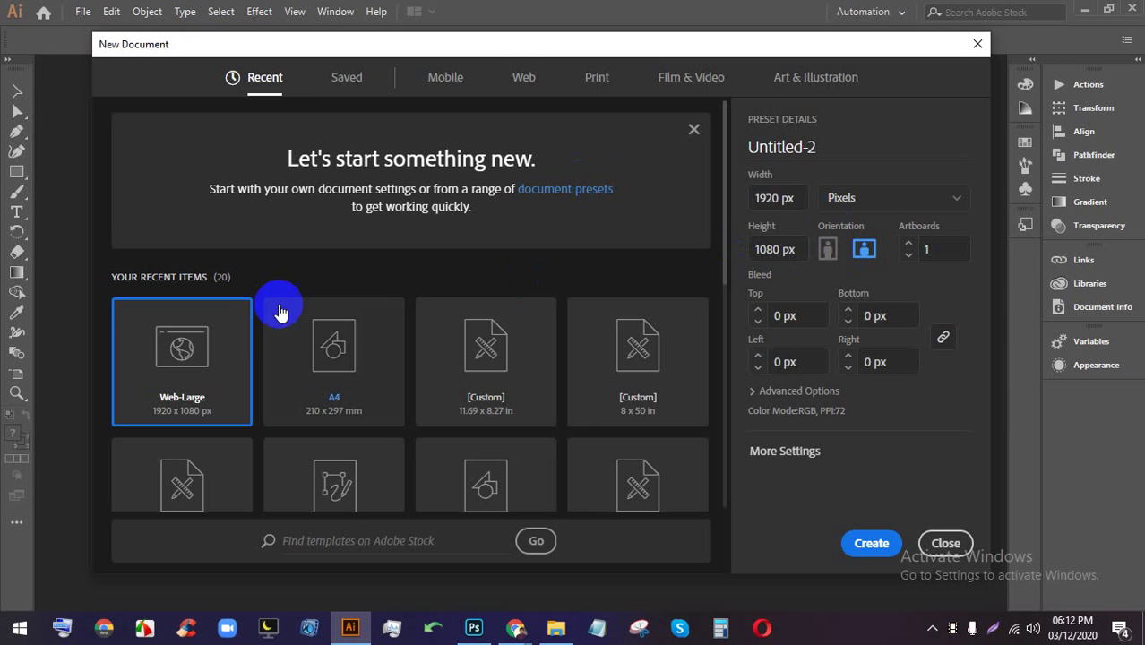
click(447, 78)
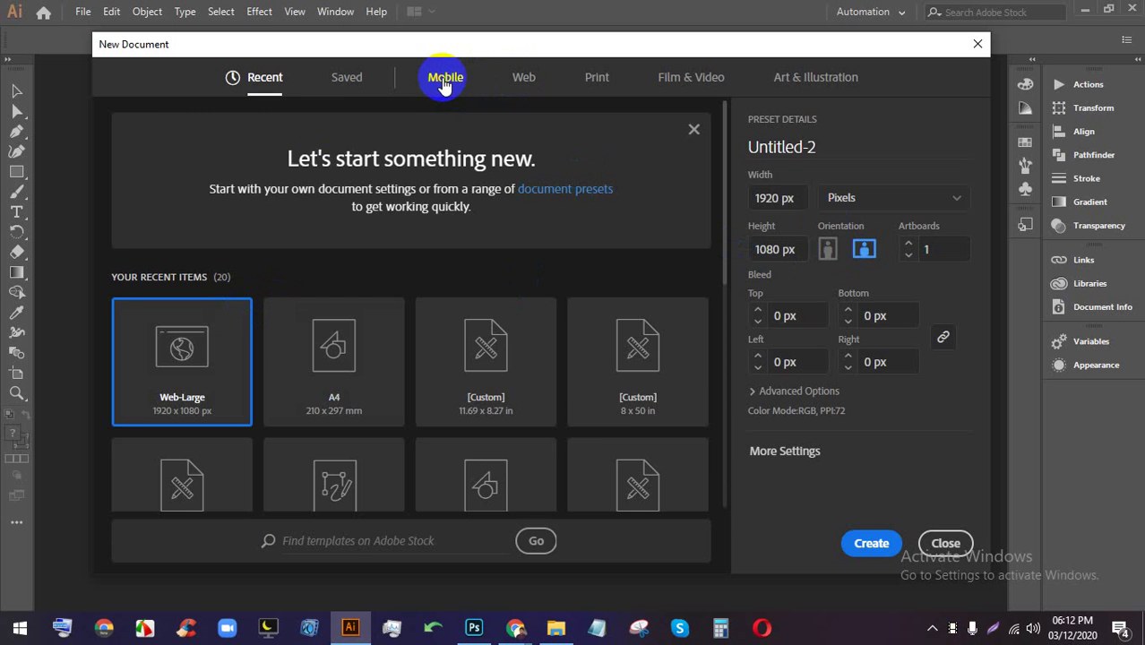
click(524, 79)
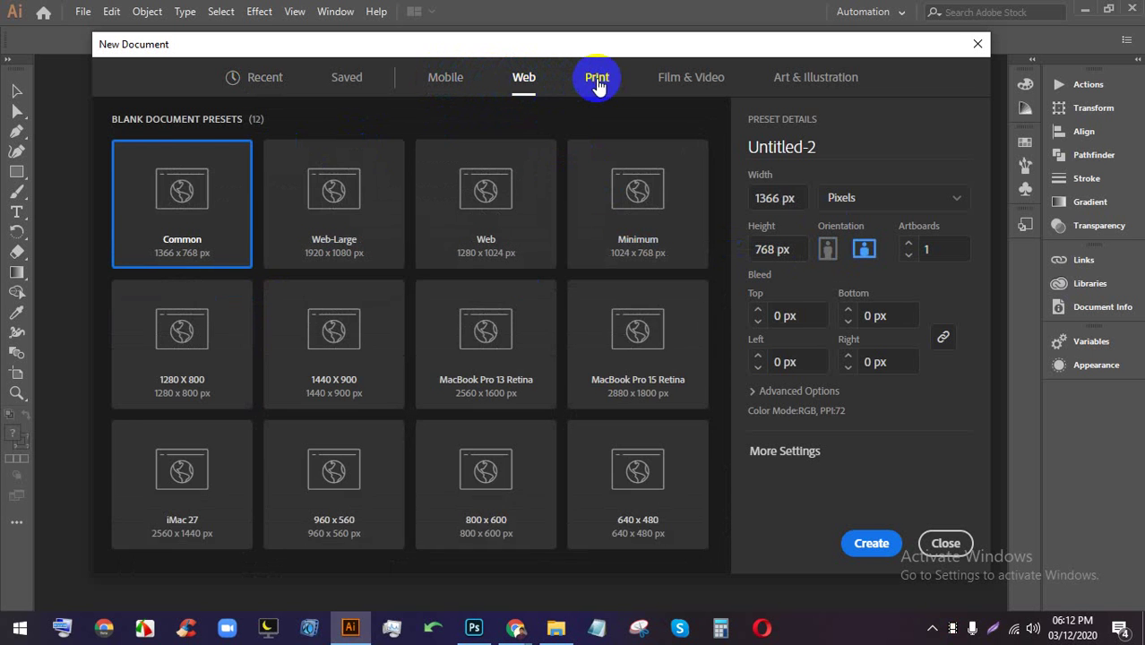
click(596, 79)
click(333, 208)
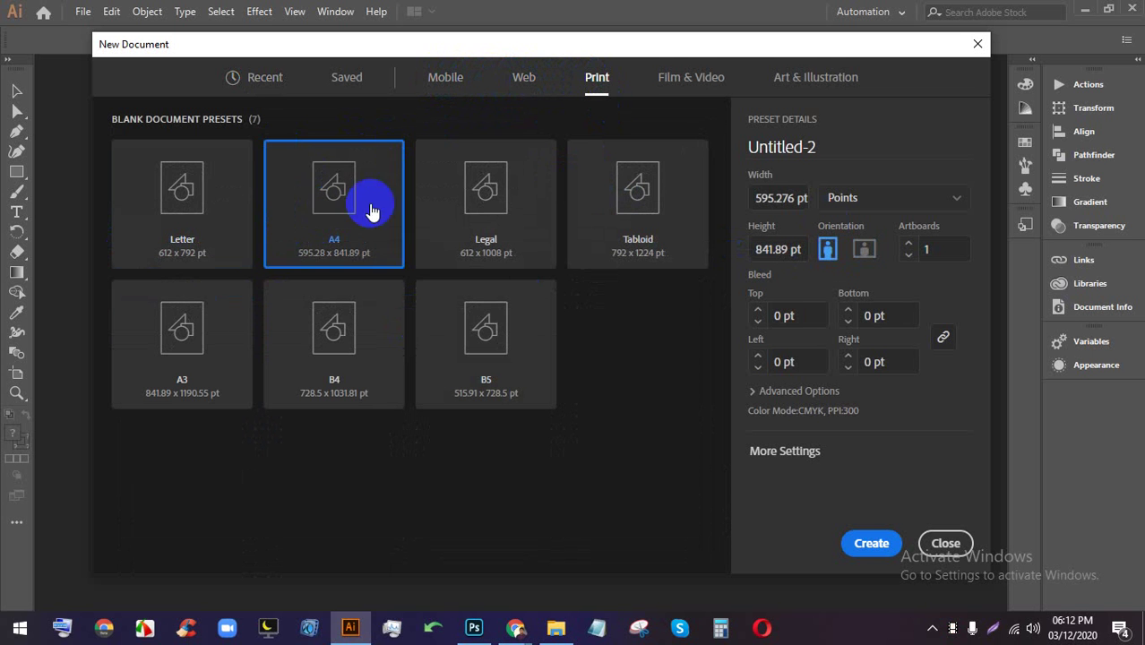
click(863, 252)
click(827, 254)
click(863, 255)
click(865, 199)
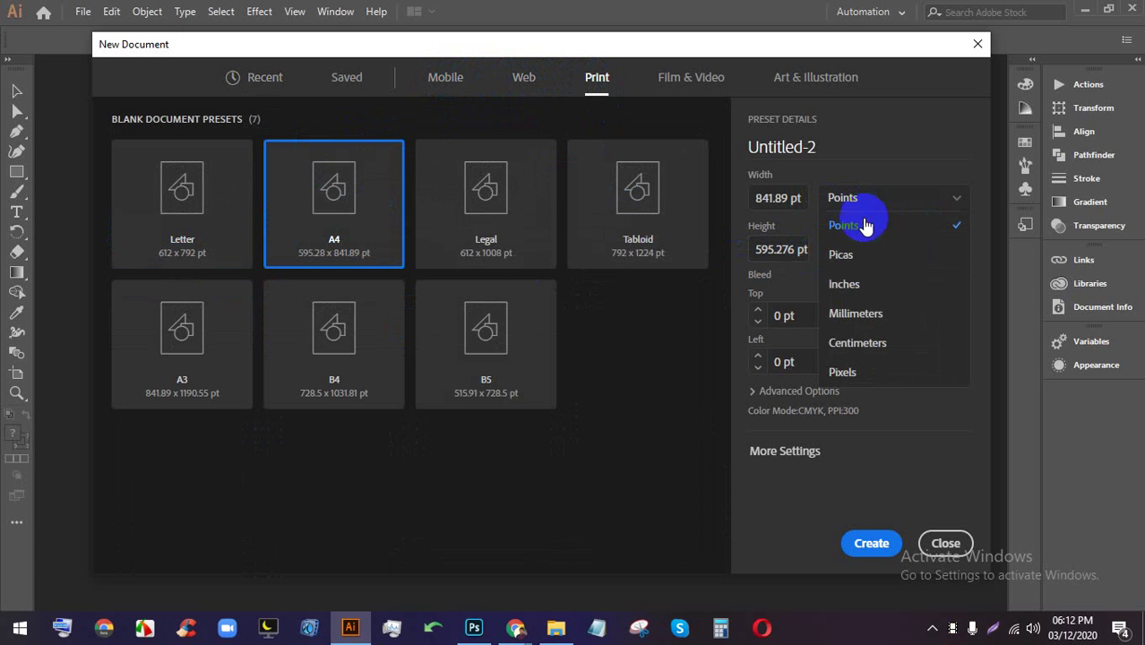
click(861, 283)
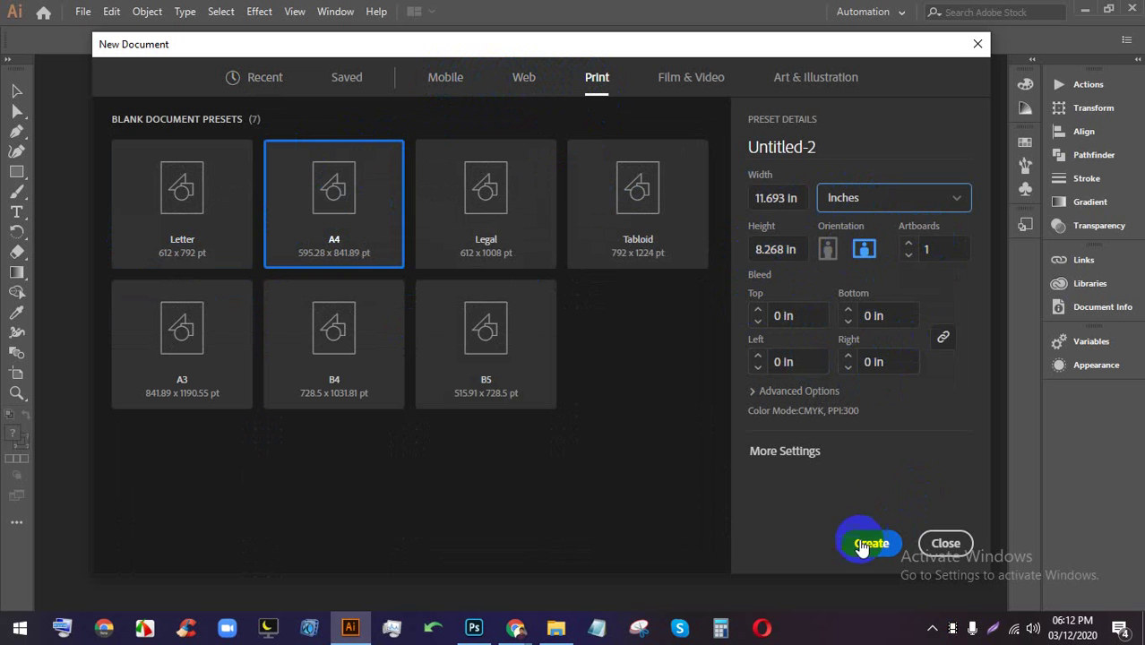
click(946, 542)
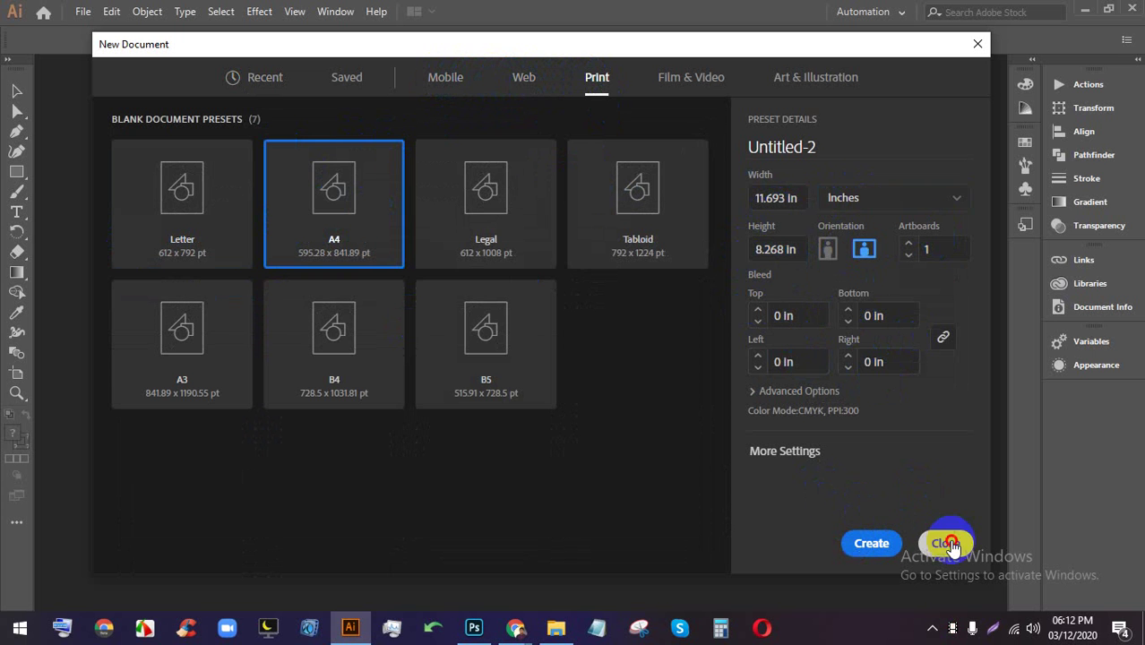
- Start a new document from the A4 print preset and set its units to inches
click(75, 15)
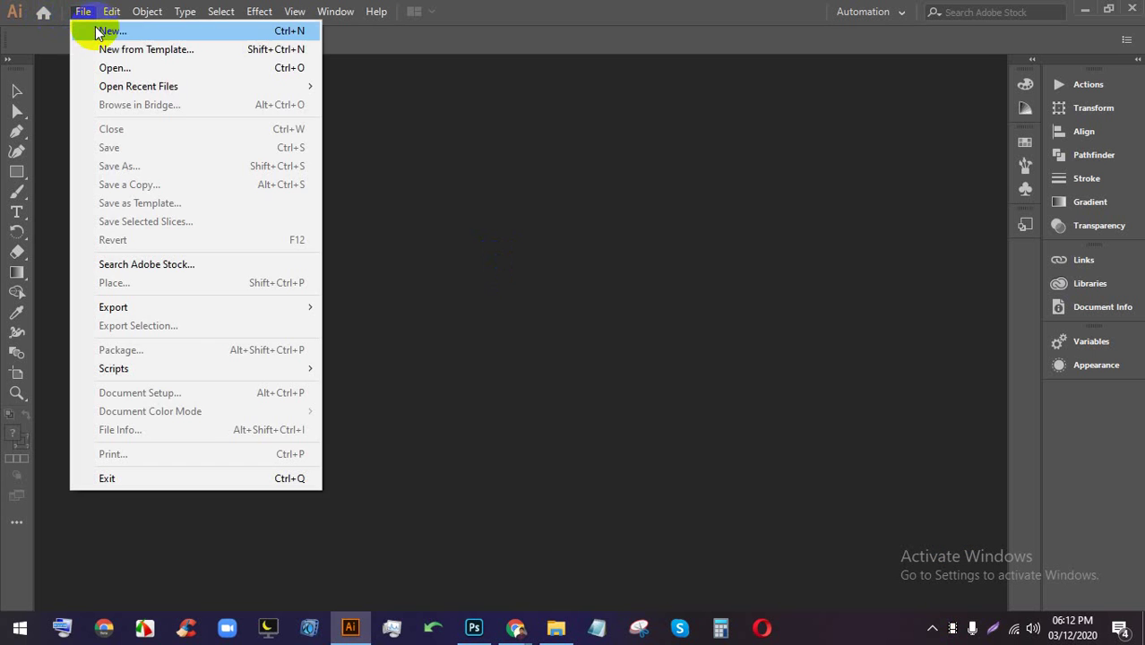
click(95, 31)
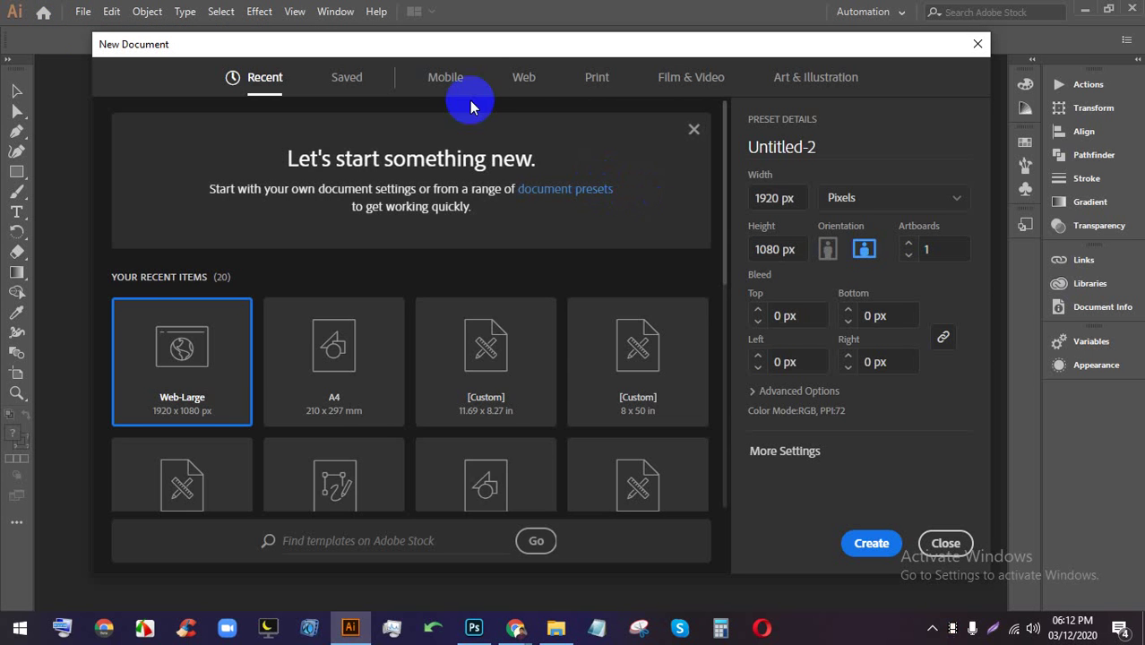
click(588, 76)
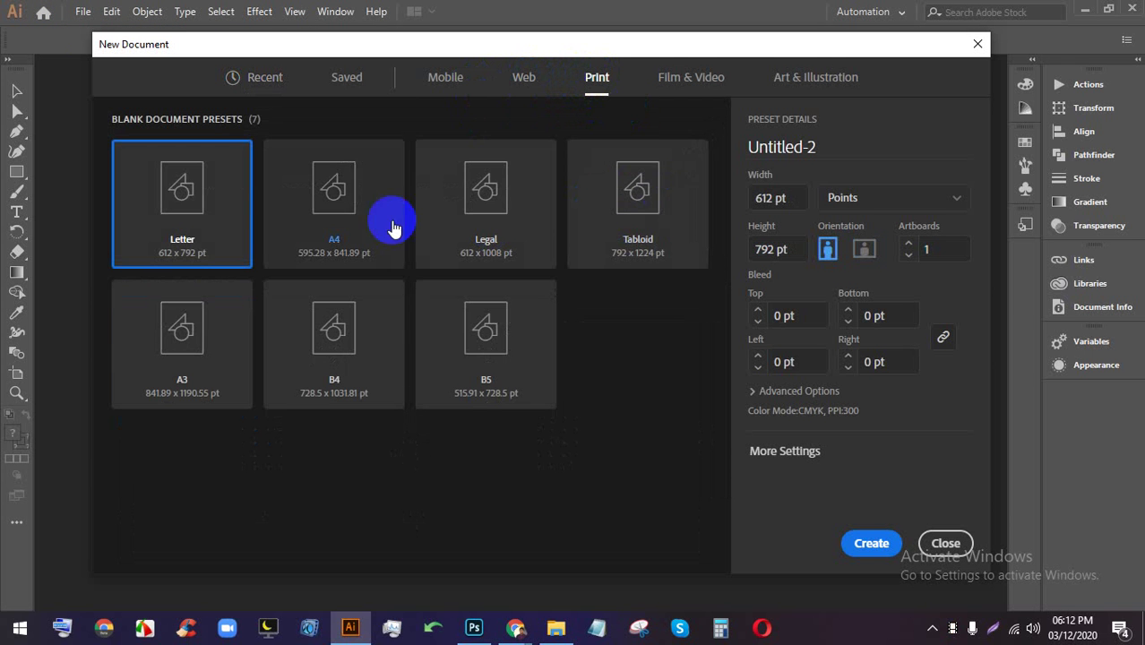
click(348, 192)
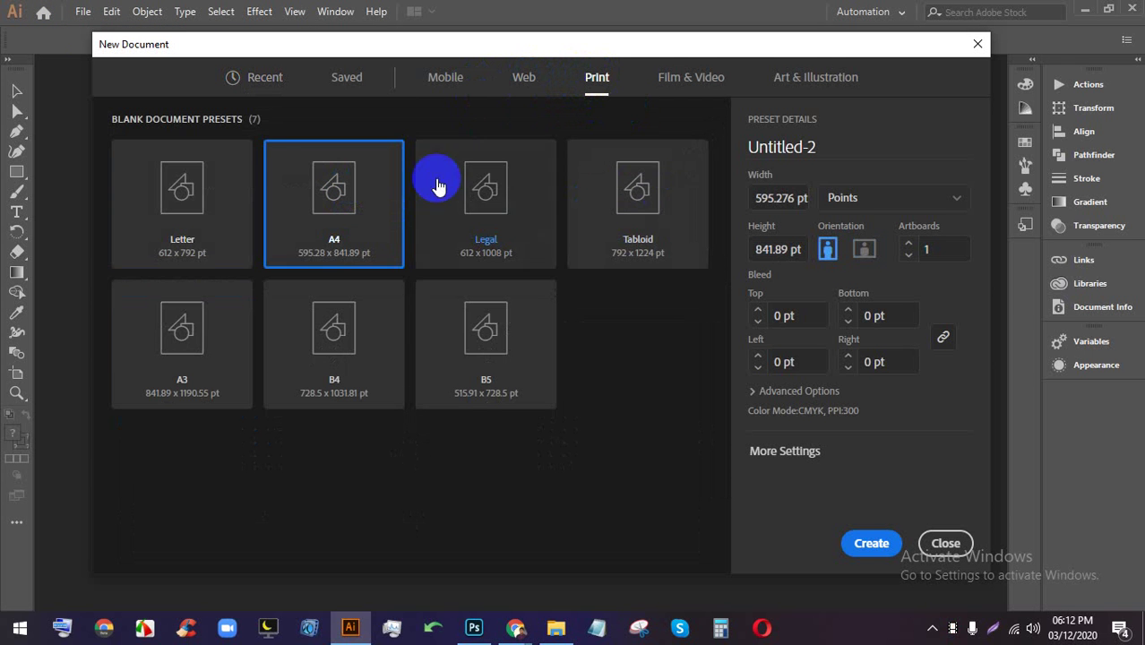
click(852, 198)
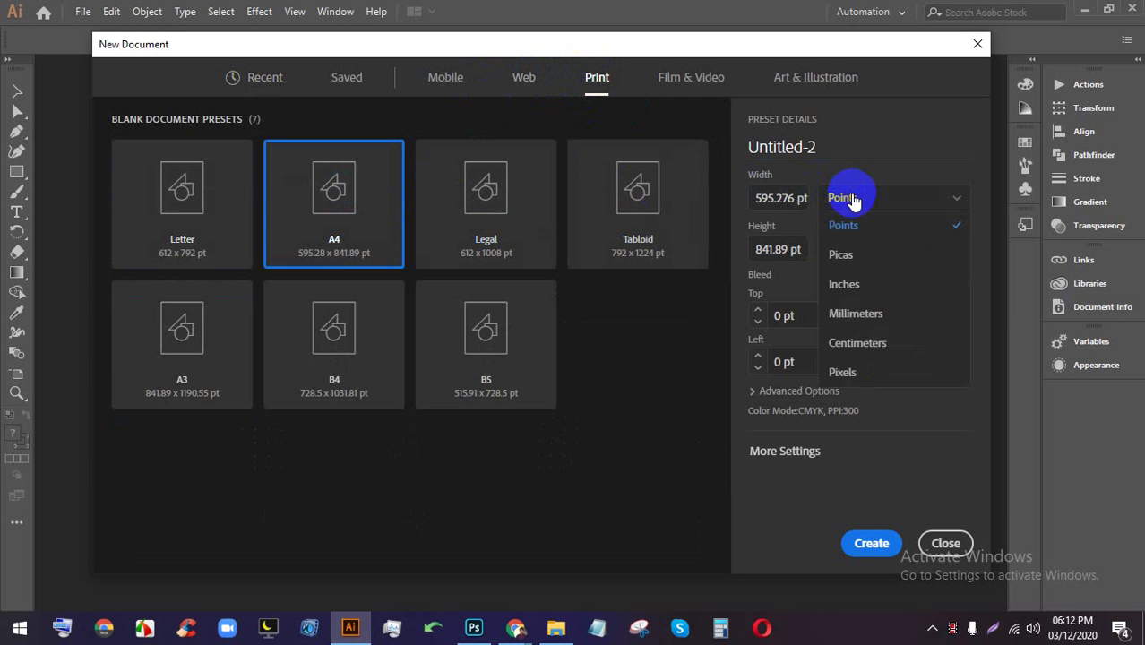
click(866, 283)
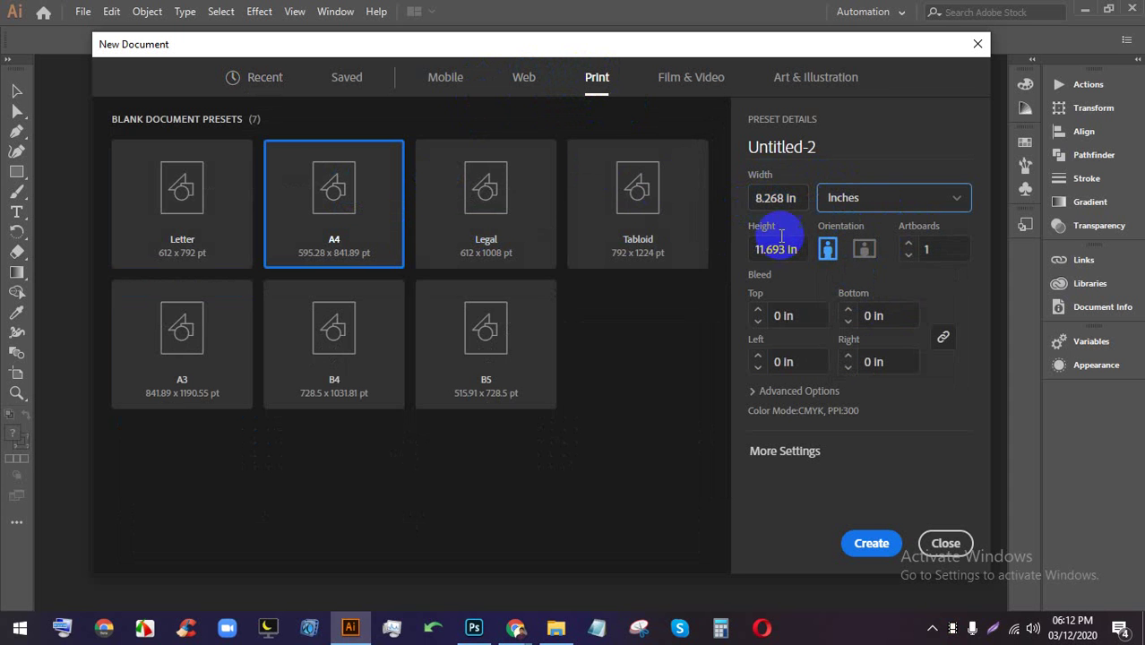
- Check the Meet call in Chrome and return to the A4 document setup in Illustrator
mouse_move(516, 626)
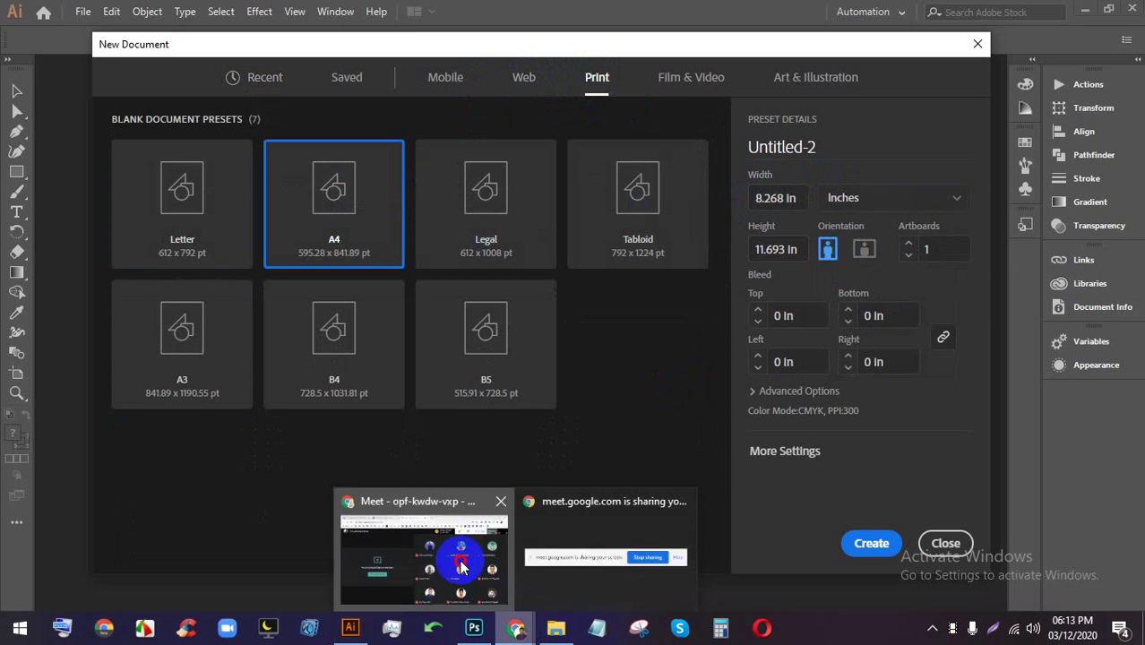
click(627, 466)
click(728, 190)
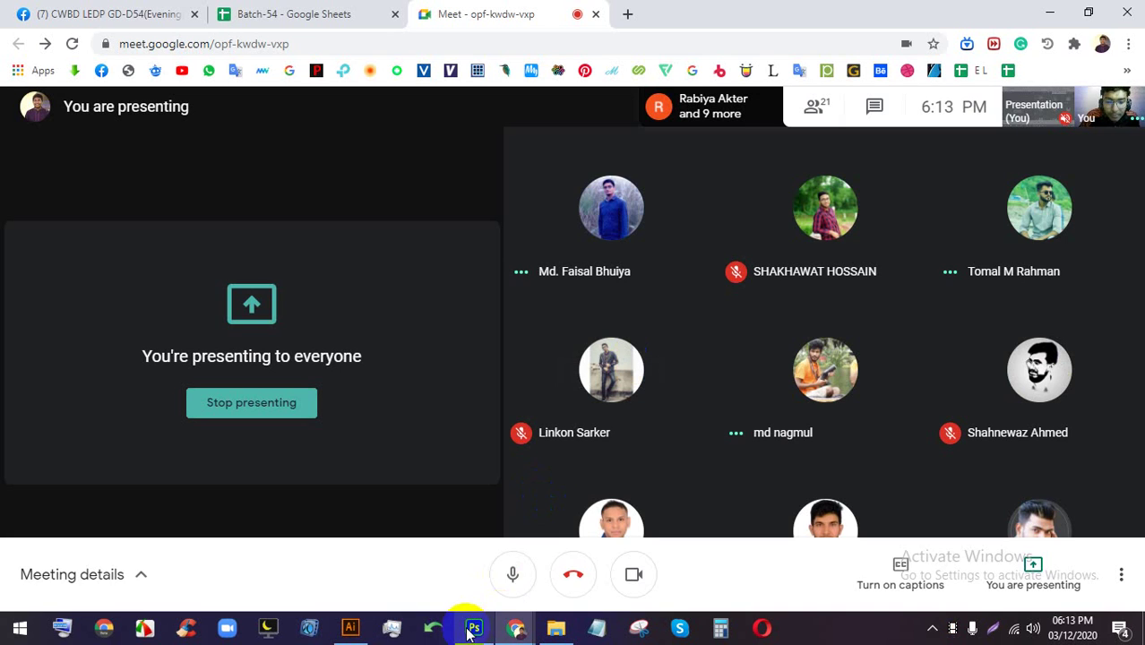
click(350, 626)
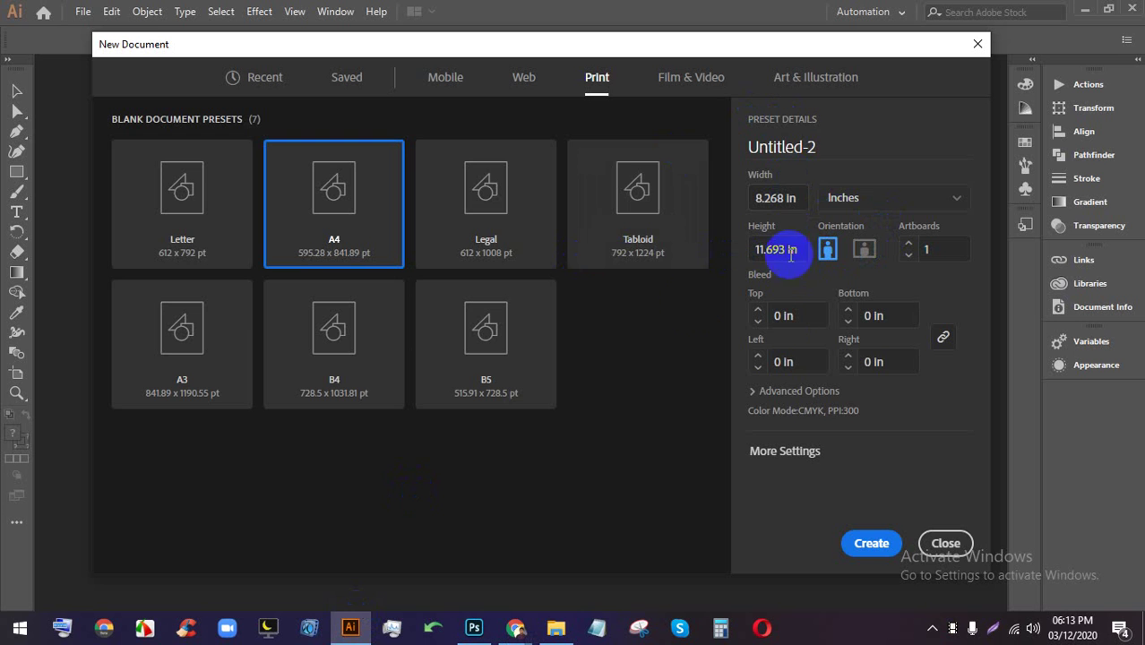
- Create the portrait A4 document with one artboard and examine its page at several magnifications
click(866, 542)
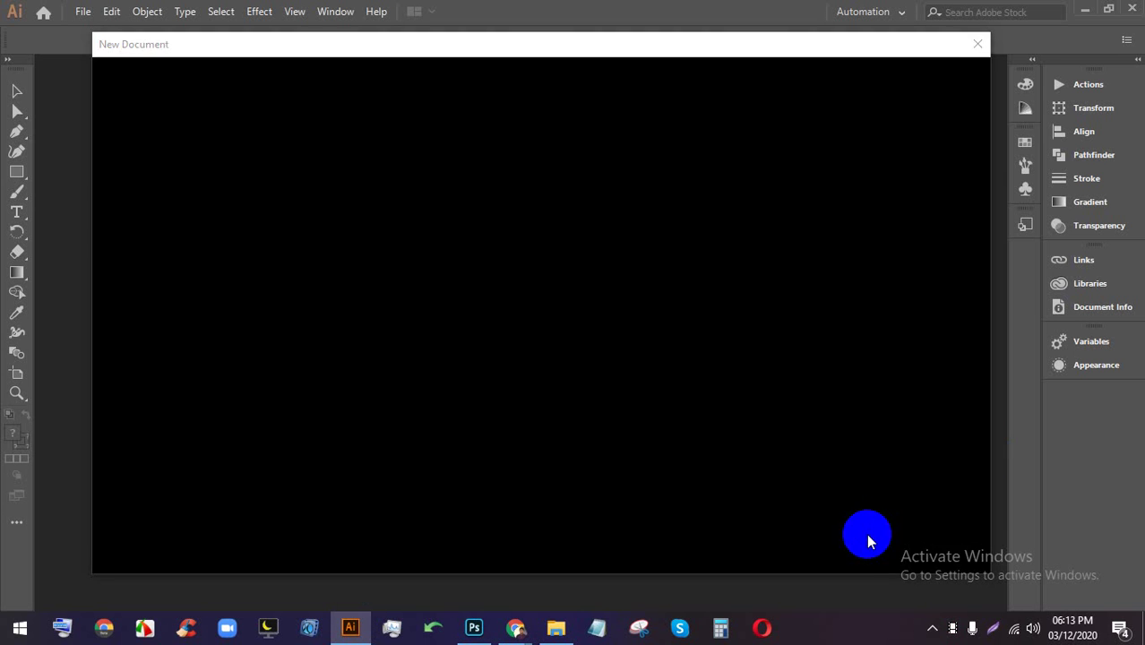
scroll(665, 214, down, 5)
scroll(668, 235, up, 7)
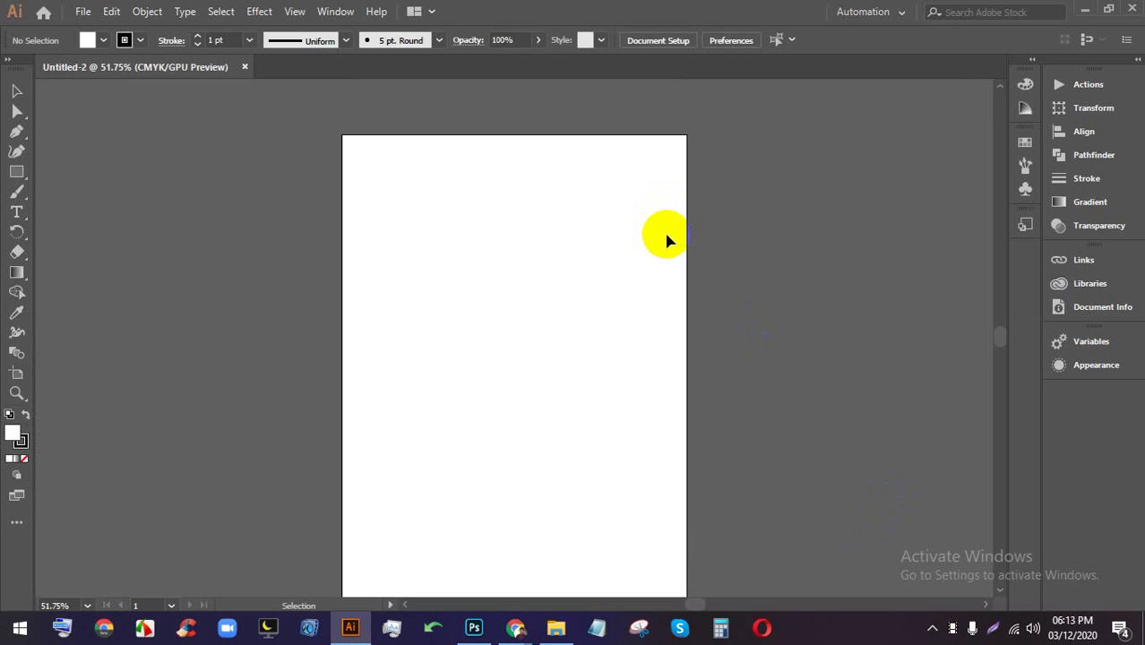
scroll(546, 187, up, 3)
scroll(546, 189, down, 5)
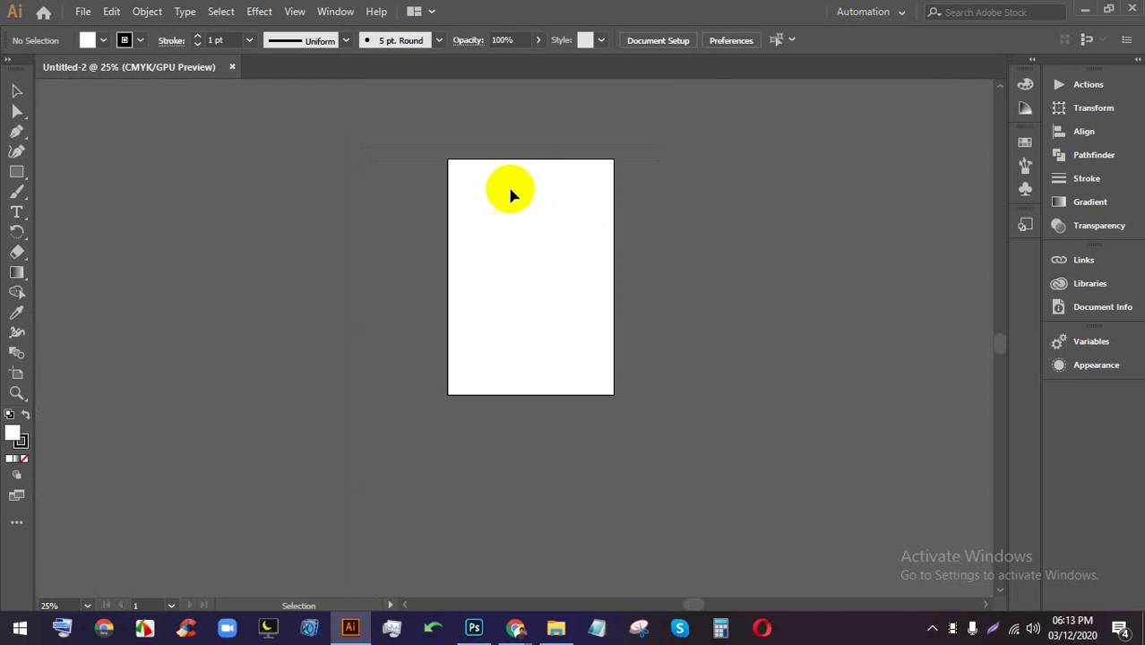
scroll(546, 196, up, 3)
scroll(553, 202, down, 1)
drag(560, 247, 512, 238)
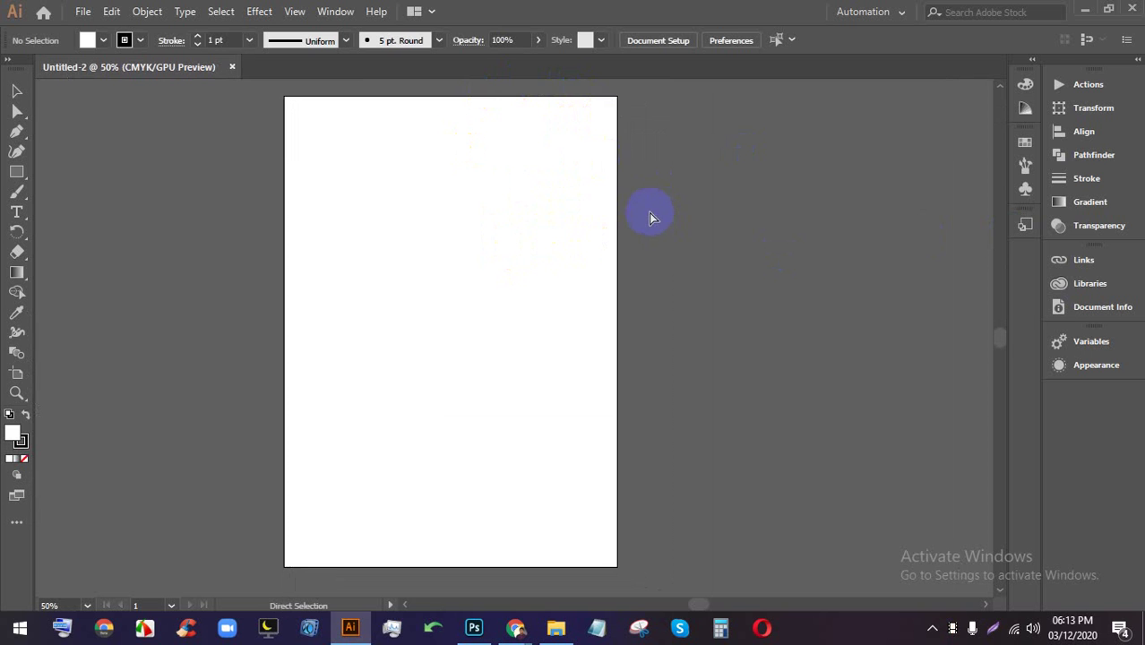
- Create another portrait A4 document in inches with 5 artboards, and close Untitled-2
key(ctrl+n)
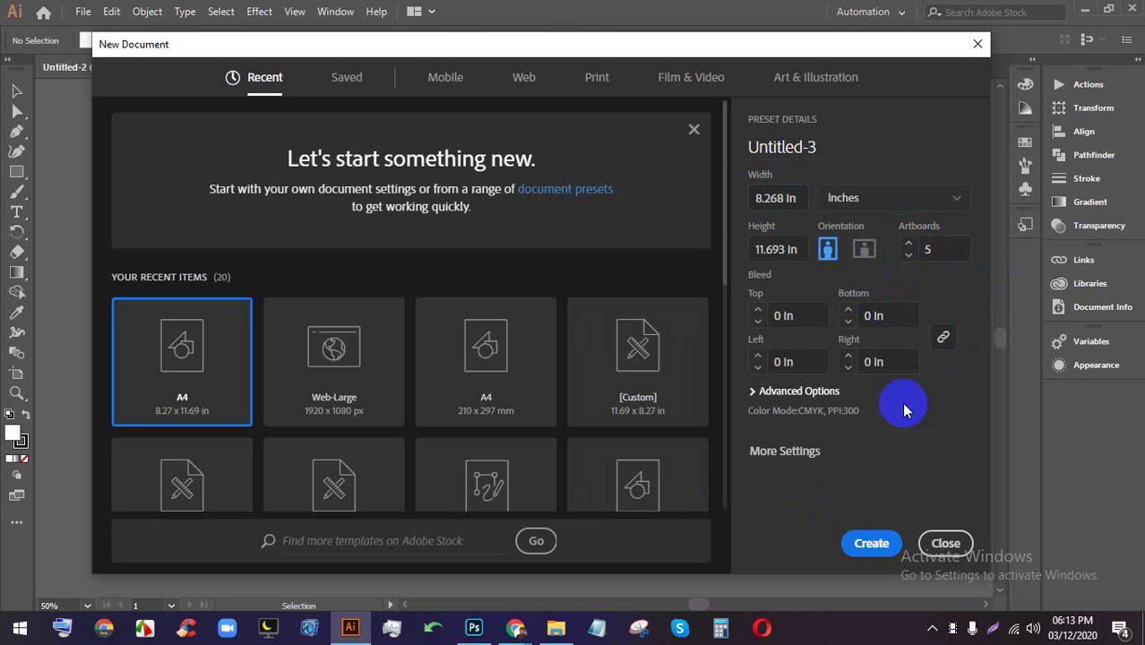
click(870, 543)
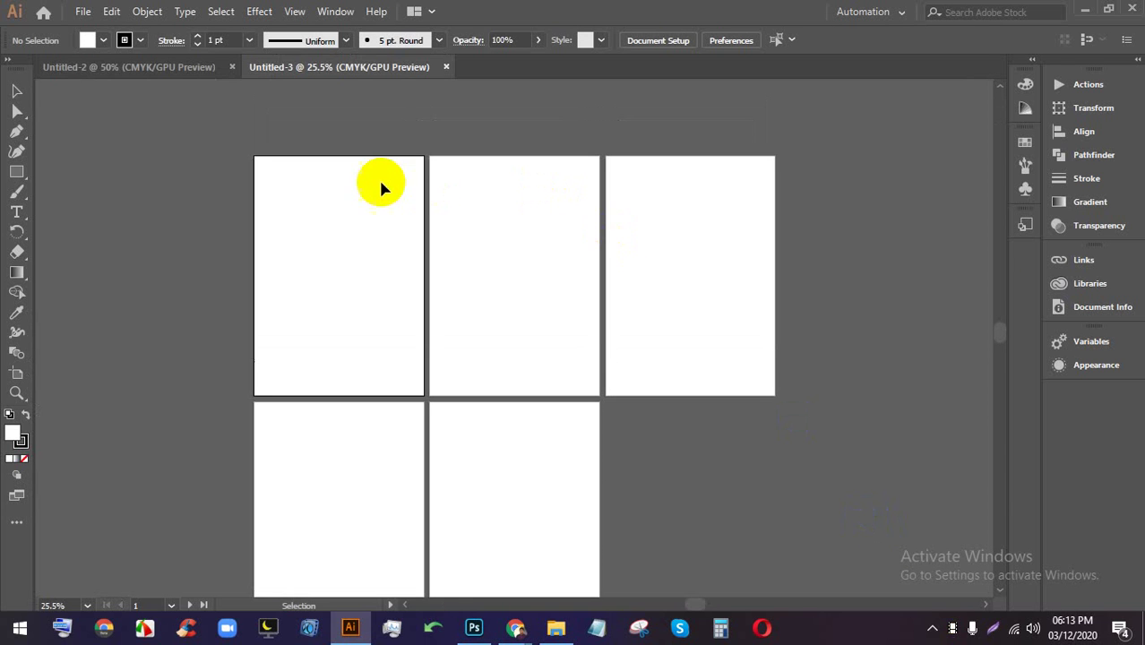
scroll(485, 185, down, 1)
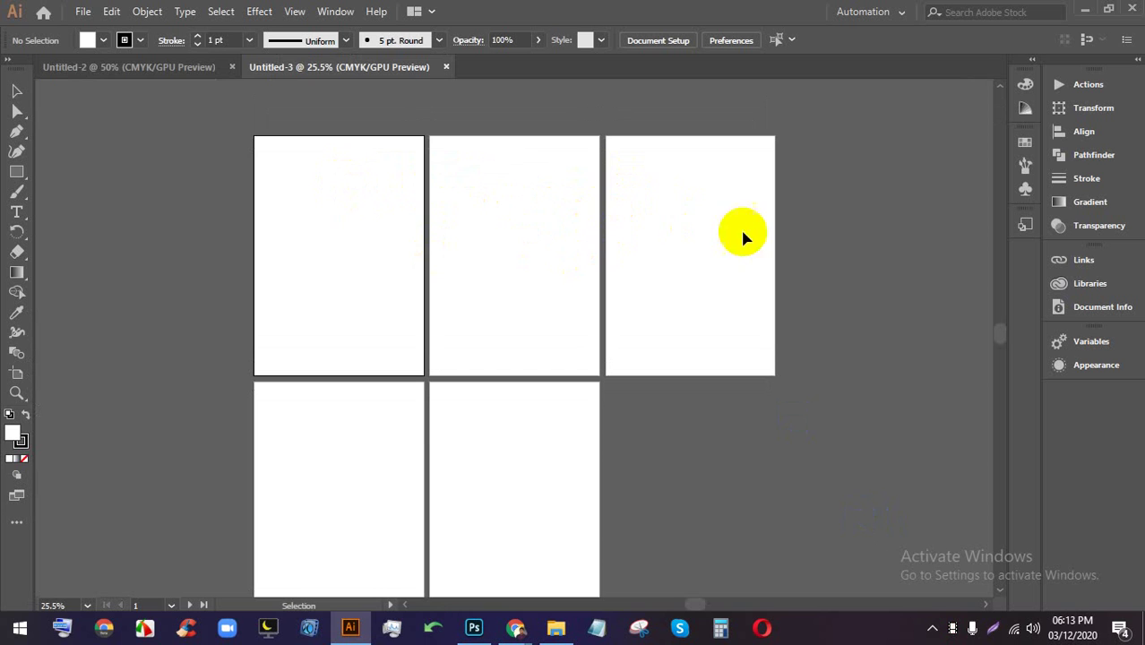
scroll(732, 234, down, 2)
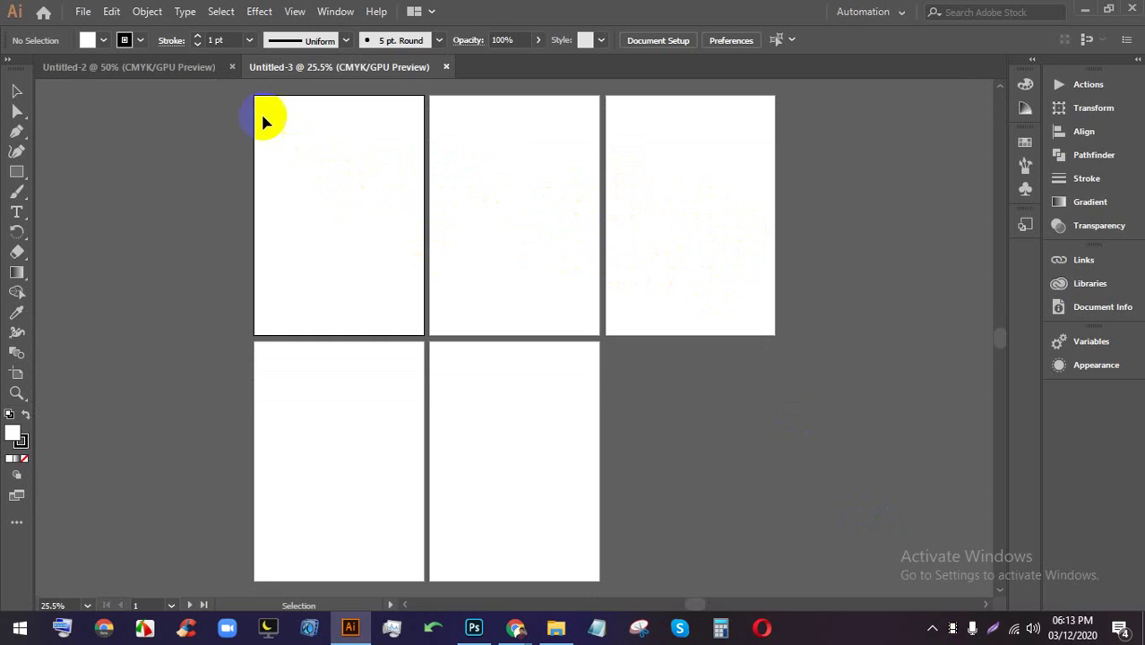
click(232, 66)
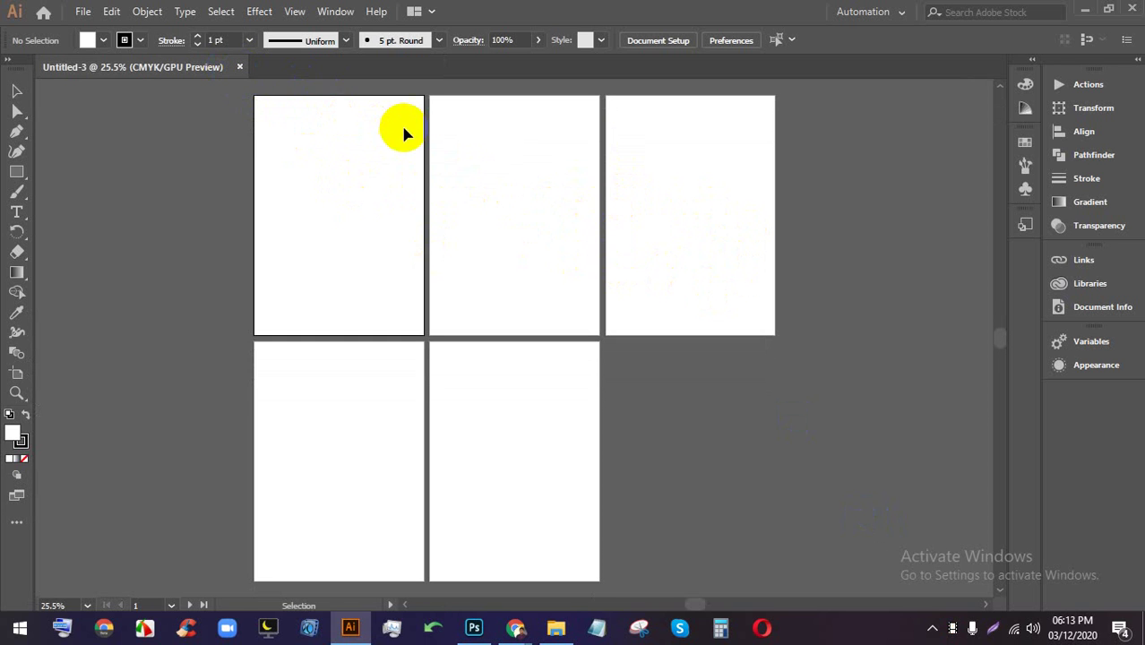
- Set up a new landscape document 3.5 in wide and 2 in high, with 2 artboards and a 0.125 in bleed on all sides
key(ctrl+n)
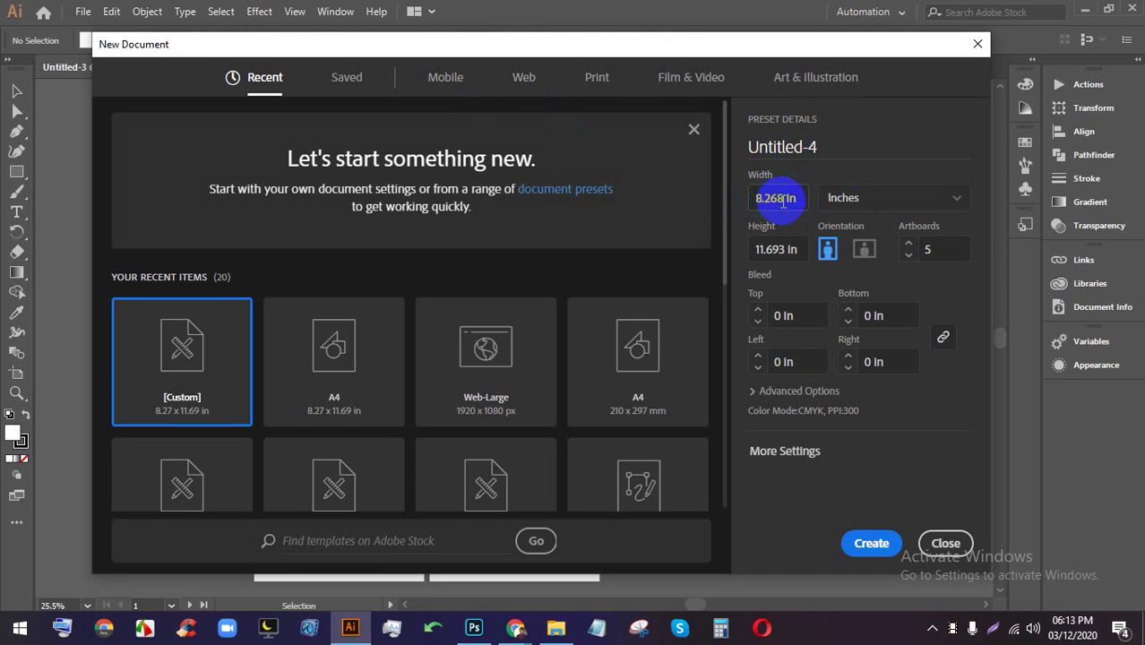
mouse_move(787, 205)
mouse_down()
mouse_move(718, 192)
mouse_move(773, 220)
mouse_up()
text(3.5)
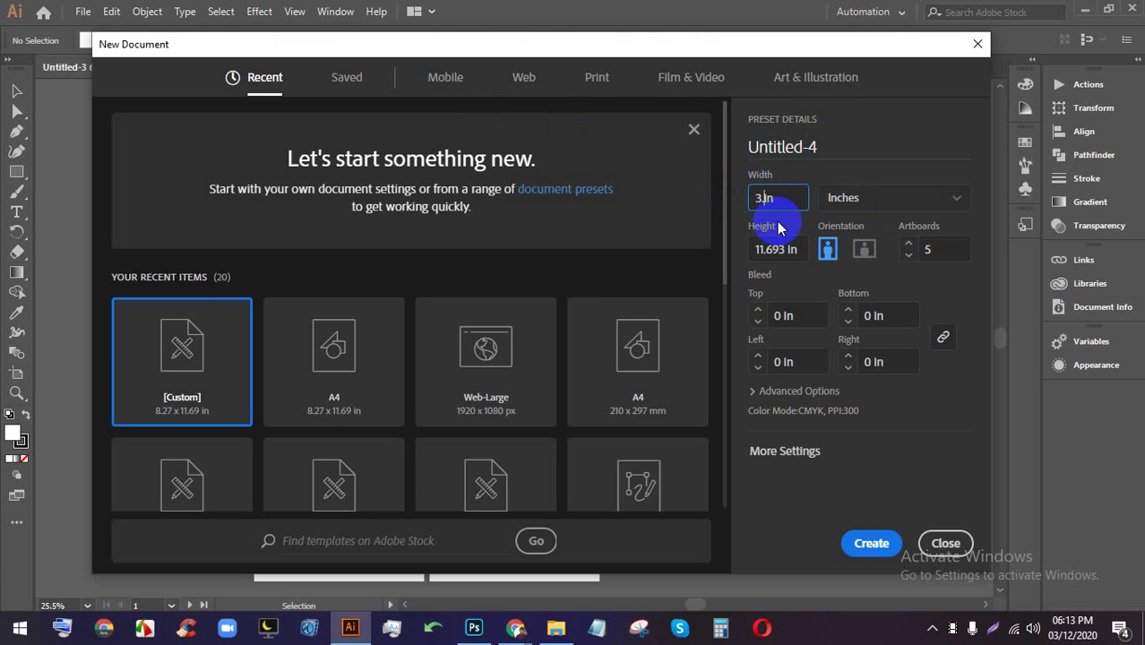
drag(783, 250, 698, 243)
text(2)
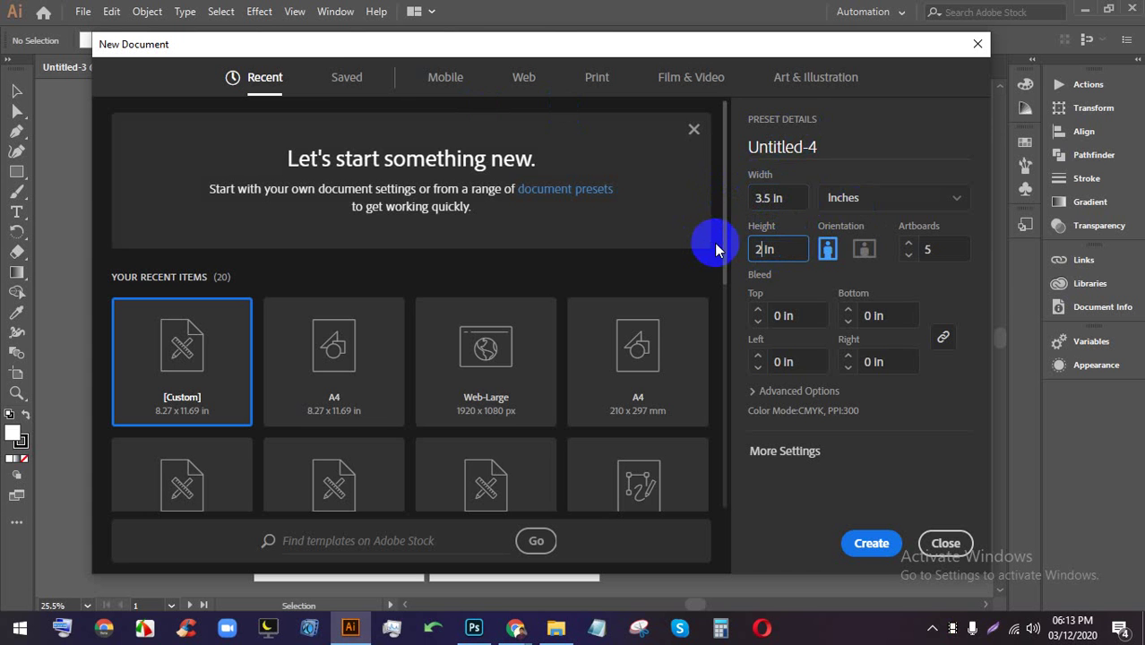
click(933, 251)
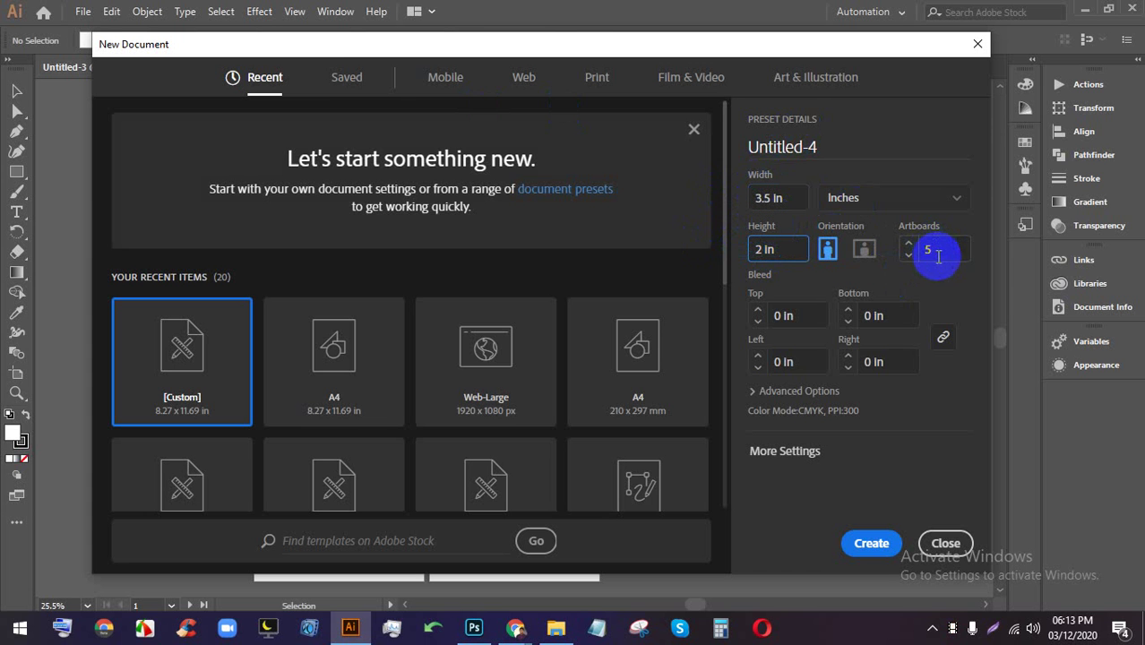
text(2)
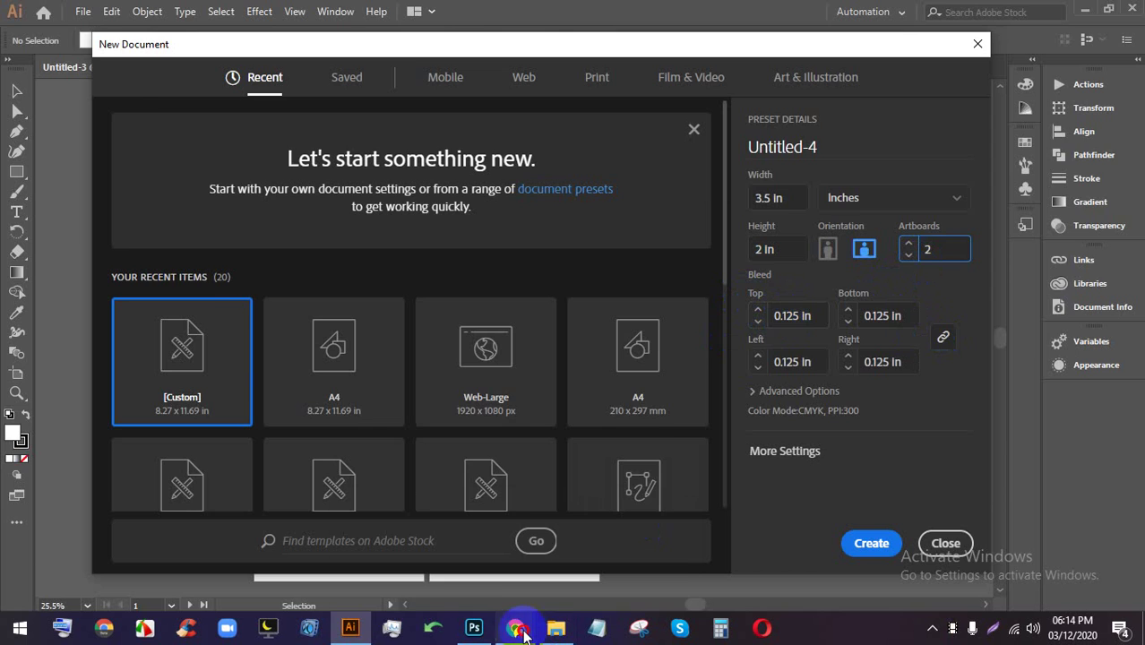
- Look at the participants in the Meet call in Chrome and return to the 3.5 × 2 in document setup in Illustrator
mouse_move(517, 626)
click(460, 568)
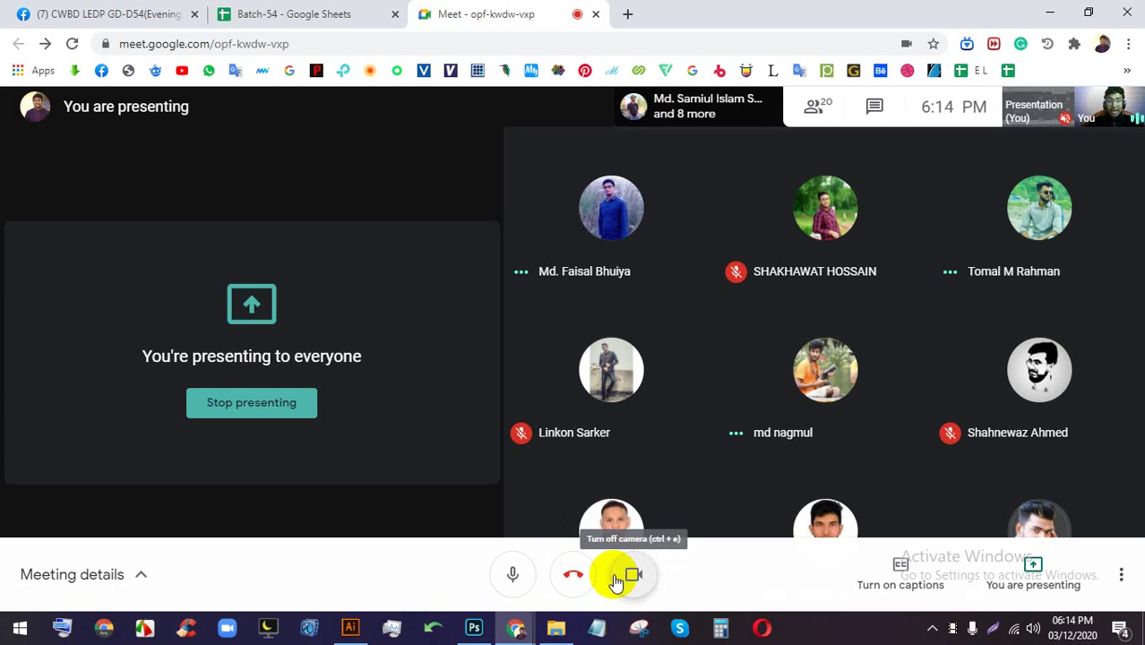
click(350, 627)
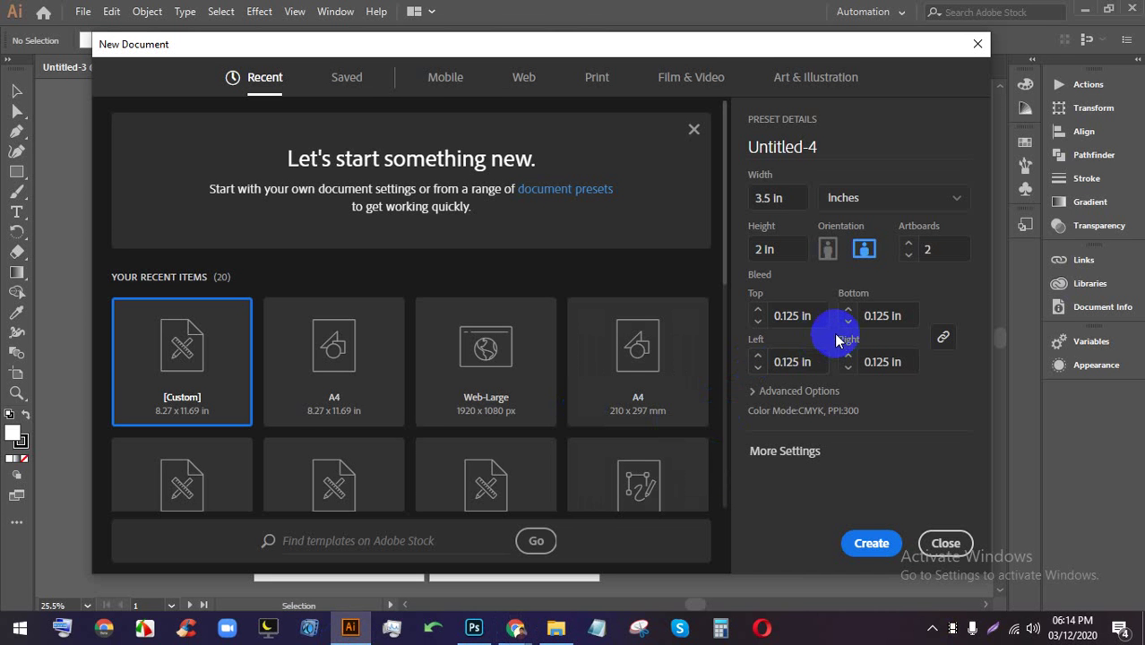
key(Print)
drag(981, 440, 692, 217)
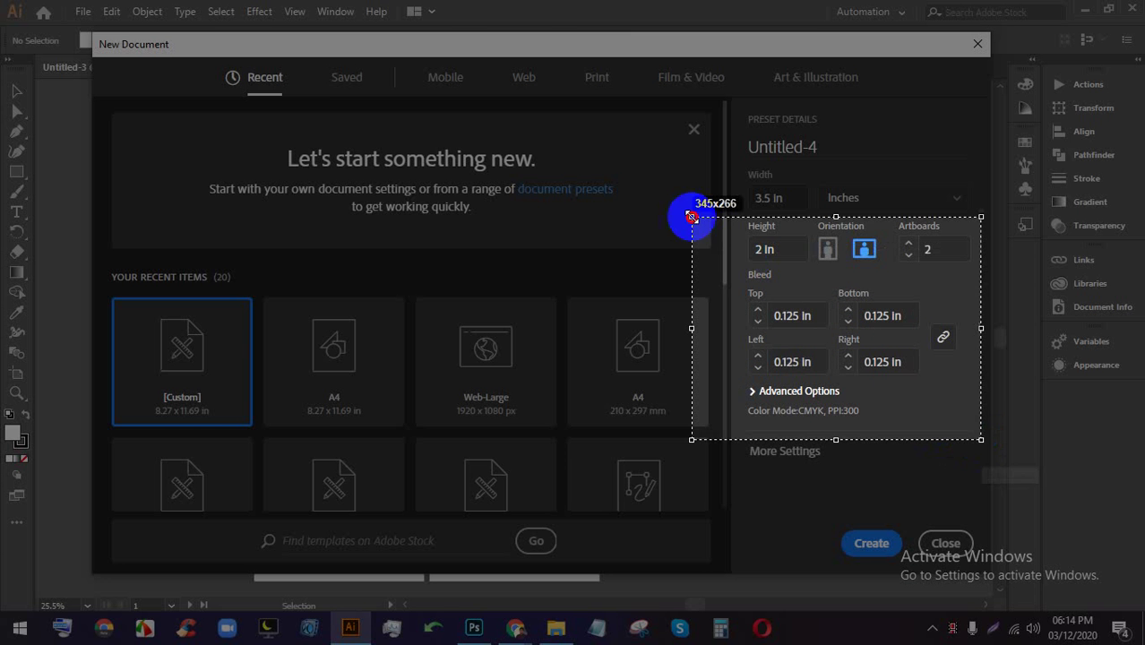
click(966, 457)
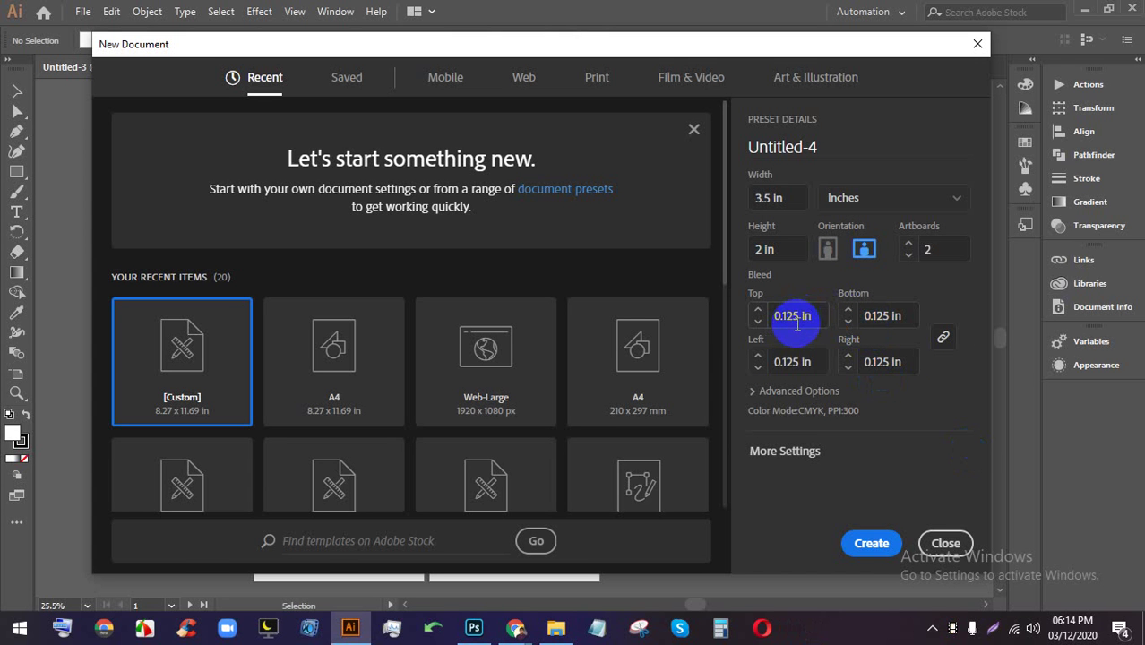
- Try a 0.25 in bleed, set it back to 0.125 in, and toggle the link between the bleed values off and on
click(758, 309)
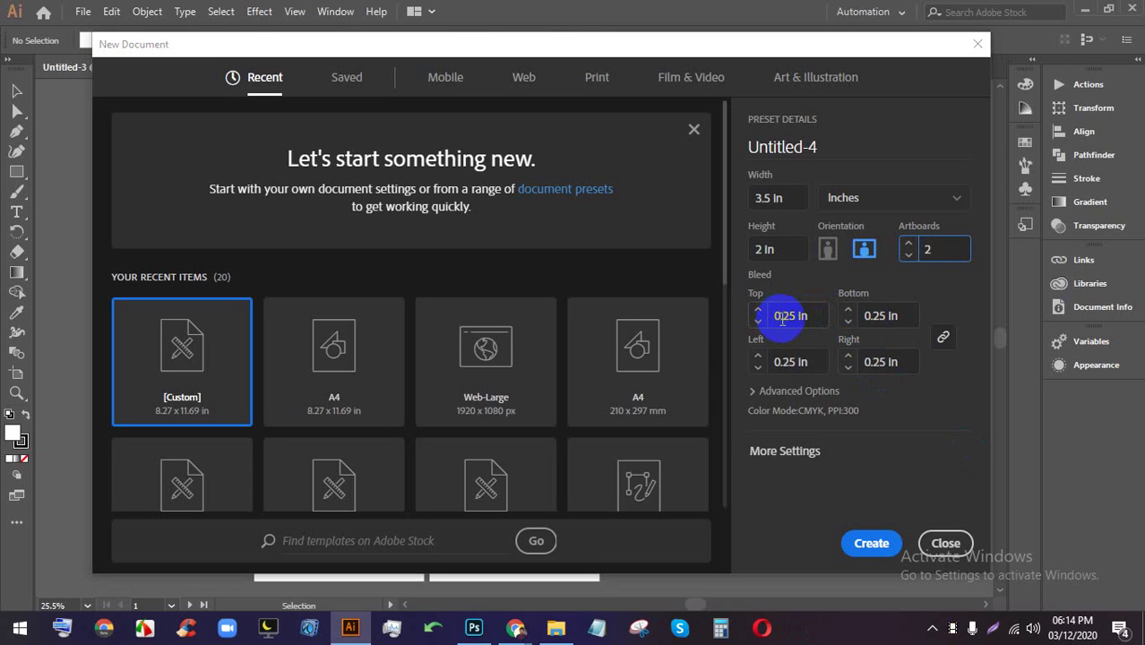
click(758, 321)
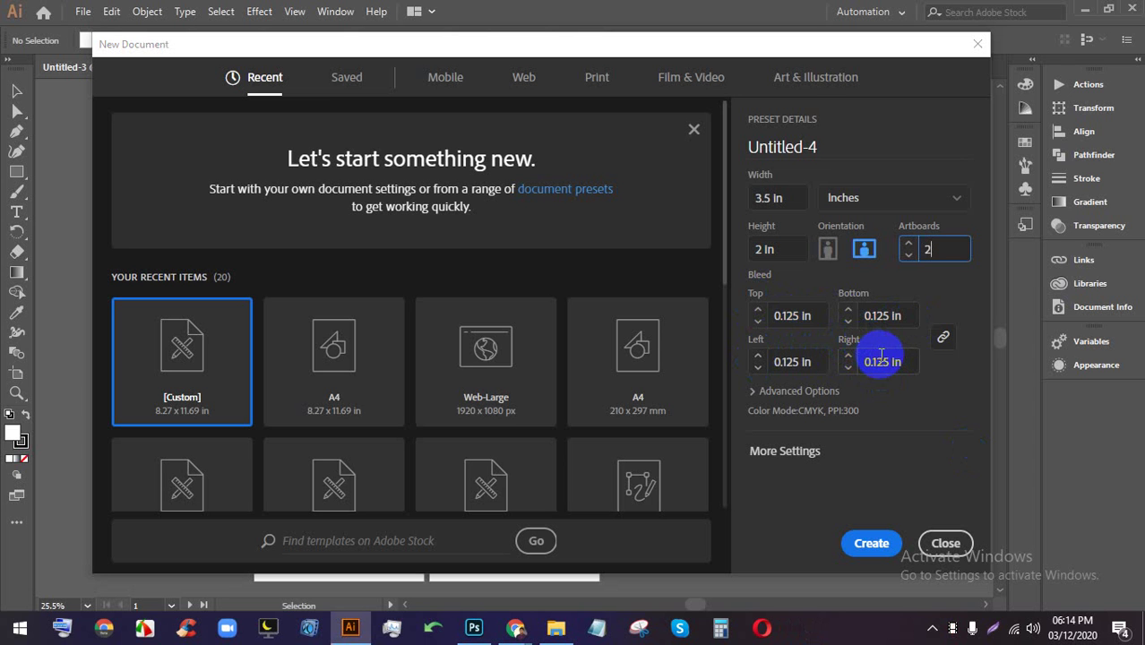
click(945, 339)
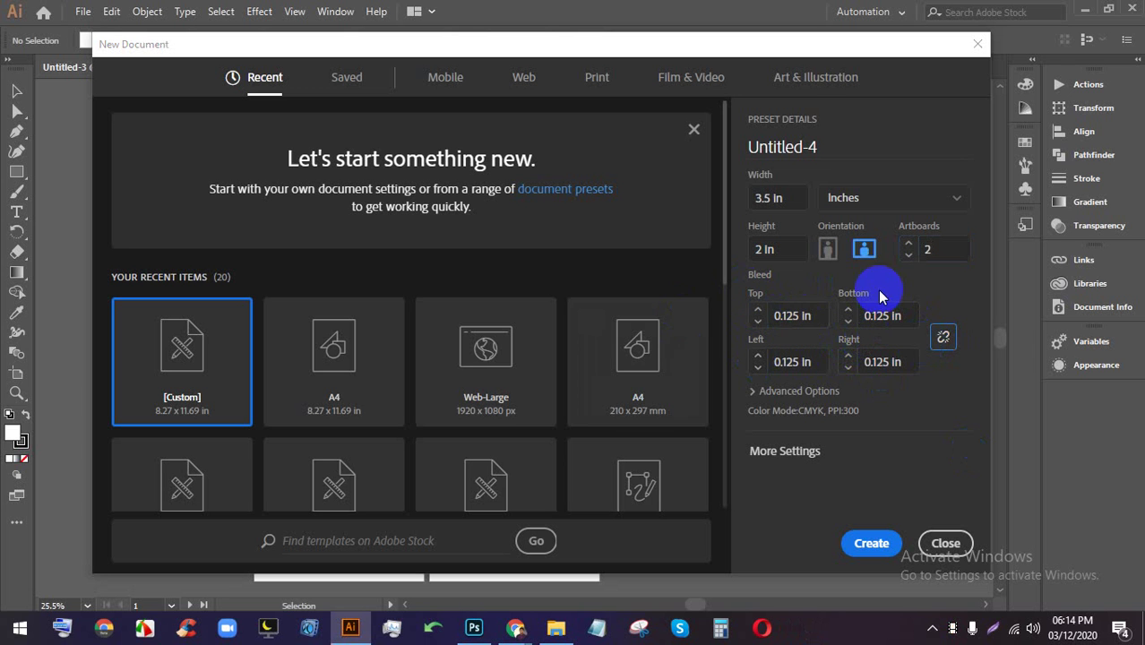
click(939, 341)
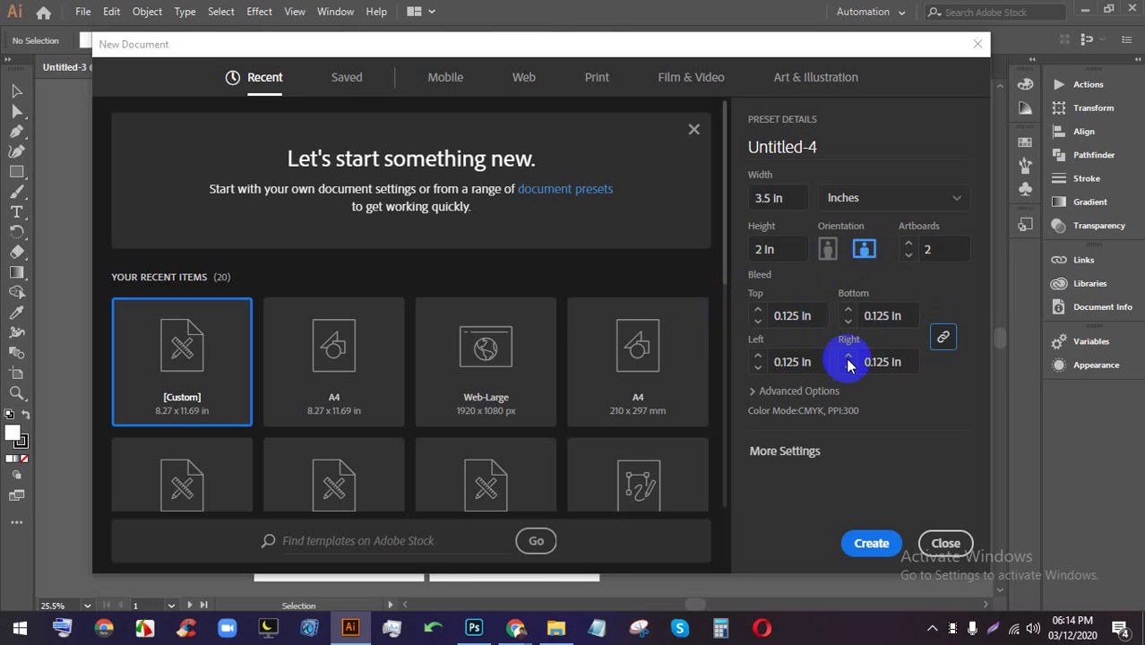
- Create the two-artboard document and examine the red bleed lines around the first artboard
click(874, 545)
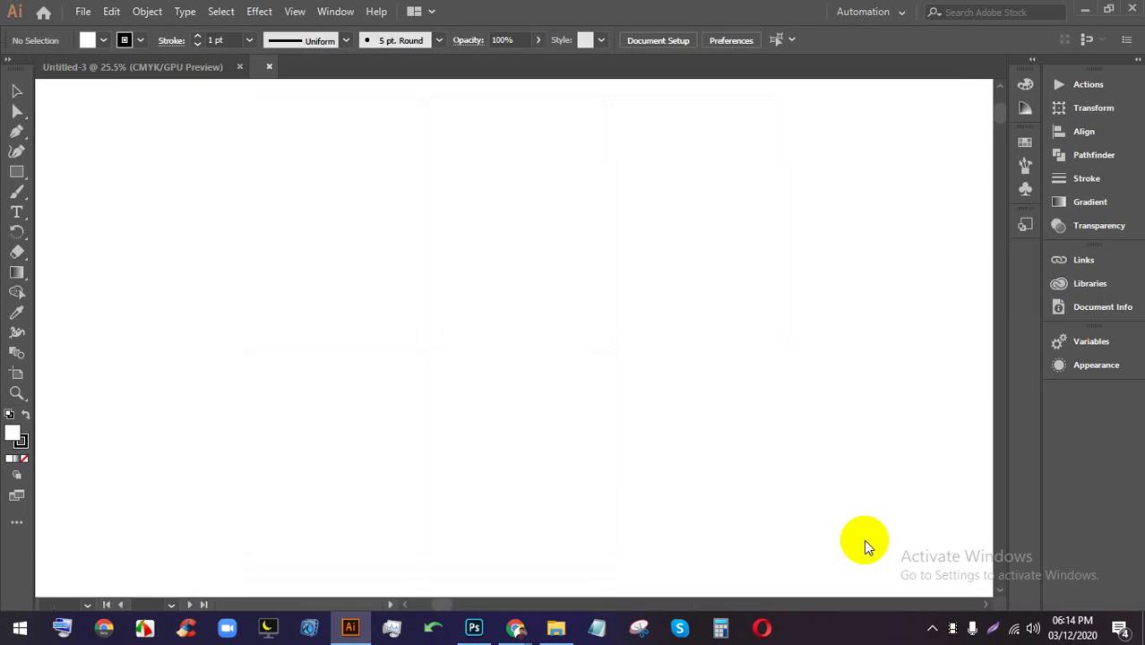
scroll(454, 230, up, 3)
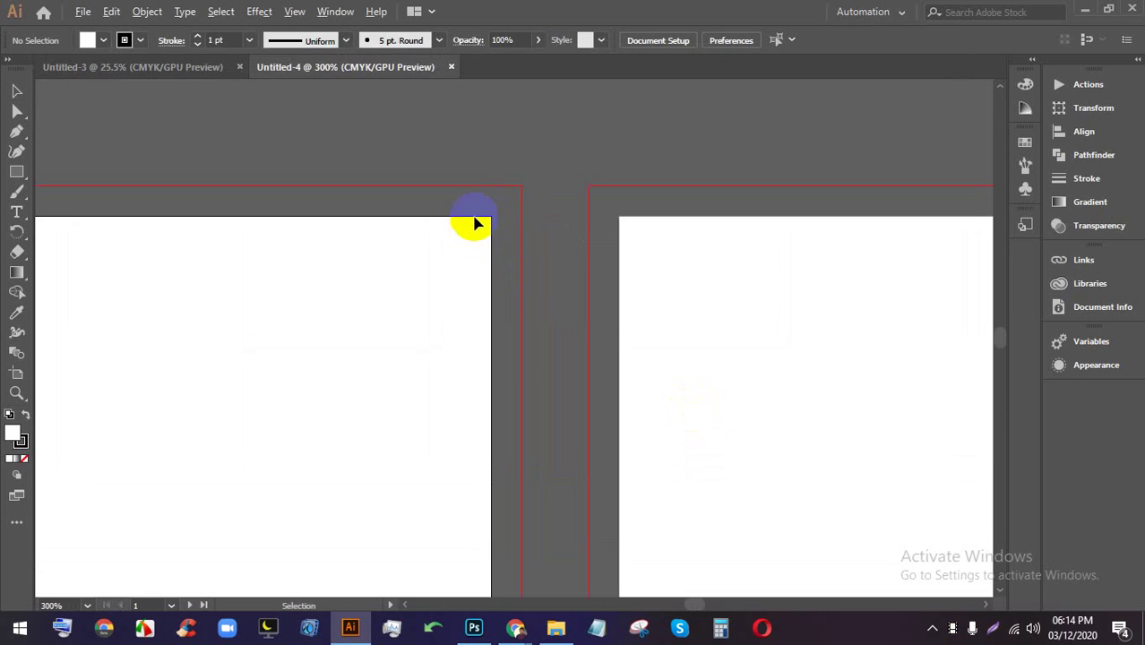
drag(498, 250, 711, 158)
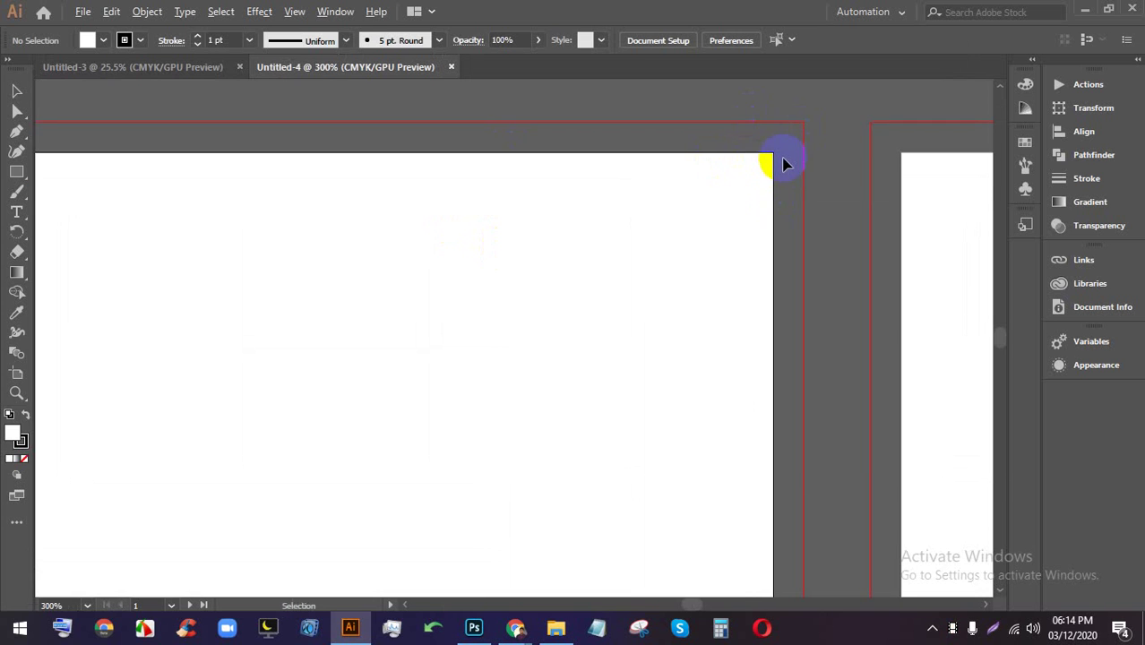
scroll(783, 158, down, 2)
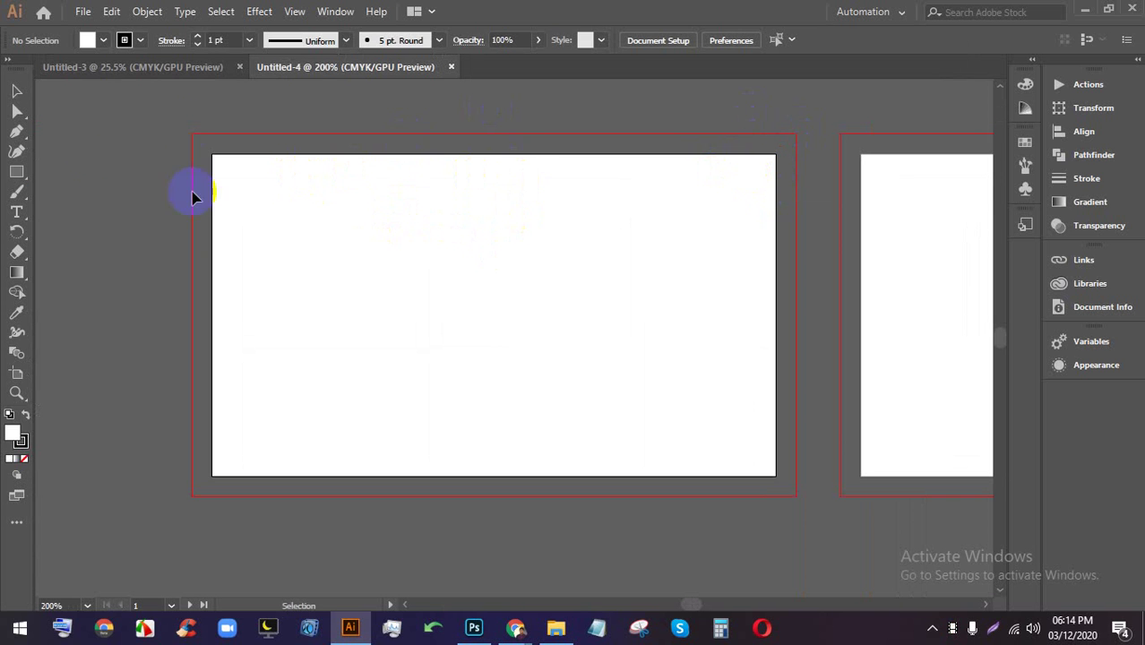
- Close both open documents, Untitled-4 and Untitled-3
scroll(224, 175, up, 2)
scroll(292, 157, down, 3)
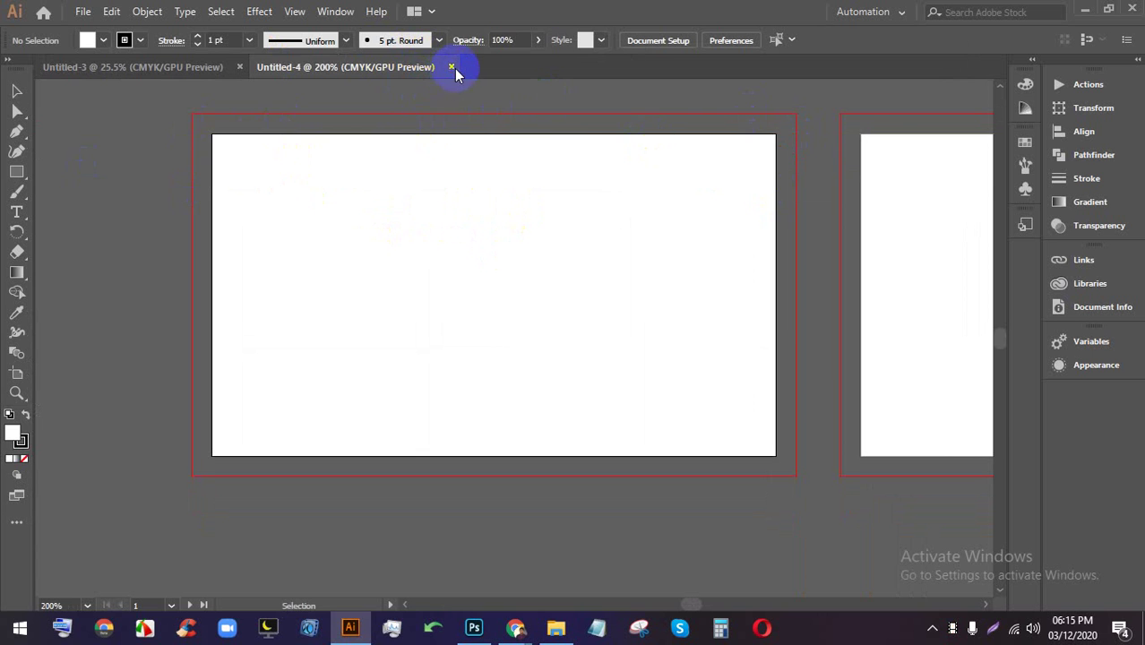
click(452, 68)
click(241, 69)
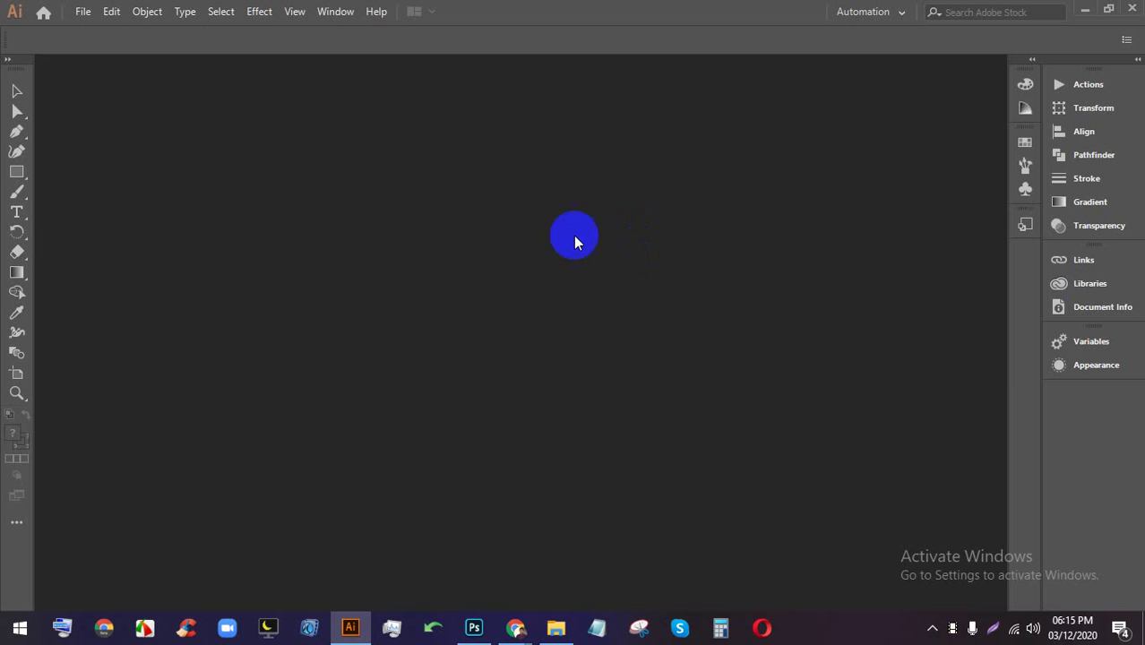
- Start a new document setup and look through the available measurement units, keeping inches
click(82, 10)
click(108, 31)
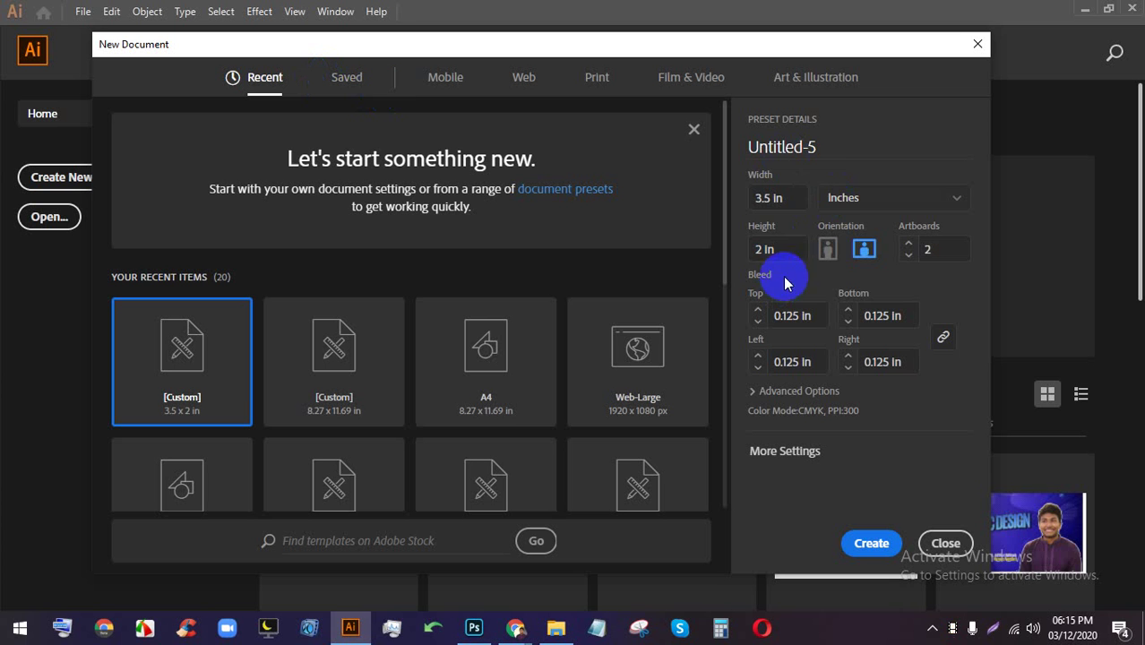
click(778, 248)
click(837, 205)
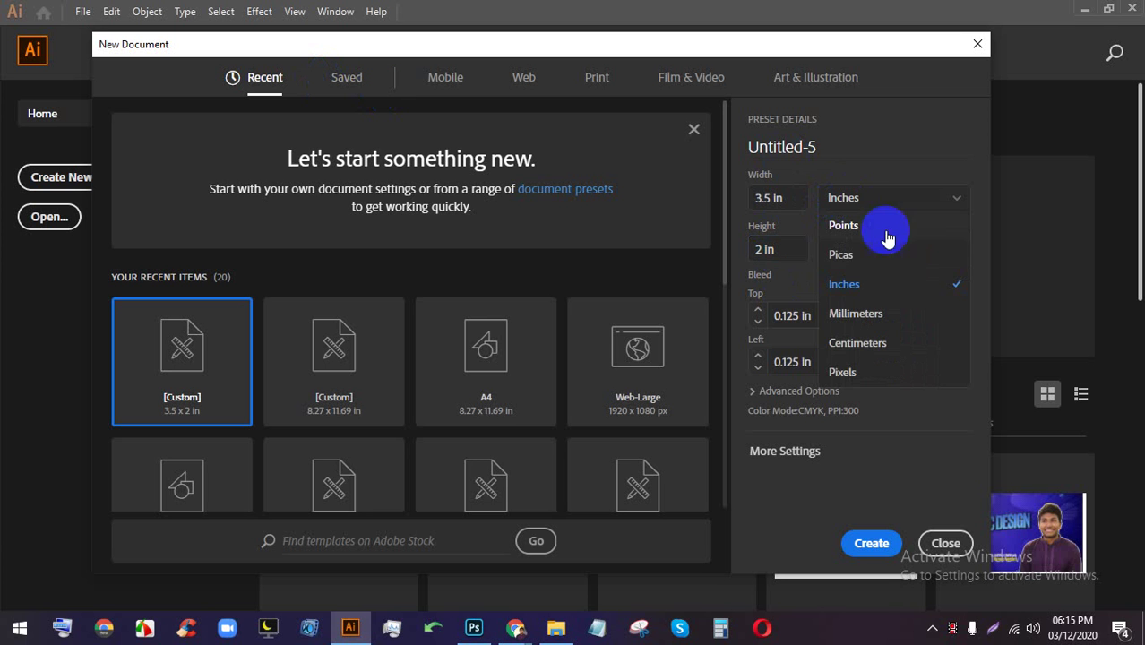
click(777, 275)
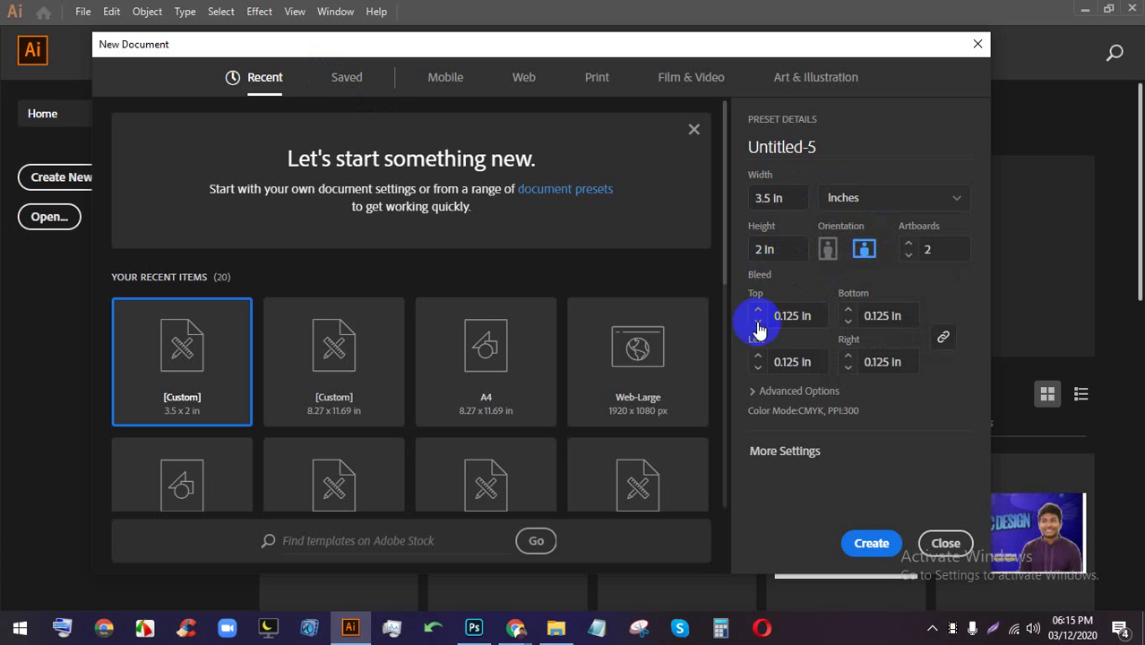
- Expand the advanced options of the new document and review the color mode and raster effects resolution choices
click(773, 392)
click(801, 363)
click(806, 358)
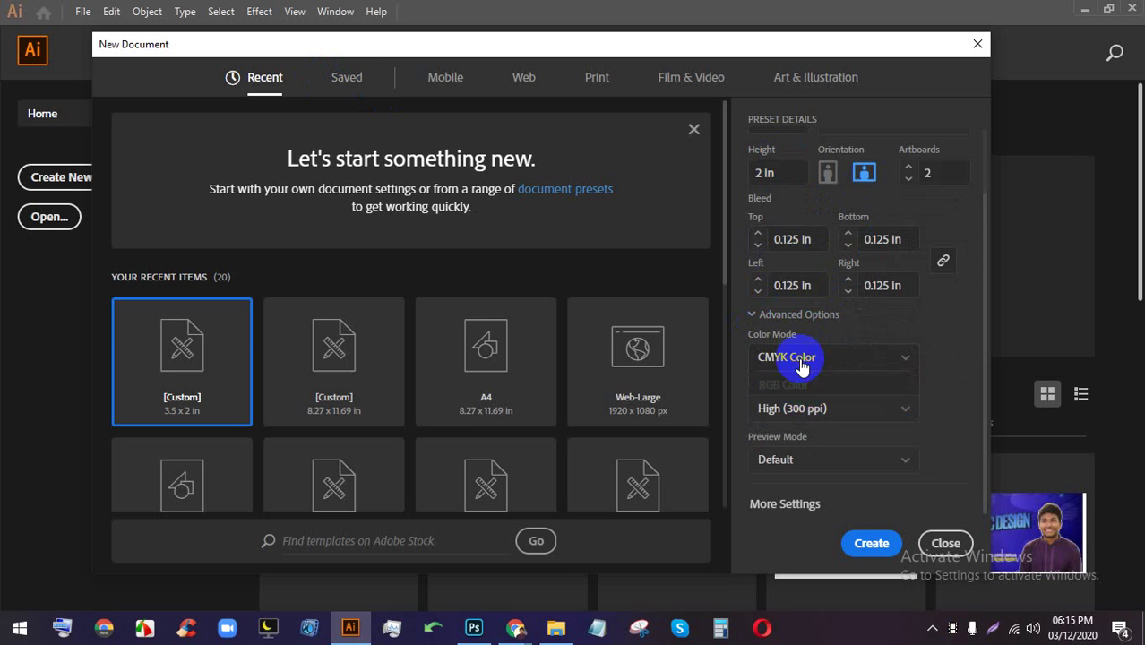
click(804, 406)
click(804, 405)
click(806, 405)
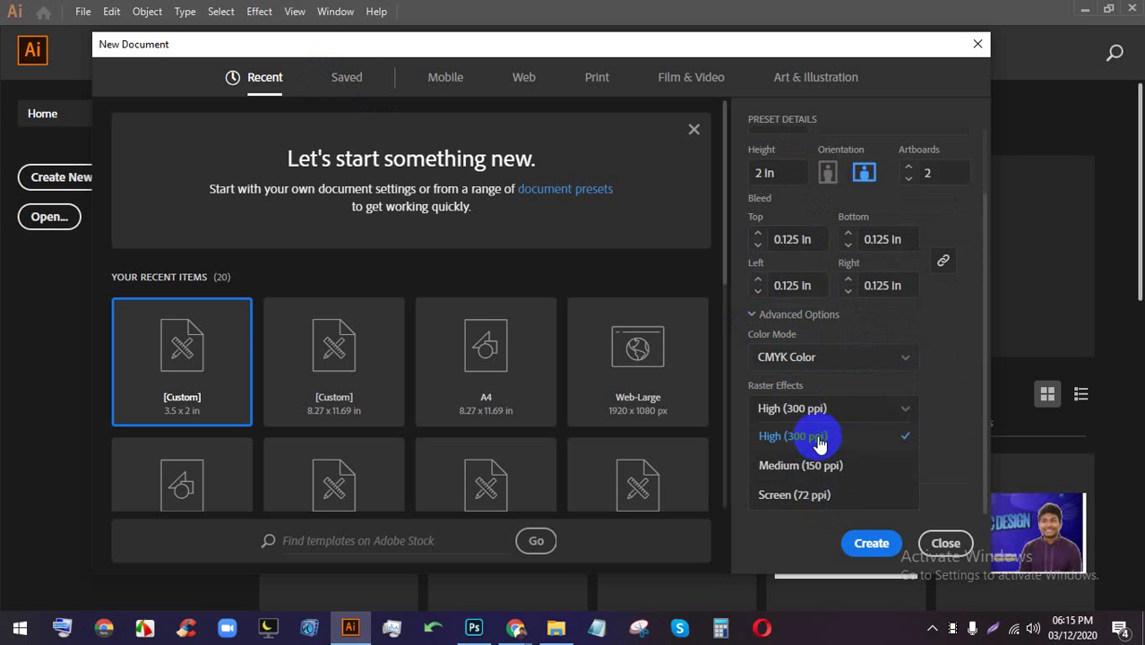
click(836, 409)
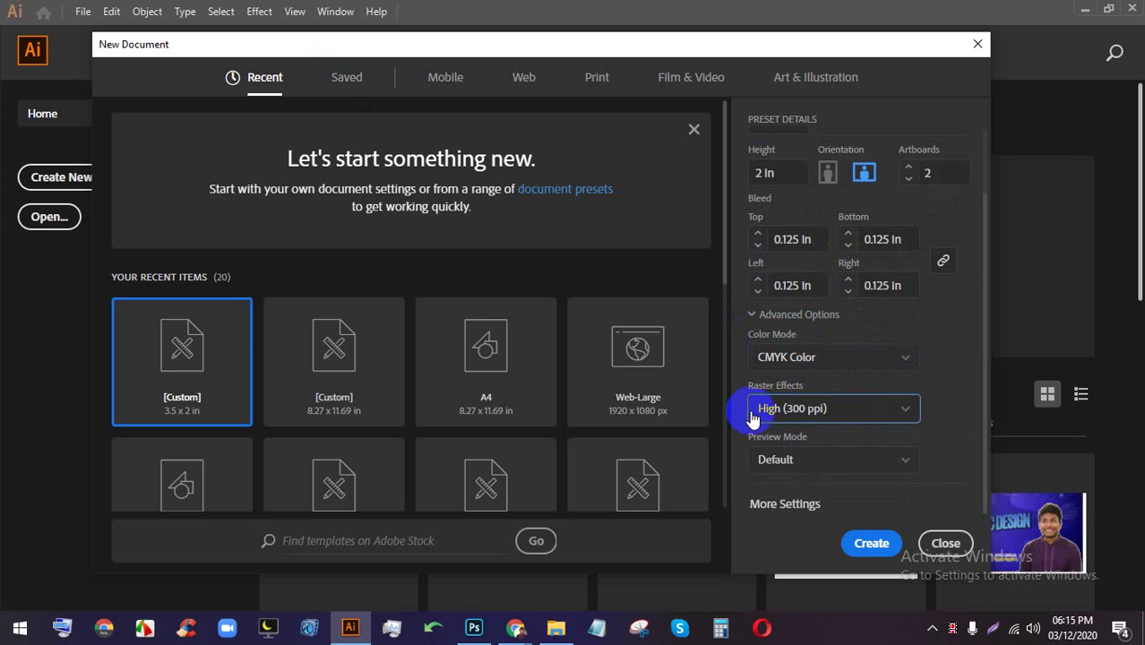
- Open the additional document settings and raise the number of artboards to 4
click(777, 504)
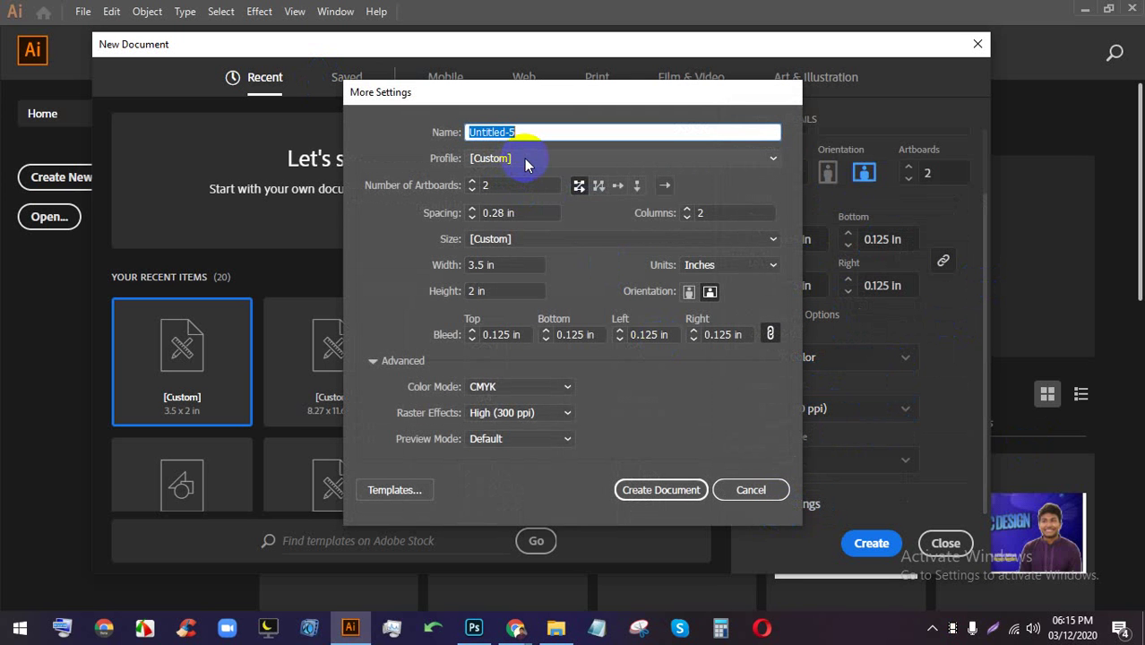
click(470, 181)
click(471, 181)
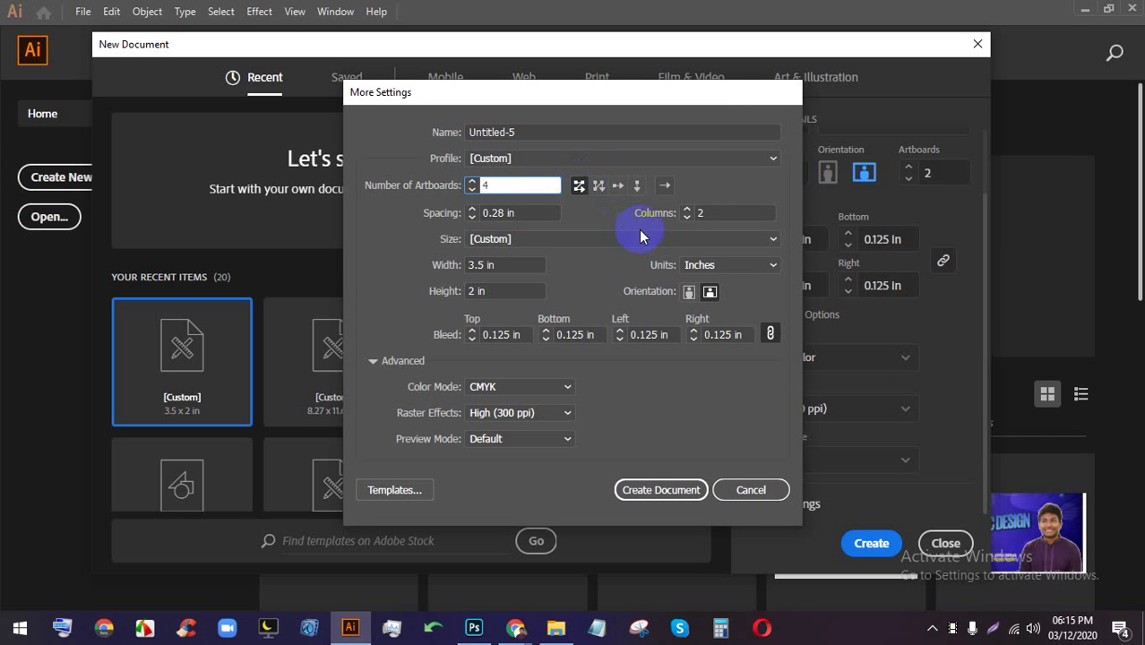
- Capture the artboard settings area, sketch four red boxes joined in a Z-shaped order with the pen, and undo the sketch
key(Print)
drag(824, 261, 261, 80)
click(839, 108)
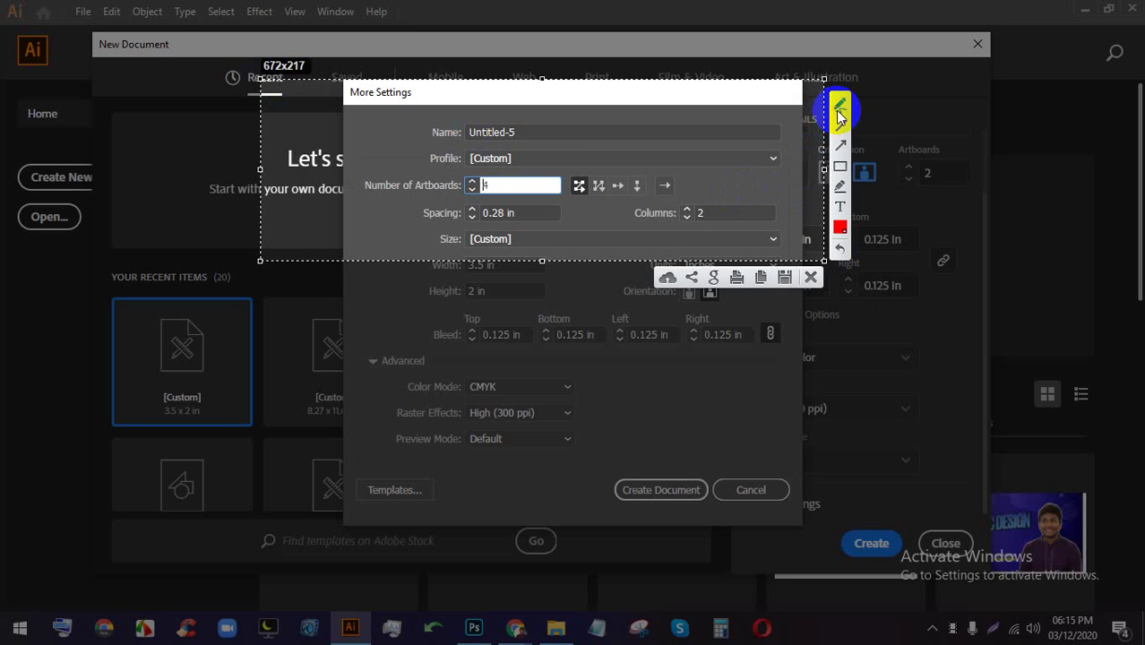
mouse_move(491, 122)
mouse_down()
mouse_move(678, 123)
mouse_move(437, 212)
mouse_move(772, 235)
mouse_up()
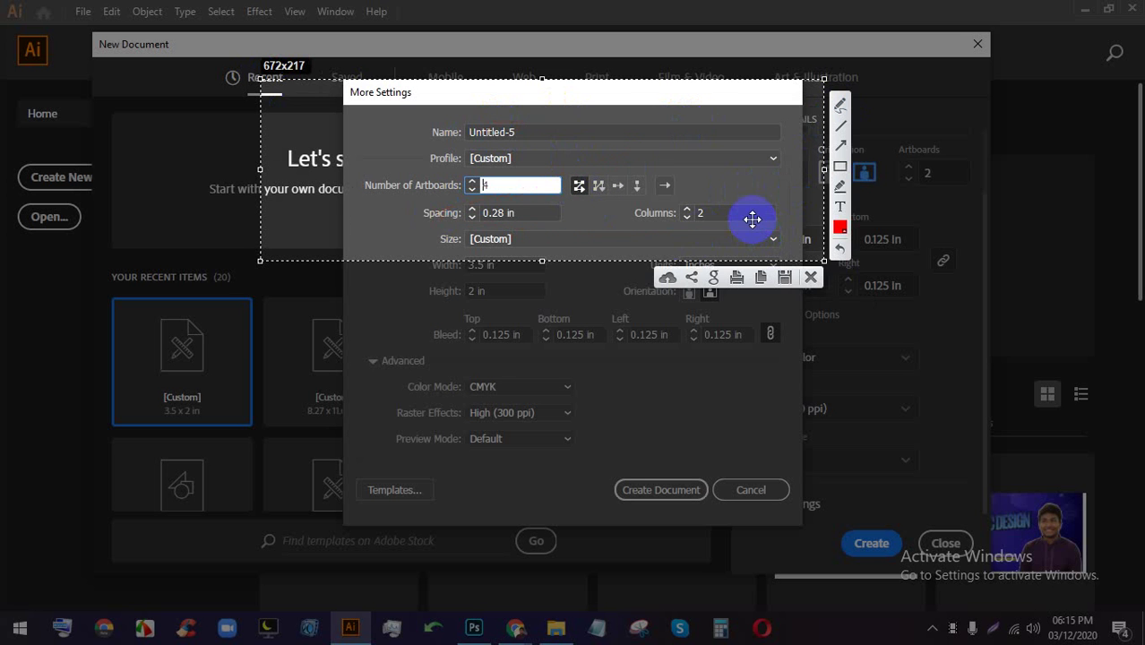
click(840, 107)
mouse_move(558, 105)
mouse_down()
mouse_move(579, 107)
mouse_move(545, 120)
mouse_move(547, 106)
mouse_up()
mouse_move(629, 98)
mouse_down()
mouse_move(660, 95)
mouse_move(617, 114)
mouse_move(615, 98)
mouse_move(609, 166)
mouse_move(539, 196)
mouse_move(569, 212)
mouse_move(563, 165)
mouse_move(595, 191)
mouse_move(668, 180)
mouse_move(665, 158)
mouse_move(627, 205)
mouse_move(645, 190)
mouse_up()
drag(582, 112, 632, 102)
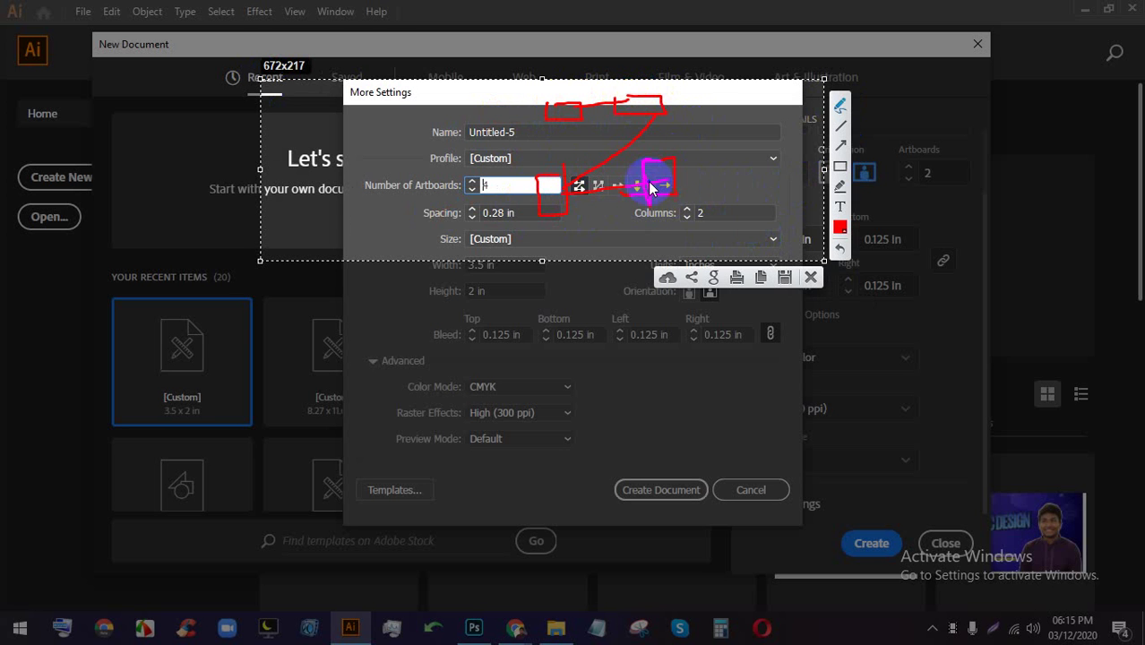
key(ctrl+z)
key(ctrl+z)
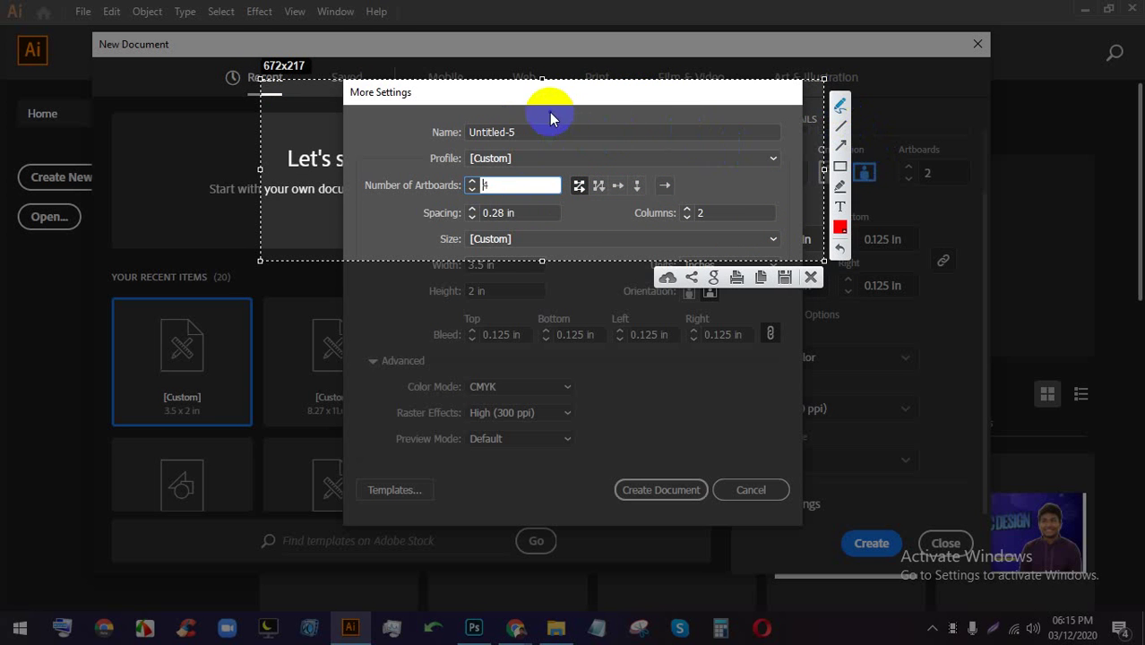
- Sketch two red boxes one above the other joined by a vertical line on the capture, and undo the sketch
mouse_move(549, 112)
mouse_down()
mouse_move(575, 111)
mouse_move(557, 128)
mouse_move(549, 114)
mouse_up()
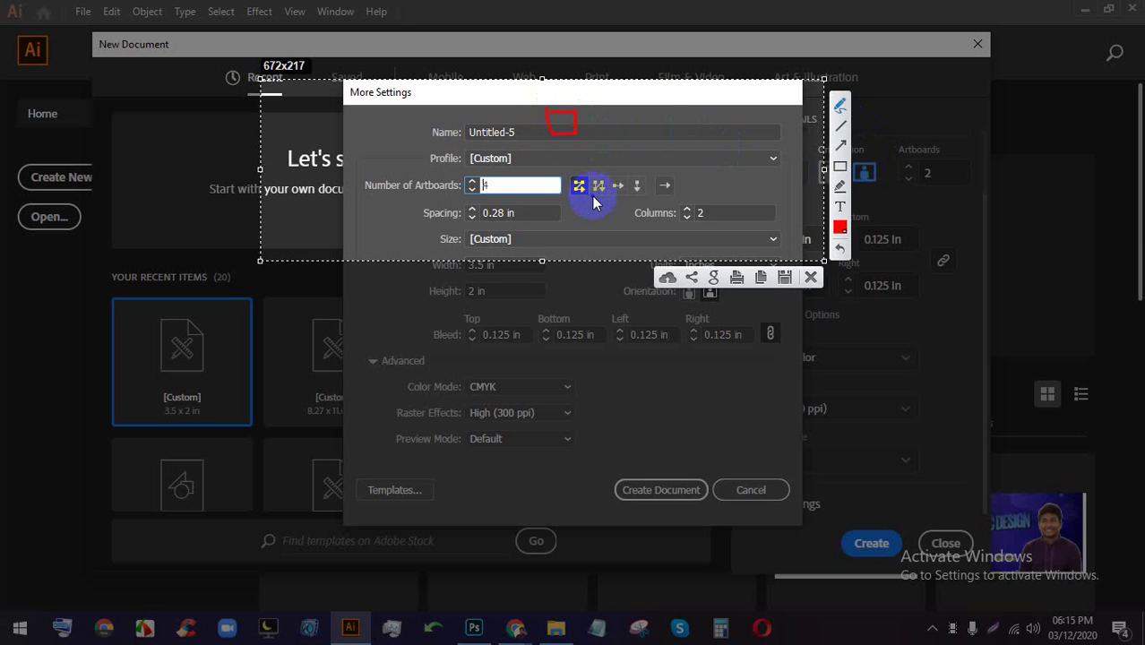
drag(593, 201, 595, 188)
mouse_move(560, 139)
mouse_down()
mouse_move(558, 214)
mouse_move(575, 210)
mouse_move(548, 241)
mouse_move(546, 216)
mouse_move(606, 159)
mouse_move(625, 115)
mouse_move(647, 130)
mouse_move(634, 123)
mouse_move(639, 218)
mouse_move(624, 215)
mouse_move(639, 231)
mouse_move(650, 189)
mouse_move(671, 222)
mouse_up()
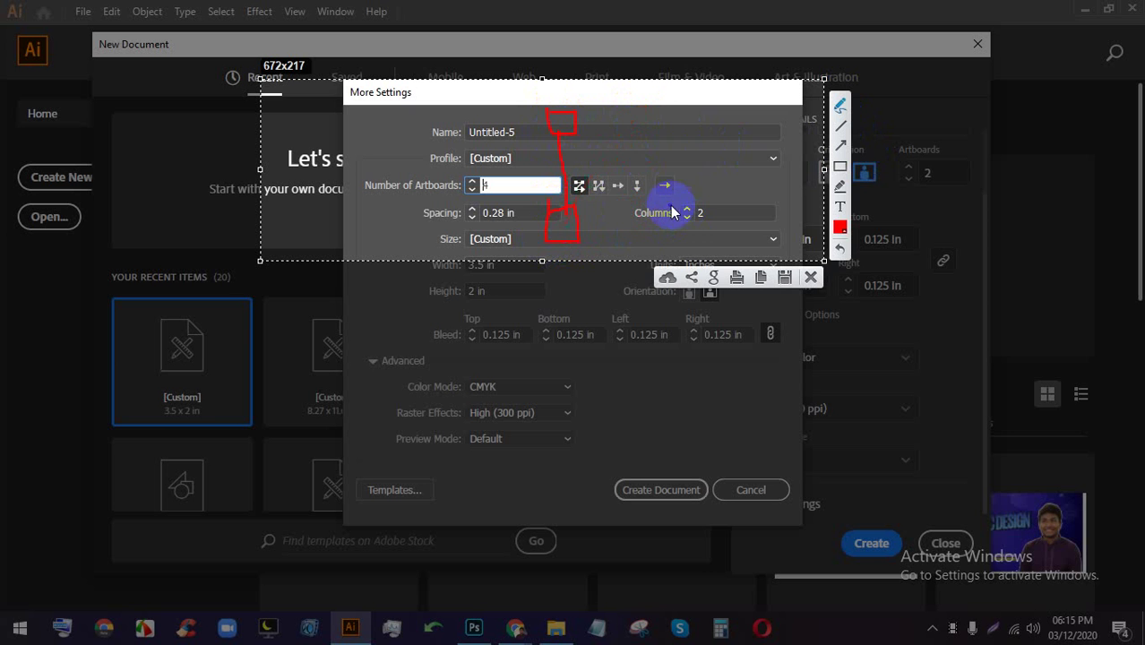
key(ctrl+z)
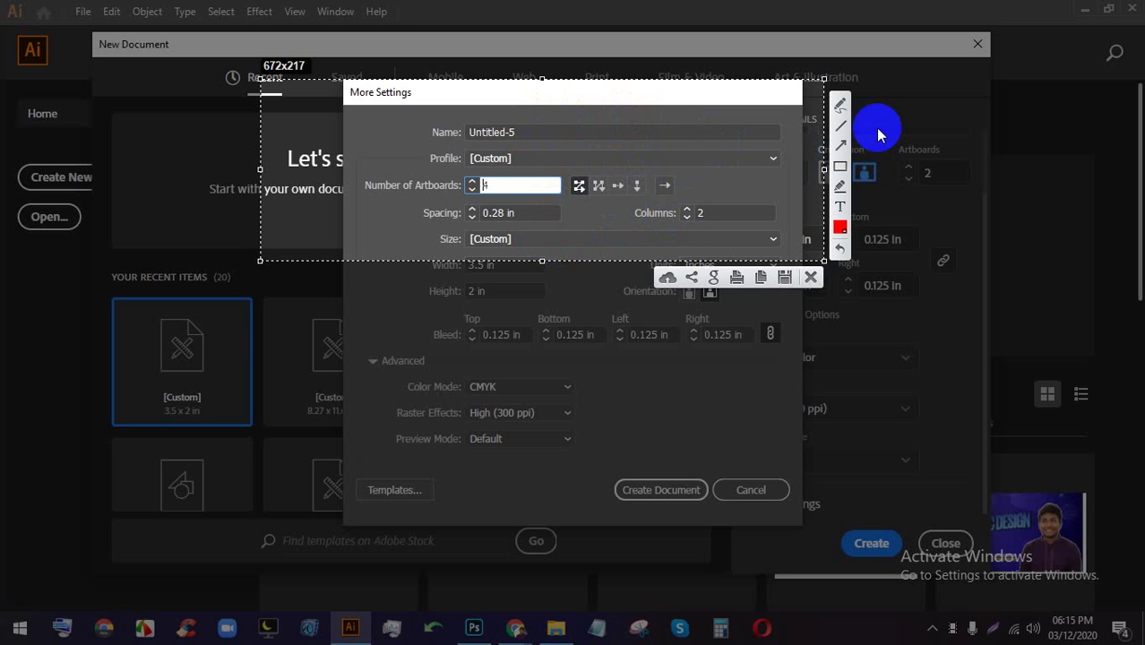
- Sketch two side-by-side red boxes with a dividing line and crossing strokes, and discard the capture and the additional document settings
click(565, 115)
mouse_move(565, 115)
mouse_down()
mouse_move(605, 131)
mouse_move(549, 141)
mouse_move(626, 103)
mouse_move(677, 130)
mouse_move(619, 135)
mouse_move(619, 107)
mouse_up()
drag(532, 153, 816, 114)
drag(646, 147, 647, 184)
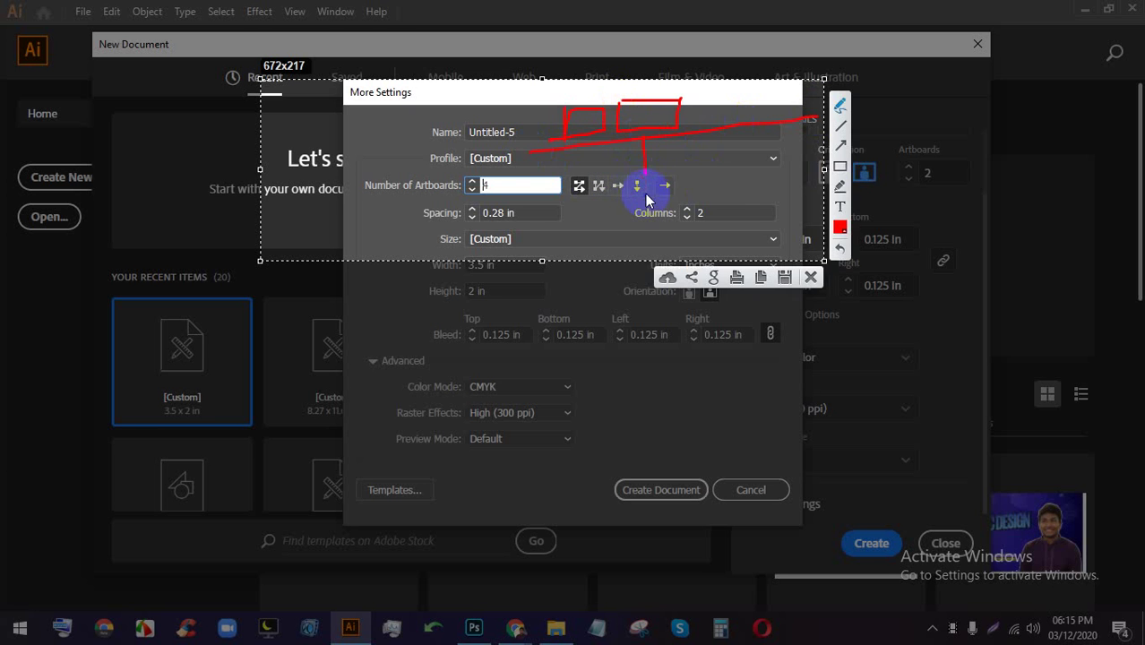
mouse_move(719, 115)
mouse_down()
mouse_move(724, 205)
mouse_move(722, 189)
mouse_move(716, 200)
mouse_move(788, 200)
mouse_move(728, 243)
mouse_move(757, 240)
mouse_up()
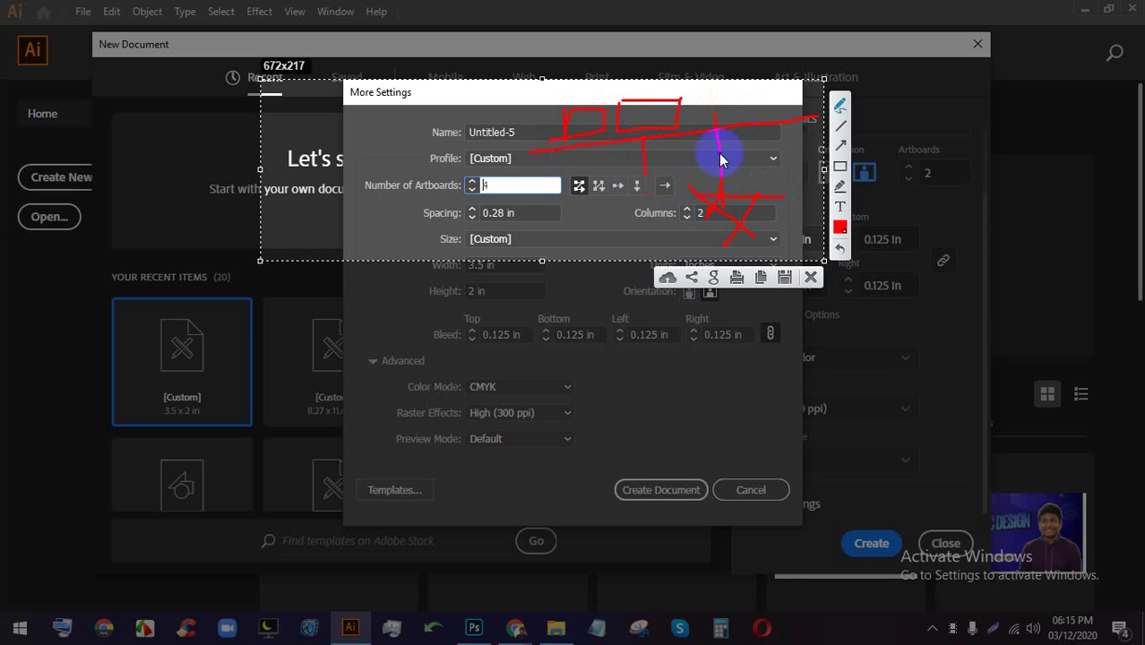
click(812, 277)
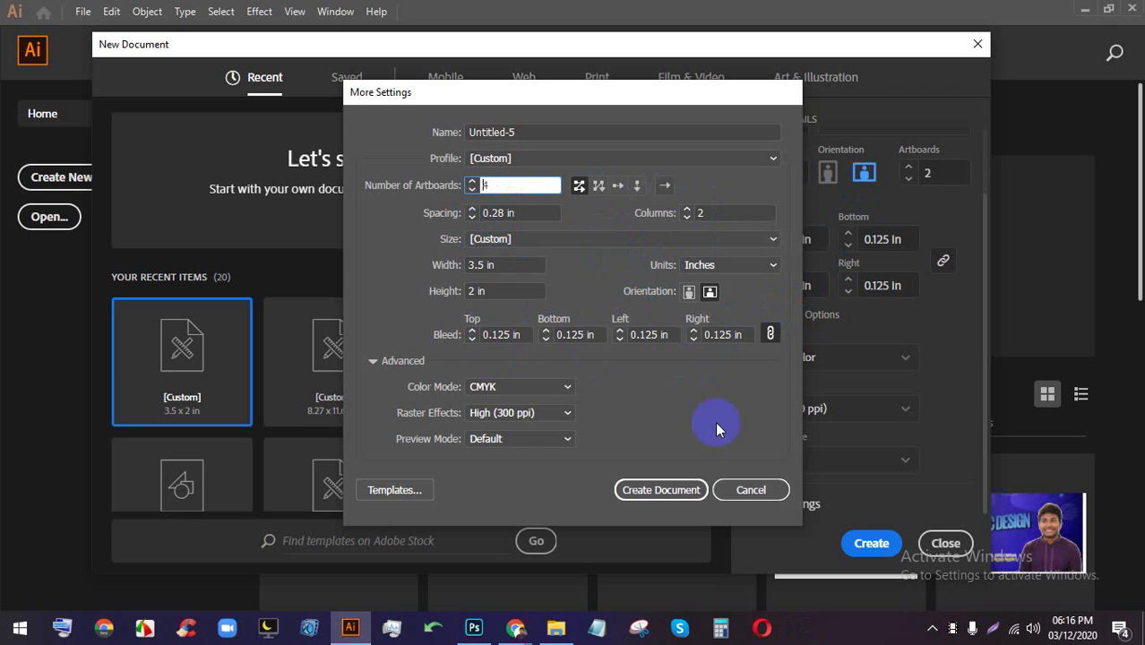
click(773, 490)
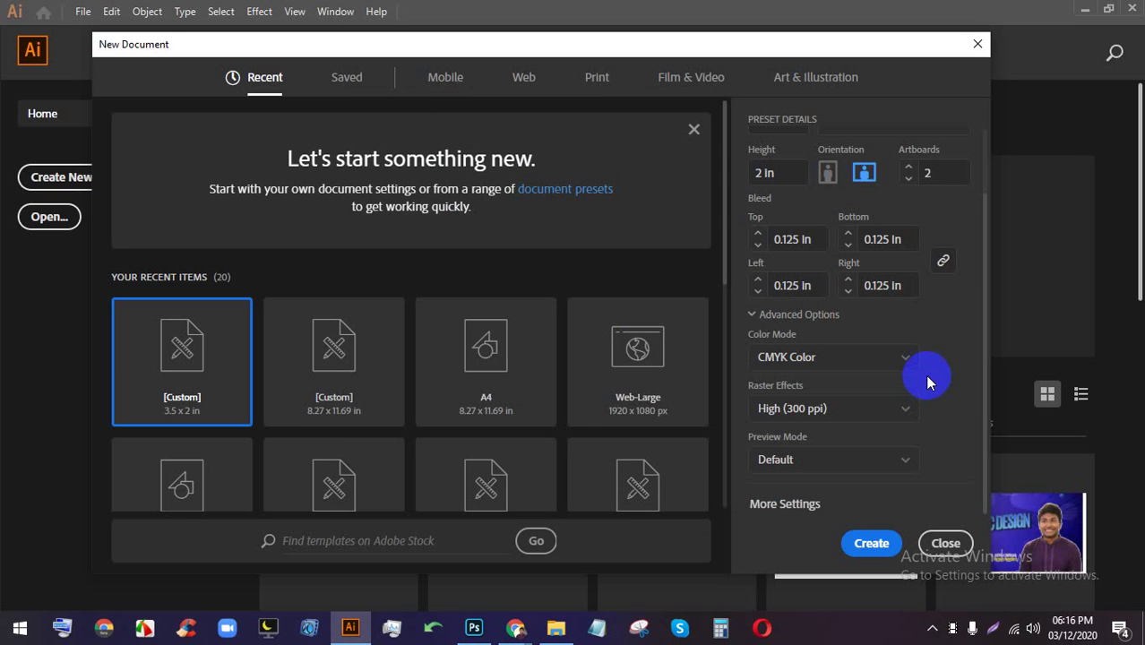
- Create a landscape document from the A4 print preset
scroll(890, 359, up, 2)
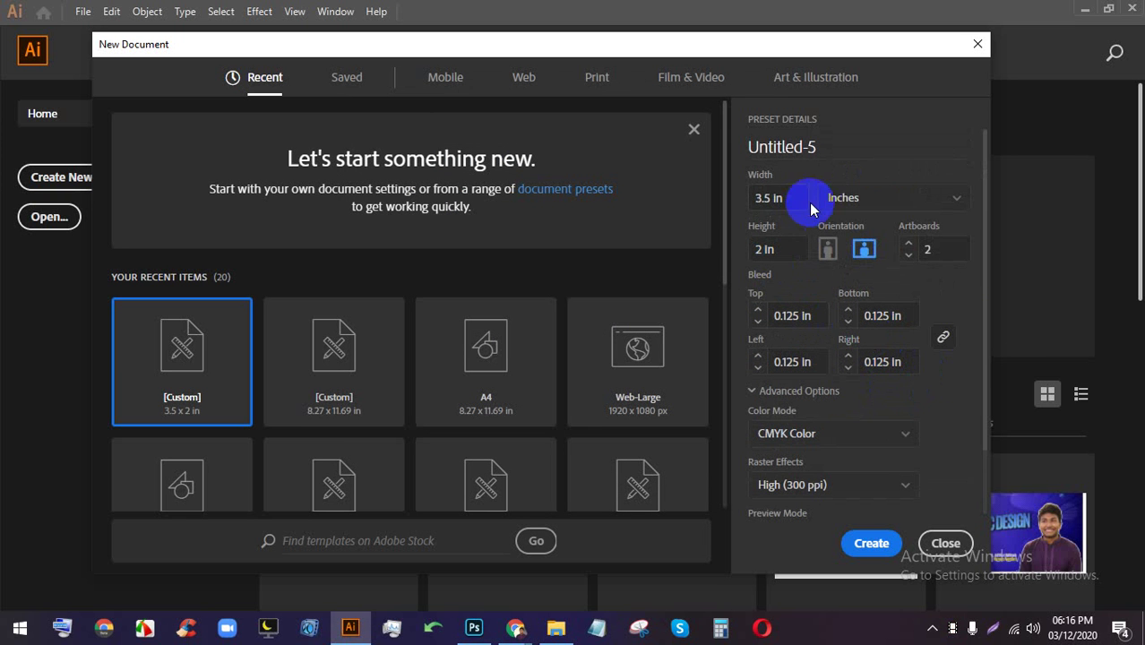
click(597, 77)
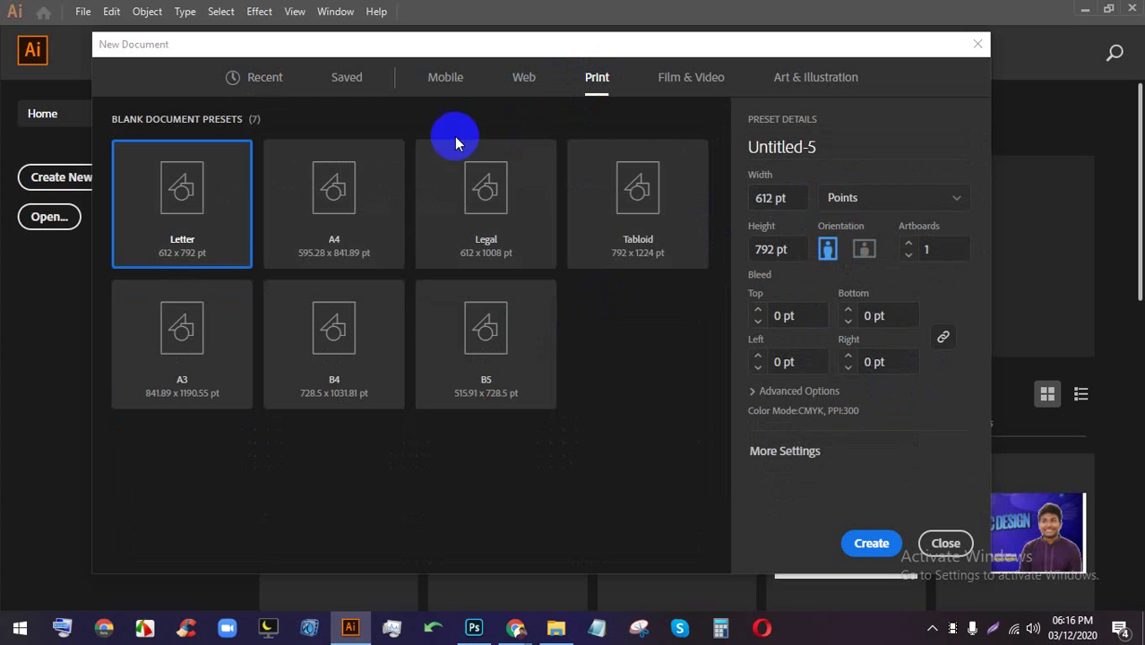
click(345, 231)
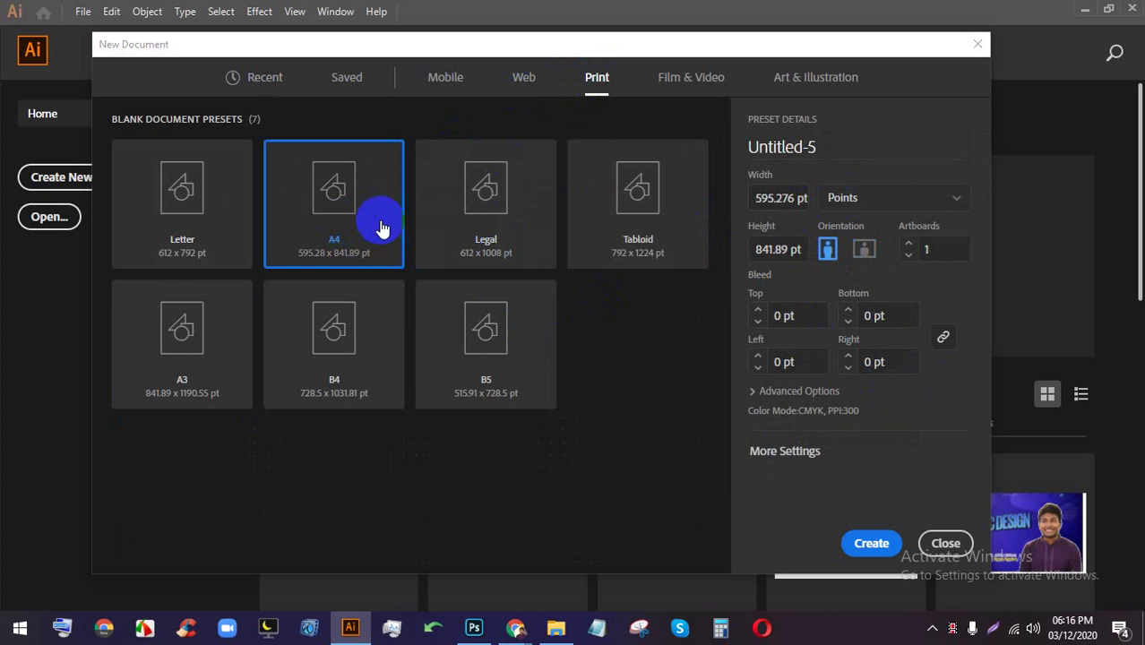
click(864, 252)
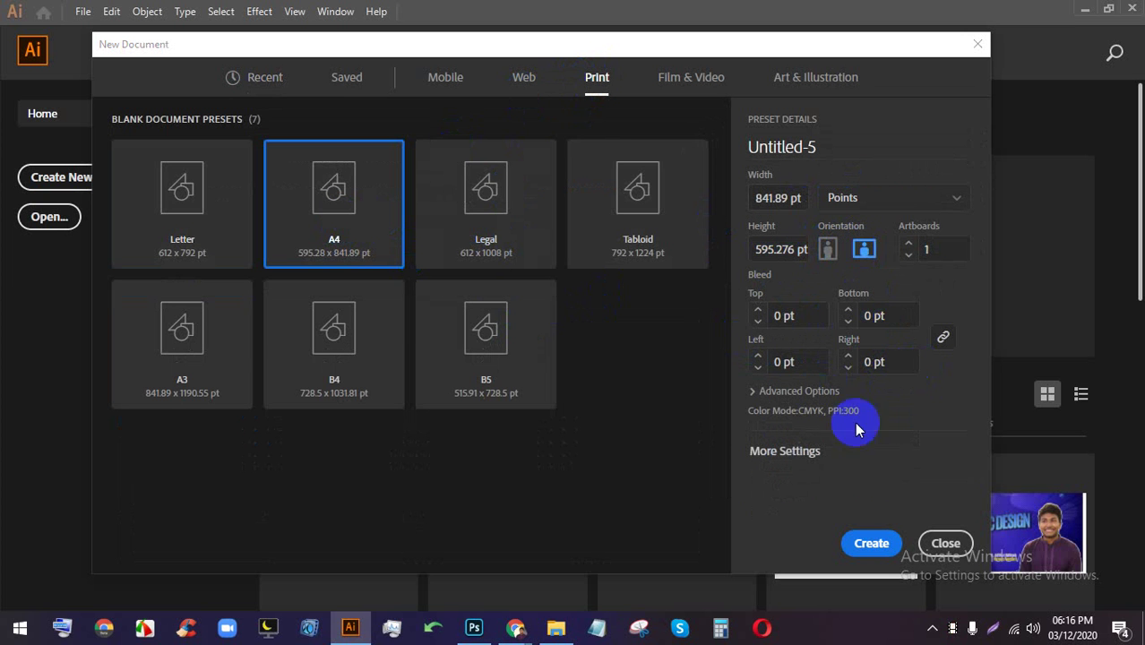
click(869, 547)
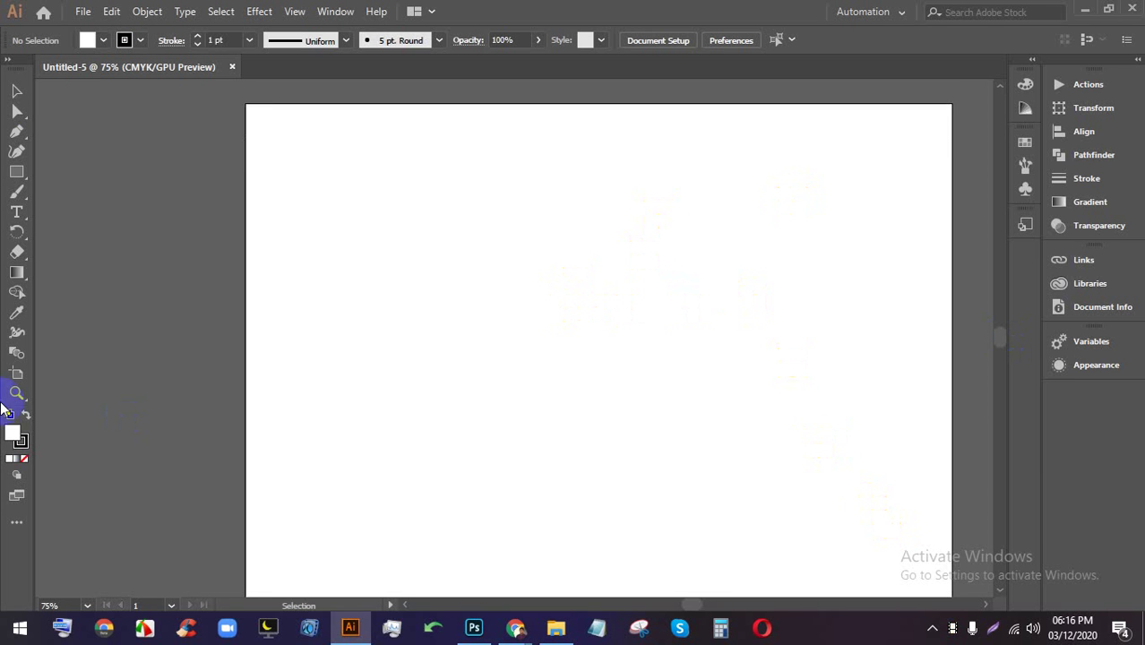
- Toggle the toolbar between two columns and one, and switch it to the Advanced tool set
click(6, 65)
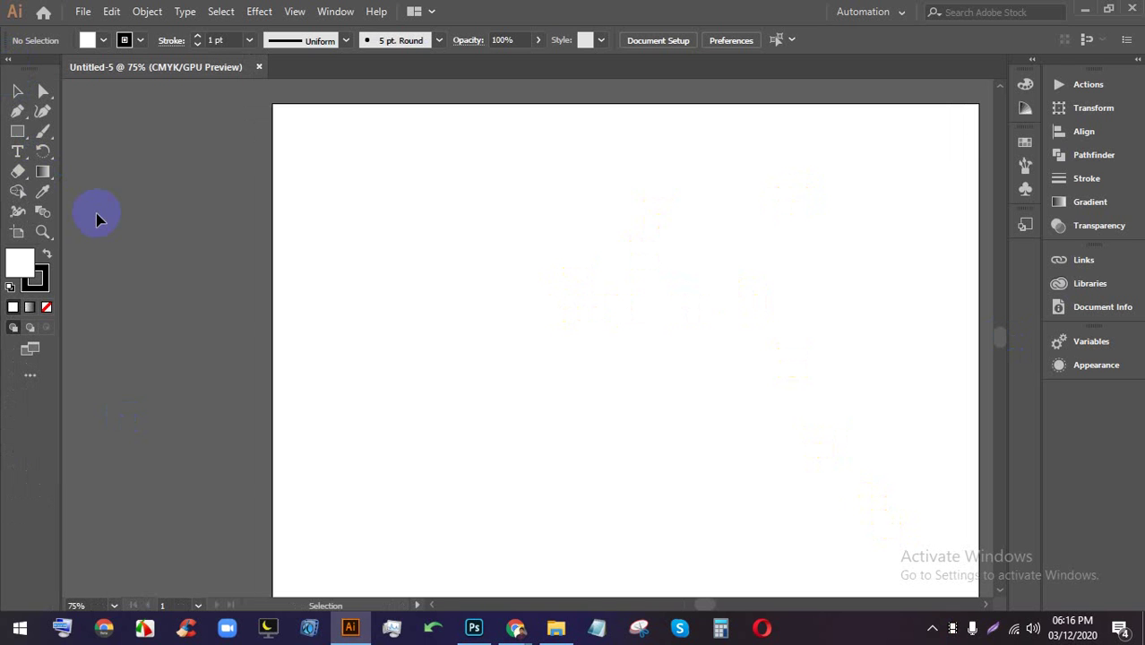
click(6, 64)
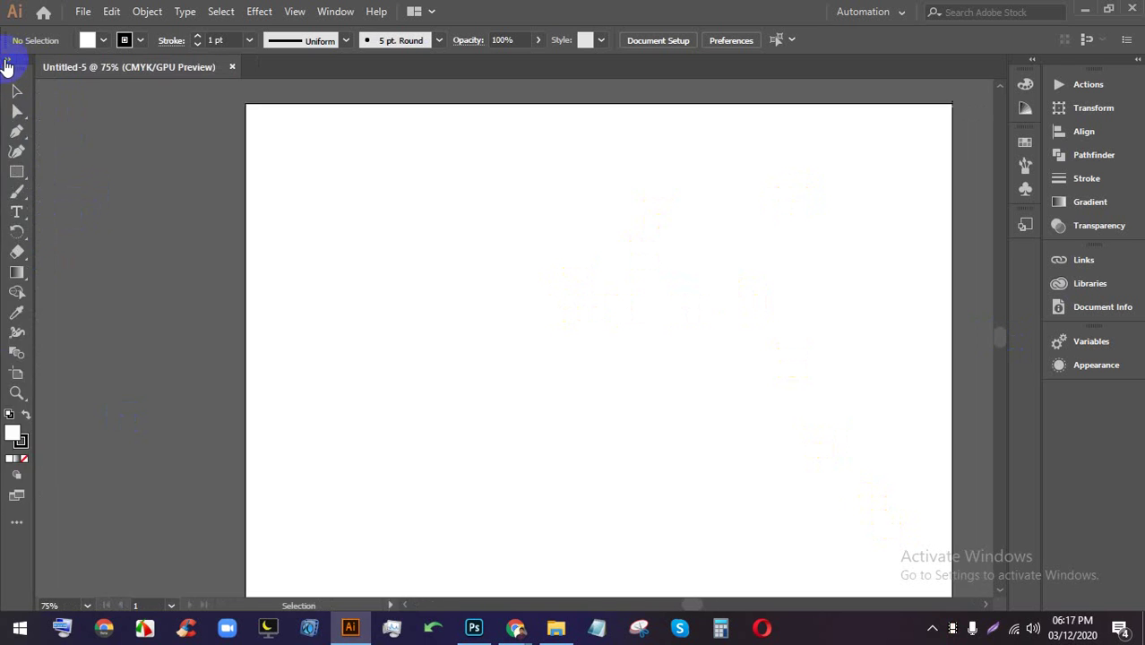
click(13, 526)
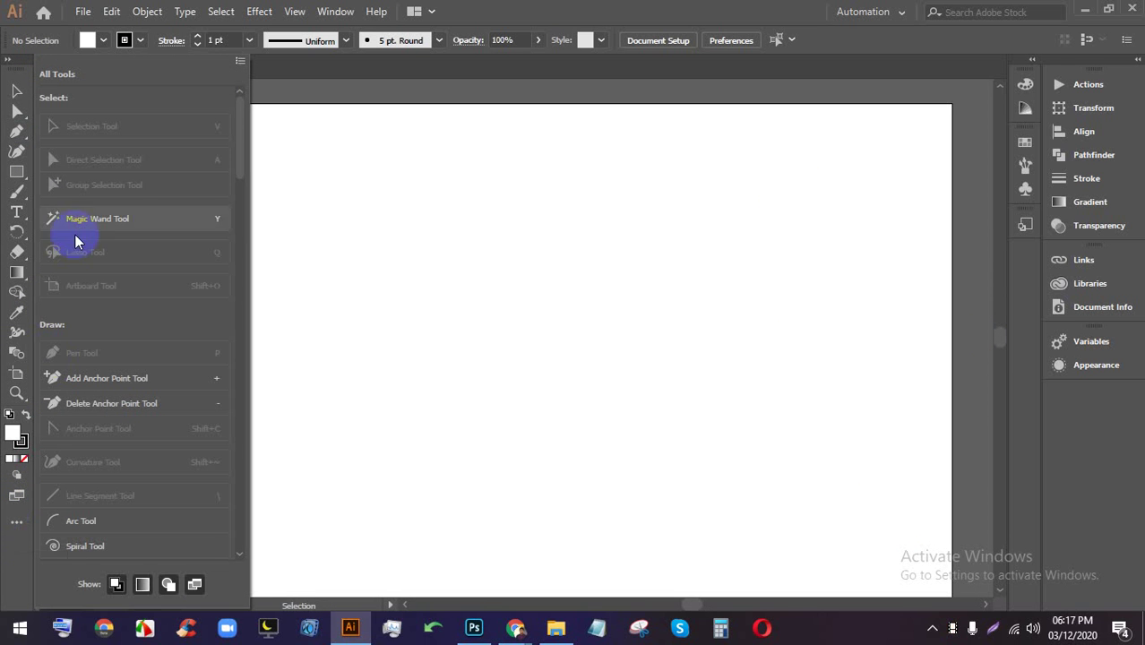
click(240, 61)
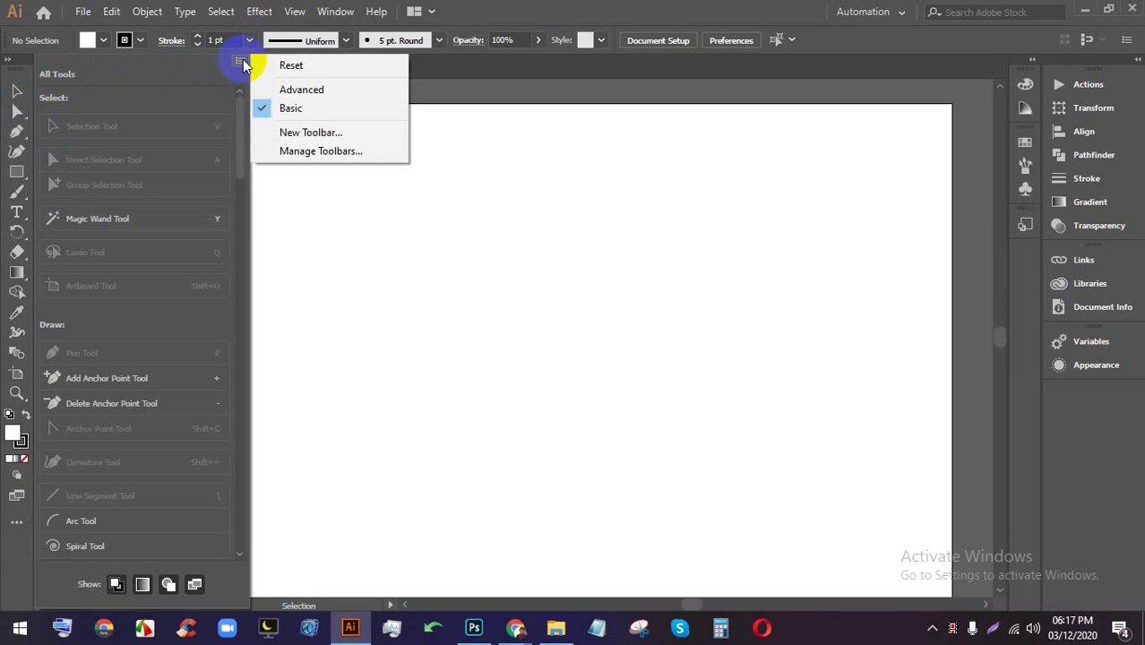
click(318, 89)
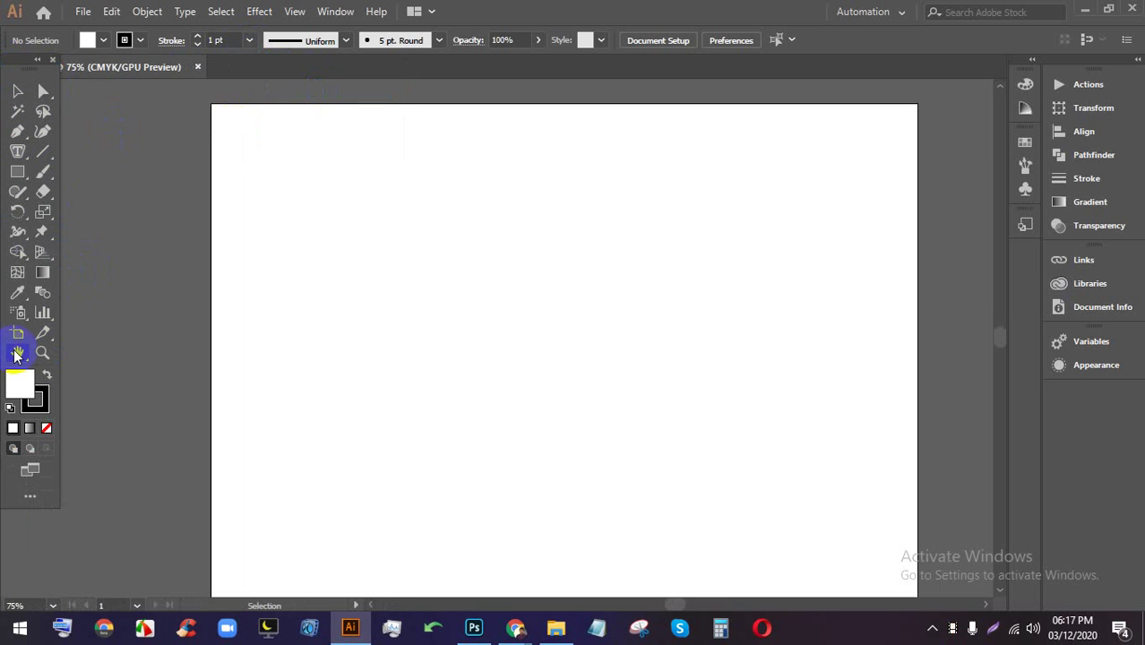
- Switch the toolbar back to the Basic tool set
click(31, 495)
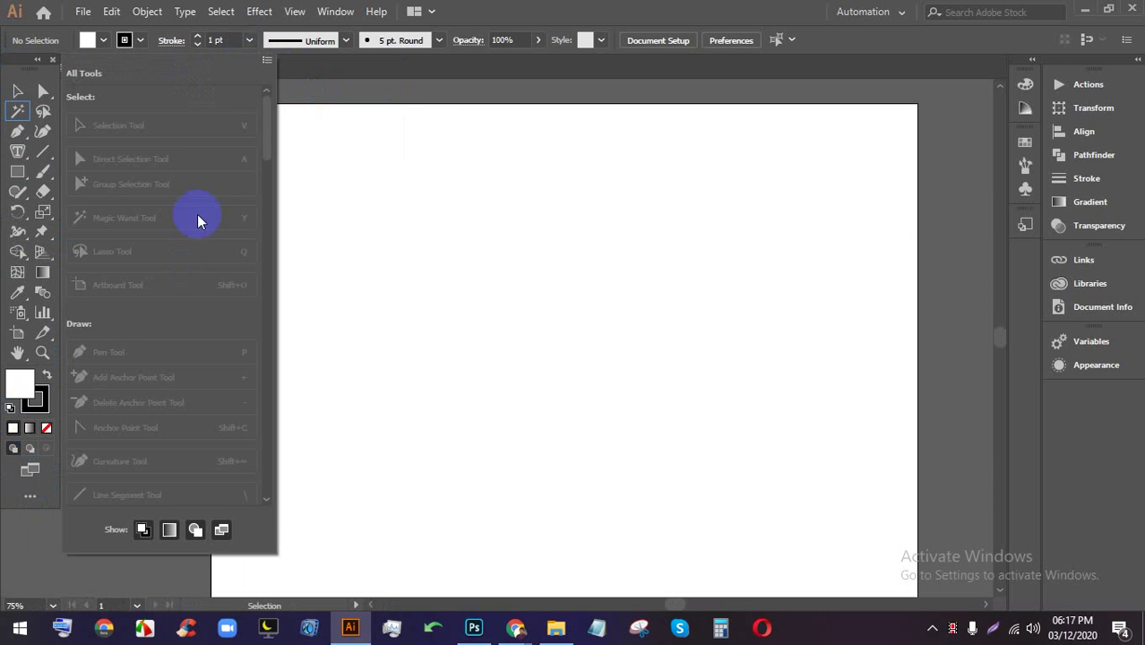
click(266, 61)
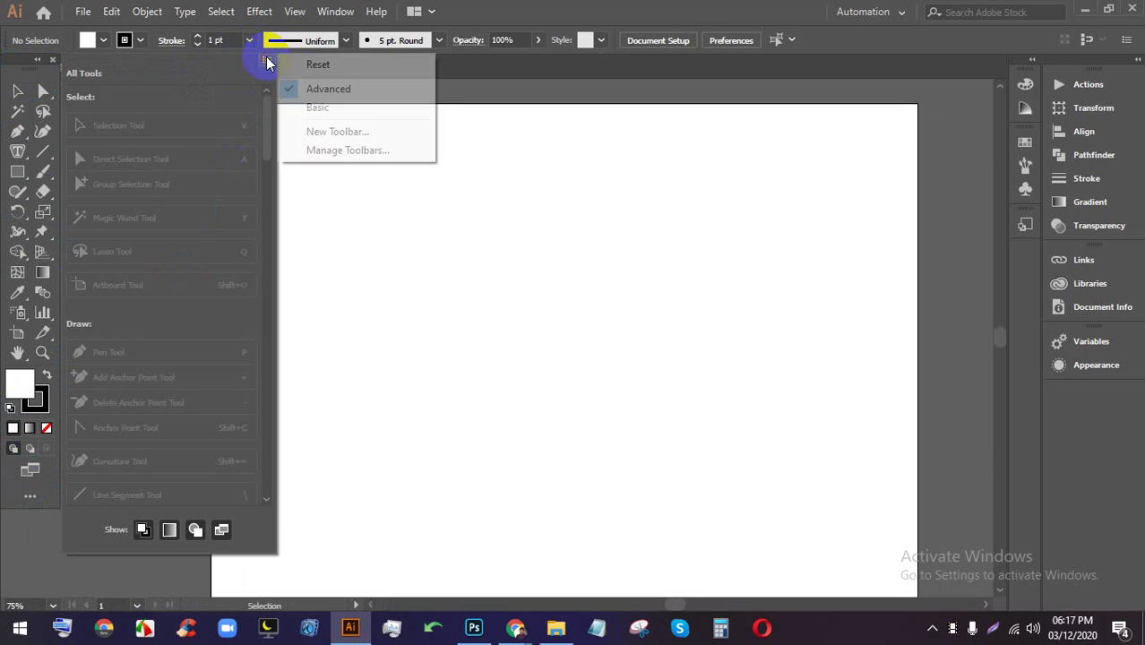
click(341, 110)
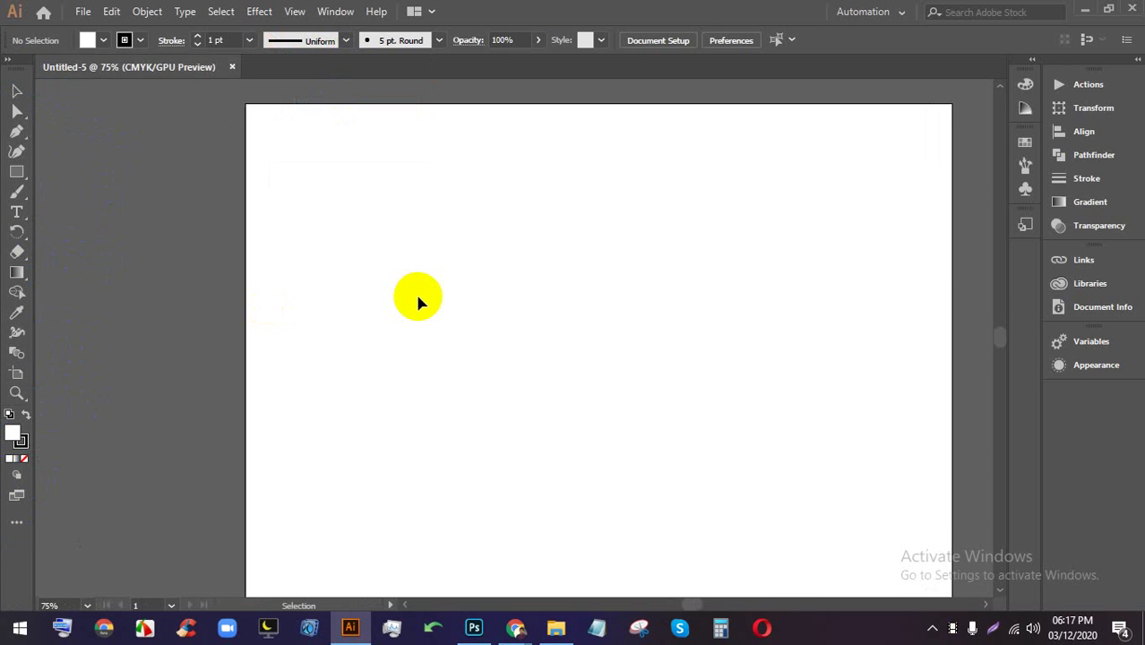
scroll(417, 302, down, 1)
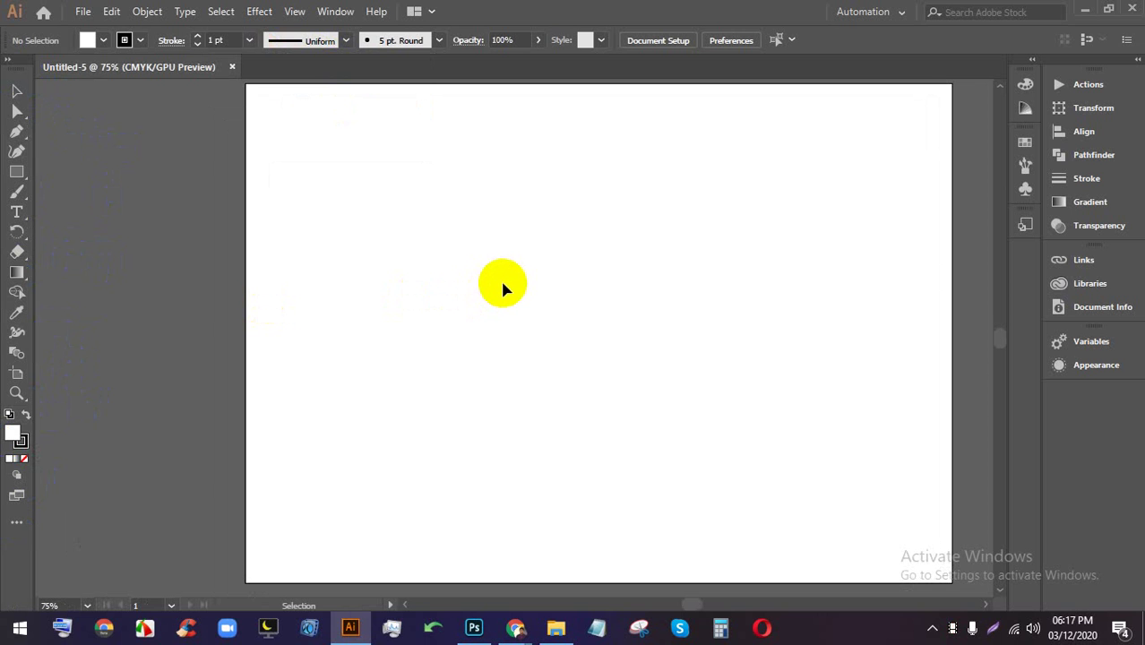
- Capture the whole Illustrator window and outline the menu bar, control bar, toolbar and panel area with red rectangles
key(Print)
drag(1, 1, 1136, 618)
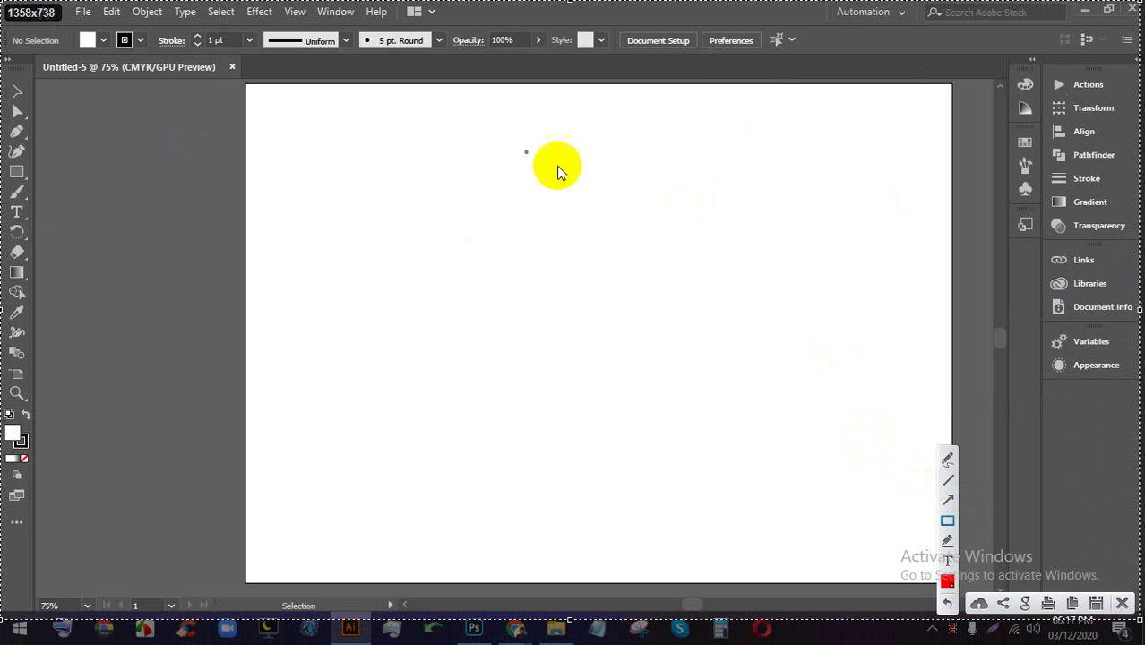
drag(541, 32, 16, 7)
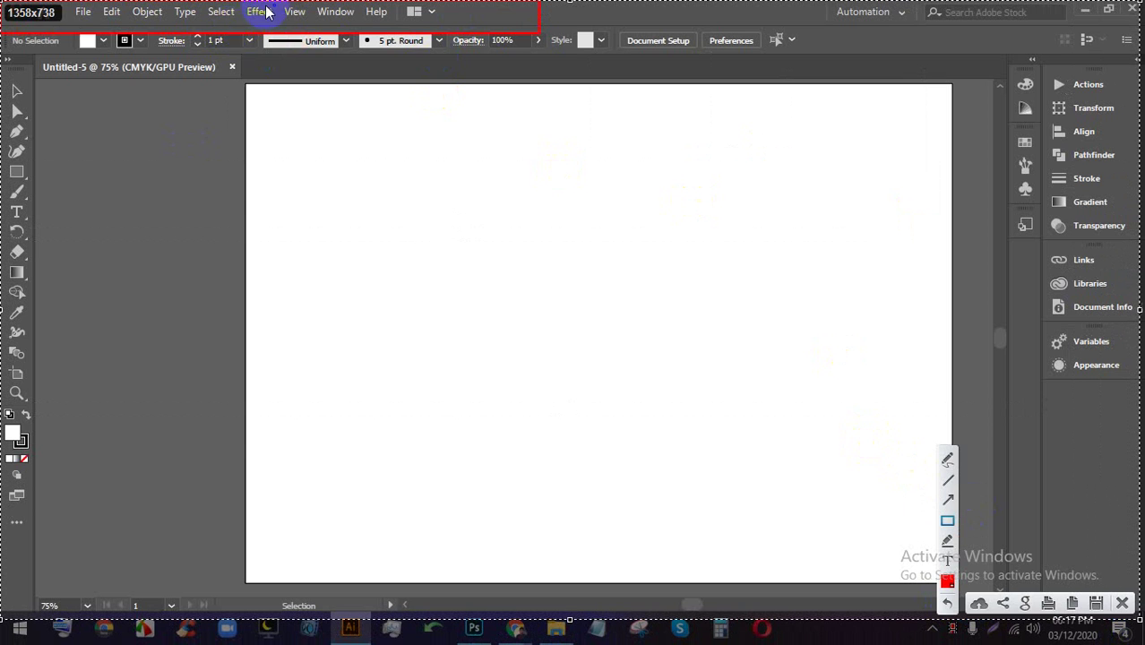
drag(16, 27, 850, 63)
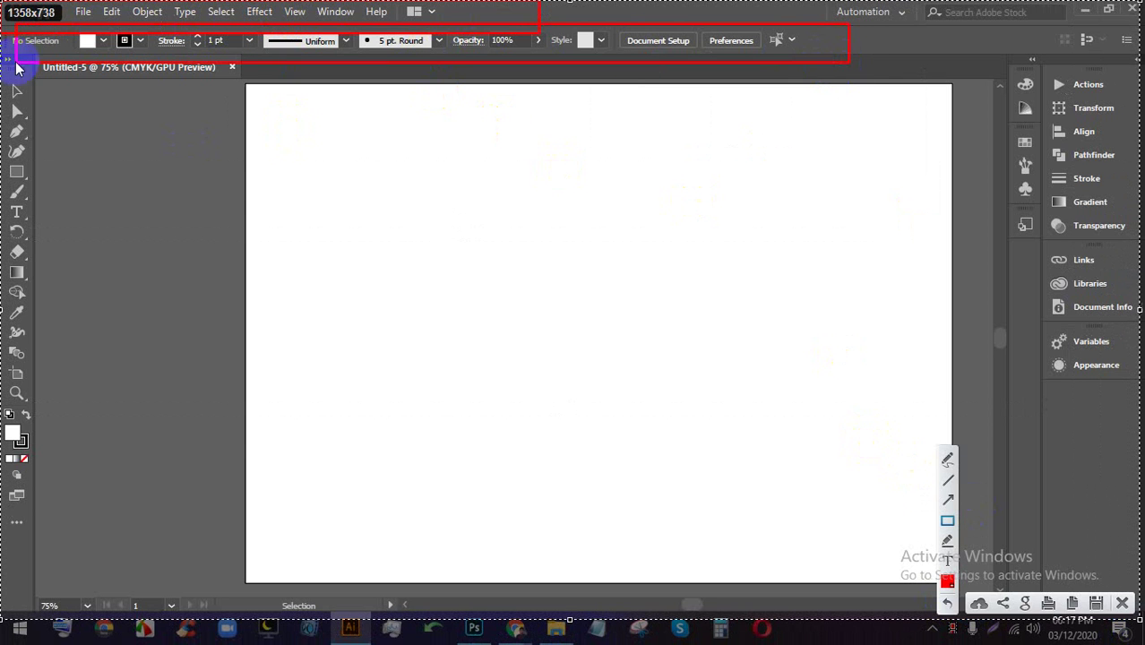
drag(3, 51, 34, 593)
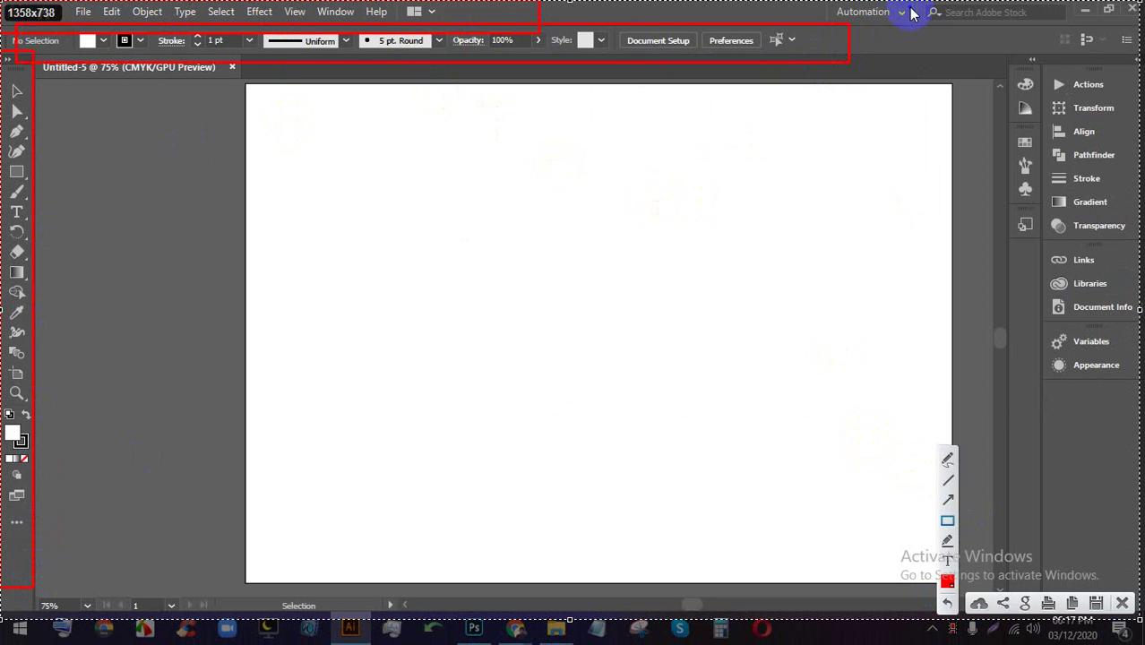
mouse_move(912, 5)
mouse_down()
mouse_move(980, 118)
mouse_move(1131, 520)
mouse_move(1138, 611)
mouse_up()
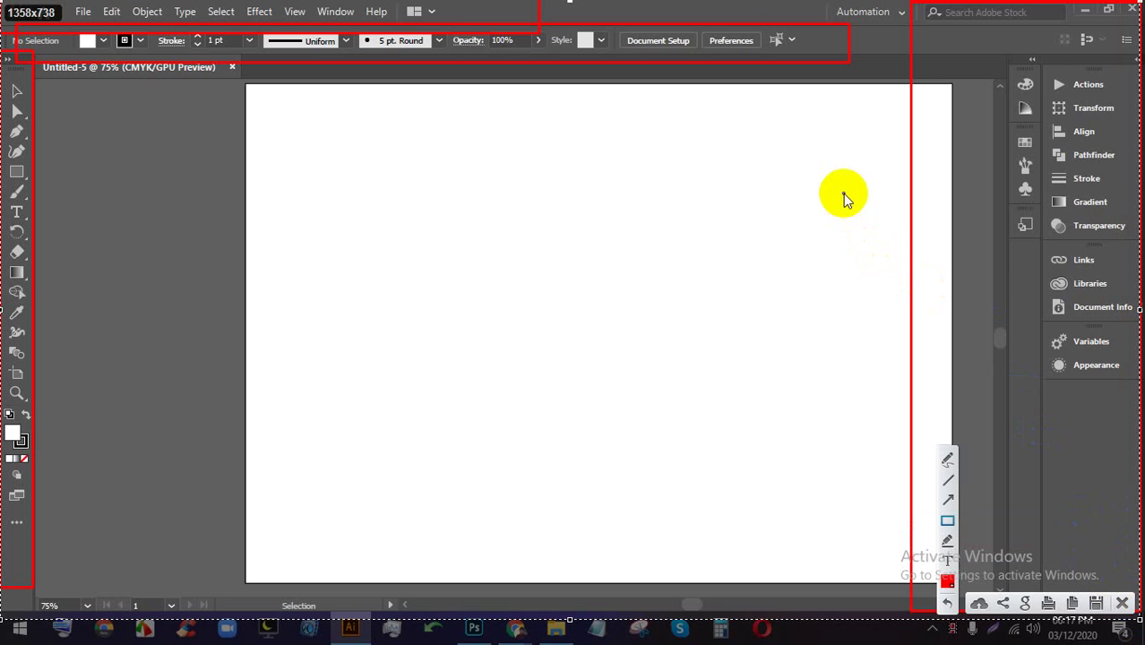
- Scribble freehand red strokes across the artboard area of the capture and discard the capture
click(948, 459)
mouse_move(447, 299)
mouse_down()
mouse_move(470, 356)
mouse_move(936, 318)
mouse_up()
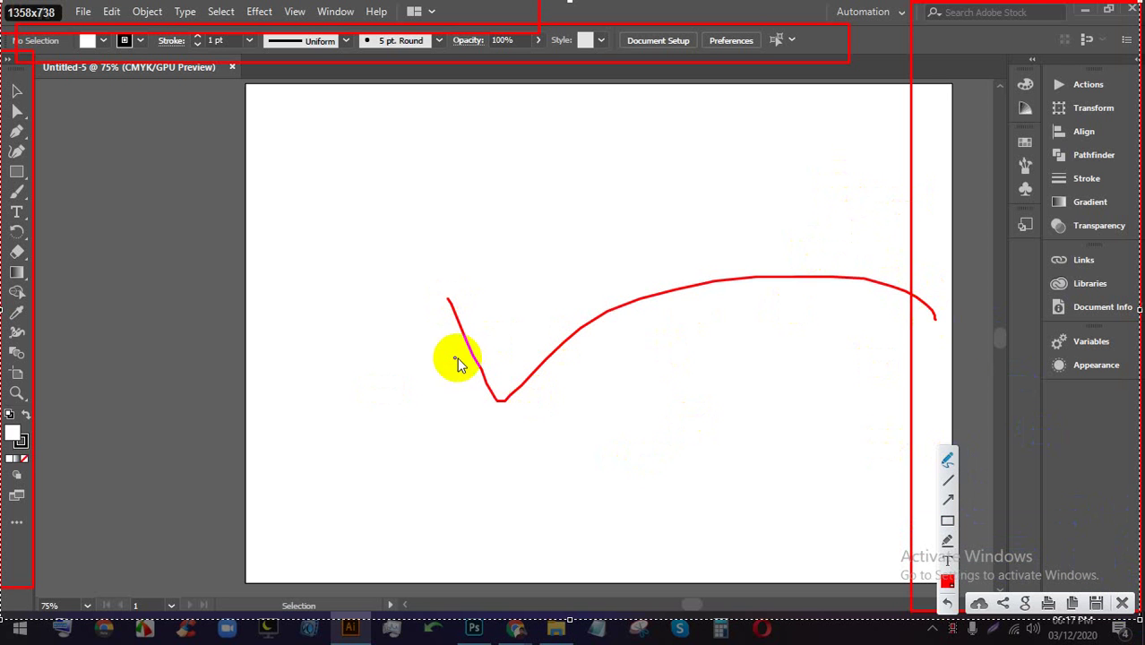
mouse_move(428, 307)
mouse_down()
mouse_move(678, 284)
mouse_move(823, 297)
mouse_move(463, 458)
mouse_move(274, 491)
mouse_move(621, 358)
mouse_move(545, 310)
mouse_move(281, 272)
mouse_up()
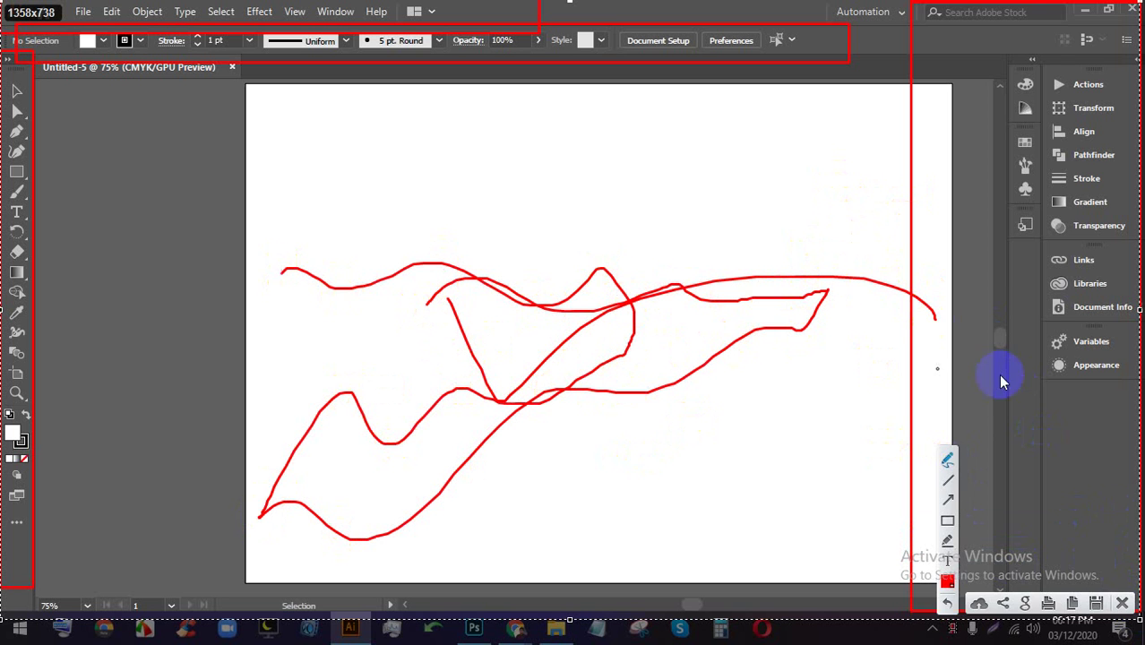
click(1121, 602)
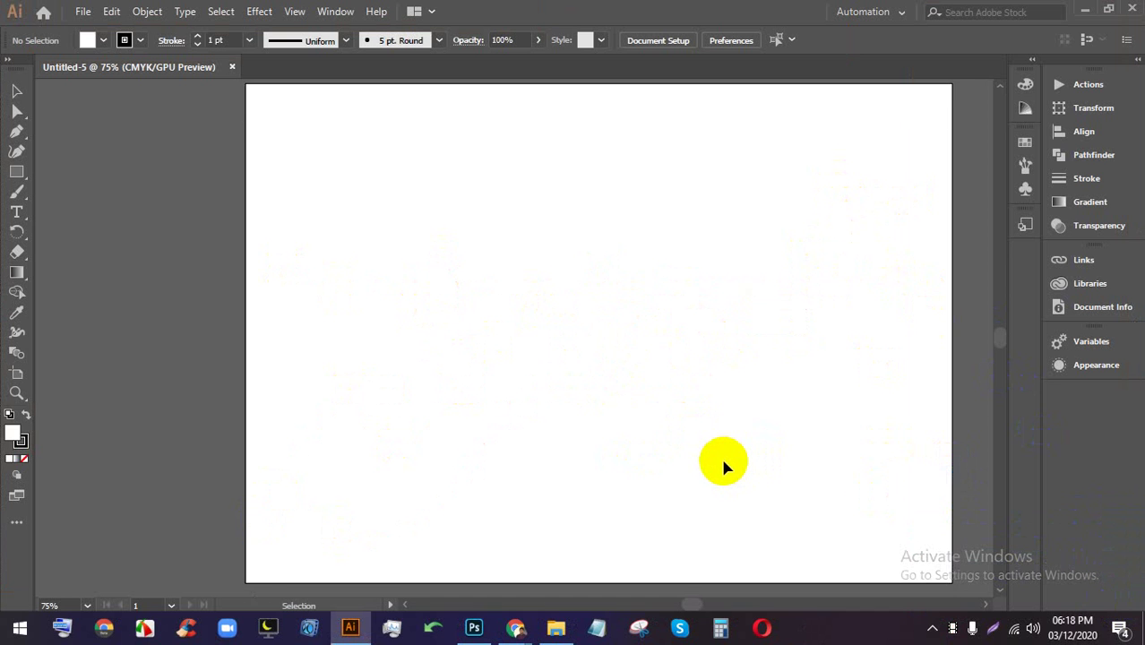
scroll(743, 404, up, 2)
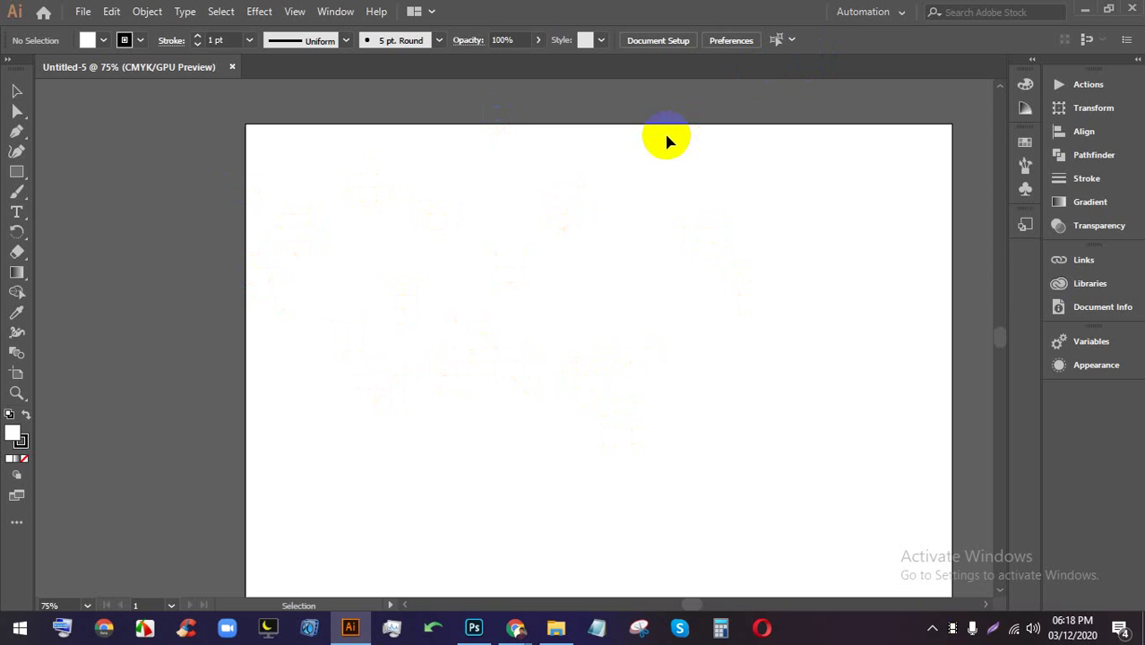
- Switch to the Google Meet call and admit the waiting participant
click(515, 627)
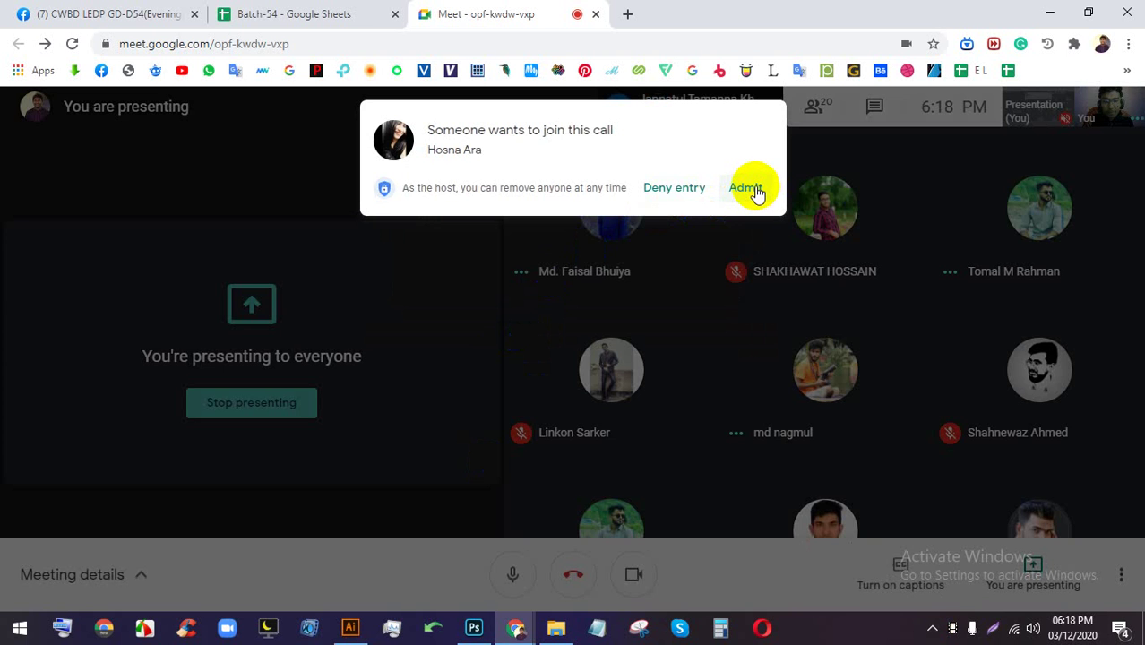
click(748, 188)
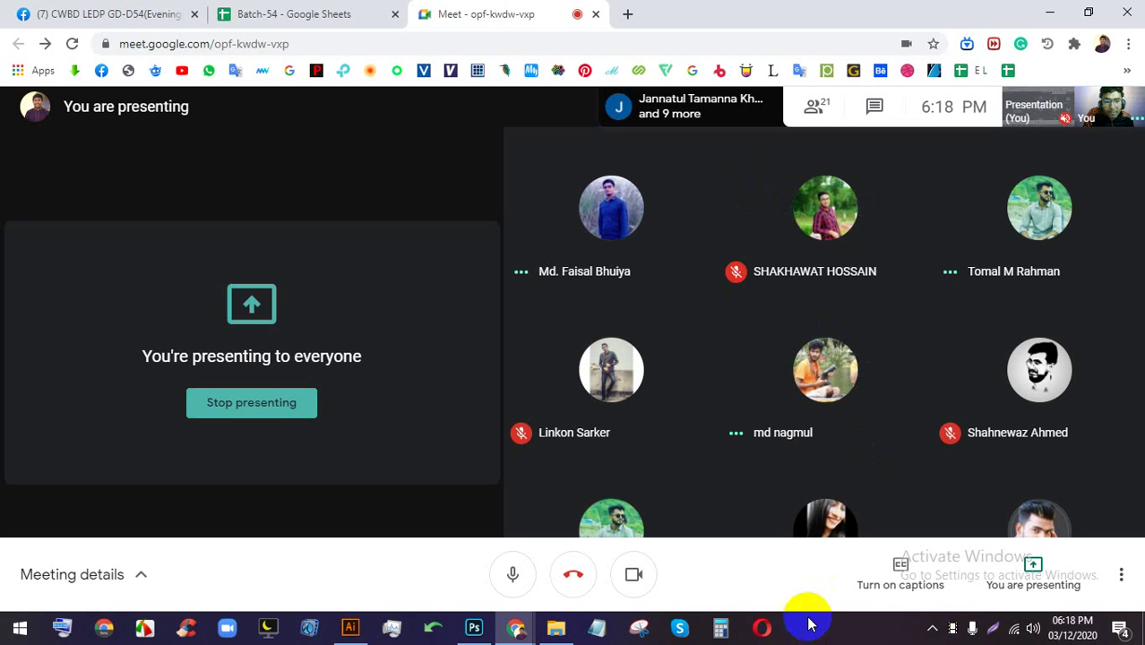
click(862, 633)
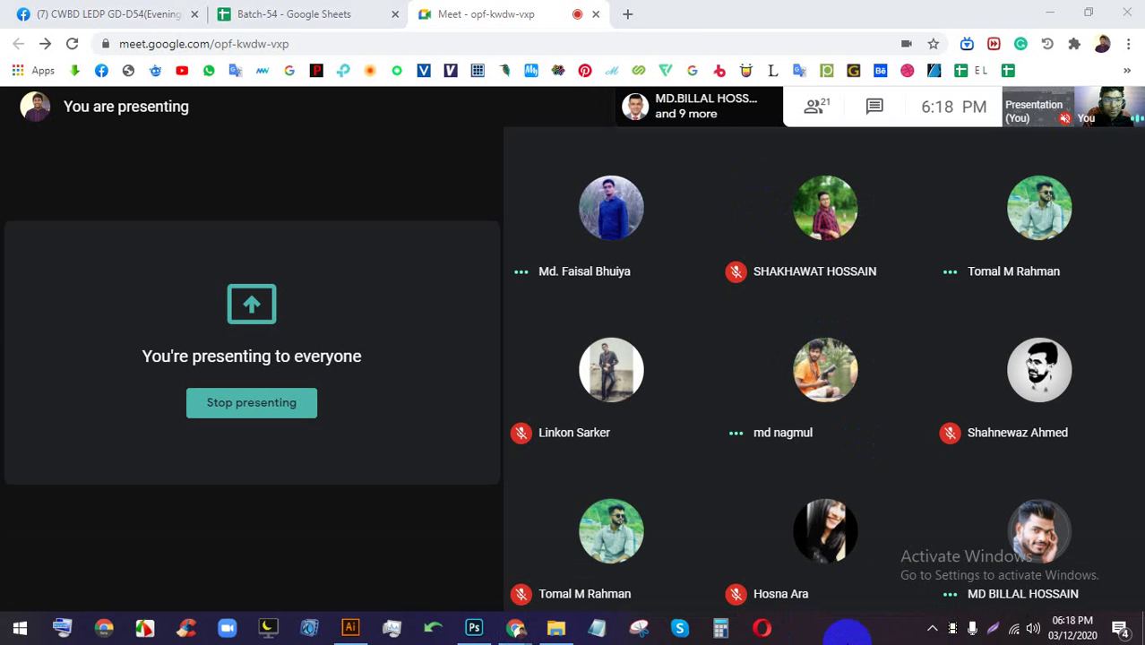
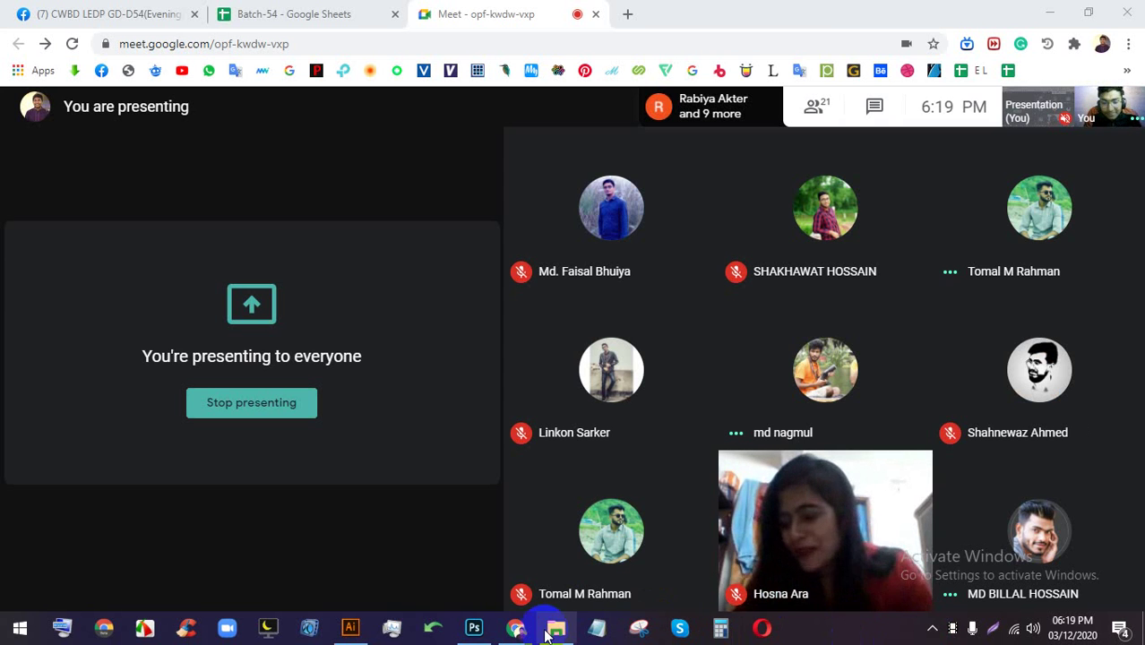
- Turn off the camera in the Google Meet call and return to Illustrator
click(473, 628)
click(355, 629)
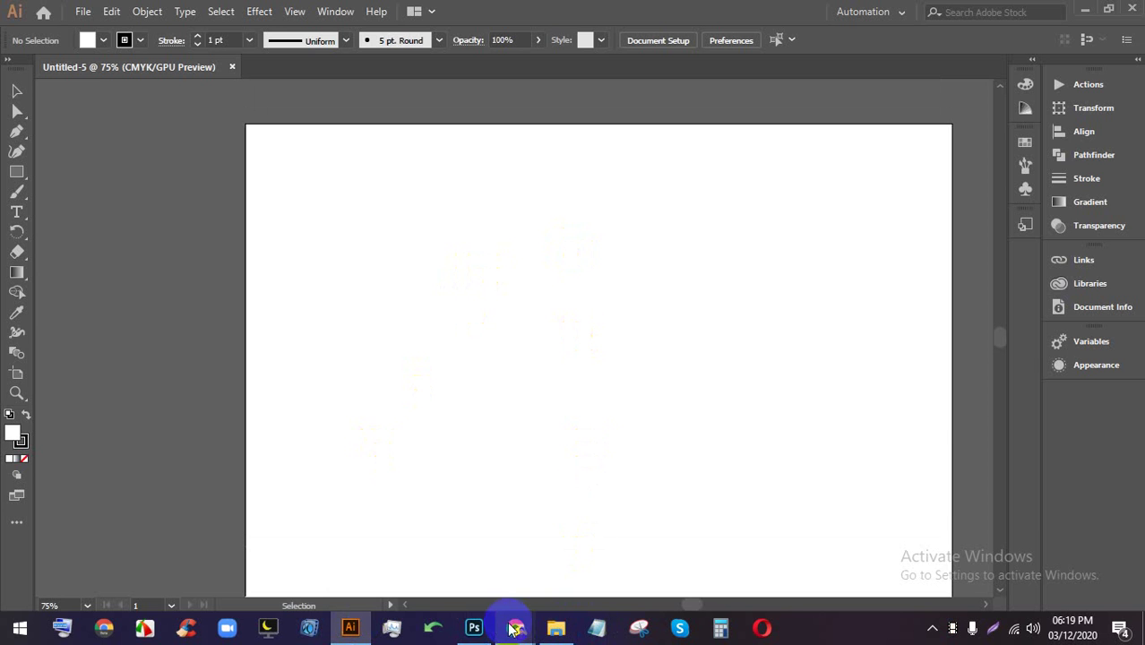
mouse_move(516, 628)
click(452, 544)
mouse_move(719, 572)
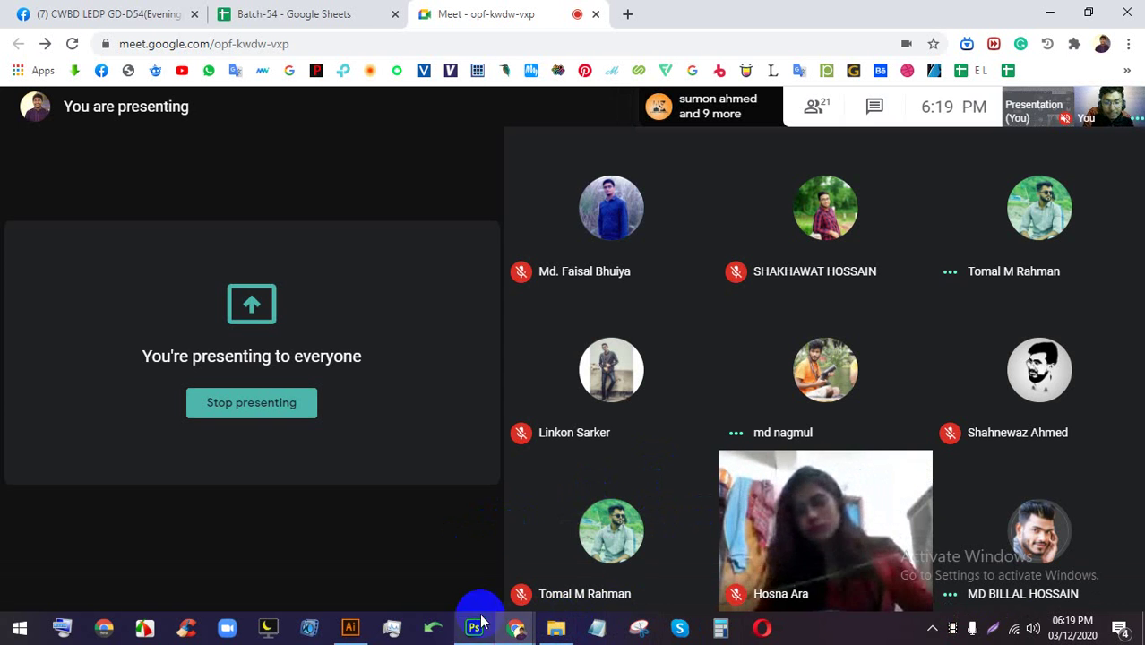
click(633, 575)
click(351, 628)
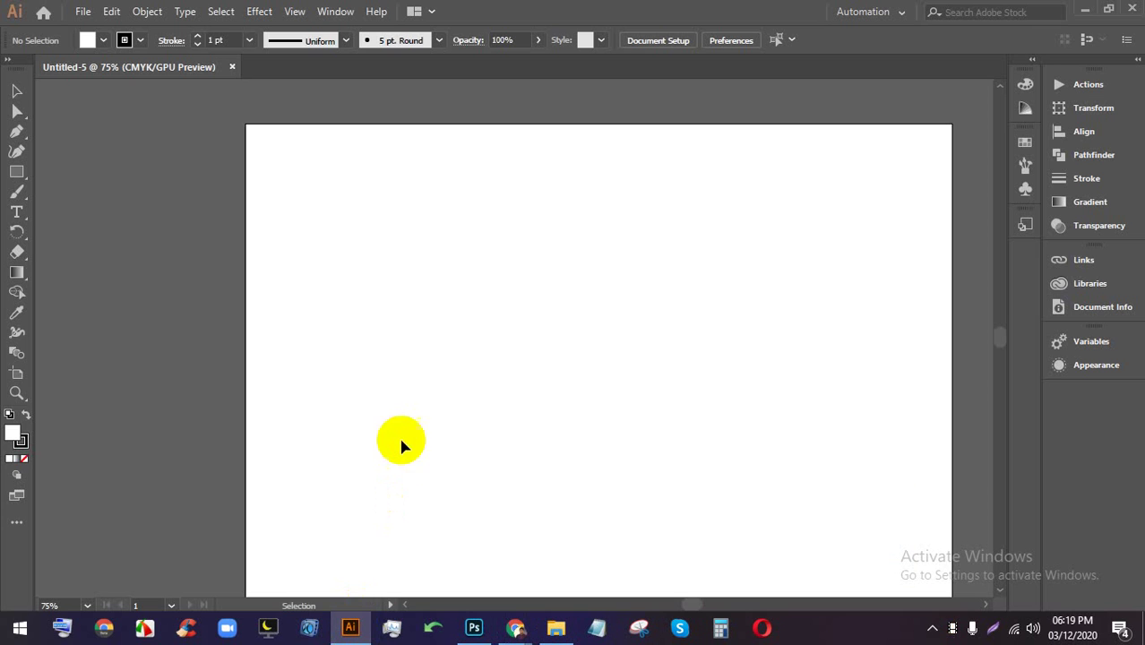
- Capture the strip around the toolbar and circle the selection and pen tools freehand in red
click(993, 628)
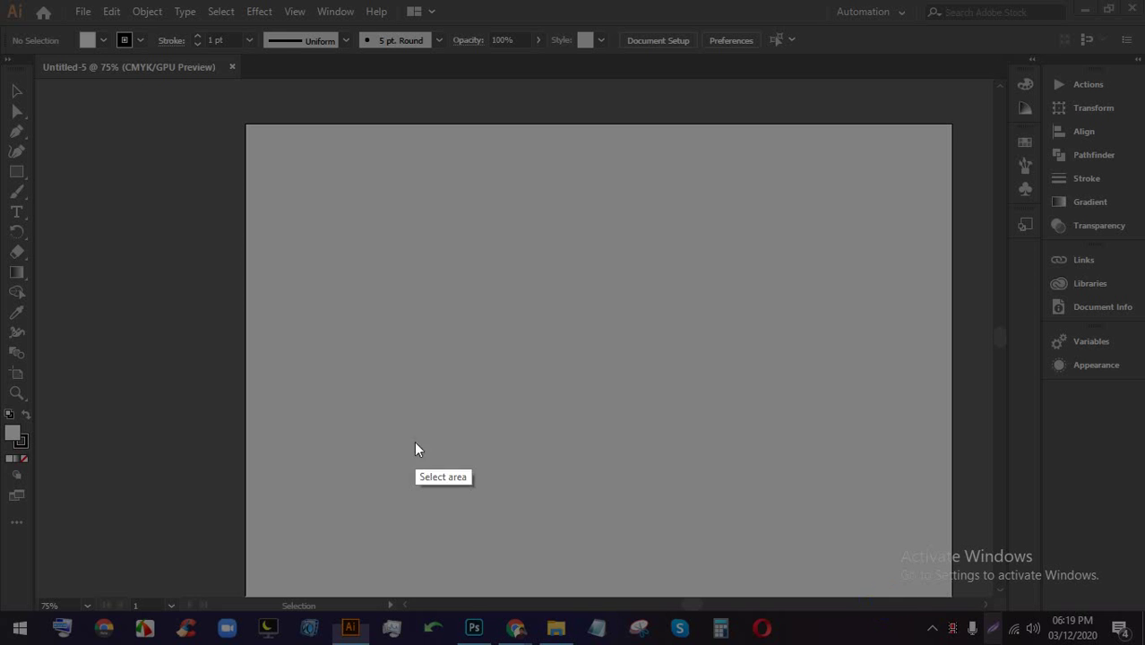
drag(107, 563, 3, 66)
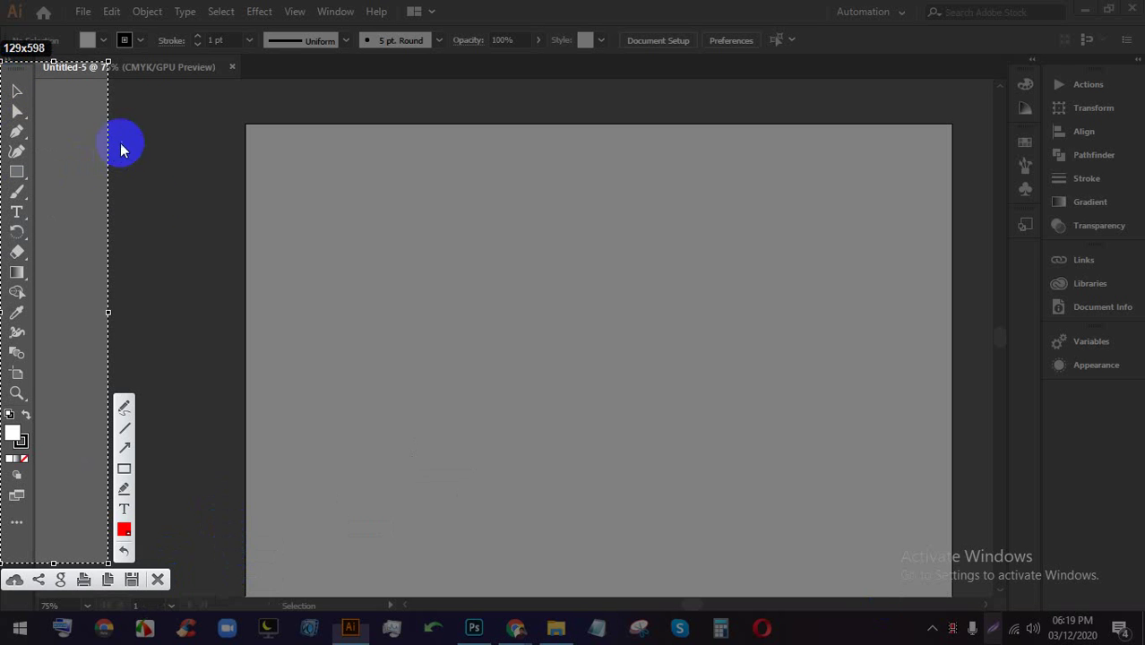
click(124, 408)
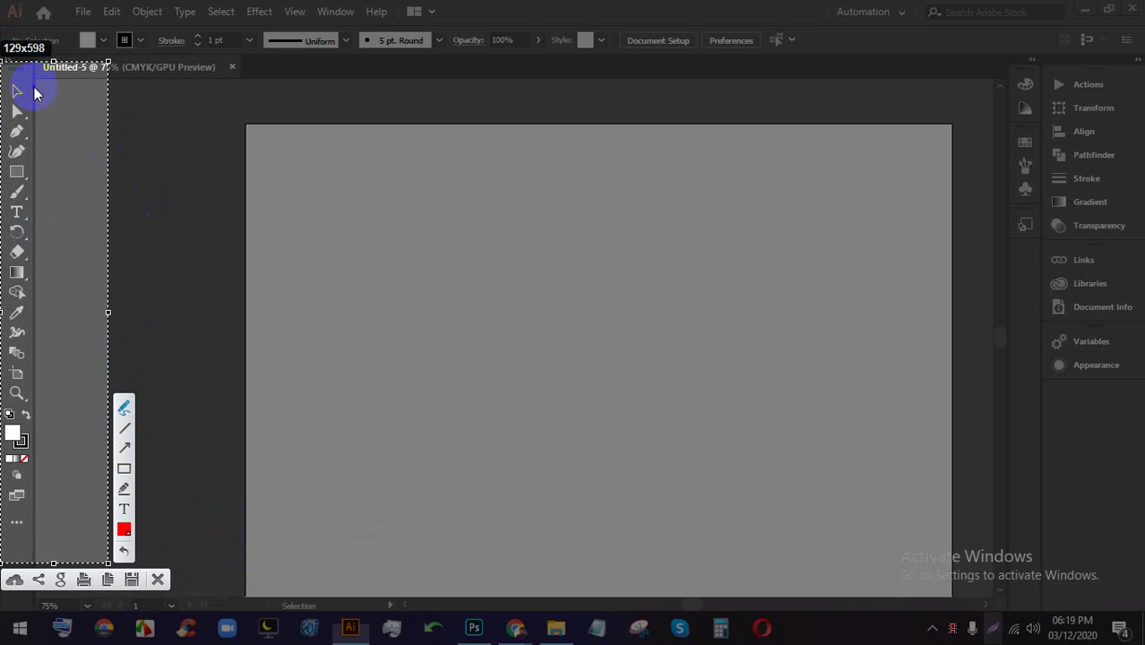
mouse_move(9, 72)
mouse_down()
mouse_move(9, 160)
mouse_move(20, 166)
mouse_move(41, 119)
mouse_move(12, 77)
mouse_up()
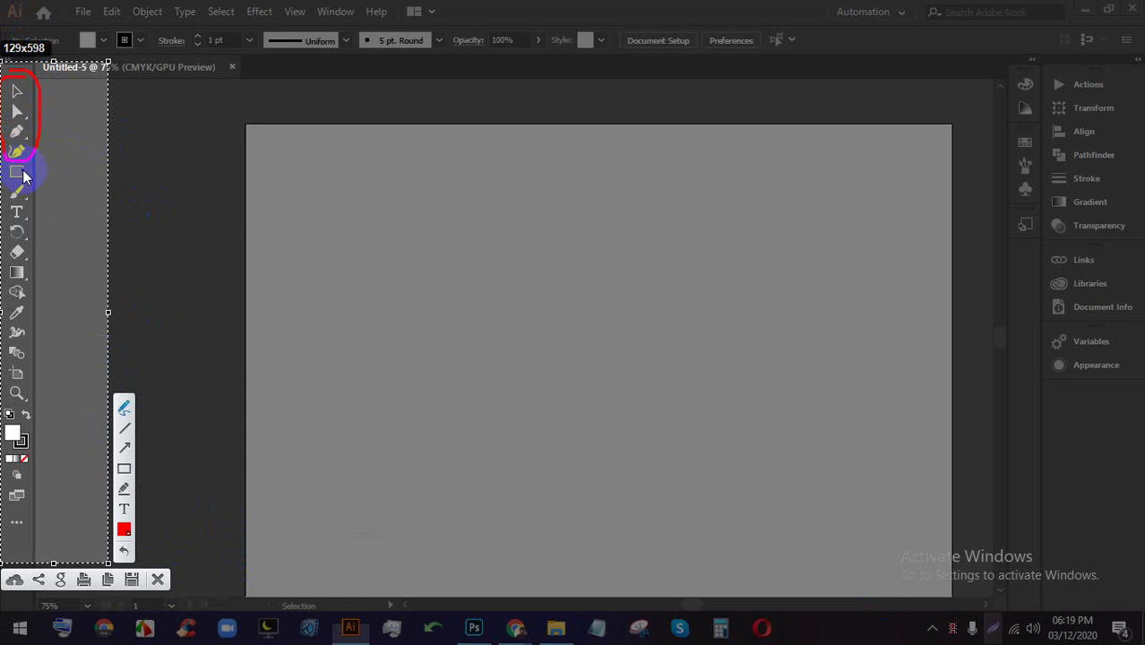
- Circle the remaining tool groups from the Rectangle down to the Eyedropper in red and discard the capture
mouse_move(29, 176)
mouse_down()
mouse_move(2, 195)
mouse_move(15, 219)
mouse_move(25, 219)
mouse_move(18, 161)
mouse_move(39, 188)
mouse_move(130, 186)
mouse_up()
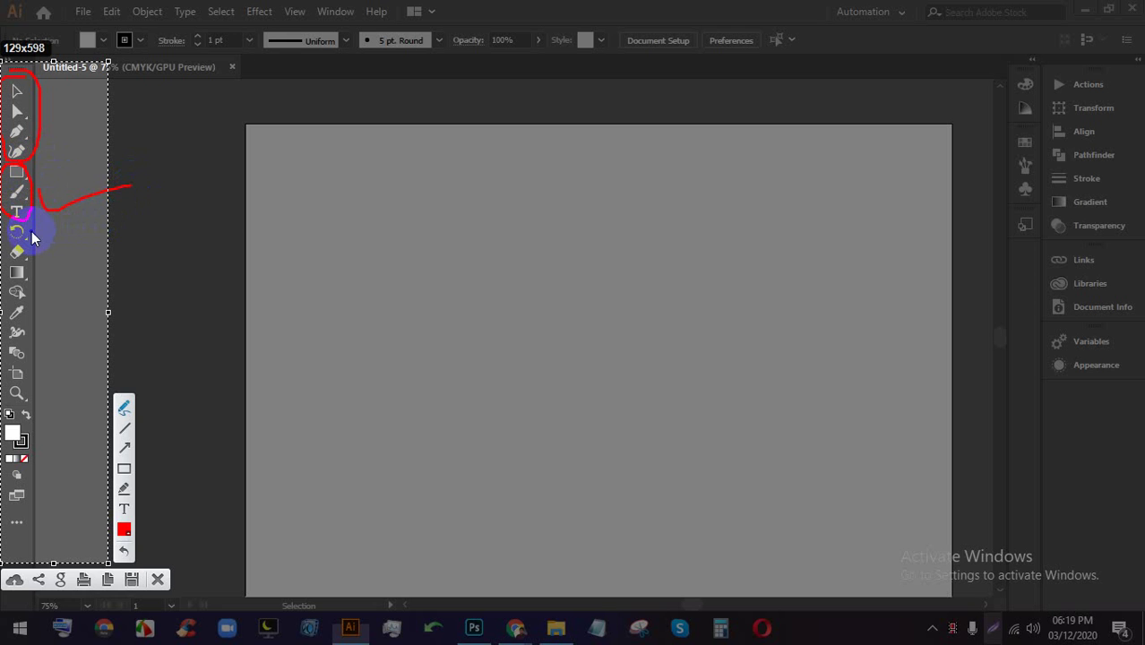
mouse_move(24, 238)
mouse_down()
mouse_move(5, 303)
mouse_move(20, 305)
mouse_move(35, 285)
mouse_move(7, 231)
mouse_move(54, 213)
mouse_up()
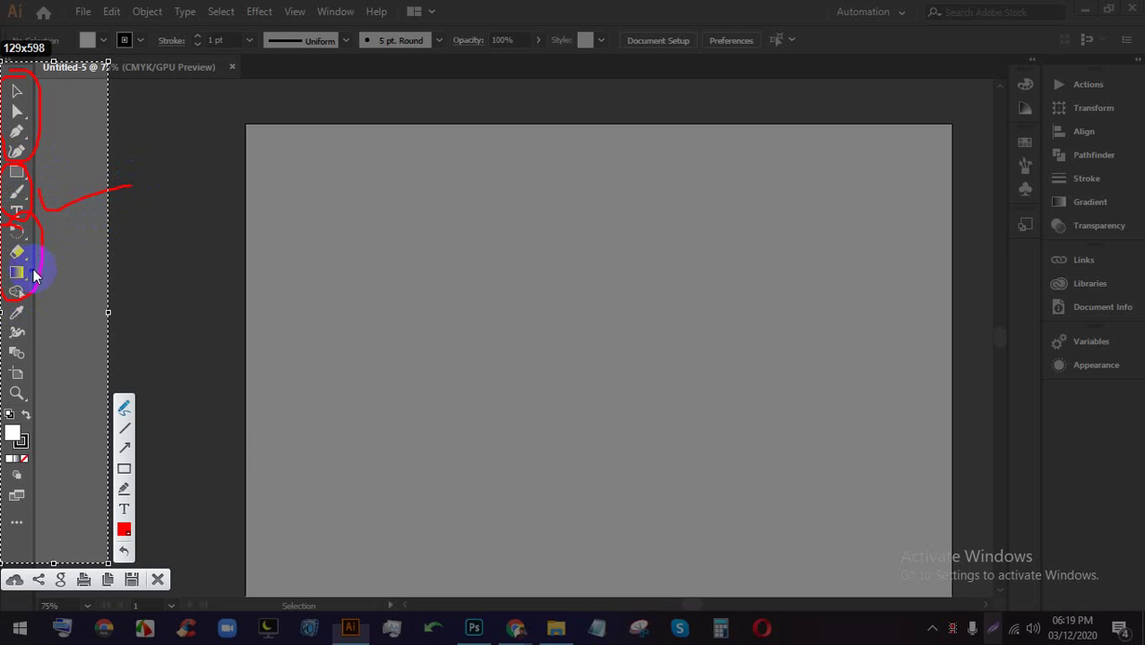
drag(21, 307, 4, 345)
mouse_move(27, 287)
mouse_down()
mouse_move(10, 262)
mouse_move(8, 286)
mouse_move(22, 276)
mouse_move(4, 267)
mouse_move(20, 255)
mouse_move(4, 273)
mouse_move(17, 299)
mouse_move(38, 295)
mouse_move(28, 321)
mouse_move(2, 309)
mouse_move(47, 322)
mouse_move(18, 310)
mouse_up()
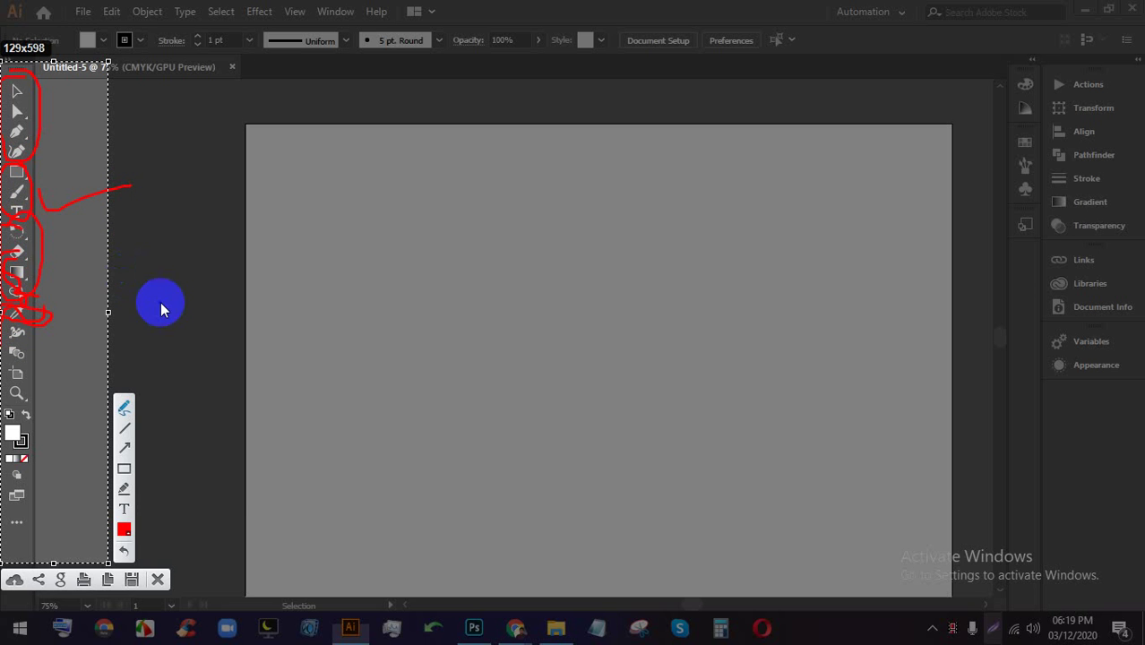
click(157, 579)
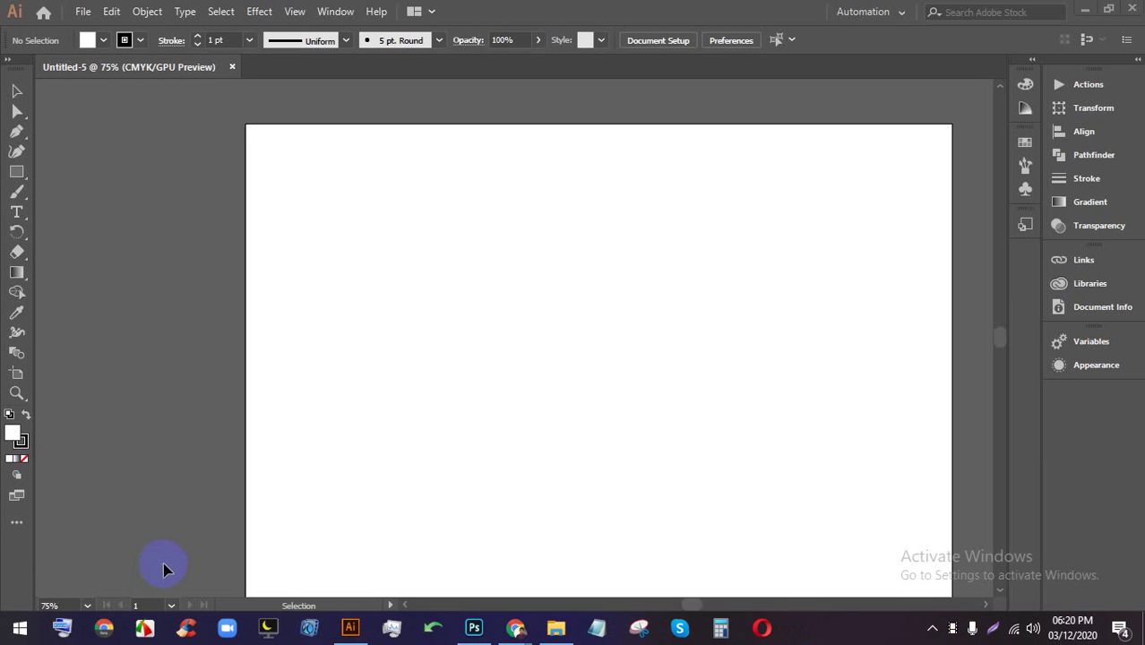
- Expand the toolbar to two columns, and check the participants in the Google Meet call
click(13, 61)
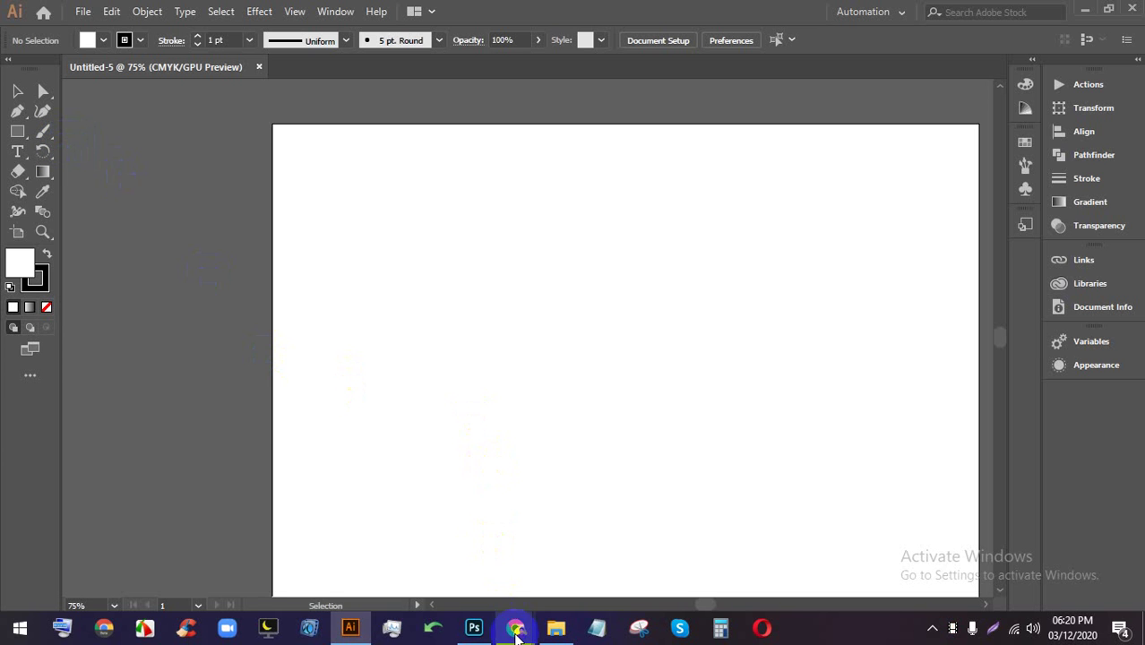
mouse_move(515, 628)
click(606, 530)
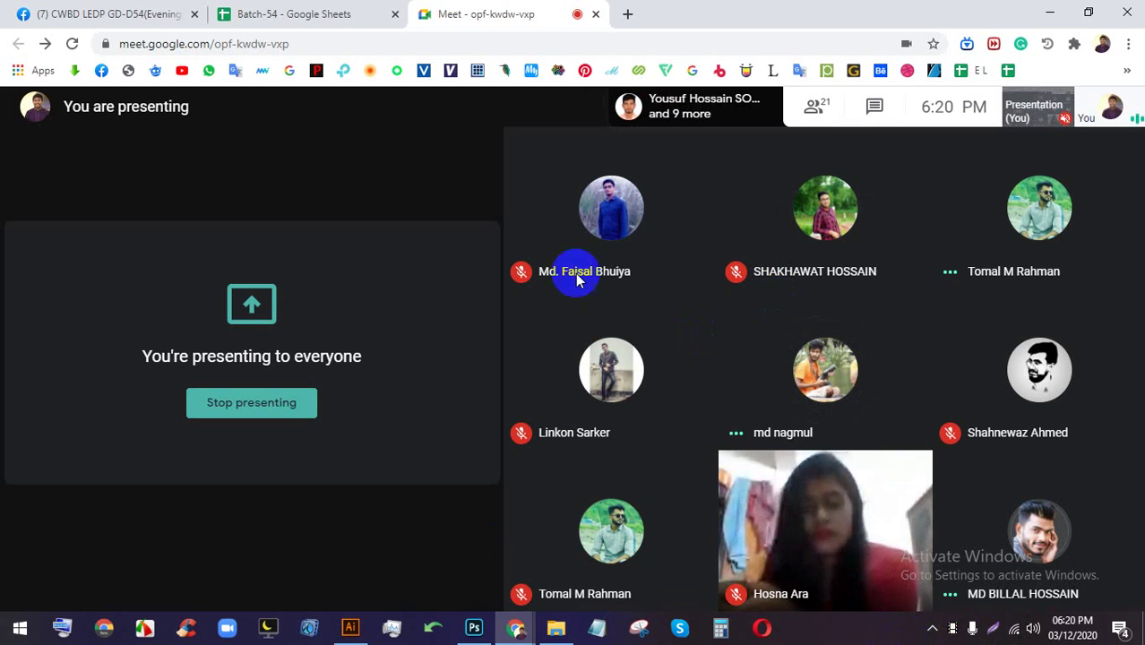
click(347, 630)
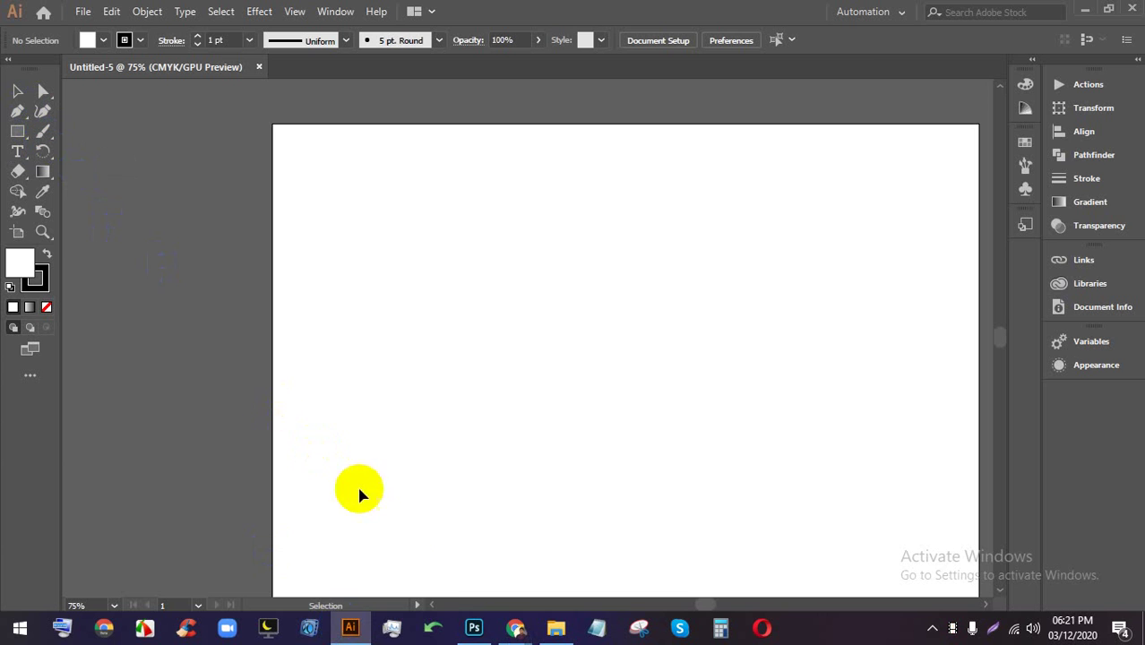
- Switch to the Google Meet call, turn the camera on and admit the two waiting participants
click(474, 628)
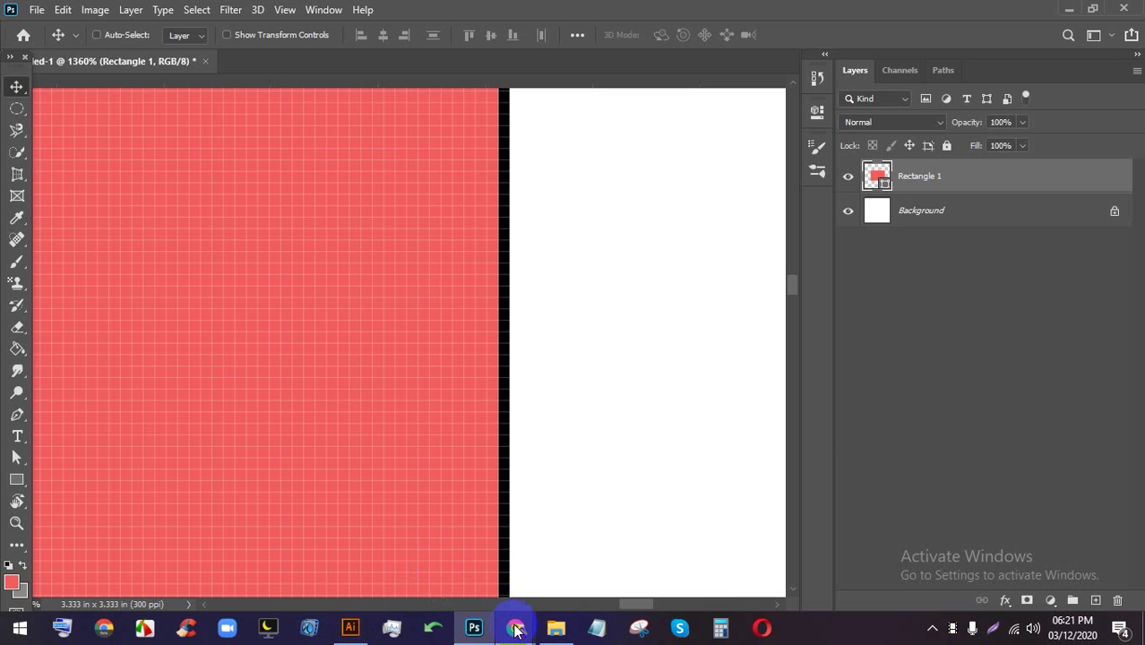
mouse_move(516, 629)
click(375, 524)
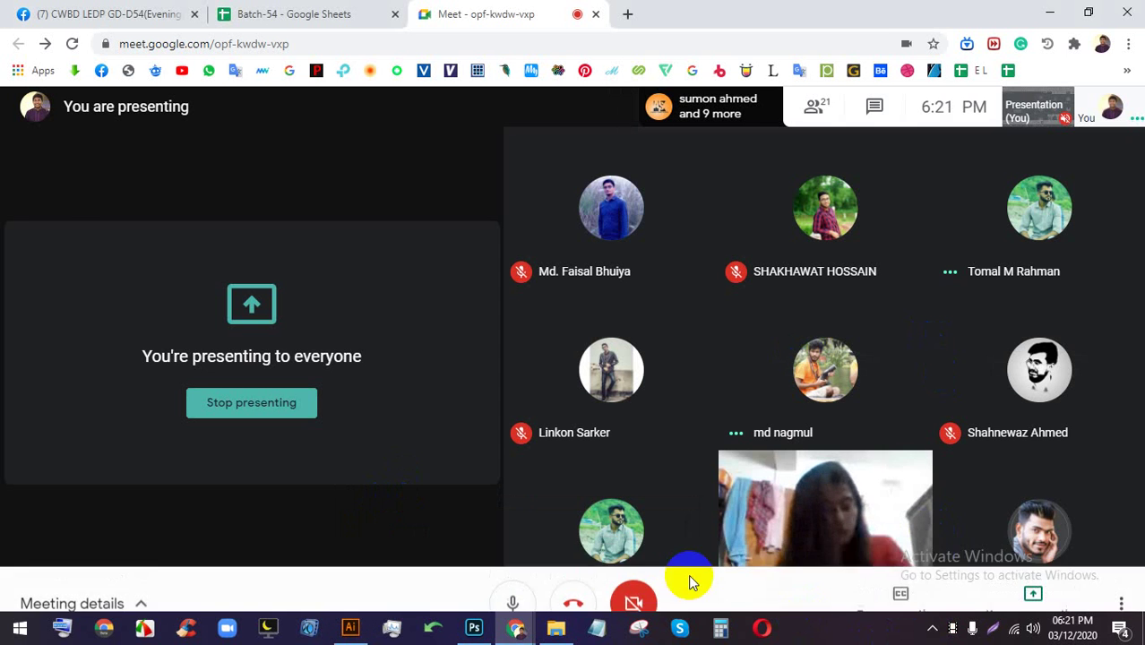
click(639, 576)
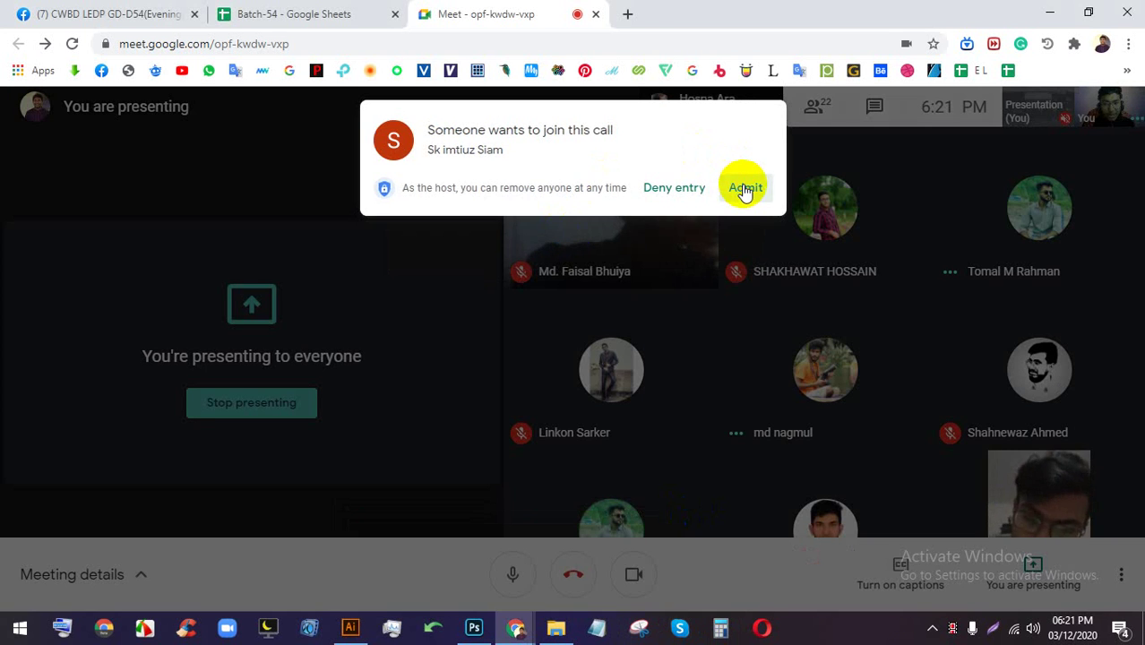
click(746, 189)
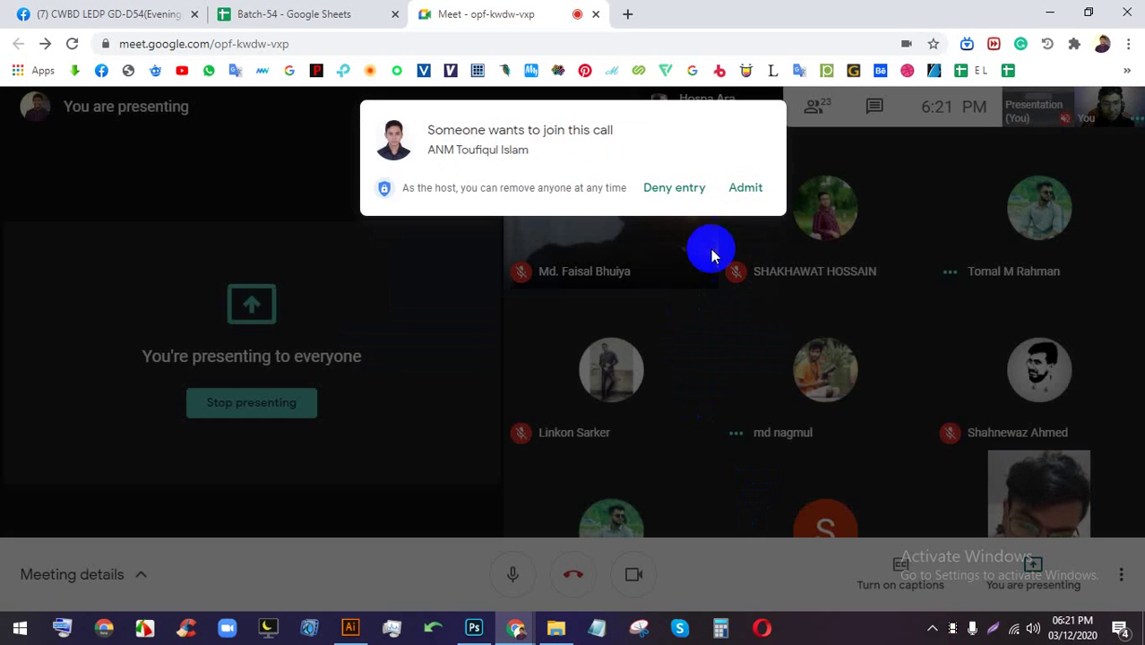
click(744, 193)
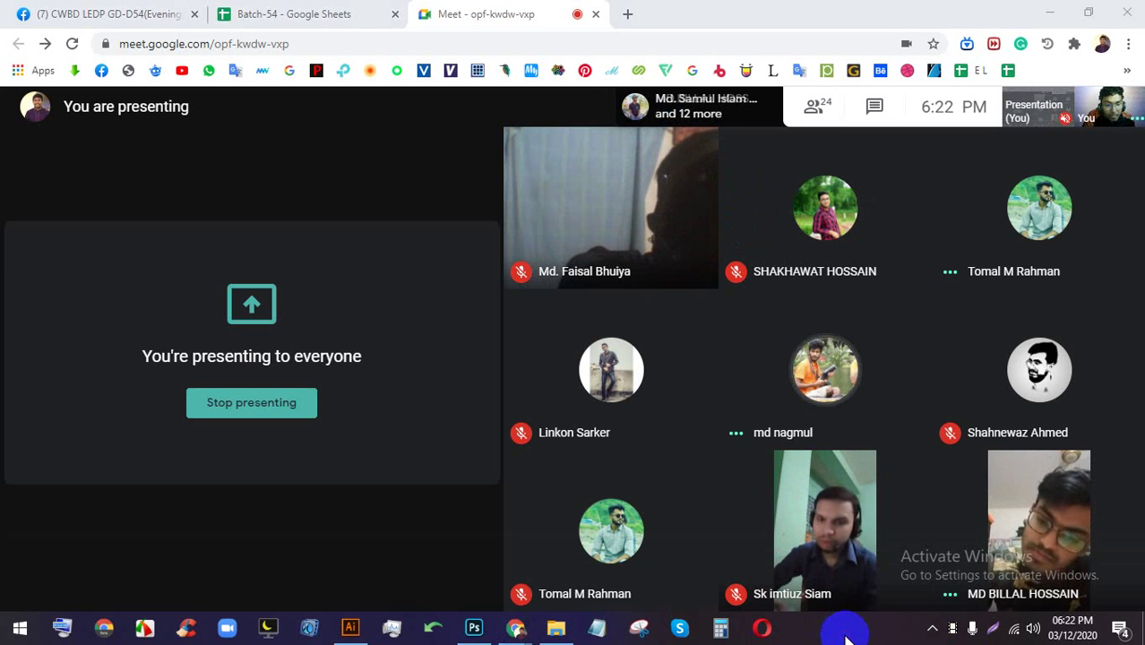
- Switch to Photoshop and quit it without saving the Untitled-1 document
click(349, 628)
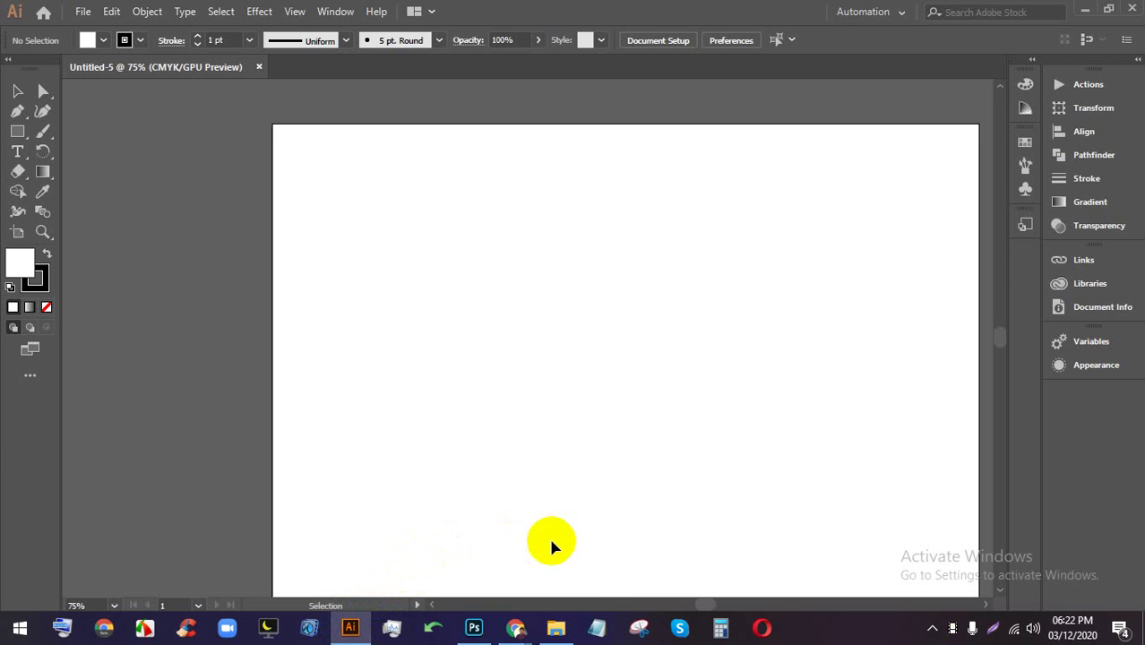
click(475, 630)
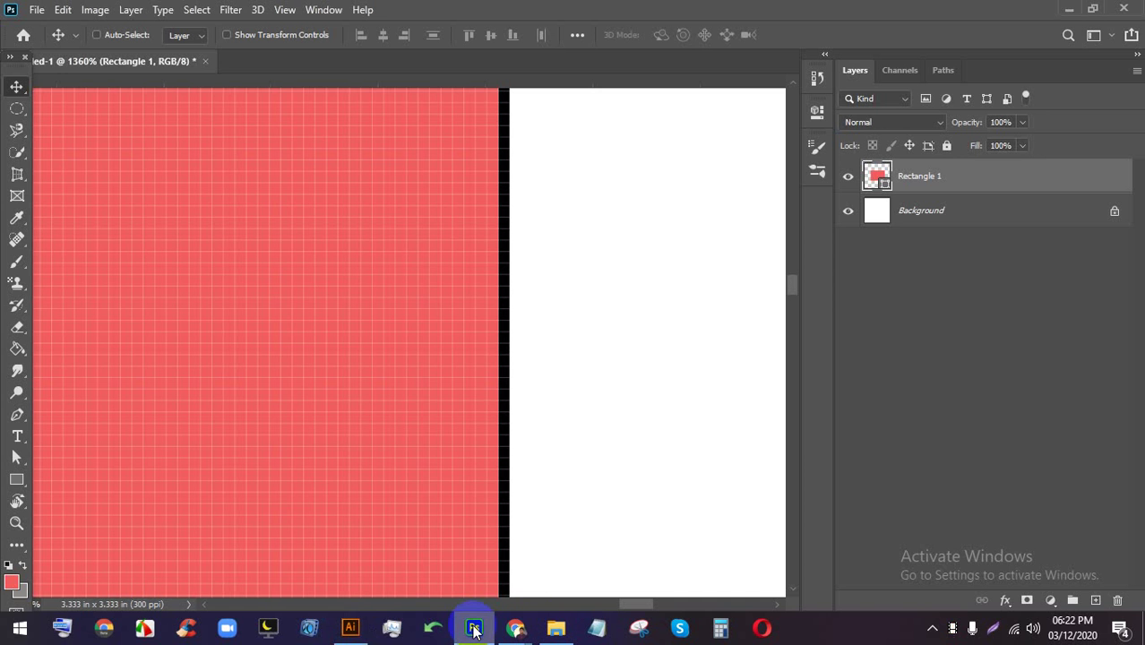
click(1125, 9)
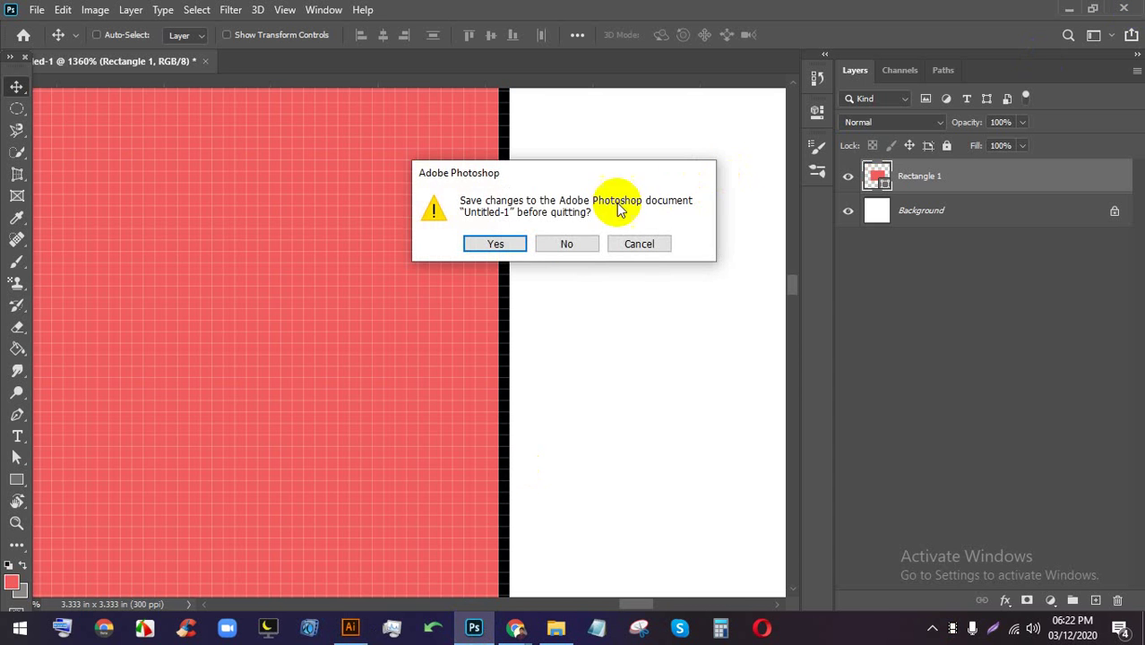
click(565, 243)
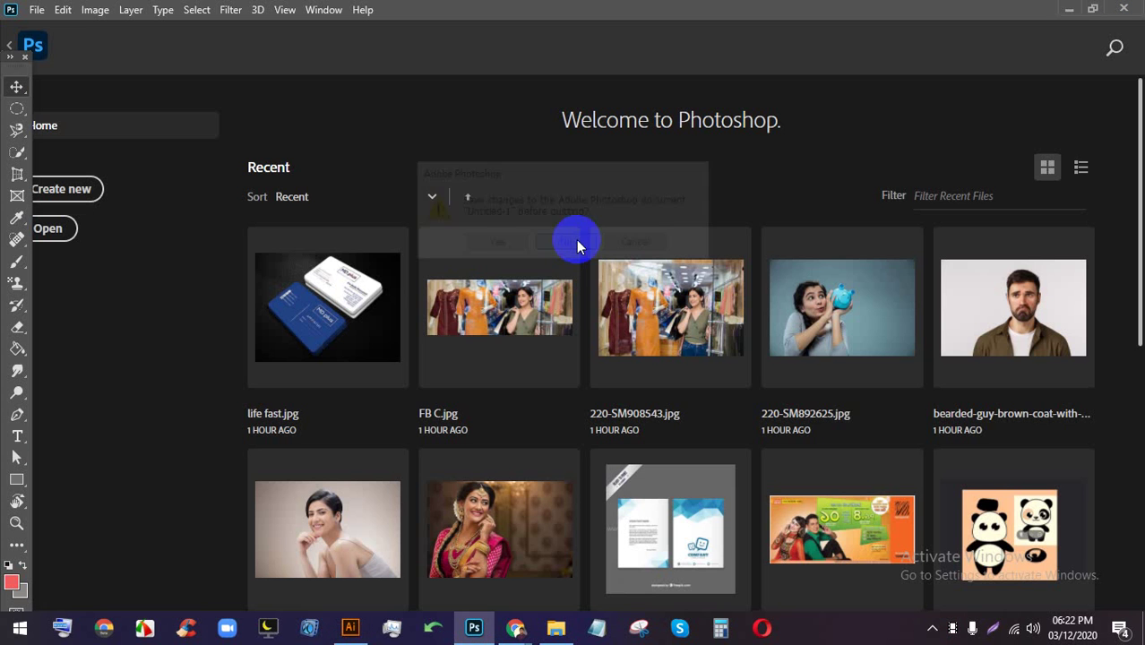
click(1066, 13)
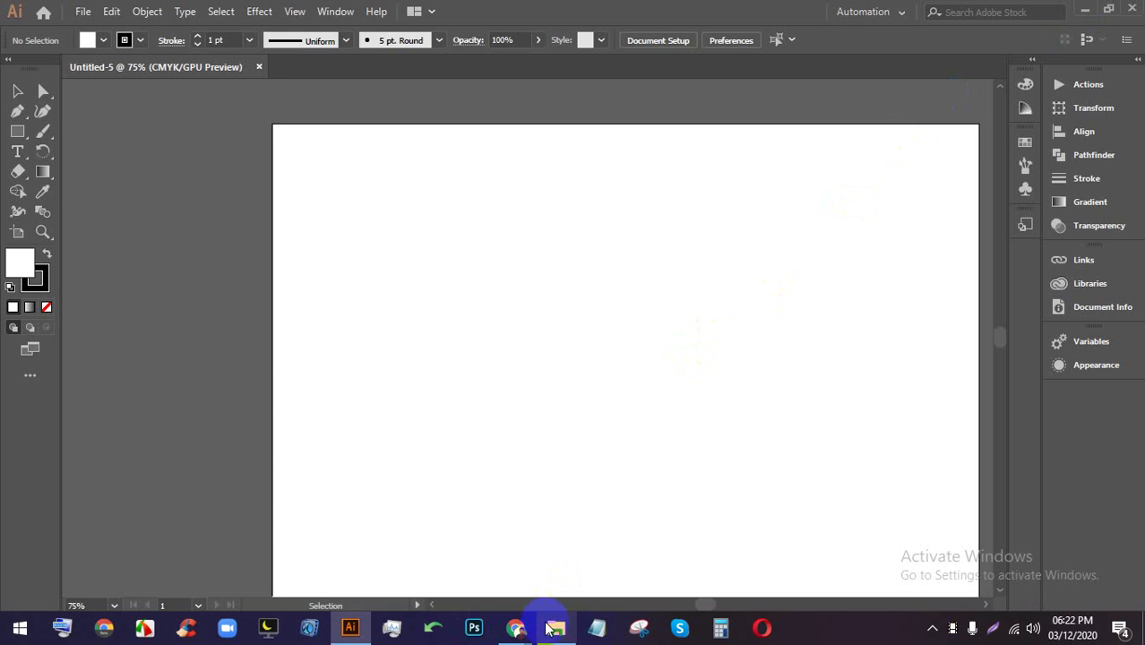
- Close the open File Explorer window from the Google Meet screen
click(513, 625)
click(555, 583)
right_click(556, 627)
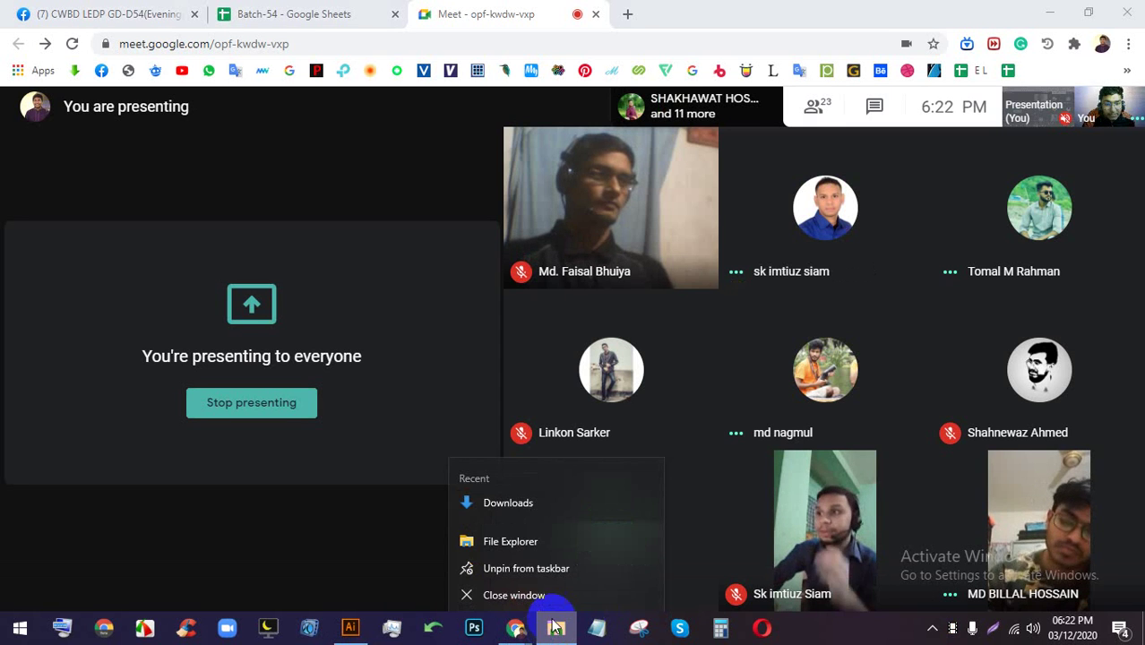
click(555, 595)
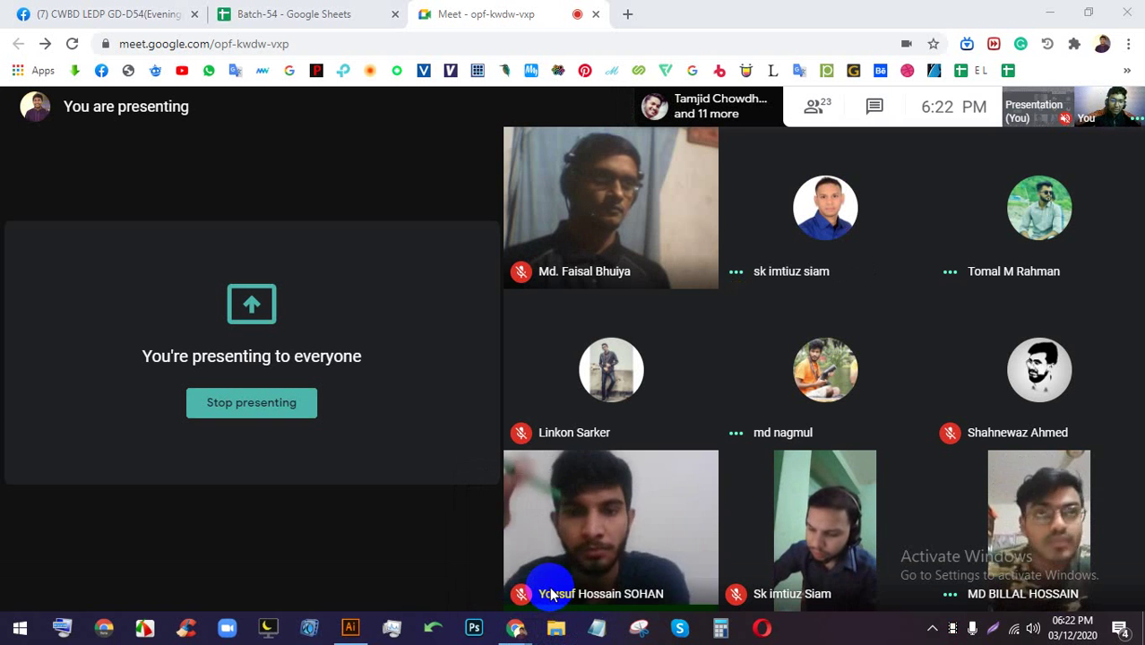
- Return to Illustrator and choose the Pen tool from its tool group, and check the Google Meet call
mouse_move(350, 638)
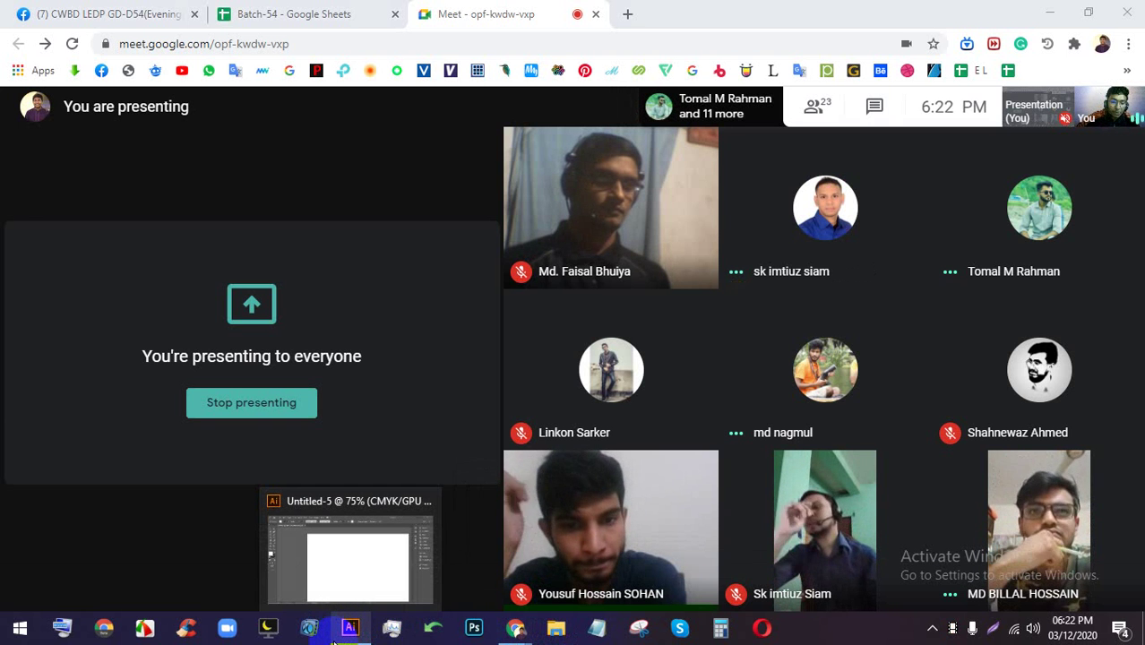
click(334, 641)
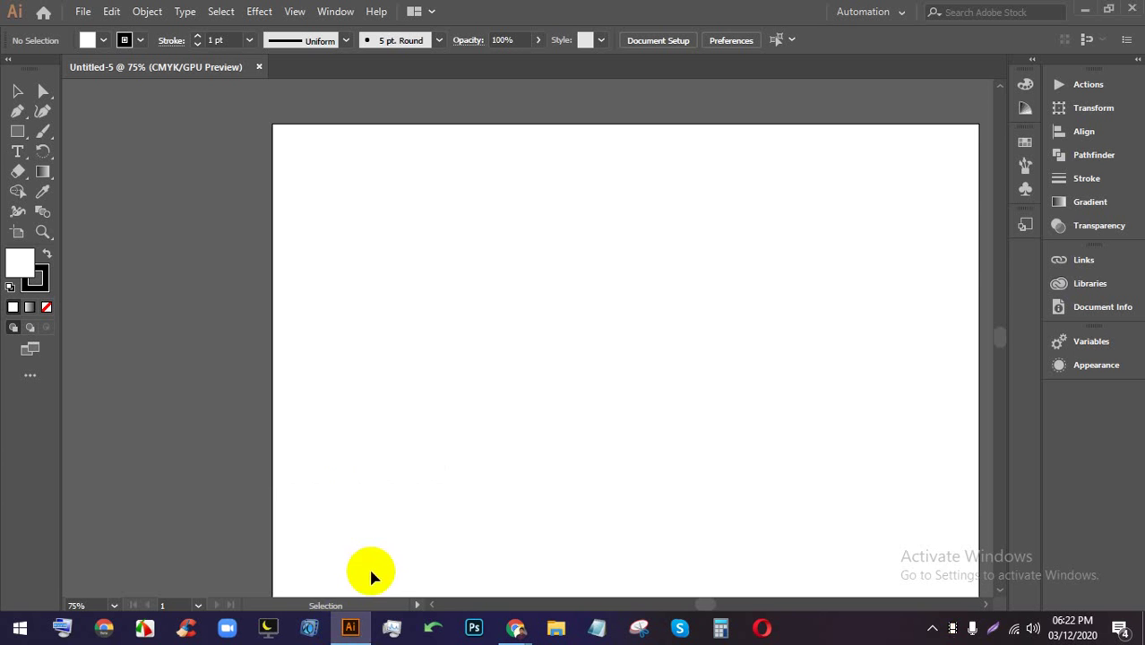
drag(15, 118, 28, 116)
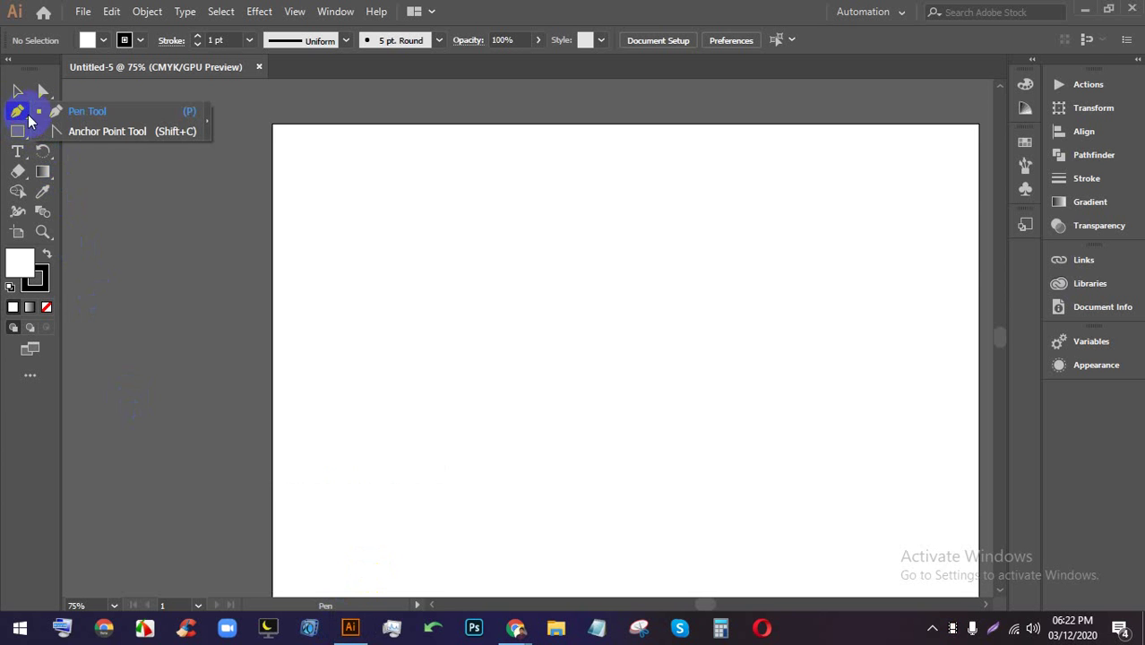
drag(101, 111, 100, 111)
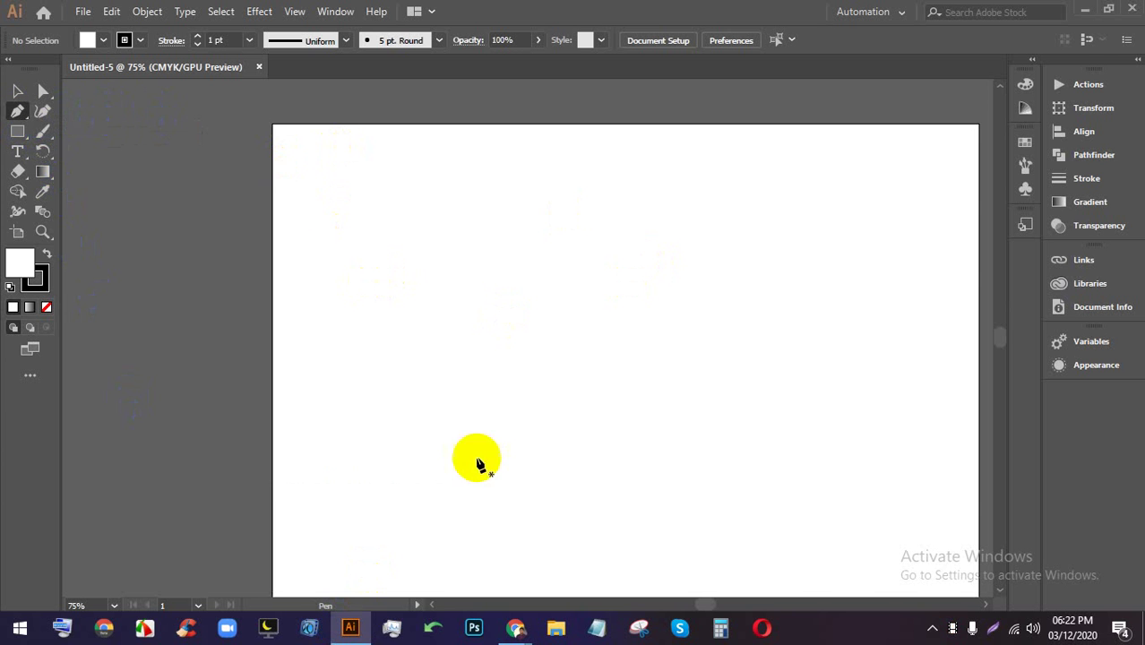
click(509, 633)
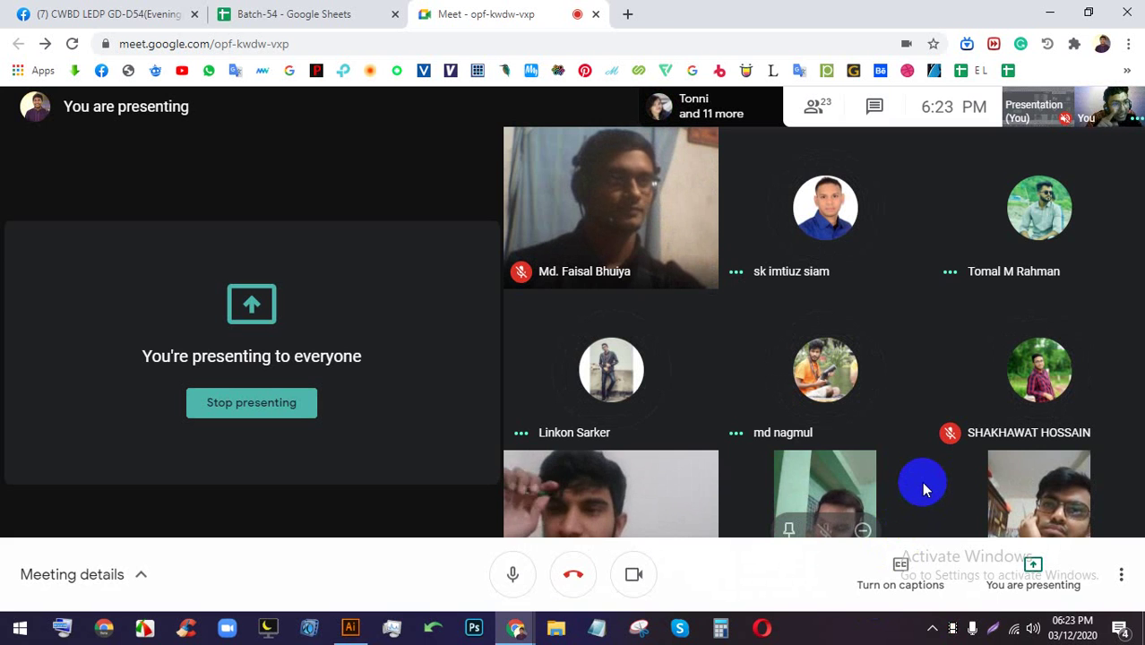
- In Illustrator, draw an open Pen path of two straight segments followed by a deep curve across the artboard
click(352, 627)
drag(17, 111, 82, 111)
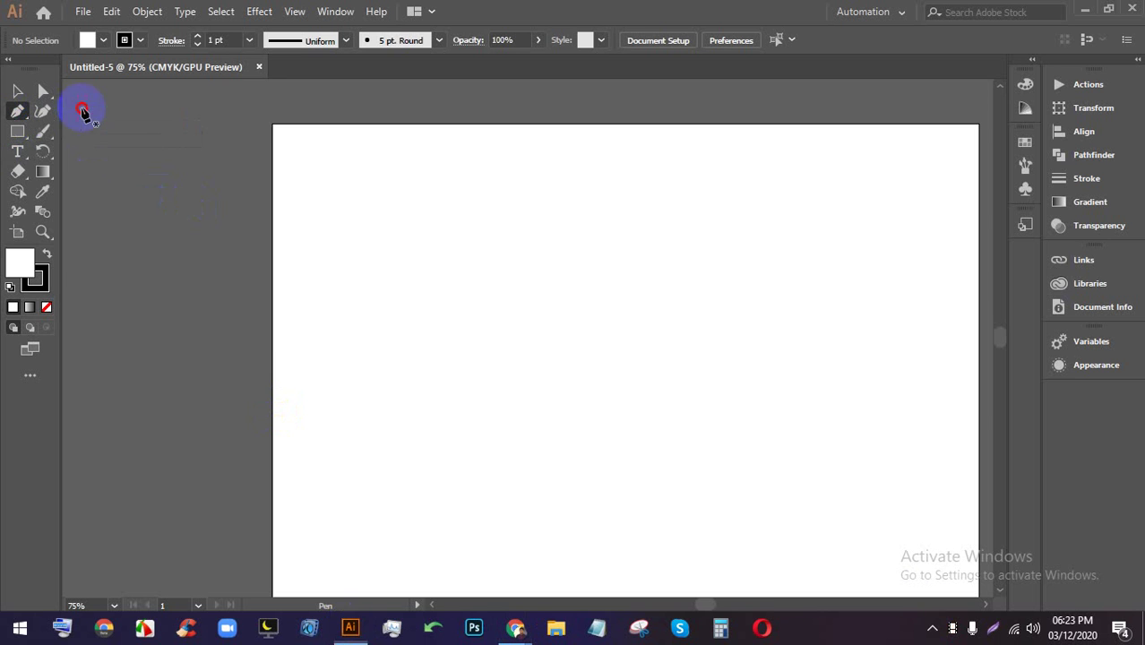
click(359, 214)
click(792, 197)
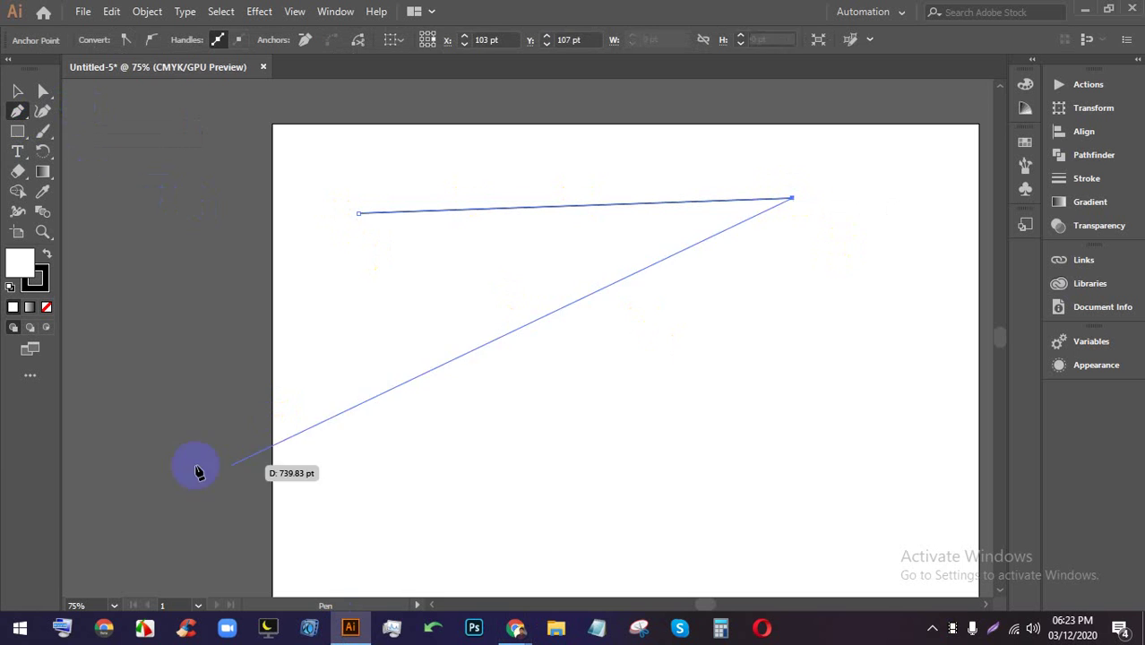
click(407, 424)
drag(714, 481, 931, 265)
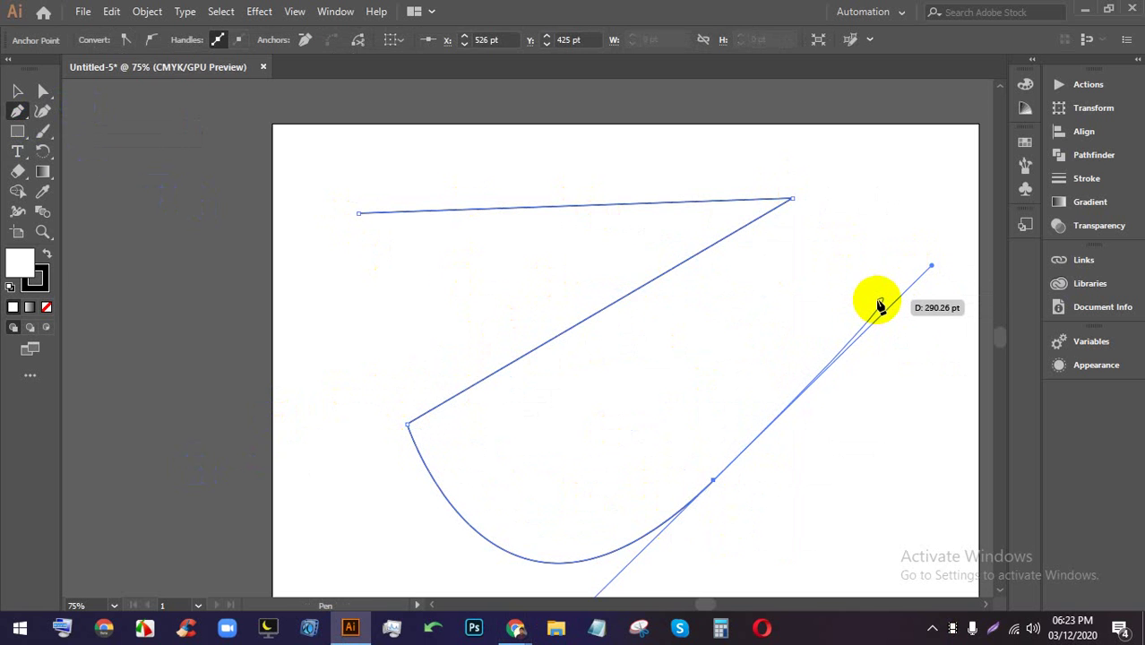
- Capture the canvas area, sketch straight lines and loops freehand in red over it, and discard the capture
key(Print)
drag(967, 511, 122, 75)
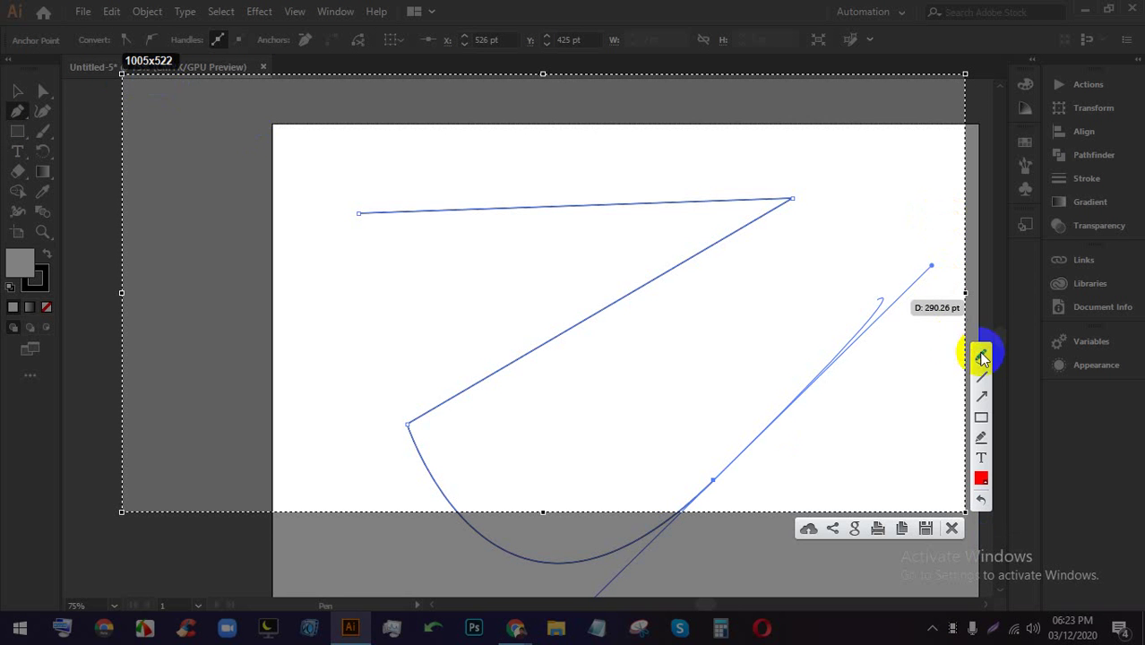
mouse_move(280, 153)
mouse_down()
mouse_move(690, 127)
mouse_move(274, 131)
mouse_up()
mouse_move(202, 375)
mouse_down()
mouse_move(708, 287)
mouse_move(233, 514)
mouse_up()
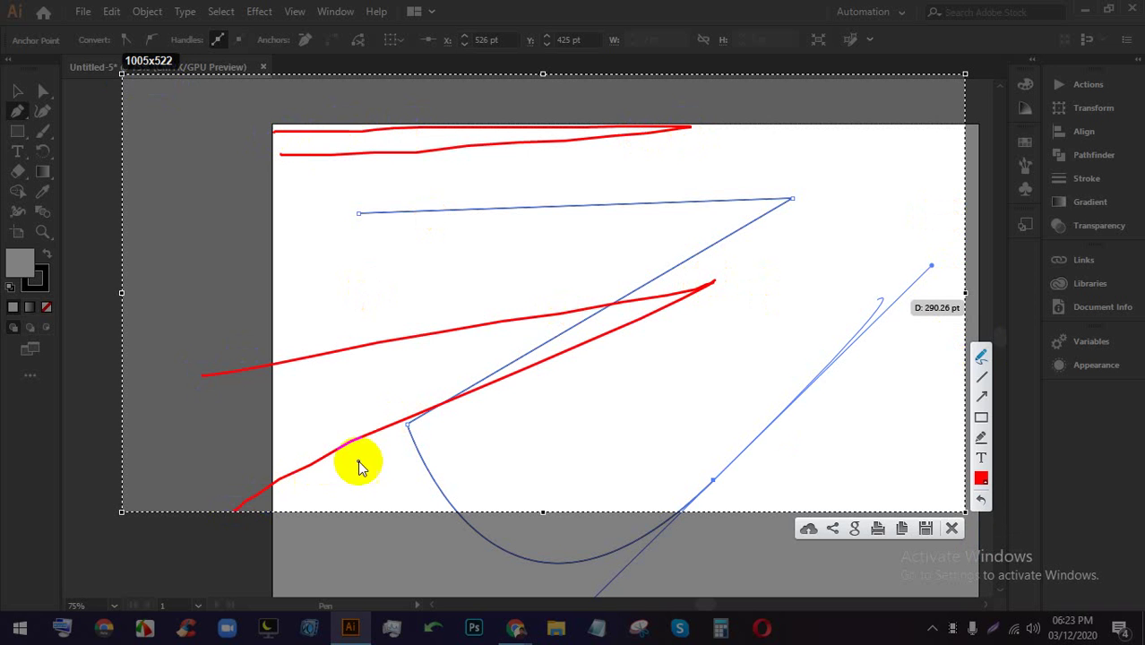
mouse_move(433, 283)
mouse_down()
mouse_move(366, 282)
mouse_move(555, 325)
mouse_move(139, 387)
mouse_up()
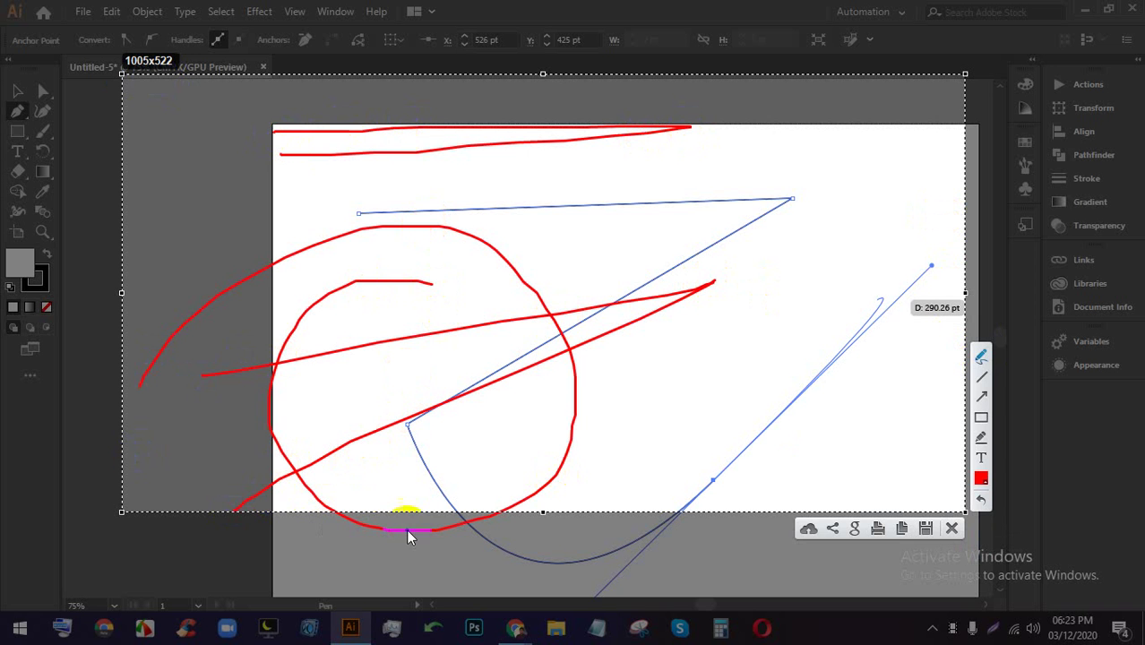
click(952, 528)
- Switch to the Google Meet call and turn the camera off
click(476, 551)
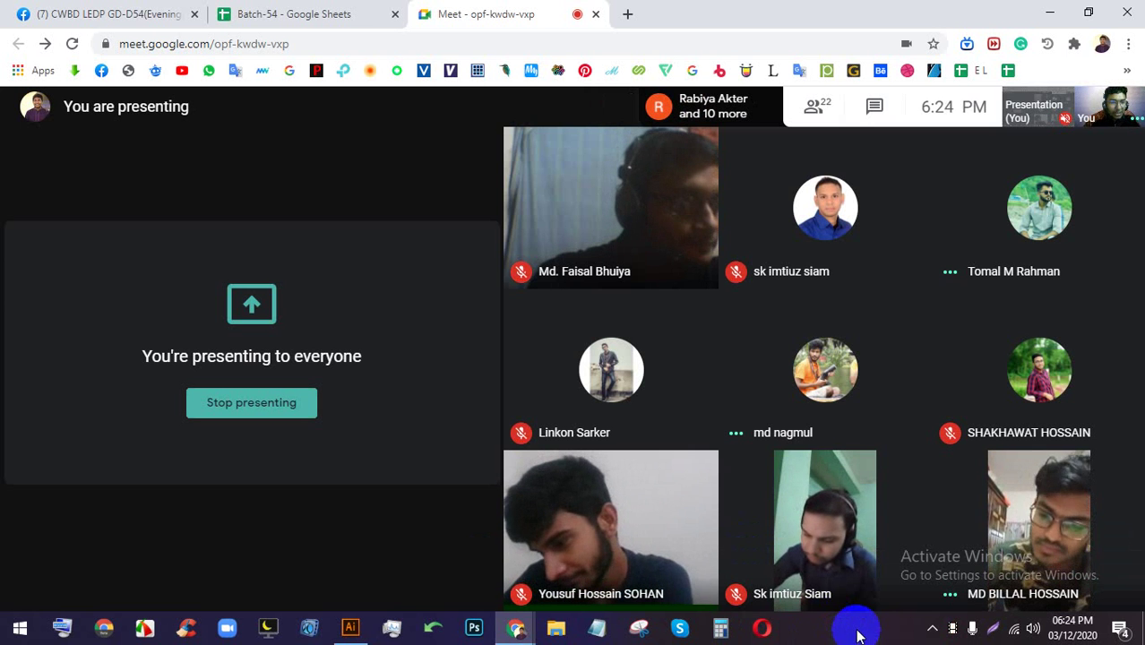
mouse_move(581, 532)
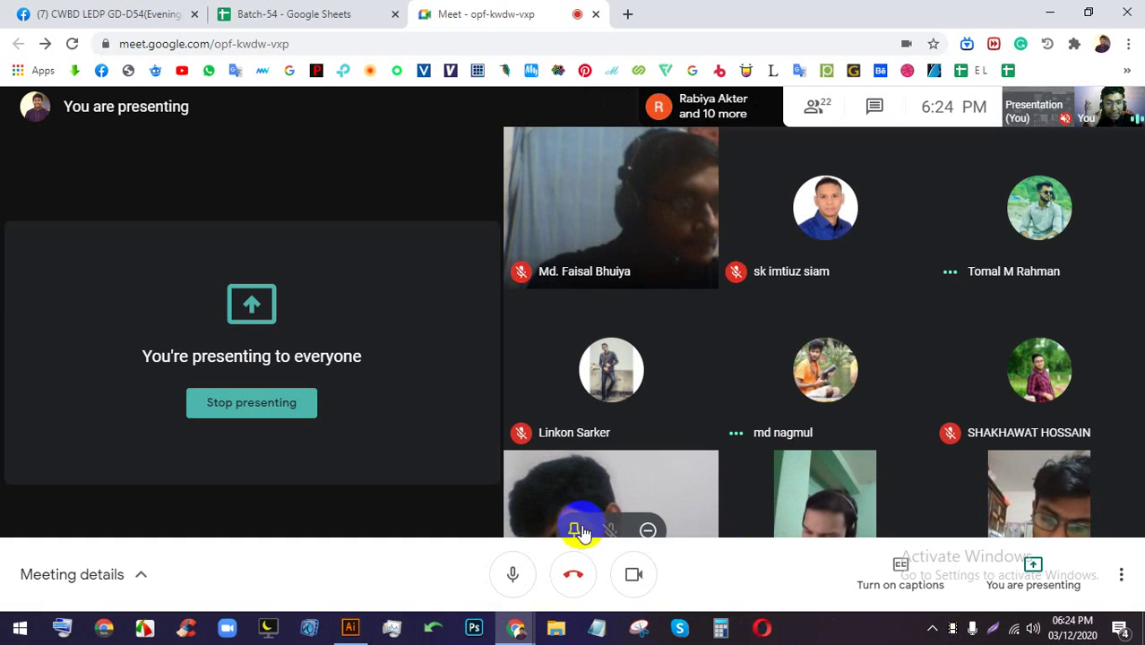
click(633, 573)
- Return to Illustrator, extend the curved path to an anchor beyond the artboard's left edge and close it at its starting point
click(350, 627)
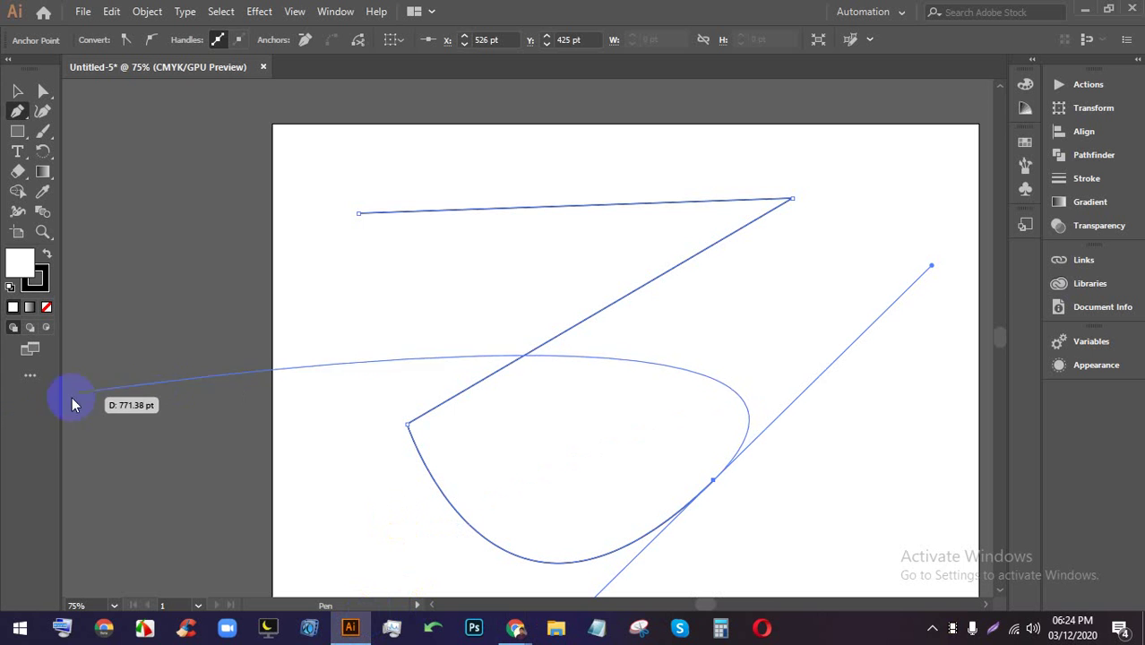
click(237, 251)
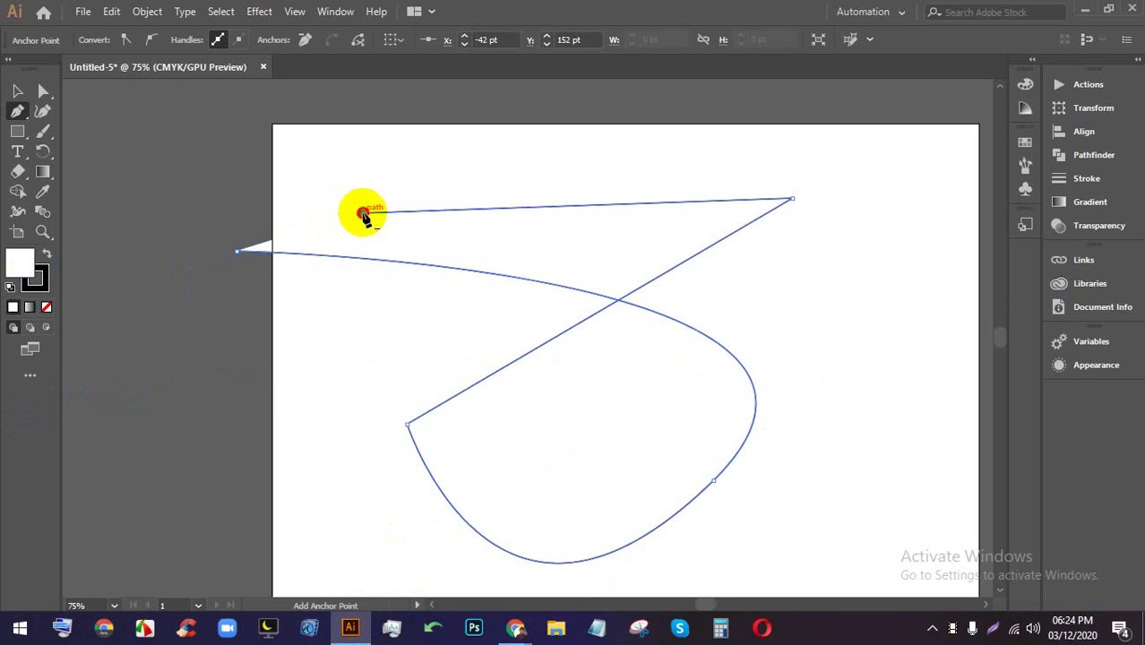
click(356, 218)
- Select the closed Pen shape with the Selection tool and delete it
click(17, 91)
click(199, 108)
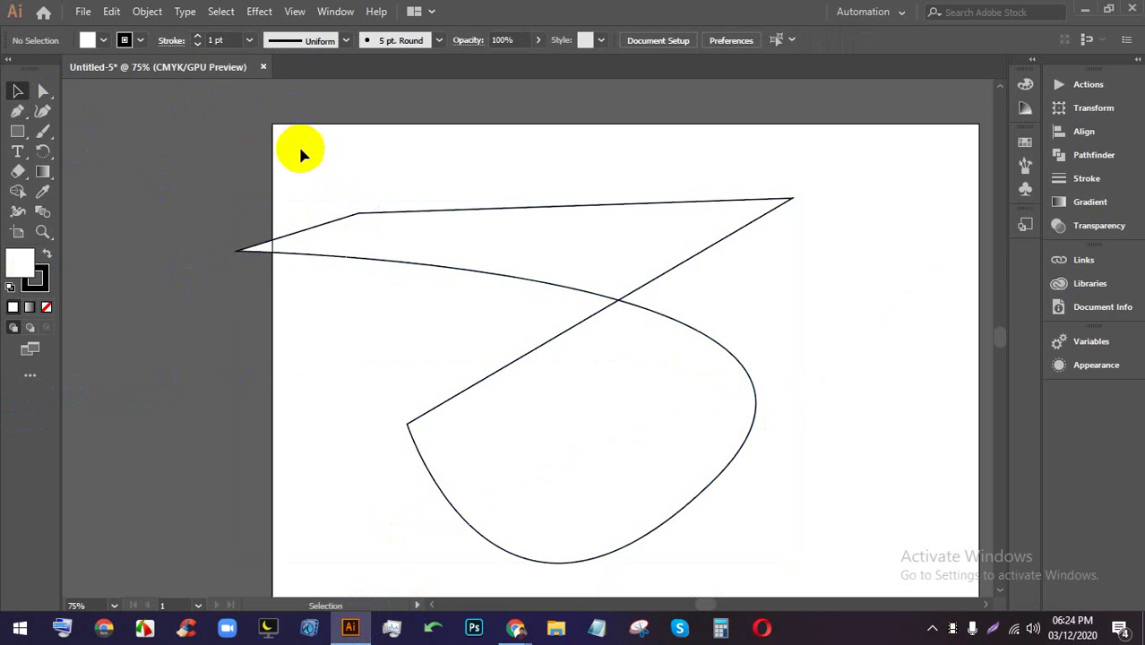
click(633, 360)
key(Delete)
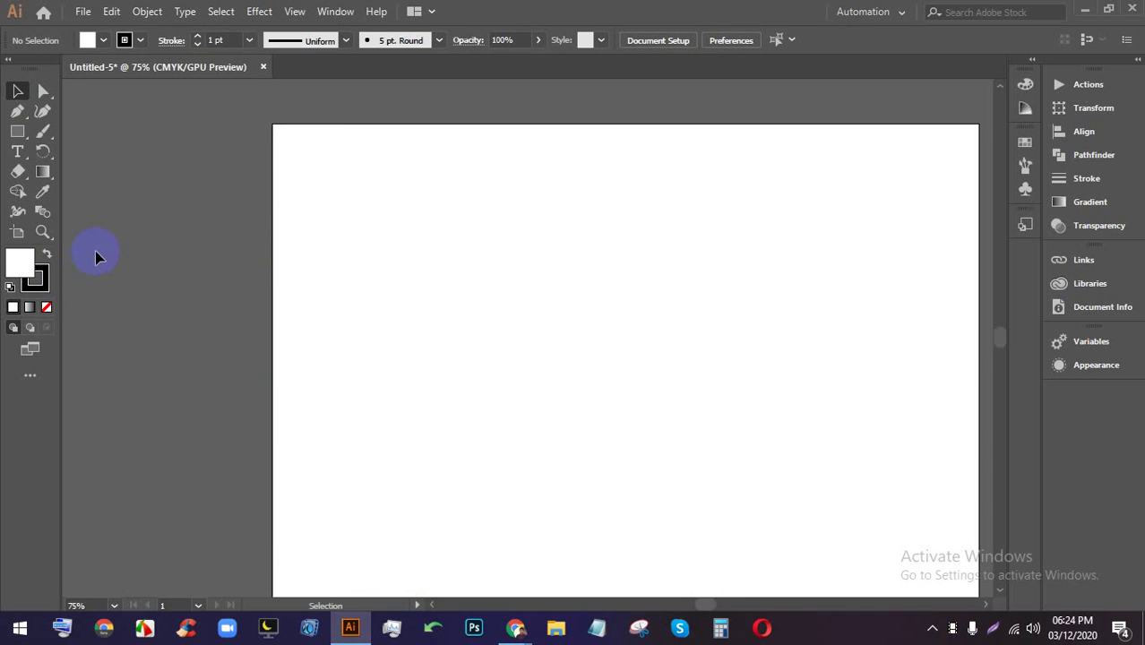
- Toggle the active colour swatch between fill and stroke several times, leaving the stroke active
key(x)
key(x)
key(x)
key(x)
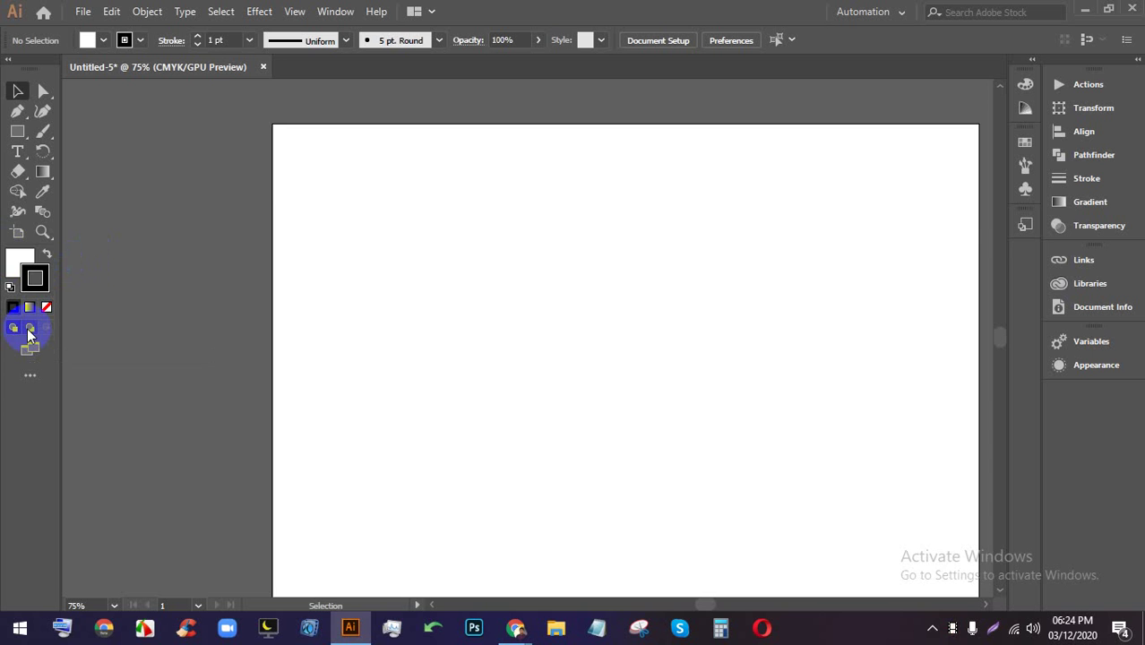
- Check the Google Meet call and return to the Illustrator document
scroll(292, 361, down, 3)
scroll(431, 392, up, 3)
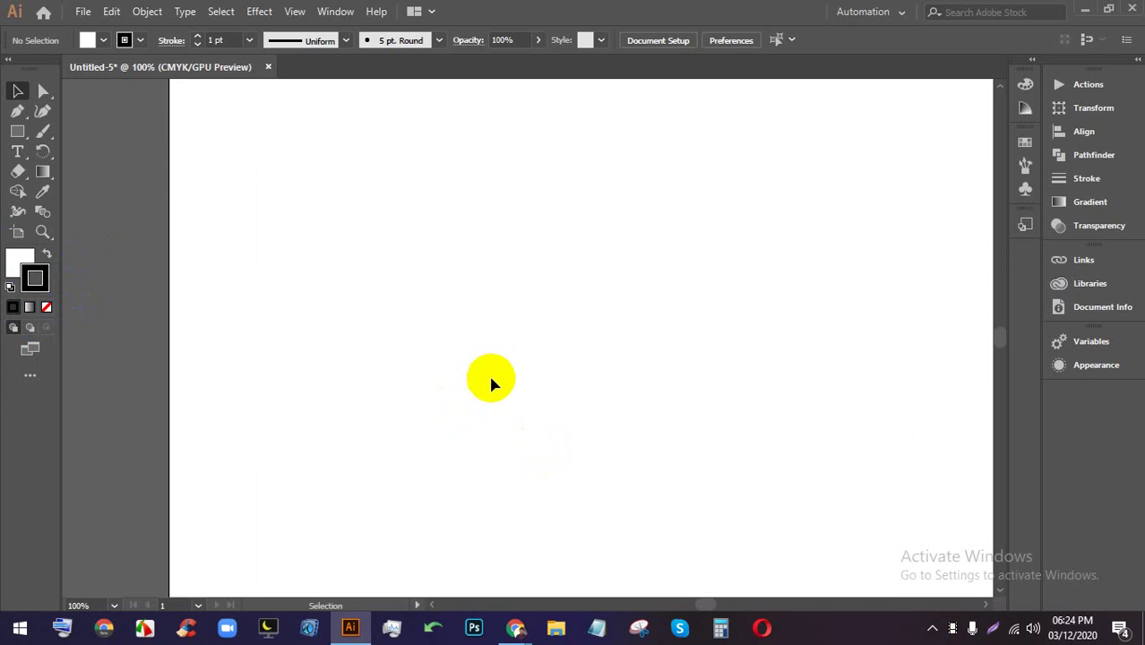
scroll(489, 373, down, 2)
mouse_move(516, 627)
click(475, 550)
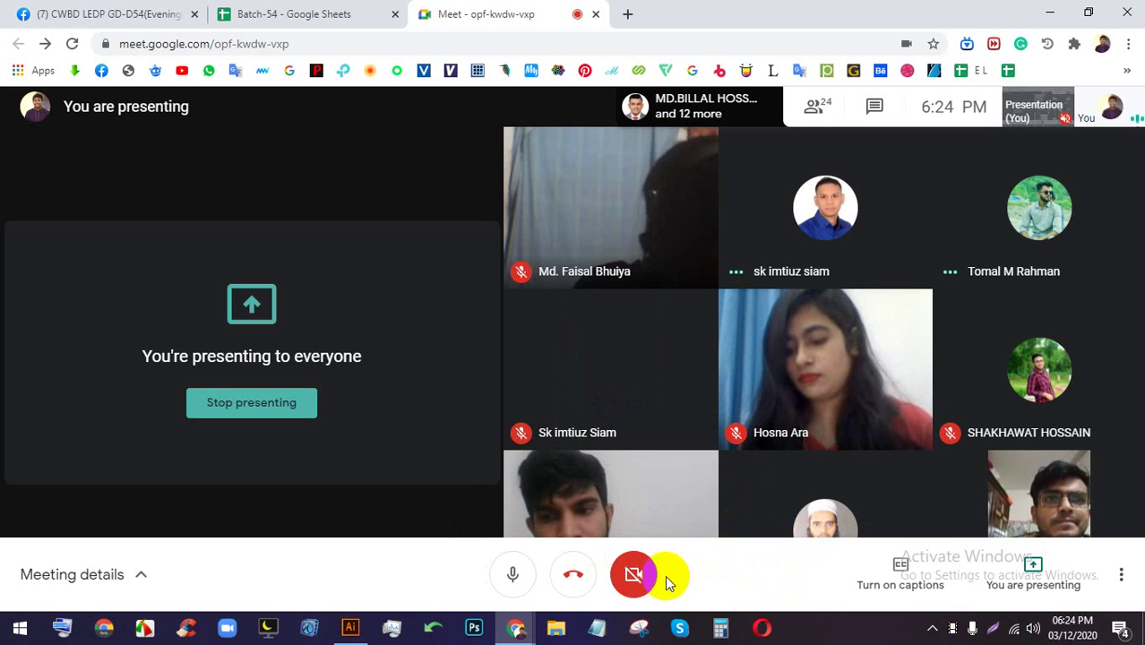
click(351, 628)
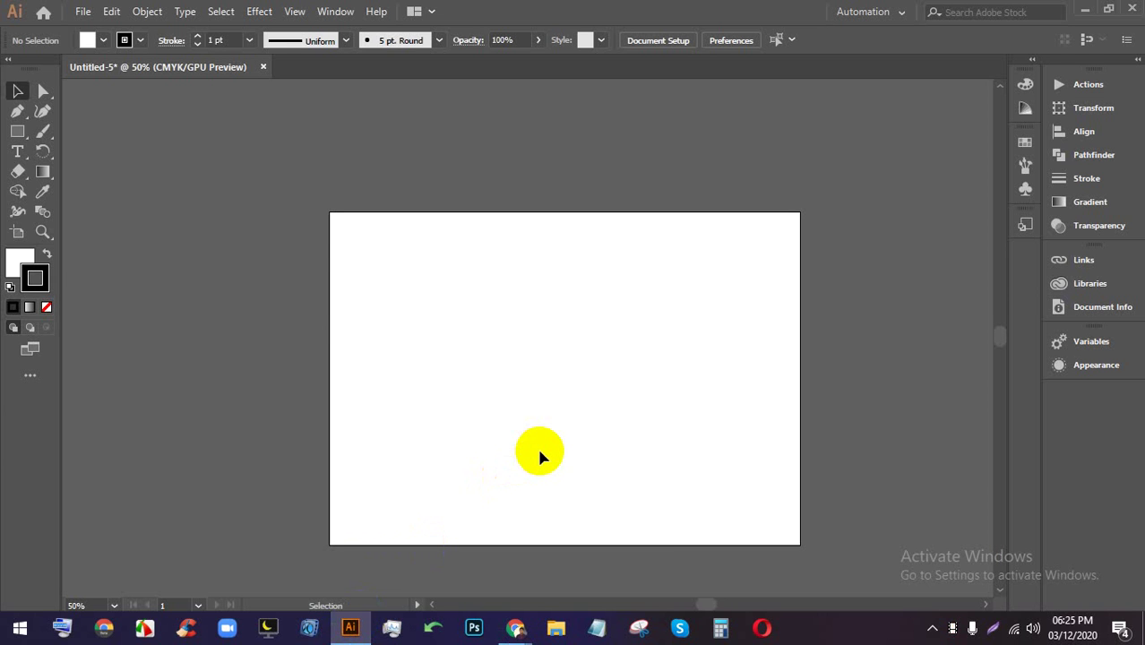
scroll(546, 430, down, 3)
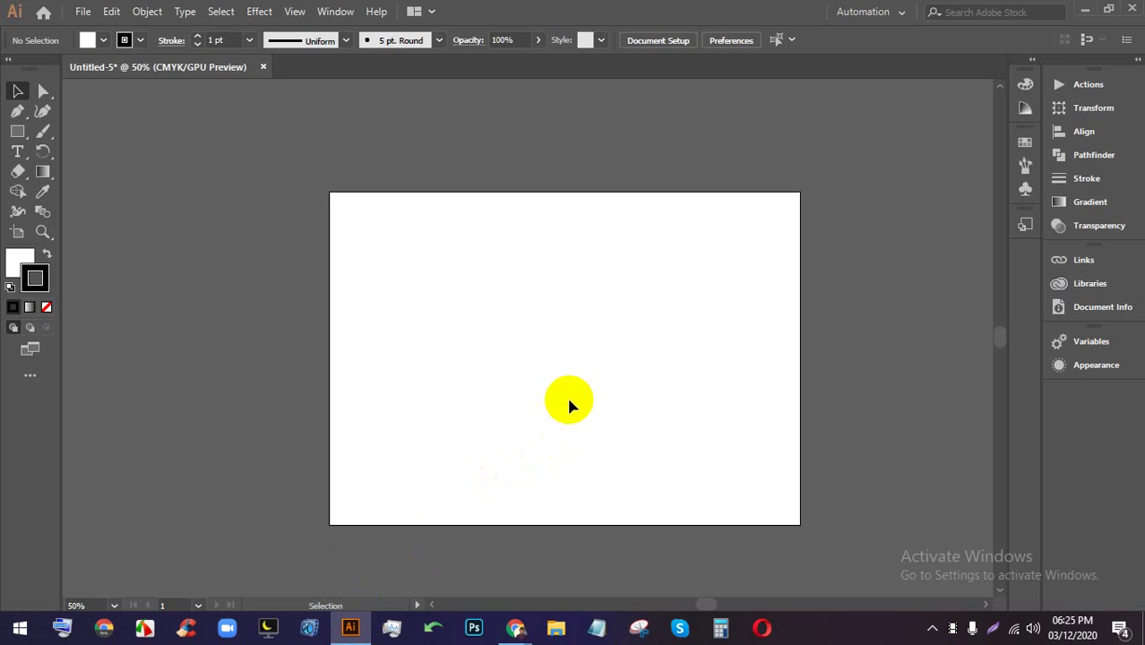
scroll(551, 309, up, 1)
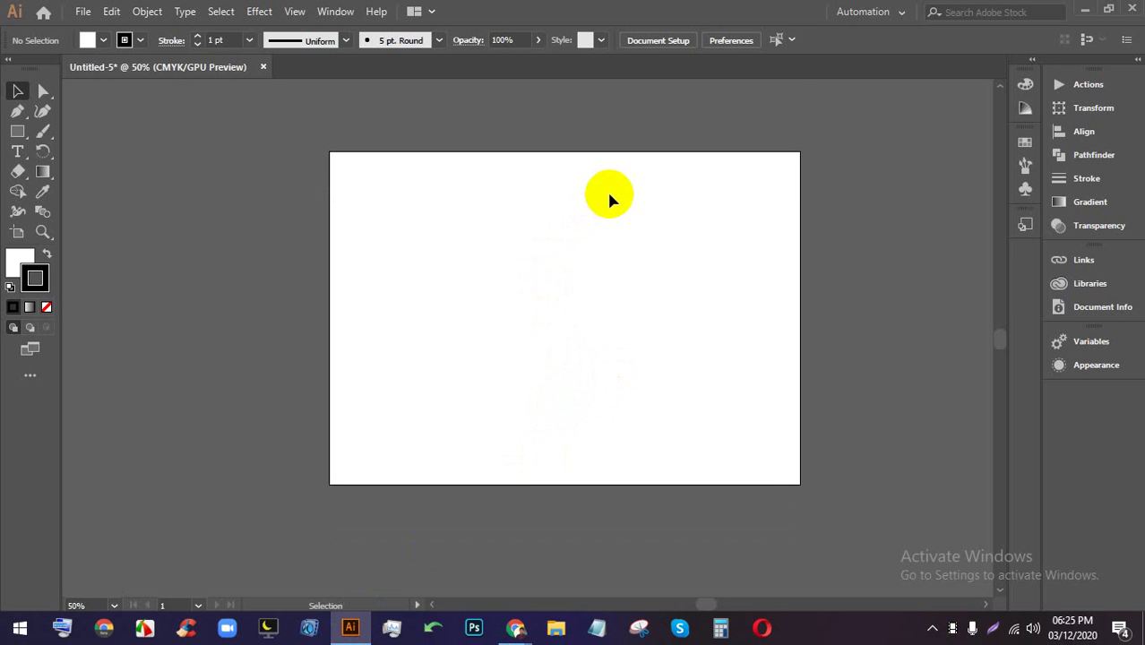
scroll(663, 256, down, 2)
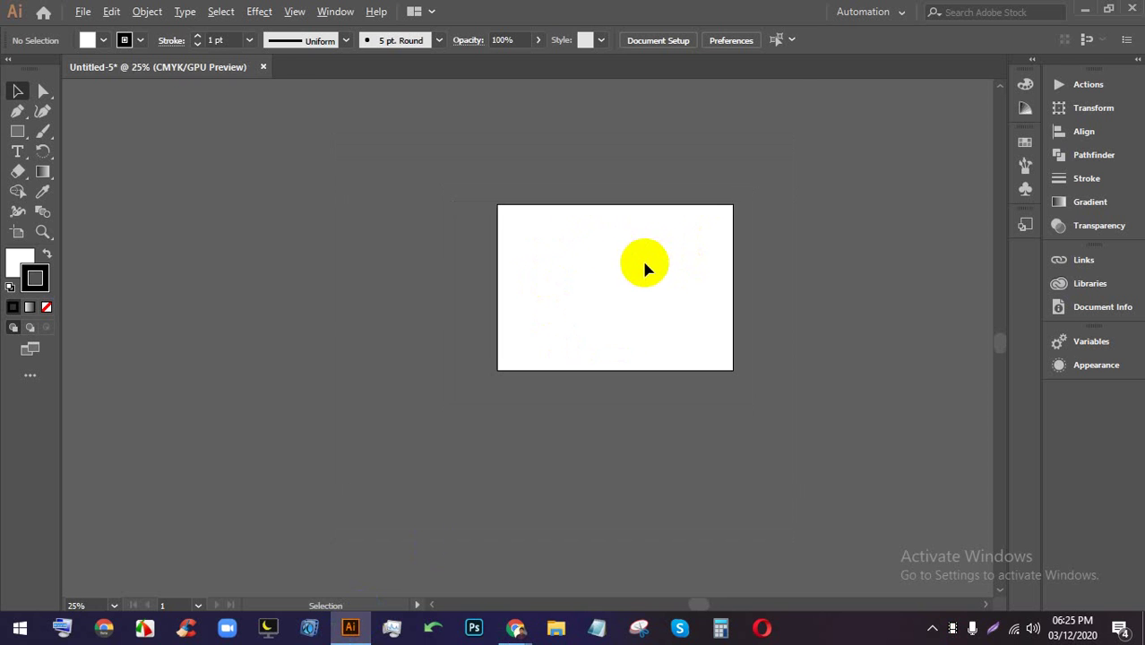
scroll(642, 259, up, 3)
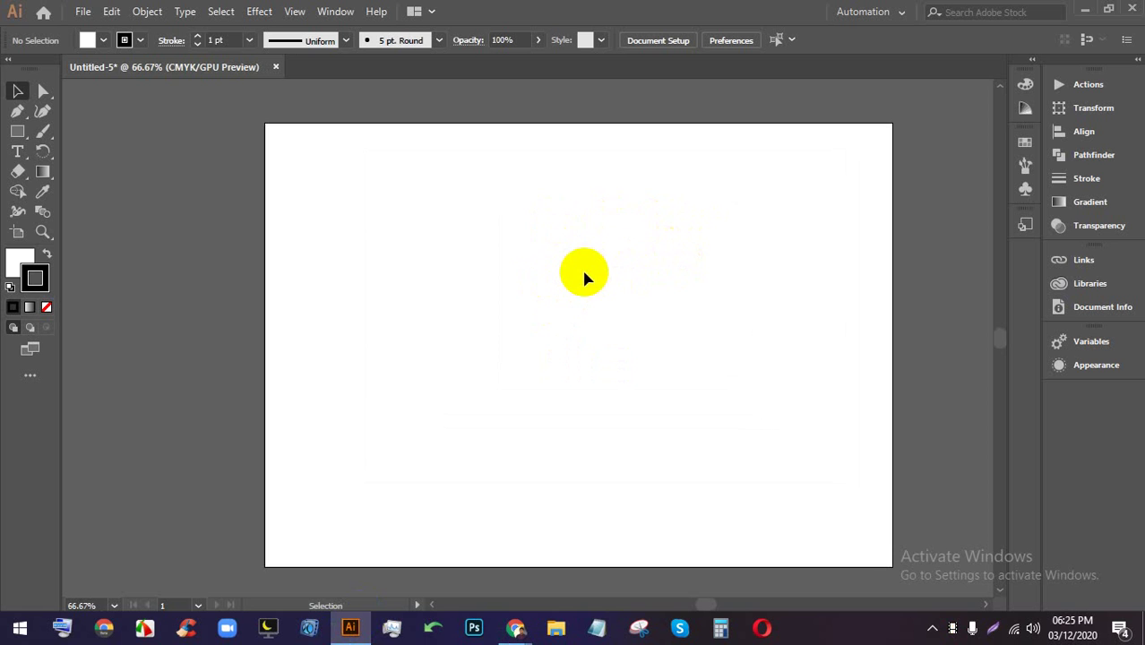
- Place "Lorem ipsum" placeholder text near the artboard's upper-left corner with the Type tool
click(25, 156)
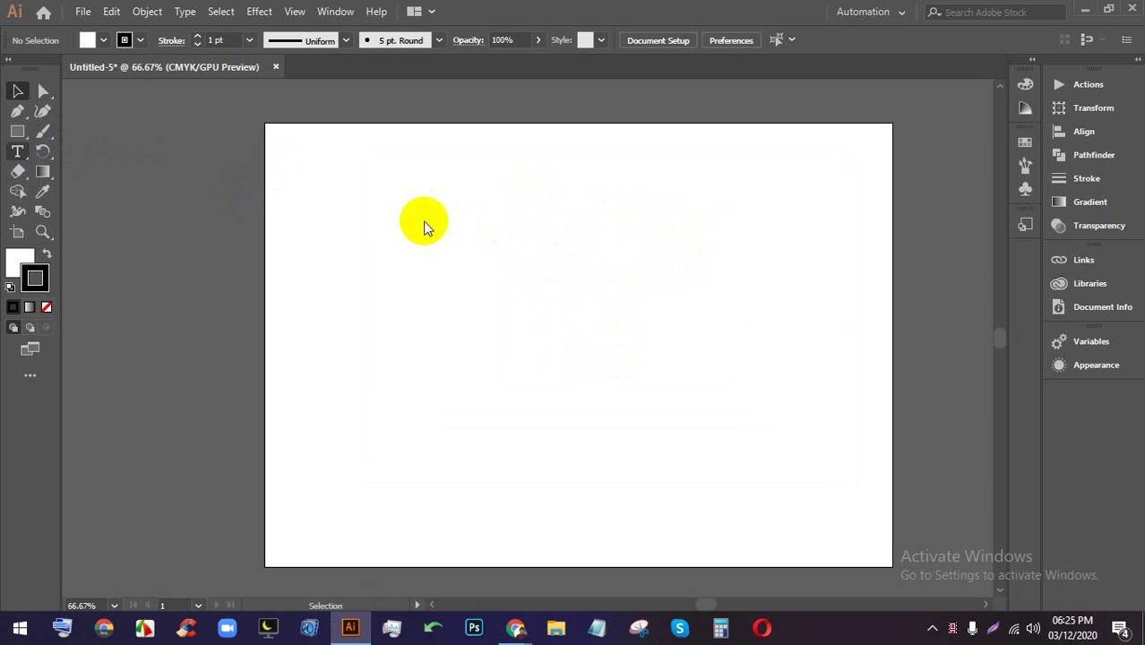
click(358, 188)
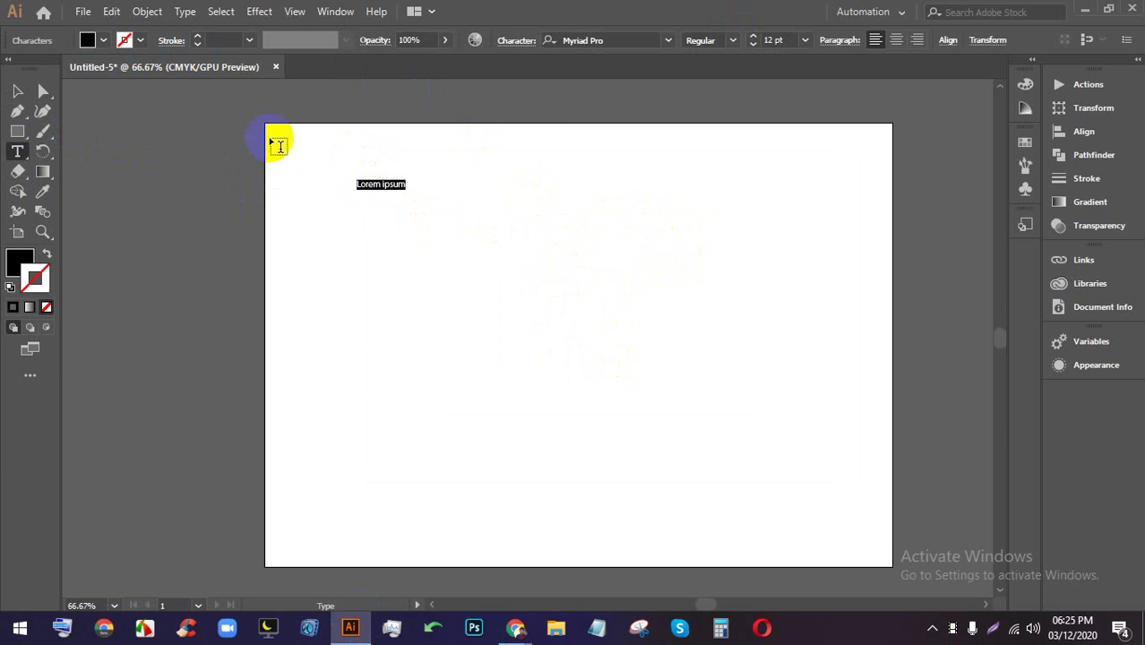
key(ctrl+t)
click(567, 105)
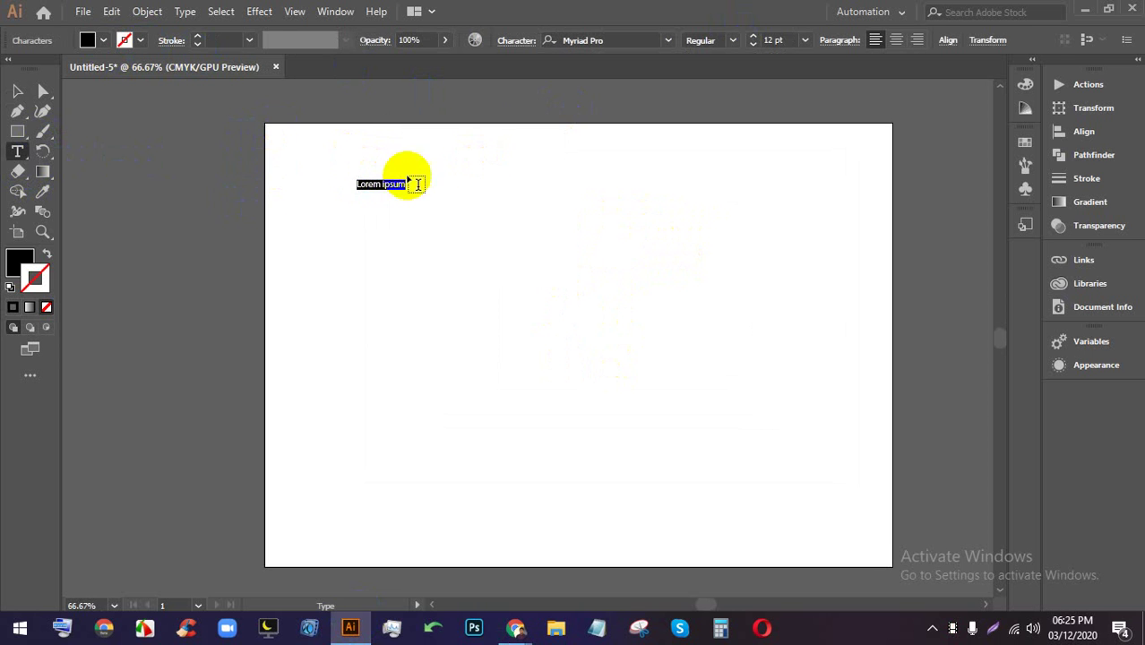
- Enlarge the "Lorem ipsum" text to about 122 pt and shift it partly past the artboard's left edge
click(51, 94)
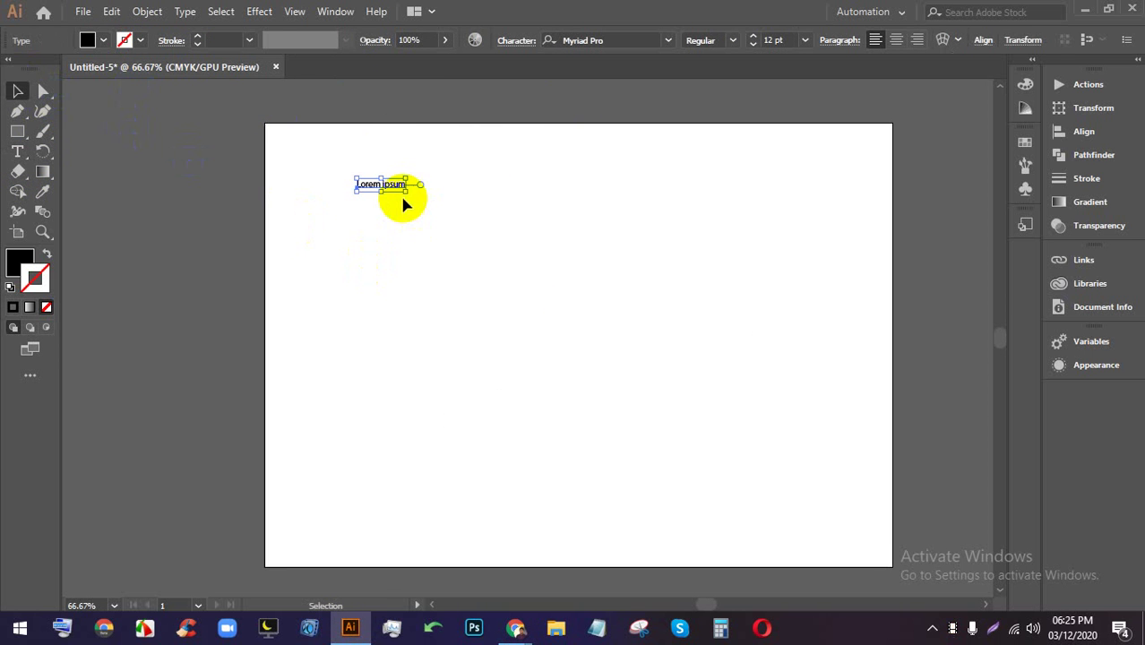
drag(407, 192, 854, 335)
drag(635, 215, 507, 268)
scroll(470, 267, down, 3)
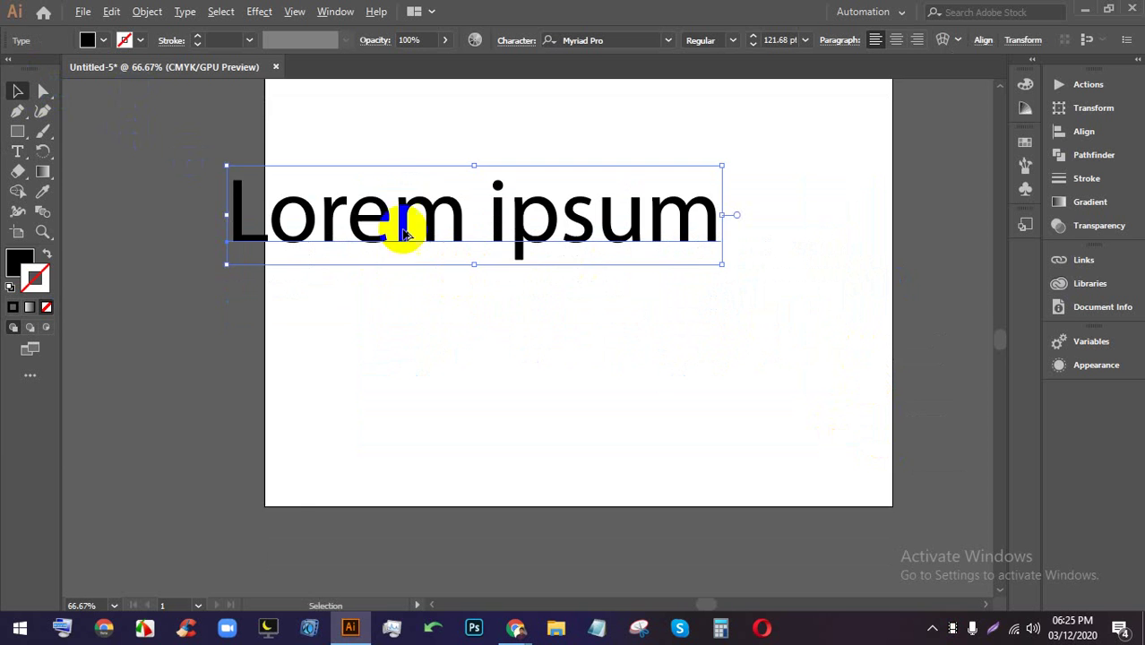
- Reposition the enlarged "Lorem ipsum" text fully inside the upper half of the artboard
scroll(402, 230, down, 2)
scroll(294, 216, up, 5)
drag(761, 255, 633, 275)
drag(743, 279, 642, 284)
drag(684, 267, 583, 274)
scroll(602, 298, up, 3)
drag(600, 426, 600, 252)
scroll(591, 260, down, 3)
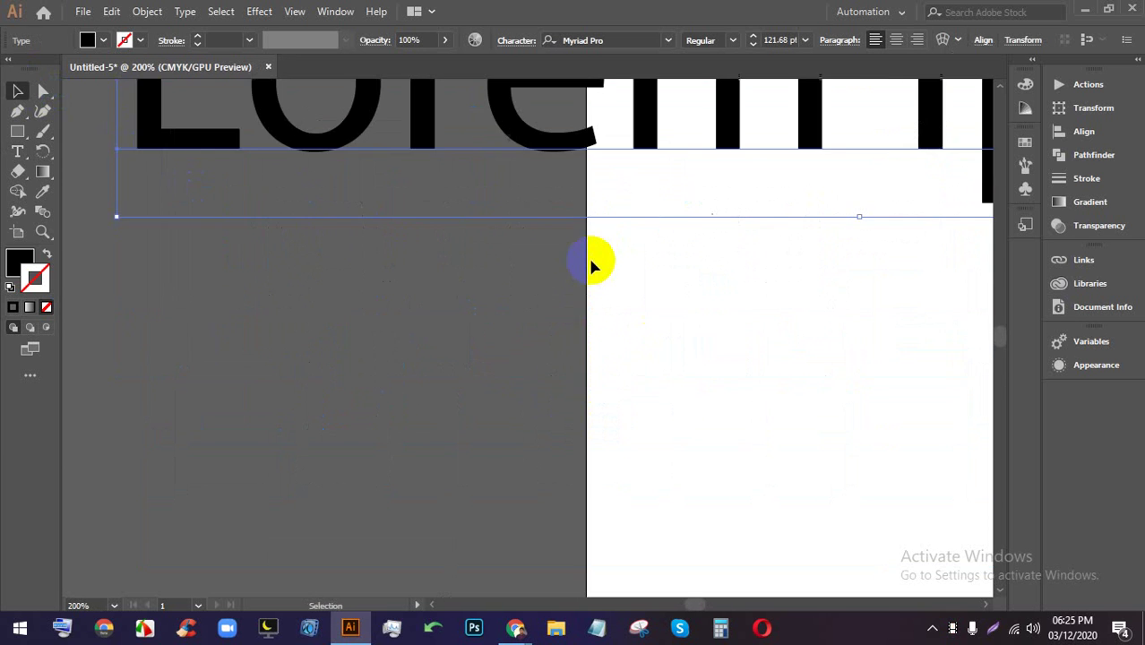
scroll(622, 253, down, 4)
drag(712, 195, 671, 316)
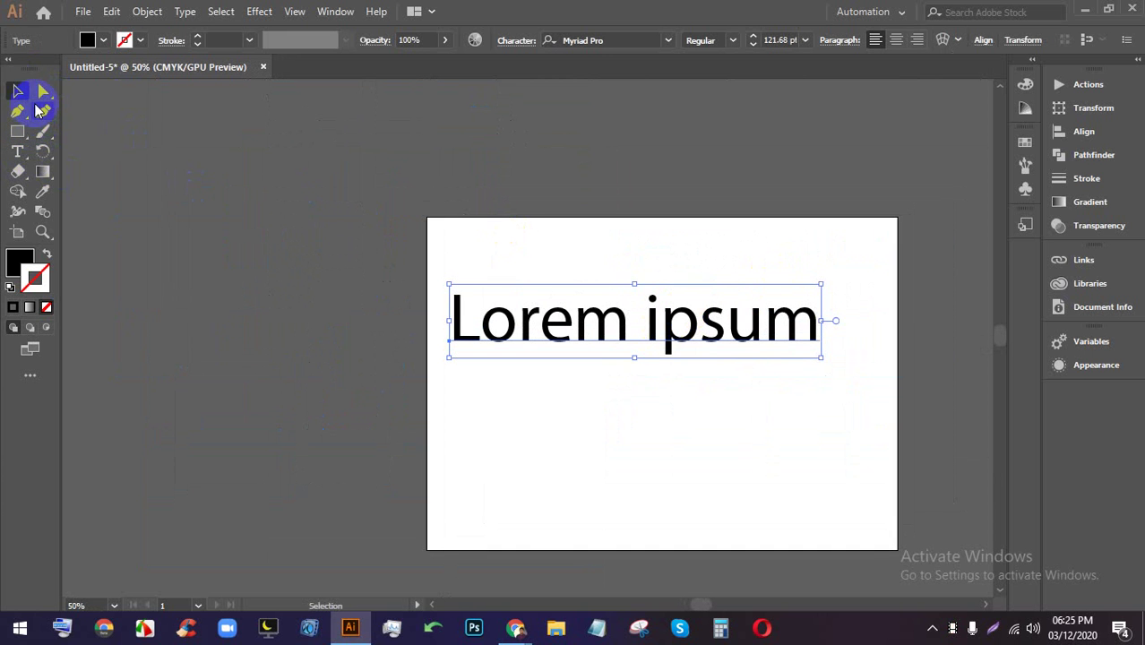
- Collapse the tools to a single column and draw a tall rectangle and a long thin bar outside the artboard
click(9, 60)
click(17, 172)
mouse_move(162, 131)
mouse_down()
mouse_move(199, 261)
mouse_move(242, 256)
mouse_up()
drag(256, 131, 582, 135)
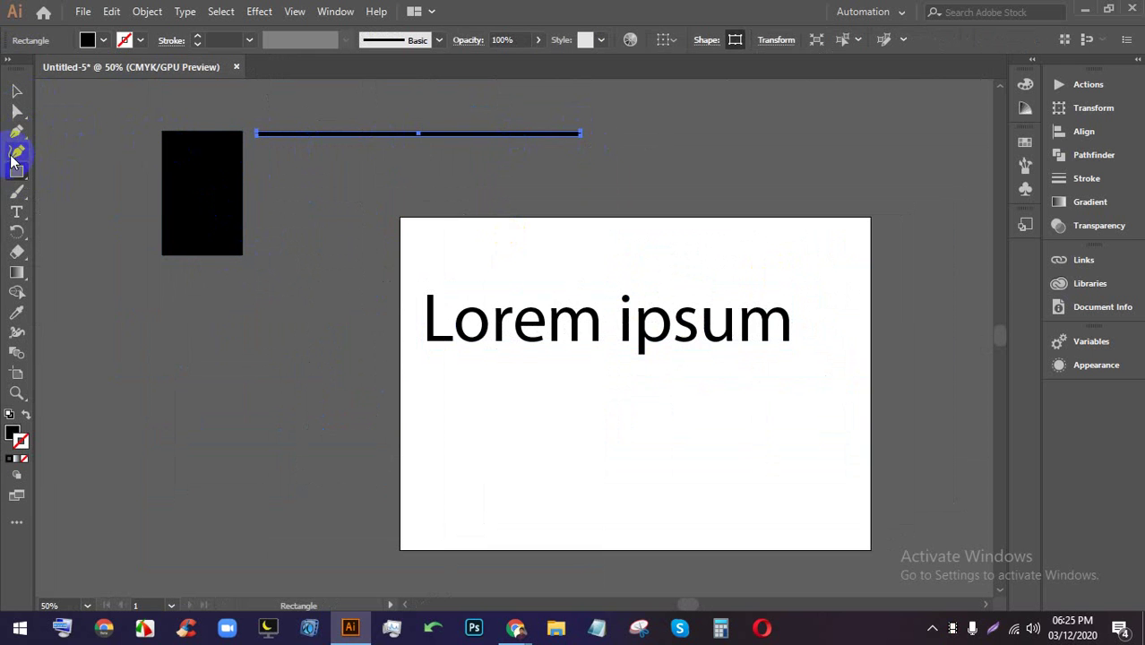
- Draw a large five-pointed star above the artboard with the Star tool
drag(15, 169, 90, 228)
drag(736, 126, 836, 116)
scroll(797, 118, down, 3)
scroll(850, 87, up, 3)
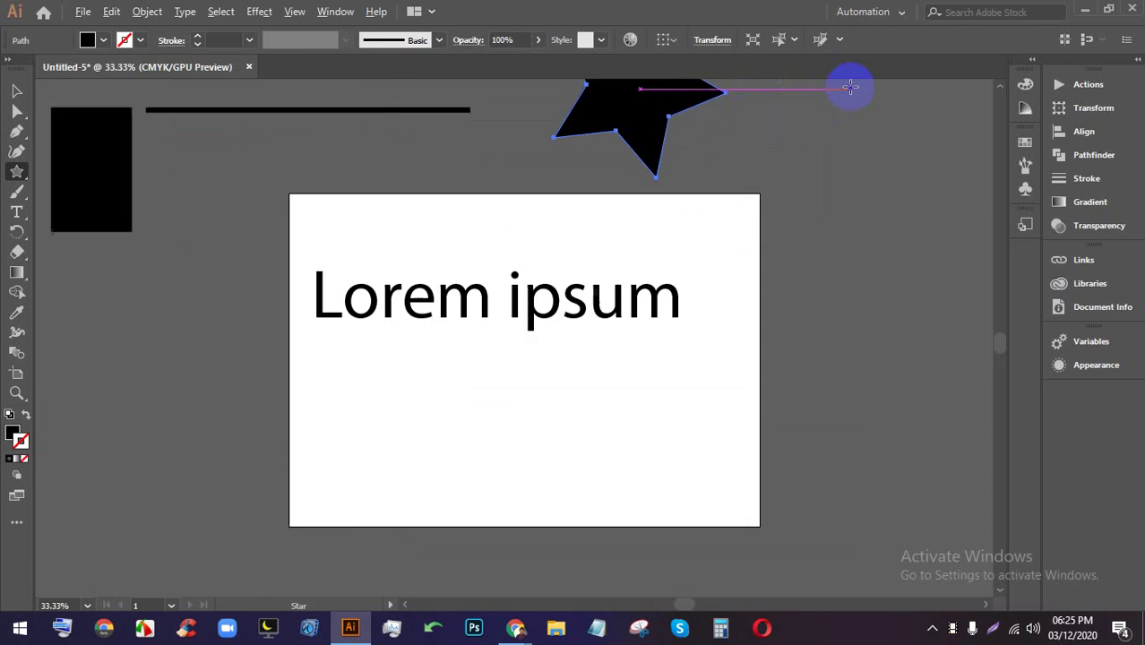
scroll(665, 161, up, 1)
- Fill the star with yellow and deselect it
click(102, 45)
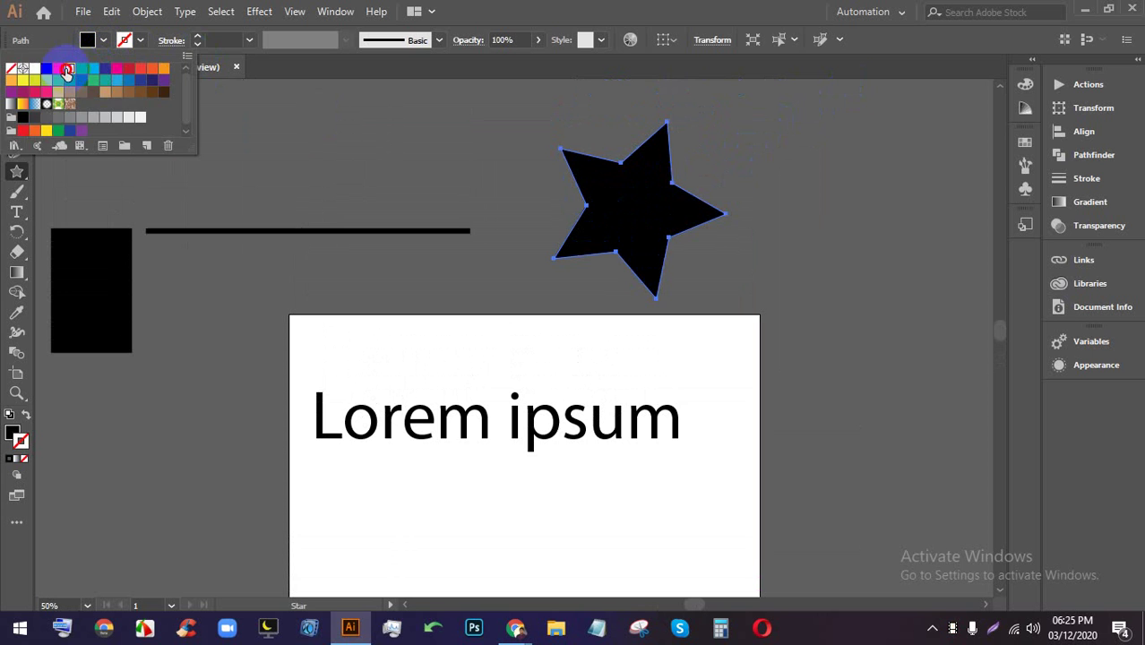
click(67, 72)
click(18, 91)
click(819, 212)
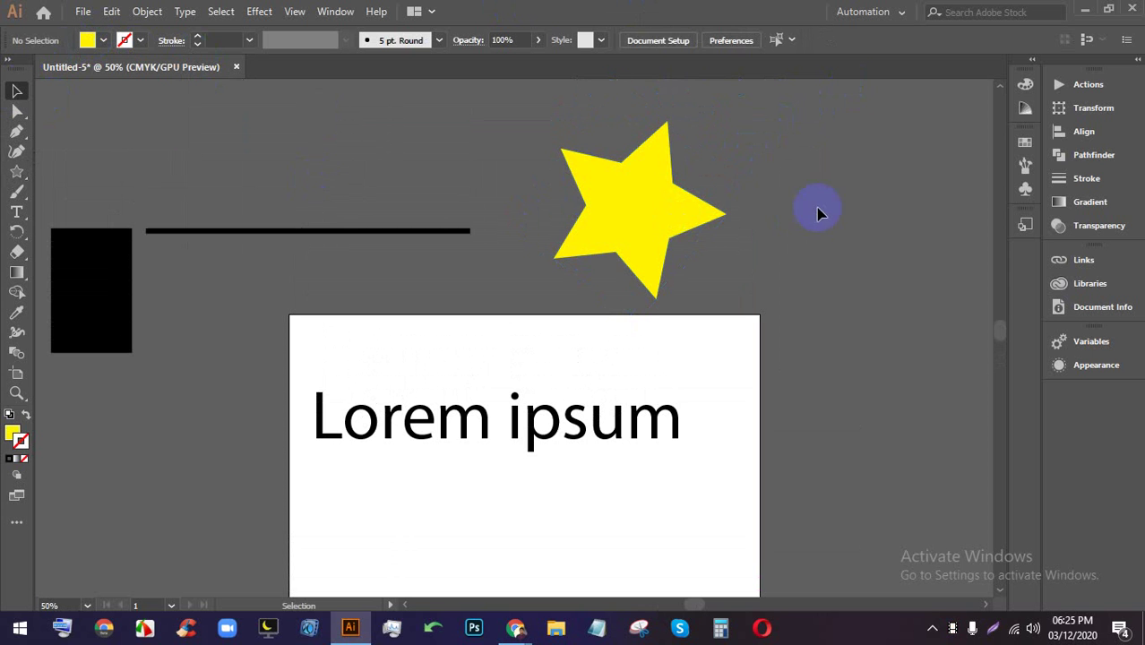
- Duplicate the yellow star several times around the area above and to the right of the artboard
drag(640, 211, 829, 210)
drag(829, 210, 567, 158)
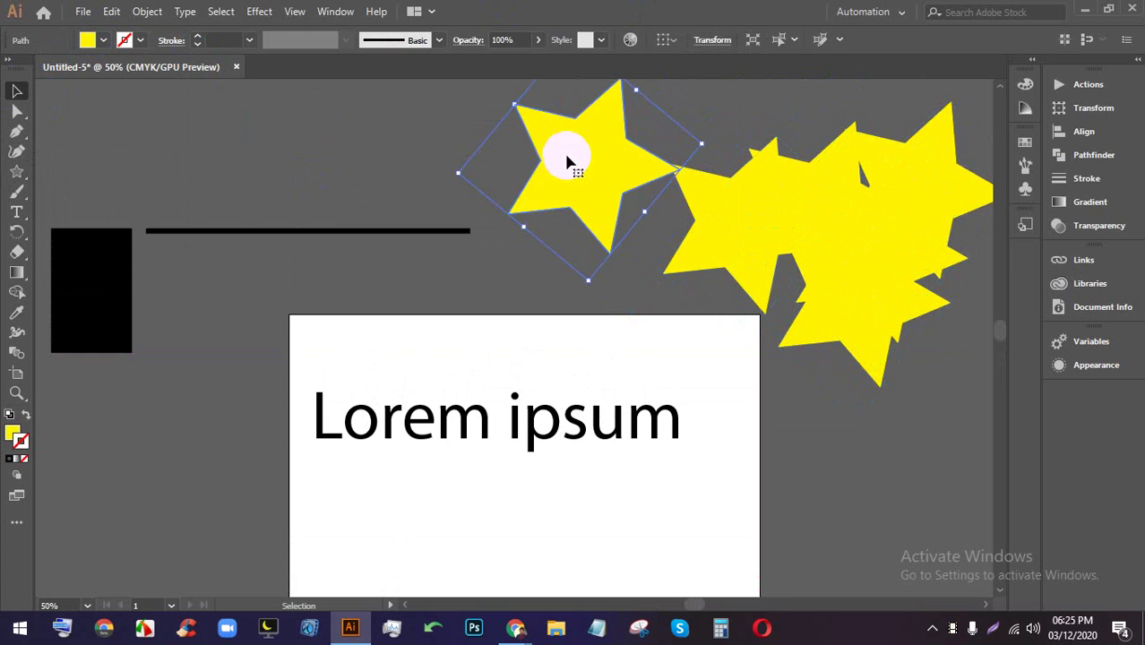
scroll(634, 162, down, 5)
scroll(639, 164, up, 2)
drag(663, 244, 670, 197)
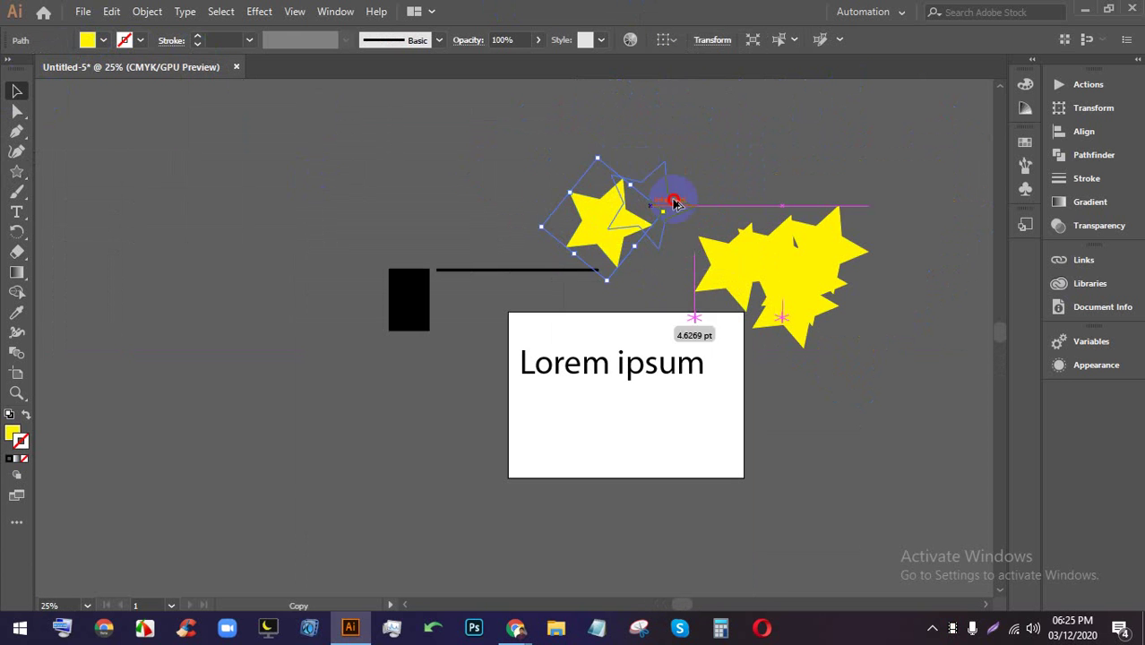
- Switch to the Google Meet call and turn on the camera
mouse_move(516, 628)
click(460, 583)
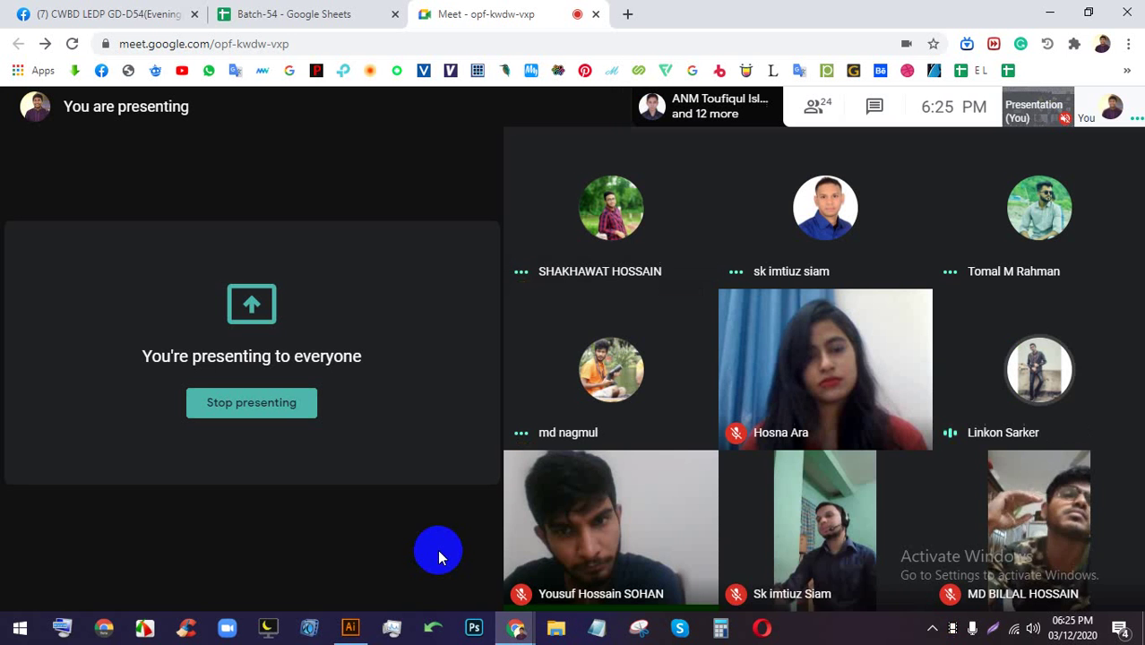
click(634, 574)
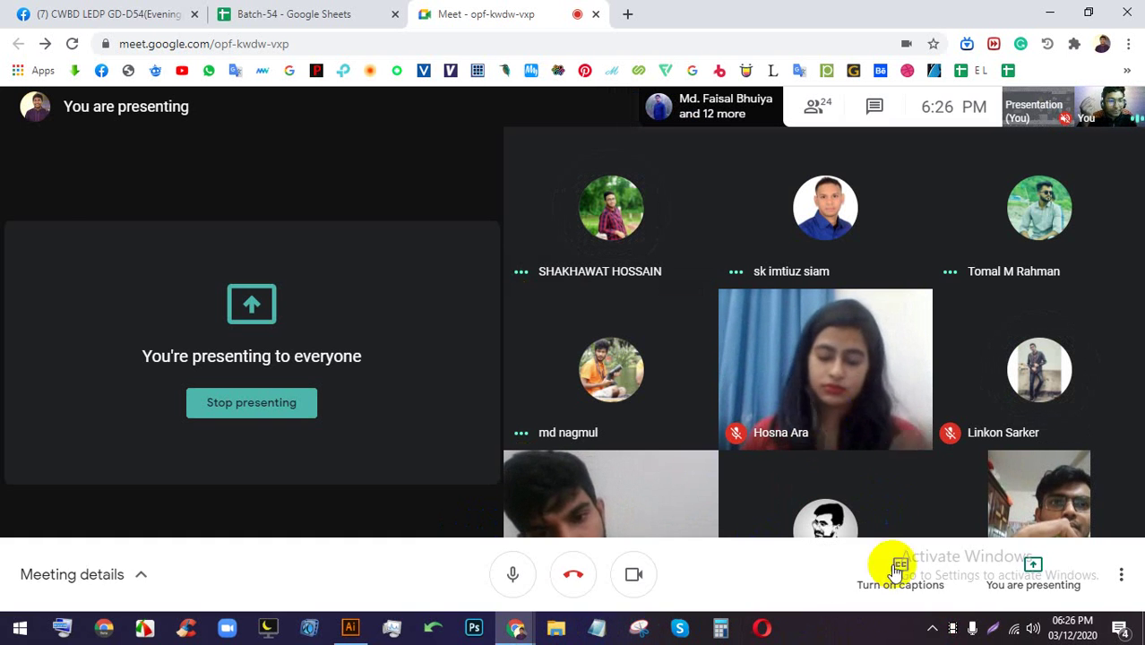
- Review the call's participant list, close it and return to the Illustrator document
click(949, 281)
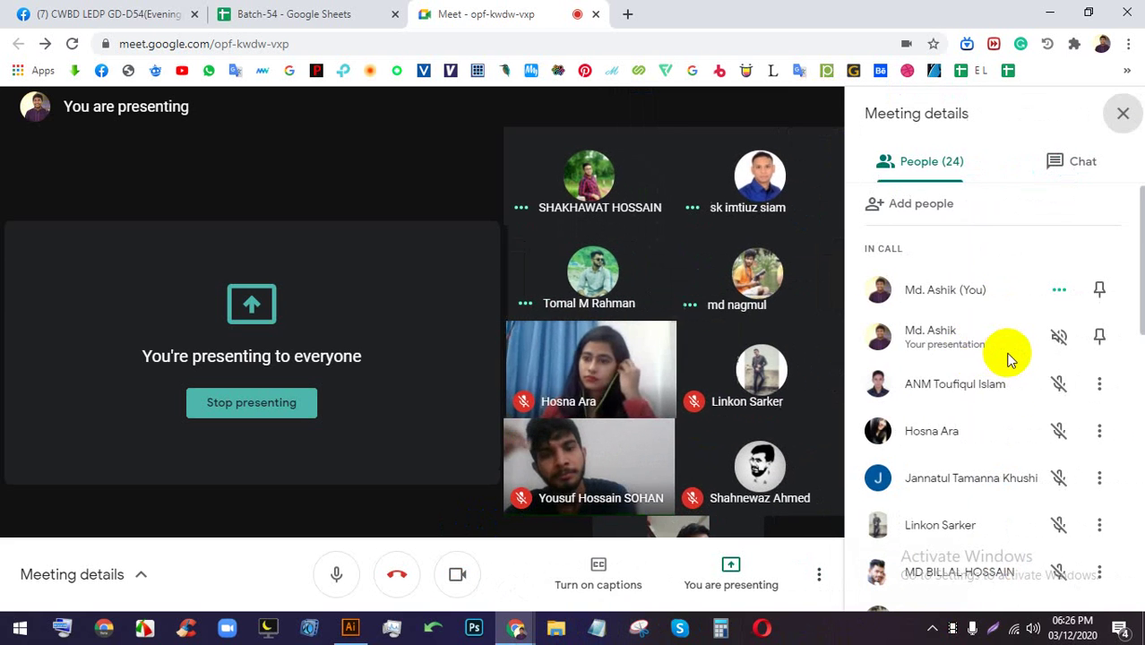
scroll(996, 359, down, 5)
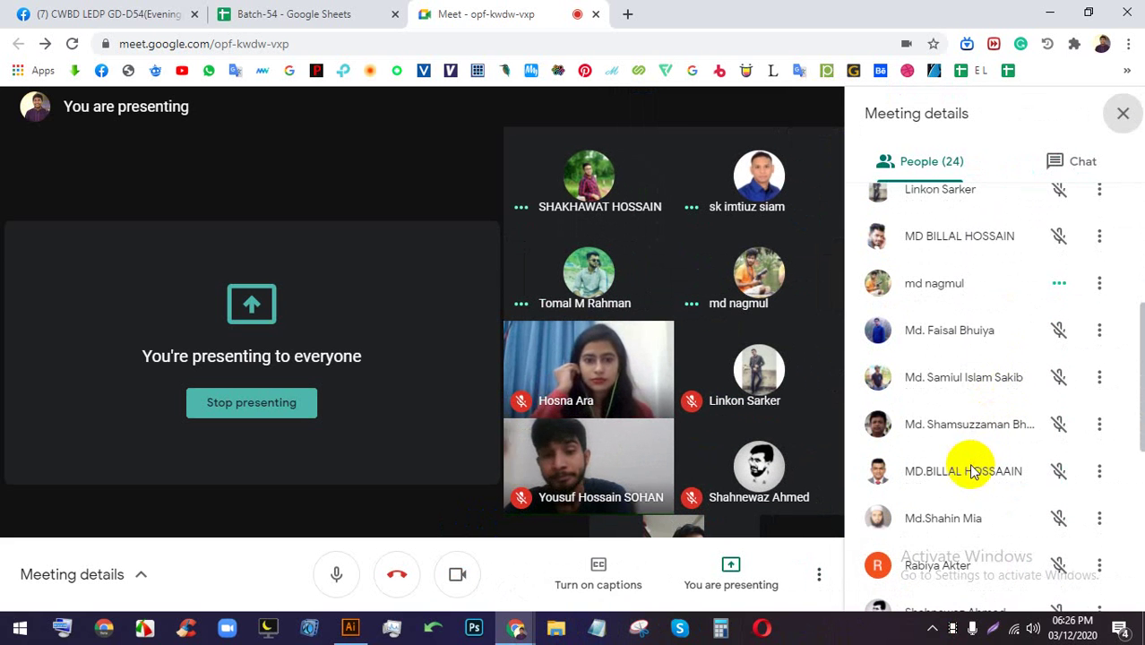
click(1124, 115)
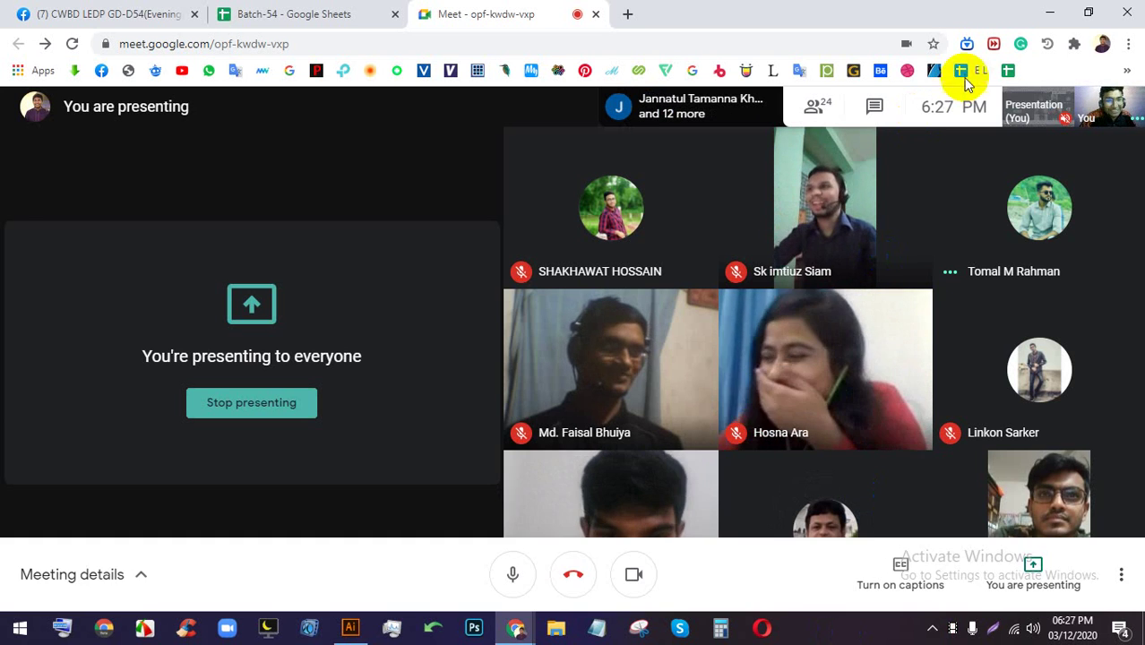
click(1049, 10)
- Move overlapping yellow stars out of the cluster to spread them above the artboard
click(842, 318)
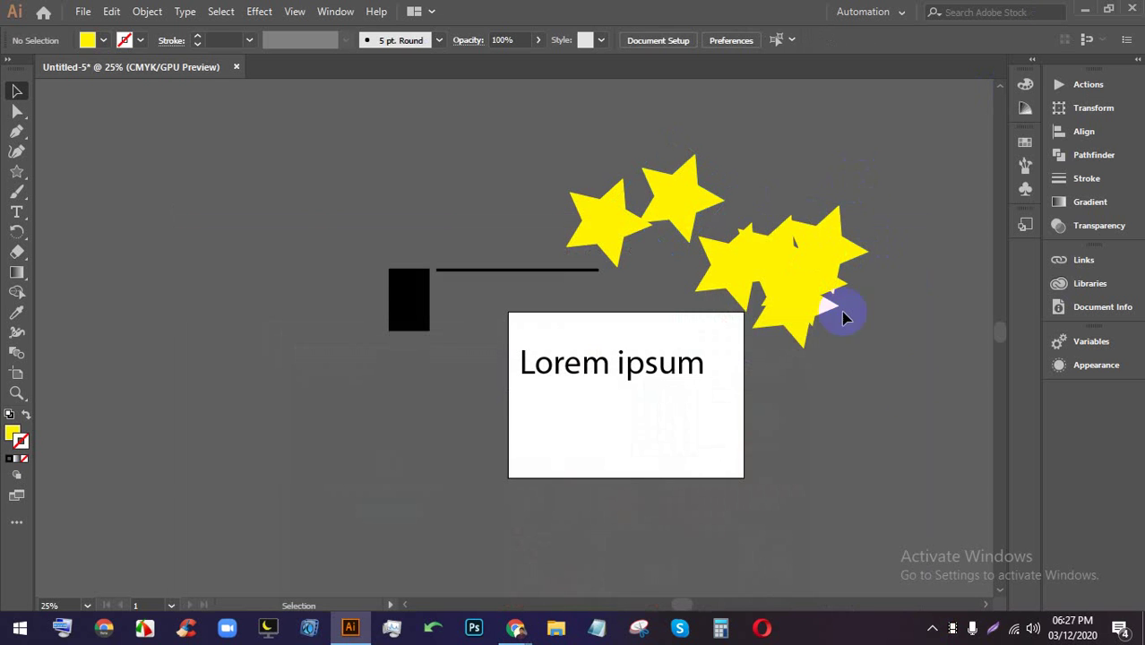
drag(736, 271, 804, 169)
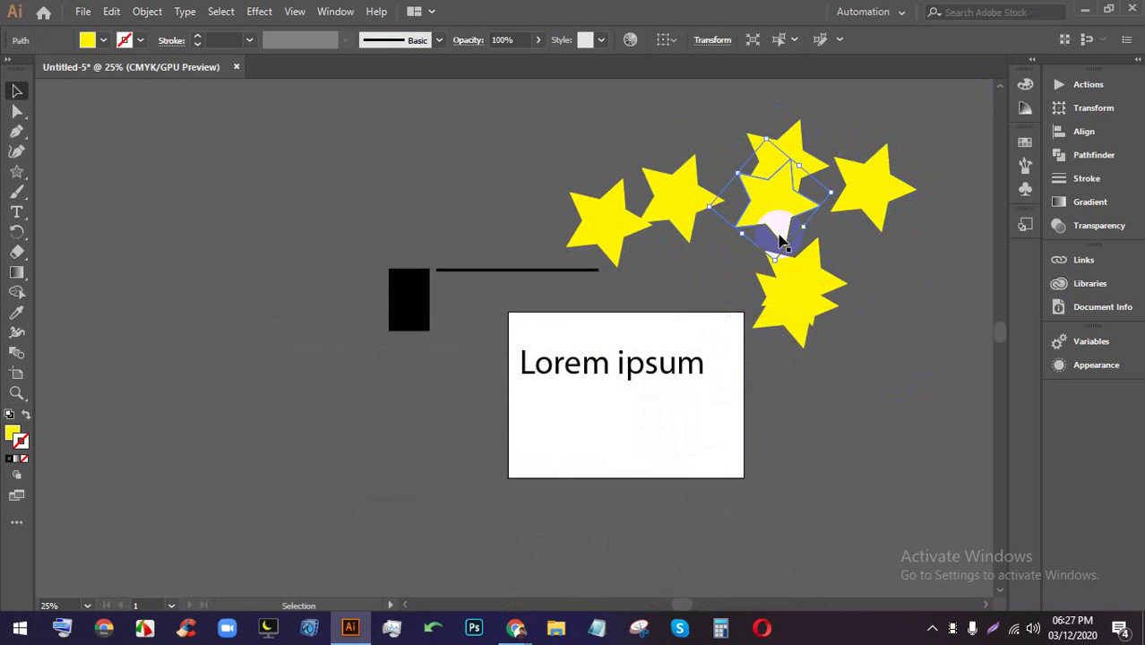
- Move the overlapping pair of yellow stars just above the artboard's upper corner and deselect them
drag(783, 240, 814, 334)
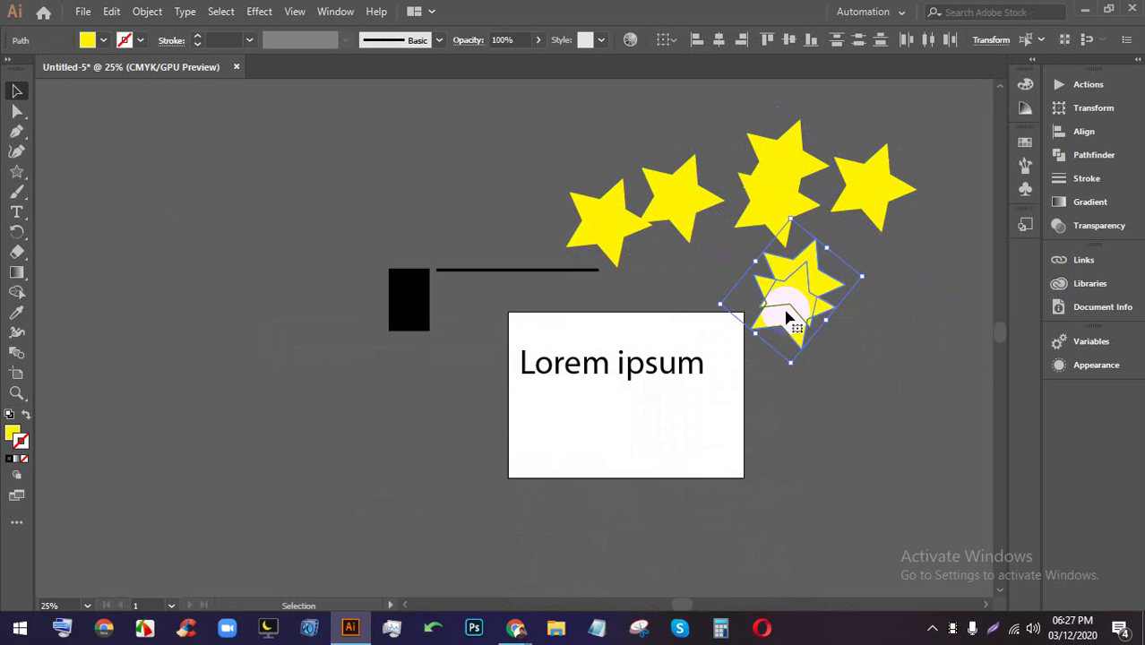
click(938, 302)
- Check the participants in the Google Meet call and return to Illustrator
mouse_move(509, 620)
click(494, 524)
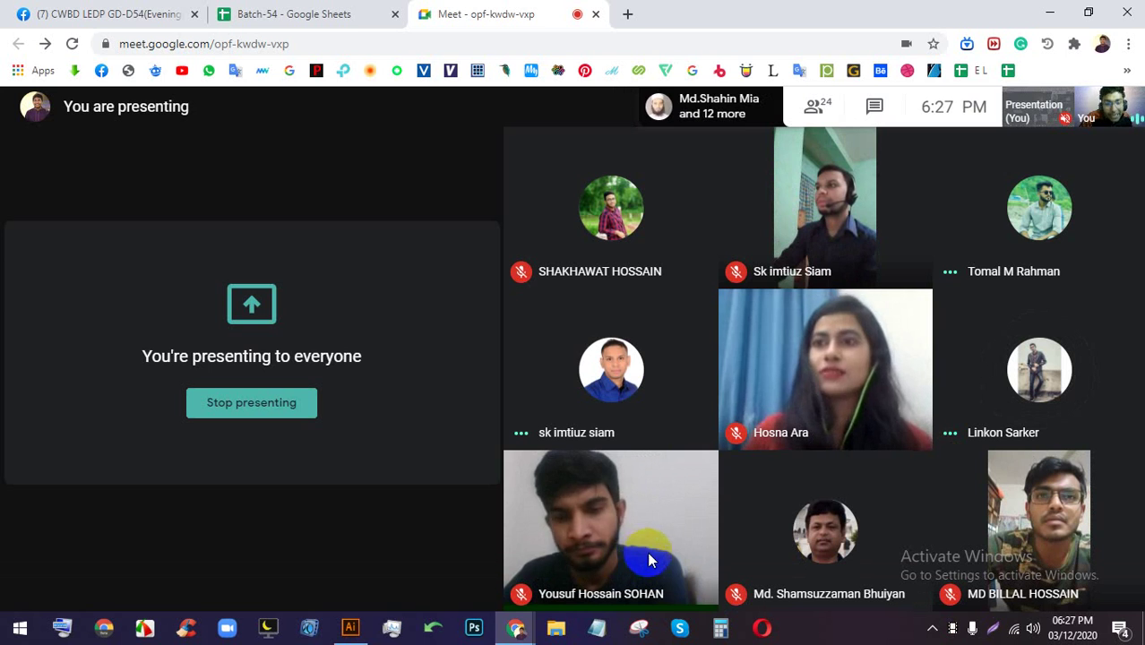
click(357, 626)
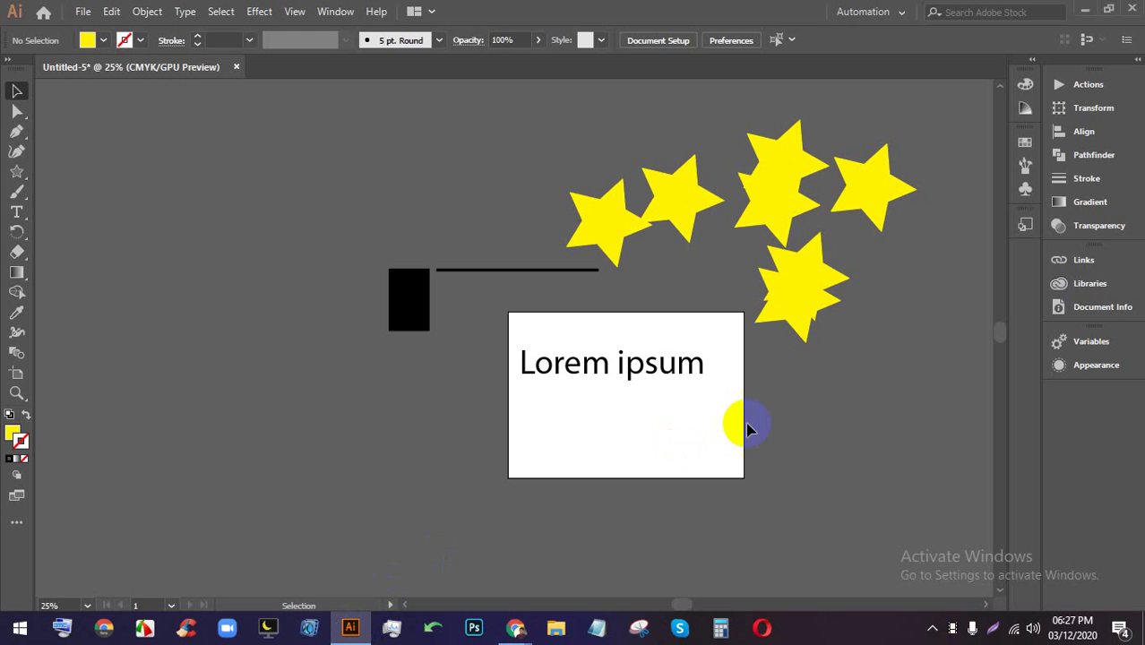
- Spread the overlapping yellow stars apart in the area above and beside the artboard
drag(778, 303, 829, 354)
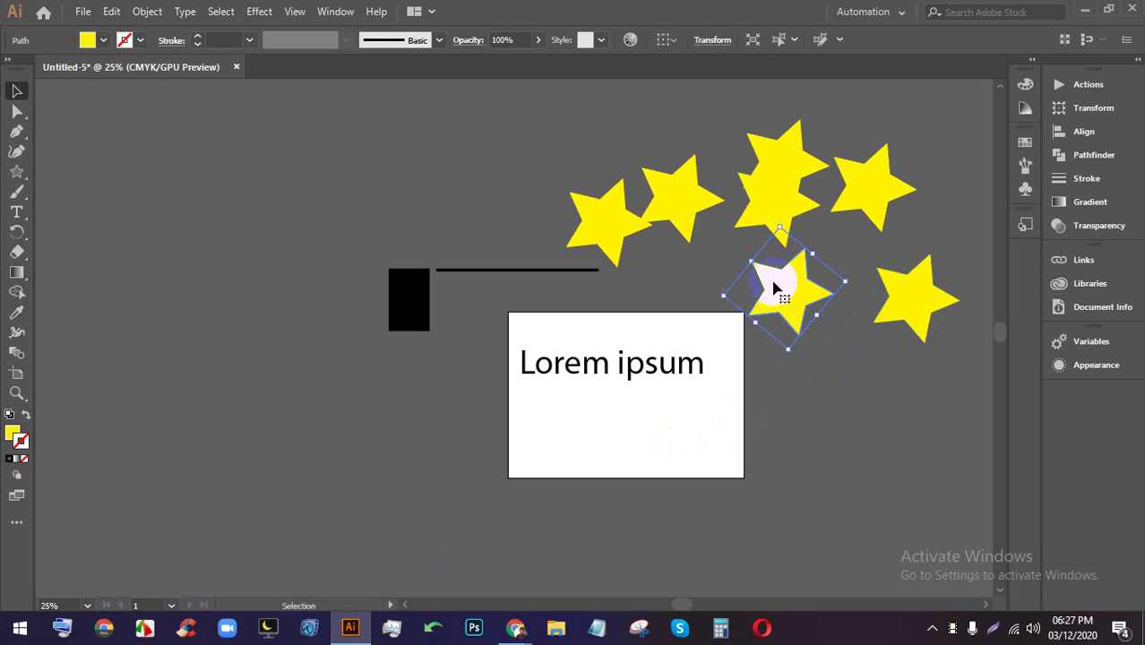
drag(775, 194, 746, 230)
drag(792, 159, 815, 127)
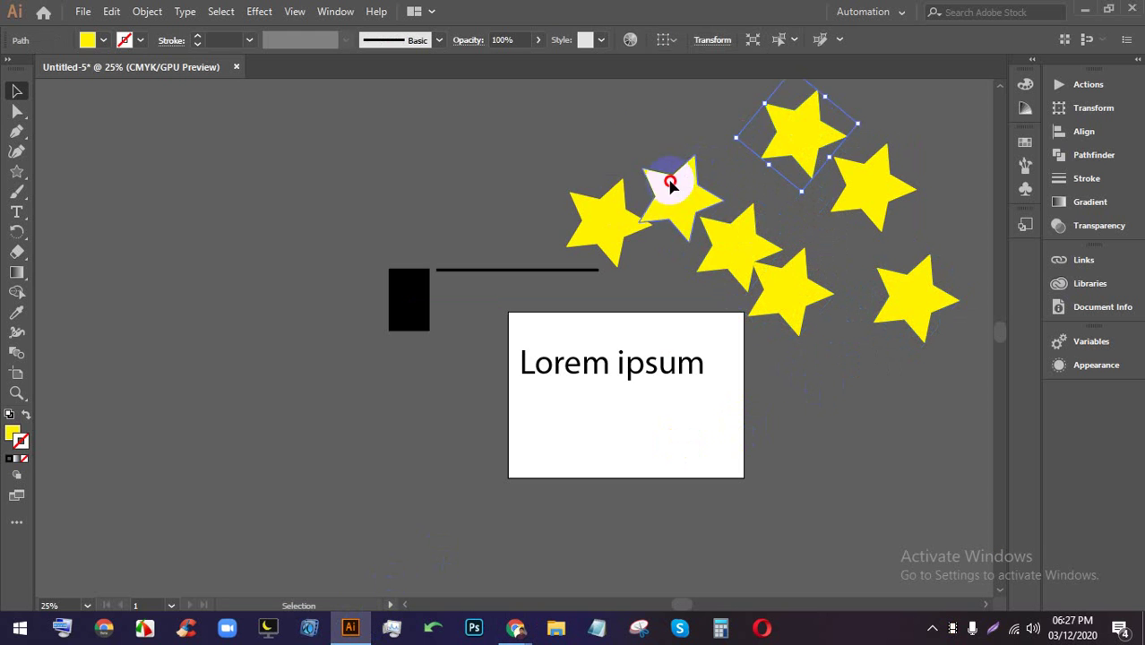
drag(670, 184, 719, 208)
drag(749, 256, 823, 346)
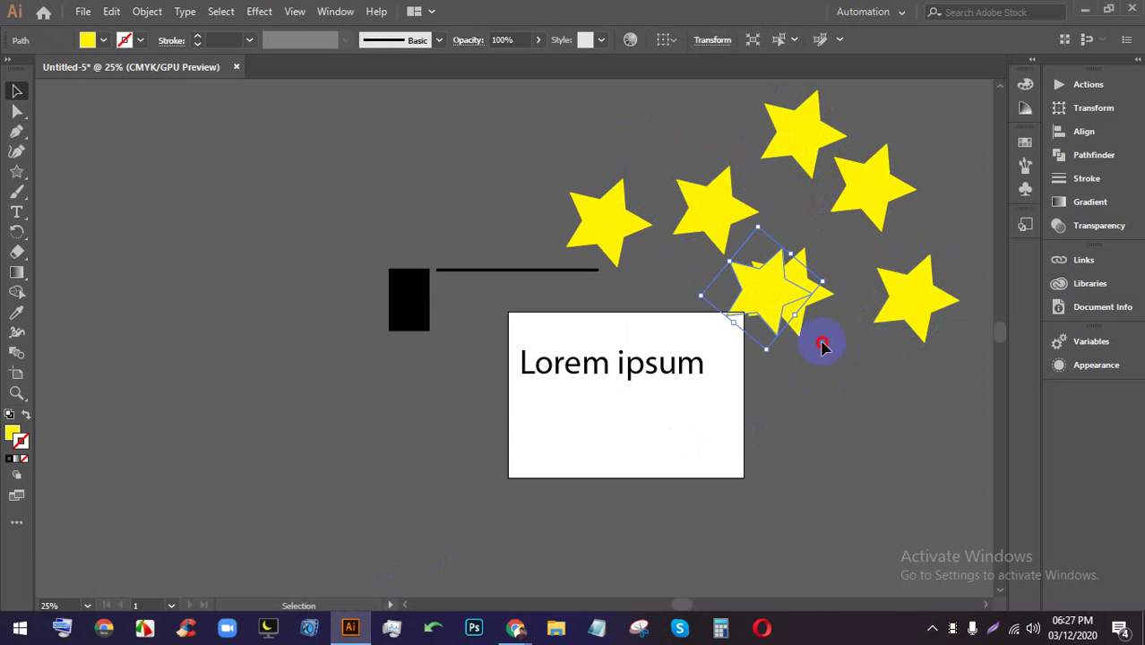
click(814, 351)
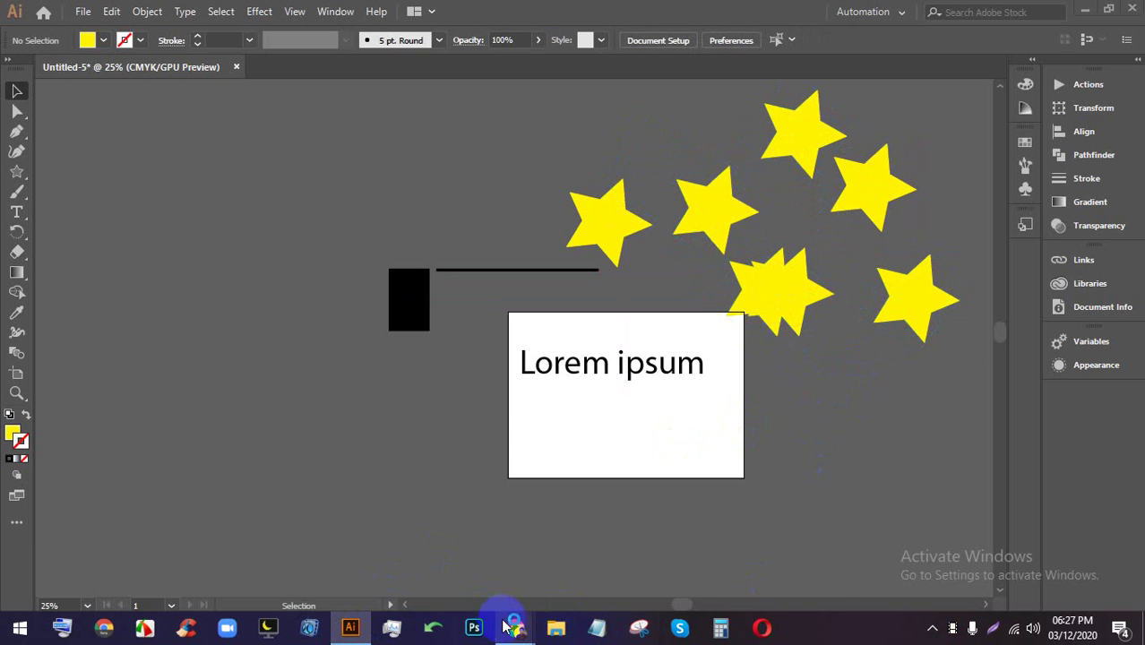
- Look at the Google Meet call window again and switch back to the Illustrator document
mouse_move(507, 628)
click(488, 565)
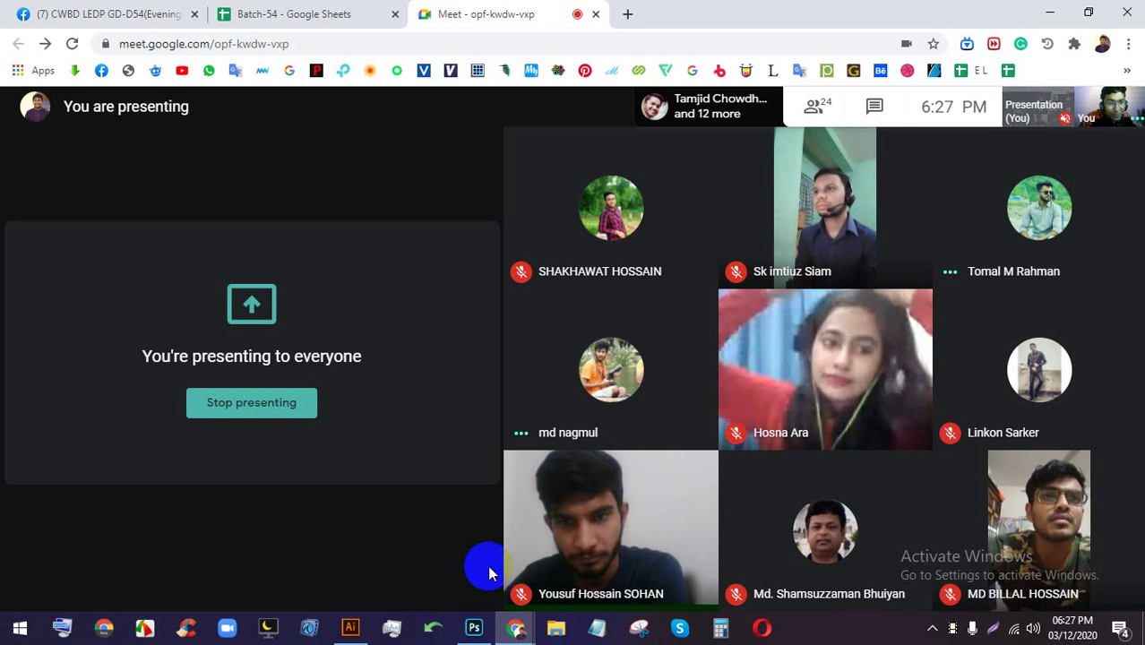
click(347, 630)
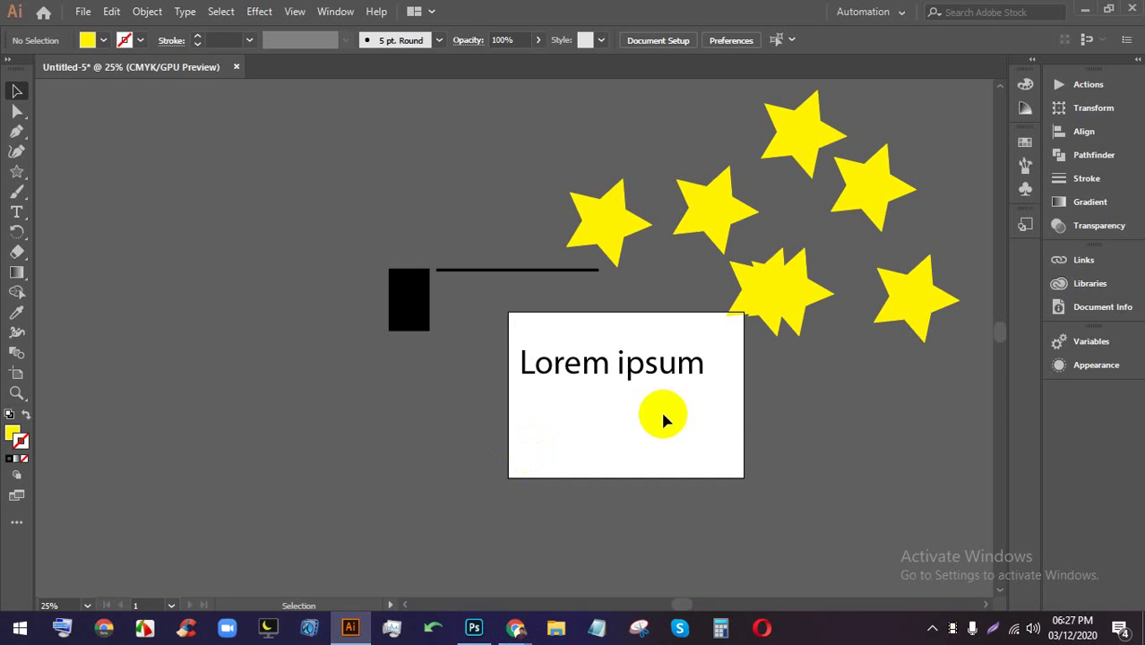
scroll(718, 367, down, 2)
scroll(717, 367, up, 3)
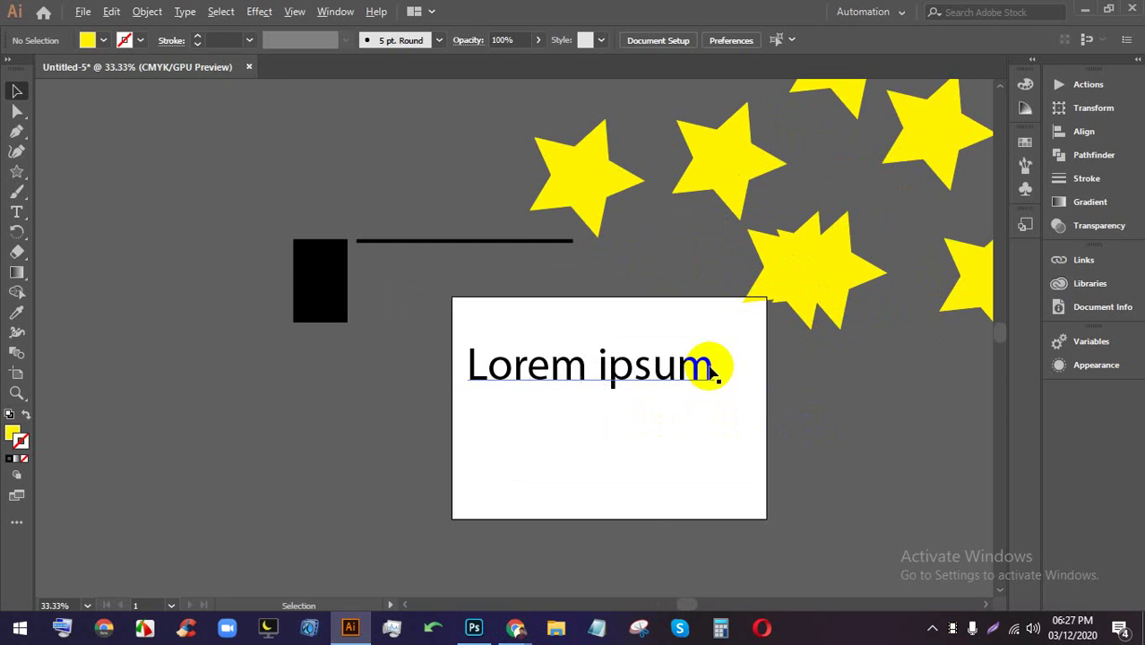
drag(845, 408, 767, 412)
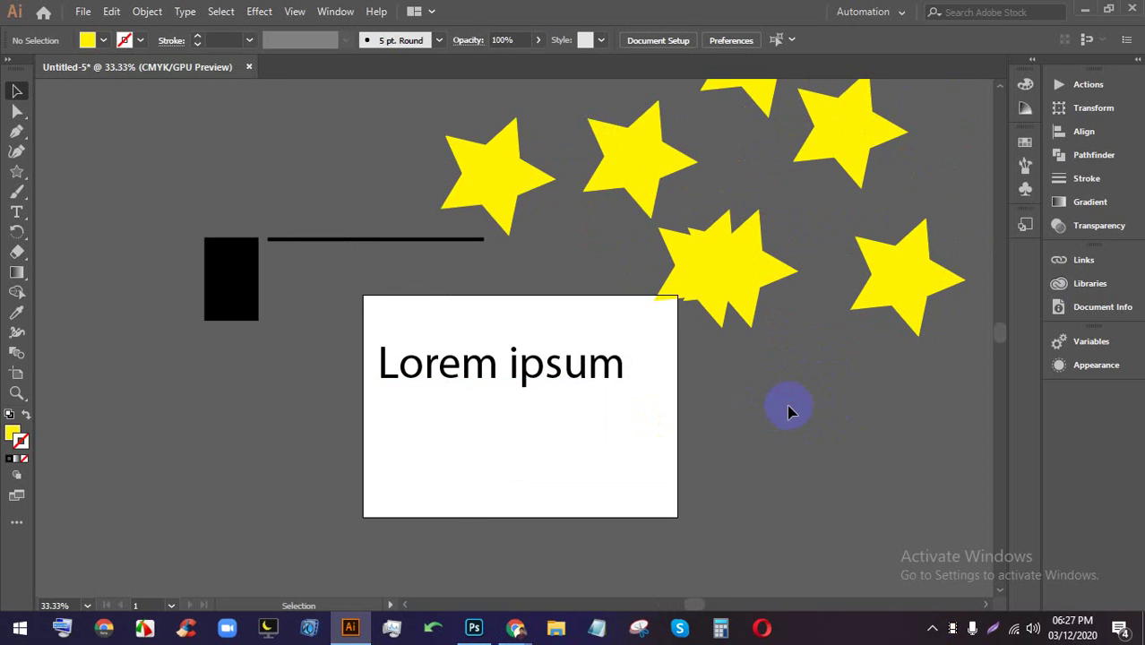
scroll(744, 376, down, 1)
click(751, 205)
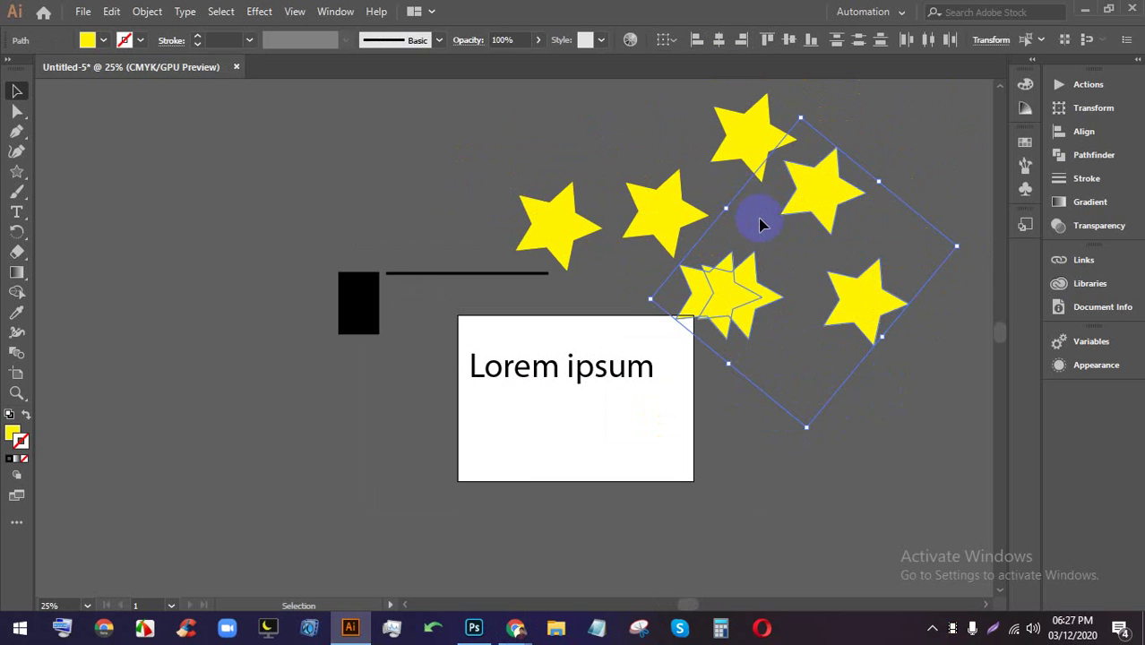
- Switch to the Google Meet call and close the running Photoshop window
click(514, 627)
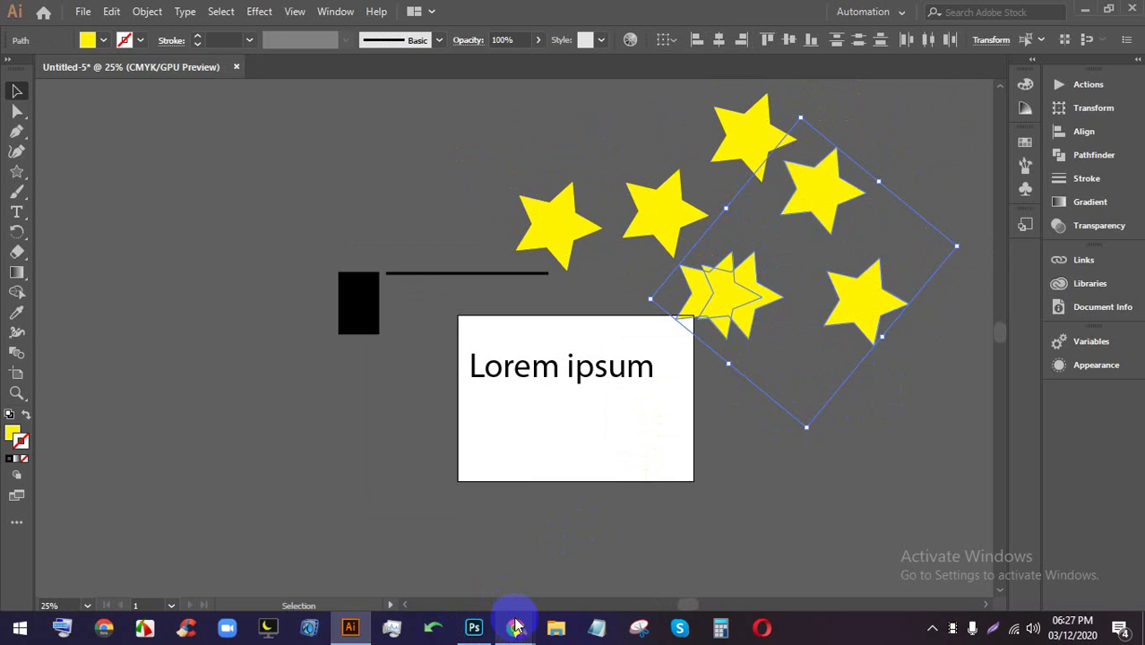
click(494, 528)
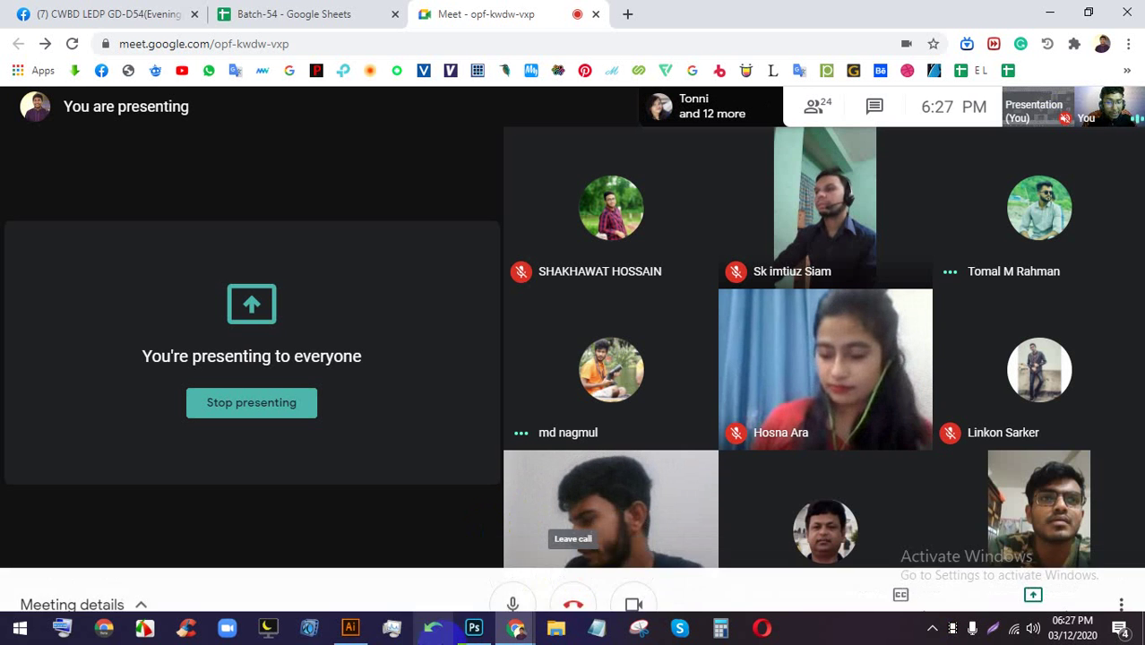
mouse_move(472, 639)
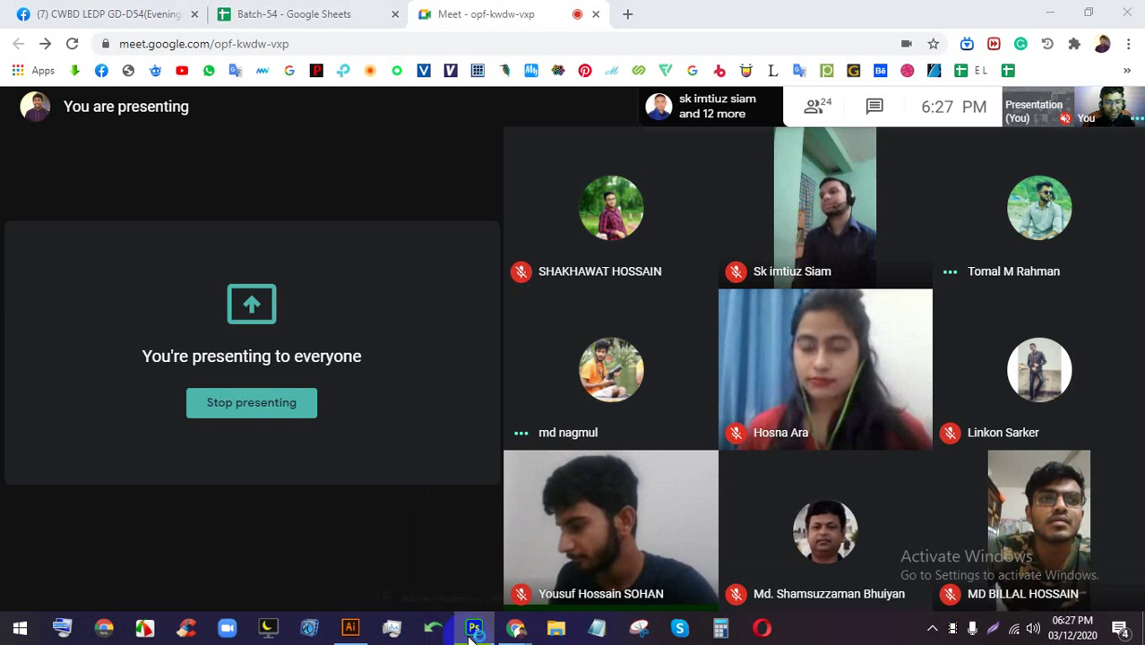
right_click(471, 631)
click(472, 591)
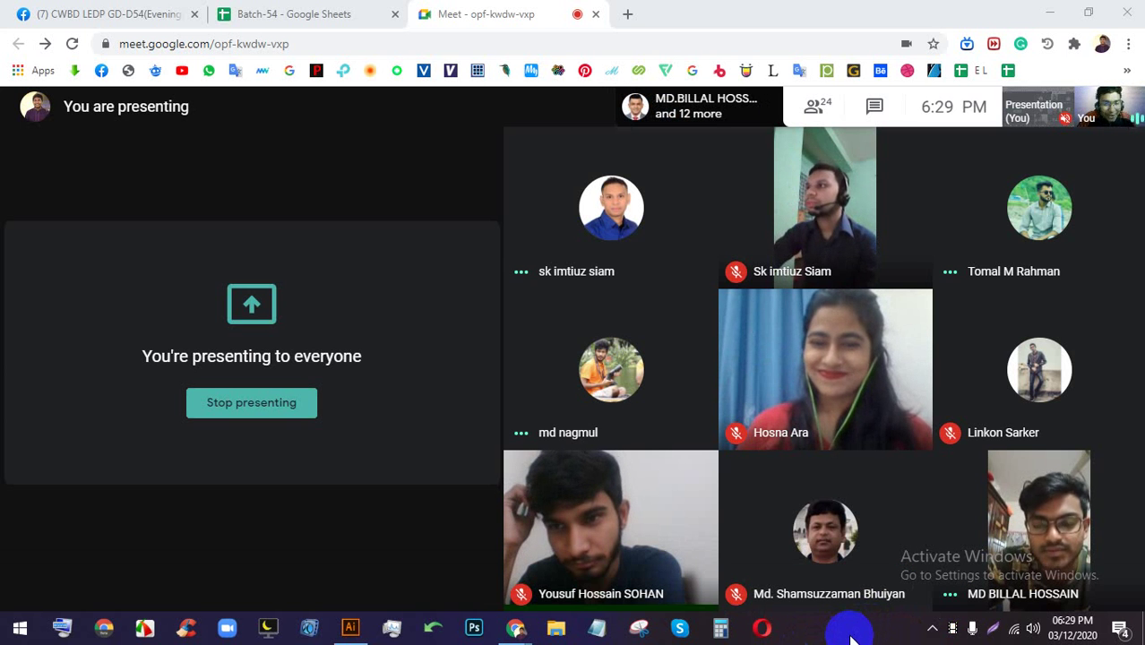
- Return to Illustrator and delete all the yellow stars, the black line, the black rectangle and the Lorem ipsum text
click(351, 630)
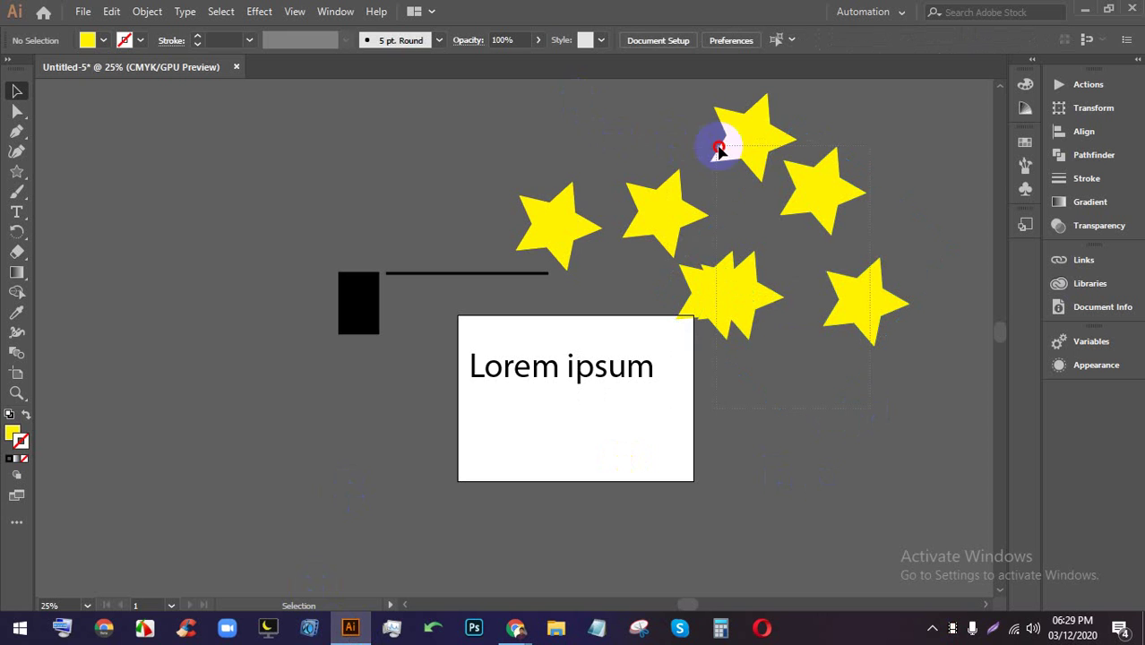
drag(719, 151, 692, 152)
key(Delete)
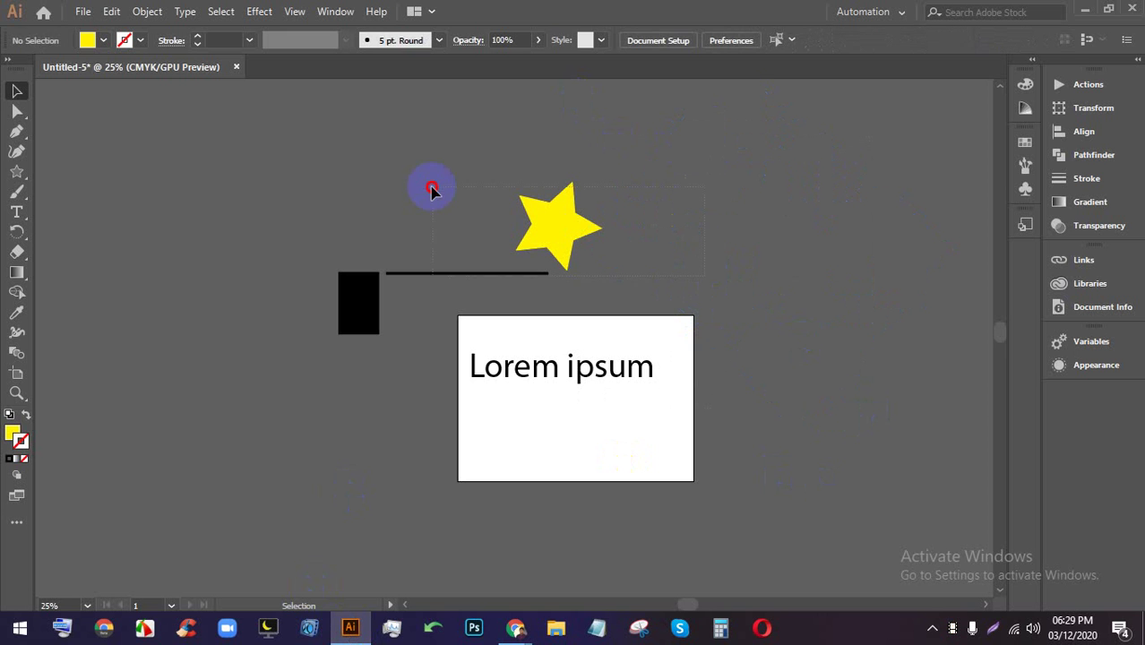
drag(431, 190, 431, 190)
key(Delete)
drag(386, 237, 371, 374)
key(Delete)
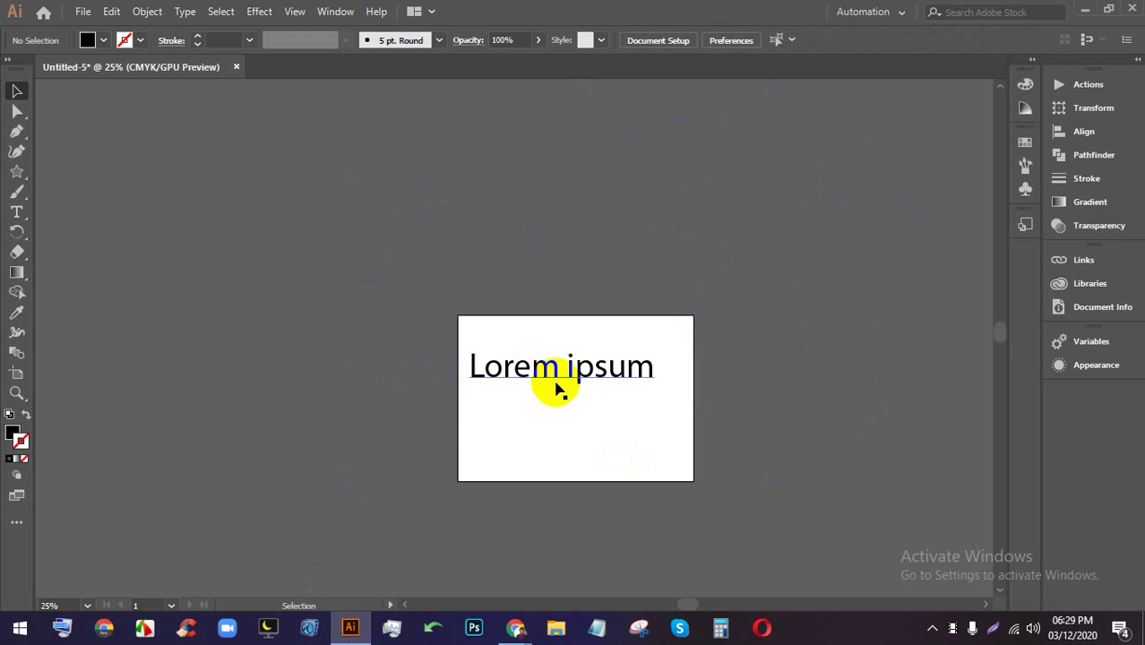
scroll(565, 343, down, 1)
drag(660, 372, 296, 242)
key(Delete)
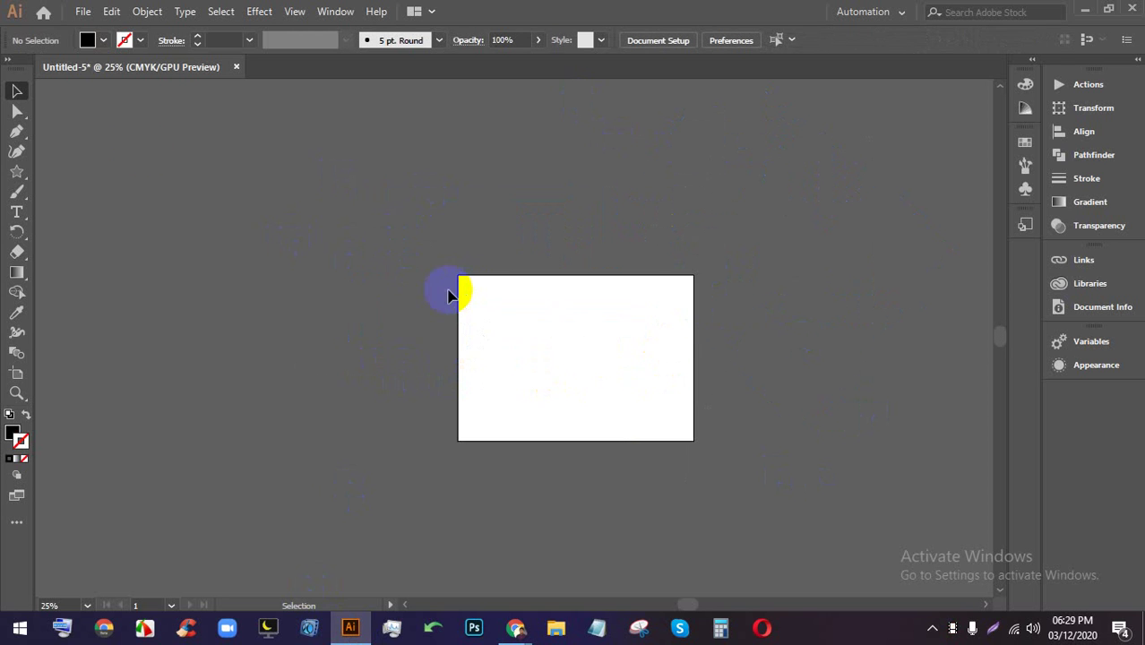
- Replace the Star tool with the Rectangle tool over the empty artboard at 100% zoom
scroll(419, 221, down, 2)
scroll(573, 299, up, 3)
scroll(225, 161, up, 3)
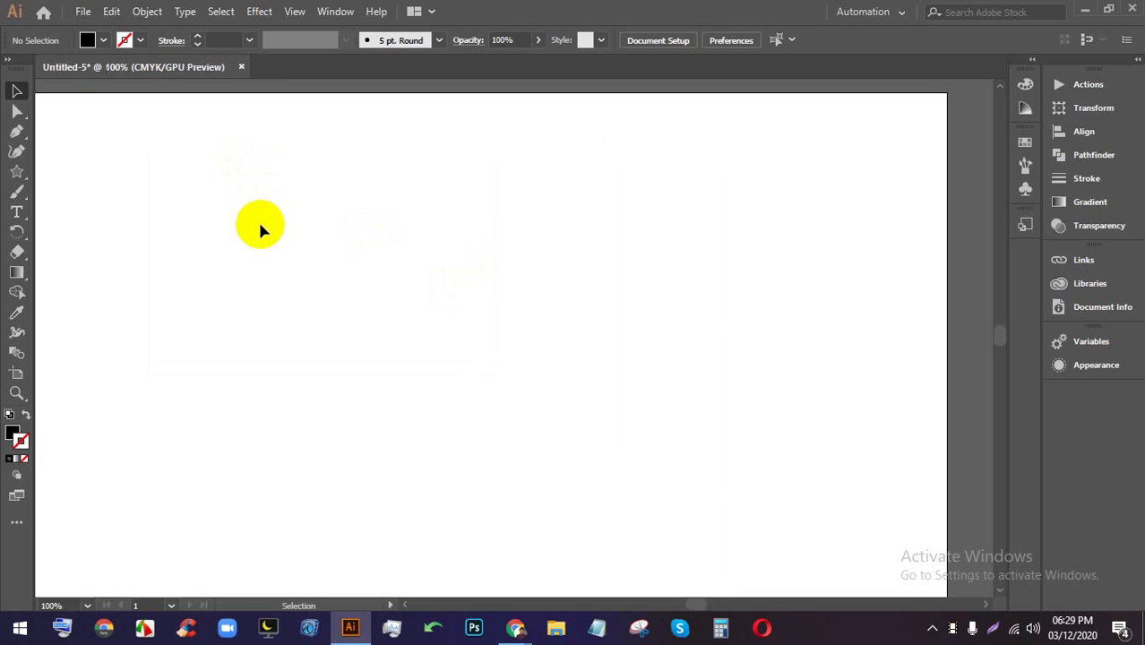
drag(333, 257, 417, 237)
drag(16, 172, 70, 172)
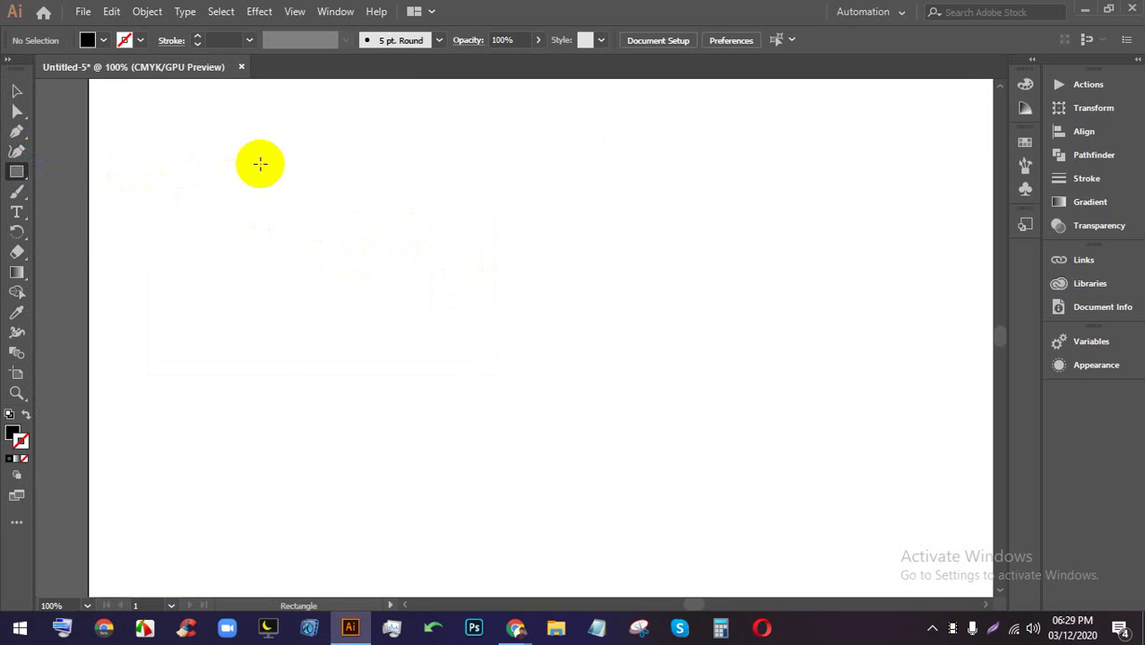
click(20, 176)
- Check the Google Meet call and return to the empty Illustrator artboard
mouse_move(515, 628)
click(507, 534)
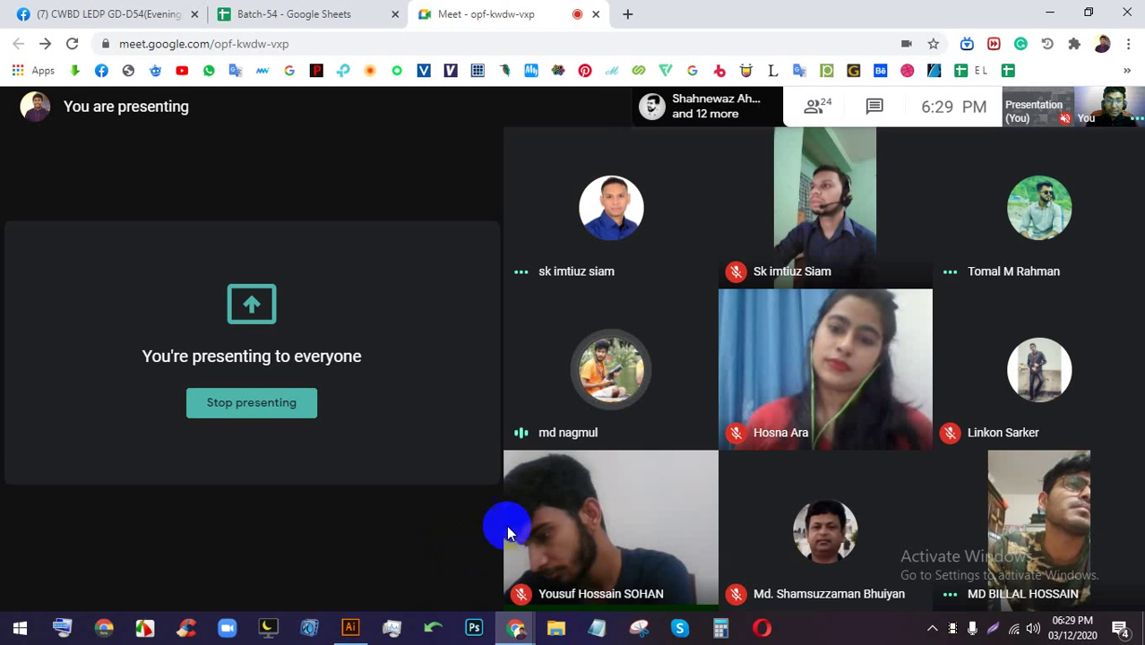
click(363, 629)
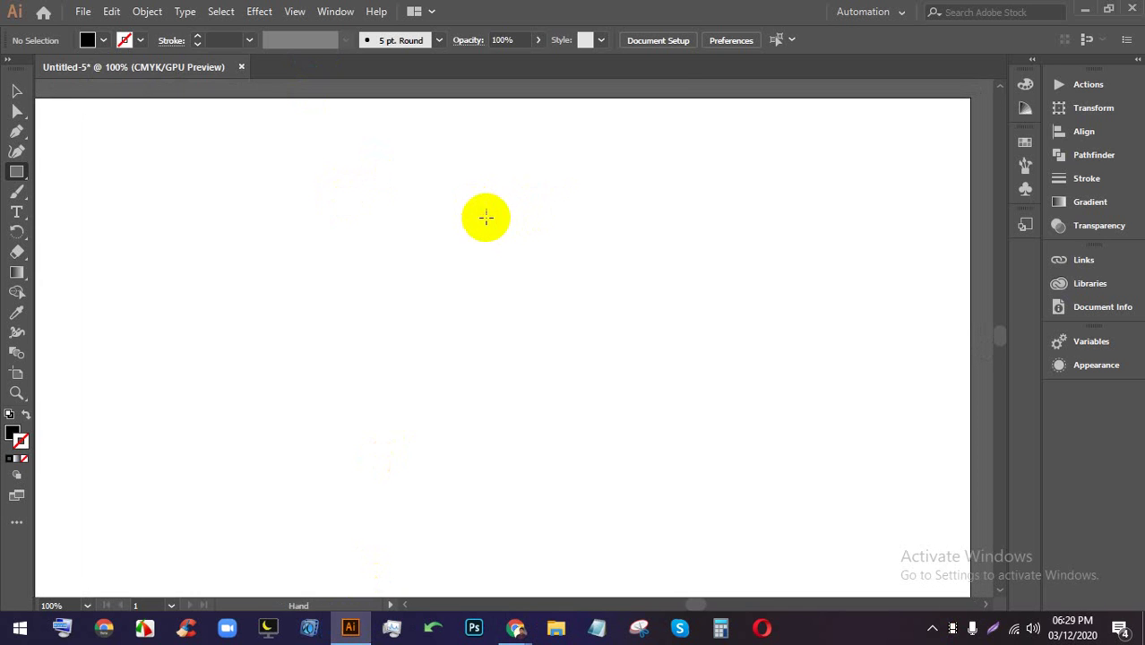
- Show the Layers panel and draw six black rectangles of different sizes across the artboard on Layer 1
click(332, 10)
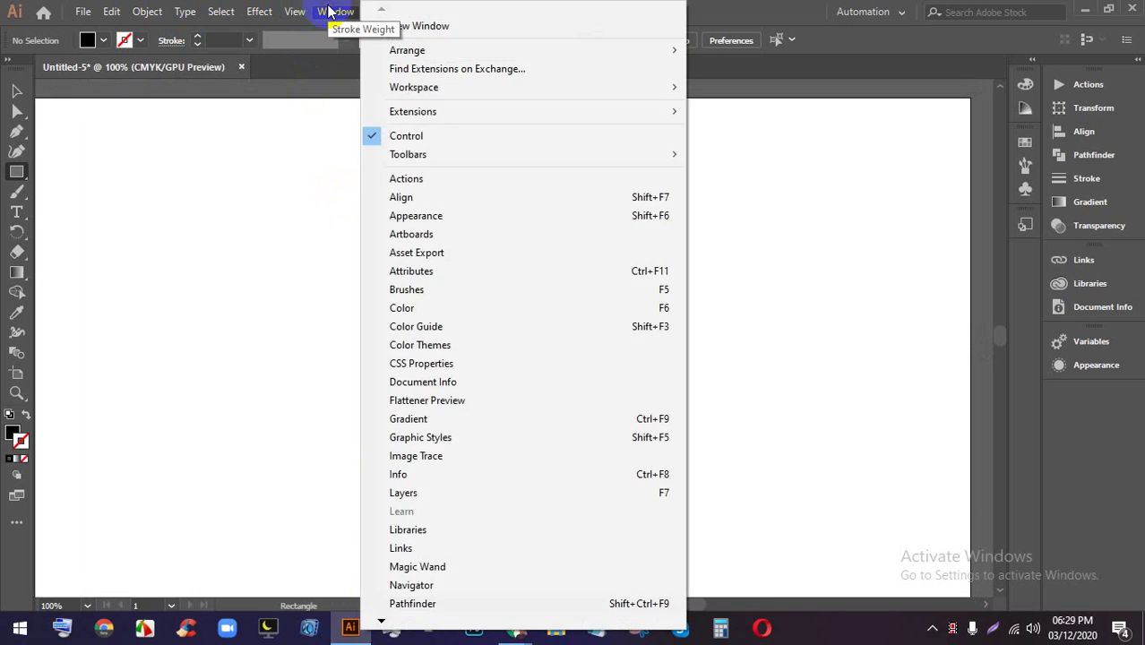
click(412, 493)
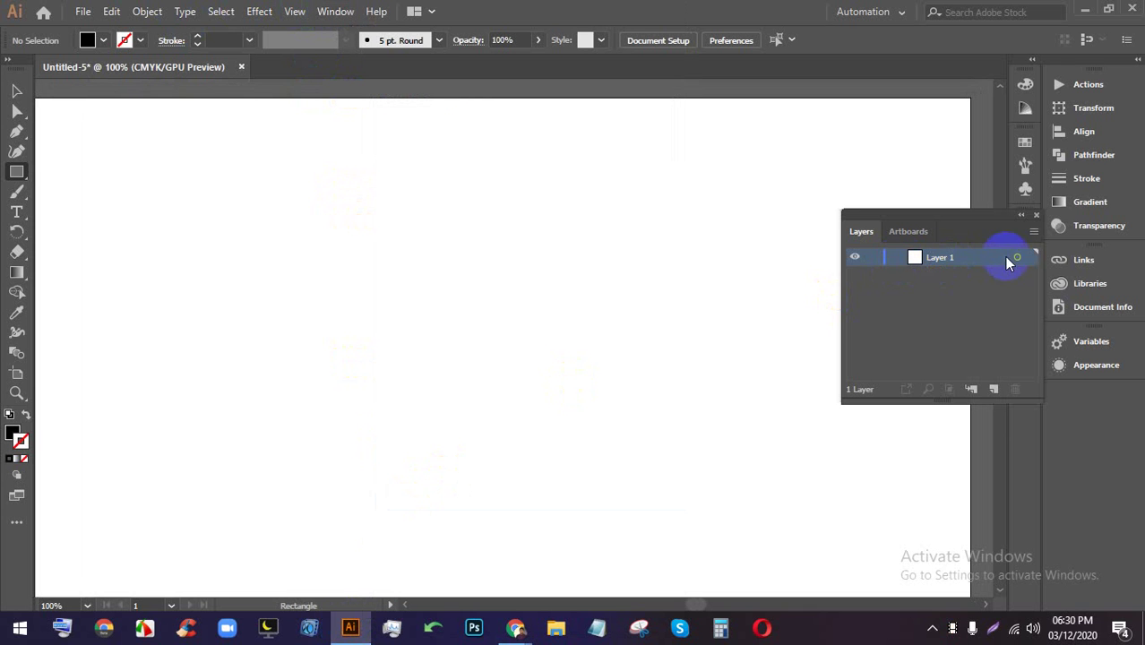
drag(117, 156, 253, 259)
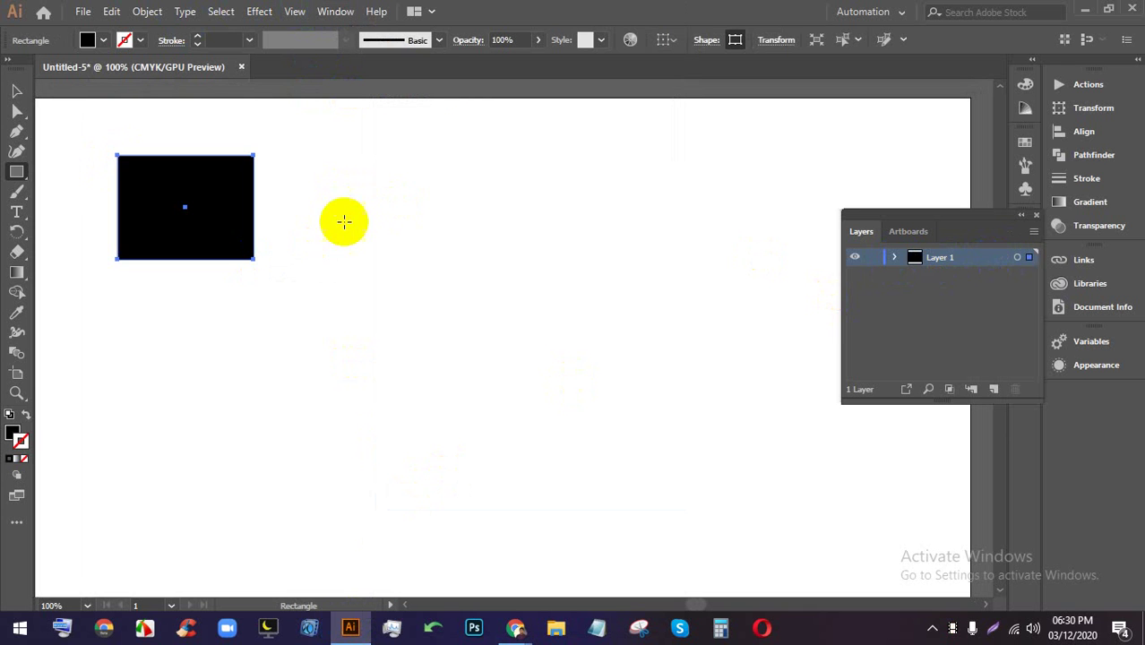
drag(361, 156, 461, 384)
drag(499, 159, 642, 441)
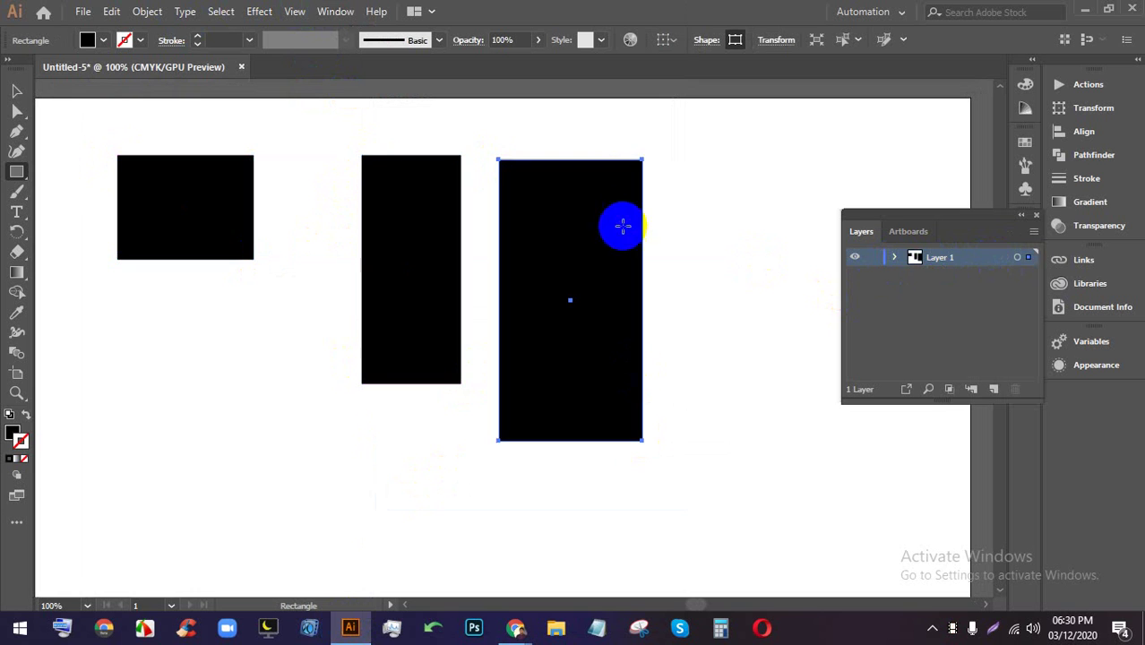
drag(626, 218, 712, 367)
drag(712, 129, 819, 289)
drag(126, 379, 418, 474)
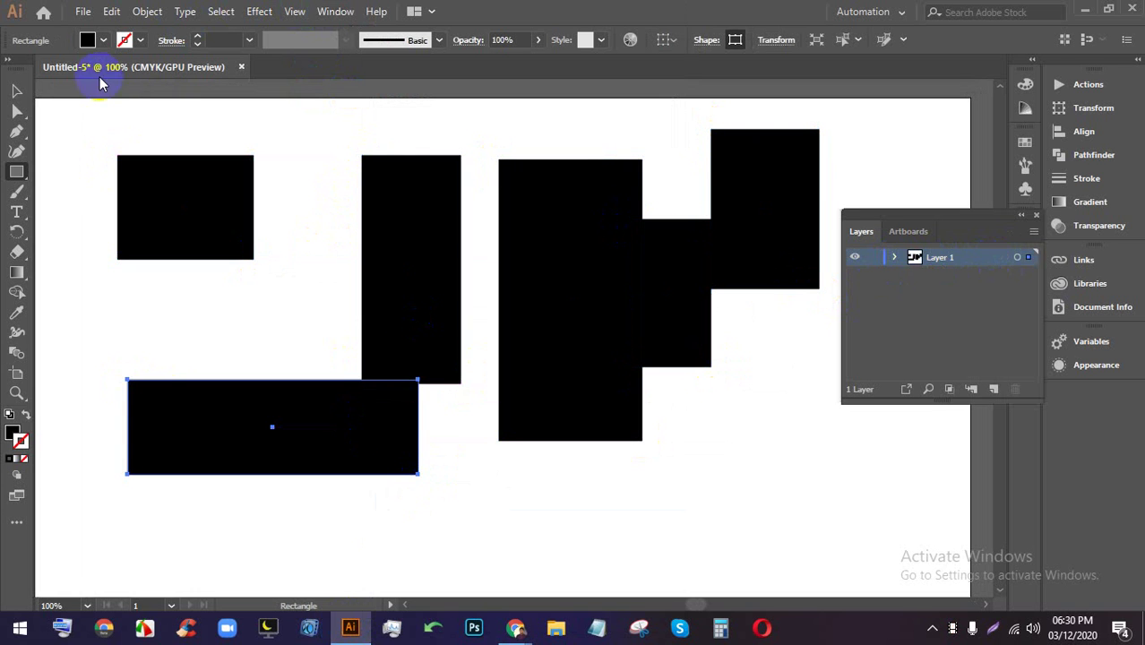
- Expand Layer 1 and hide the second to fifth rectangles in its object list
click(896, 258)
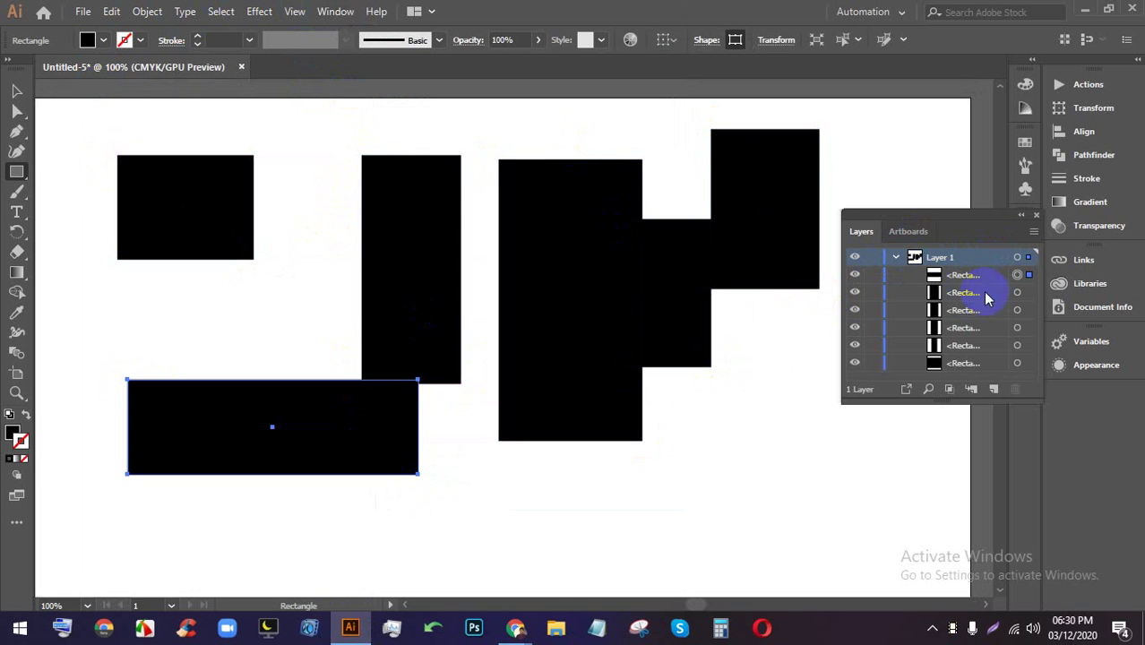
click(856, 294)
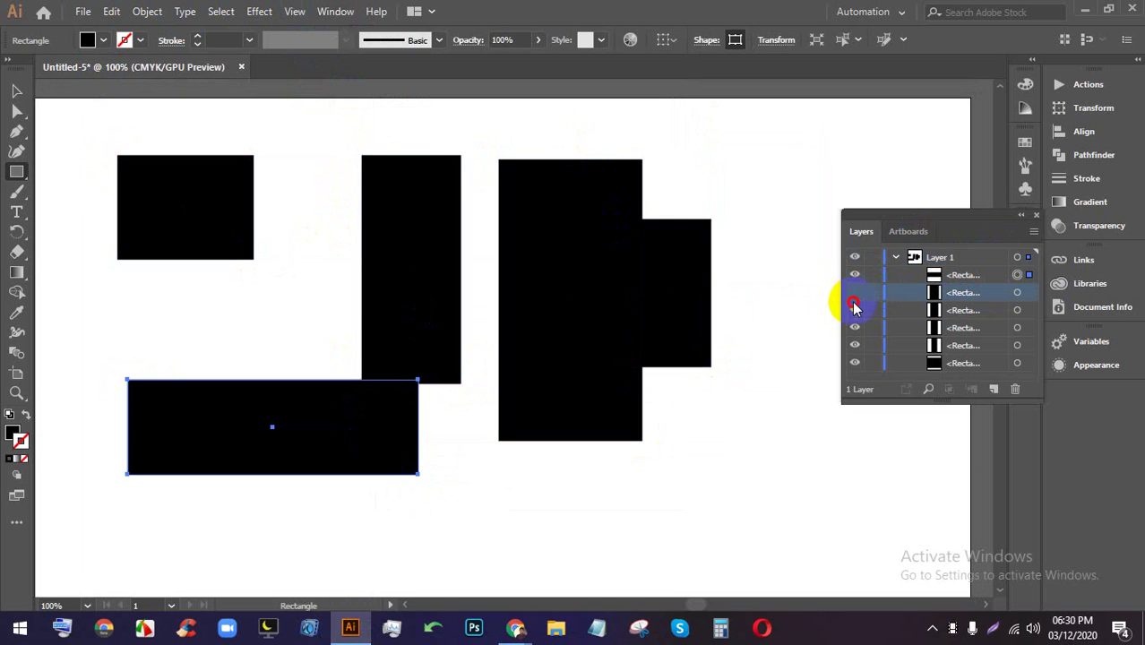
click(854, 310)
click(856, 328)
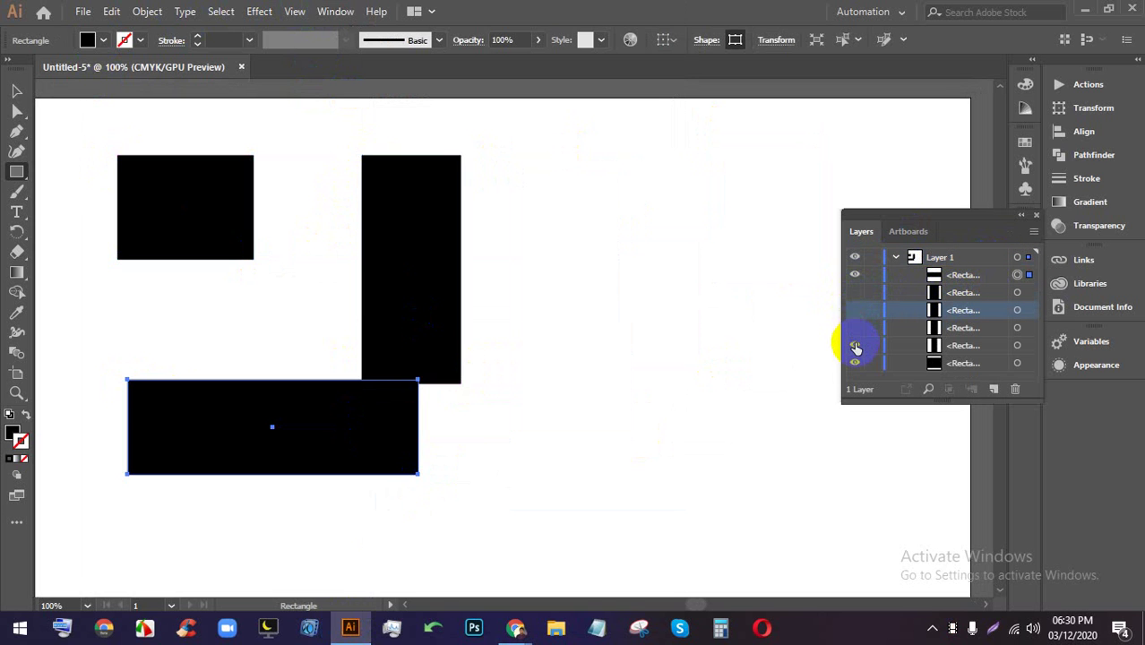
click(856, 348)
- Make the four hidden rectangles visible again and select Layer 1
click(855, 292)
click(855, 310)
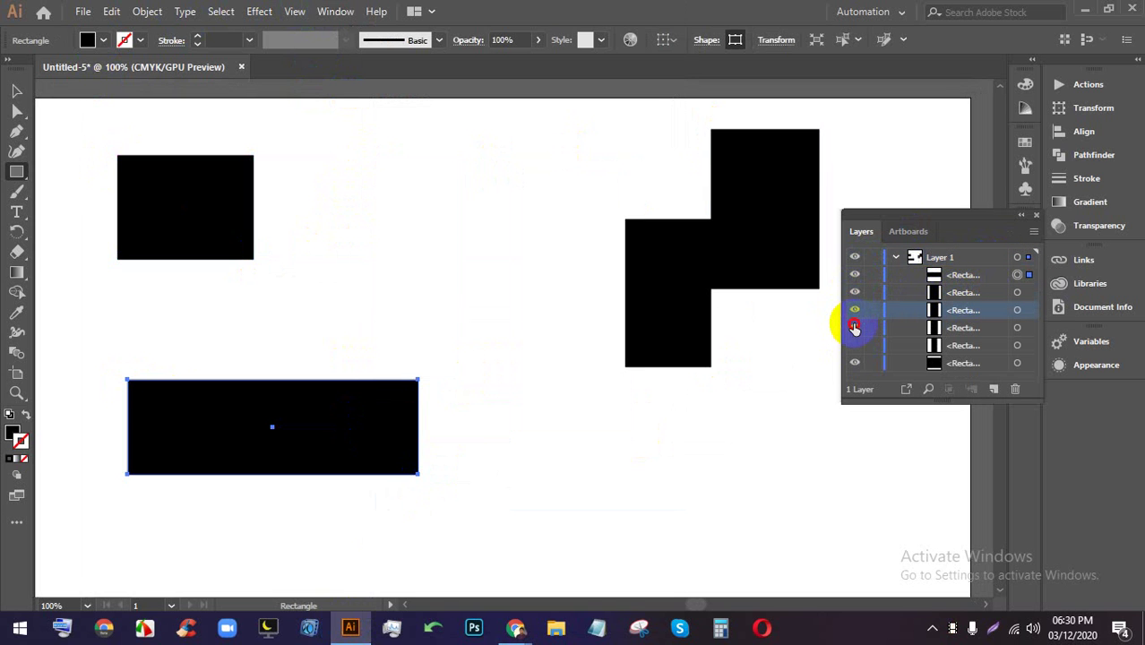
click(855, 328)
click(856, 346)
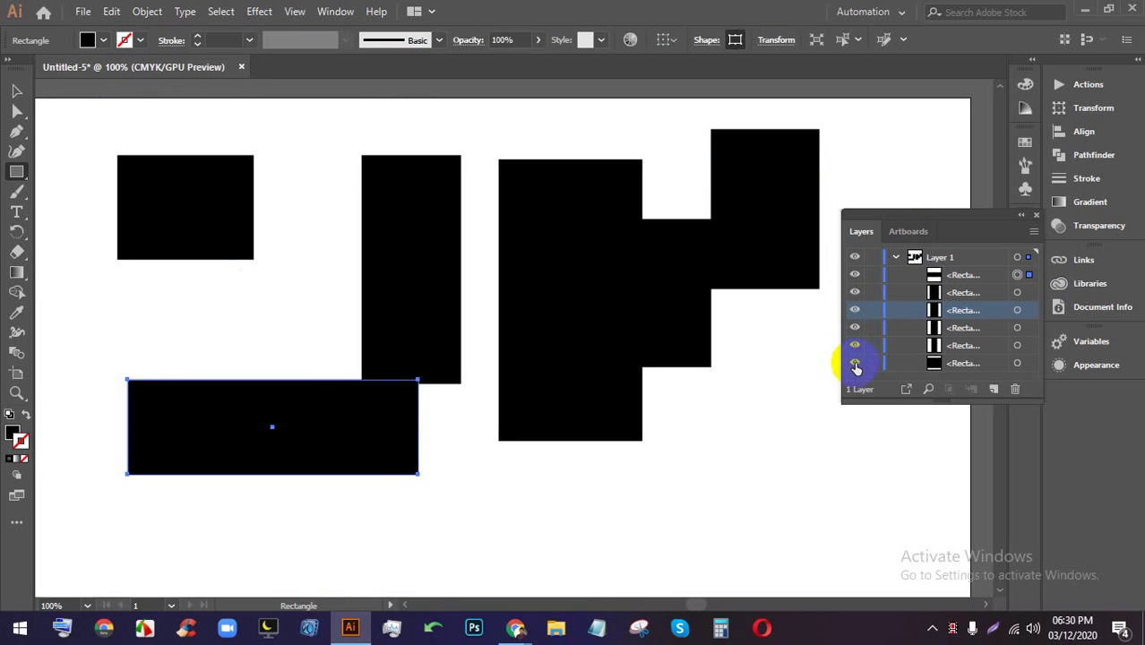
click(939, 258)
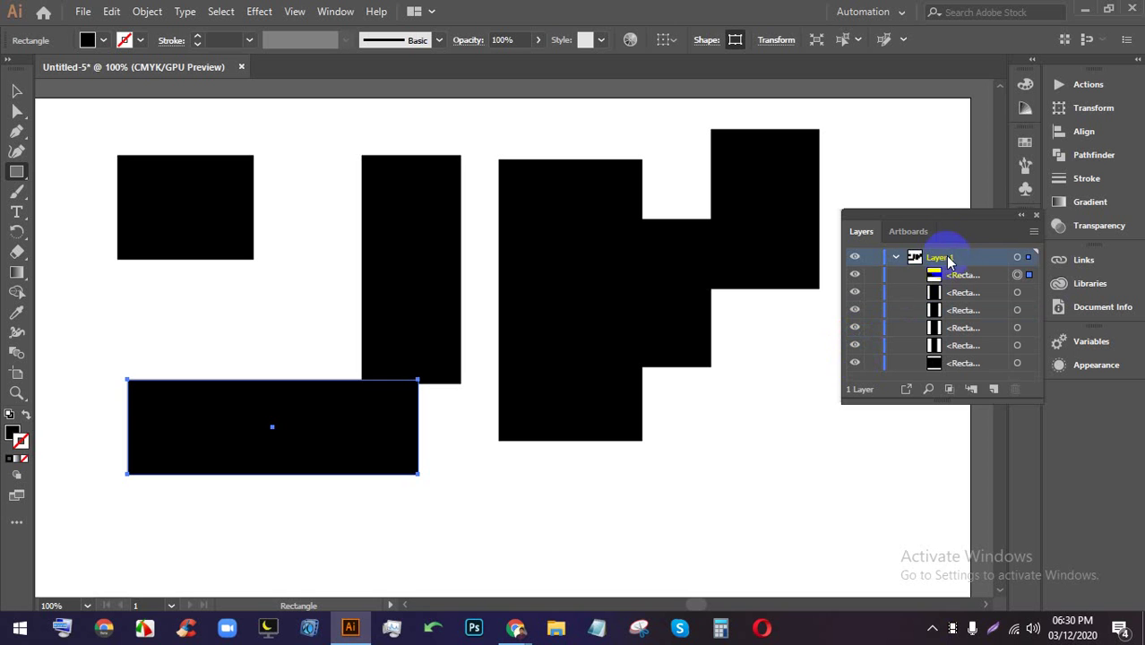
- Add Layer 2, draw a large black ellipse on it over the rectangles, and hide and show the layer
click(995, 391)
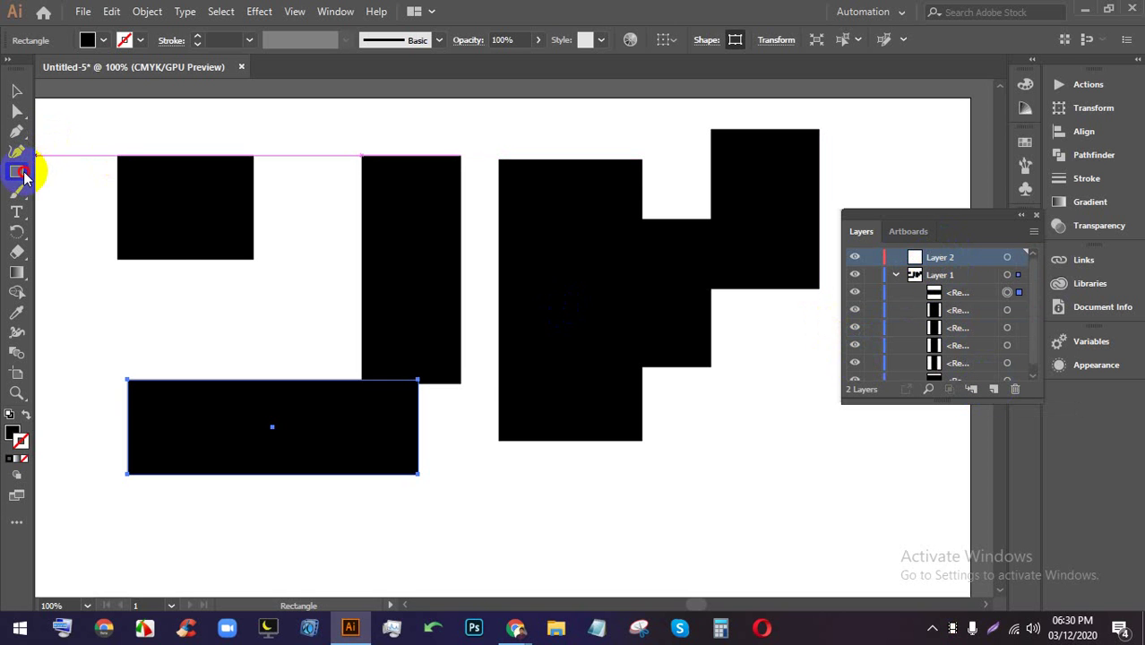
drag(17, 172, 61, 190)
drag(375, 368, 682, 591)
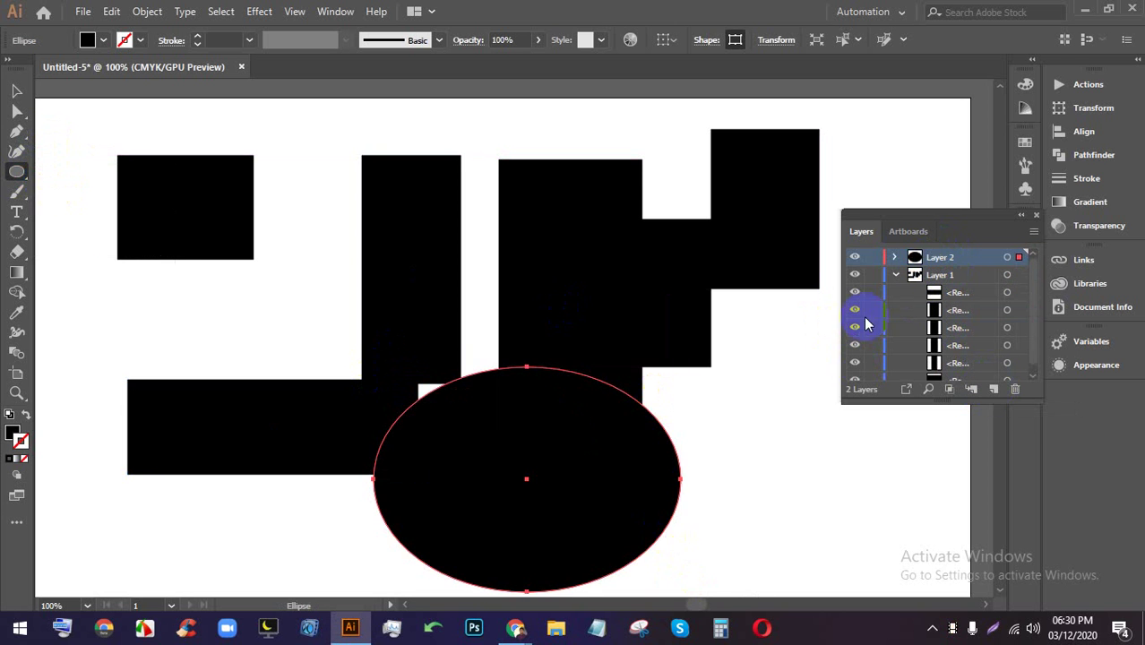
click(856, 260)
click(856, 261)
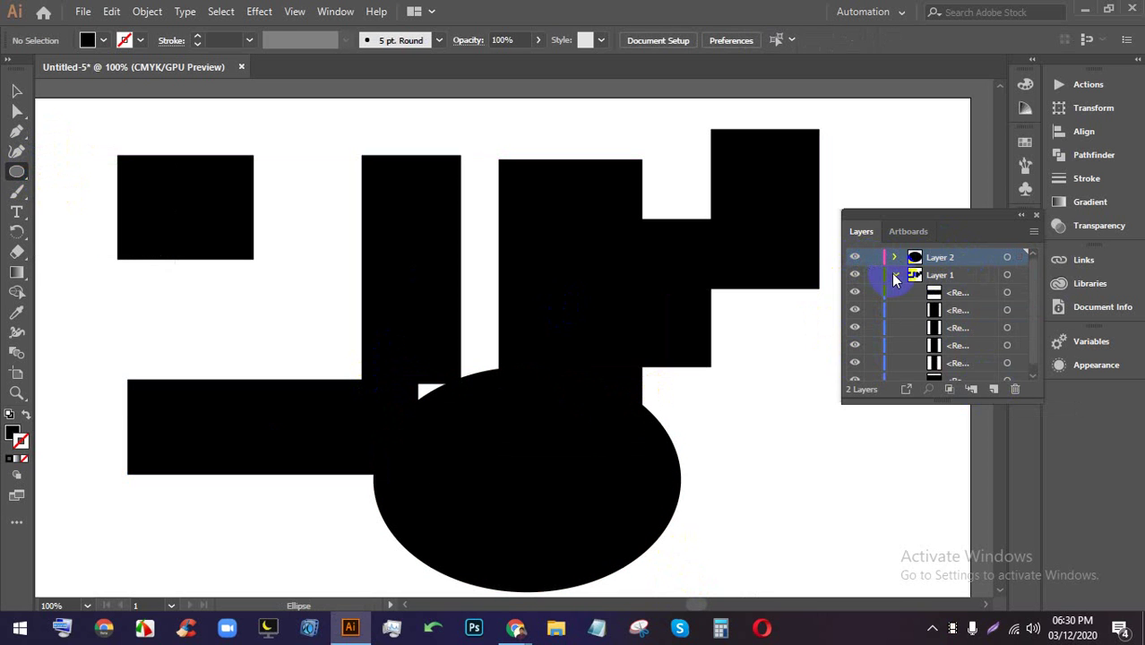
- Collapse Layer 1's object list, add Layer 3, draw a yellow ellipse on it, and delete that ellipse
click(894, 275)
click(994, 389)
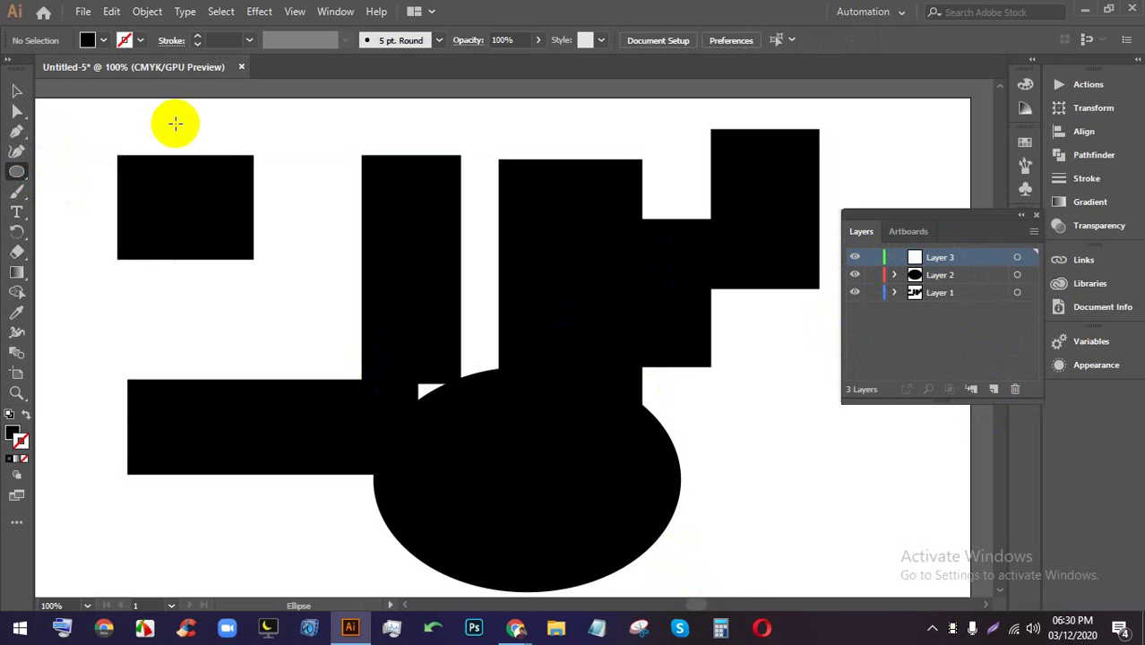
click(103, 39)
click(72, 71)
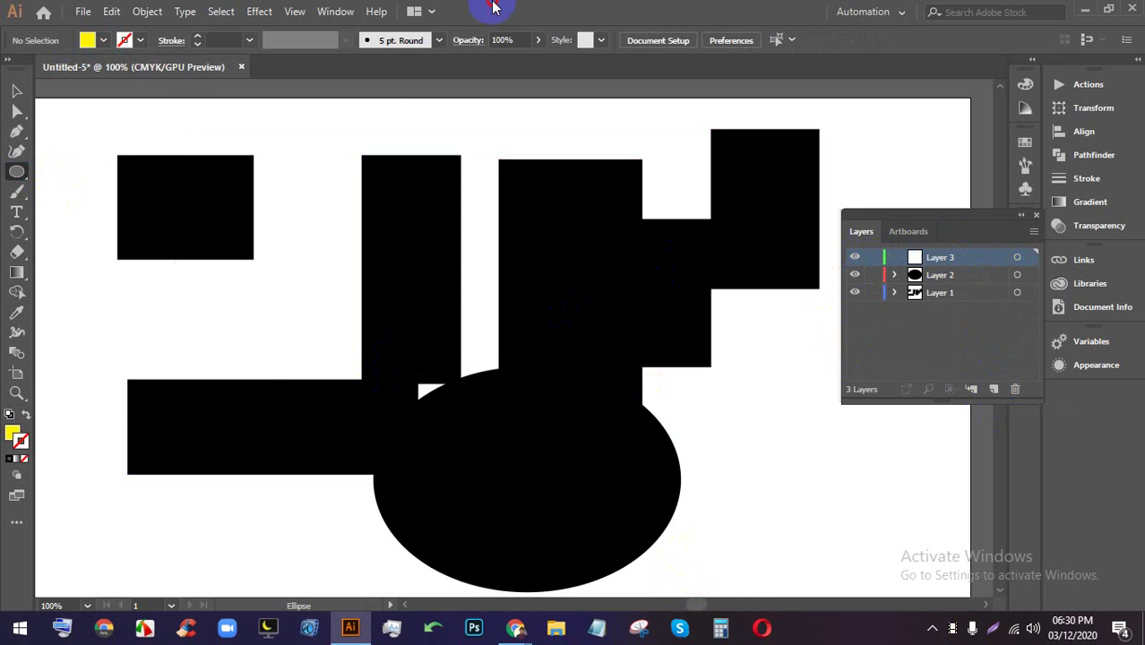
mouse_move(263, 121)
mouse_down()
mouse_move(320, 199)
mouse_move(536, 309)
mouse_up()
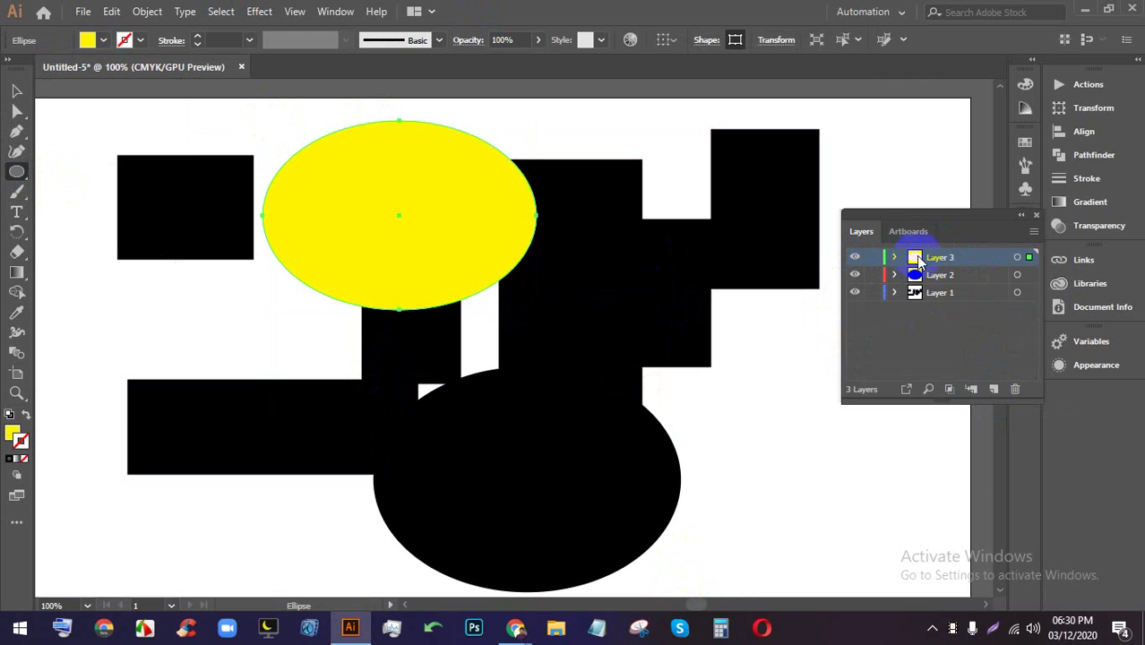
key(Delete)
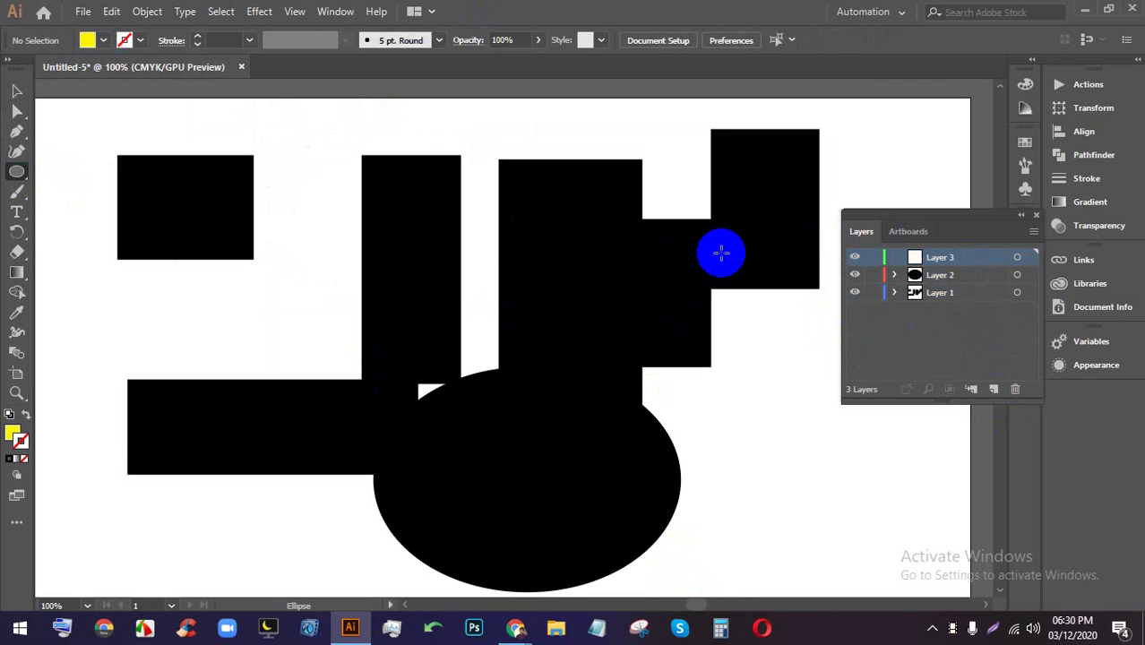
- Select all three layers, collapse the Layers panel, and delete every remaining shape from the artboard
drag(993, 332, 914, 264)
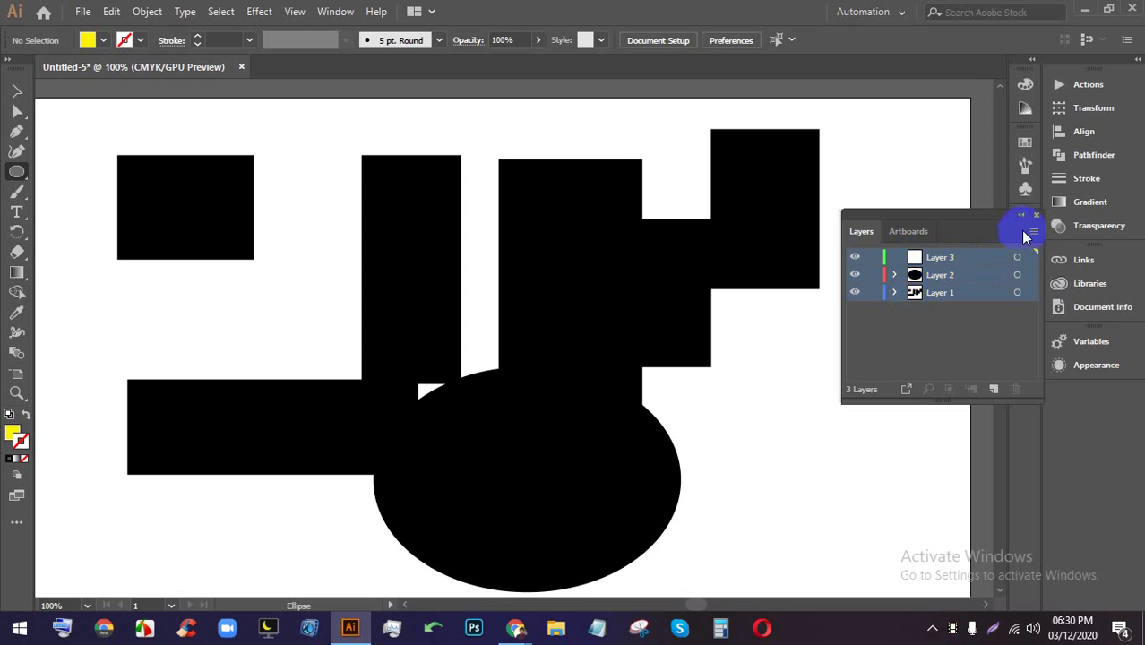
click(1022, 216)
click(20, 92)
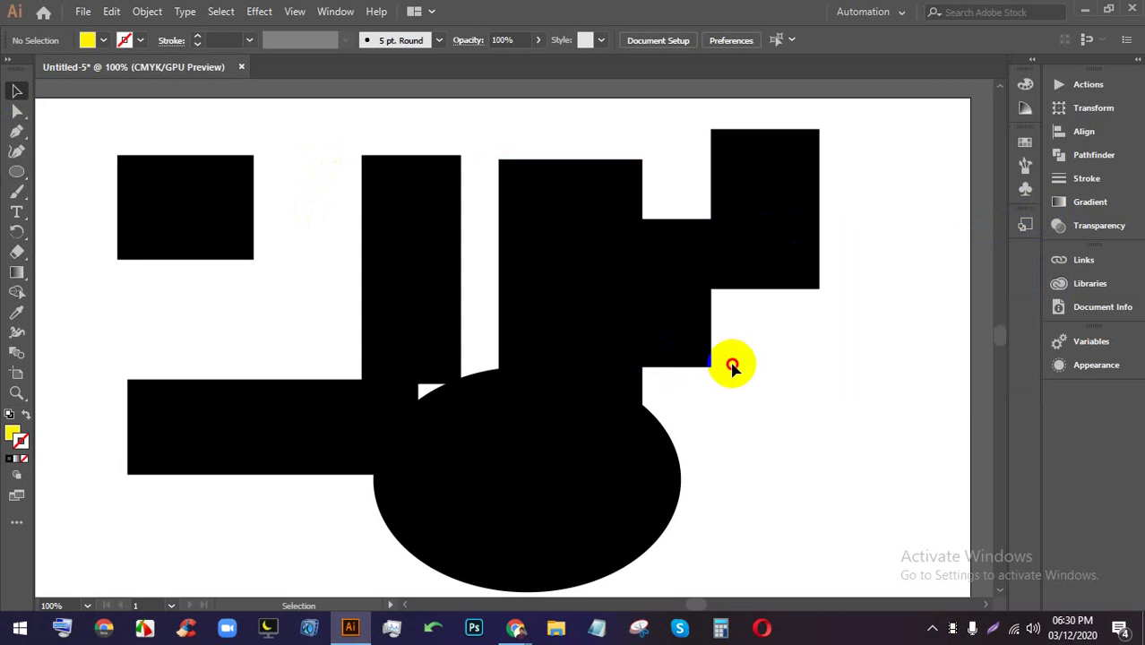
drag(822, 501, 327, 192)
key(Delete)
key(ctrl+a)
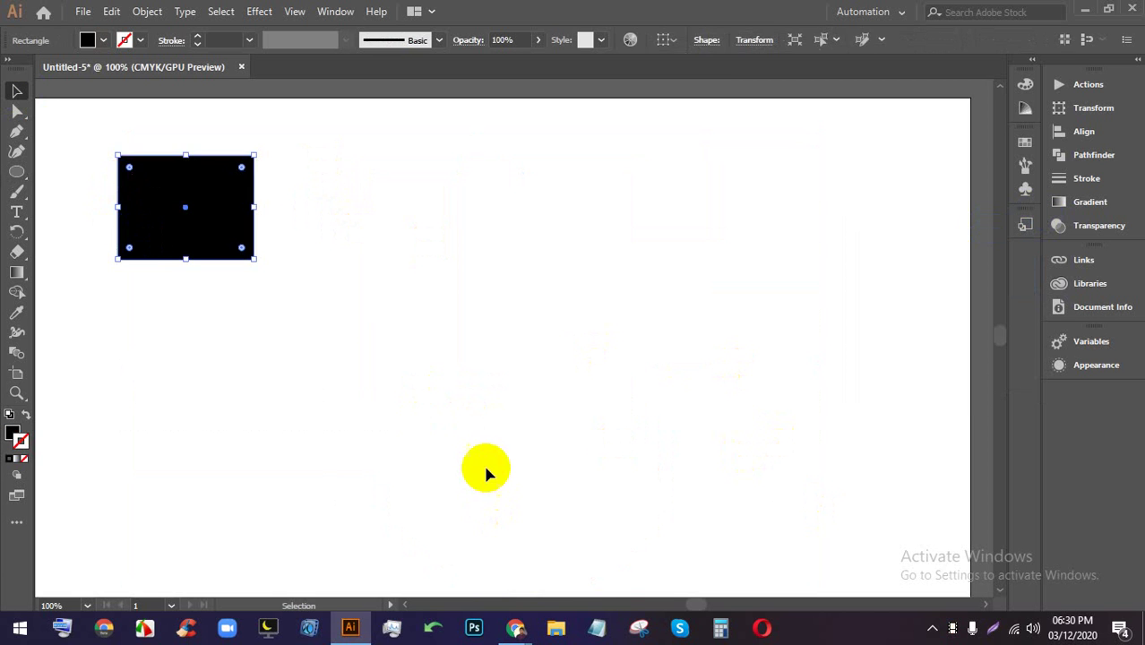
key(Delete)
- Switch to the Google Meet call to check on the class, and return to Illustrator
click(515, 627)
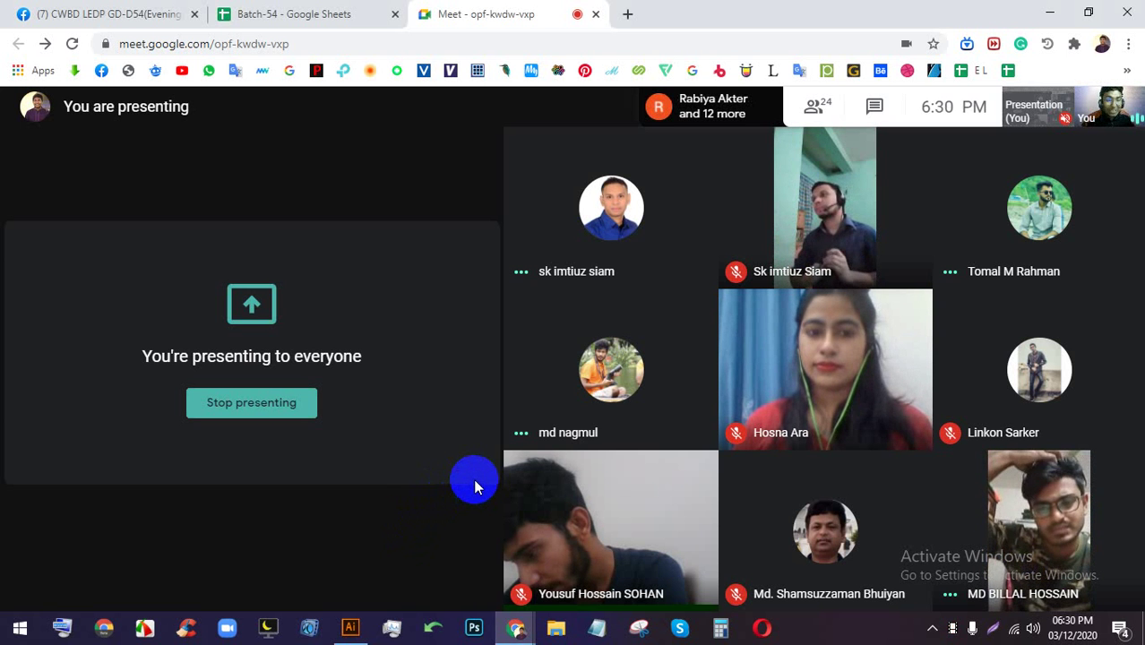
click(357, 627)
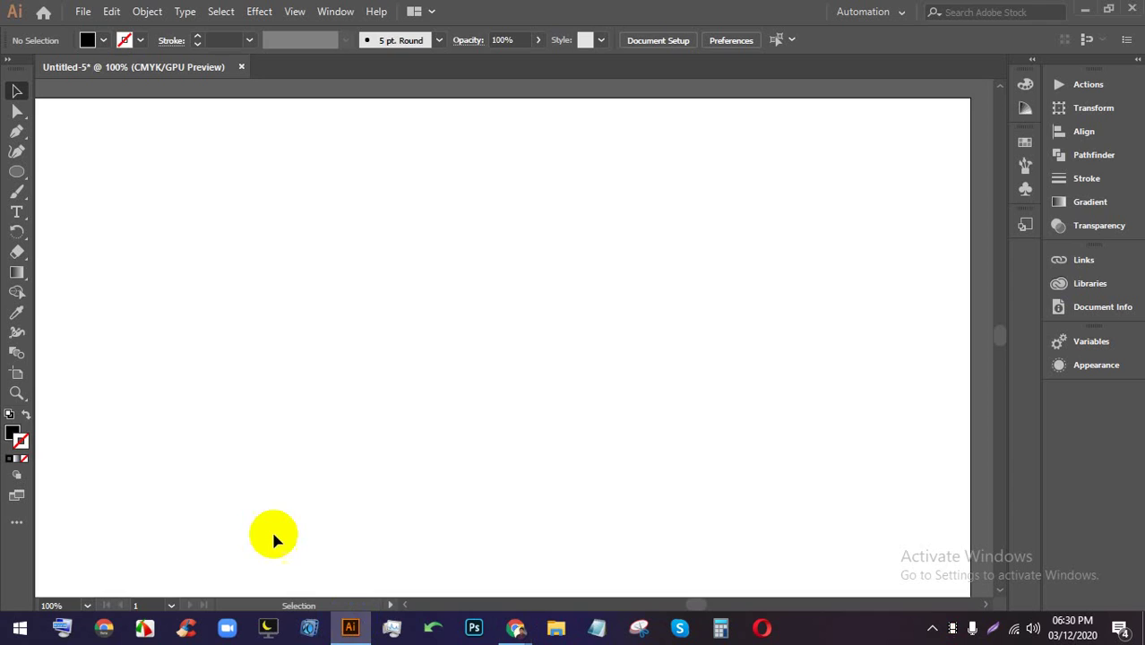
- Draw a large rectangle near the middle of the artboard with a magenta fill and no stroke
drag(16, 171, 31, 99)
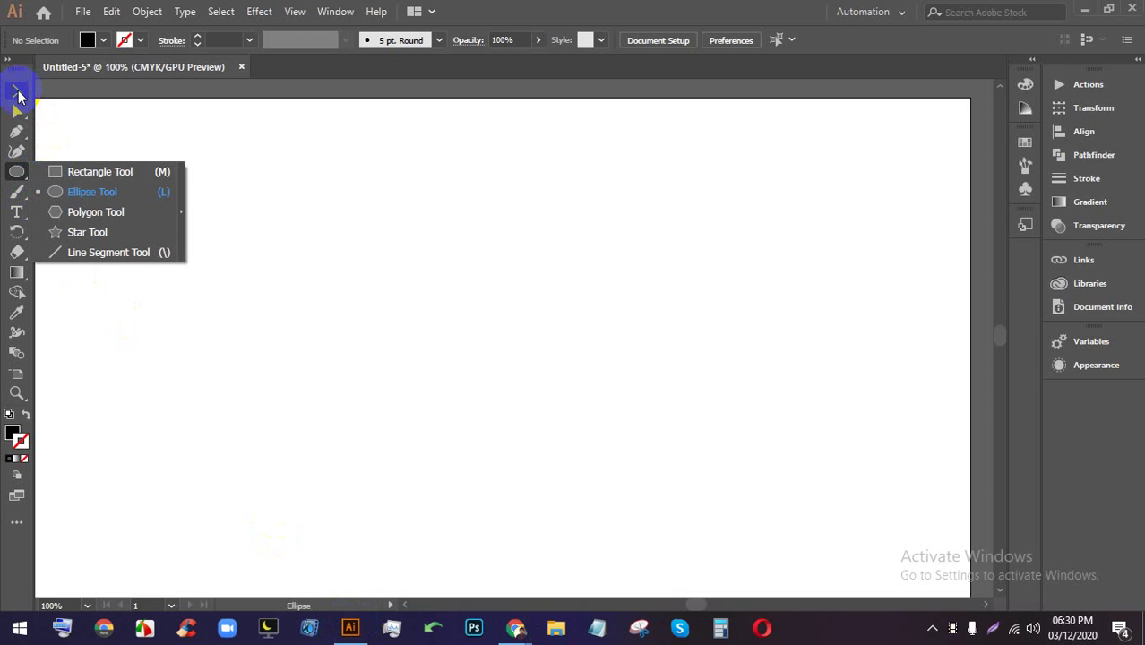
click(88, 177)
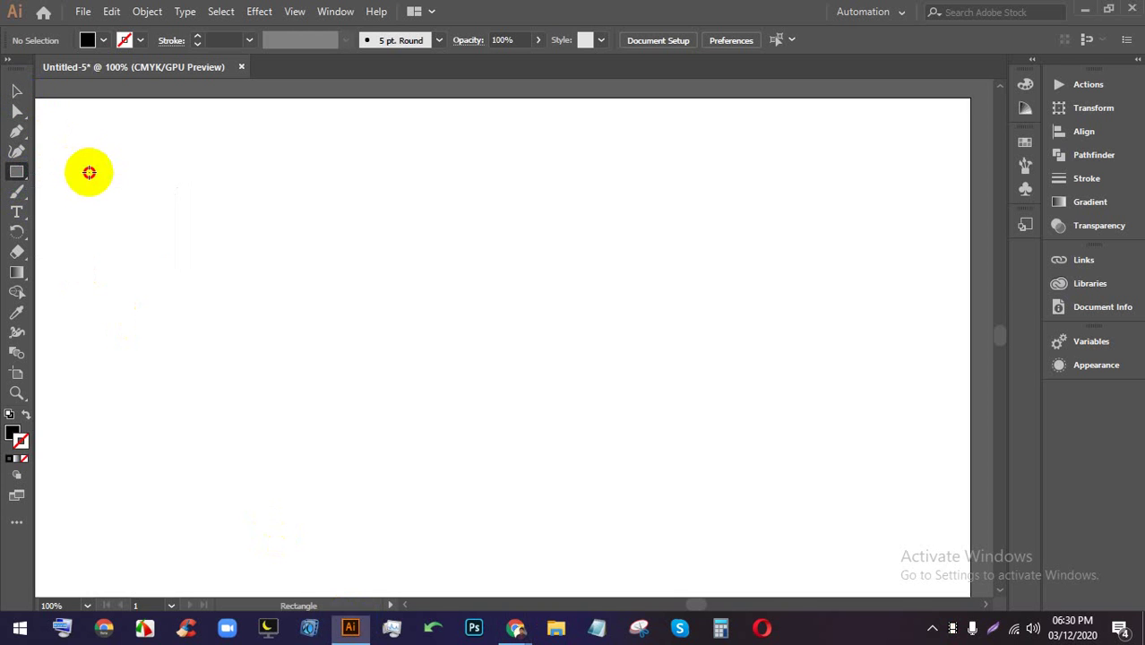
click(101, 40)
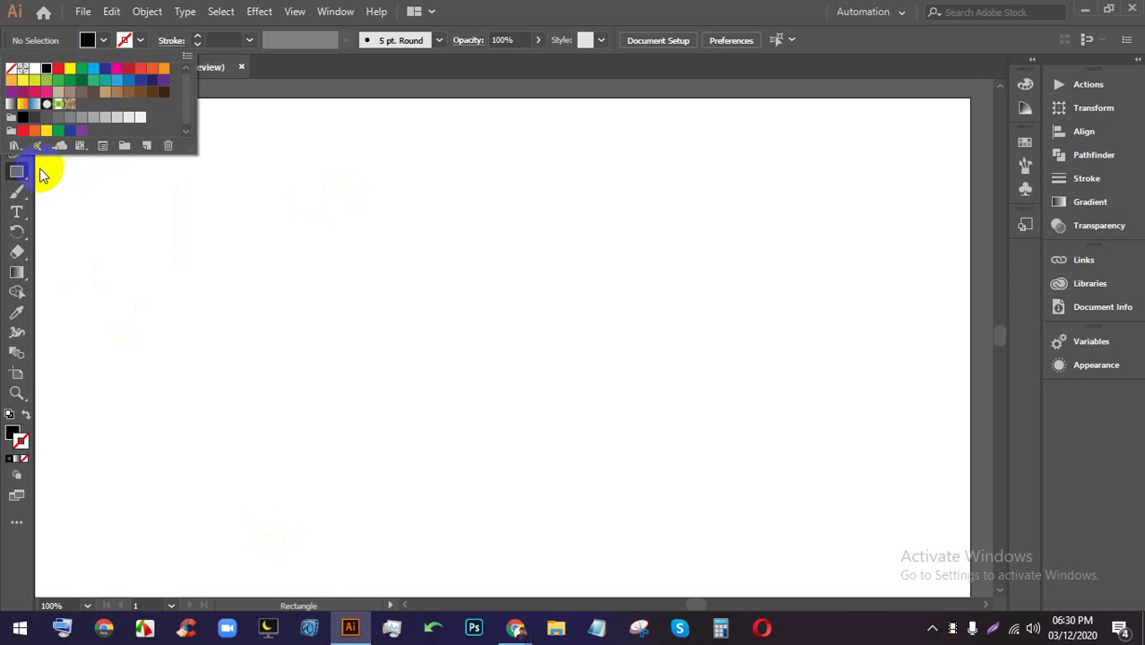
click(101, 40)
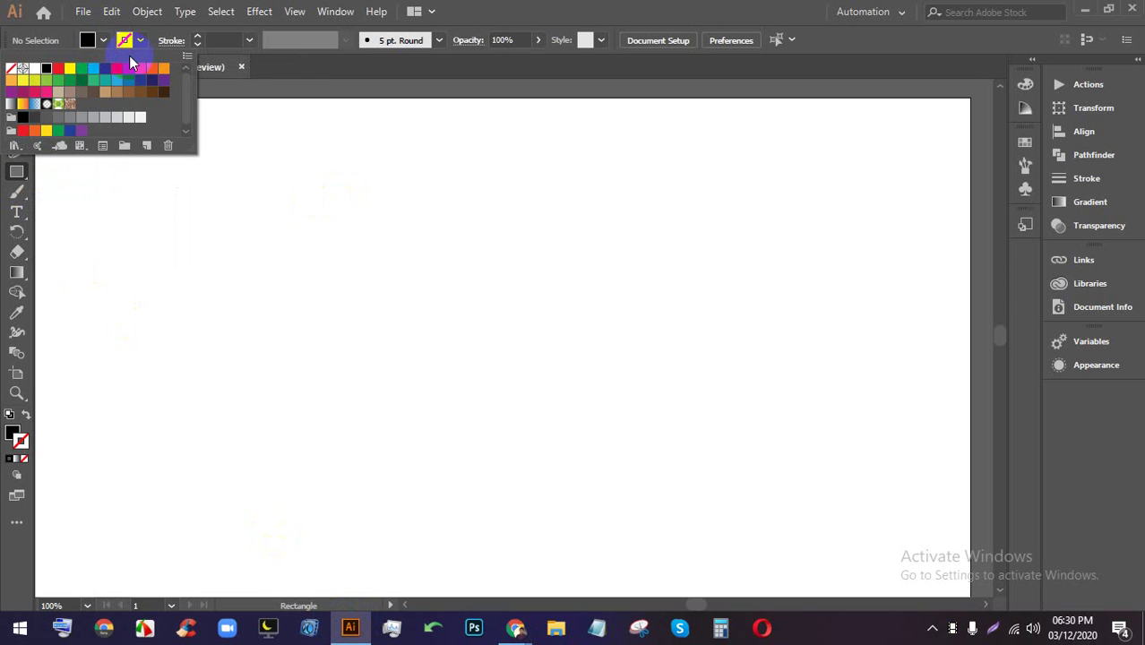
click(117, 70)
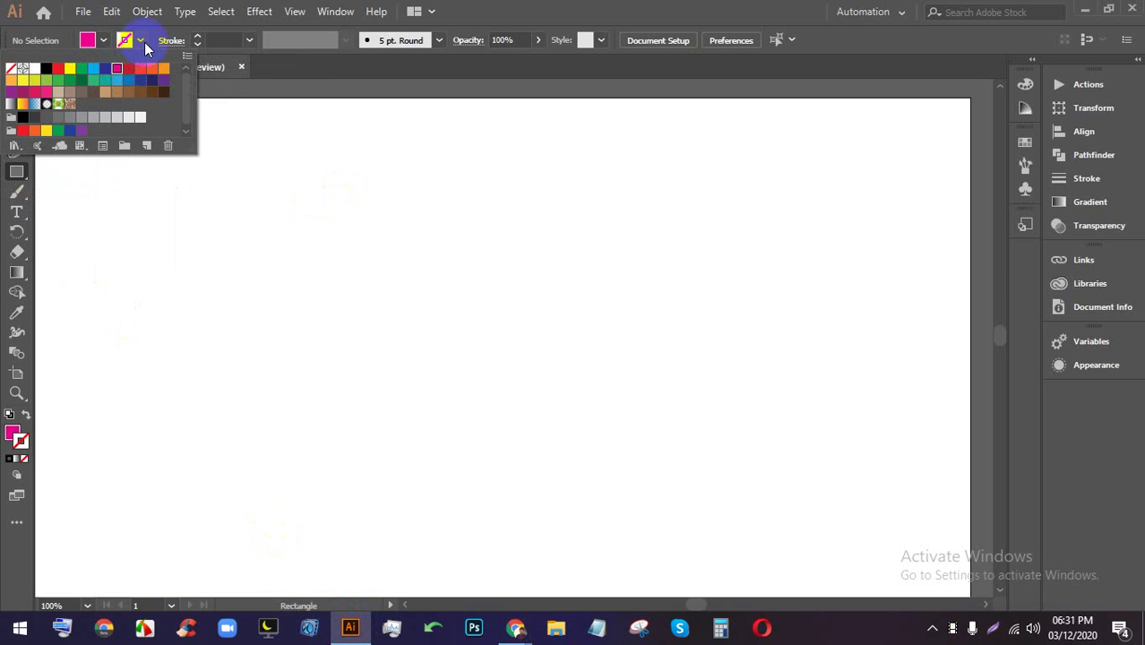
drag(227, 188, 636, 441)
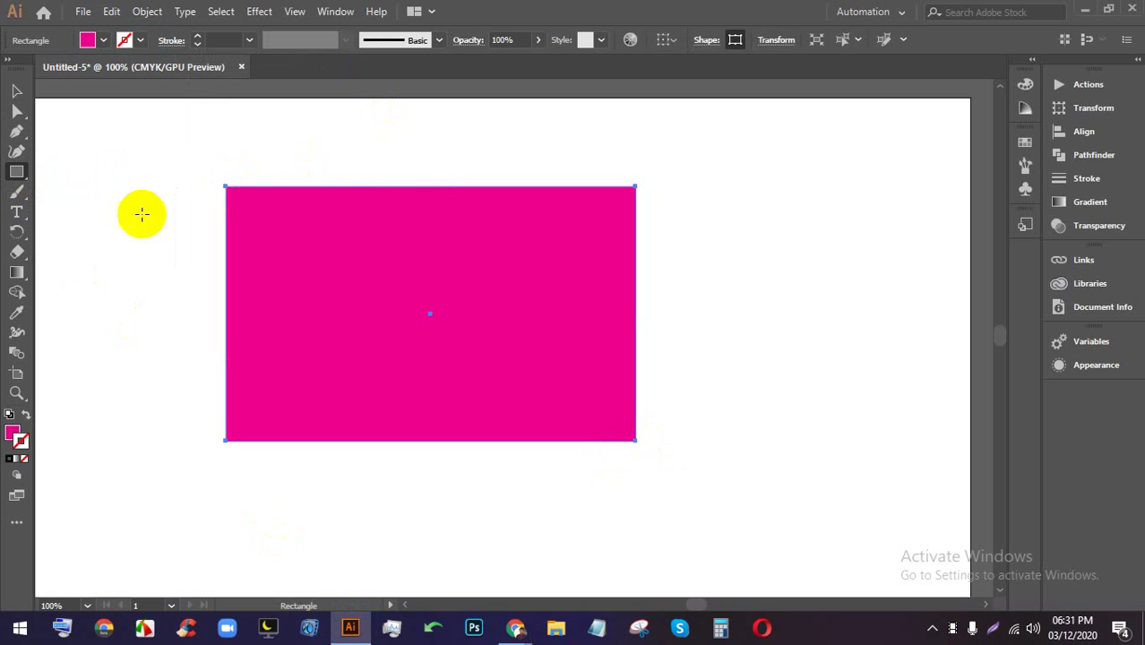
- Move the magenta rectangle slightly down and to the right with the Selection tool
click(24, 88)
click(500, 146)
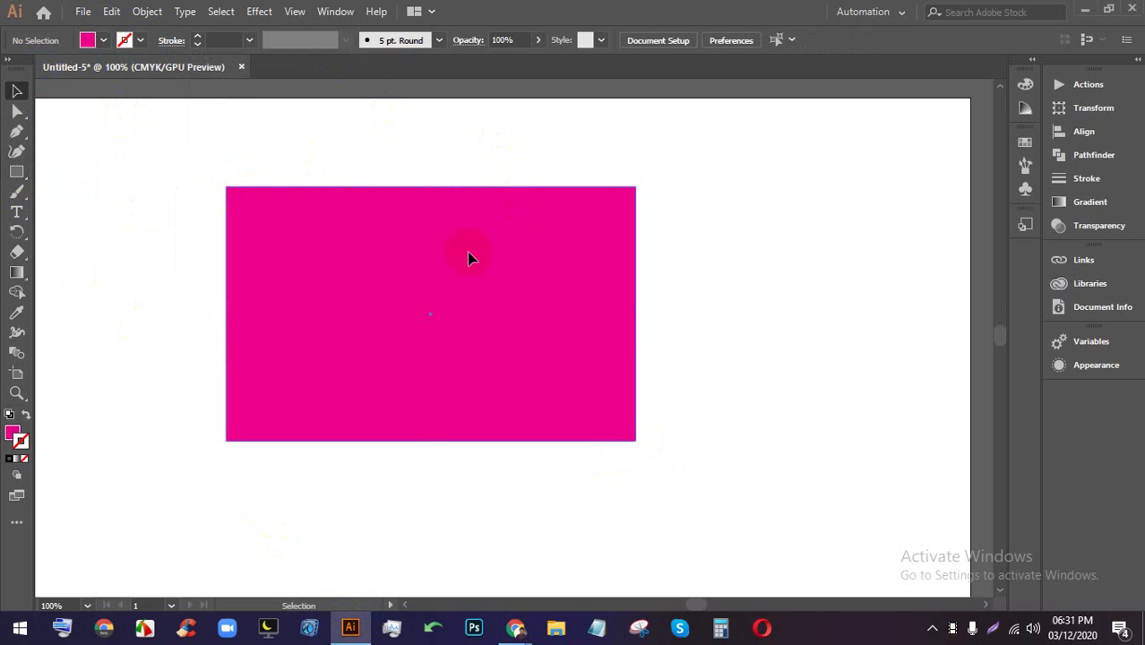
drag(467, 252, 589, 322)
click(618, 192)
- Give the magenta rectangle a black stroke, raise its weight to 12 pt, and deselect it
click(86, 40)
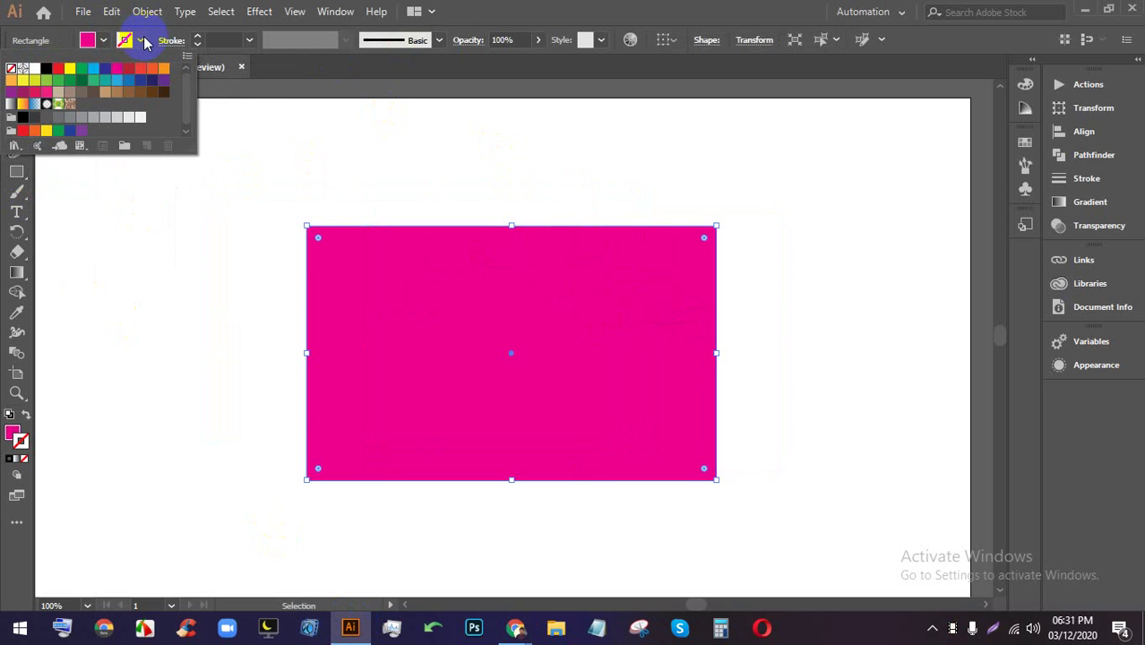
click(47, 70)
click(545, 8)
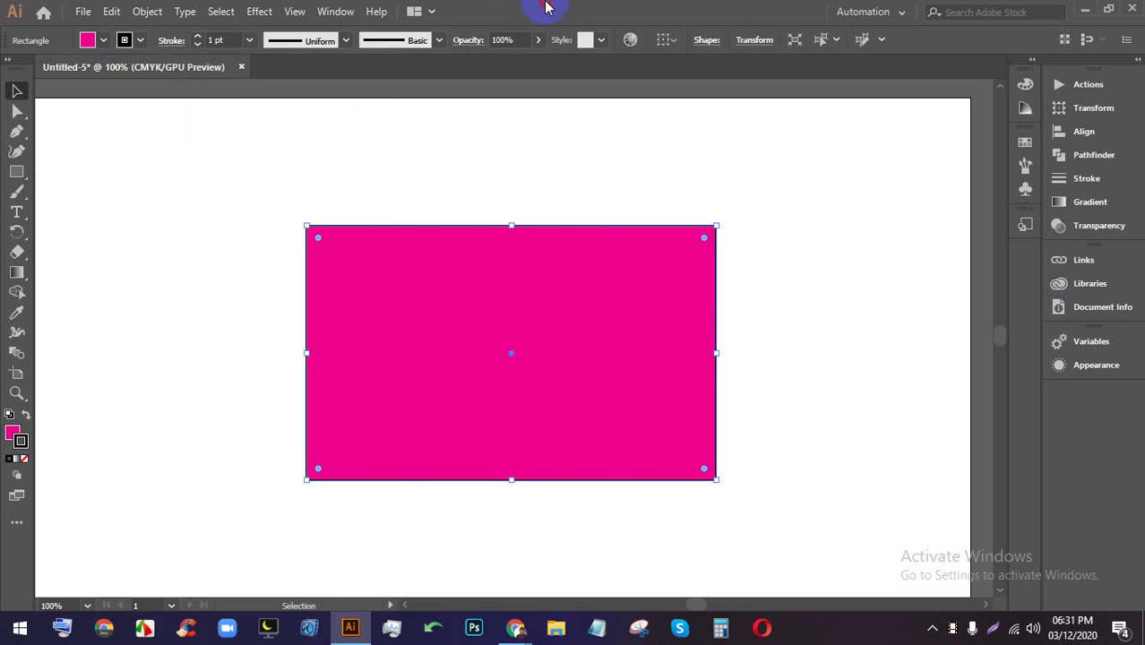
click(199, 37)
click(199, 36)
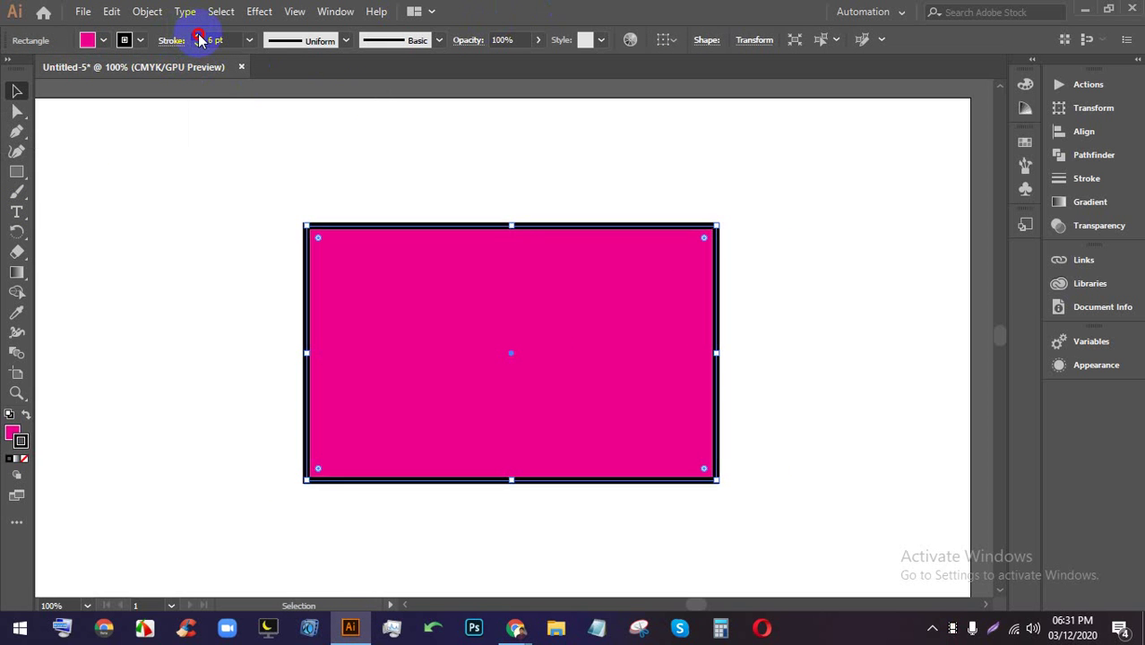
click(199, 37)
click(199, 37)
click(302, 184)
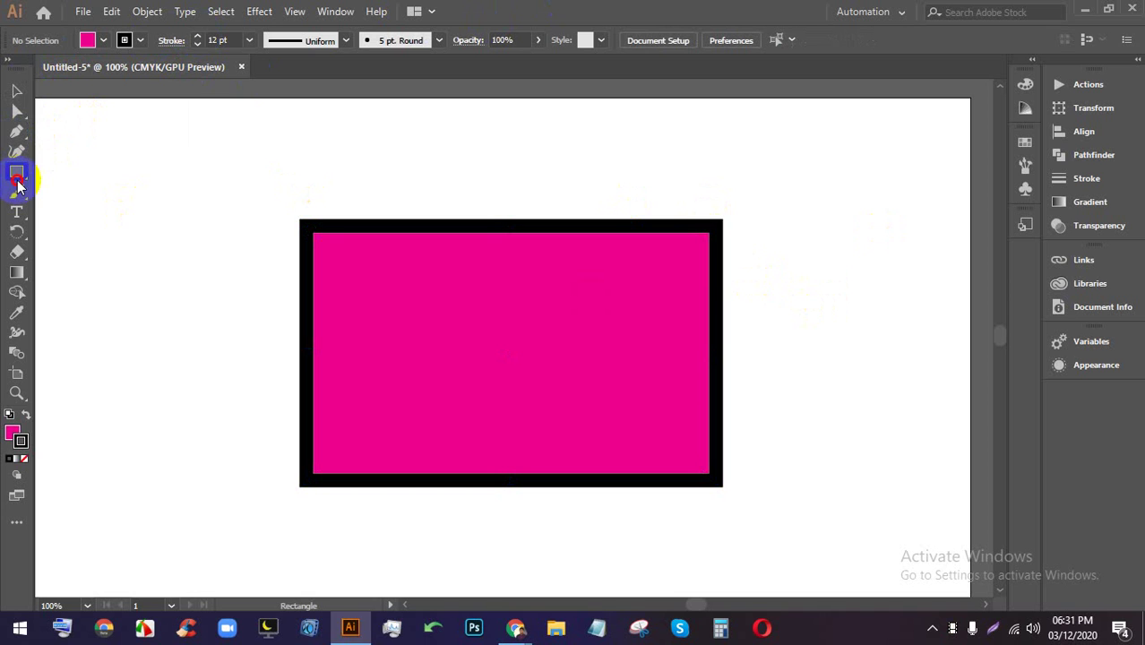
- Move the outlined rectangle up and to the left, resize it with its side, top and corner handles, and delete it
drag(18, 184, 90, 172)
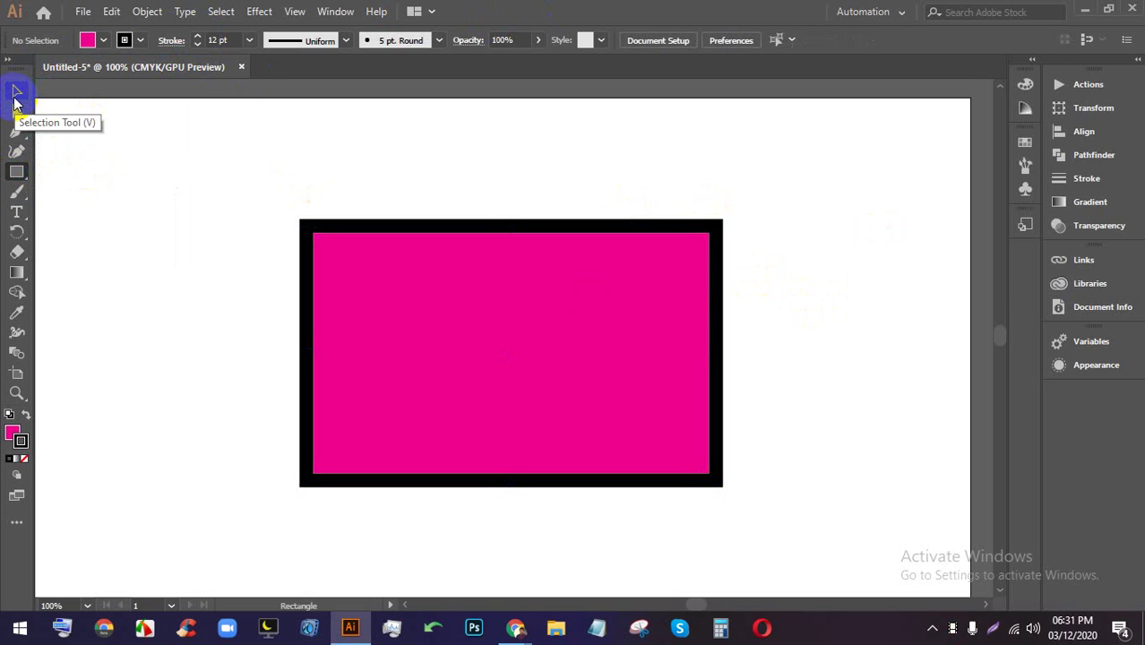
click(18, 93)
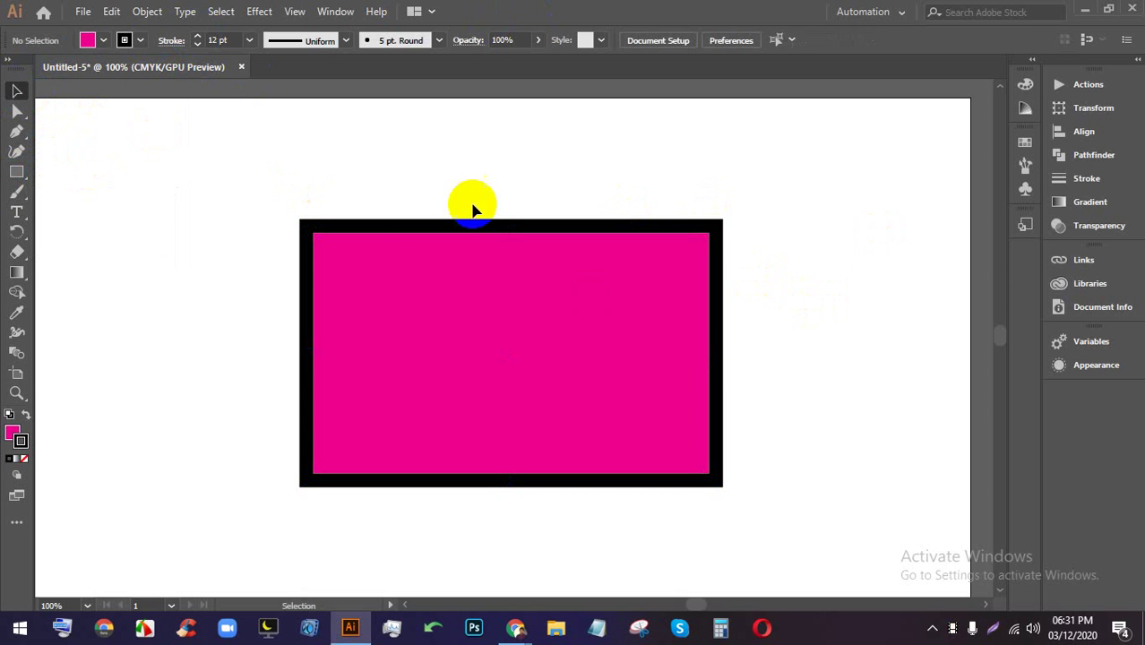
drag(484, 341, 420, 255)
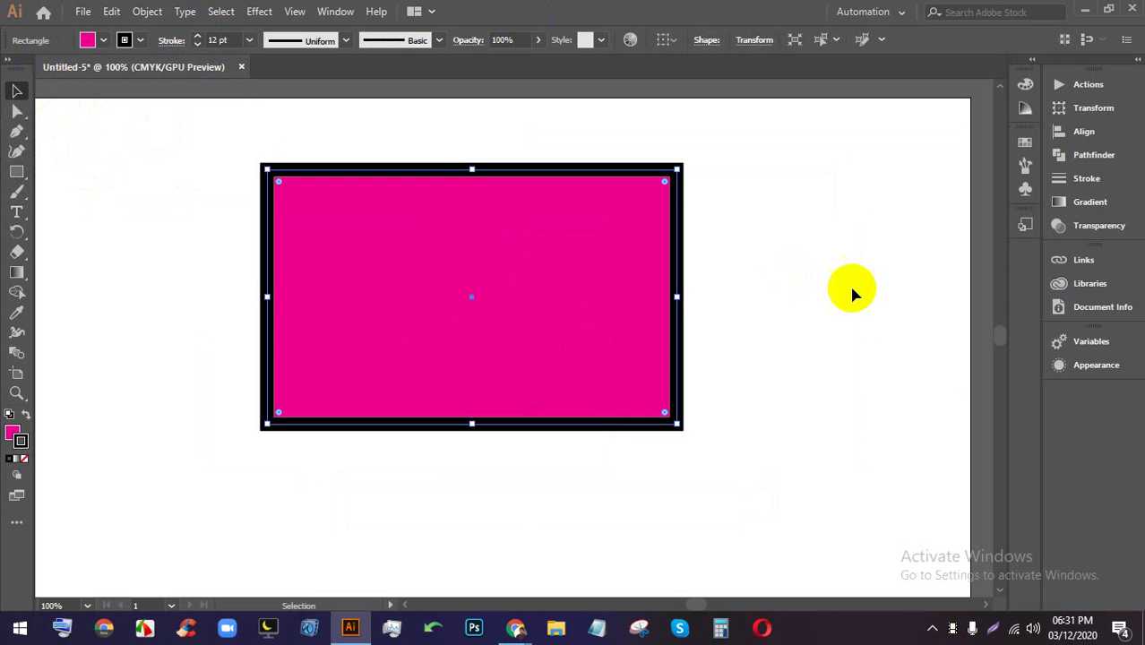
drag(681, 297, 858, 297)
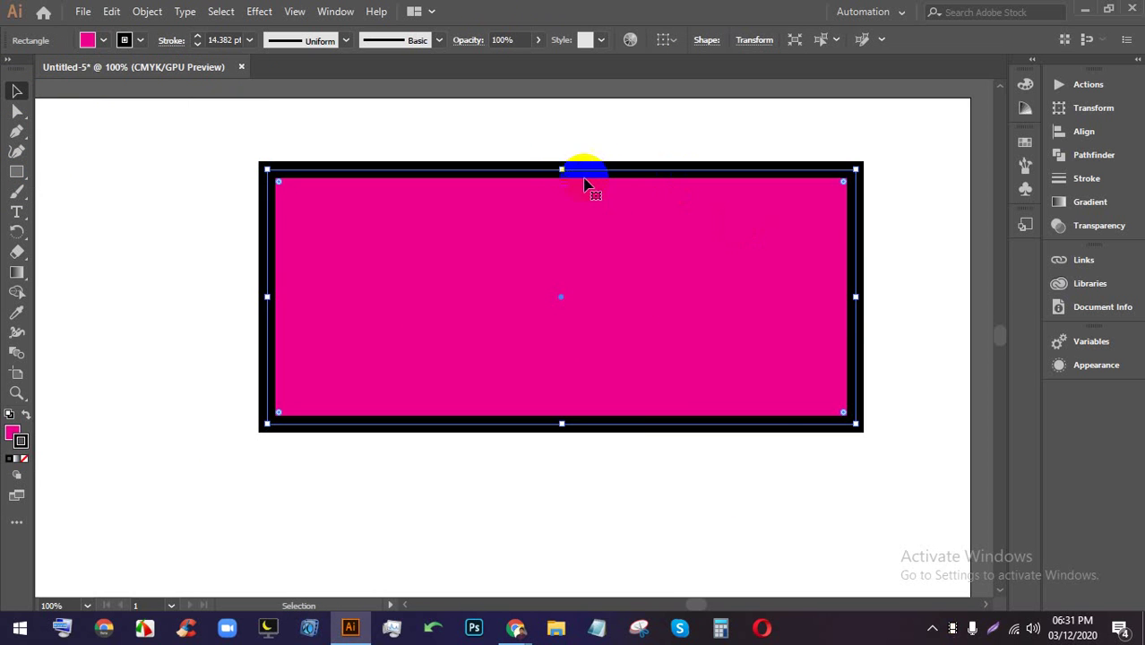
mouse_move(564, 168)
mouse_down()
mouse_move(544, 243)
mouse_move(560, 244)
mouse_move(549, 170)
mouse_up()
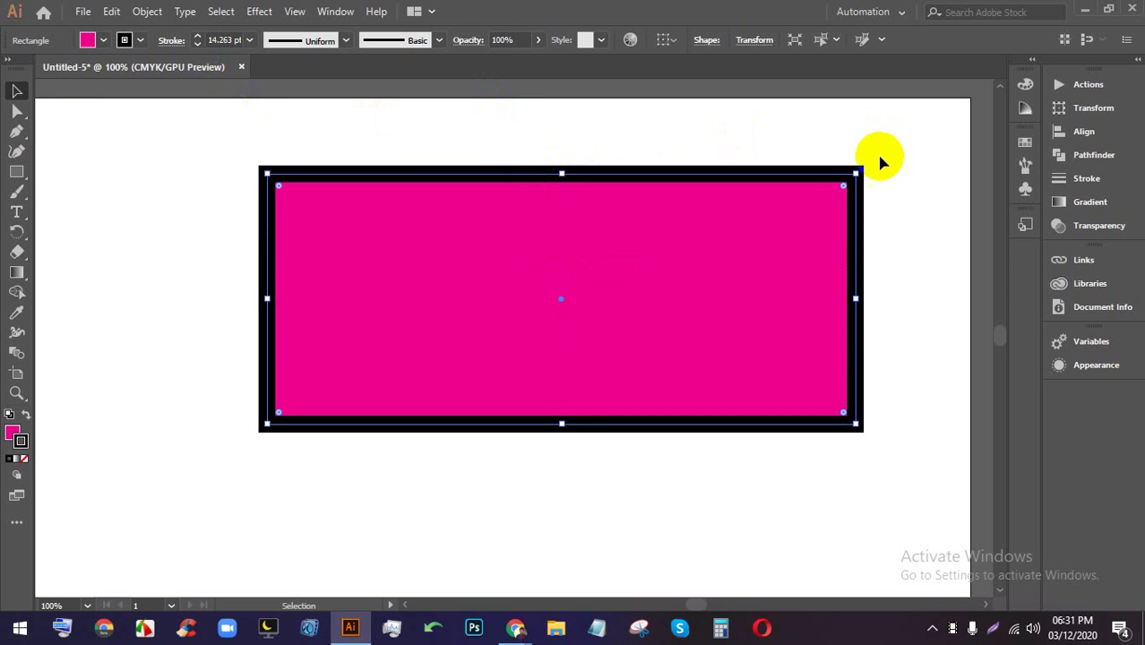
drag(859, 168, 306, 285)
key(Delete)
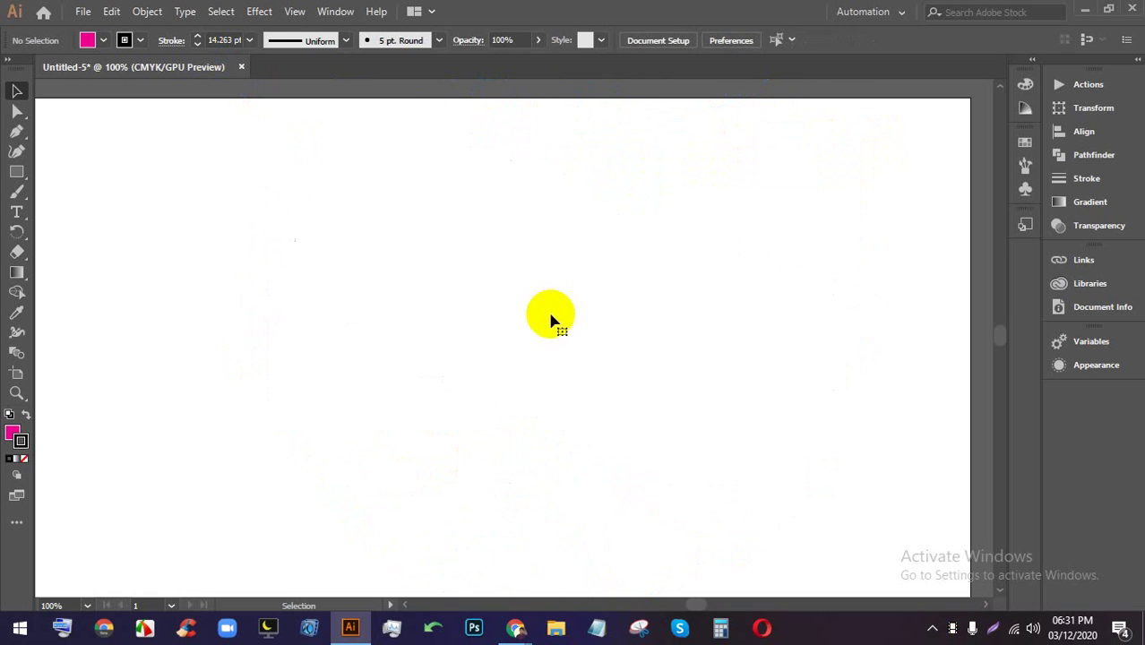
- Draw a wide rectangle with a green fill and no stroke on the empty artboard, and delete it
click(127, 42)
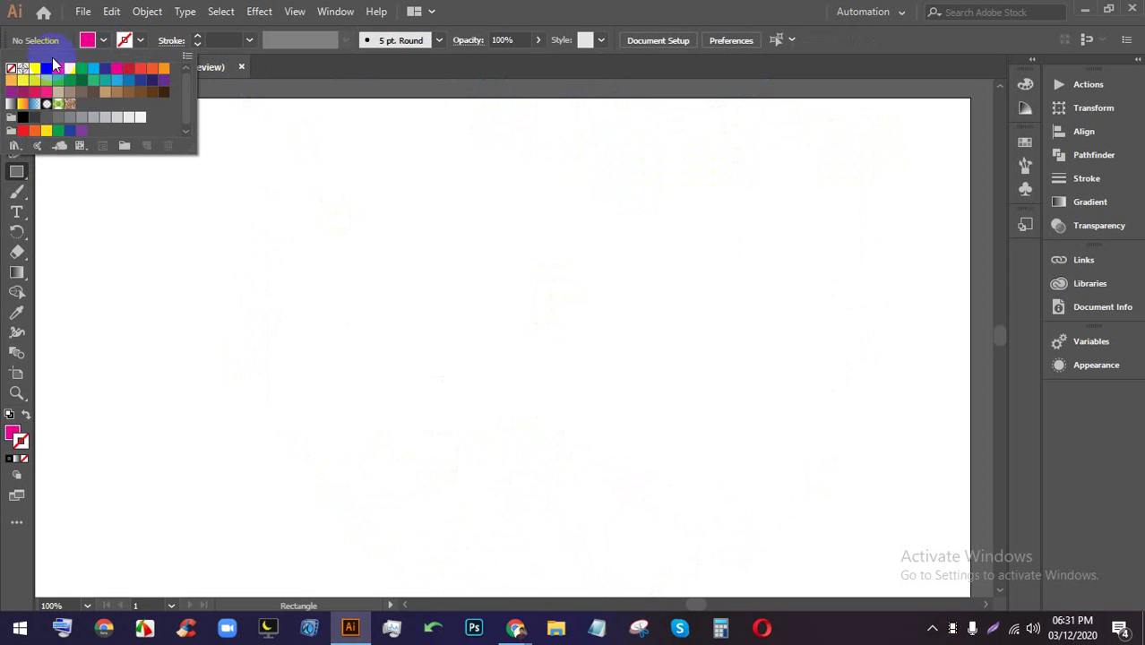
click(103, 42)
click(104, 42)
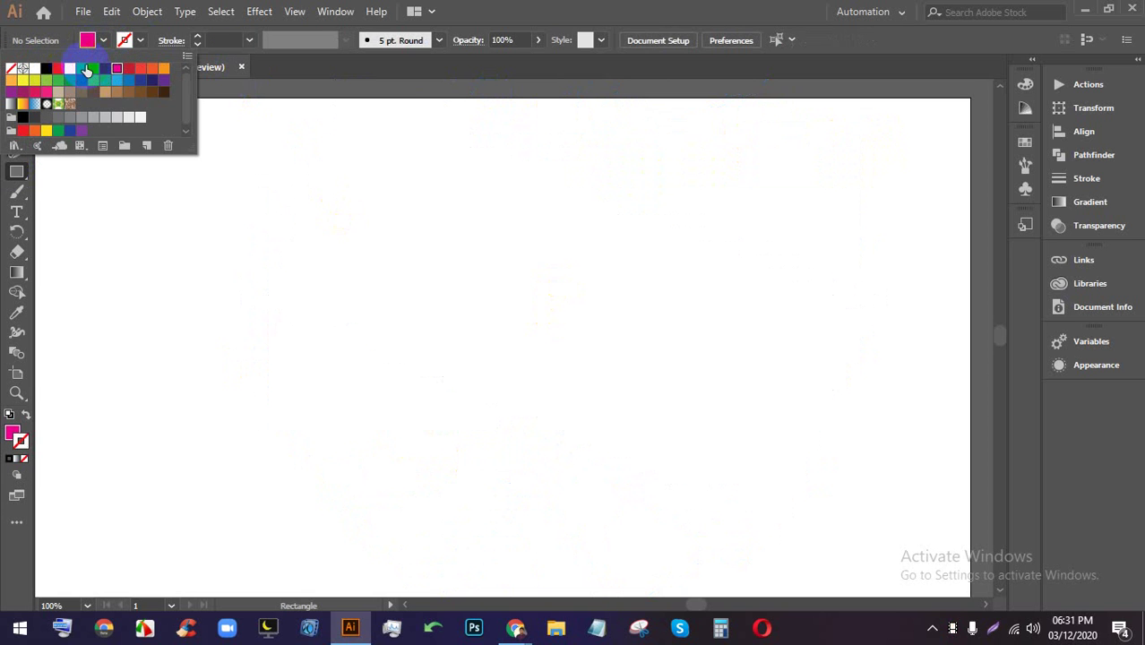
click(659, 7)
drag(208, 156, 652, 567)
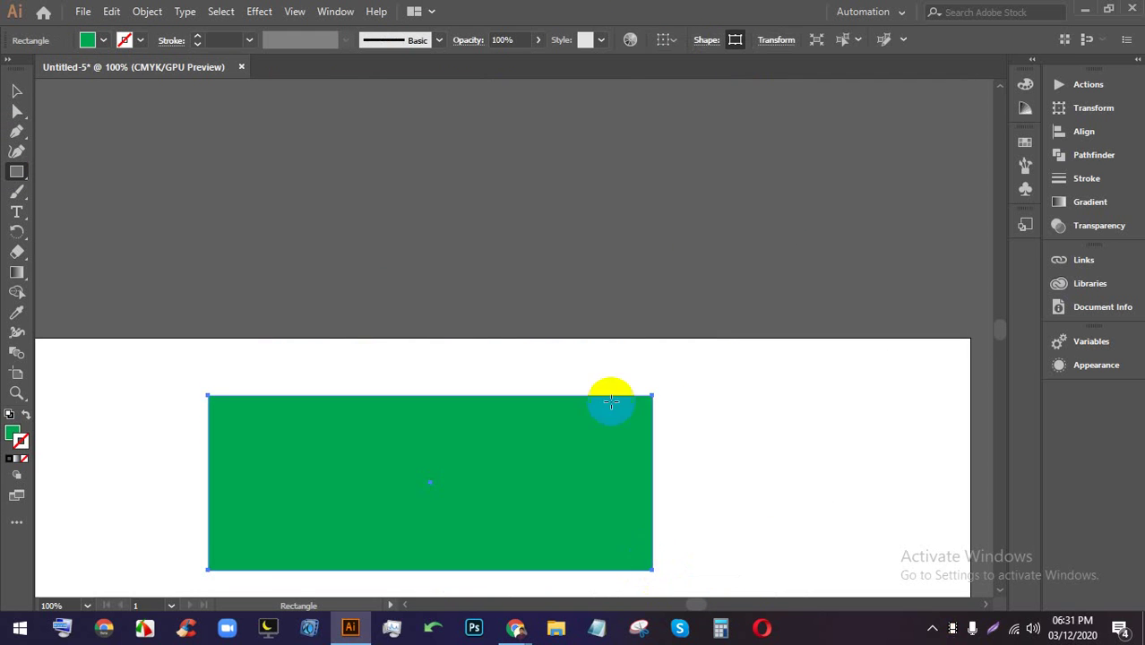
scroll(609, 401, down, 2)
key(Delete)
- Draw a green square at the artboard's upper edge and move it fully inside the artboard, above its centre
drag(236, 276, 334, 304)
click(17, 92)
scroll(356, 265, down, 2)
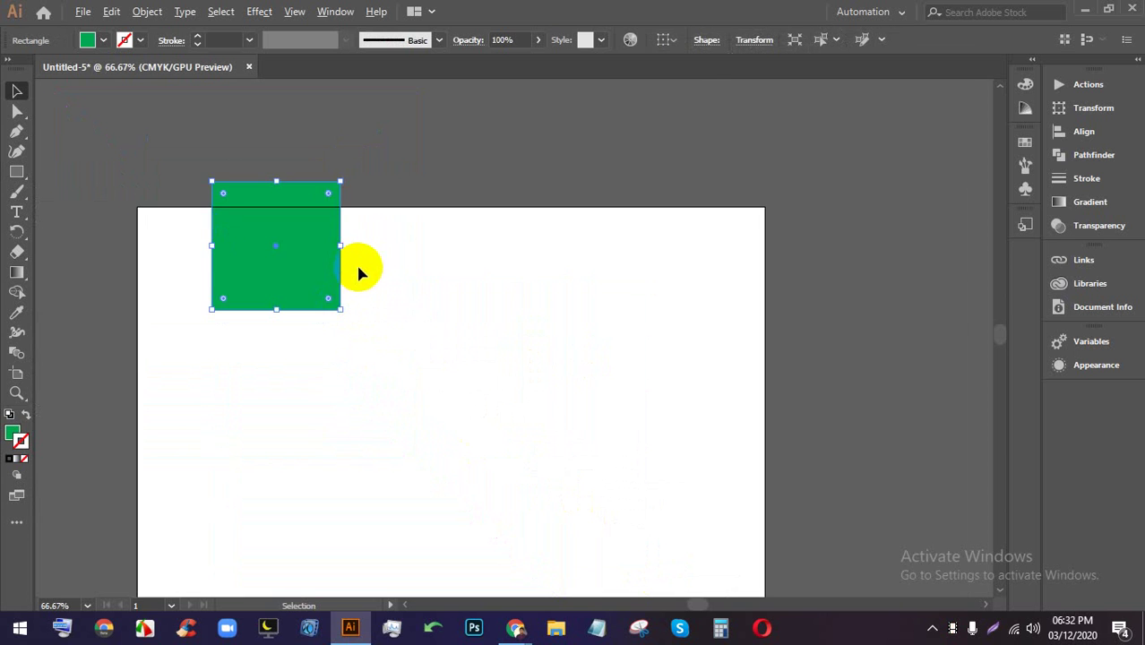
drag(311, 247, 439, 338)
scroll(400, 283, down, 3)
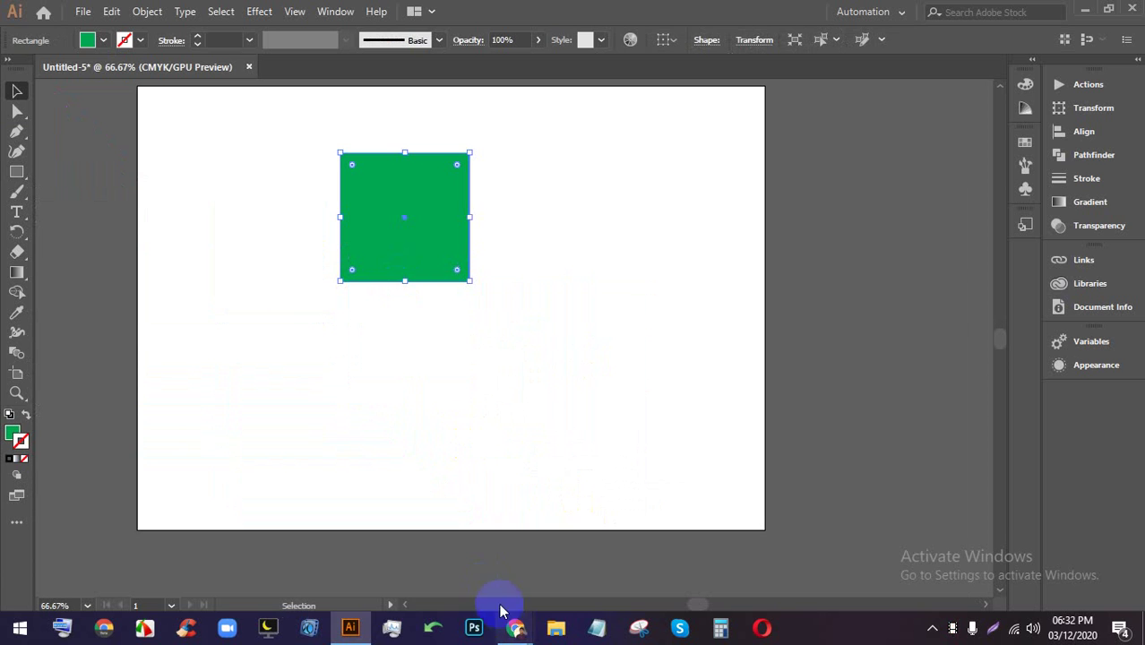
- Switch to the Google Meet call window to check on the class
mouse_move(516, 628)
click(443, 524)
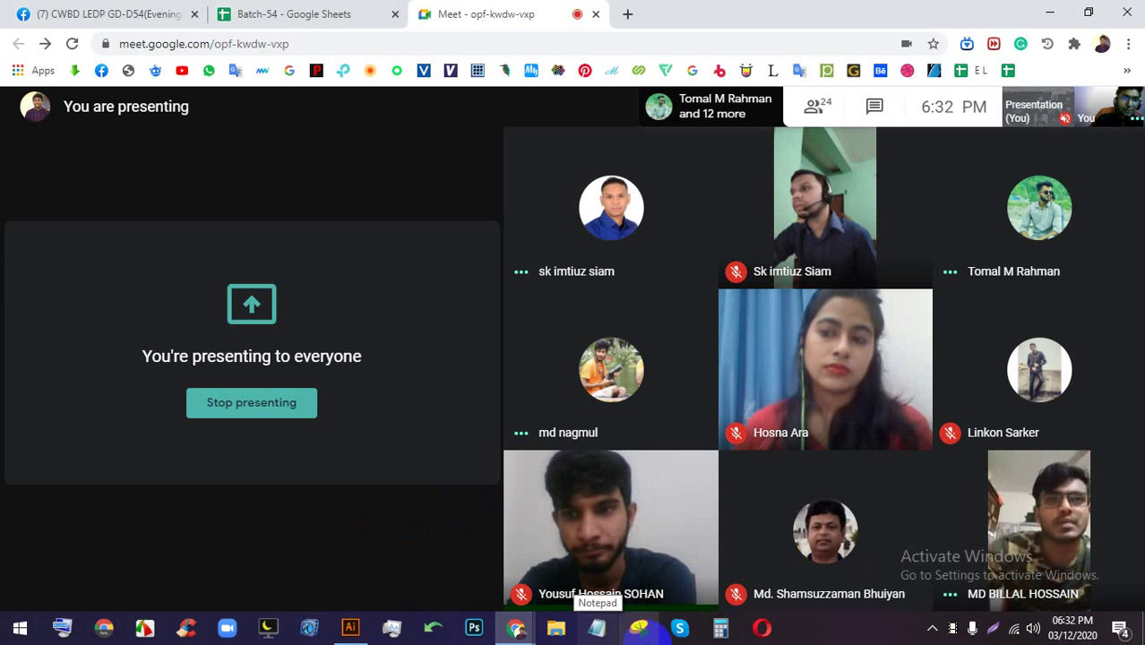
- Switch back to Illustrator and delete the green square from the artboard
click(350, 635)
click(439, 267)
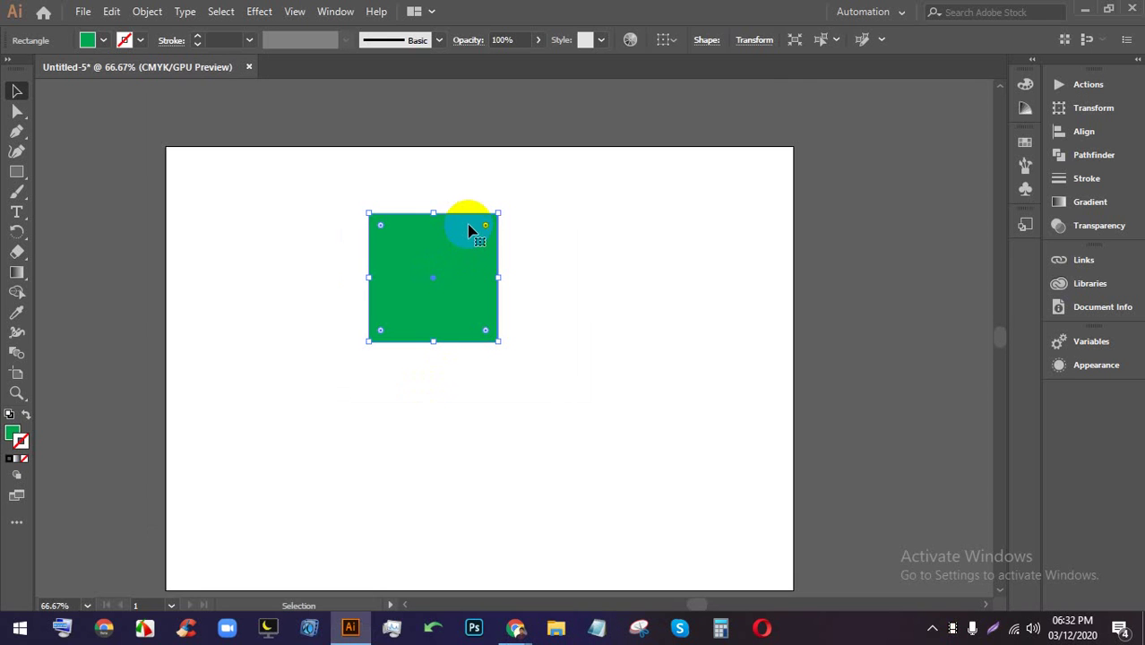
key(Delete)
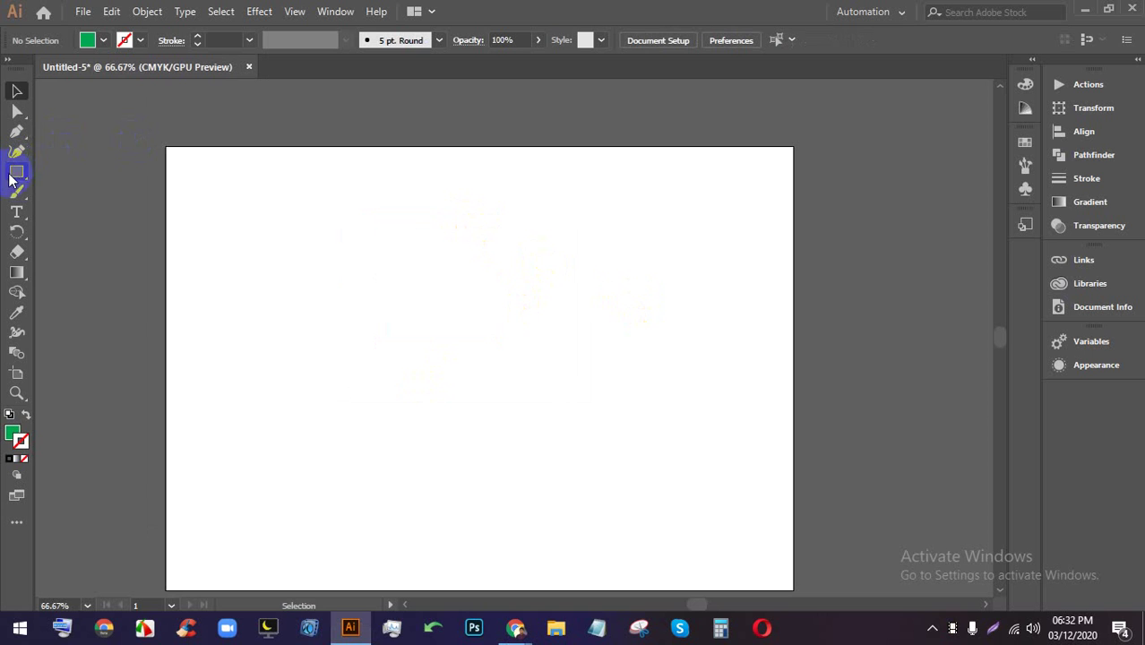
- Draw a large green rectangle without a stroke and scatter several duplicates of it across and beyond the artboard
drag(266, 157, 598, 419)
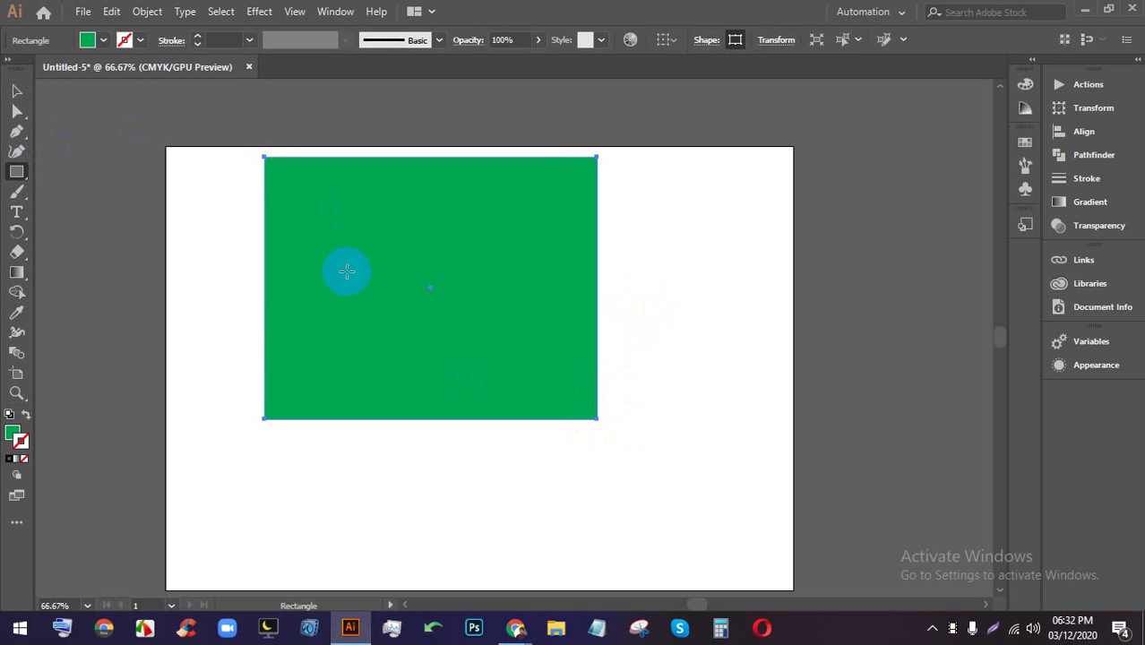
drag(423, 228, 339, 224)
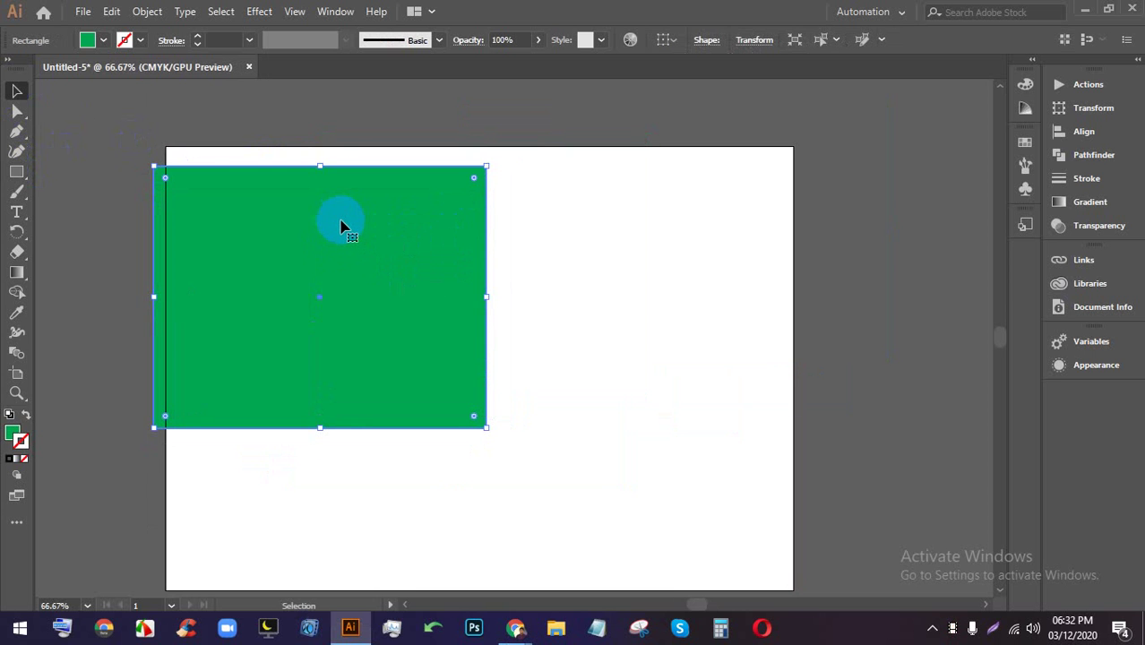
drag(350, 235, 491, 233)
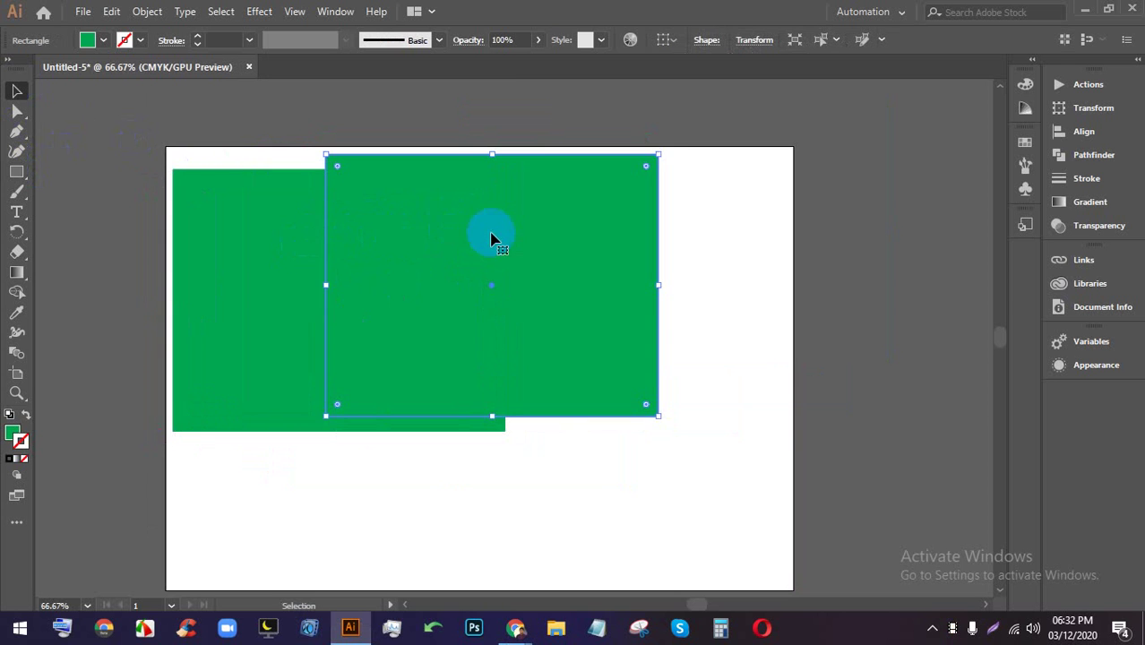
drag(423, 226, 679, 247)
click(572, 117)
drag(589, 314, 656, 280)
drag(406, 341, 261, 341)
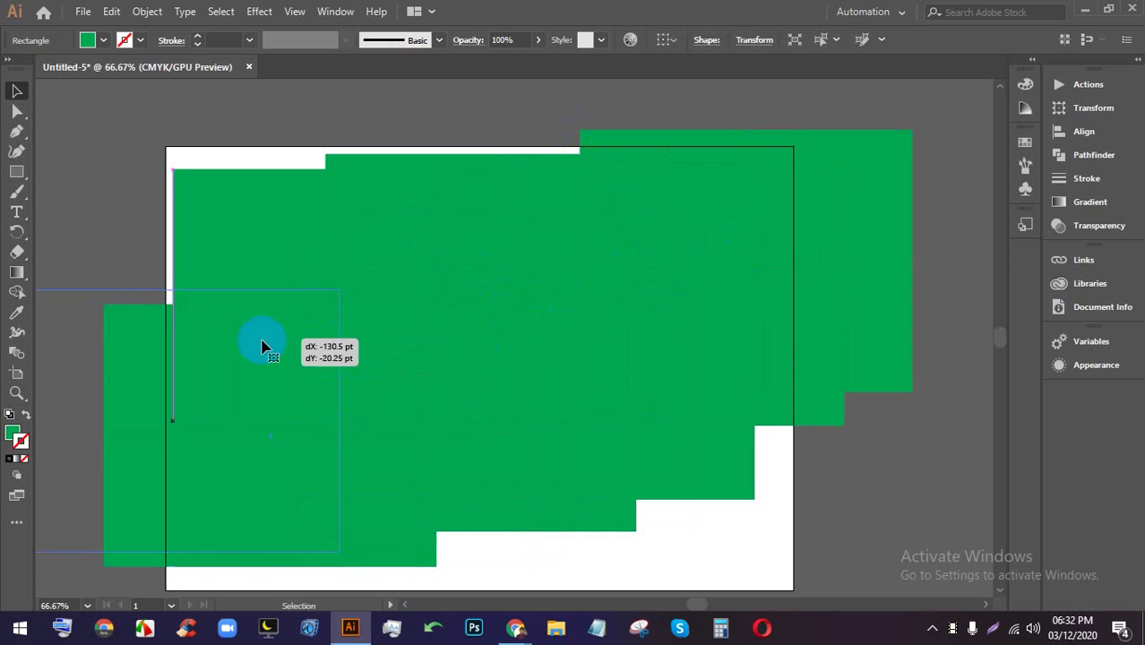
drag(443, 204, 309, 129)
drag(313, 211, 605, 270)
drag(383, 260, 588, 361)
drag(454, 276, 380, 160)
drag(476, 283, 315, 155)
- Fill the upper-left rectangle blue, and move another copy to the artboard's lower right and fill it tan
click(99, 45)
click(130, 89)
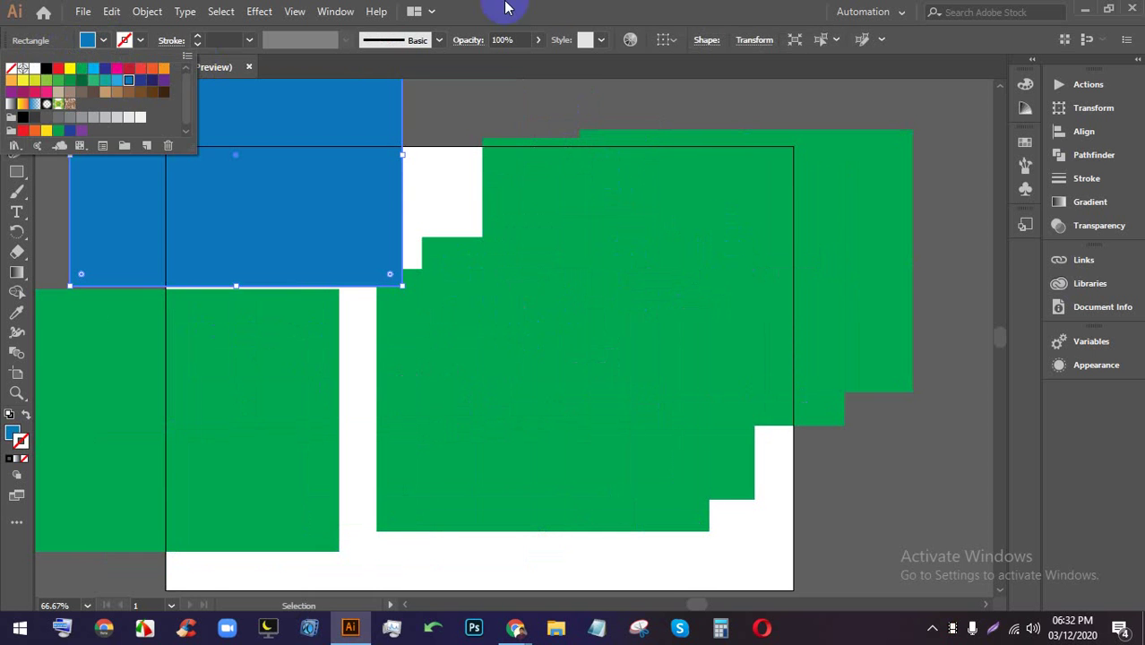
drag(545, 203, 521, 382)
click(100, 41)
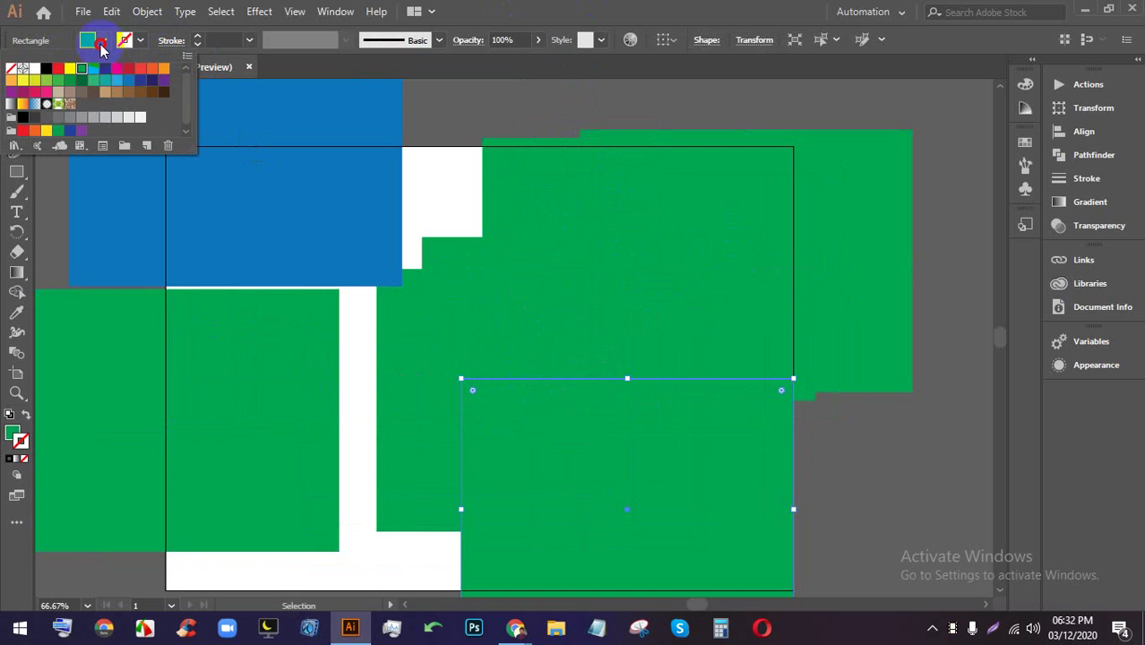
click(105, 93)
click(588, 79)
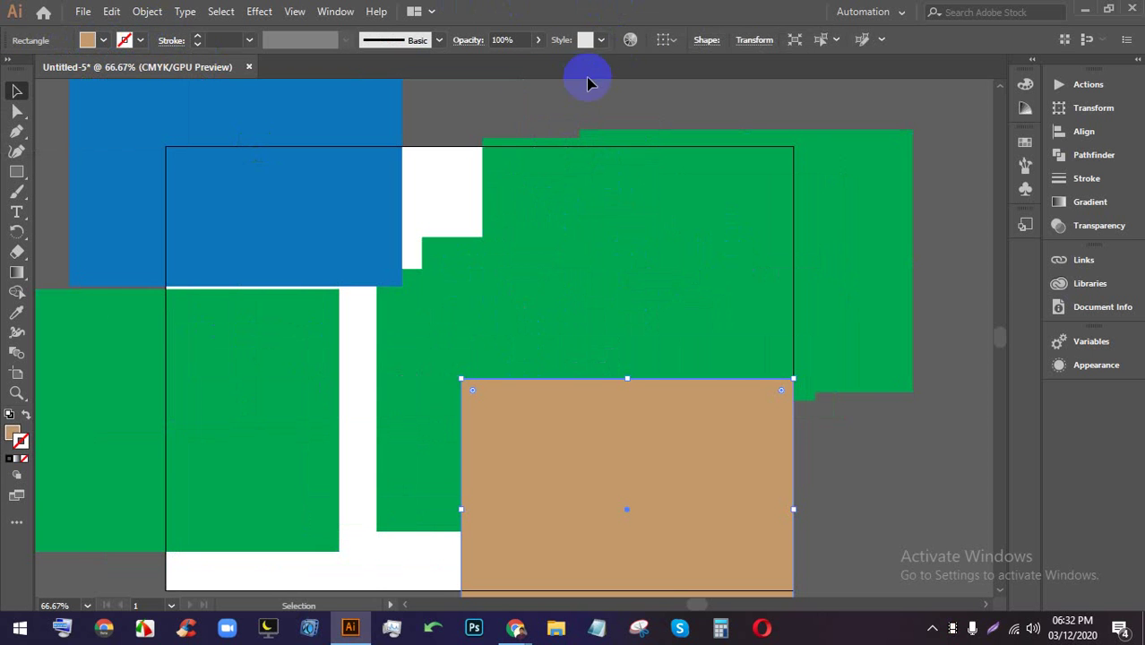
- Fill the upper-right green rectangle yellow and move it left, towards the blue rectangle
click(507, 191)
click(102, 41)
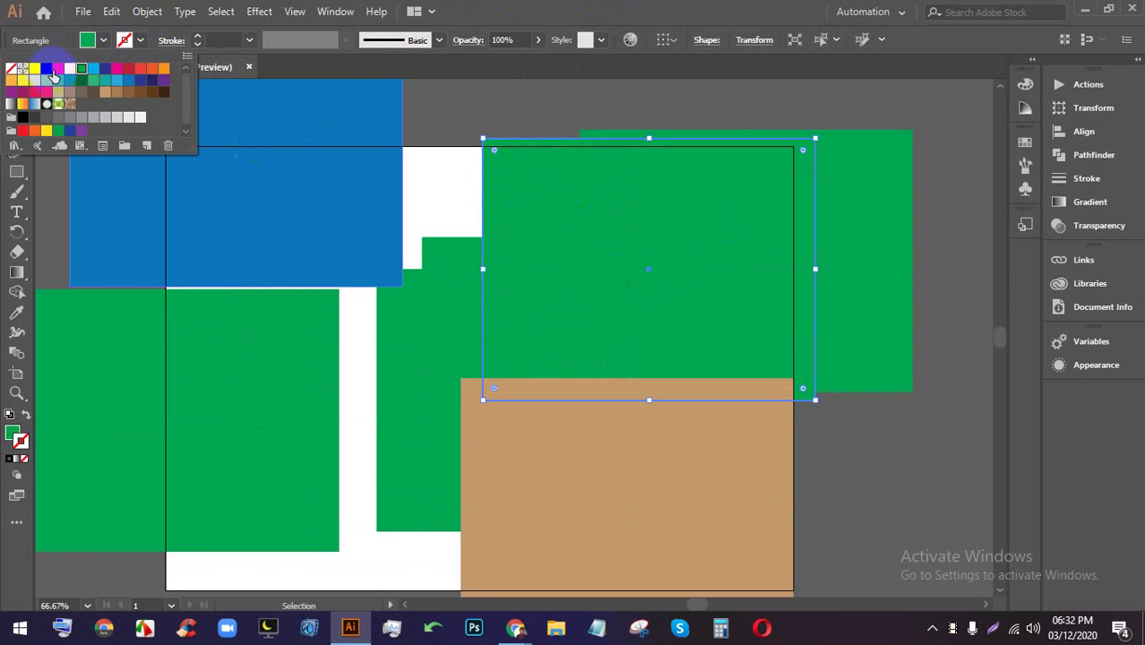
click(69, 72)
click(823, 298)
drag(544, 204, 349, 195)
- Select all the overlapping rectangles and group them
scroll(391, 195, down, 2)
drag(726, 364, 230, 133)
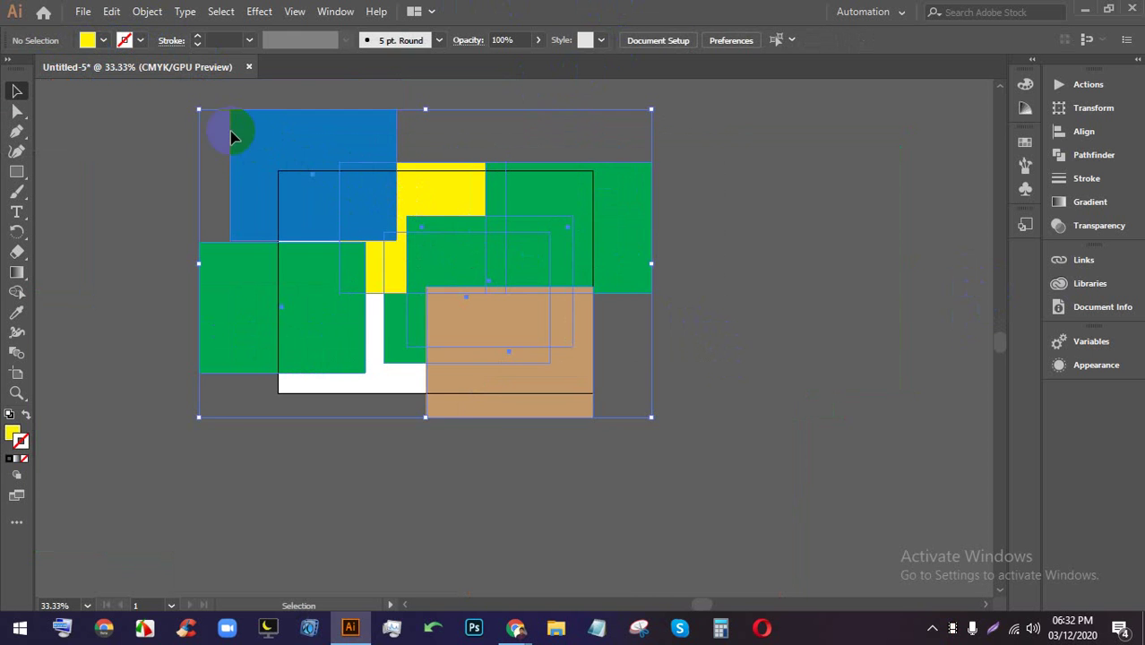
scroll(385, 201, up, 3)
scroll(592, 256, down, 3)
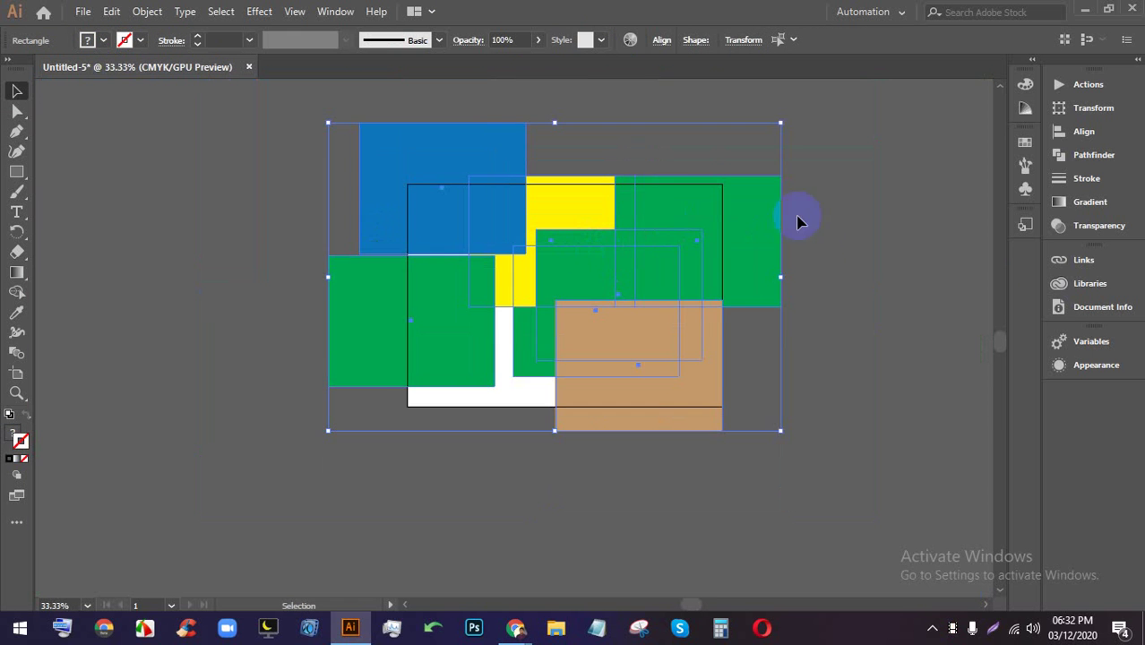
drag(848, 418, 362, 133)
key(a)
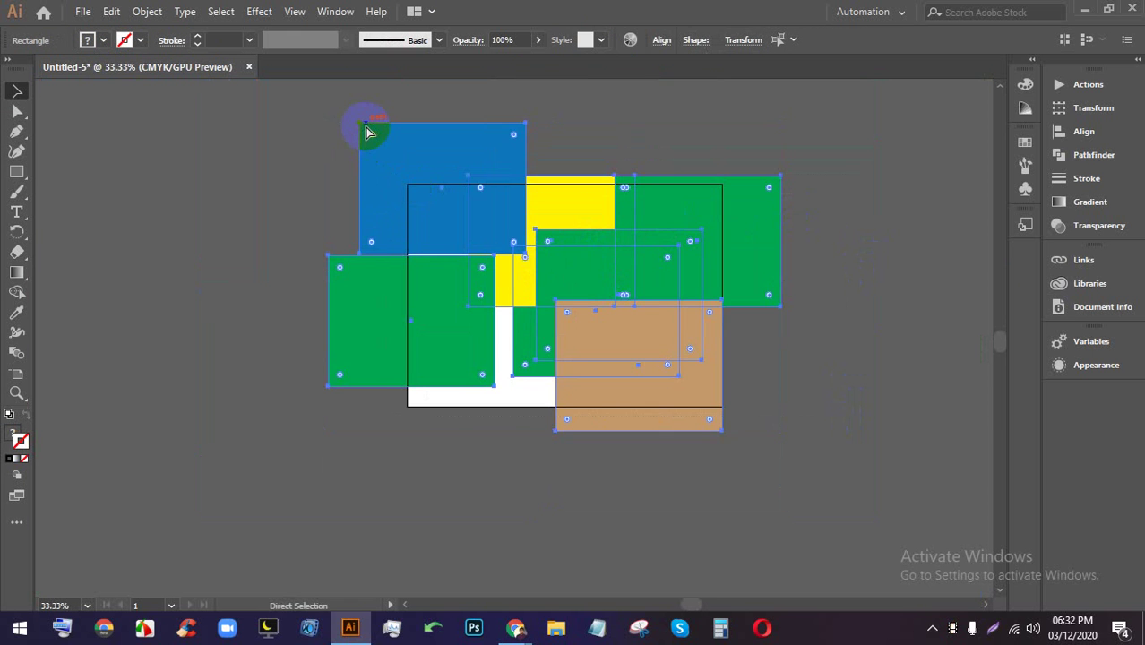
key(v)
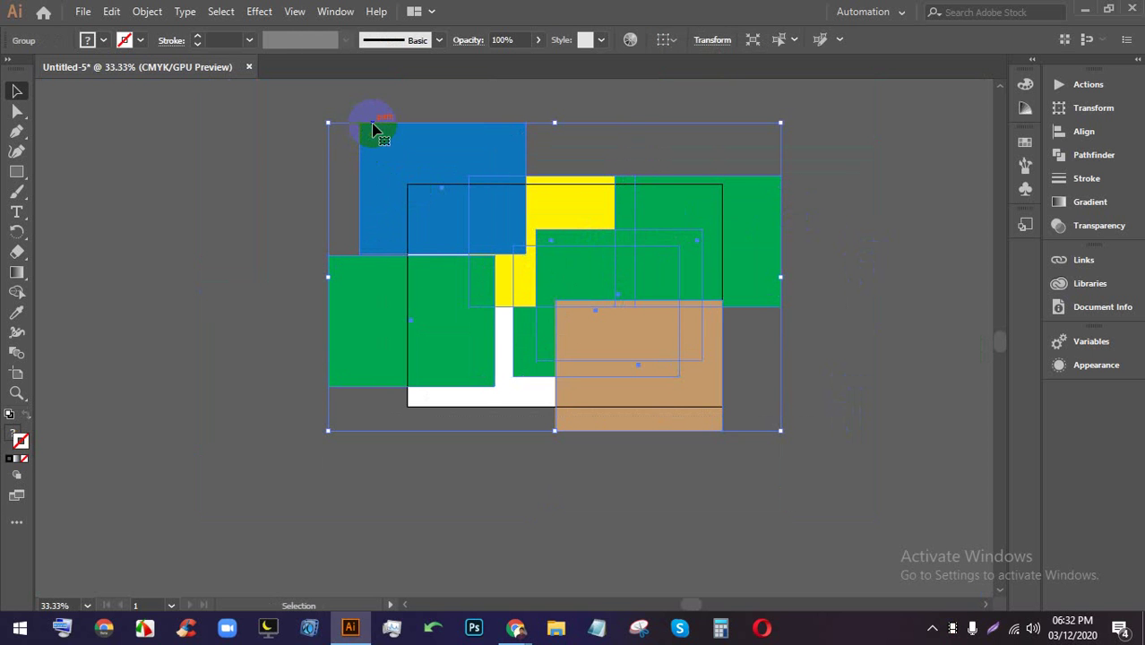
click(894, 287)
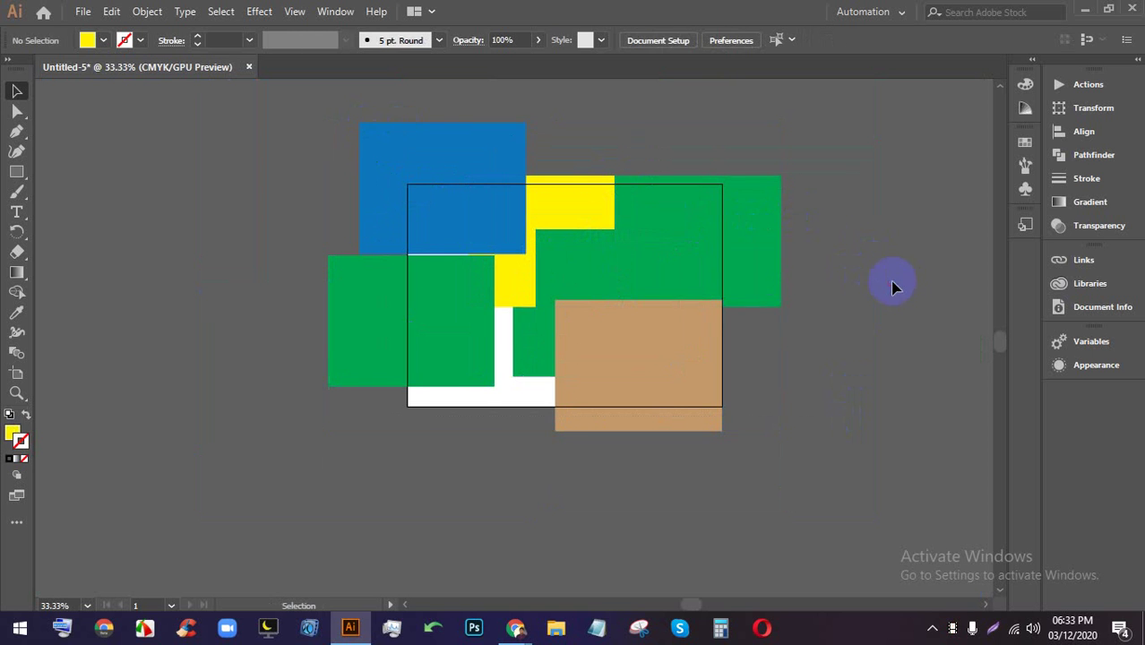
- Move the group of rectangles to either side of the artboard, ending with it overlapping the artboard's upper-left corner
drag(617, 238, 904, 176)
key(ctrl+minus)
key(ctrl+minus)
click(867, 392)
drag(735, 258, 387, 299)
click(614, 315)
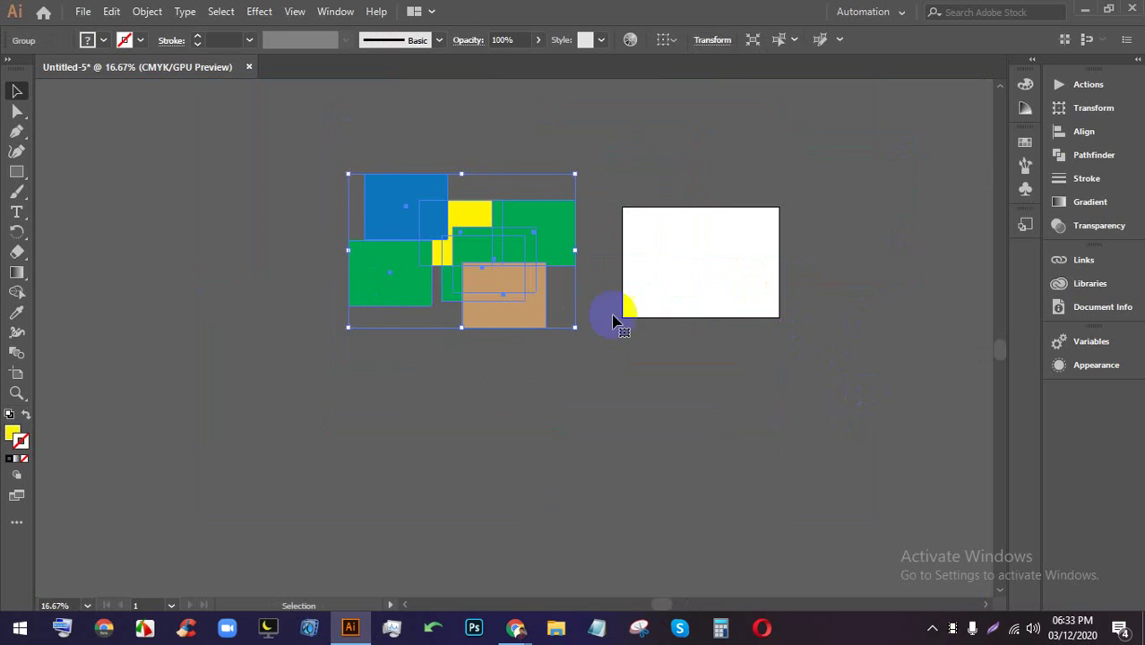
drag(599, 229, 733, 161)
click(1094, 107)
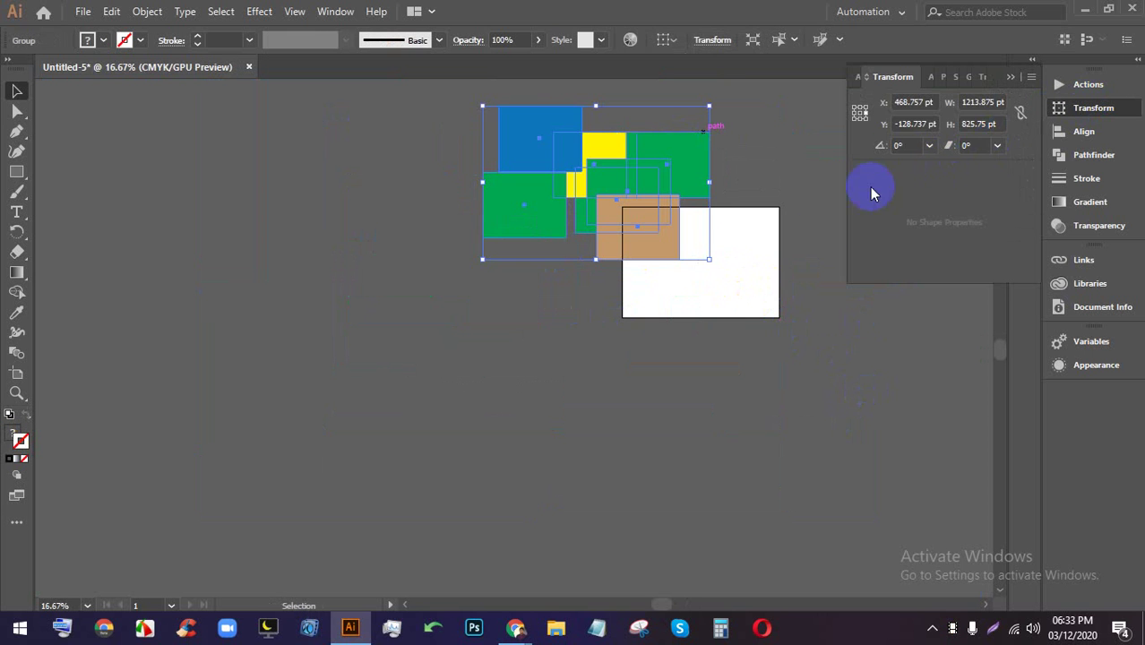
click(801, 171)
click(1013, 76)
- Isolate the group, move the yellow rectangle down below the left green one, and exit isolation mode
scroll(644, 143, up, 2)
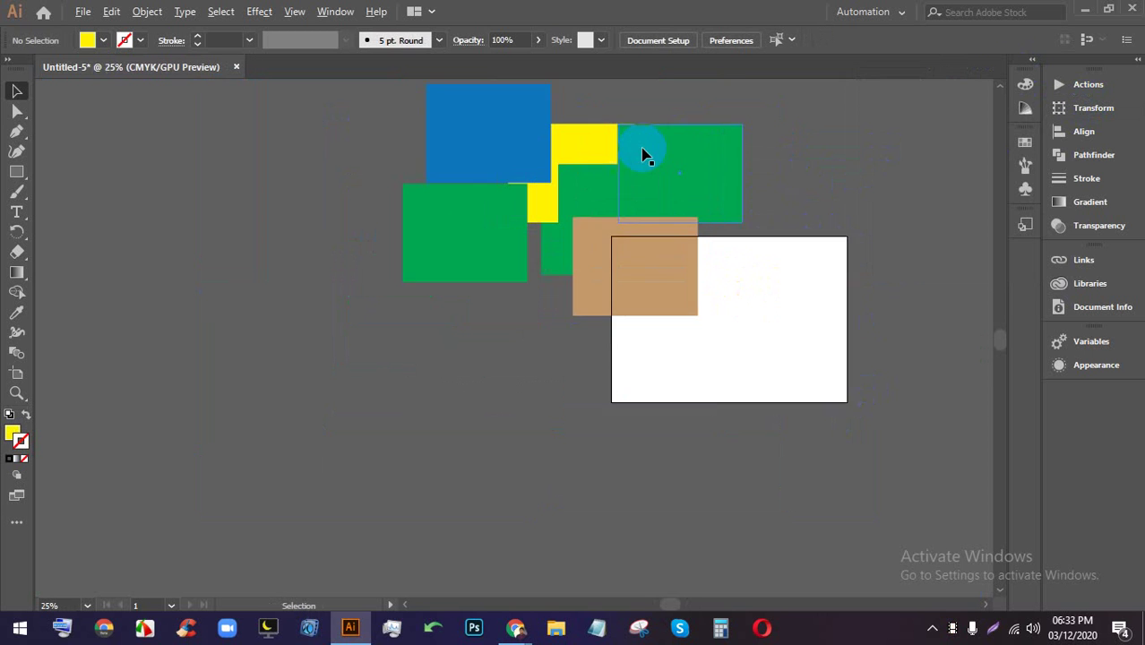
drag(553, 238, 528, 207)
scroll(529, 206, up, 2)
drag(596, 157, 578, 218)
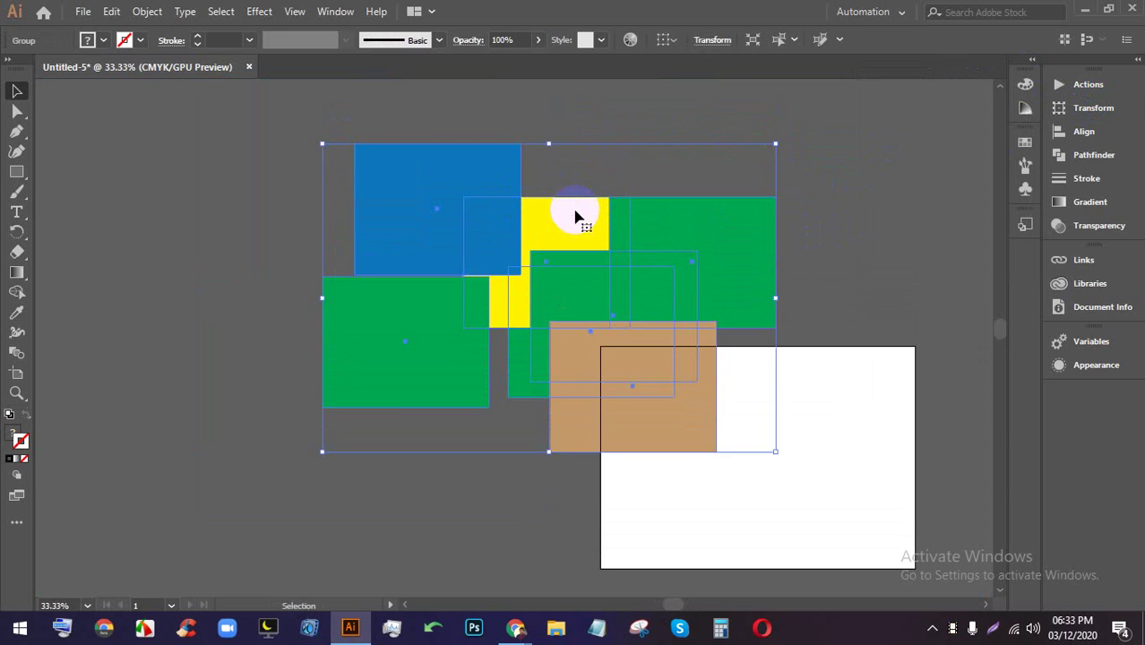
click(628, 125)
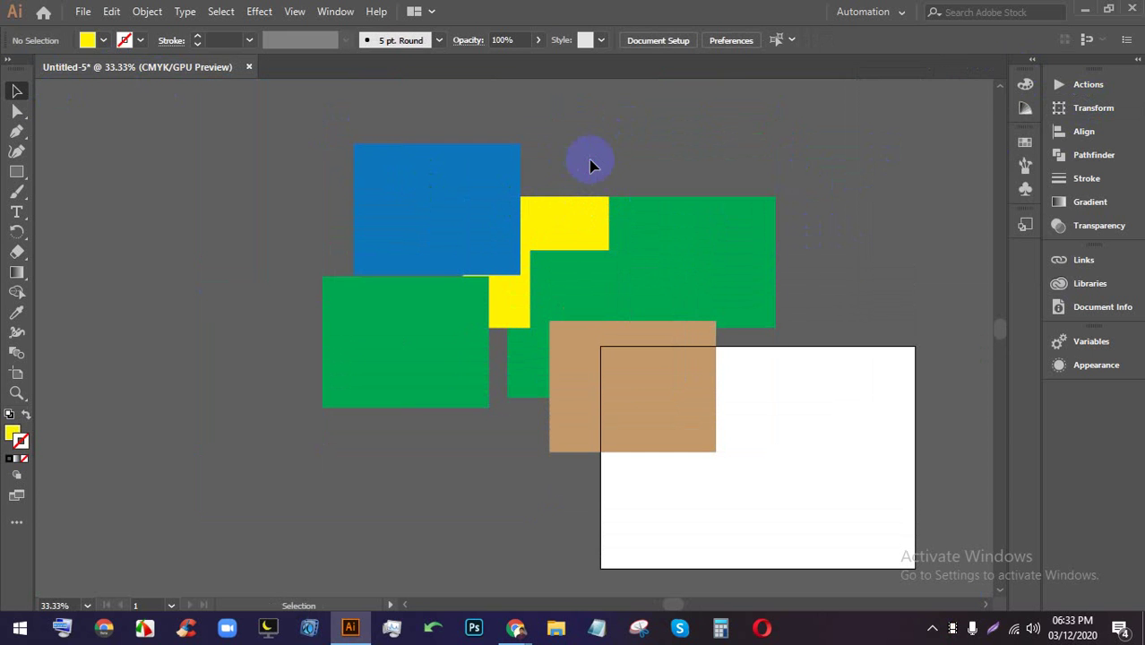
click(578, 202)
double_click(568, 215)
drag(567, 215, 507, 392)
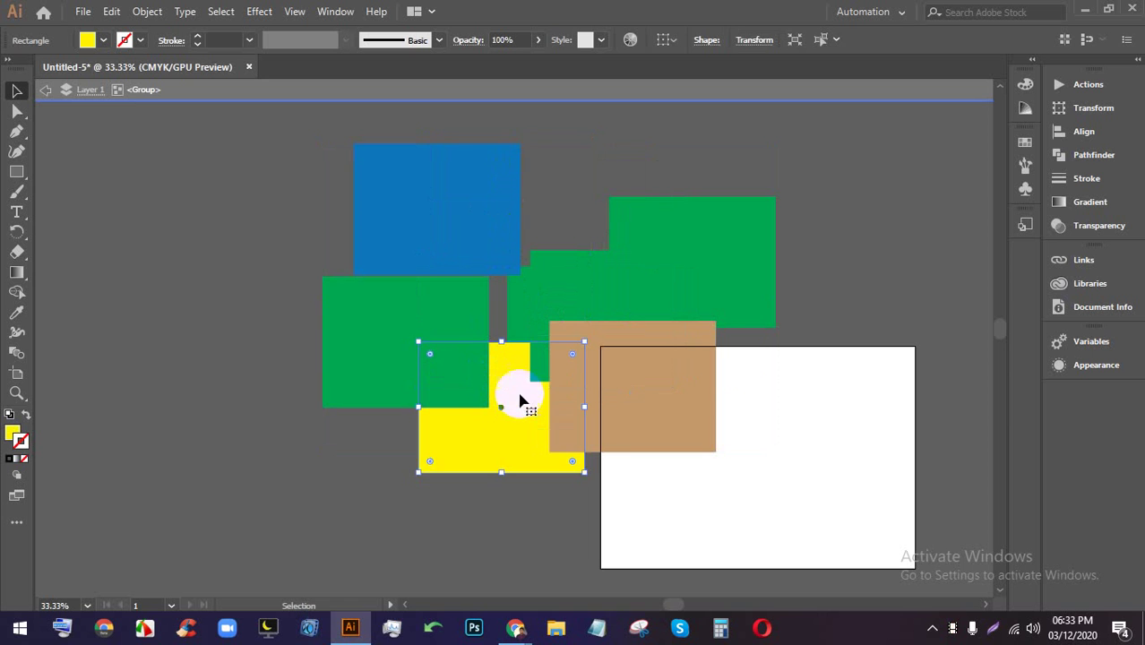
click(901, 304)
double_click(900, 209)
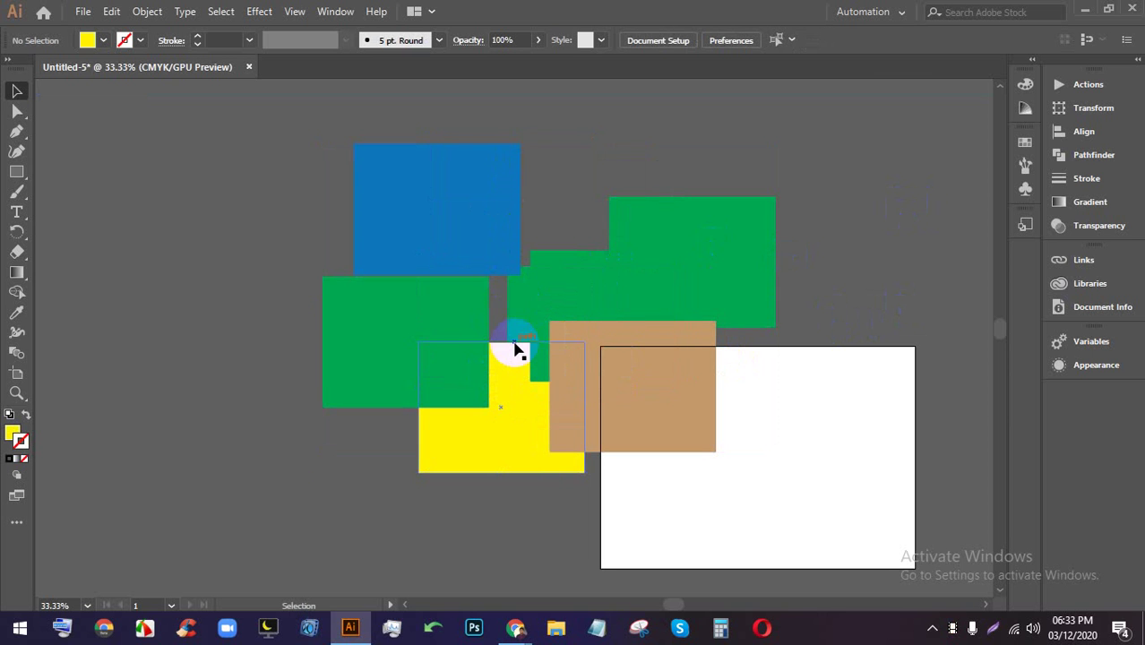
- Isolate the group again, reposition the blue, left green and middle green rectangles individually, and exit isolation mode
click(491, 329)
click(887, 269)
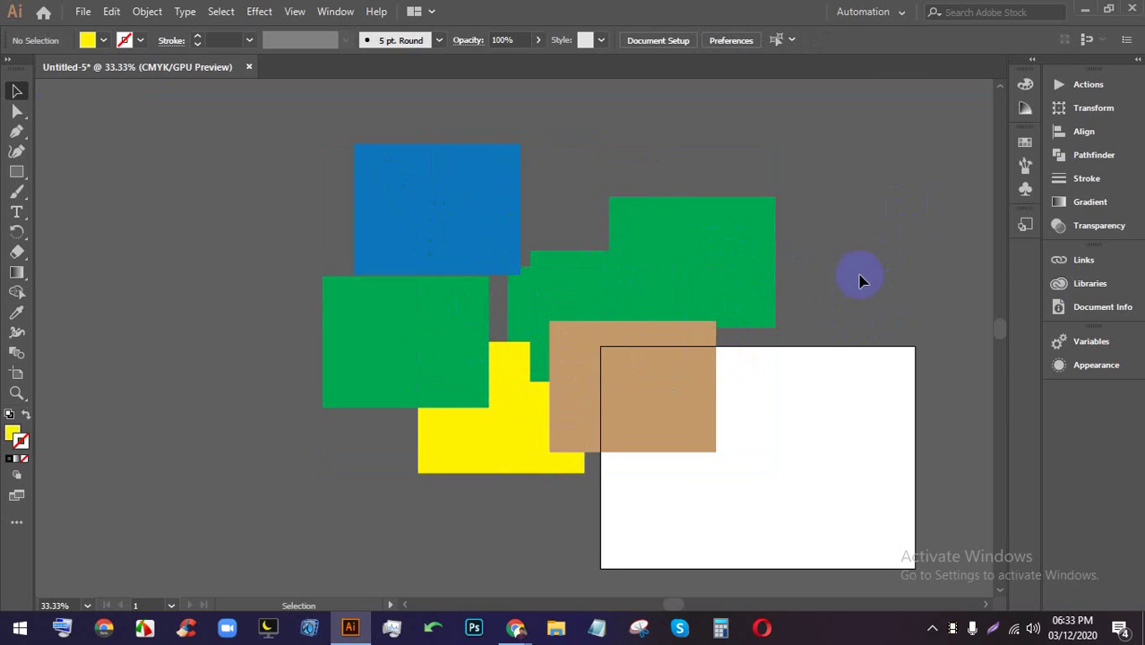
click(563, 299)
click(350, 179)
click(402, 202)
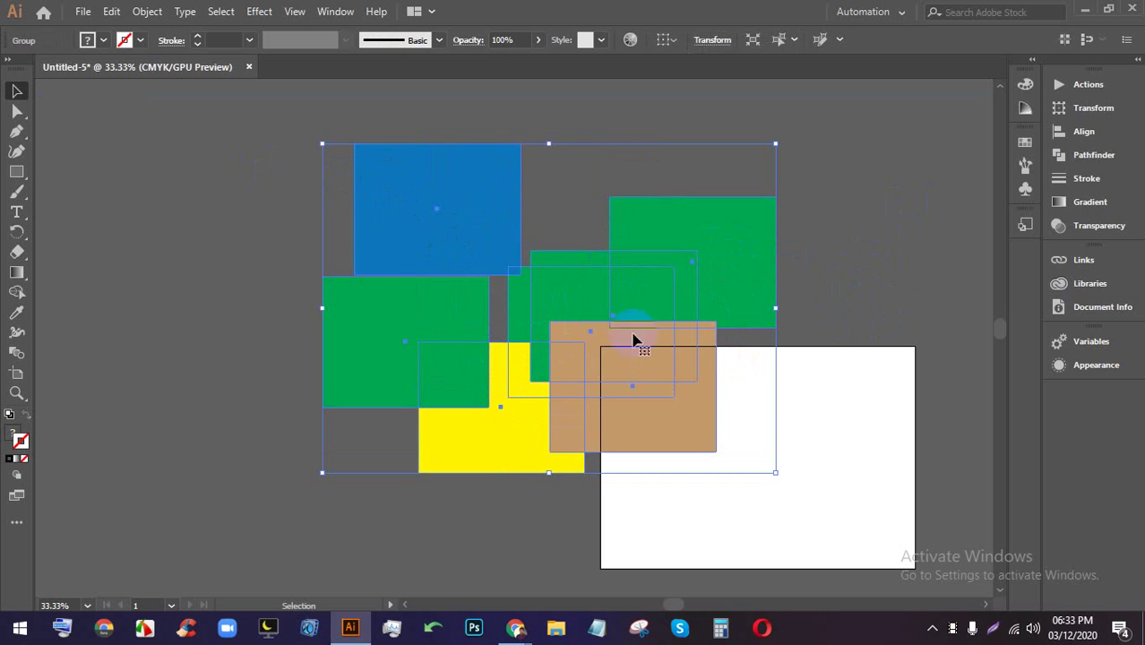
double_click(463, 177)
drag(473, 179, 502, 224)
drag(497, 276, 447, 350)
drag(543, 289, 520, 245)
drag(506, 266, 506, 224)
double_click(836, 195)
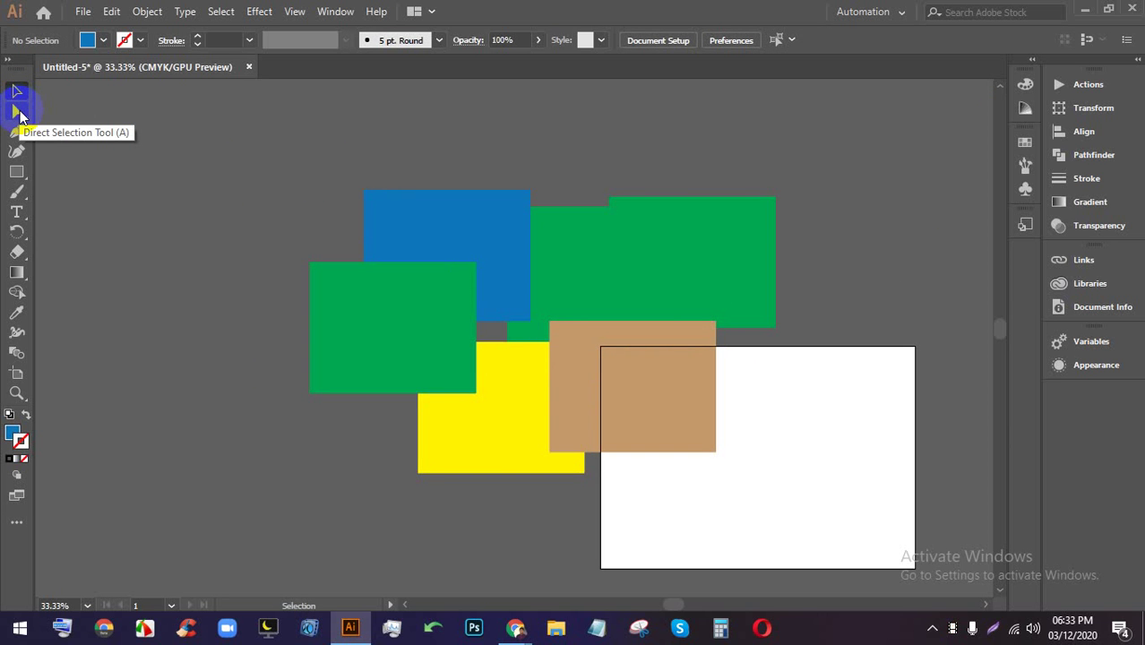
- With the Direct Selection tool, move the rear green rectangle to the group's upper left and undo the extra moves
click(19, 113)
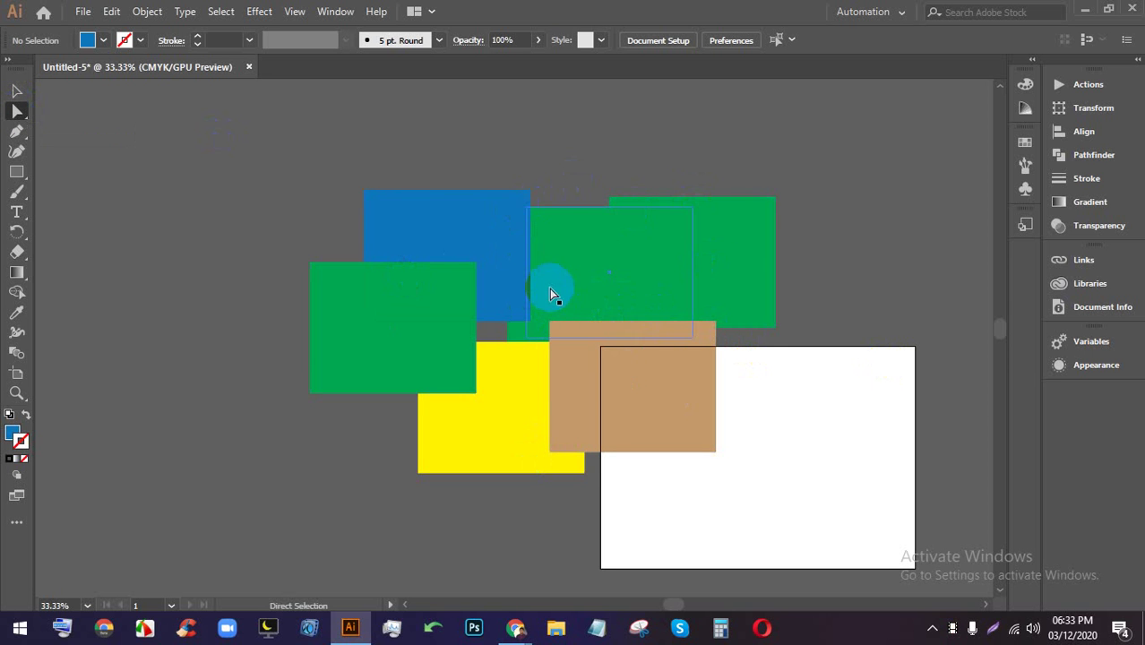
drag(518, 330, 440, 184)
key(ctrl+z)
key(ctrl+z)
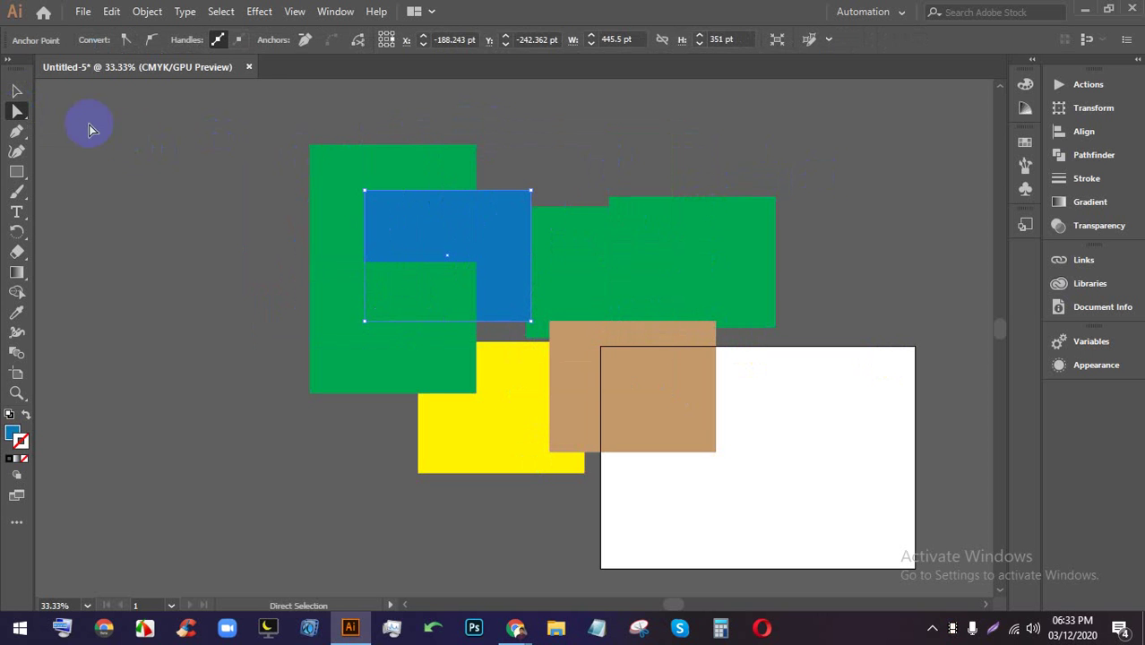
- Select the whole group with the Selection tool and ungroup it
click(20, 91)
click(778, 174)
click(652, 348)
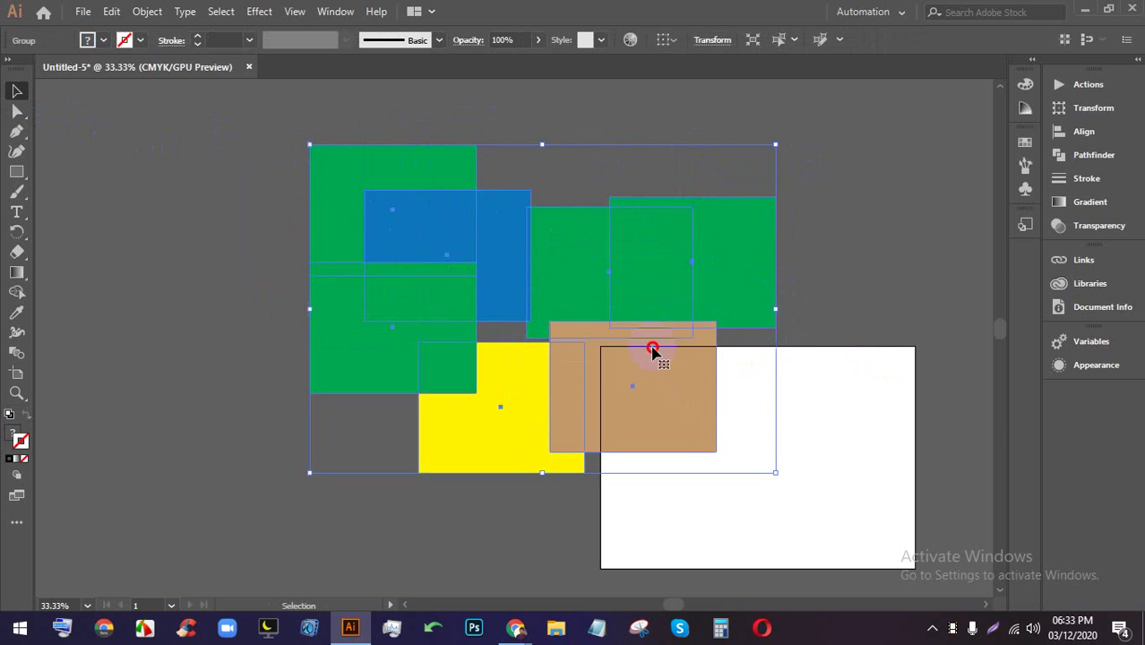
right_click(640, 307)
click(734, 242)
click(658, 232)
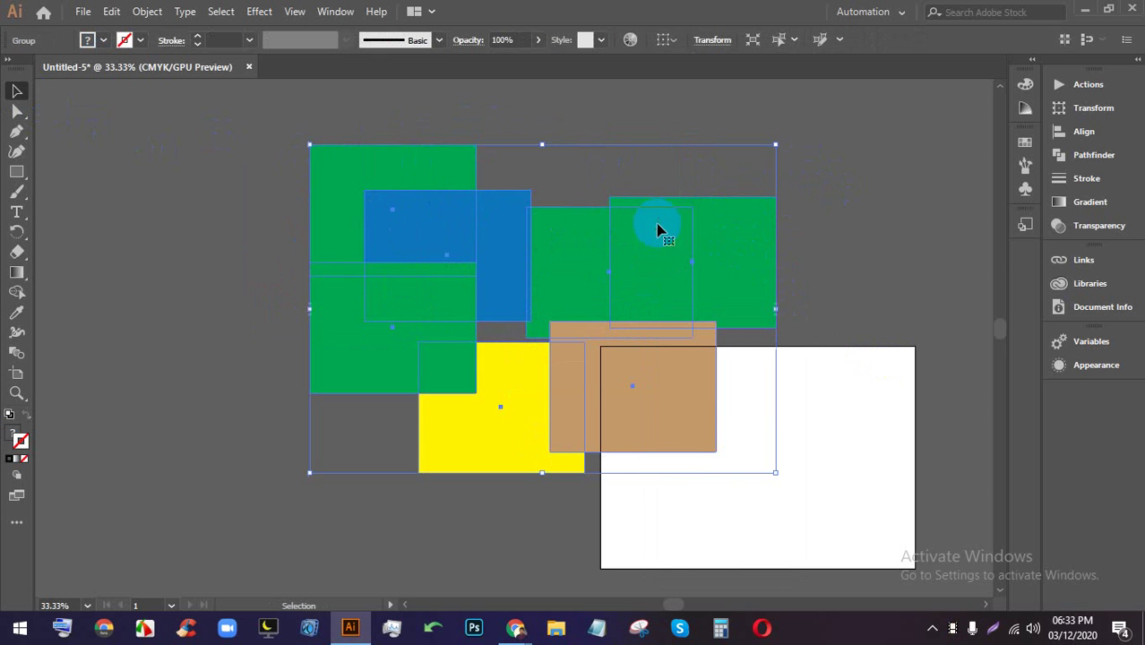
right_click(666, 239)
click(681, 378)
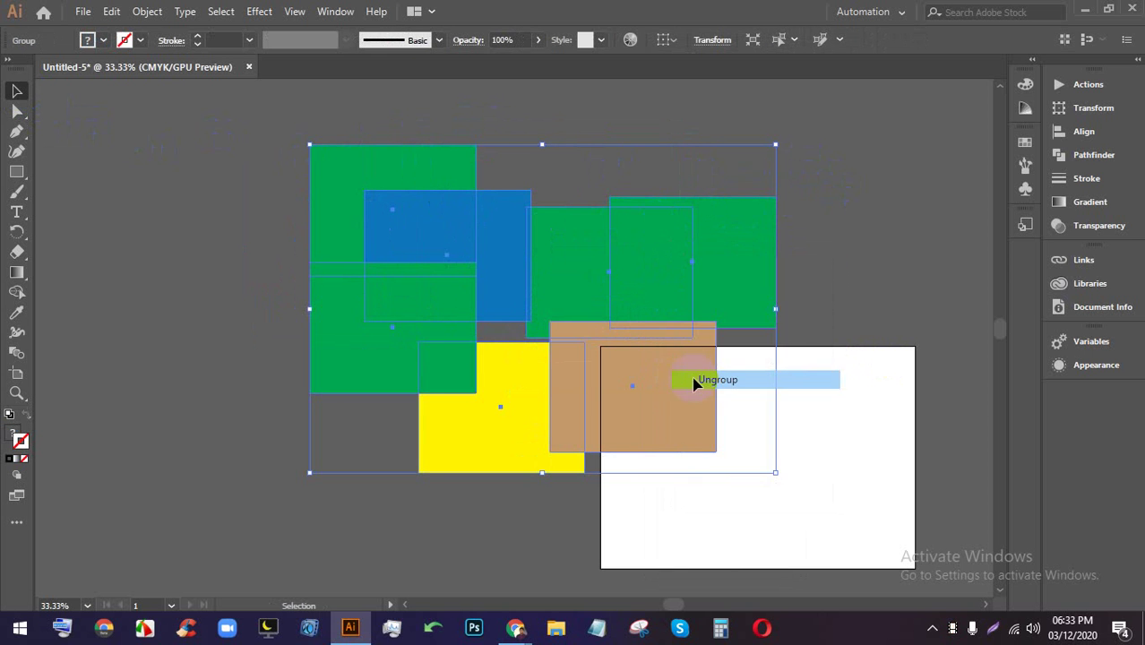
click(807, 254)
- Delete the green, blue and tan rectangles, keeping only the yellow one
click(483, 414)
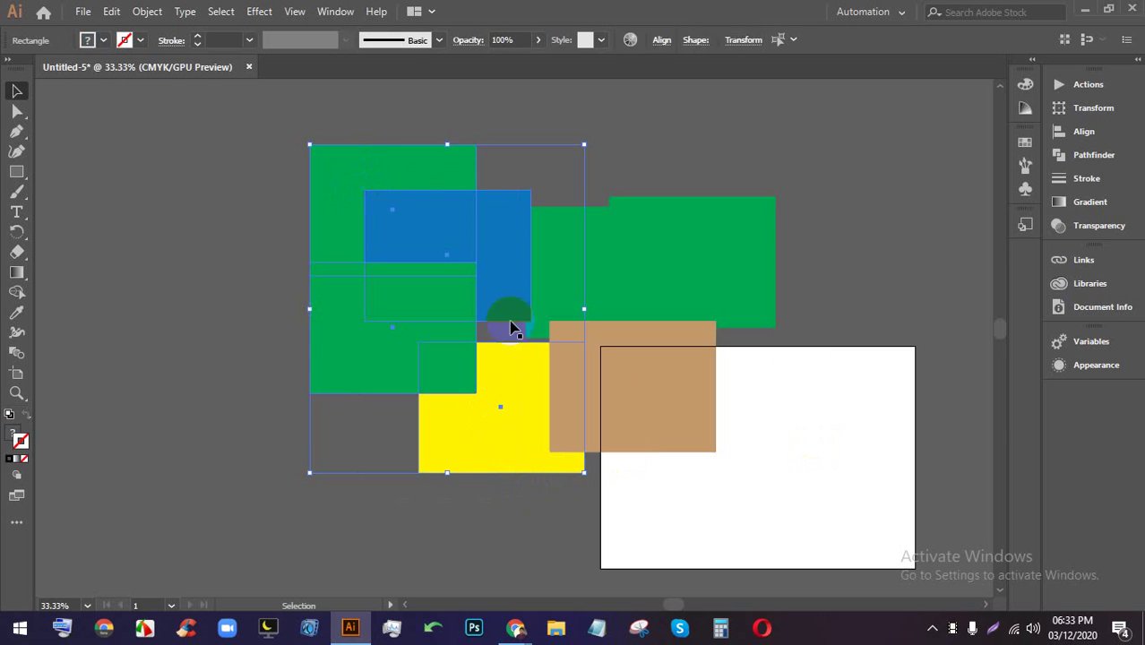
click(813, 251)
click(355, 184)
key(Delete)
drag(590, 398, 627, 302)
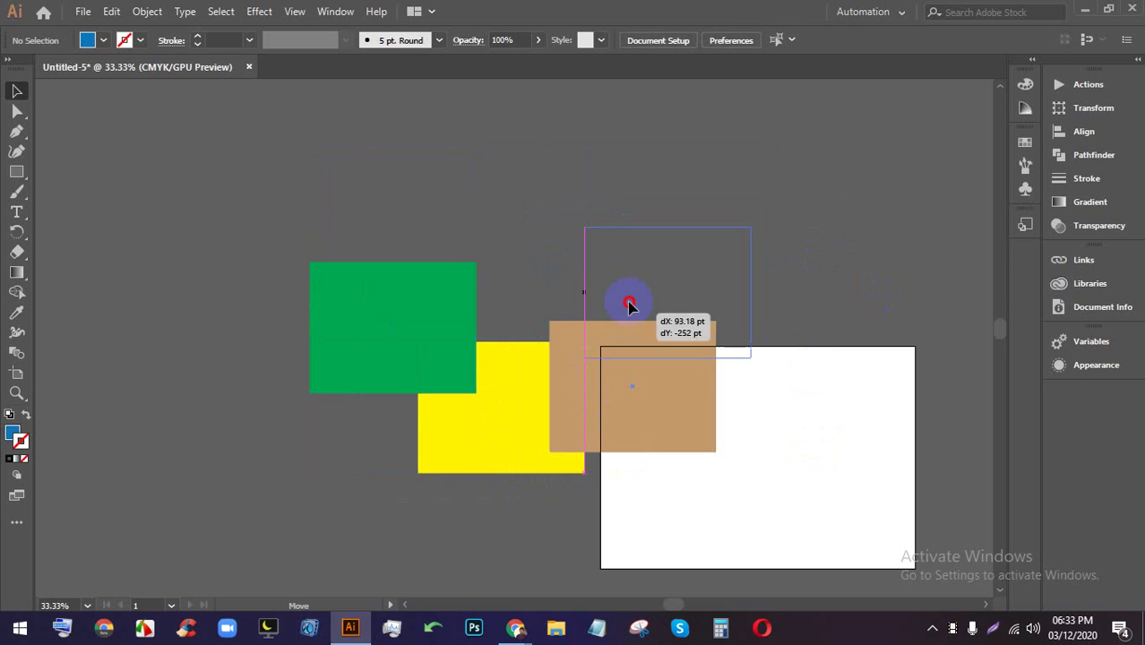
key(Delete)
click(360, 307)
key(Delete)
- Move the yellow rectangle fully onto the artboard, slightly above and left of its centre
drag(523, 406, 764, 427)
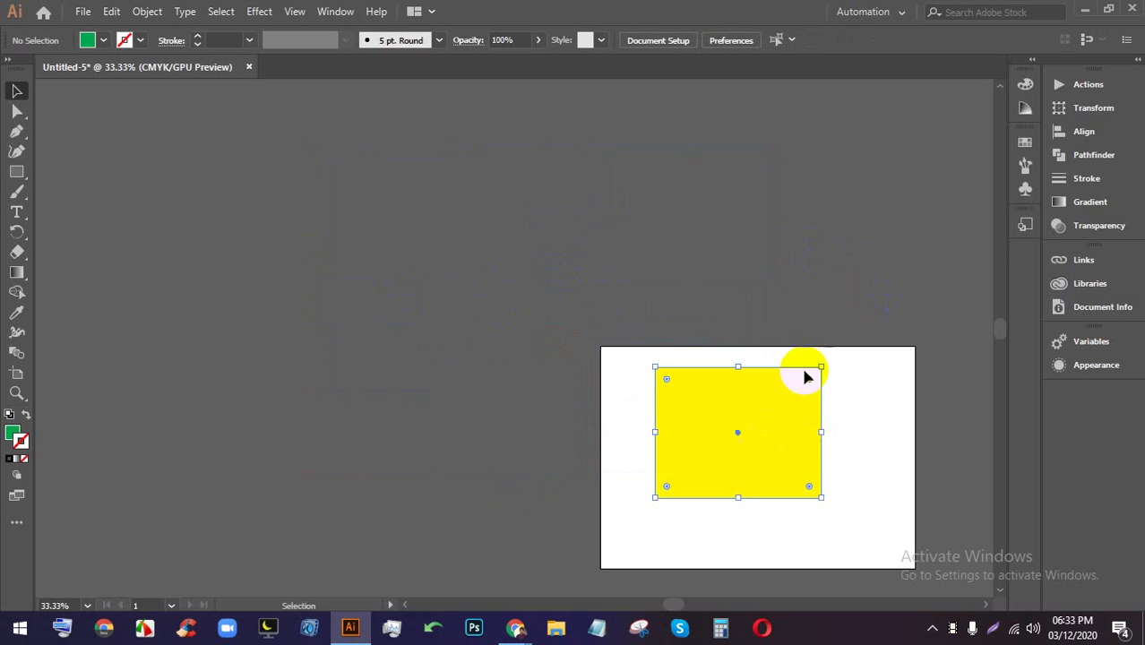
key(ctrl+minus)
scroll(468, 356, up, 3)
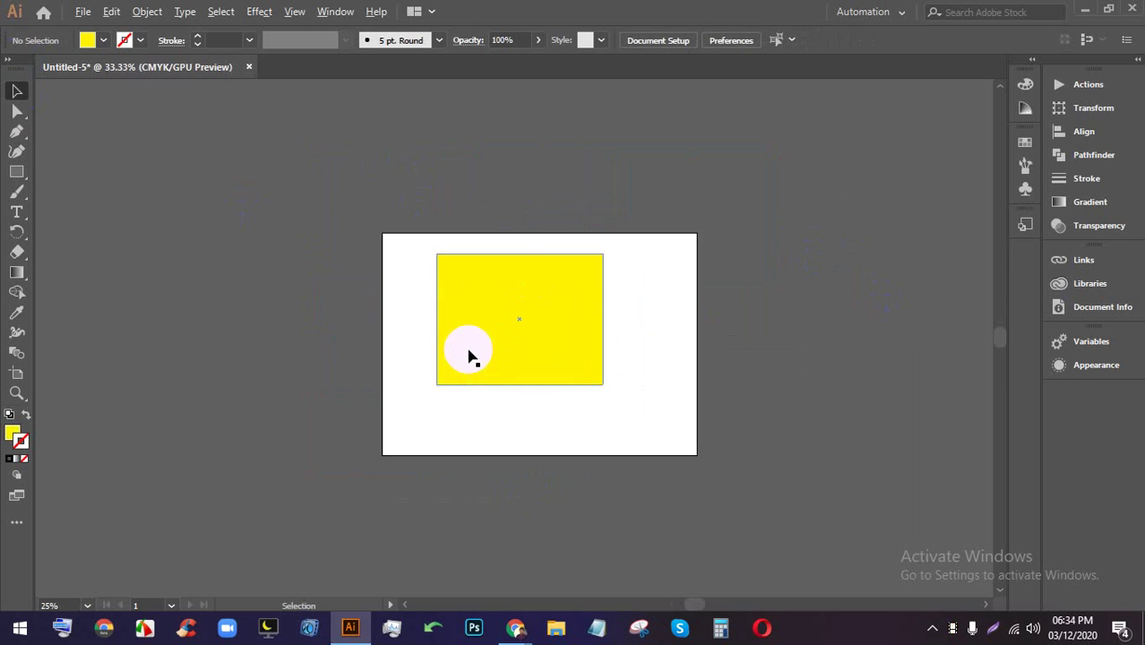
click(885, 287)
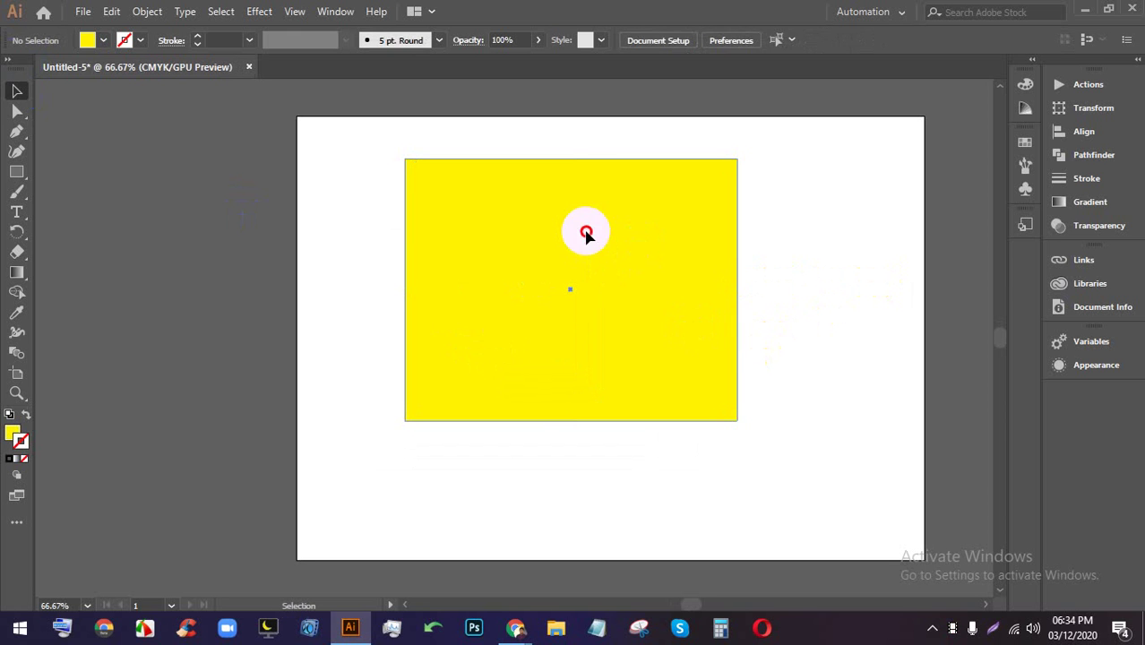
- Round all four corners of the yellow rectangle to about 92 pt with the Direct Selection tool
click(583, 235)
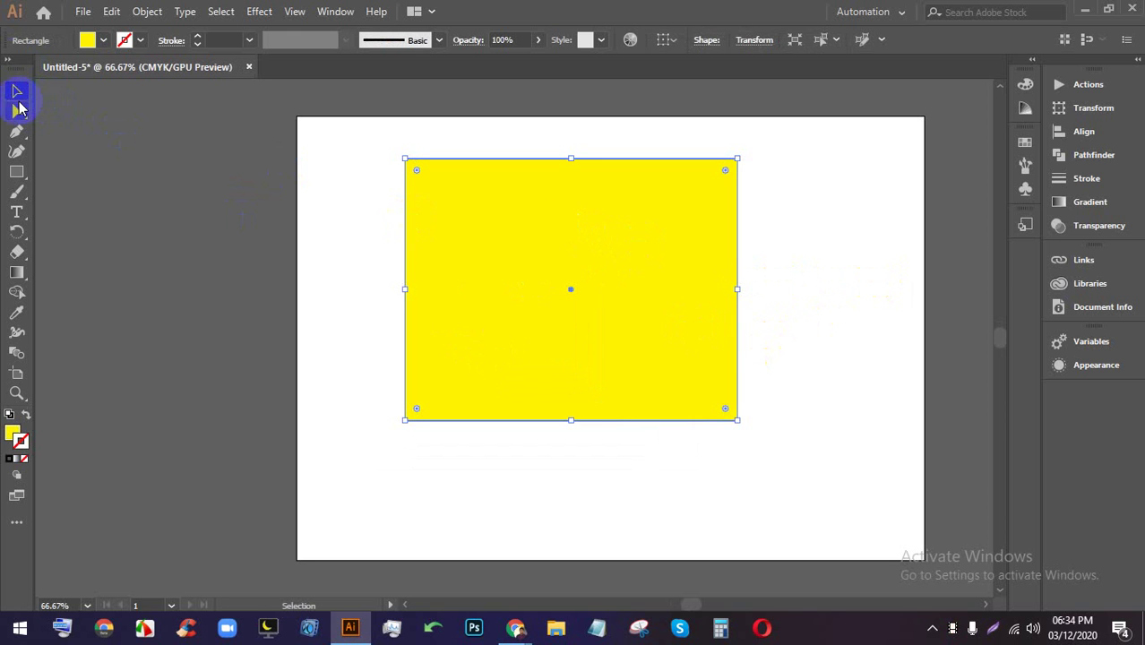
click(19, 108)
click(442, 179)
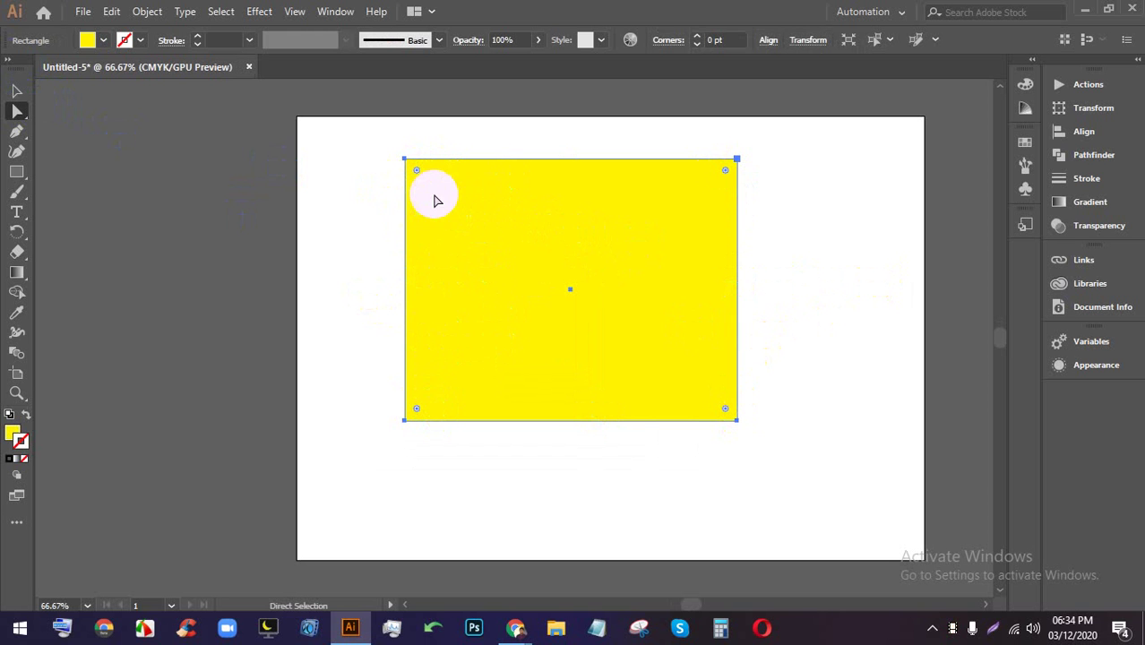
drag(417, 173, 451, 254)
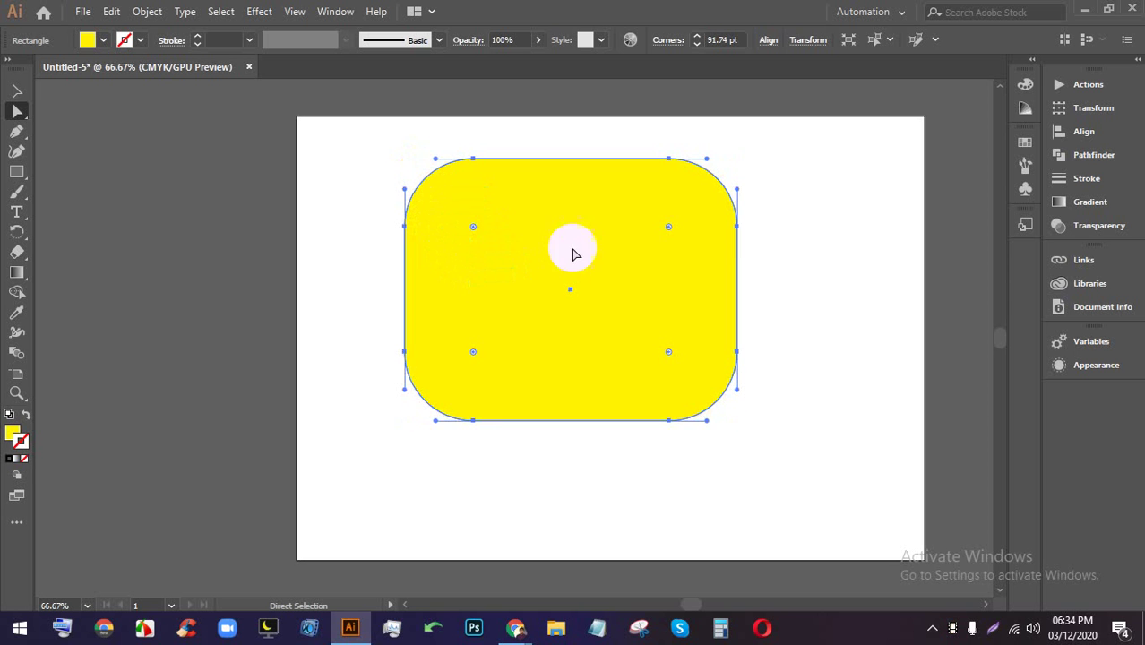
click(802, 237)
click(610, 262)
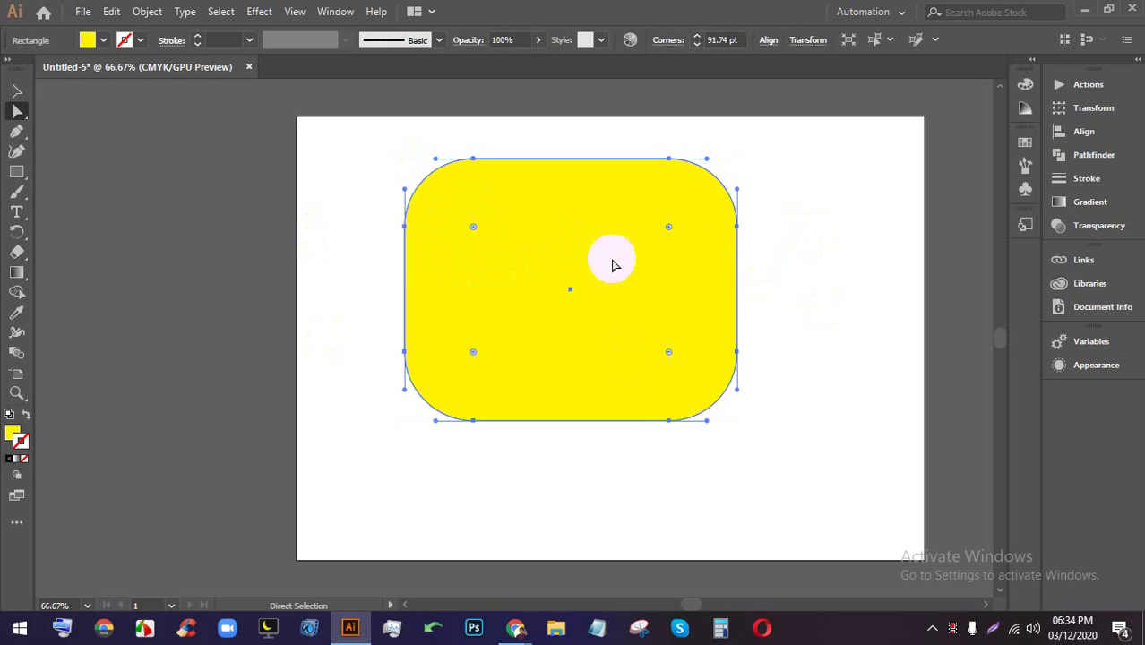
- Change the rounded rectangle's fill from yellow to magenta
click(101, 45)
click(120, 74)
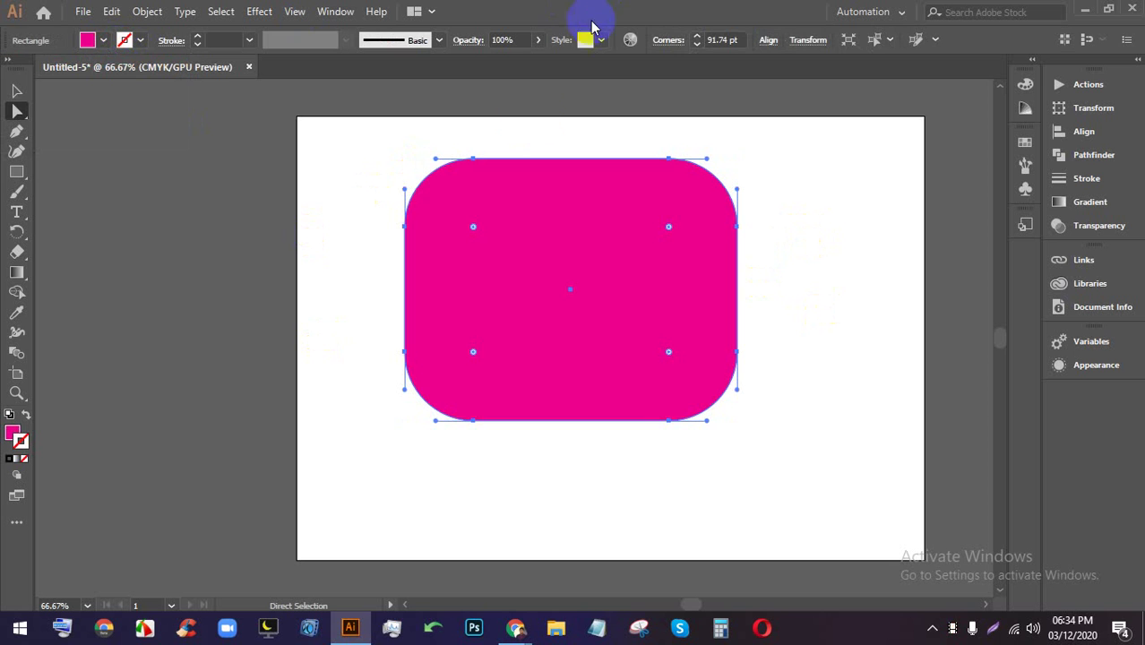
click(448, 130)
click(572, 213)
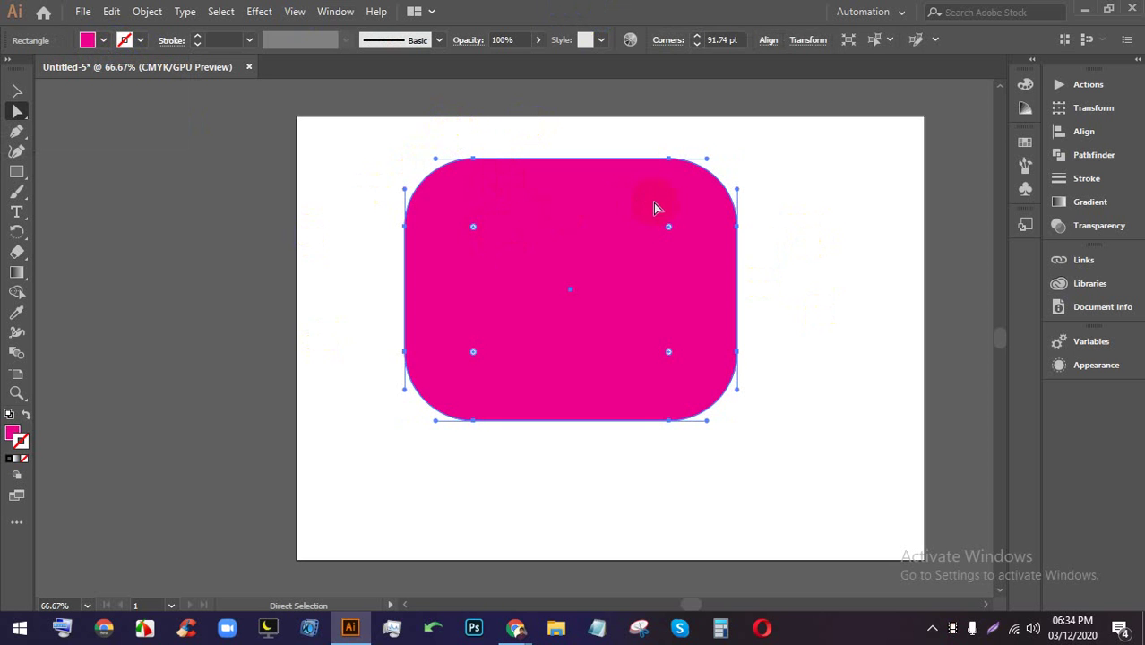
- Move the magenta rounded rectangle off the artboard to its left side with the Selection tool and deselect it
click(17, 91)
drag(520, 233, 63, 249)
click(134, 163)
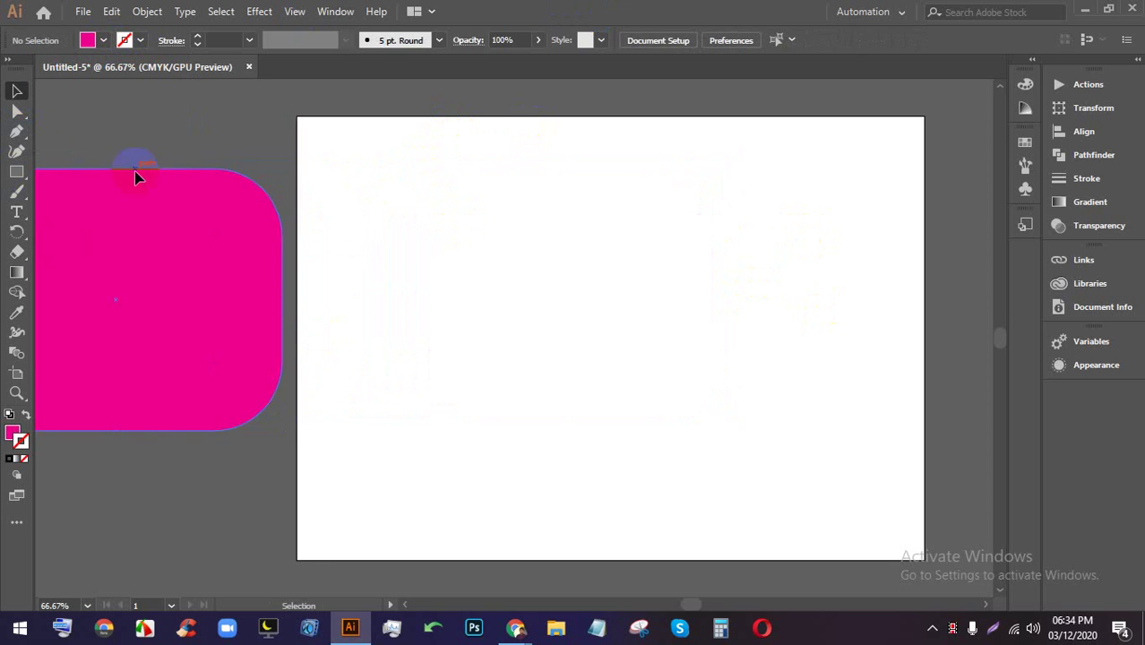
- Draw a new magenta rectangle near the artboard's upper middle with the Rectangle tool and nudge it slightly down
click(18, 177)
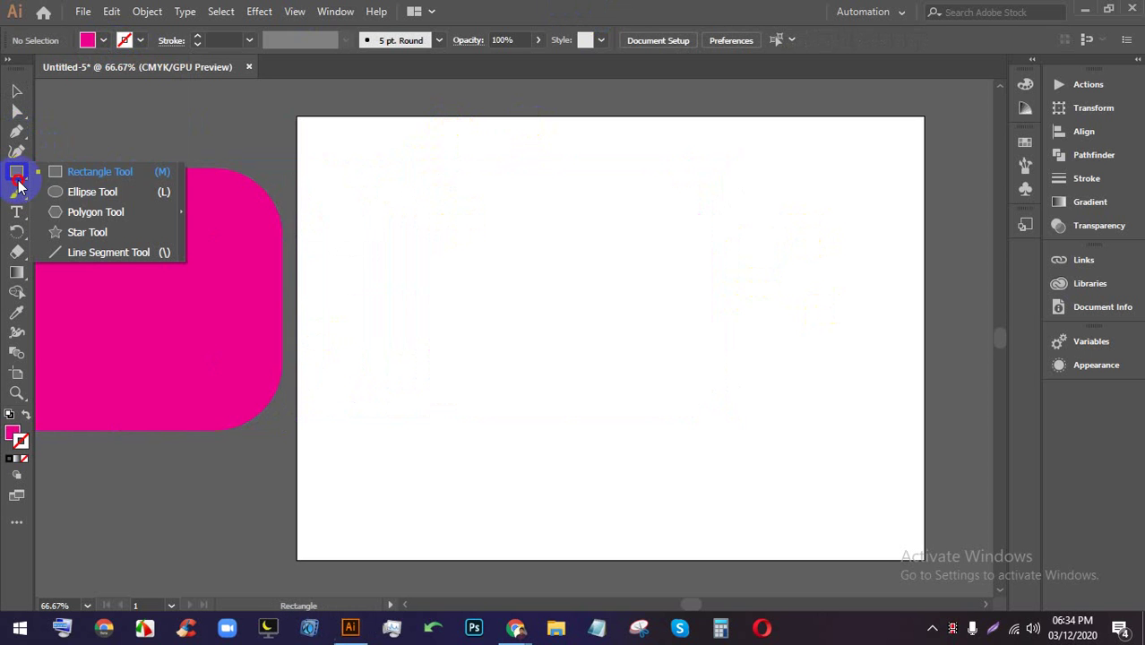
click(89, 171)
drag(464, 158, 766, 410)
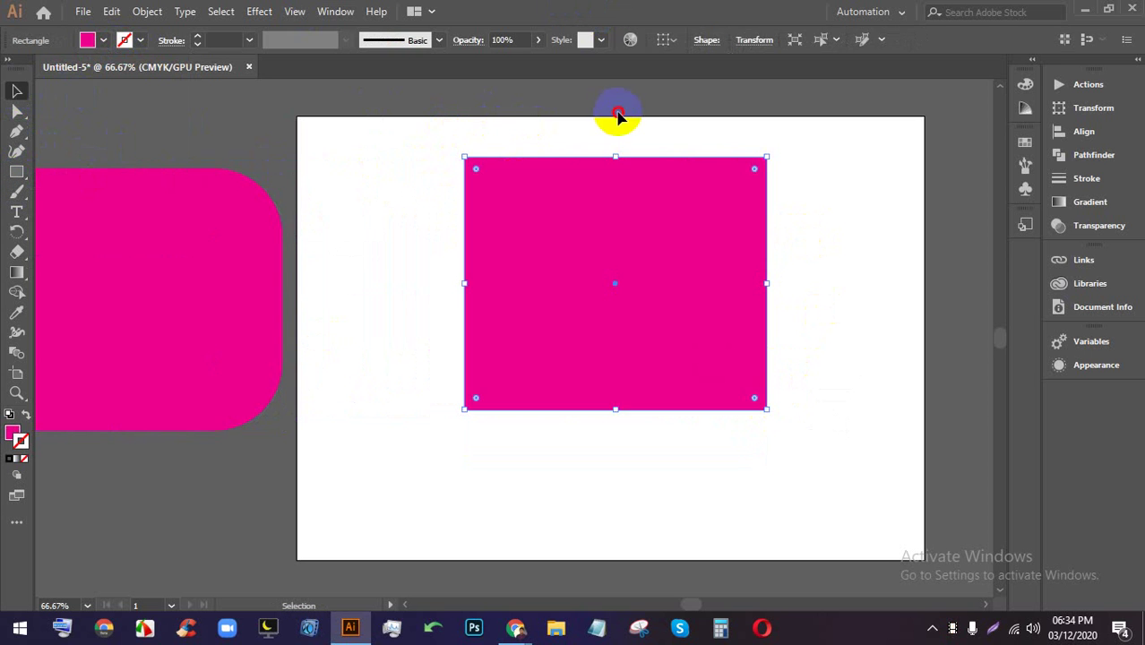
click(618, 115)
click(619, 235)
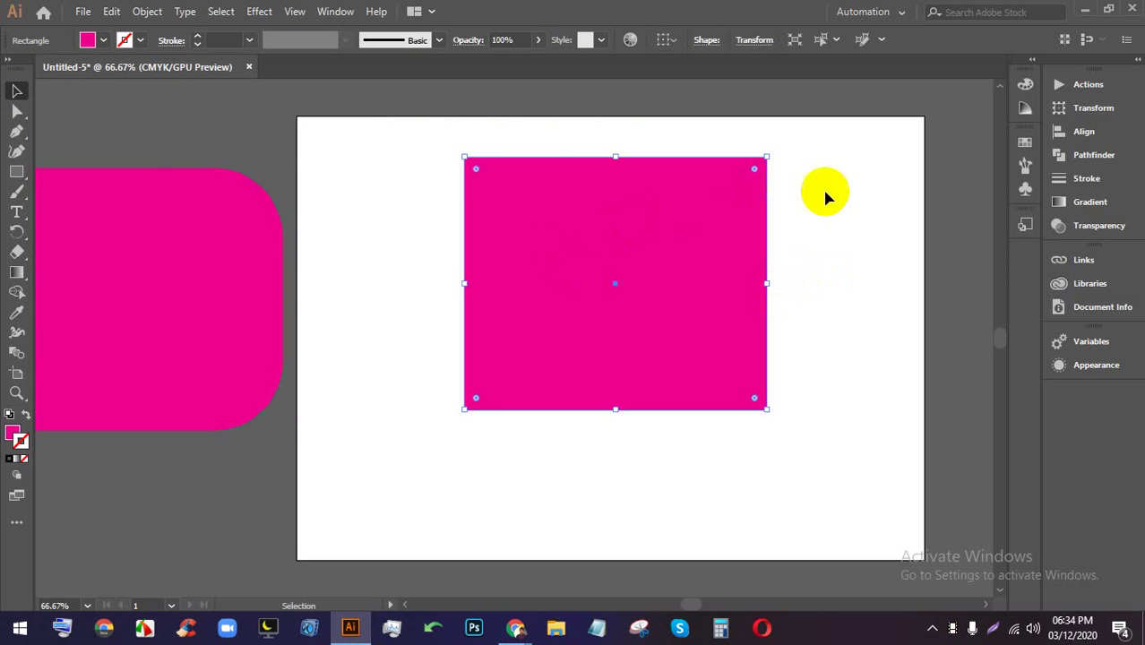
click(860, 195)
click(634, 205)
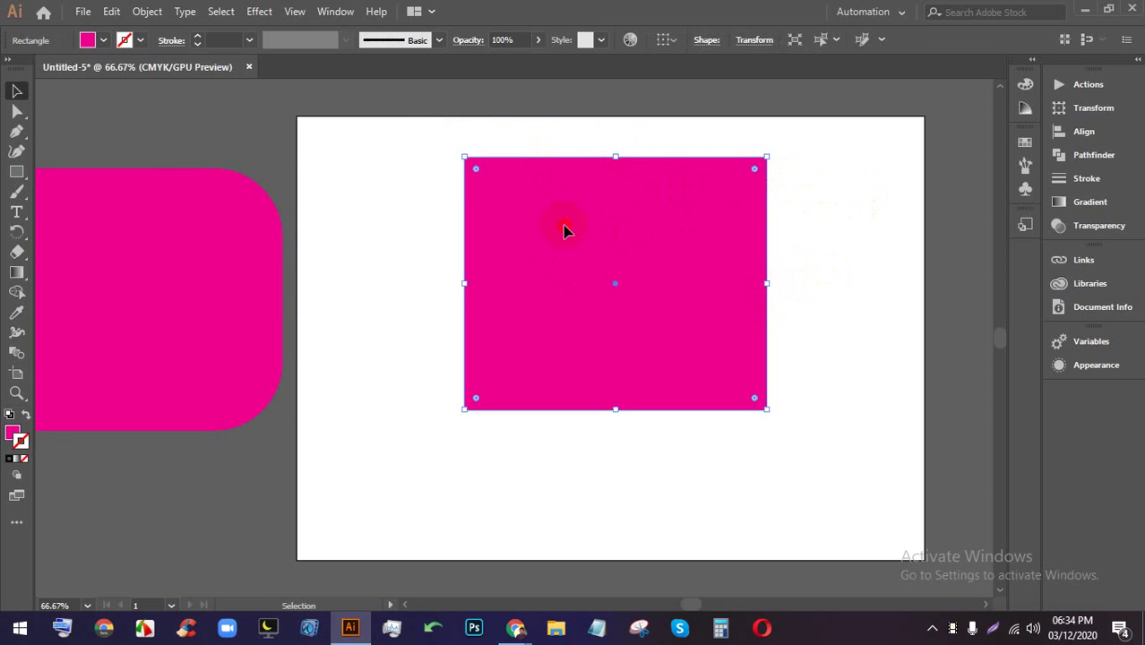
drag(563, 225, 563, 236)
- Apply the Convert to Shape effect as a Rounded Rectangle with preview on, relative size and 0 pt extra width
click(247, 9)
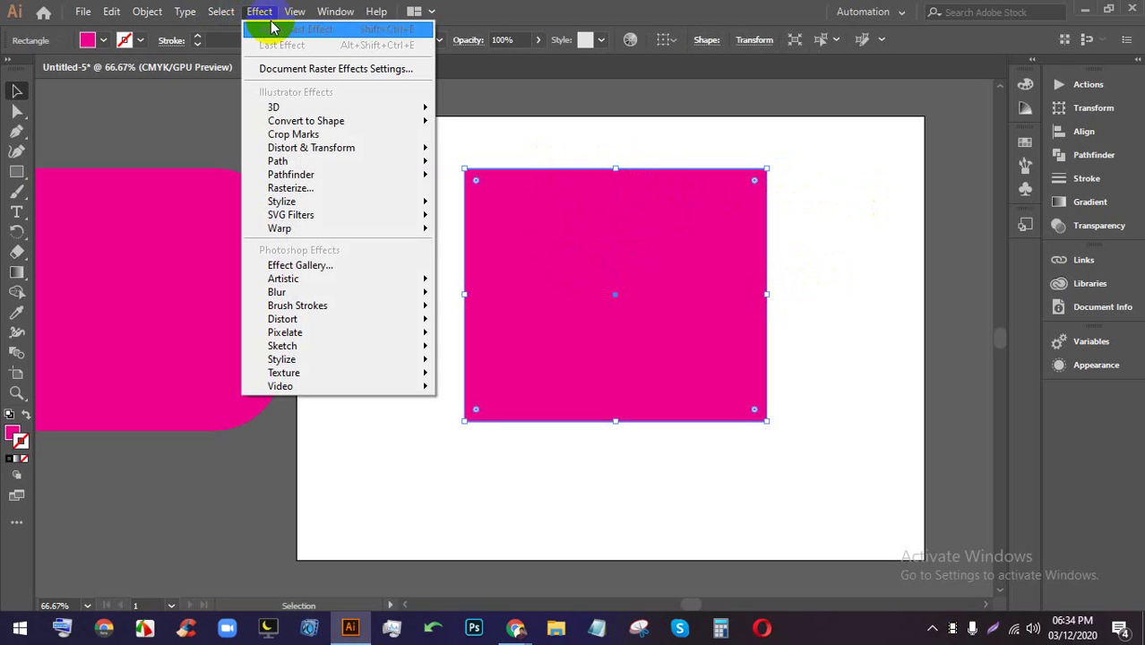
mouse_move(332, 131)
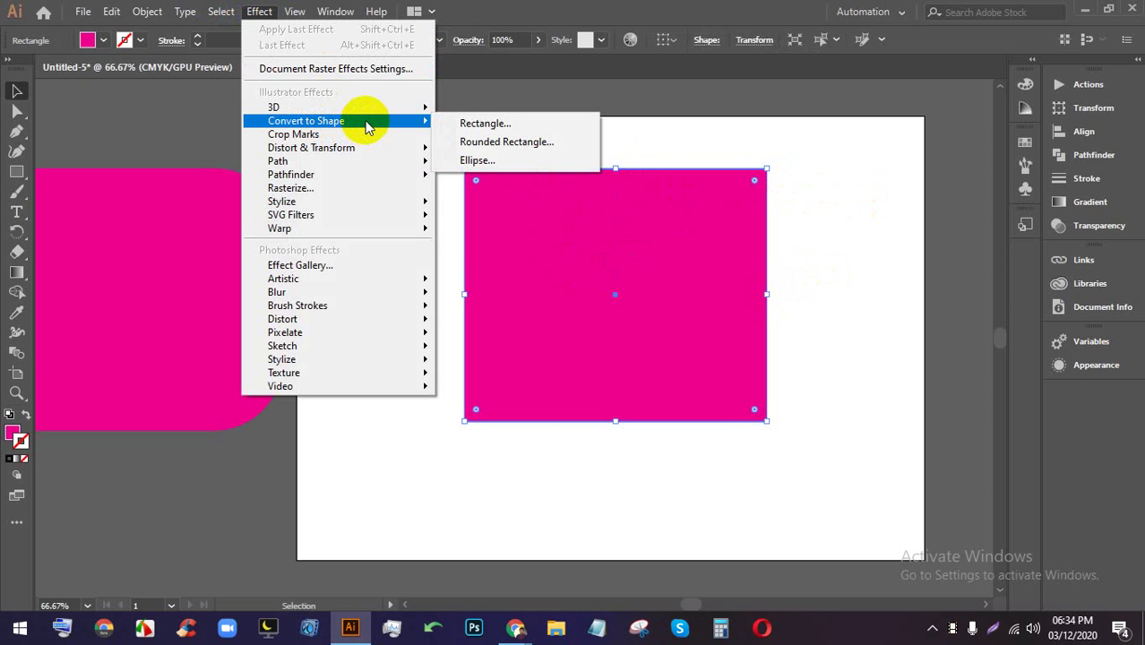
click(560, 143)
drag(654, 100, 931, 60)
click(961, 162)
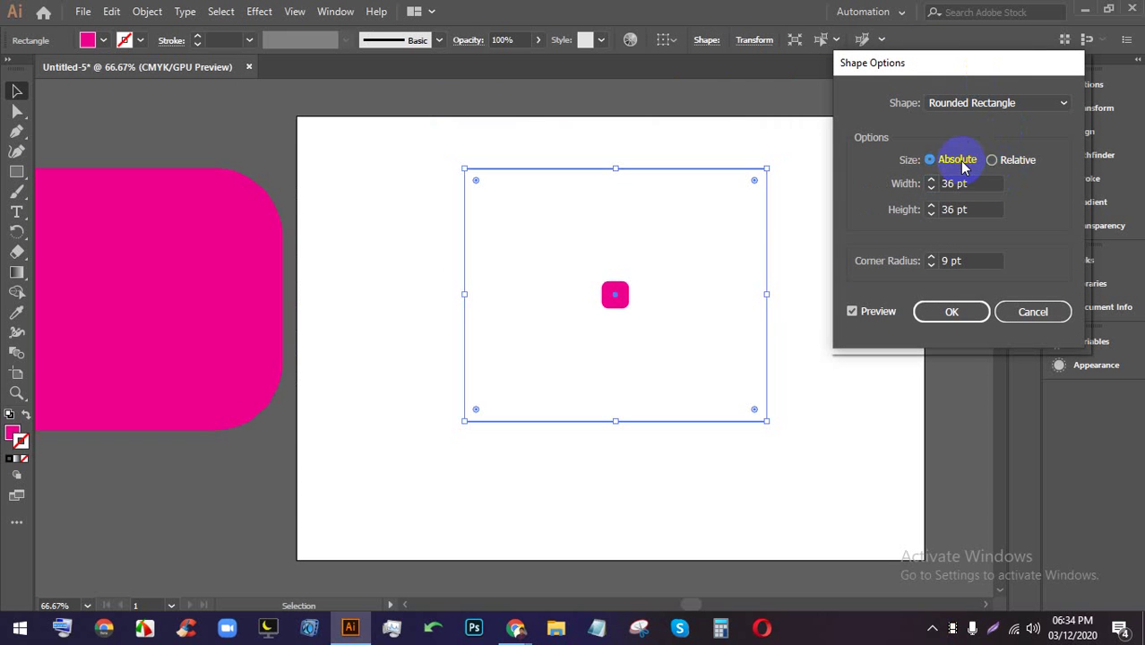
click(1016, 160)
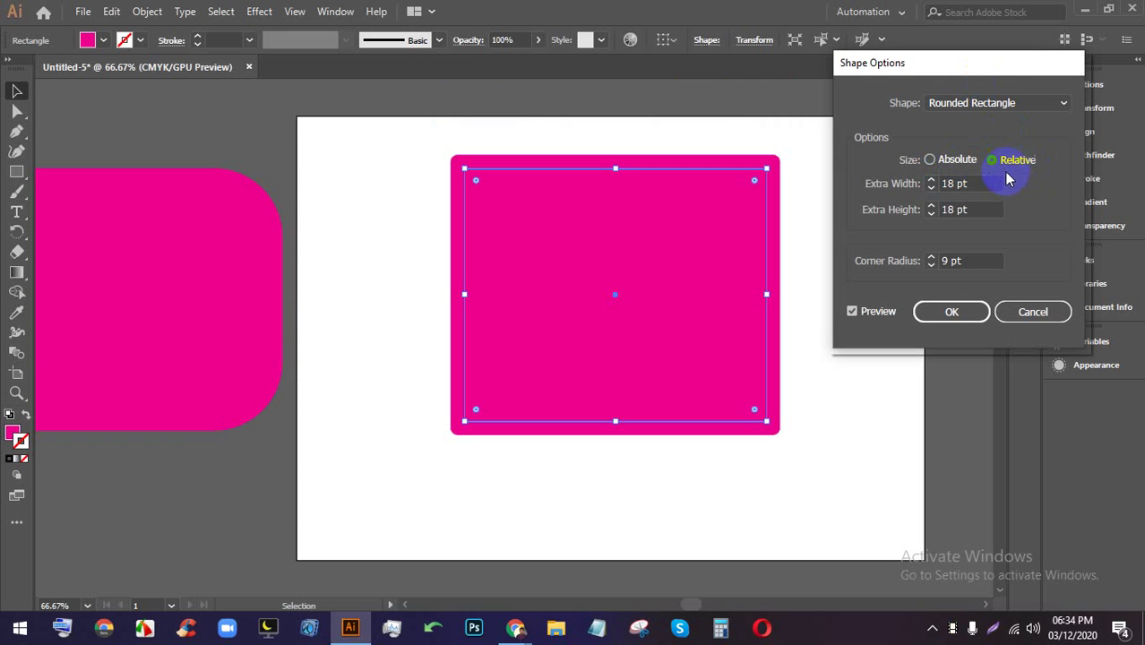
click(960, 186)
scroll(961, 182, down, 19)
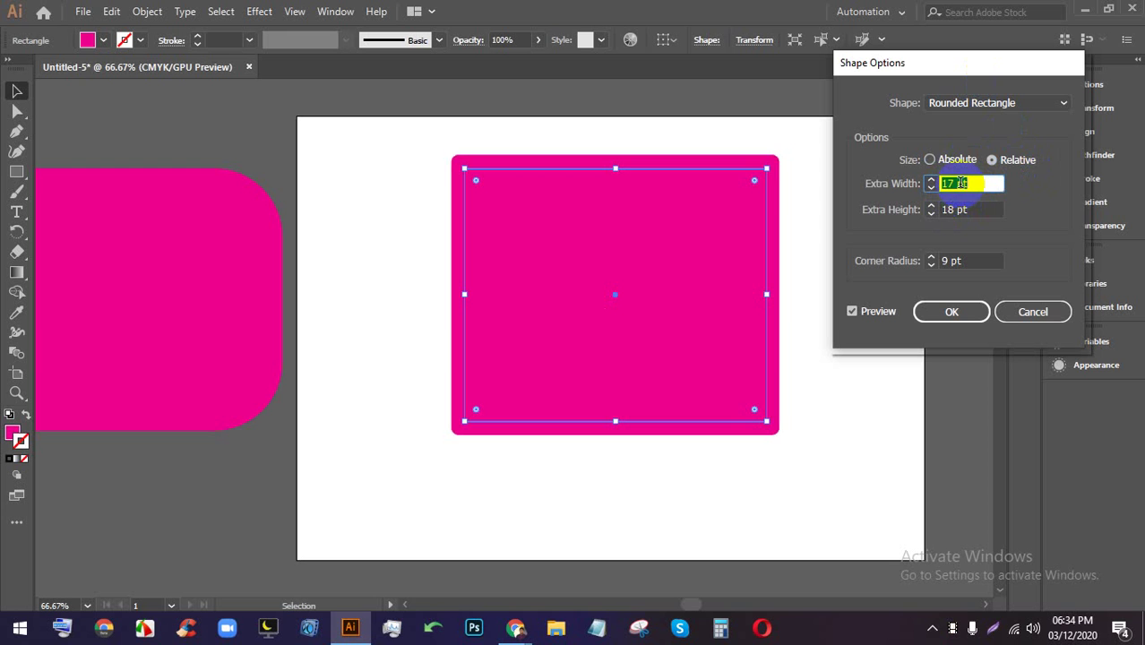
scroll(961, 183, up, 1)
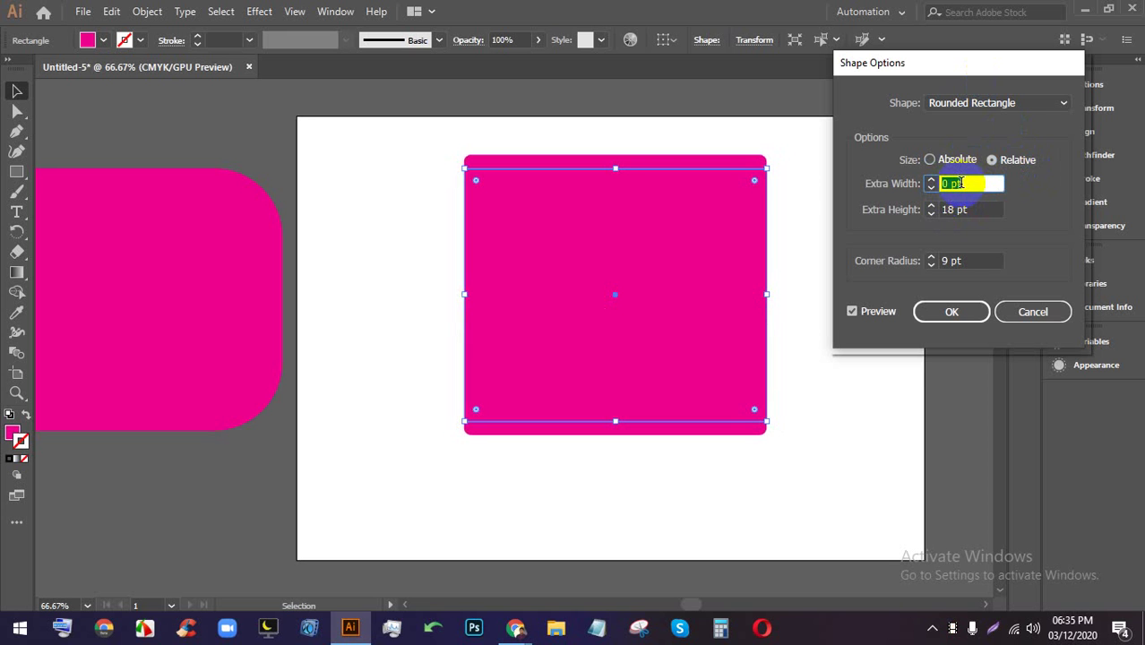
- Preview the effect with the Ellipse shape and switch back to Rounded Rectangle
click(995, 102)
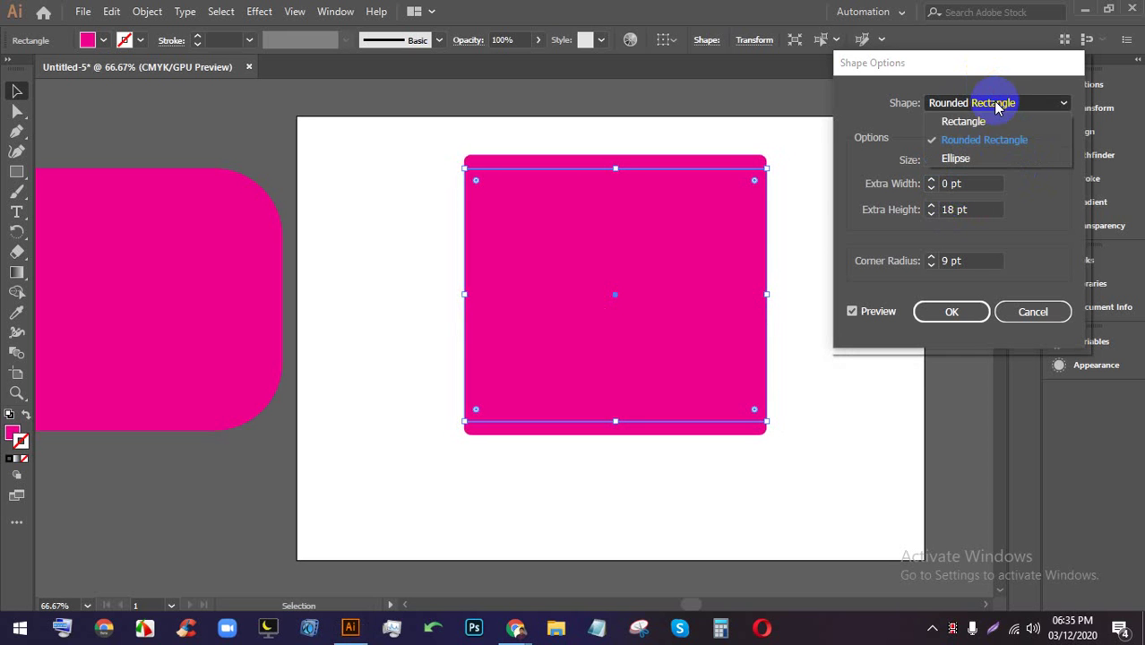
click(991, 158)
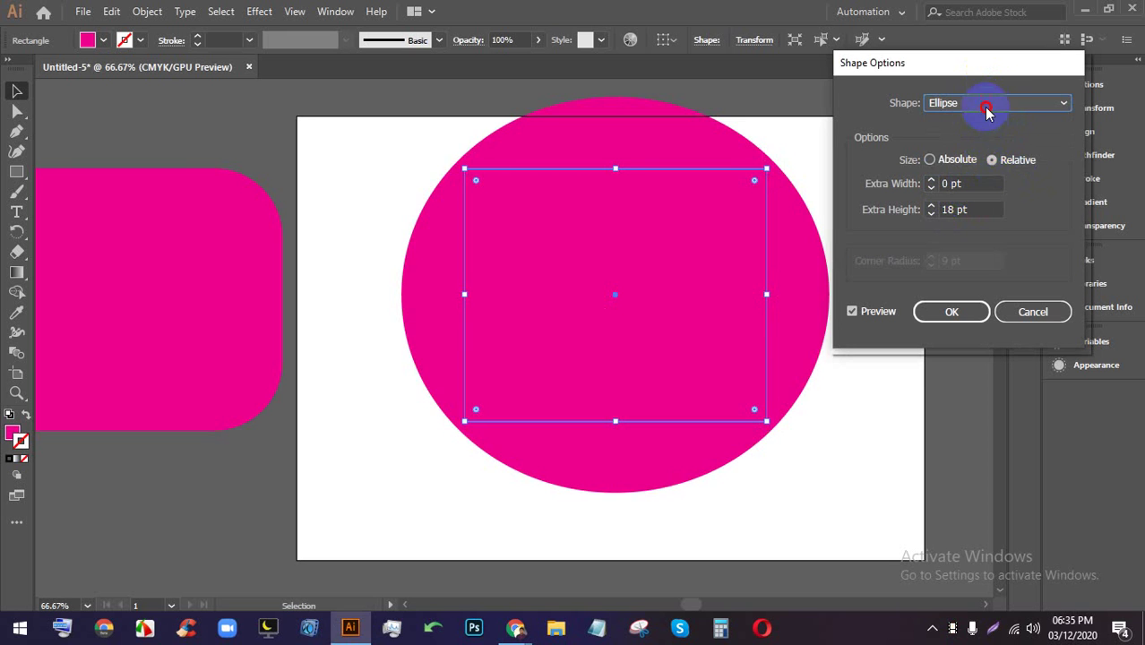
click(986, 104)
click(989, 141)
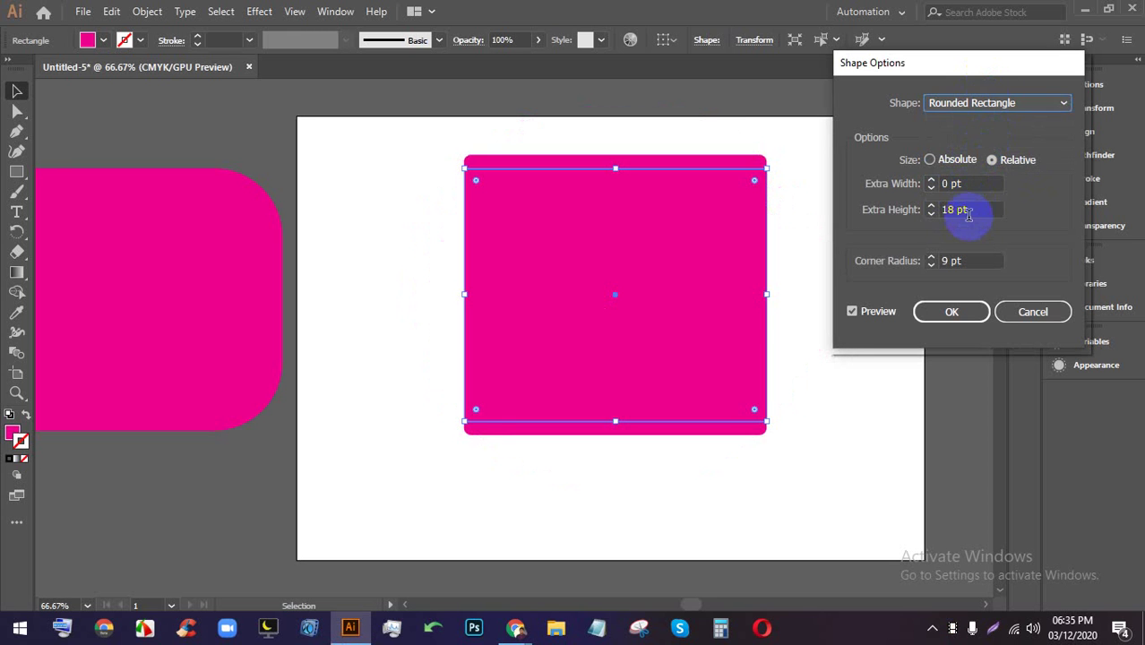
- Set the rounded rectangle effect's extra height to -2 pt and its corner radius to 57 pt
scroll(973, 210, down, 3)
scroll(969, 208, down, 13)
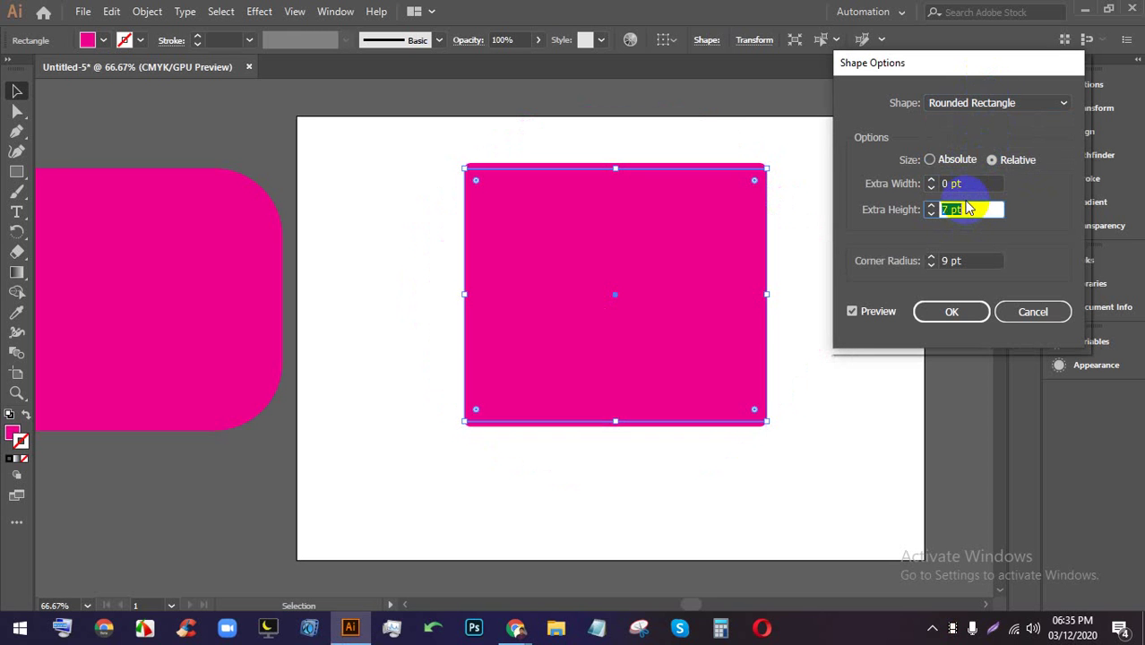
scroll(968, 208, down, 4)
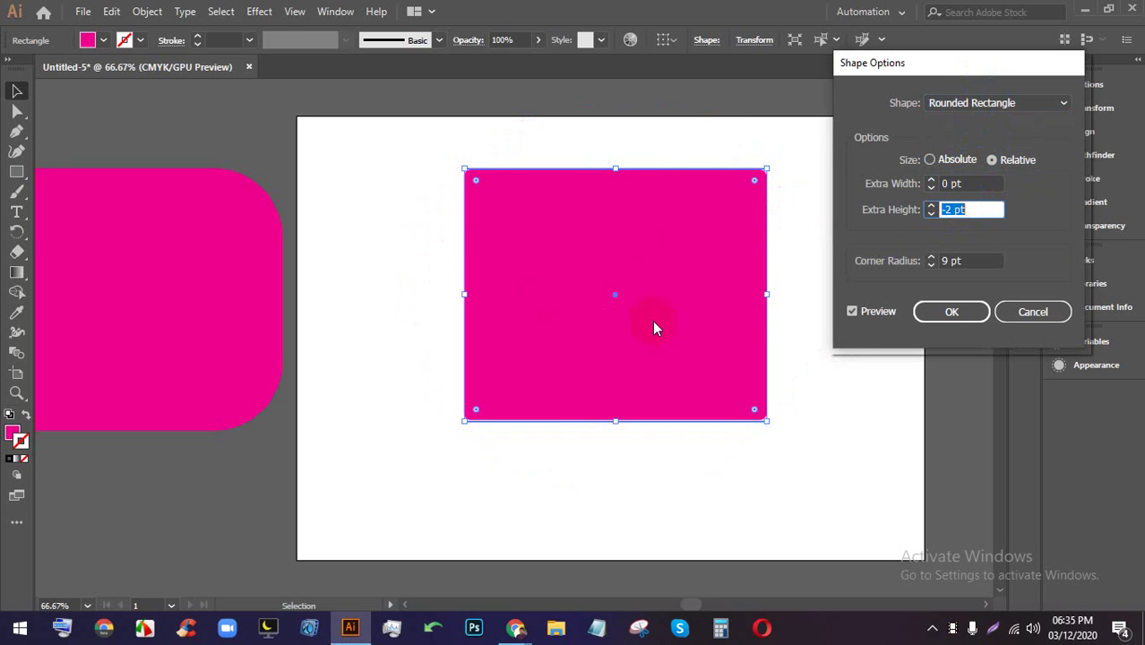
click(957, 259)
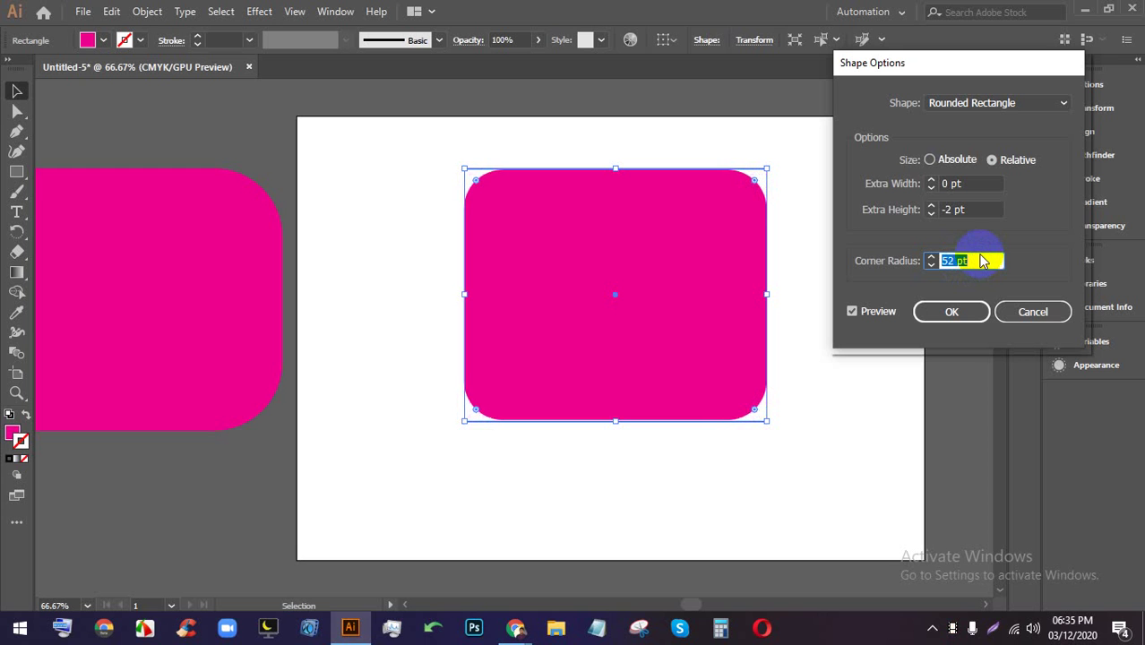
scroll(983, 260, up, 20)
scroll(984, 252, down, 14)
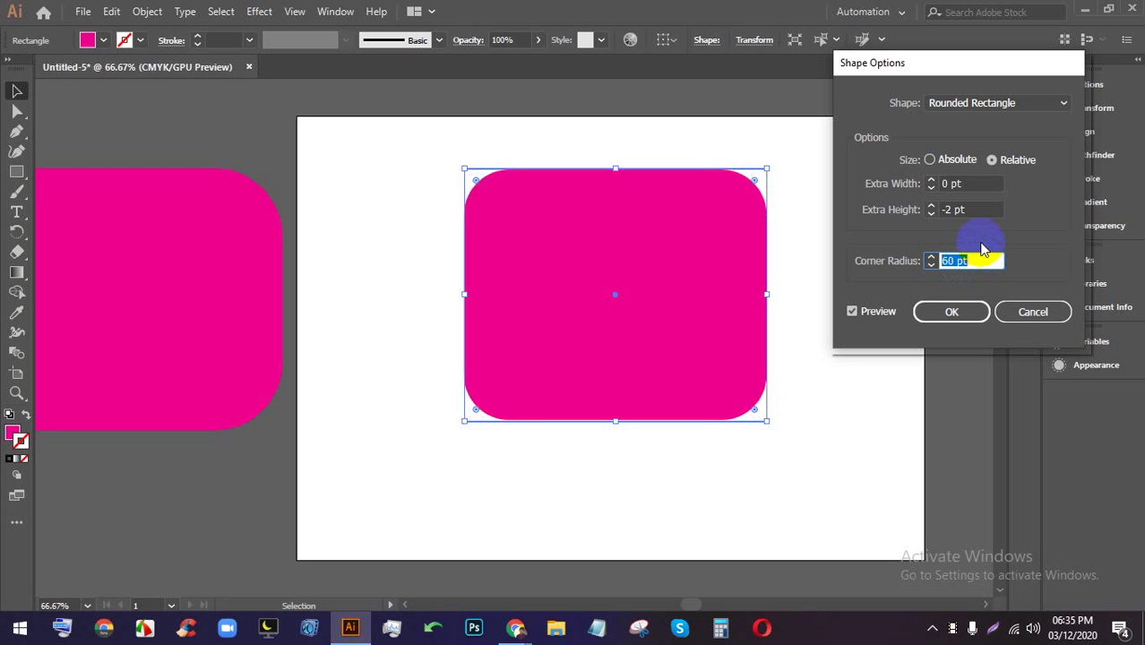
scroll(984, 252, up, 5)
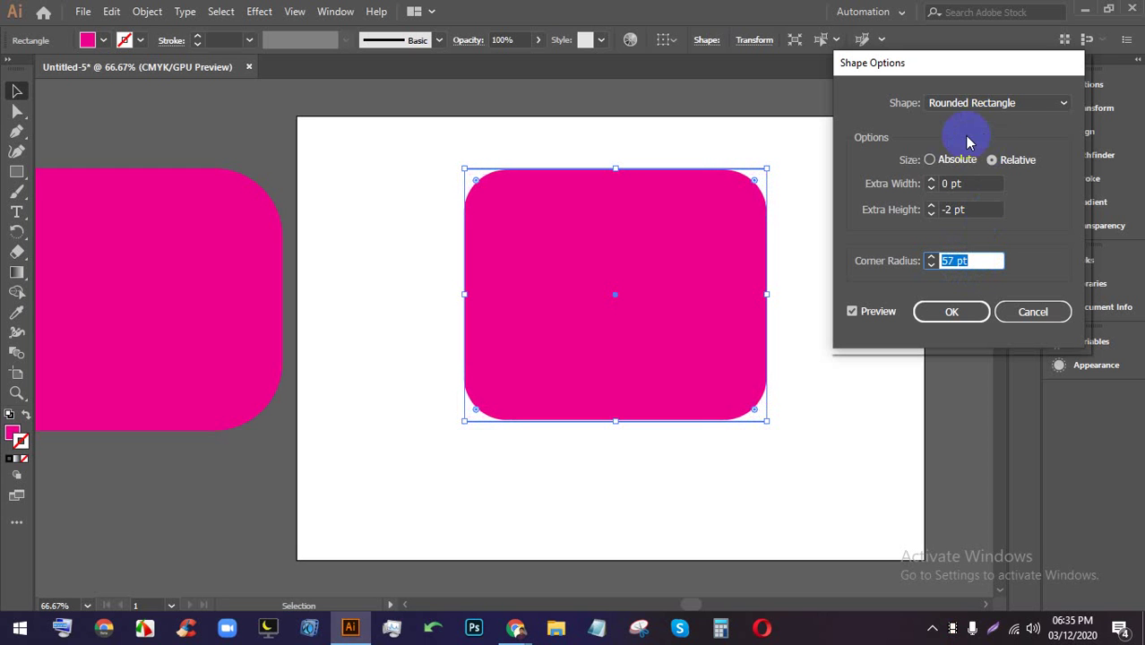
- Switch the effect's shape to Rectangle and set the extra height to 1 pt
click(957, 102)
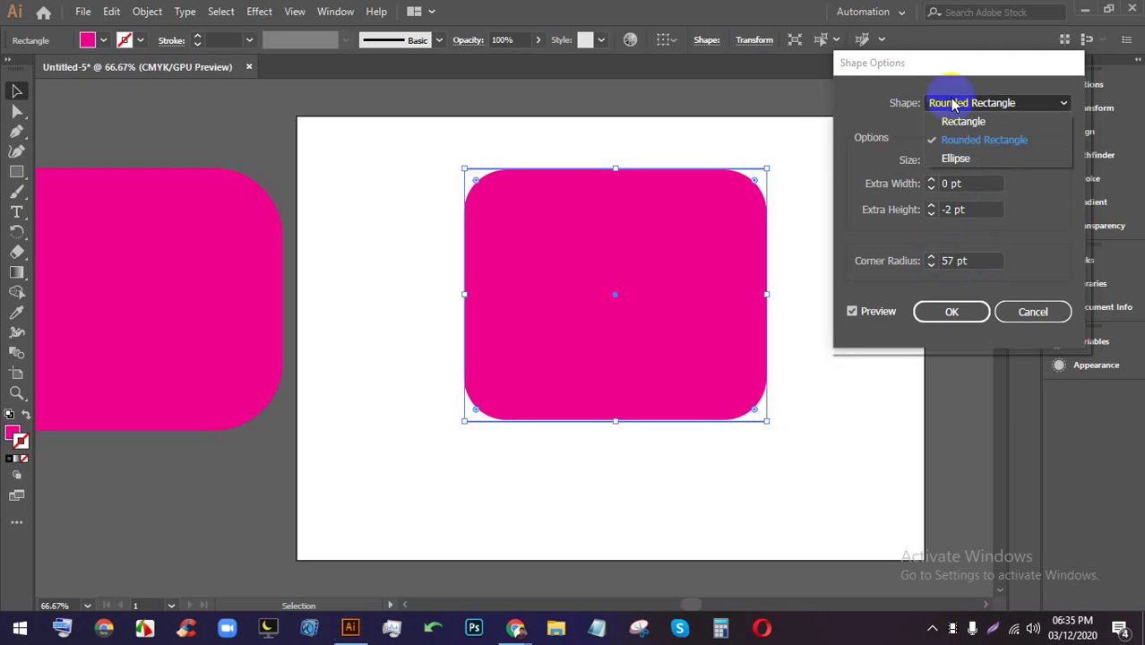
click(964, 119)
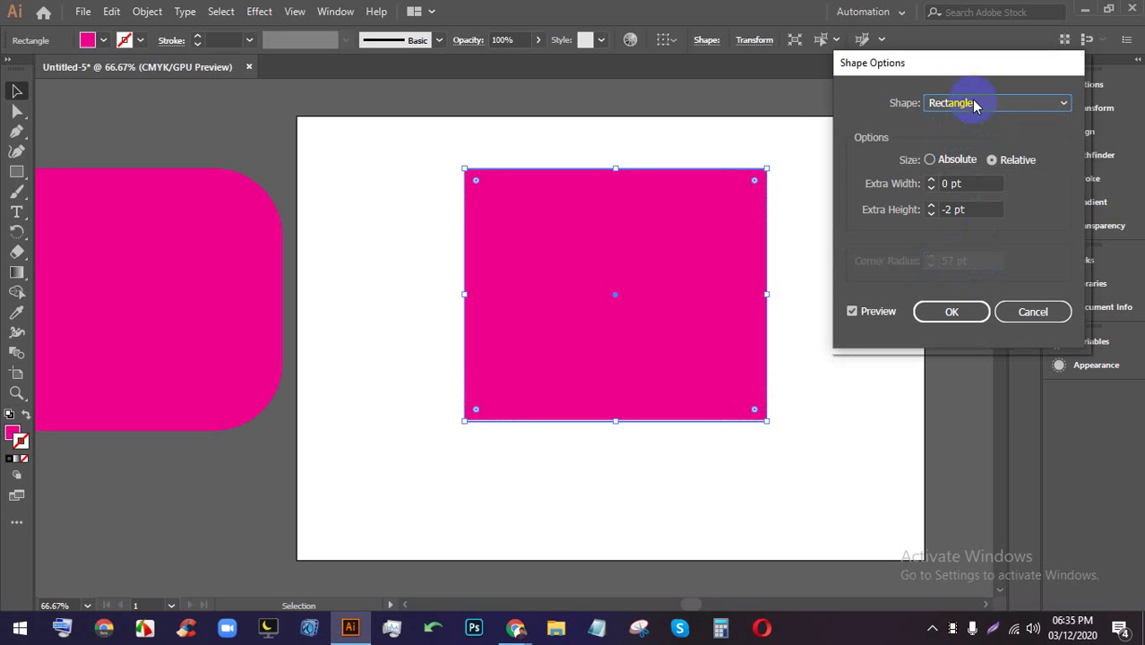
scroll(959, 209, up, 1)
scroll(959, 208, up, 20)
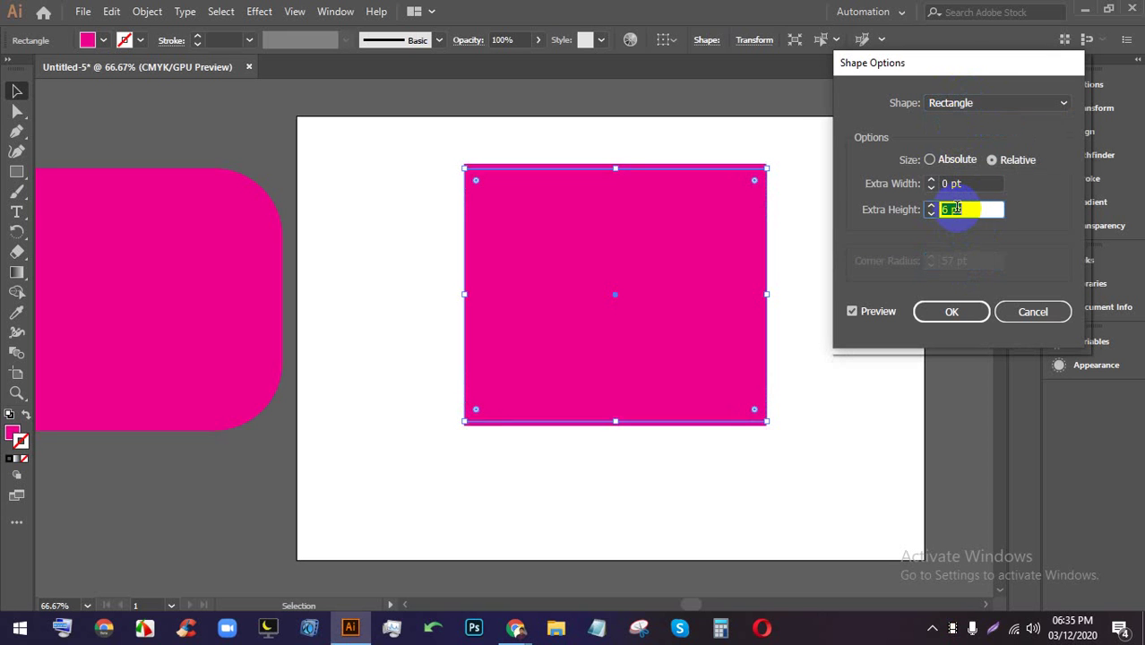
scroll(957, 209, down, 20)
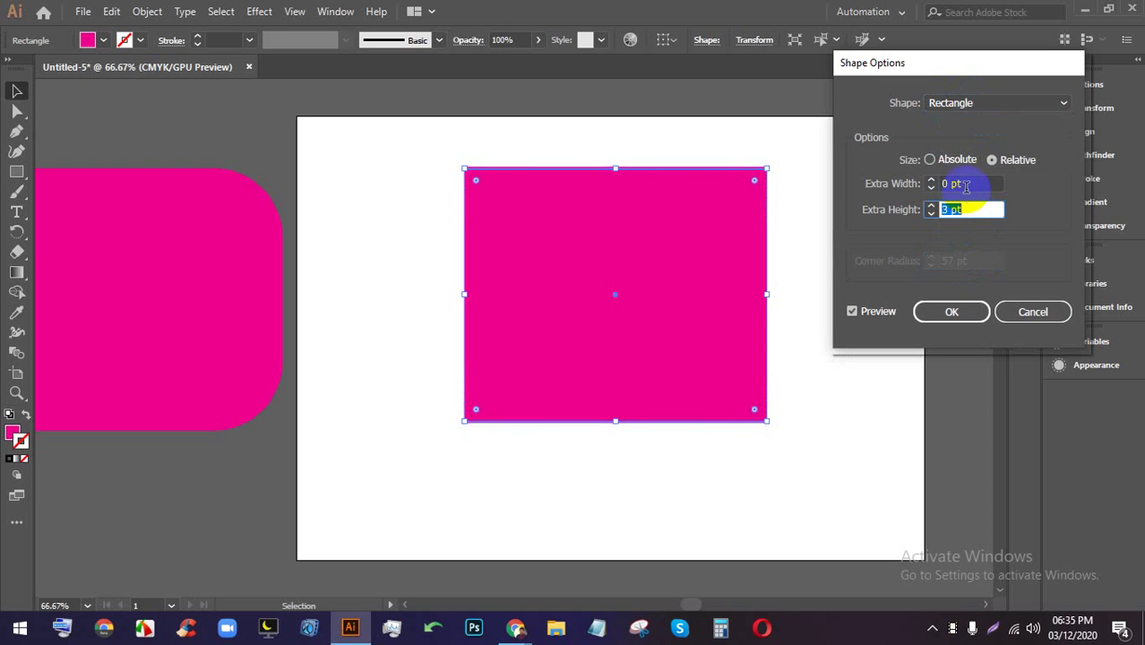
- Try an absolute size for the rectangle effect, with a width of 56 pt and a height of 61 pt
click(957, 162)
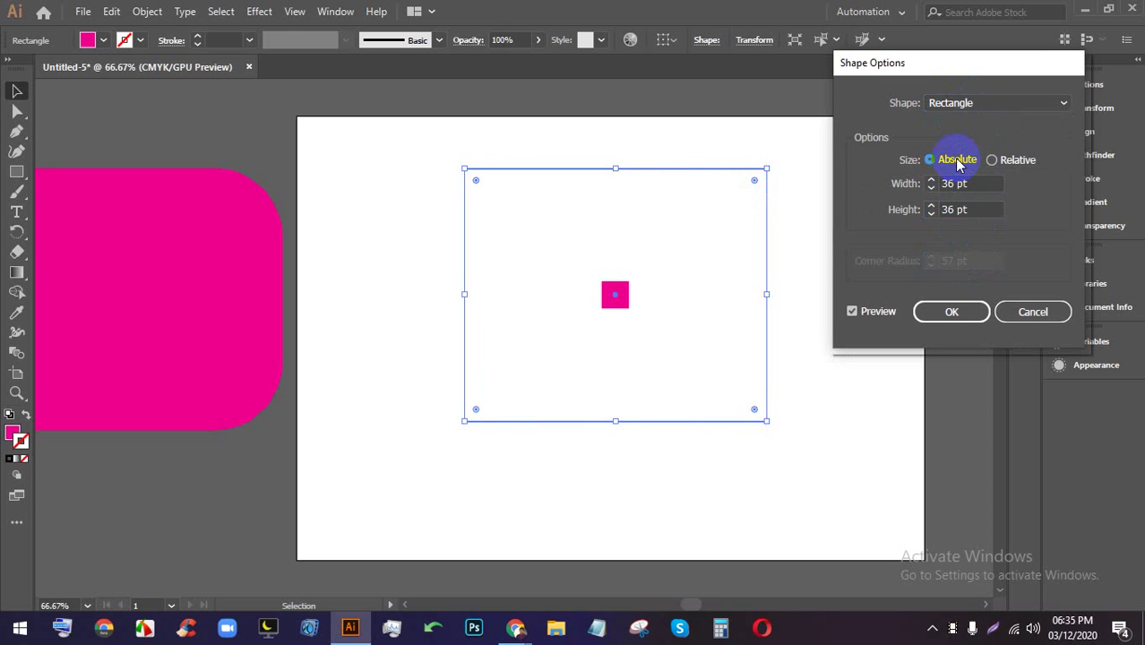
click(962, 185)
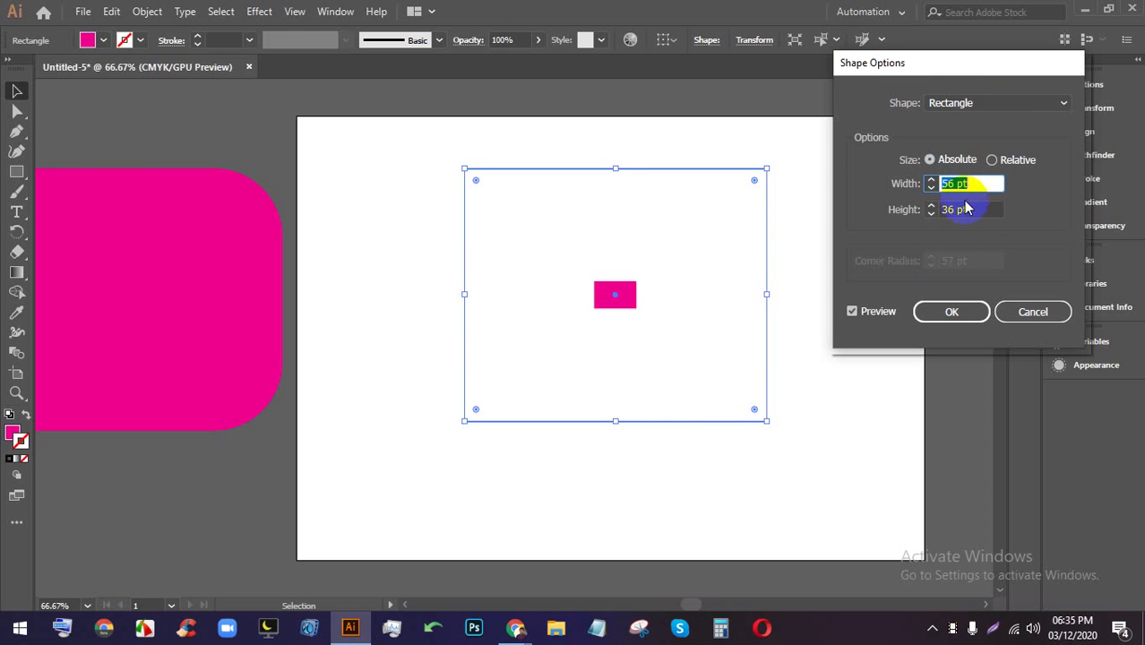
click(962, 211)
key(Up)
key(Up)
key(Up)
key(Up)
key(Up)
key(Up)
key(Up)
key(Up)
key(Up)
key(Up)
key(Up)
key(Up)
key(Up)
key(Up)
key(Up)
key(Up)
key(Up)
key(Up)
key(Up)
key(Up)
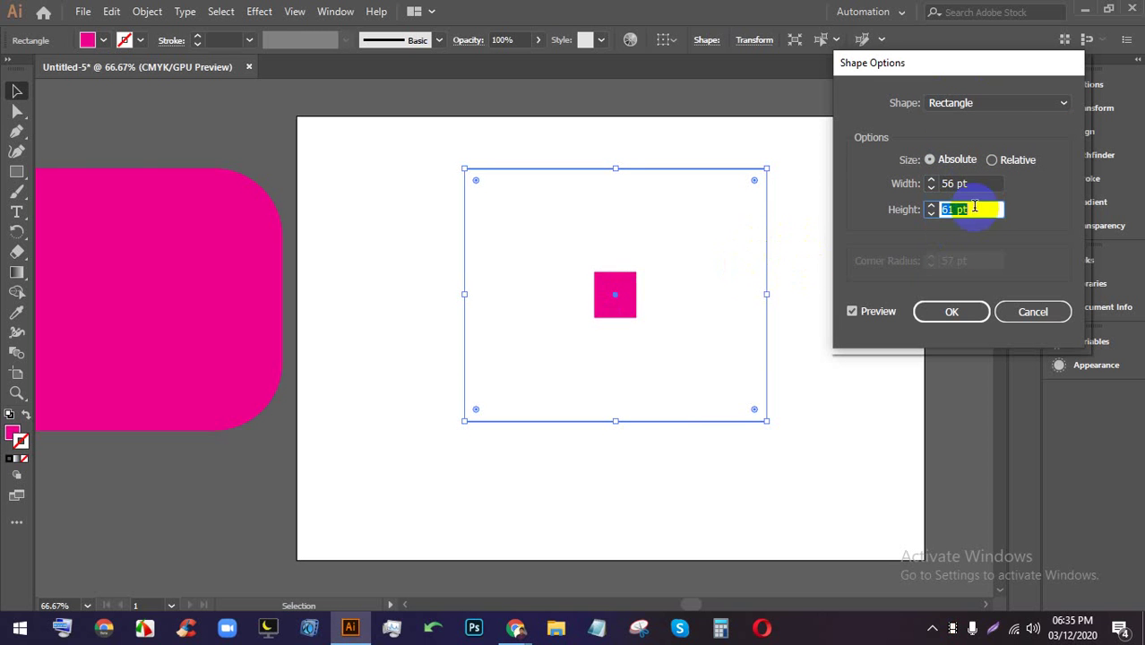
- Return the effect to relative size, preview the Ellipse shape and set the shape back to Rounded Rectangle
click(1013, 161)
click(964, 102)
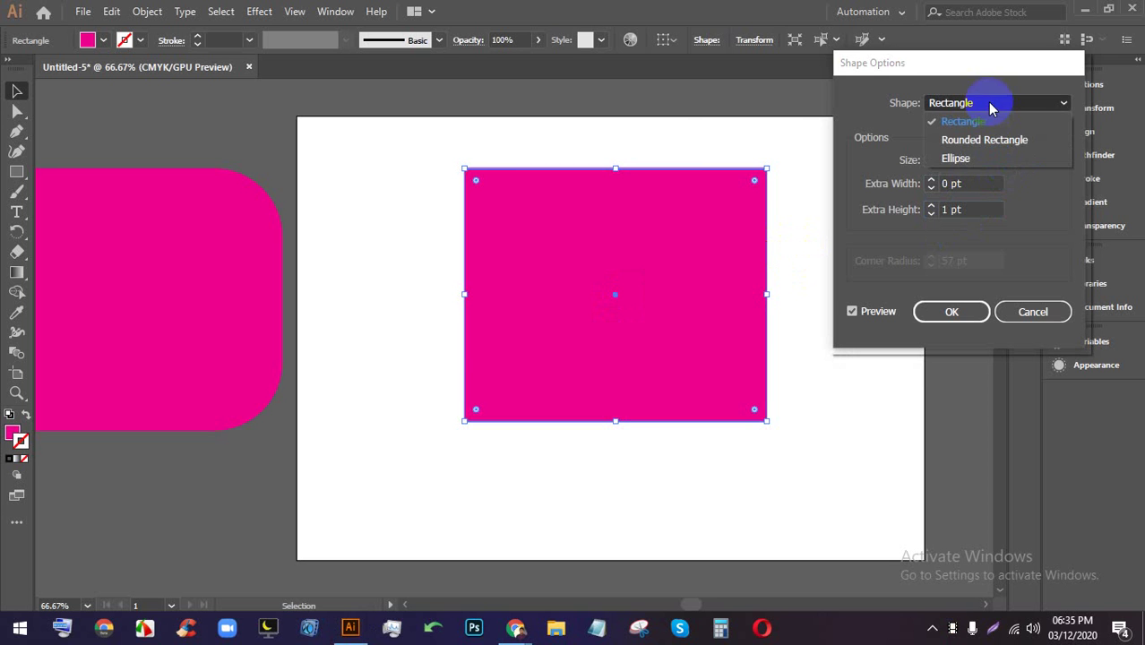
click(957, 158)
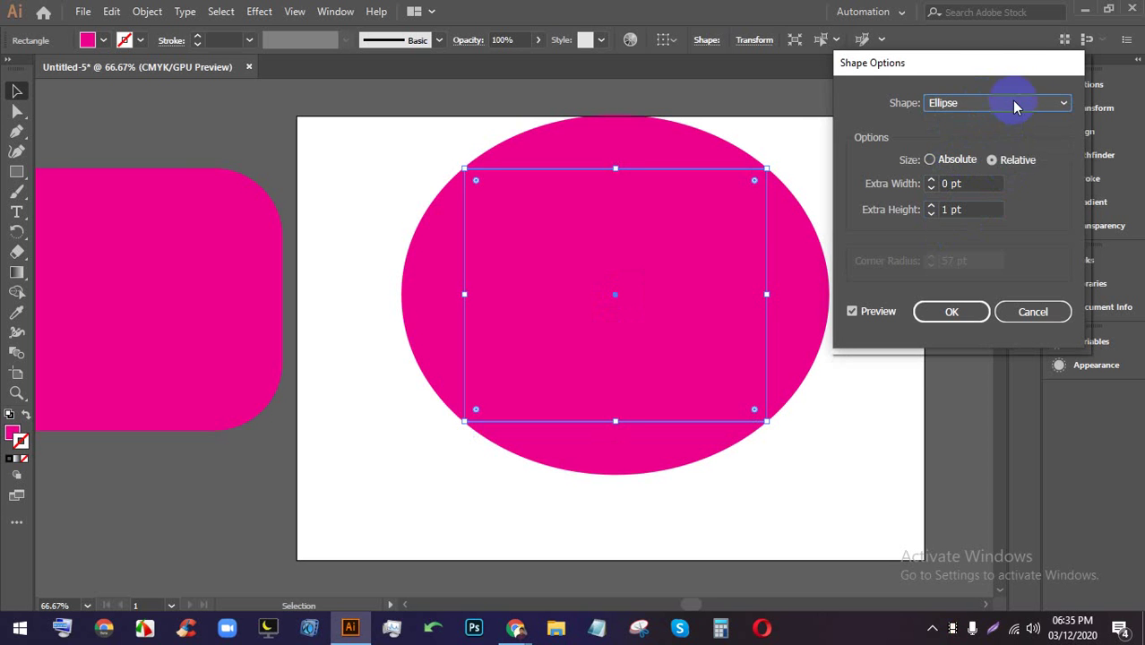
click(1015, 102)
click(995, 142)
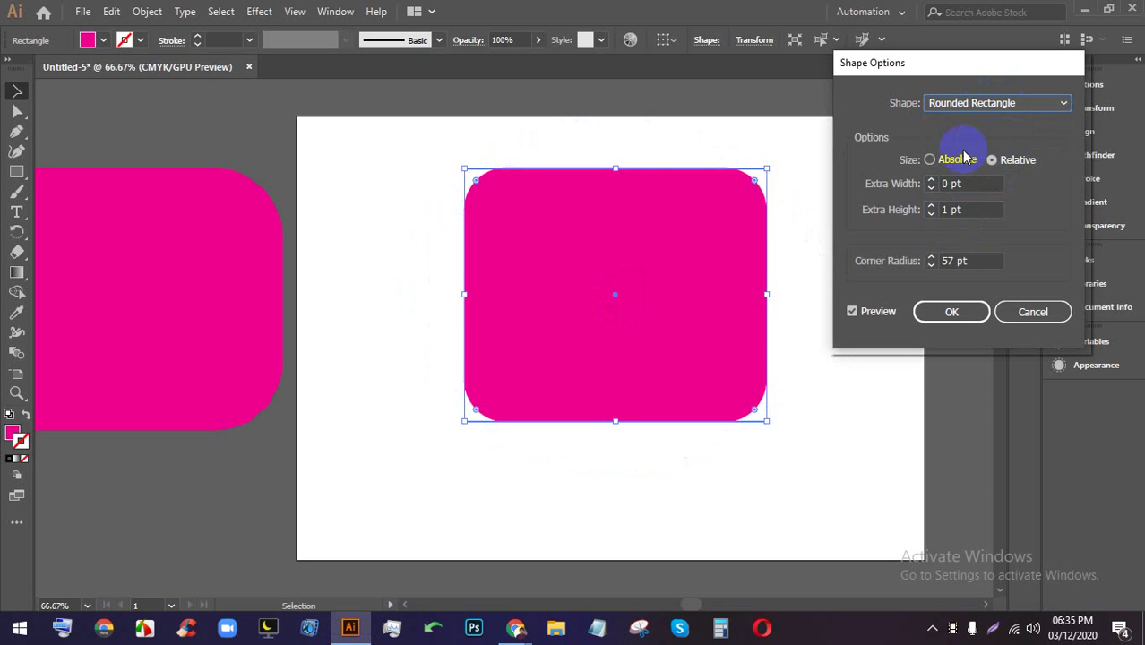
- Try a corner radius of 83 pt for the rounded rectangle effect and discard the effect
click(954, 261)
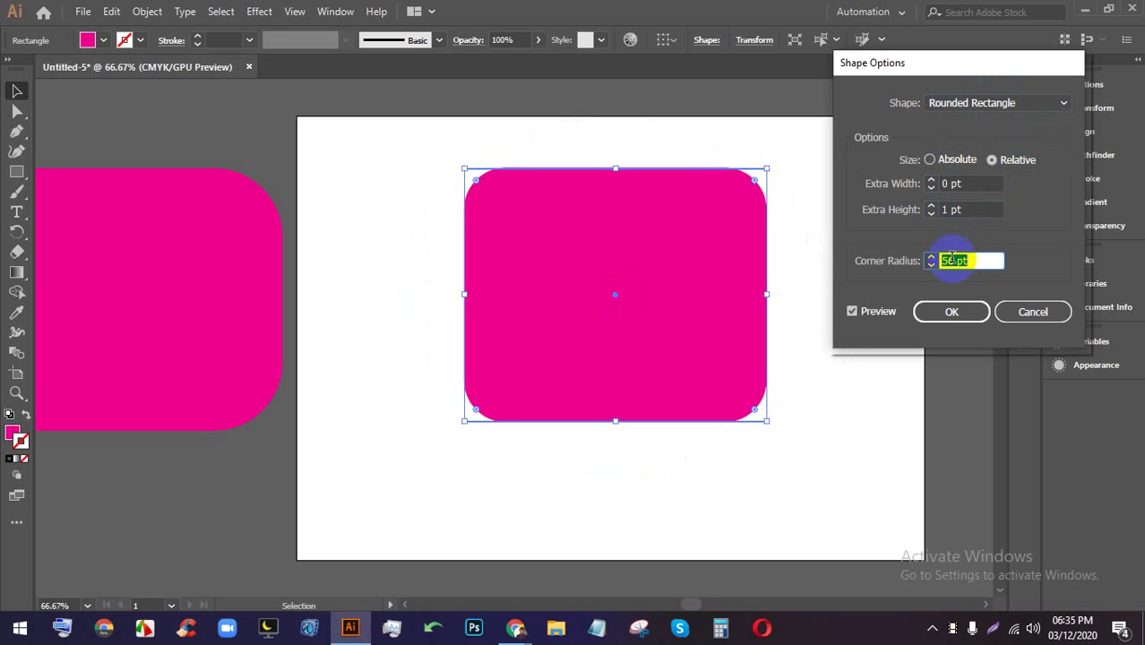
key(Up)
key(Up)
key(Up)
key(Up)
key(Up)
key(Up)
key(Up)
key(Up)
key(Up)
key(Up)
key(Up)
key(Up)
key(Up)
key(Up)
key(Up)
key(Up)
key(Up)
key(Up)
key(Up)
key(Up)
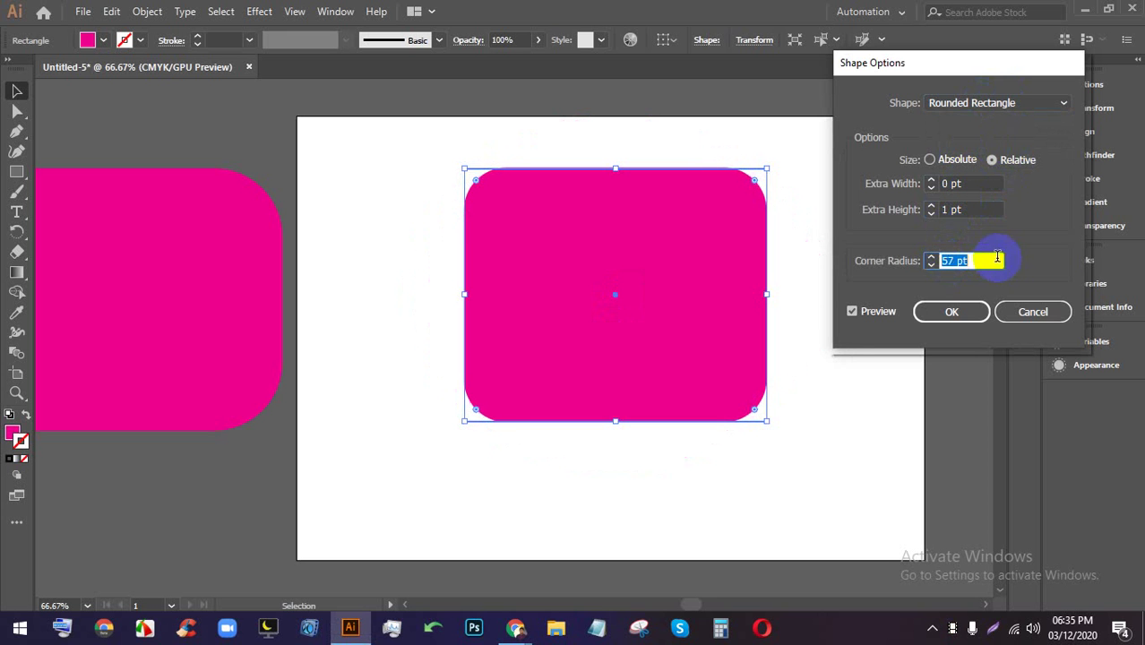
click(1023, 316)
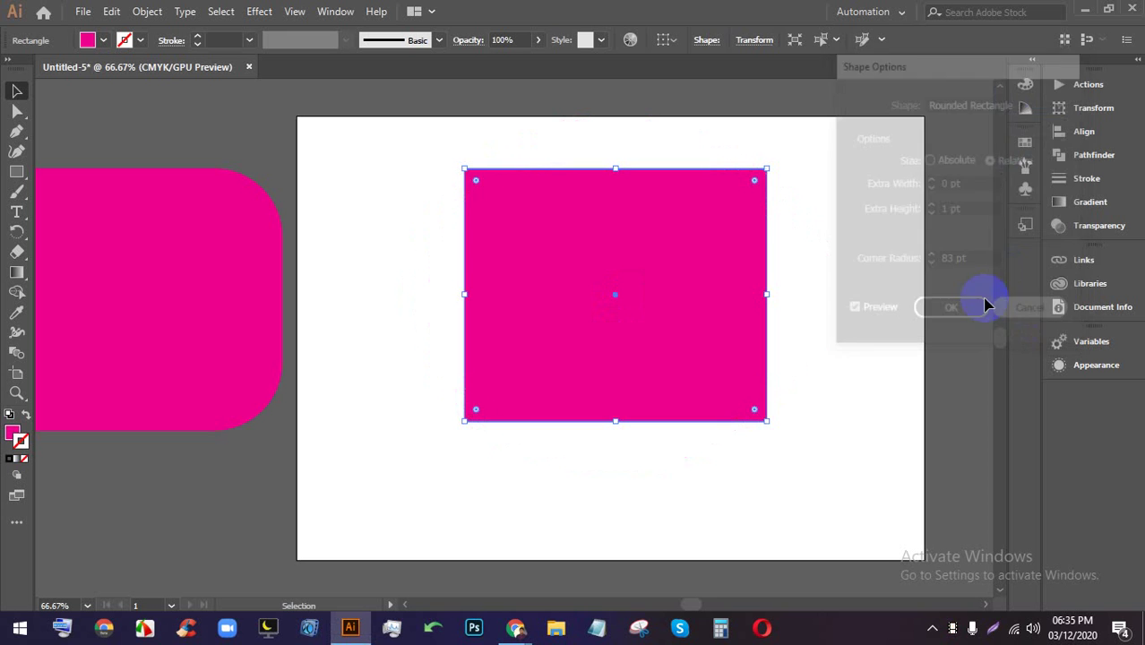
click(531, 153)
click(644, 215)
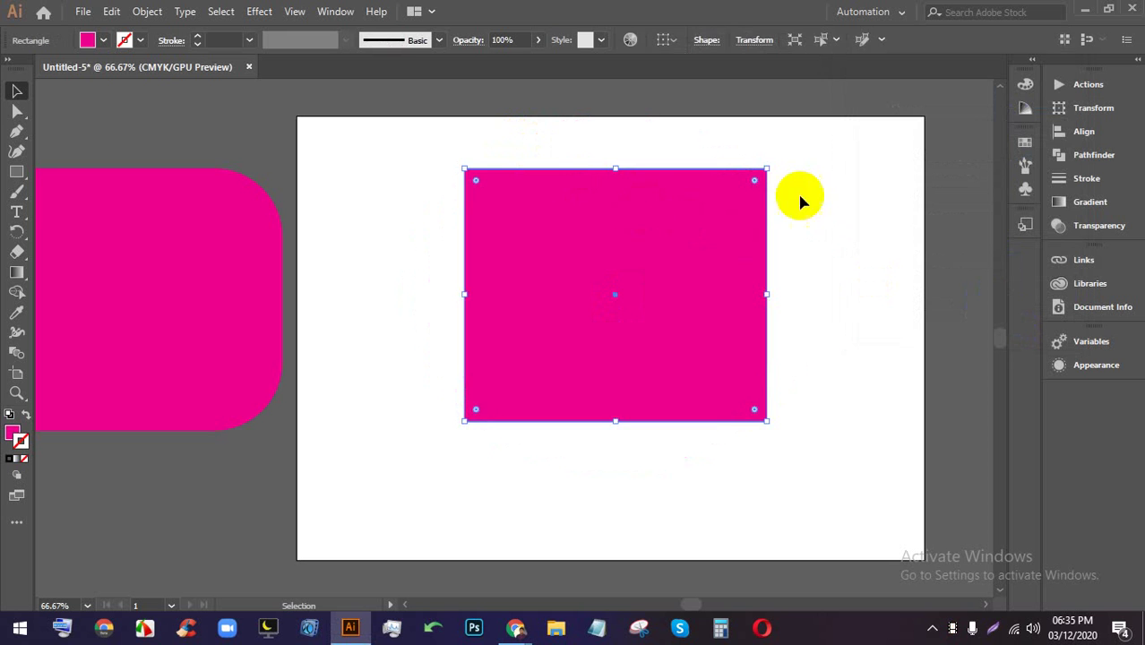
click(833, 202)
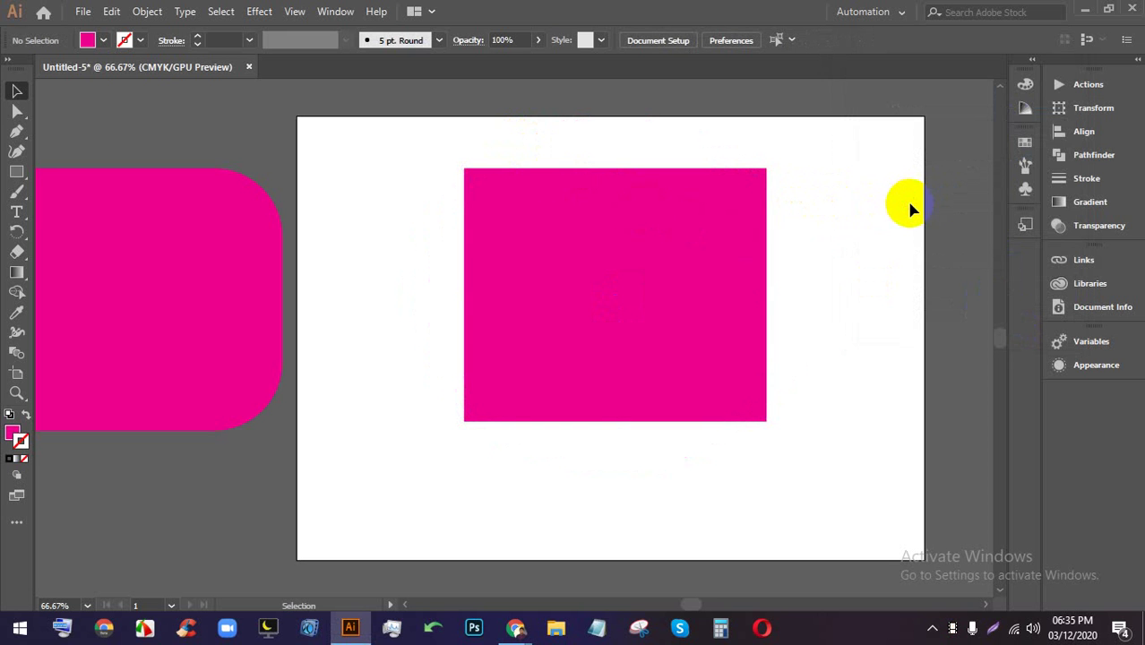
click(716, 245)
click(839, 216)
click(634, 248)
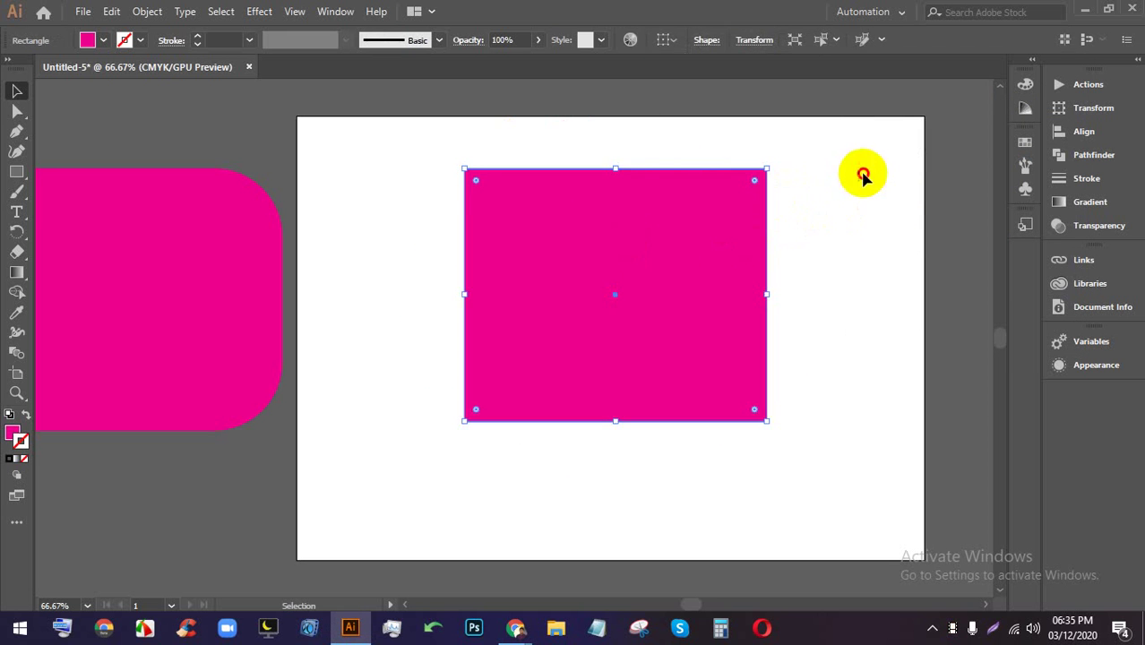
click(863, 177)
click(594, 225)
click(863, 219)
- Add an anchor point with the Pen tool on each side of the rectangle's upper-right corner
scroll(703, 161, up, 1)
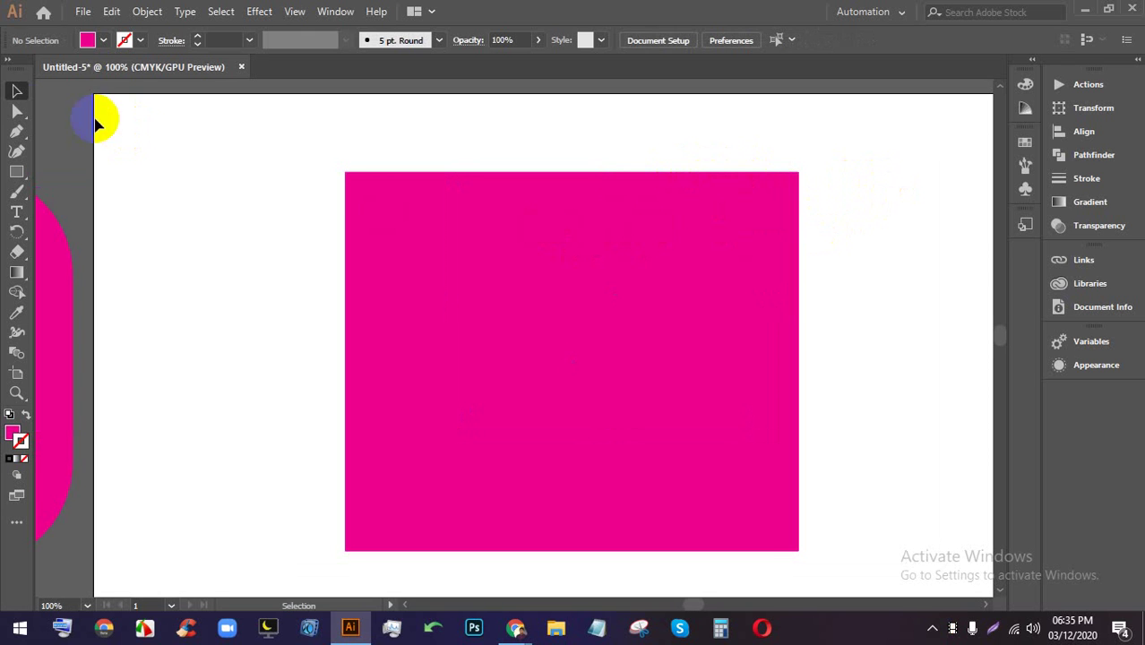
click(17, 110)
click(596, 278)
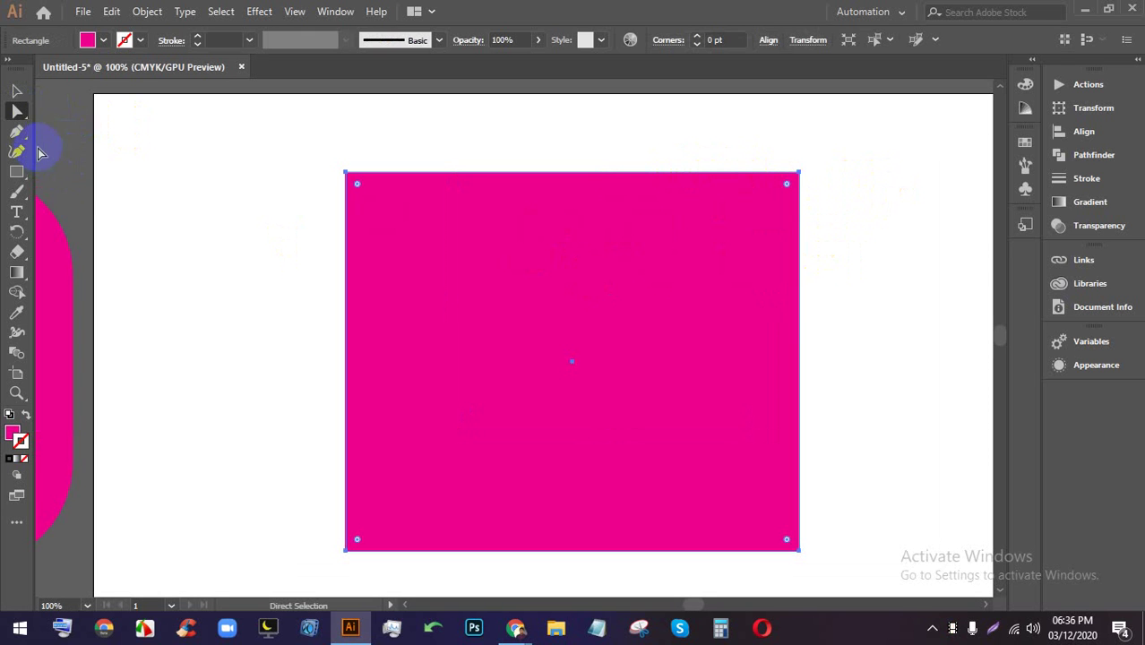
click(14, 135)
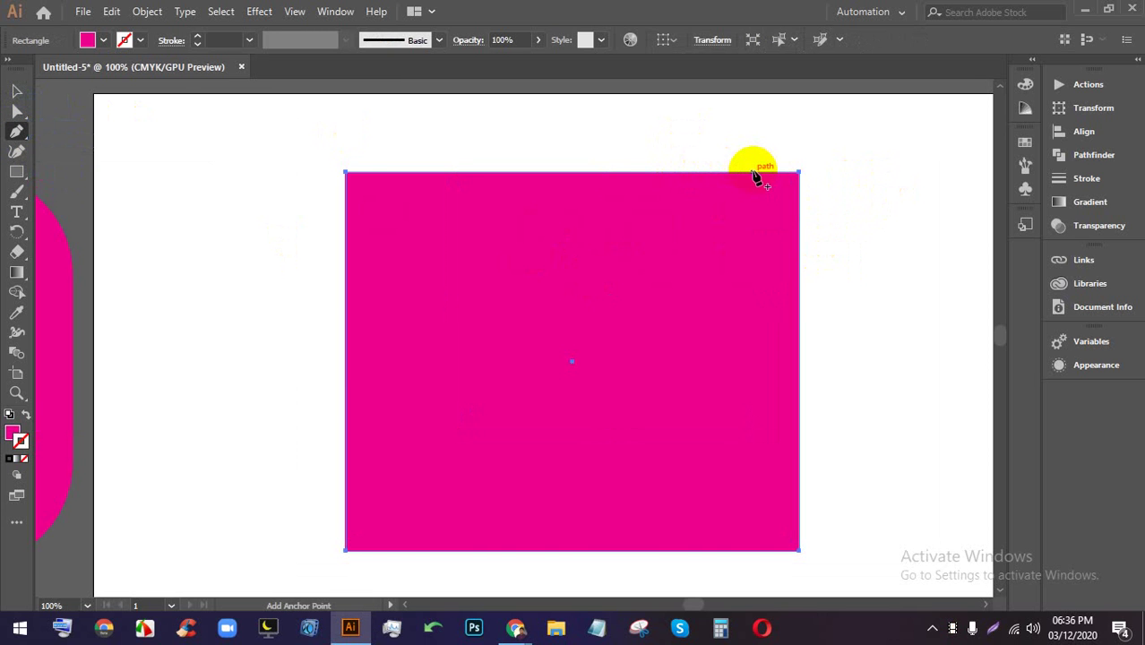
click(753, 172)
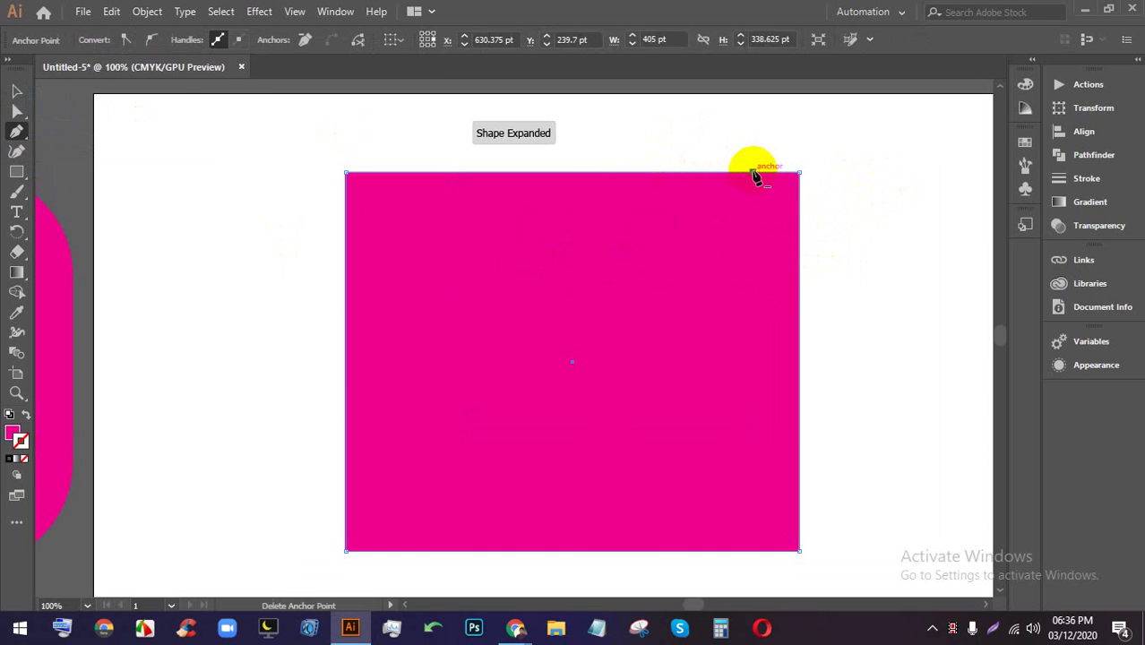
click(799, 210)
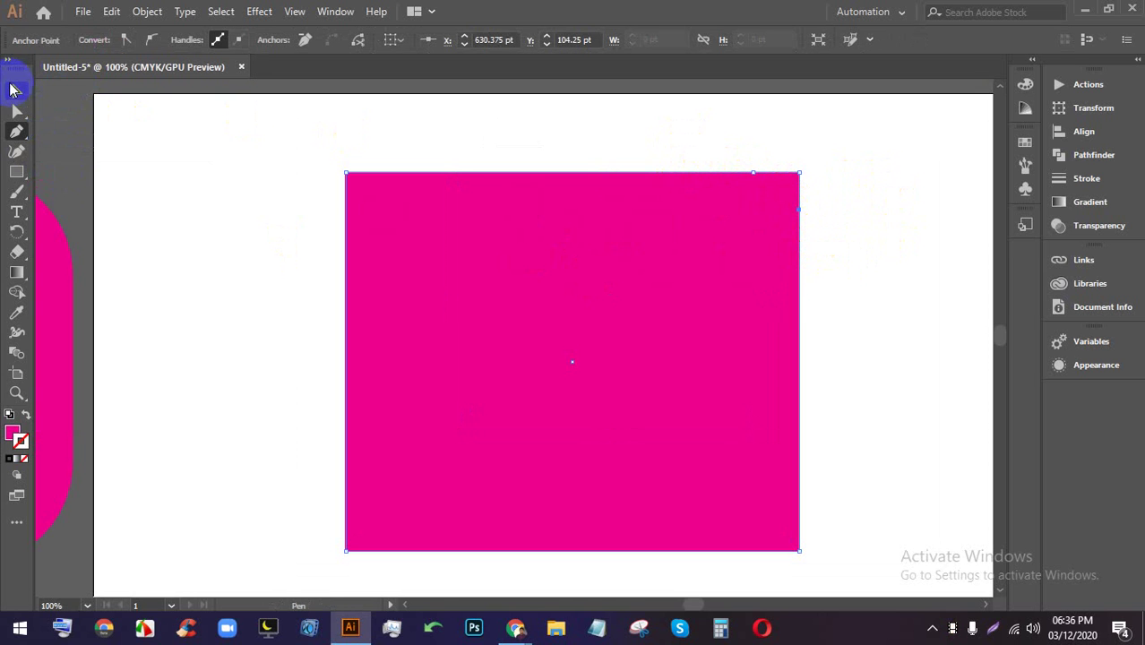
- Try cutting off the rectangle's upper-right corner by deleting its corner anchor point, and undo the deletion
click(14, 113)
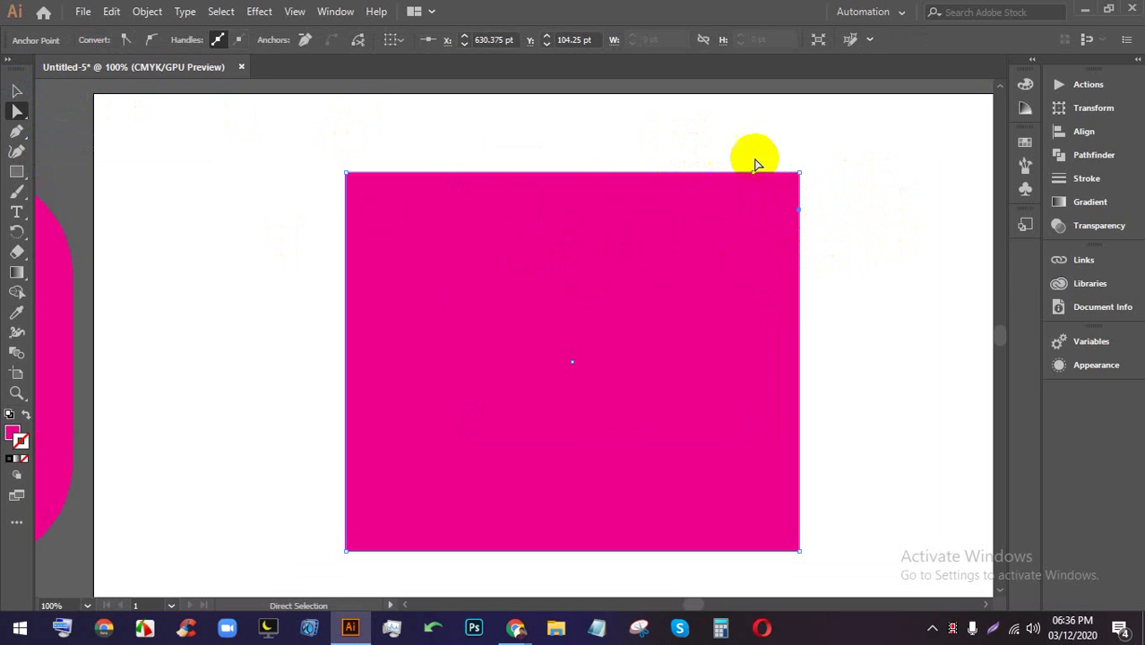
click(798, 173)
key(Delete)
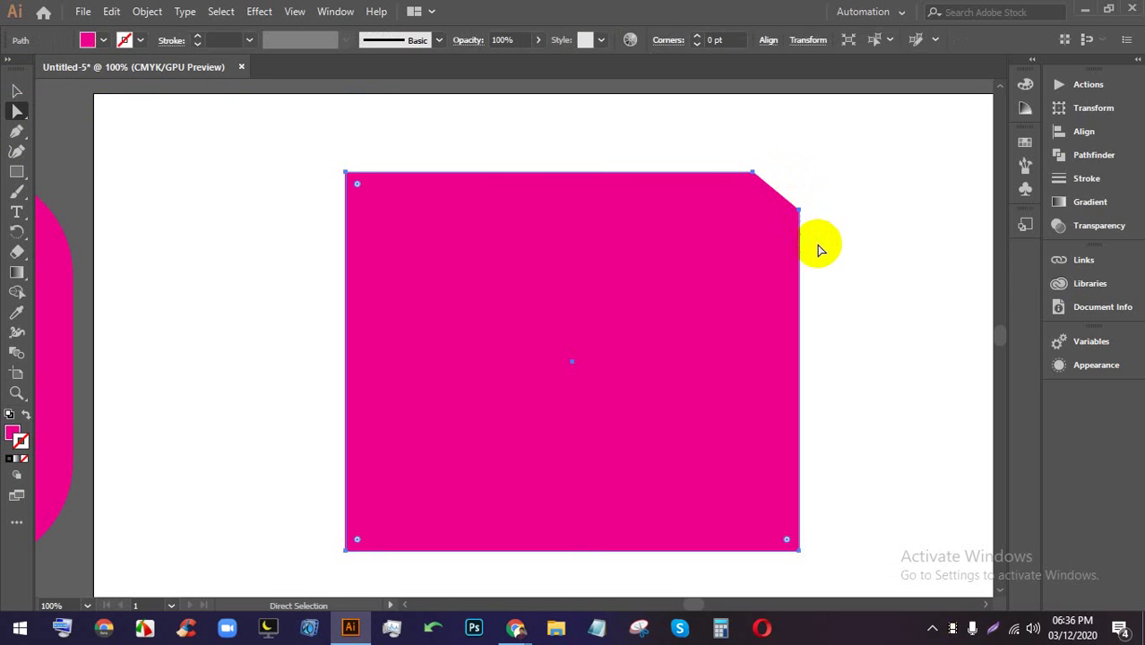
key(ctrl+z)
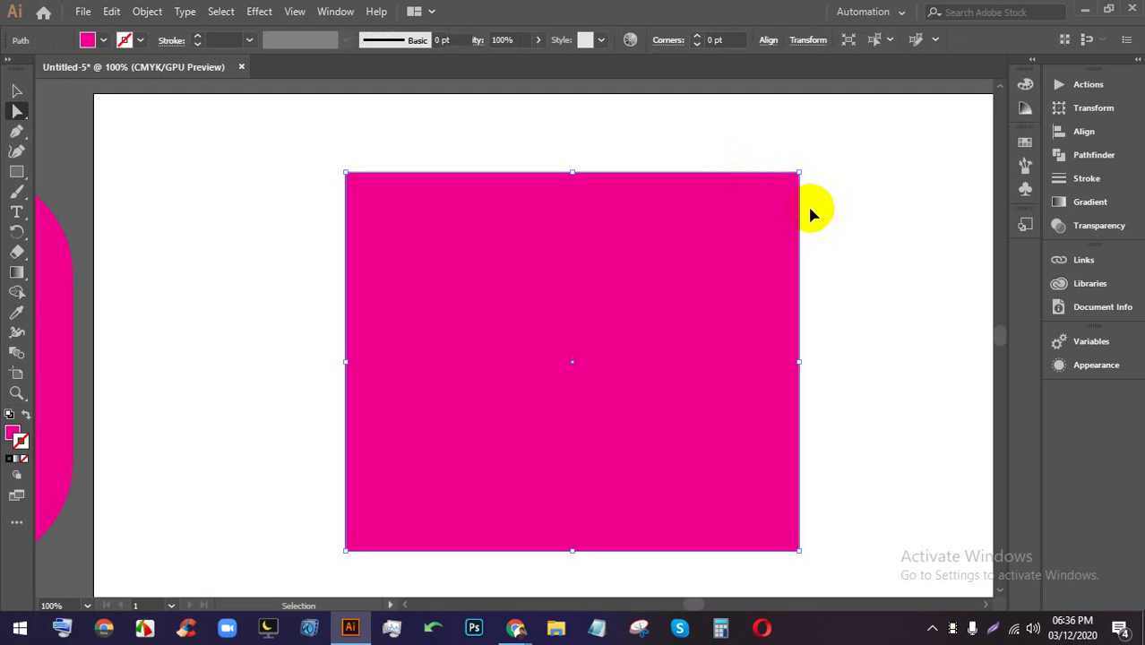
- Try curving the rectangle's upper-right corner with the Anchor Point tool, and undo the curve
scroll(802, 193, up, 3)
scroll(780, 179, up, 1)
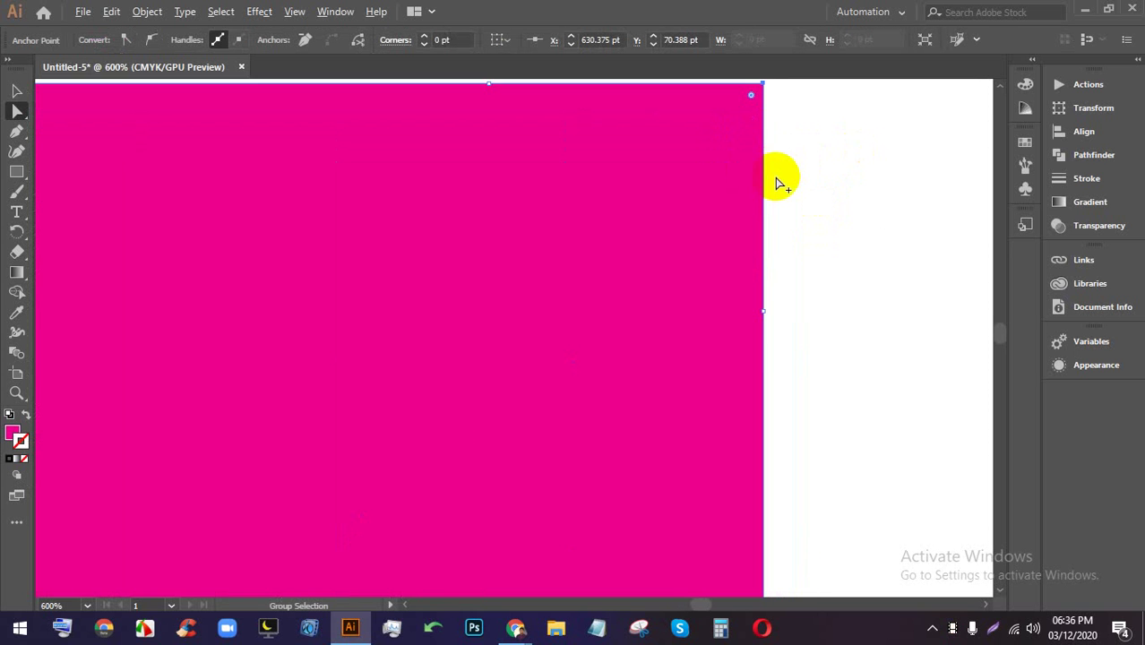
scroll(774, 172, up, 2)
click(14, 114)
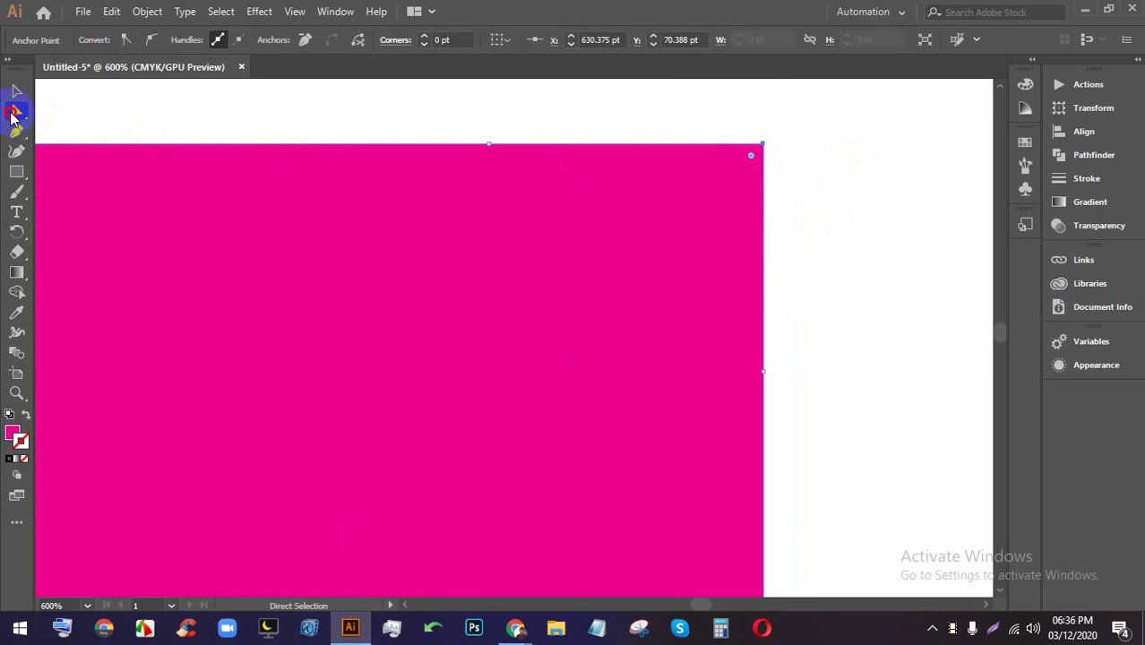
click(13, 134)
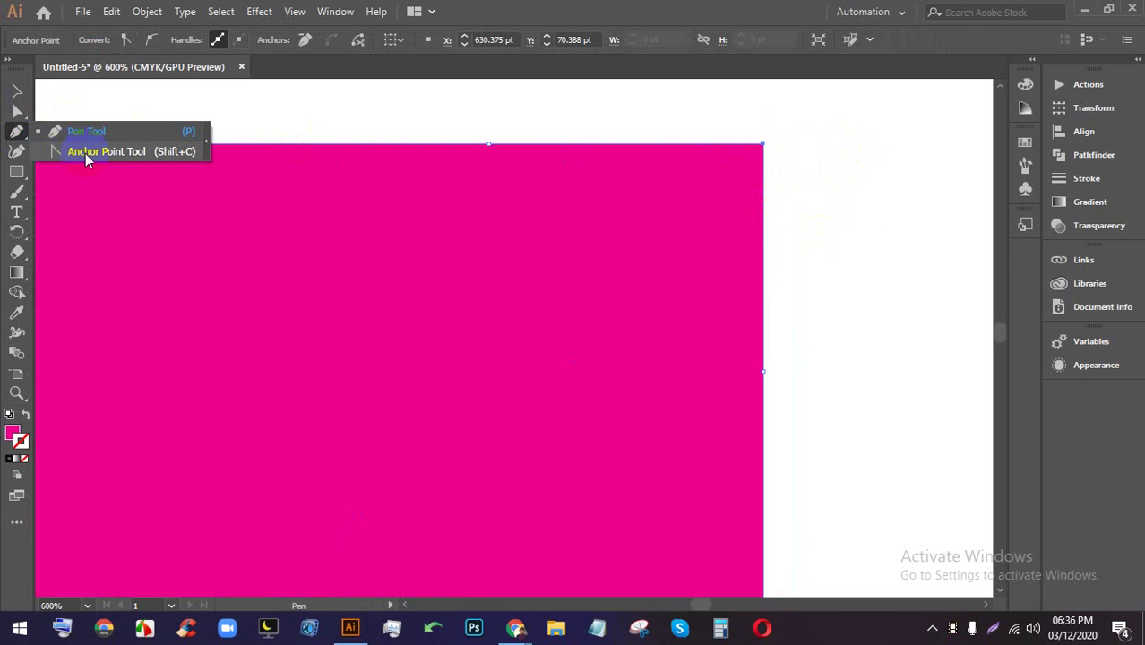
click(107, 152)
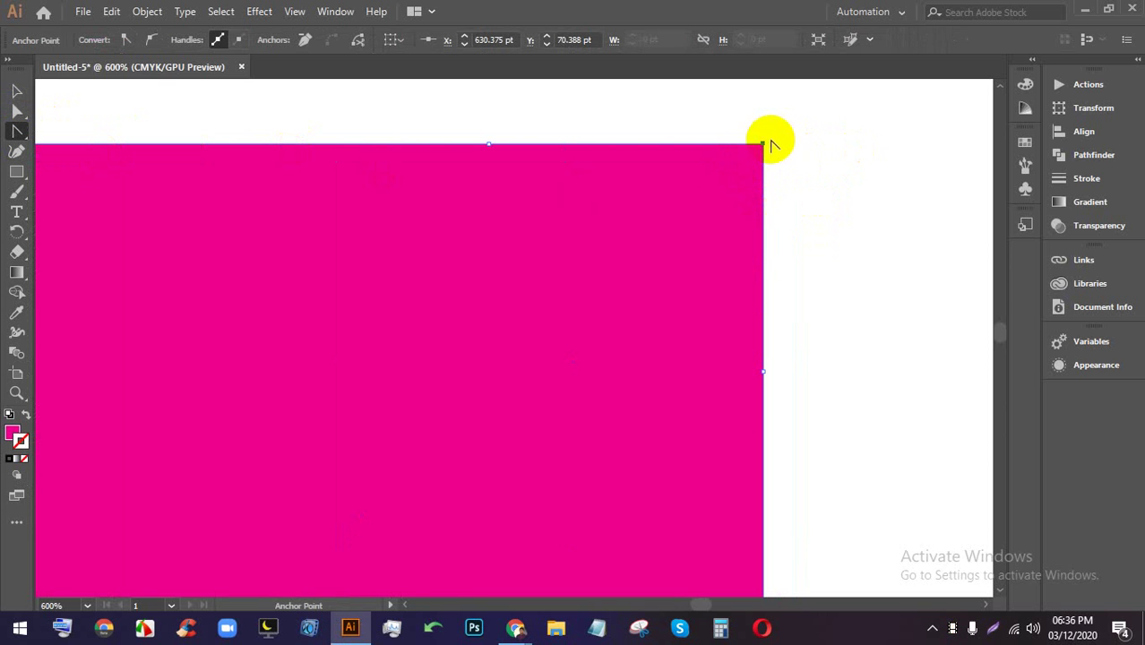
drag(763, 145, 843, 210)
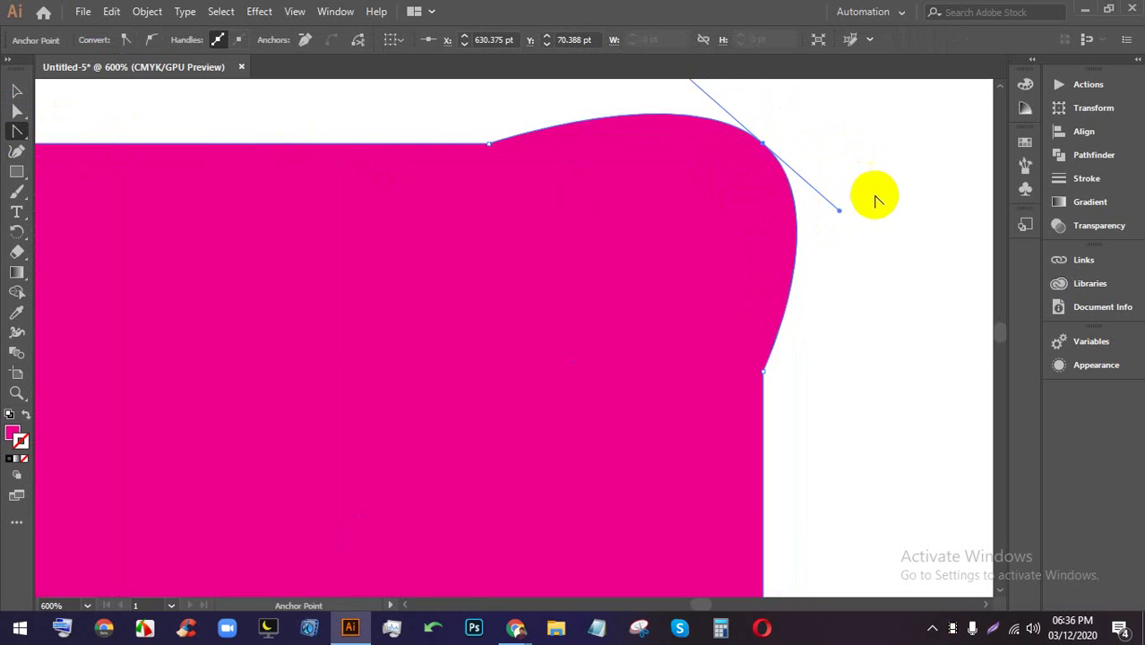
key(ctrl+z)
- Try reshaping the upper-right corner outward and inward with the Curvature tool, and undo the changes
click(15, 154)
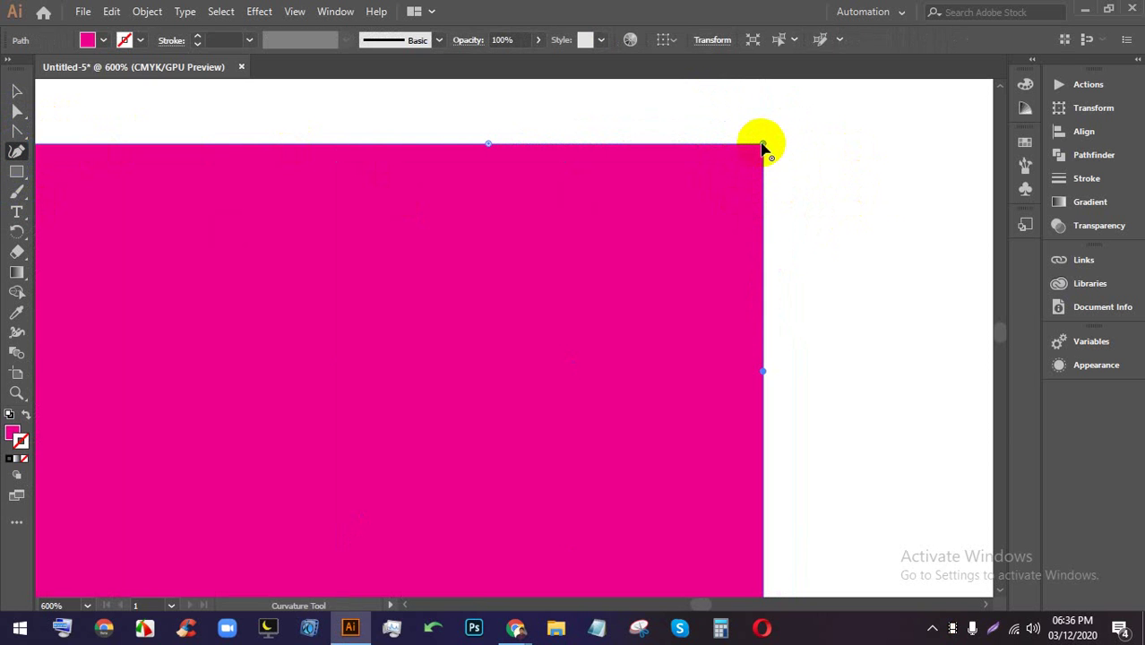
drag(763, 146, 781, 132)
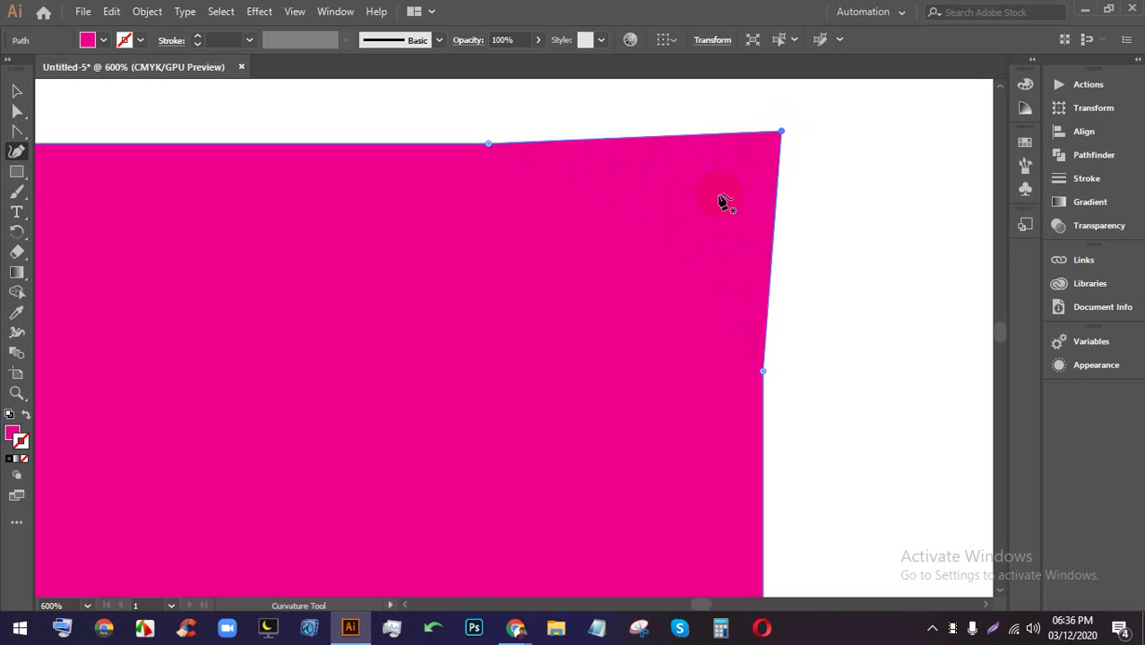
key(ctrl+z)
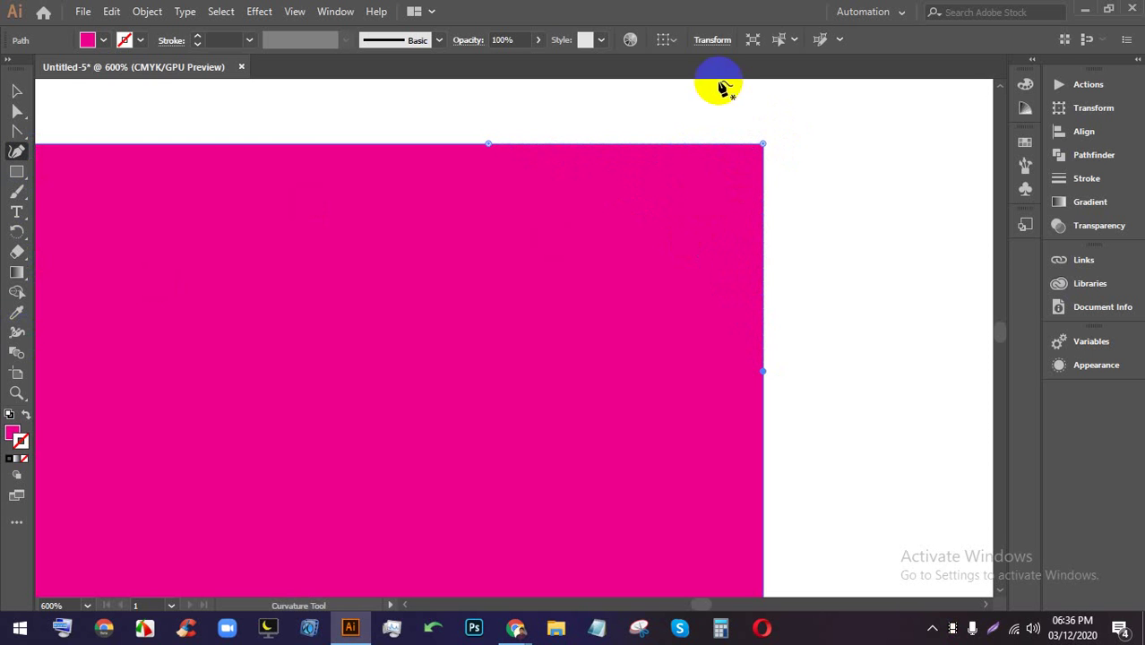
drag(760, 148, 734, 179)
key(ctrl+z)
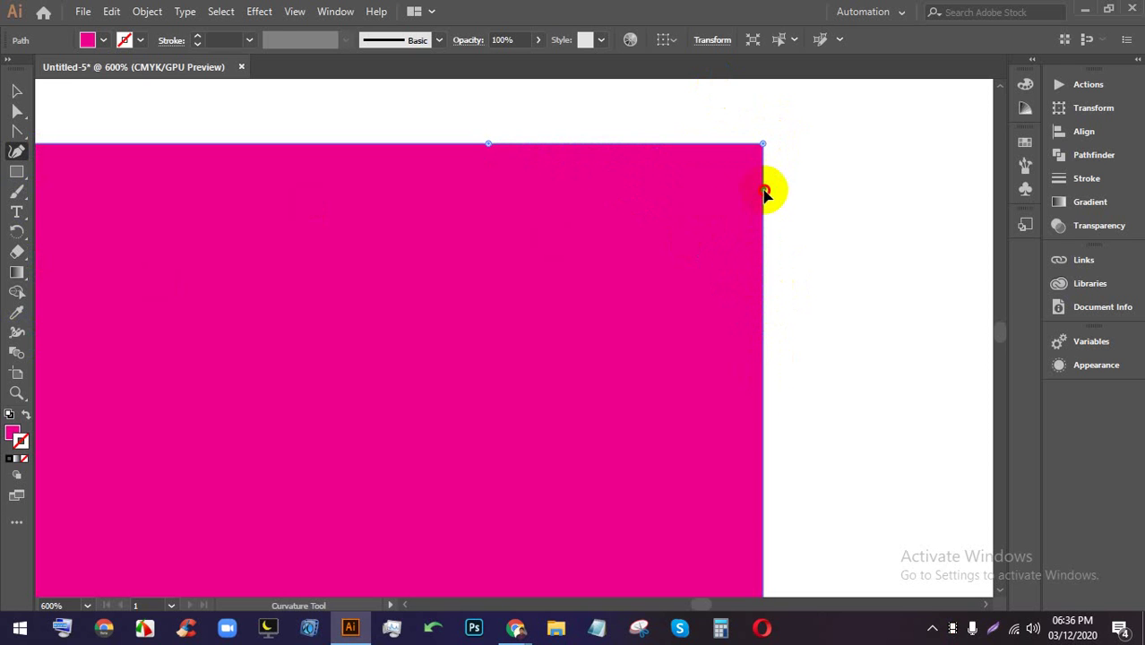
key(ctrl+z)
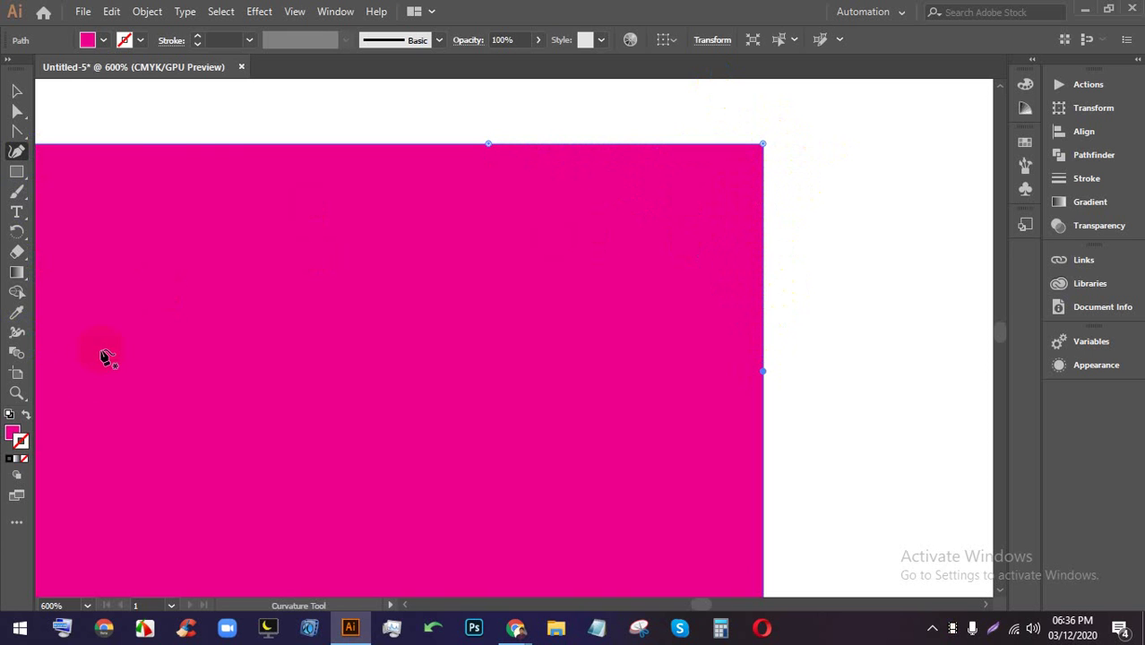
- Switch the toolbar to the Advanced set of tools
click(17, 522)
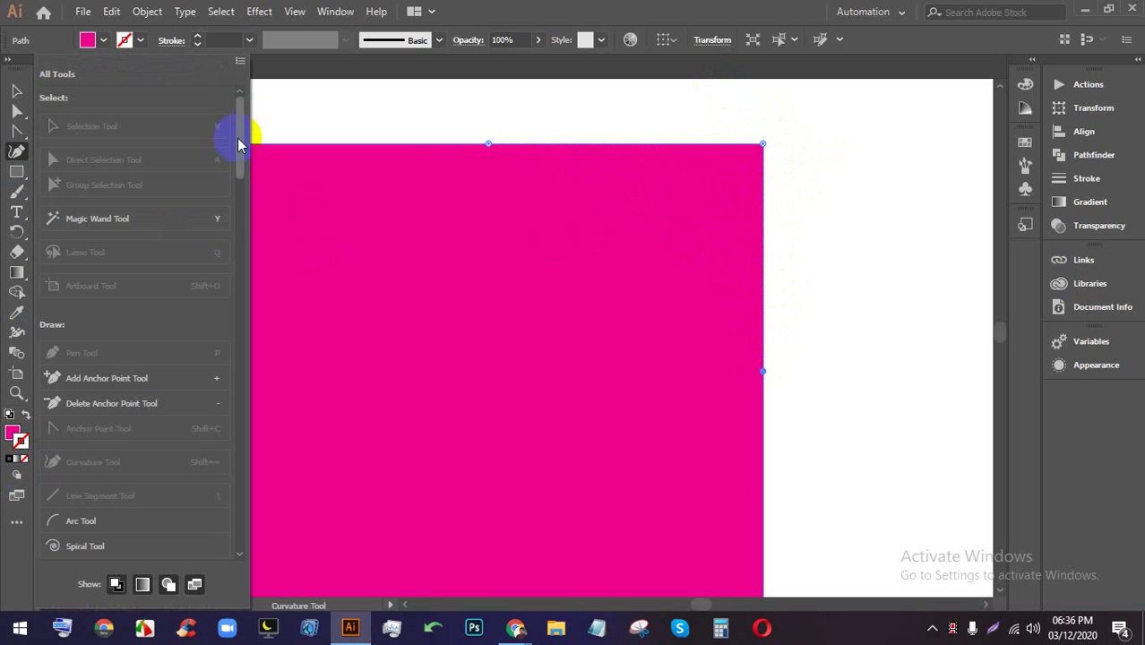
click(239, 63)
click(278, 90)
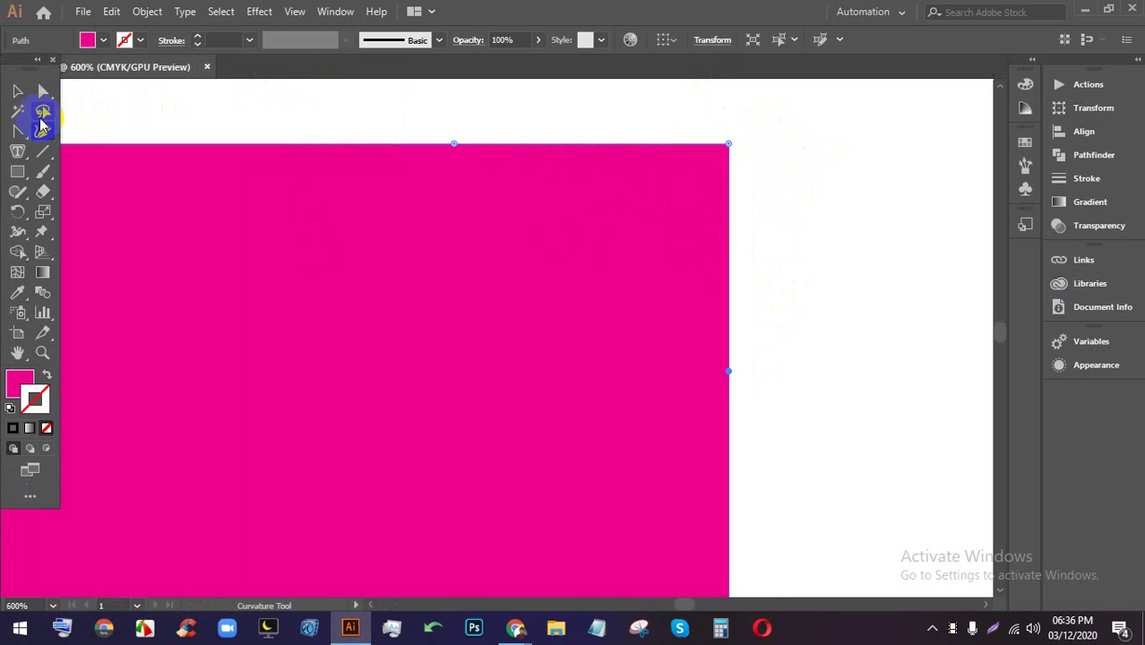
- Look through the tools grouped with Direct Selection, Anchor Point and Area Type
click(43, 91)
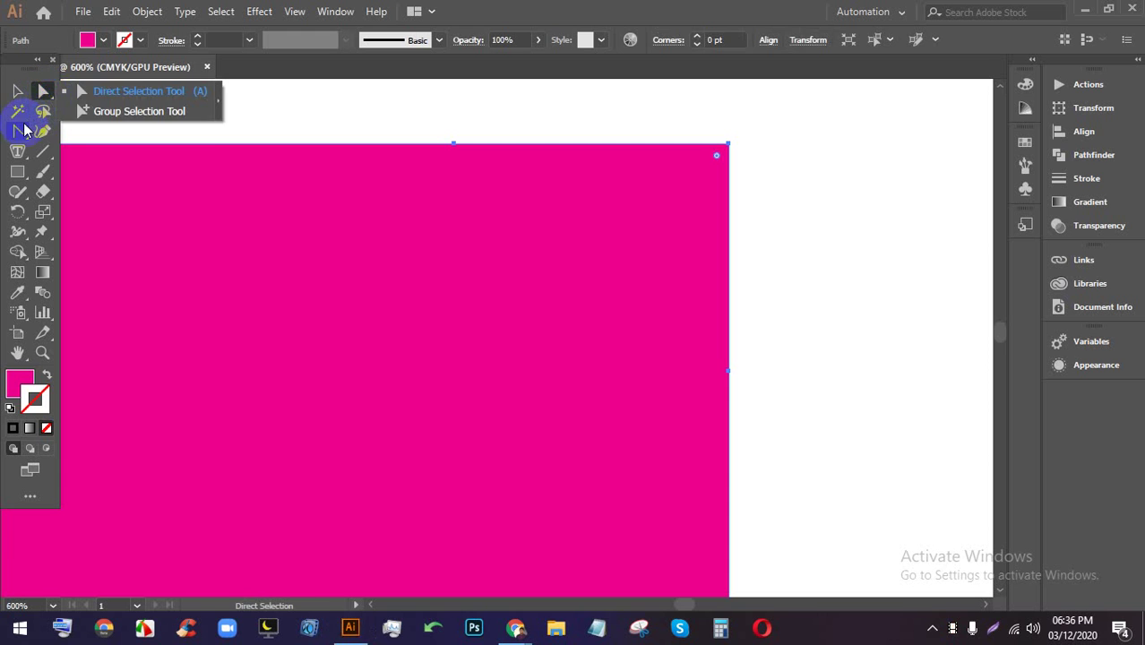
click(20, 132)
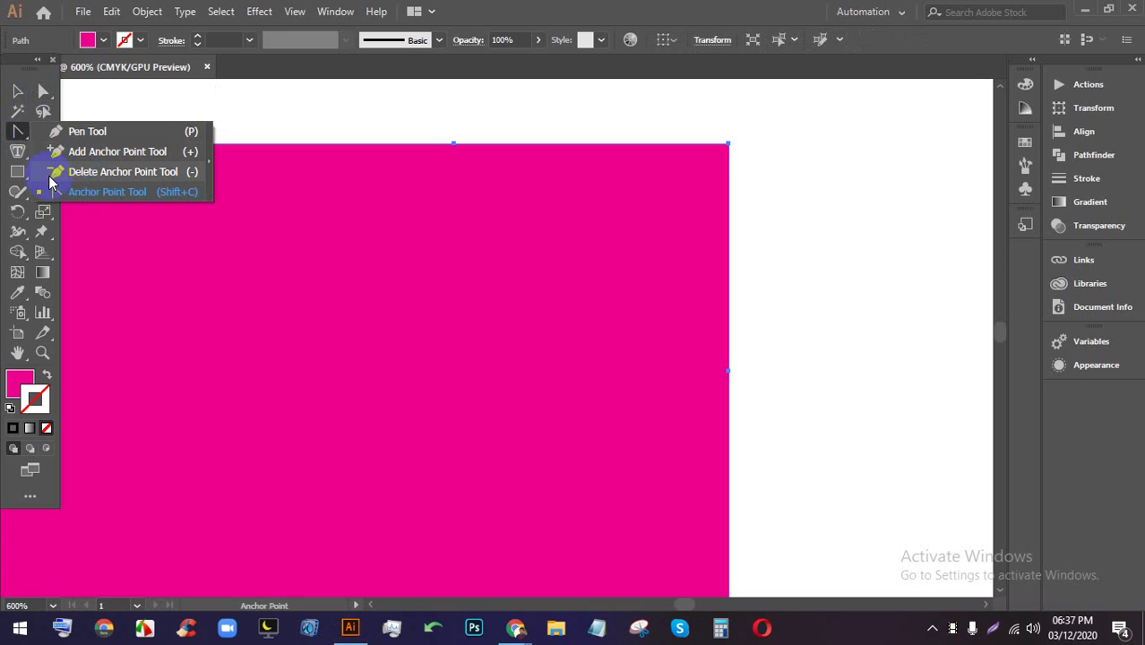
click(17, 152)
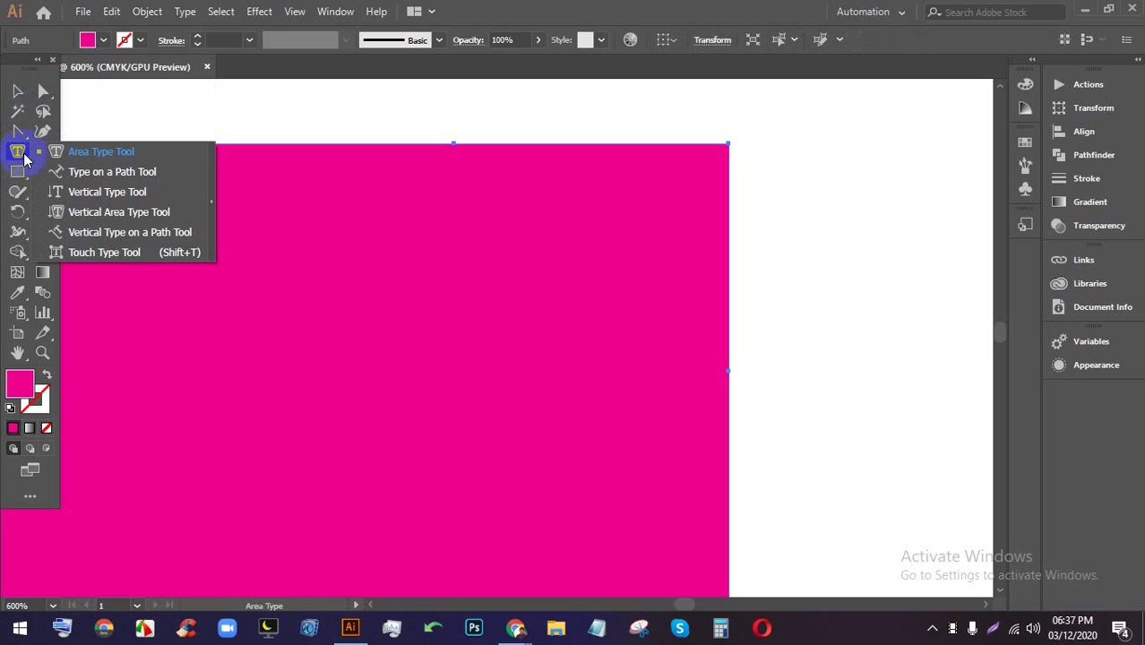
click(41, 133)
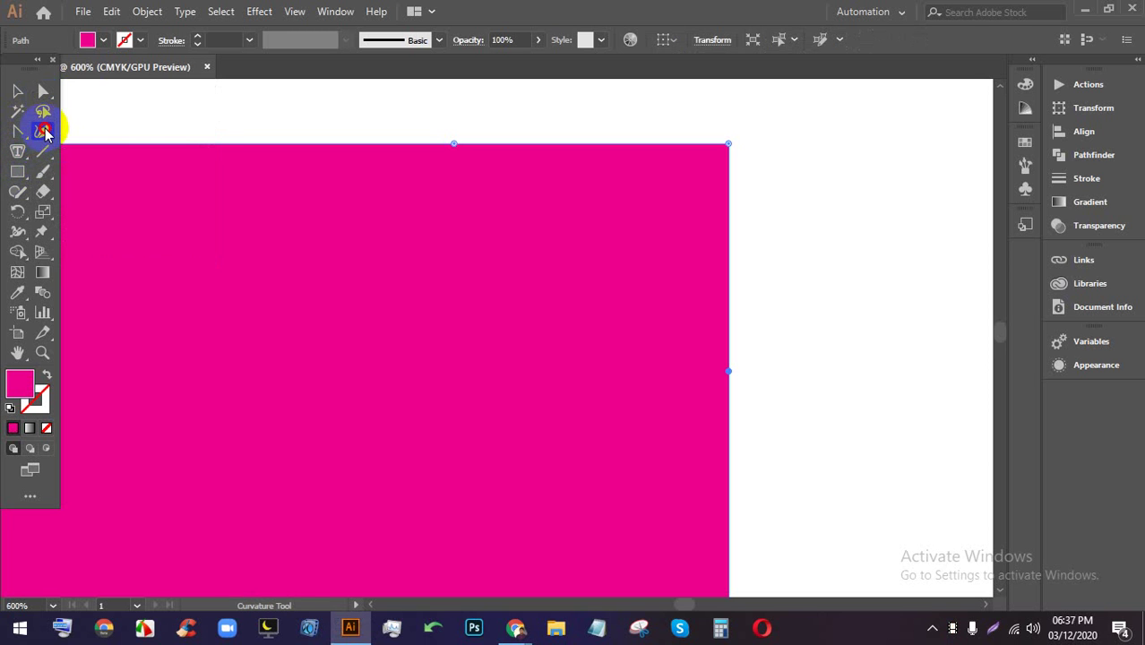
click(42, 111)
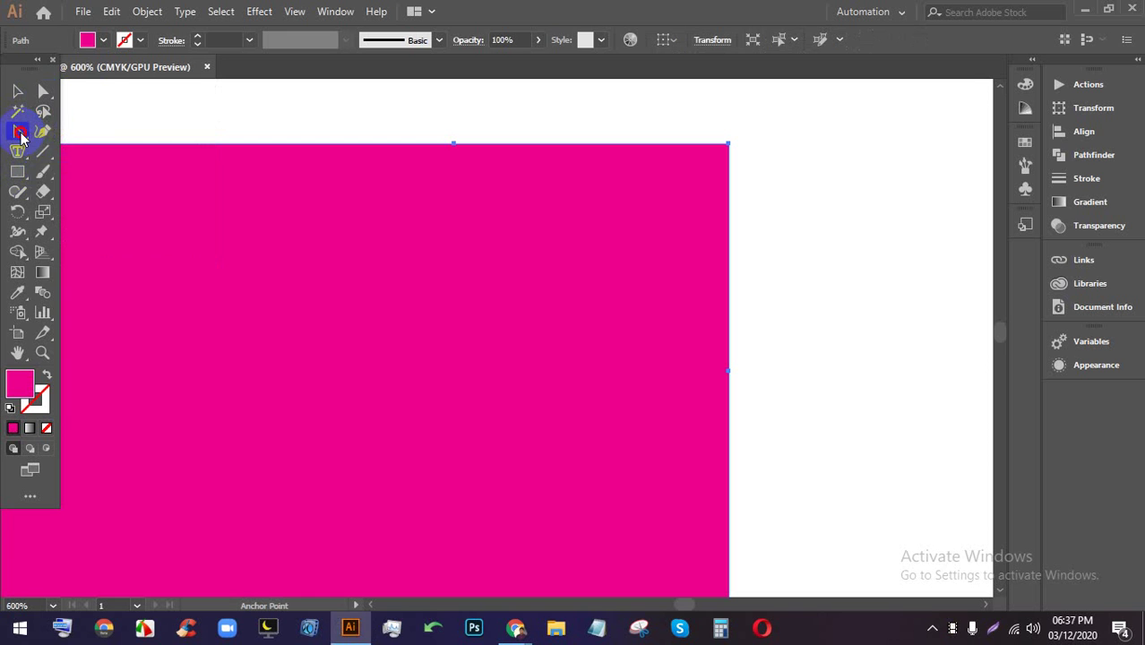
drag(19, 133, 89, 192)
click(42, 133)
- Select the rectangle's upper-right corner anchor with the Lasso tool and activate the Anchor Point tool
click(43, 112)
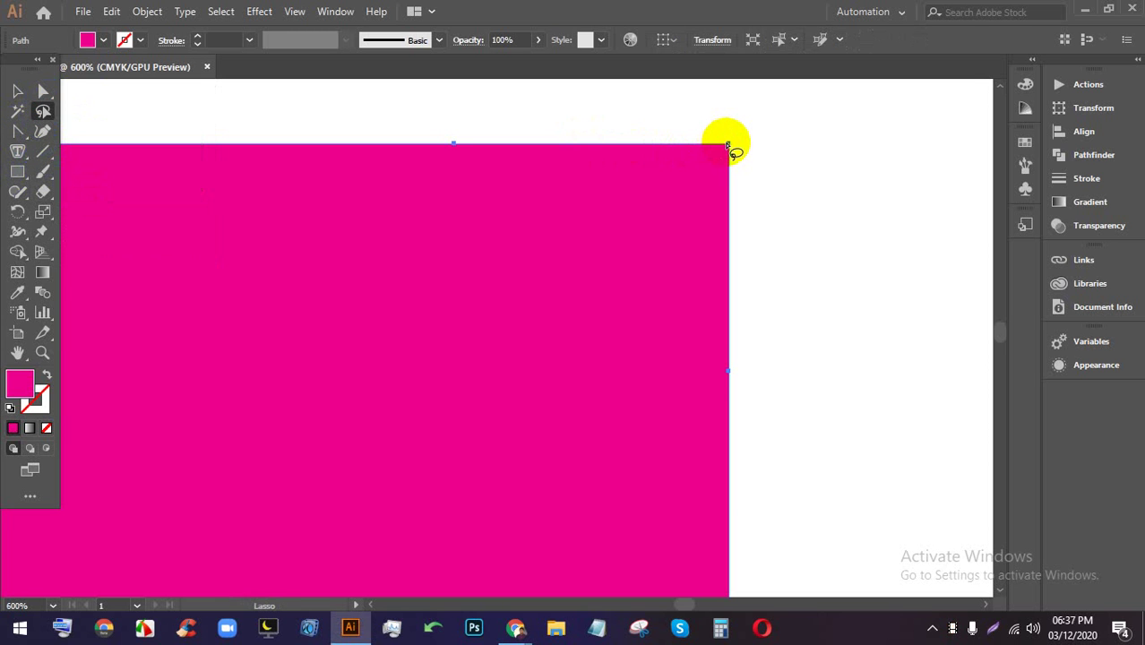
drag(730, 148, 705, 164)
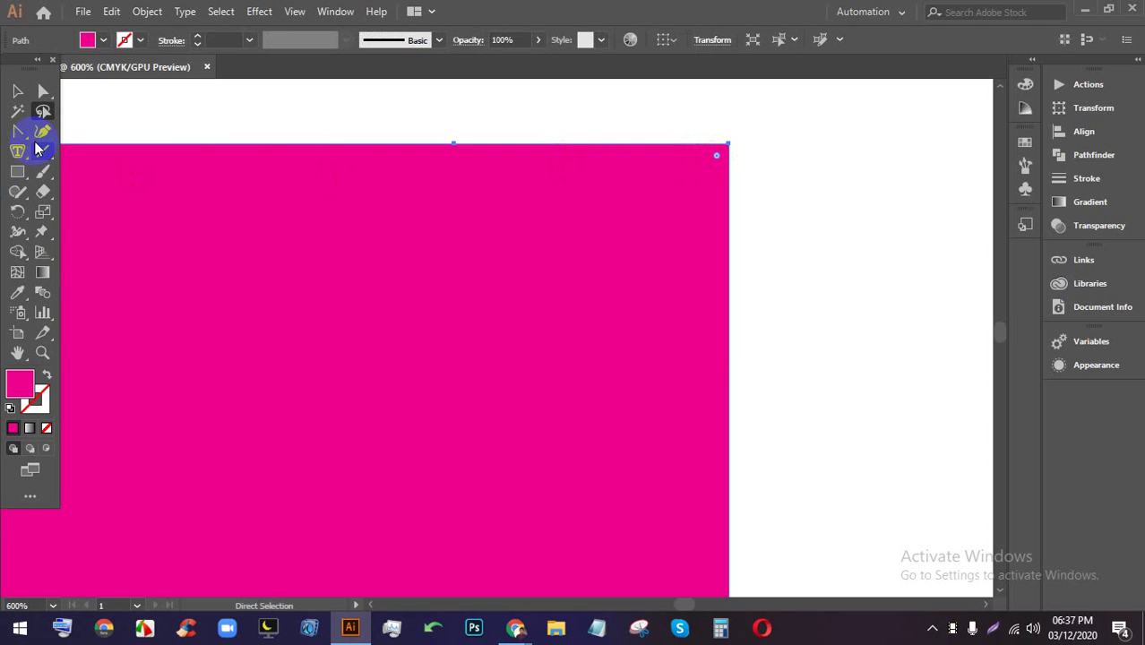
click(41, 134)
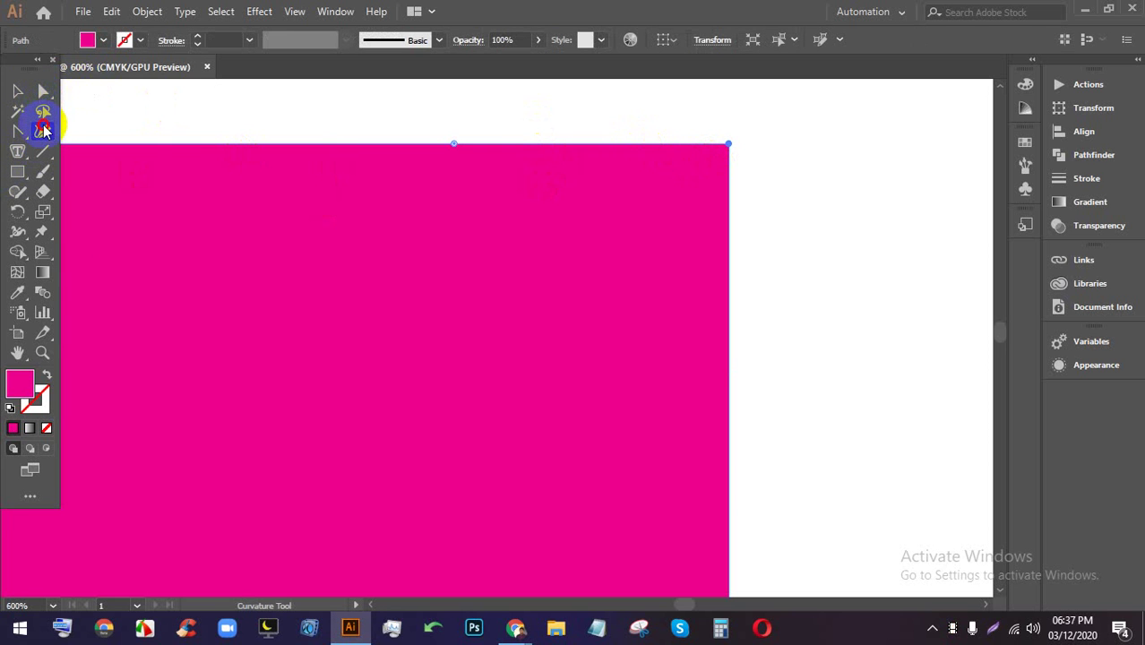
click(15, 134)
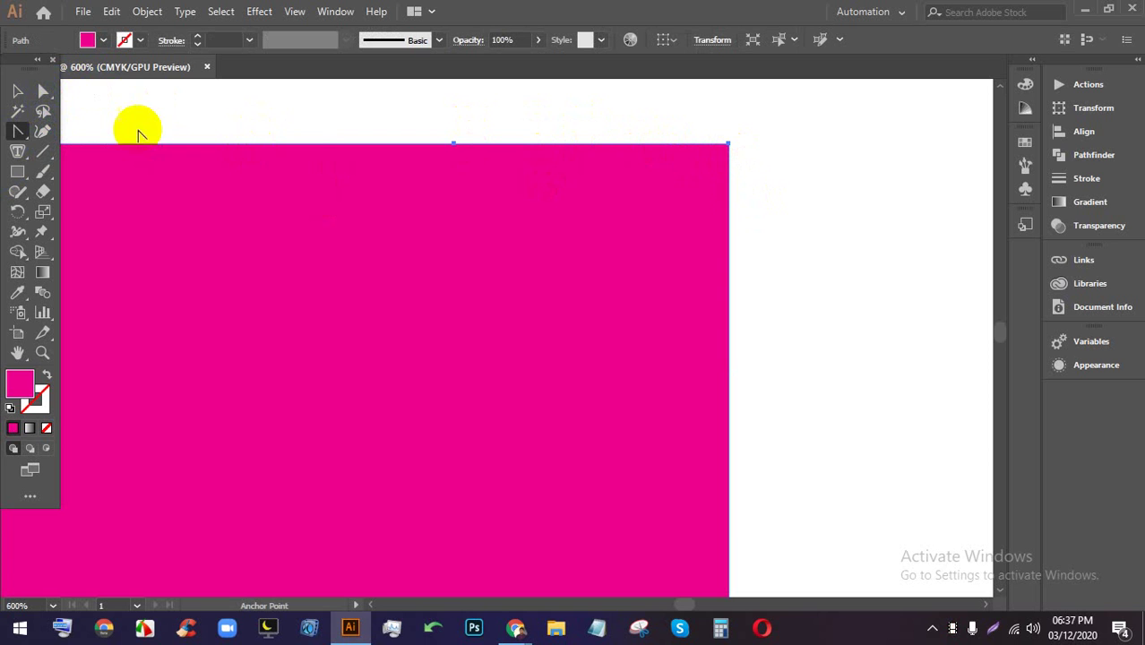
- Switch the toolbar back to the Basic set of tools
click(24, 133)
click(39, 132)
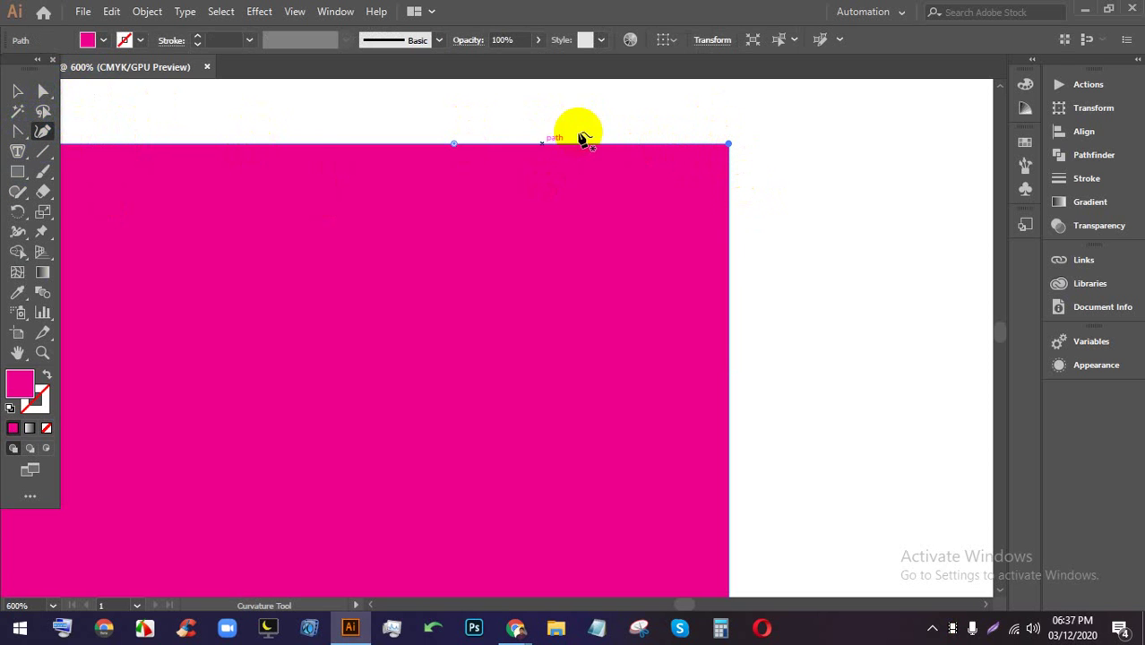
click(29, 498)
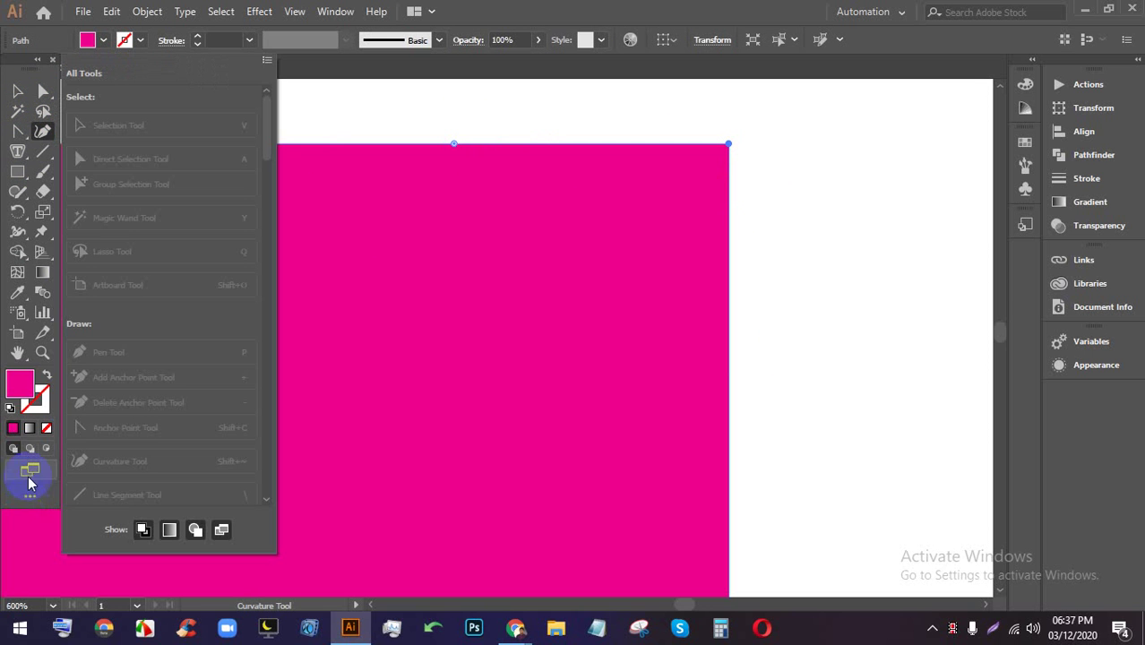
click(268, 65)
click(309, 108)
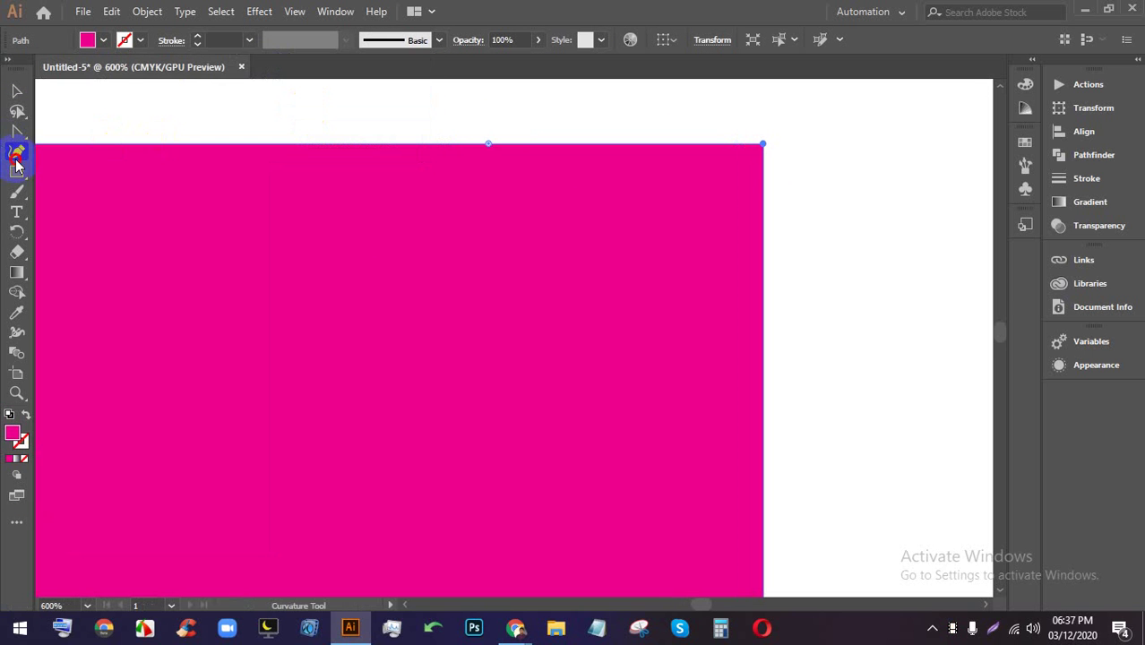
- Try adding an anchor point on the rectangle's right edge with the Pen tool
click(17, 132)
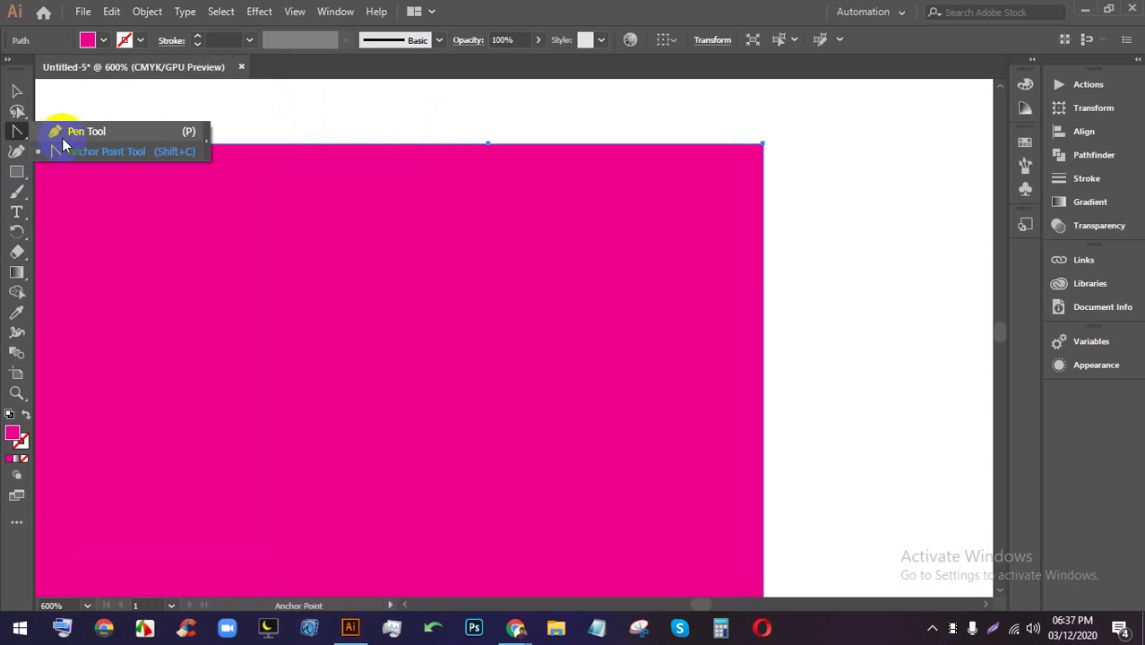
click(72, 128)
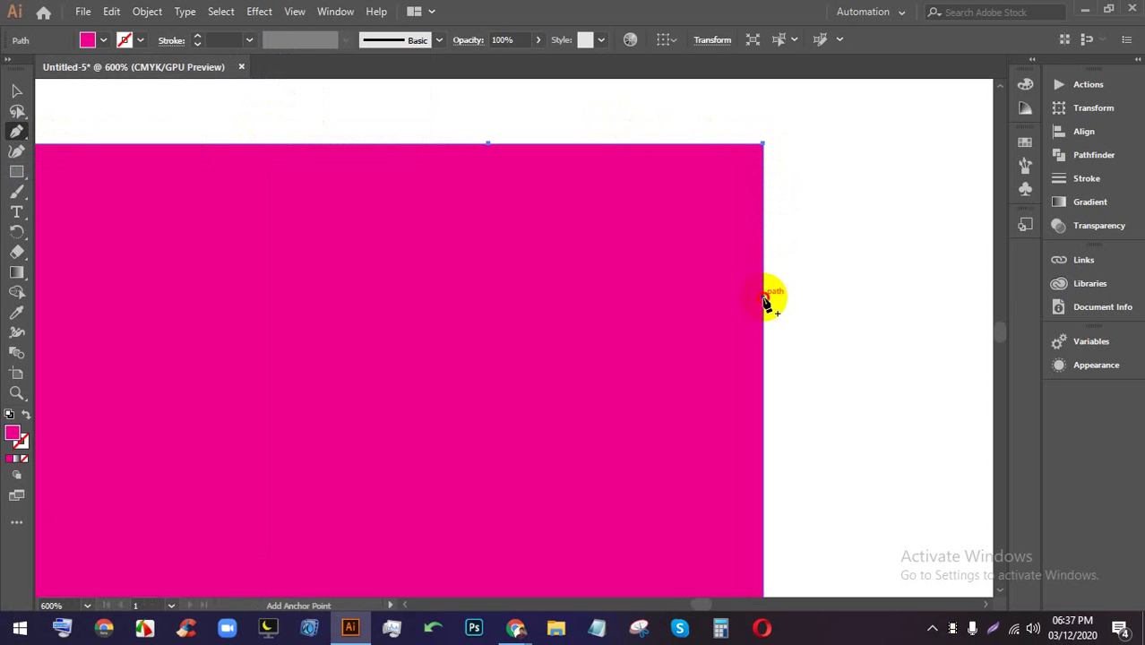
click(766, 302)
click(17, 90)
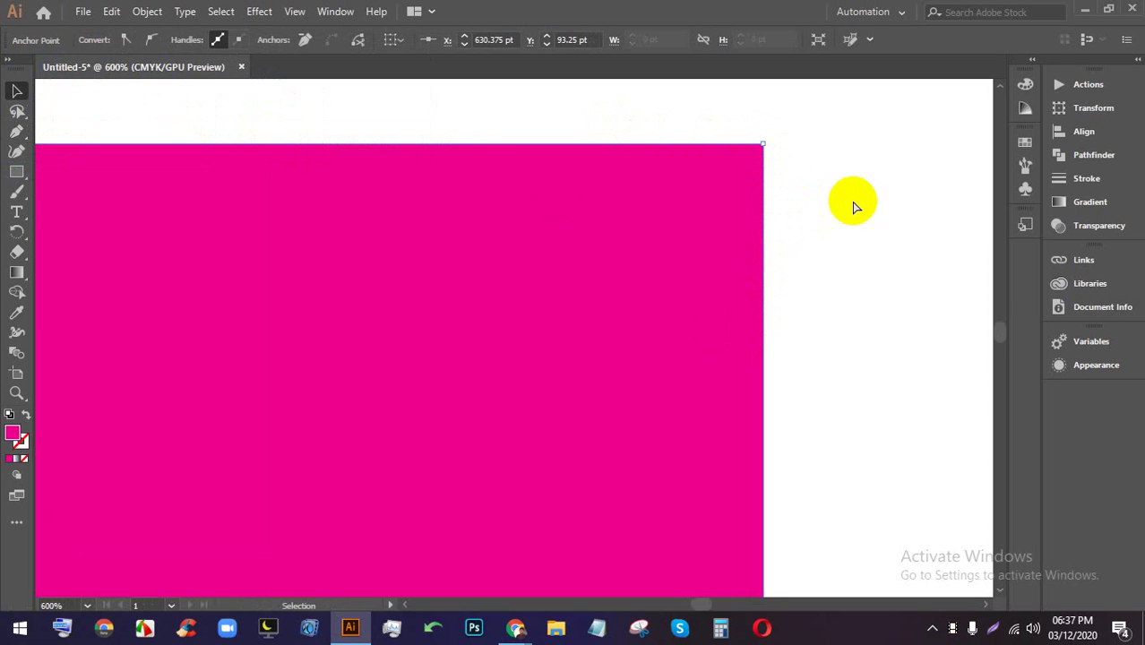
- Undo the anchor point edits on the magenta shape until it is a plain live rectangle again
key(ctrl+z)
key(ctrl+z)
key(ctrl+z)
key(ctrl+z)
key(ctrl+z)
key(ctrl+z)
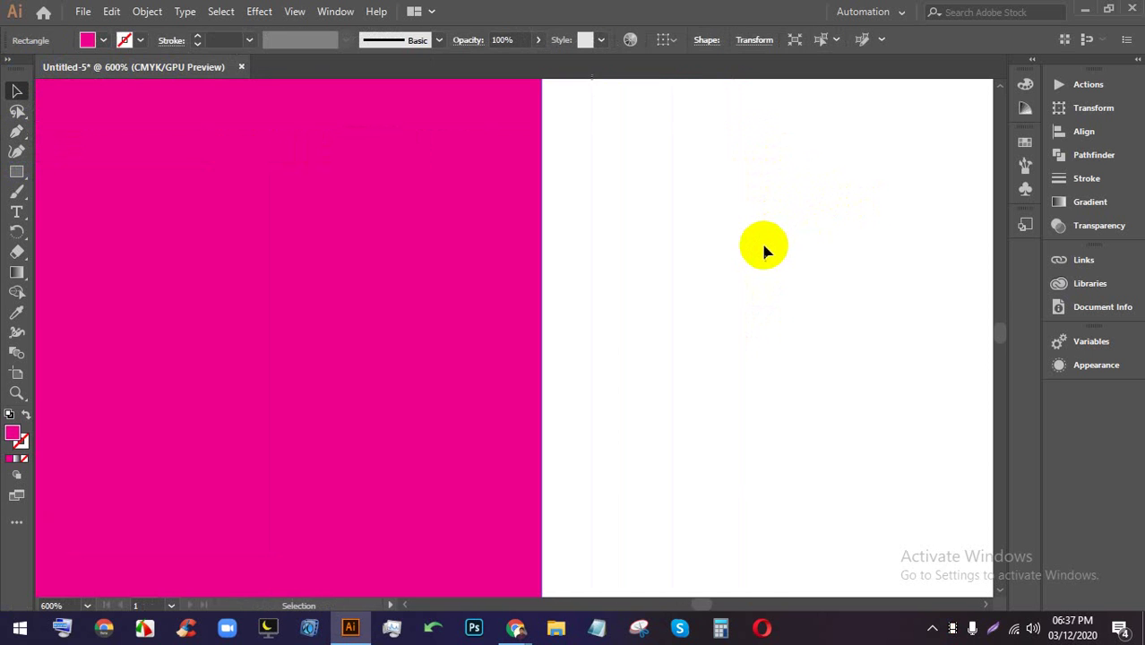
key(ctrl+1)
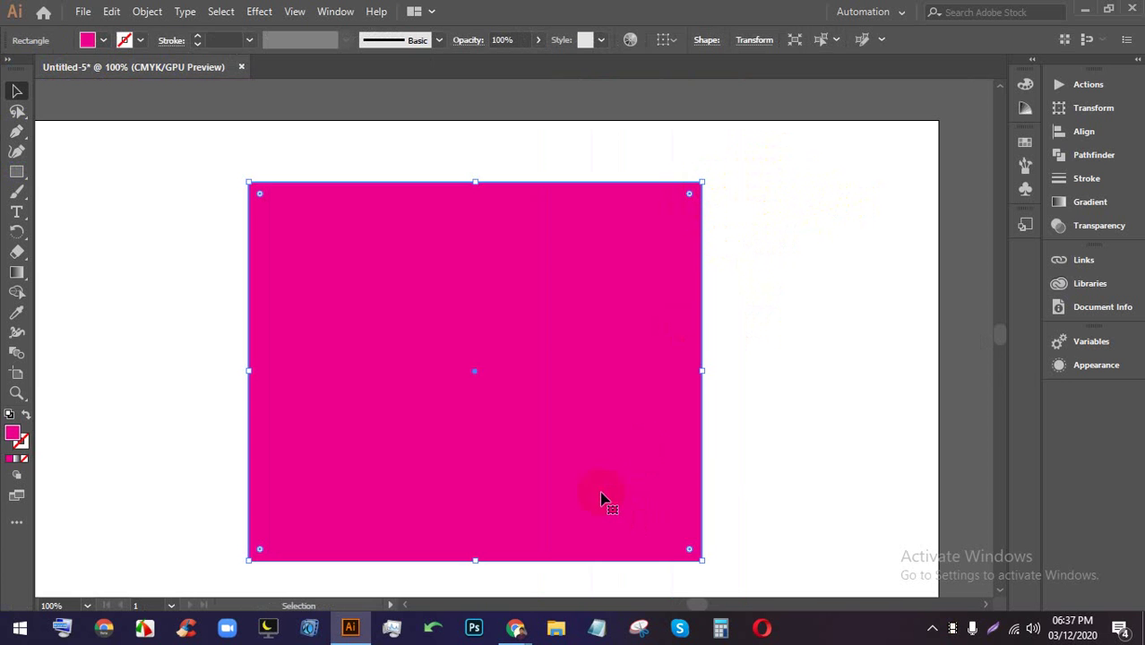
- Switch to the Google Meet call to check on the class, return to Illustrator and deselect the rectangle
click(515, 628)
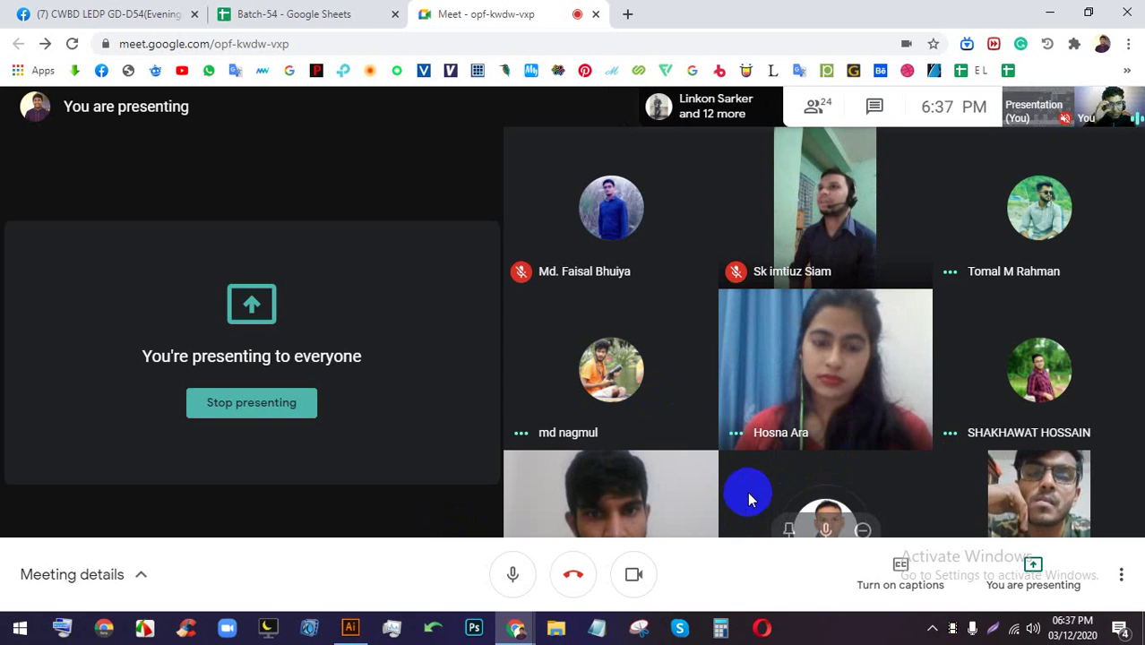
click(354, 629)
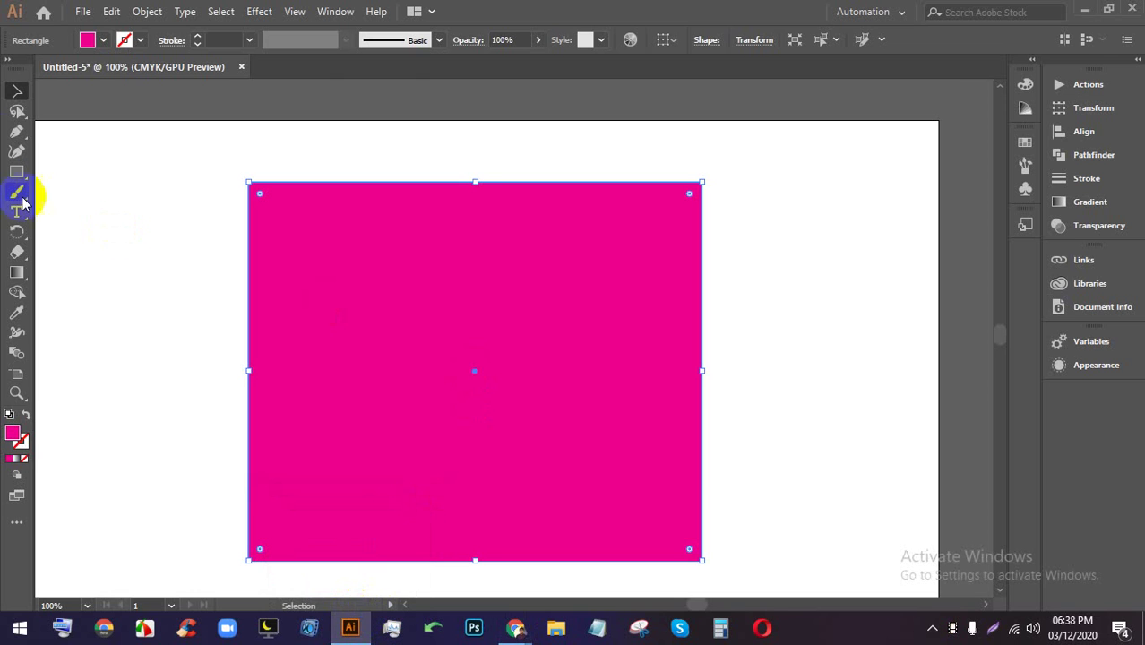
click(19, 95)
click(498, 152)
scroll(859, 235, down, 2)
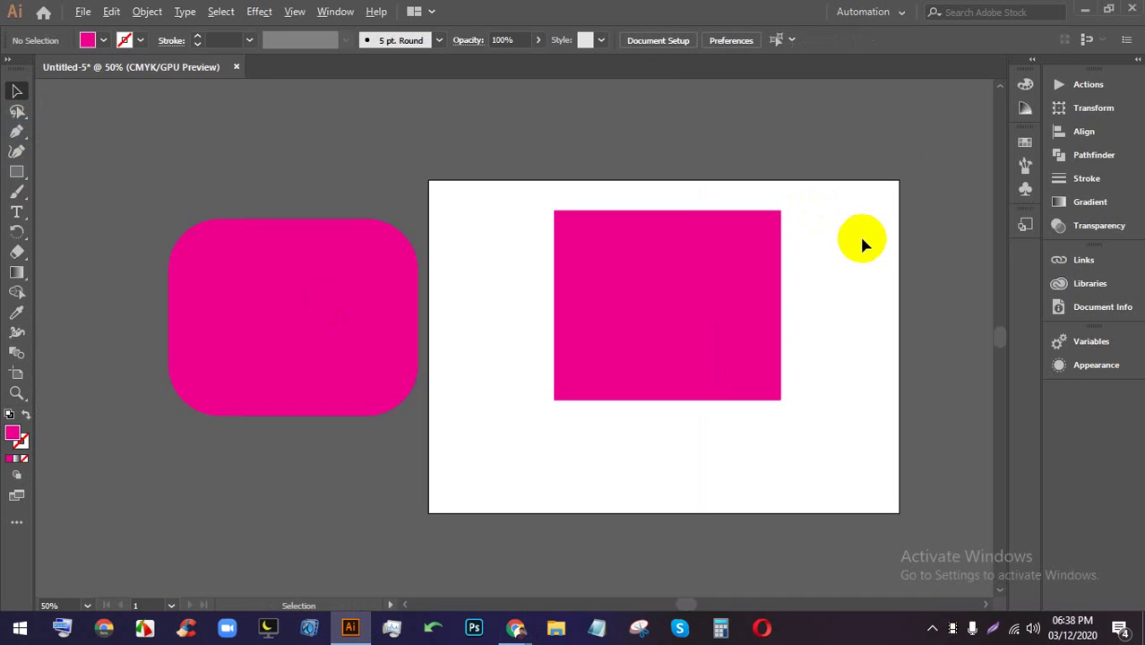
scroll(780, 278, up, 1)
scroll(782, 209, up, 3)
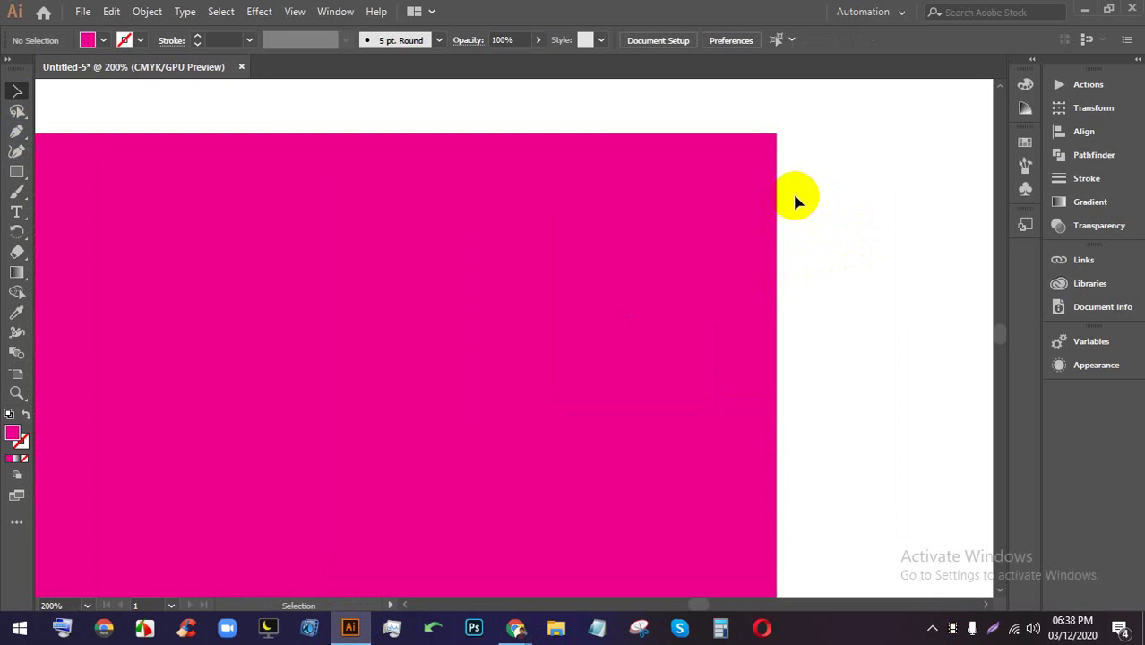
click(294, 12)
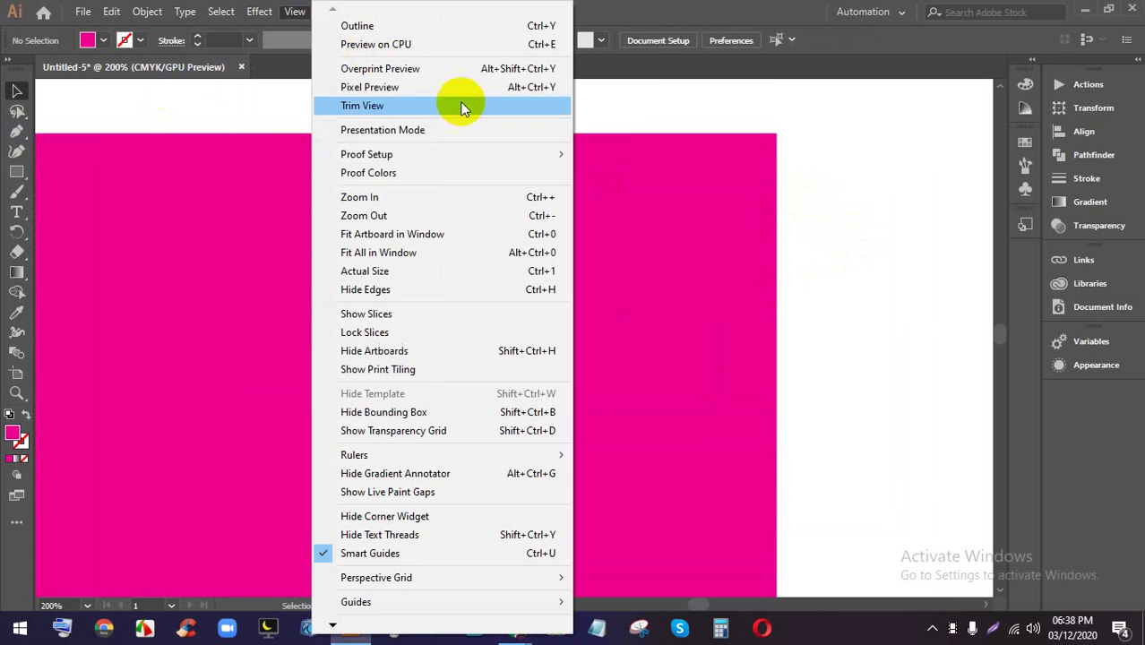
click(770, 103)
scroll(807, 137, down, 3)
scroll(752, 262, down, 1)
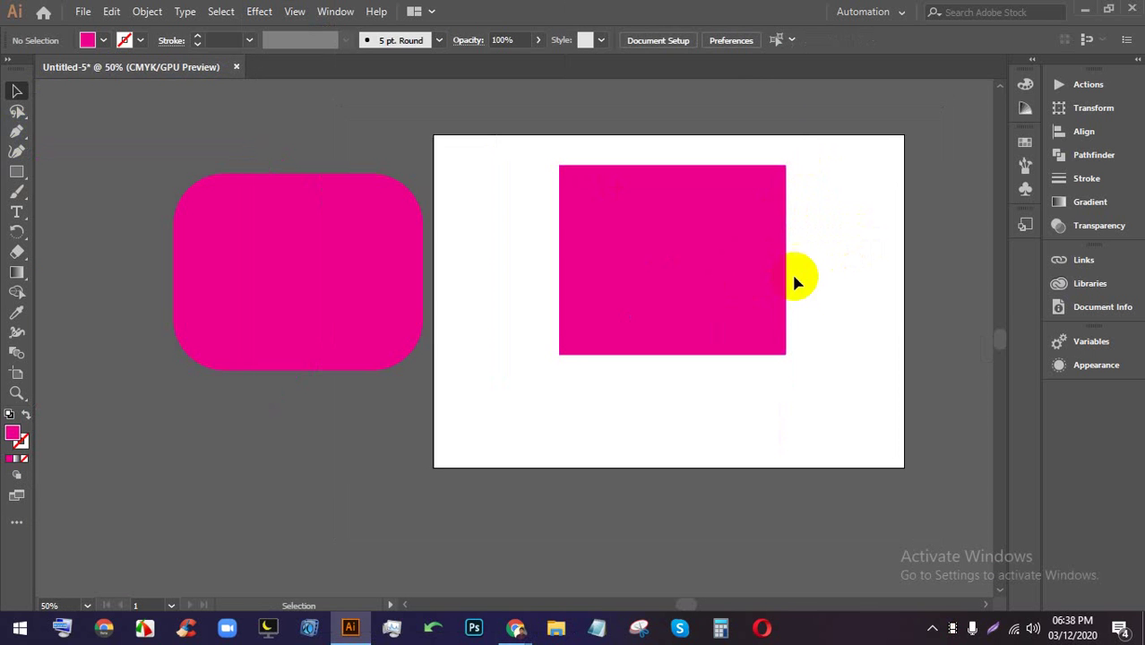
- Delete the magenta rectangle on the artboard and the rounded rectangle beside the artboard
click(696, 261)
key(Delete)
click(281, 260)
key(Delete)
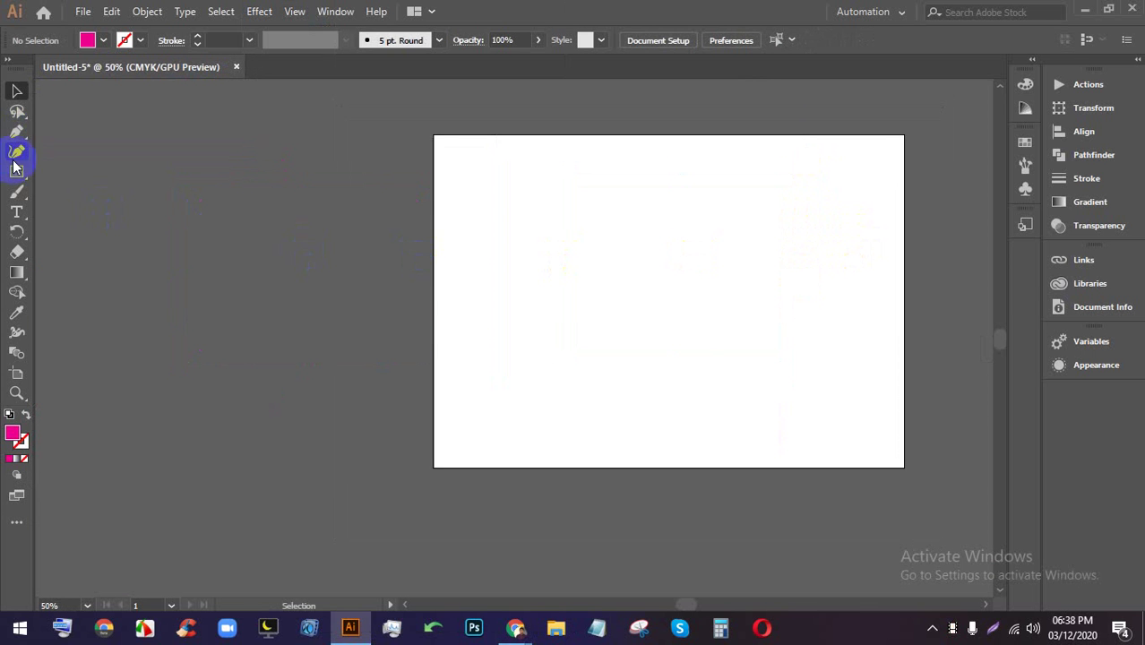
- Draw a tall magenta rectangle about 214.5 pt wide and 349.5 pt high on the left part of the artboard
click(15, 173)
mouse_move(485, 193)
mouse_down()
mouse_move(586, 387)
mouse_move(606, 388)
mouse_up()
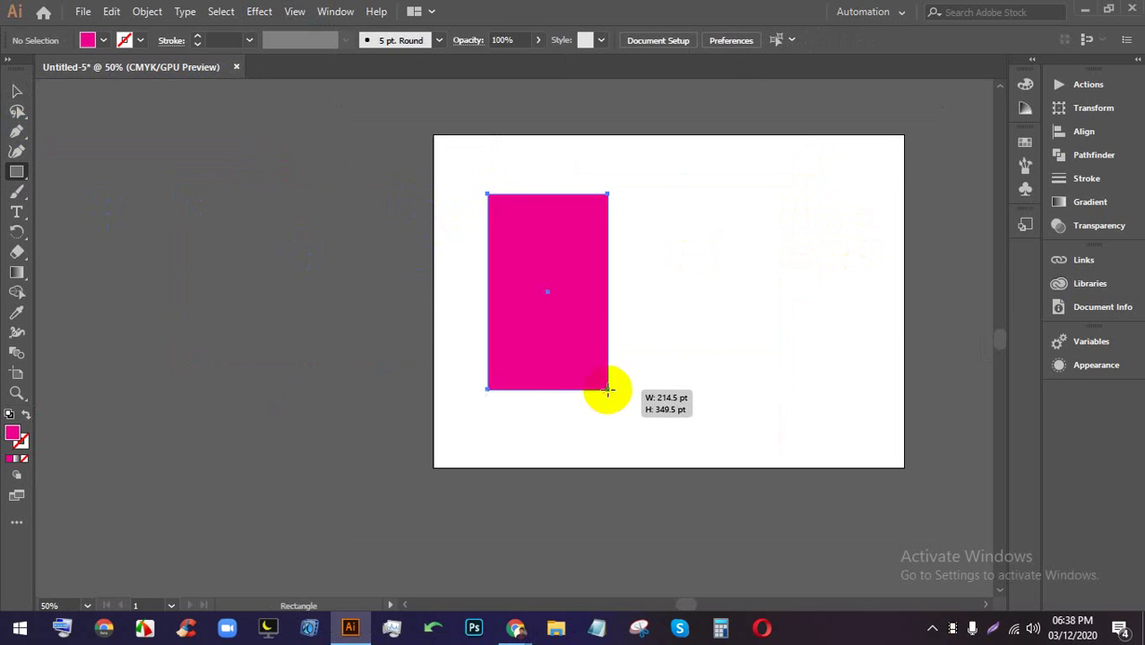
scroll(564, 290, up, 1)
- Round all four corners of the tall rectangle to about 24 pt by its live corner widgets with the Direct Selection tool
click(18, 92)
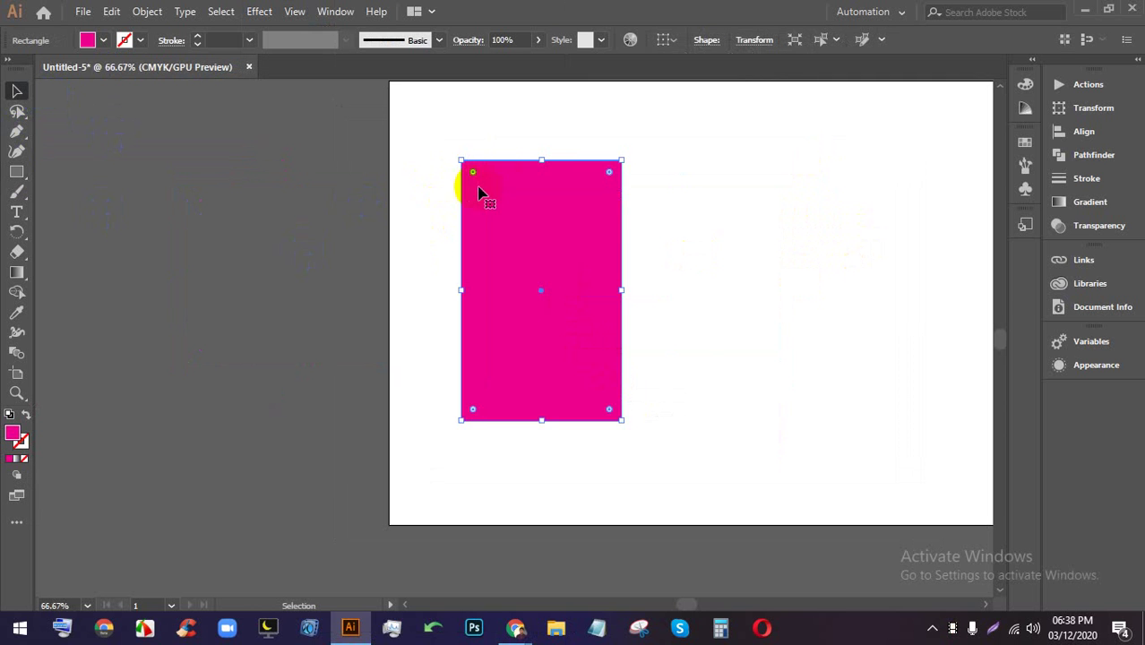
click(17, 111)
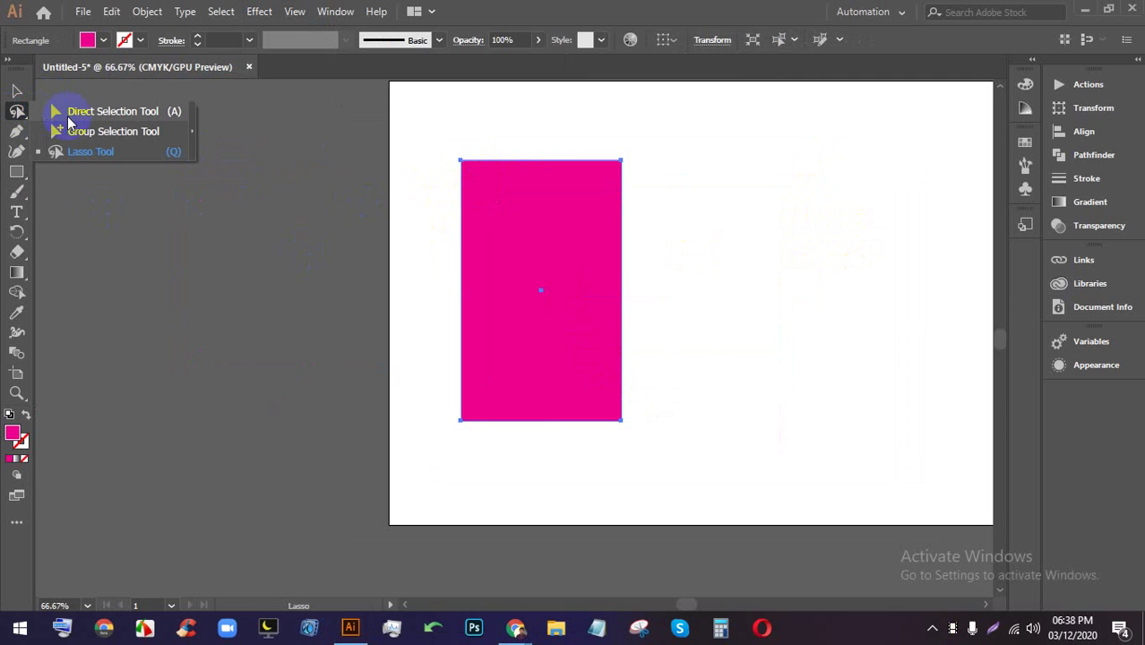
click(86, 116)
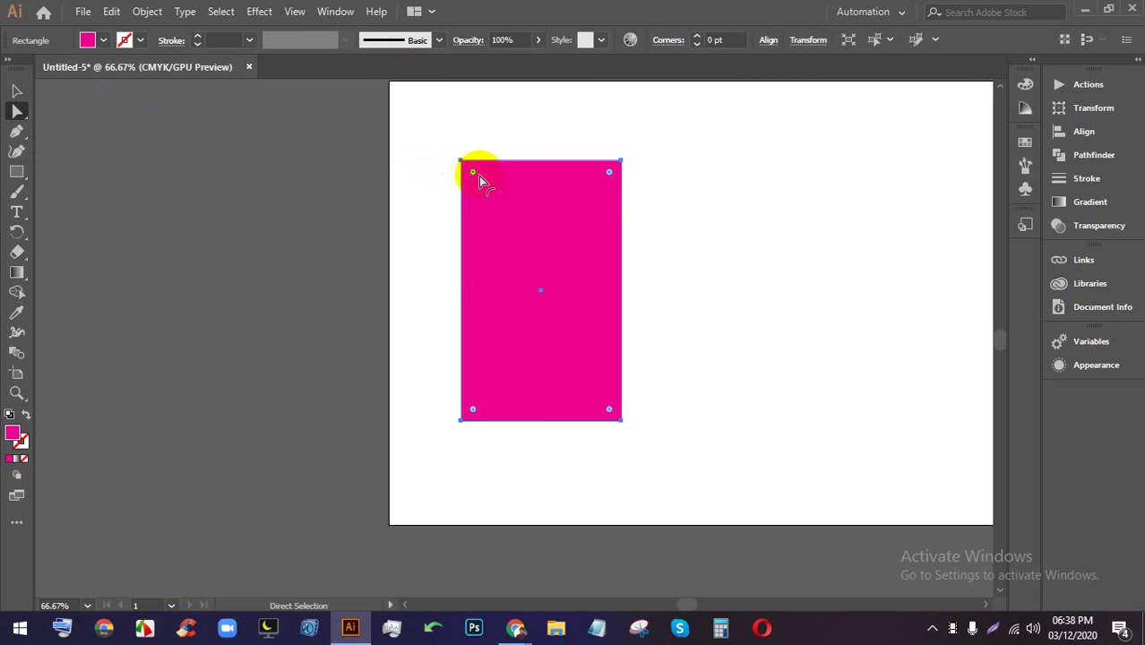
drag(474, 173, 476, 186)
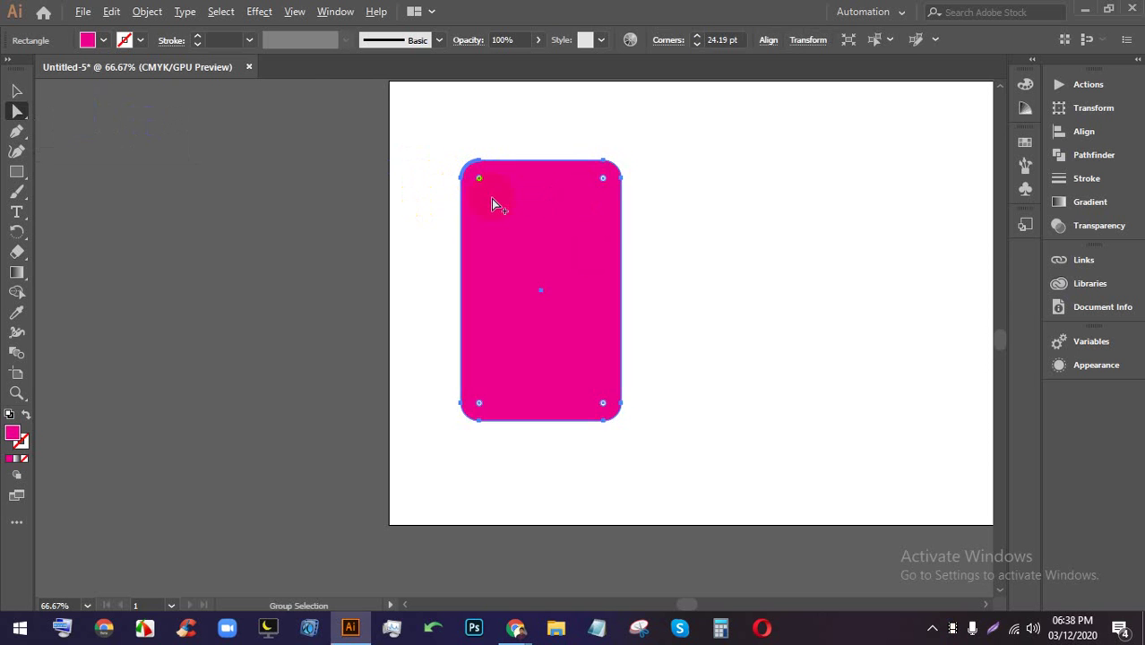
scroll(491, 204, up, 2)
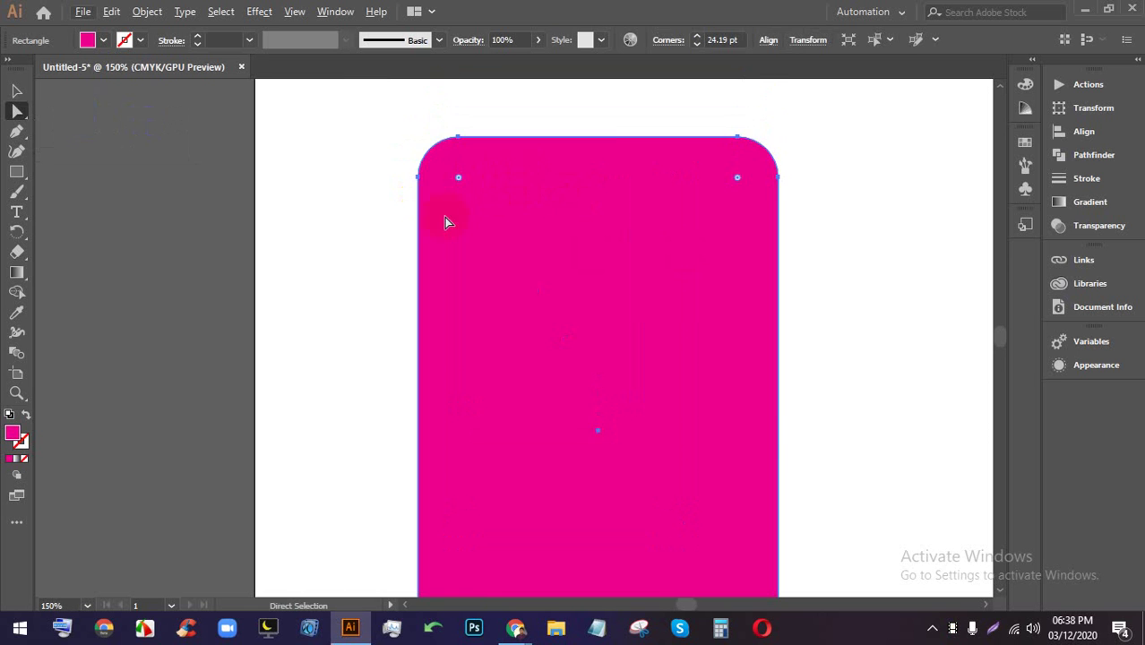
scroll(476, 183, down, 2)
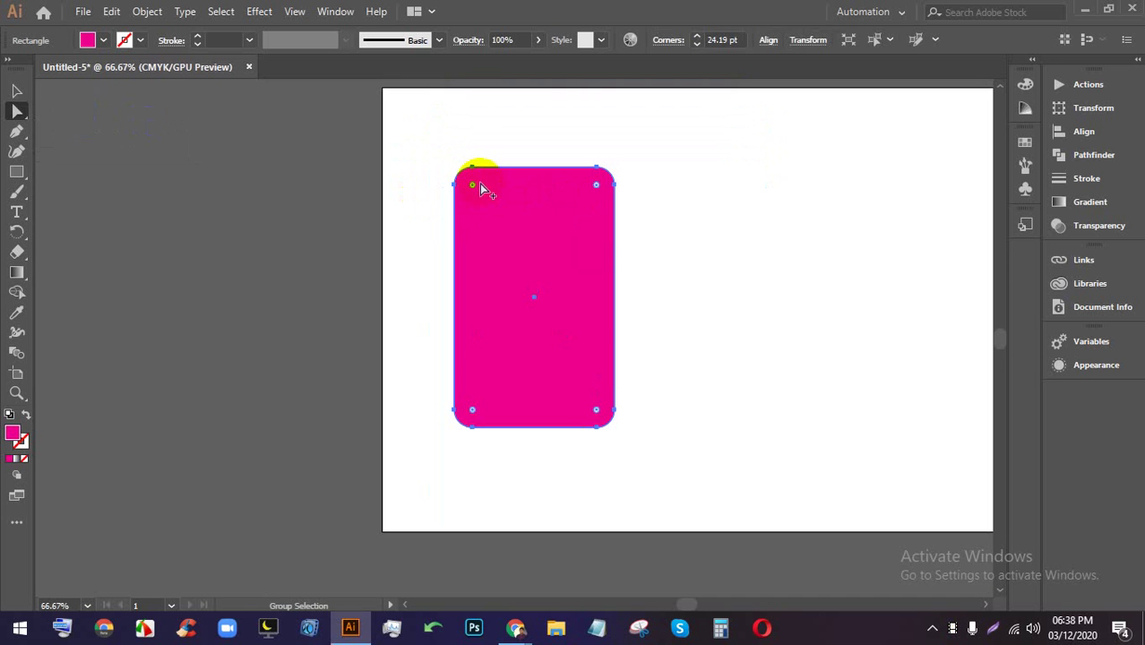
- Draw a magenta square on the artboard to the right of the rounded rectangle
click(19, 154)
drag(667, 194, 697, 223)
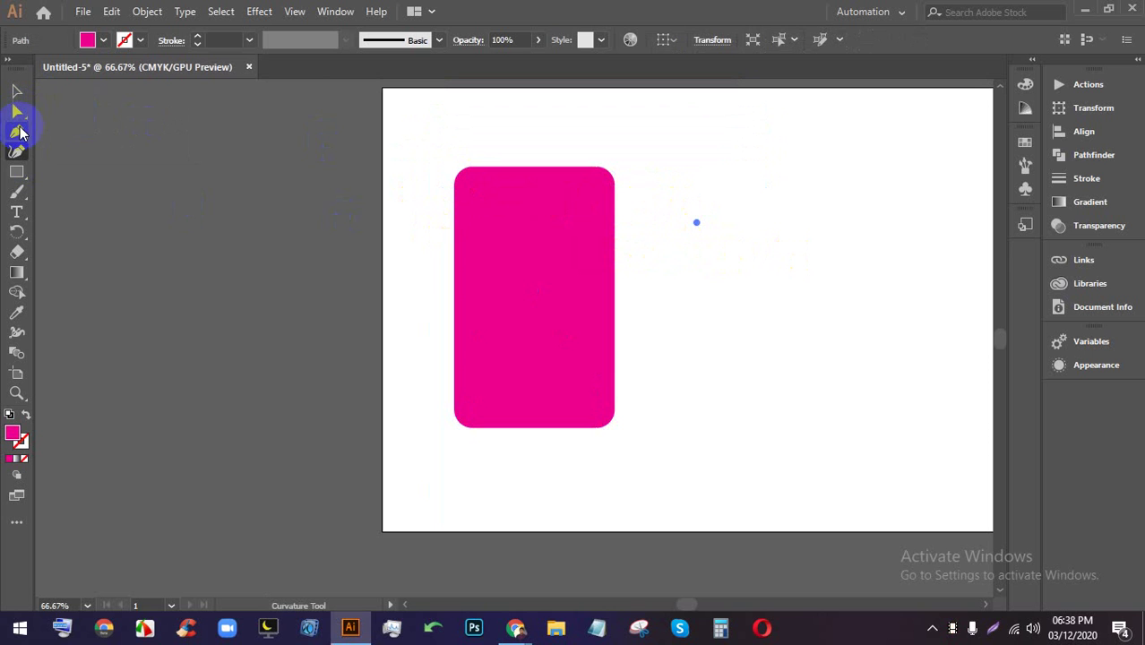
click(18, 171)
drag(670, 181, 844, 282)
scroll(908, 248, up, 1)
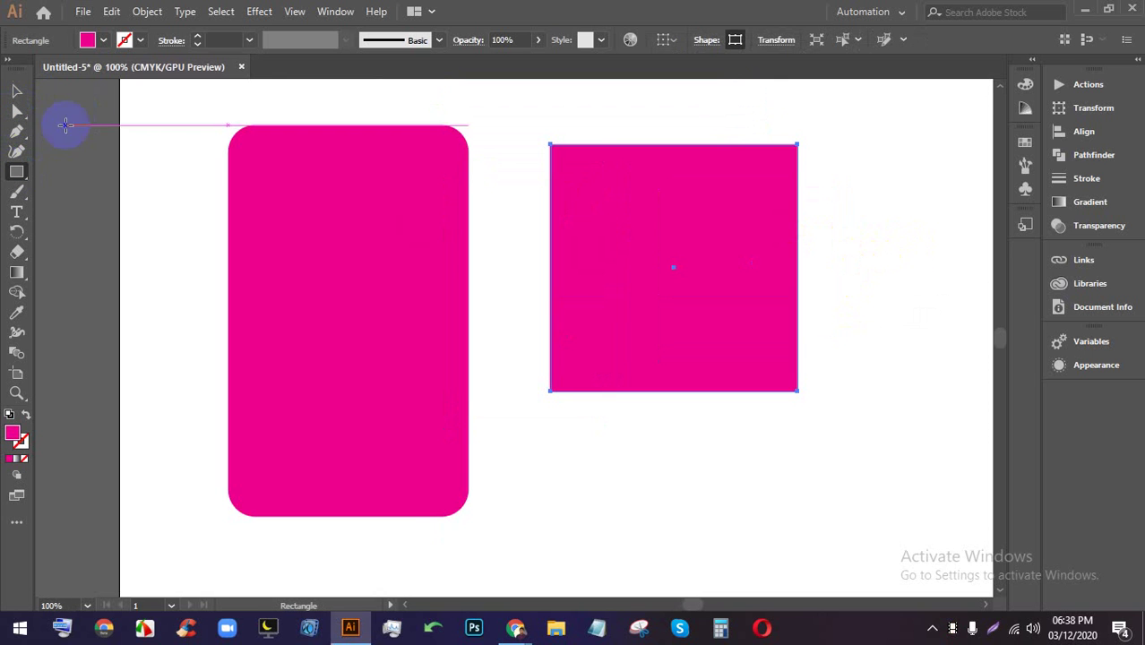
scroll(789, 164, up, 1)
- Try rounding the square's upper-right corner by its live corner widget, and undo the change
click(17, 91)
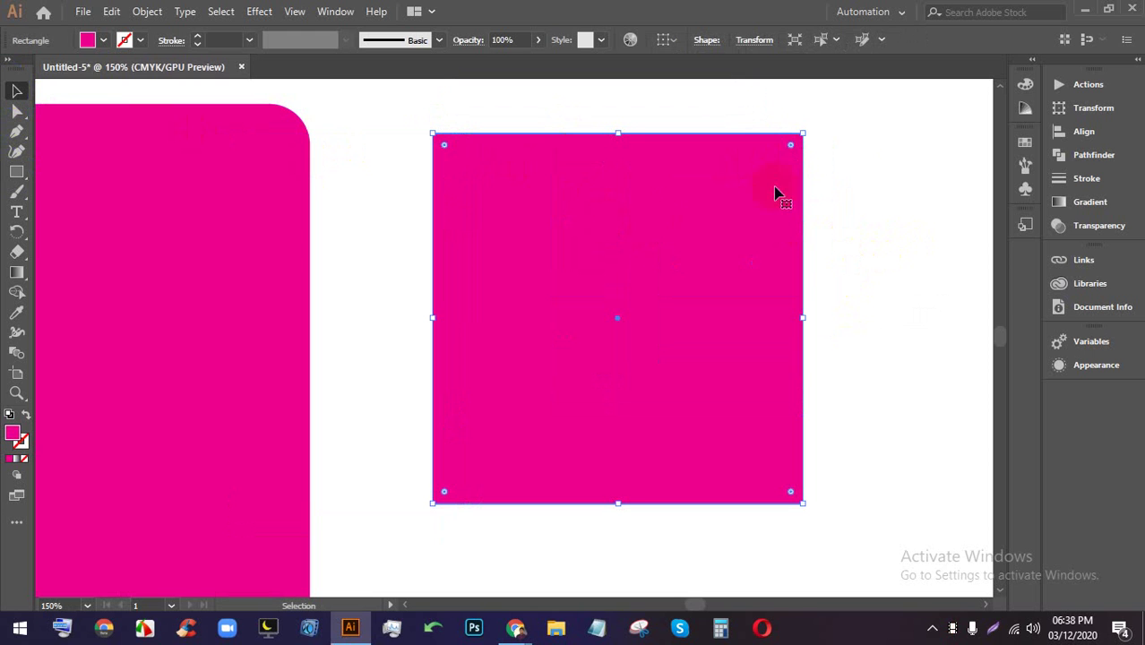
drag(792, 150, 602, 338)
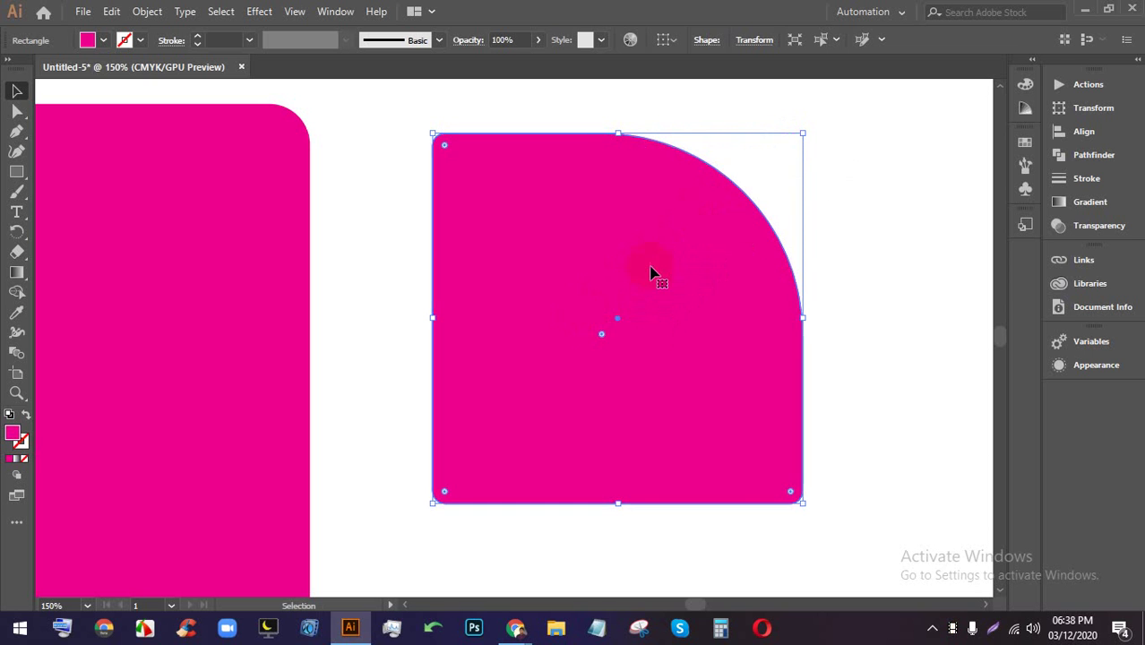
click(887, 174)
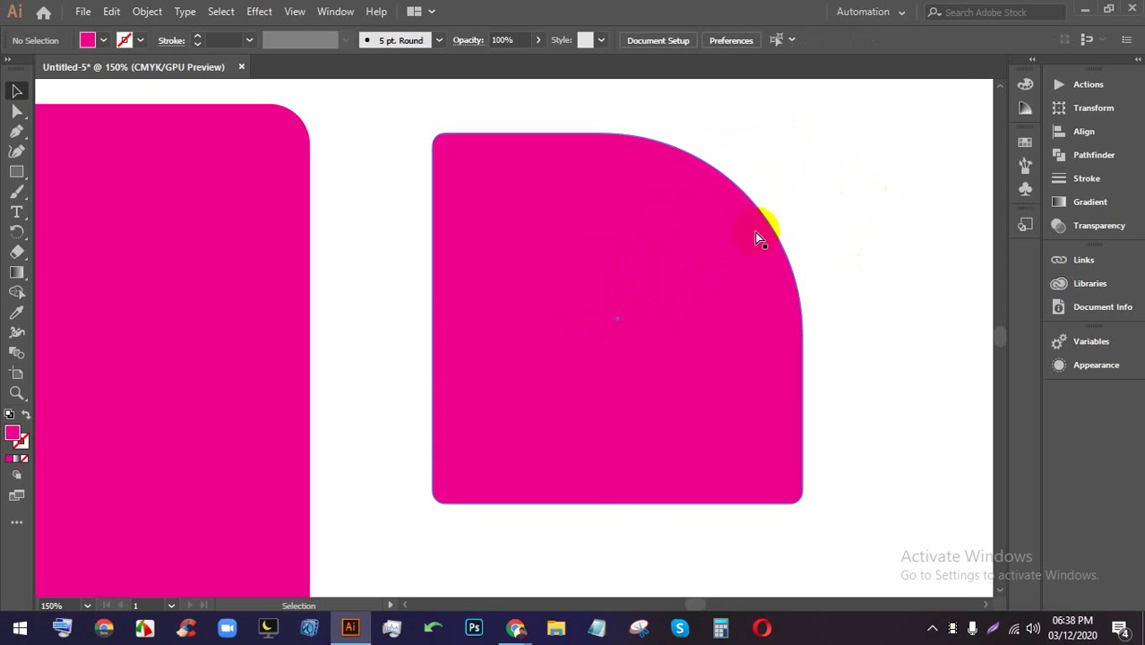
key(ctrl+z)
key(ctrl+z)
click(841, 135)
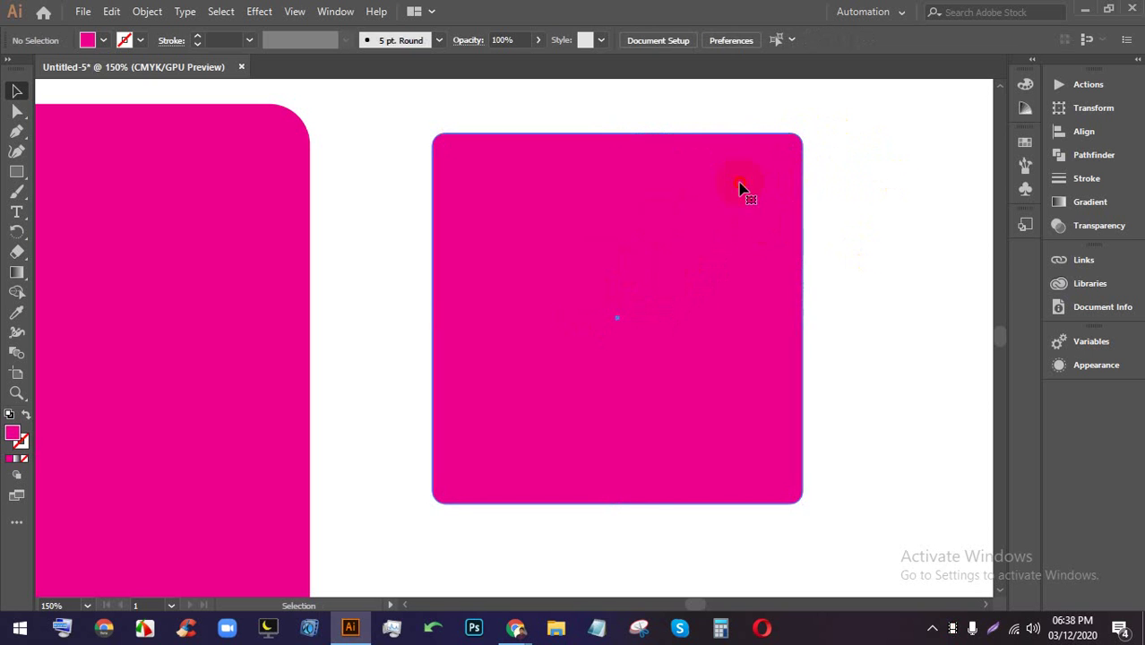
- Round only the square's upper-right corner into a large arc using its live corner widget, and deselect the shape
click(740, 188)
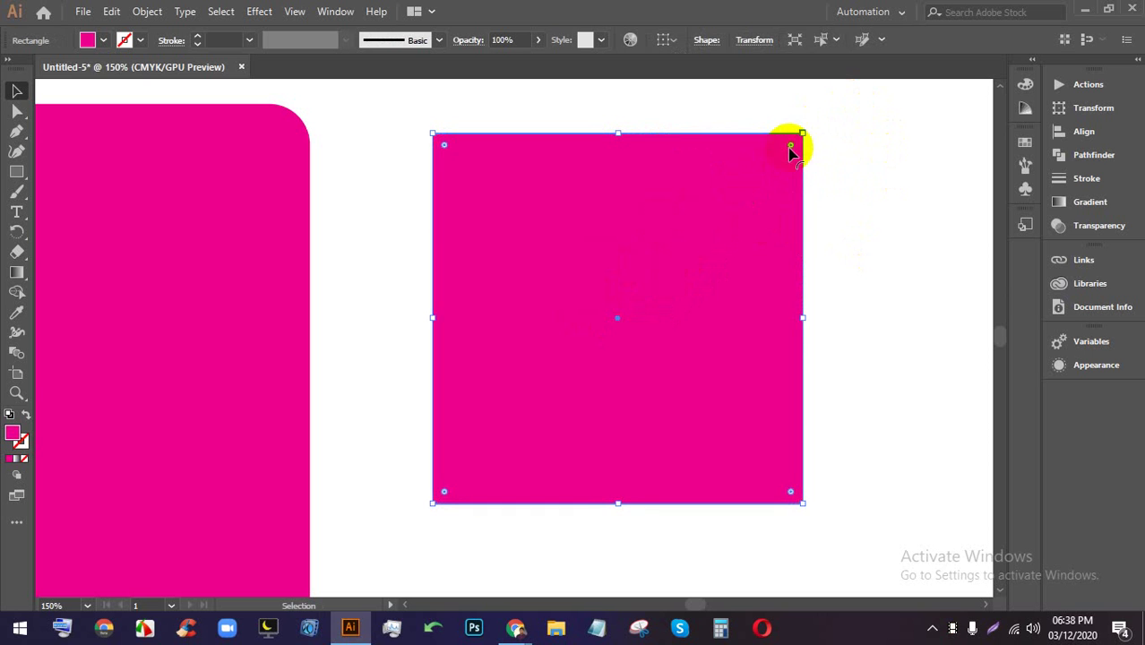
click(804, 148)
click(789, 147)
drag(791, 146, 600, 363)
click(819, 241)
key(ctrl+minus)
key(ctrl+minus)
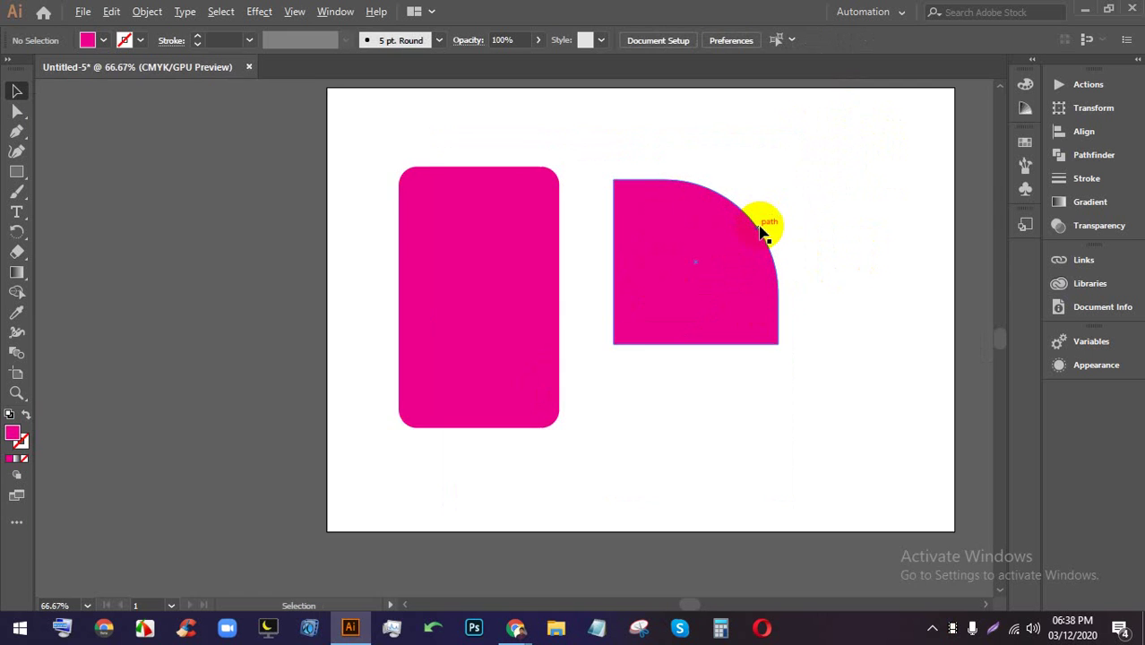
- Fill the shape with the single rounded corner with green and deselect it
scroll(760, 226, up, 1)
click(722, 231)
click(104, 41)
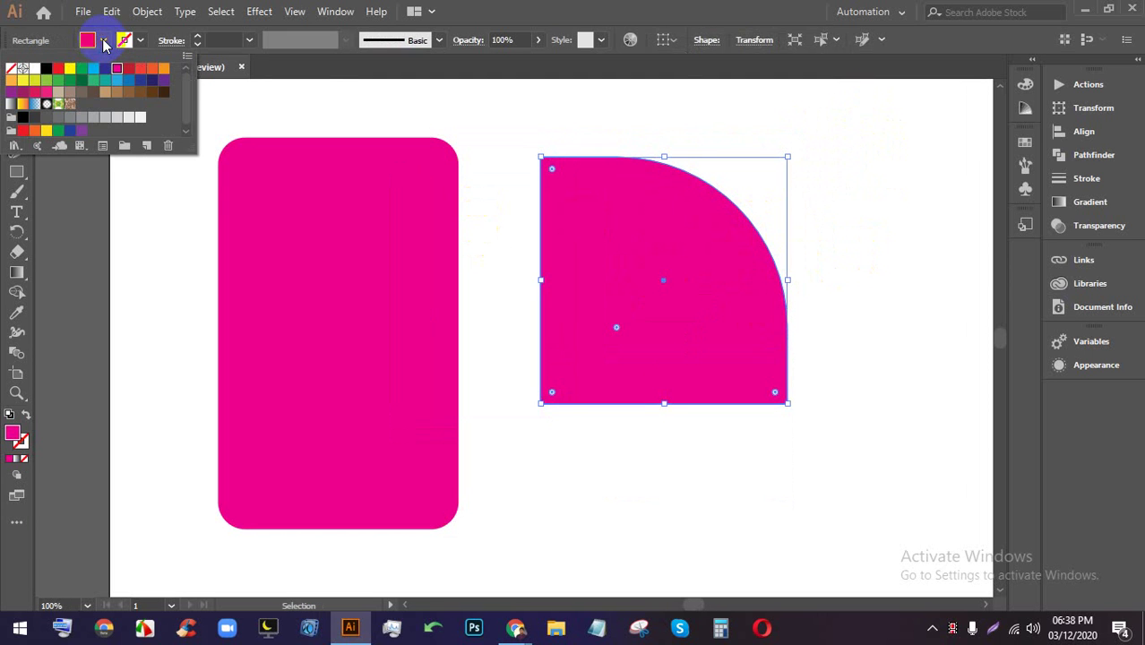
click(54, 80)
click(813, 219)
click(838, 219)
scroll(855, 219, down, 2)
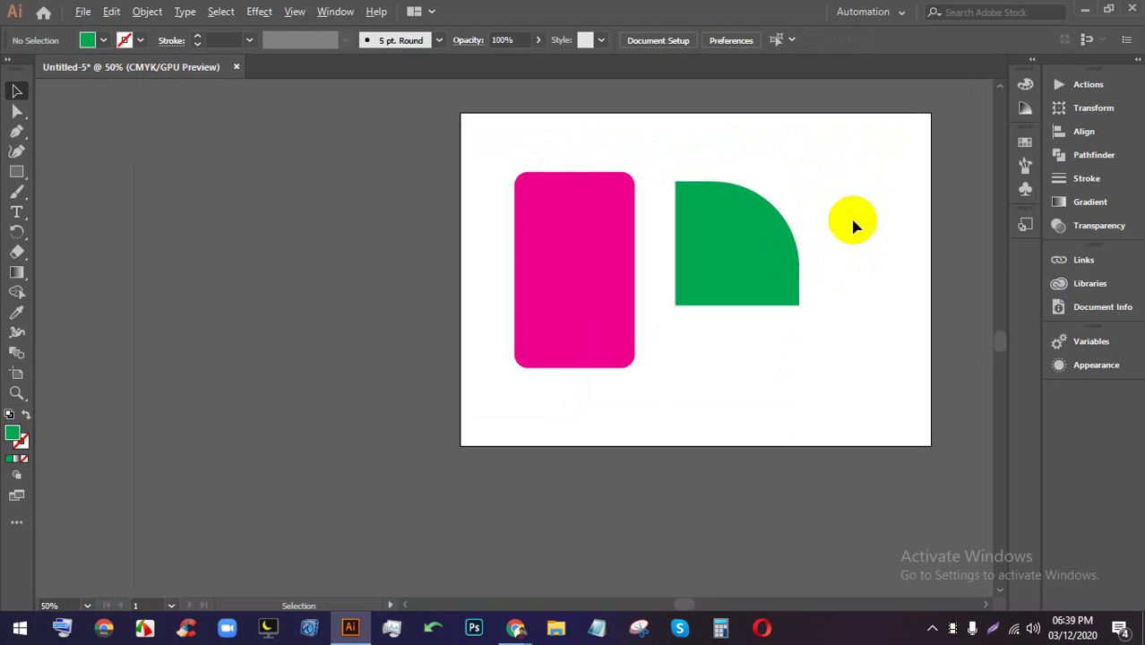
- Try rounding the green shape's lower-left corner by its live corner widget, and undo the change
scroll(855, 227, up, 1)
scroll(819, 230, up, 2)
click(538, 272)
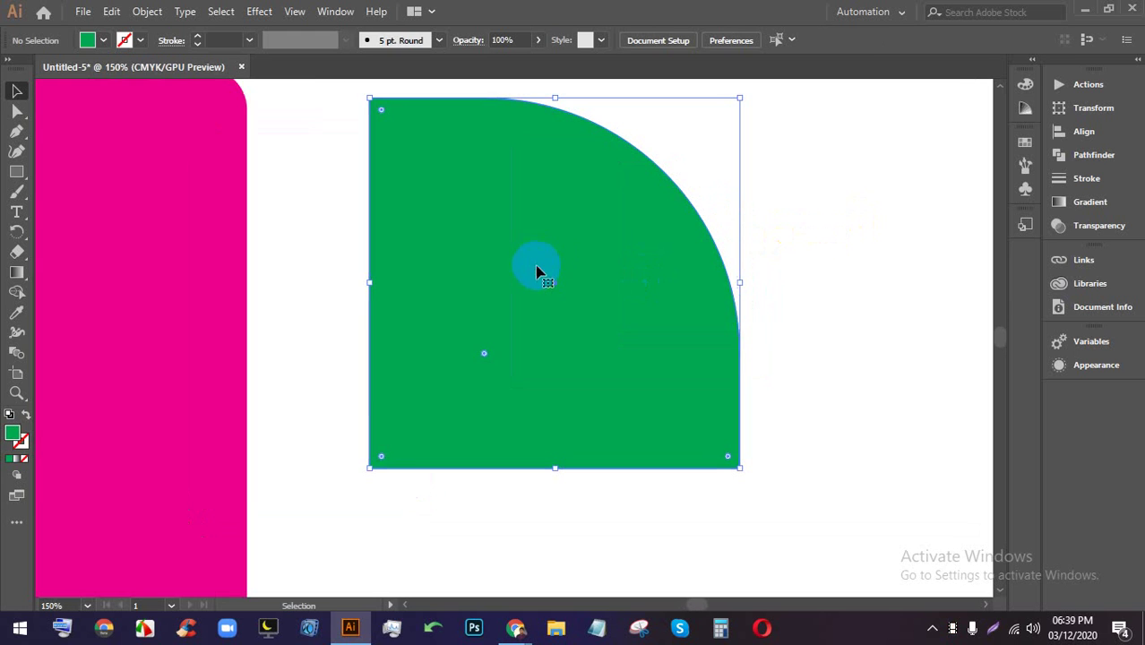
drag(382, 456, 504, 350)
key(ctrl+z)
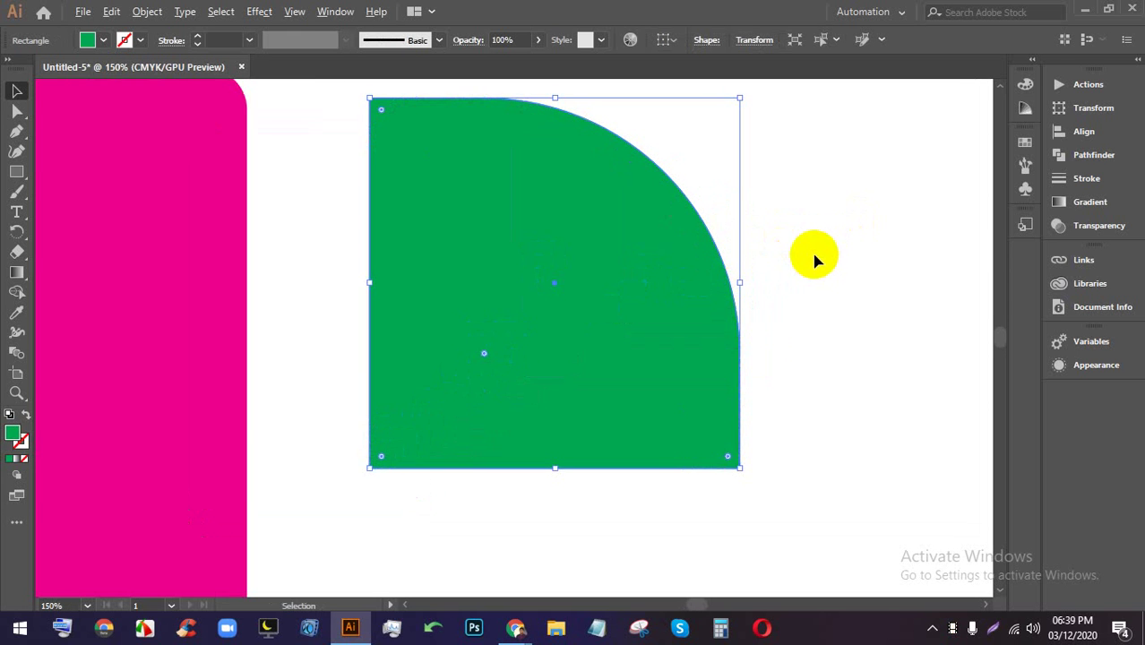
- Draw a green square with the Rectangle tool, move it off the artboard beside the rounded shape, and deselect it
scroll(816, 260, down, 2)
scroll(874, 266, right, 3)
click(18, 172)
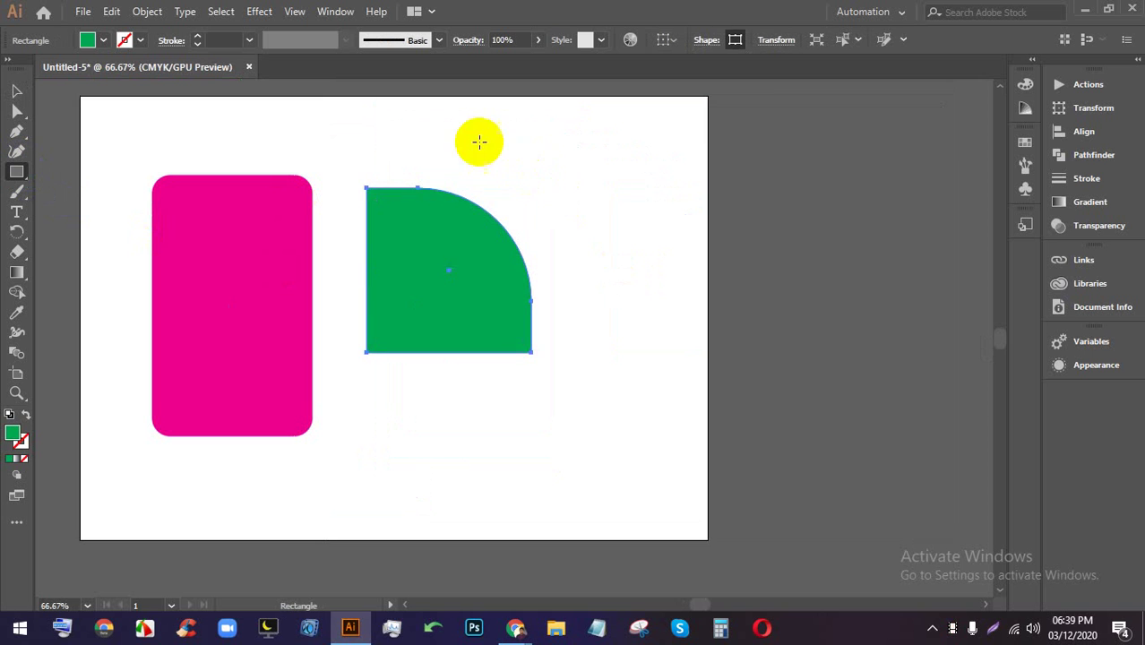
drag(481, 141, 677, 288)
scroll(671, 209, down, 1)
key(ctrl+equal)
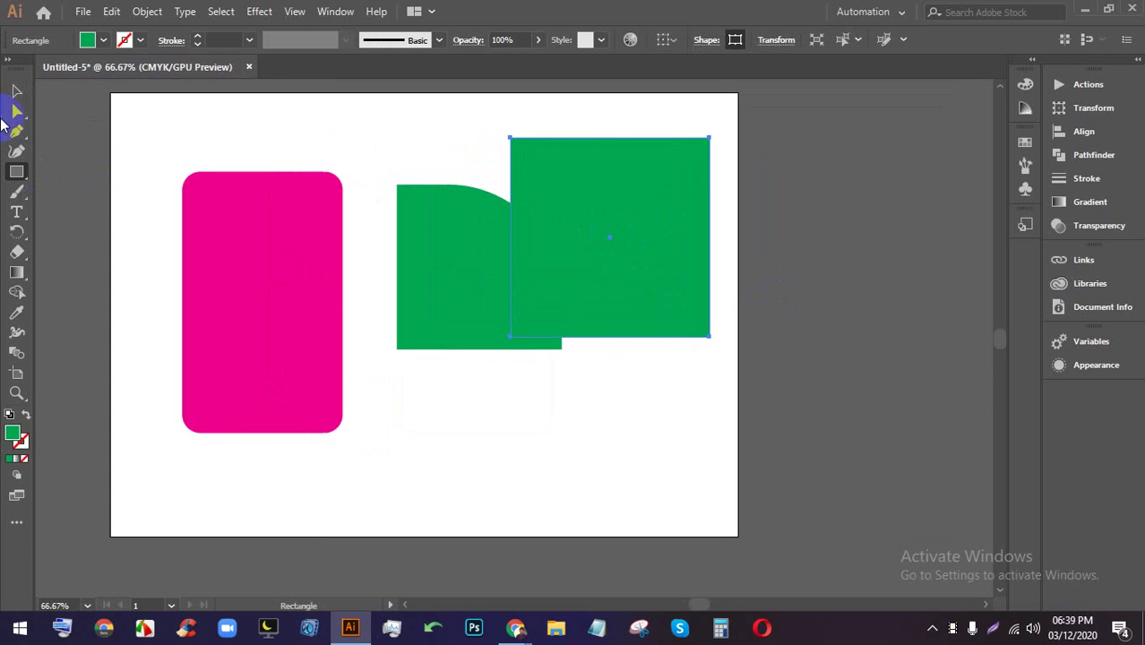
click(16, 91)
mouse_move(514, 233)
mouse_down()
mouse_move(892, 209)
mouse_move(527, 216)
mouse_up()
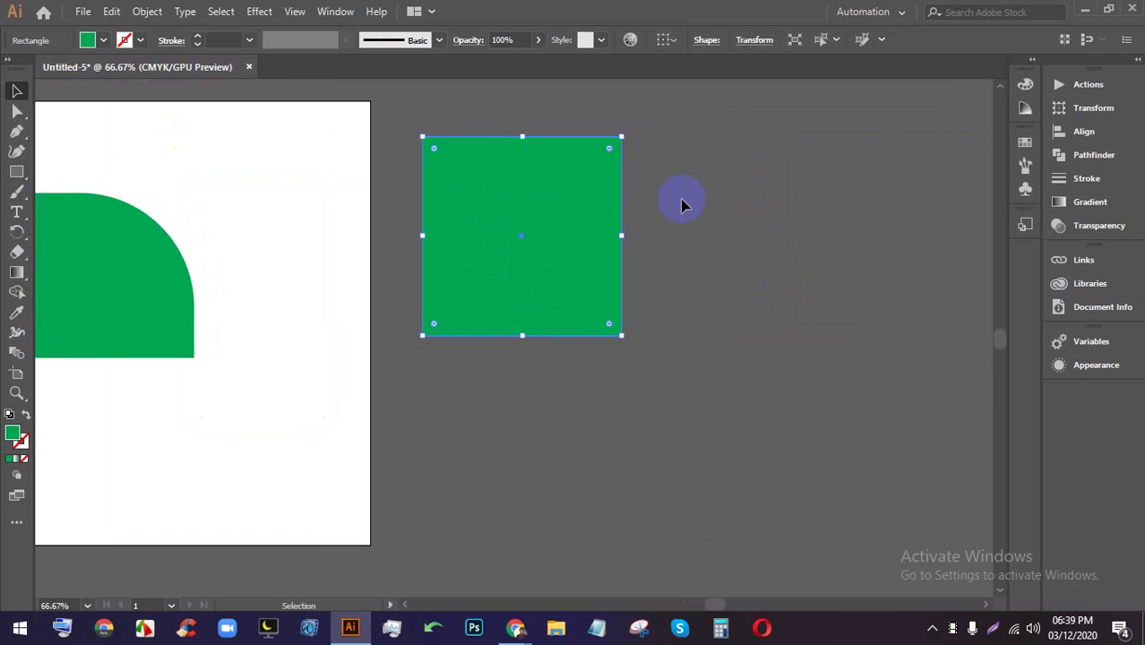
scroll(481, 182, up, 2)
click(900, 222)
scroll(777, 242, down, 1)
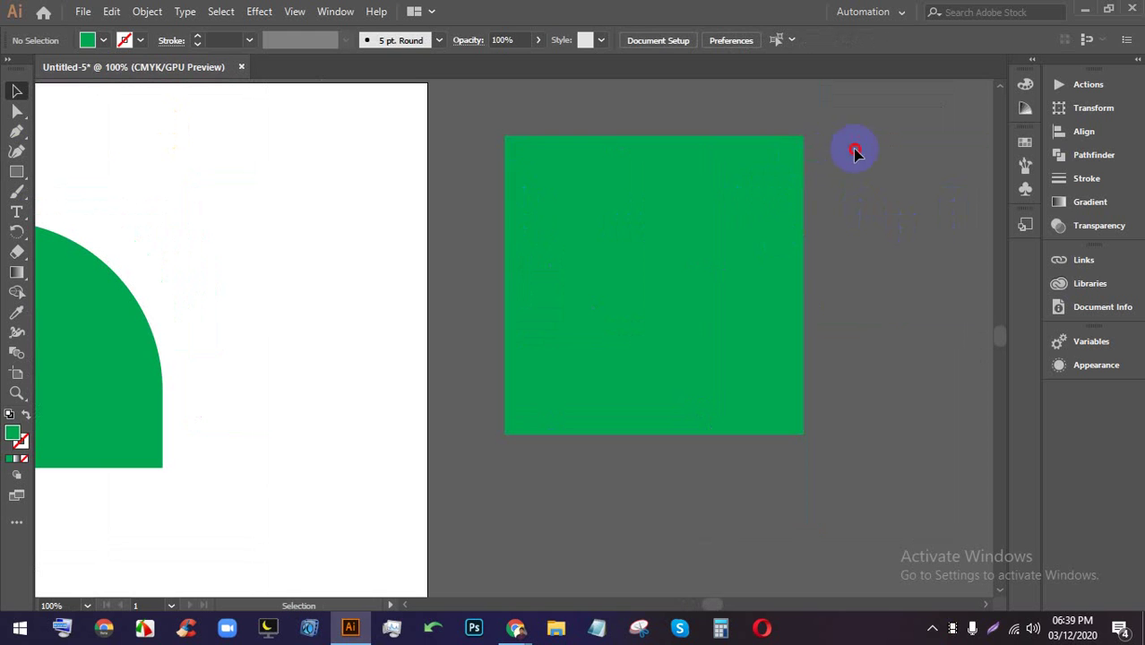
- Try rounding the new square's upper-right and lower-left corners individually by their live corner widgets, and undo the changes
click(779, 168)
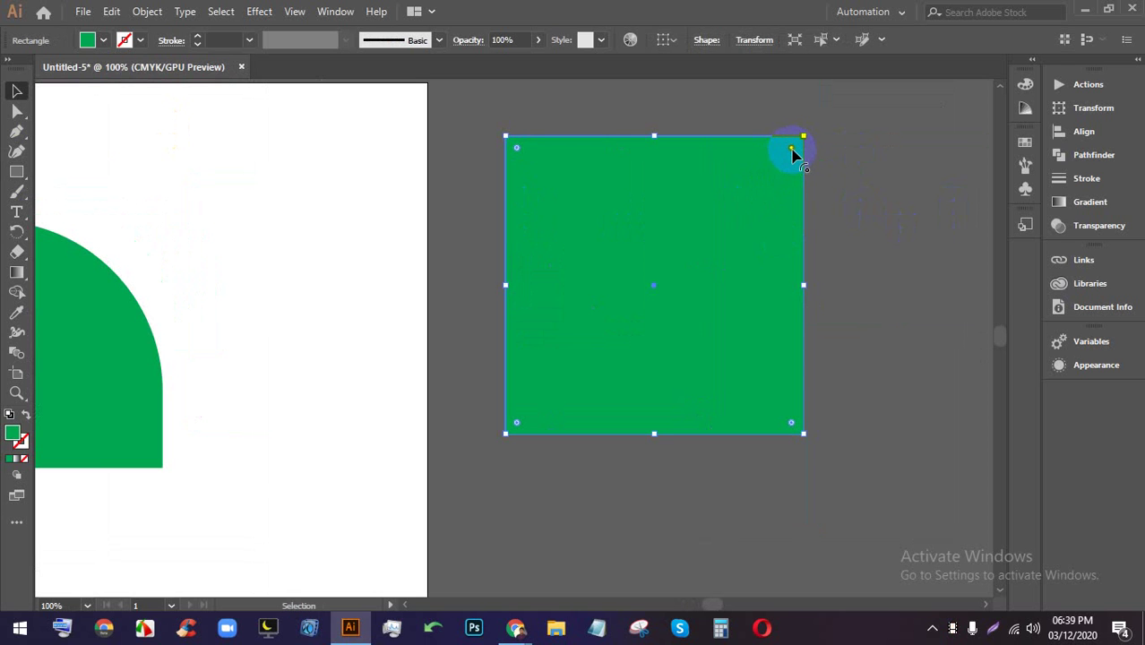
drag(793, 149, 683, 256)
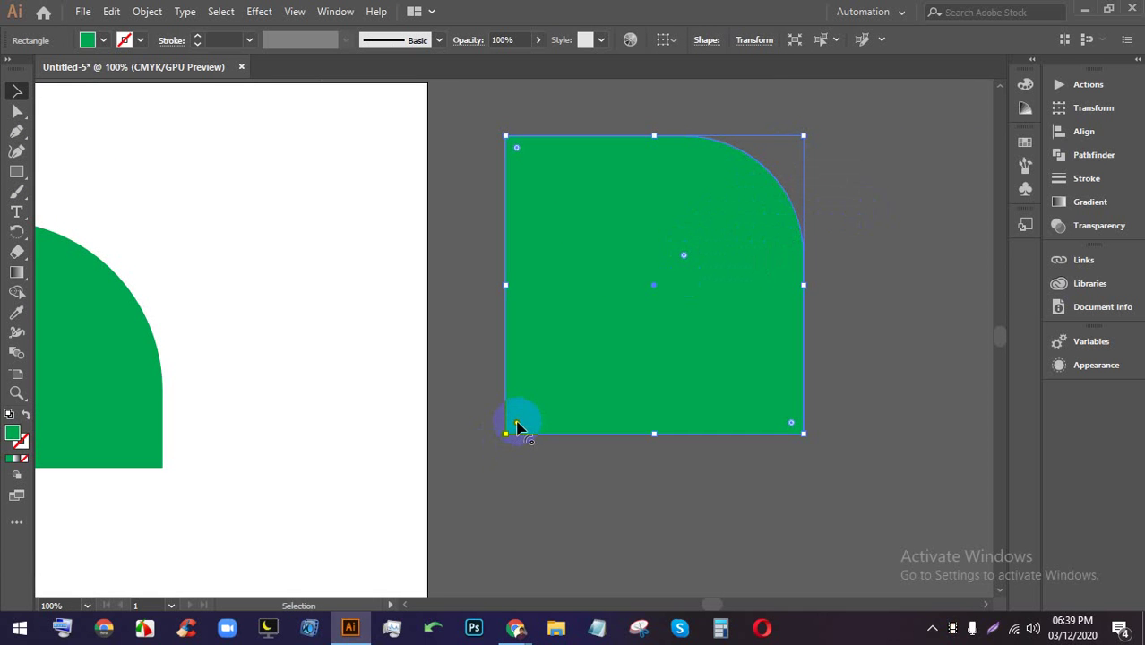
drag(517, 428, 642, 262)
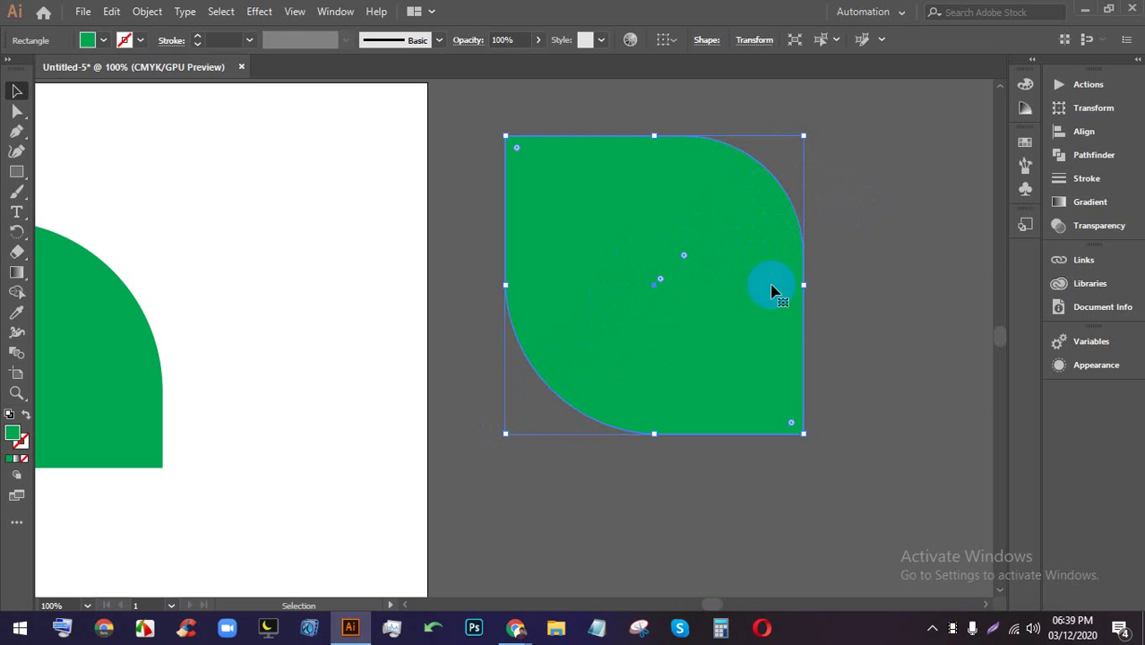
click(874, 321)
click(692, 242)
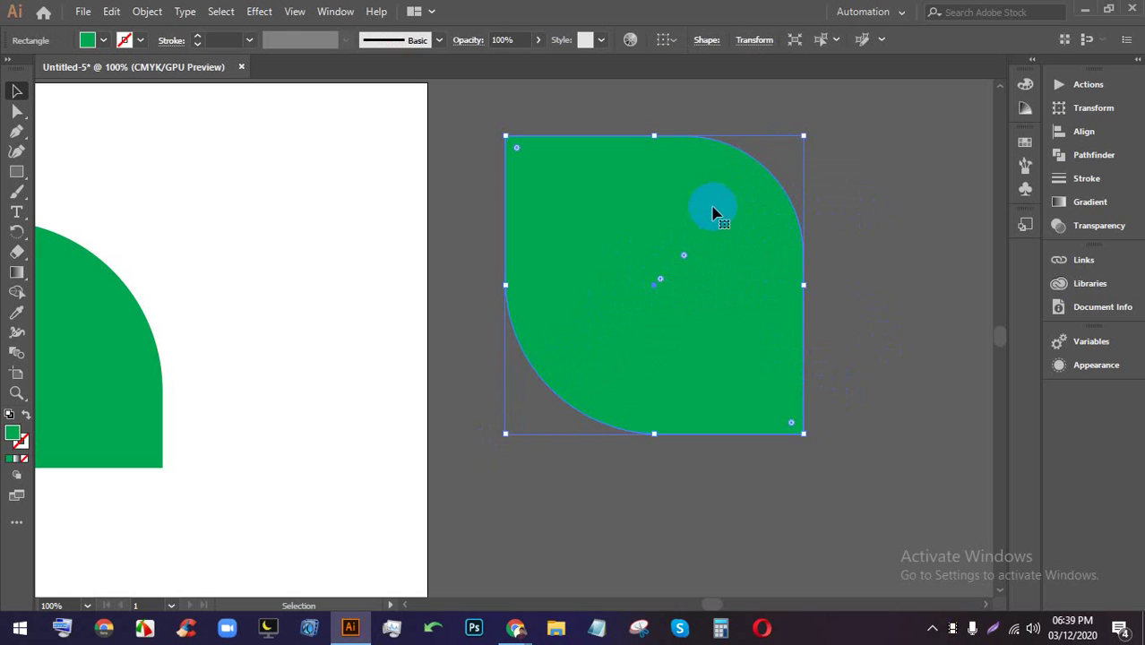
drag(685, 256, 701, 240)
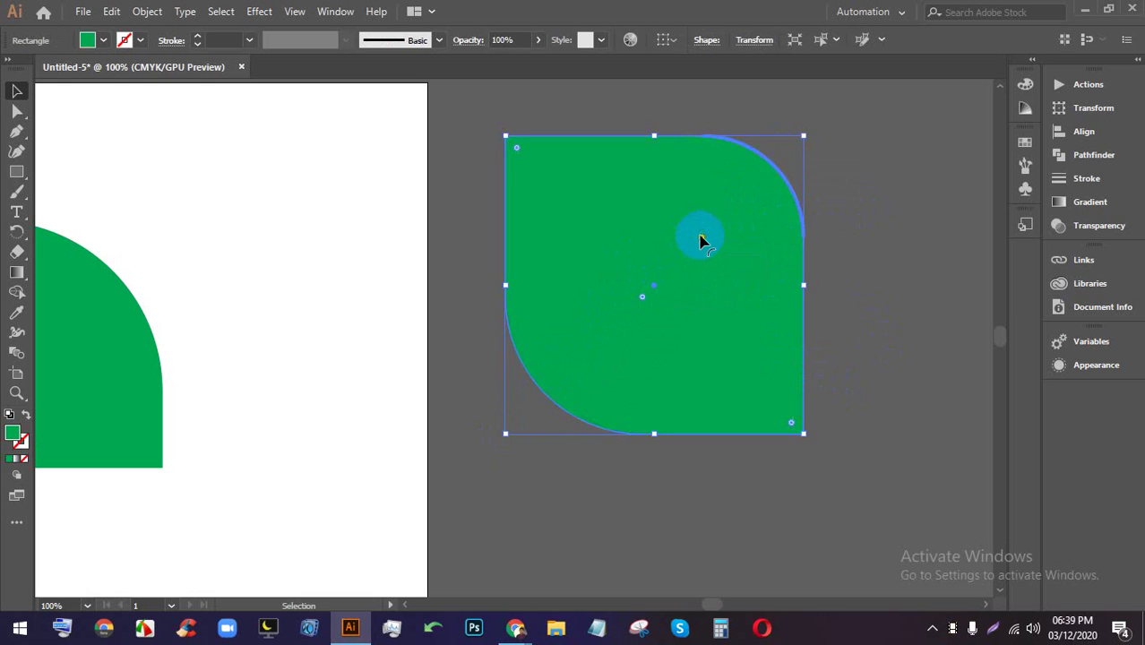
click(883, 291)
scroll(841, 280, down, 2)
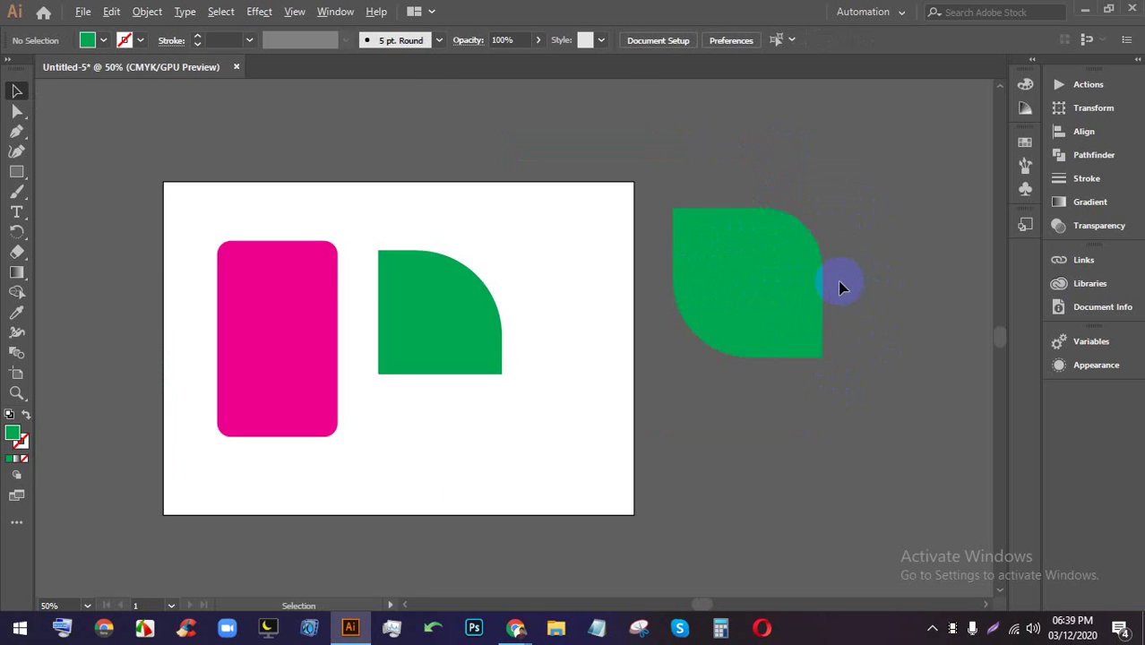
scroll(827, 280, up, 2)
key(ctrl+z)
key(ctrl+z)
click(917, 225)
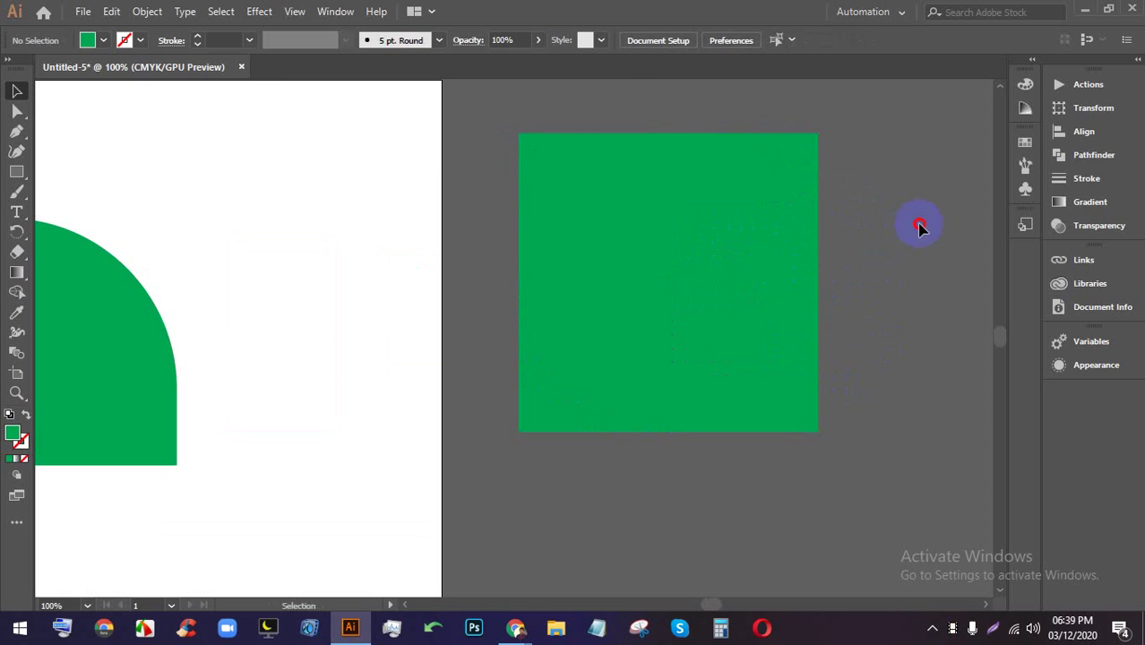
- Try rounding the square's upper-right corner to a radius of about 90 pt and its lower-left corner similarly, and undo both roundings
click(792, 173)
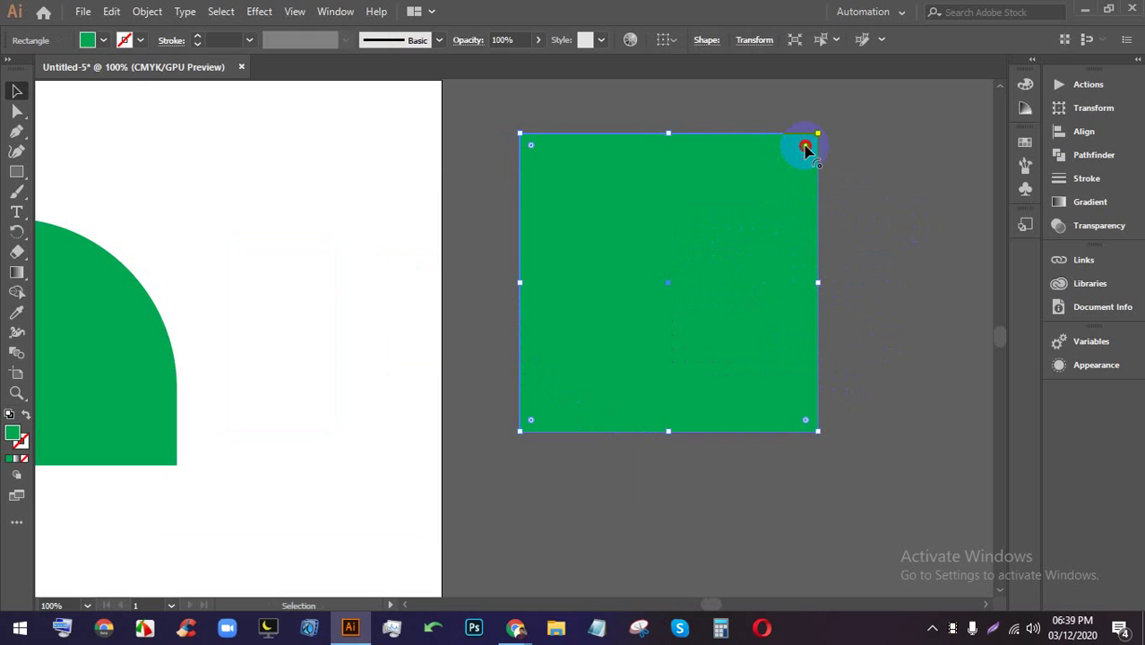
drag(806, 148, 733, 242)
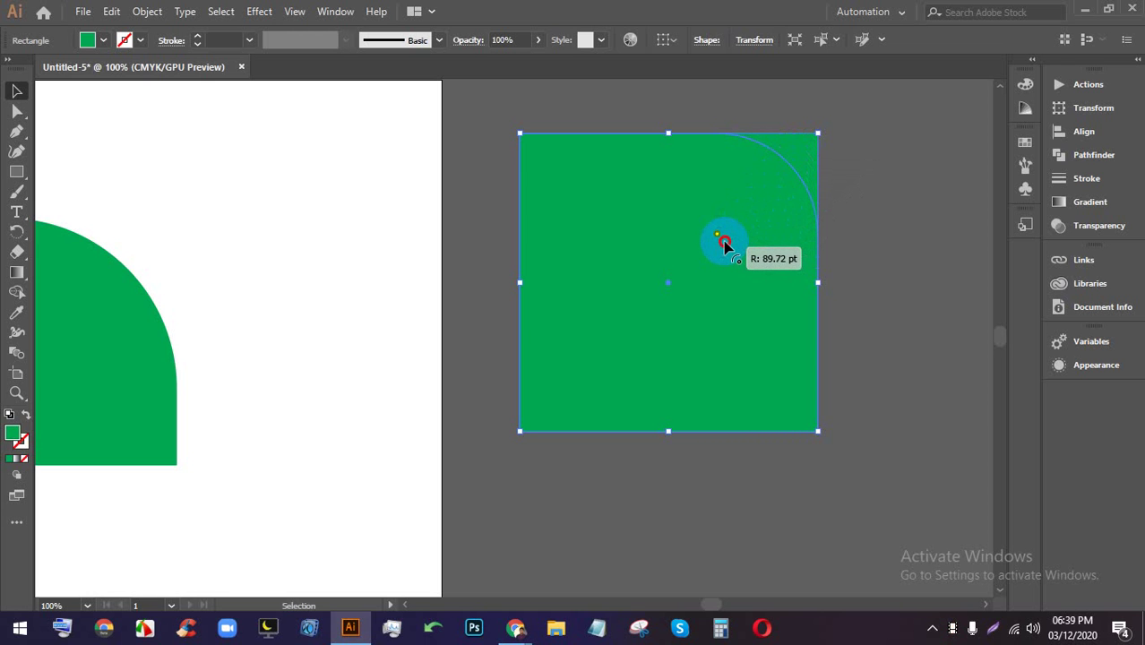
drag(726, 243, 734, 243)
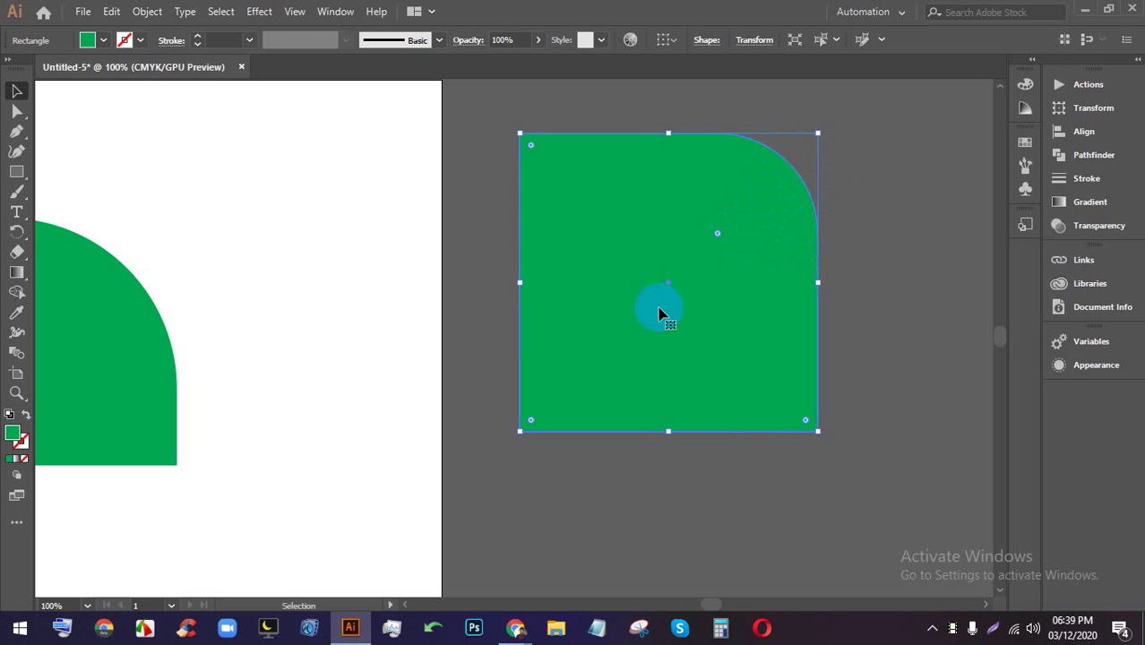
drag(531, 424, 635, 313)
click(887, 294)
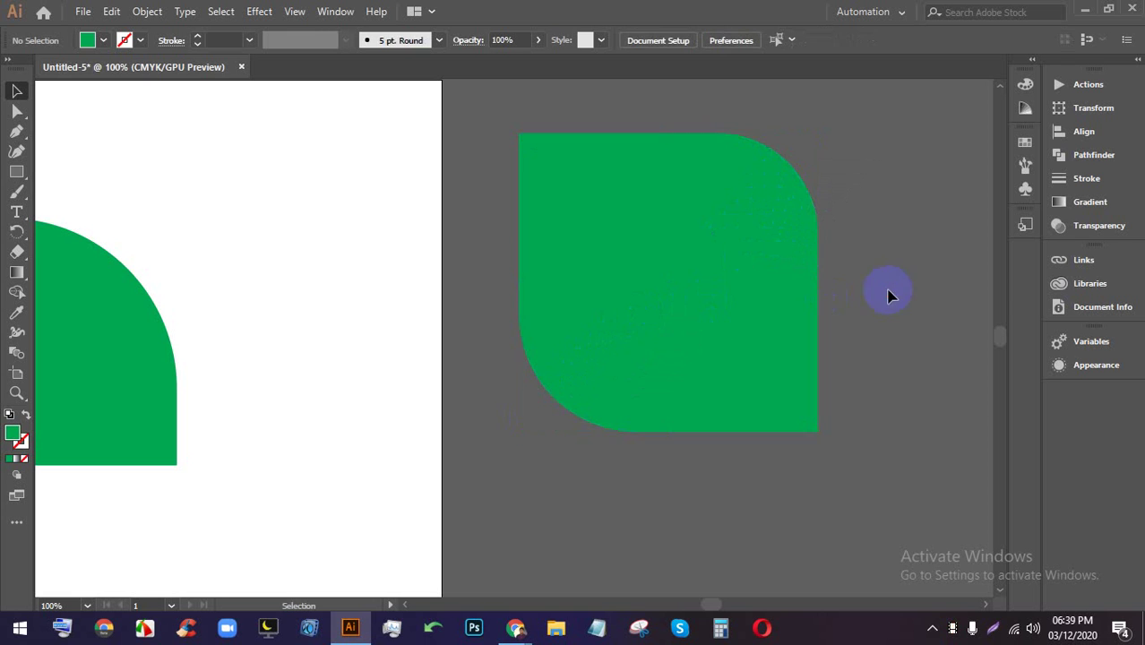
key(ctrl+z)
key(ctrl+z)
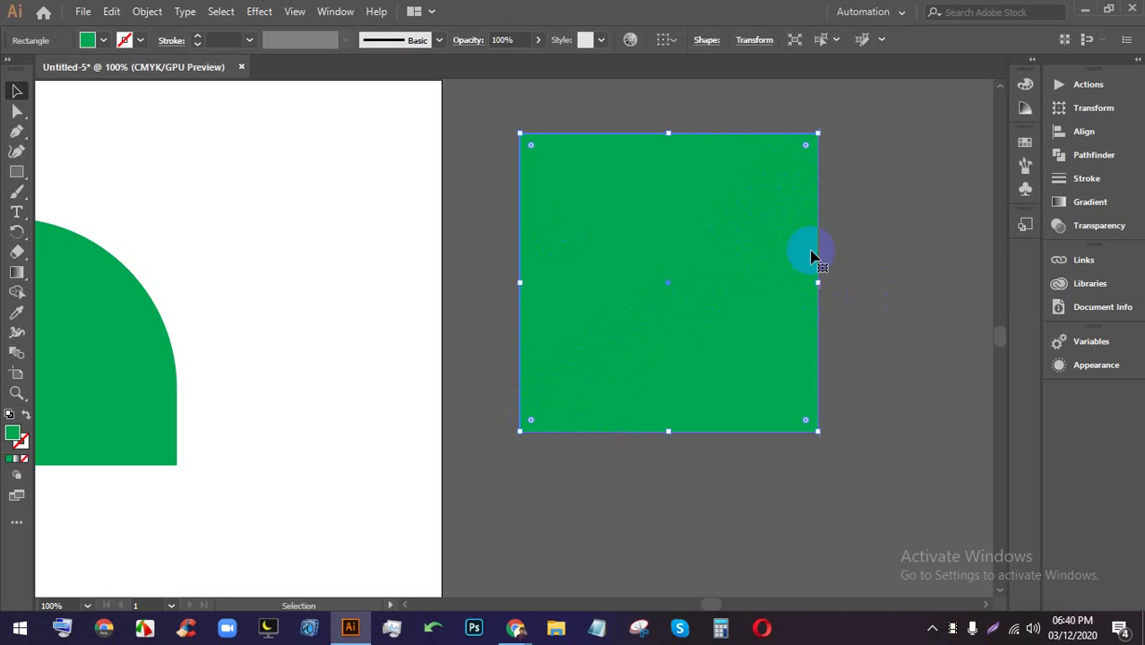
- Round the square's upper-right corner with the Direct Selection tool and set its lower-left corner radius to 45 pt
click(900, 188)
click(675, 192)
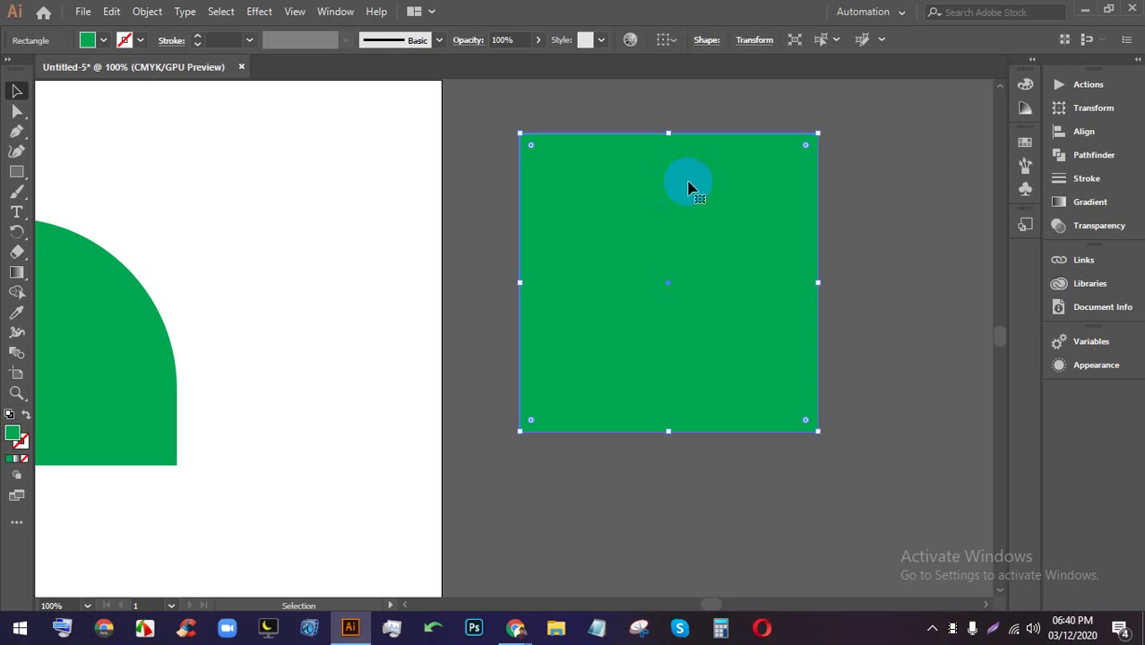
click(16, 112)
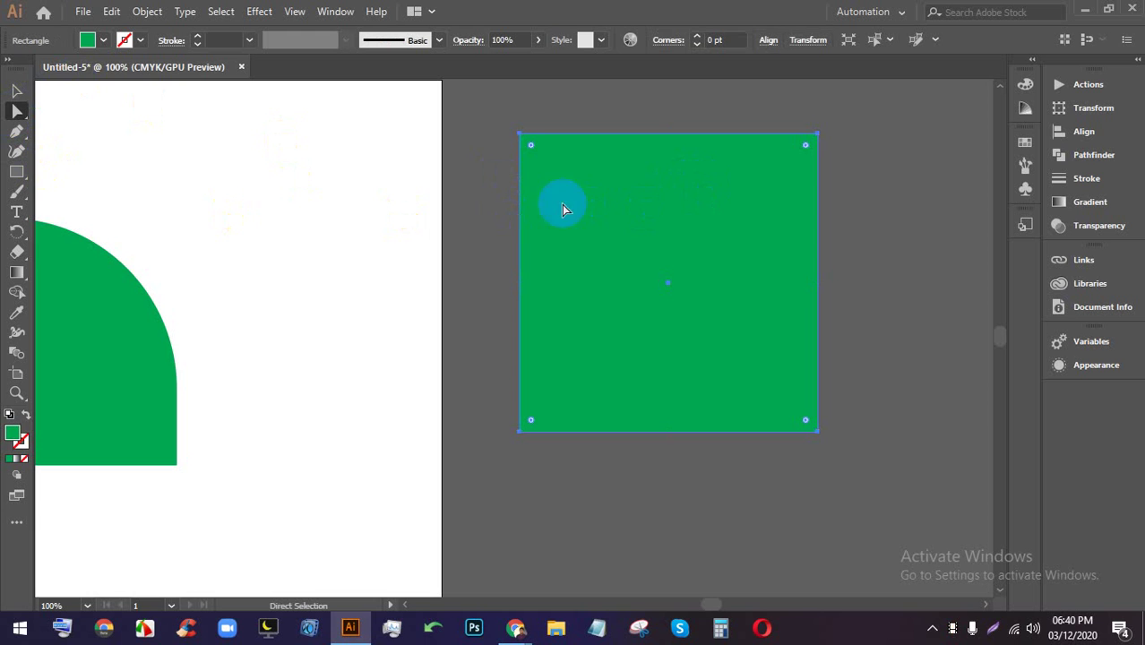
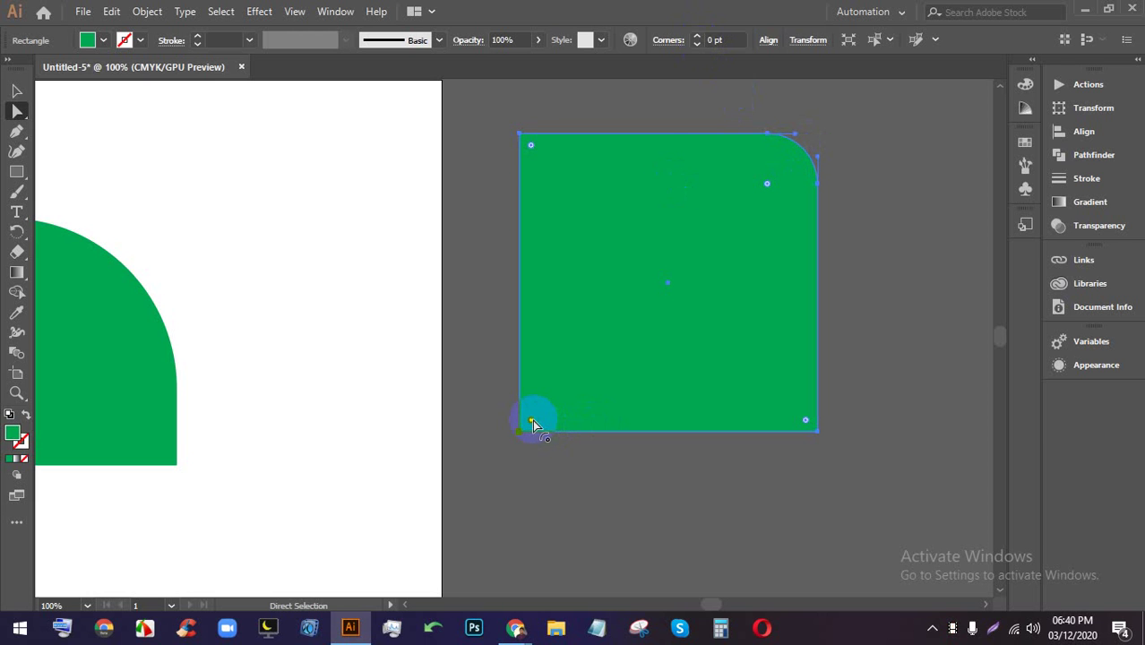
click(532, 423)
click(715, 40)
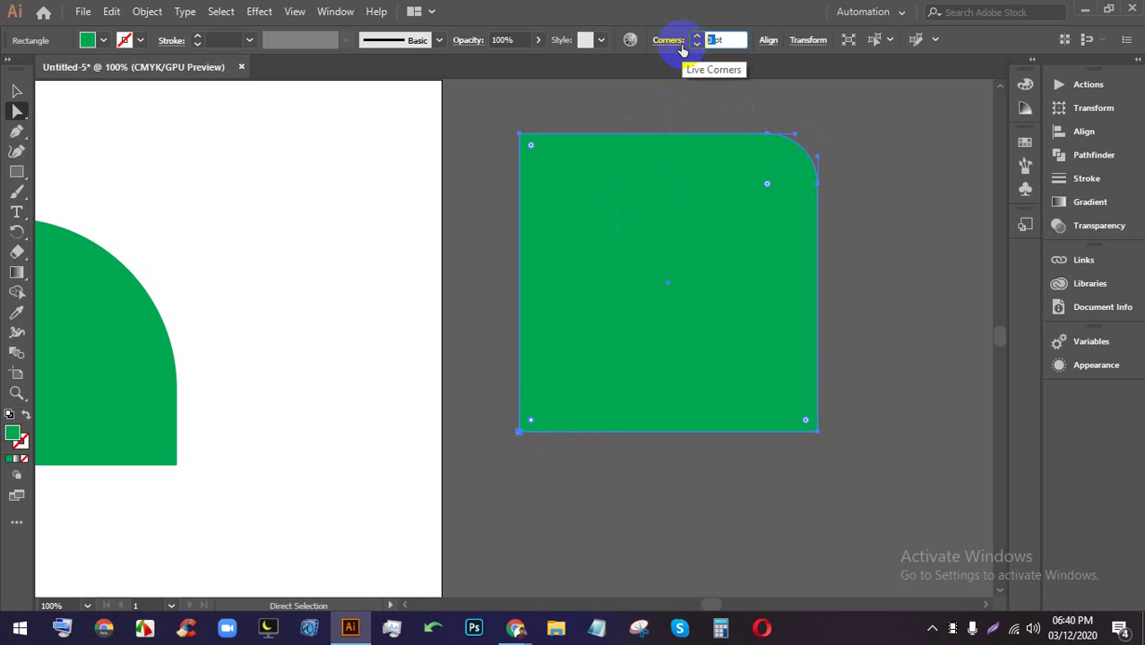
key(Return)
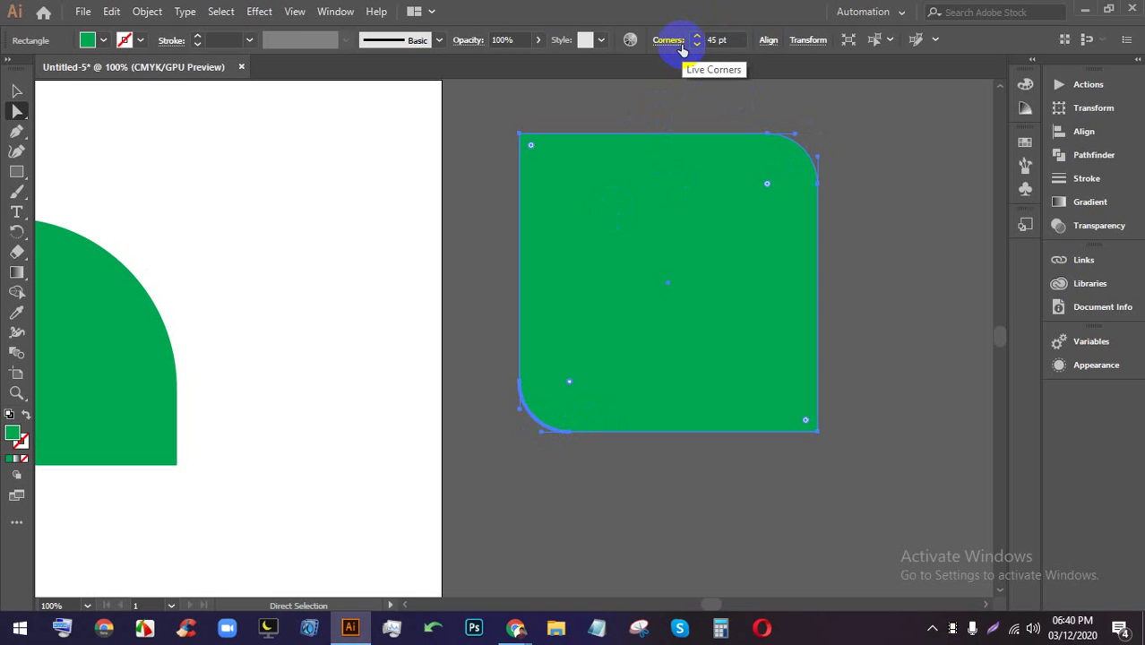
click(493, 136)
click(531, 204)
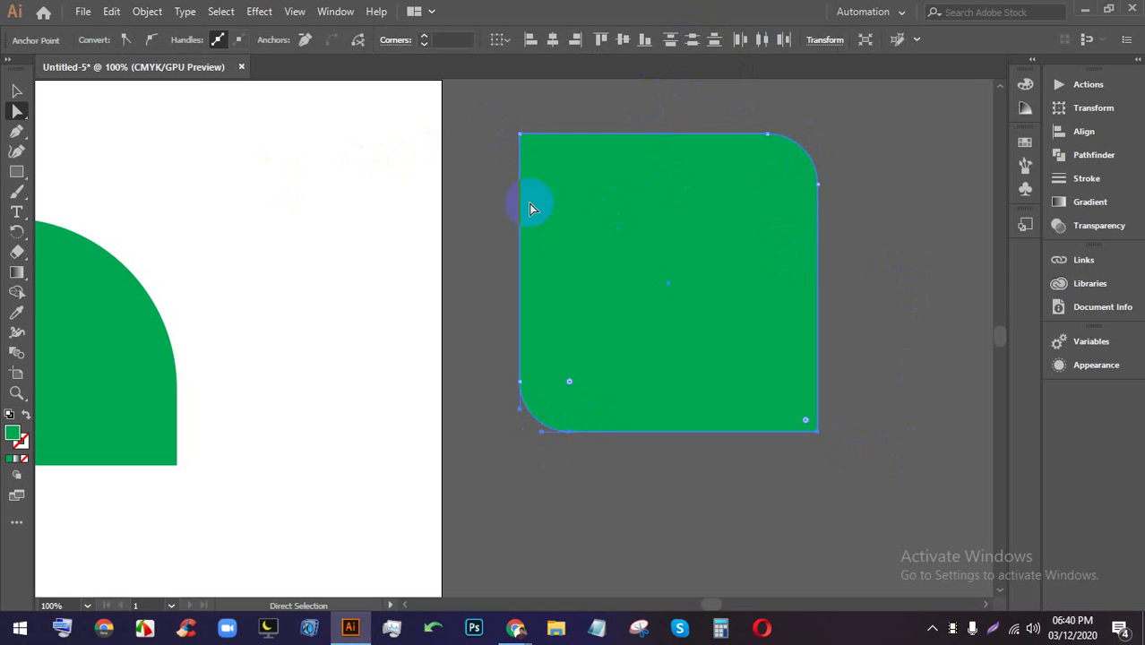
click(882, 235)
click(606, 212)
click(863, 188)
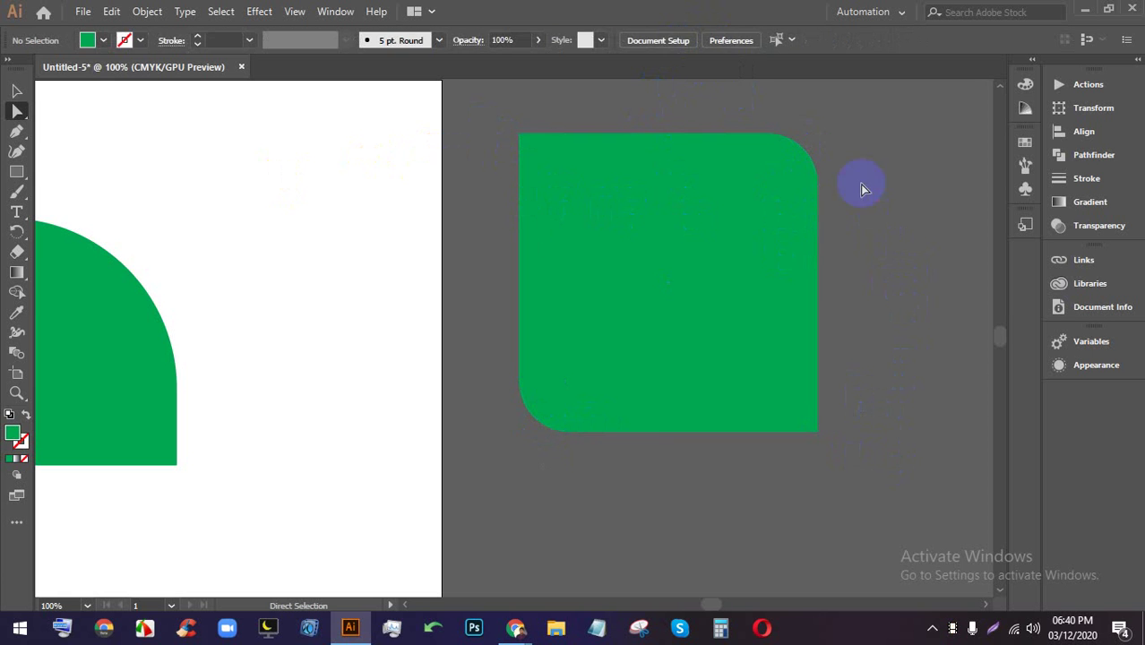
click(737, 312)
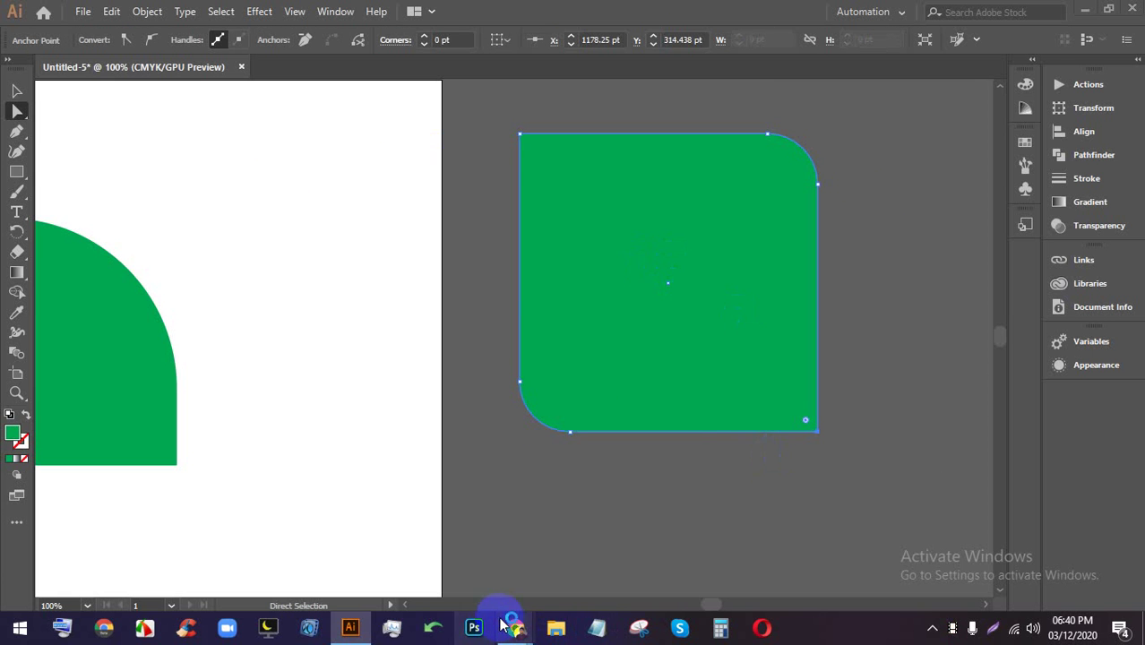
- Move the Photoshop taskbar icon in front of the Zoom icon and switch to the Google Meet call in Chrome
mouse_move(513, 633)
click(474, 628)
right_click(473, 623)
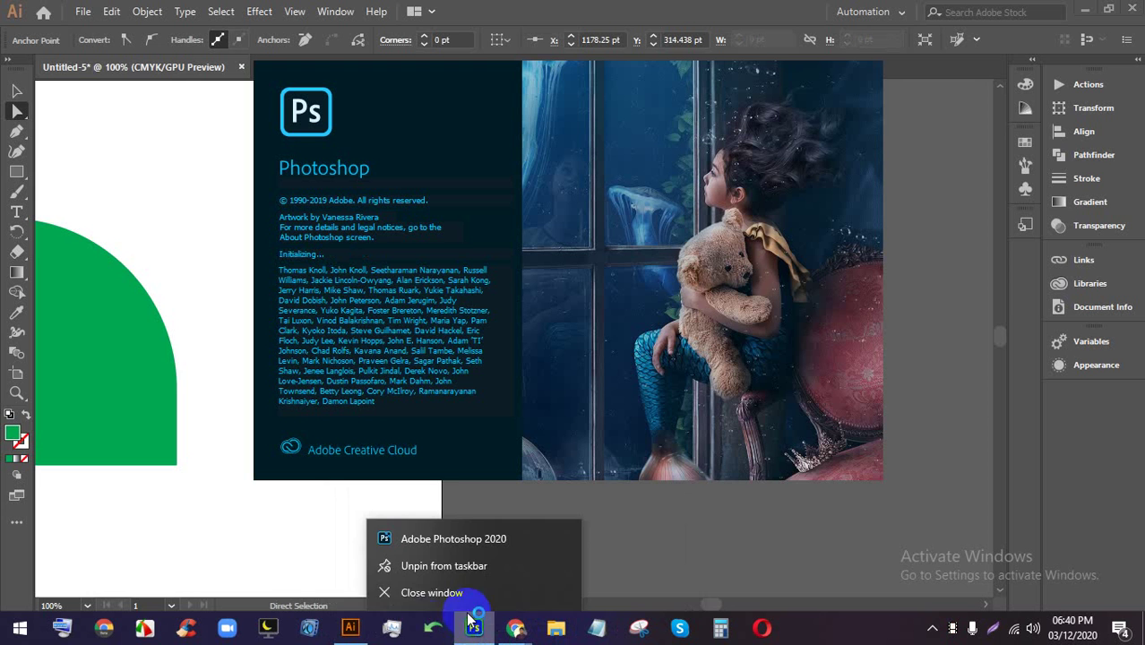
drag(470, 624, 235, 627)
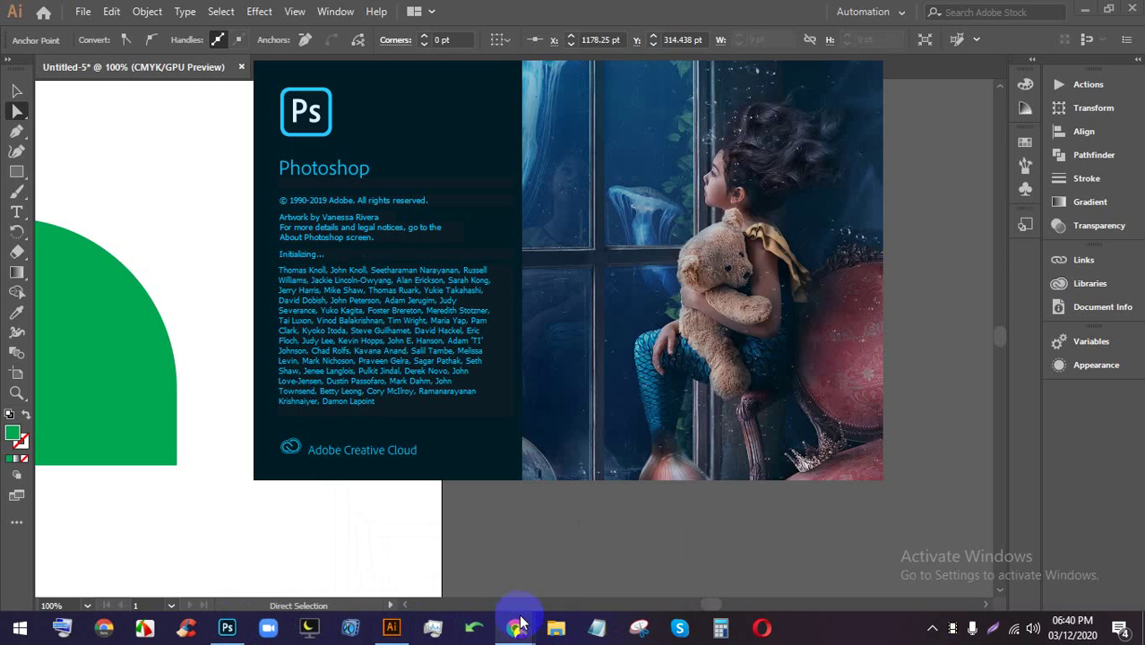
mouse_move(517, 627)
click(422, 528)
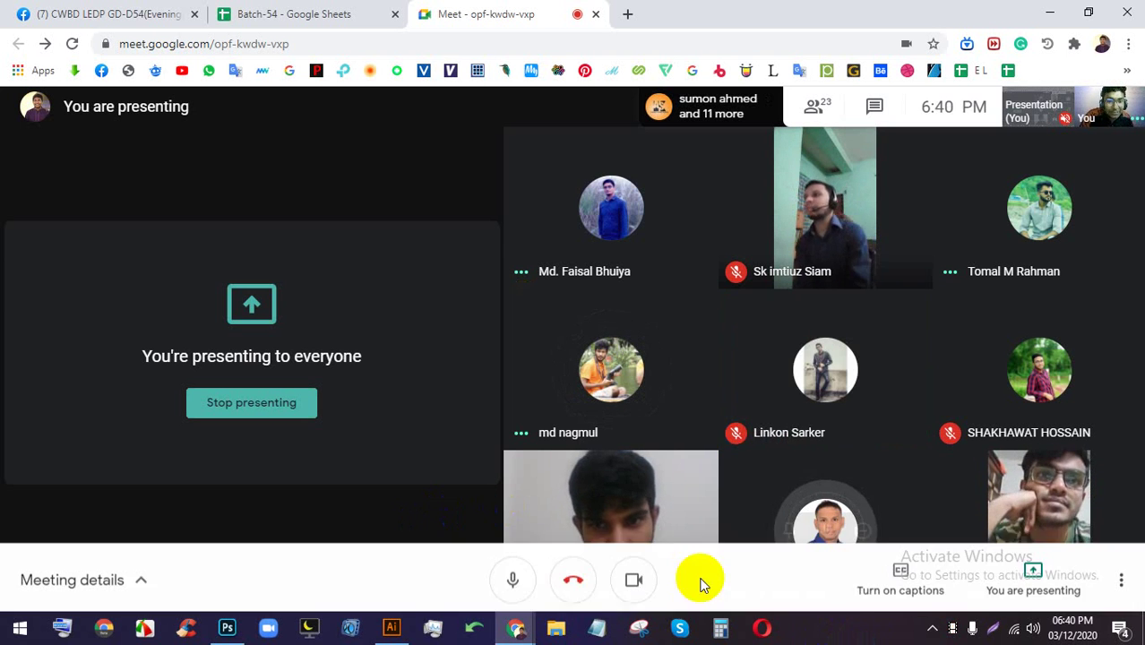
- Close the Photoshop window and switch back to Illustrator
mouse_move(230, 622)
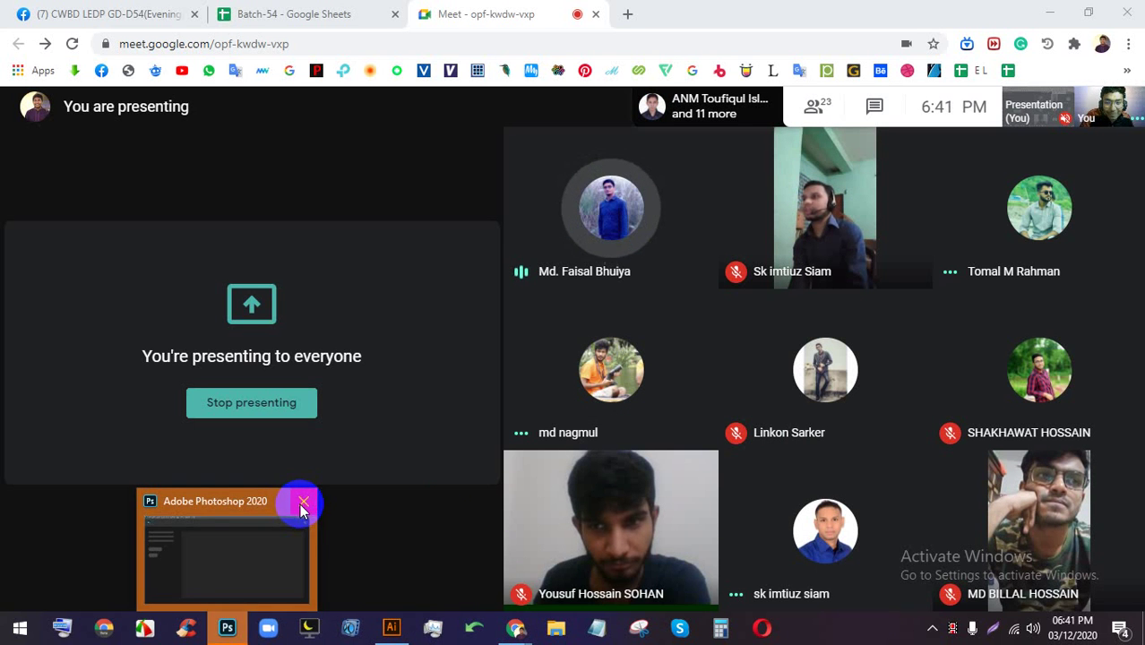
click(303, 504)
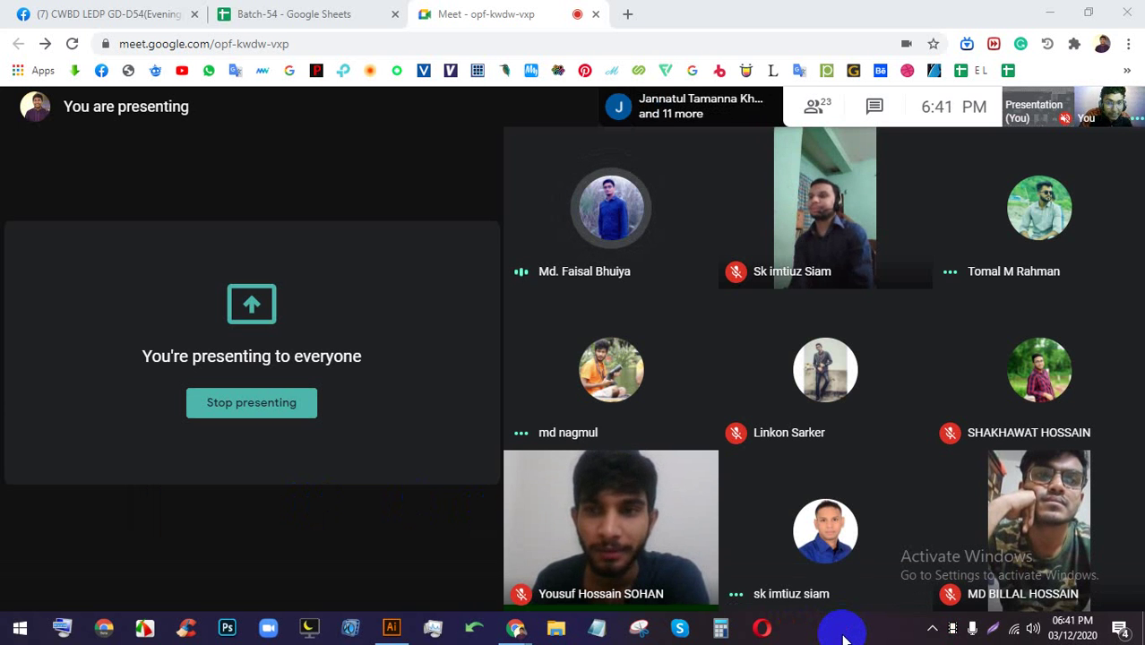
click(390, 631)
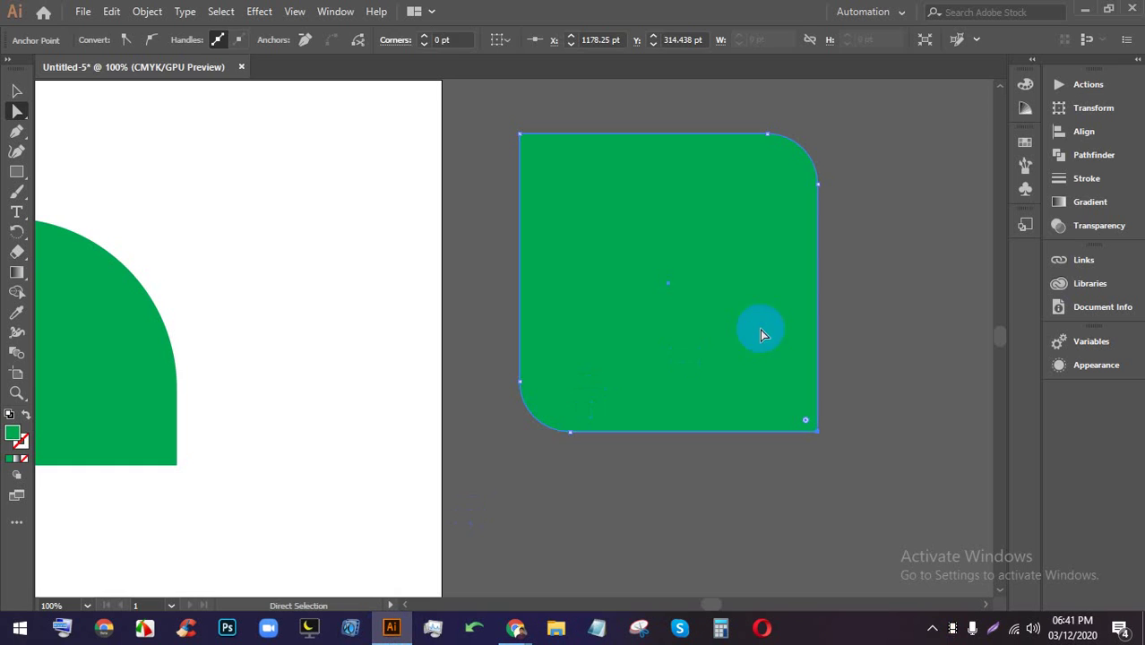
- Enlarge the rounding of only the green square's upper-right corner by its live corner widget
click(726, 255)
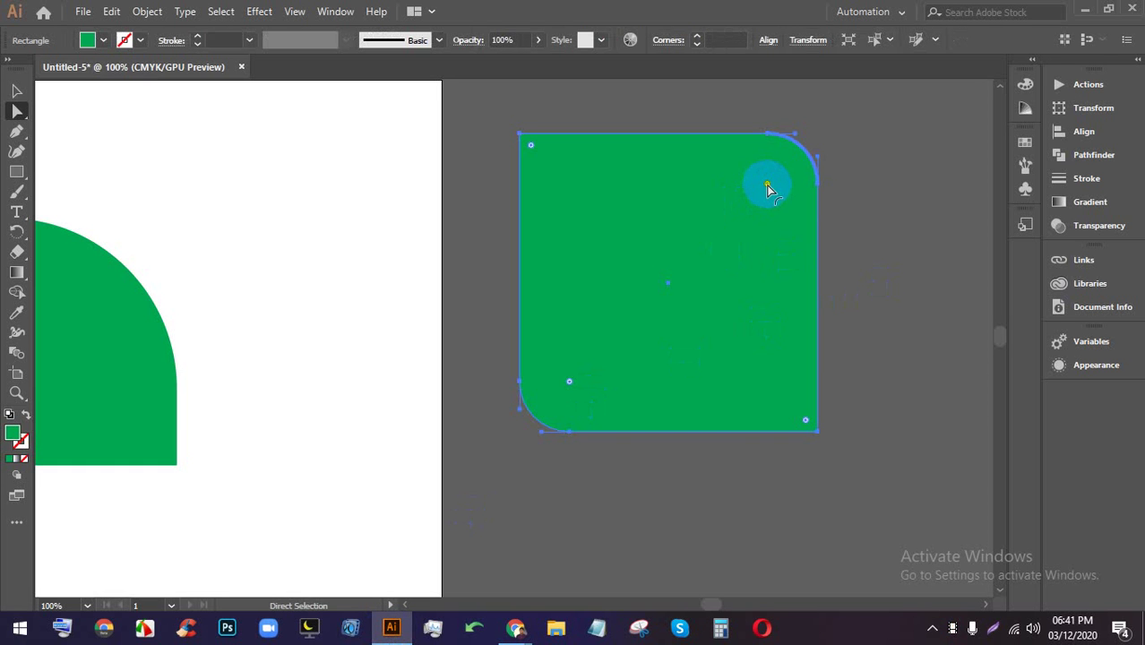
click(766, 184)
drag(766, 185, 683, 337)
- Delete the green shape beside the artboard, removing its right-hand anchor points first and the remaining path after them
drag(899, 447, 547, 240)
key(Delete)
click(782, 346)
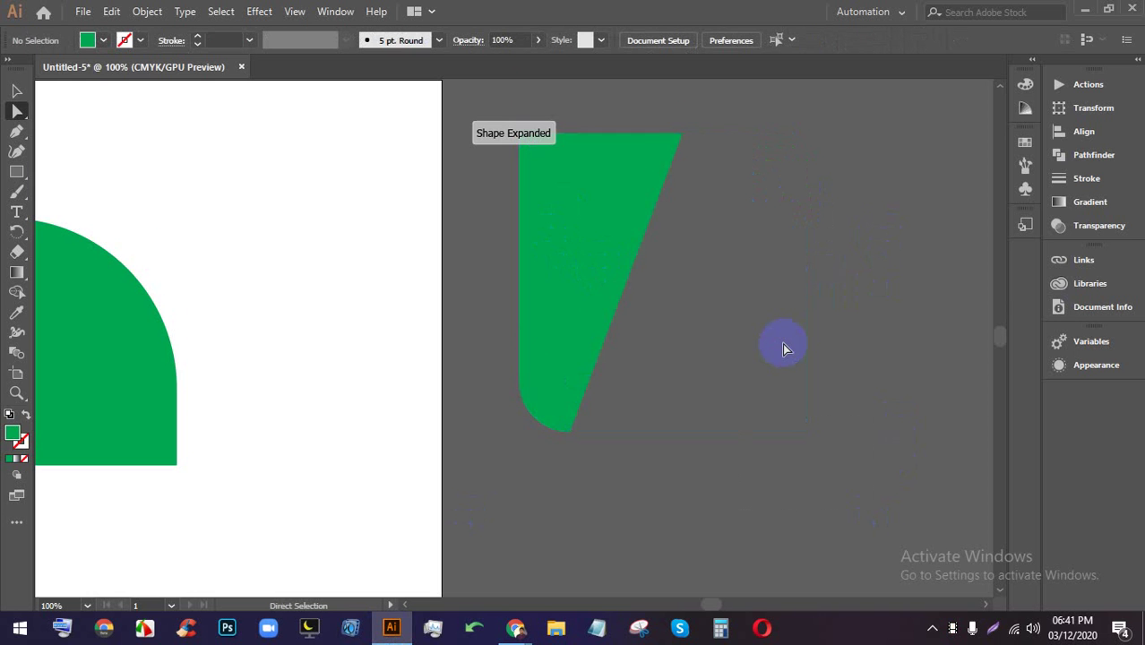
scroll(782, 347, down, 3)
drag(792, 361, 631, 190)
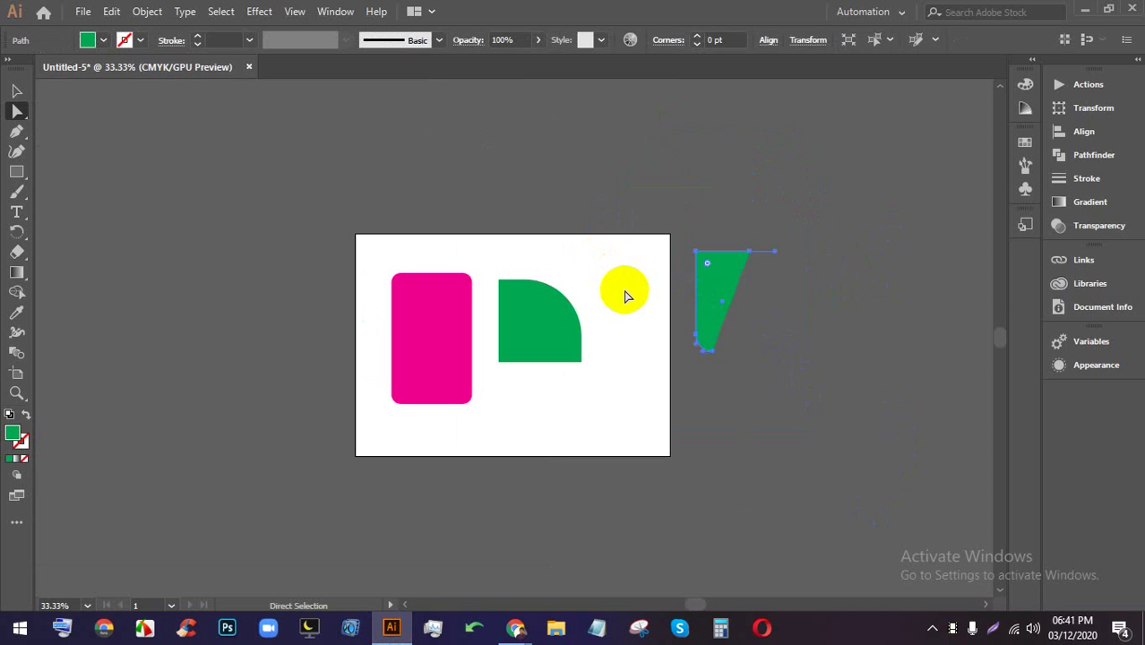
key(Delete)
- Delete the green shape with the large rounded corner from the artboard, including its remaining path
drag(645, 437, 467, 244)
click(645, 432)
drag(645, 431, 489, 287)
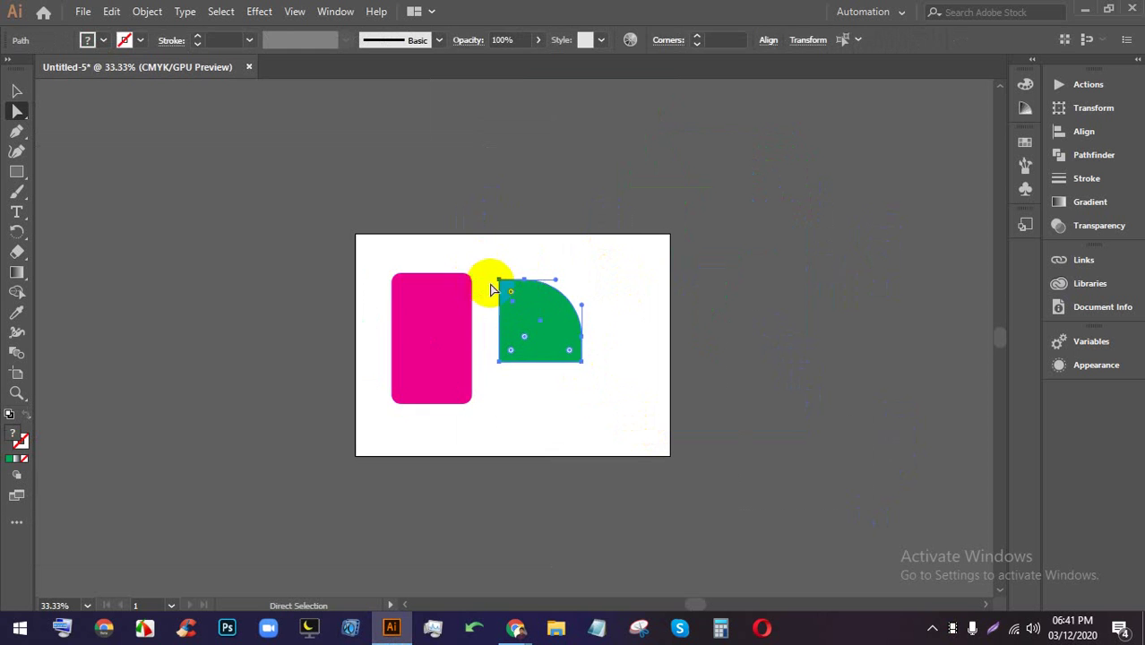
key(Delete)
drag(537, 389, 448, 316)
key(Delete)
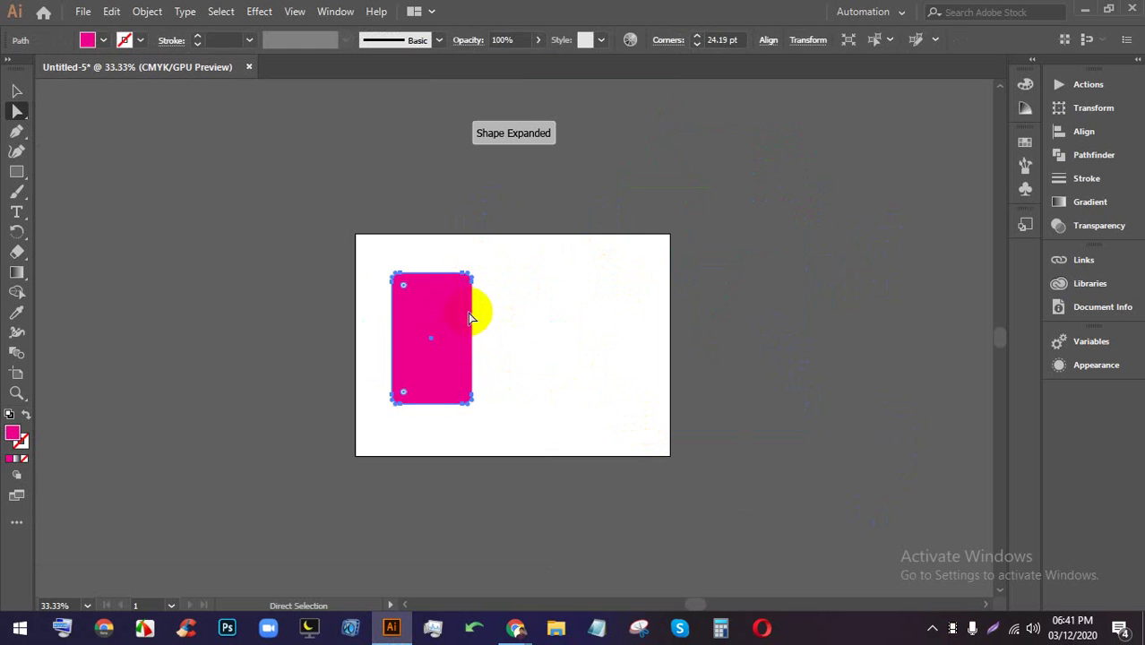
- Delete the magenta rounded rectangle and any leftover path segments so the artboard is empty
click(537, 395)
drag(533, 397, 329, 236)
key(Delete)
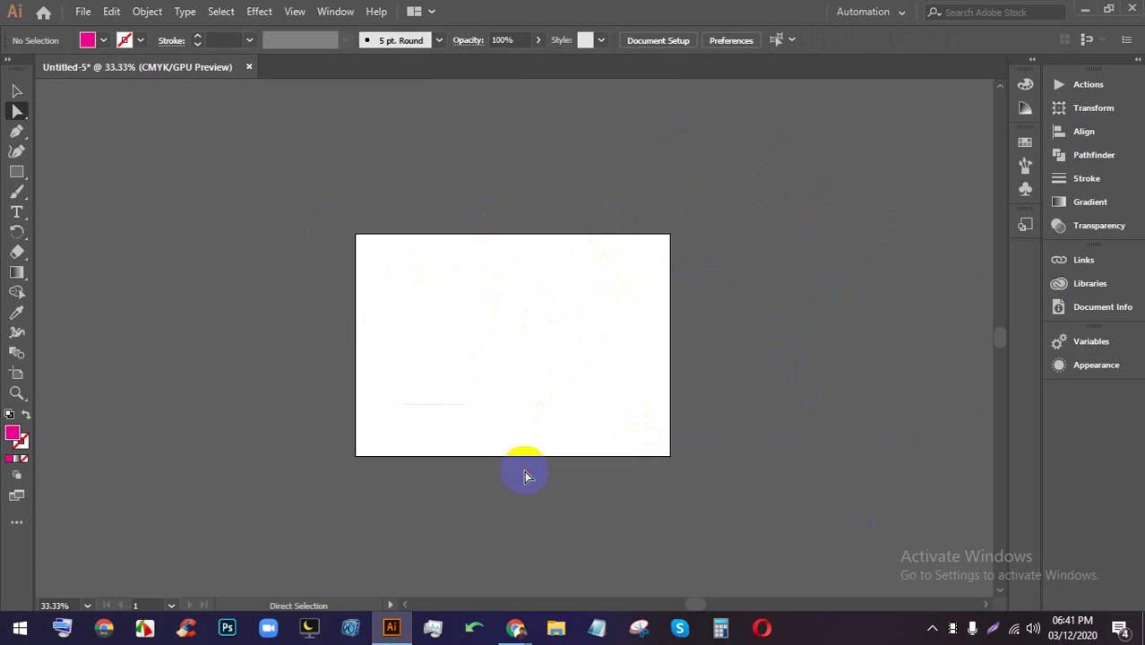
drag(524, 473, 366, 316)
key(Delete)
scroll(436, 267, up, 2)
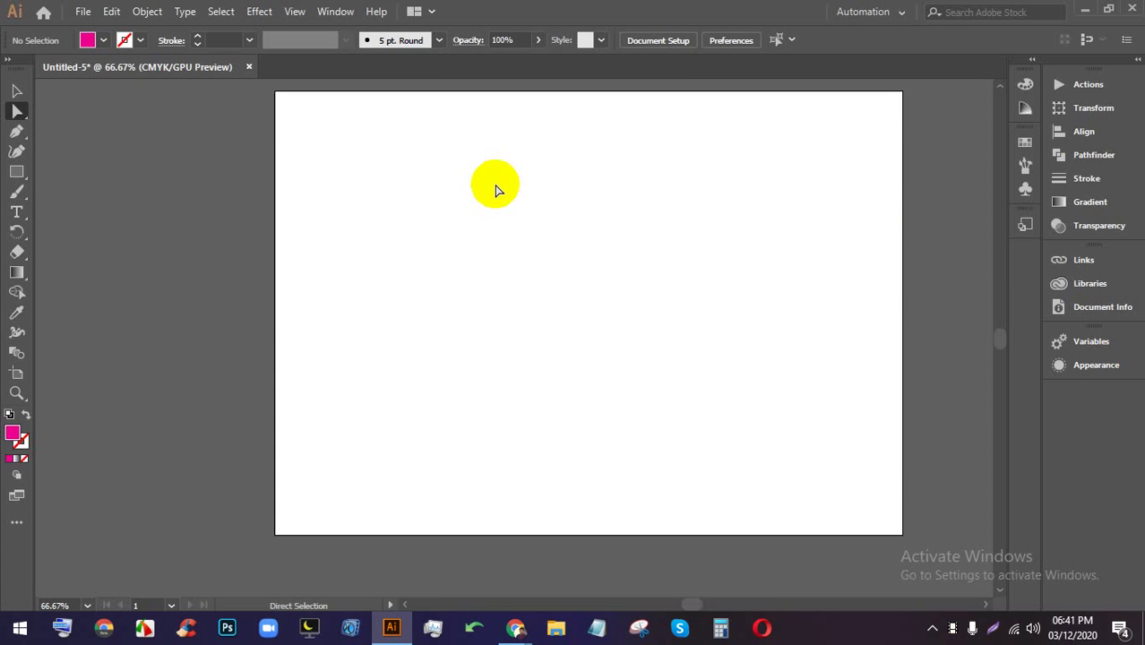
- Switch to the Google Meet call in Chrome to check on the participants and return to Illustrator
mouse_move(512, 622)
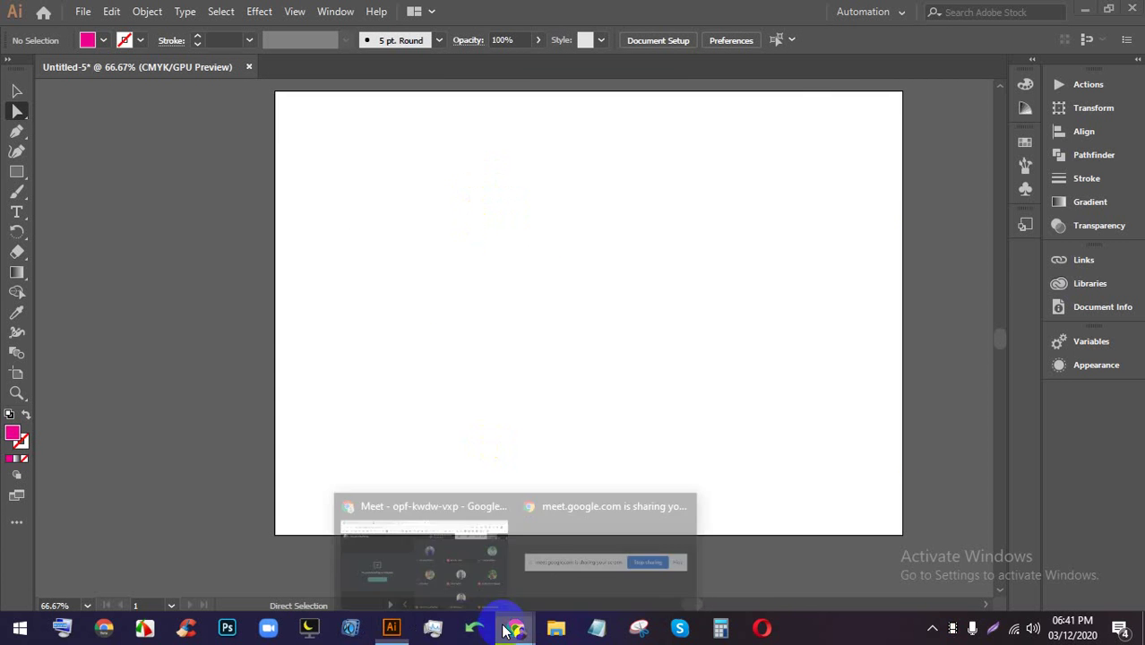
click(492, 541)
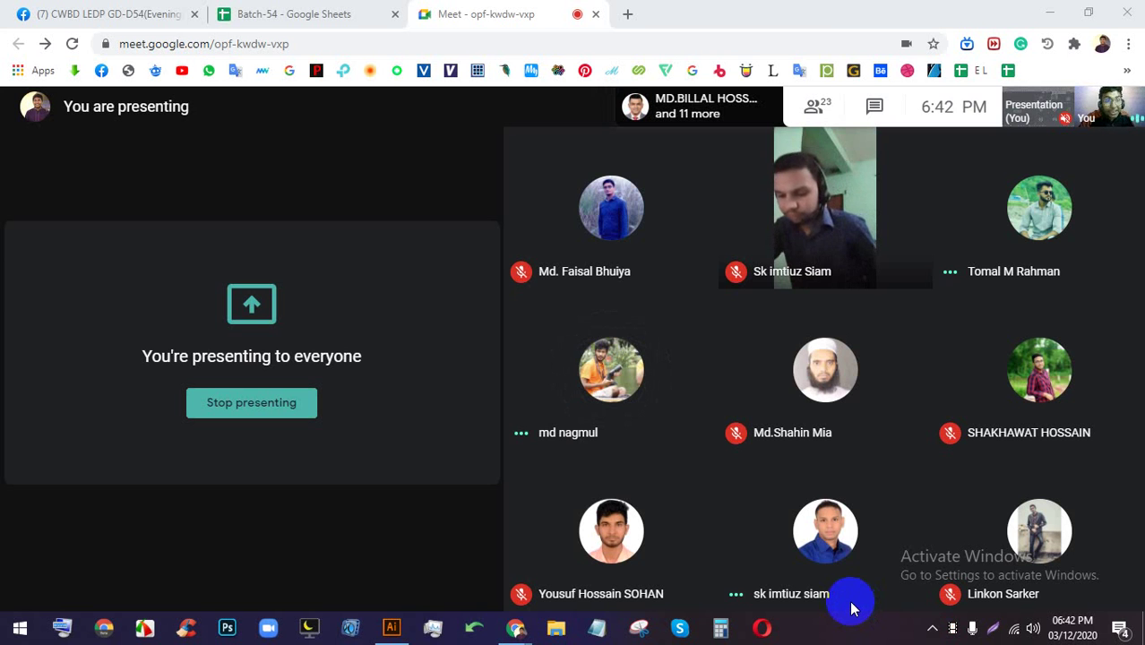
click(394, 635)
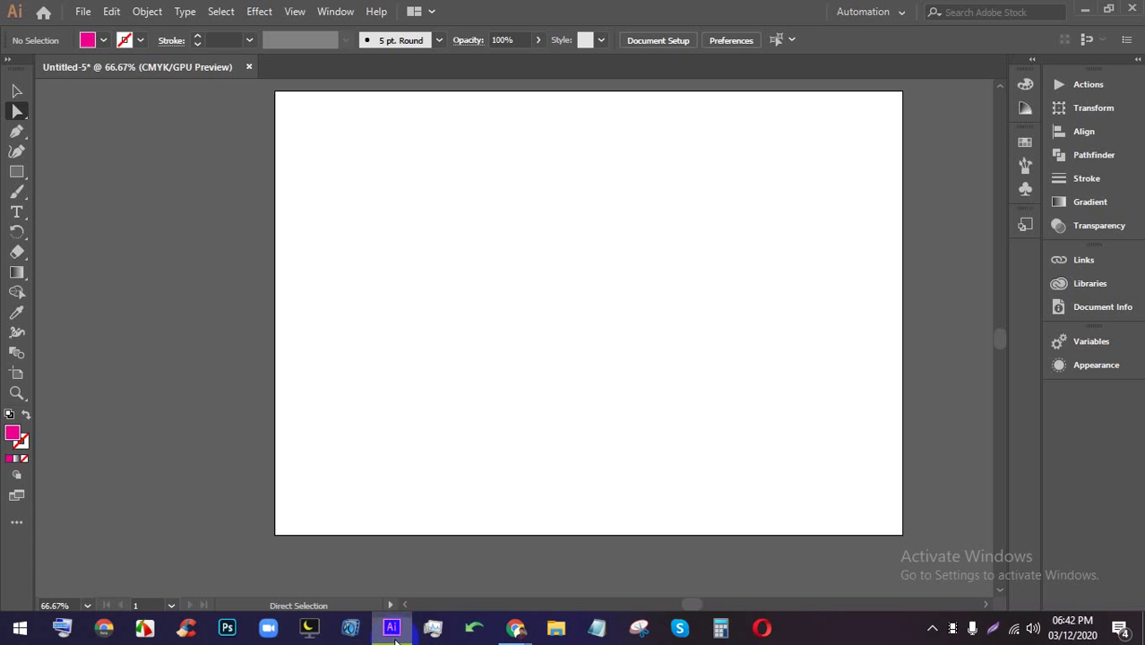
scroll(417, 345, up, 2)
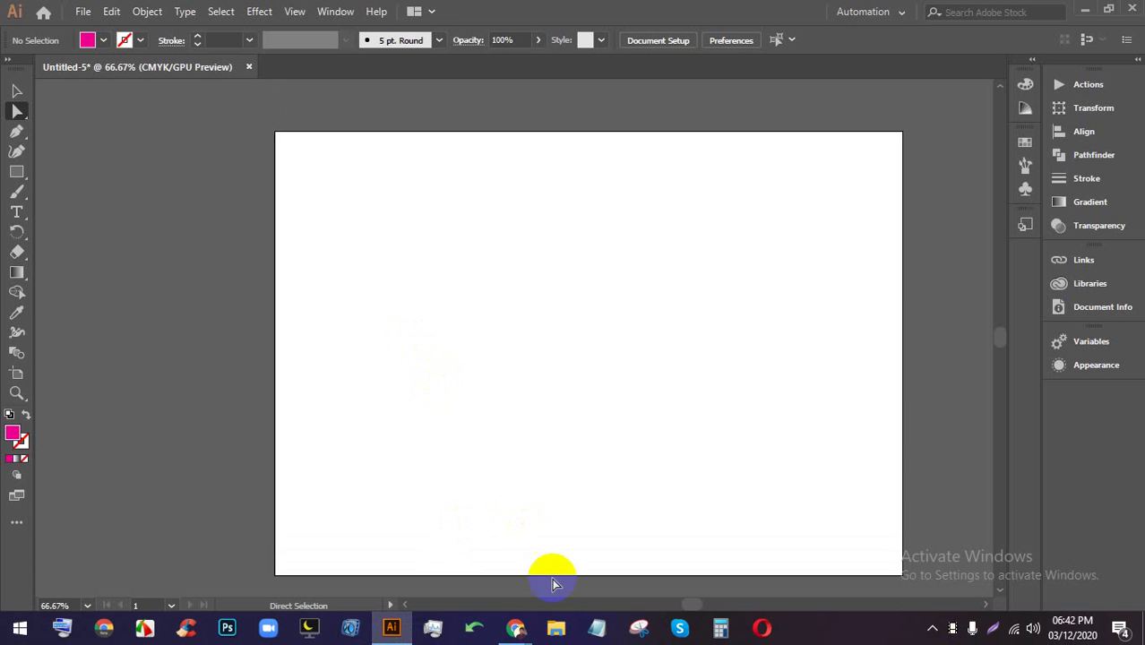
click(520, 630)
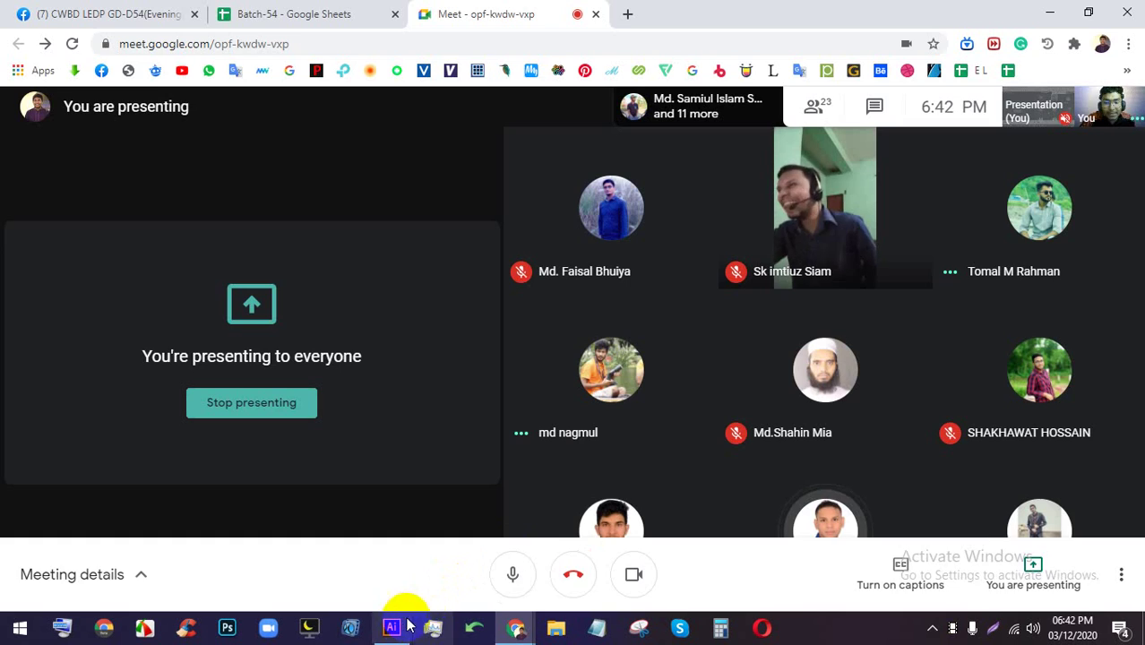
click(394, 630)
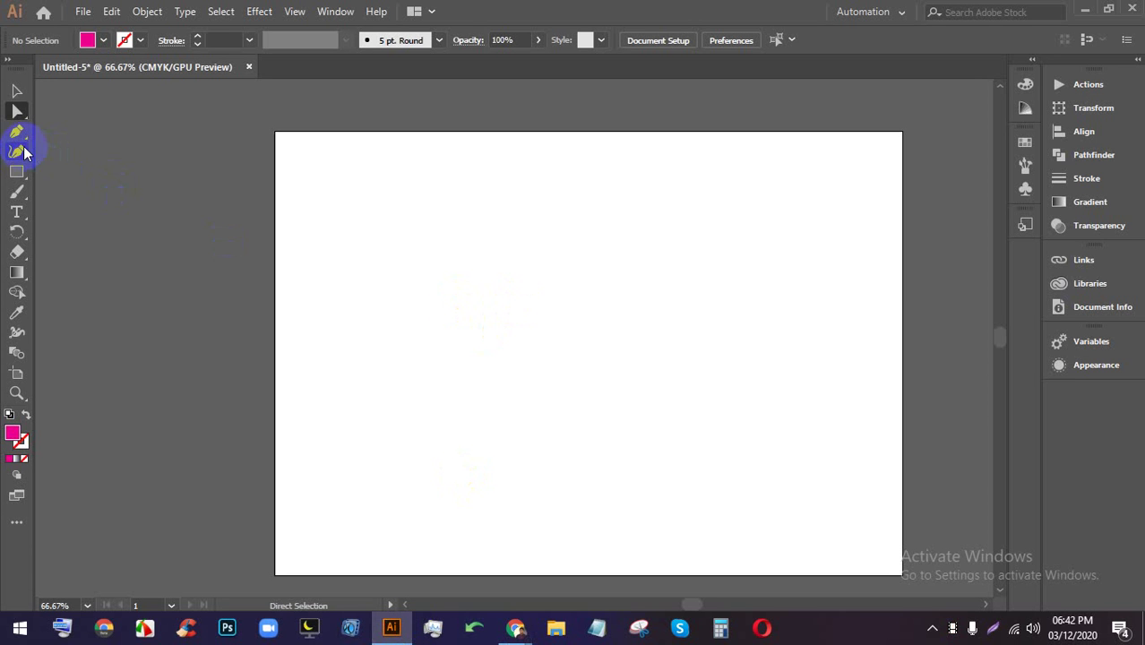
- Draw a zigzag magenta shape with straight Pen tool segments across the artboard and delete it
drag(24, 135, 77, 132)
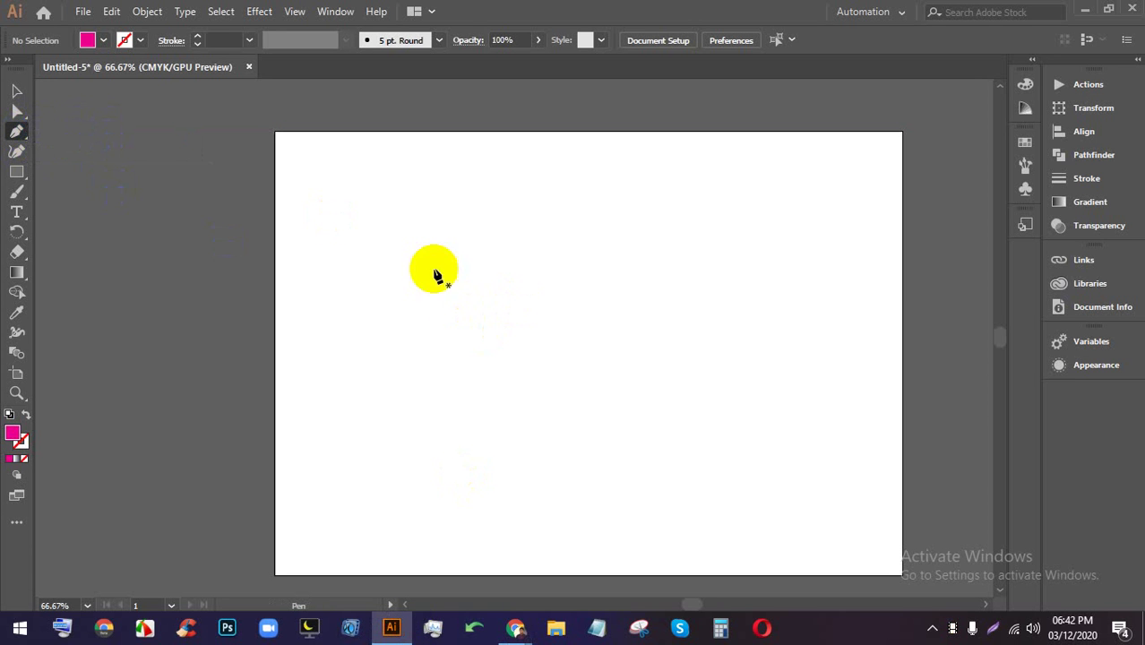
click(334, 240)
click(767, 164)
click(323, 425)
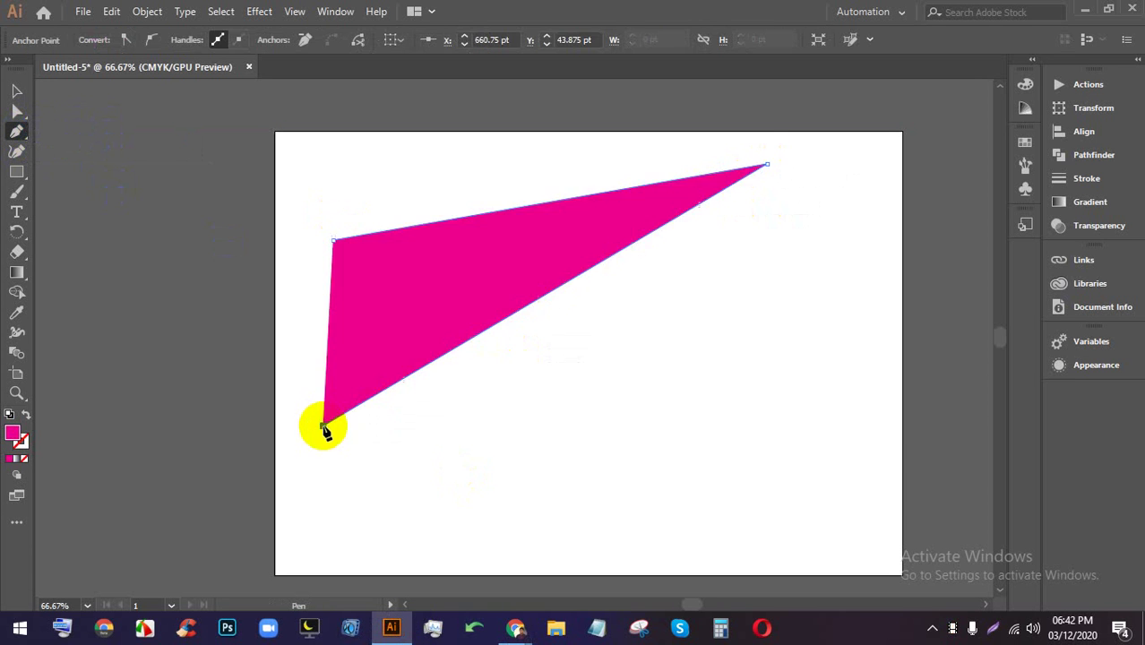
click(870, 240)
click(616, 492)
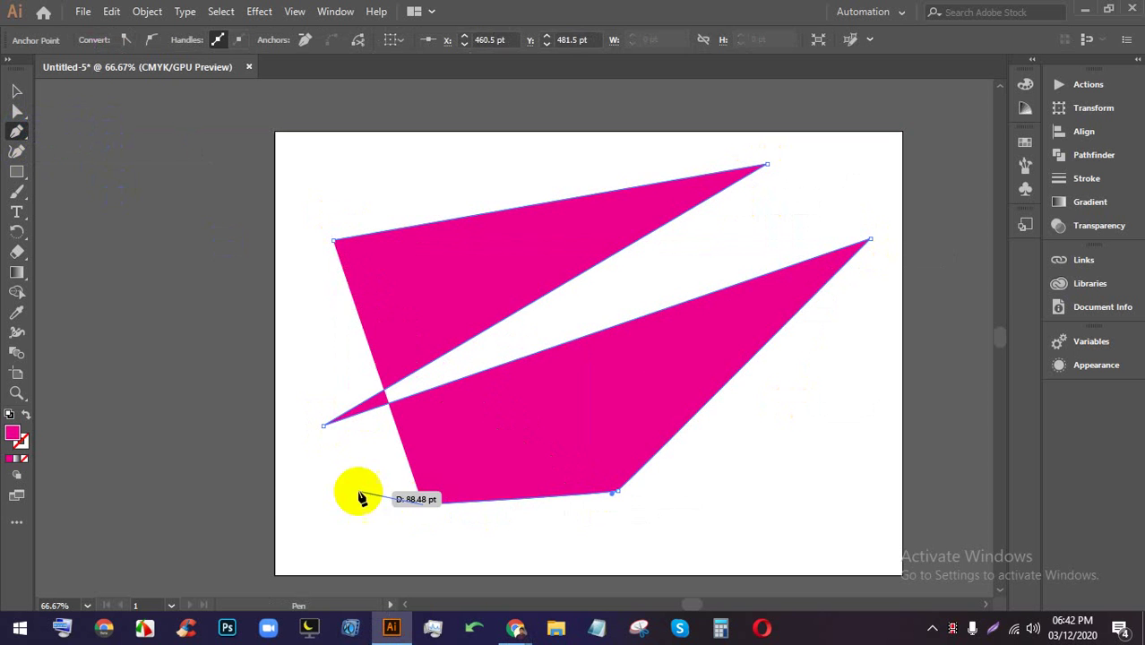
click(317, 333)
key(Delete)
key(Delete)
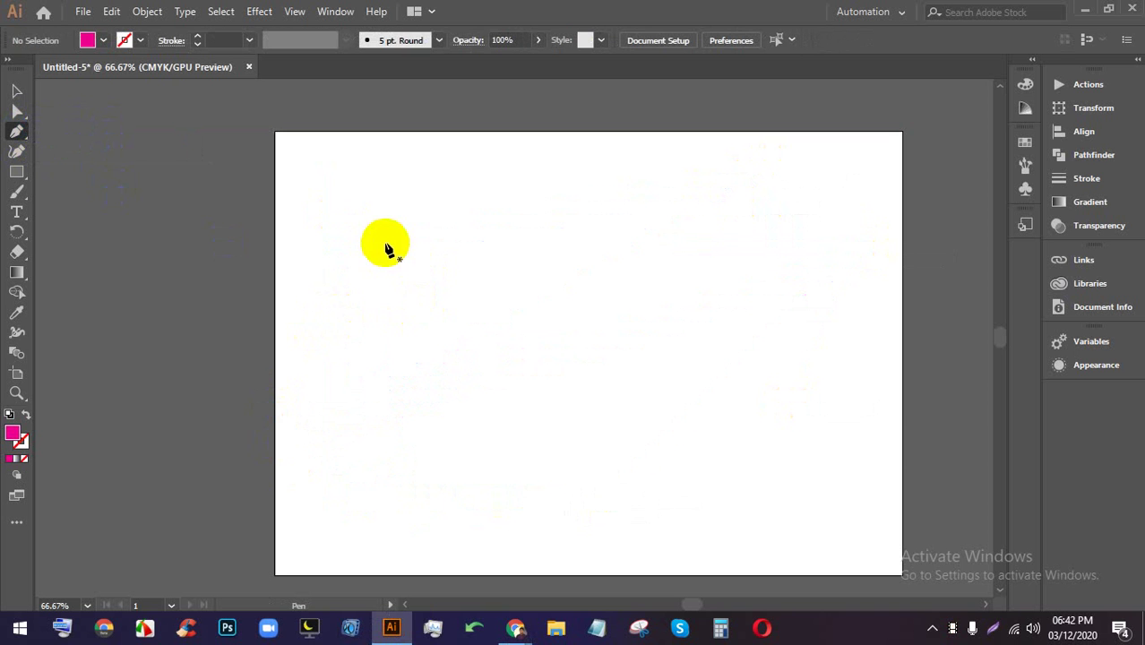
- Start a curved Pen tool path near the artboard's lower-left corner and redirect the second anchor's outgoing handle toward the lower right
click(292, 482)
drag(387, 278, 602, 256)
drag(176, 304, 252, 370)
drag(332, 381, 570, 439)
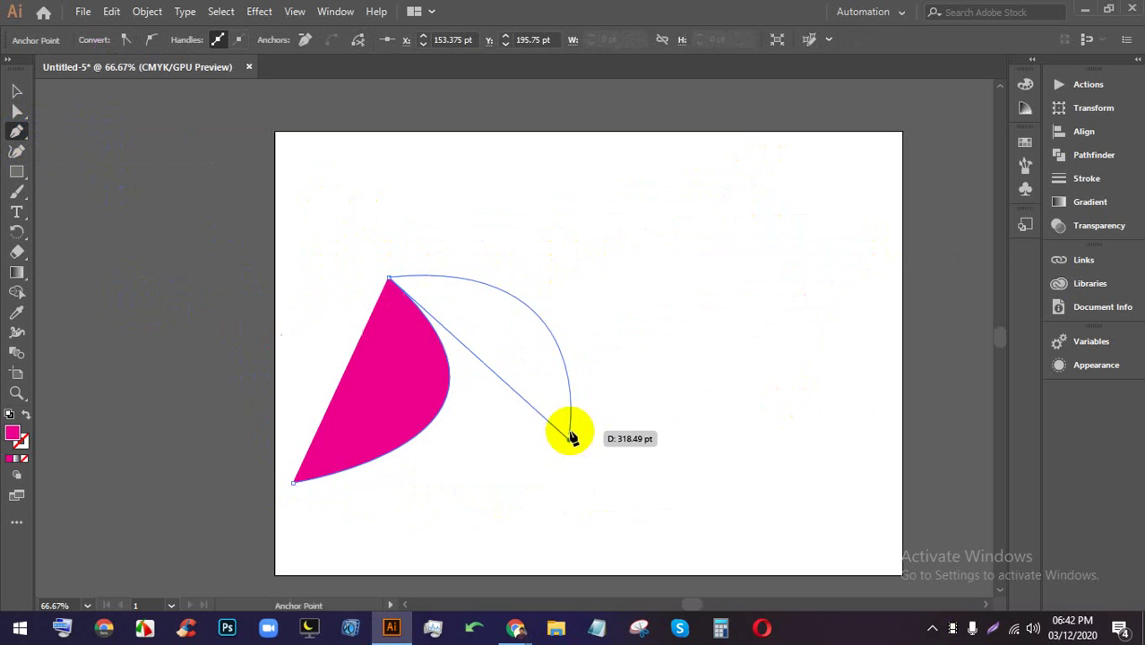
- Continue the path clockwise around the artboard with straight and curved segments, close it at its starting anchor, and delete the shape
click(529, 190)
drag(385, 160, 362, 156)
drag(677, 154, 775, 155)
click(780, 155)
click(827, 180)
click(836, 260)
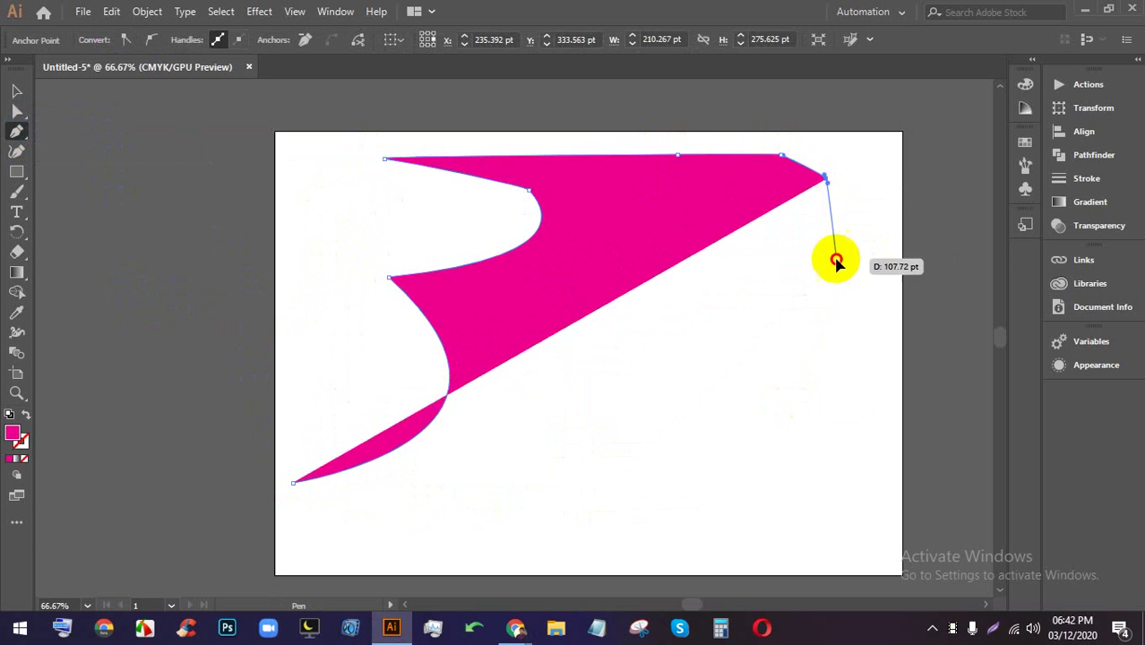
drag(824, 337, 798, 356)
drag(694, 423, 670, 432)
drag(596, 454, 562, 463)
drag(478, 484, 407, 491)
drag(385, 495, 343, 502)
click(296, 486)
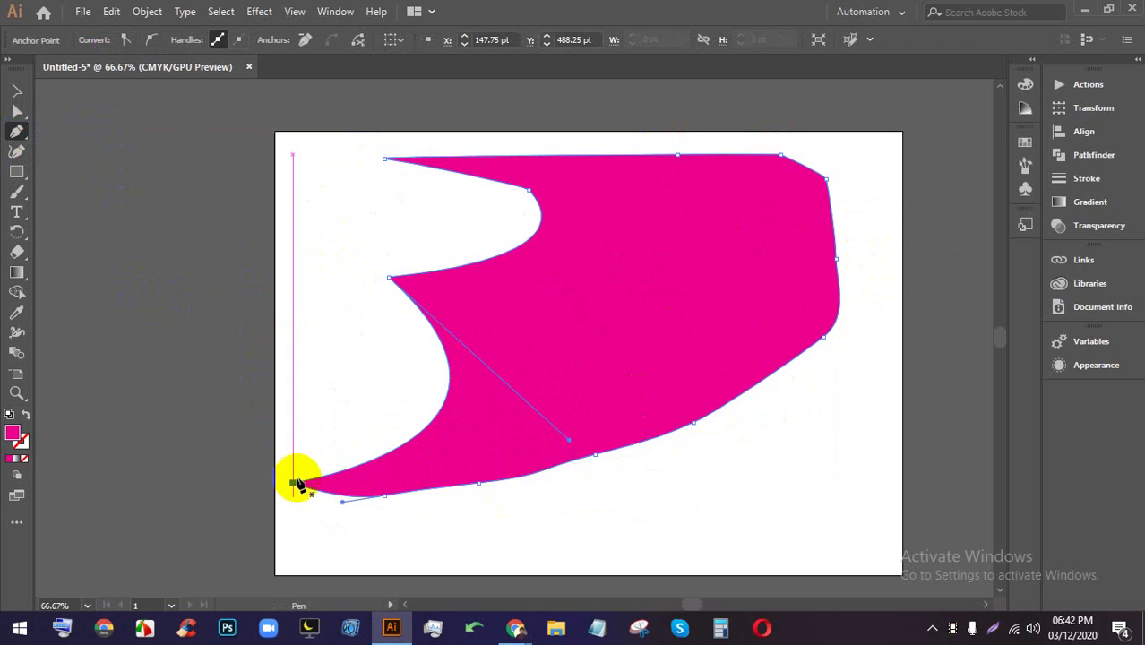
key(Delete)
key(Delete)
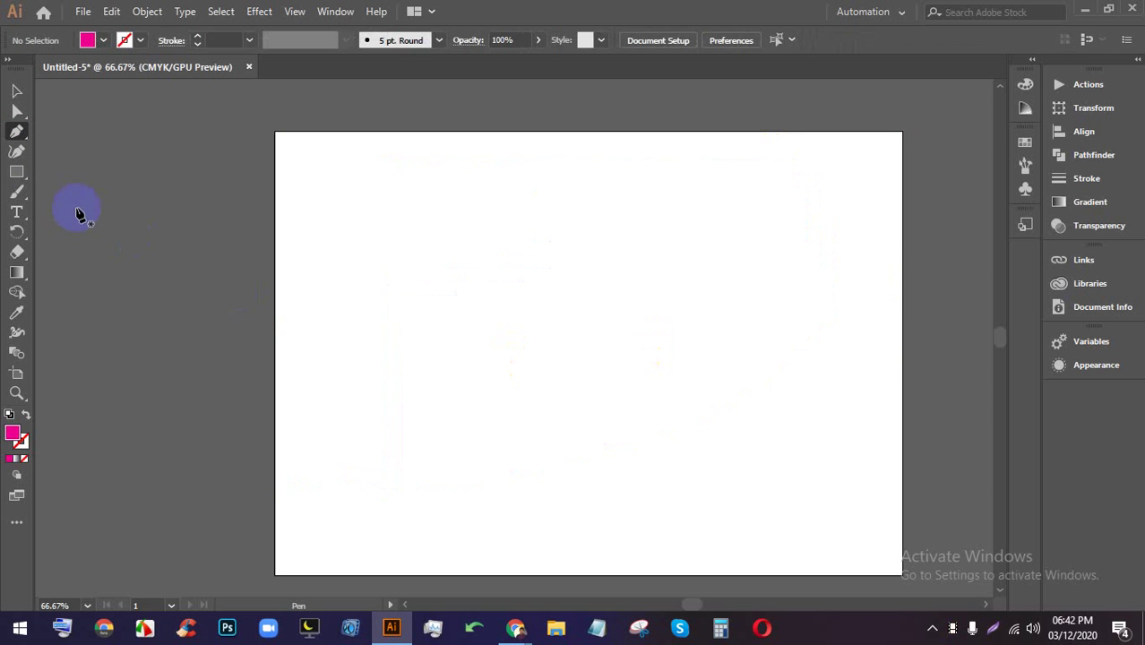
- Place "Lorem ipsum" point text on the artboard with the Type tool and delete it
click(19, 212)
click(458, 225)
triple_click(523, 199)
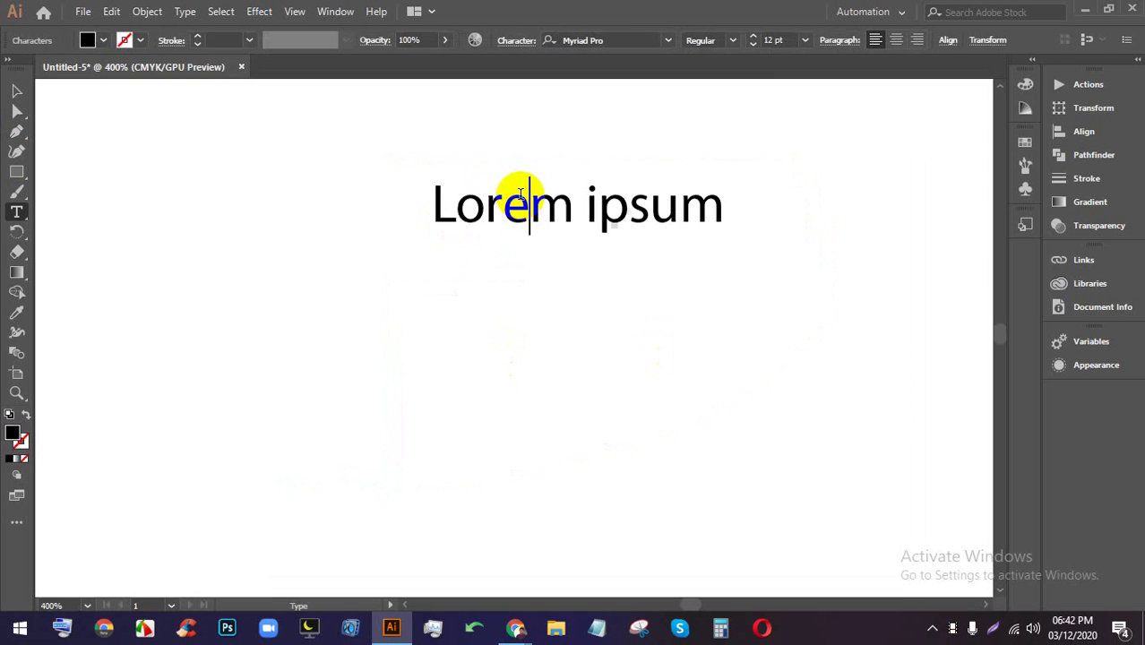
click(18, 91)
drag(791, 317, 395, 164)
key(Delete)
click(17, 135)
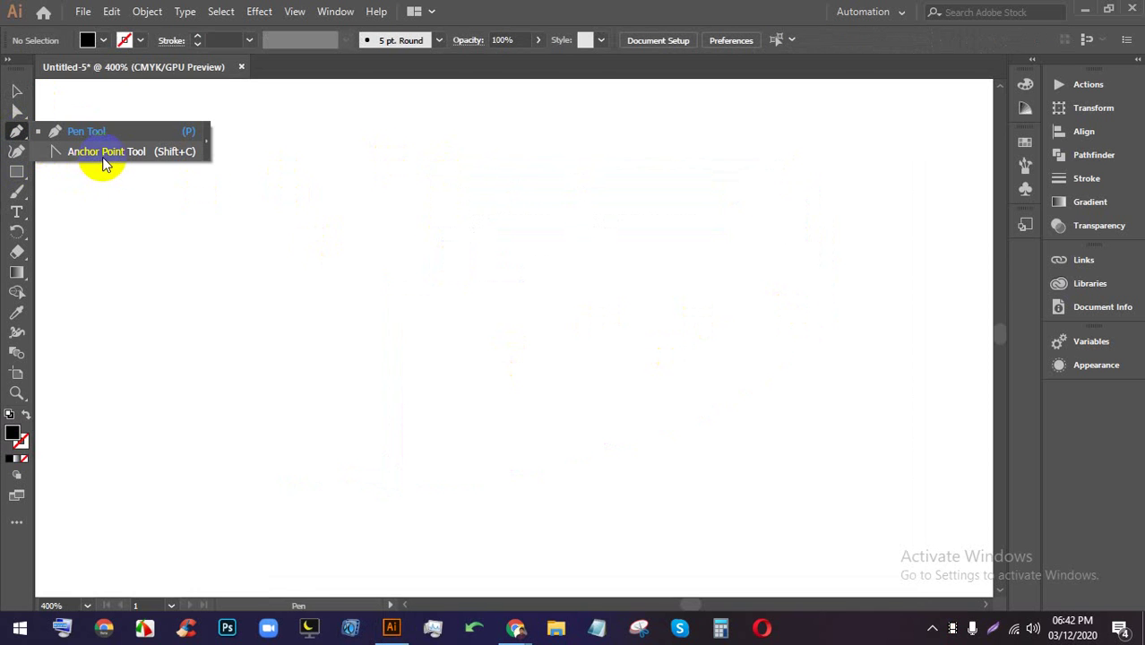
click(104, 158)
click(17, 111)
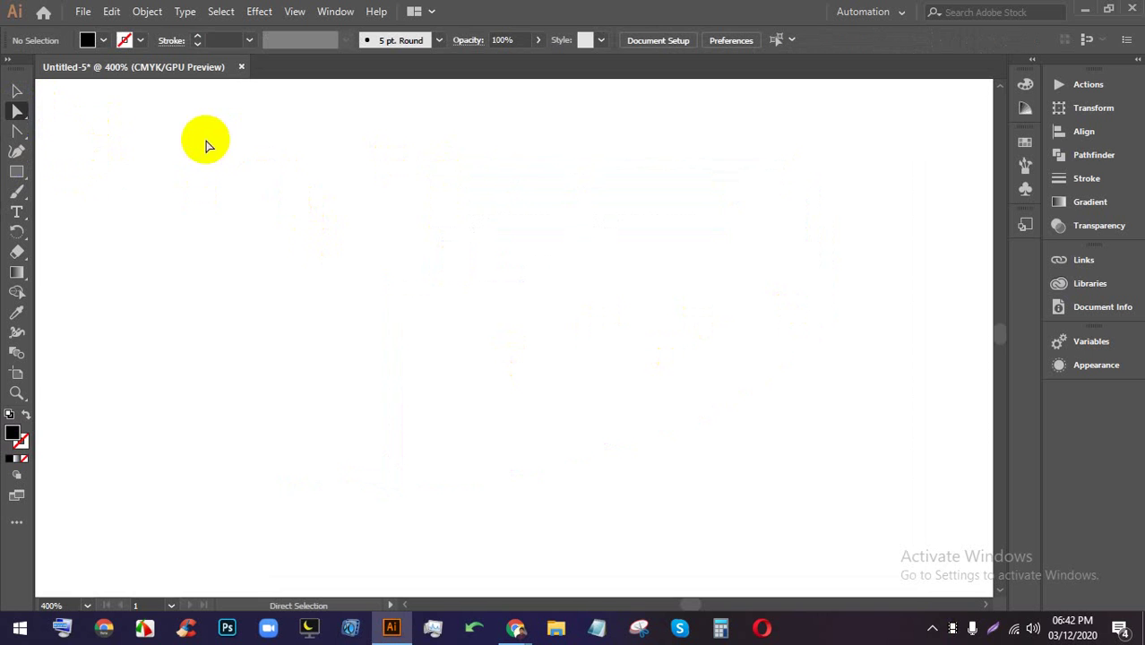
- Draw a closed black shape with five corner points using the Pen tool
drag(21, 134, 81, 133)
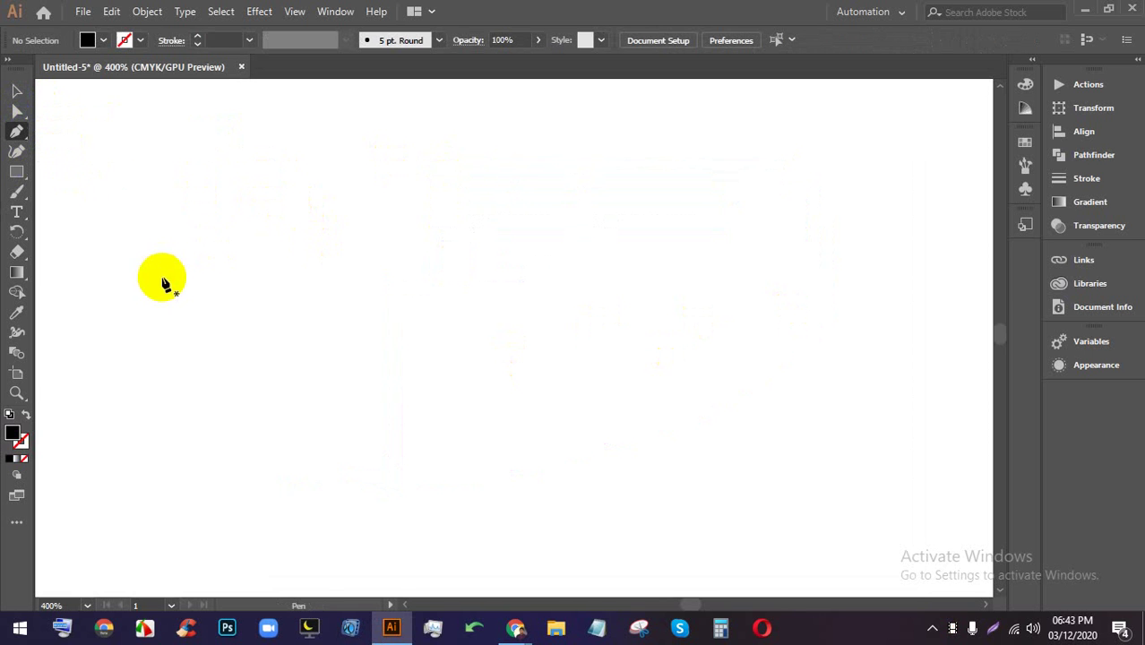
click(165, 264)
click(881, 130)
click(426, 504)
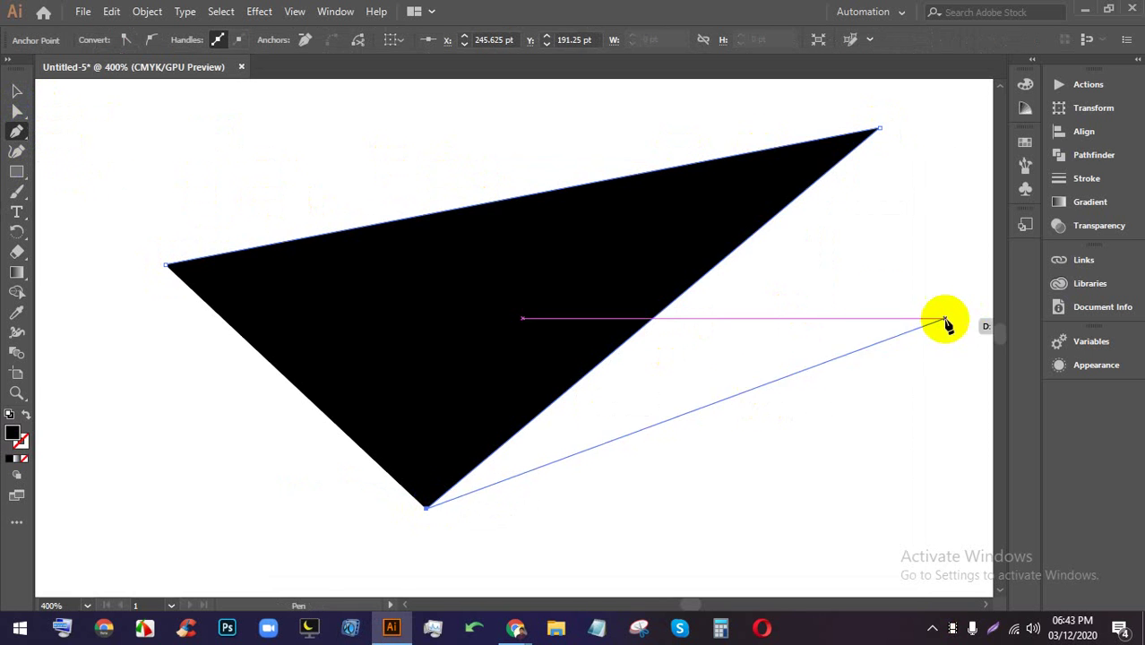
scroll(876, 289, down, 2)
click(894, 320)
click(387, 553)
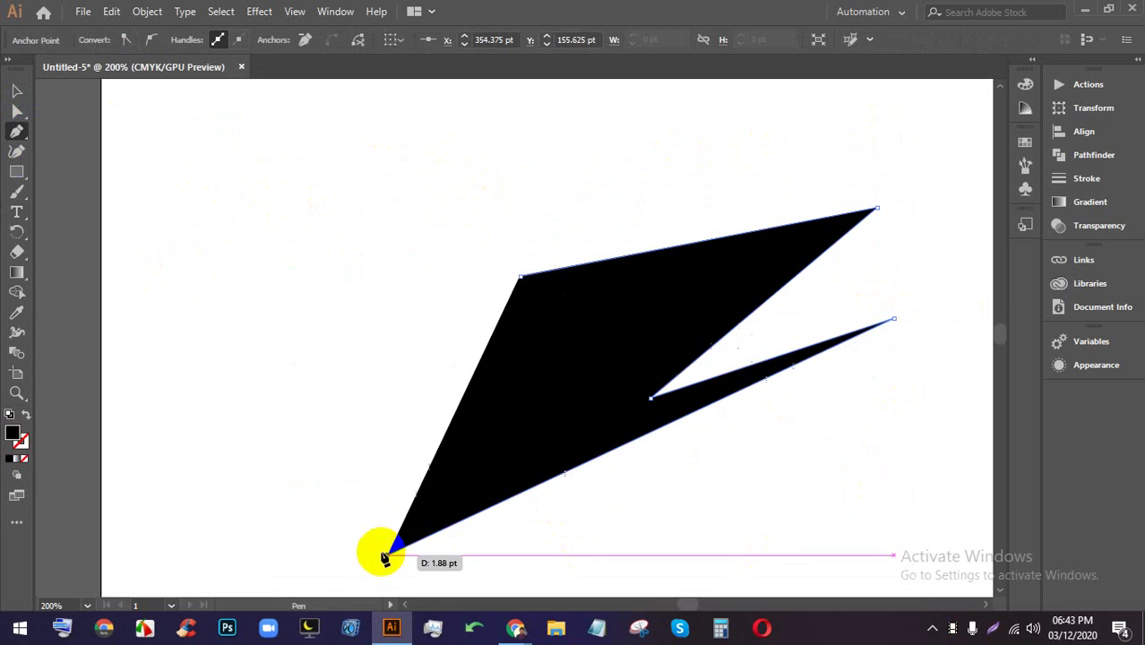
click(520, 279)
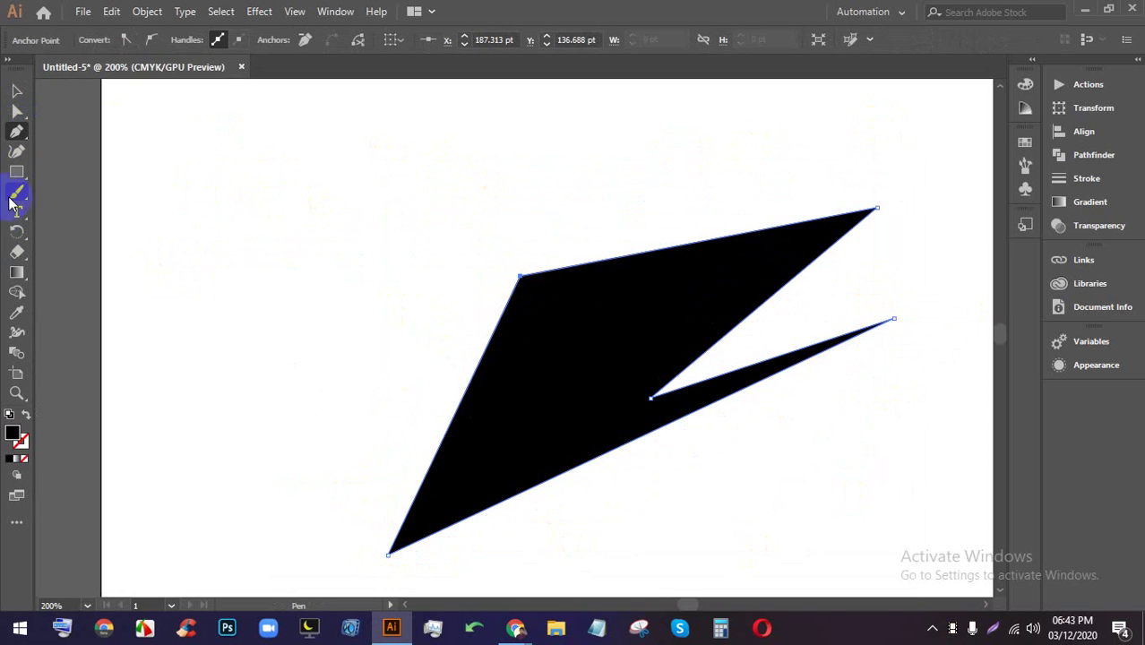
- Convert the black shape's upper-left corner to a smooth curve with the Anchor Point tool, pulling its handle to the right
drag(18, 137, 93, 133)
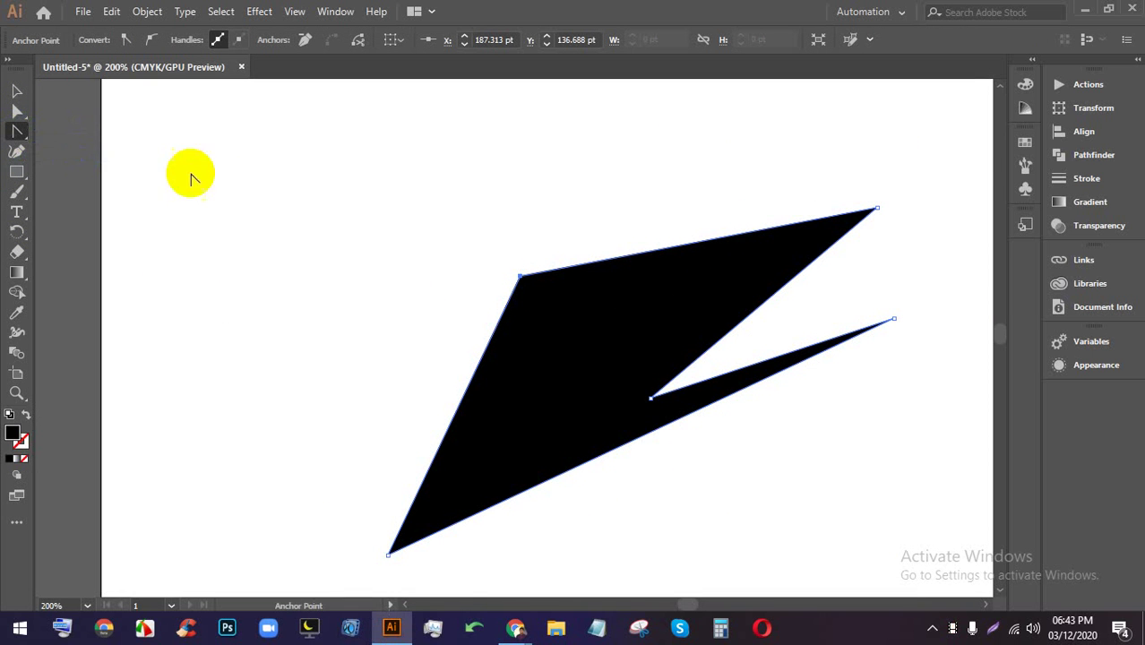
scroll(567, 319, up, 1)
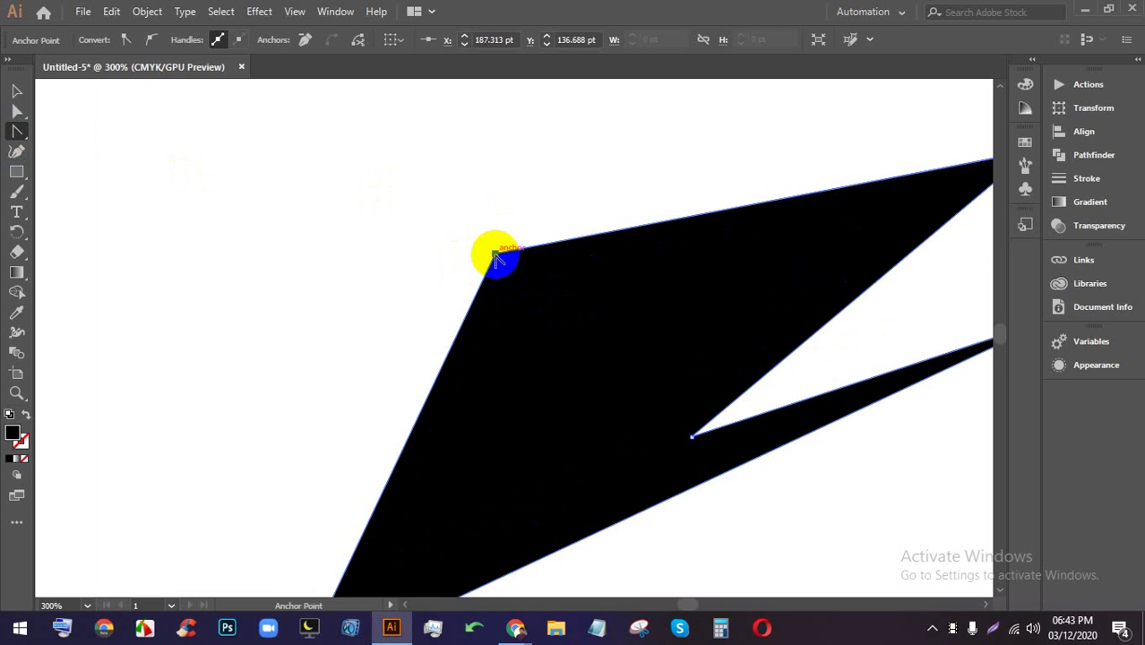
drag(496, 257, 703, 294)
scroll(600, 269, down, 3)
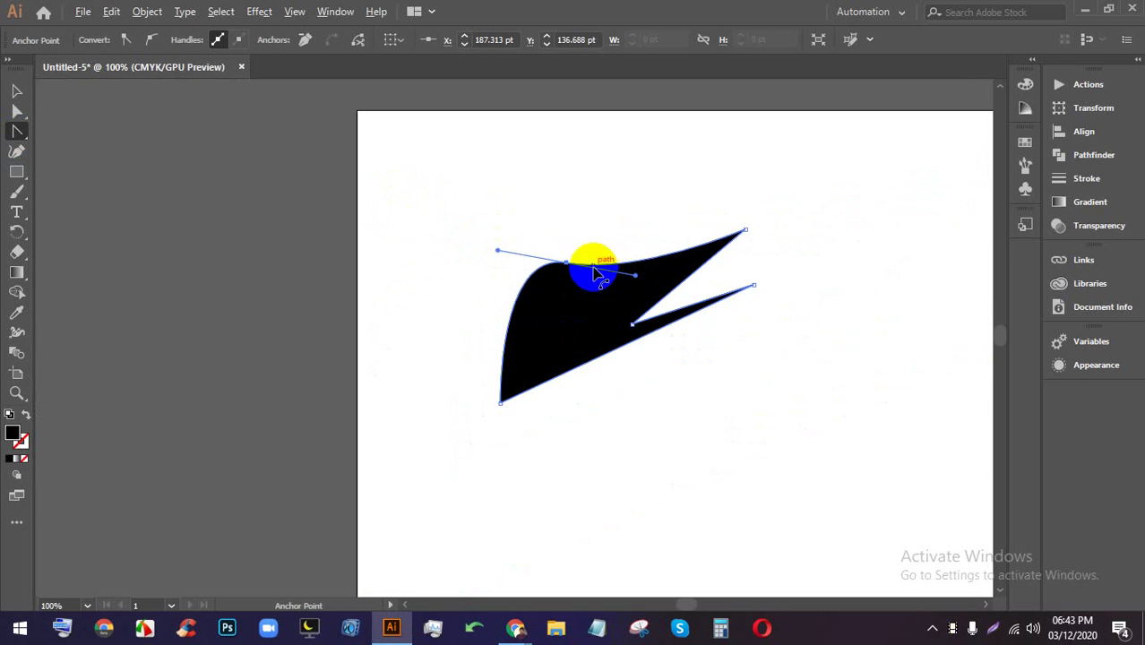
- Delete the black curved shape from the artboard
click(36, 92)
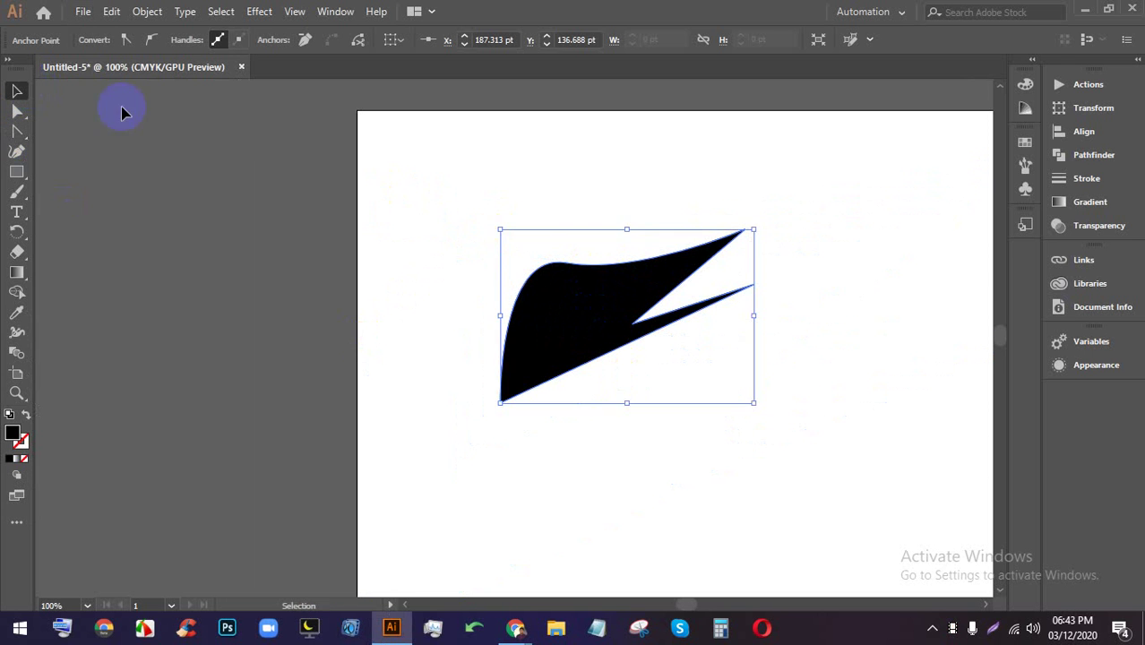
click(567, 235)
click(498, 245)
key(Delete)
scroll(581, 253, down, 2)
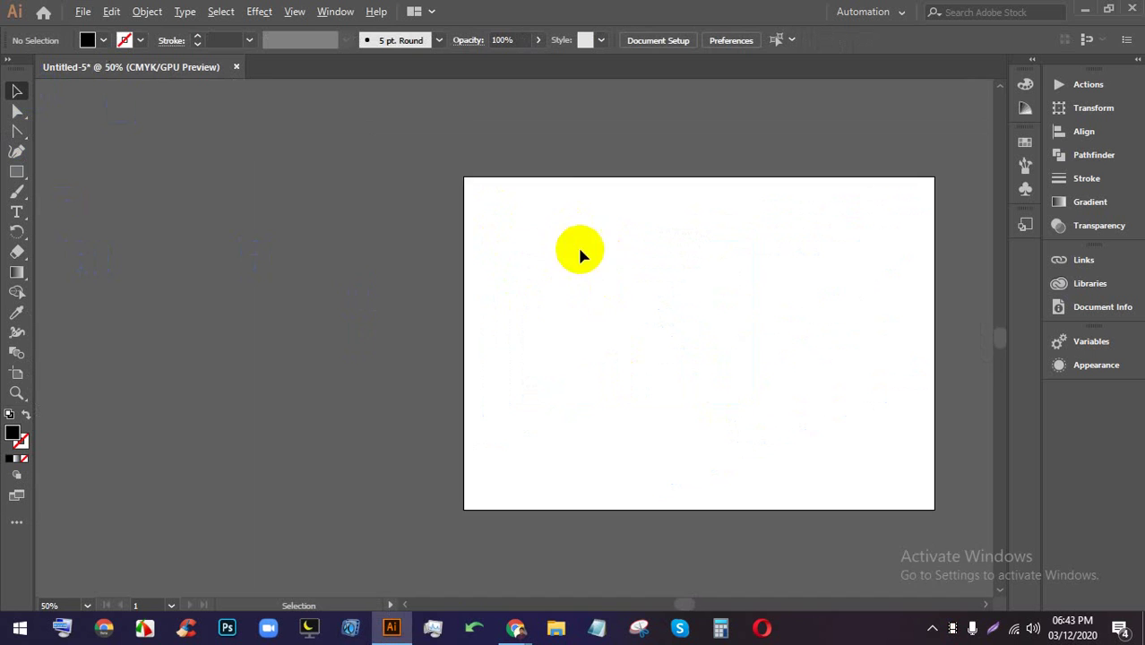
- Add 12 pt "Lorem ipsum" placeholder text in Myriad Pro to the artboard and remove the text object
scroll(736, 302, up, 2)
click(14, 214)
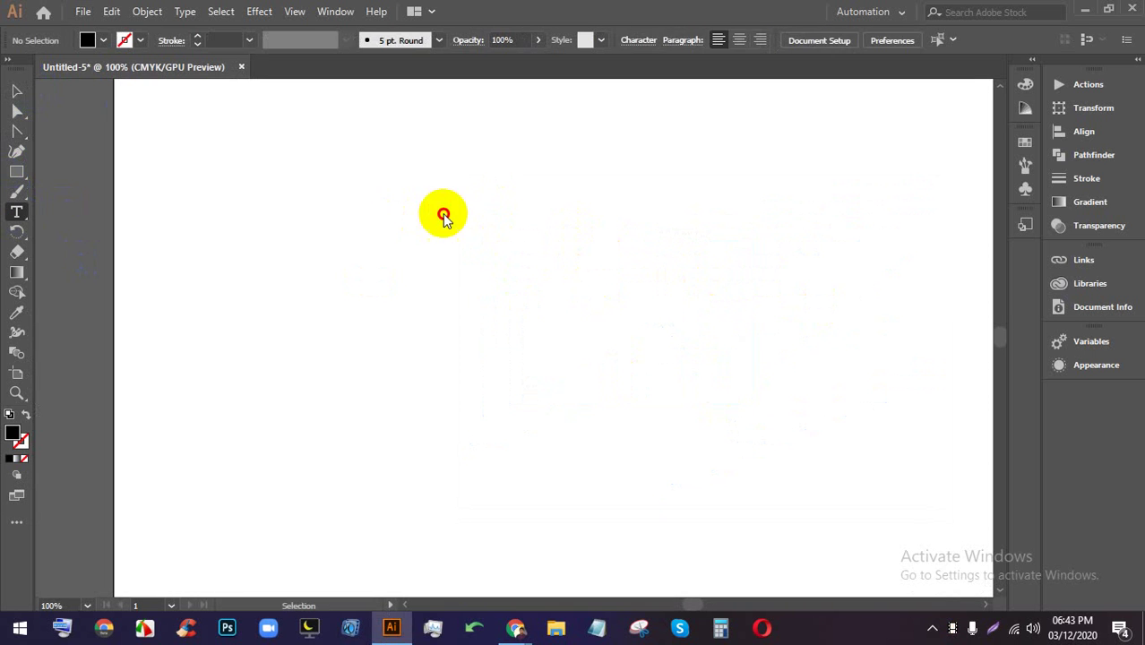
click(443, 215)
scroll(466, 223, up, 5)
scroll(489, 163, up, 1)
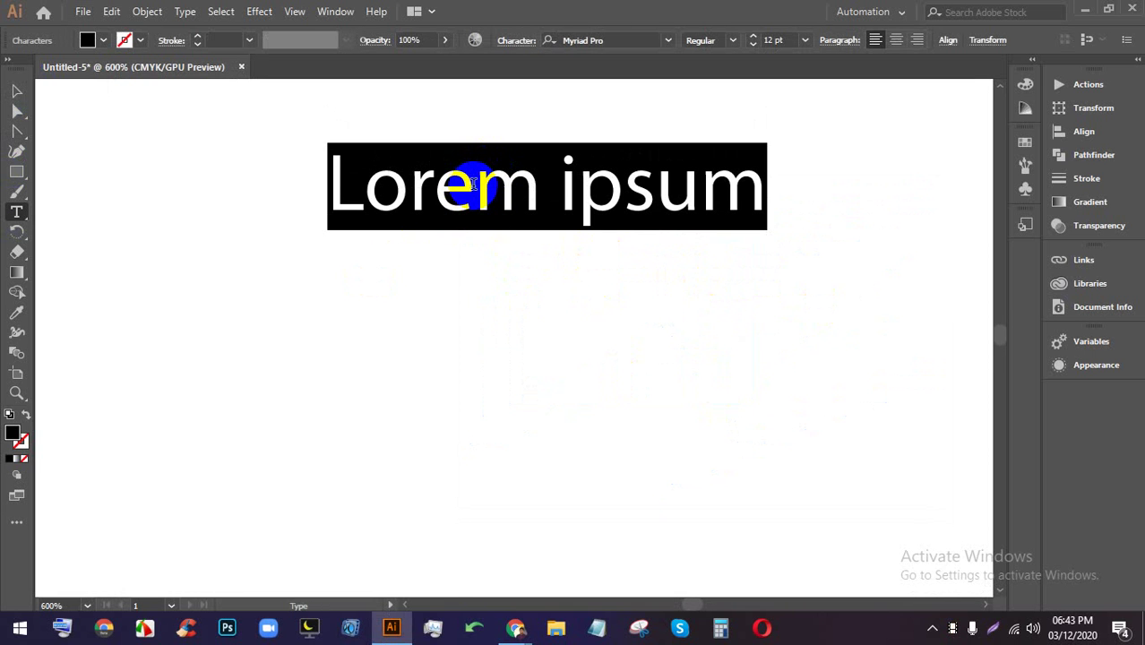
scroll(475, 184, down, 3)
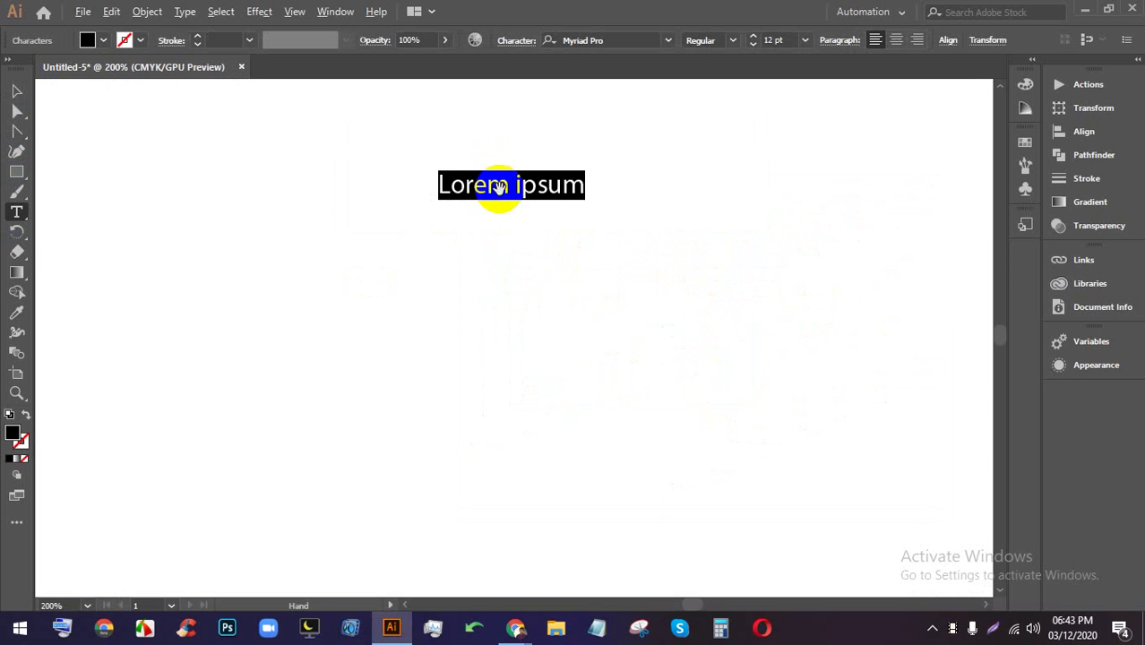
click(21, 91)
key(Delete)
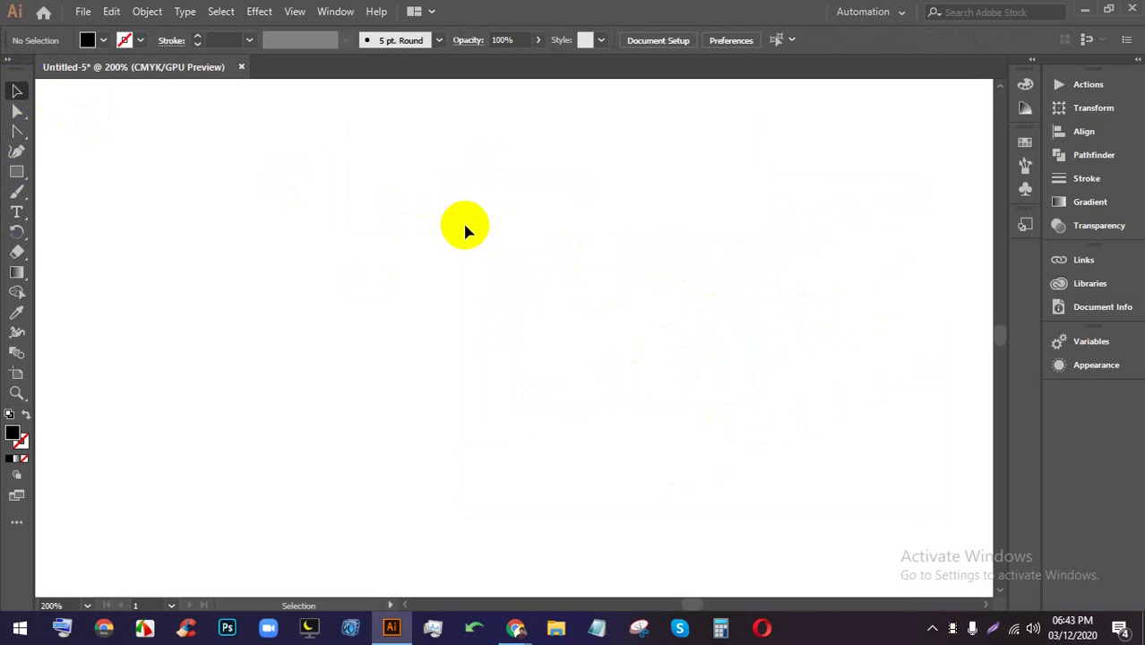
scroll(477, 224, down, 3)
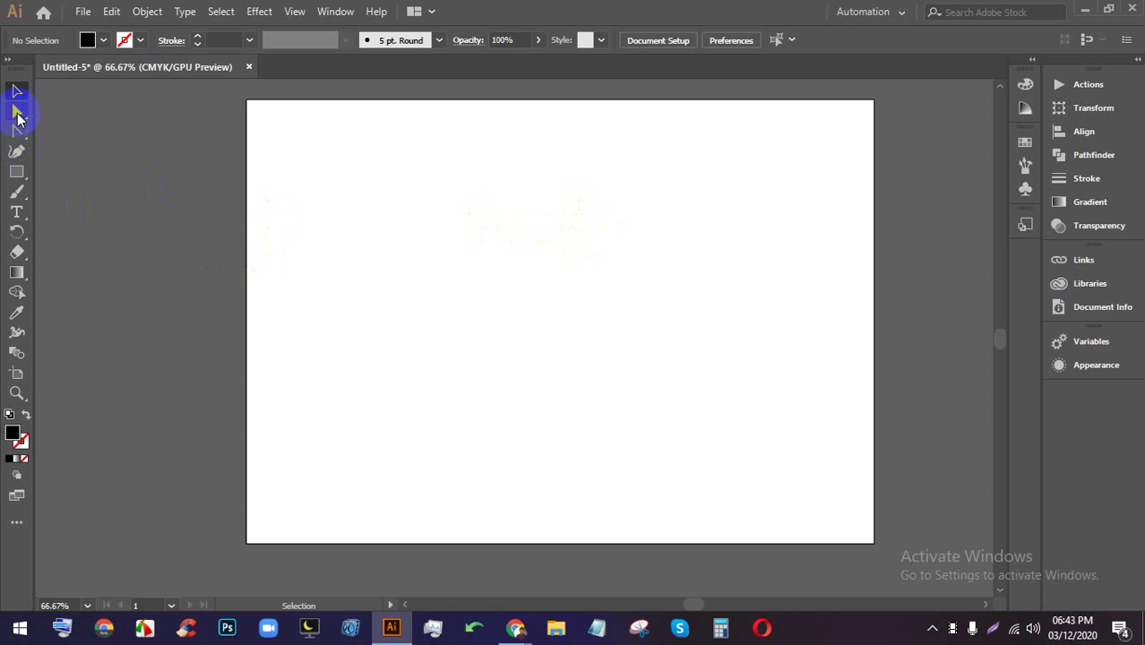
- Switch to the Google Meet call to check on the class participants, and return to Illustrator
mouse_move(515, 627)
click(473, 533)
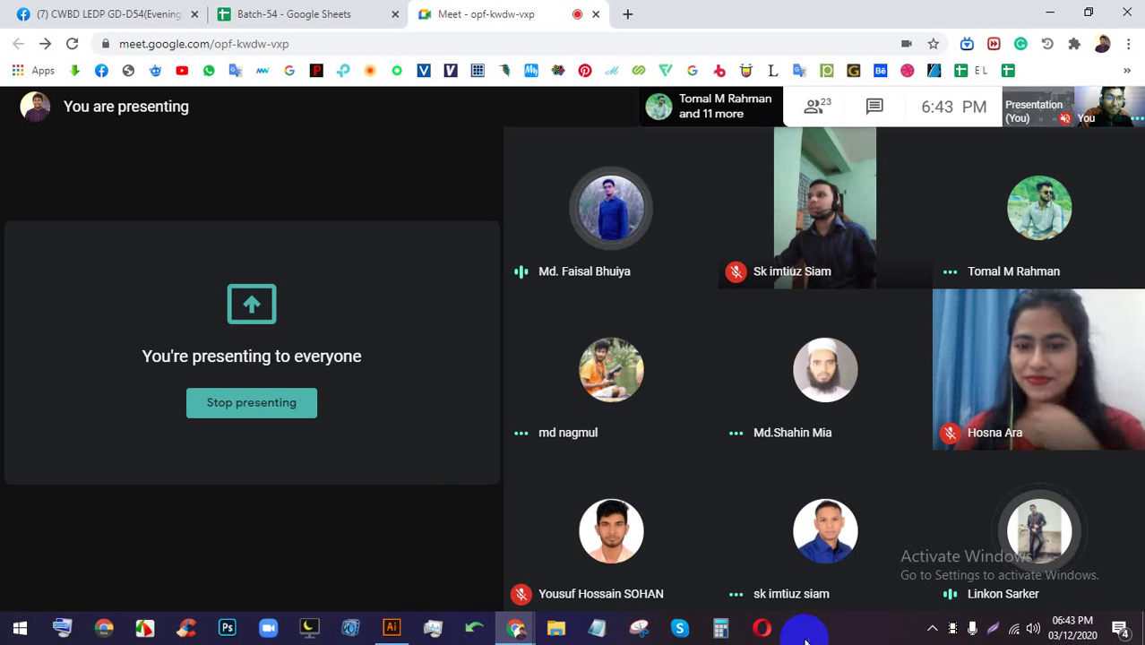
click(834, 632)
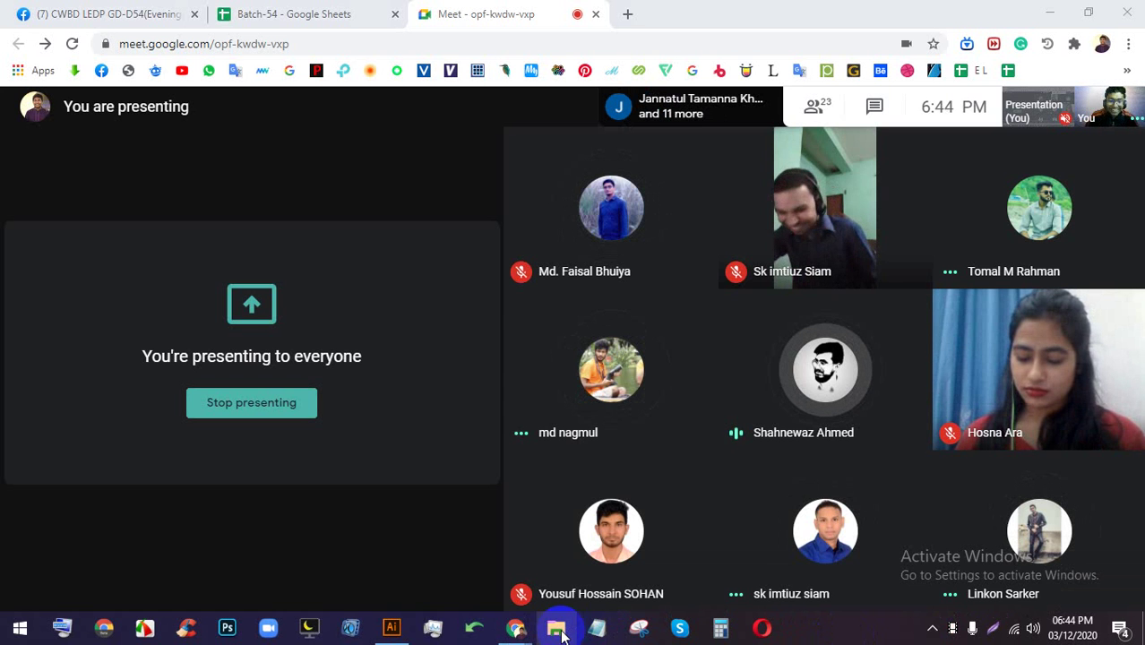
click(393, 629)
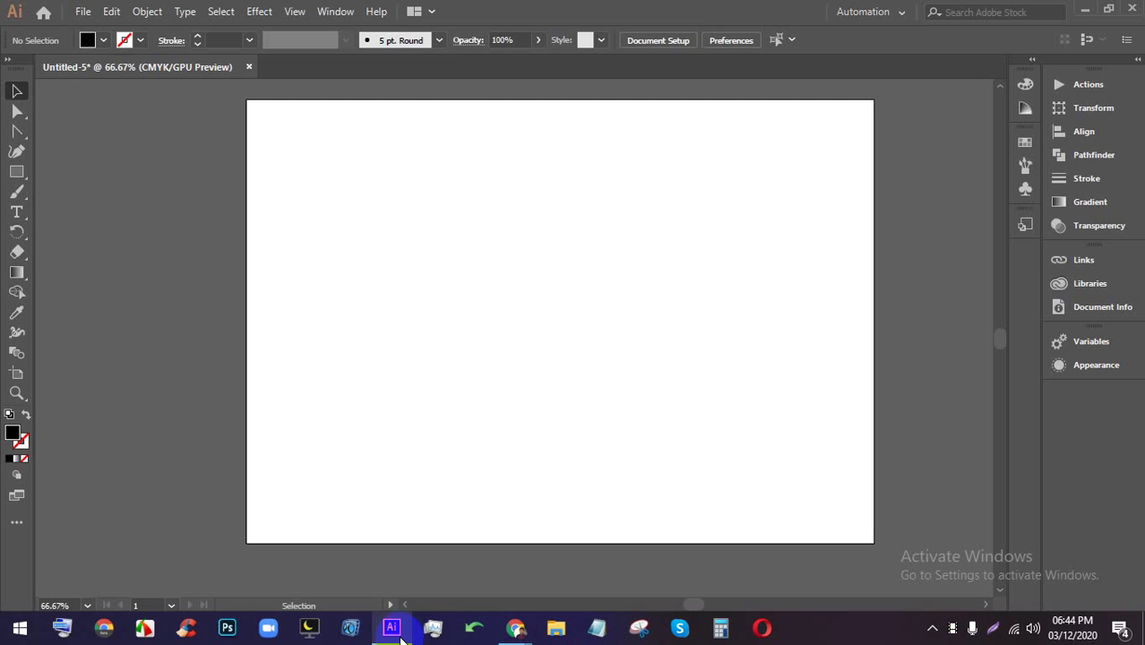
- Set the fill colour to the red swatch with no object selected
scroll(519, 303, up, 1)
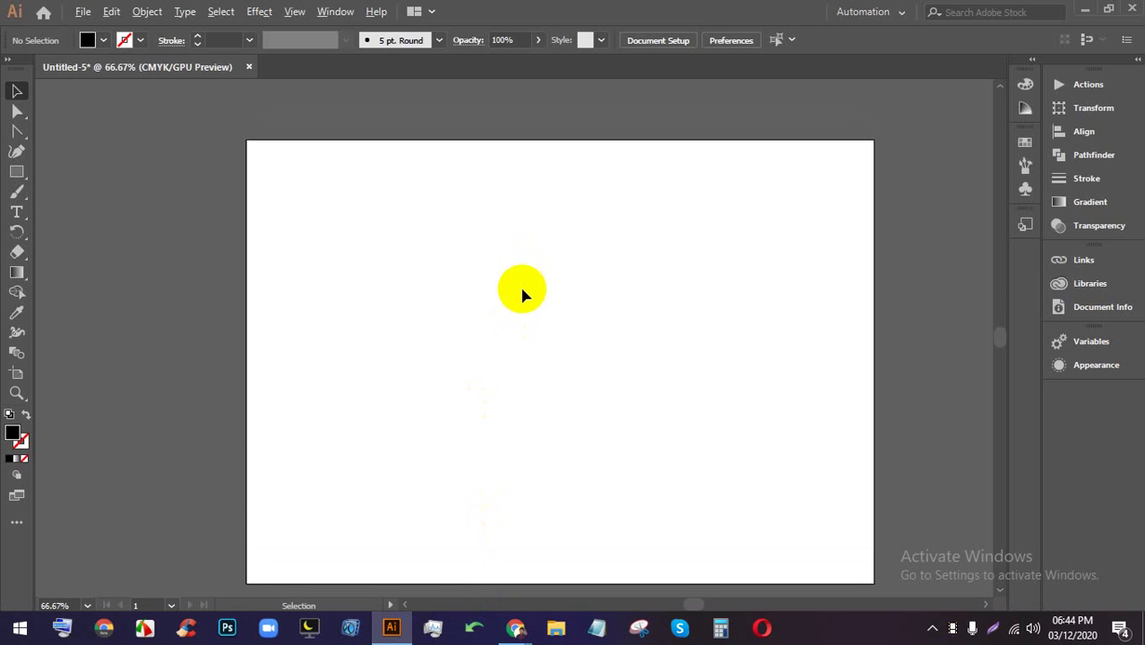
scroll(520, 285, up, 1)
scroll(510, 278, down, 1)
scroll(550, 320, up, 1)
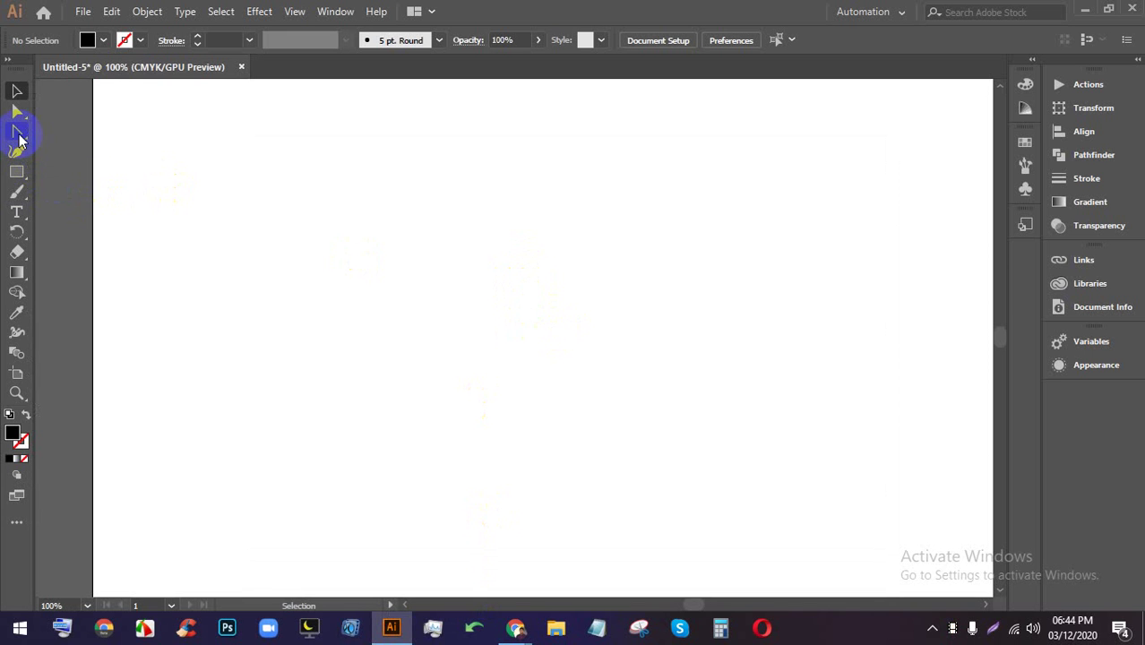
click(101, 43)
click(80, 69)
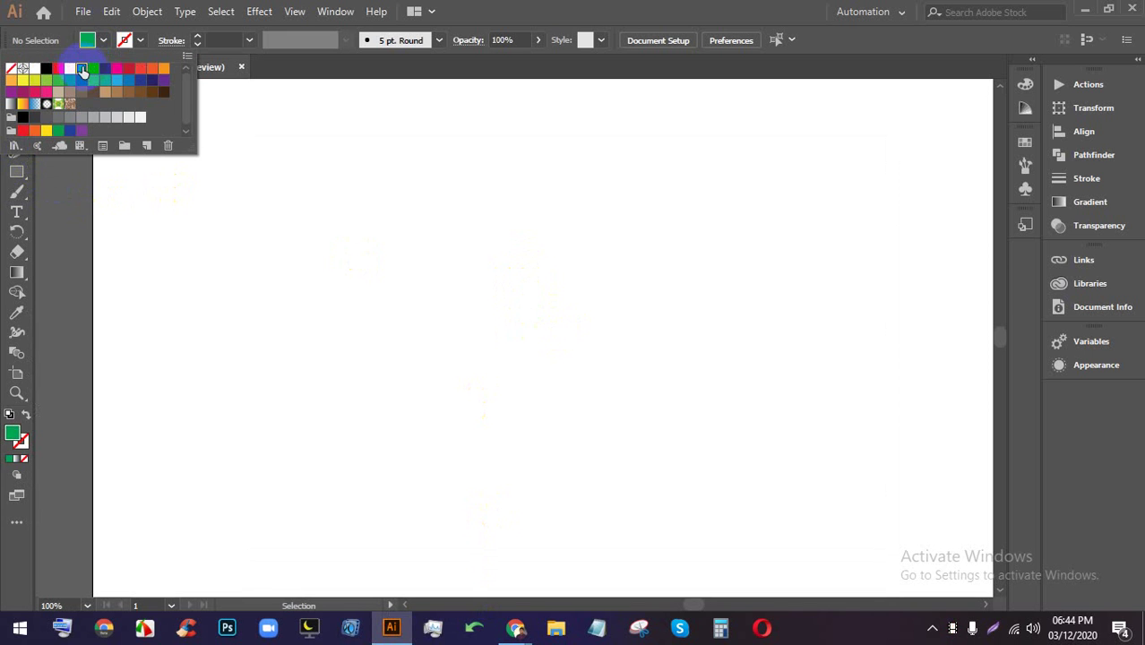
click(141, 68)
scroll(381, 201, down, 1)
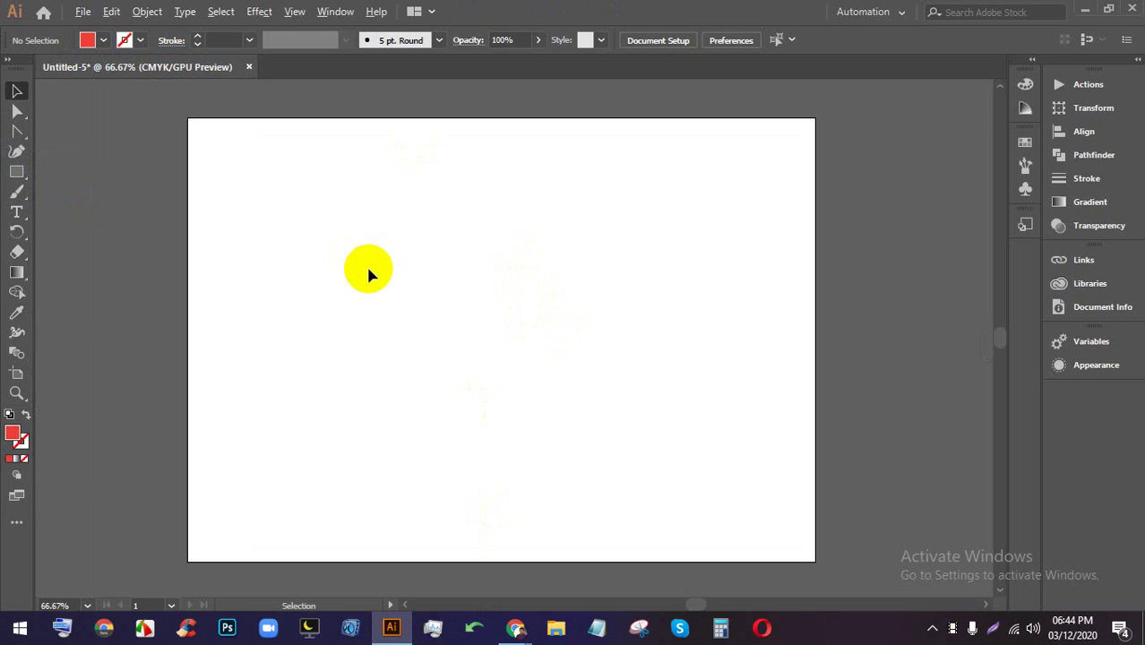
- Start a Pen path at the artboard's lower-left, curving up to a top hook and across to an angular end at the upper-right
click(16, 136)
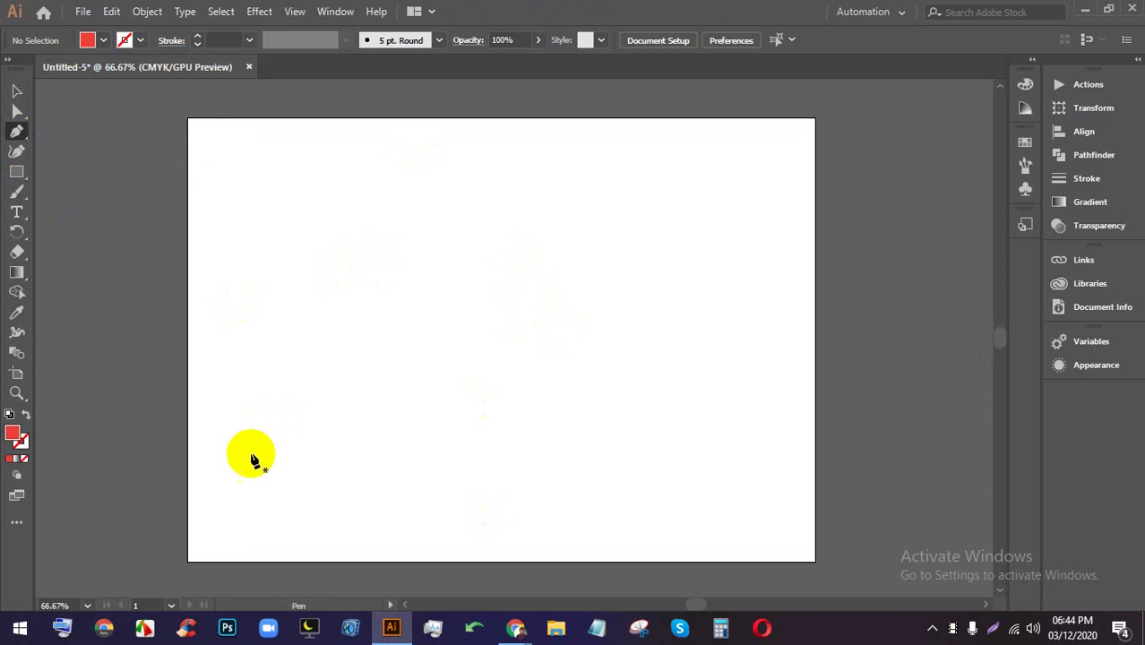
click(212, 518)
drag(307, 345, 389, 276)
drag(460, 238, 562, 174)
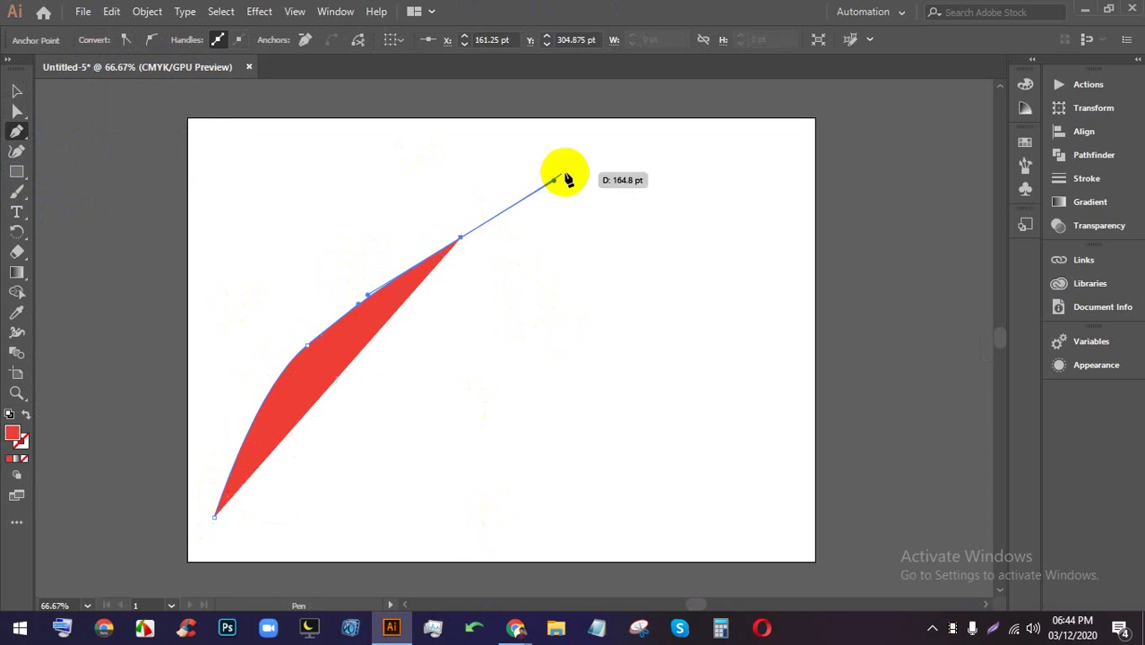
drag(453, 160, 378, 161)
drag(481, 133, 532, 133)
click(598, 128)
click(762, 139)
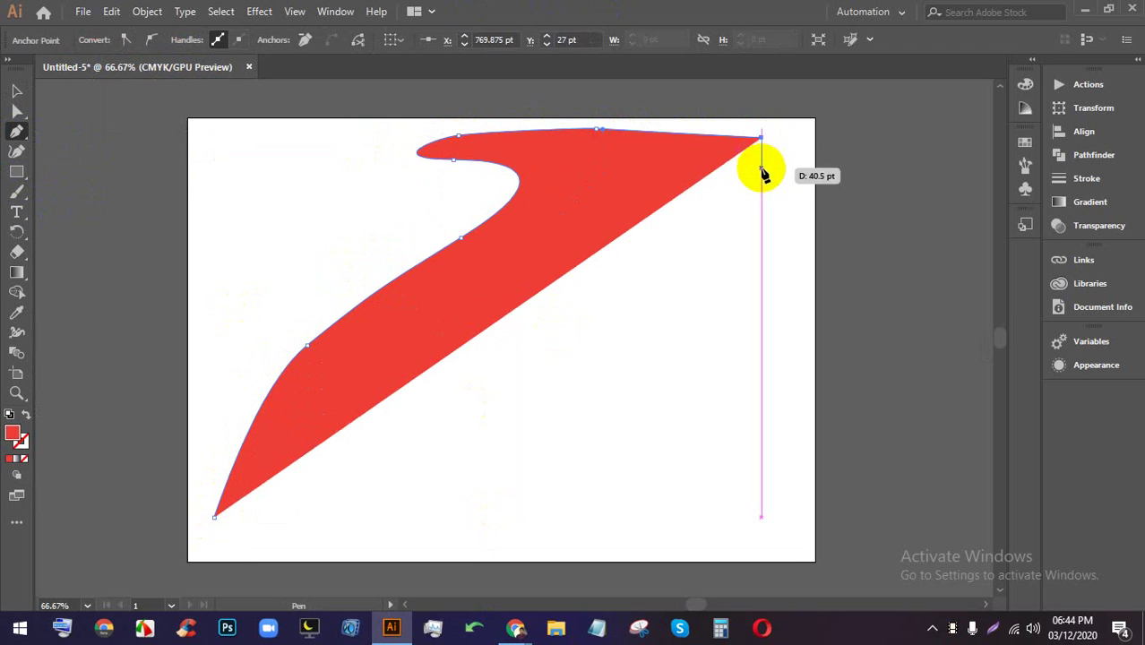
click(787, 170)
click(771, 260)
- Continue the path with curved points around two leg-like lobes, close it at the lower-left starting point and deselect the red shape
drag(599, 265, 583, 254)
drag(589, 280, 598, 298)
drag(629, 347, 644, 366)
drag(696, 423, 705, 445)
drag(715, 477, 703, 485)
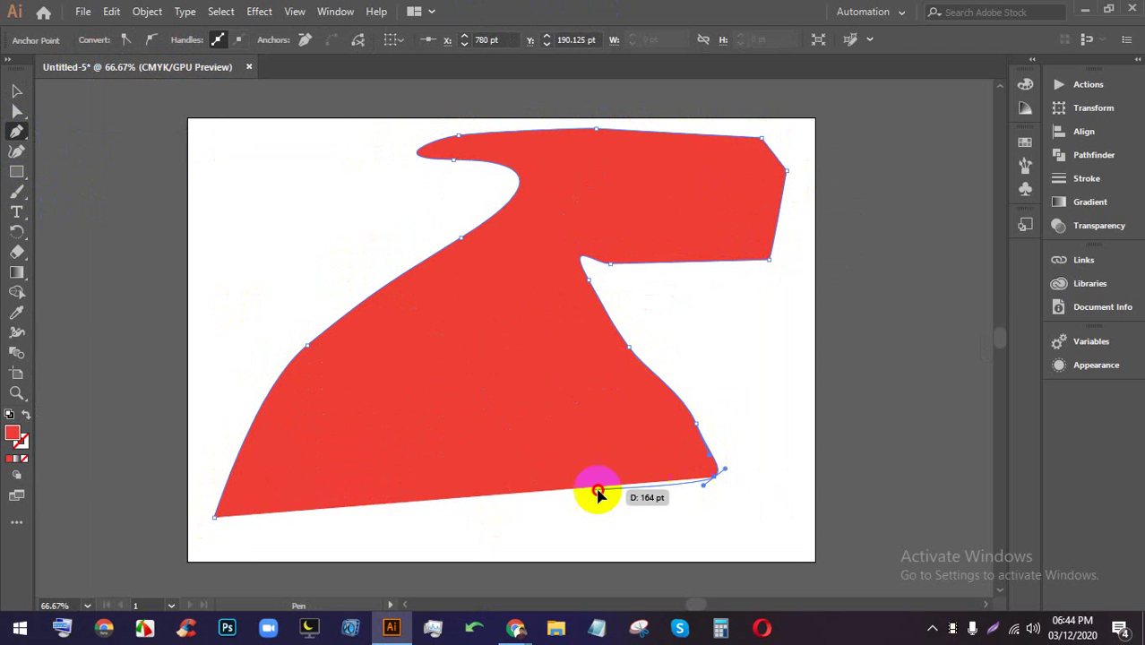
drag(593, 489, 562, 489)
drag(510, 482, 497, 472)
drag(482, 432, 474, 394)
drag(425, 454, 427, 457)
drag(415, 464, 391, 481)
drag(360, 507, 294, 525)
drag(216, 517, 225, 524)
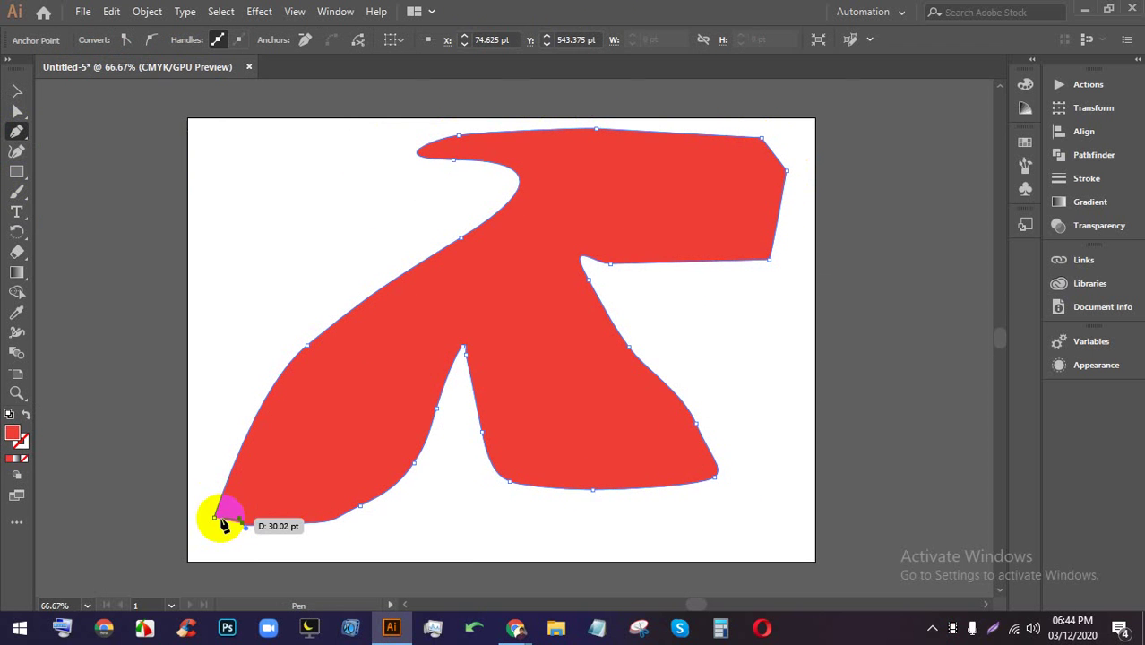
click(16, 91)
click(735, 292)
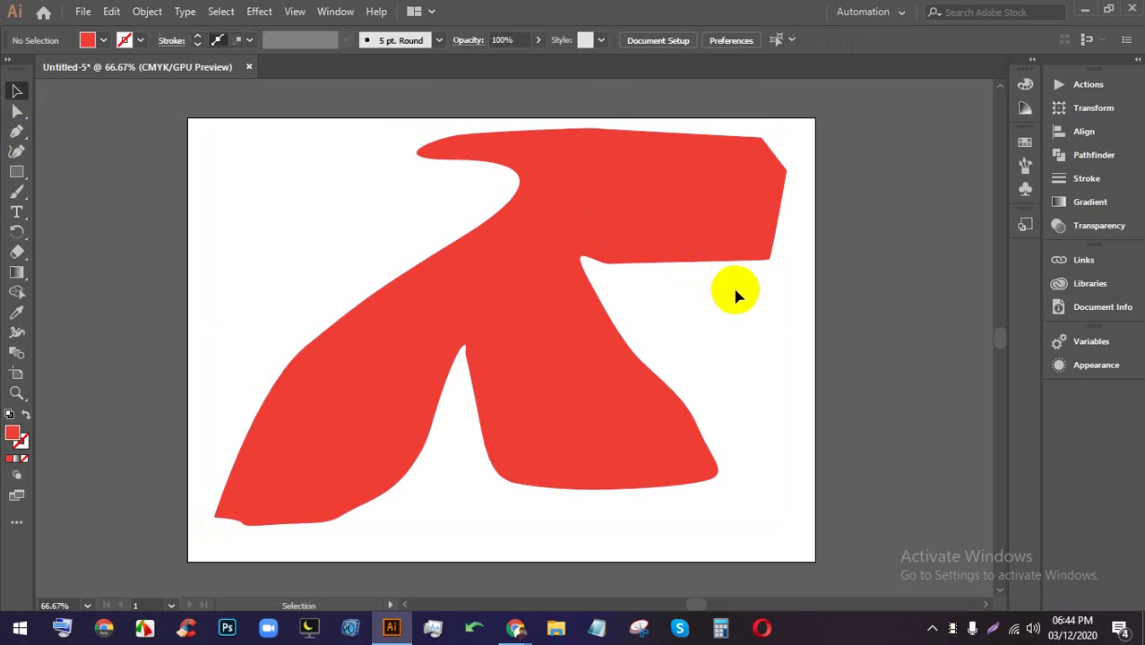
- Check the class participants in the Google Meet call and go back to the Illustrator artboard
click(487, 589)
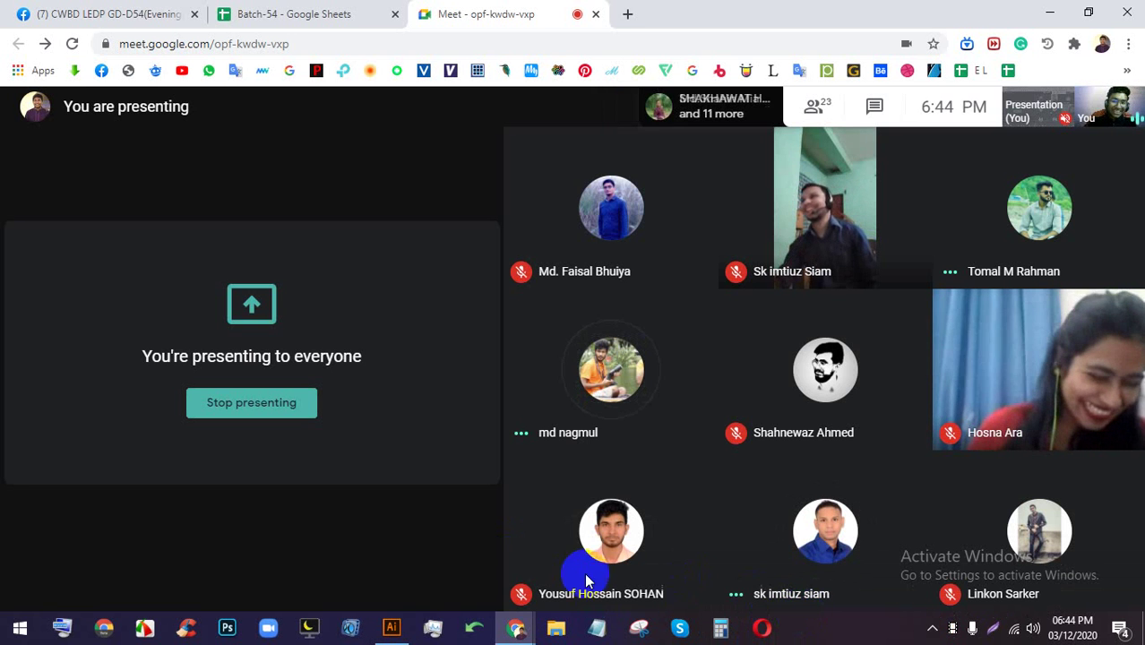
key(alt+Tab)
scroll(574, 386, down, 3)
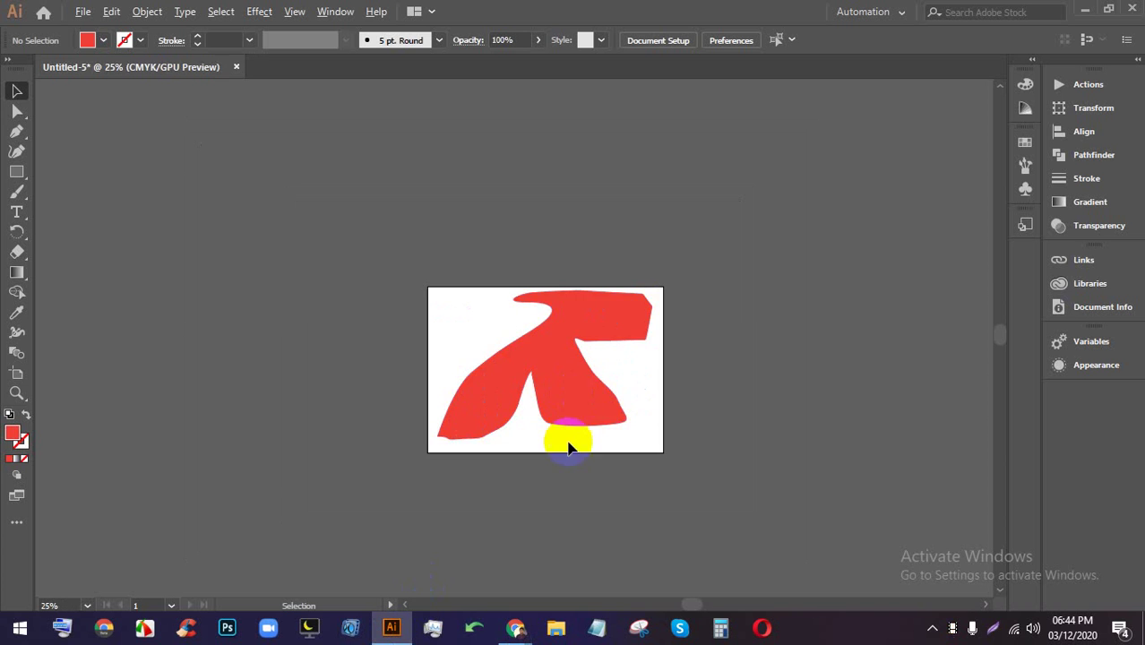
scroll(541, 527, up, 1)
click(515, 628)
click(453, 559)
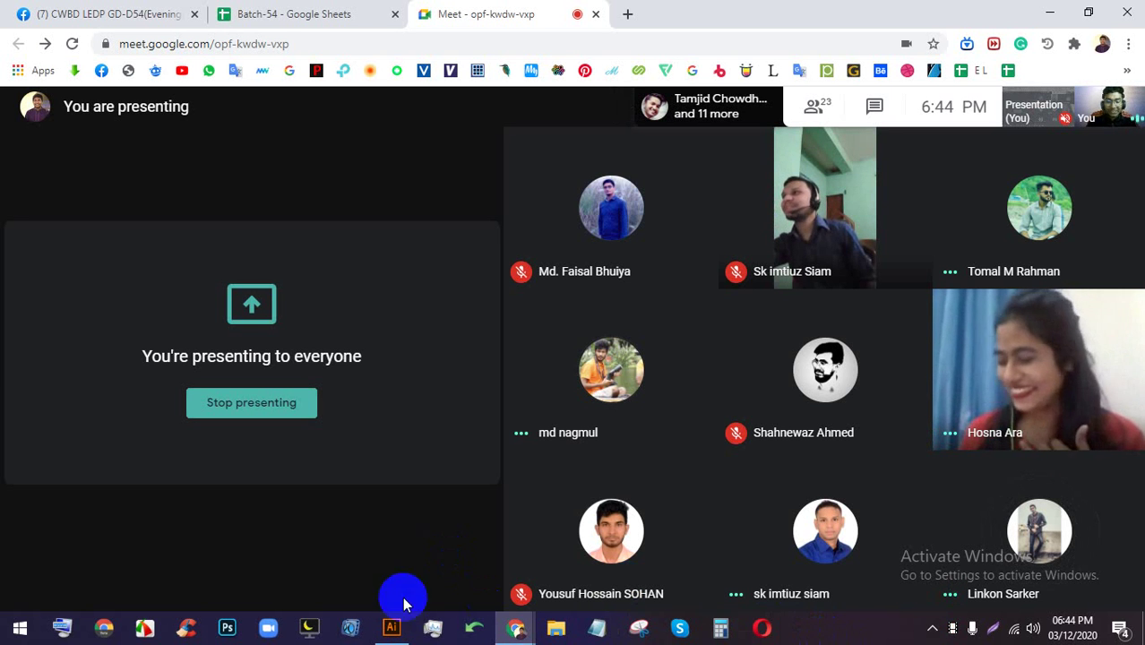
click(392, 629)
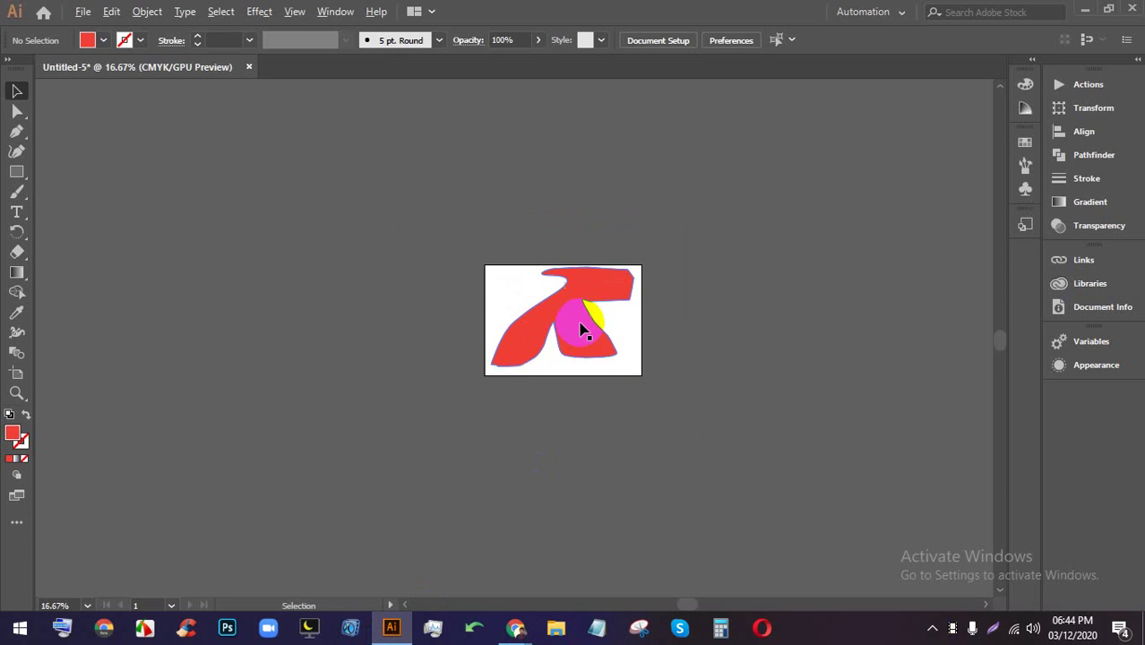
- Select the red shape and activate the Pen tool to show all its anchor points
key(ctrl+=)
click(572, 348)
mouse_move(572, 347)
mouse_down()
mouse_move(576, 362)
mouse_move(566, 347)
mouse_up()
click(749, 359)
scroll(776, 349, up, 1)
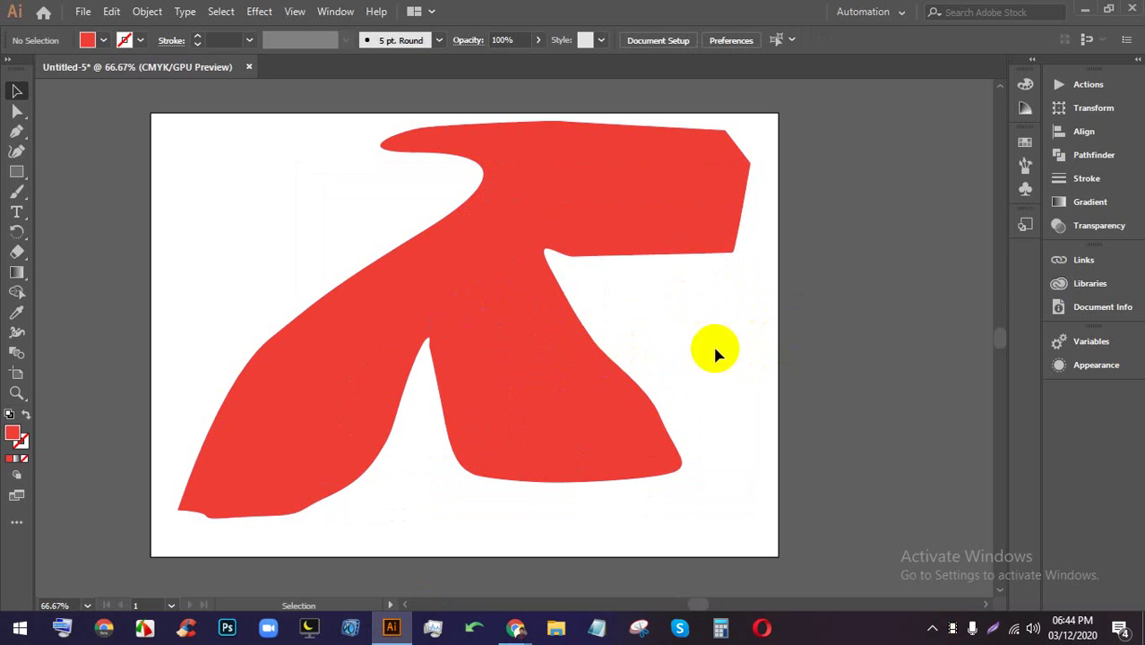
click(509, 299)
click(804, 343)
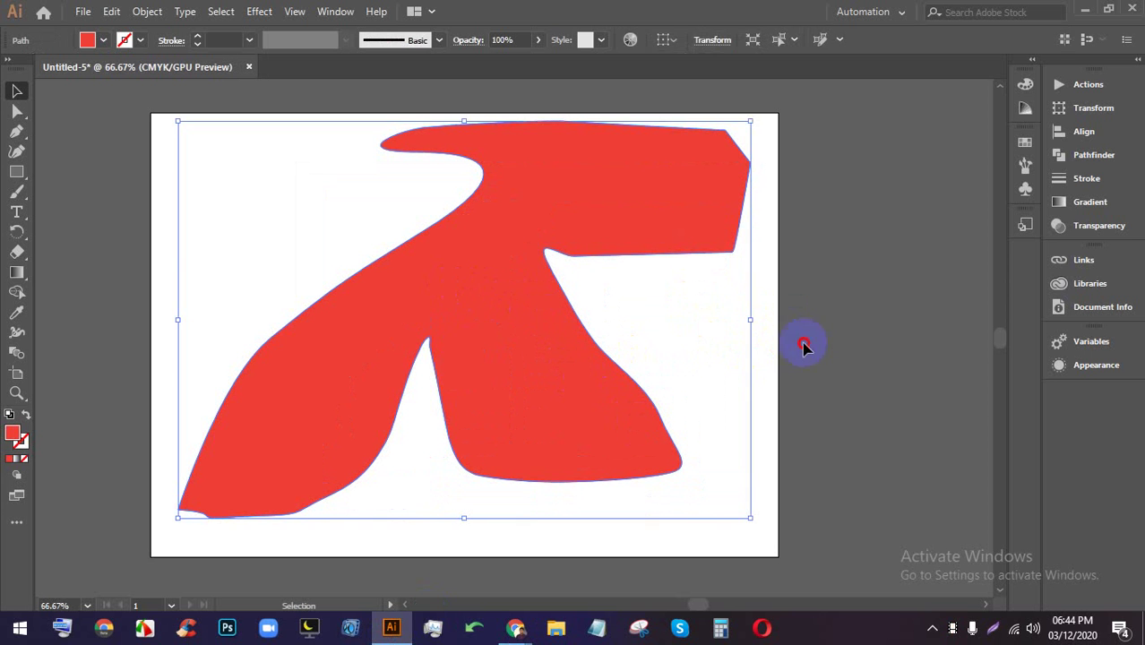
click(440, 352)
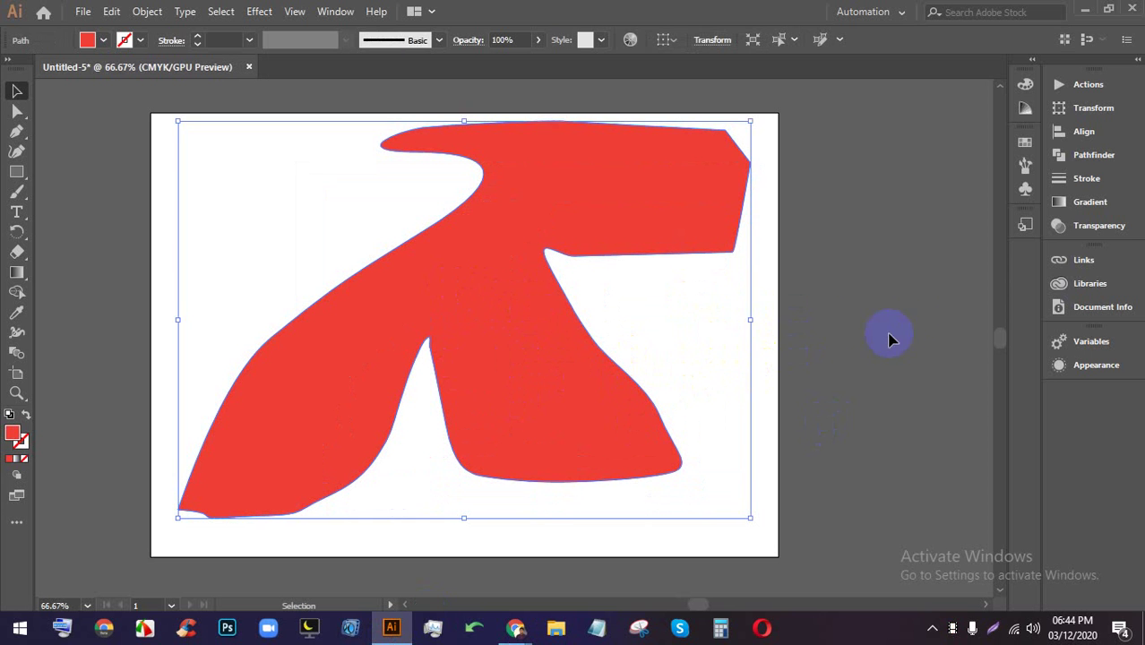
click(16, 131)
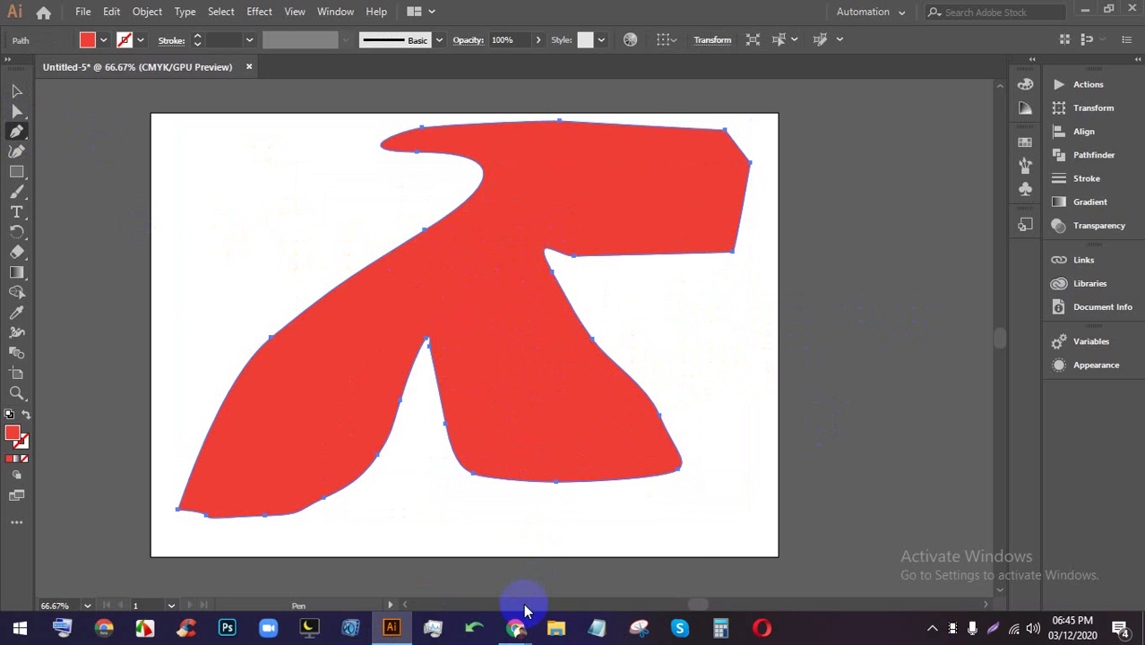
- Look in on the Google Meet call and return to the red shape in Illustrator
mouse_move(515, 627)
click(470, 569)
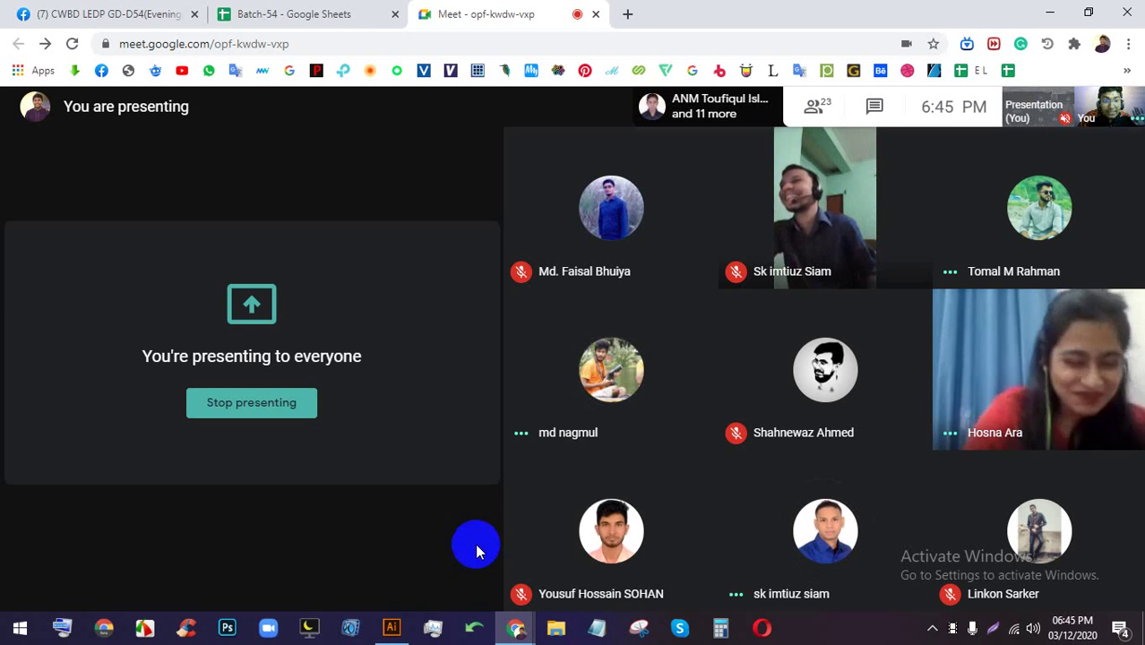
click(391, 628)
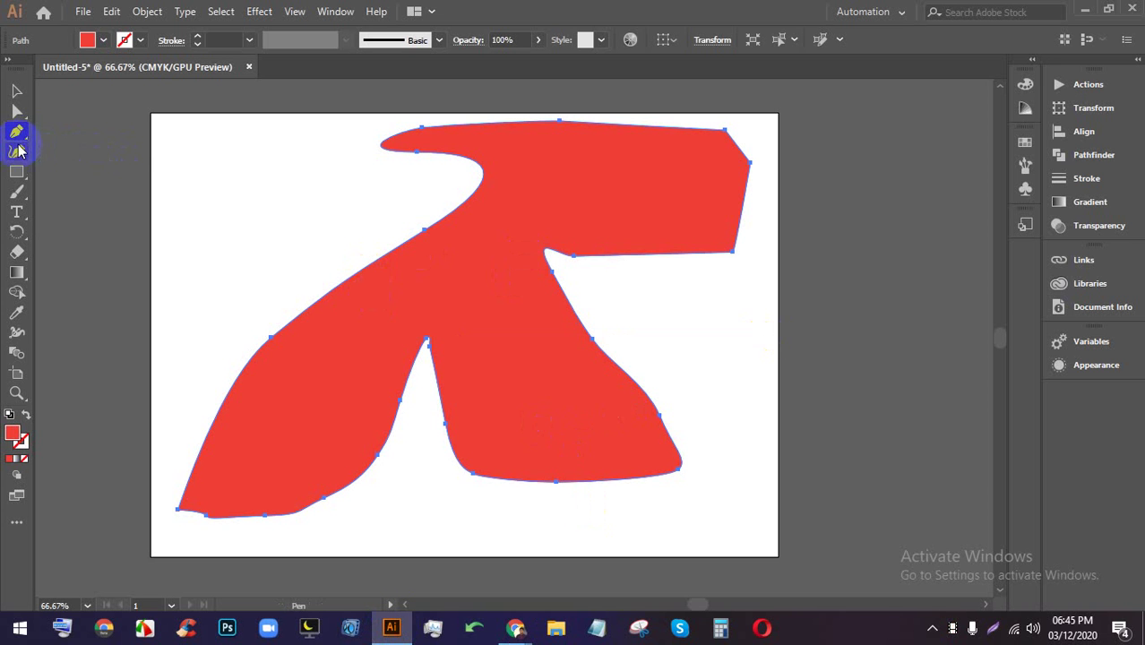
- Reshape the curve midway along the right leg's outer edge with the Anchor Point tool, pulling the anchor's handle downward
drag(20, 143, 97, 160)
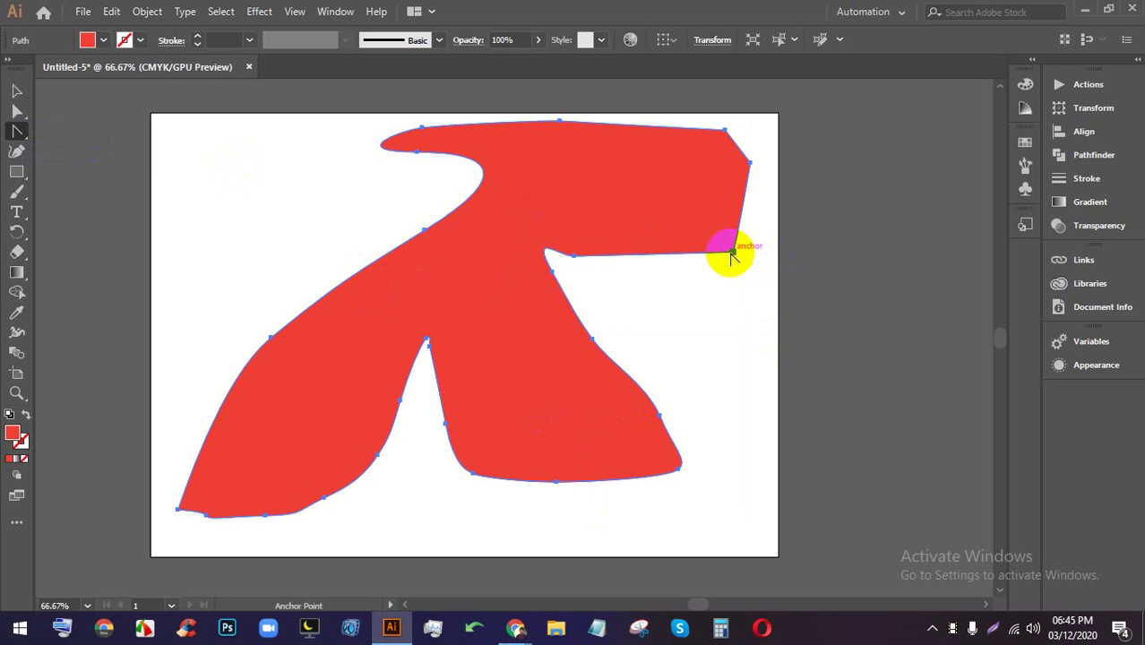
click(673, 259)
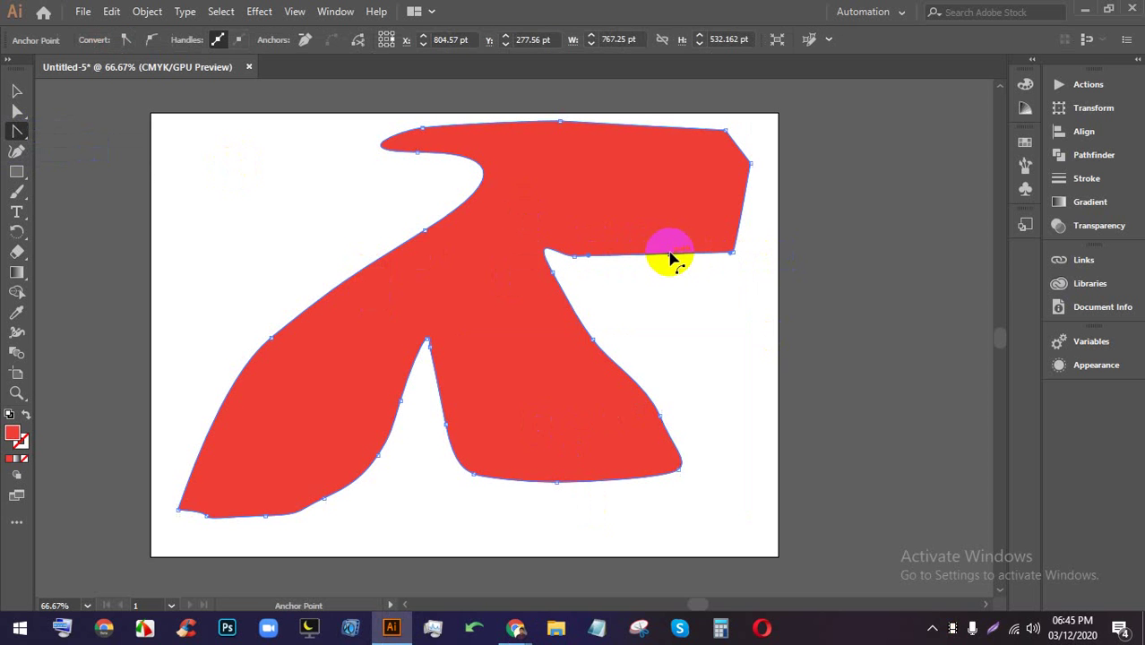
click(592, 341)
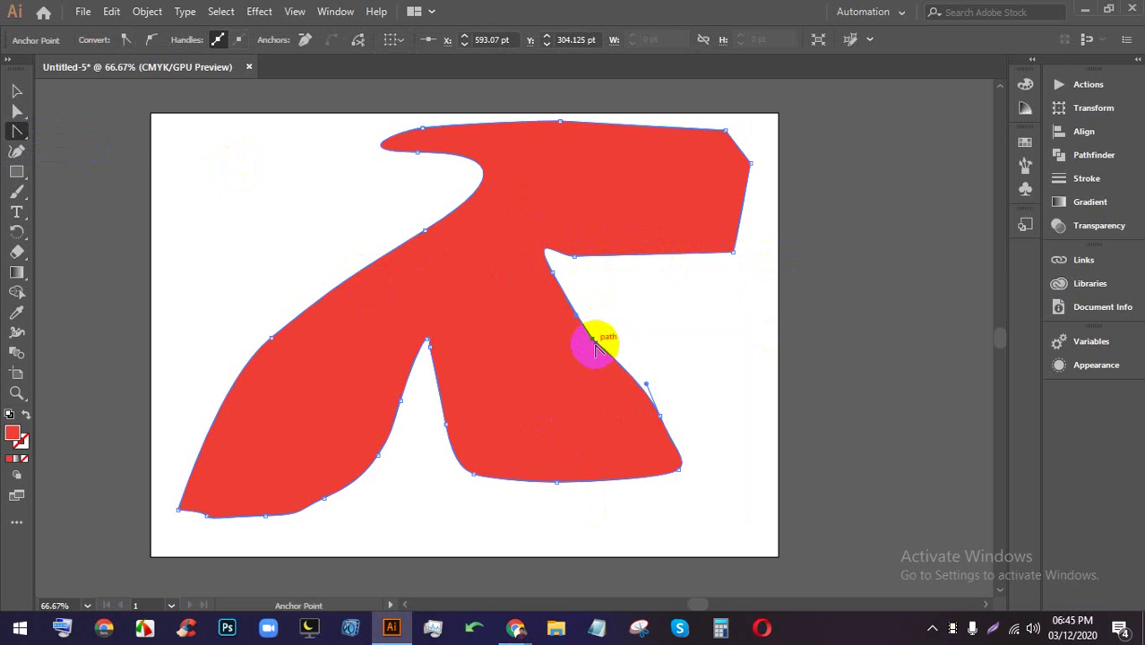
drag(592, 341, 605, 402)
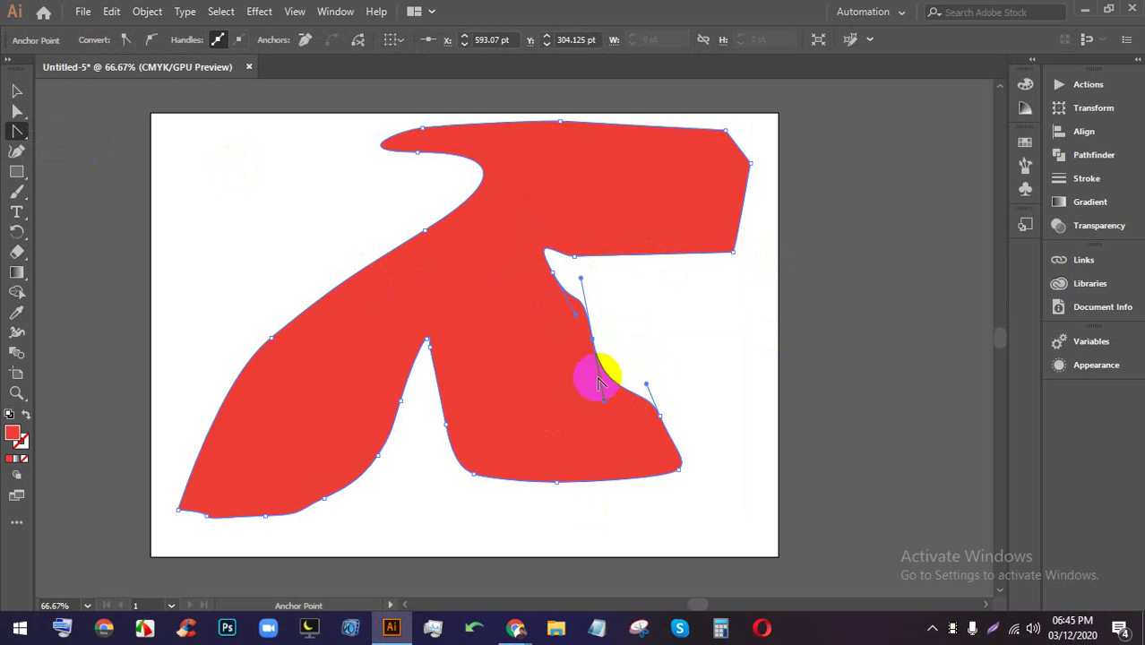
scroll(620, 369, up, 1)
scroll(623, 364, down, 2)
- Select the red shape, set its fill to None and deselect it
click(12, 91)
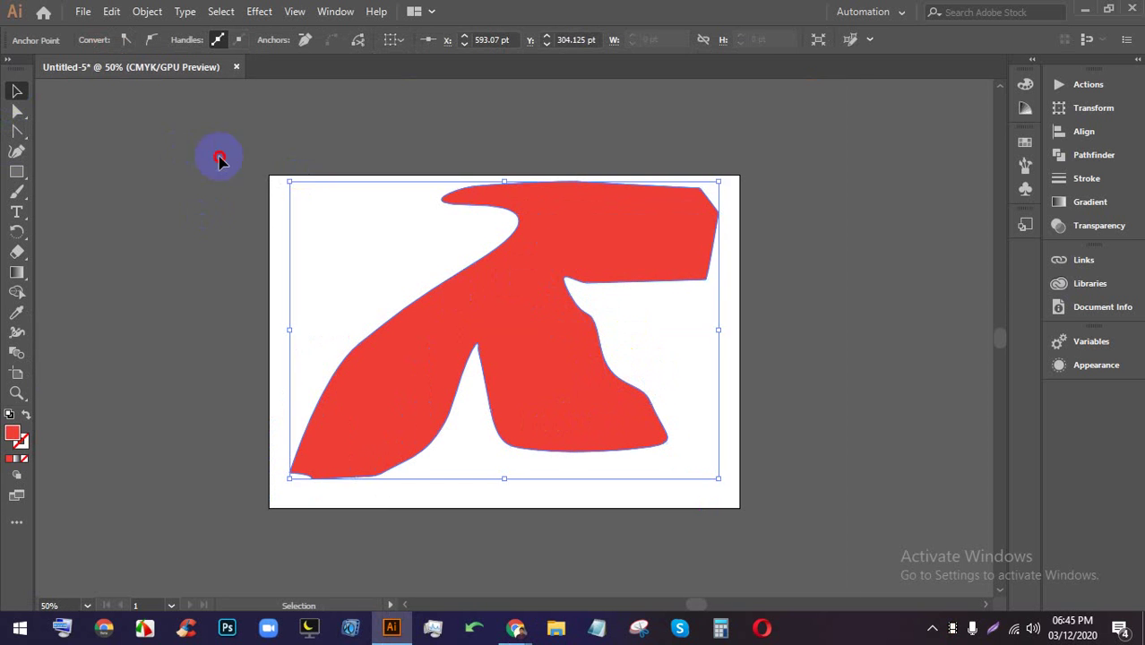
click(486, 250)
click(87, 40)
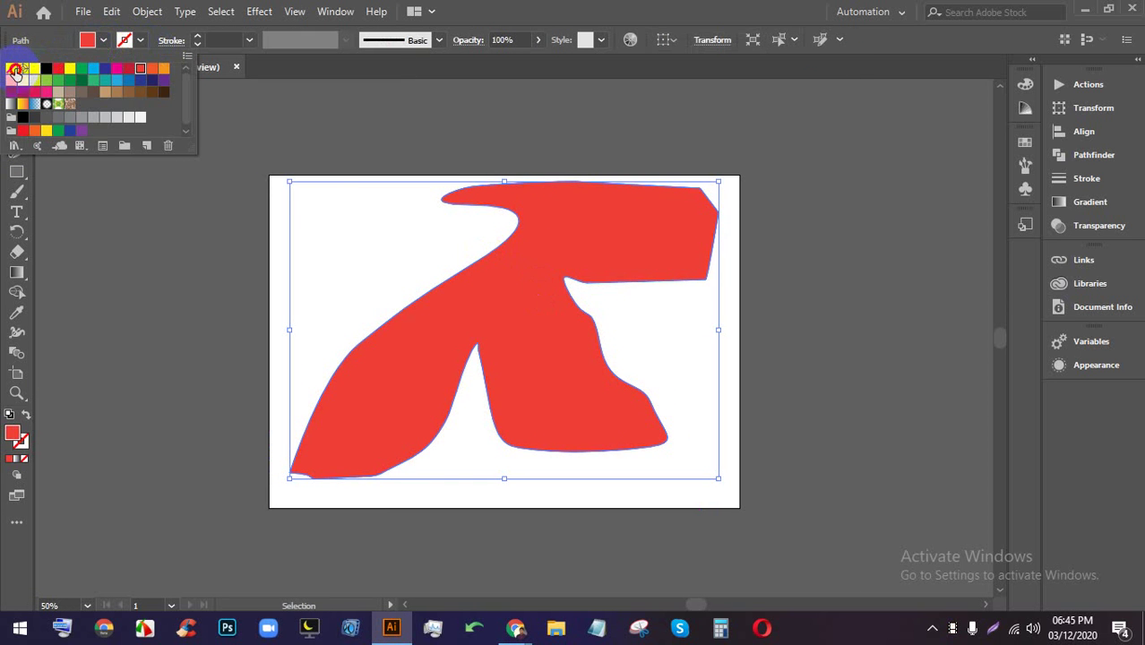
click(15, 71)
click(790, 329)
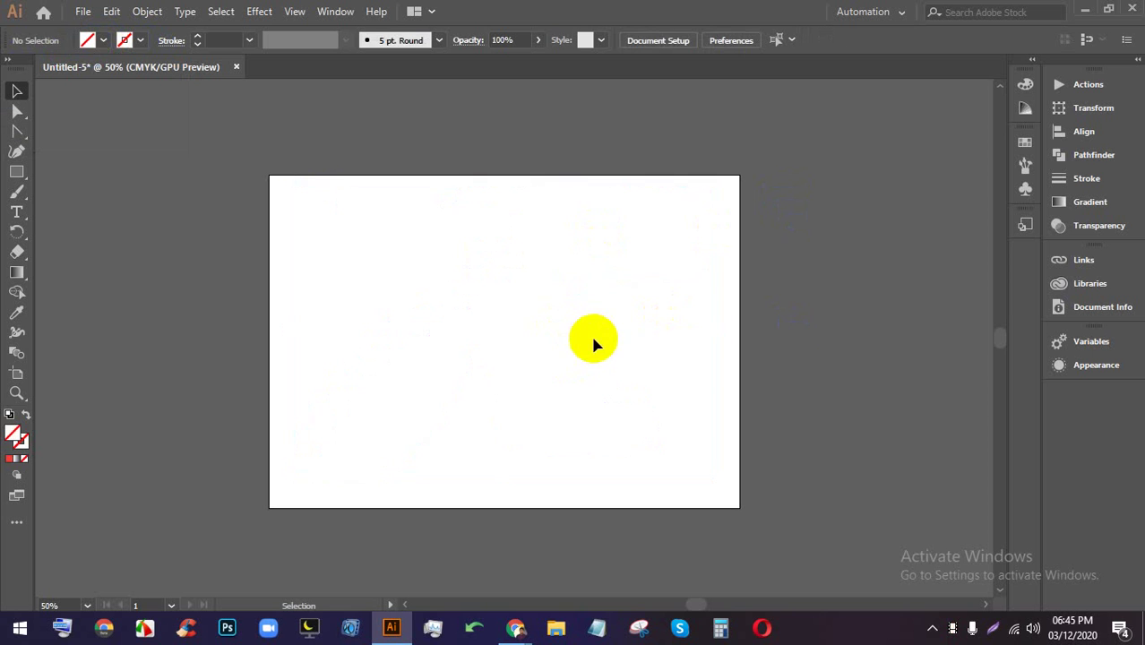
- Give the unfilled shape a black 1 pt stroke and leave the outline selected
click(597, 335)
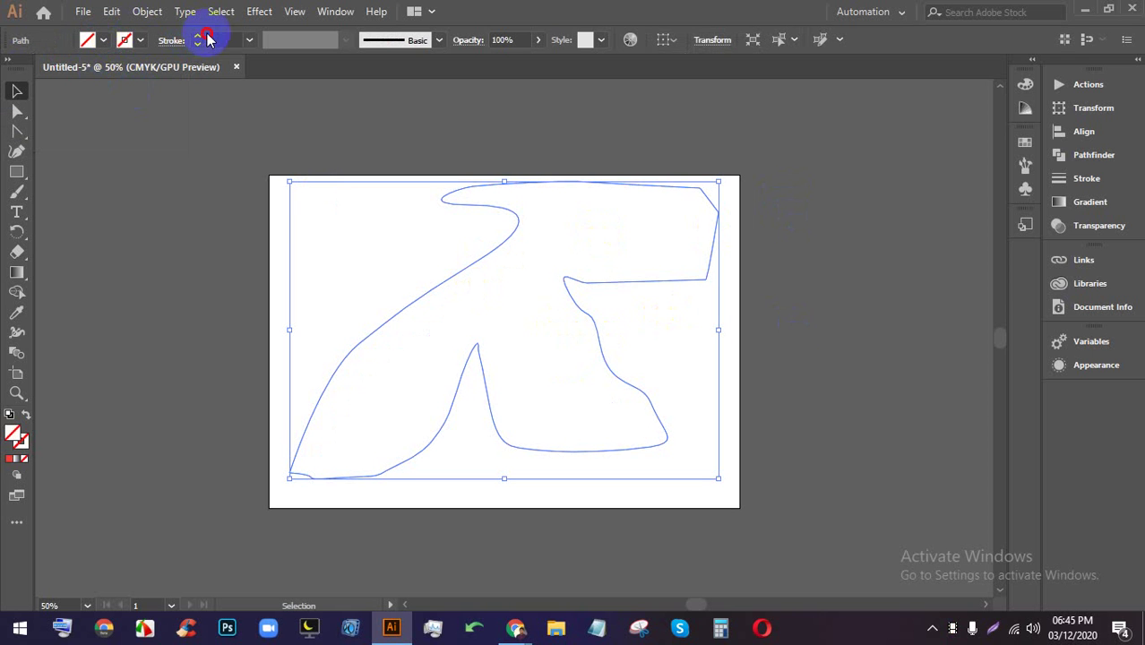
click(614, 346)
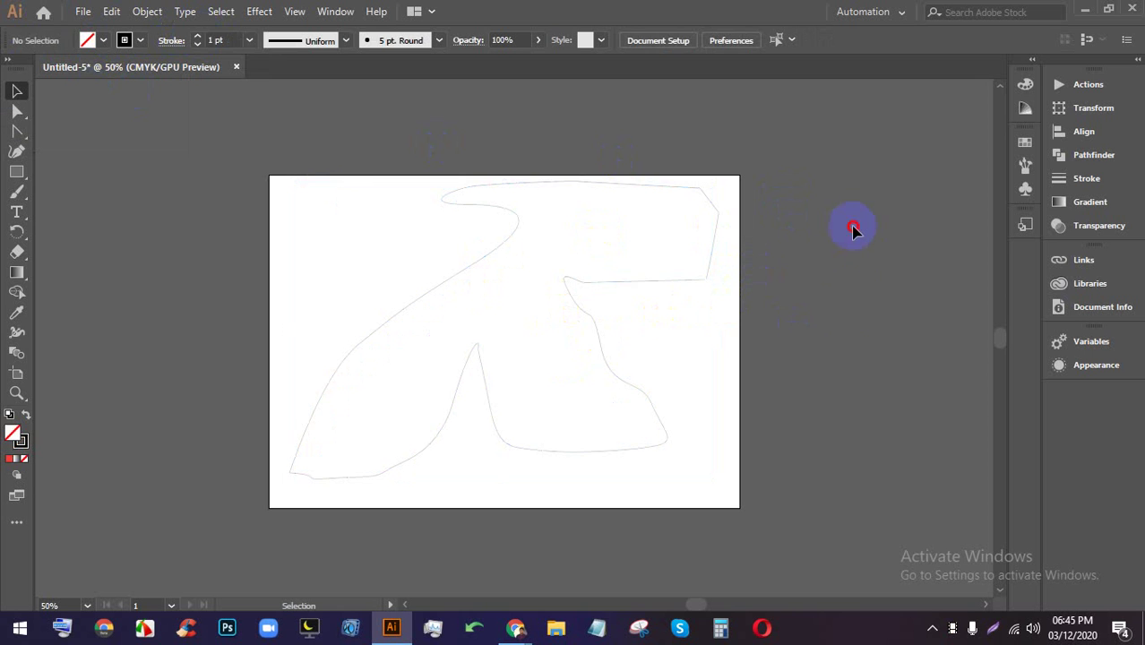
drag(853, 231, 307, 141)
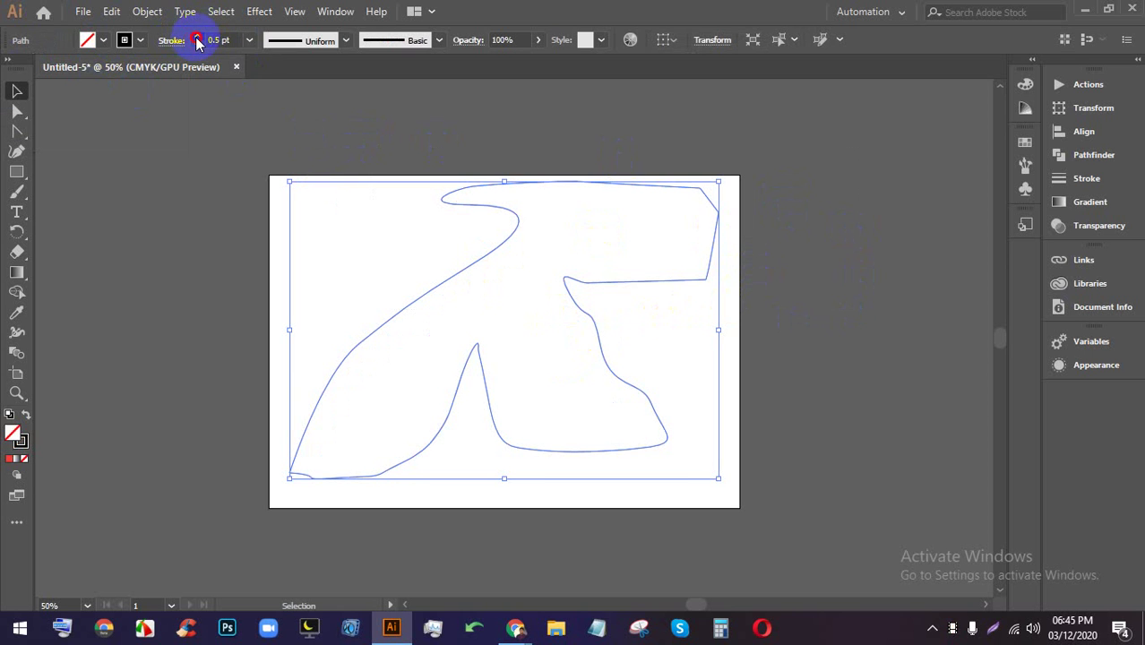
click(818, 328)
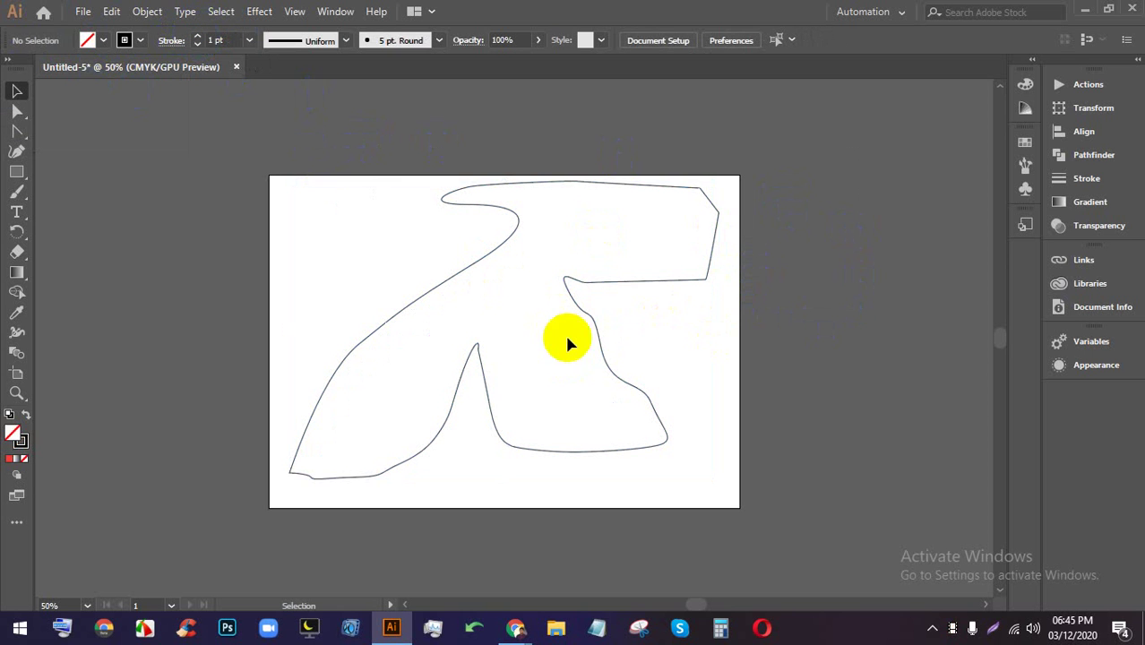
click(595, 329)
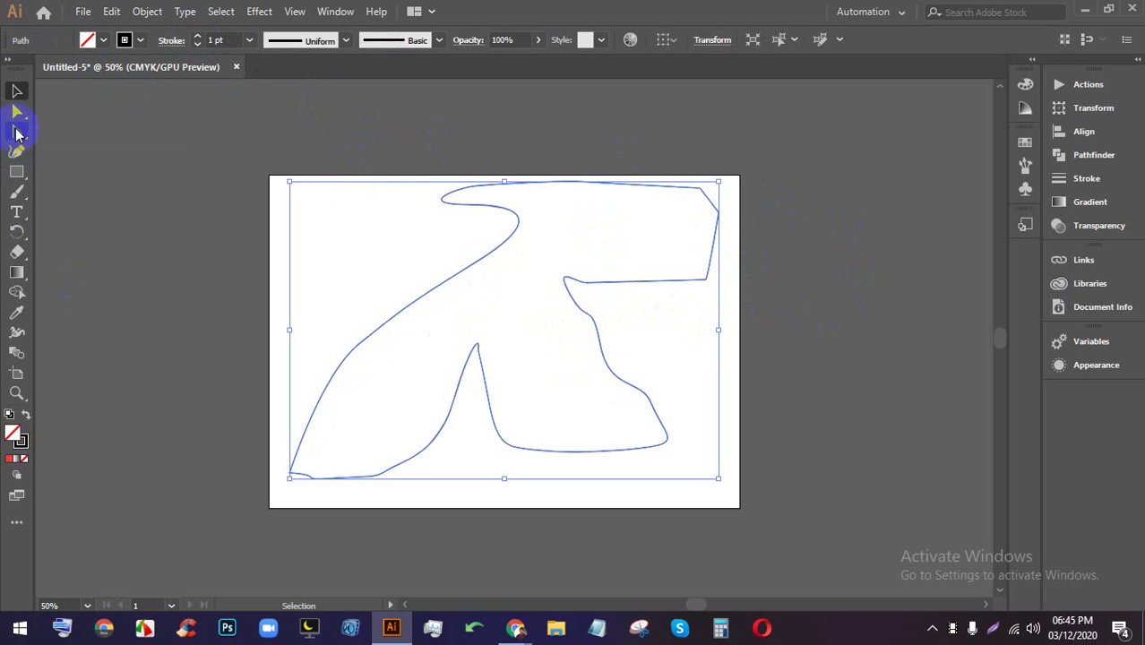
- Convert the anchor midway along the right leg's outer edge to a corner point with the Anchor Point tool
click(18, 133)
click(77, 159)
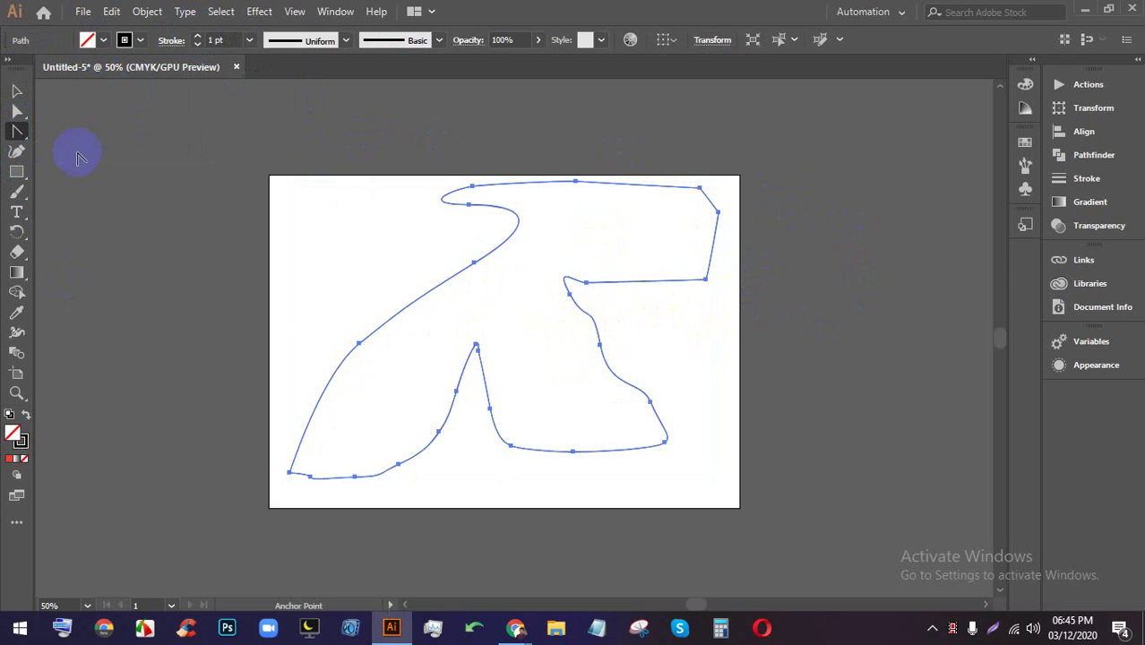
click(596, 331)
scroll(598, 333, up, 4)
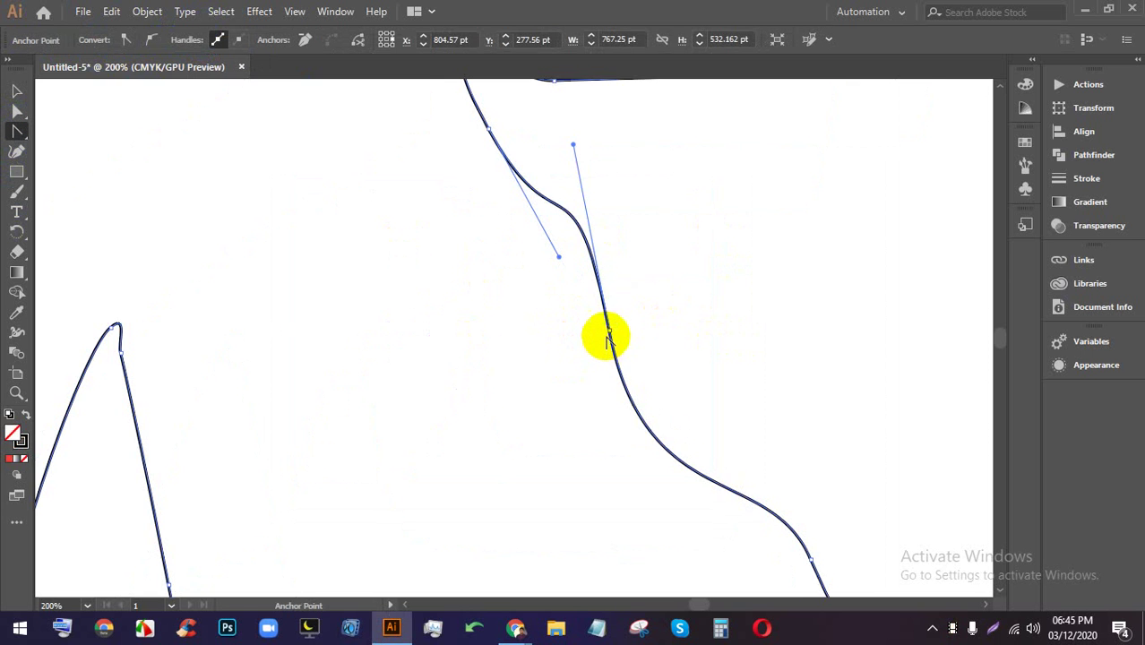
click(609, 332)
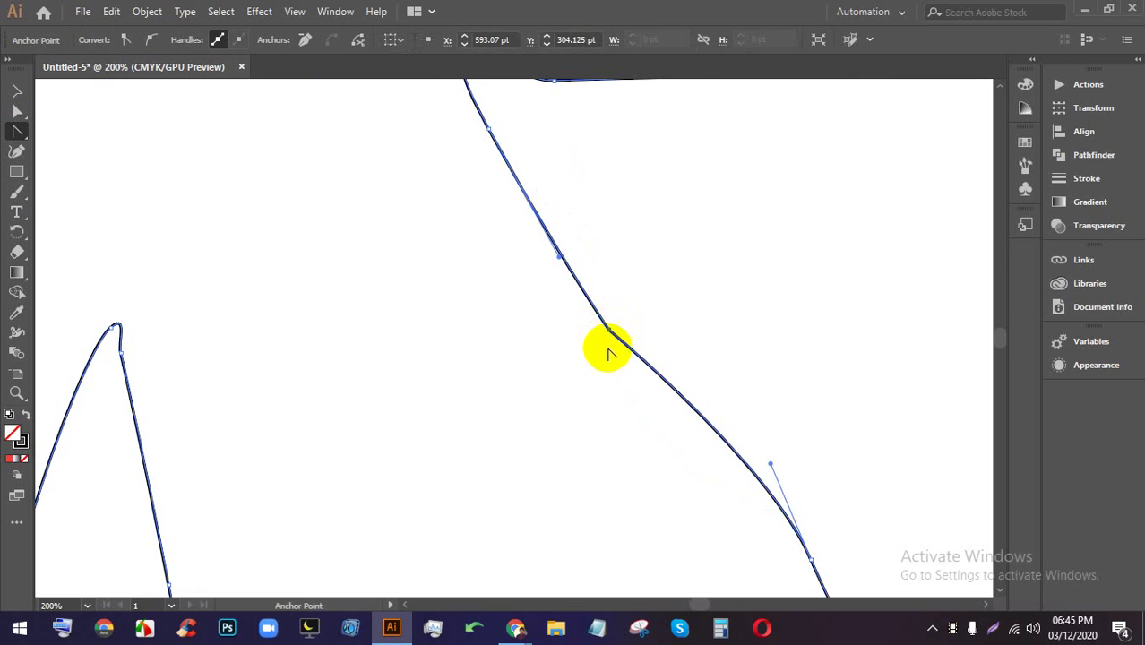
scroll(609, 352, down, 3)
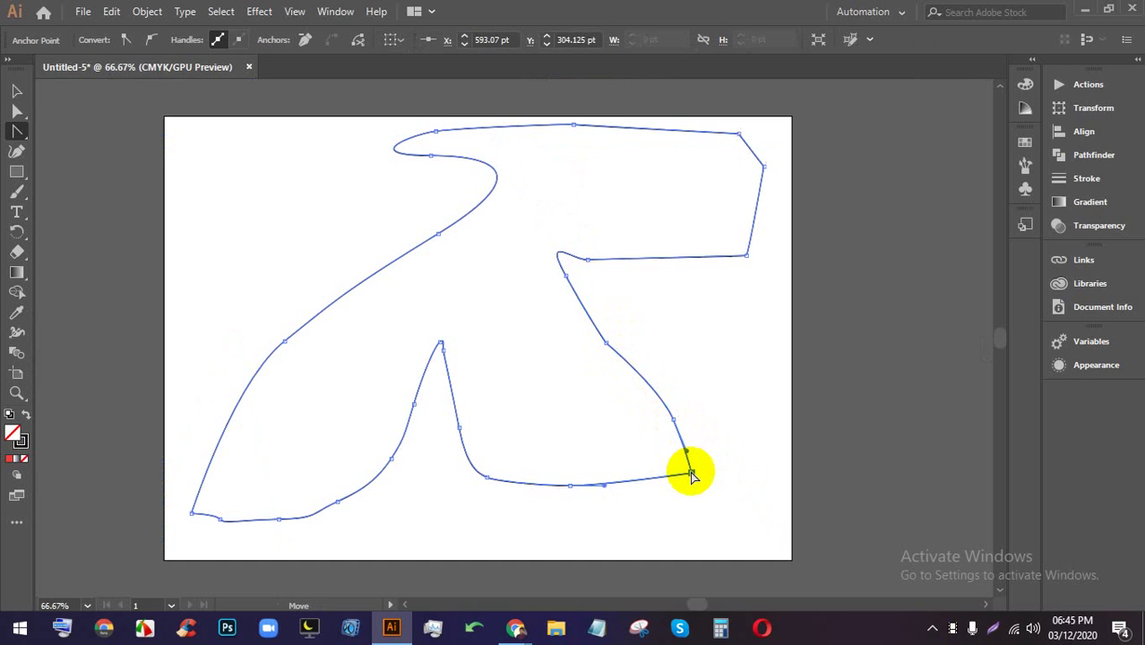
- Try deleting the right foot's outer corner anchor, undo the deletion, and round the corner by pulling out its curve handles
key(Delete)
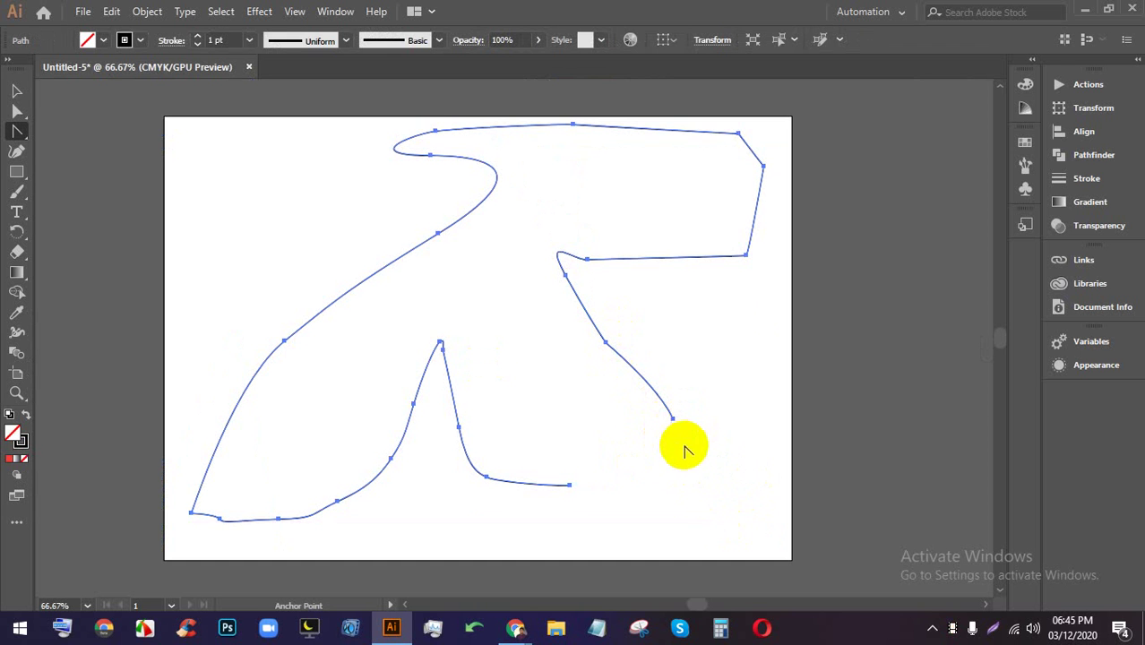
key(ctrl+z)
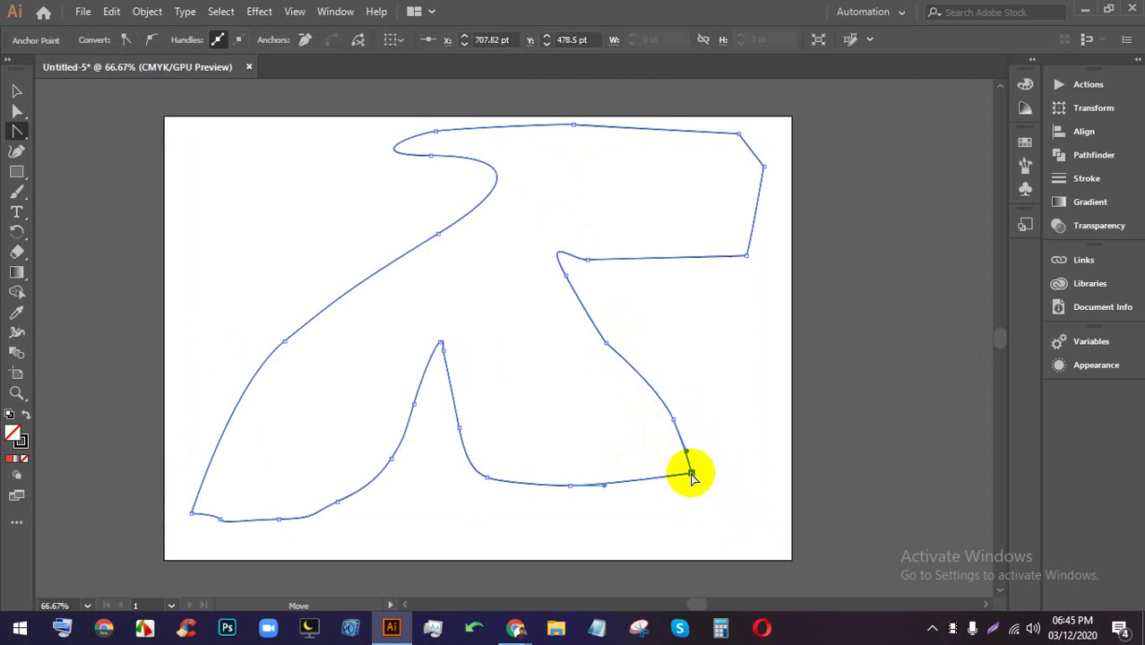
drag(690, 474, 660, 514)
click(691, 475)
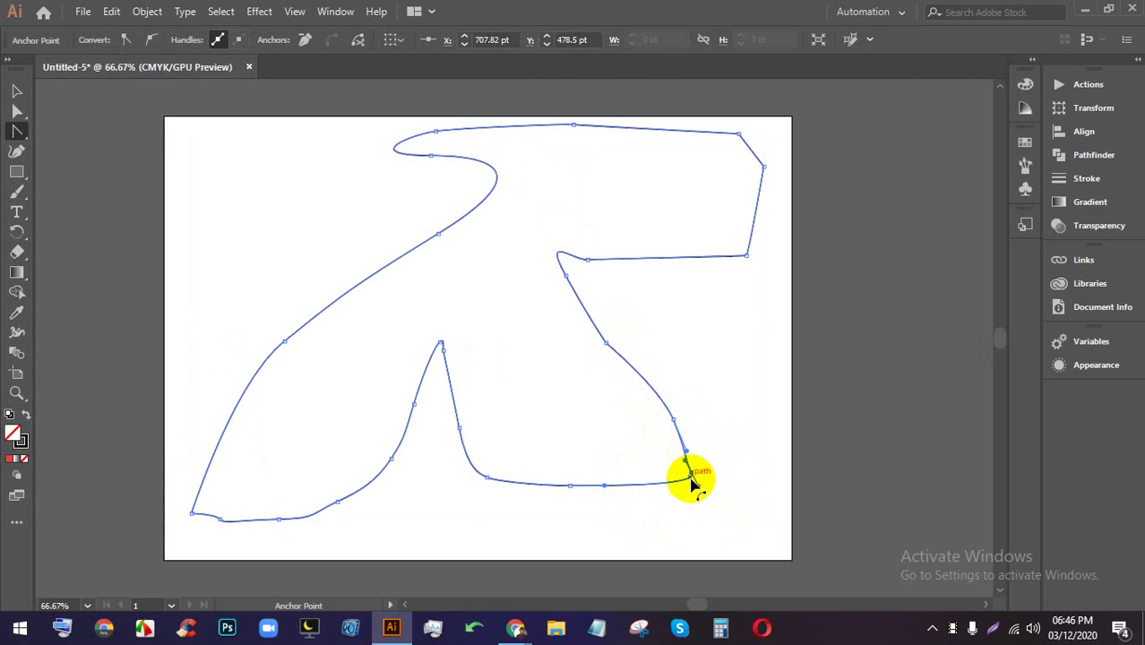
drag(691, 477, 673, 507)
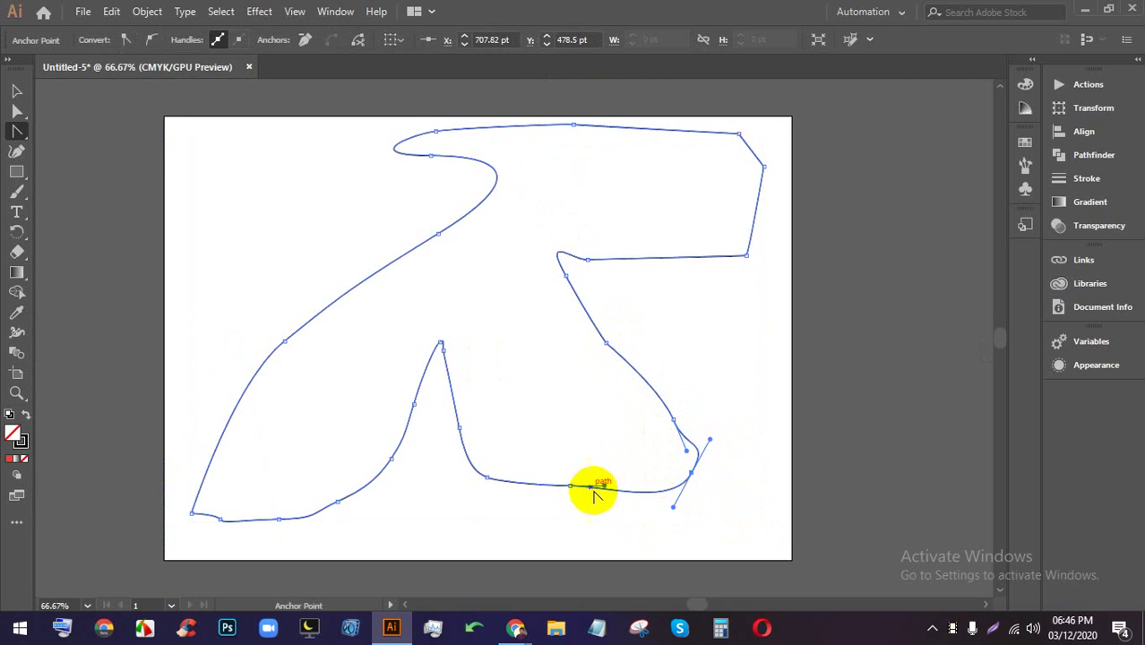
- Test curve handles in several directions on the anchor midway along the right foot's bottom edge and reset it to a corner point
drag(570, 486, 524, 431)
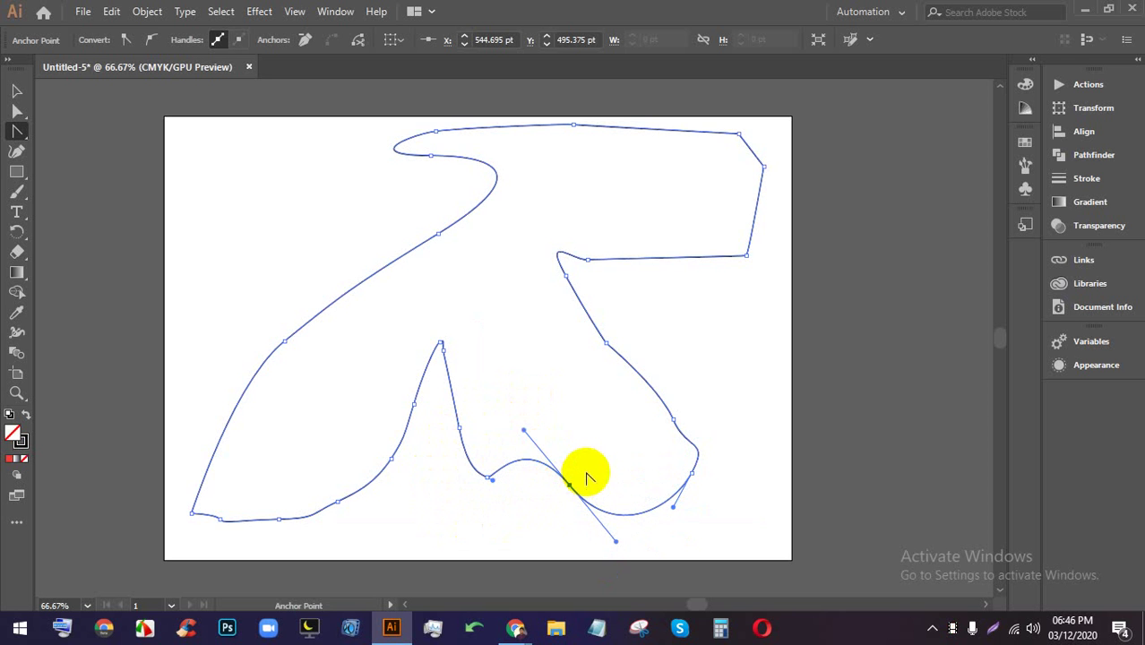
click(571, 485)
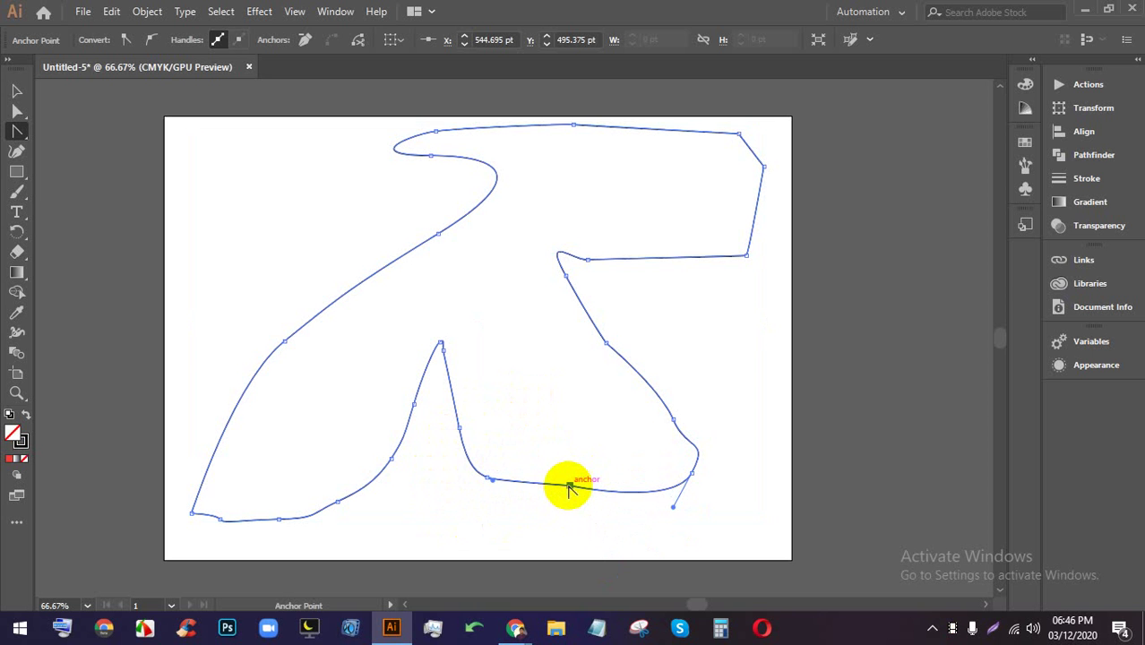
drag(571, 488, 541, 539)
key(ctrl+z)
drag(598, 437, 657, 481)
click(570, 486)
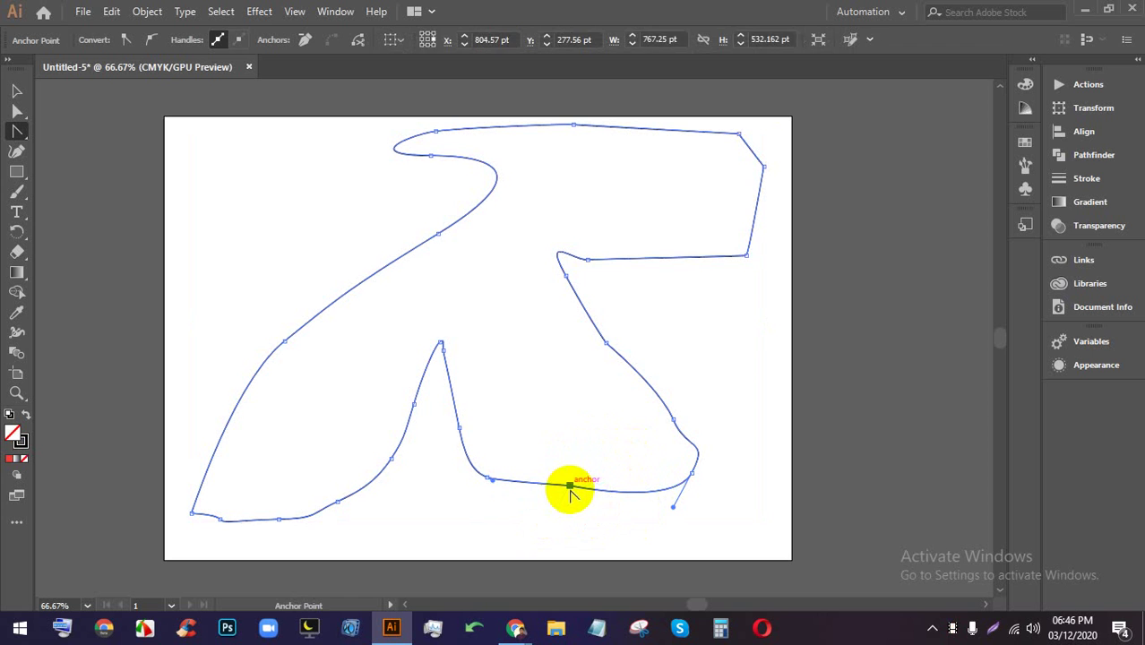
- Convert the anchor at the notch peak between the legs to a corner, try pulling out its handles, and undo that pull
click(439, 343)
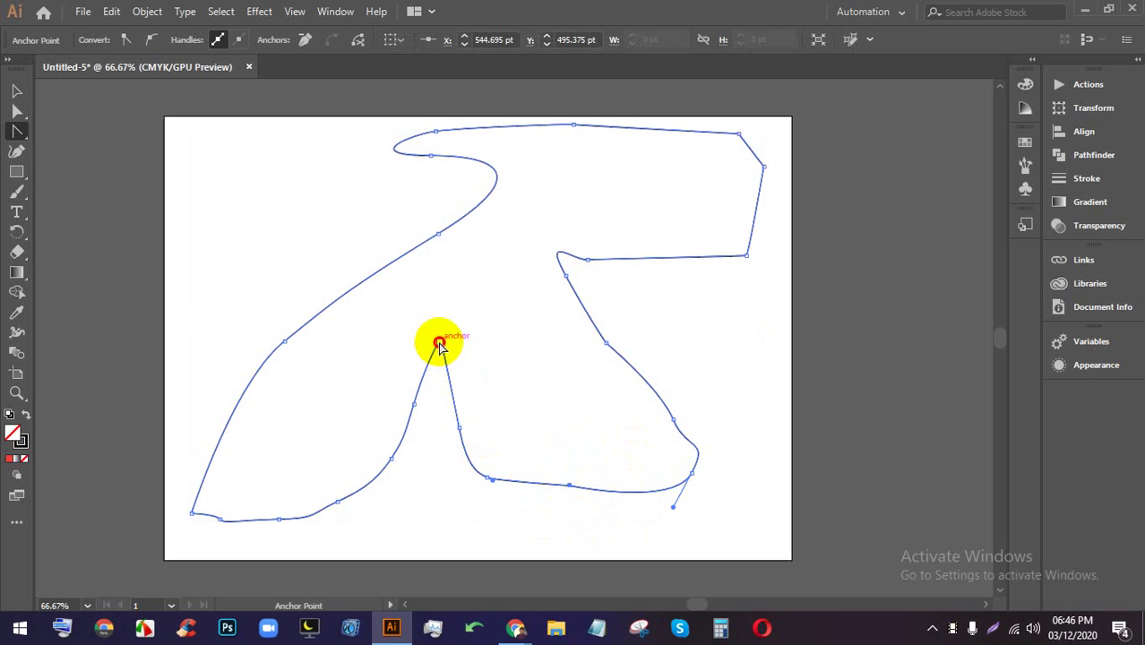
drag(440, 343, 414, 330)
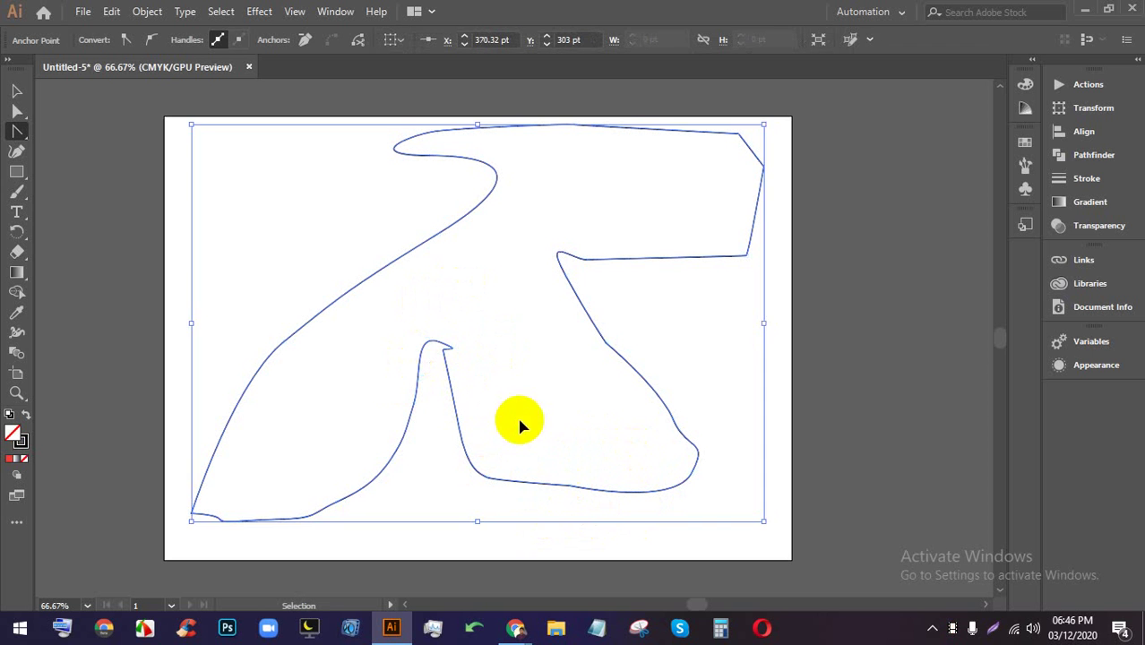
key(ctrl+z)
- Add an anchor near the outer end of the right foot's bottom edge with the Pen tool and bend its outer handle downward
drag(19, 135, 58, 131)
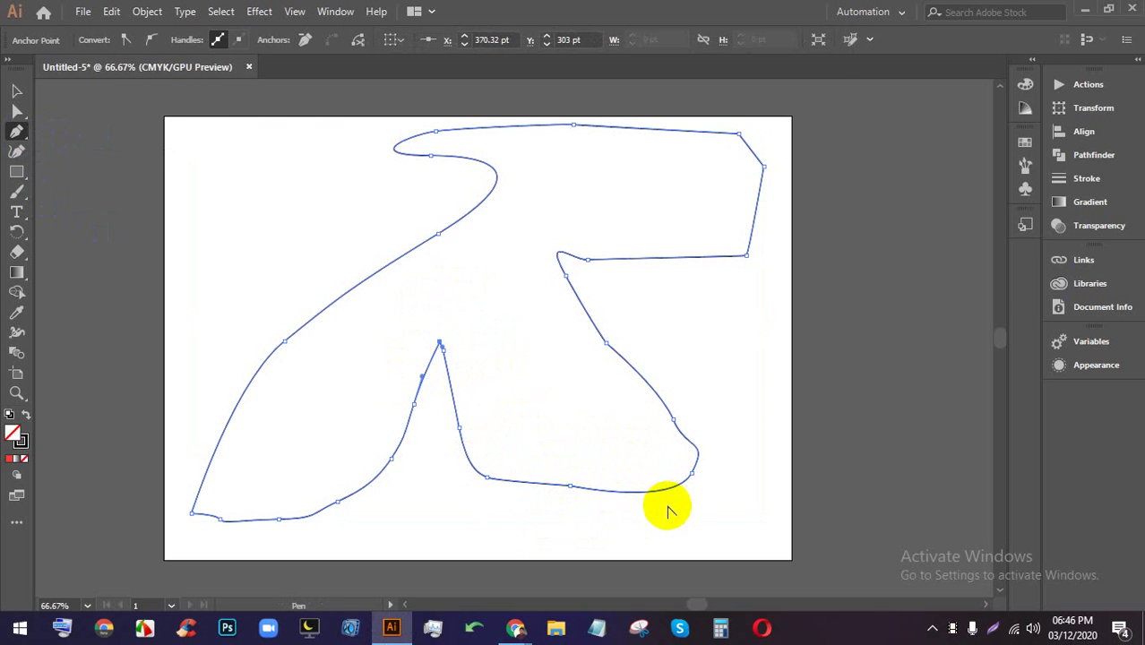
scroll(665, 506, up, 5)
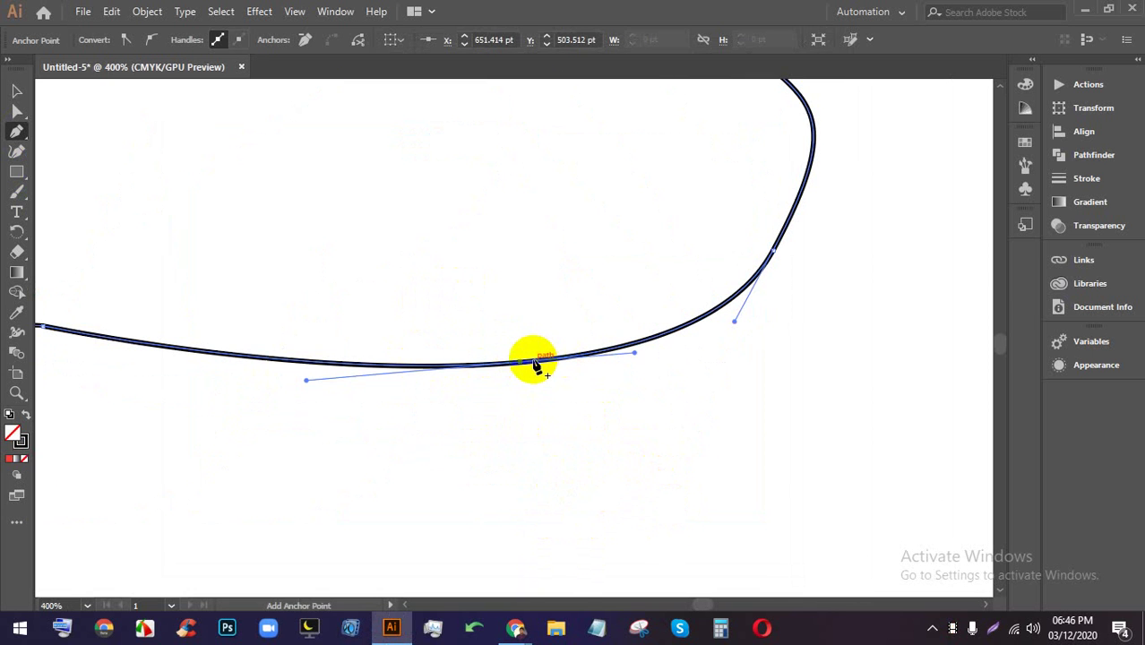
drag(634, 357, 618, 431)
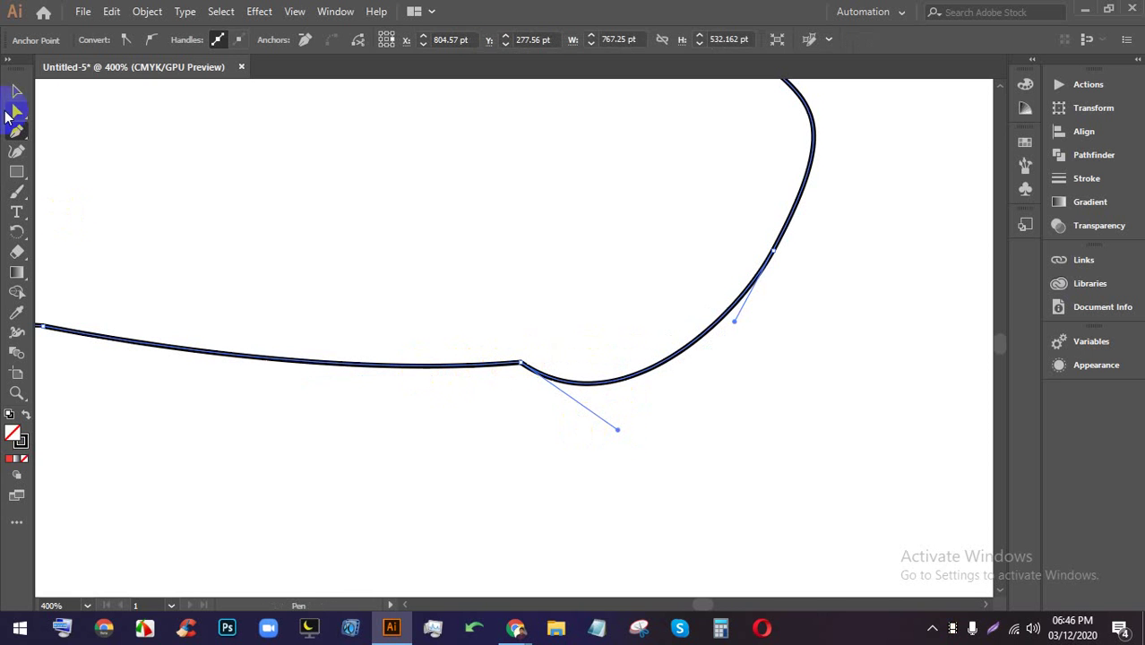
- Reset the added bottom-edge anchor to a corner with the Anchor Point tool and pull new smooth handles out of it
drag(20, 131, 72, 148)
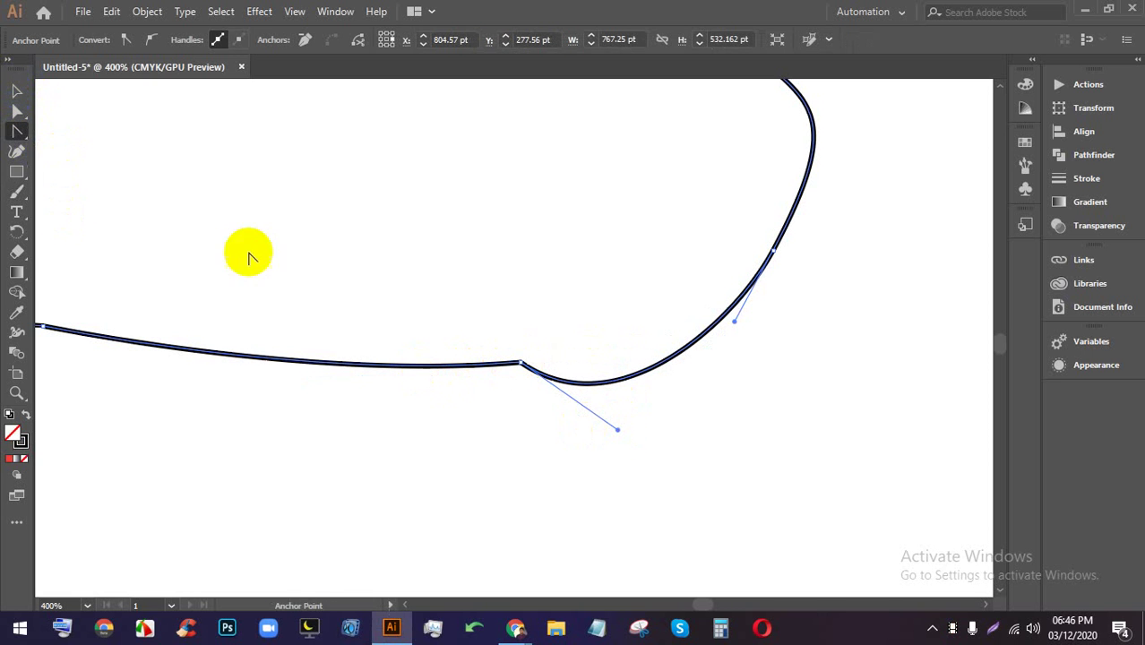
click(520, 362)
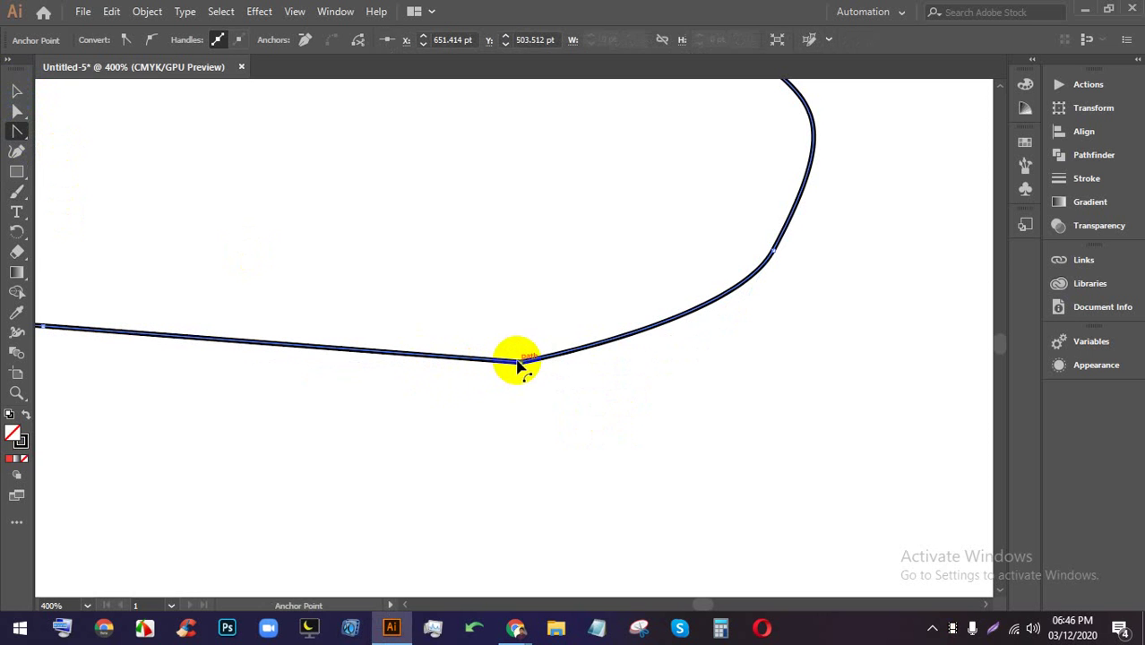
drag(17, 132, 17, 131)
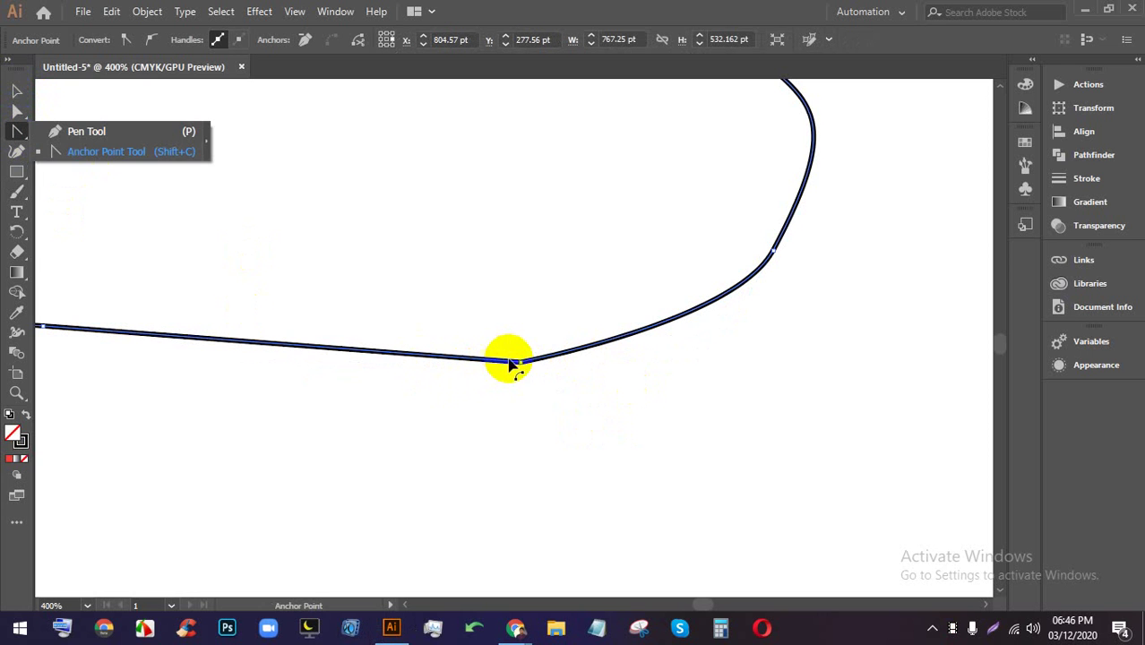
drag(520, 362, 296, 289)
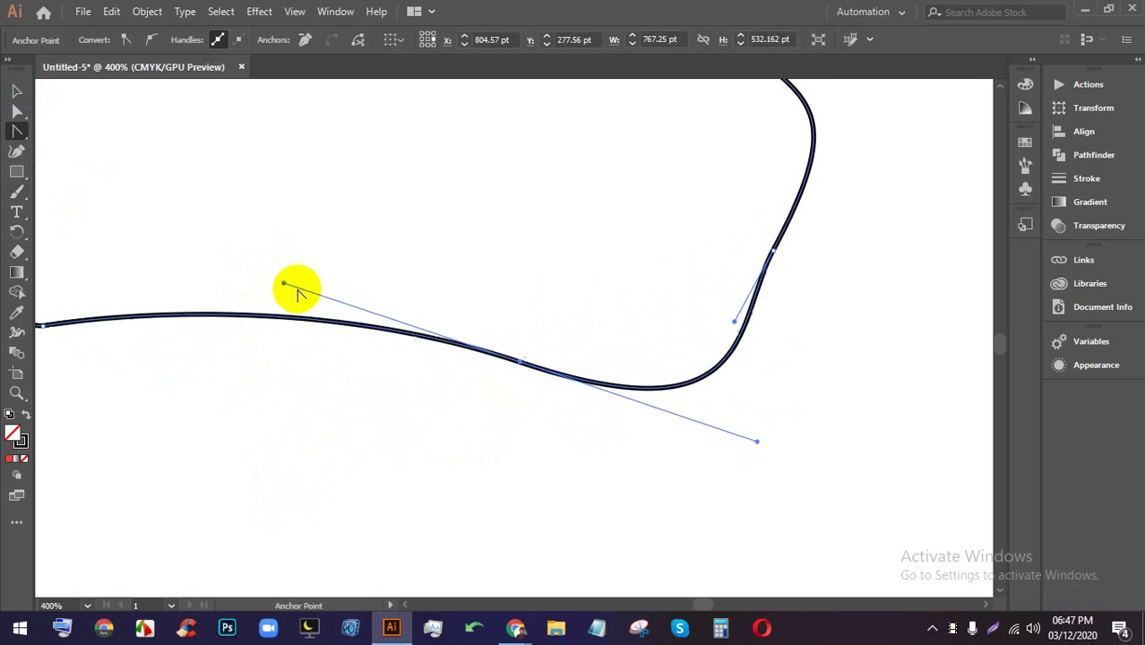
- Reshape the inner bend where the right leg meets the horizontal arm by dragging the leg anchor's handle and pulling out new curve handles
scroll(584, 413, down, 4)
scroll(584, 412, down, 3)
scroll(498, 366, up, 2)
scroll(578, 222, up, 2)
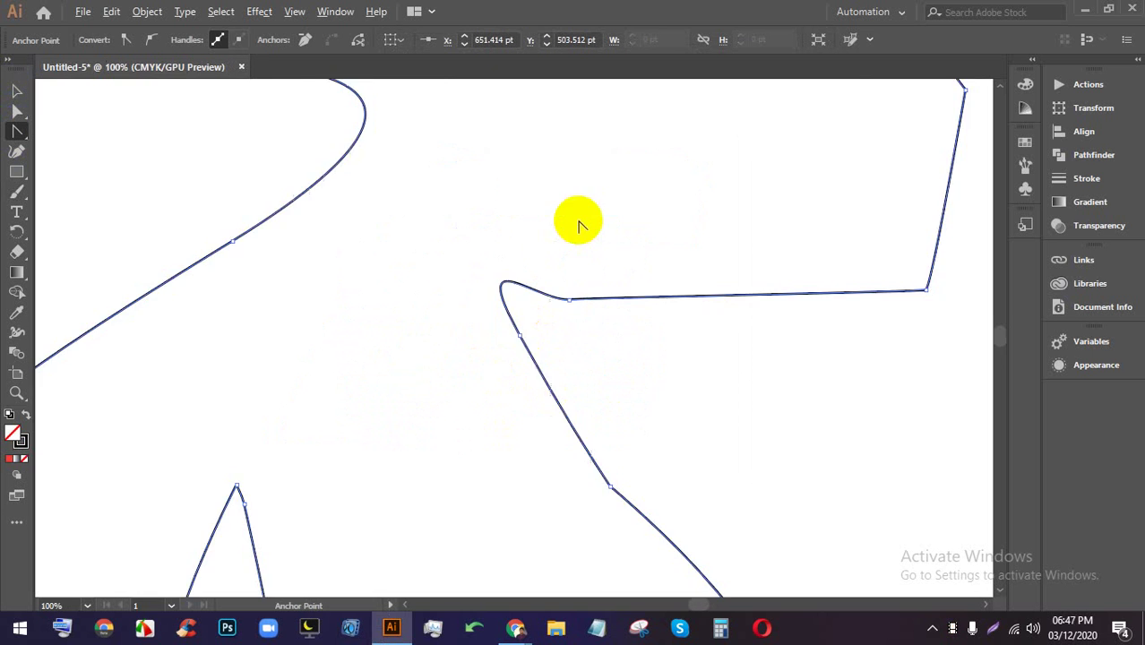
scroll(531, 309, up, 2)
click(585, 332)
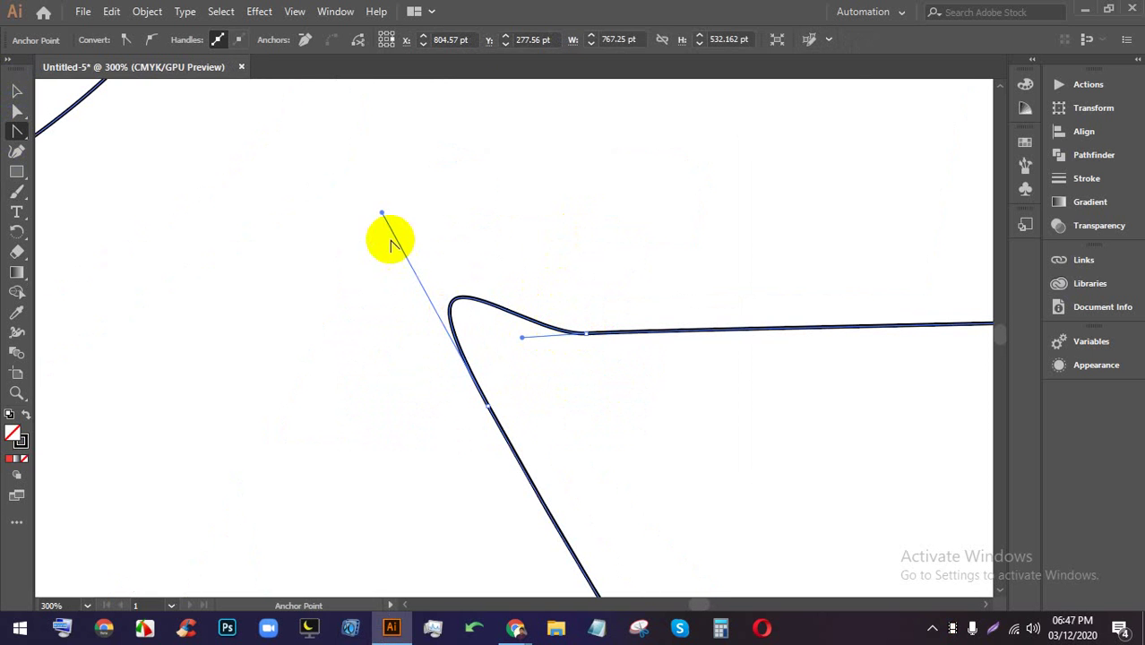
drag(381, 215, 553, 375)
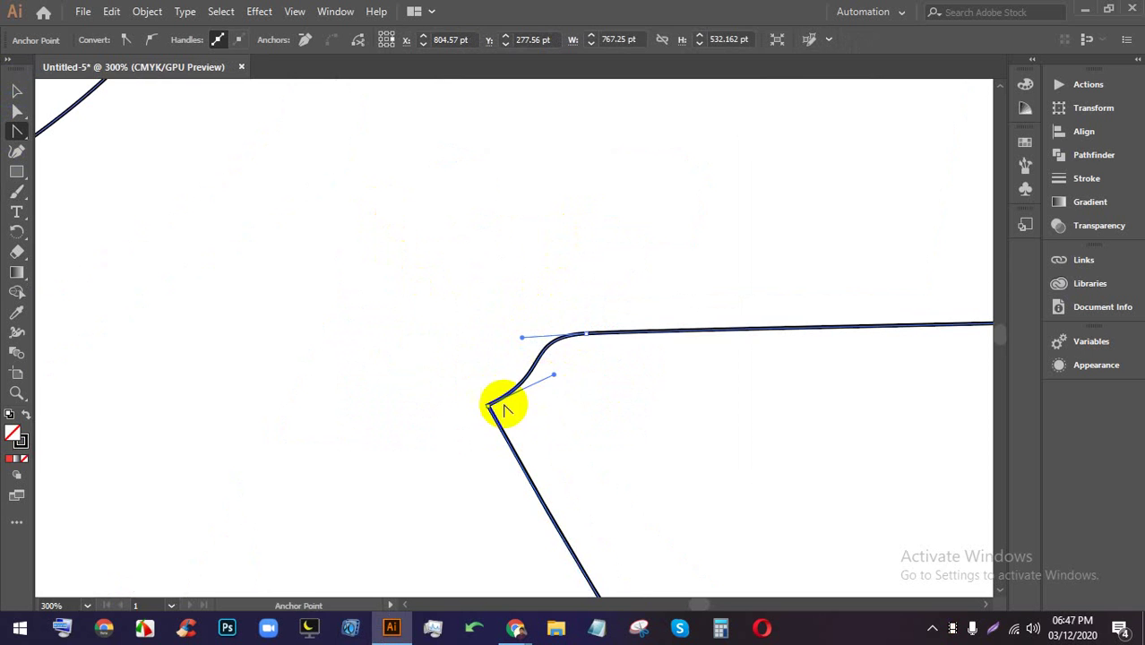
drag(489, 408, 568, 519)
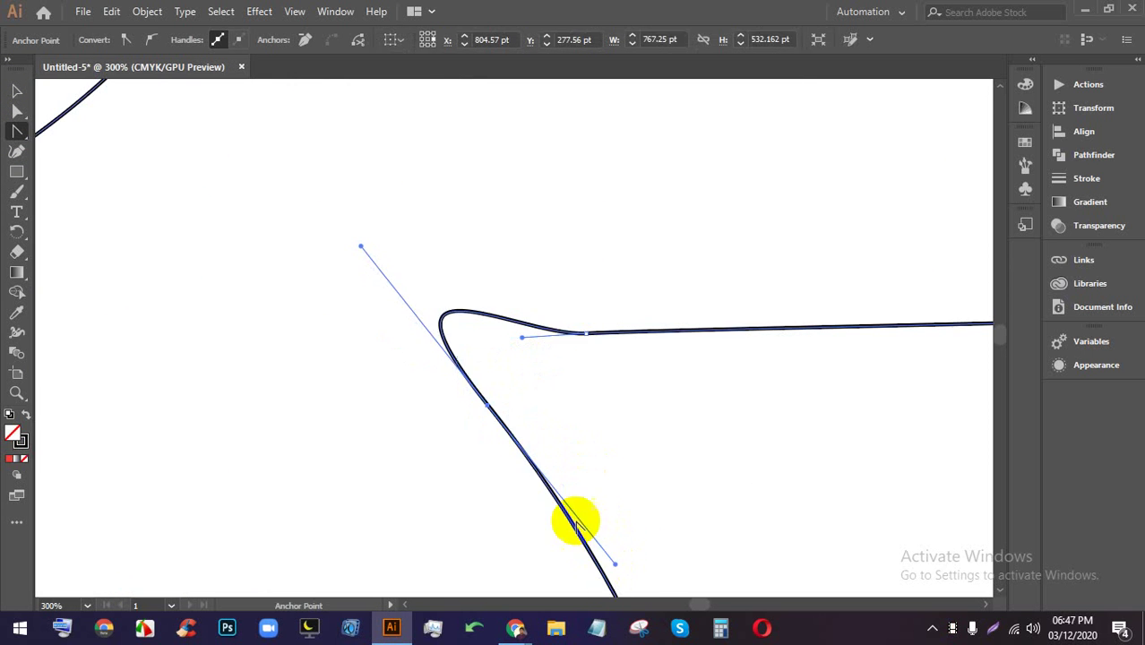
- Pull curve handles out of the outermost anchor at the shape's upper-right corner and clear the outline from the artboard
scroll(587, 469, down, 4)
scroll(744, 345, up, 3)
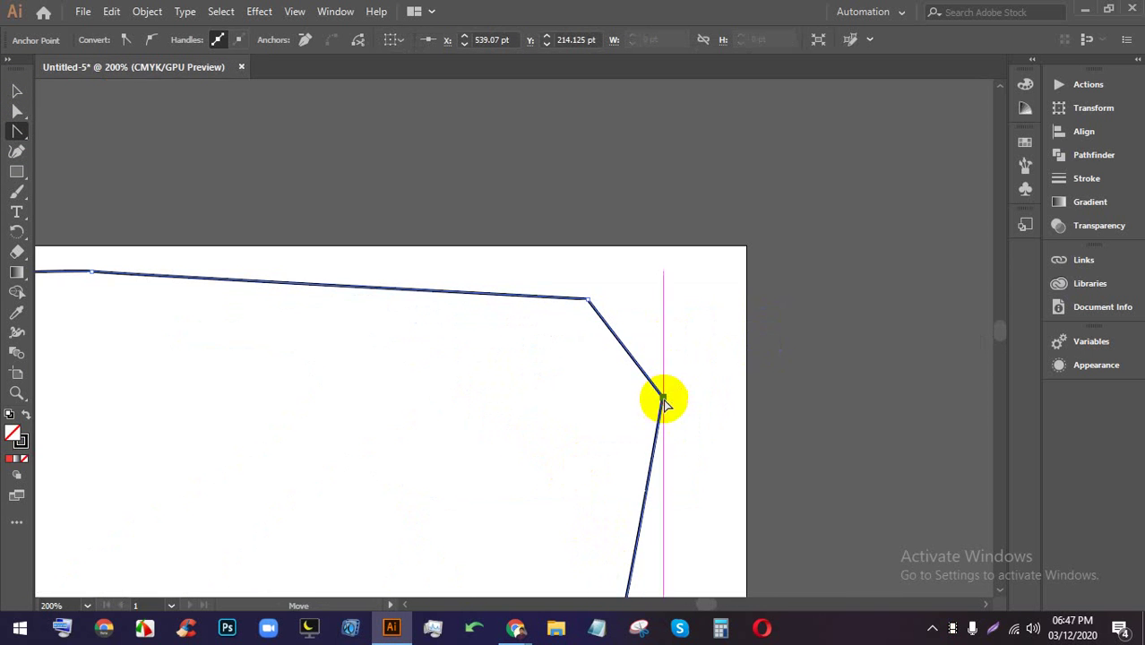
drag(663, 402, 525, 424)
scroll(699, 325, down, 4)
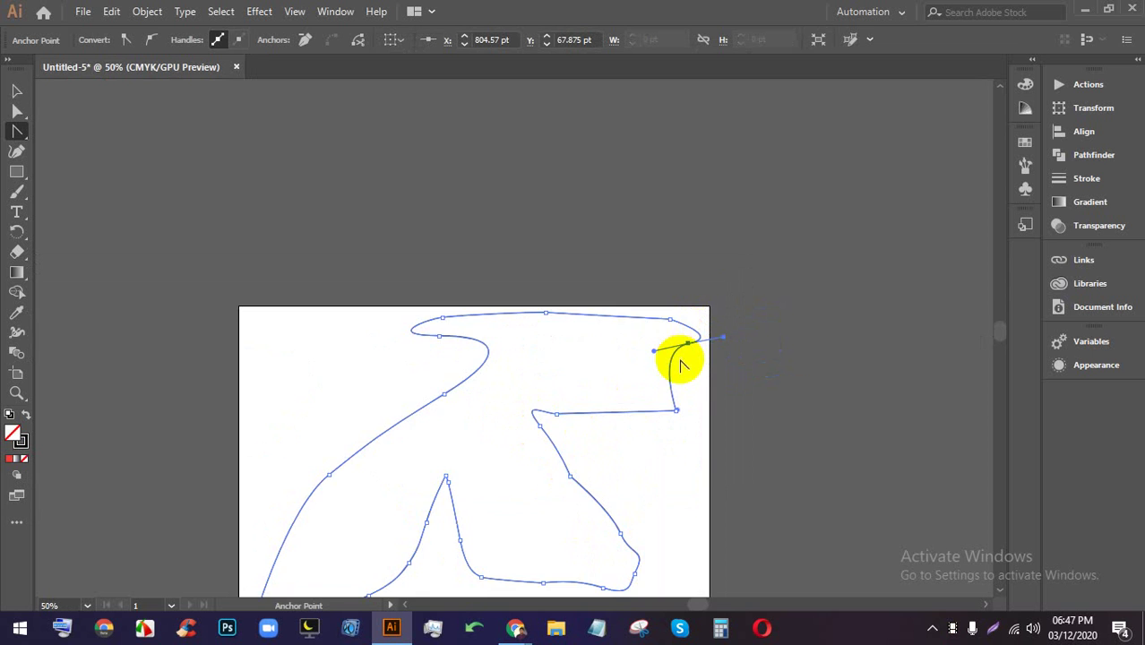
scroll(637, 328, down, 4)
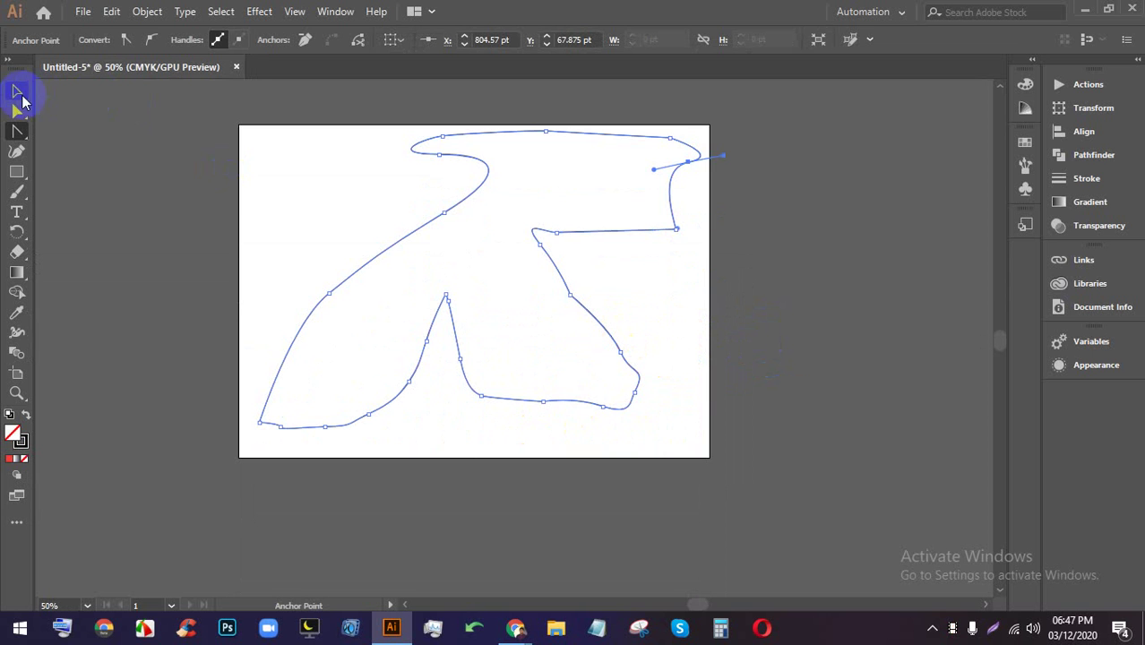
click(18, 92)
click(128, 163)
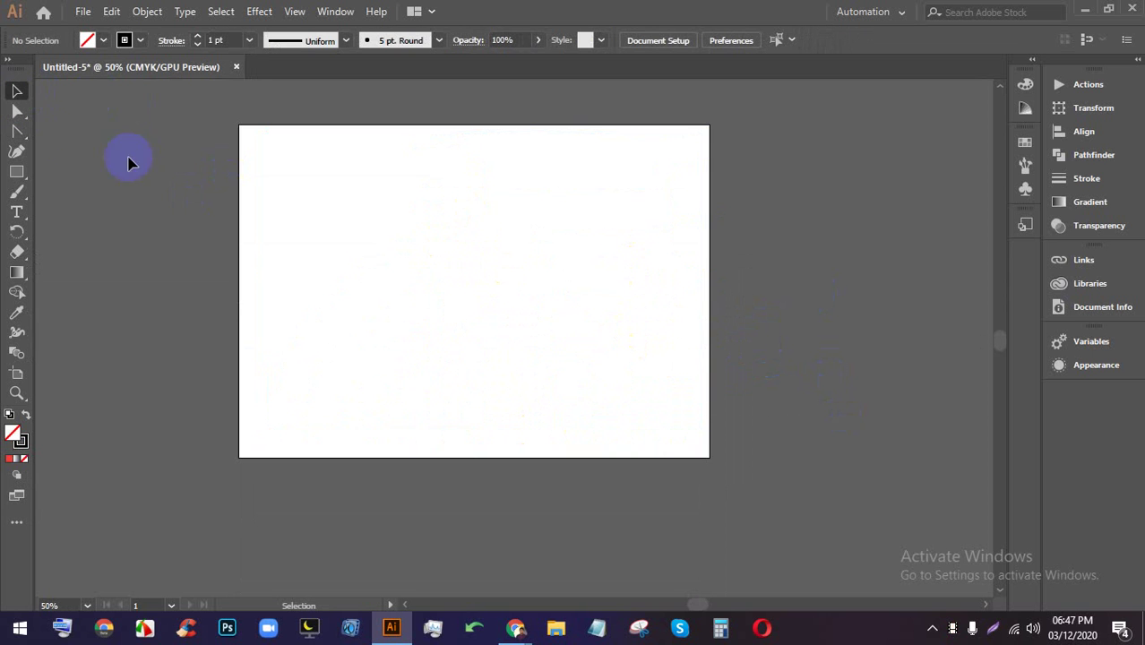
- Draw a short, nearly horizontal path with the Curvature tool in the artboard's upper area and clear it from the artboard
click(12, 139)
click(12, 144)
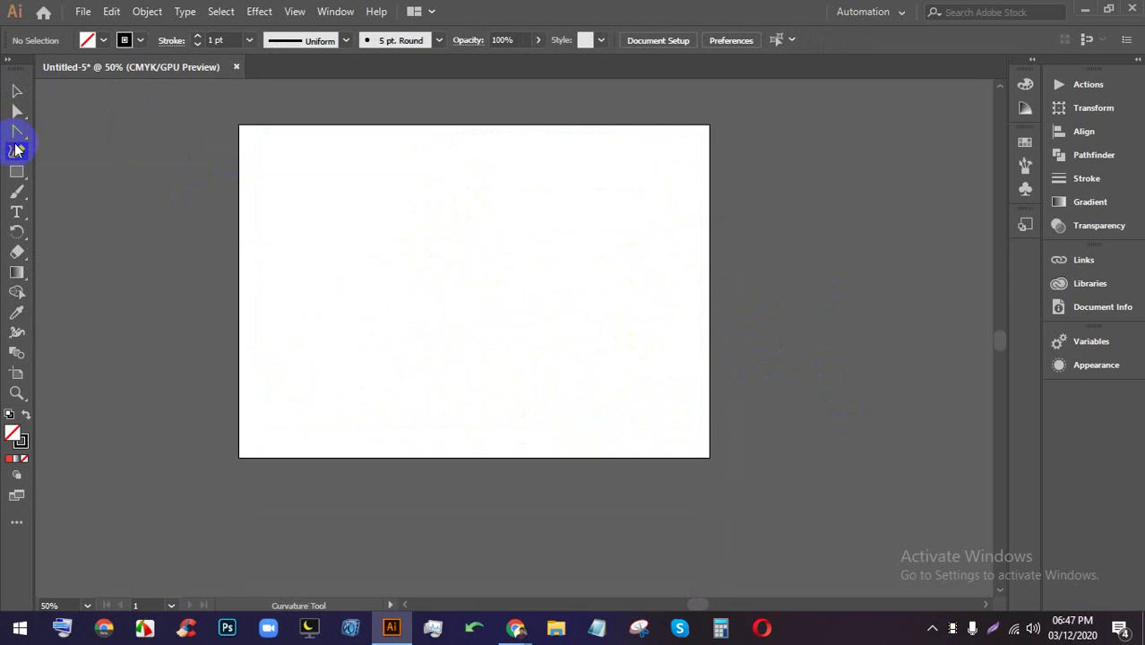
click(338, 221)
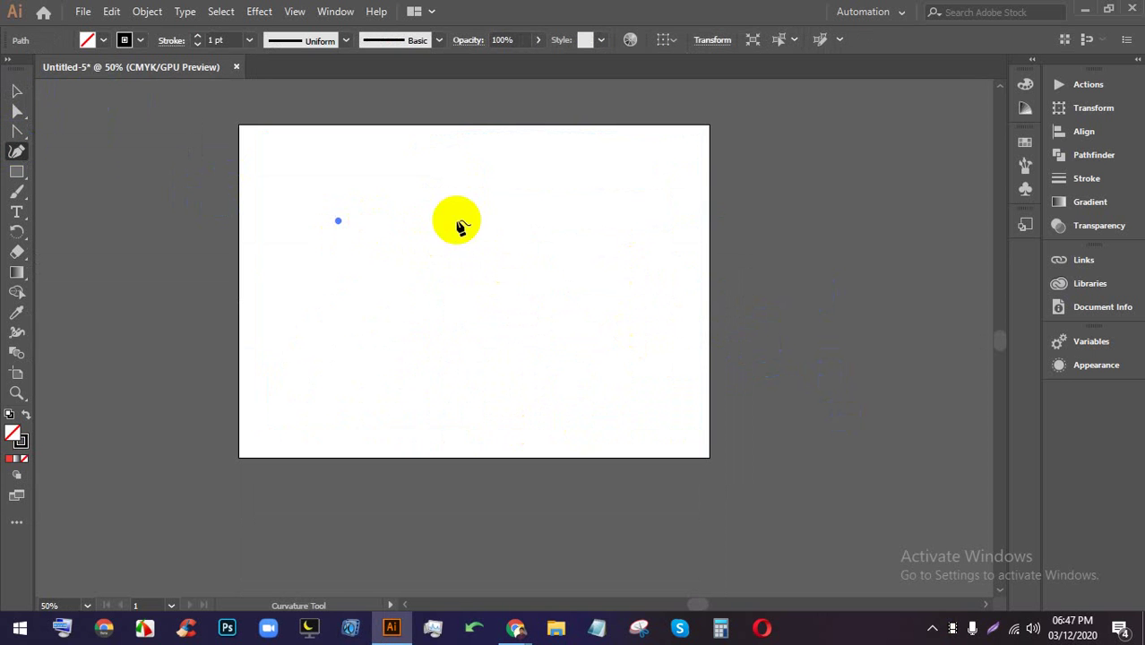
click(489, 214)
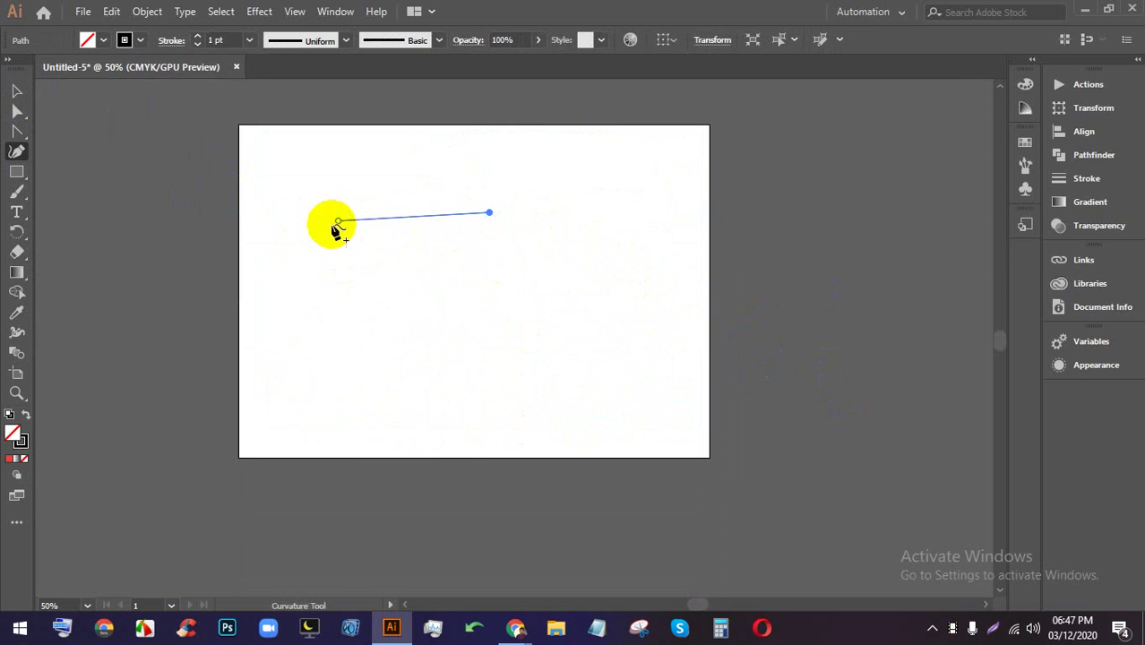
click(338, 221)
click(16, 90)
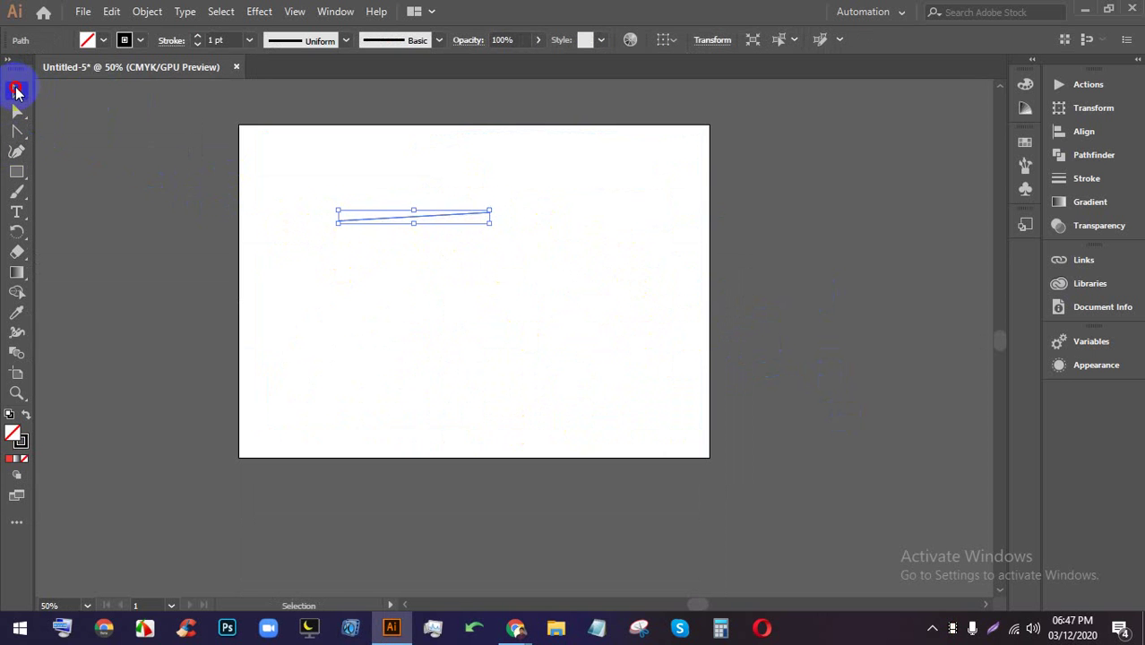
click(576, 363)
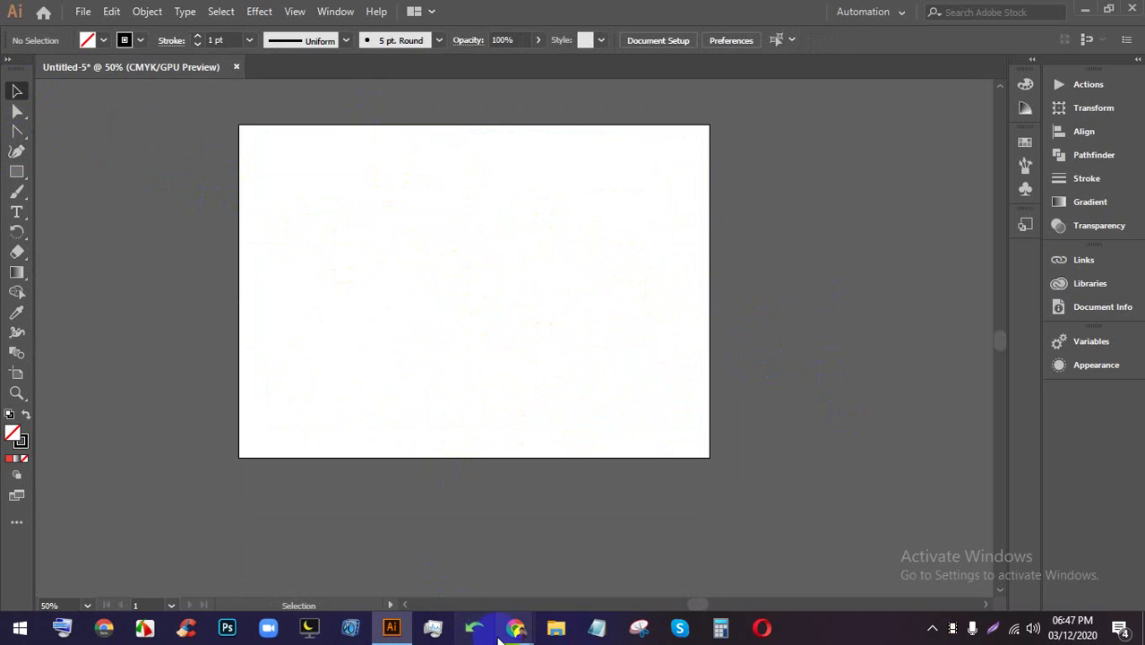
- Look in on the Google Meet call and return to the empty artboard in Illustrator
mouse_move(502, 634)
click(486, 583)
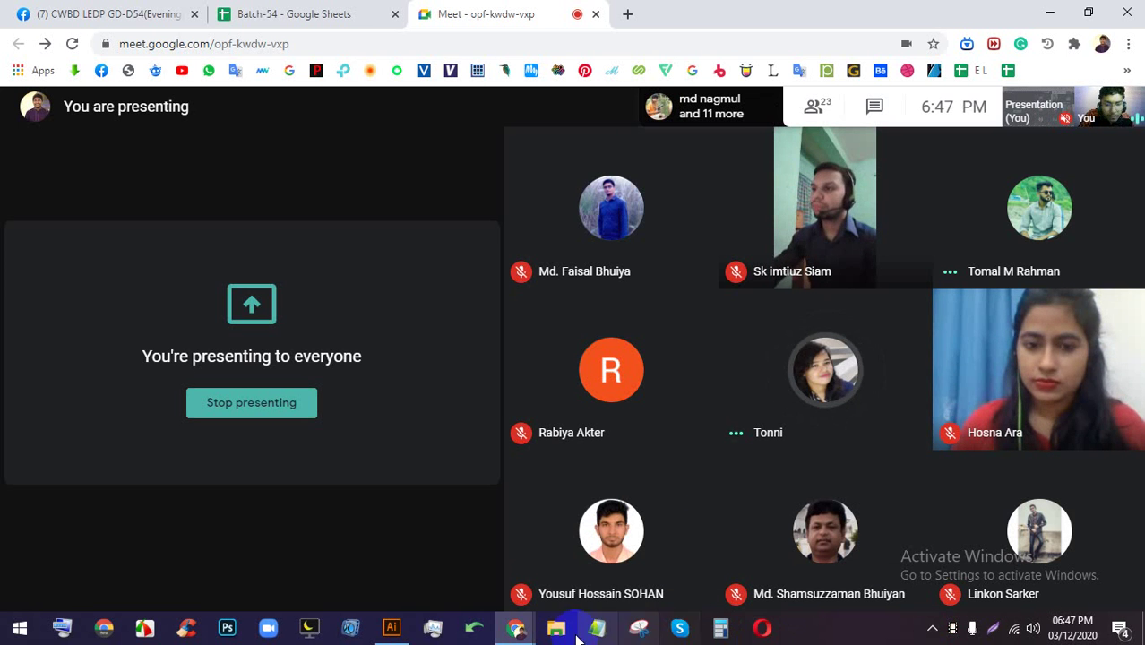
click(462, 511)
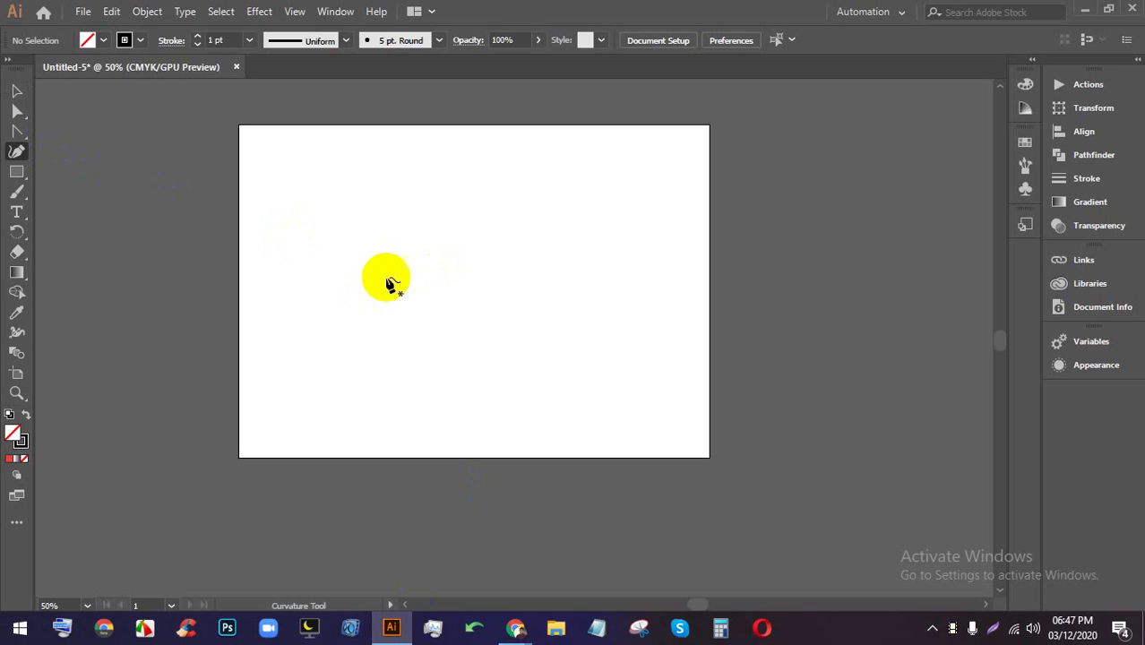
- Draw a closed, curved outline with the Pen tool across the artboard, folding inward in a narrow bend near the upper right
click(16, 132)
click(265, 334)
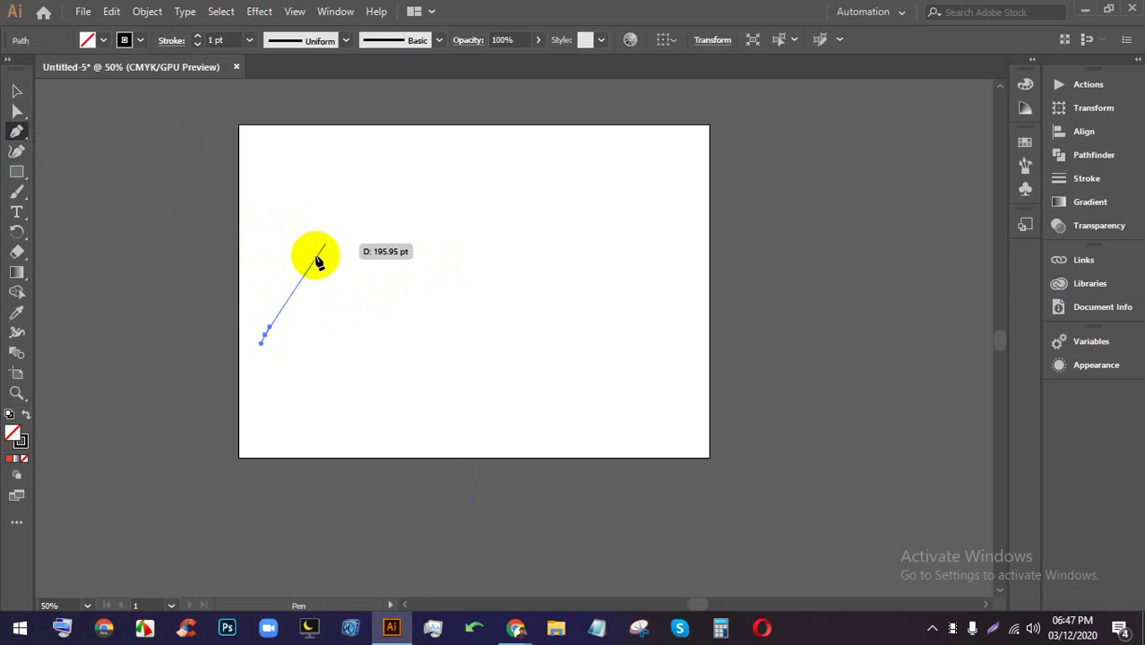
click(425, 185)
click(550, 159)
click(645, 181)
drag(658, 276, 658, 305)
drag(403, 416, 399, 389)
drag(552, 218, 571, 192)
drag(524, 215, 467, 253)
drag(410, 302, 388, 319)
drag(326, 357, 320, 358)
click(266, 337)
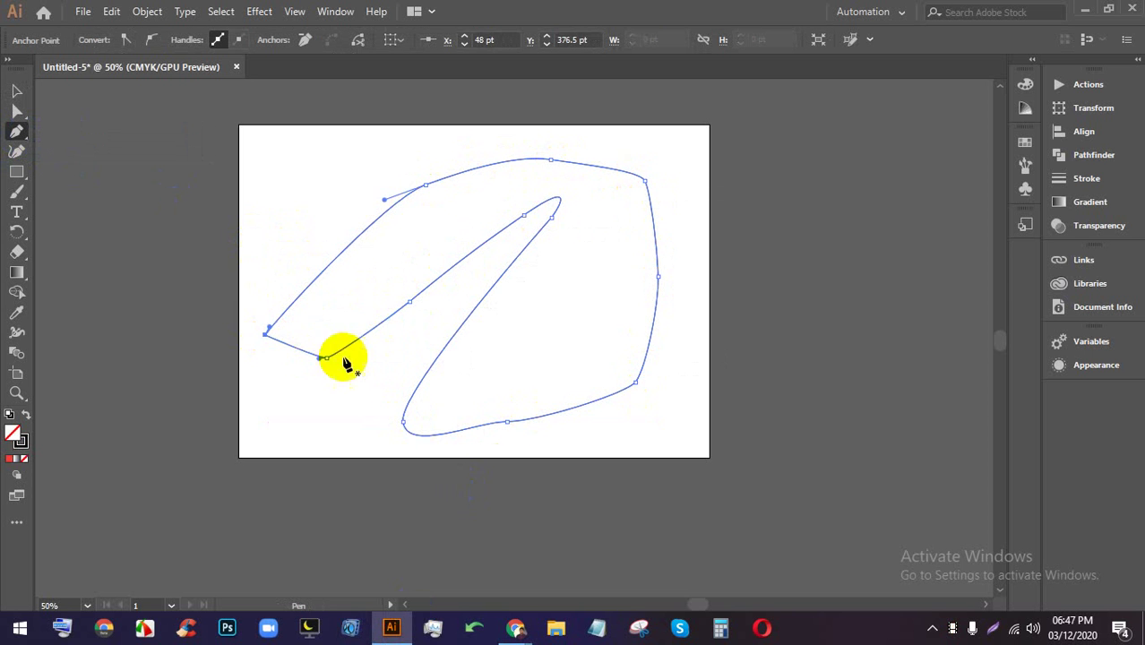
- Delete the anchor at the outline's upper-right corner using the Anchor Point tool, opening the path there
scroll(686, 243, up, 1)
scroll(650, 269, up, 4)
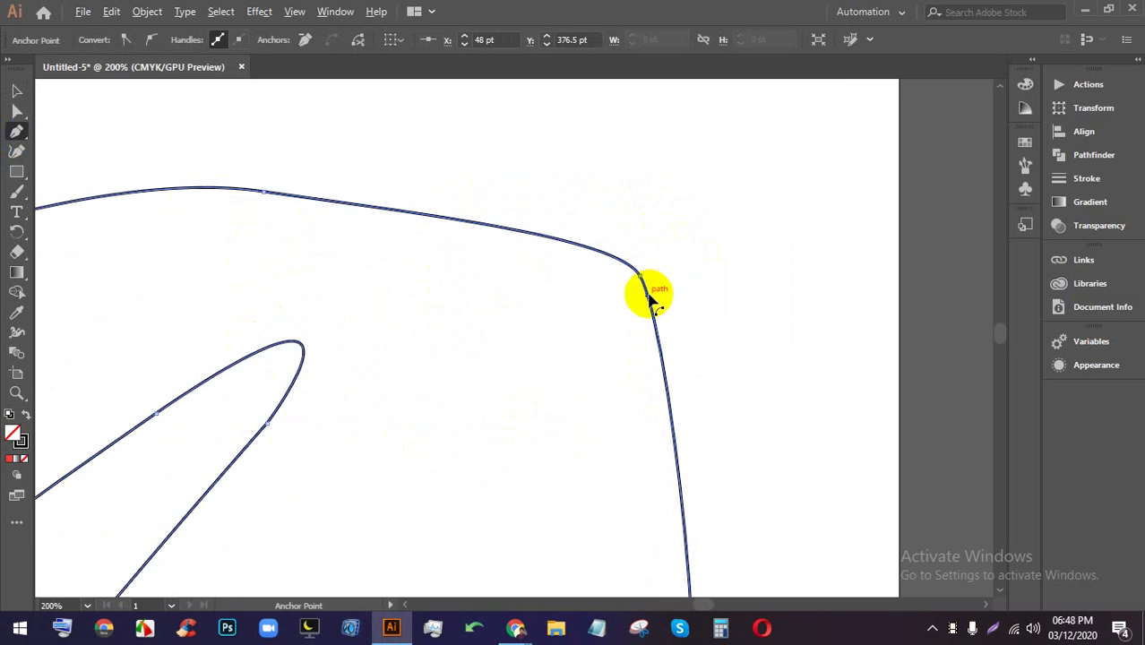
scroll(634, 248, up, 1)
scroll(645, 261, down, 1)
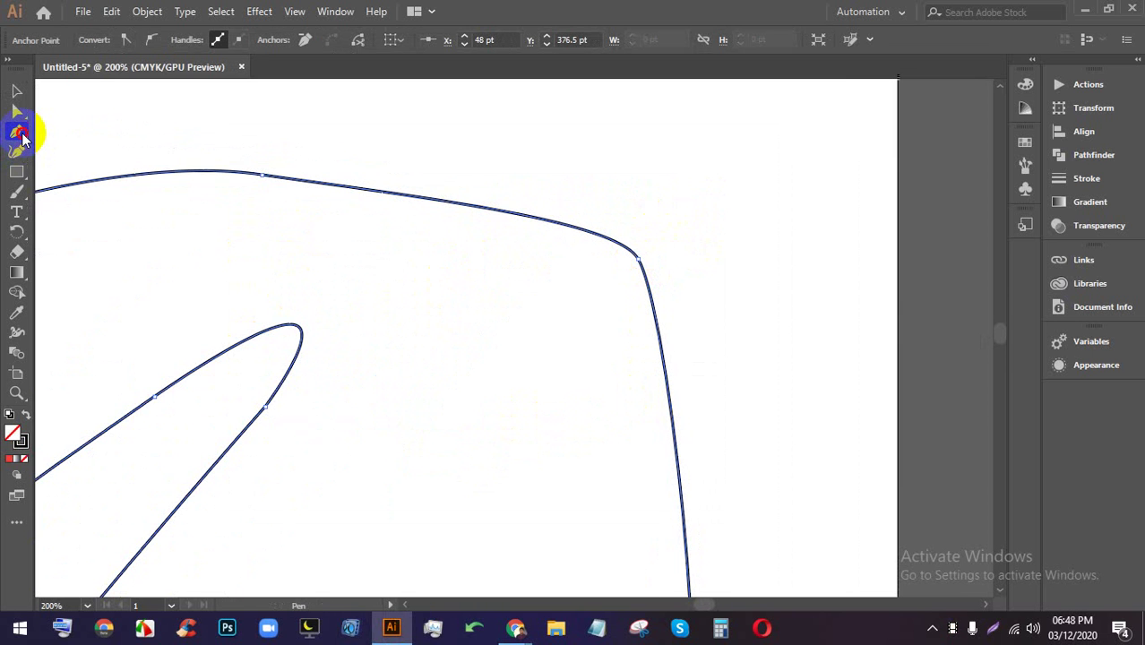
drag(23, 137, 141, 152)
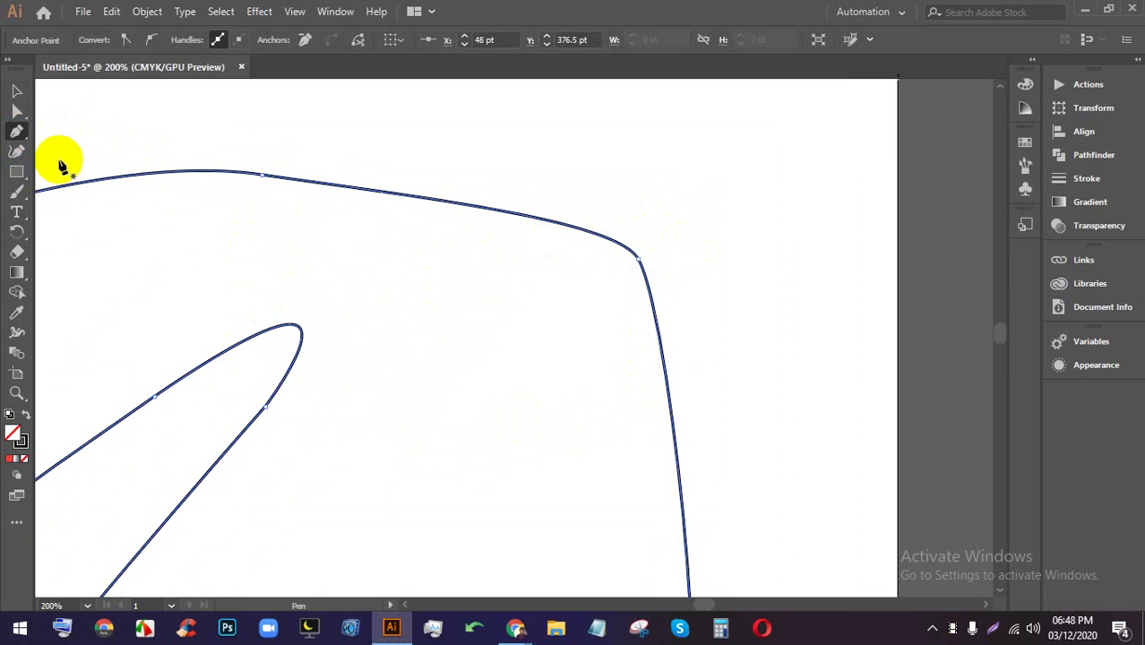
drag(11, 134, 53, 148)
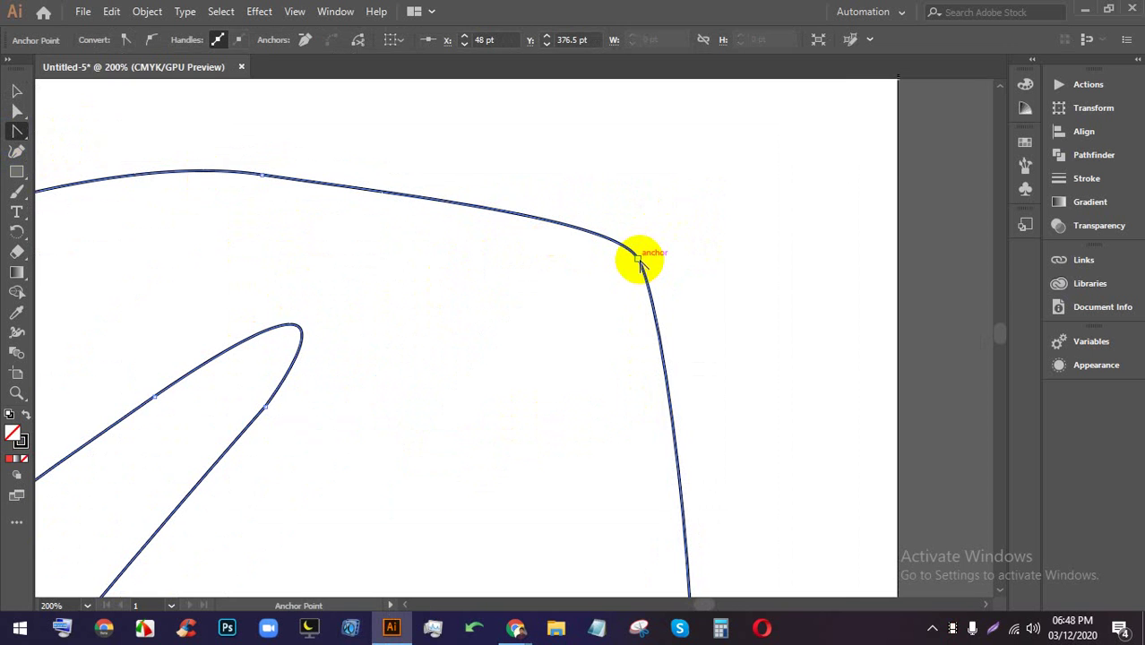
click(639, 258)
key(ctrl+z)
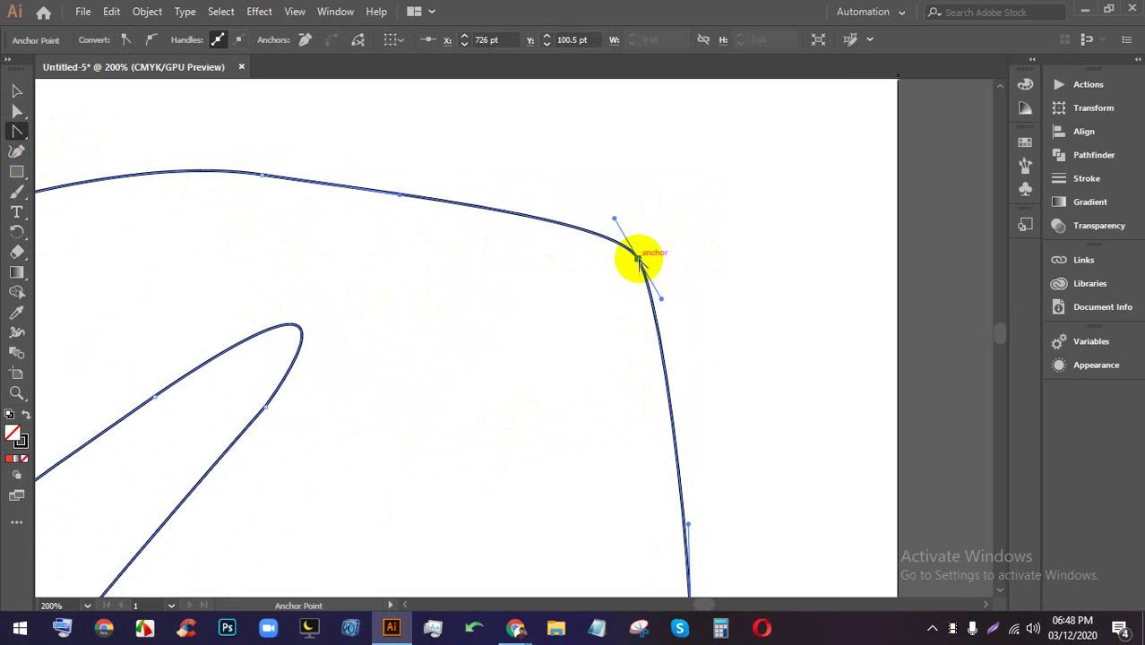
click(639, 260)
key(Delete)
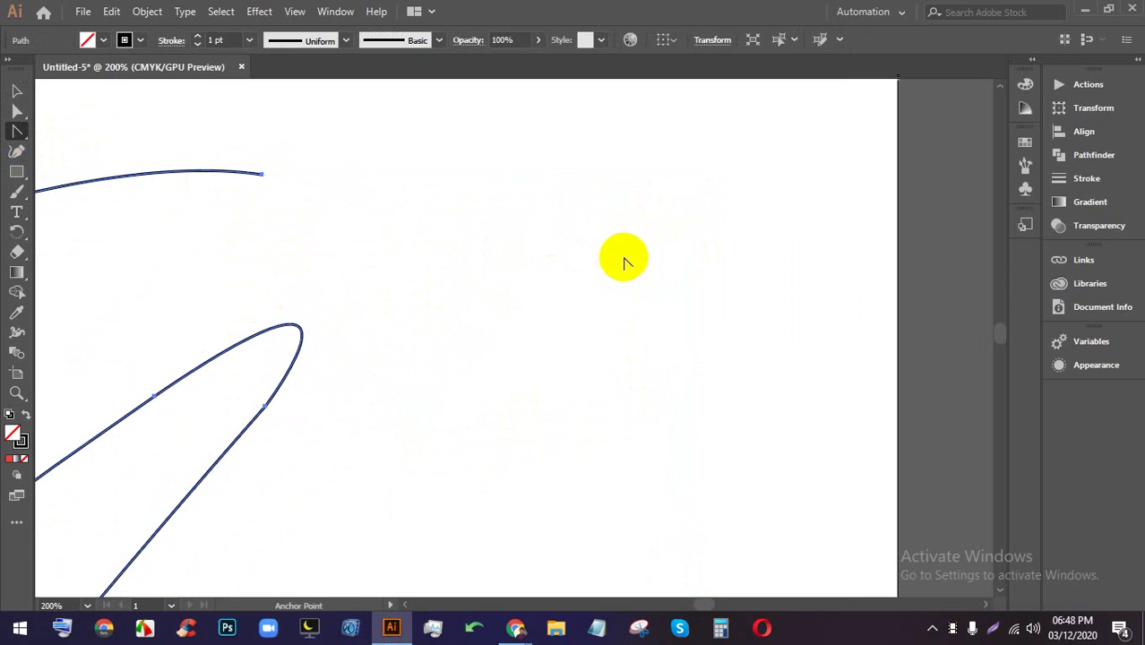
- Delete the lower anchor beside the narrow inner bend, removing the curve segments attached to it
key(ctrl+minus)
key(ctrl+minus)
key(ctrl+minus)
scroll(647, 316, down, 2)
scroll(633, 356, up, 1)
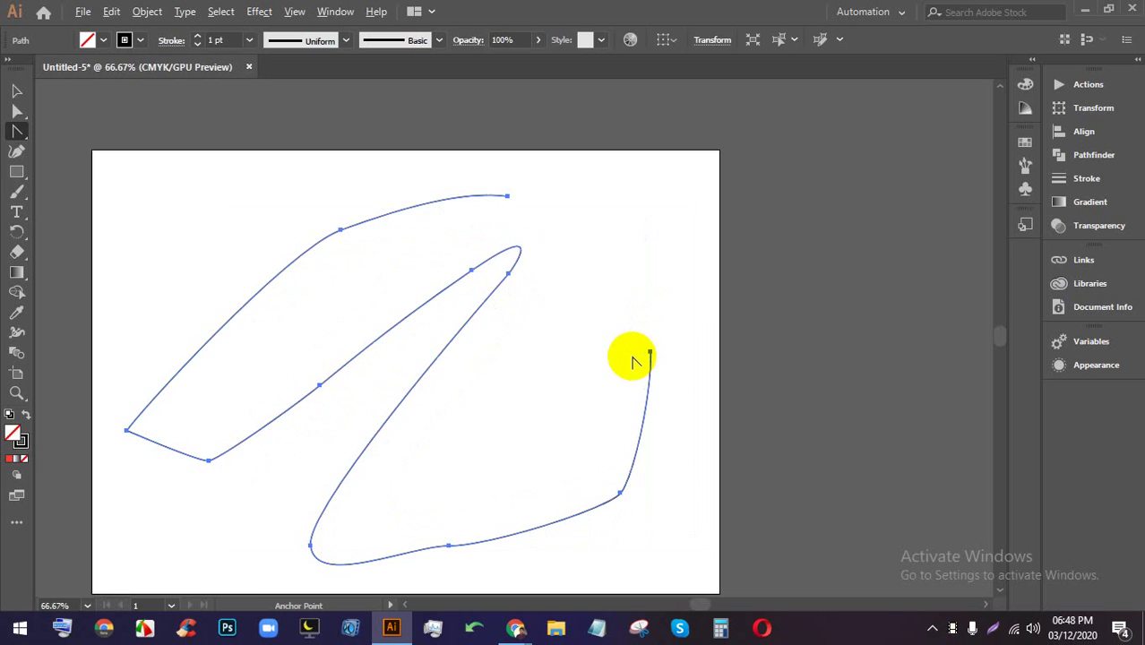
scroll(512, 299, up, 2)
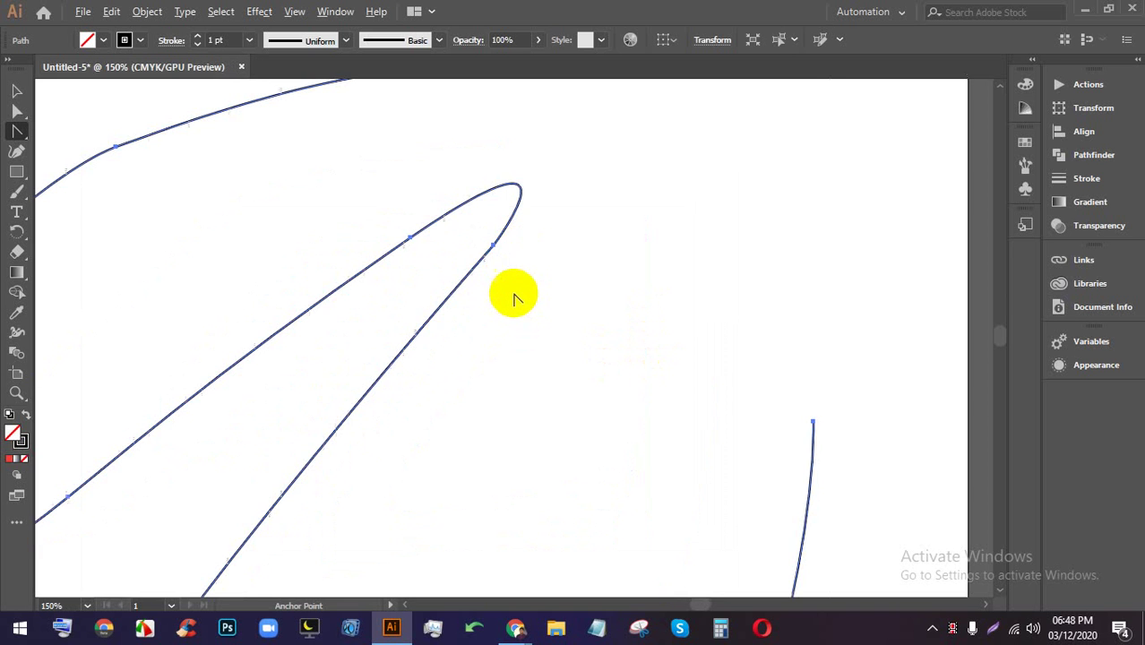
click(493, 247)
key(Delete)
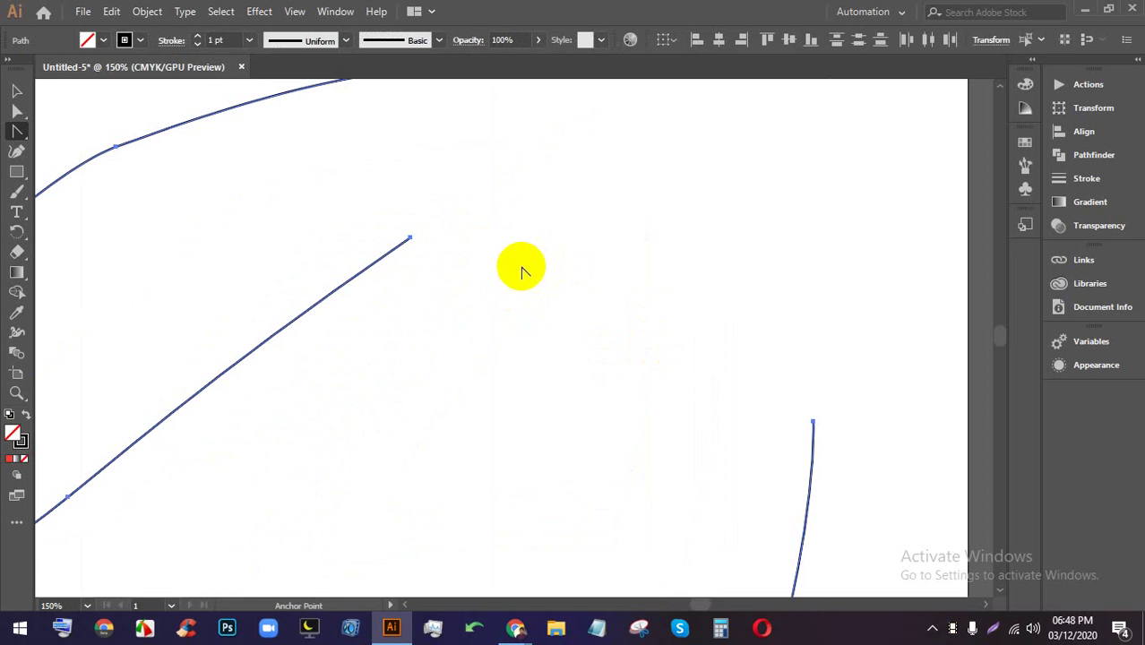
- Delete the anchor point midway along the inner edge of the open path
scroll(519, 266, down, 3)
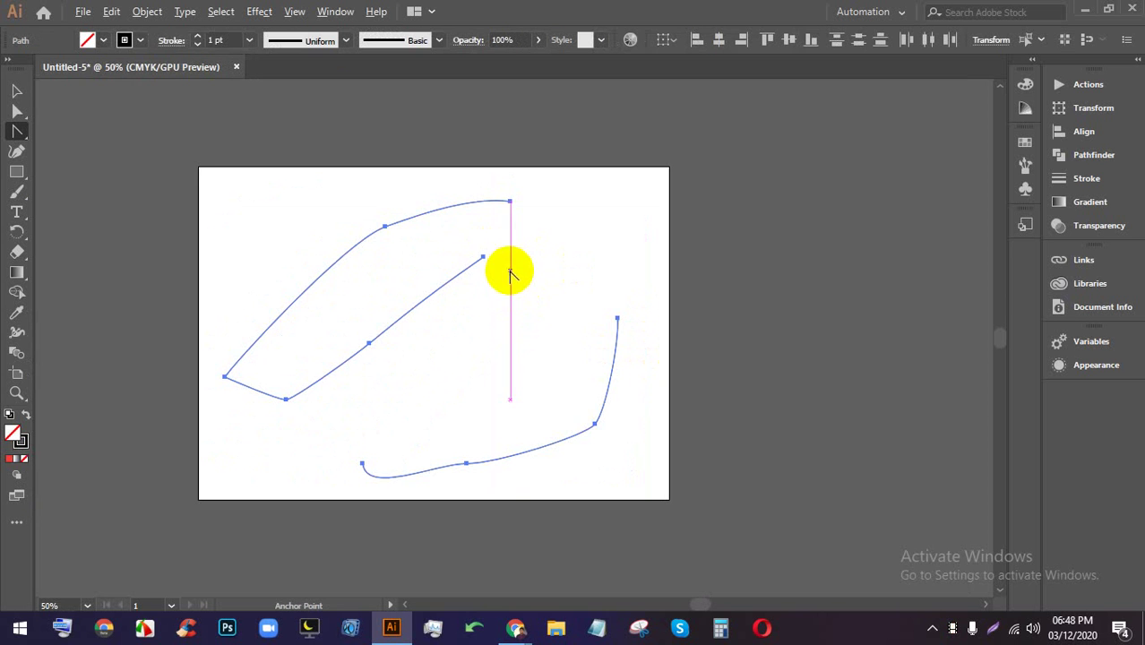
click(369, 344)
key(Delete)
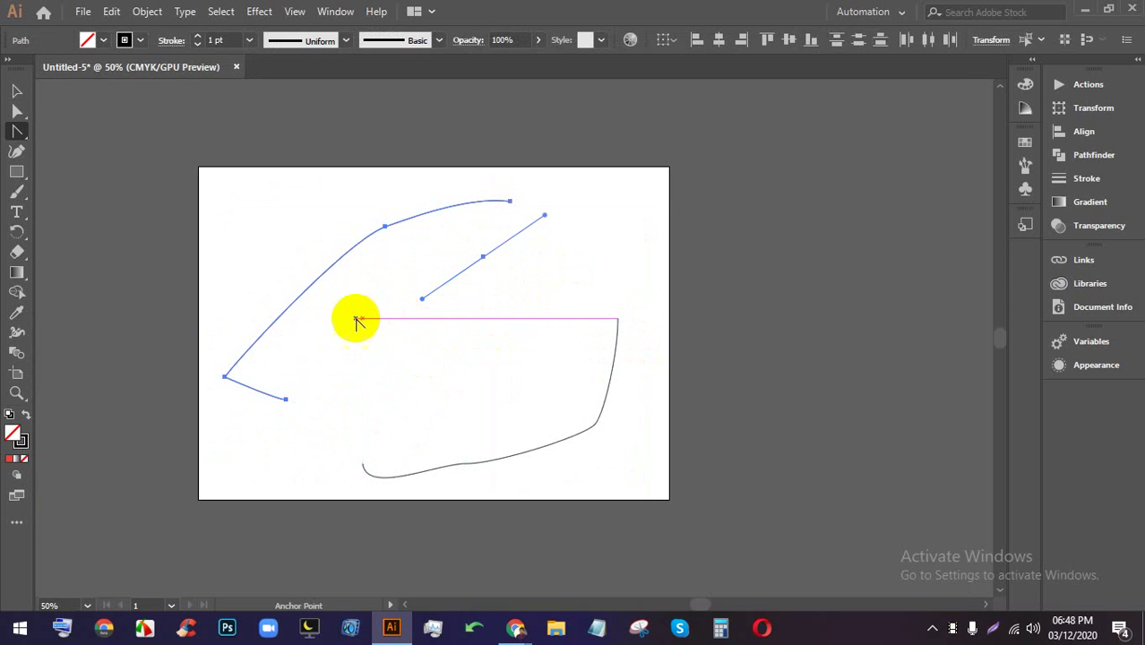
- Undo the anchor point deletions until the outline is closed again, redoing the steps reverted too far
key(ctrl+z)
key(ctrl+z)
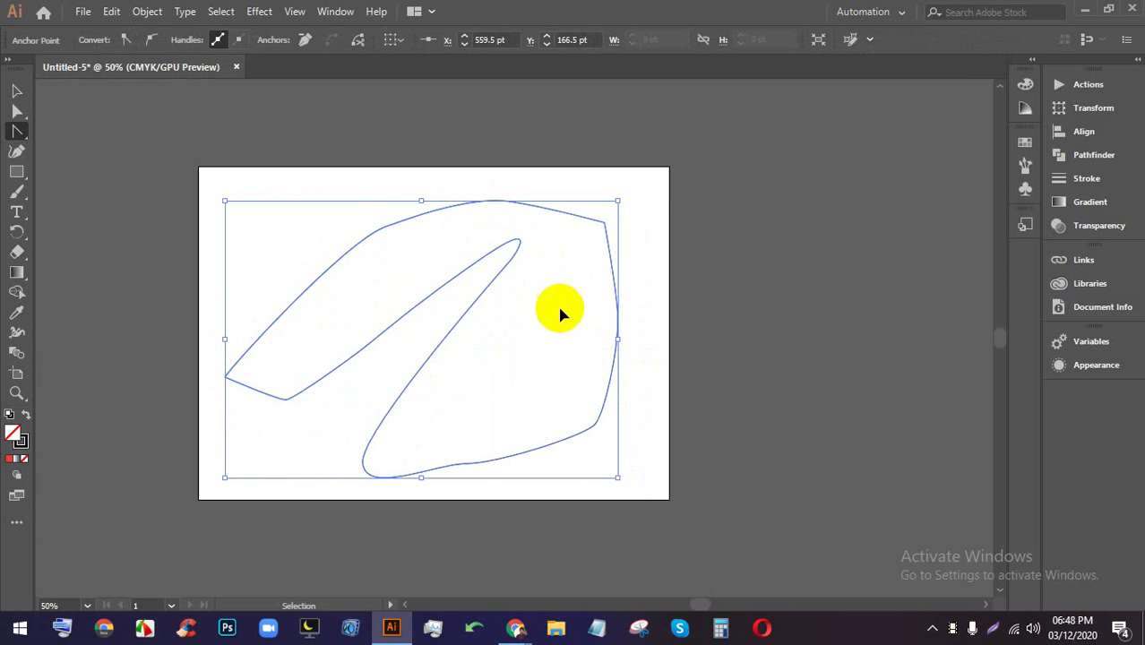
key(ctrl+z)
key(ctrl+z)
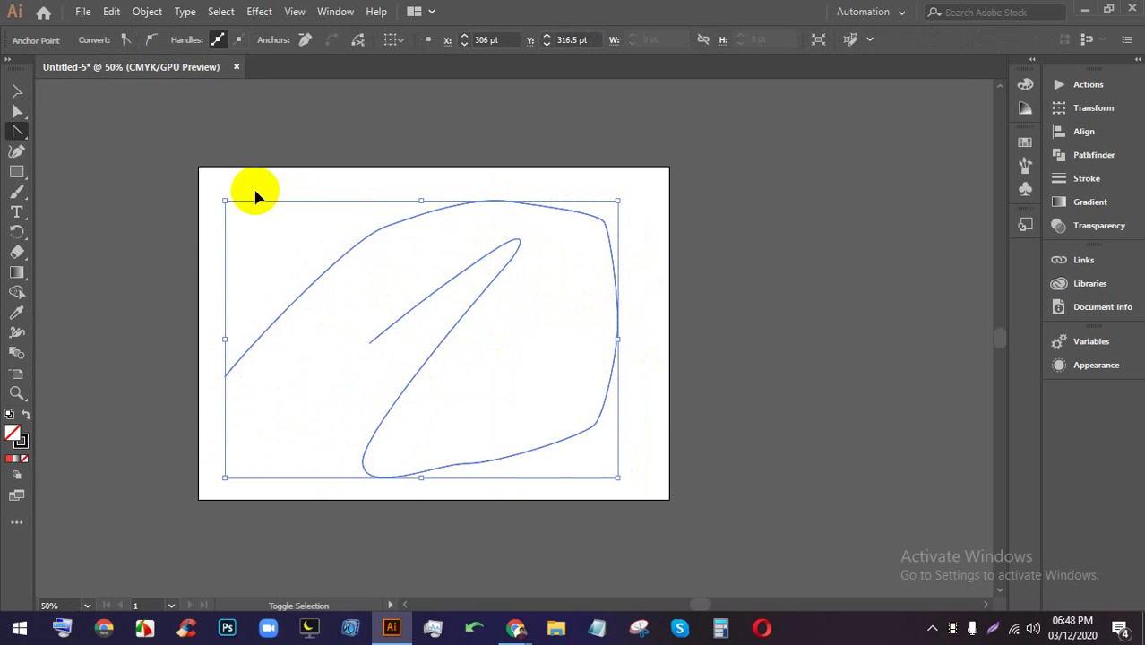
key(ctrl+shift+z)
key(ctrl+shift+z)
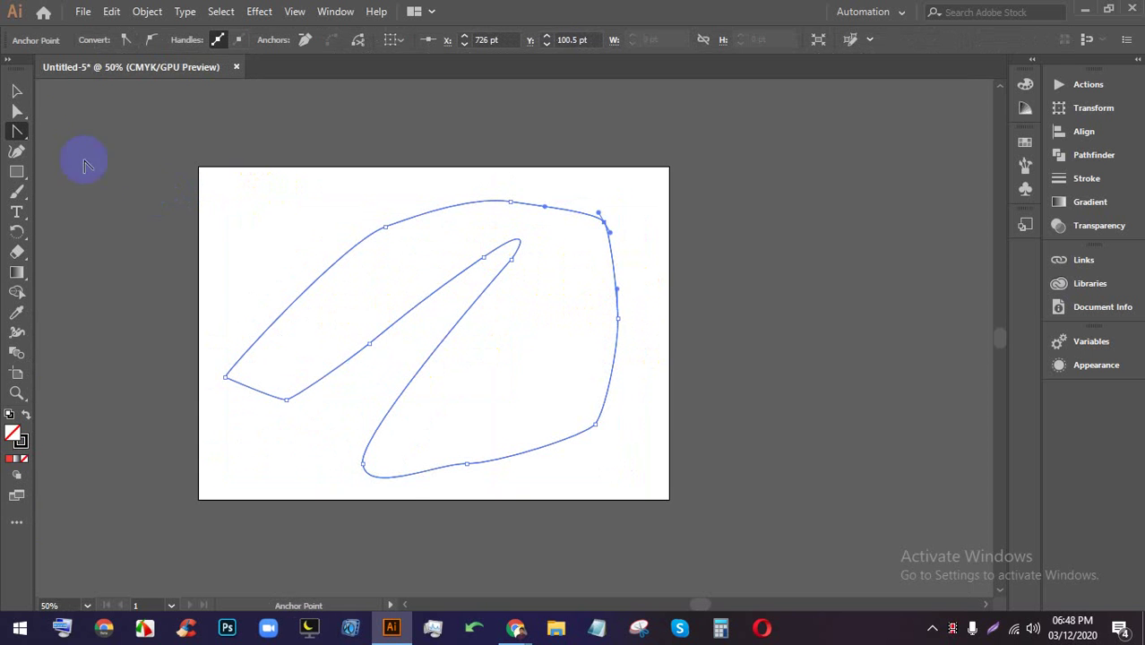
- Select the whole closed shape and fill it with yellow
click(16, 90)
click(541, 186)
click(427, 207)
click(101, 41)
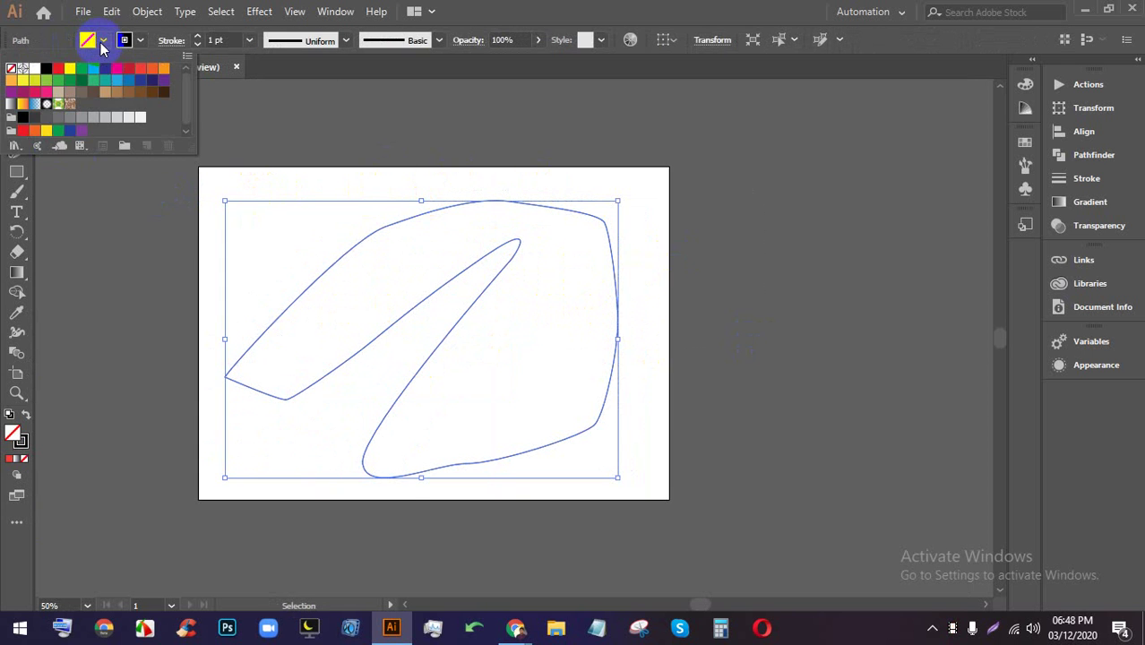
click(70, 69)
click(727, 183)
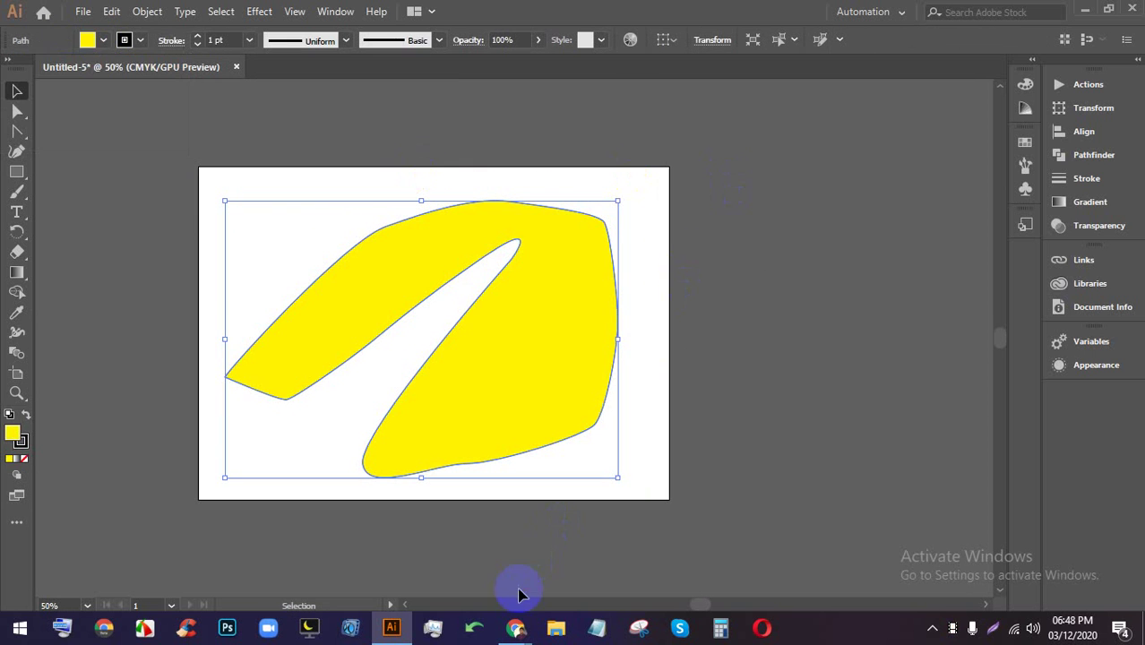
- Switch to Chrome to check the Google Meet call, and return to the Illustrator drawing
mouse_move(516, 627)
click(491, 519)
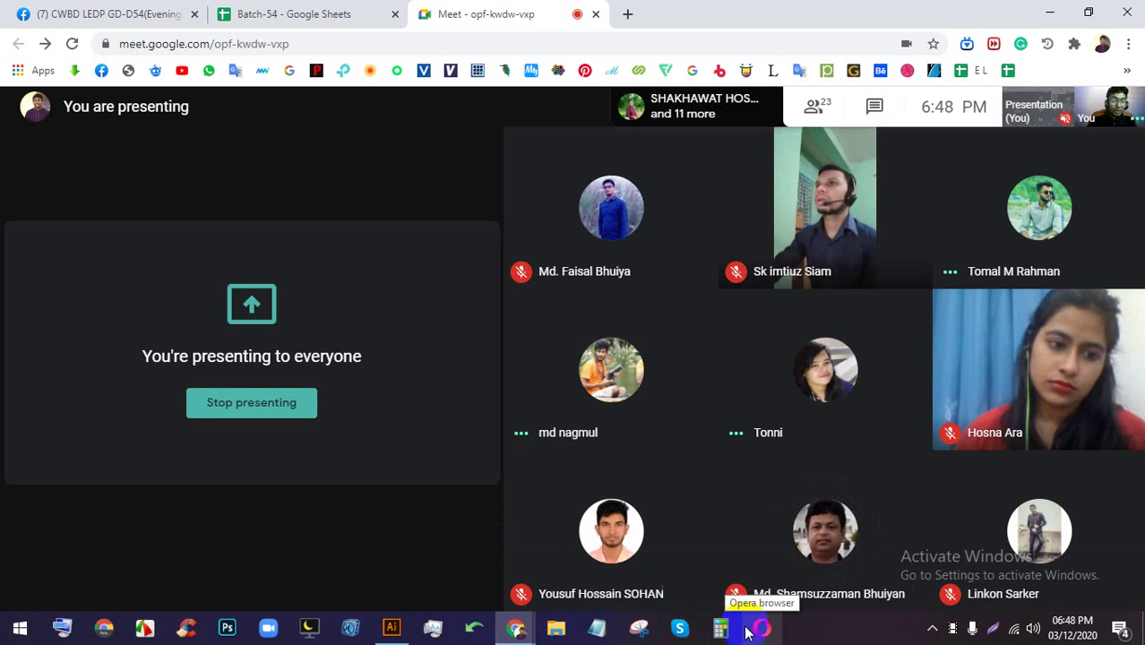
click(721, 629)
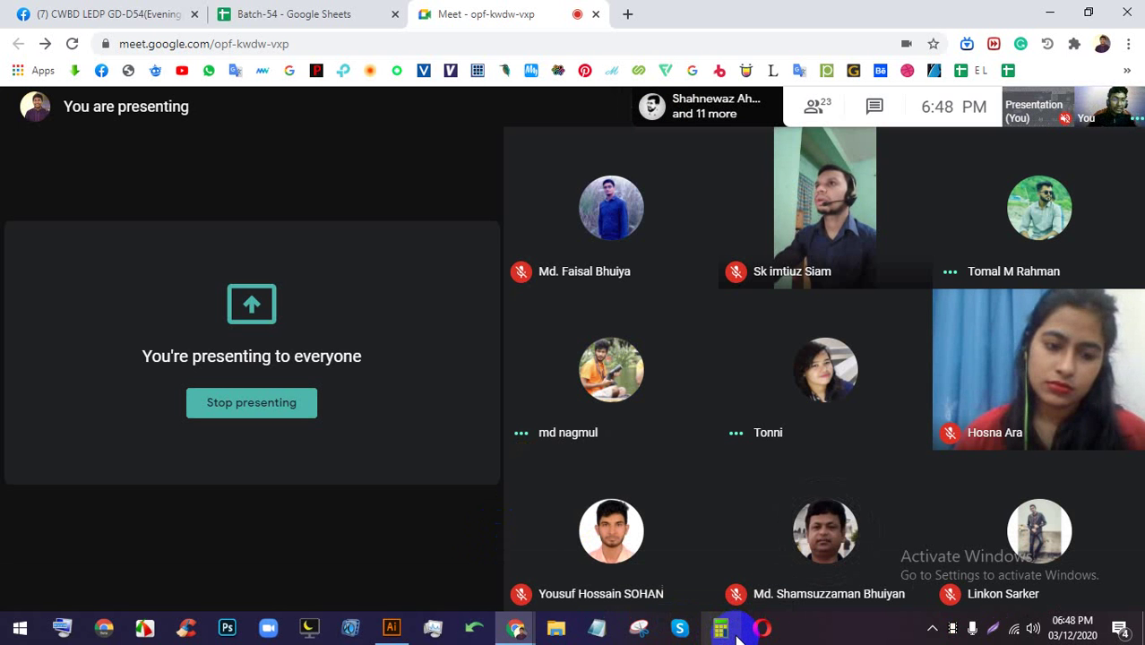
click(392, 629)
scroll(605, 350, down, 2)
scroll(554, 315, up, 3)
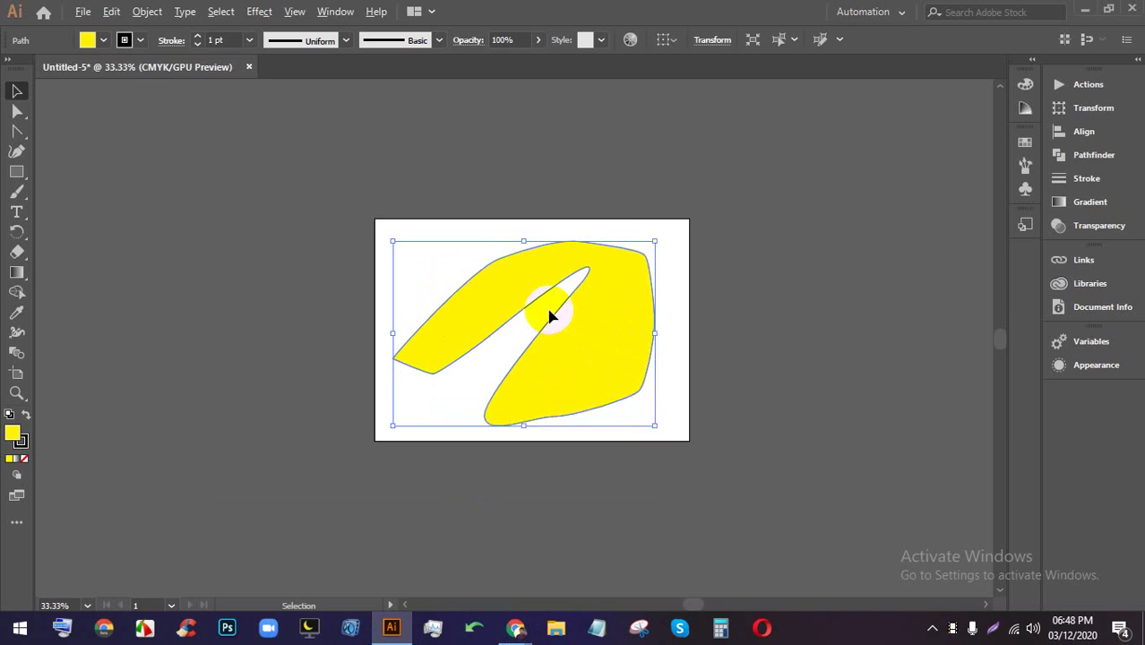
- Reshape the yellow shape's upper-right corner with the Anchor Point tool, pulling its lower direction handle back out
click(788, 226)
click(711, 274)
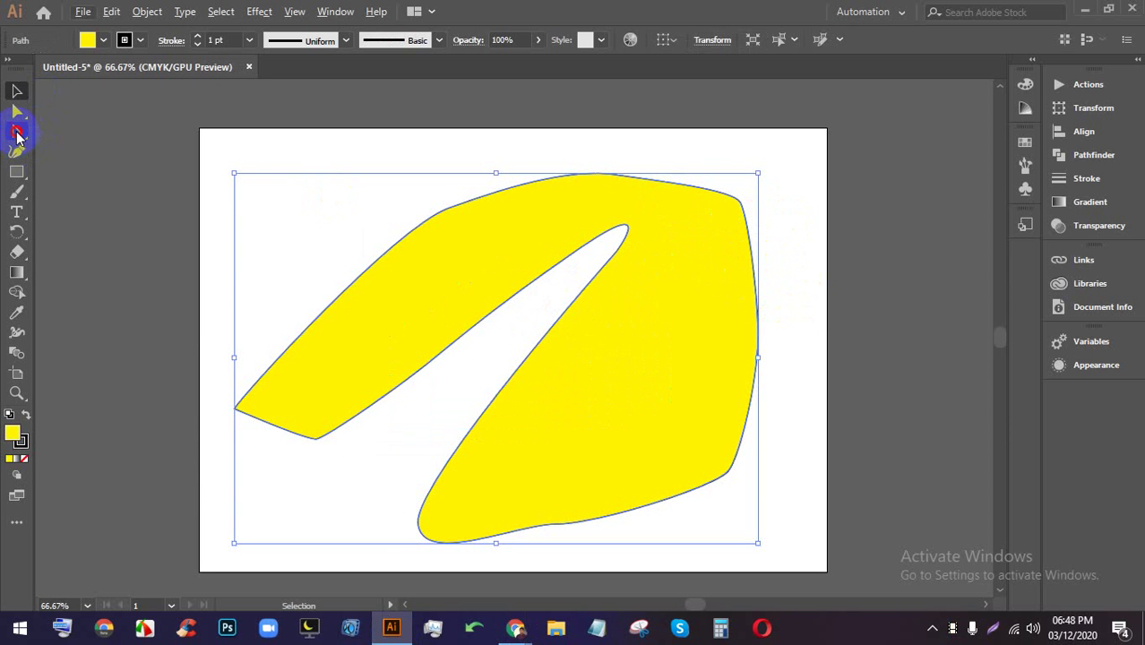
click(17, 132)
click(733, 197)
scroll(757, 211, up, 3)
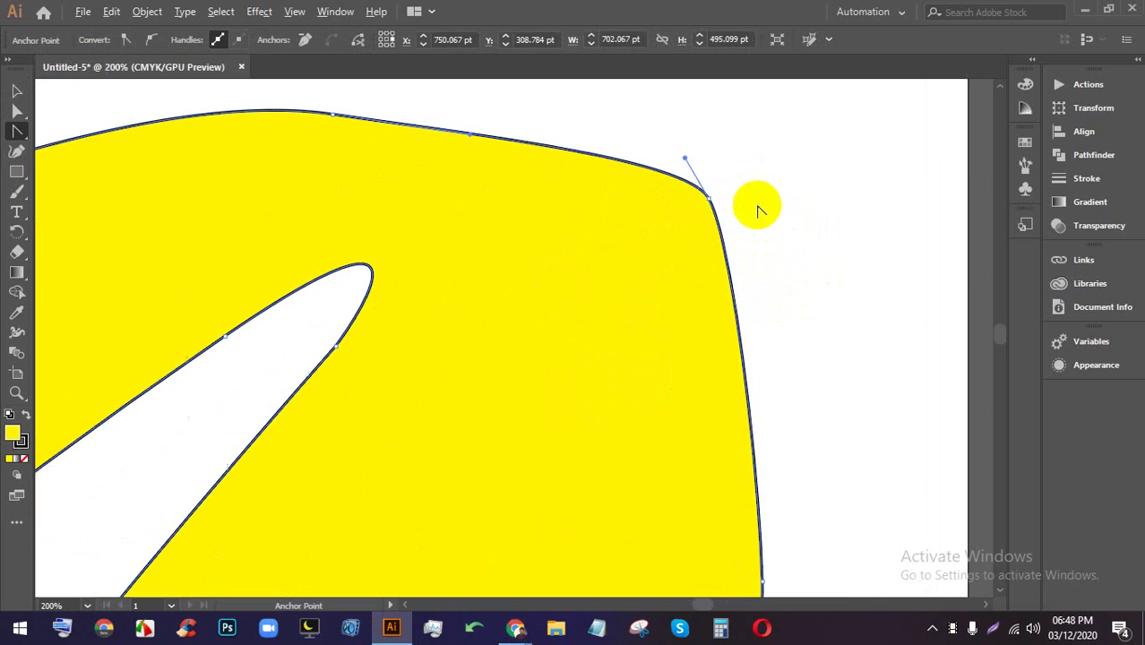
drag(715, 201, 731, 237)
- Delete the upper-right and lower-right corner anchor points of the yellow shape with the Direct Selection tool
click(17, 111)
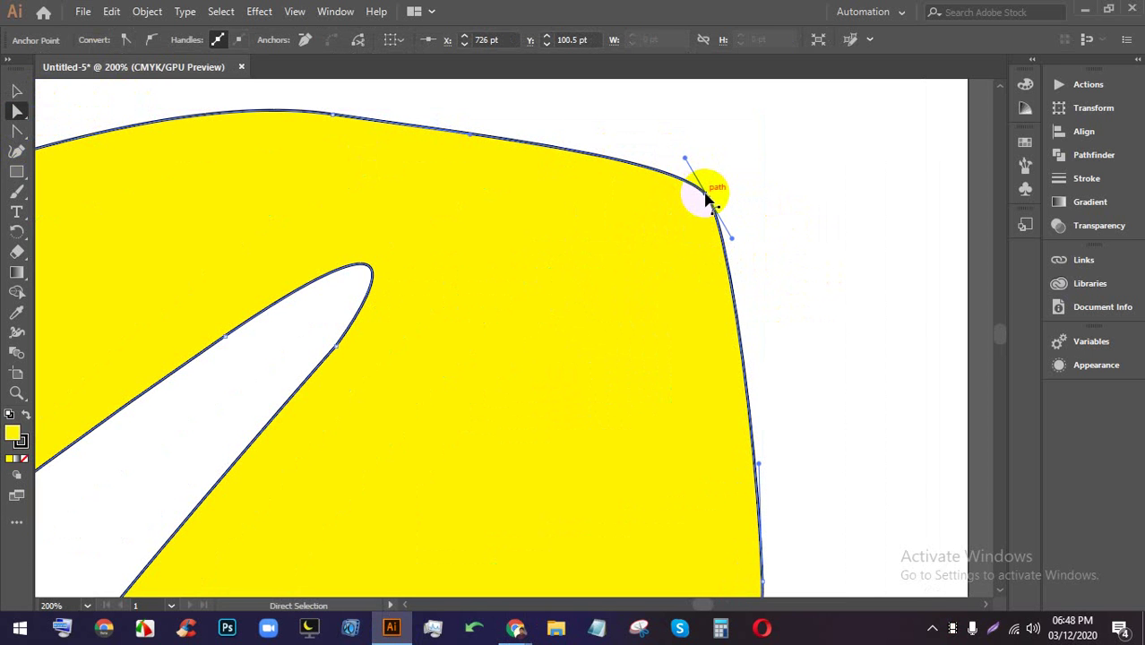
key(Delete)
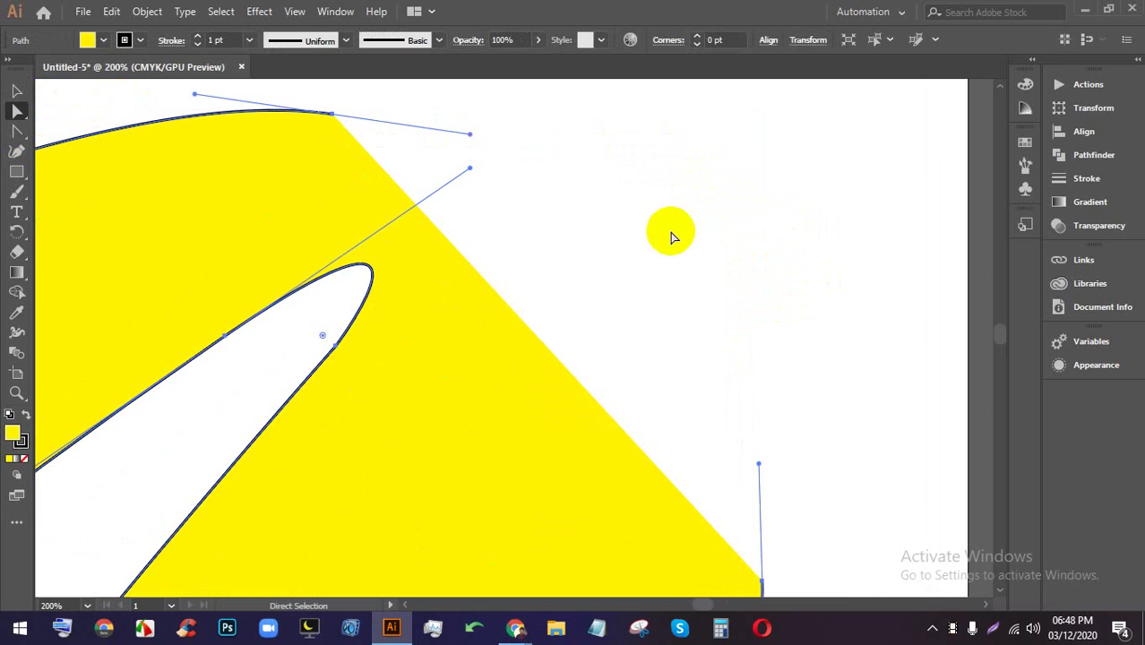
scroll(674, 237, down, 2)
scroll(679, 237, down, 2)
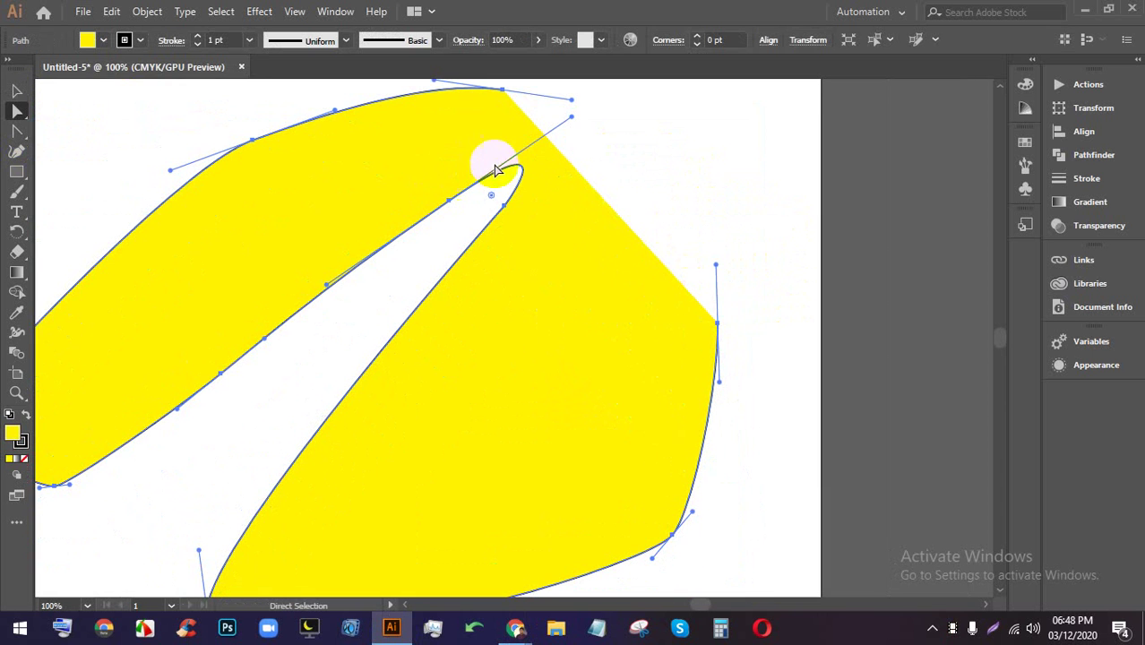
click(672, 538)
key(Delete)
scroll(653, 348, down, 3)
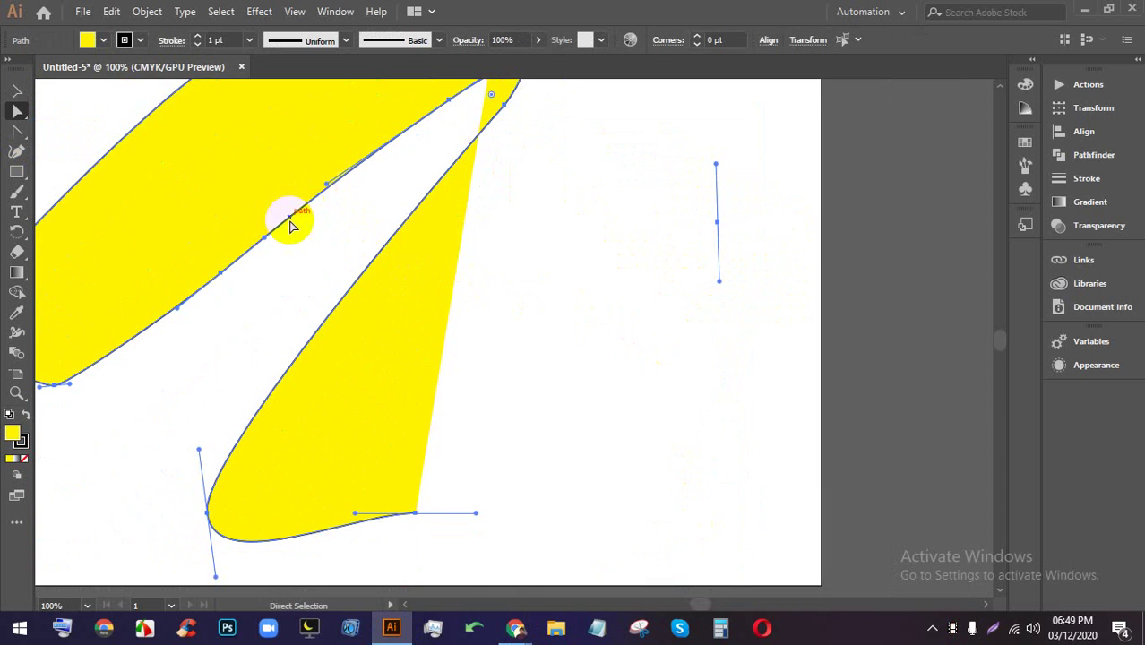
key(Delete)
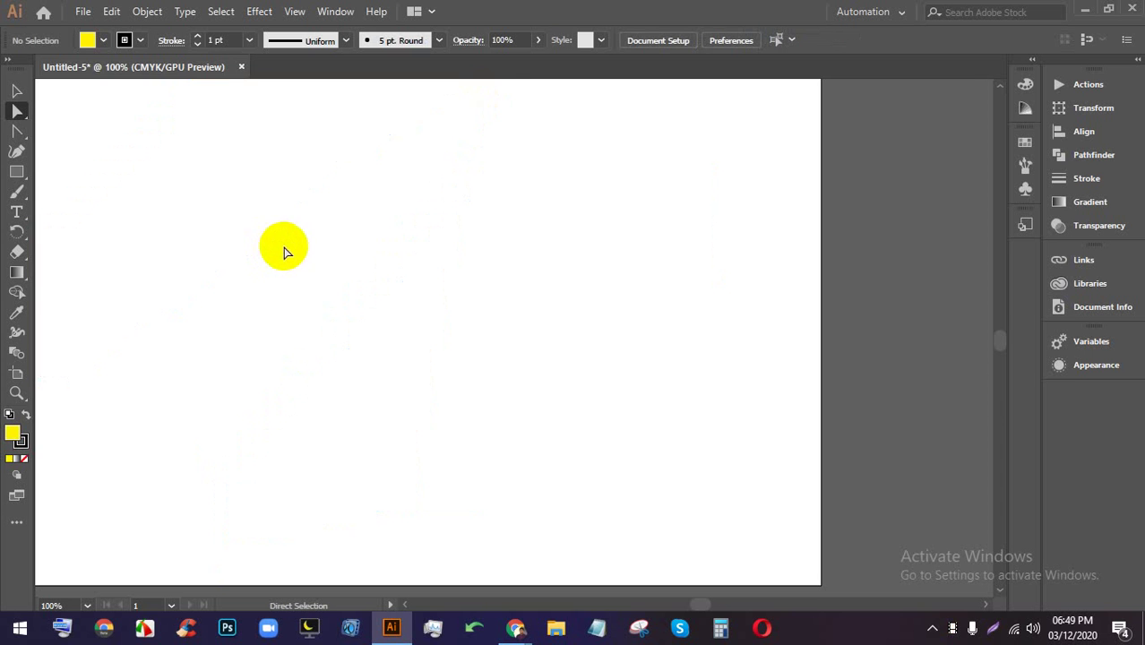
scroll(360, 260, down, 3)
key(ctrl+z)
- Delete the anchor point midway along the yellow shape's inner edge
scroll(315, 262, up, 4)
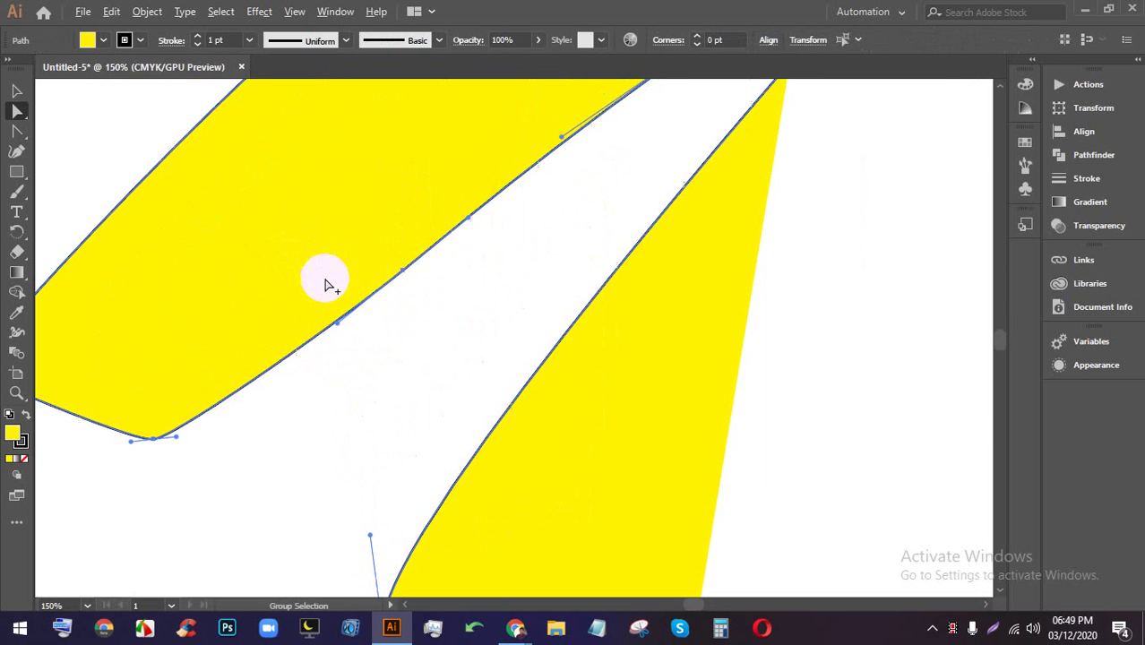
click(403, 274)
scroll(403, 274, down, 3)
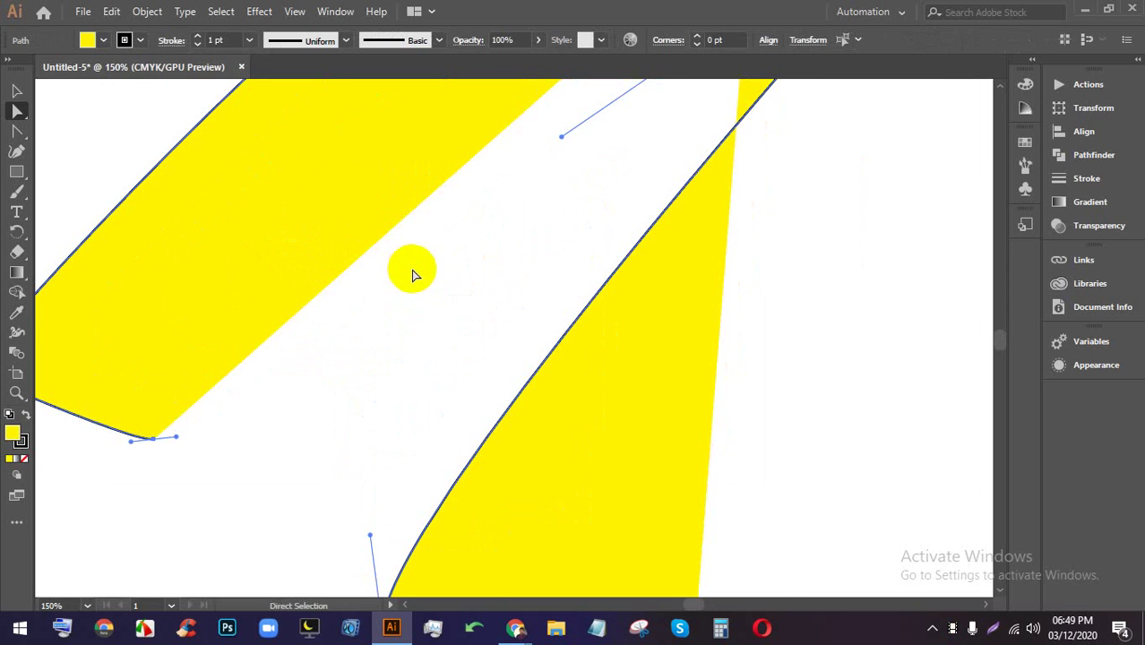
scroll(428, 234, up, 1)
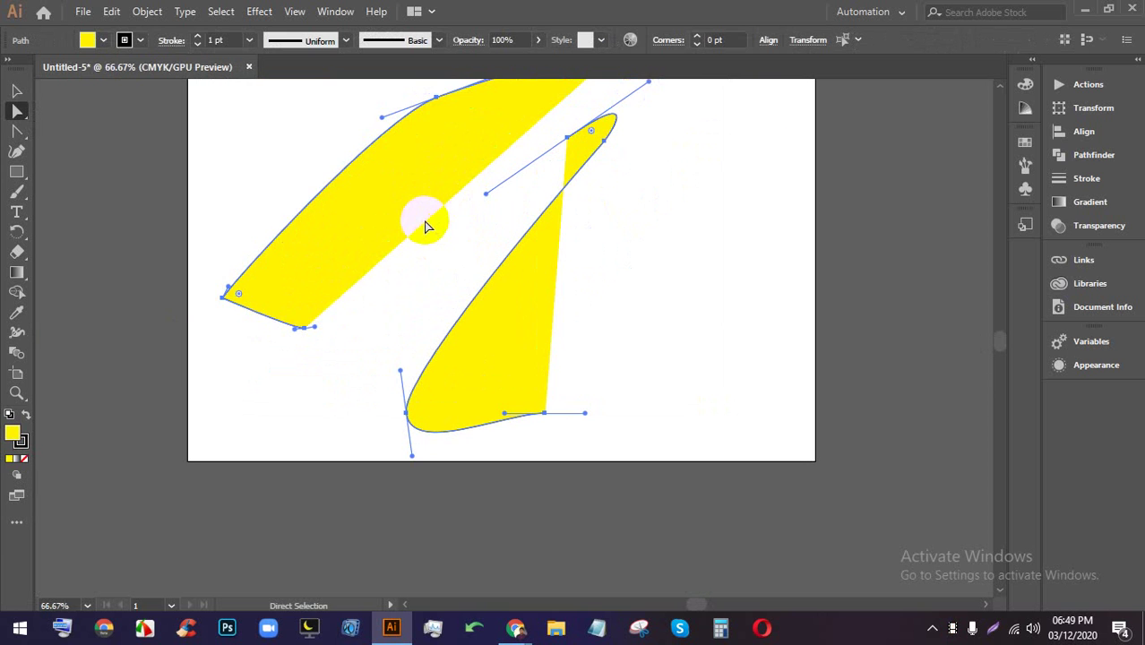
- Look at the Google Meet call in Chrome and switch back to Illustrator
click(518, 631)
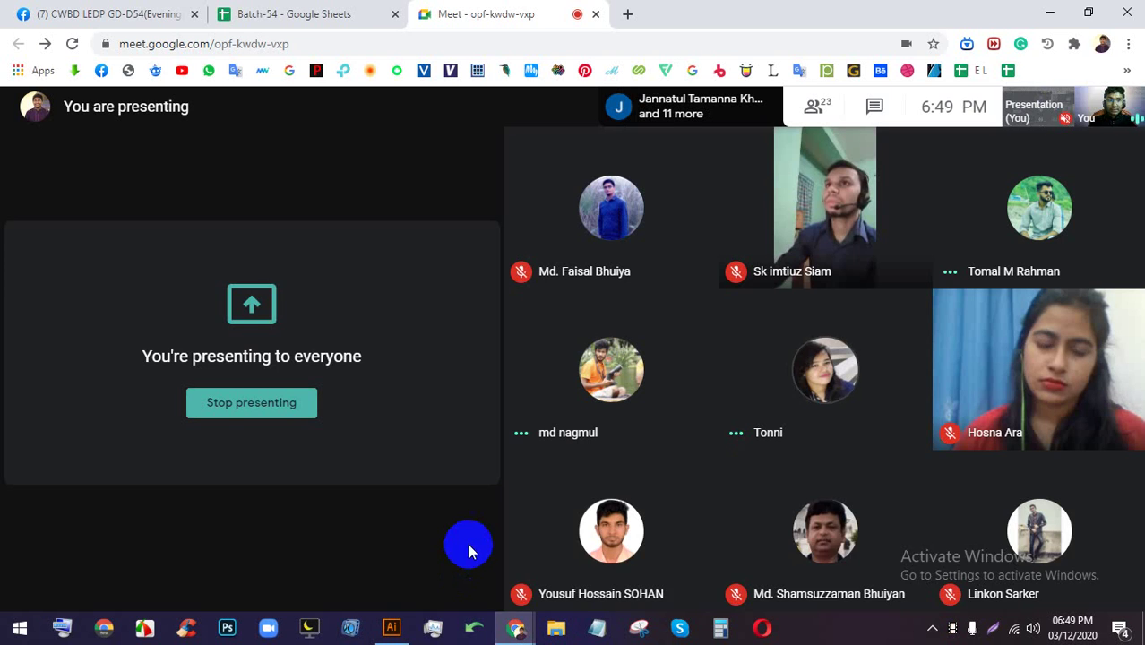
click(393, 630)
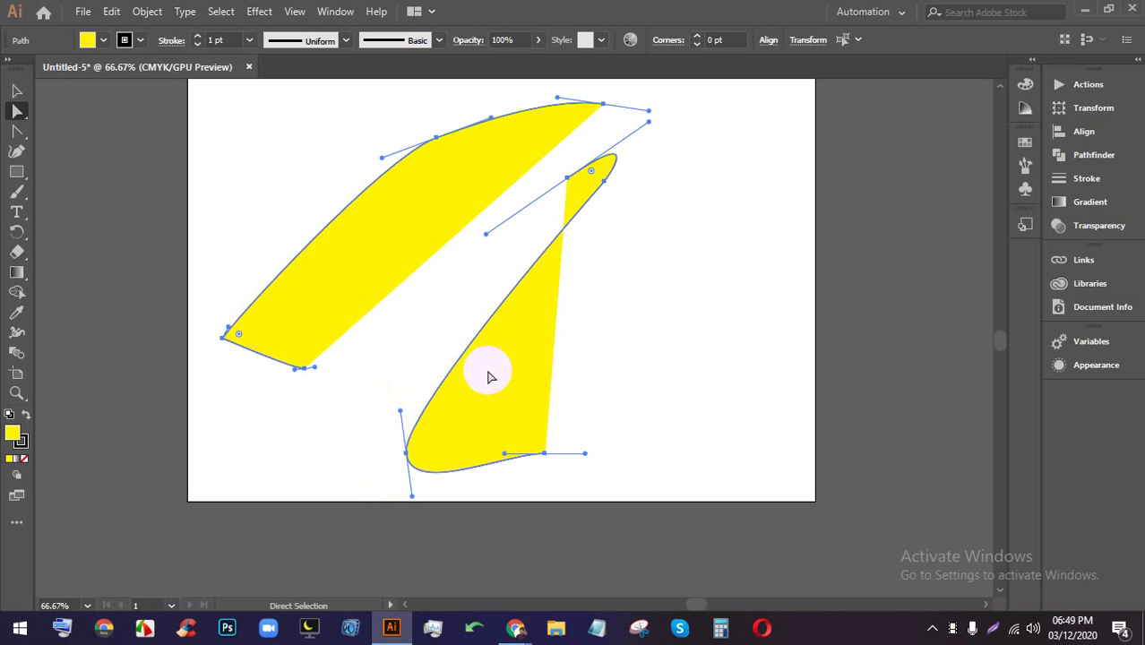
- Delete all remaining yellow path pieces from the artboard with the Selection tool
click(17, 91)
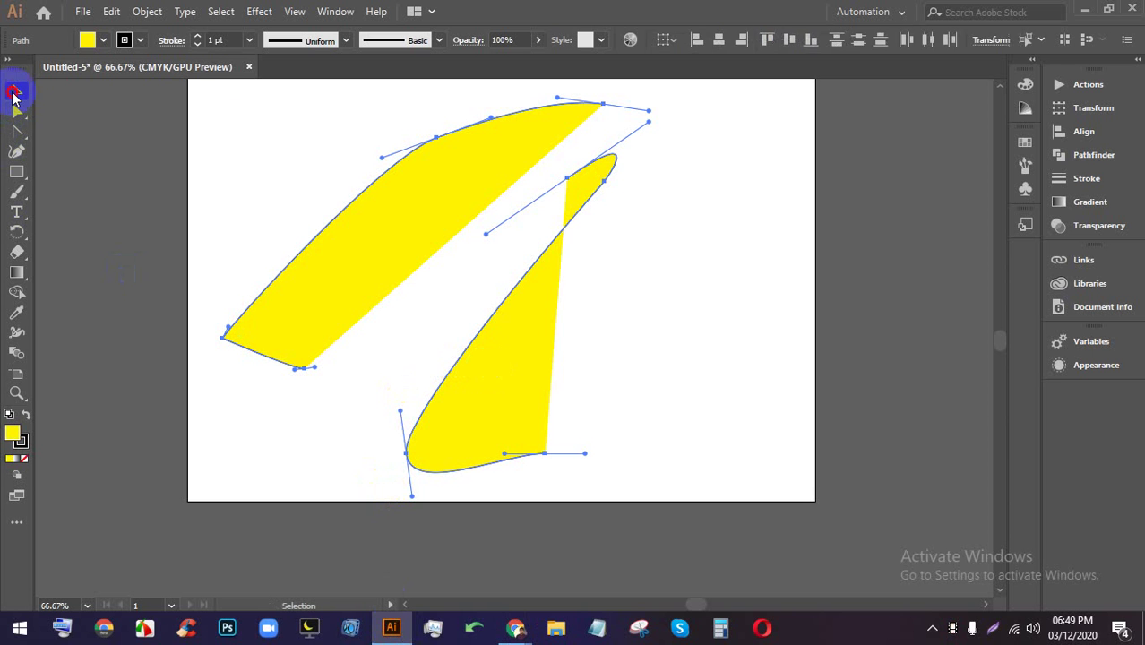
click(722, 322)
click(447, 209)
key(Delete)
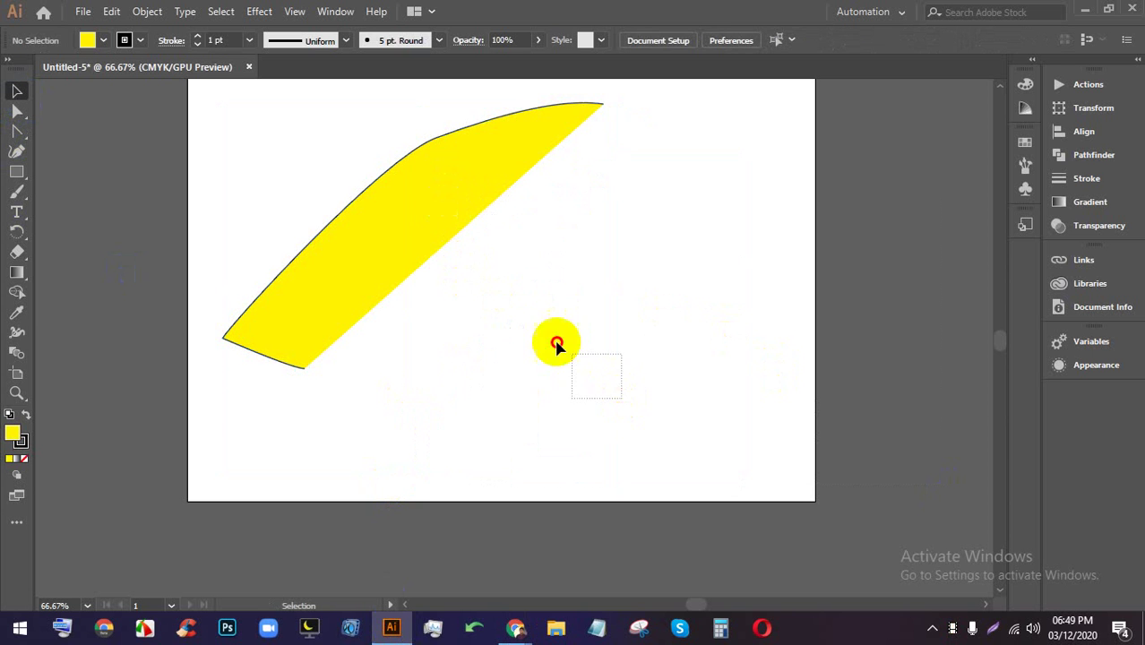
drag(493, 297, 255, 117)
key(Delete)
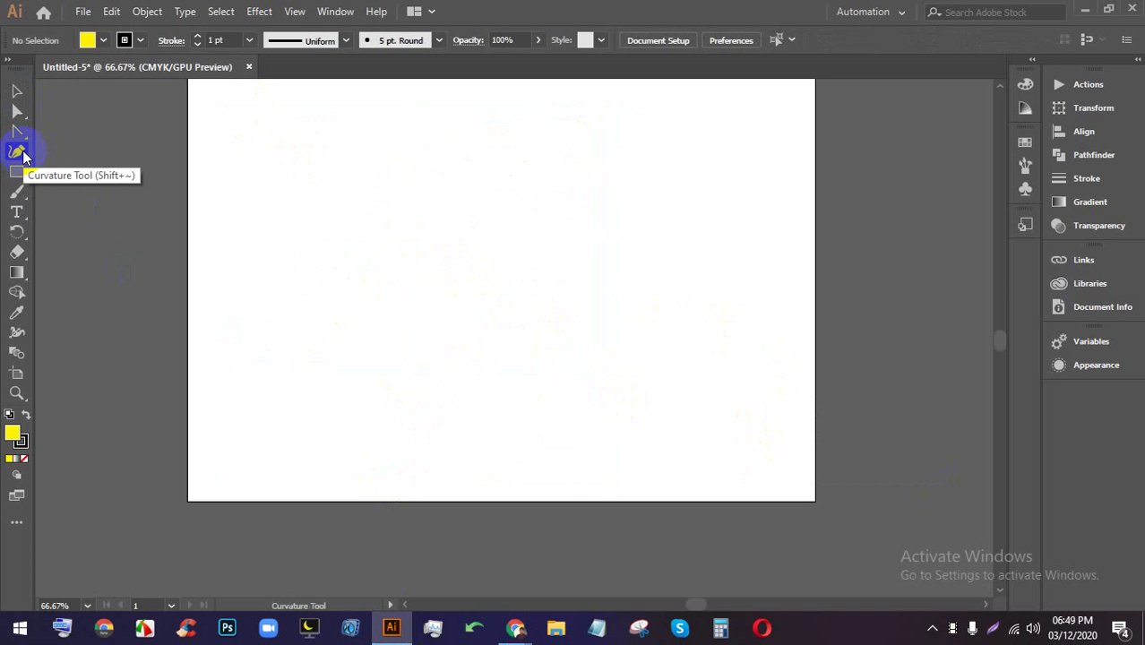
- Draw a closed, roughly circular yellow shape from four points in the middle of the artboard with the Curvature tool
scroll(346, 356, up, 3)
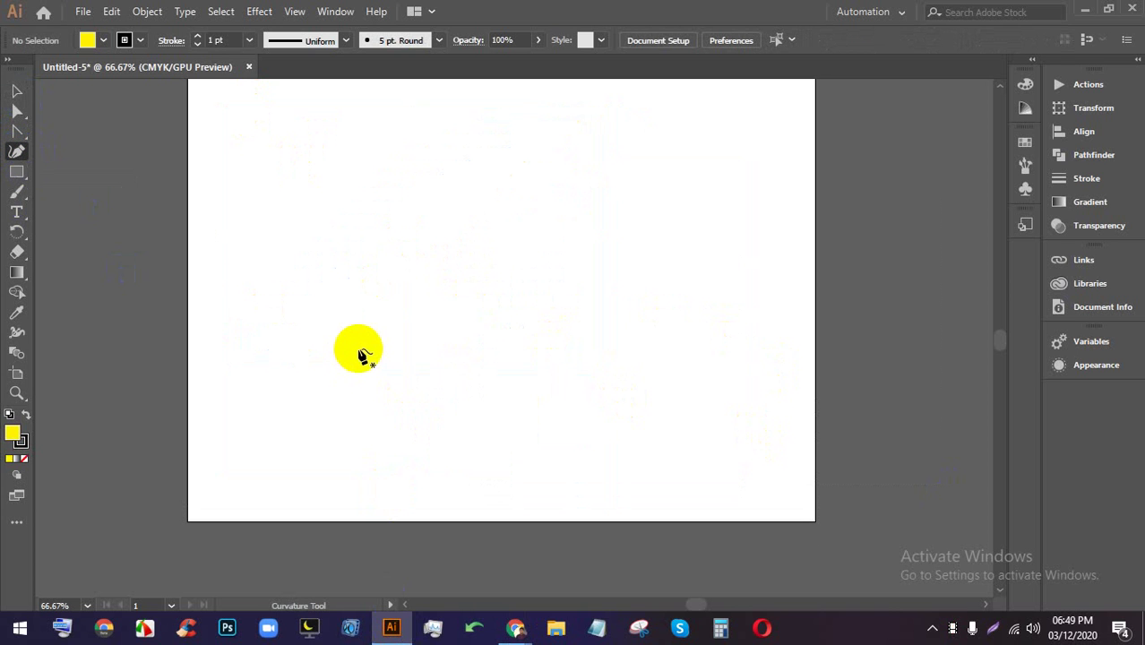
scroll(474, 247, down, 2)
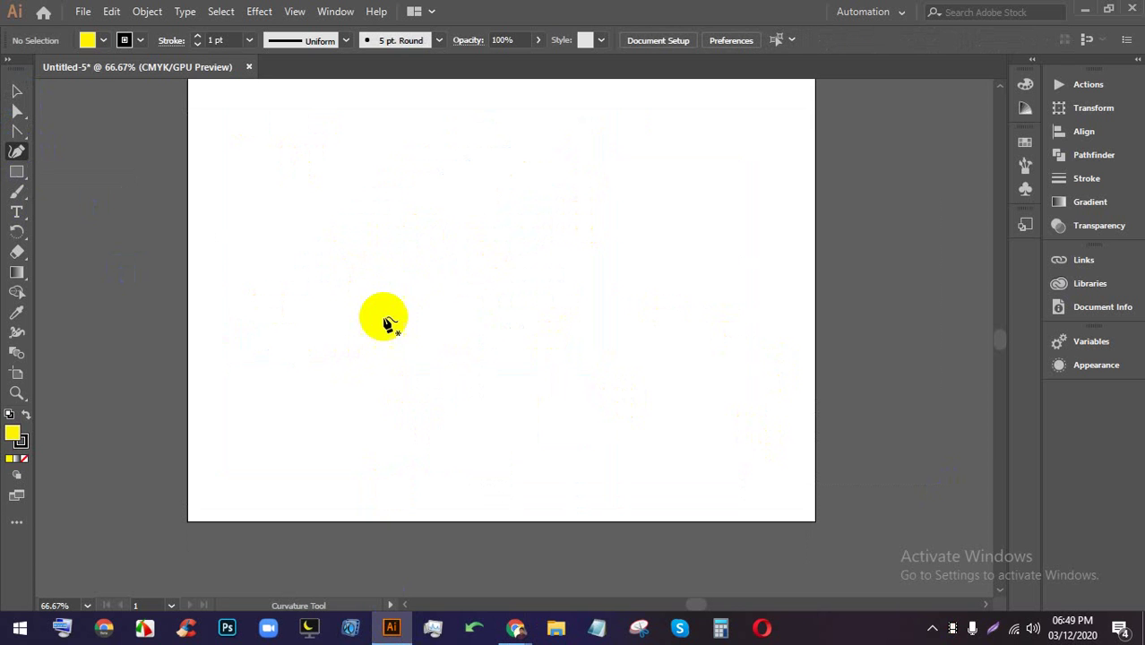
scroll(367, 318, up, 1)
click(330, 326)
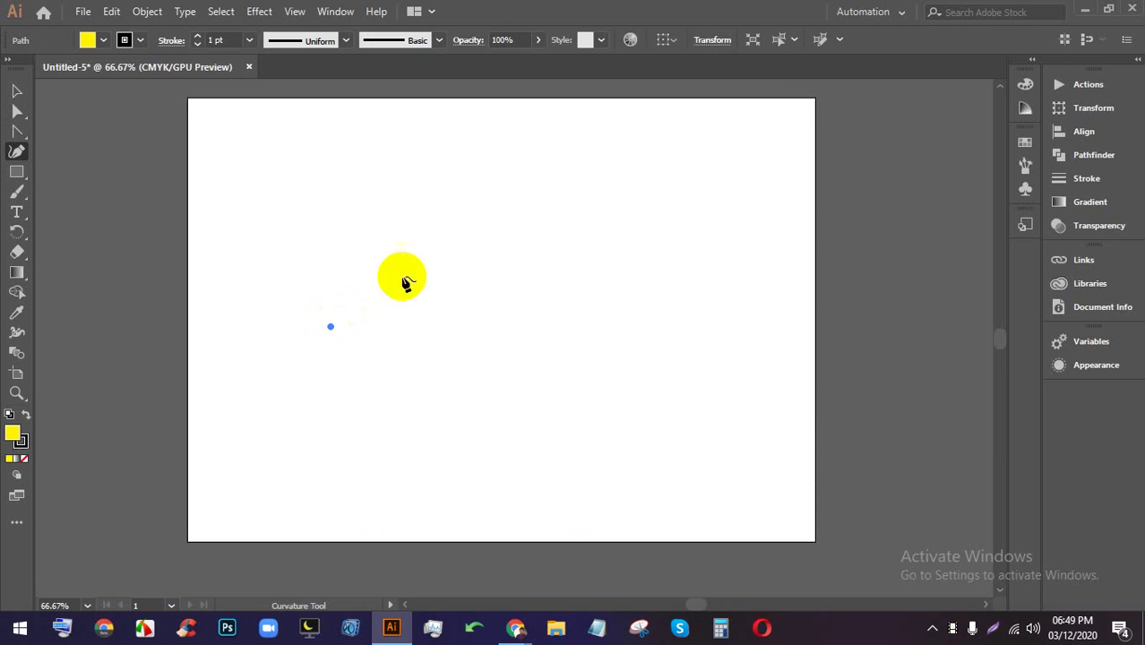
click(482, 182)
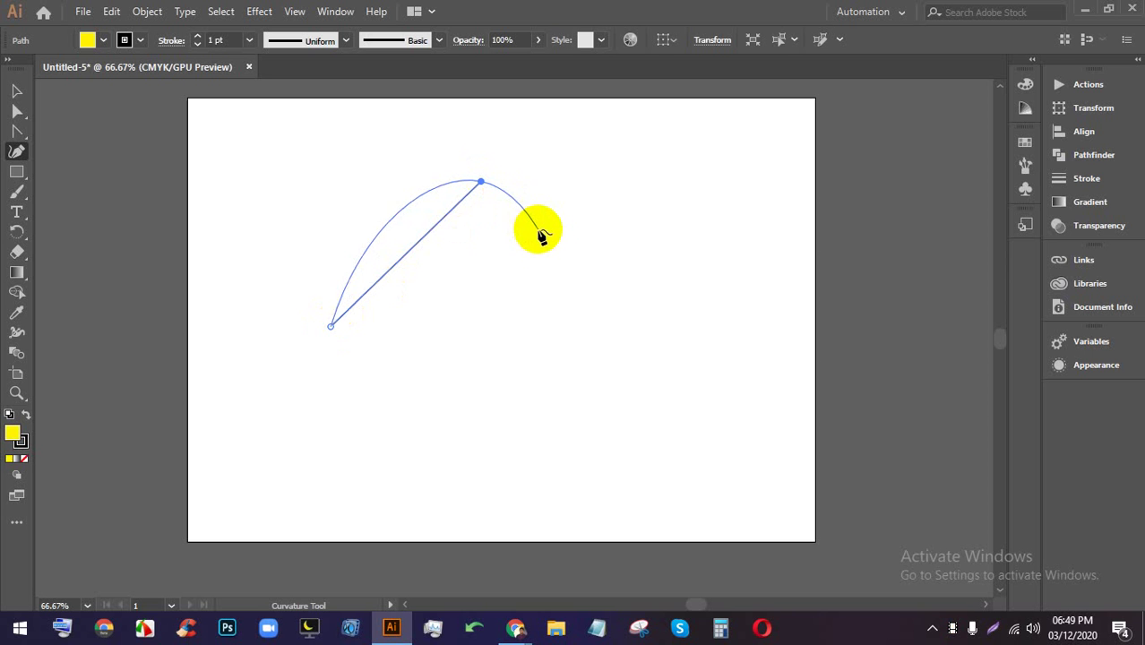
click(601, 292)
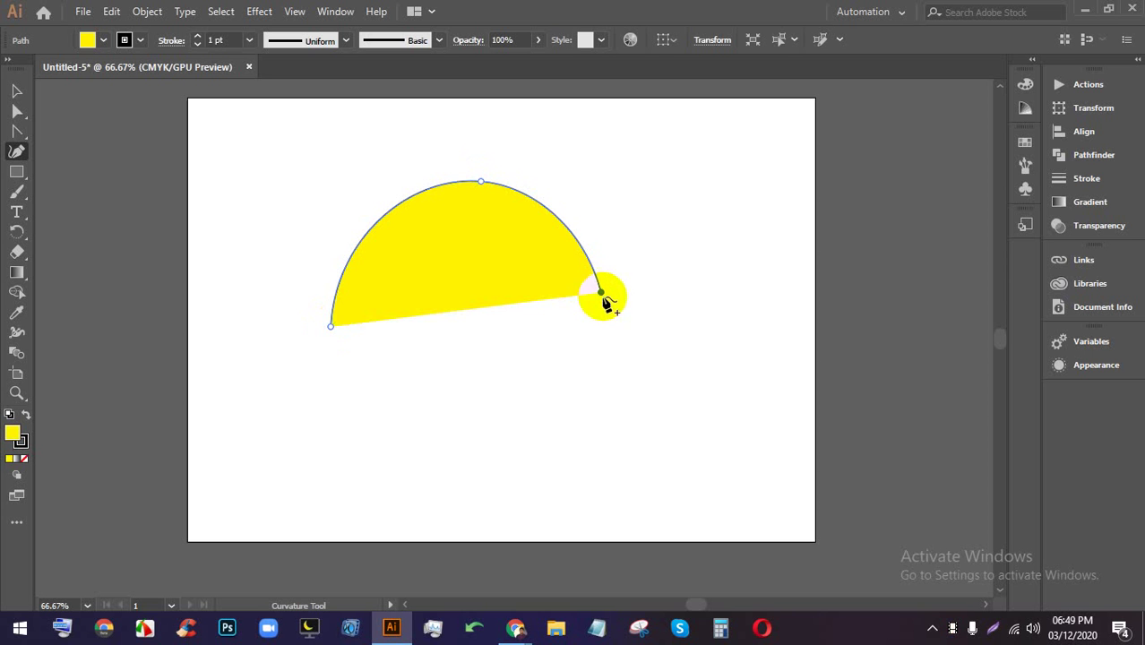
click(462, 452)
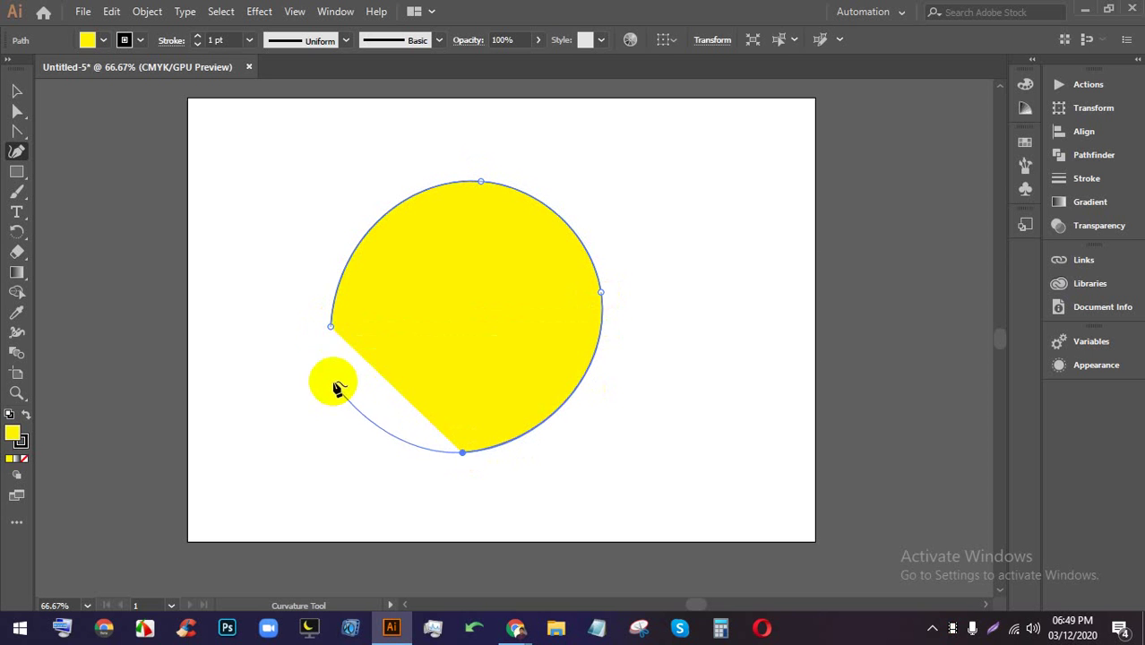
click(332, 328)
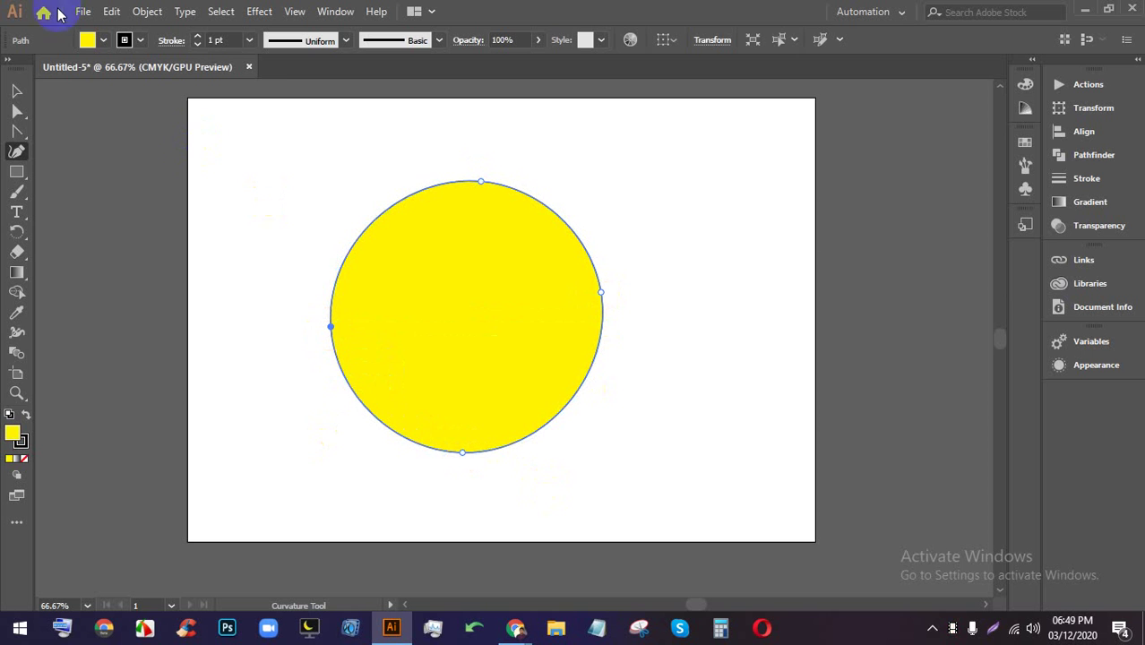
- Move the yellow circle slightly up and to the right on the artboard
click(15, 90)
click(545, 146)
drag(504, 333, 514, 305)
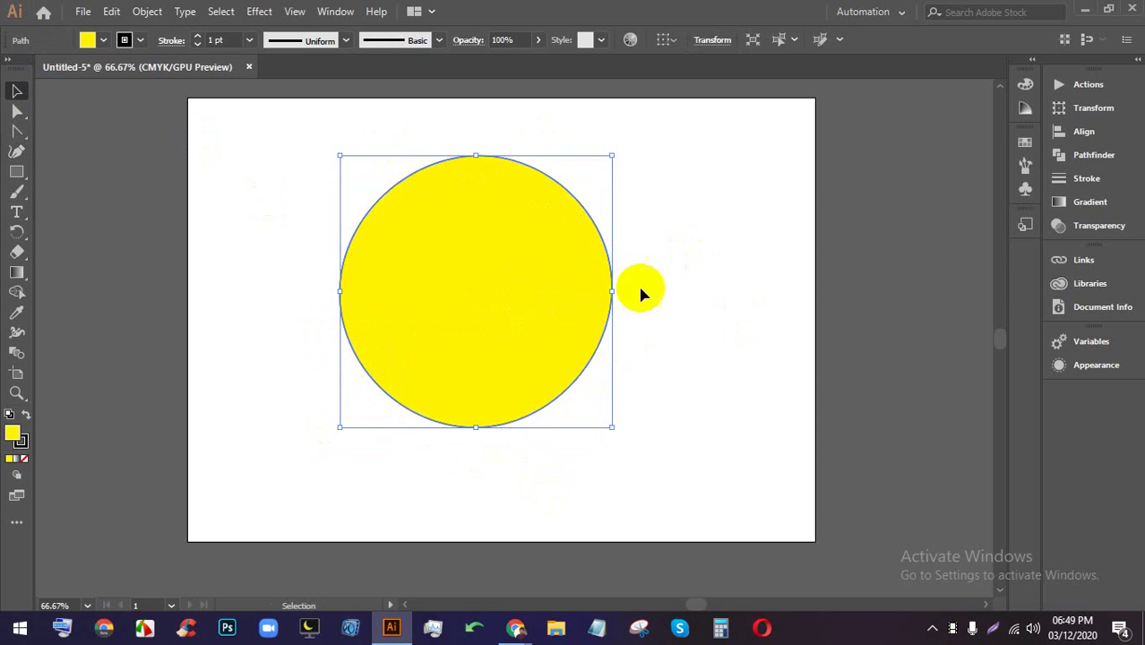
click(699, 459)
drag(692, 462, 353, 150)
click(723, 270)
drag(735, 439, 392, 182)
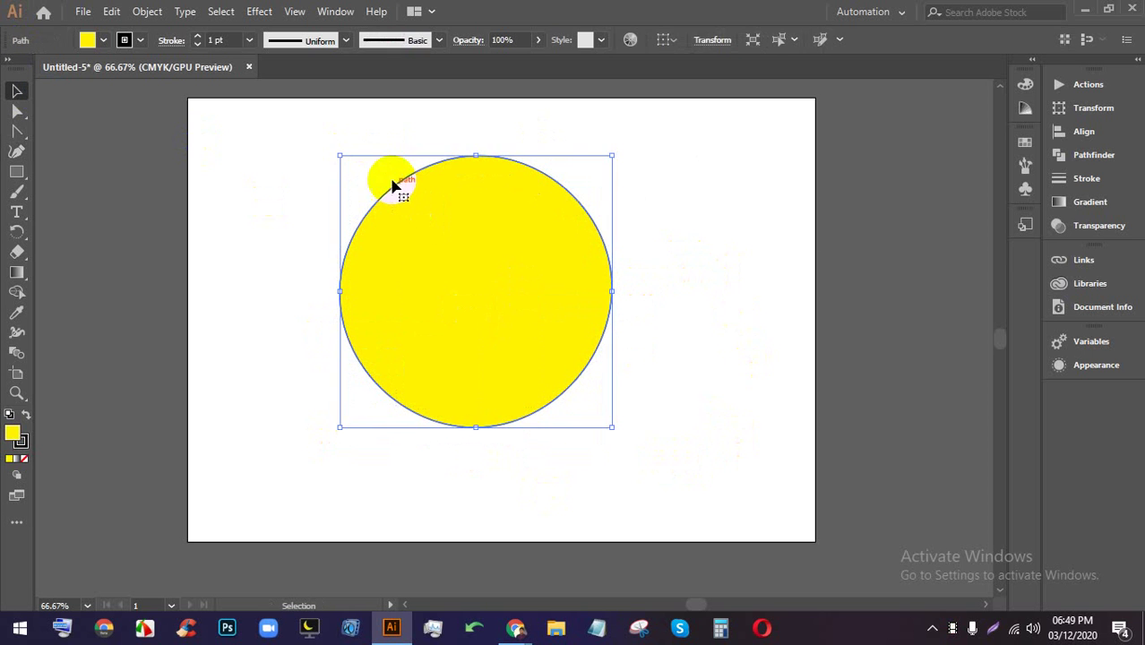
click(756, 368)
drag(752, 283, 396, 185)
click(711, 255)
drag(670, 409, 246, 135)
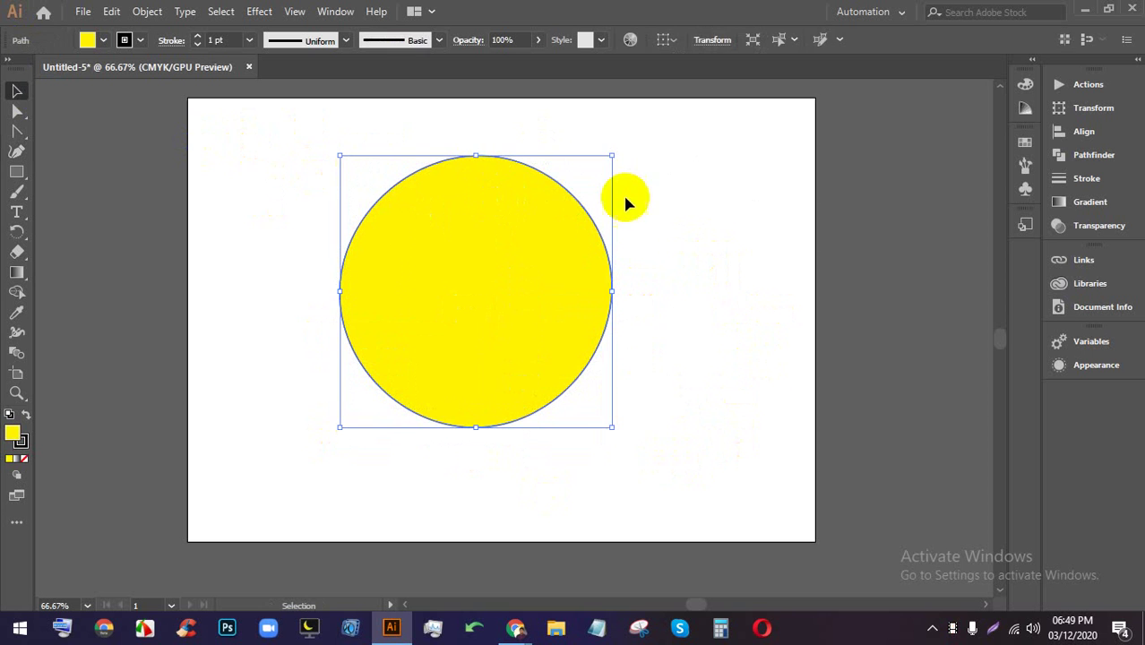
click(636, 222)
drag(438, 215, 432, 224)
click(685, 340)
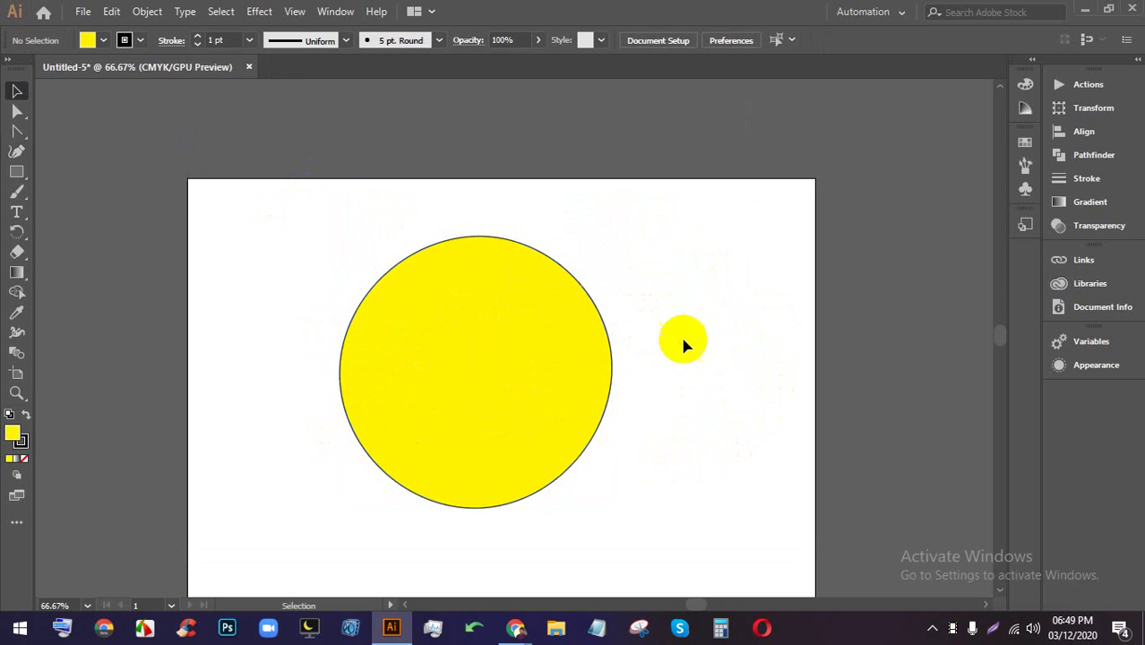
drag(342, 152, 343, 152)
drag(732, 279, 330, 146)
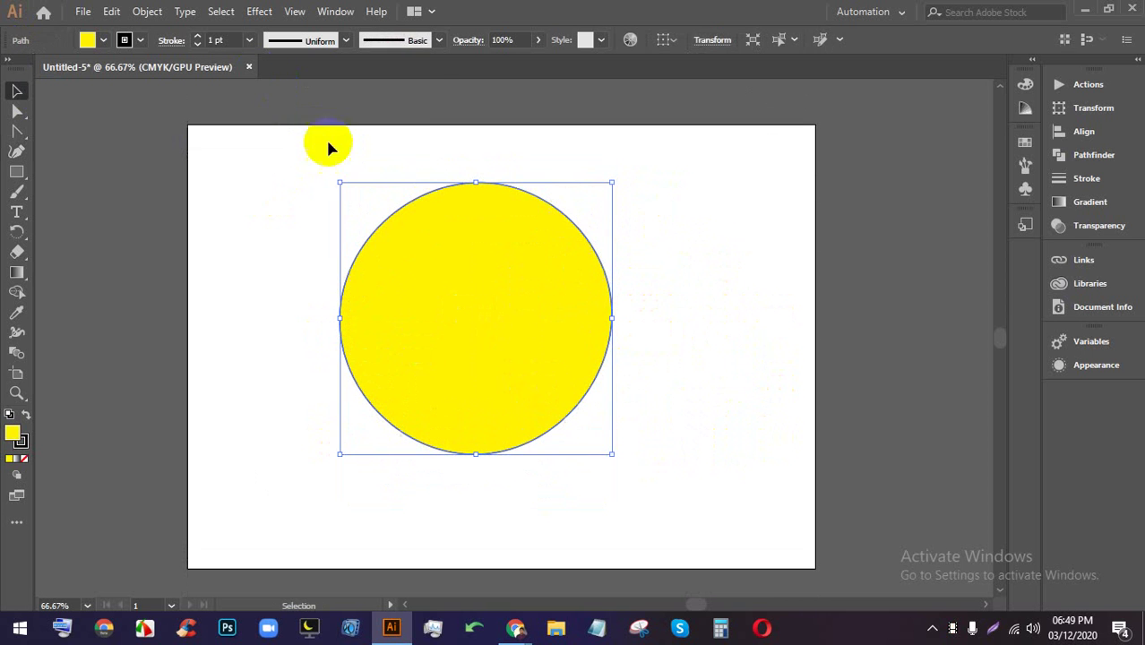
- Look at the Google Meet call in Chrome and switch back to Illustrator
click(517, 631)
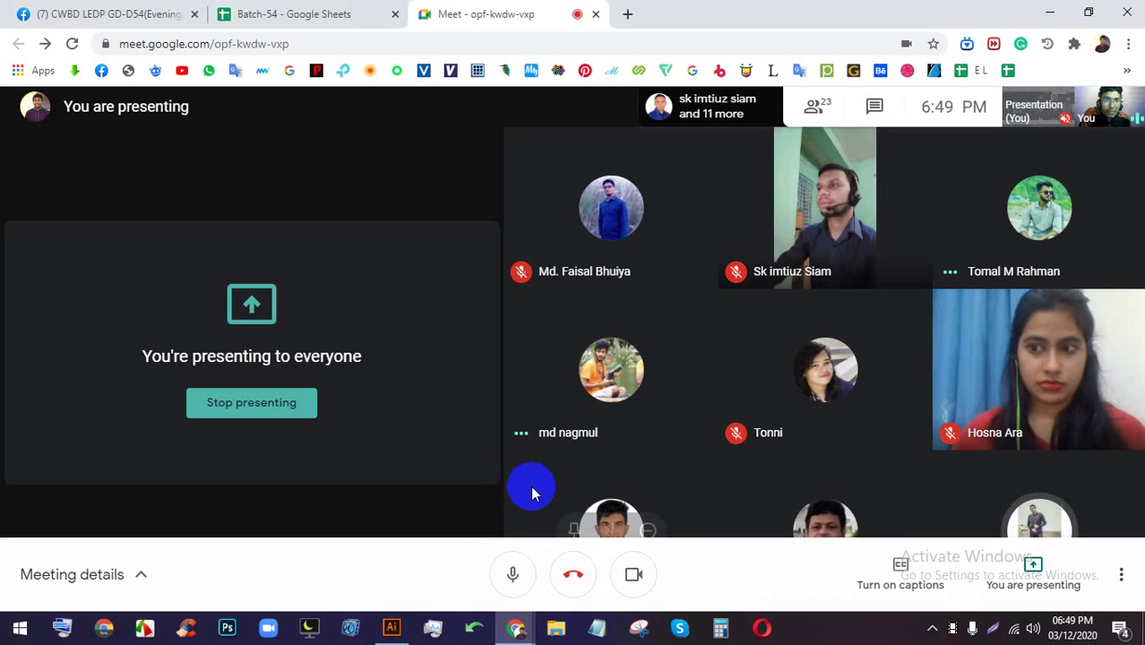
click(396, 632)
click(657, 302)
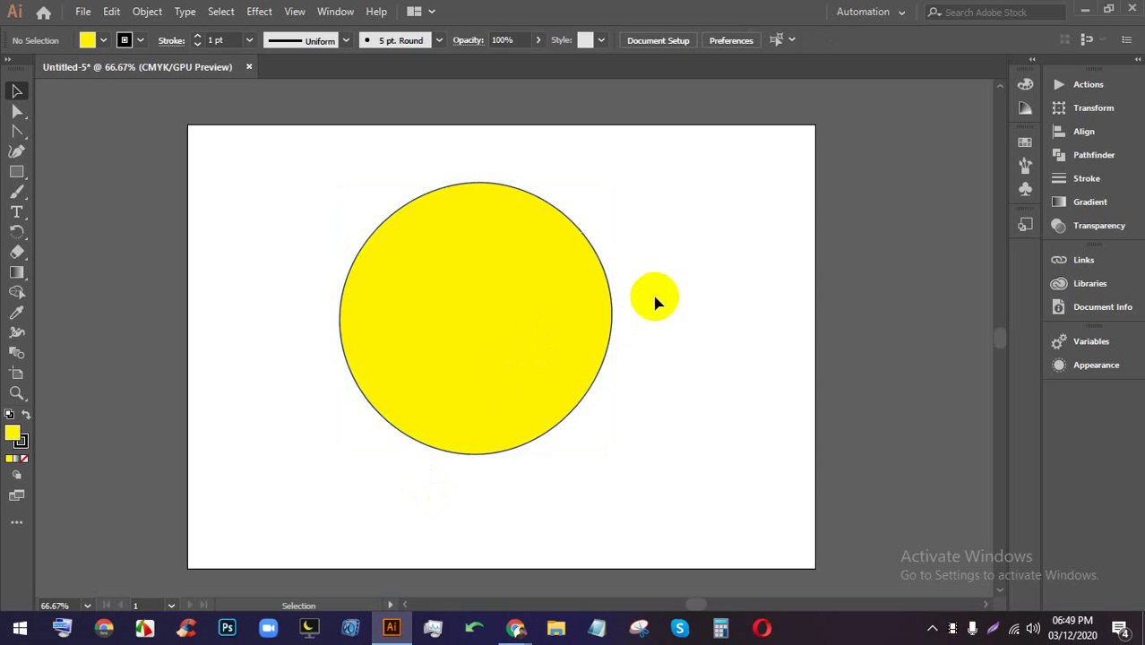
- Delete the yellow circle from the artboard
drag(742, 470, 332, 243)
drag(705, 422, 383, 174)
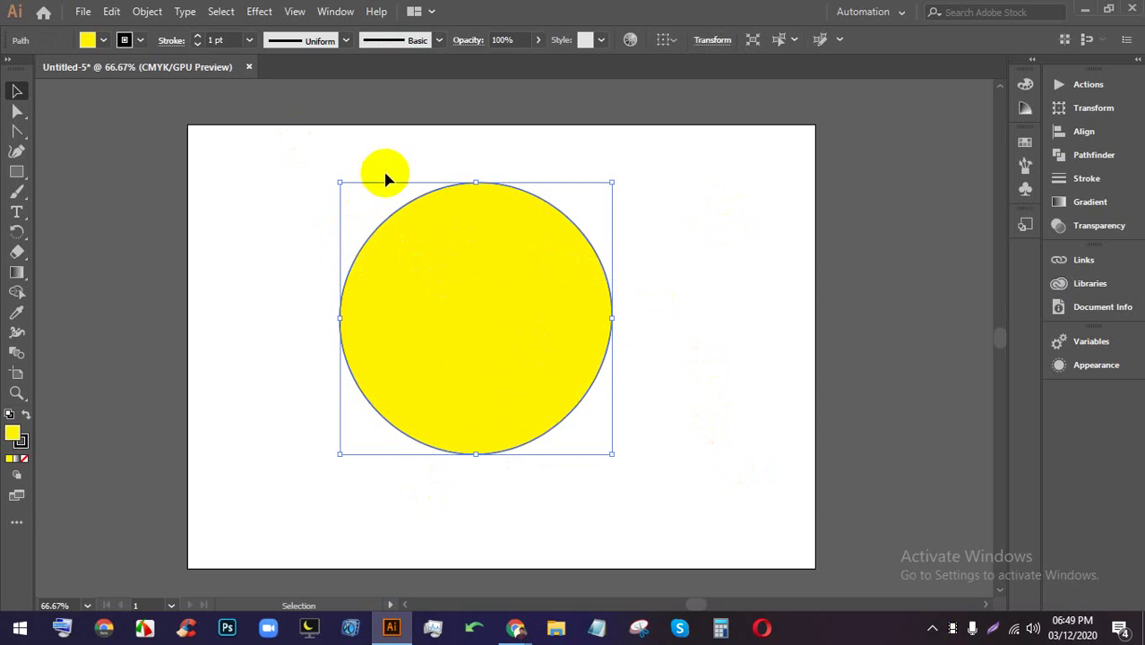
key(Delete)
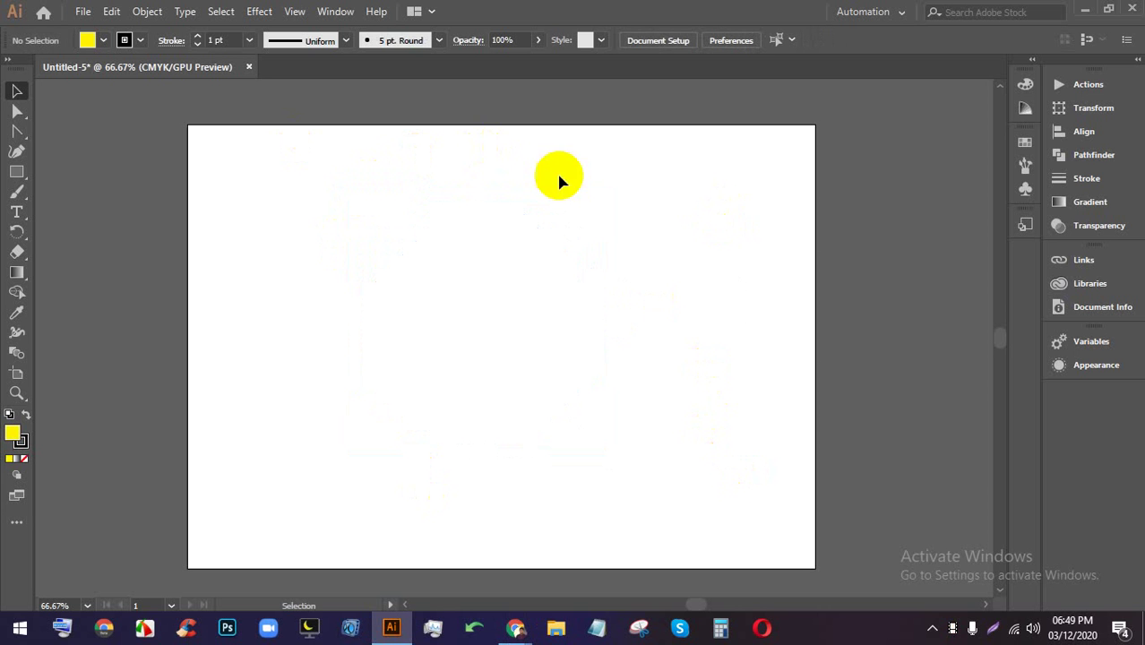
- Draw a wide yellow rectangle across the upper half of the artboard with the Rectangle tool and deselect it
click(16, 174)
click(80, 171)
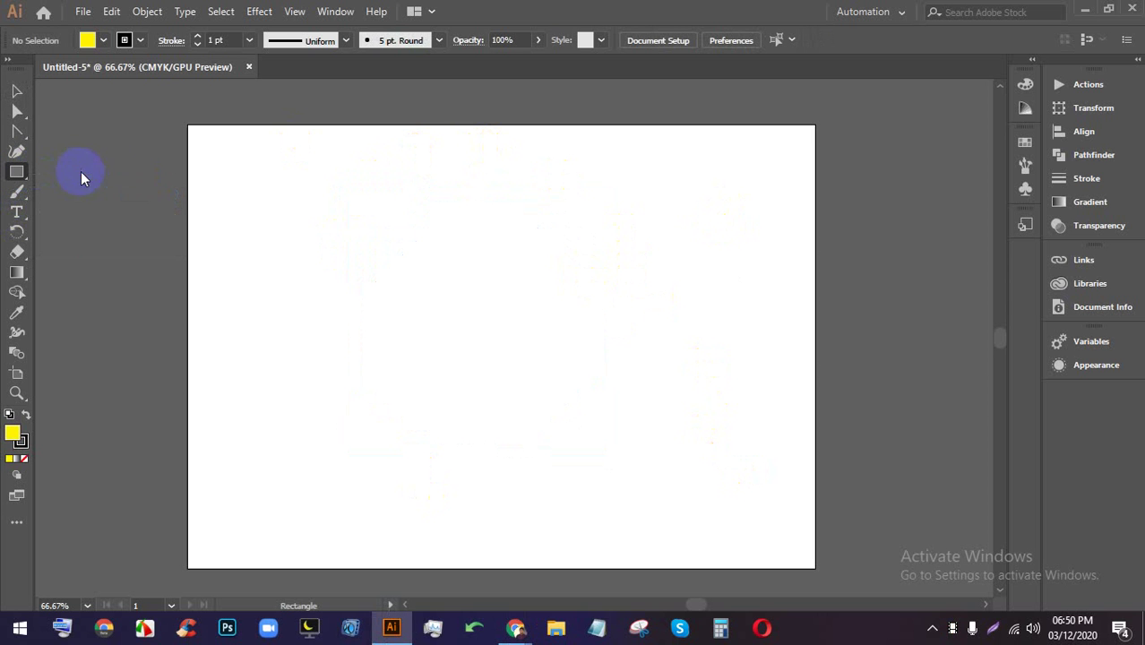
drag(260, 171, 738, 337)
click(16, 92)
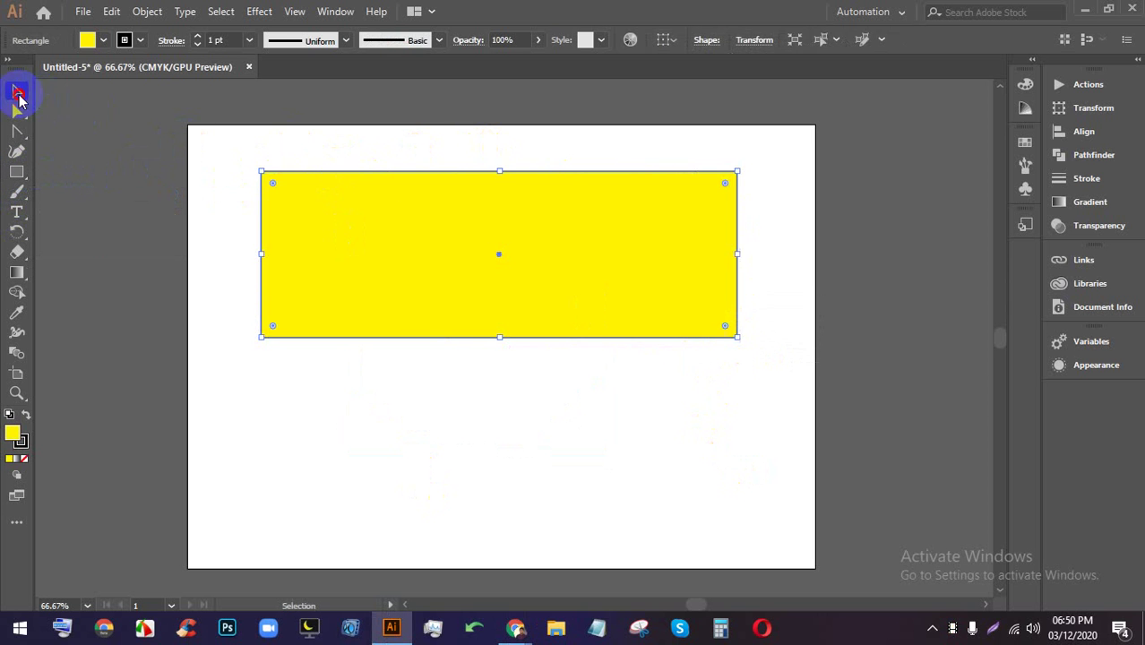
click(533, 144)
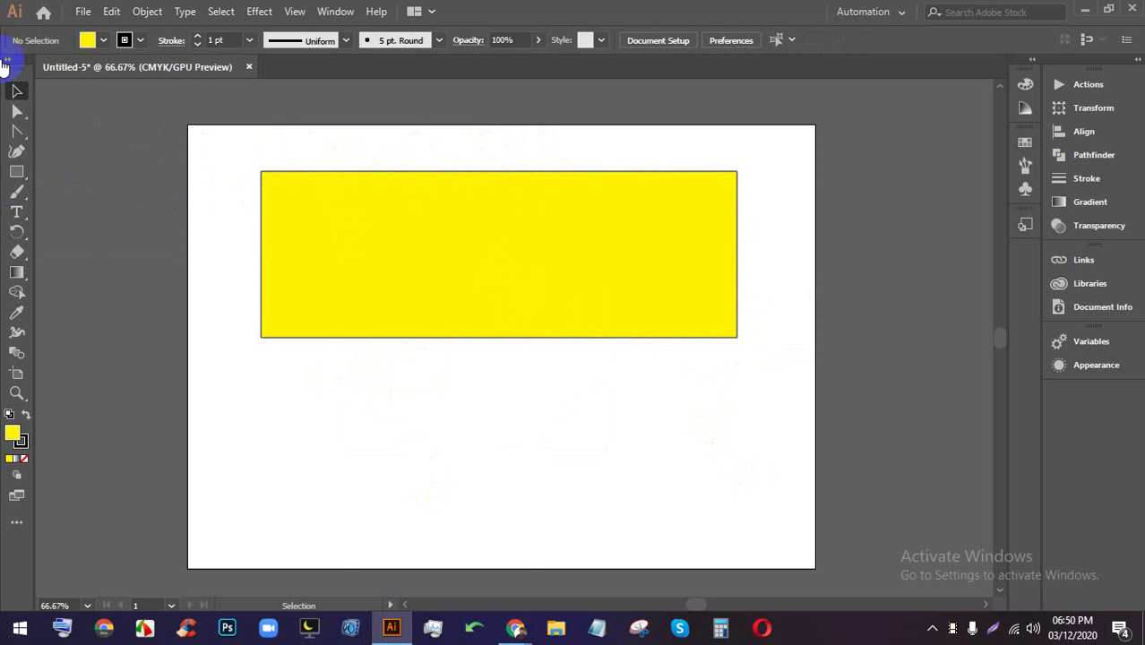
- Draw a square below the yellow rectangle with the Rectangle tool and fill it with light blue
click(14, 173)
drag(343, 382, 511, 418)
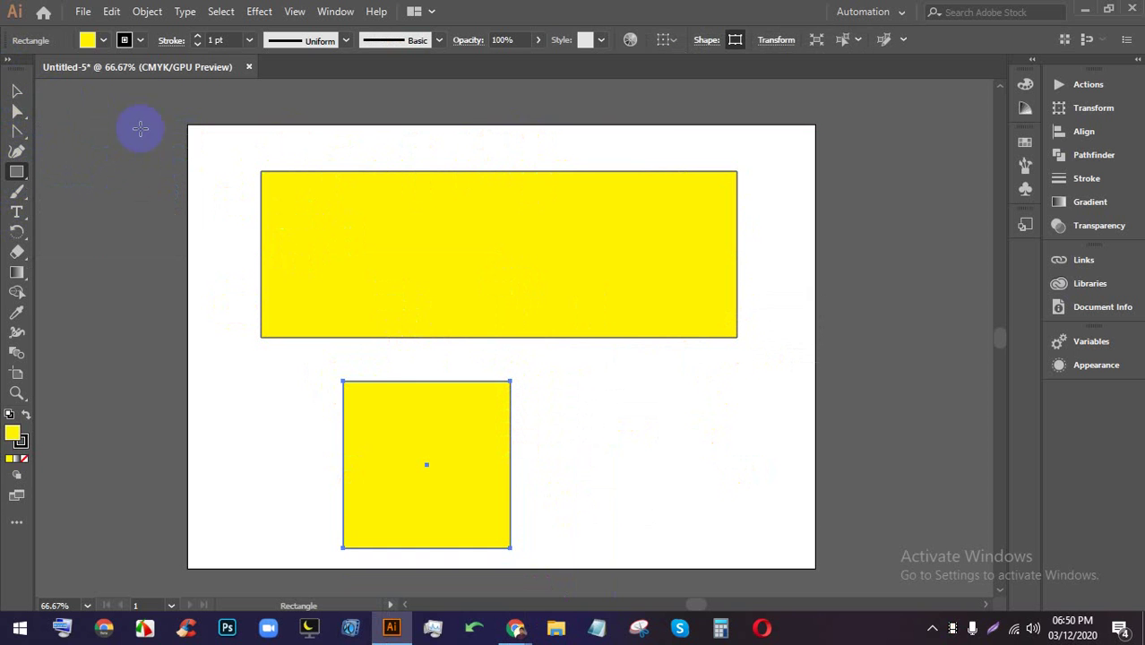
click(97, 39)
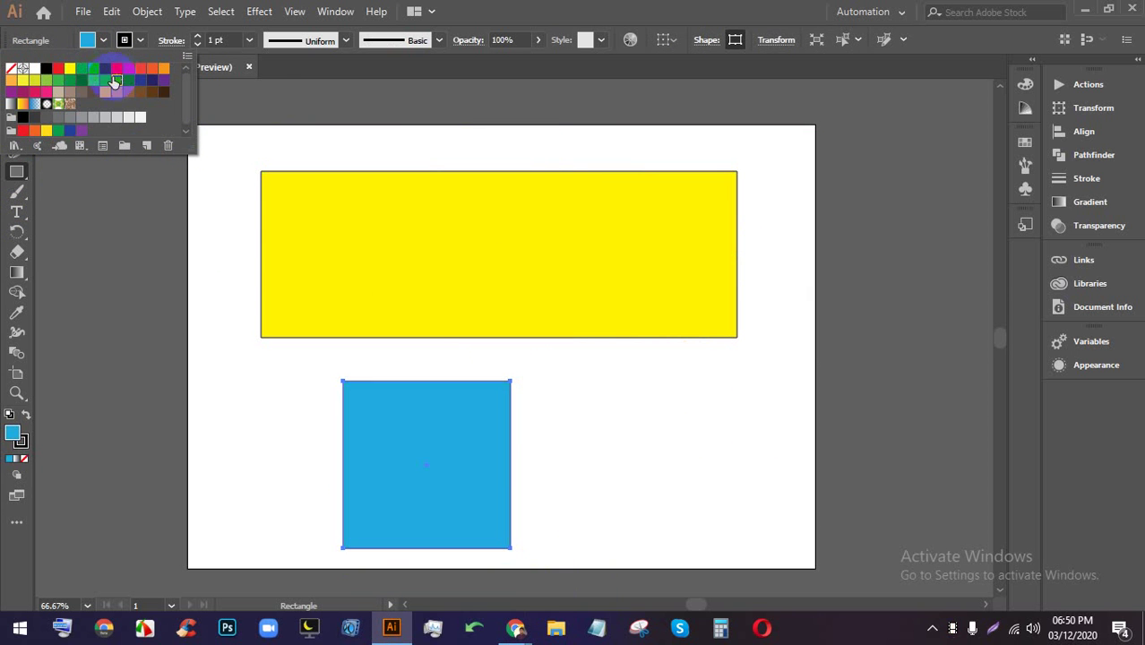
click(524, 334)
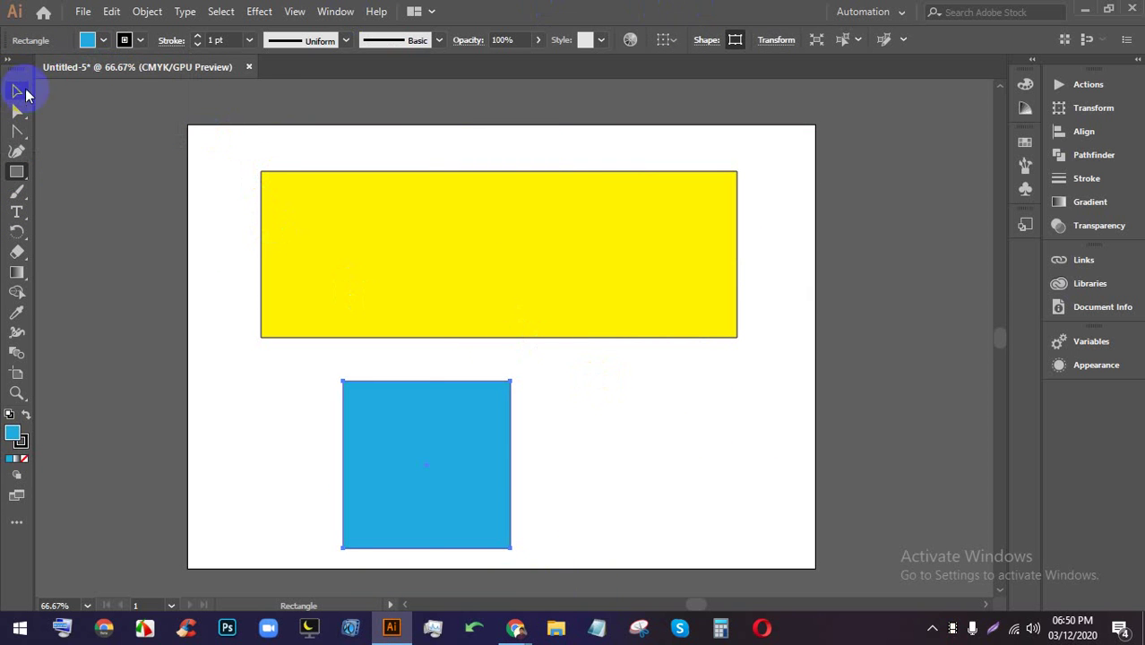
- Move the blue square slightly up and to the right and set its stroke color to CMYK Magenta
click(18, 91)
drag(383, 449, 391, 438)
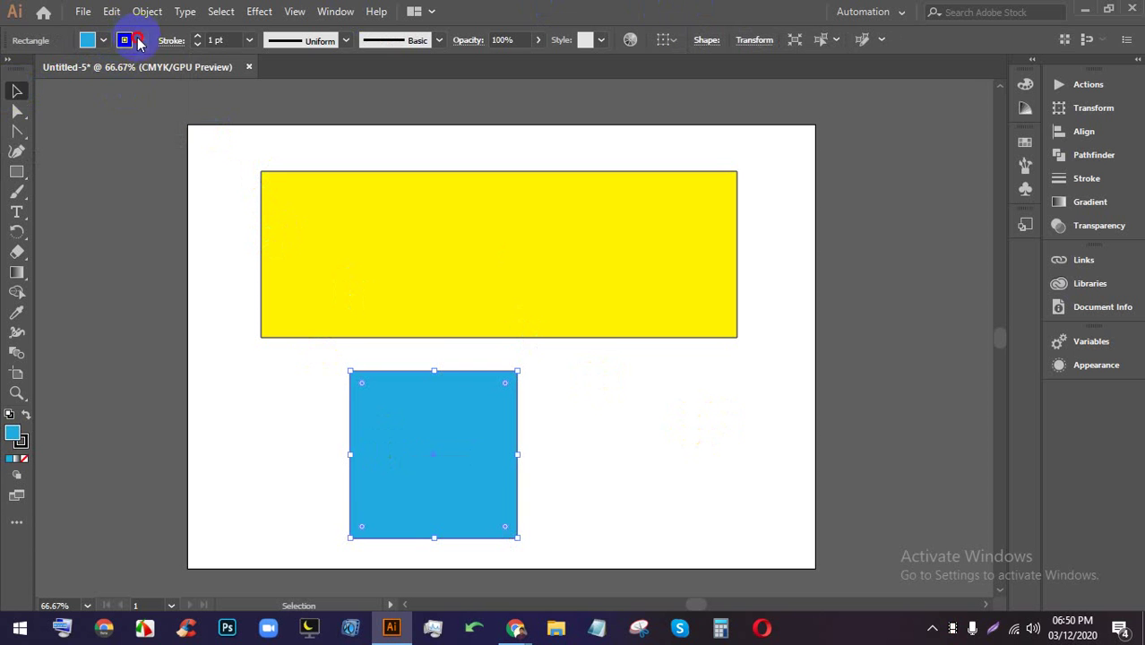
click(139, 40)
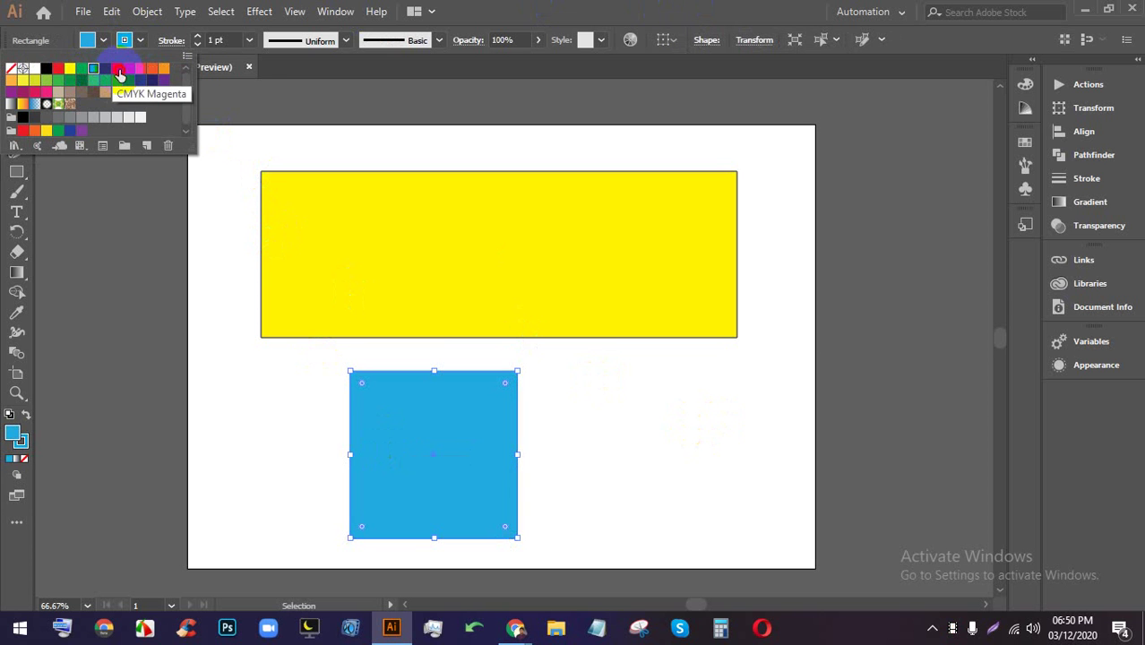
click(119, 74)
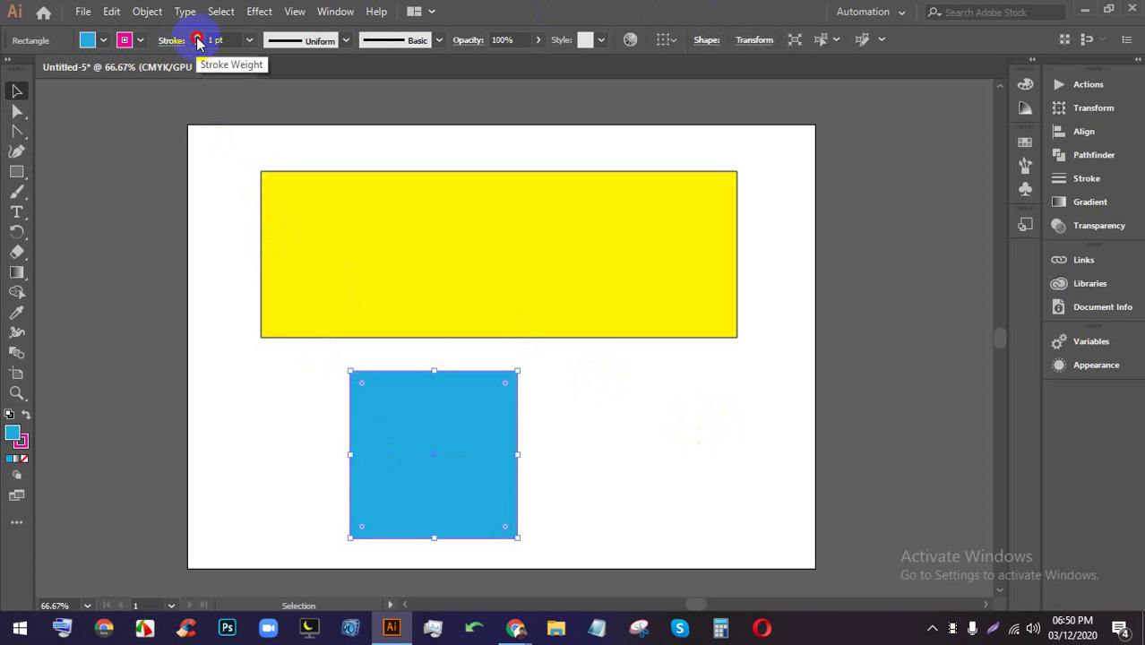
- Increase the blue square's stroke weight to 12 pt and deselect it
click(198, 41)
click(198, 40)
click(198, 41)
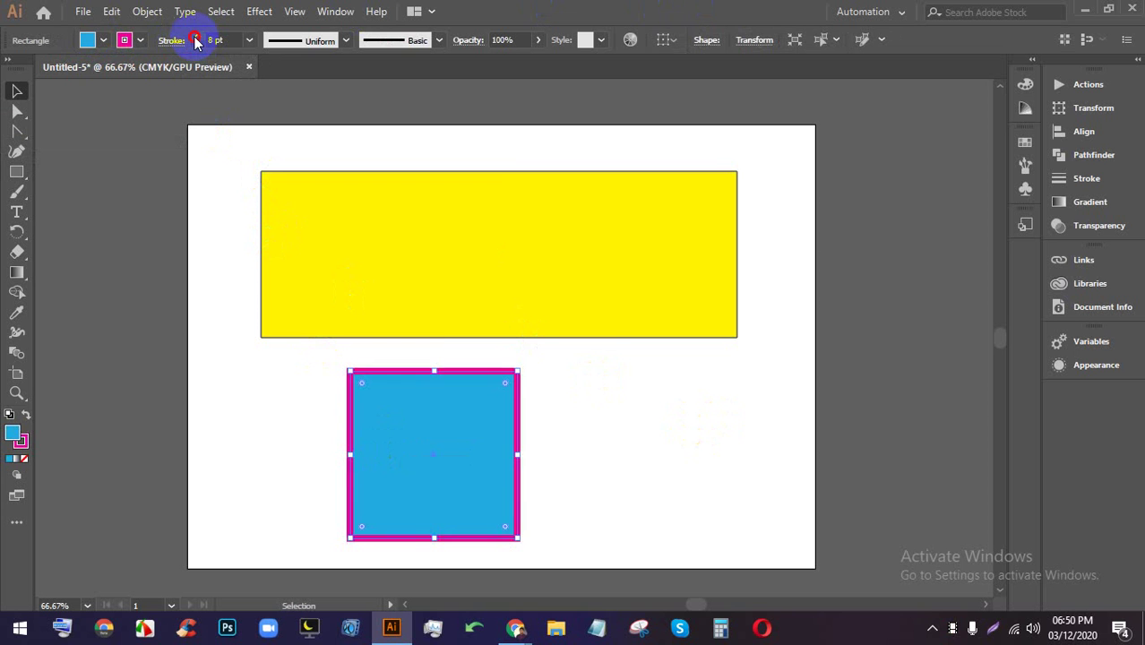
click(198, 40)
click(198, 40)
click(666, 384)
- Delete both the yellow rectangle and the blue square from the artboard
key(ctrl+a)
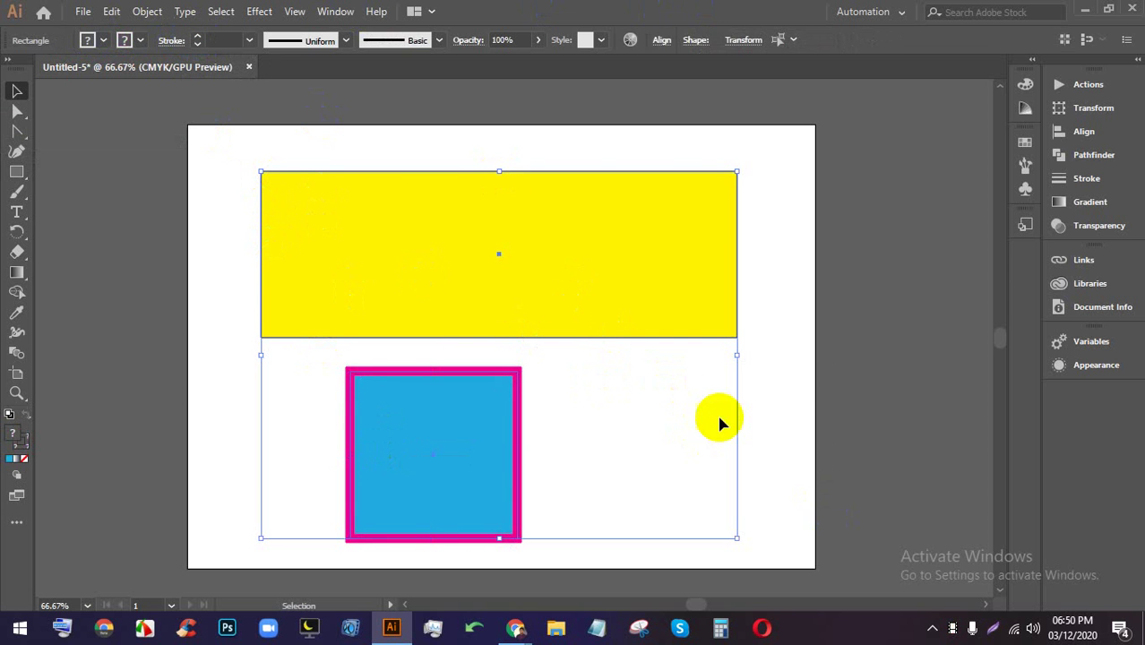
click(782, 489)
drag(782, 490, 465, 299)
key(Delete)
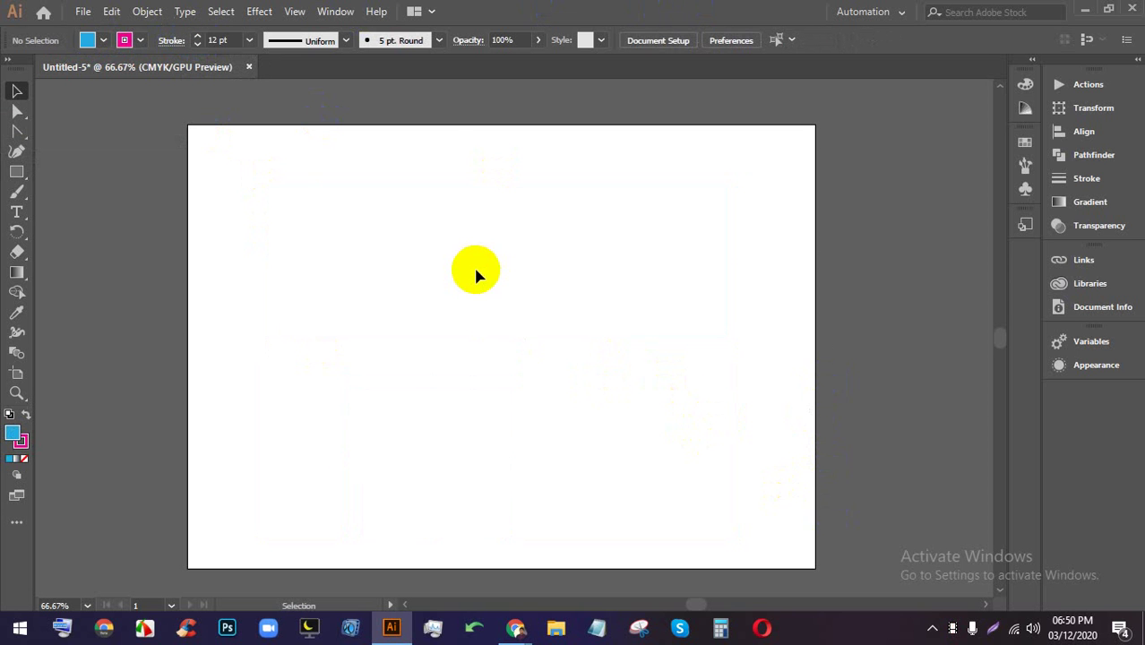
- Check the Google Meet call in Chrome again and return to Illustrator
click(516, 627)
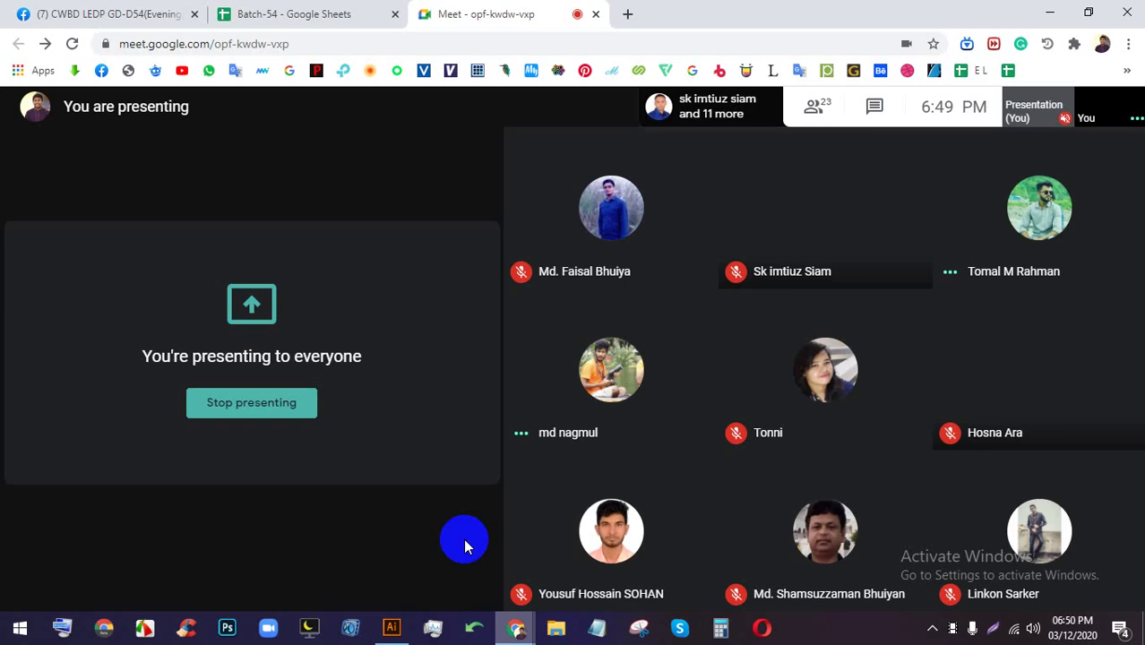
click(392, 628)
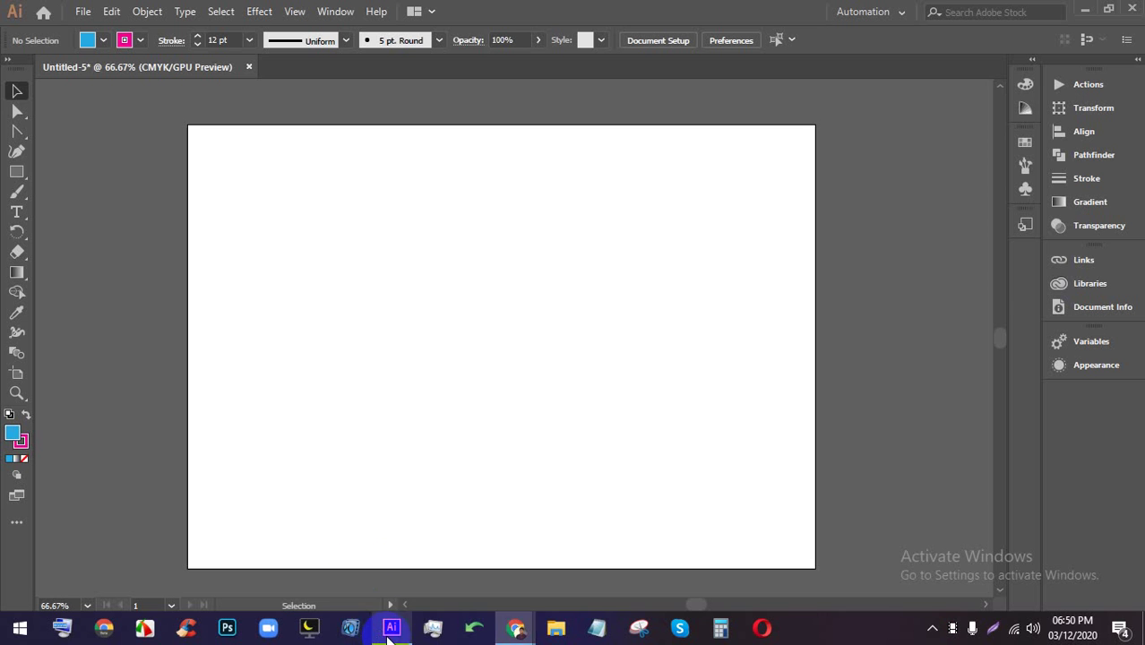
- Draw a large blue circle left of the artboard's center with the Ellipse tool and set its stroke to none
drag(17, 173, 43, 187)
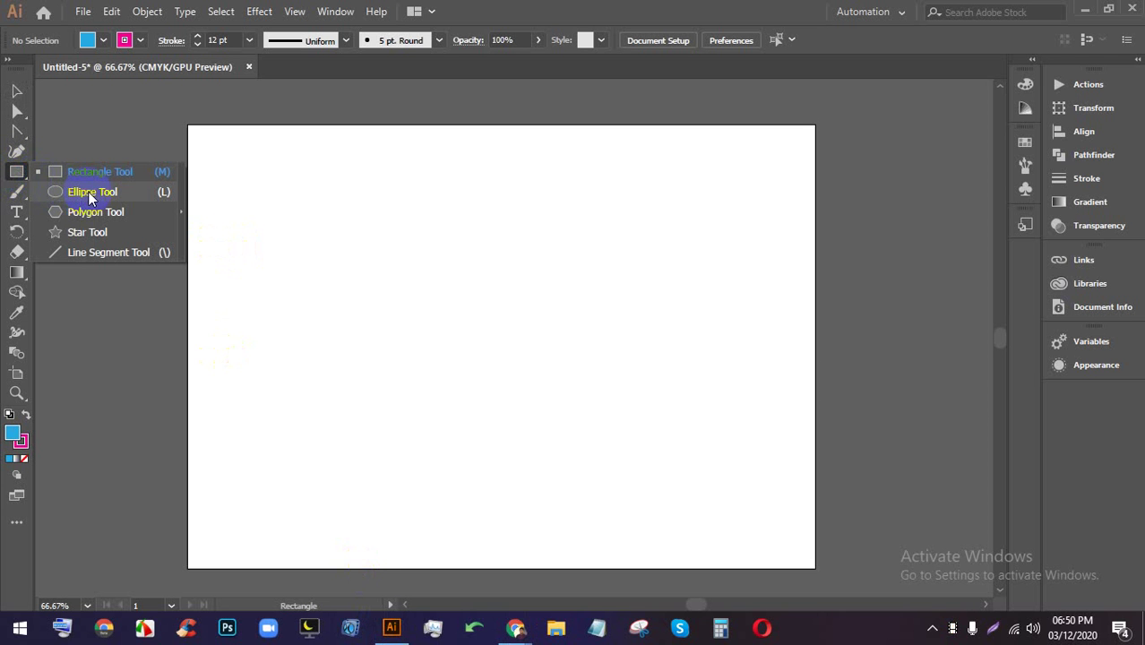
drag(99, 193, 98, 192)
mouse_move(270, 175)
mouse_down()
mouse_move(488, 374)
mouse_move(441, 309)
mouse_move(547, 386)
mouse_up()
click(140, 40)
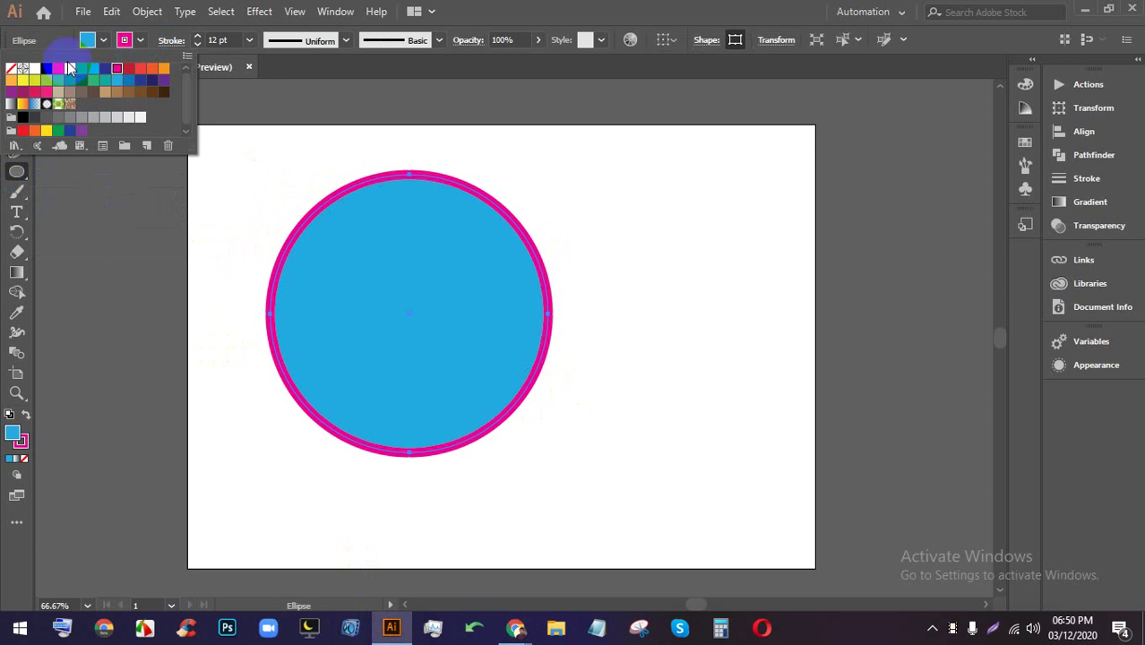
click(18, 69)
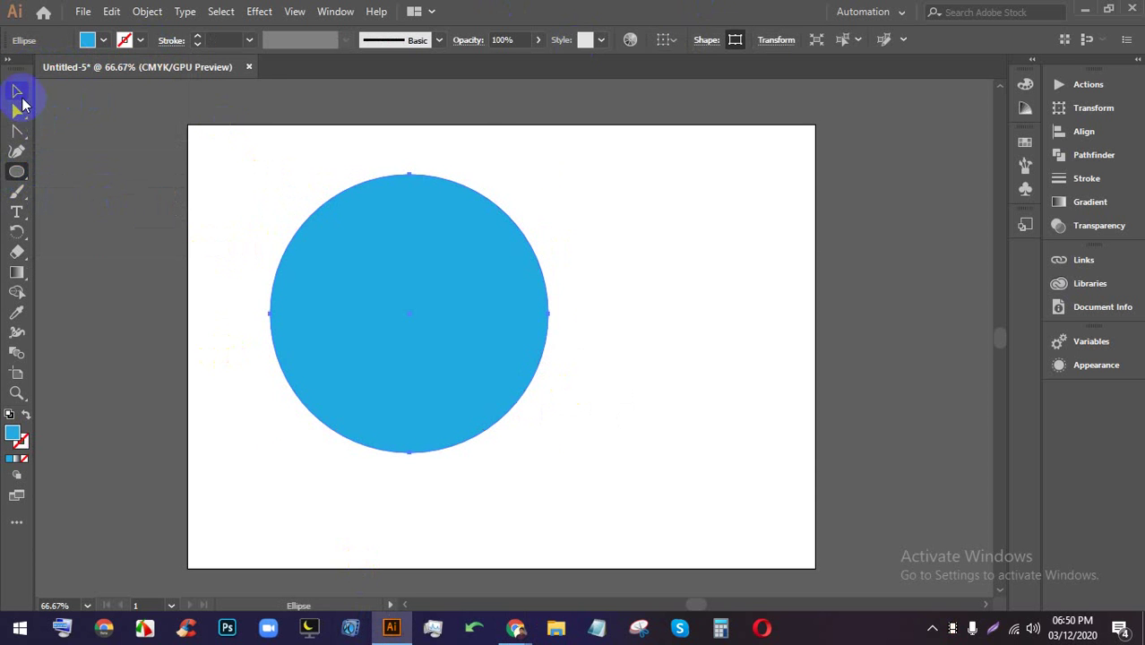
- Move the blue circle toward the artboard's upper-left corner and scale it down proportionally
click(17, 91)
drag(473, 295, 350, 236)
drag(487, 391, 389, 294)
drag(325, 206, 353, 237)
click(616, 473)
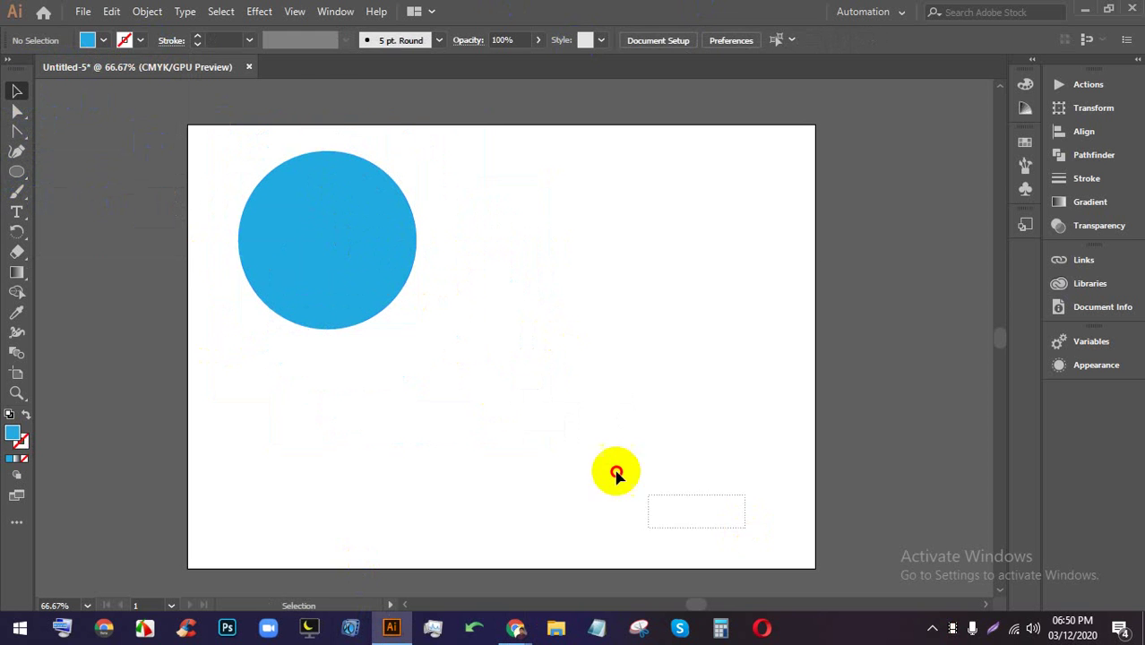
- Delete the blue circle from the artboard
click(275, 205)
key(Delete)
- Draw a blue hexagon with horizontal top and bottom edges in the upper part of the artboard with the Polygon tool
click(11, 176)
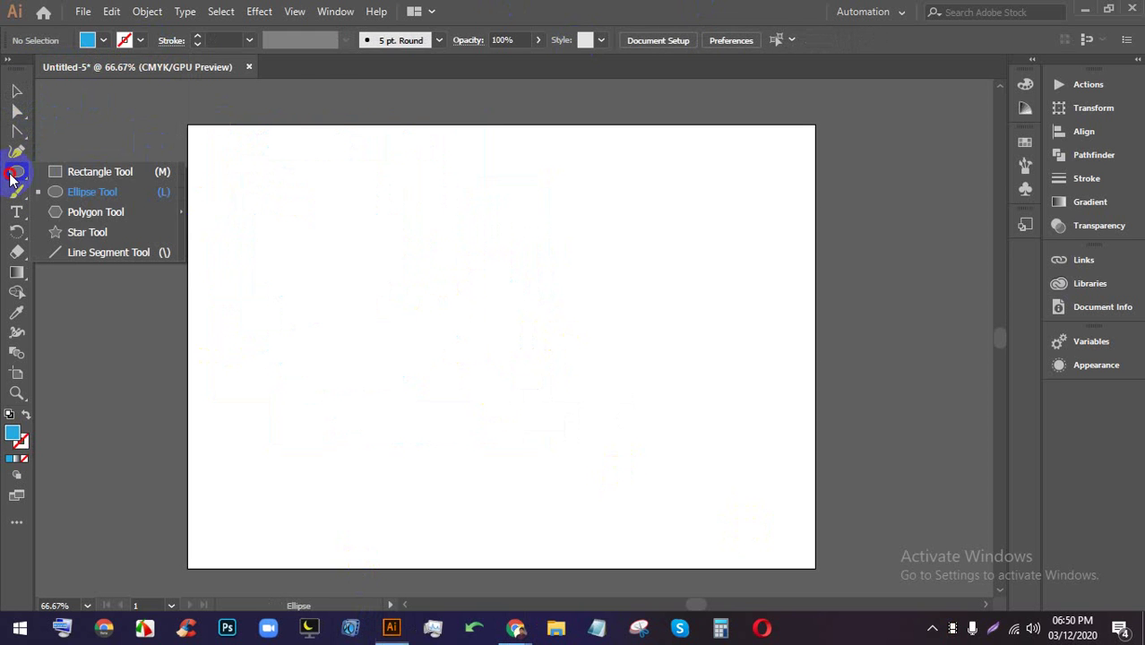
click(99, 212)
mouse_move(399, 246)
mouse_down()
mouse_move(462, 330)
mouse_move(405, 339)
mouse_move(455, 347)
mouse_up()
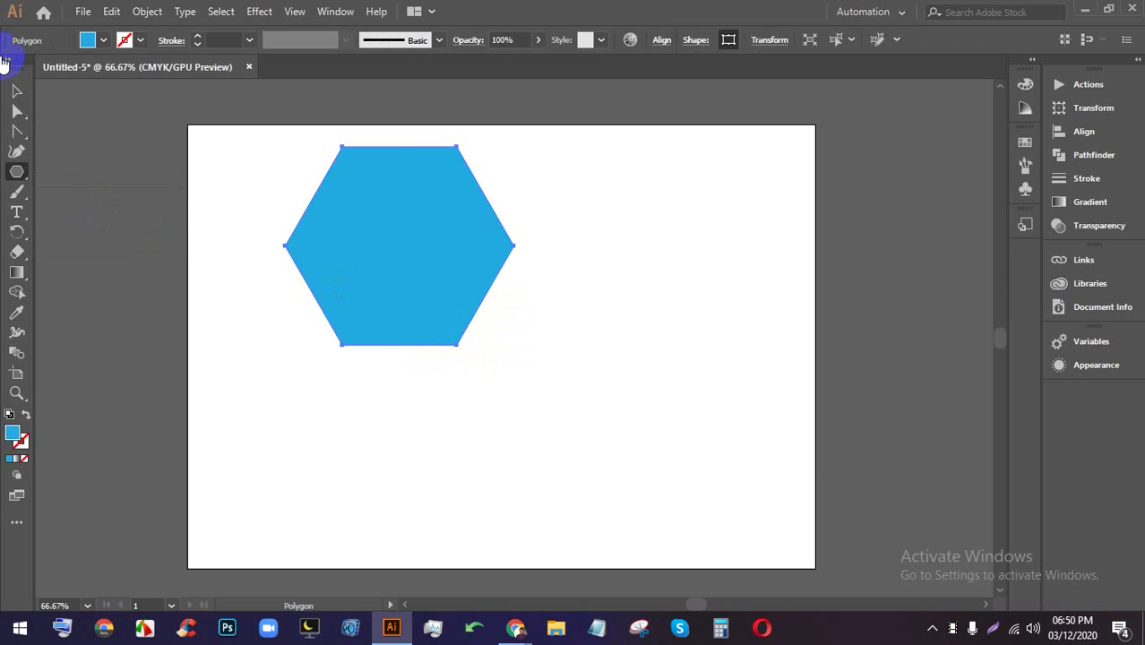
- Move the hexagon slightly down and to the right, and rotate it counterclockwise
click(16, 91)
mouse_move(388, 241)
mouse_down()
mouse_move(414, 246)
mouse_move(415, 293)
mouse_up()
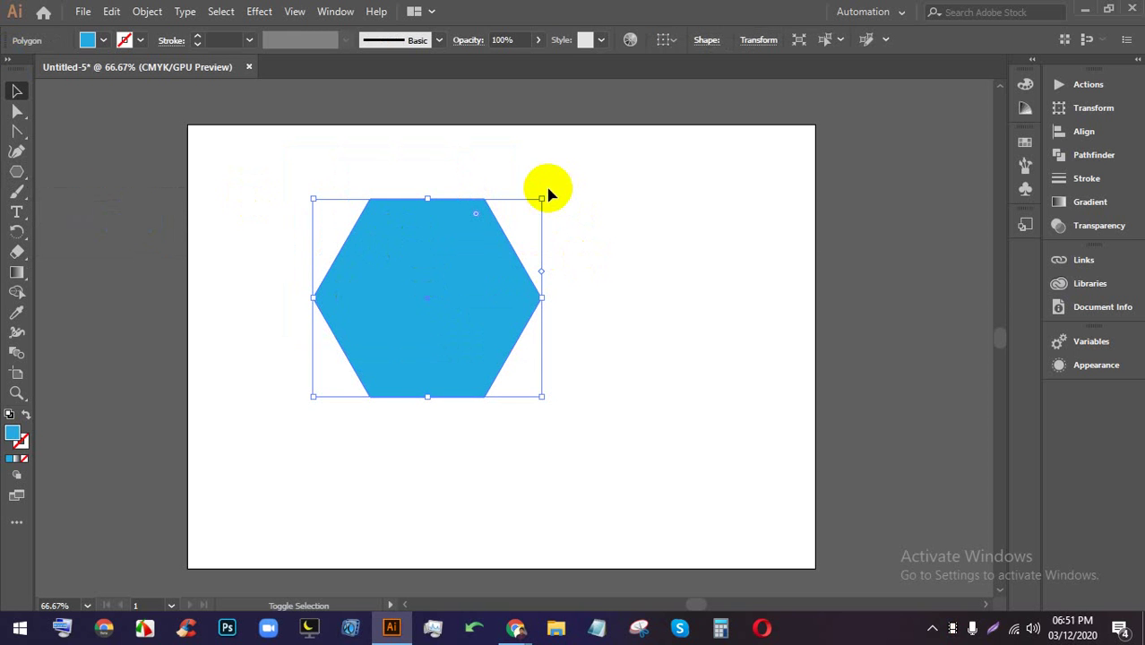
drag(547, 192, 260, 235)
- Delete the rotated hexagon from the artboard
key(ctrl+z)
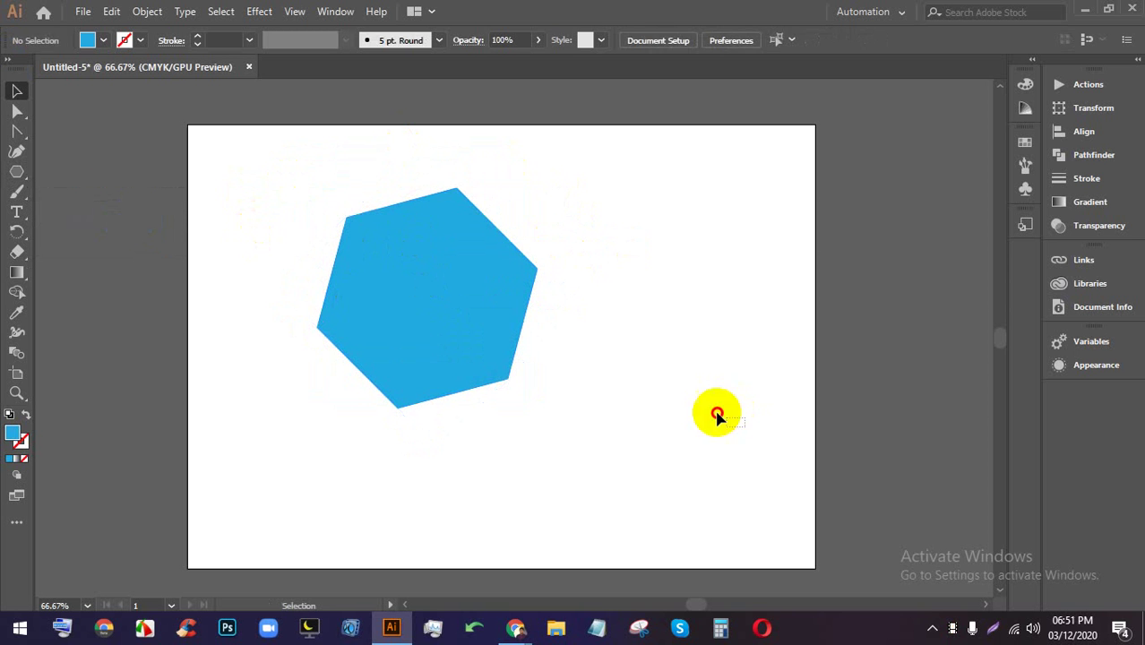
key(ctrl+shift+z)
key(Delete)
- Start drawing a polygon with the Polygon tool, varying its number of sides and reducing it to a triangle
drag(32, 185, 85, 213)
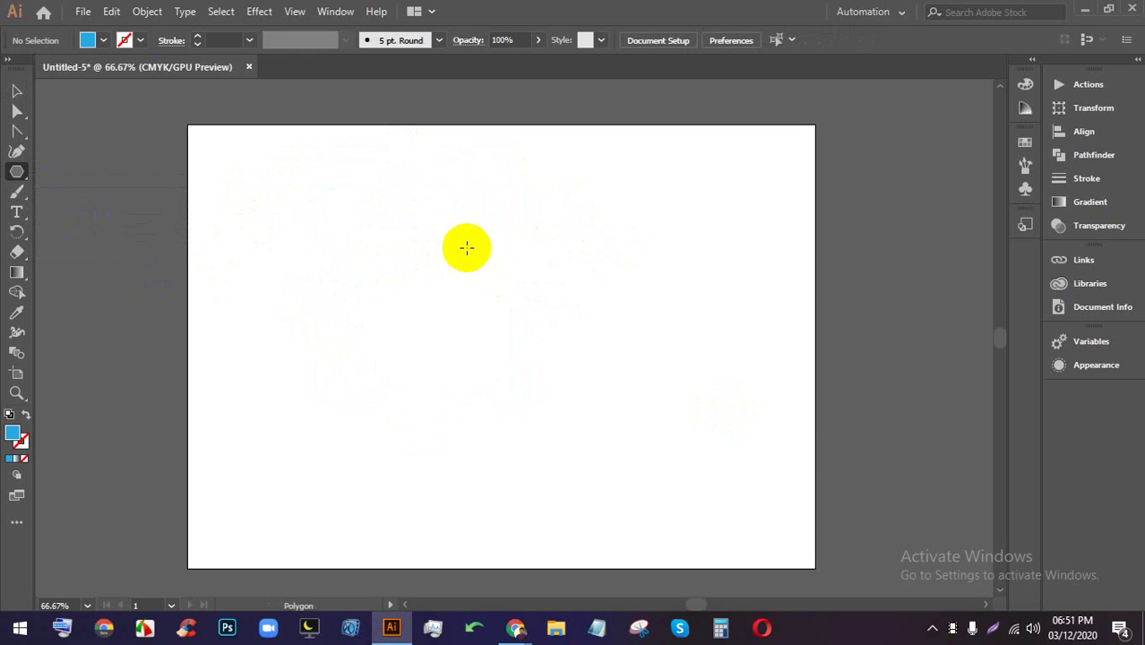
drag(387, 235, 459, 312)
key(Up)
key(Up)
key(Up)
key(Down)
key(Down)
key(Down)
key(Down)
key(Down)
key(Down)
key(Up)
key(Up)
key(Down)
key(Down)
key(Up)
key(Up)
key(Up)
key(Up)
key(Up)
key(Up)
key(Up)
key(Up)
key(Up)
drag(458, 311, 459, 312)
key(Down)
key(Down)
key(Down)
key(Down)
key(Down)
key(Down)
key(Down)
key(Down)
key(Down)
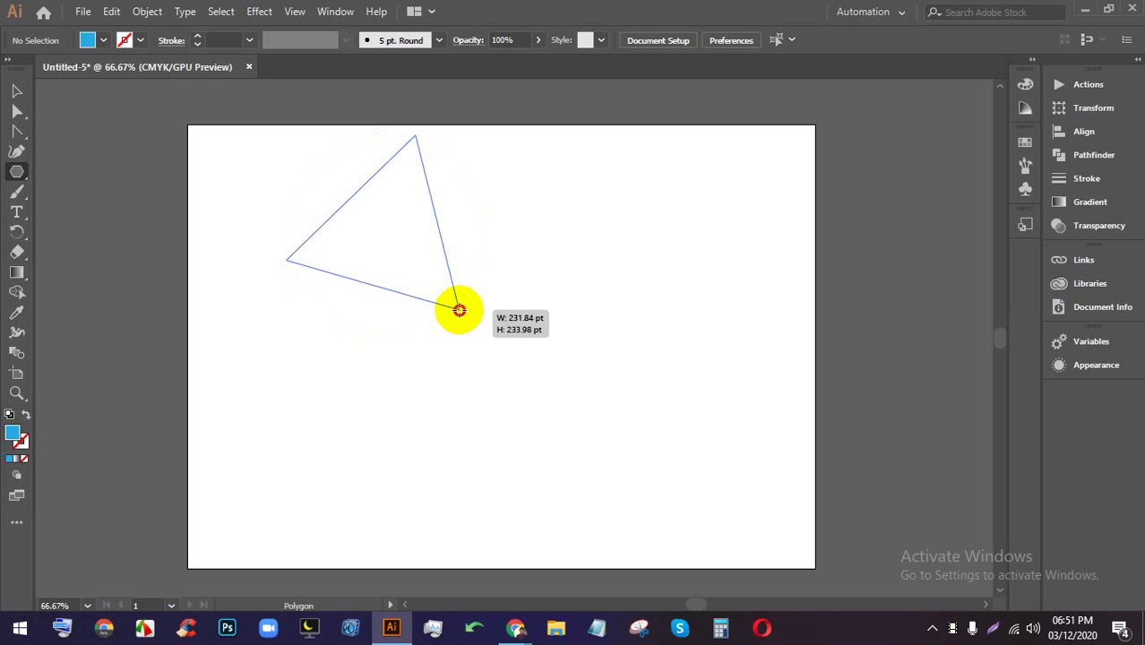
- Raise and lower the number of sides of the polygon being drawn and finish it as an upright hexagon
key(Up)
key(Up)
key(Up)
key(Up)
key(Up)
drag(459, 308, 378, 351)
key(Up)
key(Up)
key(Up)
key(Up)
key(Up)
key(Up)
key(Up)
key(Up)
key(Up)
key(Up)
key(Up)
key(Up)
key(Down)
key(Down)
key(Down)
key(Down)
key(Down)
key(Down)
key(Down)
key(Down)
key(Down)
key(Down)
key(Down)
key(Down)
key(Down)
key(Down)
key(Down)
key(Down)
key(Down)
key(Up)
key(Up)
key(Up)
key(Up)
key(Up)
key(Up)
key(Up)
key(Up)
key(Up)
key(Up)
key(Up)
key(Up)
key(Up)
key(Up)
key(Up)
key(Down)
key(Down)
key(Down)
key(Down)
key(Down)
key(Down)
key(Down)
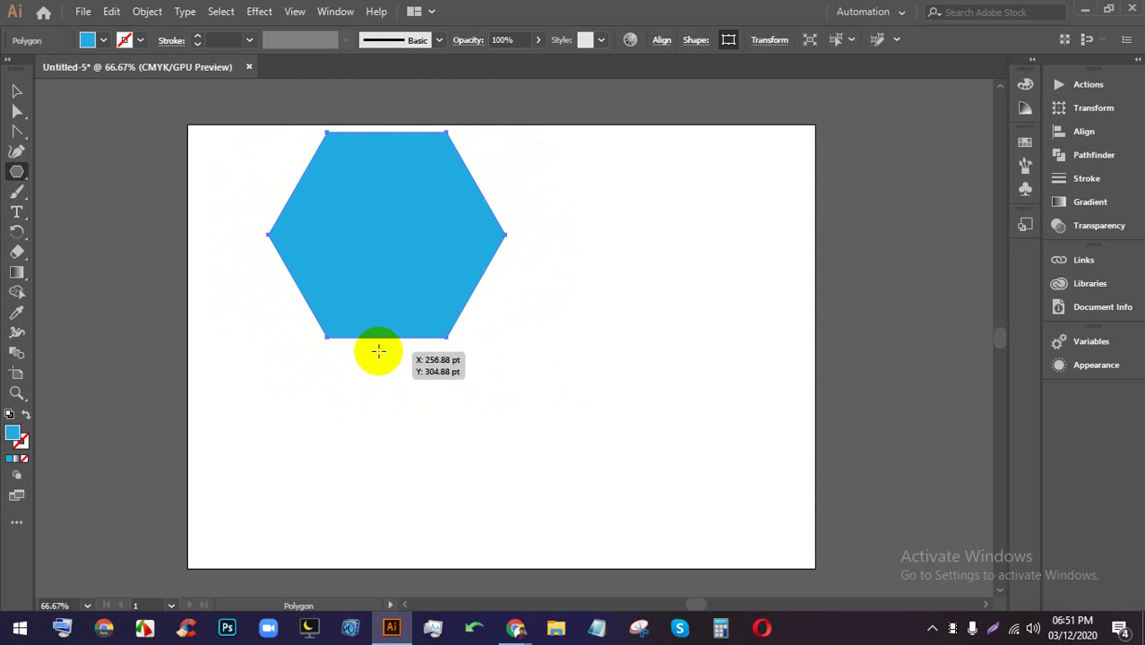
- Rotate the blue hexagon 90 degrees so that one vertex points straight up
click(16, 89)
click(450, 243)
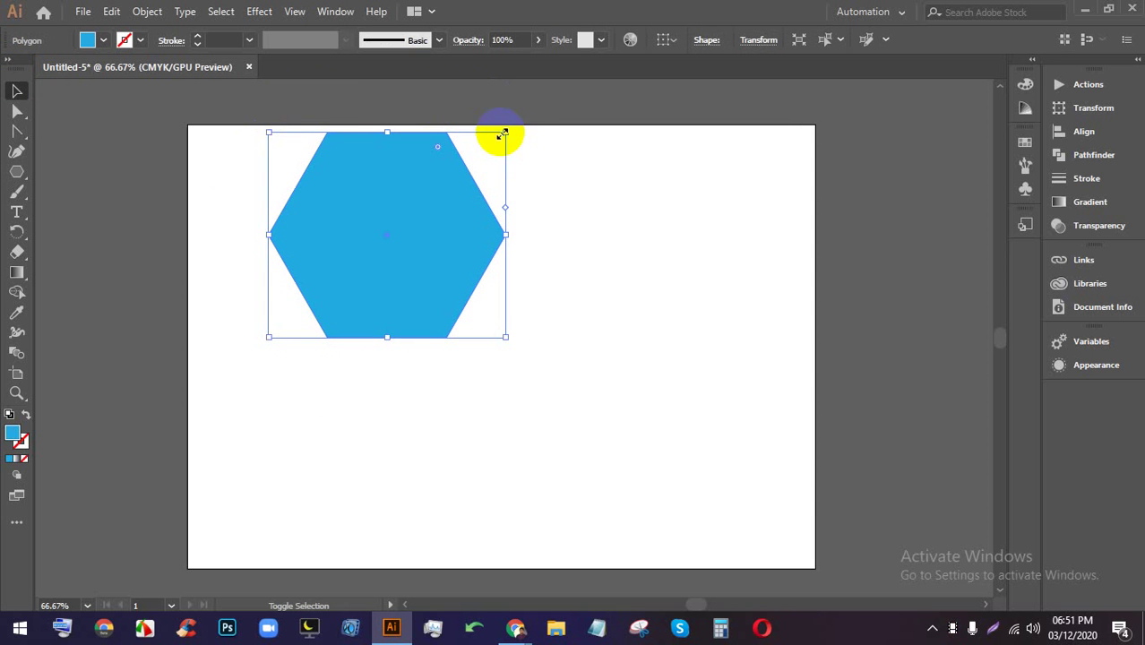
drag(514, 126, 326, 101)
click(548, 229)
- Scale the hexagon down and move it over the artboard's lower-left corner
drag(339, 241, 332, 318)
drag(384, 199, 381, 249)
drag(395, 314, 236, 475)
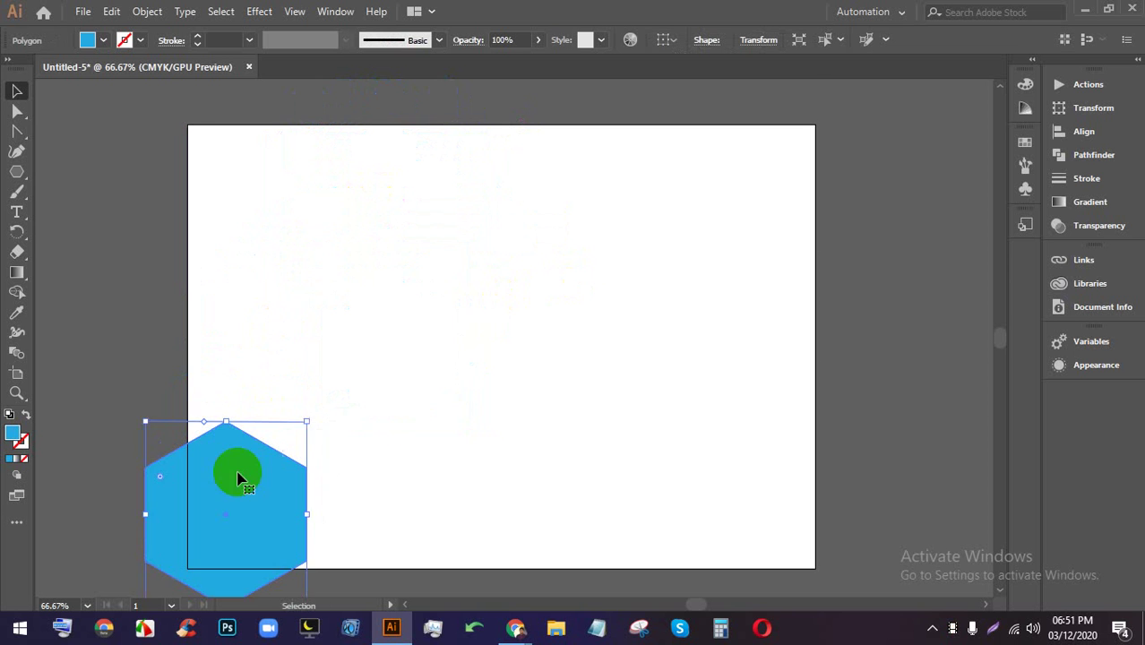
- Place a copy of the hexagon near the middle of the artboard and delete the original at the lower-left corner
scroll(244, 453, down, 3)
alt+drag(251, 435, 567, 258)
drag(249, 396, 317, 335)
key(Delete)
scroll(510, 377, up, 2)
scroll(577, 346, down, 1)
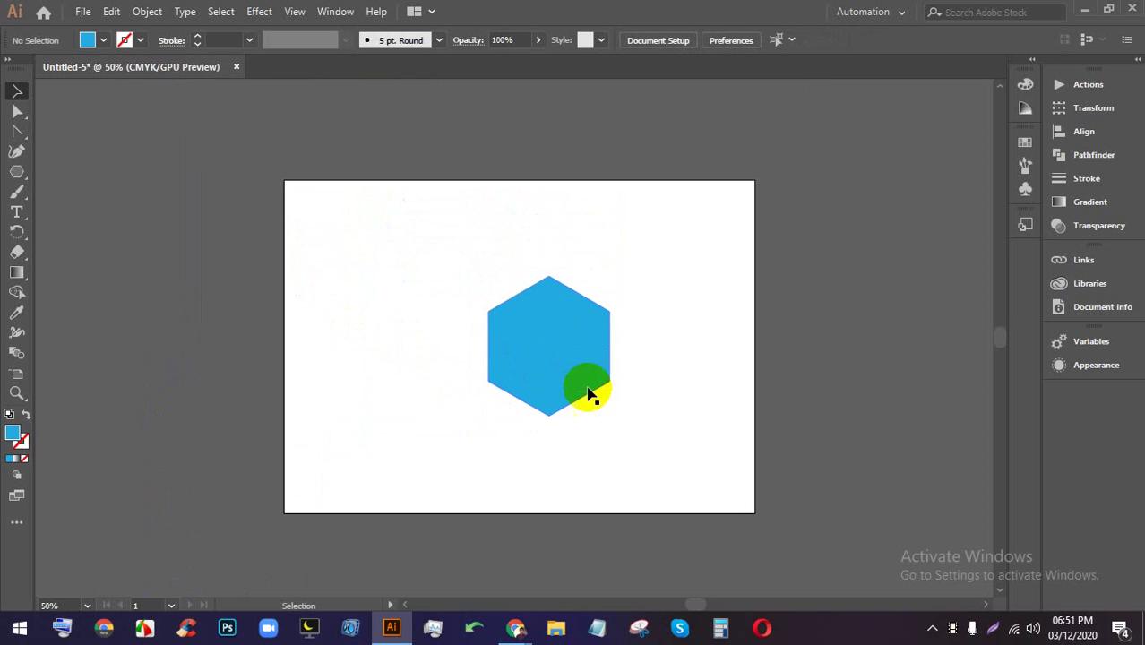
- Drag out an overlapping copy of the blue hexagon, and delete both hexagons together
scroll(599, 362, up, 2)
drag(499, 361, 393, 289)
drag(373, 243, 535, 261)
drag(537, 266, 492, 255)
drag(733, 339, 454, 180)
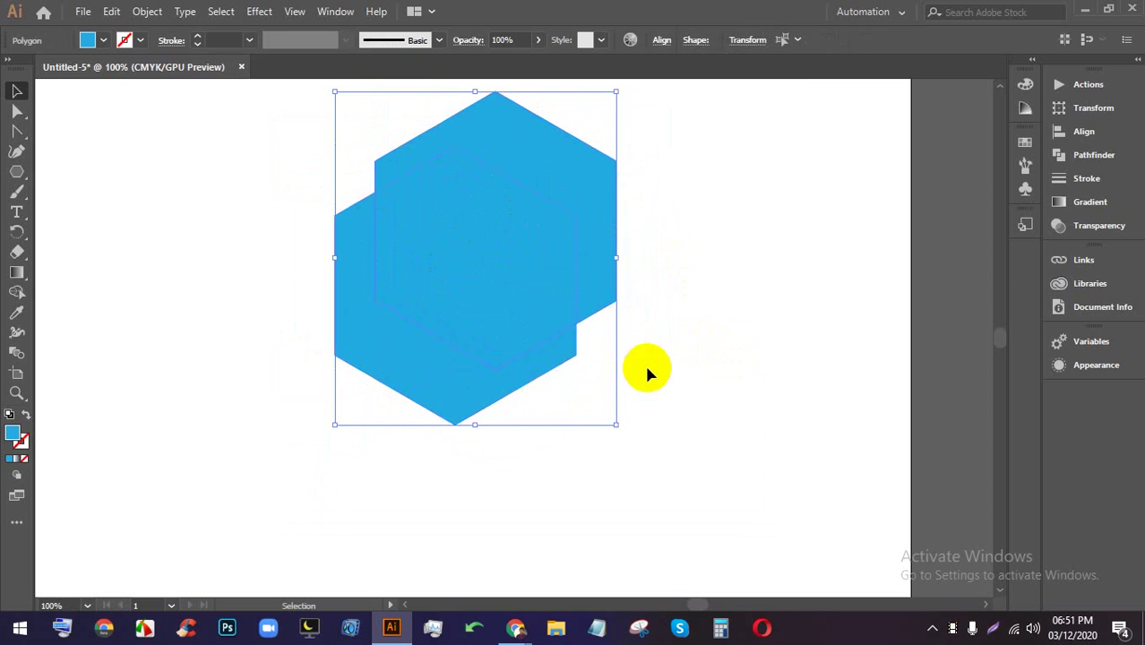
key(Delete)
- Switch to the Google Meet call, turn the microphone off and on again, and return to Illustrator
click(513, 626)
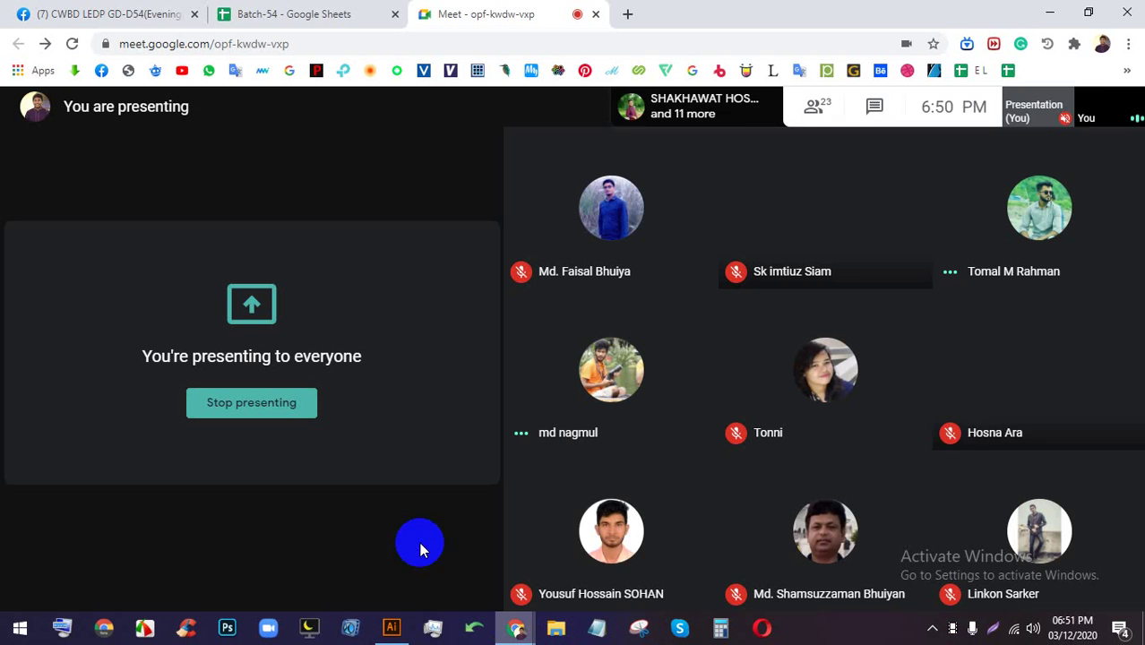
click(512, 574)
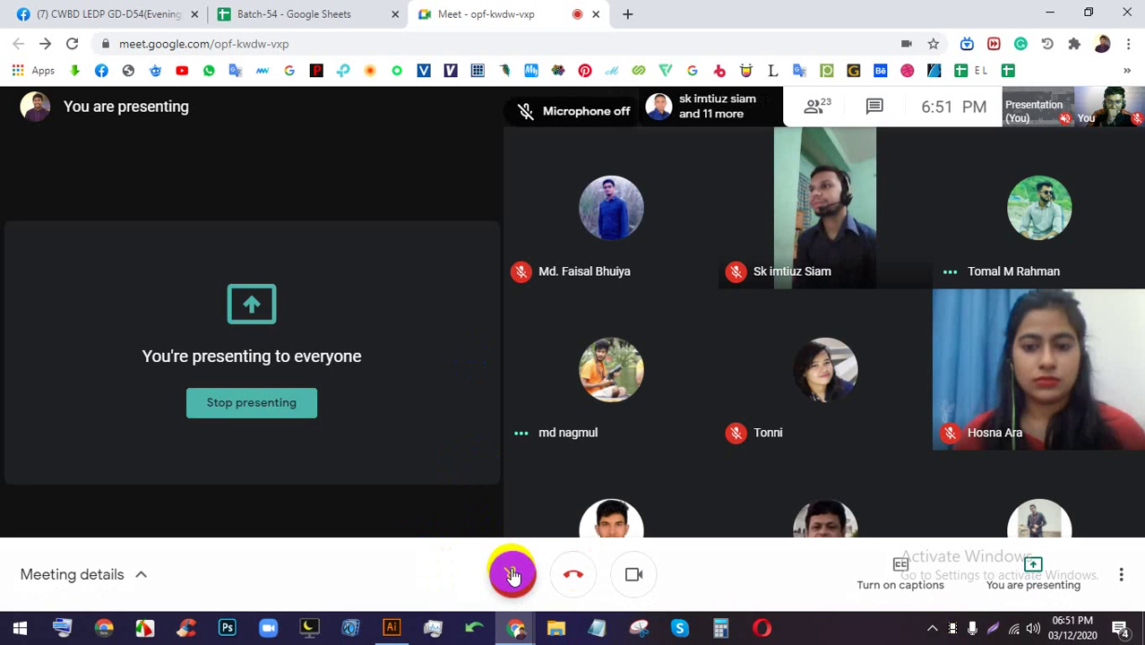
click(512, 573)
key(alt+Tab)
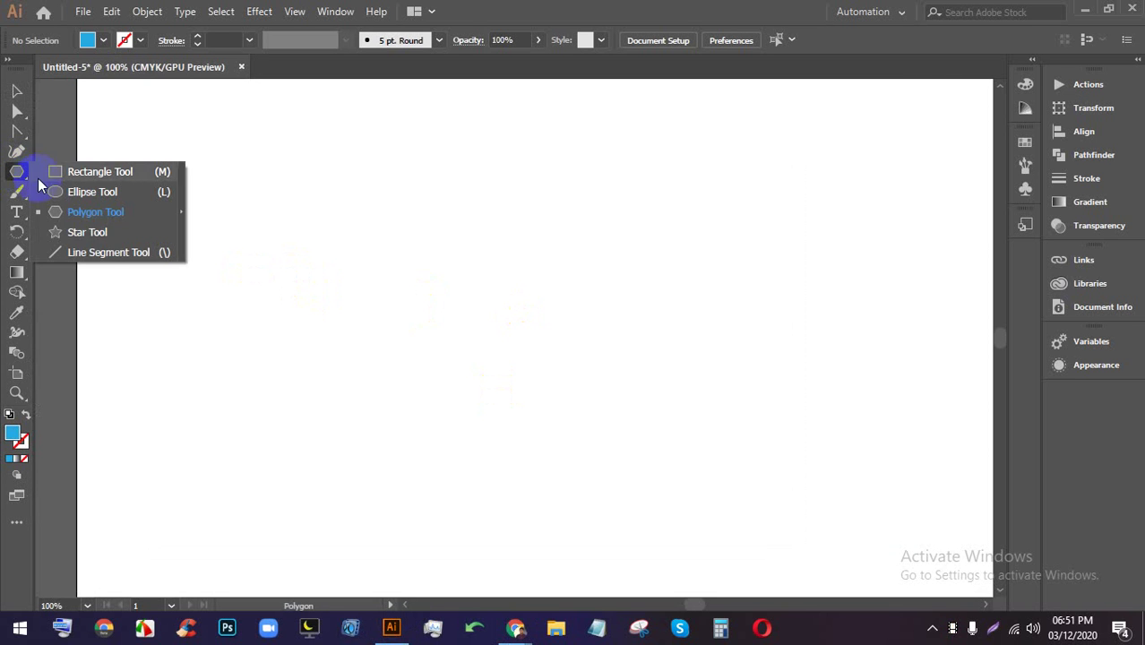
- Draw a large star with the Star tool, varying its number of points and raising it to a dense circular sunburst
click(87, 232)
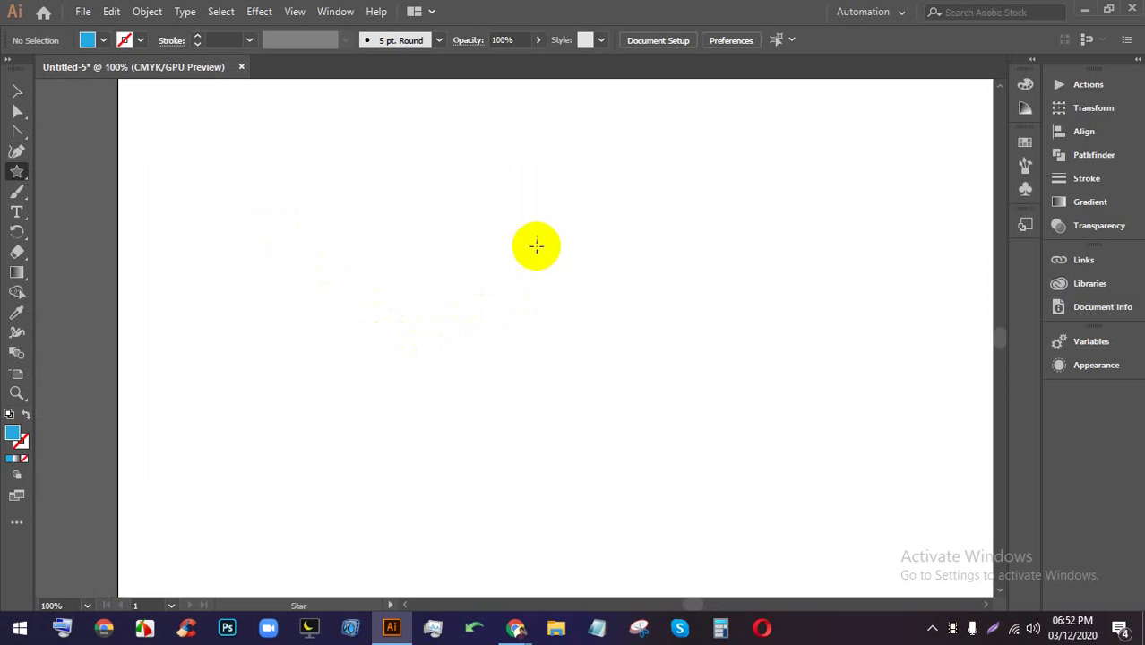
drag(532, 247, 718, 256)
key(Up)
key(Up)
key(Down)
key(Down)
key(Down)
key(Down)
key(Up)
key(Up)
key(Up)
key(Up)
key(Up)
key(Up)
key(Up)
key(Up)
key(Up)
key(Up)
key(Up)
key(Up)
key(Up)
key(Up)
key(Up)
key(Up)
key(Up)
key(Up)
key(Up)
key(Up)
key(Up)
key(Up)
key(Up)
key(Up)
key(Up)
key(Up)
key(Up)
key(Up)
key(Up)
key(Up)
key(Up)
key(Up)
key(Up)
- Move the sunburst down to the middle of the view and change its fill from blue to yellow
click(16, 91)
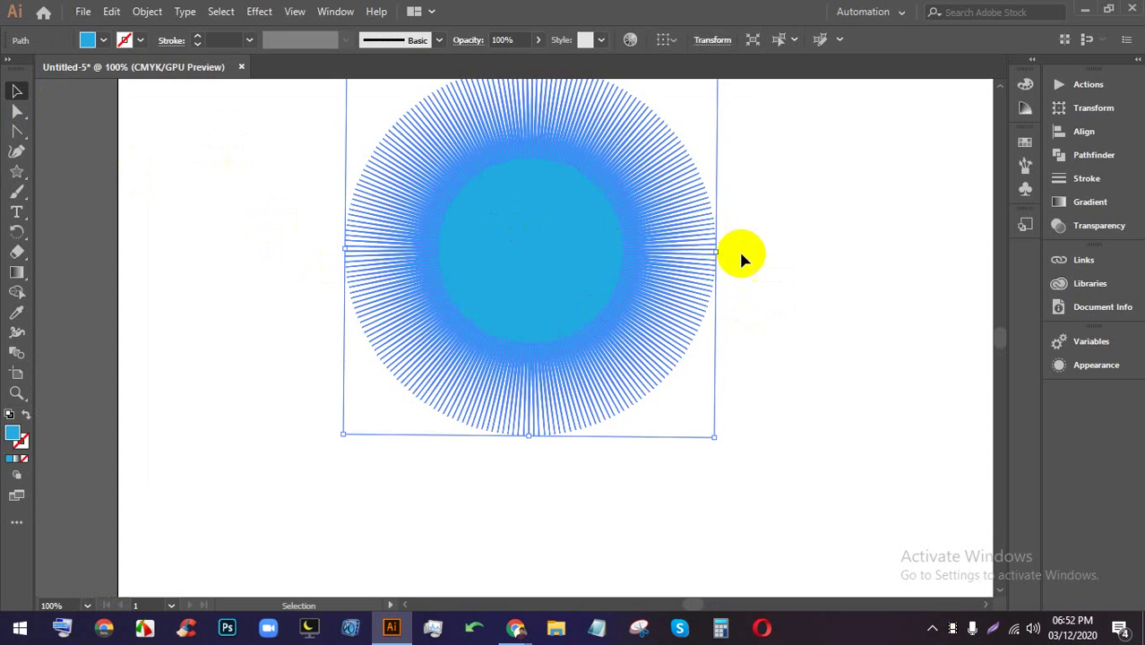
drag(547, 256, 569, 314)
click(89, 44)
click(104, 43)
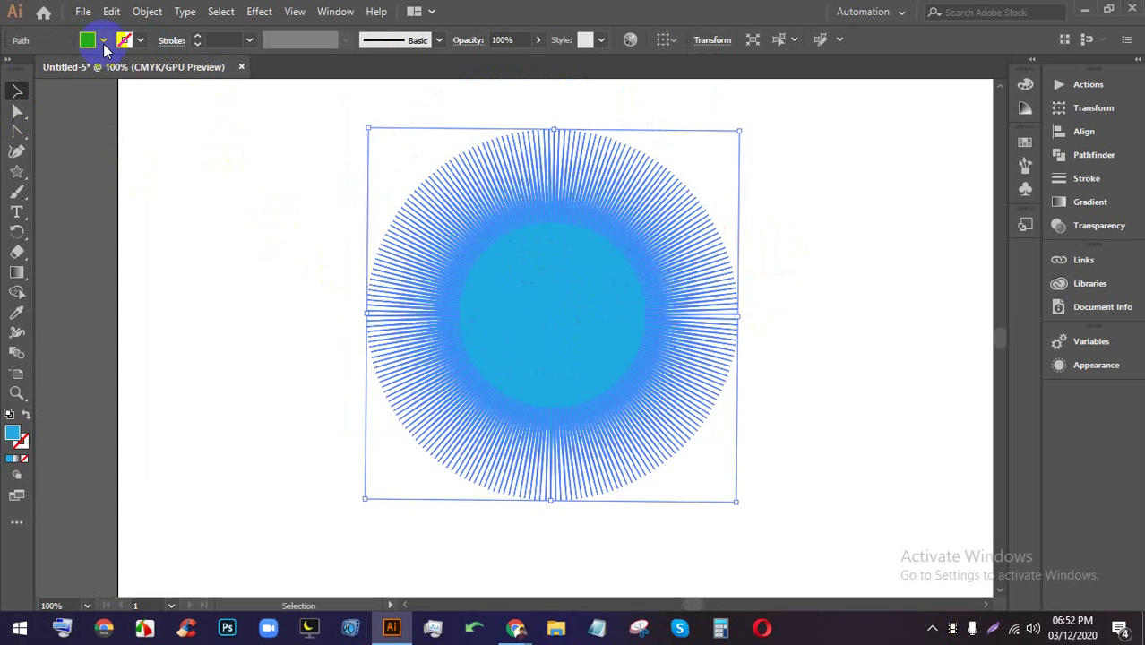
click(104, 43)
click(67, 66)
click(849, 231)
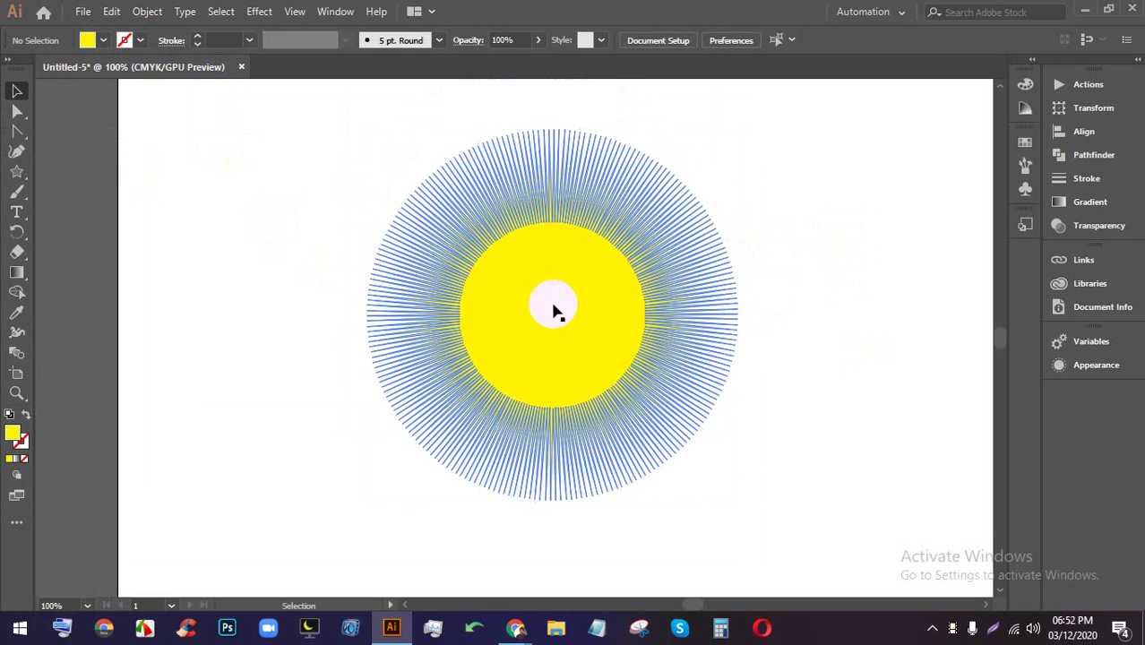
- Fill the sunburst with the yellow-to-orange gradient swatch, and delete the shape
click(554, 305)
click(87, 41)
click(34, 105)
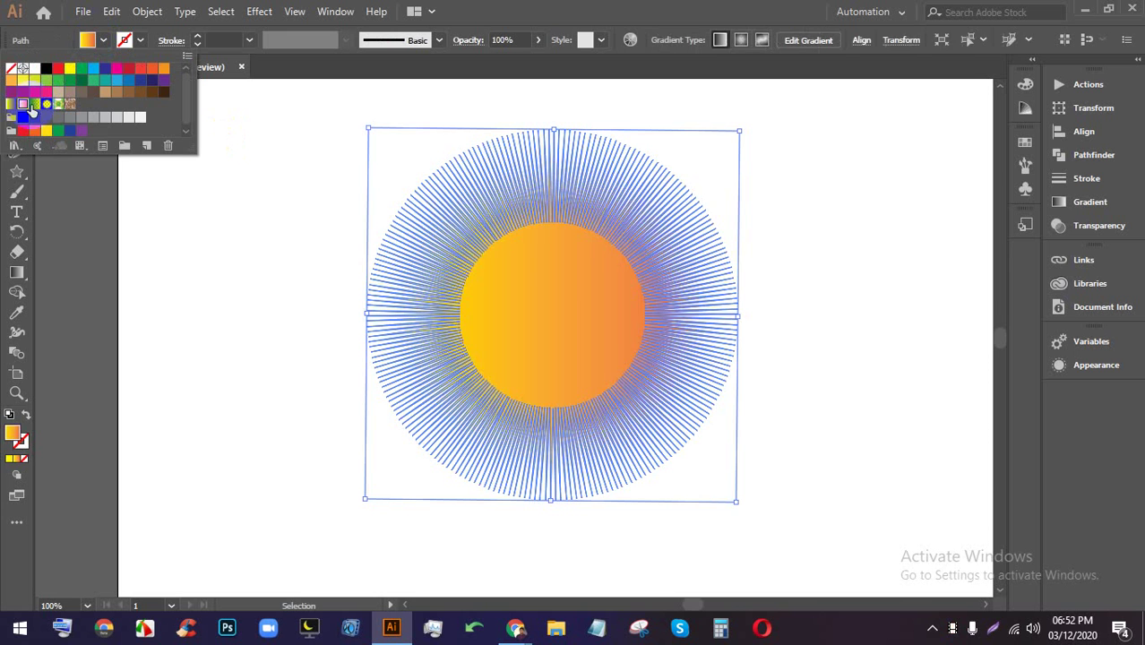
click(766, 345)
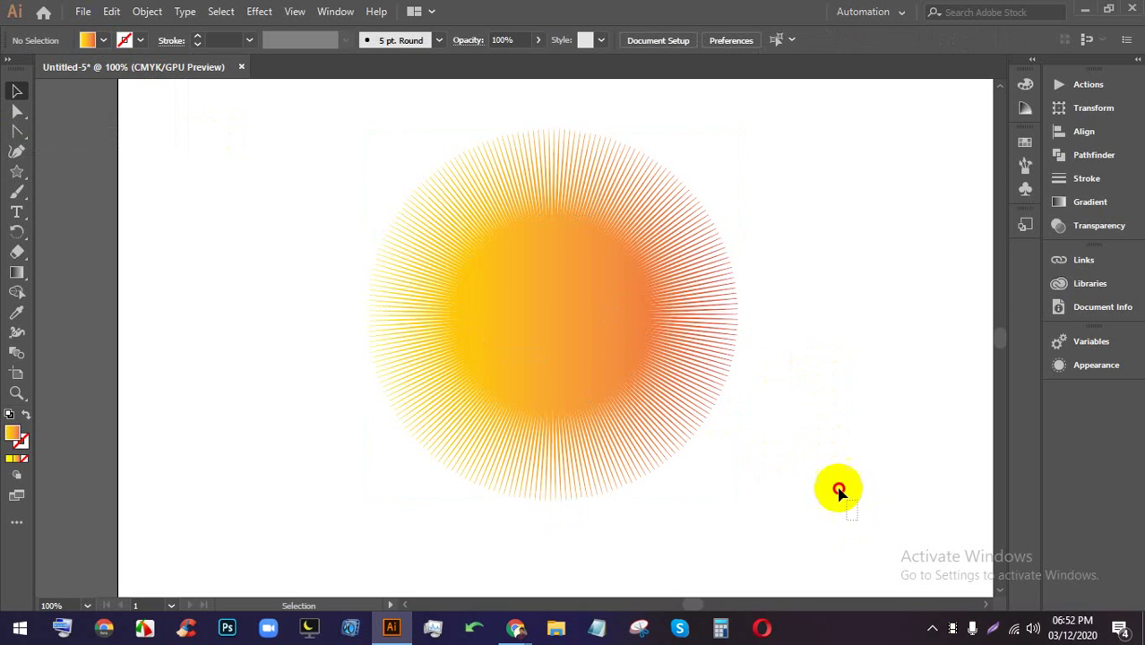
click(639, 256)
key(Delete)
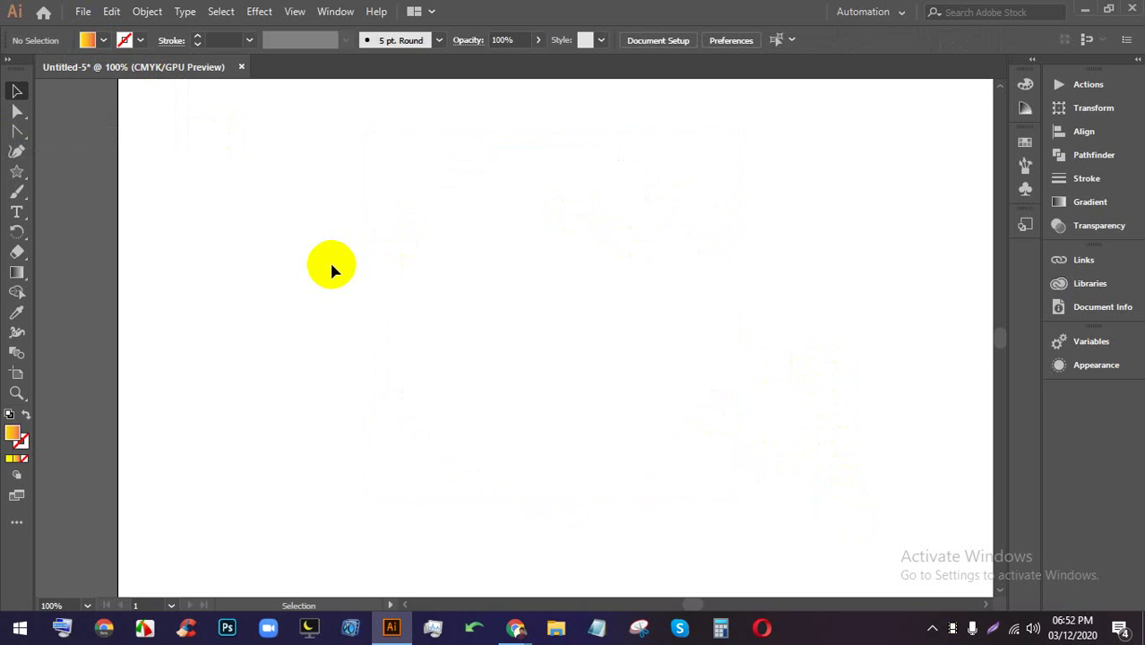
- Paint several long, wavy strokes across the artboard with the Paintbrush tool
click(17, 173)
click(18, 192)
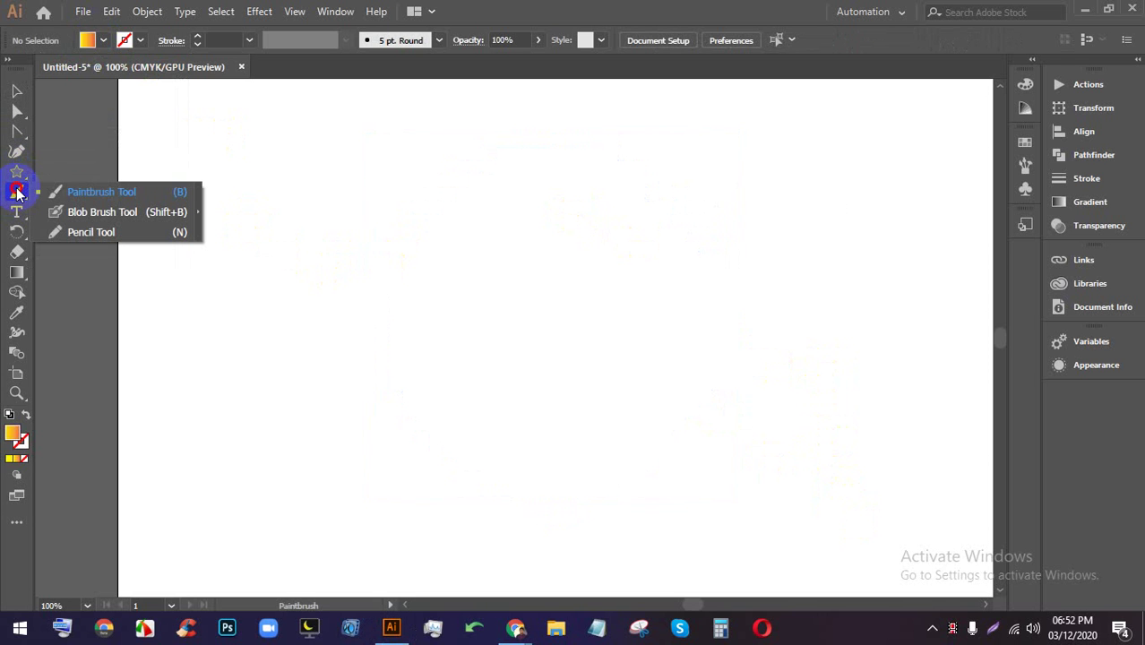
click(100, 198)
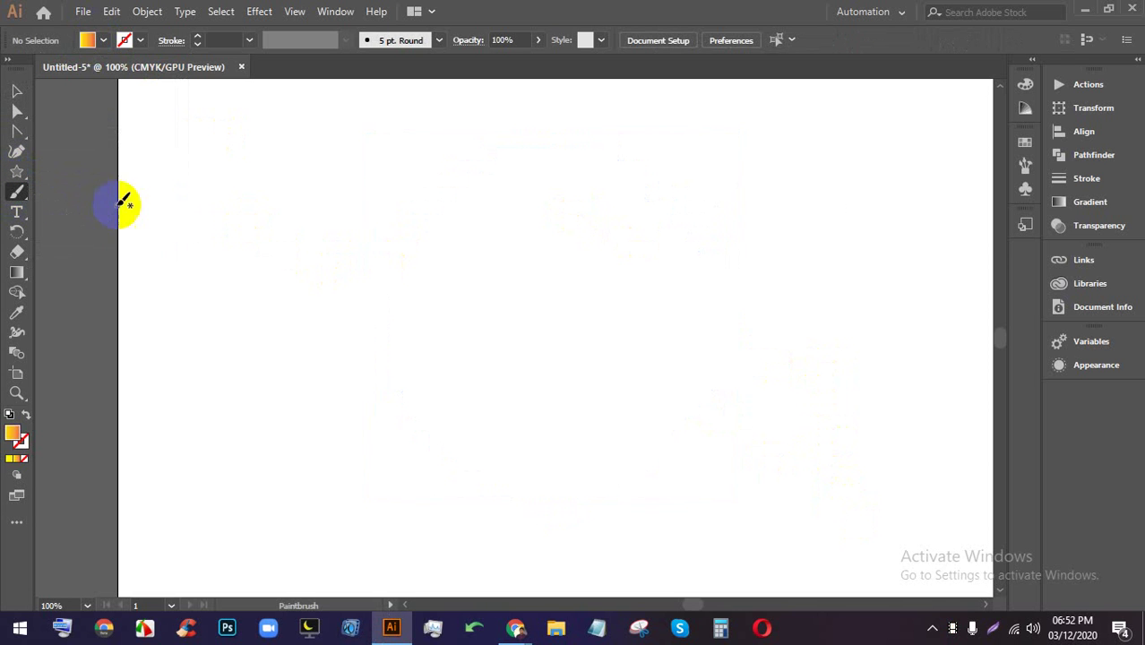
mouse_move(184, 314)
mouse_down()
mouse_move(365, 299)
mouse_move(720, 190)
mouse_up()
drag(210, 369, 829, 278)
scroll(858, 289, up, 4)
scroll(627, 251, down, 8)
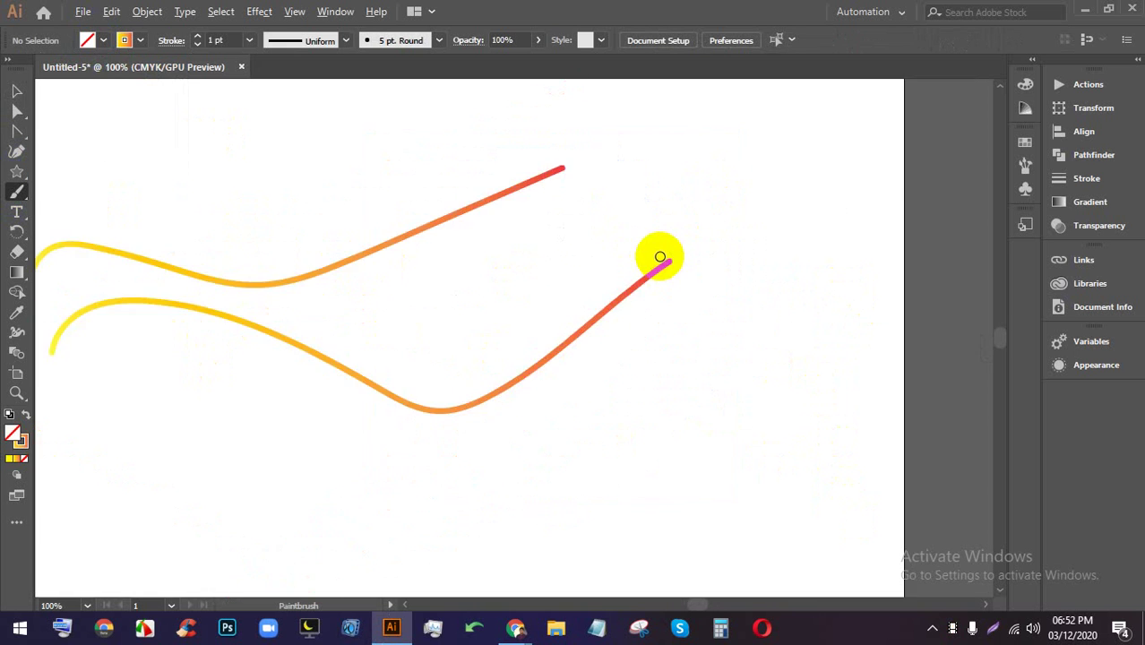
scroll(596, 255, up, 3)
drag(426, 168, 826, 131)
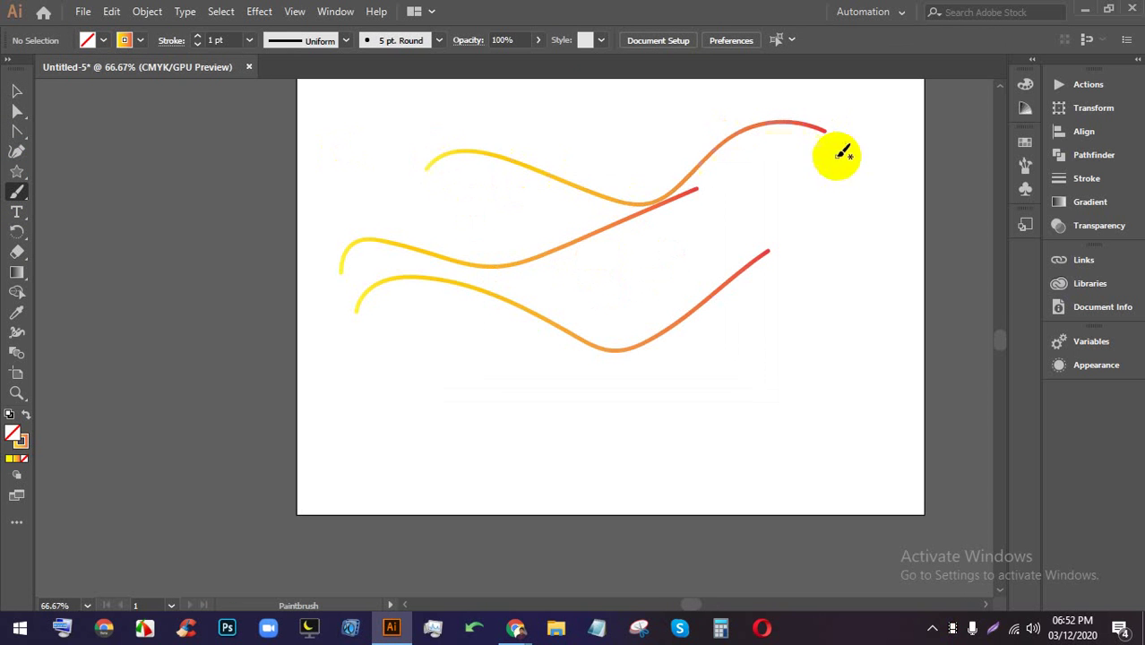
mouse_move(880, 232)
mouse_down()
mouse_move(769, 188)
mouse_move(744, 251)
mouse_up()
- Undo all the yellow-to-orange wavy brush strokes
key(ctrl)
key(ctrl+z)
key(ctrl+z)
key(ctrl+z)
key(ctrl+z)
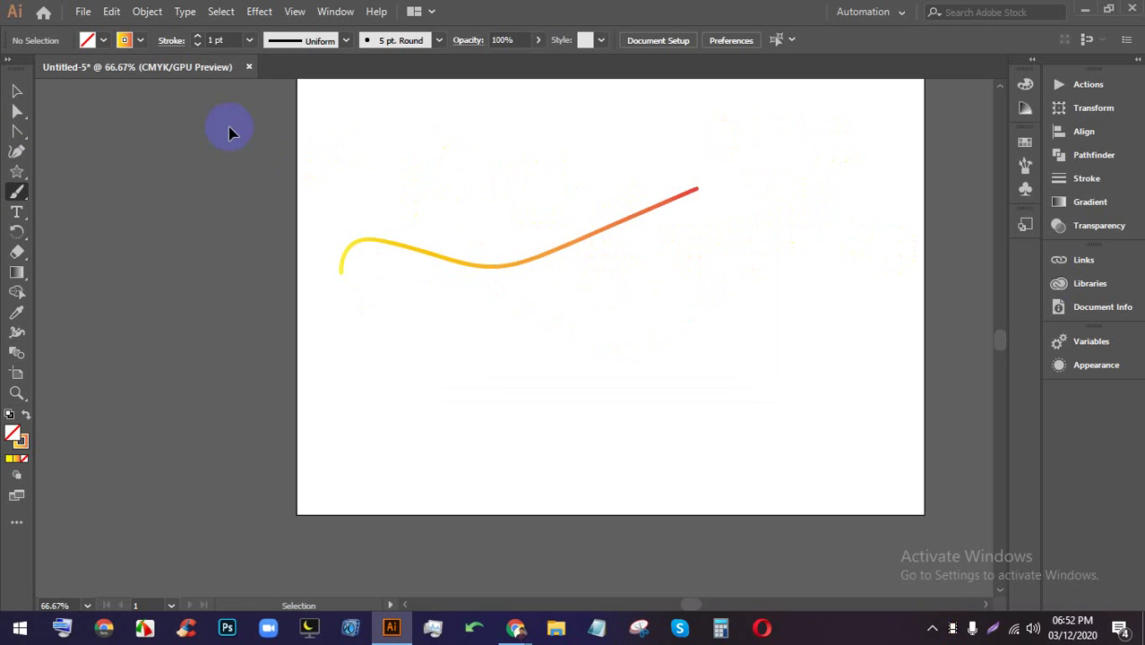
- Set the stroke colour to black and paint curved strokes fanning down from the artboard's upper middle to both sides
click(126, 40)
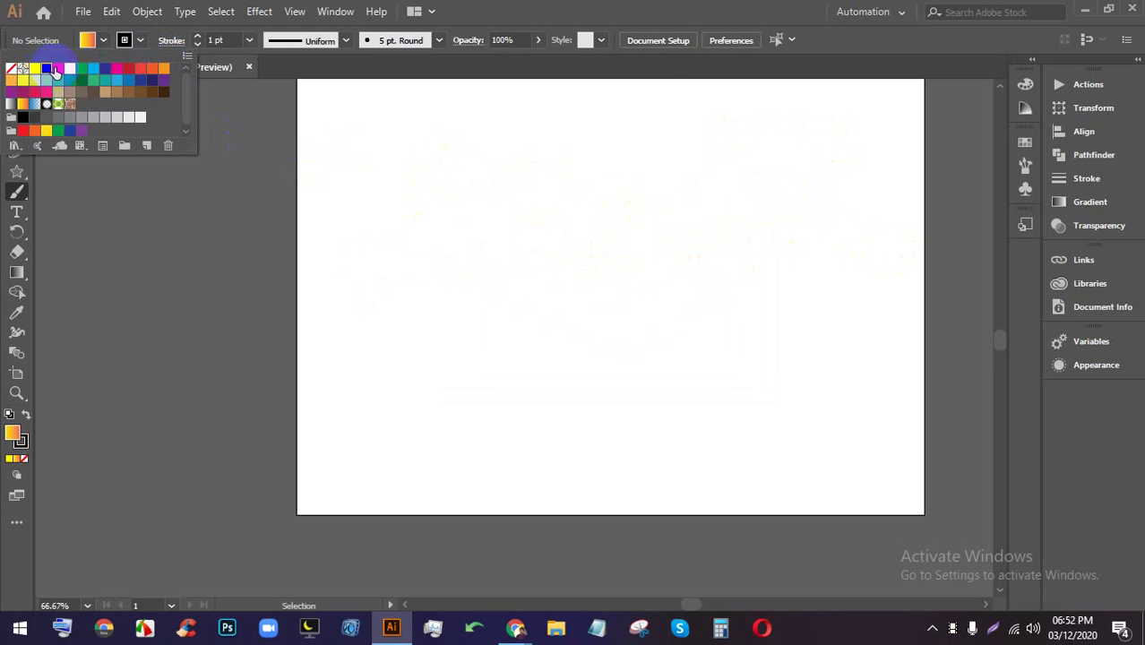
click(684, 7)
scroll(609, 170, down, 2)
scroll(616, 161, up, 2)
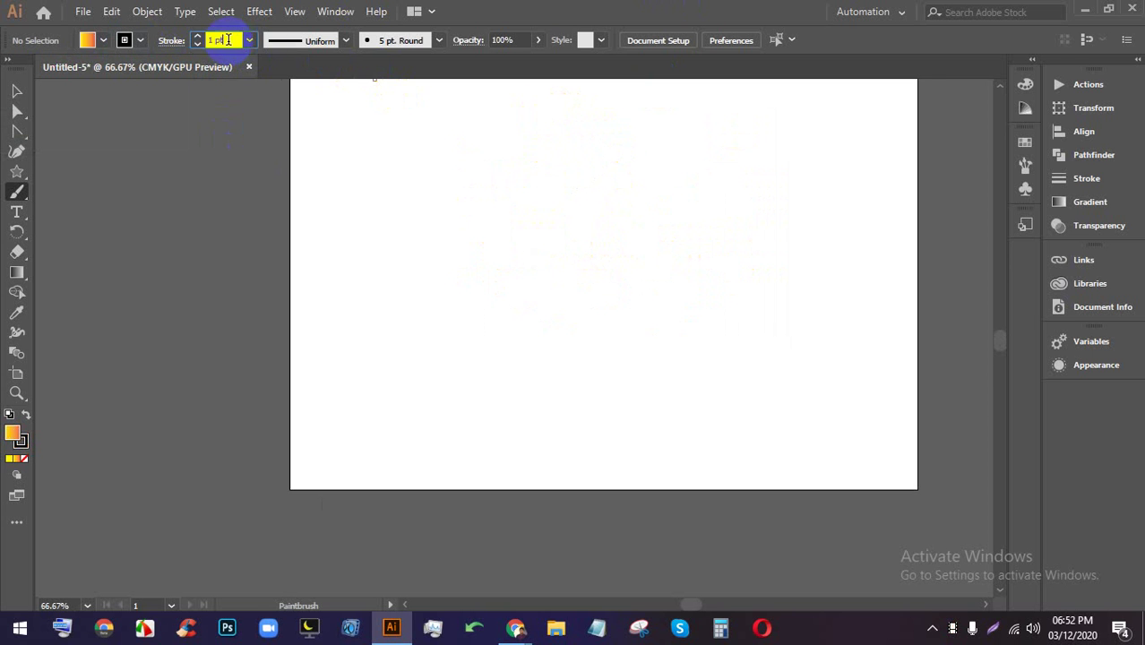
key(BackSpace)
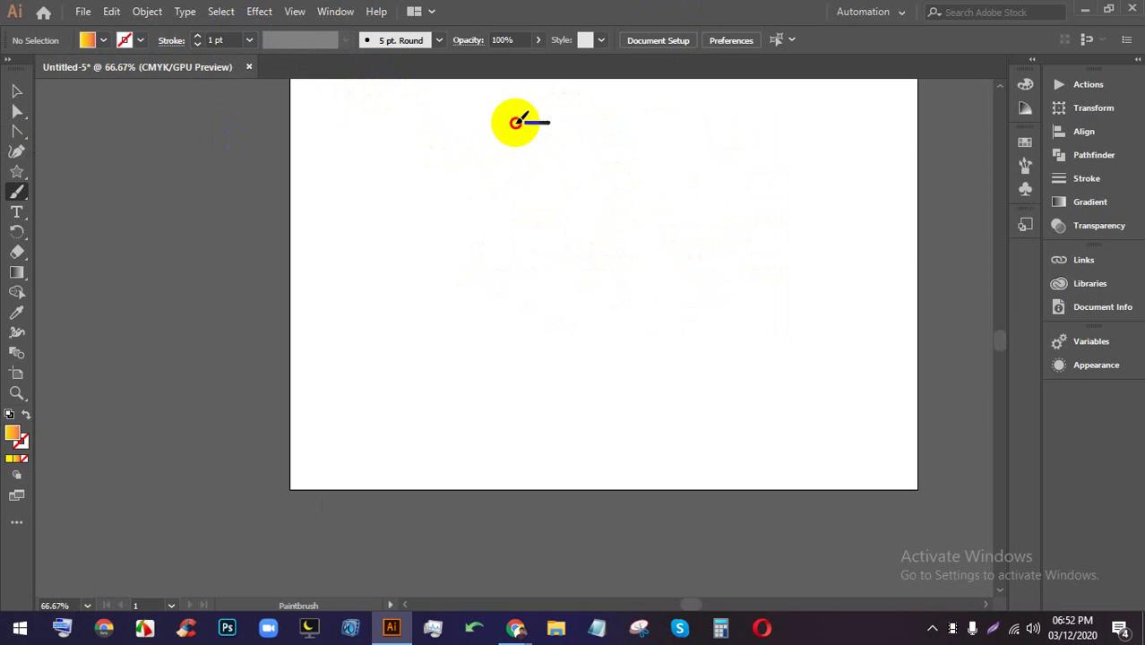
drag(516, 122, 334, 331)
mouse_move(544, 117)
mouse_down()
mouse_move(773, 291)
mouse_move(862, 312)
mouse_move(678, 266)
mouse_move(993, 391)
mouse_move(642, 282)
mouse_move(993, 393)
mouse_up()
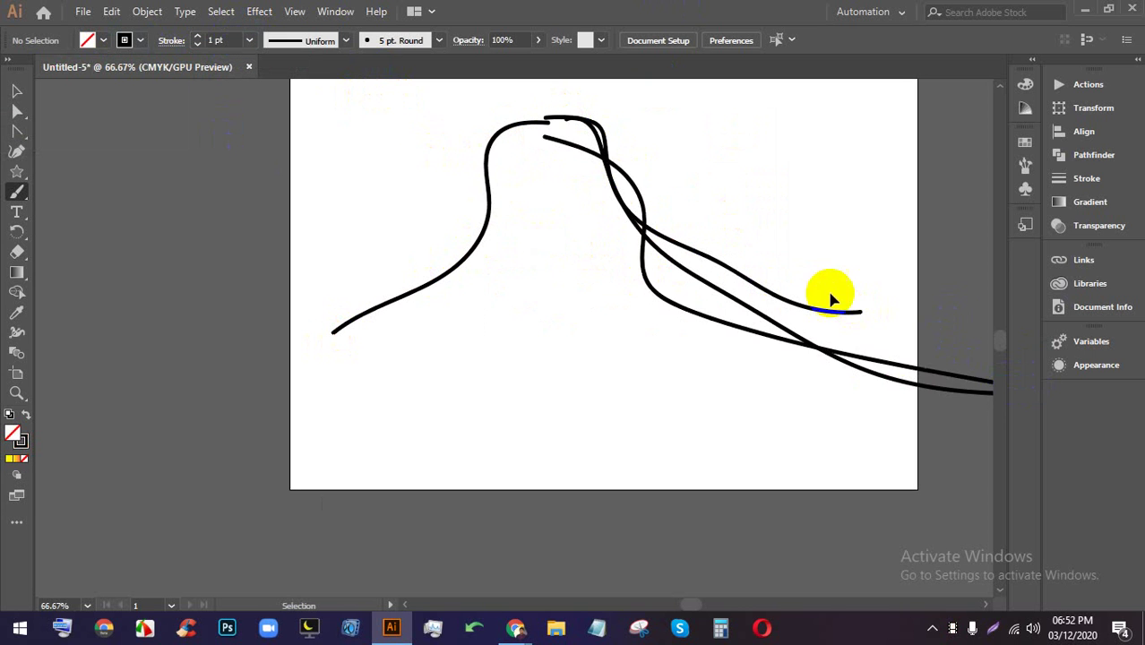
- Undo the black curved brush strokes
key(ctrl+z)
key(ctrl+z)
key(ctrl+z)
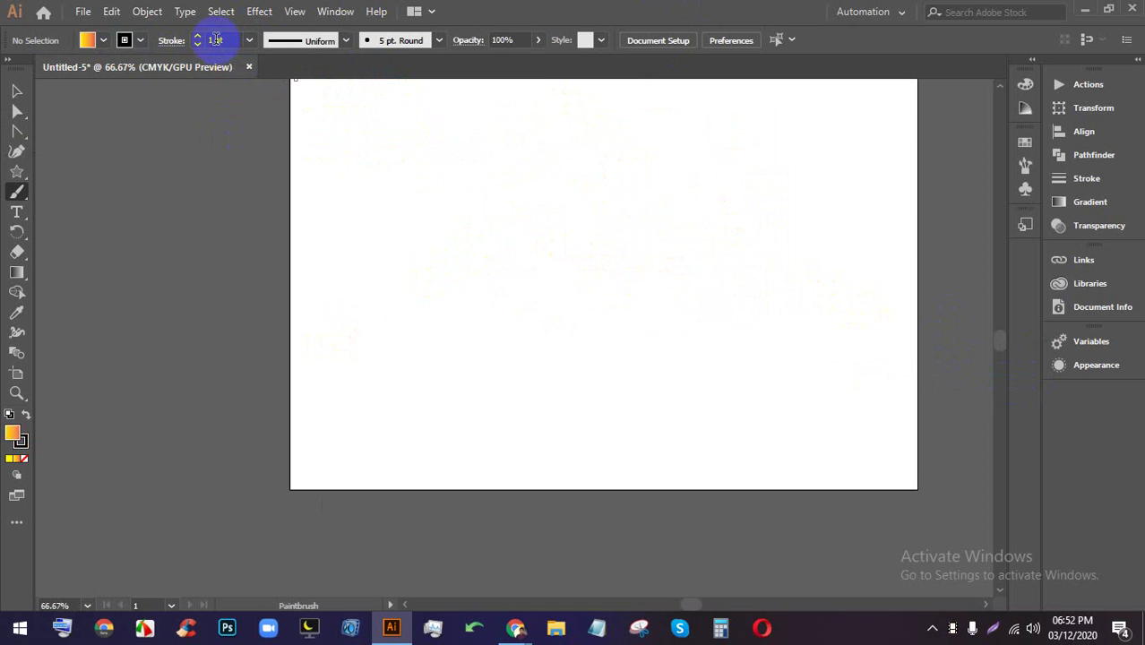
- Try a .25 pt stroke weight and paint black curved strokes down both sides and horizontally across the artboard
text(25pt)
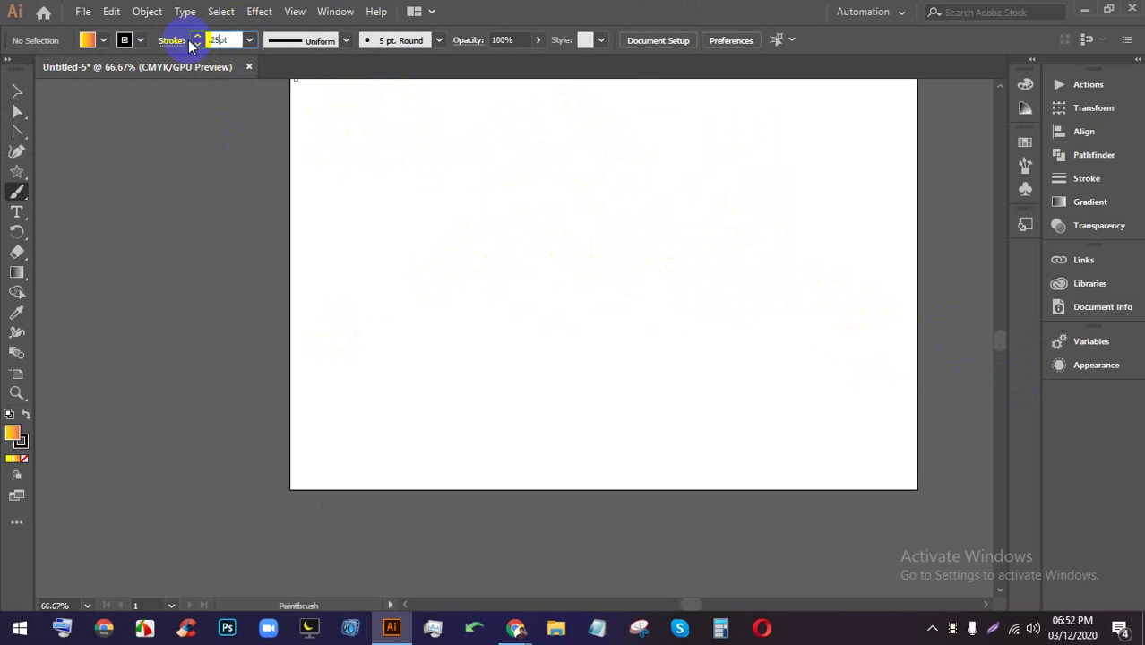
mouse_move(583, 146)
mouse_down()
mouse_move(811, 374)
mouse_move(601, 146)
mouse_move(509, 376)
mouse_move(482, 410)
mouse_move(654, 225)
mouse_move(865, 368)
mouse_up()
mouse_move(585, 140)
mouse_down()
mouse_move(622, 246)
mouse_move(484, 408)
mouse_up()
drag(613, 133, 456, 465)
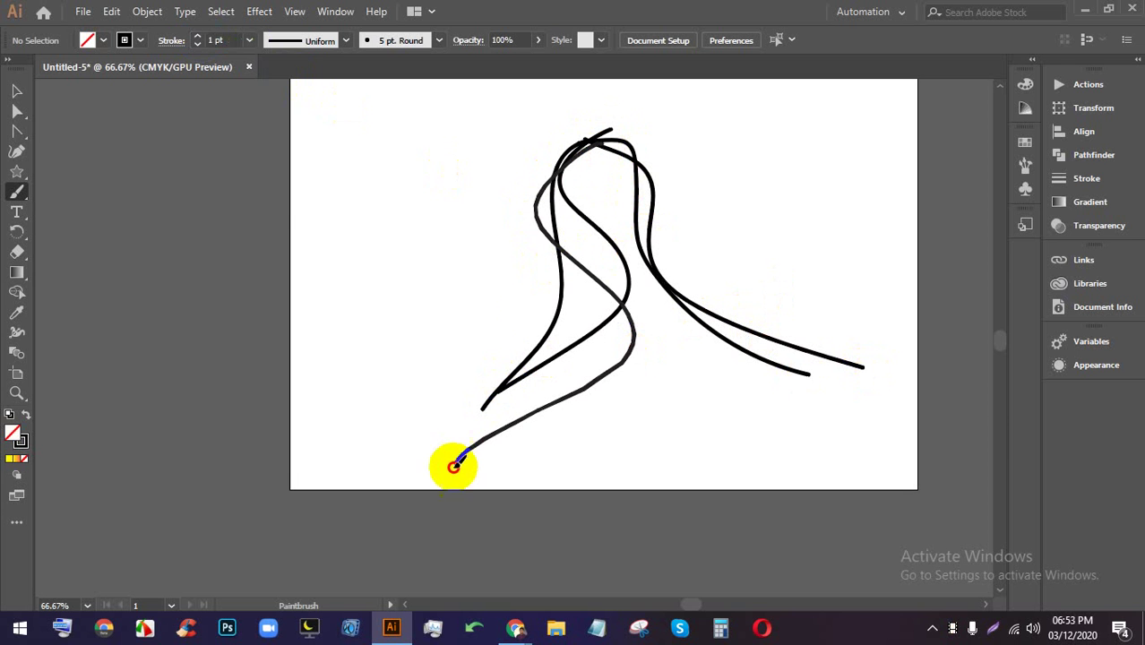
mouse_move(635, 158)
mouse_down()
mouse_move(637, 177)
mouse_move(878, 380)
mouse_up()
drag(242, 193, 753, 195)
mouse_move(773, 199)
mouse_down()
mouse_move(834, 204)
mouse_move(843, 226)
mouse_up()
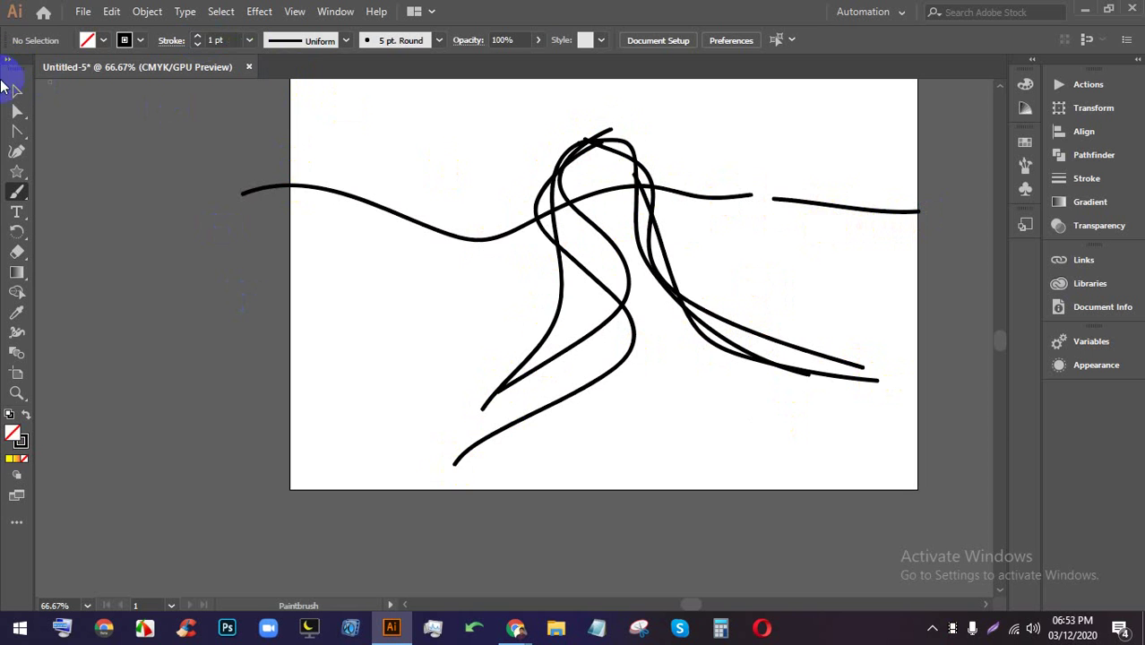
- Select all the black brush strokes and delete them
mouse_move(399, 132)
mouse_down()
mouse_move(905, 313)
mouse_move(888, 312)
mouse_up()
key(Delete)
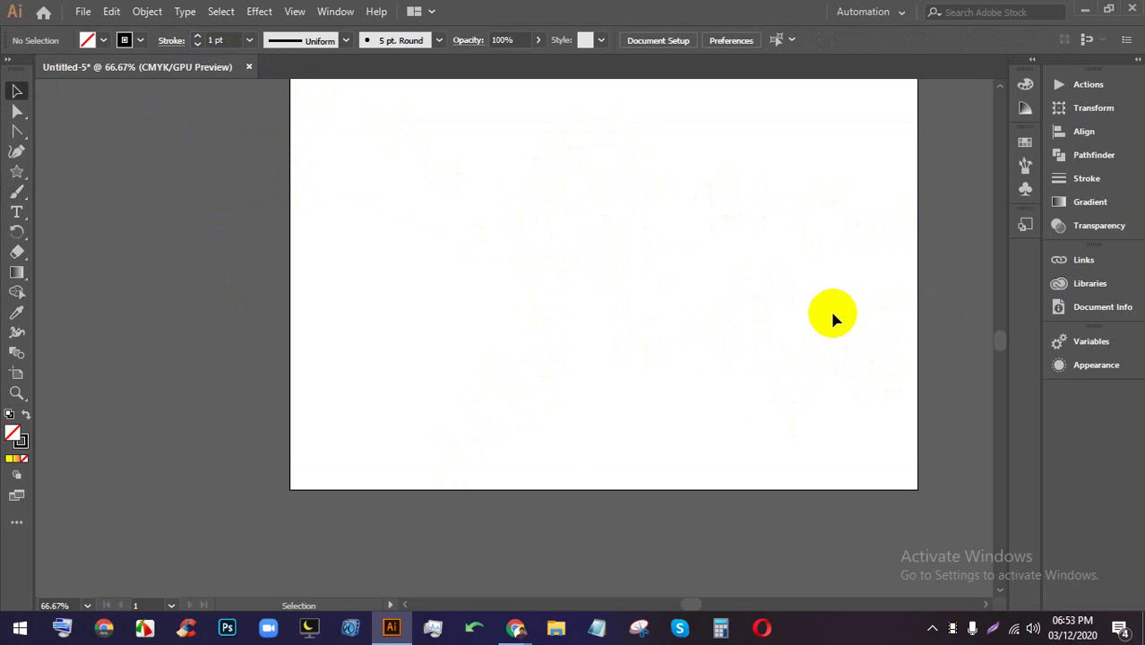
- Place a point text object with the Type tool on the artboard, keeping the placeholder text "Lorem ipsum"
click(13, 212)
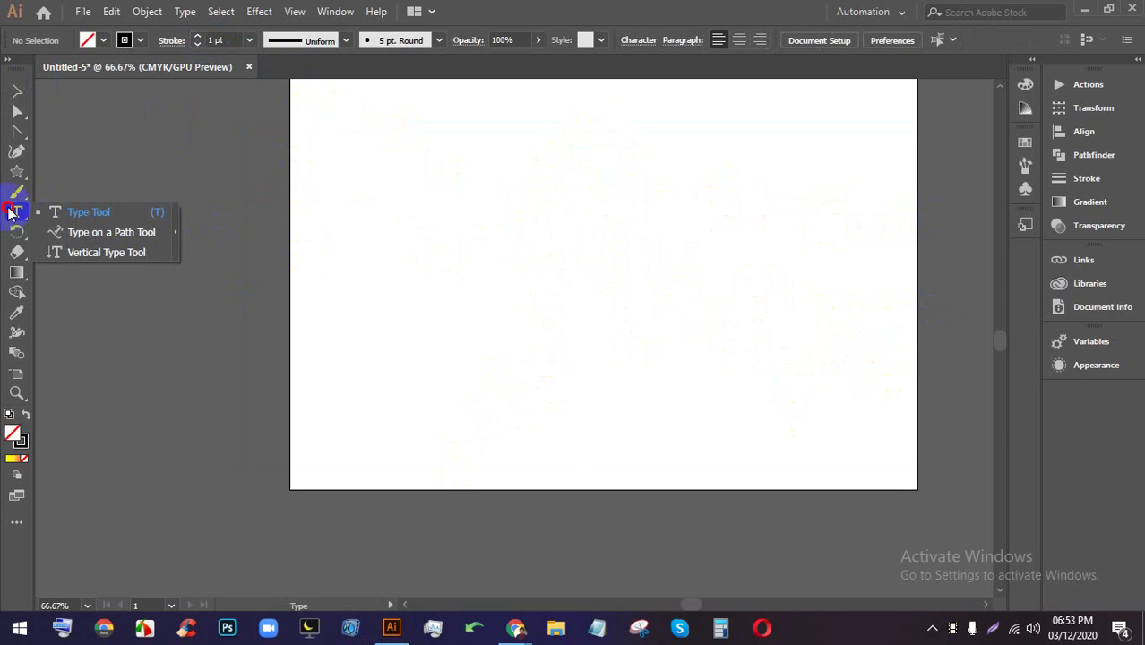
click(79, 213)
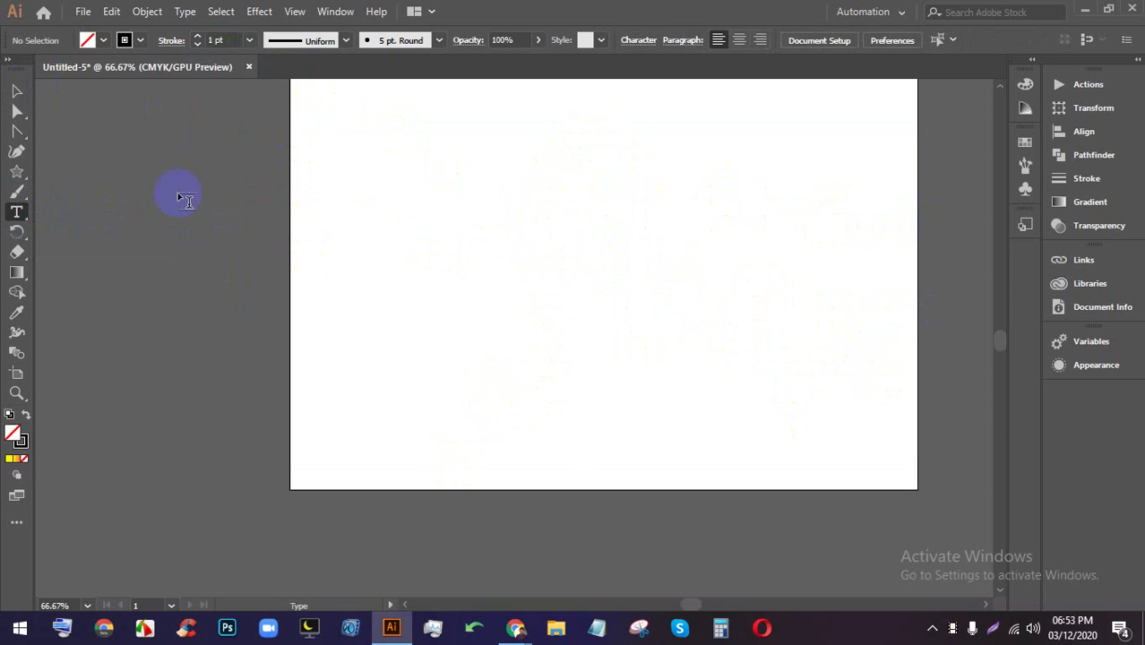
click(480, 211)
scroll(495, 209, up, 2)
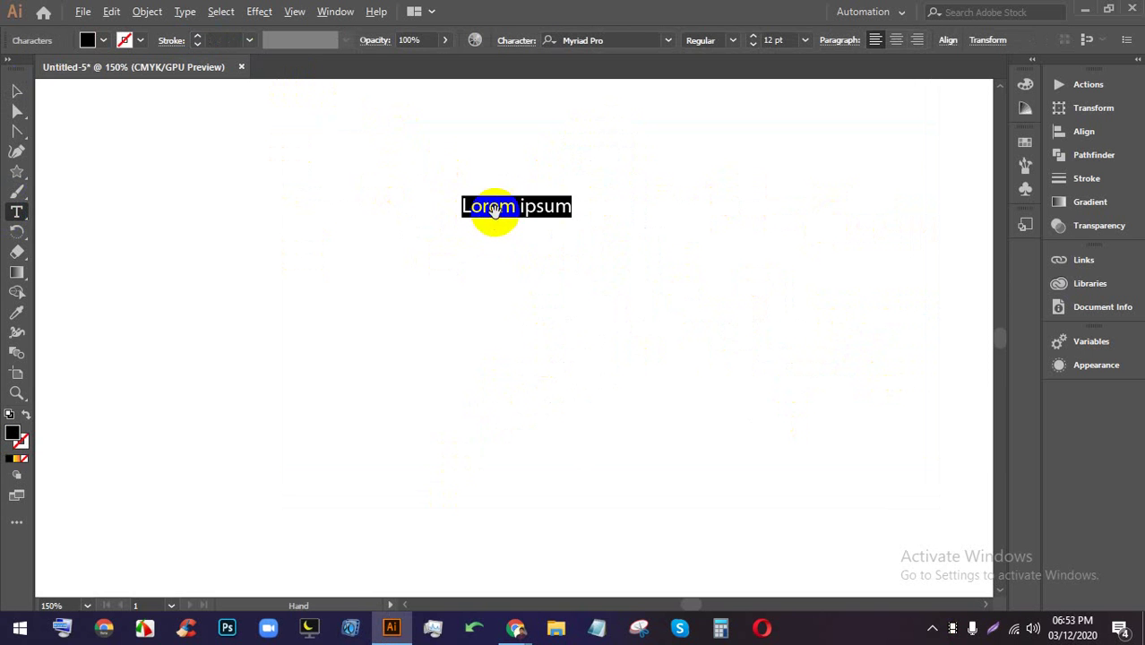
- Set the "Lorem ipsum" text to 48 pt in the Aachen BT font
click(804, 39)
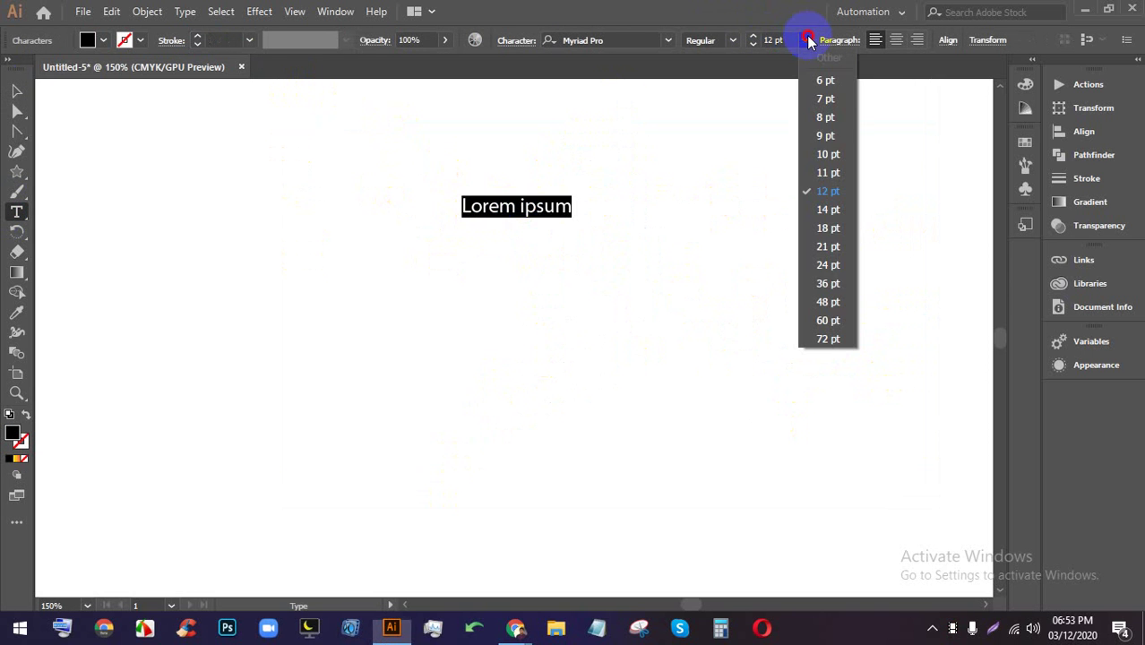
click(834, 304)
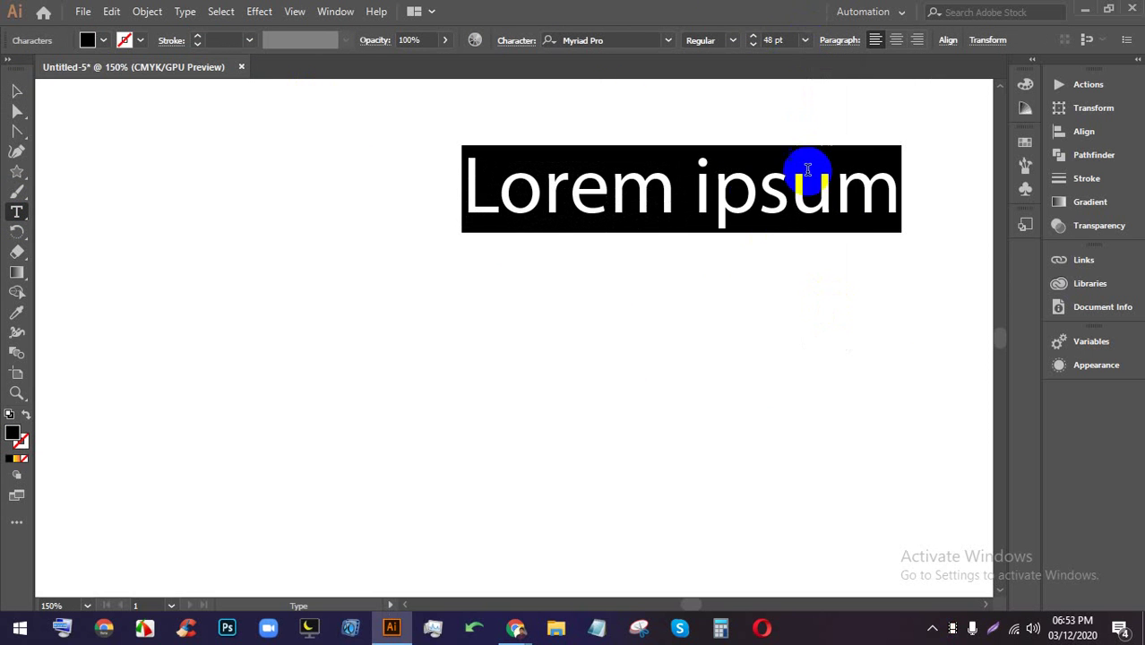
click(668, 39)
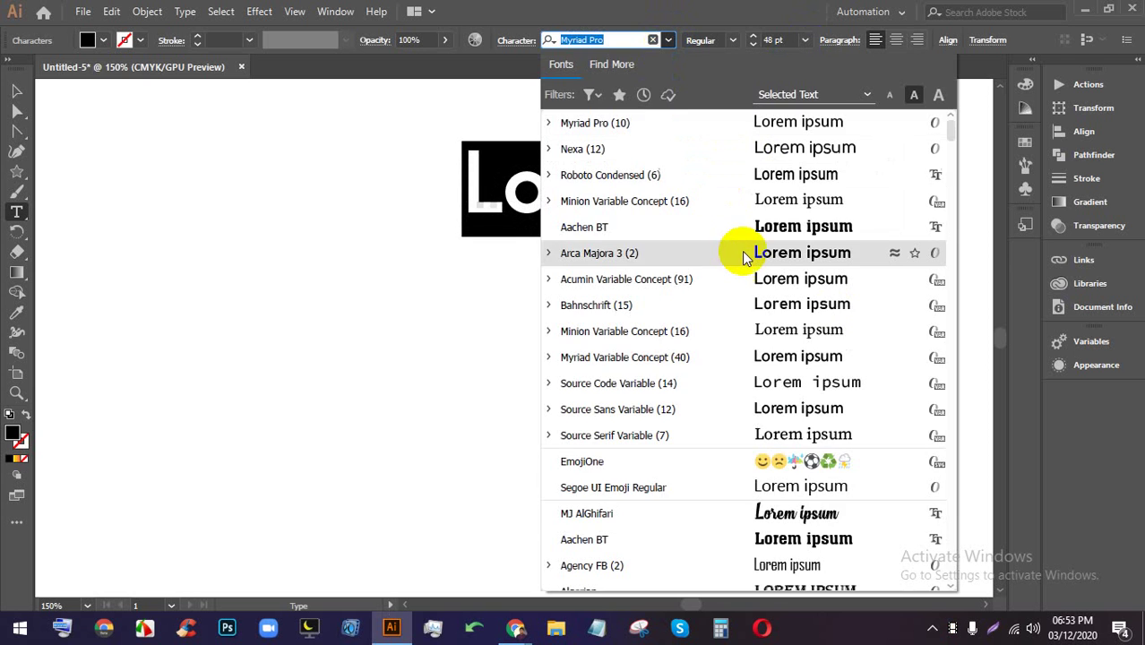
click(738, 222)
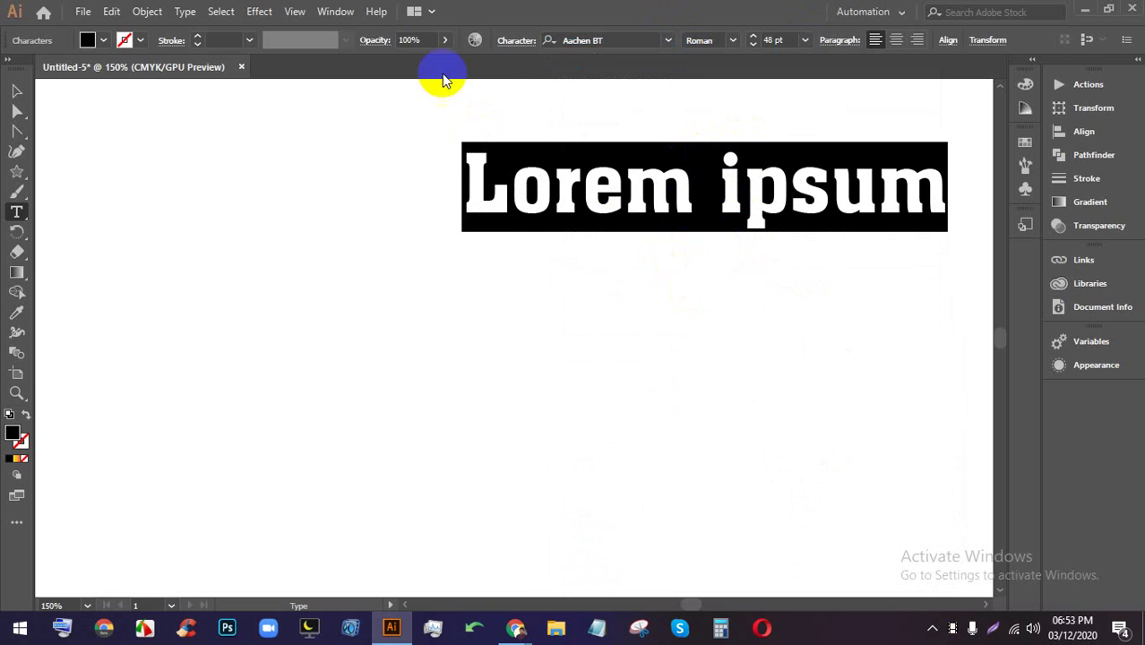
- Increase the font size of the selected "Lorem ipsum" text to 57 pt
click(519, 43)
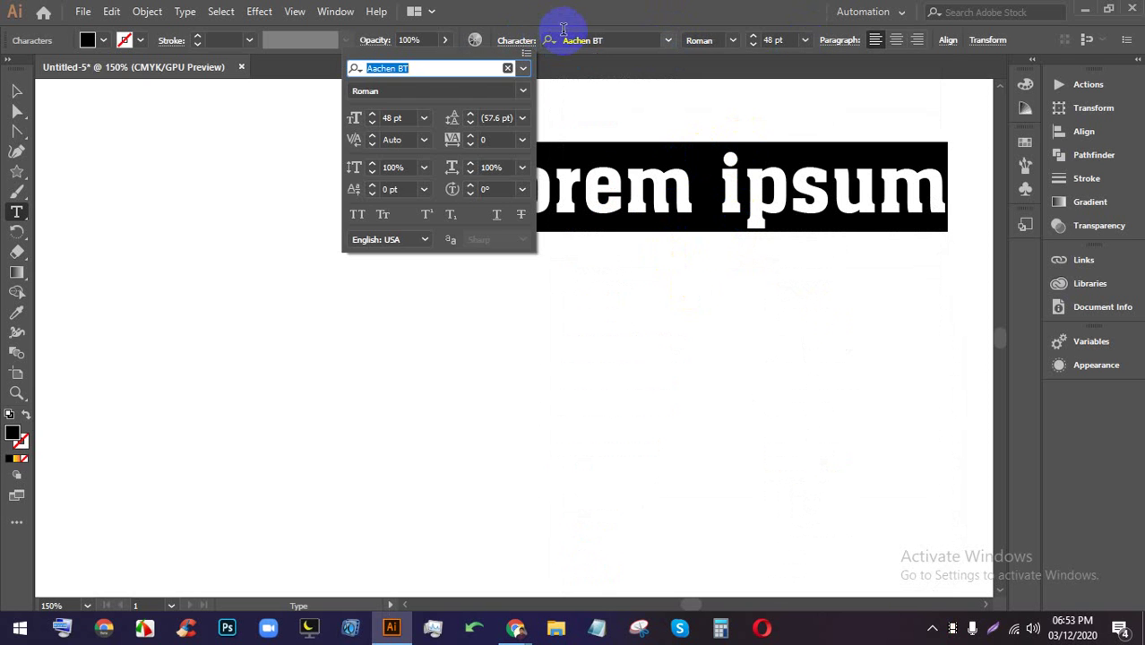
click(399, 118)
key(Up)
key(Up)
key(Up)
key(Up)
key(Up)
key(Up)
key(Up)
key(Up)
key(Up)
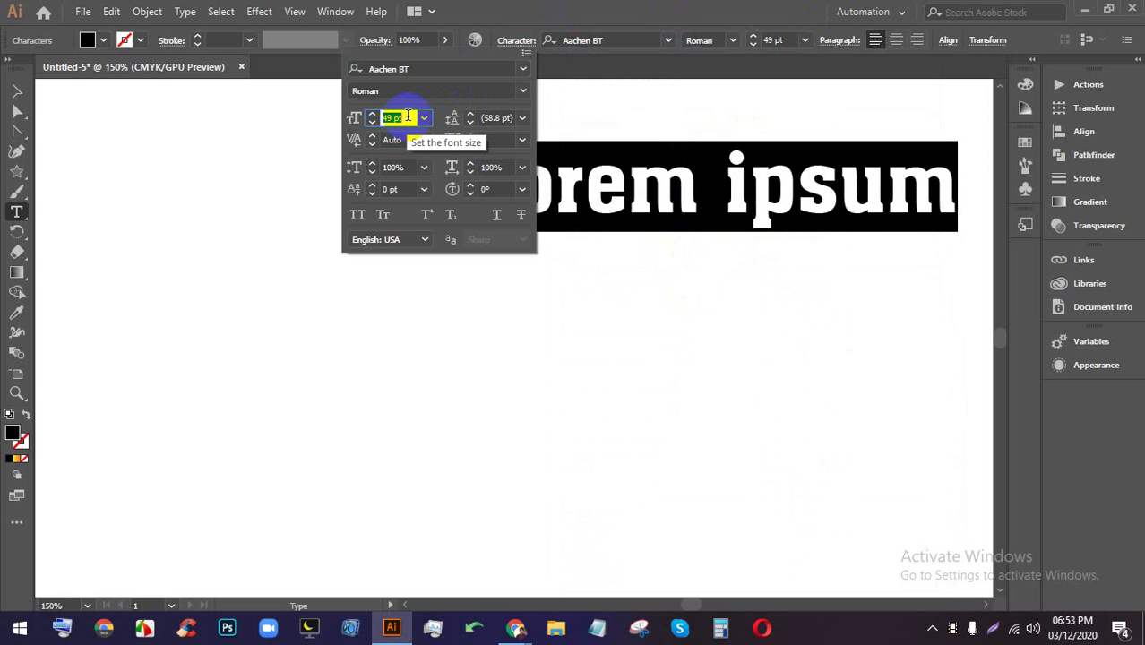
- Break the text into two lines so that "ipsum" starts on its own line below "Lorem"
click(741, 172)
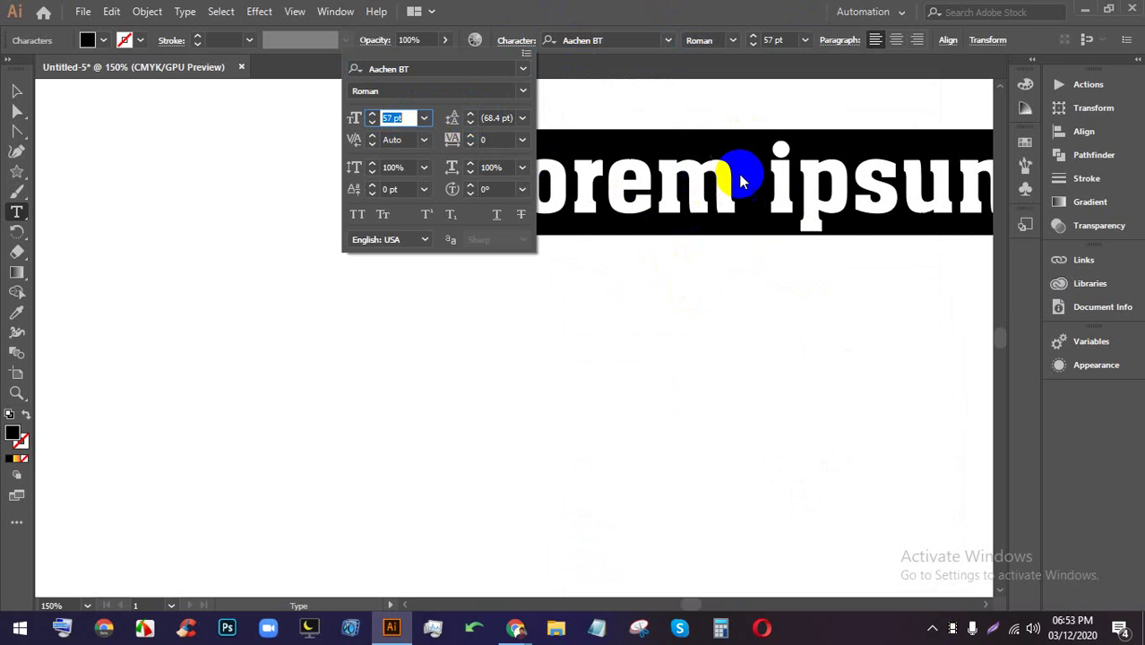
click(762, 172)
key(Return)
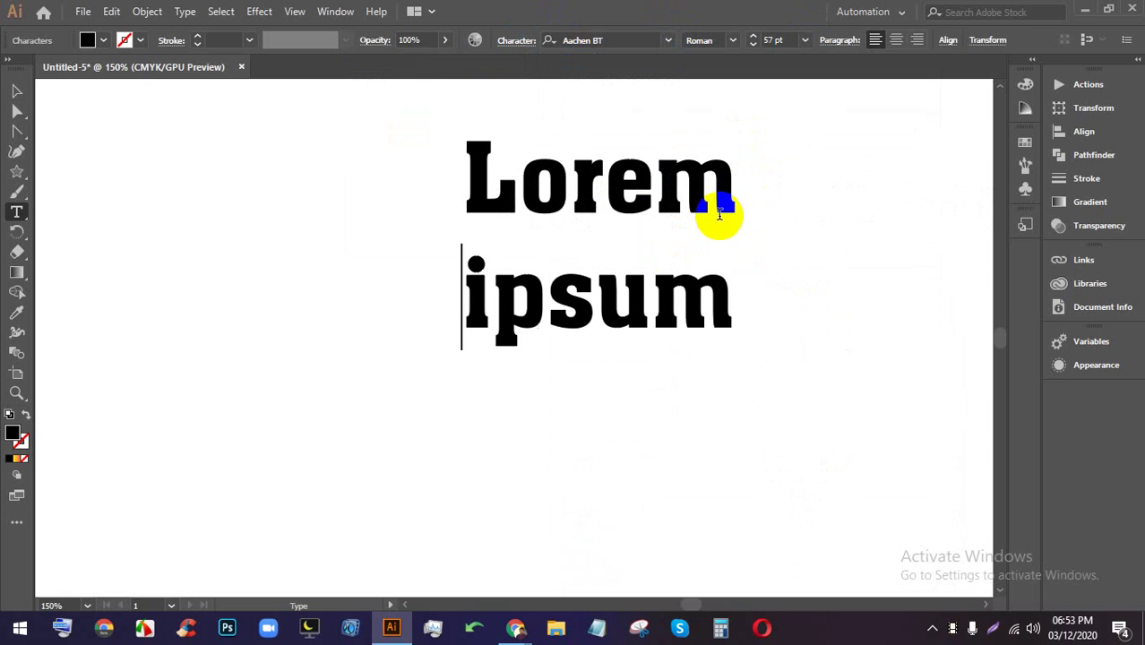
- Select both lines of text and tighten their leading to 47 pt
click(686, 285)
drag(721, 302, 464, 60)
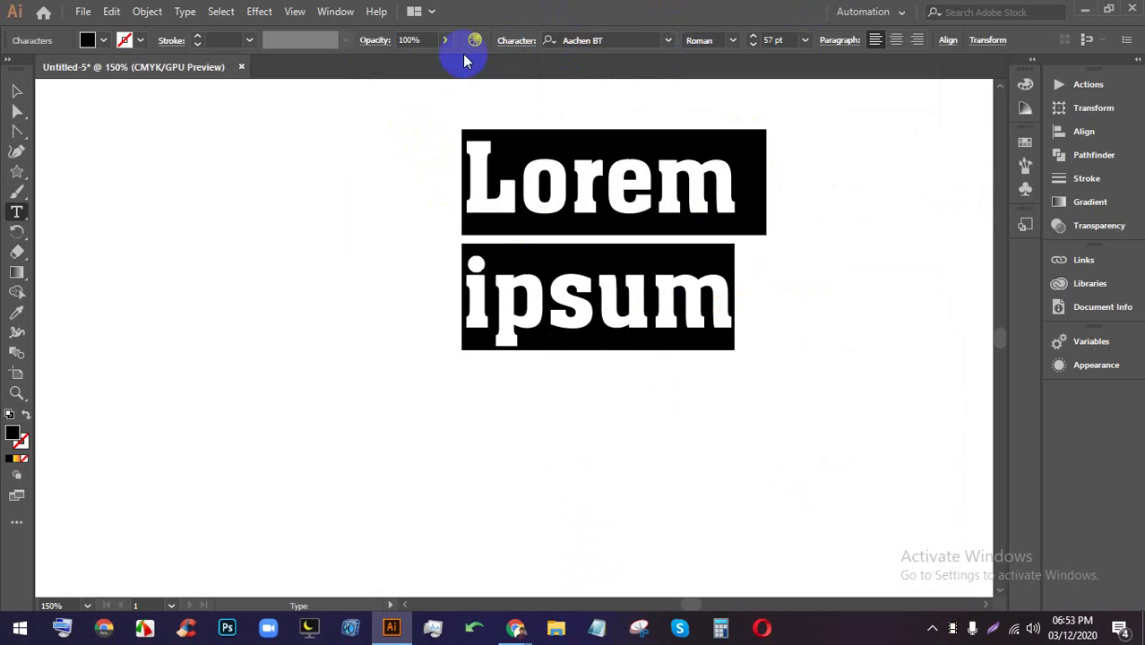
click(507, 41)
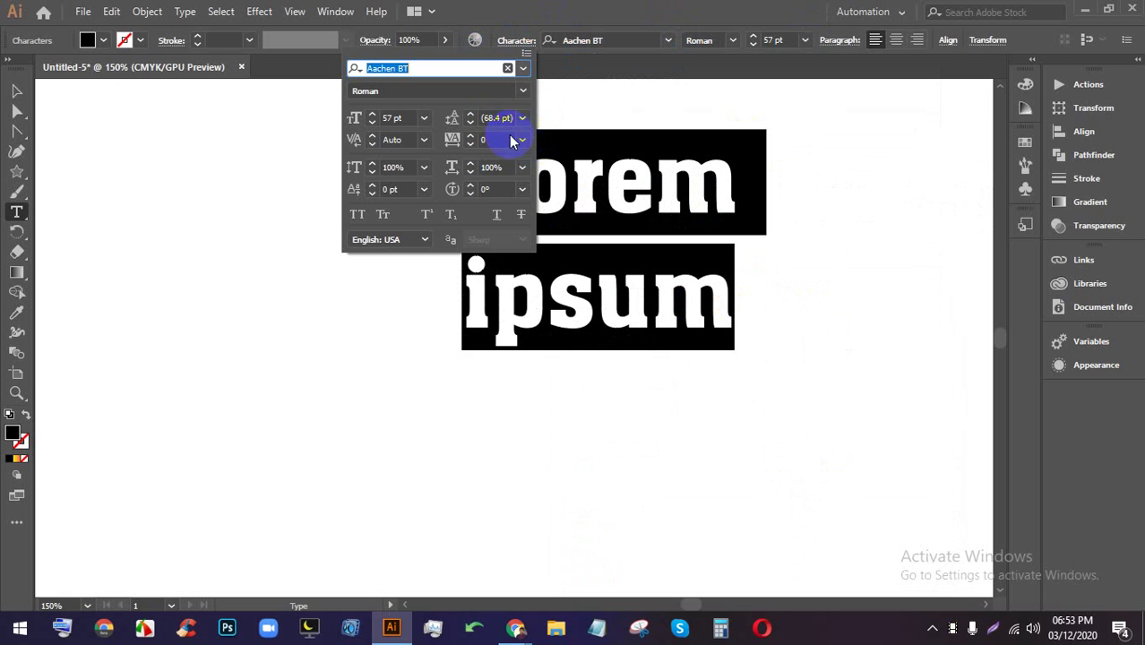
click(493, 118)
key(Up)
key(Up)
key(Up)
key(Up)
key(Up)
key(Up)
key(Up)
key(Up)
key(Up)
key(Up)
key(Up)
key(Up)
key(Up)
key(Up)
key(Up)
key(Down)
key(Down)
key(Down)
key(Down)
key(Down)
key(Down)
key(Down)
key(Down)
key(Down)
key(Down)
key(Down)
key(Down)
key(Down)
key(Down)
key(Down)
key(Down)
key(Down)
key(Down)
key(Down)
key(Down)
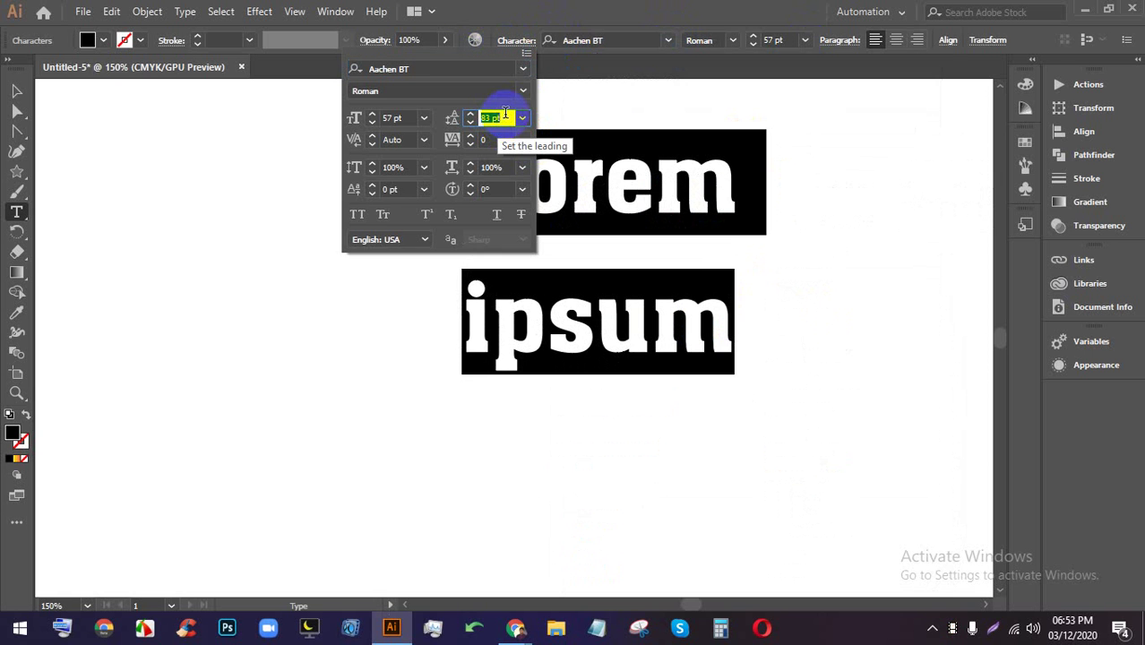
key(Down)
key(Down)
key(Down)
key(Down)
key(Down)
key(Down)
key(Down)
key(Down)
key(Down)
key(Down)
key(Down)
key(Down)
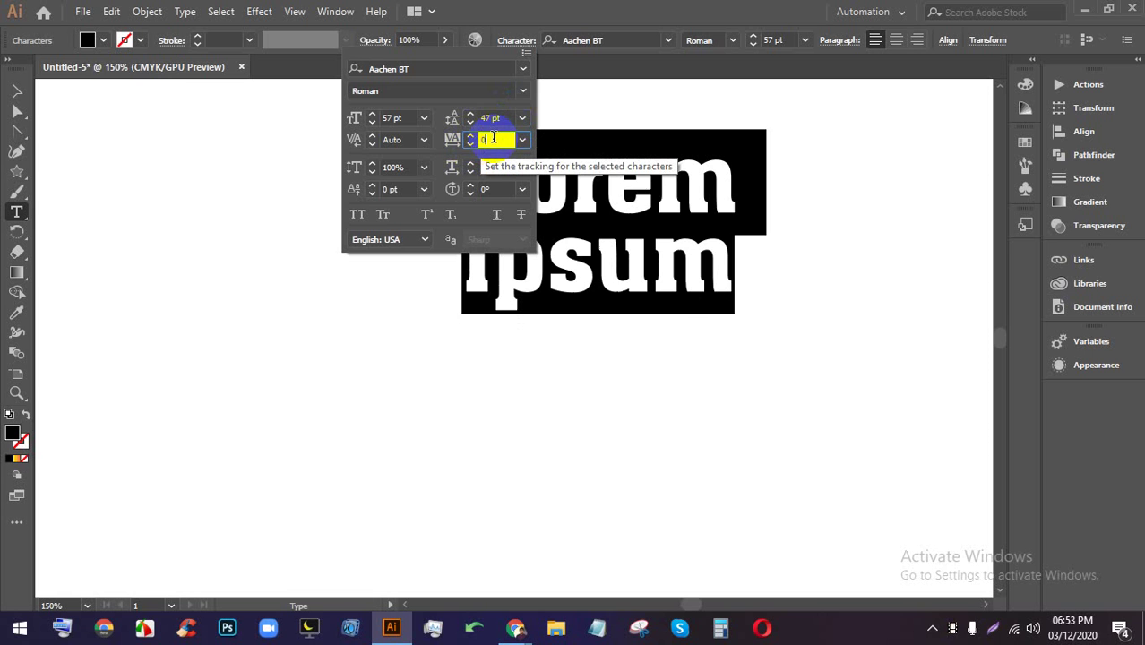
- Try widening the letter spacing of both selected lines to a tracking value of 189
key(Up)
key(Up)
key(Up)
key(Up)
key(Up)
key(Up)
key(Up)
key(Up)
key(Up)
key(Up)
key(Up)
key(Up)
key(Up)
key(Up)
key(Up)
key(Up)
key(Up)
key(Up)
key(Up)
key(Up)
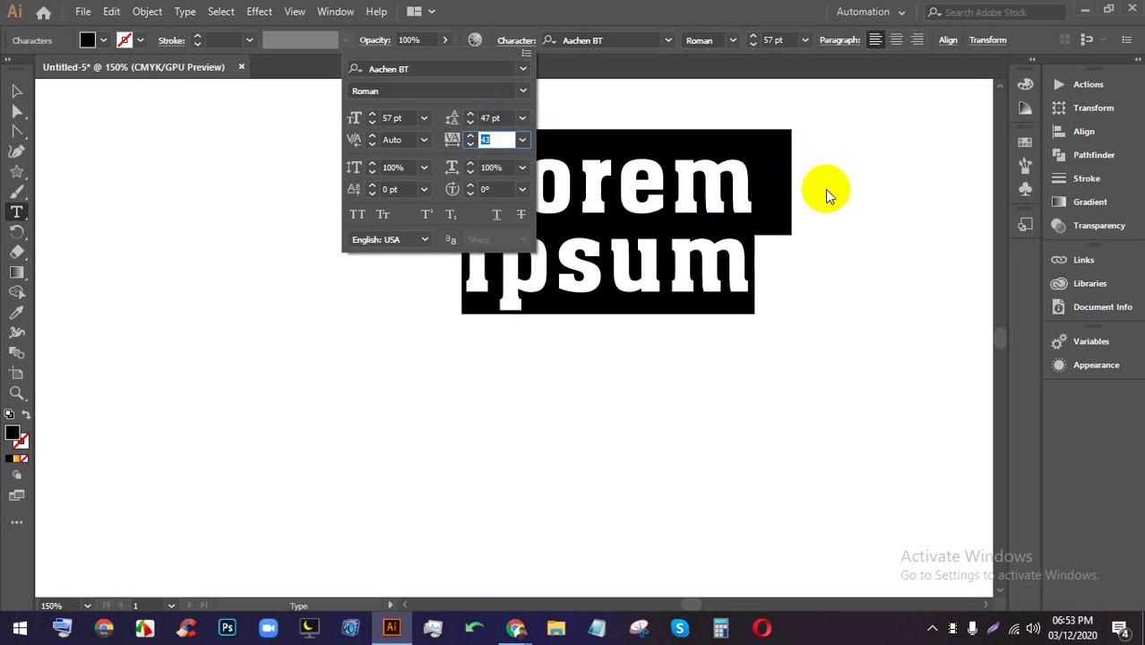
key(Up)
key(Up)
key(Up)
key(Up)
key(Up)
key(Up)
key(Up)
key(Up)
key(Up)
key(Up)
key(Up)
key(Up)
key(Up)
key(Up)
key(Up)
key(Up)
key(Up)
key(Up)
key(Up)
key(Up)
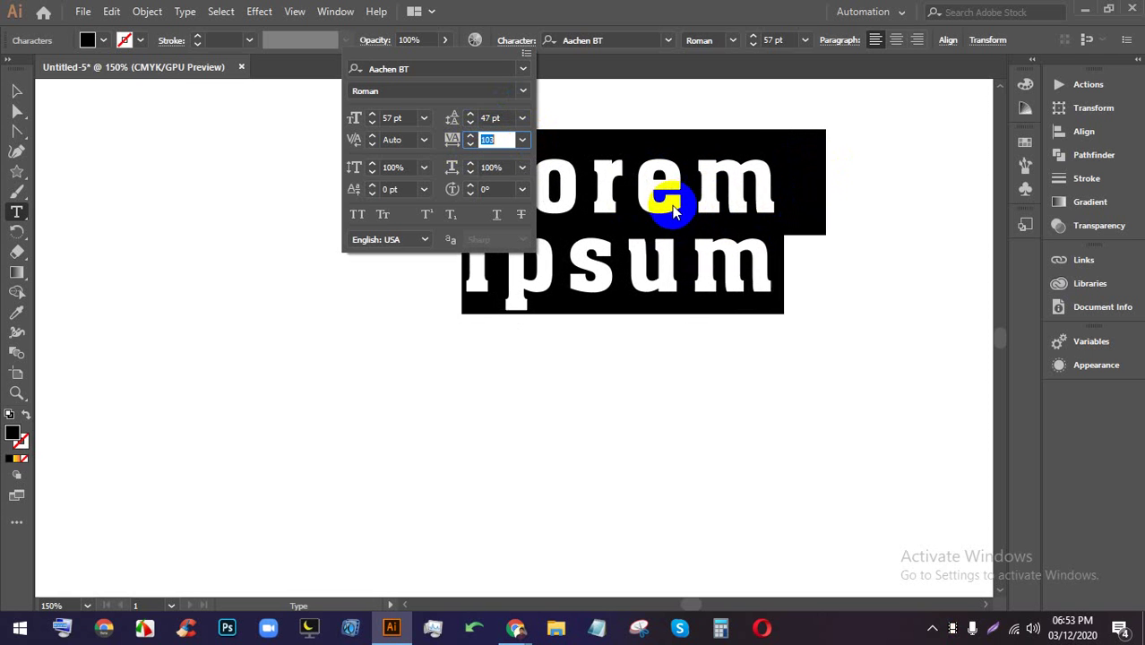
key(Up)
key(Up)
key(Up)
key(Up)
key(Up)
key(Up)
key(Up)
key(Up)
key(Up)
key(Up)
key(Up)
key(Up)
key(Up)
key(Up)
key(Up)
key(Up)
key(Up)
key(Up)
key(Up)
key(Up)
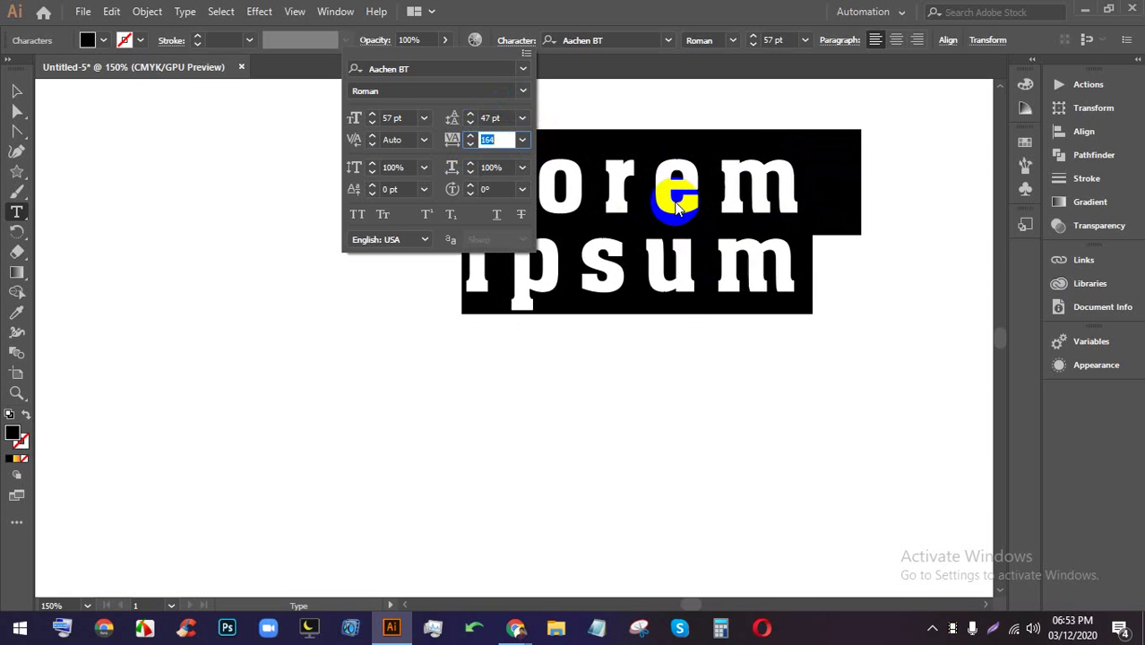
key(Up)
key(Up)
key(Up)
key(Up)
key(Up)
key(Up)
key(Up)
key(Up)
key(Up)
key(Up)
- Set the selected text's horizontal scale to 127% and its tracking to 100
click(496, 166)
key(Up)
key(Up)
key(Up)
key(Up)
key(Up)
key(Up)
key(Up)
key(Up)
key(Up)
key(Up)
key(Up)
key(Up)
key(Up)
key(Up)
key(Up)
key(Up)
key(Up)
key(Up)
key(Up)
key(Up)
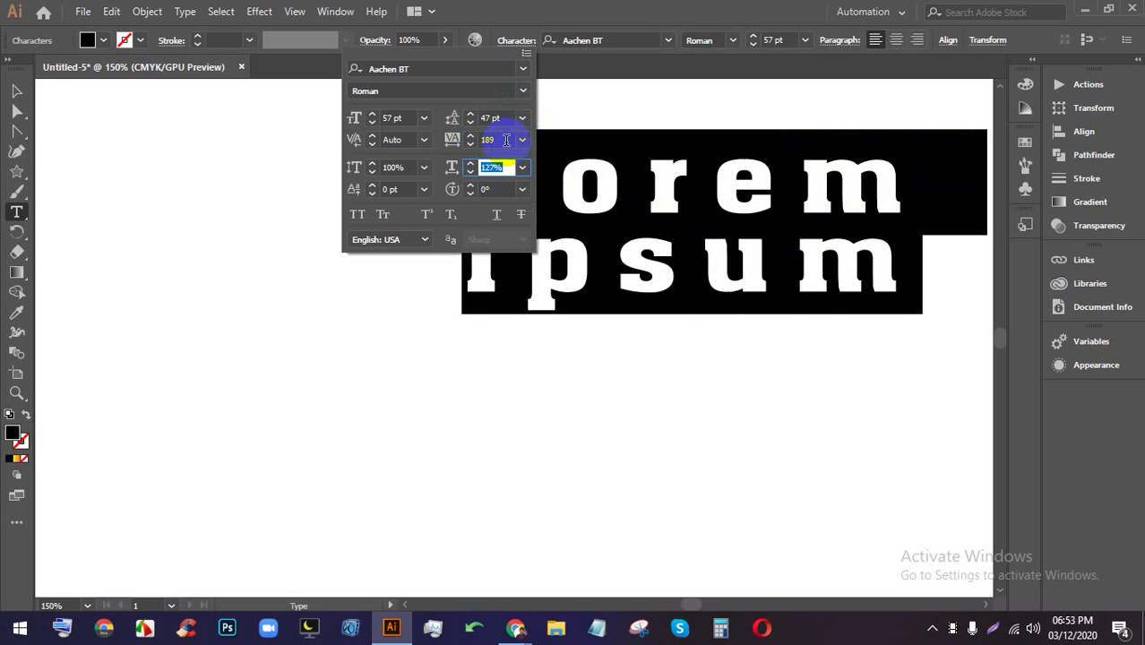
text(100)
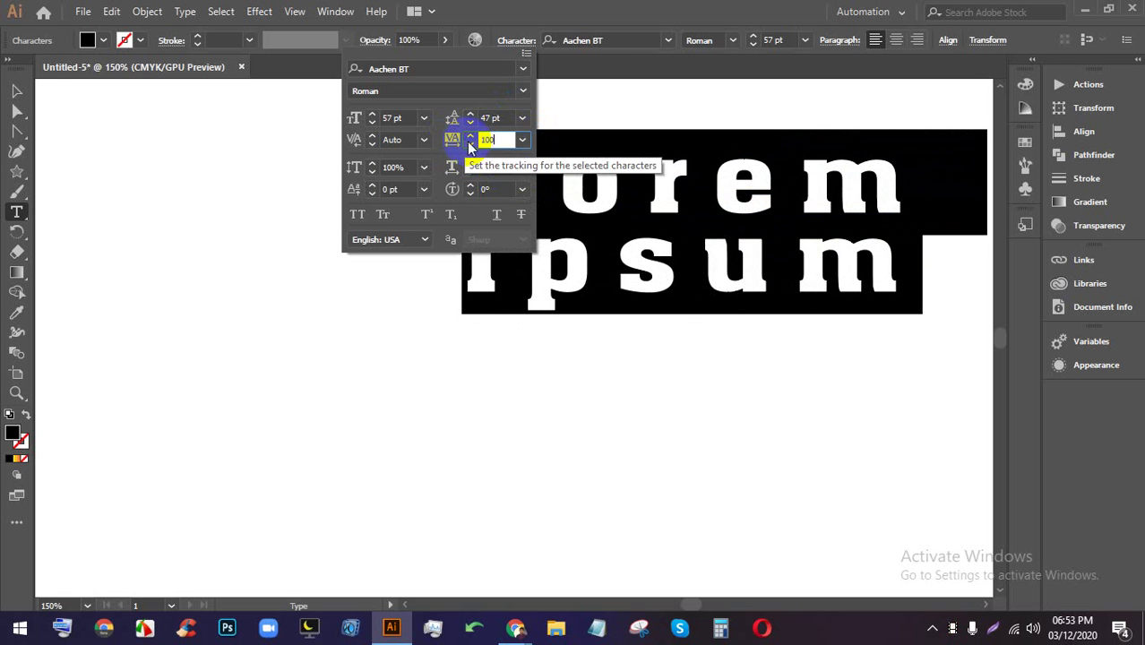
key(Return)
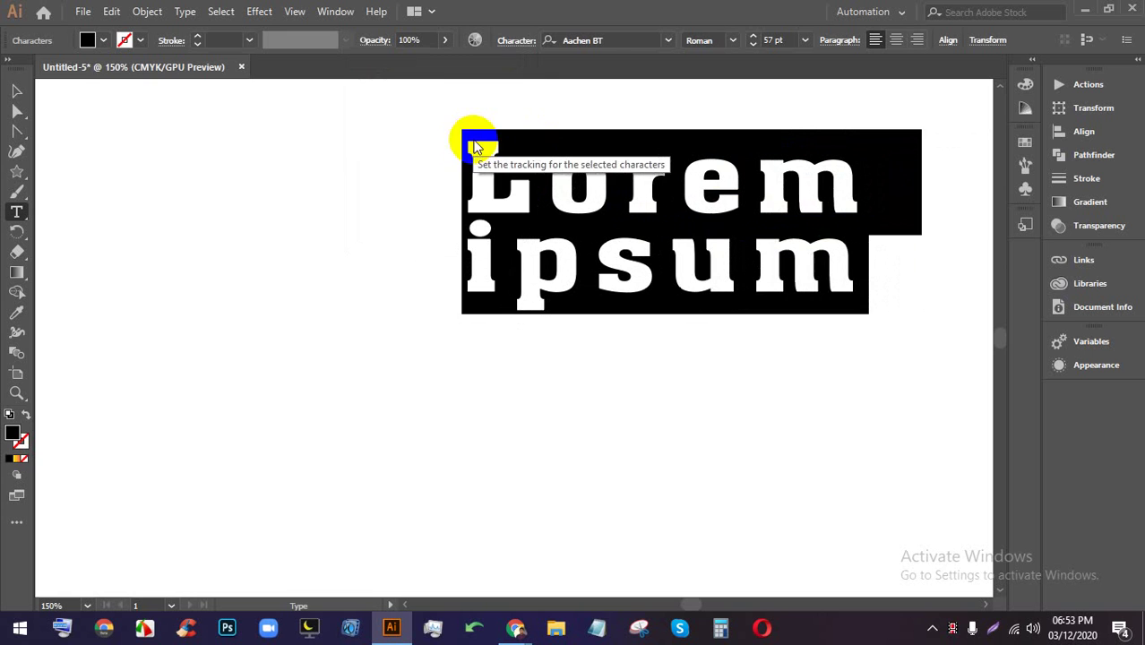
- Reset the horizontal scale of the selected "Lorem ipsum" text to 100%
click(513, 45)
click(489, 168)
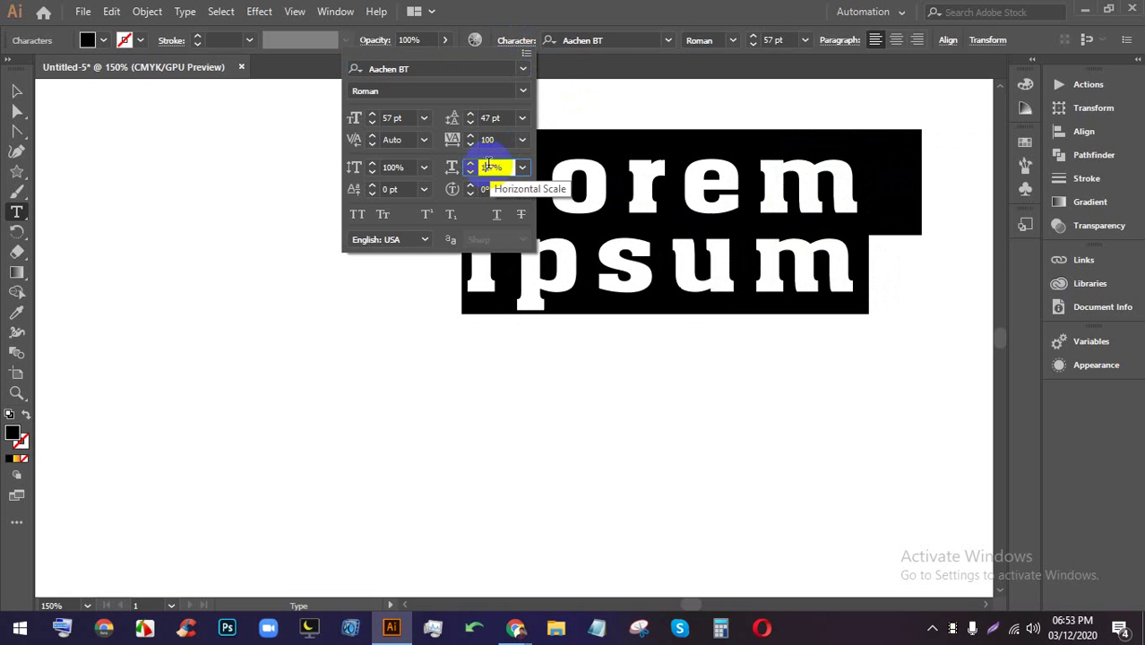
key(Down)
key(Down)
key(Down)
key(Down)
key(Down)
key(Down)
key(Down)
key(Down)
key(Down)
key(Down)
key(Down)
key(Down)
key(Down)
key(Down)
key(Down)
key(Down)
key(Down)
key(Down)
key(Down)
key(Down)
key(Up)
key(Up)
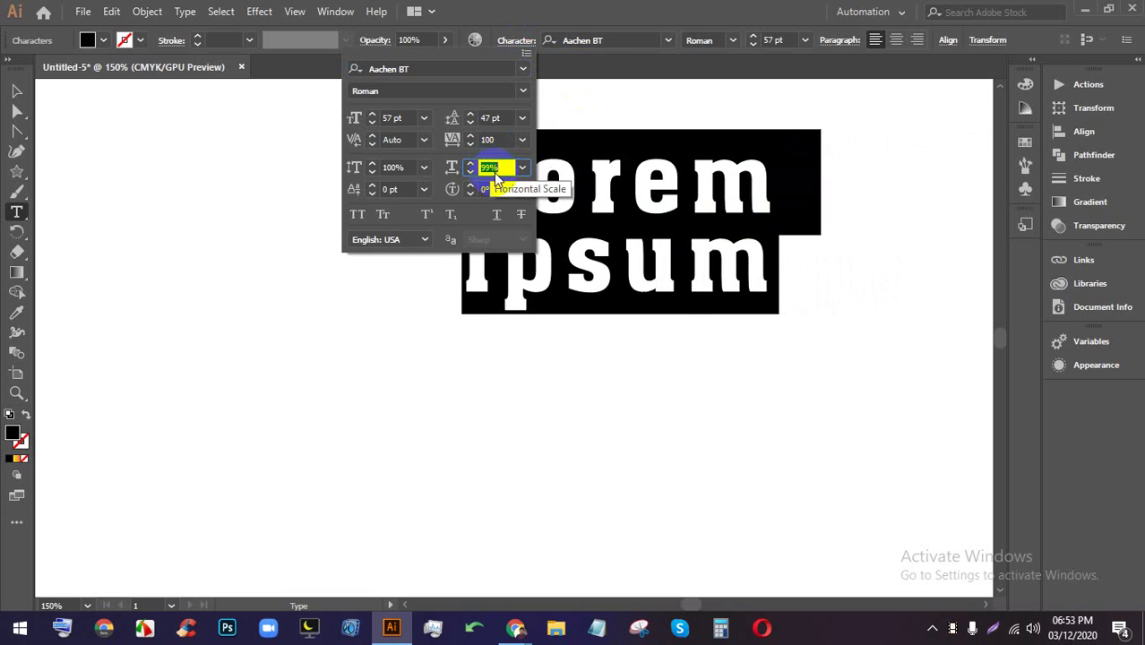
key(Down)
key(Down)
key(Up)
key(Up)
- Set the tracking of the two selected text lines to 0
click(498, 140)
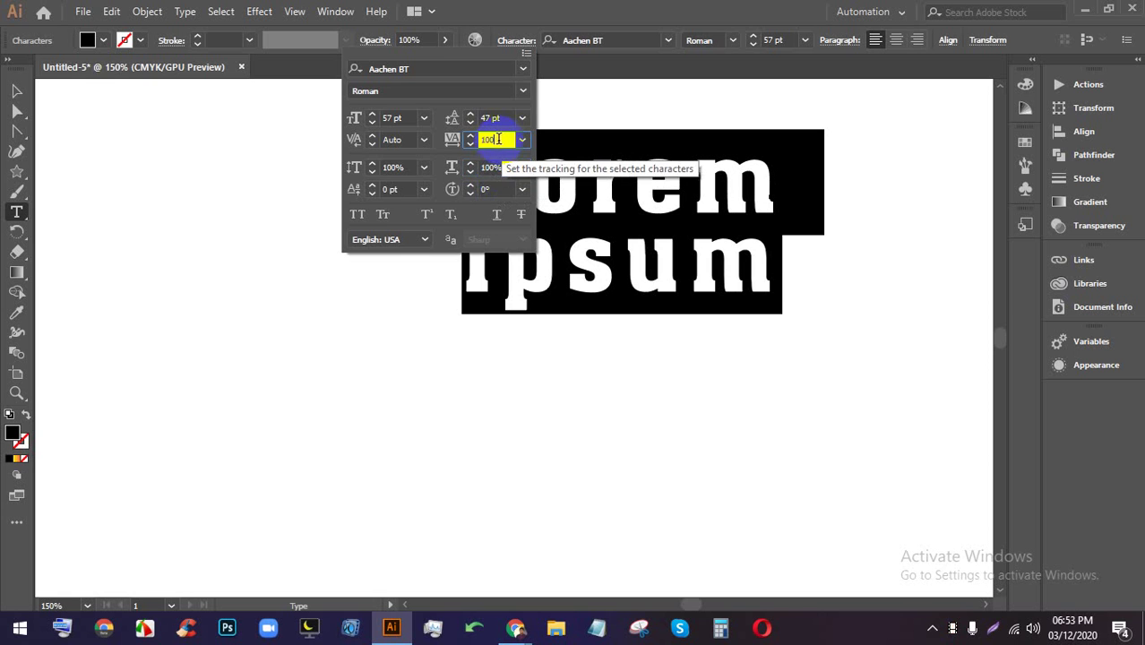
text(0)
key(Return)
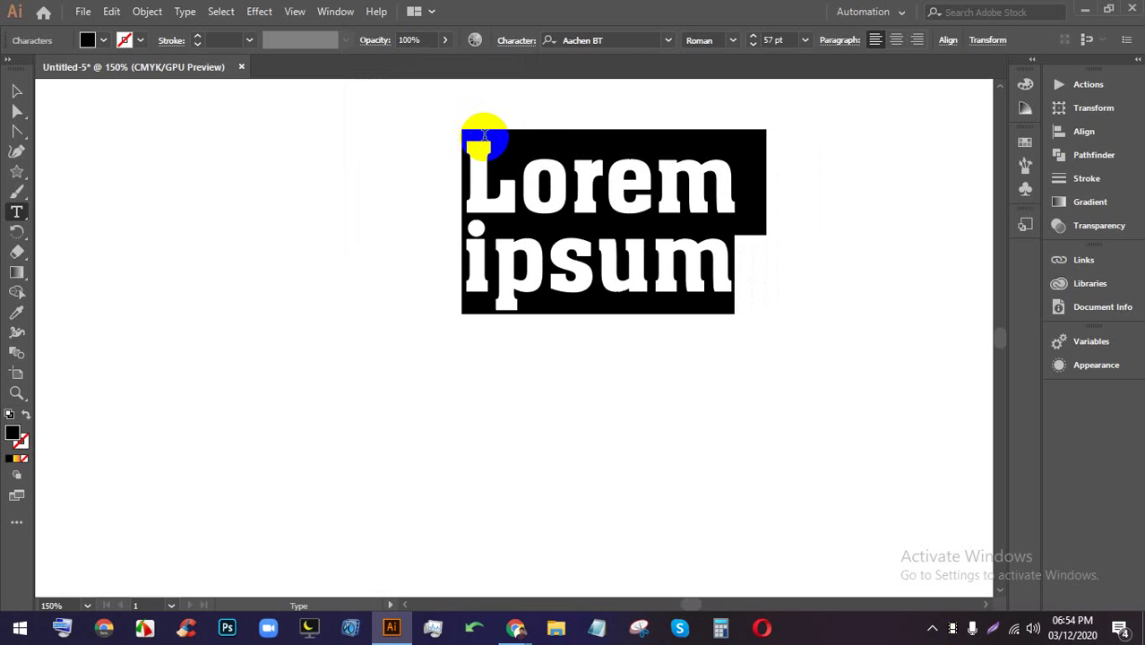
- Reselect both text lines and try raising their vertical scale to 104%
double_click(540, 163)
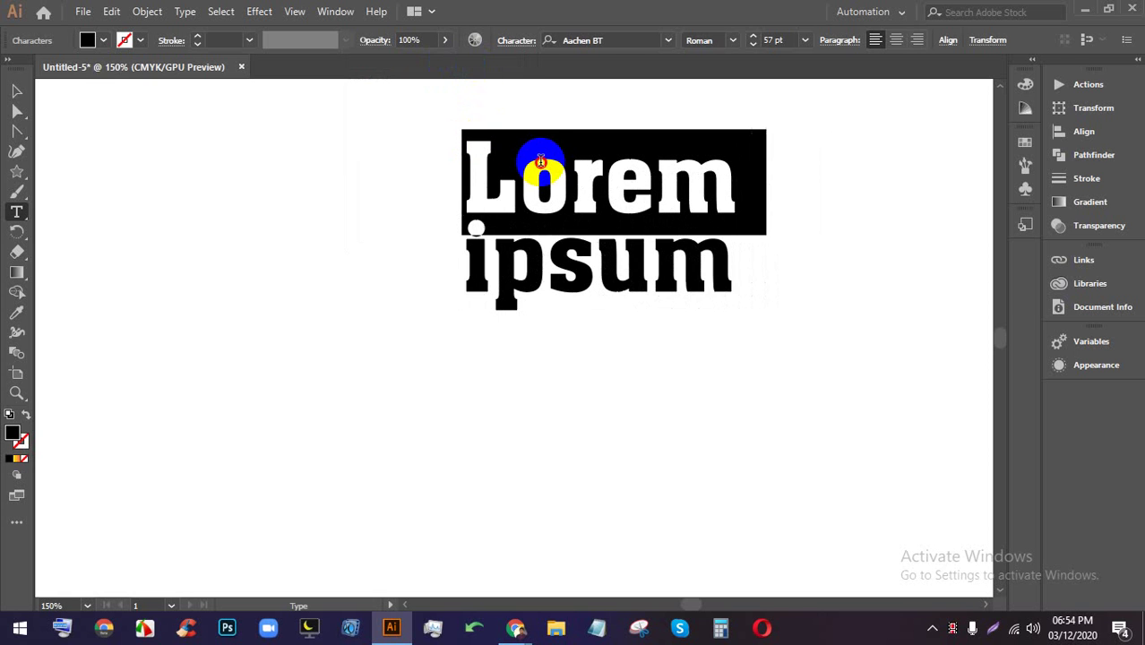
click(584, 221)
drag(717, 276, 479, 63)
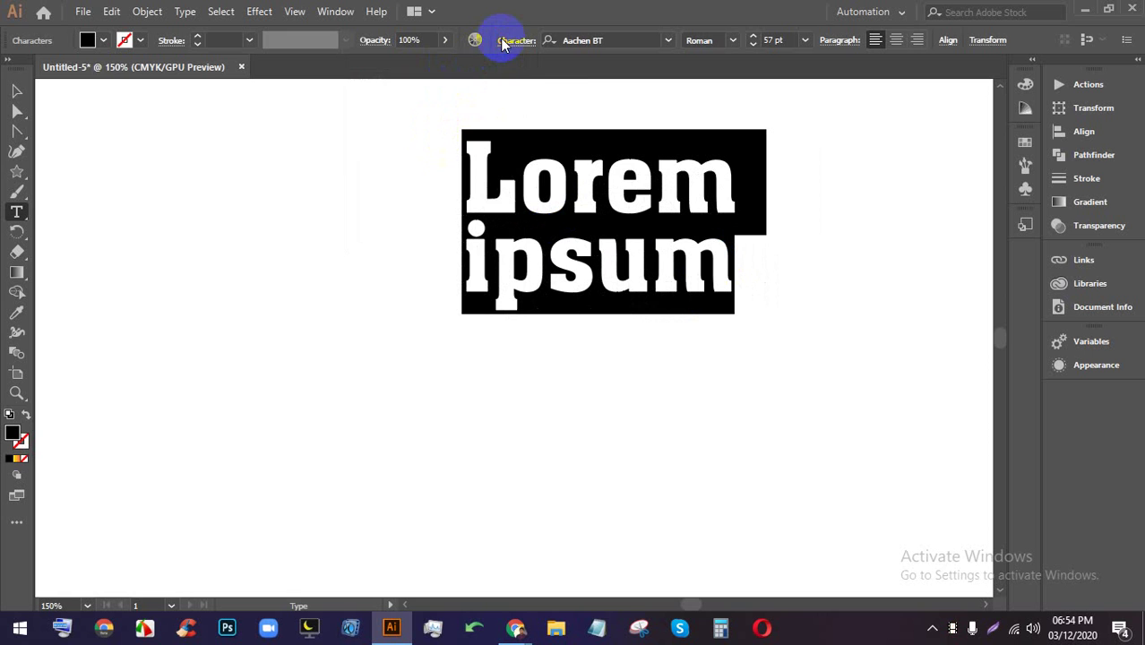
click(506, 40)
click(399, 168)
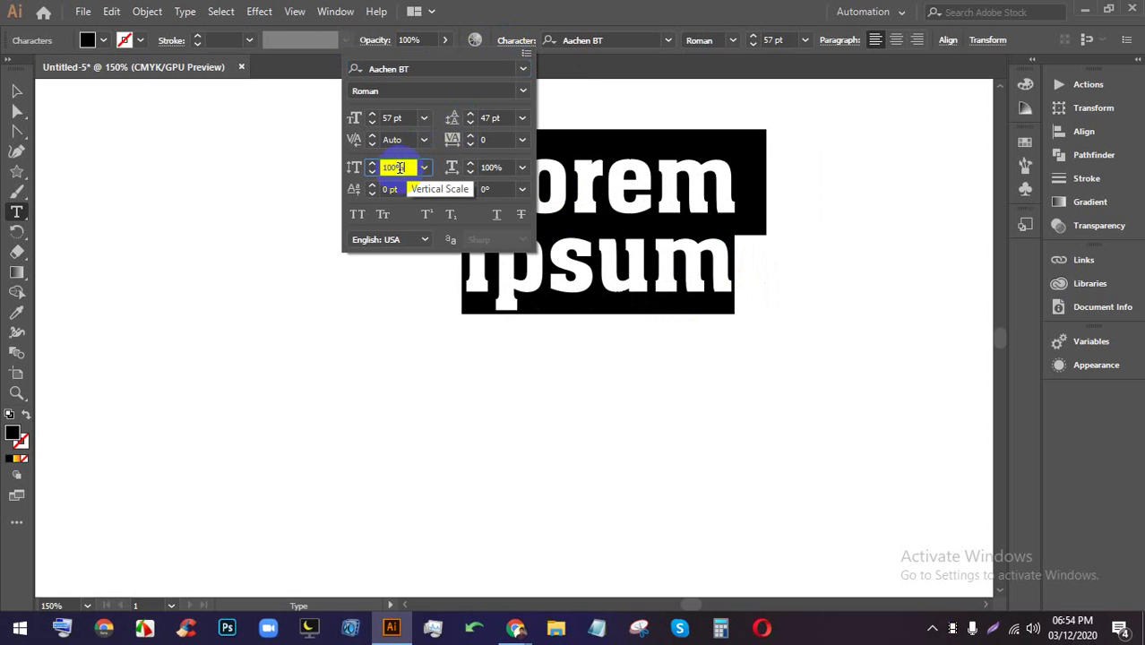
key(Up)
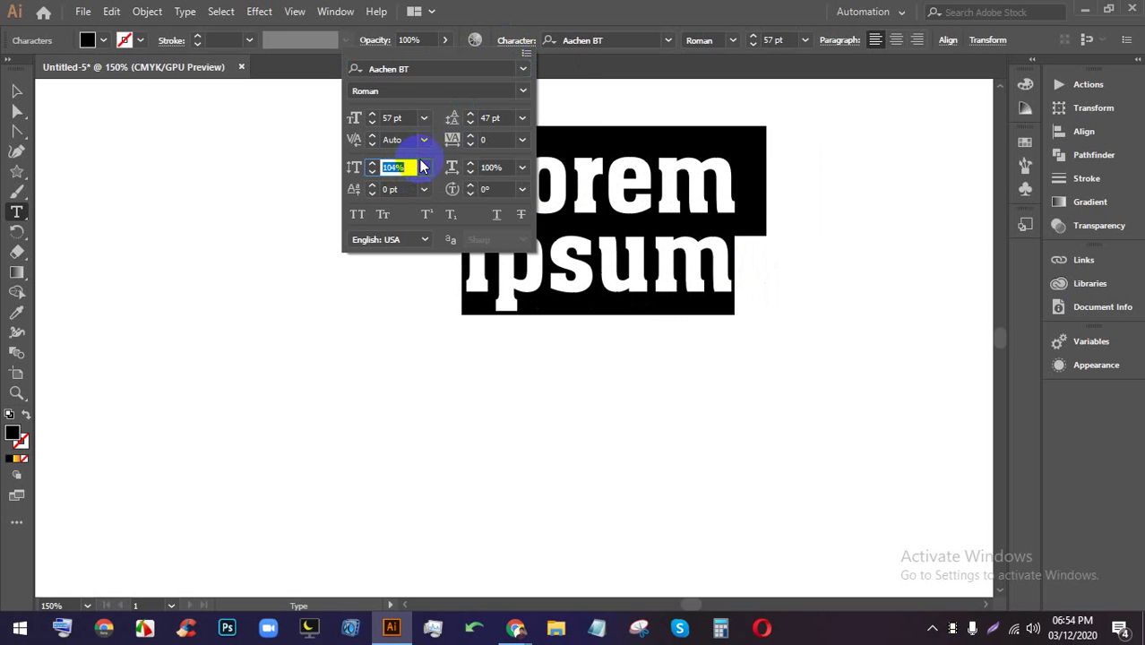
click(406, 118)
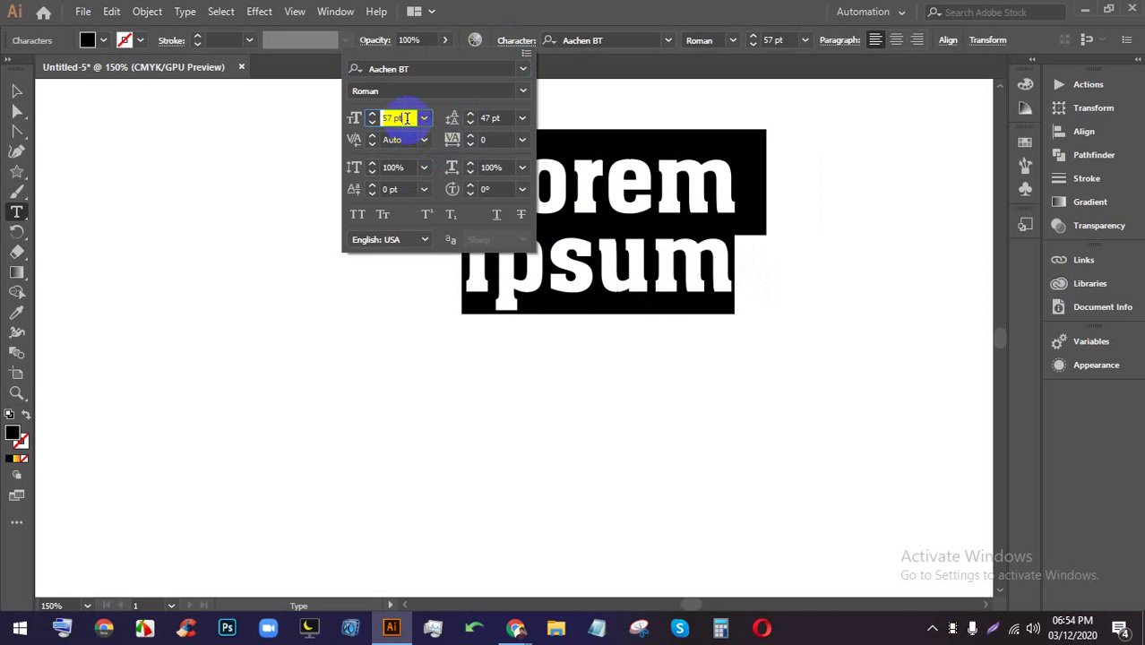
click(388, 167)
key(Up)
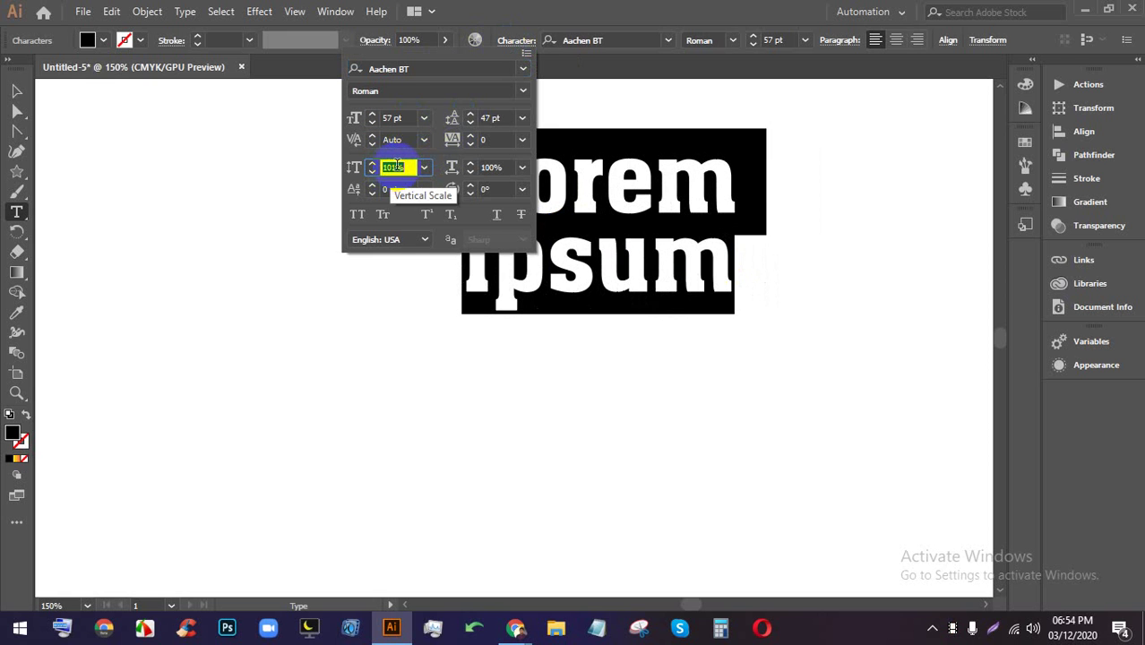
- Try All Caps and Small Caps on the selected text, switching each off again
click(363, 224)
click(359, 217)
click(395, 219)
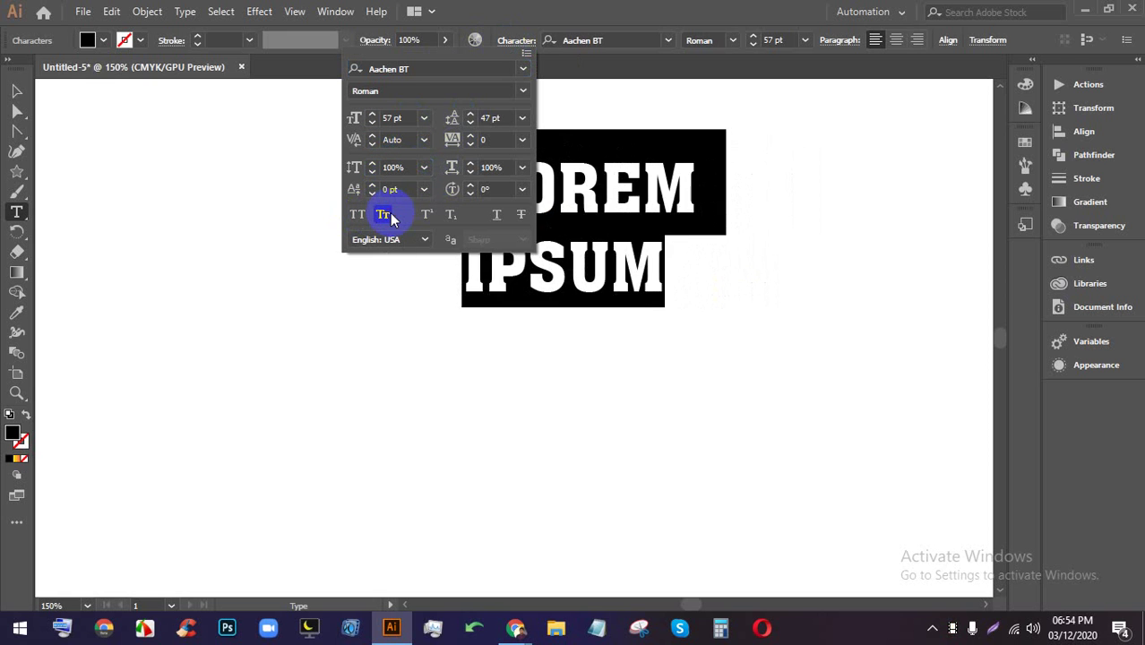
click(394, 220)
- Try Superscript and Subscript on the selected text, switching each off again
click(429, 218)
click(430, 220)
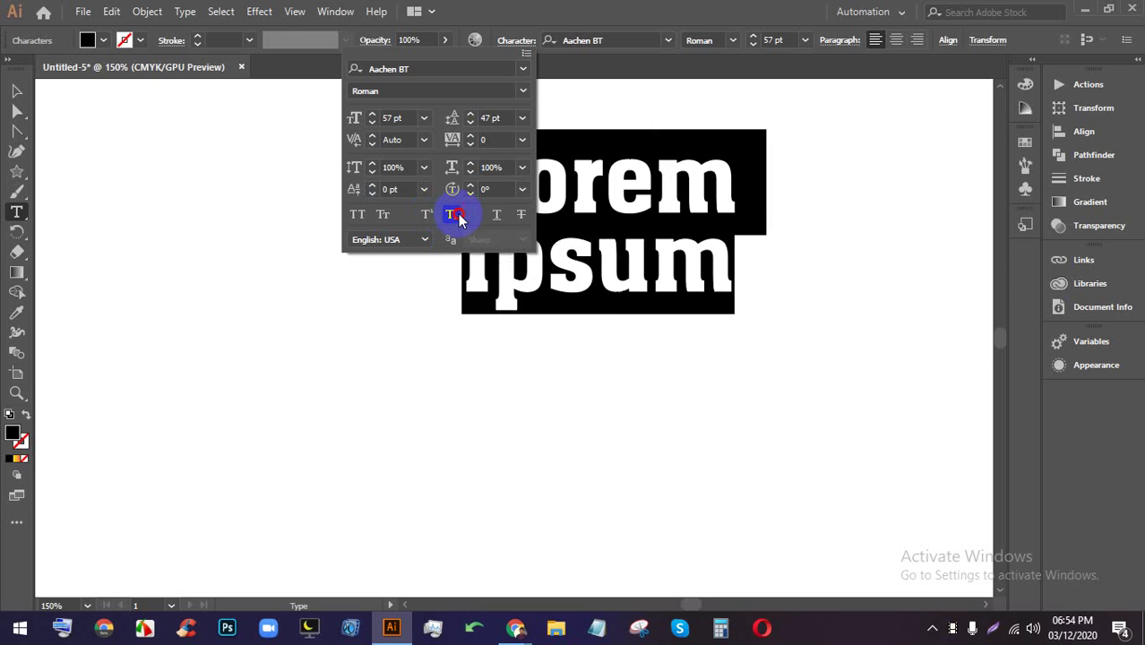
click(452, 215)
click(451, 216)
- Try Underline and Strikethrough on the selected text, leaving both off
click(497, 214)
click(498, 214)
click(500, 215)
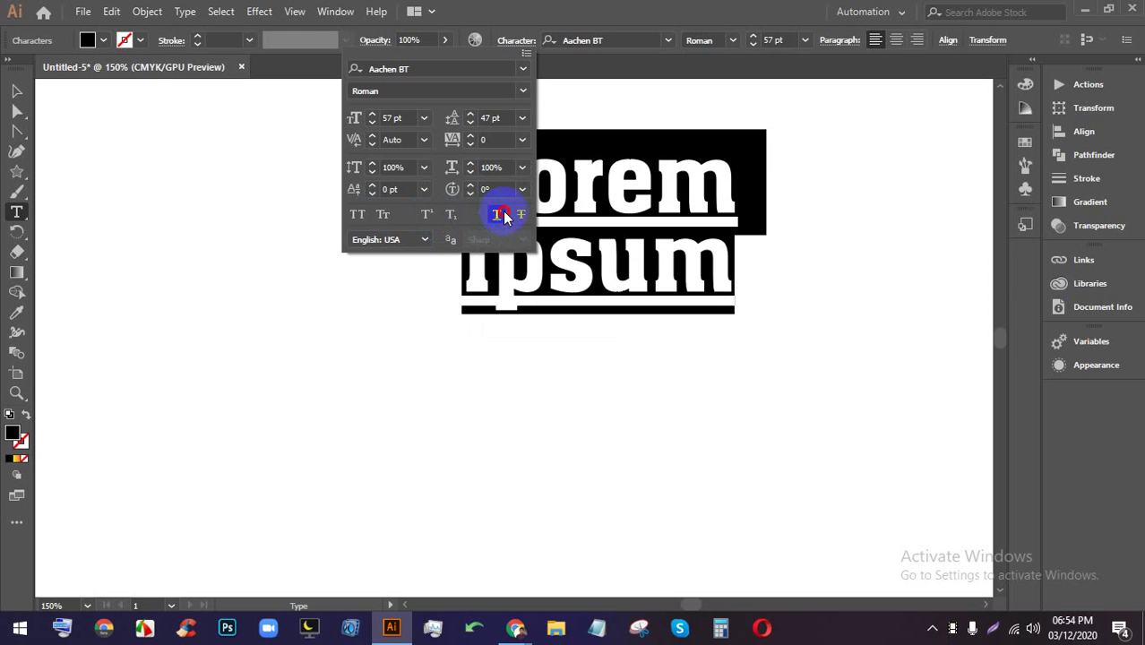
click(503, 216)
click(520, 216)
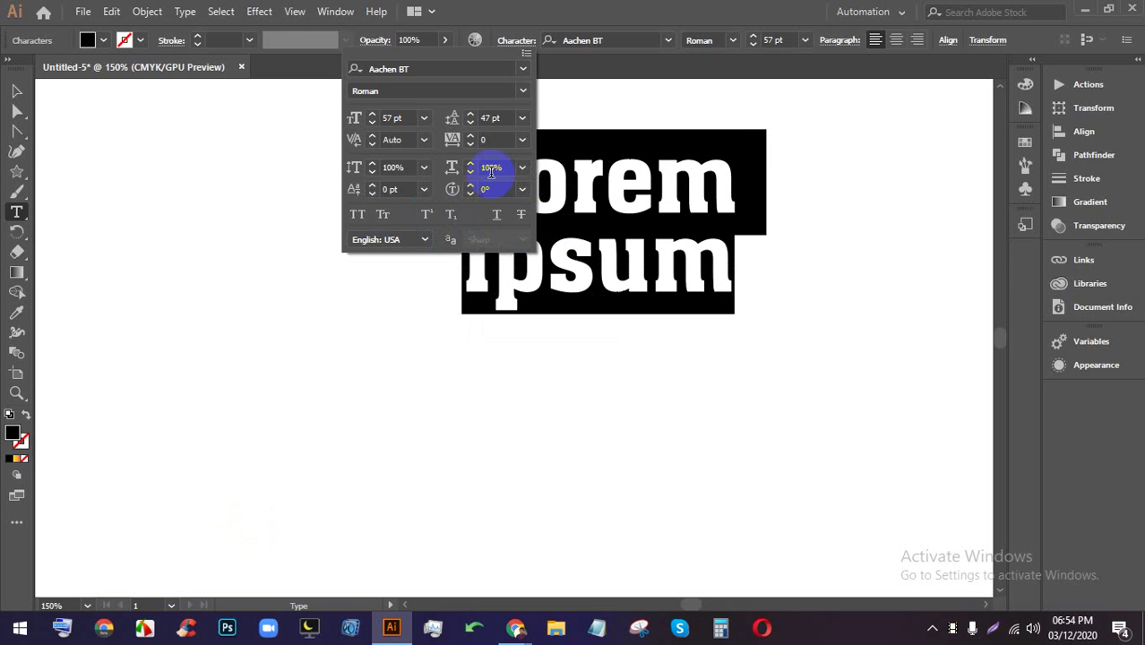
- Select the two-line "Lorem ipsum" text as an object and delete it from the artboard
click(647, 7)
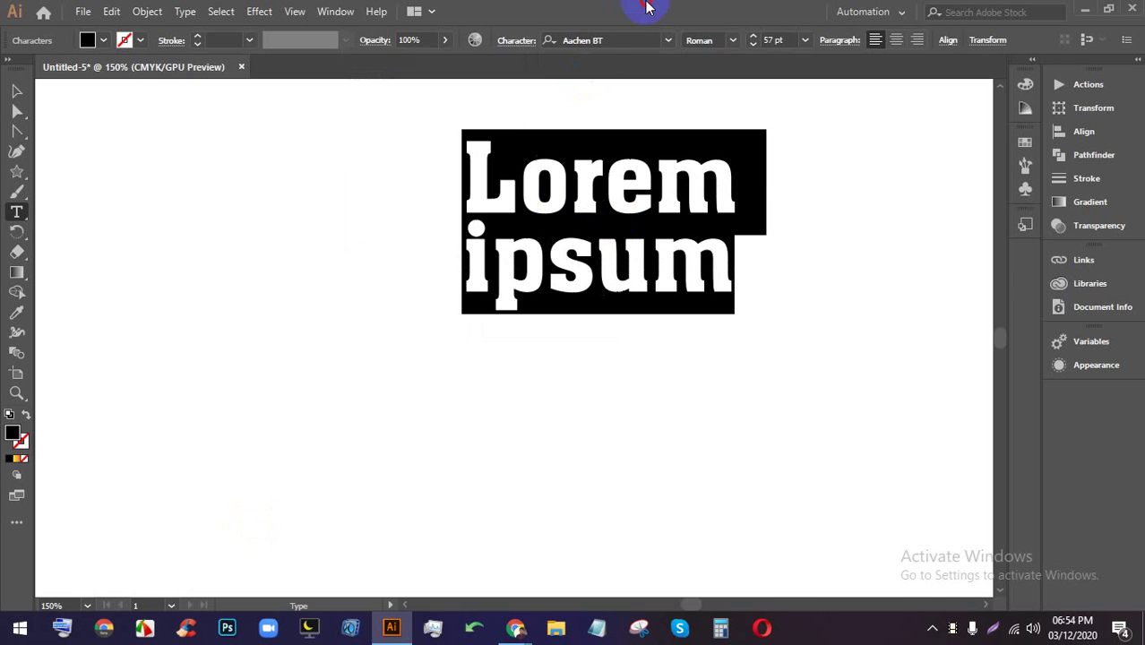
click(15, 92)
drag(642, 190, 708, 260)
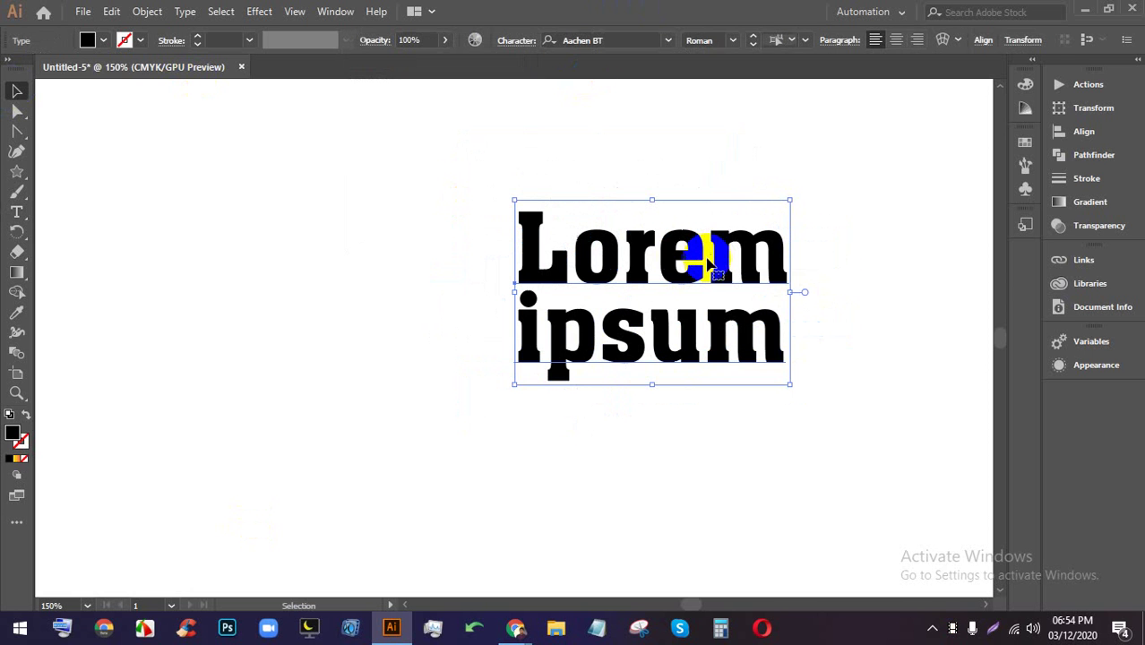
scroll(838, 363, down, 2)
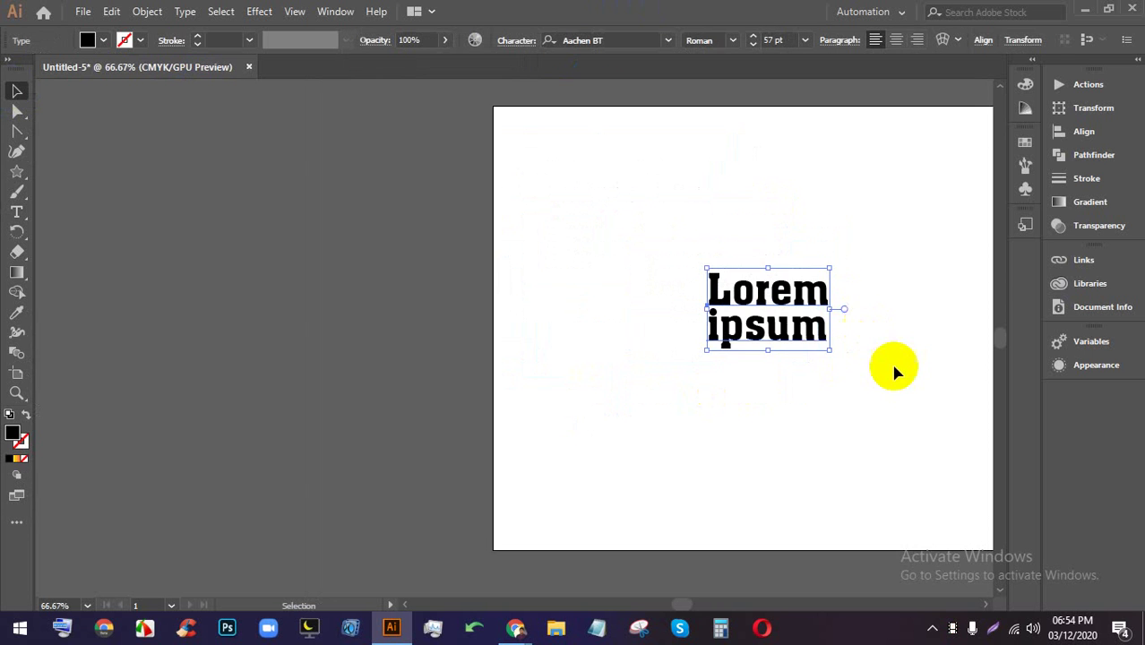
key(Delete)
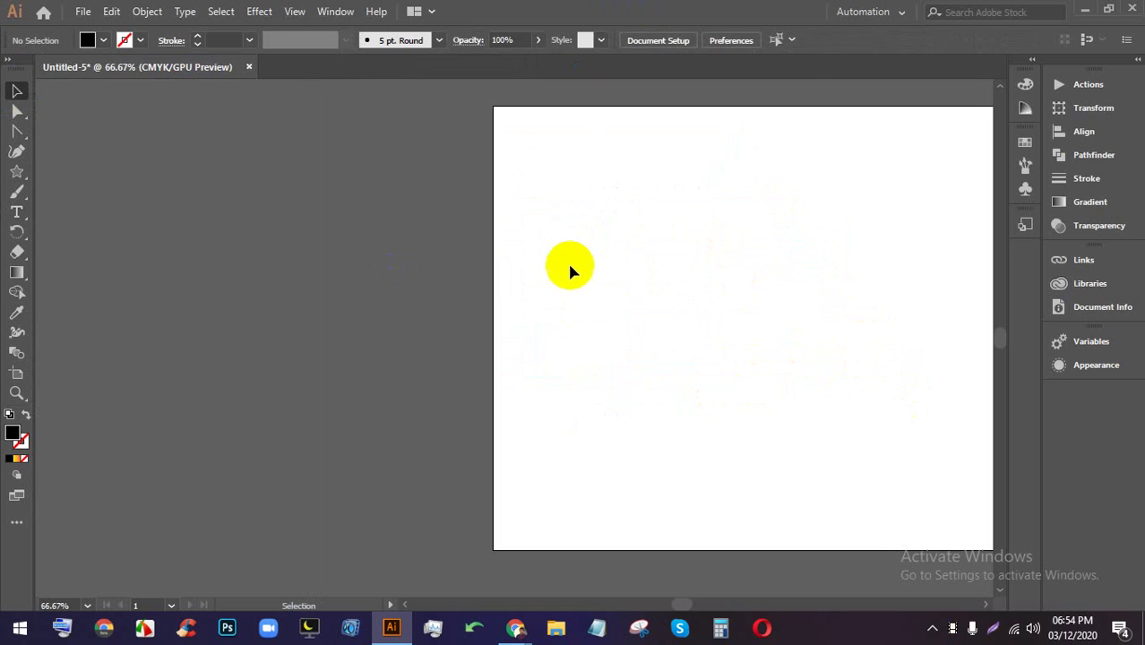
- Switch to Chrome, open lipsum.com in a new tab and copy the paragraph under "Why do we use it?"
scroll(617, 247, down, 2)
scroll(770, 273, up, 1)
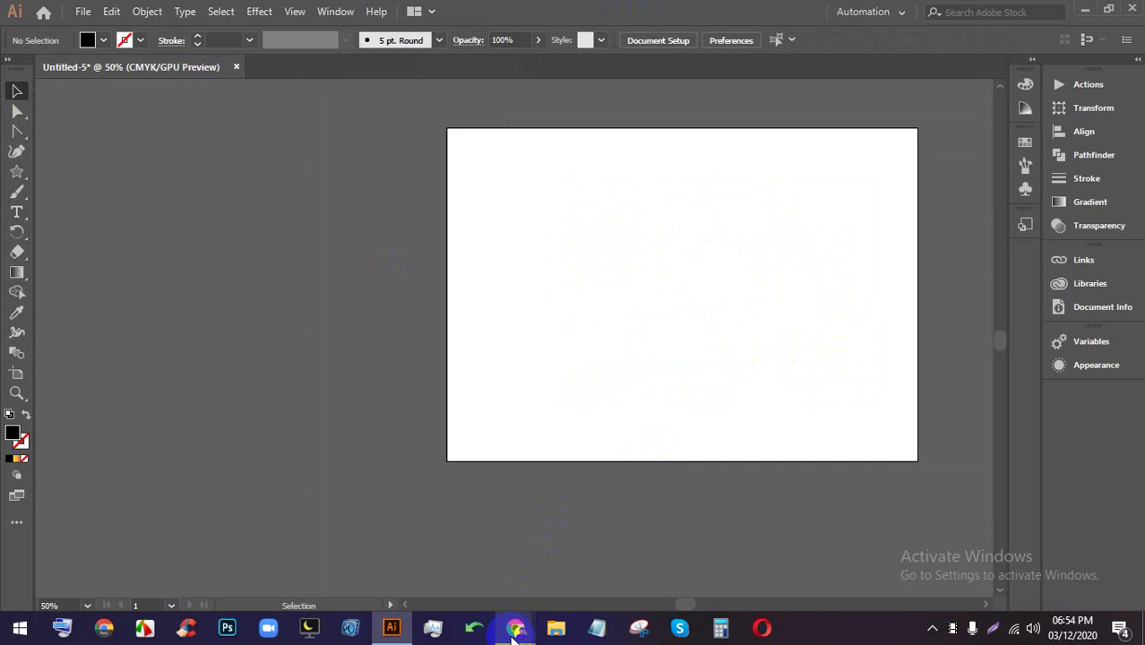
mouse_move(515, 627)
click(468, 591)
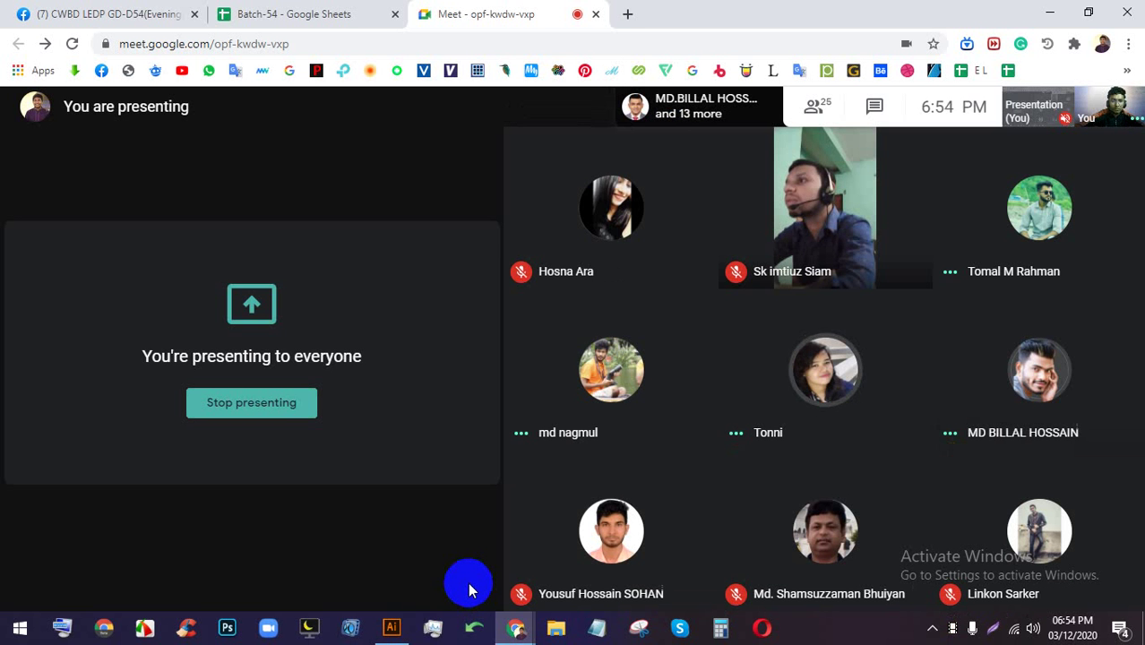
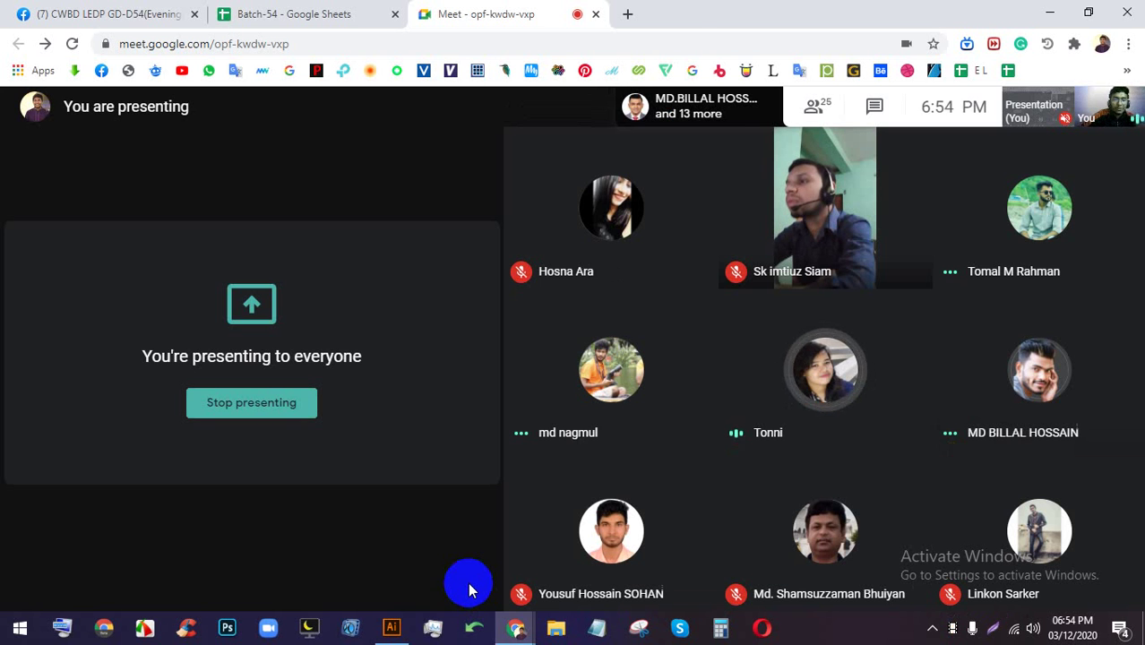
click(630, 14)
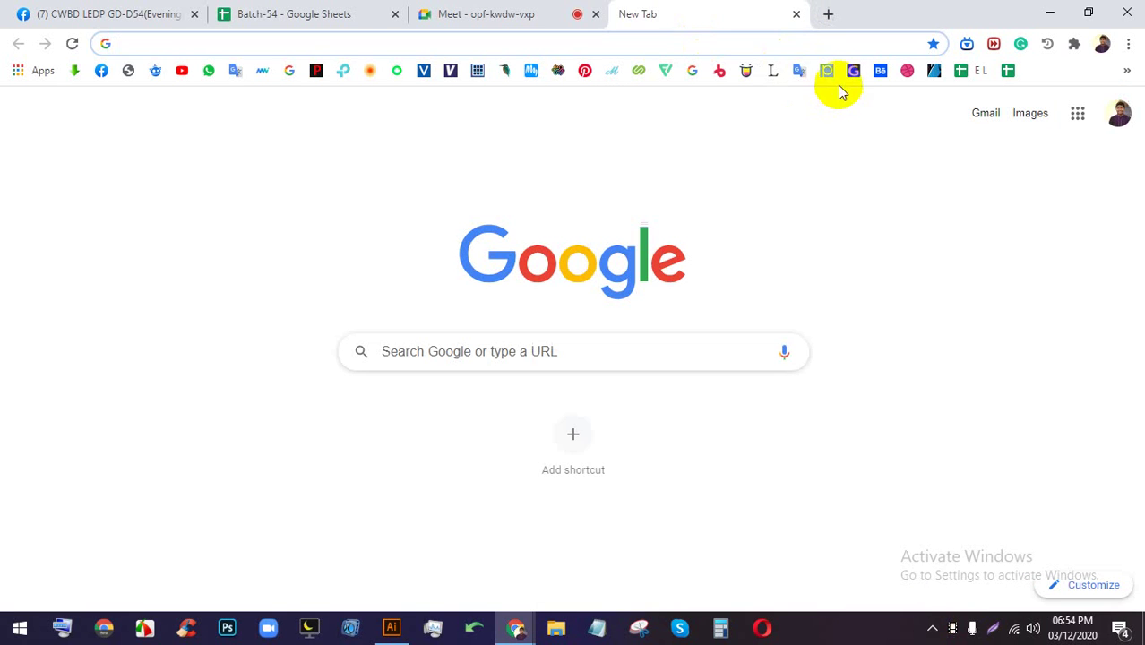
click(772, 71)
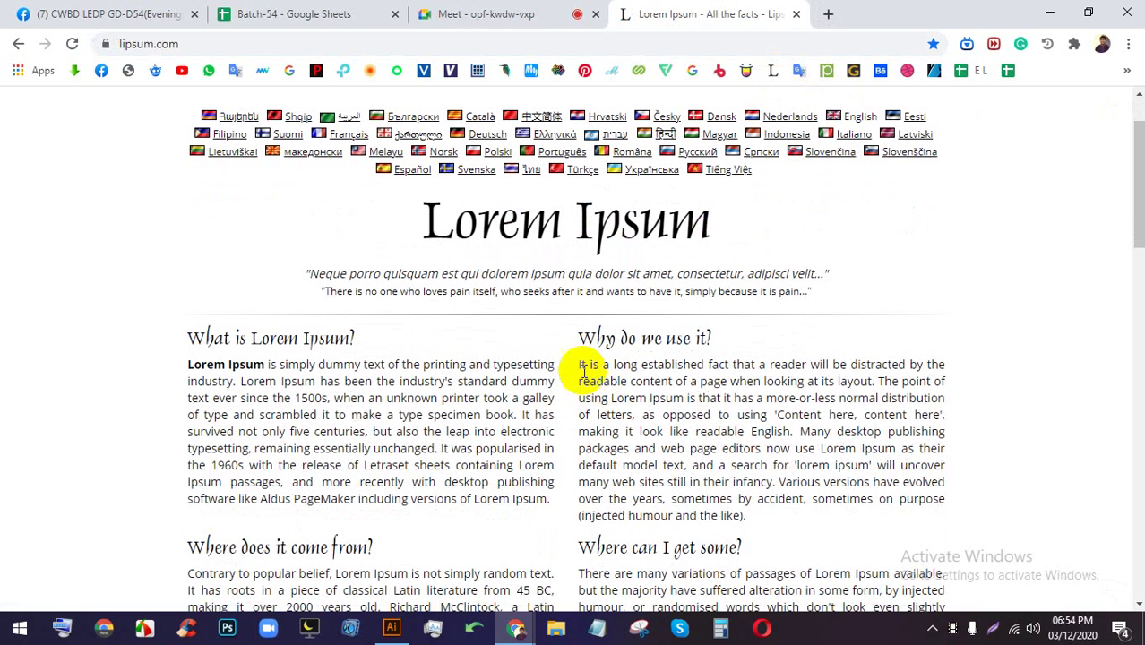
drag(593, 370, 780, 518)
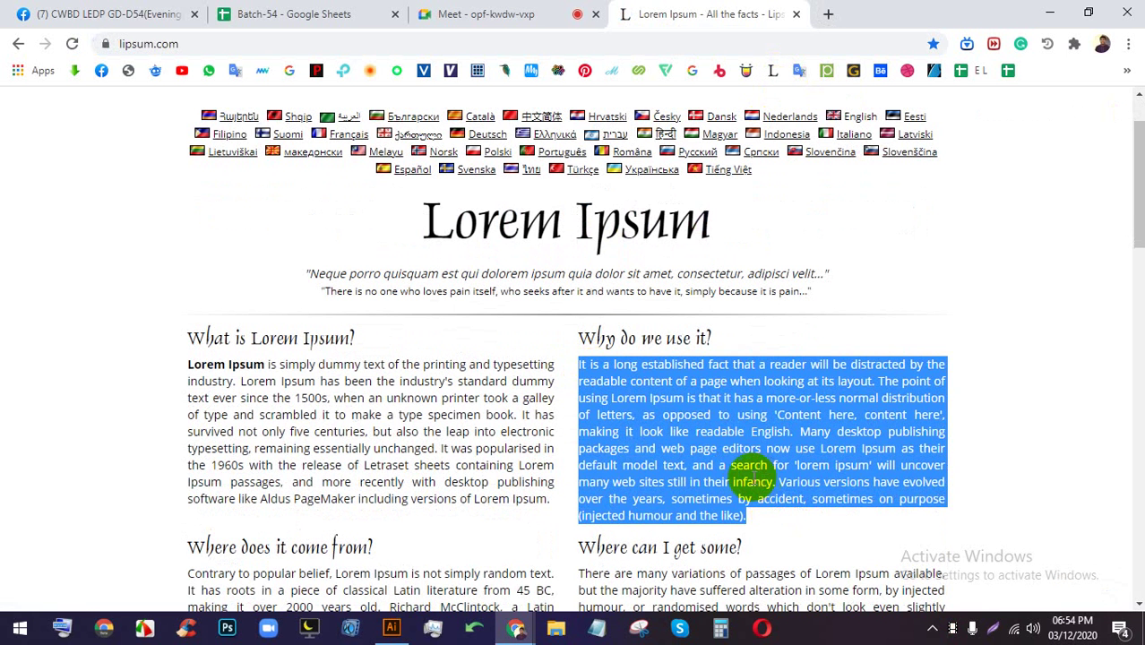
- Switch back to Illustrator and paste the copied paragraph as point text near the artboard's upper-left corner
click(394, 630)
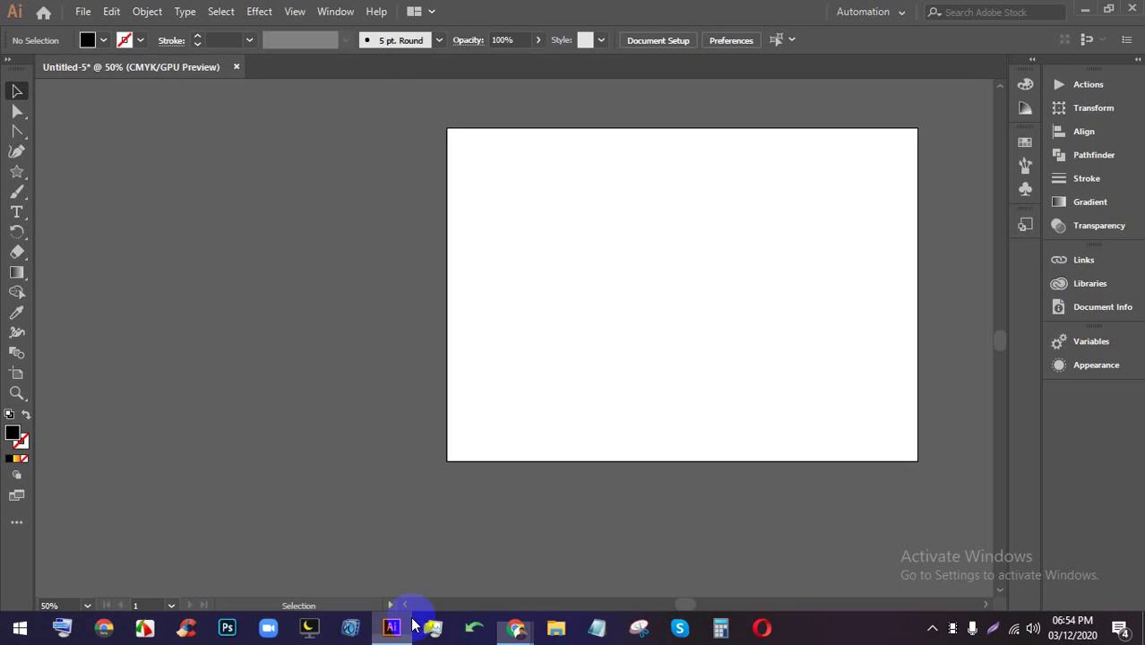
click(27, 213)
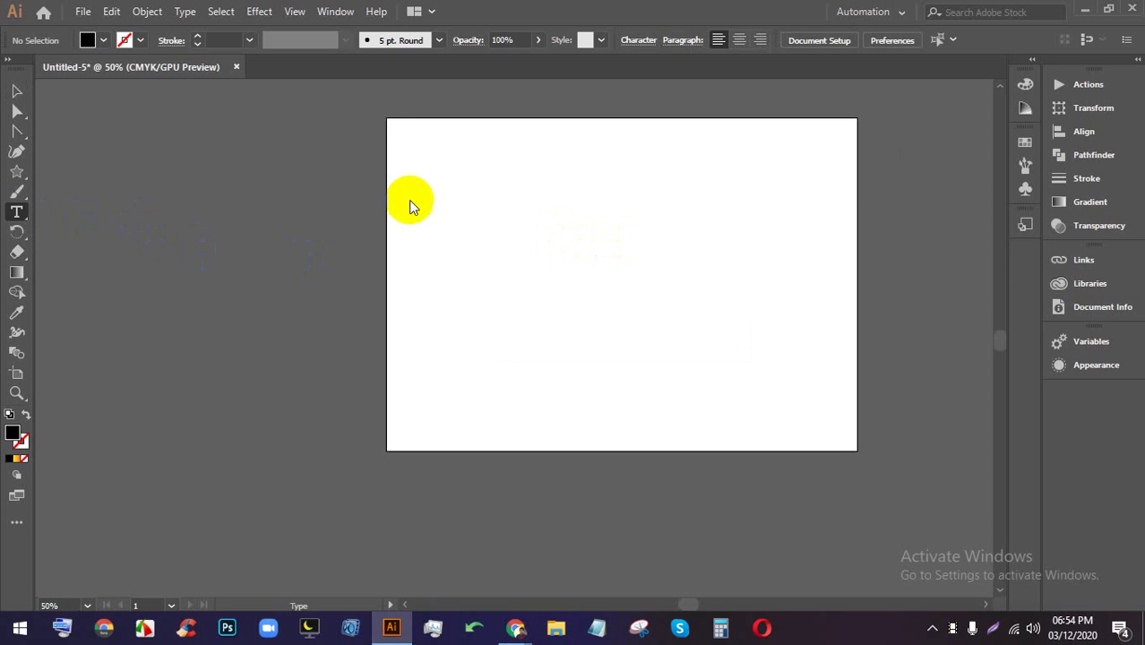
click(439, 188)
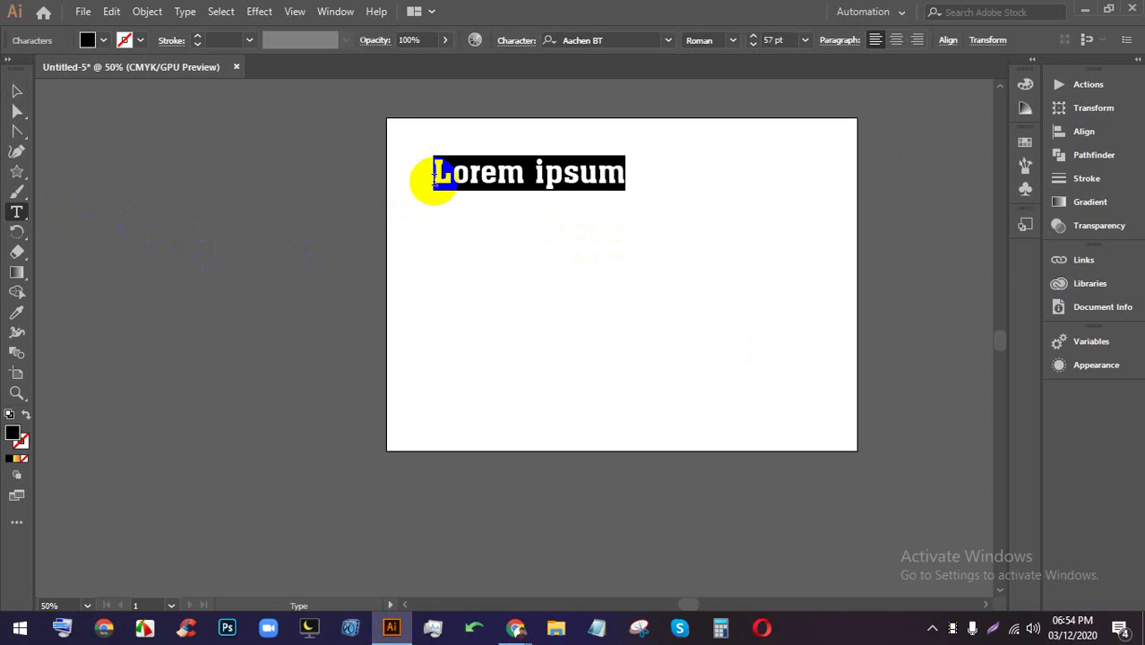
key(ctrl+v)
scroll(651, 192, down, 6)
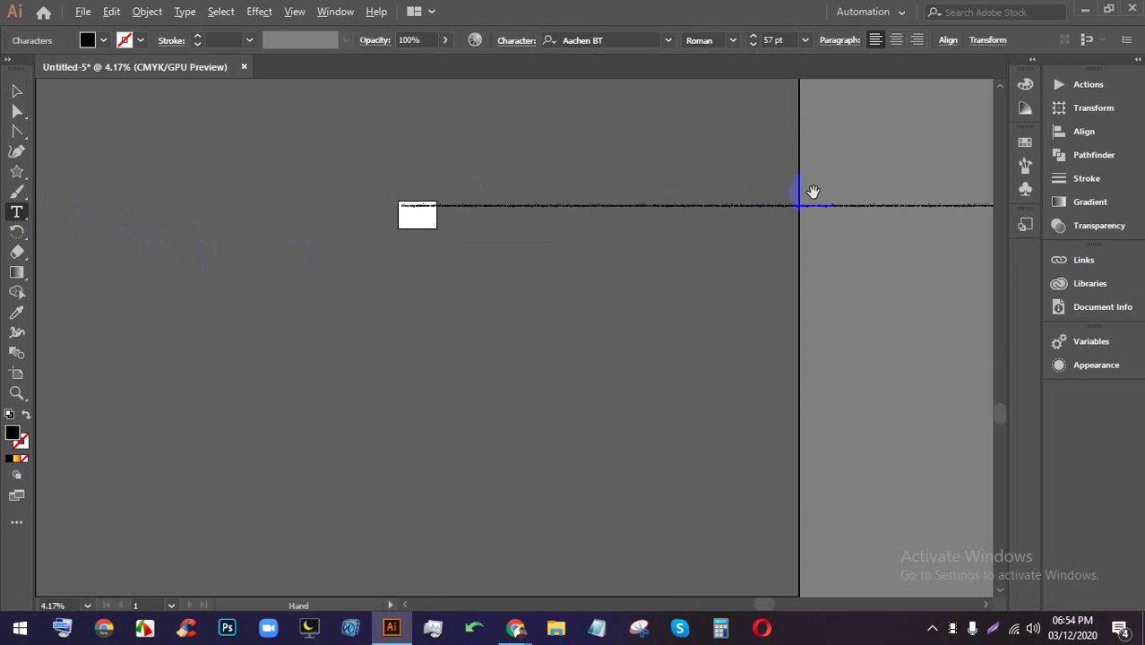
scroll(719, 222, down, 1)
scroll(455, 305, up, 8)
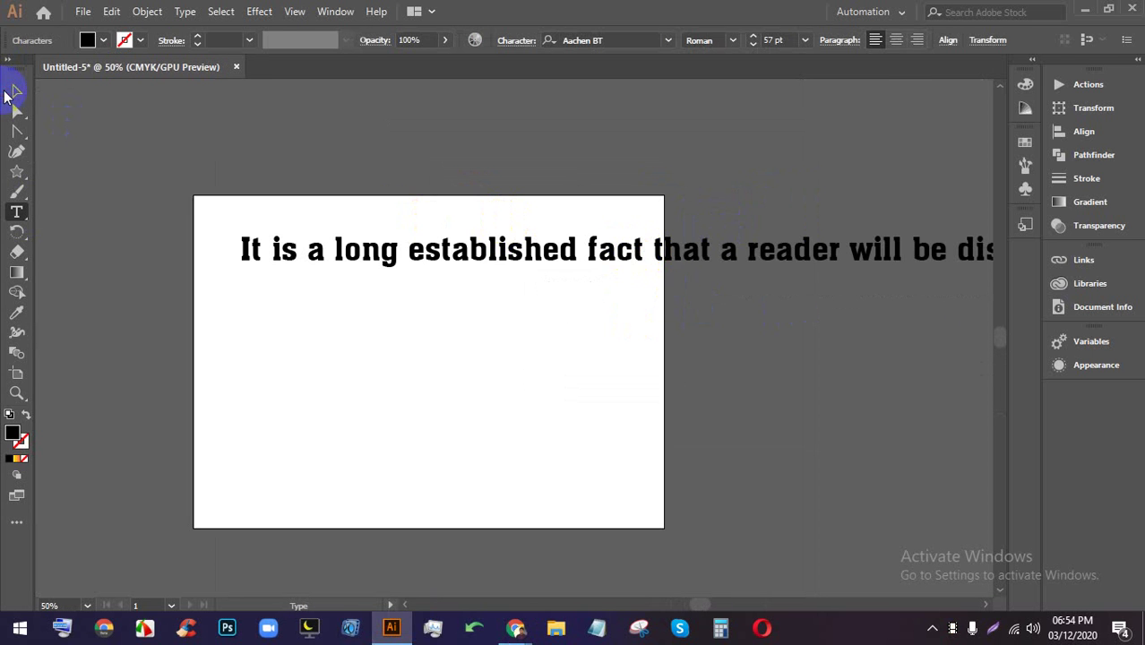
- Delete the pasted single-line point text
click(16, 92)
drag(261, 156, 605, 425)
key(Delete)
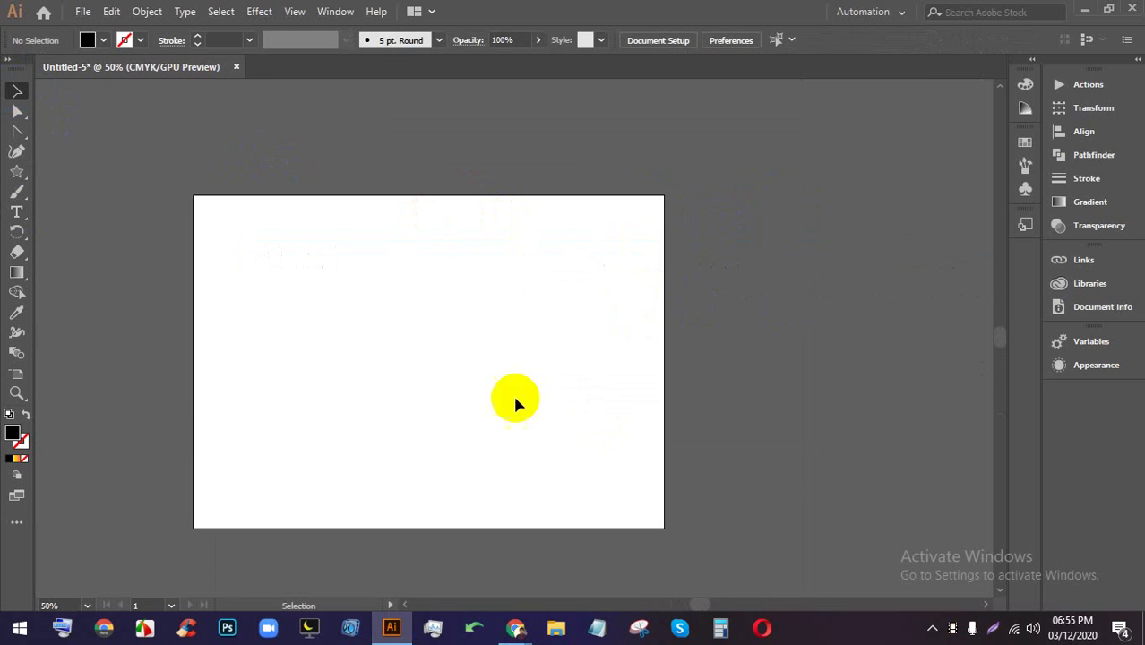
- Draw a tall area-text frame right of the artboard's centre and paste the copied paragraph into it
click(16, 211)
drag(408, 225, 568, 507)
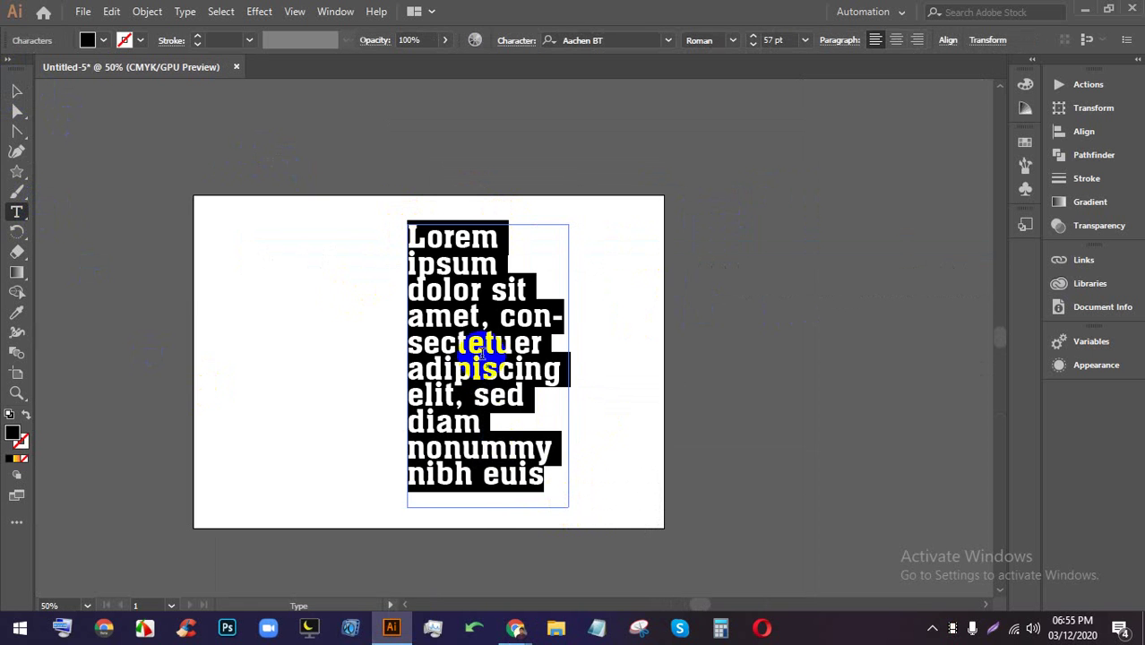
key(ctrl+v)
- Select all the text in the frame and set its font size to 7 pt
key(ctrl+a)
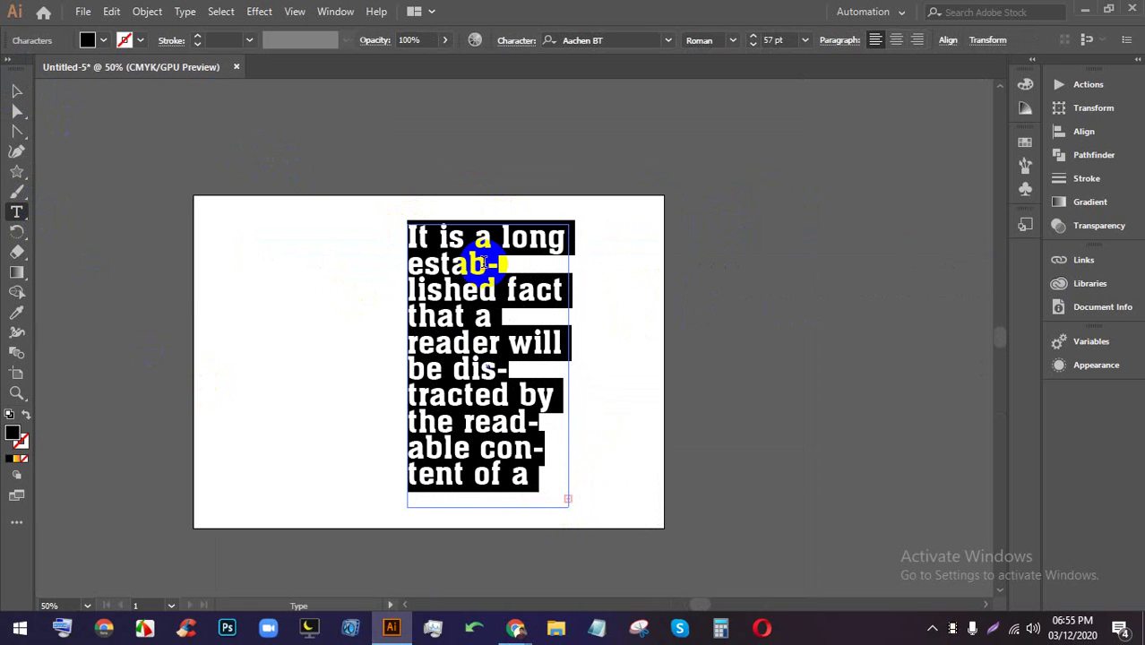
click(805, 40)
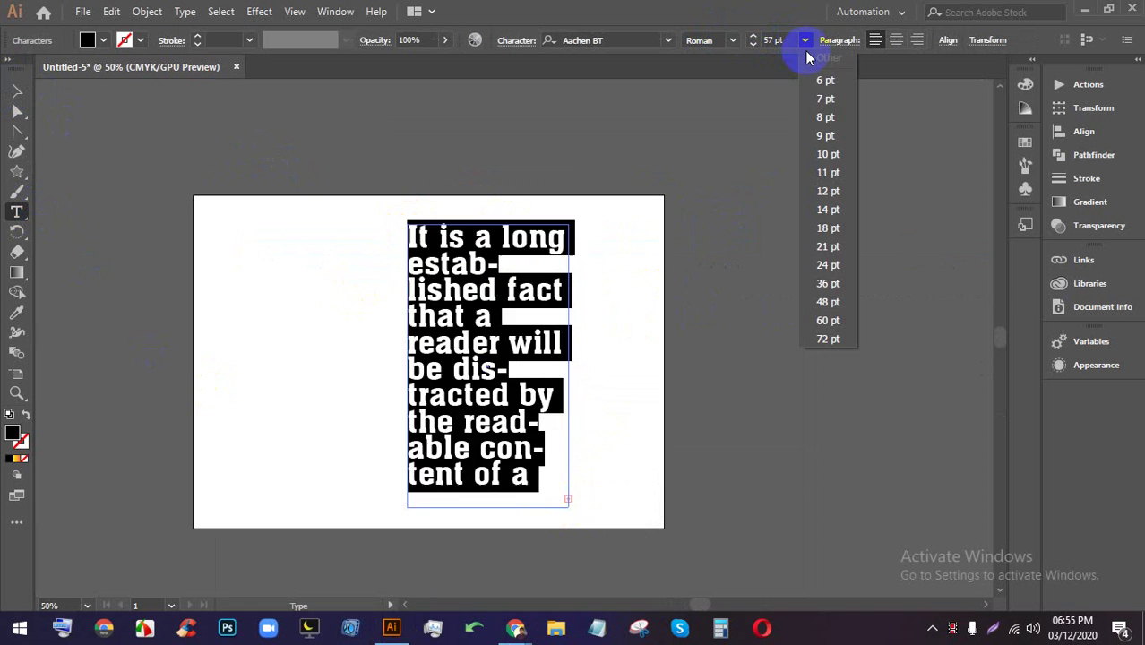
click(824, 104)
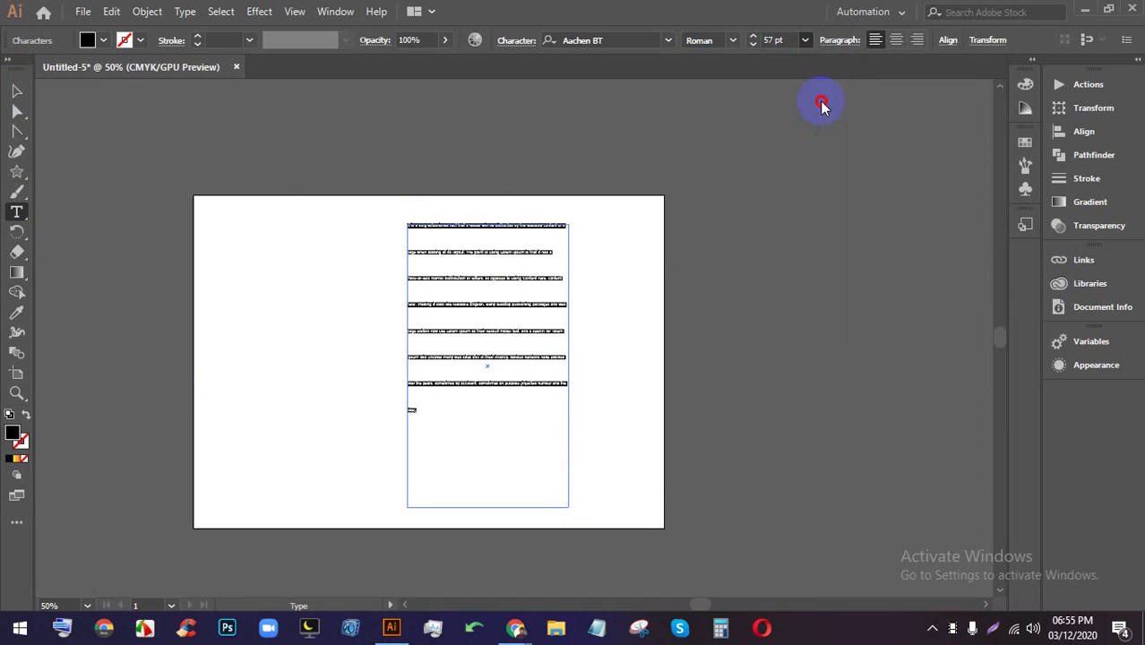
- Set the selected paragraph's font size to 14 pt and its leading to 21 pt
click(528, 45)
click(493, 118)
scroll(495, 119, down, 4)
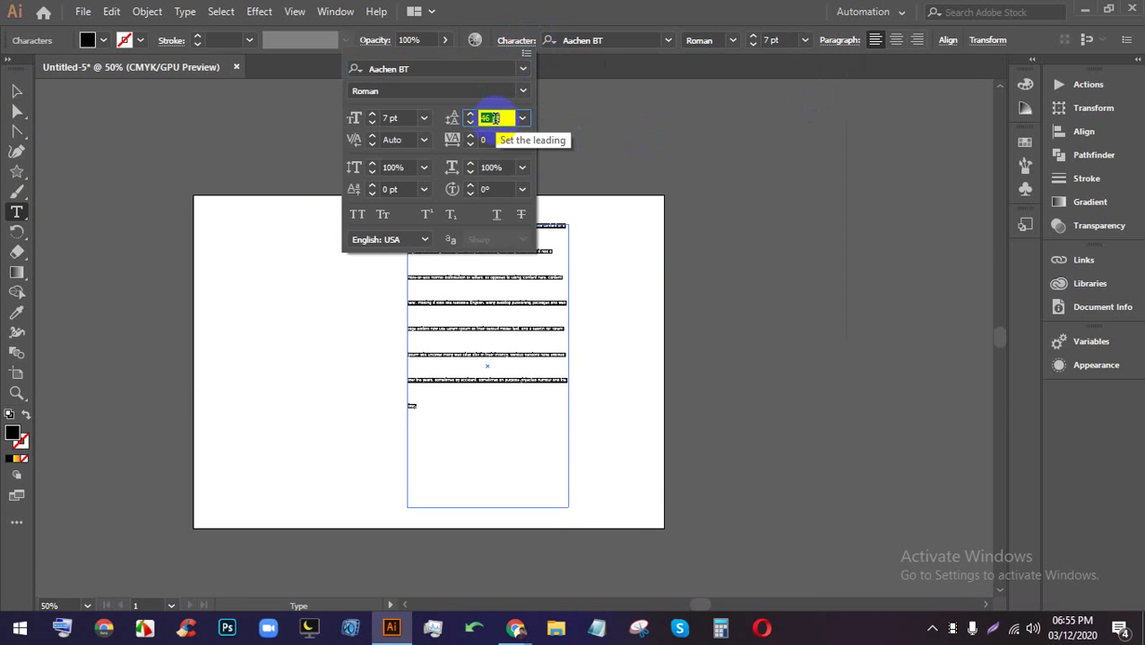
scroll(494, 118, down, 7)
click(399, 118)
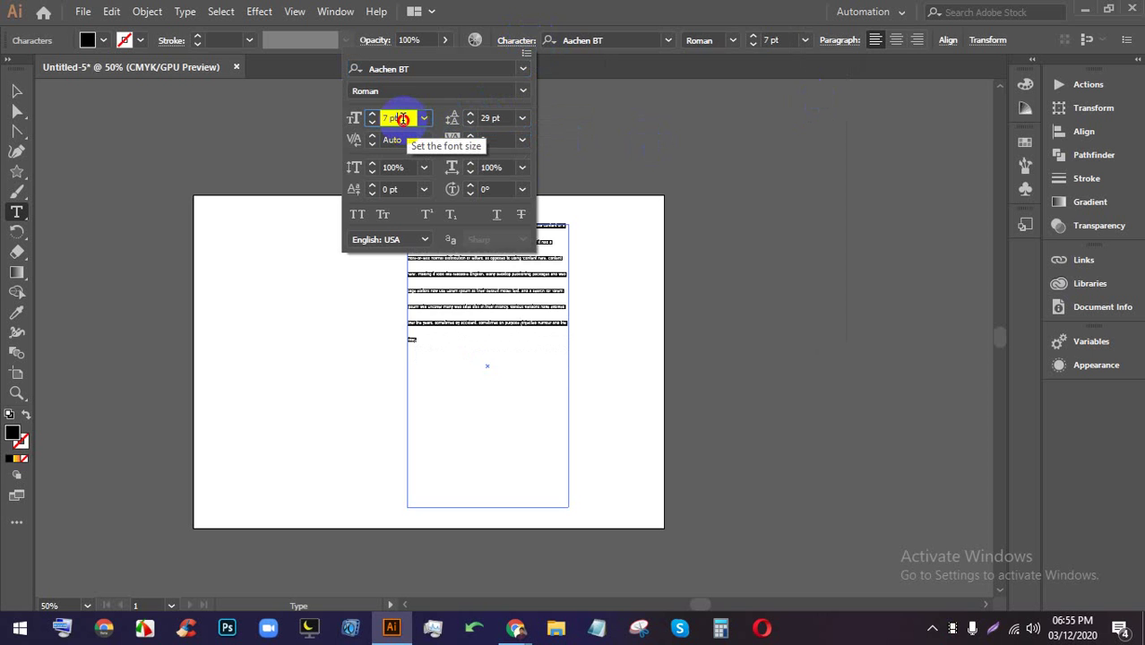
scroll(402, 118, up, 2)
scroll(402, 118, up, 5)
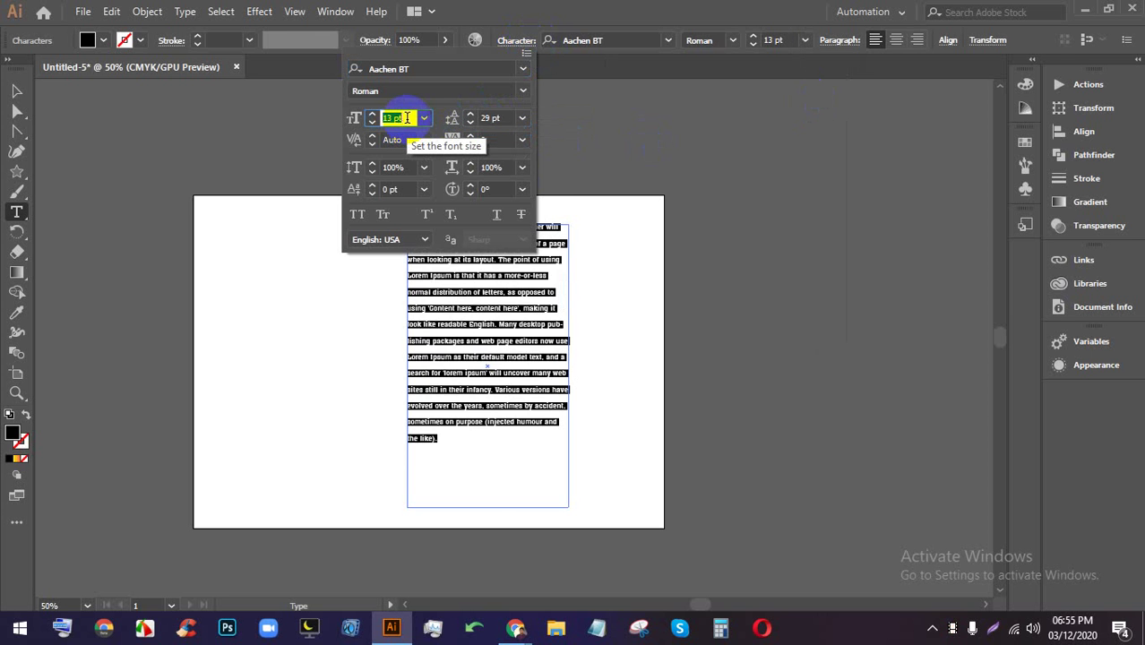
scroll(495, 118, down, 9)
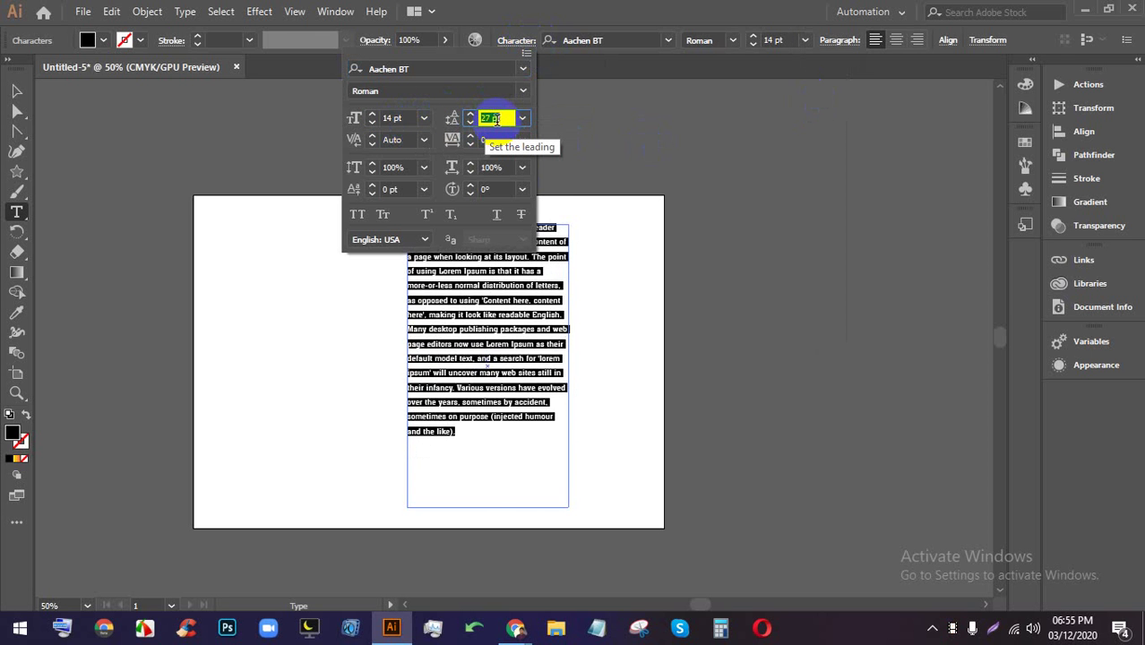
- Change the selected paragraph's font to Arca Majora 3 Bold and leave text editing
click(523, 68)
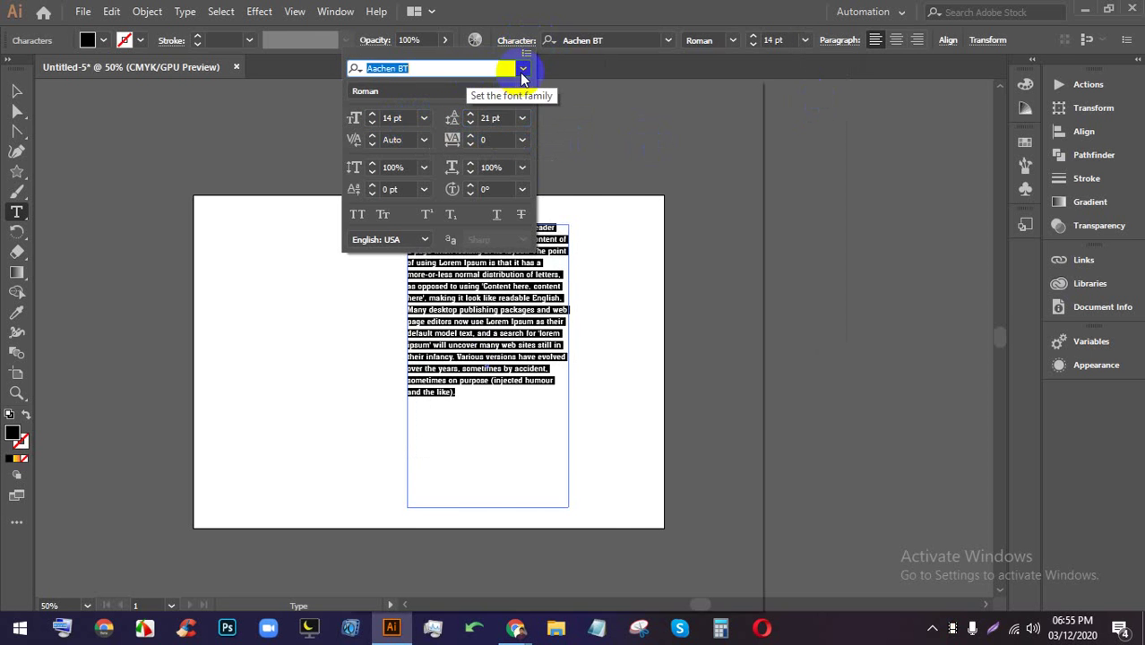
click(594, 282)
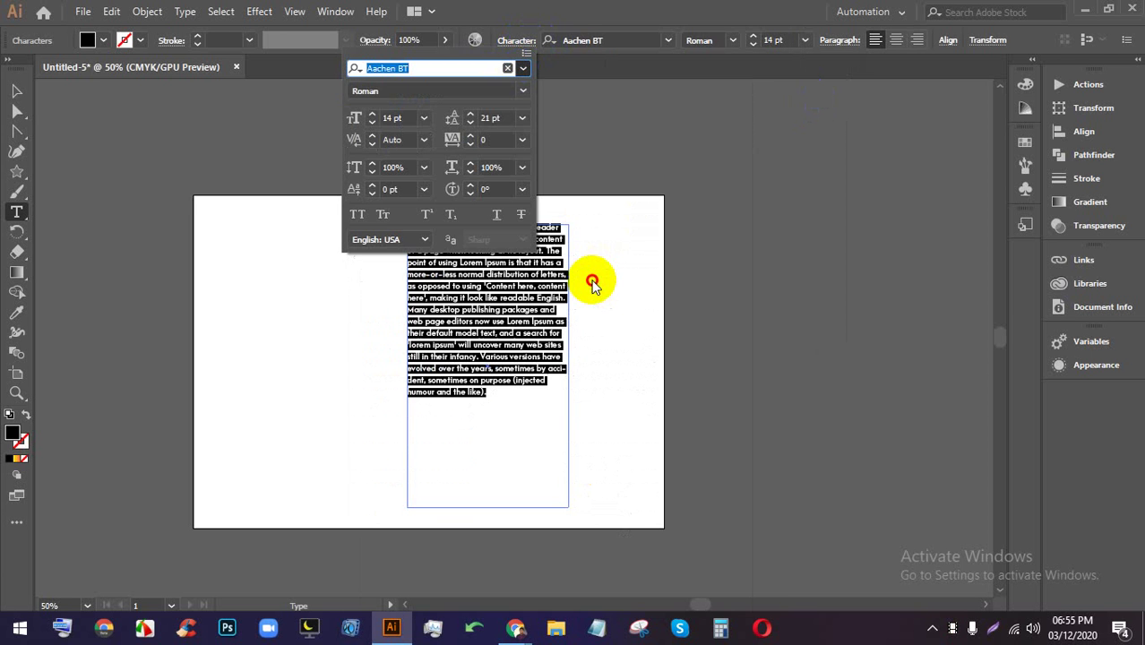
click(15, 94)
- Draw a tall area-text frame filled with placeholder text on the artboard's left side
scroll(498, 265, up, 3)
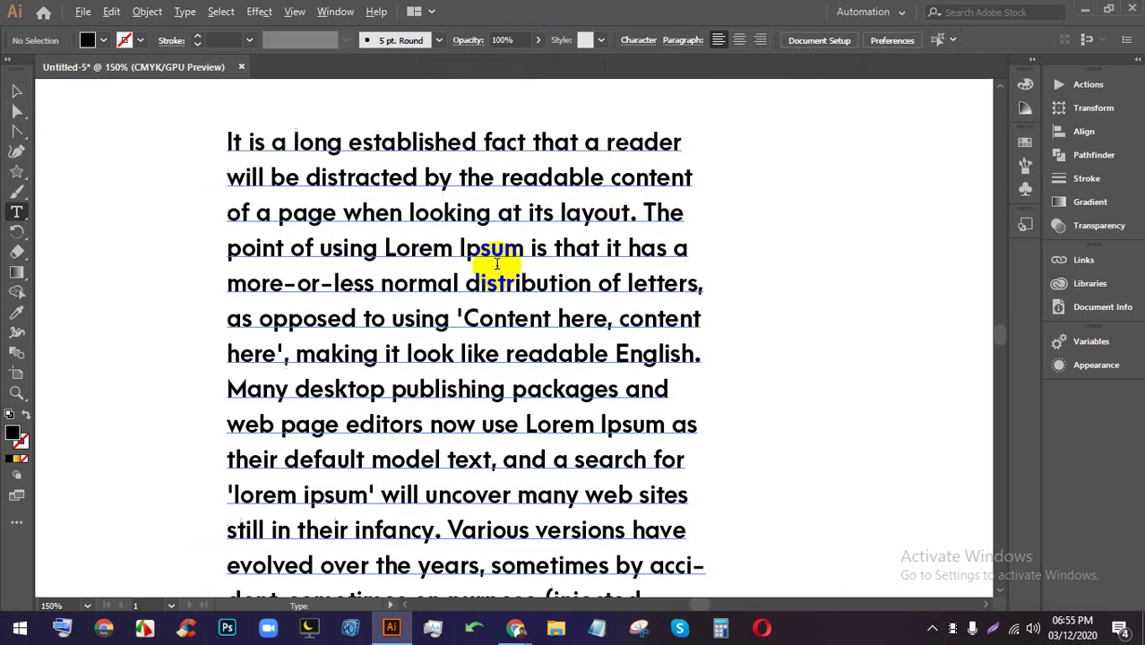
scroll(543, 175, down, 2)
scroll(547, 172, down, 3)
scroll(547, 172, up, 2)
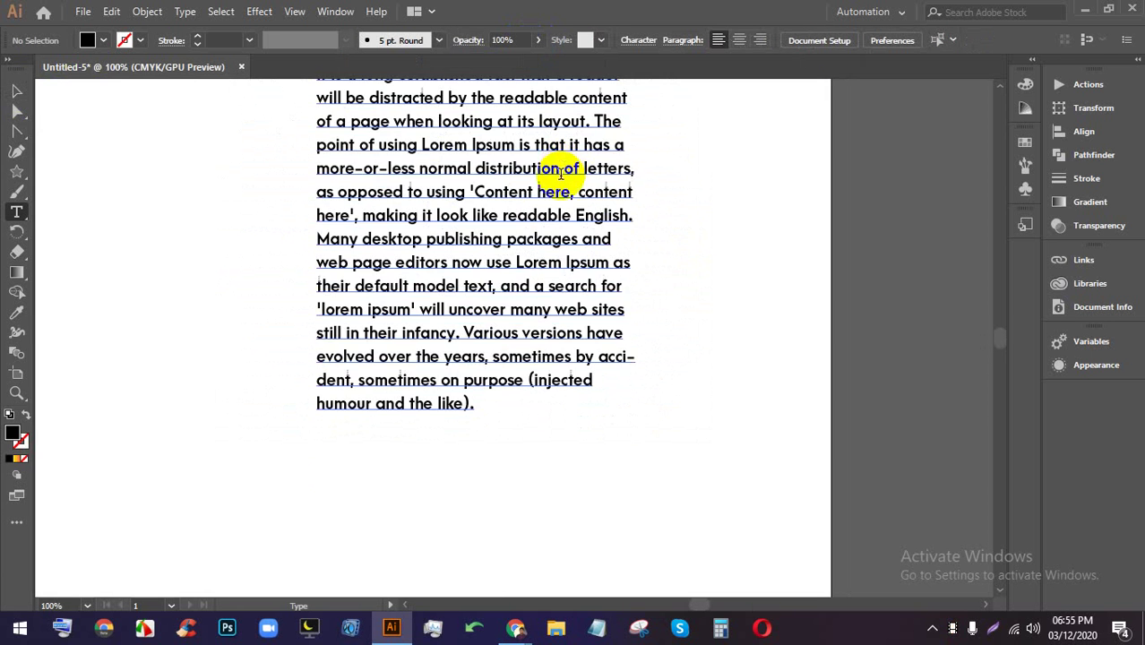
scroll(533, 174, up, 2)
scroll(257, 208, down, 3)
drag(309, 173, 401, 356)
click(16, 91)
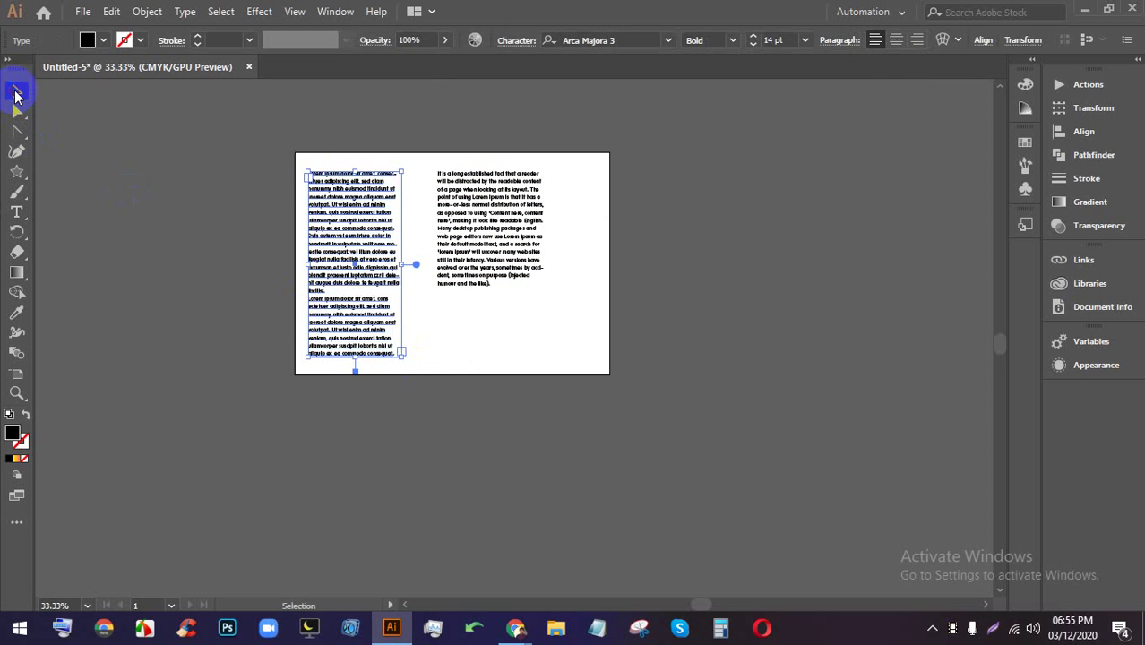
- Move the pasted paragraph's frame further right to widen the gap between the two text frames
click(460, 165)
scroll(256, 261, up, 1)
drag(537, 204, 585, 212)
- Widen both text frames and shorten them to just below their last lines so the text reflows
click(404, 226)
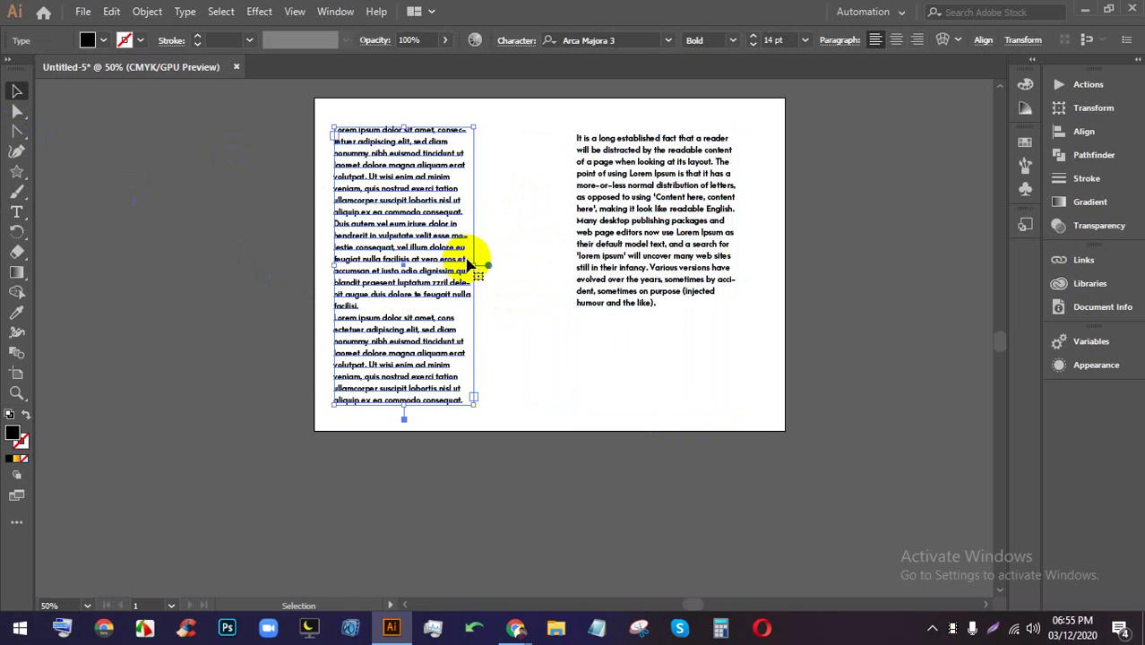
drag(474, 257, 550, 257)
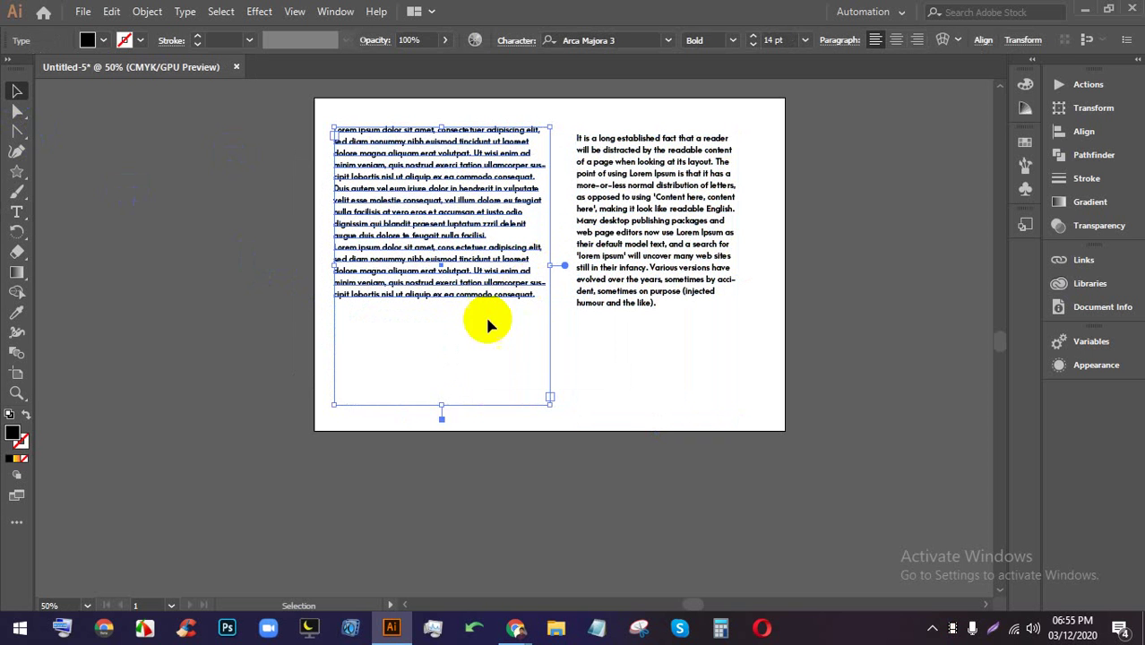
drag(443, 405, 442, 315)
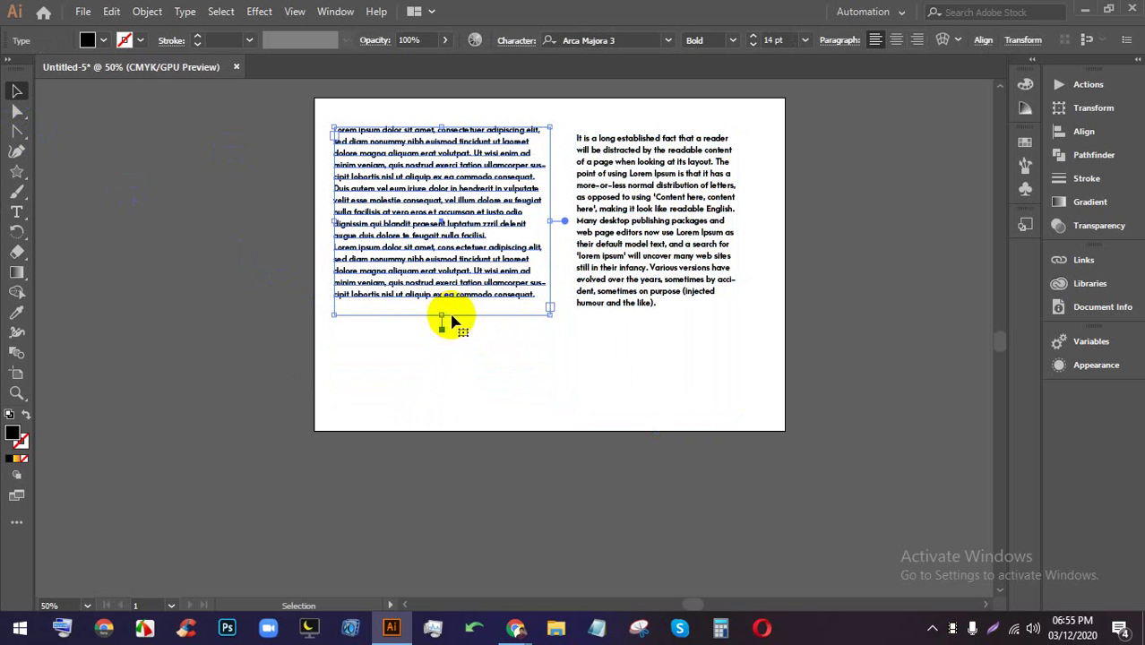
click(716, 224)
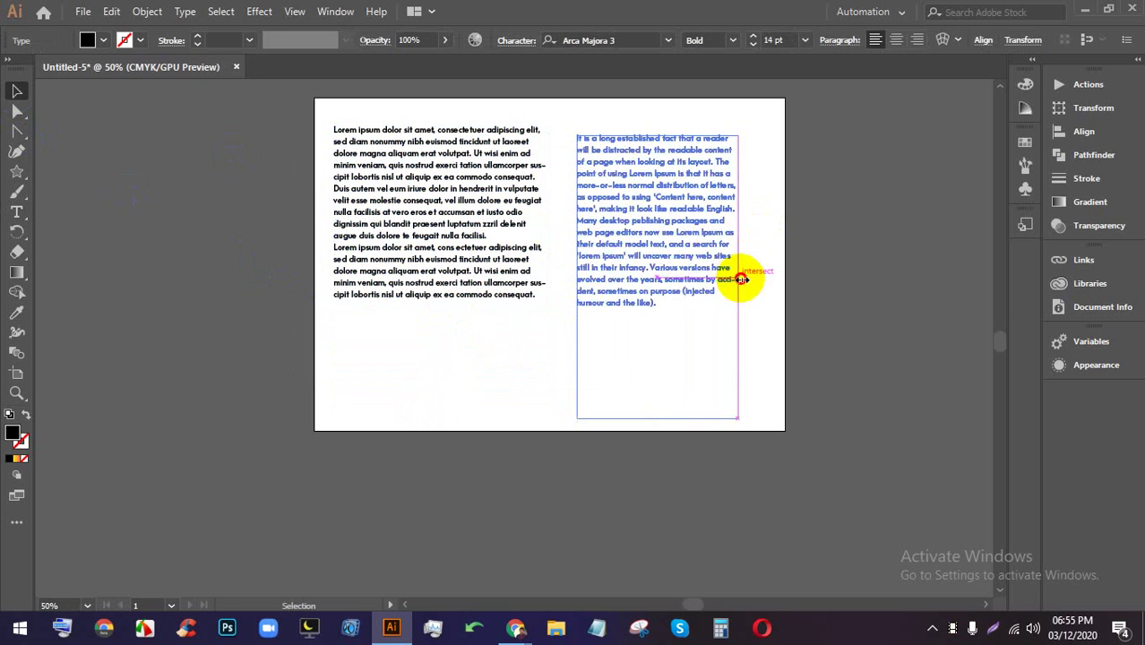
drag(741, 279, 772, 279)
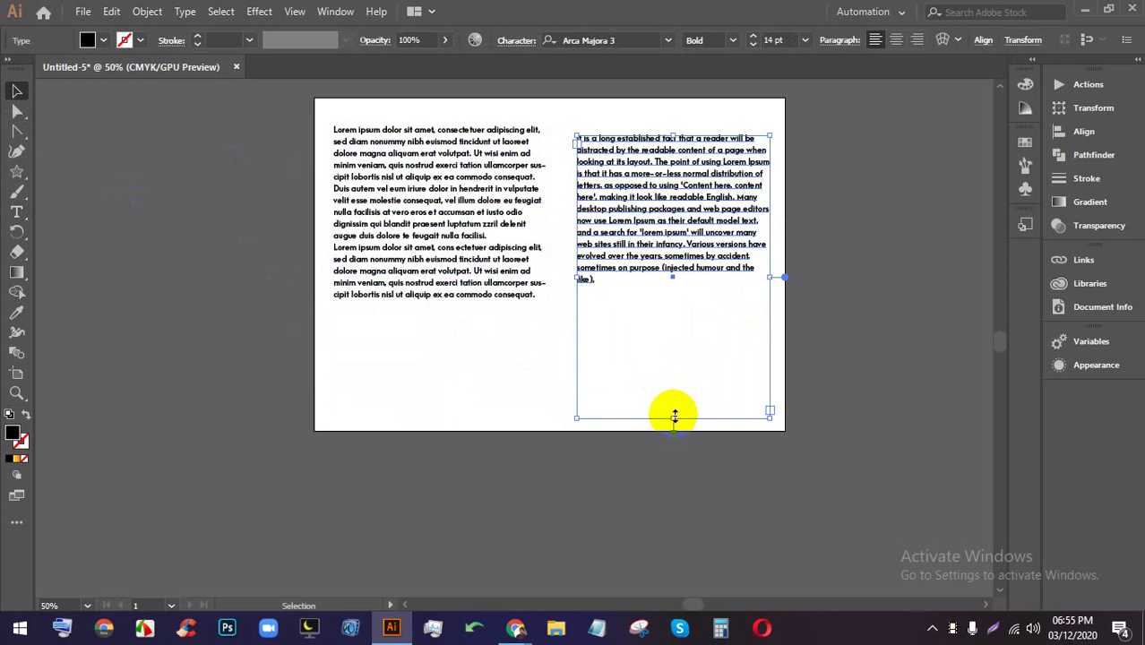
drag(674, 417, 672, 308)
- Delete both text frames from the artboard
drag(800, 384, 475, 79)
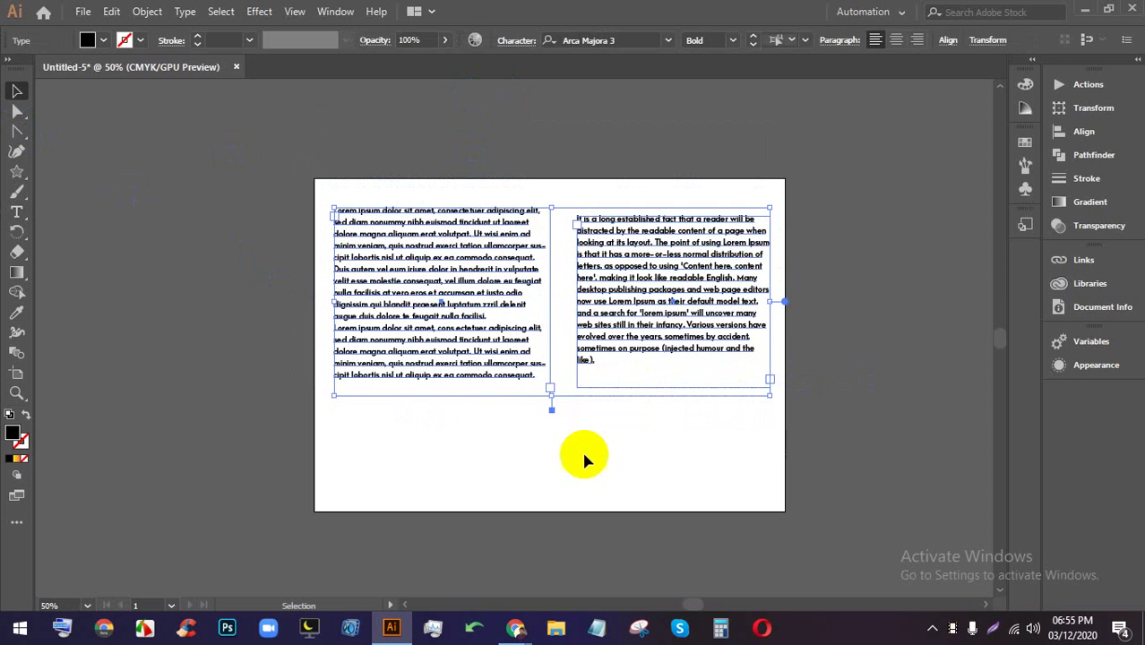
key(Delete)
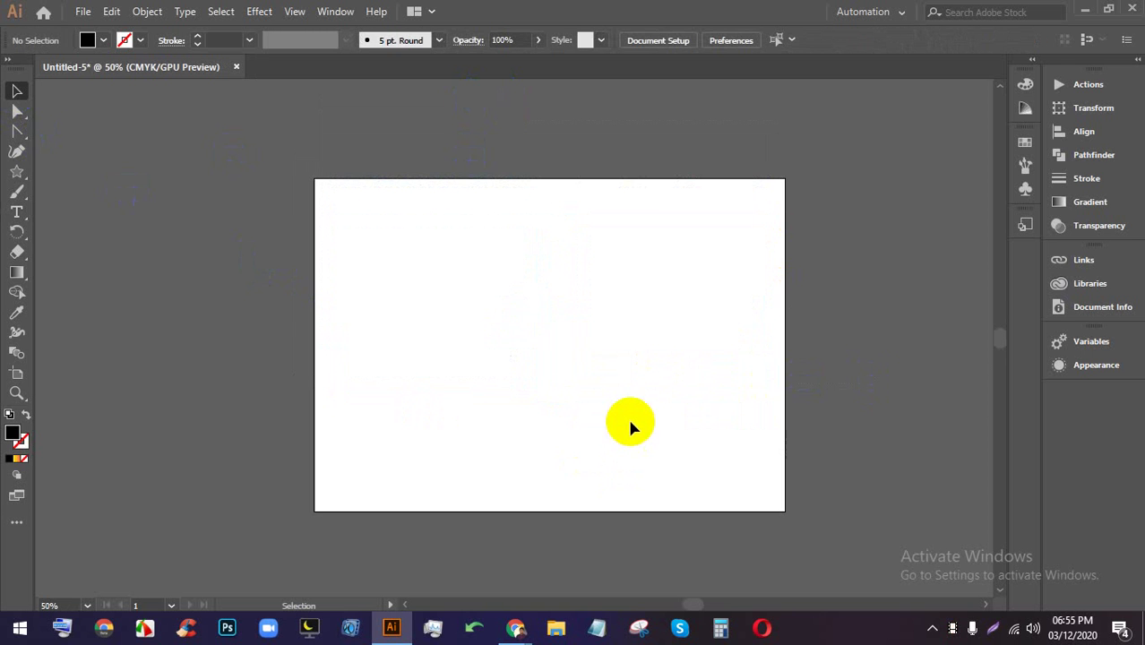
click(19, 234)
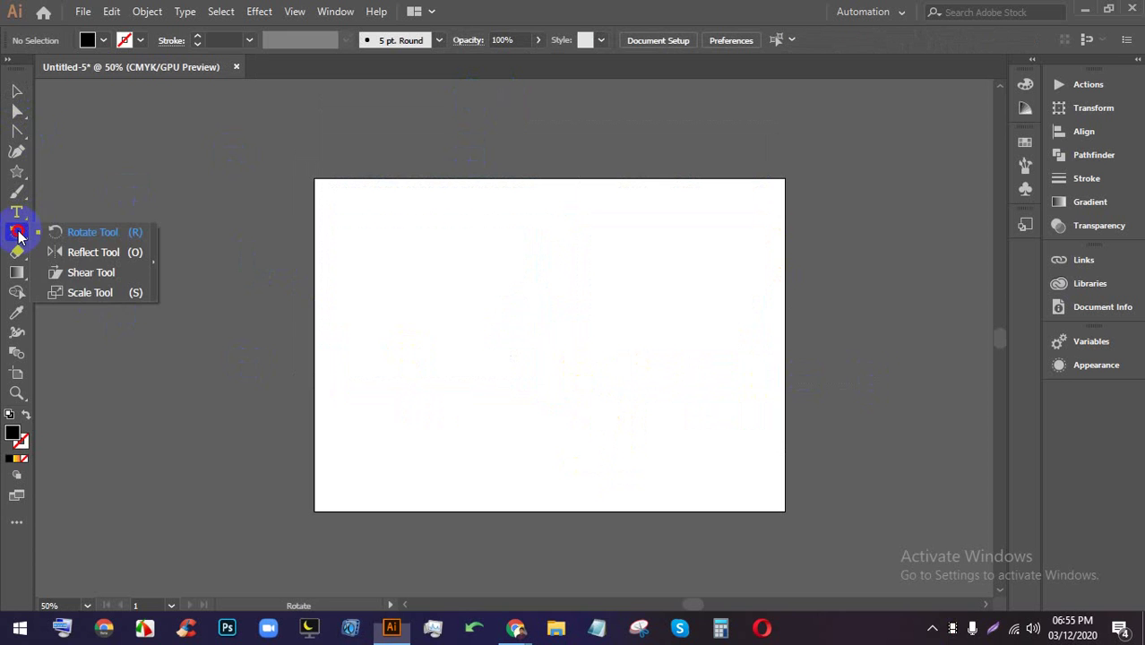
click(81, 235)
click(16, 172)
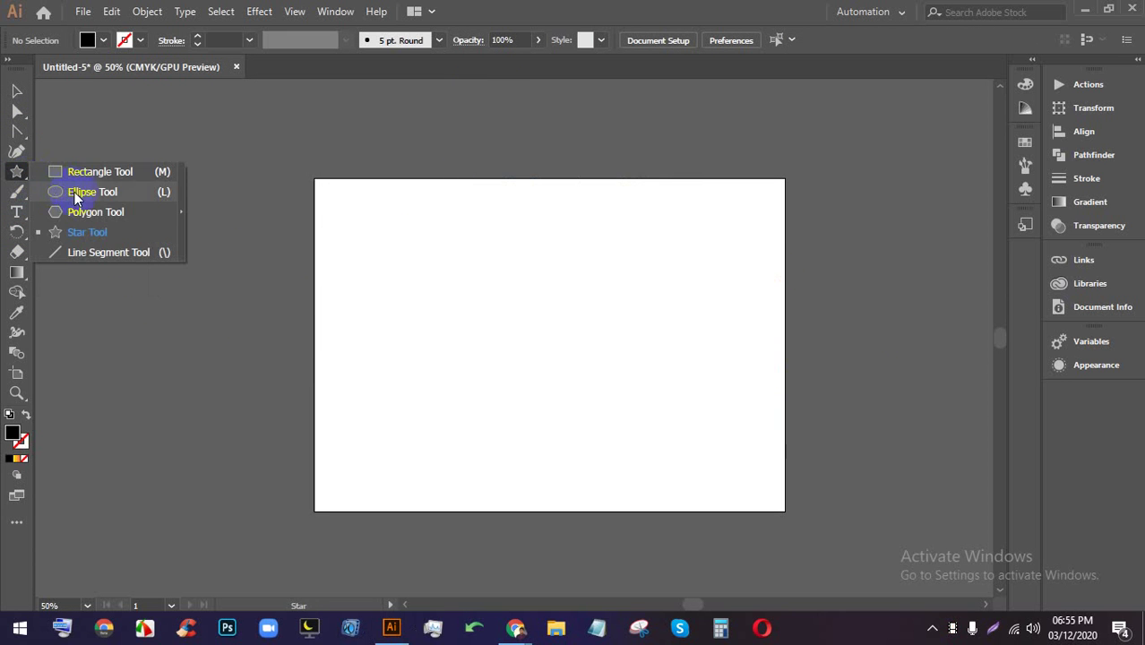
click(90, 172)
drag(616, 319, 692, 401)
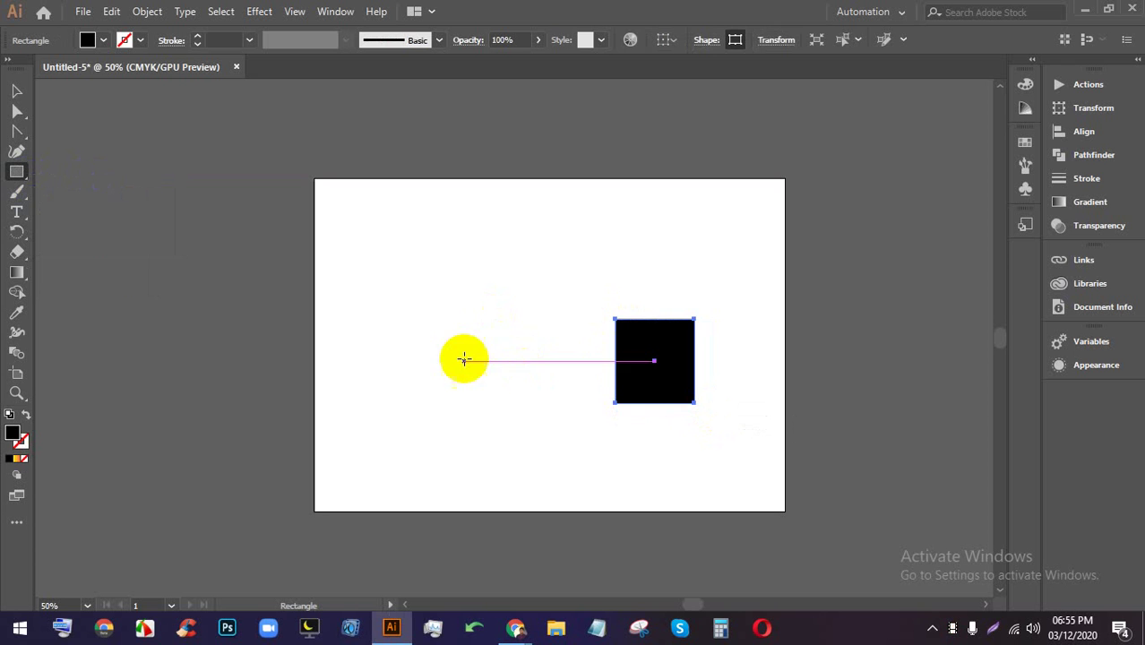
click(16, 90)
key(Delete)
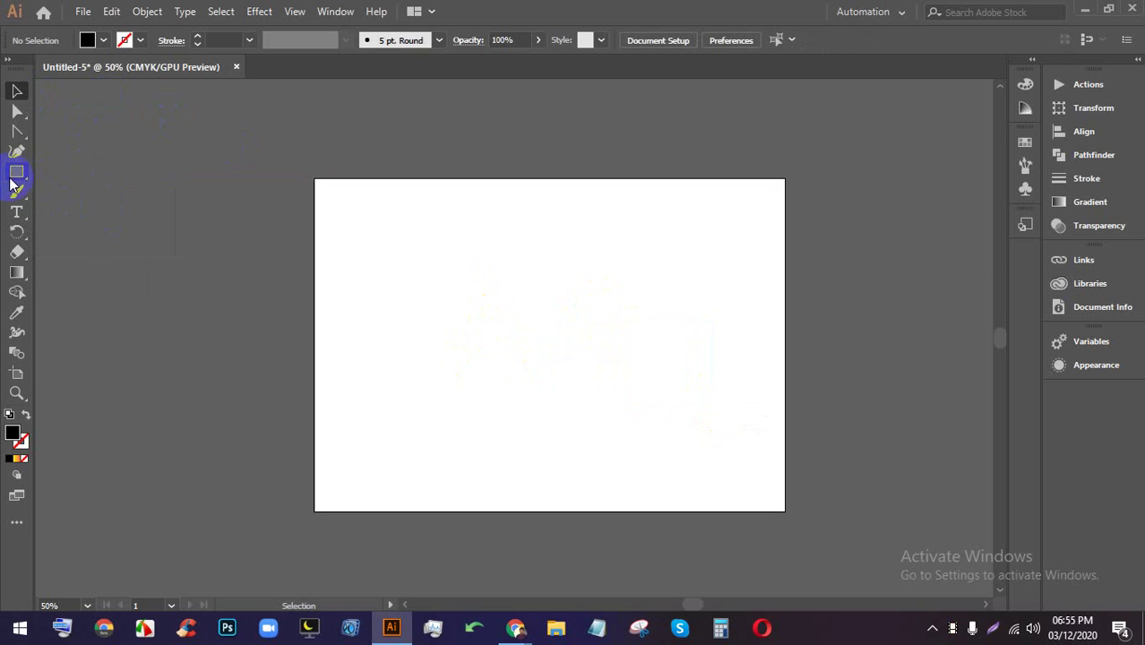
- Draw a black three-sided polygon in the upper-right part of the artboard
drag(13, 182, 80, 209)
drag(669, 282, 675, 335)
key(Down)
click(16, 90)
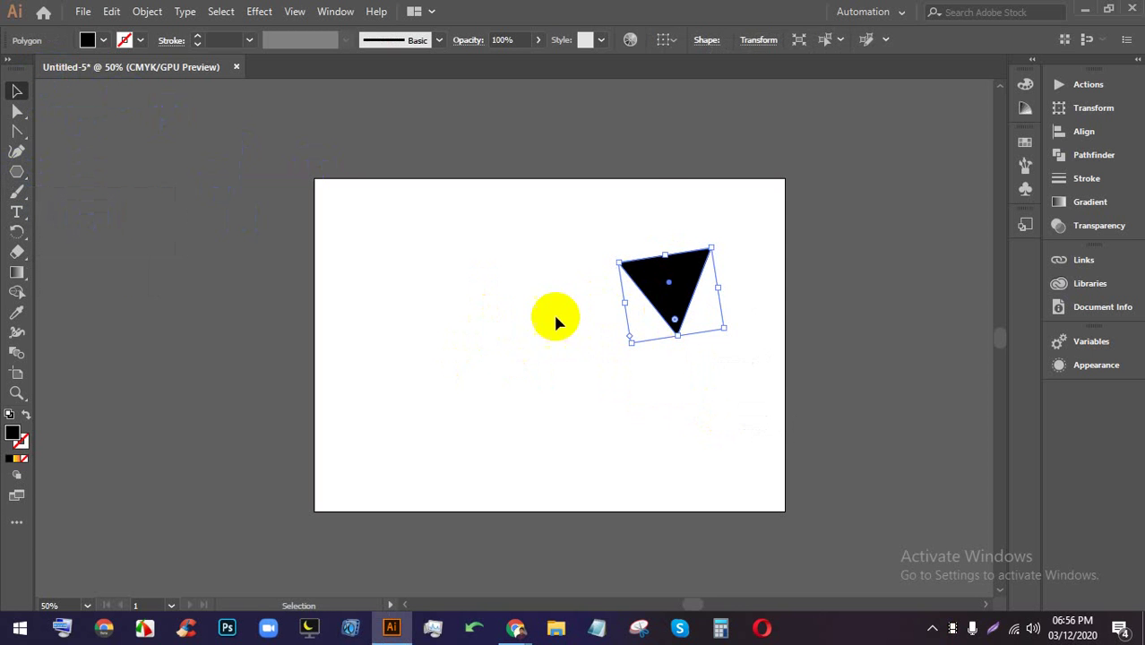
- Straighten the triangle so it points directly down and place it near the artboard's top centre
drag(660, 269, 625, 200)
click(662, 244)
scroll(633, 232, down, 2)
scroll(576, 221, up, 4)
drag(675, 257, 637, 241)
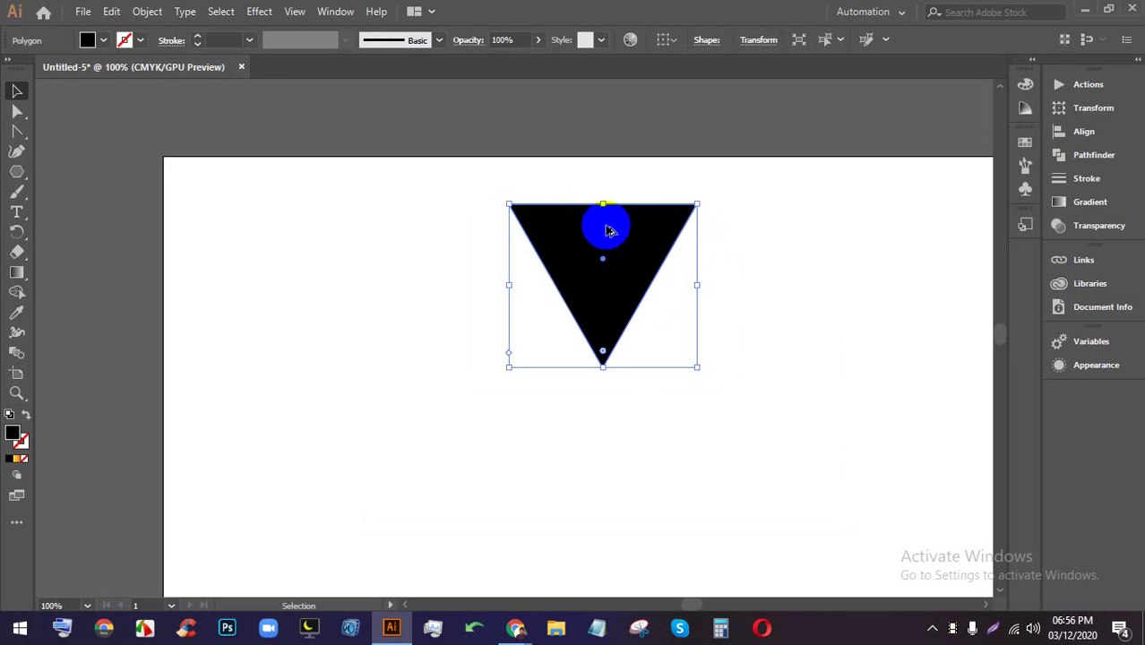
- With the Rotate tool, set the triangle's pivot point just below its lower tip and open the rotation options
scroll(668, 363, down, 4)
scroll(654, 263, up, 1)
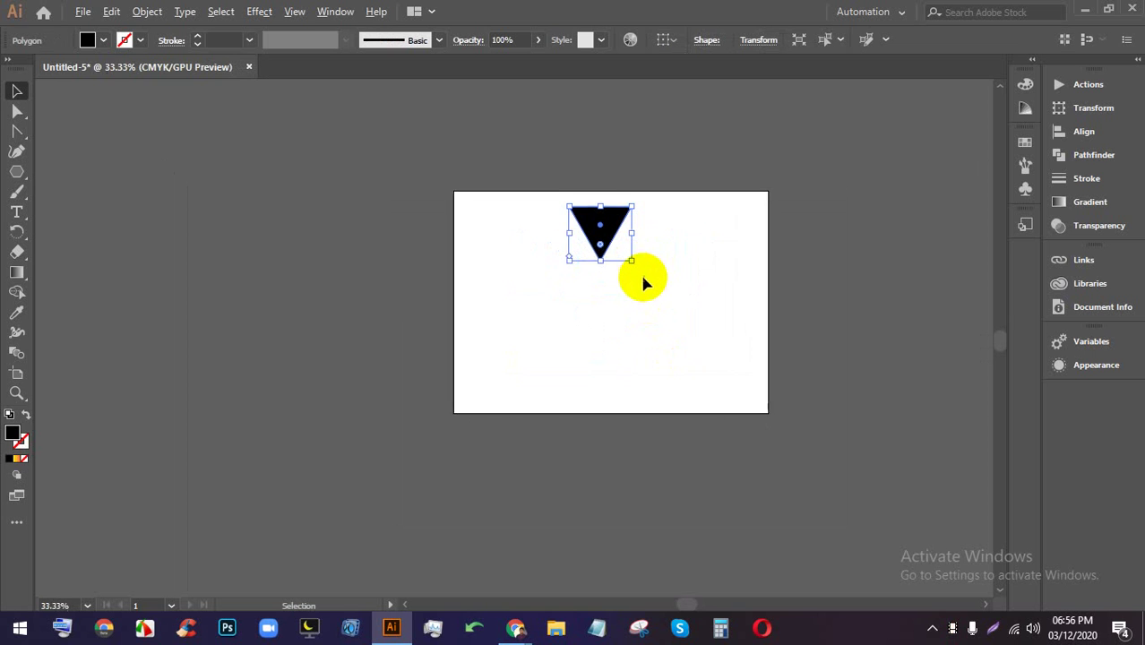
scroll(643, 278, up, 1)
scroll(529, 179, down, 1)
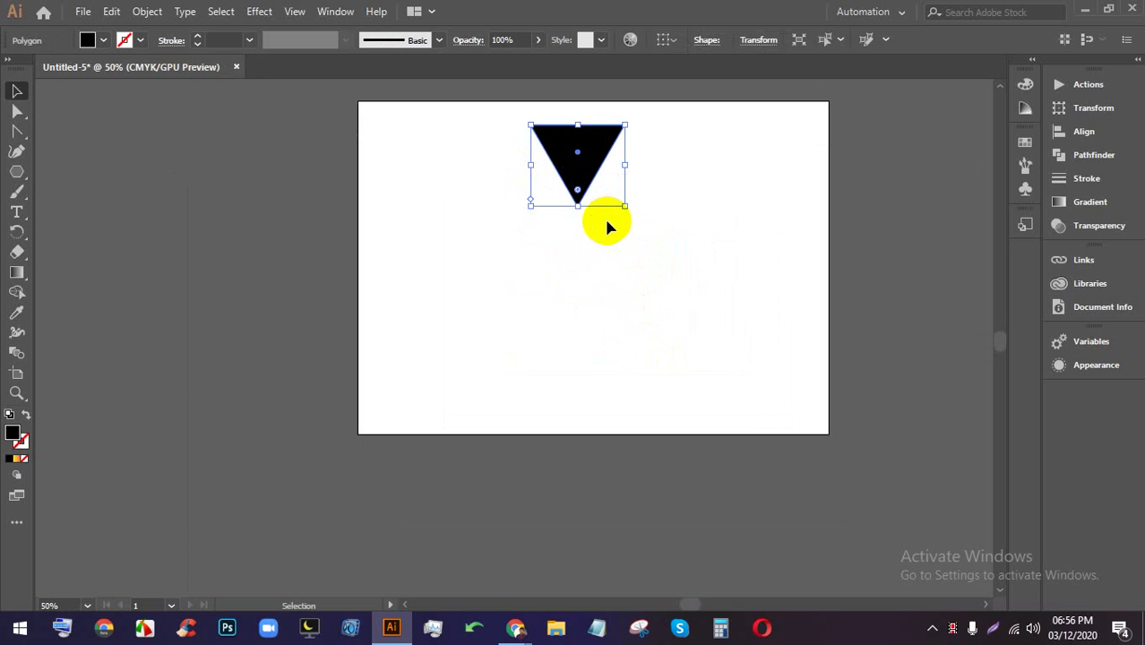
click(13, 230)
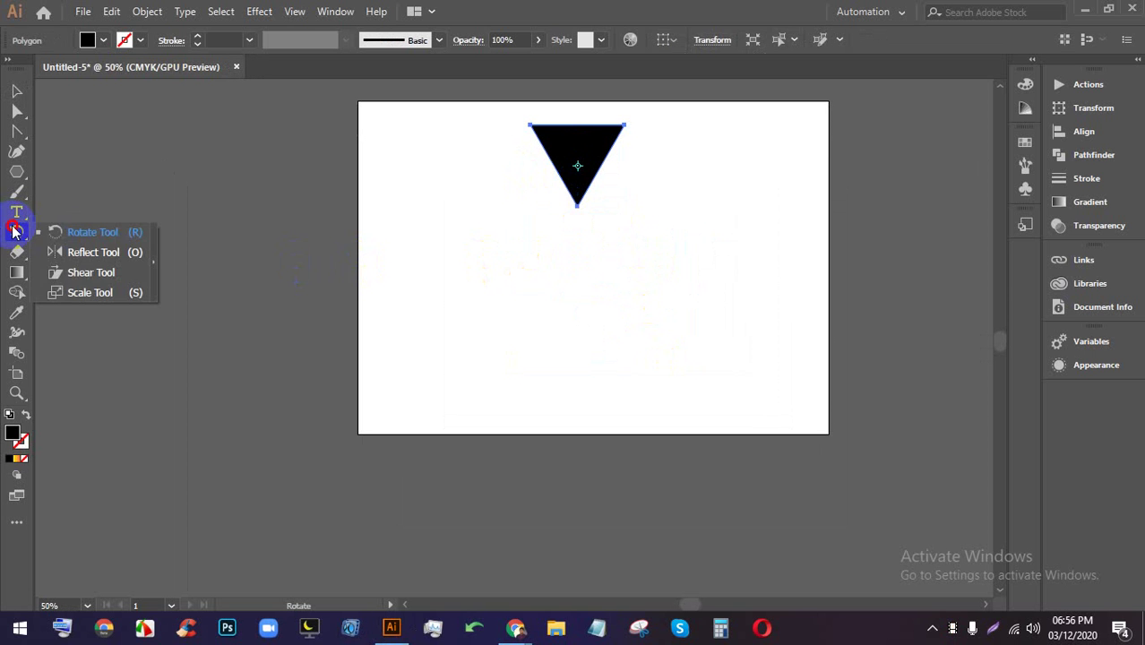
click(86, 231)
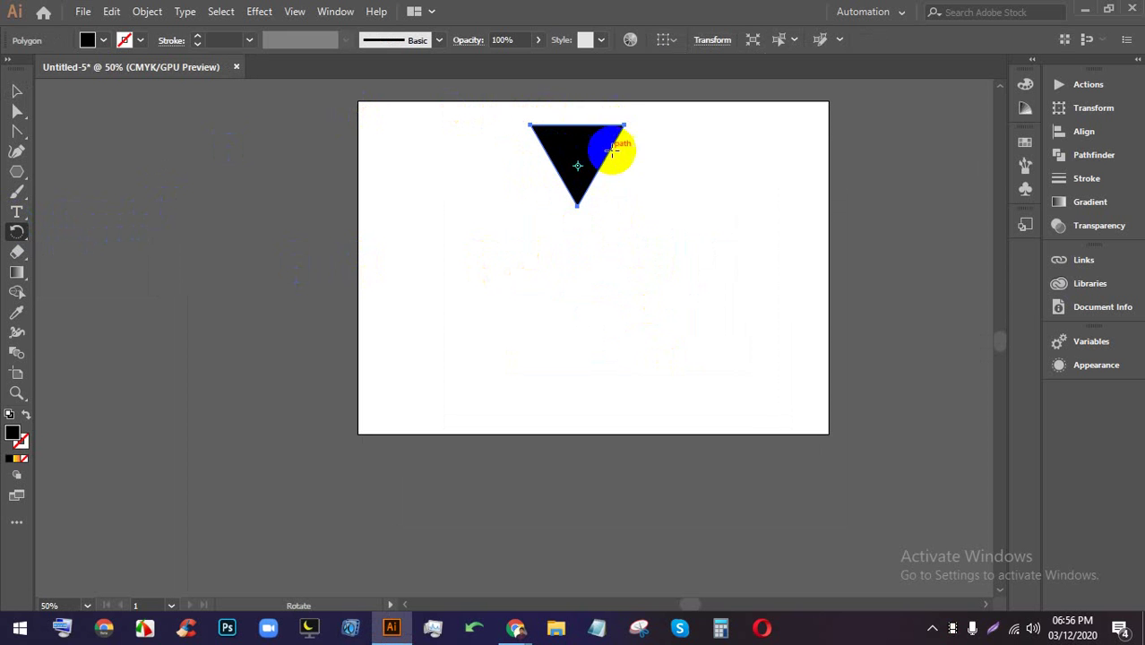
mouse_move(579, 163)
mouse_down()
mouse_move(607, 175)
mouse_move(578, 166)
mouse_up()
key(ctrl+z)
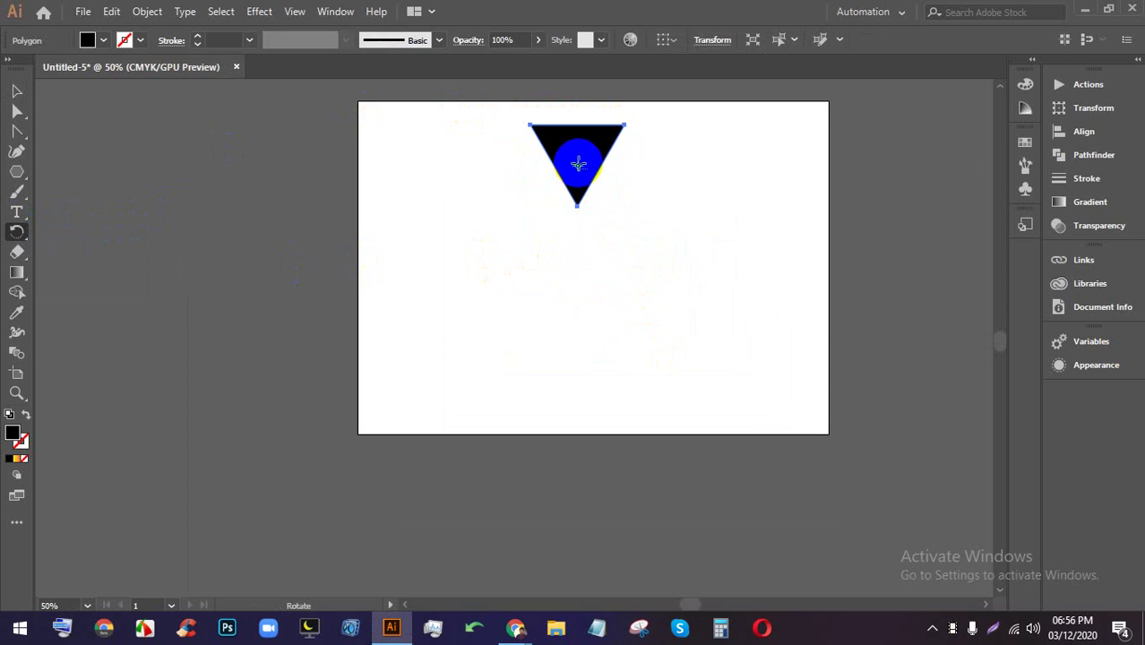
drag(576, 194, 577, 242)
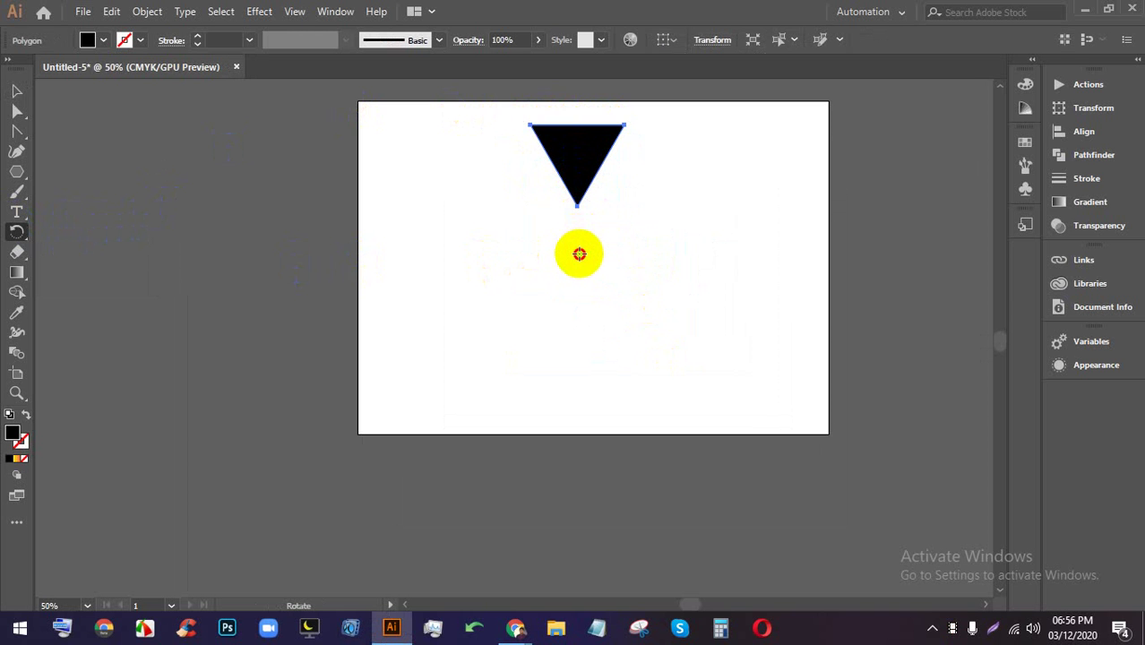
alt+click(579, 257)
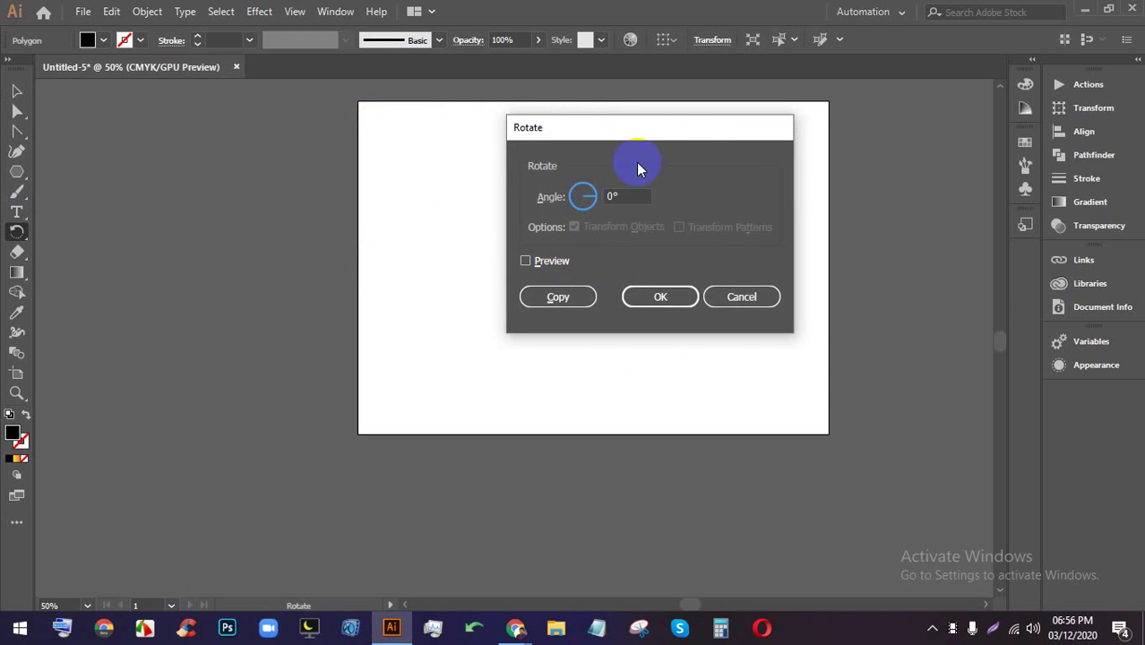
- Try out the rotation angle with Preview enabled, then cancel the rotation
drag(624, 135, 865, 129)
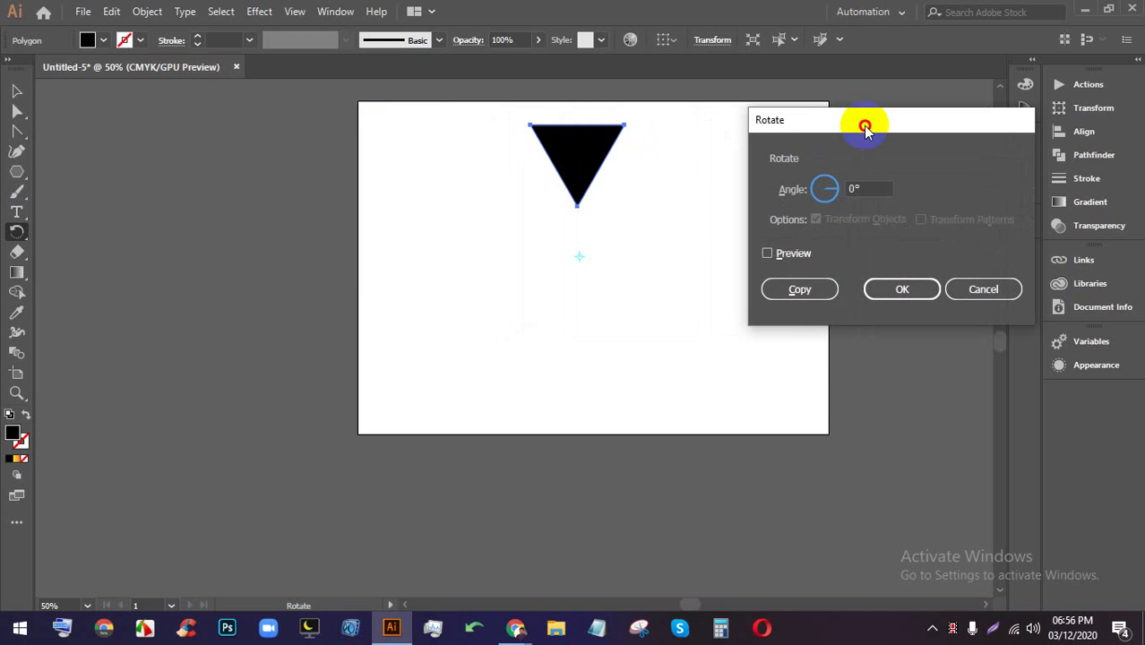
click(788, 252)
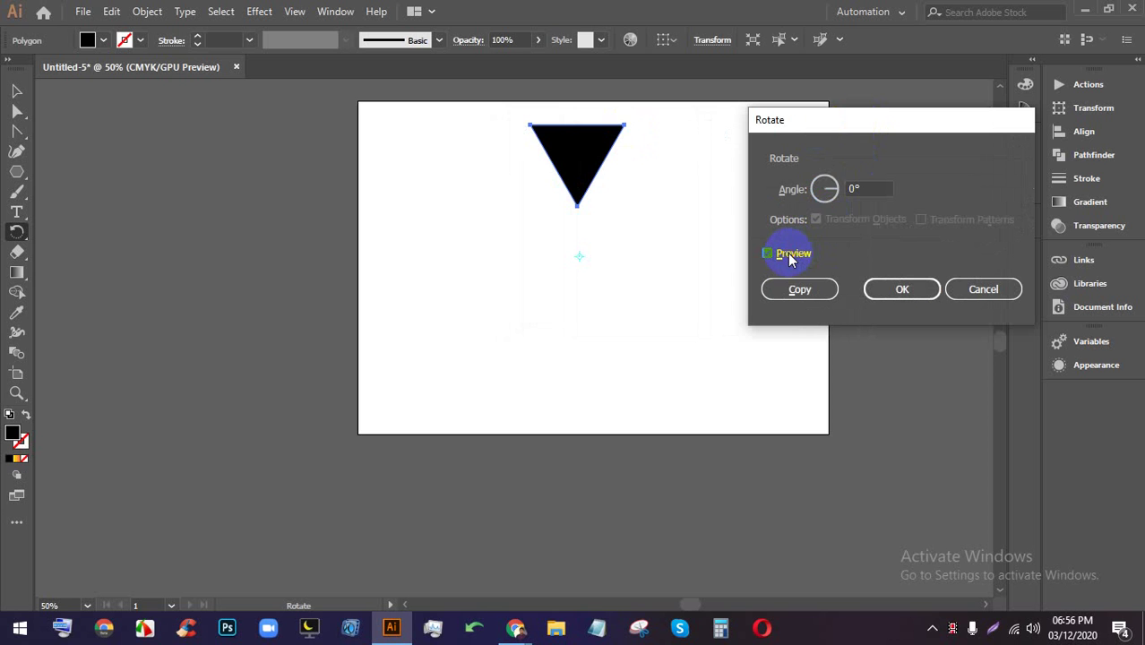
click(824, 184)
mouse_move(831, 185)
mouse_down()
mouse_move(813, 192)
mouse_move(828, 174)
mouse_move(834, 184)
mouse_up()
click(982, 289)
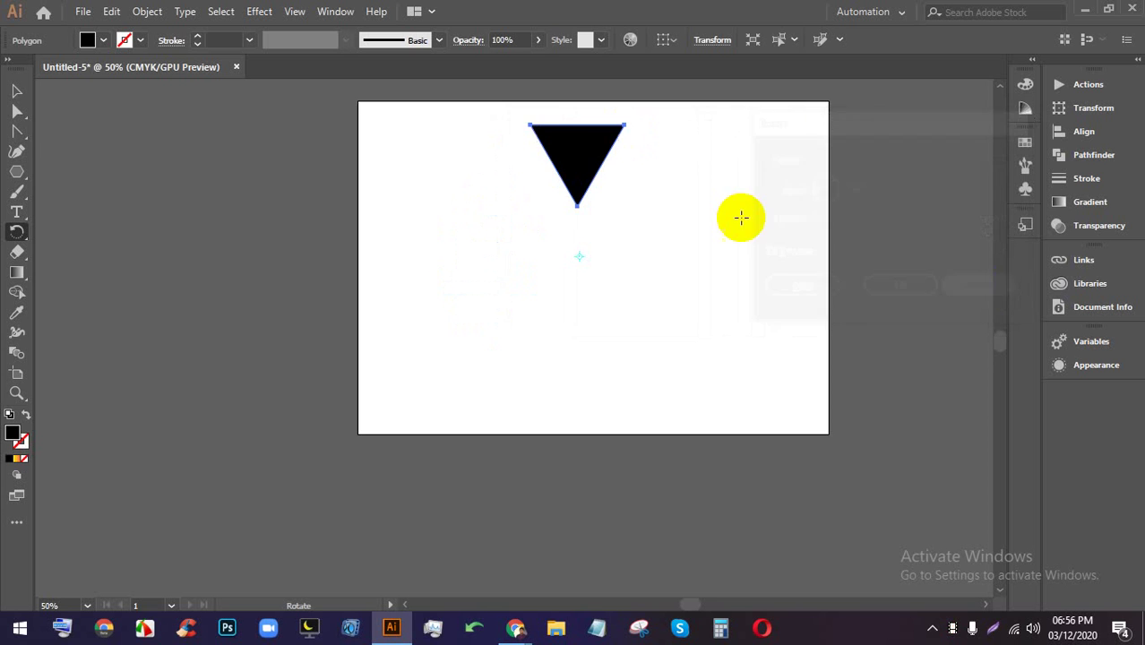
click(18, 90)
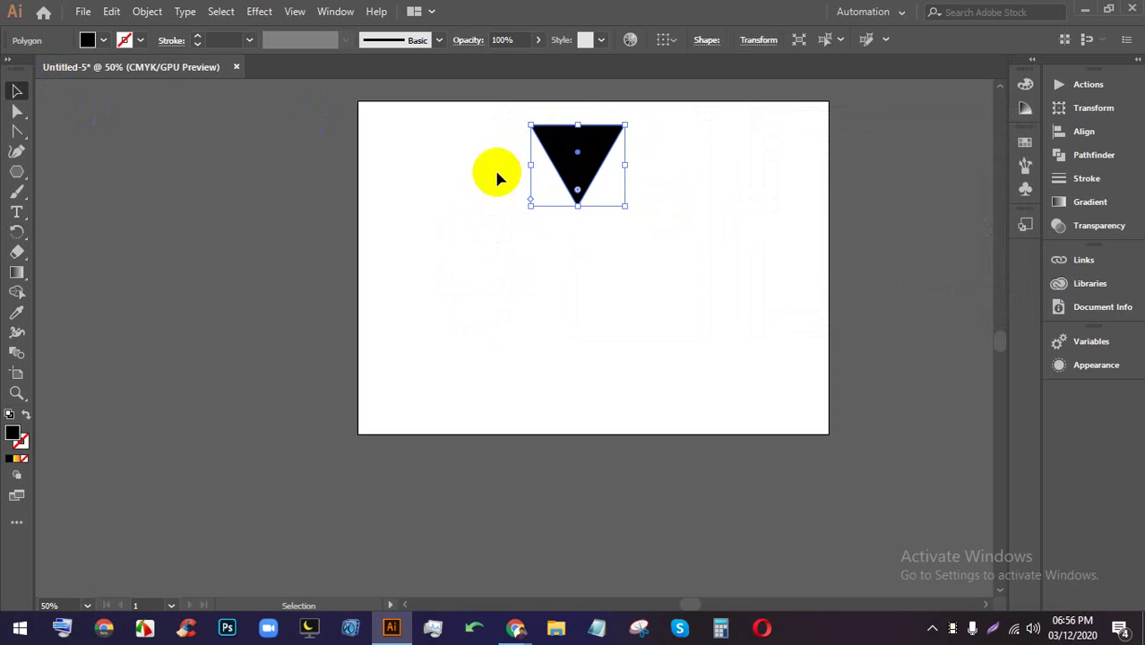
click(17, 231)
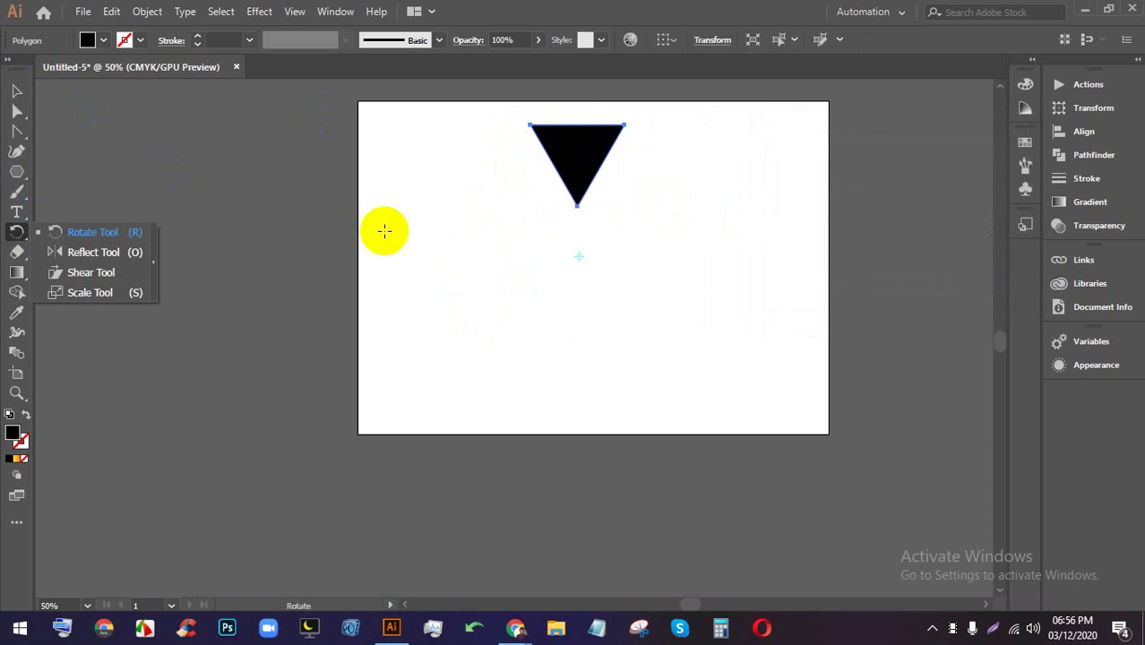
click(581, 257)
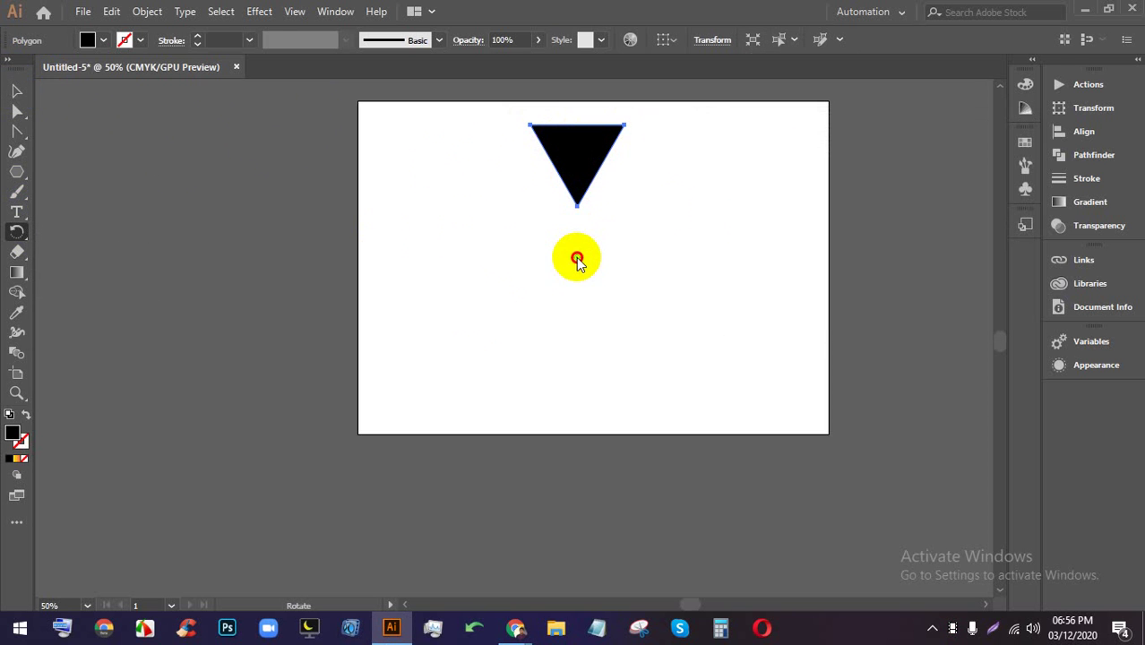
alt+click(576, 257)
click(984, 286)
- Duplicate the triangle slightly below itself, delete the copy and reselect the original triangle
click(16, 91)
drag(578, 153, 582, 190)
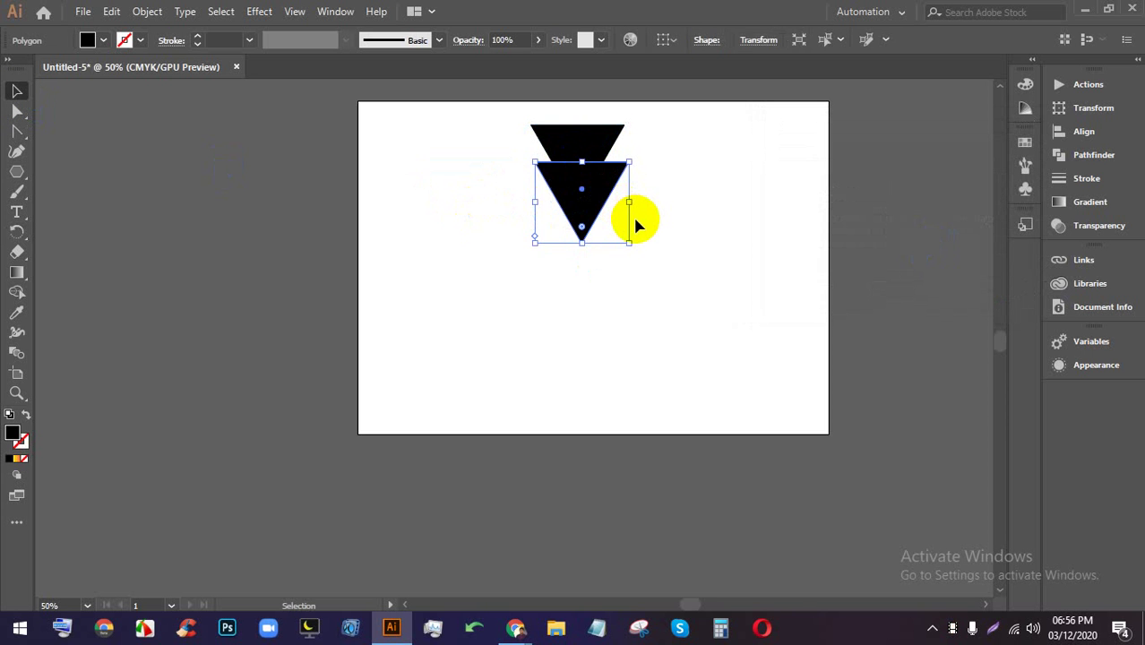
key(Delete)
click(578, 187)
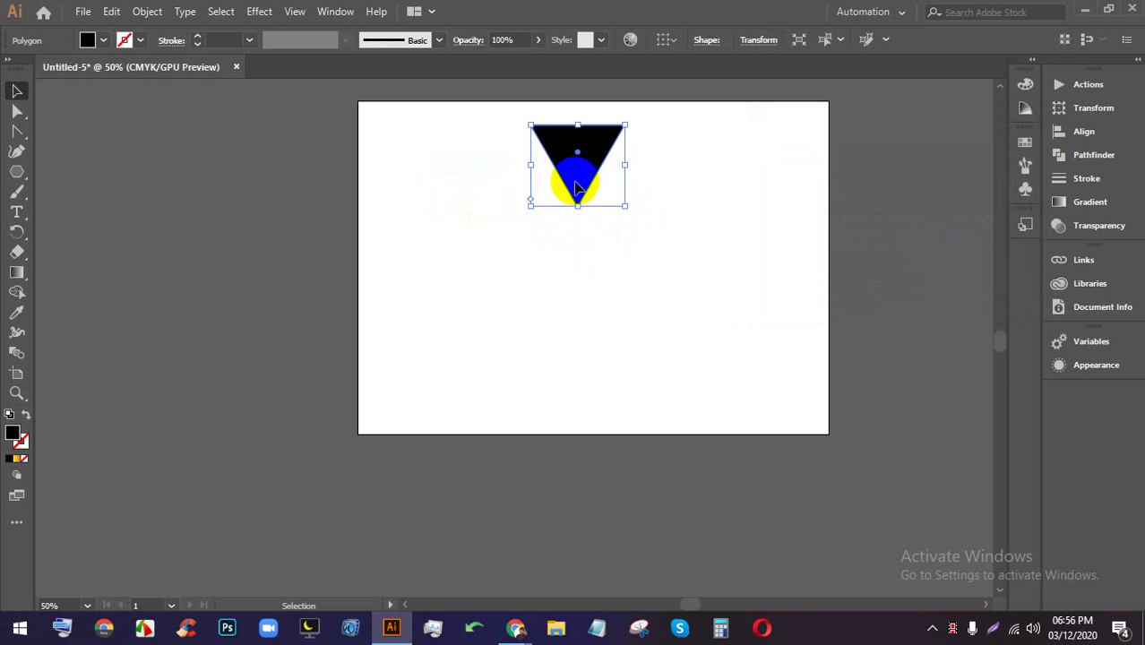
- Place the Rotate tool's pivot point below the triangle's lower tip, cancelling the rotation options
click(16, 232)
mouse_move(603, 184)
mouse_down()
mouse_move(578, 164)
mouse_move(568, 258)
mouse_move(589, 197)
mouse_move(583, 170)
mouse_move(578, 184)
mouse_up()
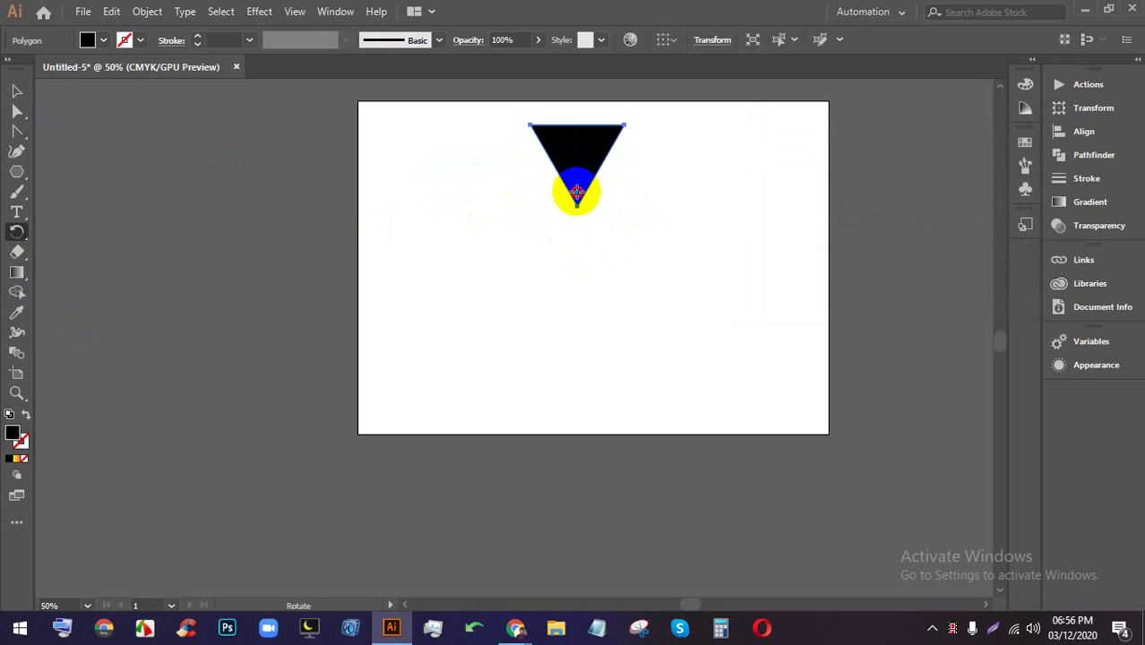
alt+click(576, 261)
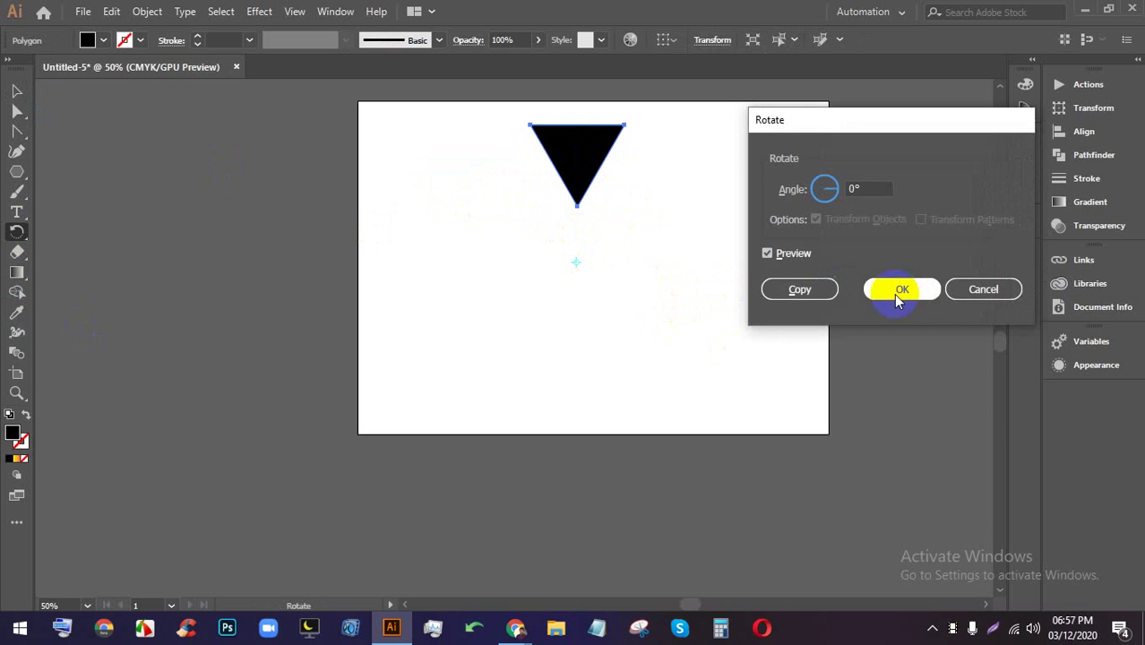
click(963, 296)
drag(580, 251, 594, 222)
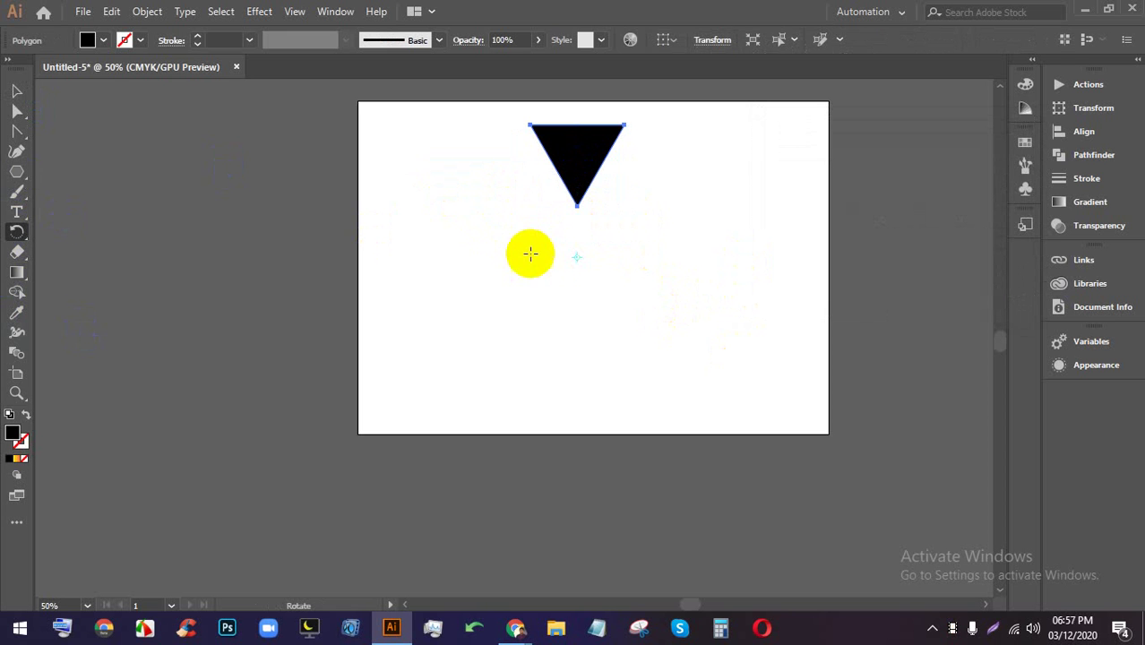
- Try rotating the reselected triangle freehand with the Rotate tool, then undo it
click(17, 92)
click(614, 255)
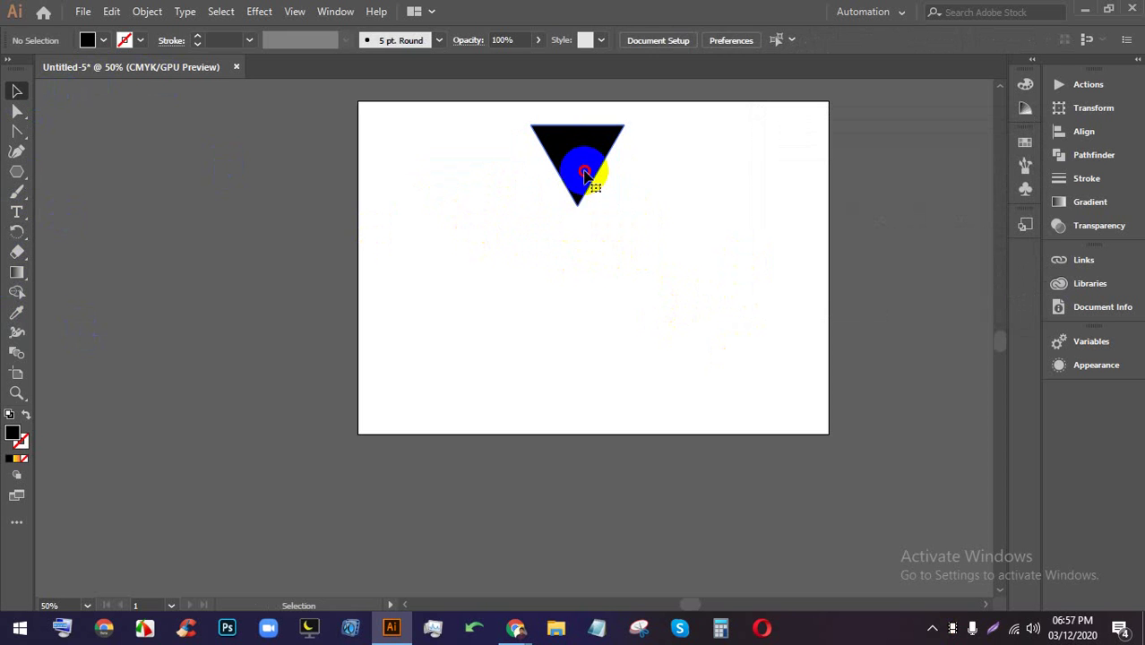
click(588, 172)
click(17, 231)
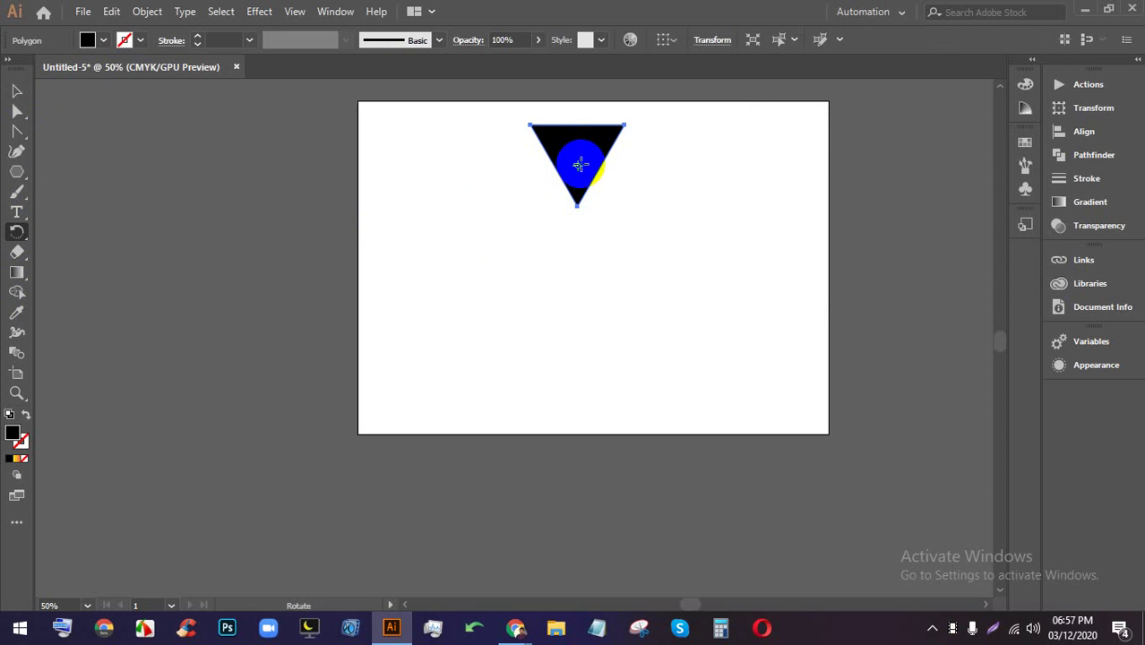
drag(581, 164, 577, 185)
key(ctrl+z)
- Set the pivot point below the triangle's lower tip and rotate a copy counterclockwise beside the original
click(578, 165)
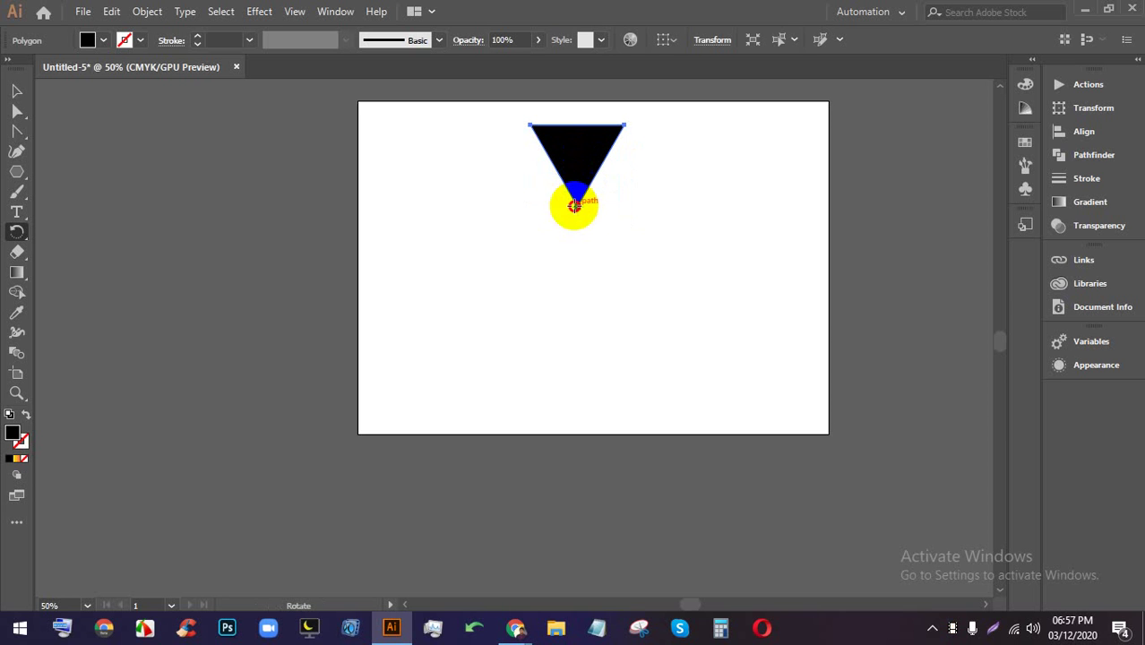
click(576, 260)
mouse_move(580, 165)
mouse_down()
mouse_move(537, 148)
mouse_move(498, 168)
mouse_move(476, 200)
mouse_move(468, 247)
mouse_move(546, 337)
mouse_move(645, 317)
mouse_move(654, 187)
mouse_move(599, 170)
mouse_move(668, 312)
mouse_move(498, 243)
mouse_move(585, 184)
mouse_move(598, 194)
mouse_move(527, 207)
mouse_move(650, 243)
mouse_move(711, 292)
mouse_move(589, 298)
mouse_move(519, 195)
mouse_move(534, 161)
mouse_move(585, 154)
mouse_move(532, 146)
mouse_move(492, 170)
mouse_up()
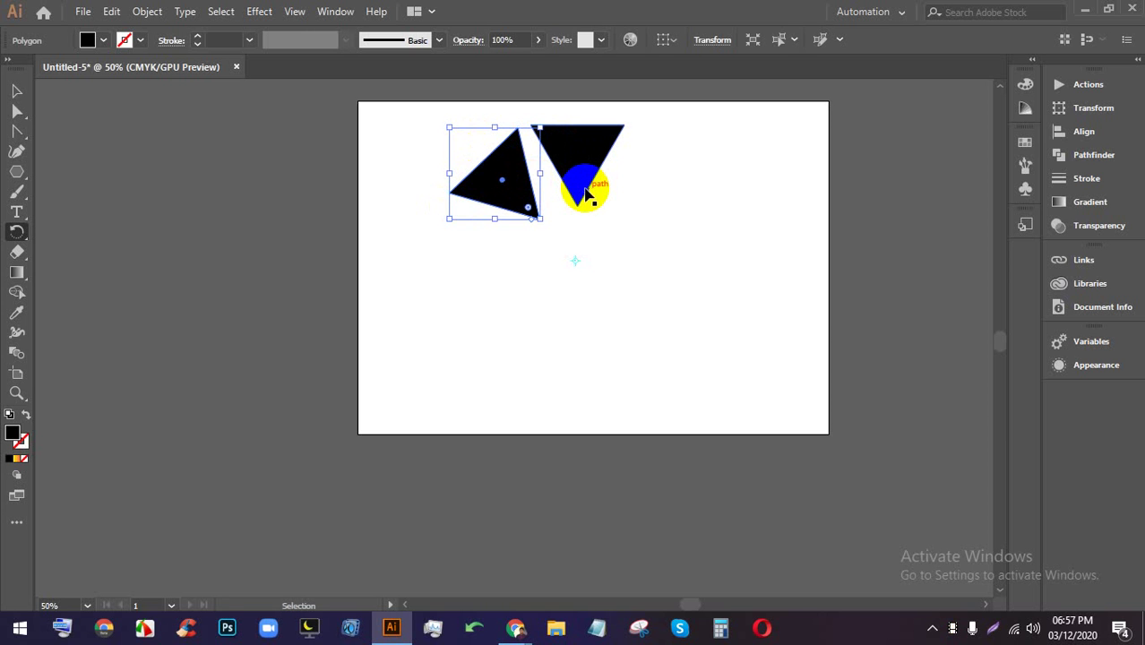
- Repeat the rotated copy six more times to complete a ring of eight triangles around the pivot point
key(ctrl+d)
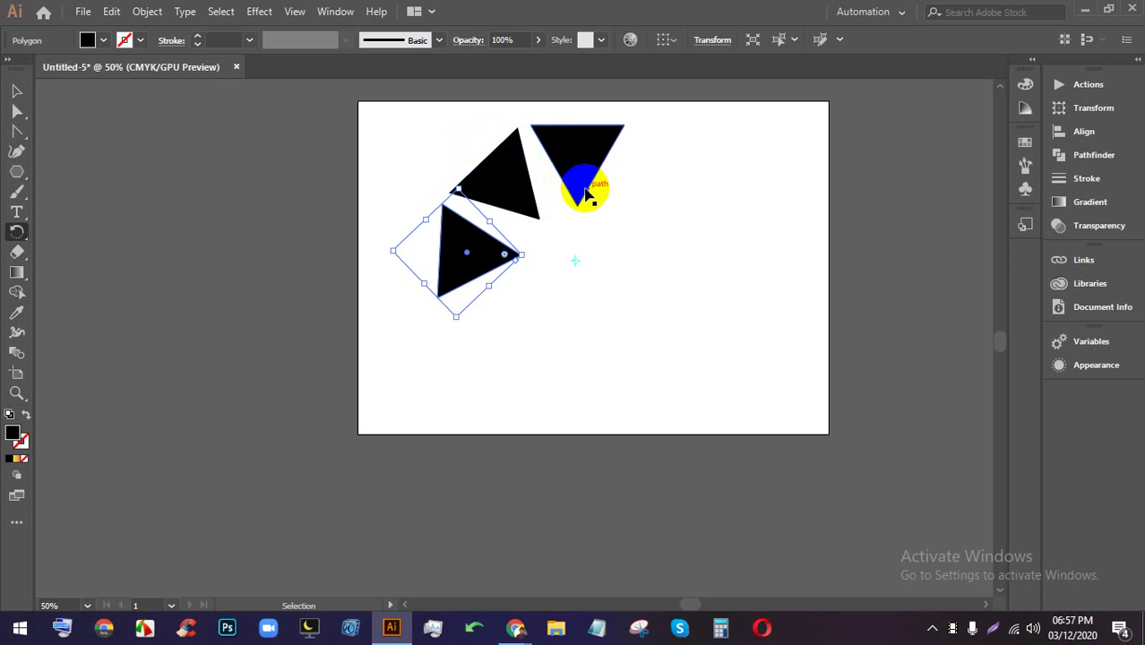
key(ctrl+d)
key(ctrl+d)
key(ctrl+d)
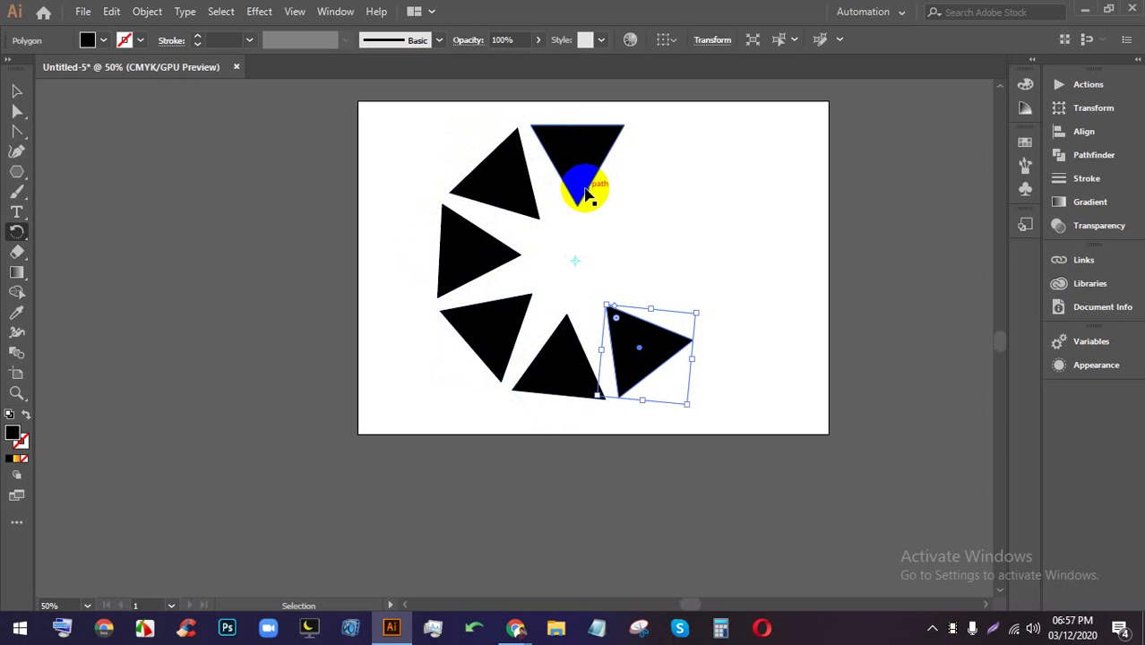
key(ctrl+d)
key(ctrl+d)
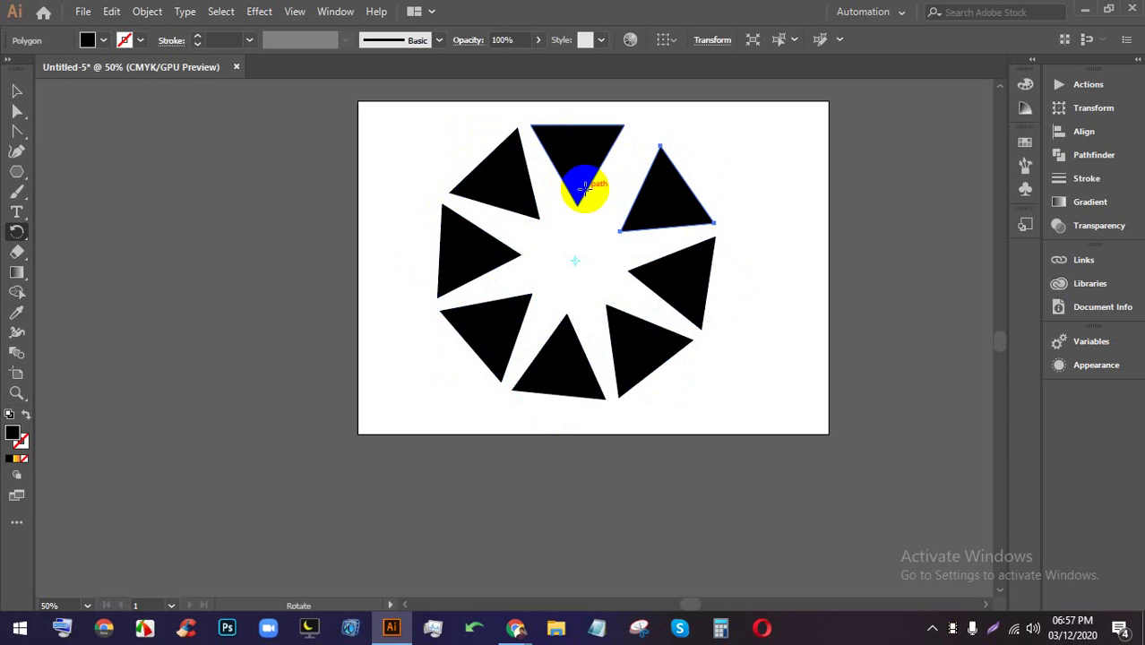
- Select the whole ring of triangles and delete it from the artboard
click(16, 90)
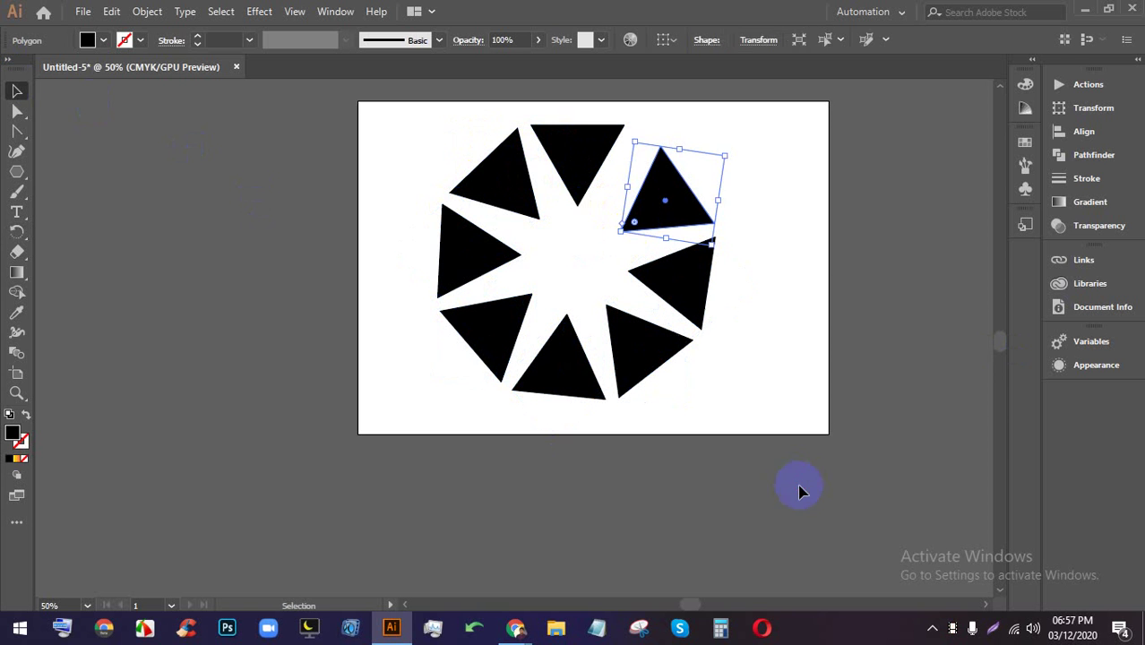
drag(802, 486, 392, 105)
key(Delete)
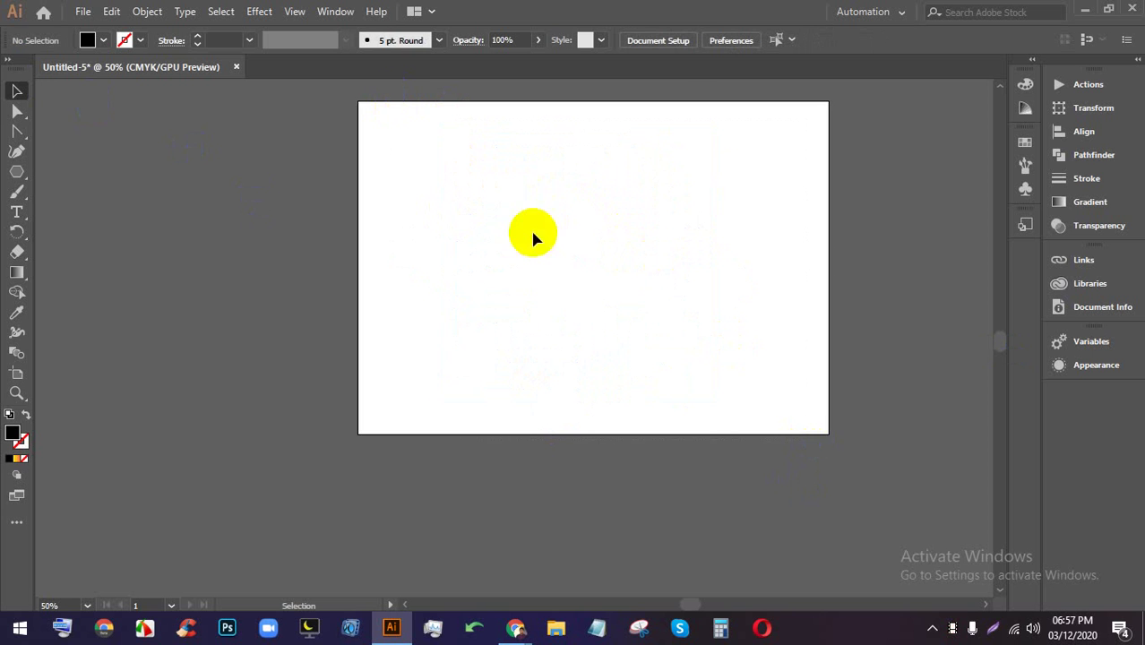
- Draw a thin horizontal rectangle at the artboard's lower-left edge and fill it with light blue
drag(17, 171, 78, 172)
drag(358, 392, 521, 414)
click(103, 40)
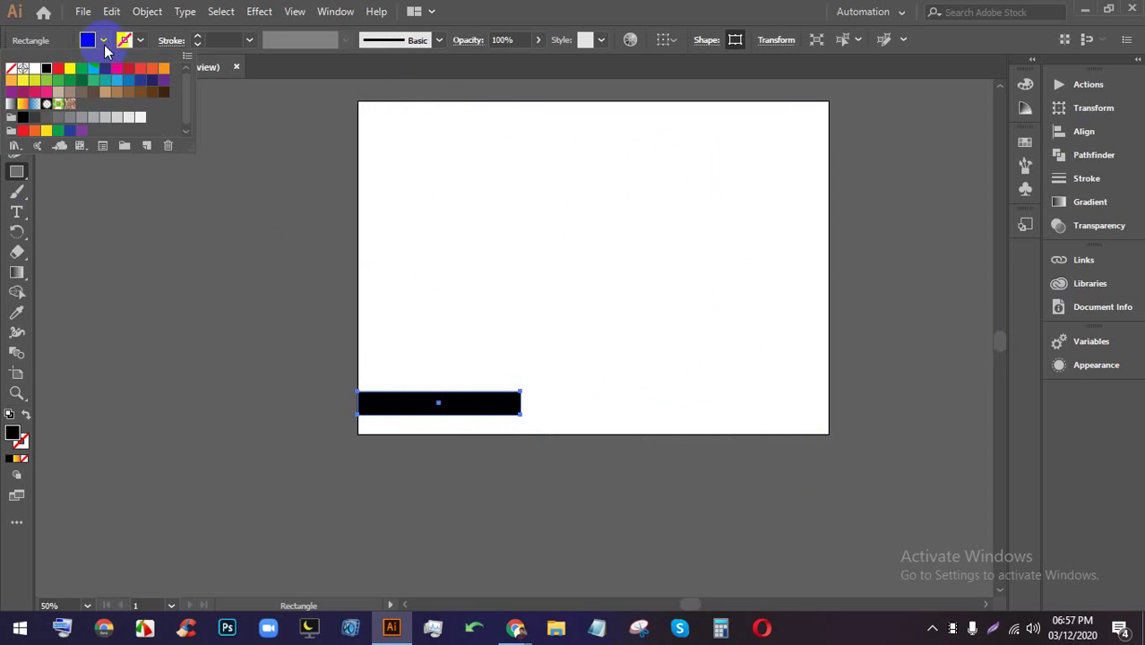
click(89, 71)
key(Escape)
- Duplicate the blue bar slightly above and to the right of the original
click(14, 92)
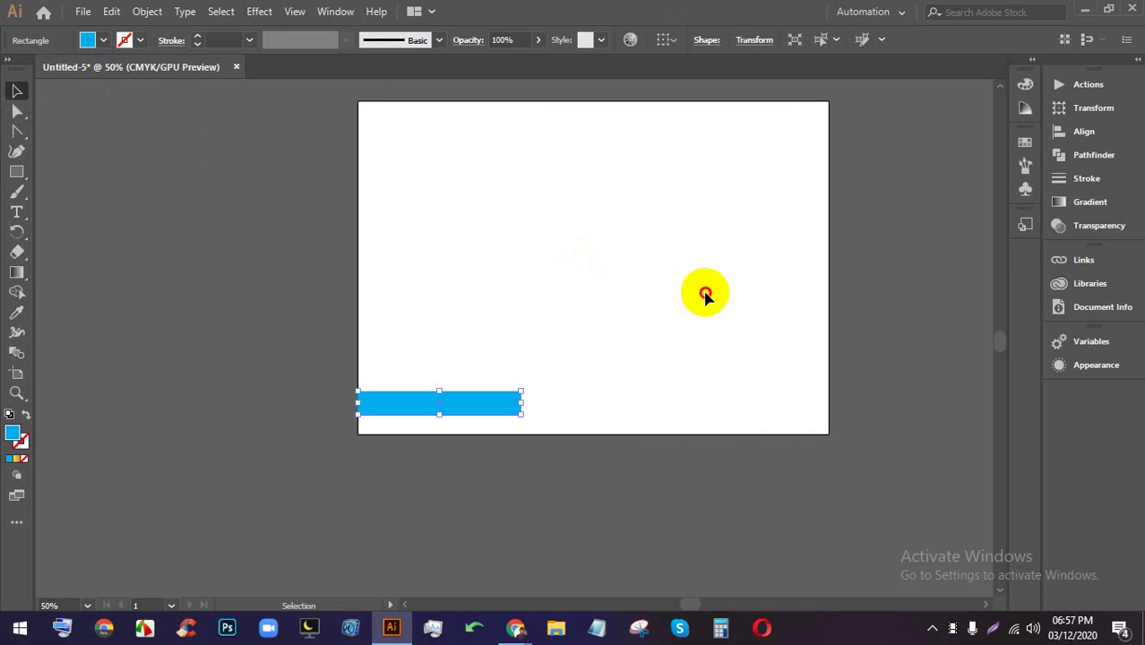
click(705, 294)
click(481, 406)
drag(480, 408, 498, 372)
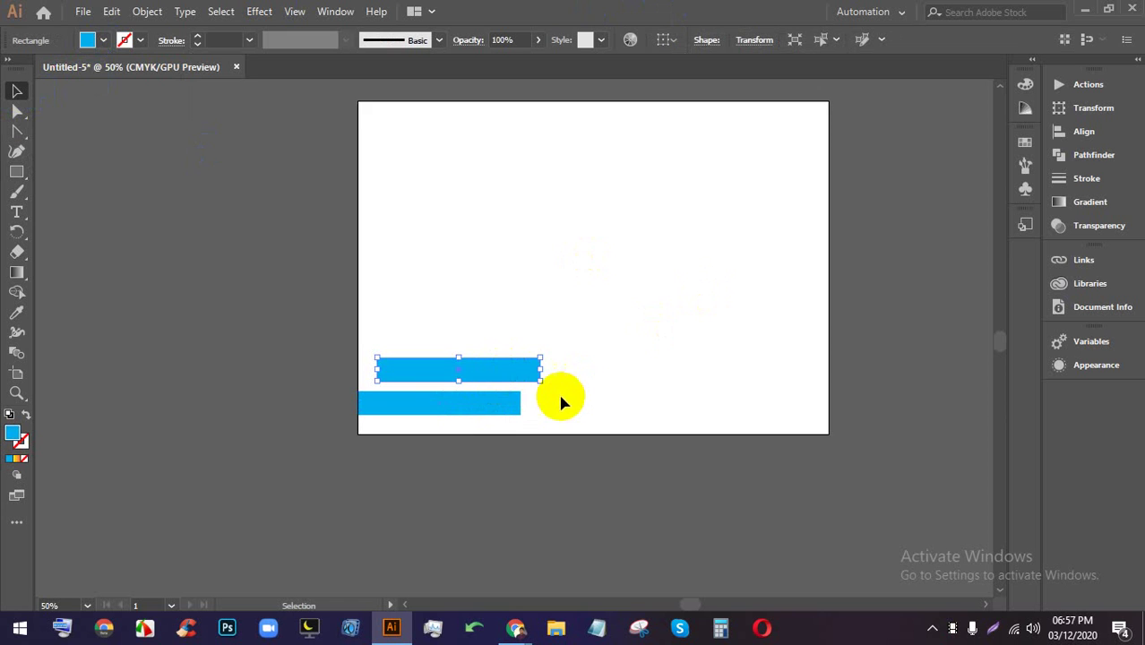
scroll(499, 425, up, 1)
scroll(375, 373, up, 3)
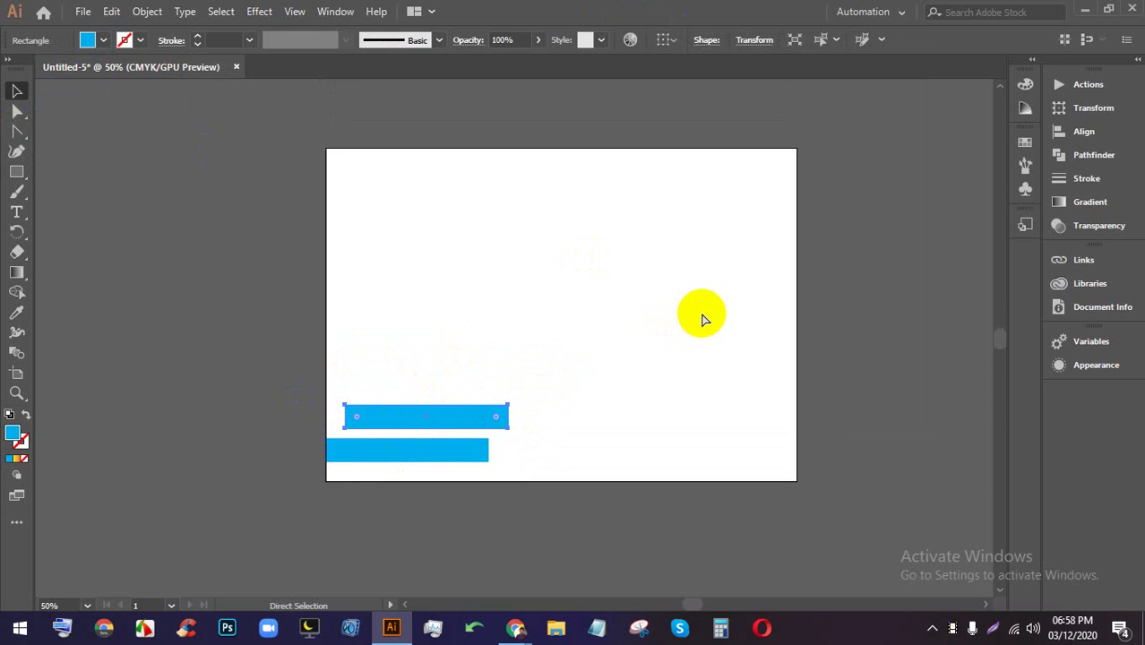
- Repeat the offset copy seven more times to build a rising staircase of nine blue bars
key(ctrl+d)
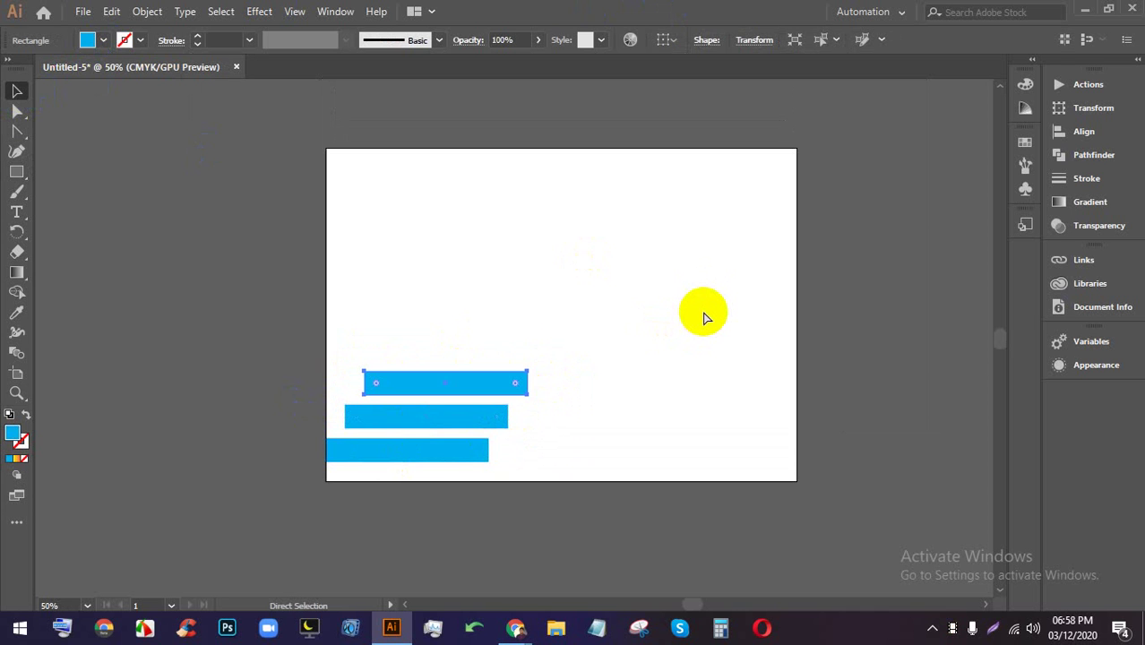
key(ctrl+d)
key(ctrl+d)
key(ctrl+d)
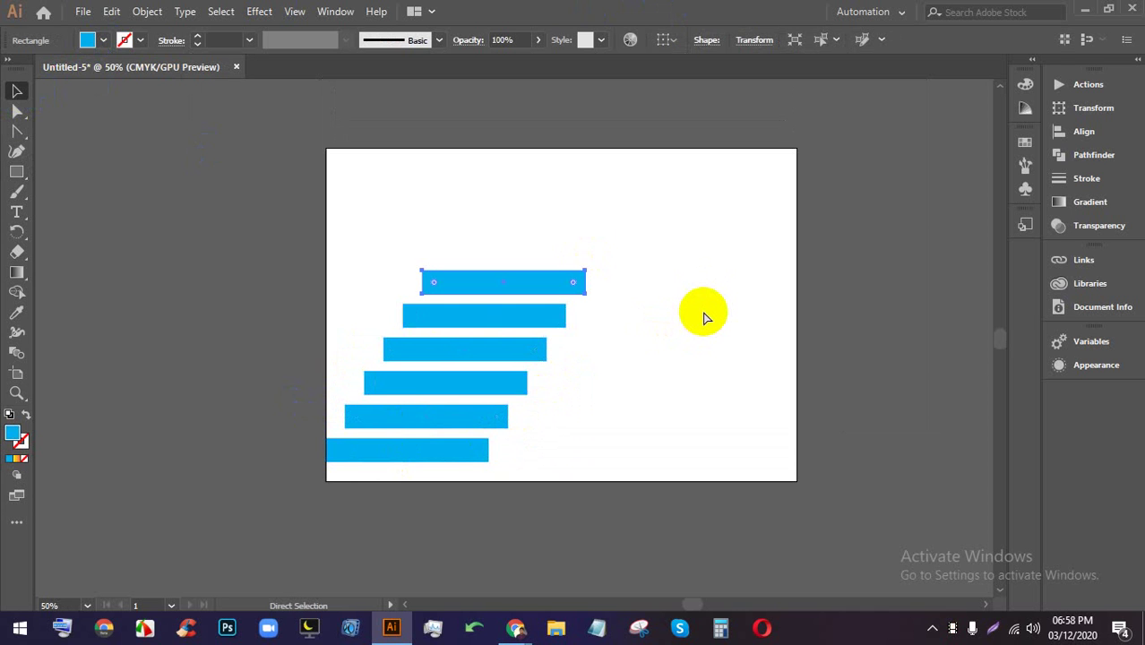
key(ctrl+d)
key(ctrl+d)
key(ctrl+d)
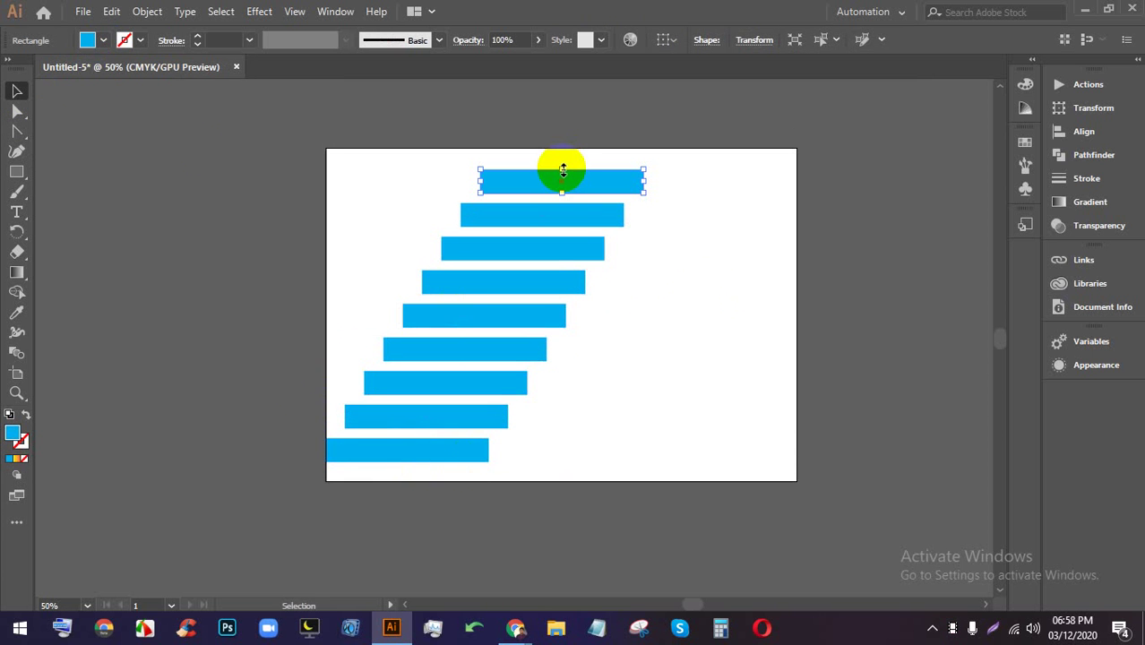
- Switch to the browser to check the Google Meet call, then return to Illustrator
click(516, 627)
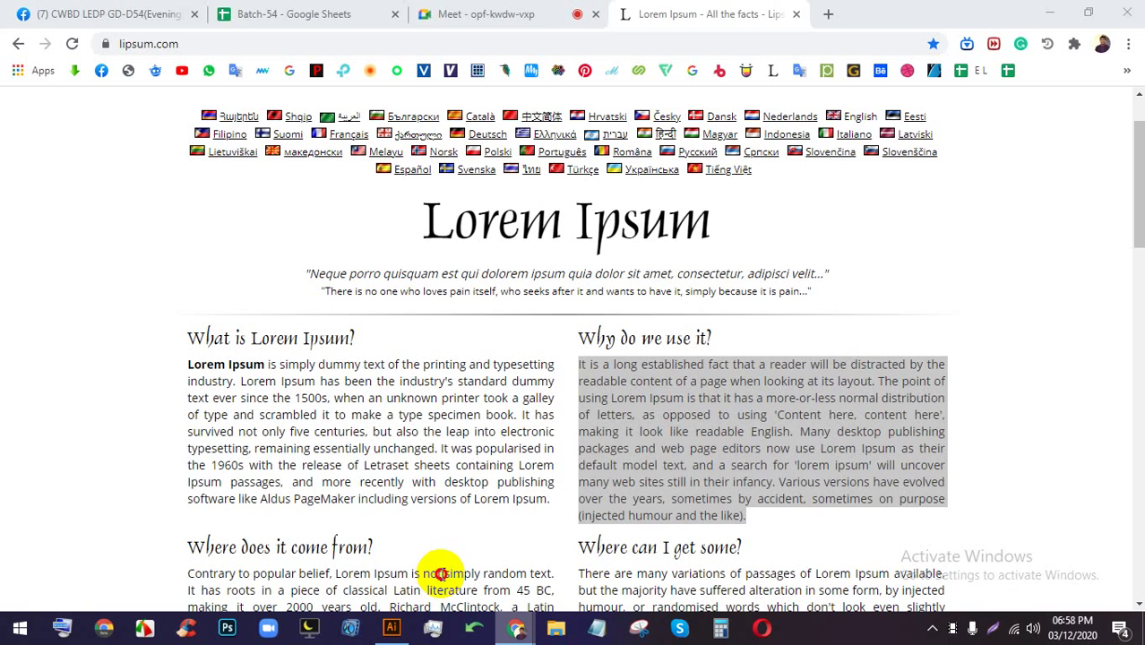
click(294, 12)
click(423, 12)
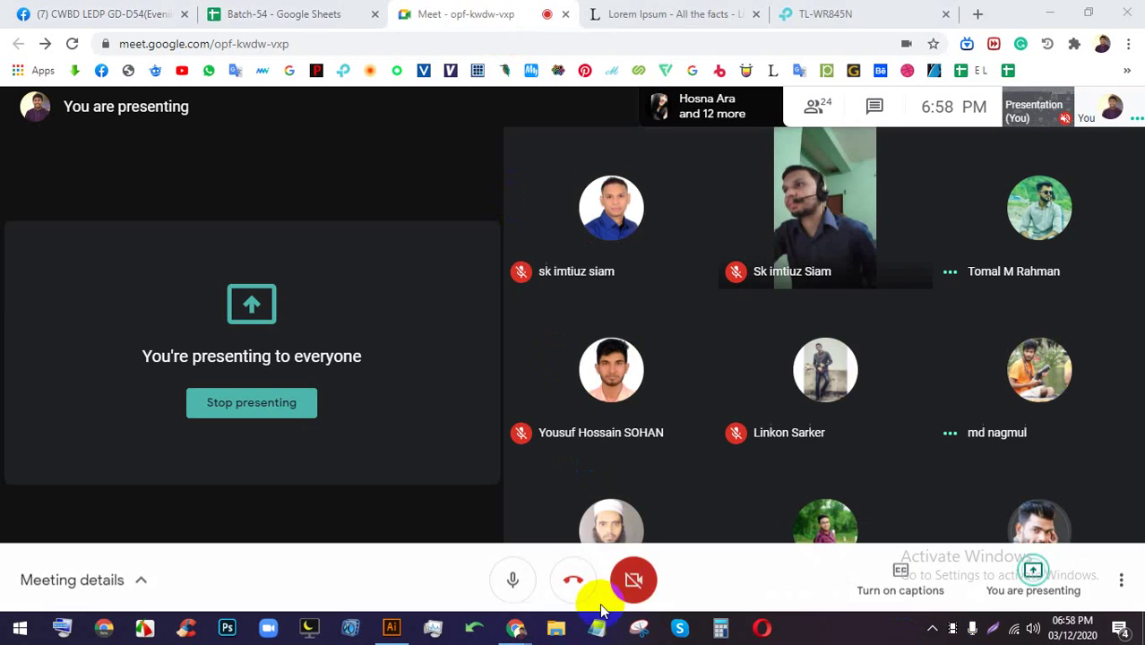
click(392, 629)
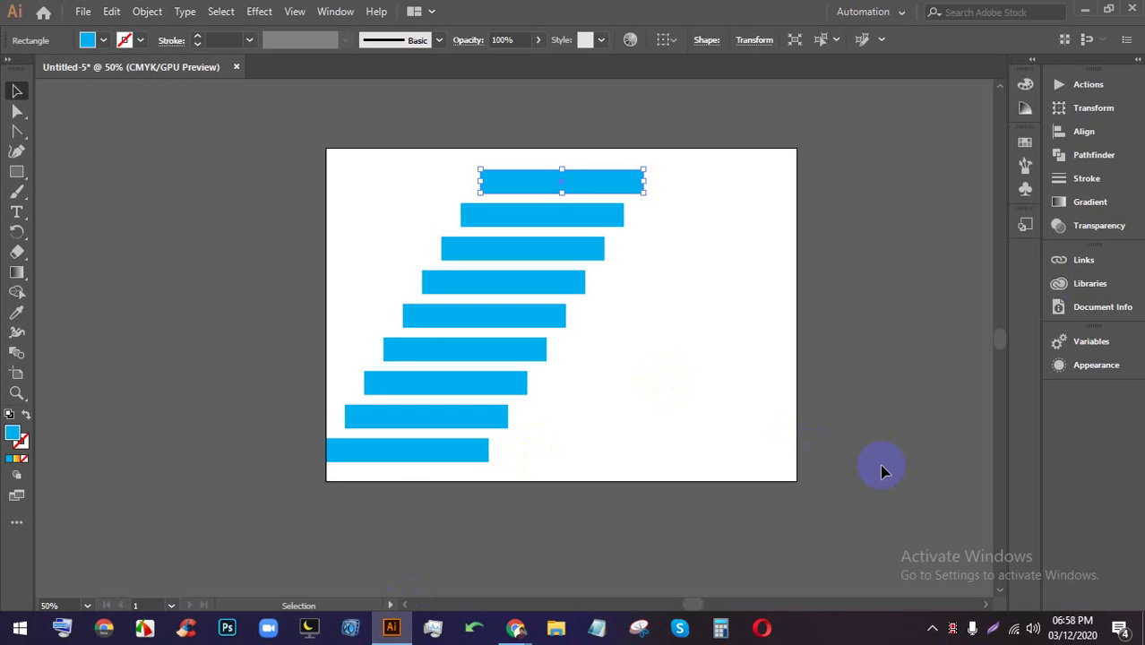
scroll(826, 369, down, 6)
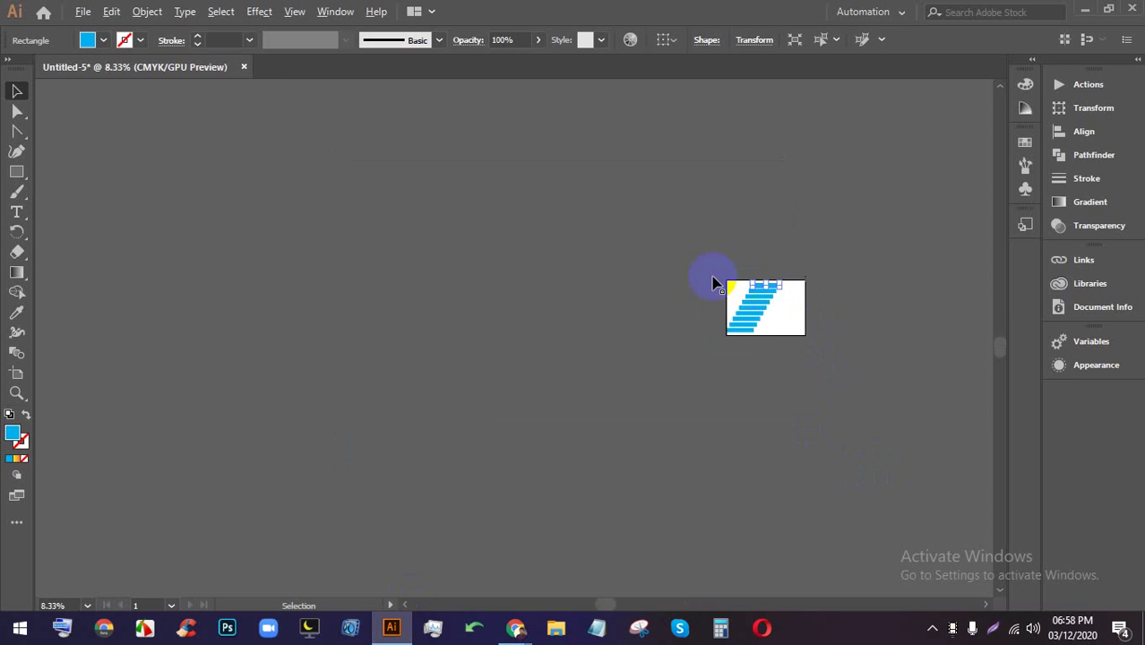
scroll(703, 276, up, 5)
scroll(431, 190, up, 5)
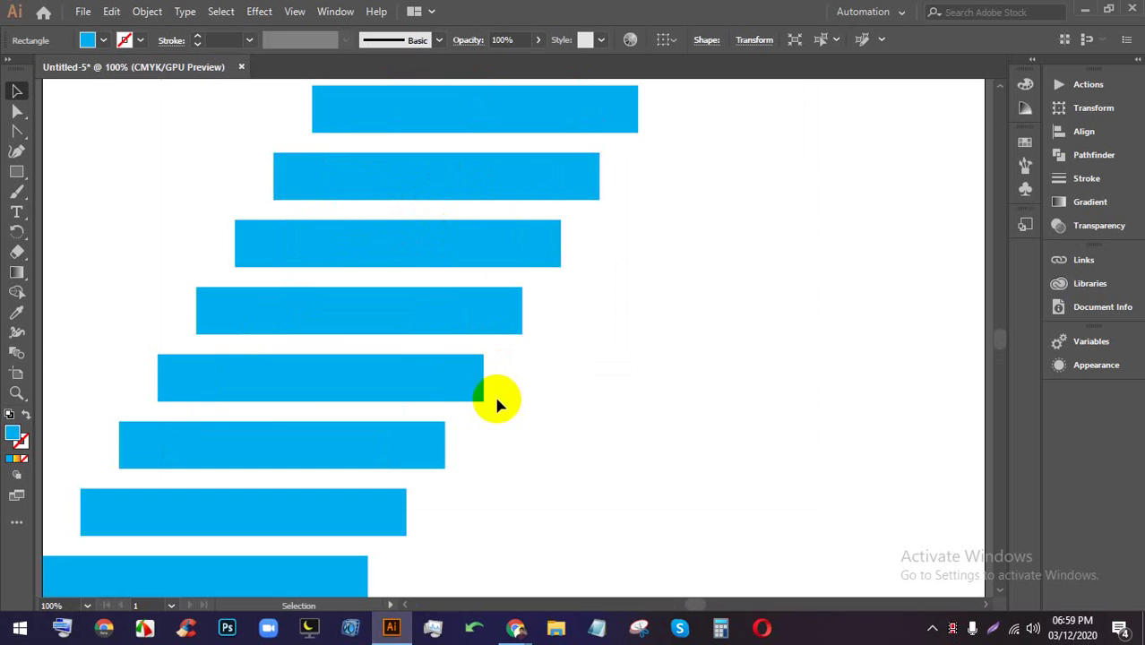
- Delete all the blue bars, first the lower seven and then the two remaining at the top
scroll(525, 345, down, 2)
drag(525, 370, 562, 358)
drag(731, 466, 366, 246)
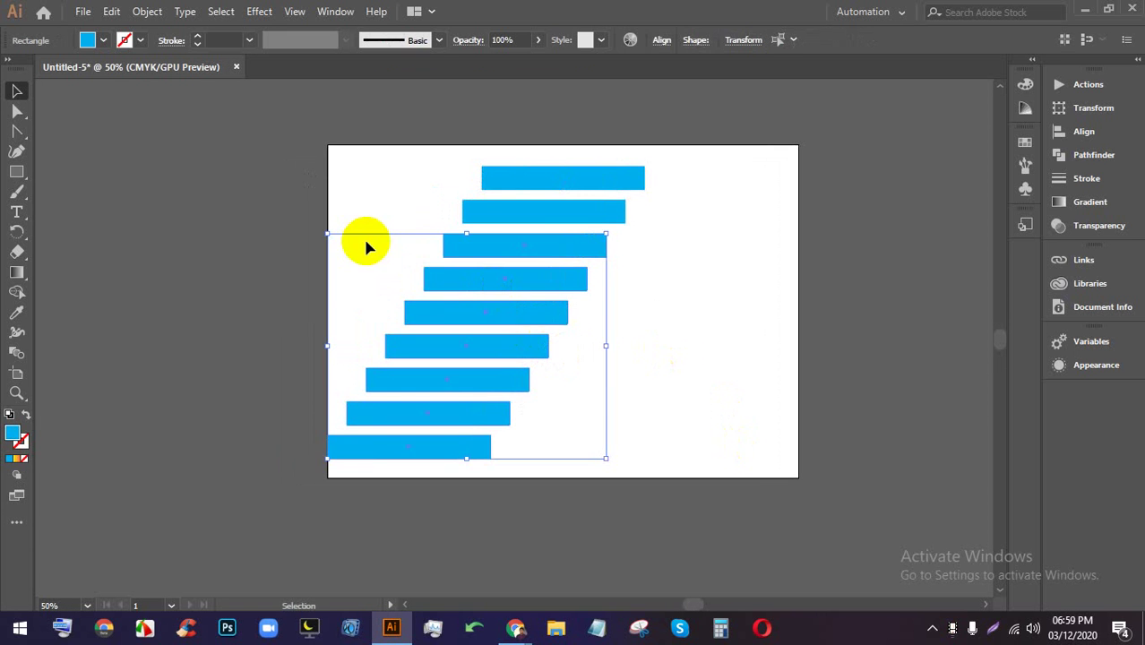
key(Delete)
drag(732, 440, 487, 119)
key(Delete)
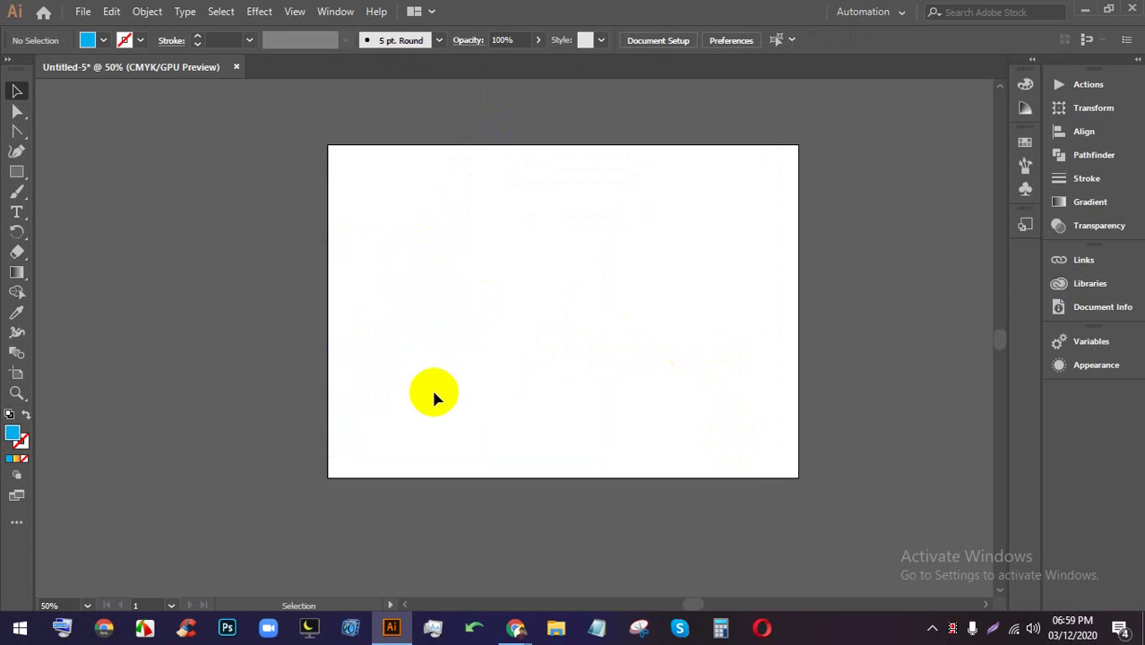
- Draw a new thin blue rectangle near the artboard's lower-left corner
scroll(443, 415, up, 1)
scroll(444, 401, right, 2)
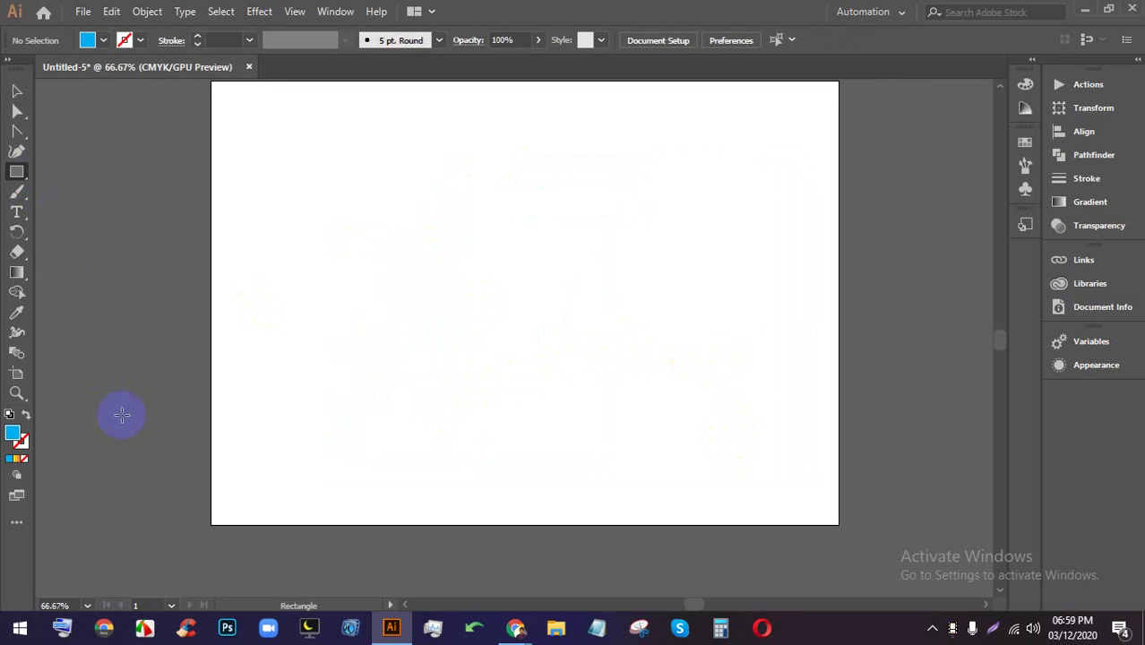
drag(222, 485, 410, 510)
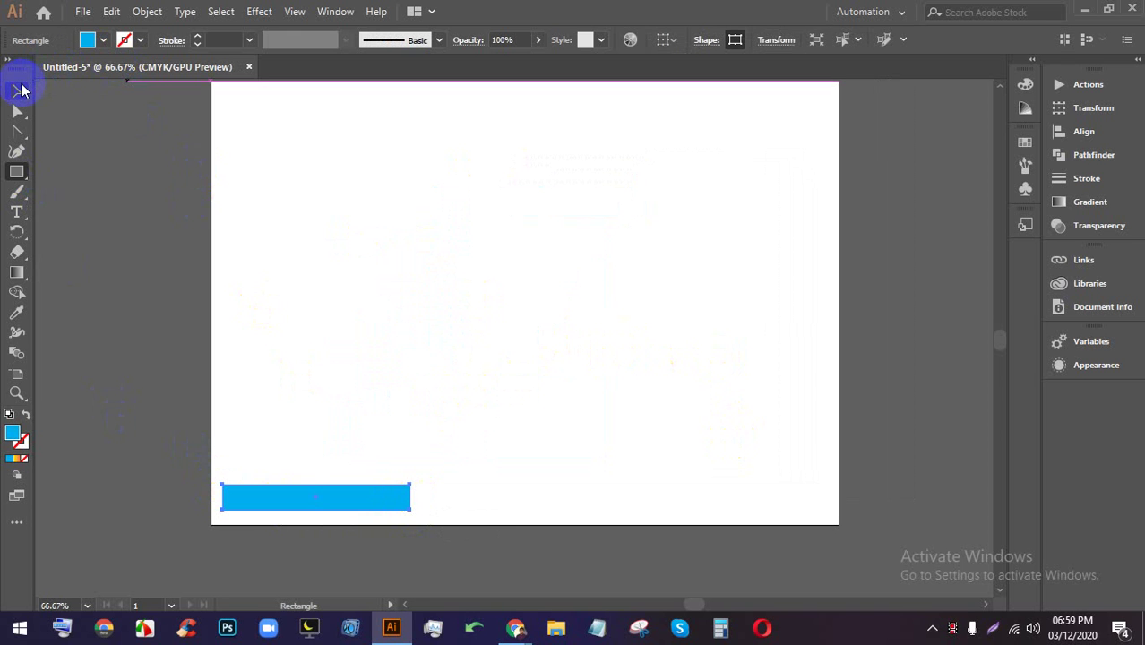
- Duplicate the new blue rectangle a small step up and to the right
click(20, 90)
click(341, 493)
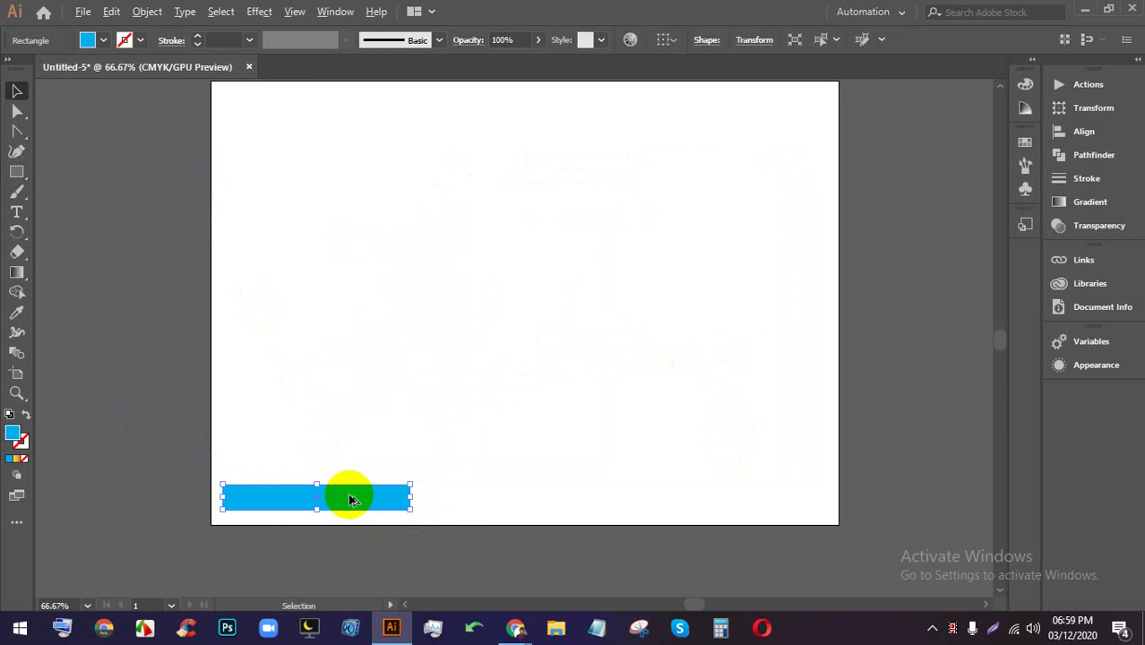
drag(350, 495, 380, 459)
scroll(384, 506, up, 3)
scroll(386, 502, down, 2)
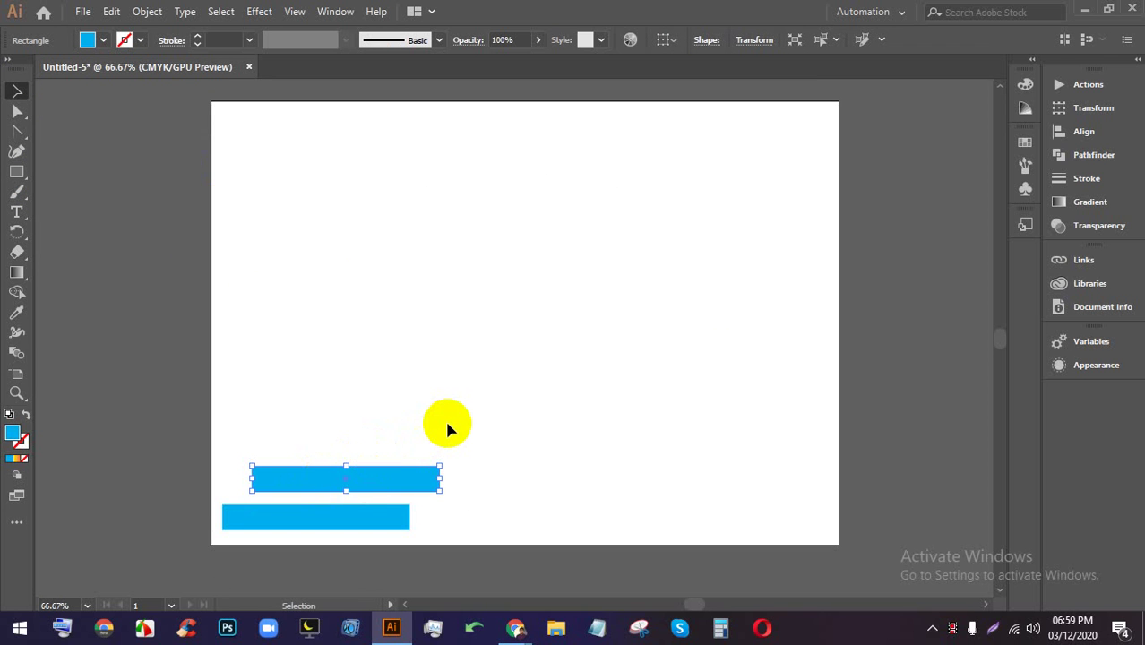
- Repeat the duplicate transformation until a diagonal staircase of eleven blue bars rises across the artboard
key(a)
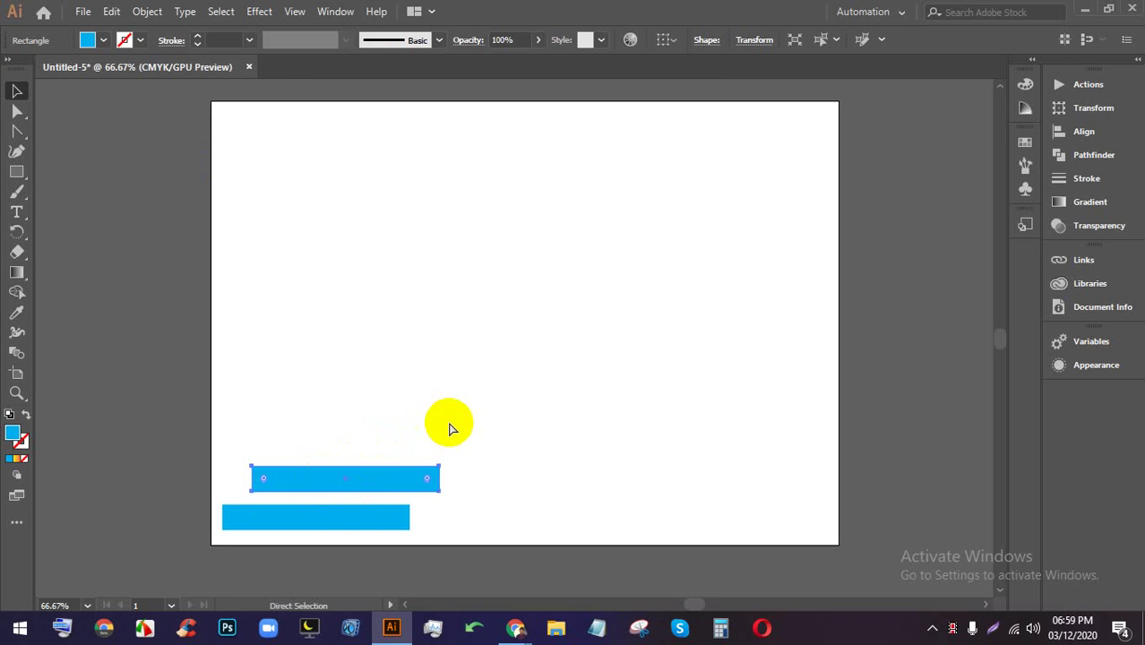
click(350, 512)
key(ctrl+d)
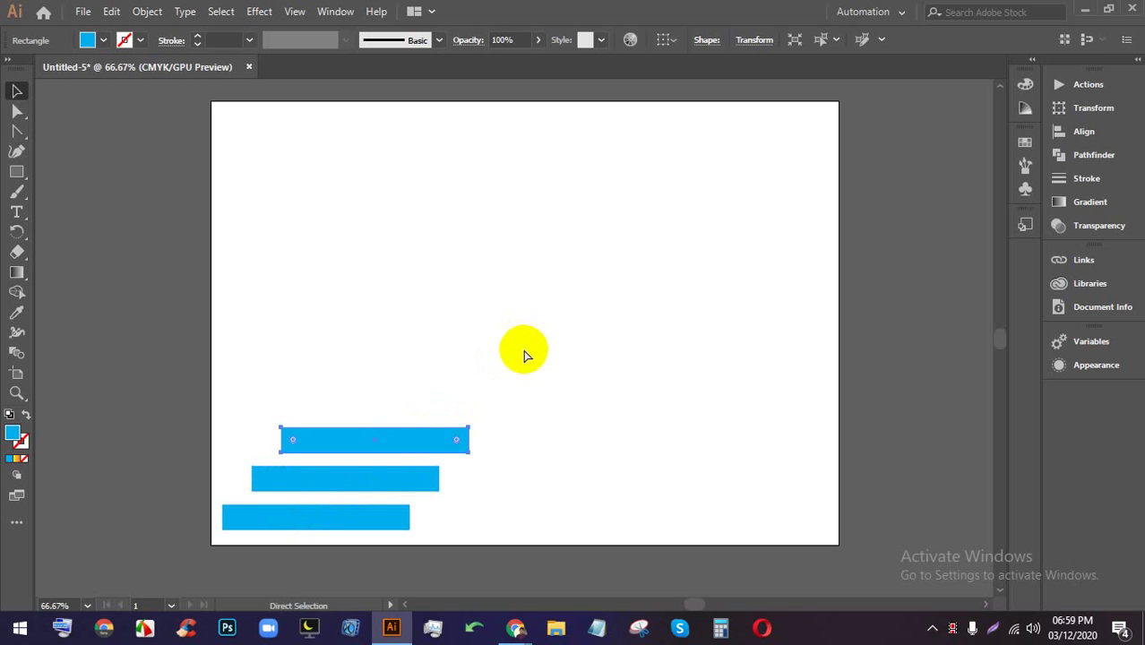
key(ctrl+d)
key(ctrl+d)
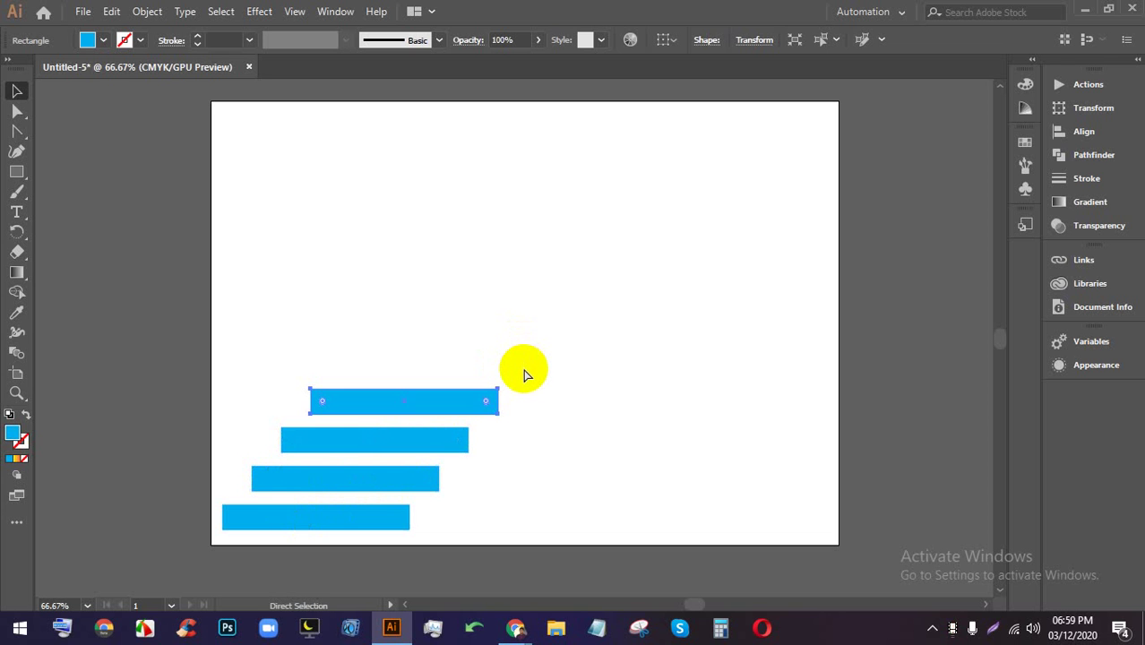
key(ctrl+d)
key(ctrl+d)
key(ctrl+d)
key(ctrl+d)
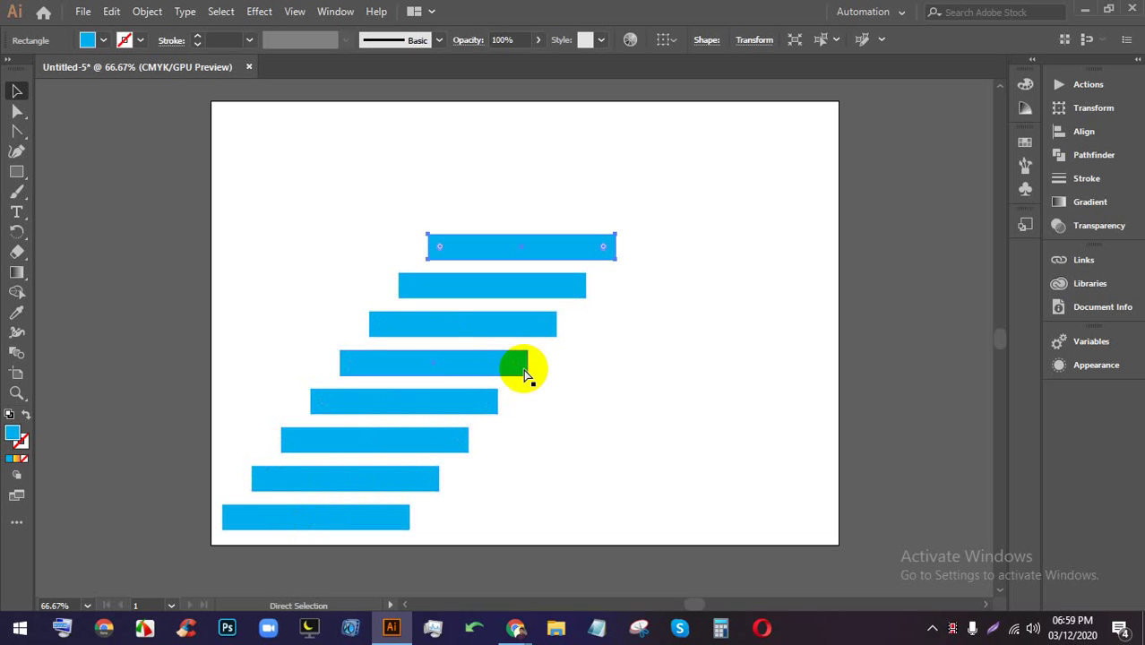
key(ctrl+d)
key(ctrl+d)
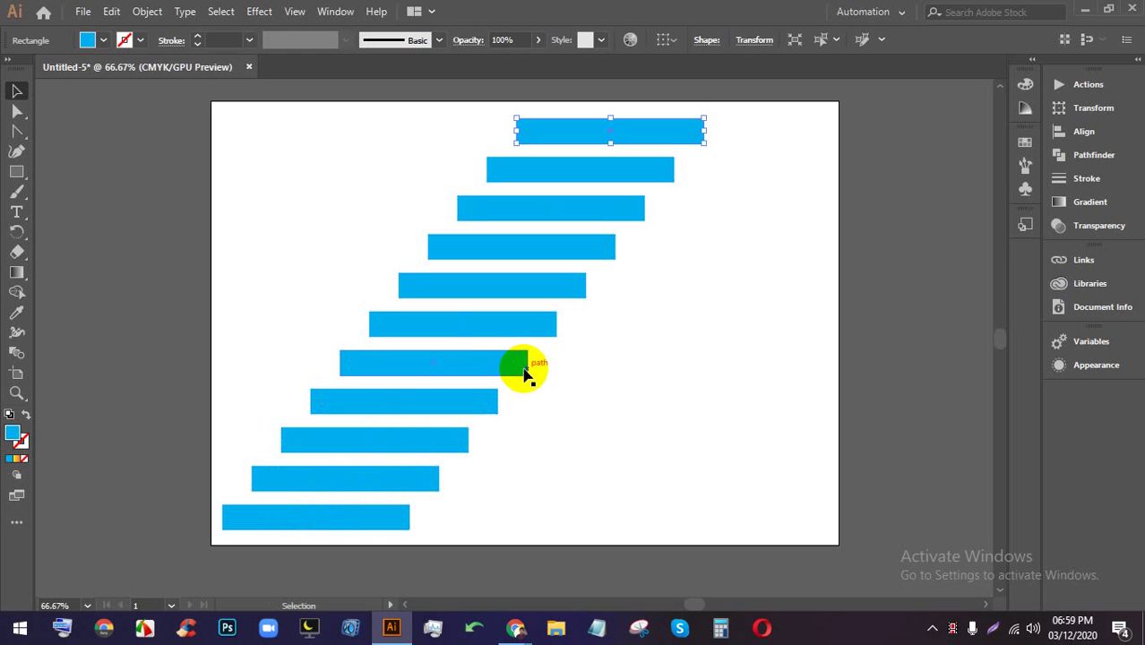
- Select all the blue bars in the staircase and delete them
drag(882, 574, 233, 114)
click(871, 413)
drag(888, 496, 249, 91)
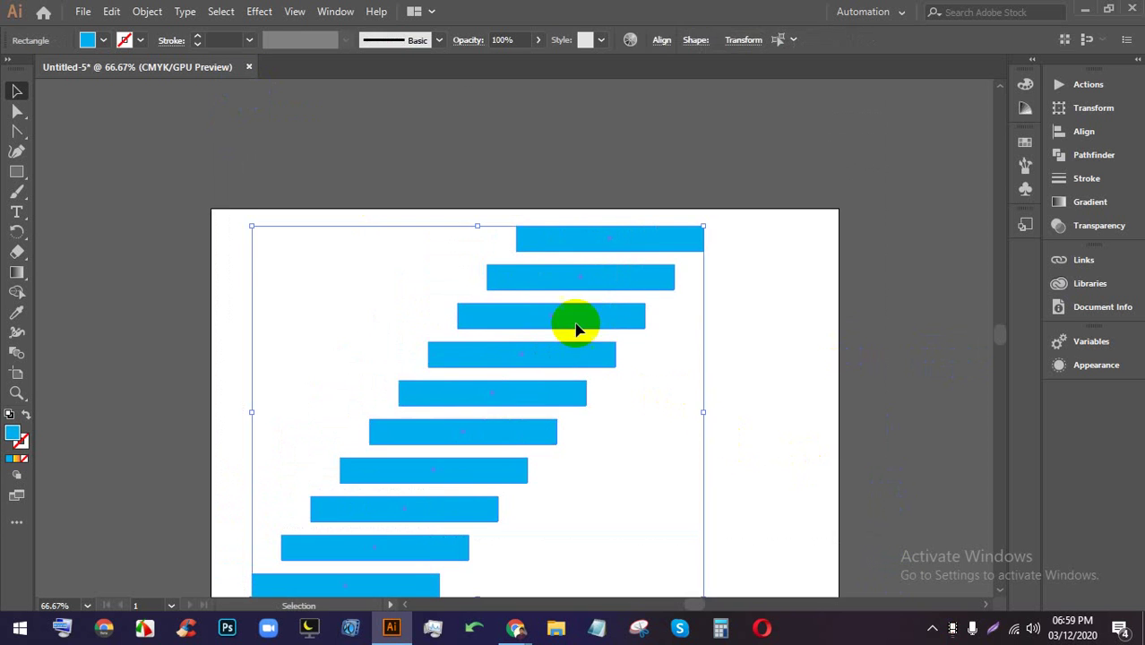
click(788, 309)
key(ctrl+minus)
key(ctrl+a)
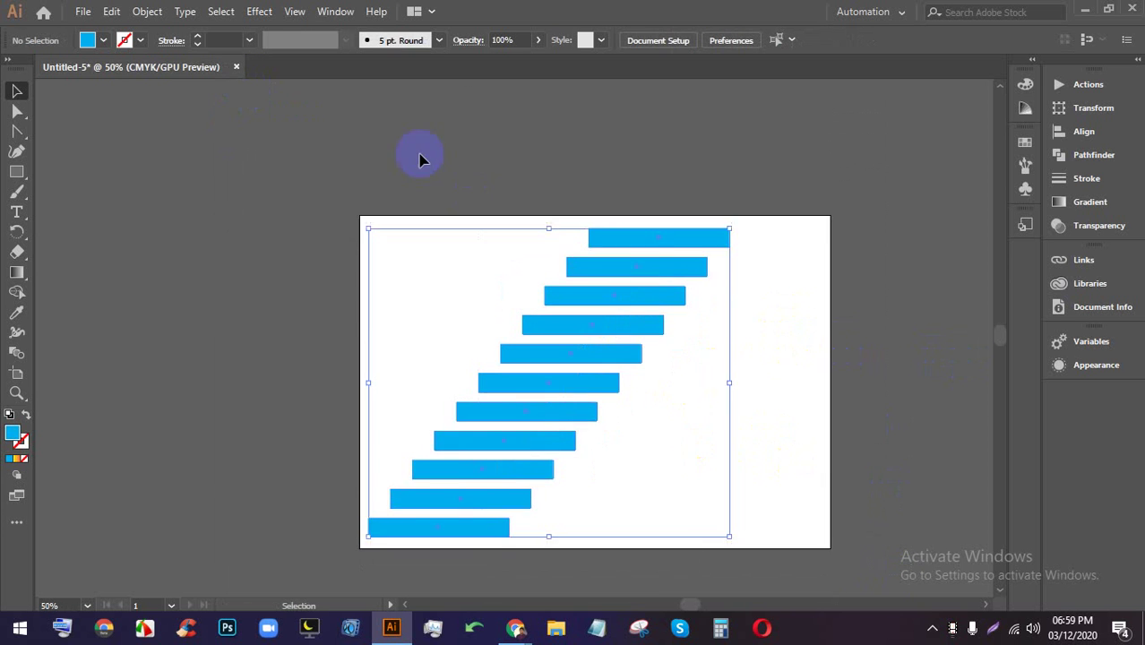
click(861, 450)
drag(794, 524, 335, 147)
click(872, 488)
drag(872, 495, 387, 145)
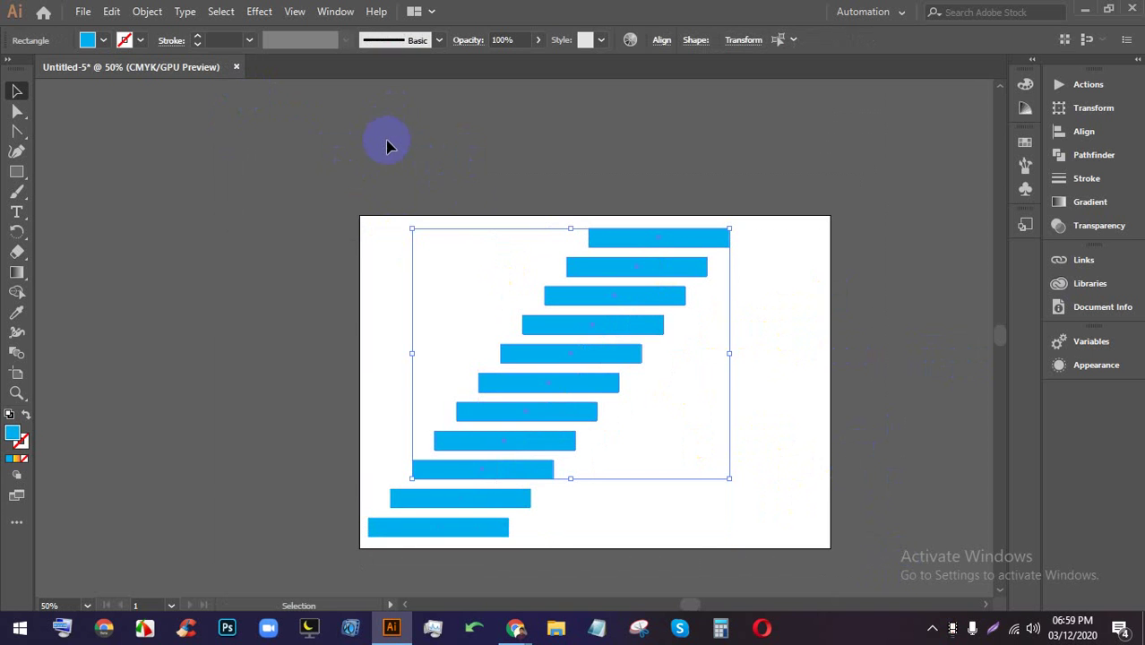
click(762, 541)
drag(761, 540, 425, 115)
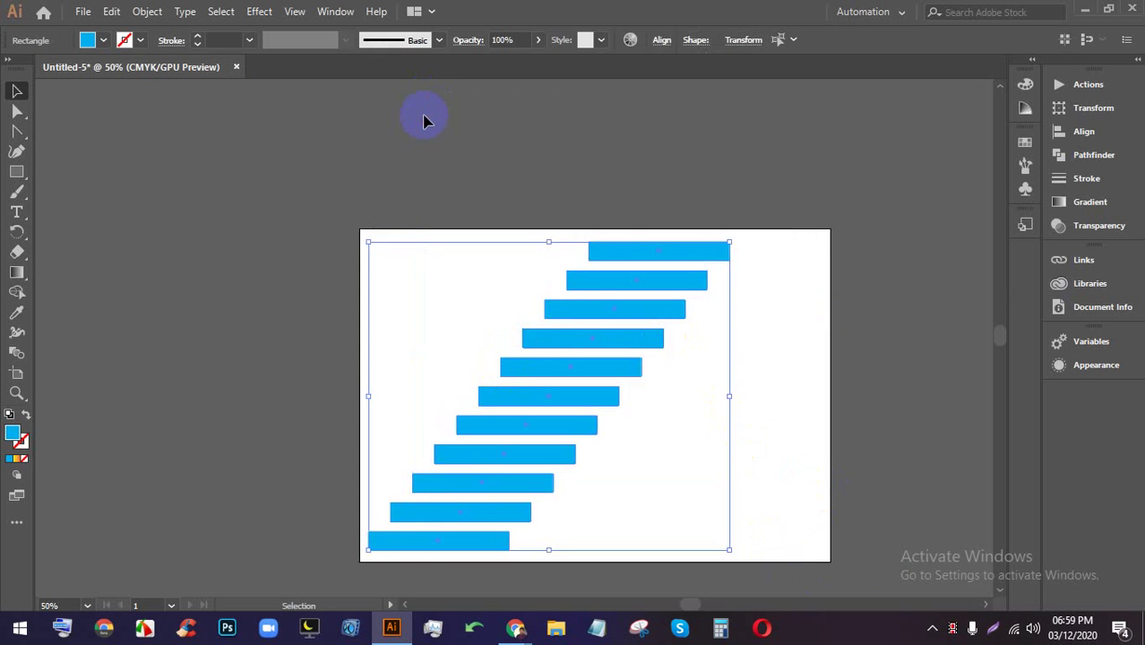
key(Delete)
- Add a point text reading "Lorem ipsum" in the artboard's upper-left area and enlarge it to about 57 pt
click(16, 210)
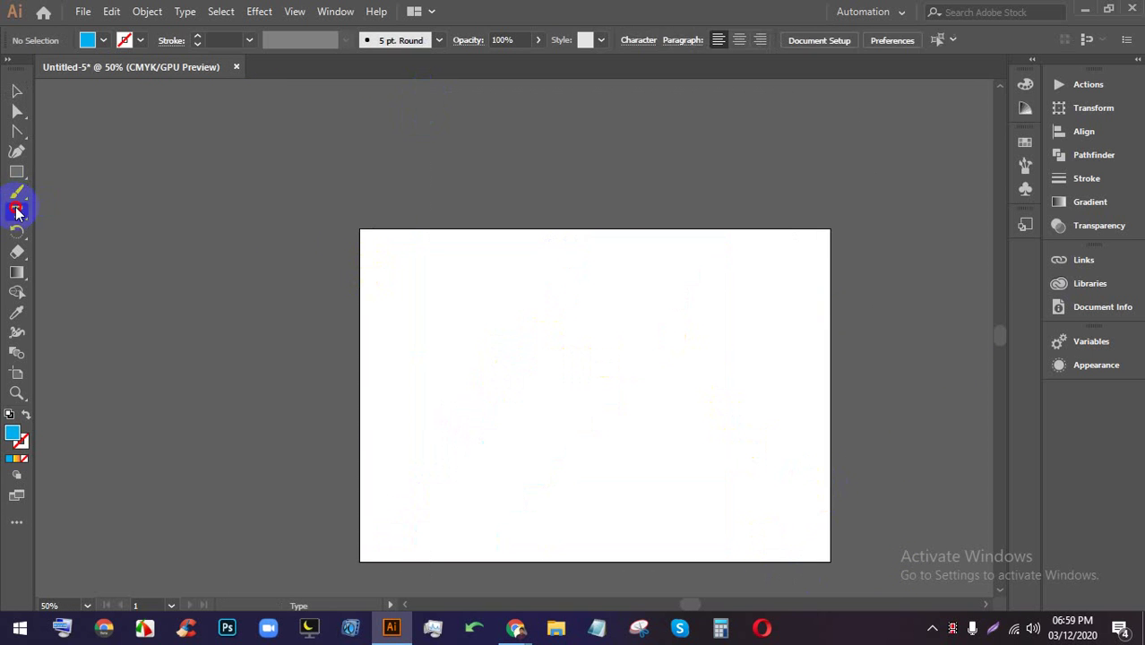
click(426, 272)
scroll(440, 270, up, 1)
scroll(412, 233, down, 1)
scroll(385, 197, down, 1)
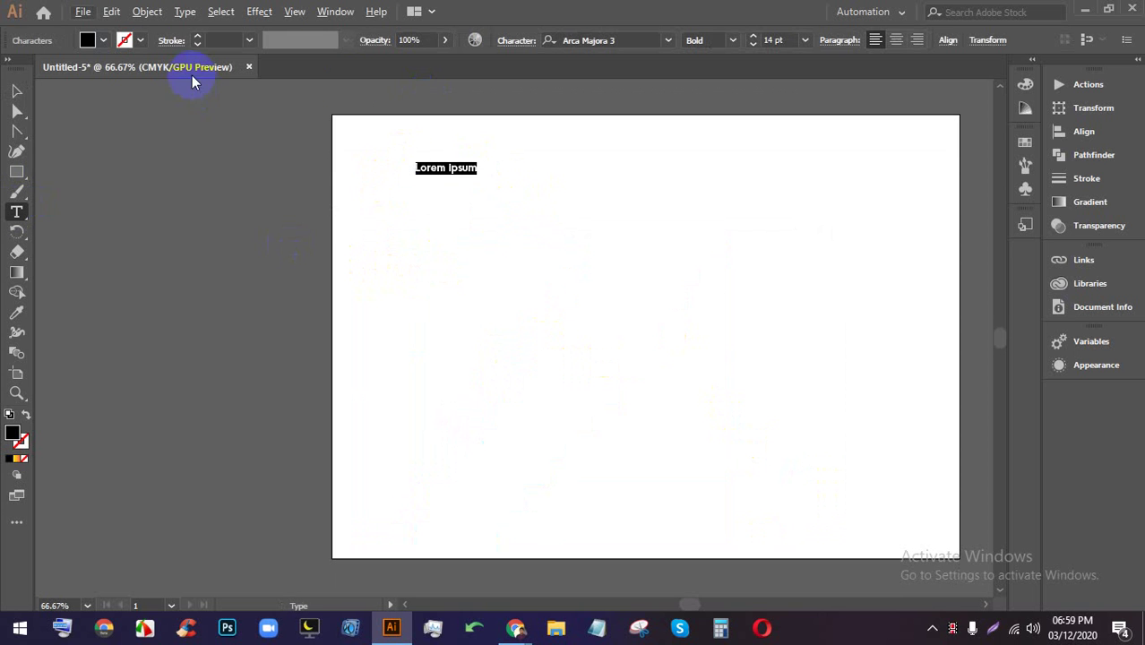
key(ctrl)
drag(480, 173, 671, 250)
ctrl+click(671, 249)
- Duplicate the "Lorem ipsum" text a step down and to the right, repeating the transformation until there are six diagonal lines
click(19, 92)
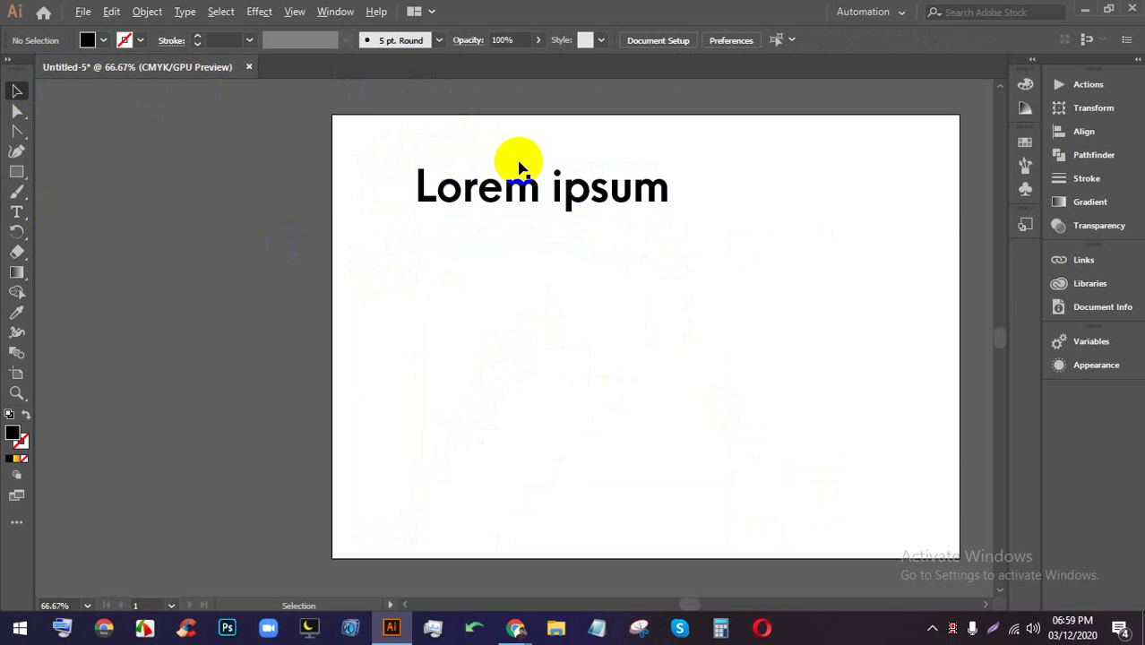
drag(506, 187, 545, 242)
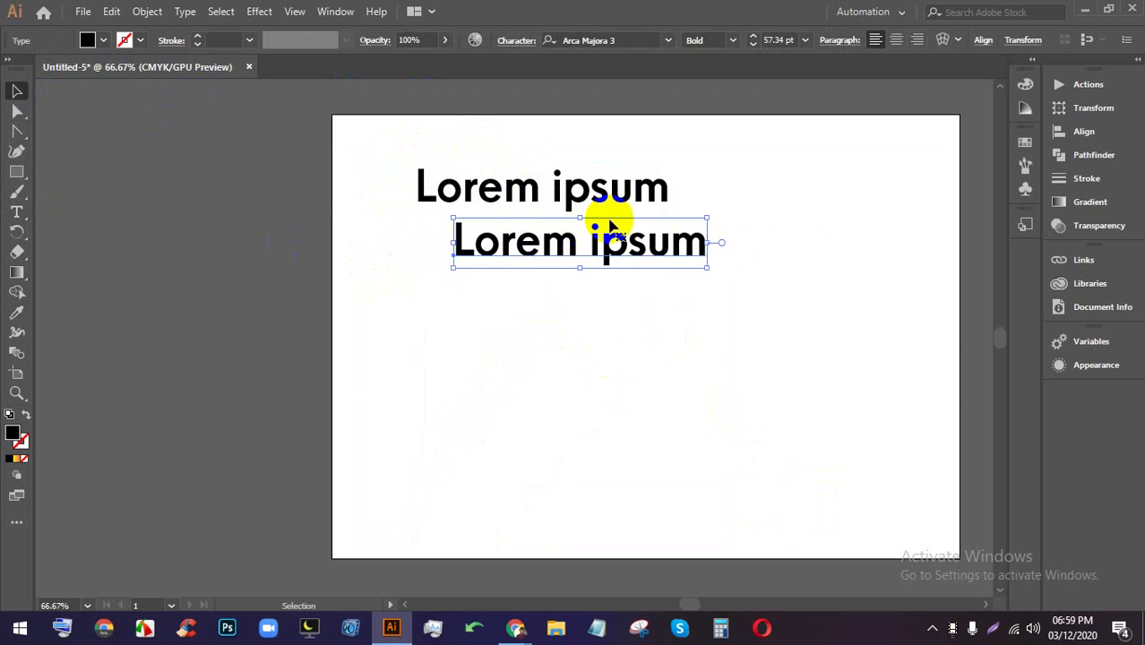
key(ctrl+d)
key(ctrl+d)
key(ctrl+d)
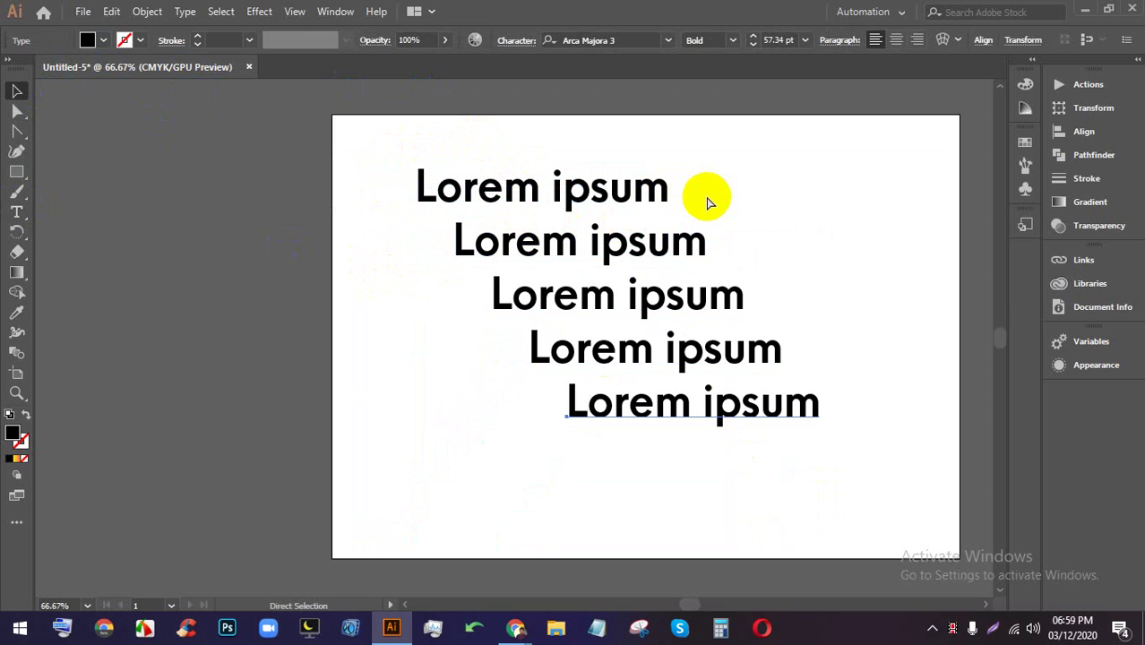
key(ctrl+d)
click(762, 255)
key(ctrl+s)
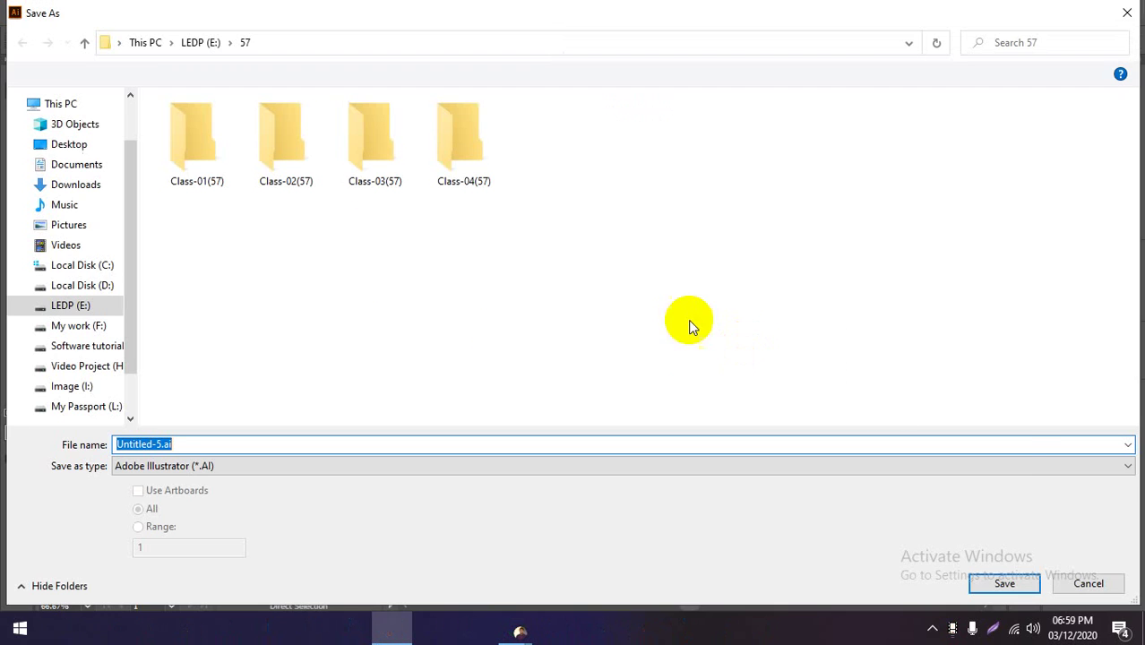
click(1065, 570)
- Select all the "Lorem ipsum" lines and delete them
scroll(717, 386, down, 2)
scroll(791, 400, up, 1)
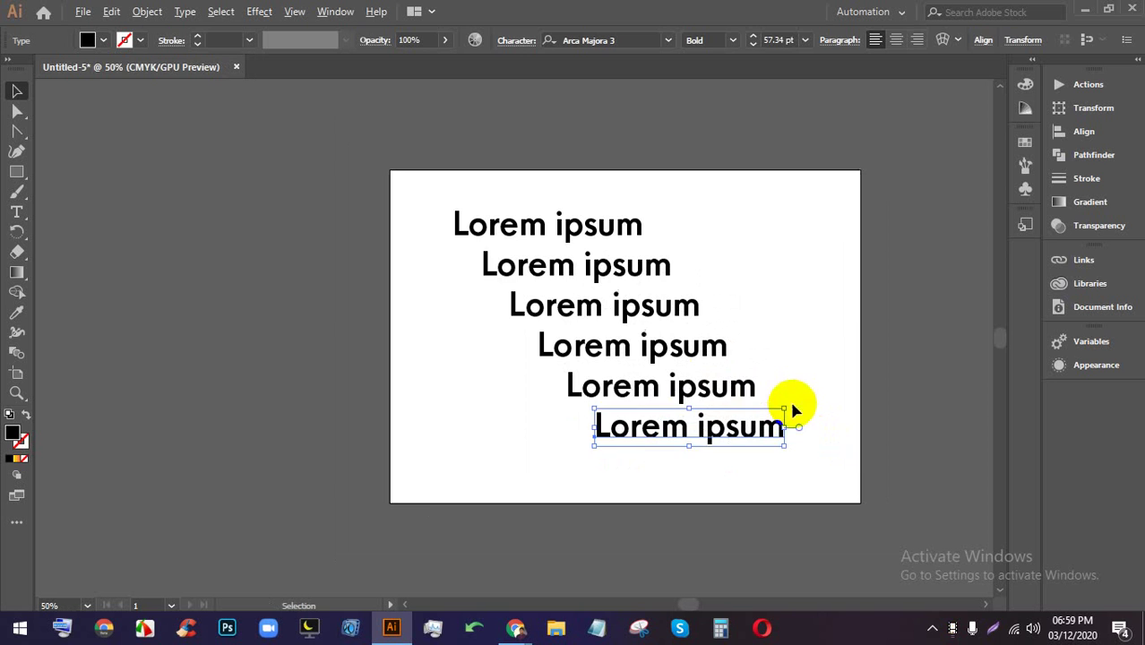
drag(866, 475, 550, 190)
click(887, 289)
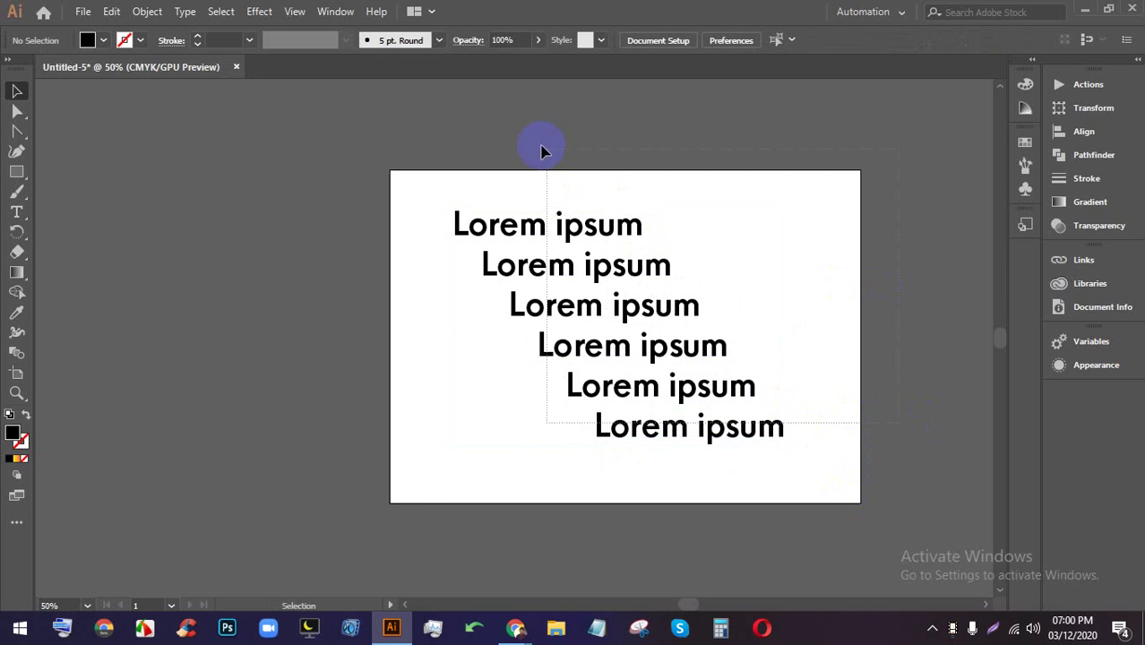
drag(541, 150, 540, 152)
key(Delete)
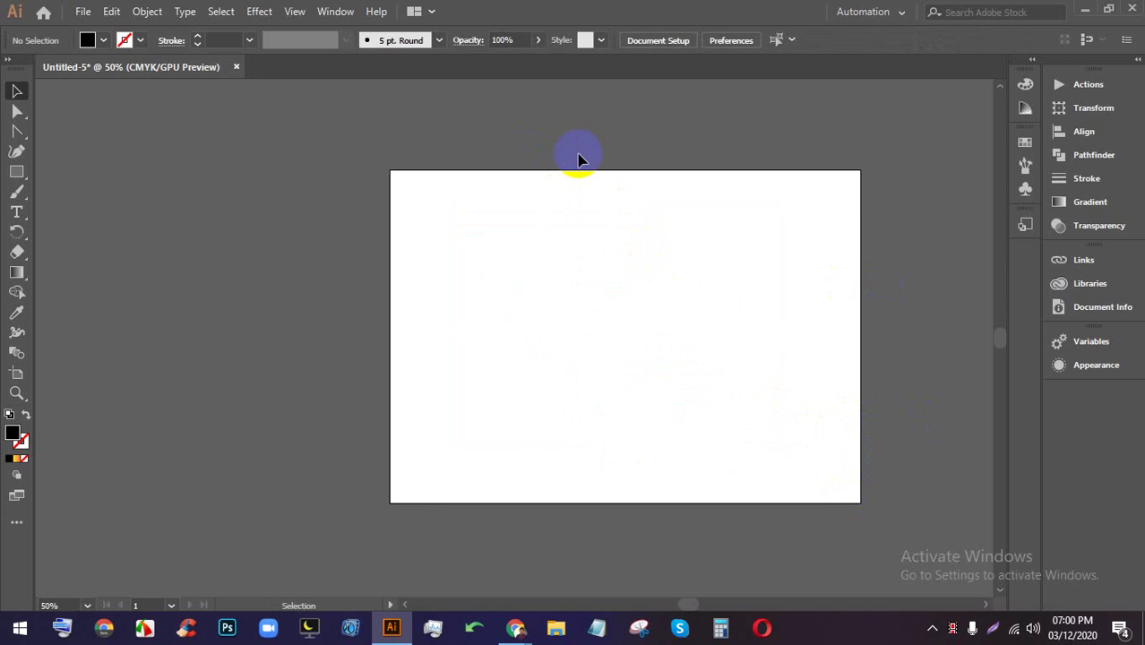
- Draw a black three-pointed star forming a triangle in the upper middle of the artboard with the Star tool
click(27, 240)
click(74, 255)
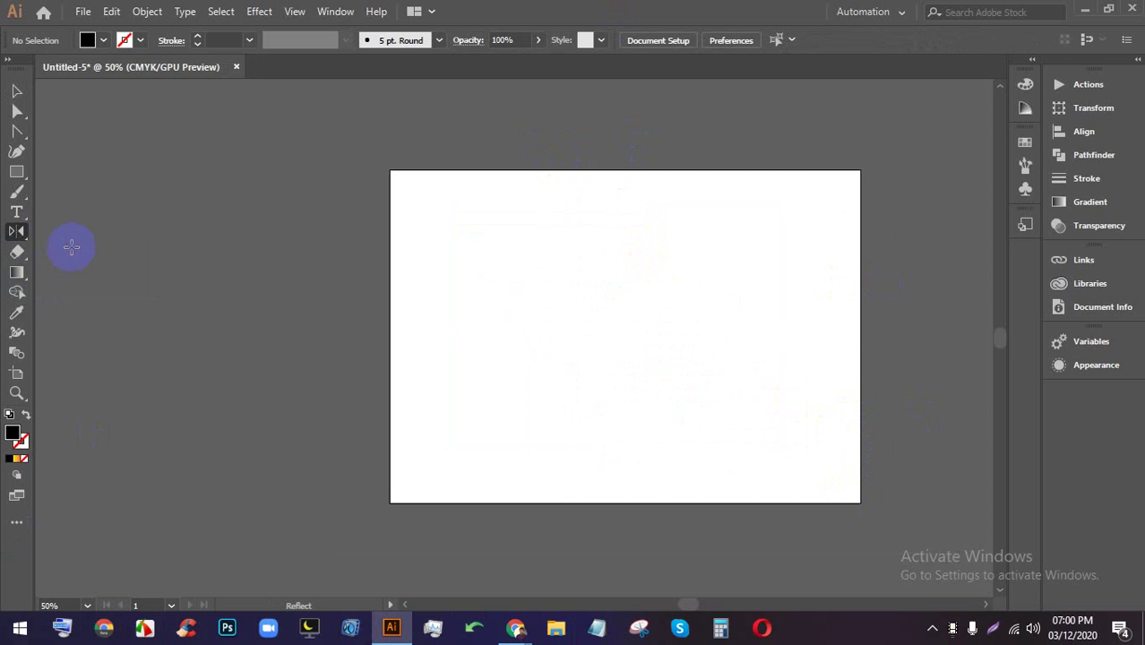
click(18, 171)
click(75, 231)
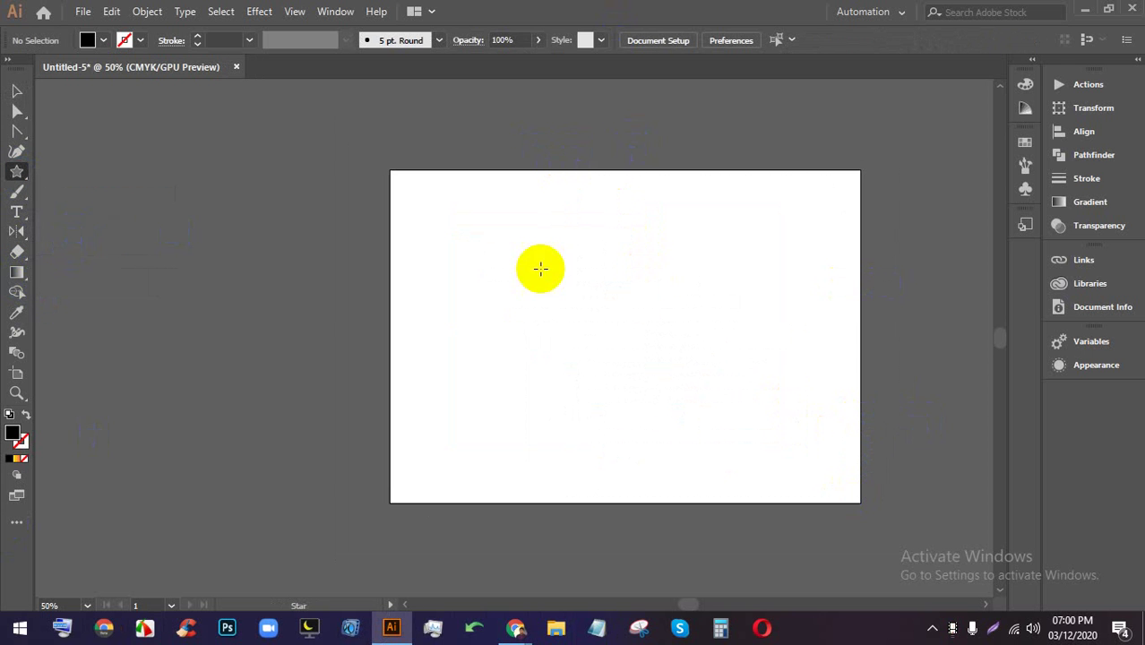
drag(638, 259, 684, 267)
key(Down)
key(Down)
key(Down)
key(Down)
key(Down)
key(Down)
key(Down)
key(Down)
key(Down)
key(Down)
key(Down)
key(Down)
key(Down)
key(Down)
key(Down)
key(Down)
key(Down)
key(Down)
key(Down)
key(Down)
key(Down)
key(Down)
key(Down)
key(Down)
key(Down)
key(Down)
key(Down)
key(Down)
key(Down)
key(Down)
key(Down)
key(Down)
key(Down)
key(Down)
key(Down)
key(Down)
key(Down)
key(Down)
key(Down)
key(Down)
- Fill the triangle with the yellow-to-red gradient and rotate it 90° clockwise so it points right
key(ctrl+1)
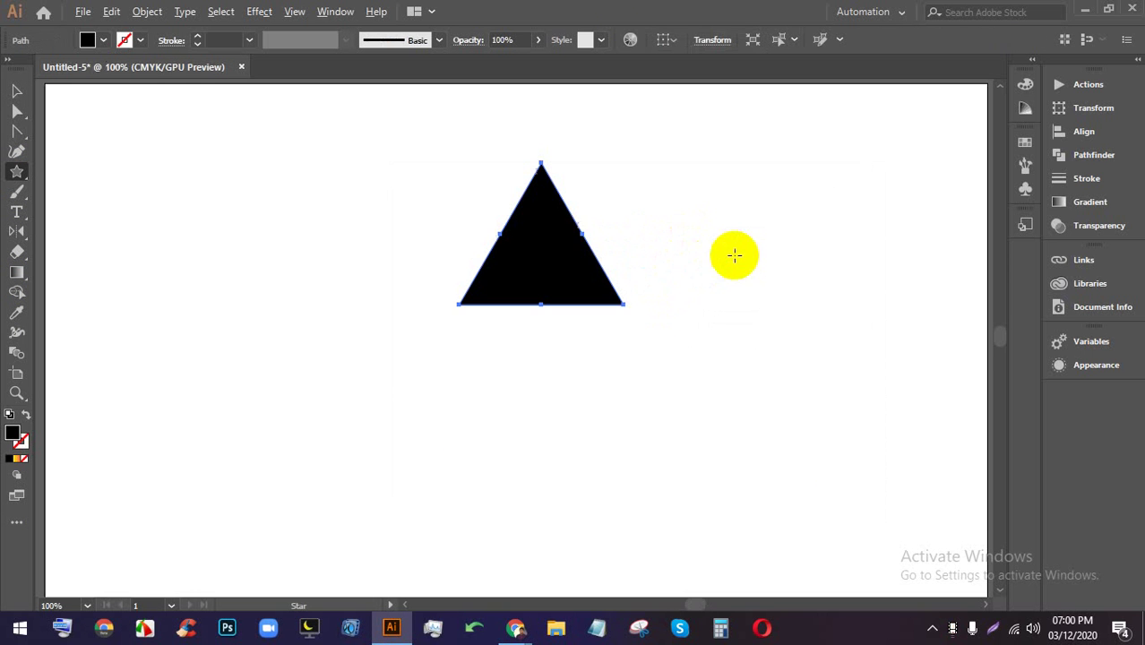
click(87, 40)
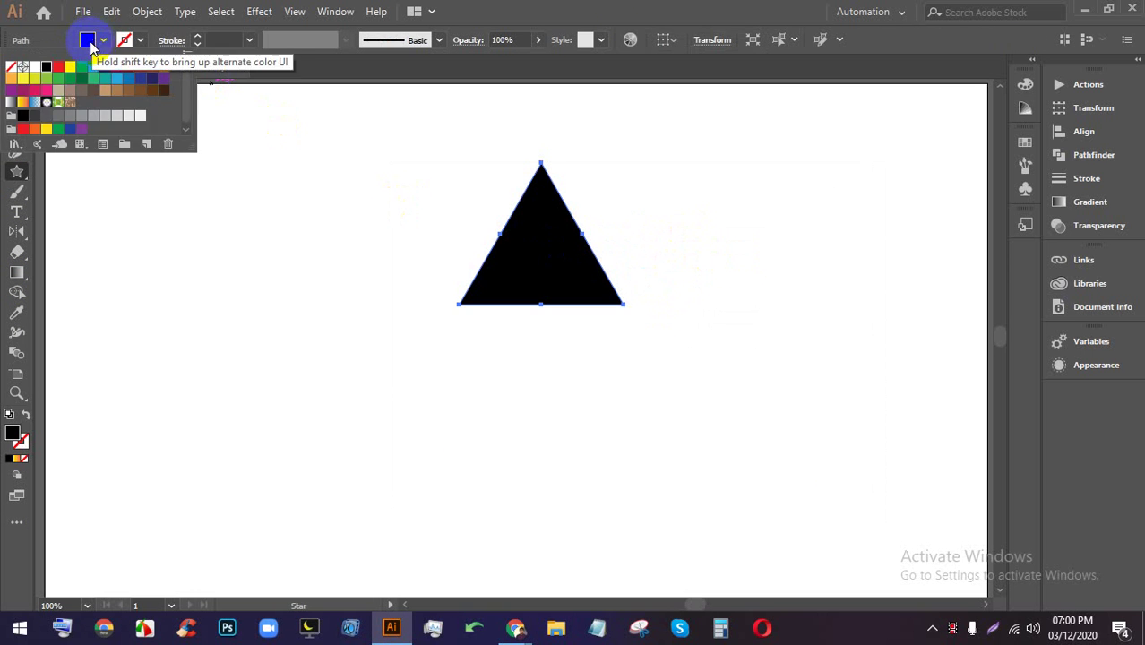
click(21, 101)
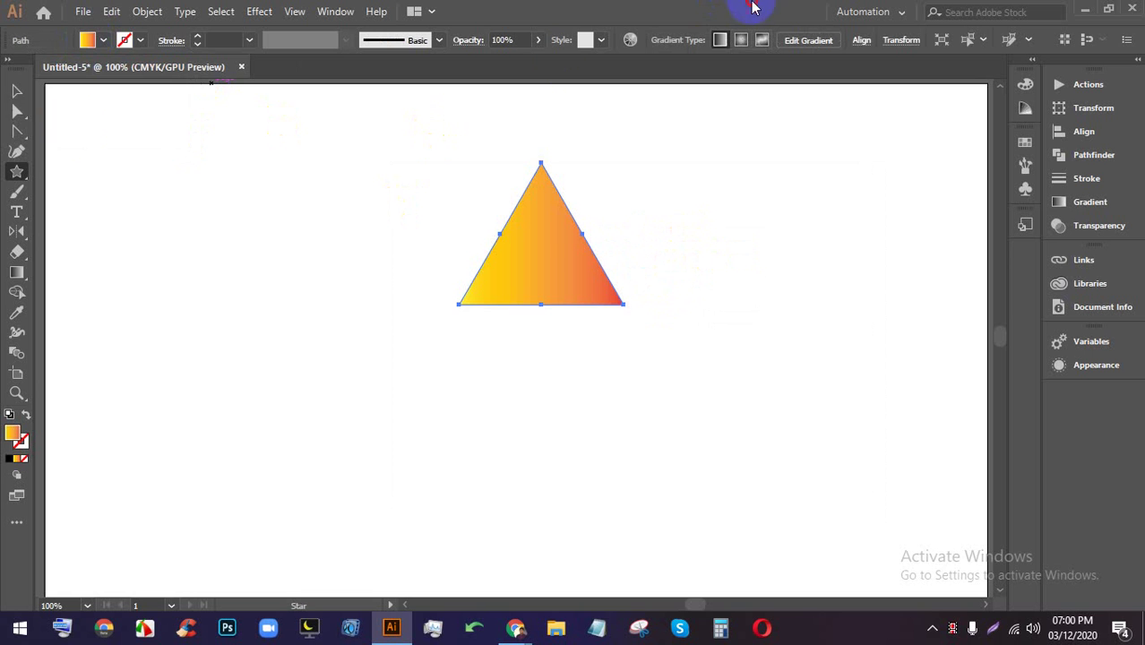
click(16, 90)
drag(544, 223, 594, 245)
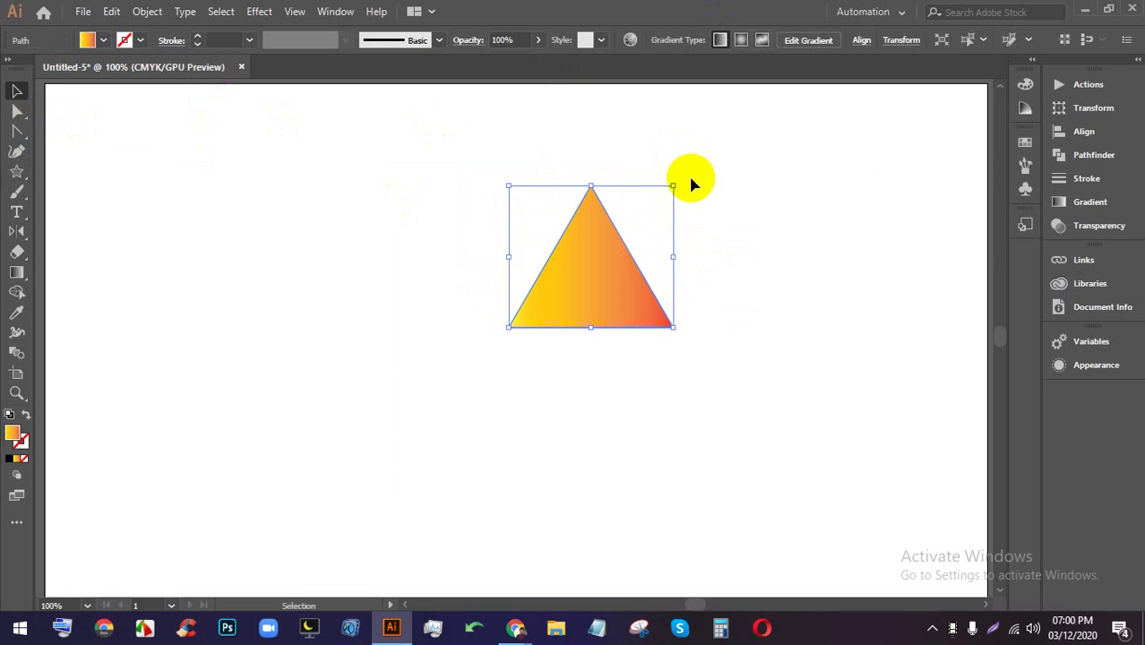
drag(681, 184, 657, 397)
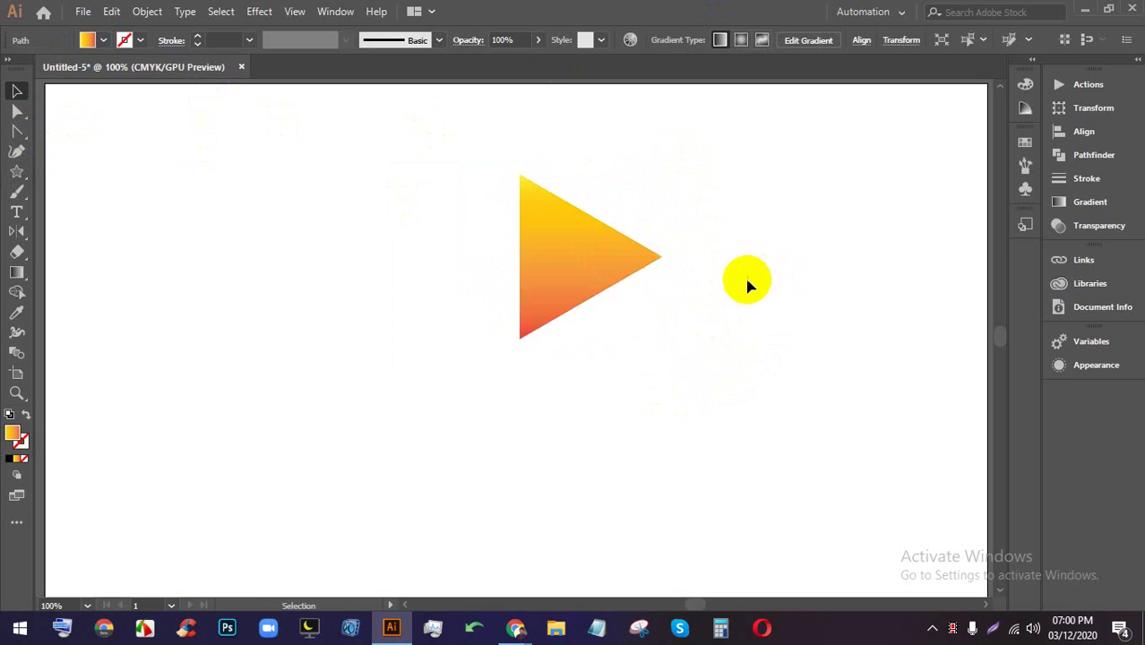
- Try to reflect the triangle freehand about a point inside it with the Reflect tool
drag(15, 228, 82, 261)
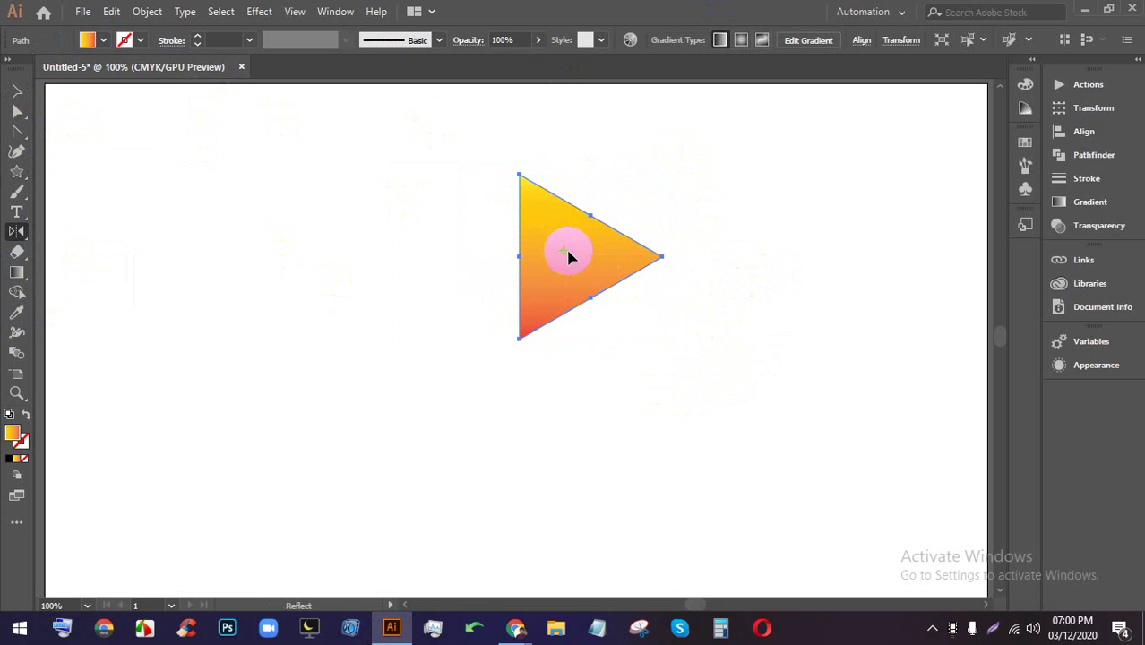
right_click(564, 257)
click(554, 248)
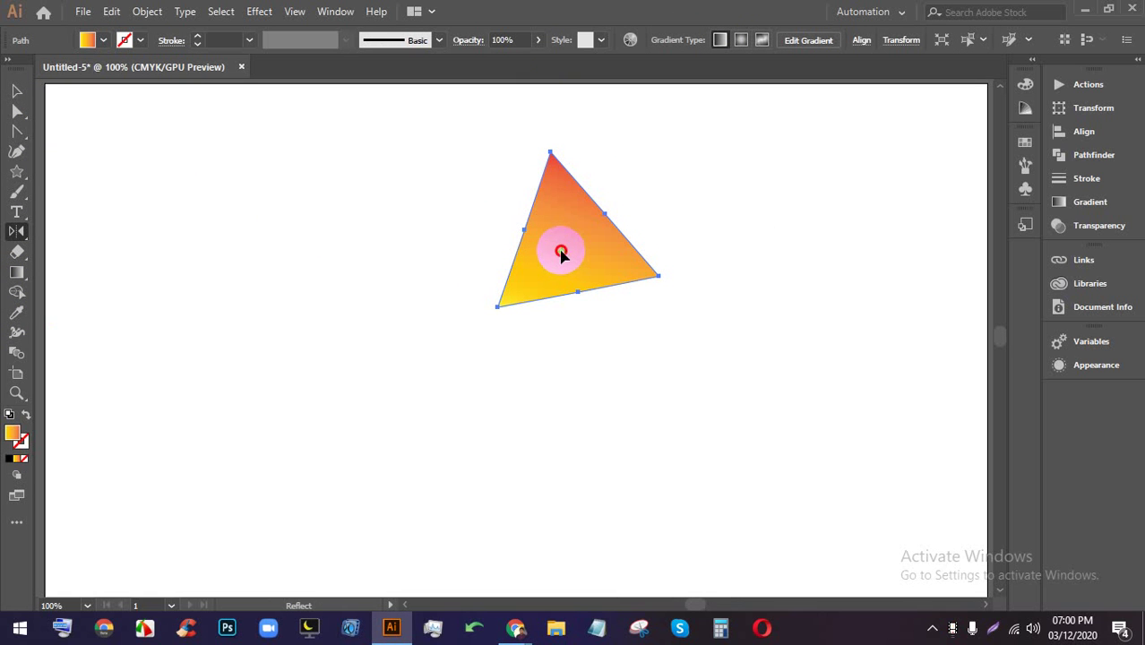
drag(561, 251, 578, 257)
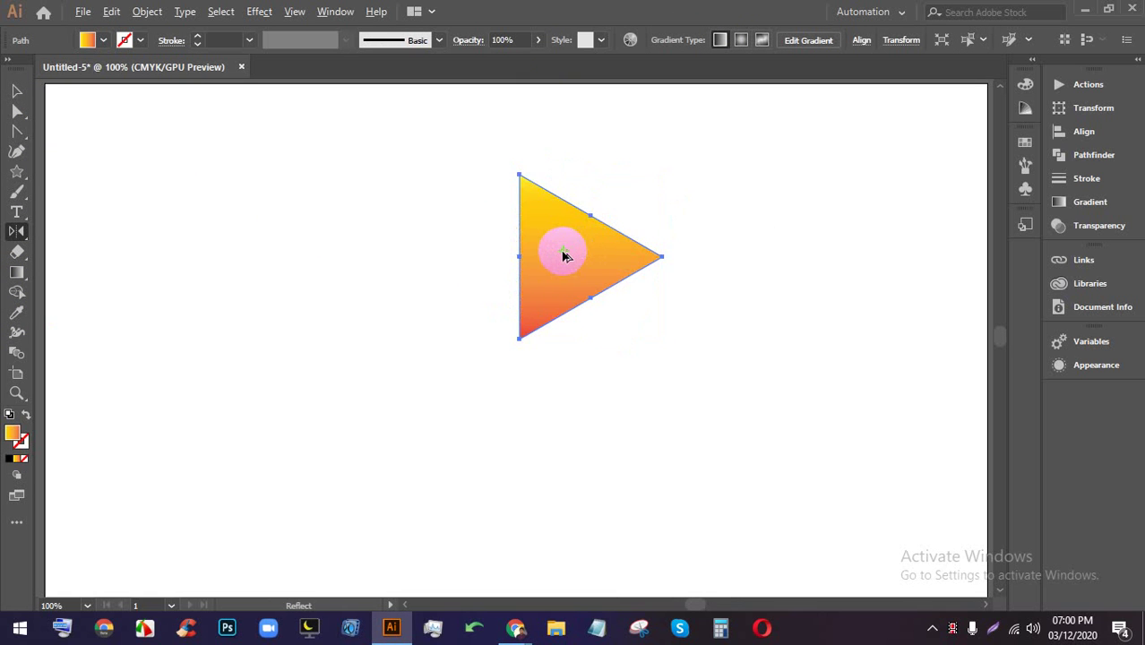
click(15, 100)
click(856, 222)
click(524, 282)
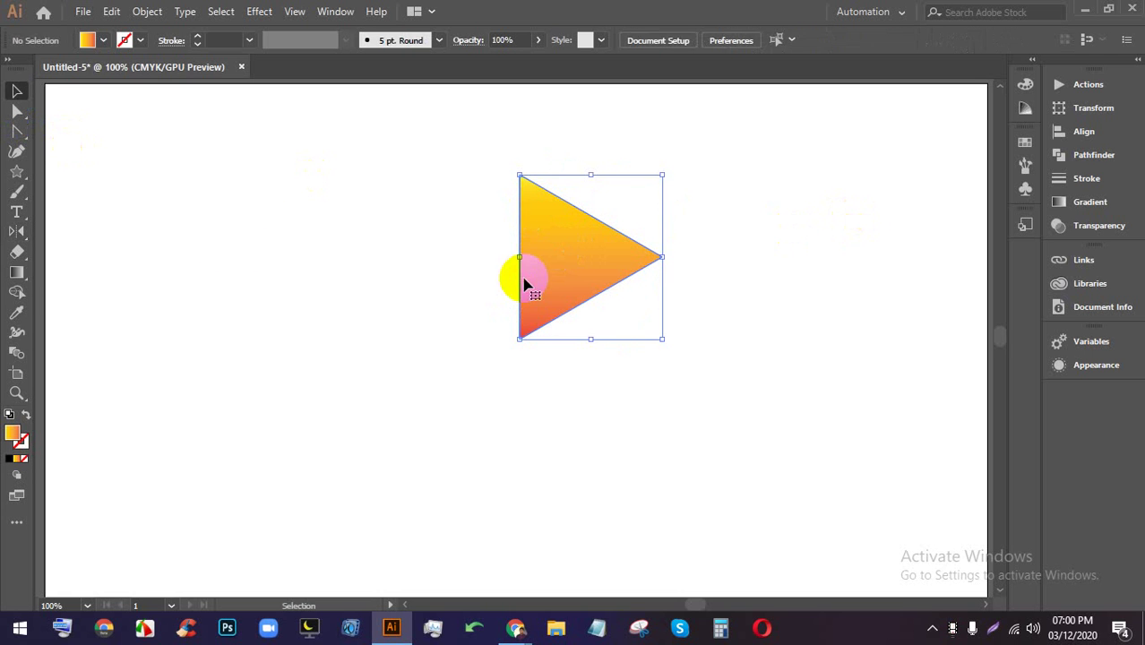
- Preview reflecting the triangle across the vertical, horizontal, 63° and 315° axes, and cancel the reflection
click(16, 231)
click(594, 251)
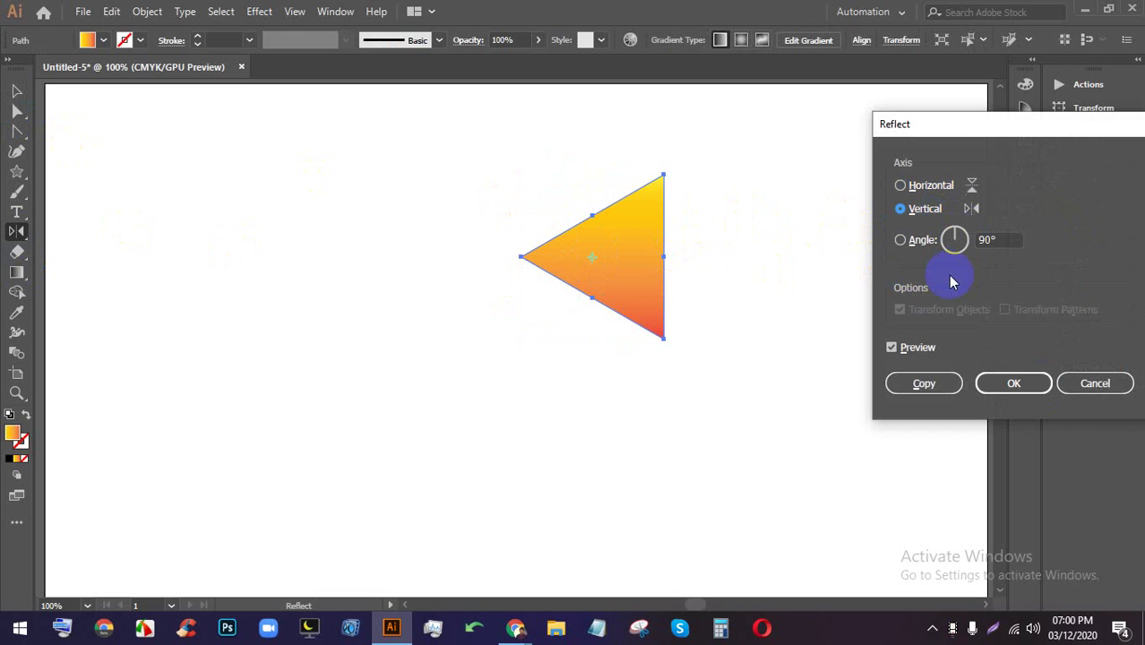
mouse_move(951, 236)
mouse_down()
mouse_move(959, 243)
mouse_move(944, 251)
mouse_move(964, 231)
mouse_up()
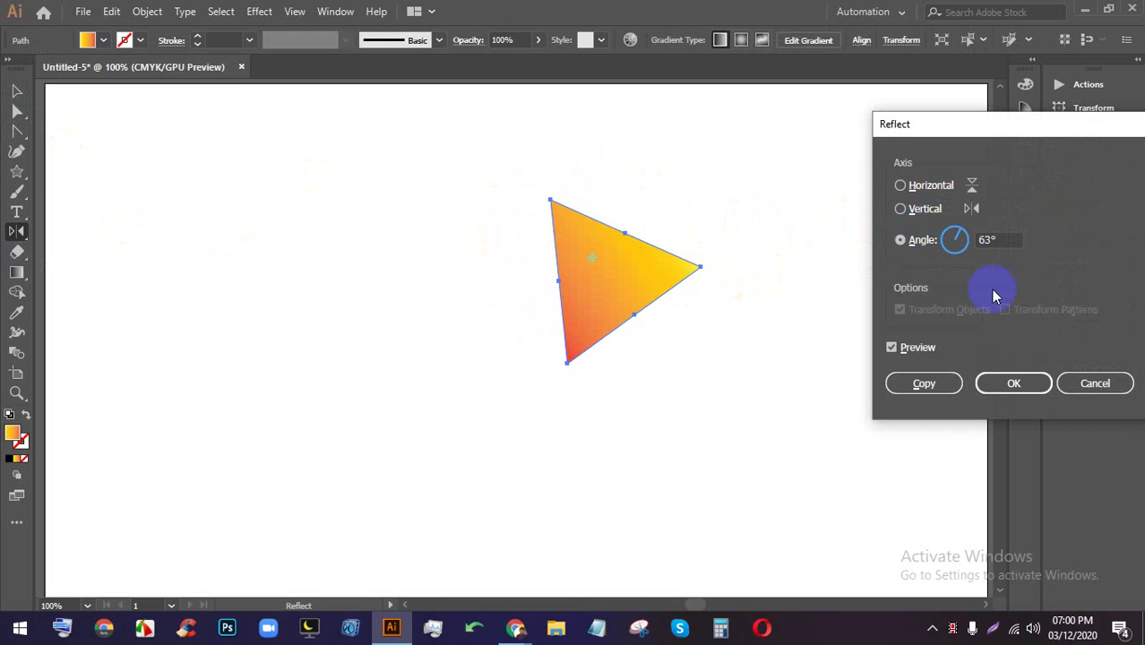
click(902, 207)
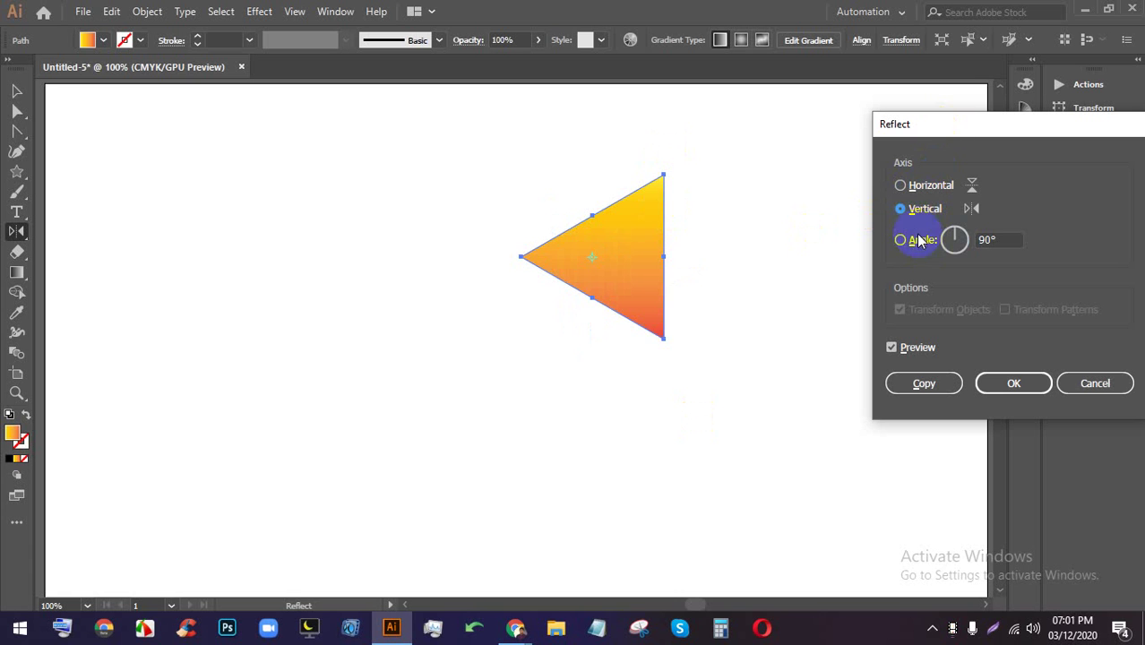
drag(955, 239, 959, 242)
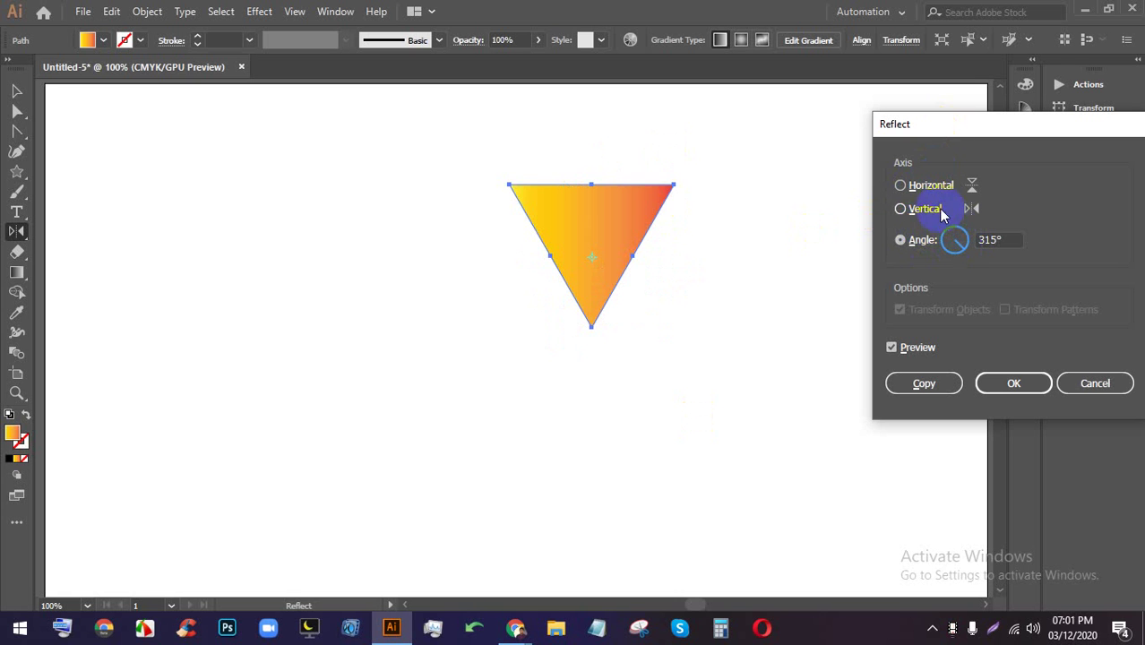
click(931, 214)
click(929, 194)
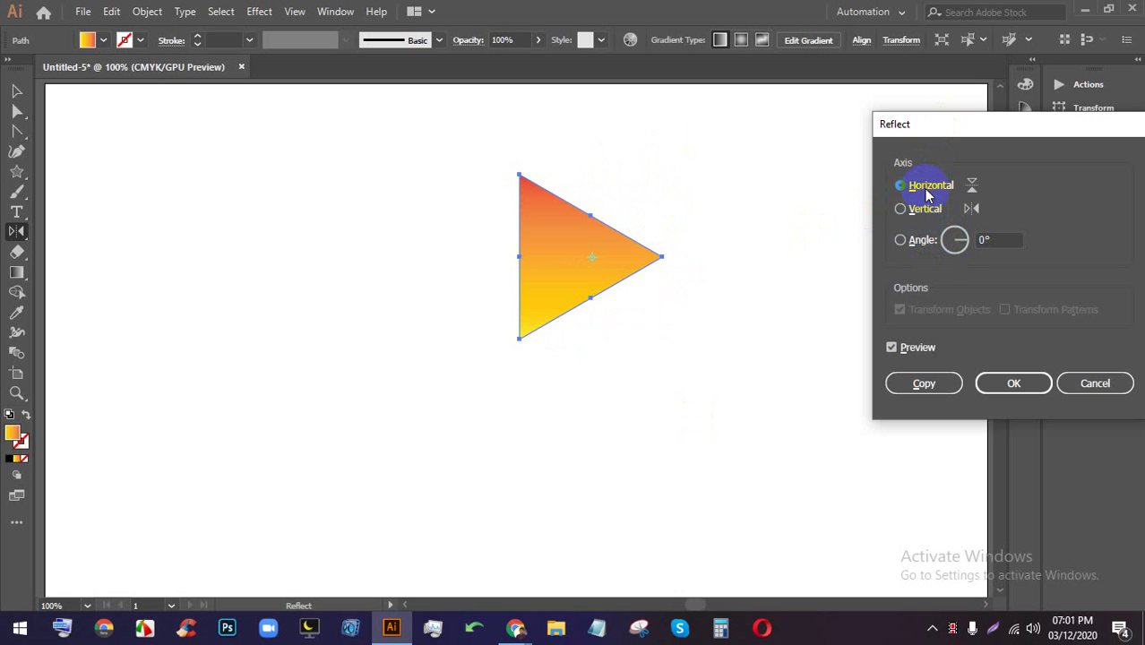
click(906, 216)
click(914, 185)
click(1094, 380)
click(16, 90)
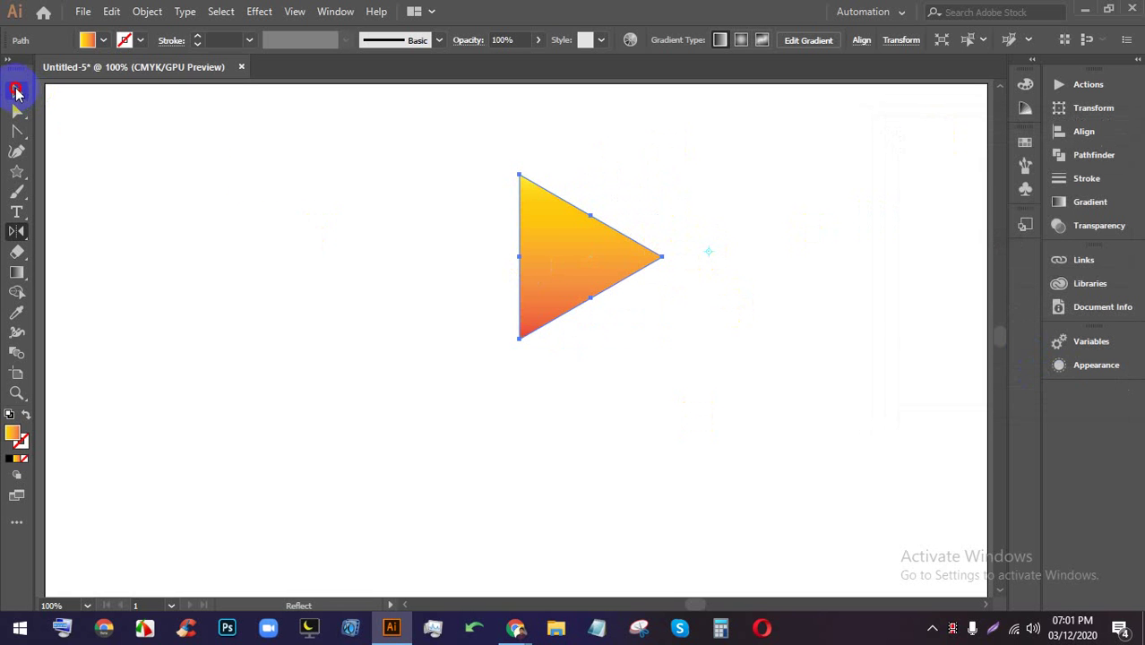
- Delete the right-pointing yellow-to-red gradient triangle from the artboard
click(591, 248)
drag(674, 158, 501, 208)
click(718, 240)
click(540, 314)
key(Delete)
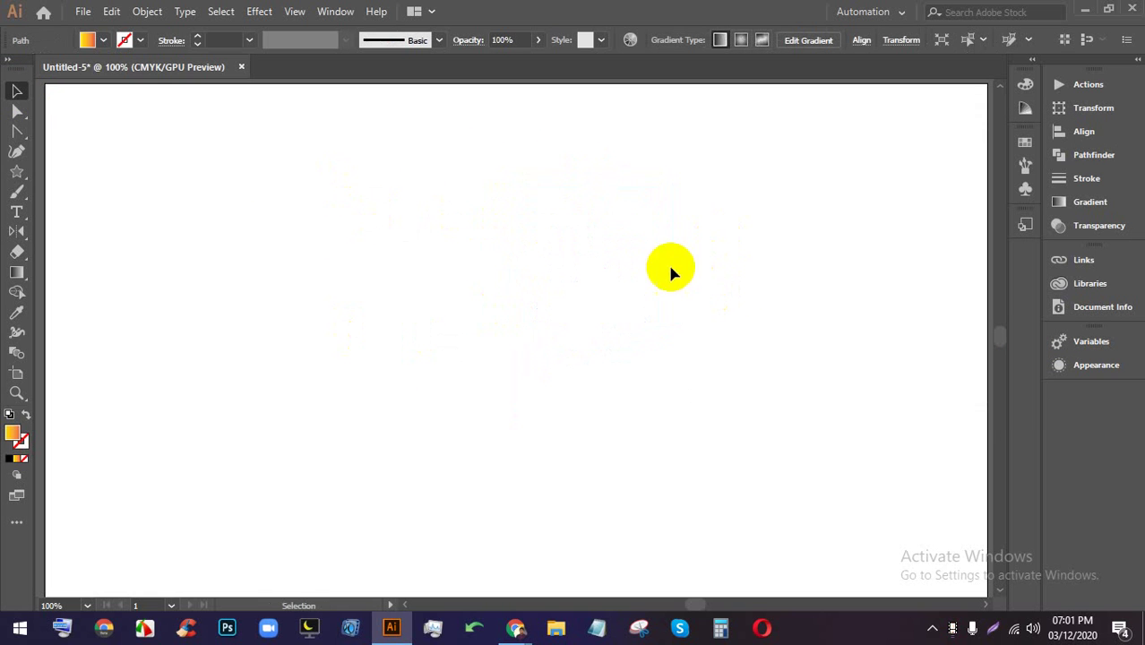
- Draw an upright gradient triangle with the Polygon tool and move it to the upper middle of the artboard
drag(16, 184, 84, 212)
drag(519, 204, 598, 219)
click(16, 90)
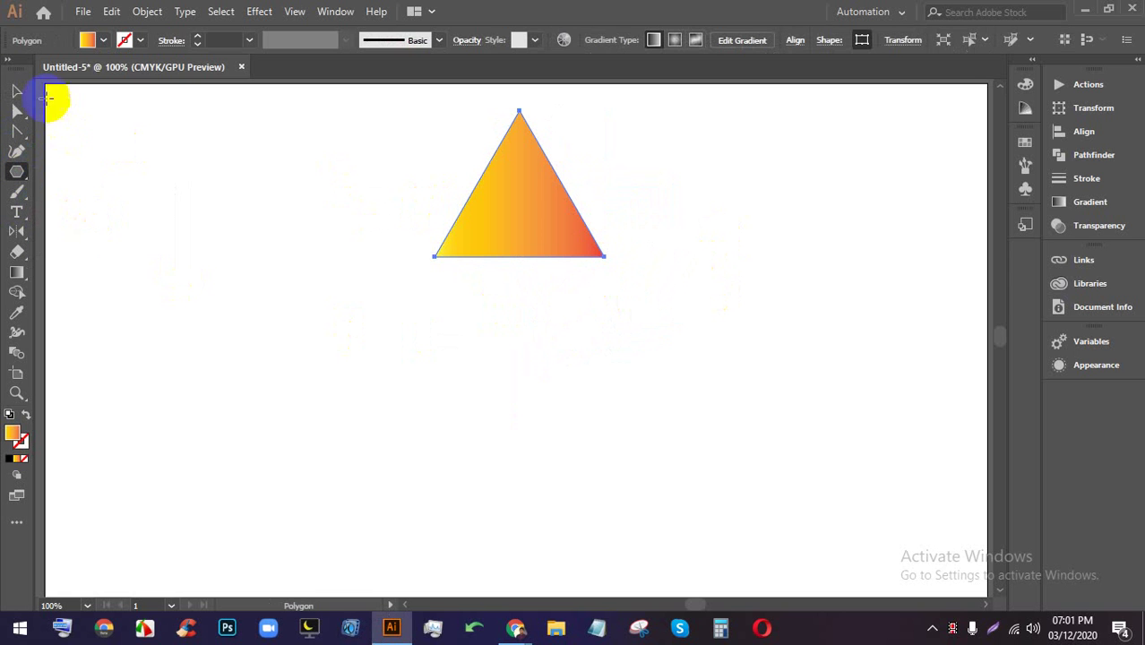
drag(529, 190, 616, 243)
click(734, 248)
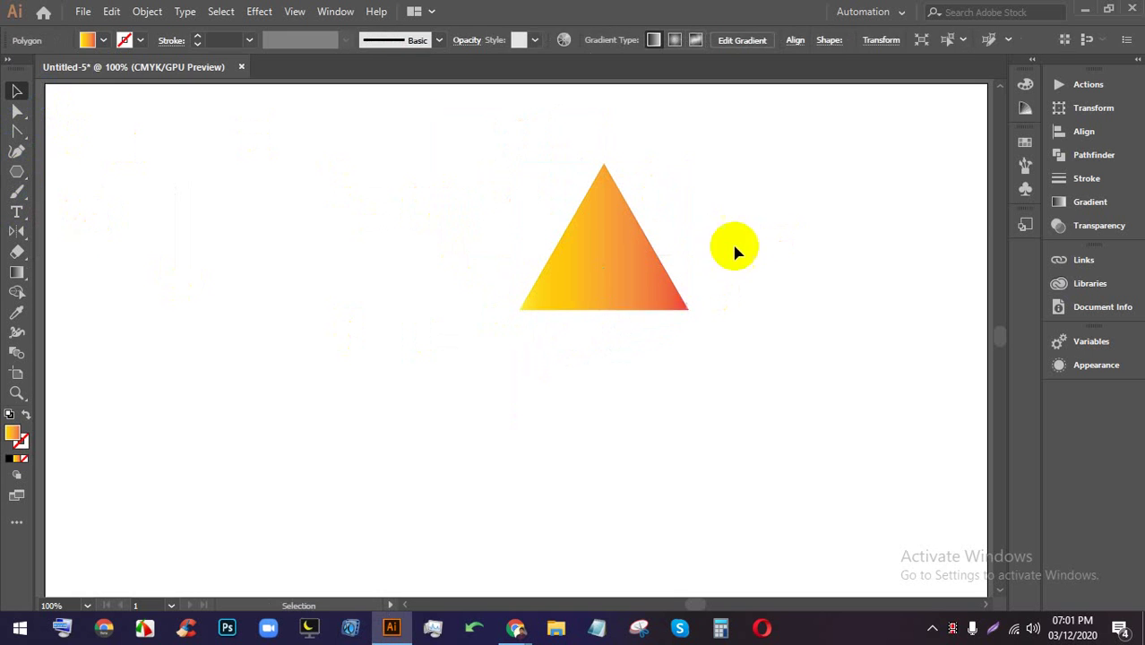
- Fill the new triangle with the blue-to-transparent gradient swatch
key(ctrl+plus)
right_click(558, 238)
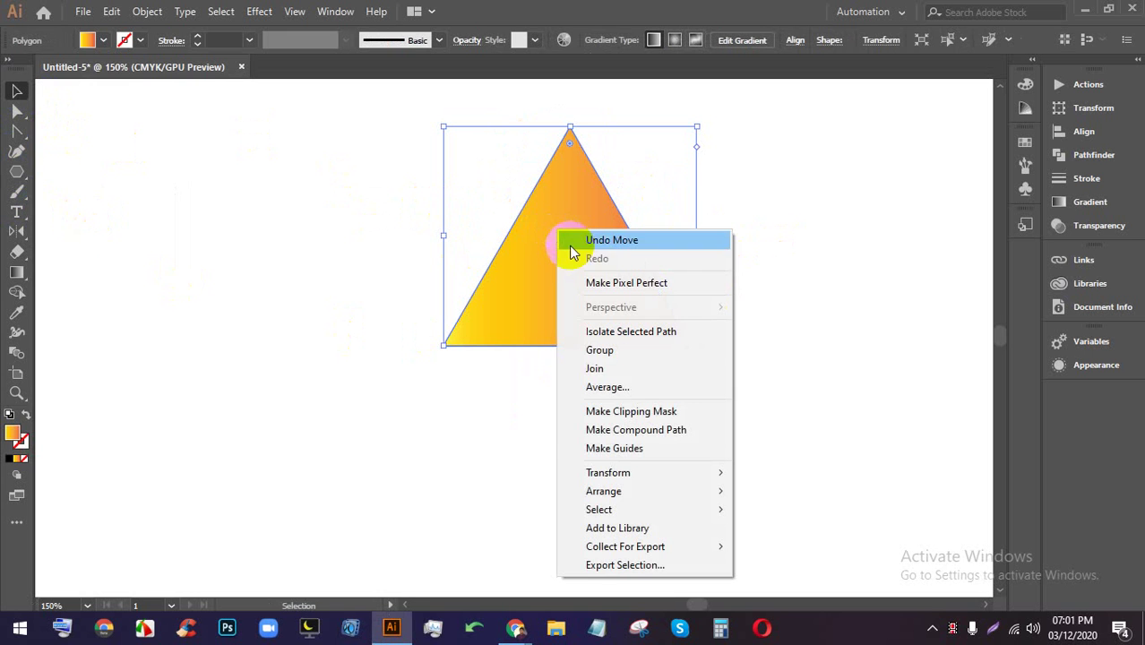
click(624, 351)
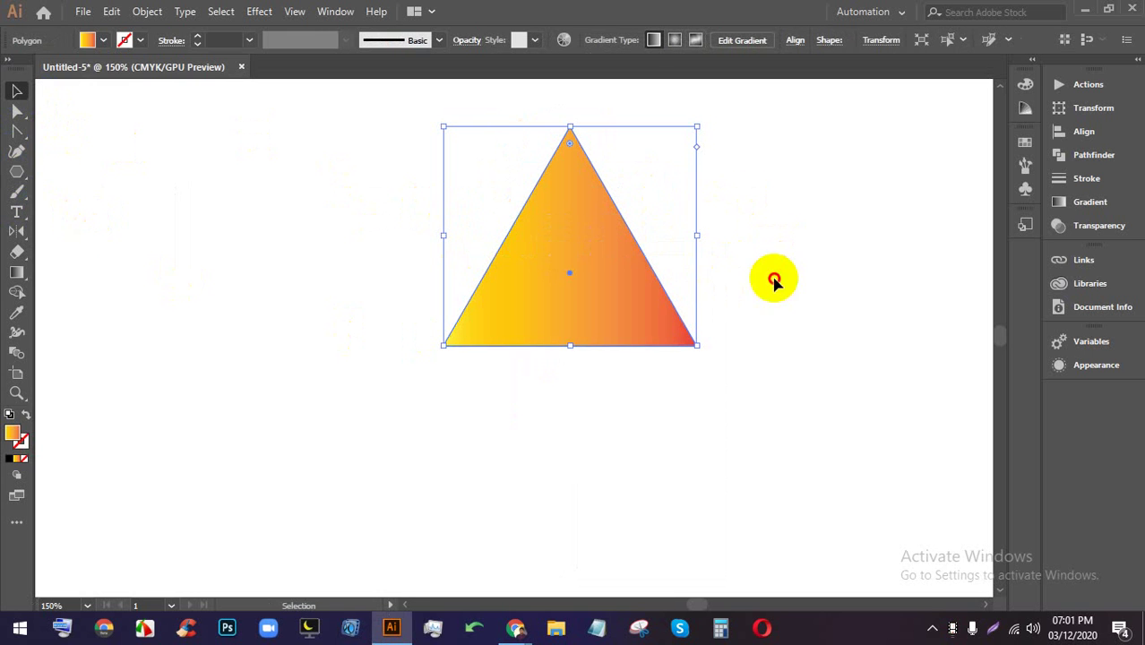
click(104, 40)
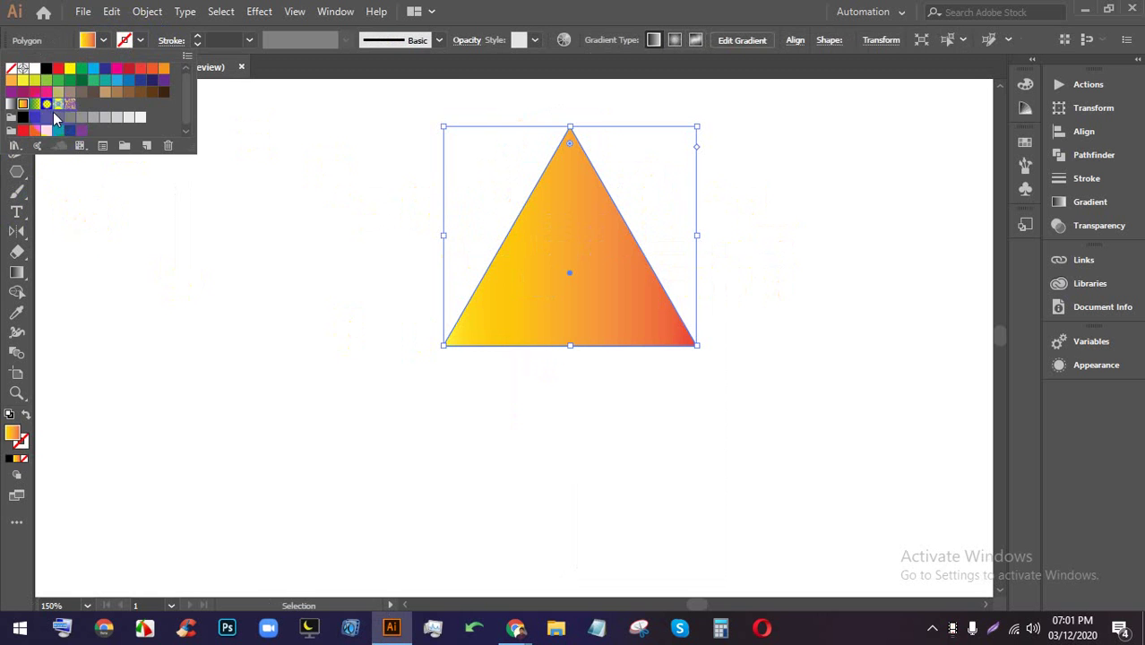
click(39, 107)
click(807, 248)
click(589, 271)
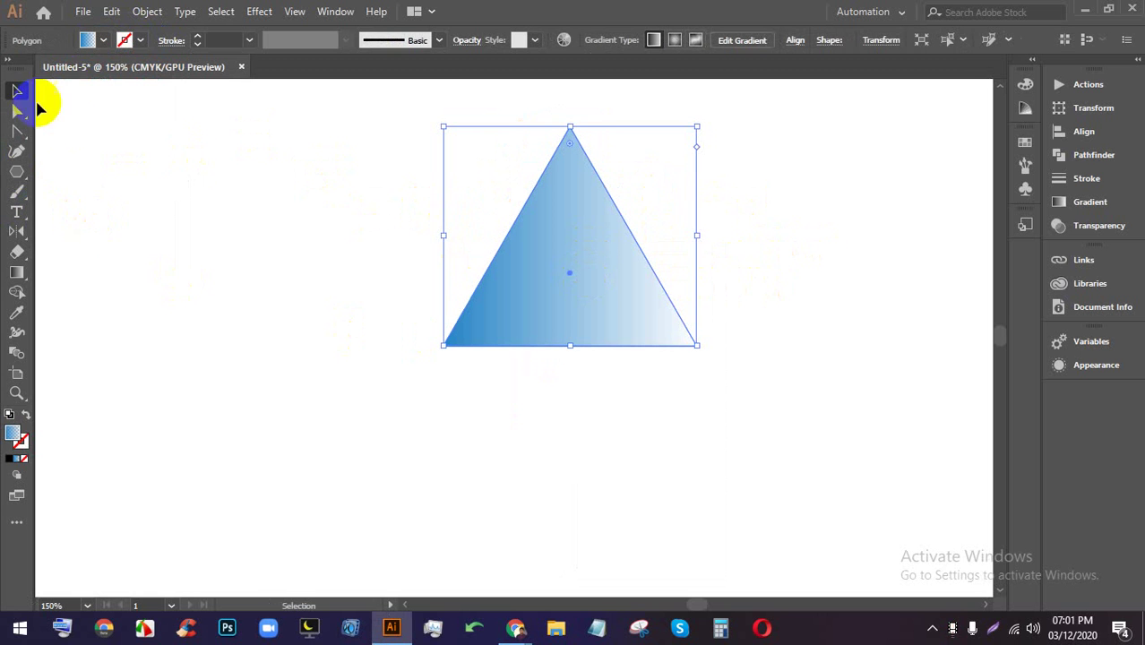
click(875, 278)
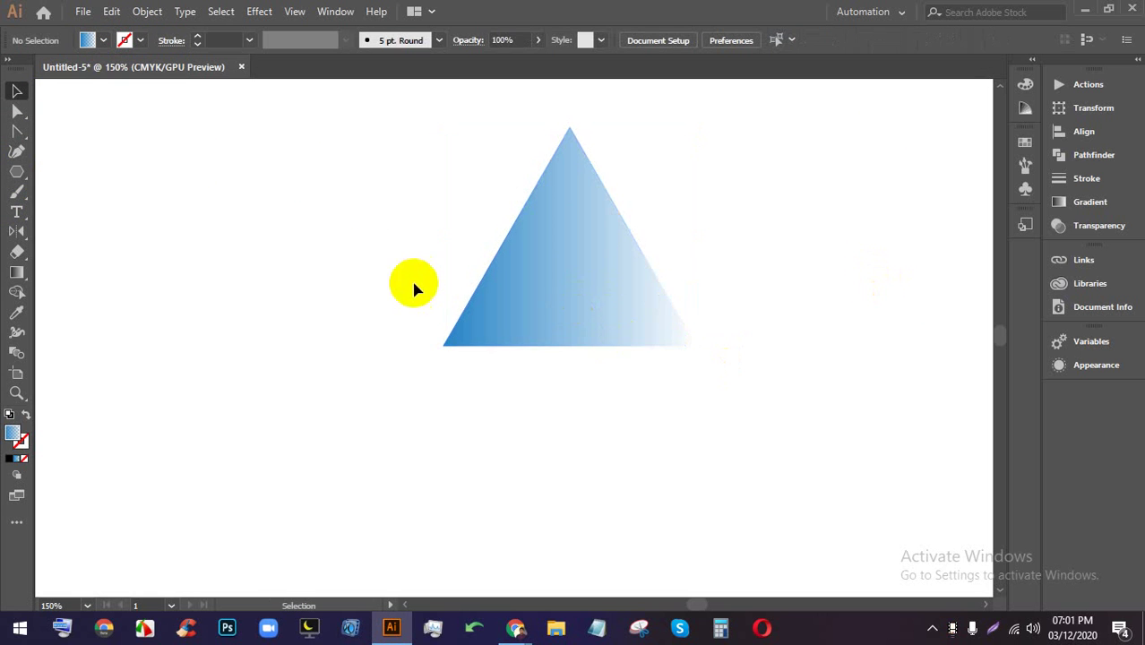
- Preview reflecting the blue gradient triangle across the vertical axis and cancel the reflection
click(586, 269)
right_click(591, 264)
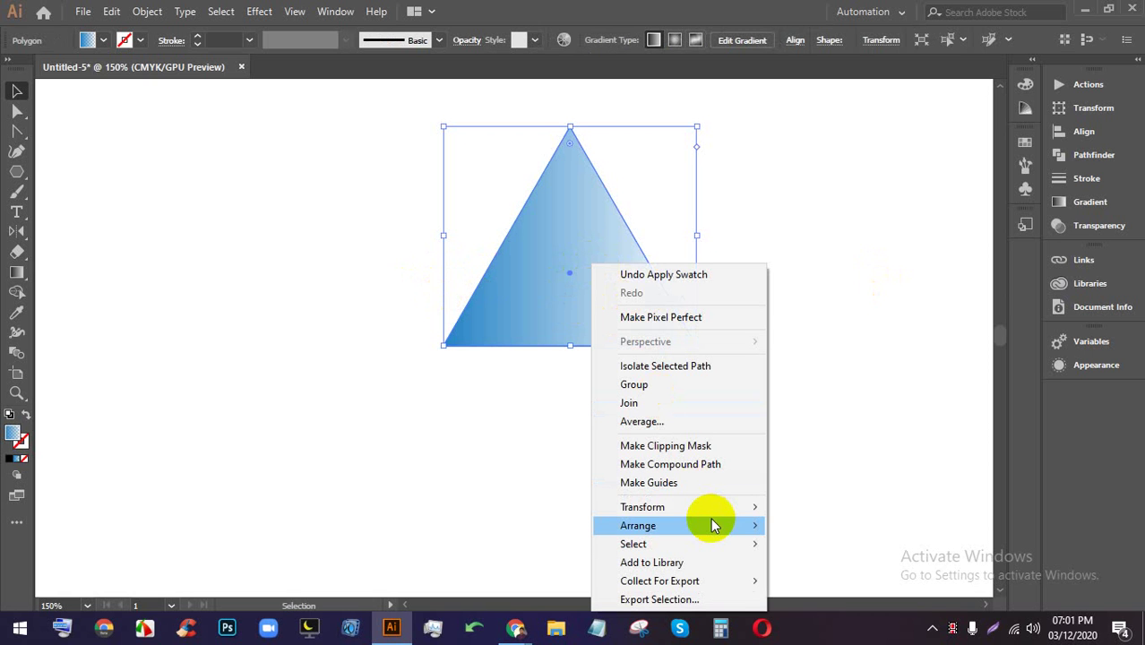
mouse_move(712, 523)
mouse_move(710, 504)
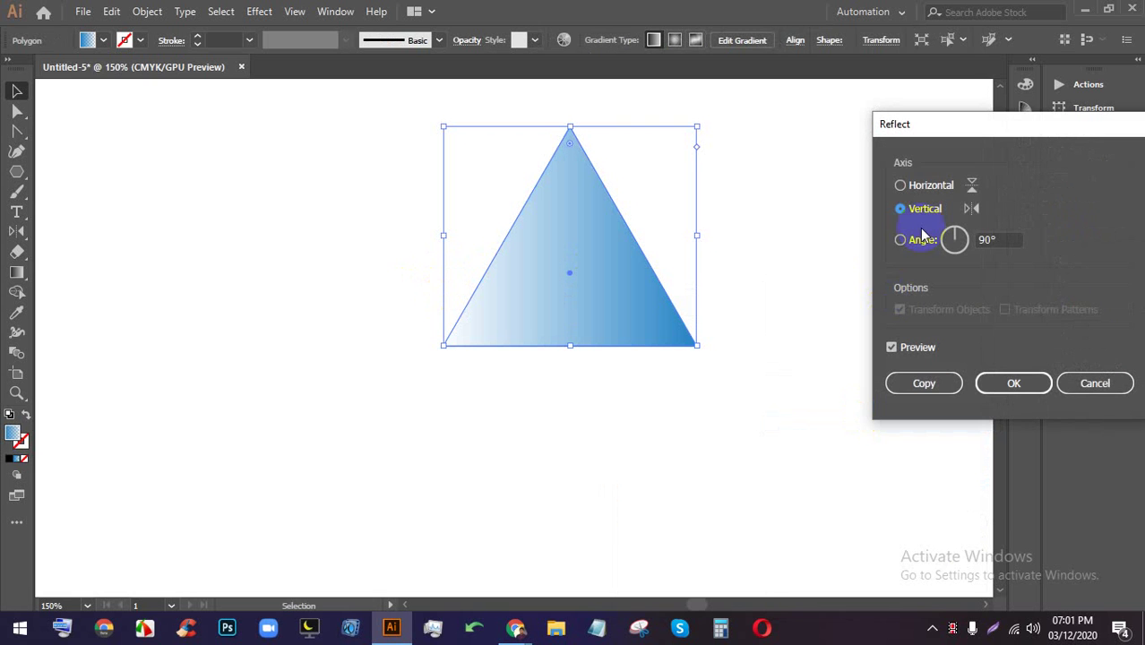
drag(961, 135, 895, 122)
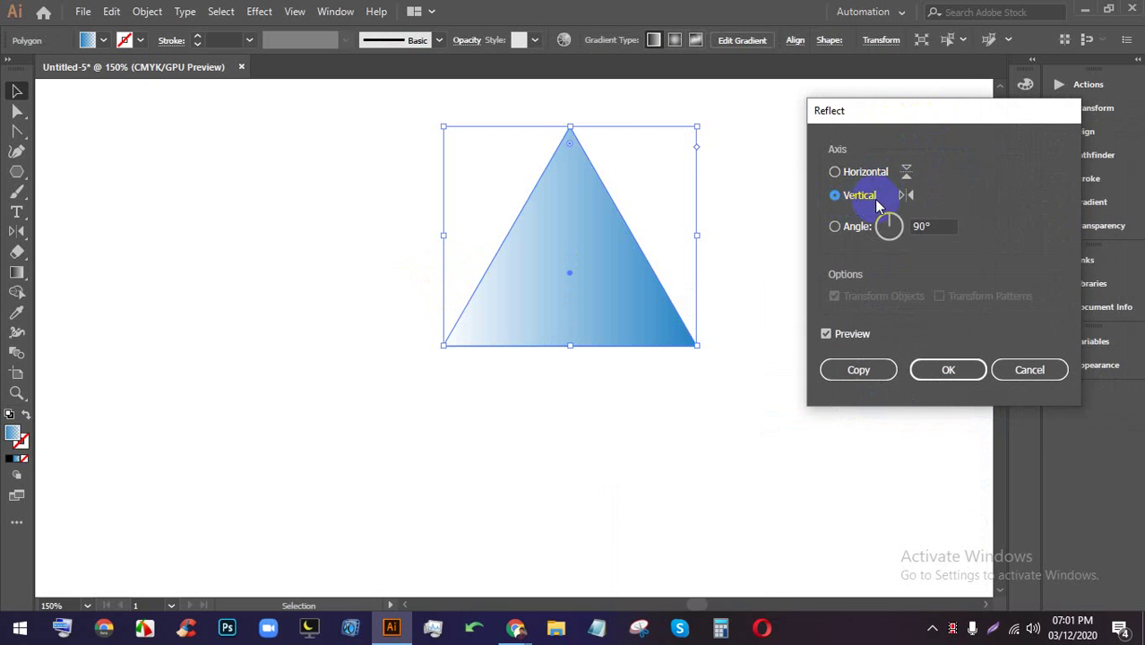
click(1030, 369)
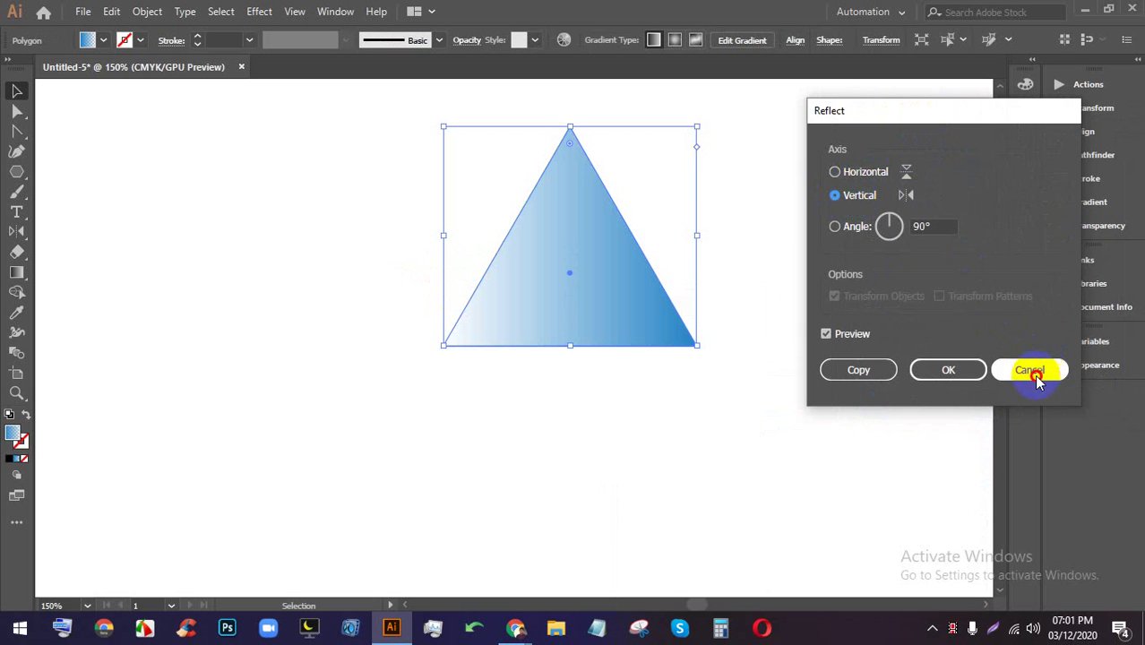
- Try the green foliage pattern fill on the triangle and restore its blue gradient fill
click(103, 40)
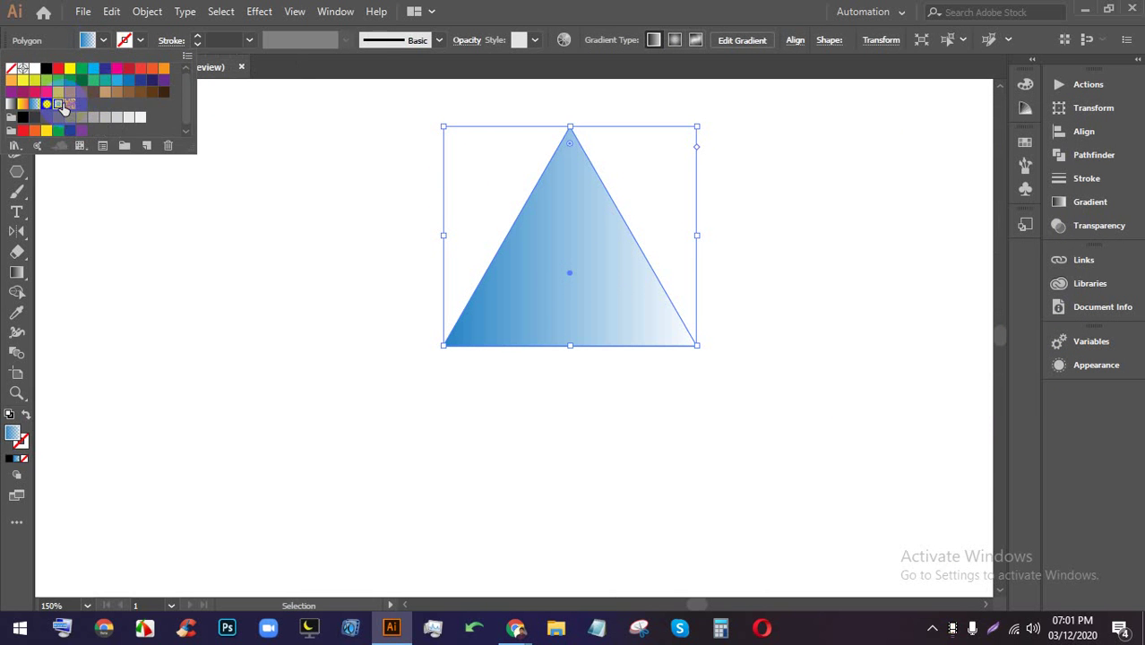
click(58, 104)
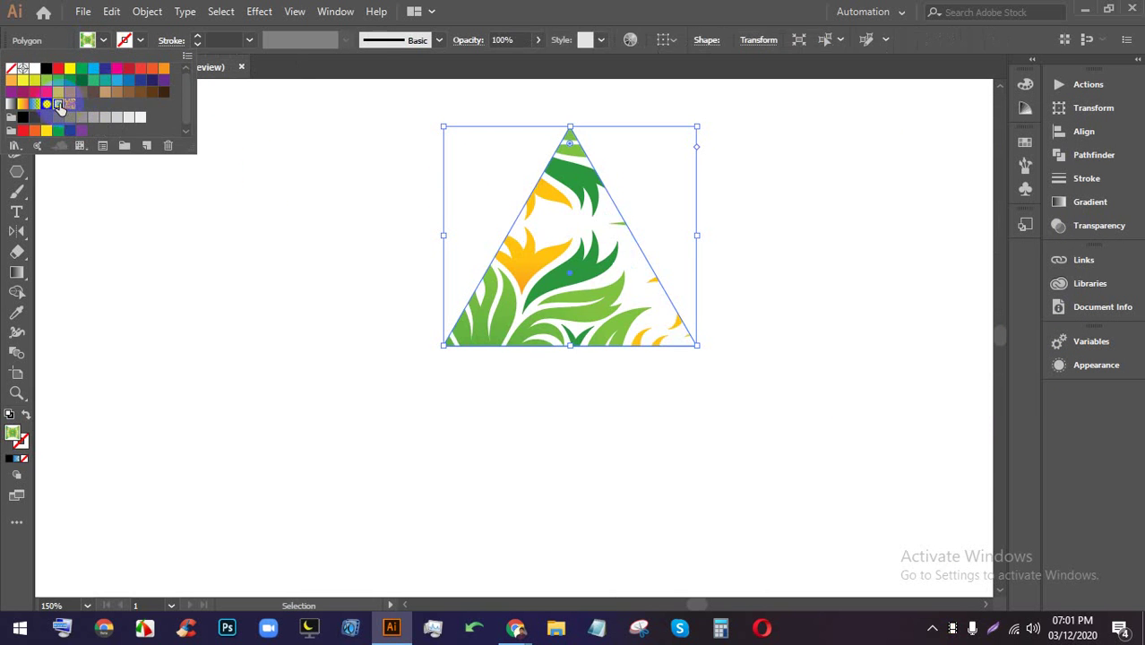
click(15, 460)
- Recolour the transparent end stop of the triangle's gradient dark brown, choosing the colour from the CMYK spectrum
click(1007, 237)
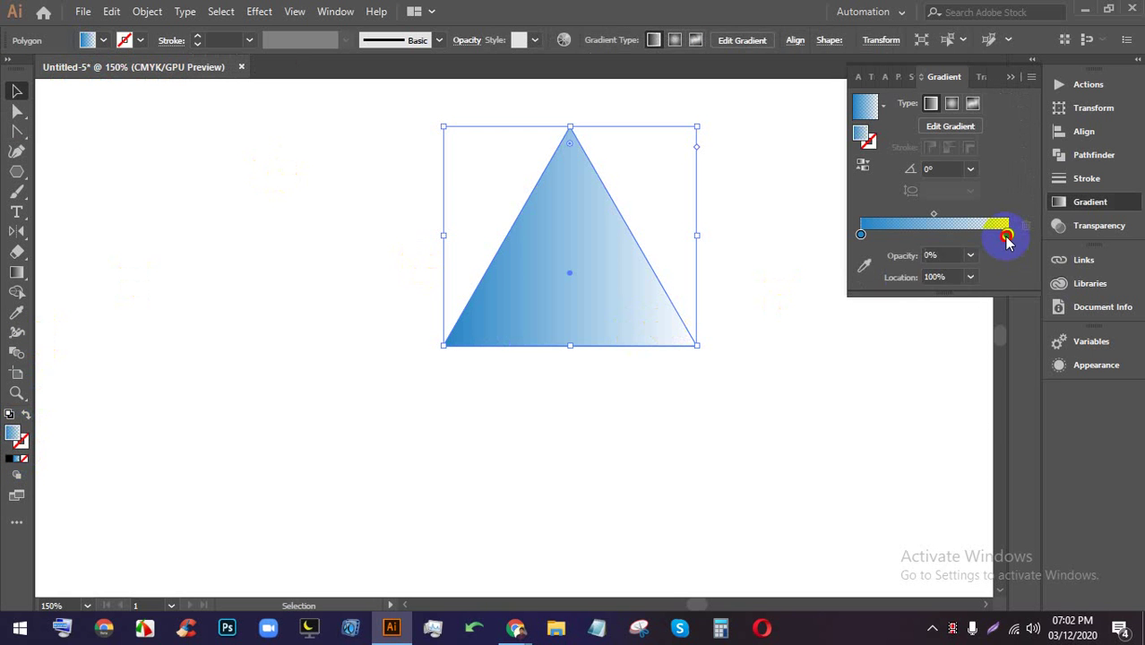
double_click(1006, 236)
click(823, 405)
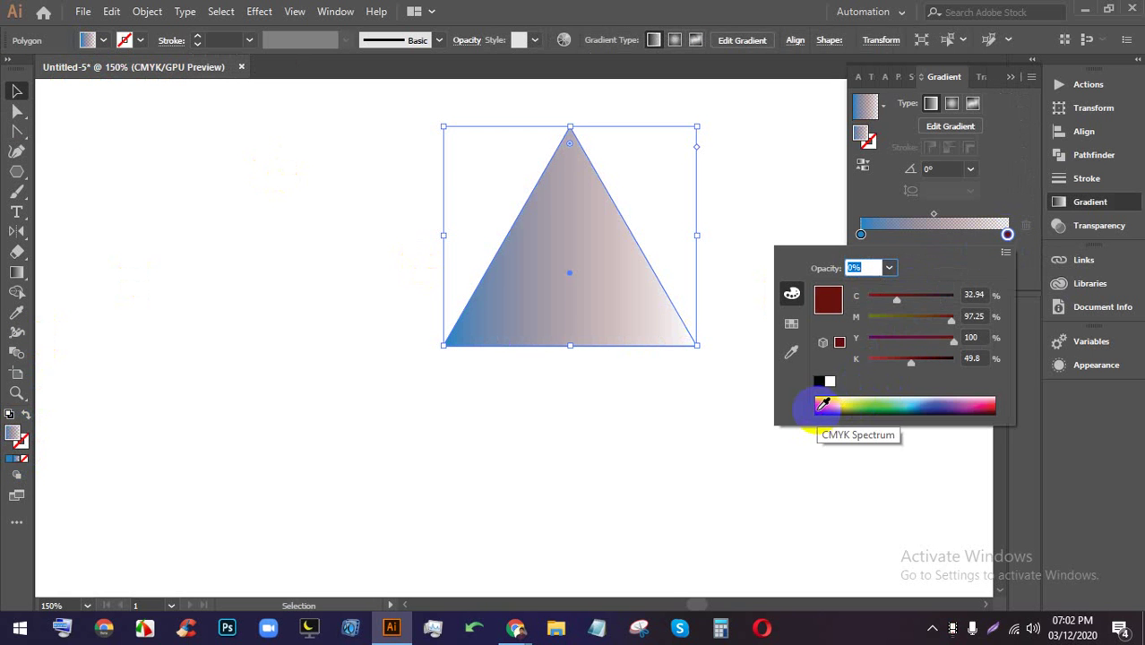
drag(837, 401, 824, 422)
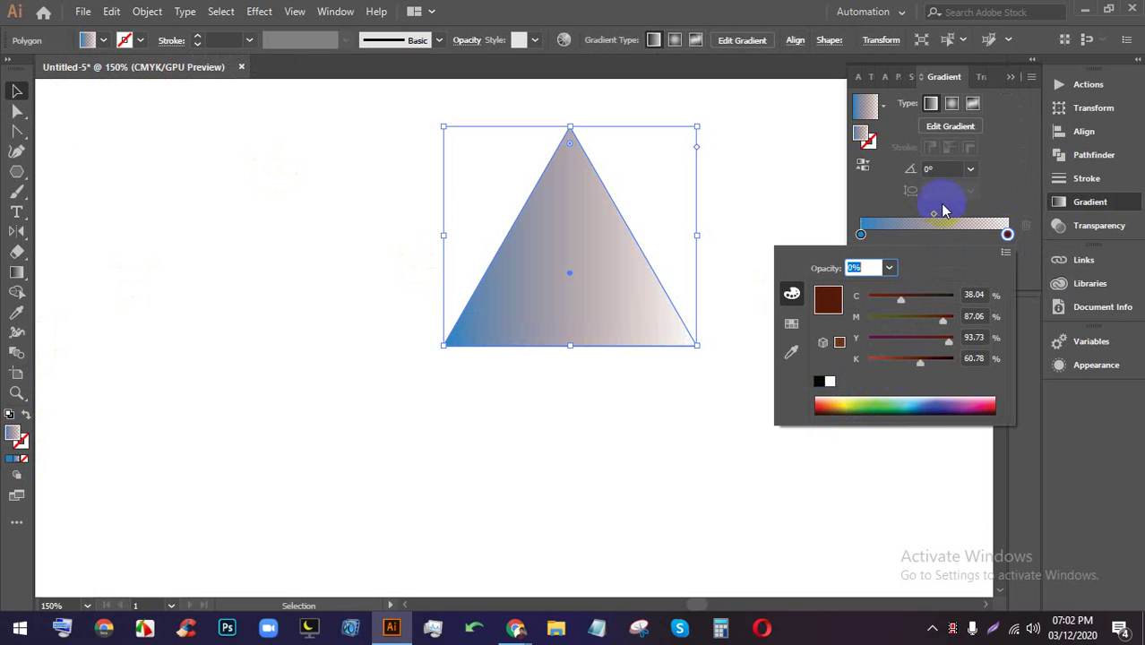
- Set the gradient's dark brown end stop to 100% opacity and adjust its position near the end of the ramp
click(1007, 235)
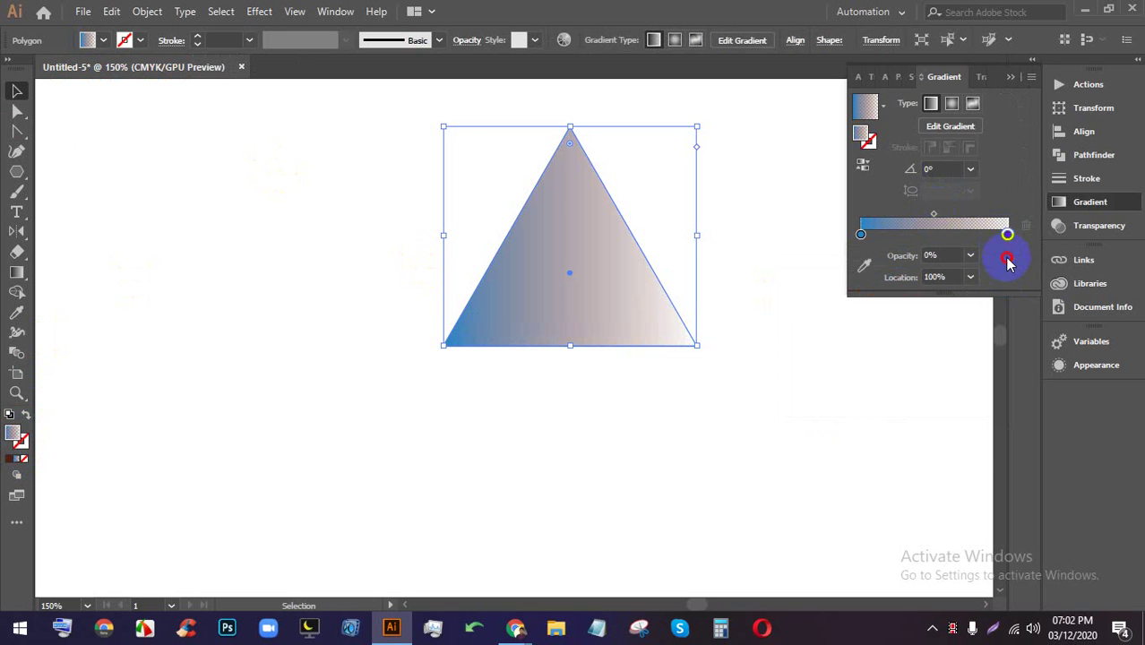
click(1007, 235)
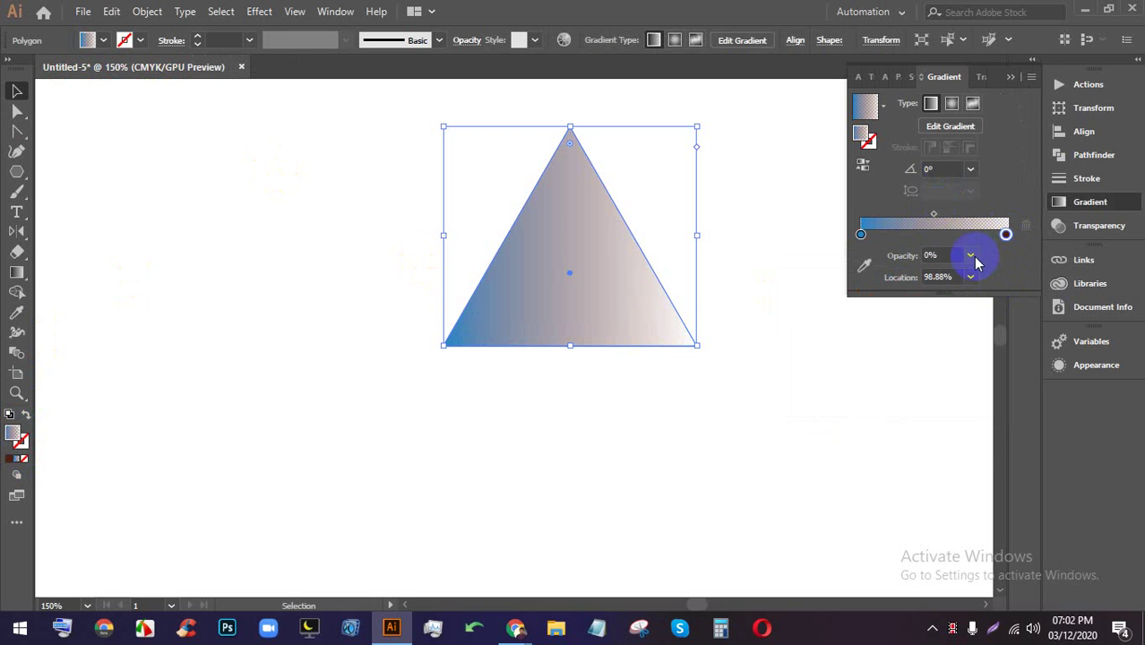
click(973, 258)
click(982, 451)
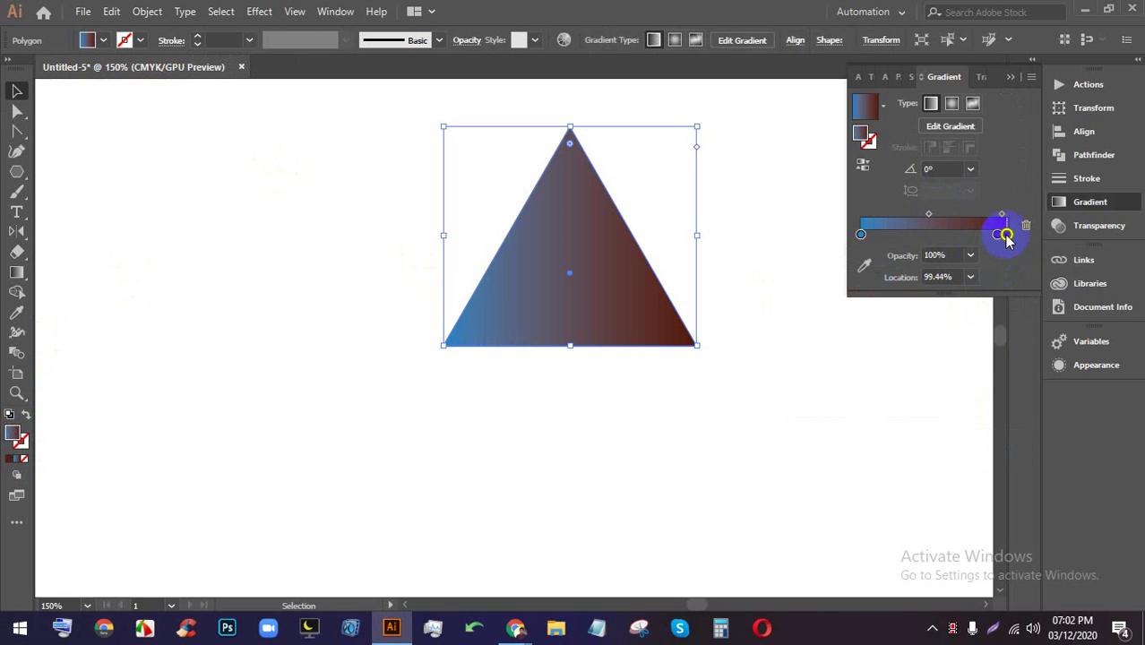
mouse_move(1005, 236)
mouse_down()
mouse_move(995, 261)
mouse_move(999, 239)
mouse_up()
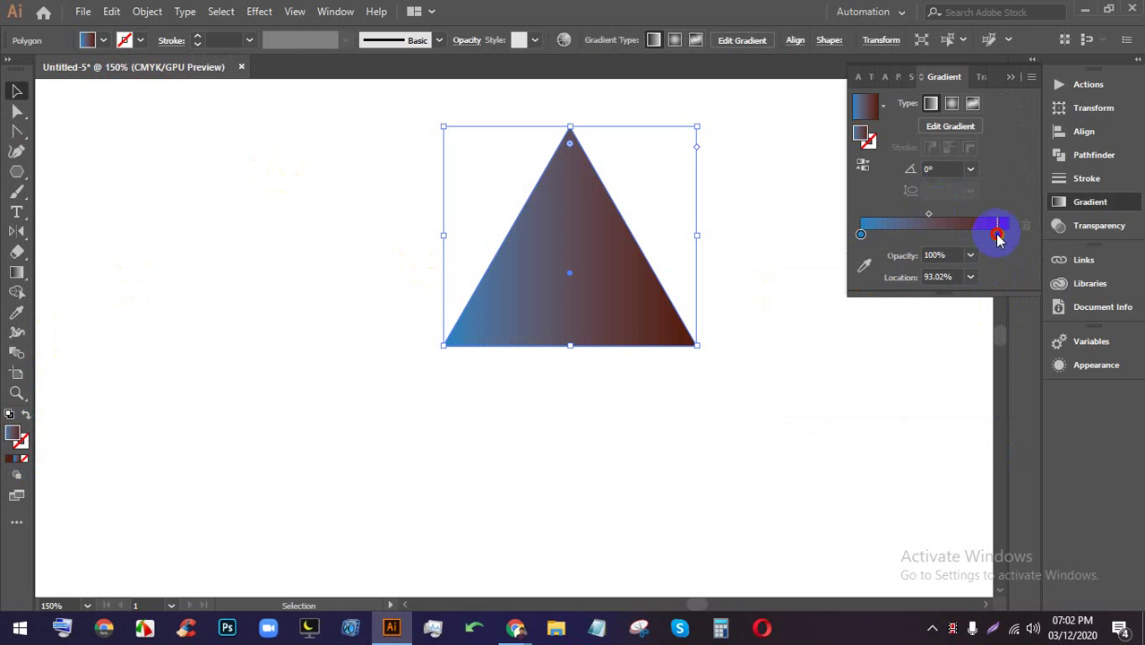
- Recolour the gradient's end stop yellow (C 12.16, M 0, Y 100, K 0) and set the midpoint location to 49.44%
double_click(1010, 236)
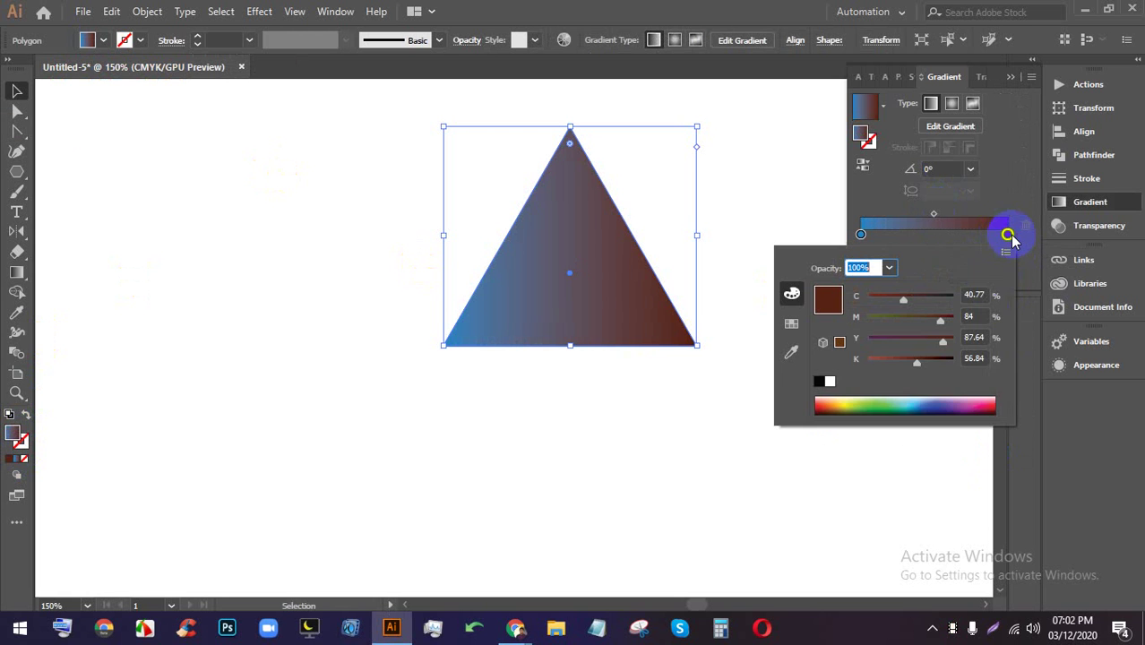
click(852, 400)
click(833, 402)
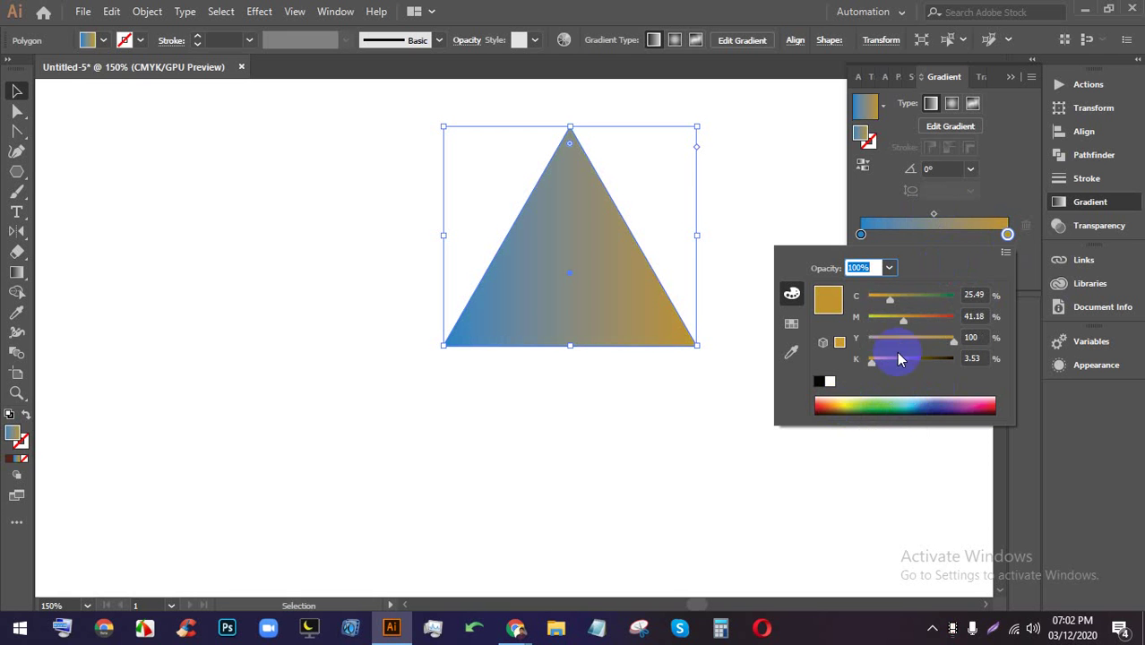
click(847, 398)
click(848, 400)
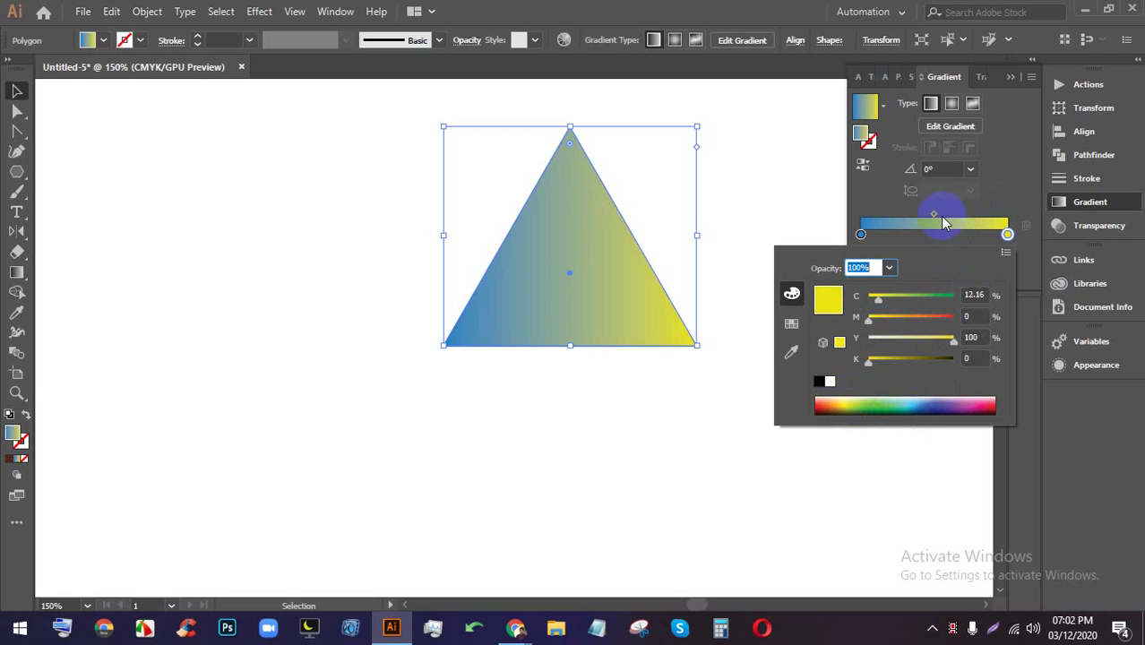
click(908, 218)
mouse_move(929, 224)
mouse_down()
mouse_move(895, 217)
mouse_move(900, 230)
mouse_move(935, 220)
mouse_up()
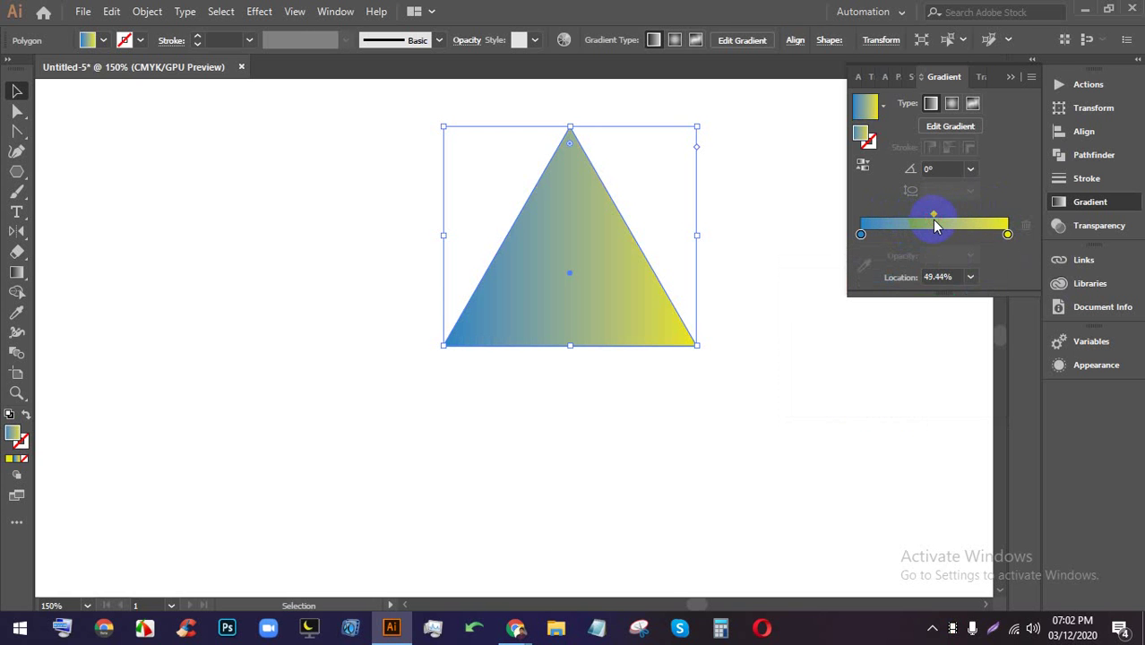
- Move the blue-to-yellow triangle down and to the left on the artboard, and deselect it
click(801, 232)
drag(614, 277, 463, 317)
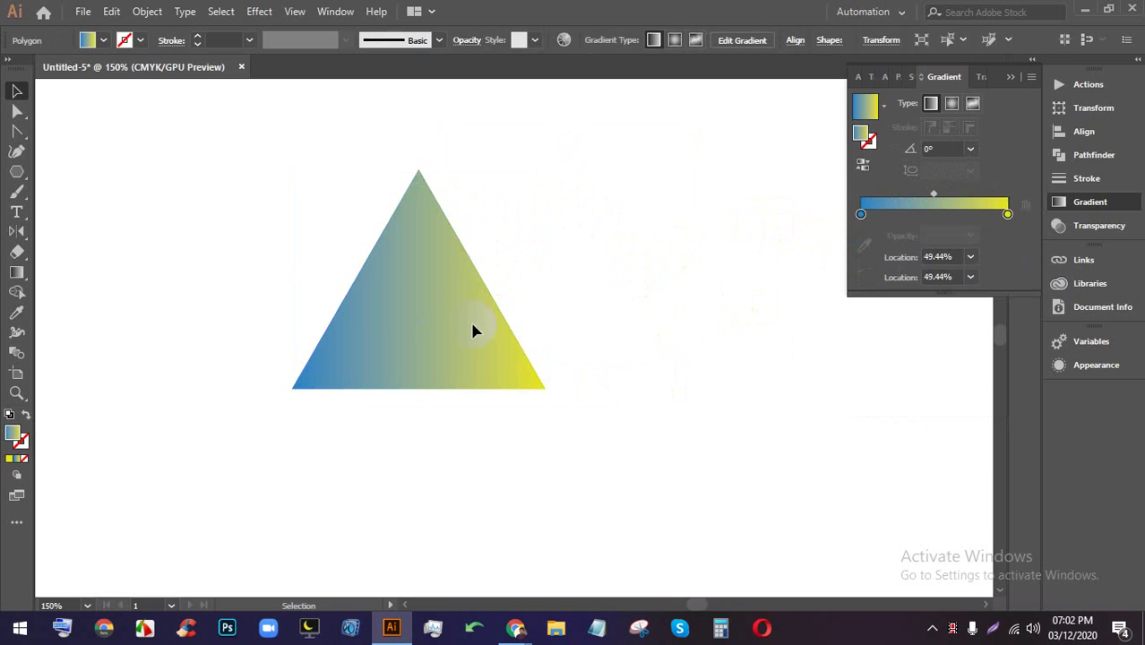
click(493, 319)
click(669, 302)
- Start a Reflect transform on the triangle across the vertical axis and toggle the preview to compare both states
click(414, 318)
right_click(413, 313)
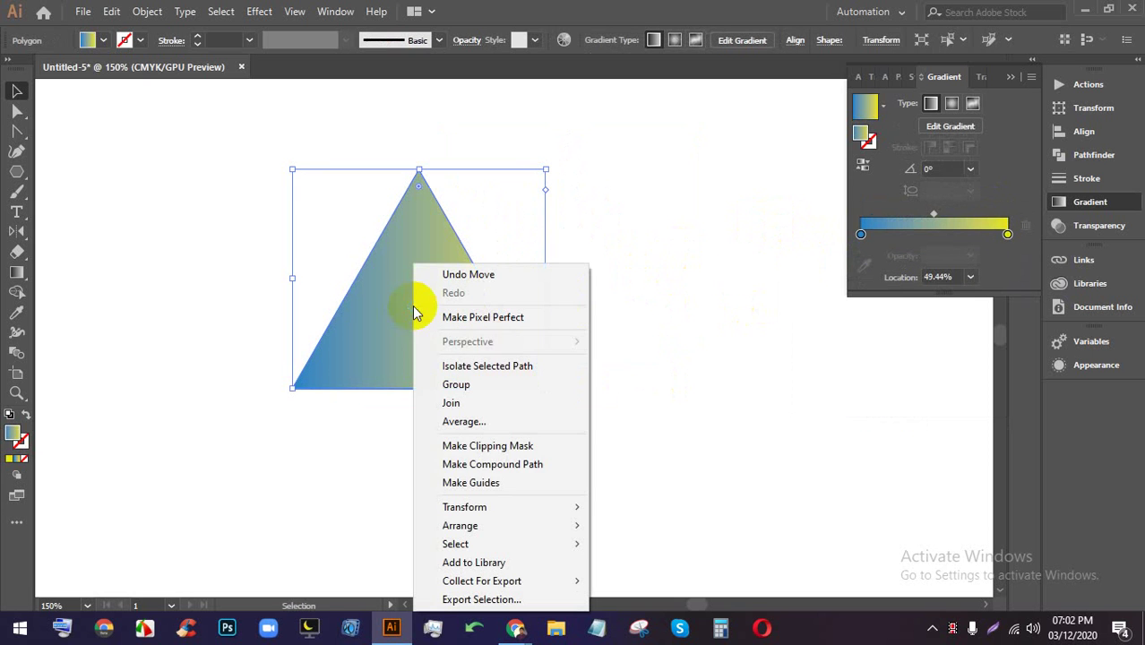
mouse_move(484, 505)
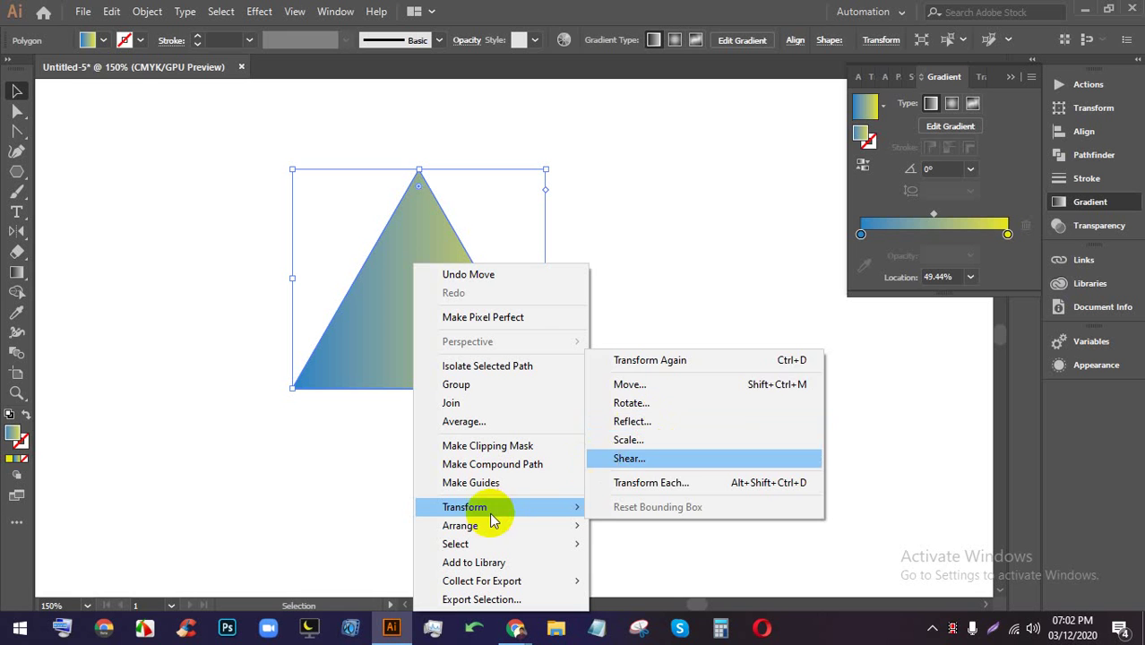
click(662, 421)
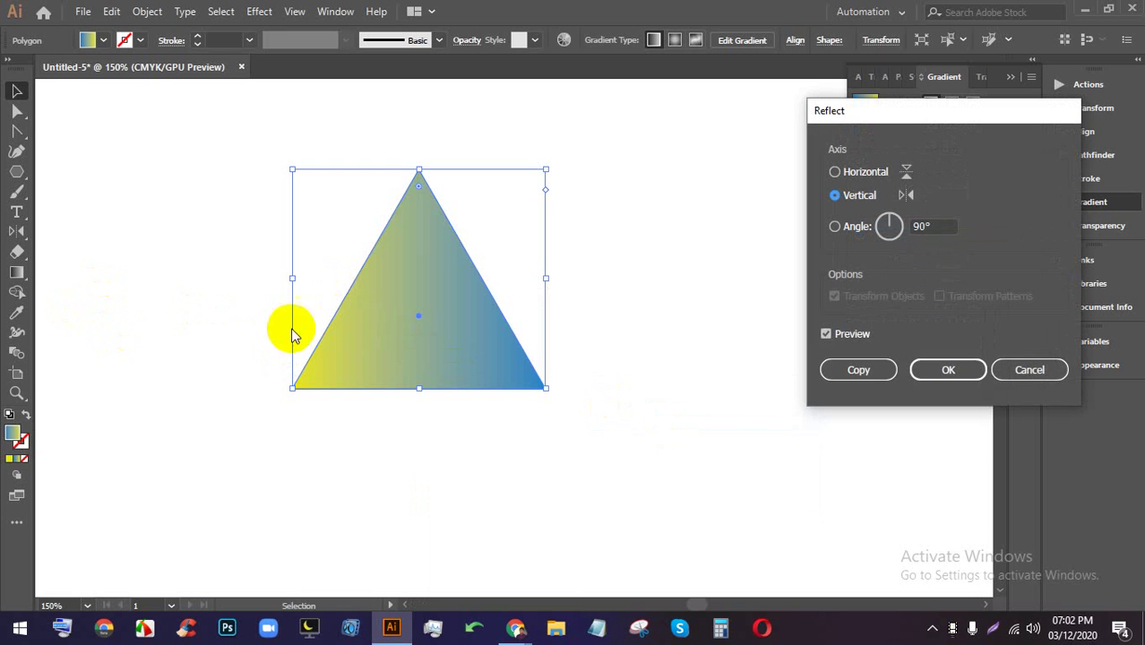
click(826, 335)
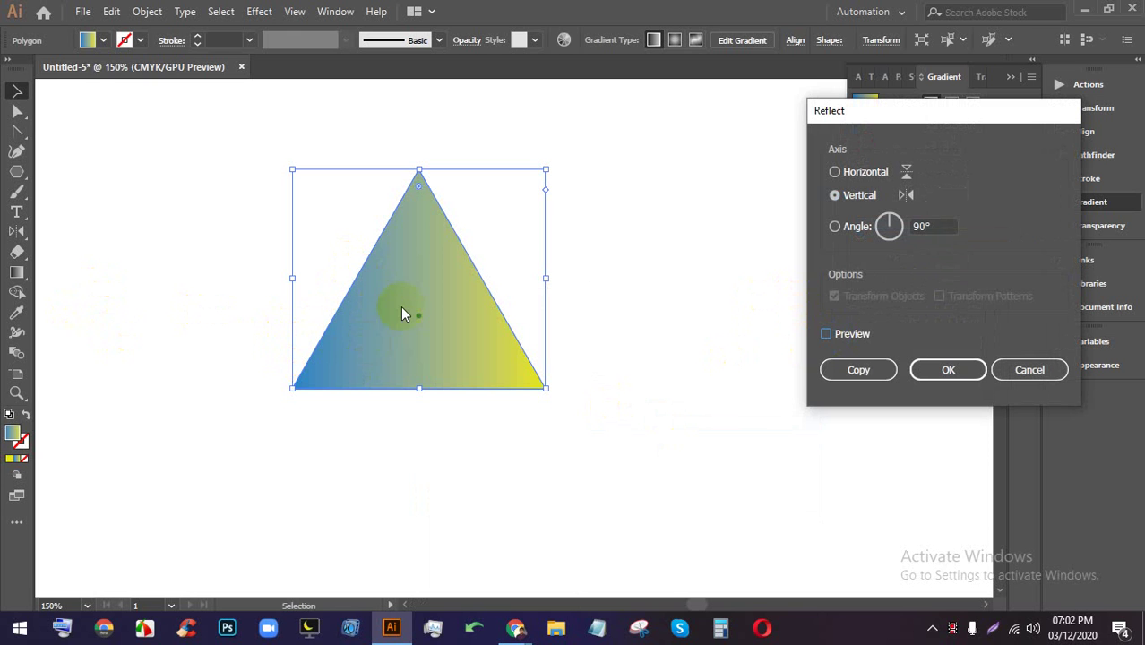
click(843, 334)
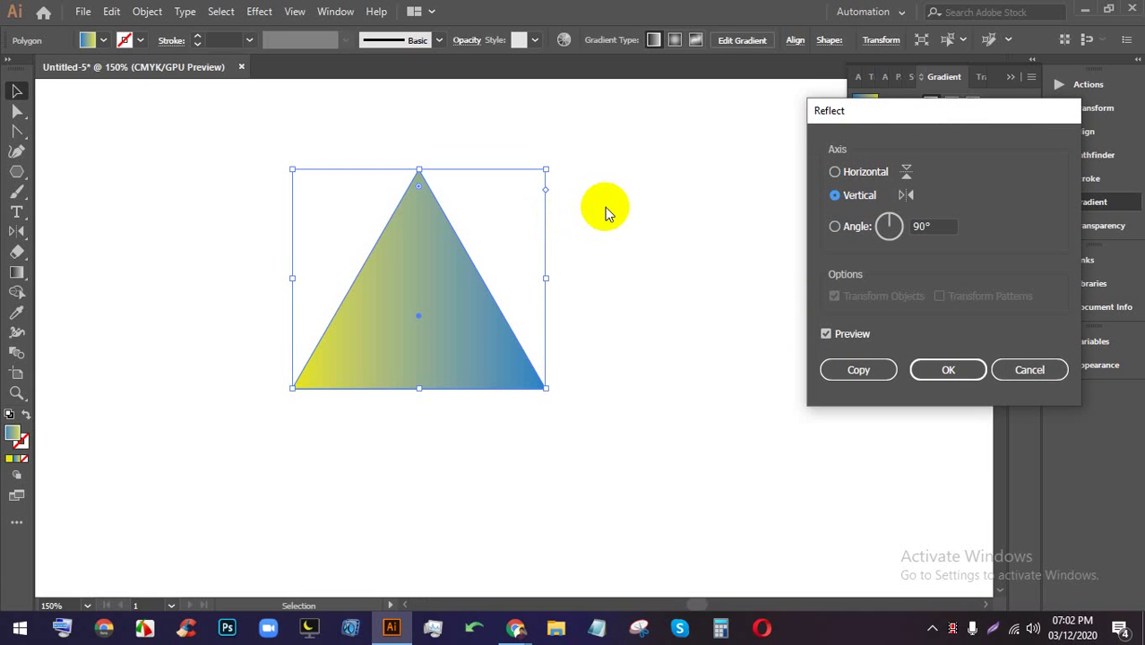
- Compare the horizontal and vertical reflection axes in the preview, ending on horizontal
click(835, 173)
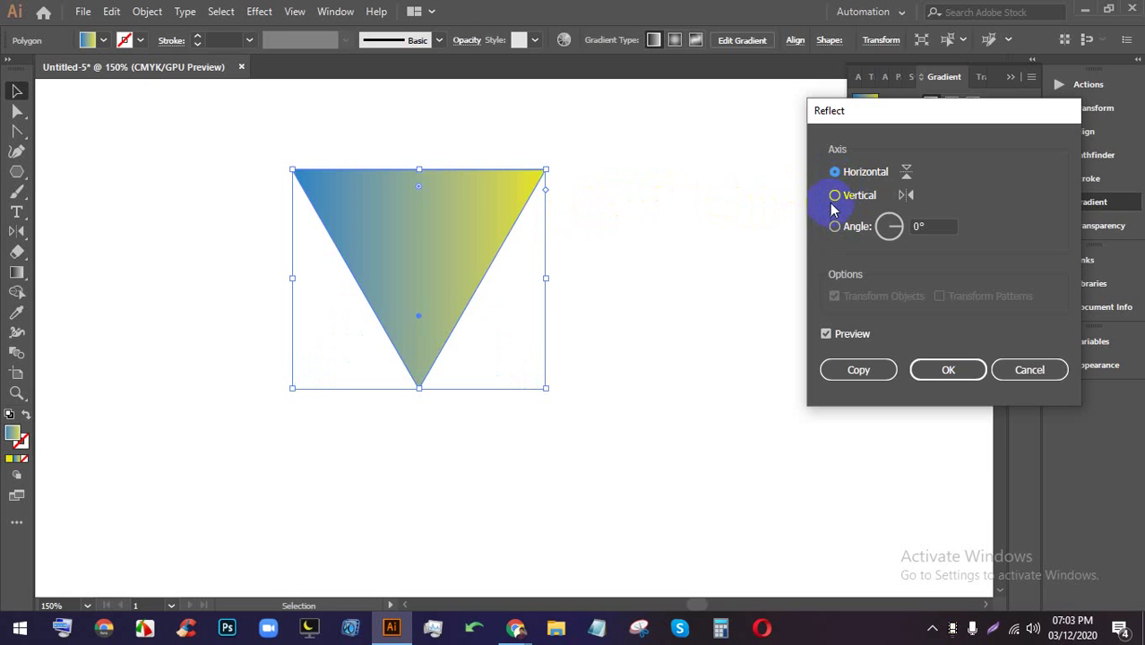
click(834, 196)
click(833, 173)
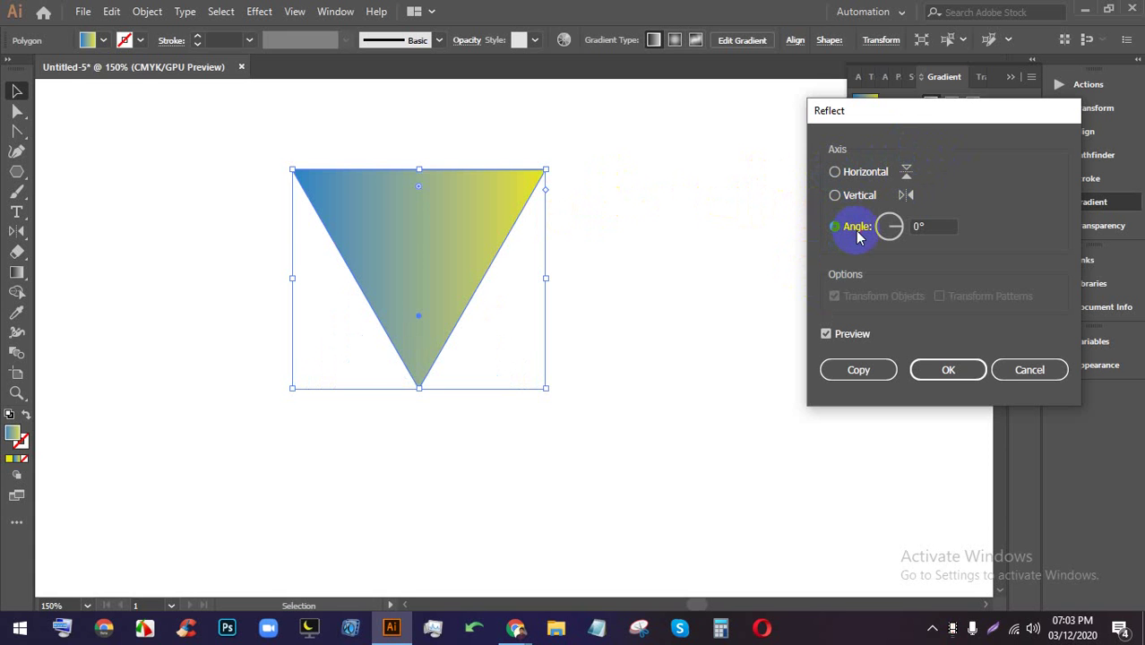
- Preview the triangle's reflection across angled axes, raising the angle from 155° up to 353°, and cancel the transform
mouse_move(899, 237)
mouse_down()
mouse_move(880, 238)
mouse_move(882, 225)
mouse_move(918, 227)
mouse_up()
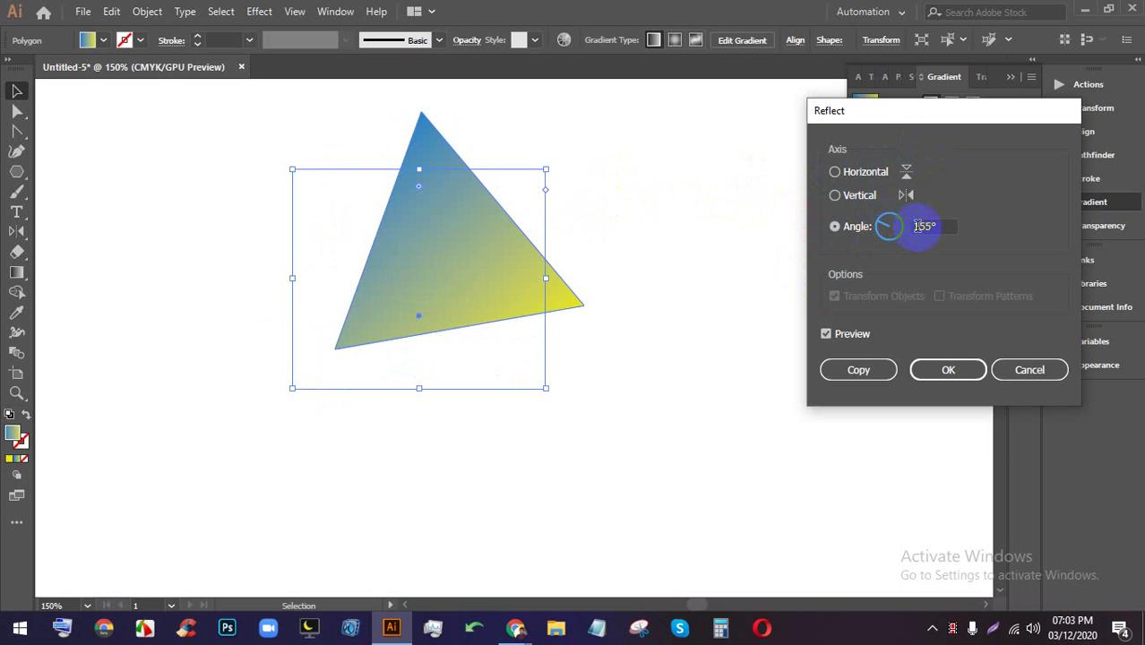
key(Up)
key(Up)
key(Up)
key(Up)
key(Up)
key(Up)
key(Up)
key(Up)
key(Up)
key(Up)
key(Up)
key(Up)
key(Up)
key(Up)
key(Up)
key(Up)
key(Up)
key(Up)
key(Up)
key(Up)
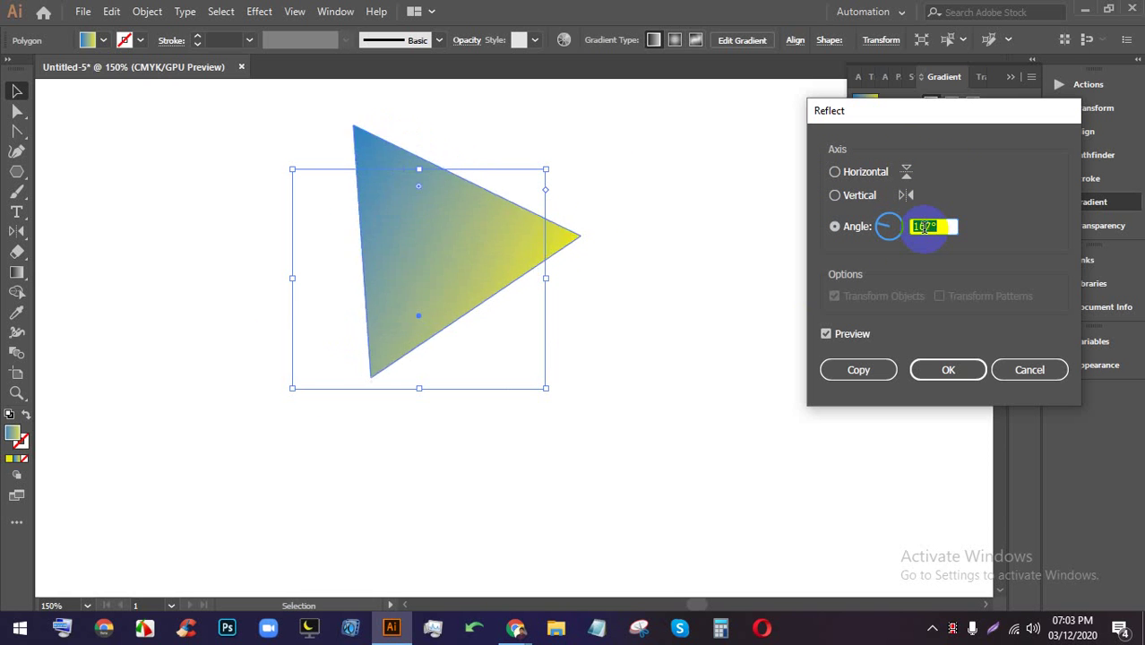
key(Up)
key(Up)
key(Up)
key(Up)
key(Up)
key(Up)
key(Up)
key(Up)
key(Up)
key(Up)
key(Up)
key(Up)
key(Up)
key(Up)
key(Up)
key(Up)
key(Up)
key(Up)
key(Up)
key(Up)
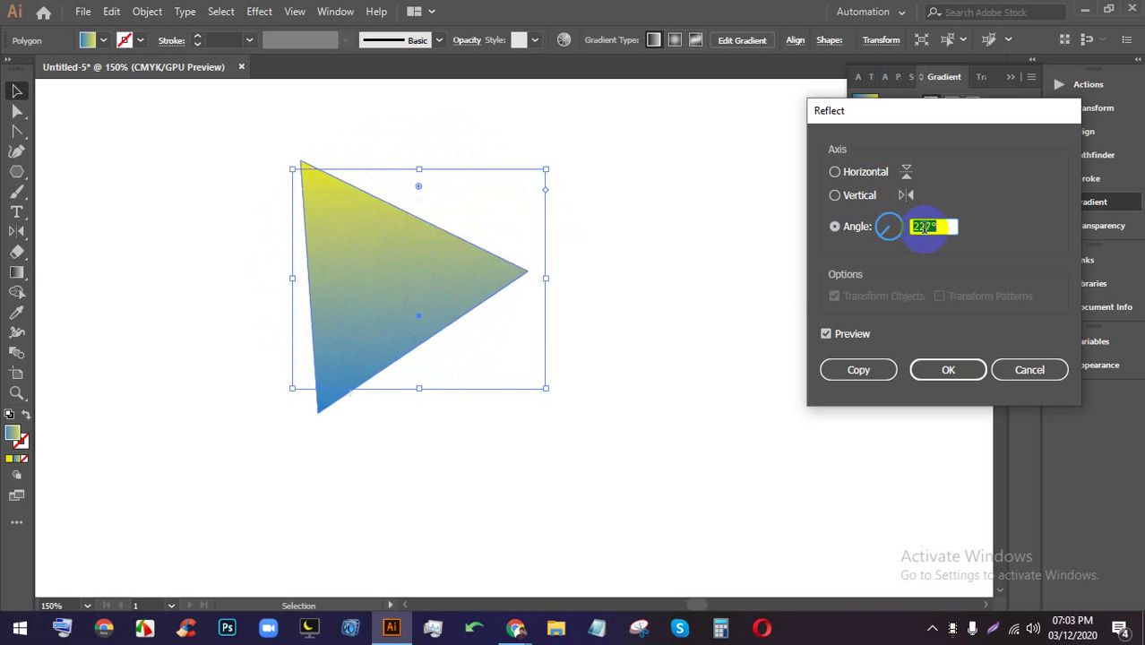
key(Up)
key(Up)
key(Up)
key(Up)
key(Up)
key(Up)
key(Up)
key(Up)
key(Up)
key(Up)
key(Up)
key(Up)
key(Up)
key(Up)
key(Up)
key(Up)
key(Up)
key(Up)
key(Up)
key(Up)
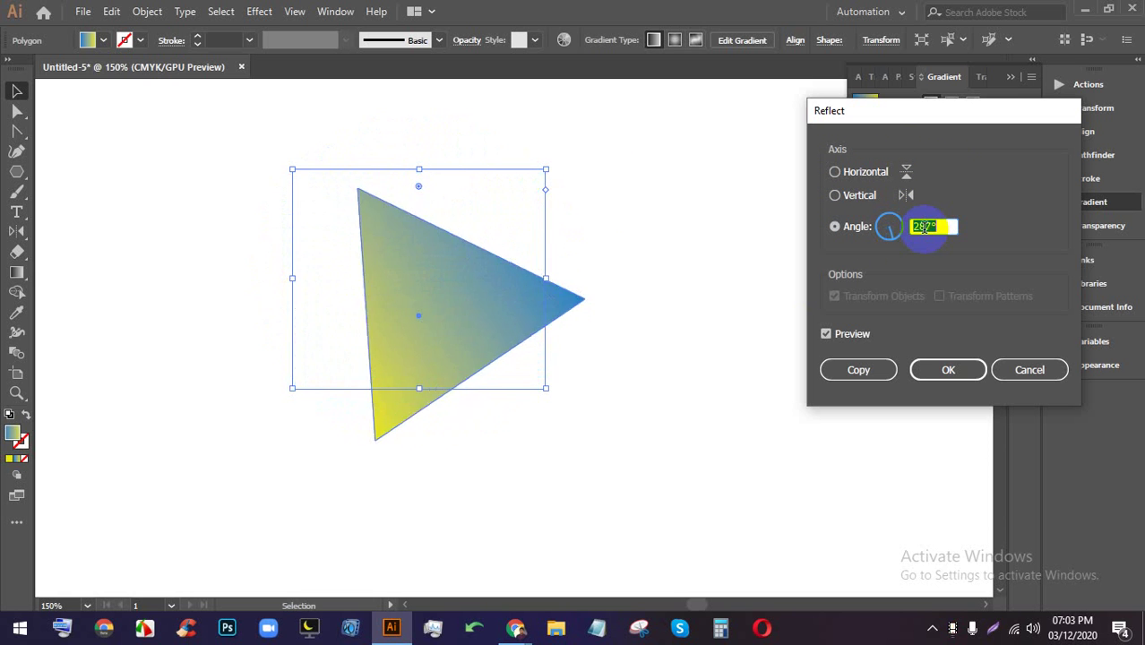
key(Up)
key(Up)
key(Up)
key(Up)
key(Up)
key(Up)
key(Up)
key(Up)
key(Up)
key(Up)
key(Up)
key(Up)
key(Up)
key(Up)
key(Up)
key(Up)
key(Up)
key(Up)
key(Up)
key(Up)
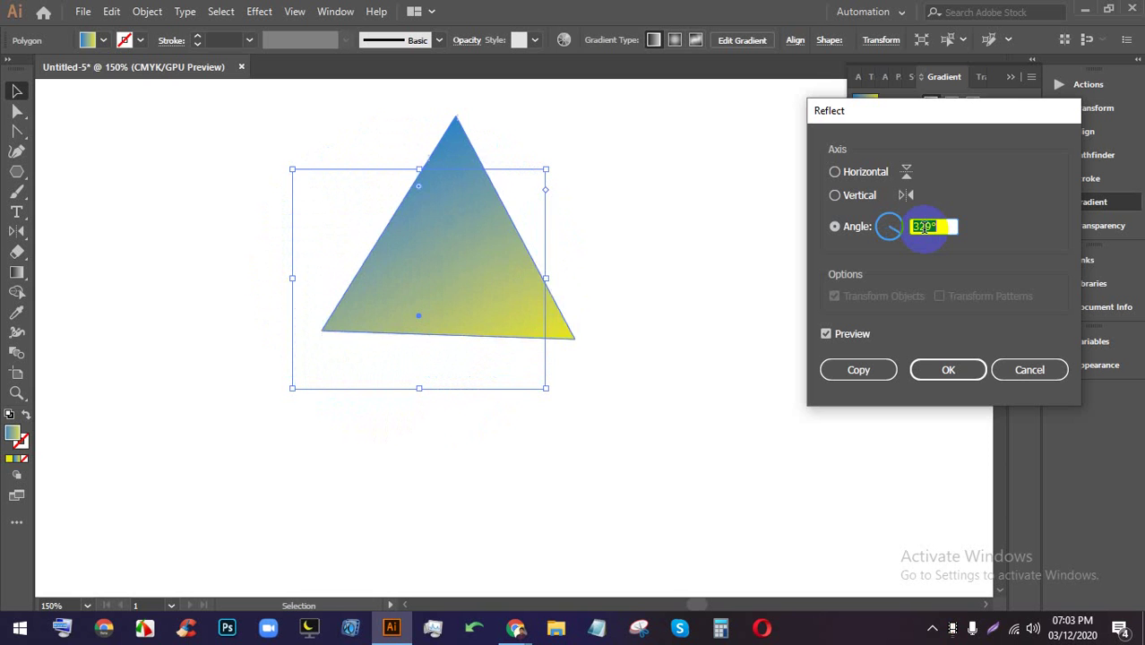
click(1031, 371)
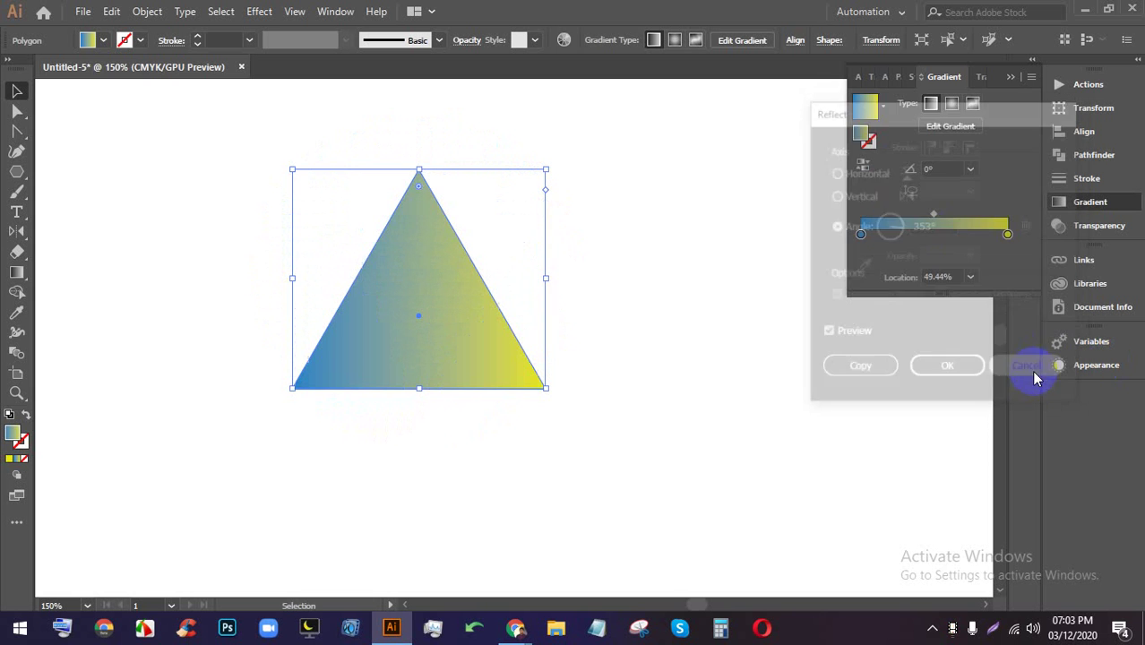
- Preview the Rotate transform on the gradient triangle, cancel it and deselect the triangle
click(17, 235)
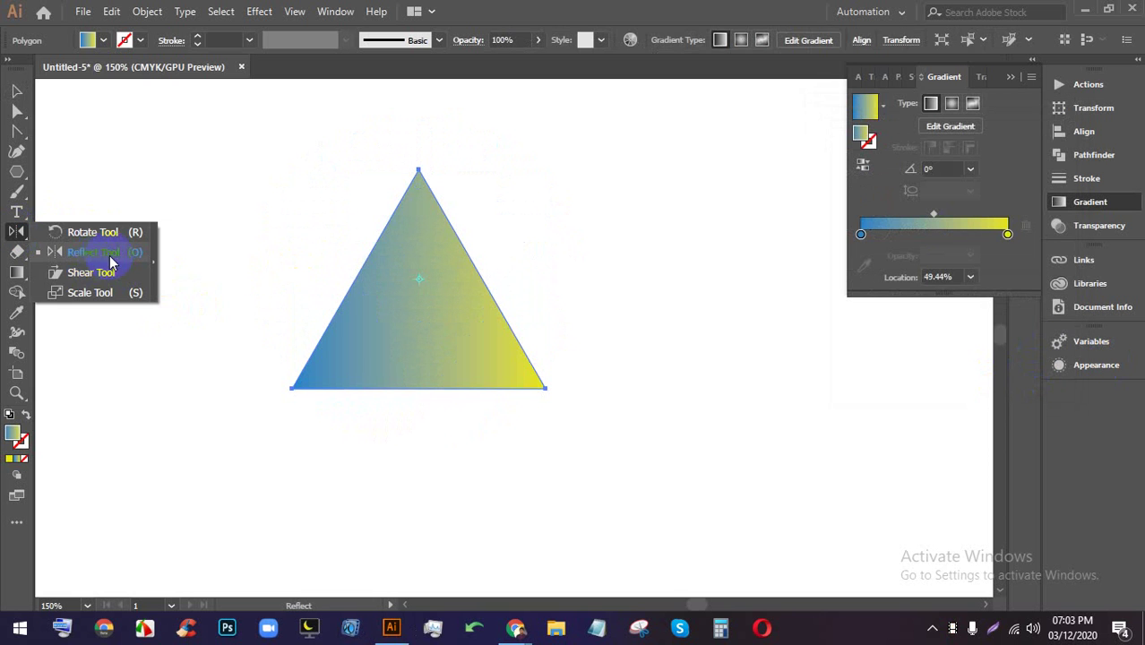
click(17, 91)
click(821, 171)
click(447, 299)
right_click(448, 299)
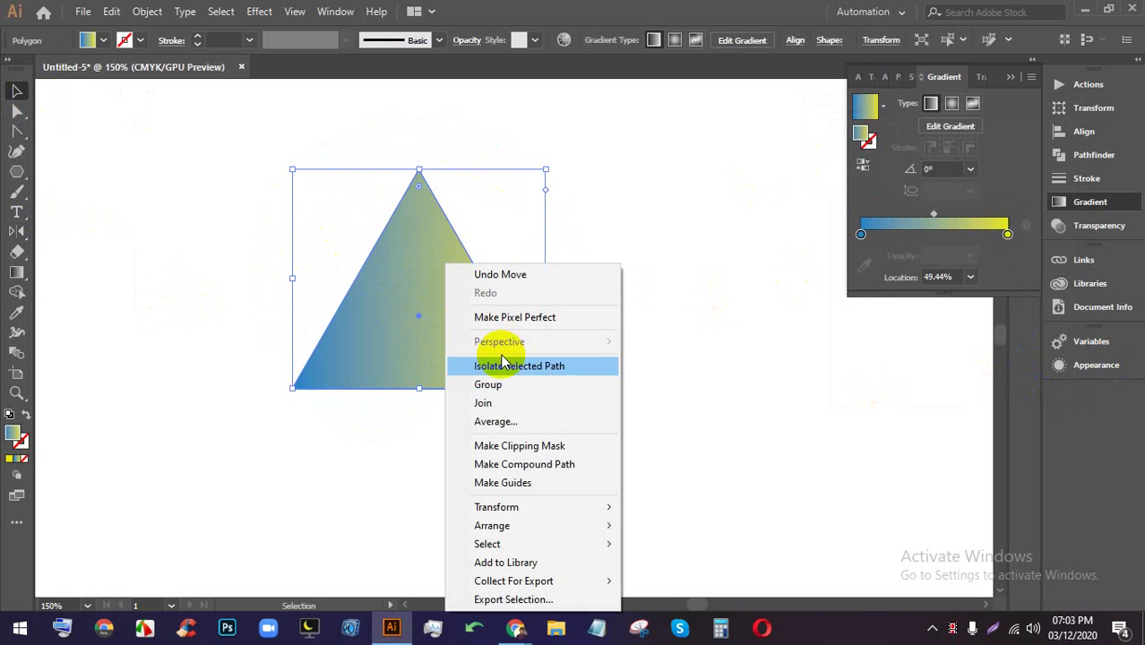
mouse_move(538, 507)
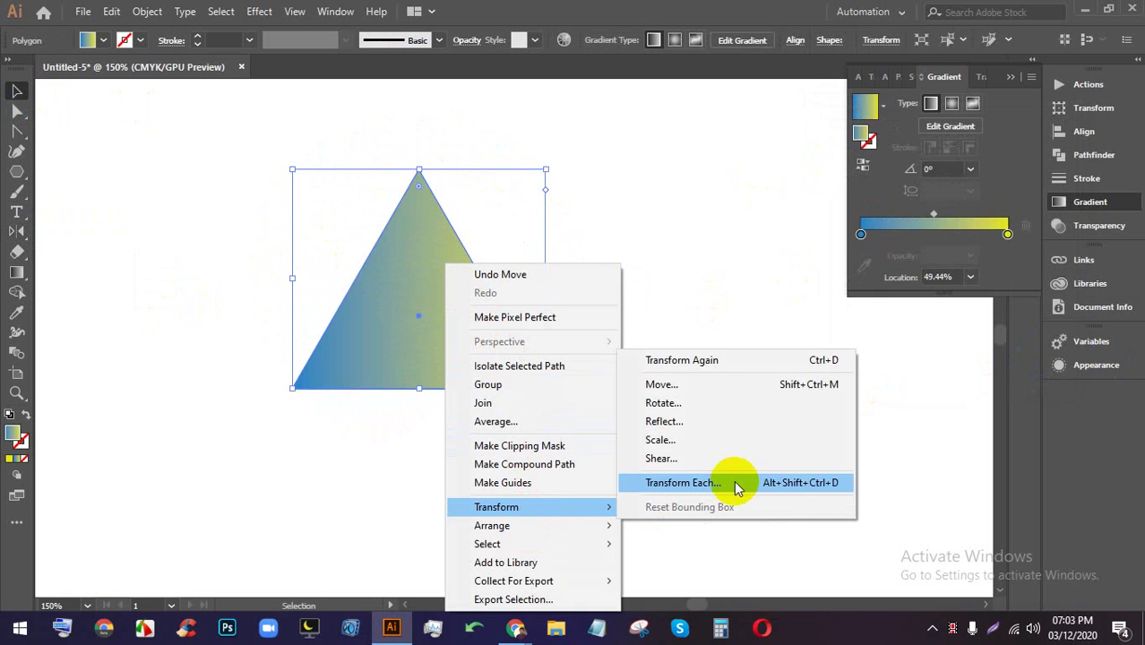
click(696, 404)
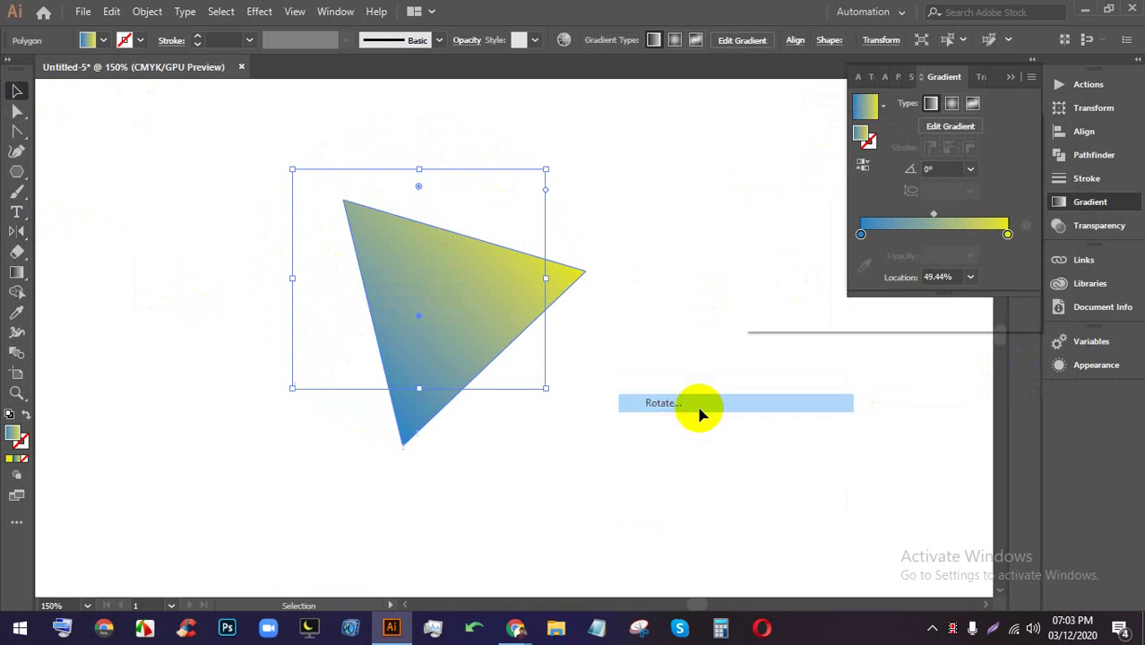
click(982, 289)
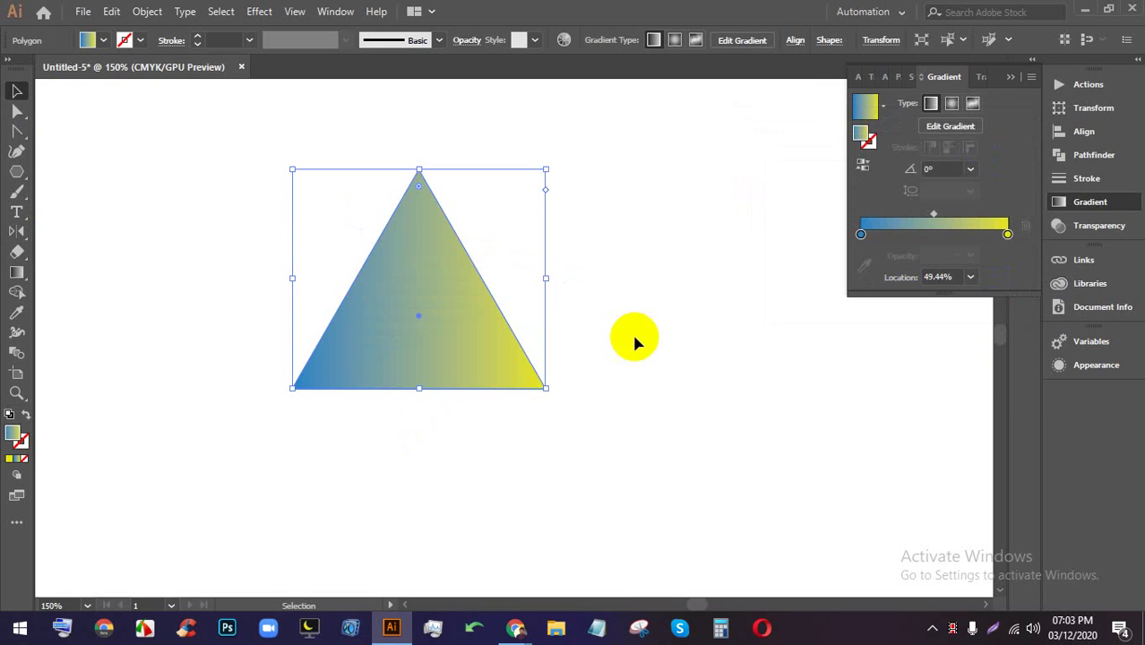
click(636, 228)
- Select the gradient triangle and erase its top corner with the Eraser tool, leaving a curved notch in the upper edge
click(16, 231)
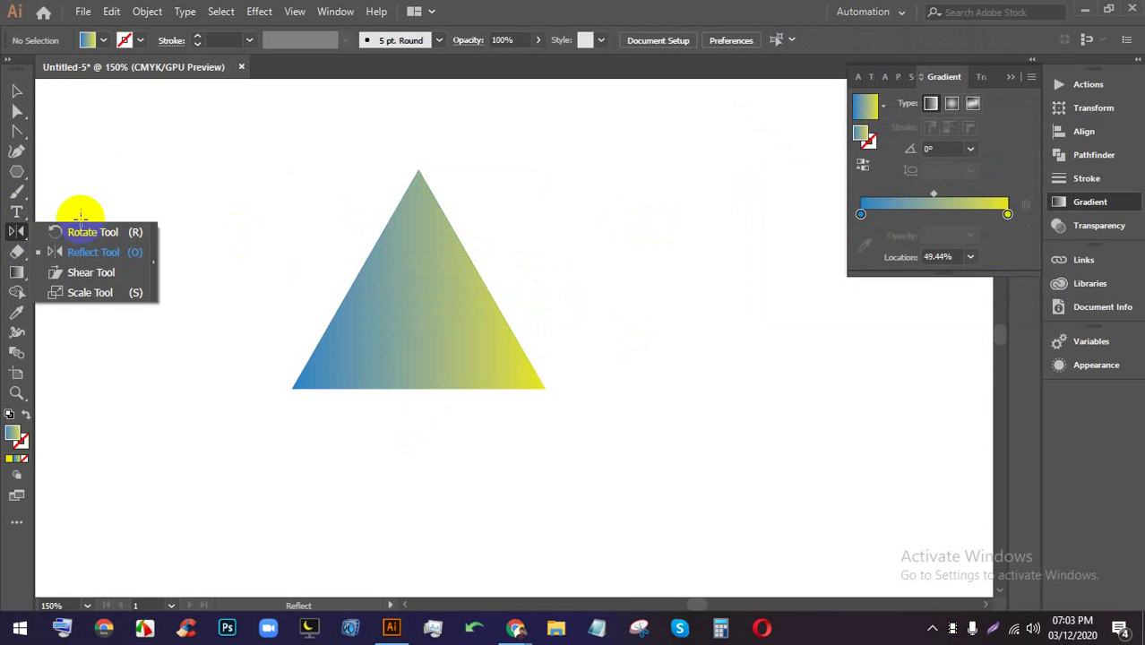
click(17, 91)
click(430, 305)
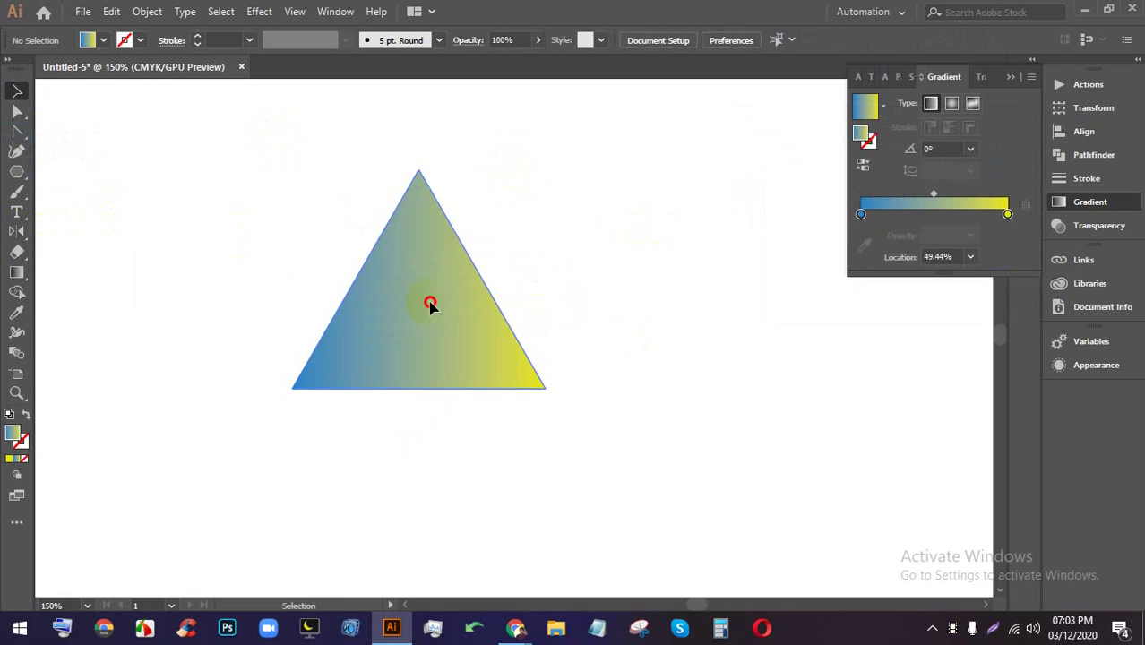
click(18, 316)
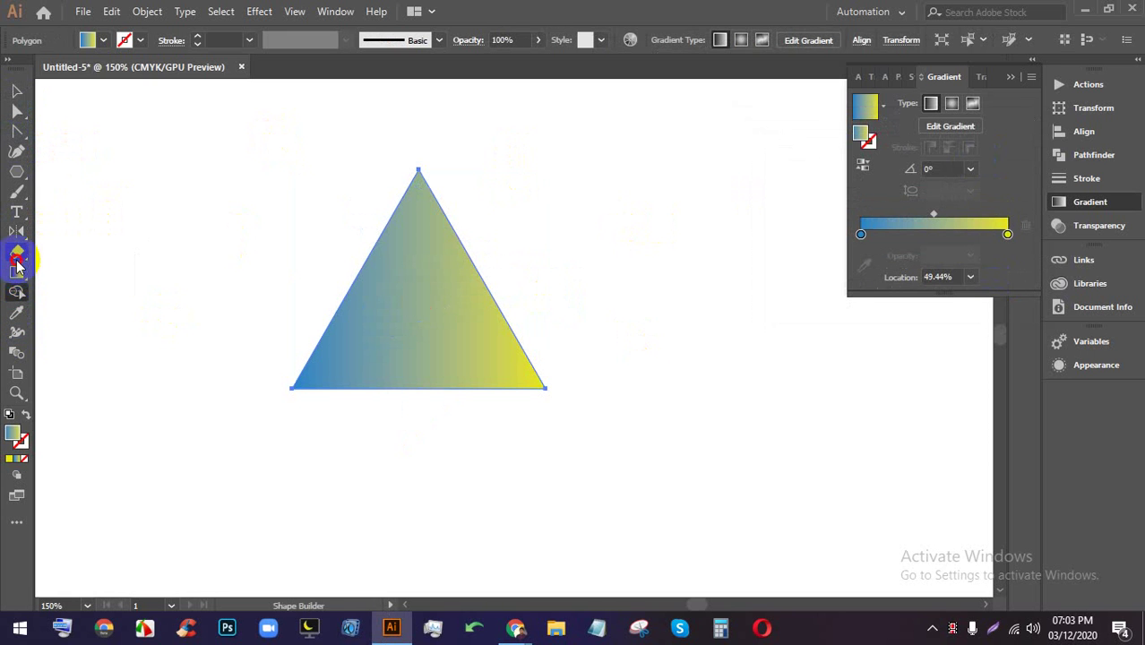
drag(16, 258, 77, 249)
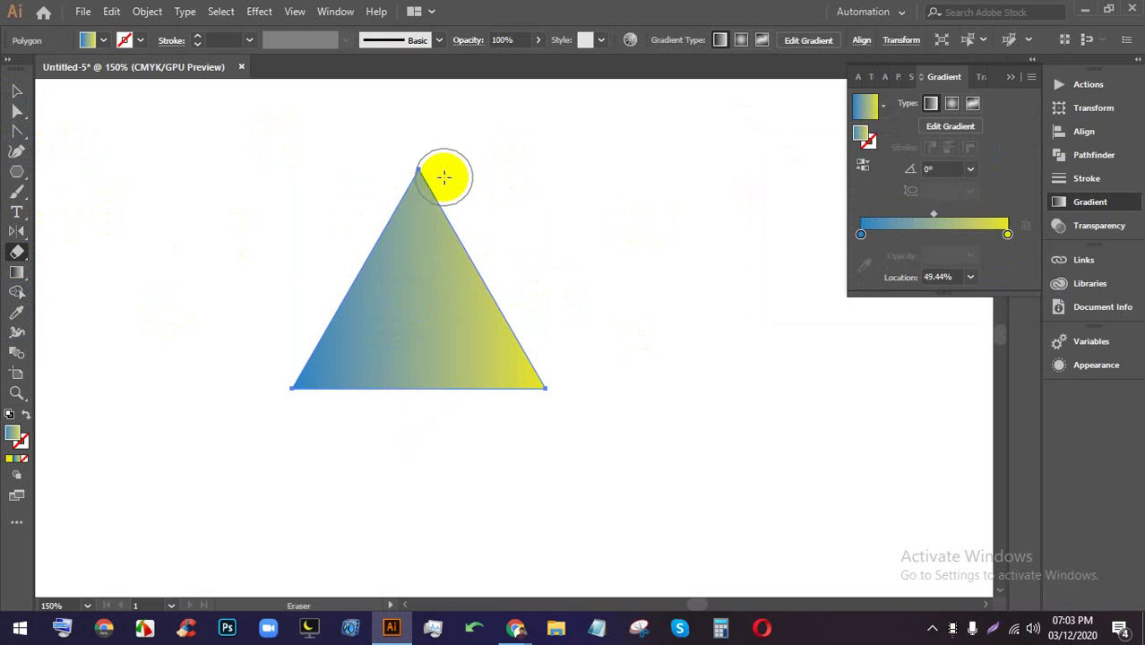
mouse_move(377, 176)
mouse_down()
mouse_move(557, 162)
mouse_move(347, 196)
mouse_move(293, 230)
mouse_move(478, 207)
mouse_move(429, 258)
mouse_up()
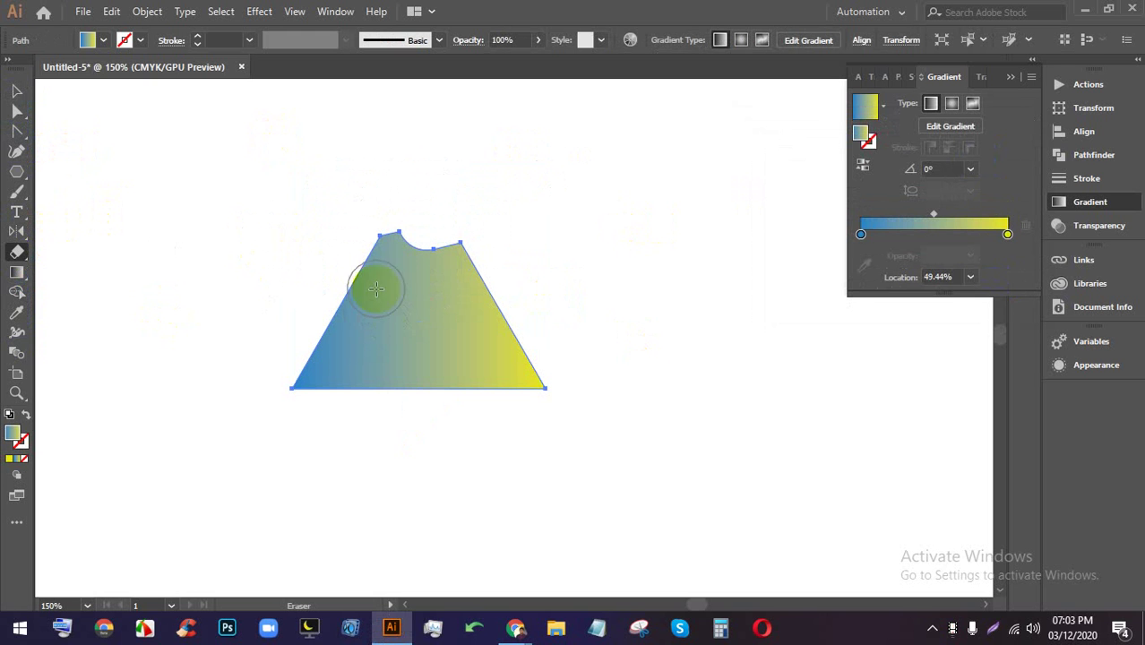
- Try to cut beside the gradient shape with the Scissors tool, and deselect the shape
drag(14, 260, 102, 274)
click(269, 374)
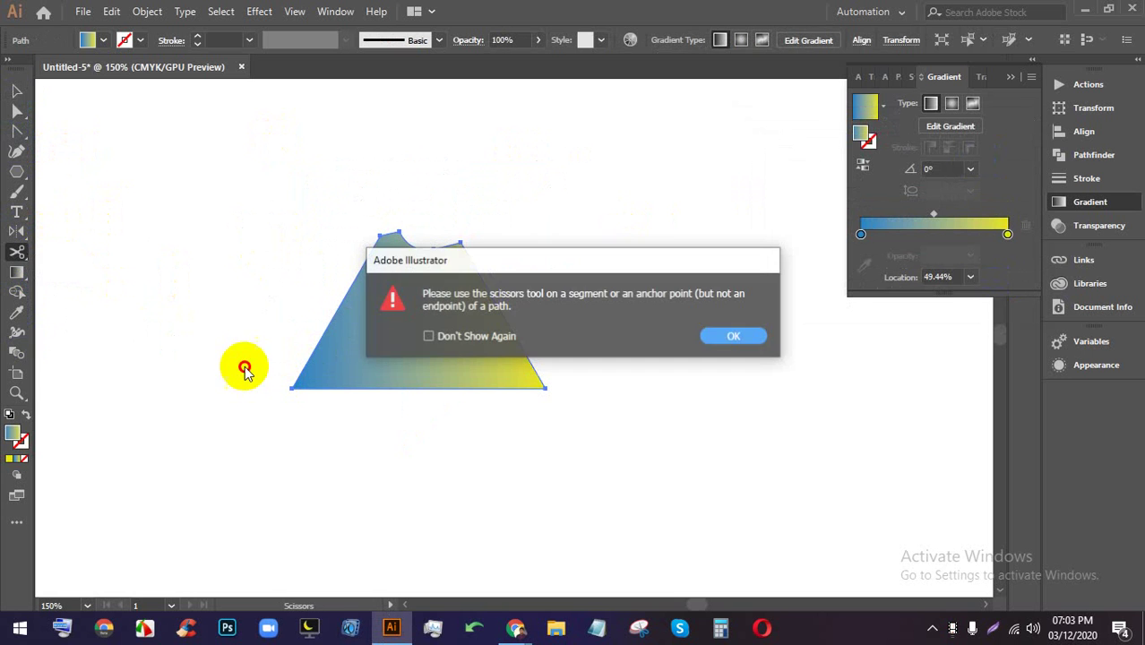
click(733, 336)
click(14, 90)
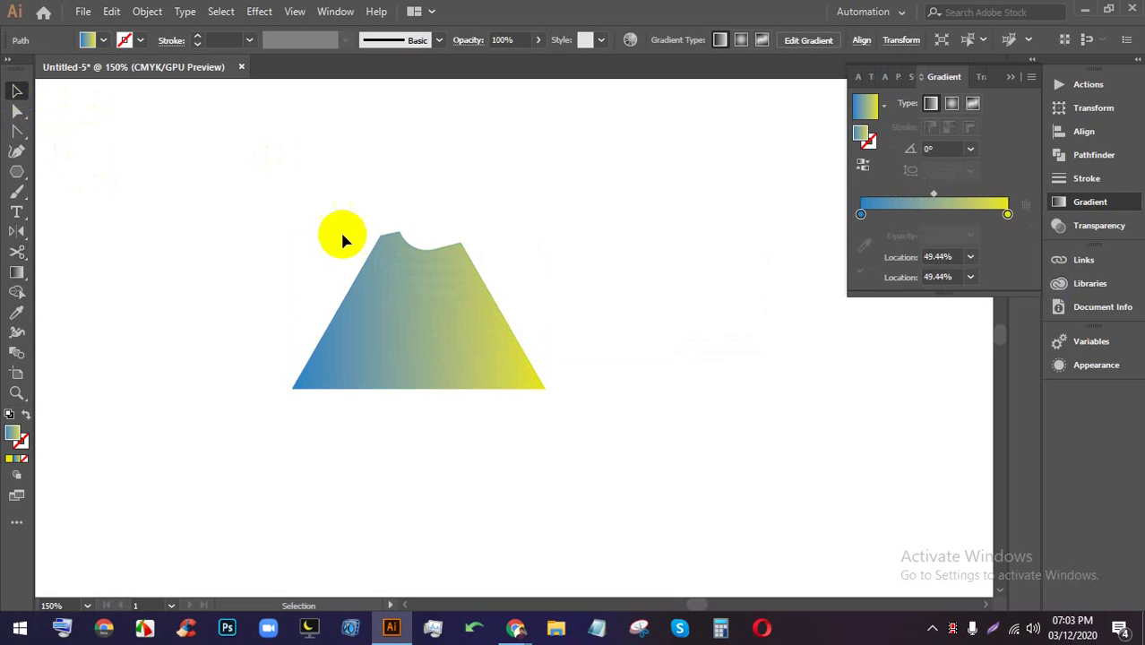
drag(20, 258, 90, 272)
click(291, 305)
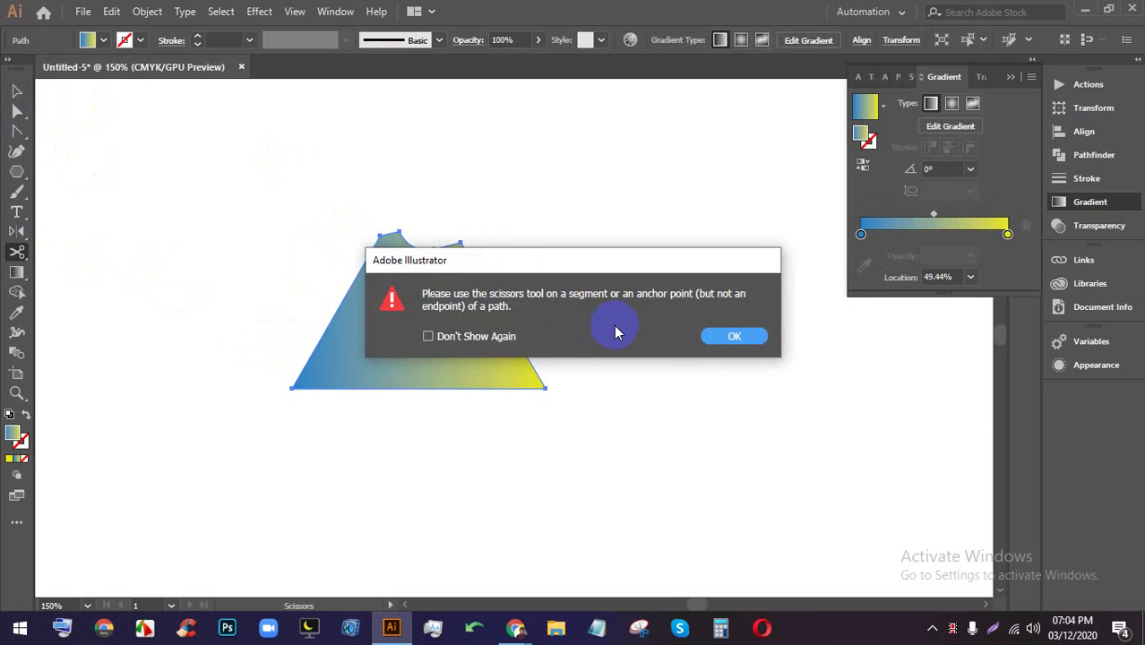
click(705, 338)
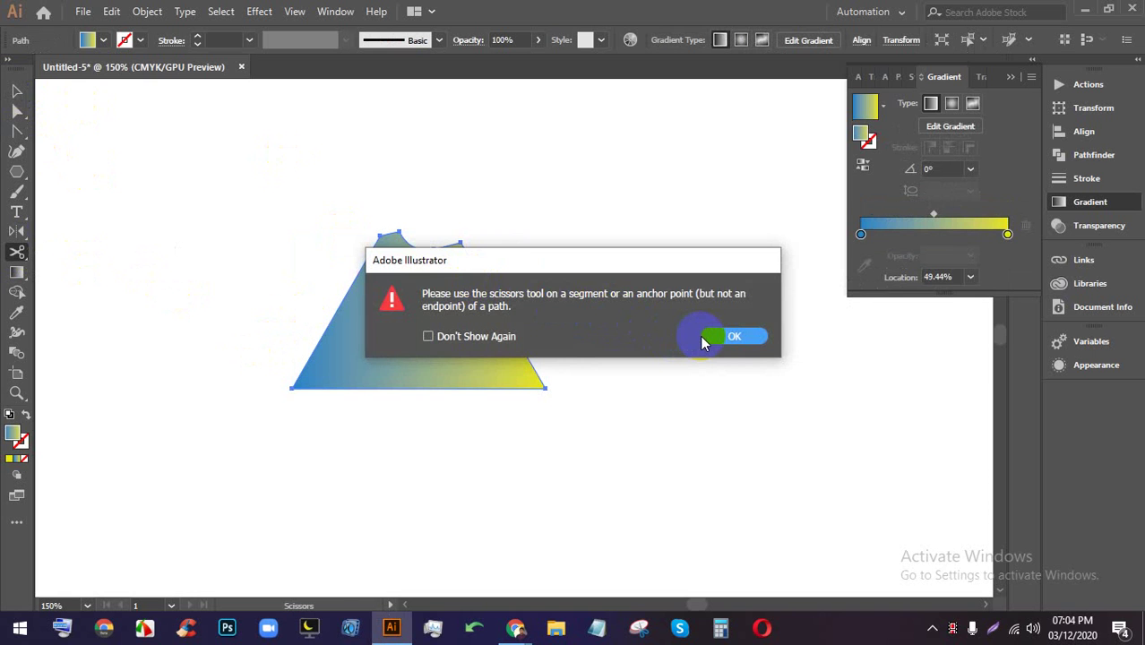
click(17, 90)
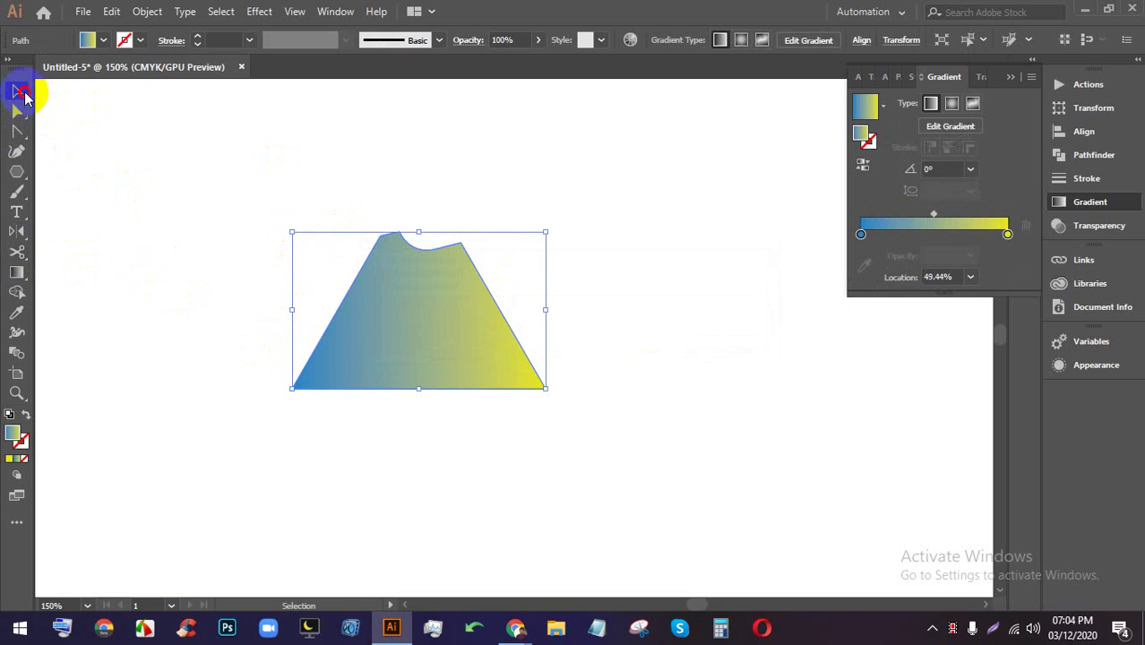
click(475, 195)
click(391, 217)
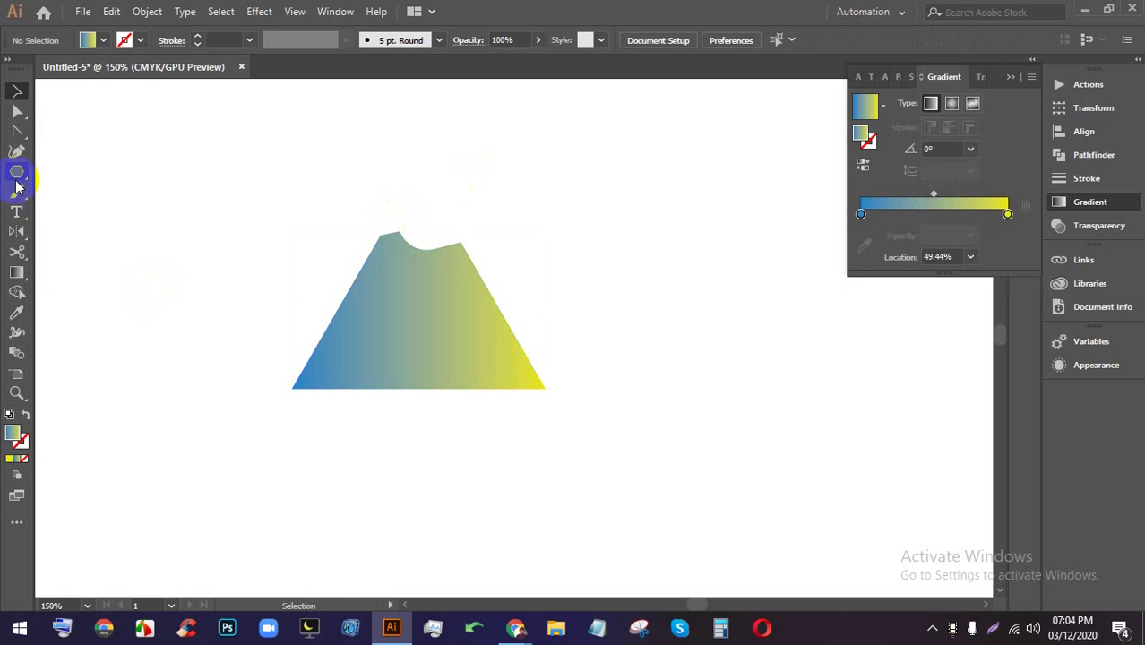
- Place a default "Lorem ipsum" text above the gradient shape and try the Scissors tool beside it, suppressing the tool's warning for future use
click(16, 210)
click(525, 143)
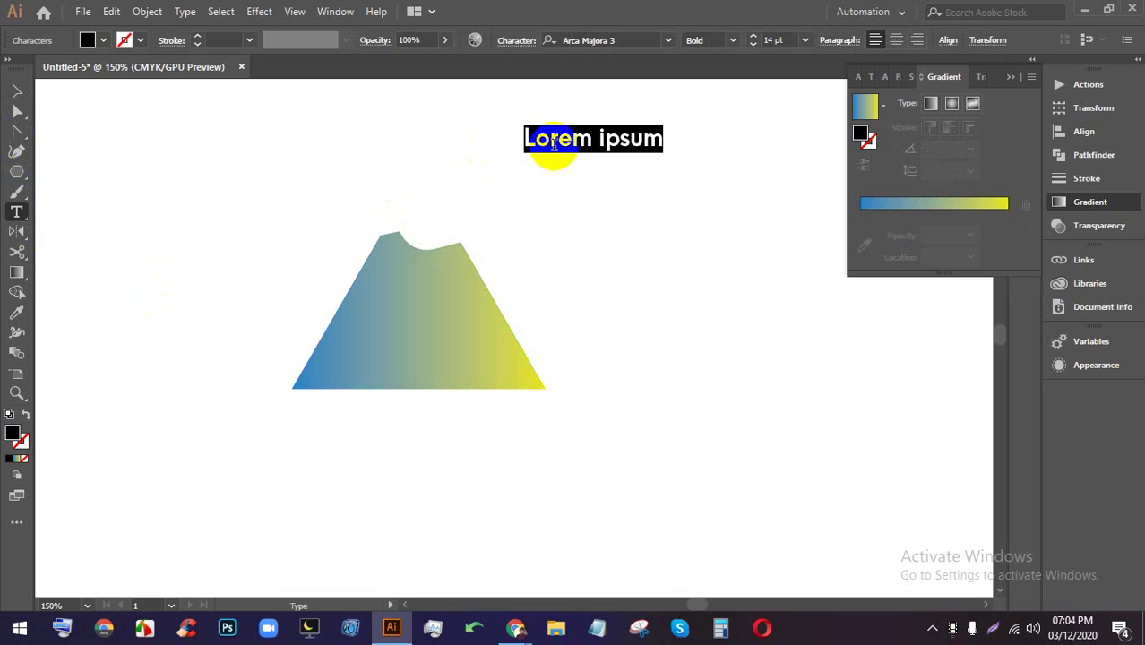
click(19, 254)
click(657, 118)
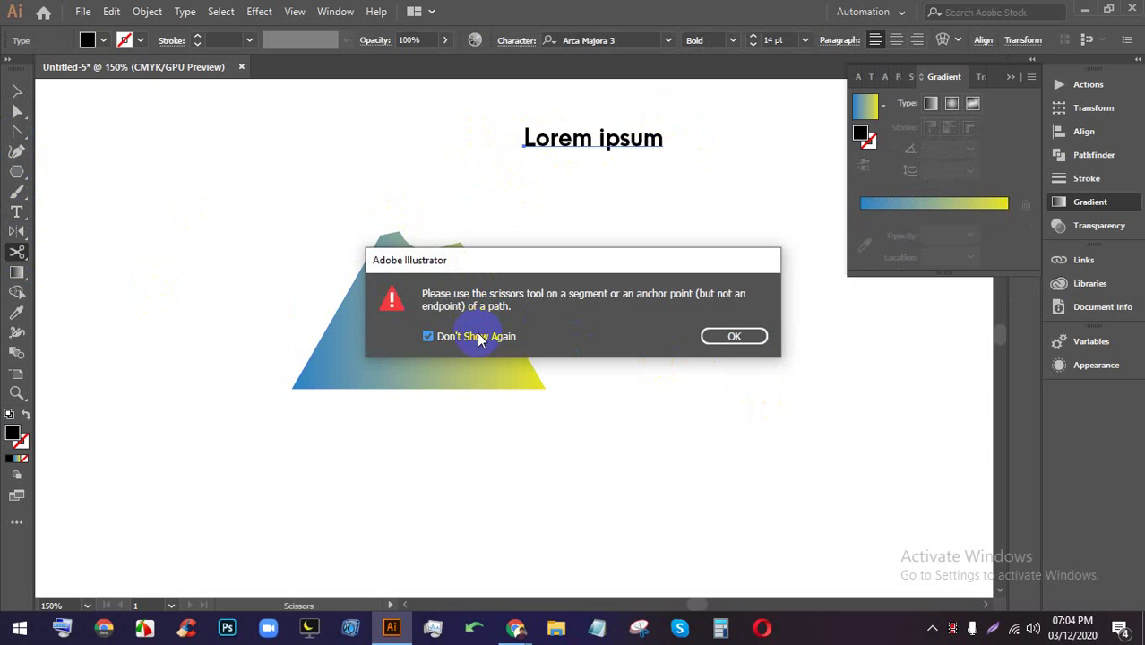
click(731, 336)
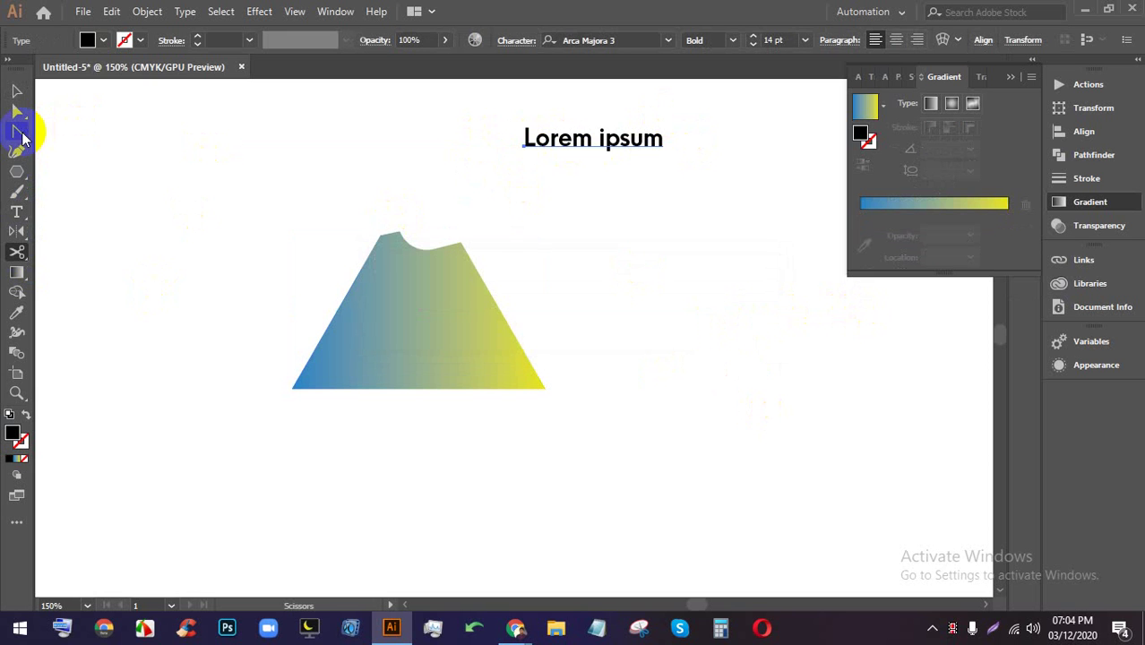
- Draw a closed black triangle to the upper left of the gradient shape with the Pen tool
drag(20, 139, 80, 134)
click(109, 262)
click(351, 101)
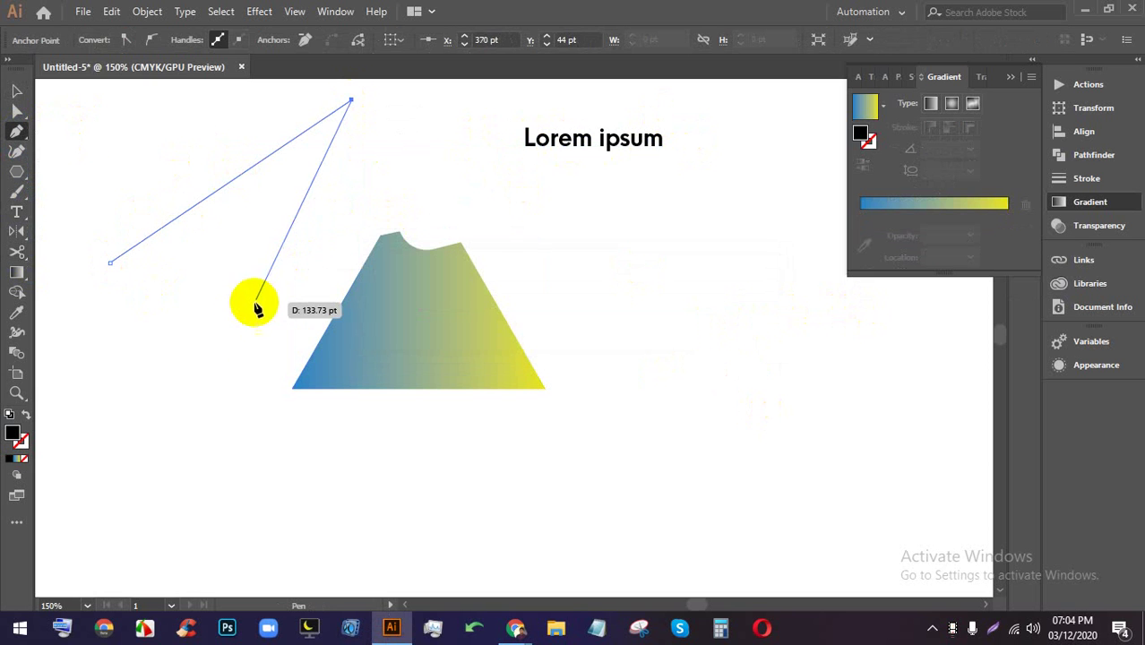
click(244, 325)
click(110, 262)
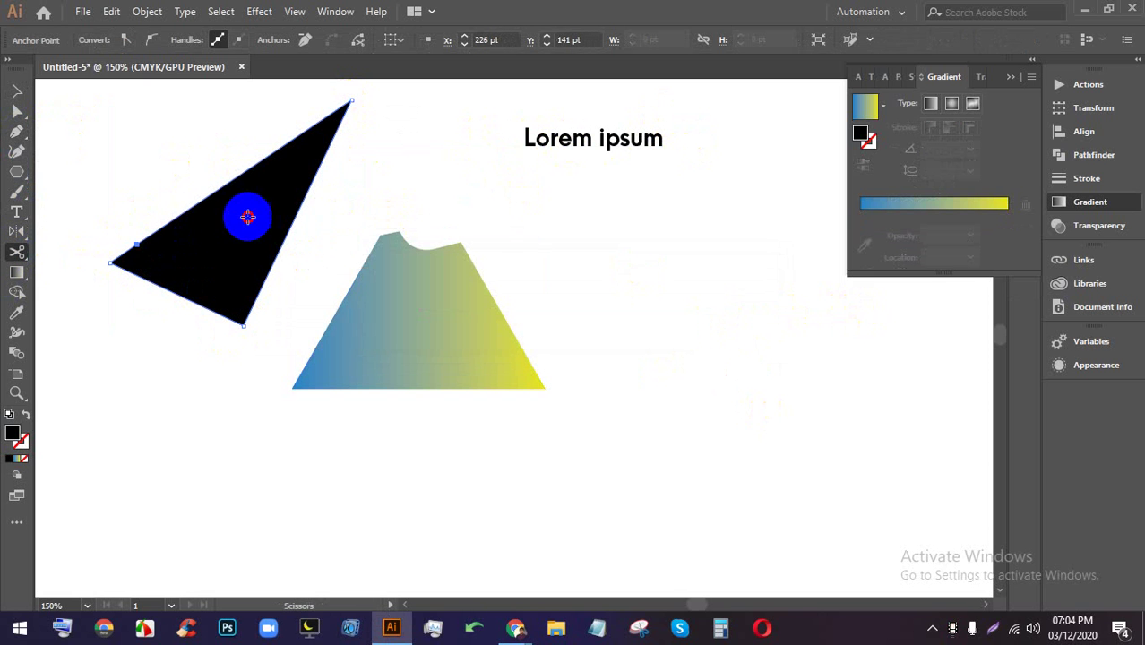
- Cut the black triangle's long upper-left edge at several points with the Scissors tool
click(137, 244)
click(218, 188)
drag(218, 188, 271, 155)
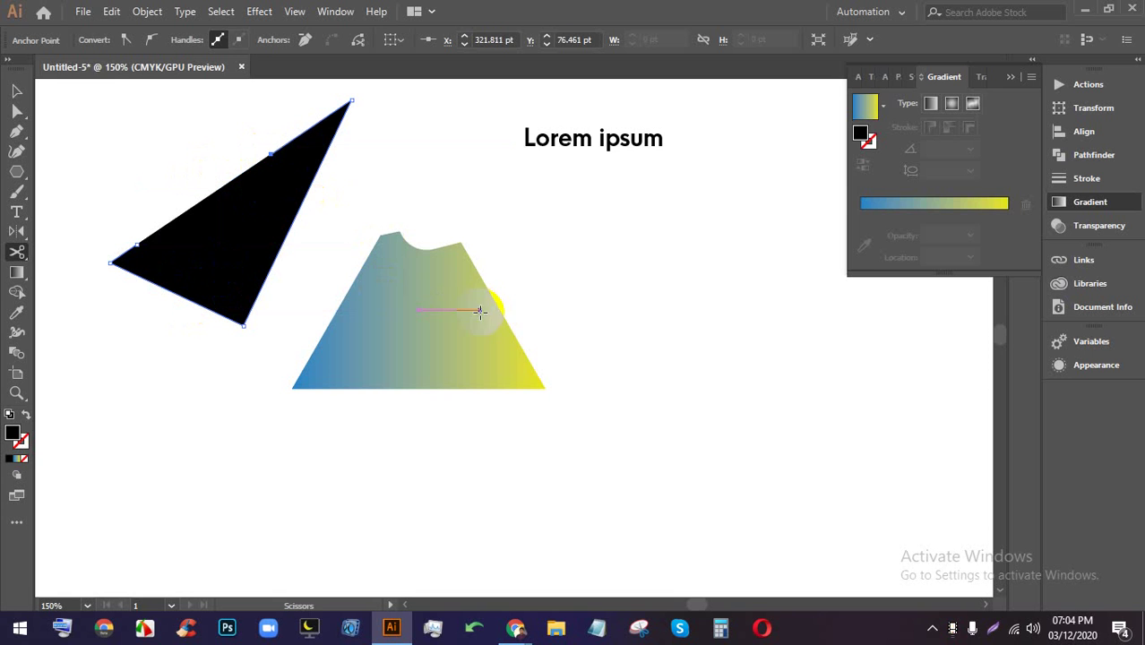
- Cut the gradient shape into separate pieces with the Scissors tool at points along its right edge, base and left edge
click(496, 304)
scroll(520, 349, down, 1)
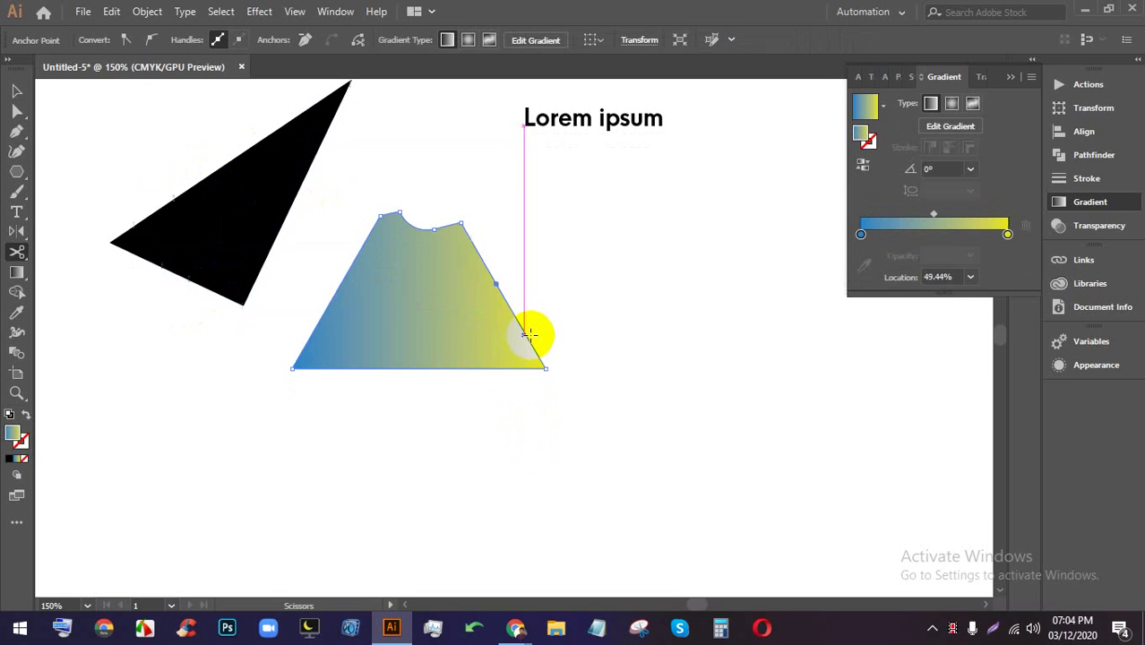
click(473, 367)
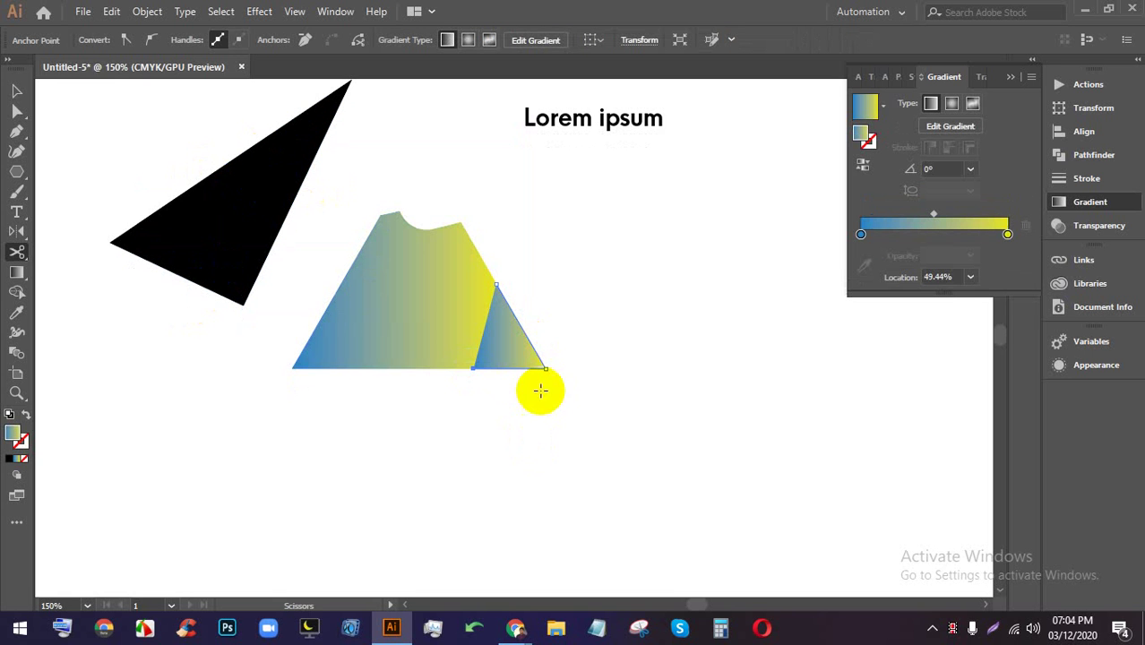
click(426, 368)
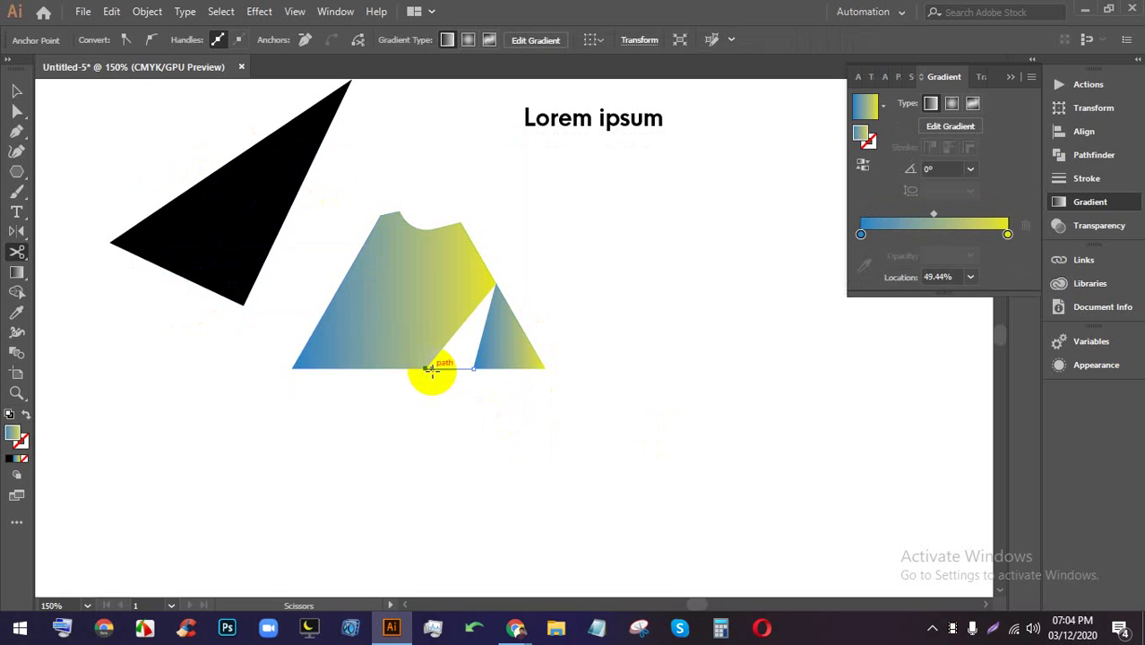
click(358, 367)
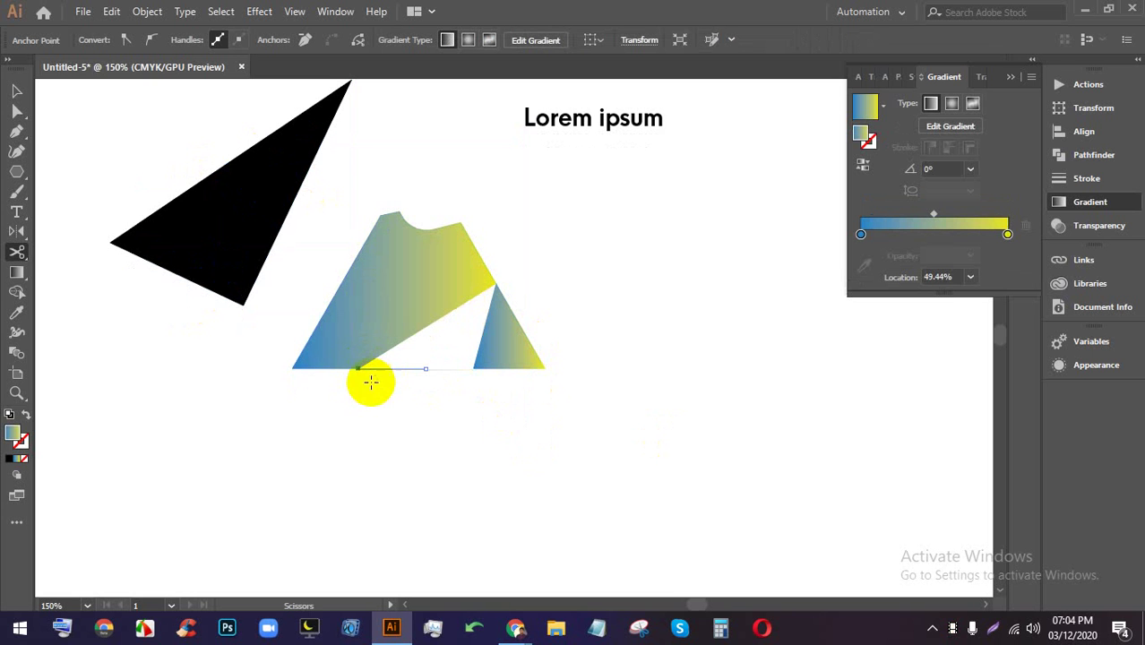
click(321, 318)
click(478, 249)
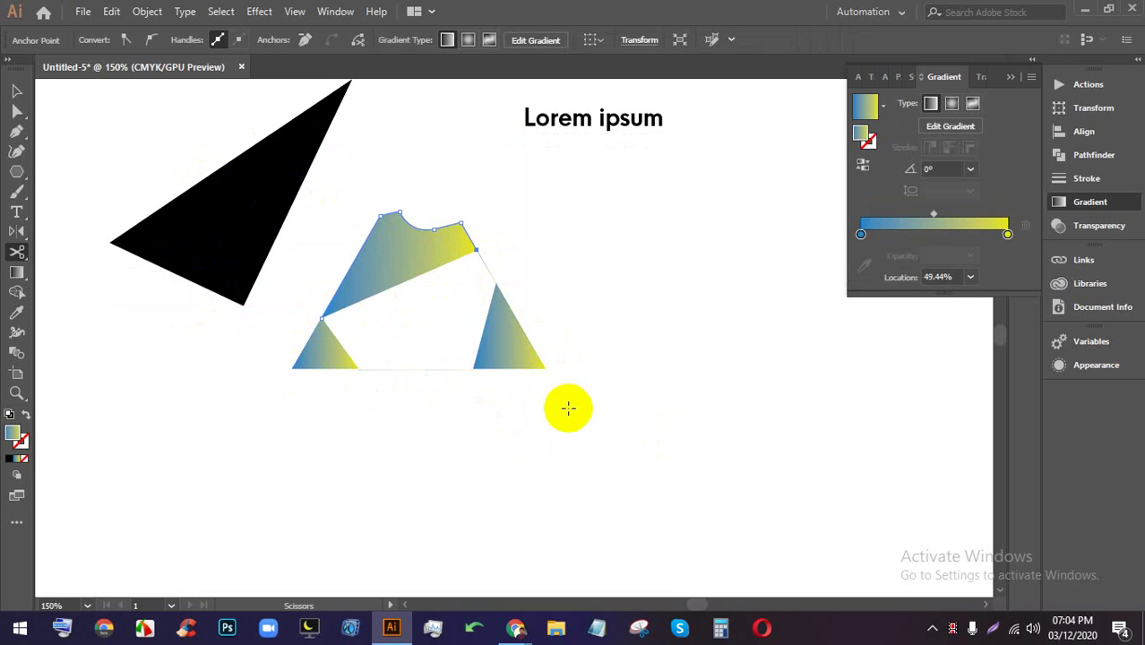
scroll(606, 368, down, 4)
scroll(577, 368, down, 6)
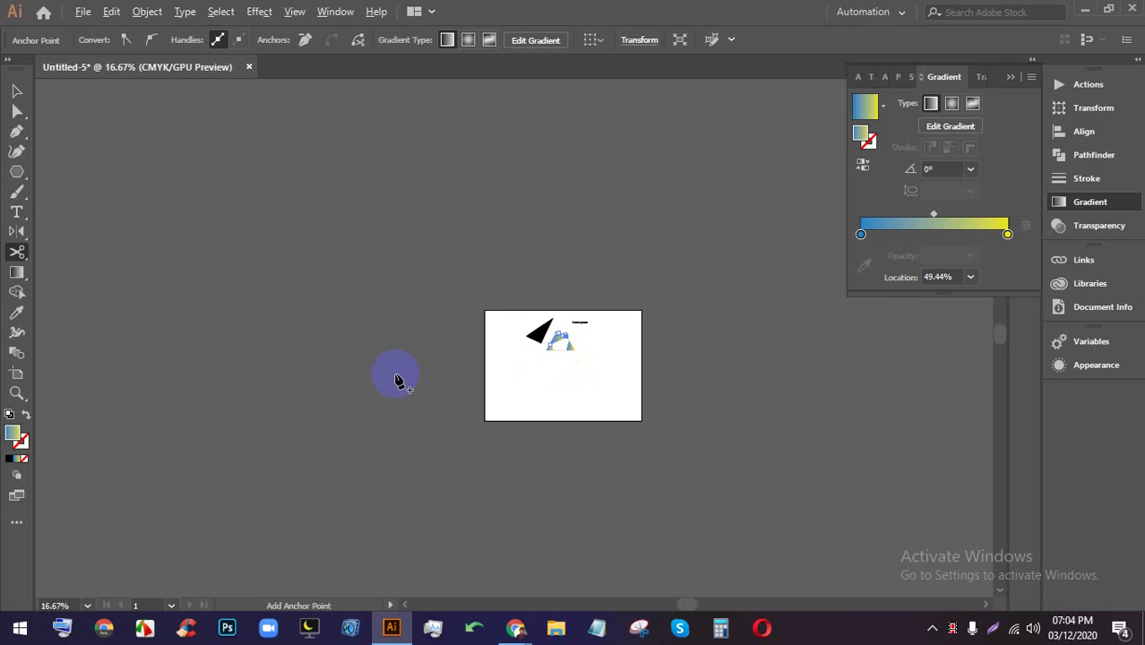
scroll(386, 381, up, 4)
click(432, 340)
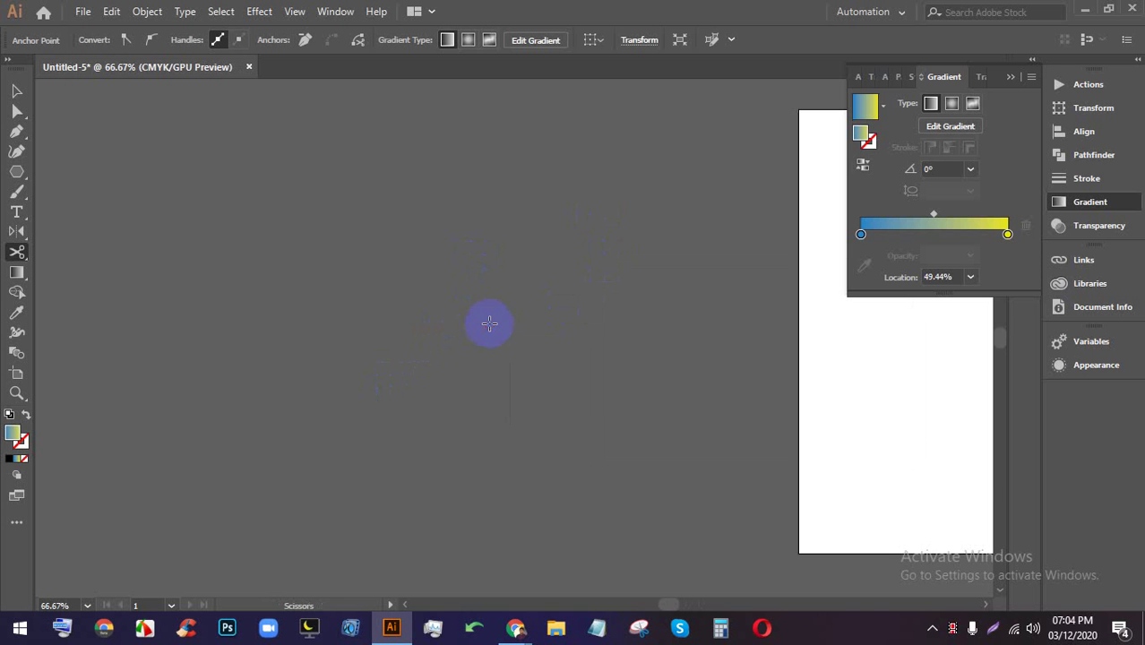
- Cut the black triangle's right edge at three points with the Scissors tool to split off its upper tip and lower part
scroll(557, 302, up, 4)
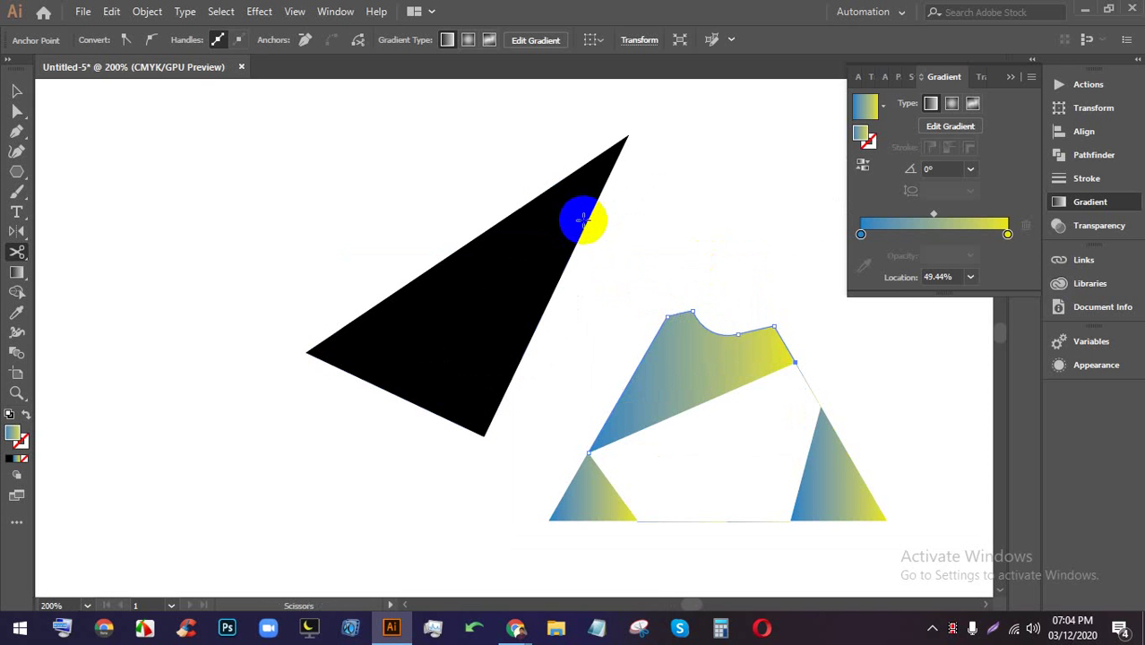
click(585, 220)
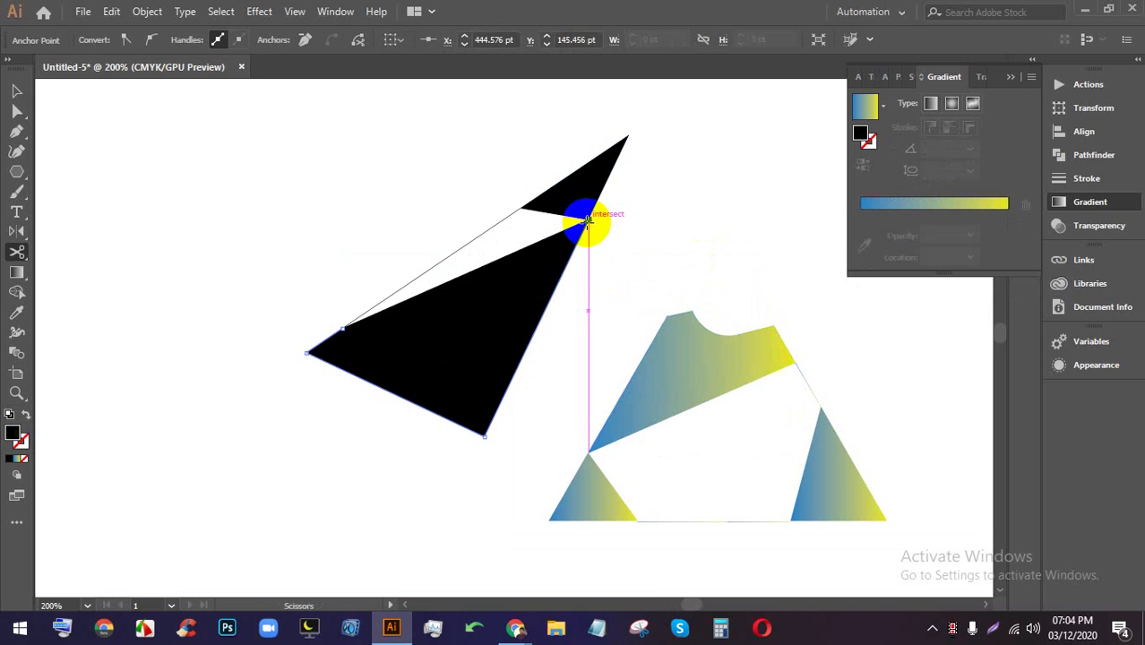
click(566, 268)
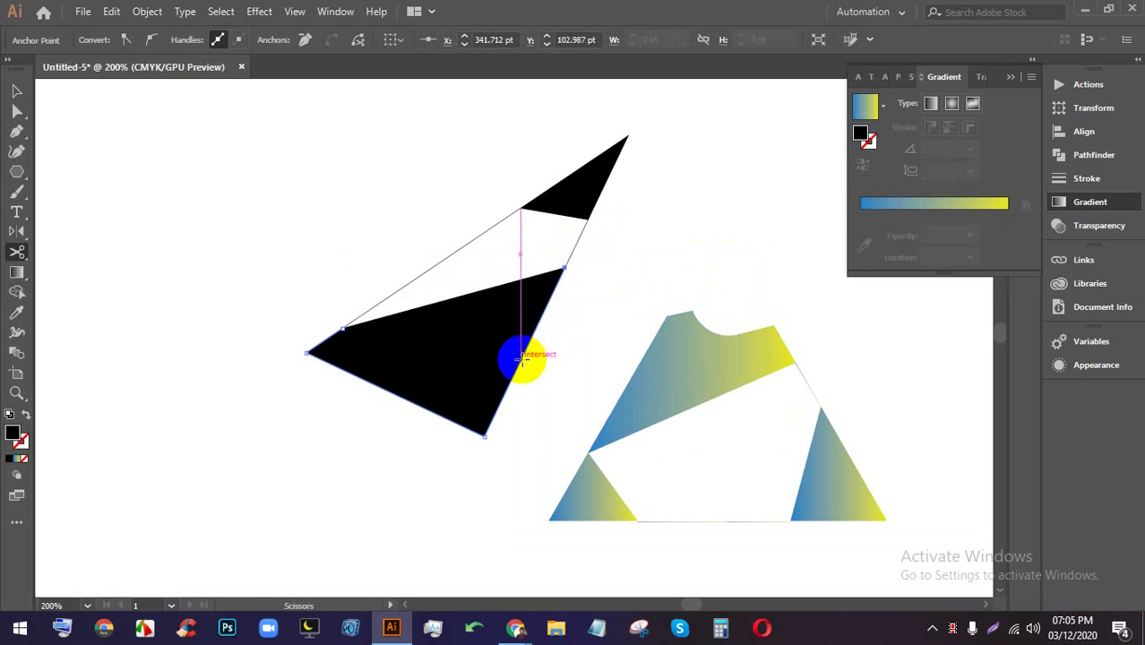
click(522, 359)
click(16, 91)
click(250, 151)
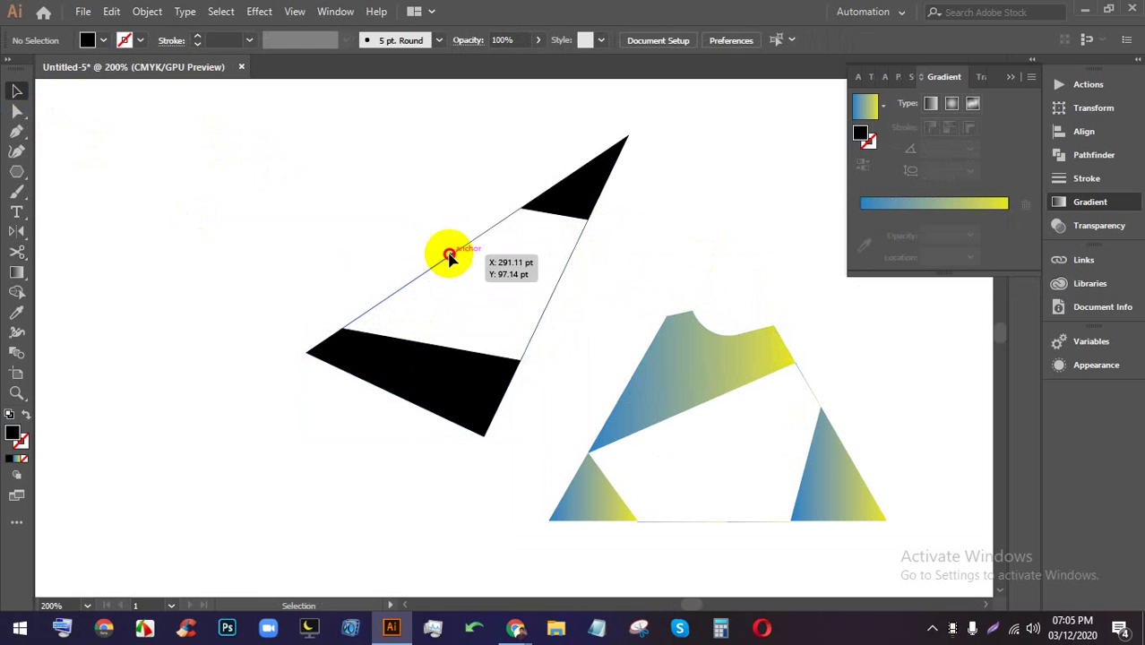
- Move the black triangle's upper tip and lower part away from the thin middle edge segments
click(450, 257)
click(550, 235)
drag(550, 235, 464, 318)
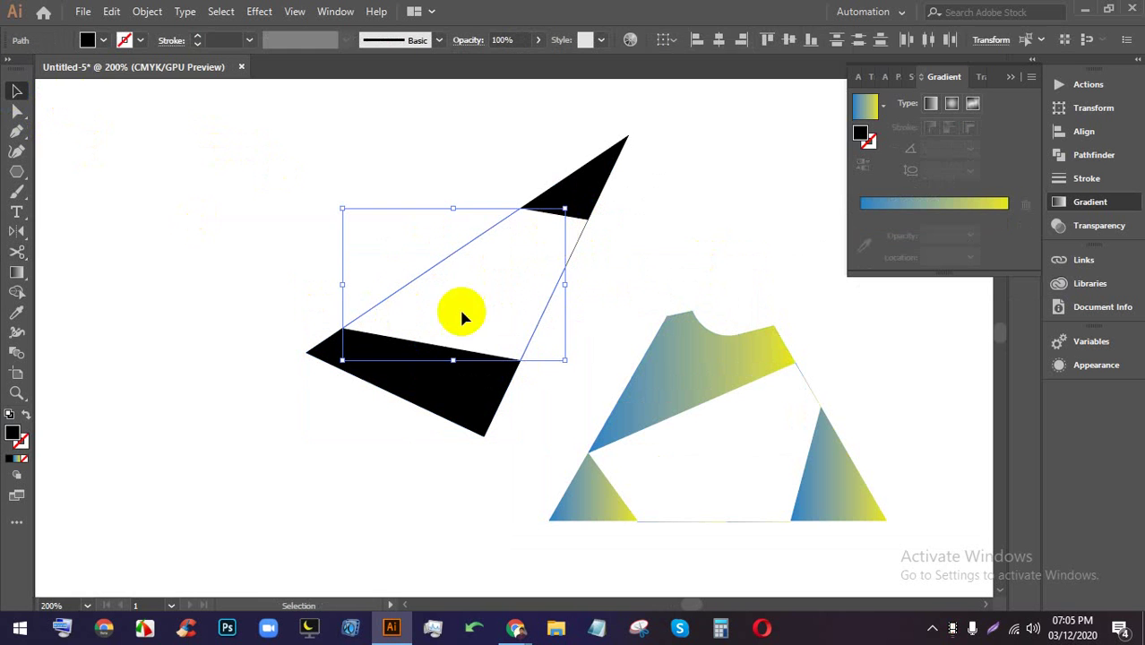
drag(430, 400, 333, 435)
drag(592, 180, 593, 138)
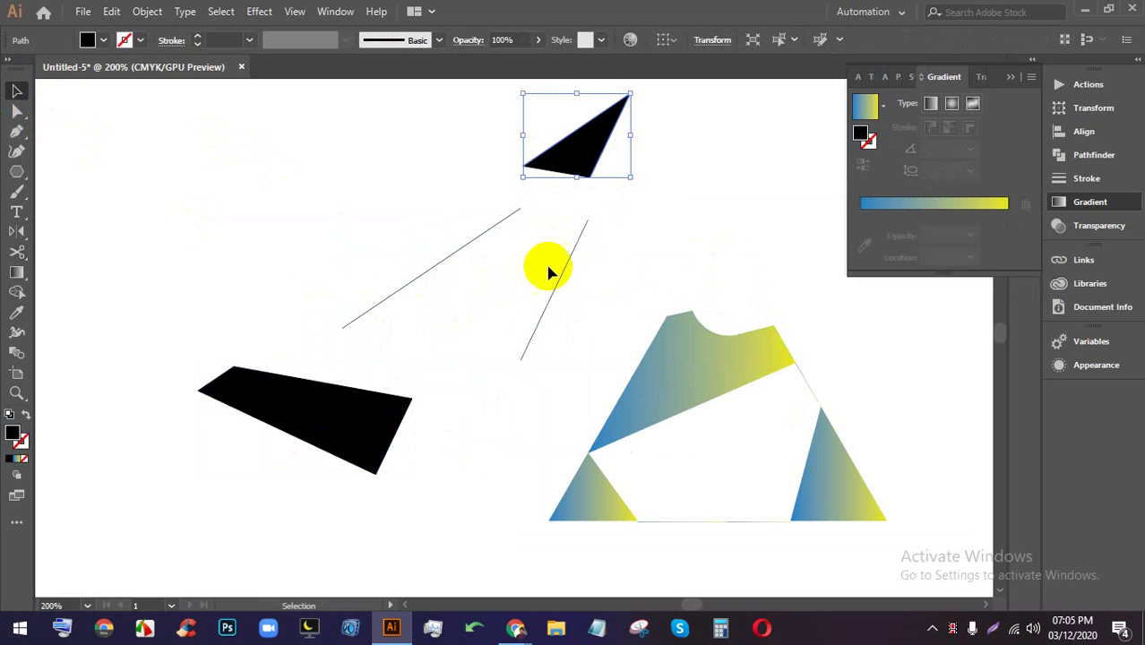
drag(549, 272, 390, 243)
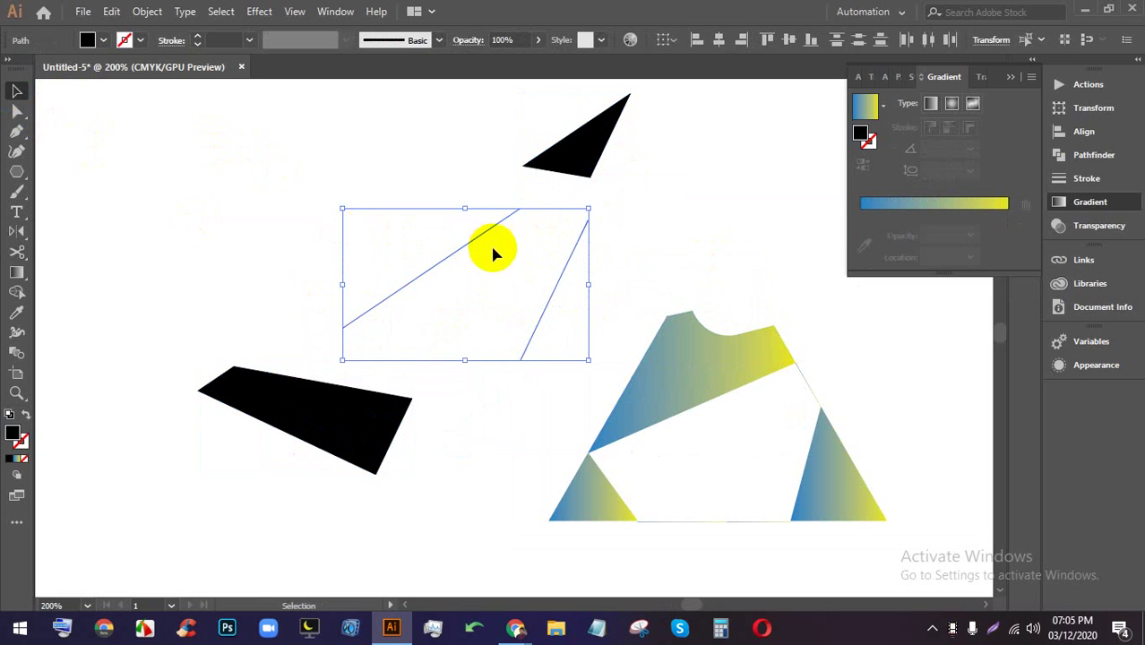
click(493, 353)
- Draw a black downward-pointing triangle with the Polygon tool on the empty canvas beside the artboard
scroll(320, 369, up, 3)
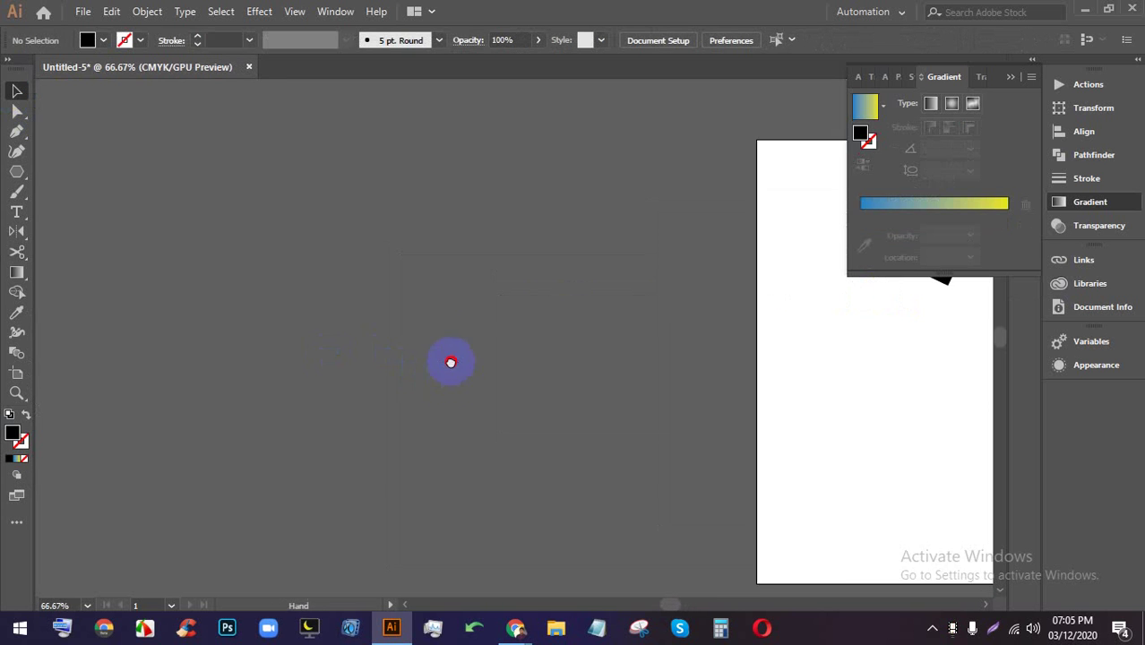
drag(17, 172, 102, 208)
drag(351, 197, 454, 125)
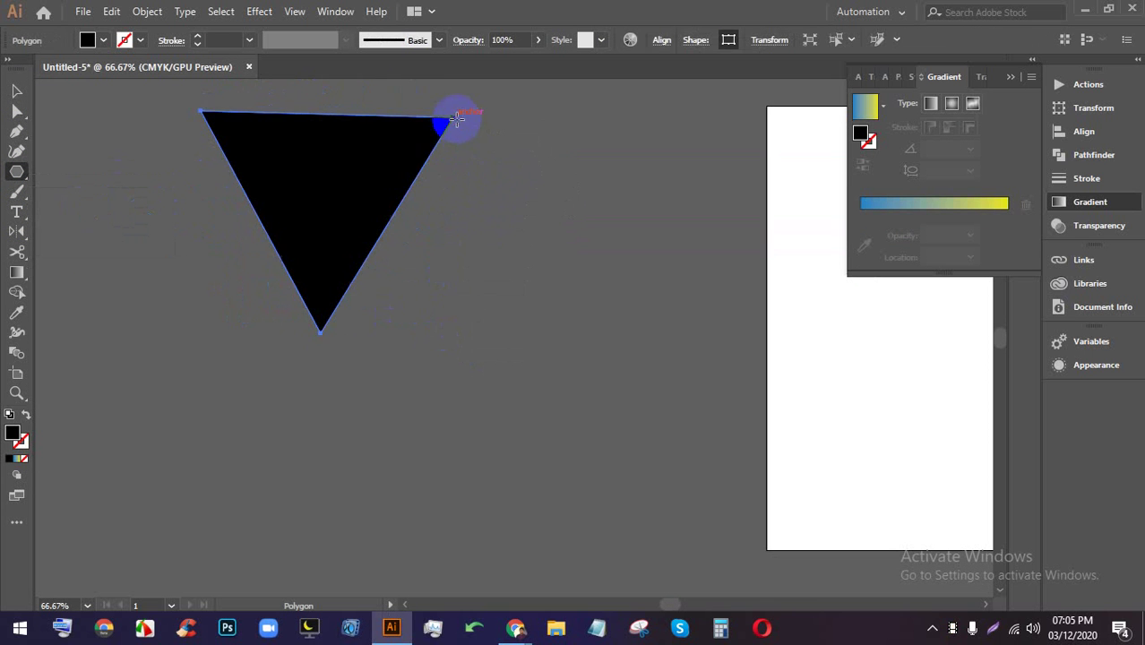
- Cut the new black triangle with the Scissors tool at points on its upper, right and left edges
click(17, 254)
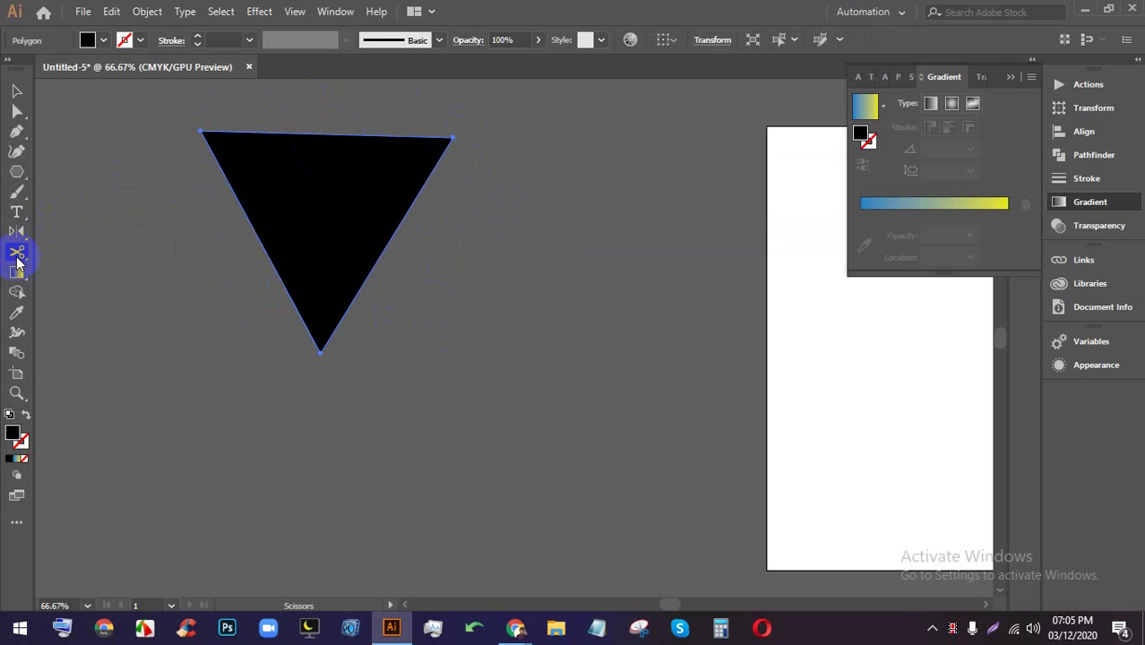
click(383, 135)
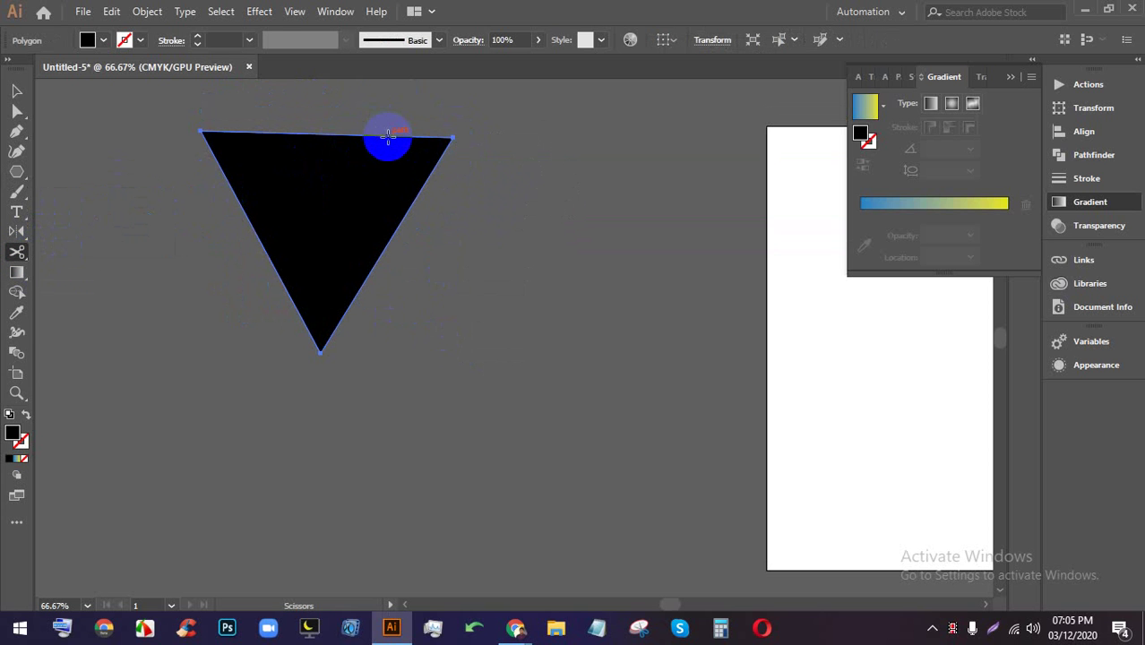
click(400, 227)
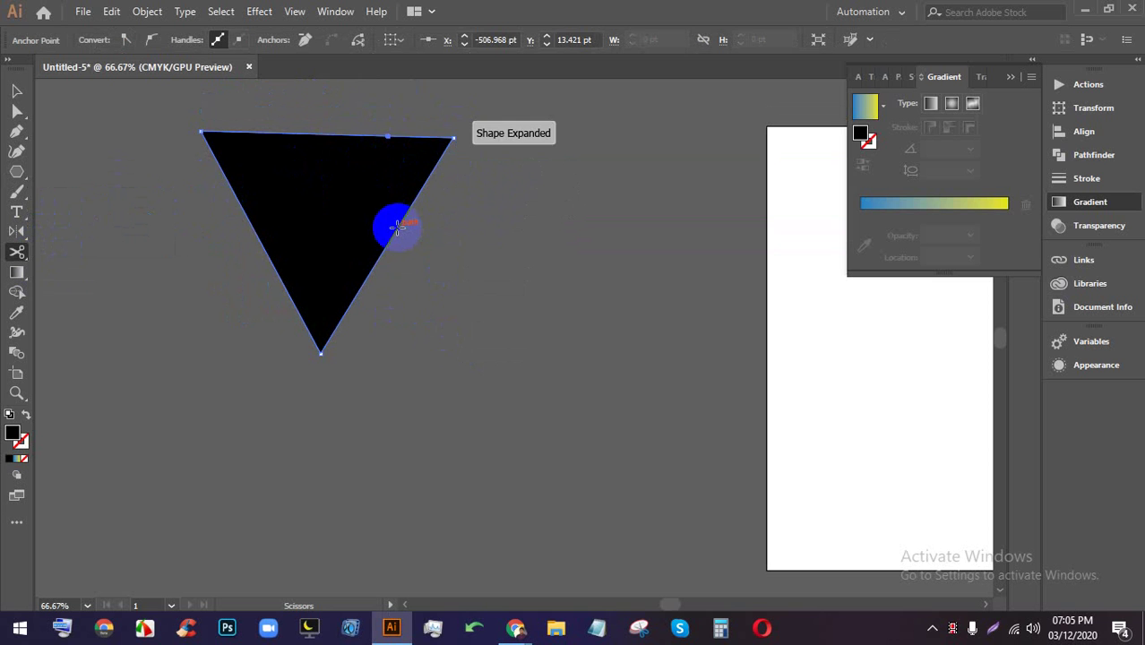
click(283, 297)
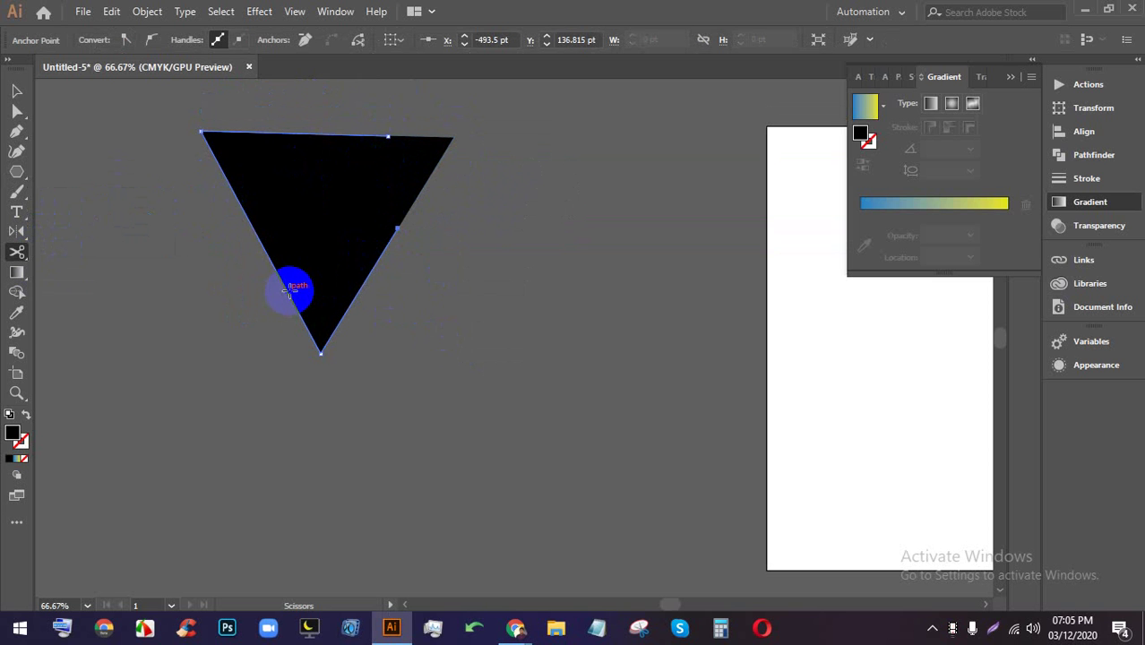
click(386, 143)
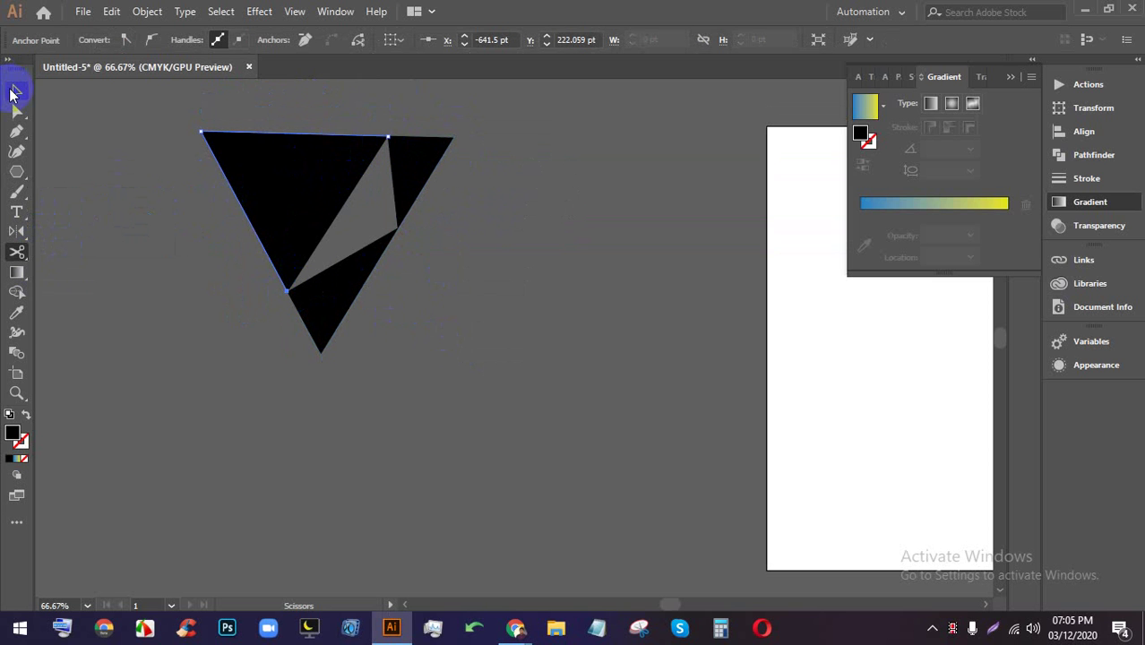
- Pull the three cut pieces of the new black triangle apart from one another
click(14, 93)
drag(410, 149, 514, 136)
drag(366, 176, 193, 136)
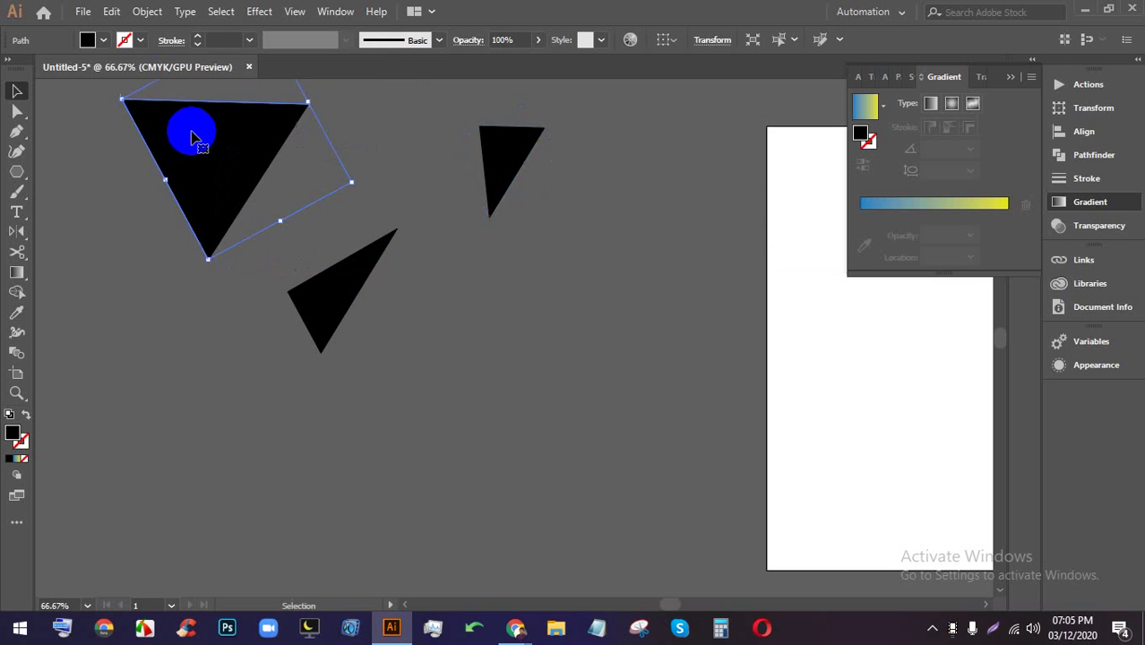
drag(332, 294, 425, 312)
click(386, 199)
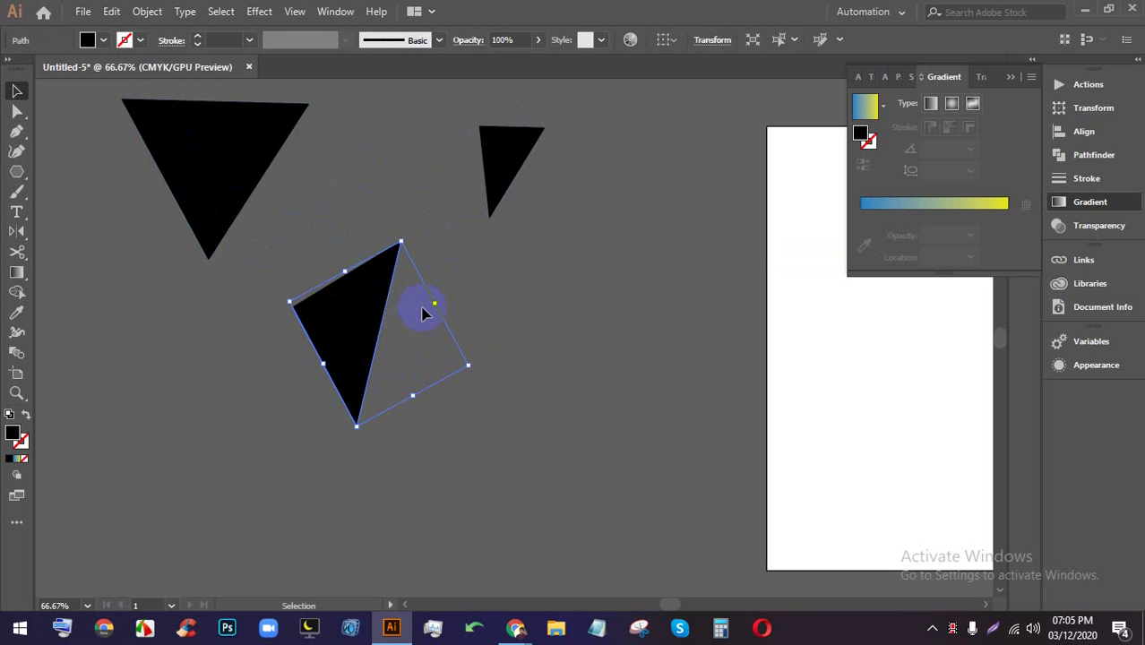
- Delete all three cut pieces of the black triangle beside the artboard
key(Delete)
click(504, 158)
key(Delete)
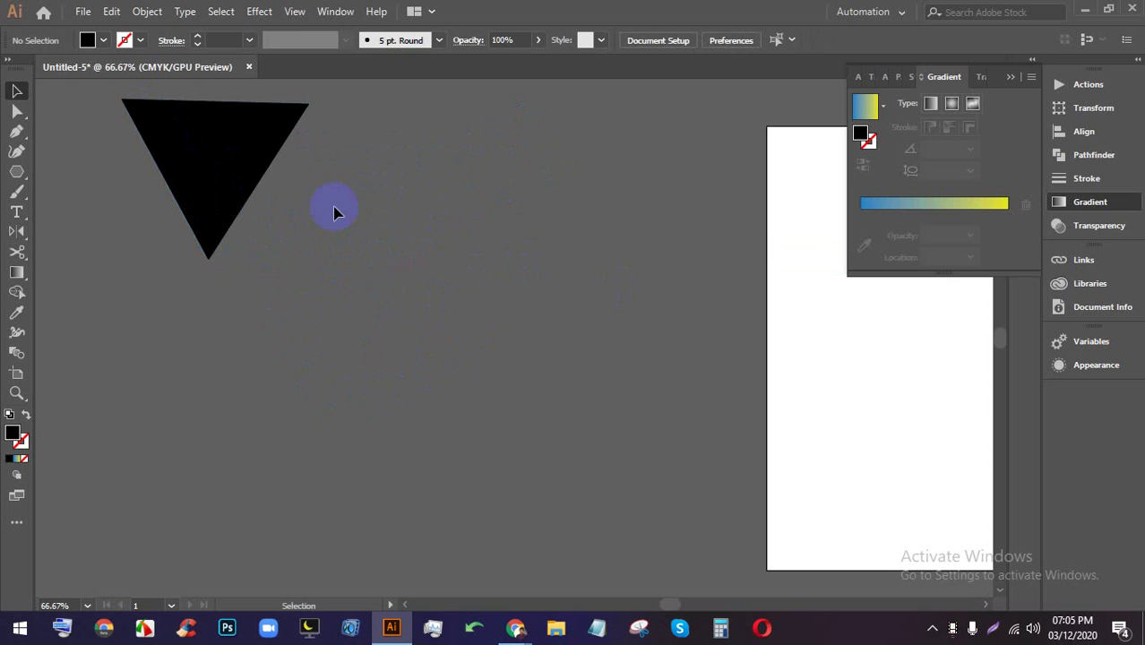
click(256, 156)
key(Delete)
- Draw a large six-sided black polygon with the Polygon tool beside the artboard
click(16, 171)
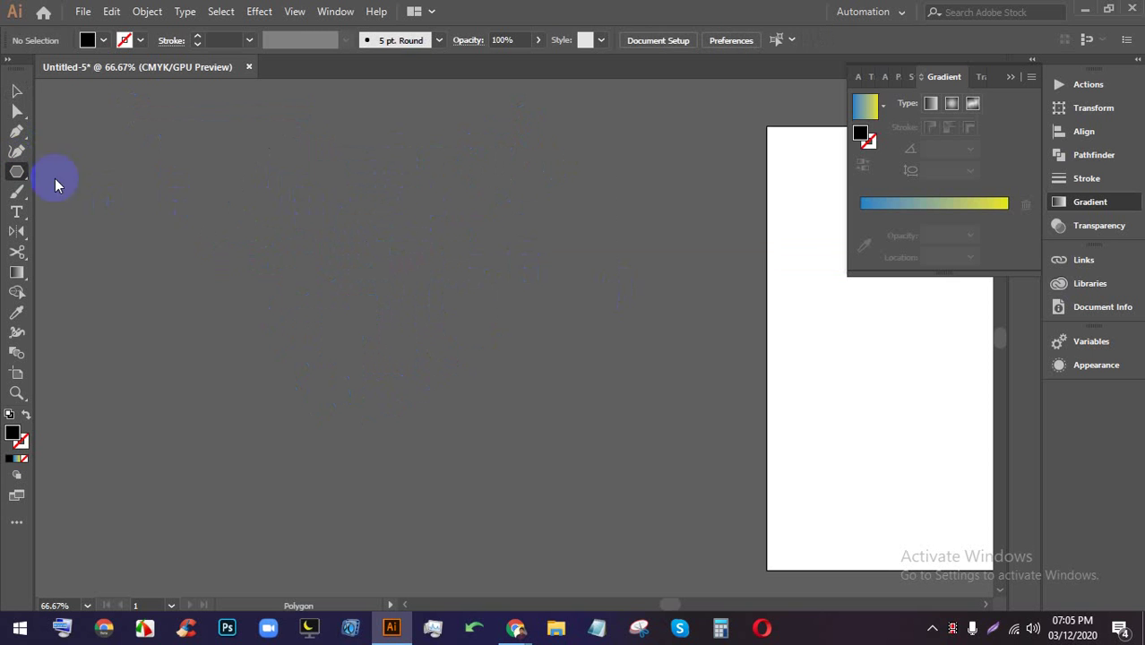
drag(398, 185, 578, 232)
key(Up)
key(Up)
key(Down)
key(Up)
key(Up)
- Move the black hexagon down and fill it with light blue
click(16, 90)
drag(358, 179, 373, 255)
click(93, 40)
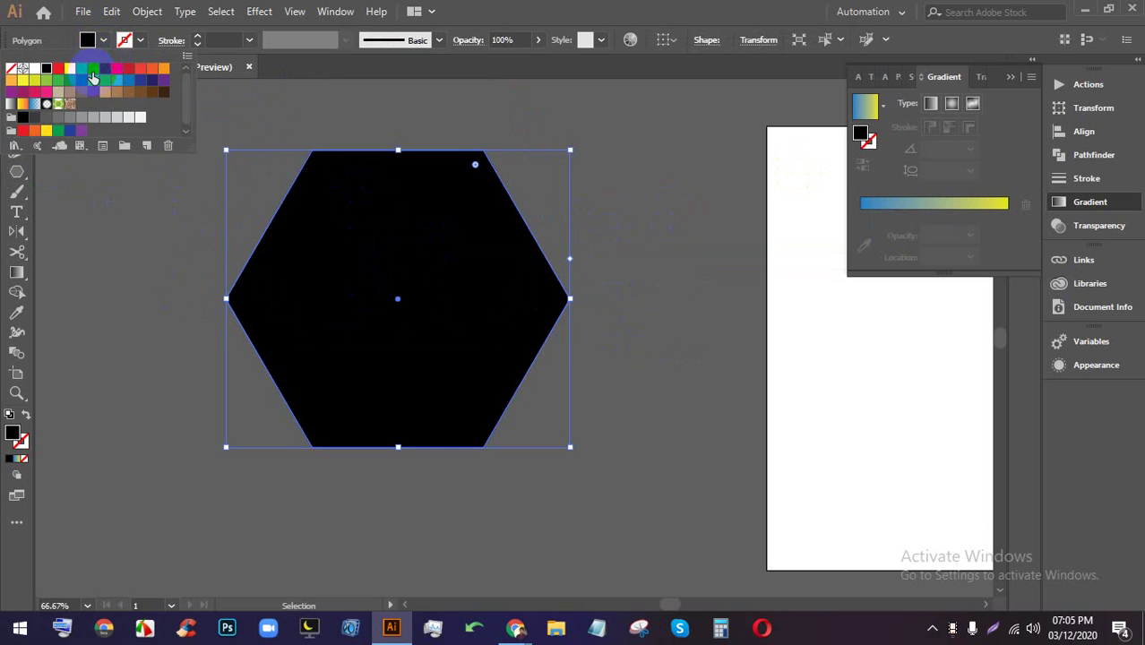
click(92, 74)
click(603, 149)
click(733, 210)
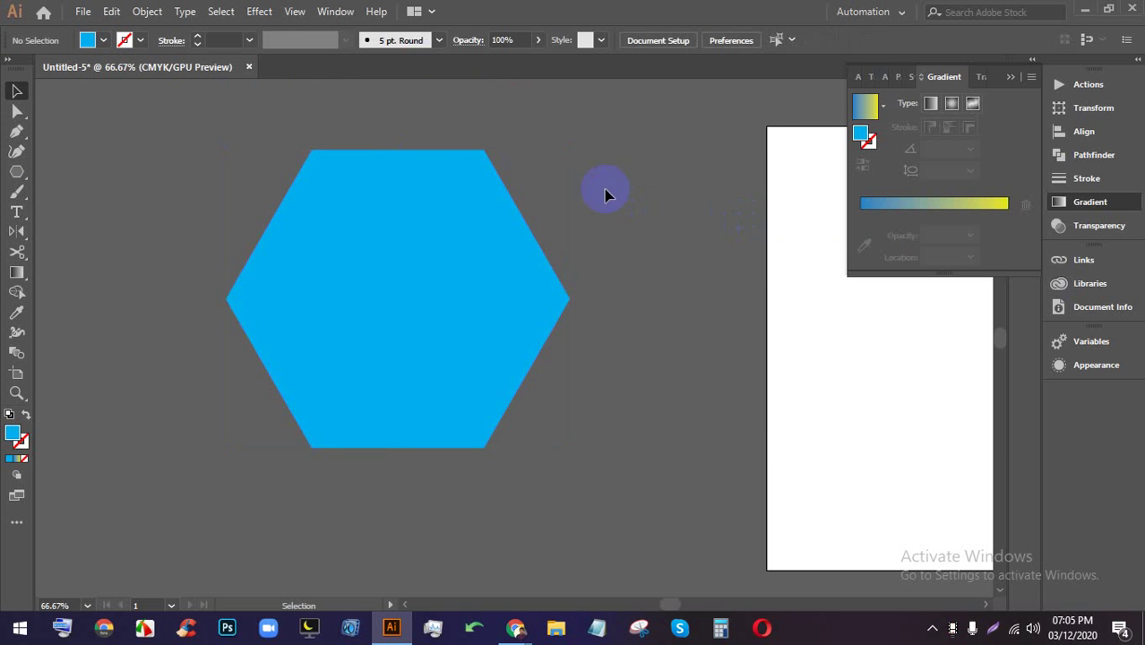
- Cut the blue hexagon with the Scissors tool at points on its lower-left and upper-right edges
scroll(605, 192, down, 1)
scroll(535, 227, up, 1)
click(480, 222)
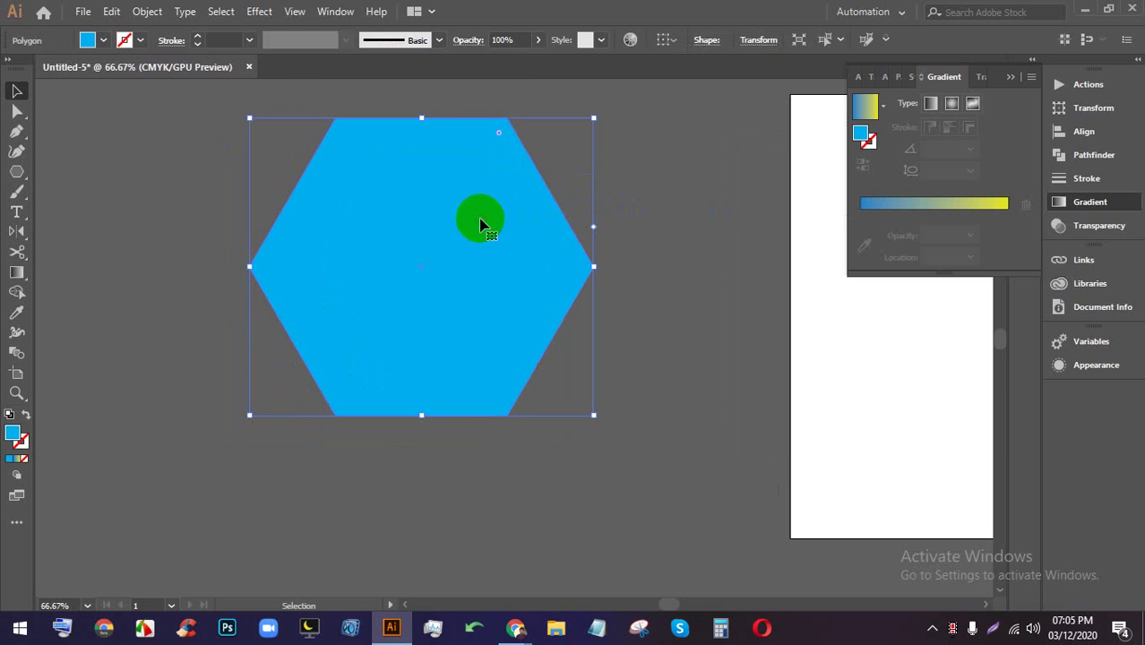
click(14, 253)
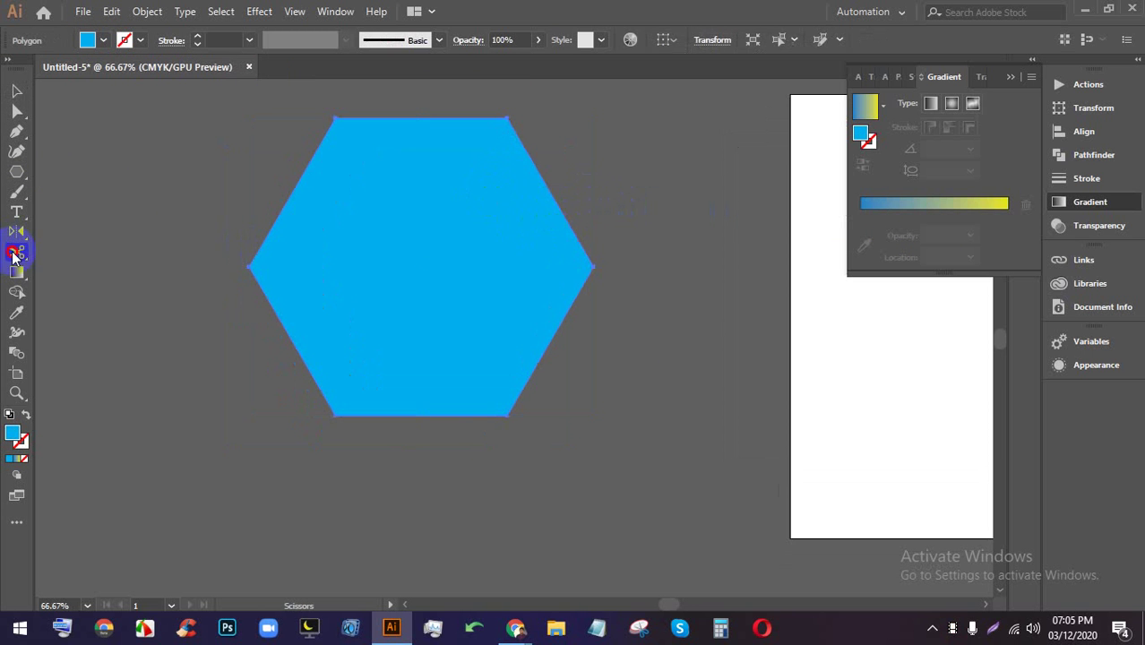
click(277, 313)
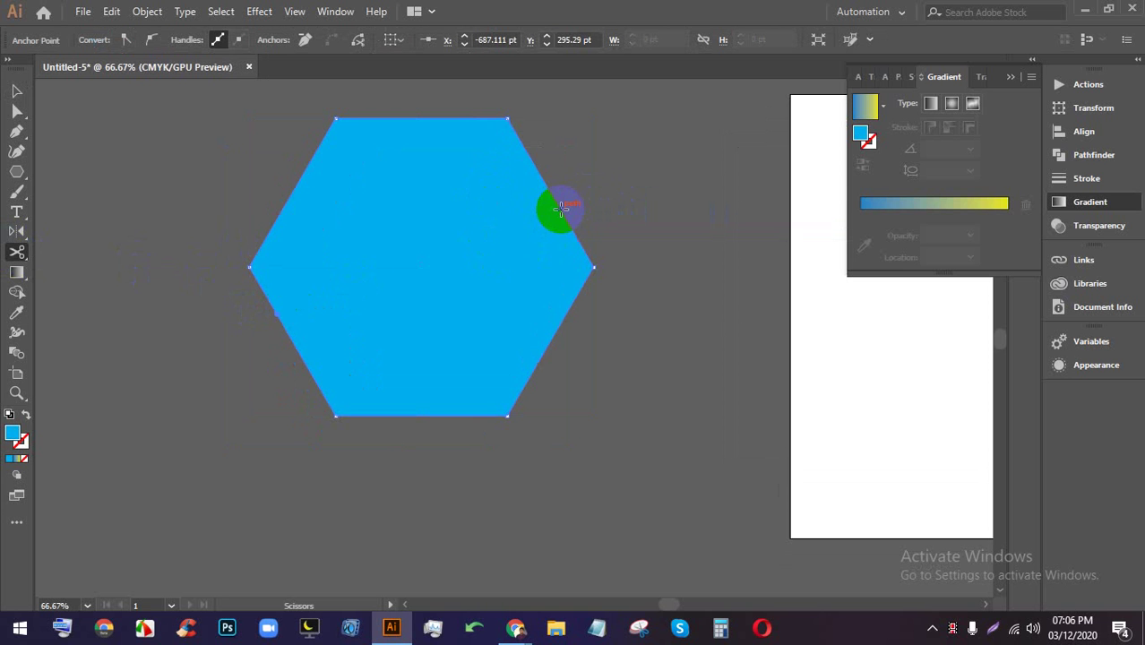
click(561, 209)
- Move the two cut halves of the blue hexagon apart
click(15, 92)
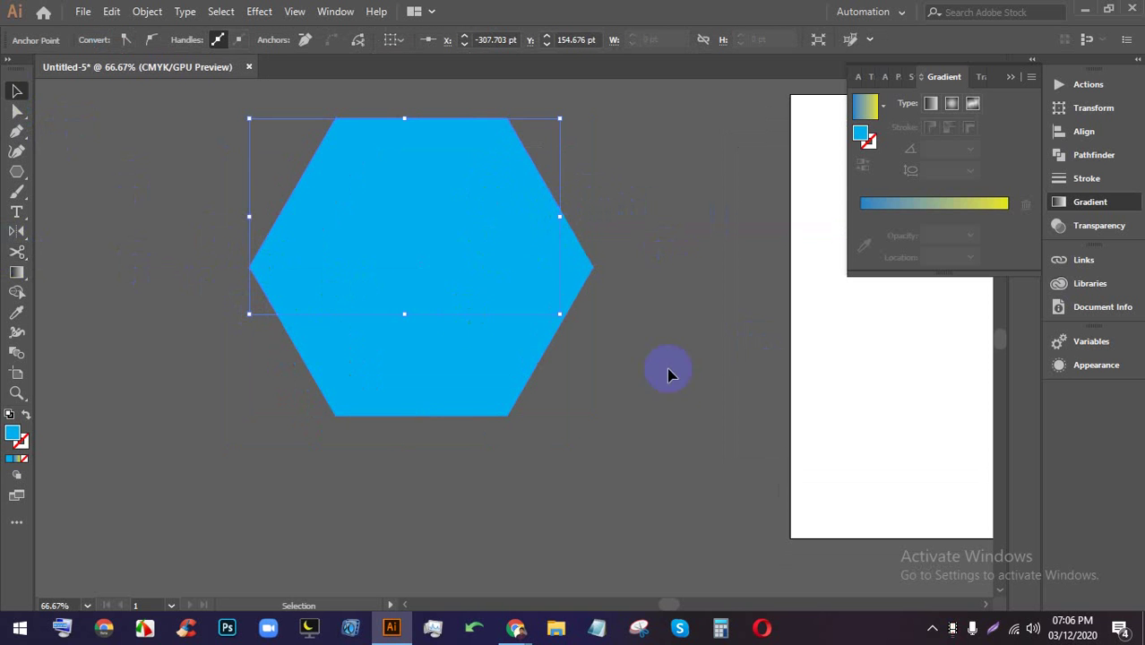
click(665, 374)
drag(504, 341, 549, 410)
drag(404, 199, 392, 170)
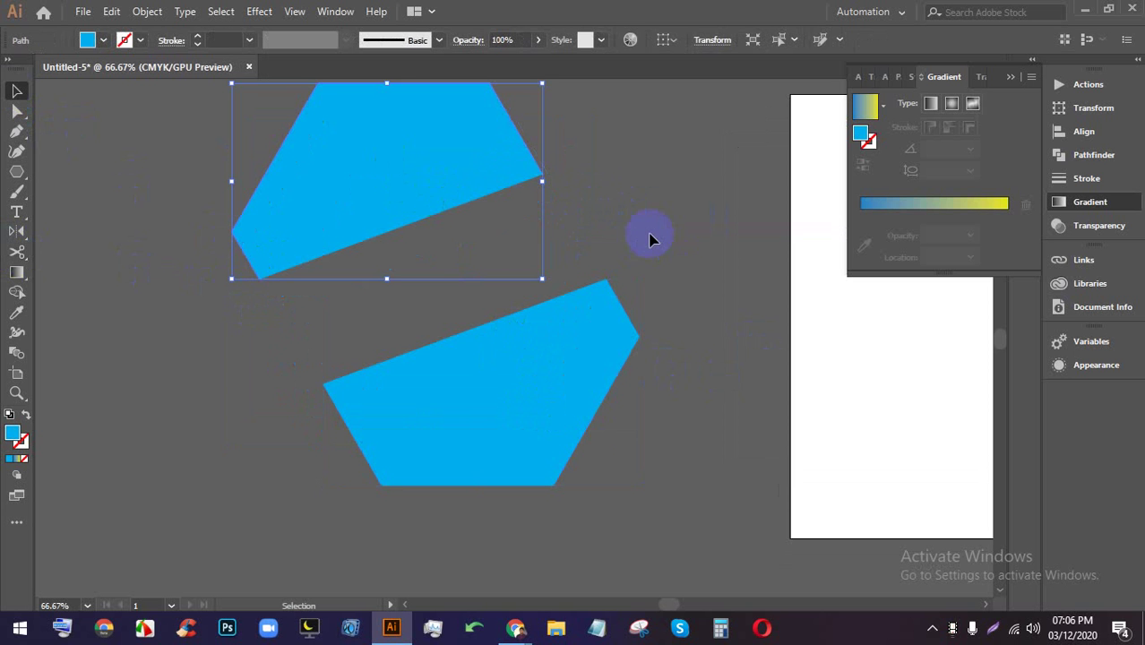
click(665, 374)
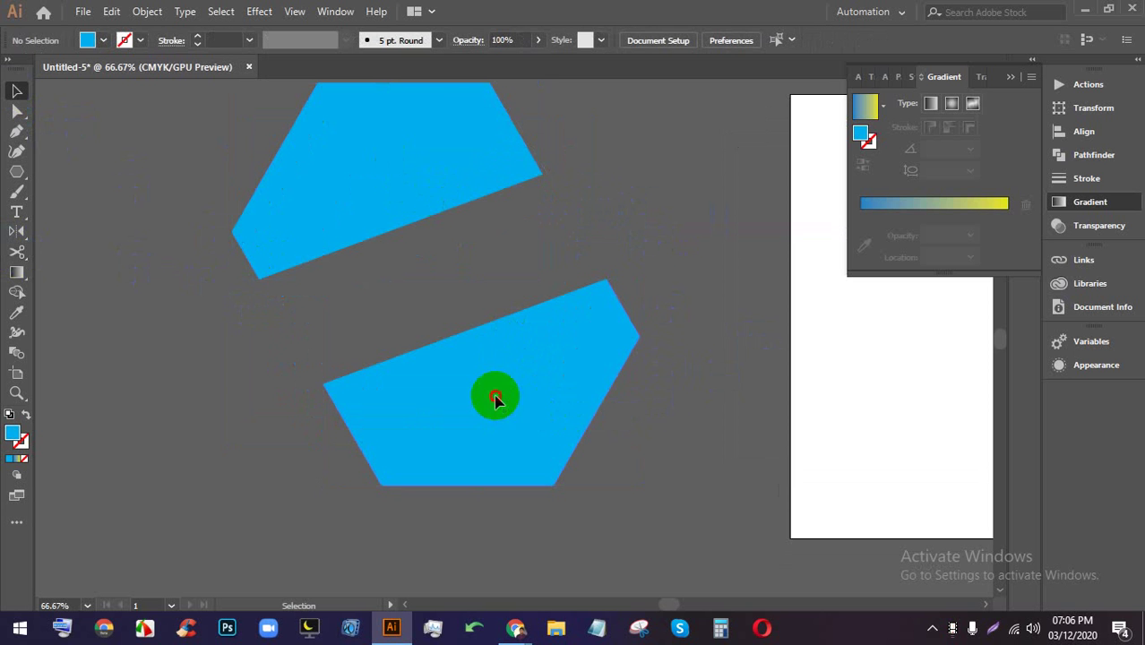
drag(495, 396, 495, 406)
click(731, 410)
- Try single Scissors cuts on the lower hexagon piece's base, lower-right edge and short upper-right edge, undoing each one
scroll(515, 406, up, 1)
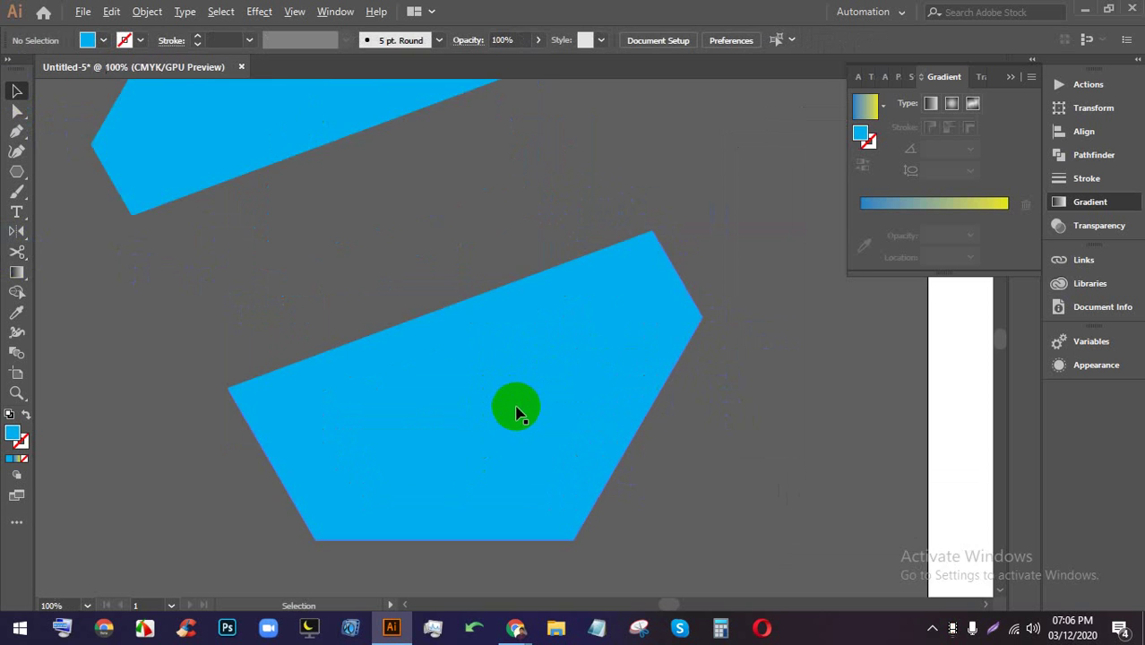
drag(579, 445, 527, 378)
click(304, 461)
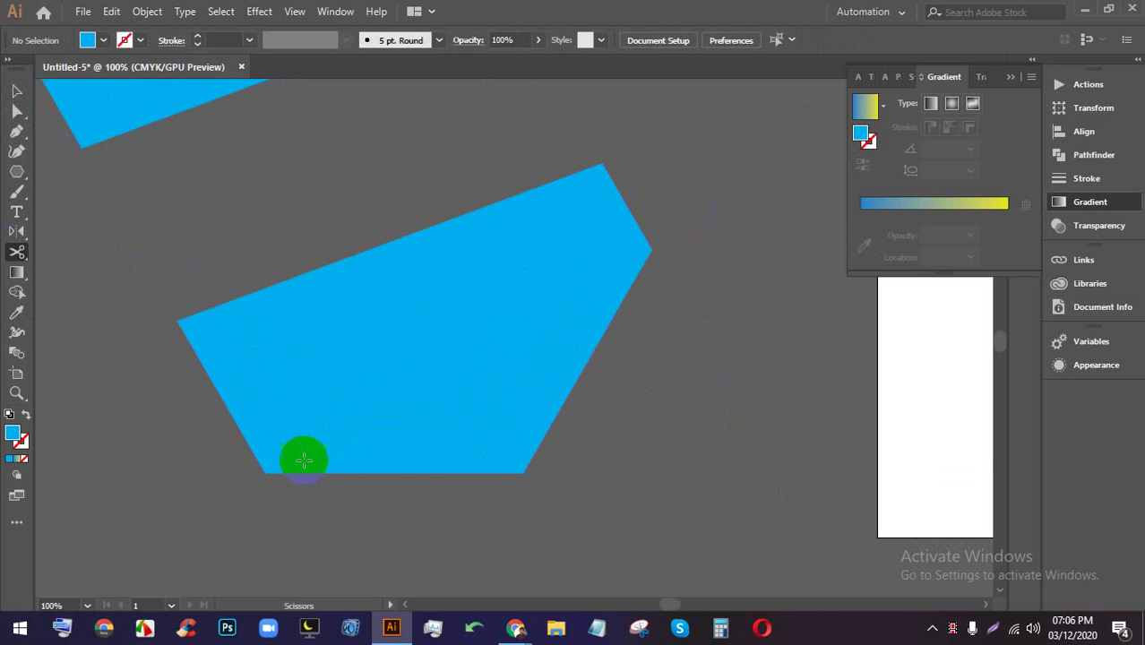
click(301, 472)
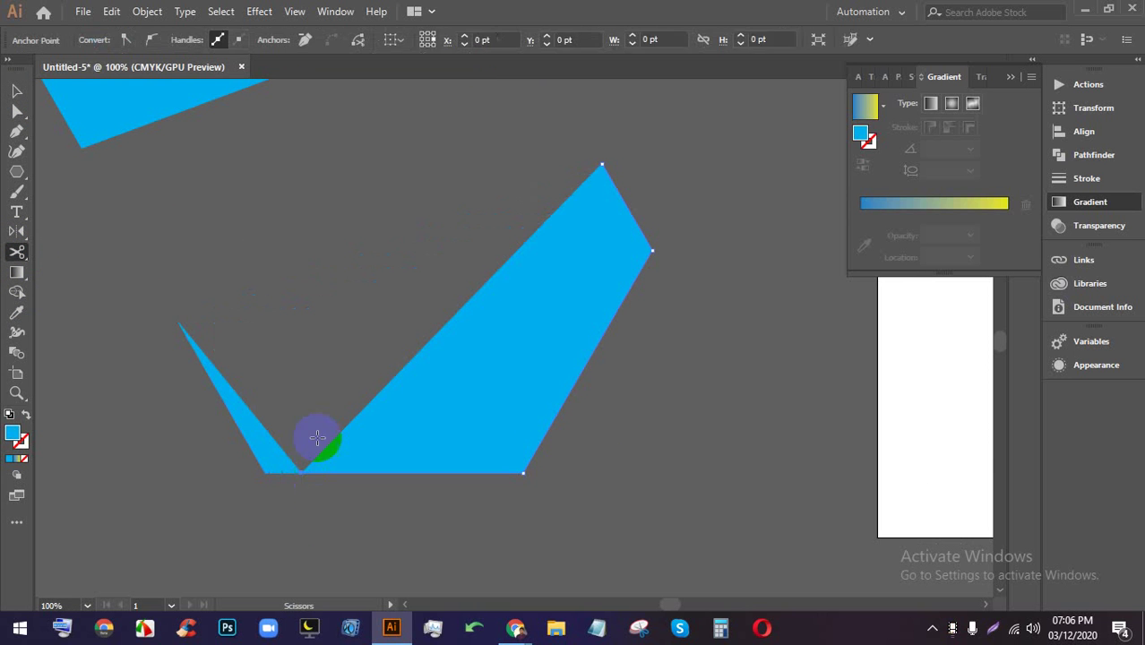
key(ctrl+z)
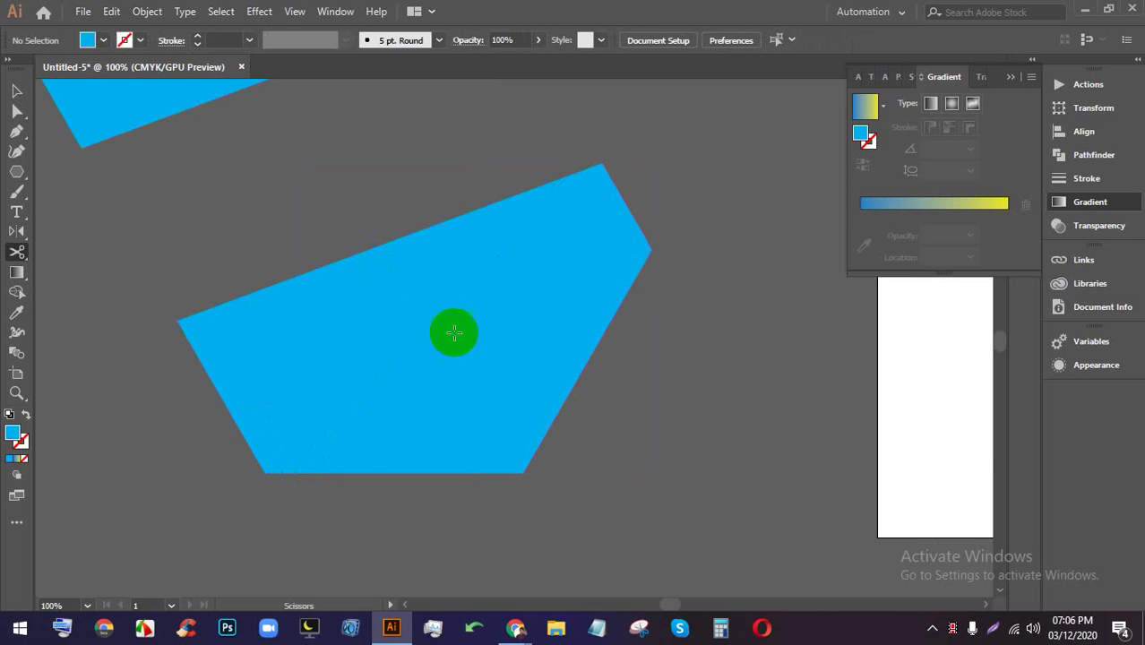
click(589, 356)
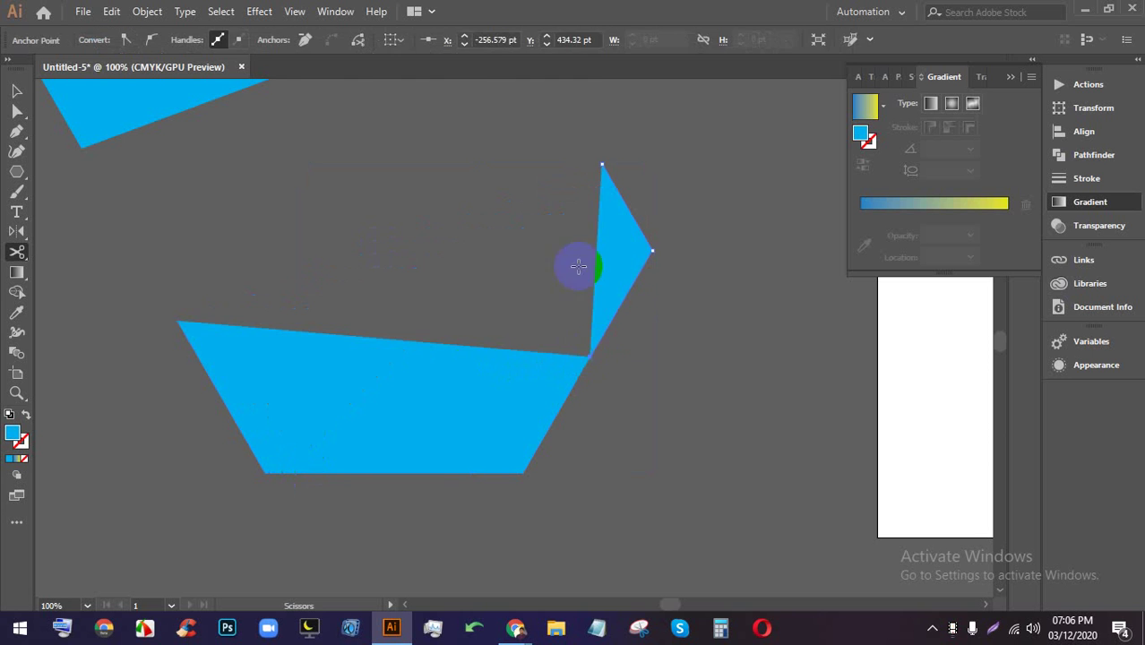
key(ctrl+z)
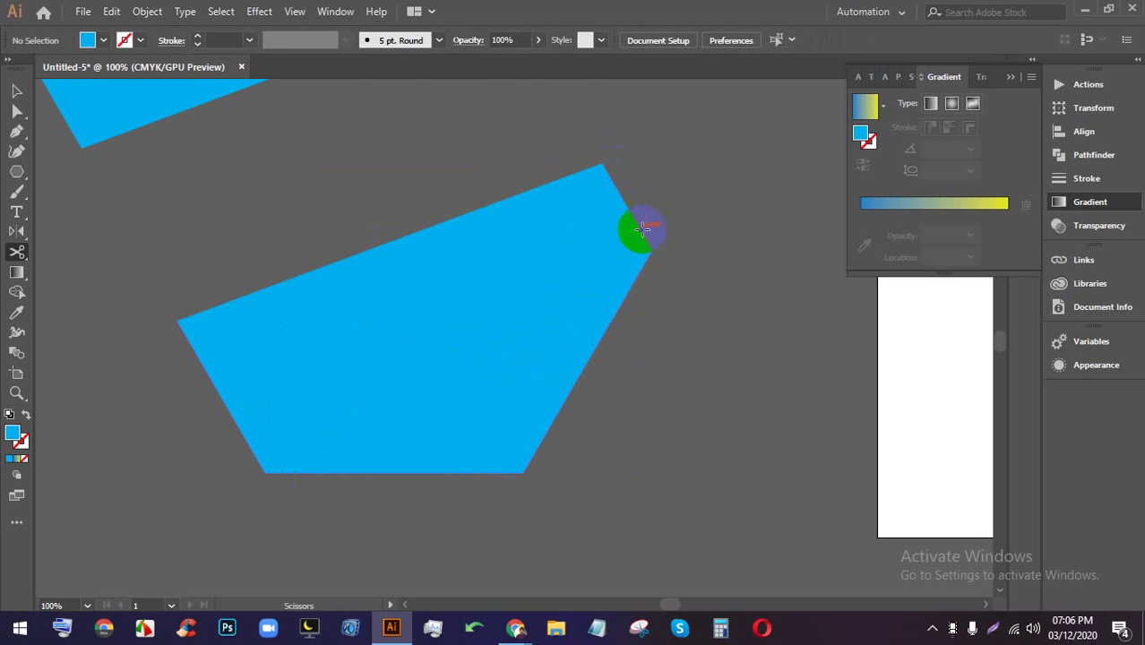
click(637, 221)
key(ctrl+z)
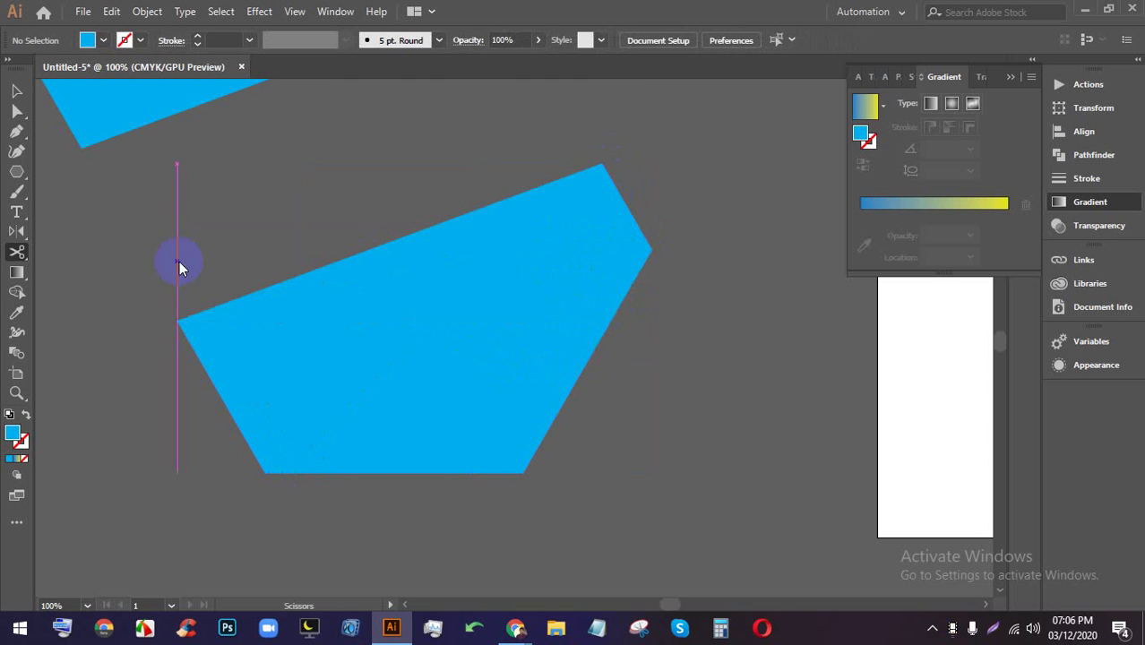
- Undo the separation of the two hexagon halves and the Scissors cut on the upper-right edge
click(17, 92)
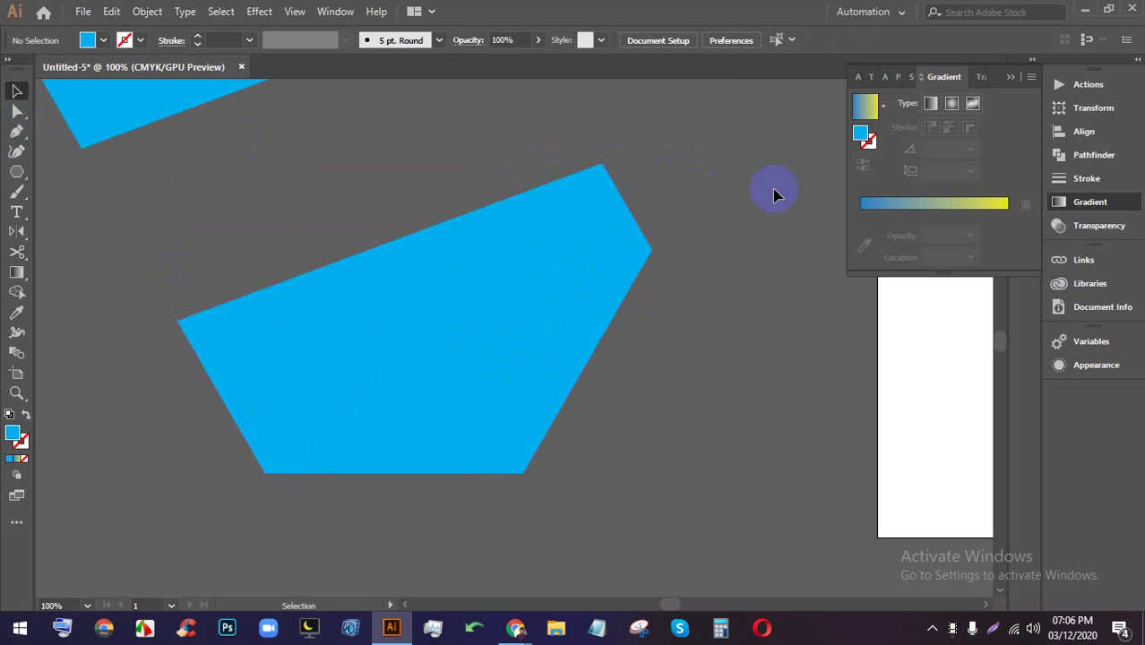
key(ctrl+z)
key(ctrl+z)
key(ctrl+z)
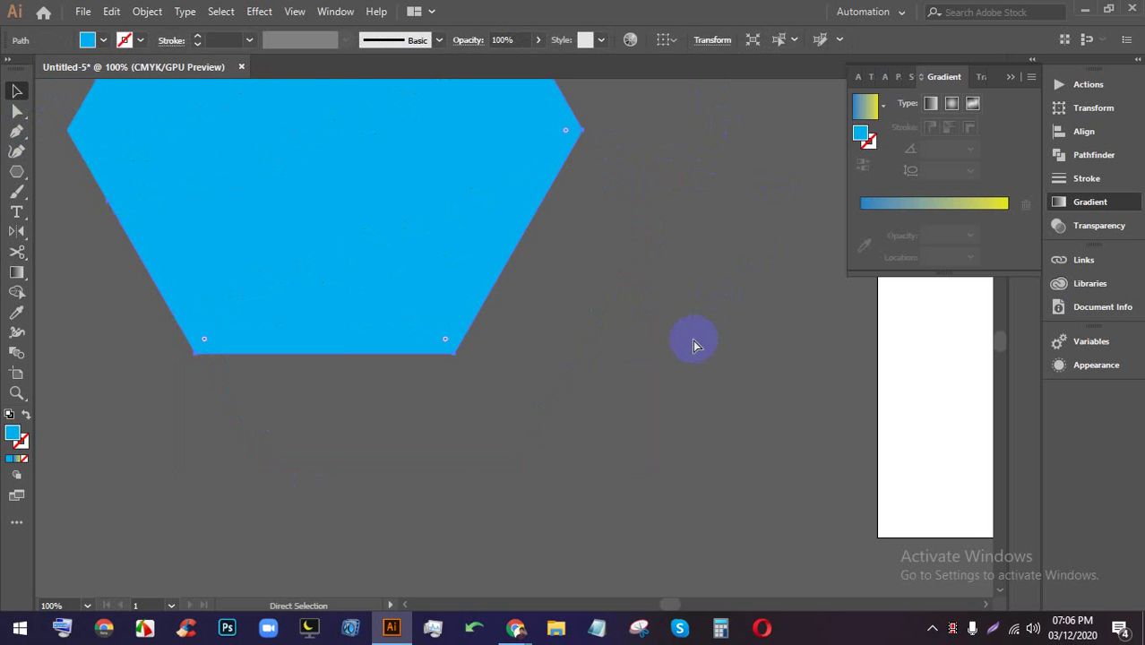
scroll(484, 295, up, 4)
click(637, 274)
drag(518, 223, 654, 343)
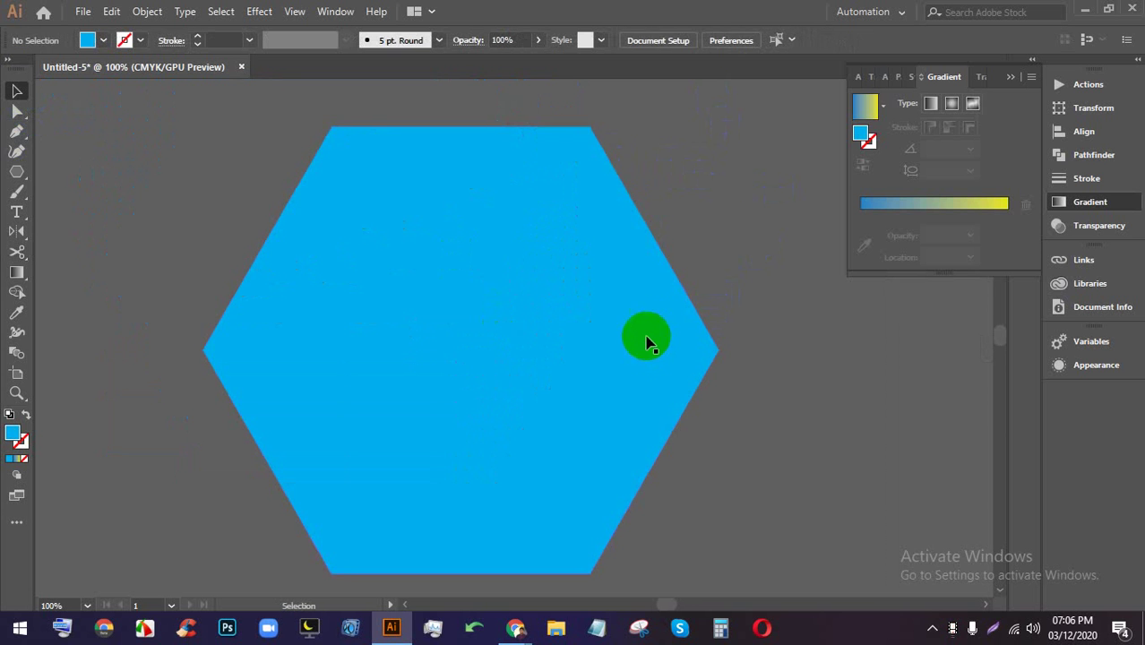
key(ctrl+z)
key(ctrl+z)
- Try Scissors cuts on the rejoined hexagon's upper-left and upper-right edges and undo them
click(383, 321)
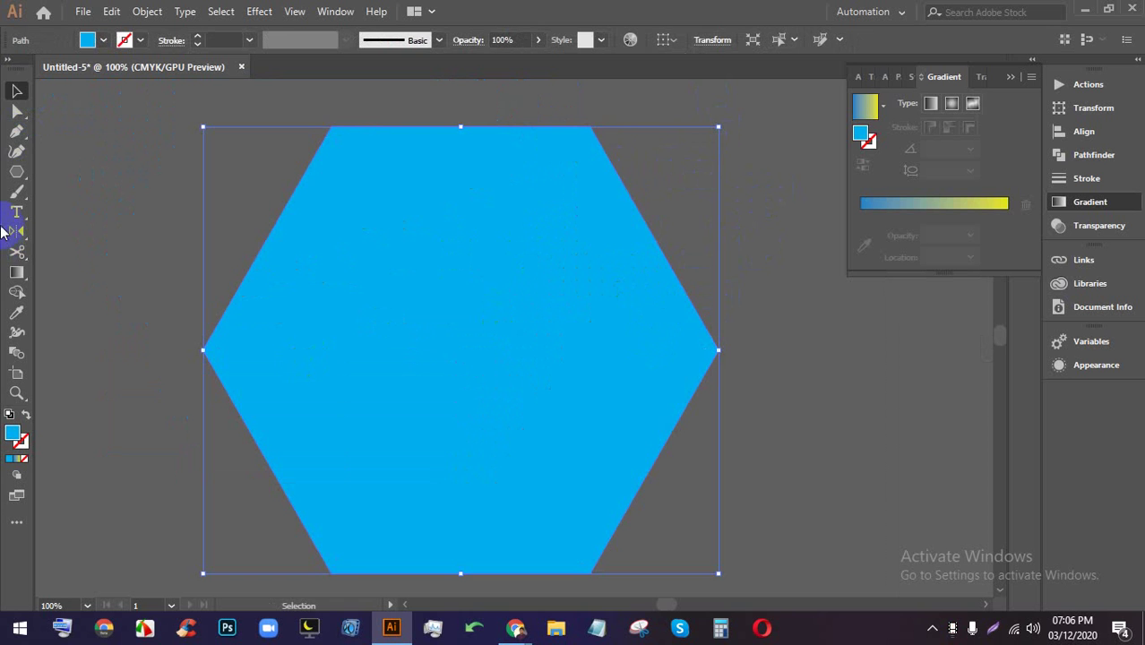
click(14, 258)
click(282, 210)
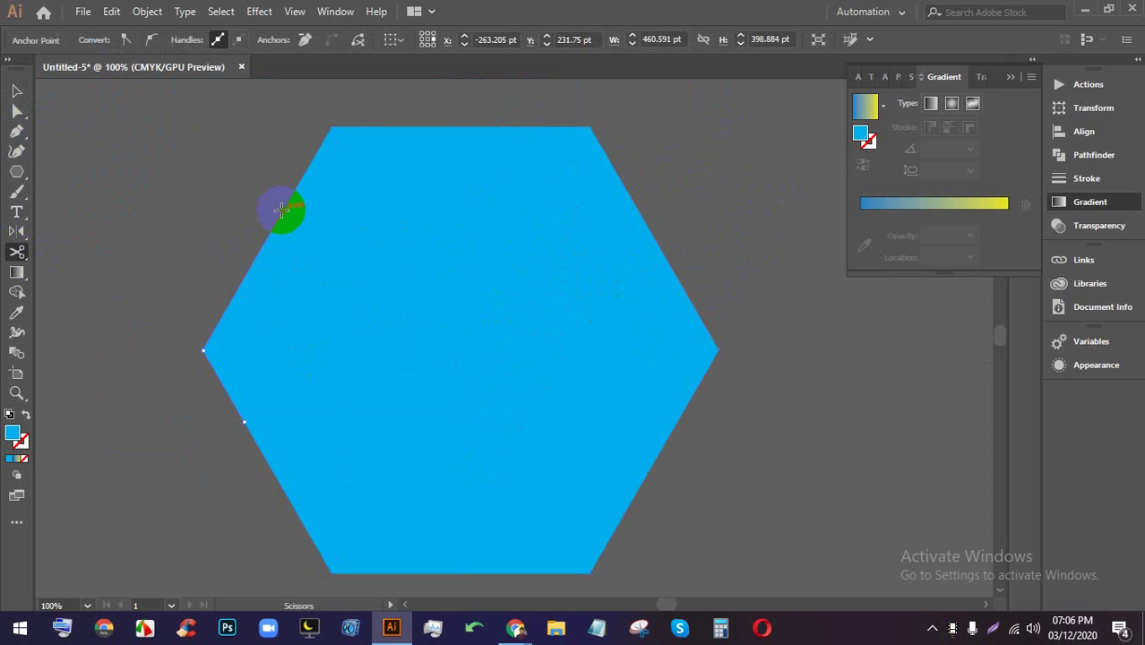
click(629, 191)
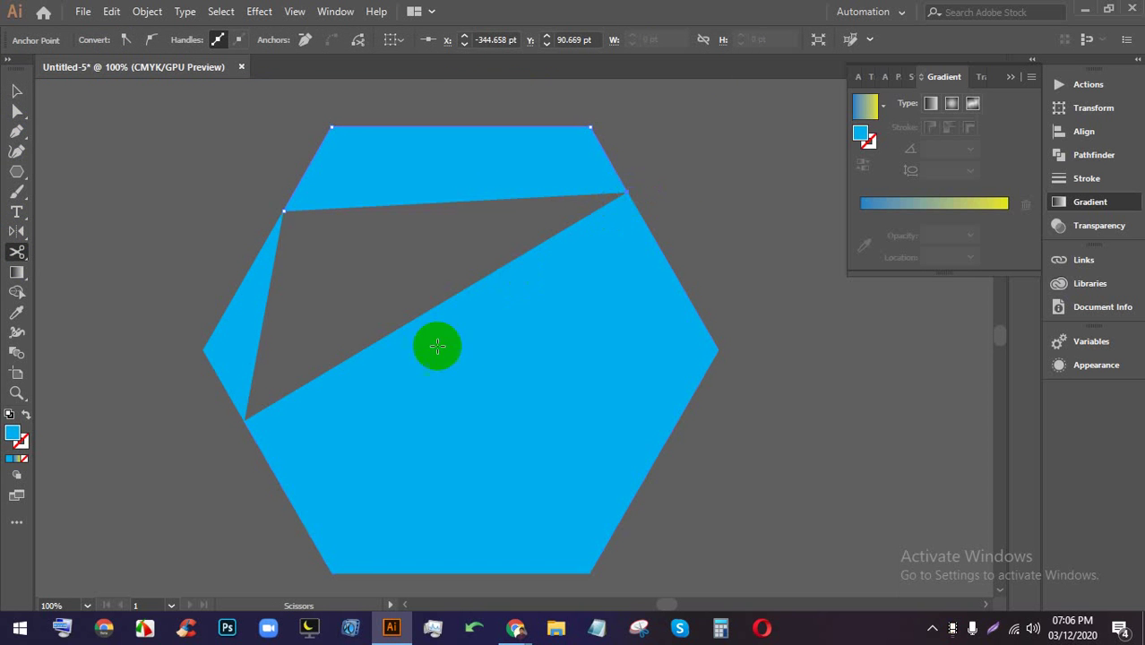
key(v)
key(ctrl+z)
key(ctrl+z)
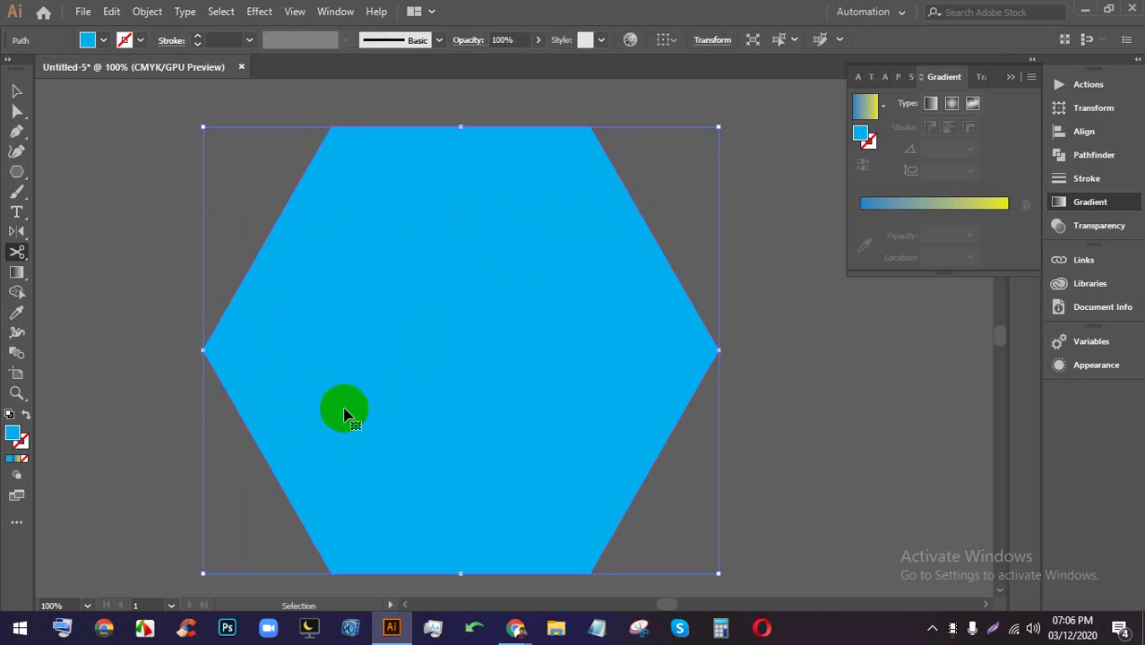
key(c)
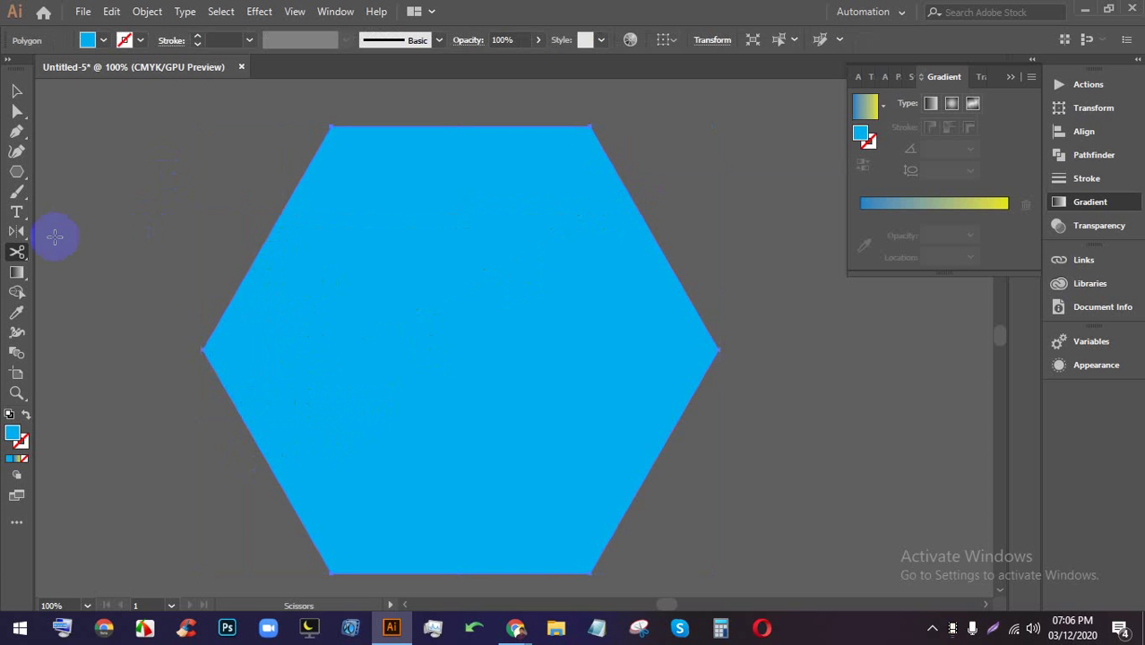
click(264, 244)
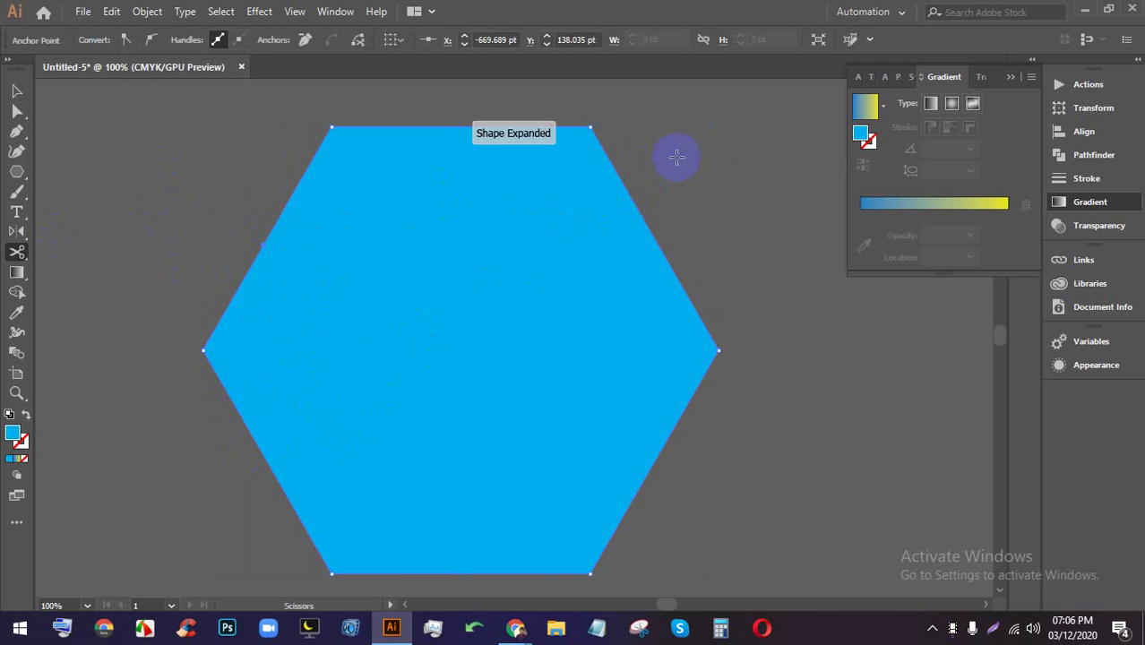
click(677, 417)
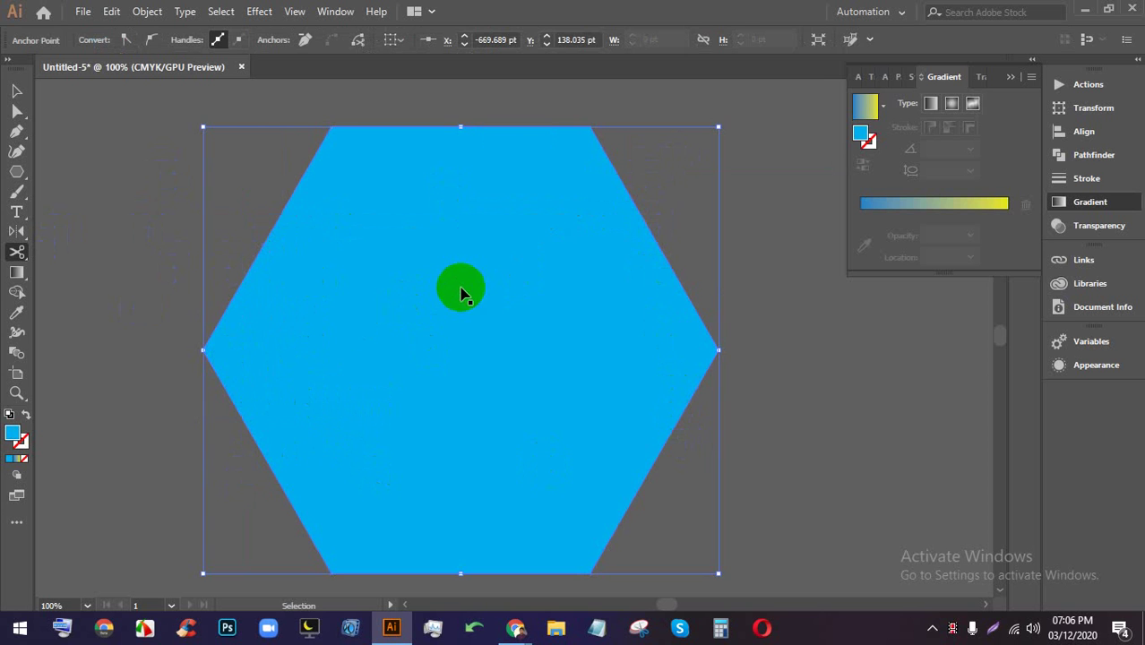
key(ctrl+z)
key(ctrl+z)
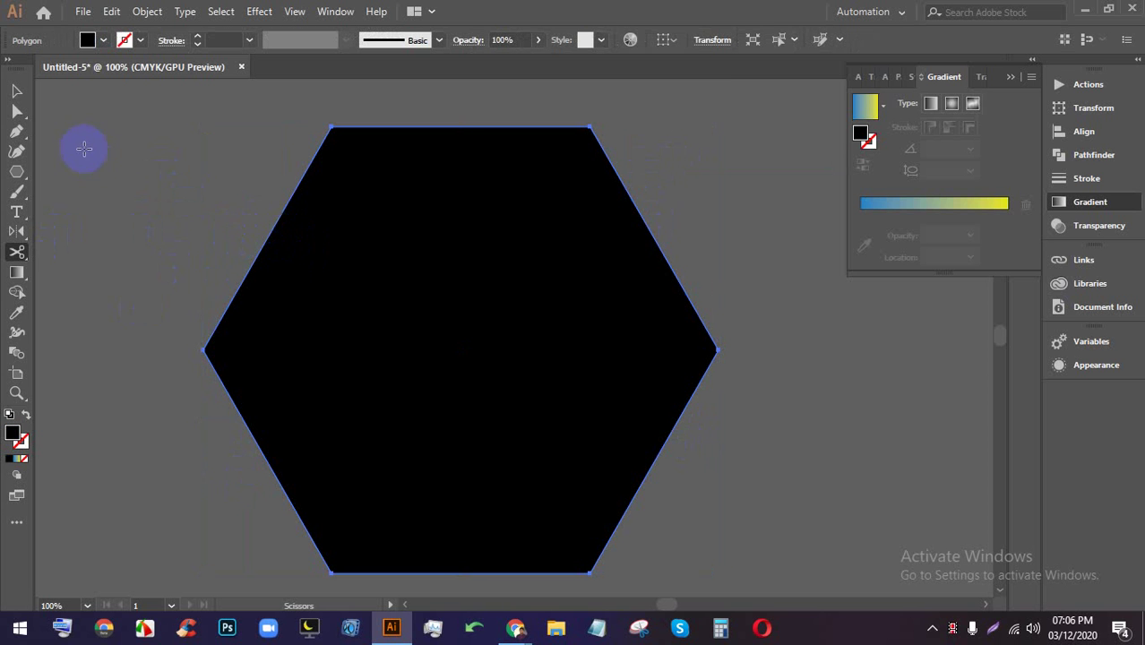
- Cut the hexagon into separate pieces with the Scissors tool at eight points around its outline
click(278, 220)
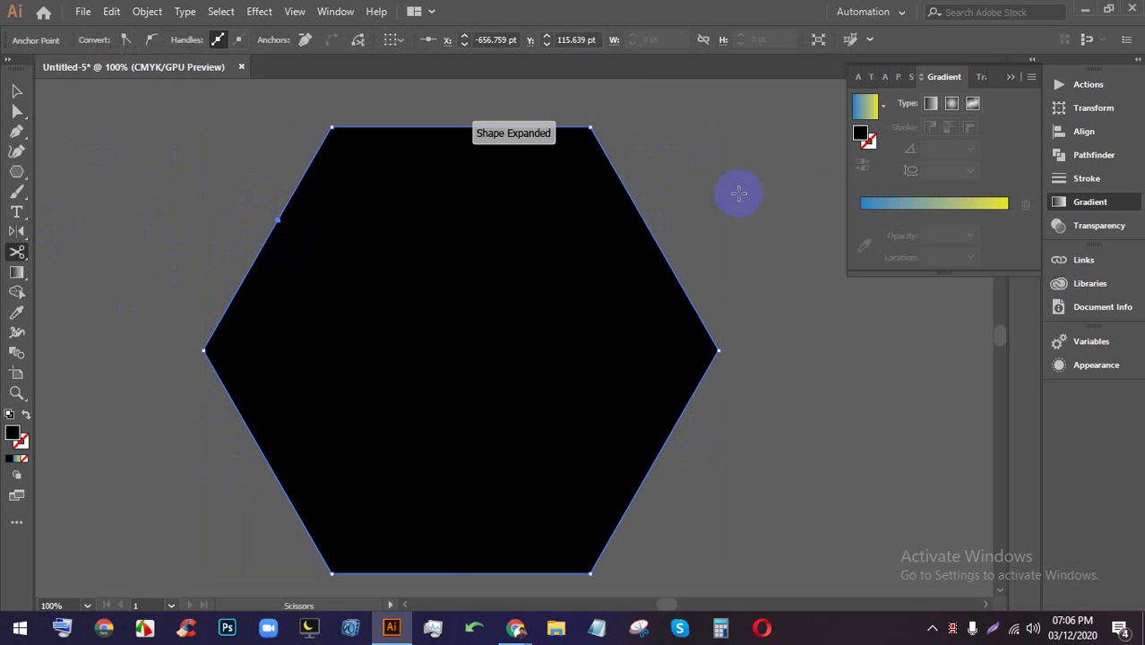
click(632, 197)
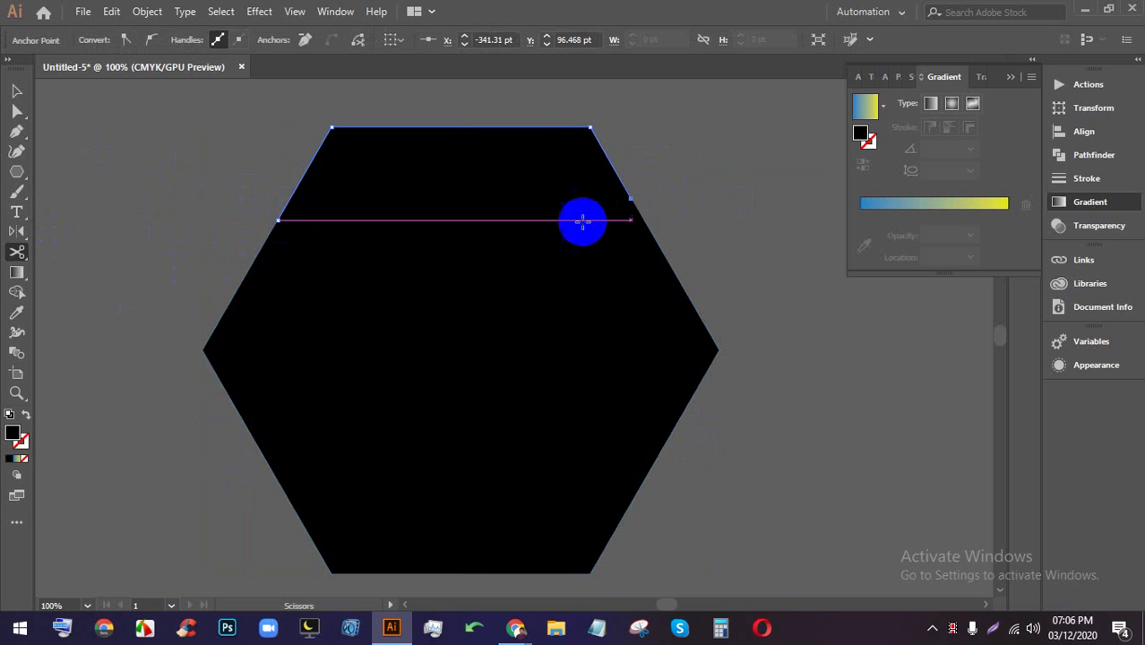
click(228, 308)
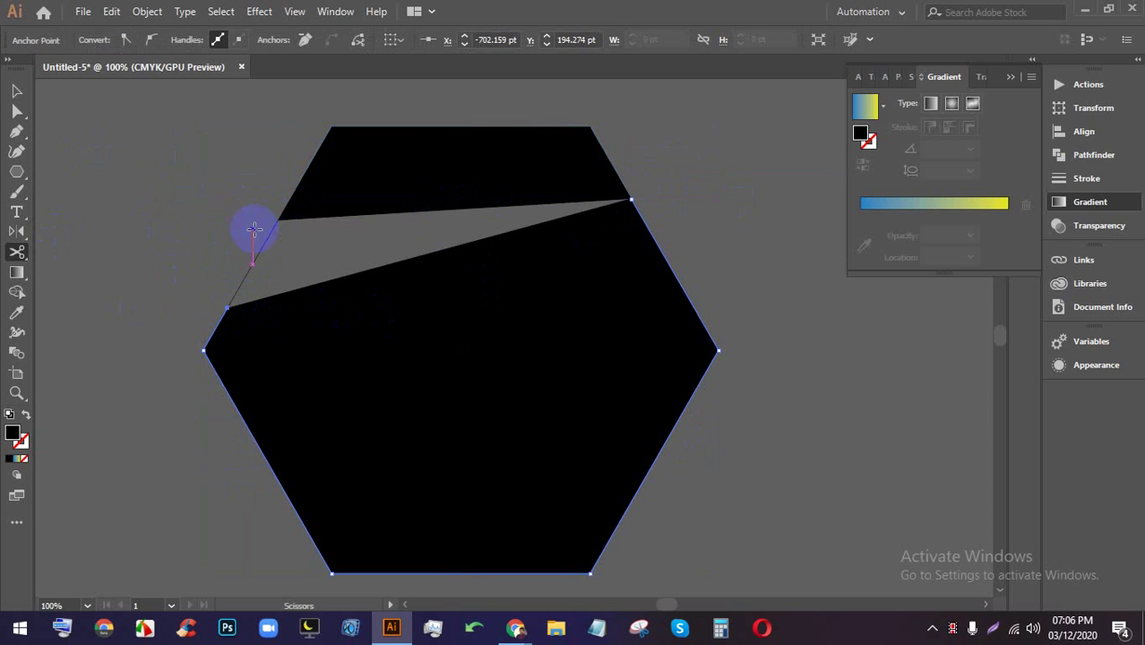
click(698, 387)
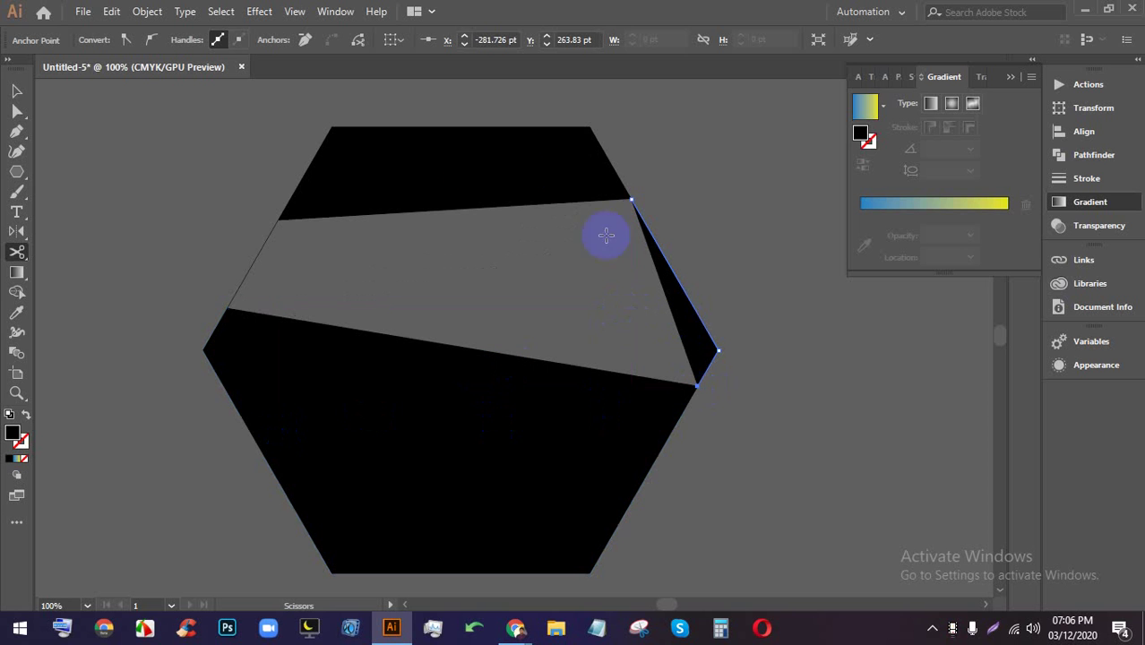
click(520, 127)
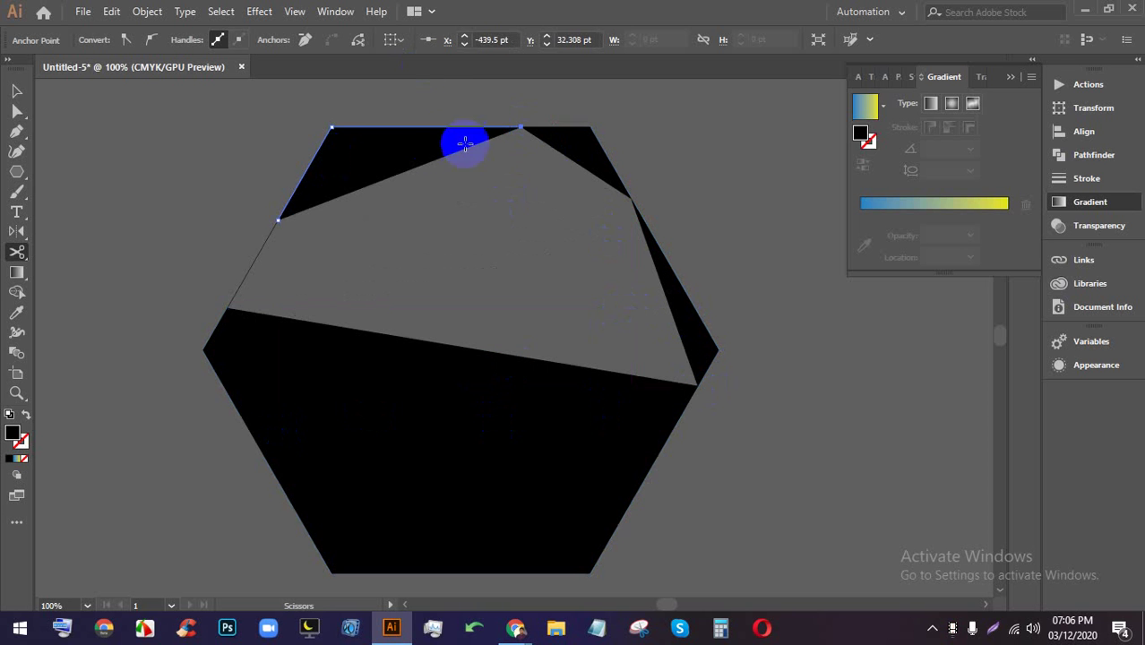
click(387, 127)
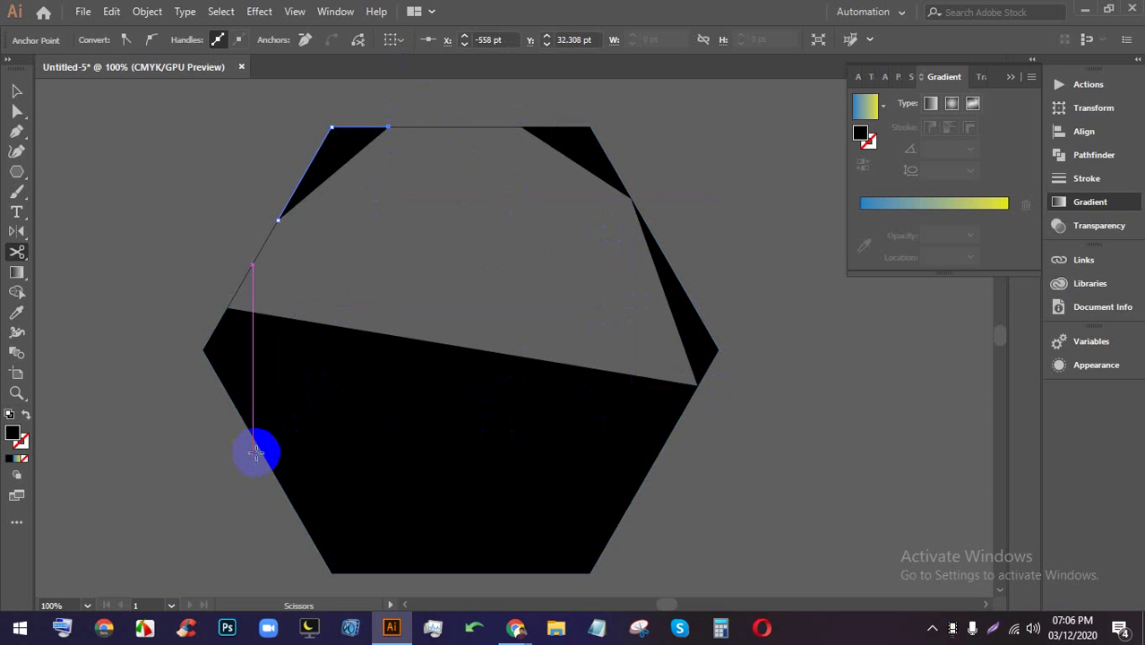
click(260, 448)
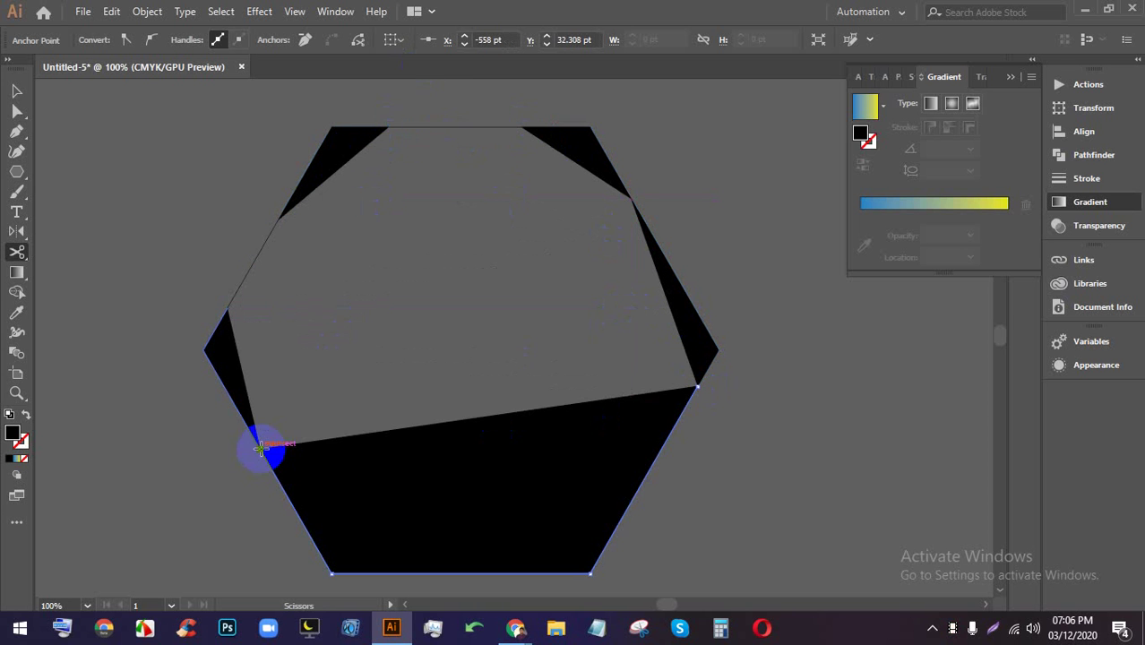
click(426, 570)
- Move the six filled pieces cut from the hexagon outward so they lie apart from each other
scroll(391, 282, down, 2)
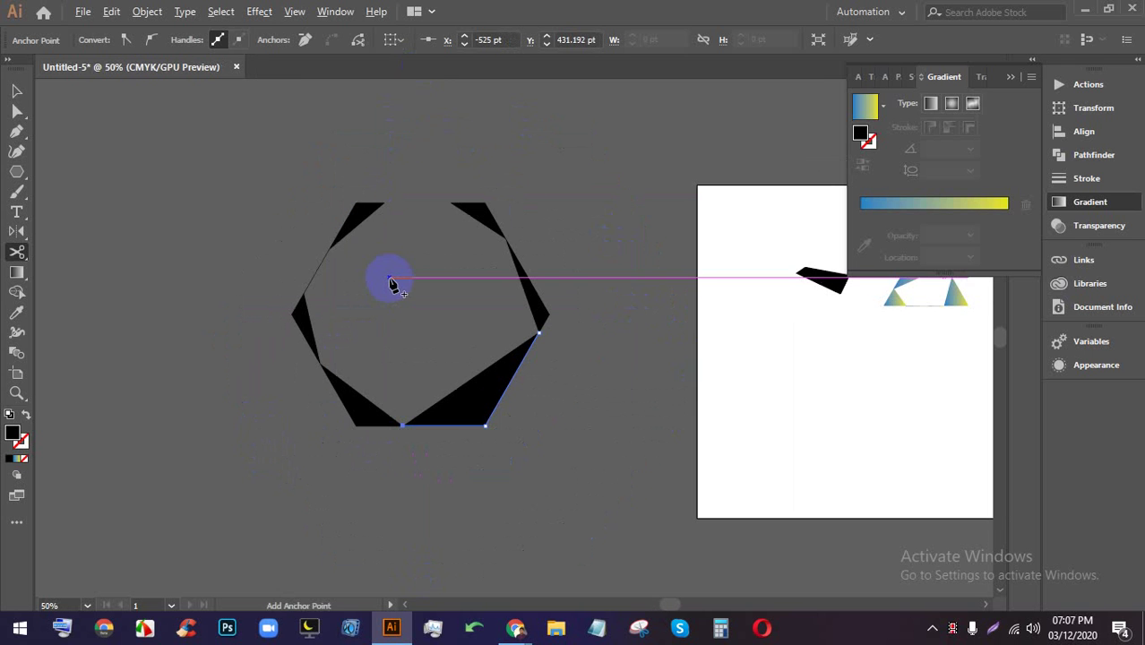
click(19, 92)
click(573, 251)
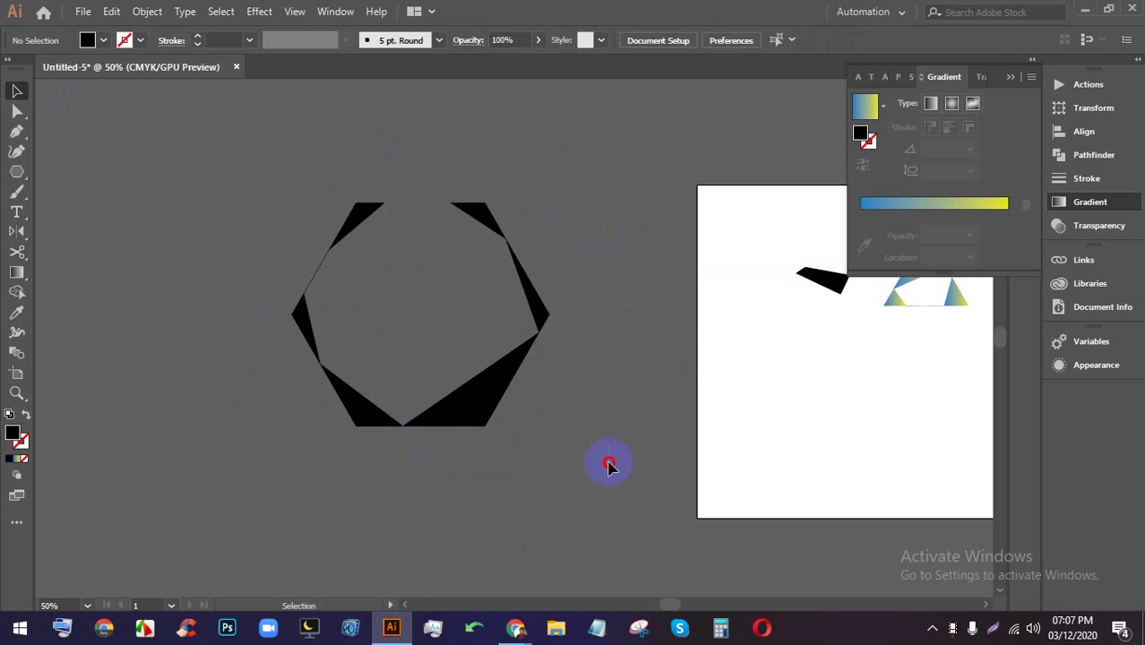
click(480, 236)
click(561, 317)
drag(542, 310, 564, 266)
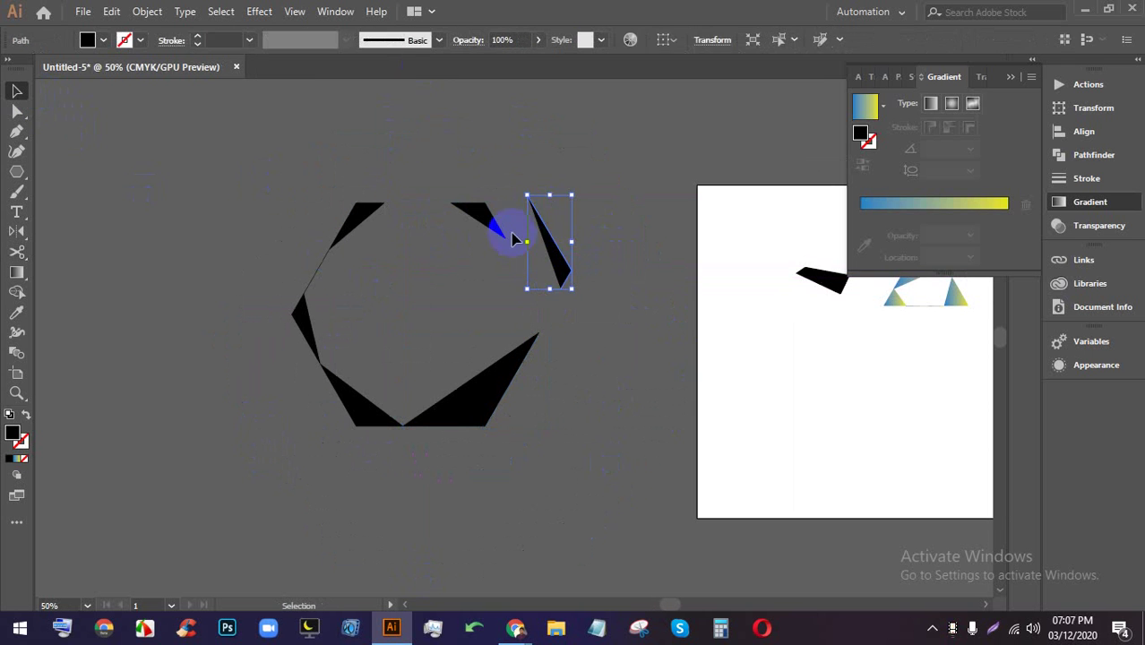
drag(490, 218, 496, 192)
drag(357, 205, 358, 189)
drag(303, 324, 249, 277)
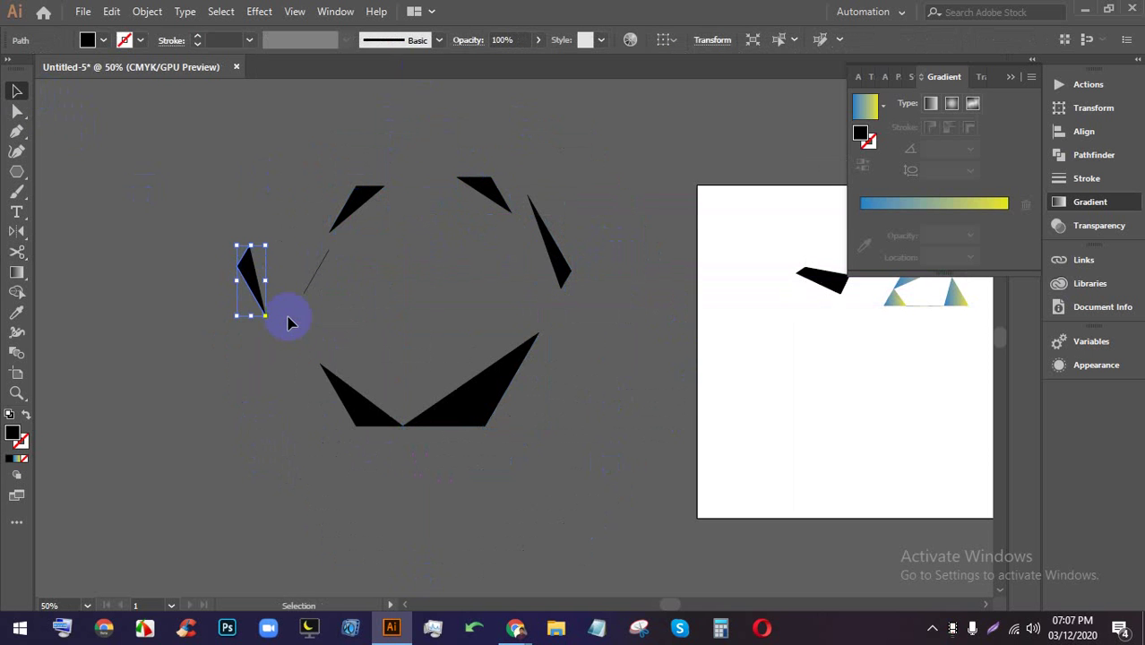
drag(345, 399, 261, 418)
drag(486, 414, 526, 459)
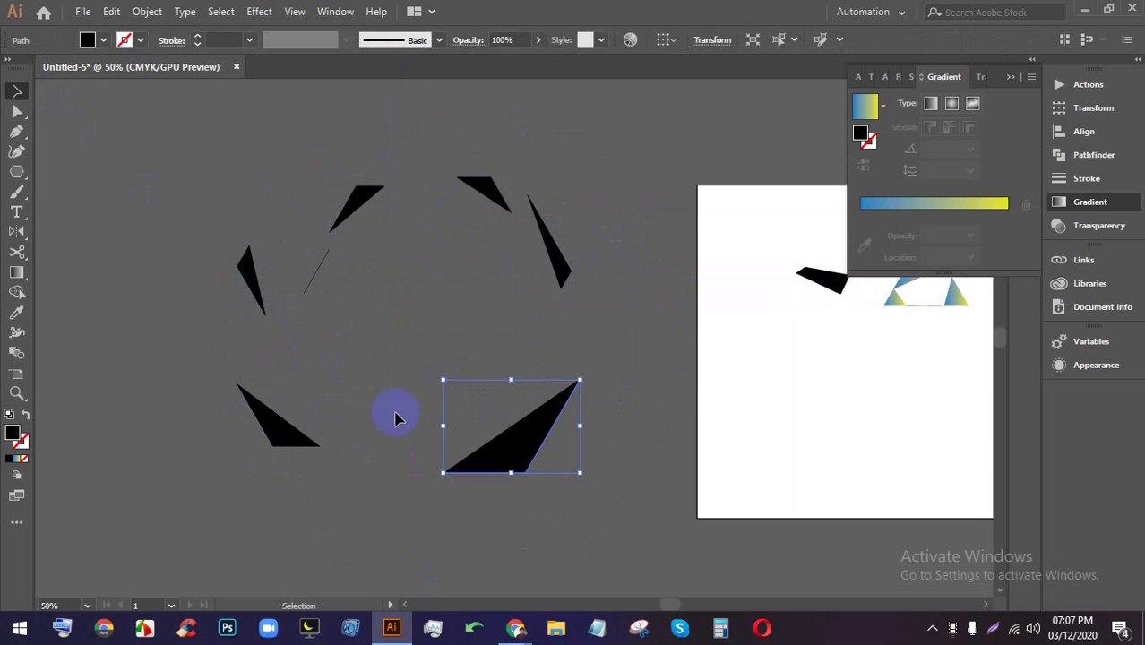
drag(548, 235, 561, 206)
drag(480, 184, 485, 155)
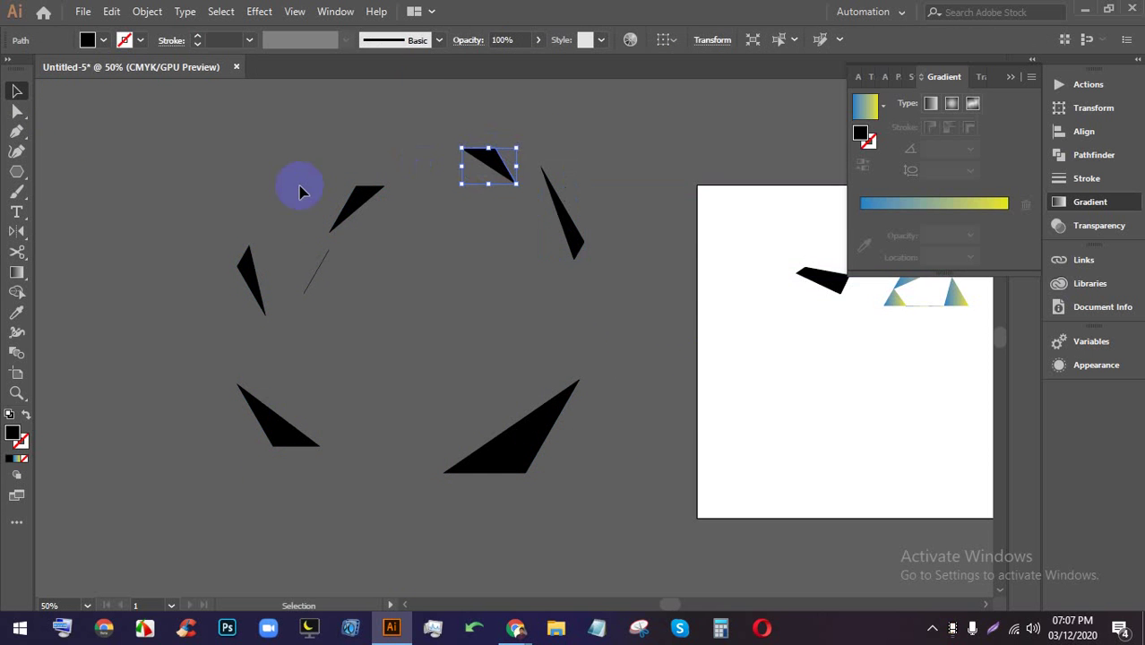
drag(352, 193, 353, 169)
- Delete all the cut hexagon pieces and leftover line segments beside the artboard
drag(374, 294, 187, 202)
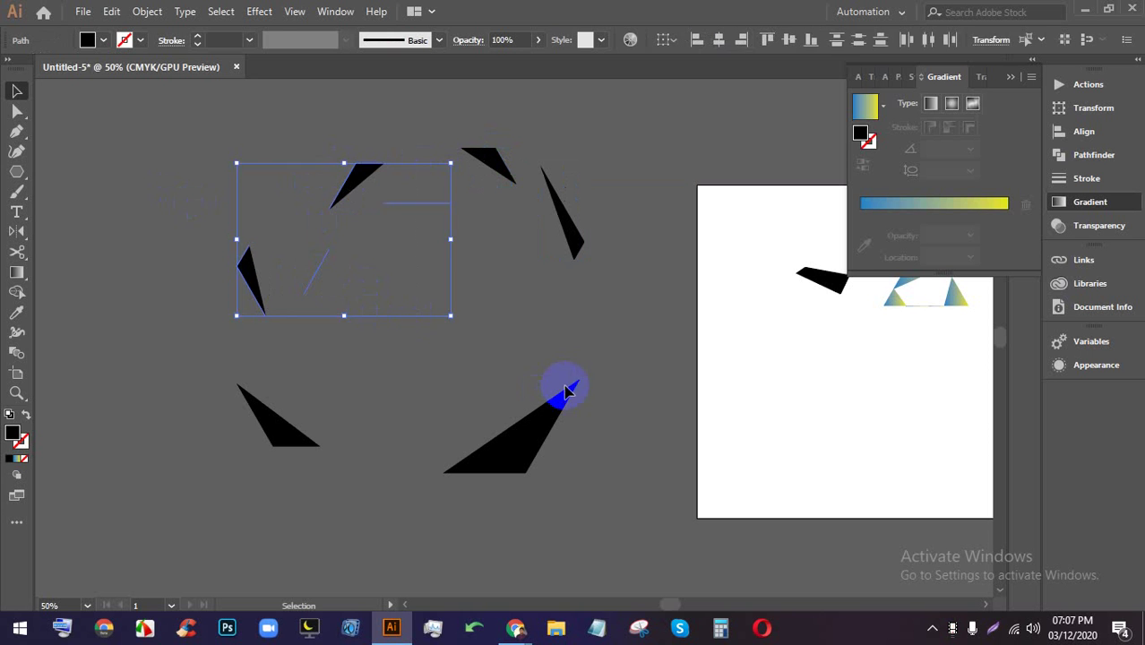
click(526, 395)
drag(427, 256, 386, 199)
key(Delete)
drag(399, 299, 311, 182)
key(Delete)
scroll(384, 386, up, 1)
key(Delete)
drag(496, 195, 625, 394)
key(Delete)
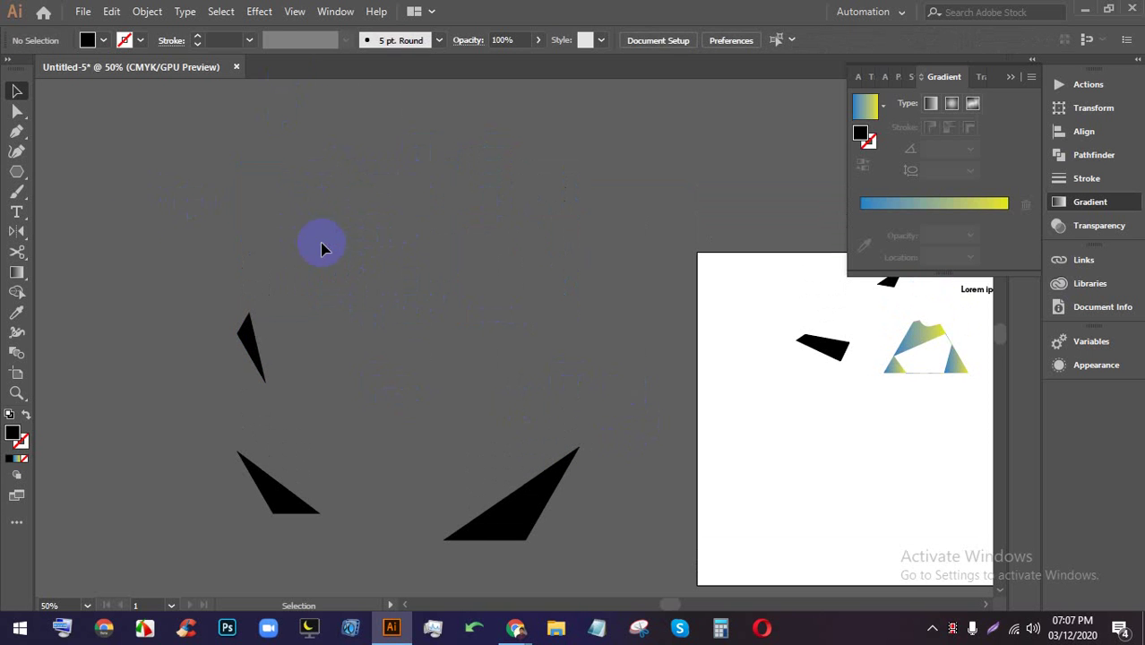
drag(324, 248, 225, 524)
key(Delete)
drag(384, 389, 614, 589)
key(Delete)
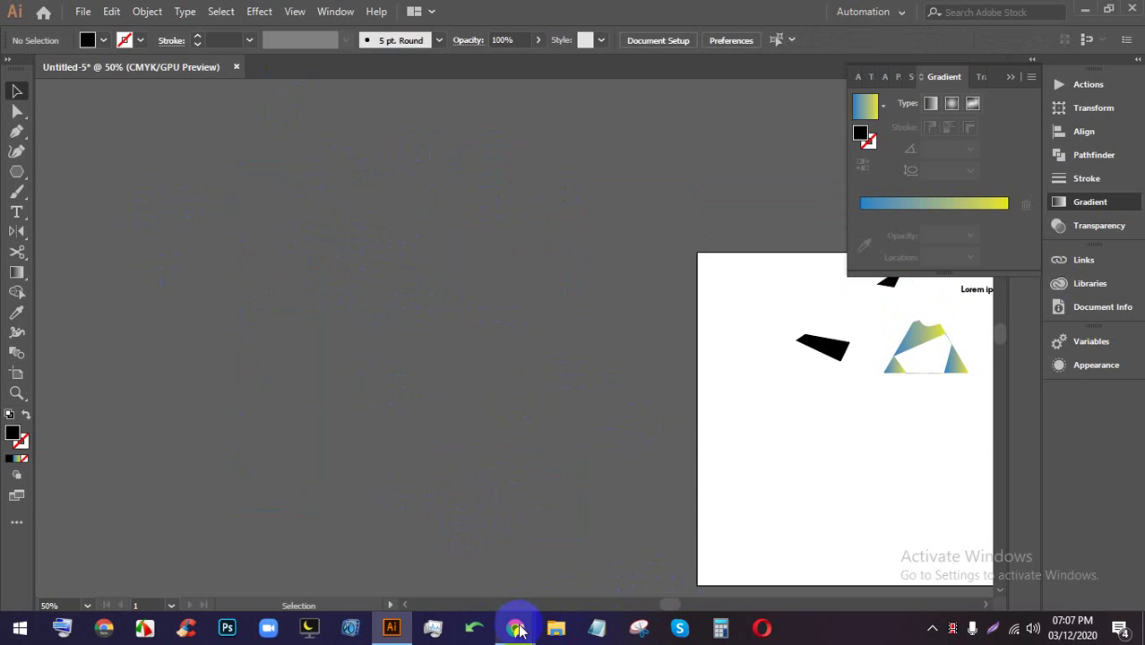
- Switch to the Google Meet call in Chrome and turn the camera on
click(517, 630)
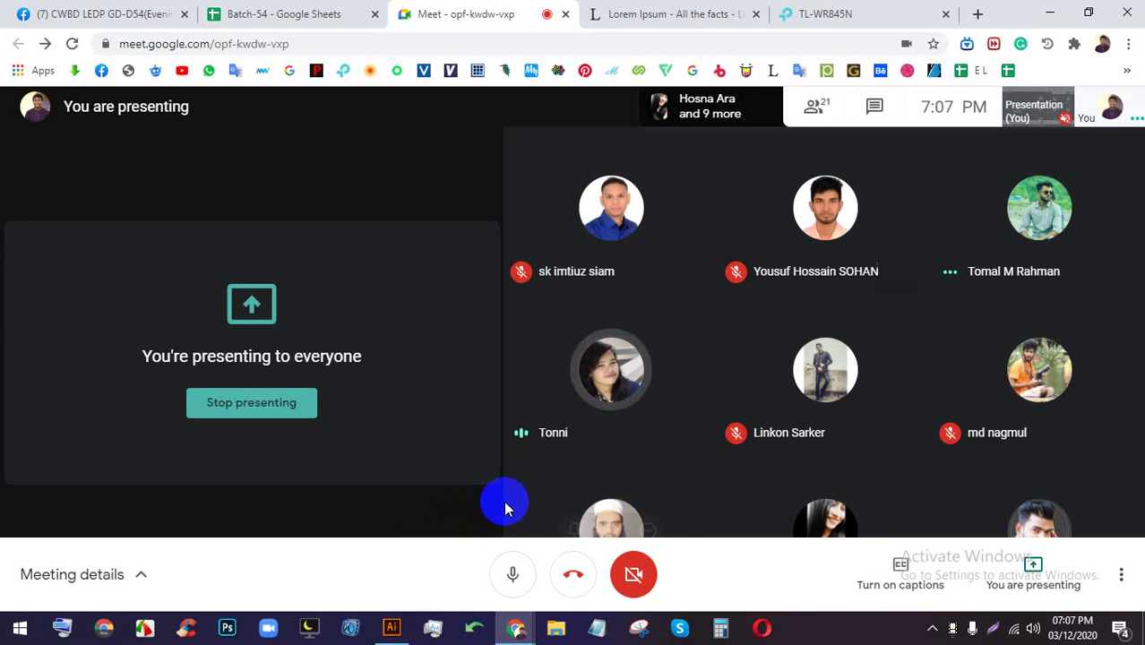
click(634, 574)
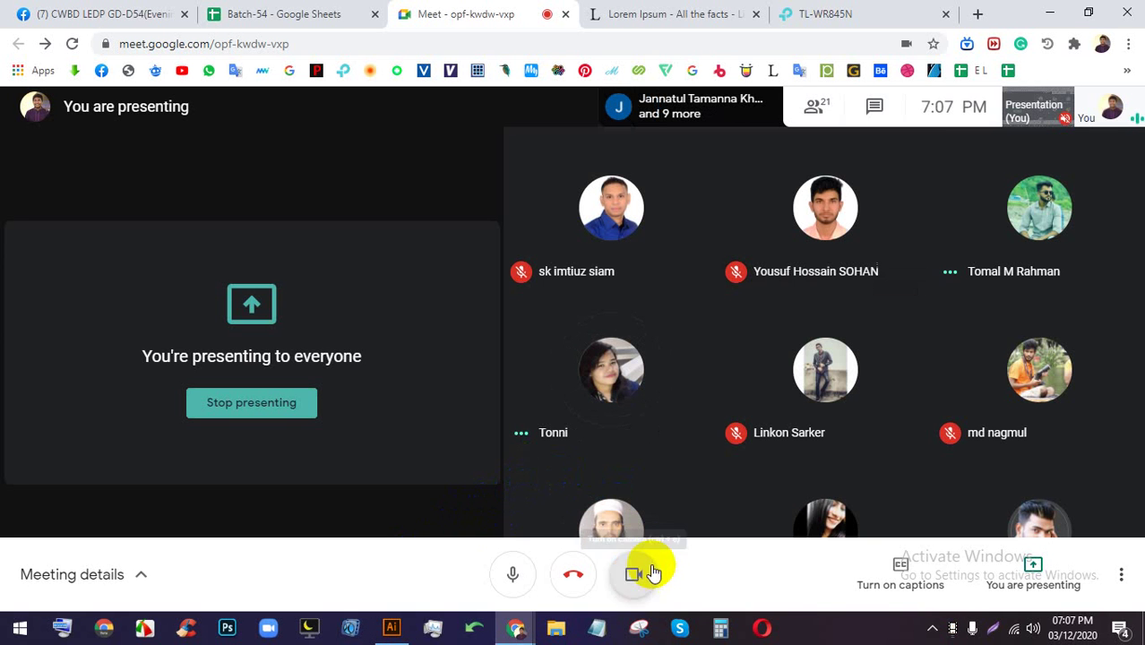
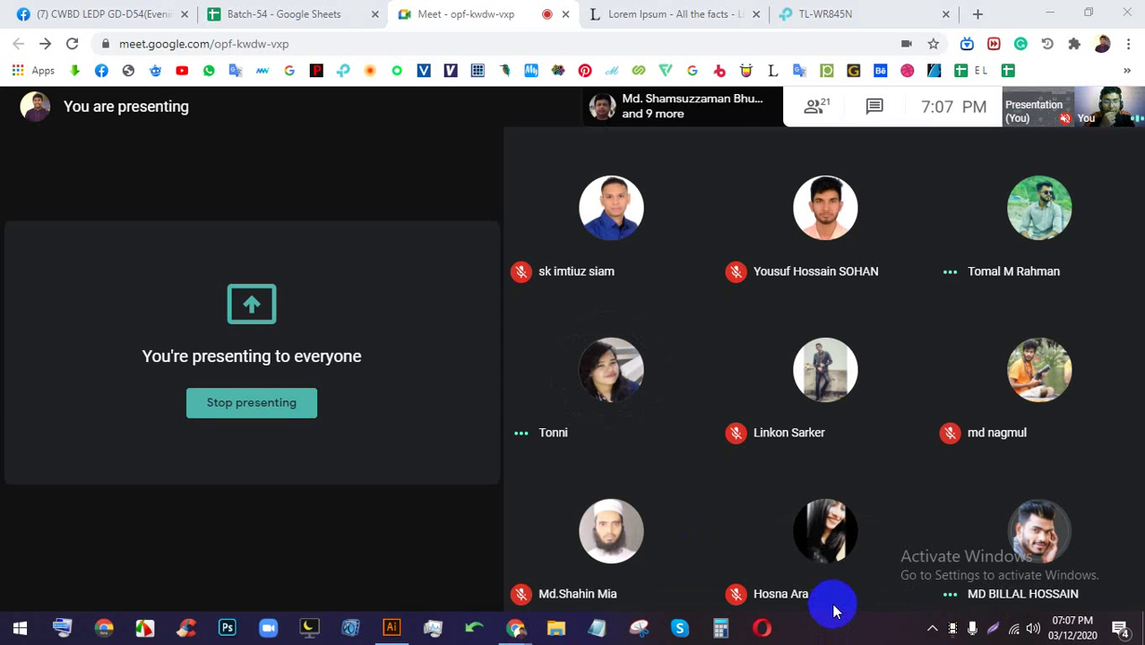
- Switch back to Illustrator and delete the black shapes, the gradient triangle and the Lorem ipsum text from the artboard
click(392, 627)
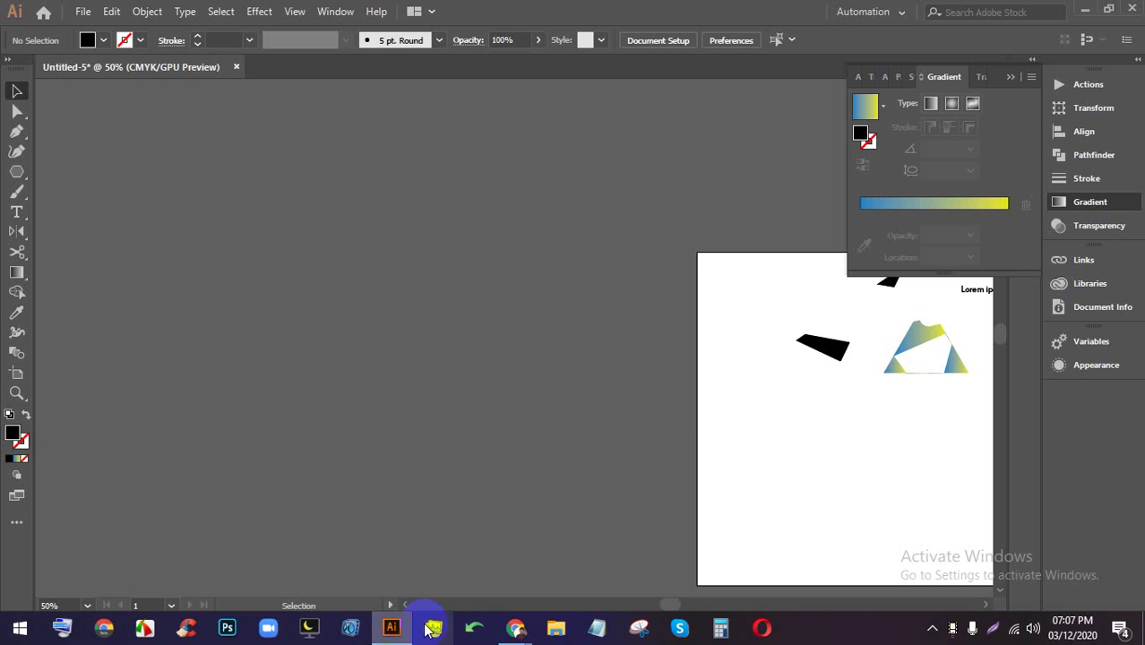
scroll(691, 401, down, 1)
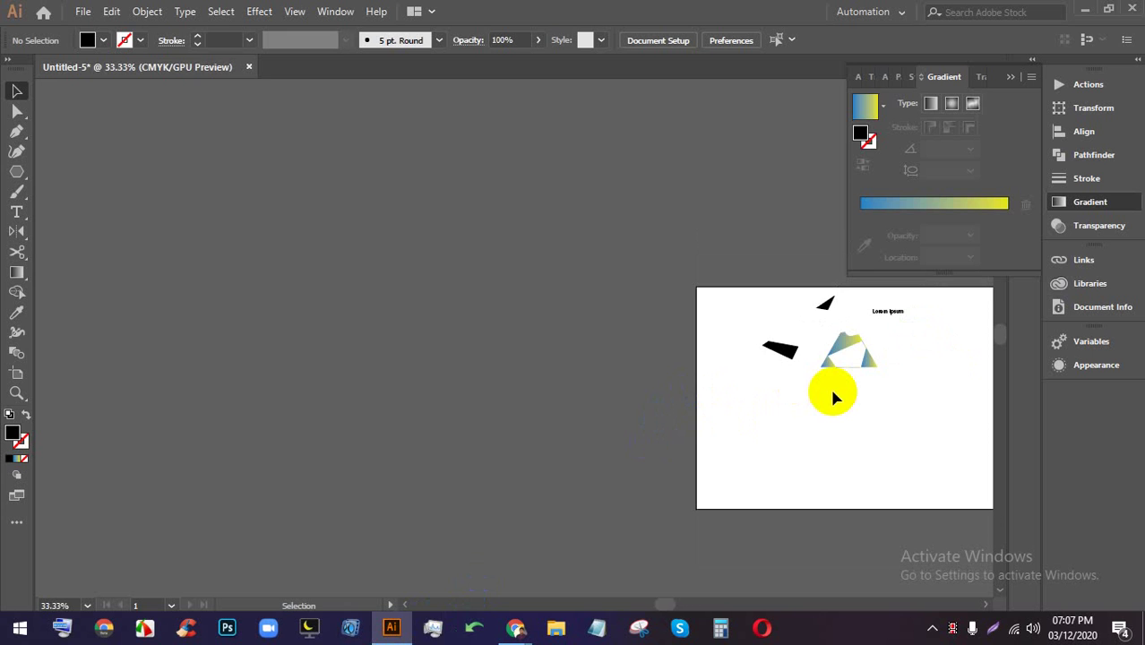
scroll(1091, 345, down, 2)
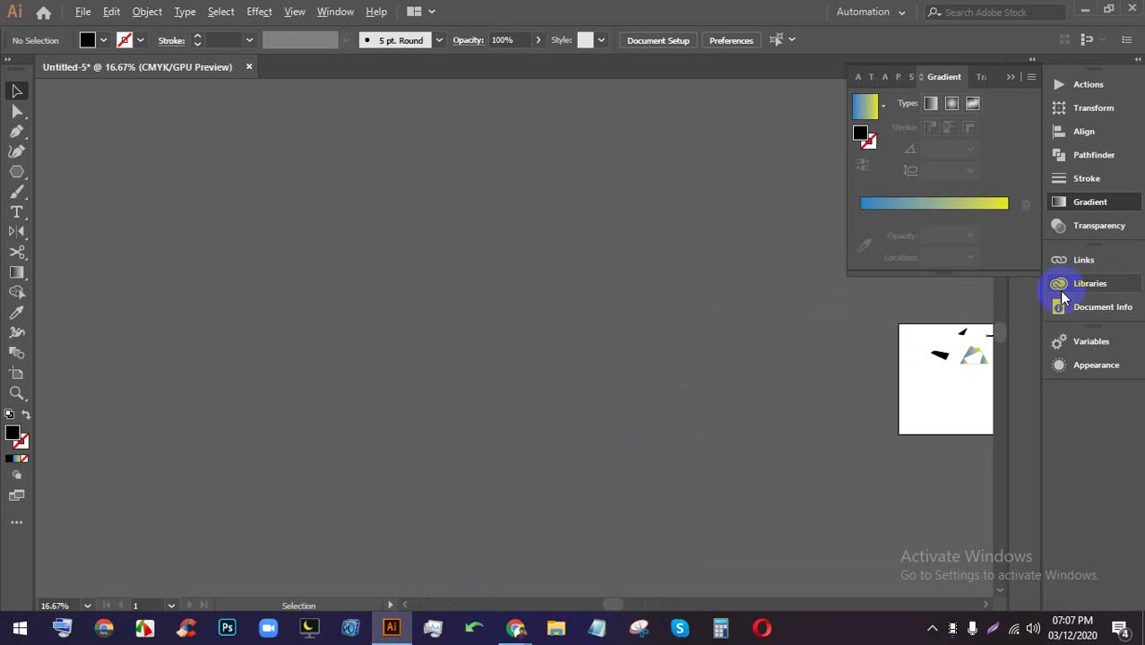
drag(950, 352, 570, 294)
scroll(596, 288, up, 3)
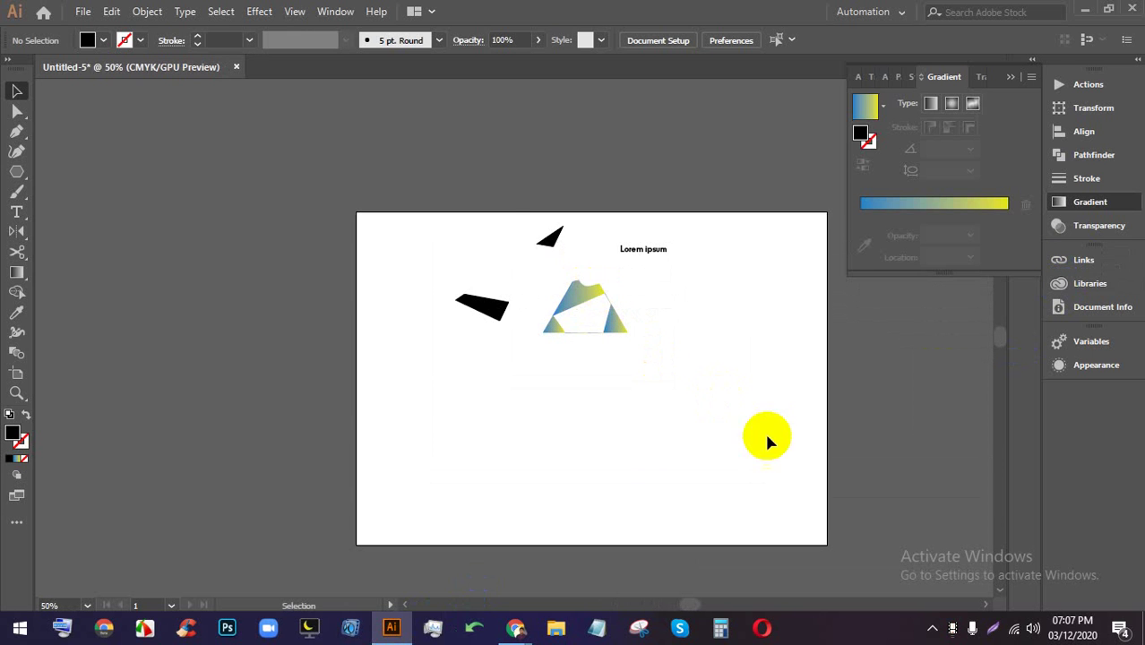
drag(767, 440, 503, 197)
key(Delete)
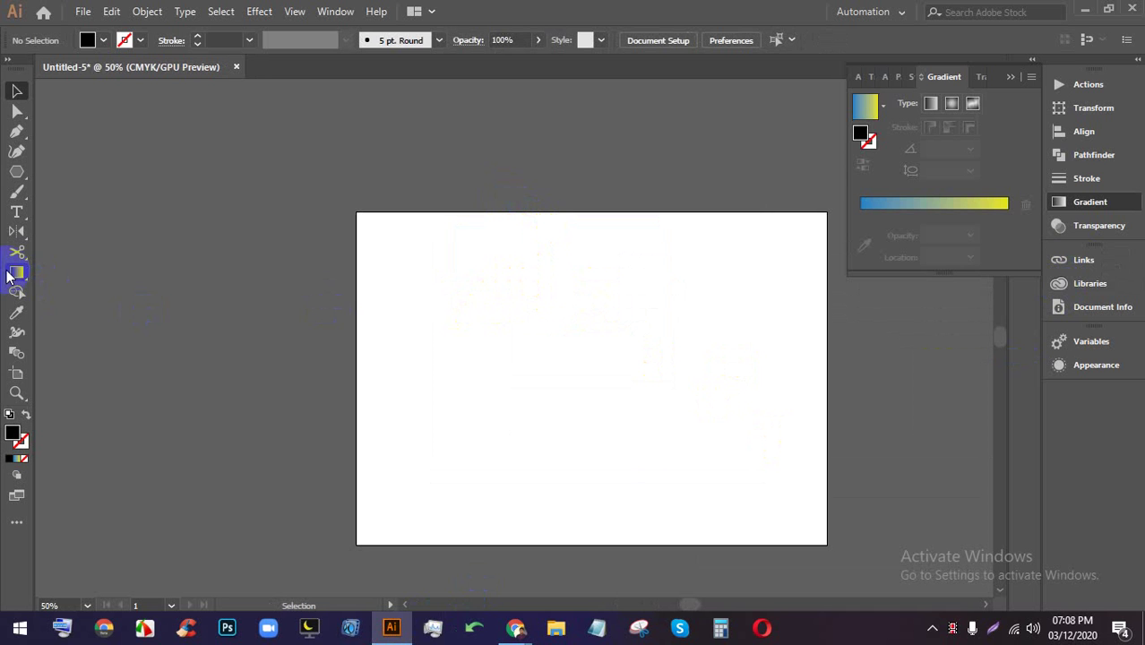
- Draw a large black-filled rectangle without a stroke on the upper part of the artboard
drag(9, 276, 69, 273)
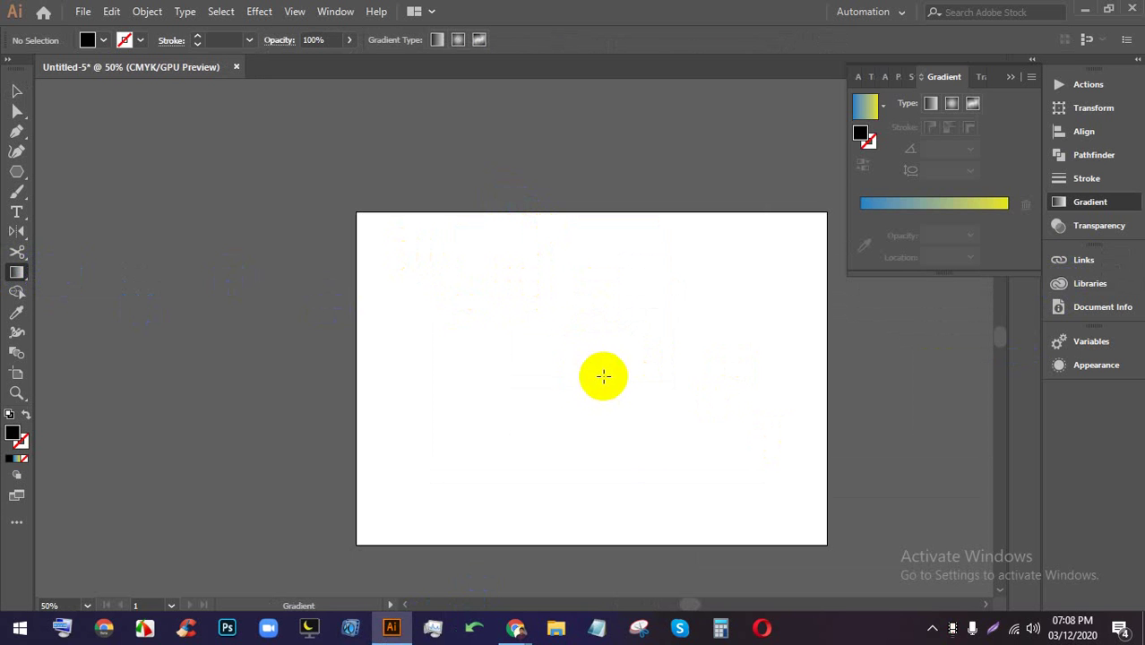
drag(16, 171, 59, 170)
drag(419, 251, 714, 428)
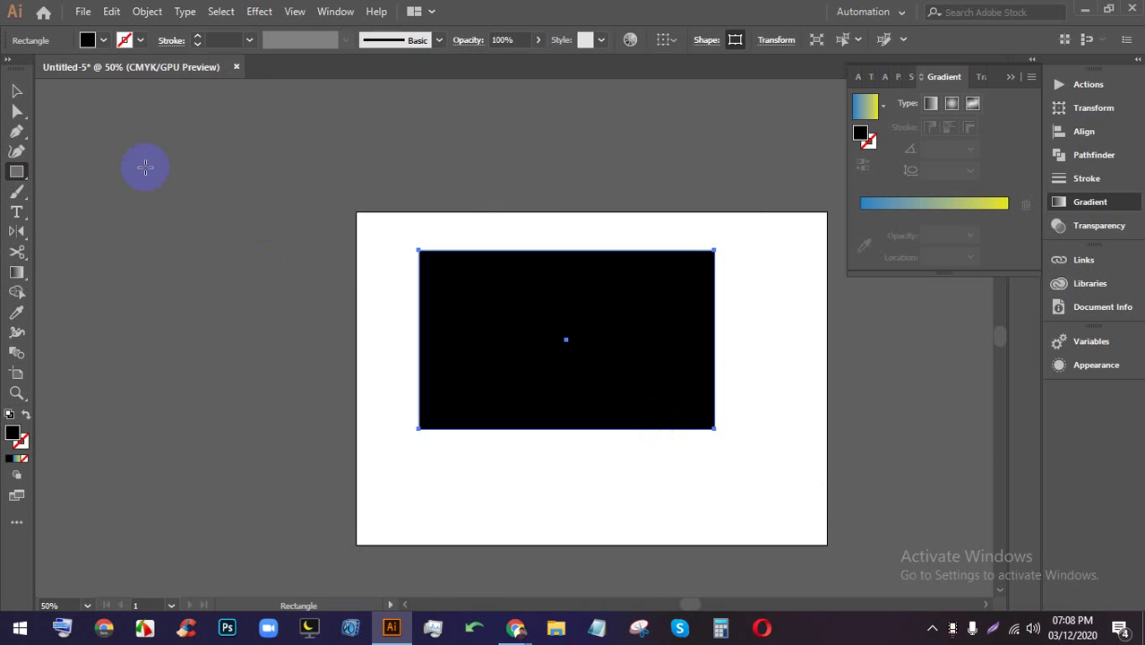
- Fill the rectangle with the linear blue-to-yellow gradient, running diagonally from its lower-left to its upper-right corner at about 31.6°
click(18, 272)
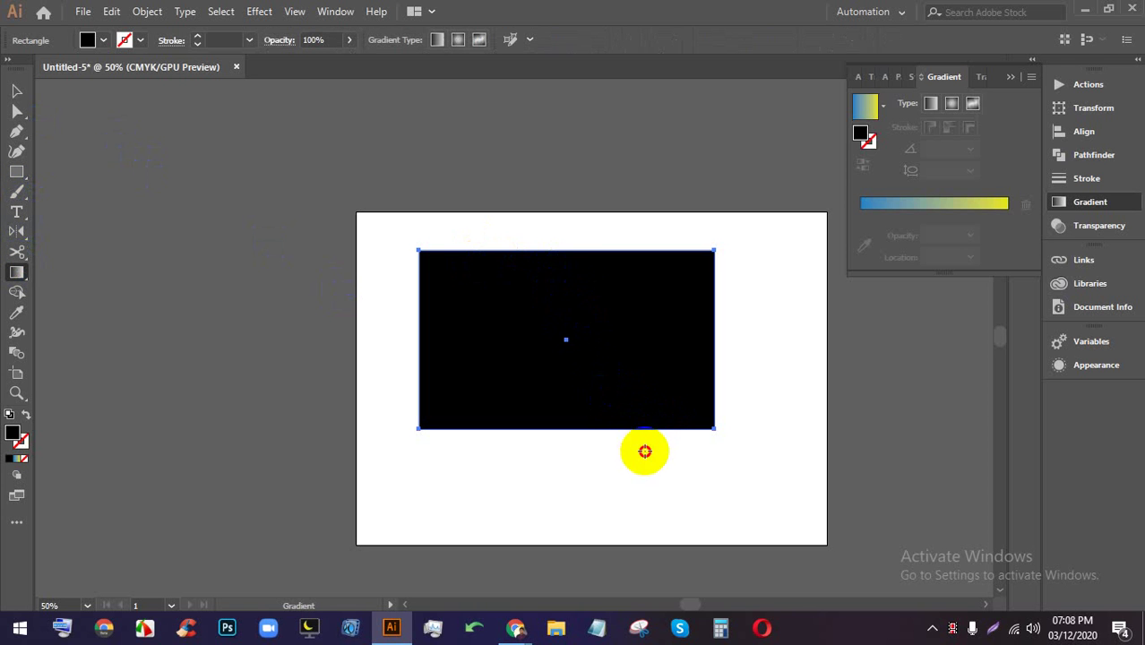
scroll(603, 330, down, 2)
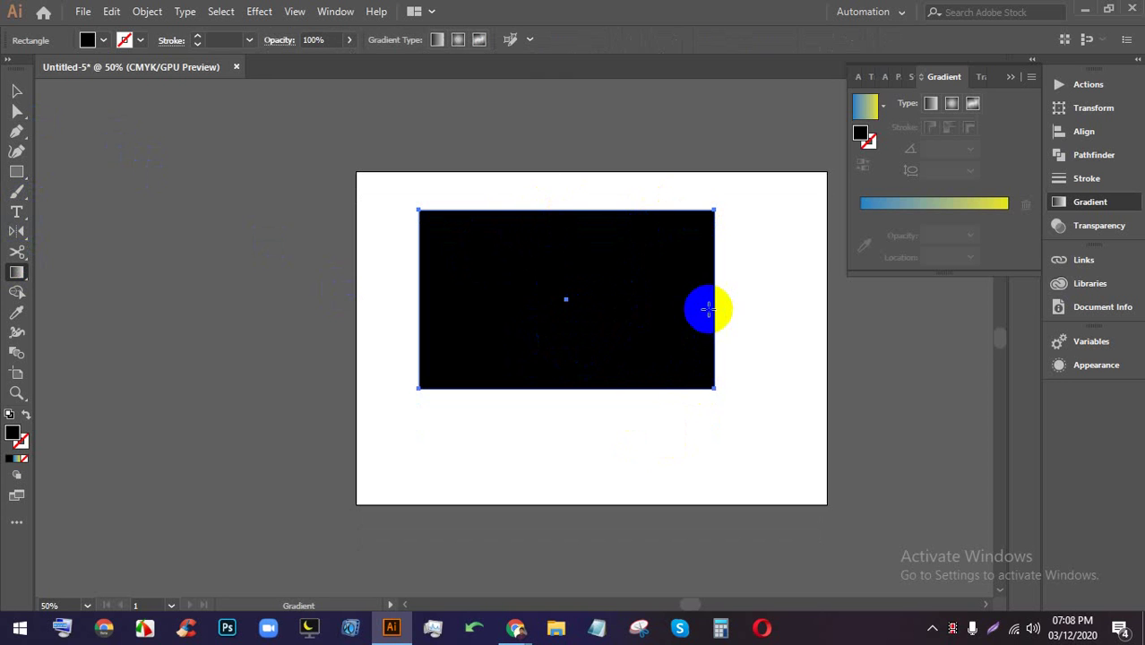
scroll(680, 329, up, 1)
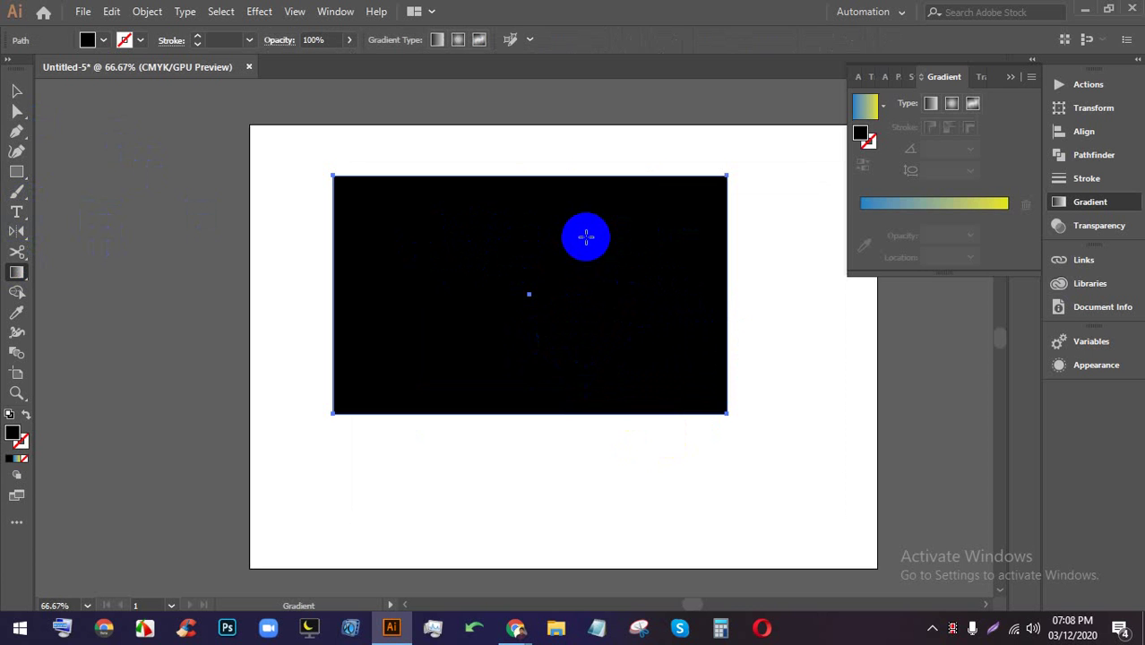
click(586, 237)
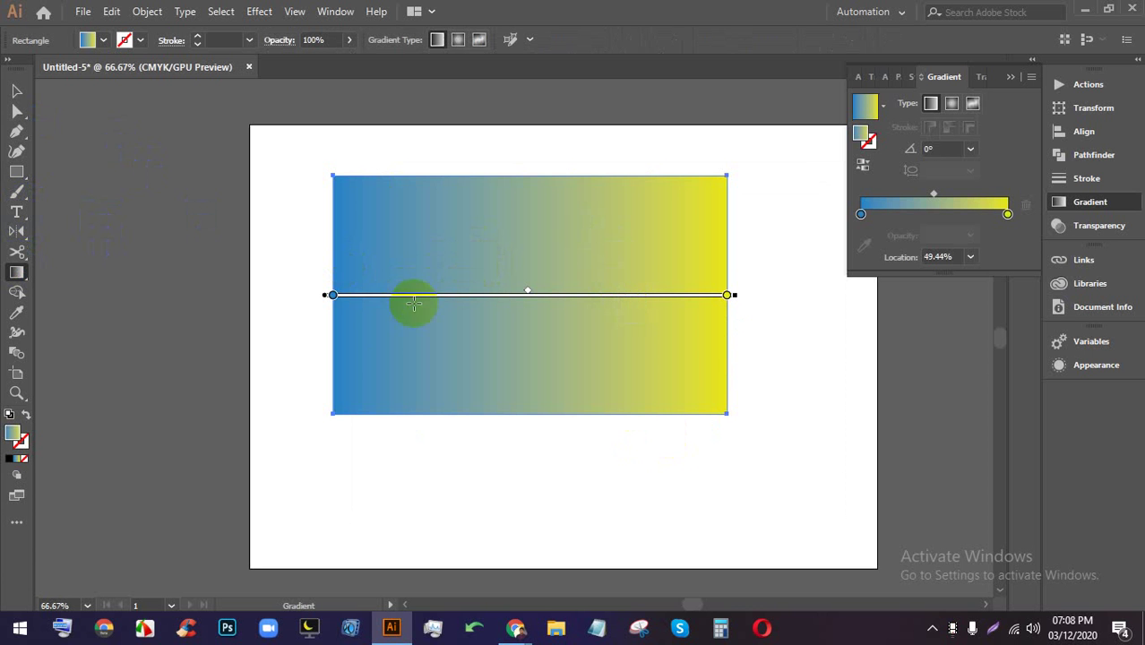
drag(357, 333, 701, 120)
mouse_move(376, 381)
mouse_down()
mouse_move(734, 162)
mouse_move(752, 167)
mouse_up()
mouse_move(679, 203)
mouse_down()
mouse_move(575, 258)
mouse_move(491, 278)
mouse_move(641, 235)
mouse_up()
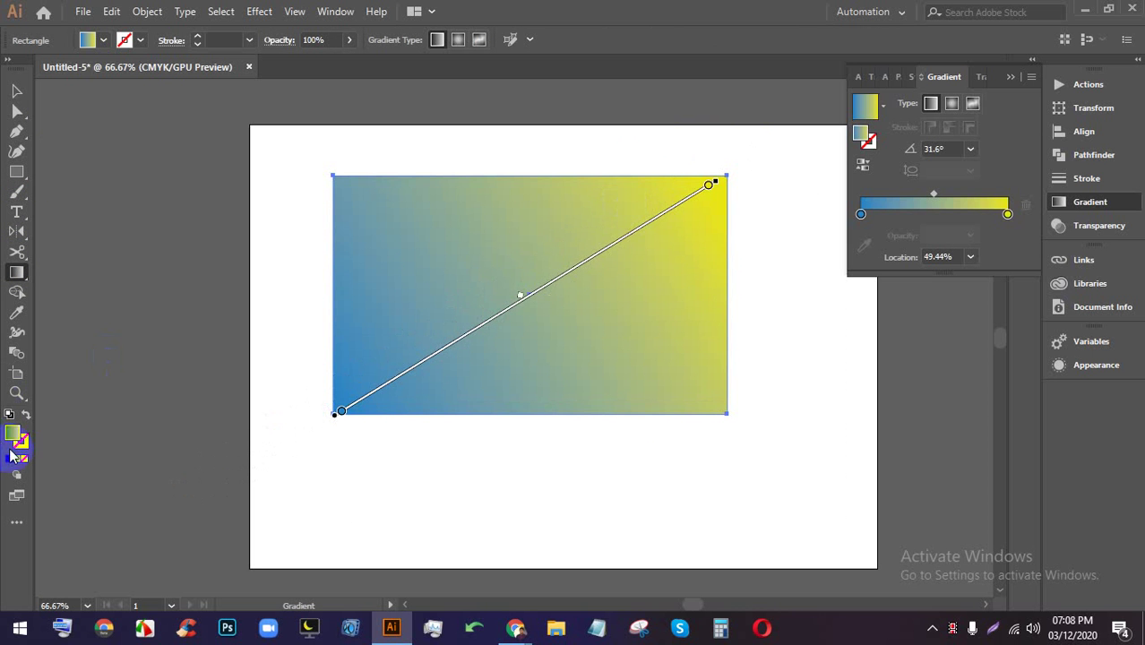
- Add a red color stop to the rectangle's gradient at about 60.61% between the blue and yellow stops
click(950, 215)
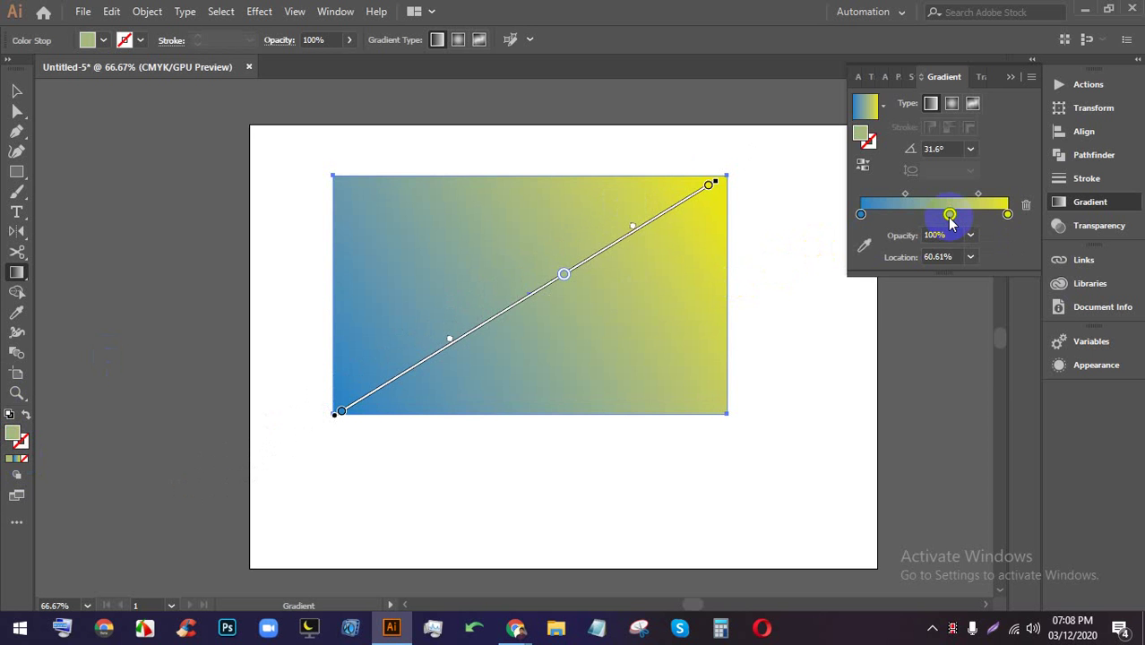
double_click(951, 219)
click(992, 383)
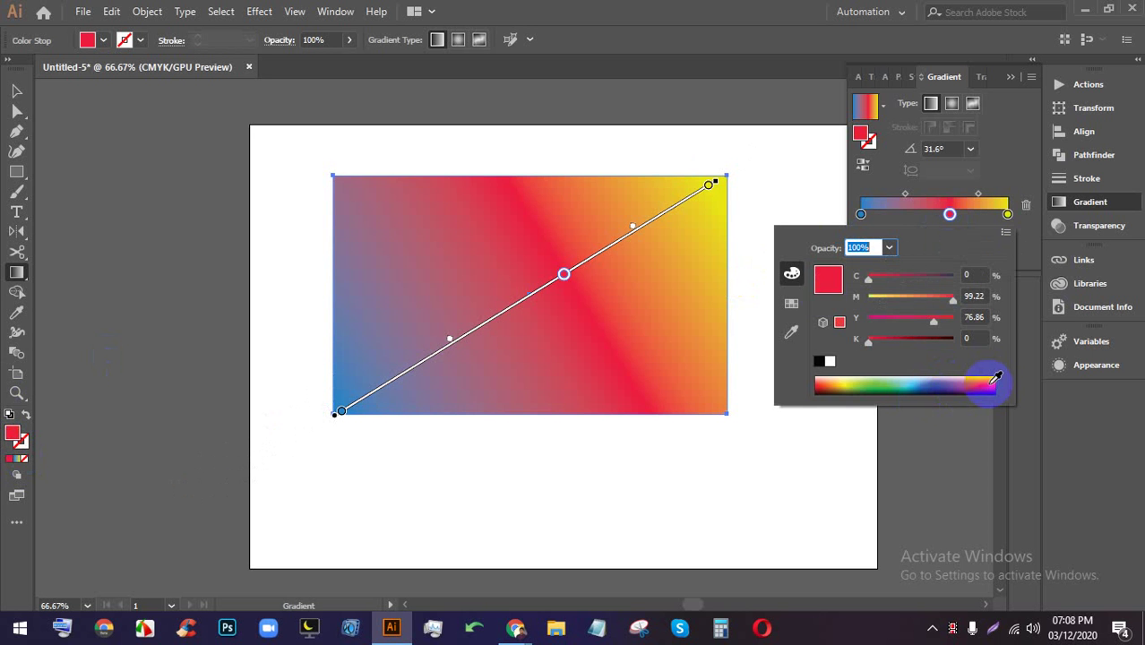
- Redraw the gradient across the rectangle in several directions and lengths, finishing at an angle of about -152.7°
click(382, 326)
drag(320, 356, 804, 94)
drag(721, 217, 580, 238)
drag(215, 277, 845, 157)
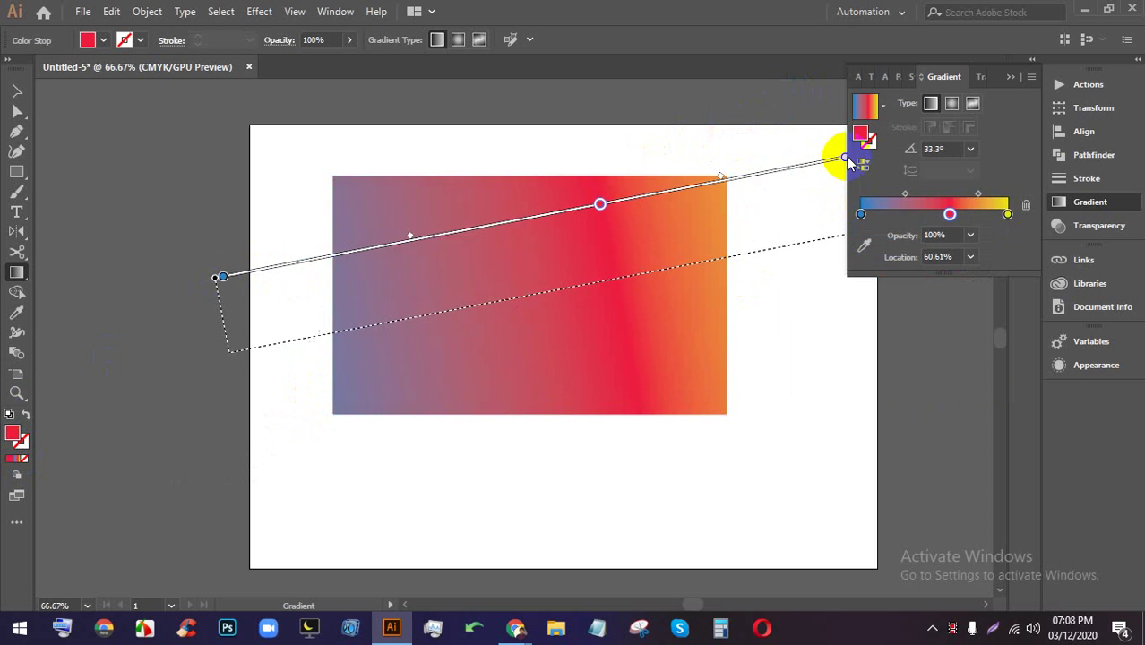
drag(785, 289, 302, 338)
mouse_move(532, 325)
mouse_down()
mouse_move(499, 323)
mouse_move(588, 249)
mouse_move(567, 162)
mouse_move(594, 284)
mouse_move(563, 335)
mouse_move(514, 263)
mouse_move(552, 294)
mouse_up()
mouse_move(394, 366)
mouse_down()
mouse_move(688, 156)
mouse_move(404, 343)
mouse_move(333, 360)
mouse_move(603, 213)
mouse_up()
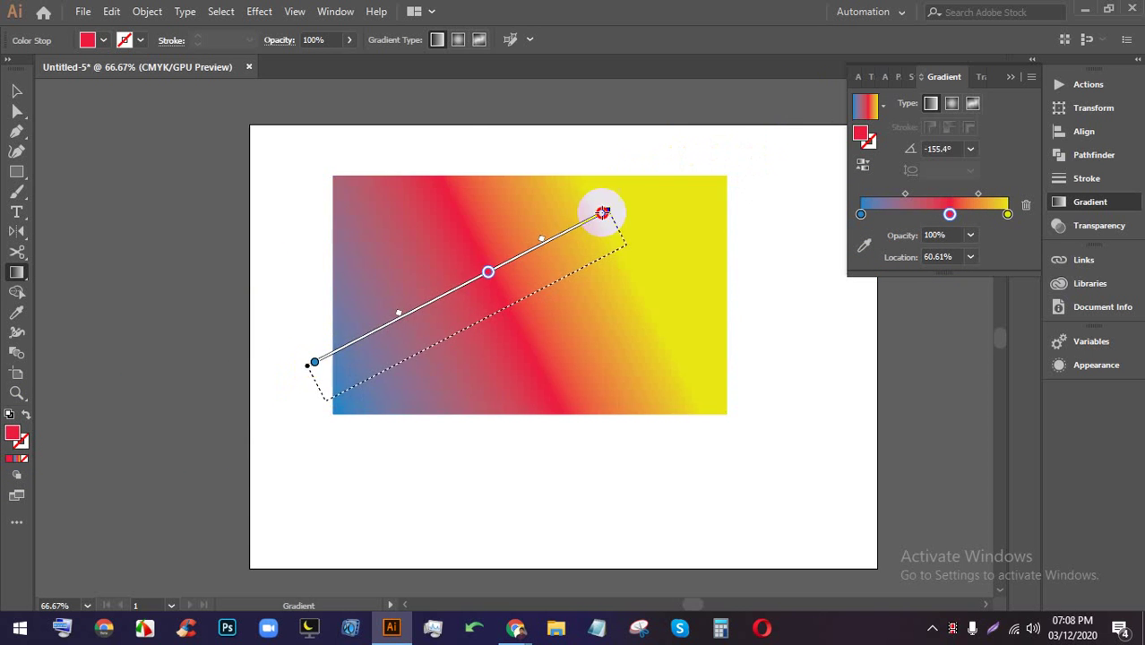
drag(704, 117, 209, 371)
drag(843, 83, 464, 329)
- Select the gradient rectangle and delete it from the artboard
click(22, 92)
click(532, 142)
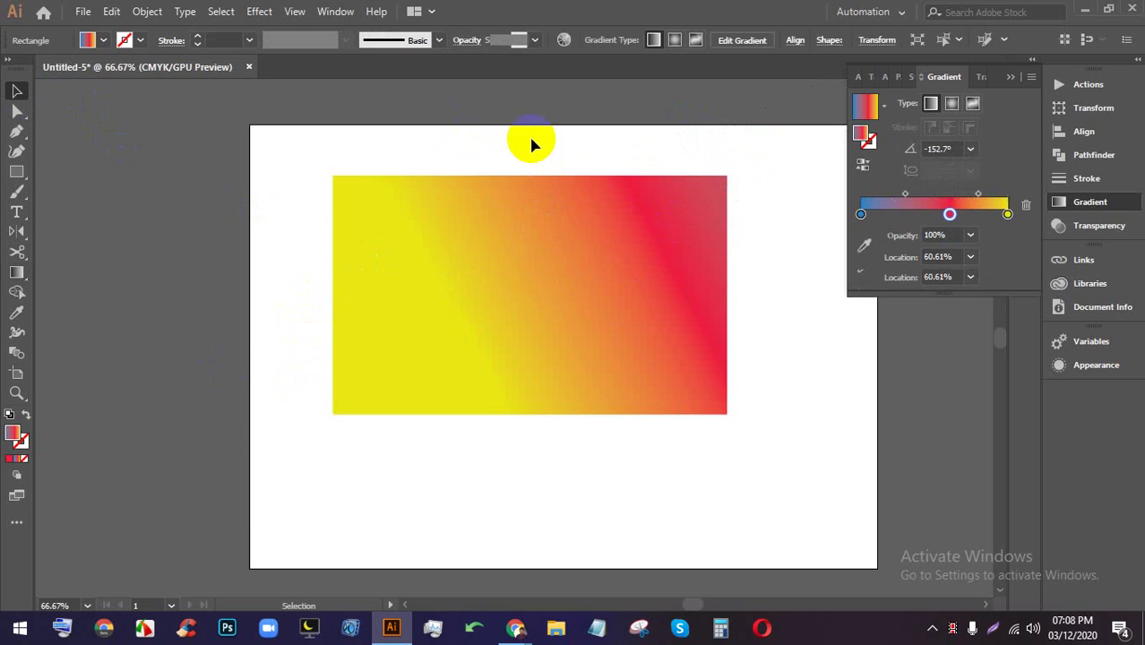
drag(577, 294, 610, 211)
key(Delete)
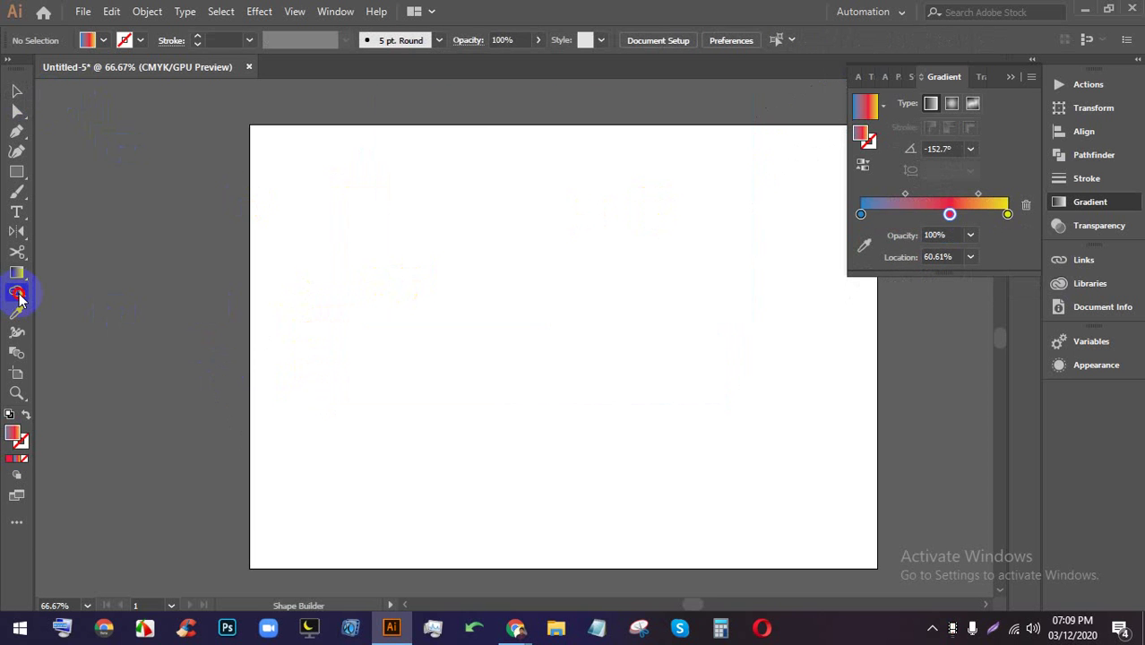
- Draw a rectangle on the upper-left part of the artboard and a hexagon that overlaps the rectangle's right edge
drag(18, 184, 77, 174)
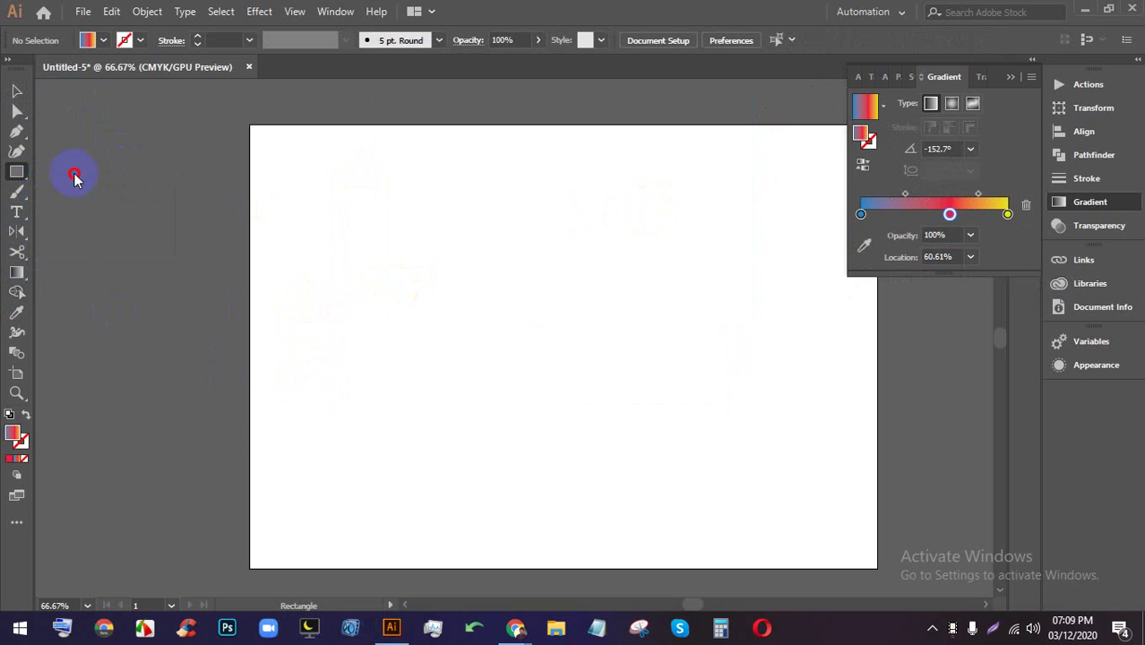
drag(335, 196, 541, 367)
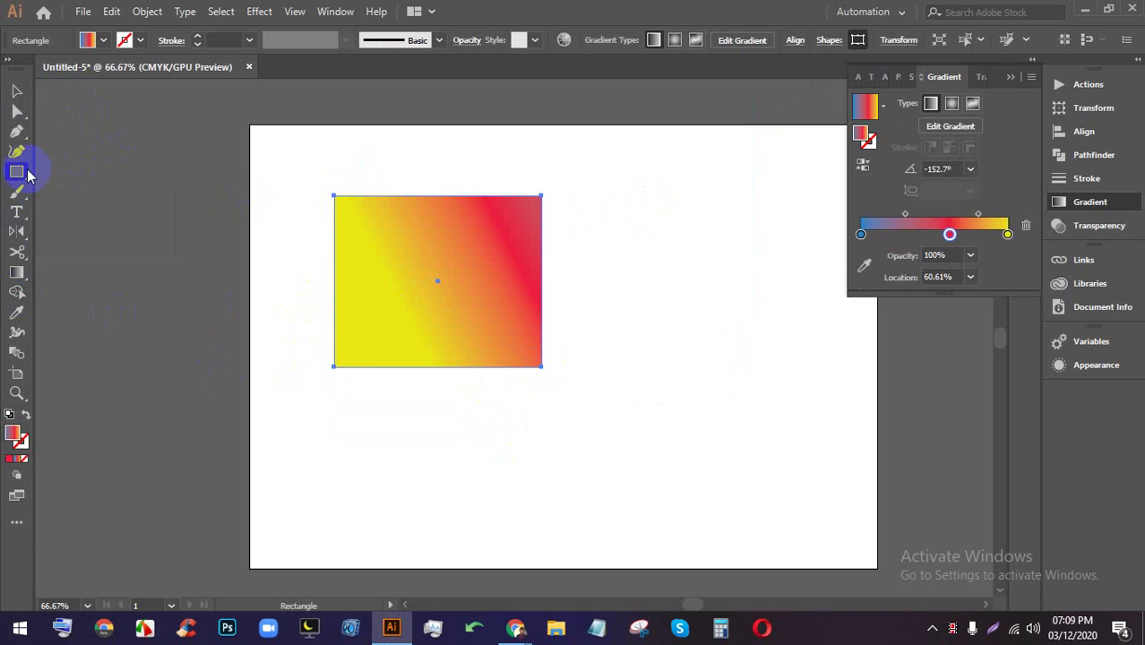
drag(27, 175, 95, 209)
drag(485, 184, 550, 247)
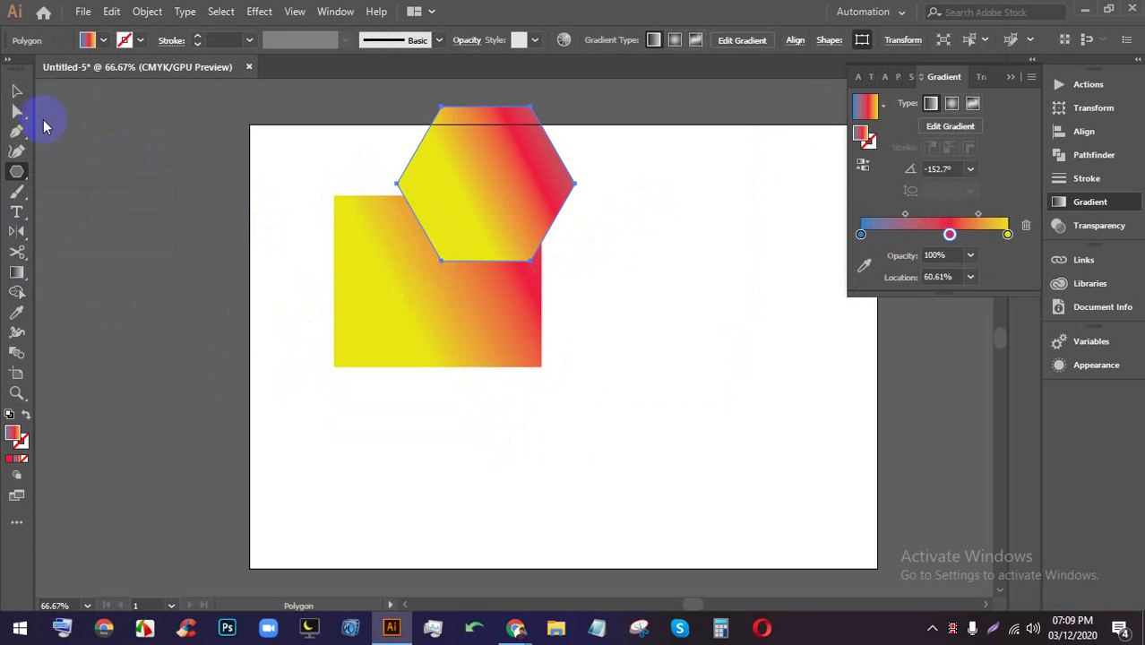
click(12, 90)
drag(498, 203, 575, 295)
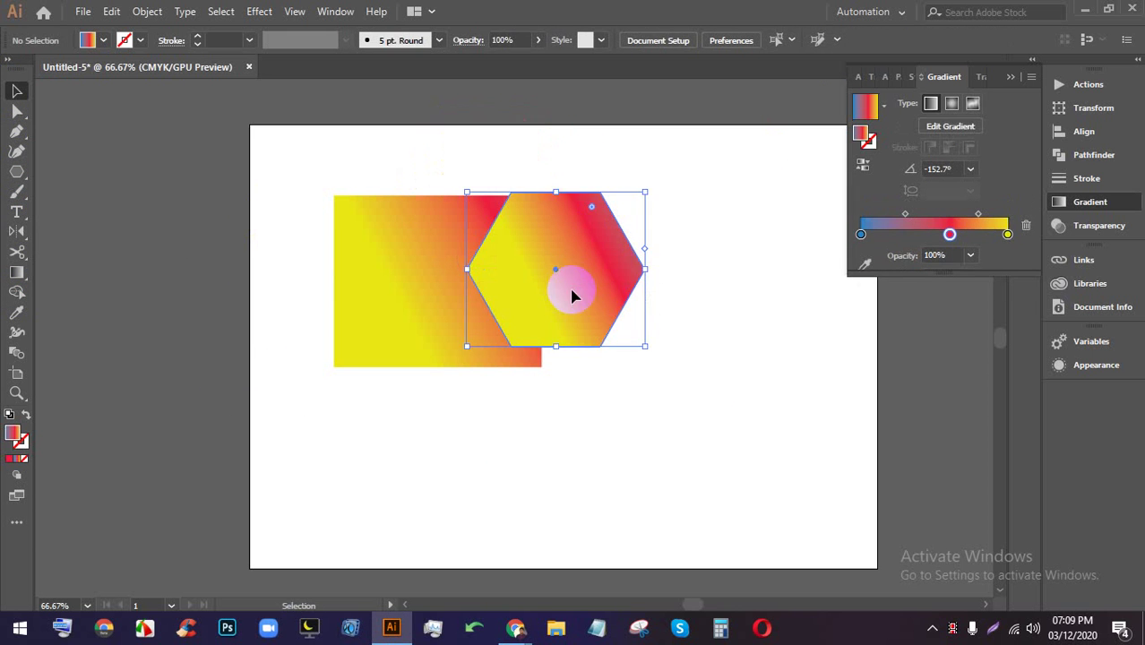
click(741, 296)
- Fill the hexagon with light blue and the rectangle with green
click(511, 257)
click(103, 41)
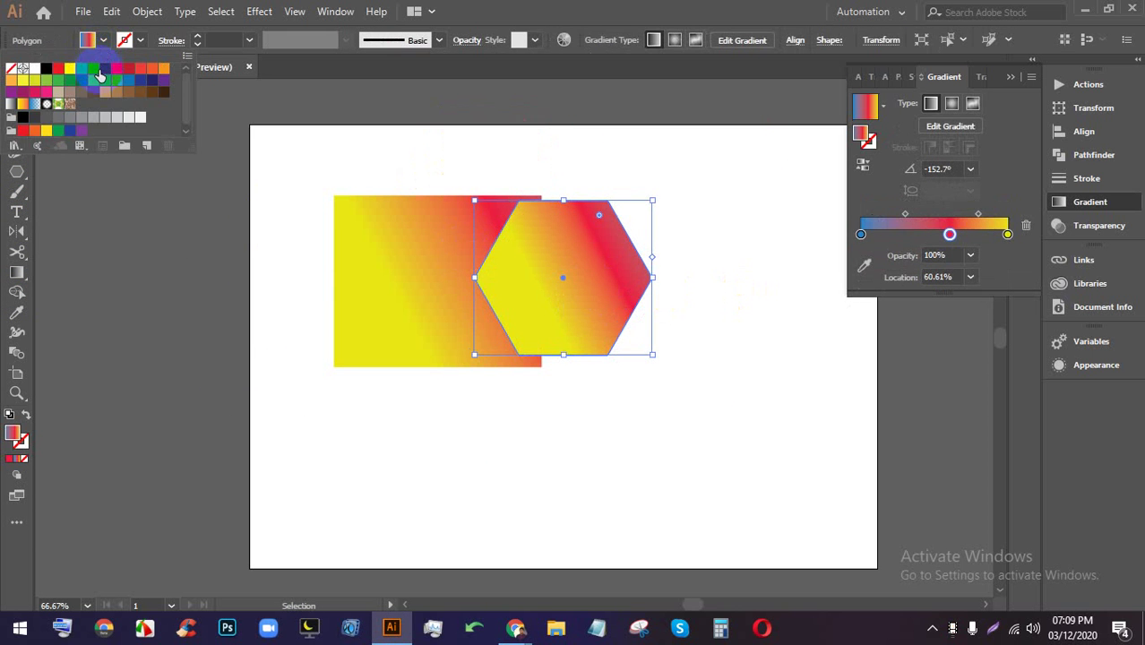
click(94, 69)
click(429, 248)
click(103, 41)
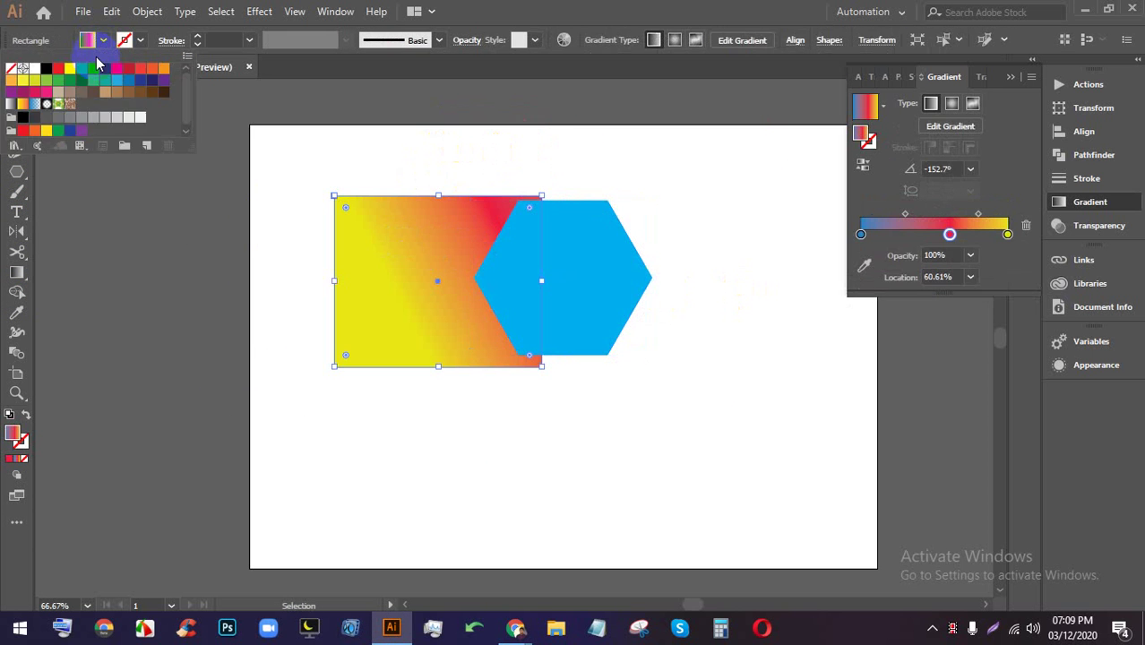
click(81, 69)
click(733, 320)
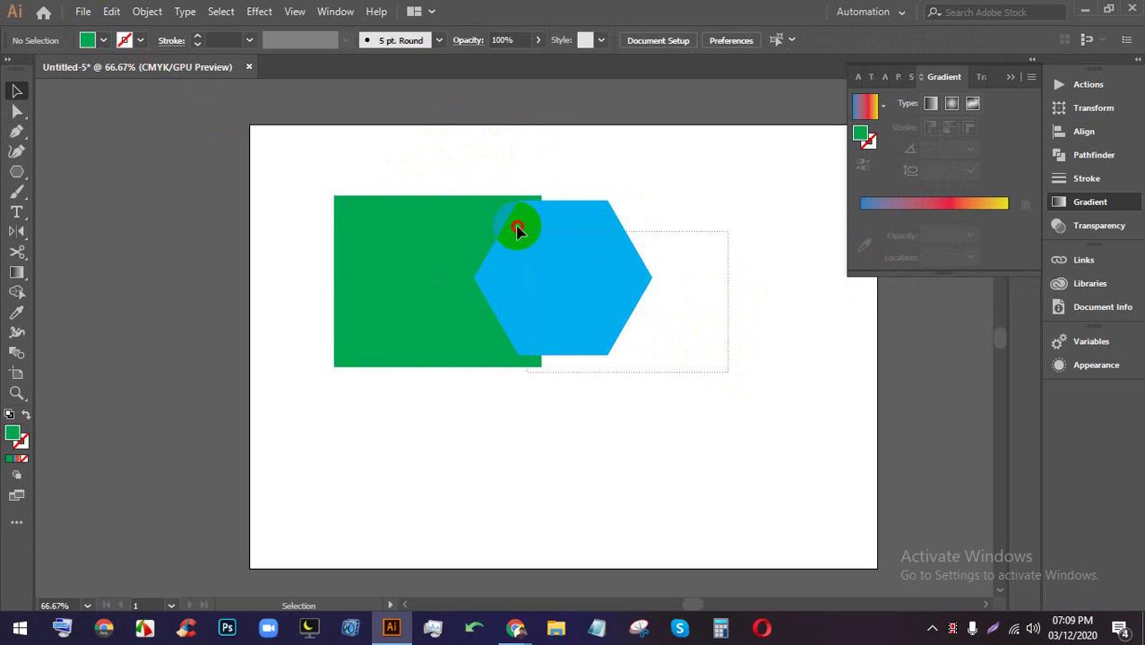
- Merge the rectangle and hexagon into one shape with the Shape Builder tool, and move the merged shape slightly
drag(517, 231, 520, 228)
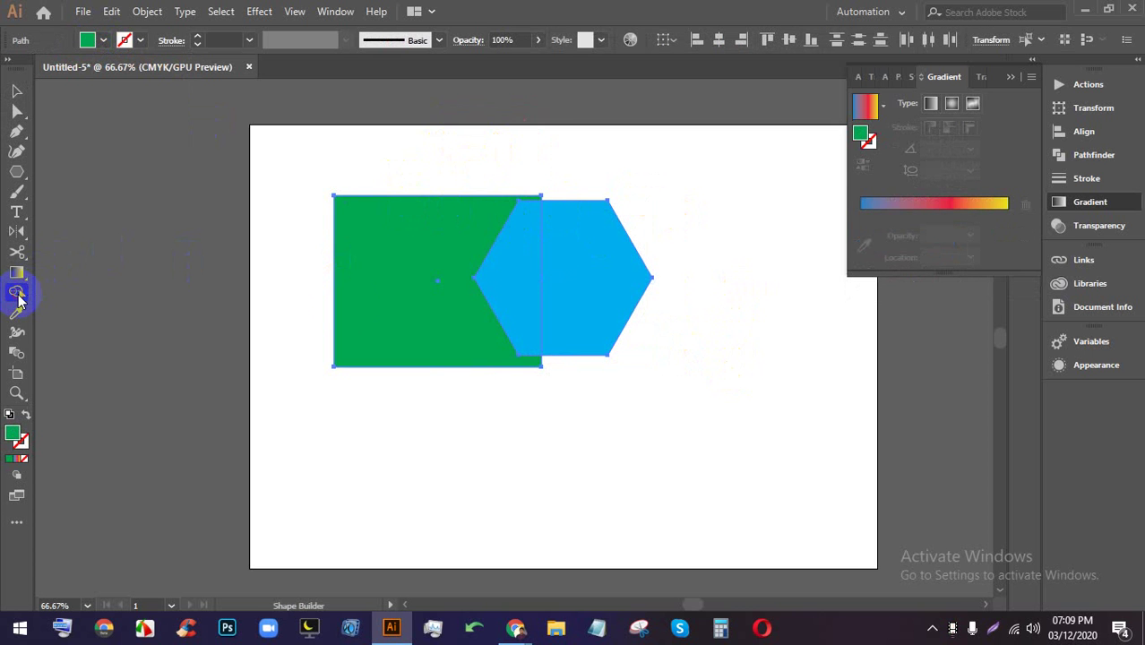
drag(430, 269, 573, 281)
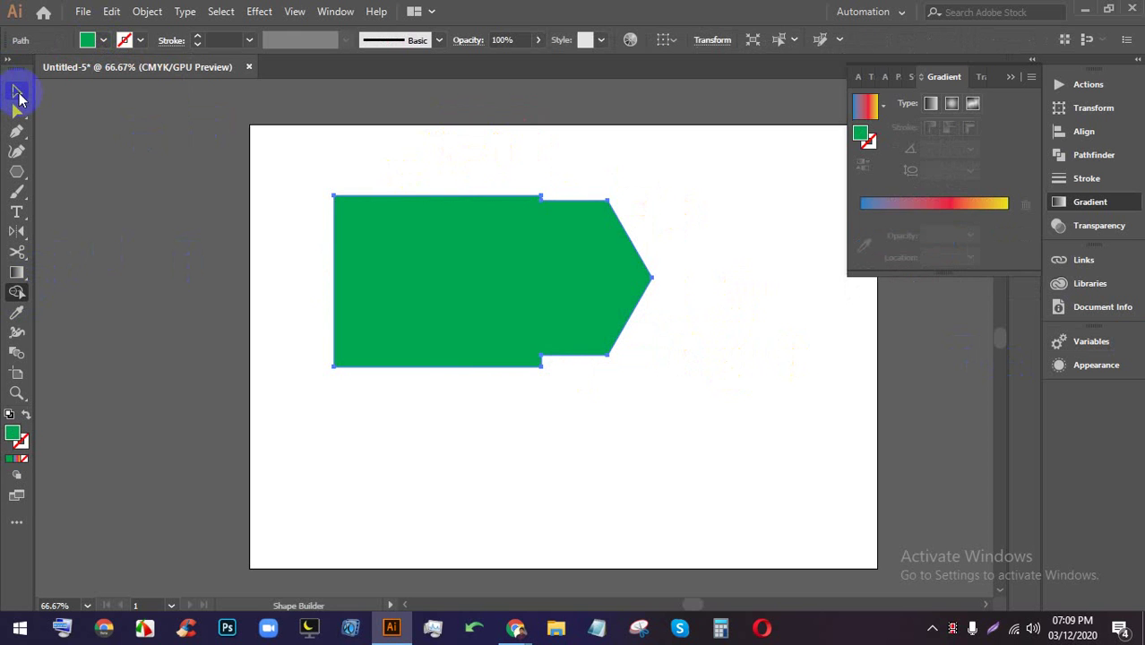
click(17, 90)
drag(501, 204, 513, 176)
click(729, 307)
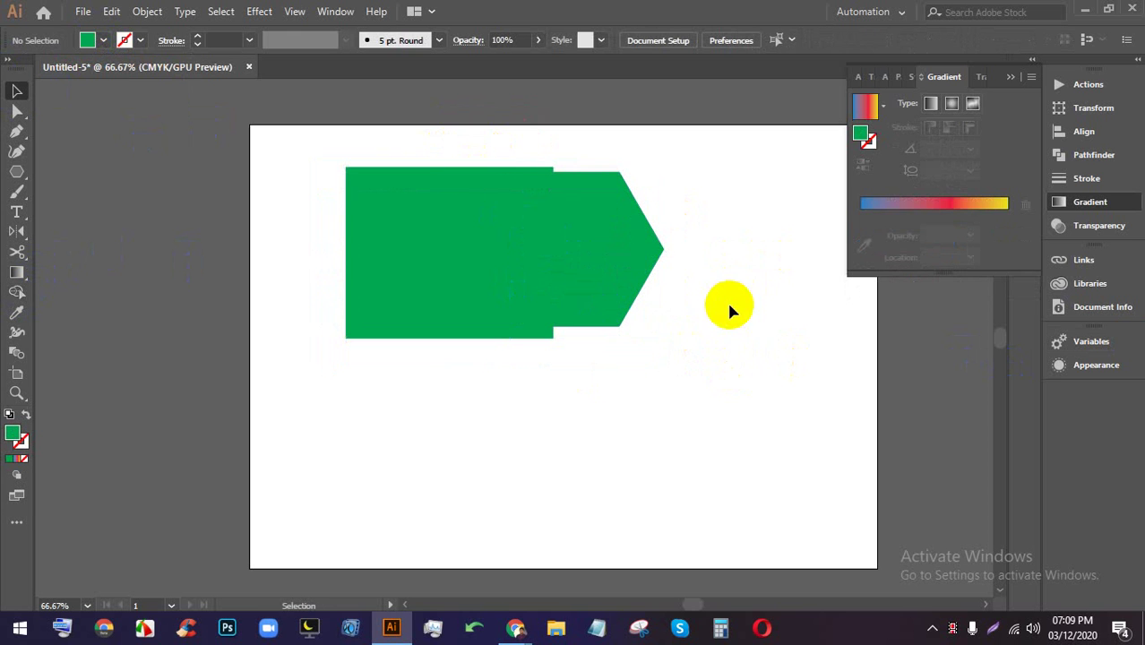
click(594, 251)
click(683, 233)
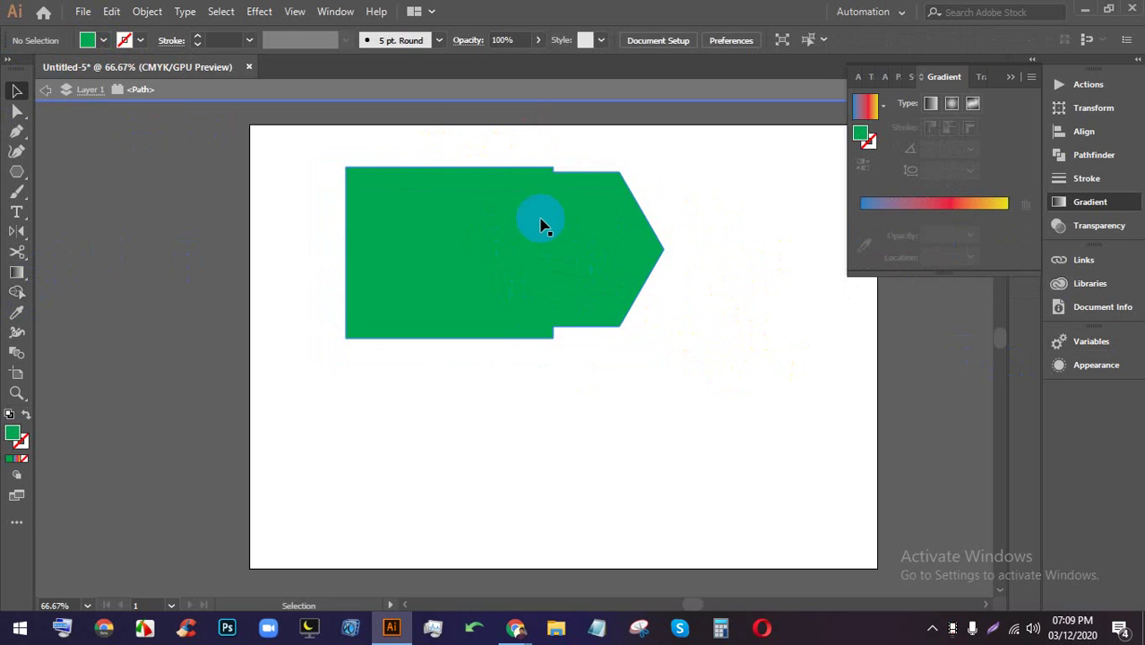
click(551, 229)
- Undo the move and the merge, and reposition the blue hexagon over the green rectangle's right edge
key(ctrl+z)
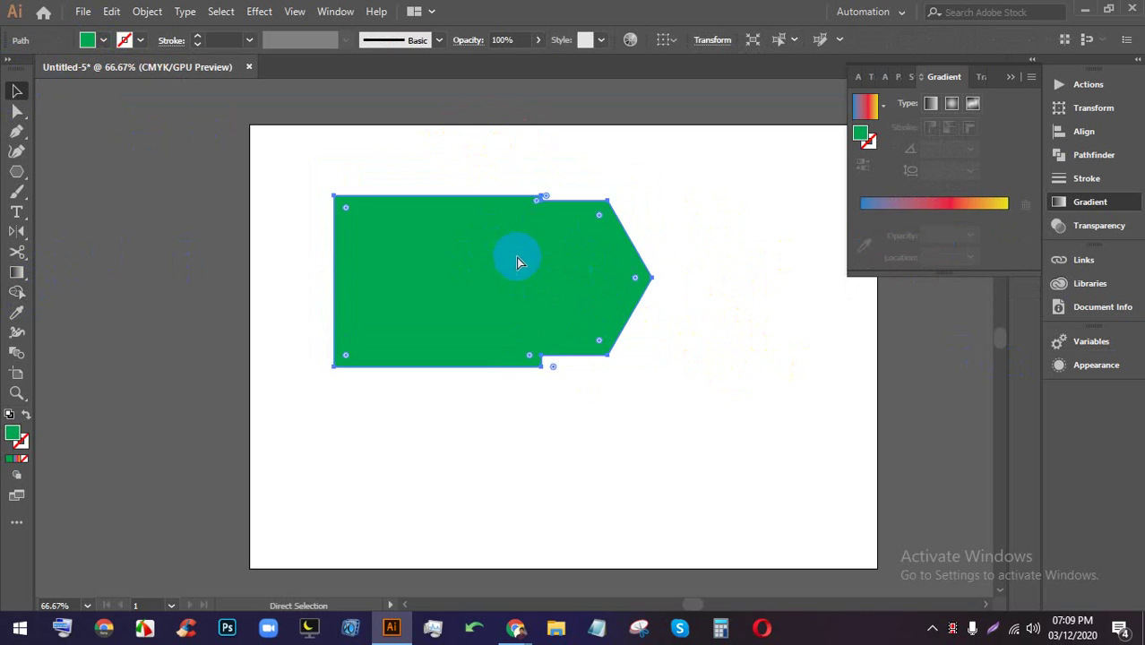
key(ctrl+z)
drag(593, 267, 592, 278)
click(678, 279)
drag(700, 379, 497, 205)
click(701, 231)
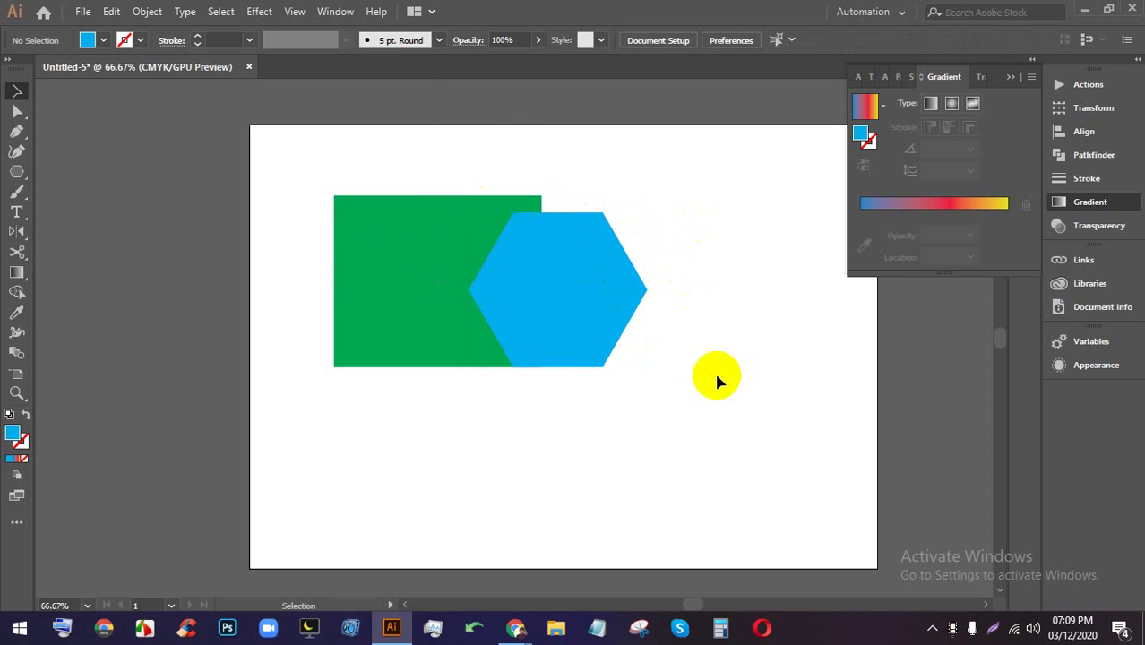
key(ctrl+z)
drag(297, 153, 519, 273)
click(763, 309)
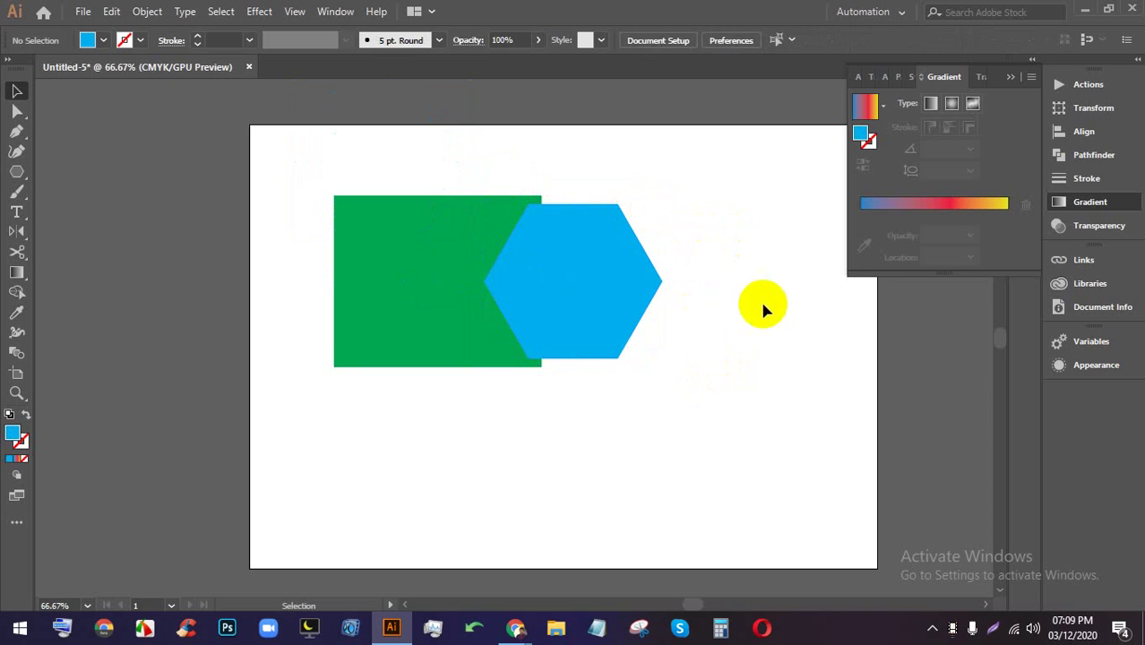
- Select both shapes and remove their overlapping area with the Shape Builder tool
key(ctrl+a)
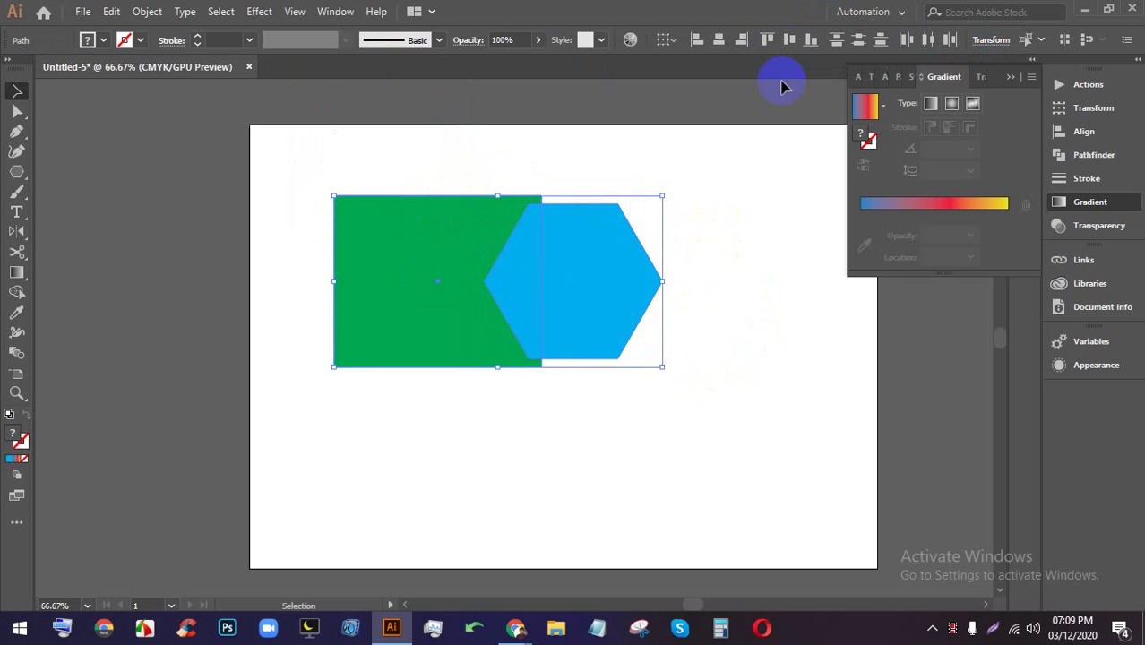
click(674, 168)
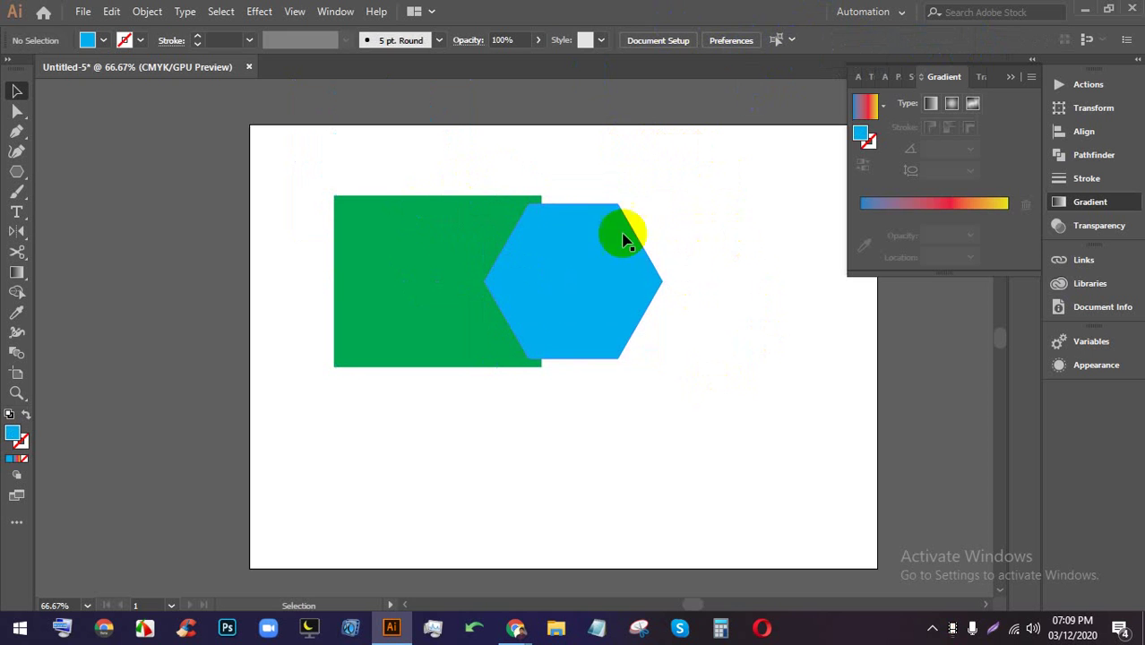
click(435, 230)
scroll(645, 312, up, 2)
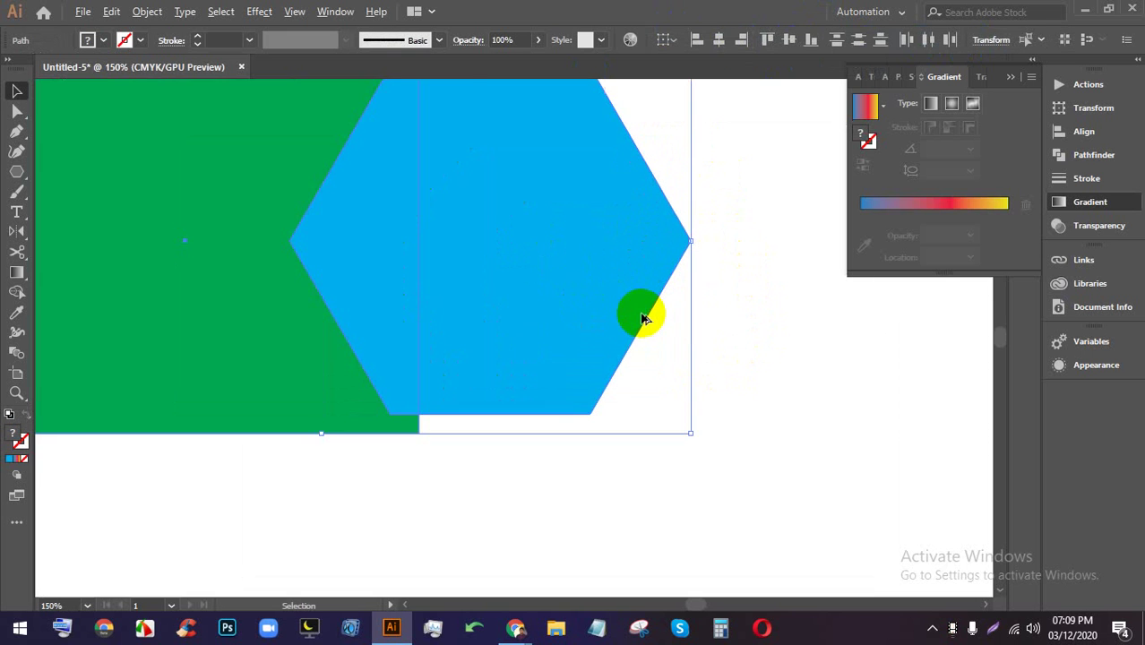
click(785, 325)
scroll(723, 304, down, 2)
scroll(629, 248, up, 1)
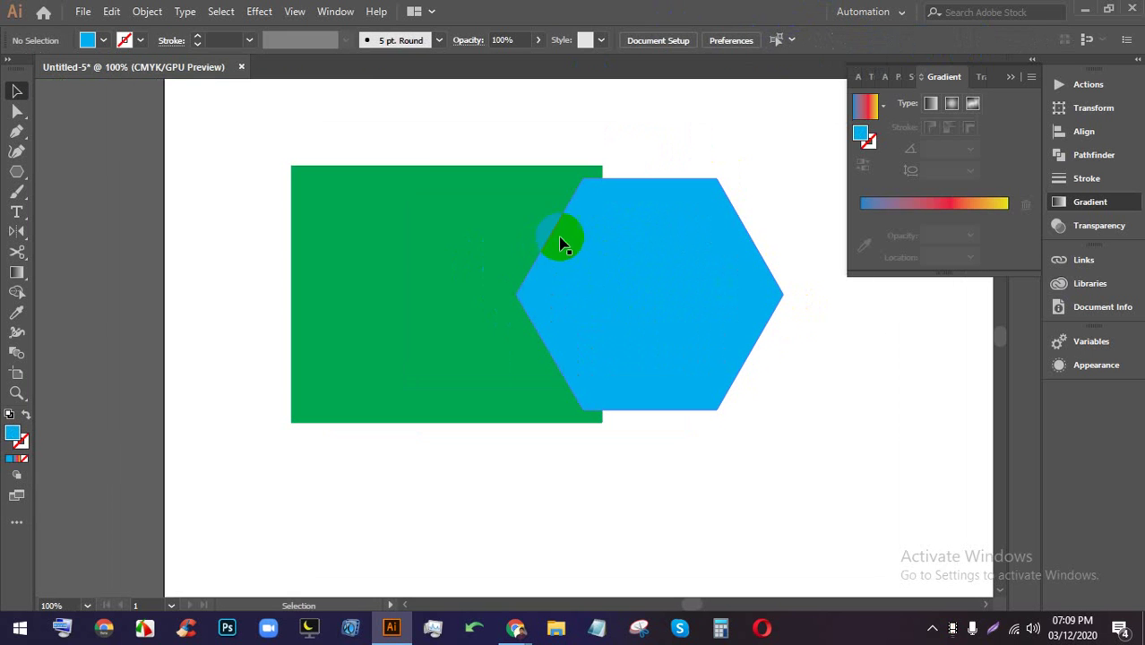
click(417, 183)
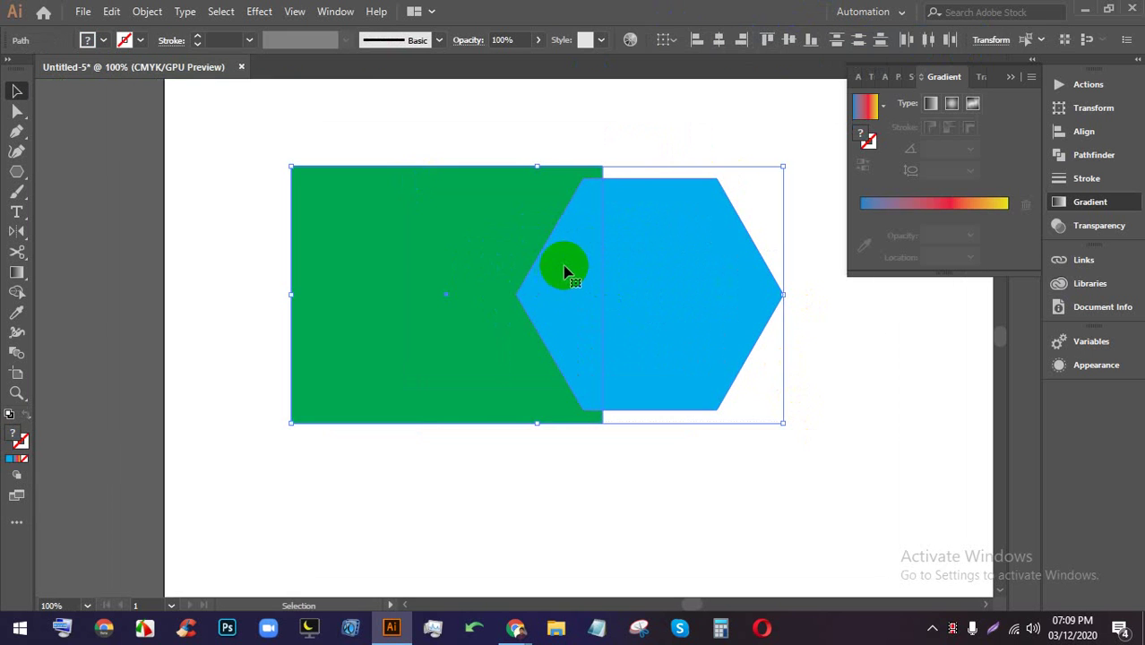
click(16, 296)
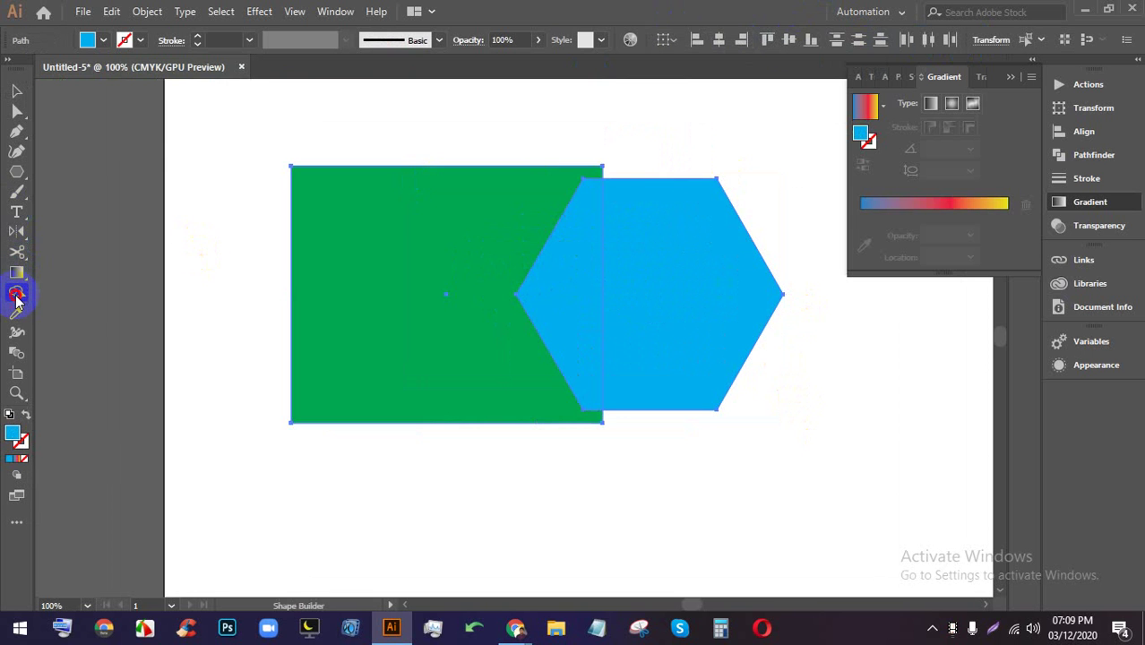
alt+click(556, 287)
key(v)
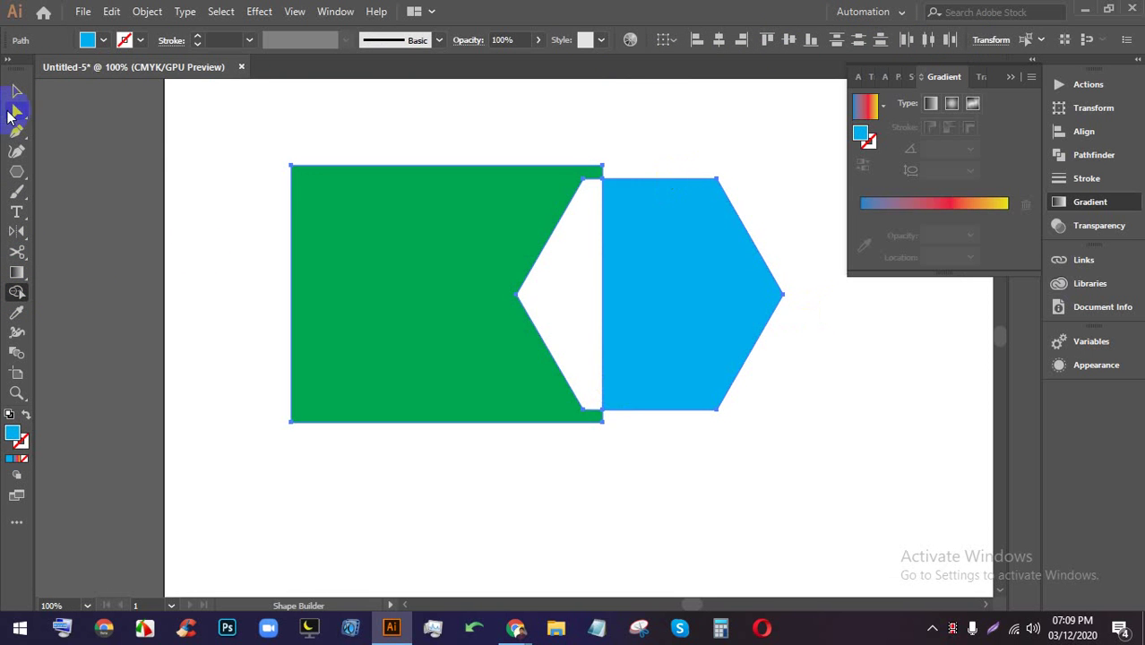
- Move the remaining blue piece off the artboard to separate it from the green shape, and undo the move
click(657, 146)
scroll(664, 134, down, 2)
drag(686, 218, 384, 256)
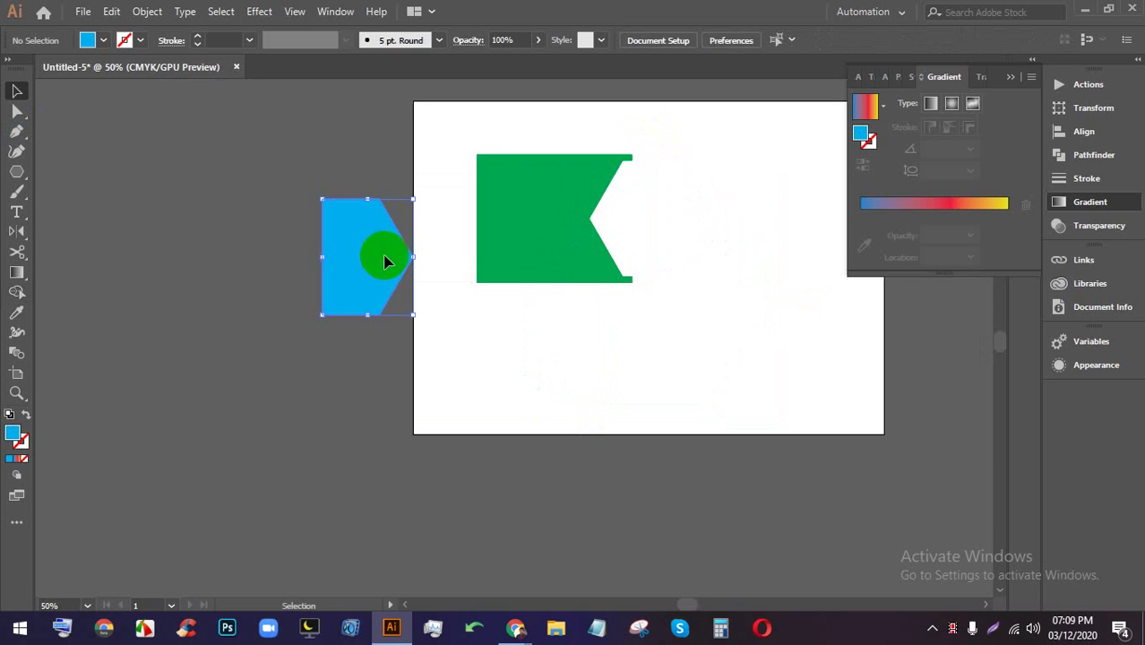
key(ctrl+z)
drag(734, 345, 524, 146)
drag(560, 185, 527, 193)
click(384, 294)
click(225, 204)
click(713, 134)
scroll(668, 199, up, 1)
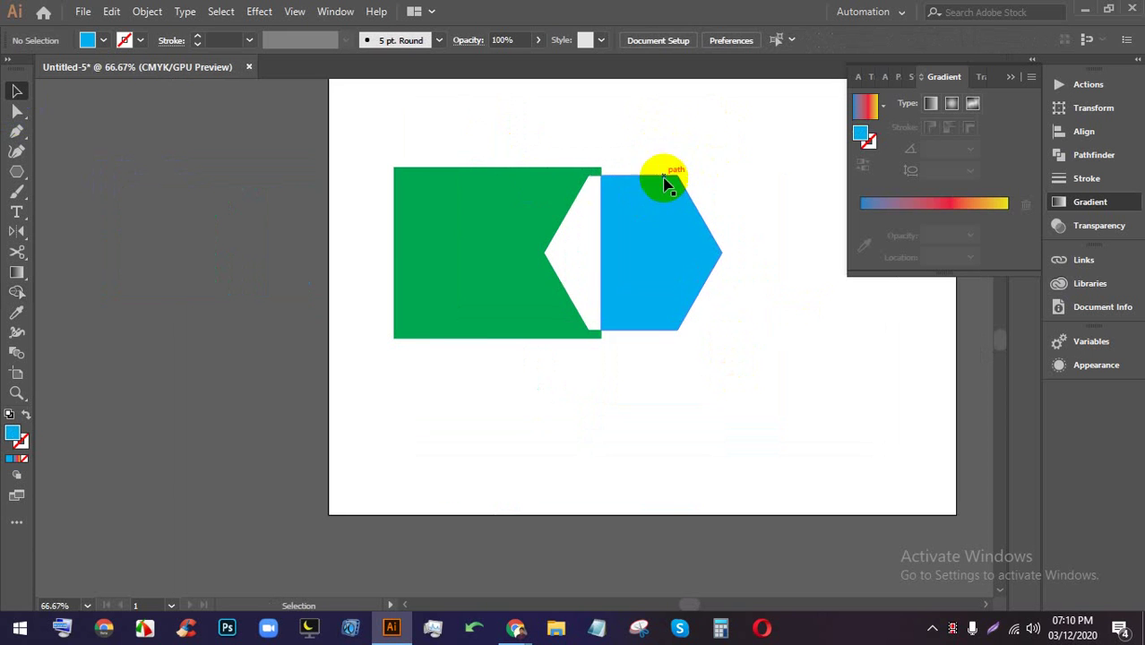
- Delete the green shape and the blue piece to clear the artboard
scroll(665, 184, down, 1)
drag(747, 325, 576, 190)
key(Delete)
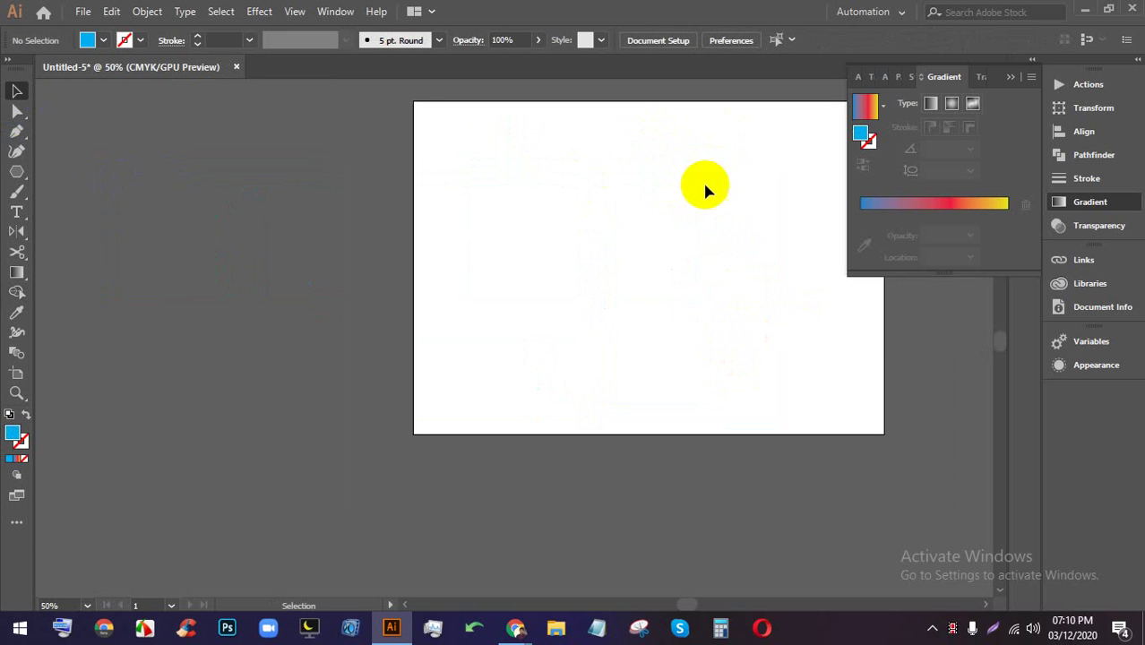
- Draw a blue hexagon over the artboard's upper-left corner and place three copies of it across the artboard
drag(768, 166, 501, 184)
scroll(371, 217, up, 1)
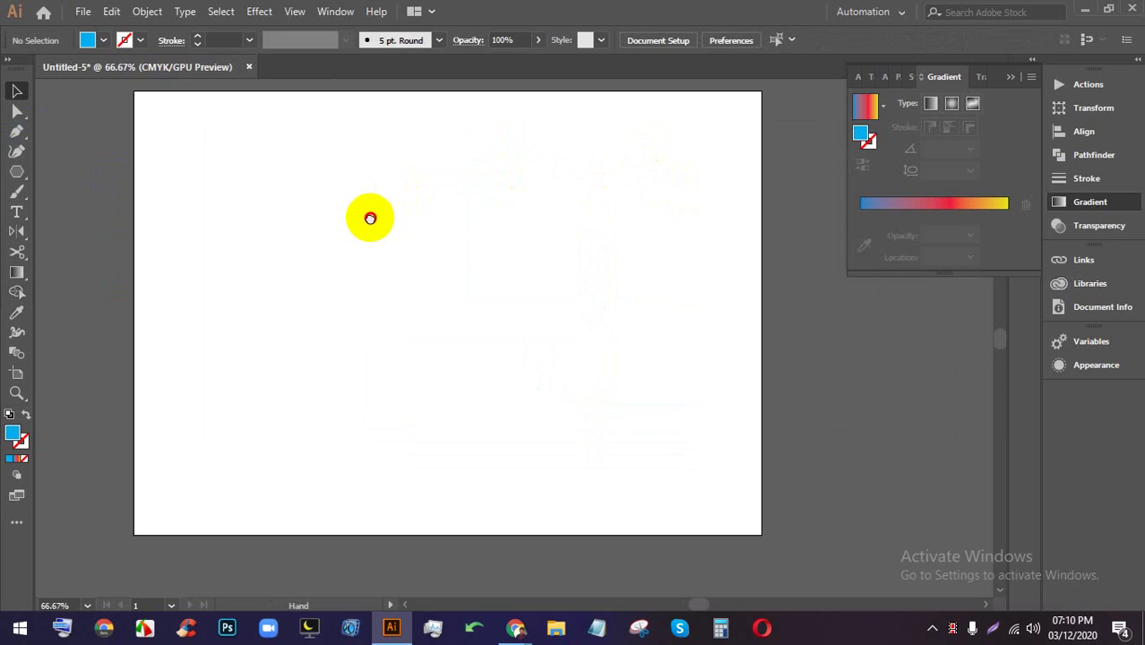
drag(173, 149, 250, 150)
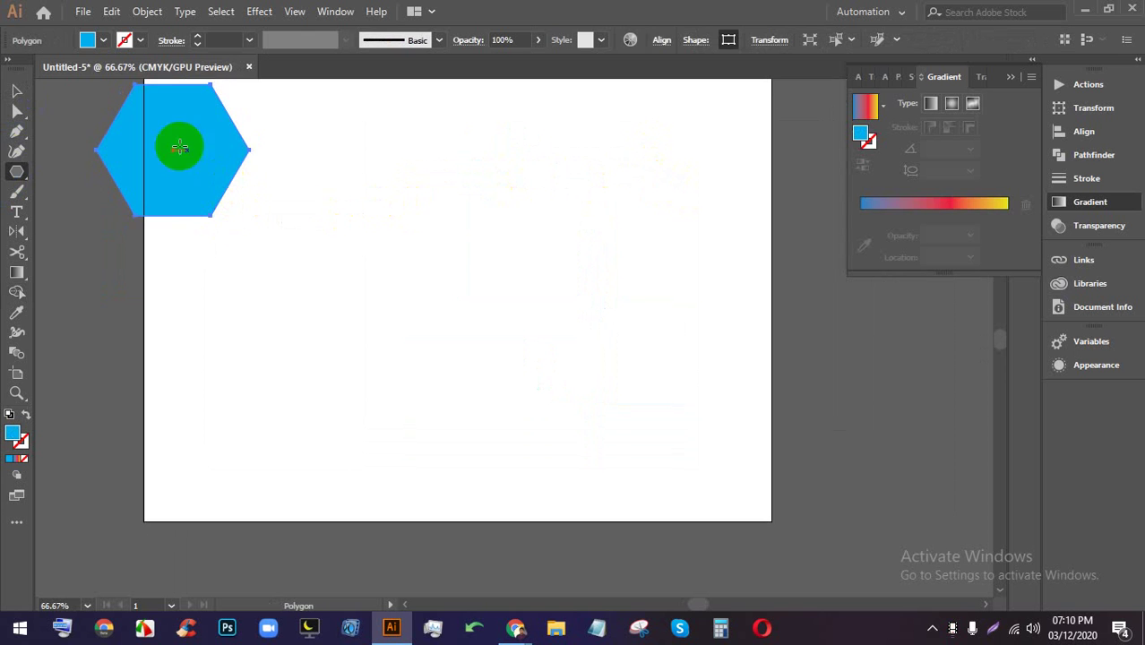
click(18, 92)
drag(179, 146, 688, 230)
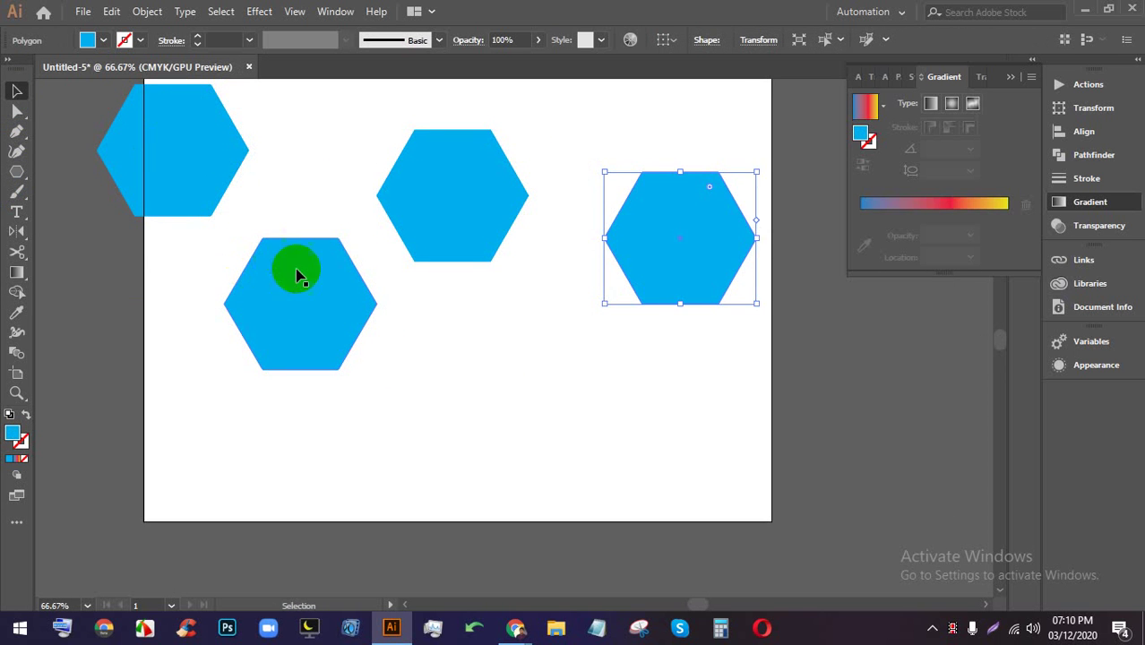
- Draw a large circle over the two middle hexagons and fill it with red
scroll(297, 270, up, 1)
drag(17, 171, 64, 190)
mouse_move(218, 155)
mouse_down()
mouse_move(358, 307)
mouse_move(477, 384)
mouse_move(486, 423)
mouse_up()
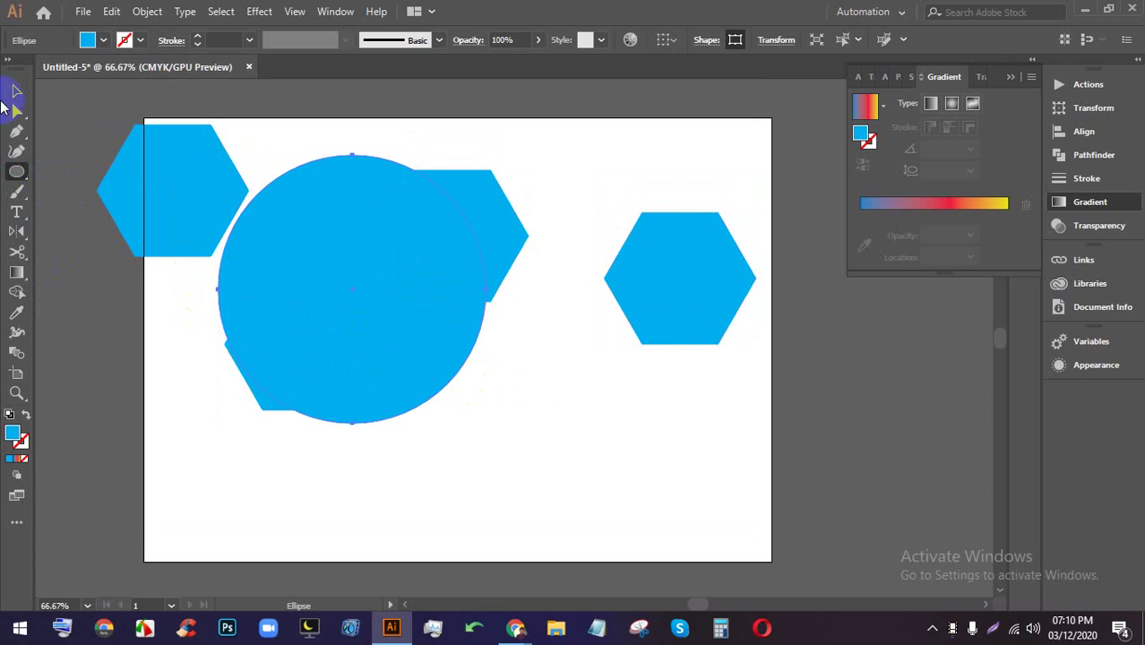
click(17, 91)
click(103, 40)
click(65, 72)
click(289, 172)
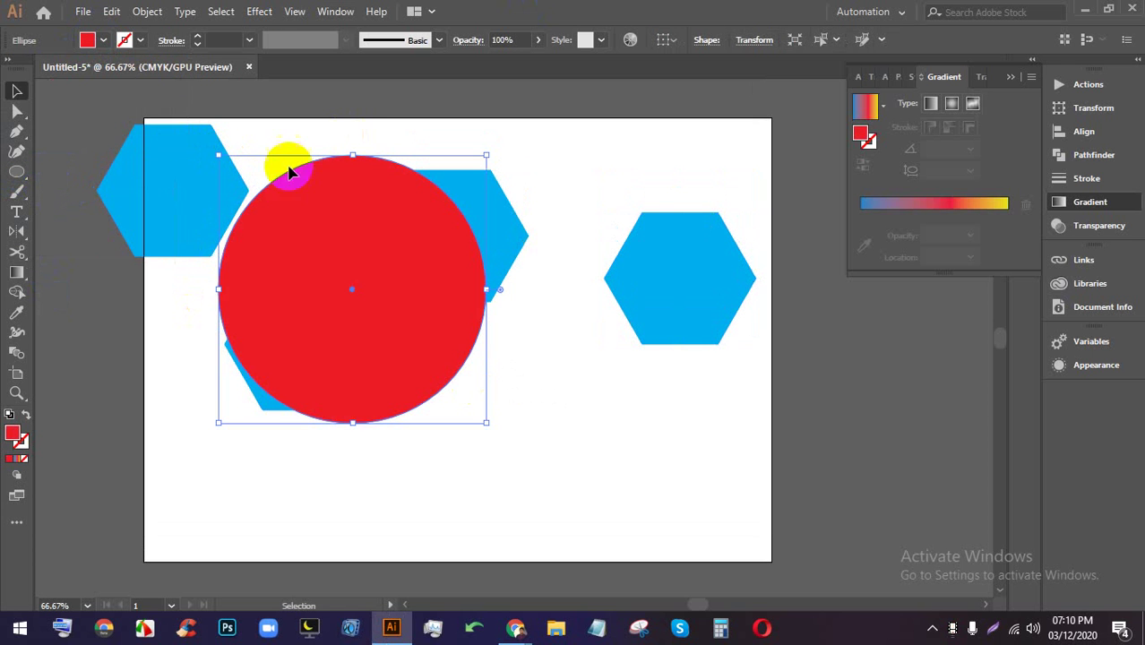
- Place one red circle beyond the artboard's upper-left corner and a copy over the two right hexagons, sent behind them
drag(330, 260, 637, 135)
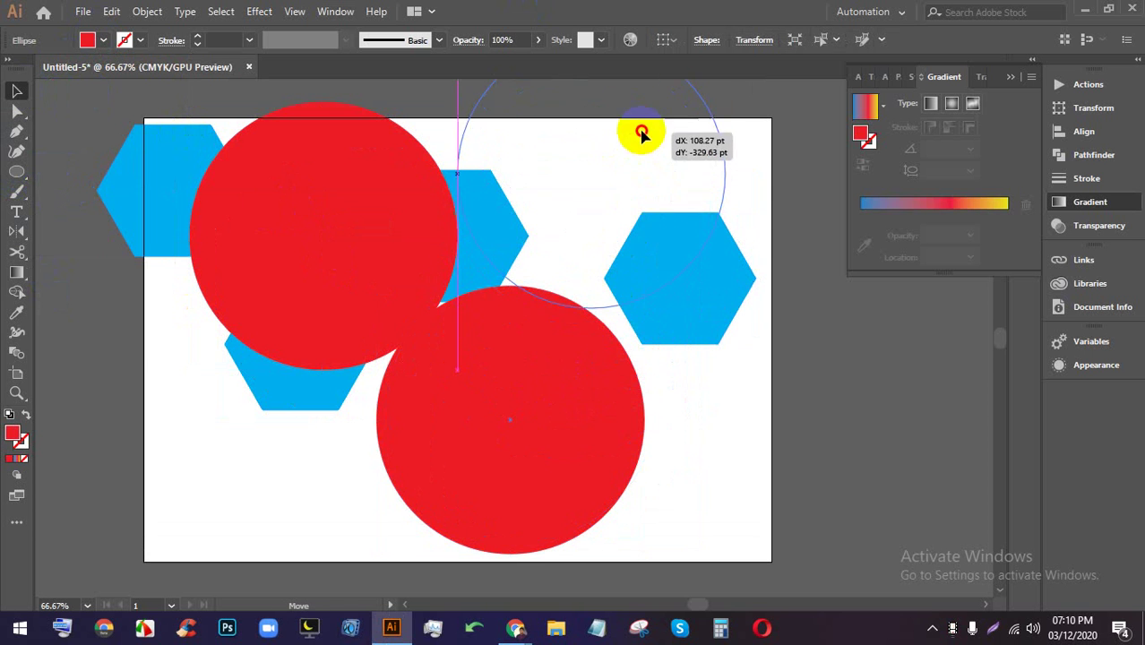
scroll(655, 298, up, 2)
drag(373, 332, 281, 161)
click(614, 243)
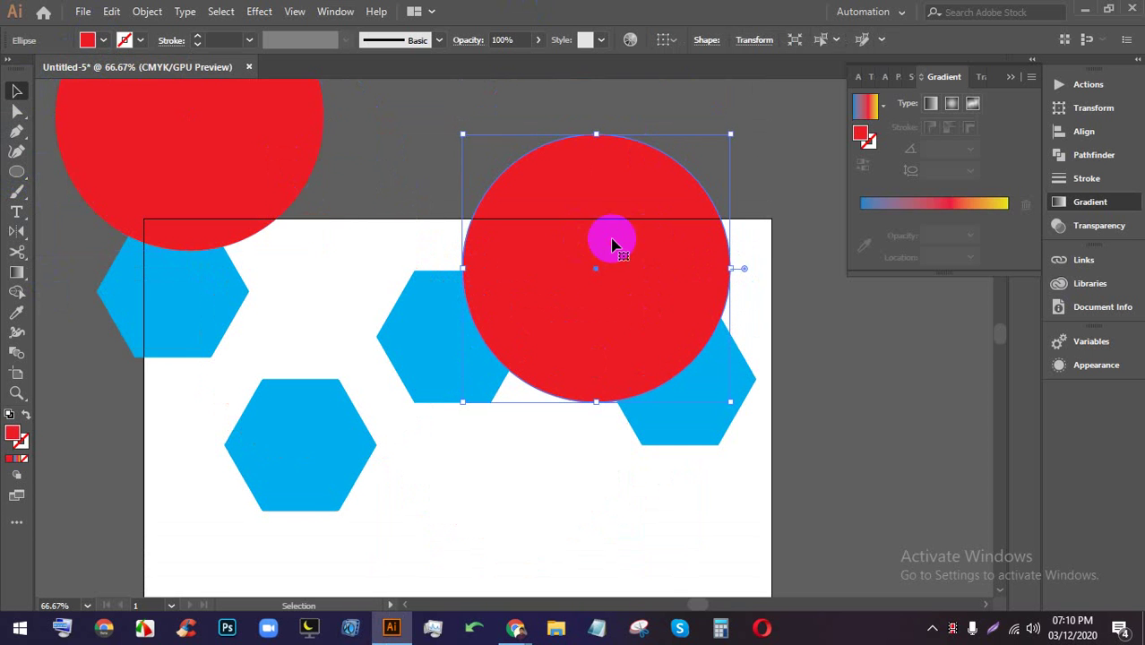
key(a)
key(ctrl+shift+bracketleft)
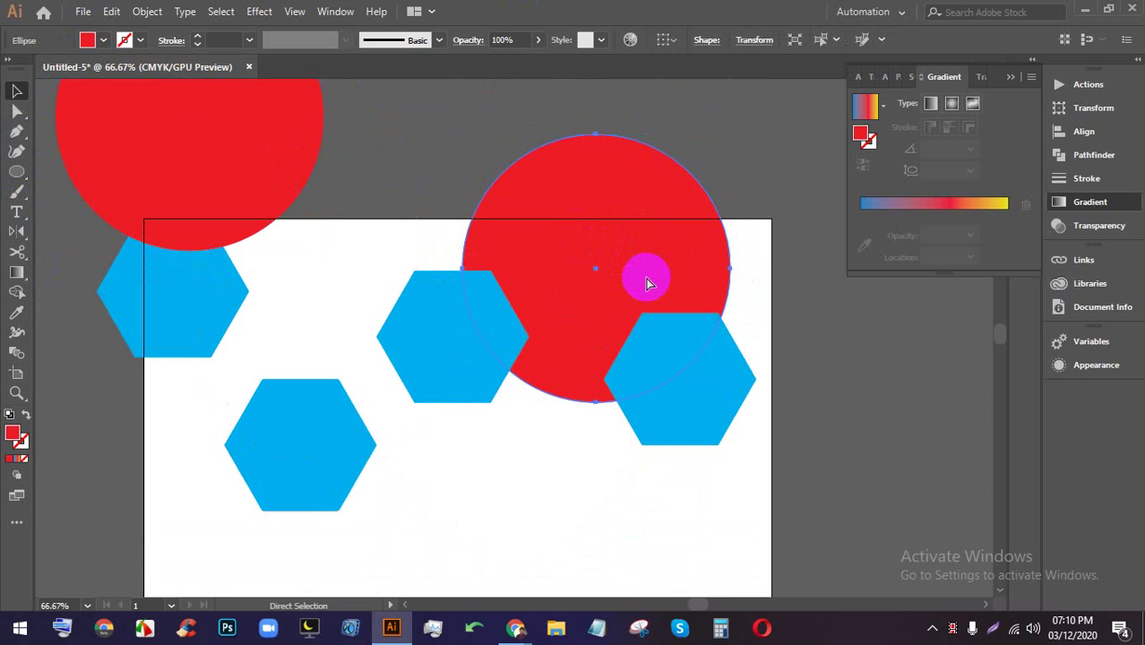
click(795, 462)
- Move the right red circle and its two overlapping hexagons down so they sit fully inside the artboard
key(ctrl+minus)
key(ctrl+minus)
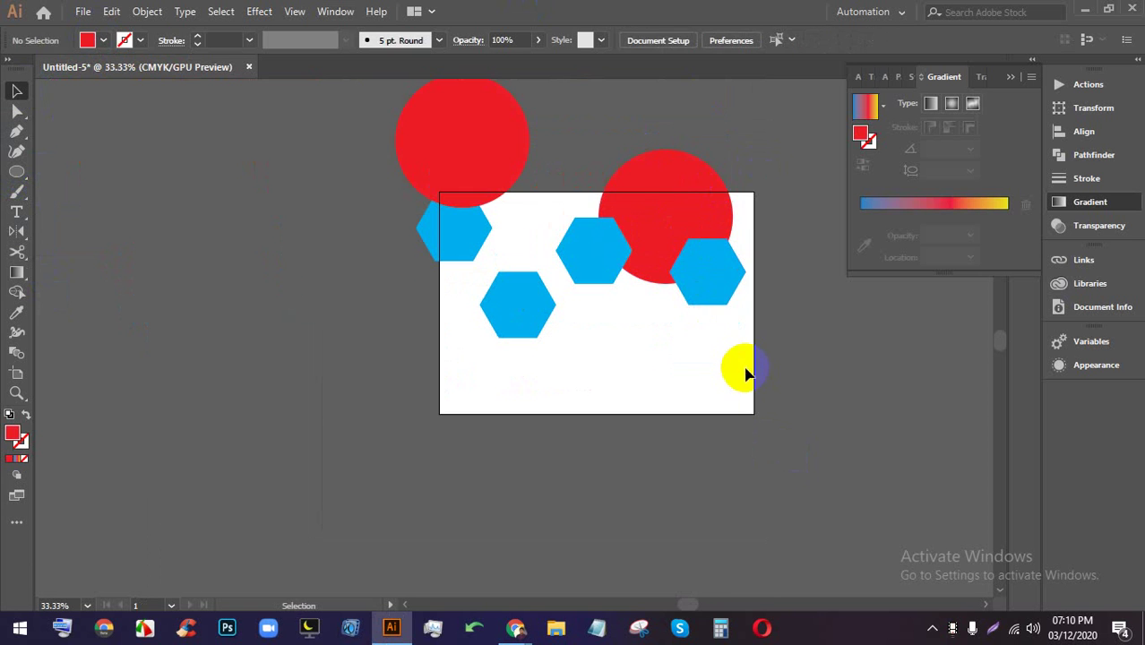
drag(744, 372, 628, 321)
click(750, 417)
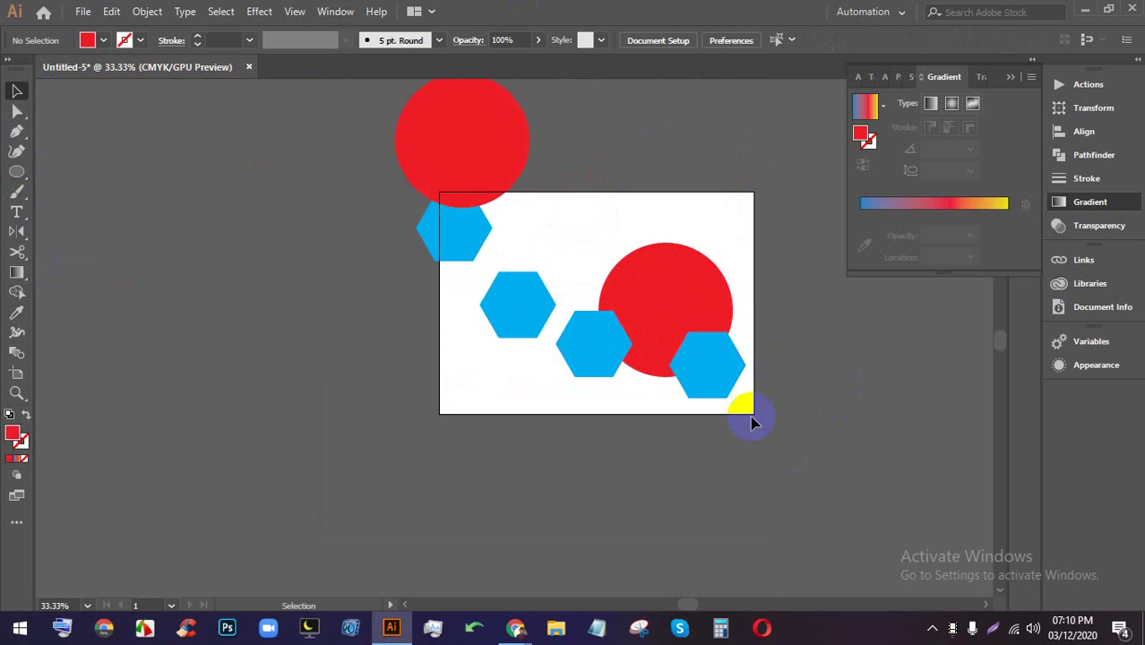
scroll(749, 417, up, 1)
click(548, 325)
click(825, 384)
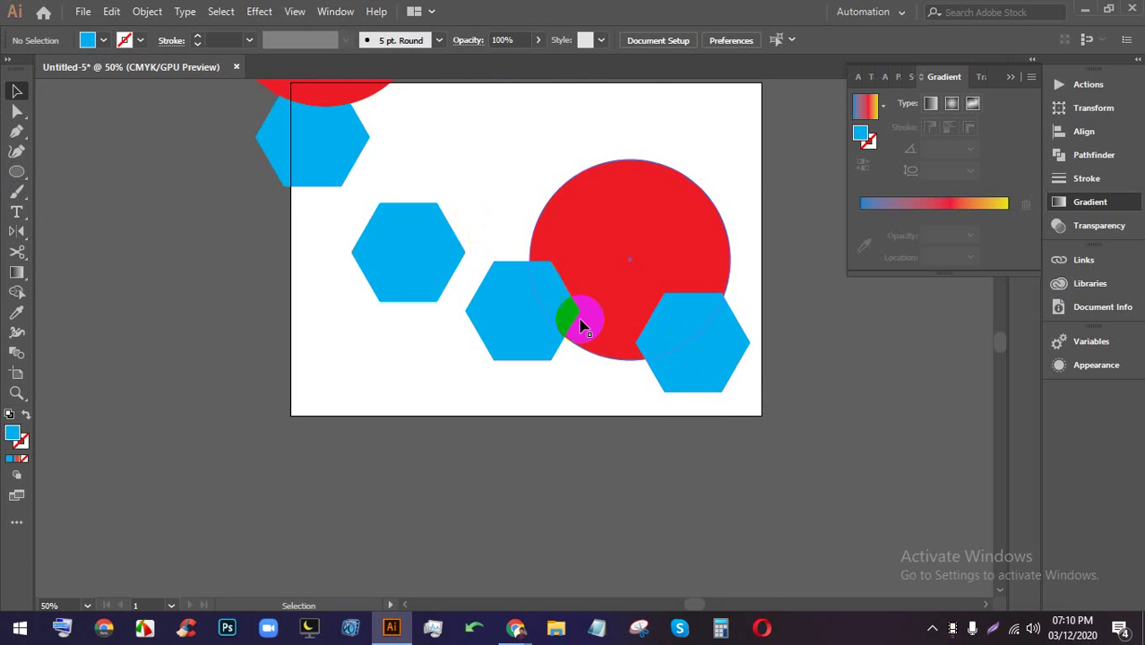
- Merge the right red circle and its two overlapping hexagons into one blue shape with the Shape Builder tool
drag(564, 247, 549, 191)
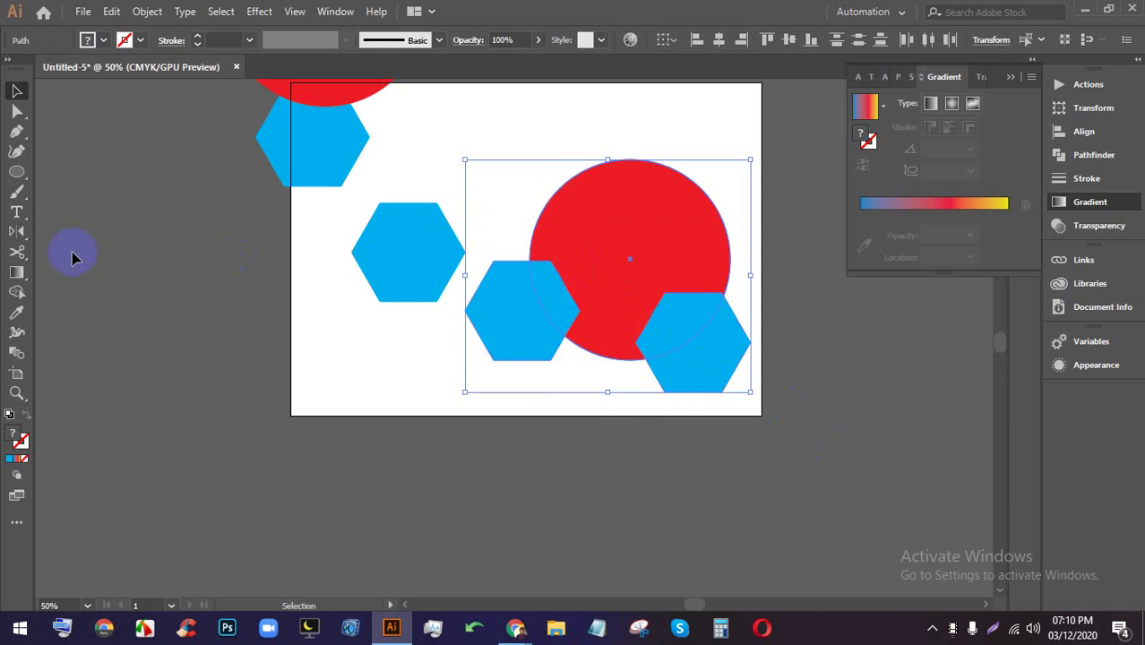
click(16, 293)
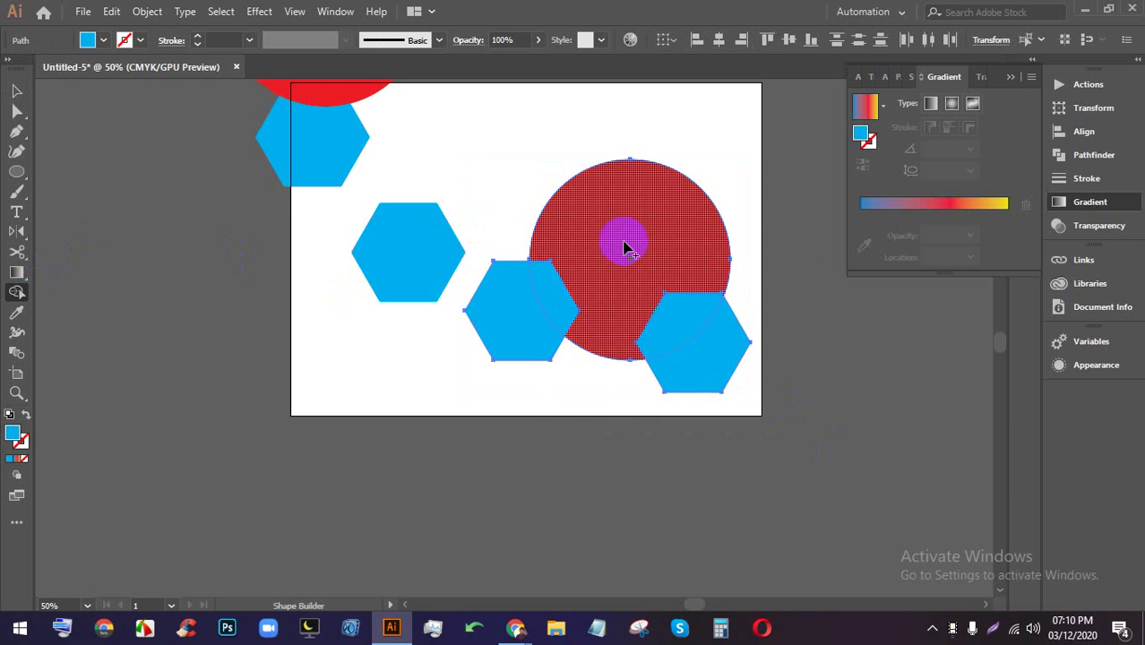
scroll(587, 279, up, 1)
mouse_move(555, 274)
mouse_down()
mouse_move(481, 326)
mouse_move(475, 278)
mouse_up()
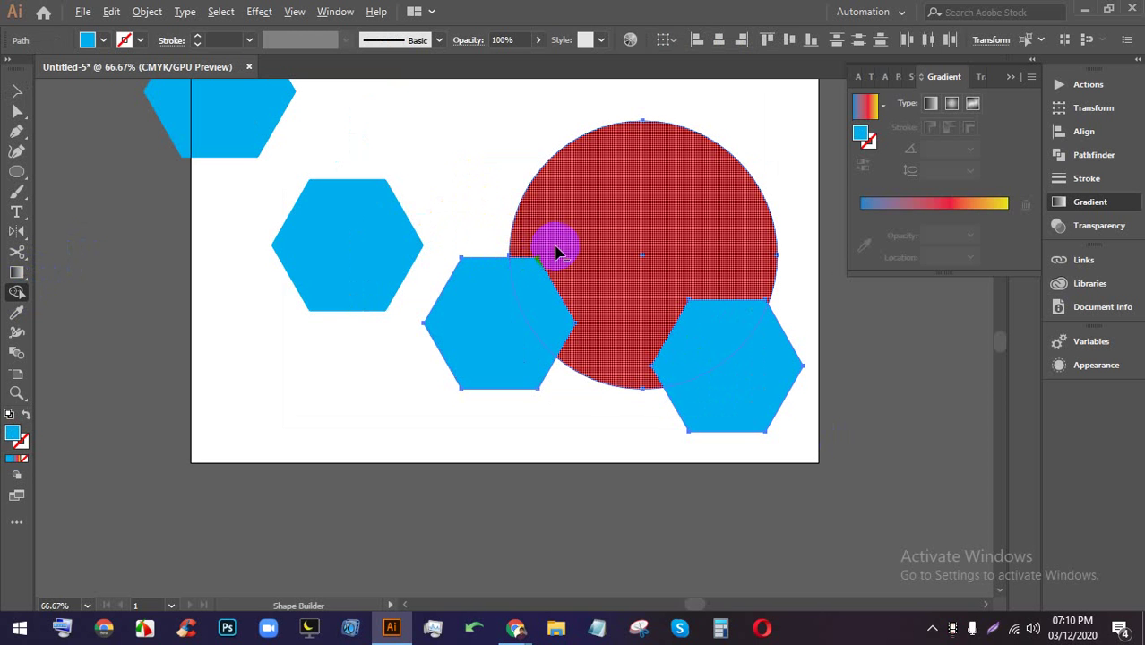
mouse_move(555, 253)
mouse_down()
mouse_move(572, 227)
mouse_move(547, 273)
mouse_move(496, 319)
mouse_move(547, 295)
mouse_move(618, 289)
mouse_move(746, 389)
mouse_up()
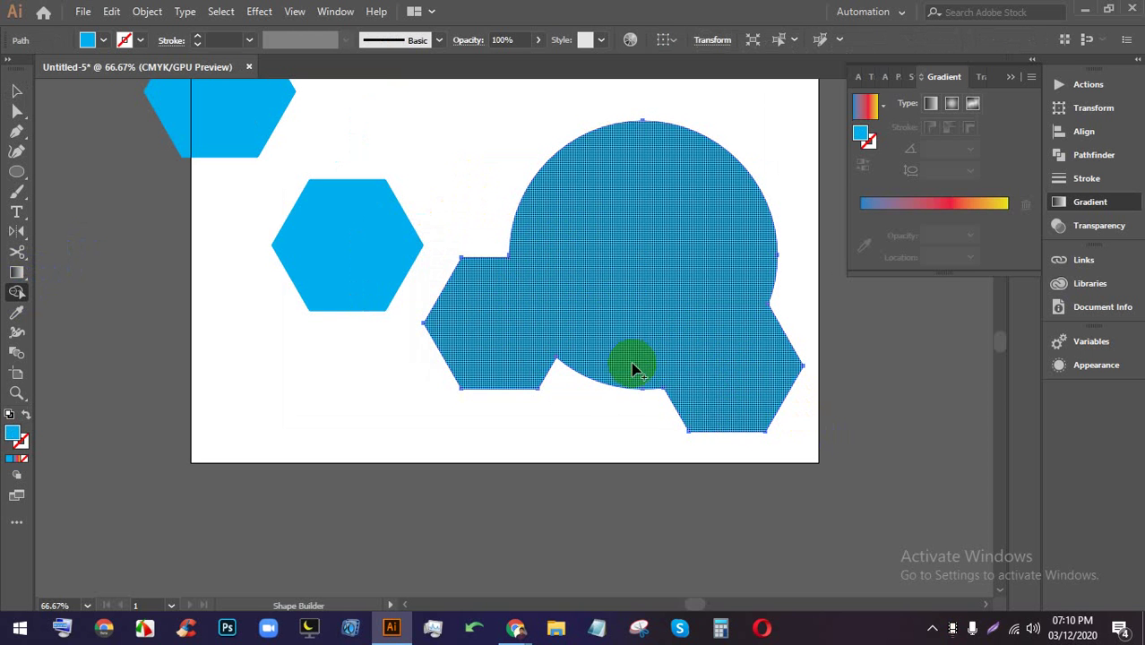
mouse_move(633, 370)
mouse_down()
mouse_move(719, 414)
mouse_move(774, 366)
mouse_up()
scroll(564, 443, up, 2)
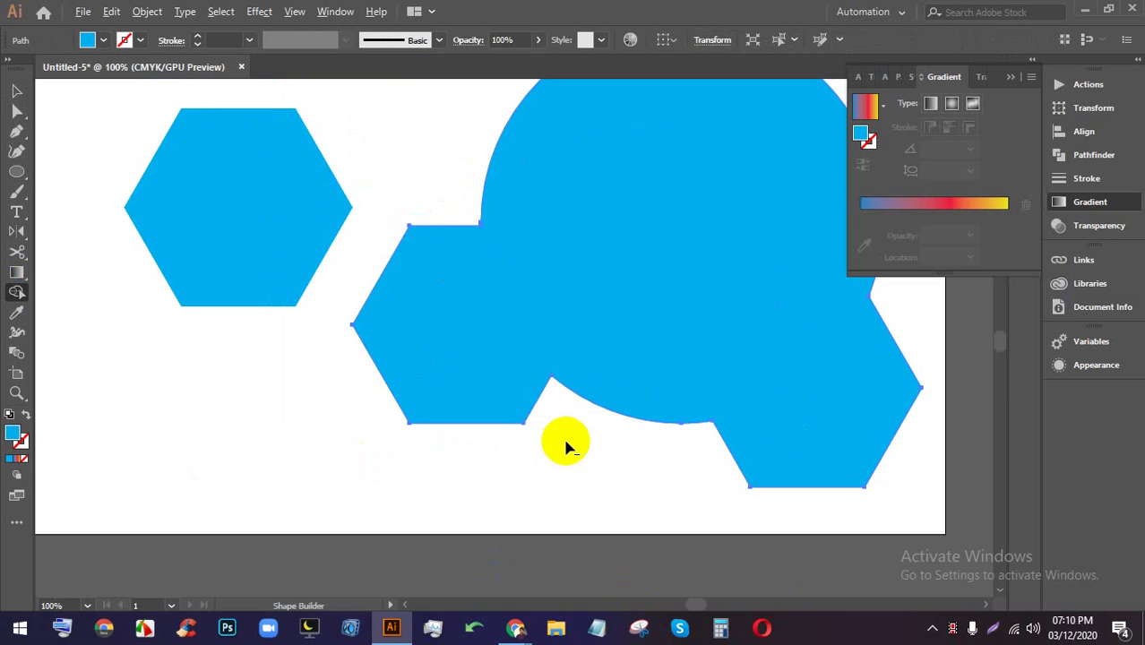
scroll(565, 442, down, 2)
- Move the separate blue hexagon inside the artboard over the merged shape's upper-left edge and fill it with green
click(17, 90)
click(351, 216)
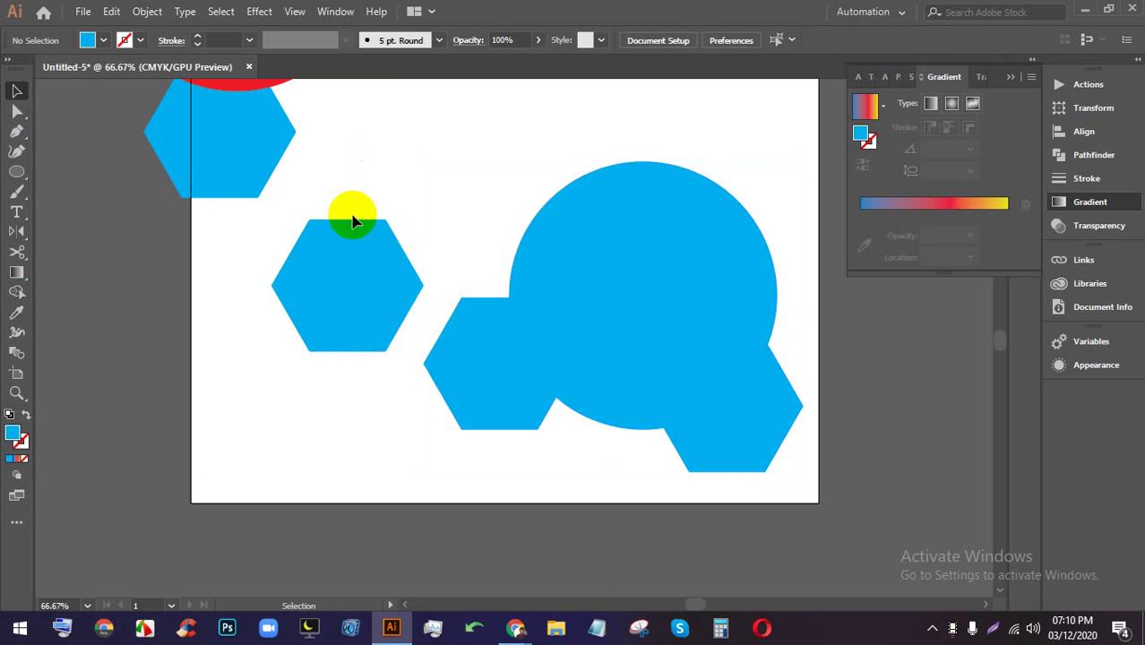
drag(350, 244, 547, 167)
click(706, 116)
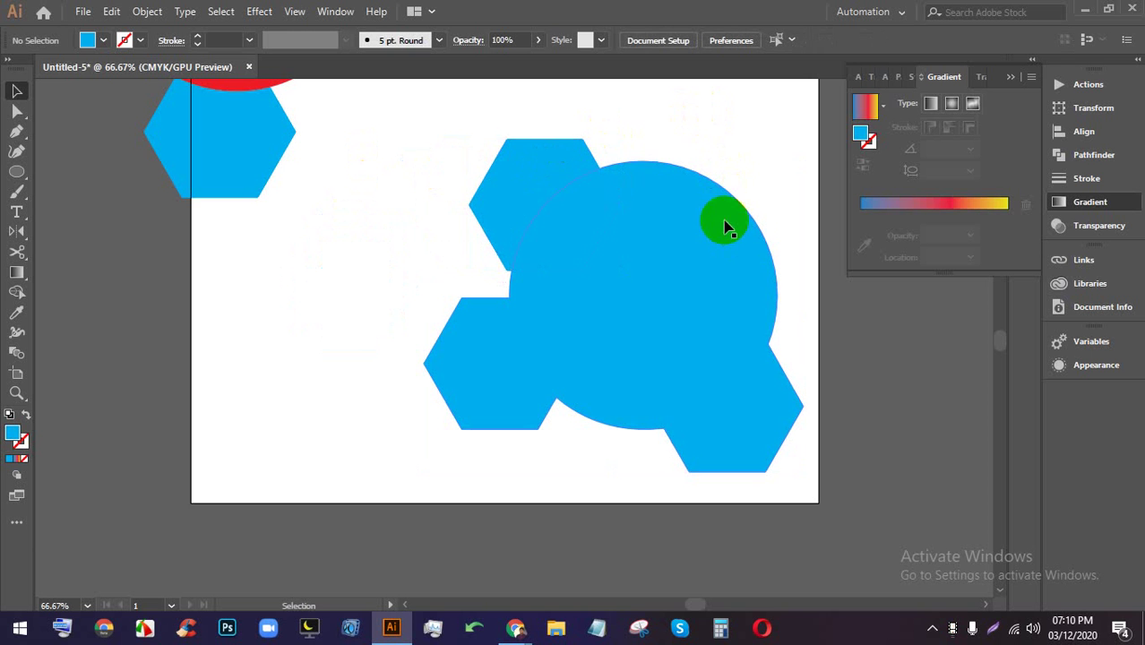
click(547, 192)
click(104, 41)
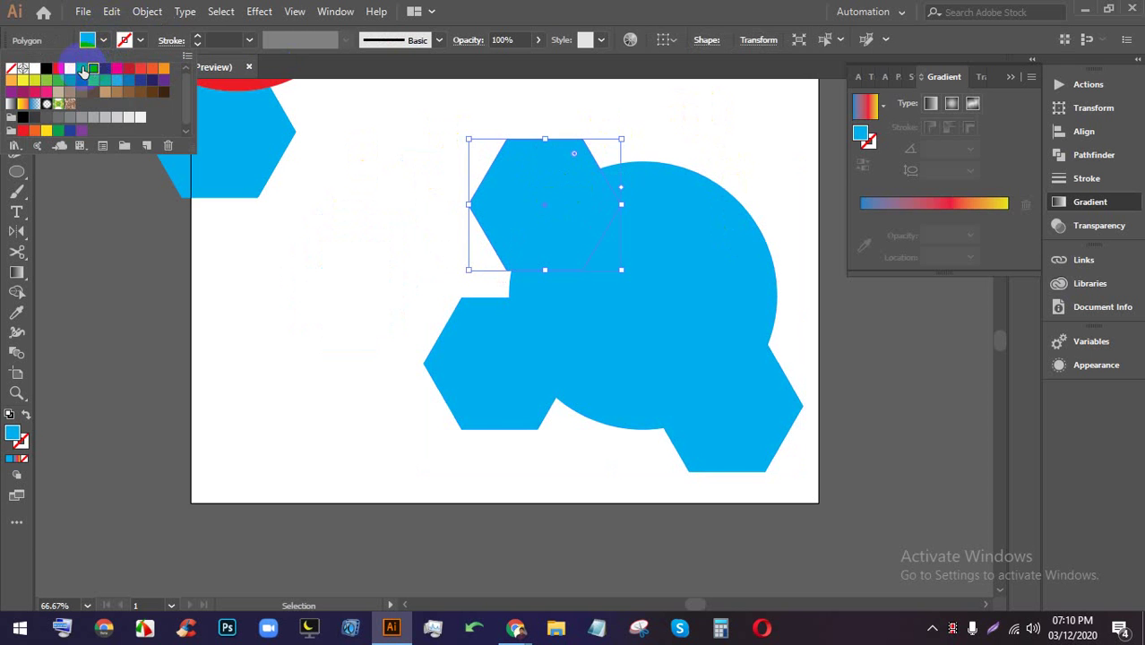
click(87, 69)
click(703, 145)
- Subtract the green hexagon, including its overlap, from the merged blue shape with the Shape Builder tool
click(618, 117)
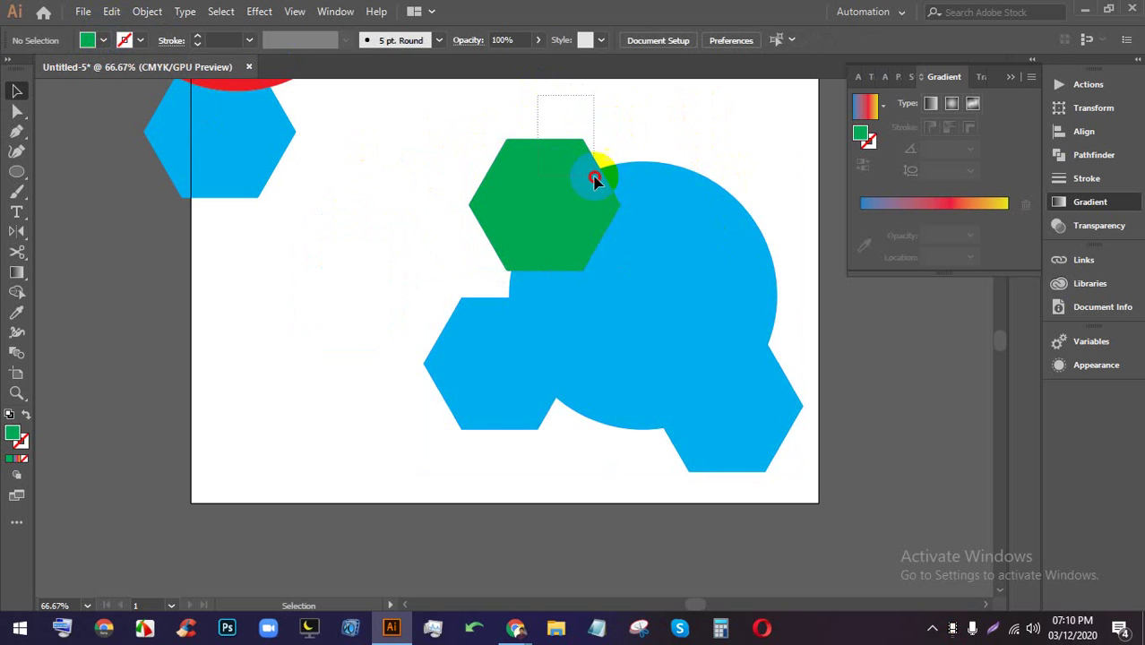
drag(595, 179, 597, 181)
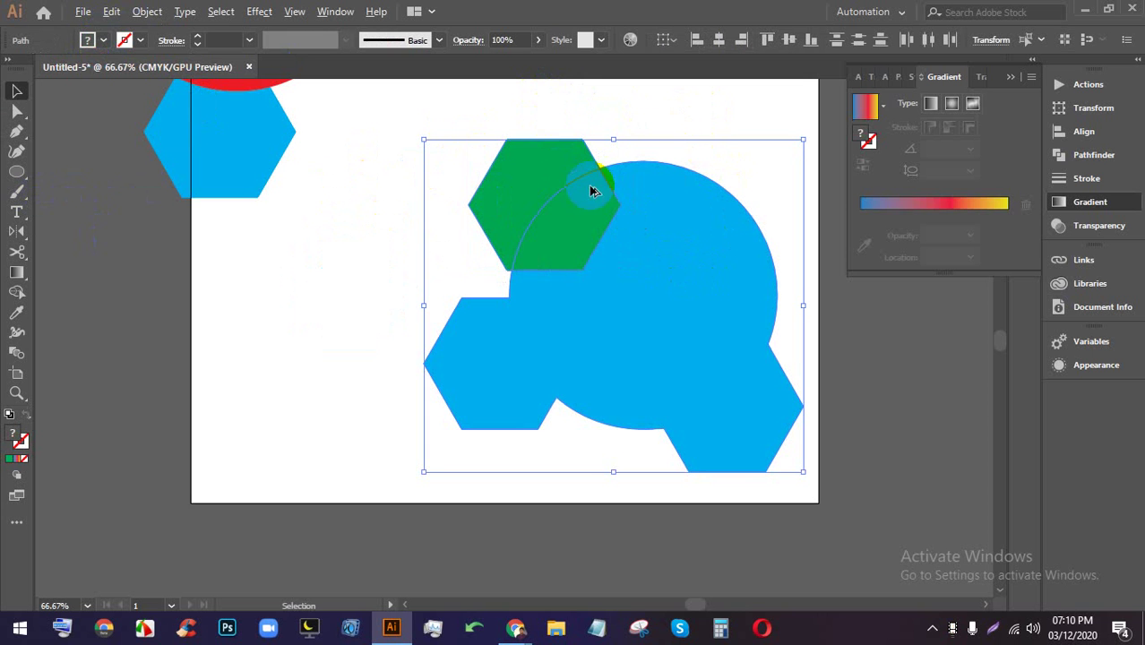
click(17, 292)
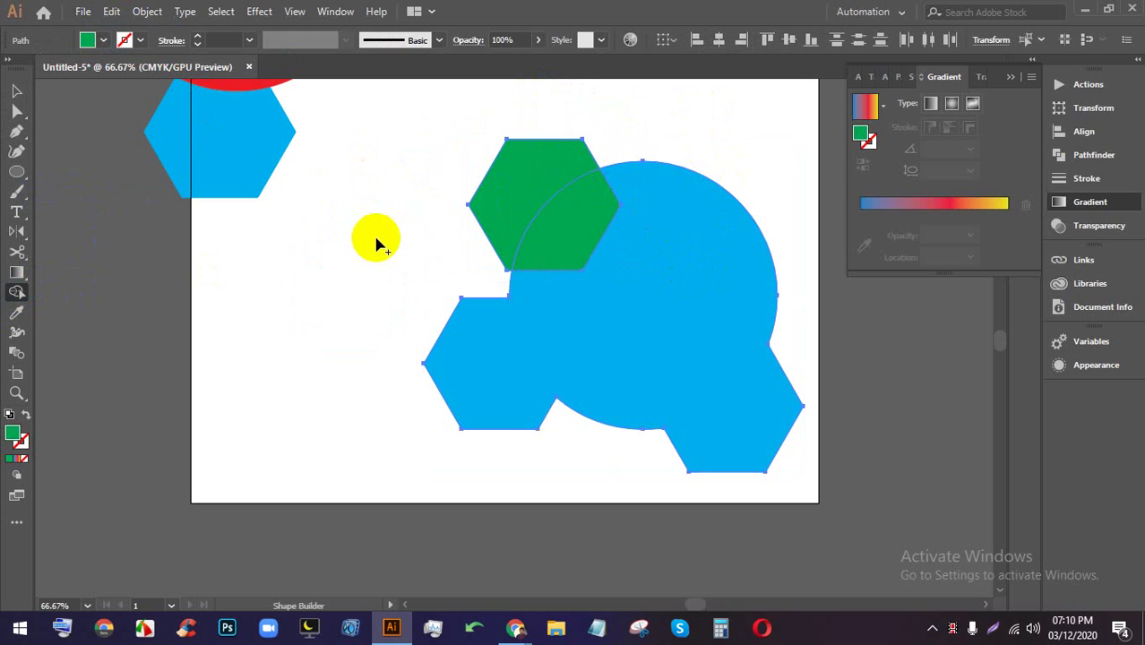
alt+click(538, 160)
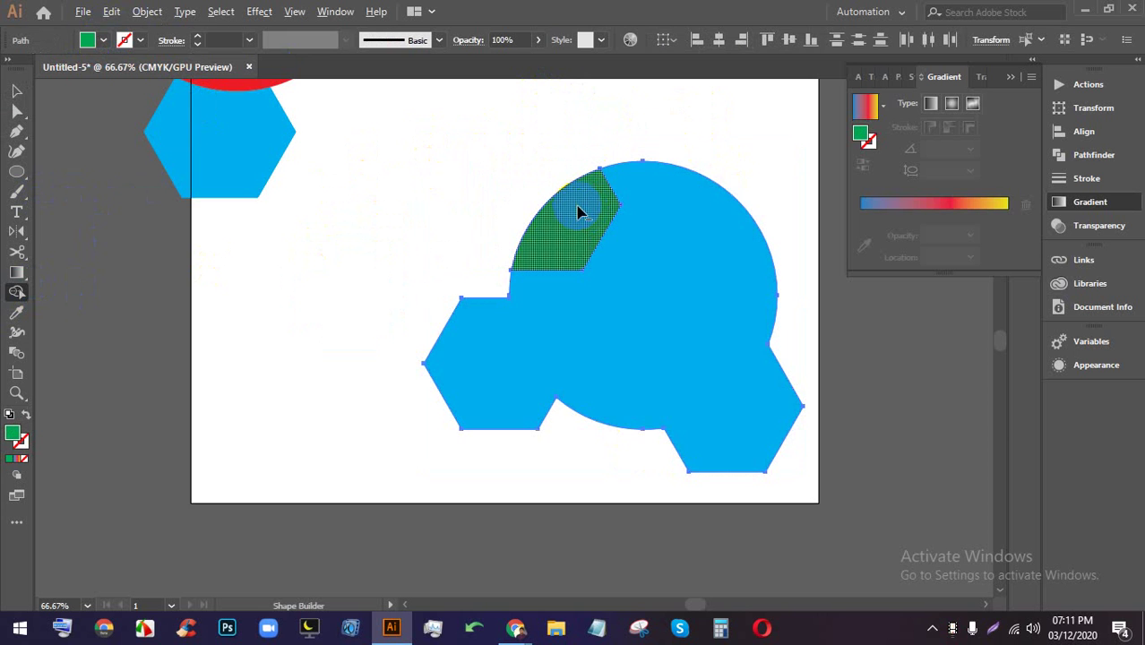
alt+click(578, 212)
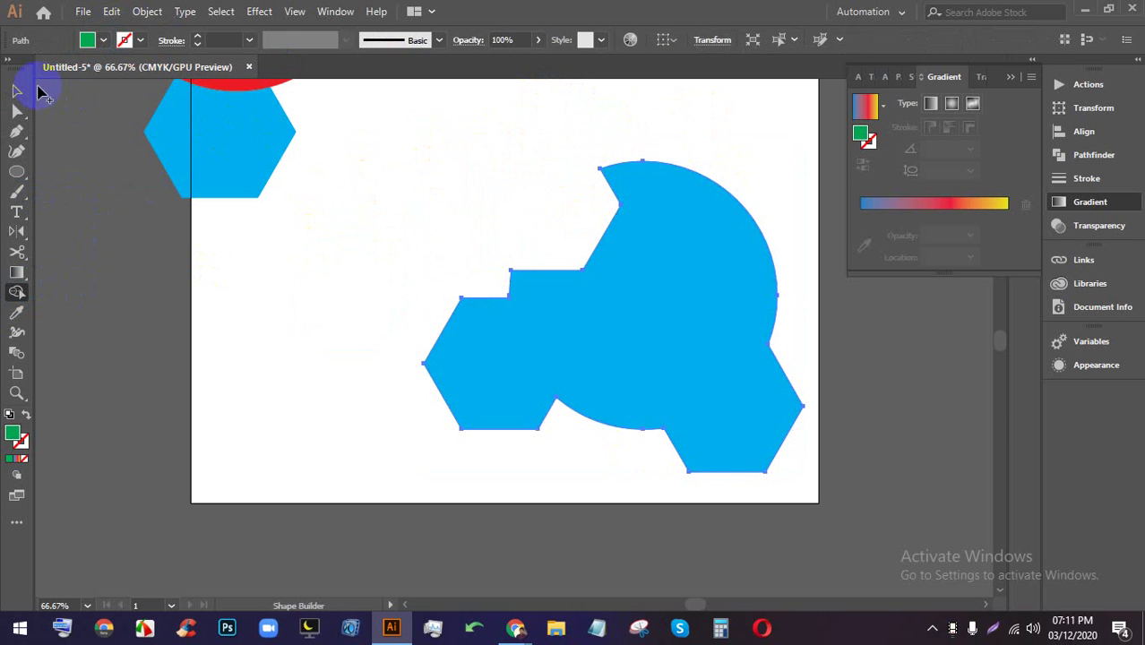
- Delete the cut blue shape, the leftover blue hexagon and the red circle to clear the artboard
click(18, 91)
click(552, 176)
click(701, 245)
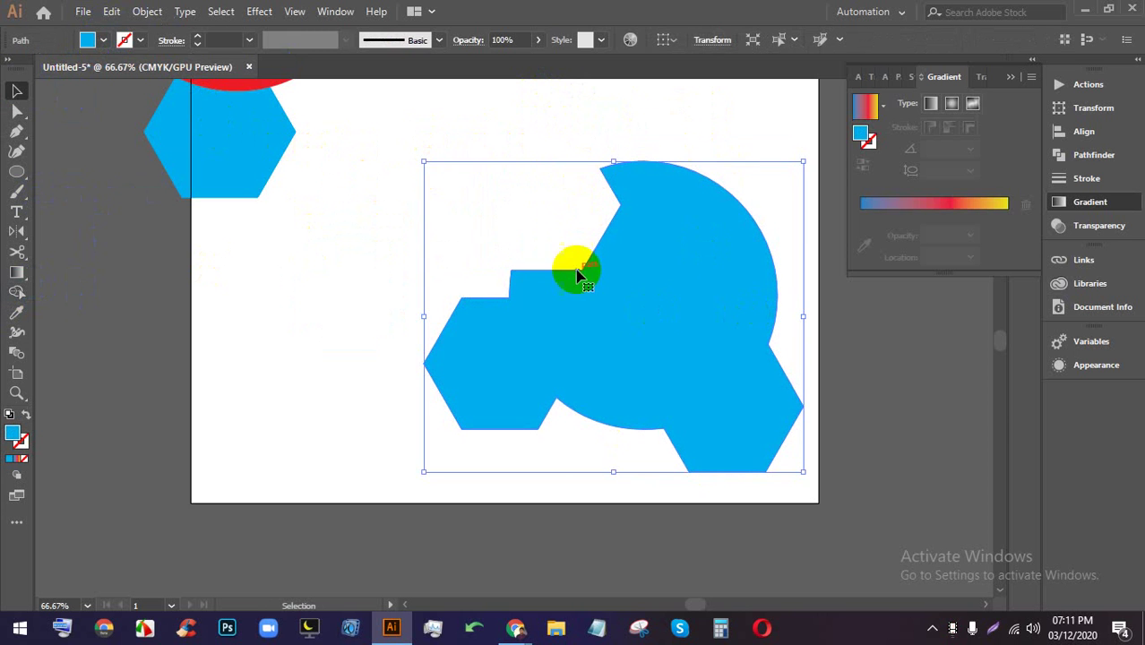
drag(680, 308, 625, 279)
scroll(687, 309, up, 2)
drag(644, 408, 626, 385)
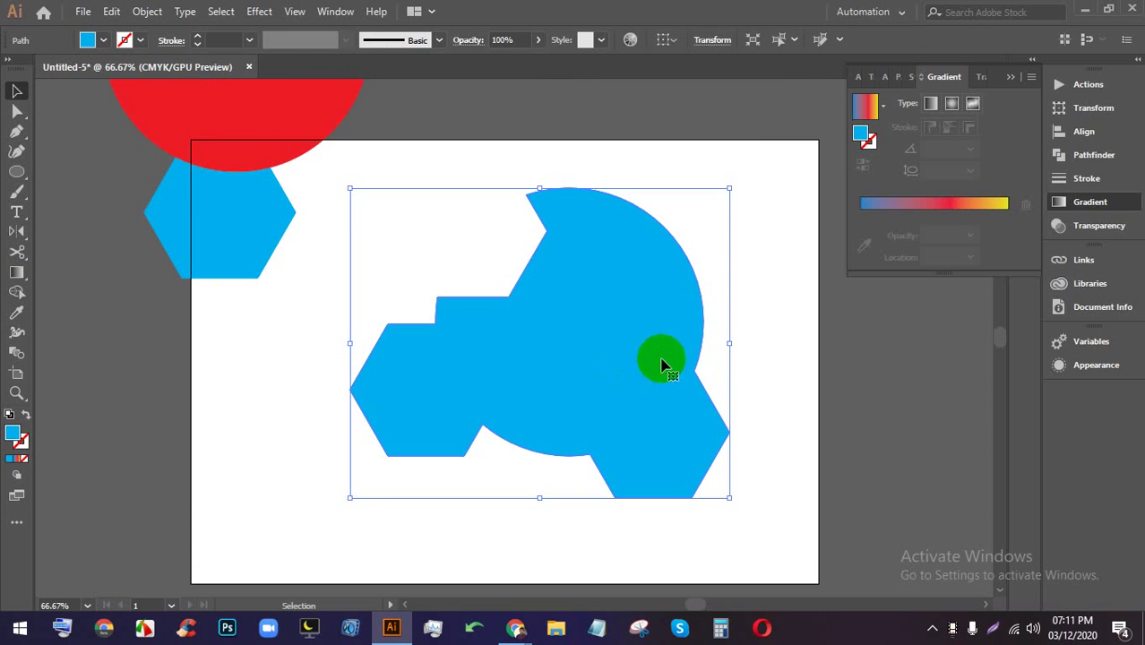
key(Delete)
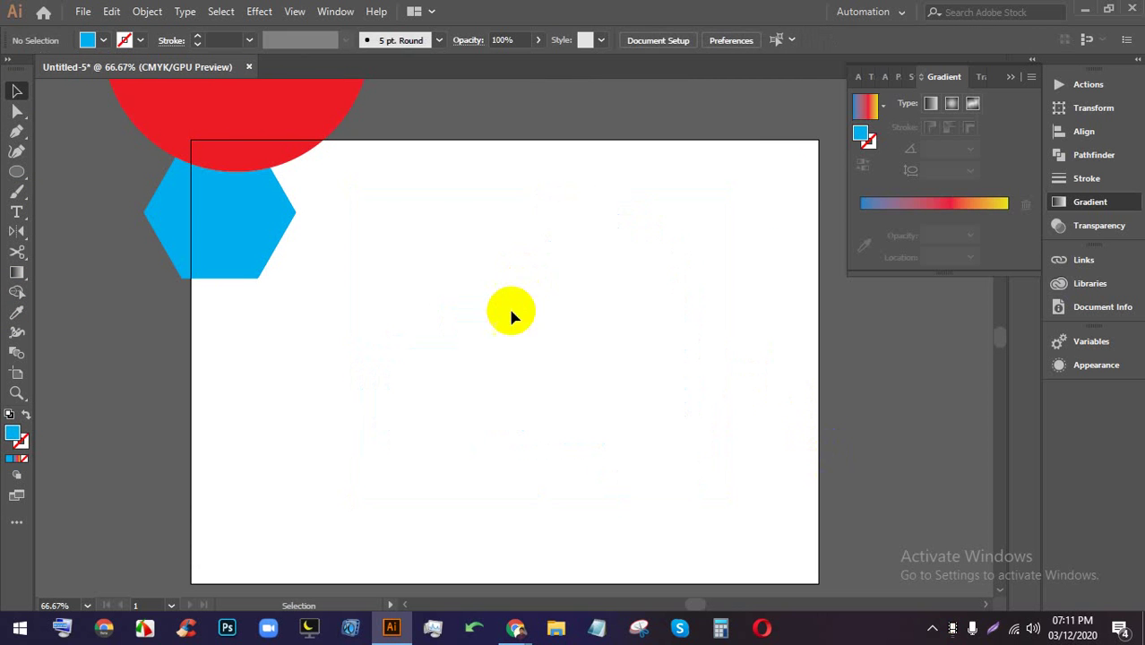
scroll(504, 345, up, 2)
click(251, 193)
key(Delete)
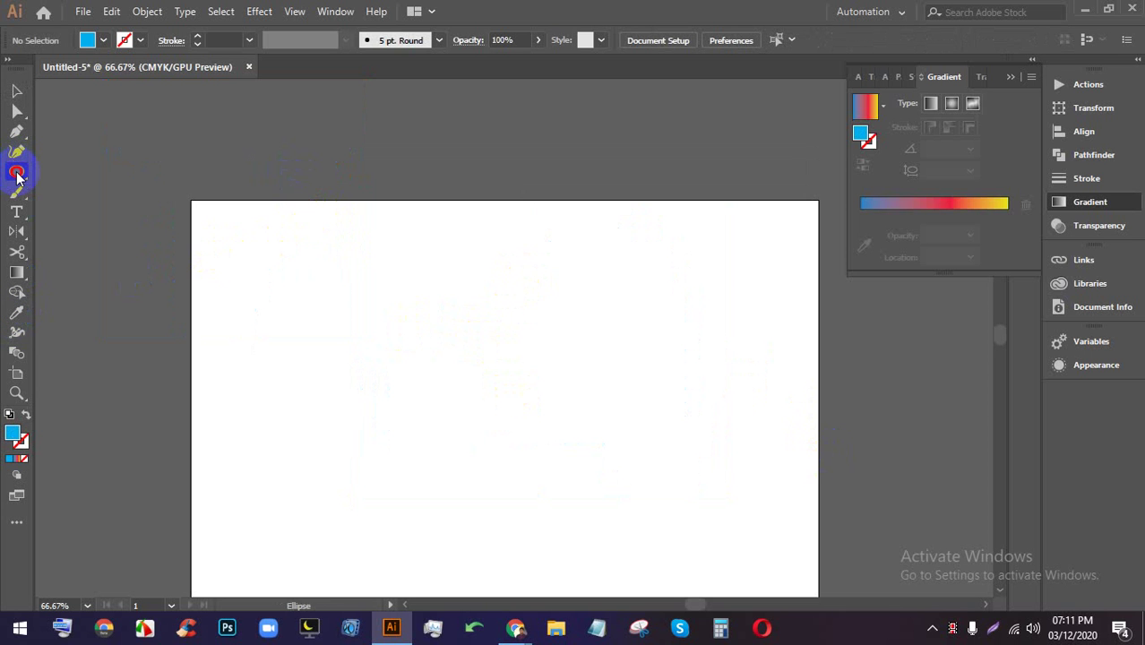
- Draw a blue rectangle near the artboard's upper-left corner and place two copies, one at upper right and one below
drag(16, 174, 90, 168)
drag(259, 225, 388, 326)
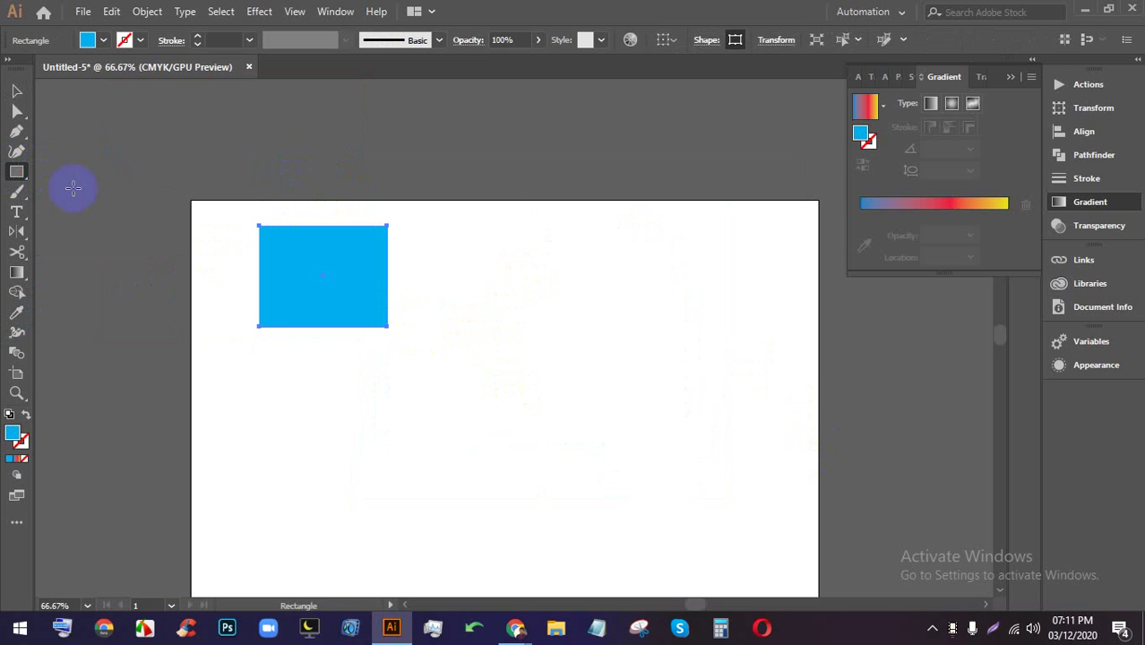
click(12, 93)
scroll(358, 314, down, 2)
drag(330, 243, 513, 415)
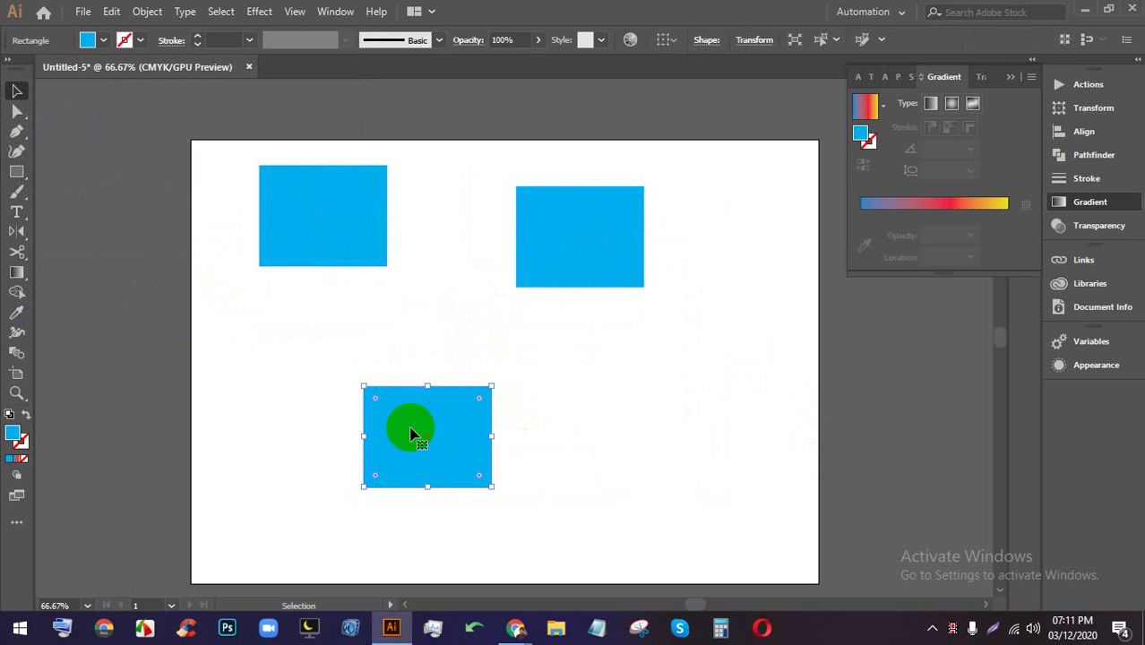
- Fill the upper-right rectangle with green and the lower rectangle with red
click(582, 221)
click(103, 40)
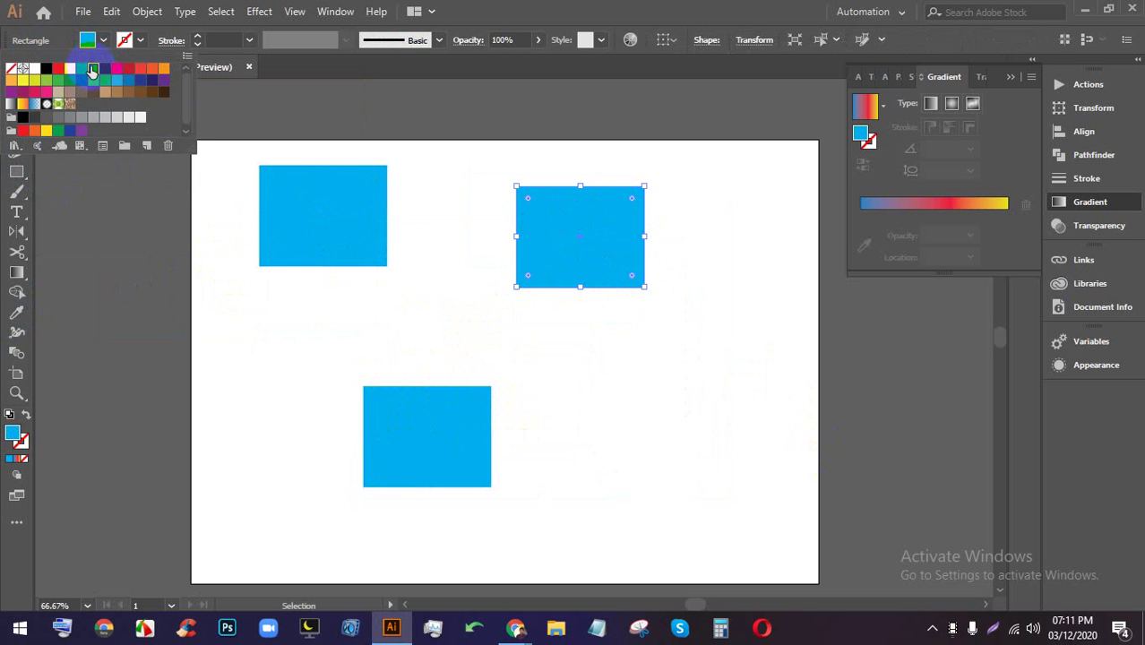
click(137, 63)
click(496, 350)
drag(376, 432, 396, 420)
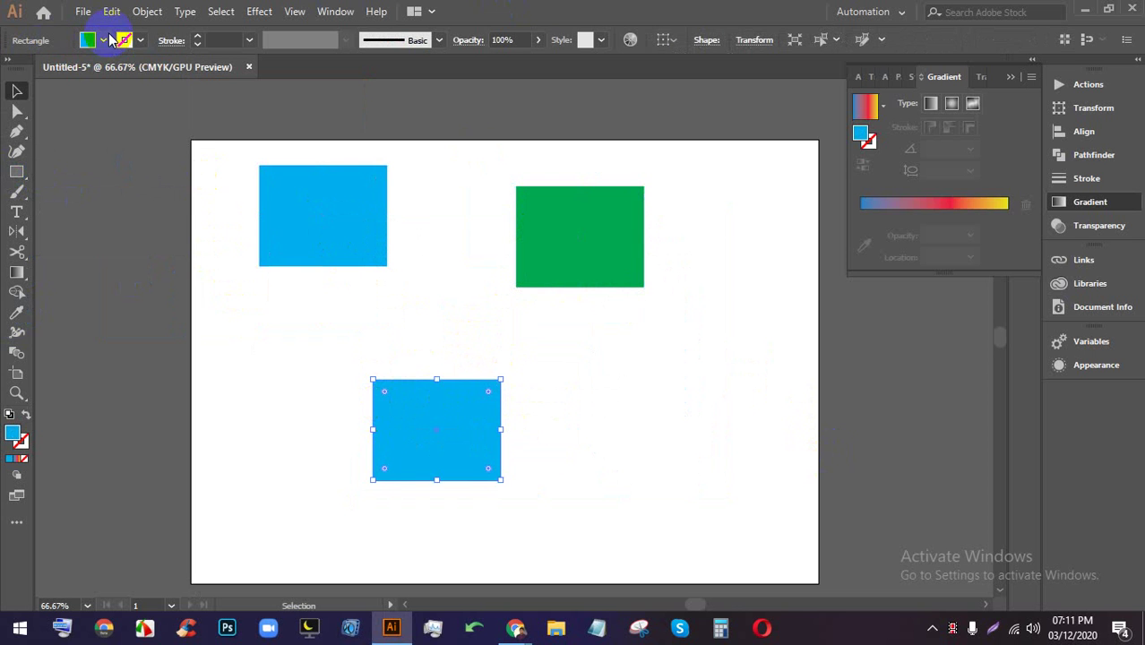
click(103, 40)
click(113, 63)
click(711, 443)
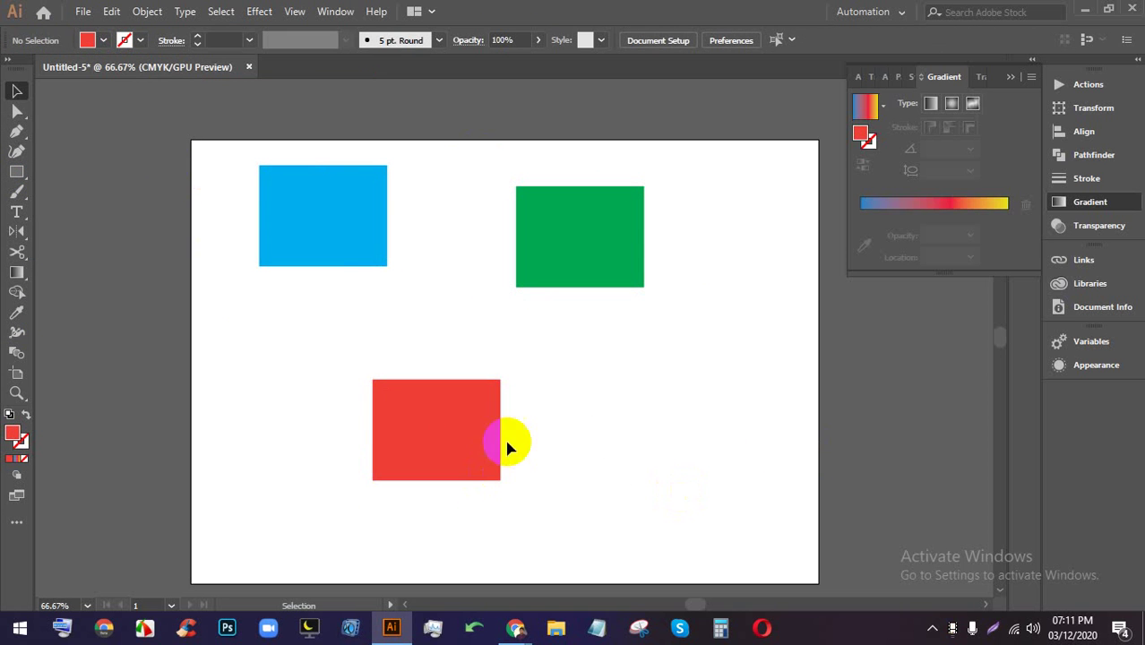
- Recolor the lower rectangle with the Eyedropper, sampling the blue rectangle first and the green one second
click(440, 429)
click(17, 312)
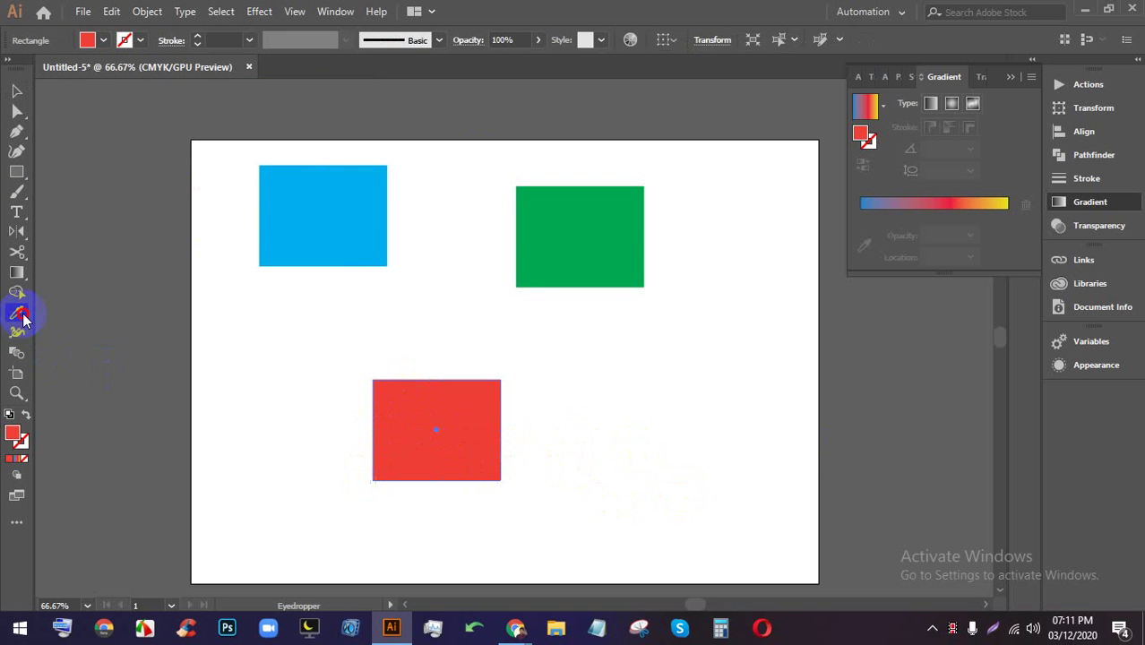
click(362, 209)
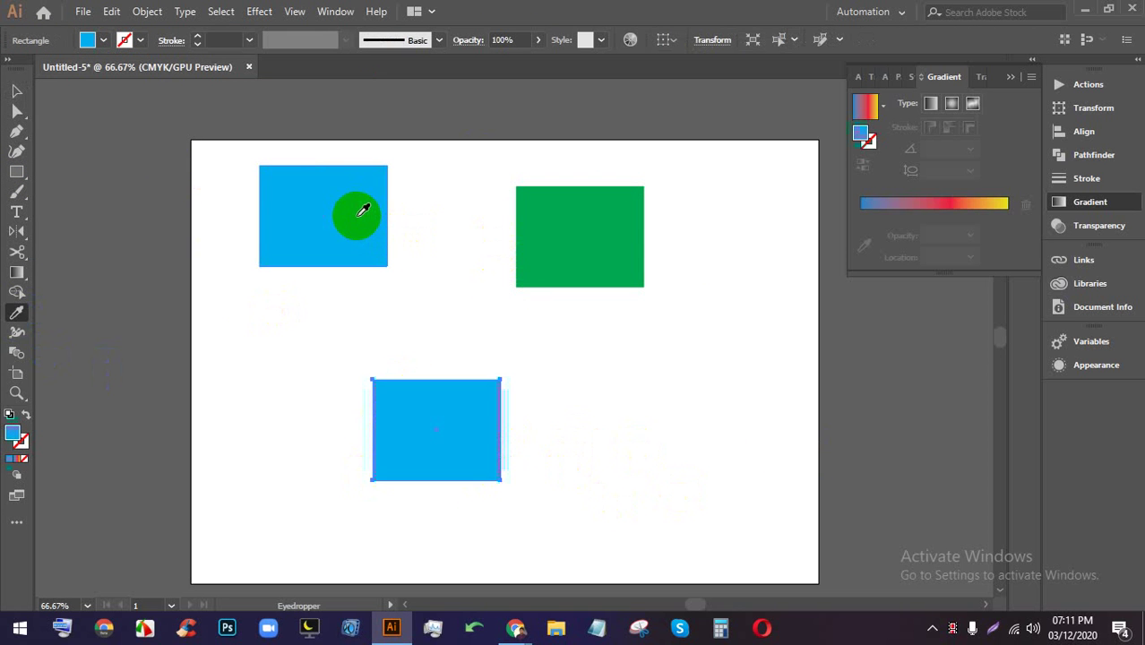
click(549, 246)
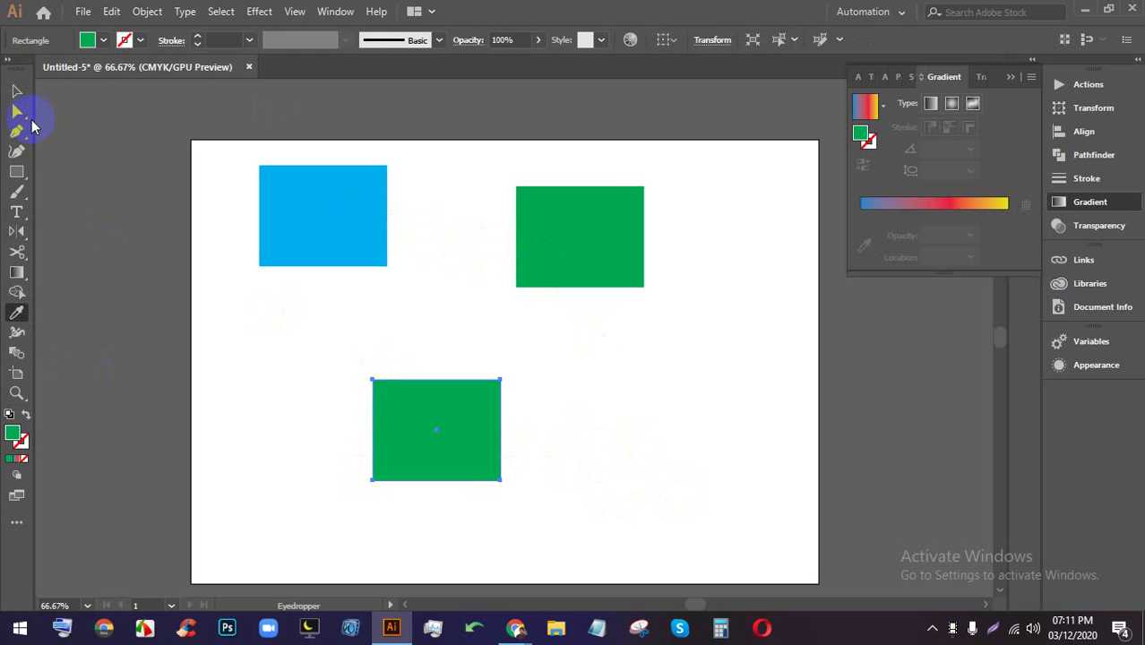
- Add a large line of "Lorem ipsum" placeholder text across the middle of the artboard
click(504, 354)
drag(566, 354, 865, 484)
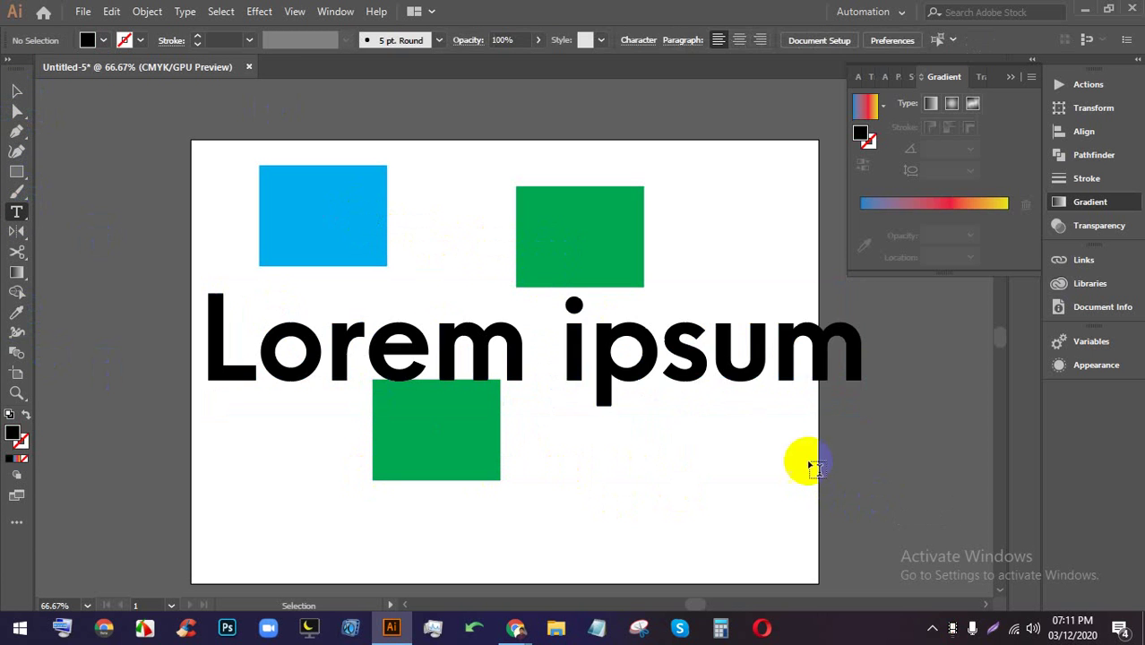
double_click(810, 452)
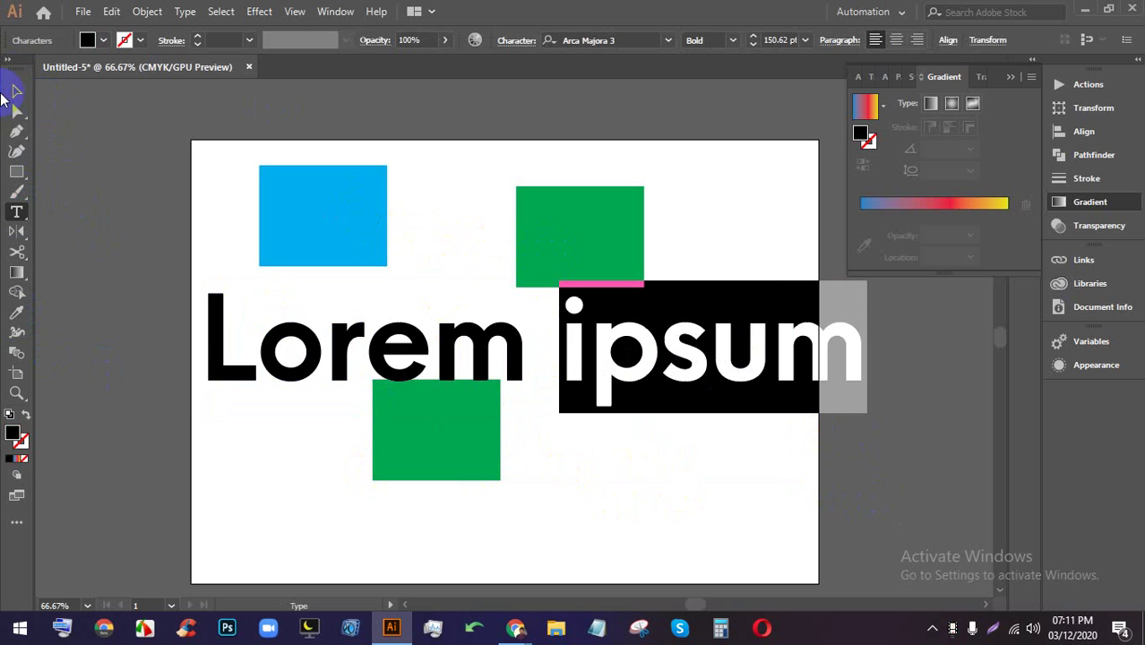
click(15, 91)
click(111, 133)
- Move the text to the right of the lower rectangle and apply that rectangle's green to it with the Eyedropper
drag(417, 332, 809, 366)
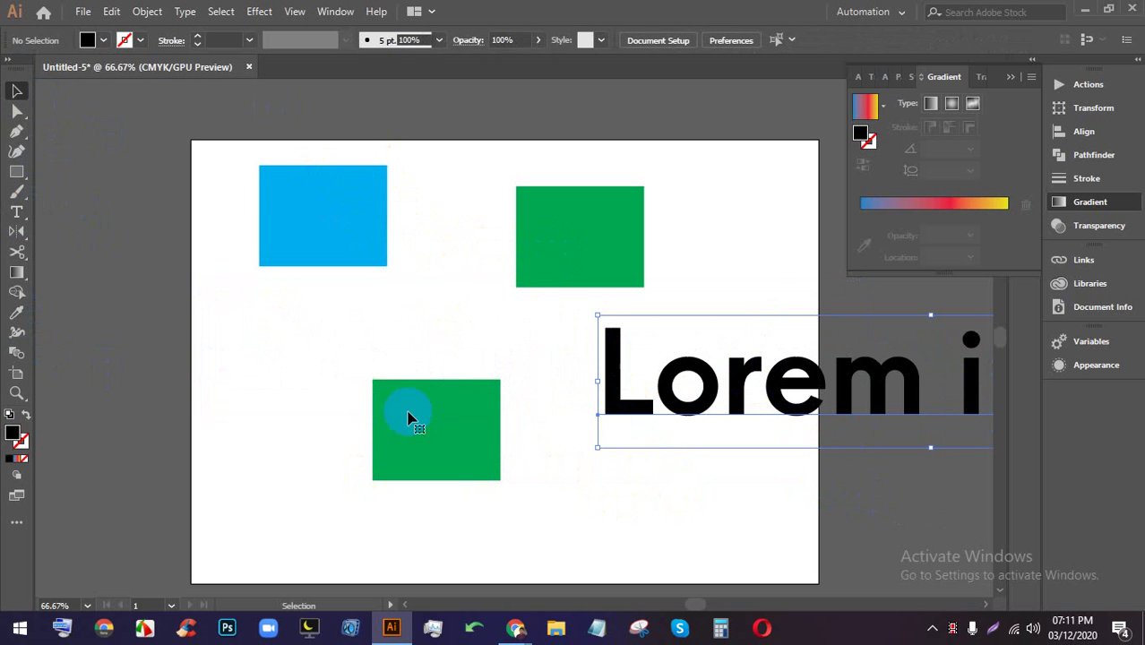
click(17, 312)
click(428, 402)
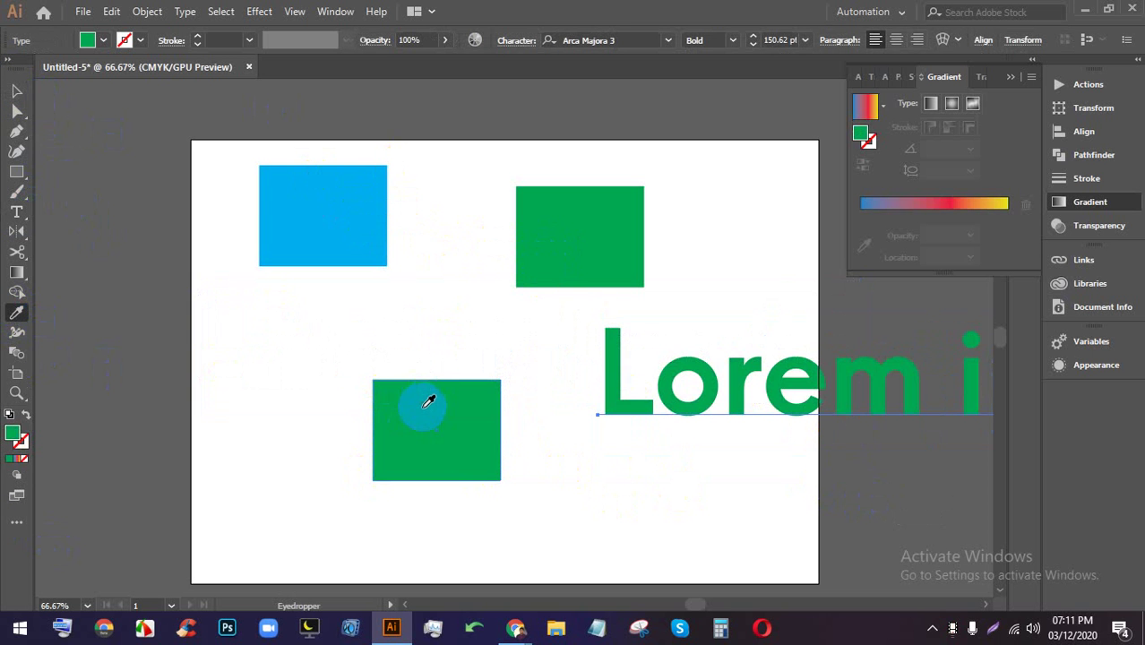
- Recolor the text with the Eyedropper, sampling the white artboard, the gray canvas and finally the blue rectangle
click(341, 199)
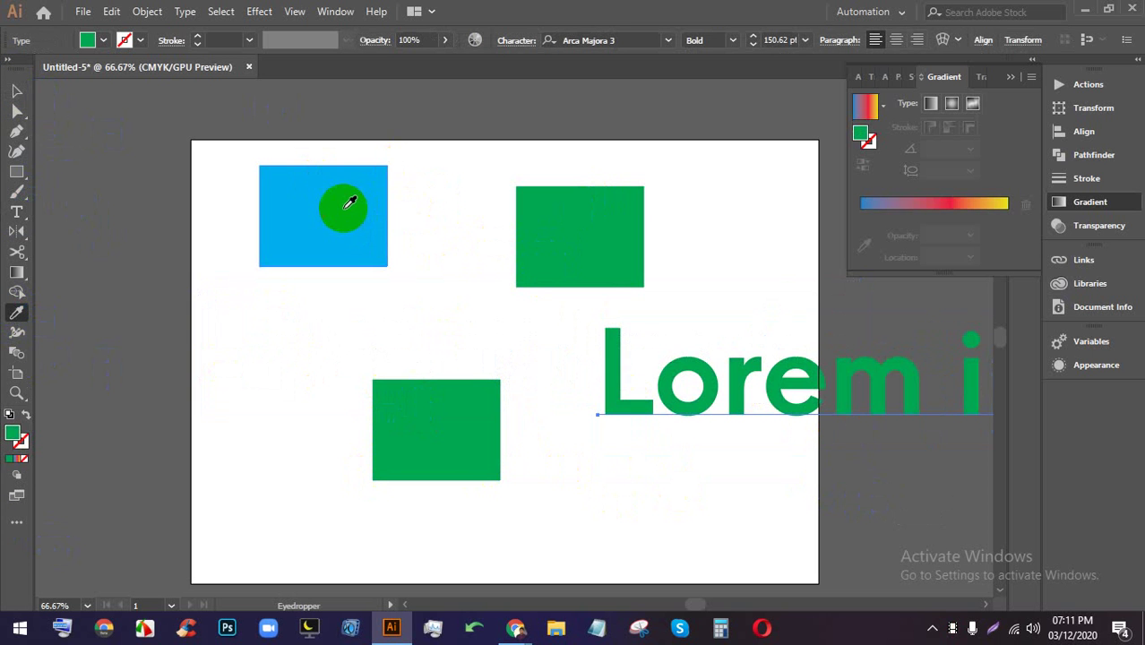
click(411, 302)
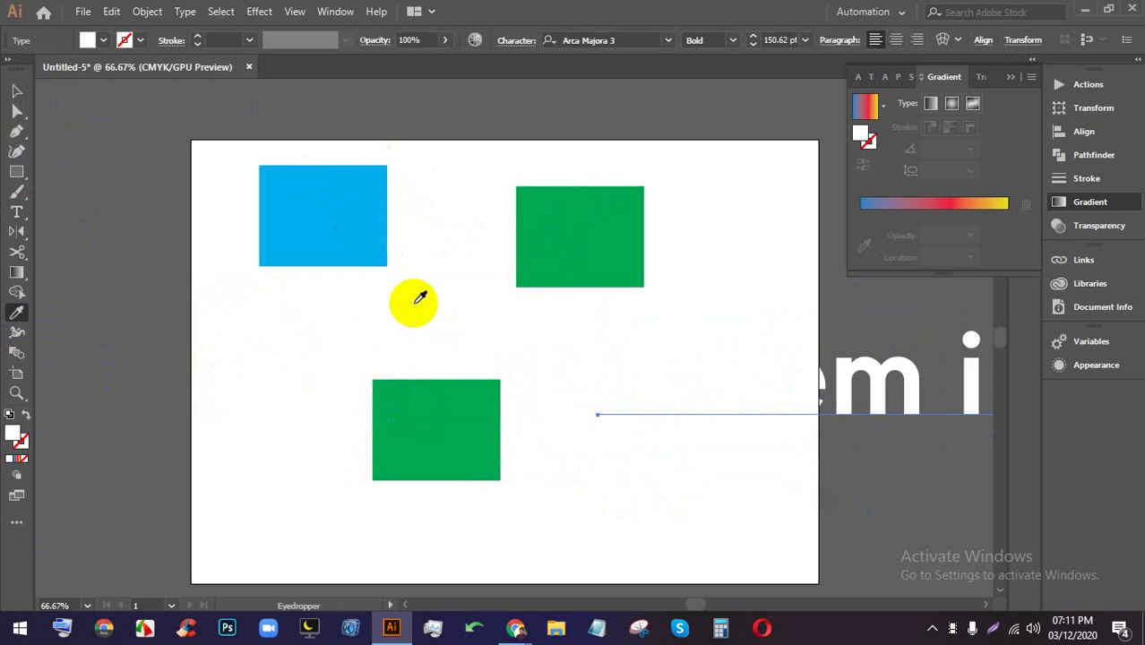
click(427, 115)
click(302, 230)
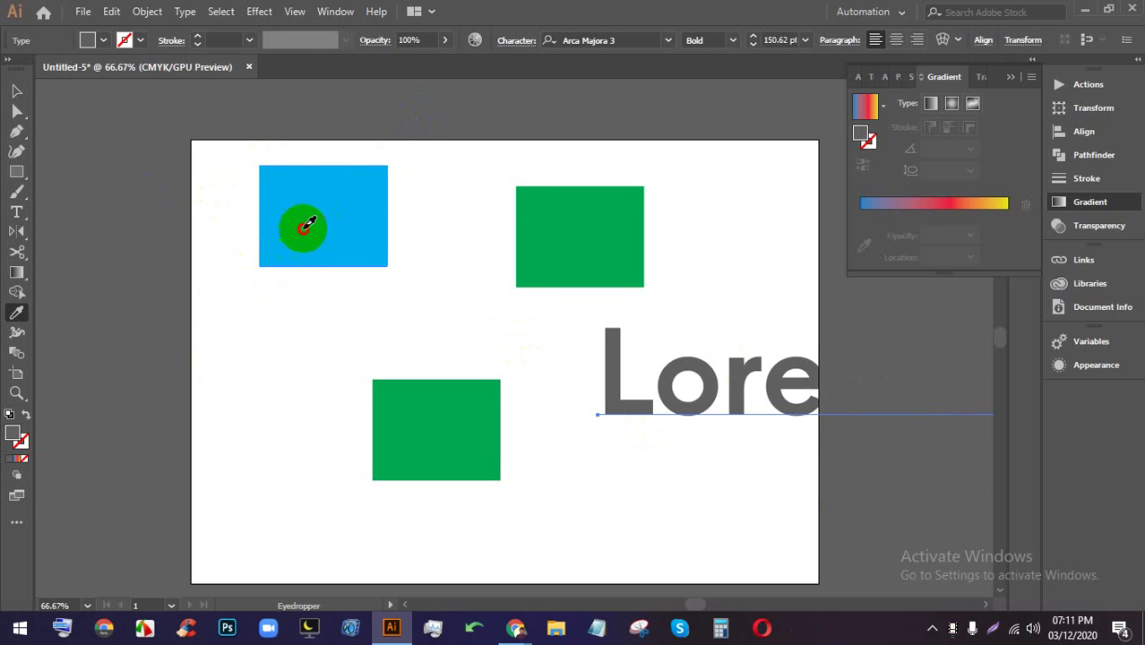
click(16, 91)
click(440, 204)
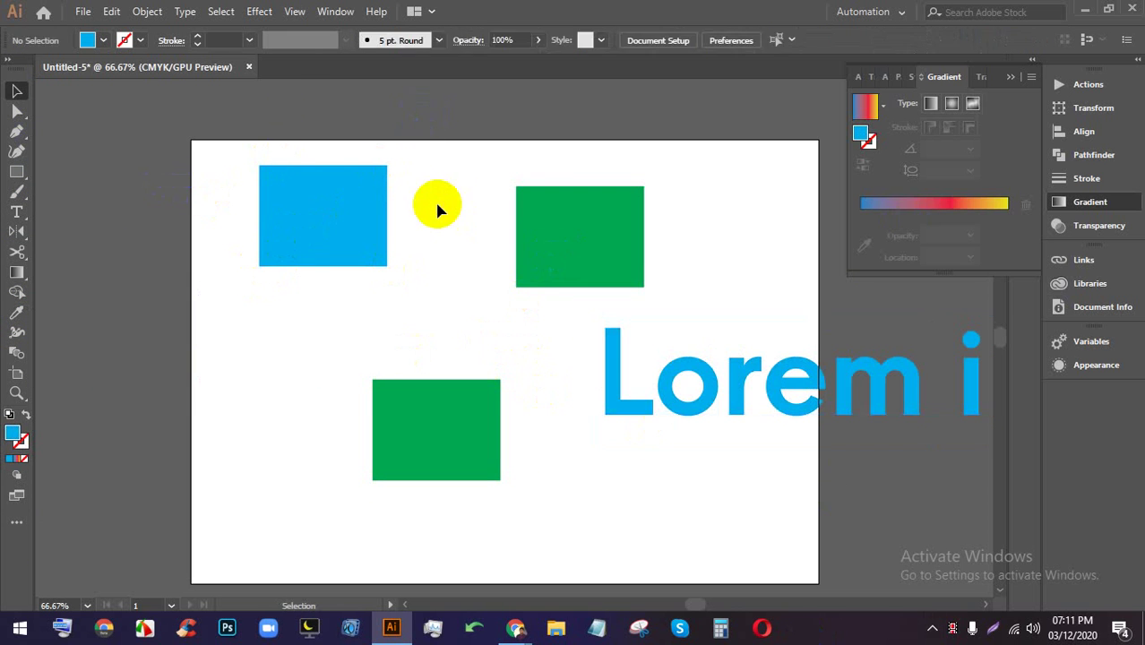
- Delete the two green rectangles and the blue rectangle, leaving only the text
drag(447, 183, 545, 473)
key(Delete)
click(333, 184)
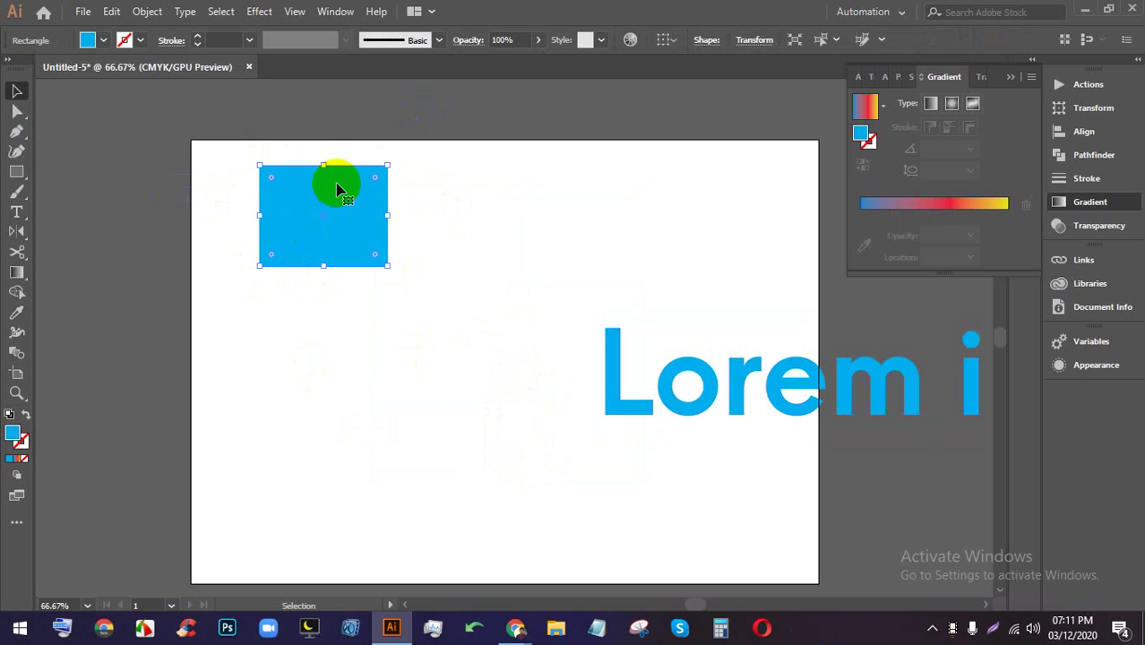
key(Delete)
- Scale the "Lorem ipsum" text down to about 93.72 pt and place it in the artboard's lower middle
drag(844, 430, 449, 315)
drag(537, 201, 537, 251)
drag(578, 325, 583, 402)
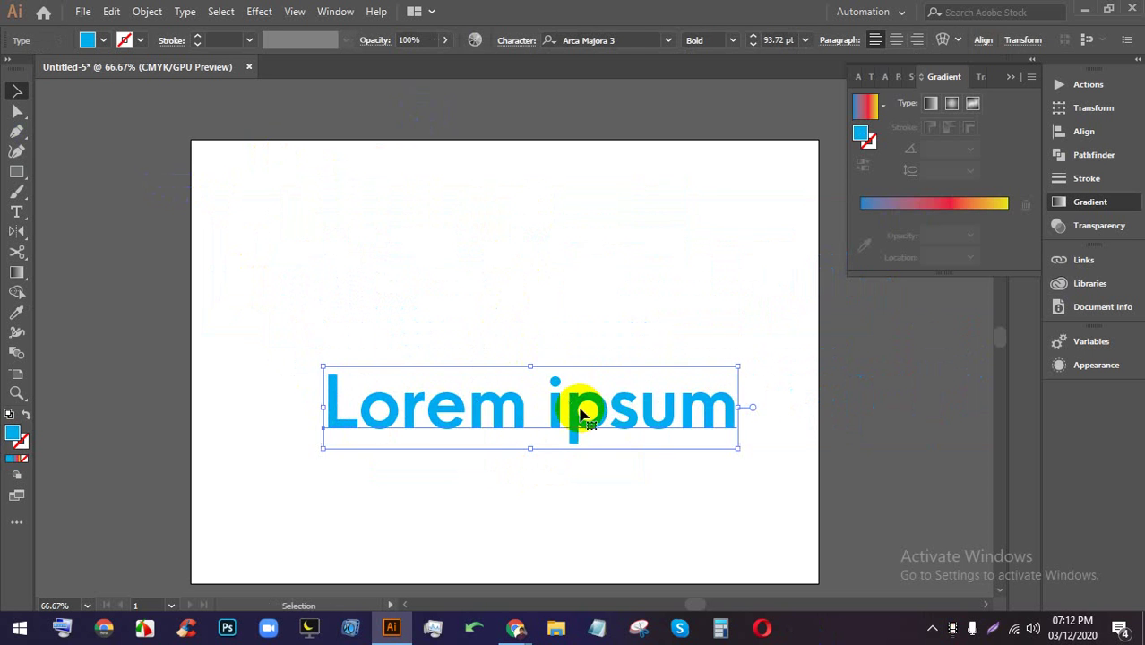
- Duplicate the text to the artboard's upper part and set the copy's font to MJ AlGhifari
click(473, 225)
drag(482, 369, 406, 196)
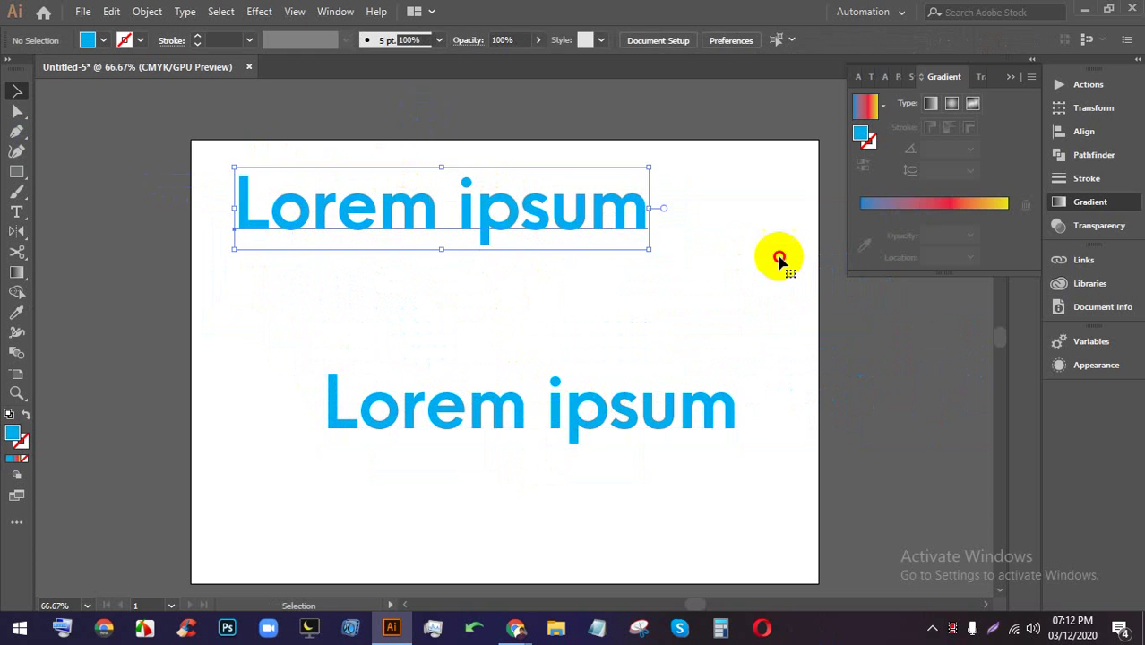
click(668, 40)
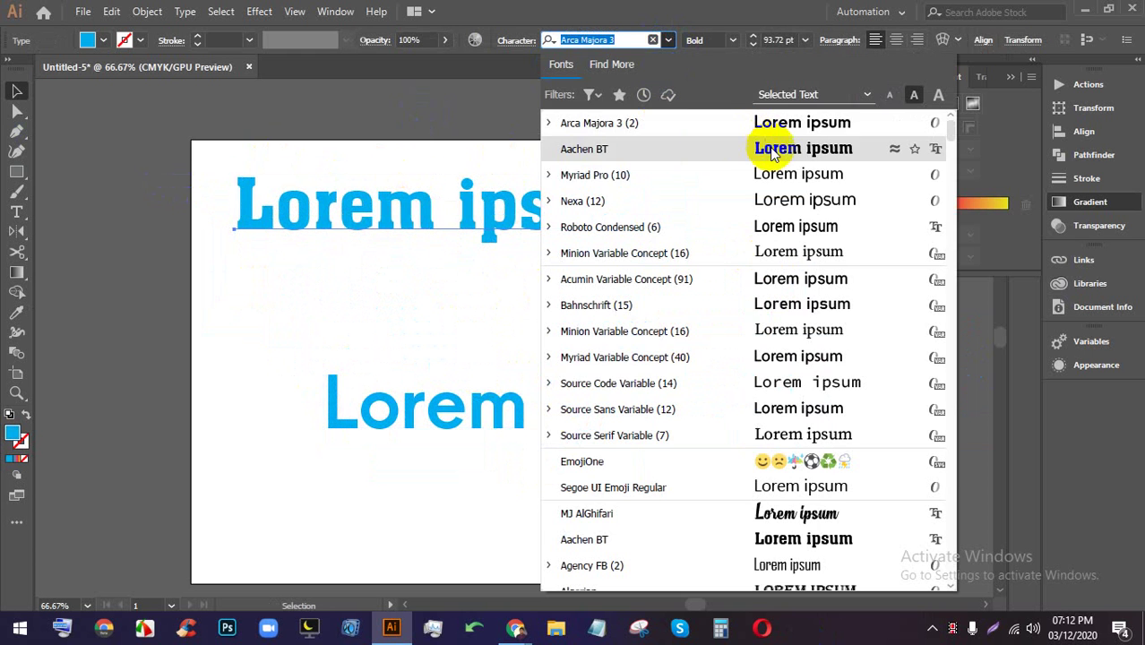
click(780, 513)
click(681, 306)
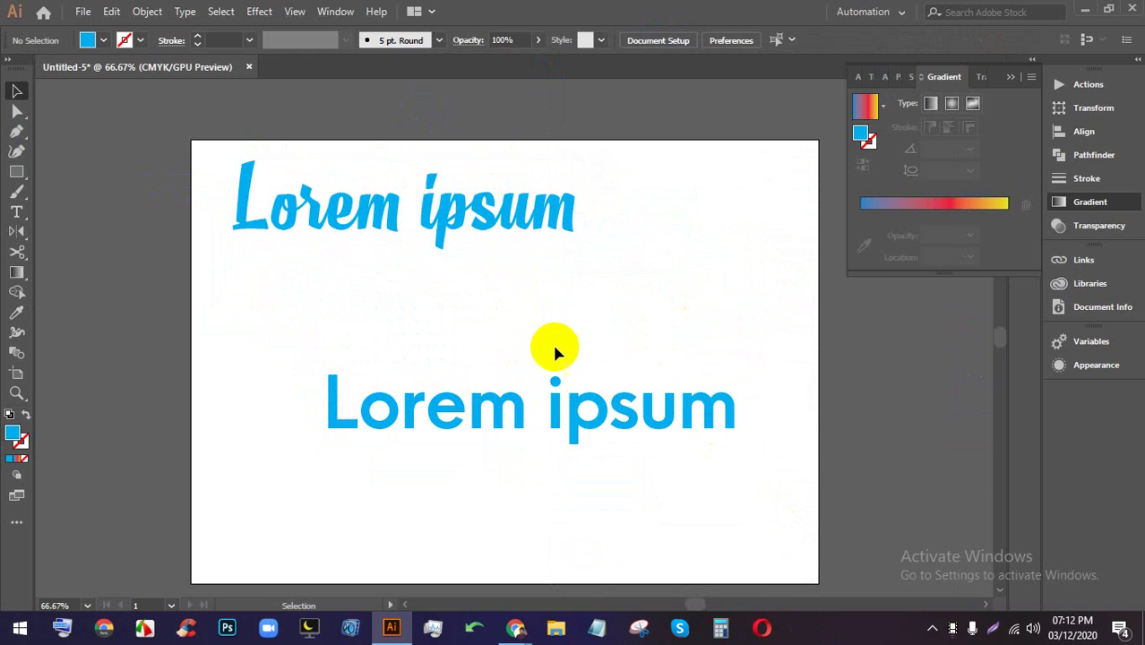
- Fill the lower "Lorem ipsum" text with yellow
click(547, 385)
click(103, 40)
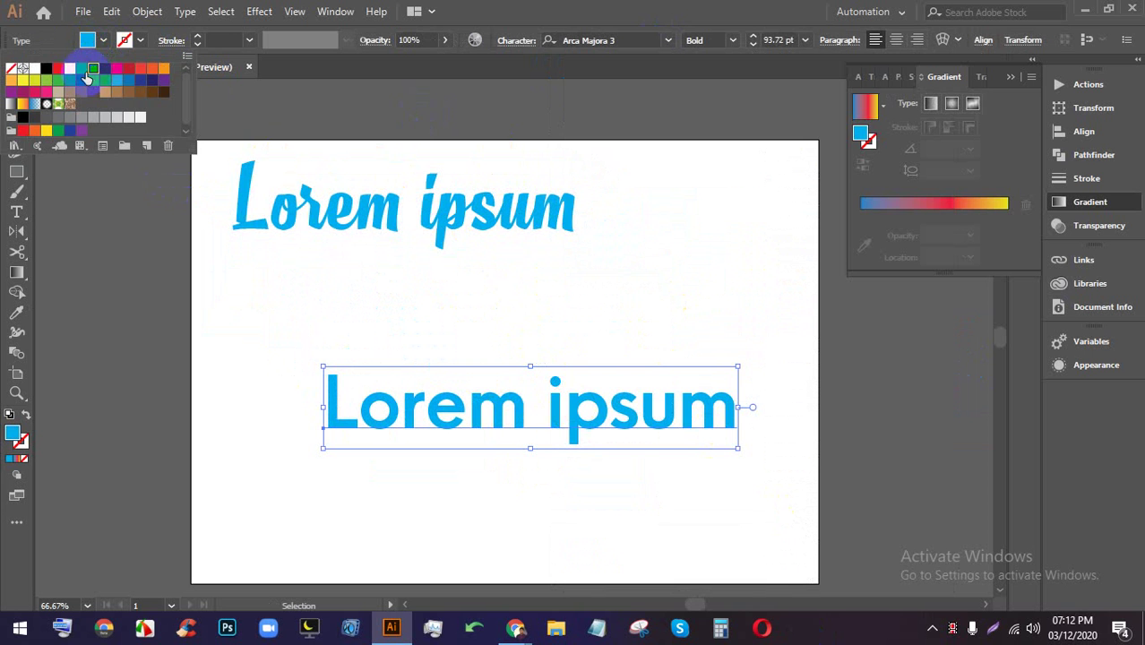
click(84, 71)
click(127, 71)
click(70, 68)
click(680, 291)
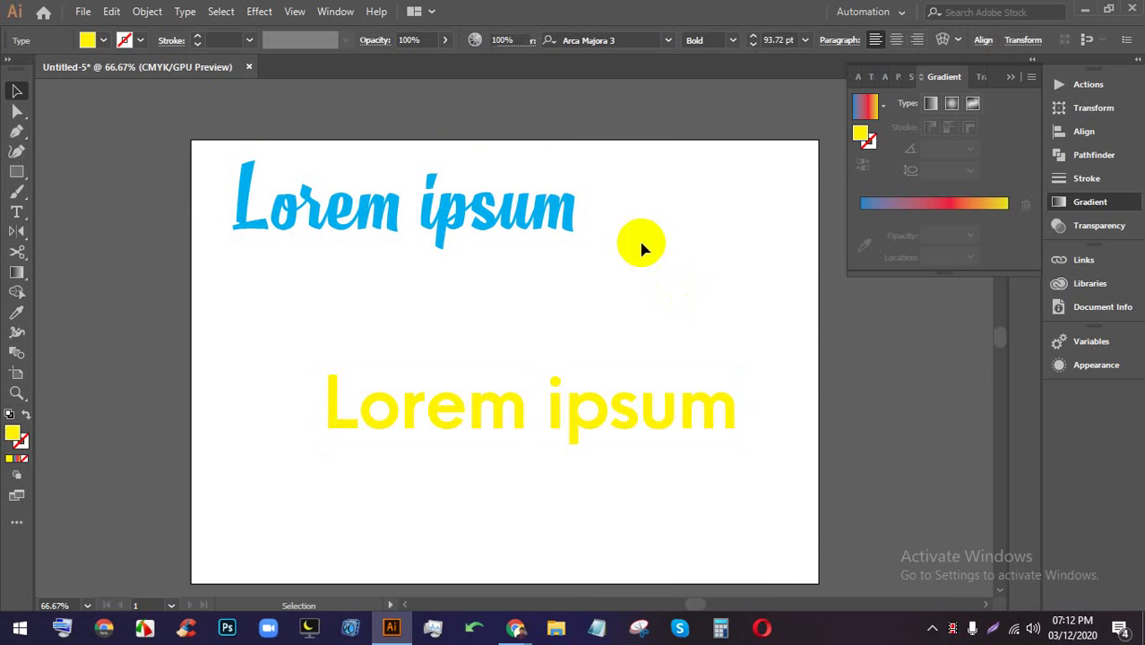
- Try copying the upper text's blue color and script font to the yellow text with the Eyedropper, and undo it
key(ctrl+1)
click(555, 462)
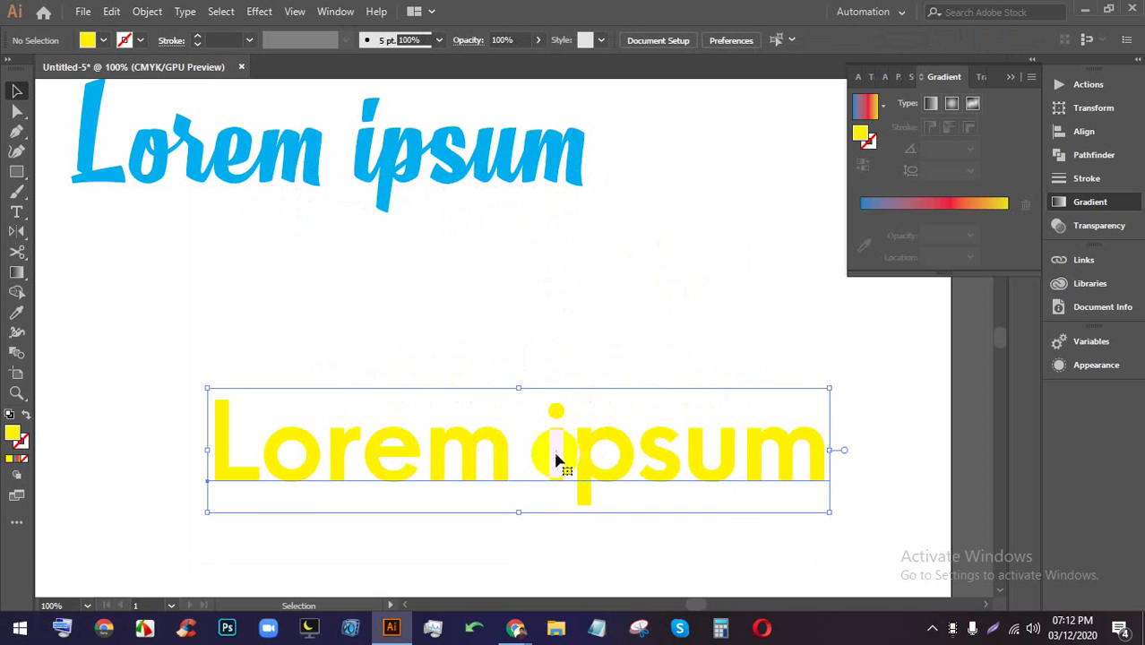
scroll(556, 462, up, 2)
click(15, 313)
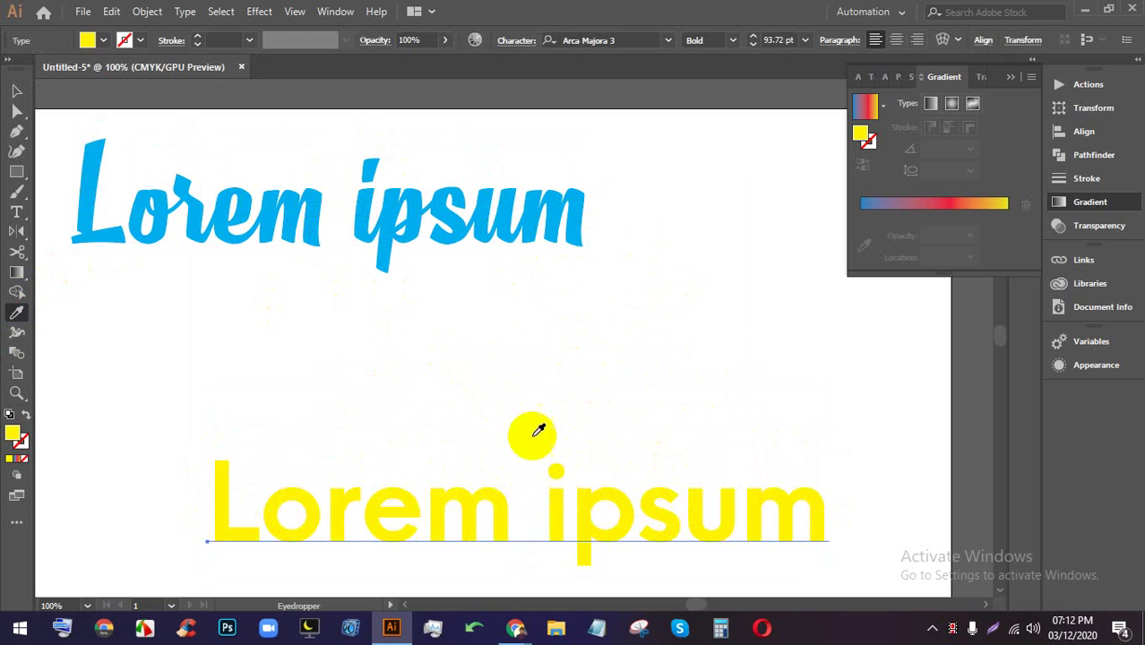
click(579, 215)
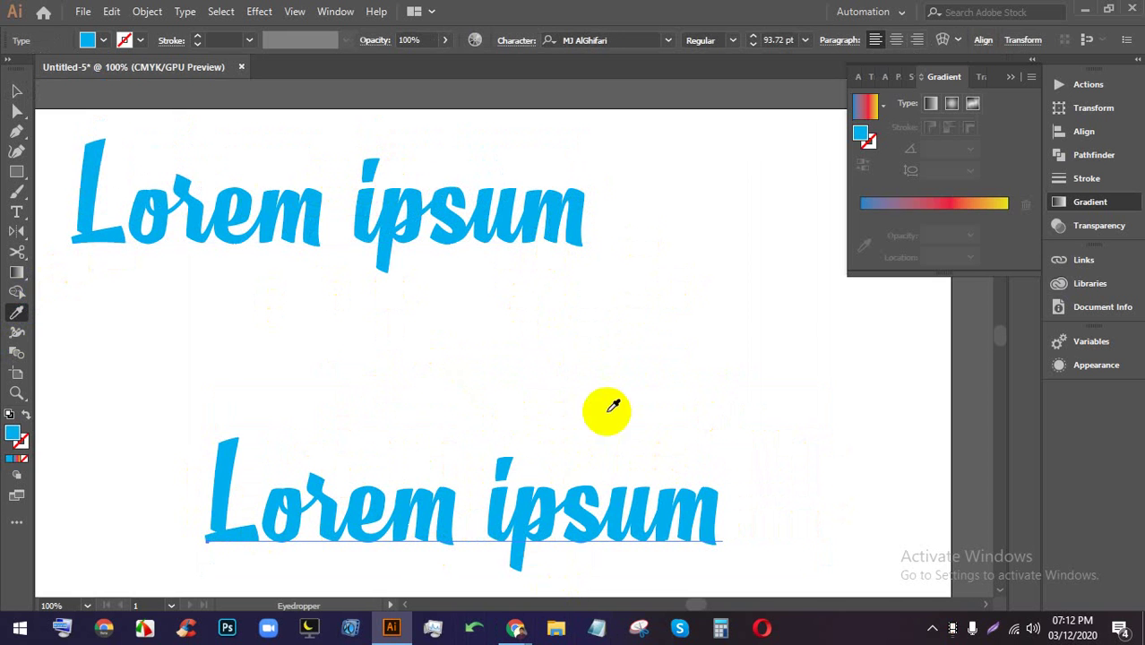
key(ctrl+z)
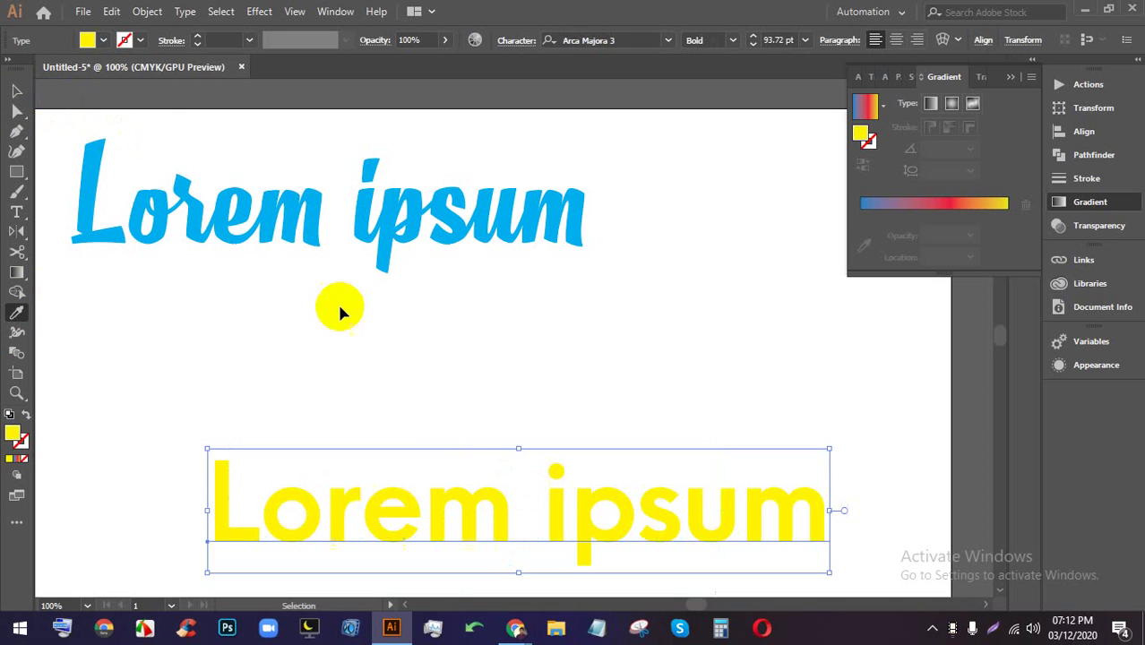
- Replace the yellow text's wording with "Bangladesh"
click(20, 94)
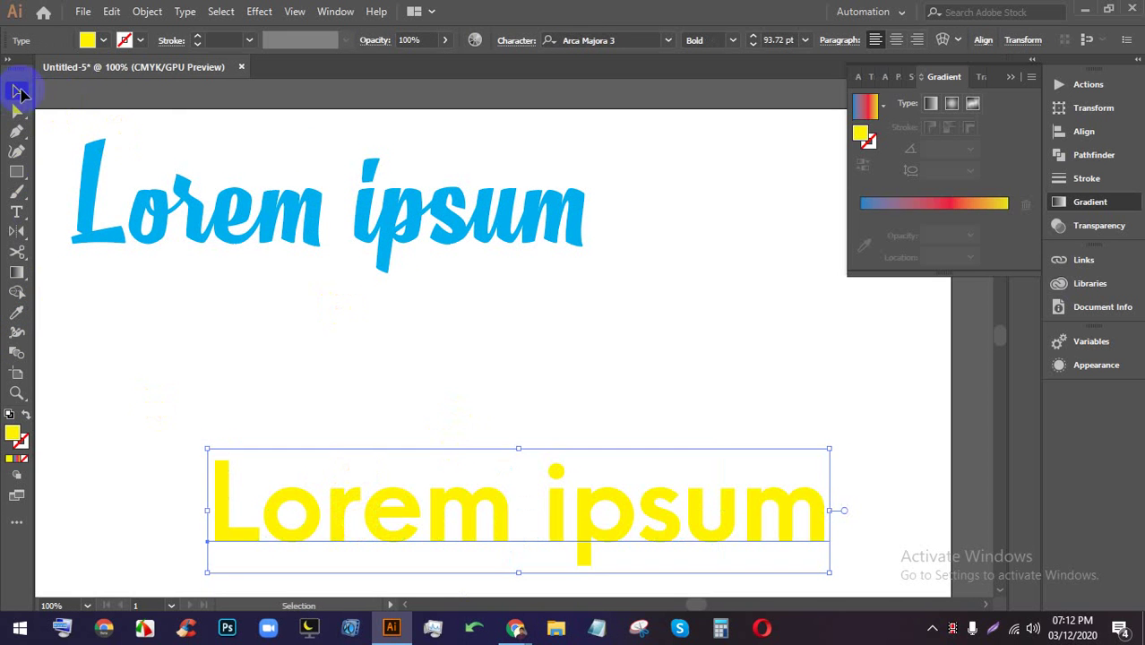
triple_click(480, 509)
text(Ba)
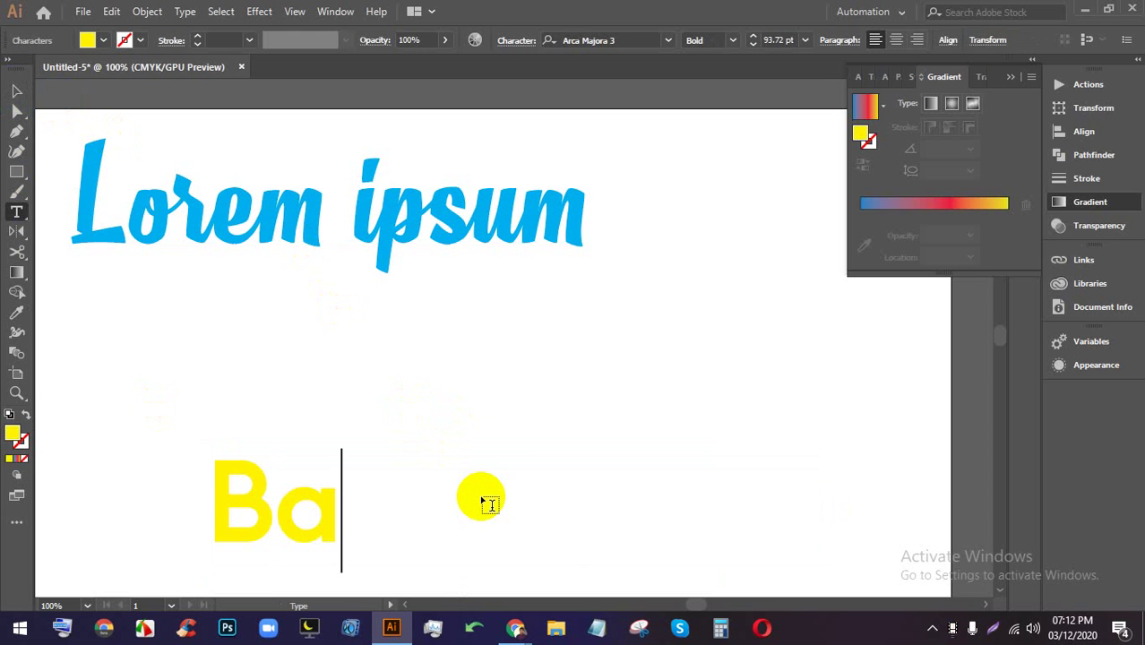
text(nga)
key(BackSpace)
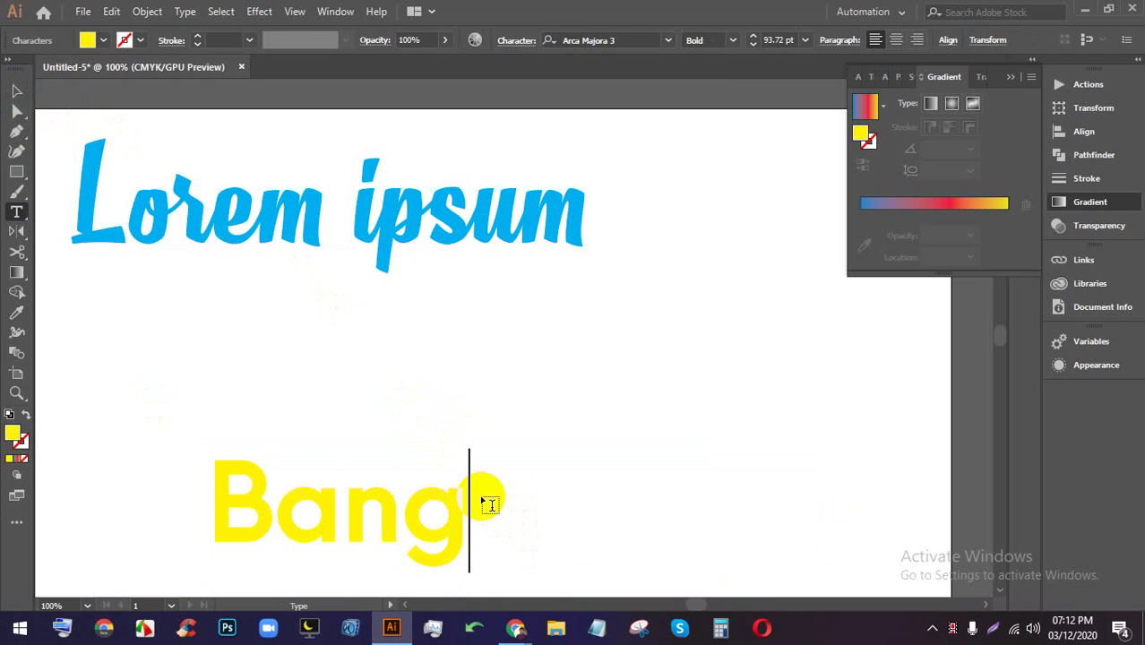
text(ladesh)
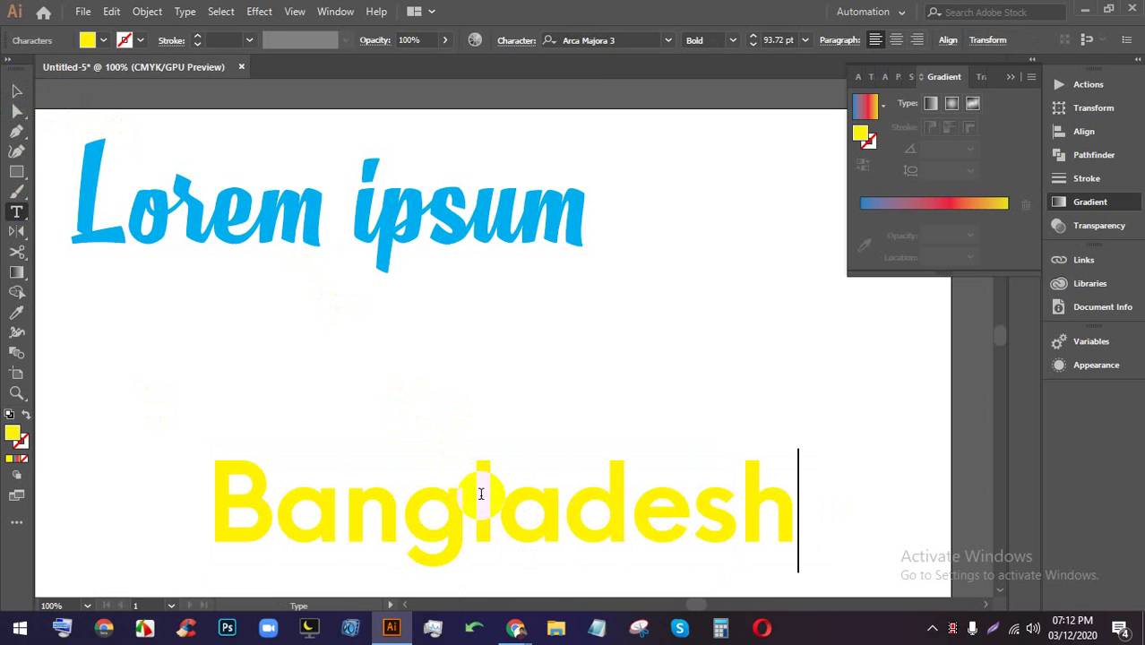
click(16, 91)
click(685, 392)
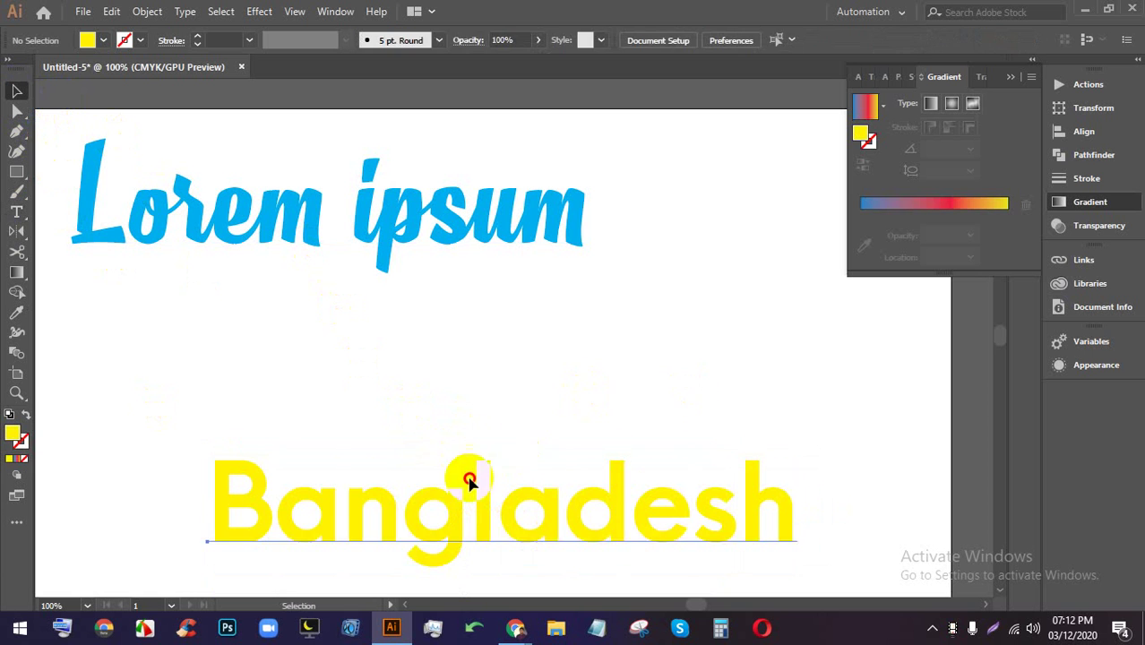
- Move the "Bangladesh" text slightly up and to the right on the artboard
drag(470, 481, 503, 438)
click(537, 333)
click(476, 431)
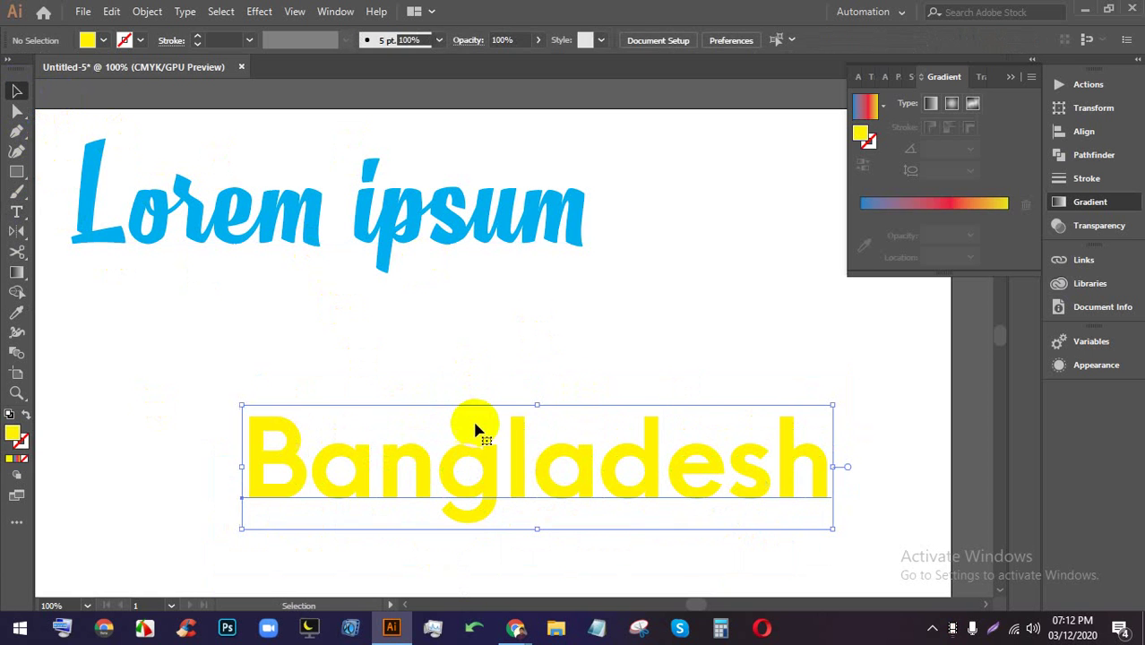
- Fill the "Lorem ipsum" text with green
click(297, 192)
click(103, 40)
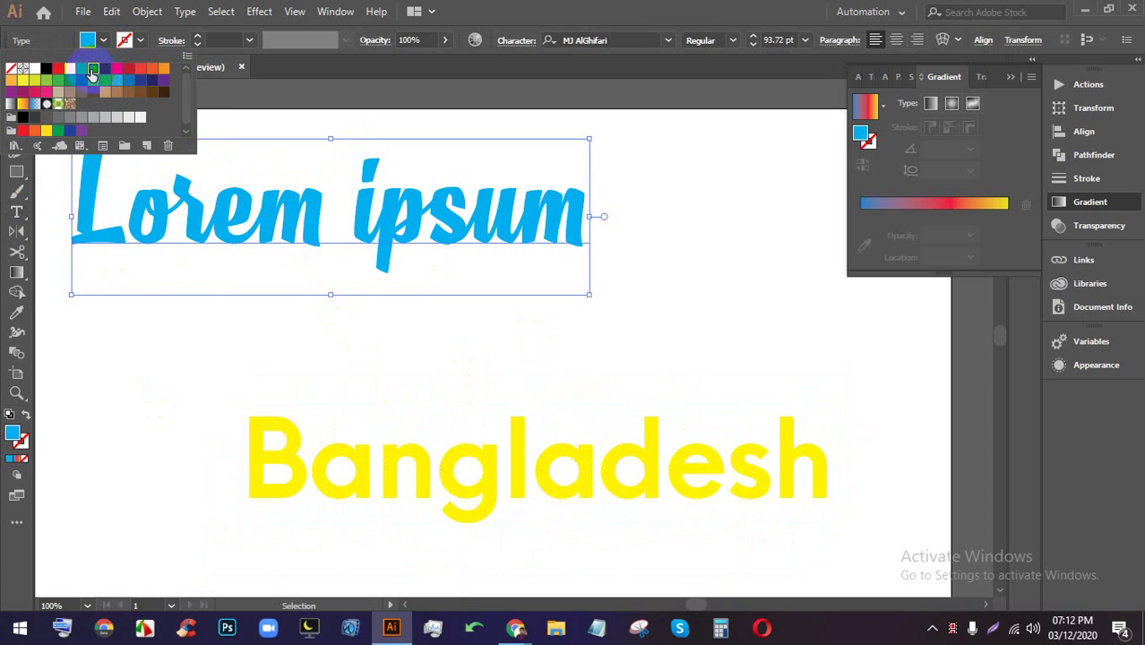
click(90, 69)
- Copy the green color and script font of "Lorem ipsum" to the "Bangladesh" text with the Eyedropper
click(632, 475)
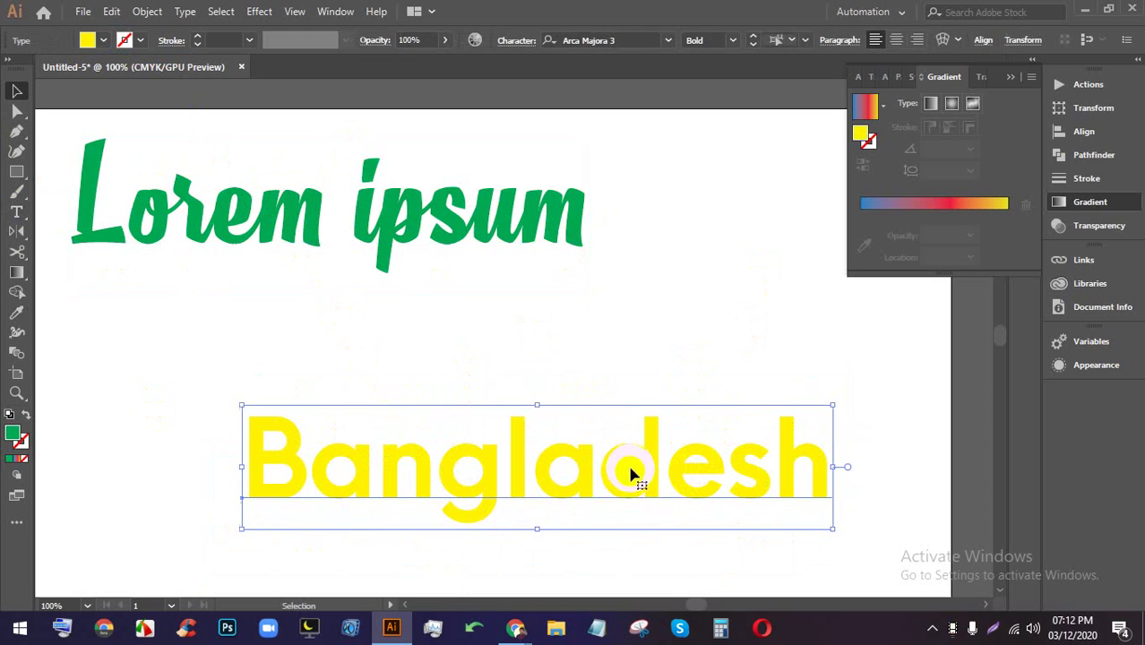
click(18, 297)
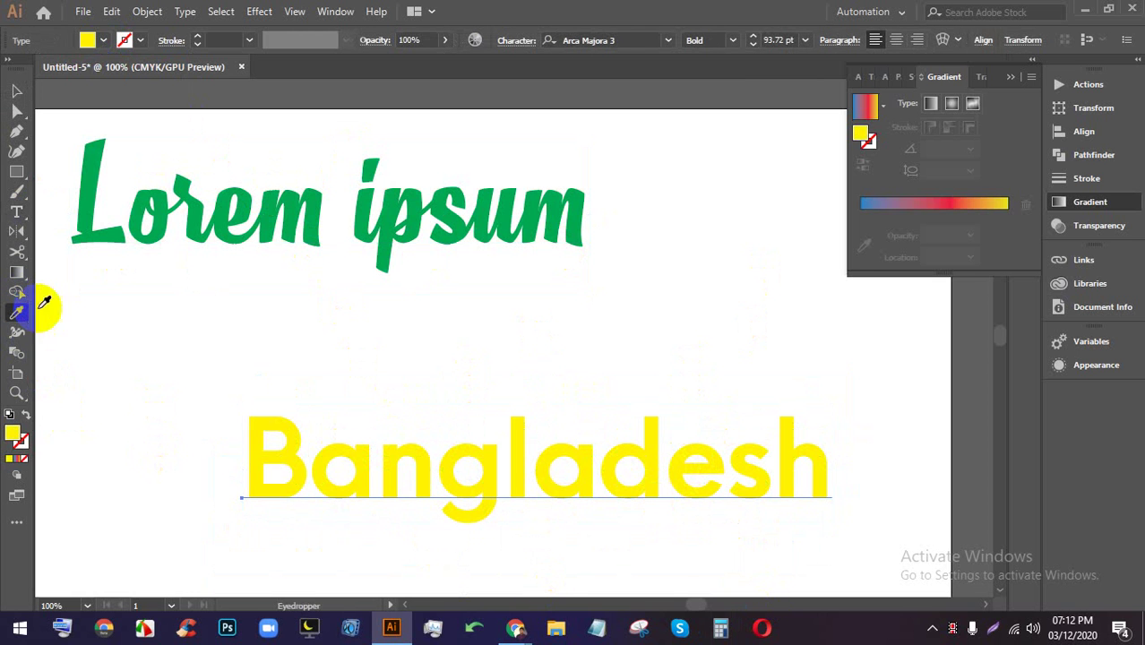
click(97, 163)
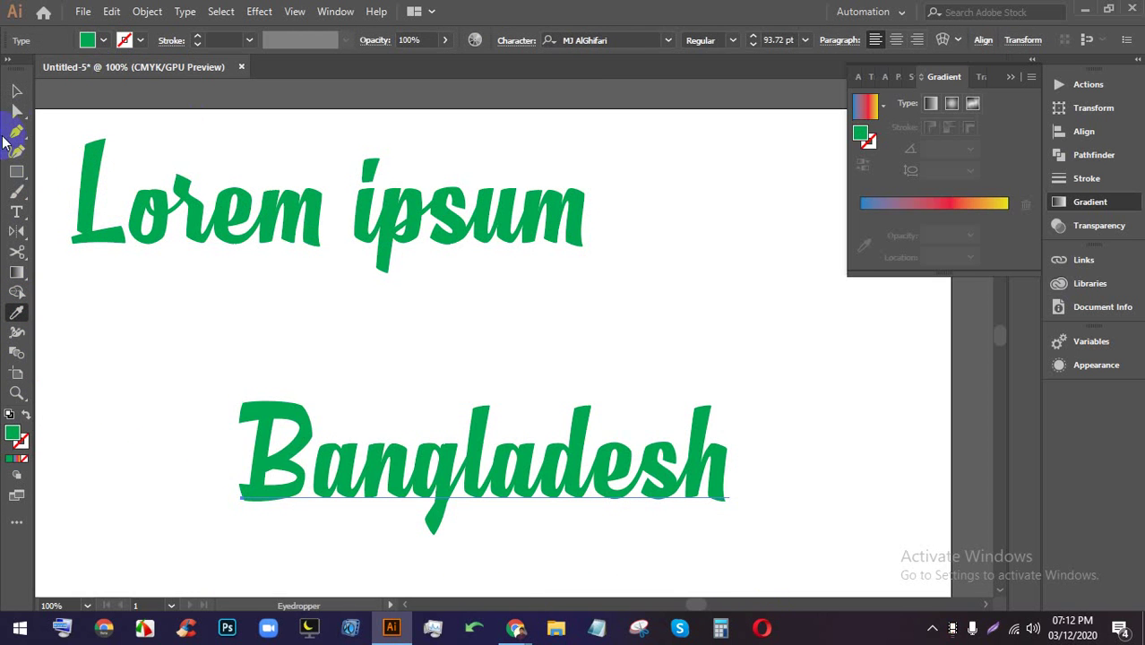
click(16, 90)
click(516, 220)
click(730, 326)
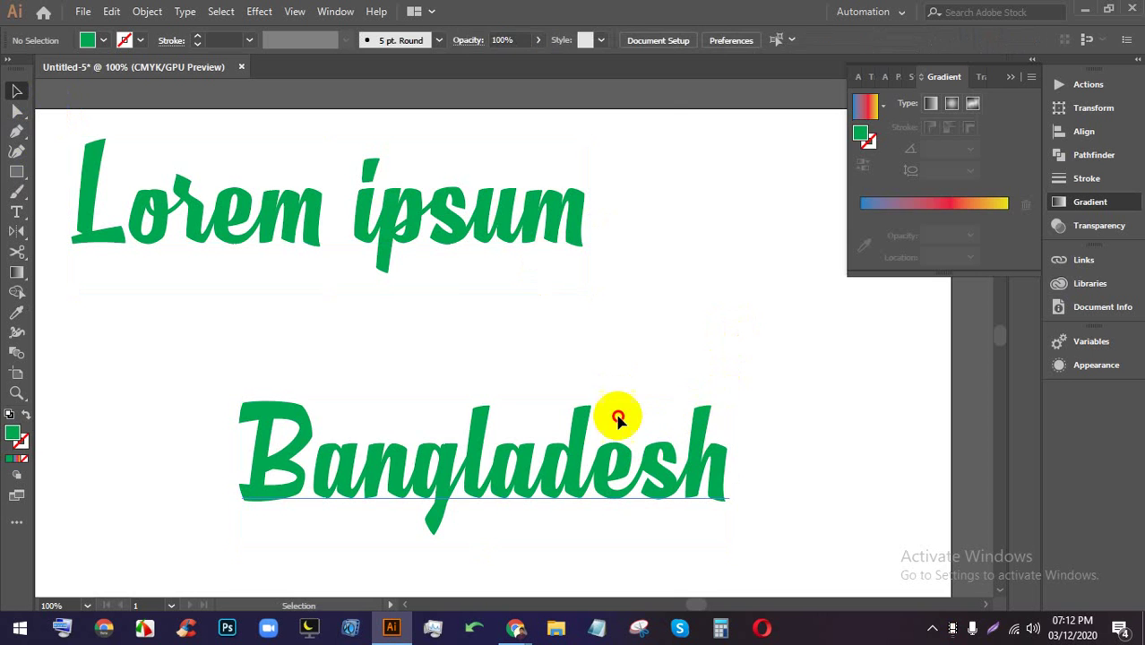
- Try stretching the "Bangladesh" text upward, and undo it
click(617, 418)
drag(482, 402, 480, 337)
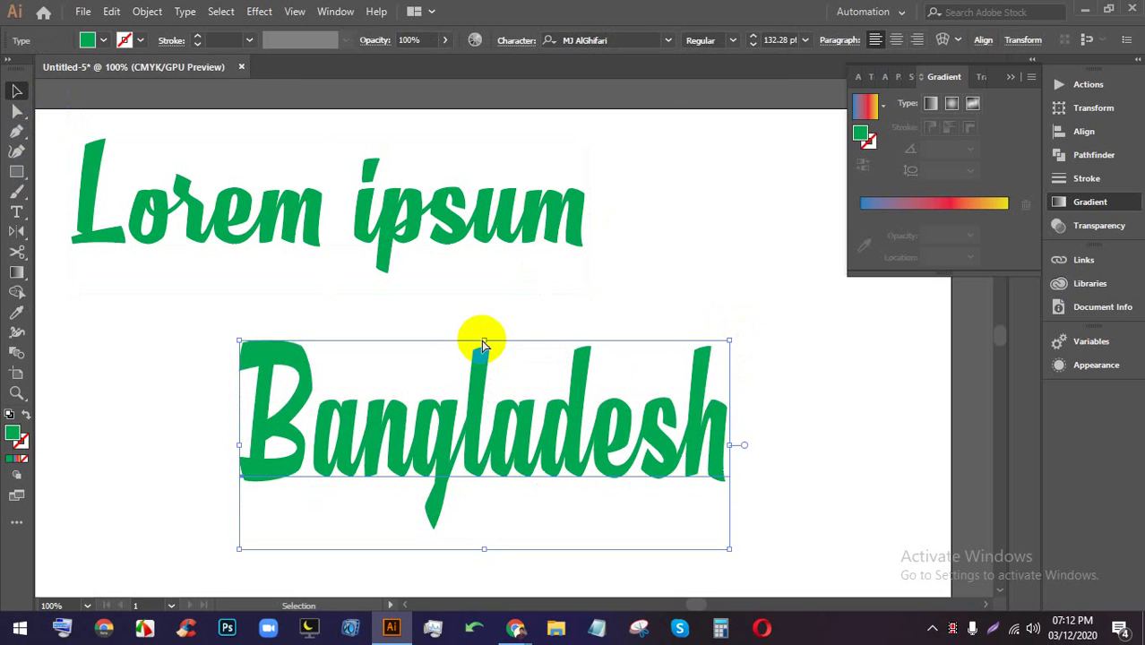
key(ctrl+z)
- Enlarge the "Bangladesh" text to about 549.38 pt so it extends past the artboard, and reposition it below "Lorem ipsum"
key(ctrl+minus)
key(ctrl+minus)
key(ctrl+minus)
key(ctrl+minus)
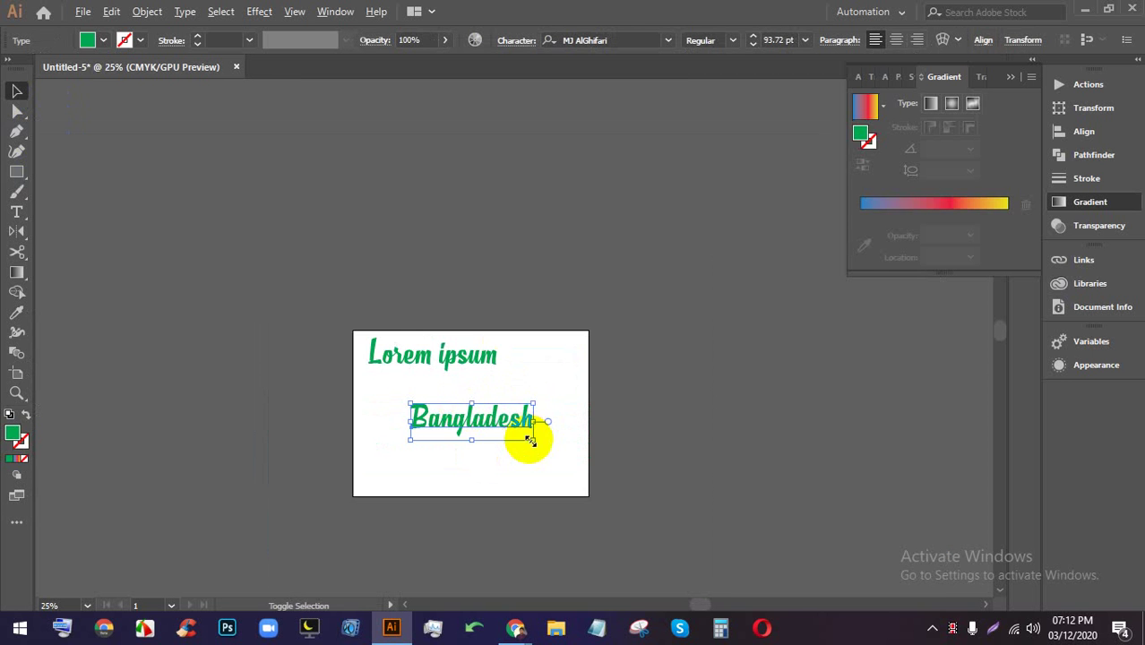
drag(527, 440, 829, 546)
drag(359, 383, 579, 391)
drag(441, 427, 442, 499)
click(585, 335)
- Fill the enlarged "Bangladesh" text with light blue
click(510, 441)
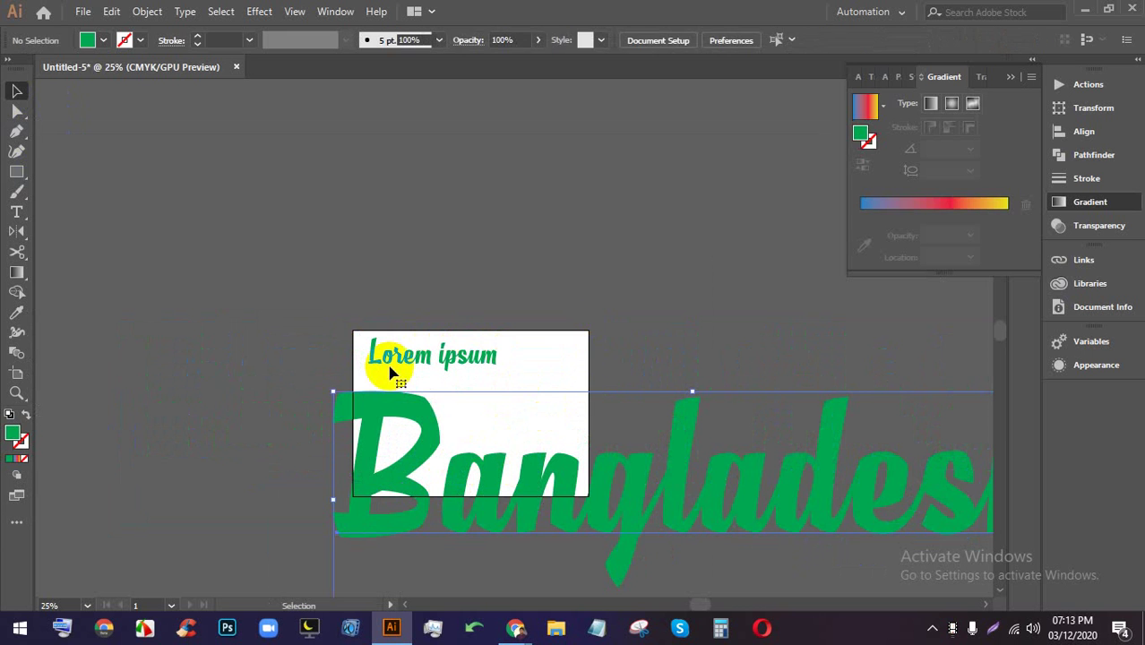
click(102, 40)
click(94, 67)
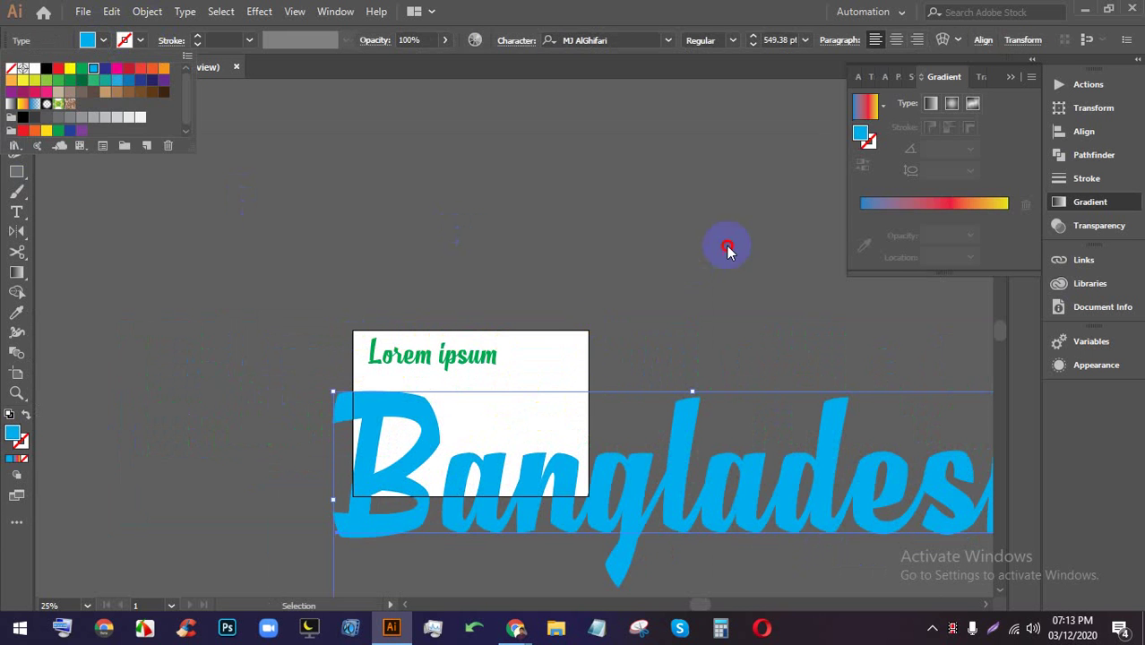
click(726, 338)
- Apply the "Lorem ipsum" text's green color and 93.72 pt size to the "Bangladesh" text with the Eyedropper
click(614, 468)
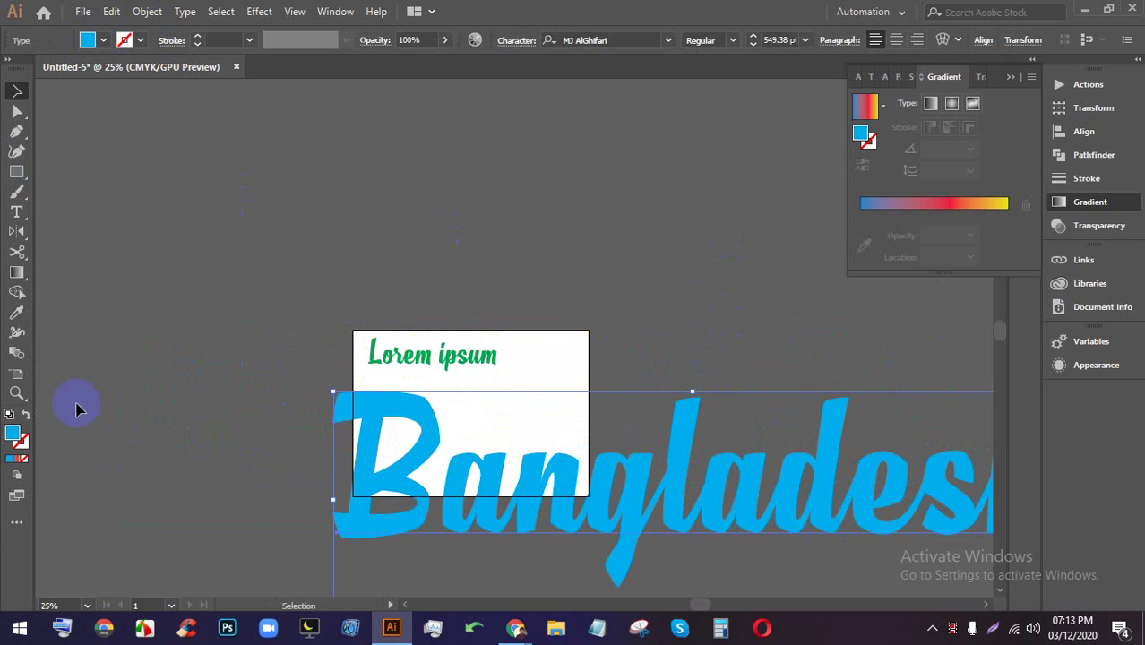
click(17, 313)
click(374, 343)
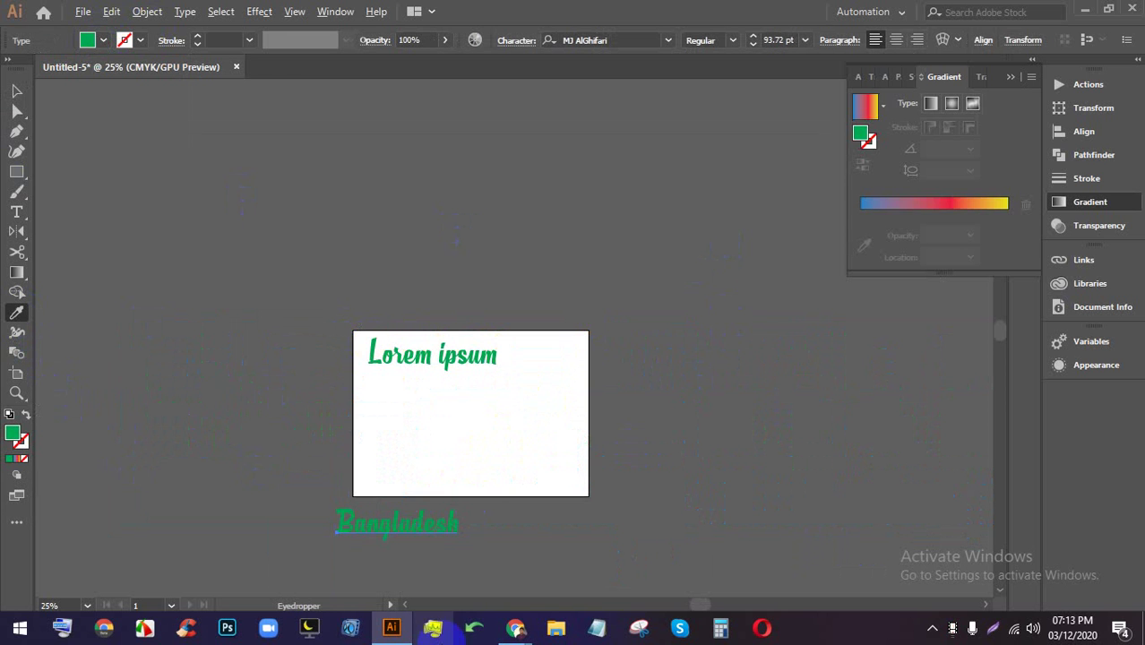
- Move the "Bangladesh" text back onto the artboard, below and to the right of "Lorem ipsum"
scroll(371, 538, up, 4)
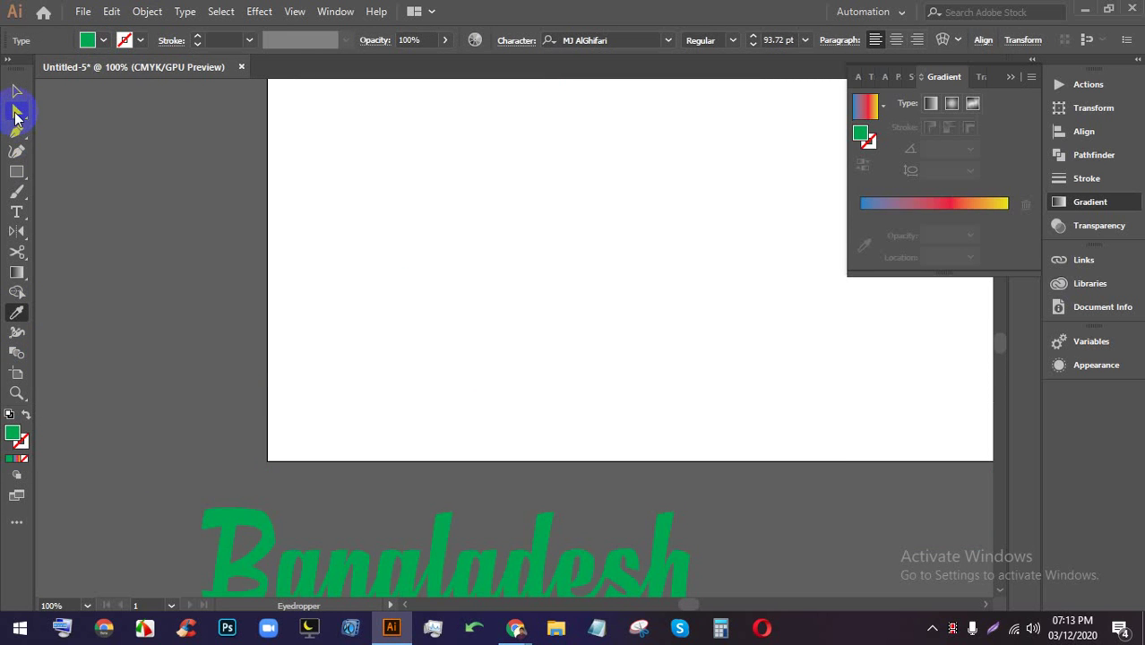
scroll(41, 171, down, 1)
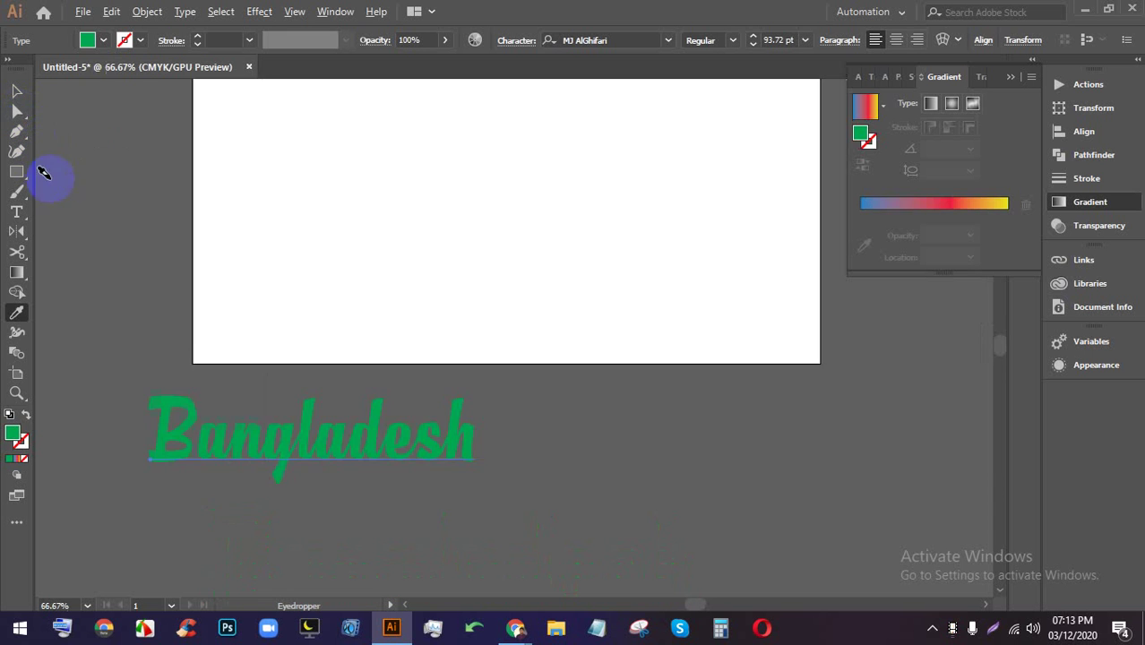
drag(319, 491, 476, 267)
scroll(555, 349, up, 2)
click(543, 291)
drag(563, 443, 660, 423)
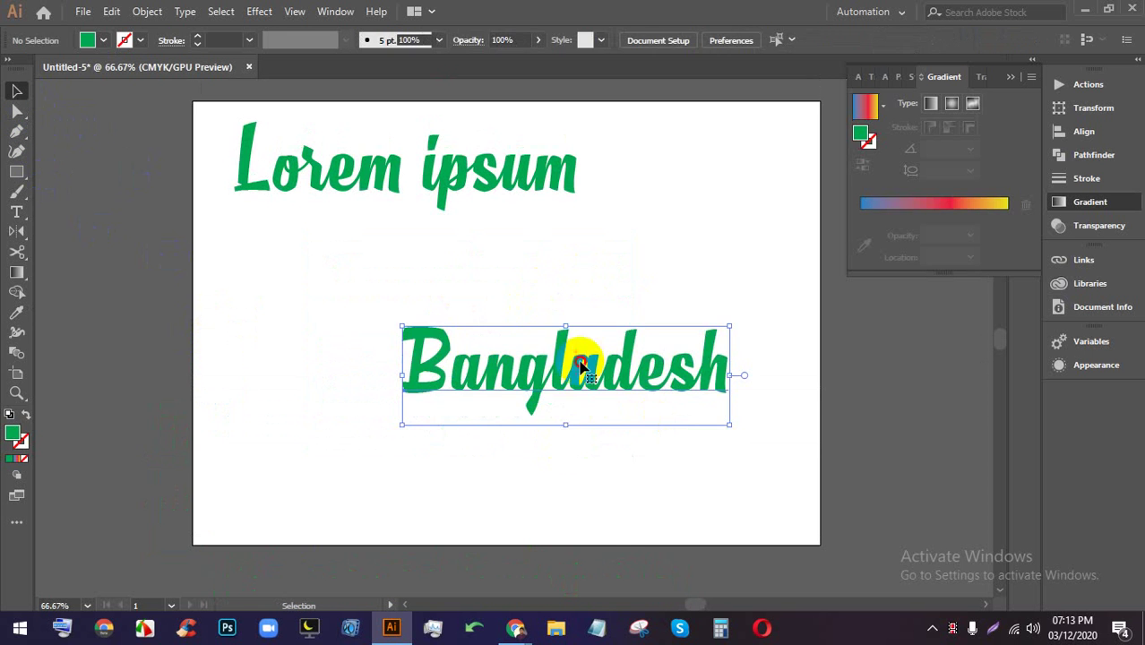
- Move the "Bangladesh" text slightly down and to the right on the artboard
drag(583, 366, 612, 410)
click(502, 215)
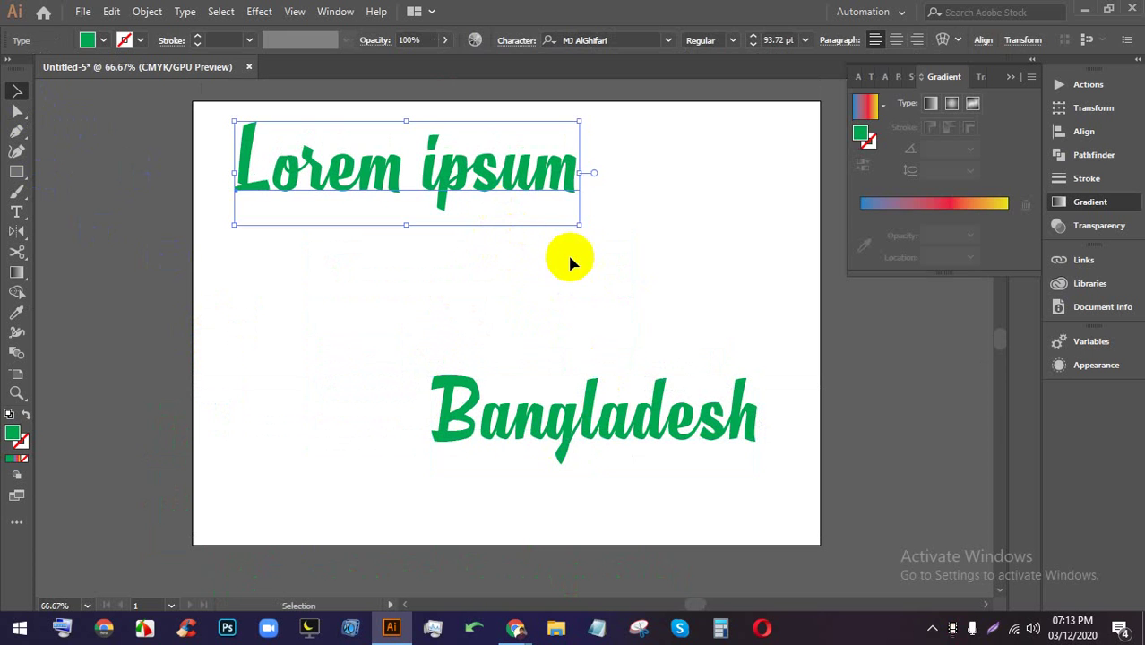
click(583, 260)
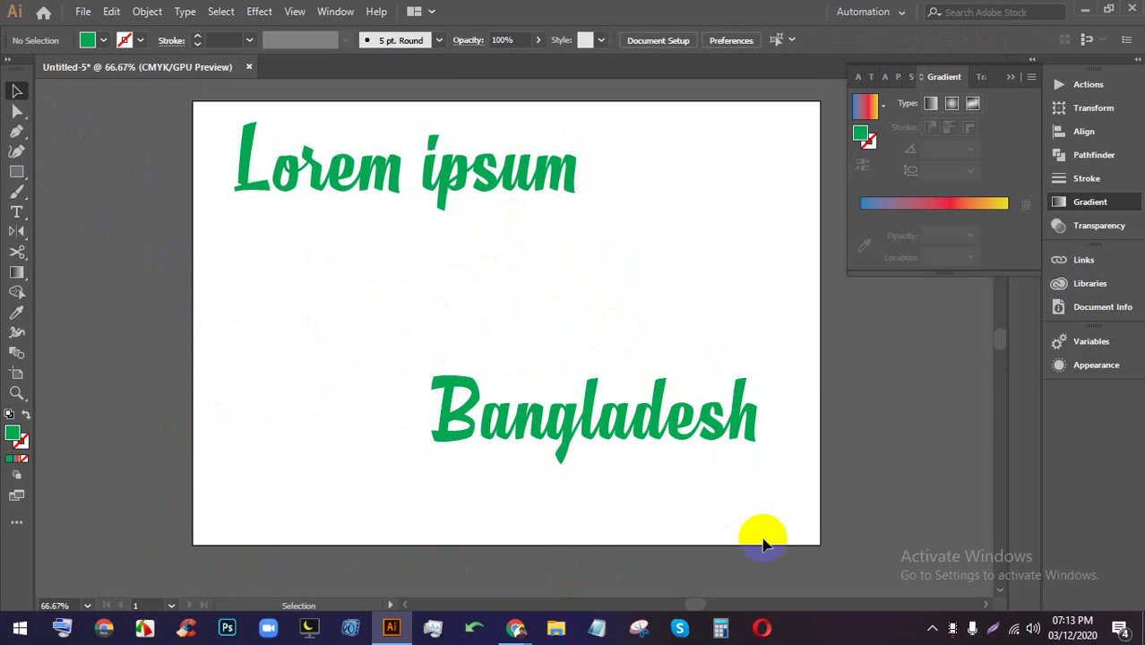
click(435, 378)
click(692, 500)
click(479, 378)
click(581, 320)
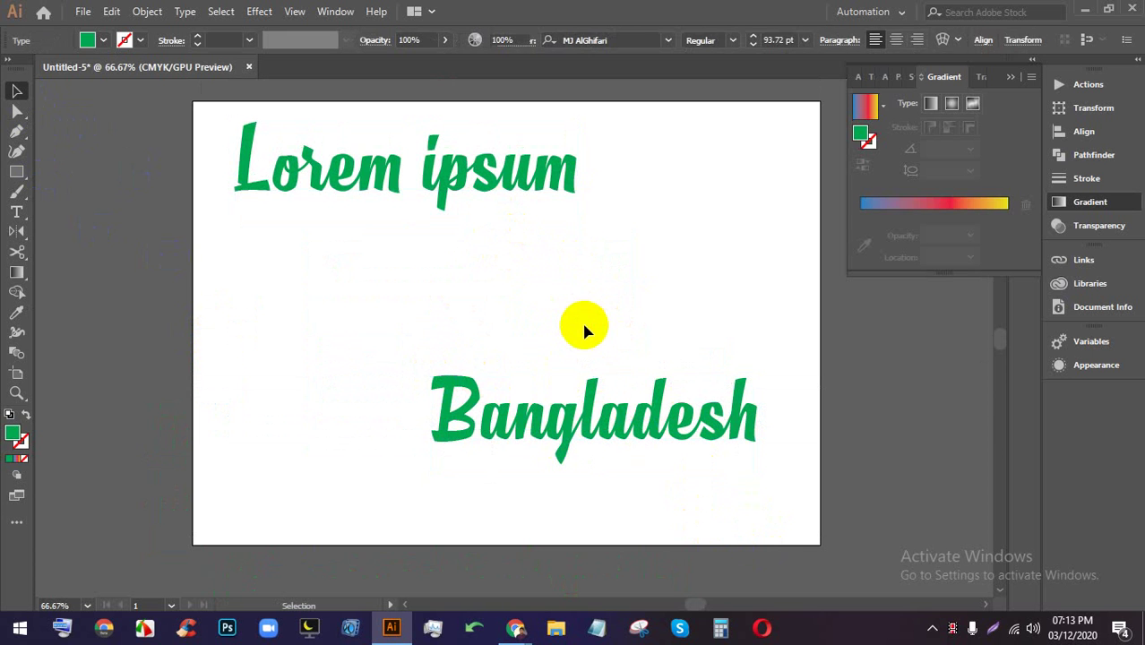
- Delete the "Bangladesh" and "Lorem ipsum" texts from the artboard
click(670, 443)
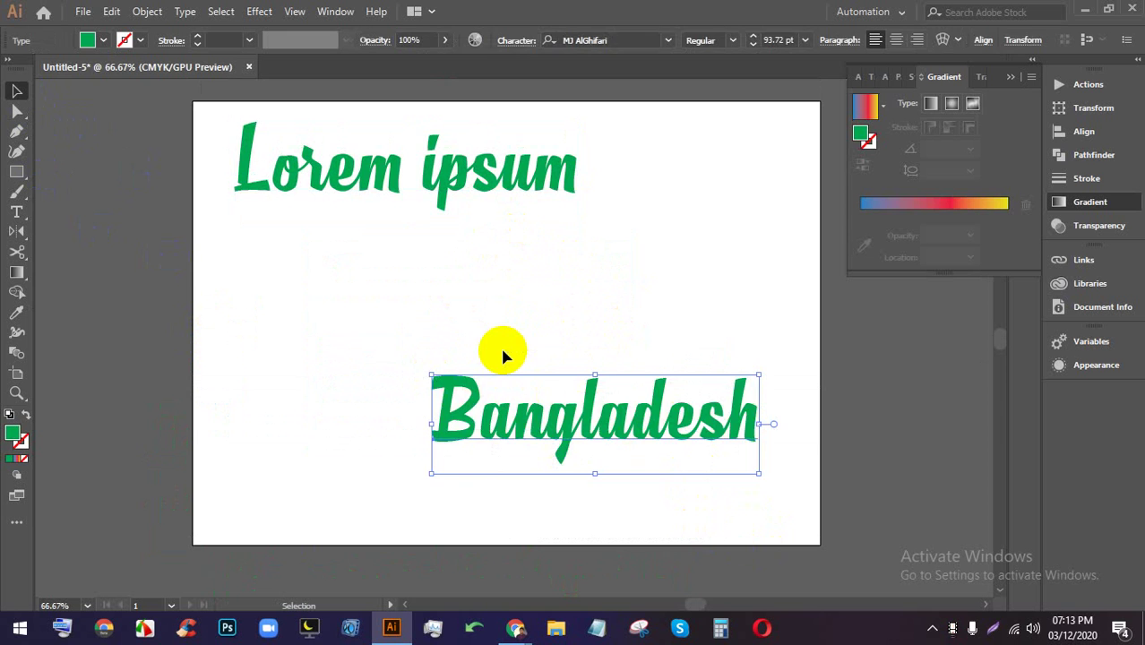
key(Delete)
click(327, 158)
key(Delete)
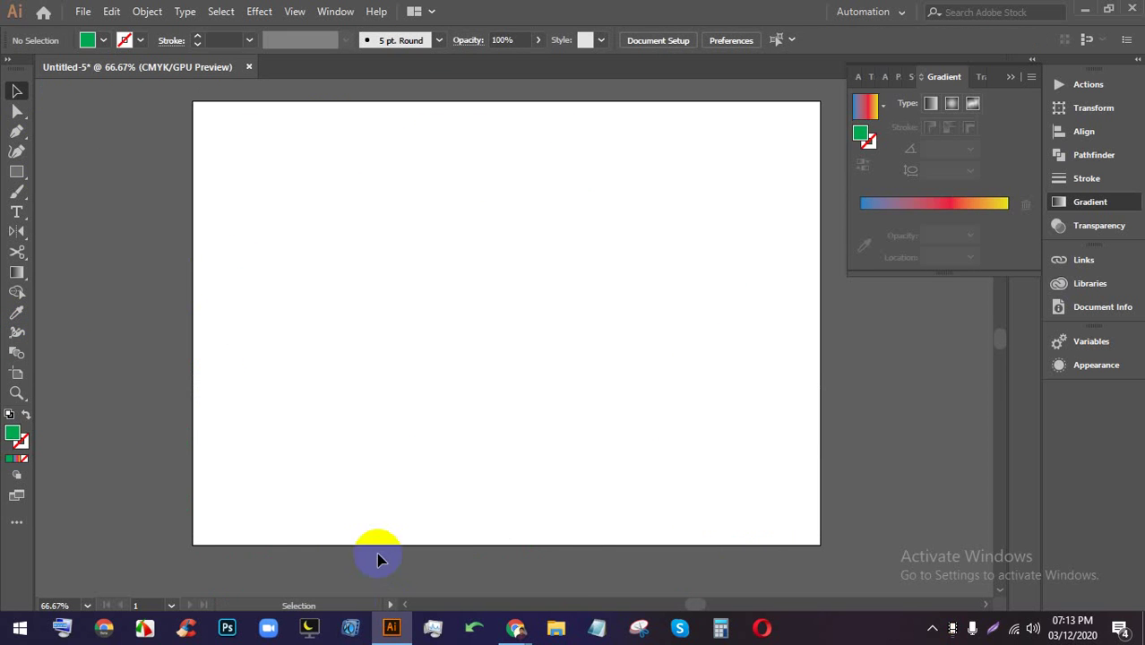
click(393, 628)
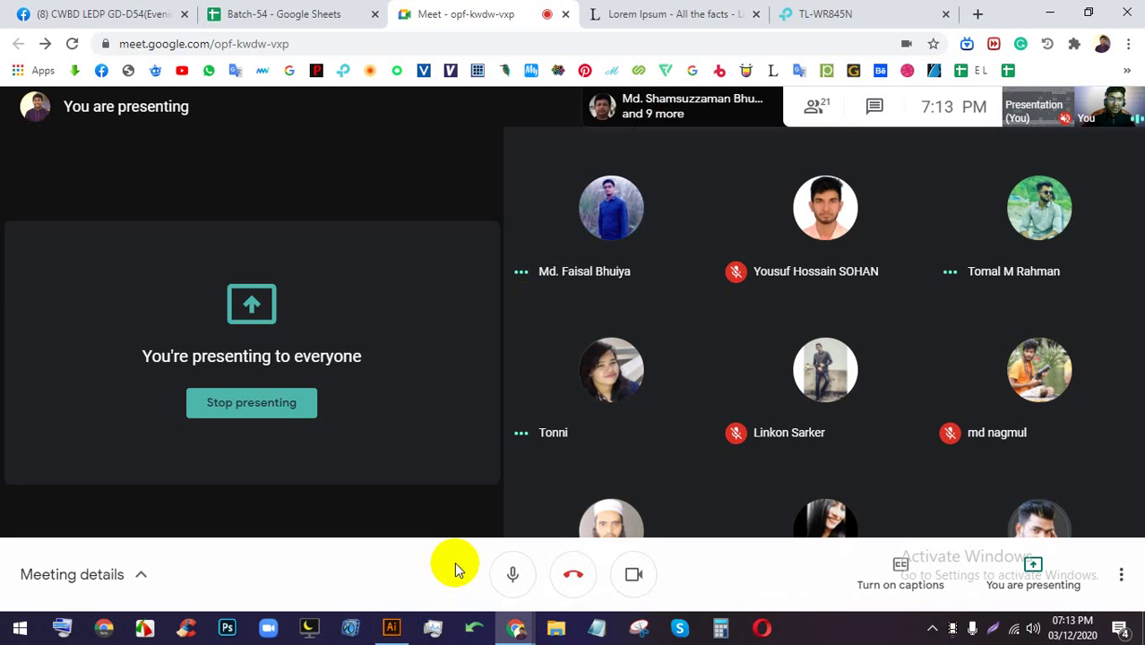
click(391, 628)
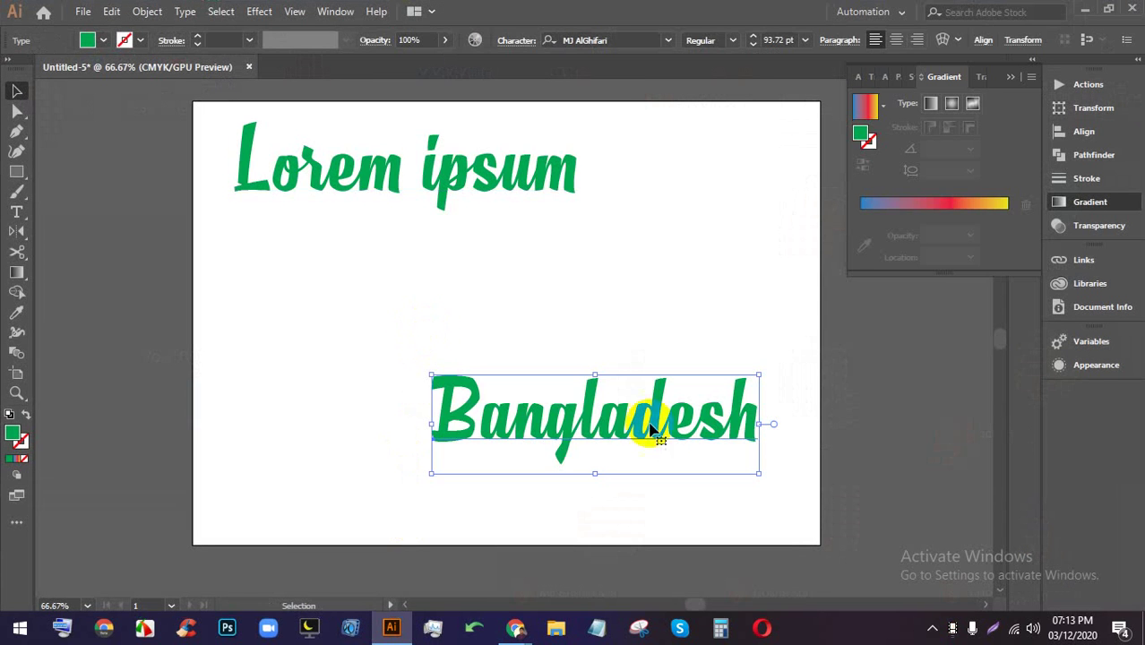
- Set the "Bangladesh" text's font to Roboto Condensed and move the text slightly up and to the left
click(667, 38)
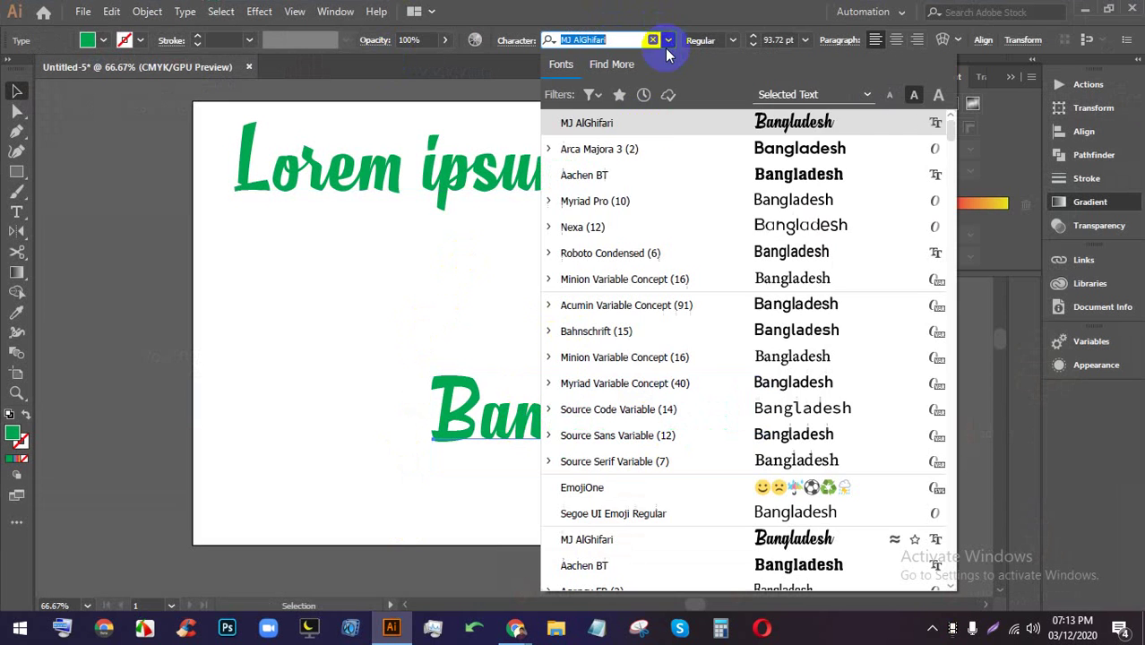
click(650, 252)
drag(574, 408, 548, 370)
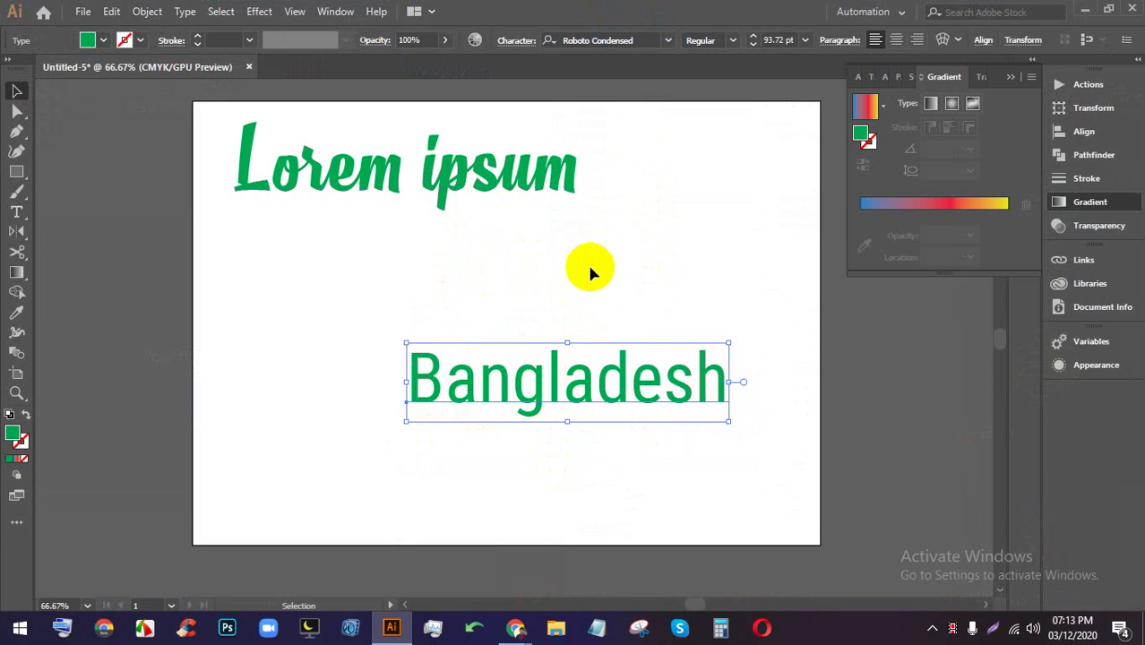
- Copy the hex code 00a651 of the "Lorem ipsum" text's fill color without changing the color
click(422, 171)
triple_click(425, 171)
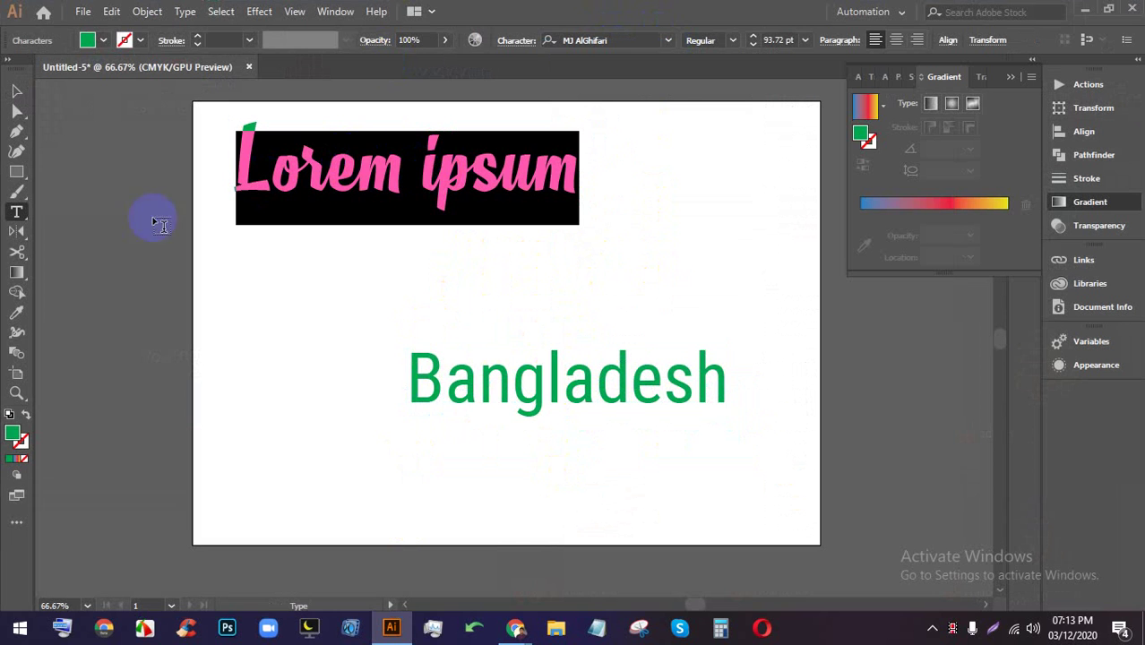
double_click(12, 437)
double_click(1012, 402)
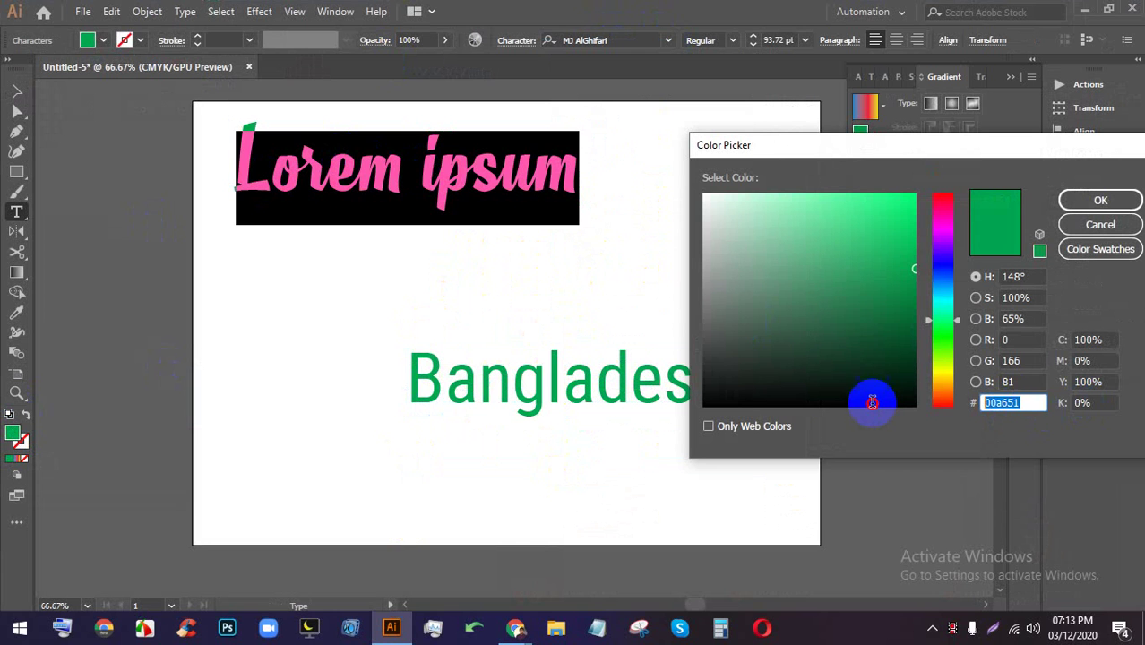
click(1103, 225)
- Fill the "Bangladesh" text with the dark blue swatch
click(659, 300)
double_click(563, 390)
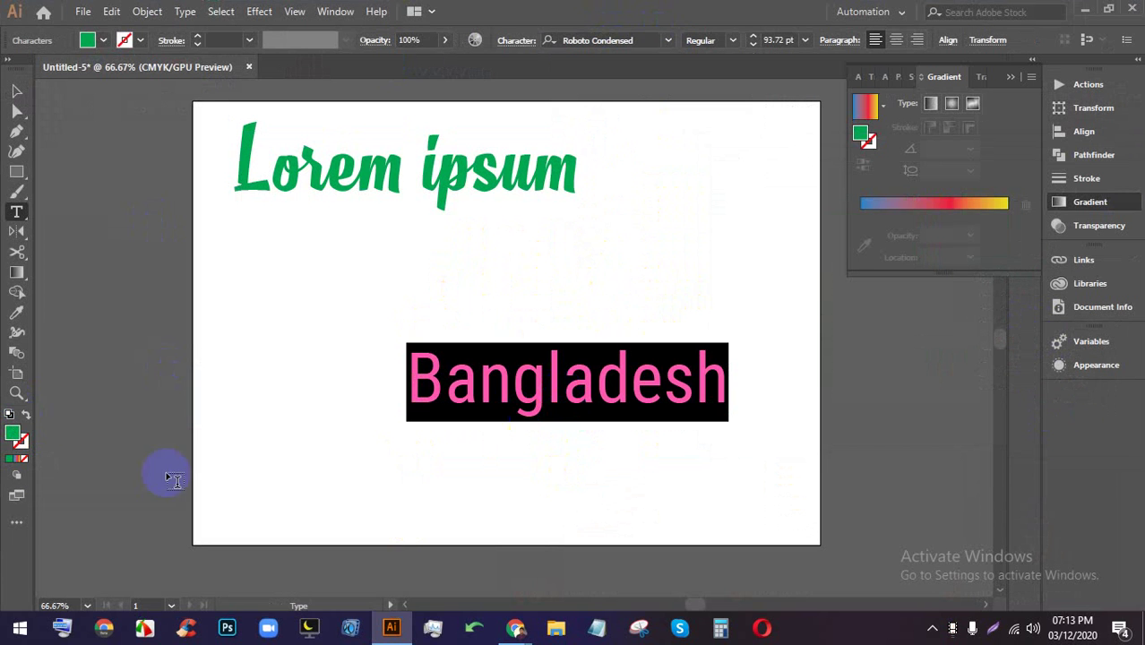
click(104, 40)
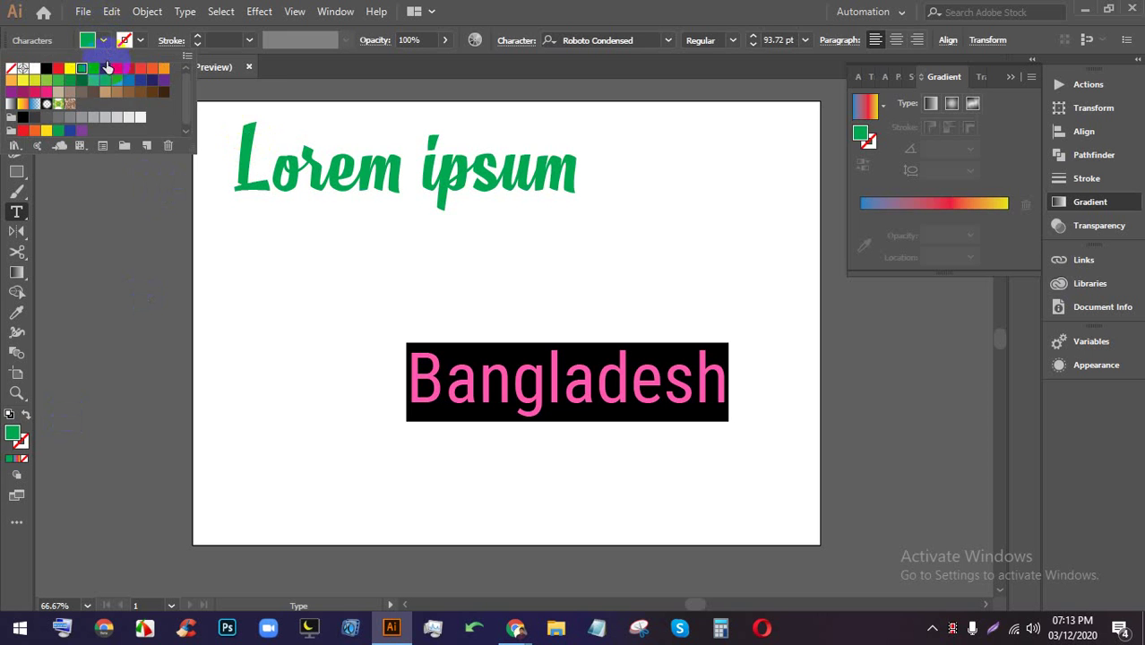
click(109, 70)
click(658, 260)
click(757, 457)
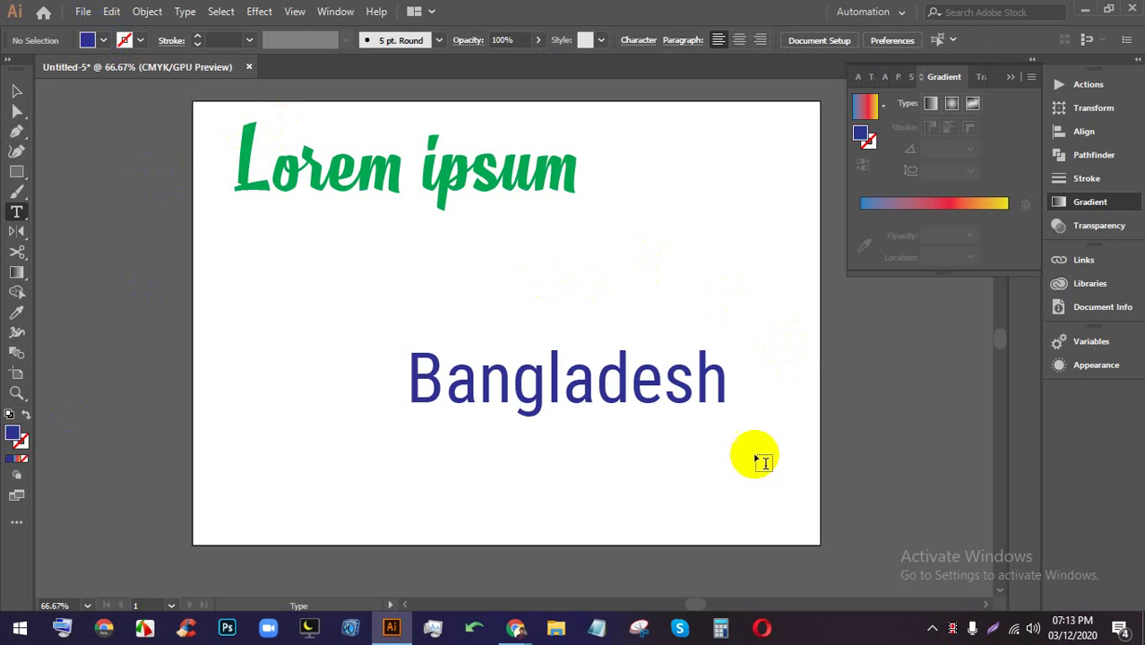
- Set the "Bangladesh" text's fill color to the hex code 00a651 and deselect the text
double_click(504, 376)
double_click(15, 437)
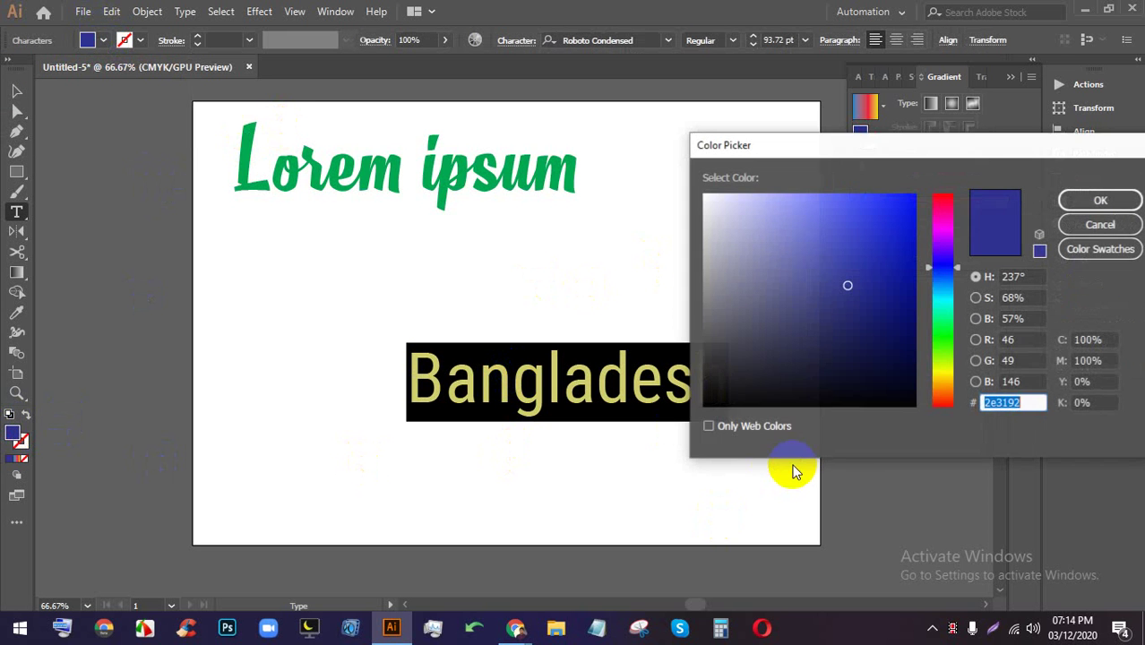
text(00a651)
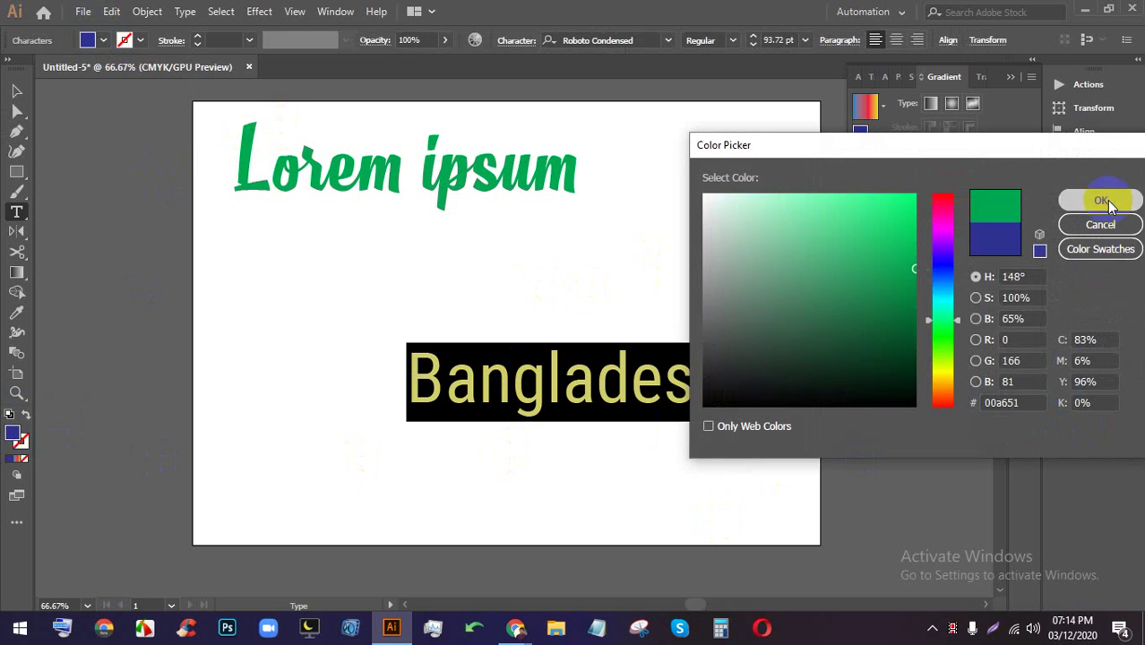
click(1100, 200)
click(15, 89)
click(465, 507)
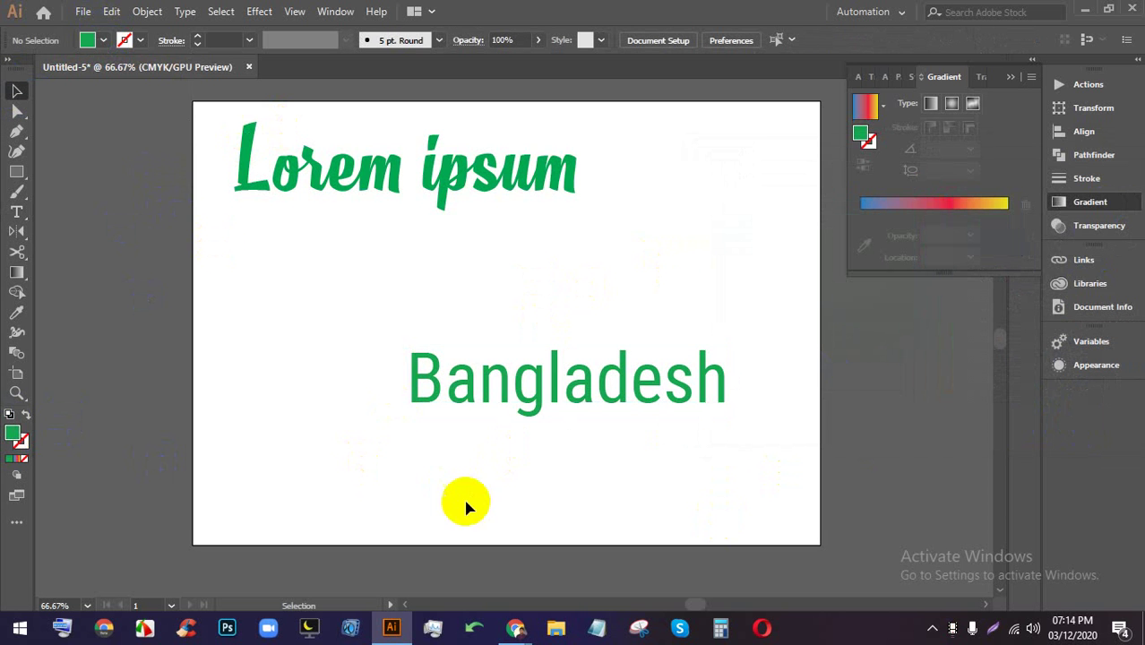
mouse_move(516, 628)
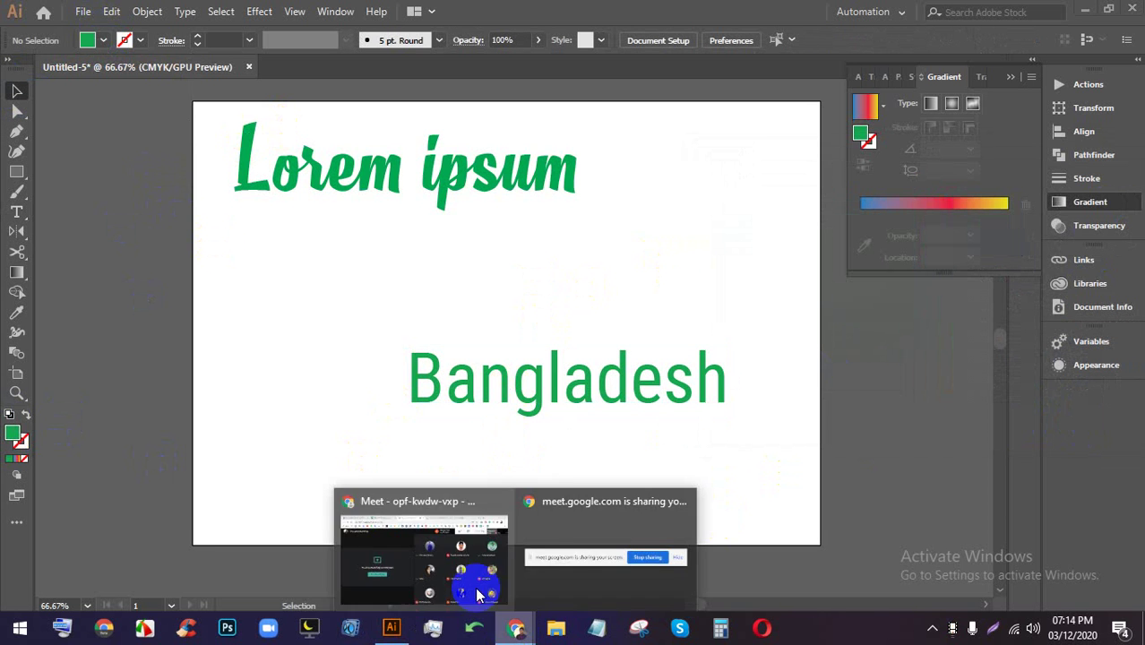
click(475, 587)
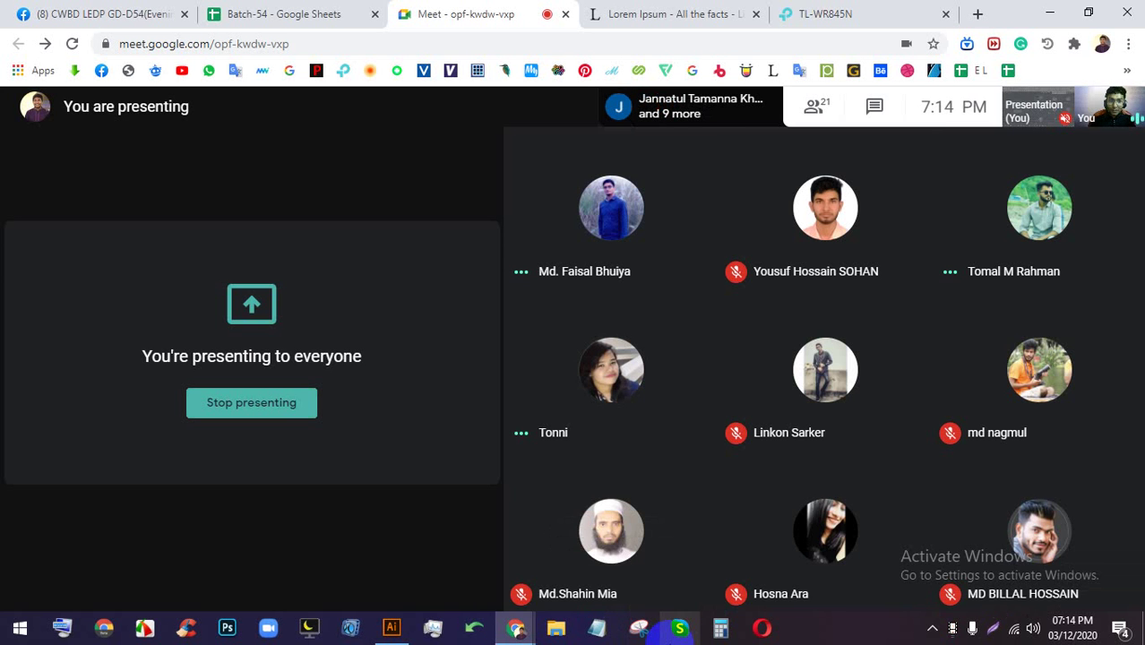
click(392, 627)
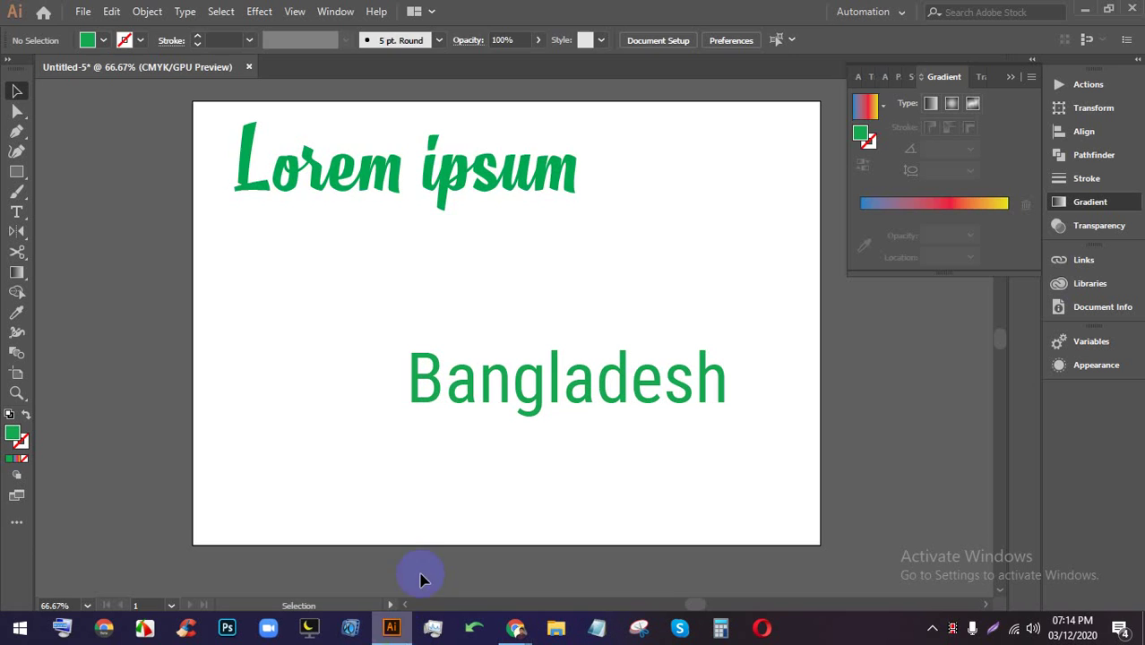
- Expand the "Lorem ipsum" text into shapes with the Object and Fill options enabled
click(456, 201)
click(147, 12)
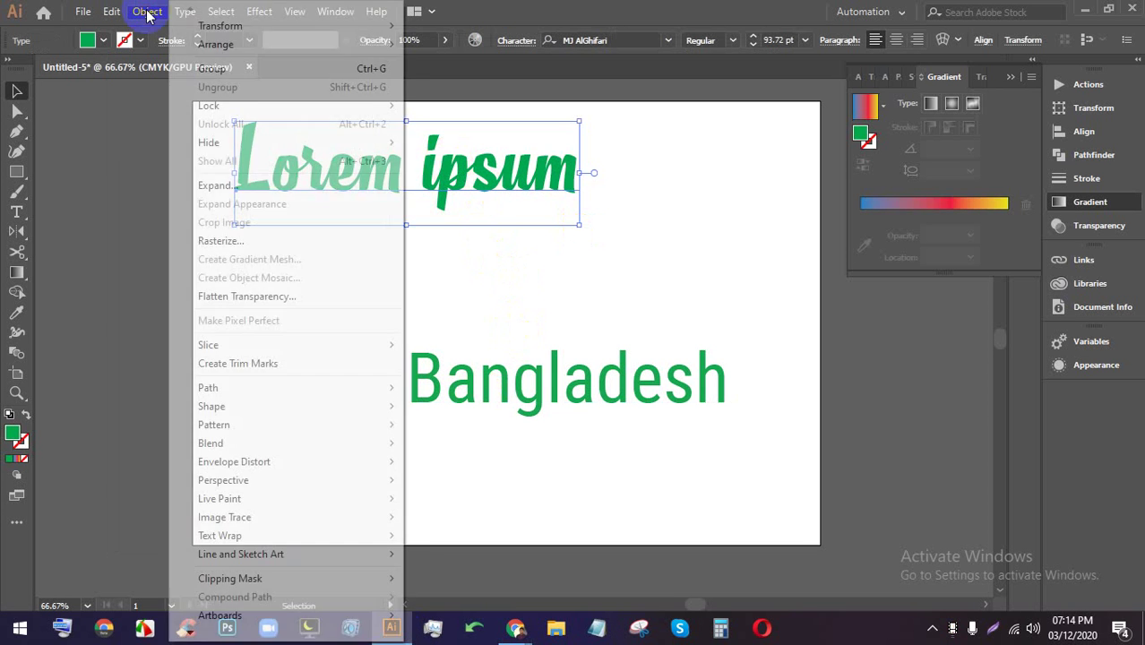
click(206, 185)
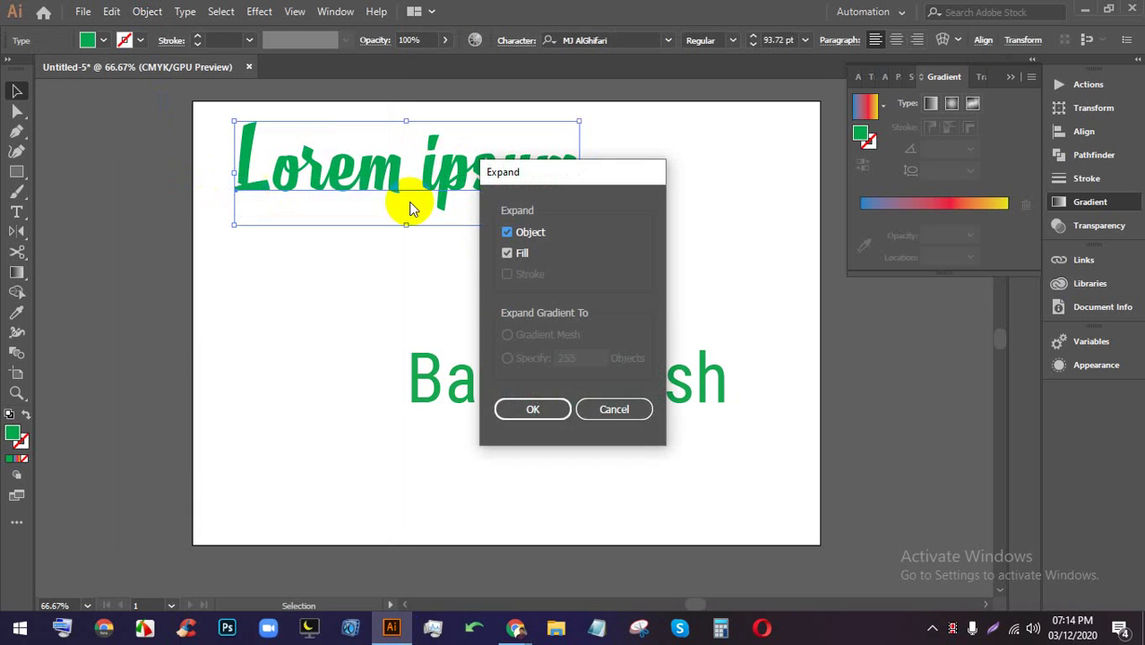
click(534, 414)
click(683, 231)
- Fill the "Bangladesh" text with the orange swatch
click(493, 408)
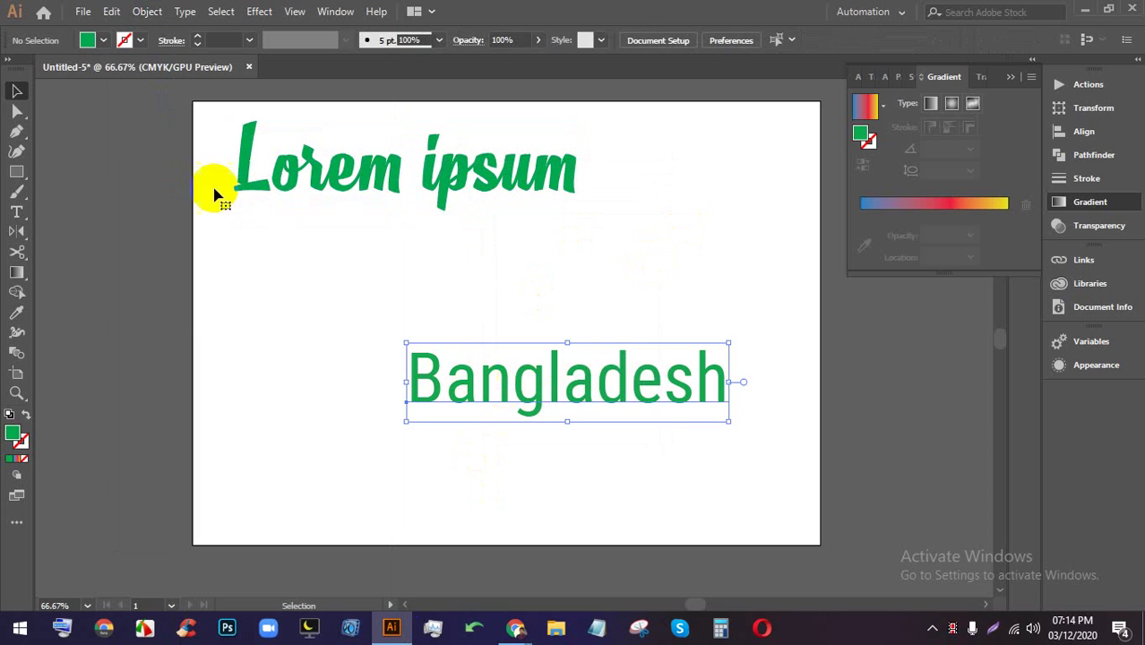
click(105, 43)
click(154, 70)
click(520, 412)
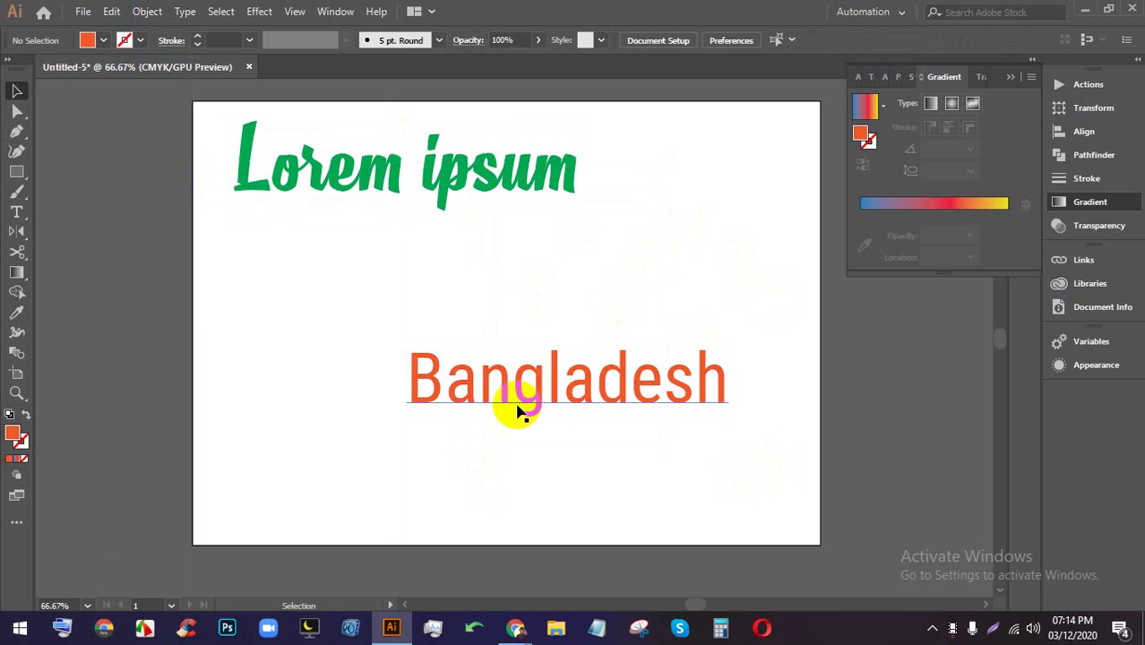
- Apply the expanded "Lorem ipsum" green to the "Bangladesh" text with the Eyedropper, and undo the change
click(520, 412)
click(16, 313)
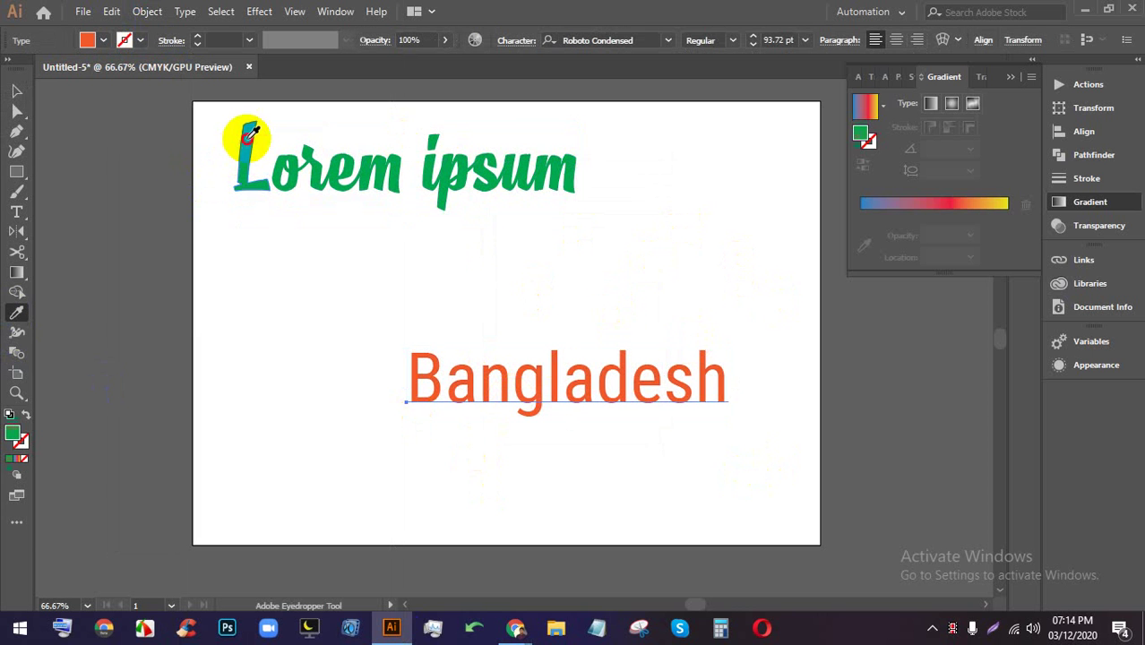
click(251, 135)
click(20, 92)
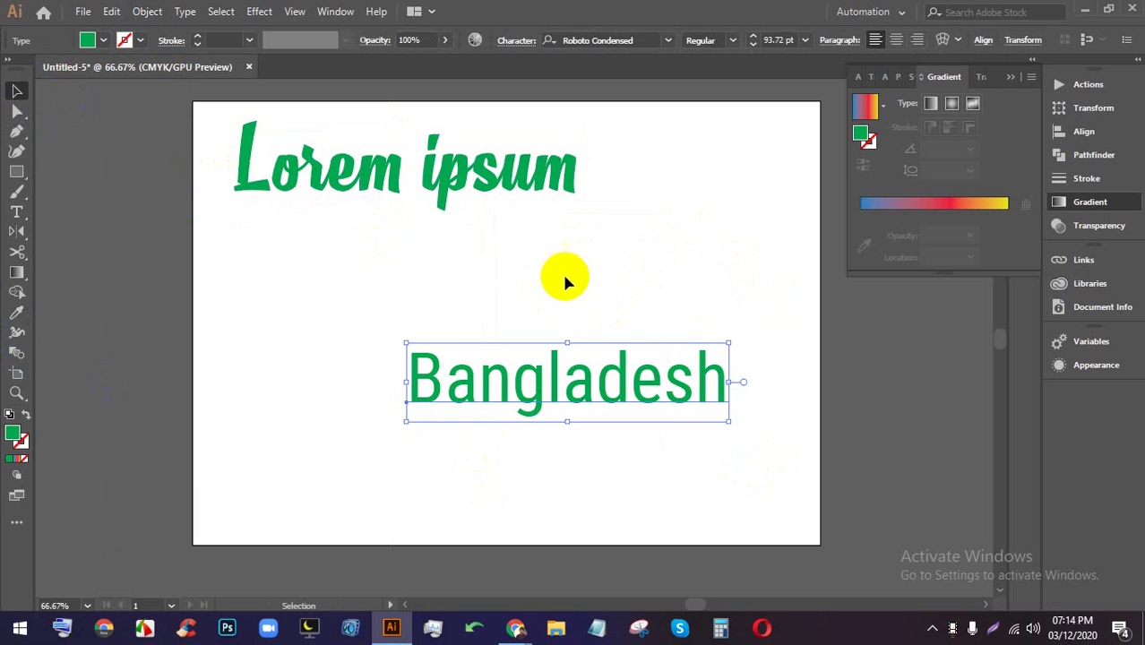
click(621, 260)
key(ctrl+z)
mouse_move(518, 619)
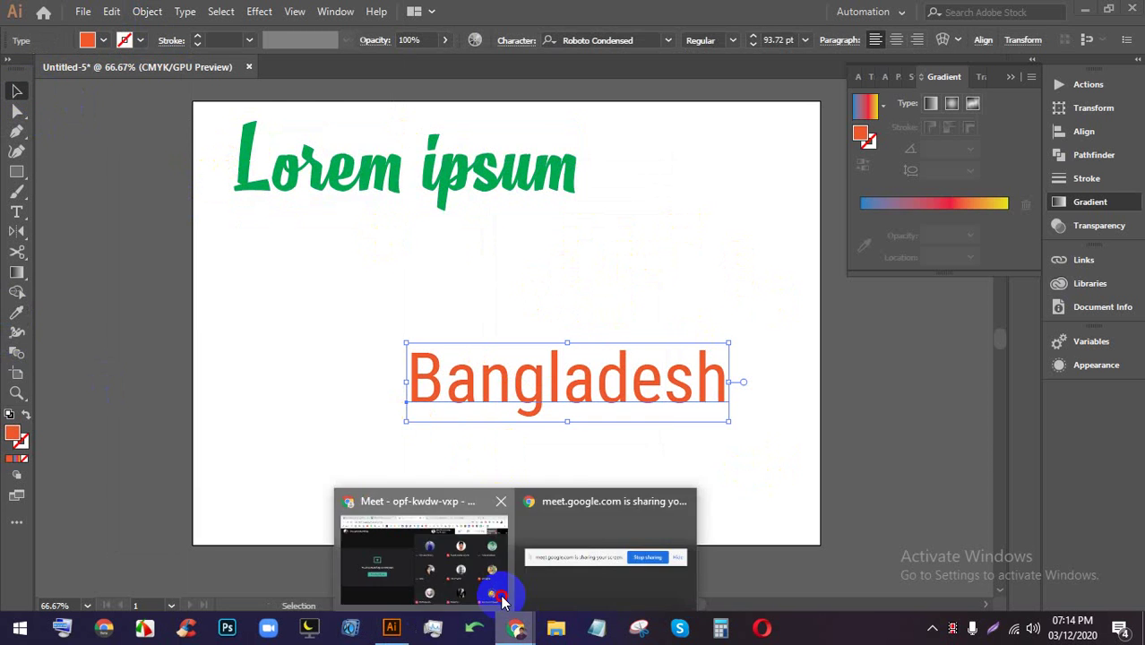
click(498, 573)
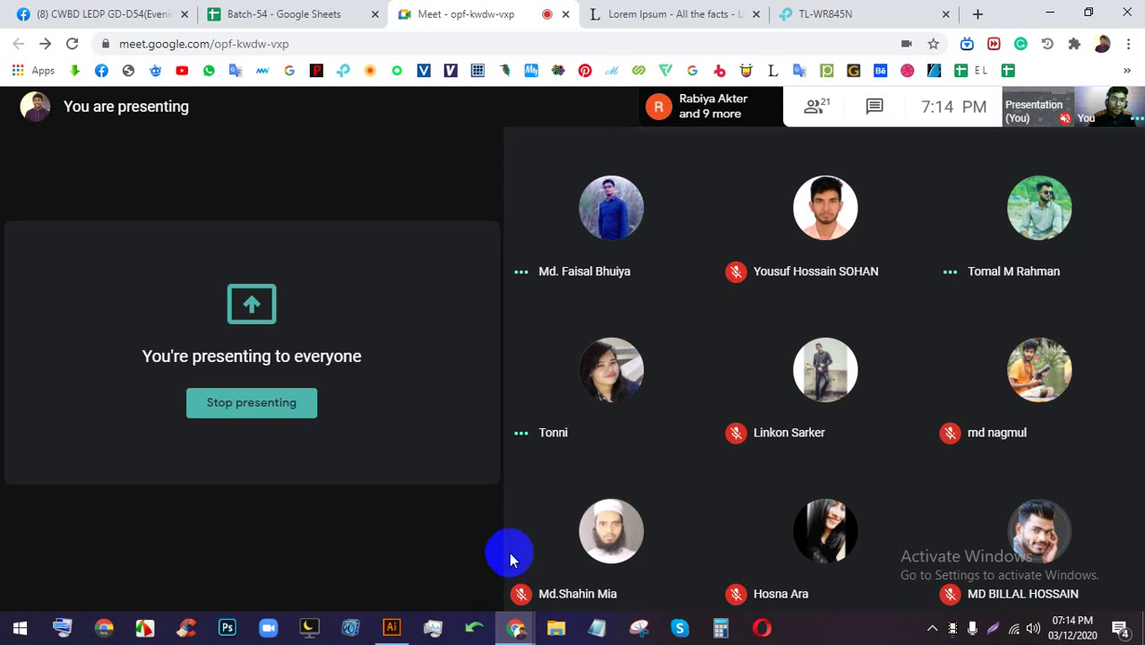
mouse_move(518, 558)
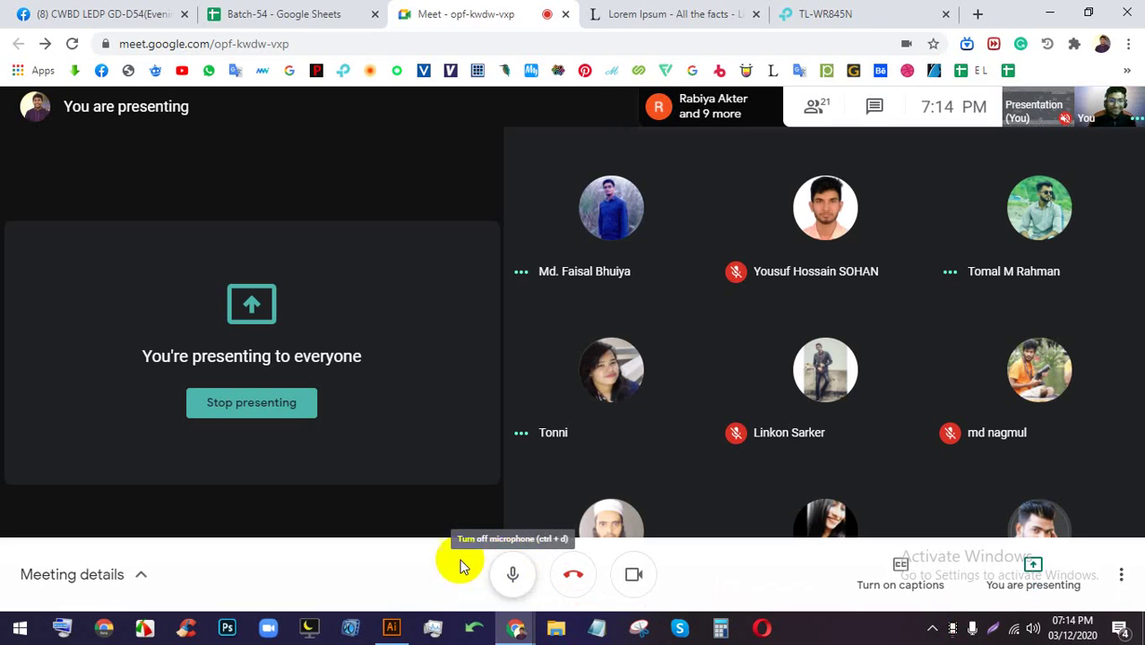
click(392, 627)
- Convert the orange "Bangladesh" text to outlines and select the resulting group to check it
click(593, 375)
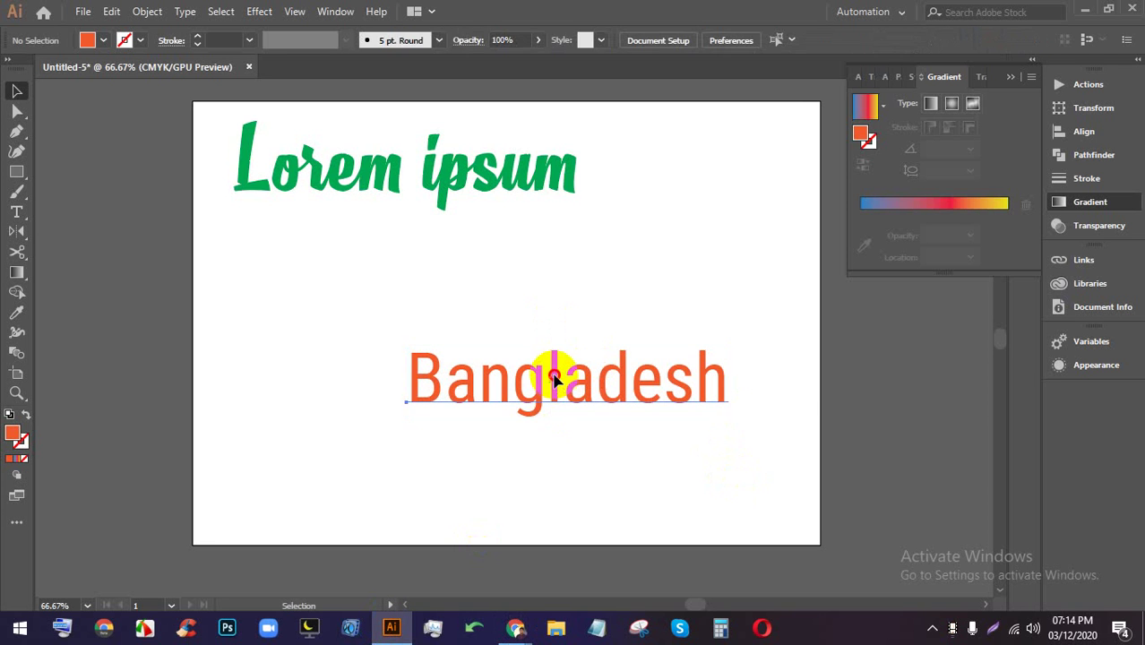
click(554, 379)
click(524, 174)
right_click(583, 397)
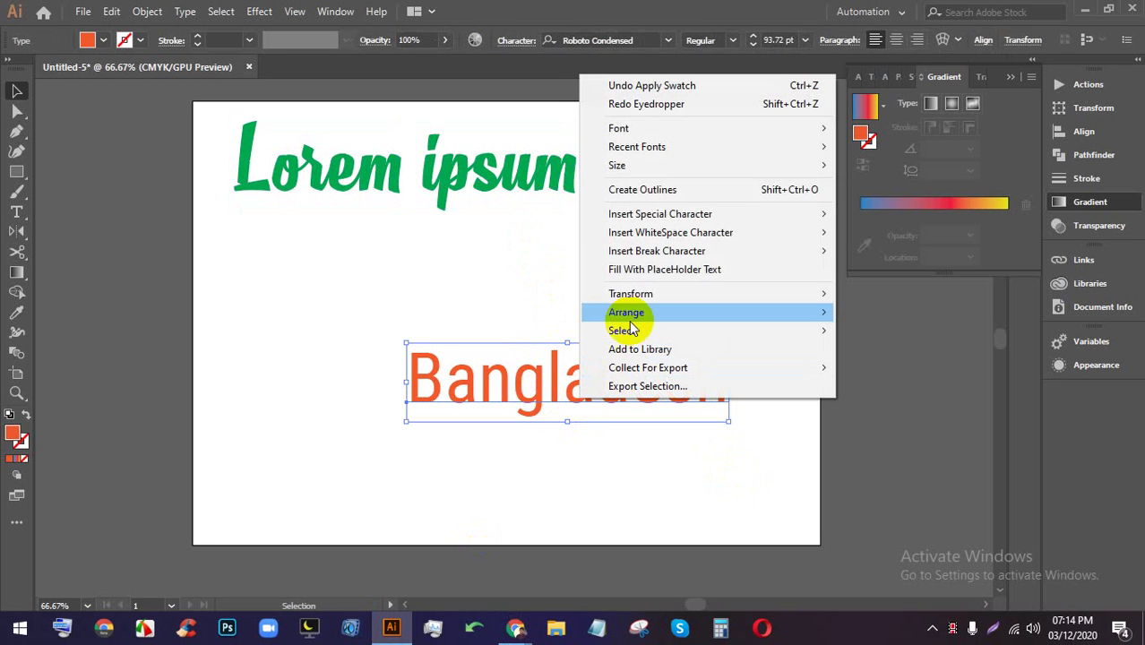
click(627, 189)
click(624, 333)
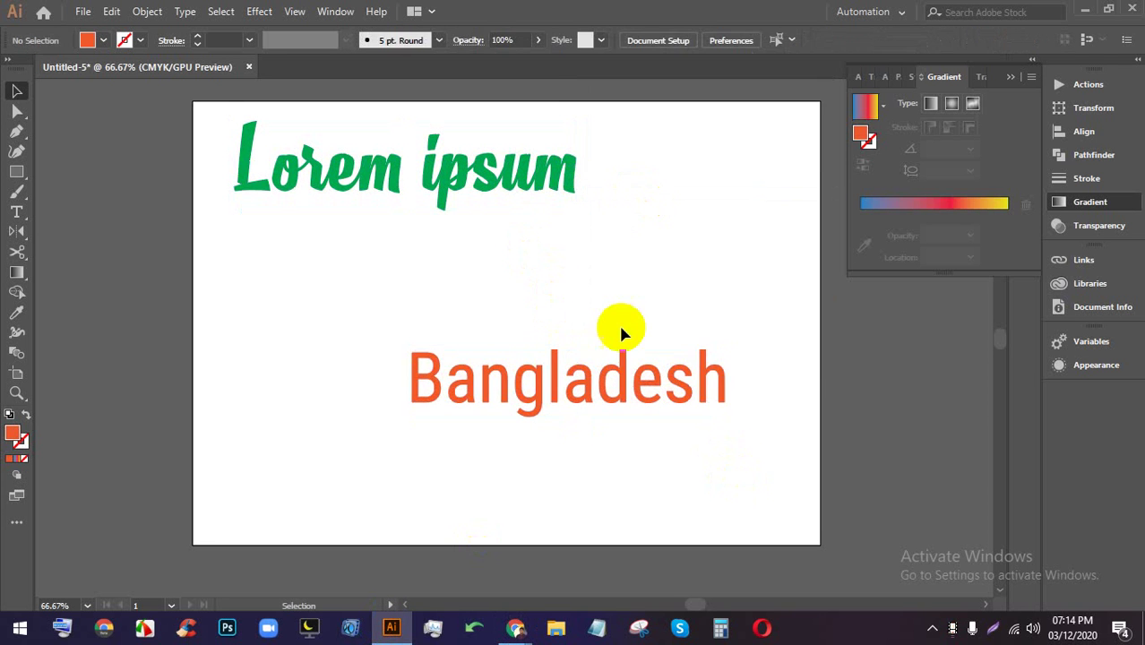
click(578, 379)
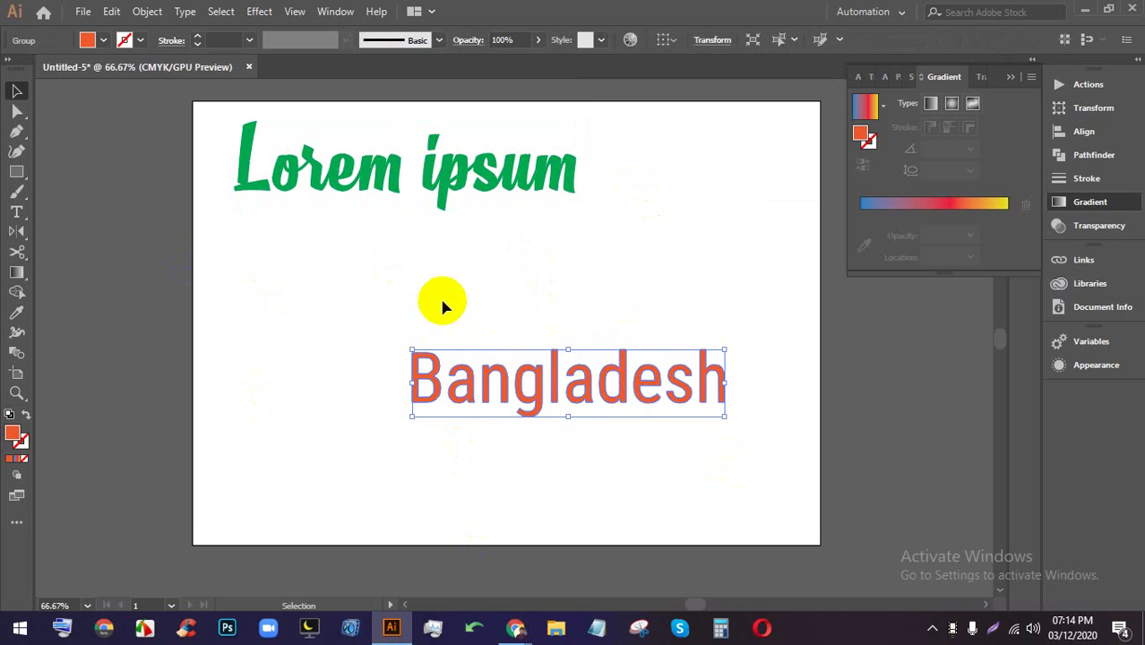
click(750, 524)
- Delete the outlined "Bangladesh" and the expanded "Lorem ipsum" to clear the artboard
drag(794, 529, 465, 321)
key(Delete)
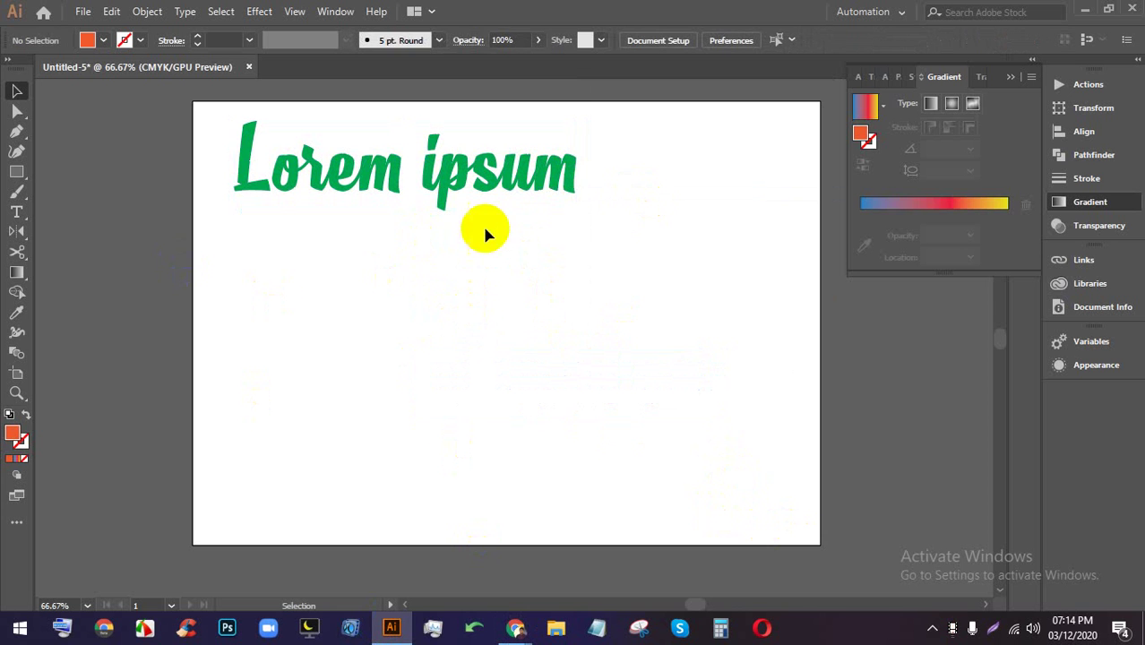
drag(686, 328, 235, 153)
key(Delete)
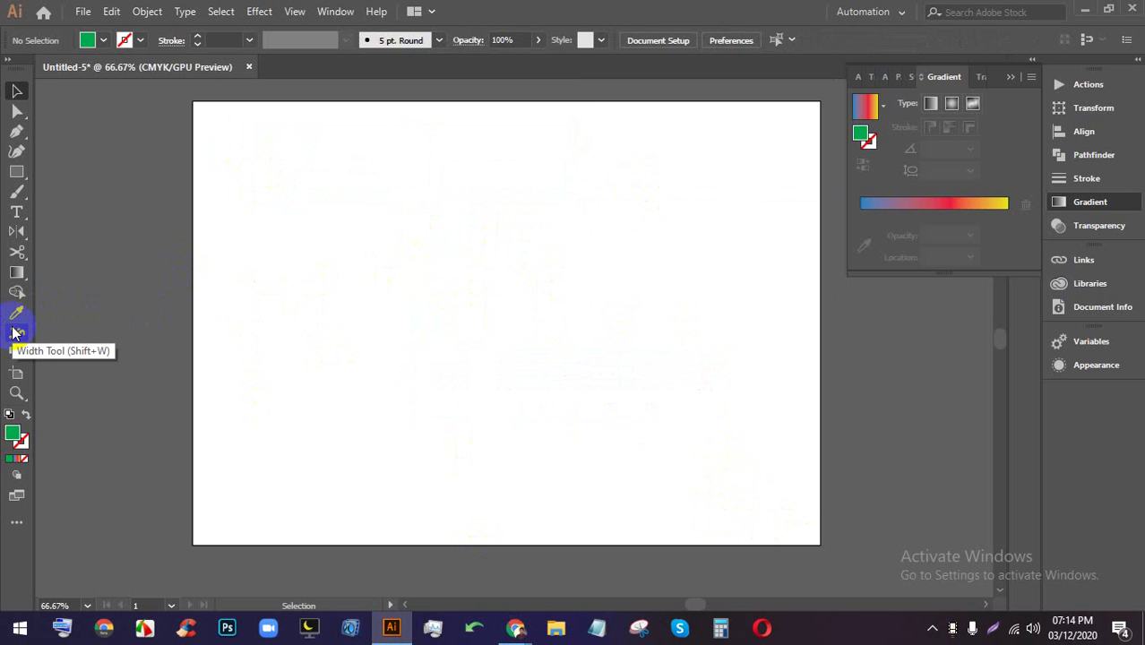
- Draw a large green five-pointed star with the Star tool and move it to the middle of the artboard
click(18, 173)
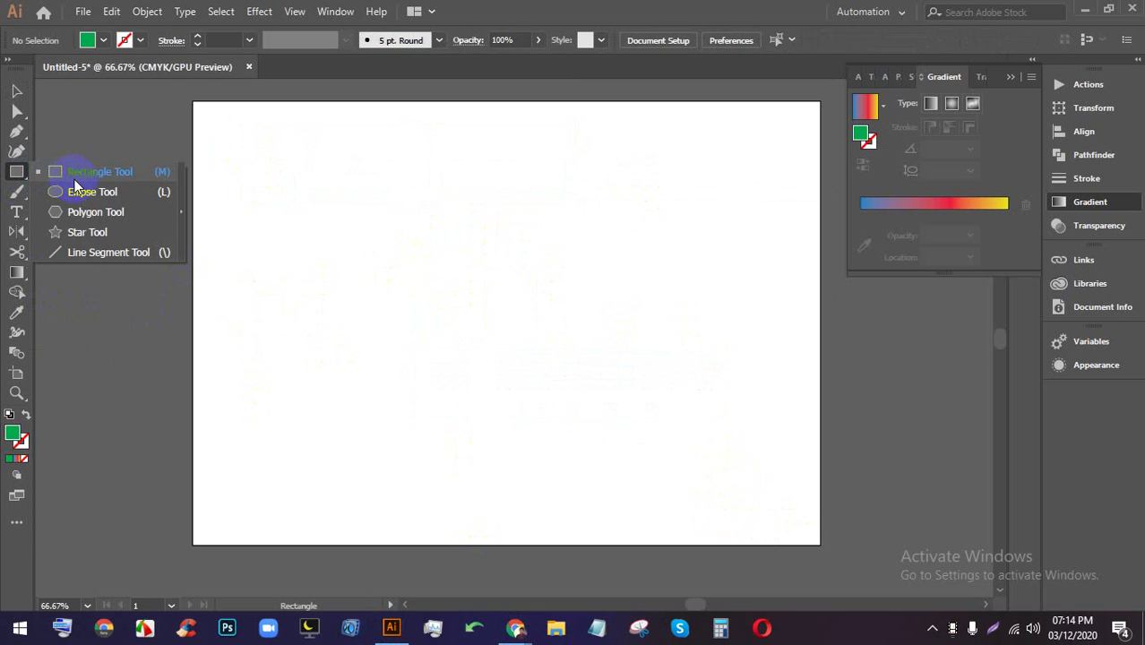
click(87, 232)
drag(477, 233, 558, 348)
key(Up)
key(Up)
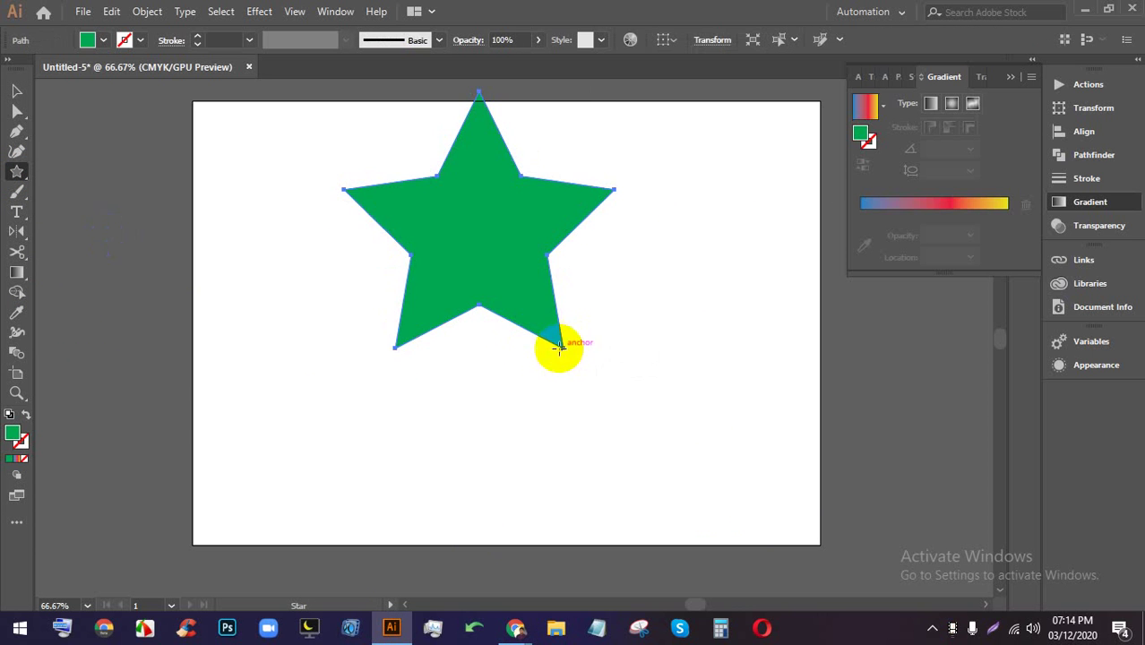
click(19, 92)
drag(414, 194, 441, 289)
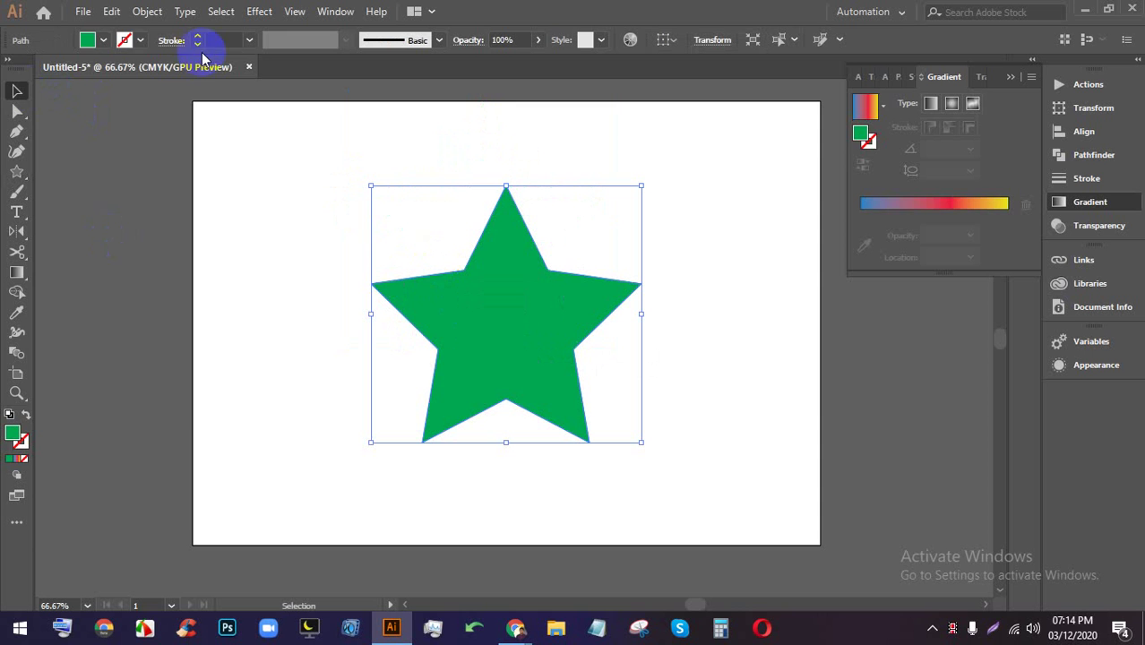
- Give the star a black 3 pt stroke and a yellow fill
click(136, 43)
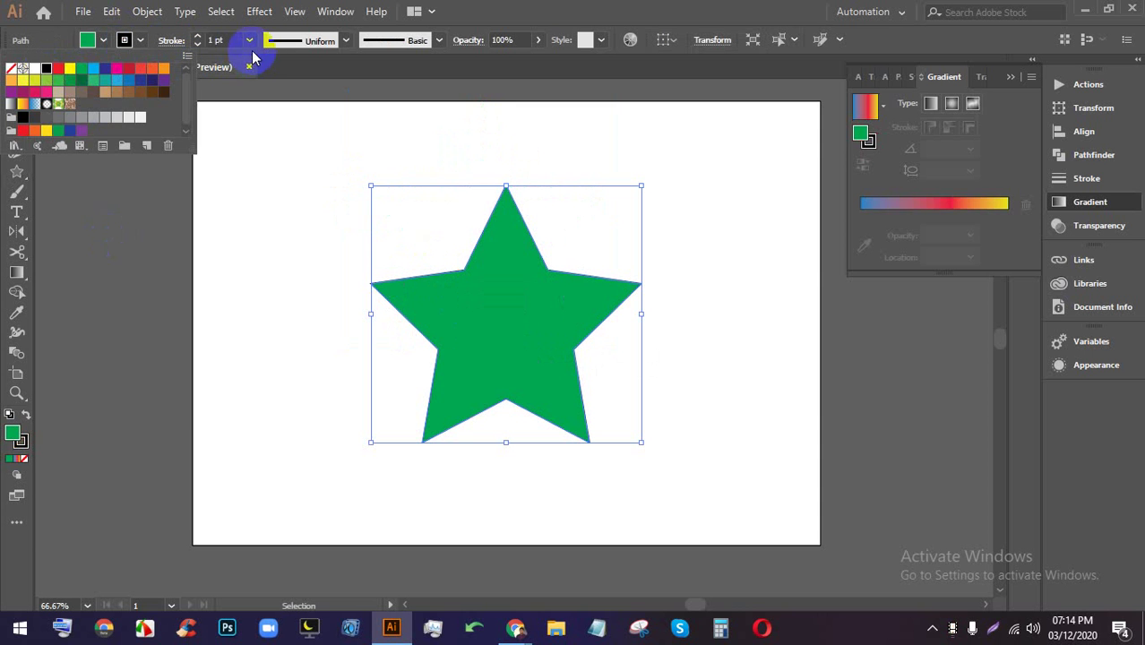
click(198, 36)
click(198, 36)
click(611, 158)
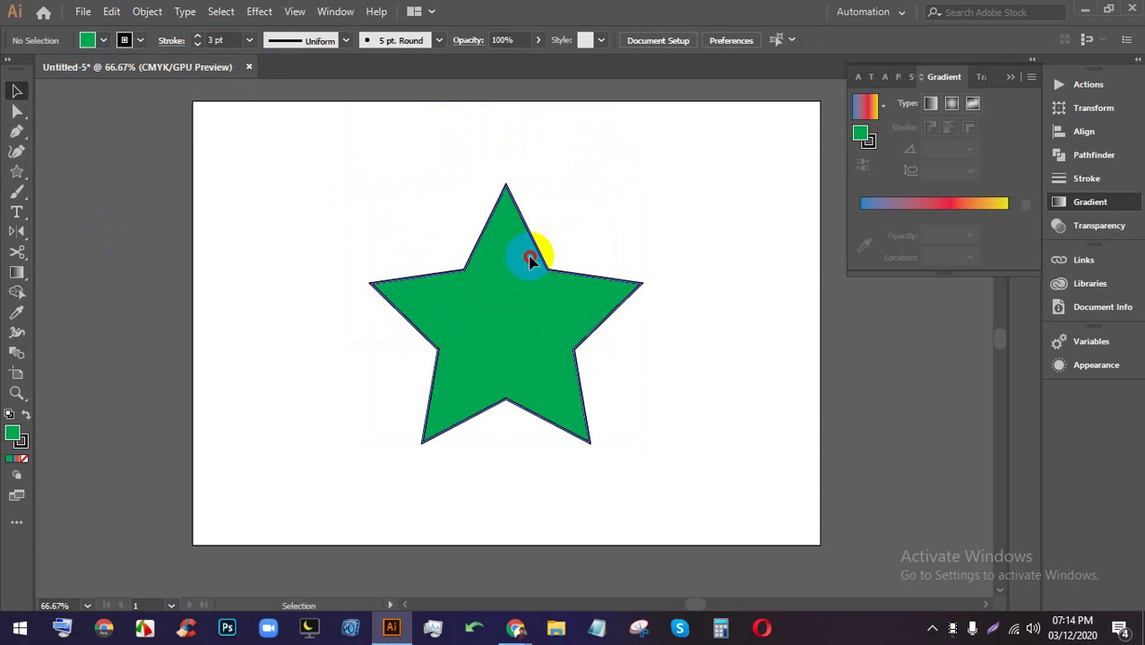
click(530, 259)
click(103, 40)
click(68, 64)
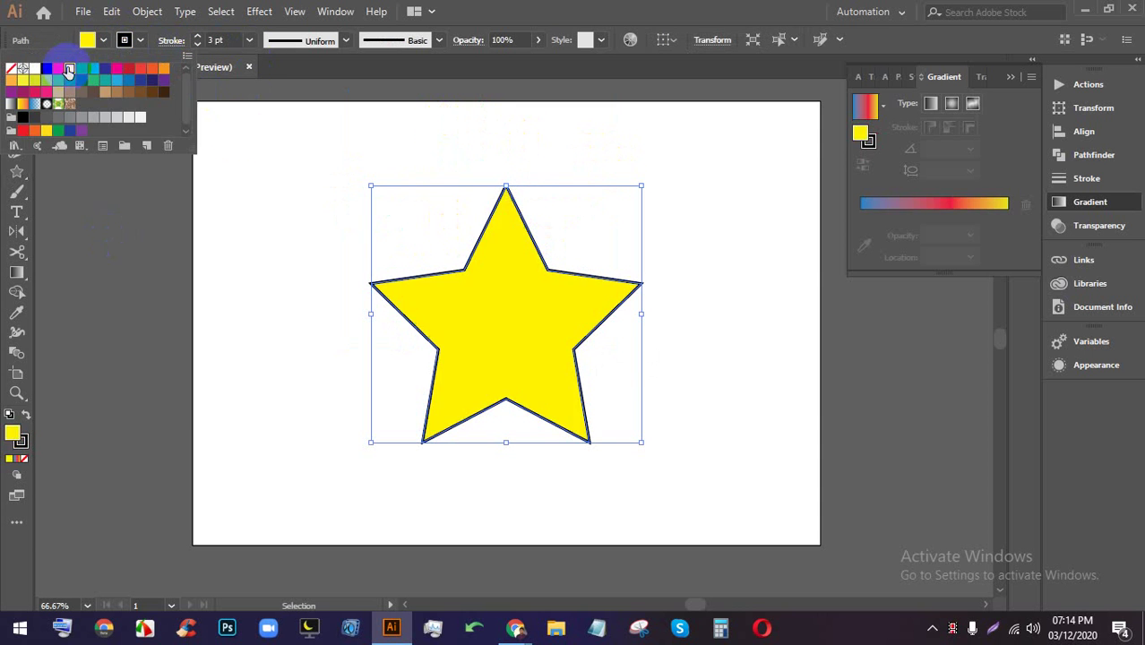
click(715, 195)
- Widen the stroke midway along the star's lower-right arm edge to about 39 pt with the Width tool, and undo it
key(ctrl+1)
click(492, 251)
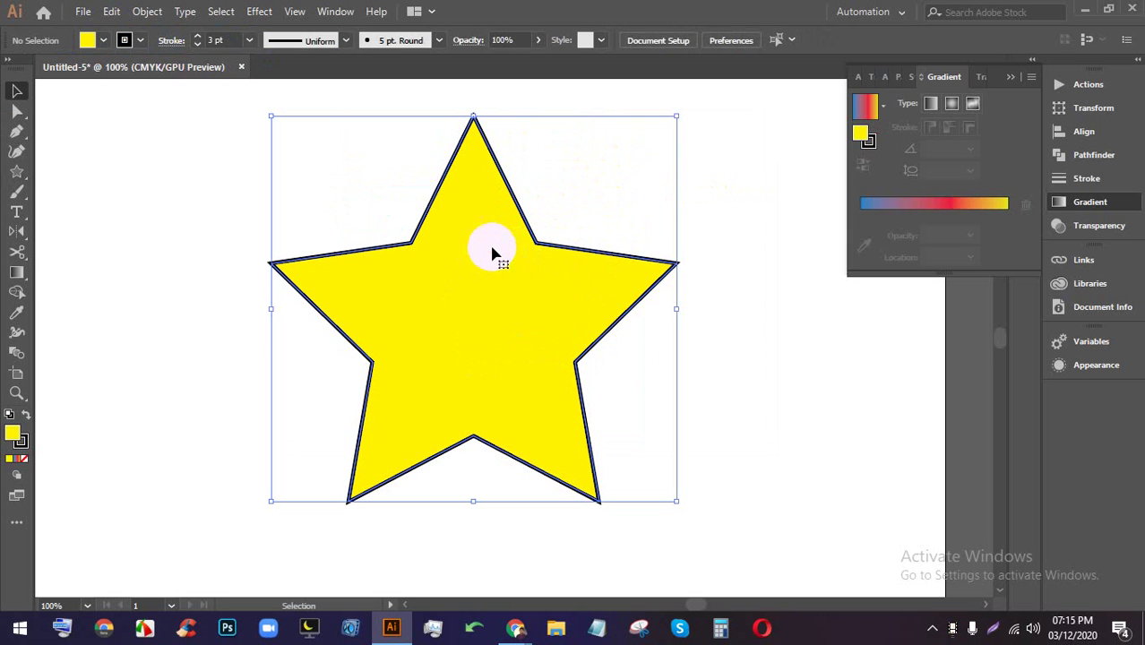
click(13, 338)
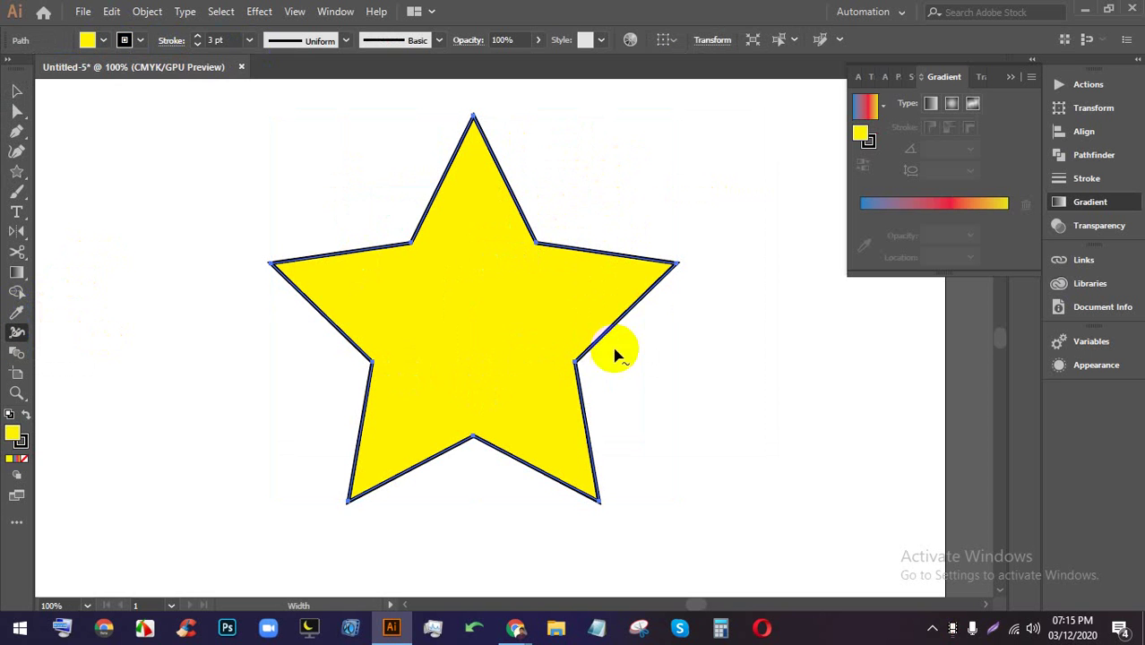
drag(623, 326, 637, 339)
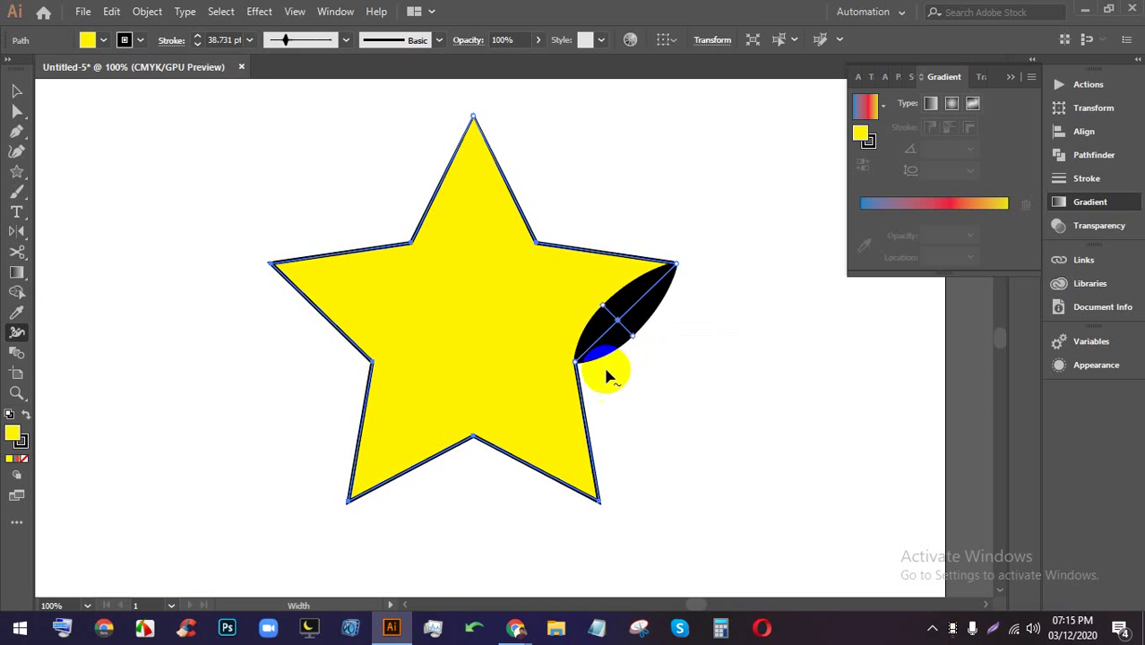
scroll(619, 296, down, 3)
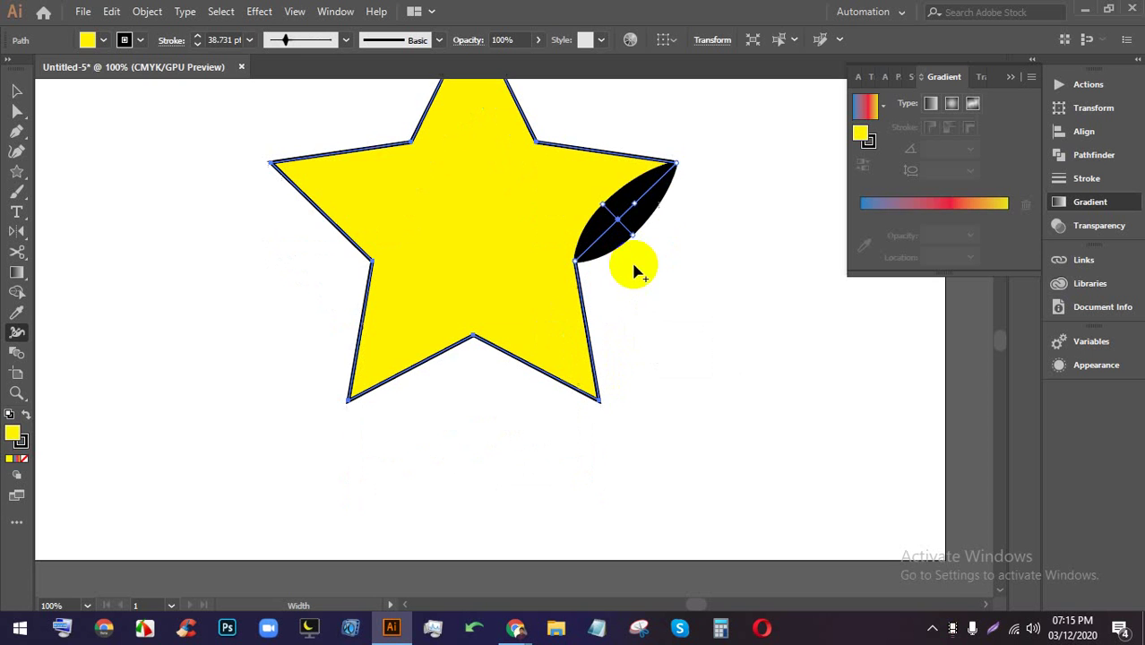
key(ctrl+z)
- Widen the star's stroke at the bottom inner corner to about 43 pt and at the lower-right inner corner to about 55 pt
scroll(630, 214, up, 1)
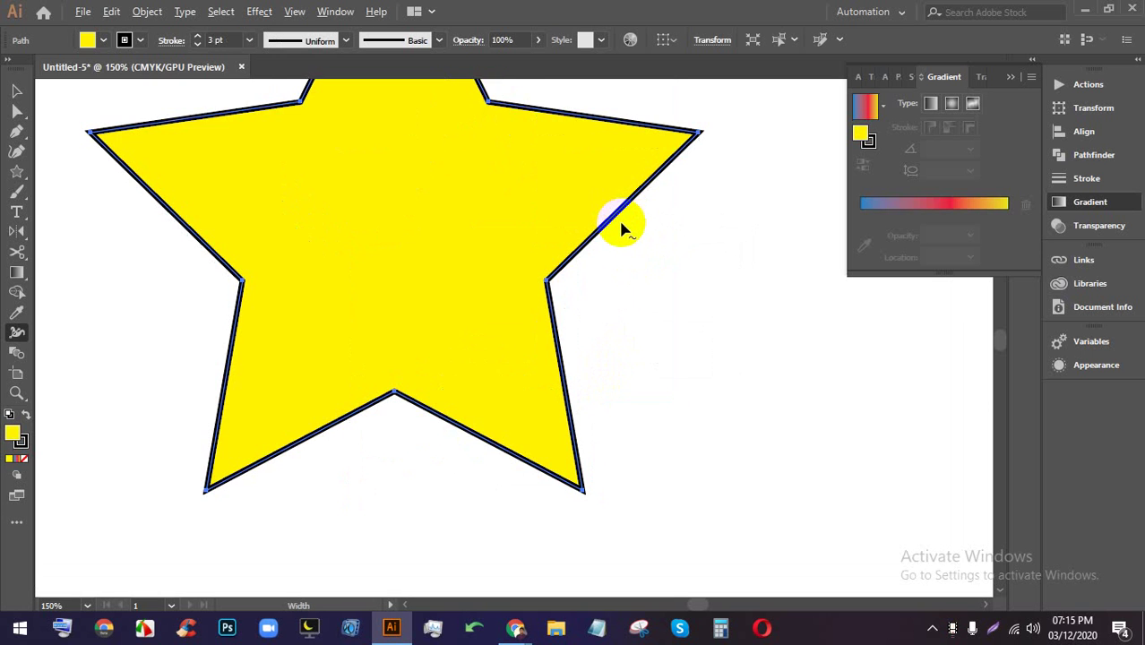
scroll(619, 218, down, 1)
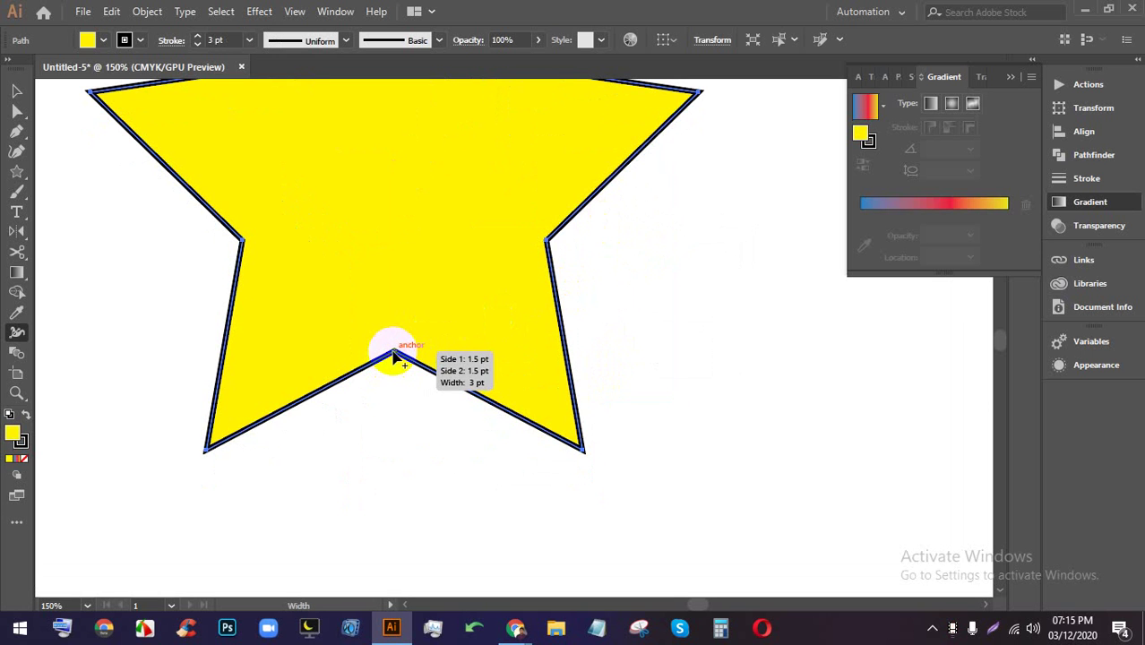
drag(393, 359, 396, 384)
scroll(460, 381, down, 2)
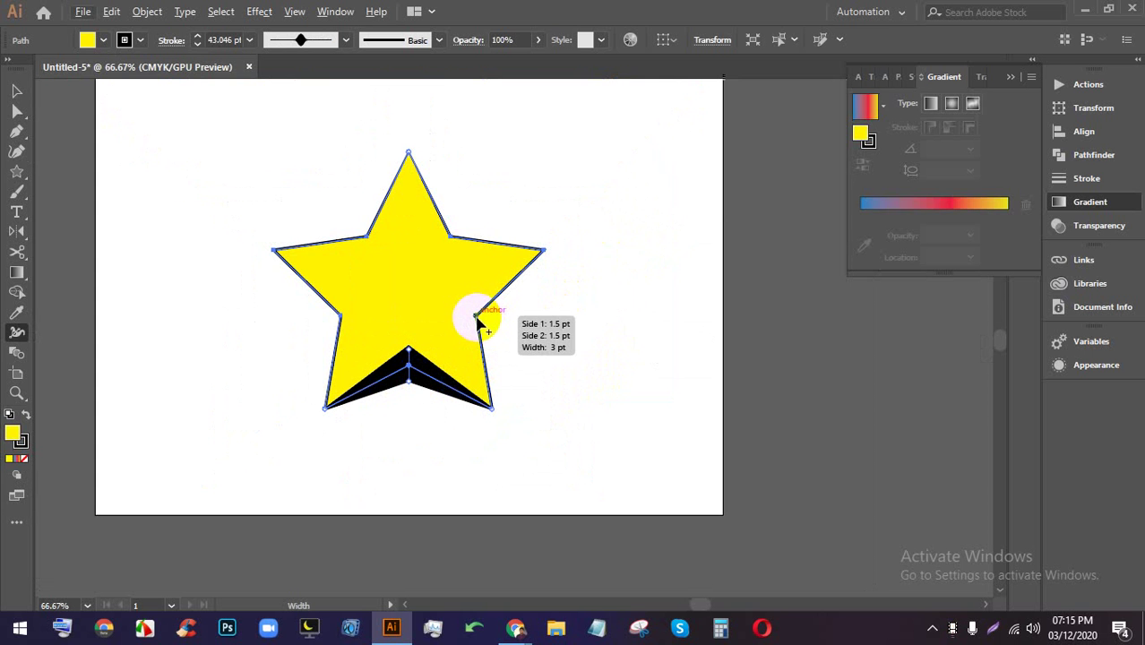
mouse_move(475, 318)
mouse_down()
mouse_move(494, 321)
mouse_move(511, 359)
mouse_move(491, 356)
mouse_up()
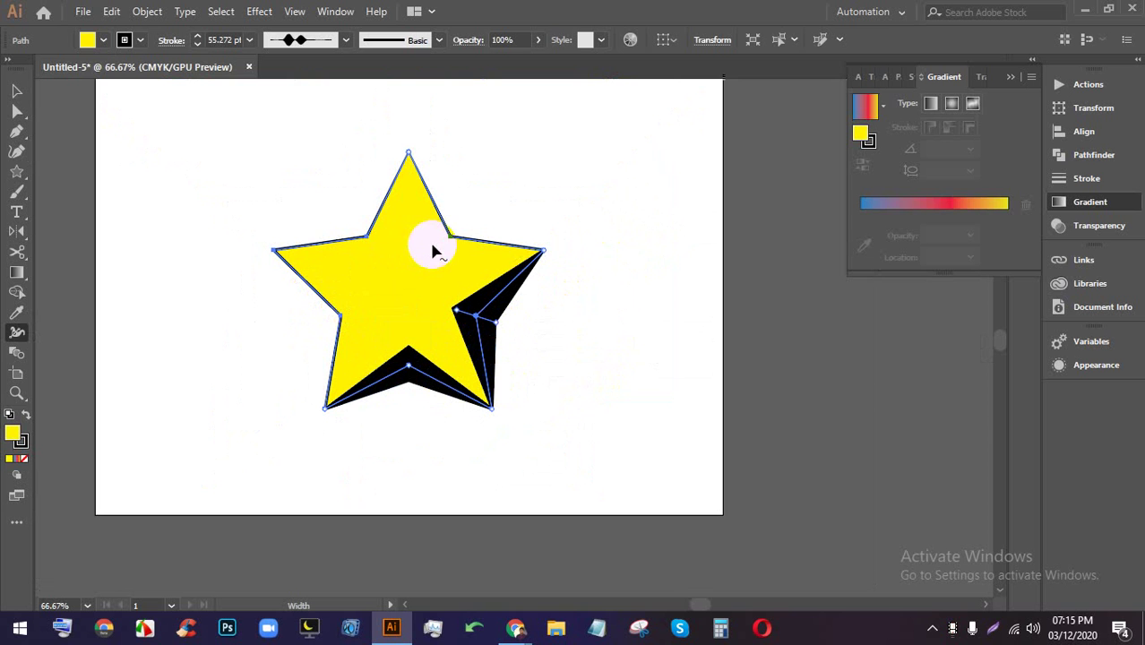
- Try widening the stroke at the star's upper-right and lower-left inner corners, undo both changes, and deselect the star
drag(455, 242, 461, 221)
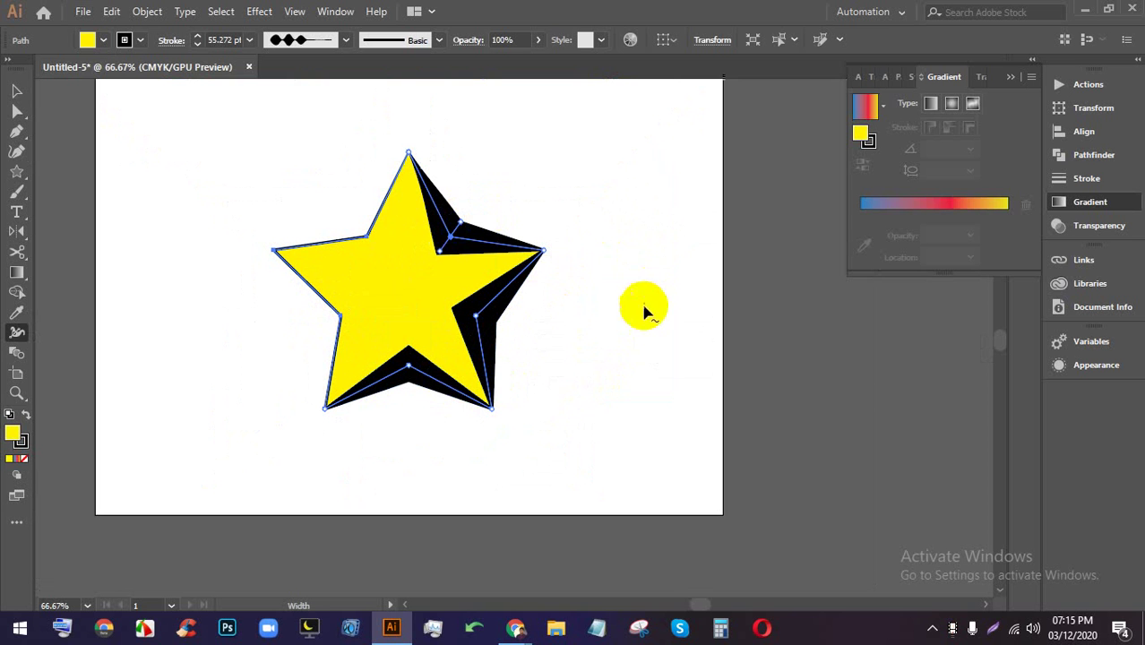
key(ctrl+z)
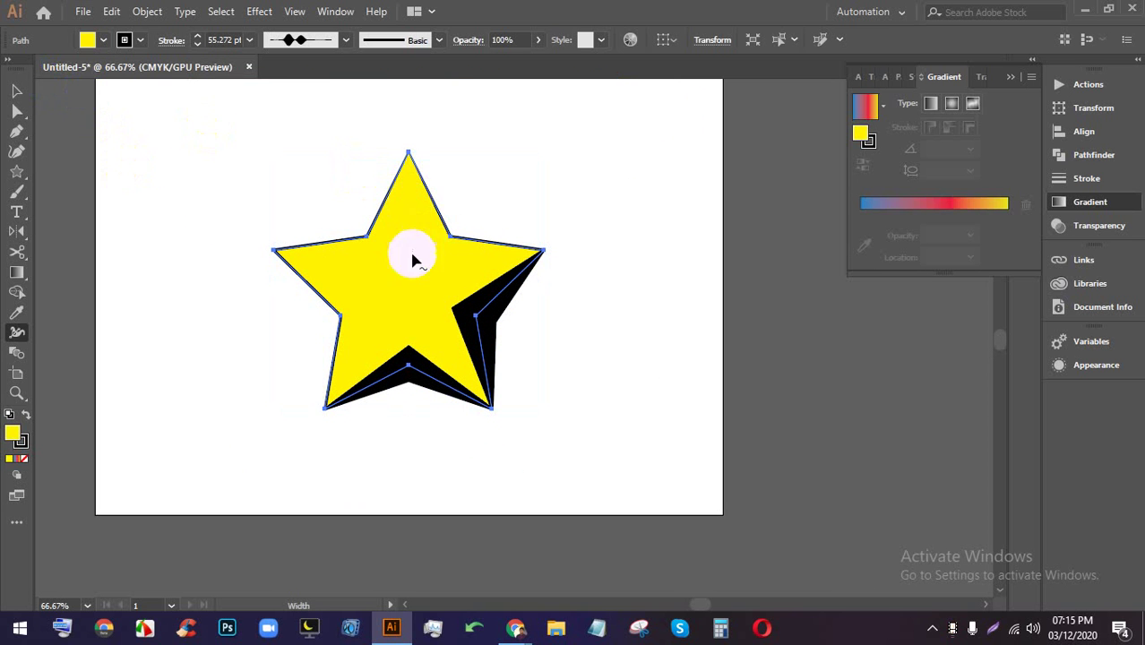
drag(341, 316, 314, 324)
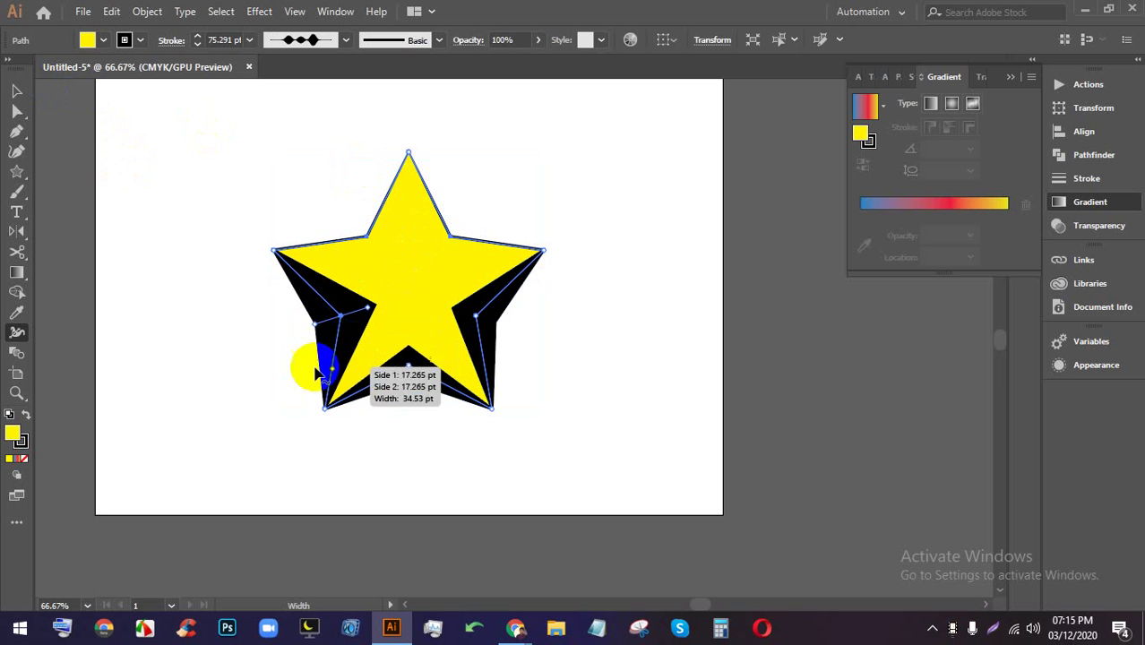
mouse_move(275, 241)
mouse_down()
mouse_move(365, 309)
mouse_move(329, 323)
mouse_up()
scroll(509, 260, down, 1)
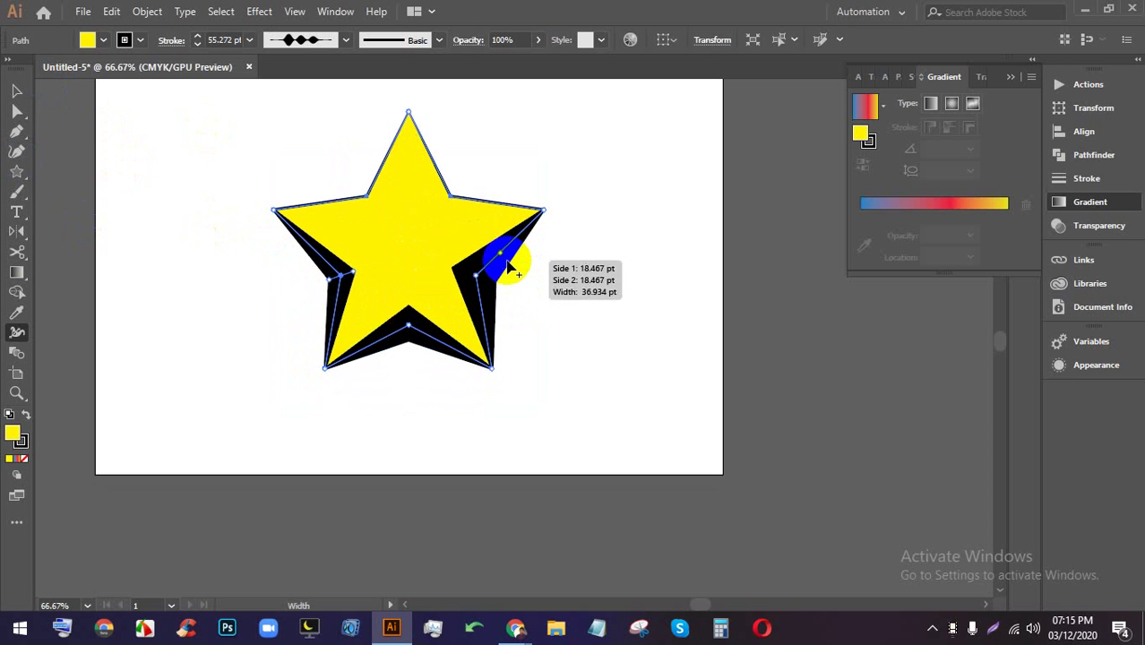
key(ctrl+z)
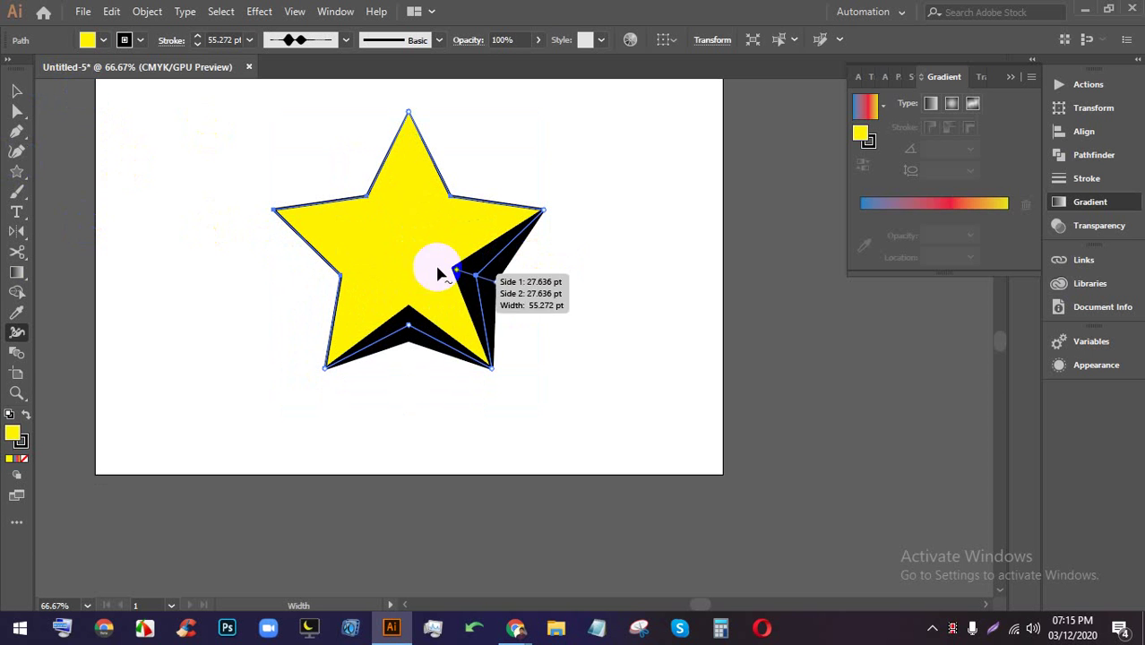
click(16, 90)
click(204, 145)
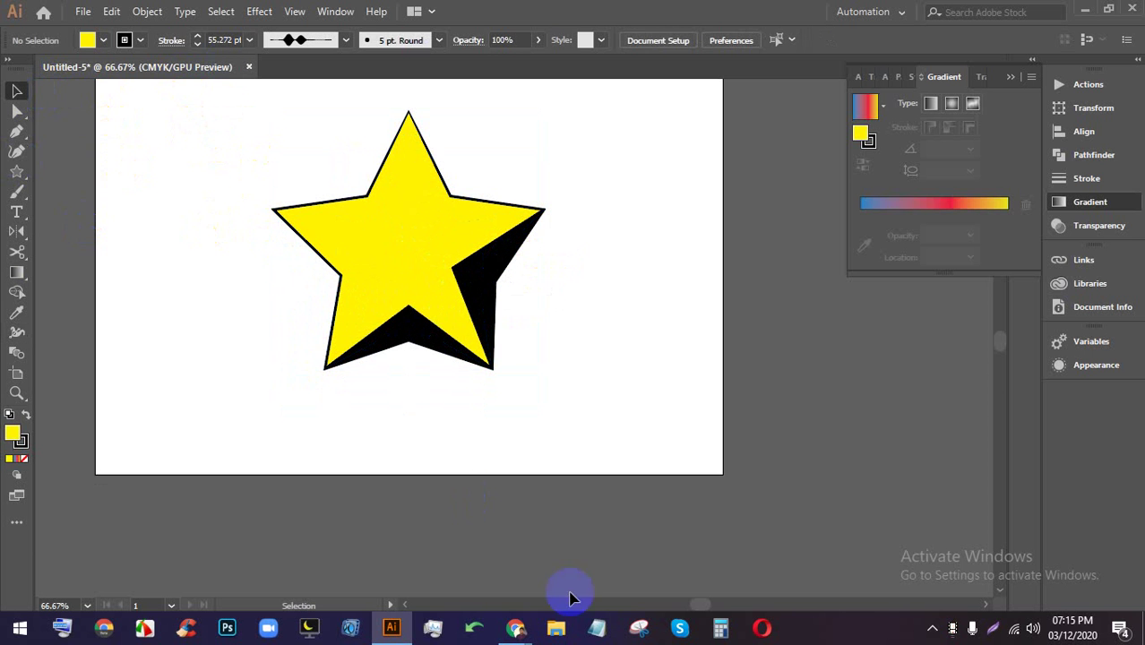
- Switch to the Google Meet call in Chrome to check the participants, and return to Illustrator
mouse_move(515, 627)
click(475, 571)
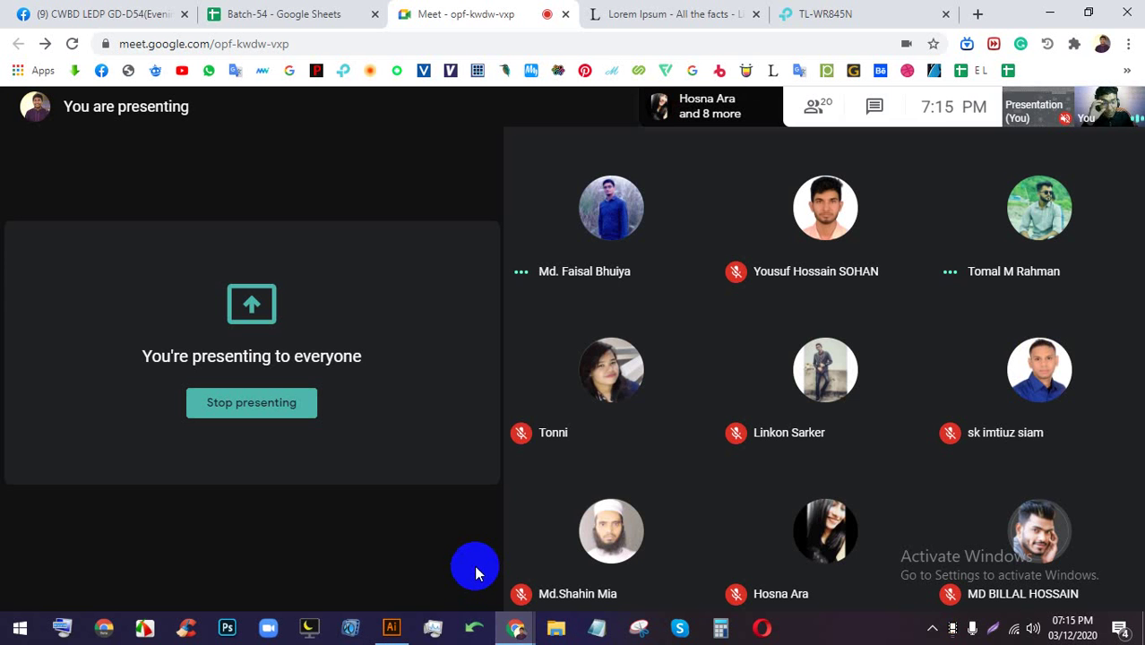
mouse_move(520, 568)
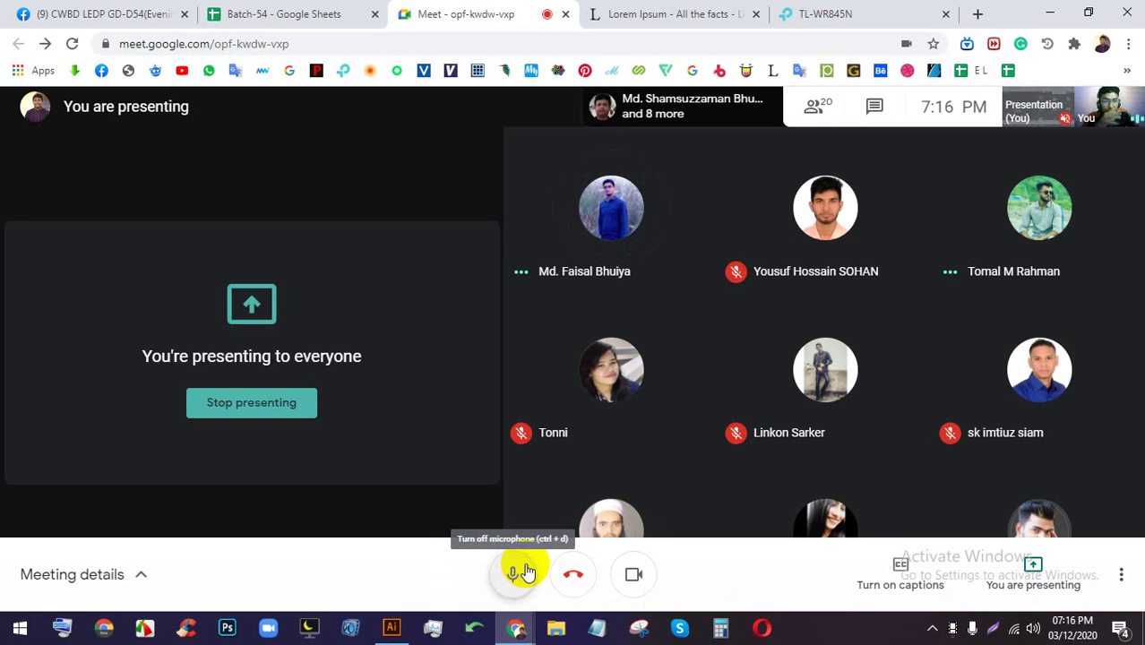
click(388, 624)
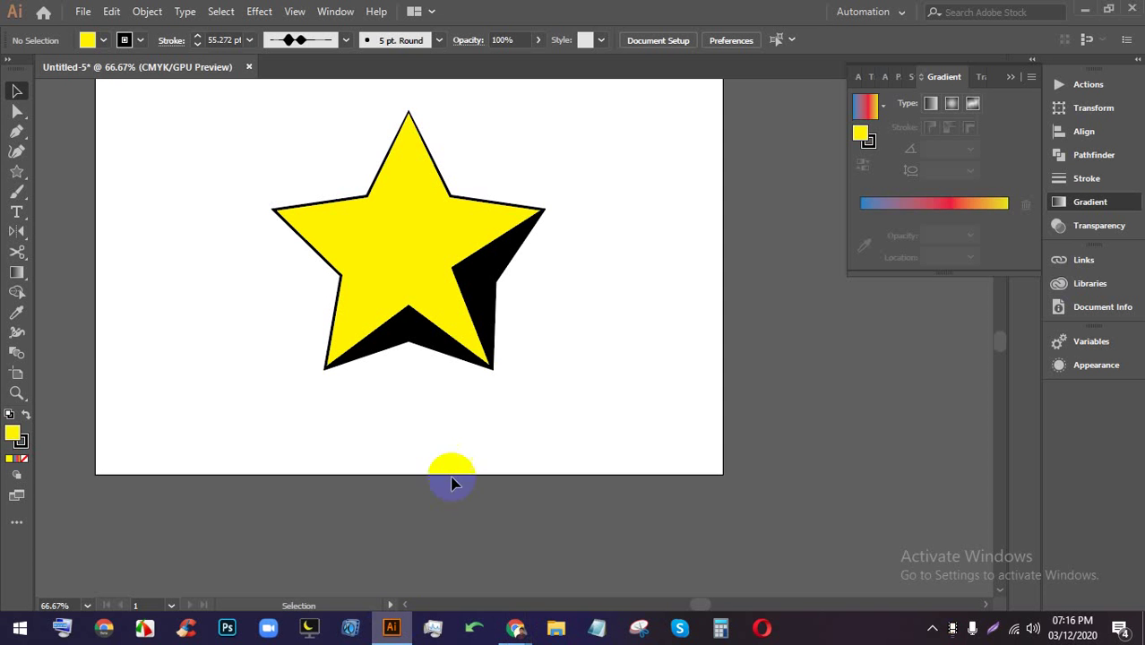
- Move the star slightly up and left and widen its stroke at the upper-right inner corner to about 68 pt
drag(376, 200, 345, 177)
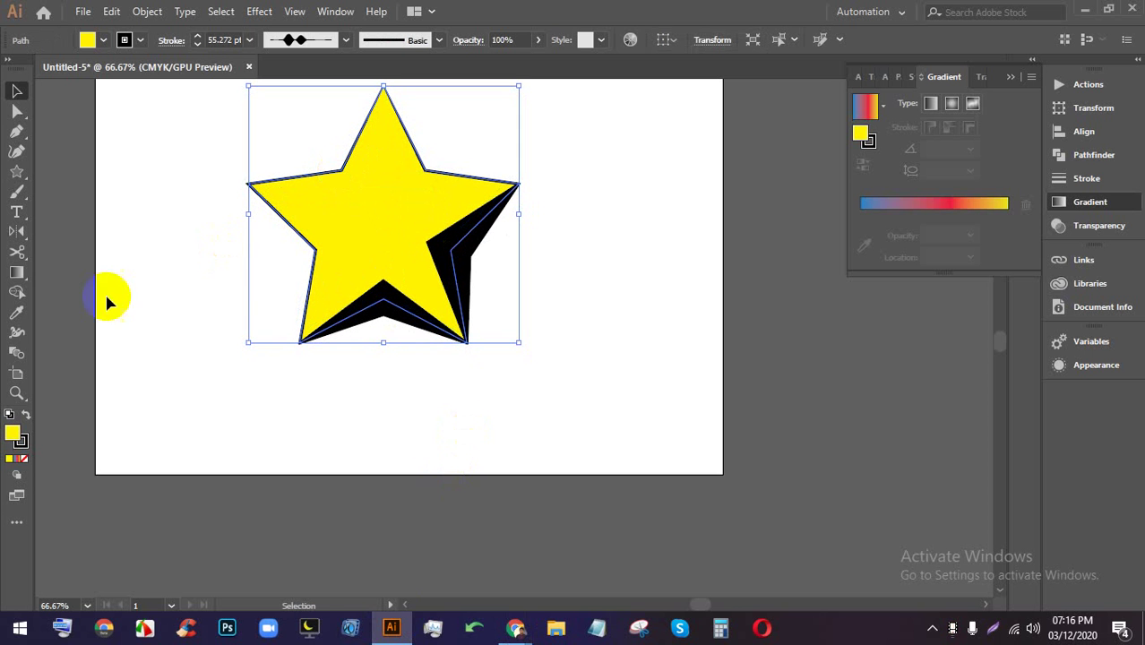
click(16, 333)
drag(426, 171, 444, 156)
click(16, 91)
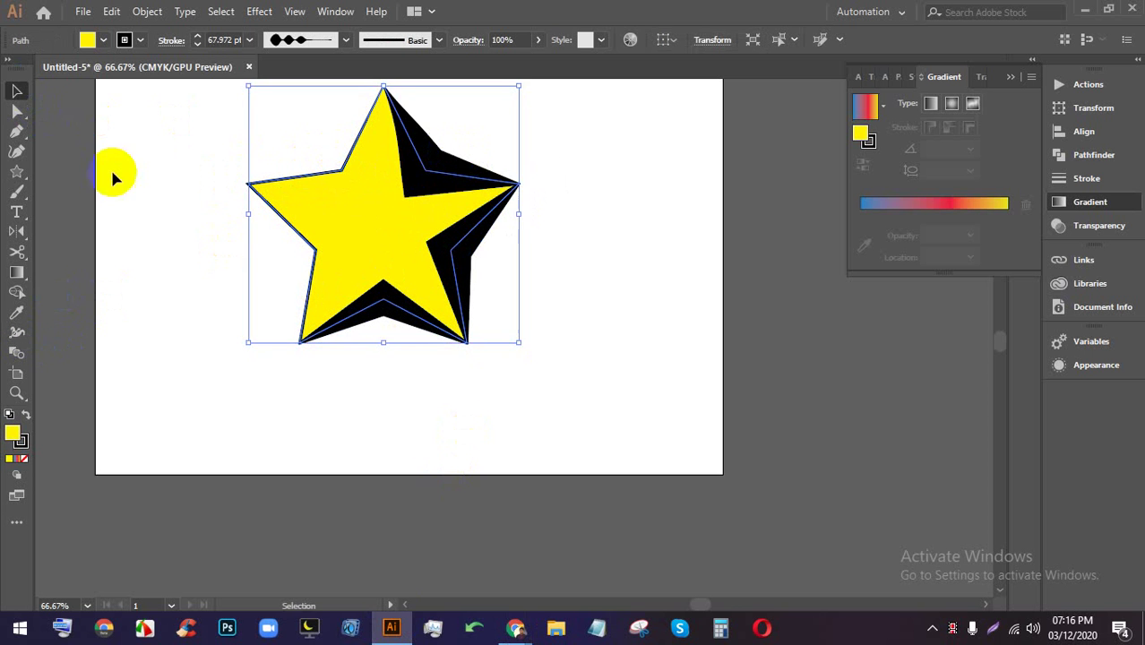
- Delete the yellow star to clear the artboard
click(606, 399)
drag(606, 397, 243, 148)
key(Delete)
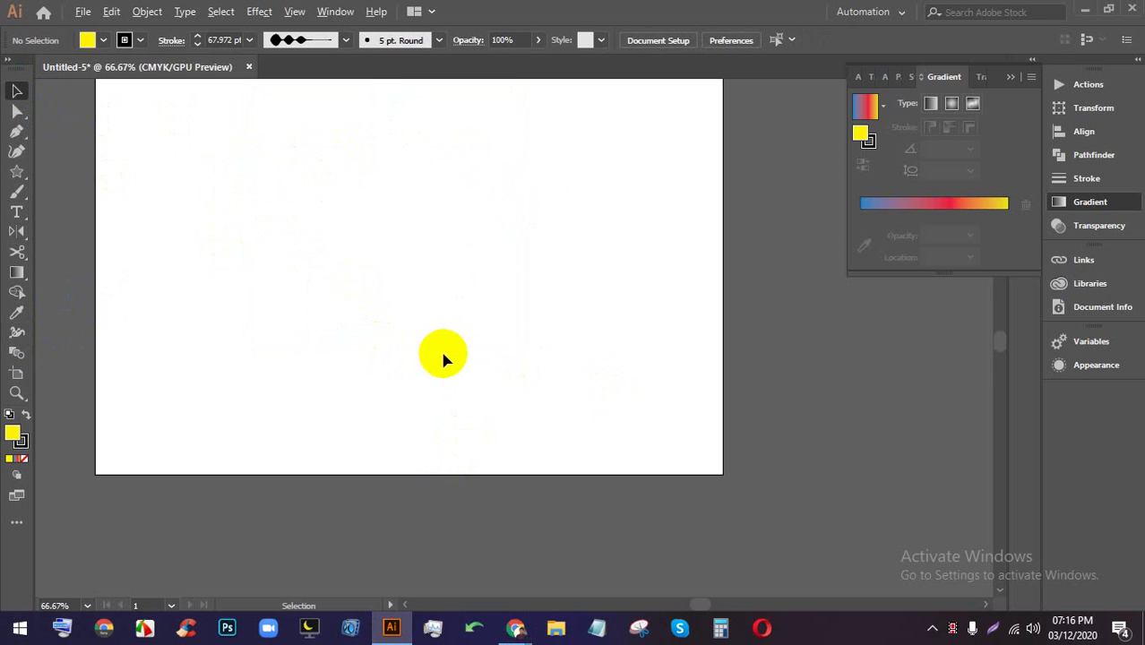
key(ctrl+minus)
key(ctrl+minus)
scroll(341, 270, up, 1)
drag(523, 297, 508, 298)
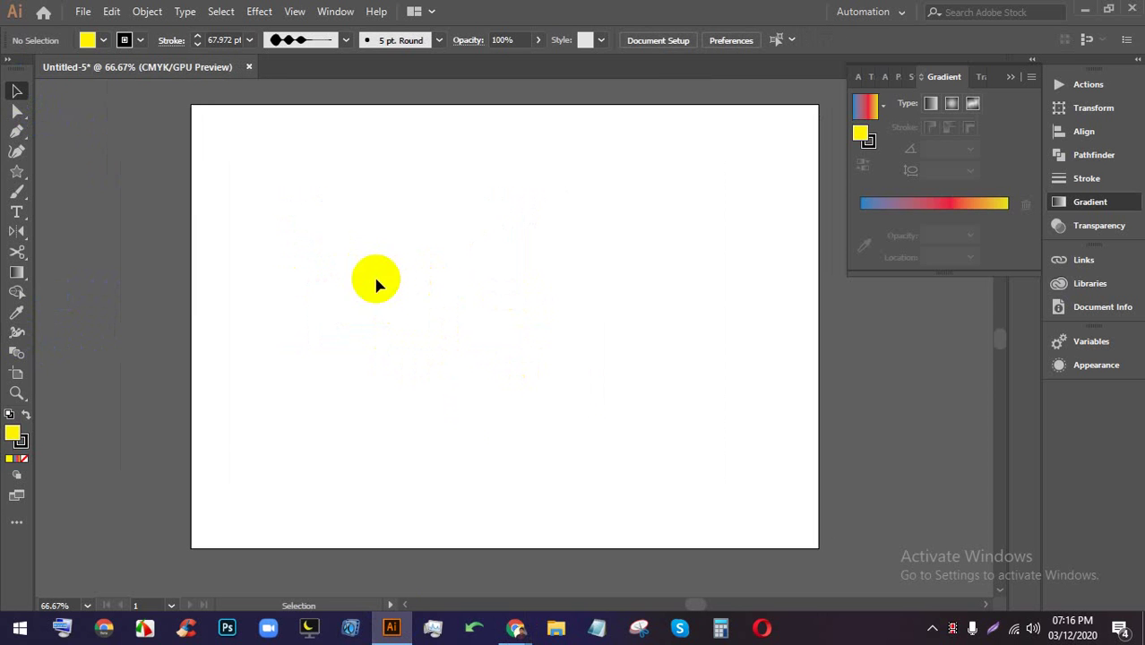
- Draw a small yellow star near the artboard's upper-left corner and remove its stroke
drag(265, 155, 288, 190)
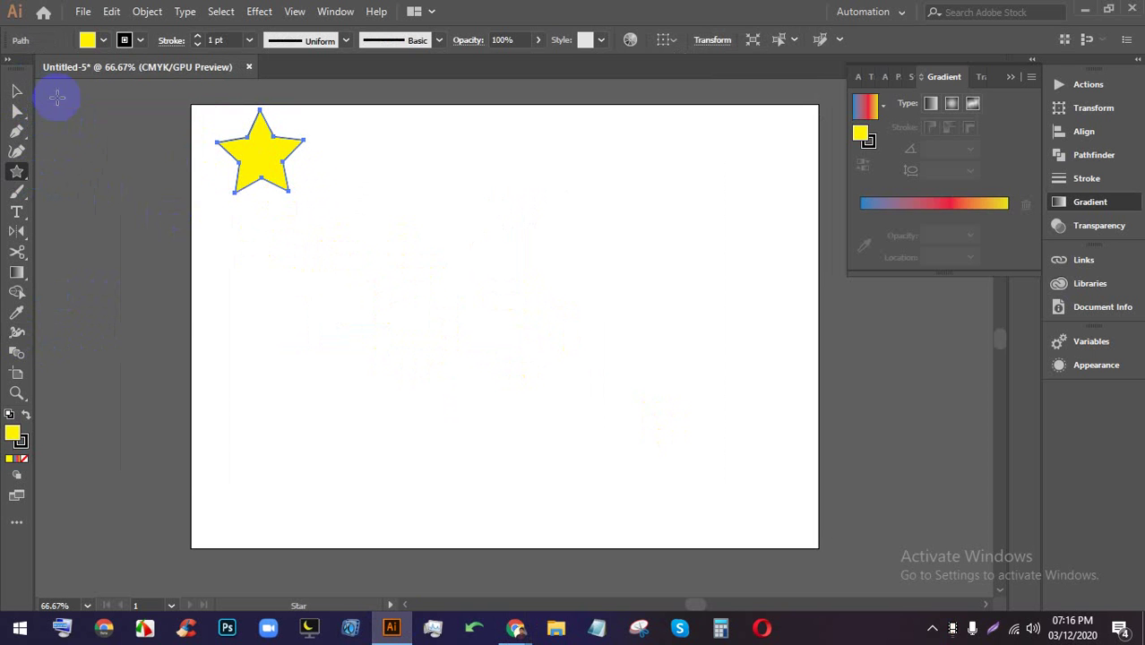
click(227, 134)
click(231, 140)
click(140, 40)
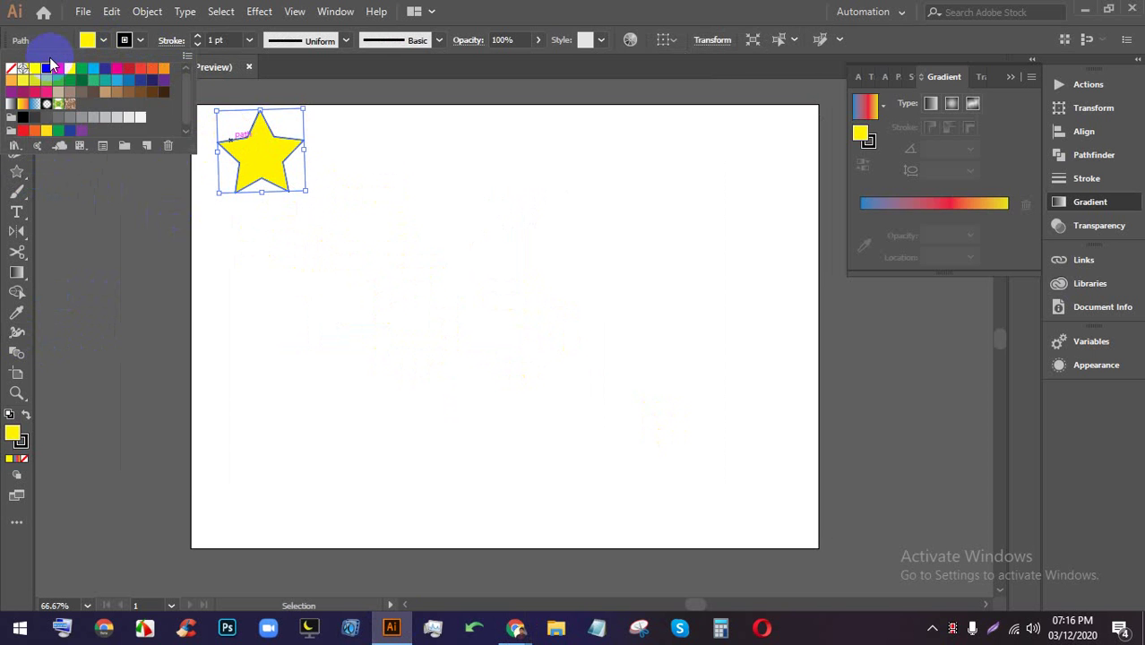
click(13, 72)
click(320, 213)
click(273, 166)
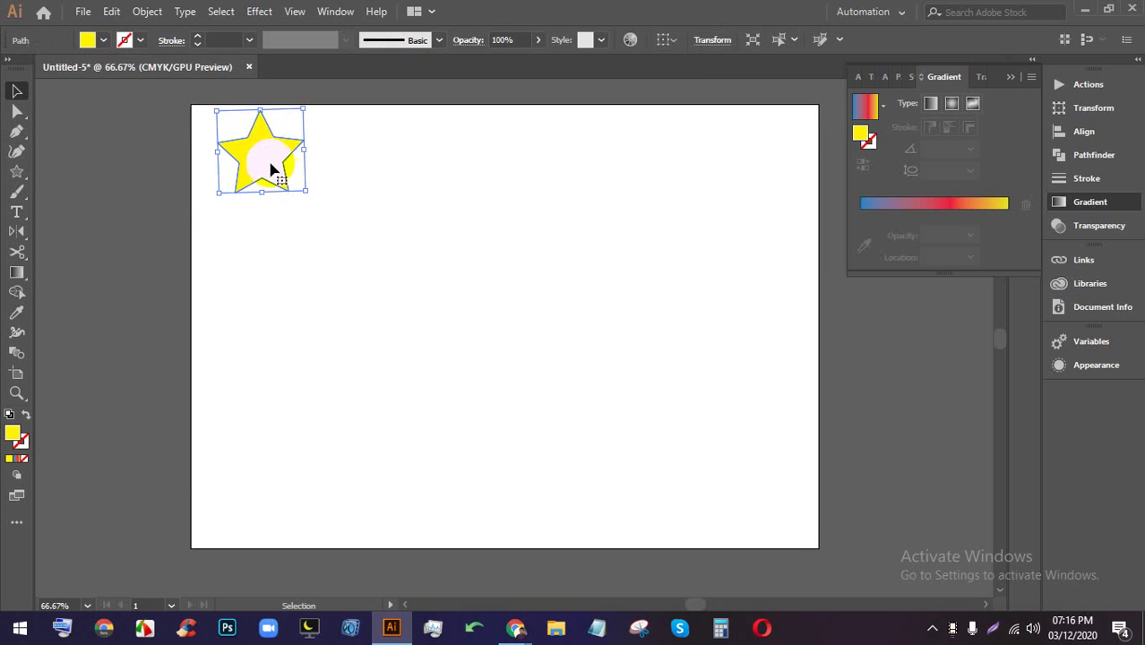
- Fill the small star with orange and place a copy of it near the artboard's lower-right corner
click(111, 42)
click(142, 68)
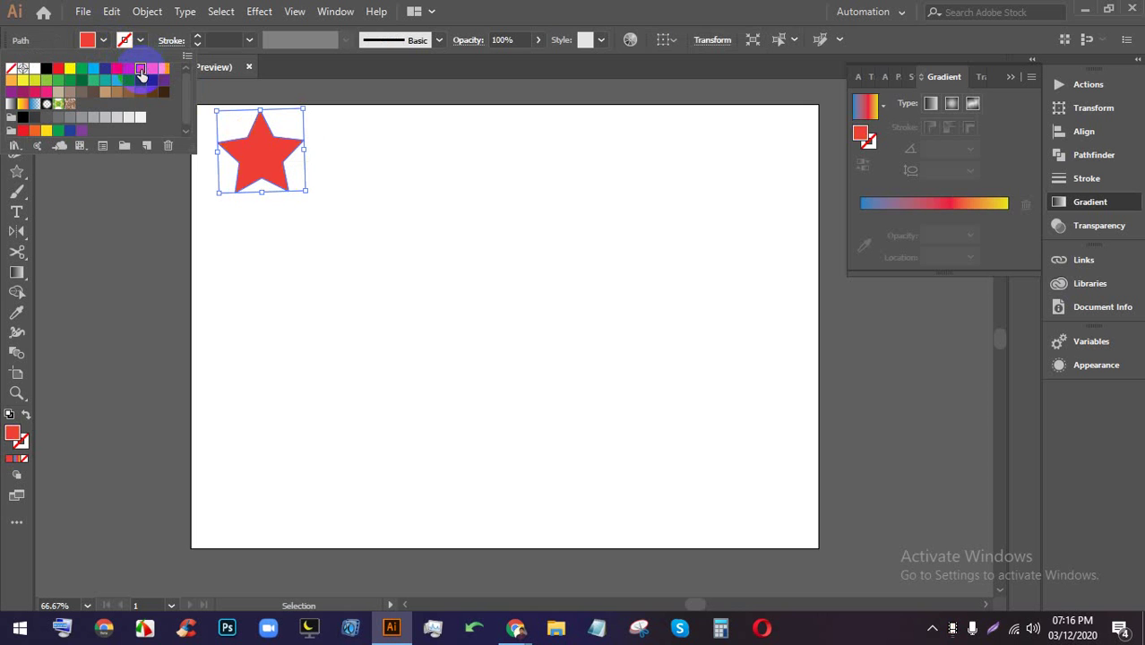
click(154, 70)
click(159, 76)
click(471, 235)
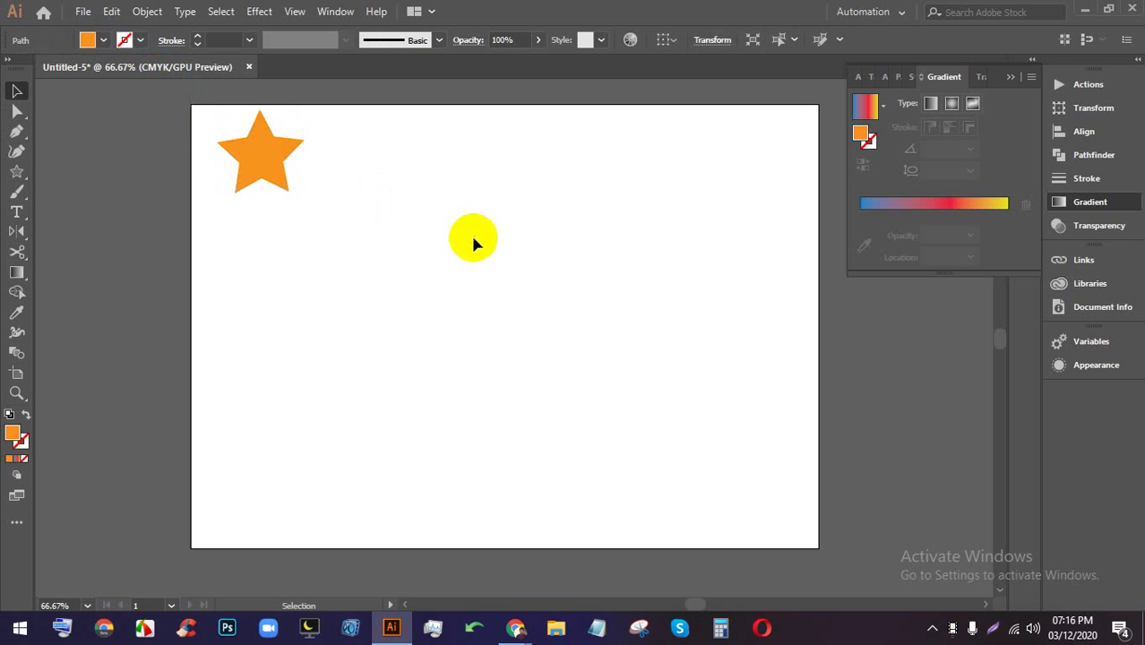
drag(271, 170, 749, 459)
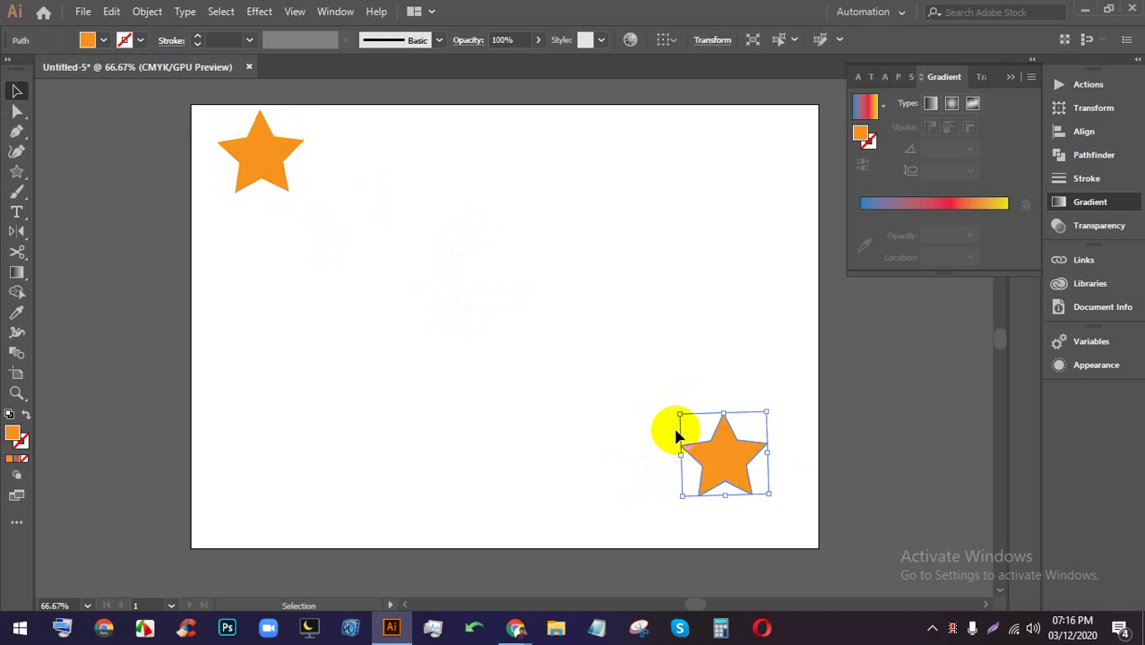
click(677, 359)
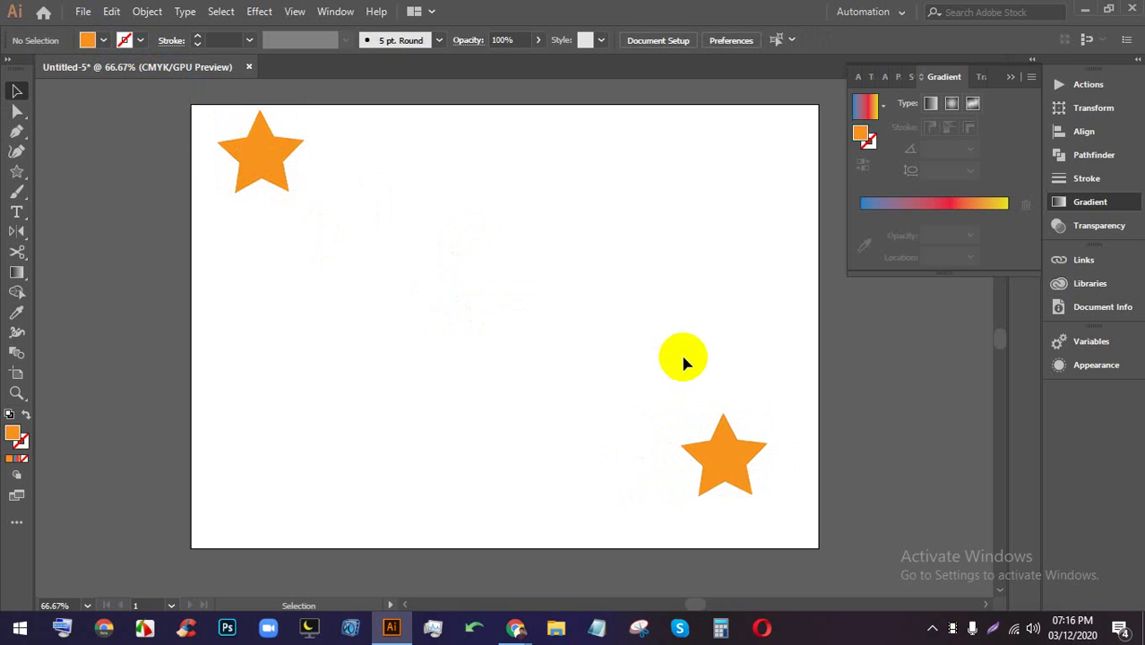
- Blend the orange star near the artboard's upper-left corner with the one near the lower-right corner using the Blend tool
click(15, 353)
click(266, 149)
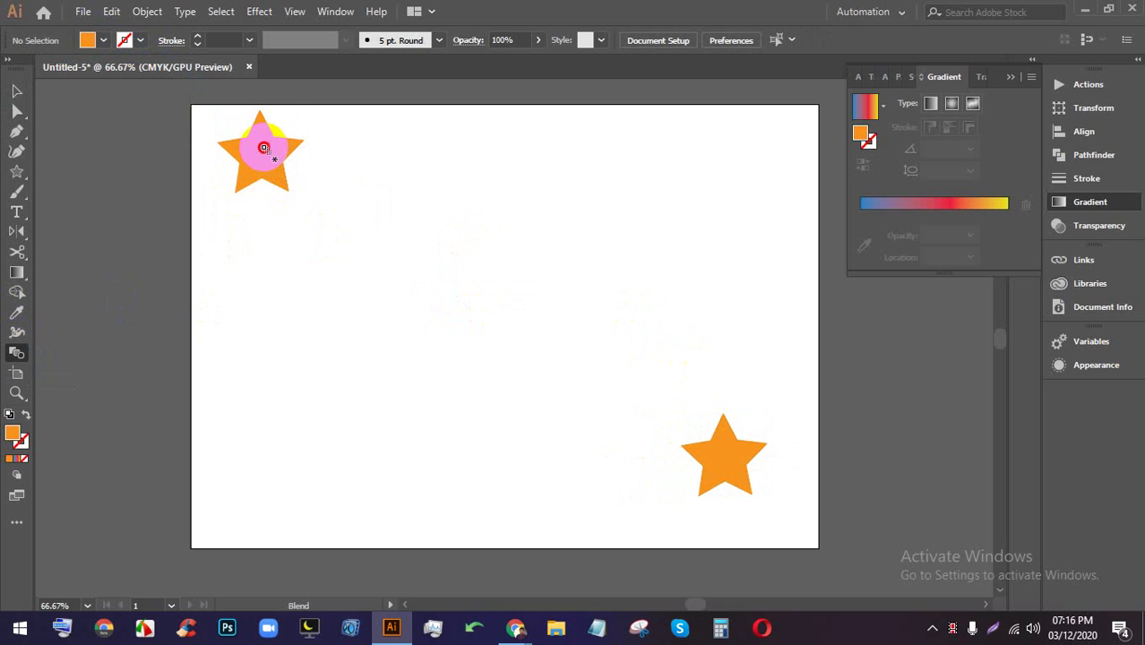
click(727, 456)
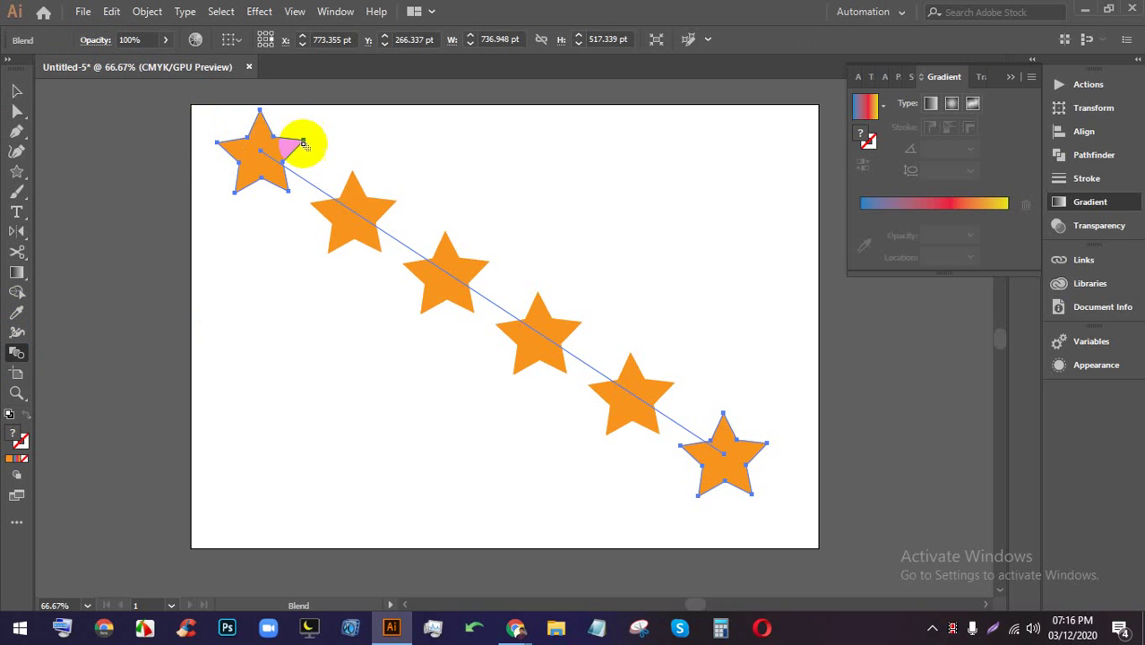
scroll(645, 435, down, 3)
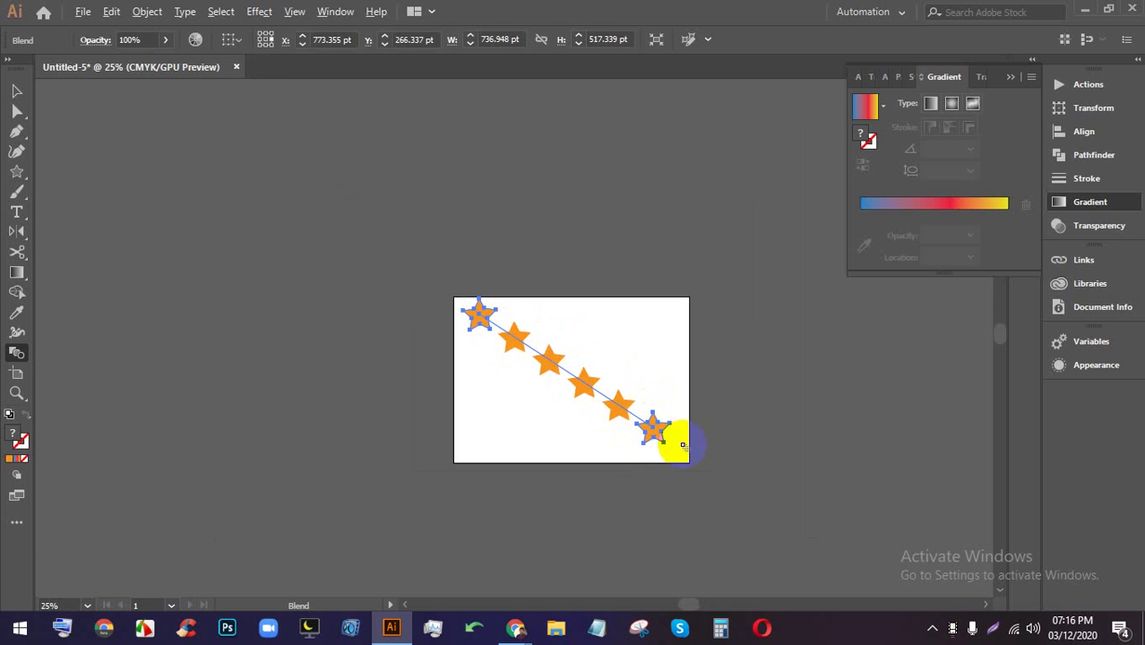
scroll(655, 444, down, 3)
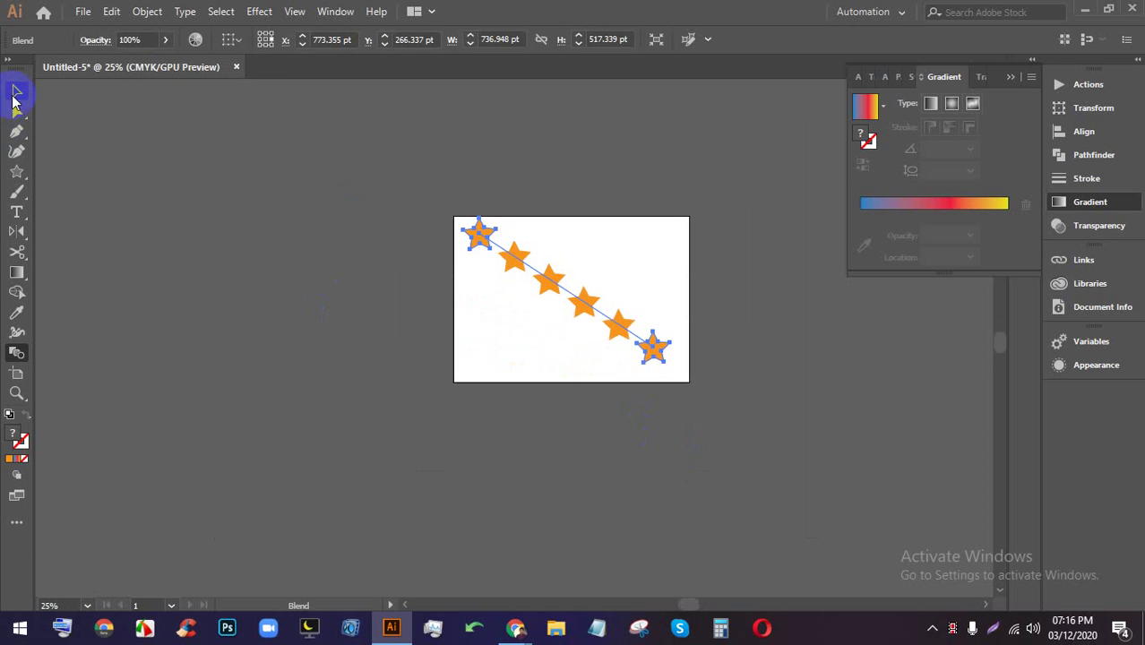
- Isolate the blend and move its lower-right end star far down and right beyond the artboard to lengthen the chain
click(16, 93)
double_click(649, 347)
click(653, 351)
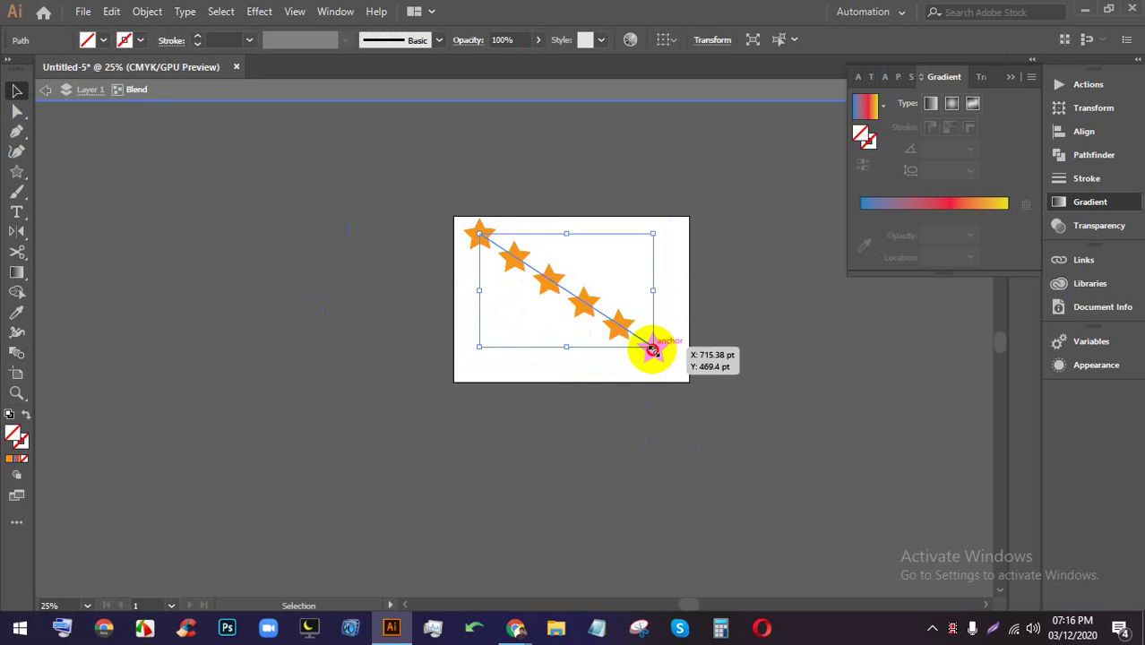
drag(653, 350, 903, 501)
scroll(735, 406, down, 2)
drag(822, 459, 921, 525)
scroll(861, 473, down, 2)
scroll(861, 473, up, 3)
- Reposition the lengthened orange star blend outside the artboard and deselect it
drag(481, 451, 638, 414)
click(605, 460)
double_click(550, 495)
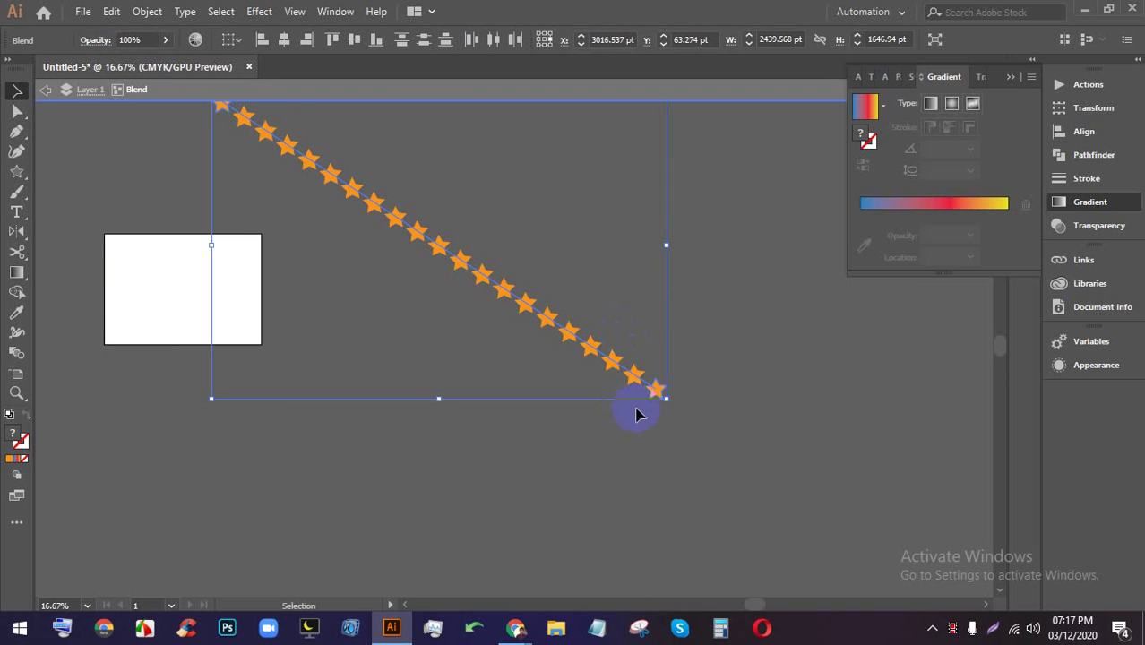
right_click(657, 389)
click(556, 281)
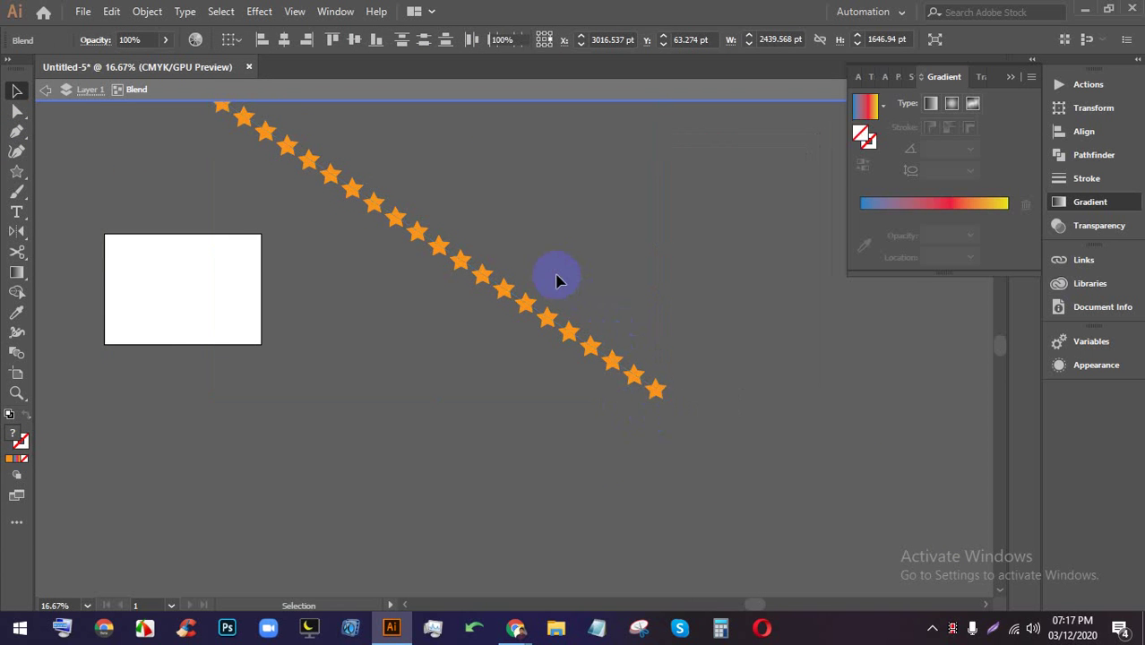
scroll(616, 341, down, 3)
- Undo the star blend, the orange stars and the earlier star edits to clear the artboard
key(ctrl+z)
key(ctrl+z)
key(ctrl+z)
key(ctrl+z)
key(ctrl+z)
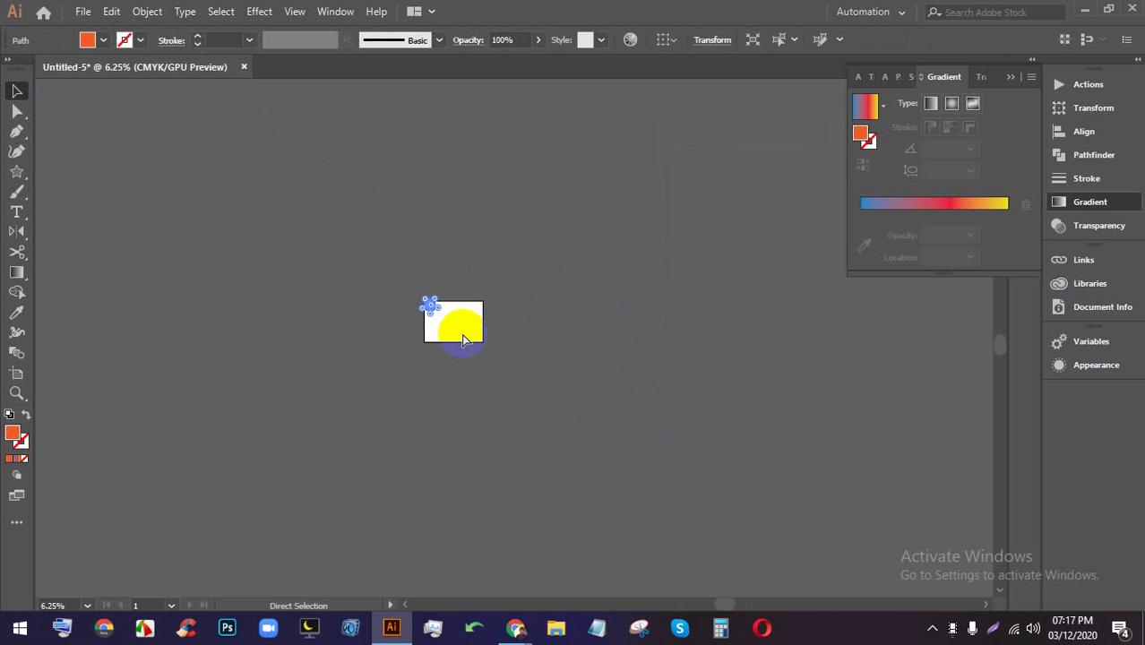
scroll(449, 337, up, 3)
key(ctrl+z)
key(ctrl+z)
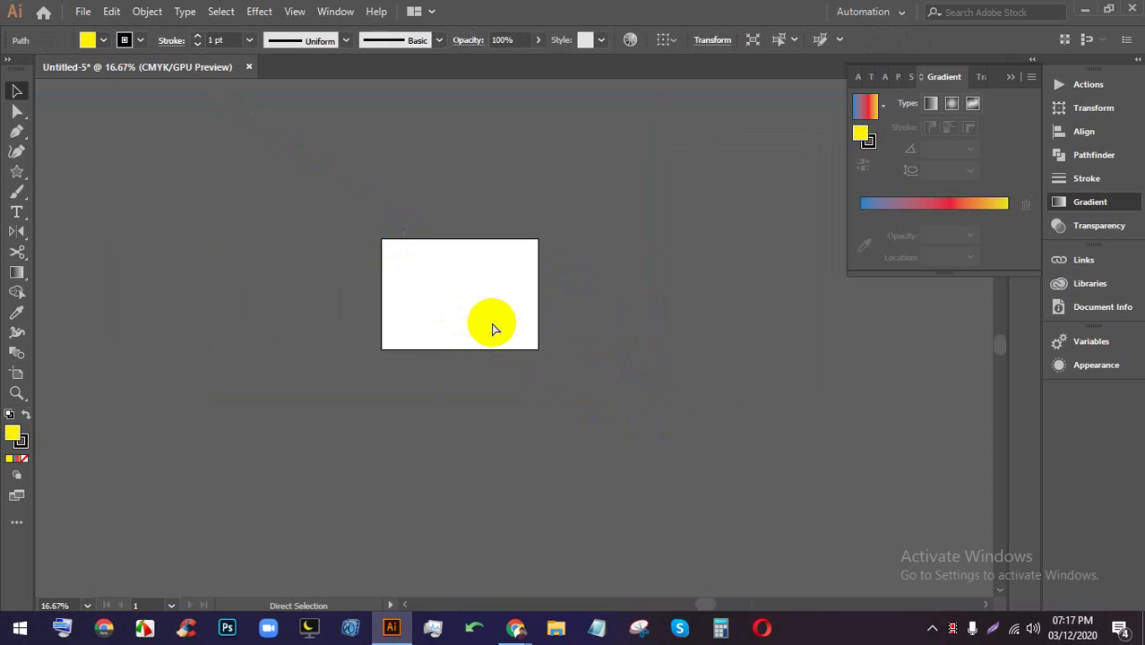
key(ctrl+z)
key(ctrl+z)
key(ctrl+z)
key(ctrl+z)
key(ctrl+z)
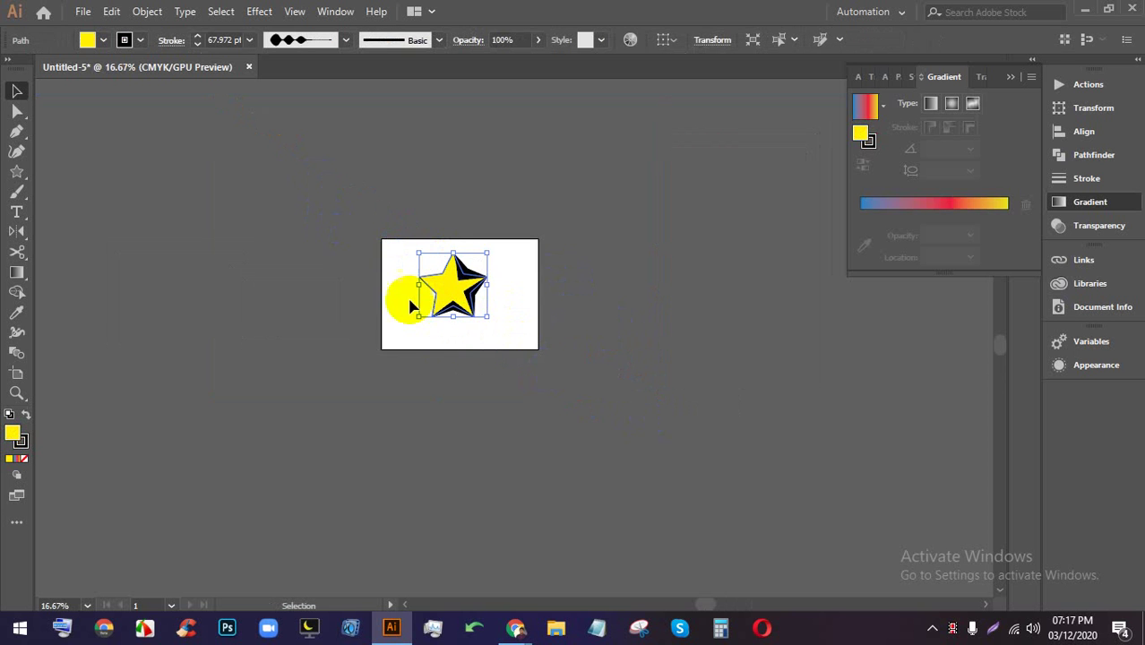
key(ctrl+z)
- Switch to the Google Meet window in Chrome to check the participants and return to Illustrator
mouse_move(484, 607)
click(484, 538)
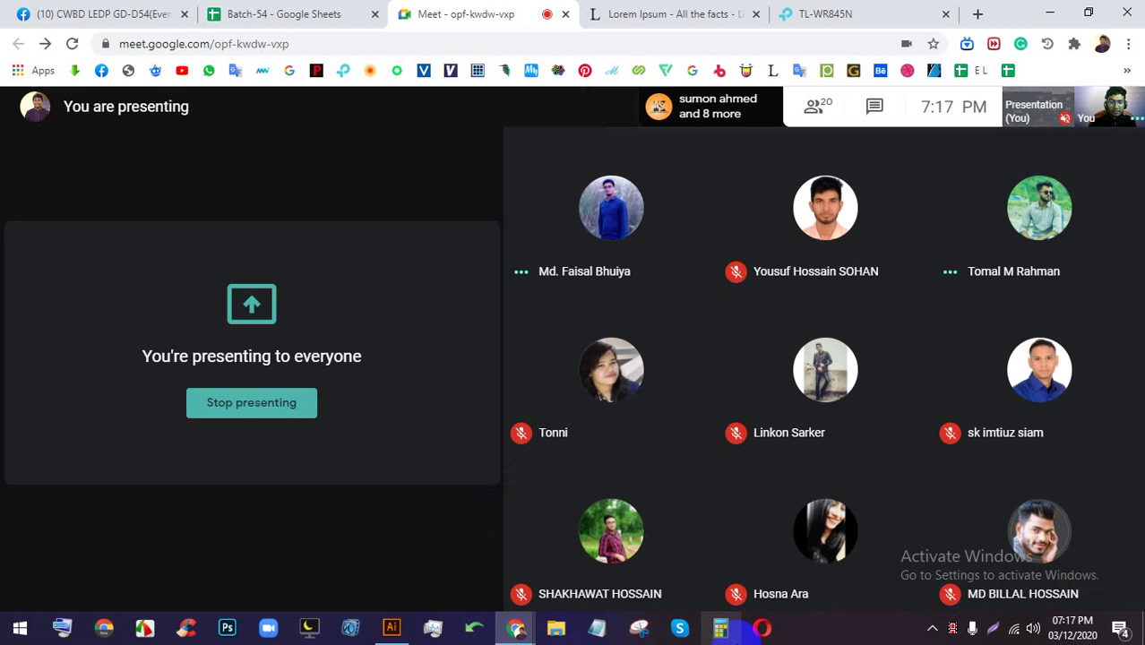
click(392, 627)
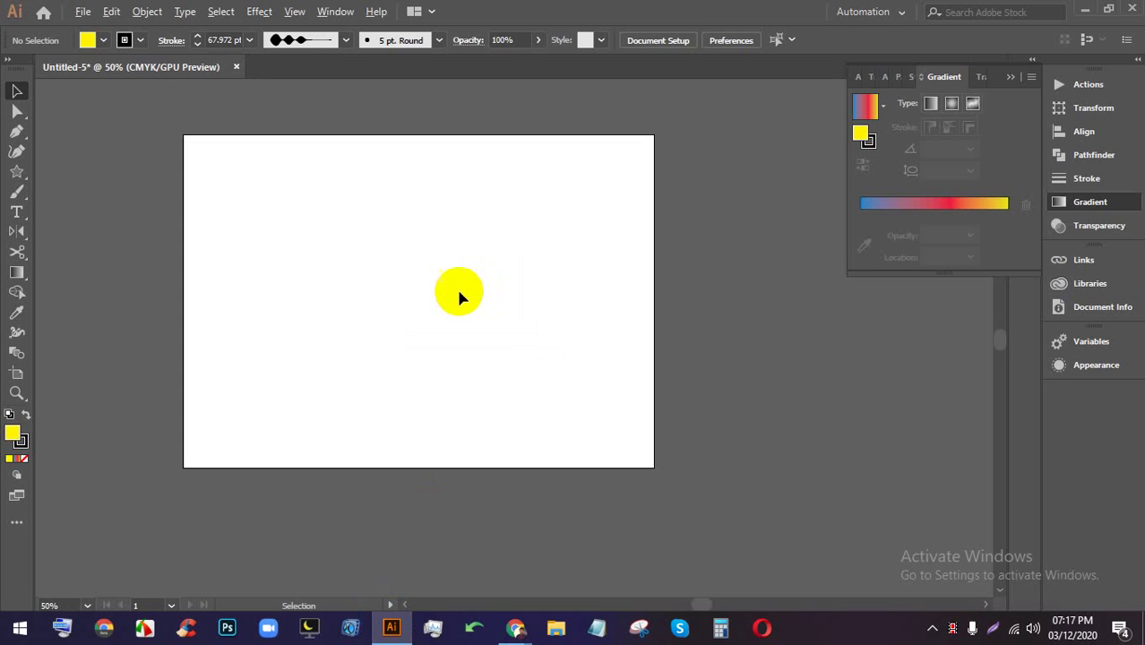
- Draw a yellow star in the artboard's upper-left corner and place a copy in the lower-right corner
click(15, 173)
drag(224, 162, 587, 421)
key(v)
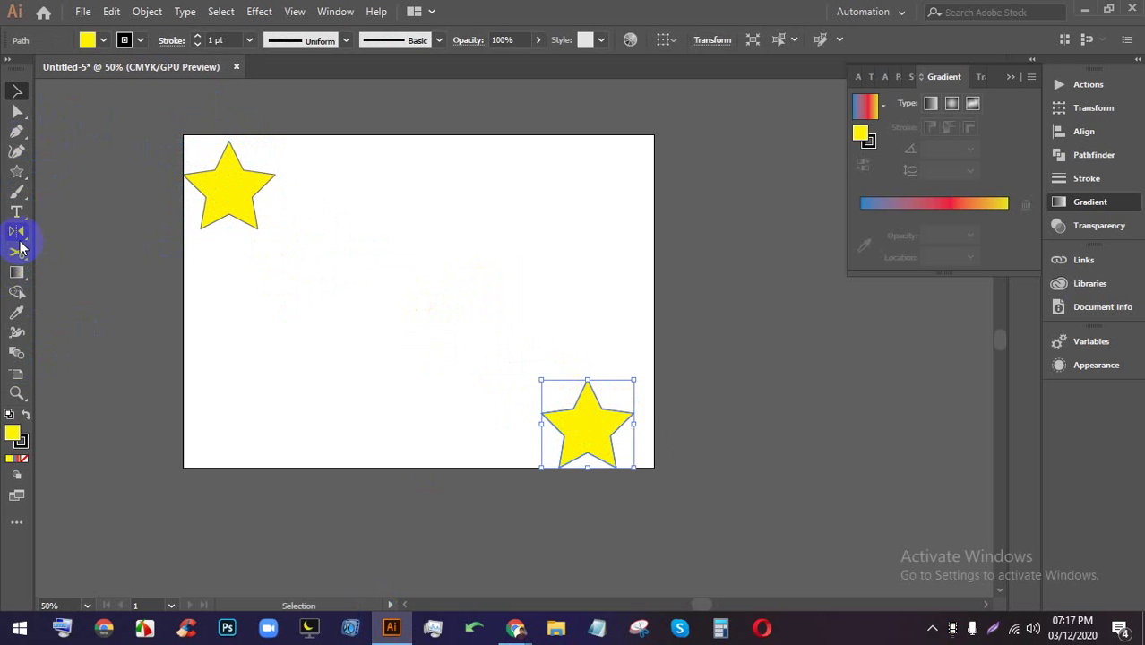
- Blend the two yellow stars with the Blend tool and deselect the result
click(16, 354)
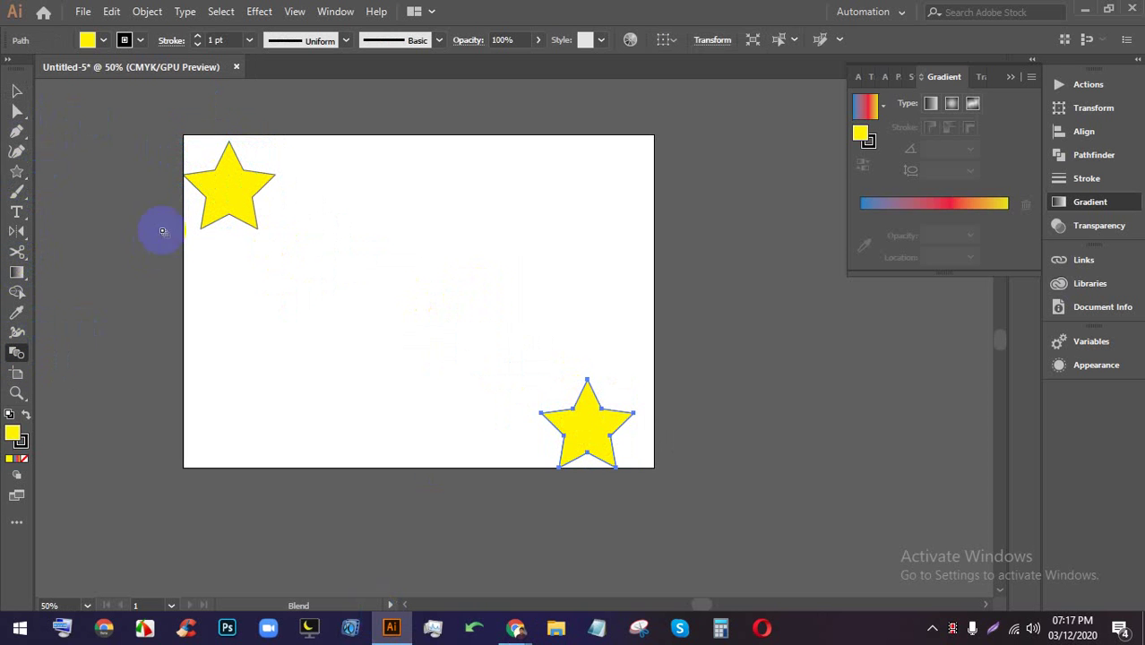
click(225, 180)
click(581, 436)
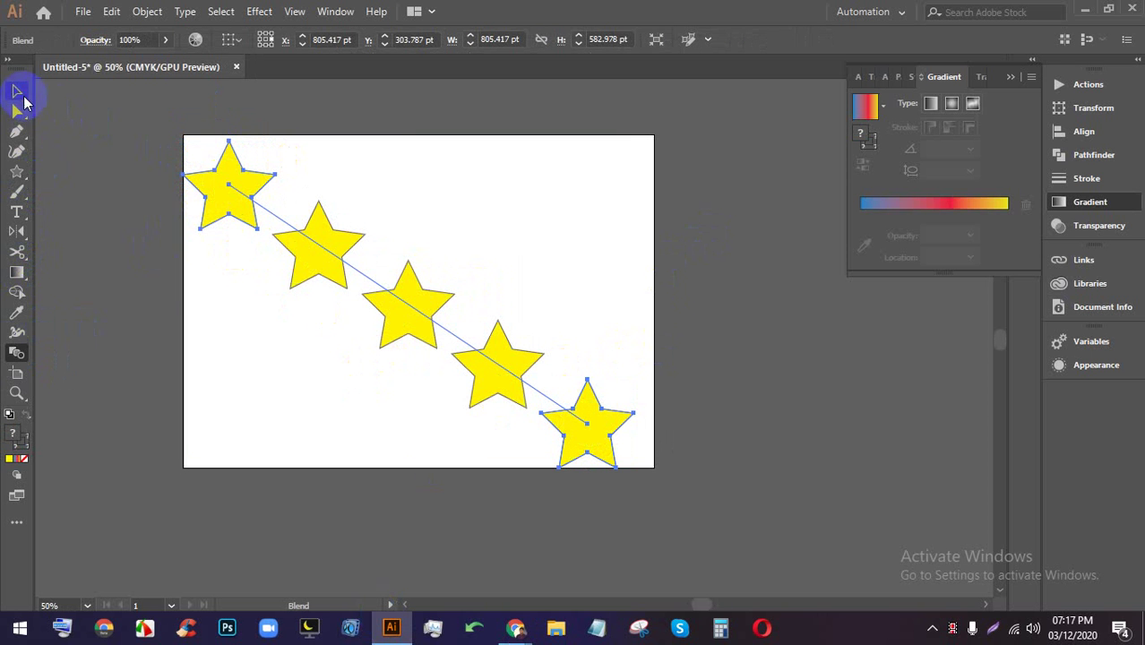
click(23, 97)
click(408, 199)
click(345, 228)
right_click(347, 241)
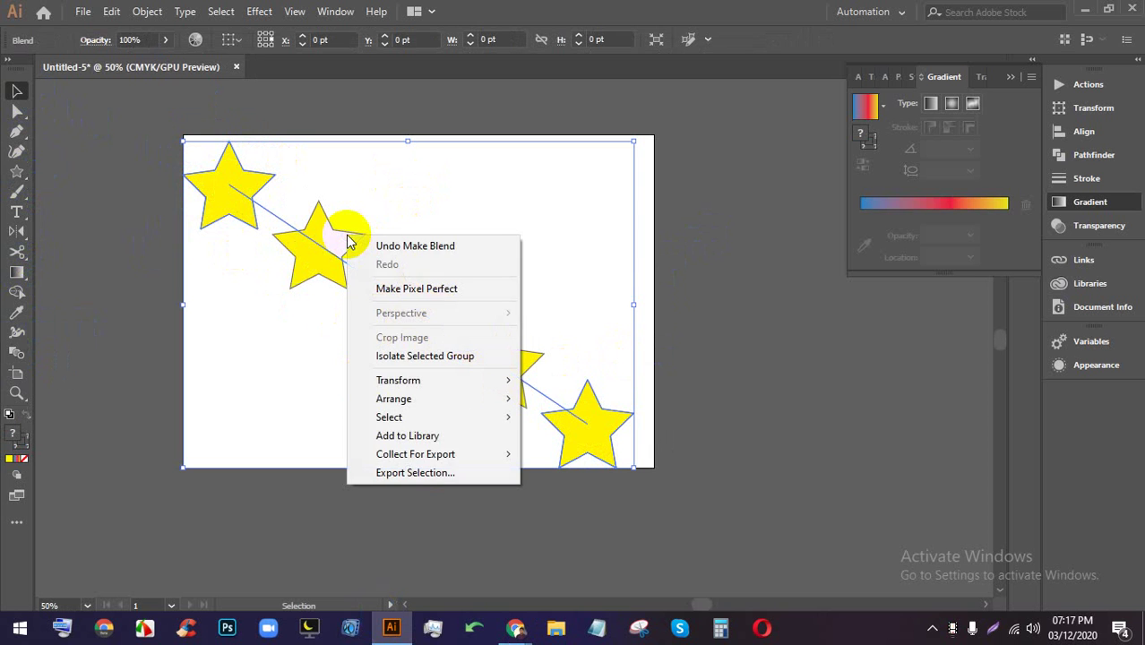
click(686, 258)
- Isolate the yellow blend, extend it into a zigzag with more end-star copies, and duplicate the chain up and to the right
drag(593, 435, 527, 536)
double_click(620, 389)
scroll(508, 349, down, 1)
scroll(508, 350, down, 2)
drag(530, 404, 690, 383)
key(ctrl+minus)
scroll(560, 378, up, 3)
key(ctrl+minus)
key(ctrl+minus)
key(ctrl+minus)
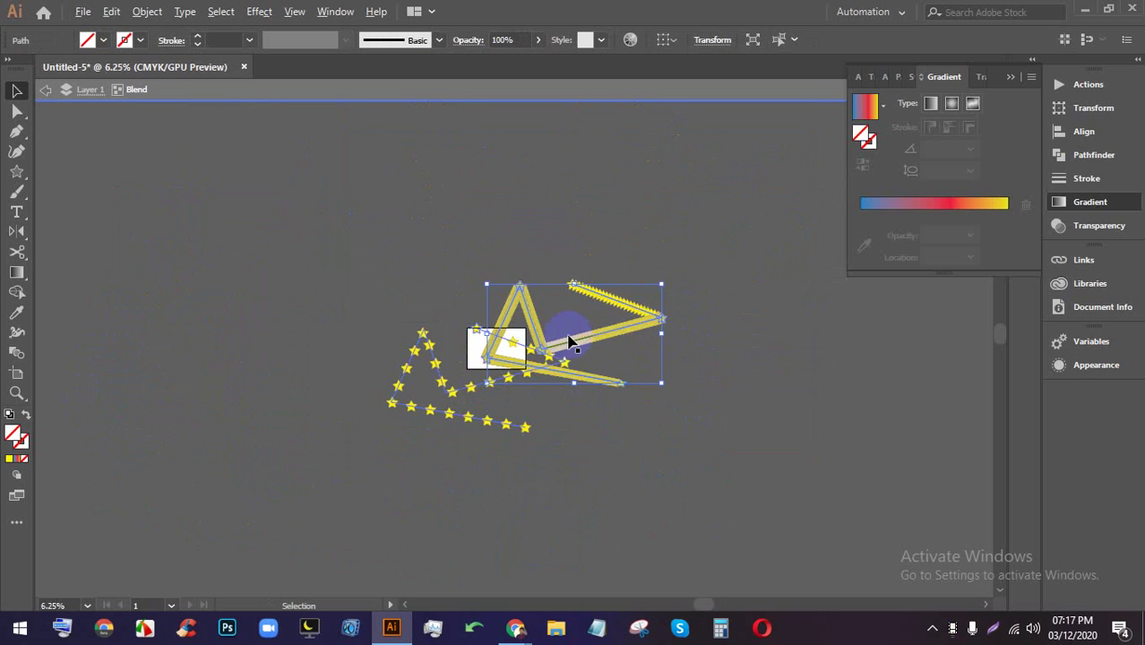
- Undo the zigzag chain, its blend and both yellow stars
key(ctrl+z)
key(ctrl+z)
key(ctrl+z)
key(ctrl+z)
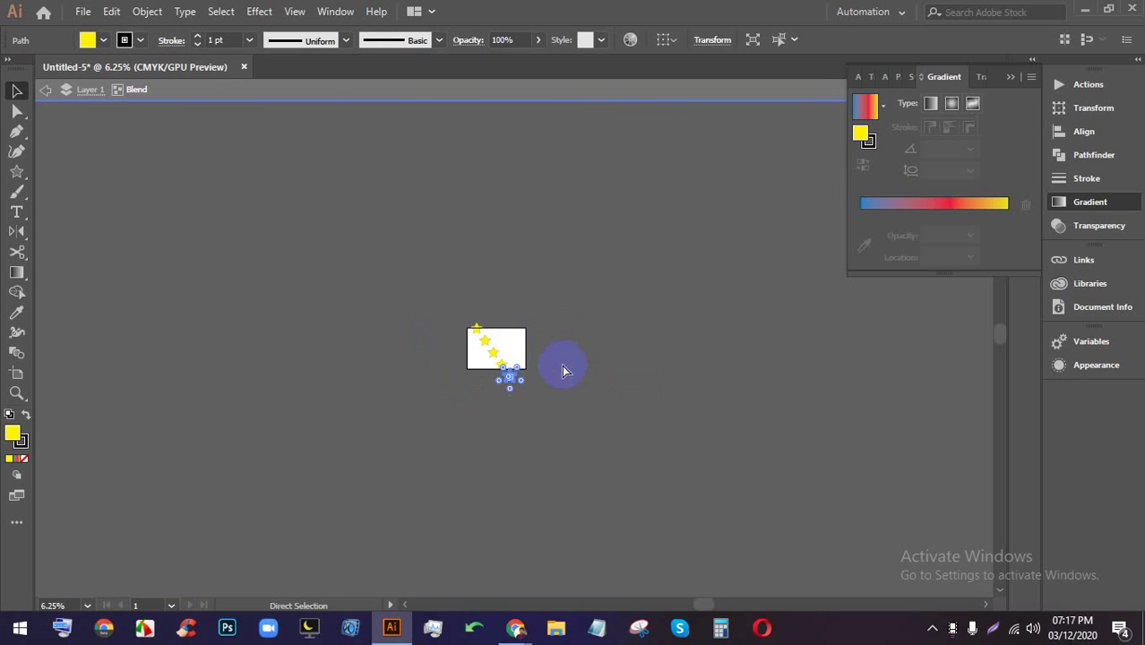
key(ctrl+z)
click(540, 358)
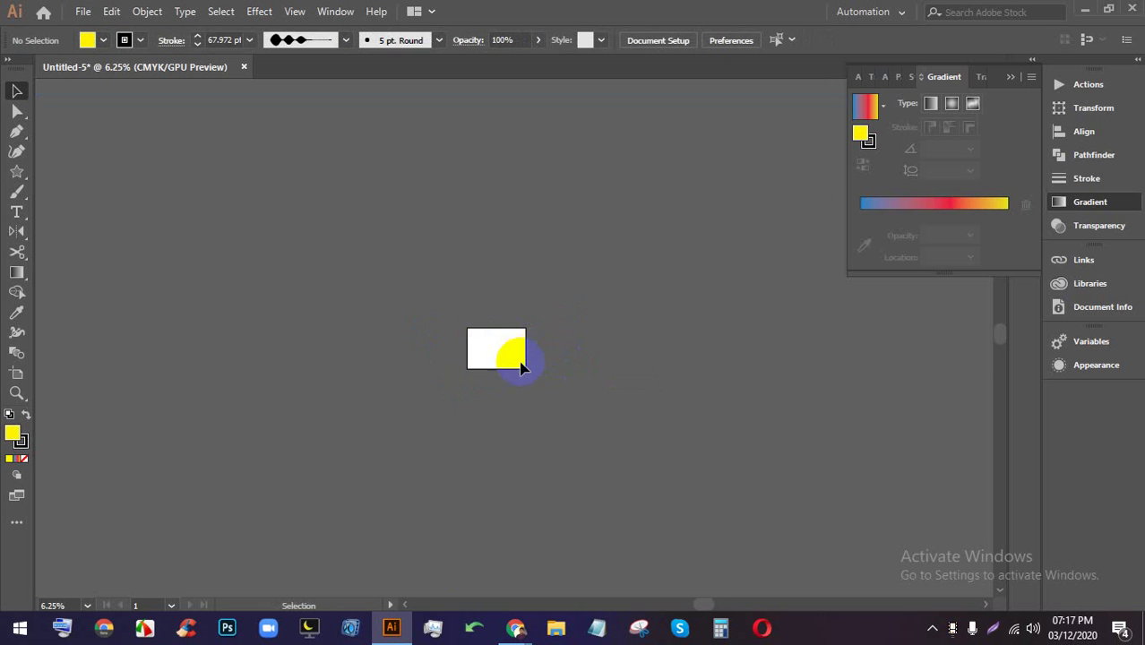
- Add a person's first name as black point text on the artboard with the Type tool
scroll(512, 368, up, 3)
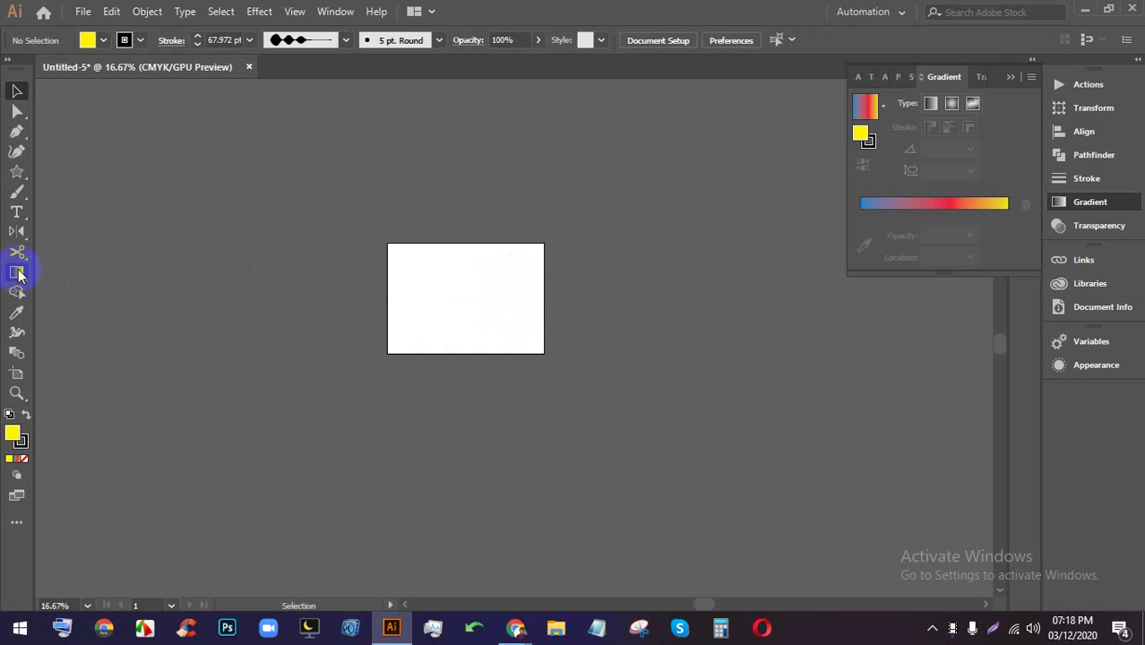
click(14, 215)
scroll(405, 322, up, 2)
click(473, 255)
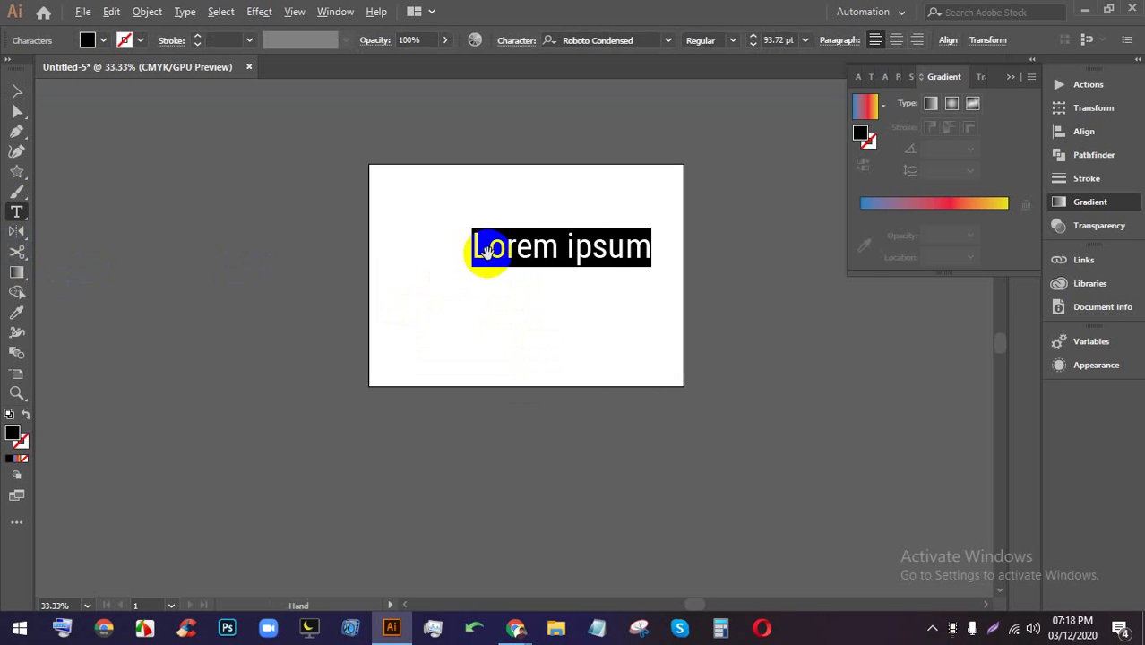
scroll(489, 253, up, 2)
triple_click(563, 267)
text(L)
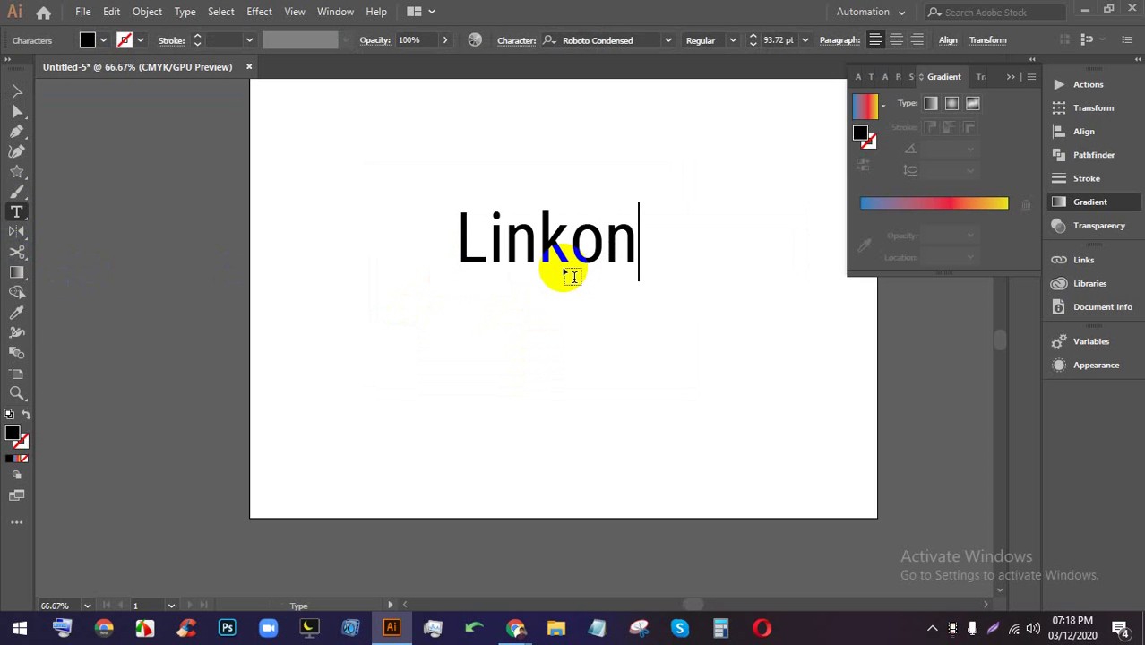
text(inkon)
click(16, 91)
scroll(512, 225, down, 1)
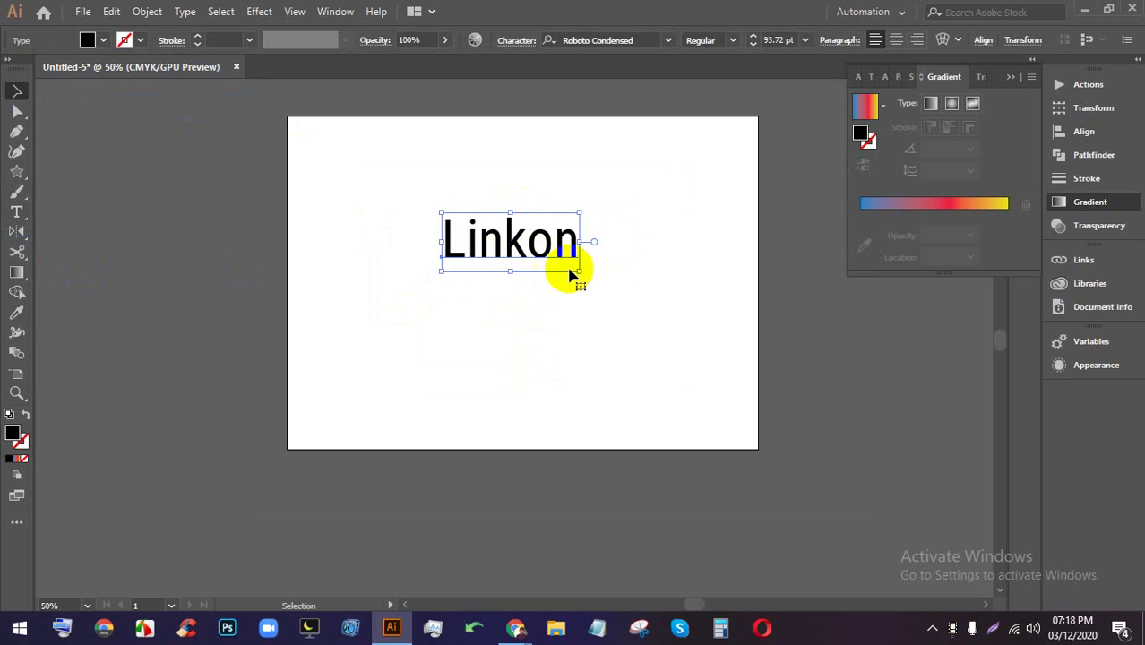
- Resize the name text to about 85.82 pt, move it beyond the artboard's upper-left corner and place a copy beyond the lower-right corner
drag(571, 273, 760, 407)
click(605, 271)
scroll(604, 271, down, 2)
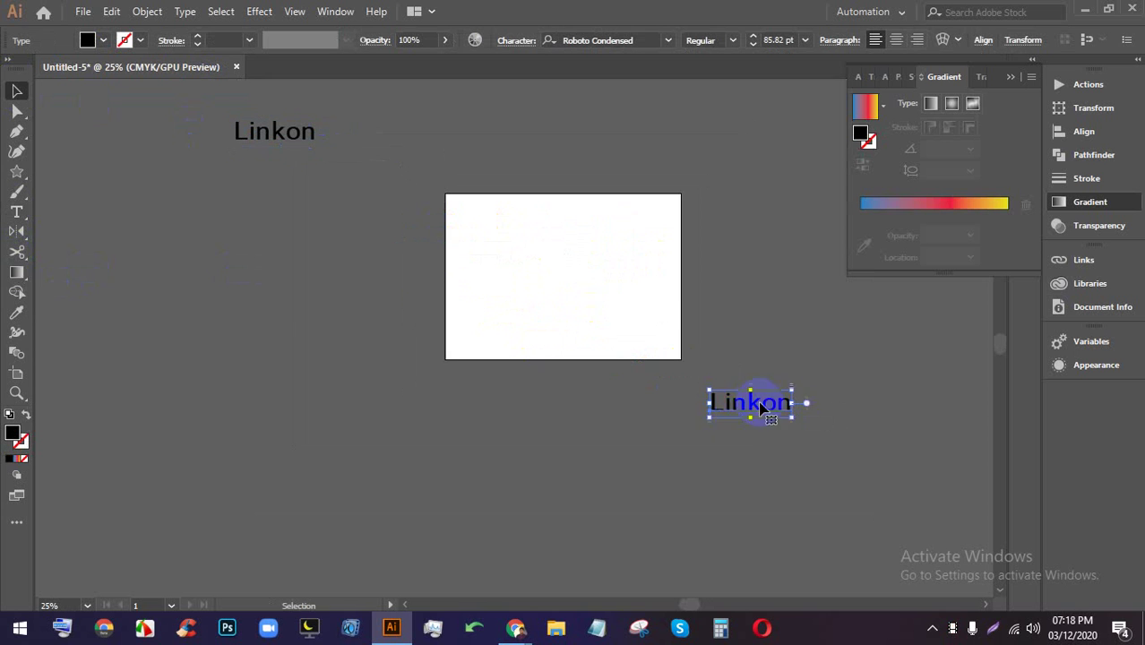
- Blend the two copies of the name text with the Blend tool and deselect the result
click(16, 337)
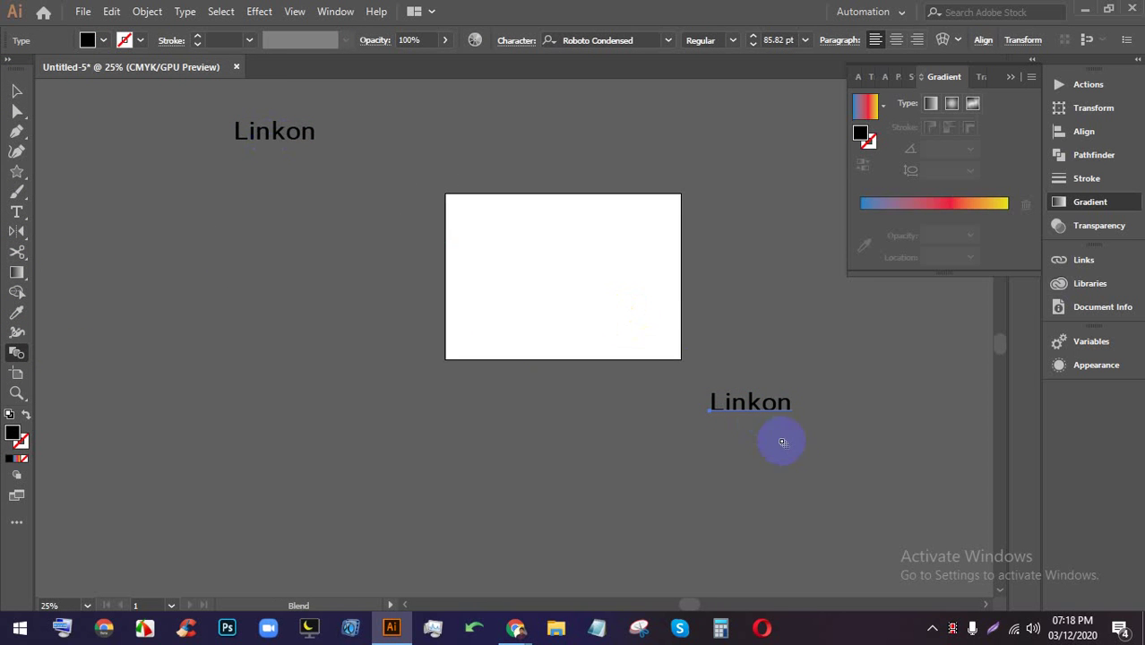
click(763, 404)
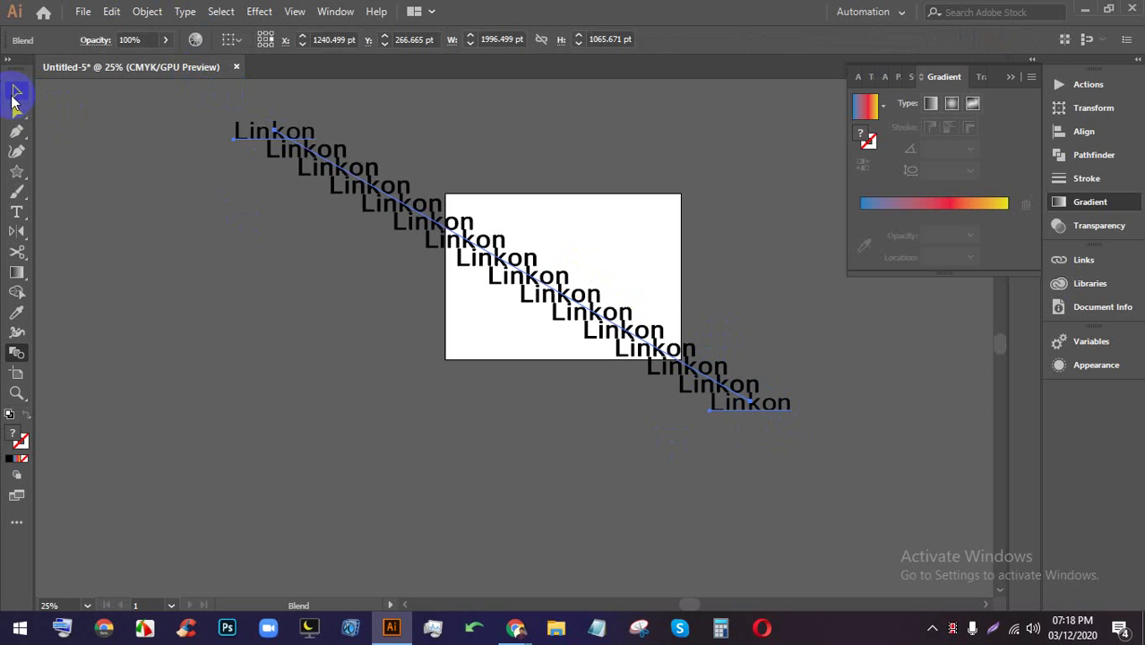
click(15, 93)
click(746, 429)
- Isolate the text blend and place copies of its end text around the artboard to form a zigzag chain
double_click(772, 404)
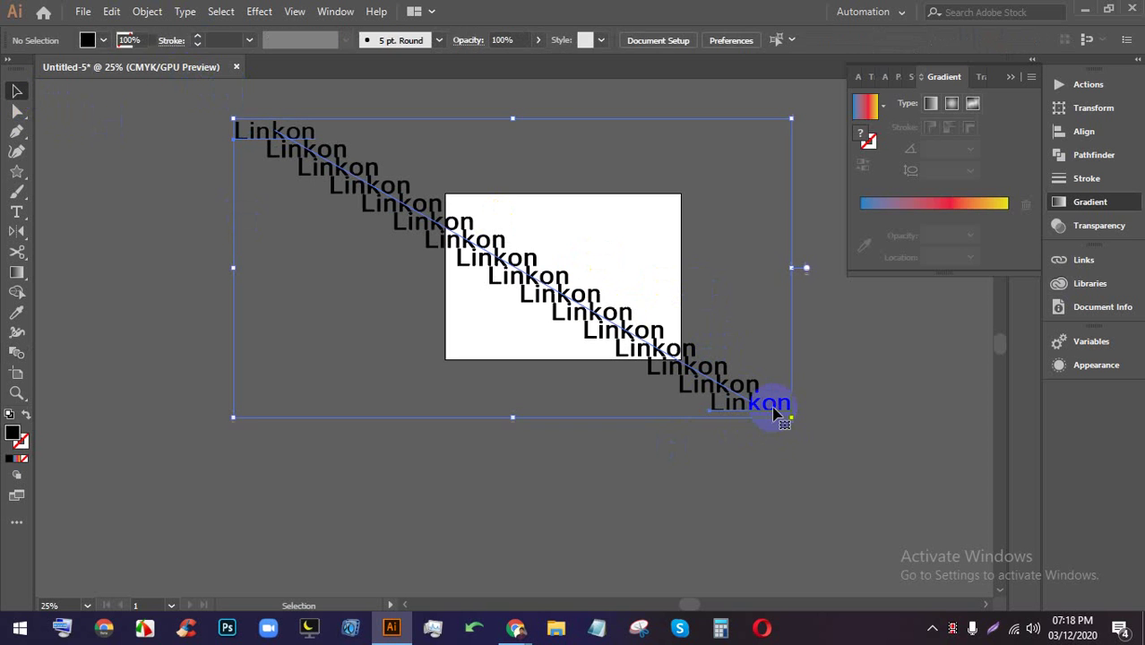
click(774, 408)
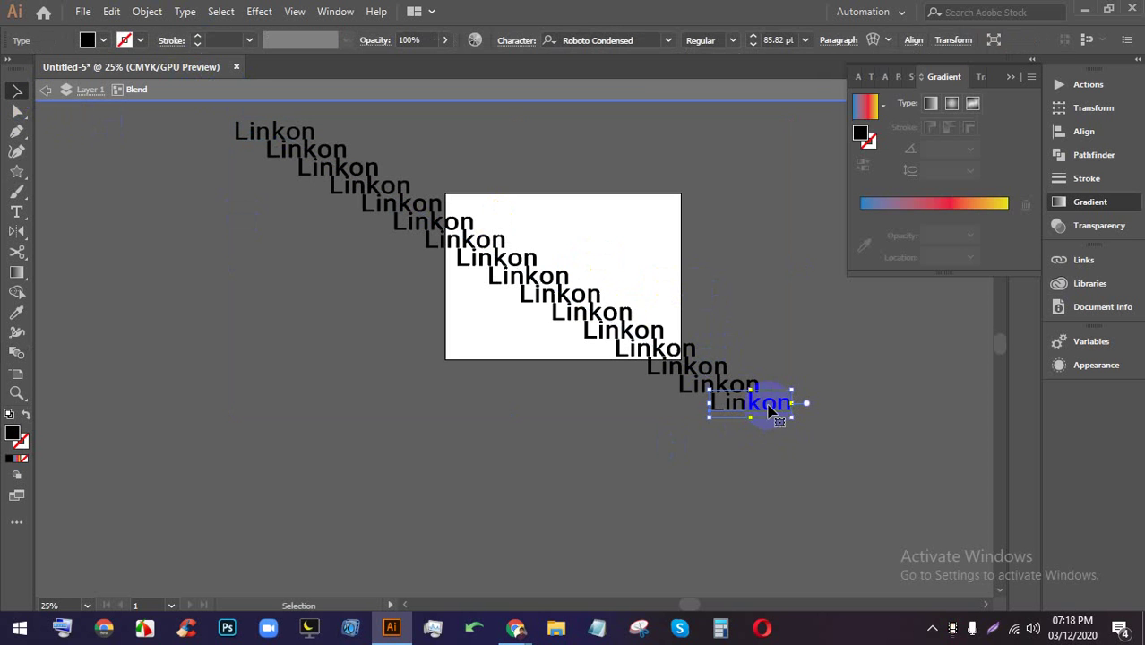
drag(769, 411, 742, 453)
drag(749, 451, 910, 506)
scroll(850, 529, down, 1)
key(ctrl+minus)
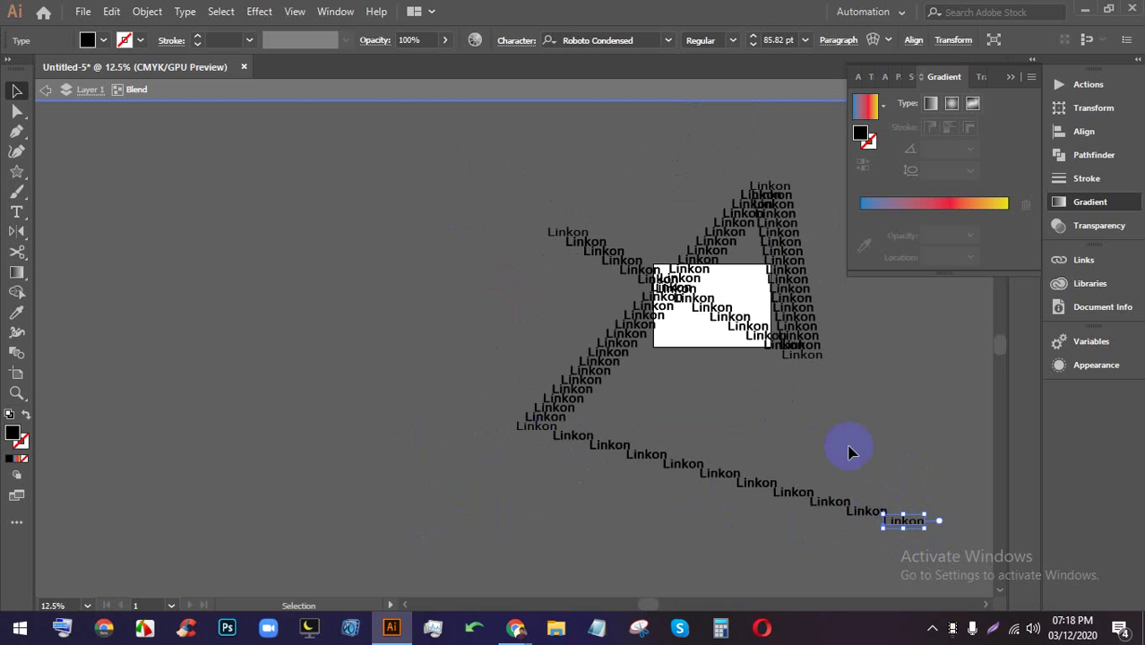
- Select the zigzag text chain and duplicate it up and to the right of the original
key(ctrl+minus)
key(ctrl+minus)
key(ctrl+plus)
key(ctrl+plus)
key(ctrl+plus)
drag(523, 486, 630, 403)
scroll(669, 387, down, 2)
drag(746, 461, 428, 211)
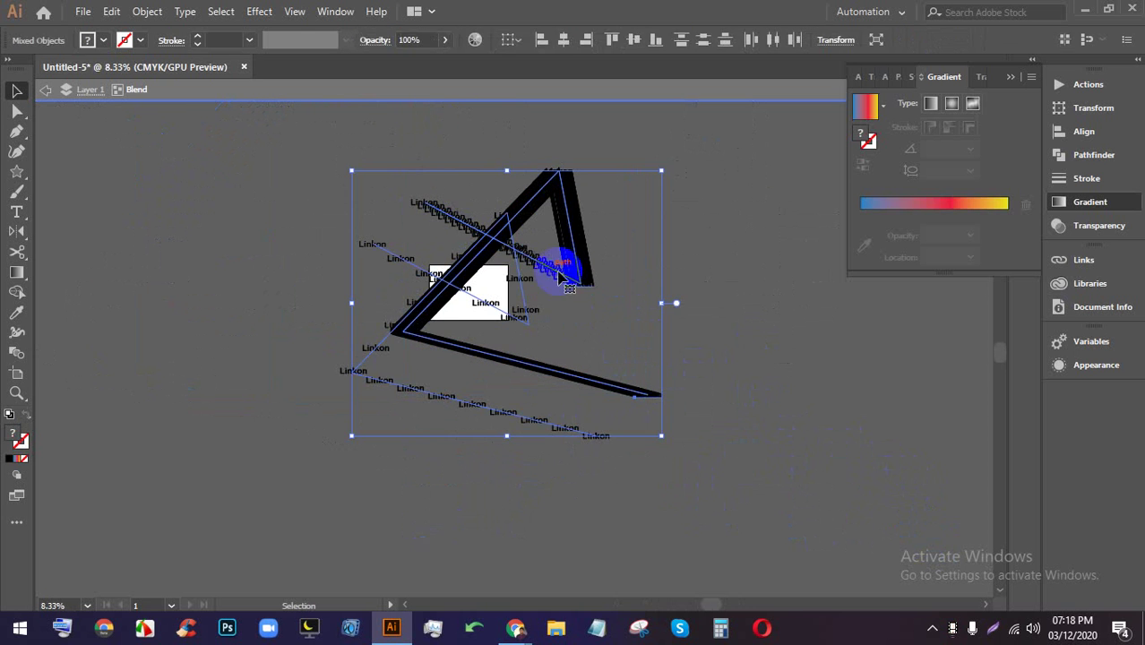
- Delete all the blended text chains to clear the artboard
drag(828, 473, 356, 177)
key(Delete)
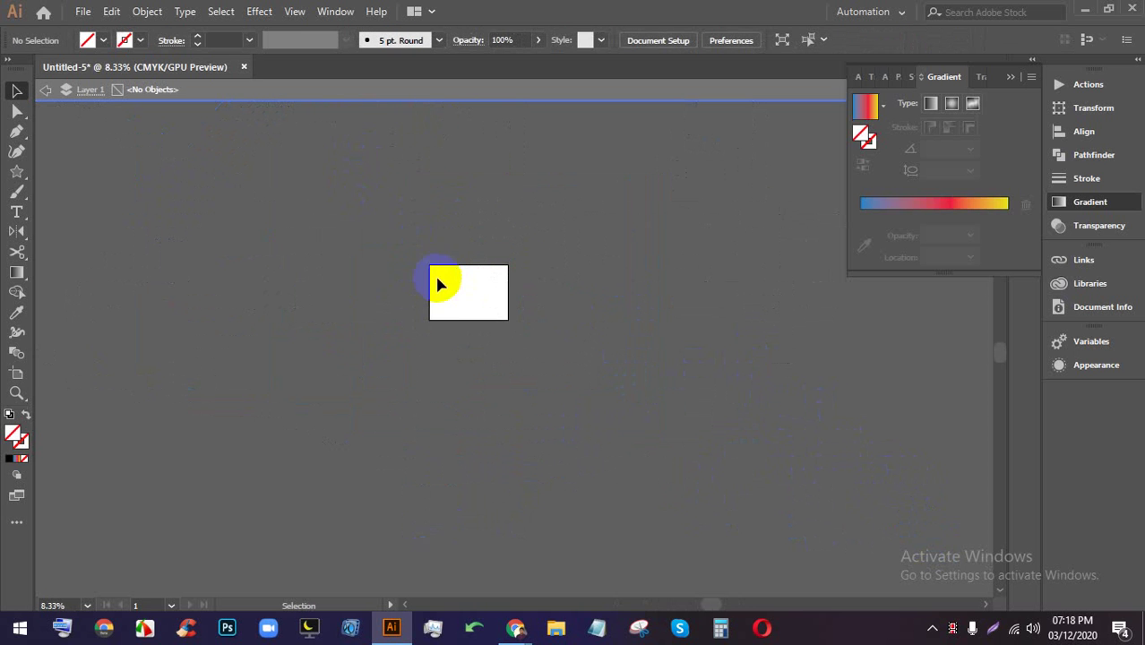
scroll(439, 285, up, 4)
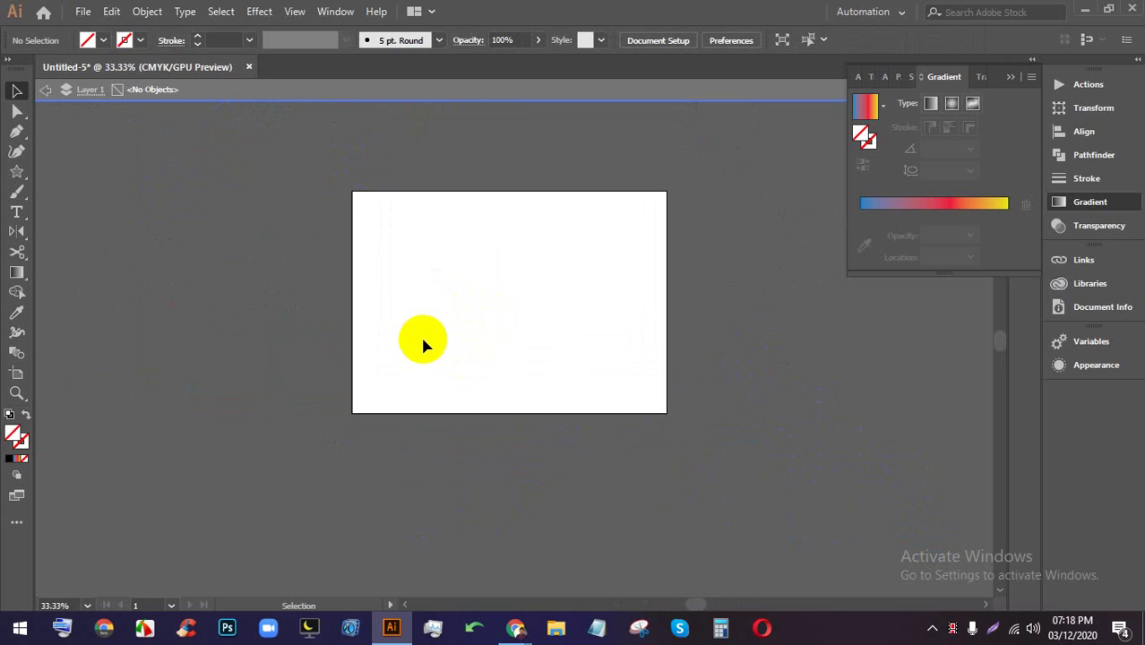
drag(492, 303, 455, 287)
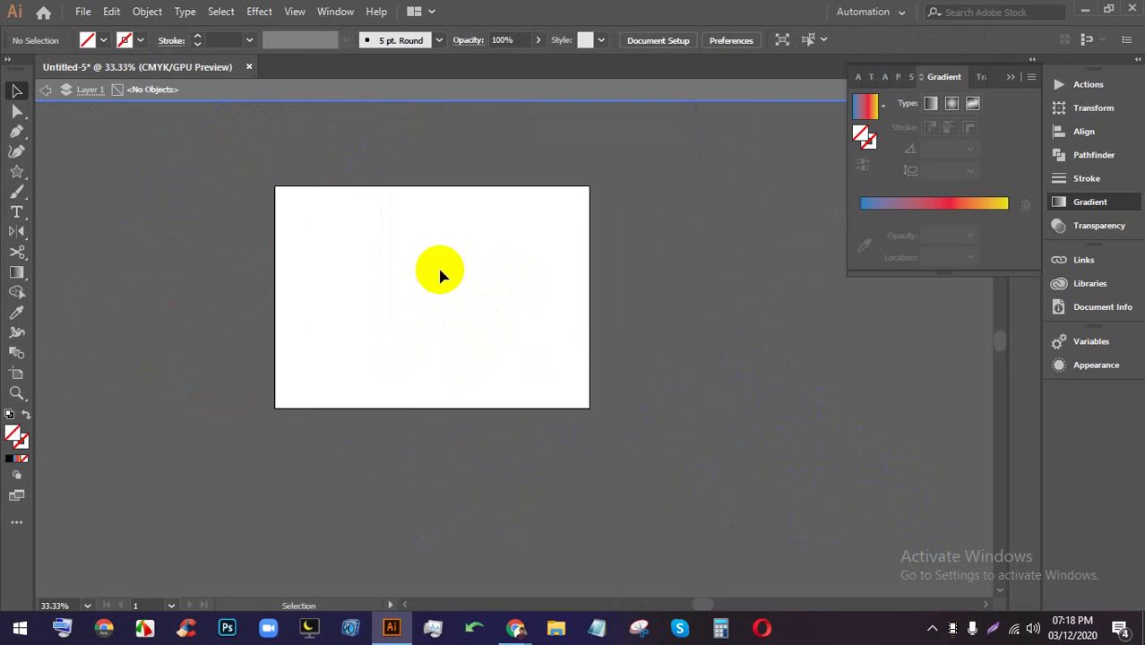
- Duplicate Artboard 1 with the Artboard tool, placing the copy directly to its right
click(19, 379)
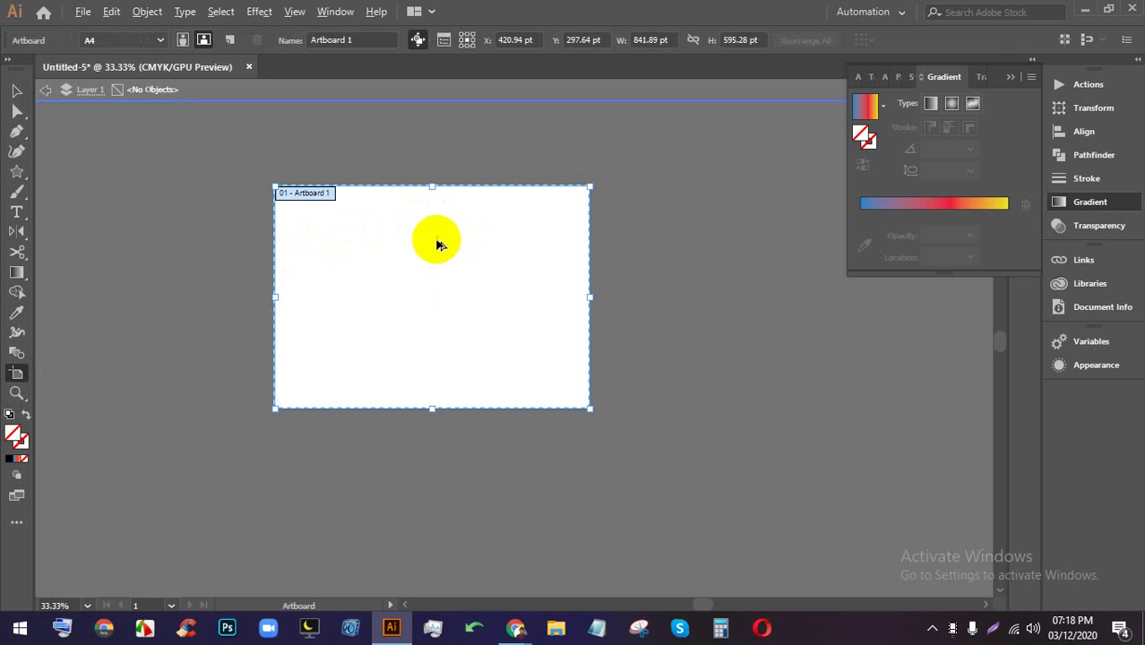
drag(404, 245, 739, 244)
scroll(659, 243, down, 3)
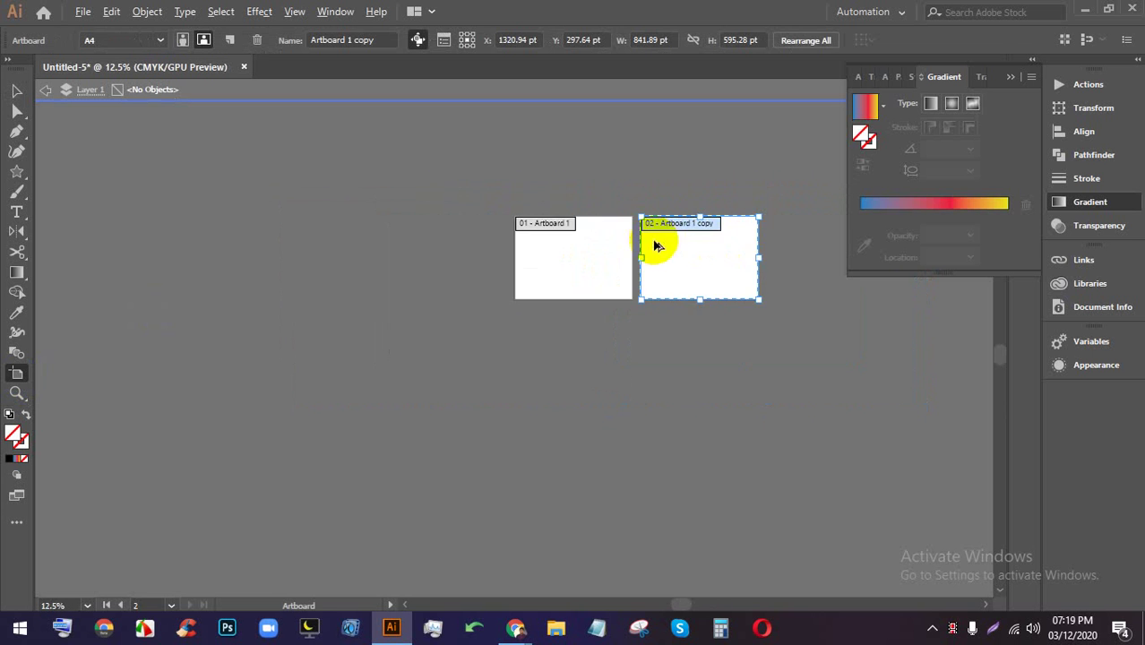
- Duplicate the artboard twice more, placing one copy to the right of Artboard 1 copy and one directly below it
scroll(734, 261, up, 2)
scroll(592, 255, right, 2)
drag(455, 249, 192, 414)
drag(196, 416, 451, 417)
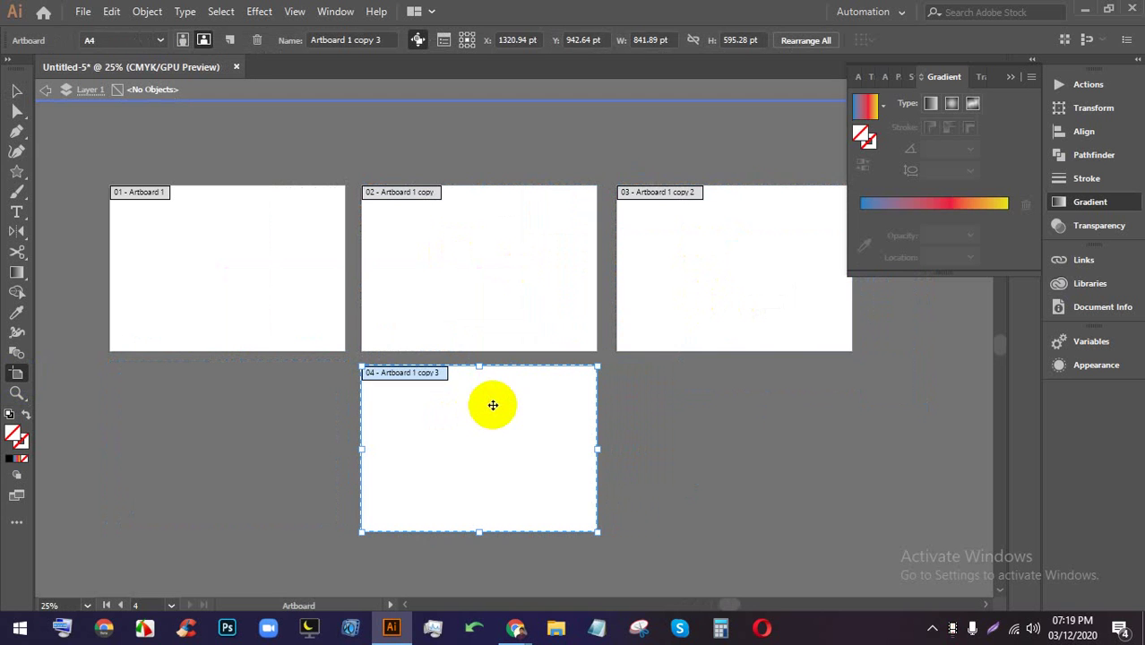
- Delete the three artboard copies and enlarge Artboard 1 to about 1917 × 832 pt
key(Delete)
key(Delete)
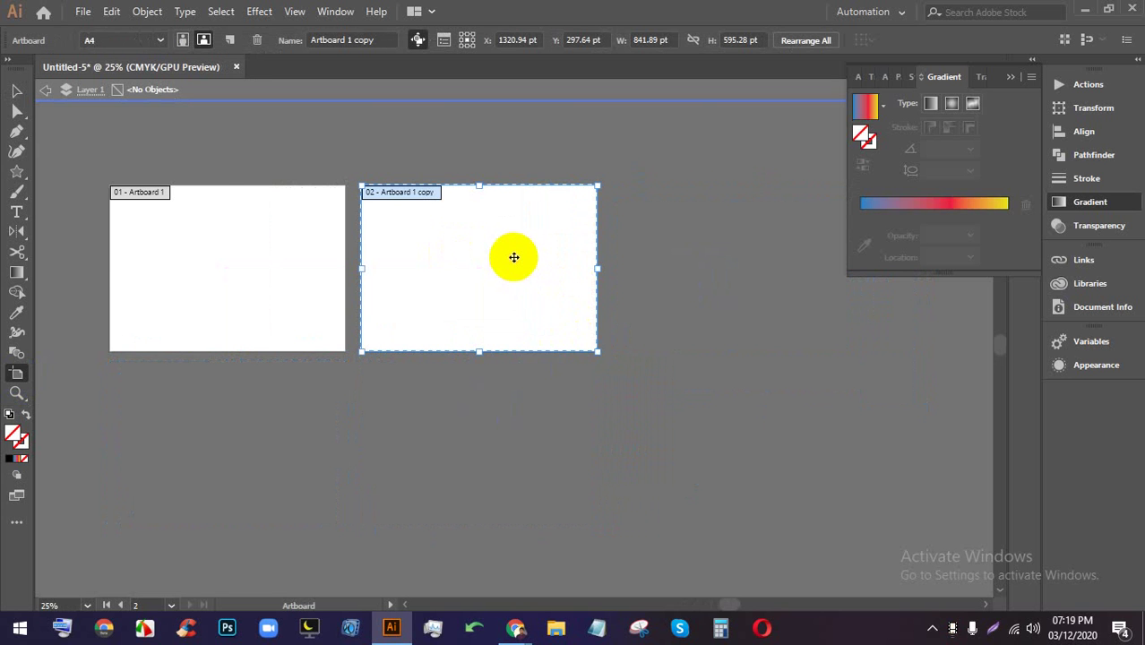
key(Delete)
drag(347, 266, 646, 269)
drag(378, 186, 380, 119)
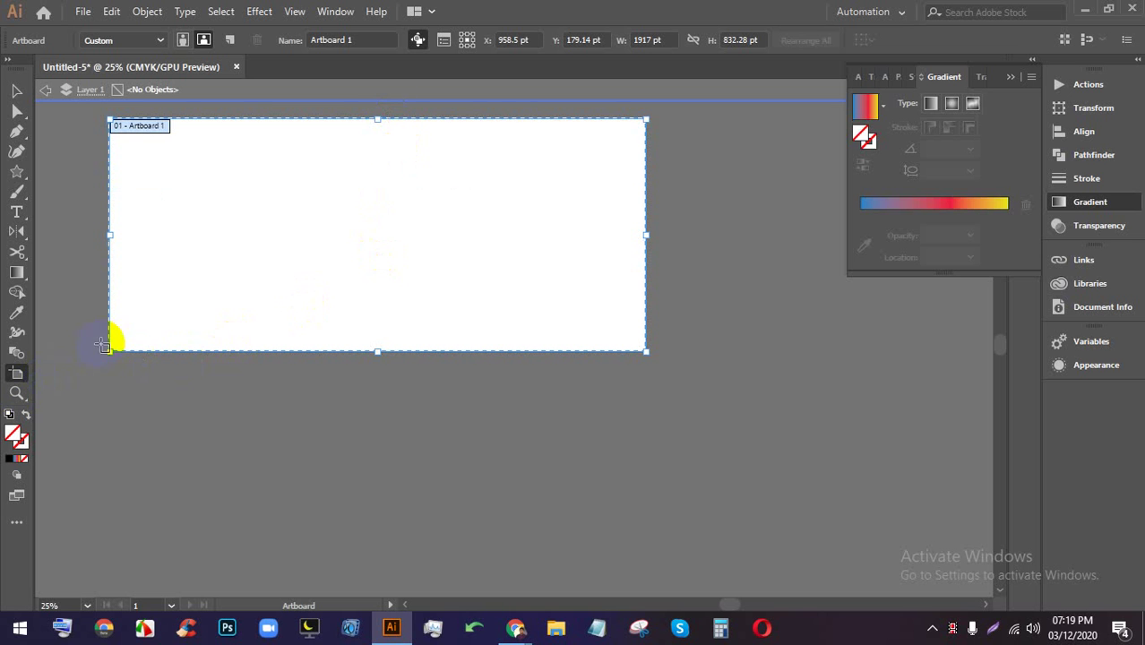
- Place Lorem ipsum placeholder text in the upper middle of the artboard with the Type tool
click(17, 212)
click(411, 193)
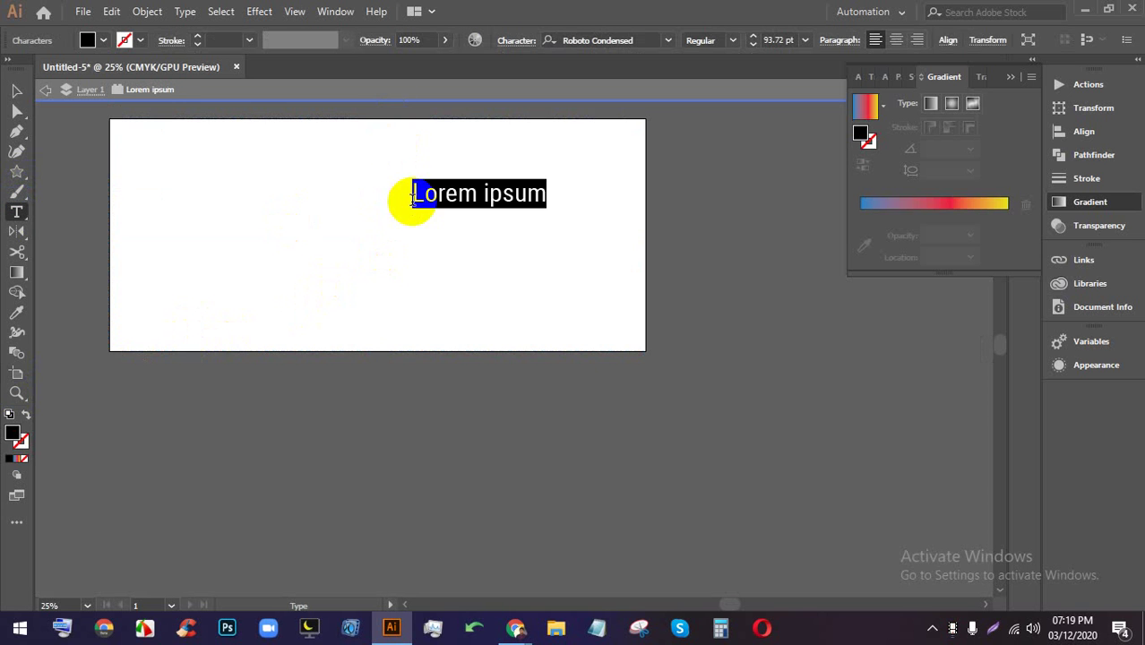
- Examine the Lorem ipsum letters up close with the Zoom tool and return to a view of the whole text
click(17, 392)
click(473, 231)
click(484, 281)
click(512, 392)
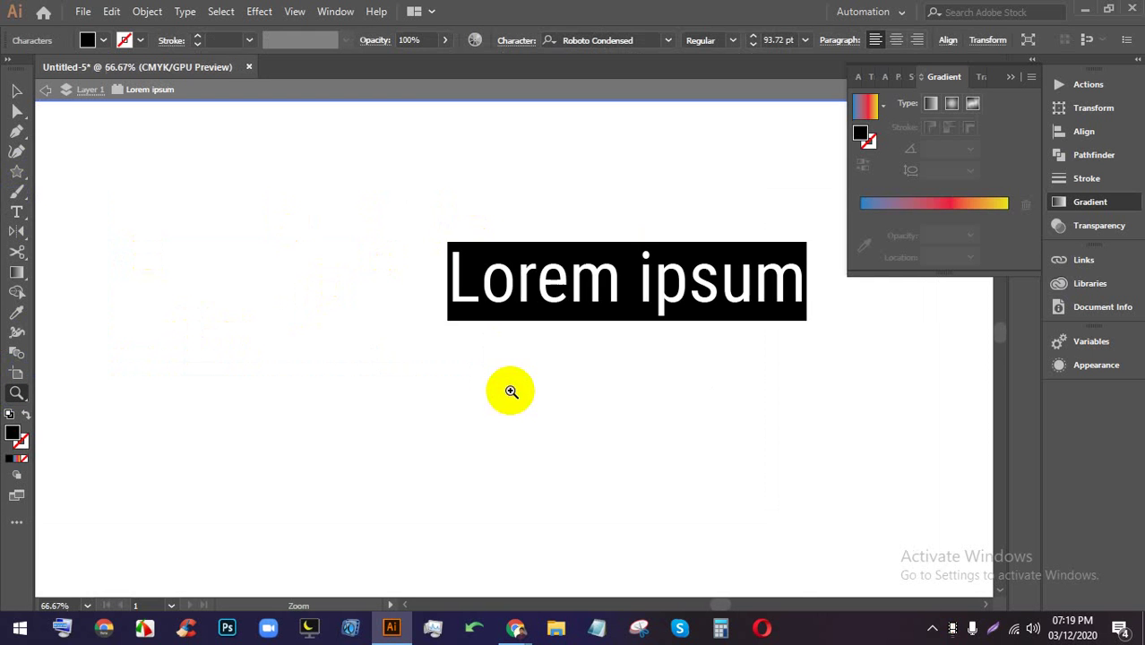
click(540, 324)
click(545, 312)
click(544, 315)
right_click(544, 317)
click(492, 302)
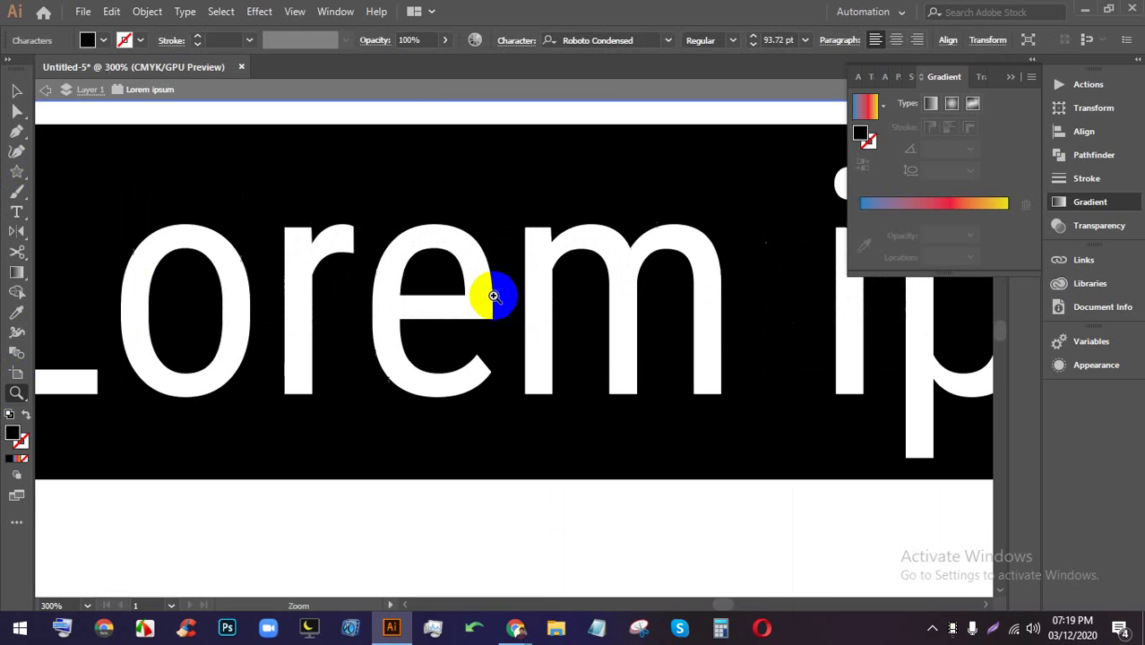
scroll(511, 280, down, 7)
scroll(508, 282, up, 3)
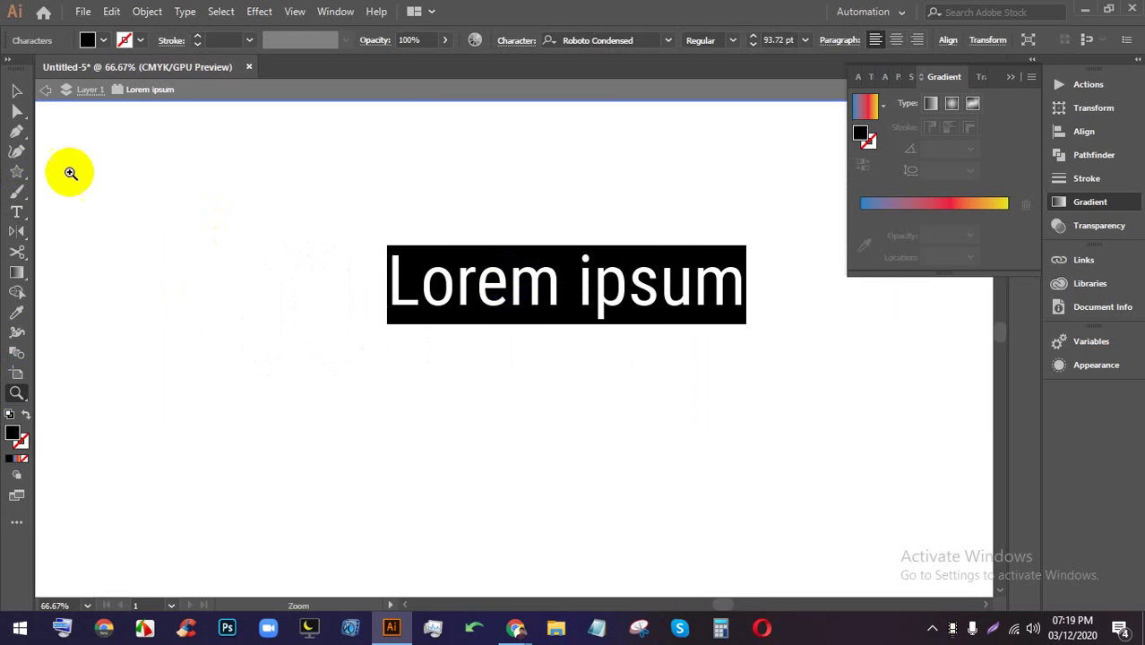
- Delete the Lorem ipsum placeholder text from the artboard
click(17, 90)
click(307, 175)
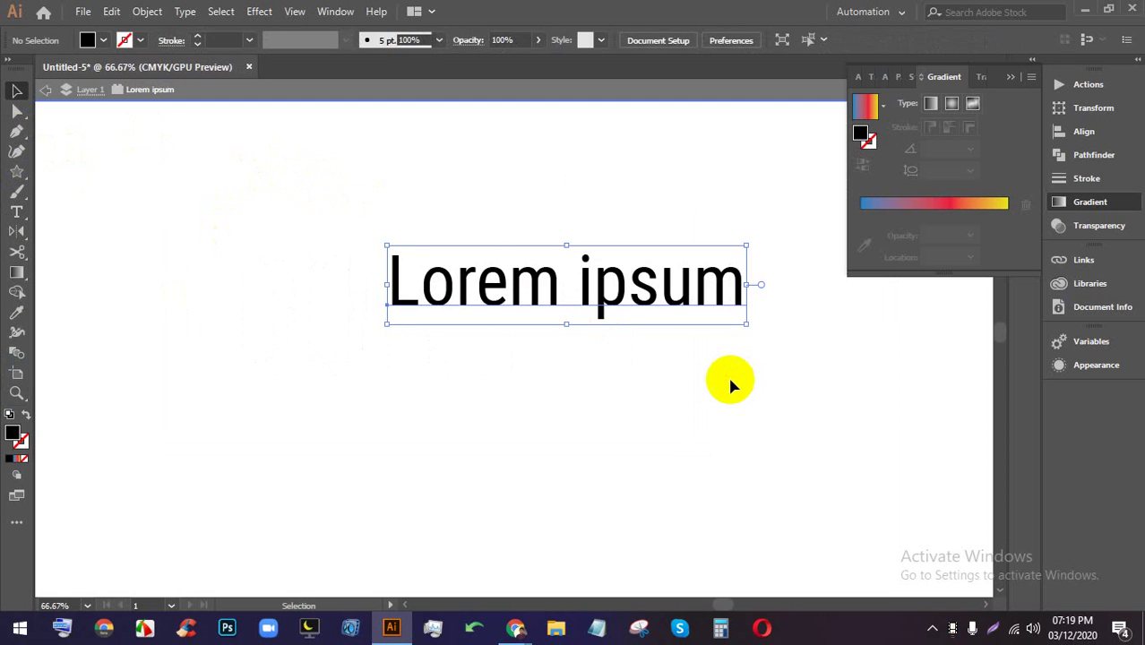
key(Delete)
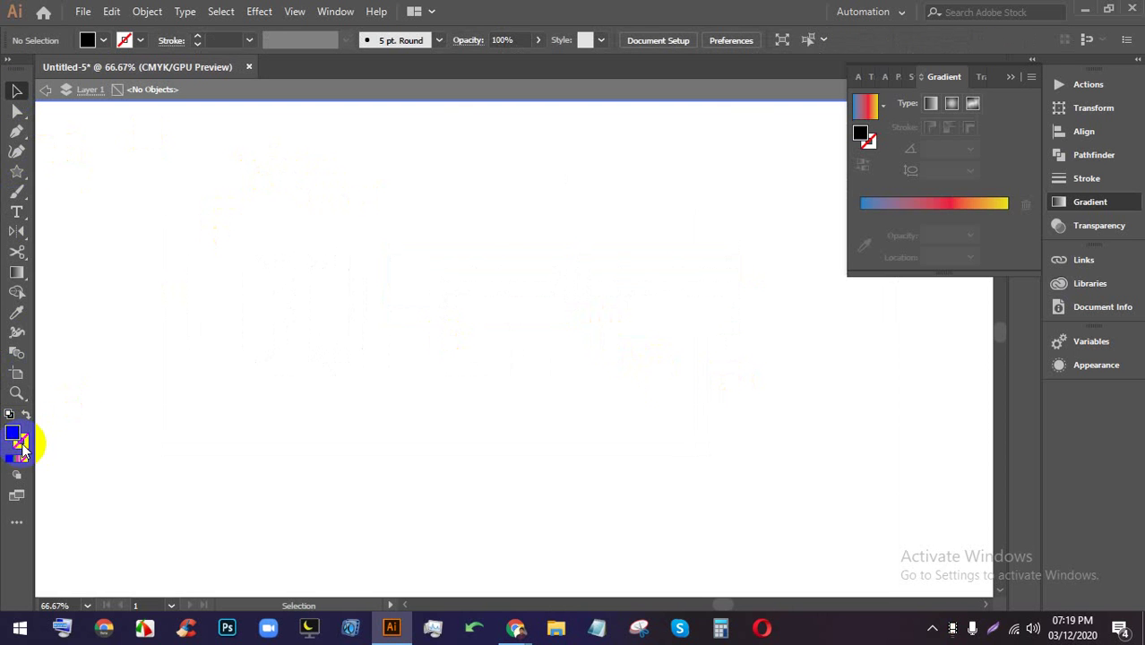
- Set the default fill colour to #E50A49 and the stroke to orange with M 80.78% and Y 100%
double_click(12, 438)
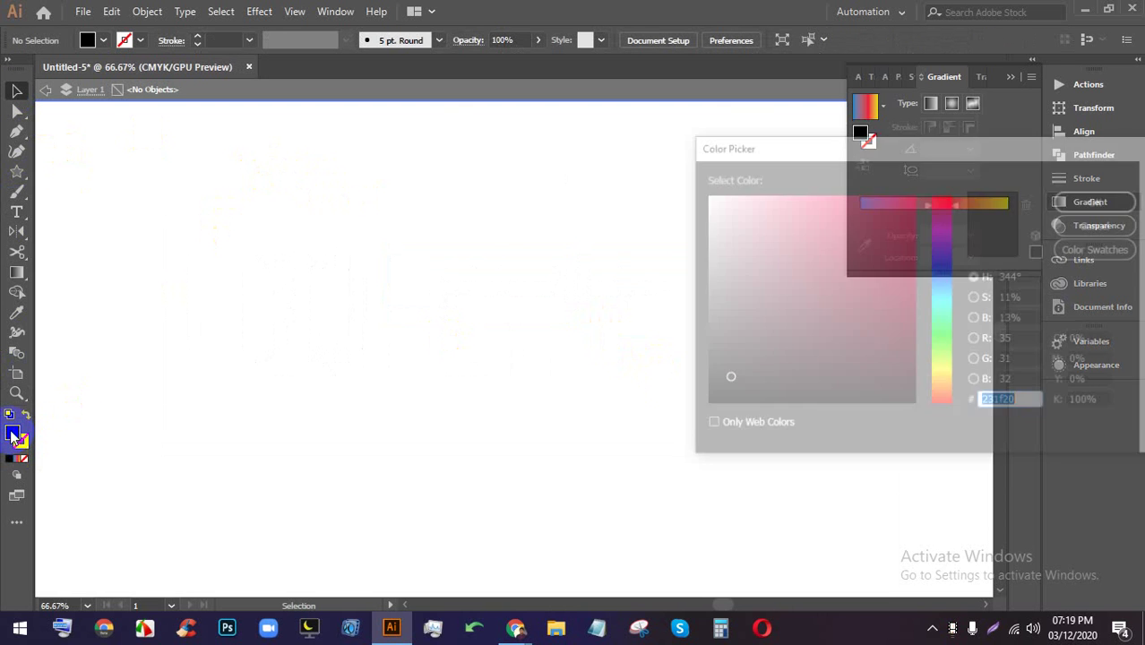
text(e50a49)
click(1093, 201)
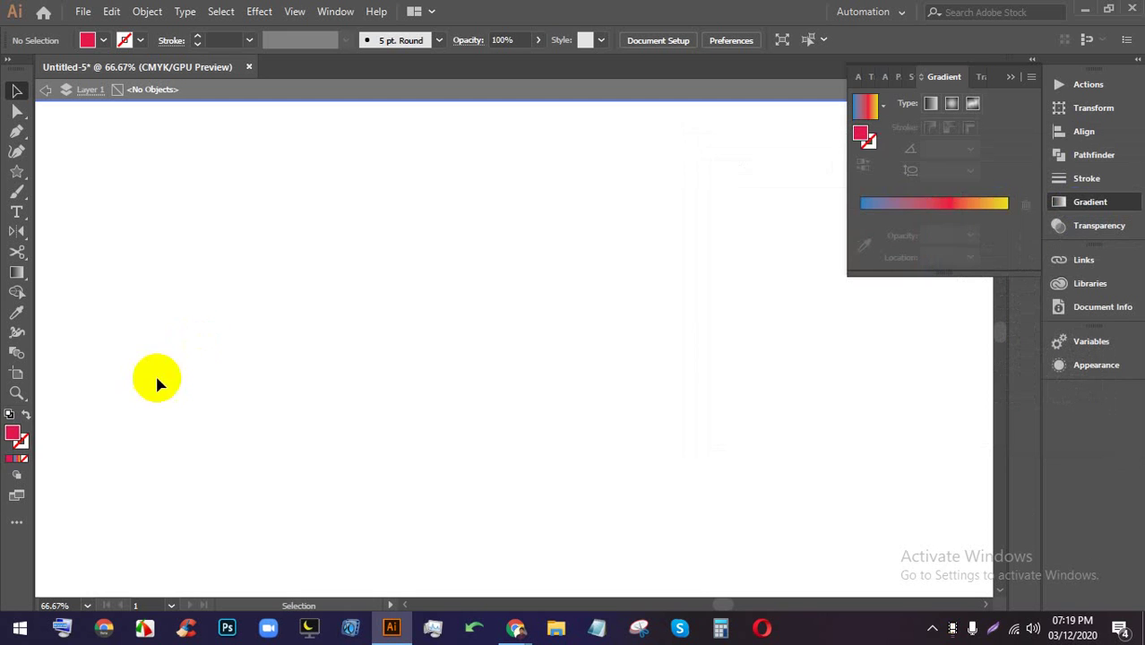
click(22, 441)
click(821, 213)
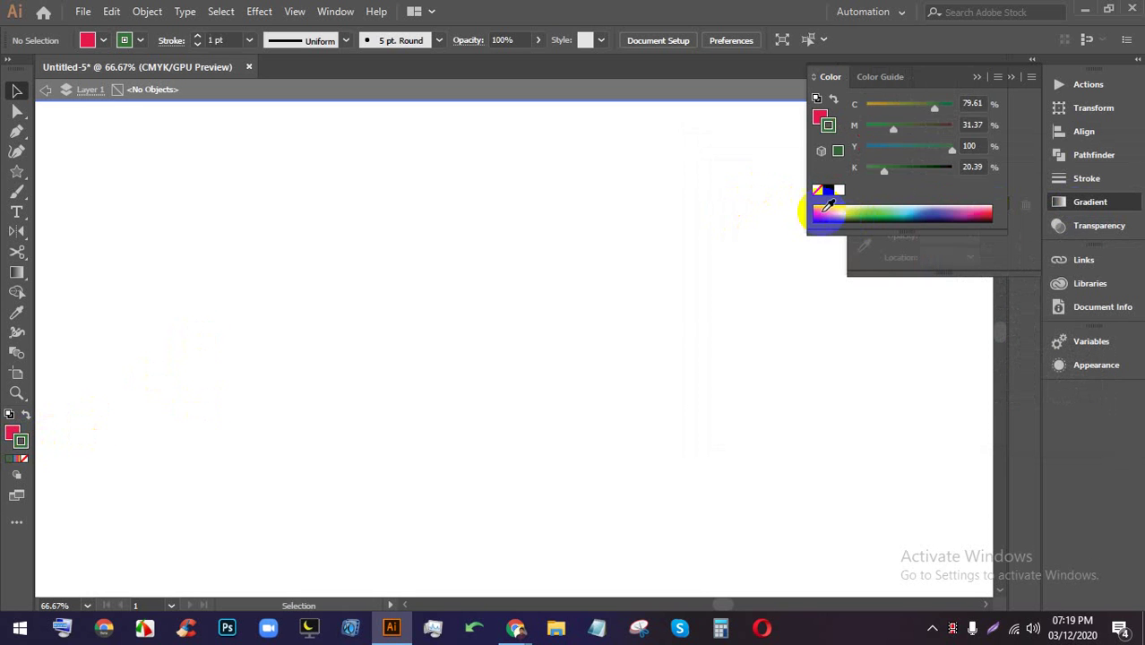
- Look through the swatches offered for the fill and the stroke
click(90, 39)
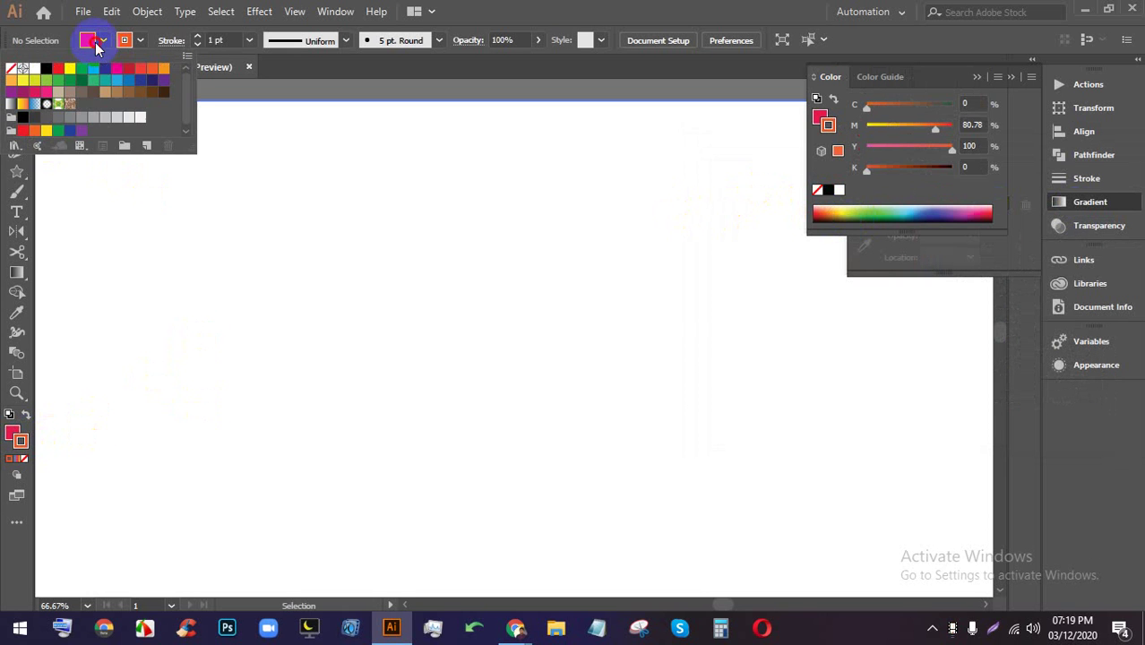
click(141, 41)
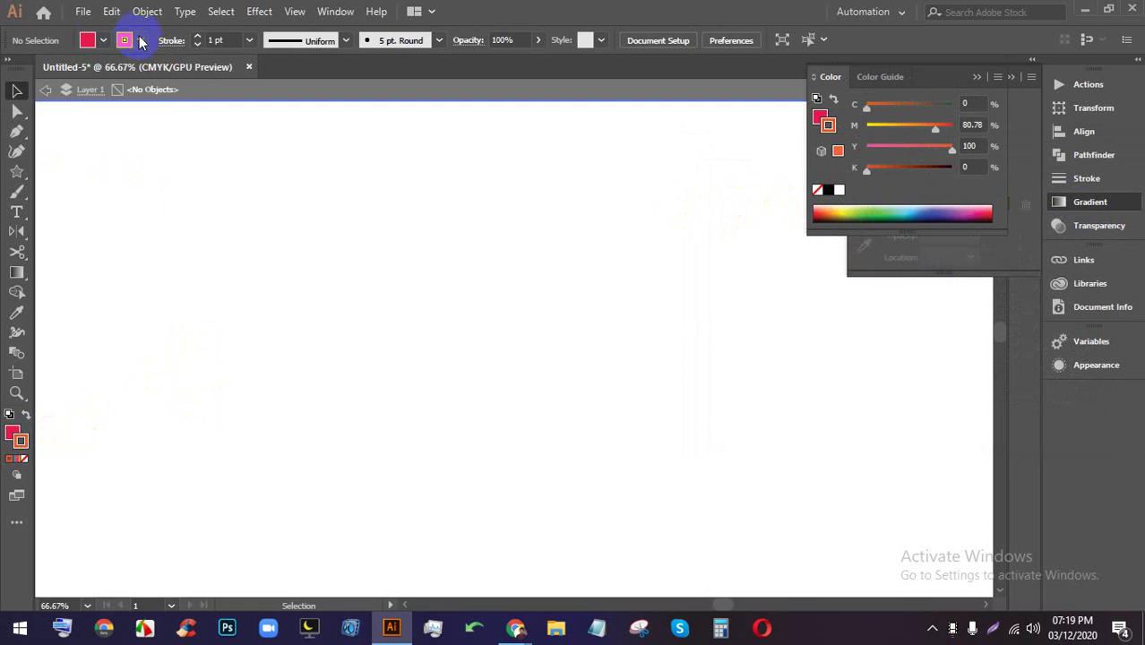
click(140, 41)
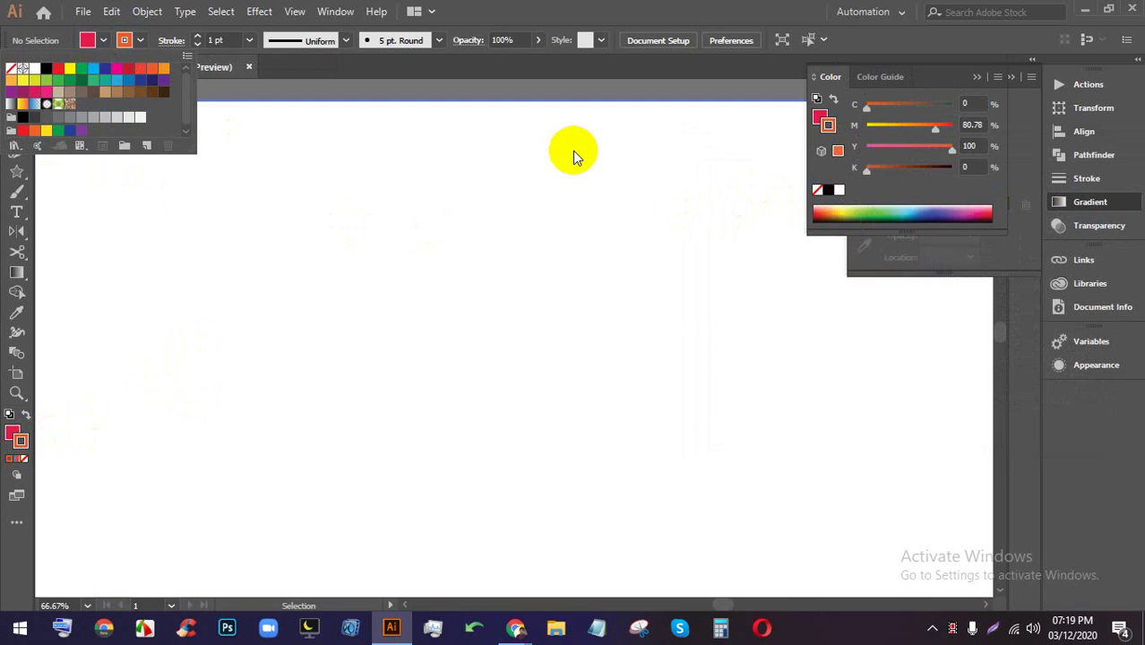
click(538, 149)
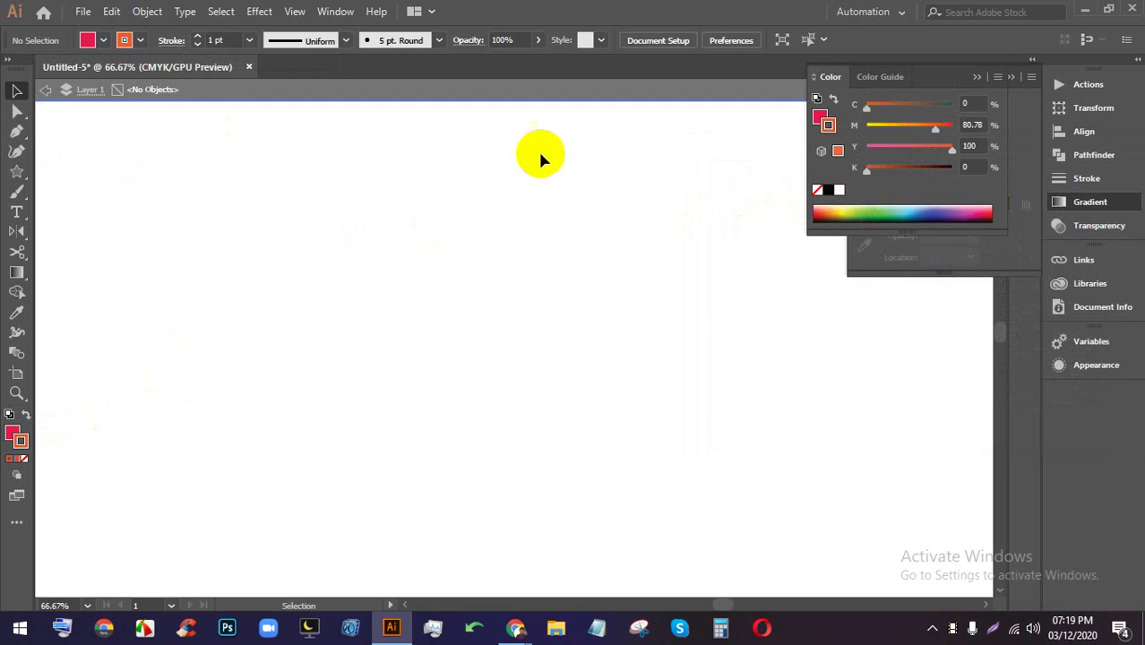
- Collapse the floating Color and Gradient panels and step out of the innermost isolation level to Layer 1
click(1003, 79)
click(1013, 79)
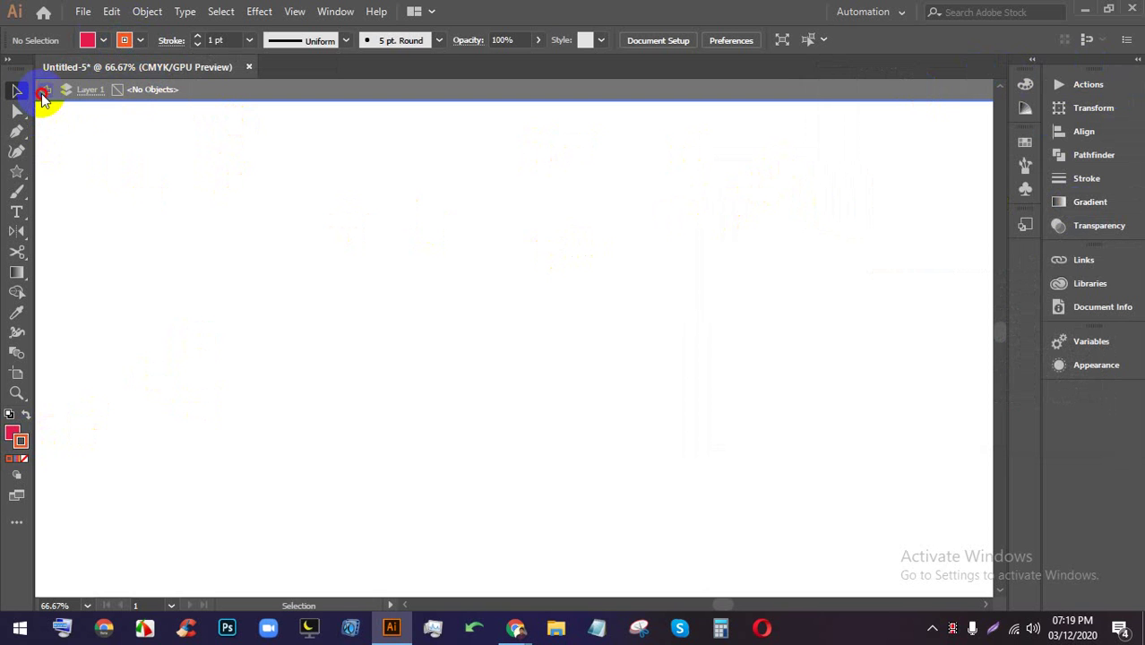
click(742, 194)
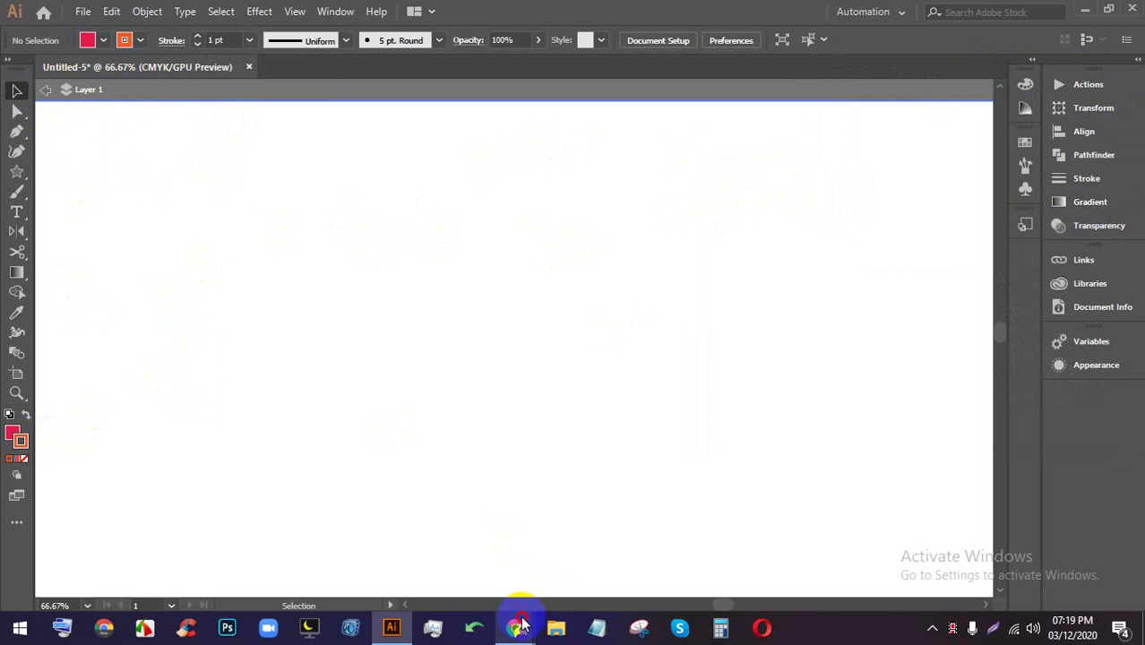
- Switch to the Google Meet call in Chrome to check on the participants, and return to Illustrator
mouse_move(517, 625)
click(453, 545)
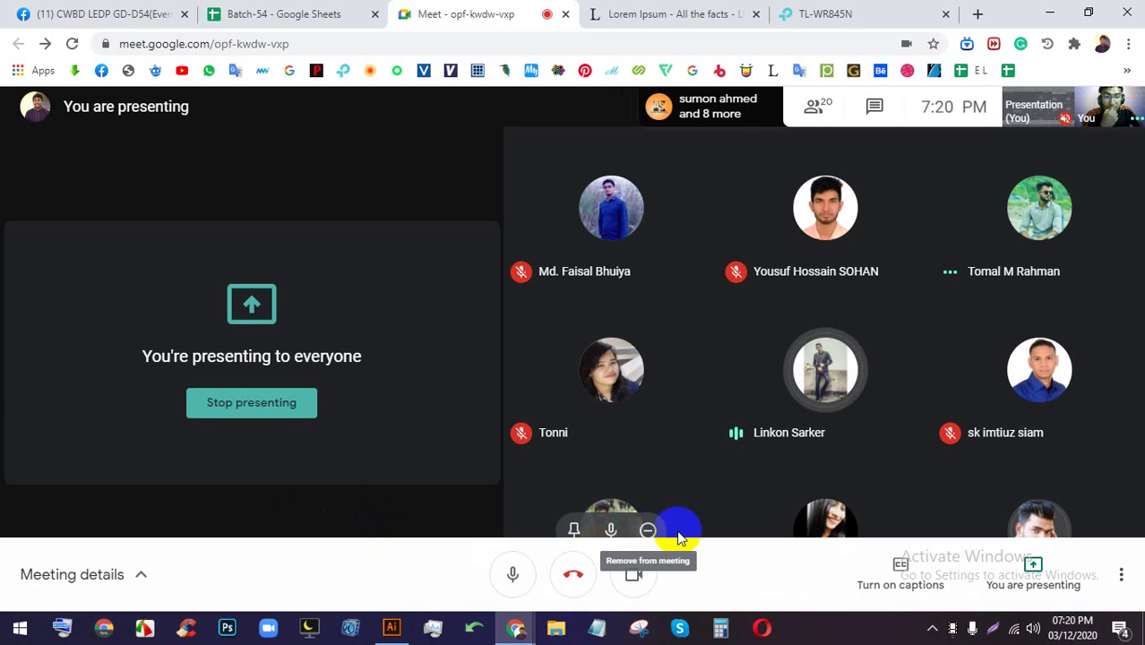
click(399, 630)
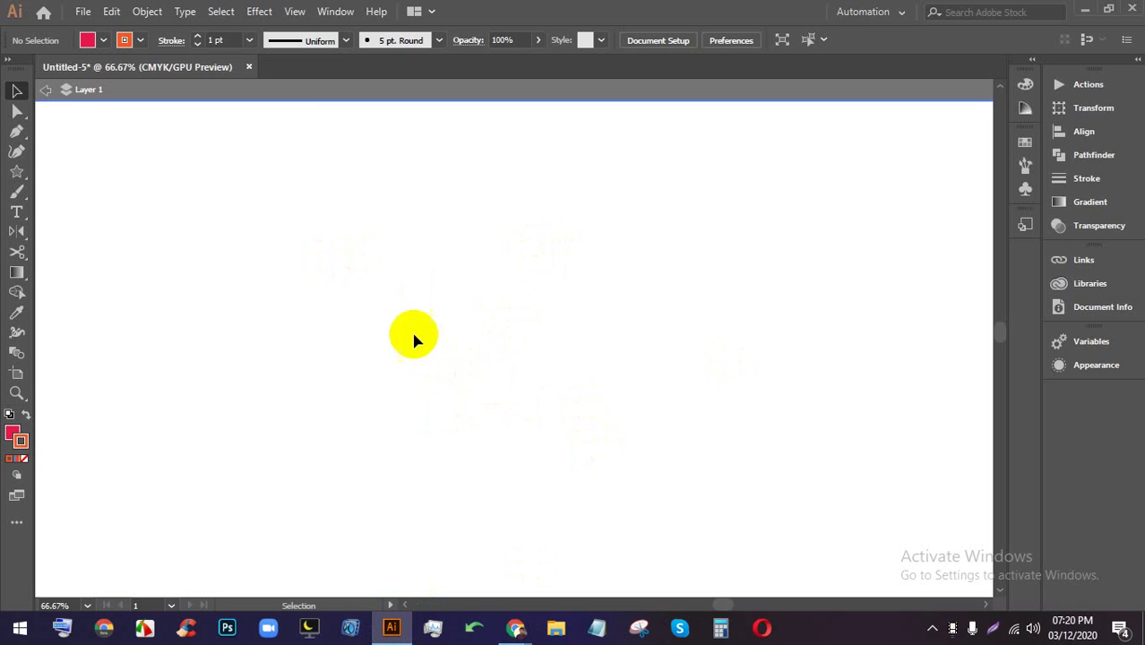
- Open the Ice Cream swatch library from the Foods category and enlarge it to show all its colour groups
click(105, 42)
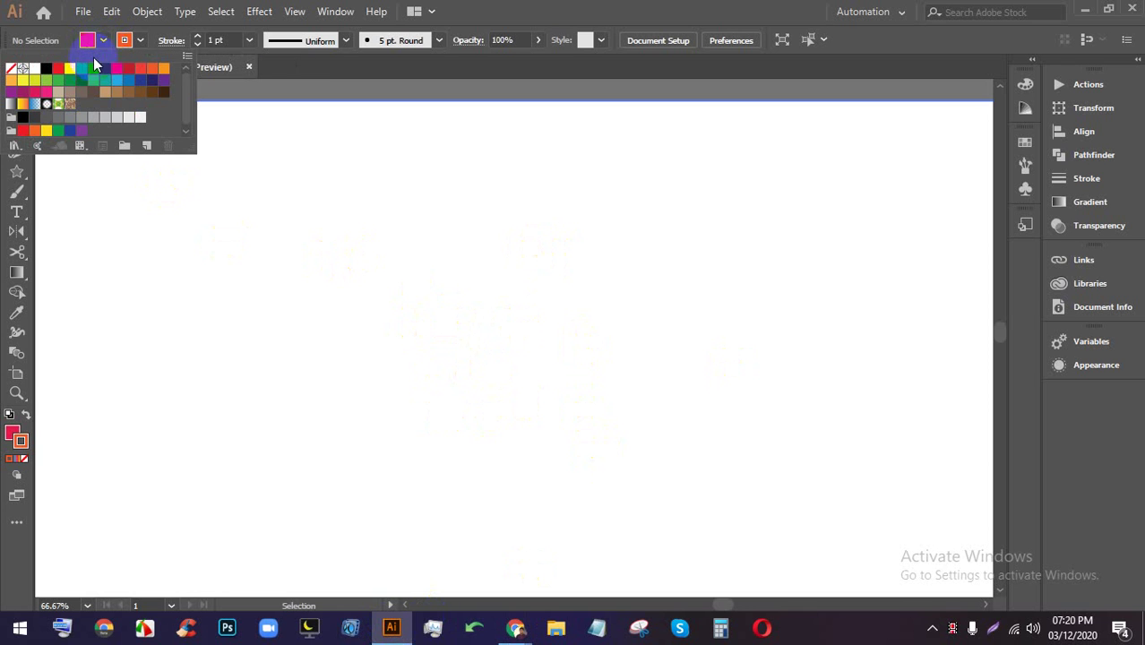
click(13, 146)
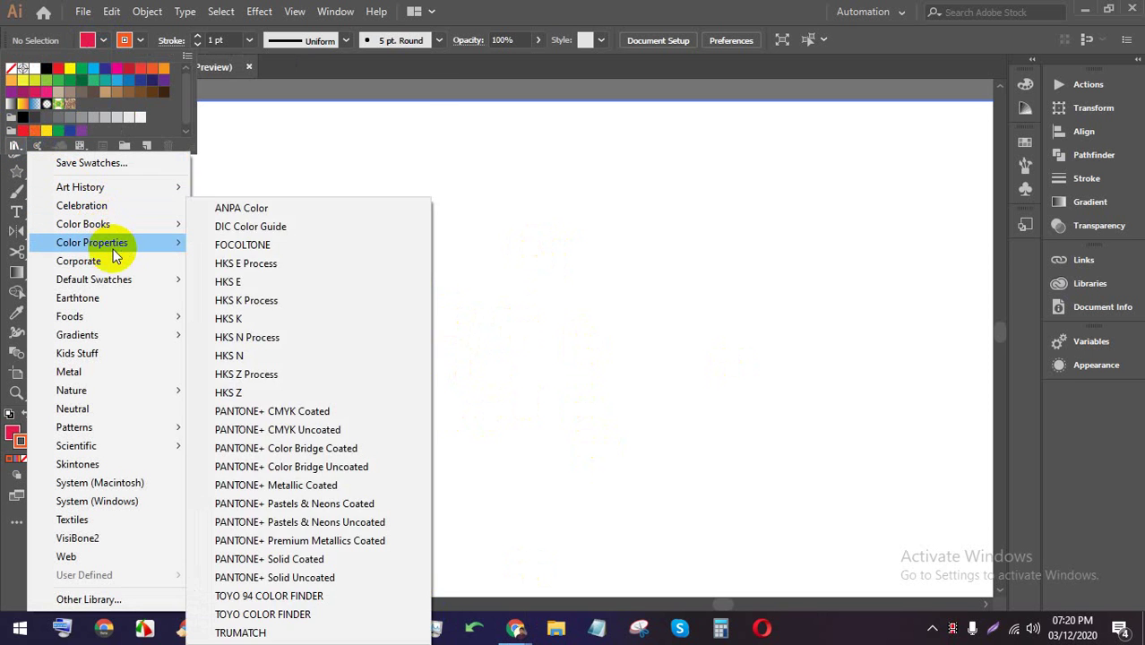
mouse_move(111, 246)
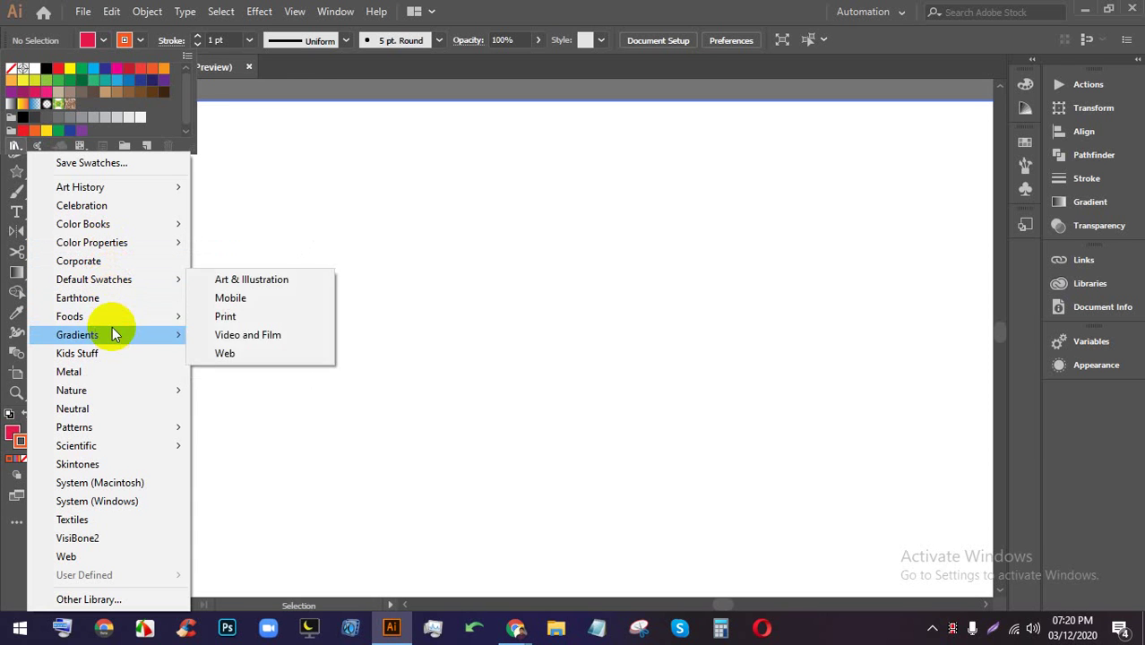
mouse_move(136, 324)
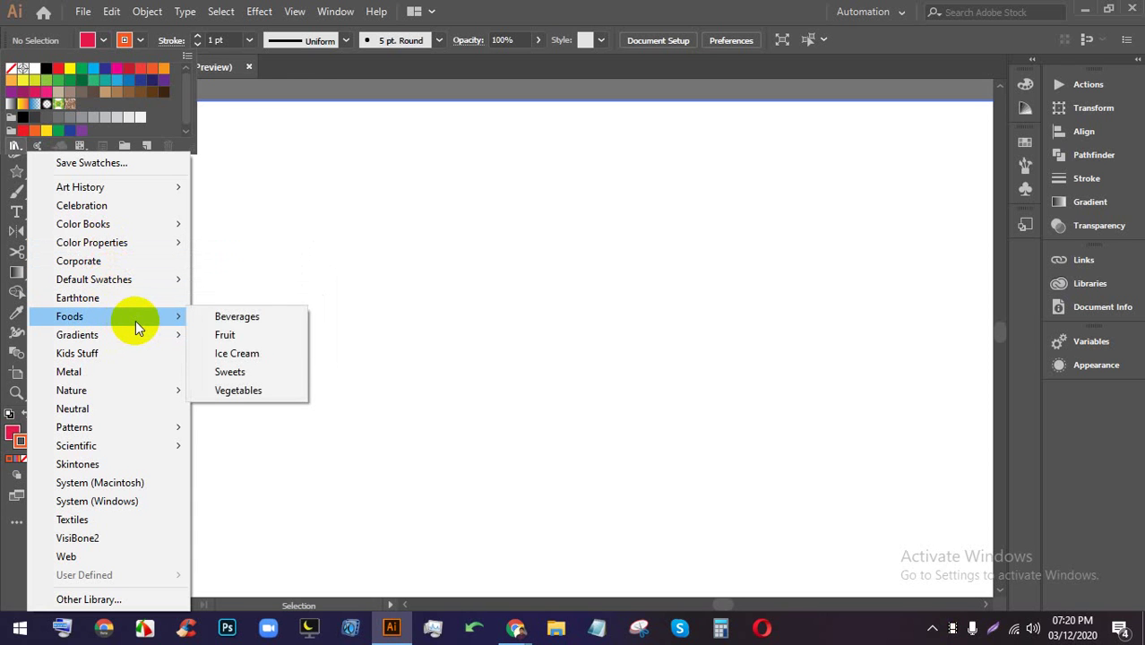
click(258, 353)
click(583, 265)
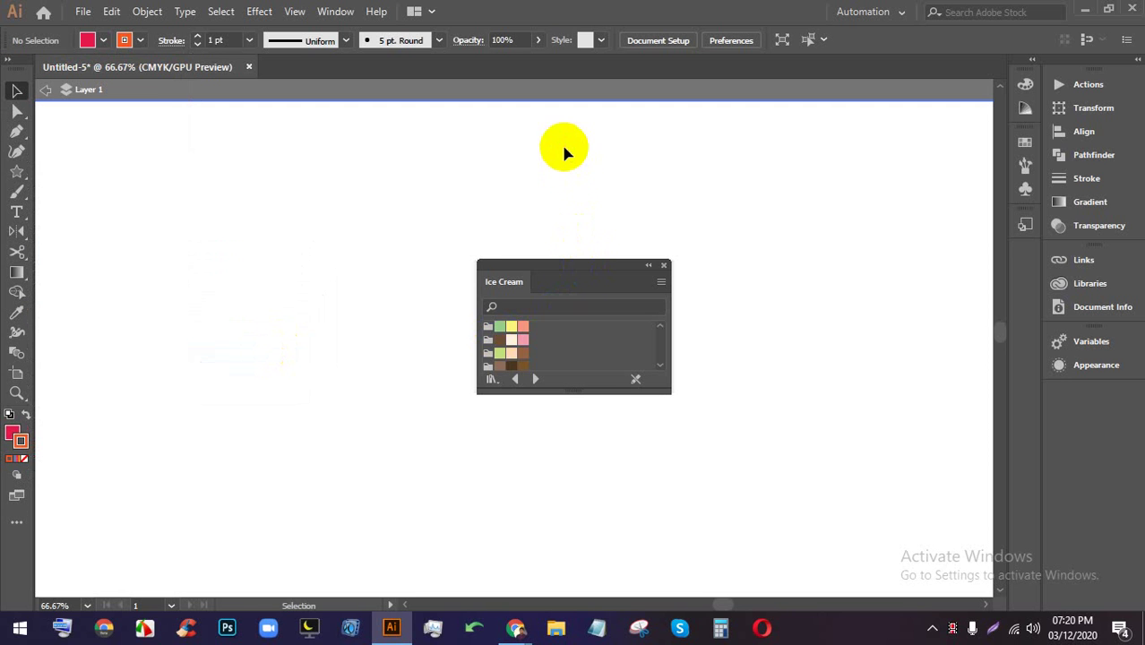
drag(586, 268, 488, 137)
drag(564, 265, 612, 395)
- Try several Ice Cream swatches on the stroke, ending with the coral red one in the last group, and close the library
click(402, 275)
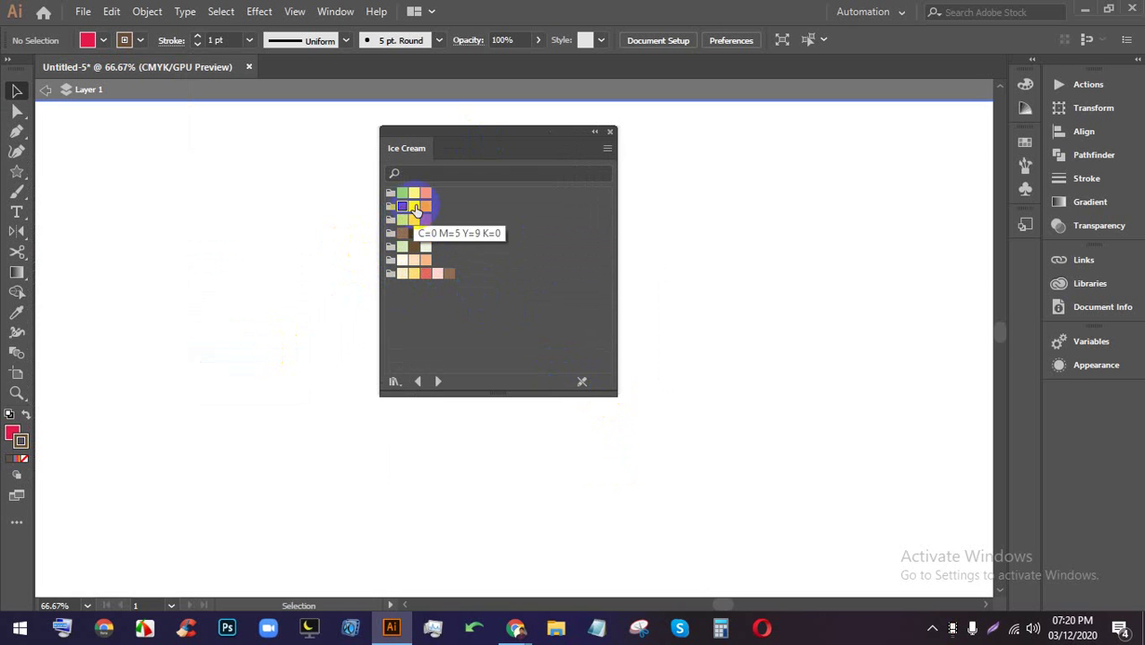
click(426, 208)
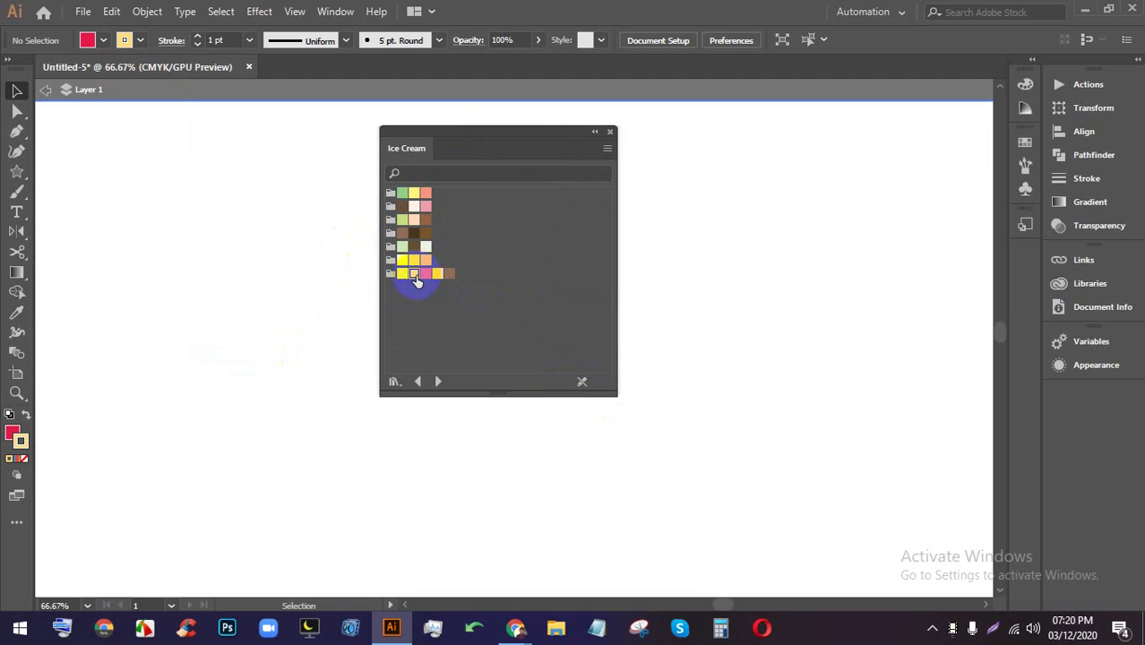
click(425, 274)
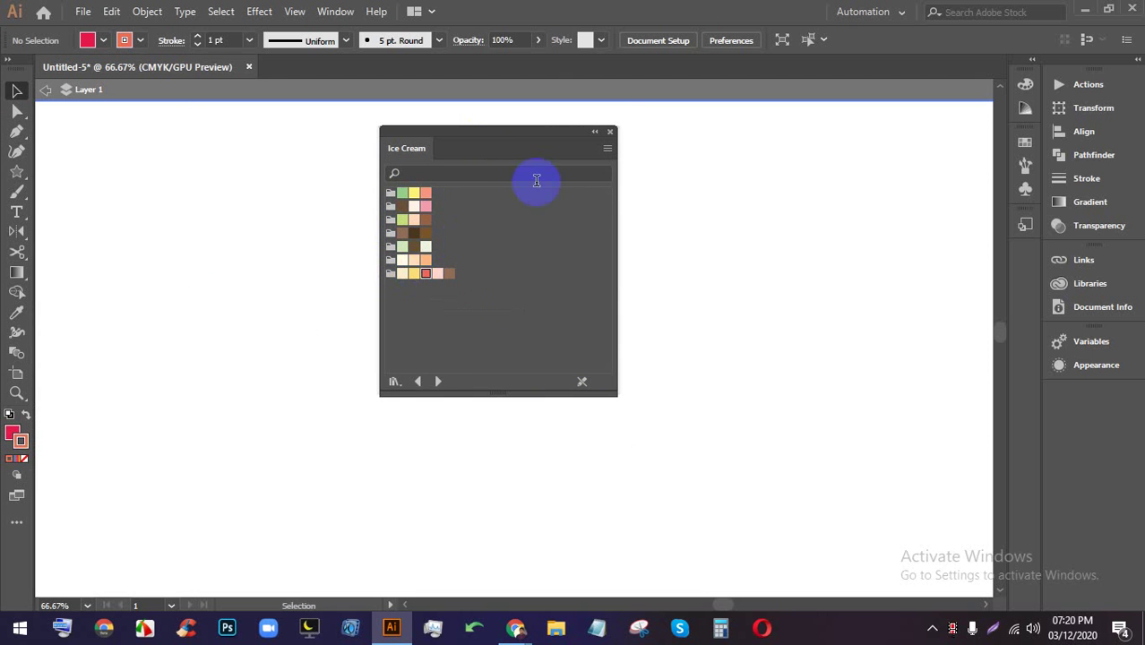
click(611, 132)
- Open the Flowers swatch library from the Nature category
click(105, 39)
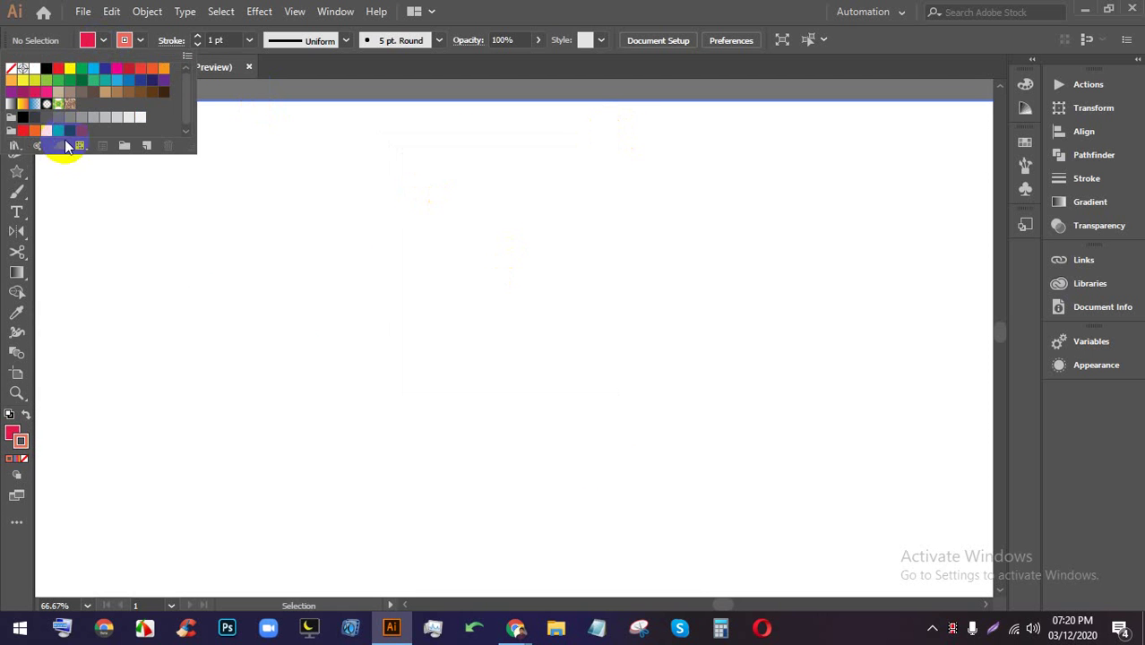
click(15, 146)
mouse_move(109, 318)
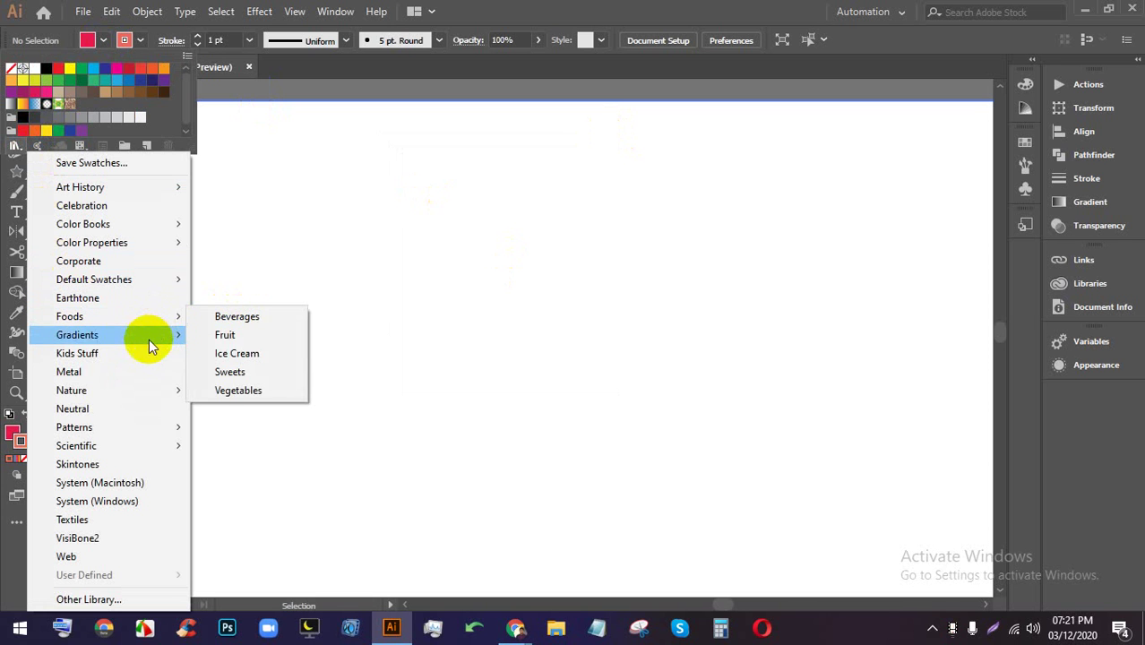
mouse_move(157, 395)
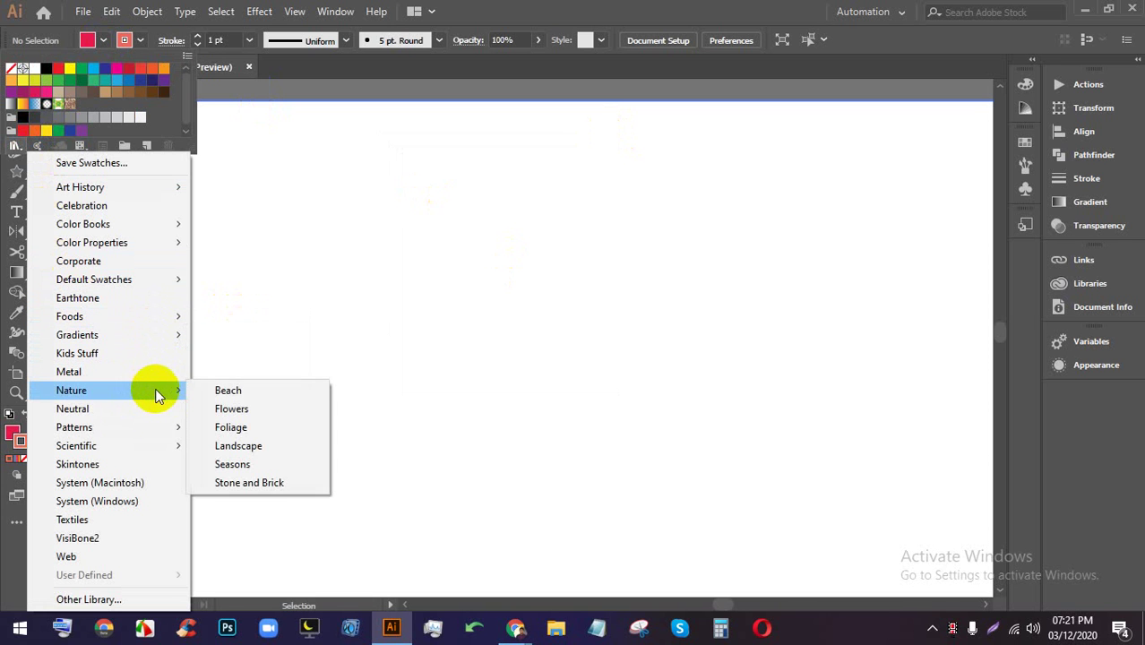
click(255, 410)
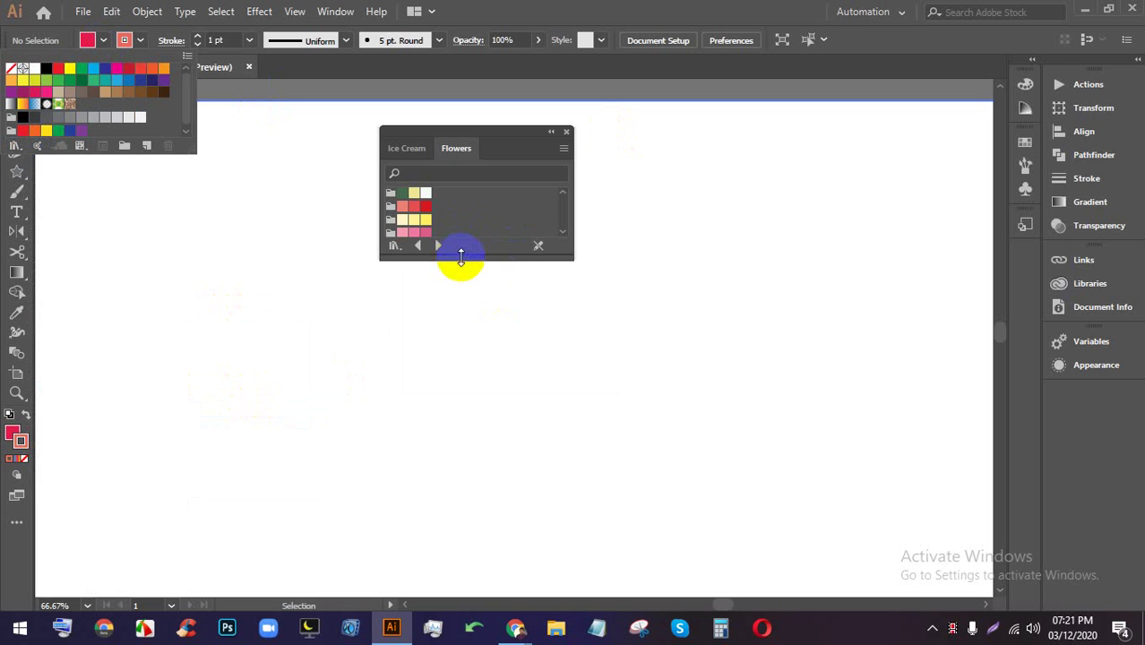
- Open the Kids Stuff swatch library, look through its colour groups, and close it
click(103, 39)
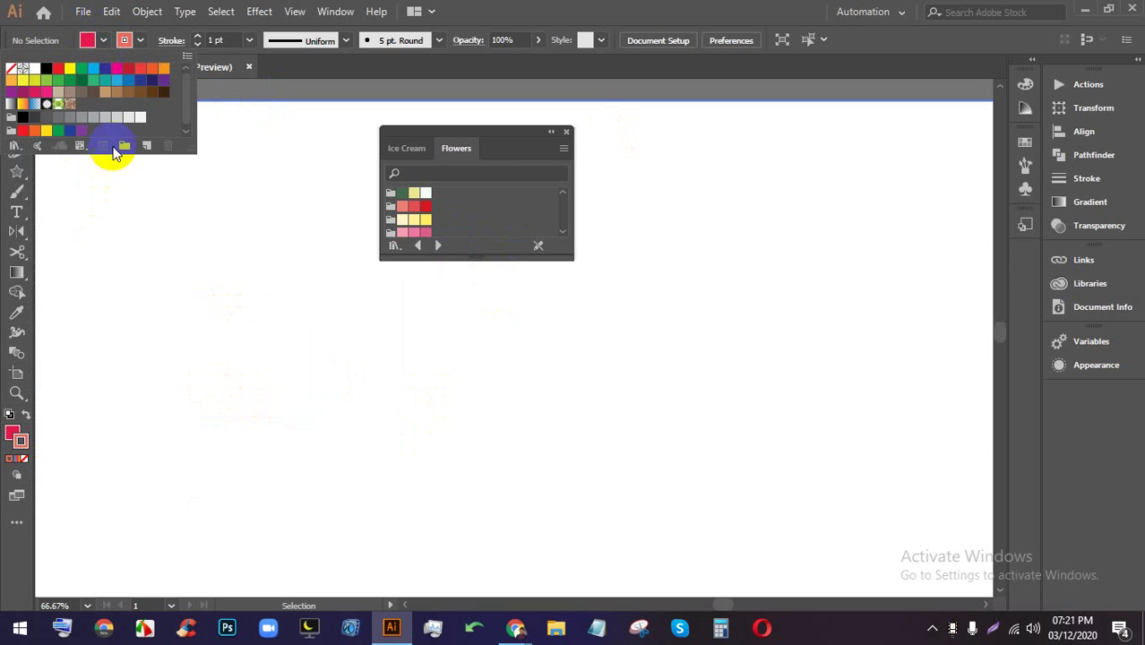
click(15, 145)
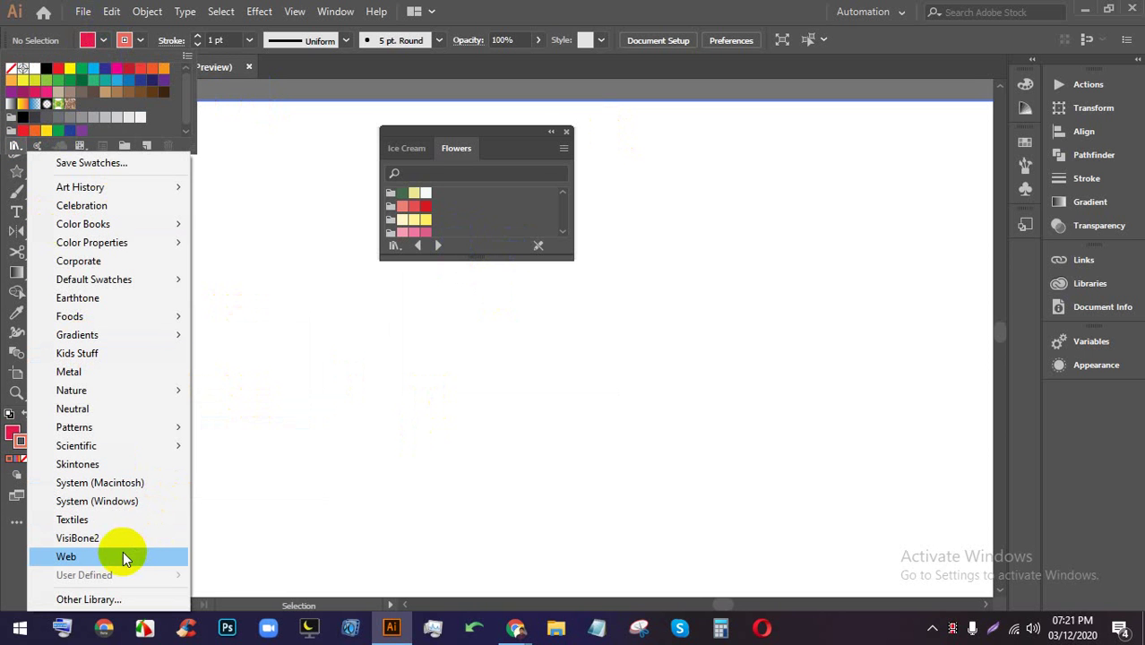
mouse_move(105, 431)
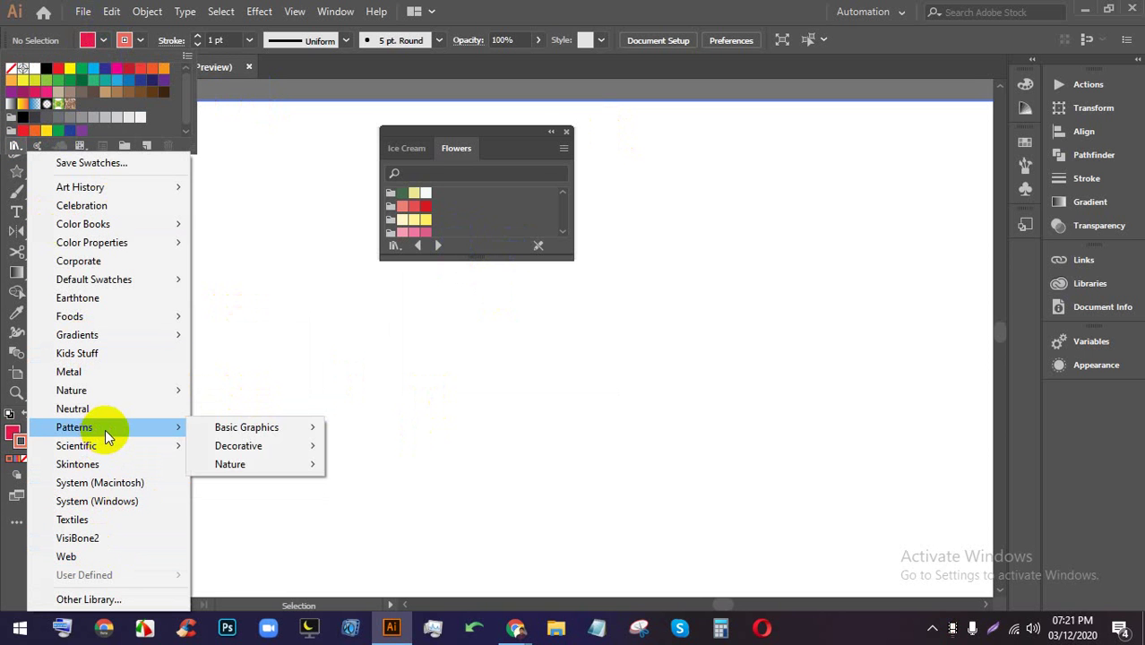
click(132, 353)
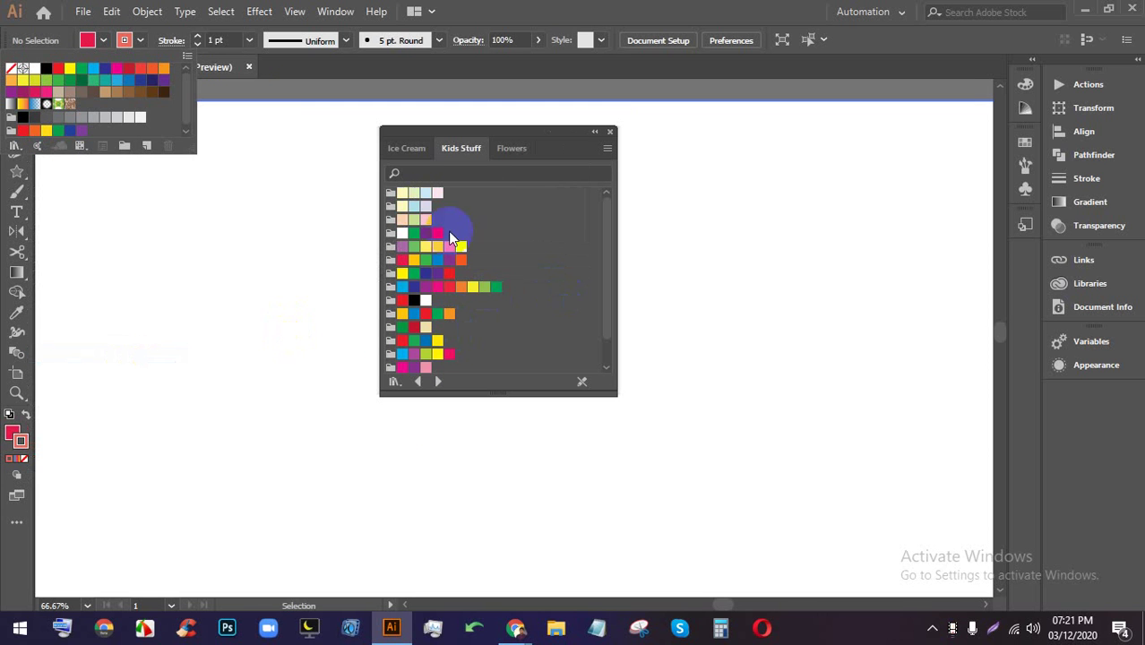
click(555, 501)
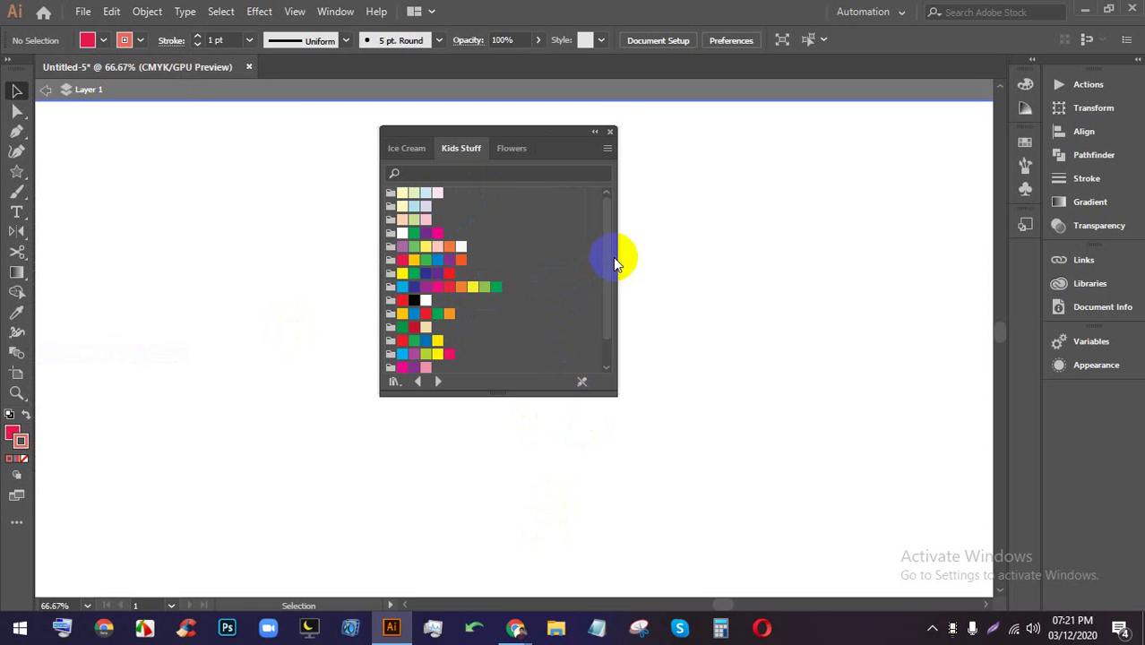
scroll(585, 335, down, 2)
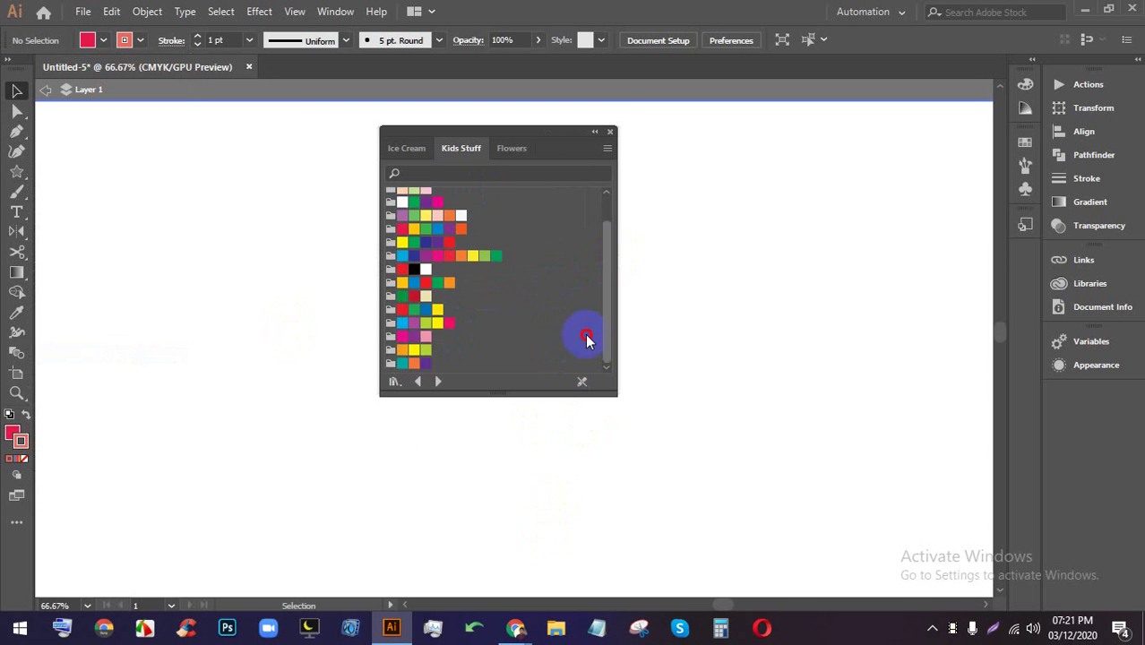
click(609, 134)
- Open the Celebration swatch library, enlarge it to show all its colour groups, and close it
click(103, 40)
click(14, 147)
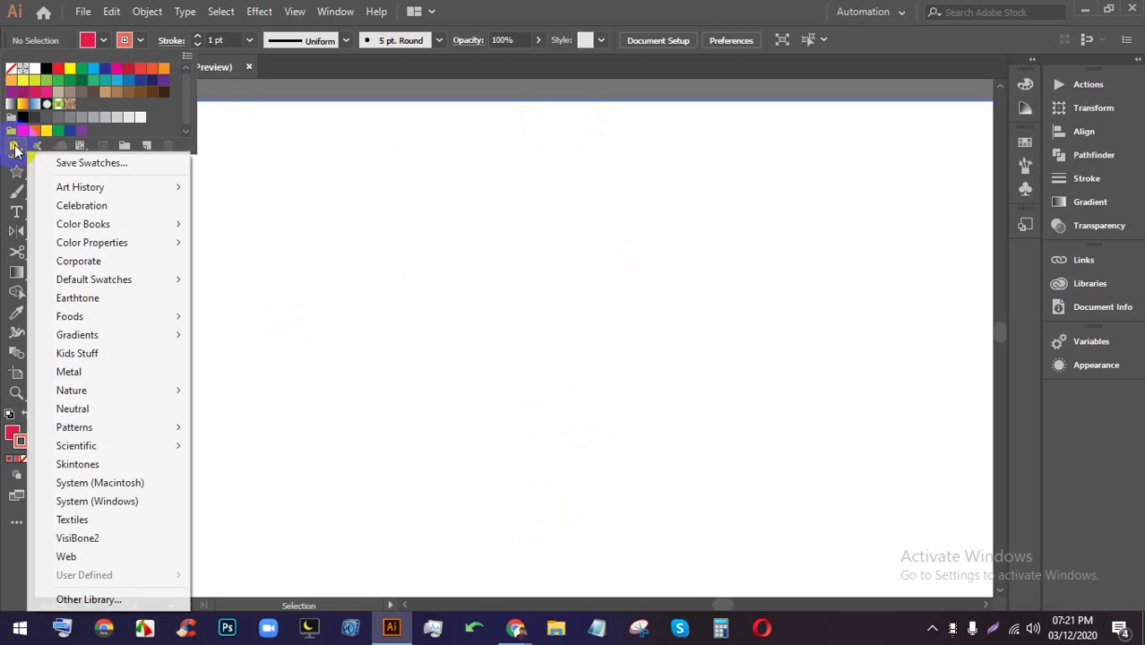
mouse_move(123, 188)
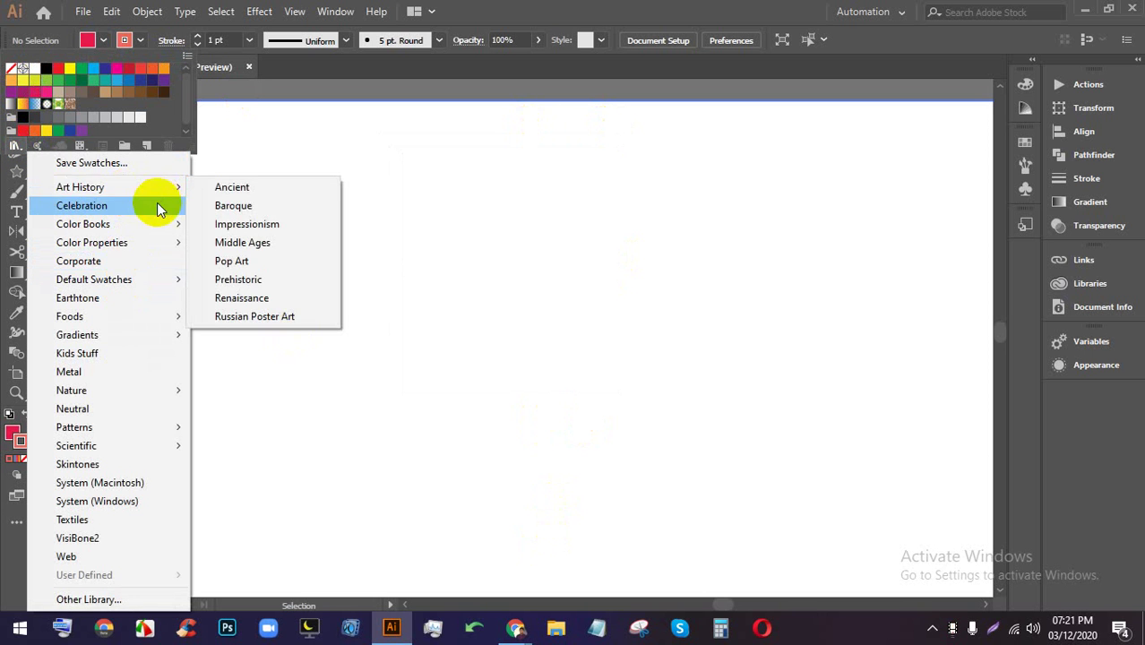
click(158, 206)
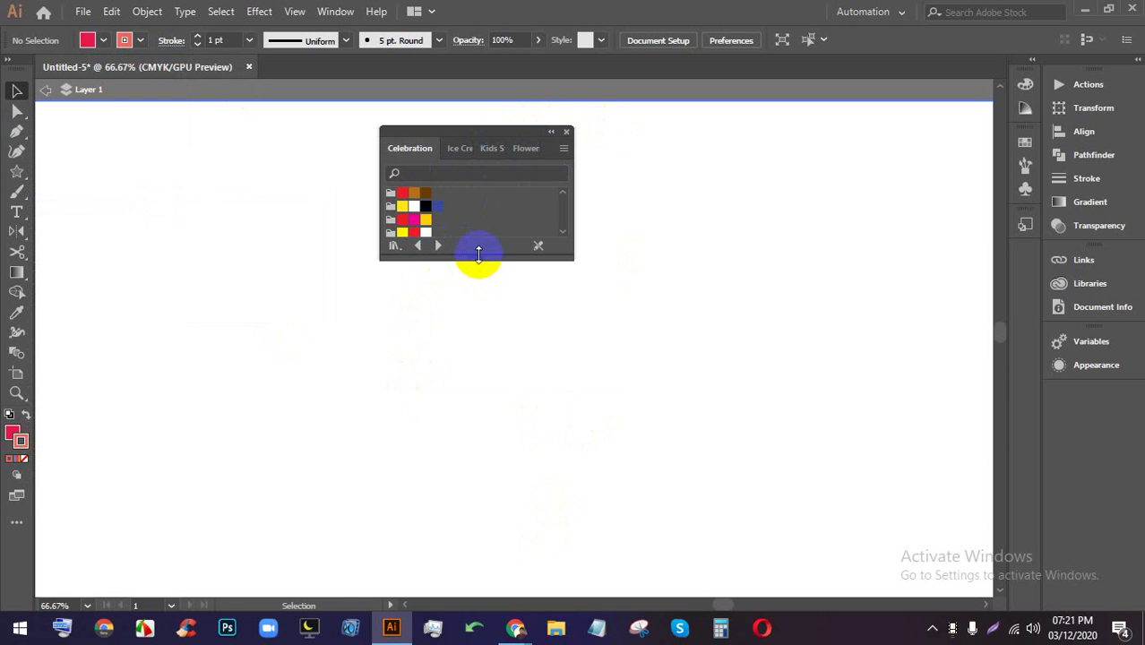
drag(479, 254, 453, 368)
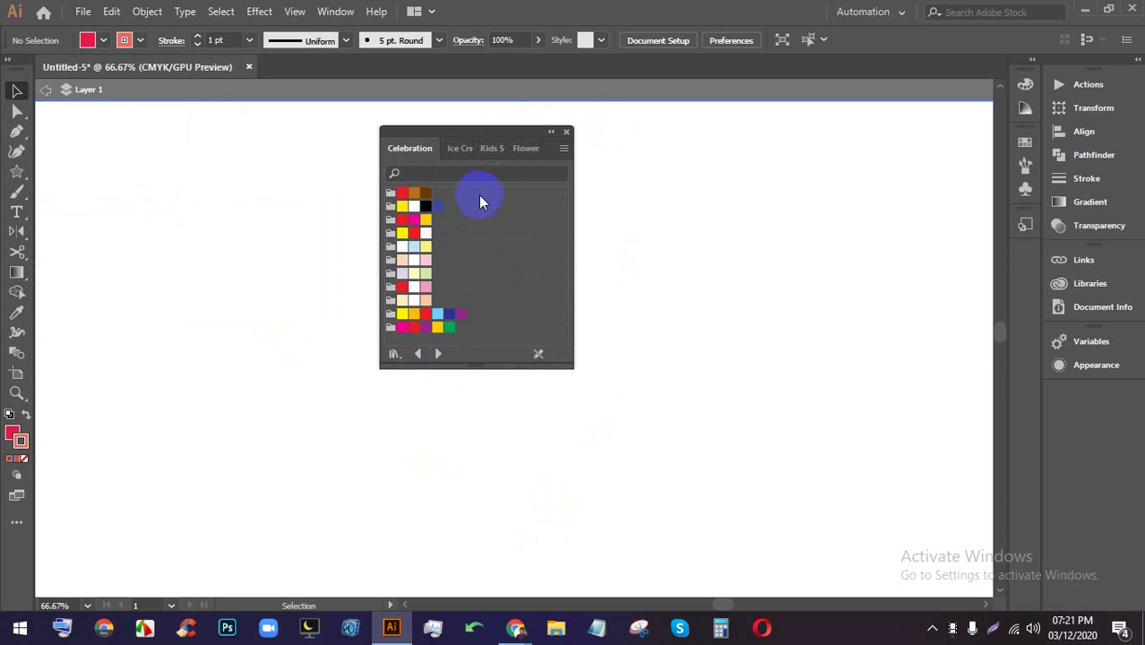
click(566, 132)
click(103, 40)
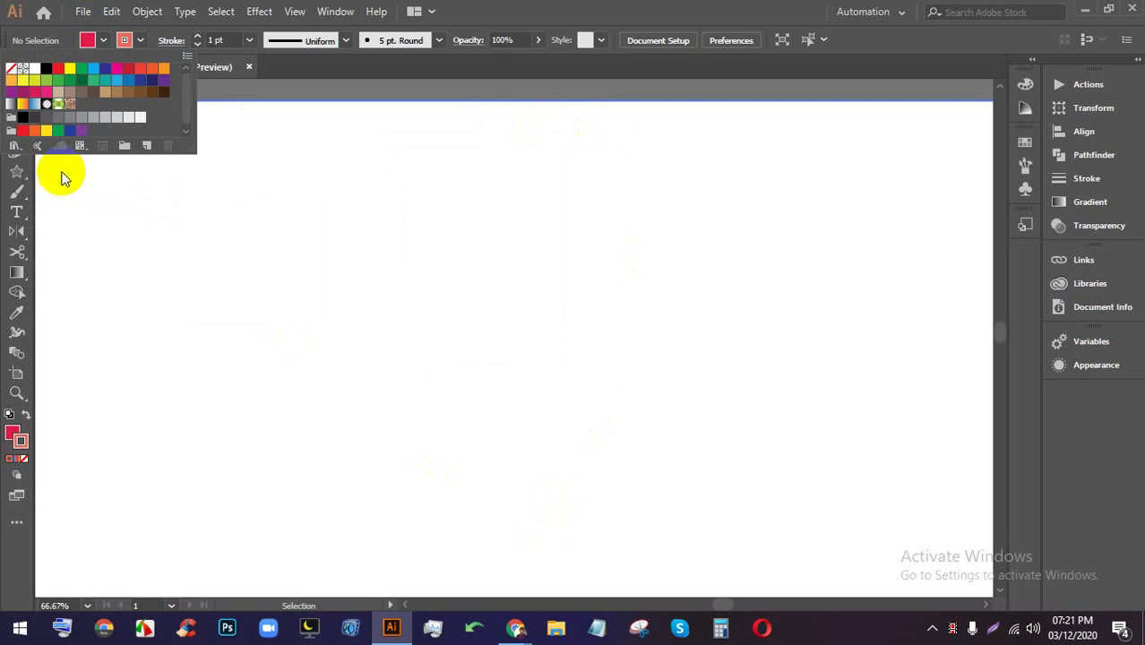
click(14, 146)
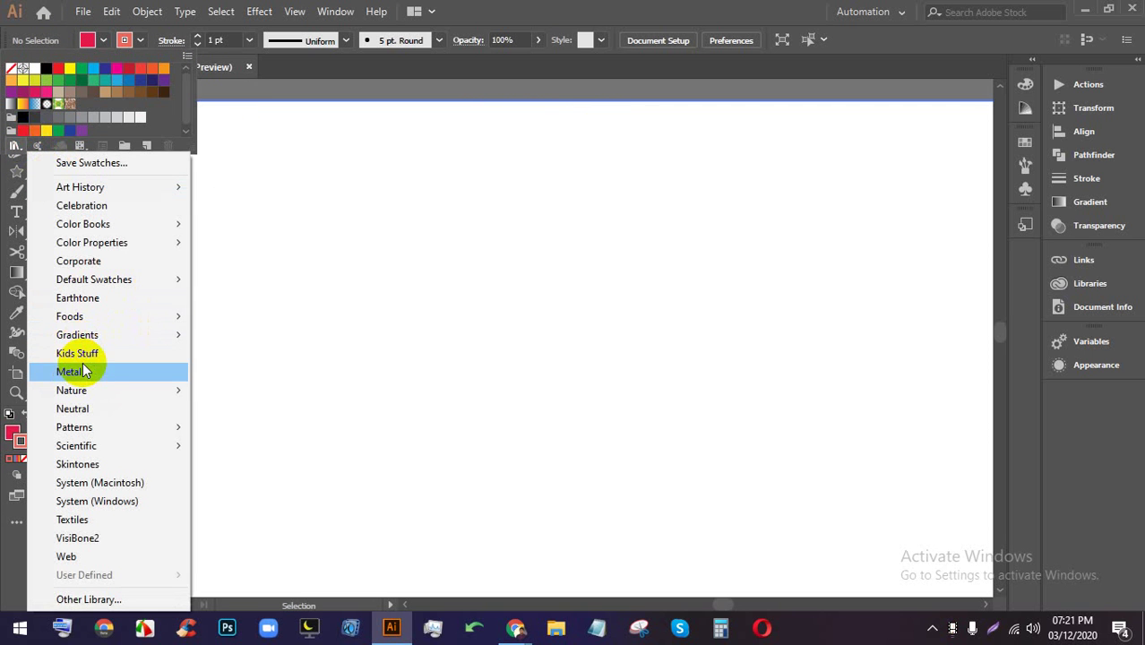
mouse_move(135, 224)
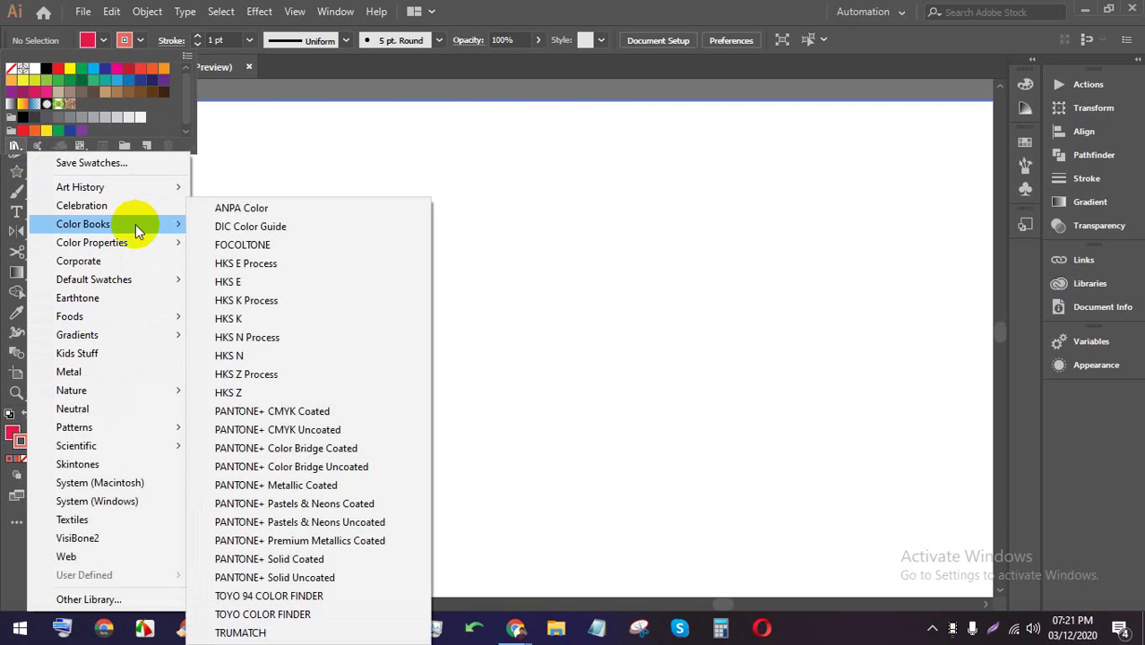
click(335, 190)
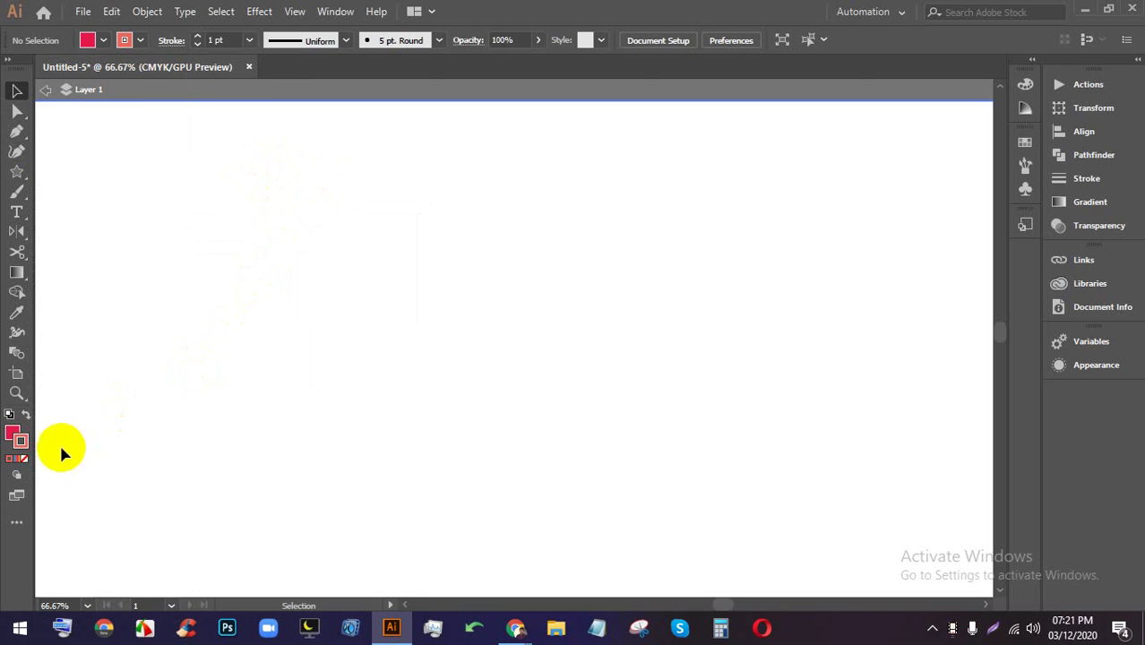
- Set both the default stroke and the default fill to None
click(21, 459)
click(24, 460)
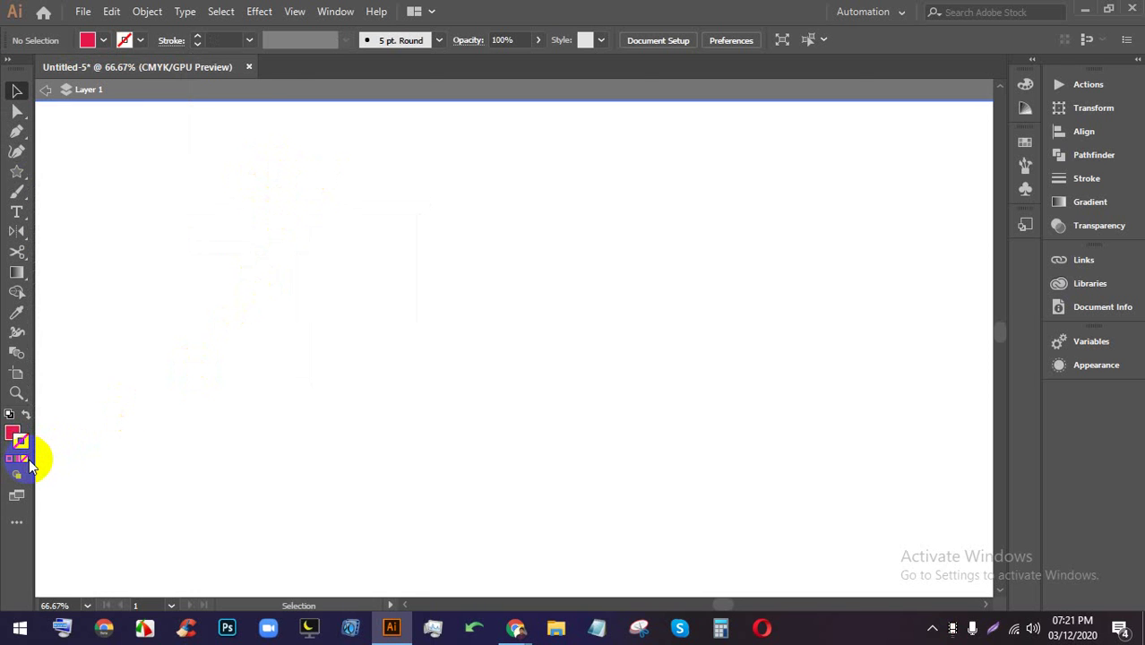
click(12, 457)
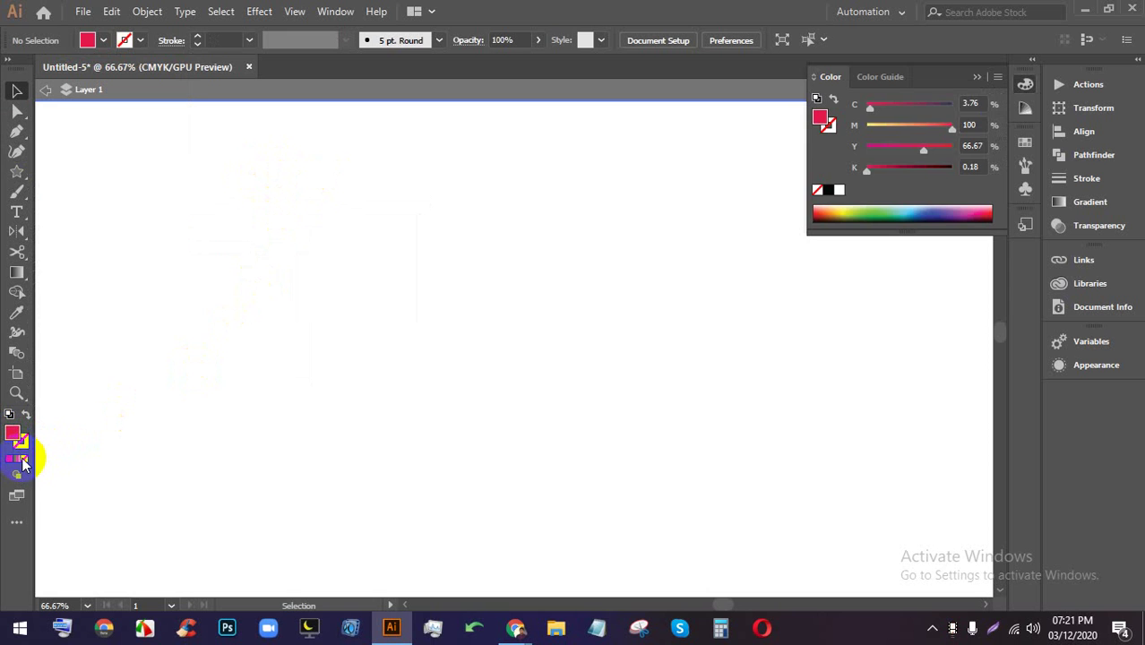
click(22, 460)
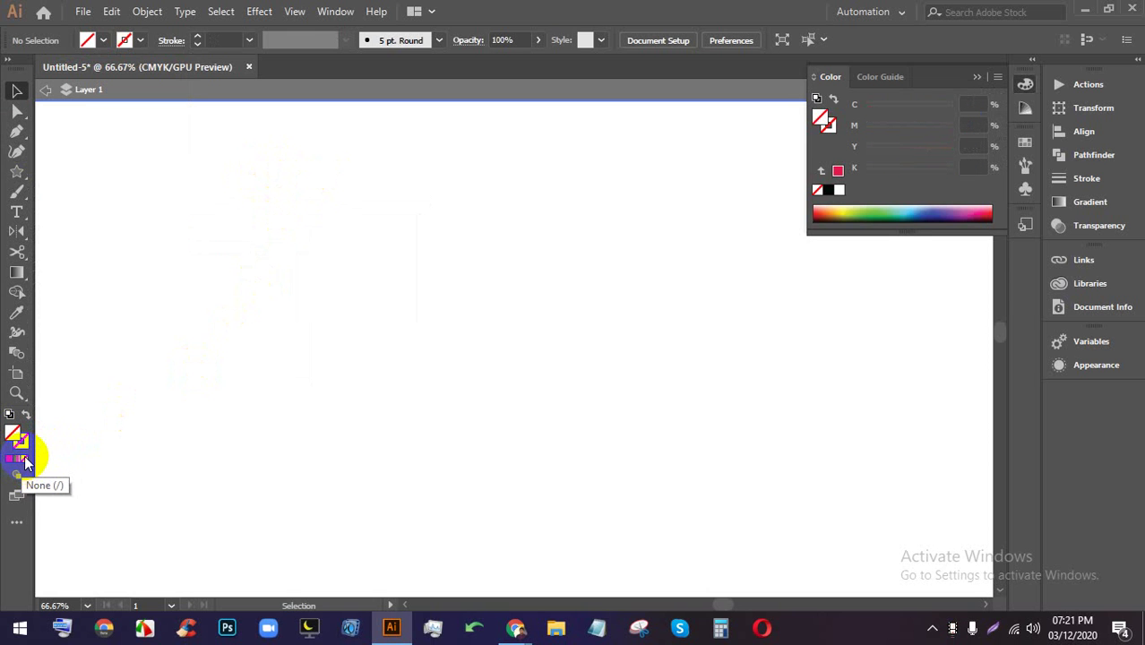
- Apply the blue-red-yellow gradient to the stroke, and set both fill and stroke to solid red
click(19, 441)
click(16, 460)
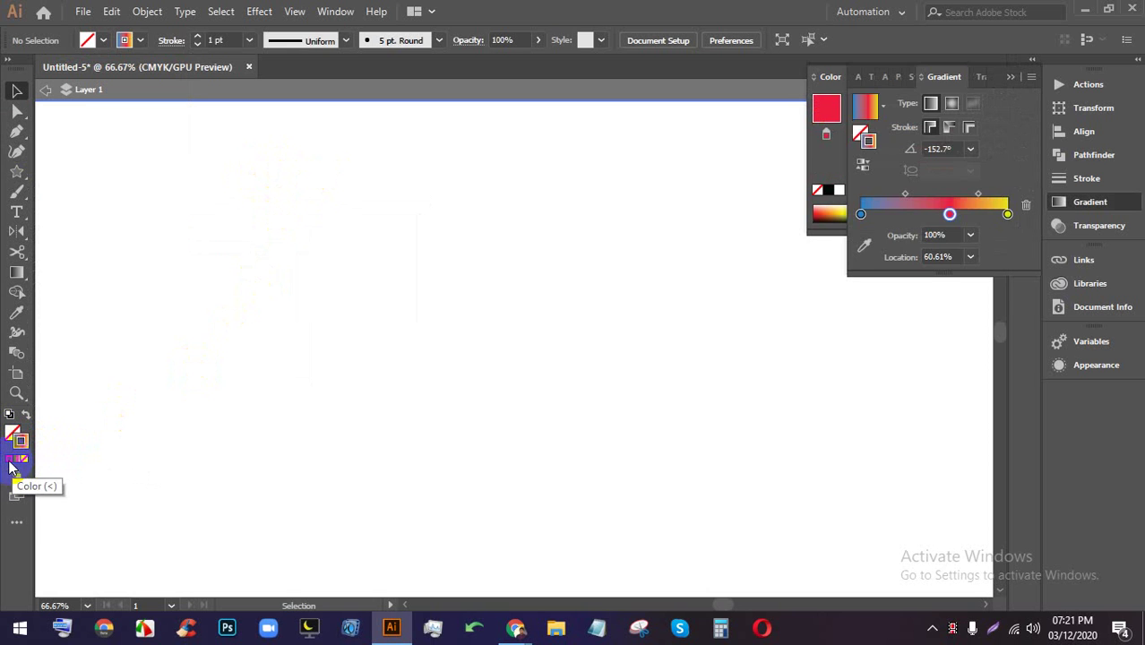
click(12, 462)
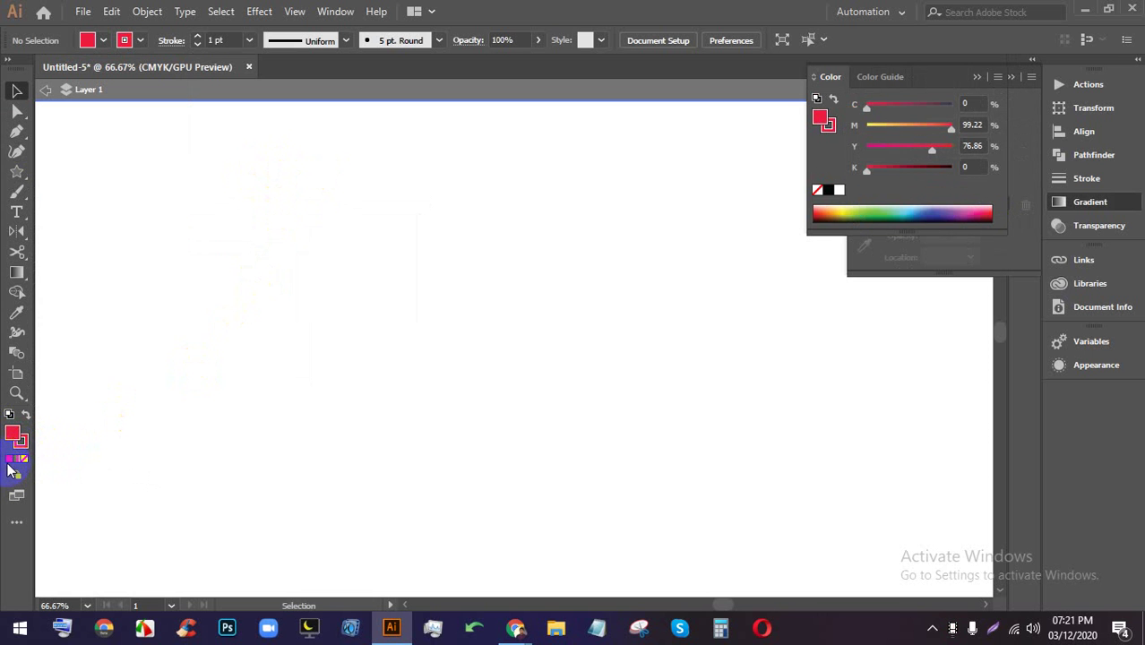
- Capture a screen region around the toolbar and draw an arrow from the solid colour control to a handwritten S
key(Print)
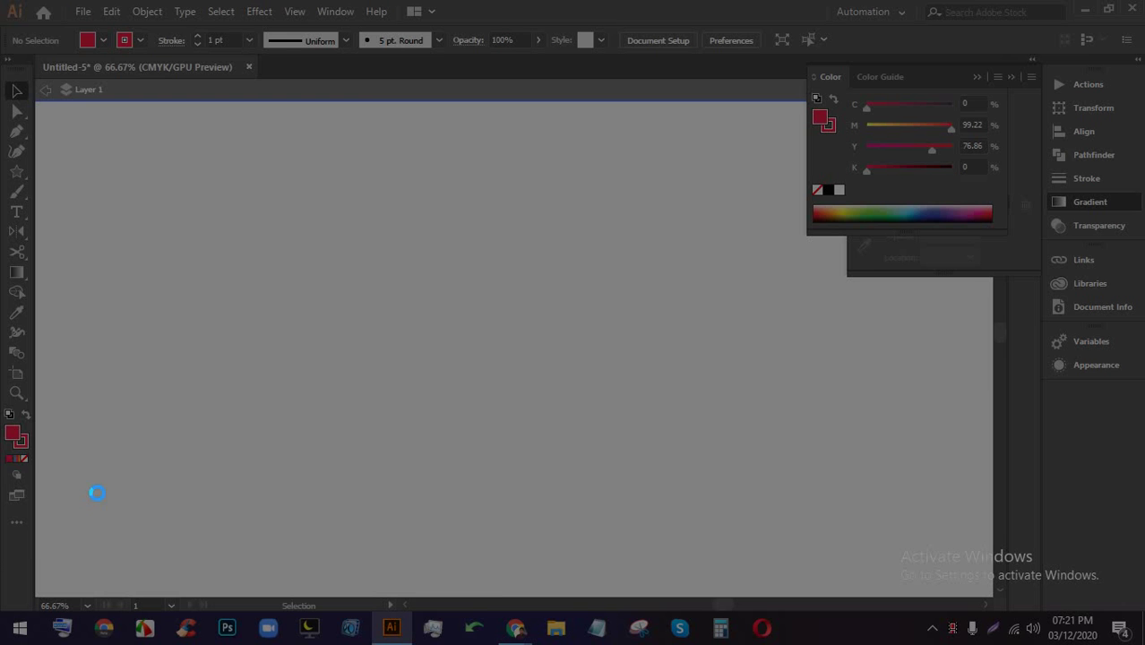
drag(438, 562, 1, 1)
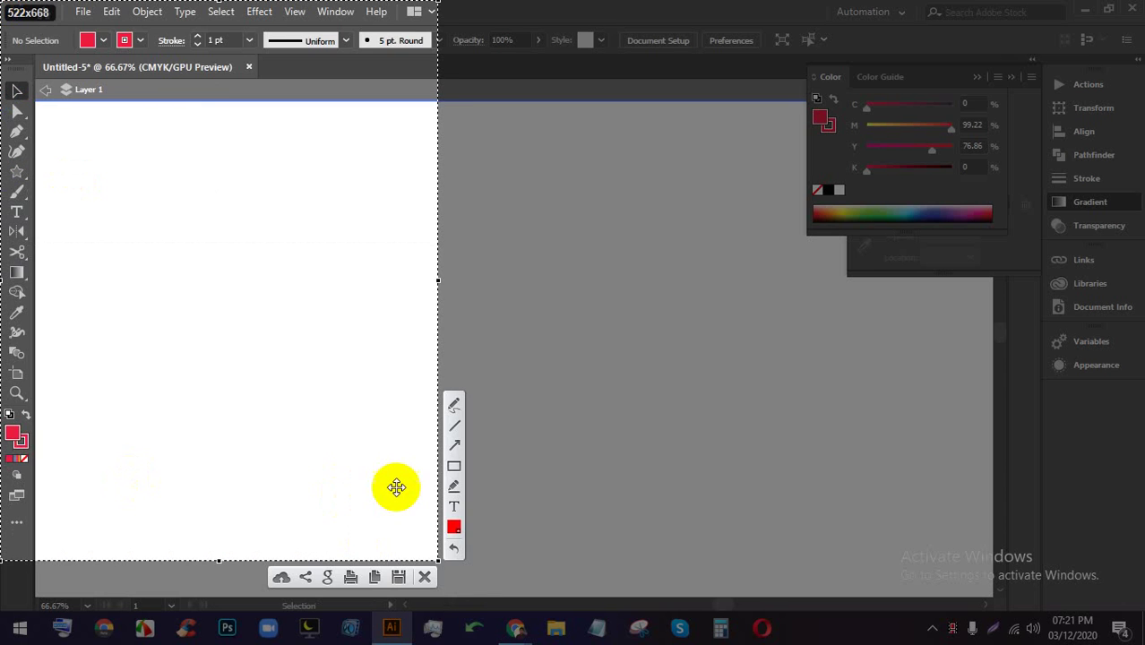
click(454, 405)
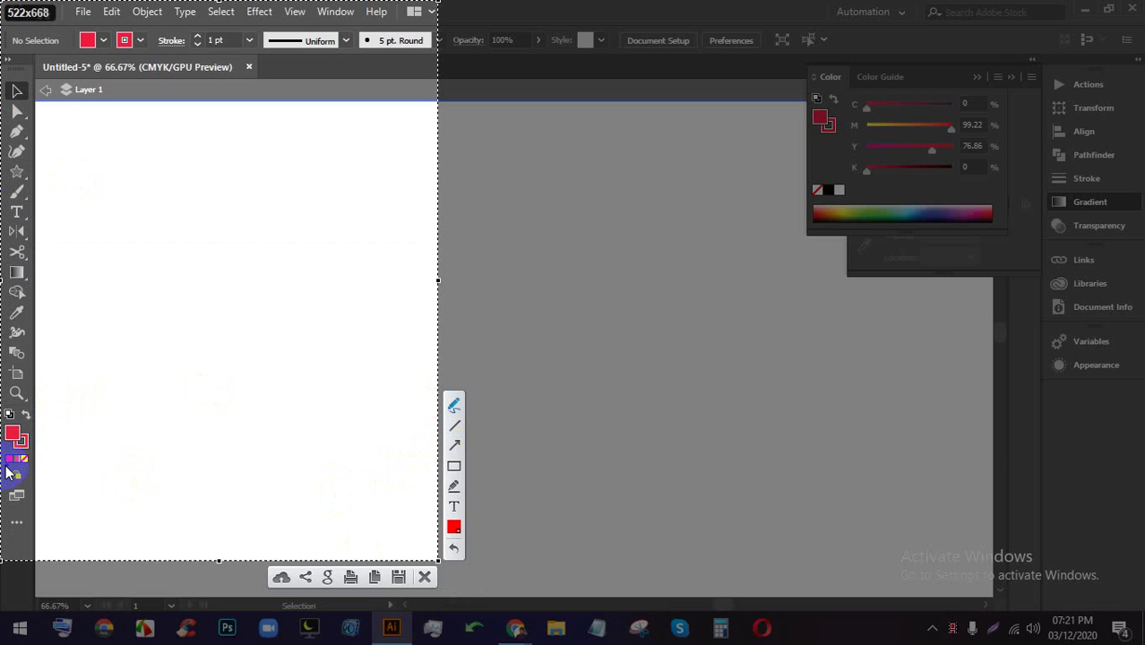
mouse_move(18, 477)
mouse_down()
mouse_move(20, 504)
mouse_move(24, 469)
mouse_move(27, 509)
mouse_up()
mouse_move(11, 468)
mouse_down()
mouse_move(8, 504)
mouse_move(152, 456)
mouse_move(131, 517)
mouse_up()
drag(164, 413, 166, 487)
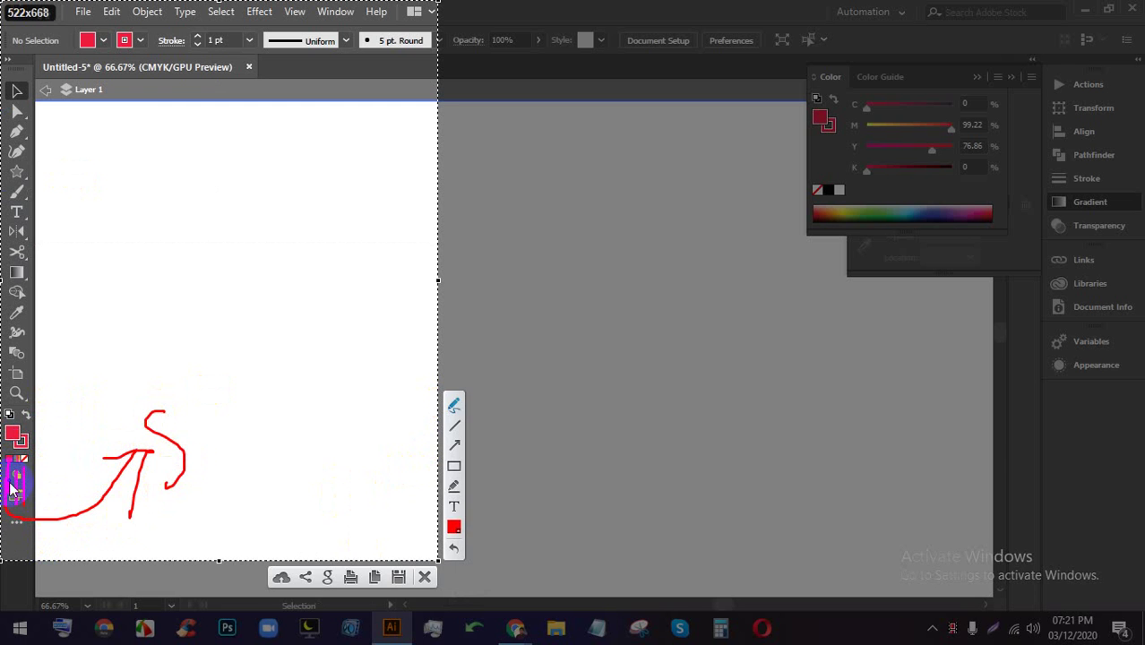
- Draw freehand lines from the Gradient and None controls to handwritten G and N labels, and discard the screen capture
drag(16, 465, 14, 478)
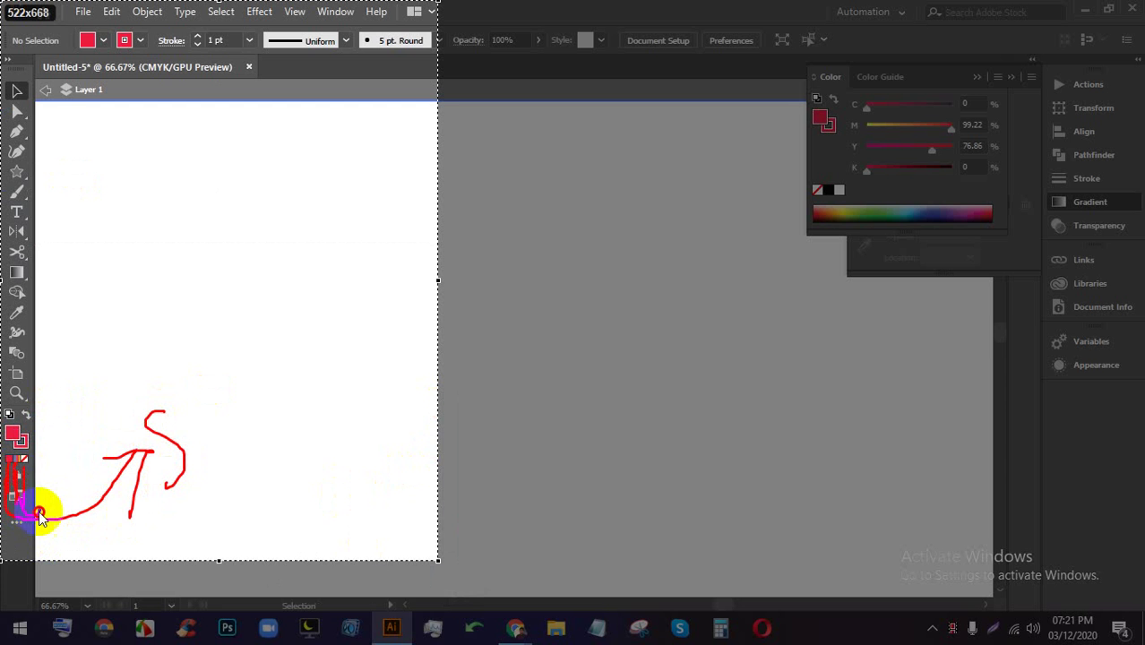
mouse_move(40, 515)
mouse_down()
mouse_move(231, 333)
mouse_move(289, 360)
mouse_move(311, 354)
mouse_move(334, 384)
mouse_up()
mouse_move(27, 474)
mouse_down()
mouse_move(13, 478)
mouse_move(95, 382)
mouse_move(347, 260)
mouse_up()
mouse_move(331, 216)
mouse_down()
mouse_move(352, 236)
mouse_move(431, 259)
mouse_move(380, 175)
mouse_move(342, 393)
mouse_move(267, 216)
mouse_up()
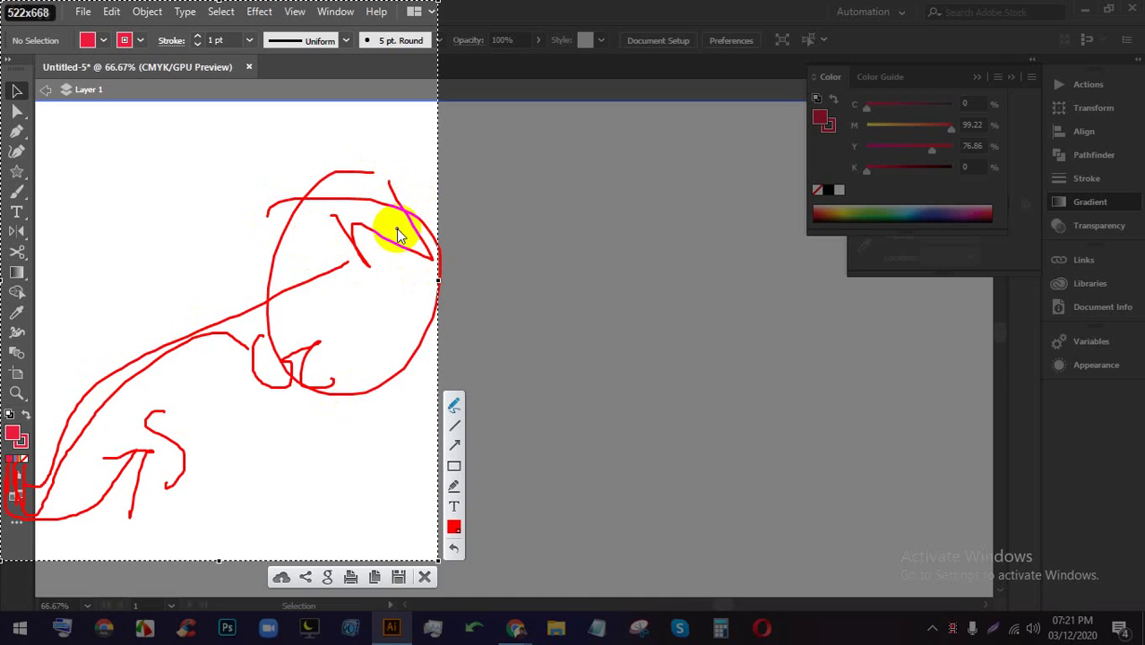
click(425, 576)
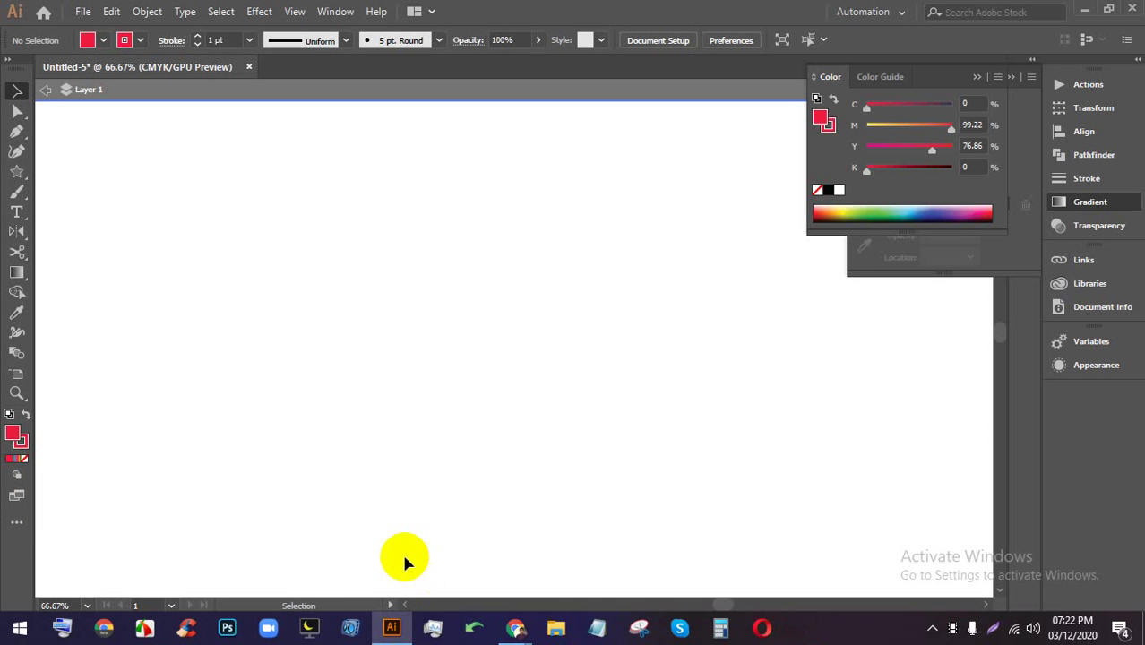
- Collapse the open Color and Gradient panels
click(982, 76)
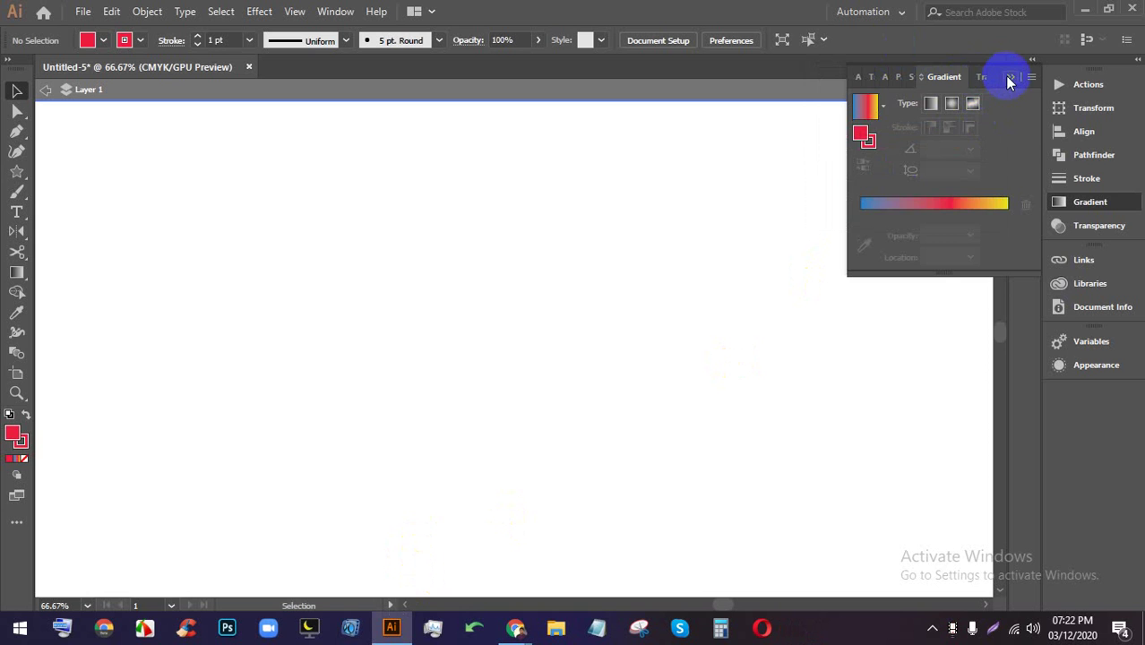
click(1010, 78)
- Switch to the Google Meet call in Chrome to look over the participants, and return to Illustrator
mouse_move(517, 628)
click(535, 541)
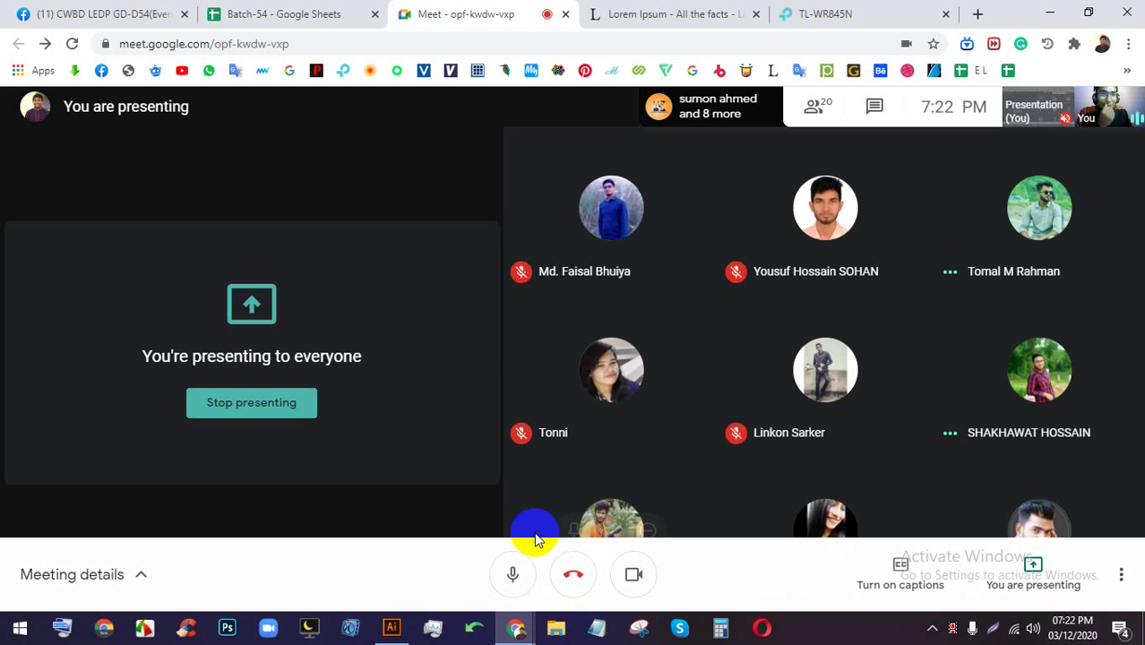
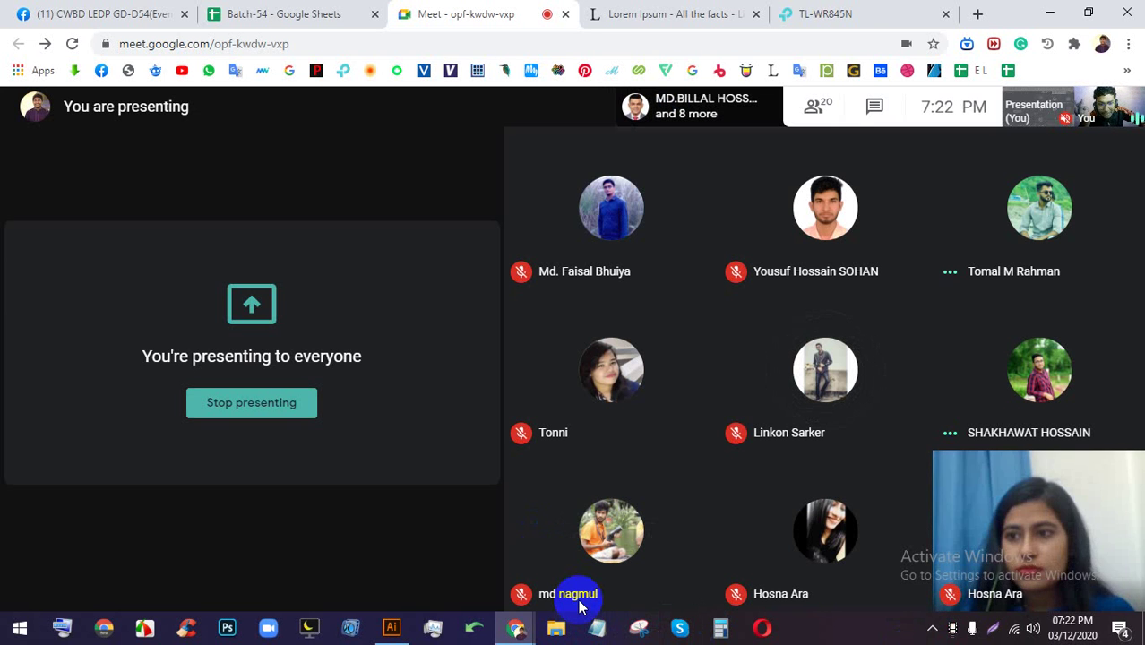
click(392, 628)
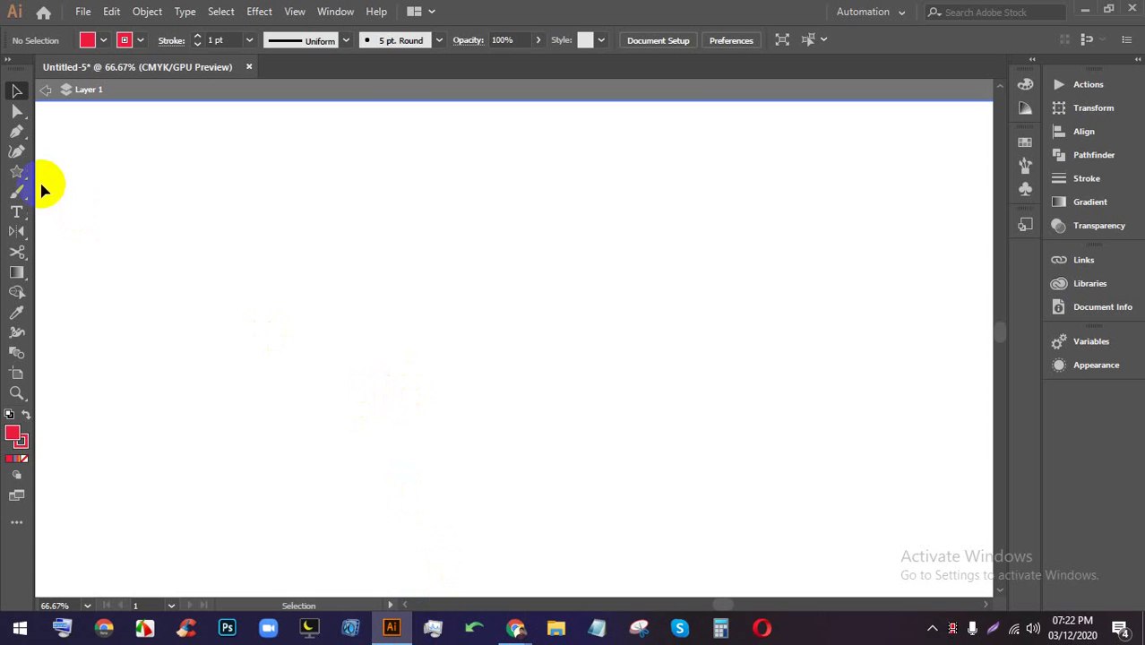
- Draw two overlapping red rectangles on the artboard with the Rectangle tool, the second one wider and lower in height
drag(18, 172, 71, 167)
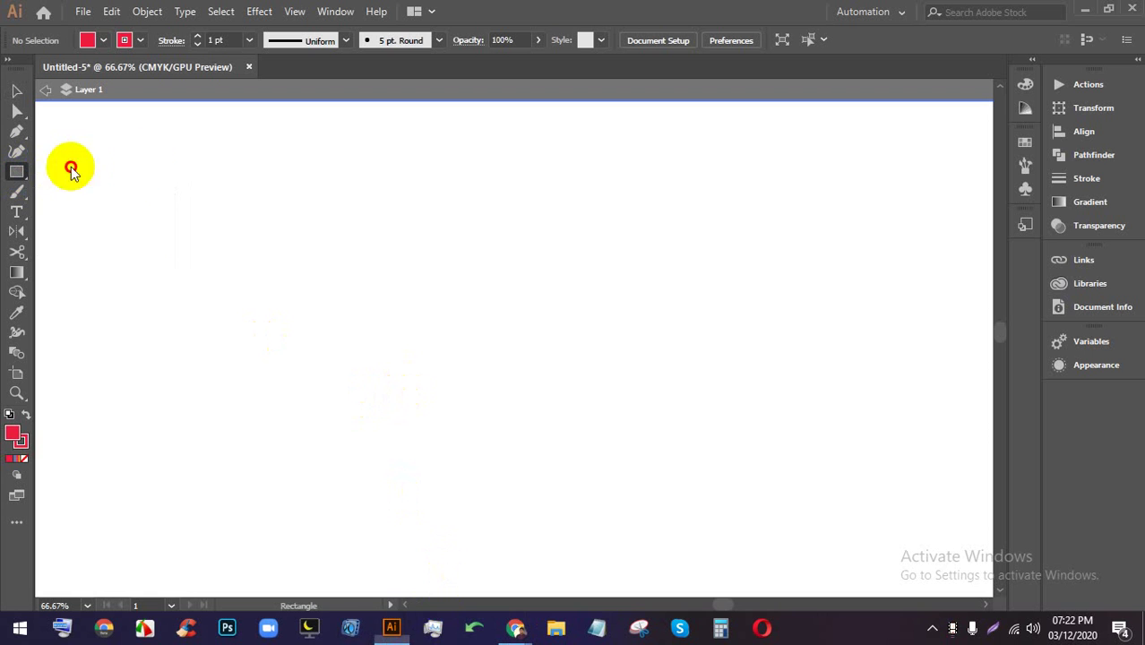
drag(270, 173, 569, 432)
scroll(1001, 484, down, 1)
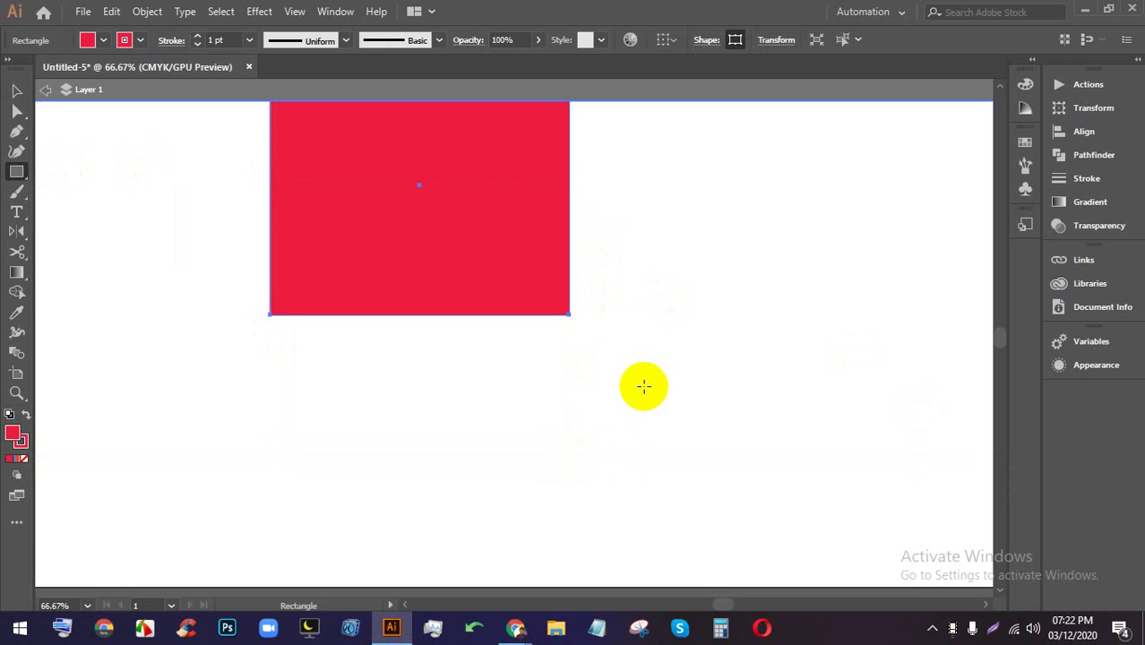
mouse_move(847, 357)
mouse_down()
mouse_move(662, 258)
mouse_move(420, 186)
mouse_up()
scroll(418, 271, up, 2)
- Move the wider rectangle clear of the first one and fill it with the dark blue swatch
click(16, 90)
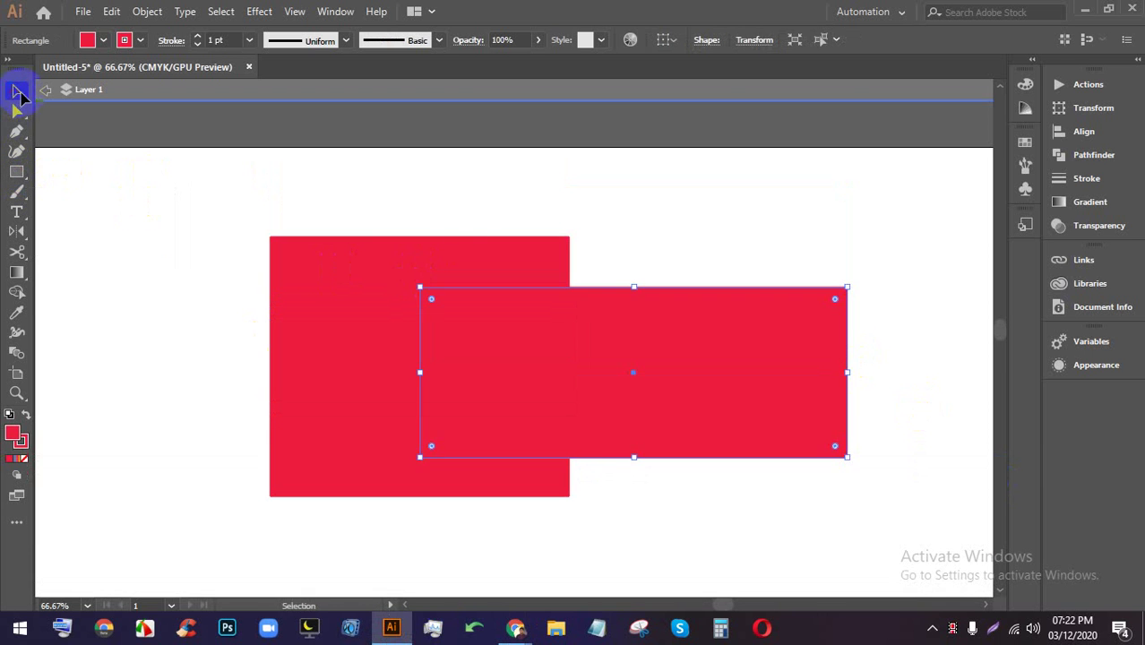
drag(547, 360, 706, 350)
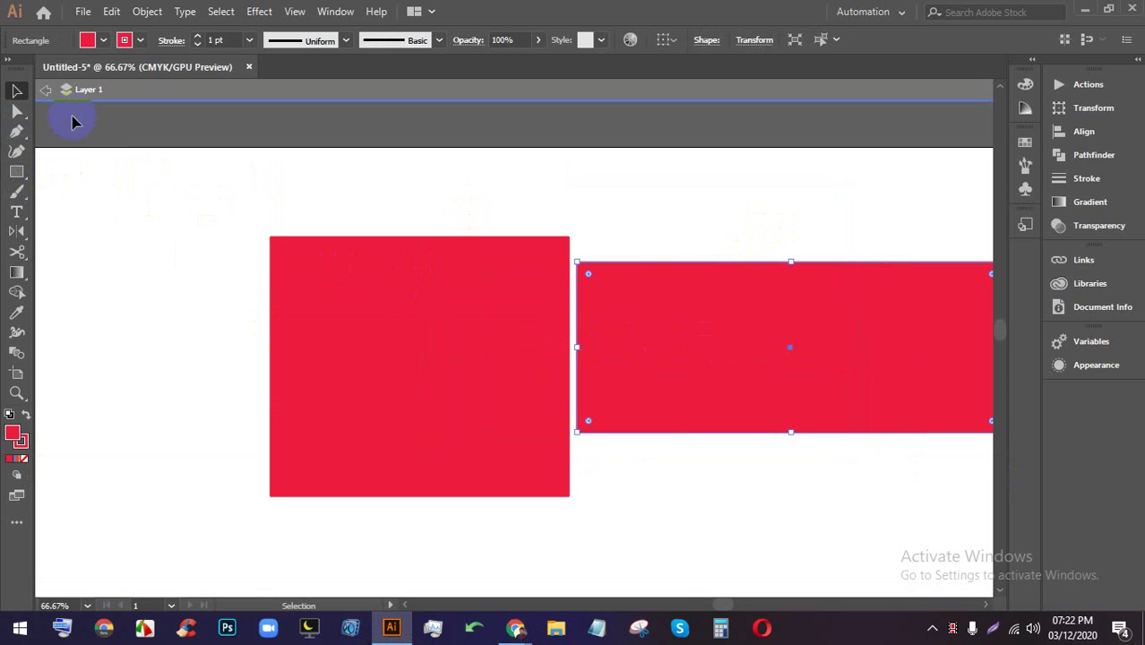
click(102, 41)
click(104, 70)
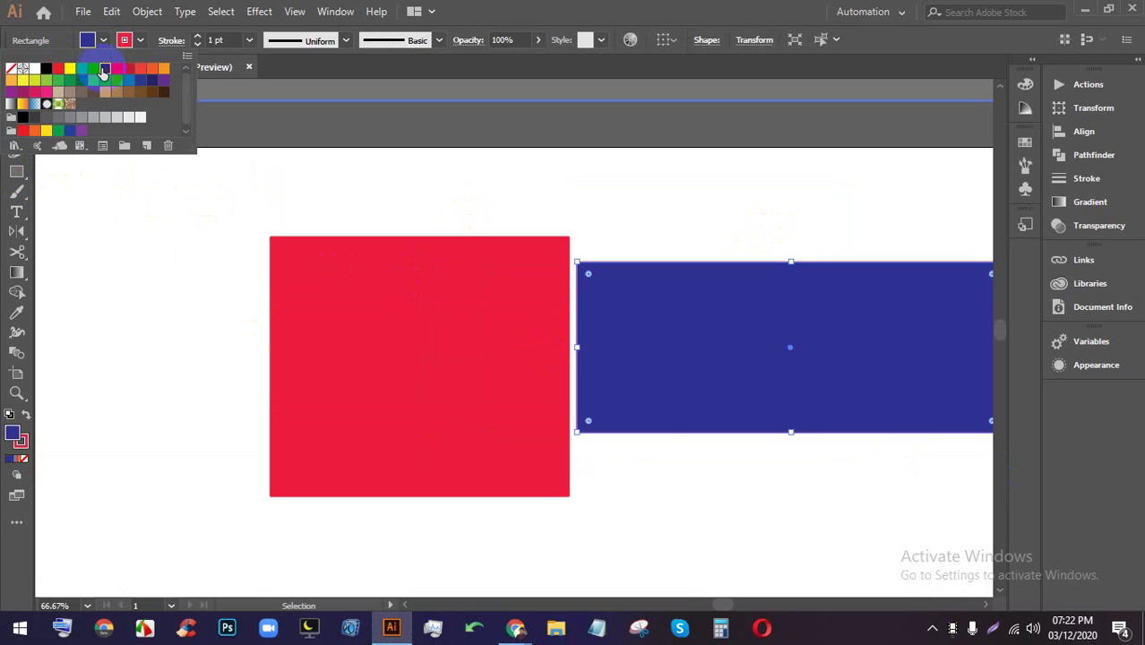
- Fill the wide rectangle with the light blue swatch and move it so it overlaps the red square
click(95, 70)
click(601, 7)
click(591, 183)
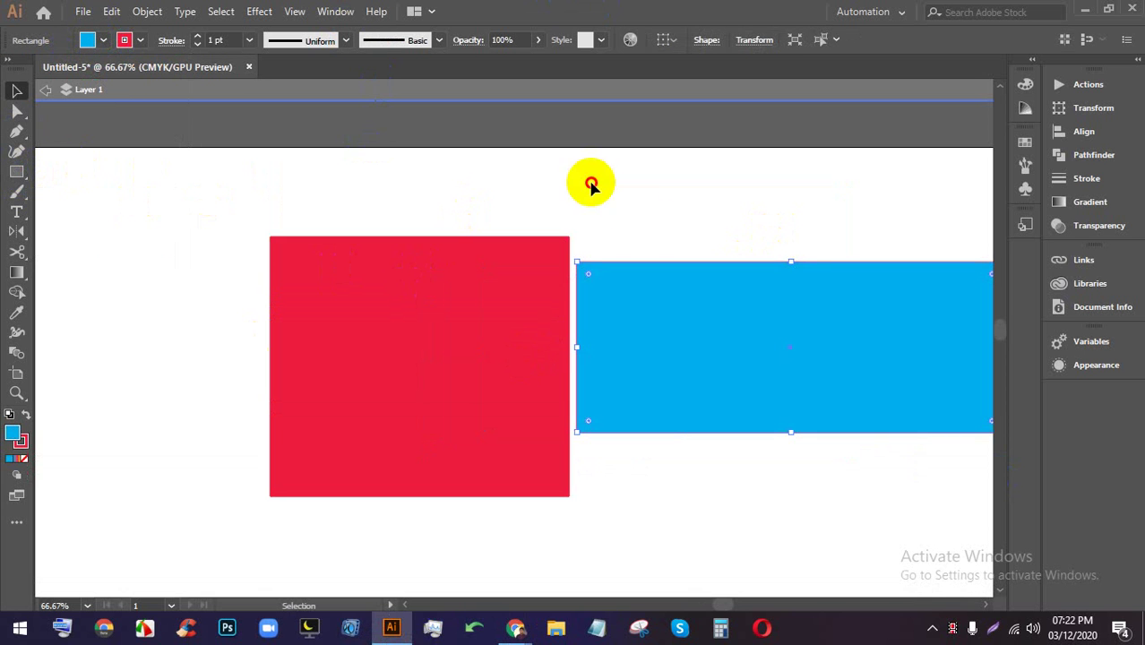
drag(826, 362, 720, 352)
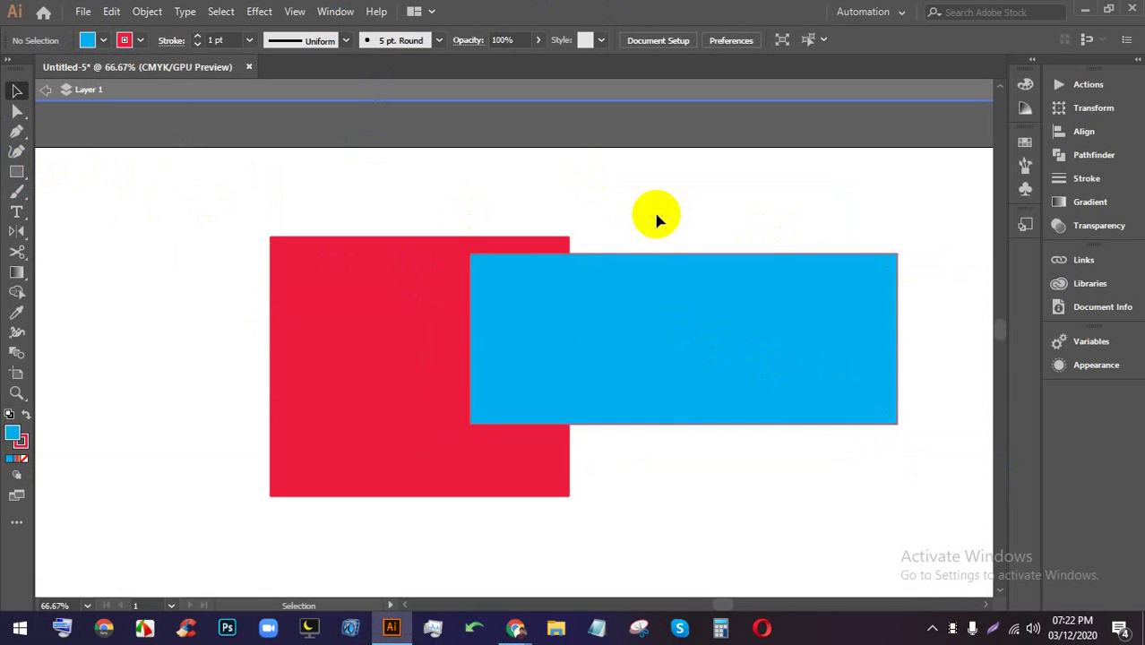
- Remove the stroke from the light blue rectangle and shift it slightly down over the red square
click(138, 41)
click(16, 70)
click(712, 311)
drag(684, 340, 686, 358)
click(740, 231)
click(607, 385)
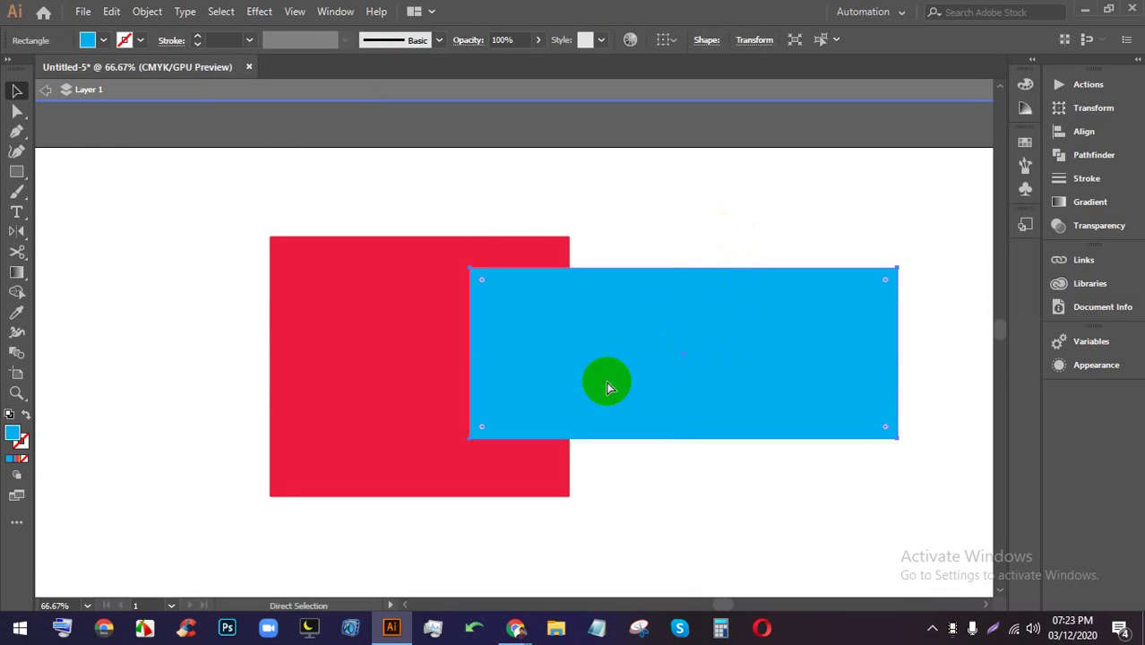
key(ctrl+shift+a)
click(887, 624)
click(703, 218)
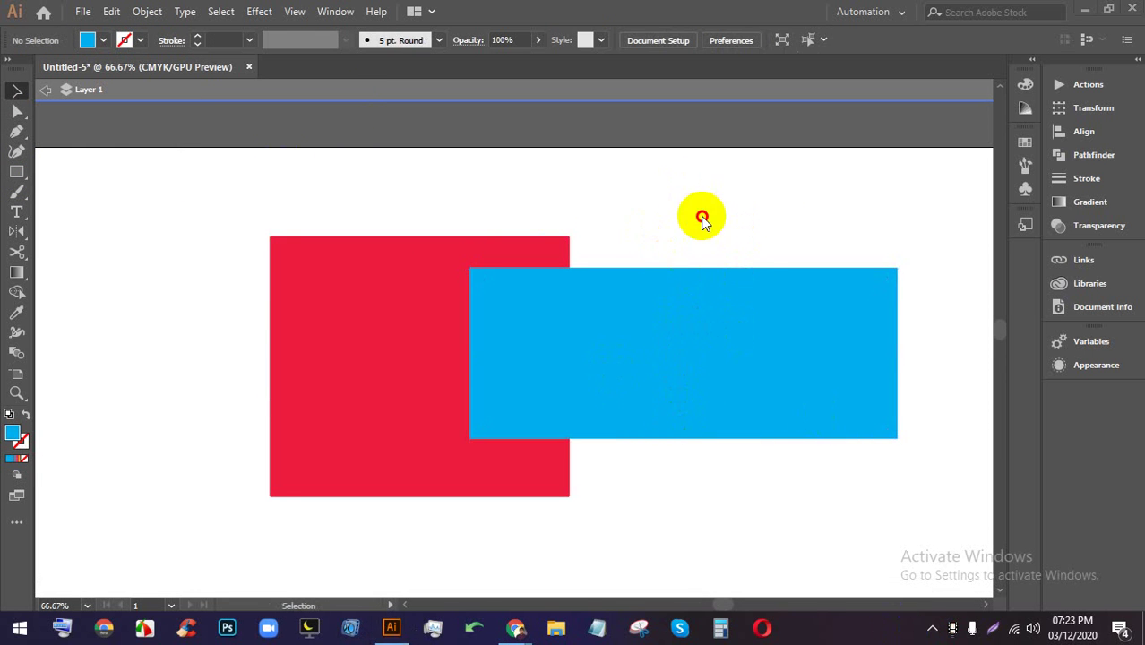
drag(920, 482, 736, 212)
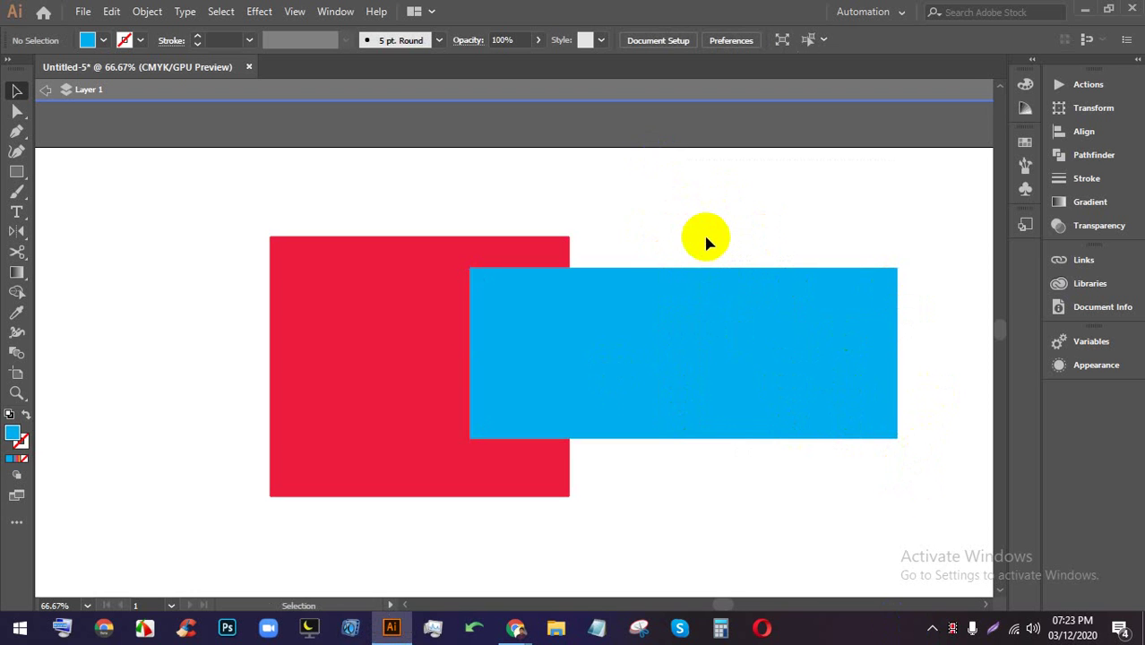
key(ctrl+alt+2)
- Move the red square and the light blue rectangle apart so they stand side by side with a gap between them
click(670, 181)
mouse_move(619, 337)
mouse_down()
mouse_move(625, 277)
mouse_move(693, 356)
mouse_move(635, 333)
mouse_up()
drag(729, 350, 515, 360)
drag(676, 344, 295, 352)
click(784, 314)
drag(404, 342, 862, 340)
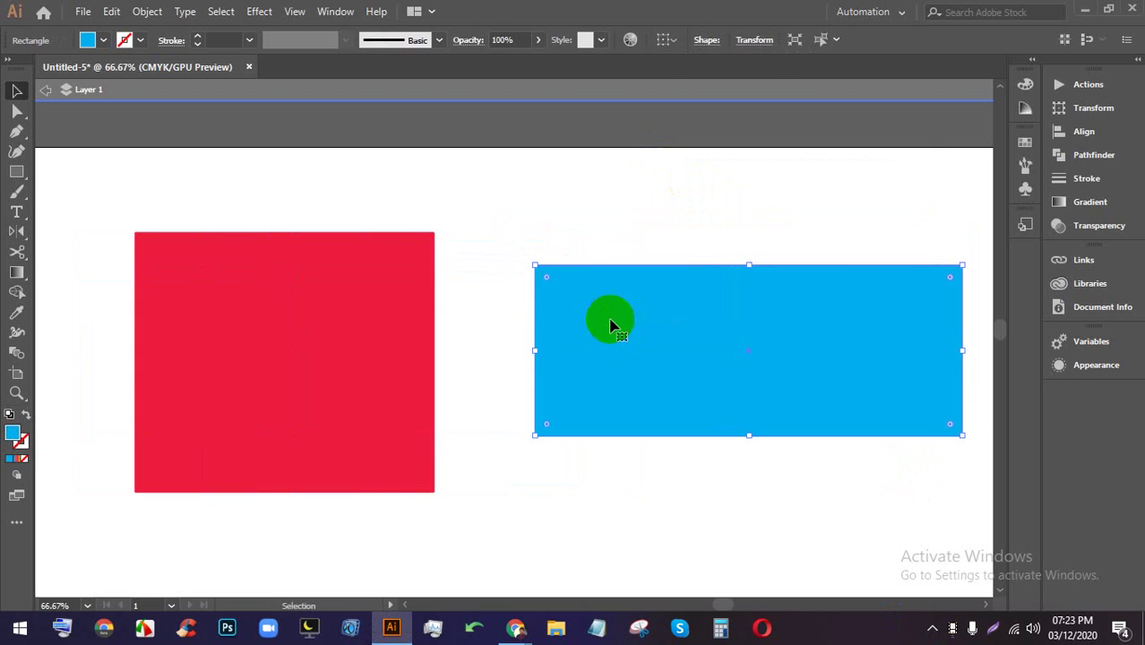
click(454, 246)
drag(458, 489, 461, 484)
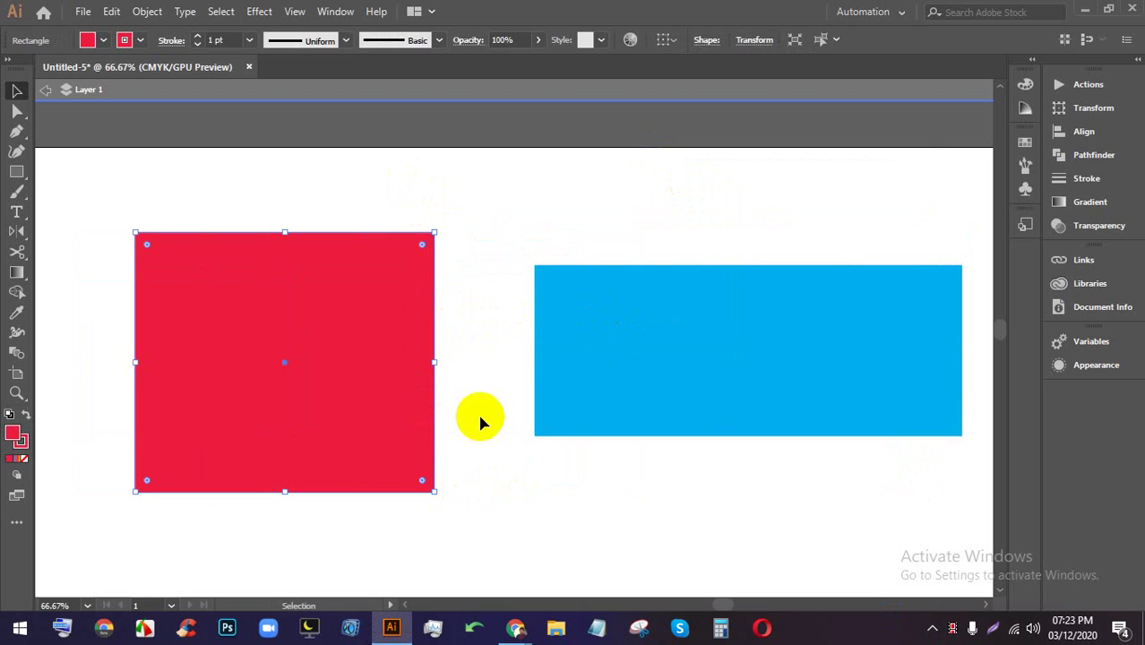
click(524, 255)
- Hide the light blue rectangle
click(576, 379)
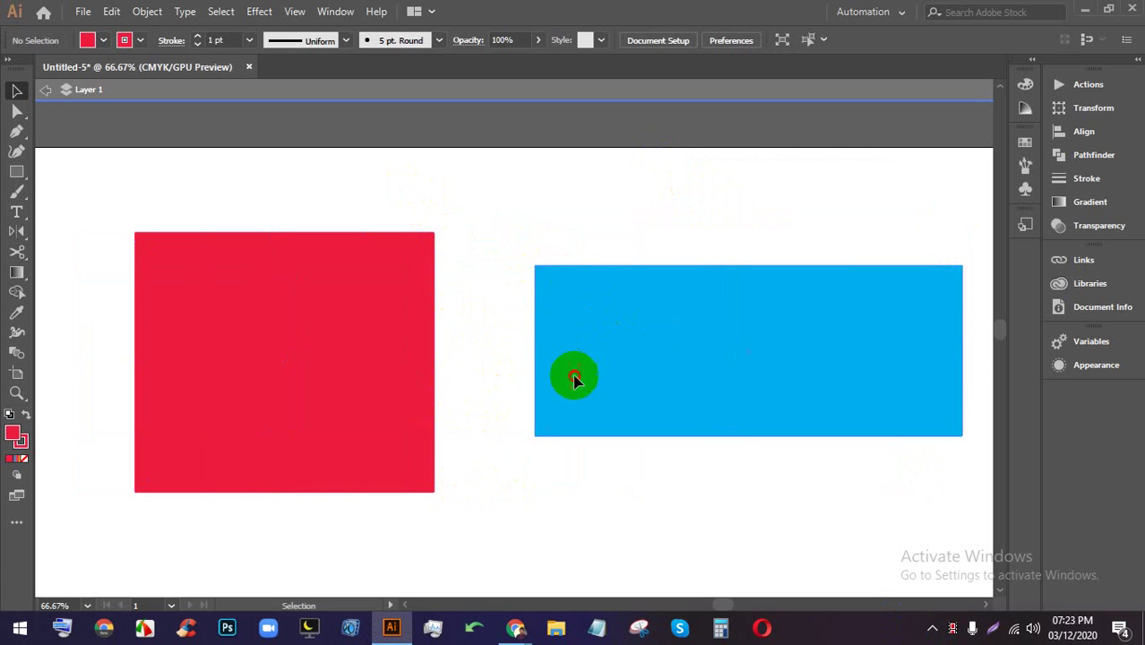
key(Delete)
drag(507, 206, 785, 484)
- Switch to the Google Meet call in Chrome to check on the participants, and return to Illustrator
mouse_move(502, 631)
click(463, 573)
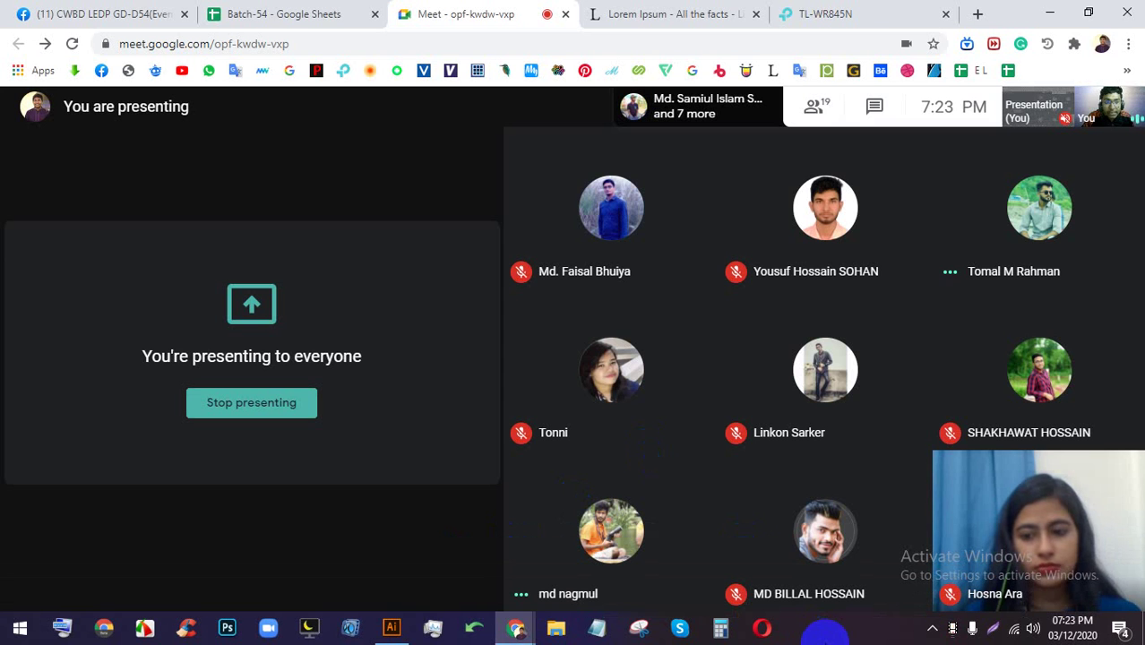
click(391, 627)
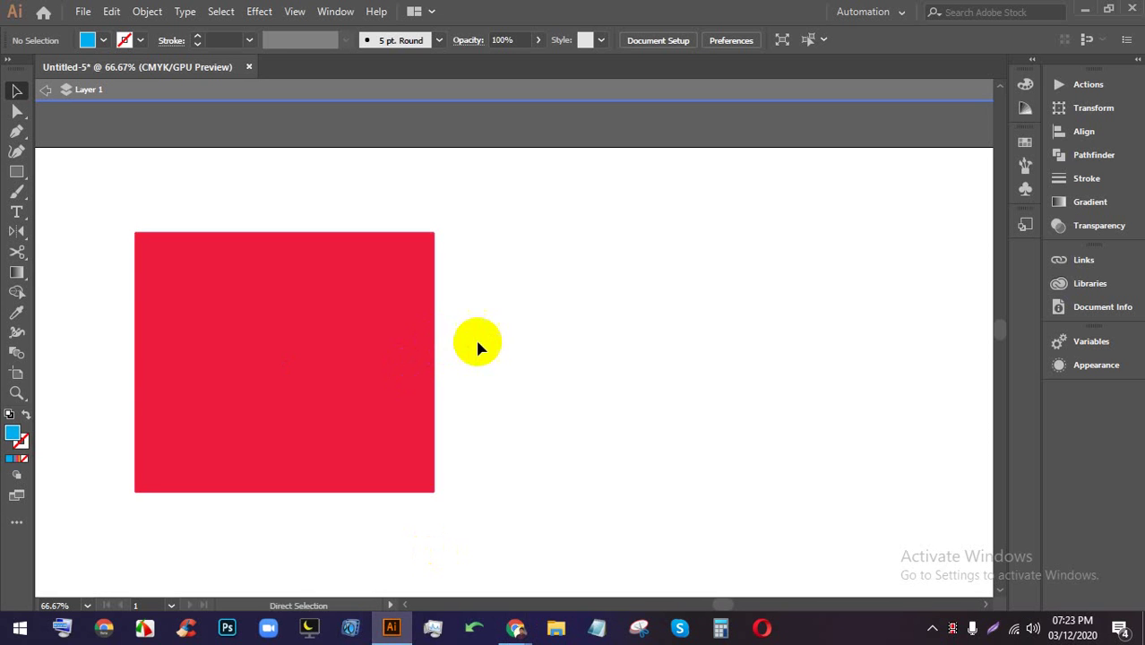
- Bring up the arrange commands for the light blue rectangle, dismiss them, and move the rectangle over the red square's side
click(578, 330)
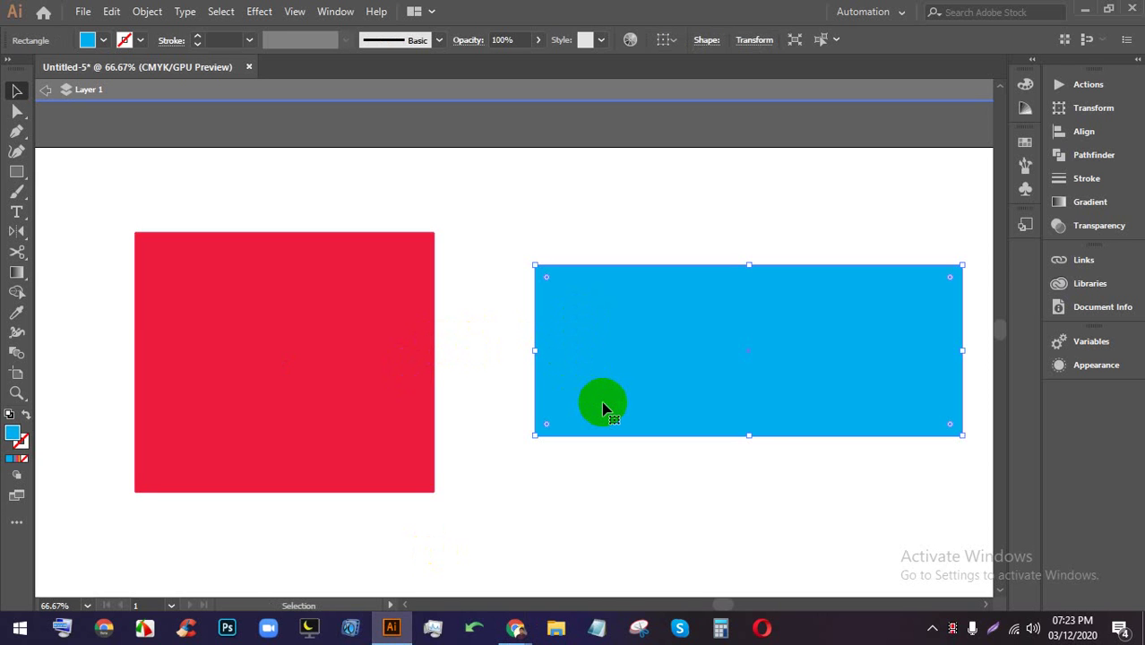
right_click(690, 315)
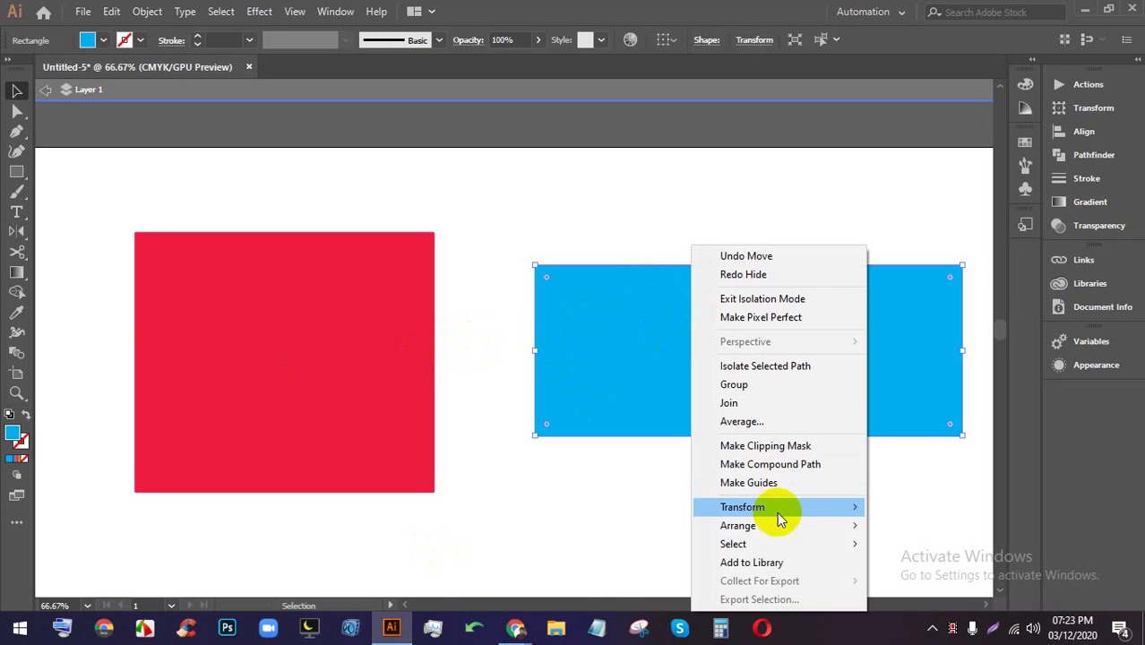
mouse_move(776, 528)
click(588, 294)
drag(588, 294, 455, 385)
- Look at the Google Meet call again and come back to Illustrator
click(421, 547)
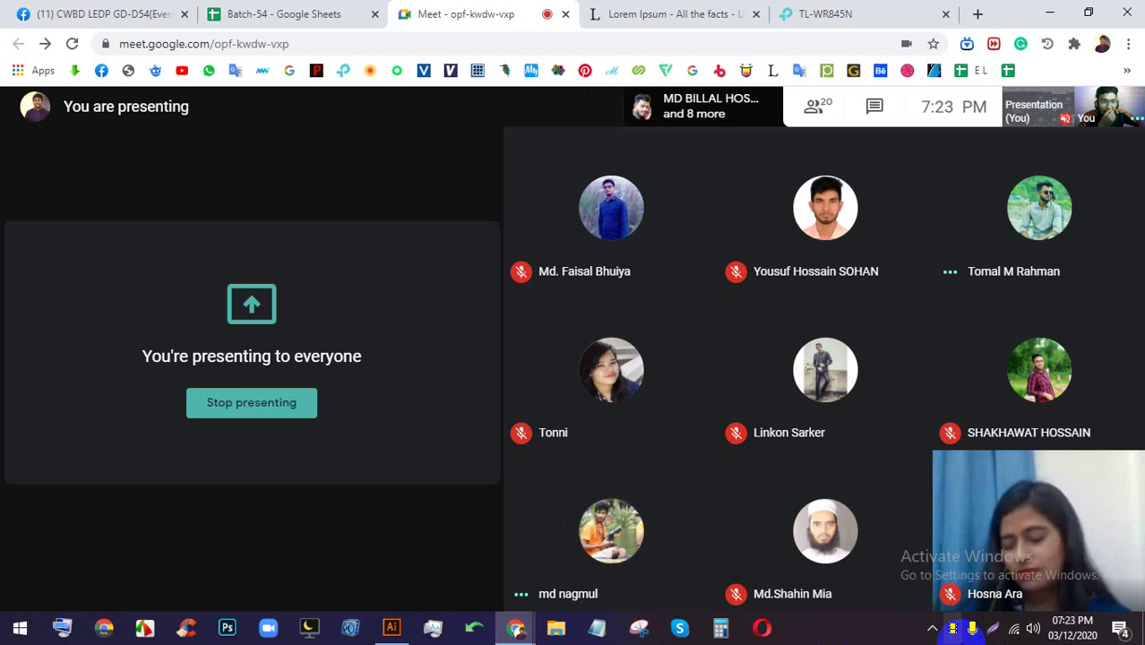
click(409, 637)
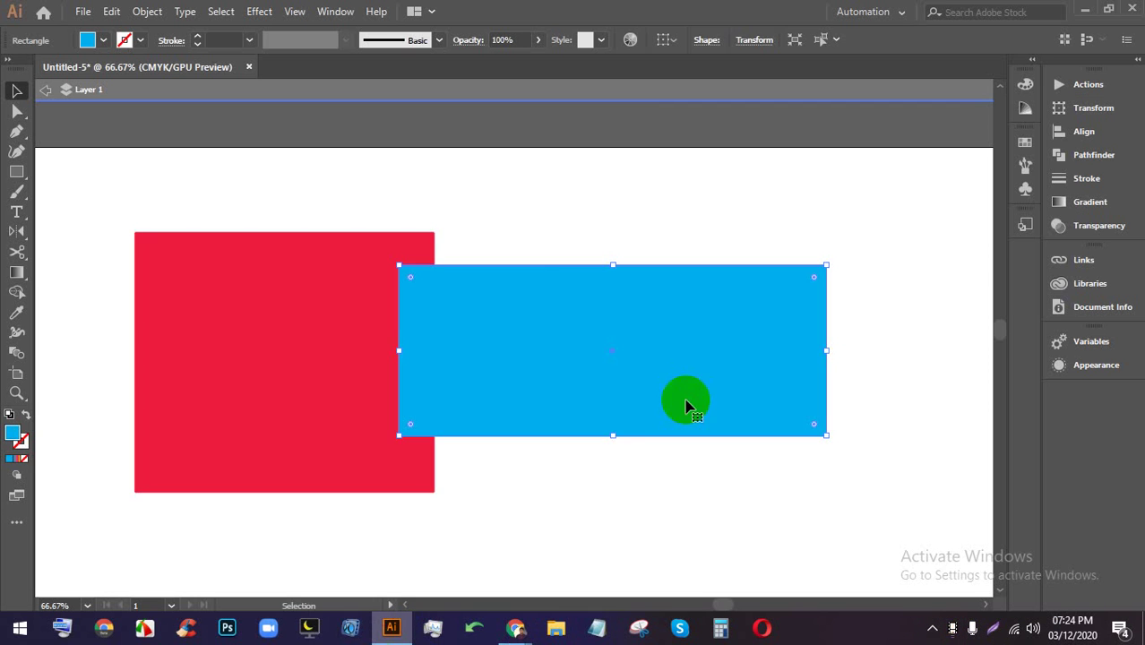
- Move the red square further beneath the light blue rectangle, raising it slightly
click(536, 186)
drag(416, 243, 532, 228)
drag(335, 237, 432, 223)
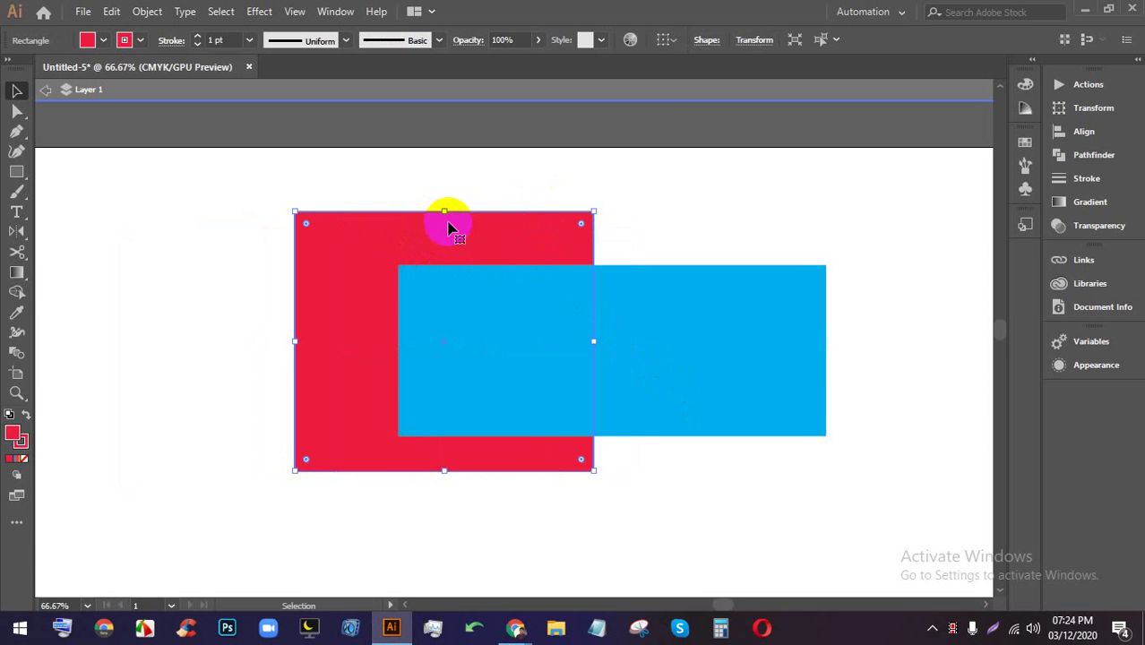
- Duplicate the light blue rectangle slightly lower and fill the copy with yellow
click(647, 211)
alt+drag(613, 364, 594, 420)
scroll(448, 213, down, 1)
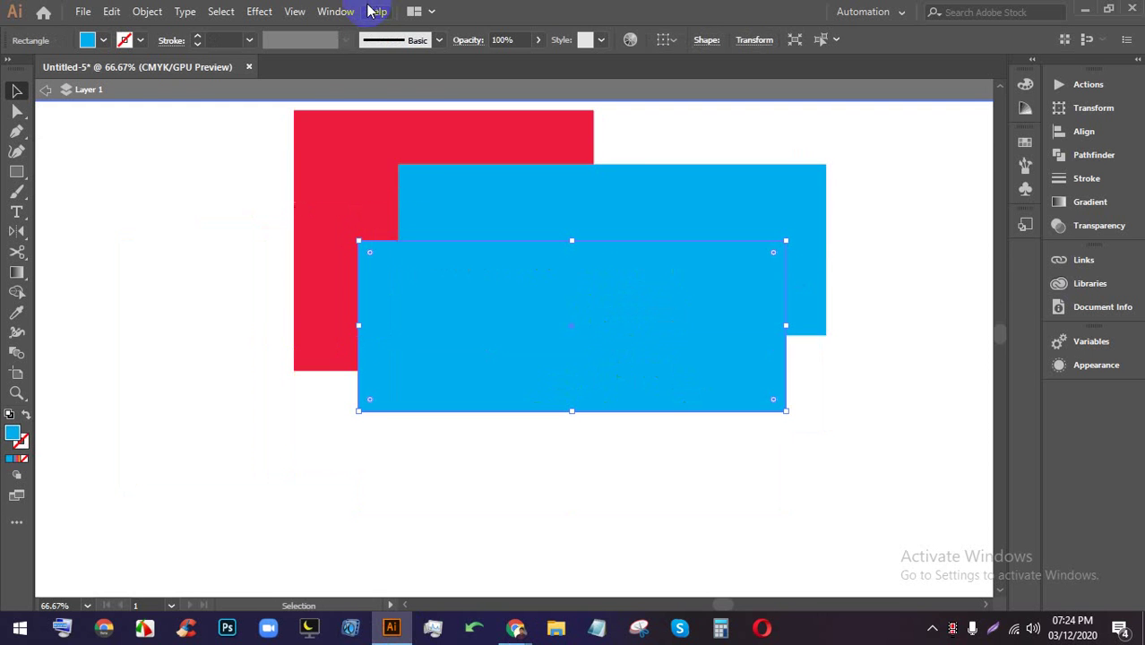
click(99, 39)
click(63, 69)
click(627, 126)
- Move the yellow rectangle up and to the right so it overlaps the upper parts of the red and blue shapes
drag(553, 338, 651, 299)
click(864, 371)
drag(689, 204, 693, 268)
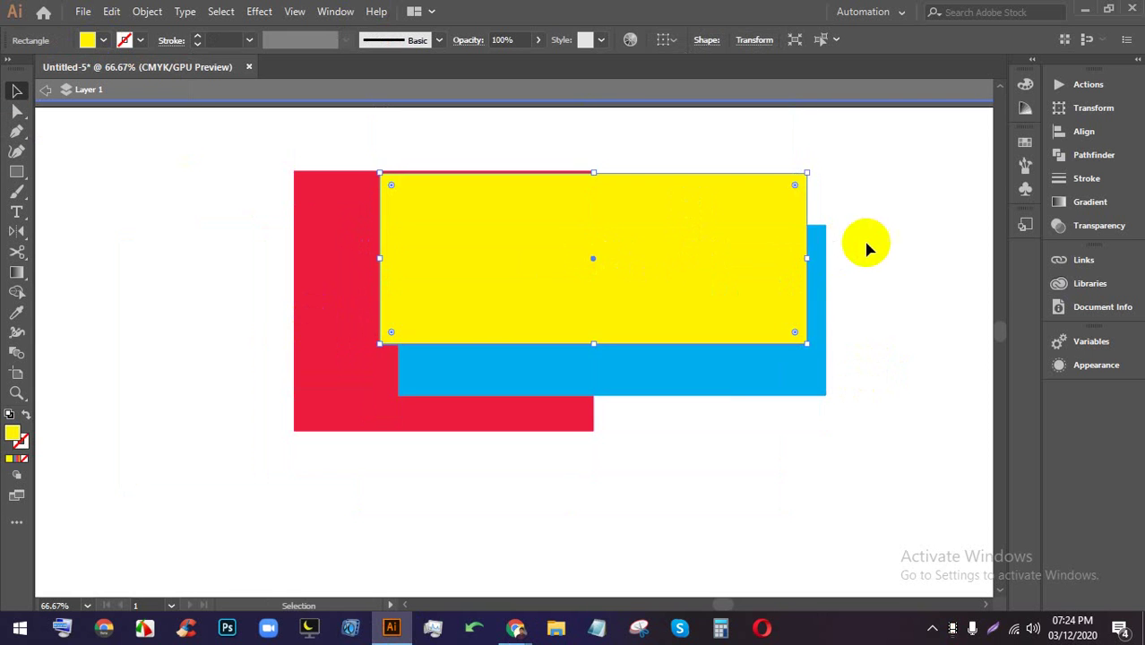
click(866, 244)
drag(602, 226, 613, 206)
drag(592, 221, 631, 219)
click(882, 215)
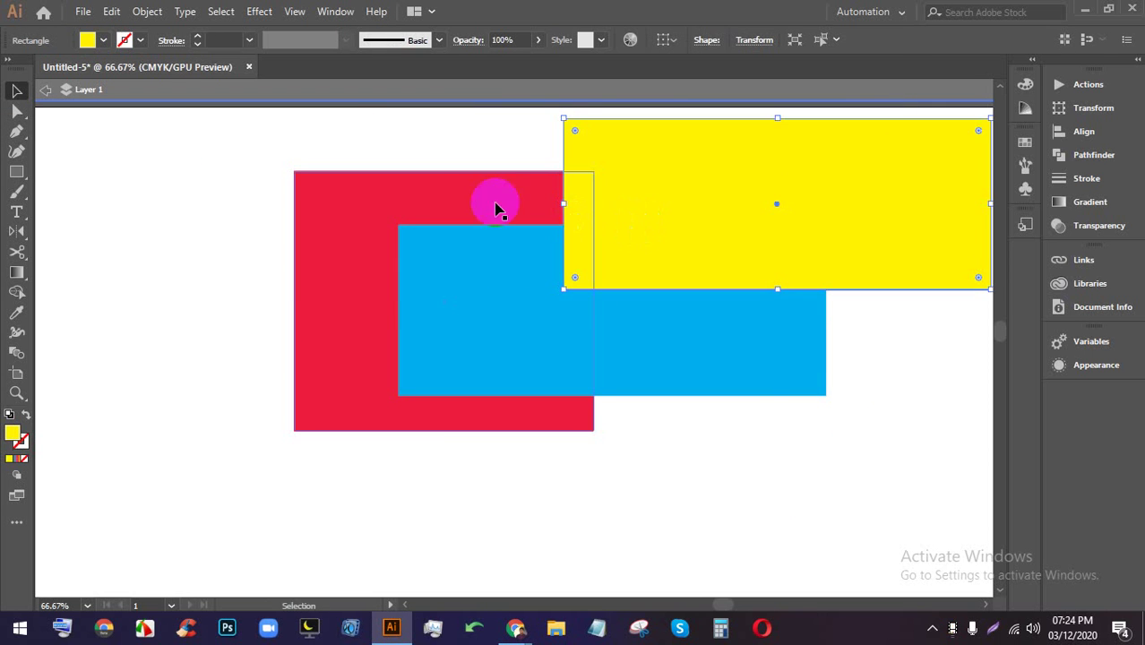
click(496, 205)
key(ctrl+shift+a)
drag(605, 160, 555, 149)
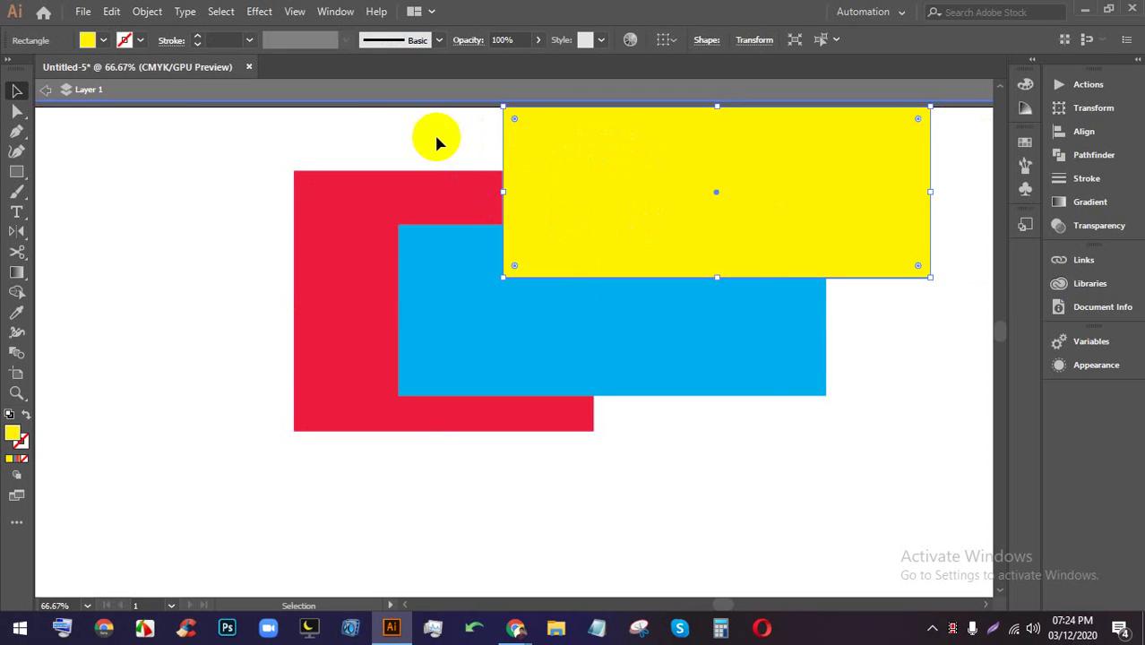
- Try to bring the yellow rectangle forward one level in the stacking order
click(440, 141)
right_click(662, 164)
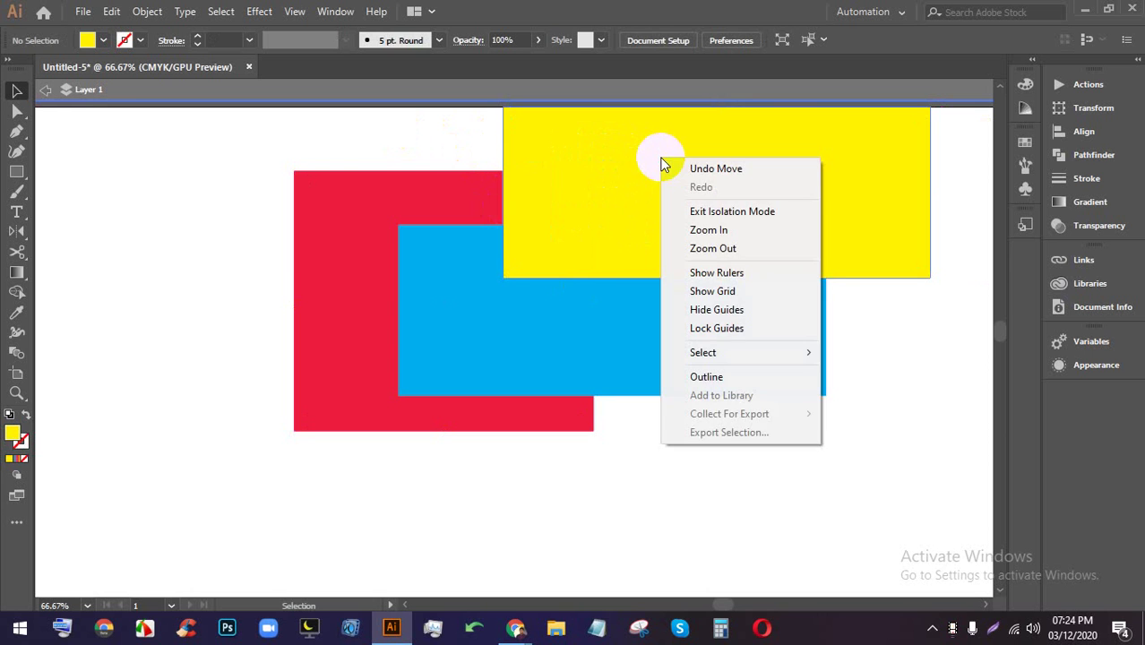
right_click(599, 136)
mouse_move(689, 417)
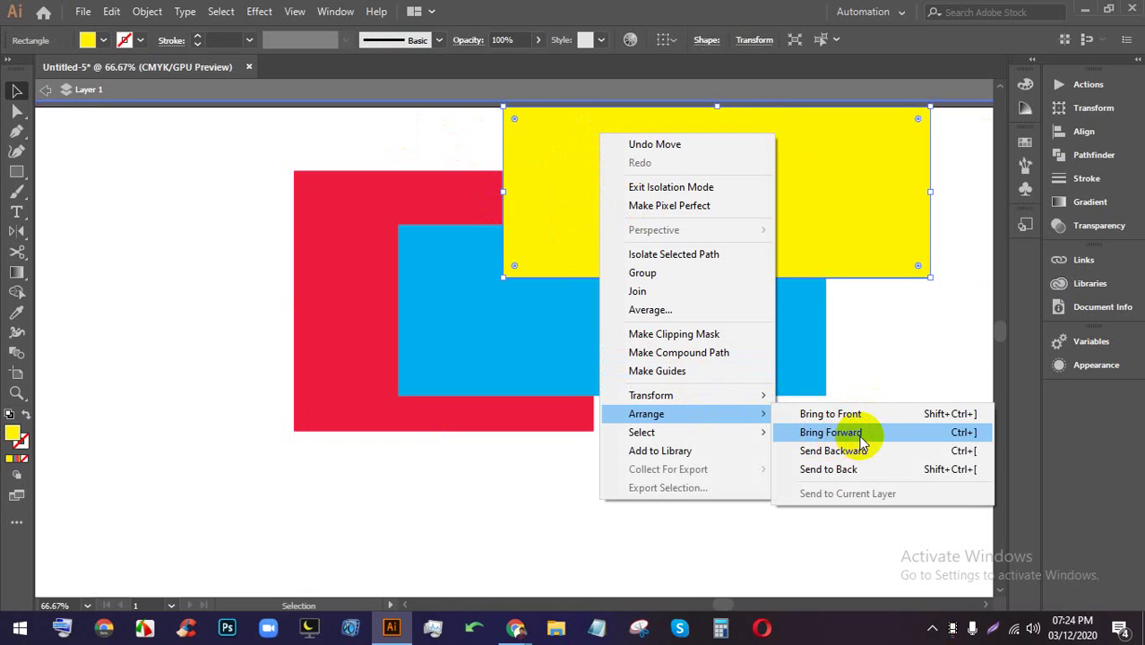
click(860, 439)
- Send the yellow rectangle backward one level, behind the blue rectangle
right_click(802, 186)
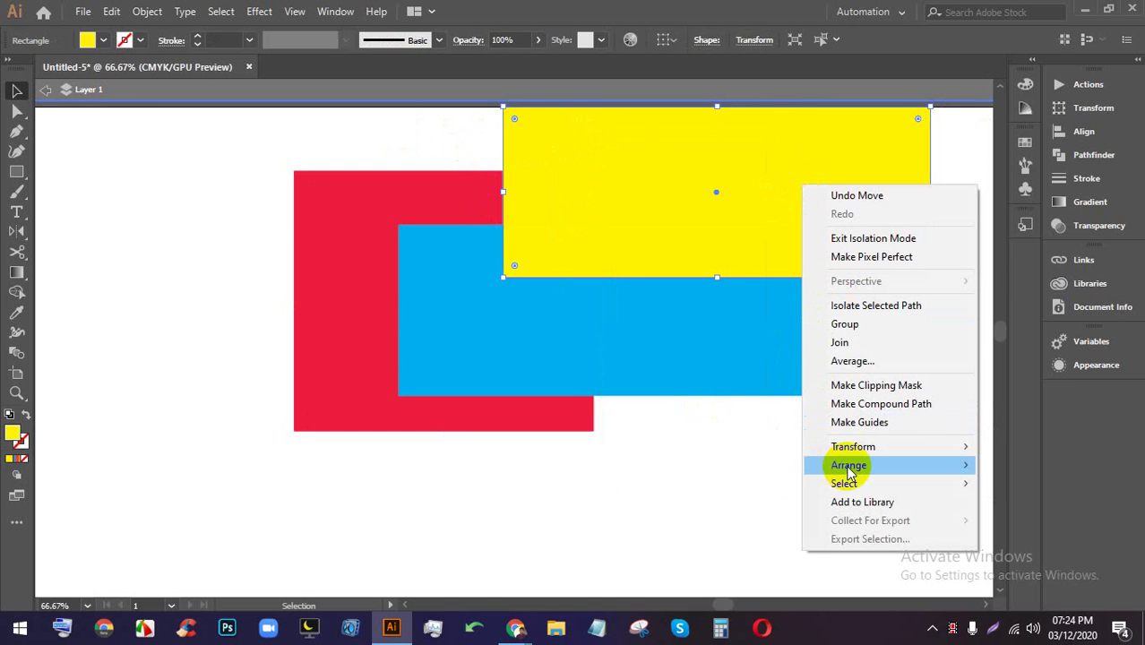
mouse_move(851, 467)
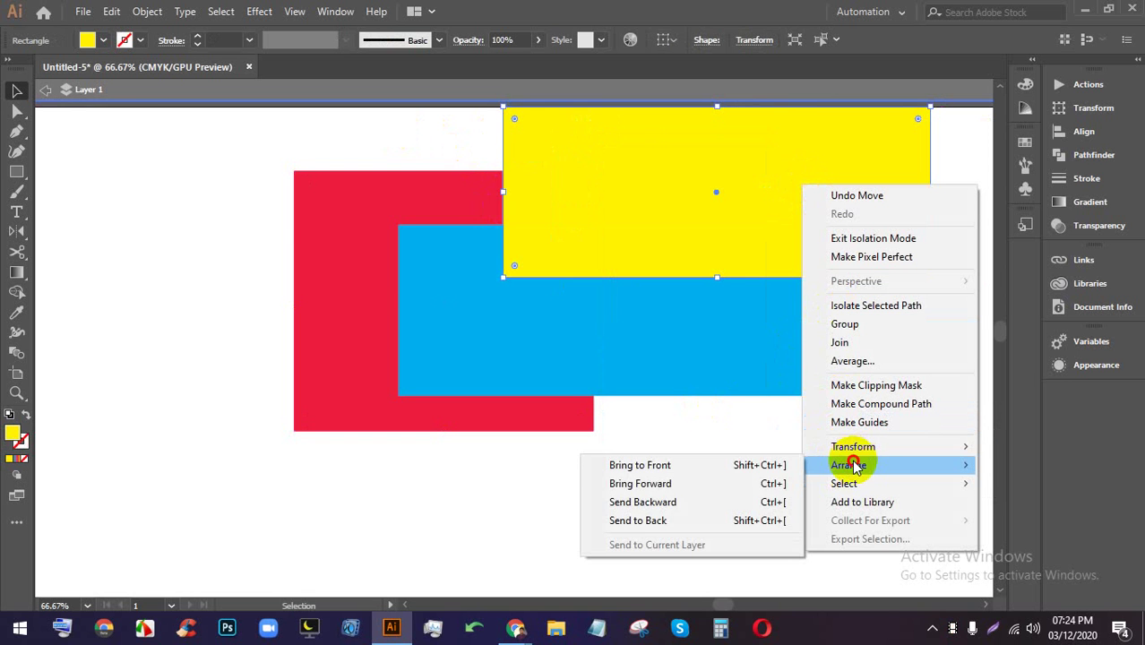
click(684, 504)
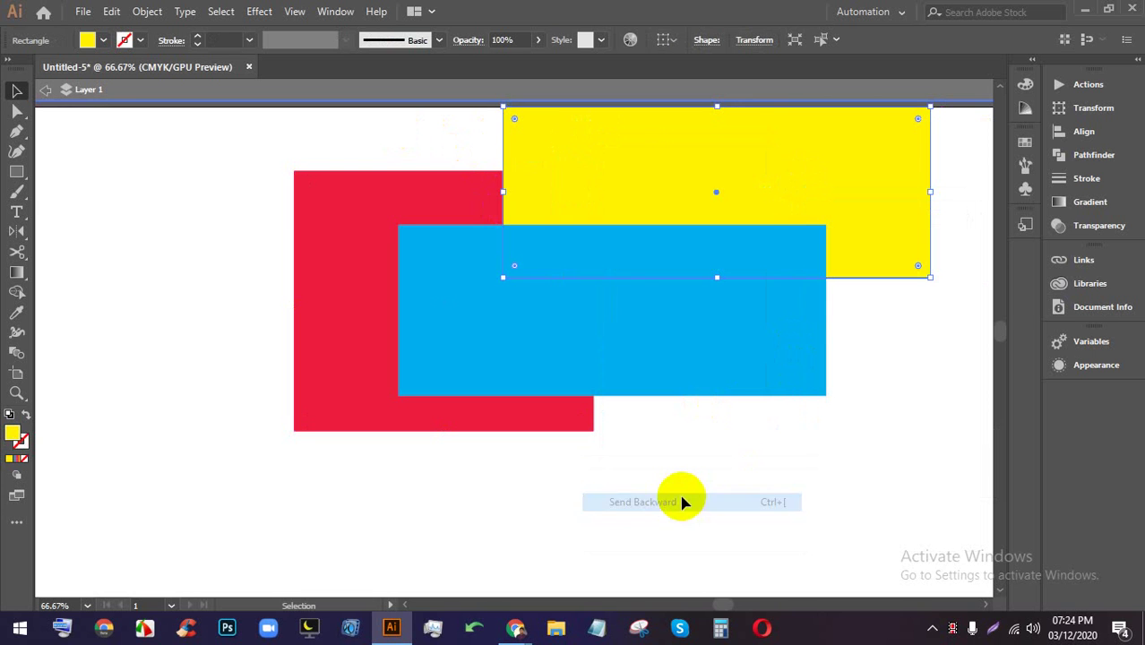
click(626, 238)
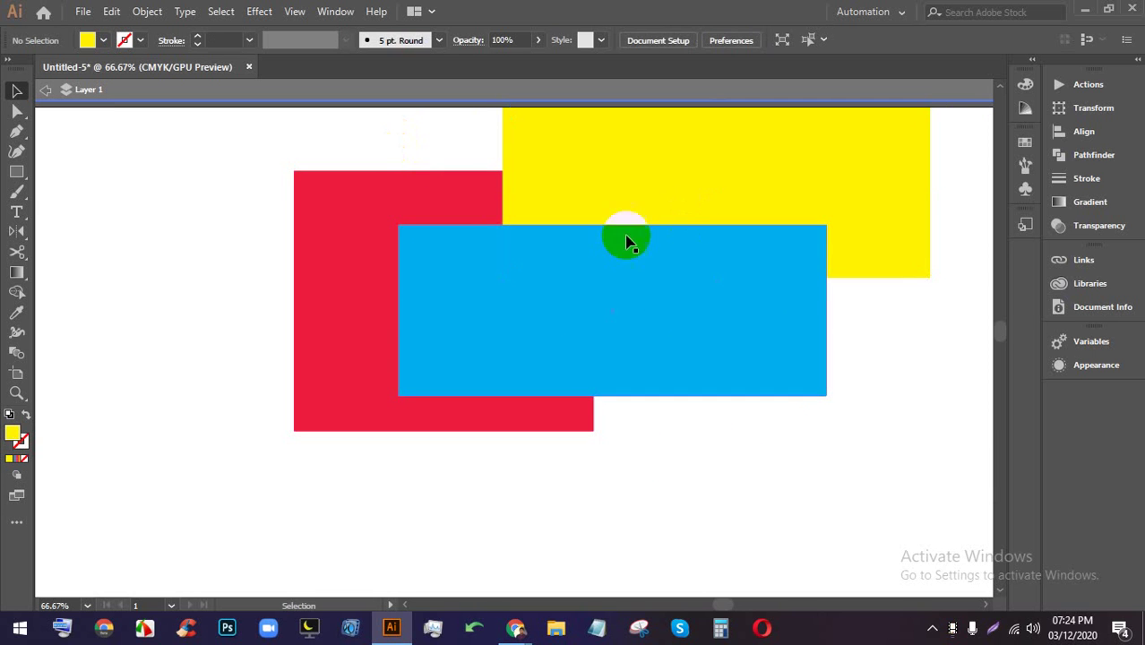
- Send the yellow rectangle backward another level, behind the red square
right_click(529, 191)
mouse_move(647, 453)
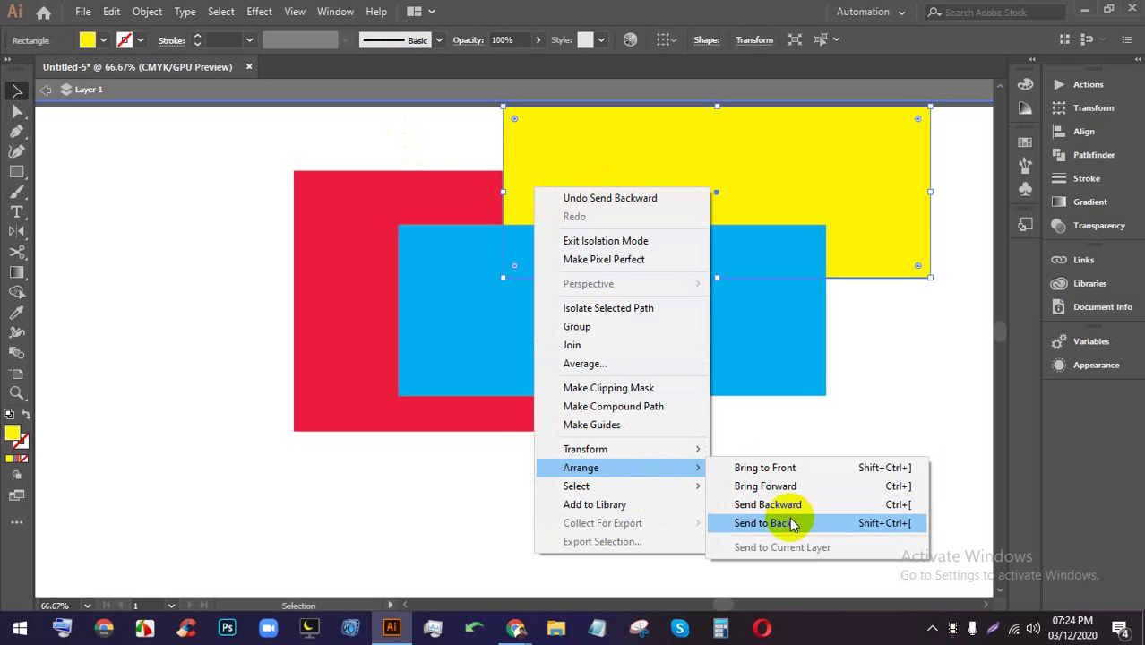
click(800, 507)
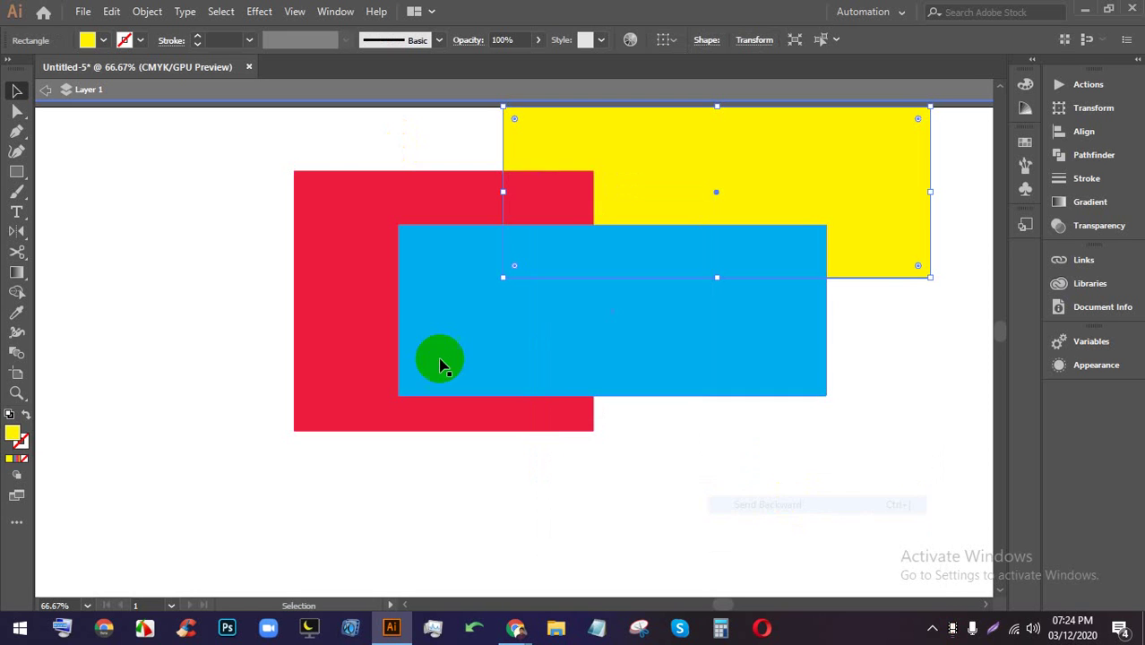
click(869, 412)
- Move the blue rectangle up and to the right over the yellow one, and send it to the back
drag(545, 292, 627, 230)
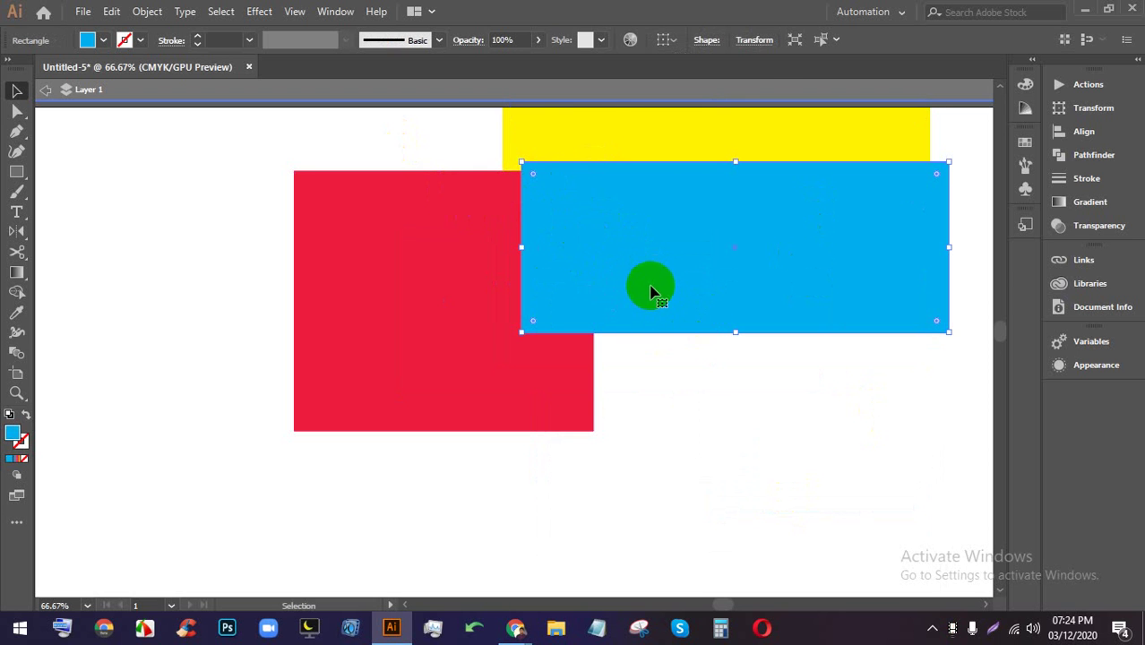
right_click(641, 247)
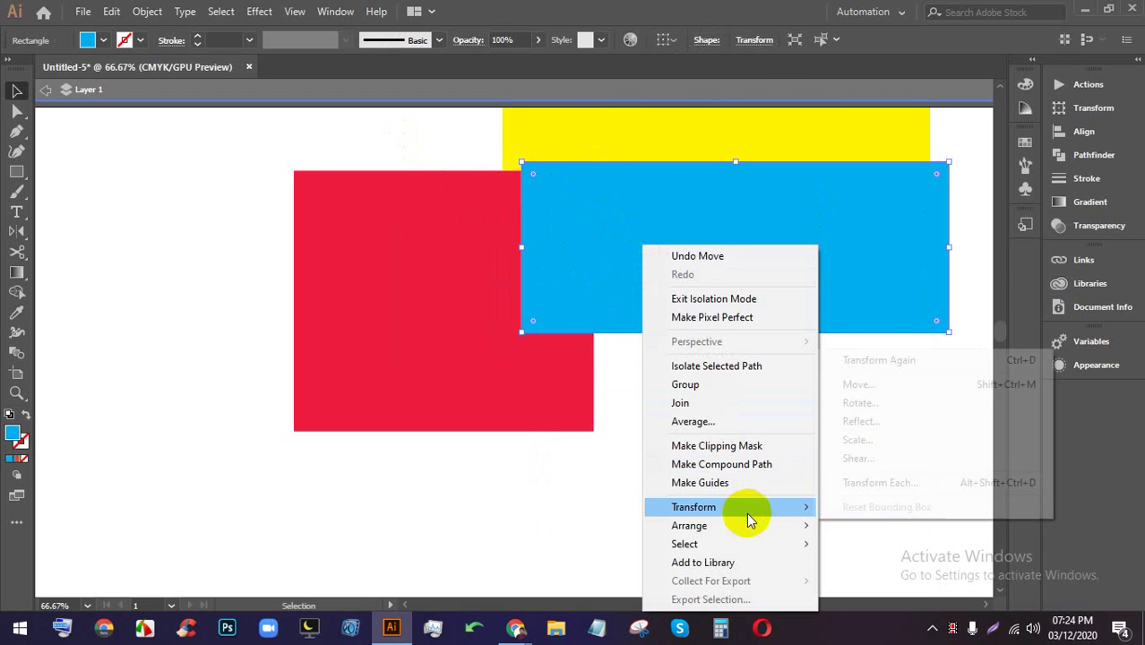
mouse_move(747, 521)
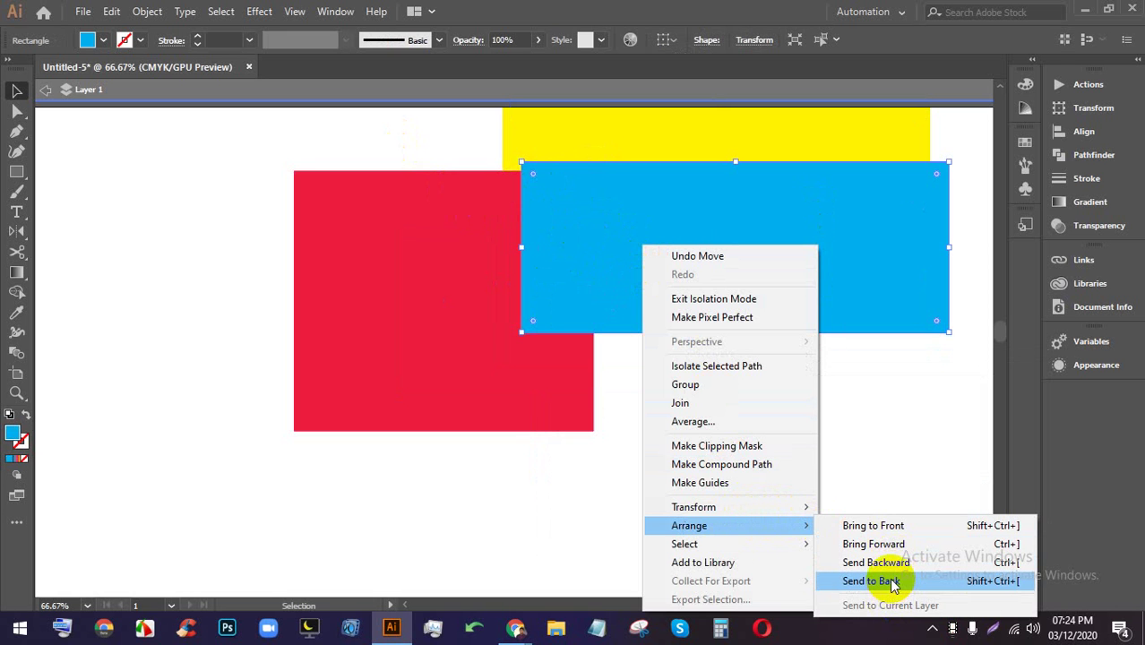
click(892, 585)
click(817, 474)
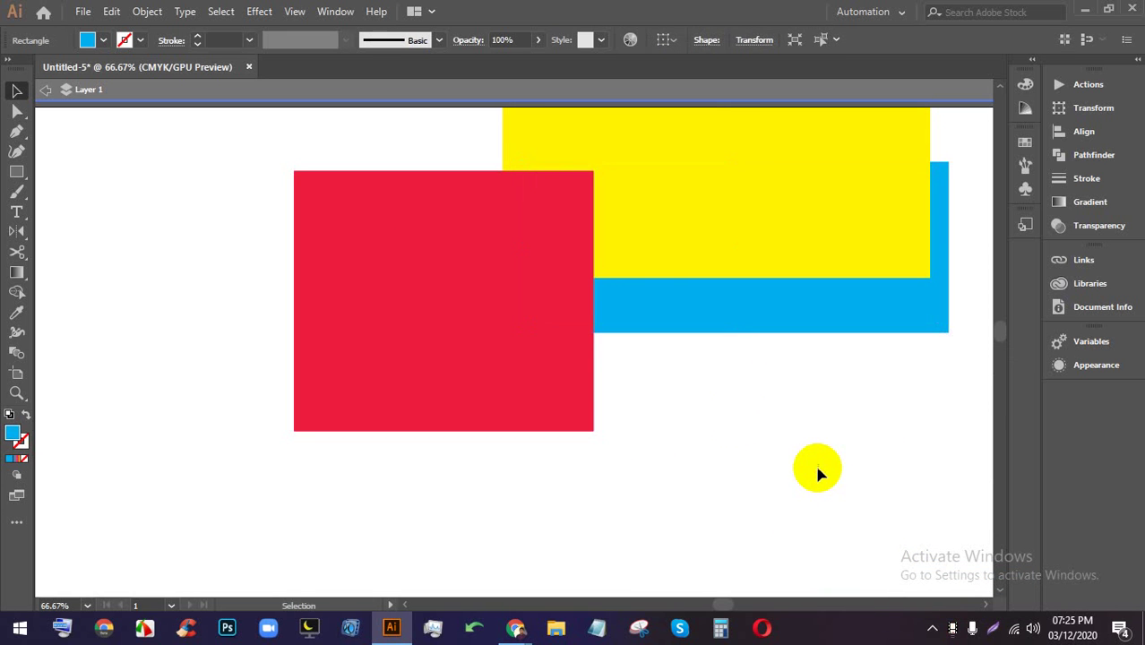
- Bring the blue rectangle forward one level, between the yellow rectangle and the red square
right_click(706, 305)
click(672, 426)
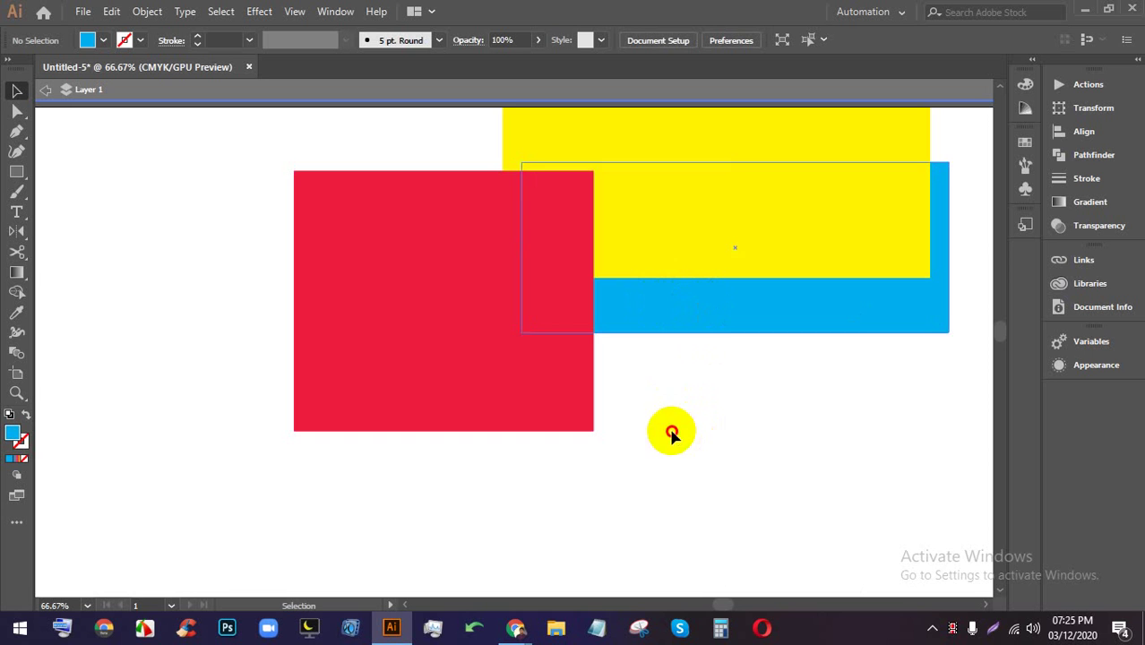
right_click(868, 299)
click(797, 466)
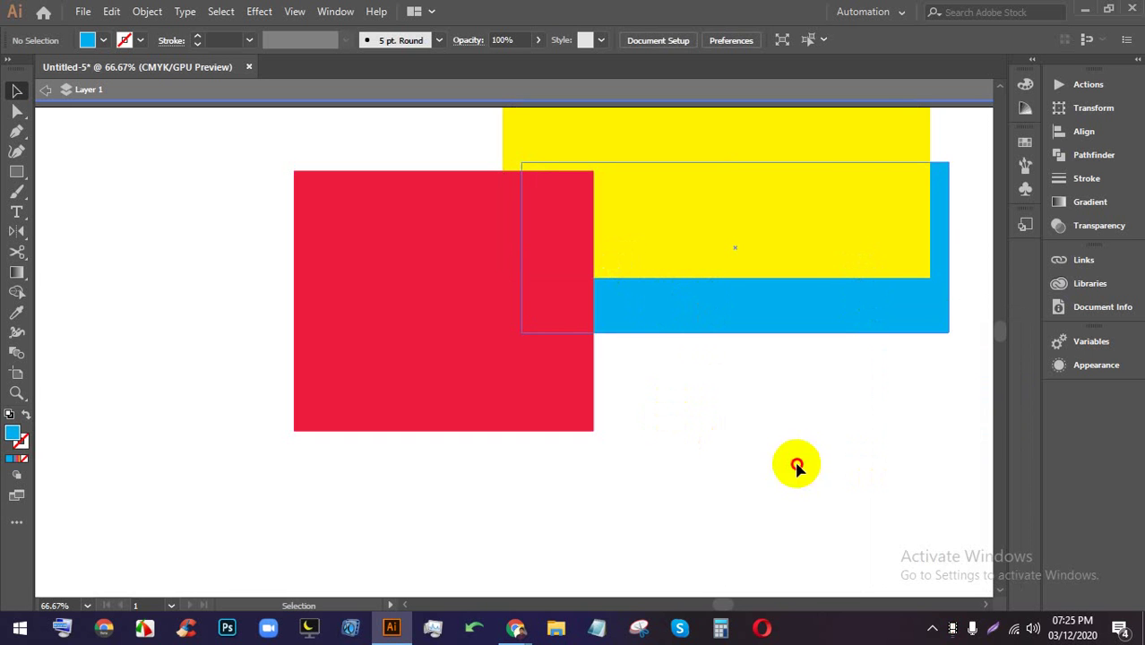
right_click(781, 325)
mouse_move(875, 511)
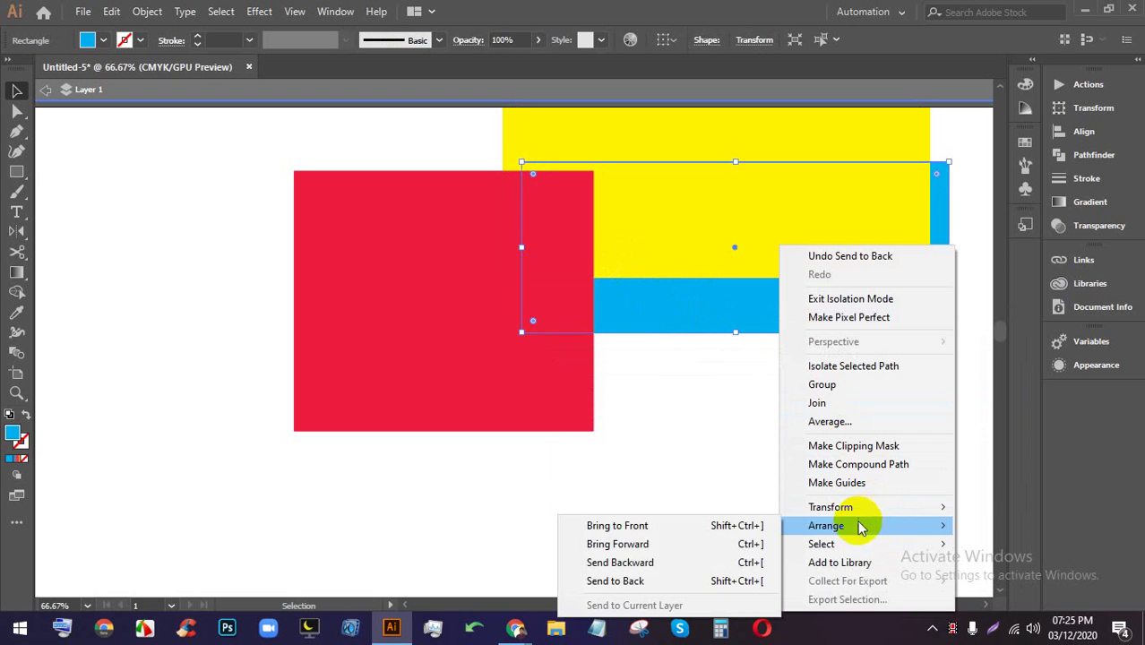
click(630, 546)
click(751, 464)
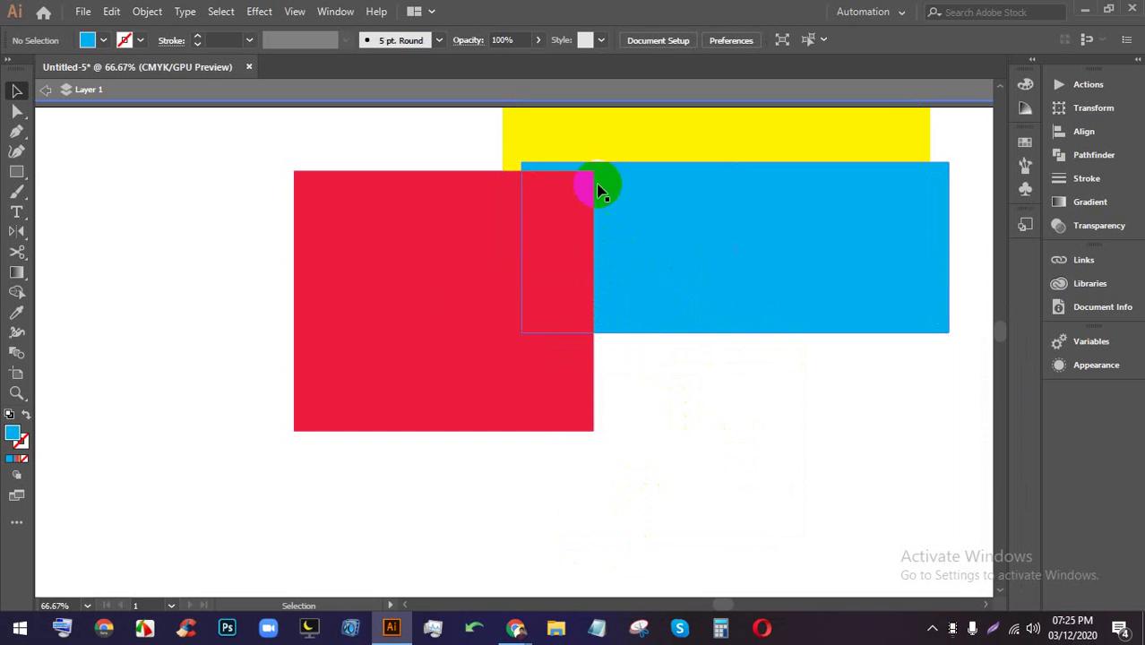
- Bring the yellow rectangle to the front and move it down and to the left over the red and blue shapes
scroll(556, 151, up, 1)
right_click(566, 150)
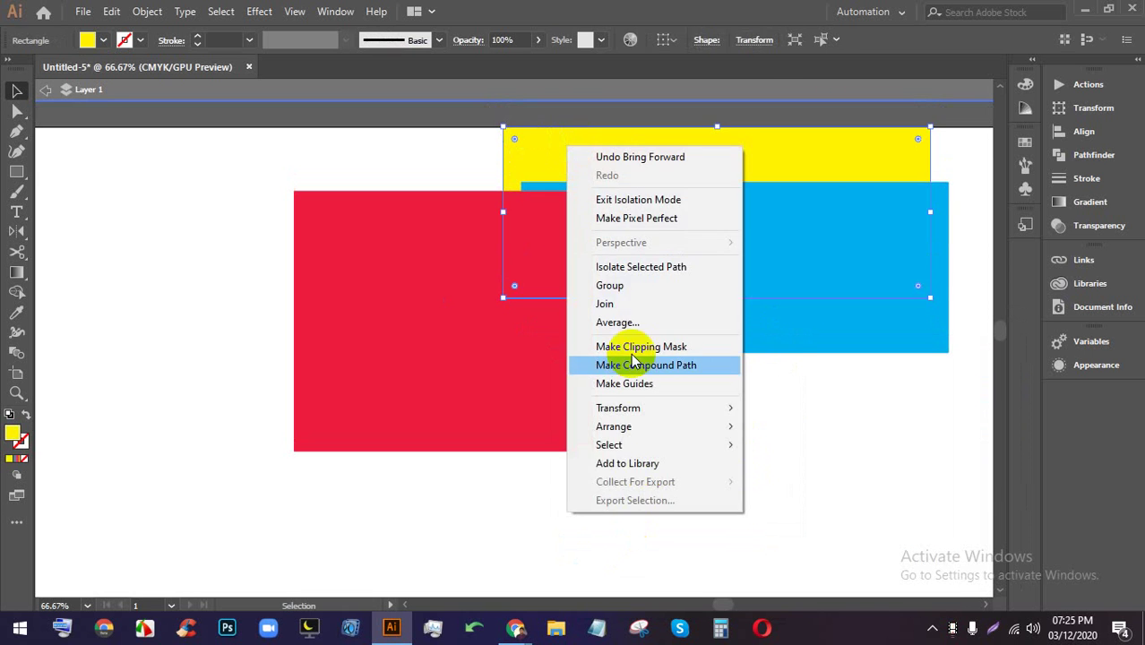
mouse_move(690, 428)
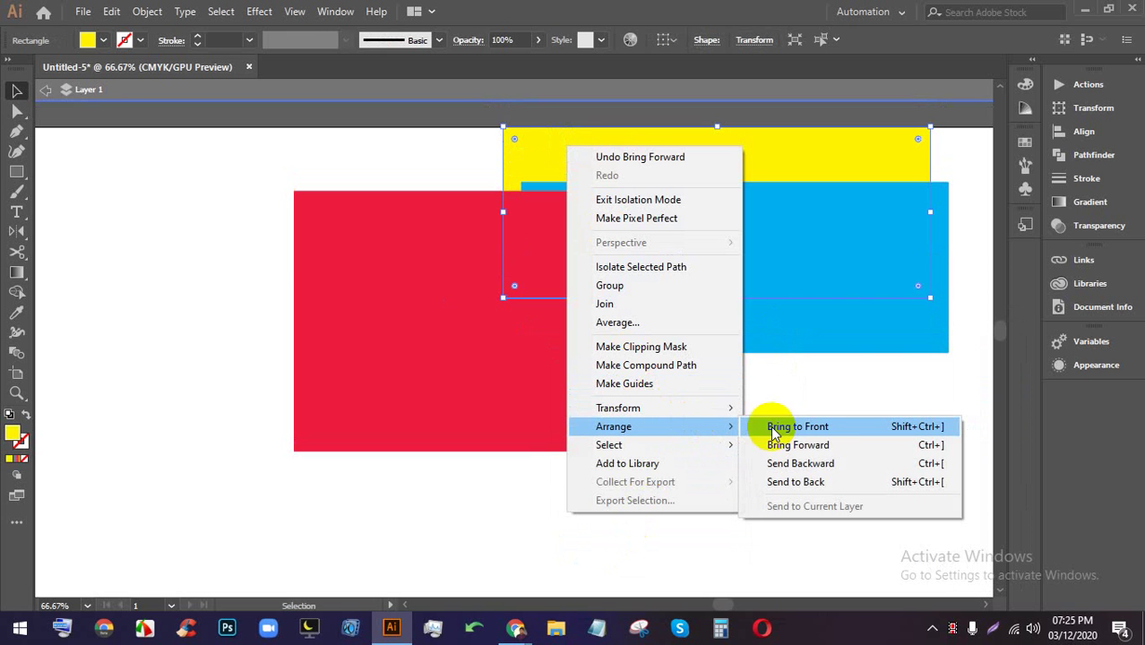
click(862, 434)
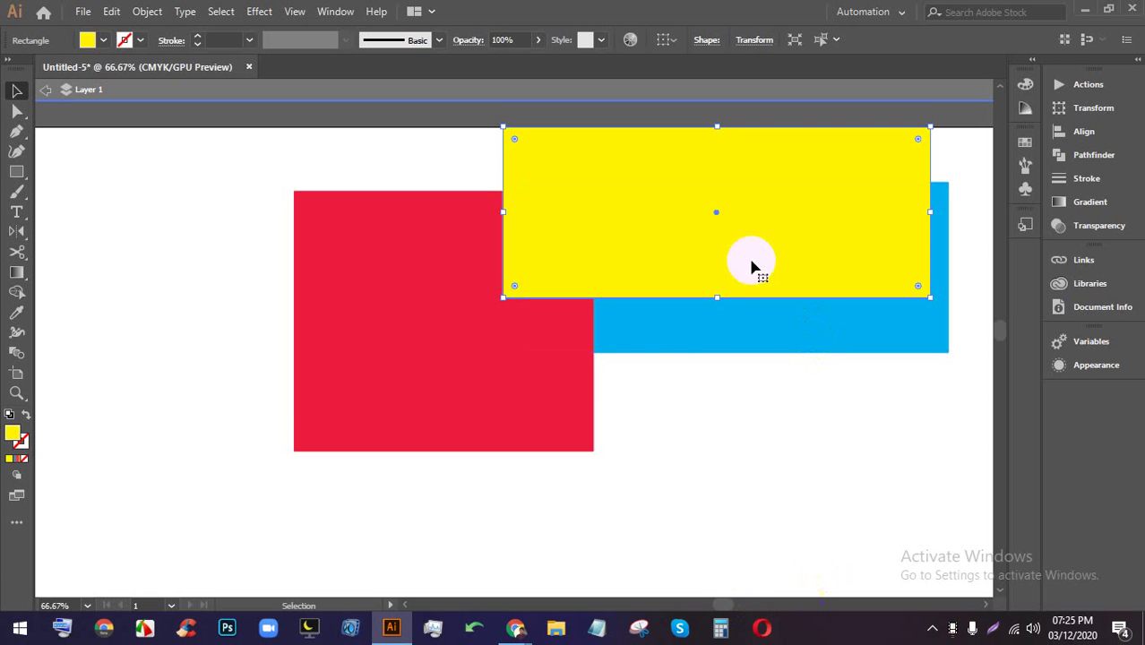
drag(687, 220, 530, 334)
- Switch to the Google Meet call in Chrome to check the participants, and return to the Illustrator drawing
click(516, 629)
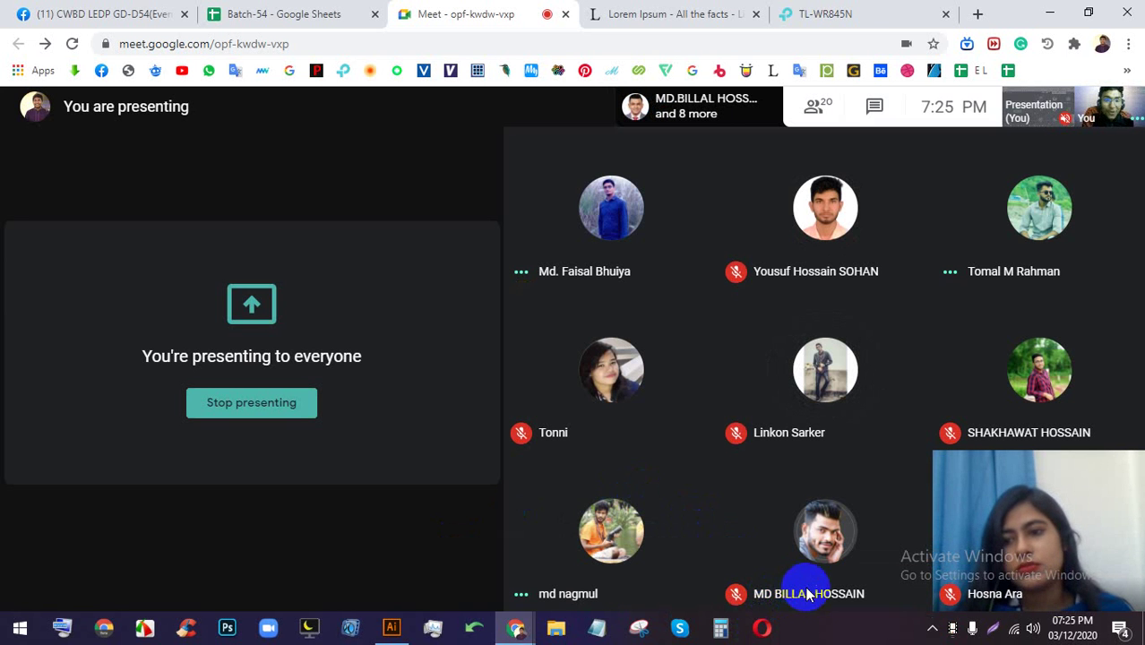
mouse_move(904, 585)
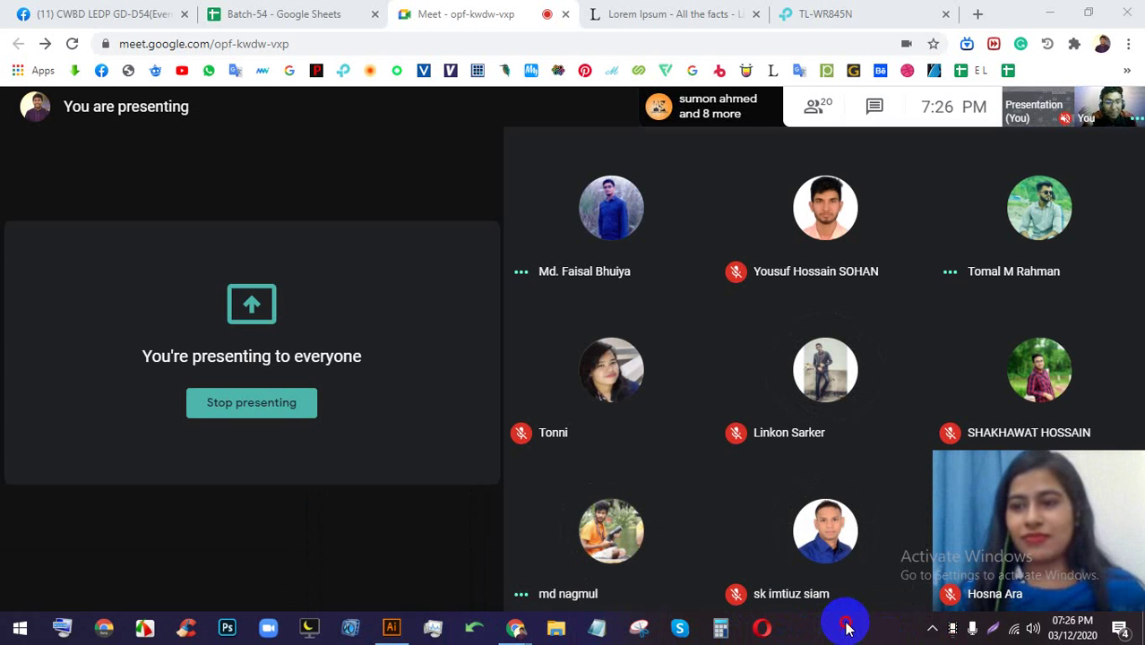
click(392, 630)
- Move the yellow rectangle up and to the right over the blue one, and send it backward two levels, behind the blue rectangle
click(486, 327)
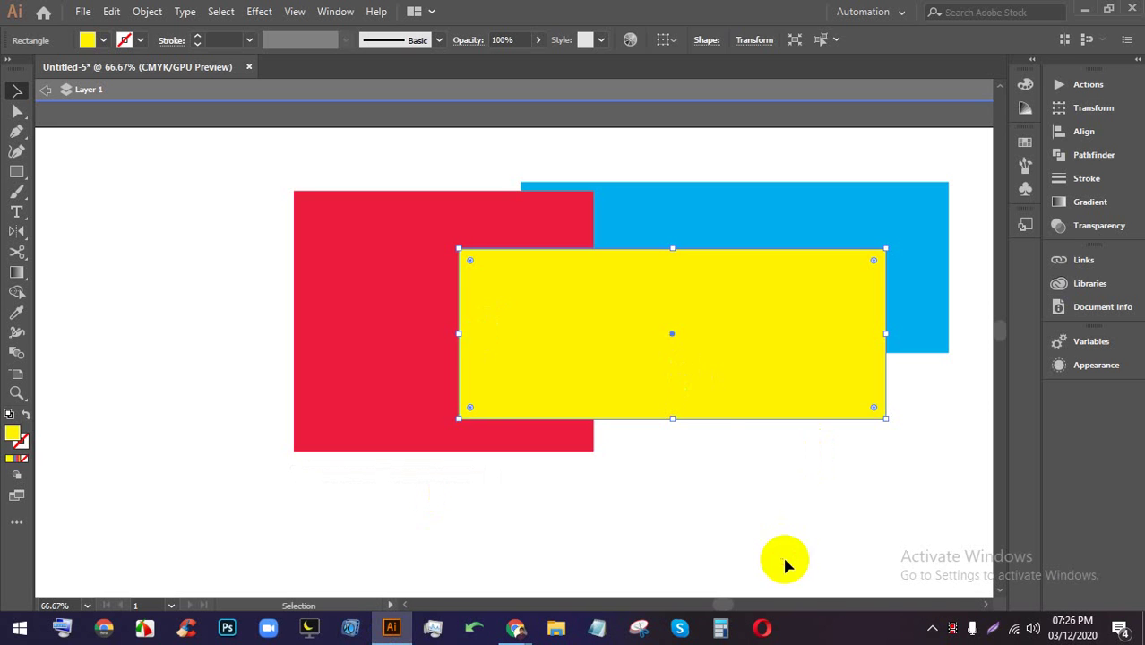
drag(713, 403, 763, 370)
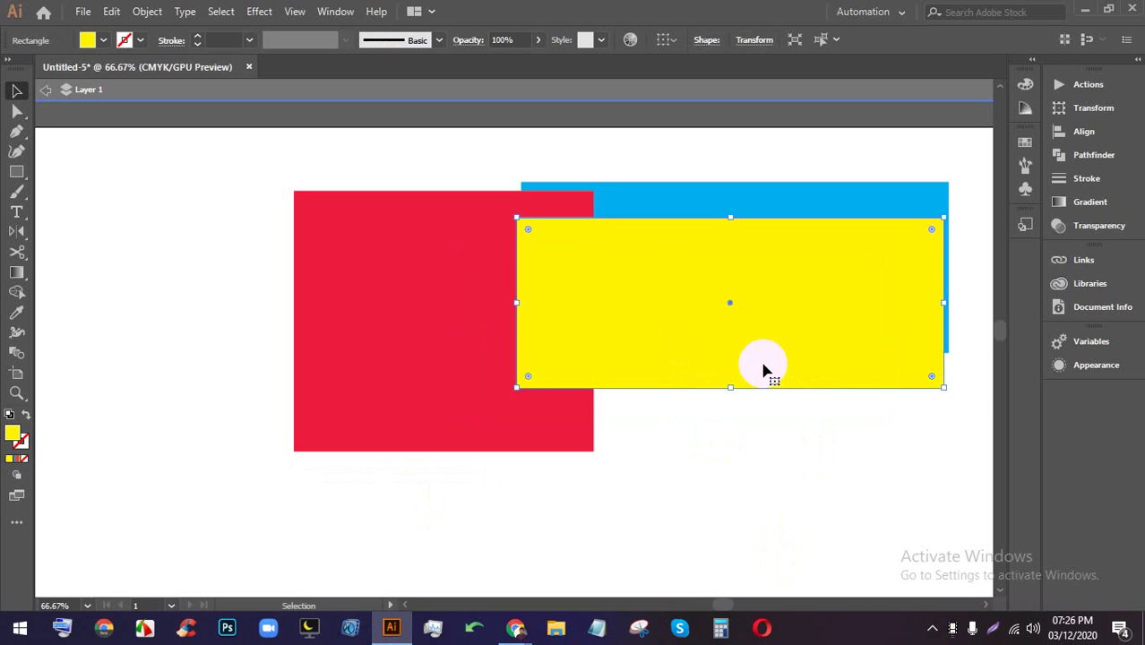
key(ctrl+bracketleft)
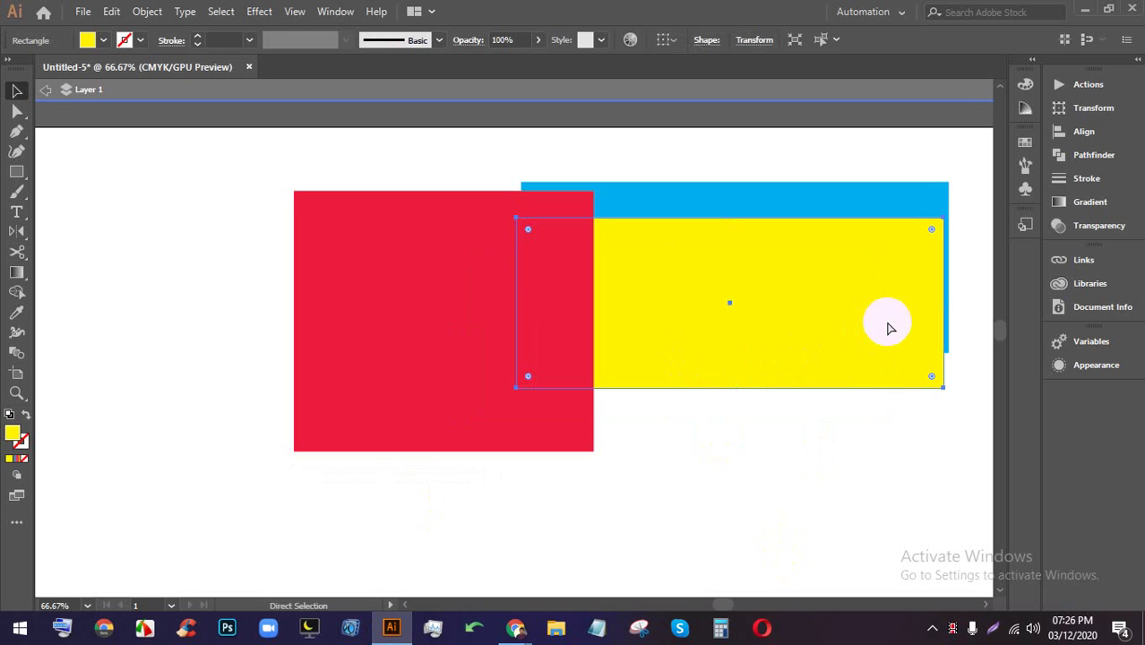
key(ctrl+bracketleft)
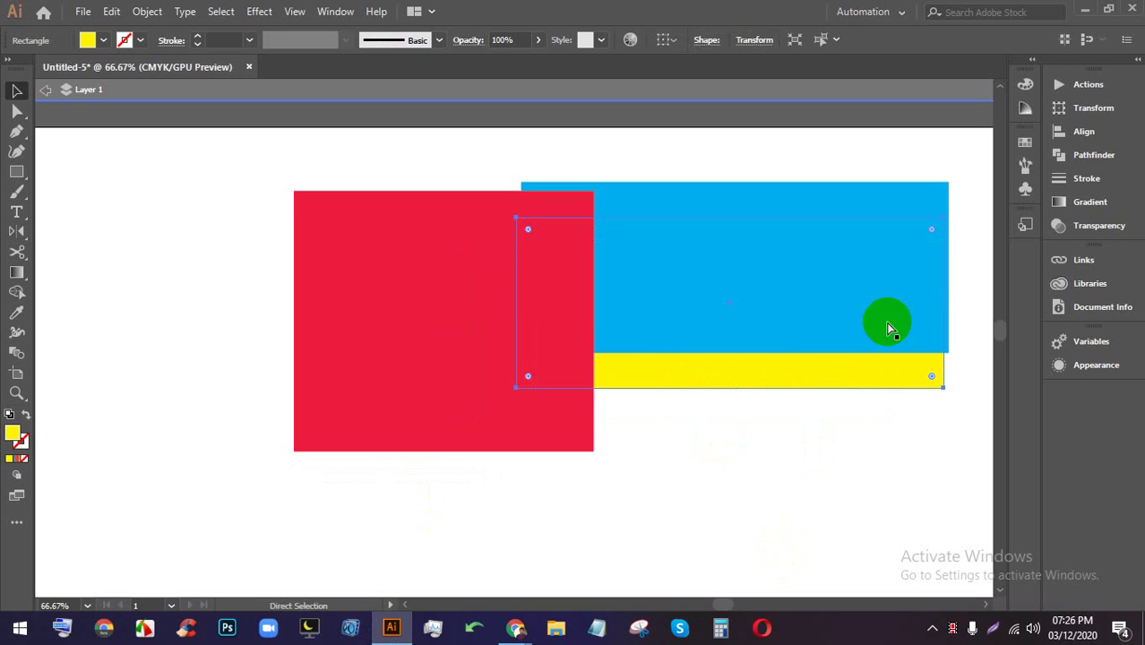
- Bring the yellow rectangle forward one level, between the blue rectangle and the red square
click(706, 402)
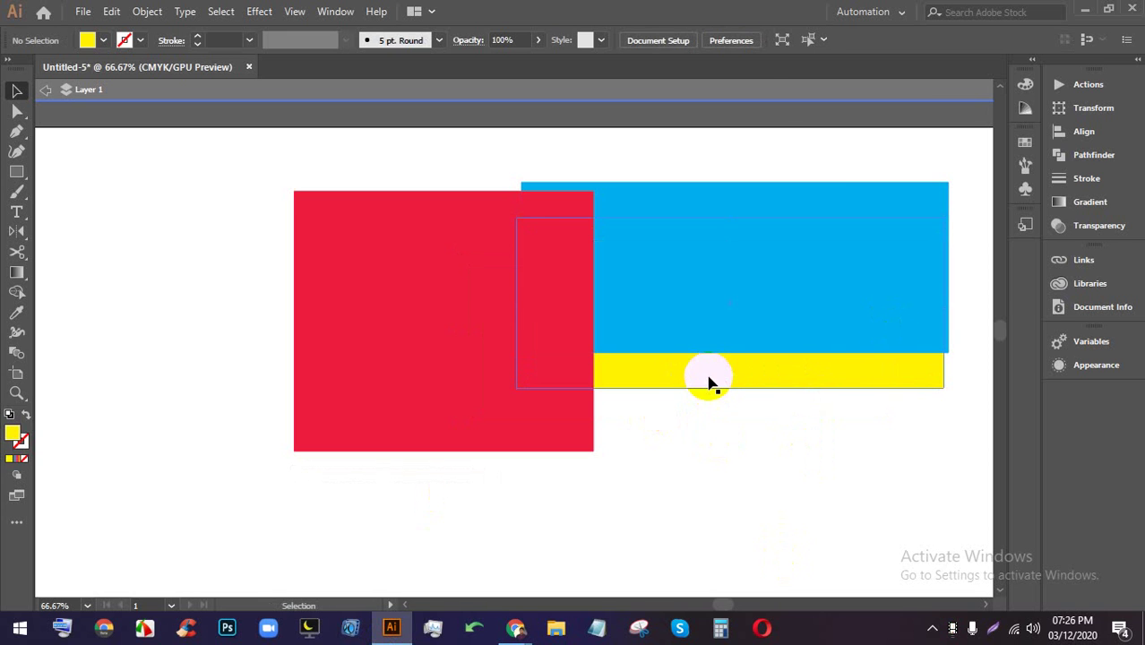
click(708, 384)
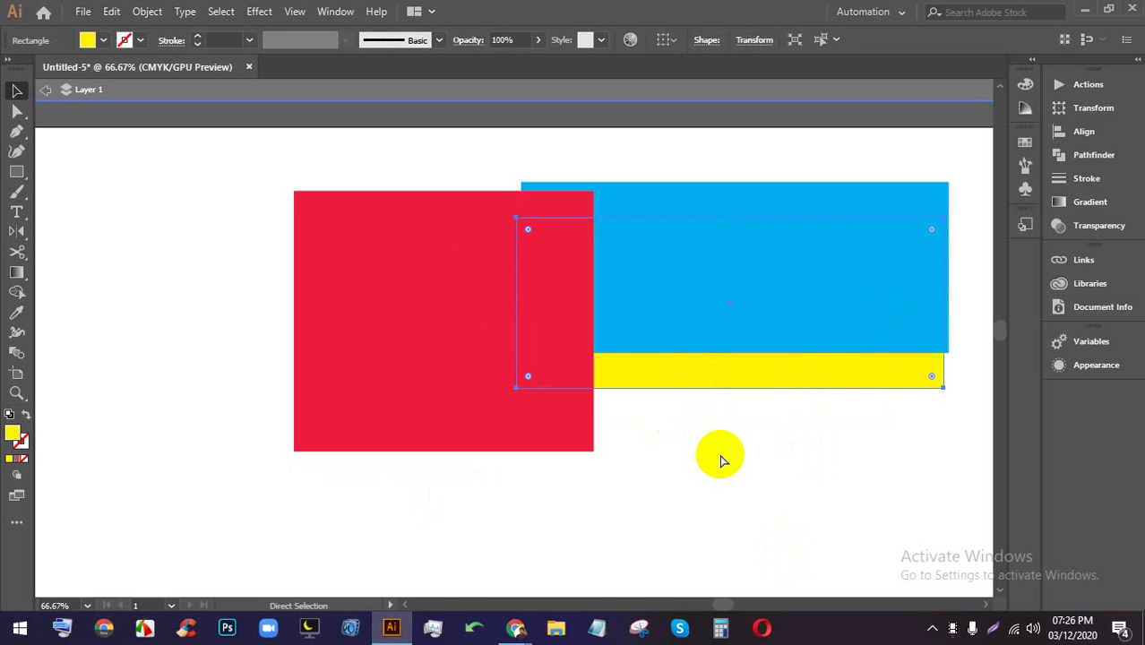
key(ctrl+bracketright)
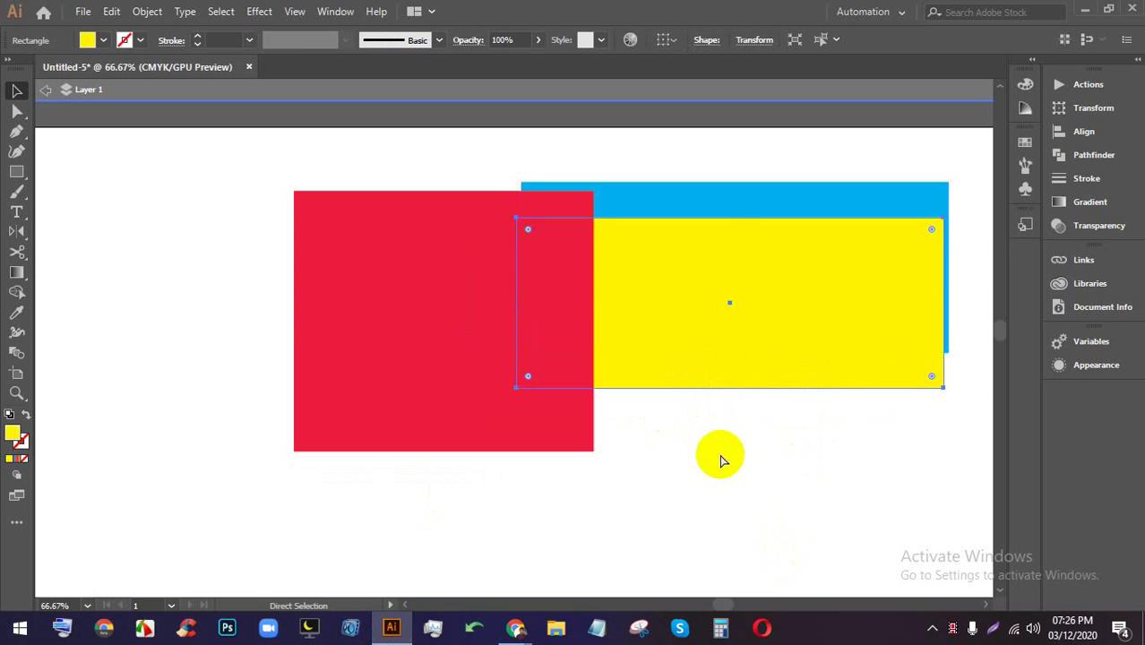
- Bring the yellow rectangle forward in front of the red one
key(ctrl+bracketright)
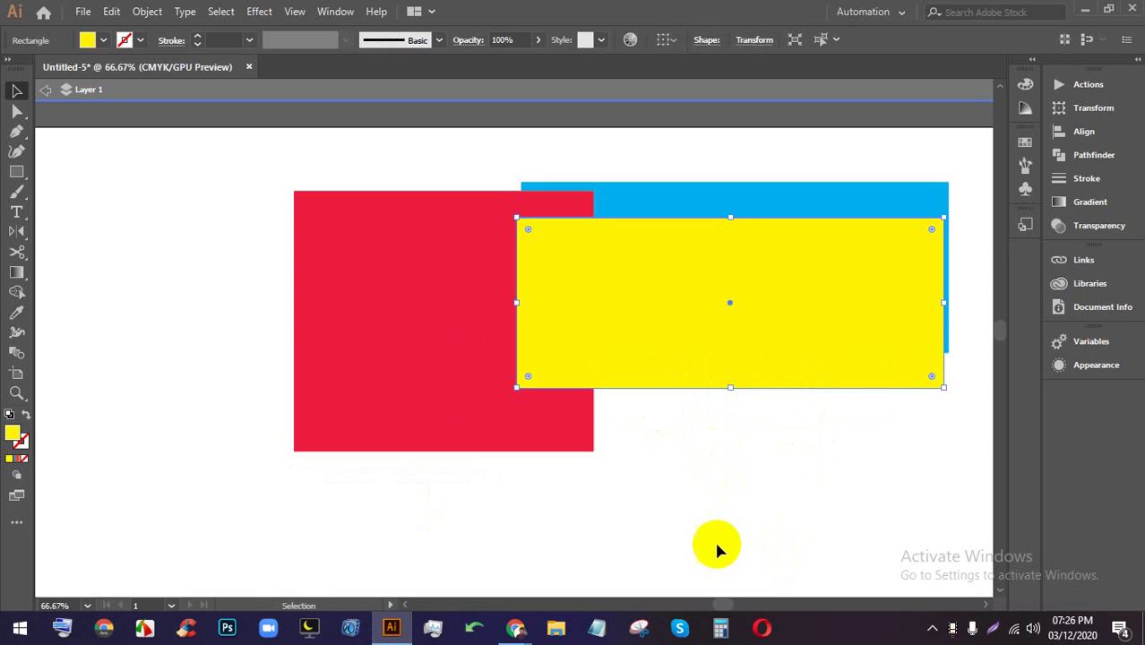
- Switch to Chrome and close the TL-WR845N router page, leaving the Lorem Ipsum page open
mouse_move(516, 628)
click(497, 587)
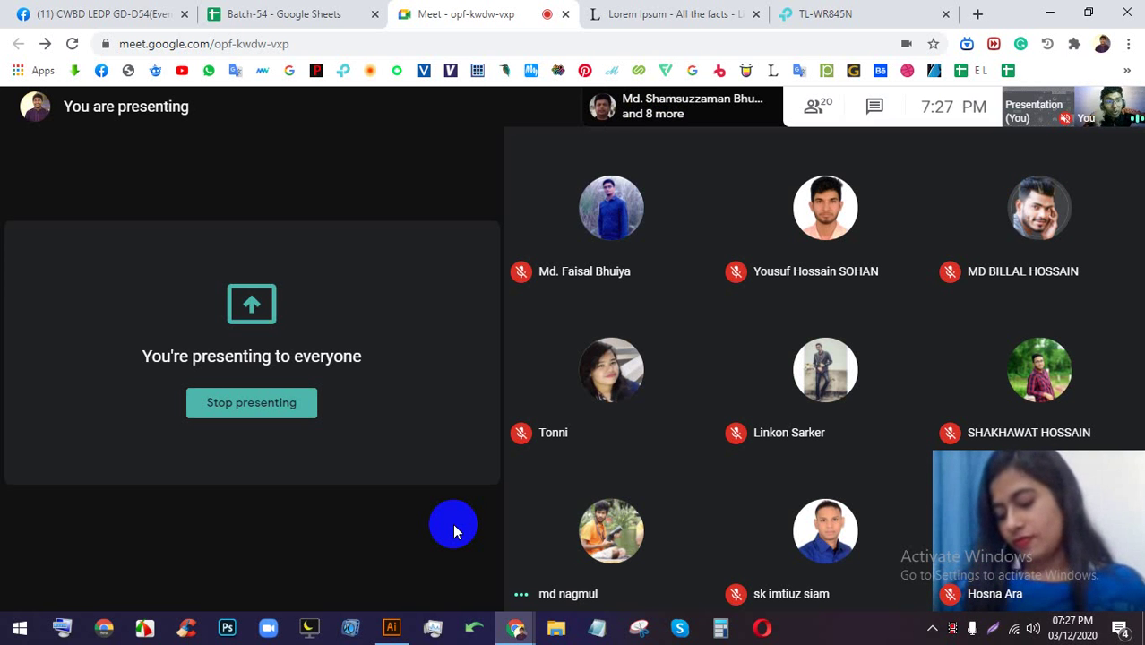
click(678, 13)
click(764, 15)
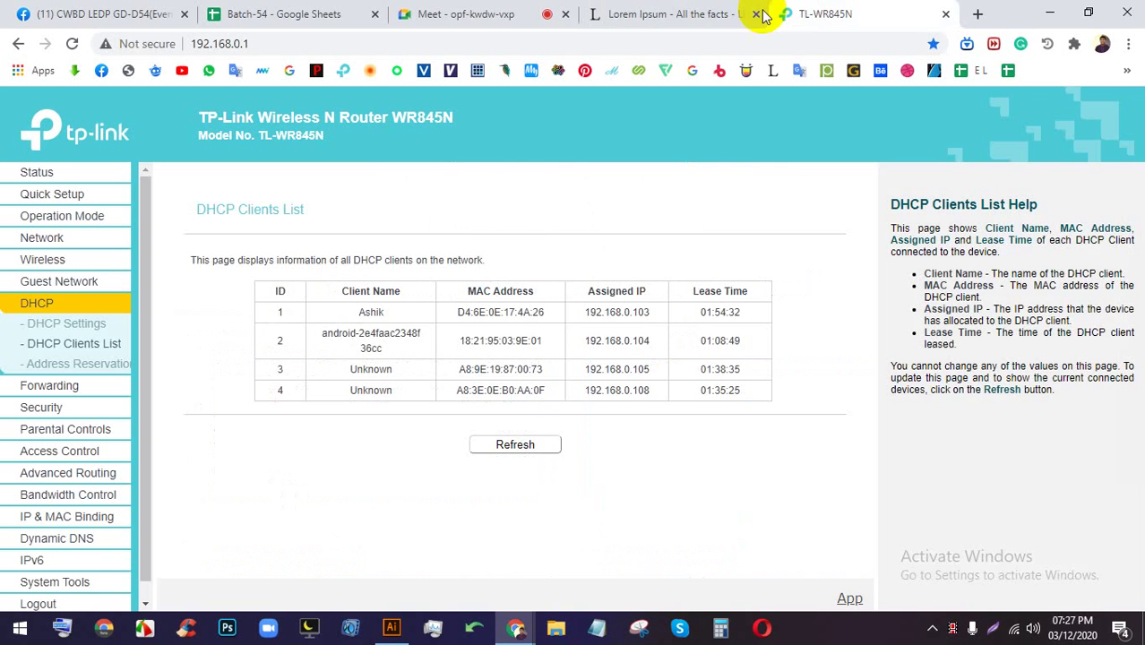
click(945, 14)
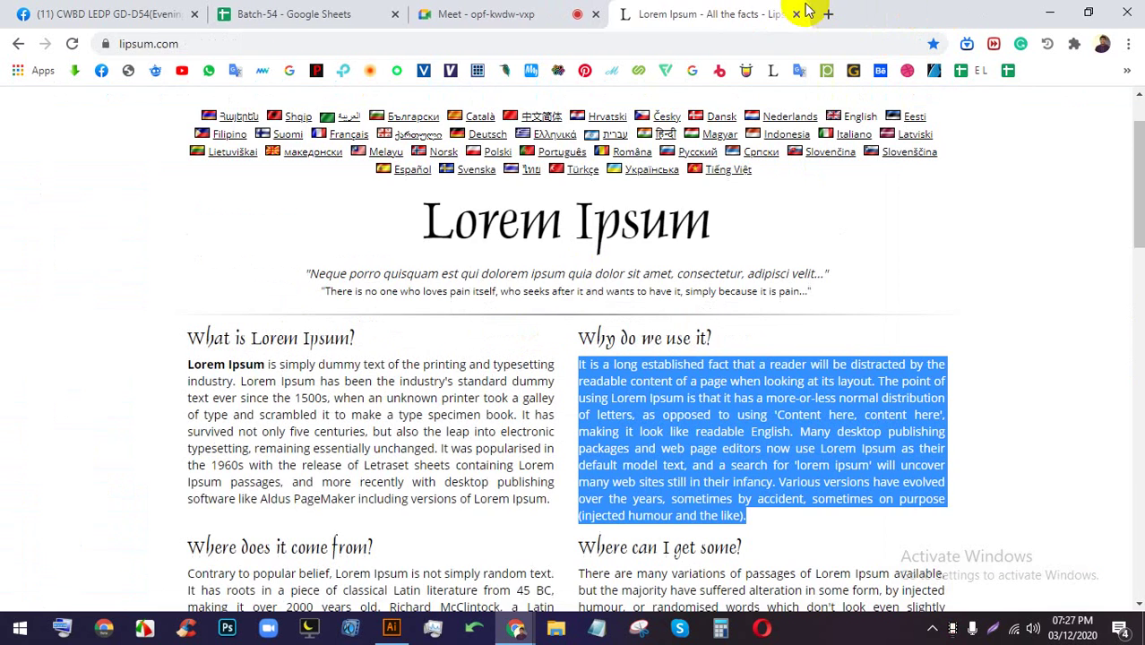
- Return to Illustrator and delete the red, blue and yellow rectangles from the artboard
click(391, 628)
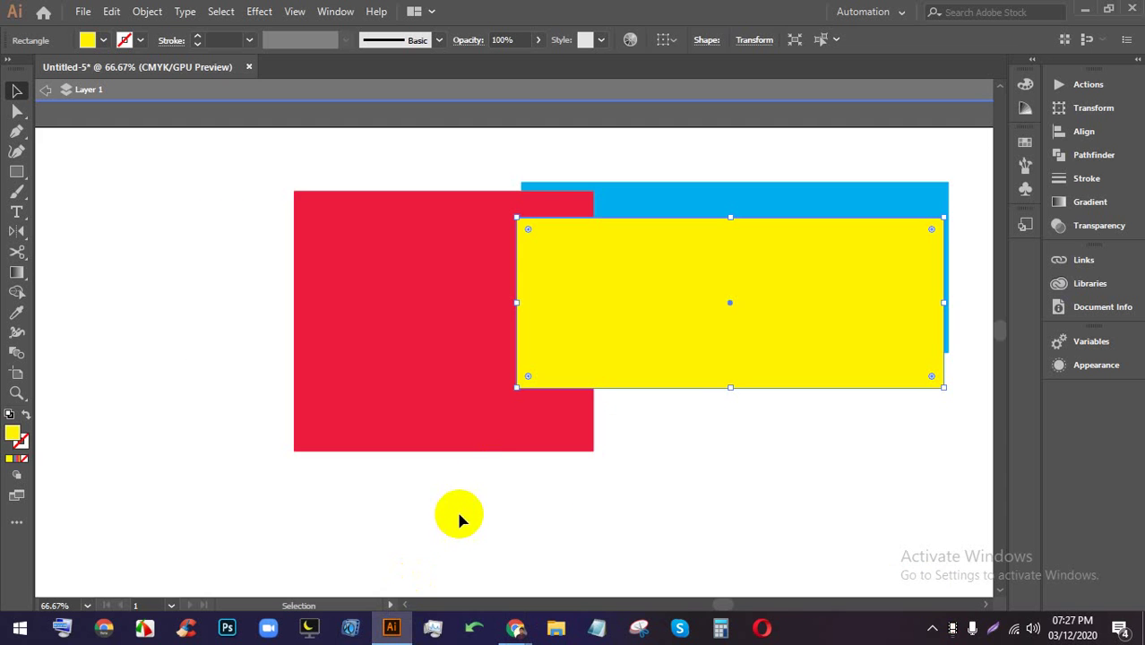
scroll(495, 466, down, 4)
key(space)
drag(520, 552, 532, 432)
scroll(537, 433, up, 2)
click(549, 391)
key(space)
drag(519, 374, 638, 462)
drag(821, 422, 580, 230)
key(Delete)
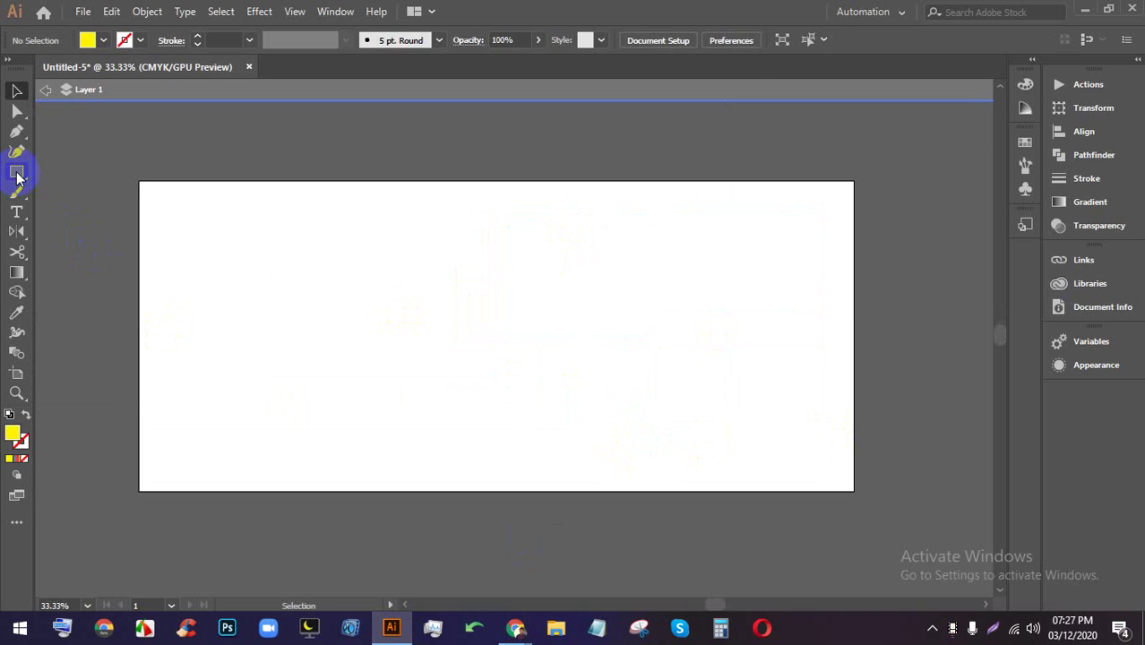
- Resize Artboard 1 to a portrait page about 2094 pt wide and 2832 pt high
click(7, 376)
scroll(483, 384, down, 3)
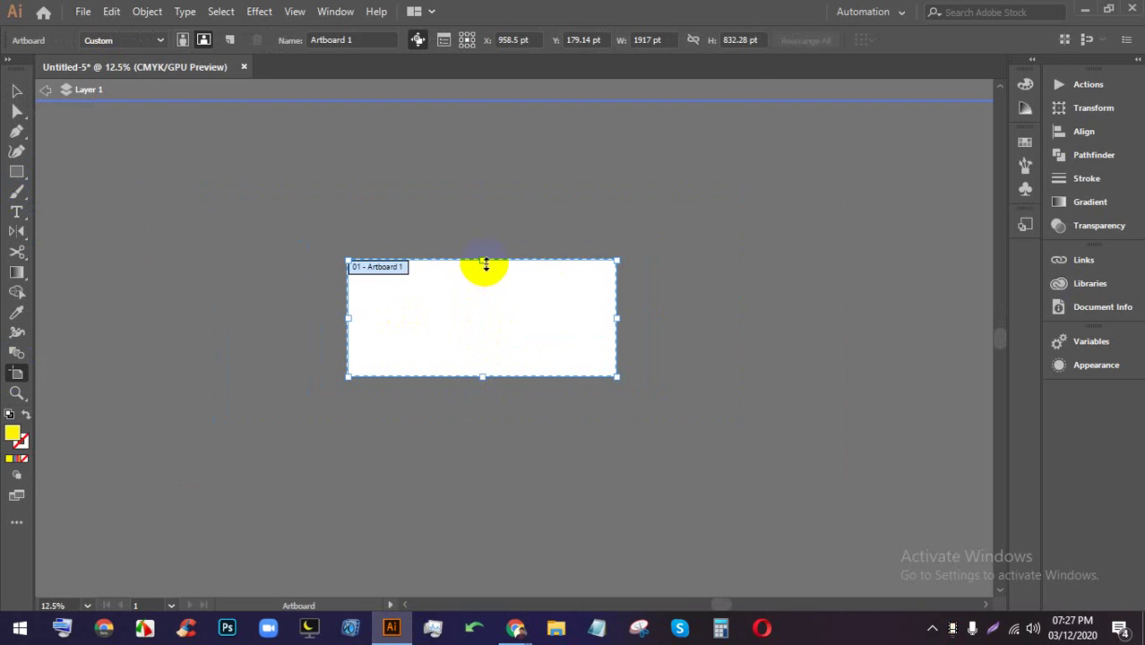
drag(484, 259, 483, 147)
drag(494, 270, 483, 136)
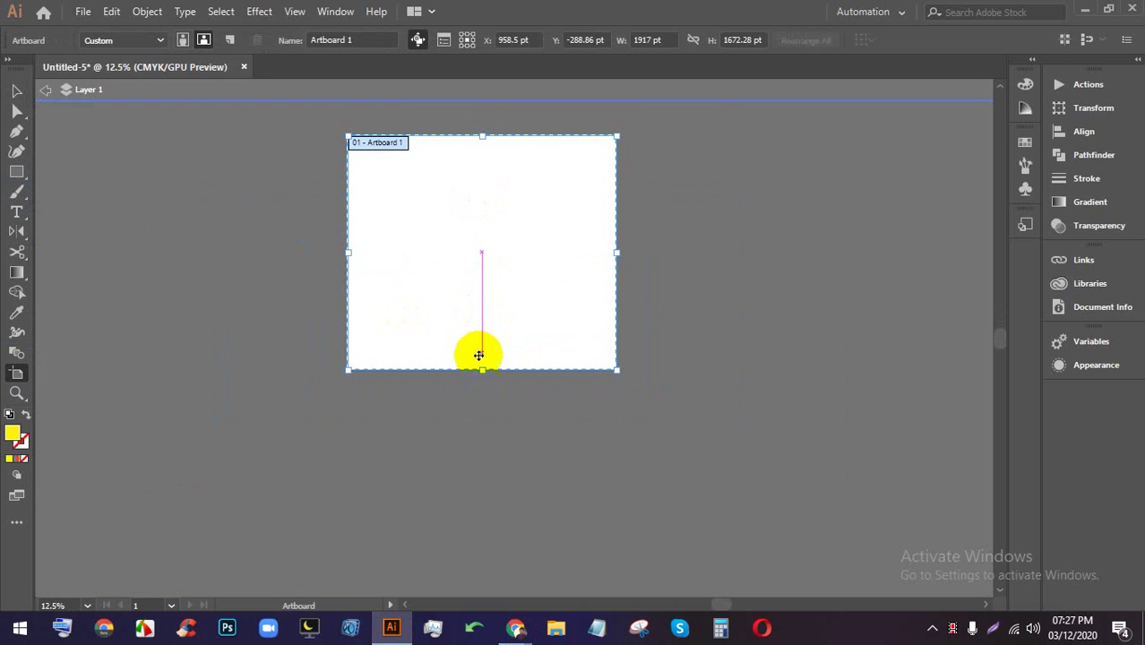
drag(482, 368, 482, 511)
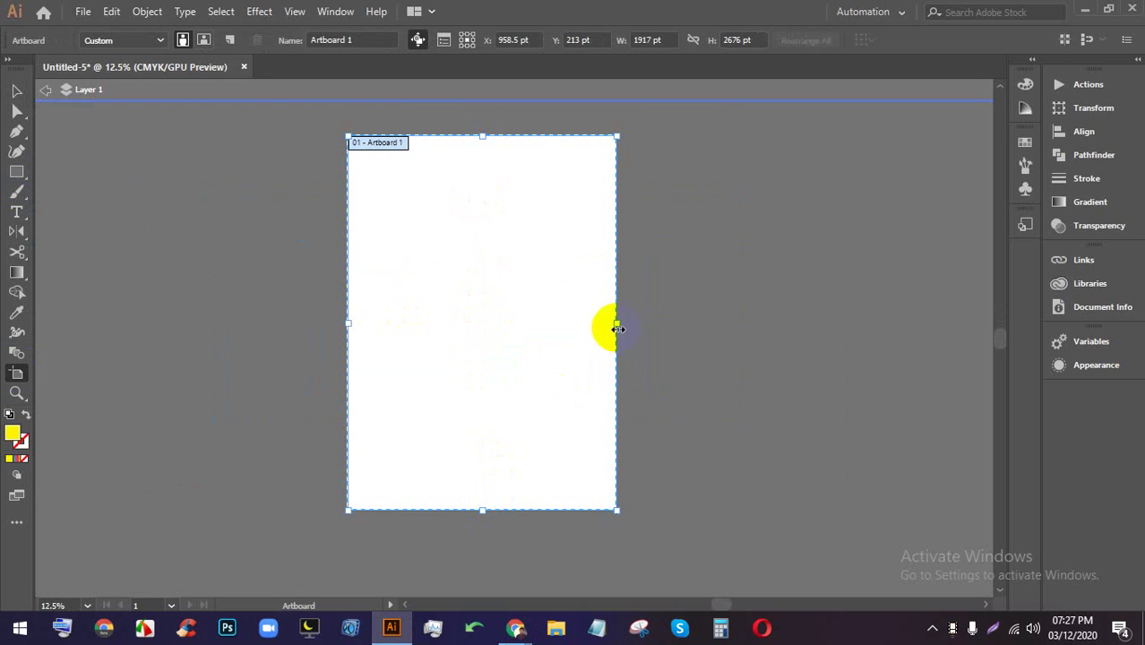
drag(615, 323, 641, 323)
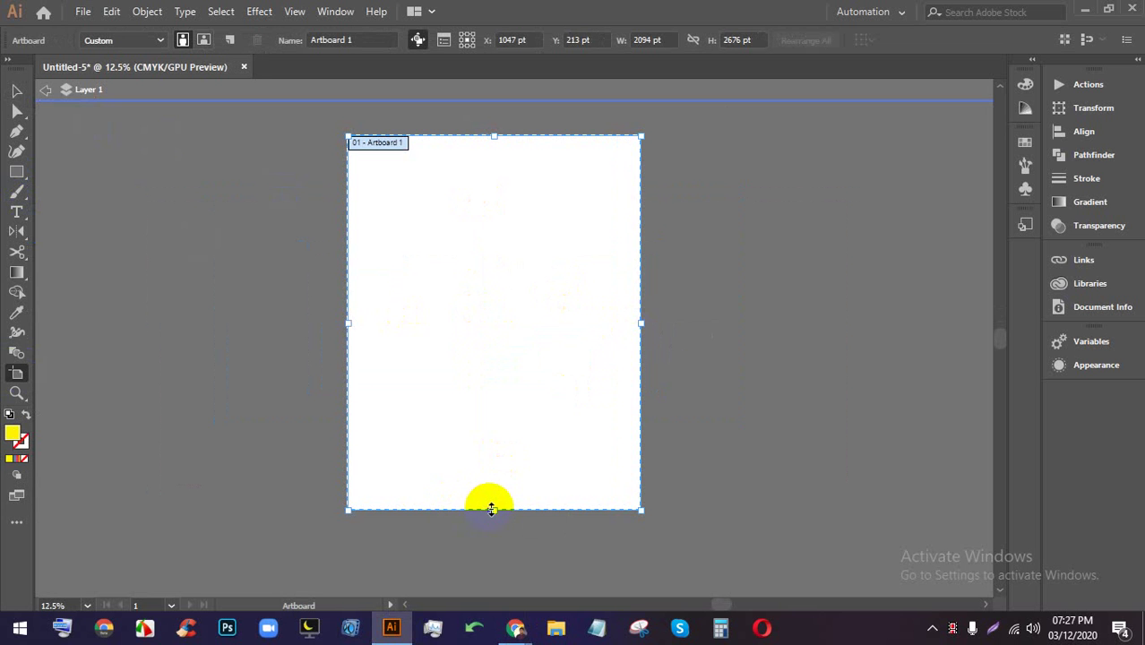
drag(491, 509, 486, 532)
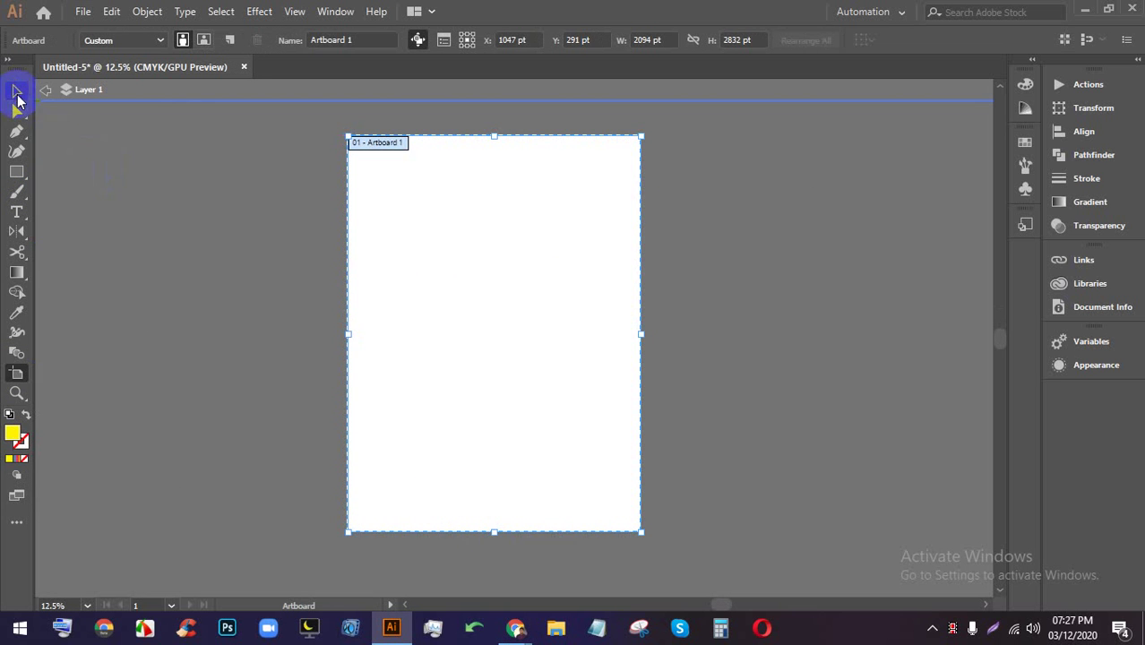
click(18, 96)
- Switch to File Explorer and open the Image folder inside the LEDP folder on the LEDP (E:) drive
scroll(444, 155, down, 1)
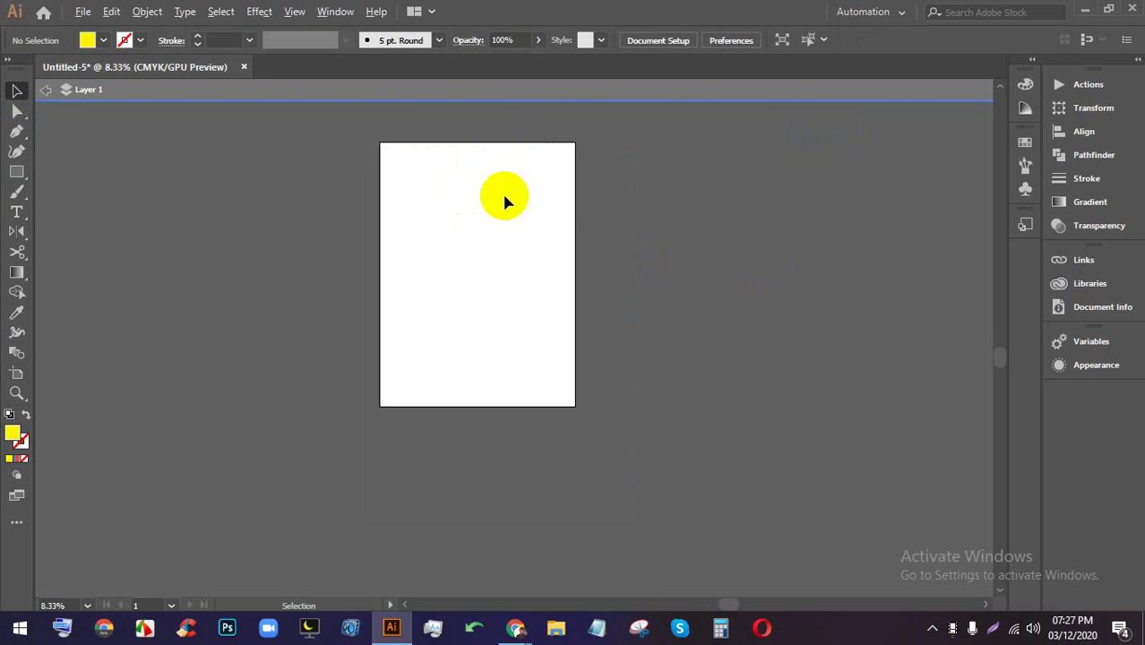
scroll(504, 199, up, 1)
click(527, 617)
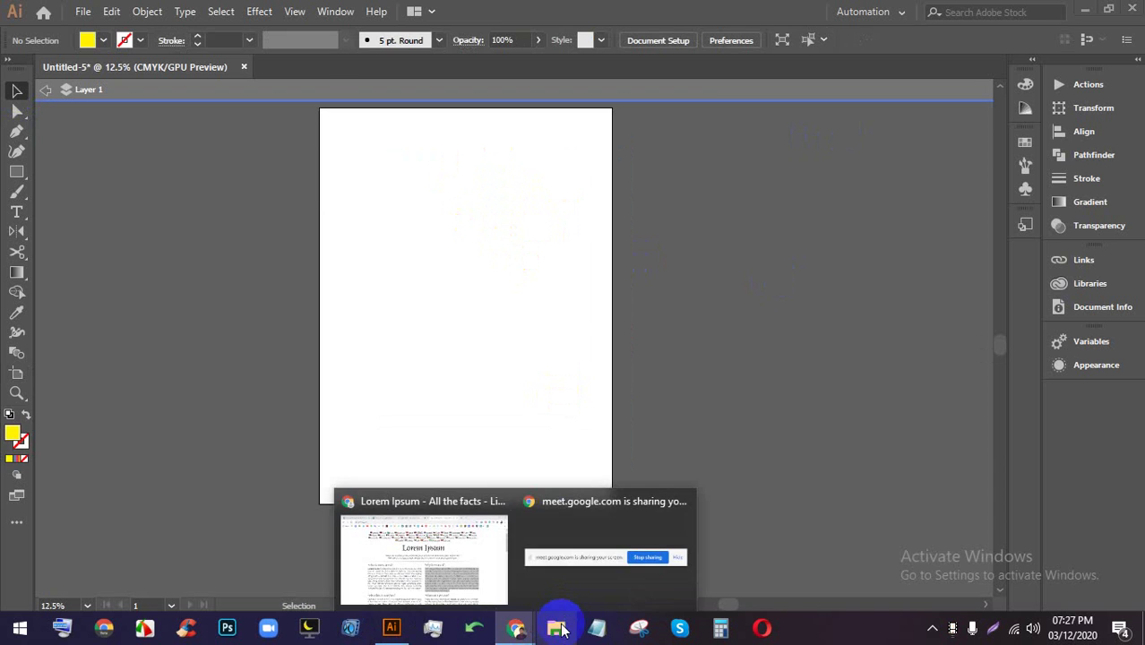
click(559, 629)
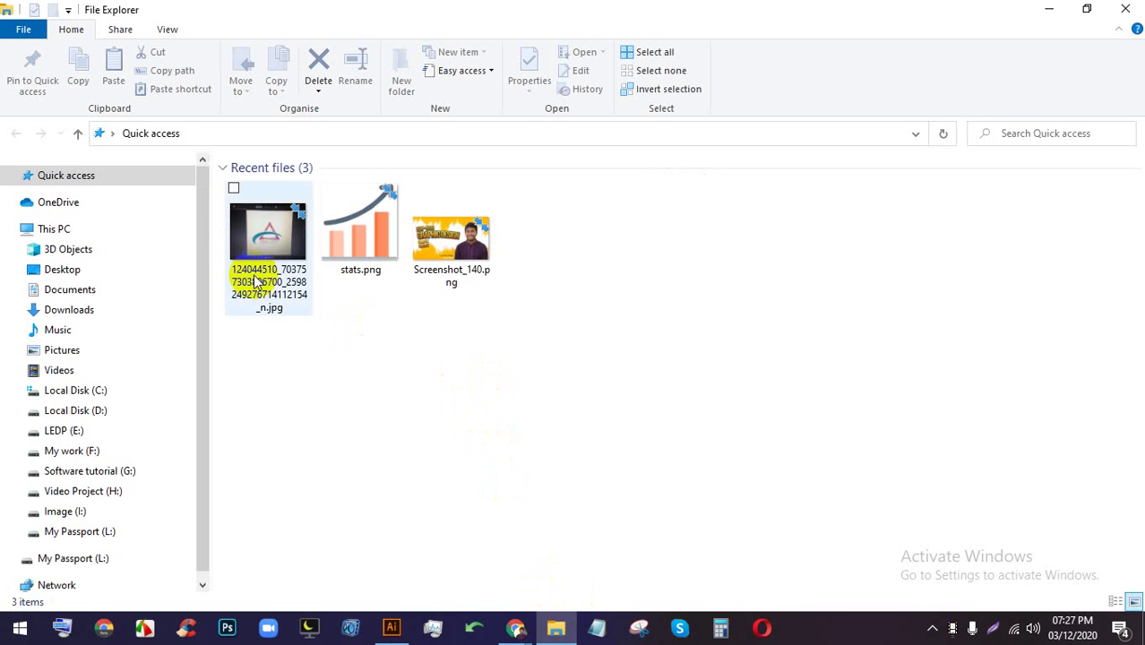
click(67, 430)
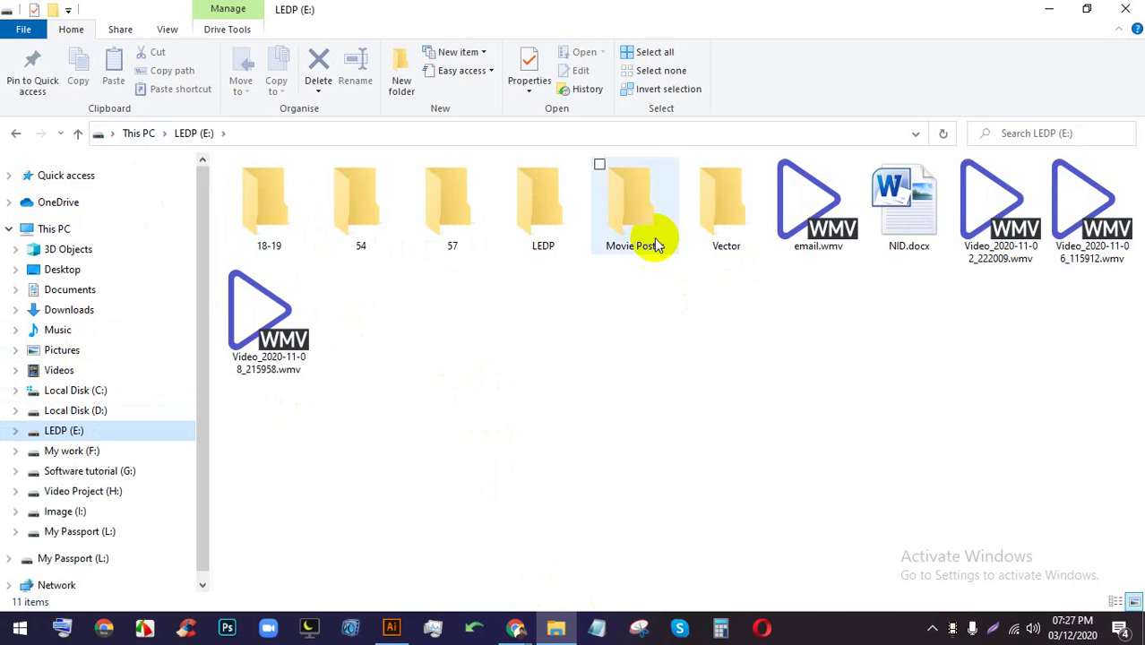
click(527, 222)
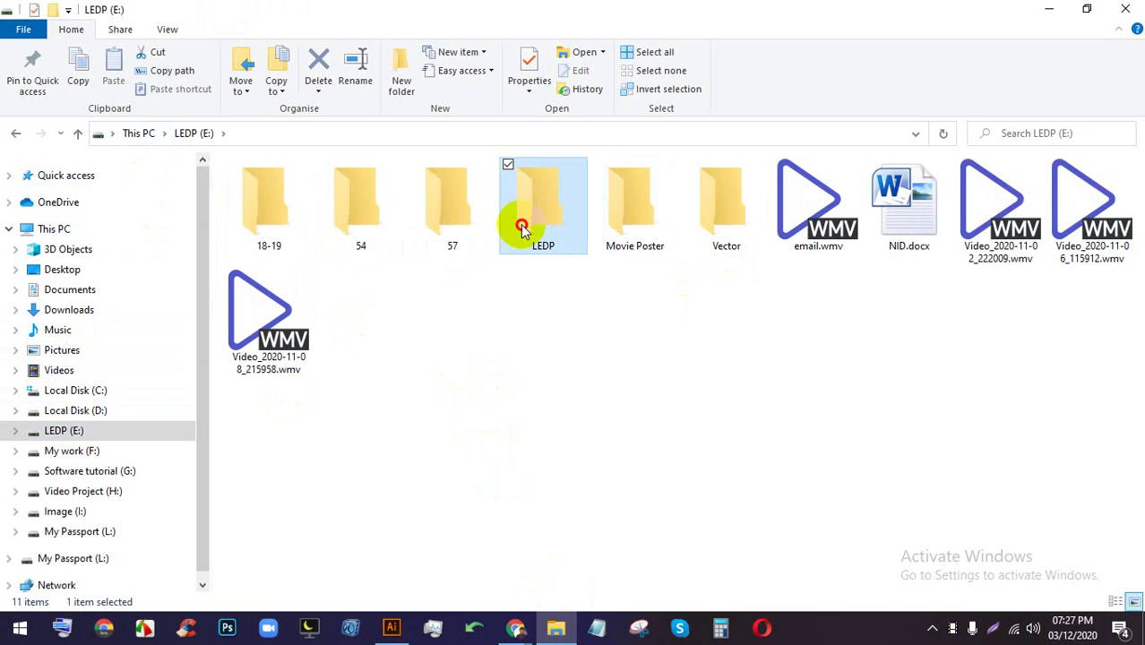
double_click(588, 233)
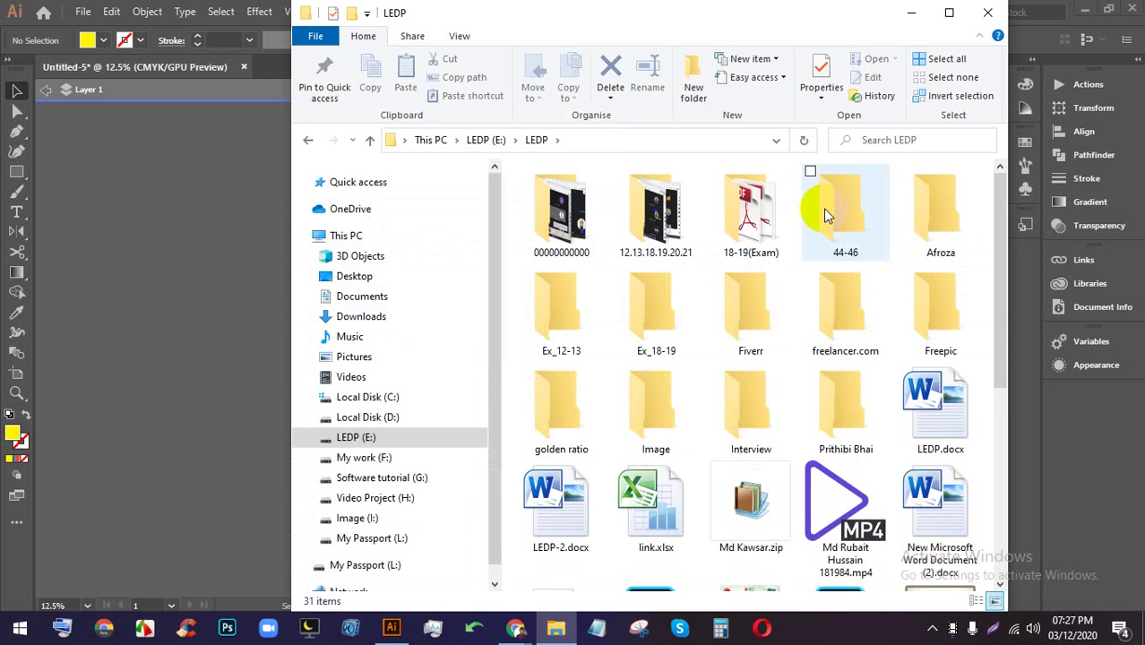
click(949, 12)
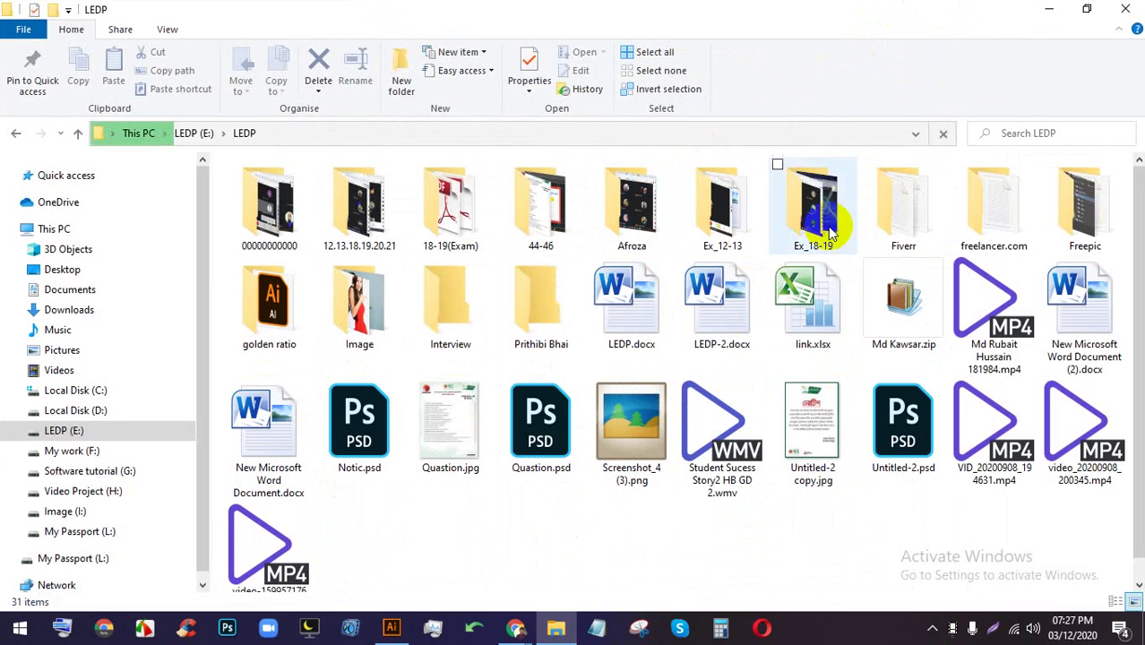
double_click(364, 310)
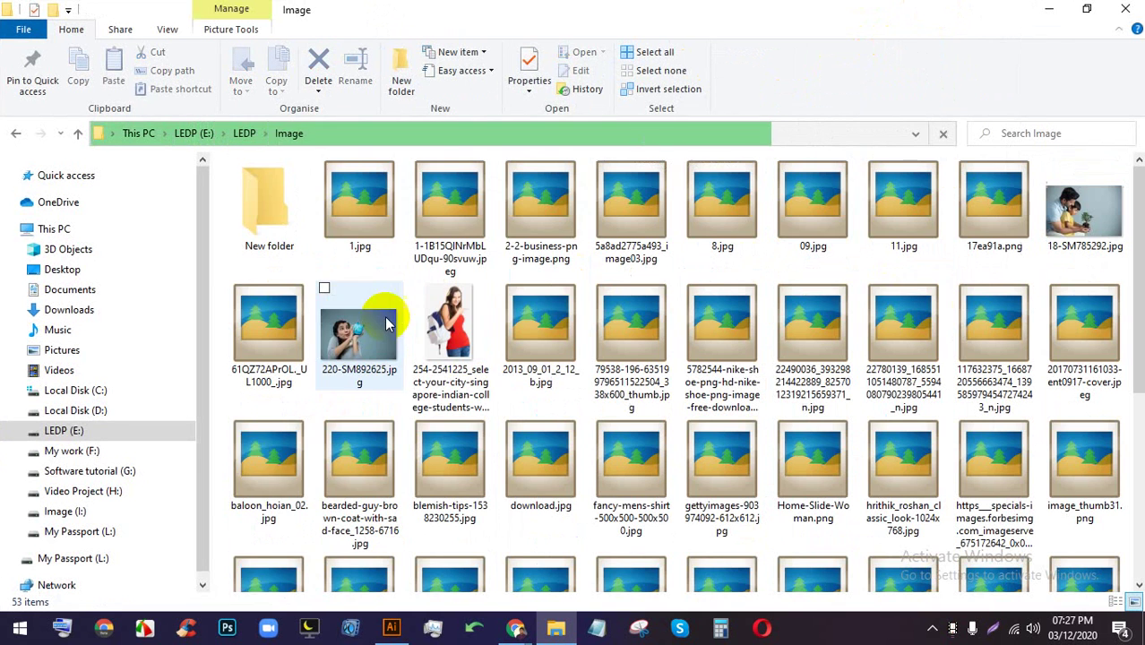
- Place man.png from the Image folder on the Illustrator artboard and enlarge it proportionally toward the page's upper edge
click(449, 323)
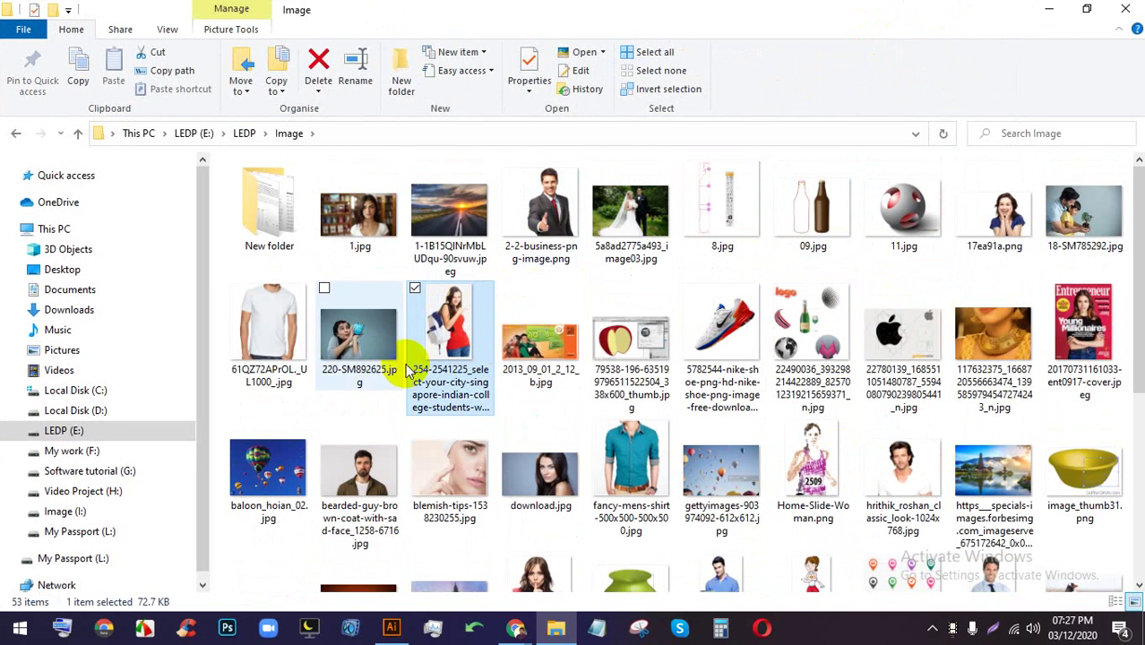
scroll(408, 371, down, 3)
click(710, 372)
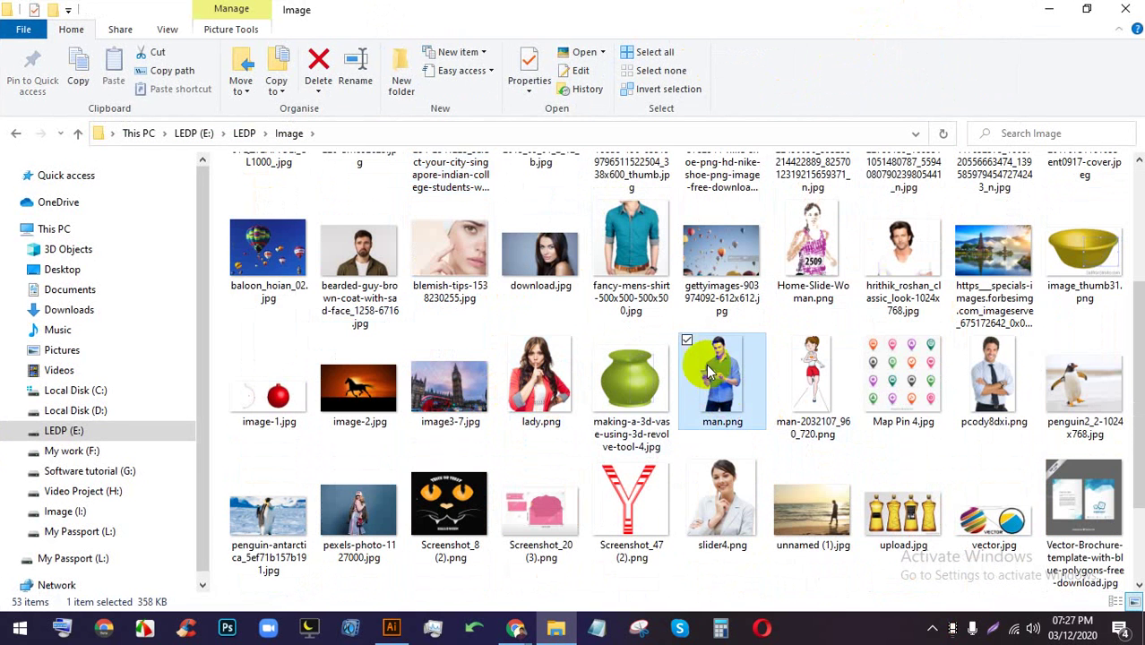
drag(710, 372, 525, 276)
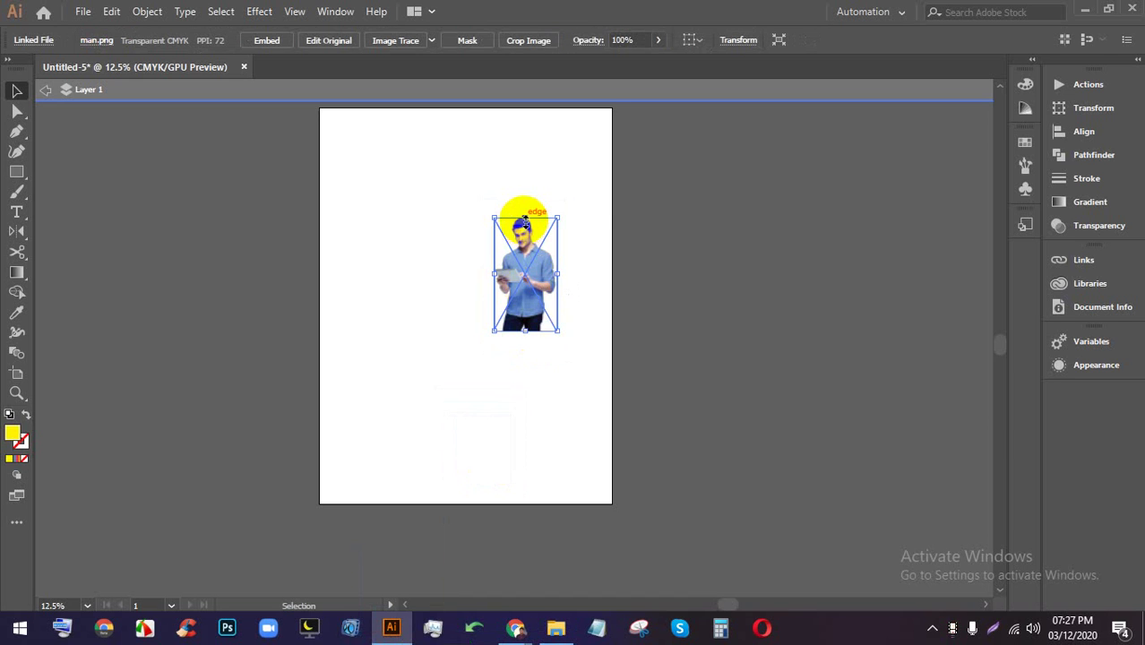
drag(527, 218, 519, 122)
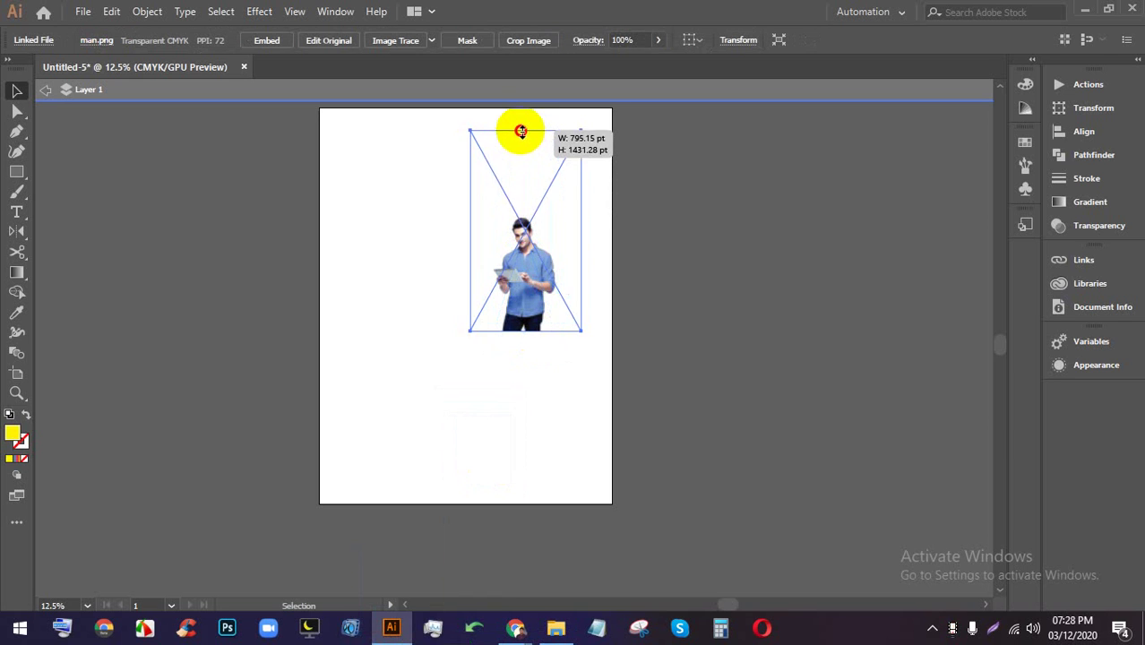
- Switch to File Explorer, look over the computer's drives including My Passport (L:), and minimize the window
click(556, 627)
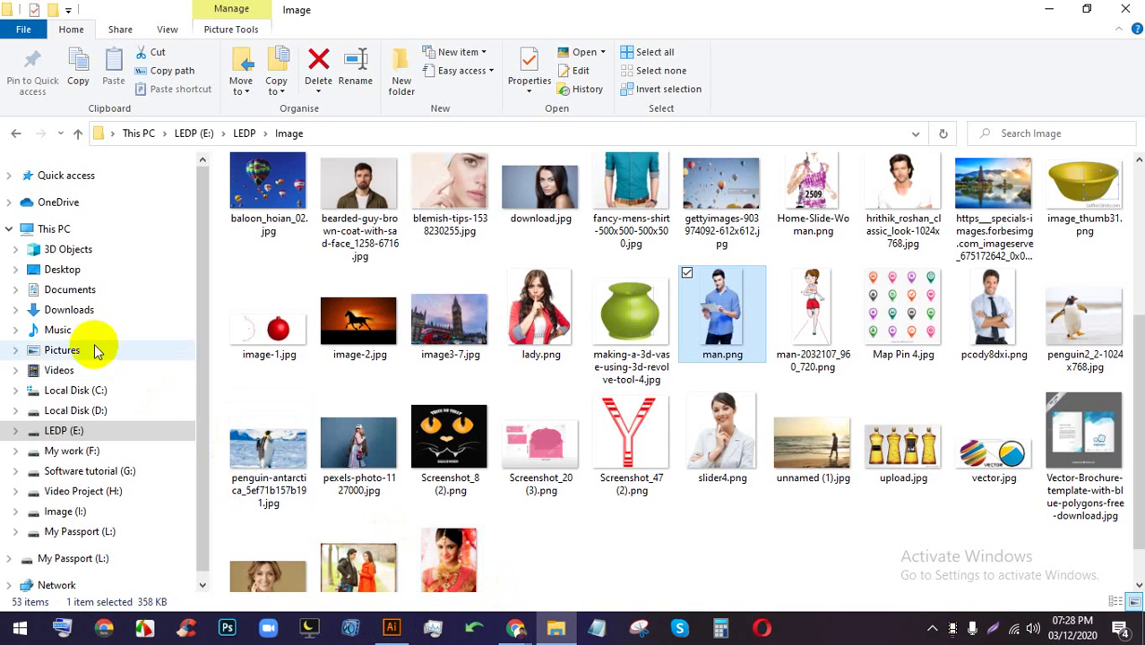
click(65, 229)
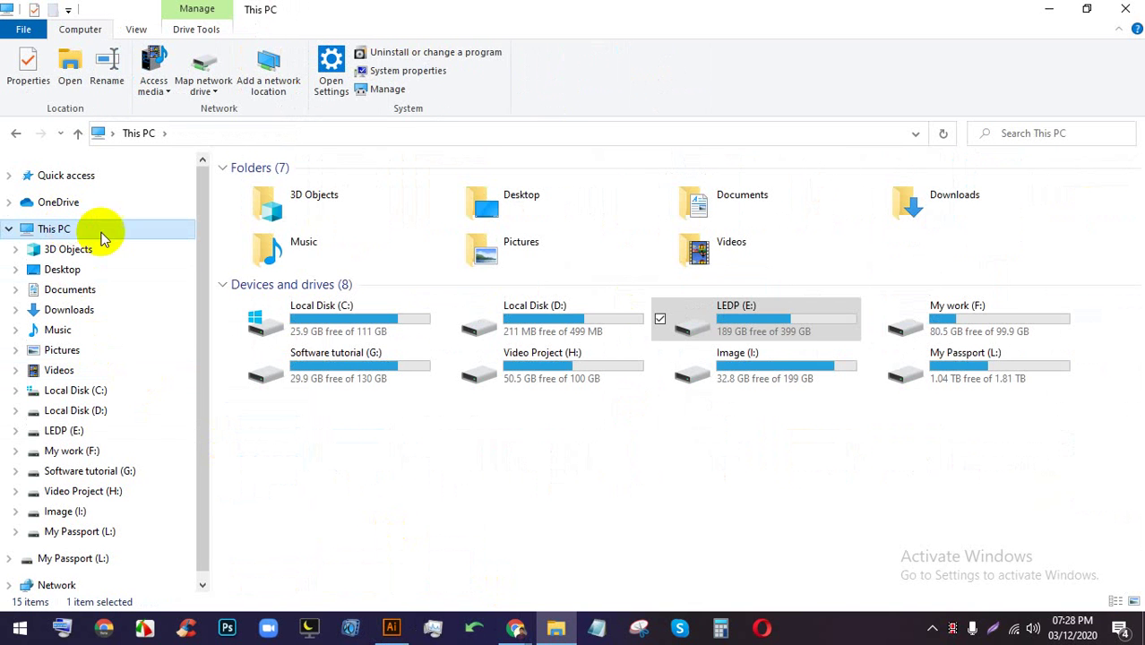
click(748, 445)
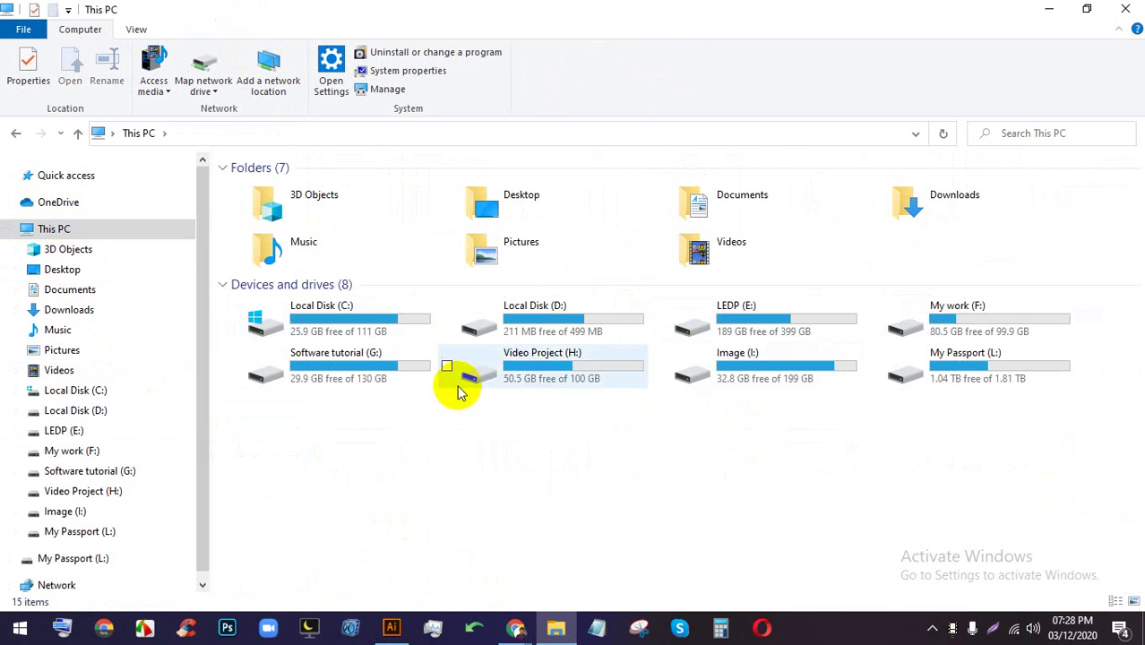
drag(1074, 403, 916, 366)
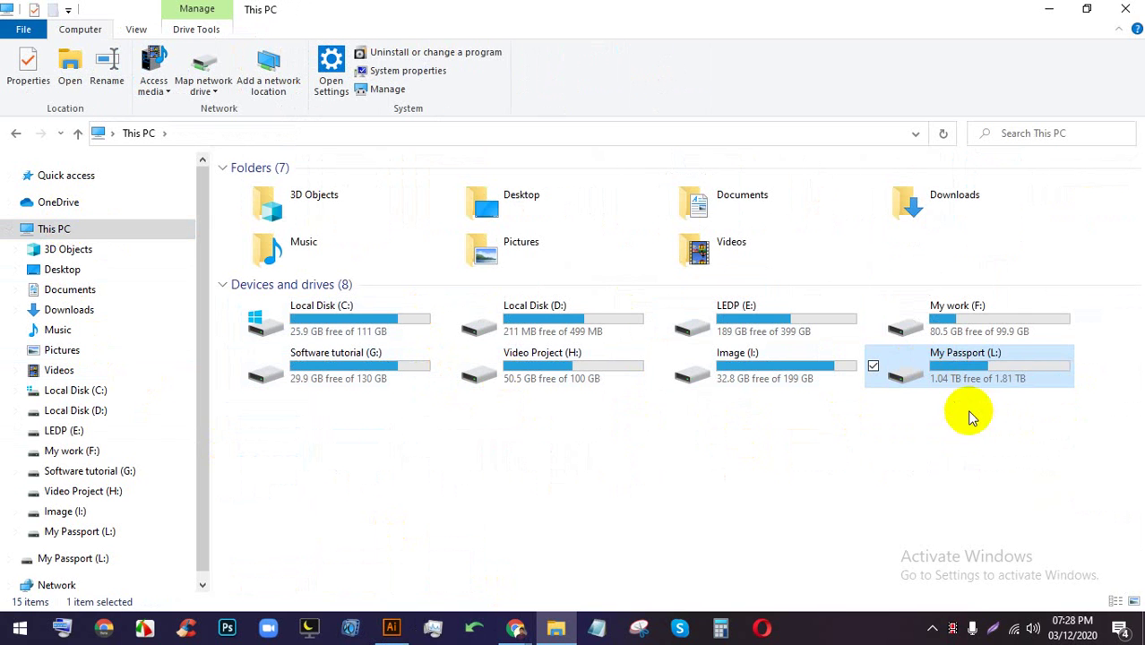
drag(1055, 419, 939, 363)
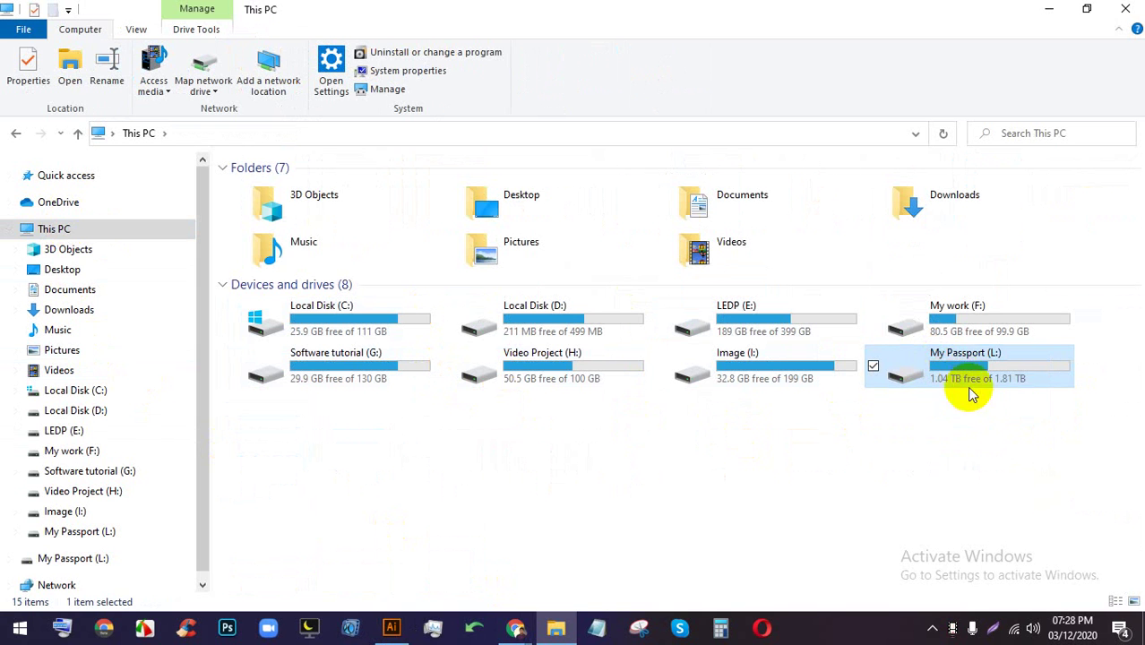
click(980, 412)
click(1049, 10)
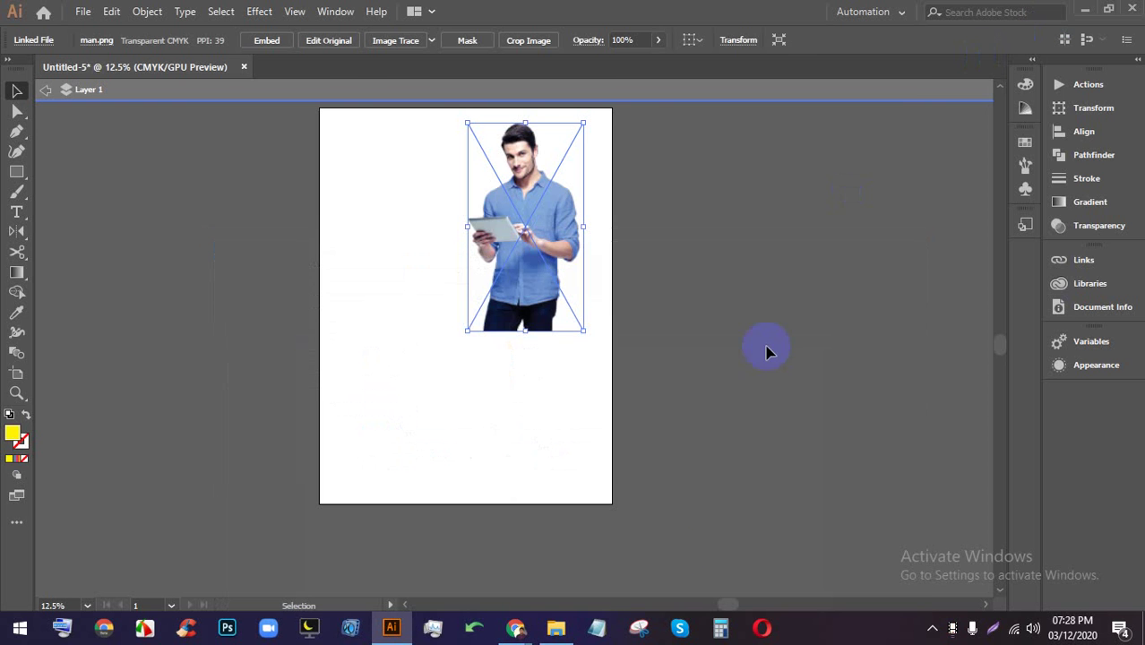
- Switch to Chrome and view the Google Meet call
mouse_move(515, 622)
click(466, 565)
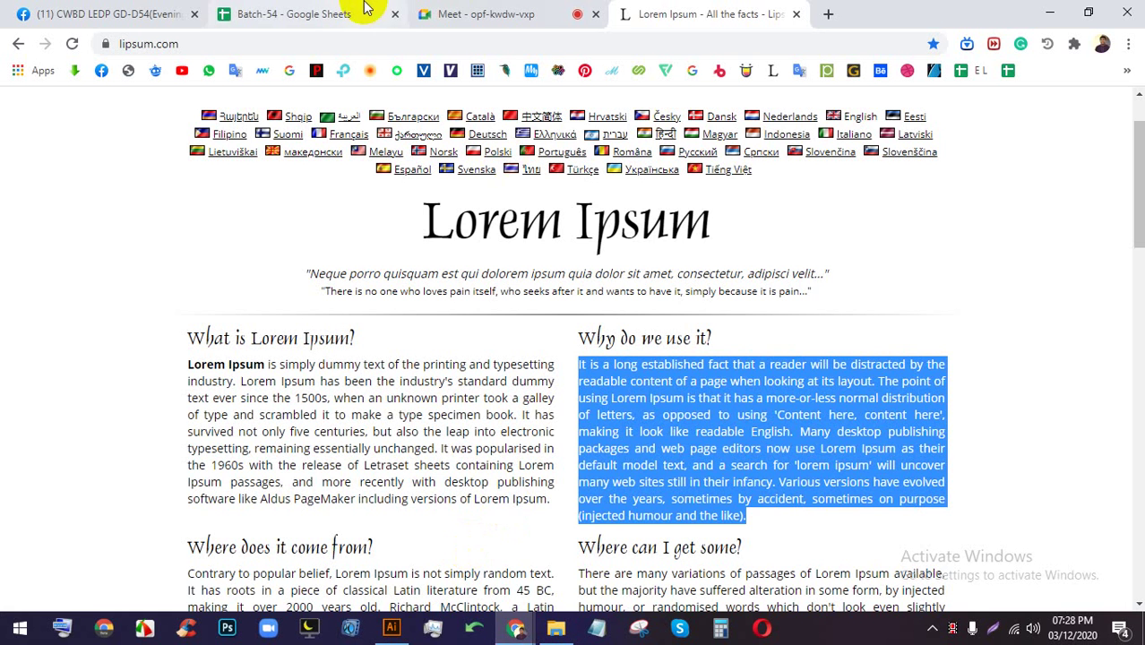
click(455, 10)
click(849, 637)
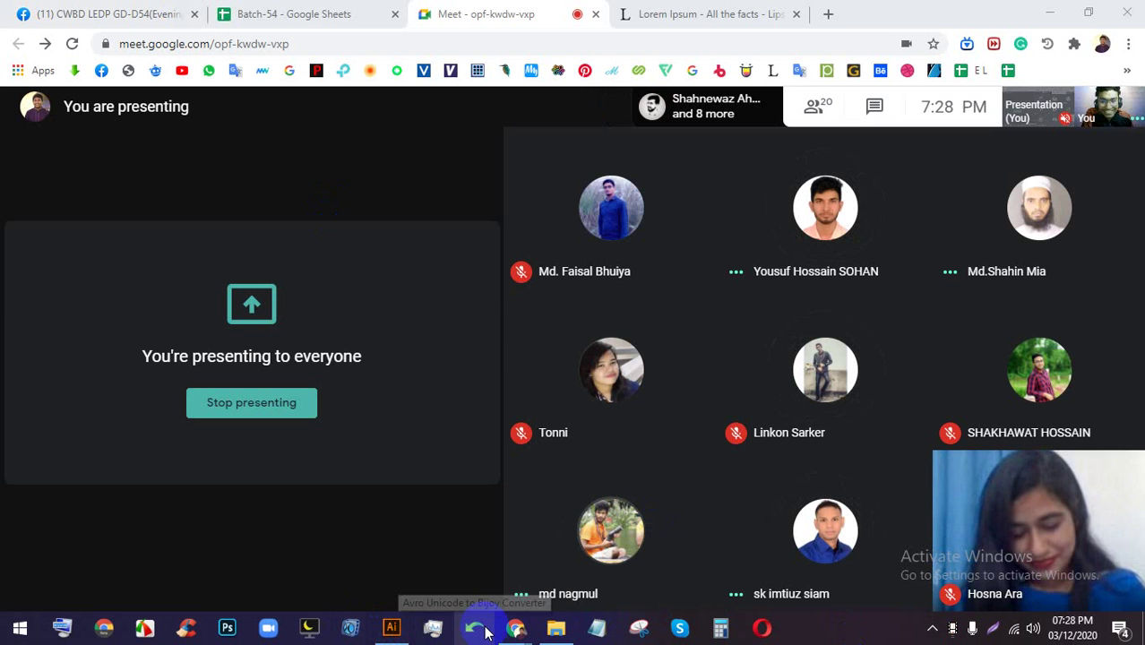
- Back in Illustrator, enlarge the man image to sit on the artboard's lower edge and embed it in the document
click(391, 627)
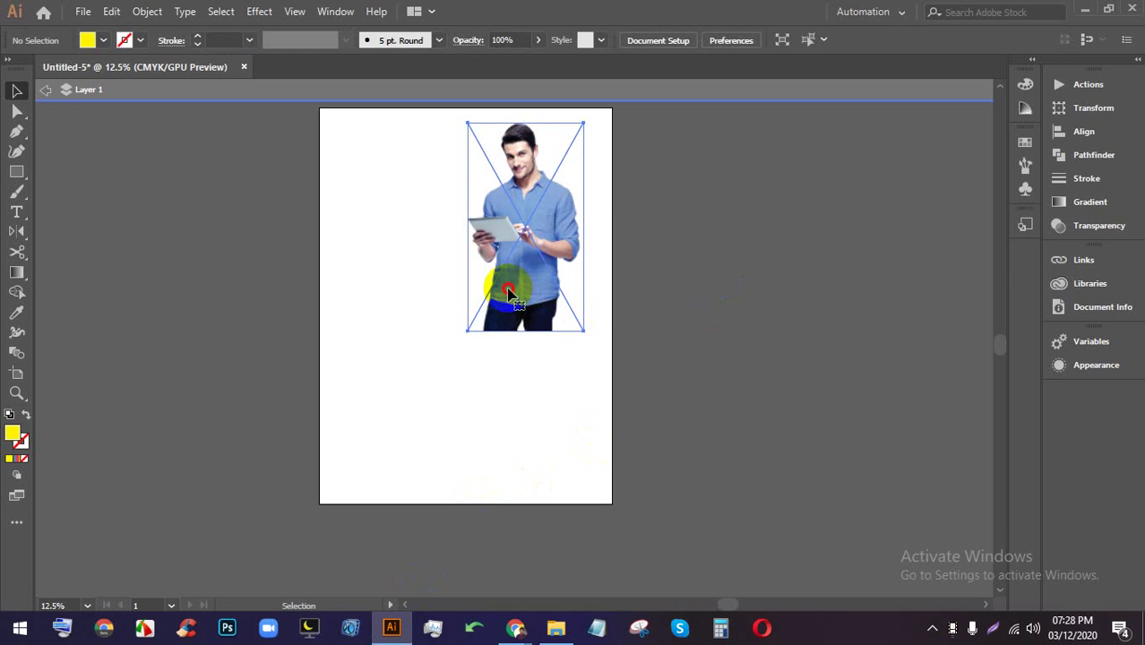
drag(525, 330, 540, 477)
drag(574, 285, 558, 317)
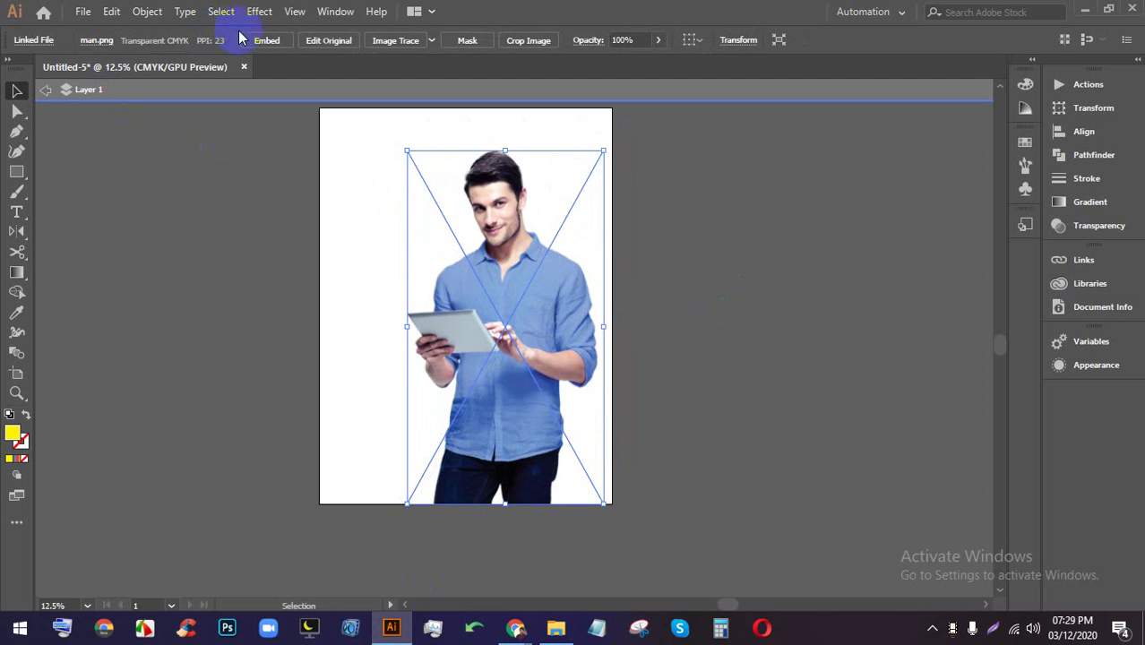
click(267, 39)
click(761, 226)
scroll(767, 236, down, 3)
scroll(672, 243, up, 4)
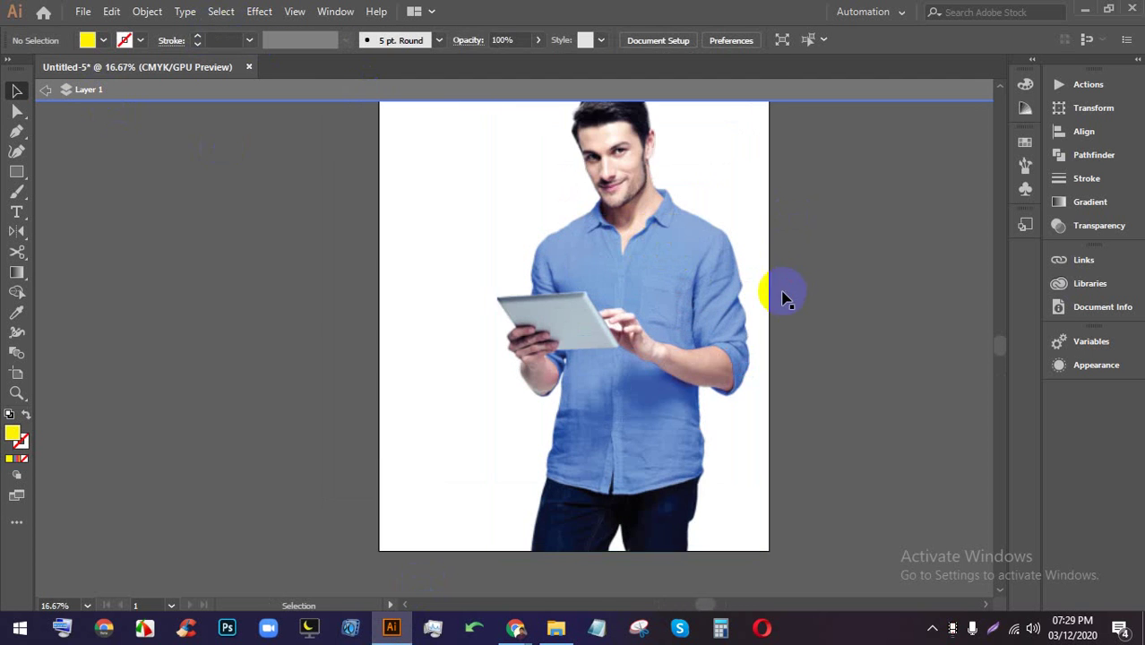
scroll(613, 276, down, 2)
scroll(643, 220, up, 2)
key(space)
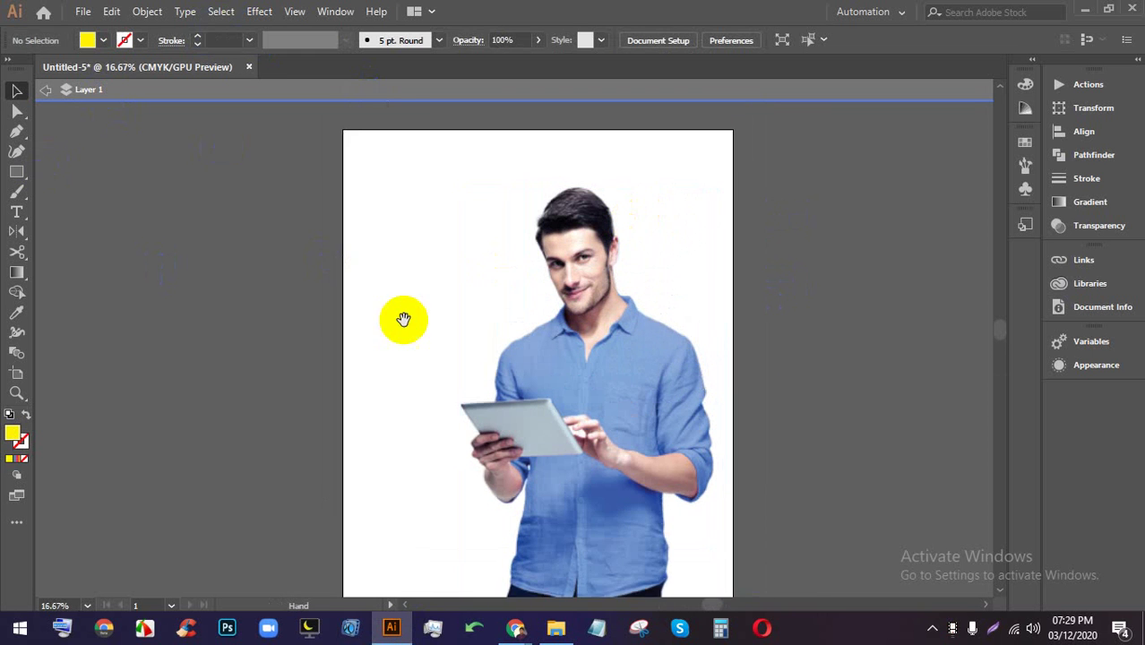
- Add a "Lorem ipsum" text beside the man's head in Roboto Condensed and set its size to 136 pt
drag(413, 328, 498, 287)
click(19, 214)
click(467, 203)
triple_click(500, 198)
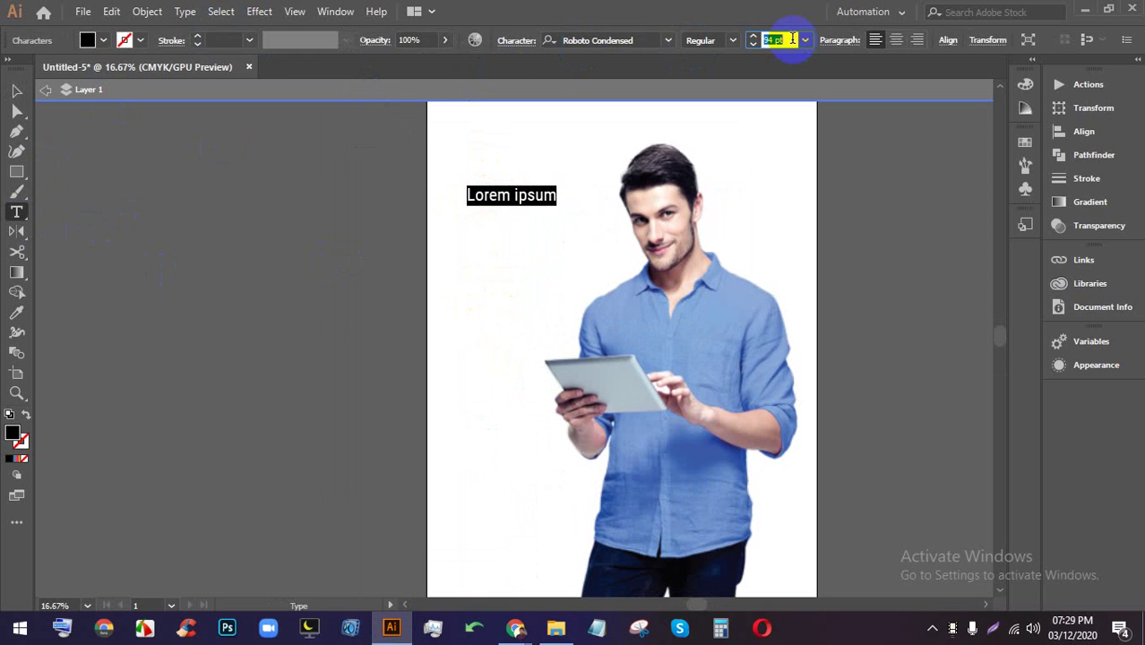
scroll(780, 39, up, 20)
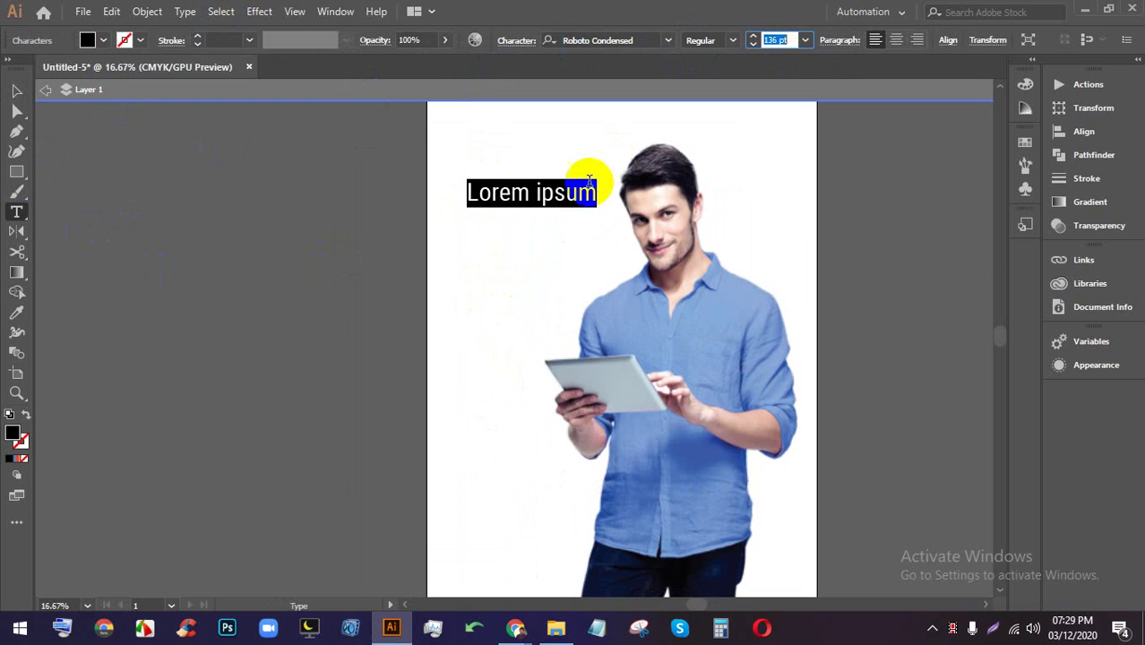
- Scale the Lorem ipsum text to about 301 pt and place it across the man's head
click(16, 91)
drag(598, 207, 879, 333)
drag(769, 248, 729, 218)
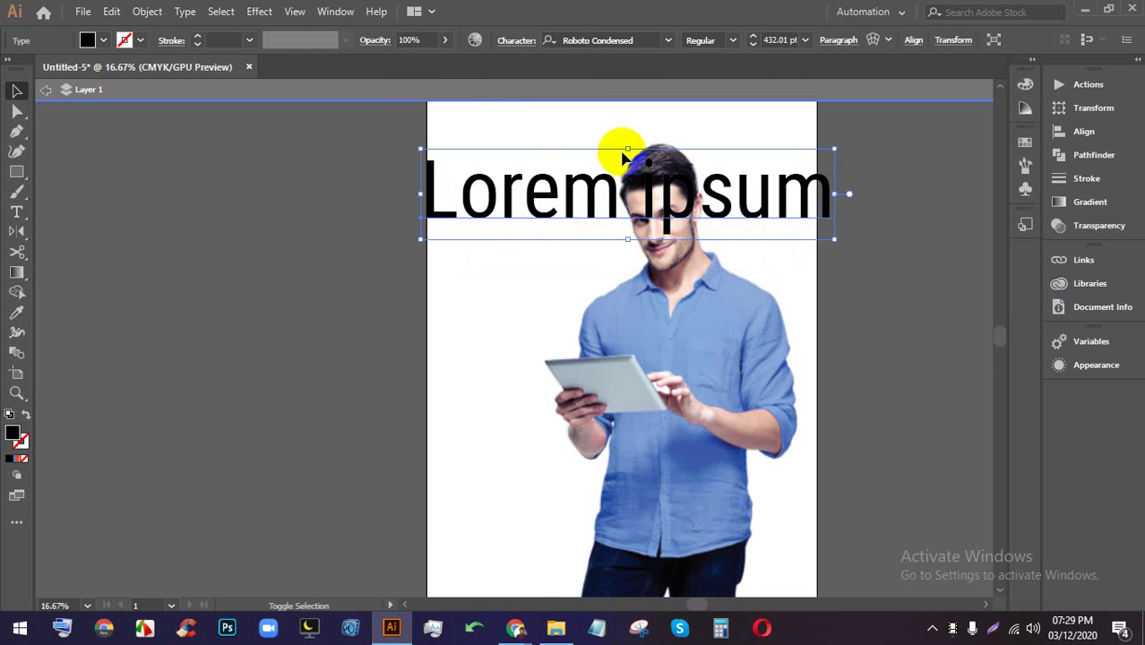
drag(622, 155, 596, 178)
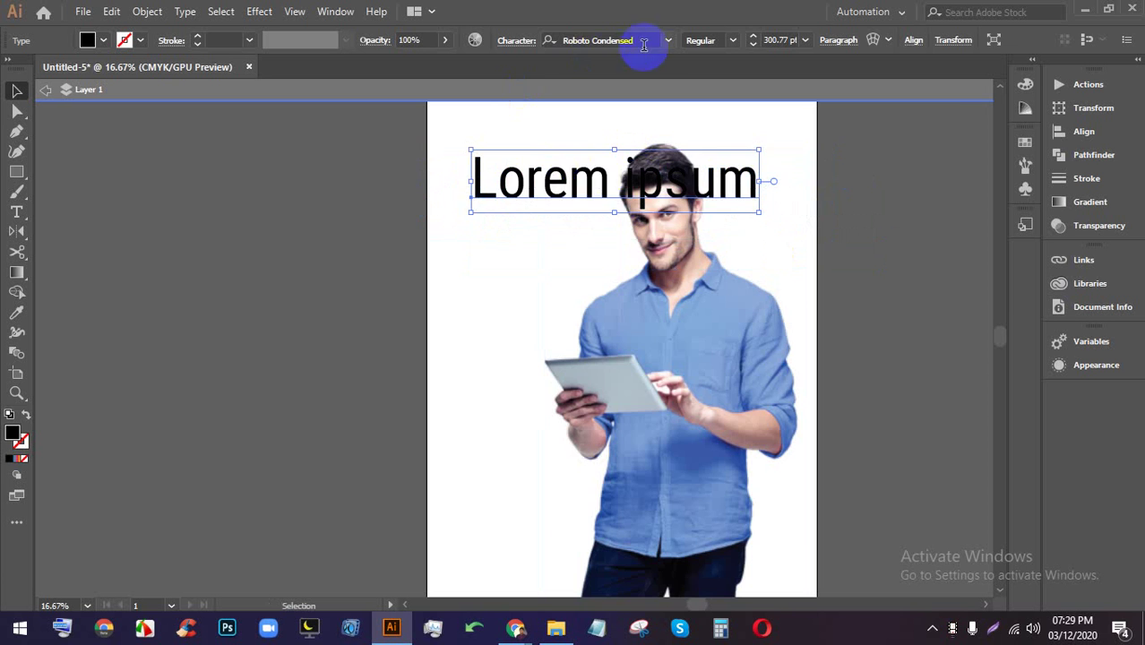
- Change the Lorem ipsum text's font to Bernard MT Condensed
click(668, 40)
scroll(780, 300, down, 10)
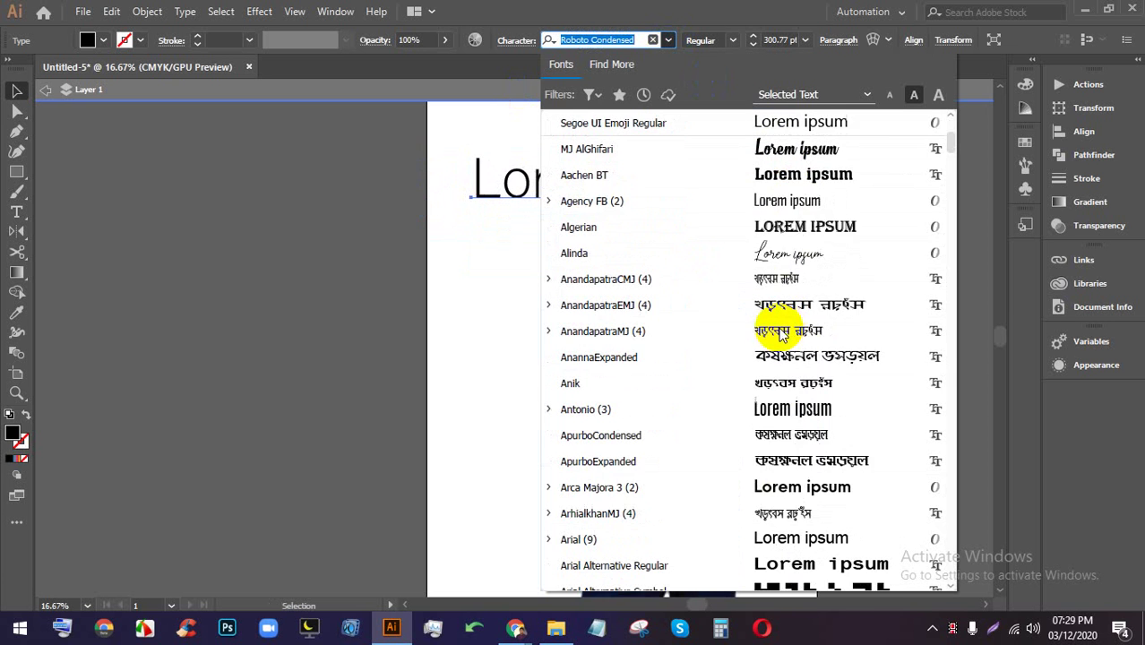
scroll(814, 219, up, 1)
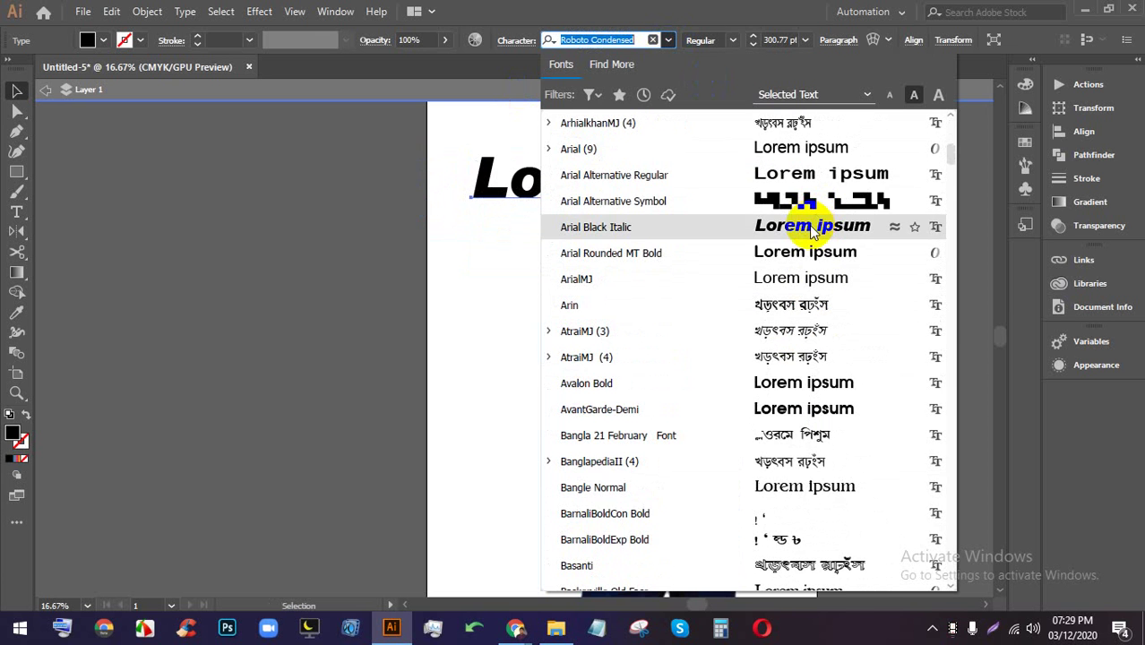
scroll(814, 268, down, 5)
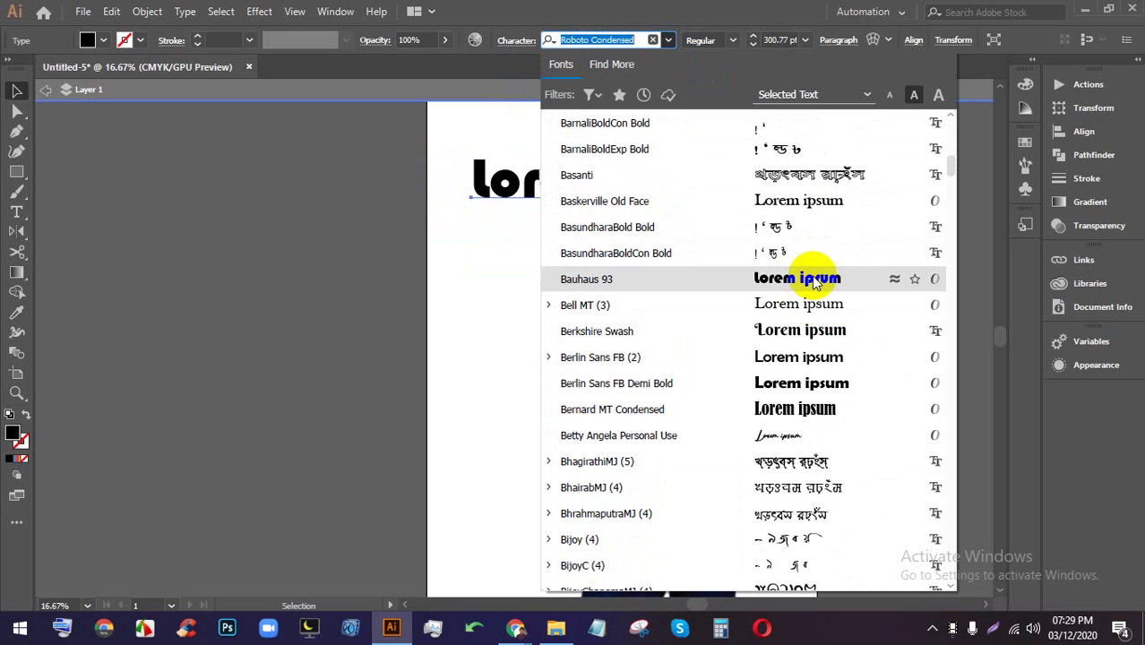
click(781, 409)
scroll(748, 231, up, 1)
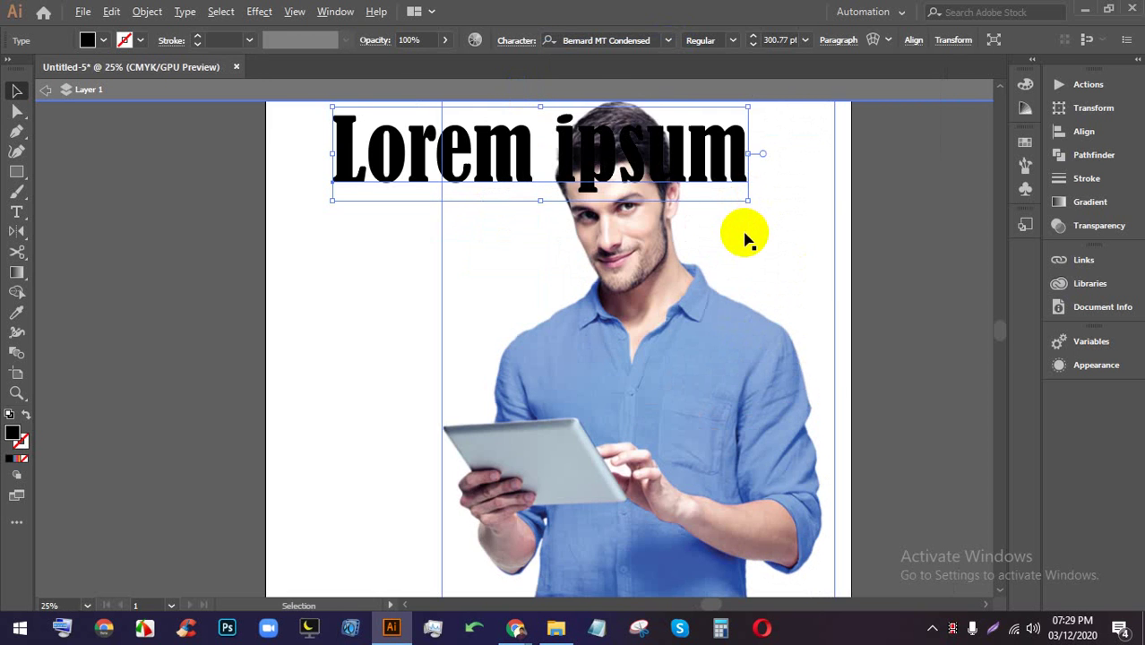
- Enlarge the Lorem ipsum text to about 400 pt so it spans nearly the full artboard width above the man's face
scroll(748, 238, down, 2)
scroll(755, 197, up, 1)
drag(749, 188, 805, 154)
drag(725, 202, 694, 193)
drag(772, 243, 807, 243)
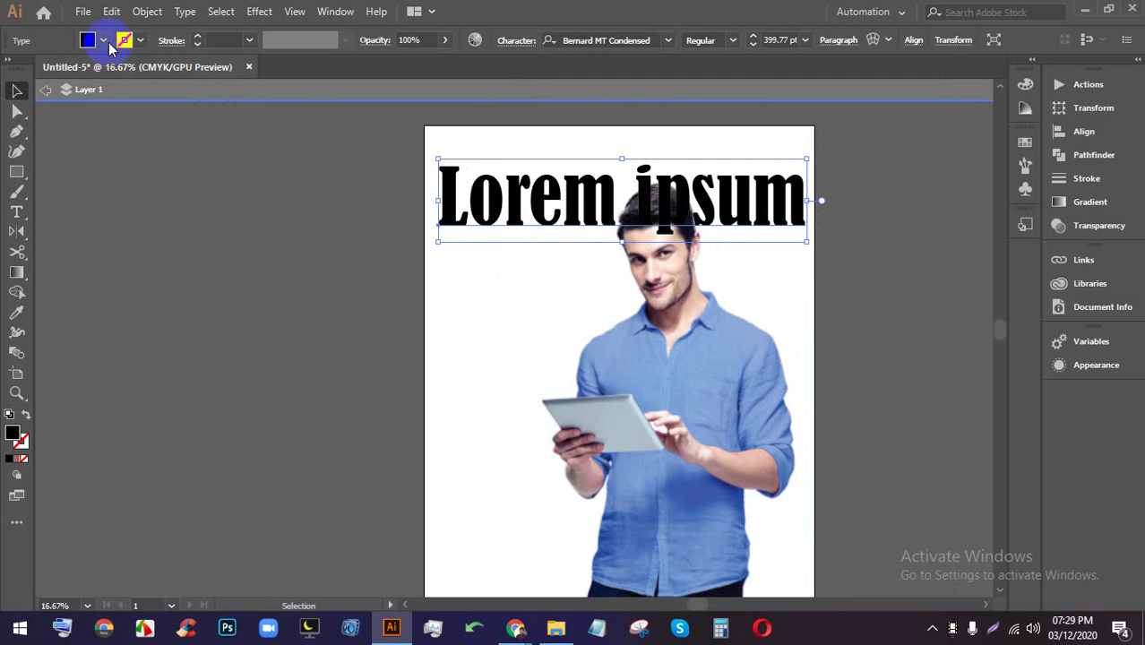
- Fill the Lorem ipsum text with blue sampled from the man's shirt, then deepen it to a more saturated blue
click(107, 42)
click(107, 42)
click(13, 311)
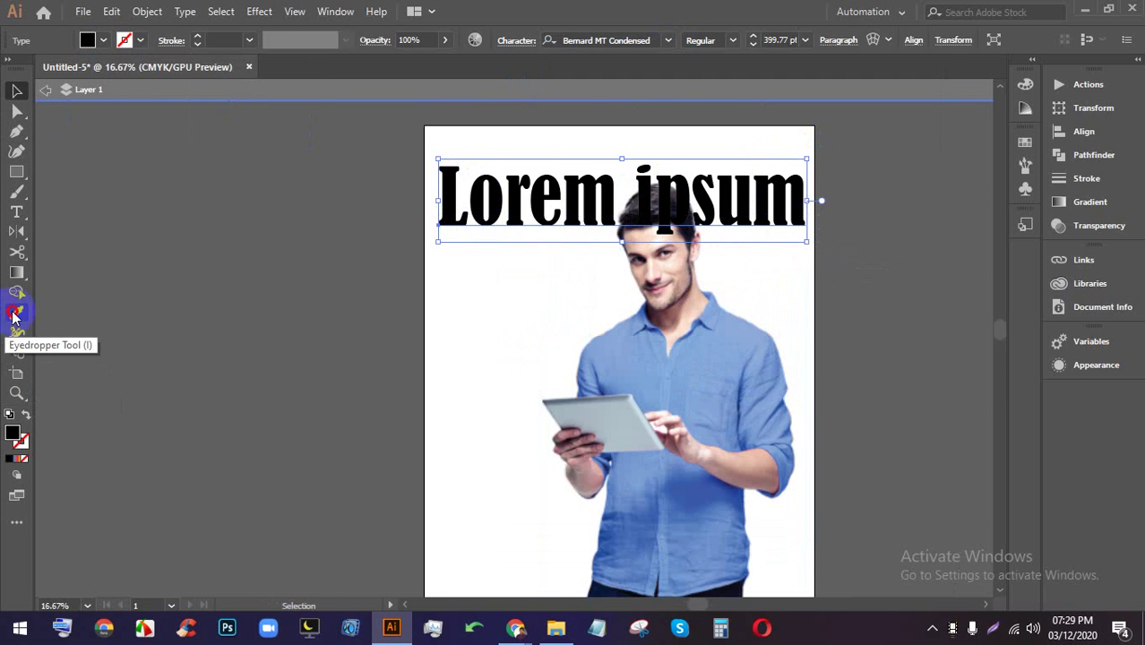
click(614, 341)
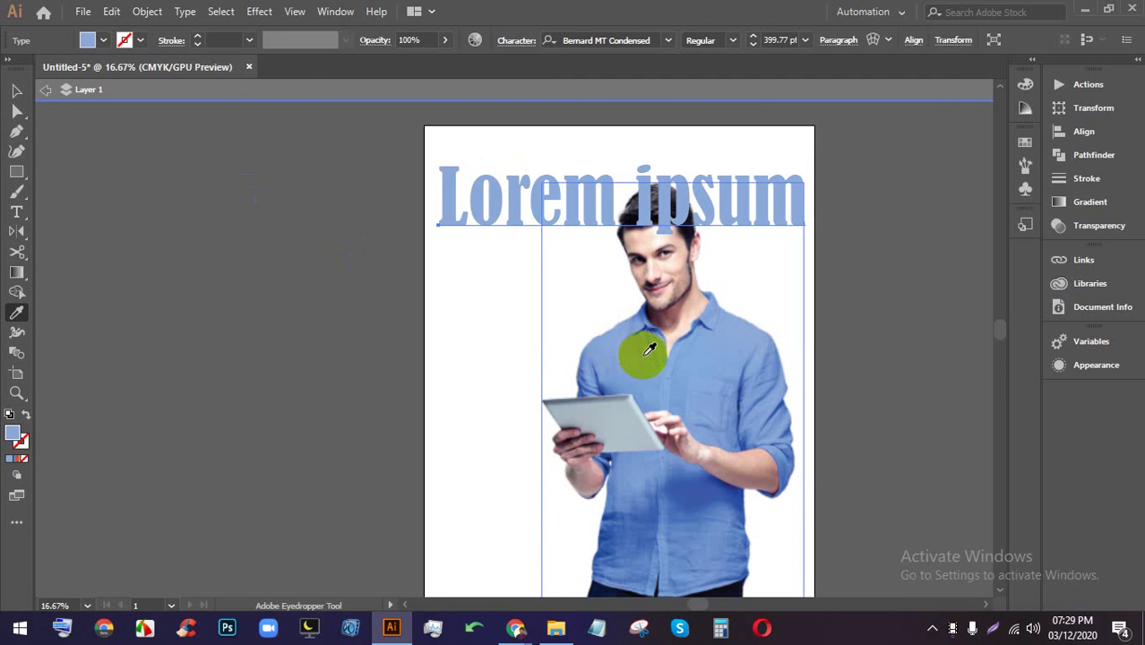
double_click(13, 436)
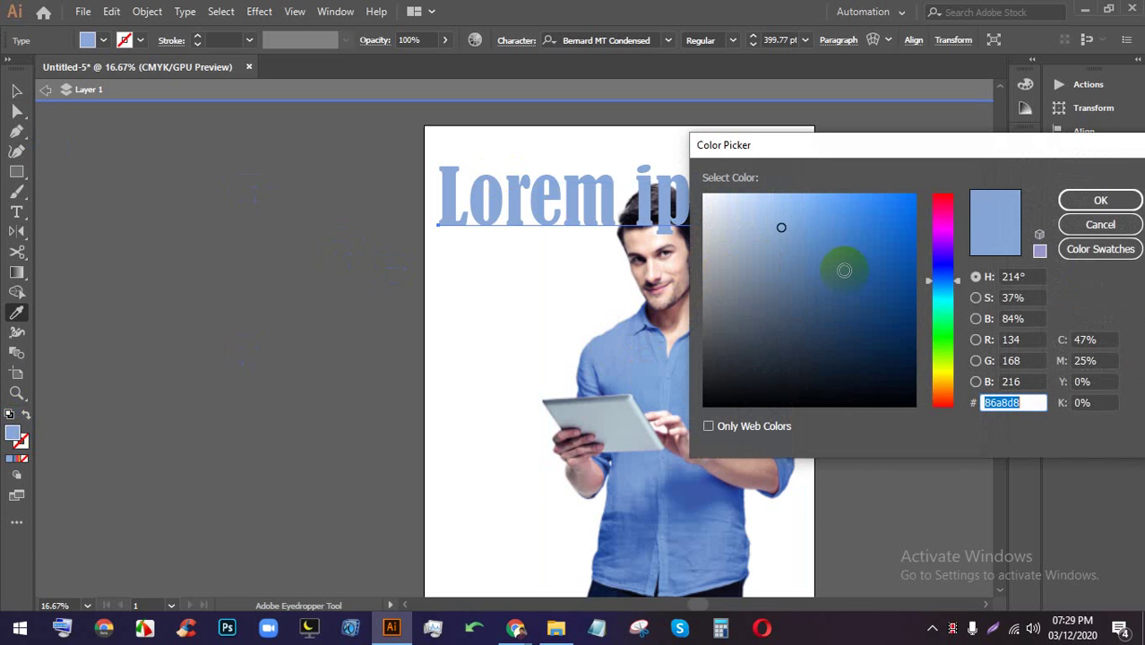
drag(844, 266, 884, 232)
click(1087, 202)
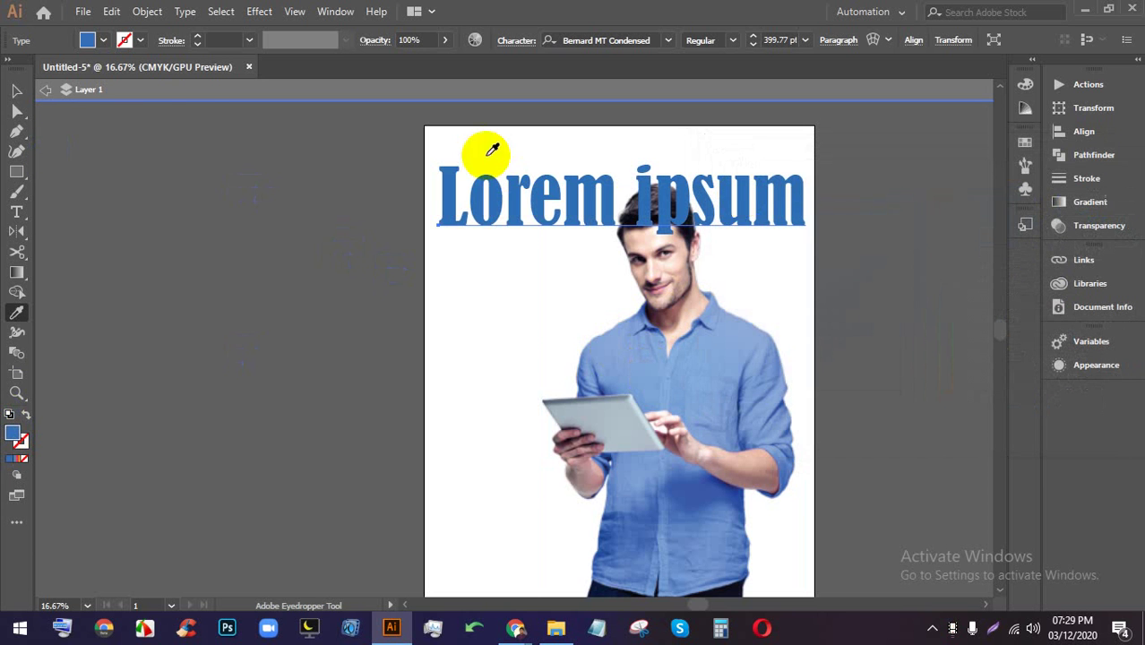
- Send the Lorem ipsum text behind the man so his head overlaps the letters
click(19, 90)
click(363, 289)
click(716, 225)
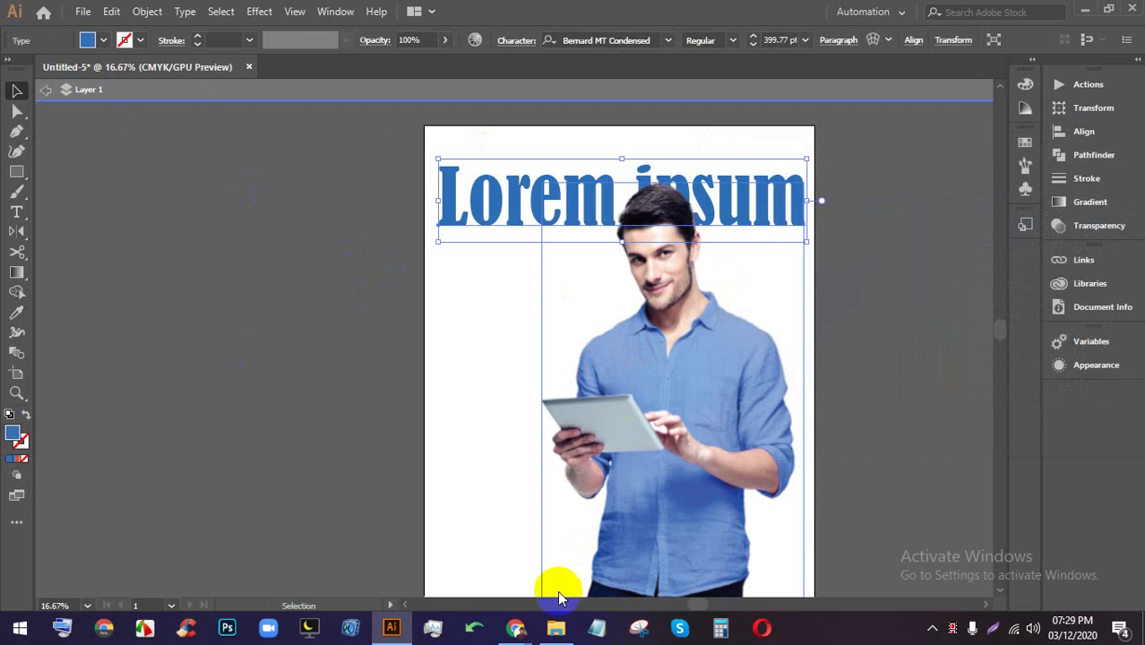
- Switch to the Google Meet call in Chrome and look through the participant list
click(447, 529)
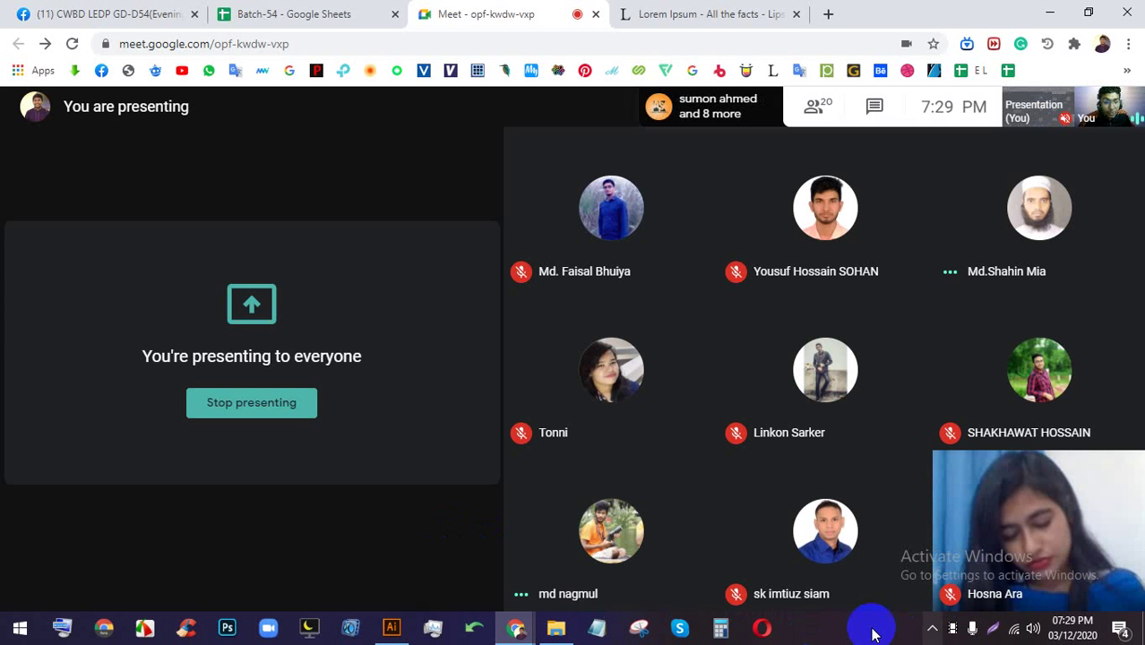
click(859, 635)
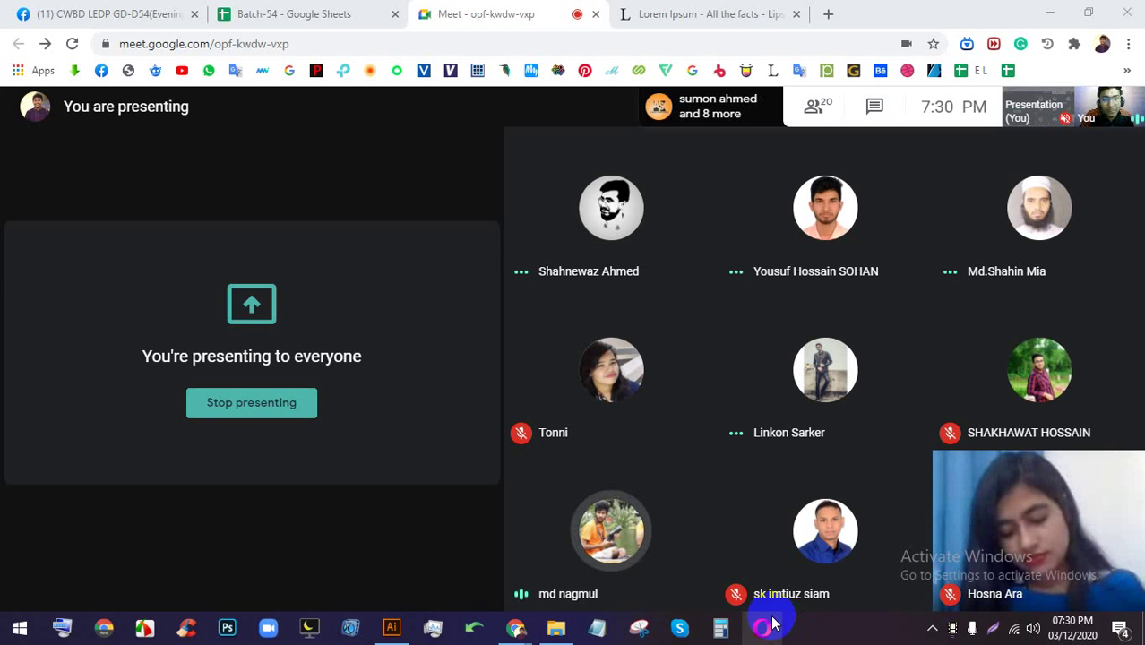
mouse_move(518, 630)
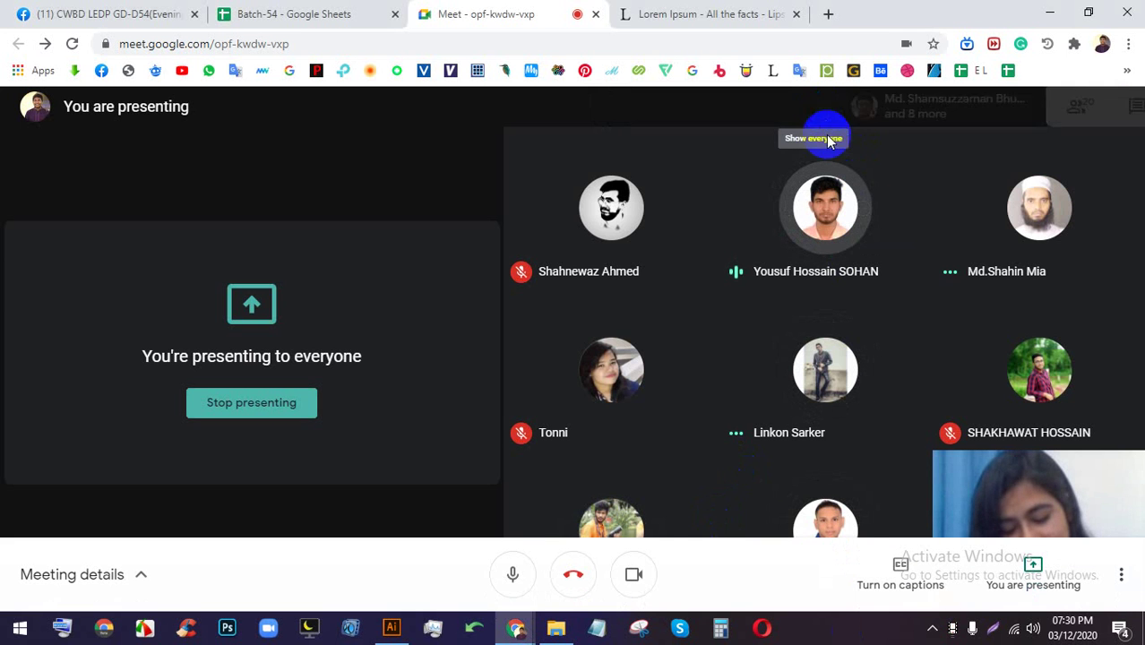
click(830, 141)
scroll(946, 274, down, 5)
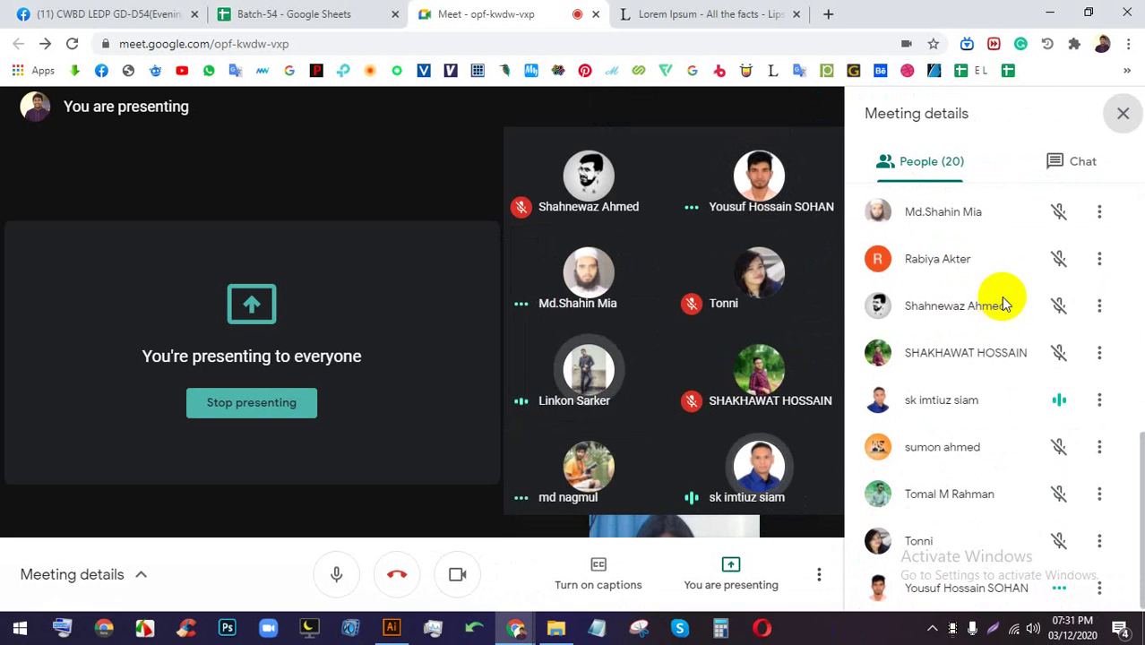
scroll(1002, 296, up, 3)
click(1123, 113)
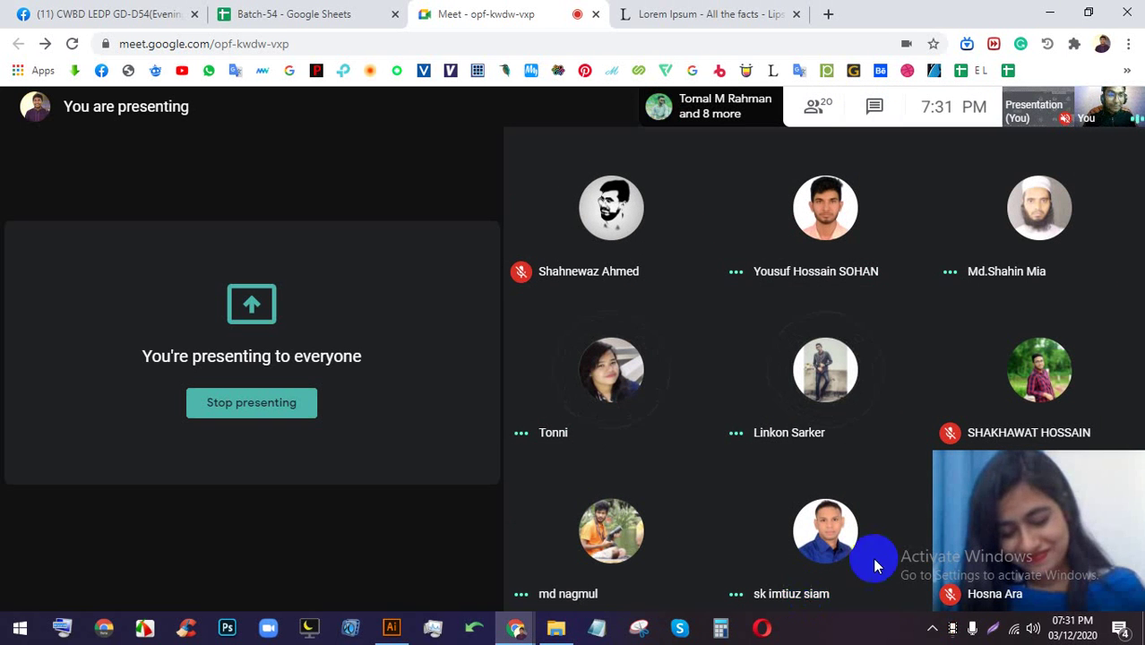
click(814, 105)
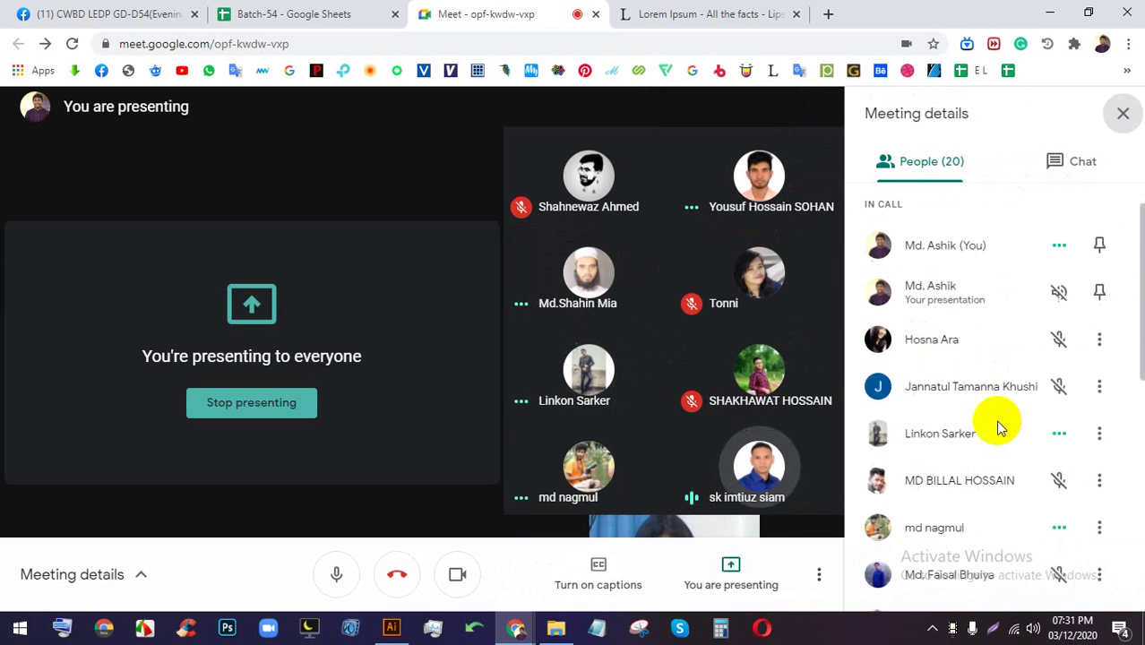
scroll(996, 420, down, 1)
scroll(994, 426, down, 5)
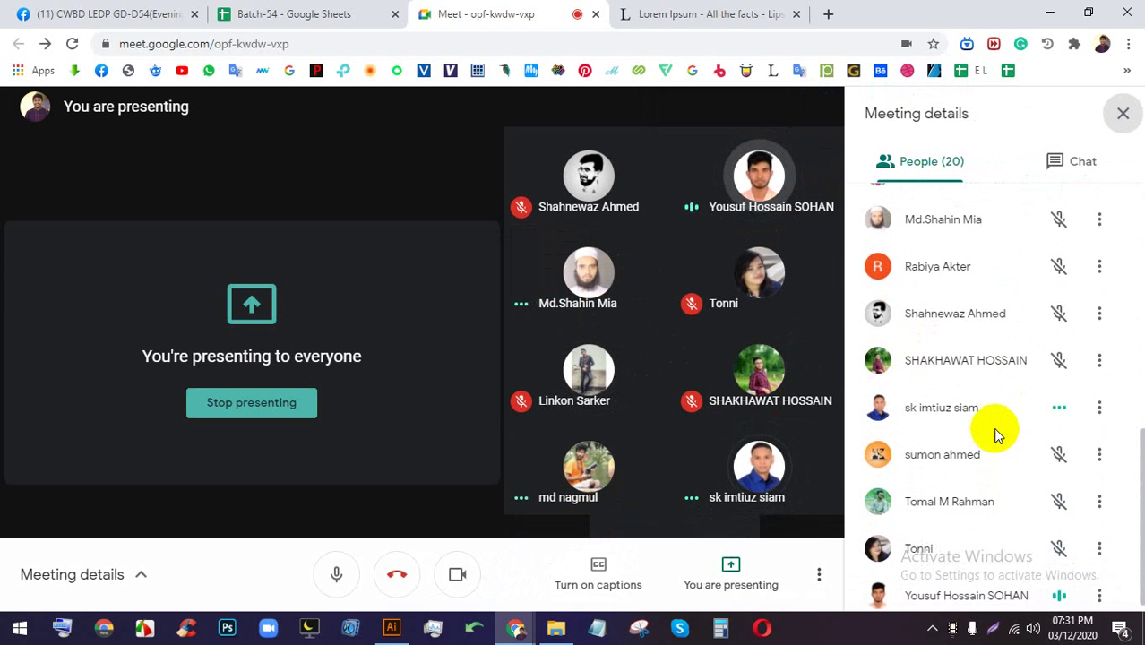
click(1123, 114)
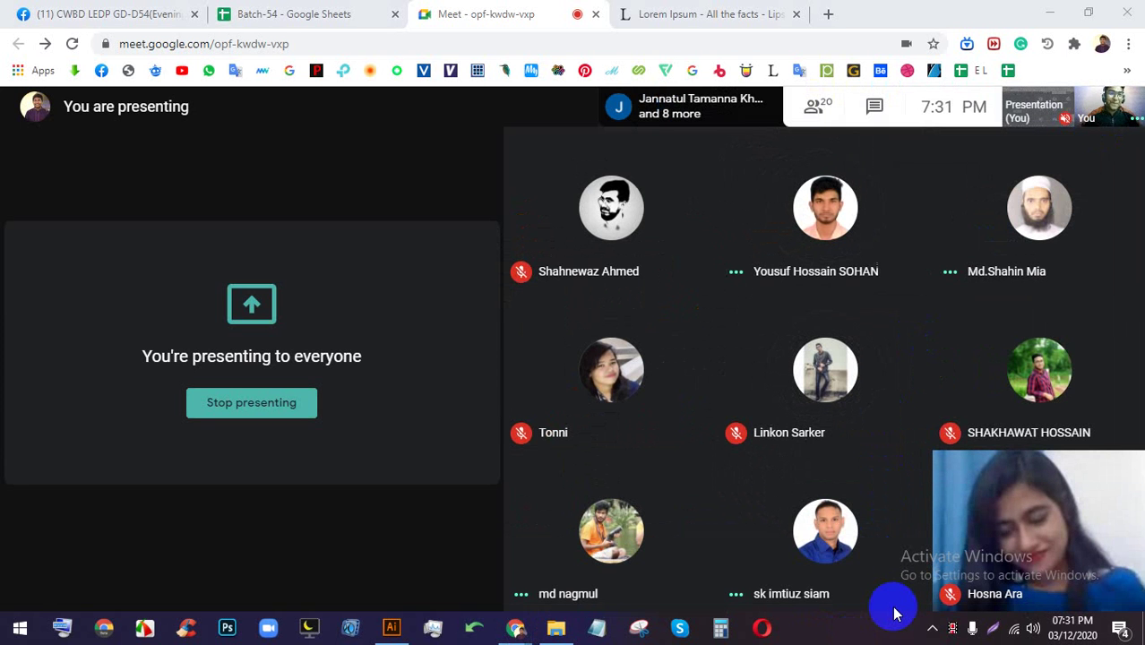
- Switch back to Illustrator, fill the Lorem ipsum text with magenta, and leave isolation mode
click(391, 629)
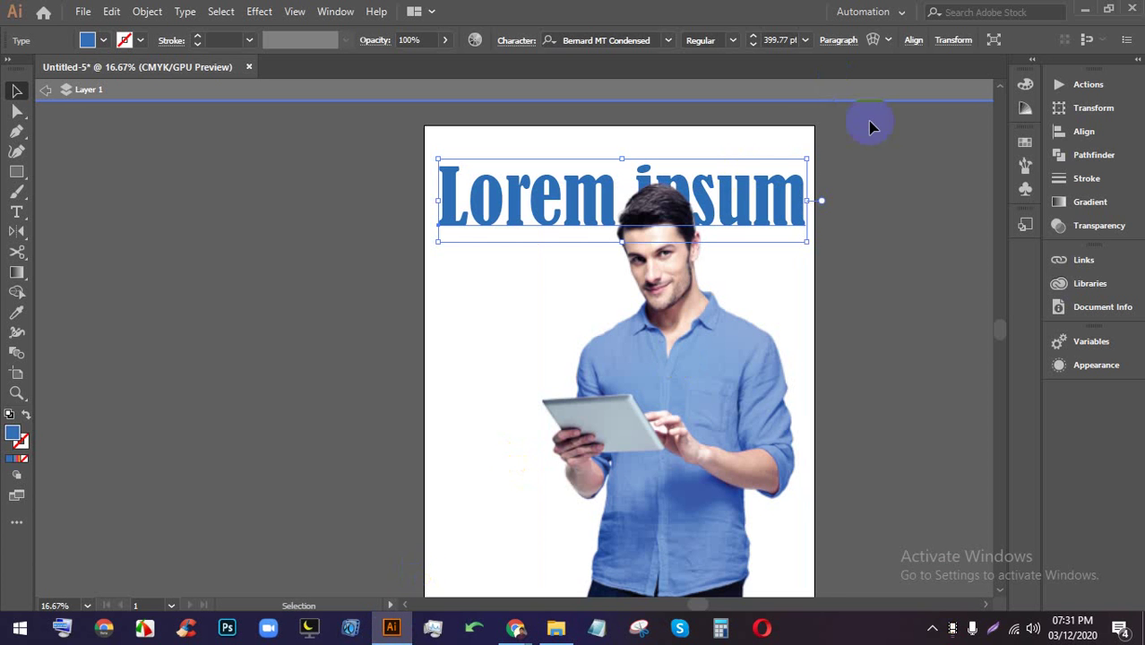
click(780, 201)
click(512, 187)
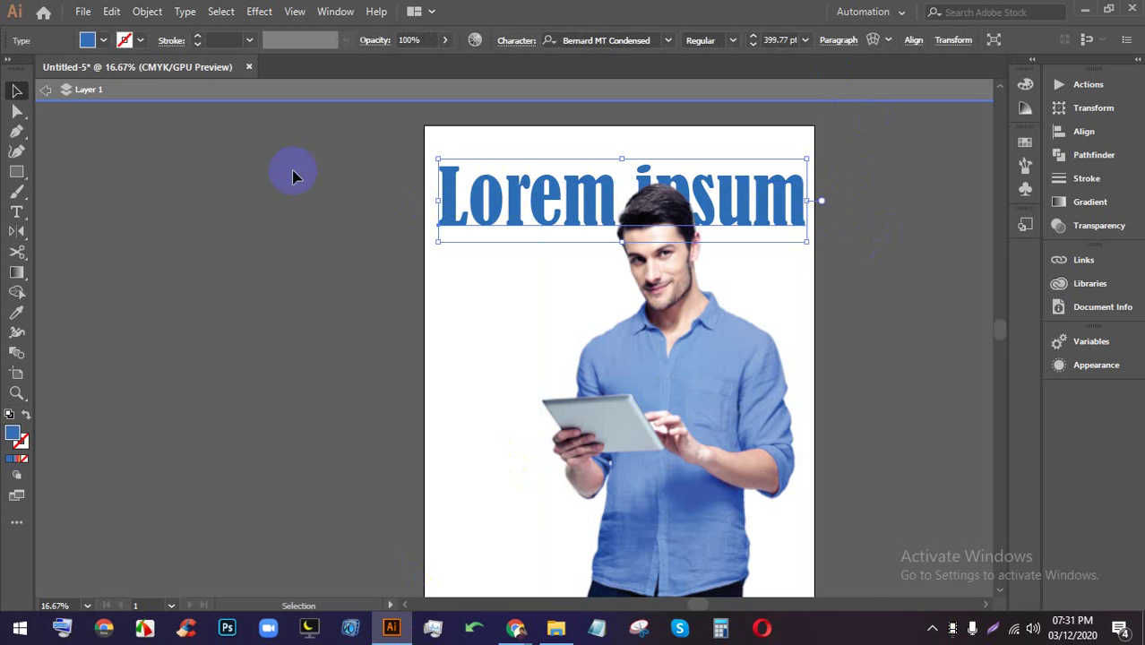
click(103, 41)
click(117, 71)
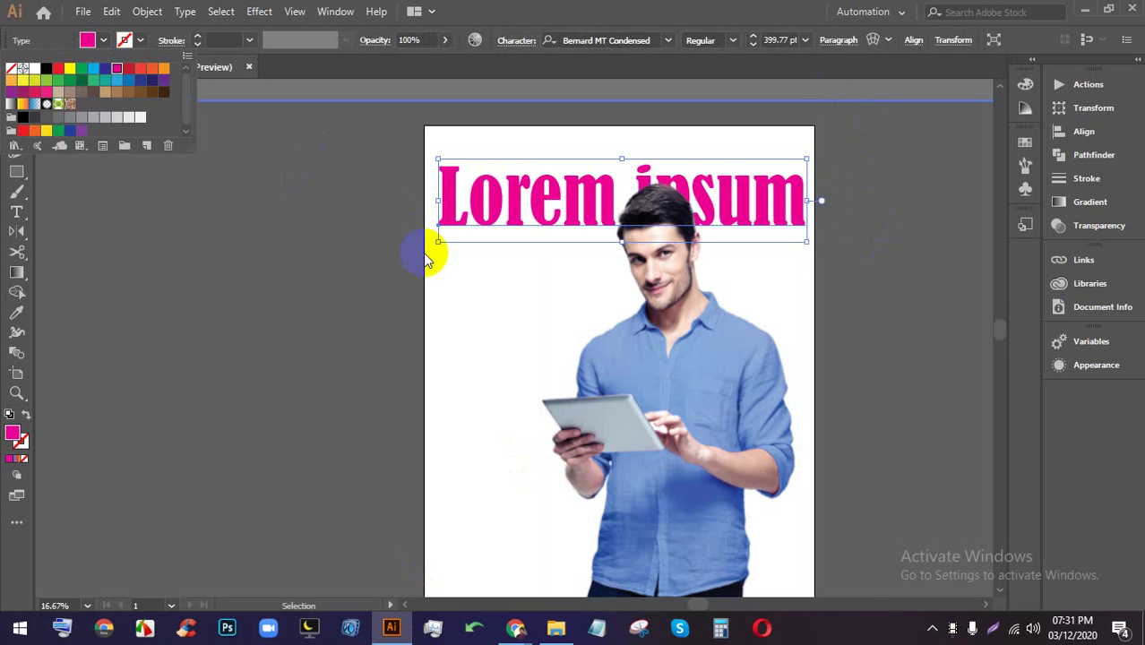
click(447, 306)
- Reduce the Lorem ipsum title to about 374 pt and center it near the artboard's upper edge with even side margins
scroll(568, 312, down, 1)
click(724, 256)
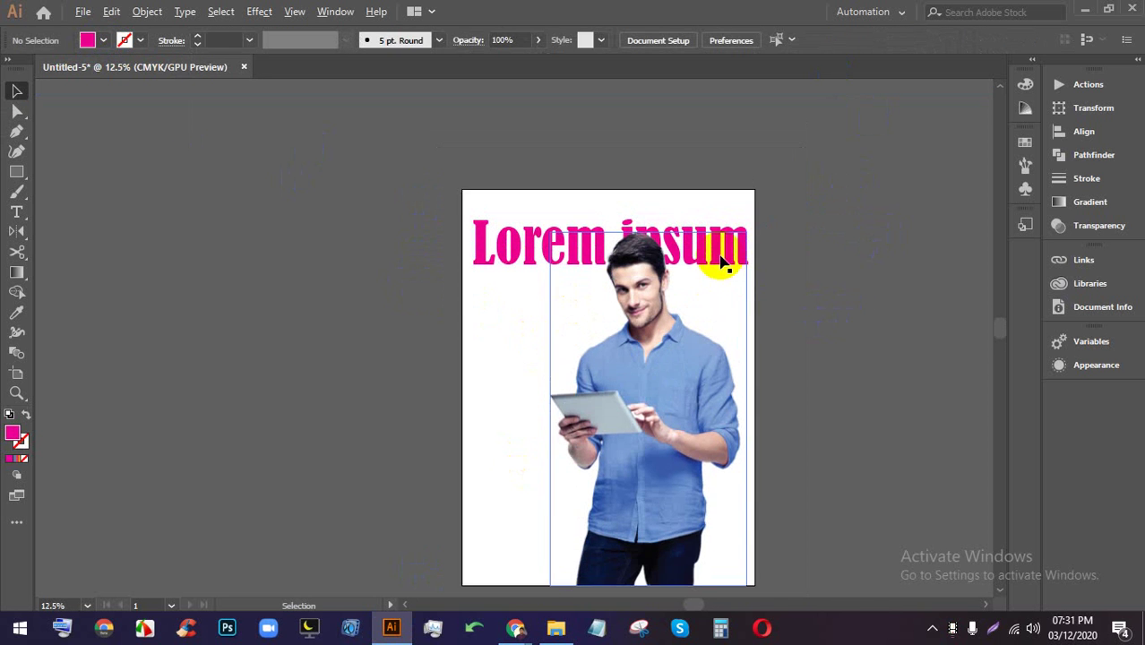
scroll(417, 222, up, 1)
click(593, 255)
mouse_move(572, 285)
mouse_down()
mouse_move(563, 269)
mouse_move(574, 271)
mouse_move(549, 277)
mouse_move(575, 273)
mouse_up()
drag(460, 223, 459, 205)
click(759, 210)
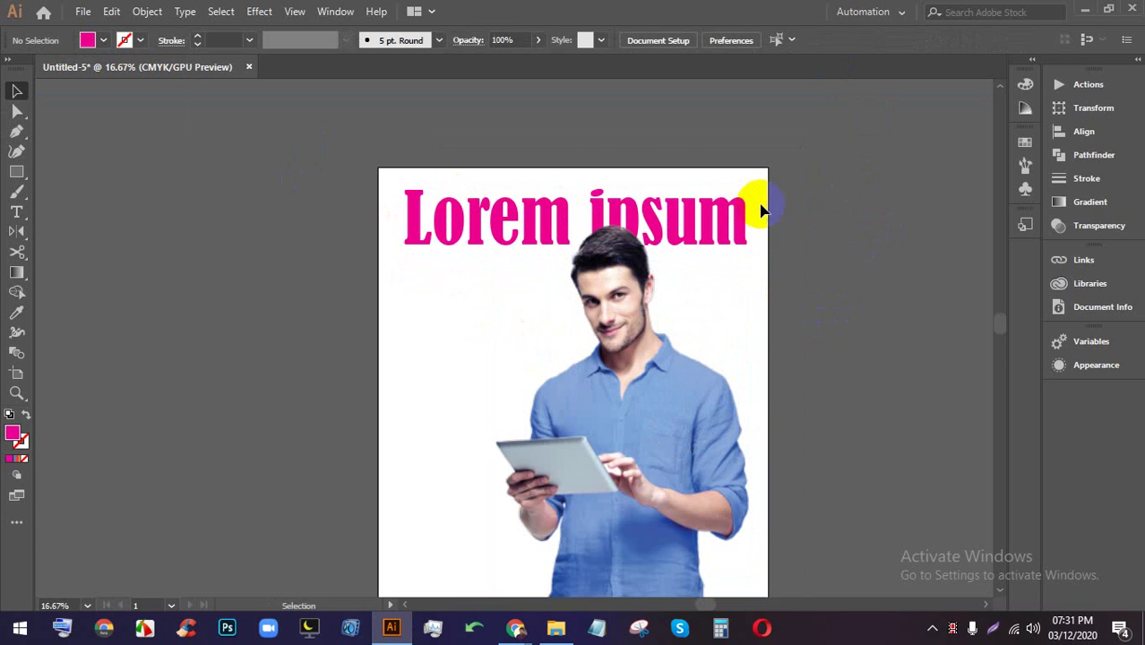
- Switch to Chrome and view the Google Meet call
scroll(773, 318, down, 3)
click(453, 554)
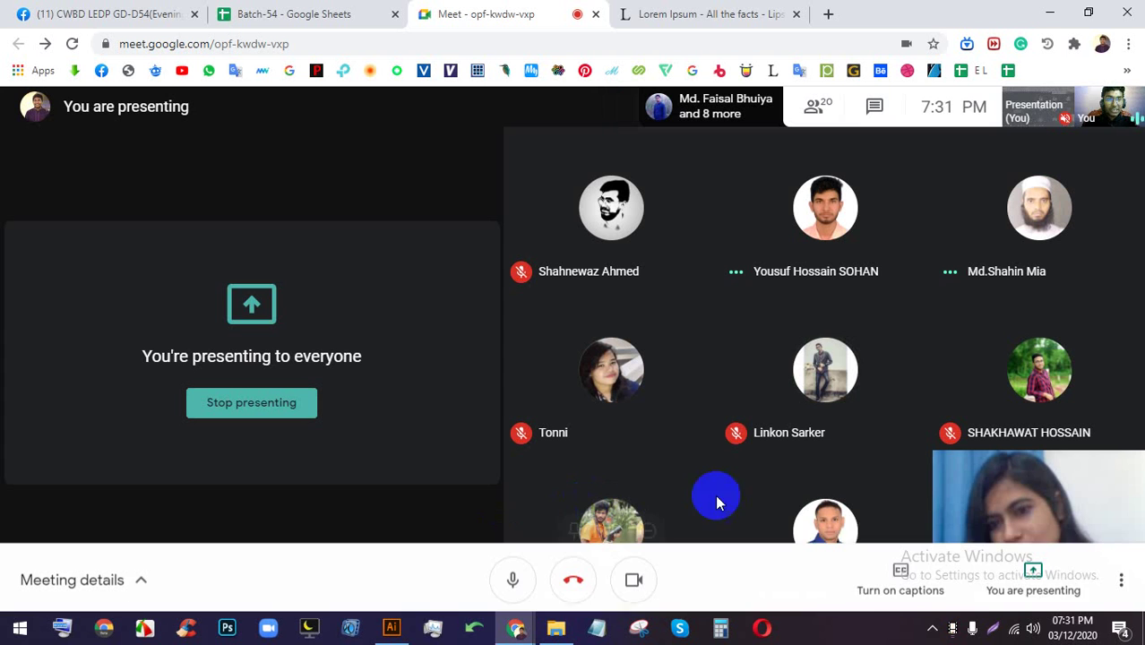
click(811, 622)
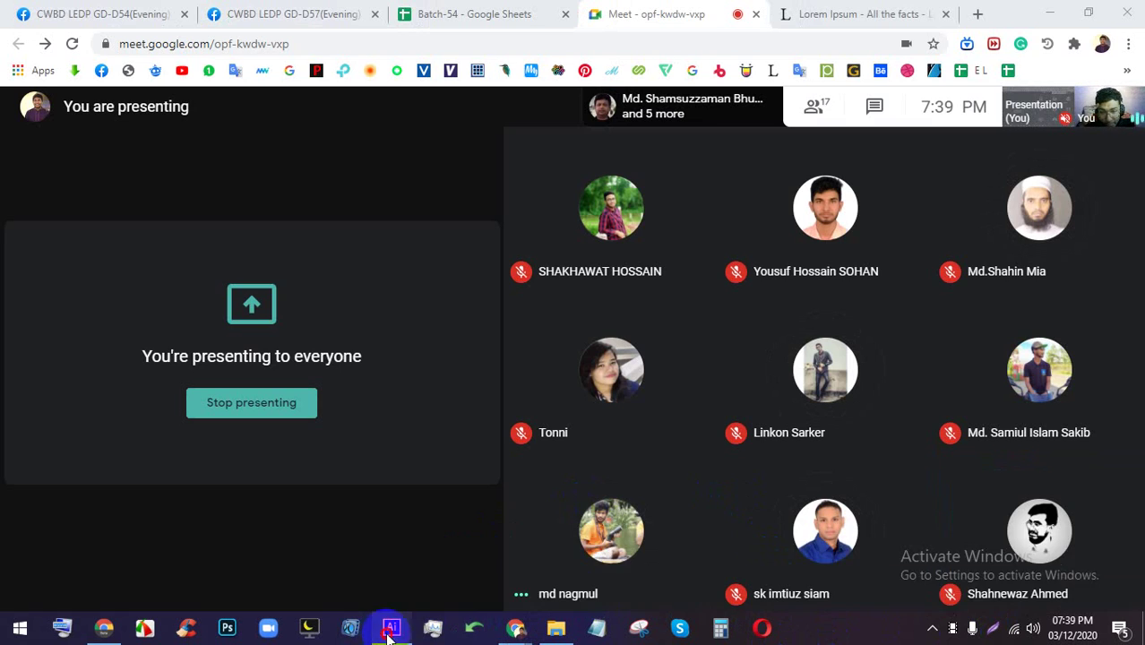
- Return to Illustrator and examine how the magenta title sits behind the man's photo across the artboard
click(392, 627)
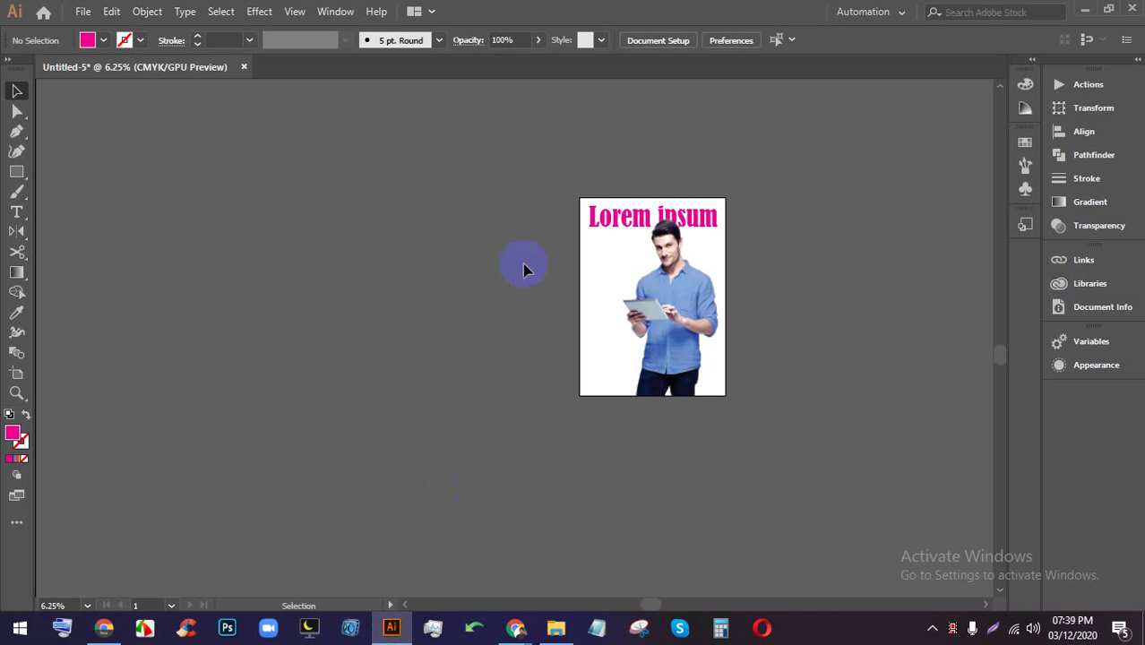
scroll(682, 234, up, 4)
click(637, 242)
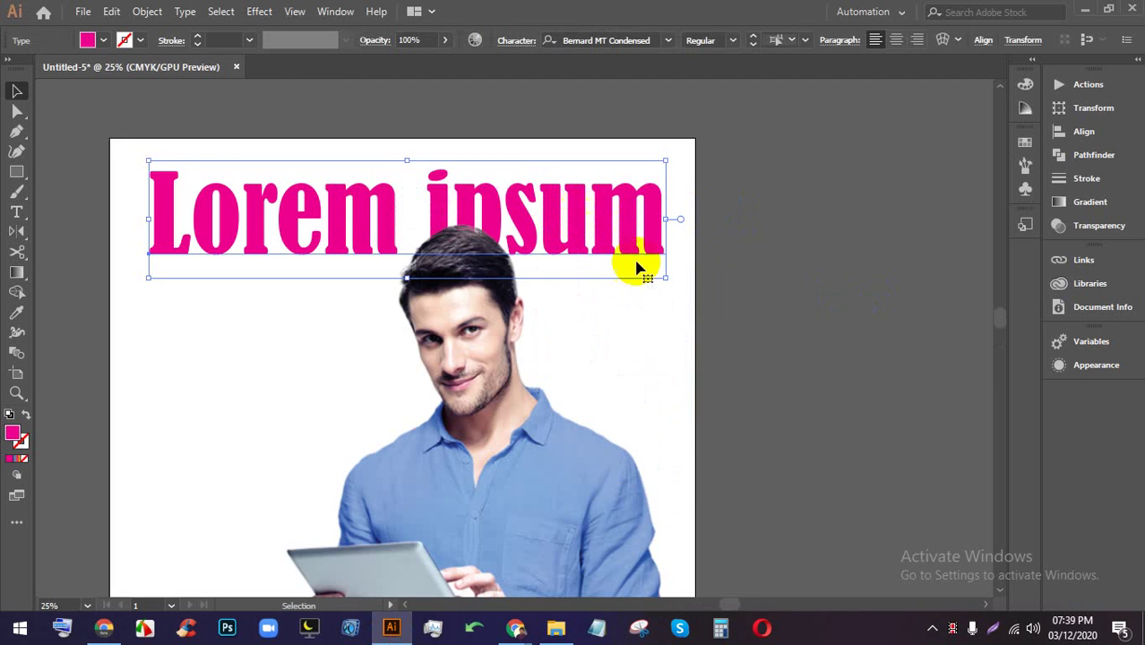
key(ctrl+shift+a)
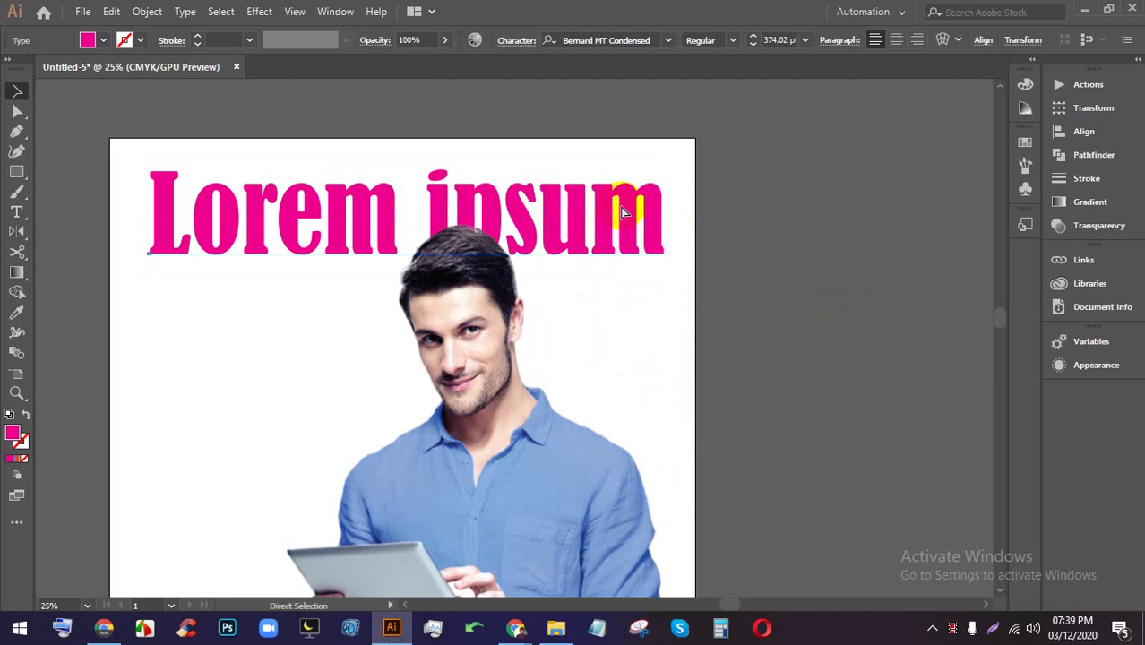
click(852, 333)
scroll(751, 269, down, 2)
click(923, 452)
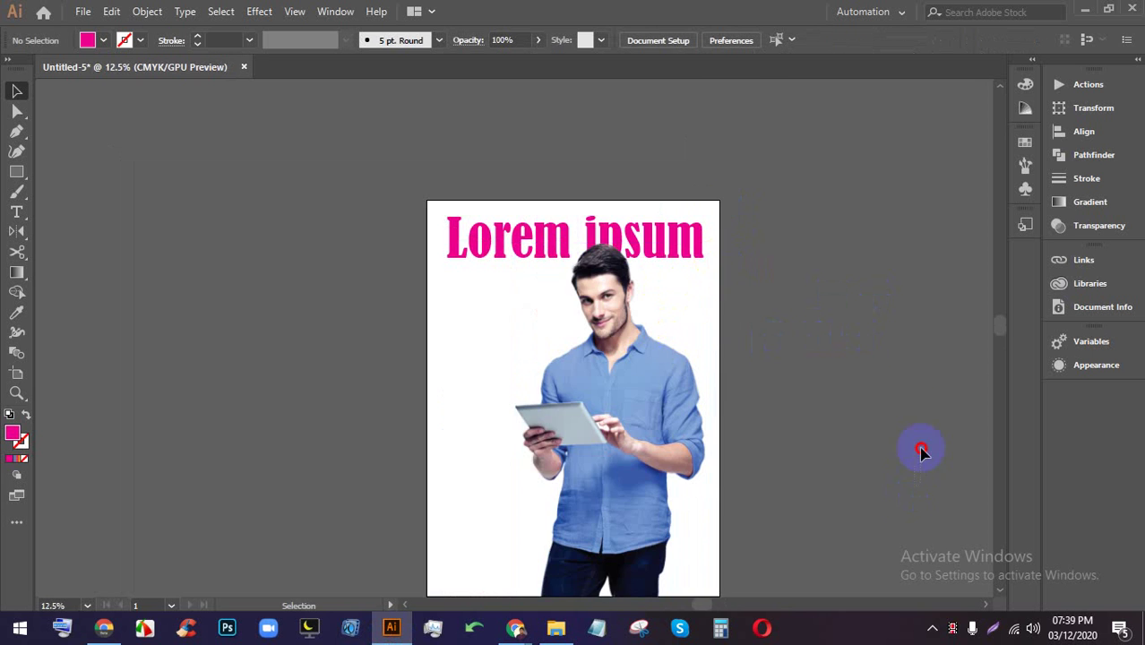
scroll(748, 327, down, 2)
scroll(646, 316, up, 2)
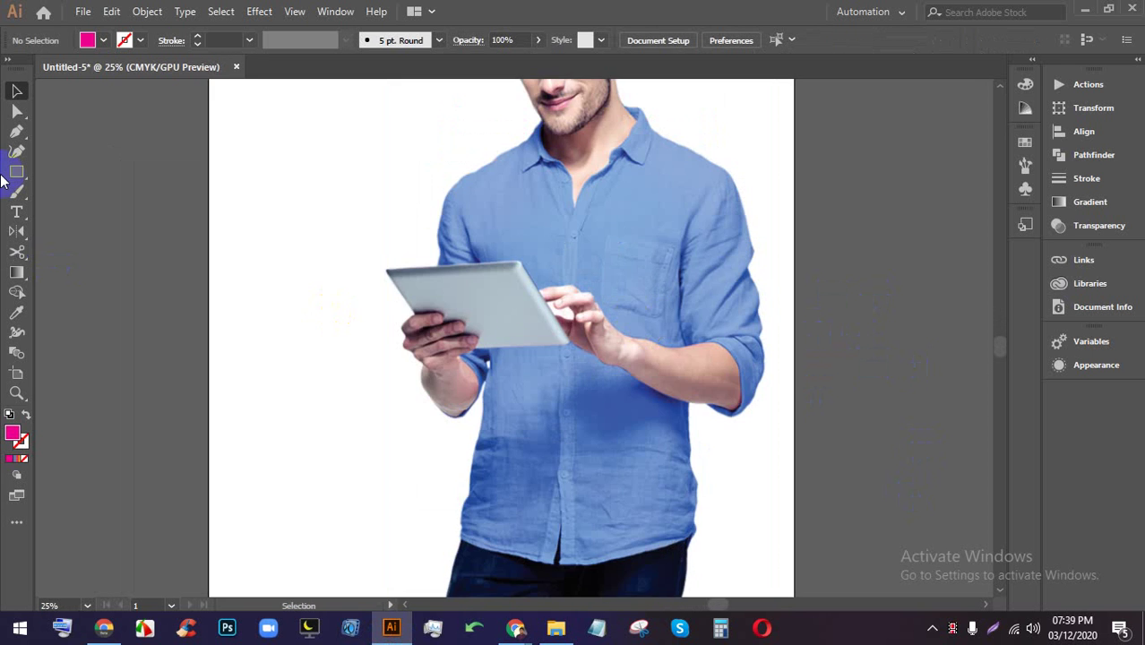
- Move the magenta Lorem ipsum text down behind the man's lower shirt
scroll(343, 338, down, 3)
drag(343, 195, 339, 409)
scroll(351, 306, up, 1)
scroll(349, 403, down, 2)
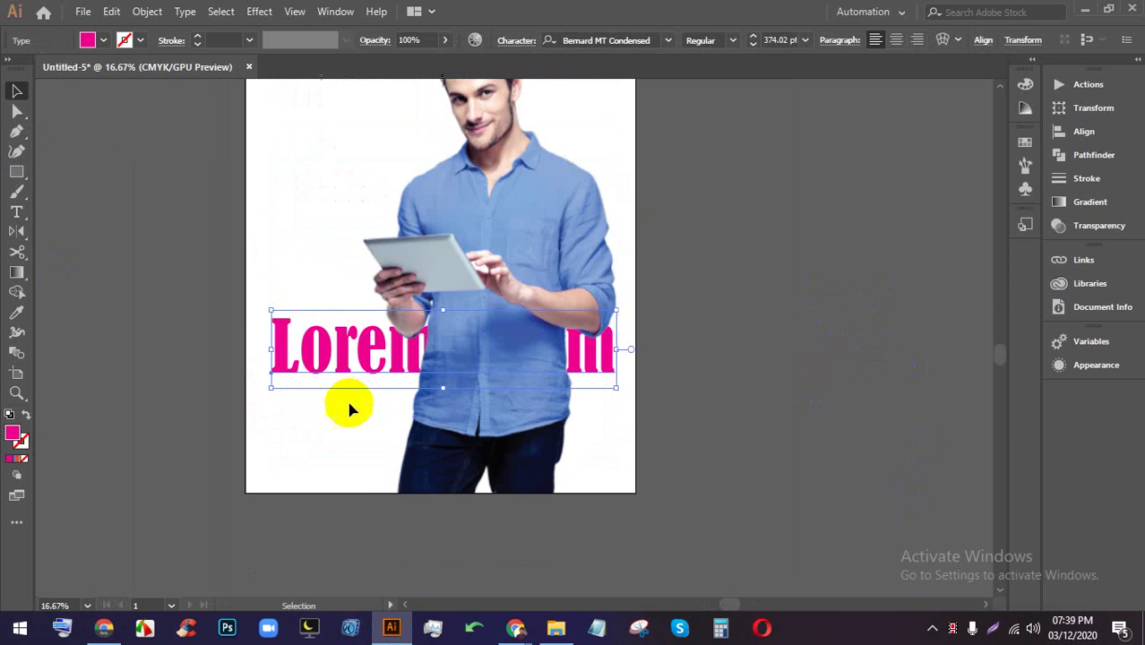
- Move the lower magenta Lorem ipsum text down behind the man's jeans near the artboard's lower edge
drag(313, 355, 304, 420)
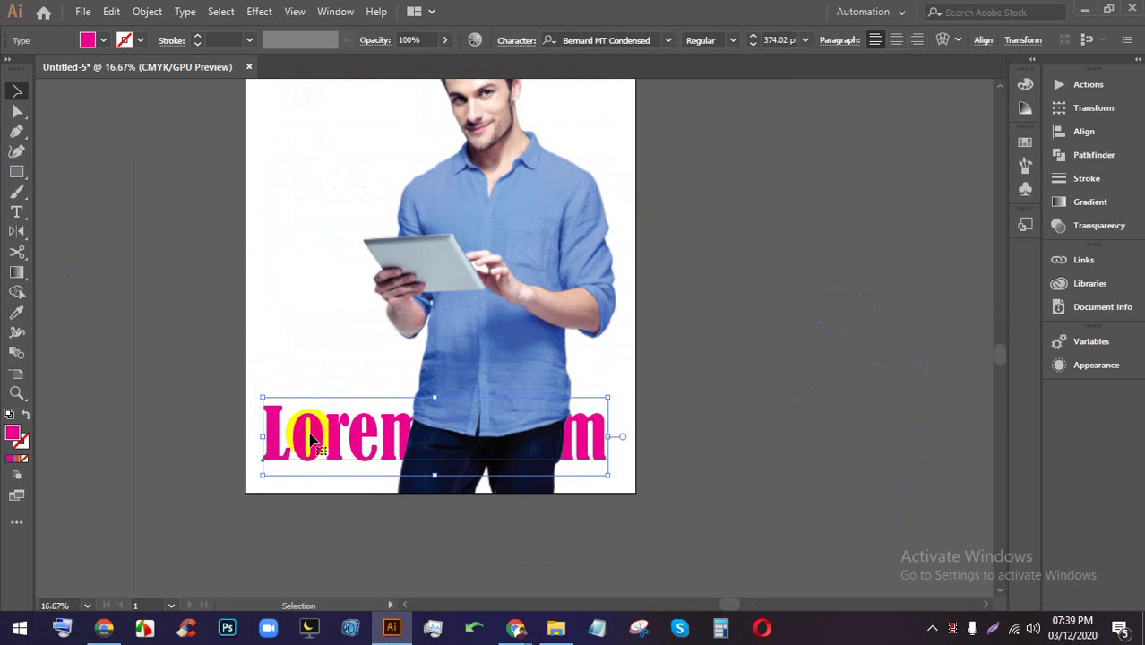
scroll(327, 414, down, 1)
scroll(329, 415, down, 1)
scroll(415, 404, up, 2)
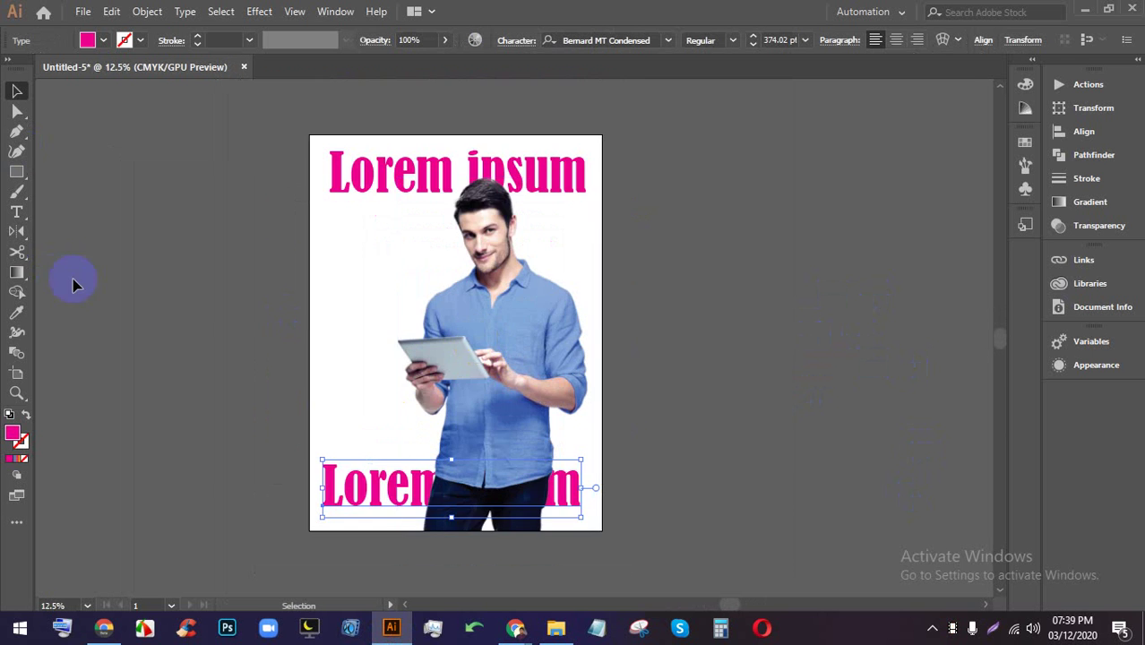
- Add a Lorem ipsum paragraph block beside the man, set its font to Roboto Condensed, and shift it slightly down and right
click(15, 212)
drag(328, 235, 467, 346)
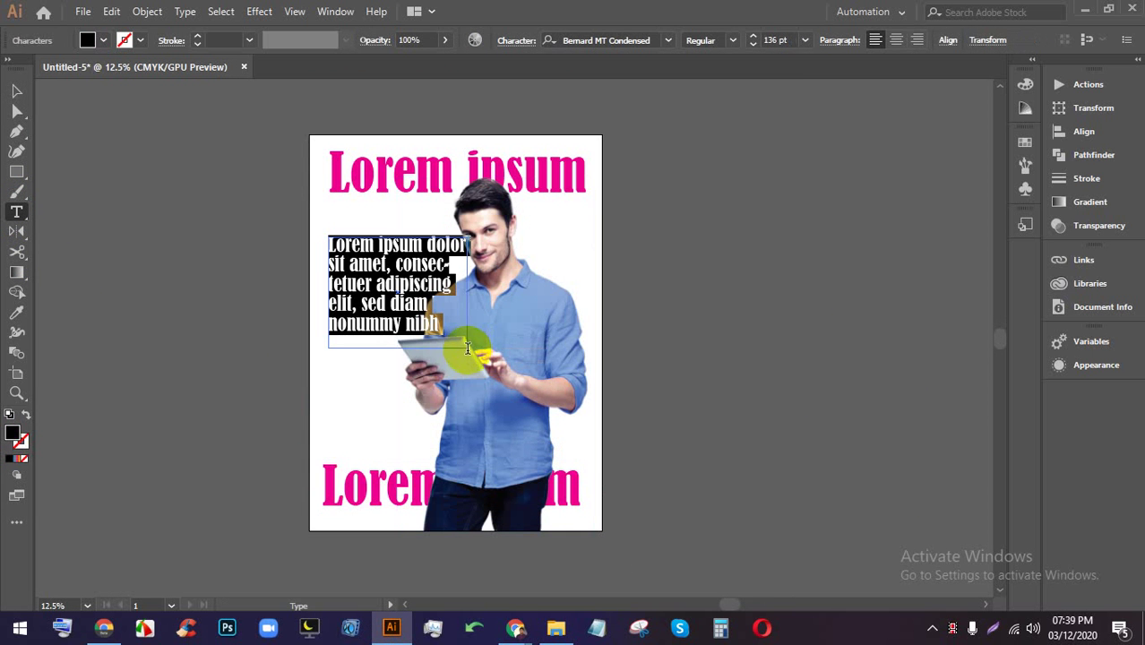
click(668, 40)
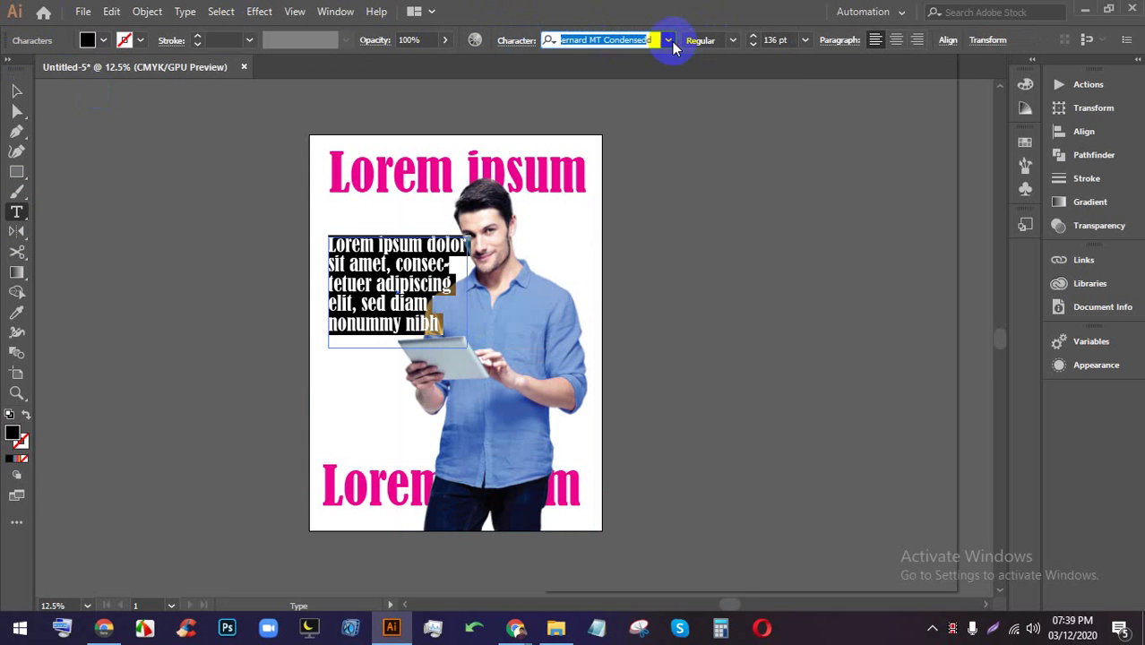
click(782, 149)
key(Escape)
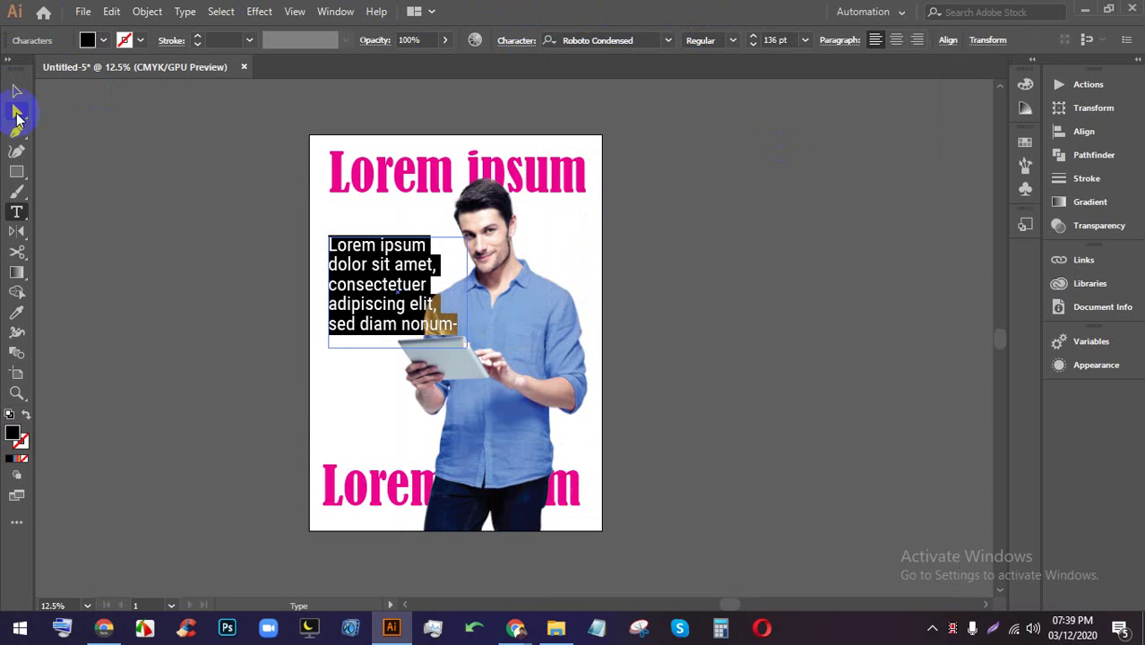
click(294, 274)
drag(376, 279, 388, 305)
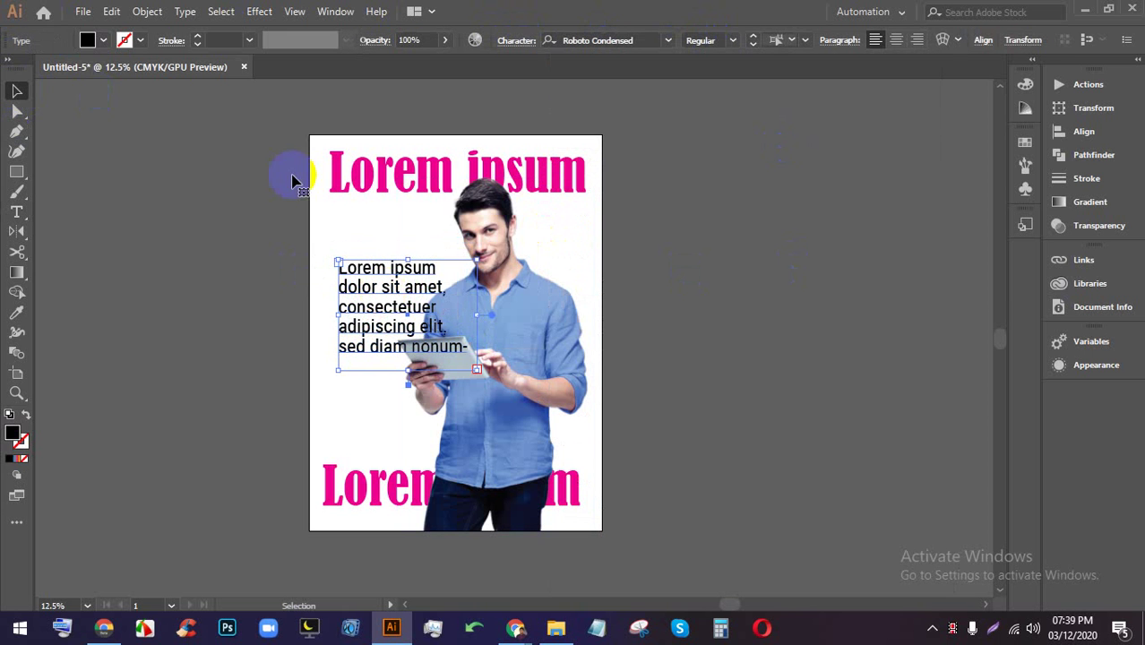
- Fill the paragraph text with light blue and fit it as a smaller block just above the lower magenta text
click(93, 41)
click(103, 43)
click(102, 43)
click(90, 70)
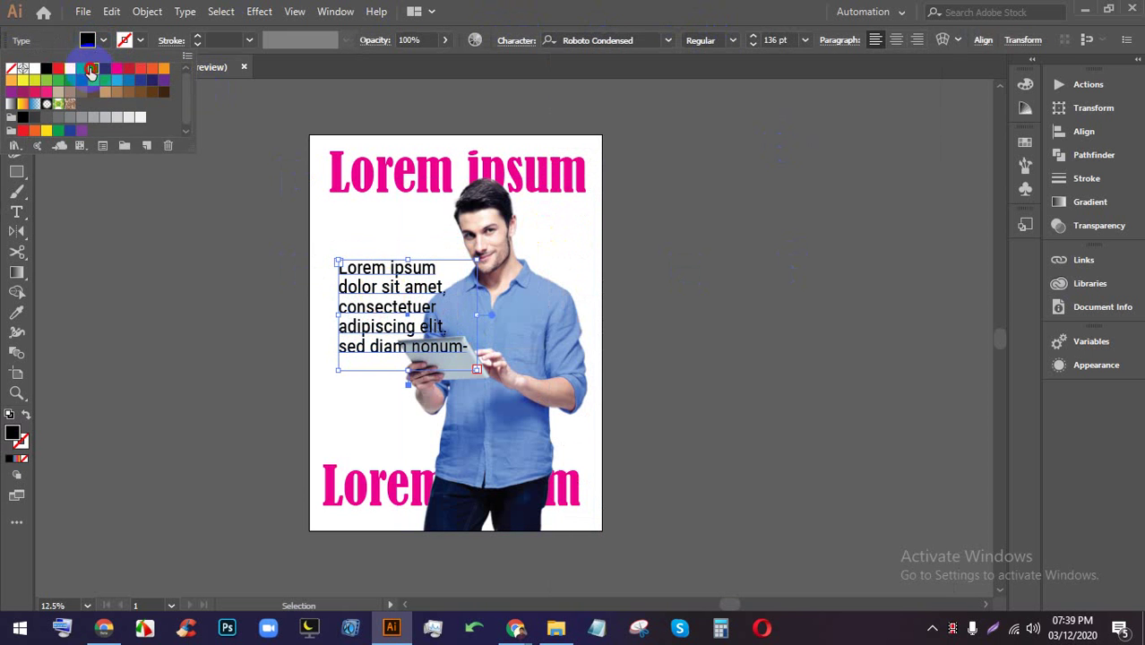
click(863, 268)
drag(402, 326, 391, 363)
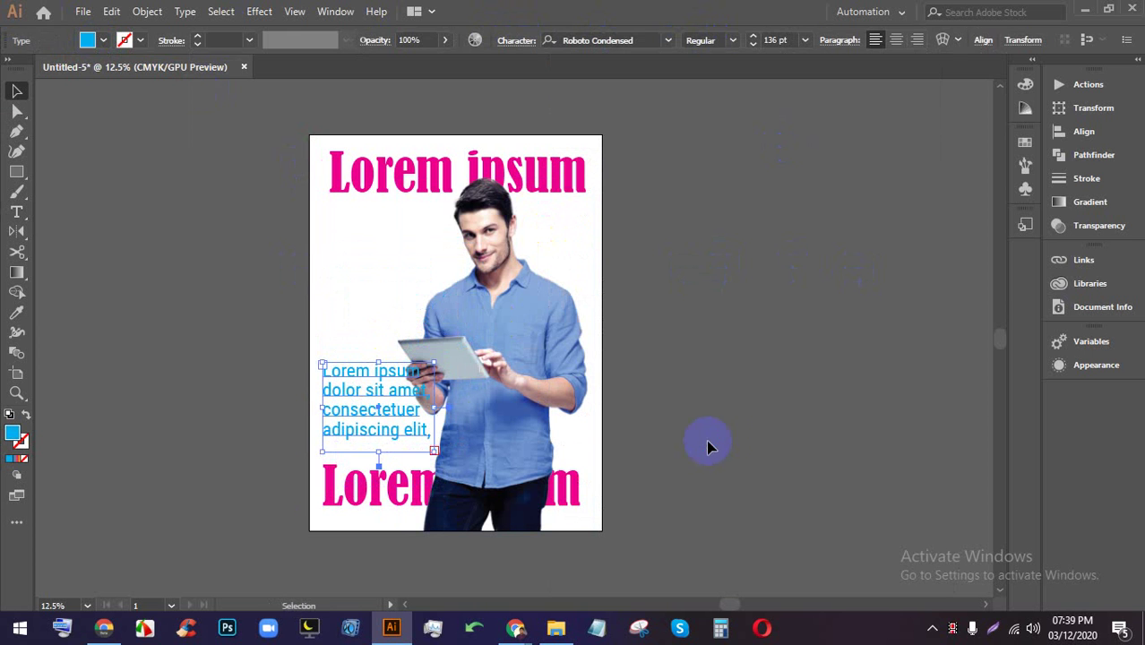
- Delete all the artwork from the artboard, including the man's photo, the paragraph and both magenta texts
click(716, 422)
drag(634, 448, 313, 162)
click(686, 414)
drag(686, 414, 302, 156)
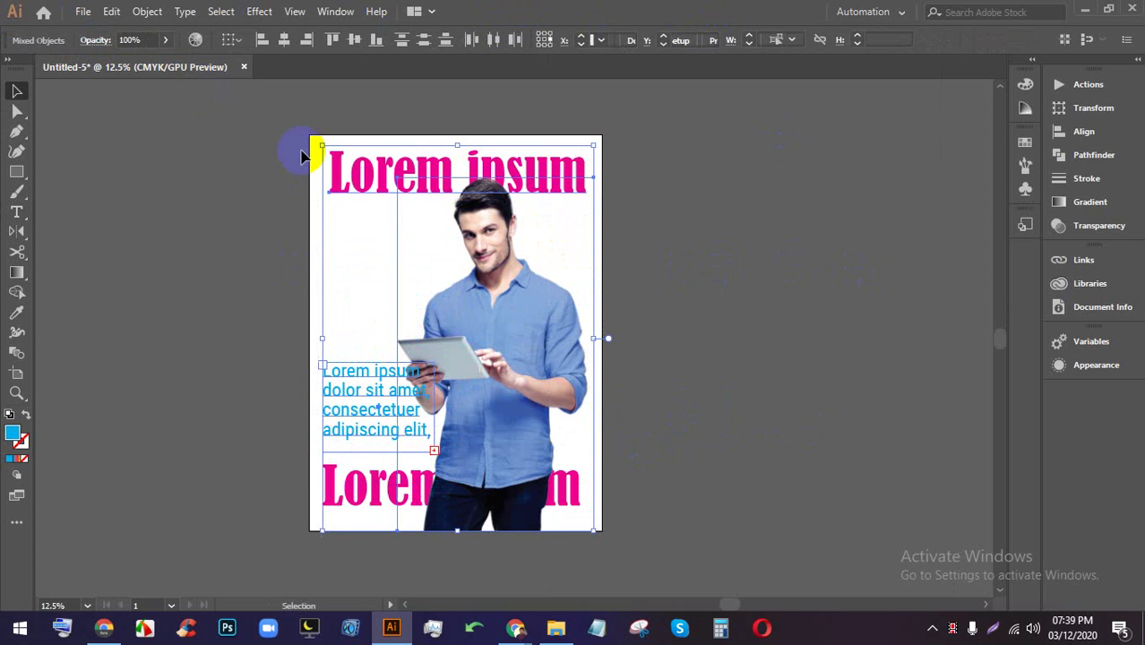
key(Delete)
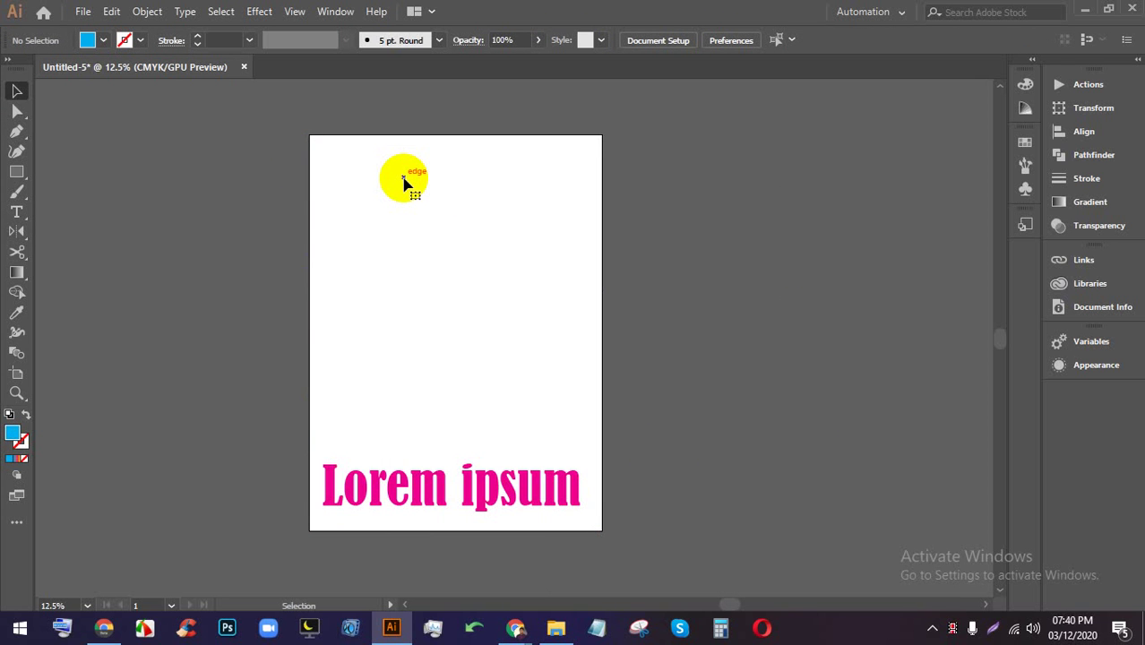
drag(756, 519, 396, 417)
key(Delete)
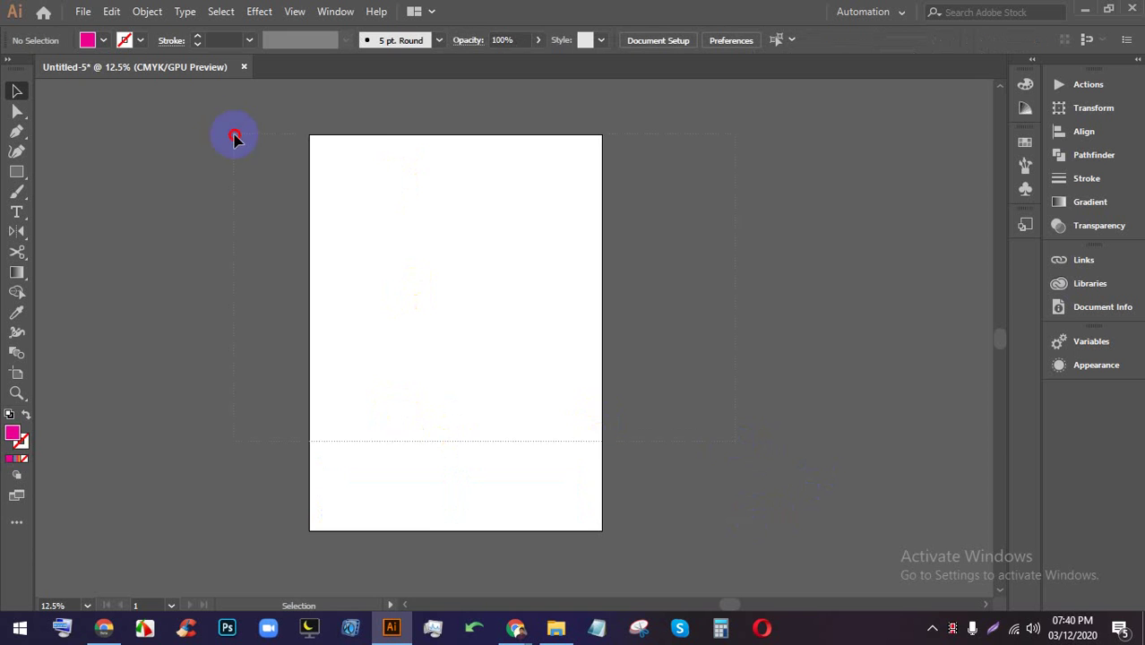
- Draw a magenta rectangle on the empty canvas beside the artboard
scroll(425, 235, down, 2)
scroll(525, 236, up, 3)
drag(705, 301, 380, 232)
click(17, 172)
drag(498, 221, 668, 350)
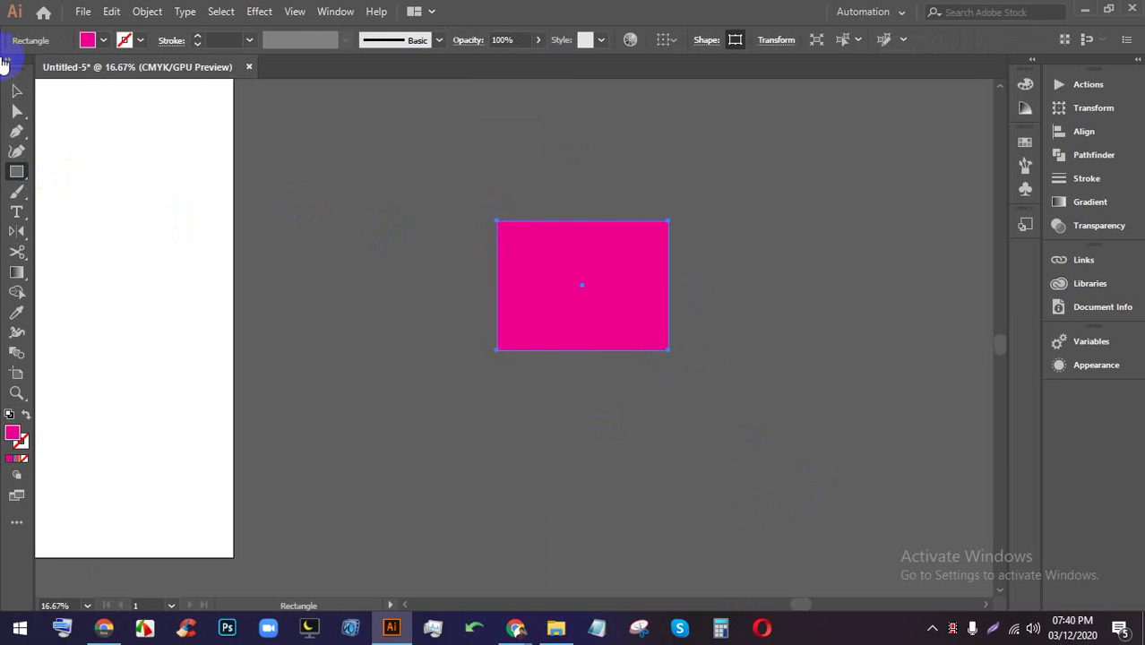
- Paste a copy of the magenta rectangle, offset it down and to the left, and delete the copy
click(17, 91)
click(608, 215)
click(608, 242)
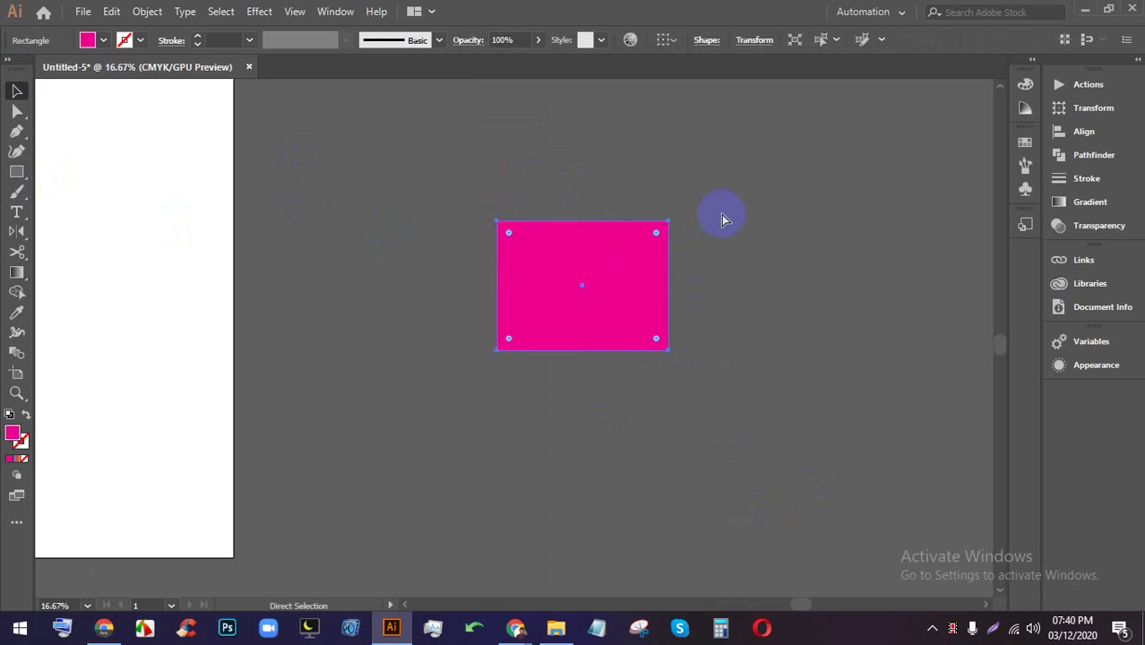
key(ctrl+c)
key(ctrl+v)
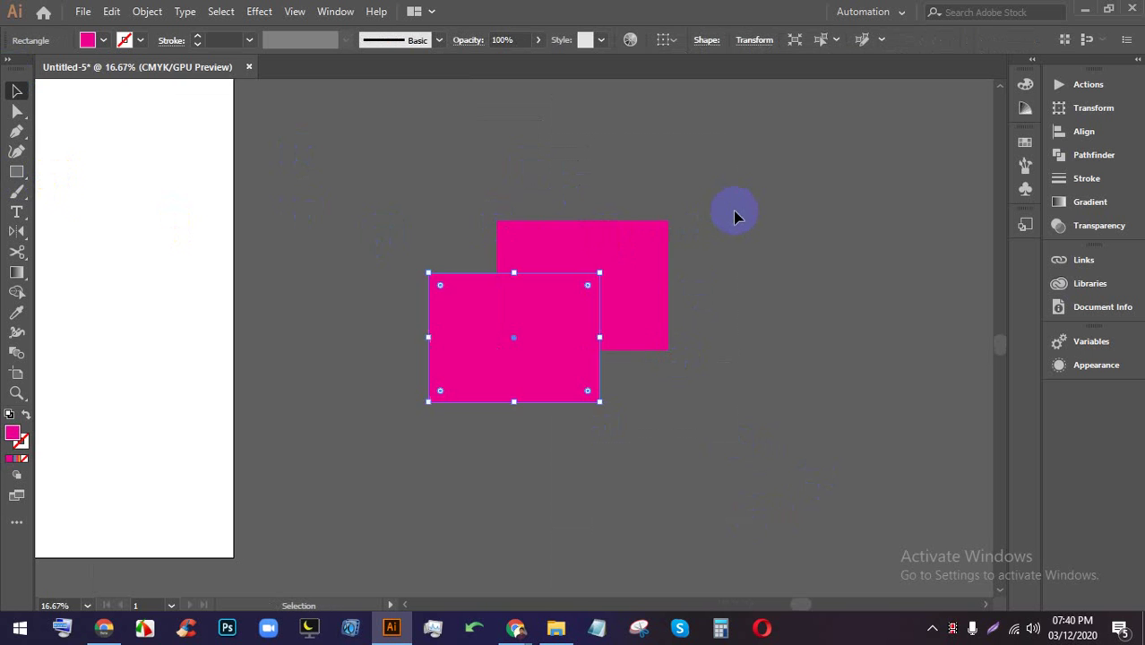
click(785, 225)
drag(558, 310, 458, 309)
key(ctrl+z)
key(ctrl+z)
click(455, 360)
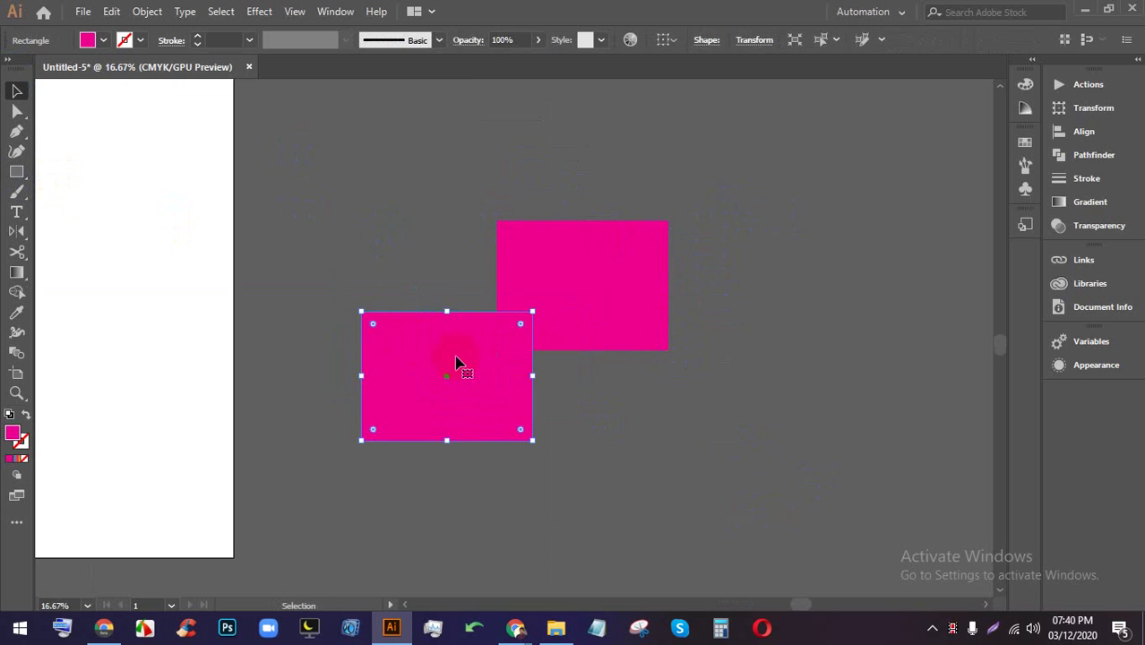
key(Delete)
- Copy and paste the remaining magenta rectangle again, and undo the paste
click(545, 251)
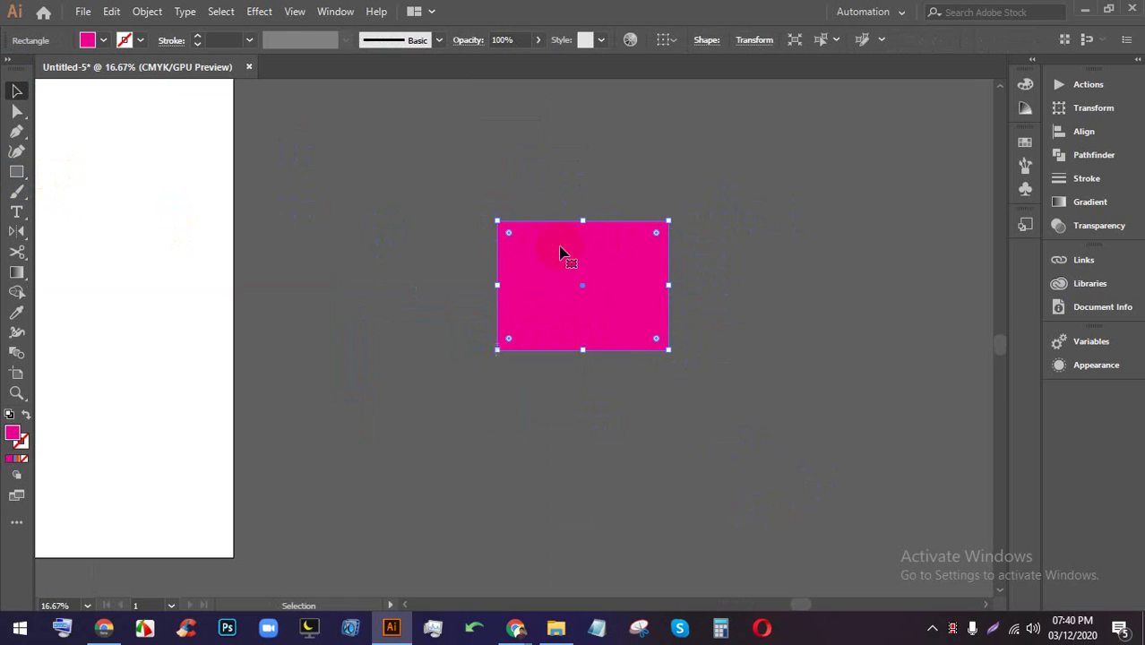
key(a)
key(ctrl+c)
key(ctrl+v)
key(v)
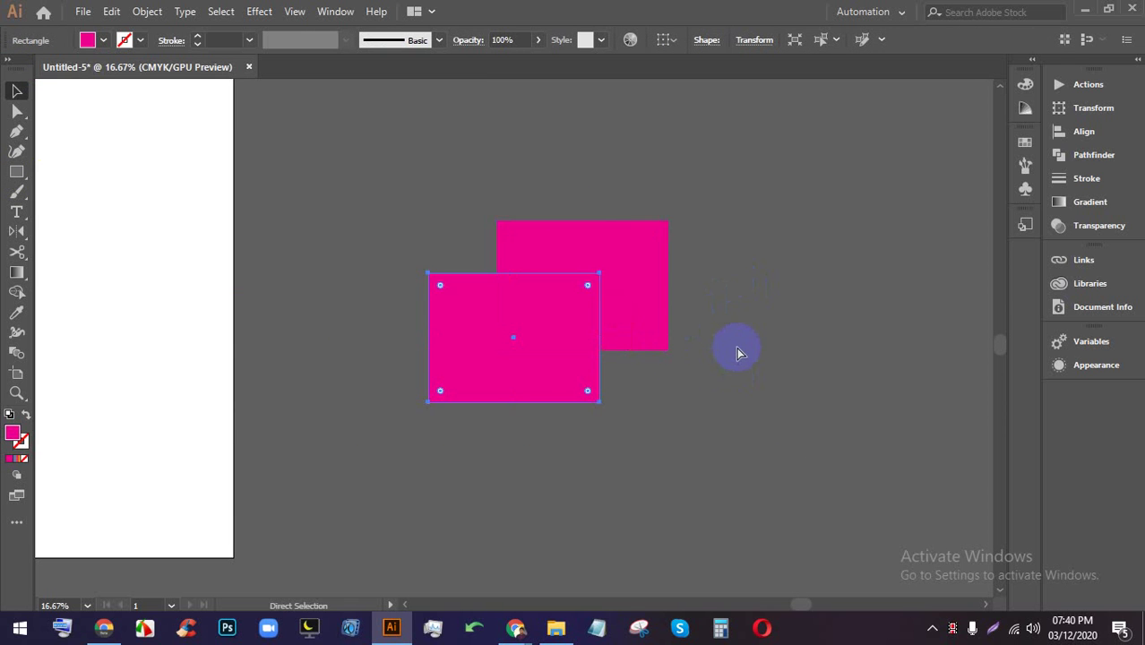
key(ctrl+z)
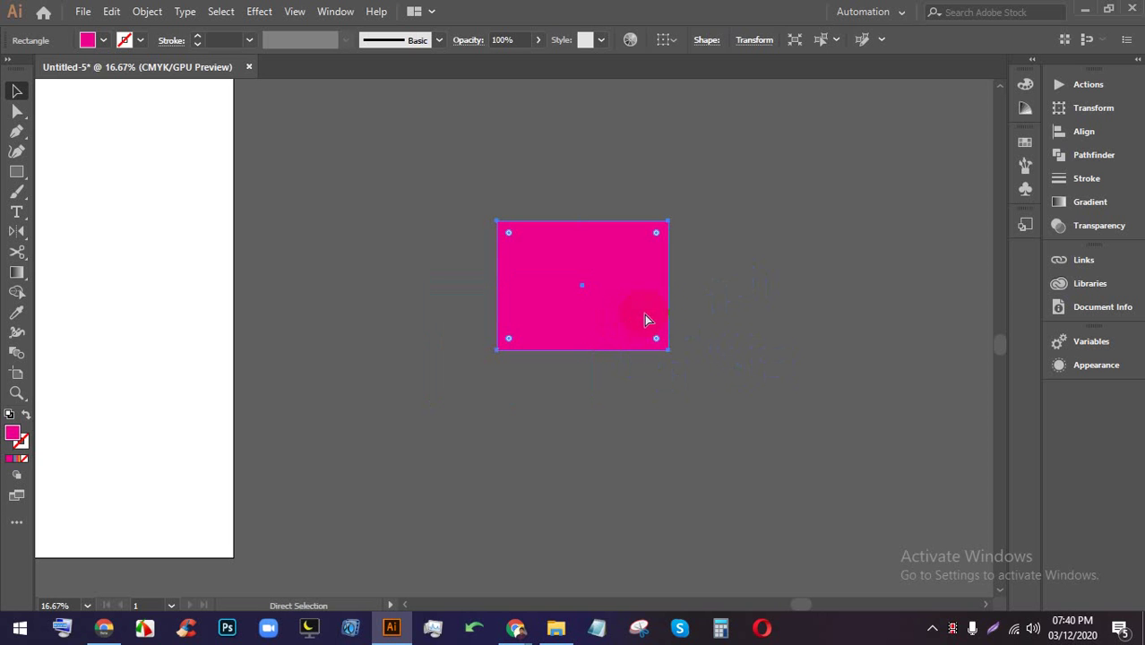
- Duplicate the rectangle directly by pulling a copy up and to the right, and remove the copy
key(v)
click(753, 289)
alt+drag(599, 291, 651, 257)
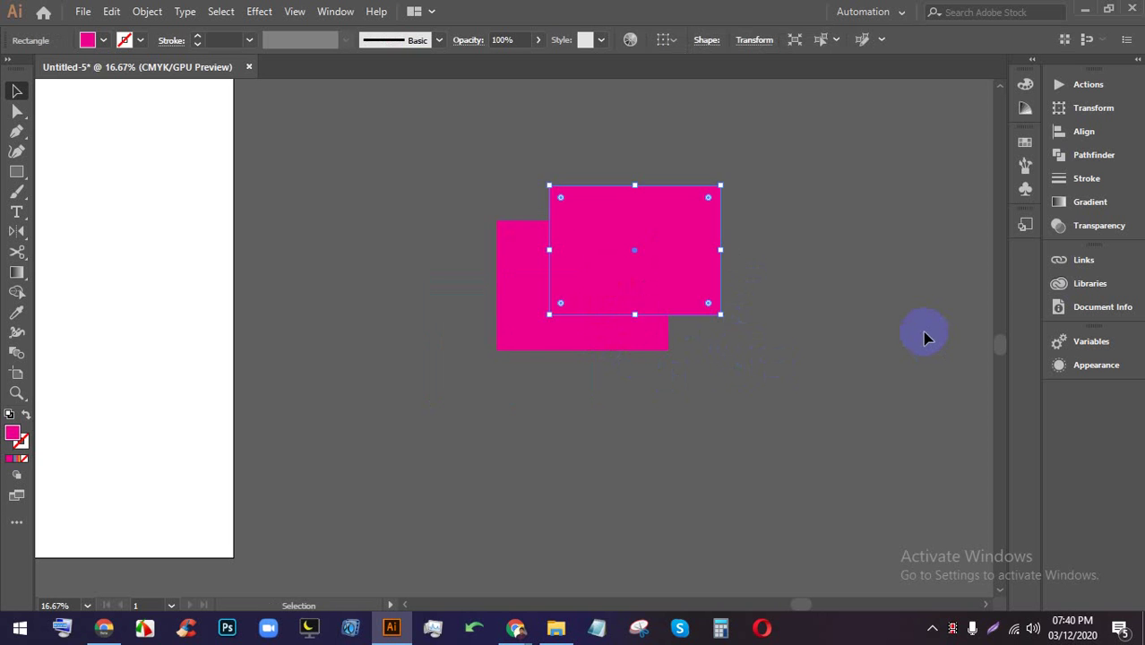
key(ctrl+z)
click(772, 341)
alt+drag(580, 287, 698, 255)
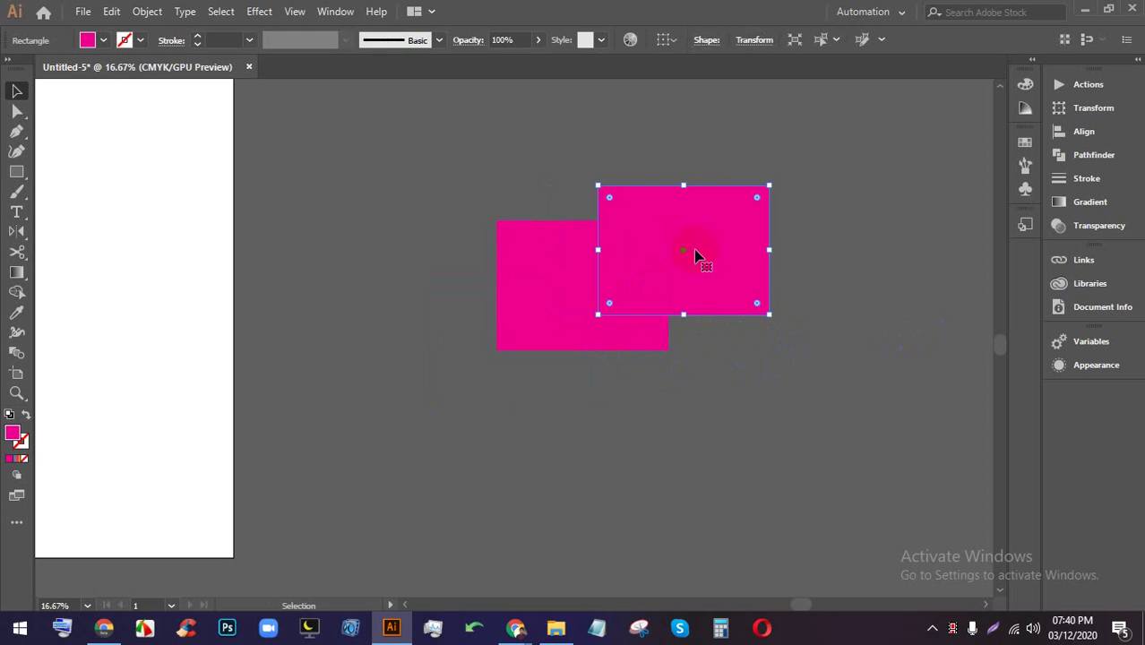
click(811, 322)
click(702, 280)
key(Delete)
- Duplicate the magenta rectangle up and to the right, and delete the original
click(537, 334)
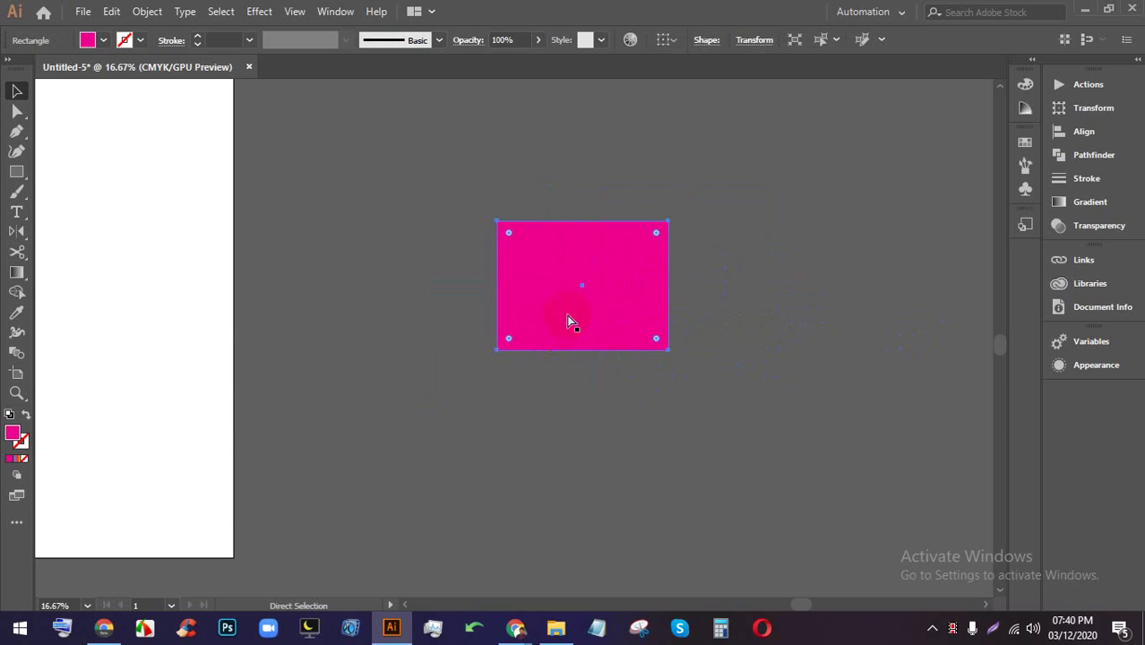
click(687, 310)
click(588, 295)
alt+drag(588, 294, 645, 224)
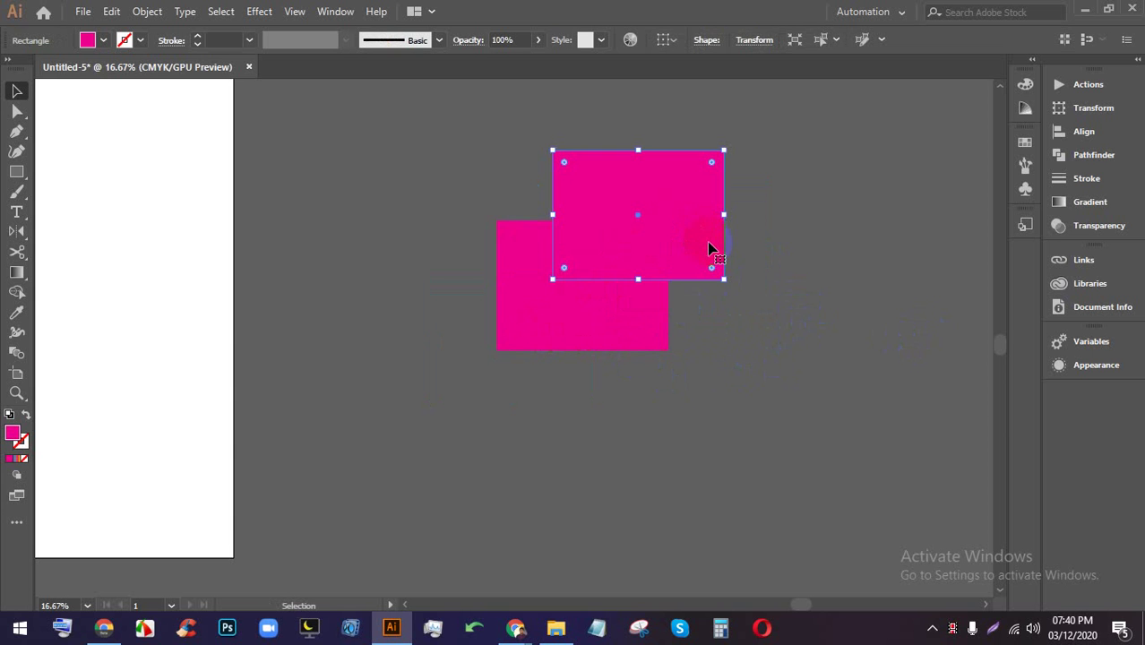
click(763, 315)
drag(730, 358, 578, 367)
click(808, 385)
key(Delete)
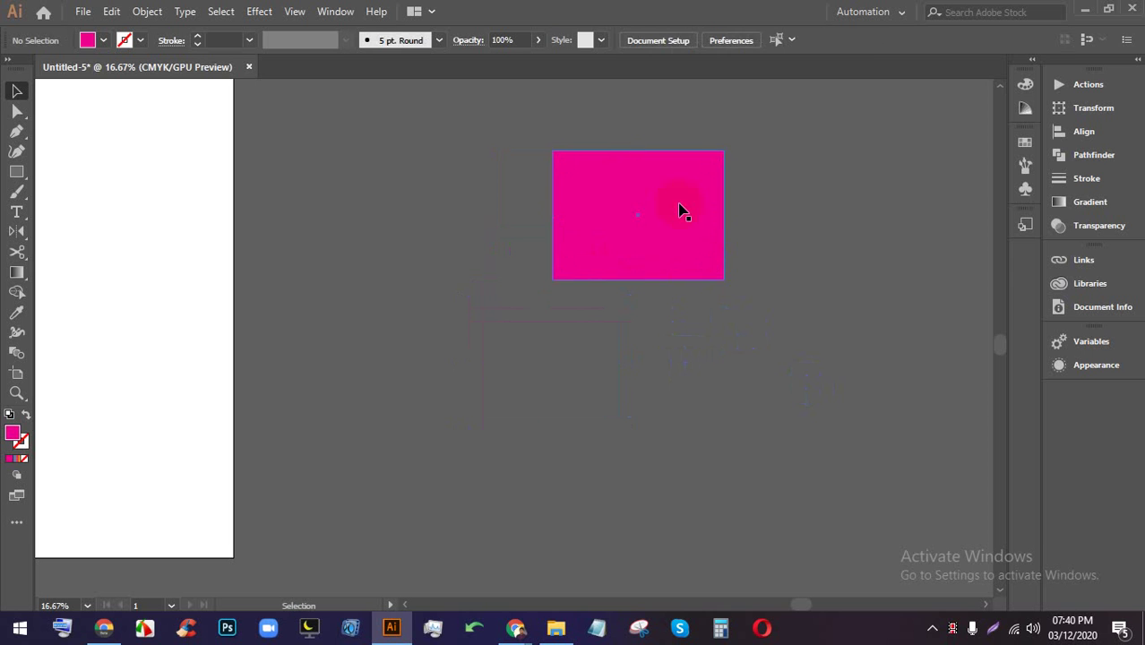
- Open the rectangle's Move settings, cancel them, and shift the rectangle down and to the left by hand
click(680, 206)
key(Return)
click(987, 505)
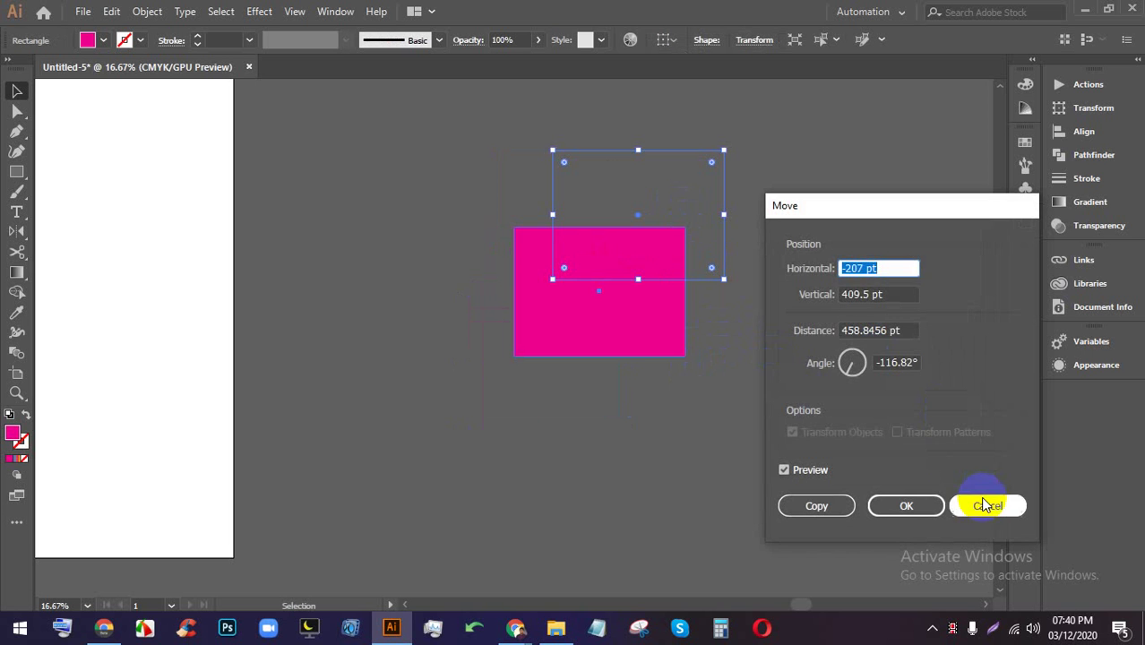
drag(650, 183, 537, 240)
key(ctrl+minus)
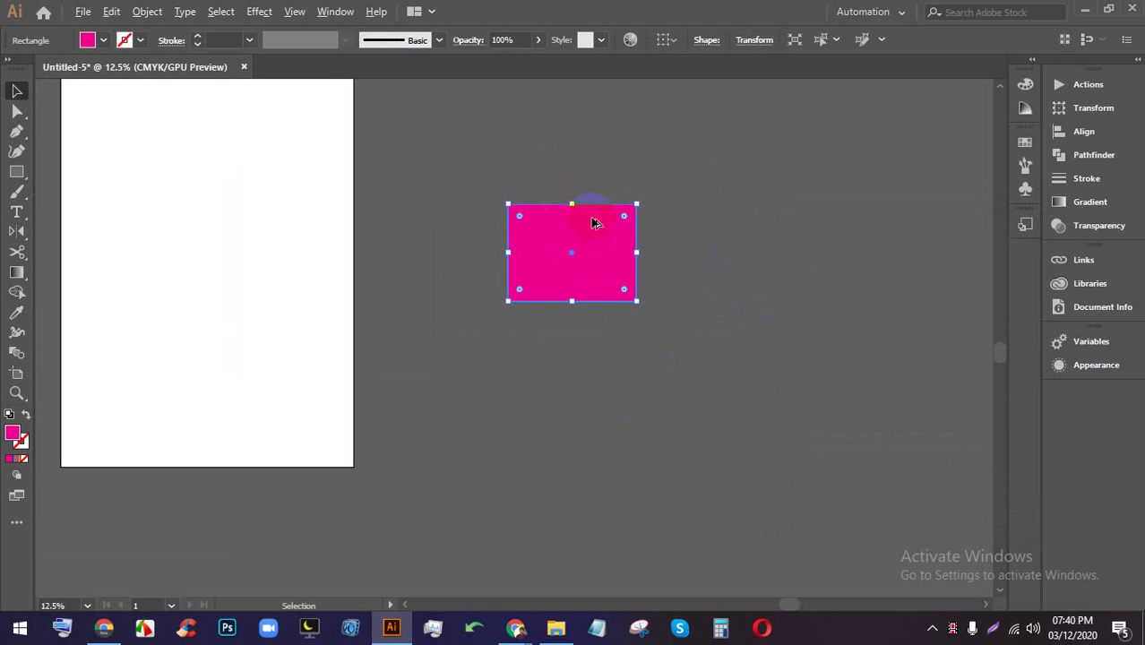
- Open the rectangle's Move settings with preview and set the horizontal offset to -545 pt
key(Return)
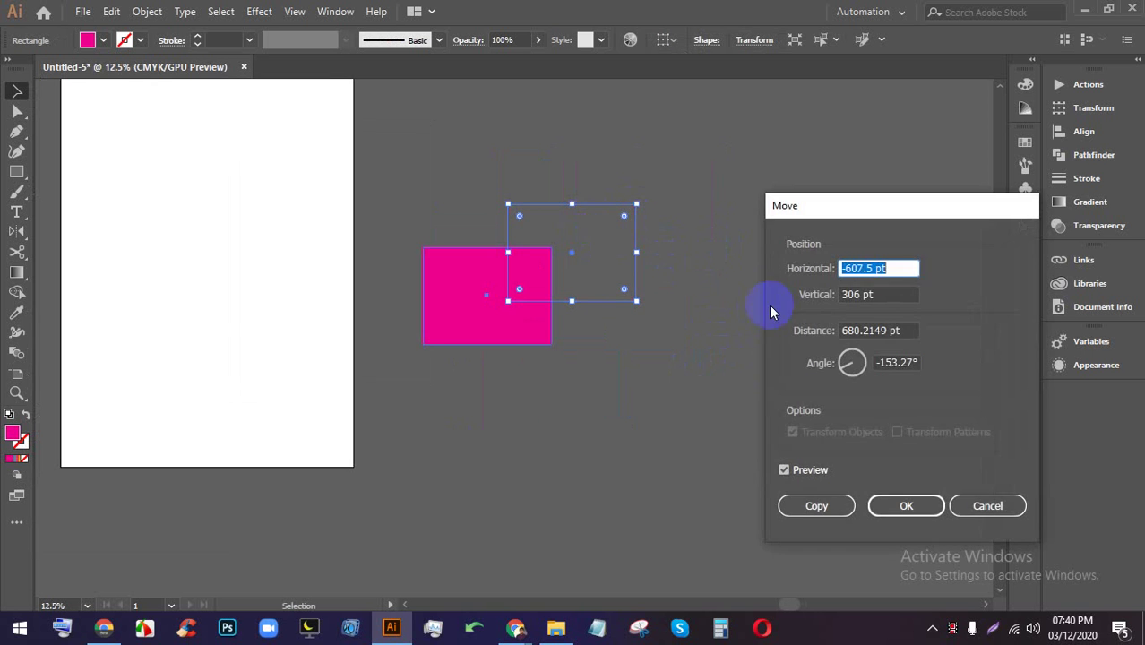
key(Up)
key(Up)
key(Up)
key(Up)
key(Up)
key(Up)
key(Up)
key(Up)
key(Up)
key(Up)
key(Up)
key(Up)
key(Up)
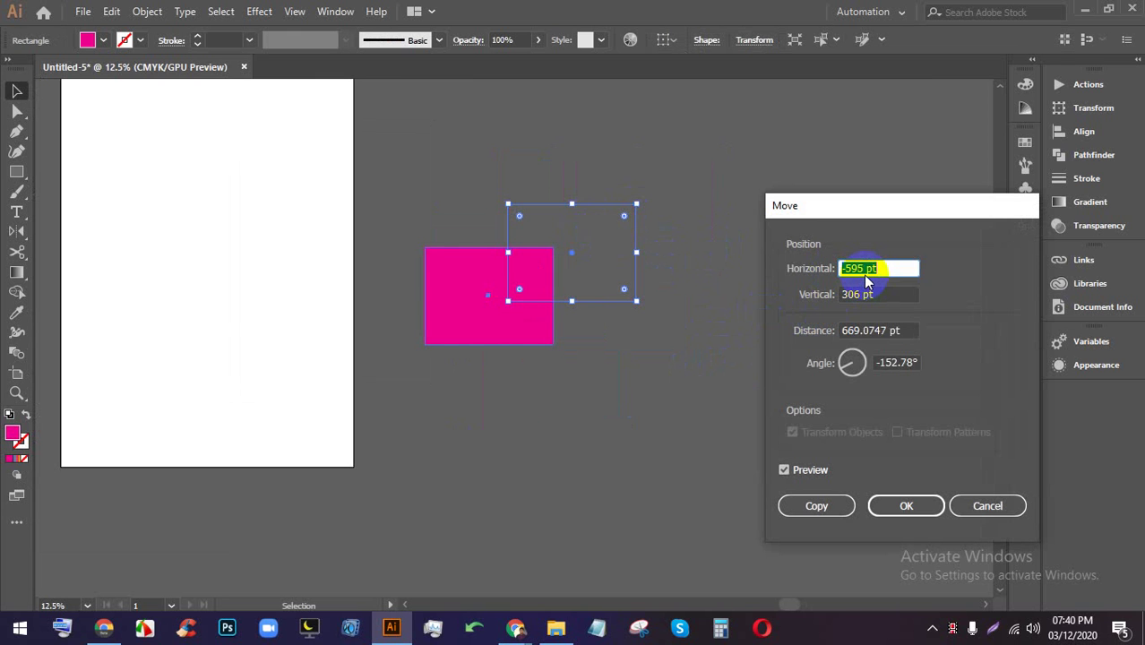
key(Down)
key(Down)
key(Down)
key(Down)
key(Down)
key(Down)
key(Down)
key(Down)
key(Down)
key(Up)
key(Up)
key(Up)
key(Up)
key(Up)
key(Up)
key(Up)
key(Up)
key(Up)
key(Up)
key(Up)
key(Up)
key(Up)
key(Up)
key(Up)
key(Up)
key(Up)
key(Up)
key(Up)
key(Up)
- Preview a vertical offset of 335 pt and a move angle of 27° for the rectangle, and cancel the move
click(858, 294)
key(Up)
key(Up)
key(Up)
key(Up)
key(Up)
key(Up)
key(Up)
key(Up)
key(Up)
key(Up)
key(Up)
key(Up)
key(Up)
key(Up)
key(Up)
key(Up)
key(Up)
key(Up)
key(Up)
key(Up)
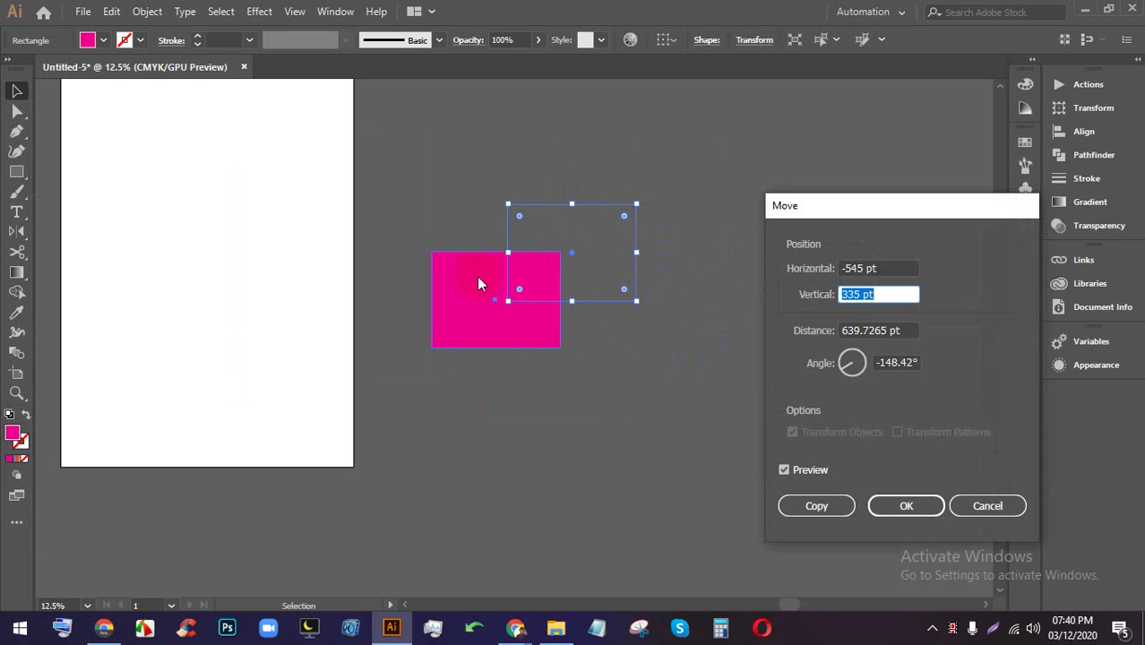
mouse_move(857, 368)
mouse_down()
mouse_move(857, 357)
mouse_move(860, 372)
mouse_up()
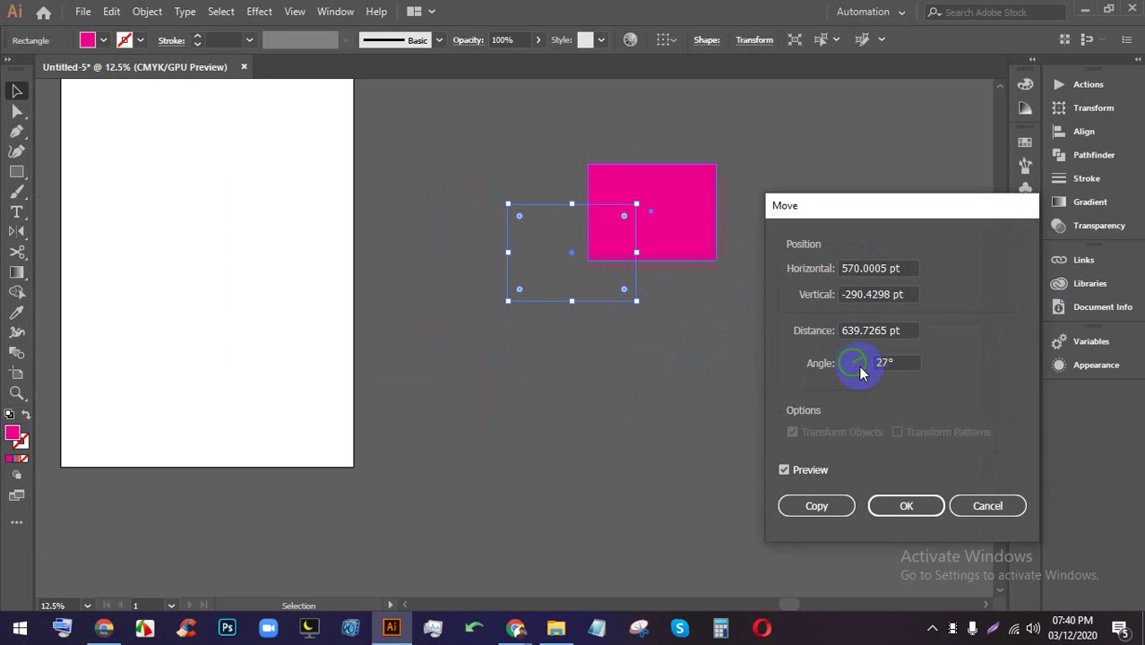
click(986, 506)
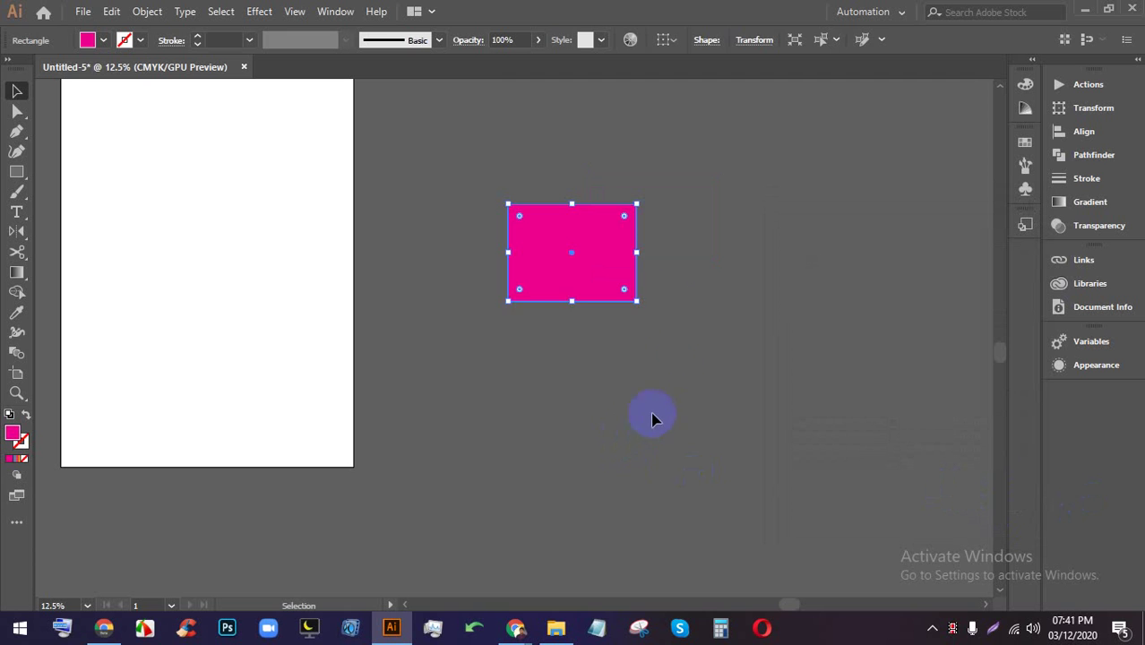
- Move the magenta rectangle from the canvas onto the upper-middle part of the artboard
click(652, 243)
click(576, 248)
click(663, 213)
drag(665, 215, 1010, 299)
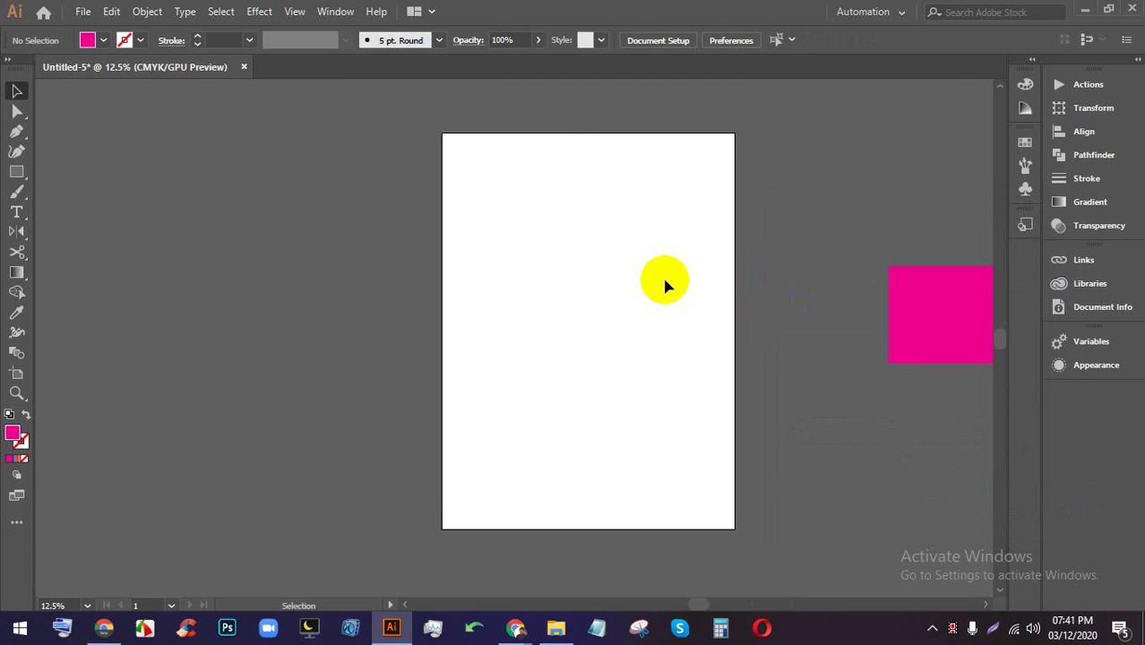
drag(910, 319, 496, 279)
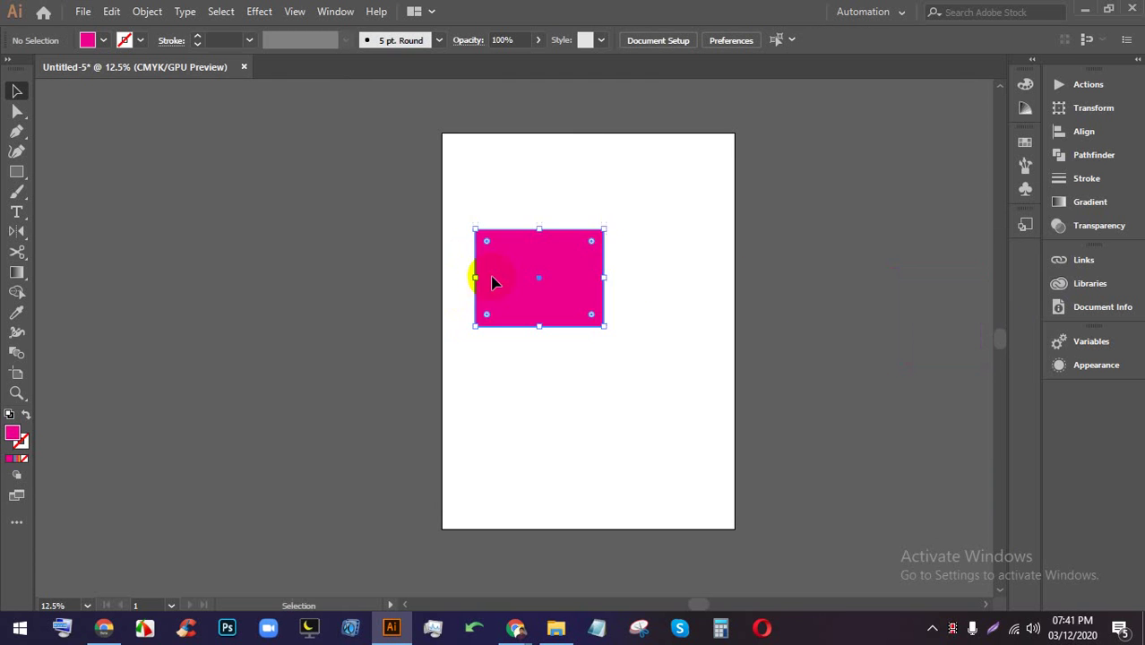
click(647, 238)
- Round all four corners of the magenta rectangle with a large radius, and deselect it
scroll(561, 245, up, 1)
click(468, 258)
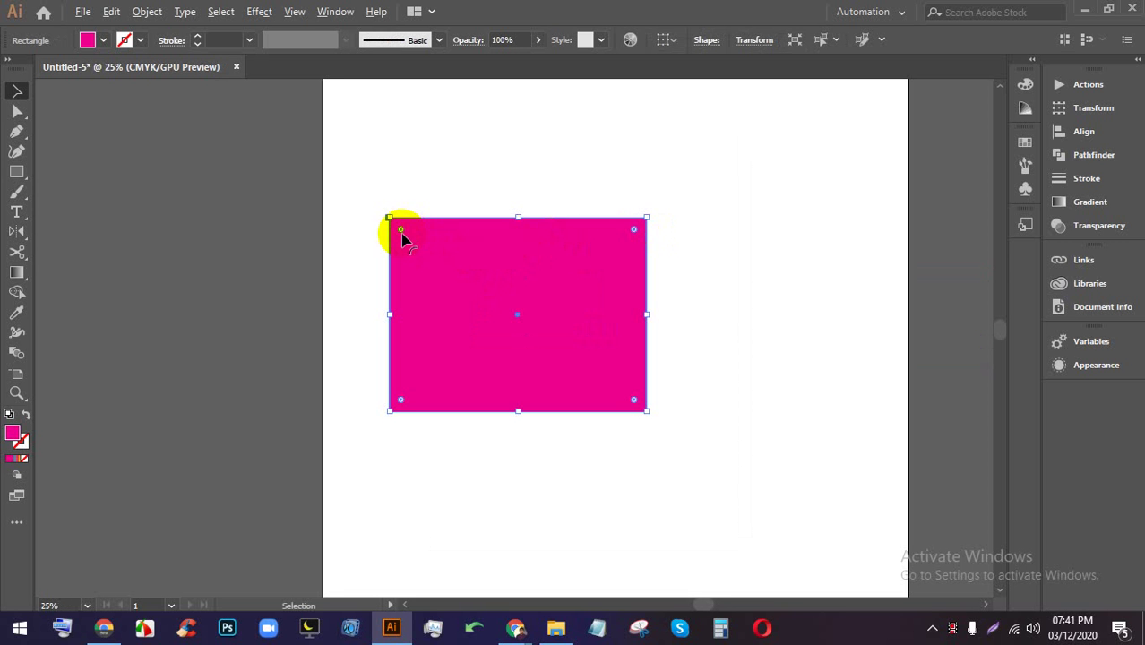
drag(402, 230, 448, 255)
click(645, 525)
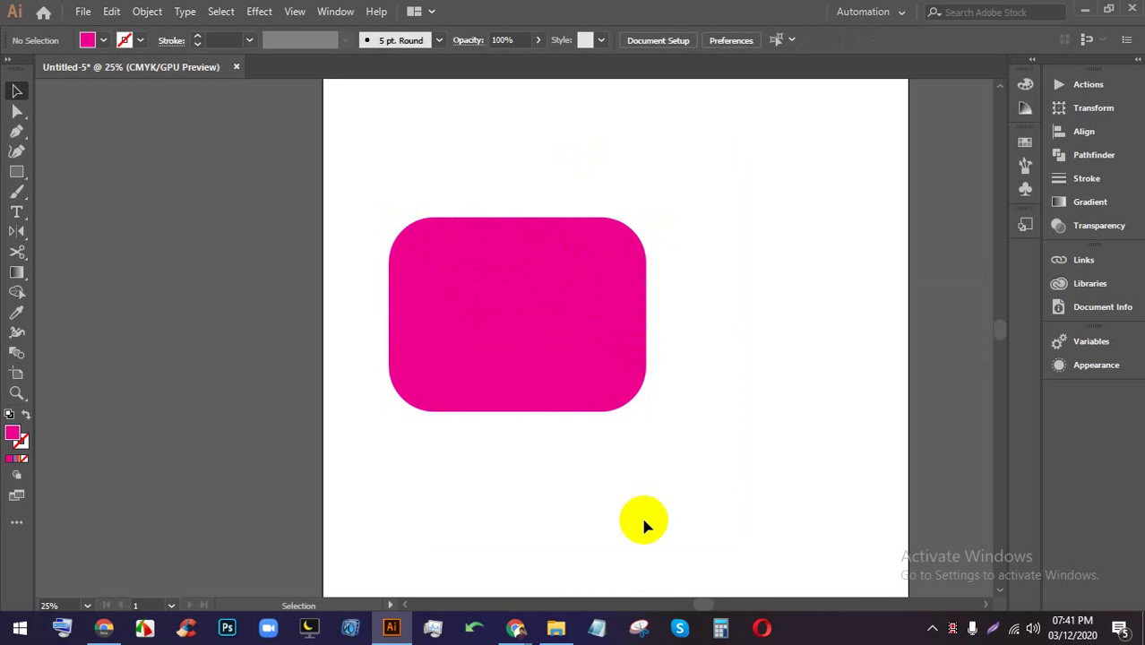
- Switch to Chrome and check the Google Meet call
mouse_move(516, 628)
click(487, 552)
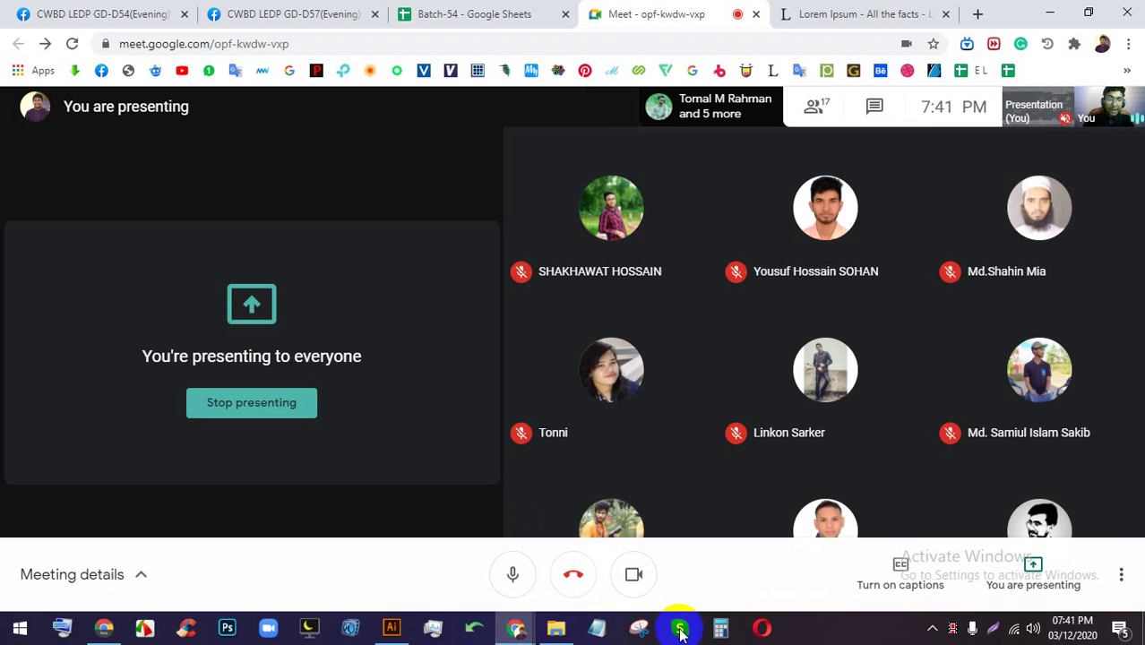
- Switch to Illustrator, and select and deselect the rounded magenta rectangle
click(755, 622)
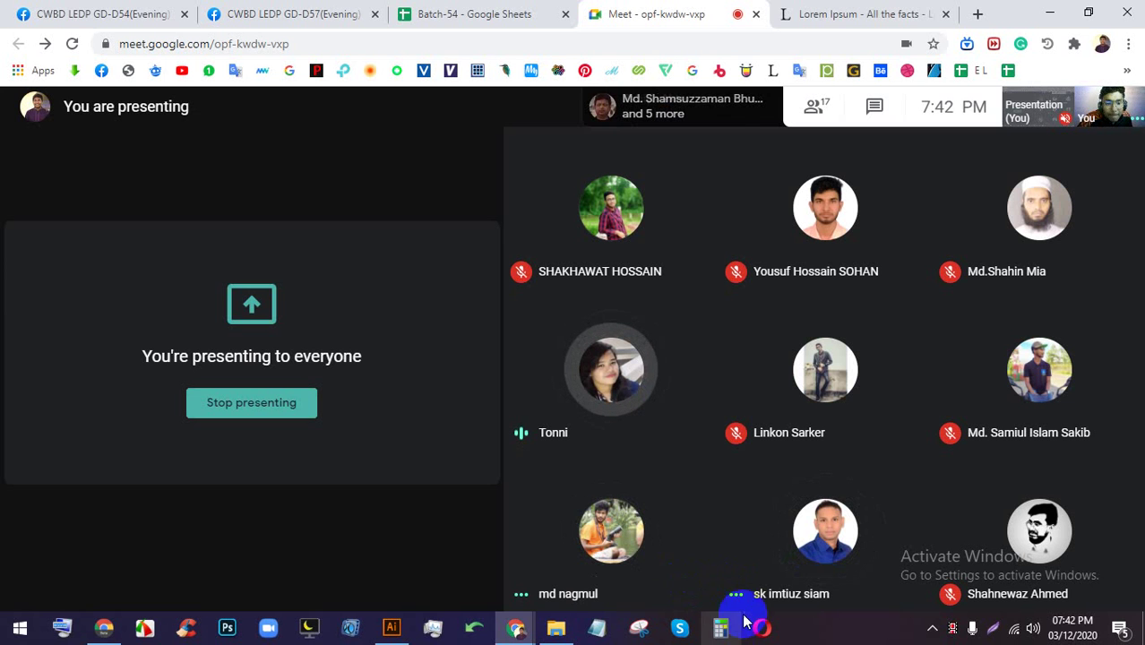
click(843, 628)
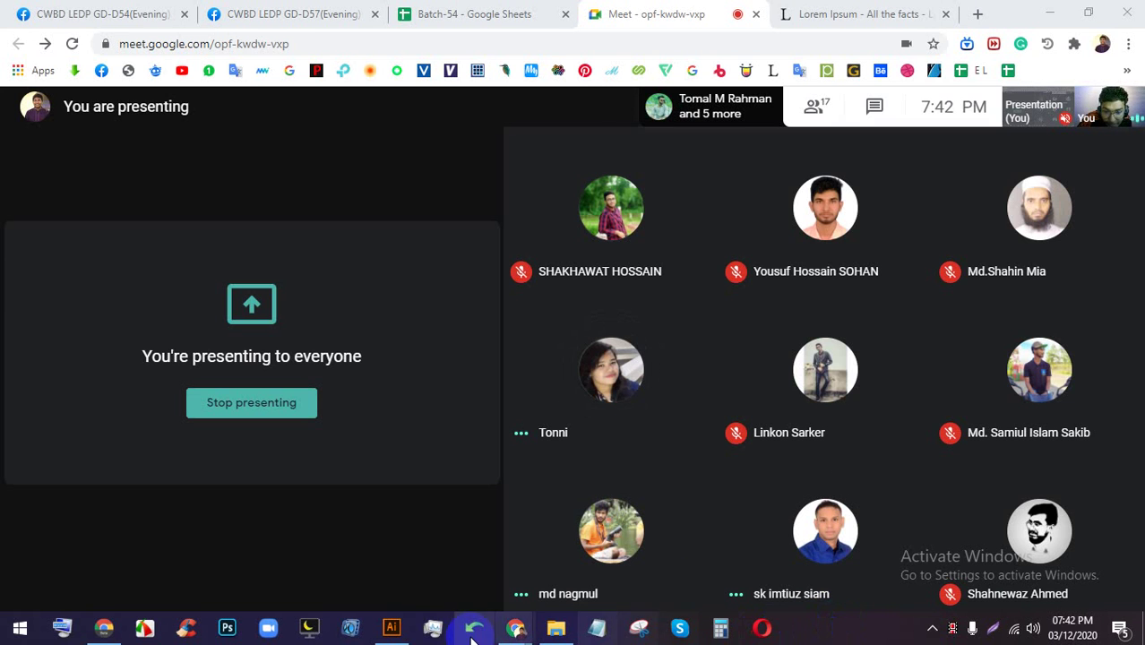
click(392, 628)
click(542, 312)
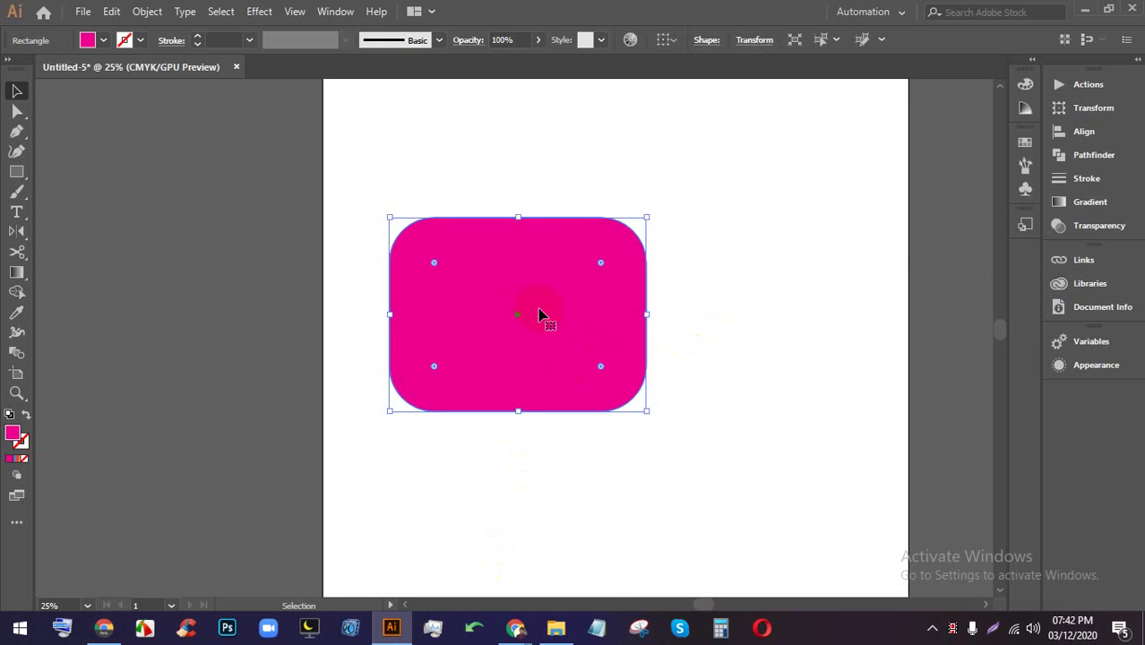
click(769, 309)
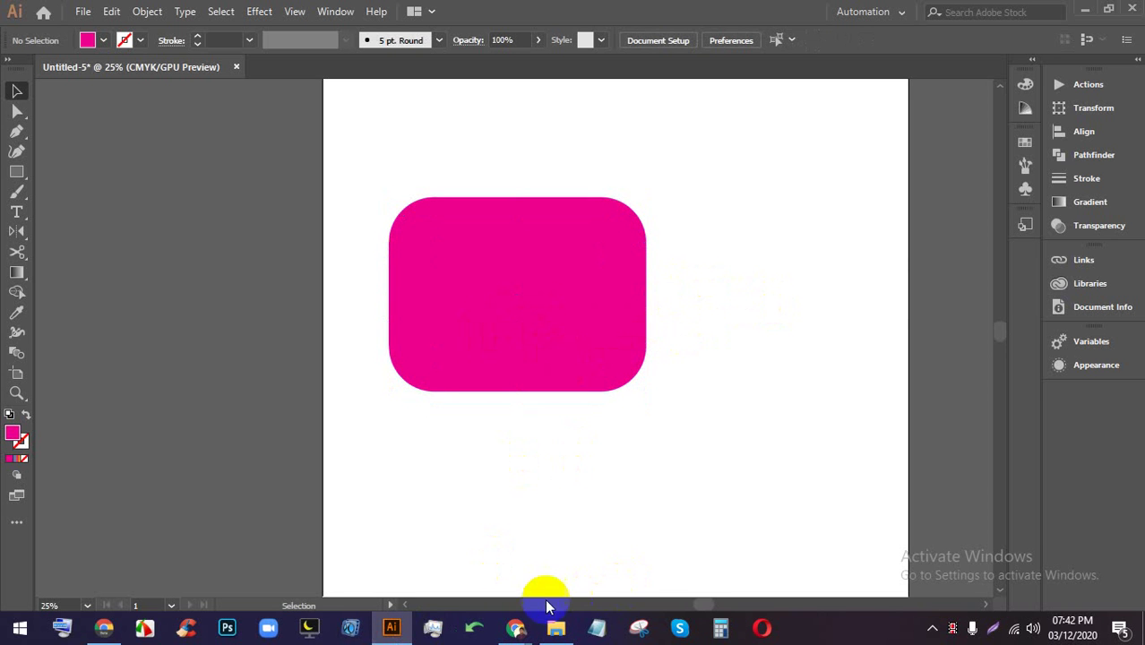
click(523, 296)
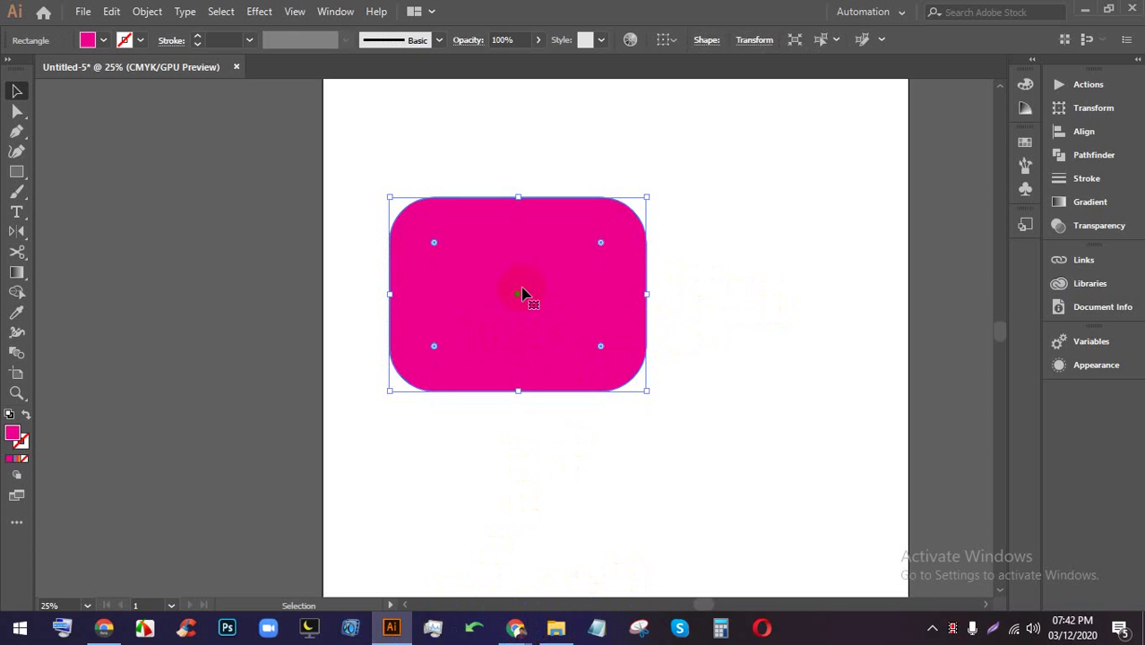
click(698, 269)
- Draw a closed freeform band with the Pen tool across the upper part of the rectangle, extending past its upper-right corner
scroll(534, 276, up, 2)
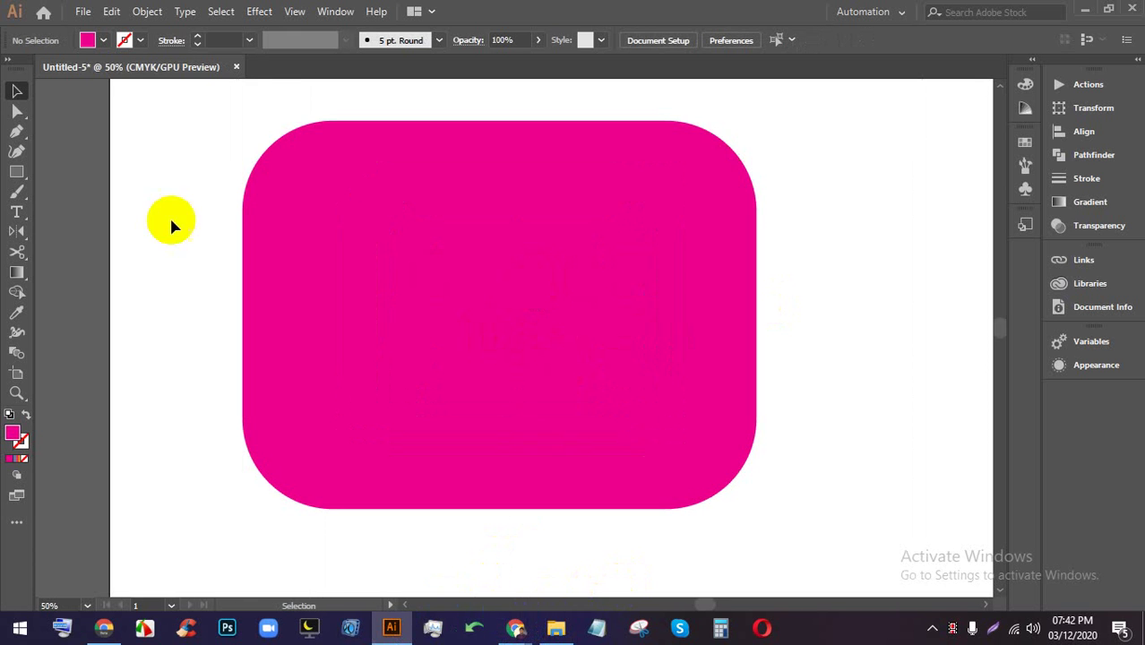
click(16, 131)
click(341, 141)
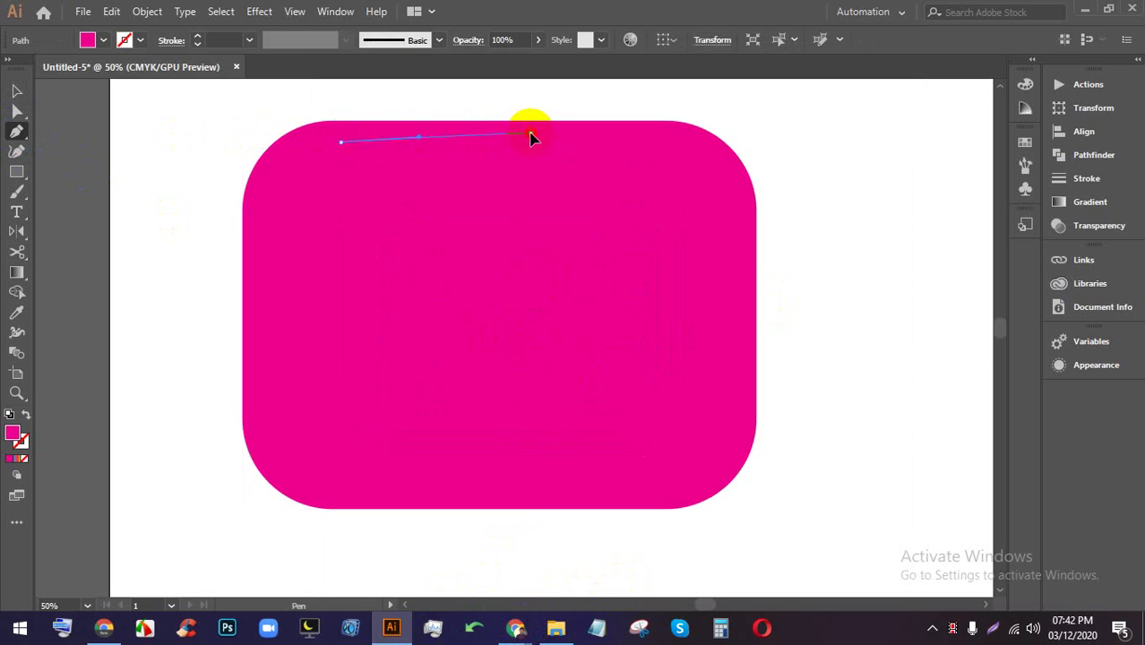
click(530, 133)
click(706, 133)
click(786, 115)
click(806, 190)
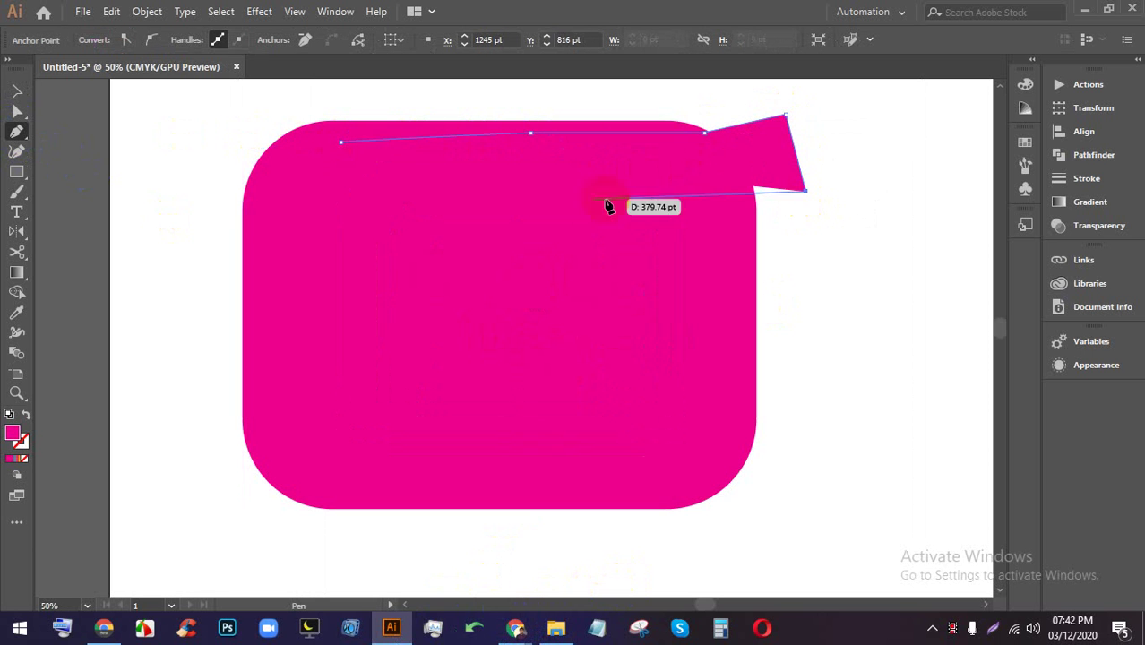
click(548, 199)
click(345, 200)
click(346, 144)
click(16, 90)
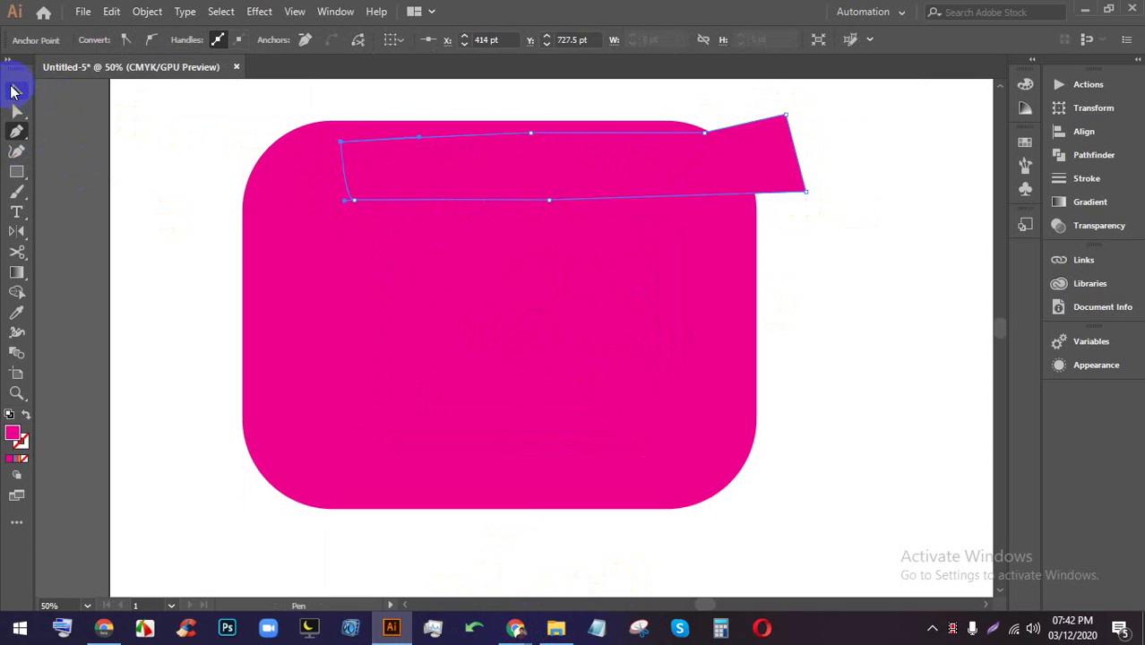
- Fill the pen-drawn shape with cyan blue and move it slightly down and left over the magenta rectangle
click(338, 159)
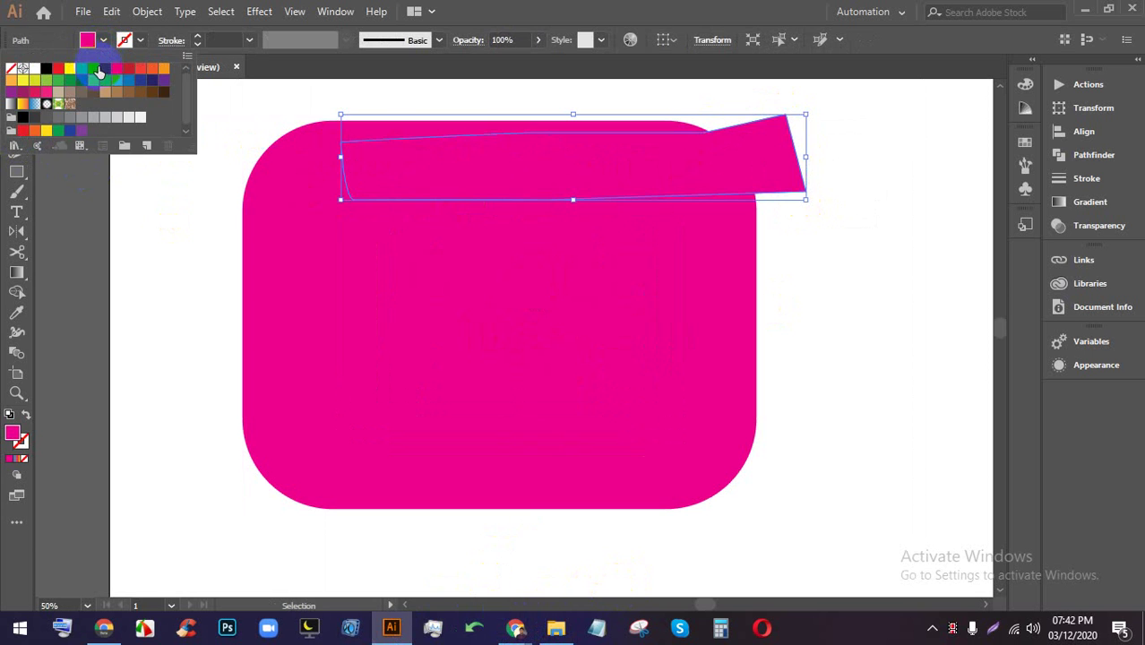
click(99, 72)
click(577, 195)
drag(921, 372, 582, 105)
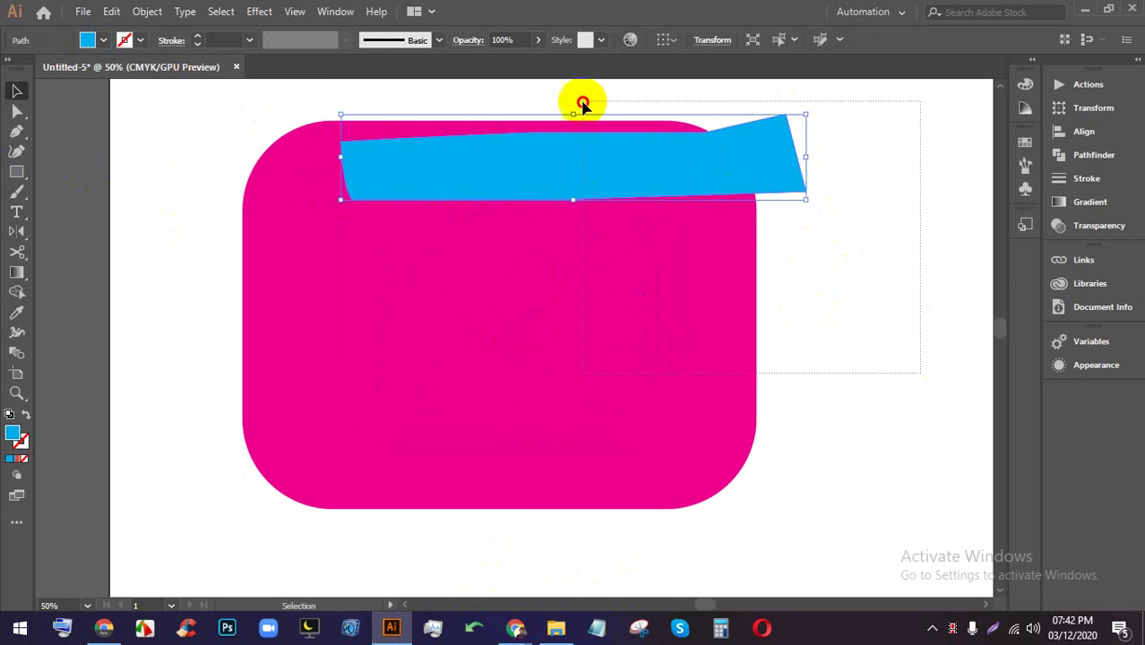
drag(623, 166, 549, 232)
click(810, 376)
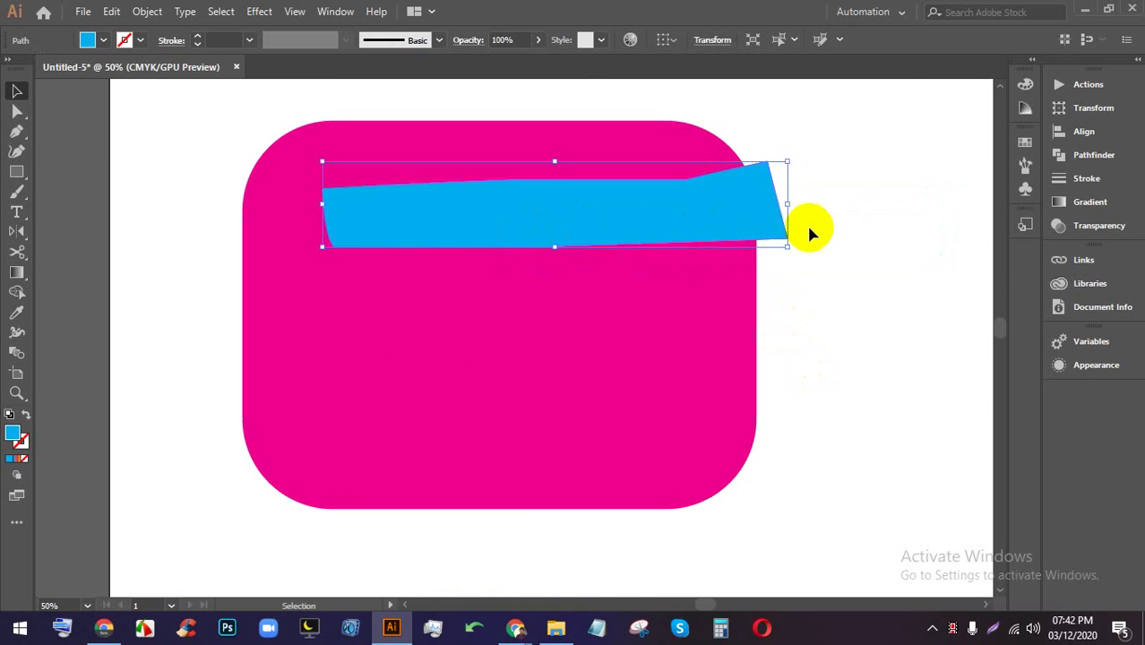
- Delete the blue pen-drawn shape from the magenta rectangle
click(809, 231)
click(669, 217)
key(Delete)
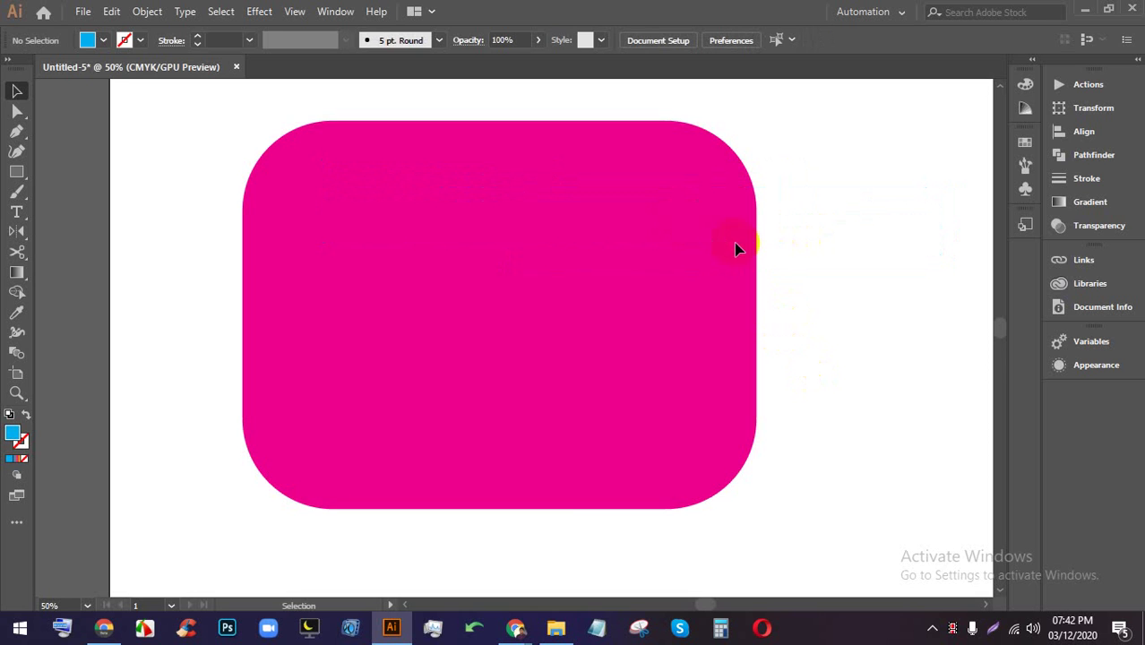
- Switch to Chrome and check the participants in the Google Meet call
mouse_move(516, 627)
click(491, 512)
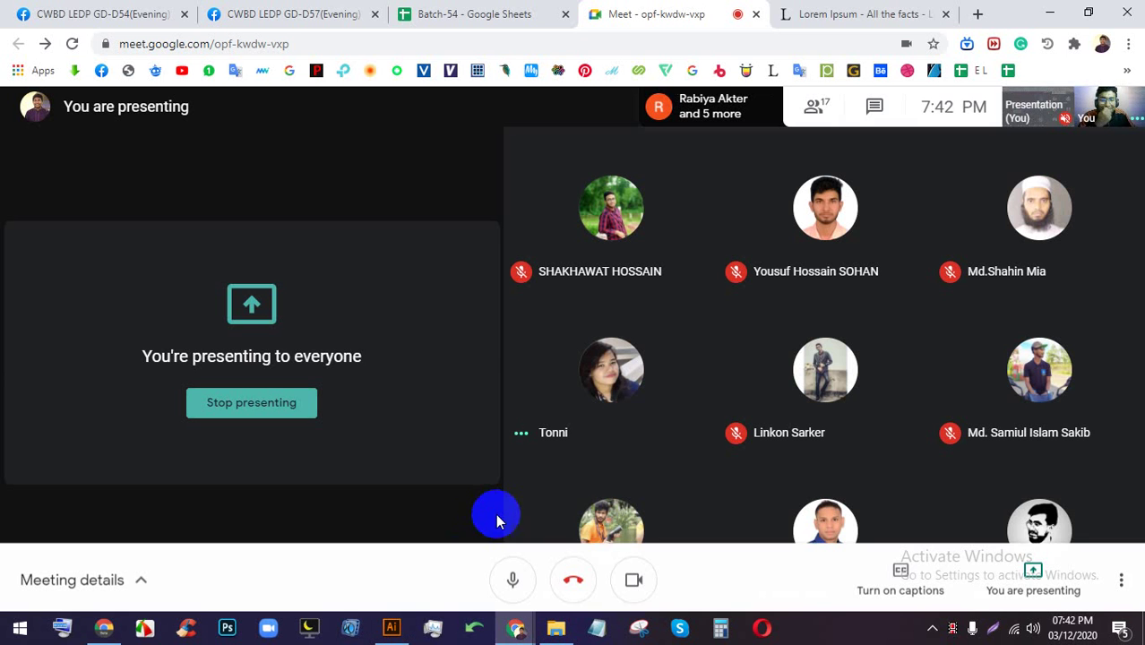
click(818, 637)
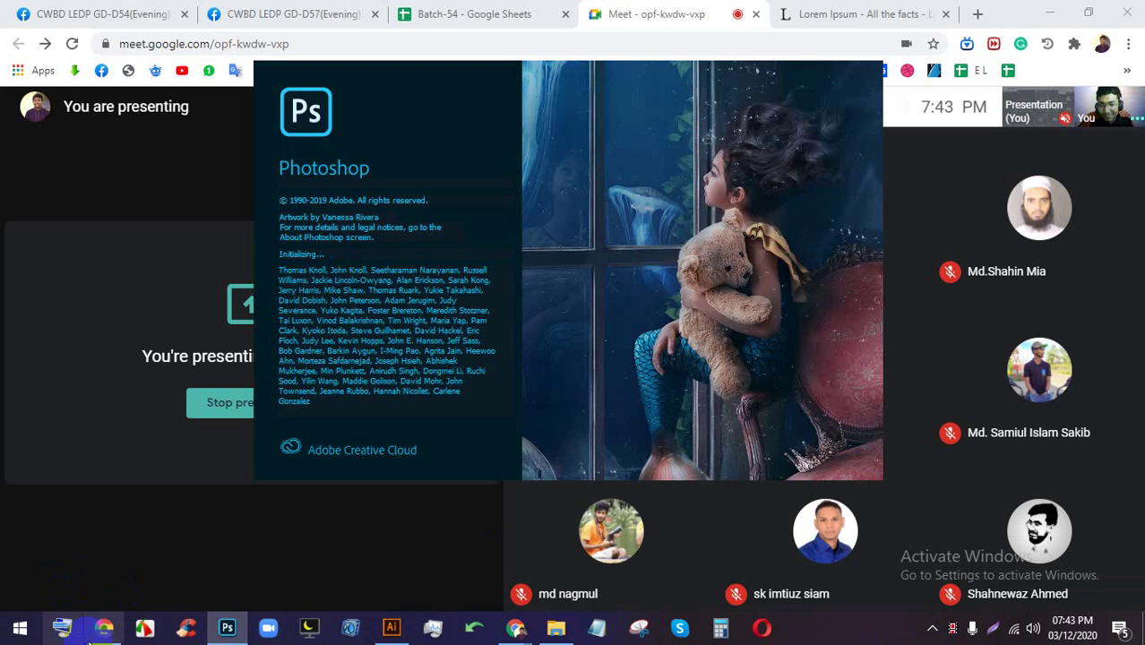
- Close the other Chrome window and minimise Photoshop to get back to the Meet call
right_click(104, 627)
click(97, 594)
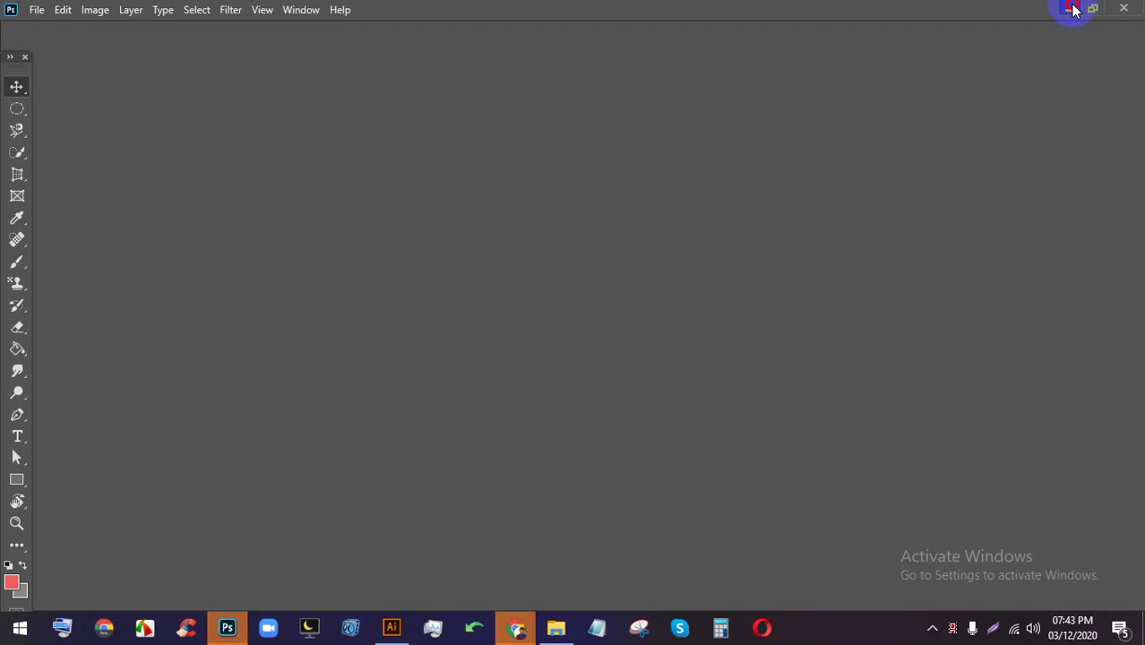
click(1073, 8)
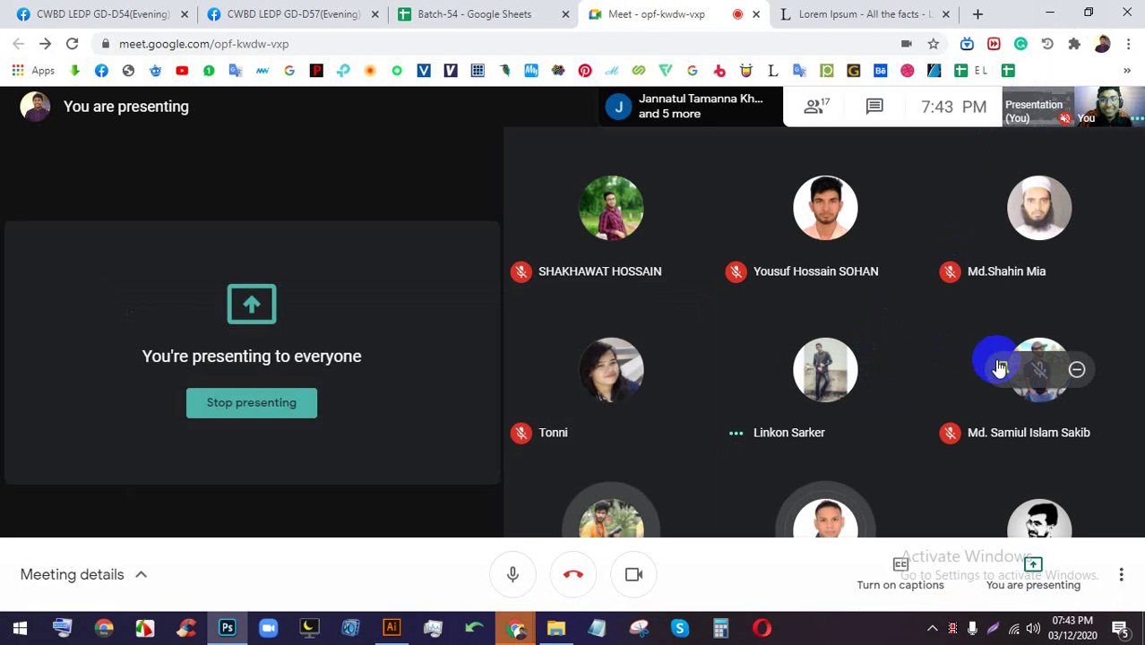
mouse_move(525, 633)
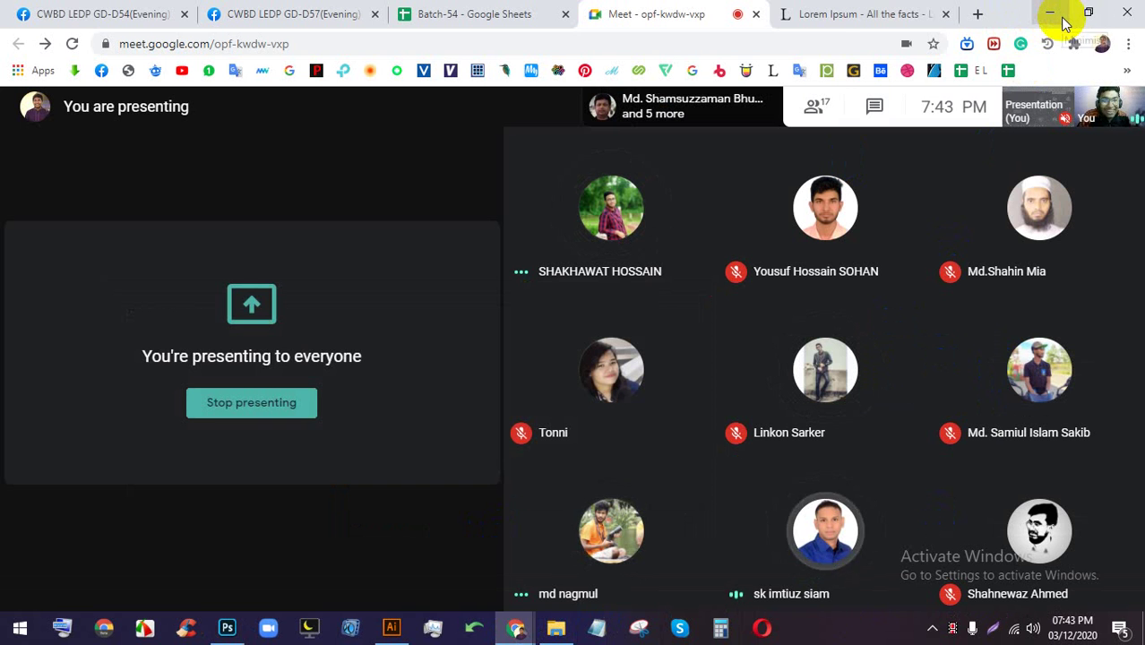
- Switch to Illustrator and move the magenta rectangle down and to the right on the artboard
click(228, 627)
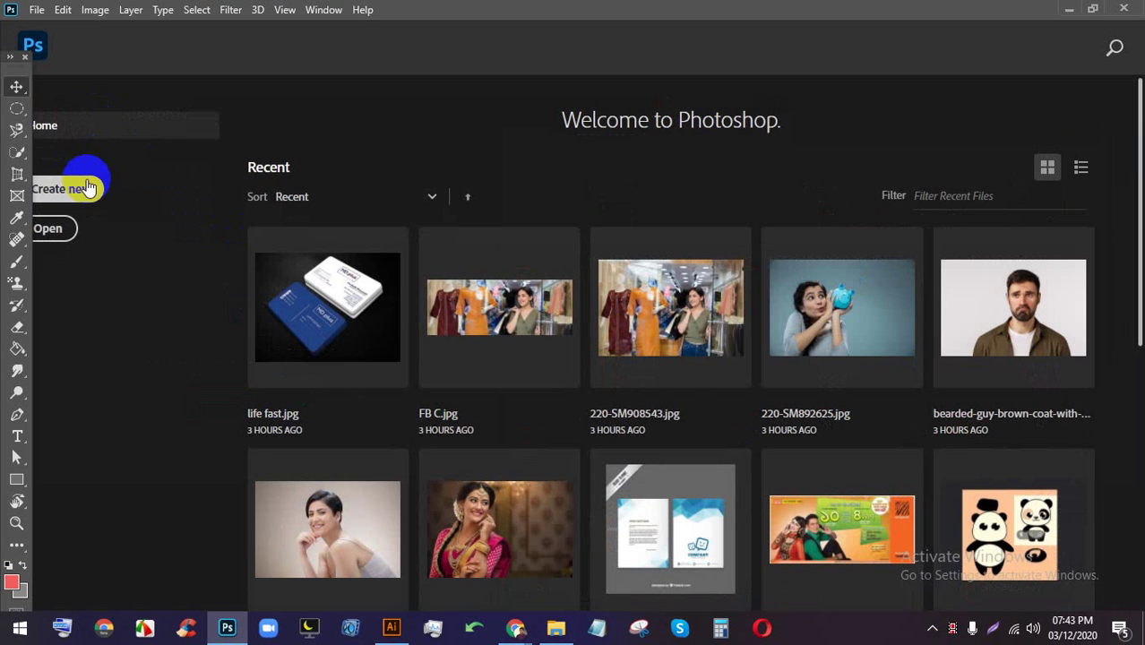
click(392, 627)
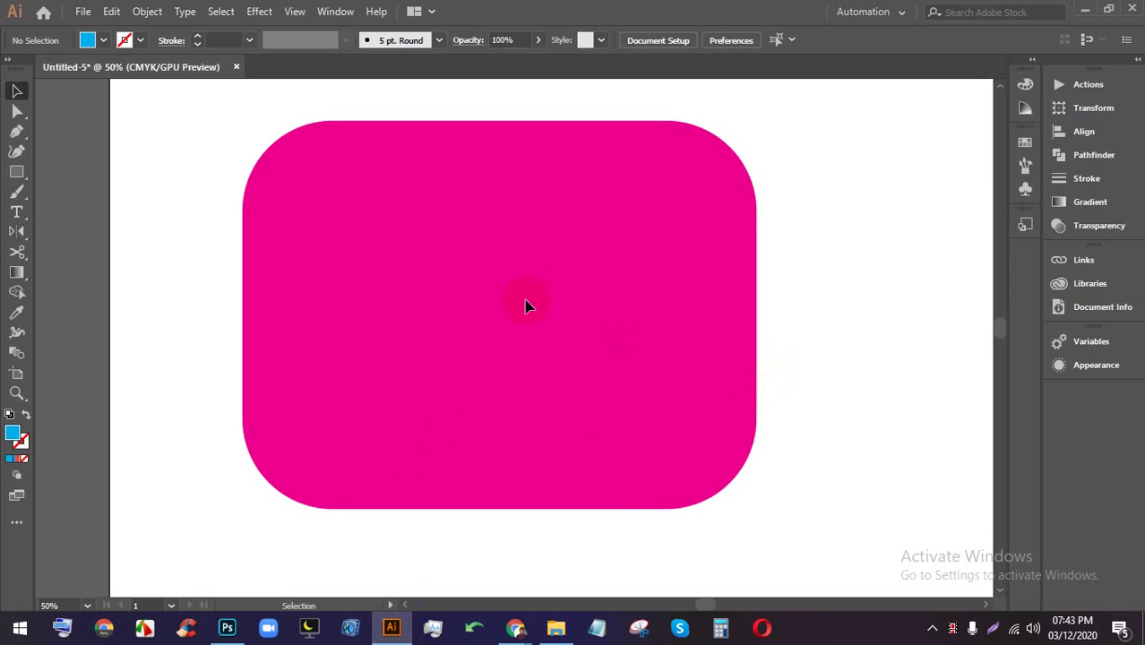
scroll(625, 309, down, 2)
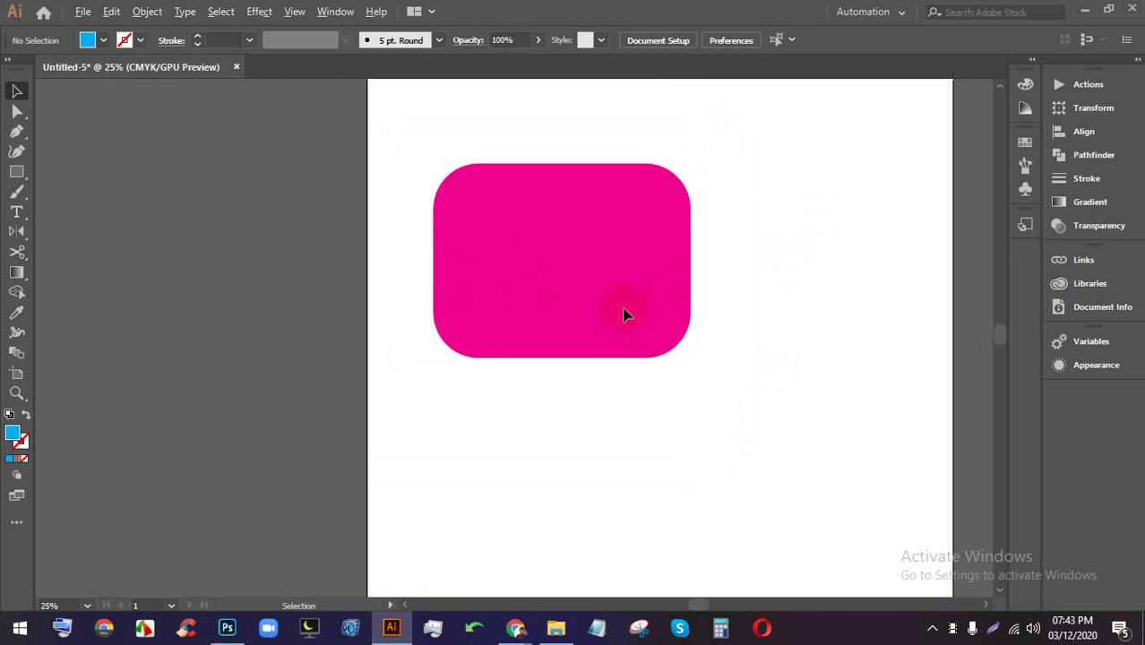
click(667, 288)
drag(614, 259, 666, 333)
scroll(623, 257, down, 2)
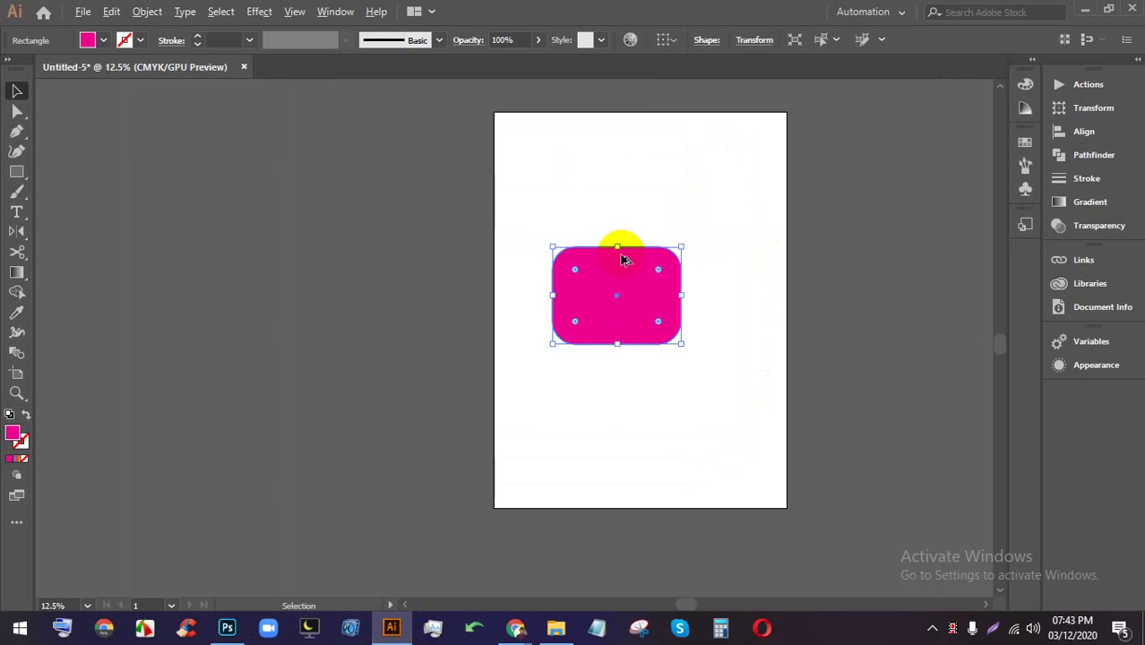
click(722, 342)
- Delete the rounded magenta rectangle, leaving the artboard empty
click(593, 296)
scroll(659, 237, down, 1)
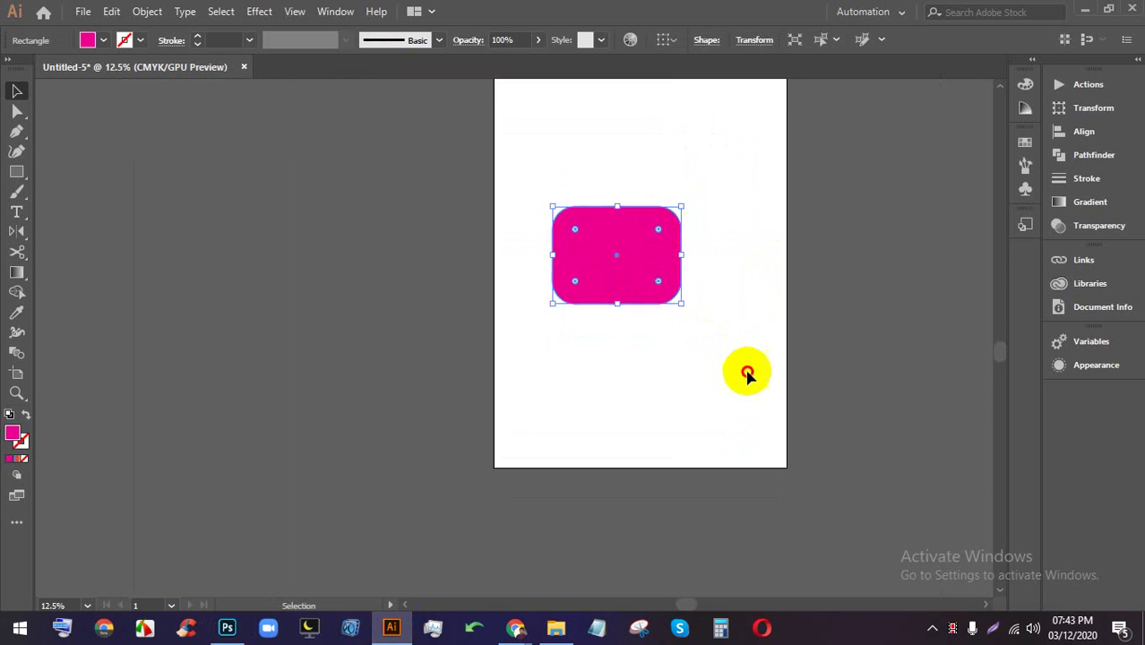
click(747, 376)
click(614, 274)
key(Delete)
scroll(706, 501, up, 3)
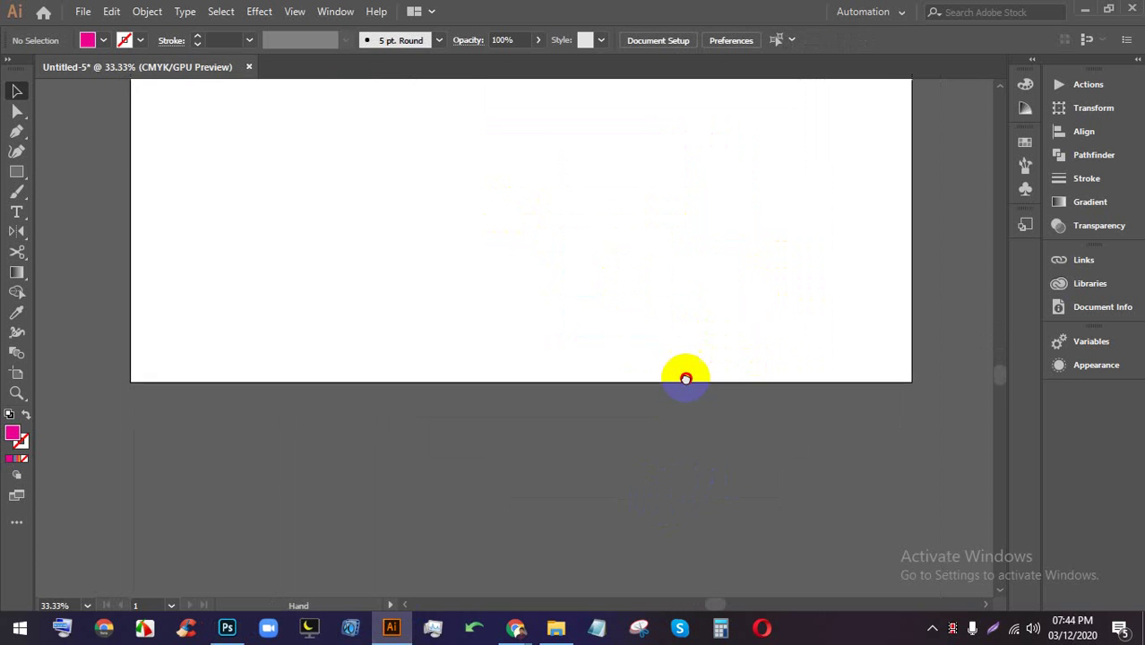
click(16, 170)
mouse_move(219, 216)
mouse_down()
mouse_move(233, 248)
mouse_move(276, 287)
mouse_move(302, 291)
mouse_up()
click(16, 92)
key(Delete)
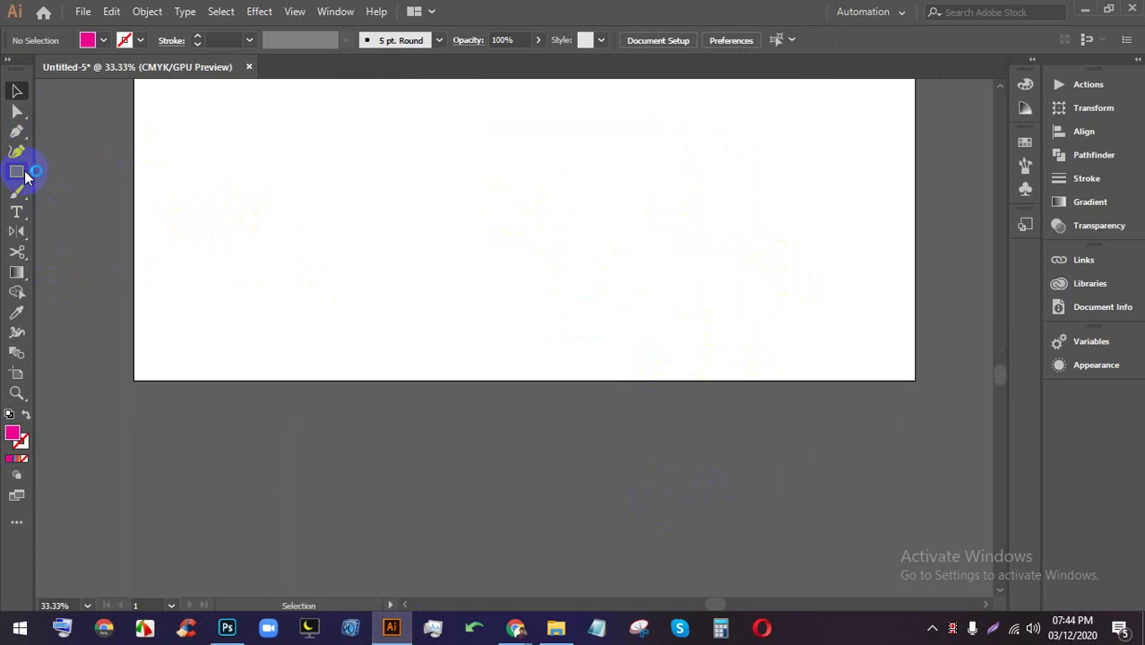
- Draw a small magenta triangle with the Polygon tool near the artboard's lower-left corner
drag(16, 171, 89, 212)
mouse_move(260, 265)
mouse_down()
mouse_move(276, 304)
mouse_move(252, 310)
mouse_move(233, 274)
mouse_move(244, 306)
mouse_up()
key(Up)
key(Down)
click(17, 91)
scroll(209, 274, up, 1)
- Rotate the triangle so that it points upward, and deselect it
mouse_move(207, 265)
mouse_down()
mouse_move(192, 279)
mouse_move(201, 270)
mouse_up()
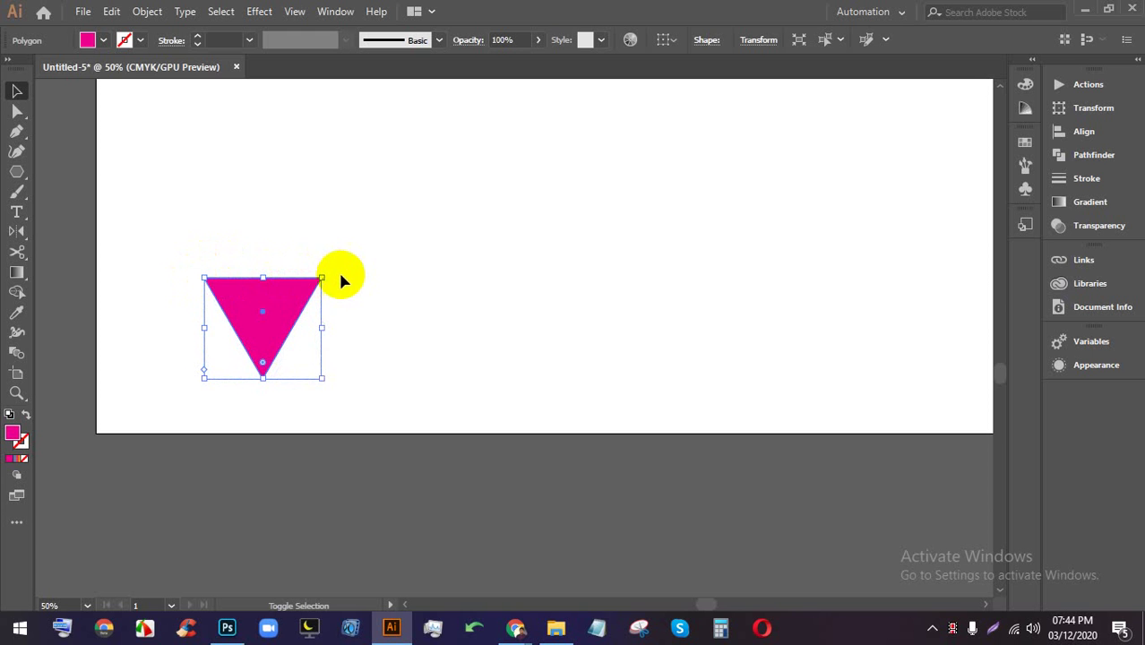
drag(330, 271, 174, 360)
click(455, 311)
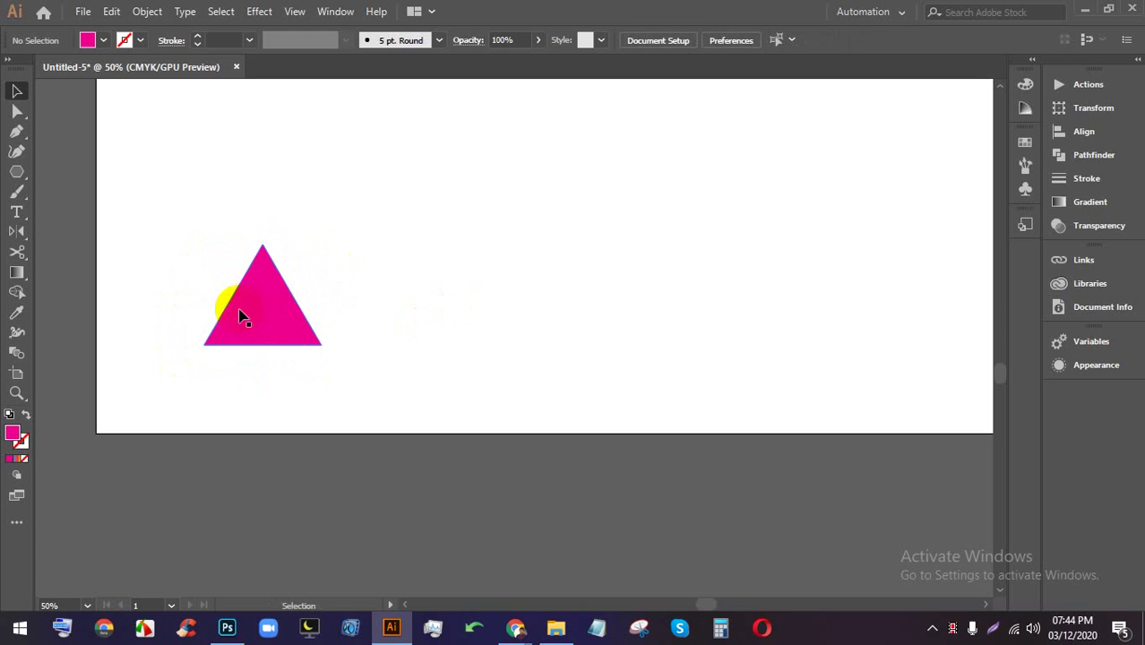
- Snap the triangle into the artboard's lower-left corner and place a copy directly beside it along the bottom edge
drag(251, 312, 259, 397)
key(ctrl+minus)
key(ctrl+minus)
key(ctrl+minus)
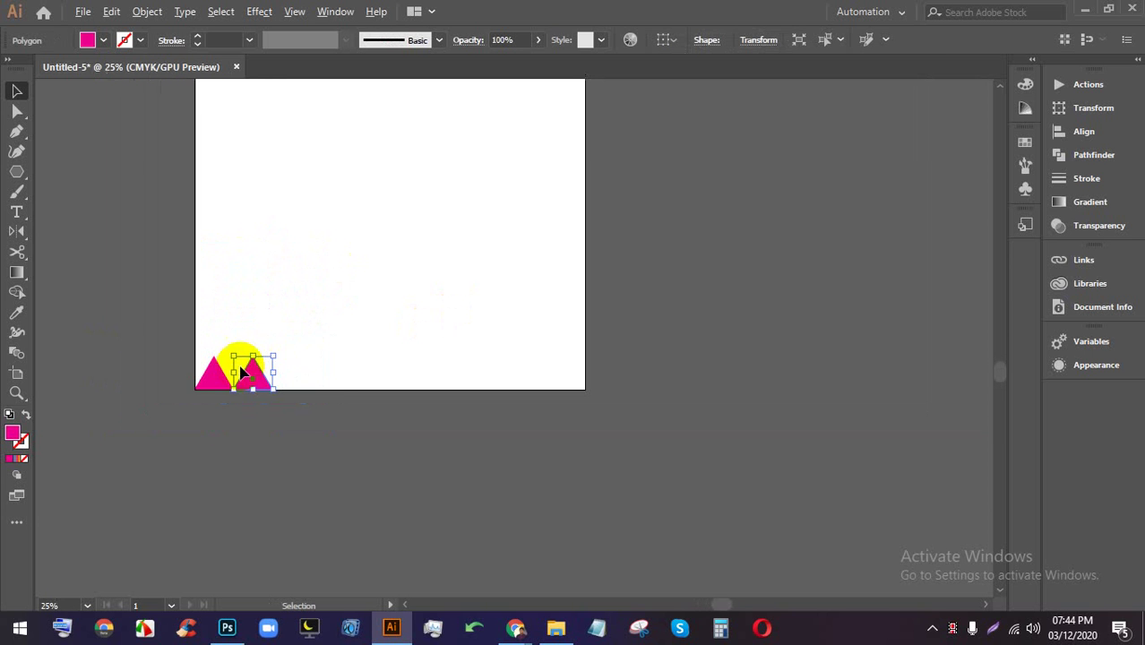
- Repeat the triangle duplication along the whole bottom edge up to the artboard's lower-right corner
key(ctrl+d)
key(ctrl+d)
key(ctrl+d)
key(ctrl+d)
key(ctrl+d)
key(ctrl+d)
key(ctrl+d)
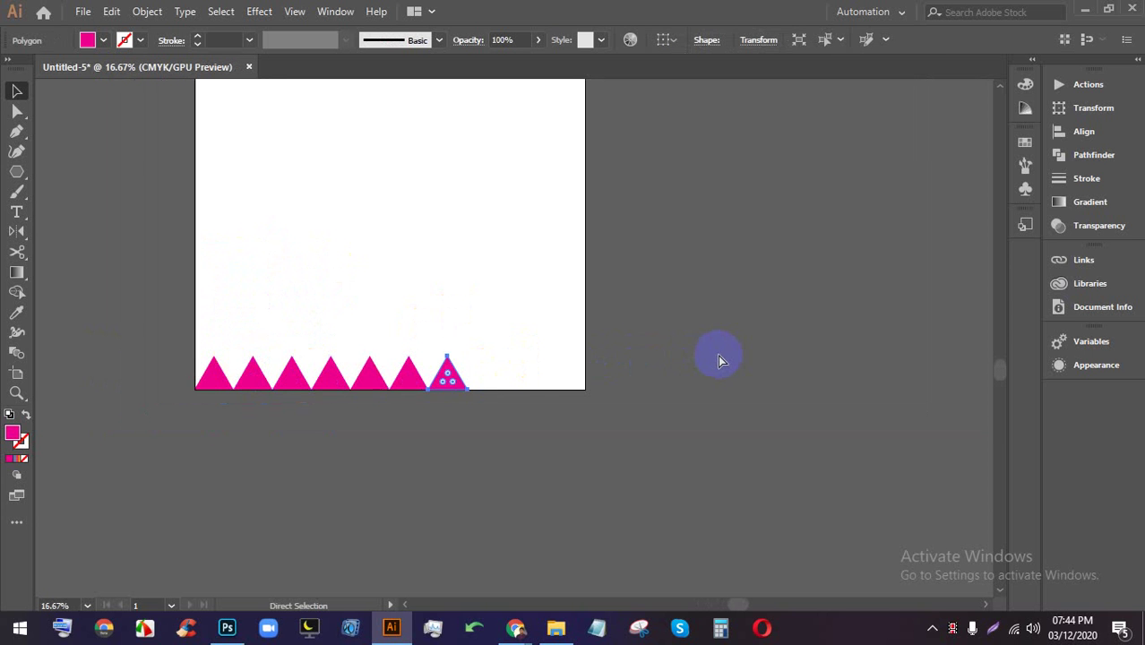
- Copy the last triangle of the row upward and rotate the copy so that it points left
scroll(574, 405, up, 1)
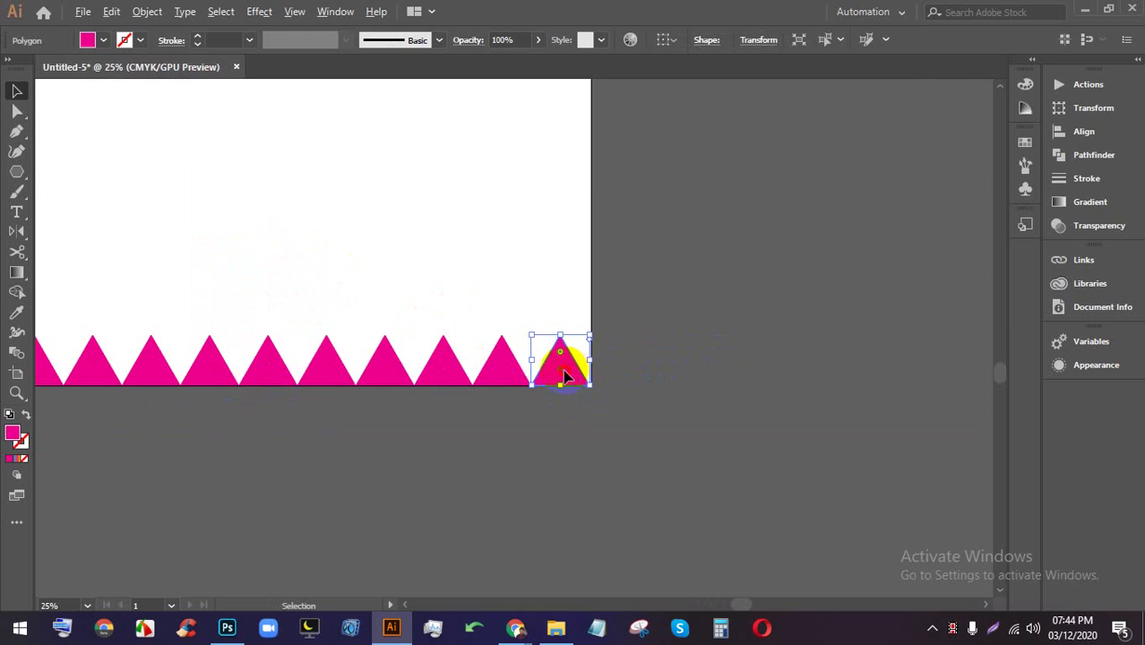
drag(563, 376, 557, 302)
drag(567, 246, 493, 265)
- Snap the left-pointing triangle to the artboard's right edge above the row, and place an overlapping copy above it
drag(544, 297, 585, 286)
click(663, 340)
scroll(576, 360, up, 2)
scroll(591, 277, down, 2)
scroll(584, 272, up, 1)
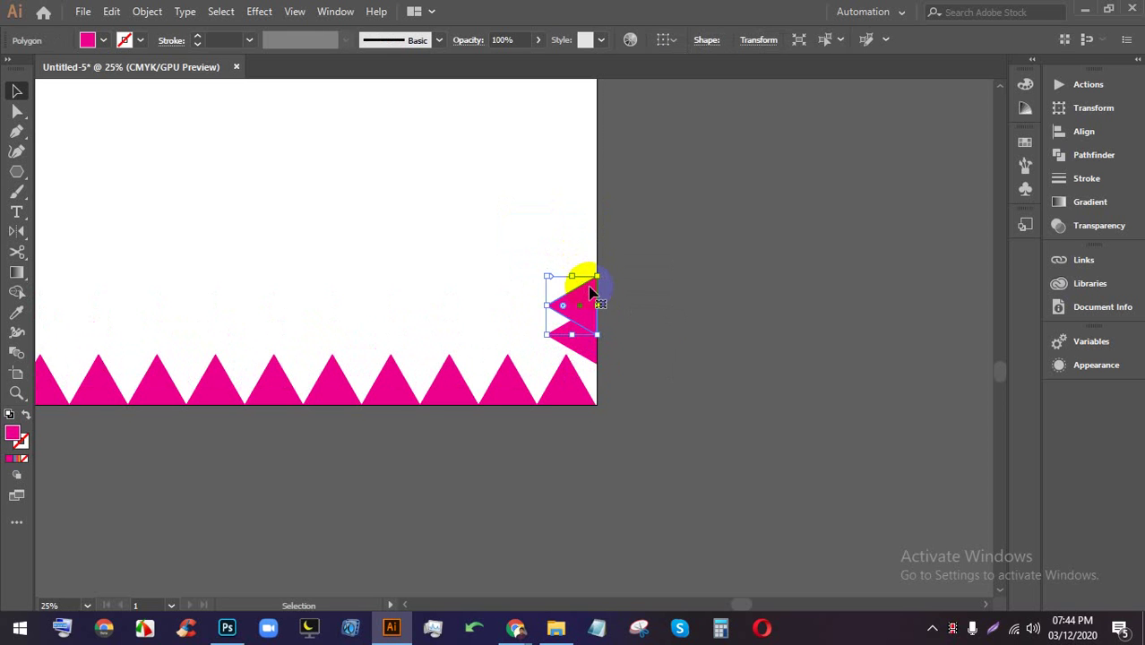
- Repeat the overlapping triangle copies up the right edge to the artboard's top, and deselect the last one
key(ctrl+d)
key(ctrl+d)
key(ctrl+d)
key(ctrl+d)
key(ctrl+d)
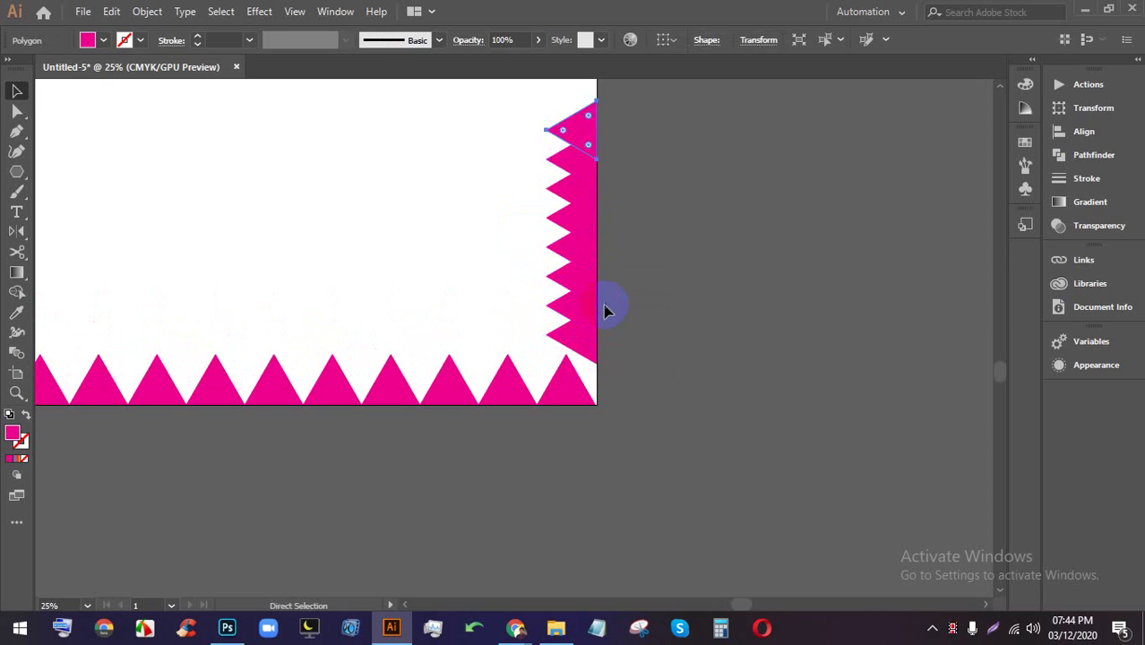
key(ctrl+minus)
key(ctrl+minus)
key(ctrl+minus)
key(ctrl+minus)
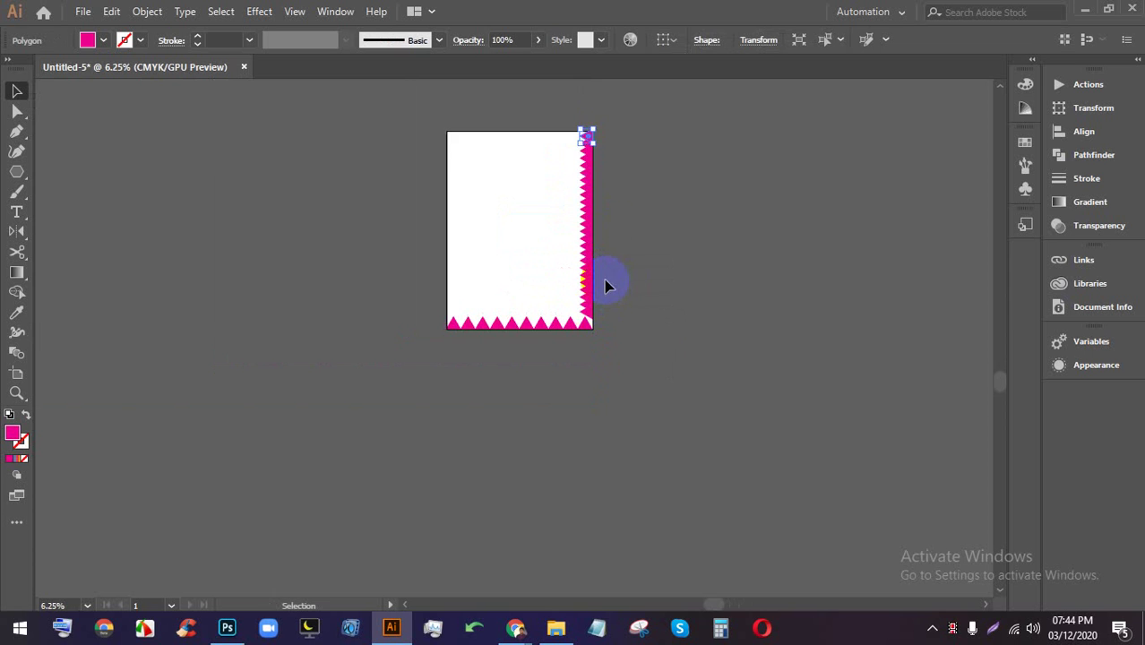
scroll(595, 134, up, 3)
click(661, 175)
scroll(627, 172, down, 2)
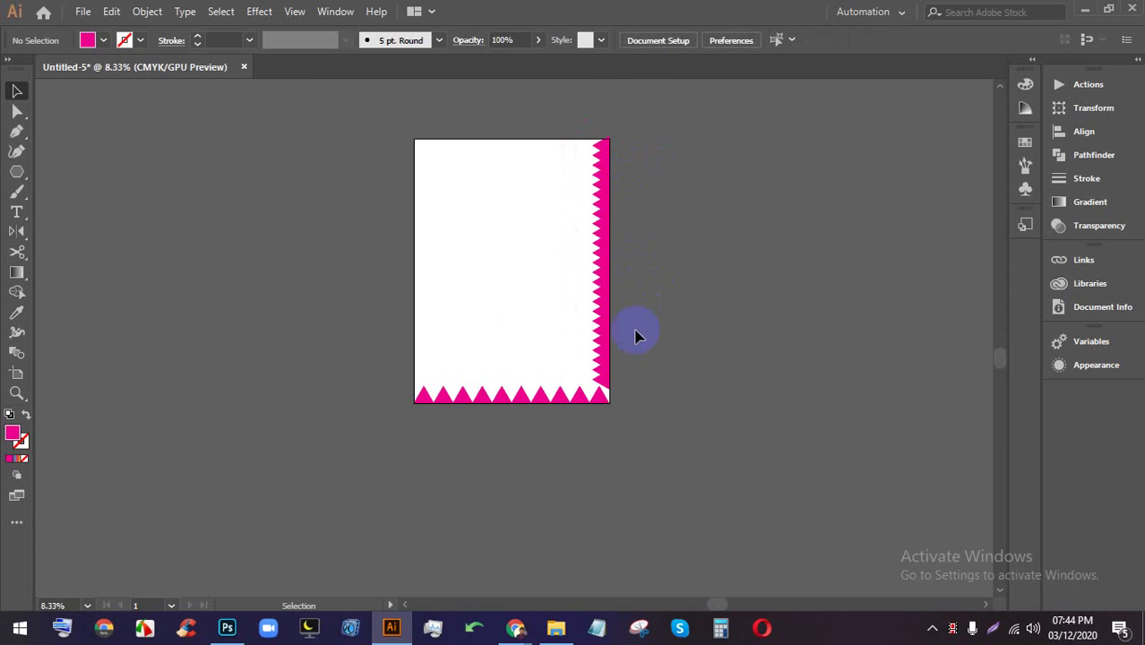
scroll(575, 164, up, 1)
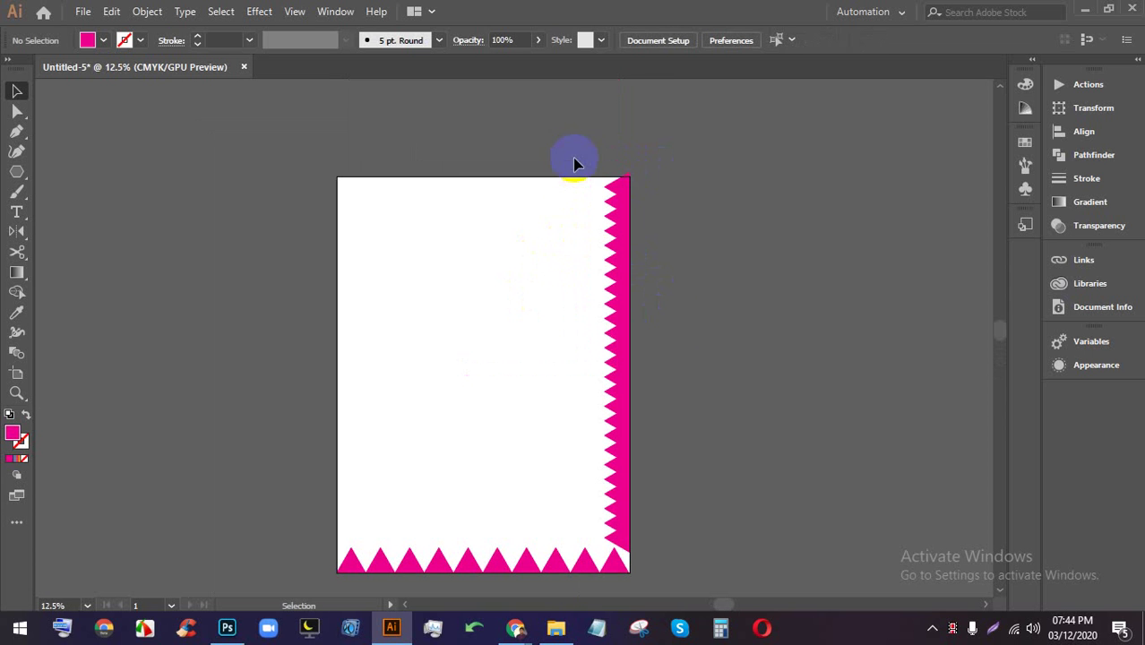
- Select the column of triangles along the artboard's right edge and inspect its overlapping outlines up close, down to the lower-right corner
drag(573, 156, 617, 492)
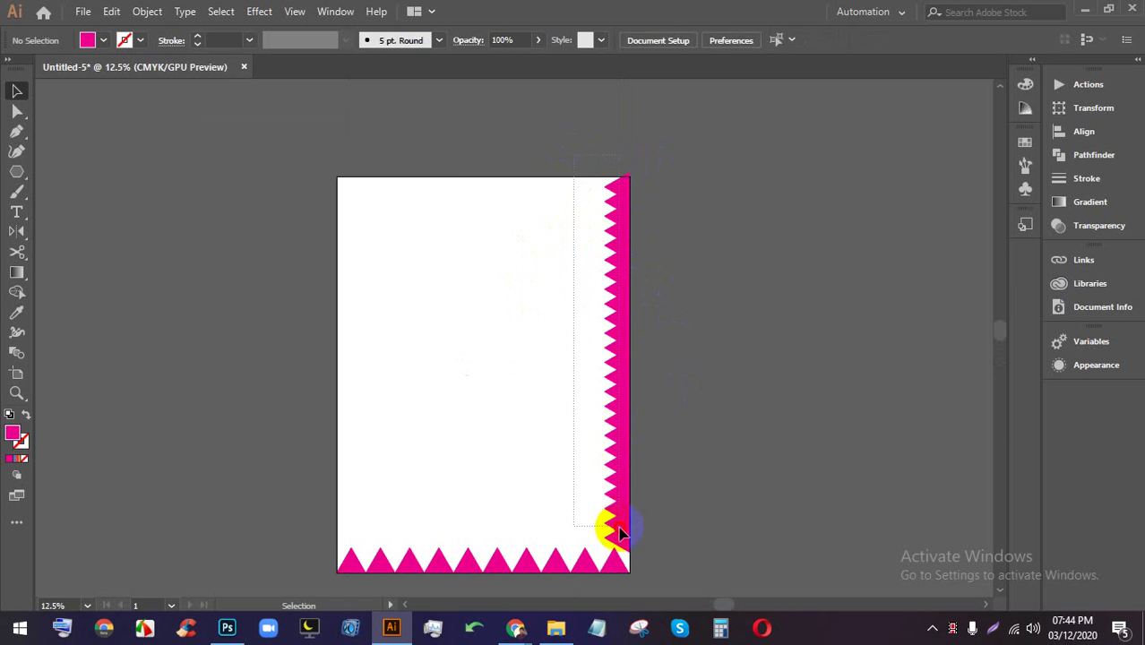
drag(623, 532, 618, 171)
click(680, 432)
click(762, 226)
click(579, 165)
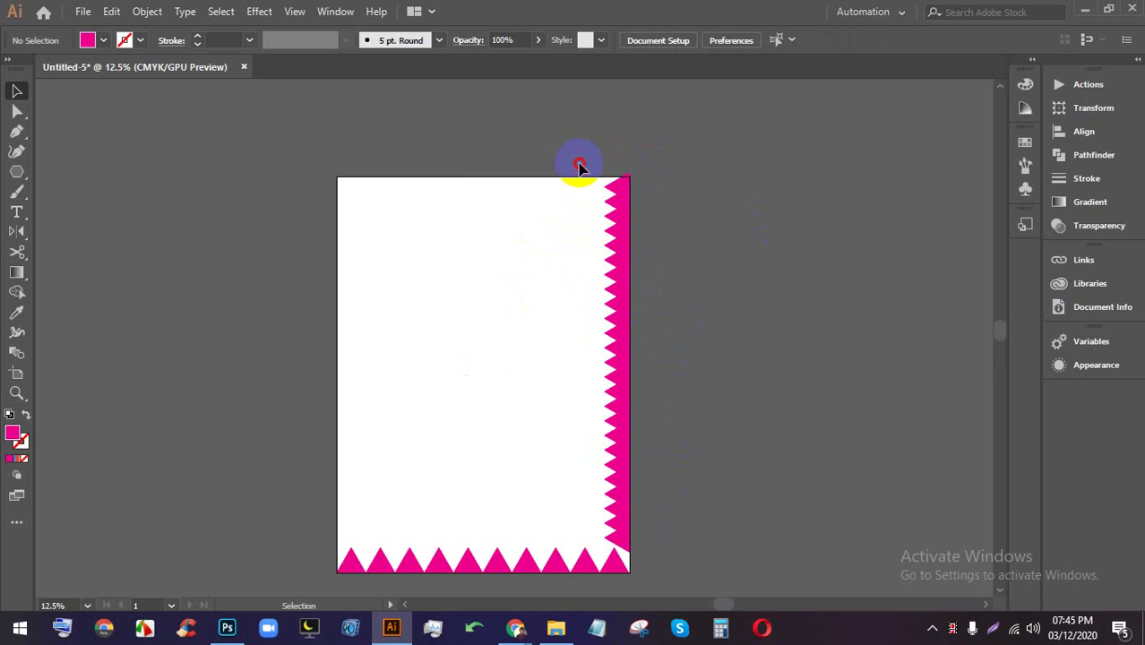
drag(628, 517, 627, 524)
scroll(627, 529, up, 6)
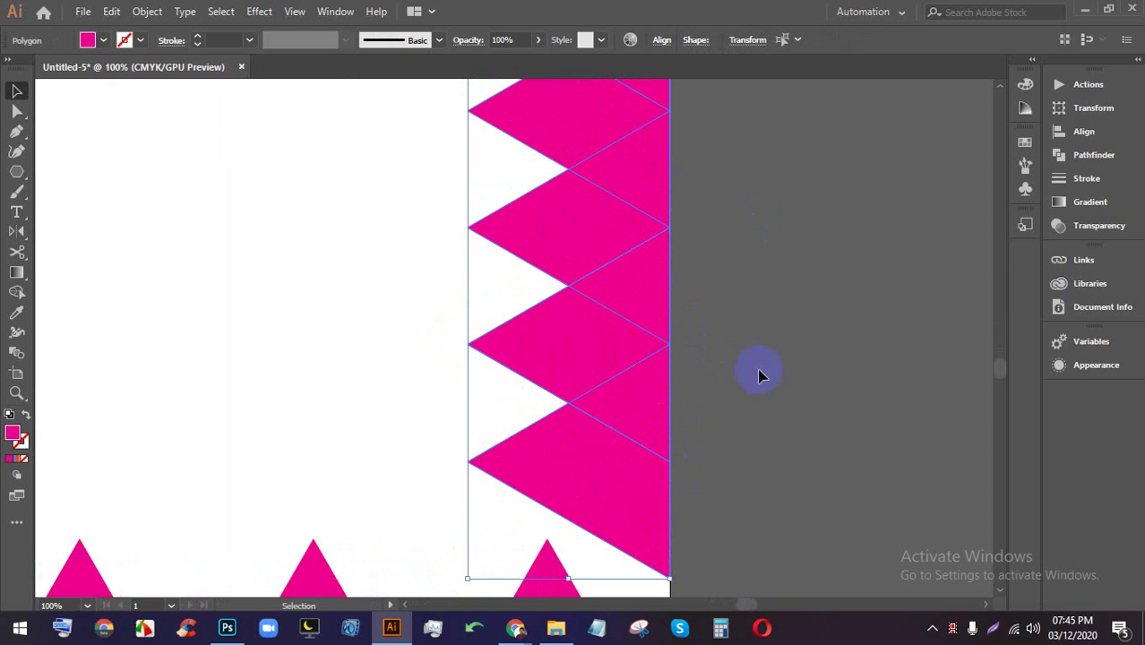
scroll(681, 370, down, 2)
scroll(666, 397, down, 2)
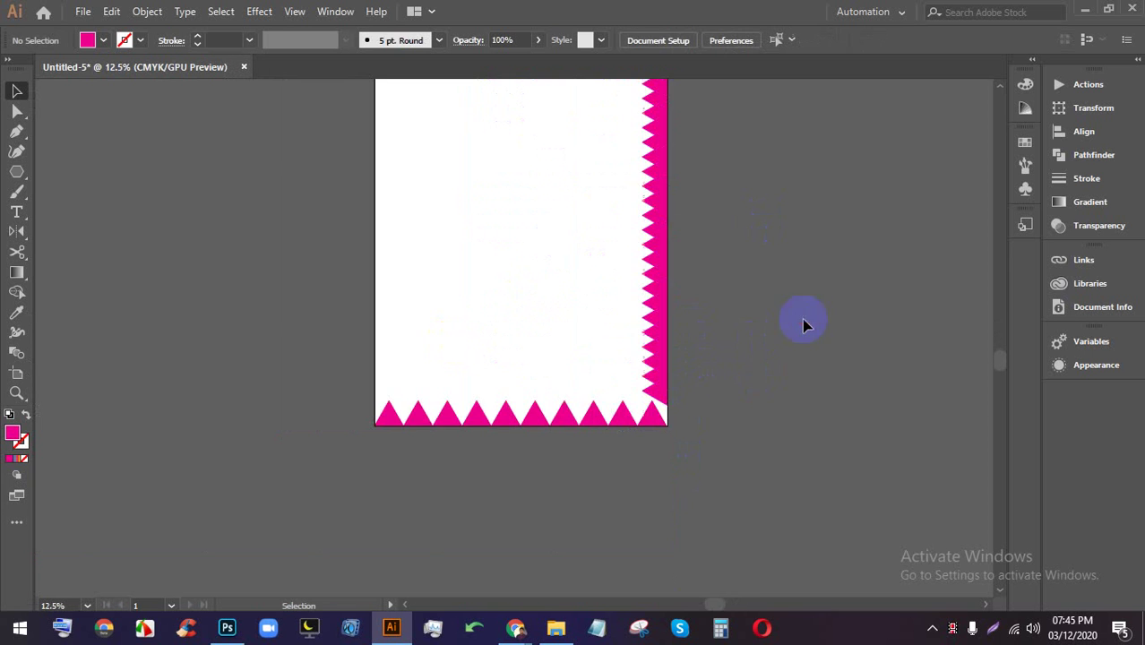
scroll(789, 377, down, 1)
- Switch to Photoshop and create a new print document of 8.267 × 11.693 in at 300 ppi
drag(796, 452, 468, 153)
drag(670, 231, 366, 114)
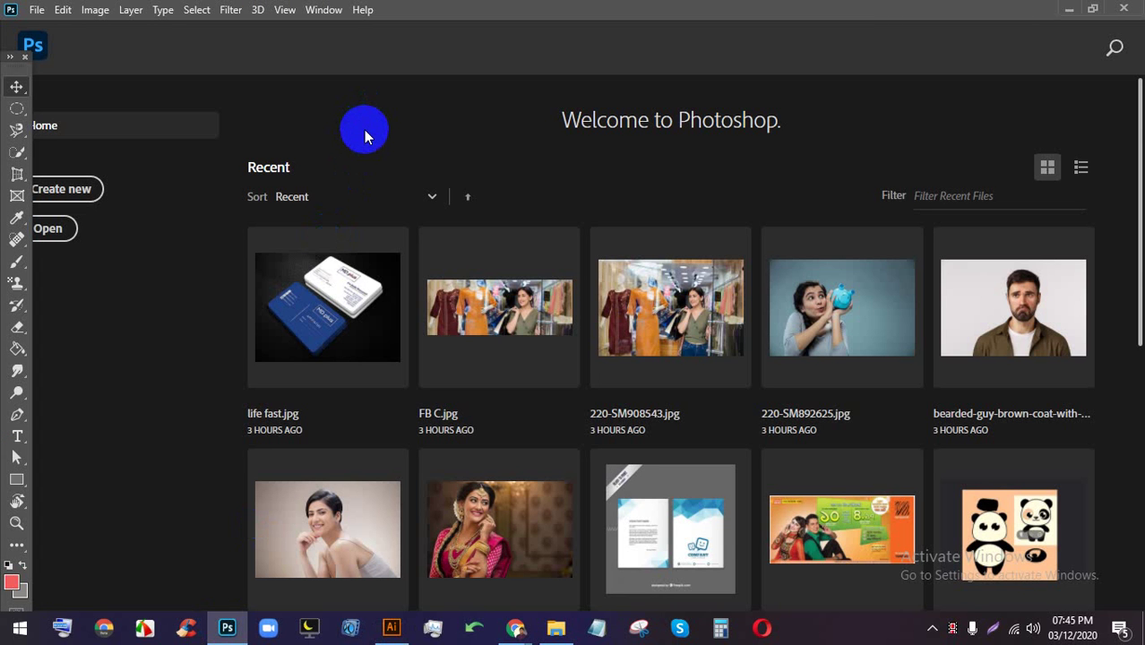
drag(364, 130, 99, 213)
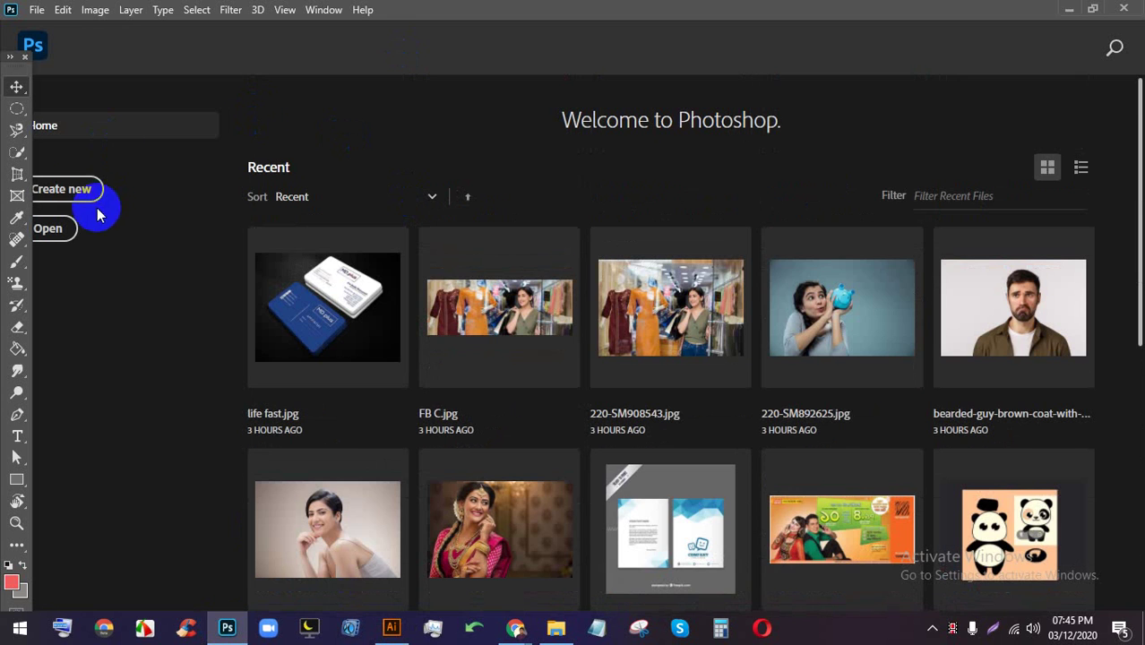
click(83, 193)
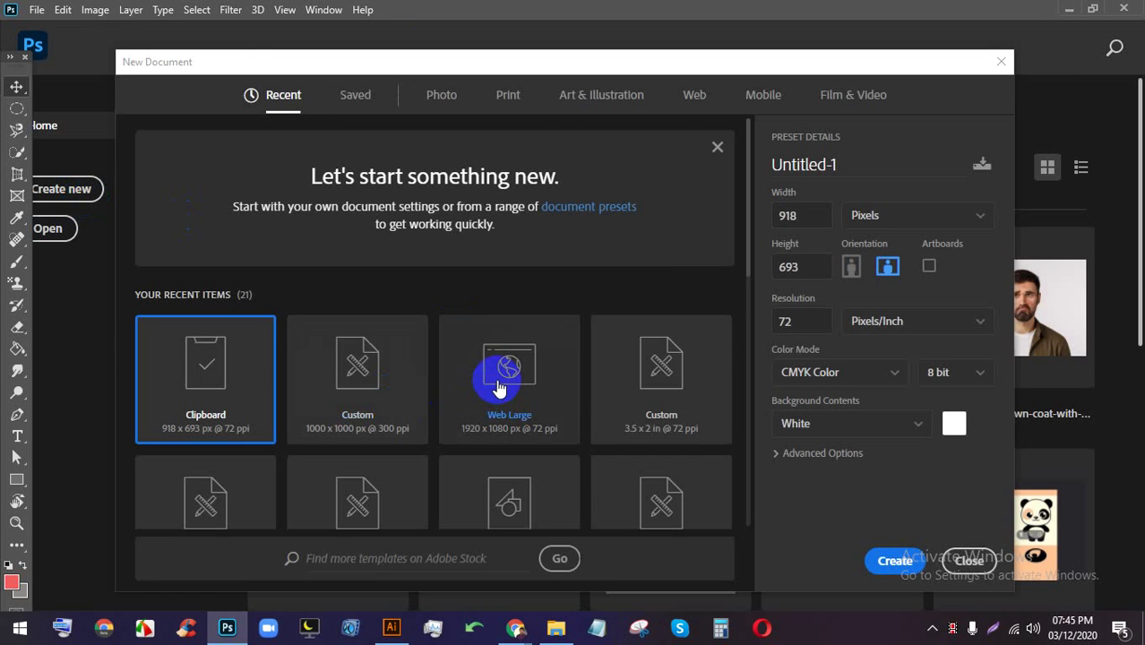
click(515, 98)
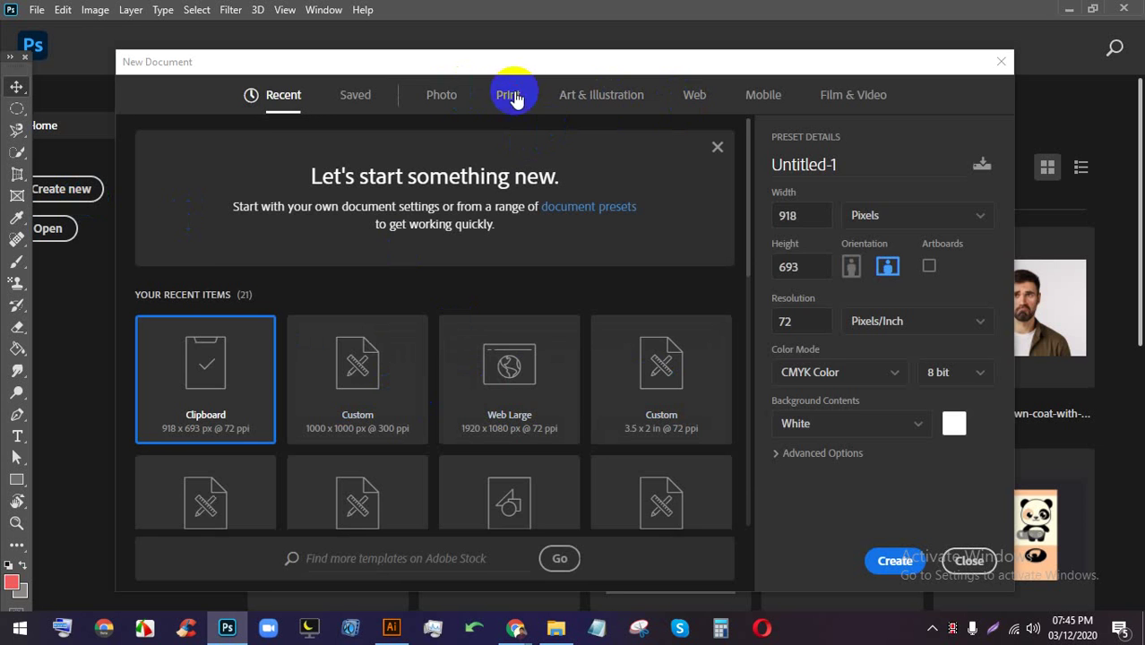
key(Escape)
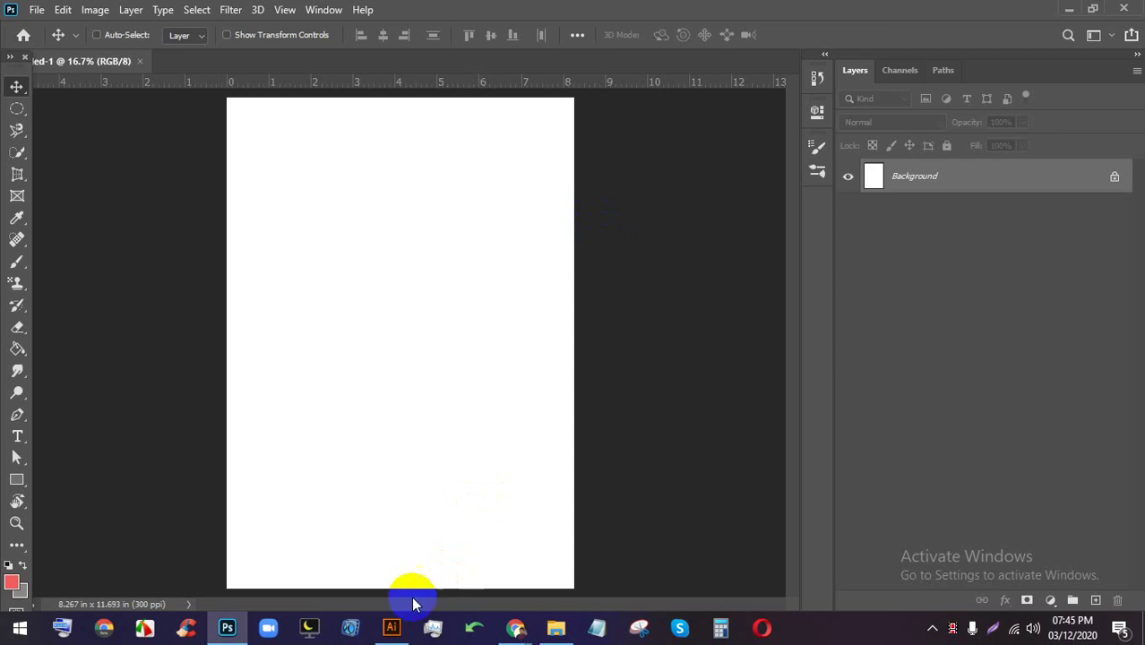
- Copy the whole triangle border from Illustrator and paste it into the blank Photoshop document as a Smart Object
click(393, 627)
mouse_move(668, 312)
mouse_down()
mouse_move(647, 350)
mouse_move(269, 618)
mouse_move(233, 628)
mouse_move(455, 298)
mouse_up()
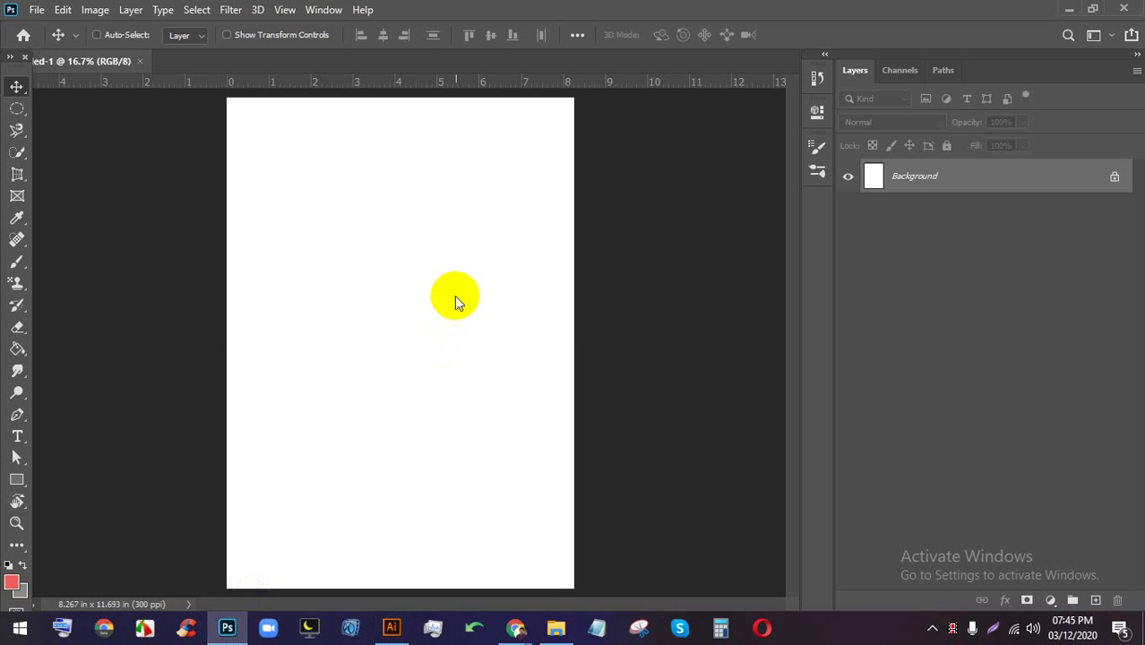
drag(583, 246, 558, 232)
click(804, 34)
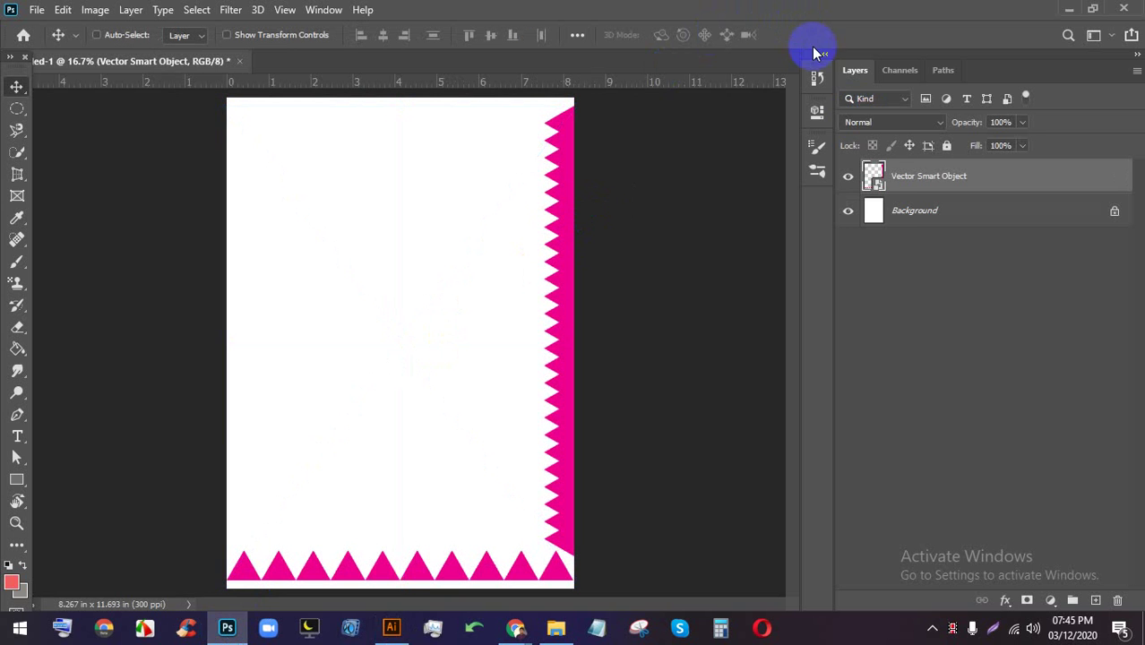
- Open the contents of the pasted Vector Smart Object layer for editing in Illustrator
mouse_move(543, 239)
mouse_down()
mouse_move(567, 246)
mouse_move(560, 233)
mouse_up()
scroll(508, 244, up, 1)
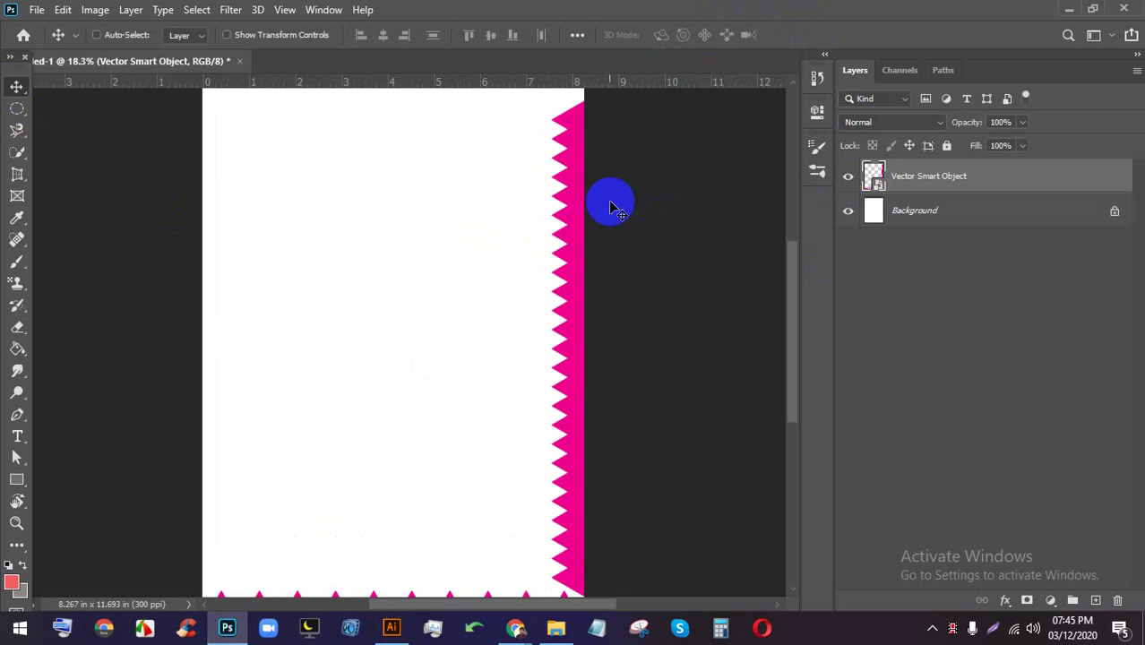
scroll(537, 263, down, 1)
scroll(568, 324, up, 1)
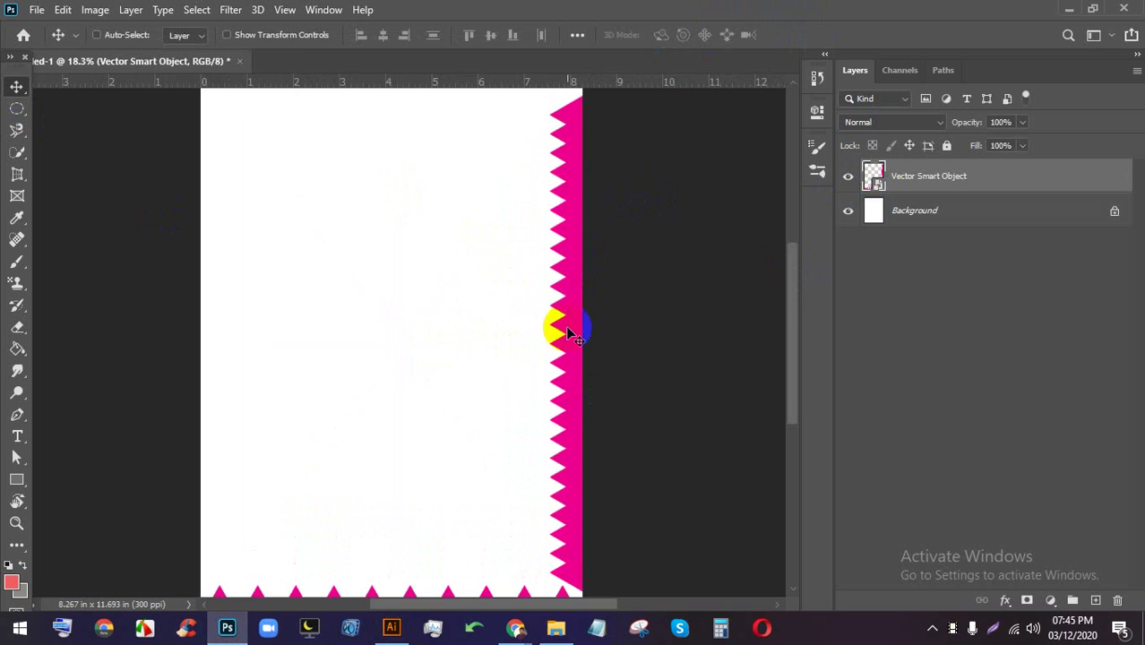
double_click(871, 178)
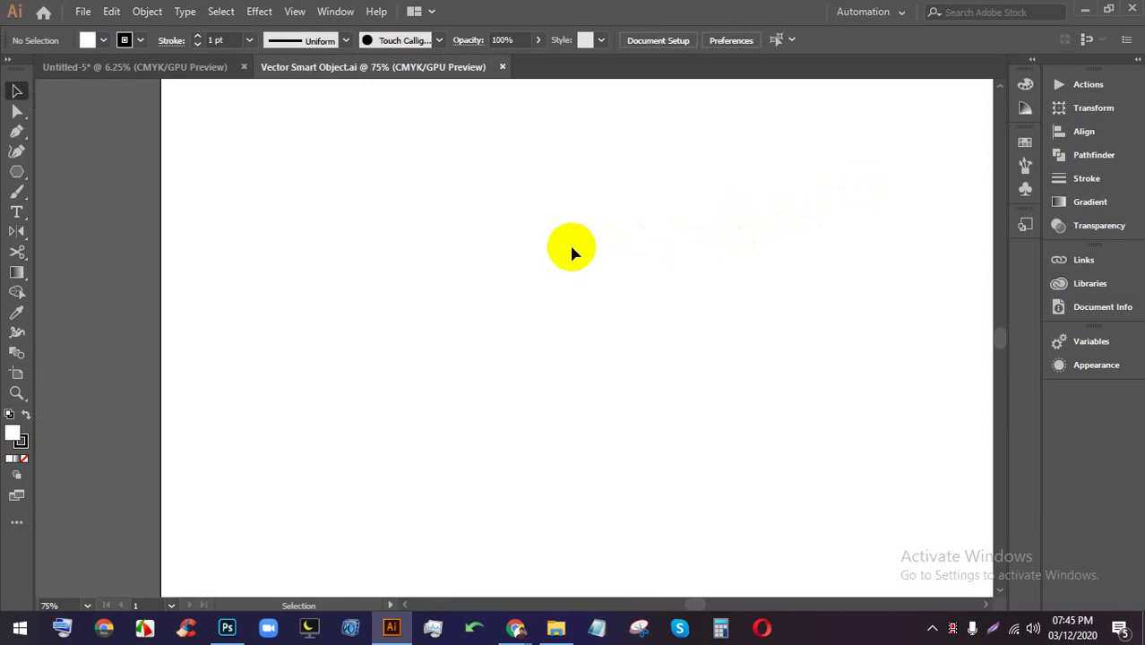
- Change the fill of all triangles along the right edge to yellow, f2dc0f, in the Vector Smart Object file
scroll(555, 258, down, 4)
scroll(676, 262, up, 1)
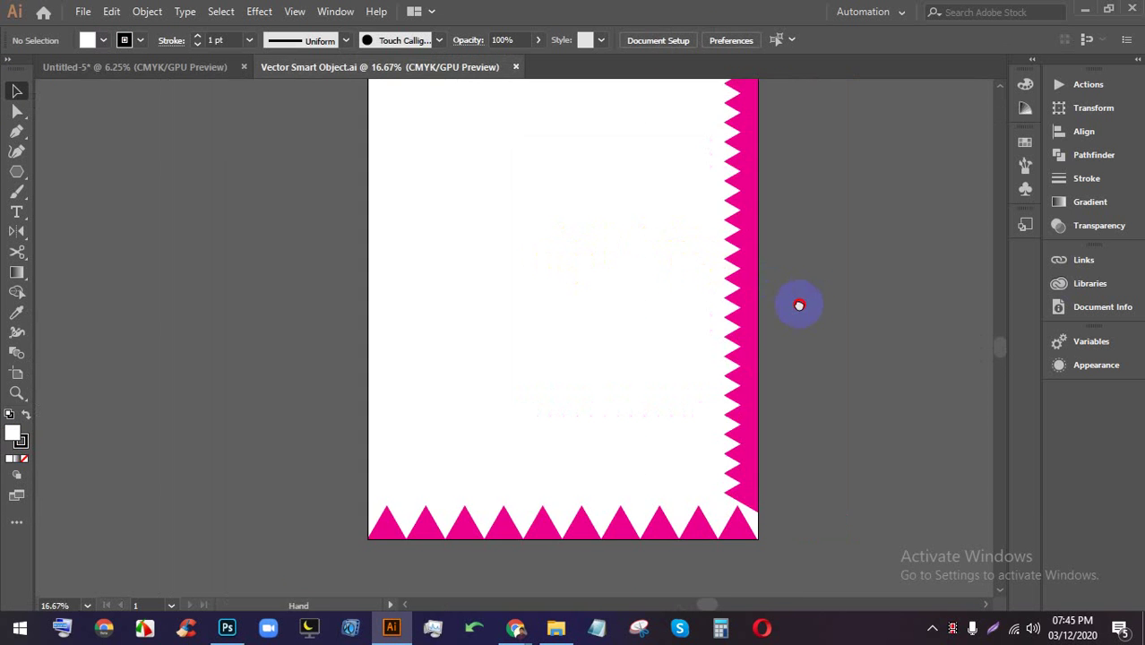
scroll(799, 306, down, 1)
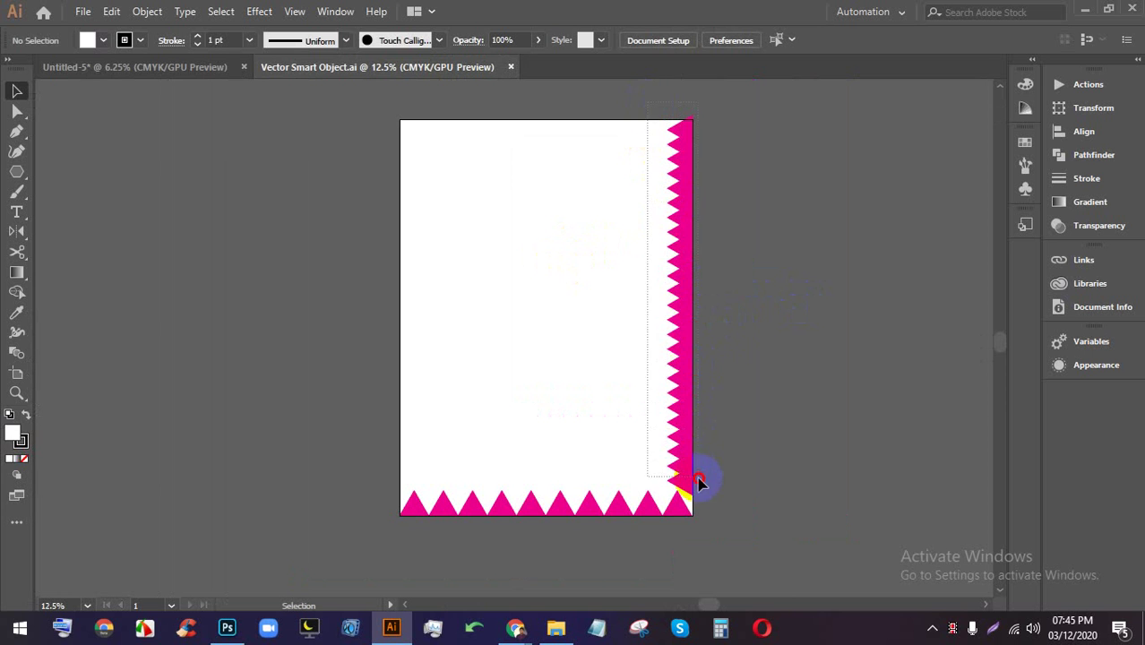
drag(700, 484, 700, 485)
click(103, 40)
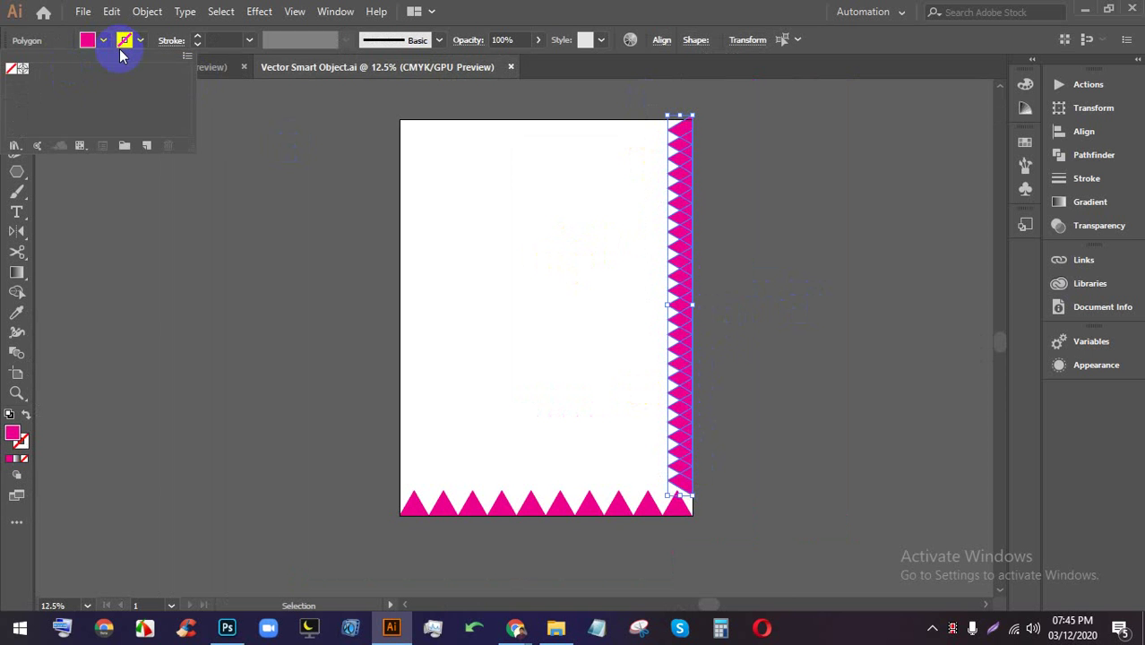
click(103, 39)
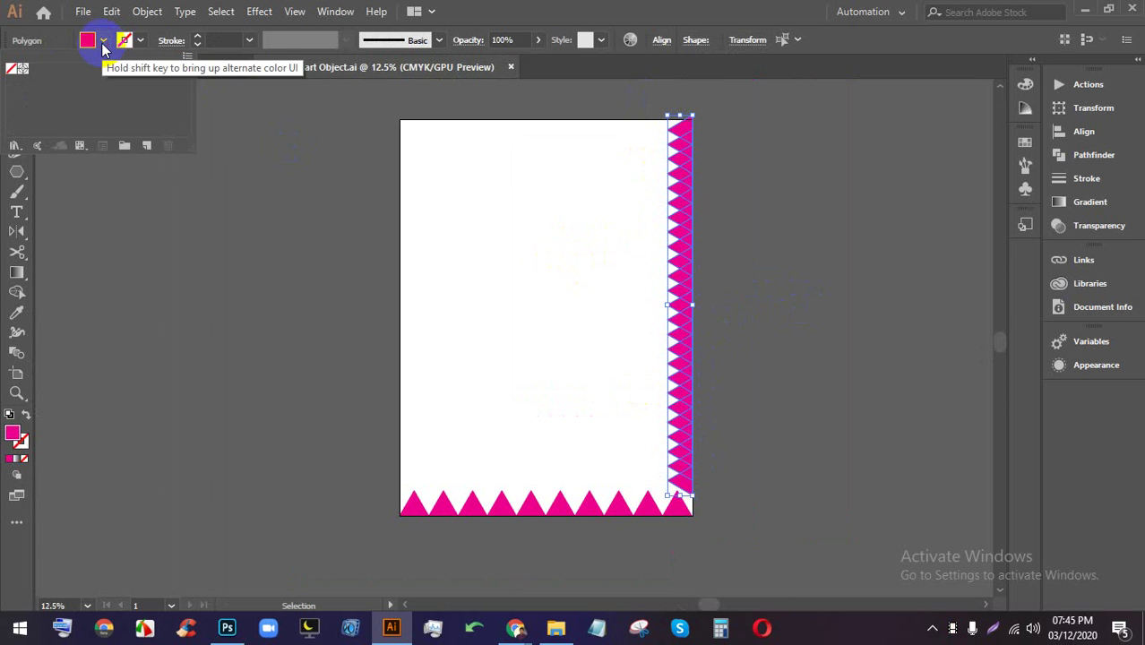
double_click(13, 436)
drag(933, 256, 933, 366)
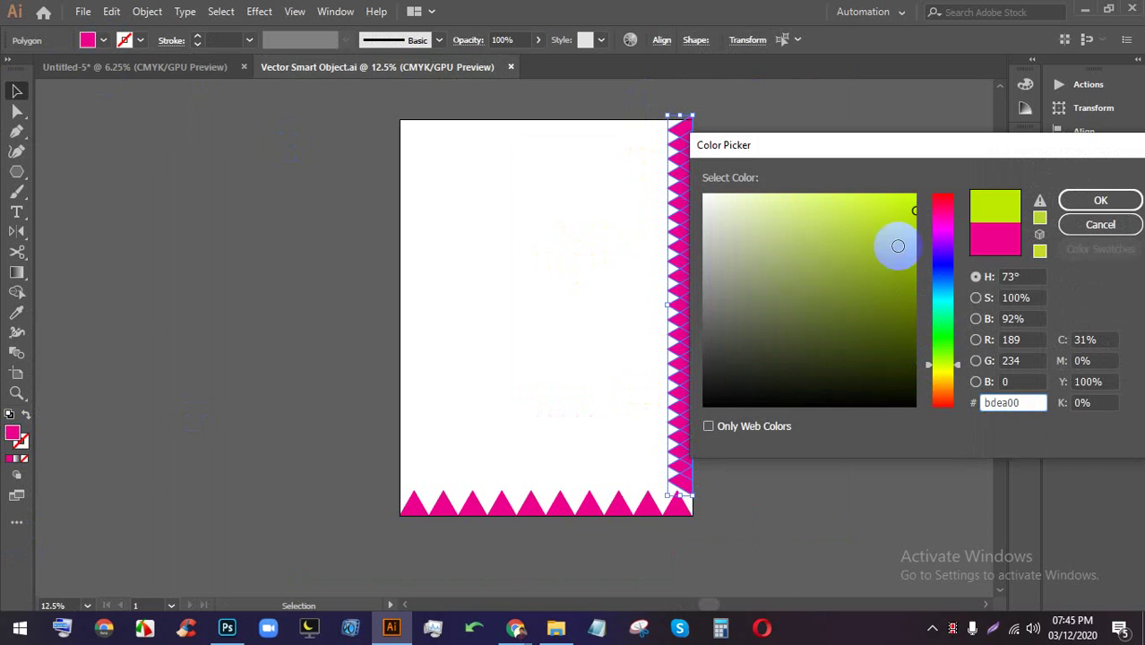
click(947, 375)
click(903, 204)
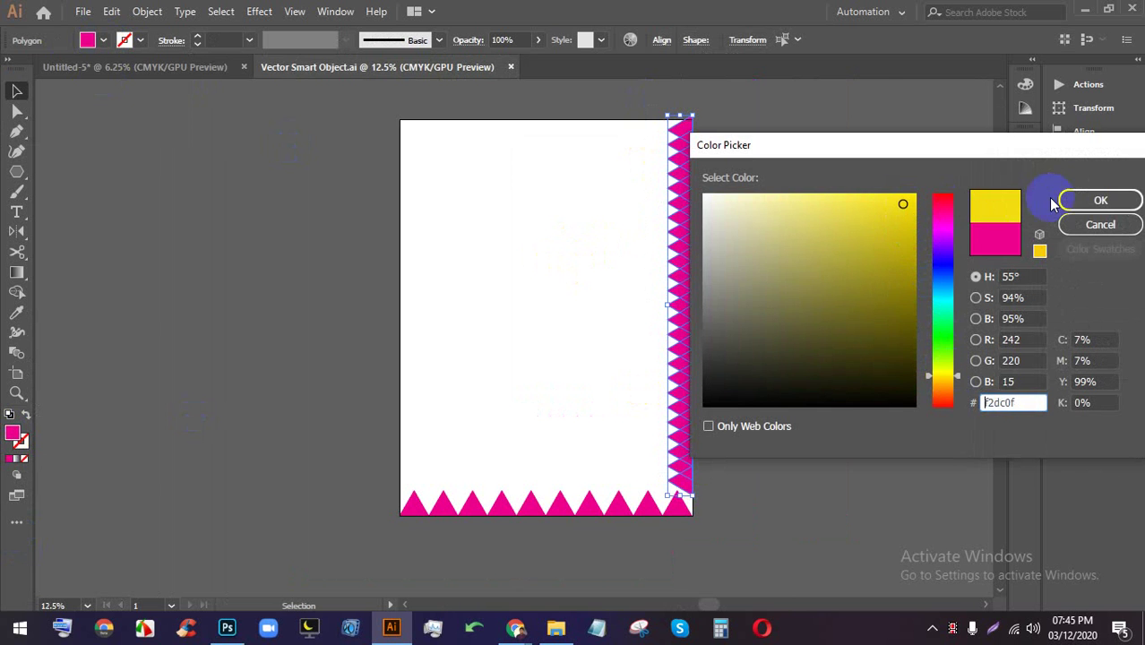
click(1072, 201)
click(777, 289)
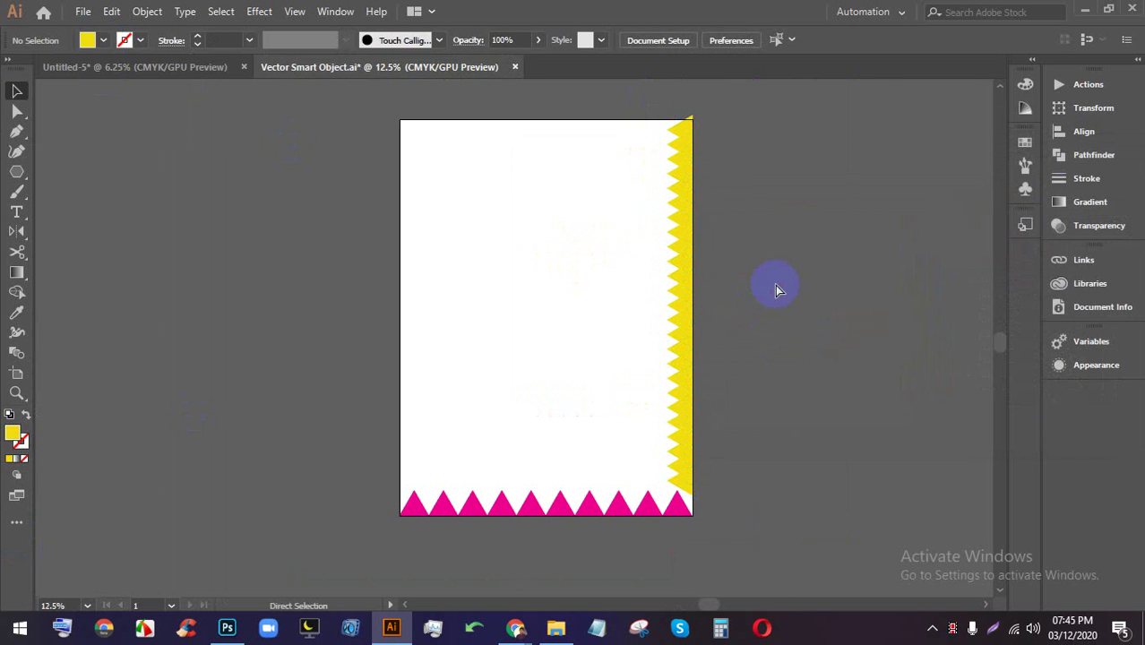
- Save the recoloured Smart Object file, check the border in the Photoshop document, and return to Illustrator
click(227, 628)
scroll(591, 404, down, 4)
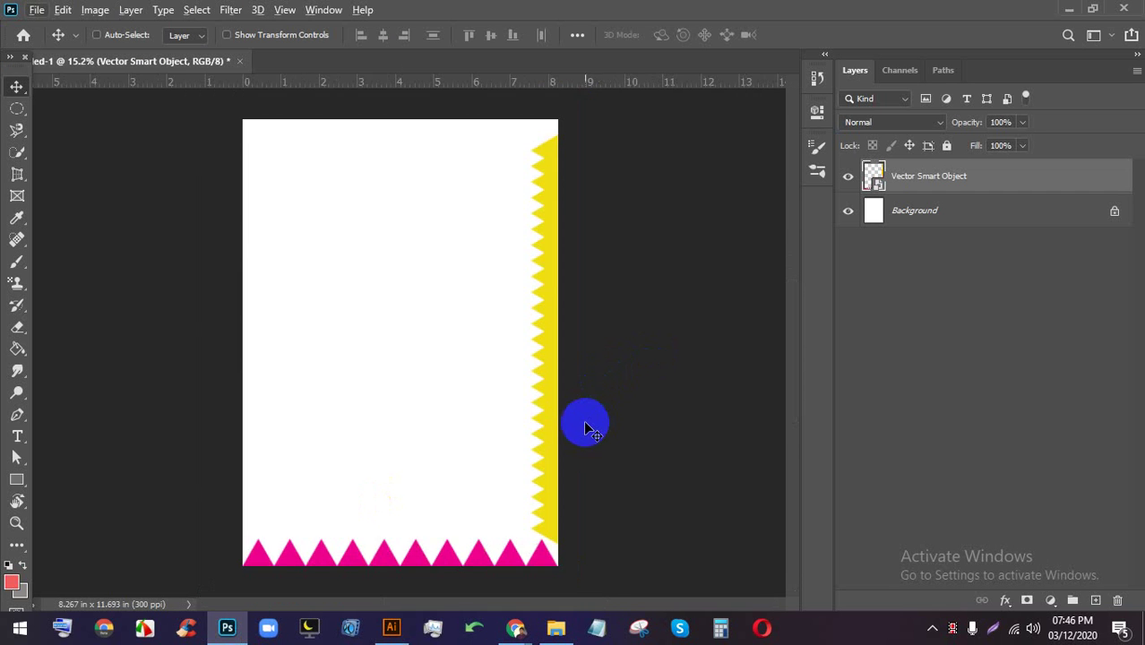
scroll(473, 389, up, 4)
scroll(534, 484, up, 4)
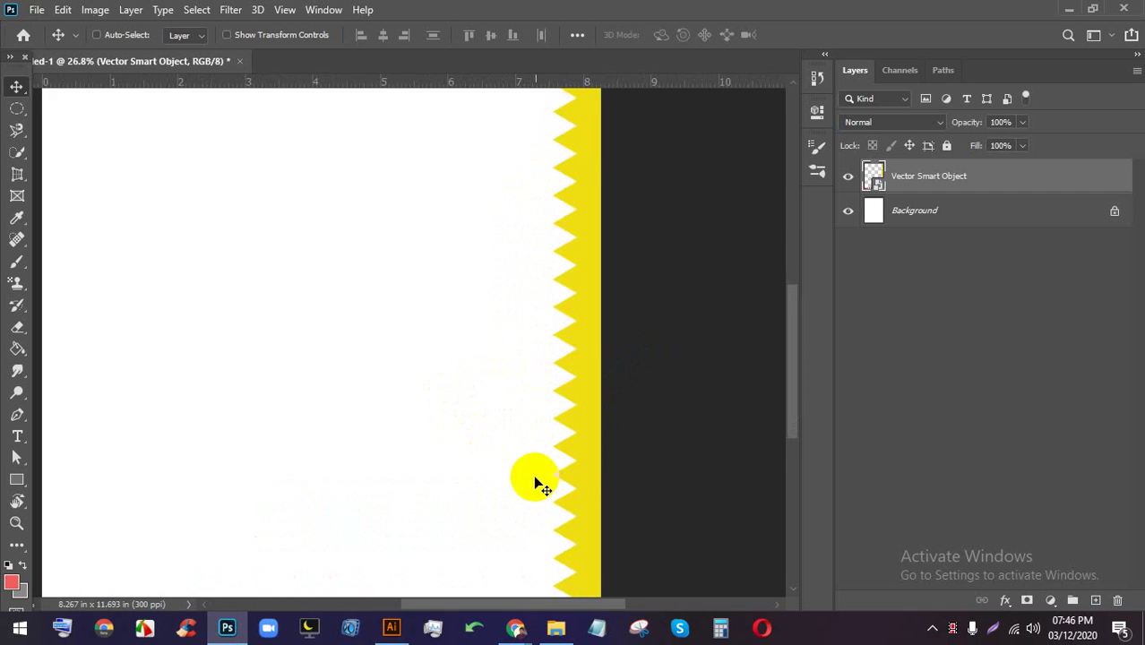
drag(594, 482, 619, 390)
scroll(596, 545, up, 1)
scroll(598, 478, down, 2)
scroll(598, 484, down, 1)
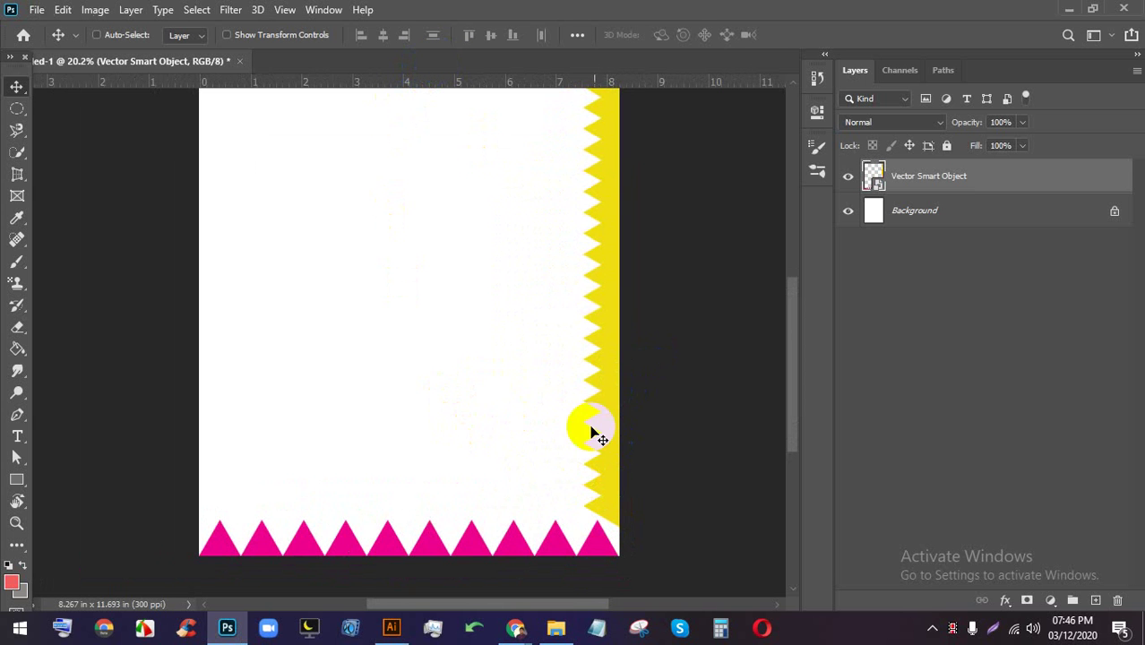
click(391, 628)
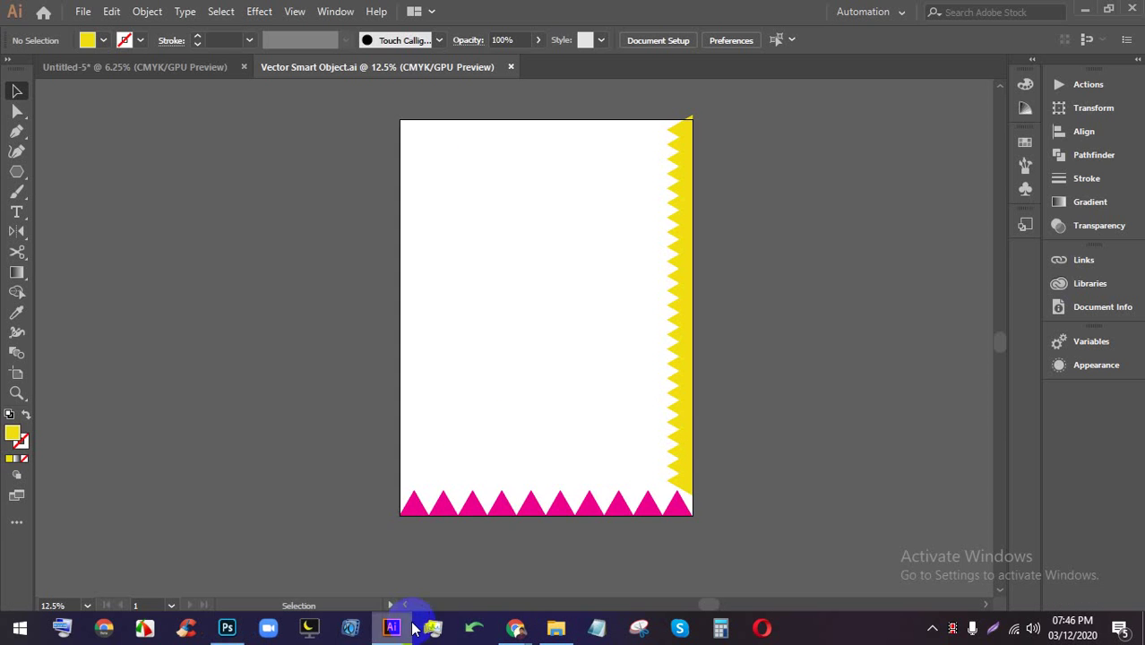
- Switch to the Google Meet call in Chrome, turn off the camera, and look through the participant list
click(513, 630)
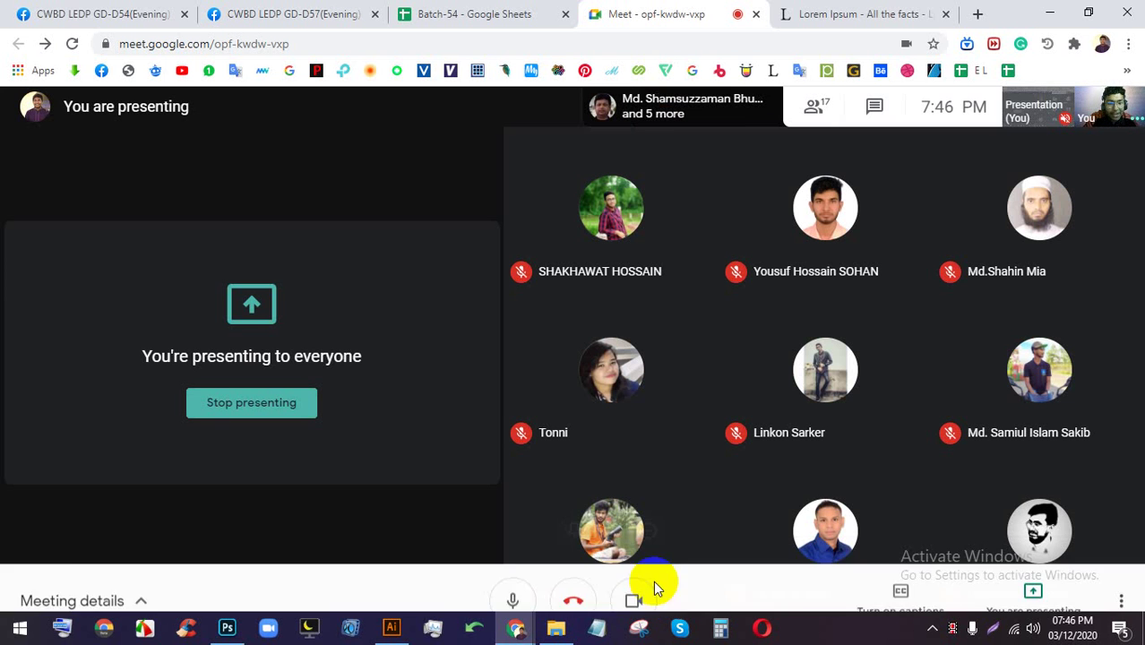
click(631, 571)
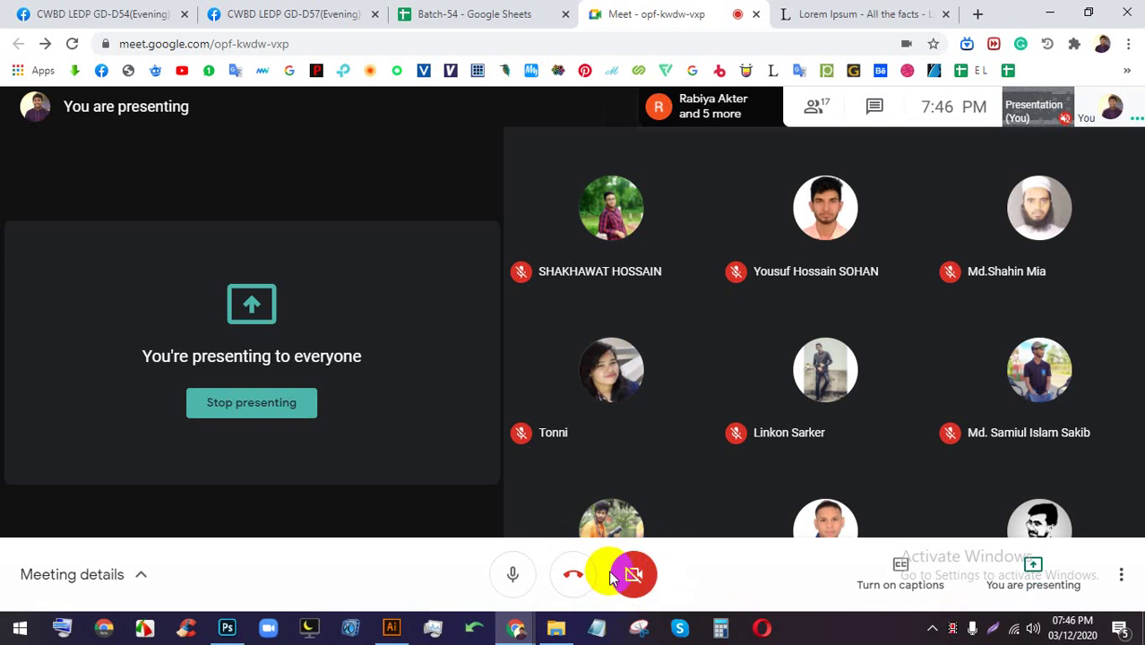
click(815, 107)
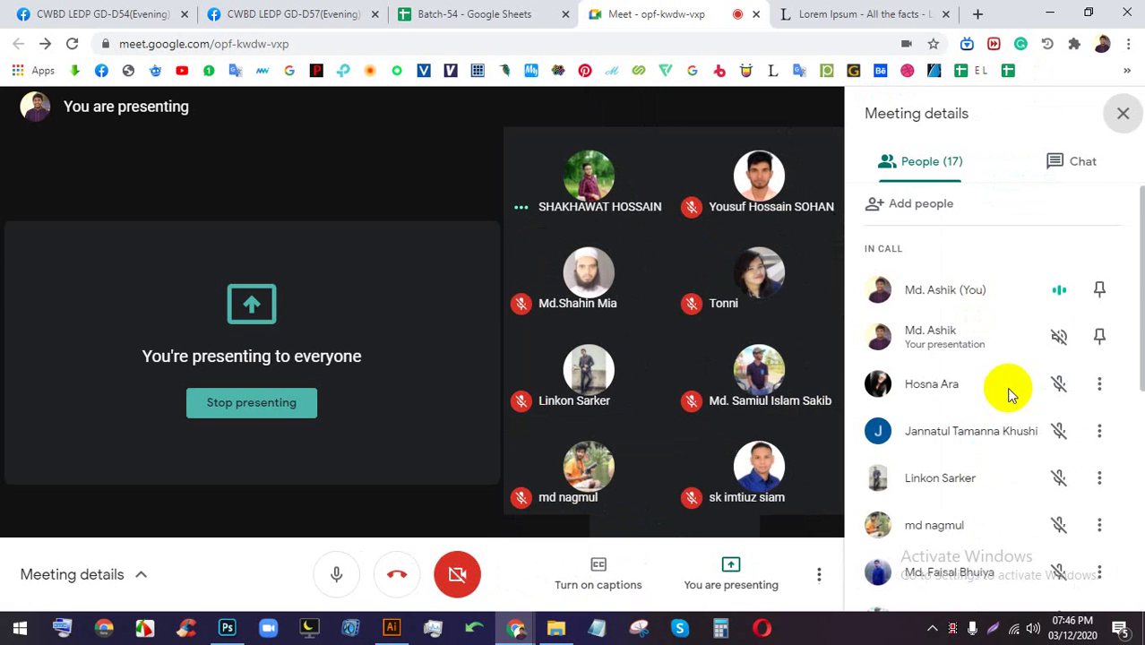
scroll(1007, 387, down, 4)
scroll(983, 405, up, 4)
click(1124, 113)
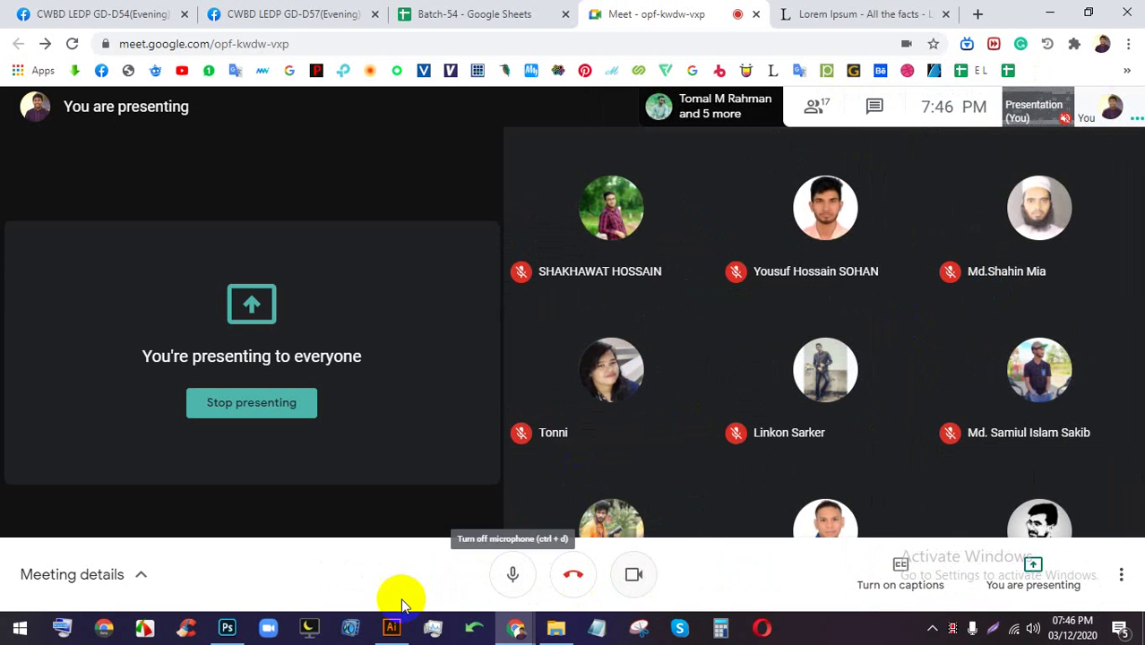
- Return to Illustrator, select the yellow triangles along the right edge, and open their fill swatches
click(392, 628)
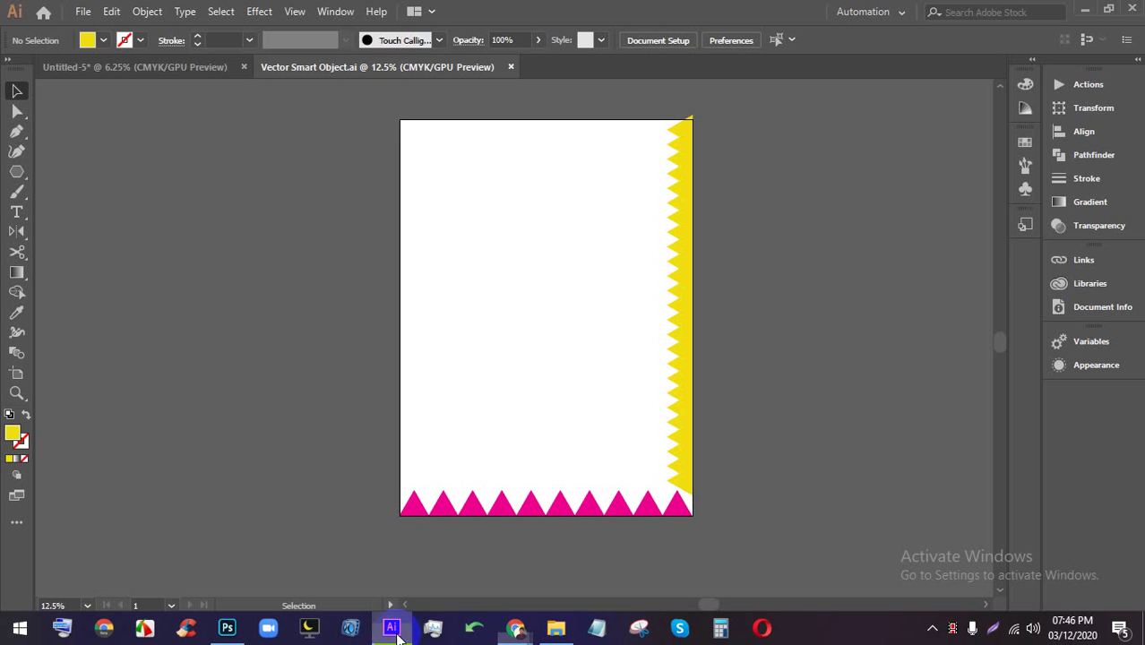
click(652, 166)
click(780, 305)
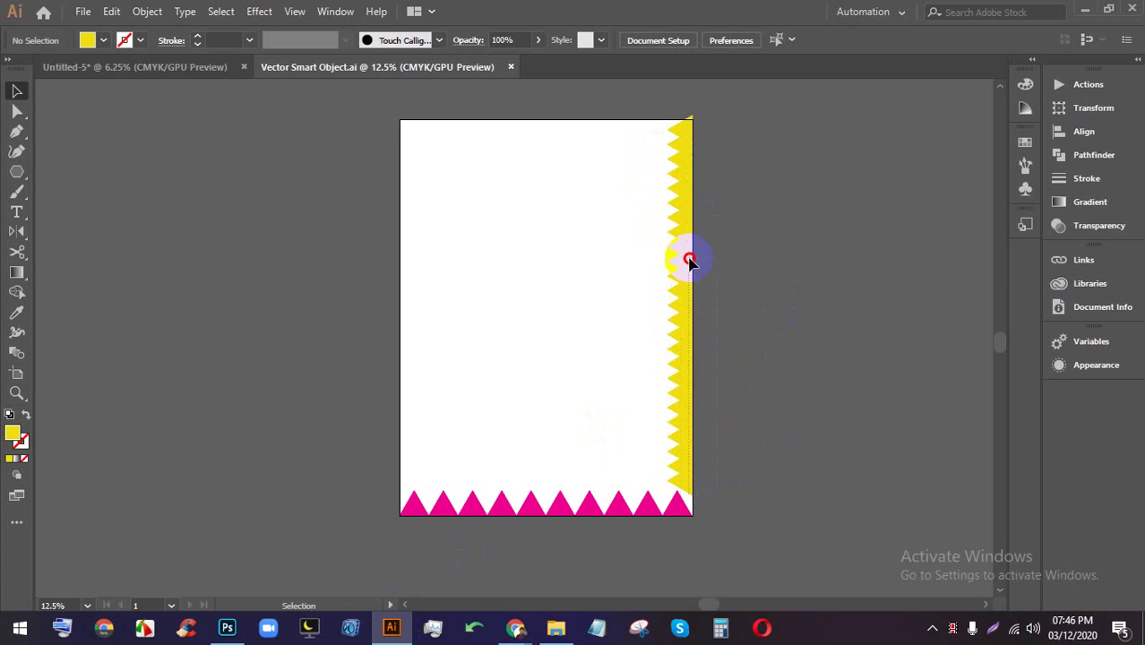
click(687, 124)
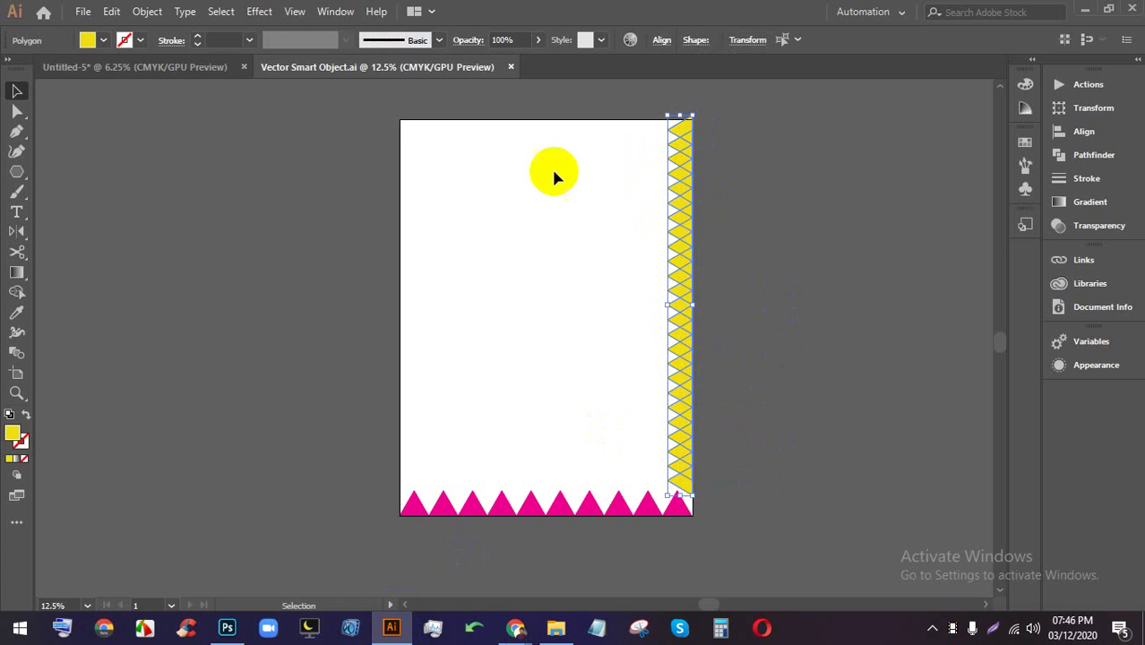
click(103, 42)
- Switch to the CWBD LEDP GD-D54(Evening) Facebook group in Chrome, check the notifications and close them
mouse_move(513, 627)
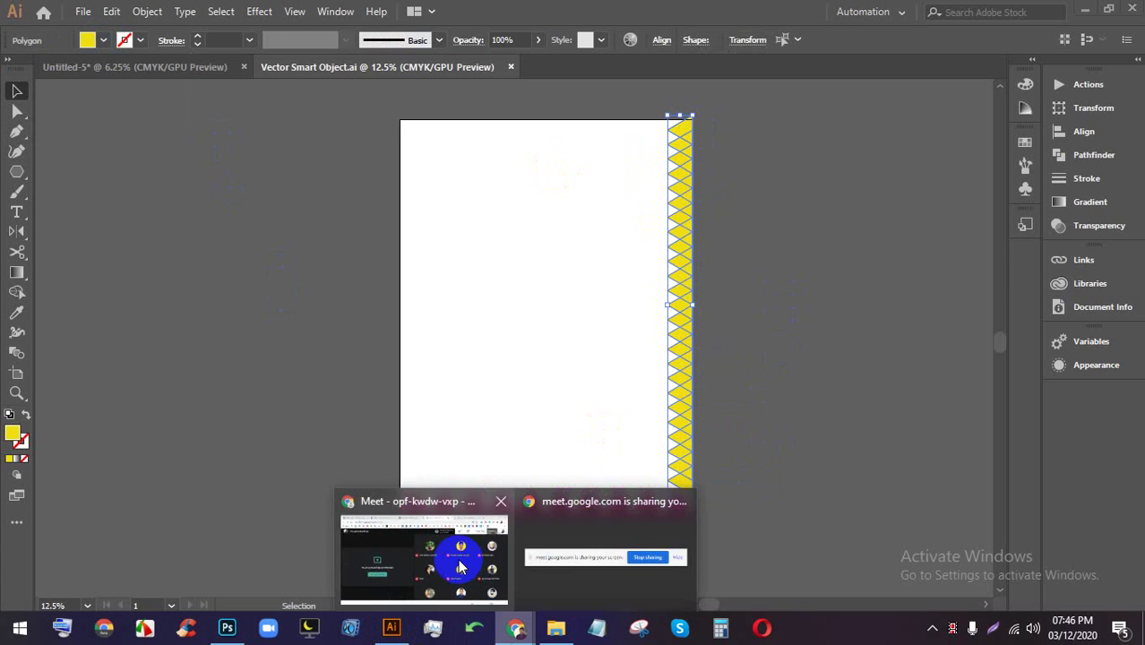
click(456, 549)
click(149, 25)
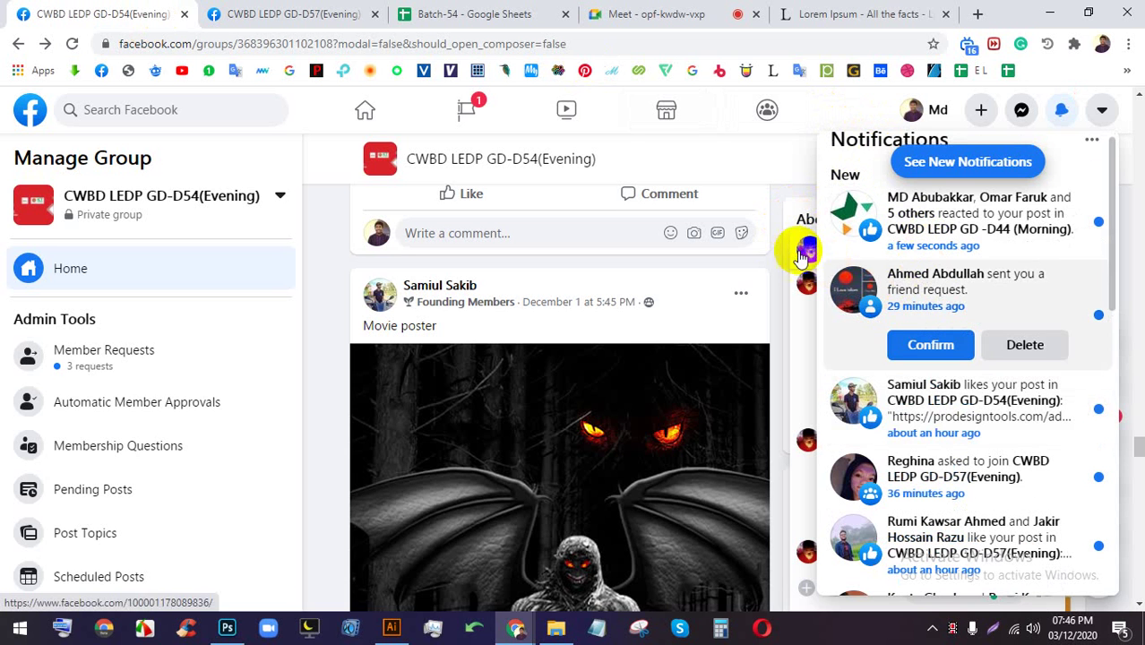
click(777, 235)
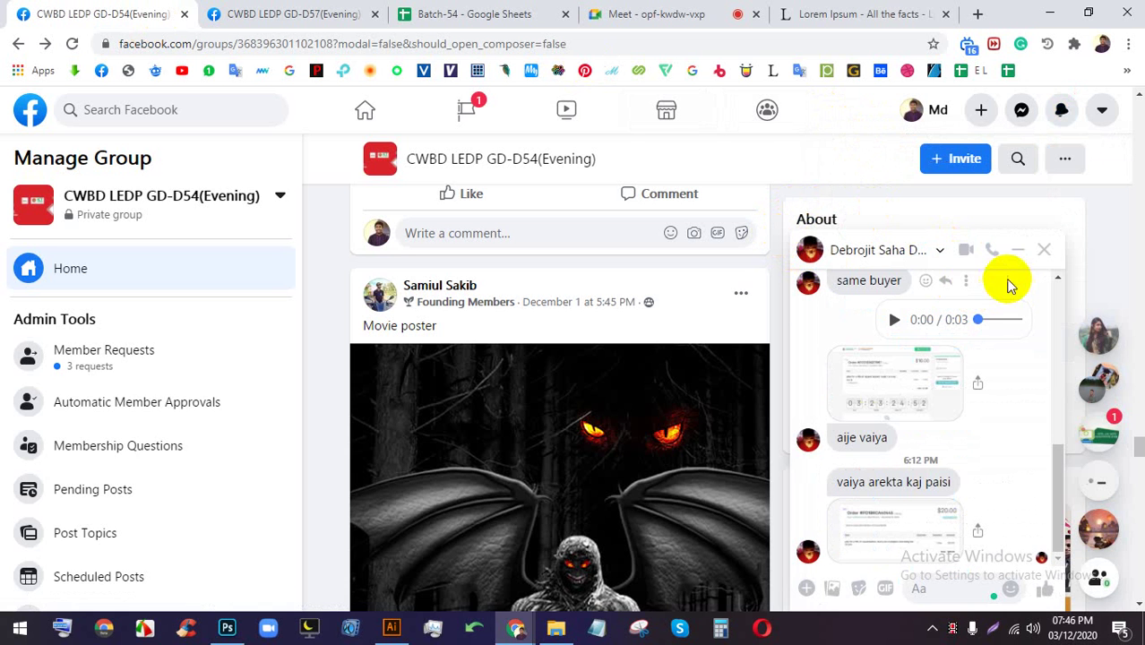
- Put away the open Messenger chat, then open the Yako Coffee poster from a student's chat and copy the image
click(1020, 248)
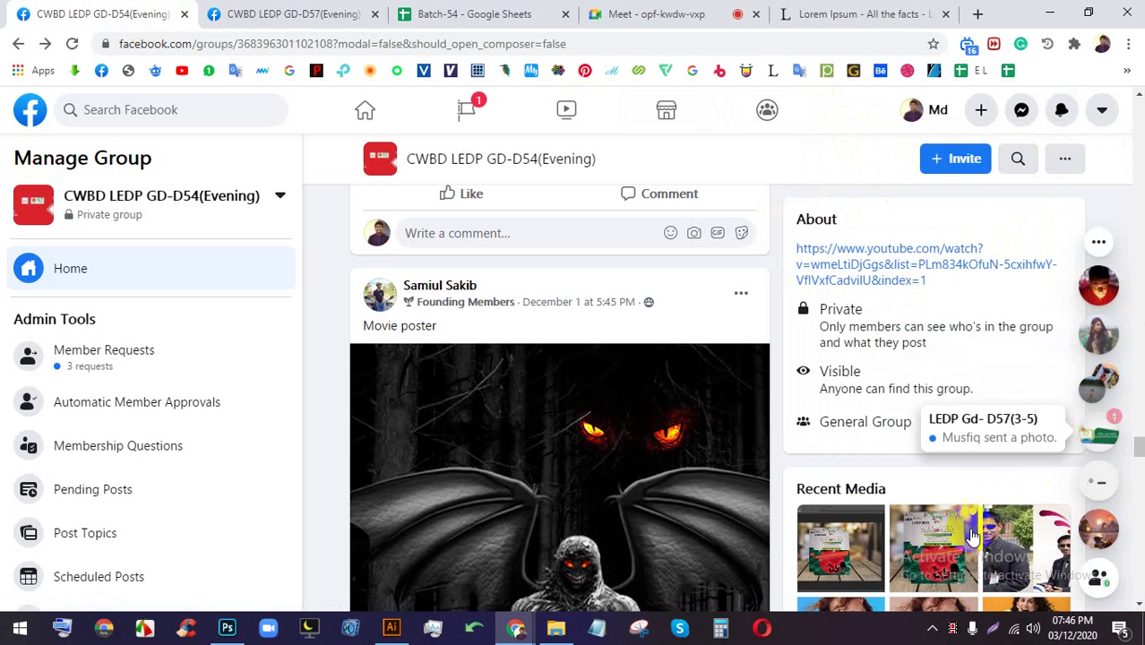
click(952, 630)
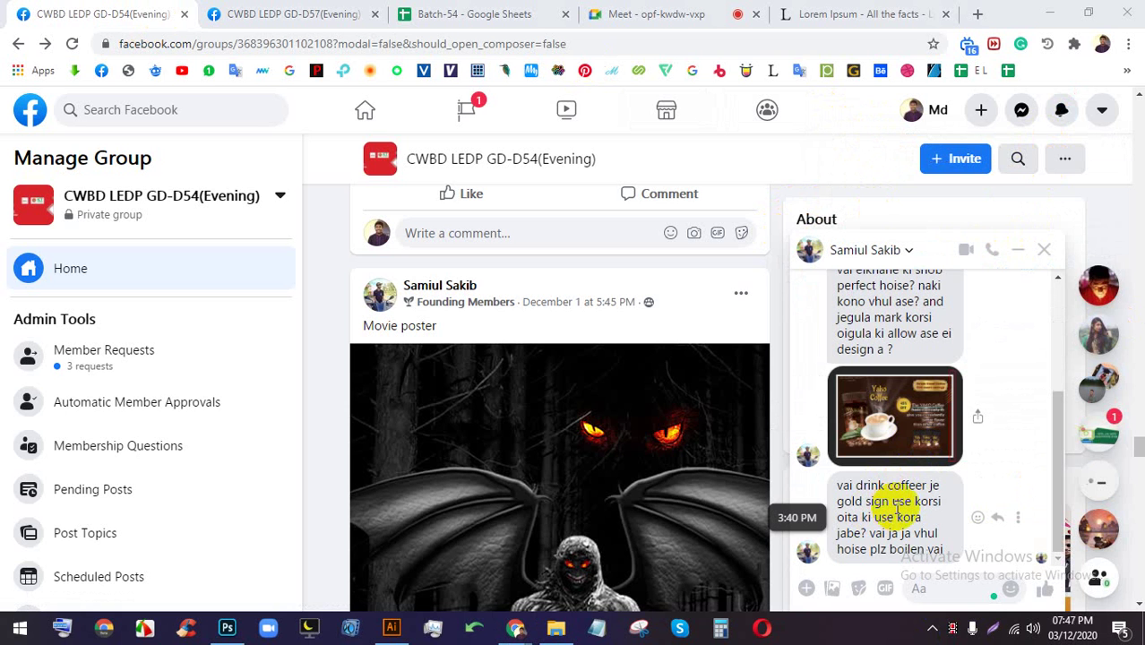
click(899, 412)
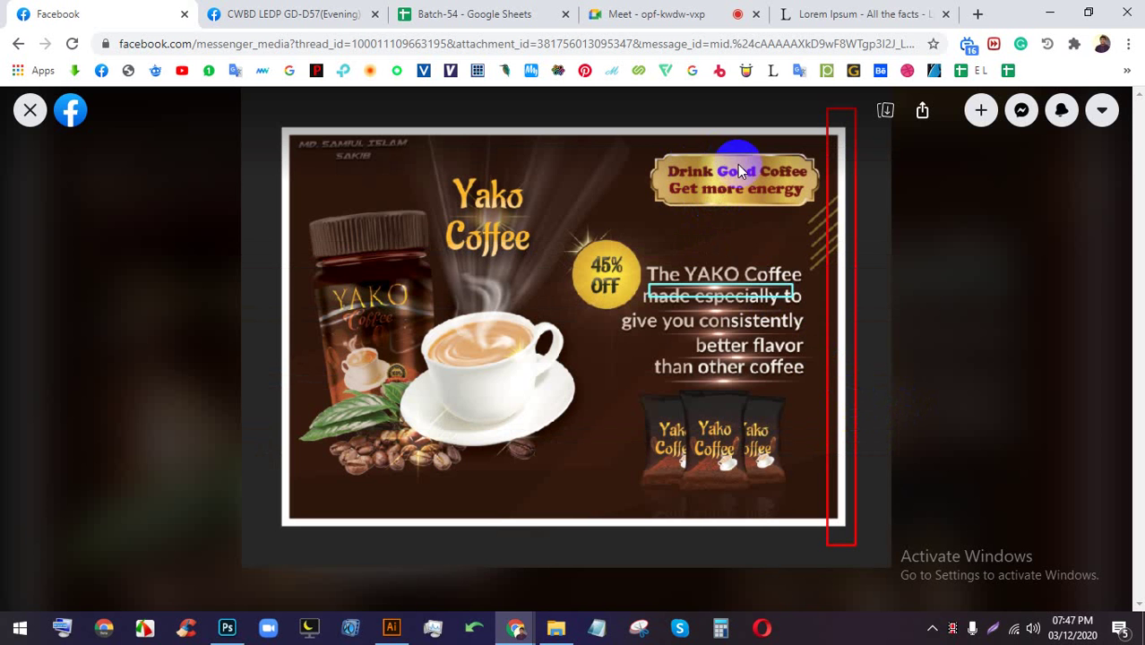
right_click(722, 188)
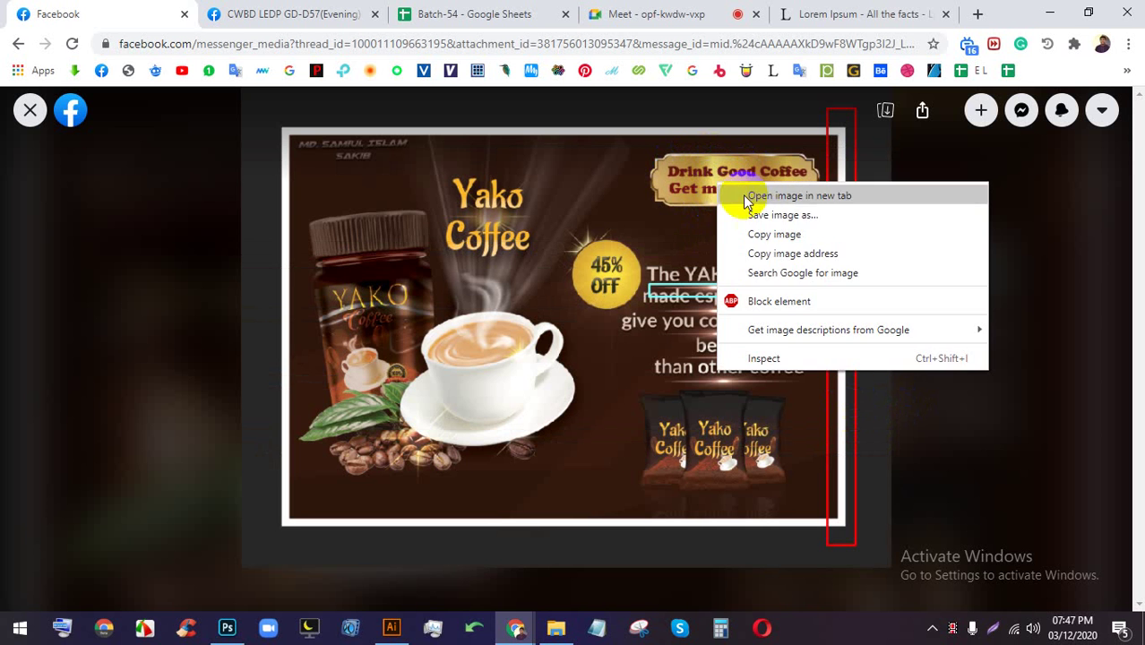
click(757, 231)
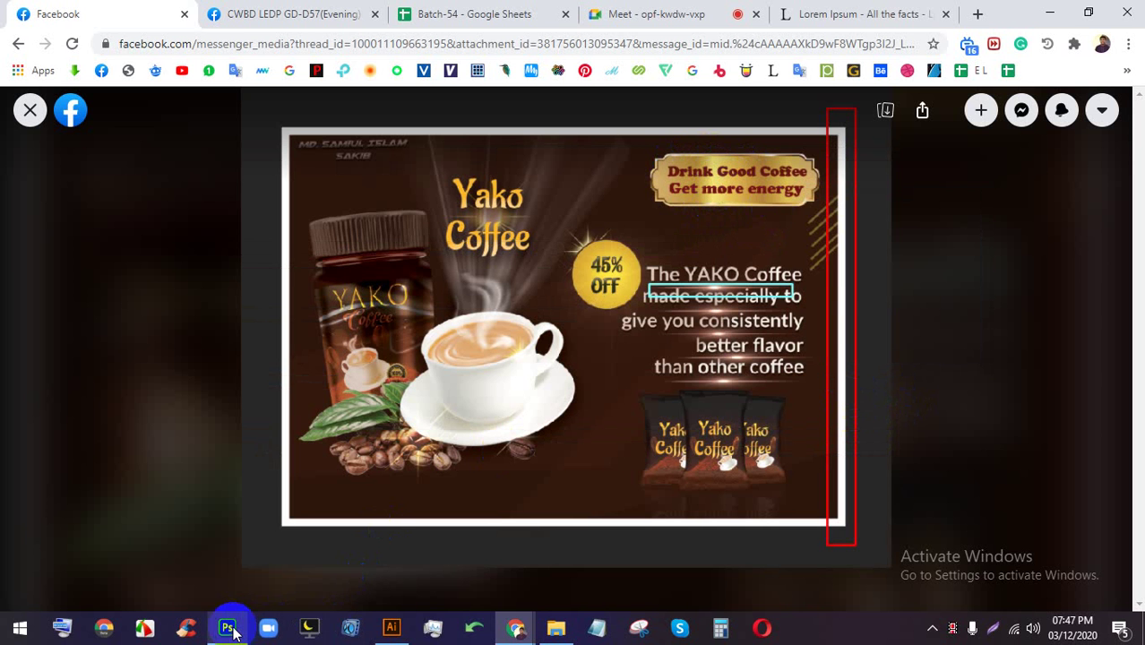
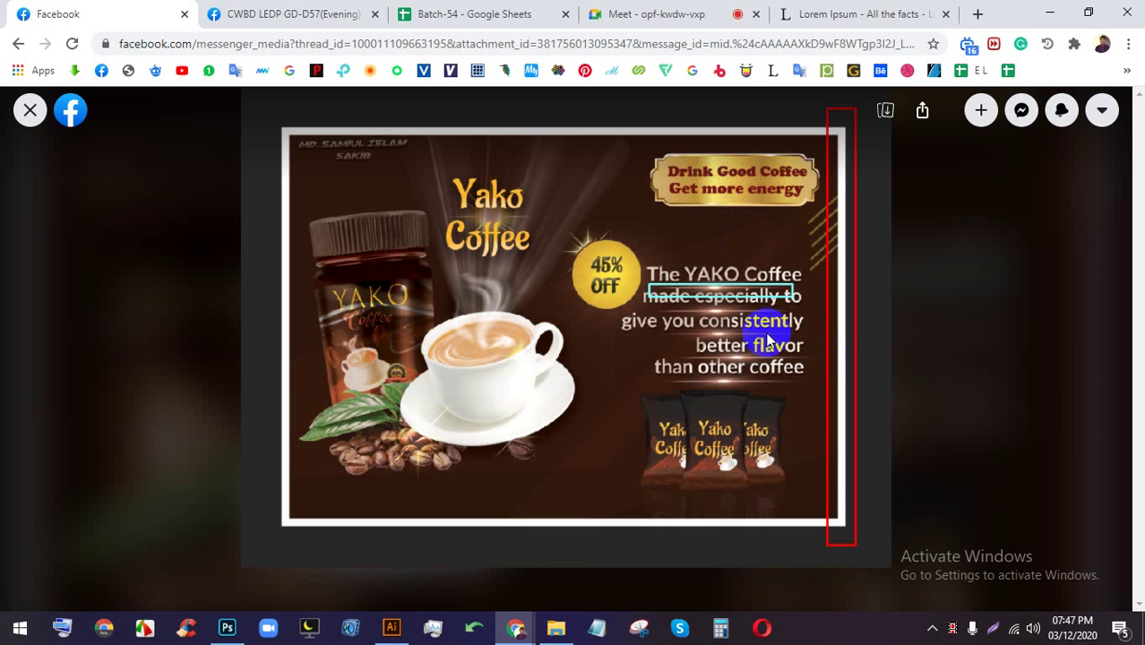
- Check the Google Meet call and the GD-D57 group page, and return to the Yako Coffee poster
click(387, 12)
click(654, 13)
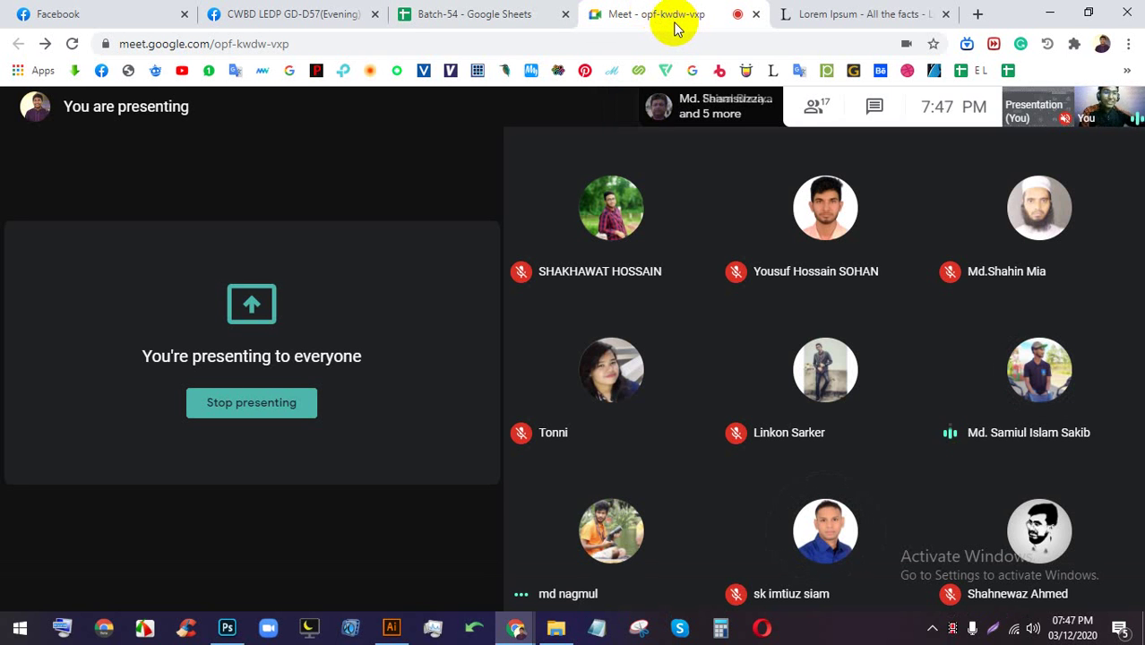
click(345, 11)
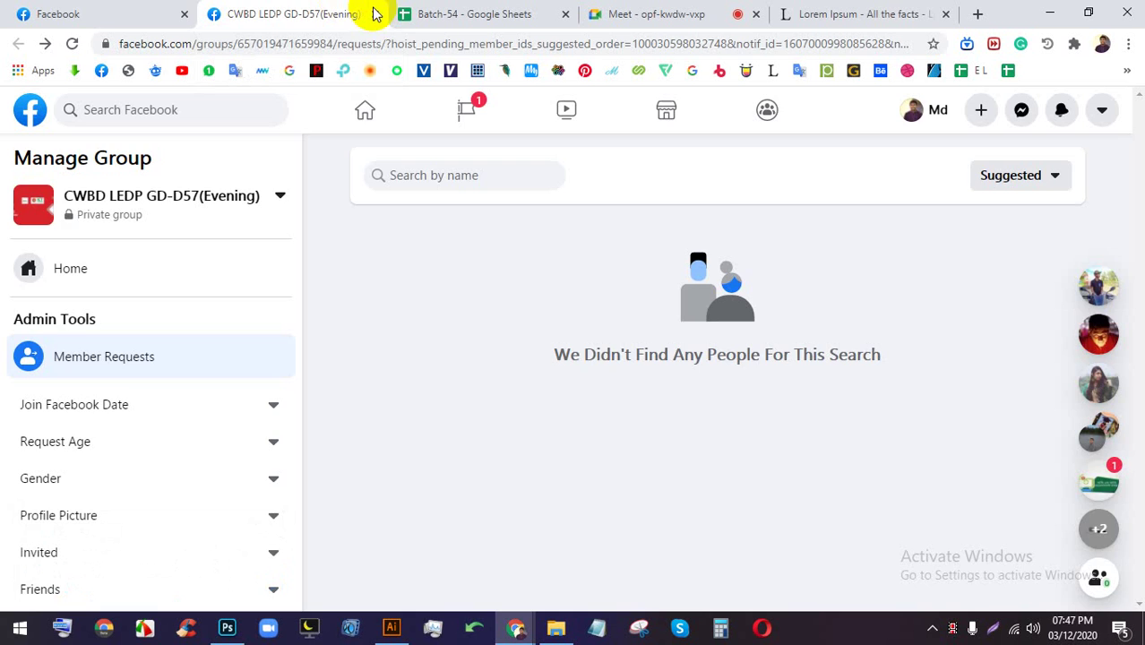
click(151, 10)
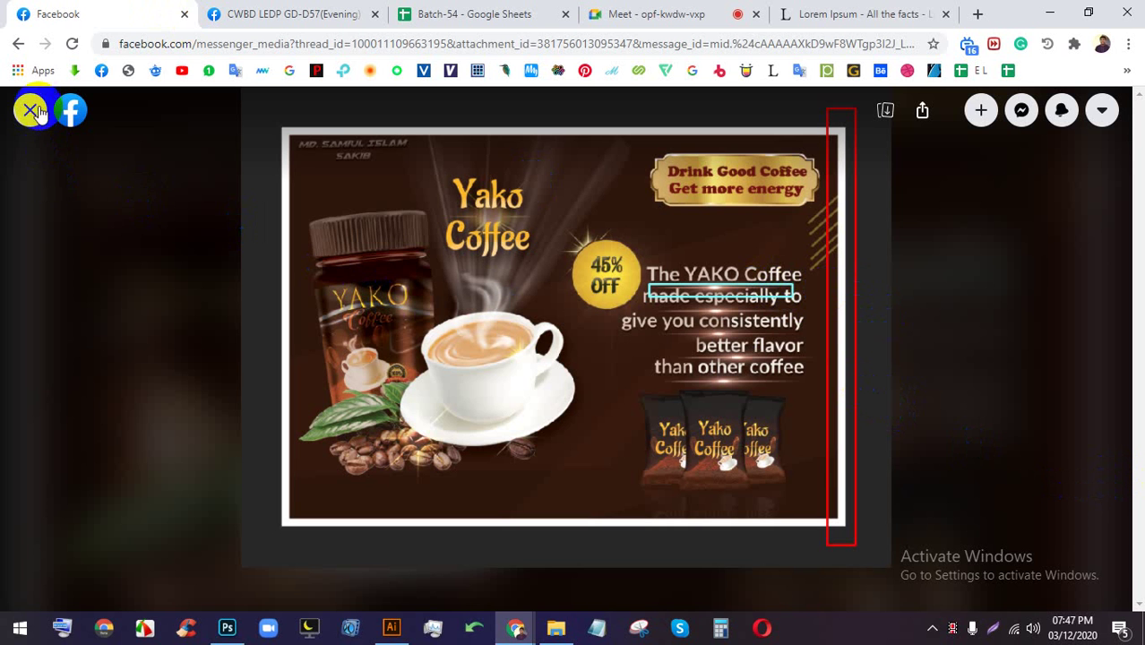
click(994, 629)
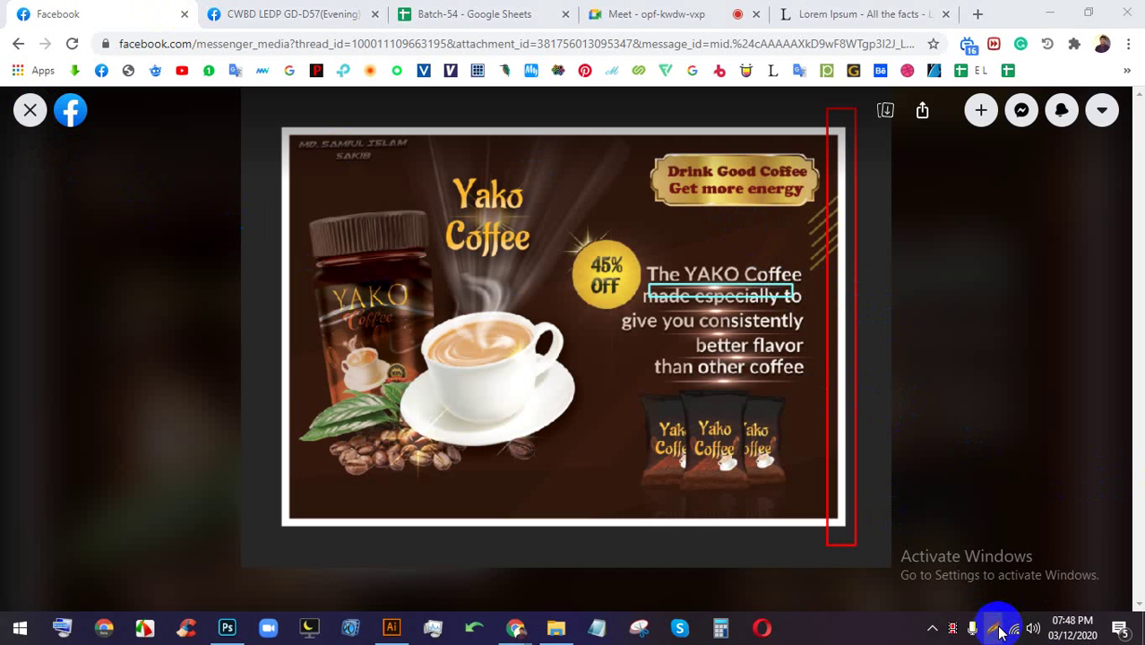
mouse_move(941, 587)
mouse_down()
mouse_move(735, 444)
mouse_move(244, 59)
mouse_up()
click(957, 431)
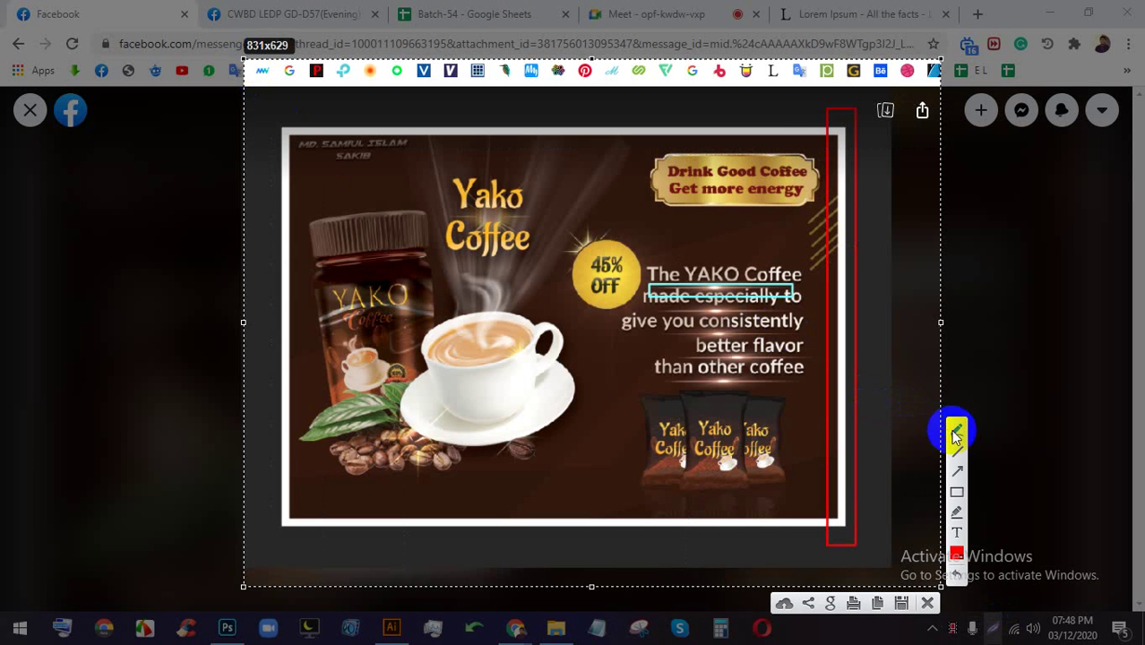
drag(584, 388, 882, 414)
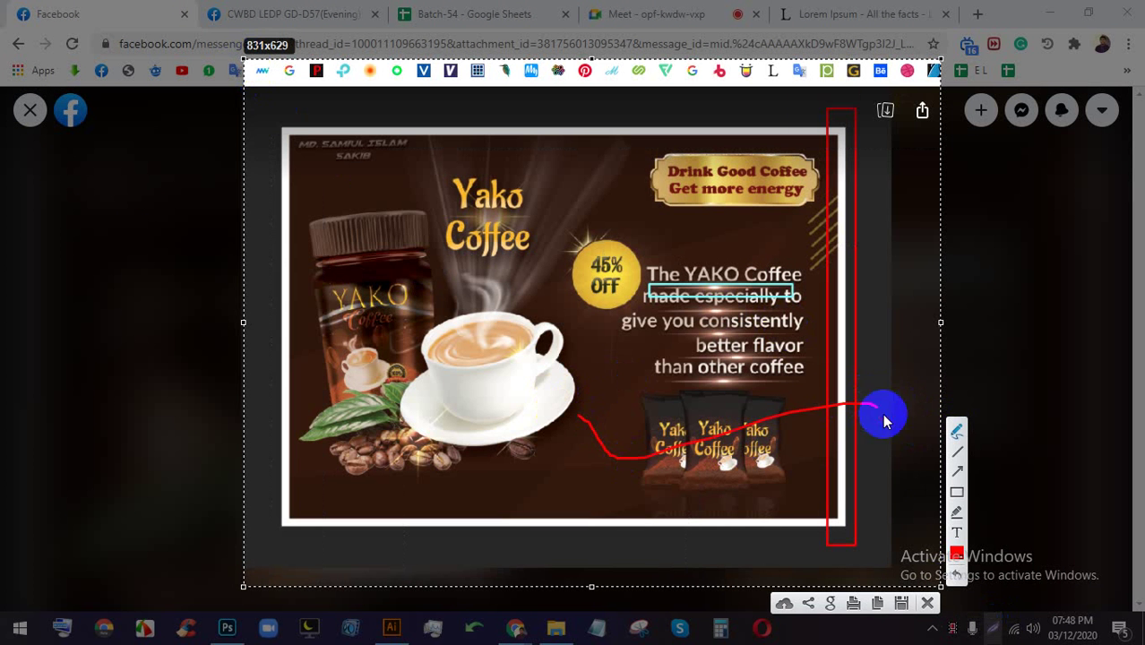
click(928, 602)
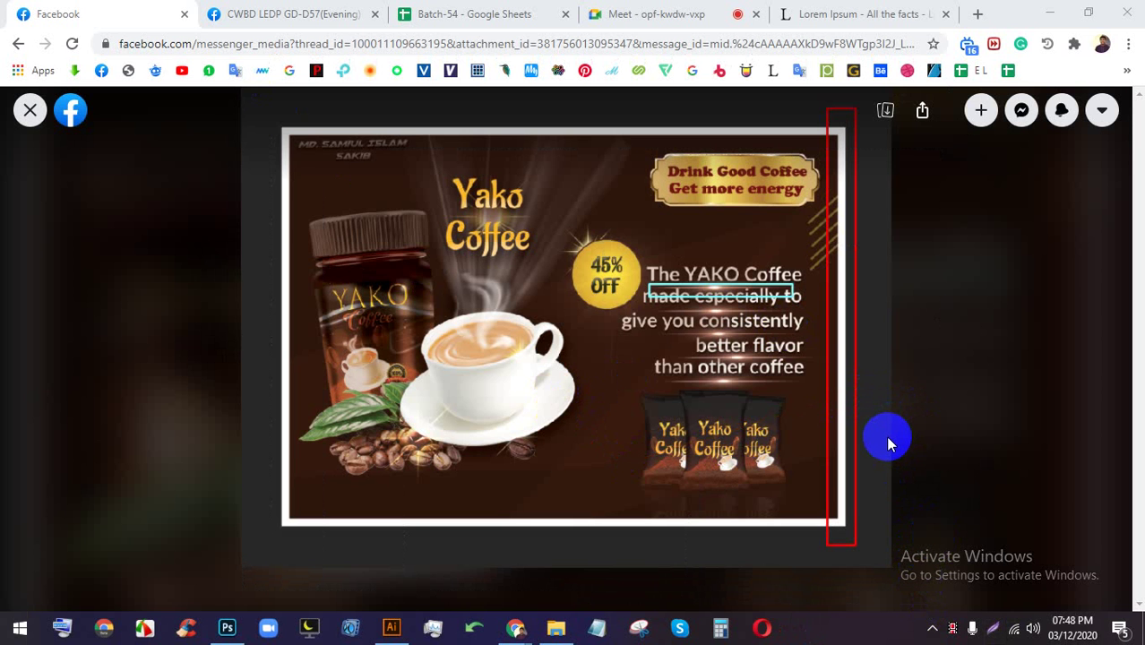
- Look over the participants in the Google Meet call and return to the poster image
click(674, 25)
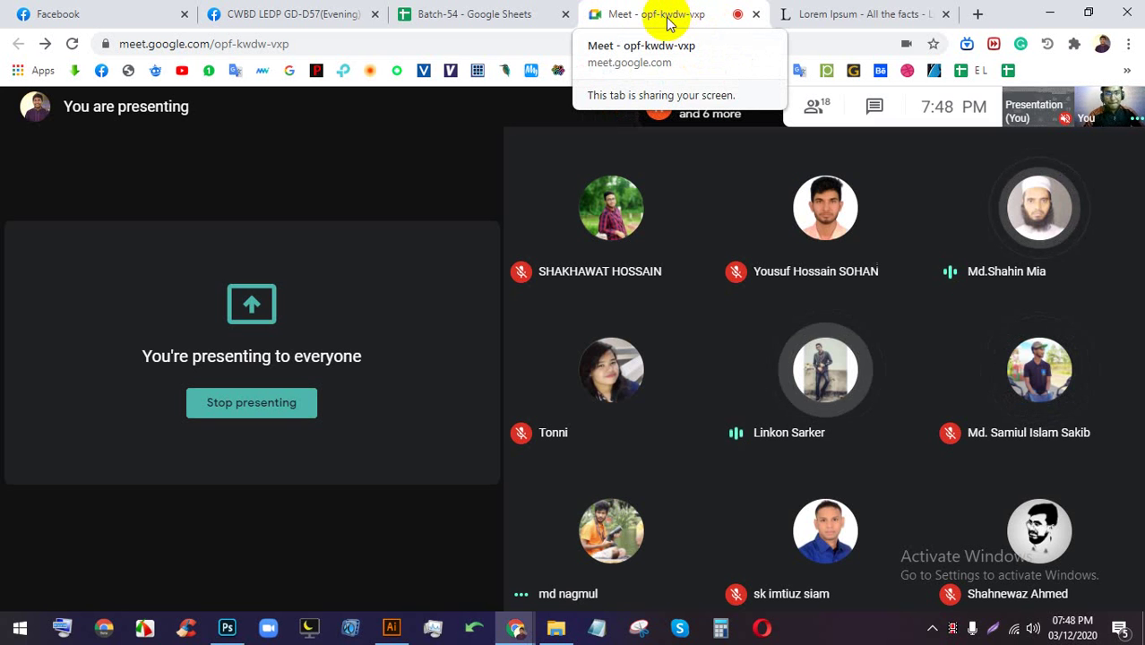
mouse_move(675, 206)
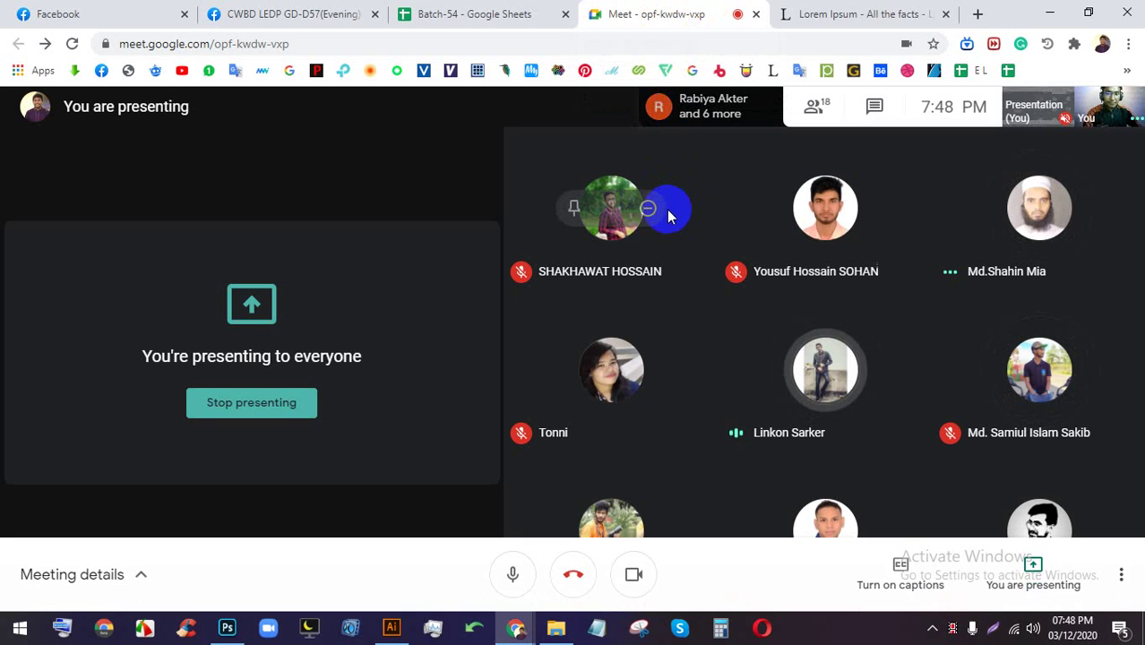
mouse_move(641, 388)
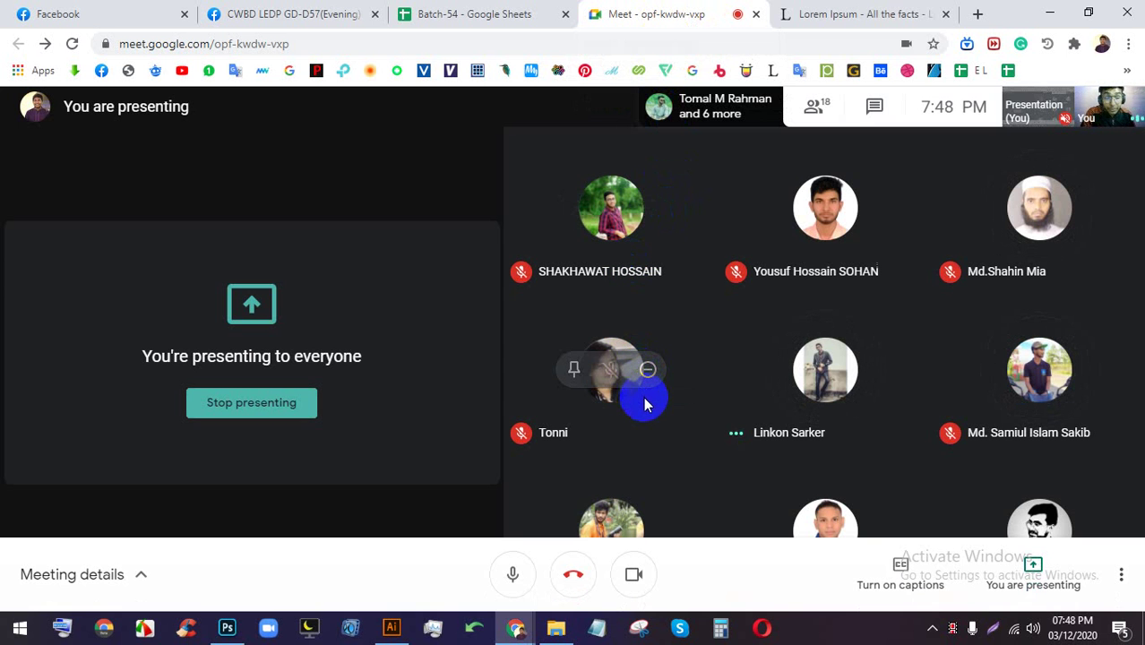
click(63, 15)
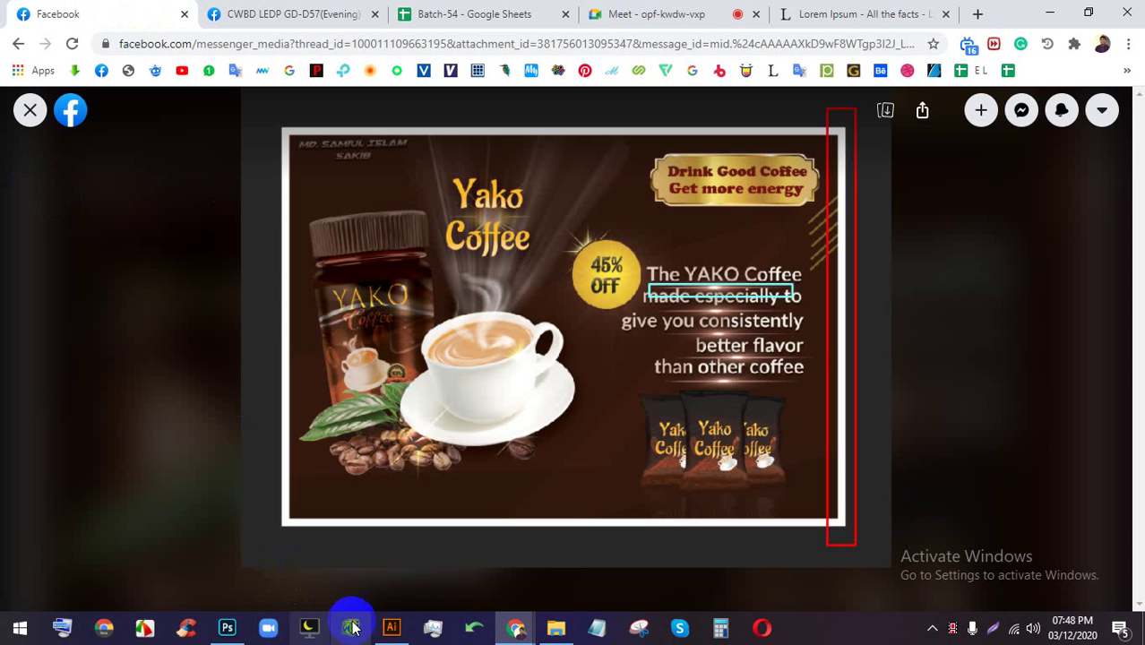
- Switch to Illustrator, select all the border triangles on the Vector Smart Object.ai artboard, and delete them
click(391, 627)
click(857, 425)
drag(849, 526, 517, 162)
click(895, 310)
drag(806, 543, 473, 372)
scroll(473, 372, up, 2)
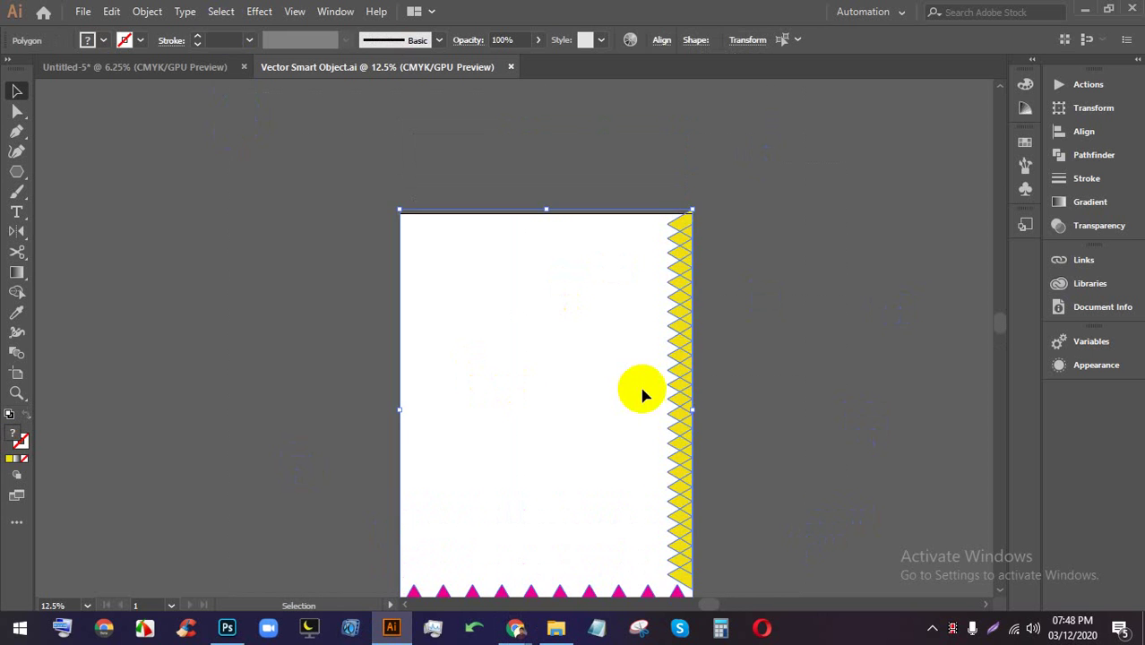
key(Delete)
scroll(611, 270, down, 1)
- Place a "Lorem ipsum" point text in the upper part of the artboard and enlarge it to about 71 pt
scroll(514, 363, up, 2)
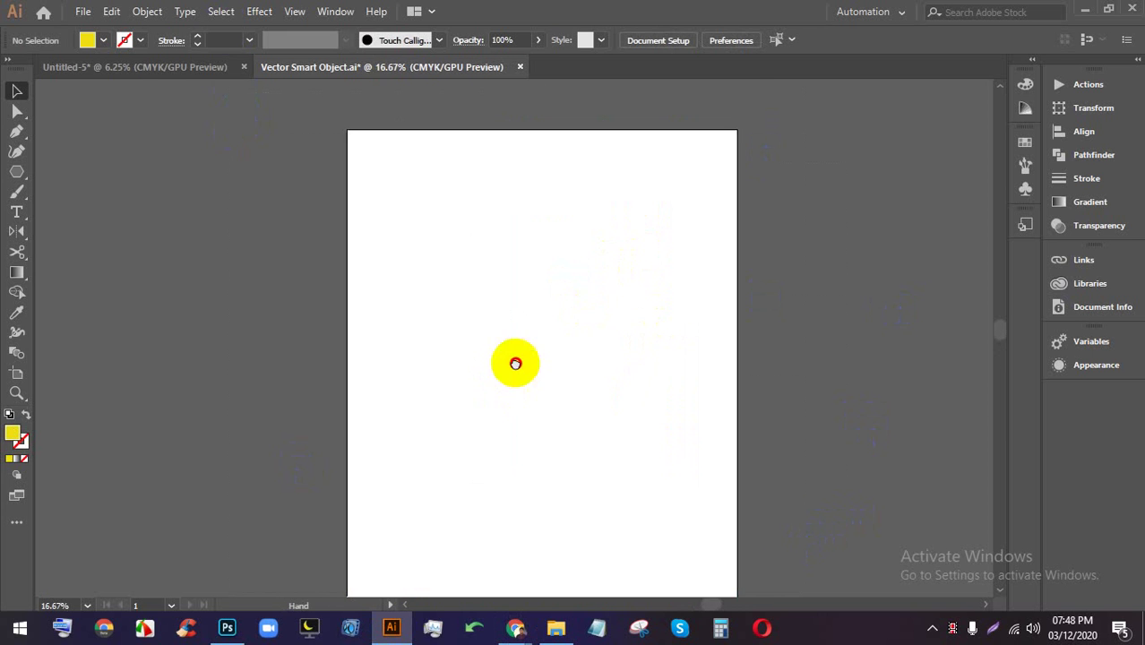
scroll(538, 260, up, 1)
scroll(489, 283, up, 1)
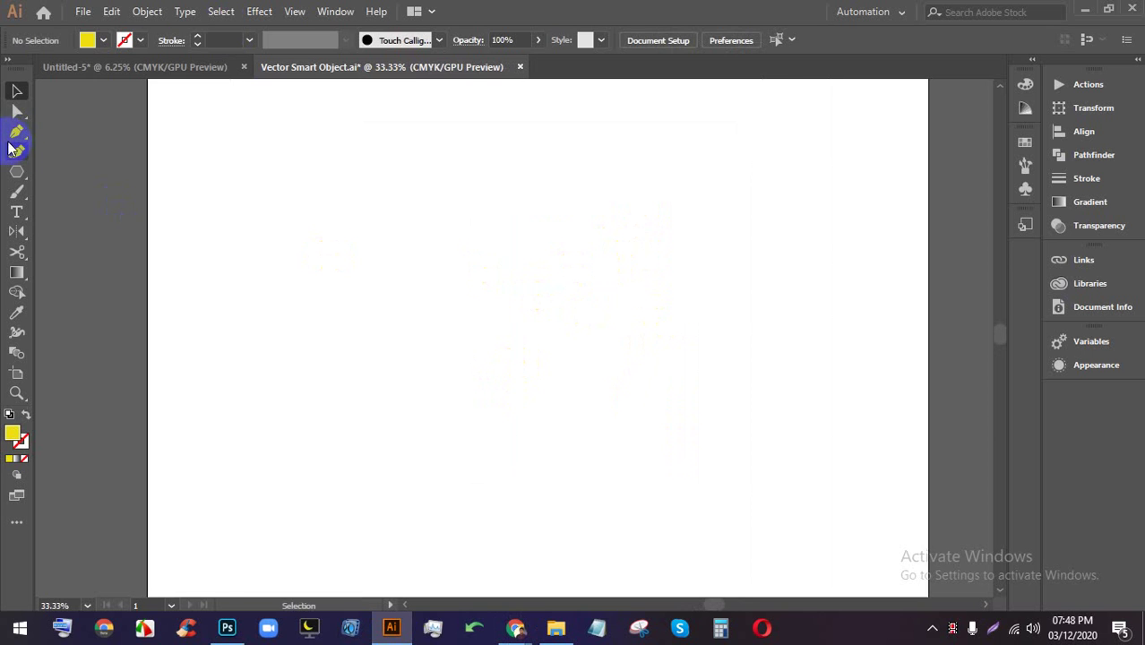
click(16, 213)
click(440, 223)
scroll(455, 222, up, 1)
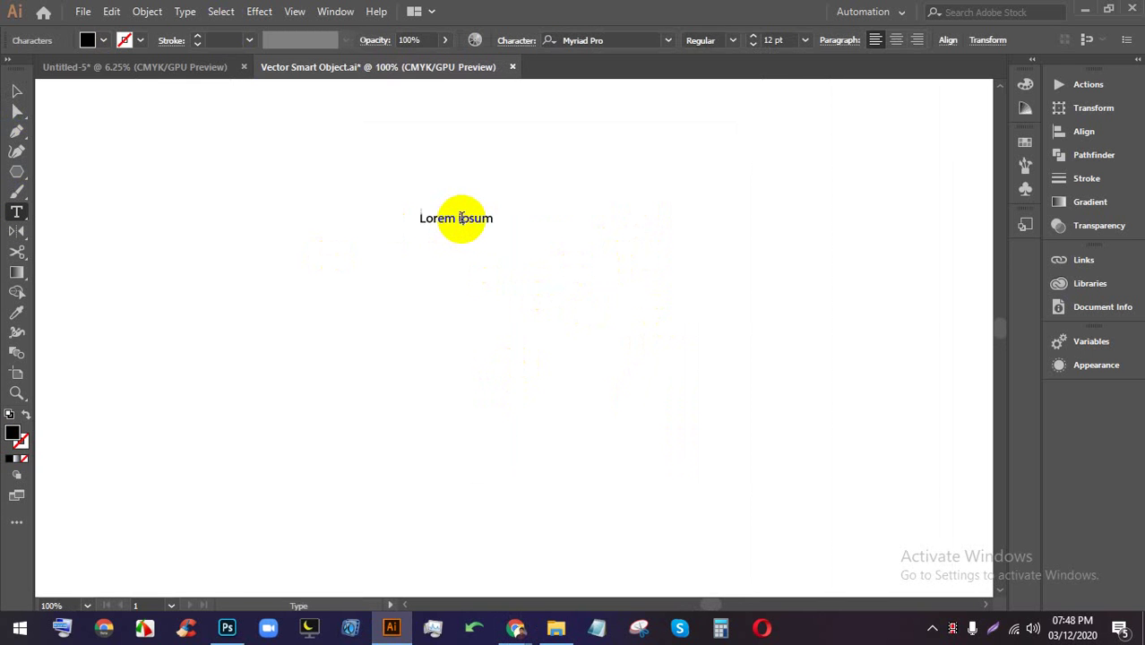
drag(492, 225, 854, 418)
scroll(662, 296, down, 3)
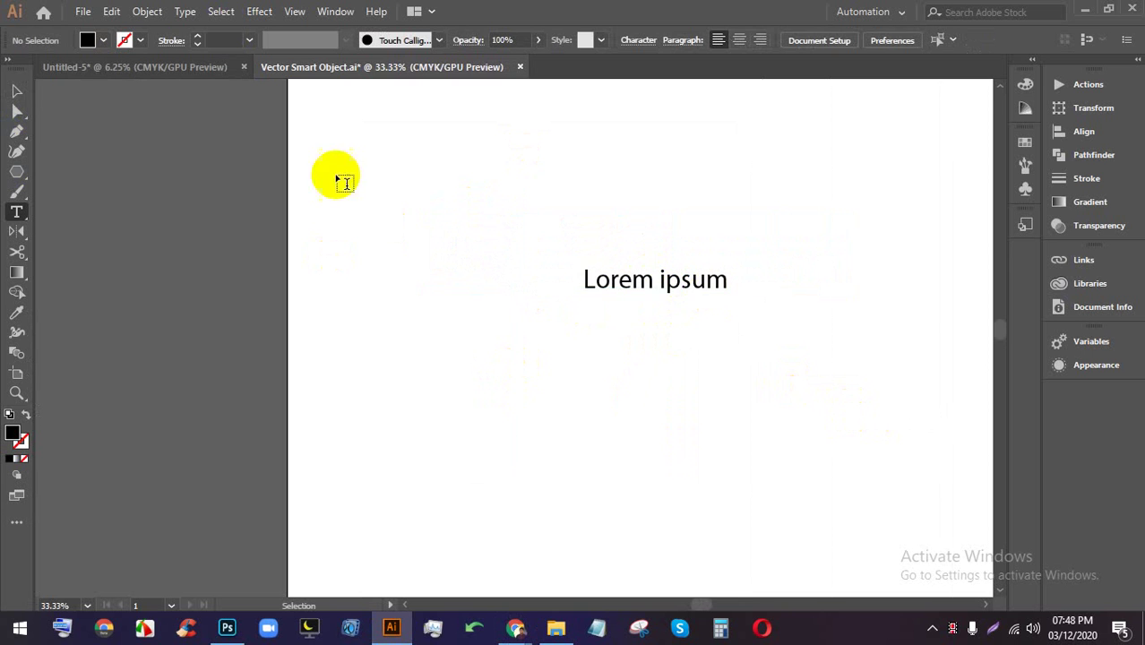
- Scale the placeholder text up proportionally to about 272 pt
click(18, 91)
scroll(364, 220, down, 1)
click(529, 259)
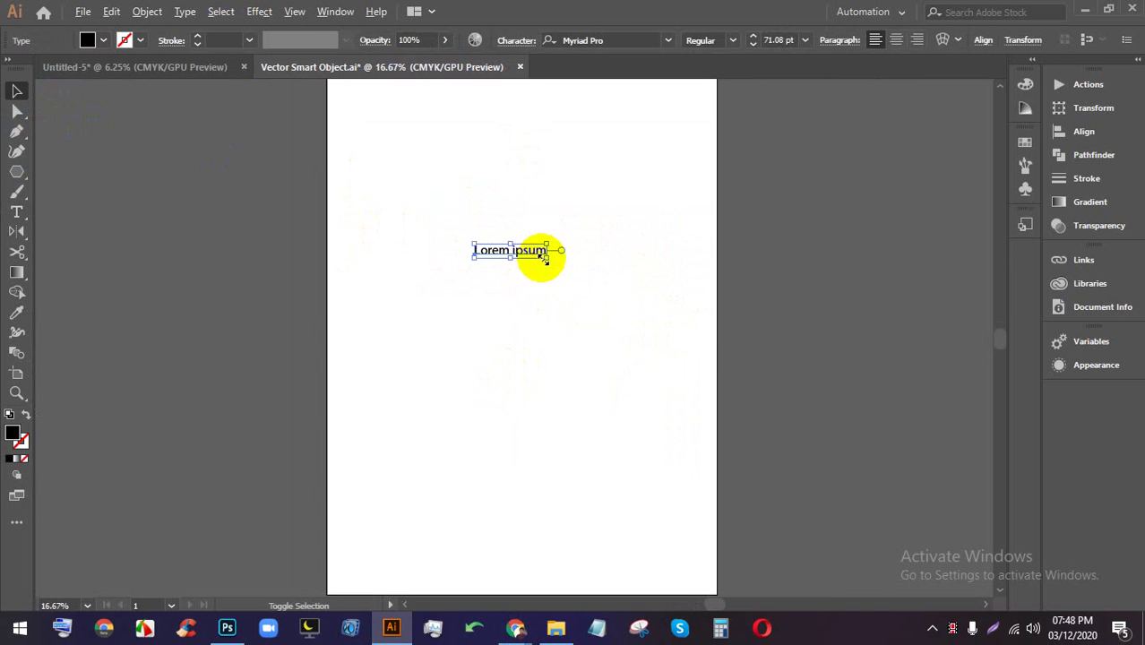
drag(545, 257, 647, 333)
scroll(567, 234, up, 1)
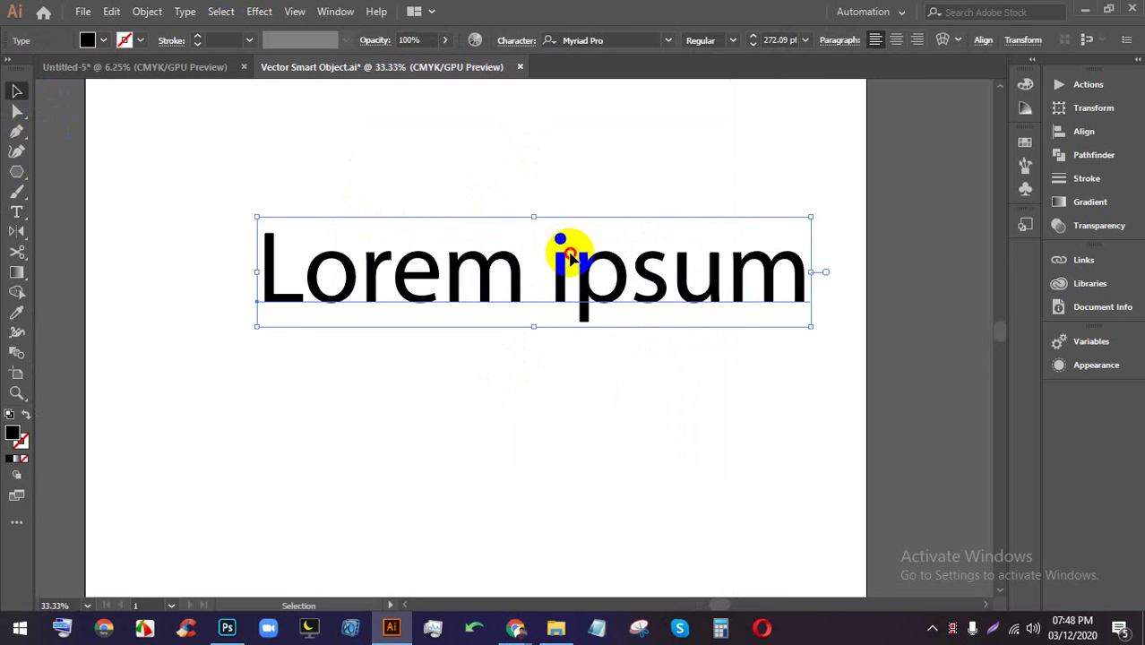
- Replace the whole placeholder text with a participant's first name in capital letters
double_click(570, 255)
key(ctrl+a)
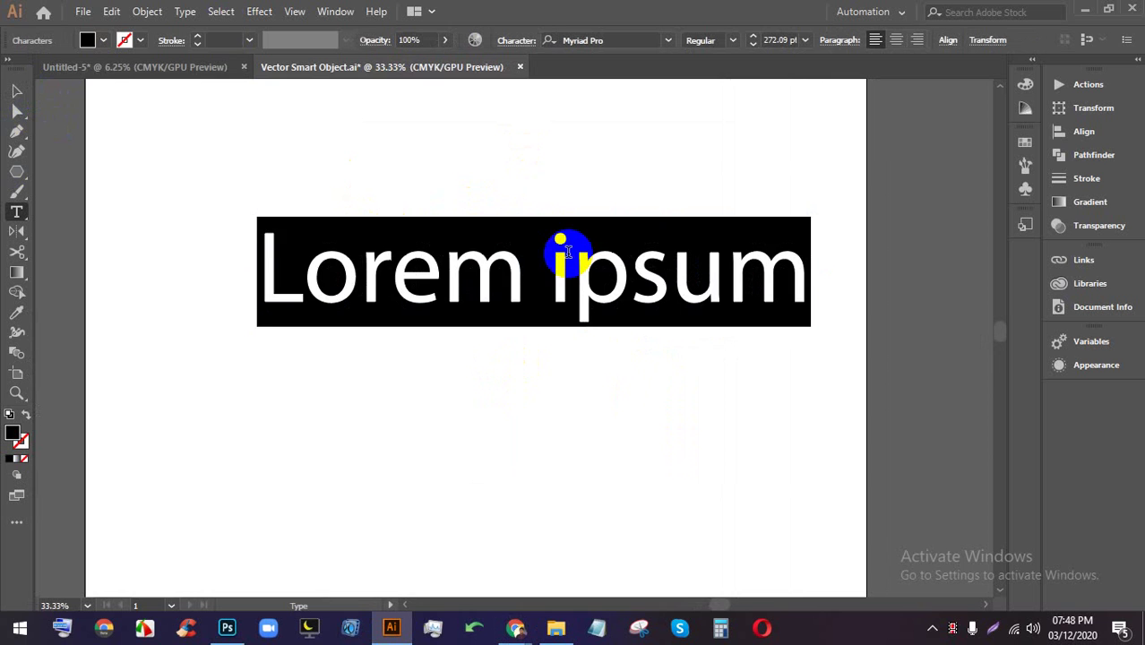
text(SOHAM)
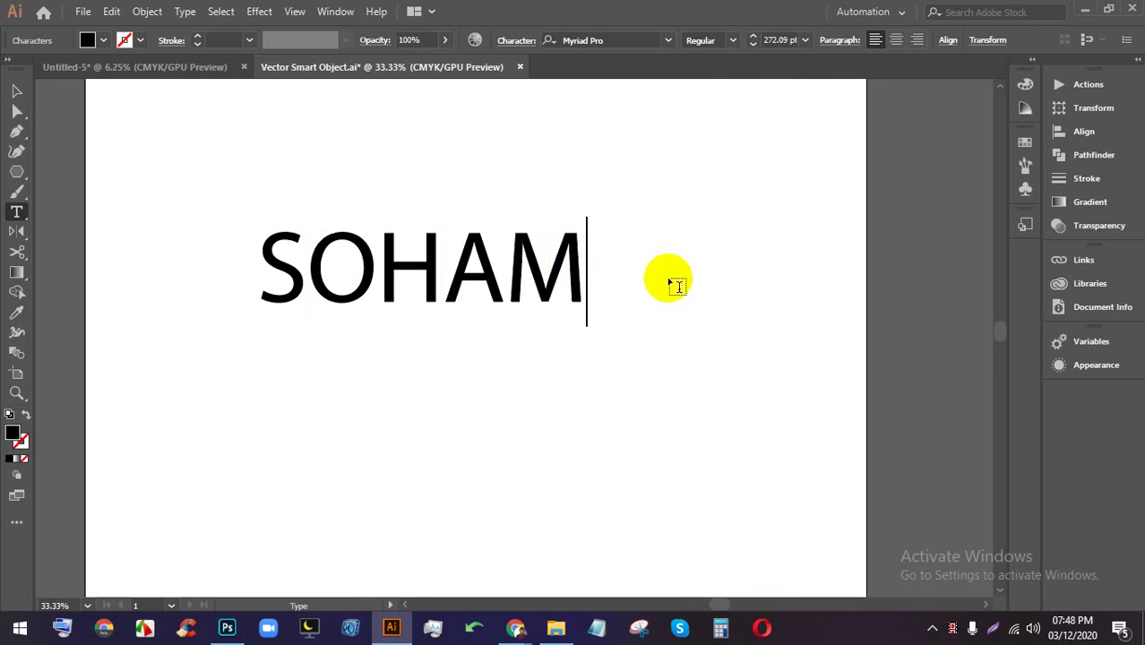
key(BackSpace)
text(NJ)
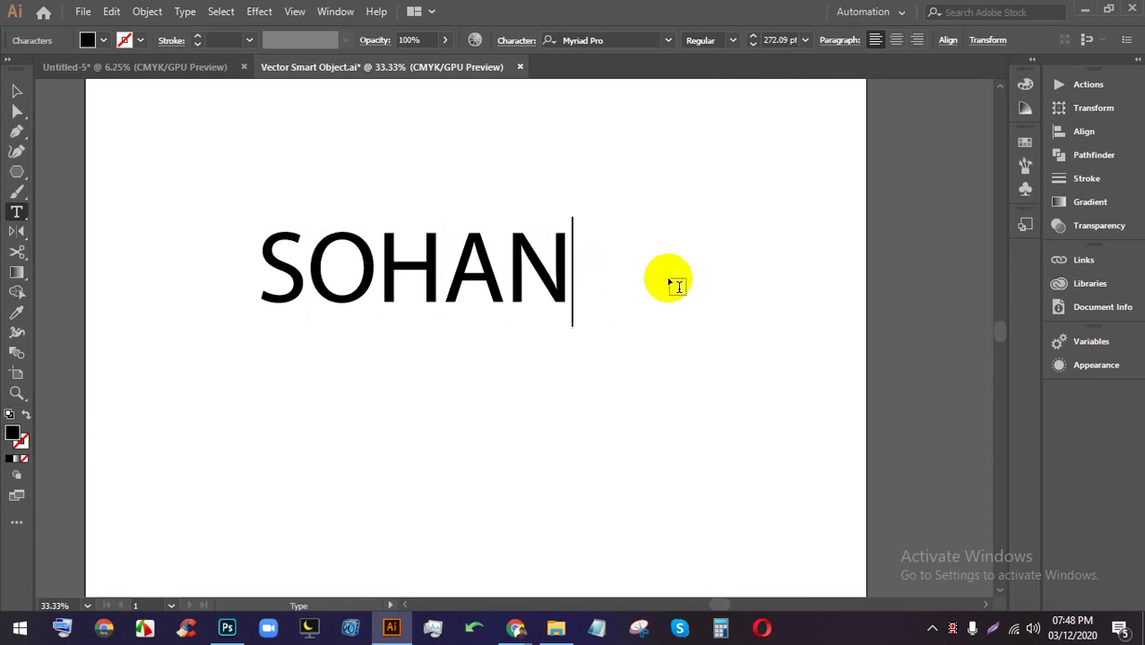
- Enlarge the name text to about 457 pt and centre it across the upper part of the artboard
click(15, 87)
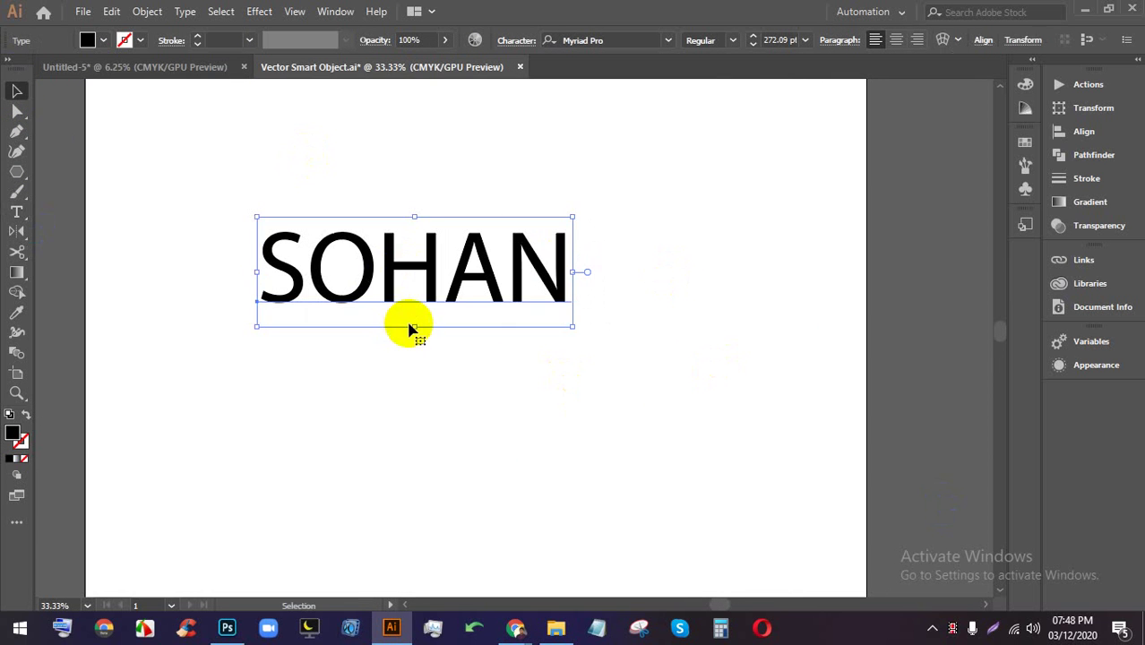
drag(414, 325, 443, 403)
drag(434, 346, 500, 269)
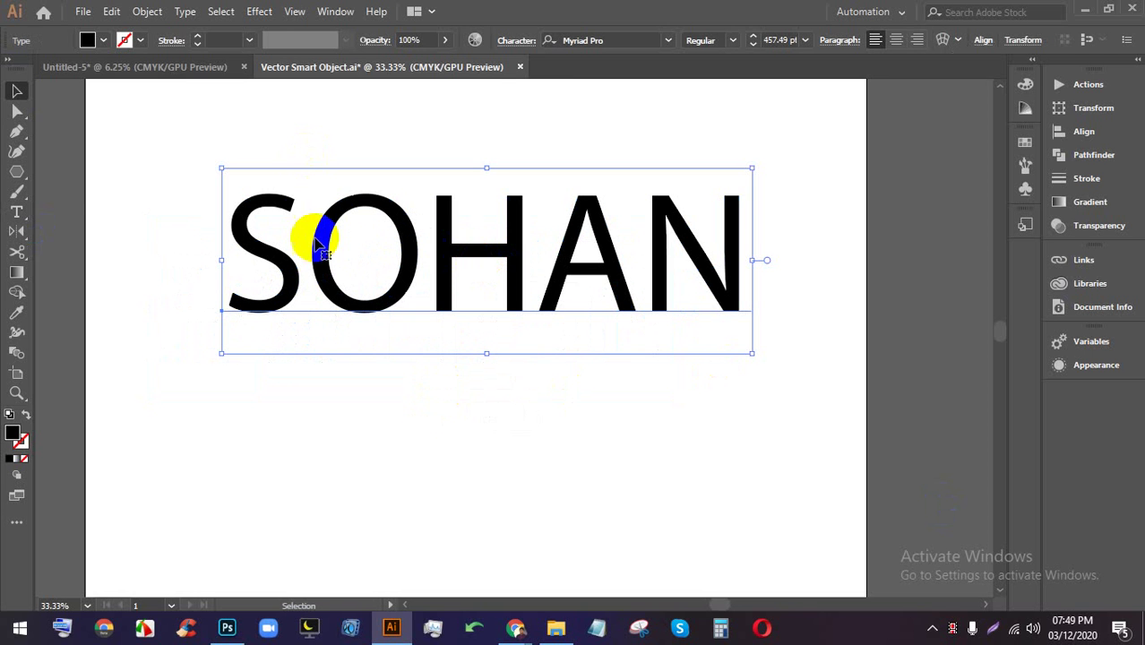
- Reselect the name text and shift it slightly down and to the left on the artboard
click(460, 151)
click(537, 266)
click(507, 153)
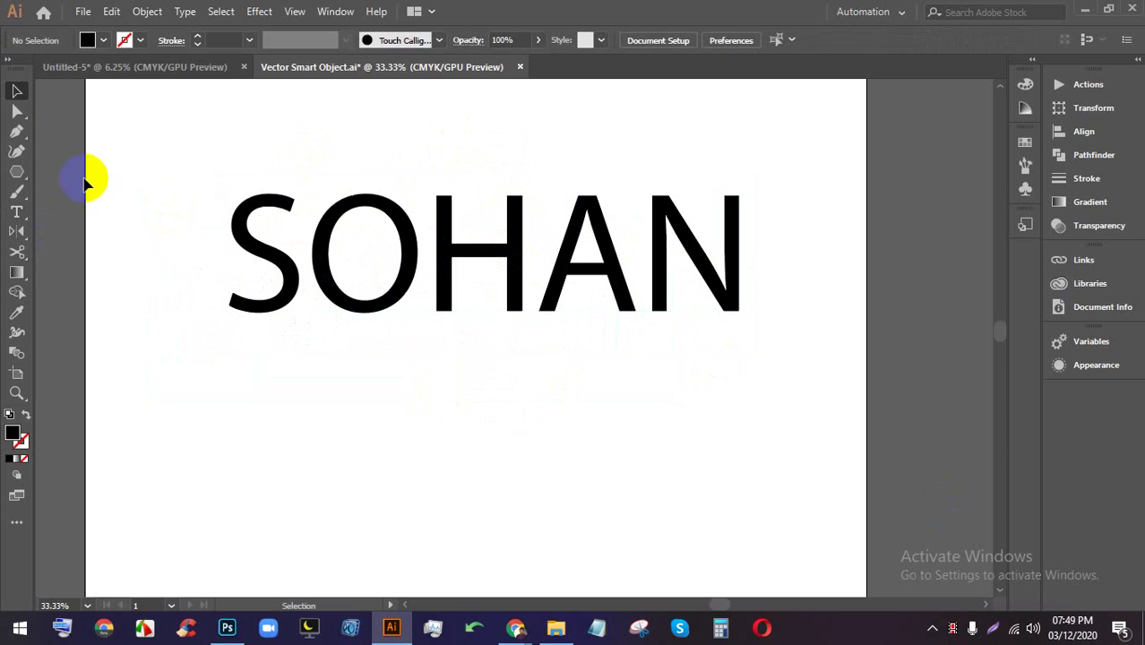
click(396, 294)
click(440, 190)
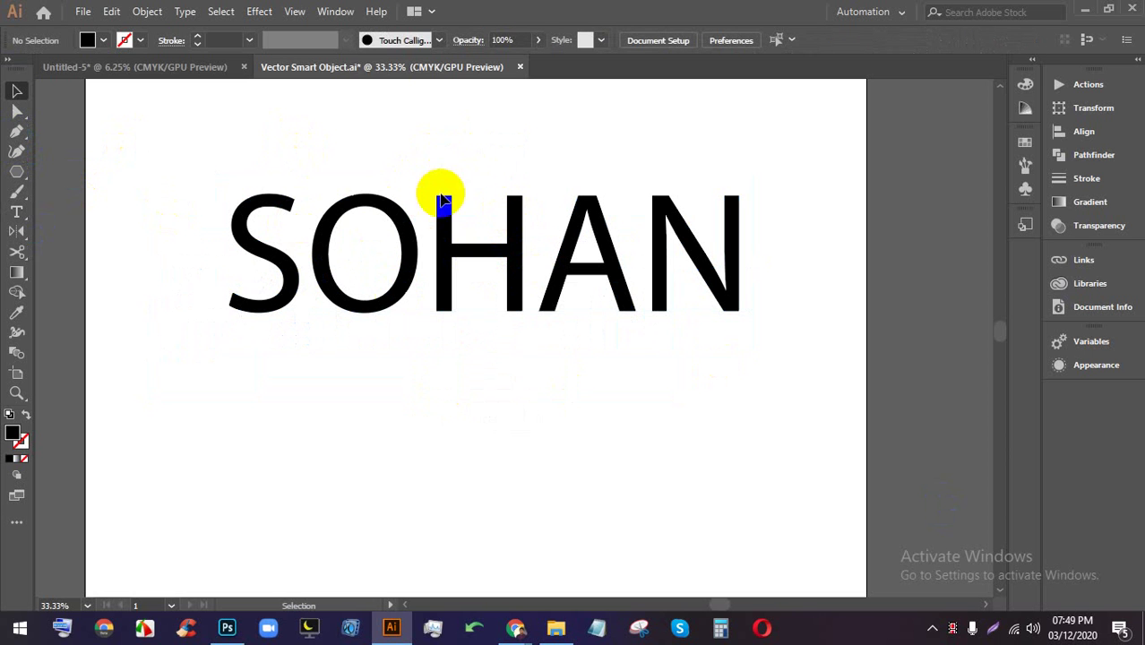
click(480, 269)
drag(480, 269, 470, 277)
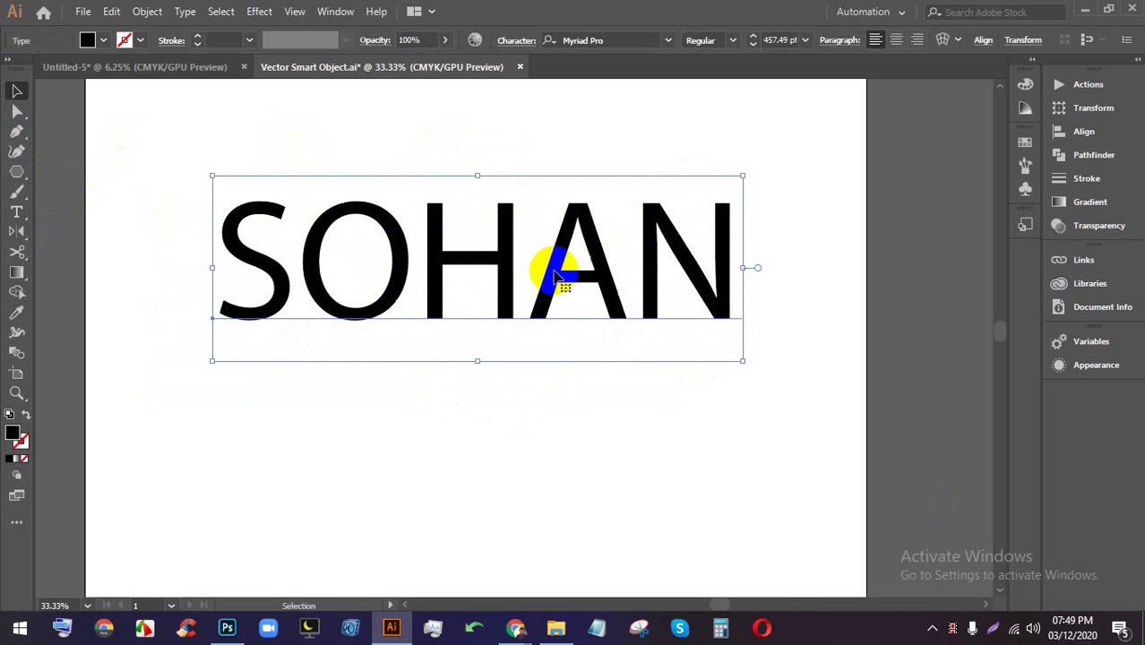
- Expand the name text into outlines with Object and Fill included, and ungroup the letters
click(161, 16)
click(238, 184)
click(529, 409)
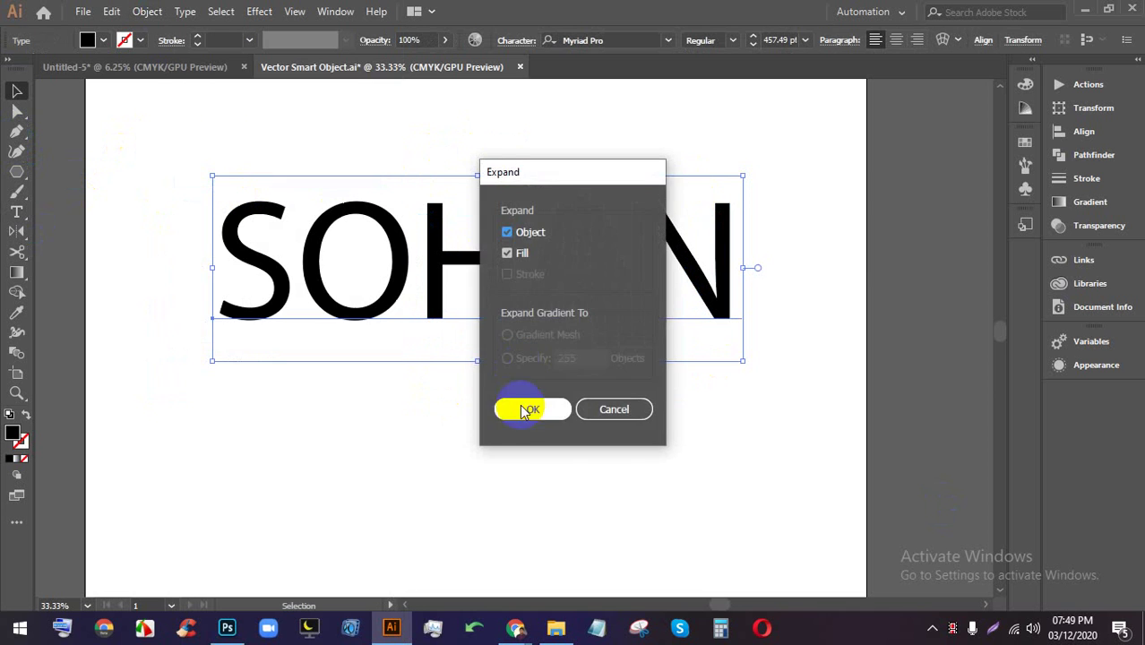
drag(498, 259, 503, 255)
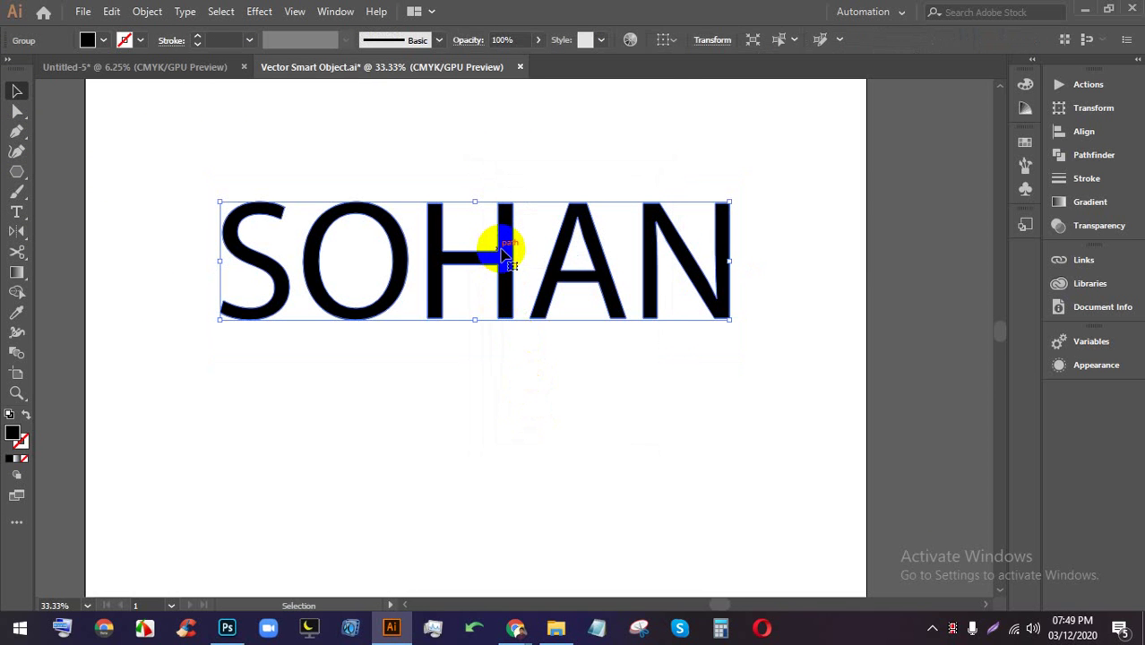
right_click(502, 251)
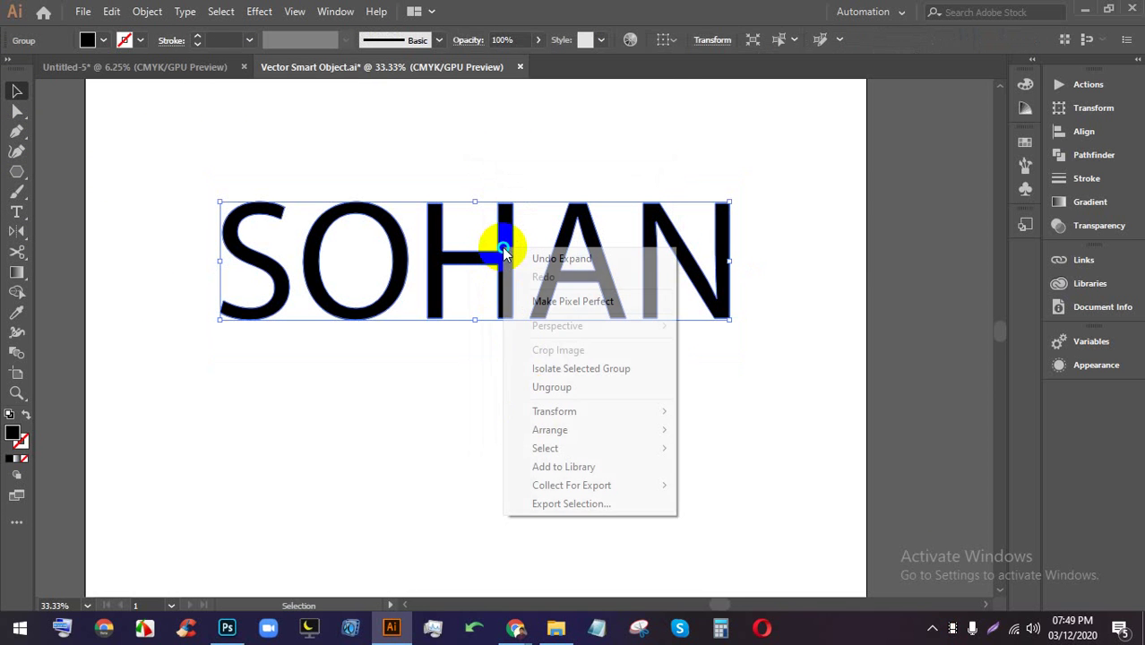
click(558, 390)
click(533, 416)
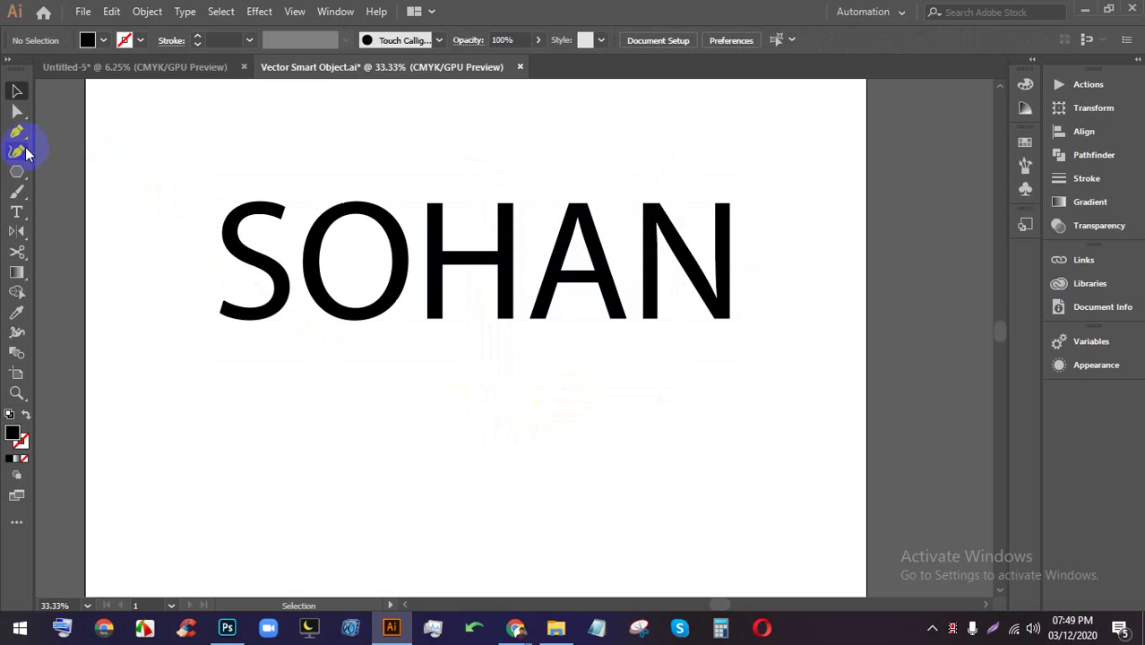
- Reshape the first letter with Direct Selection by lowering its upper inner curve point and stretching both corners of its upper end outward
click(267, 215)
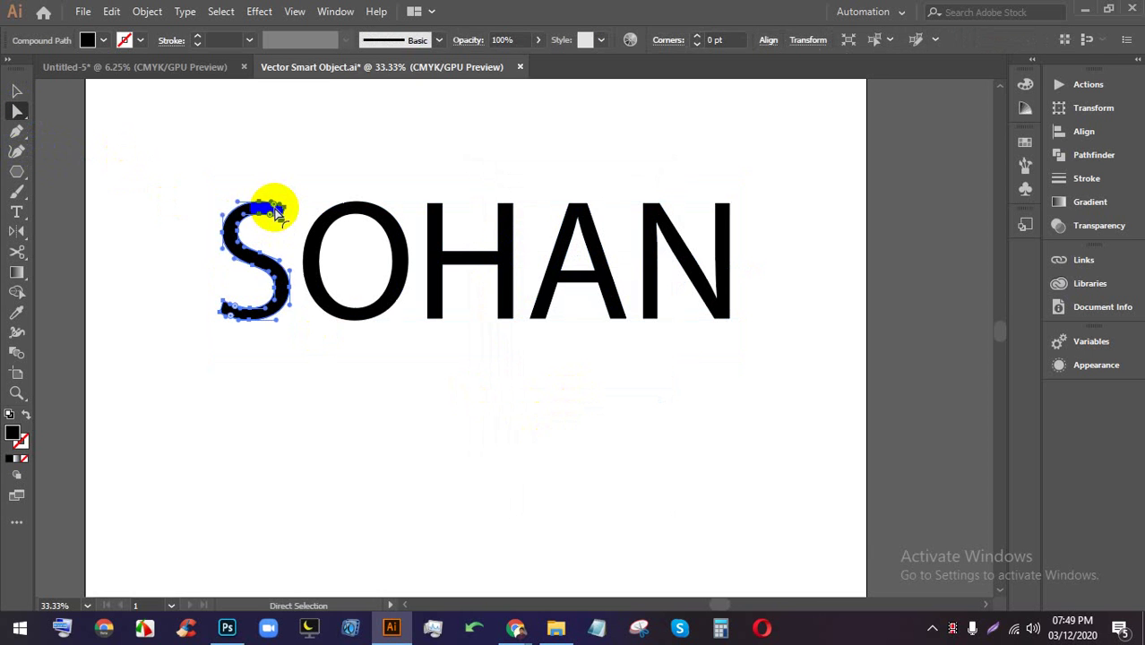
scroll(223, 241, up, 2)
scroll(281, 233, up, 3)
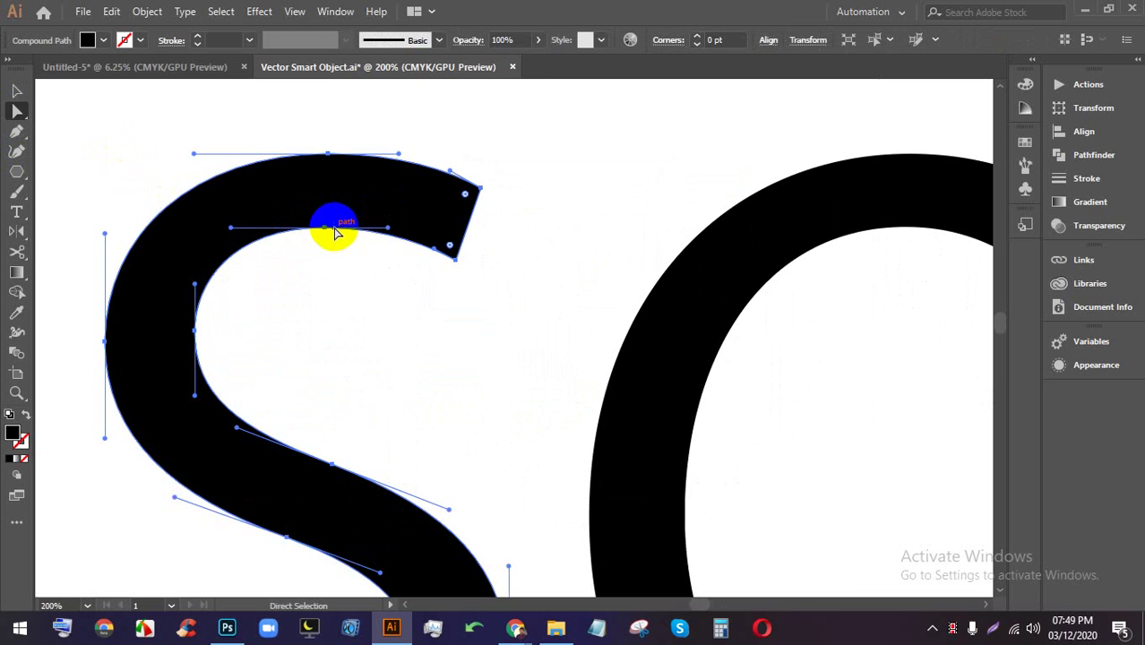
drag(325, 232, 329, 265)
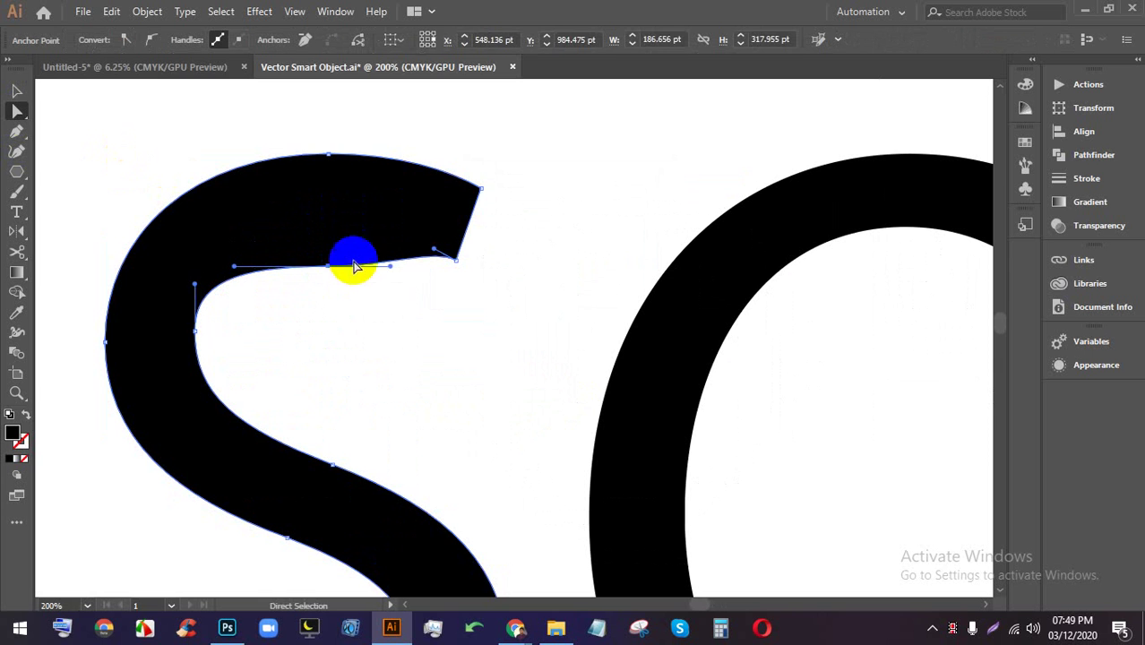
drag(458, 263, 539, 238)
drag(482, 189, 605, 156)
- Reshape the second letter's inner contour by pulling its right side inward so the counter has a deep notch
scroll(589, 164, down, 5)
click(672, 192)
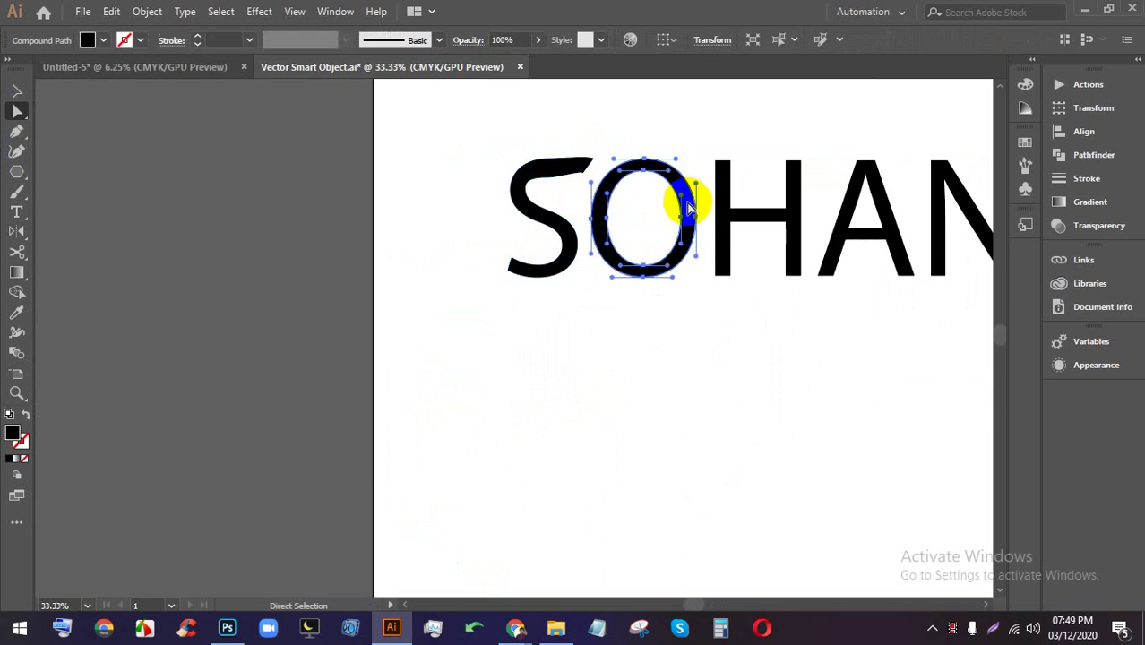
scroll(676, 199, up, 4)
drag(668, 143, 567, 180)
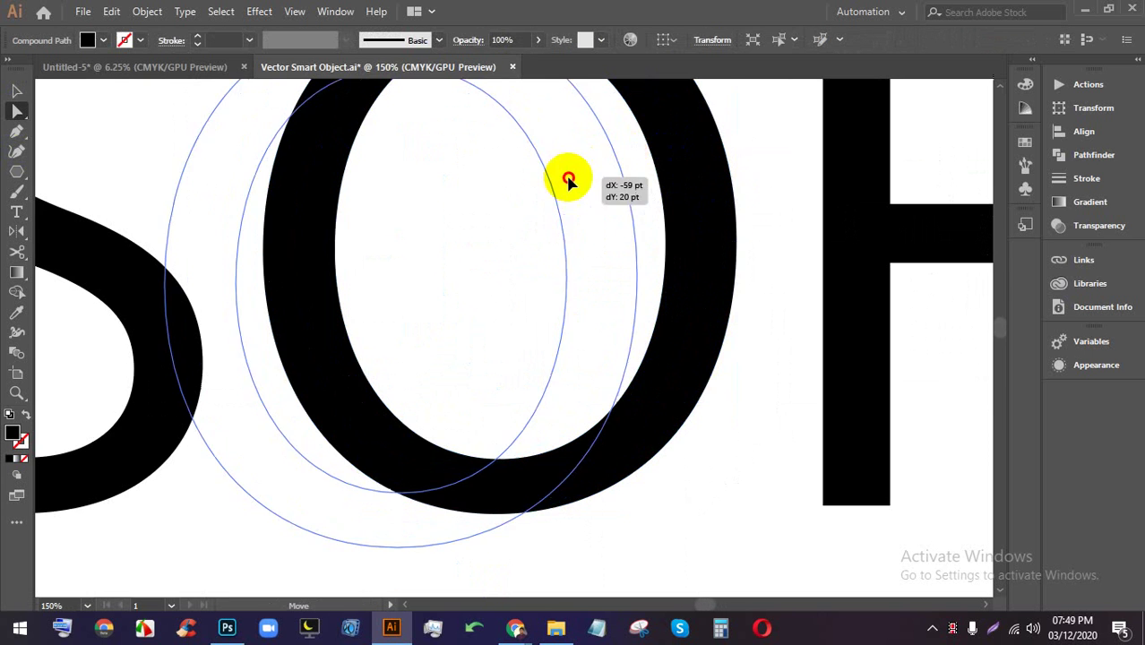
key(ctrl+z)
drag(668, 149, 540, 189)
scroll(616, 224, down, 3)
drag(671, 247, 555, 223)
click(618, 197)
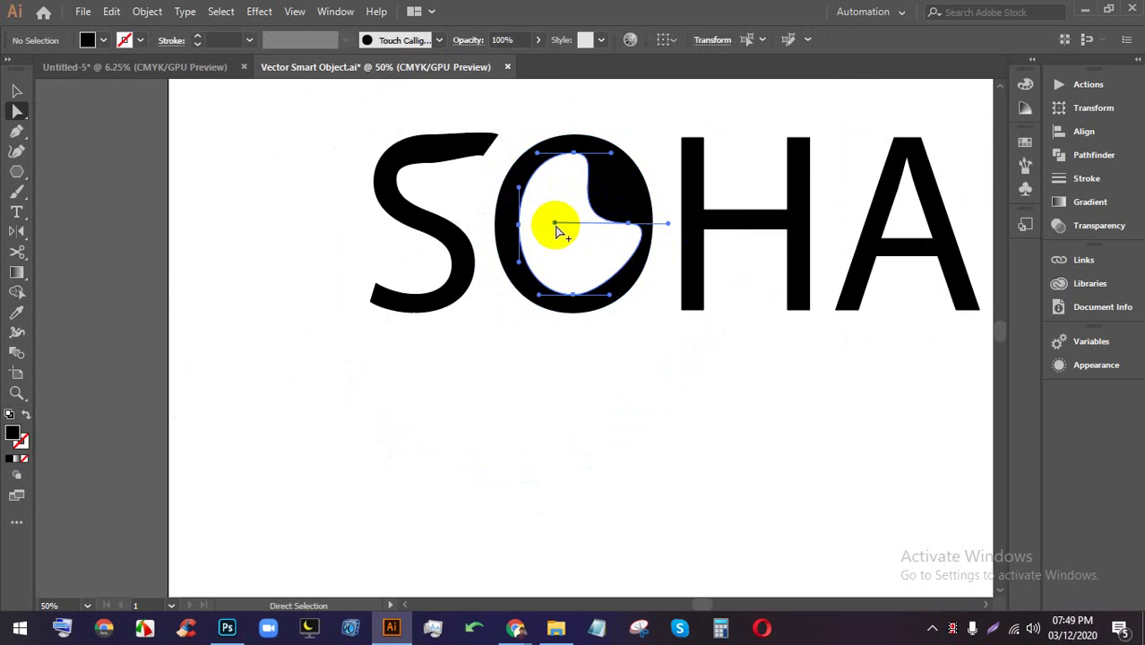
- Reshape the third letter by pulling the inner corner above its crossbar up and inward to form a diagonal wedge
scroll(557, 224, down, 2)
scroll(694, 229, up, 2)
scroll(703, 235, up, 1)
scroll(542, 238, down, 2)
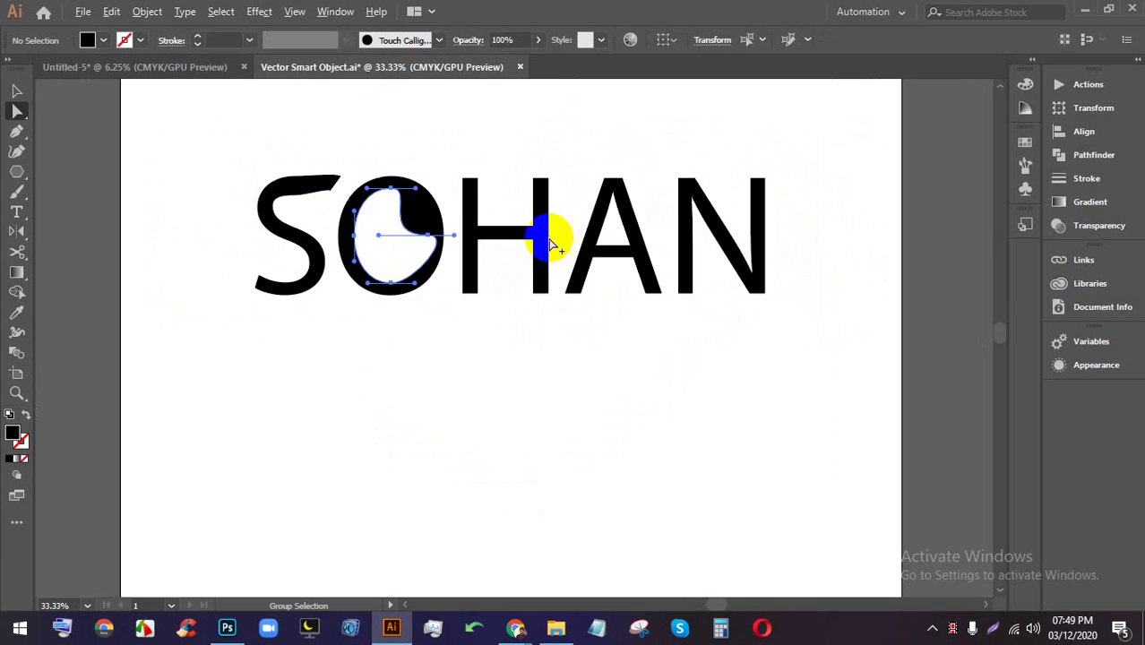
scroll(543, 206, up, 2)
click(538, 209)
drag(535, 225, 491, 203)
scroll(660, 216, down, 2)
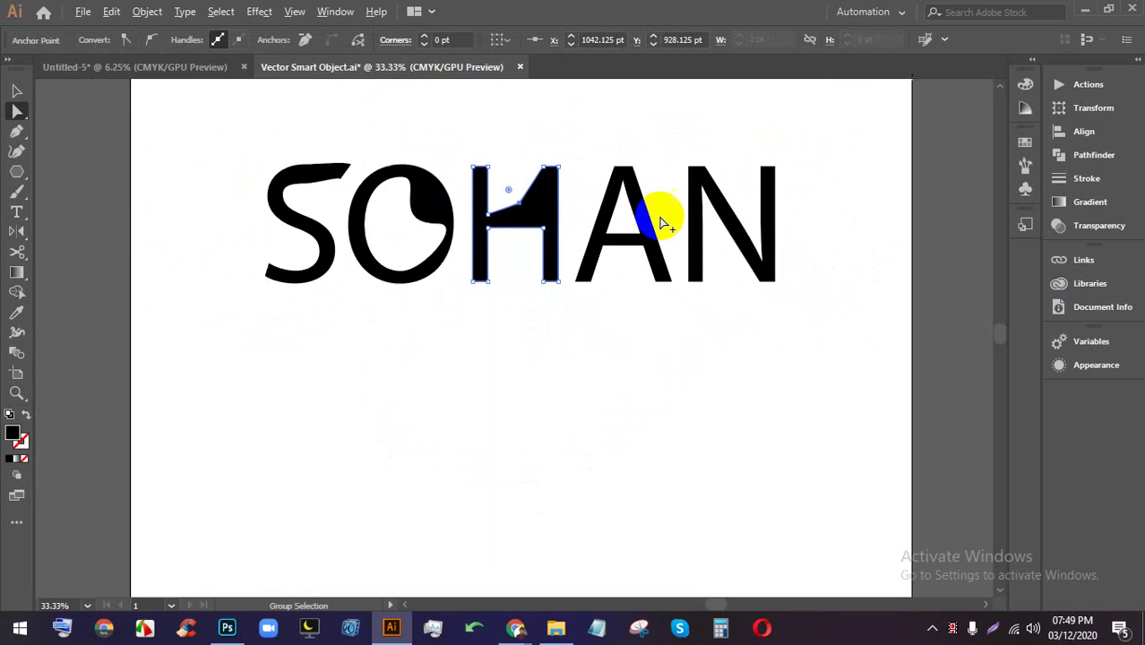
- Reshape the last letter by pulling the inner edges of both vertical stems toward the middle
scroll(722, 187, up, 2)
click(735, 190)
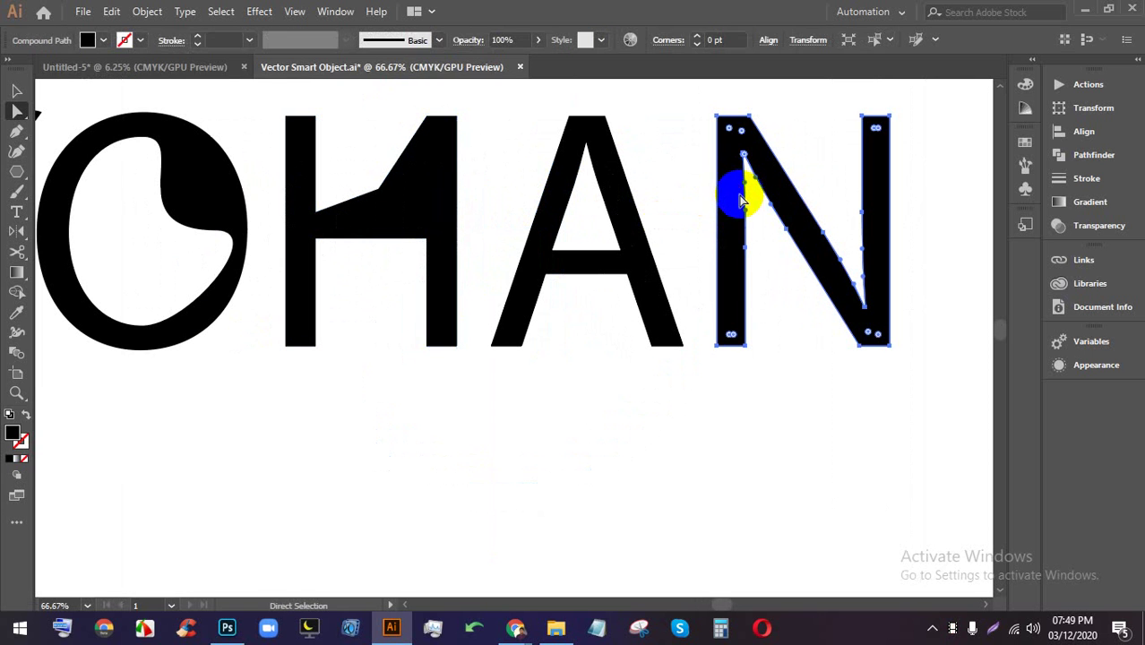
click(747, 253)
click(748, 253)
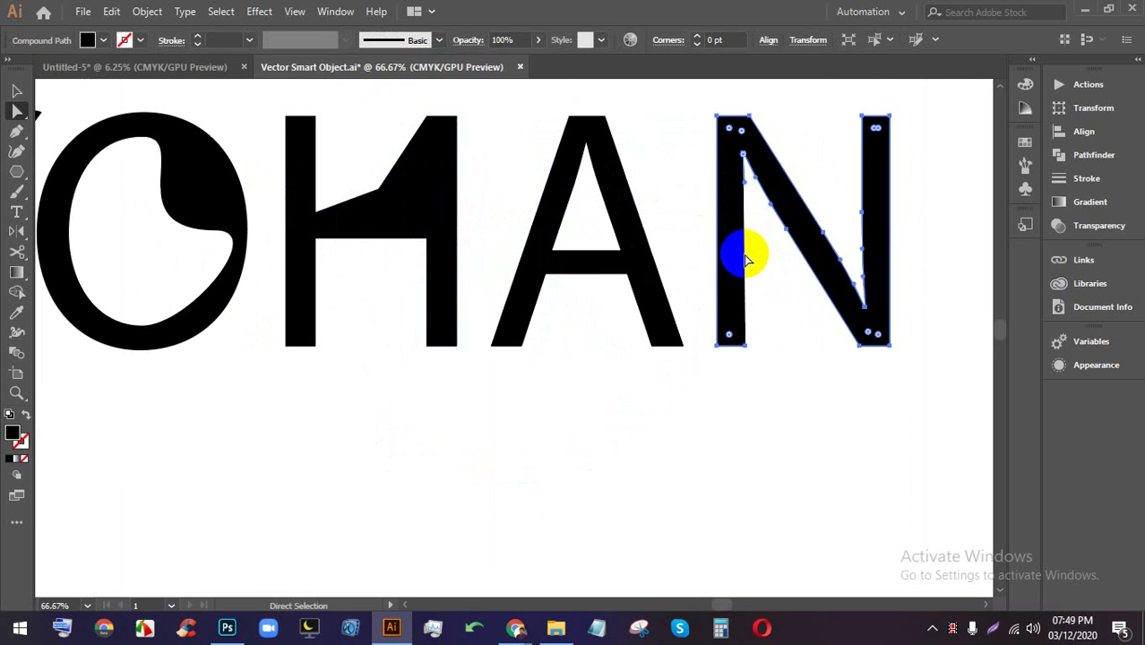
drag(747, 259, 769, 280)
mouse_move(880, 226)
mouse_down()
mouse_move(755, 247)
mouse_move(696, 199)
mouse_move(708, 208)
mouse_up()
click(821, 209)
scroll(788, 221, down, 3)
scroll(736, 231, up, 3)
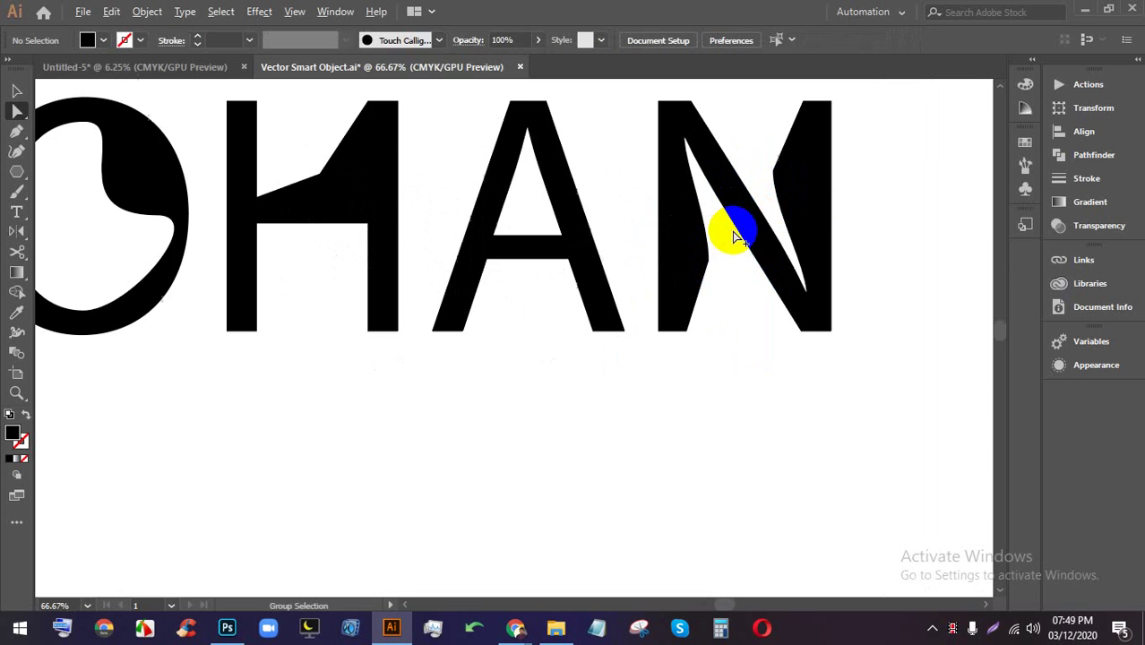
- Select all the reshaped letters on the artboard and delete them
drag(621, 310, 673, 305)
scroll(673, 305, down, 3)
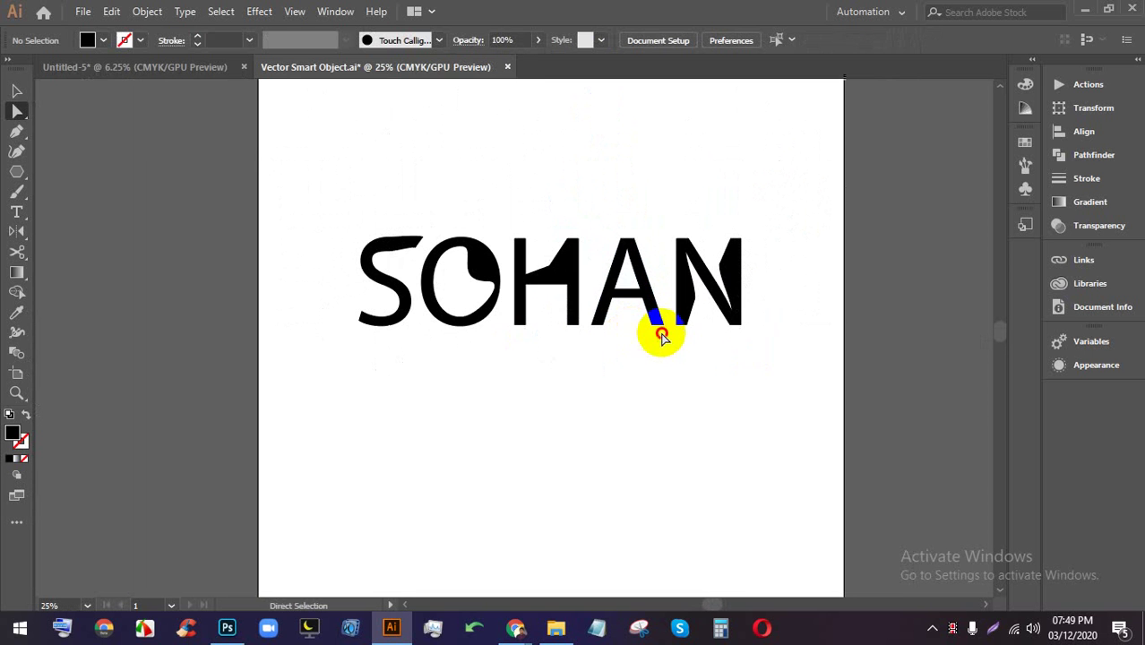
click(612, 270)
click(511, 225)
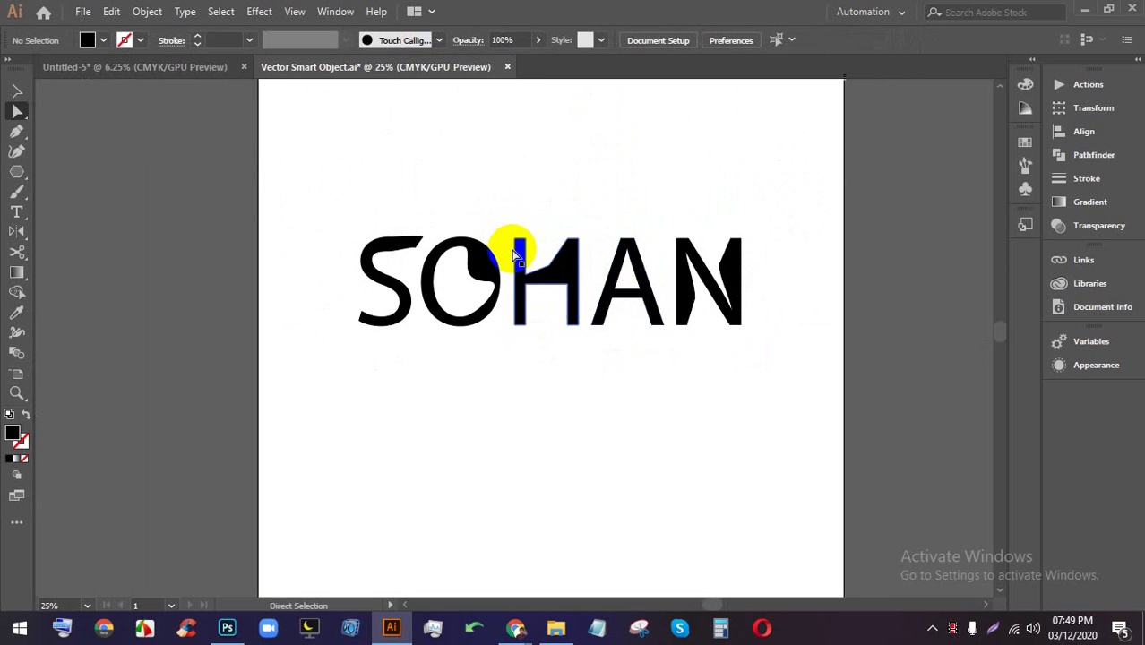
click(514, 248)
click(538, 219)
drag(794, 413, 105, 146)
click(332, 230)
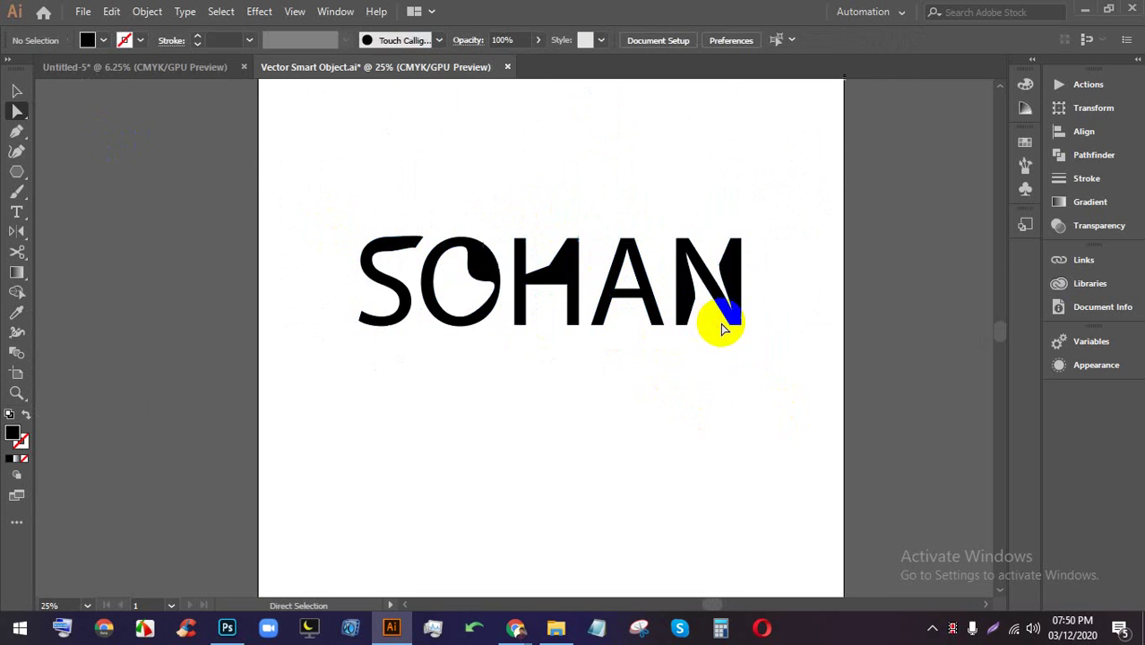
drag(795, 410, 358, 228)
drag(836, 416, 360, 231)
key(Delete)
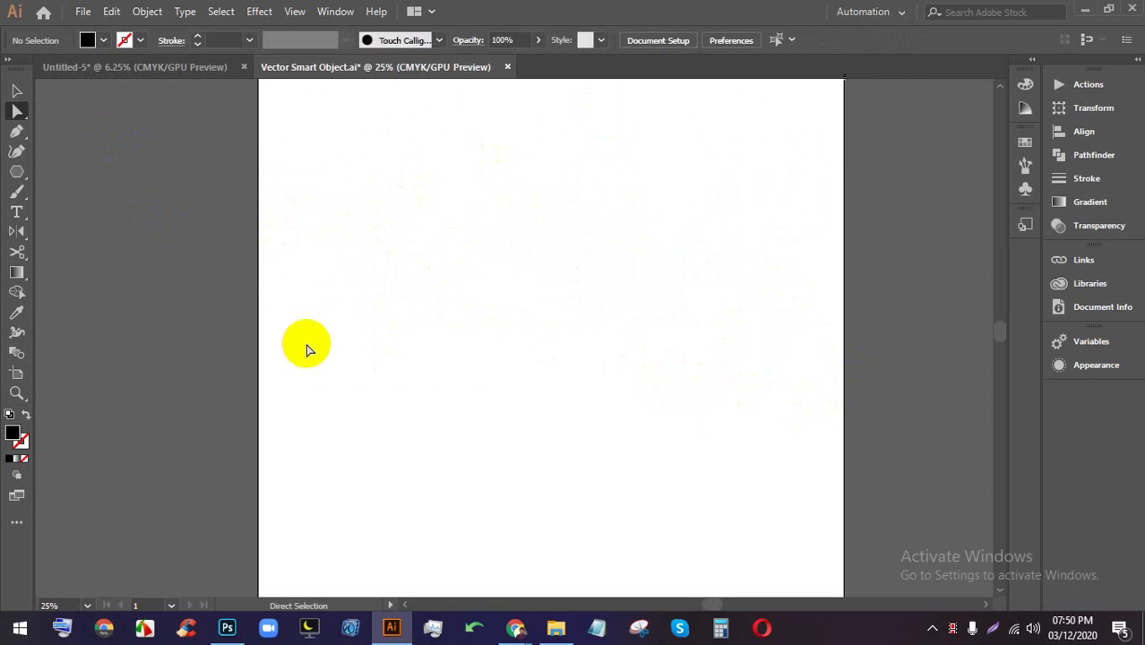
- Switch to Chrome to check the participants in the Google Meet call, and return to Illustrator
mouse_move(516, 628)
click(413, 548)
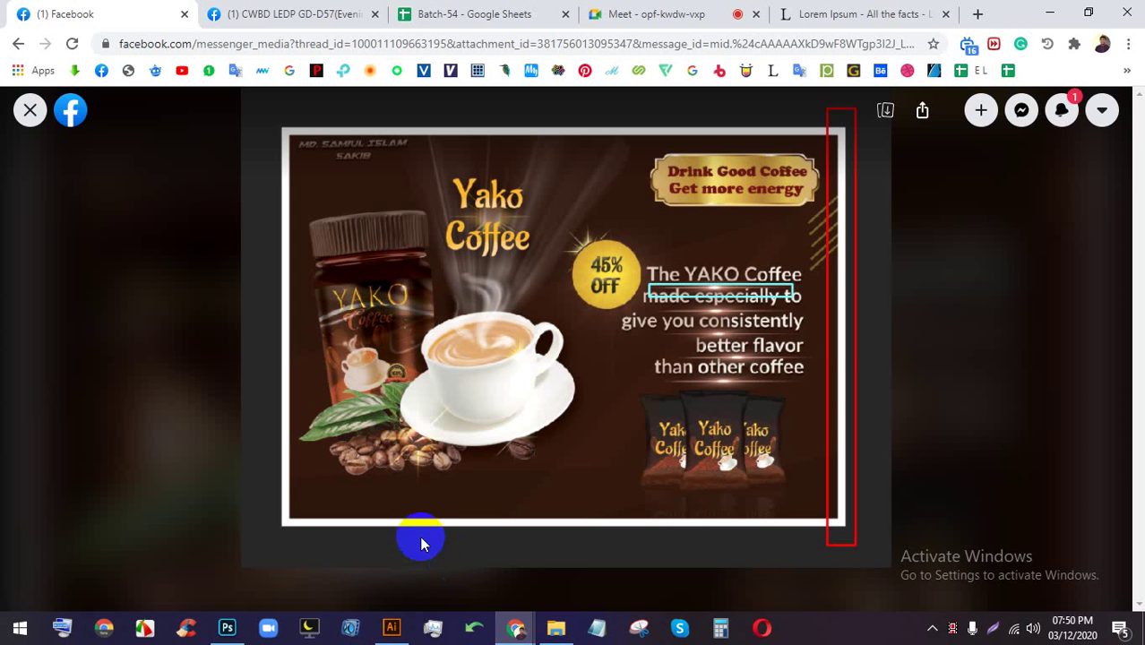
click(648, 13)
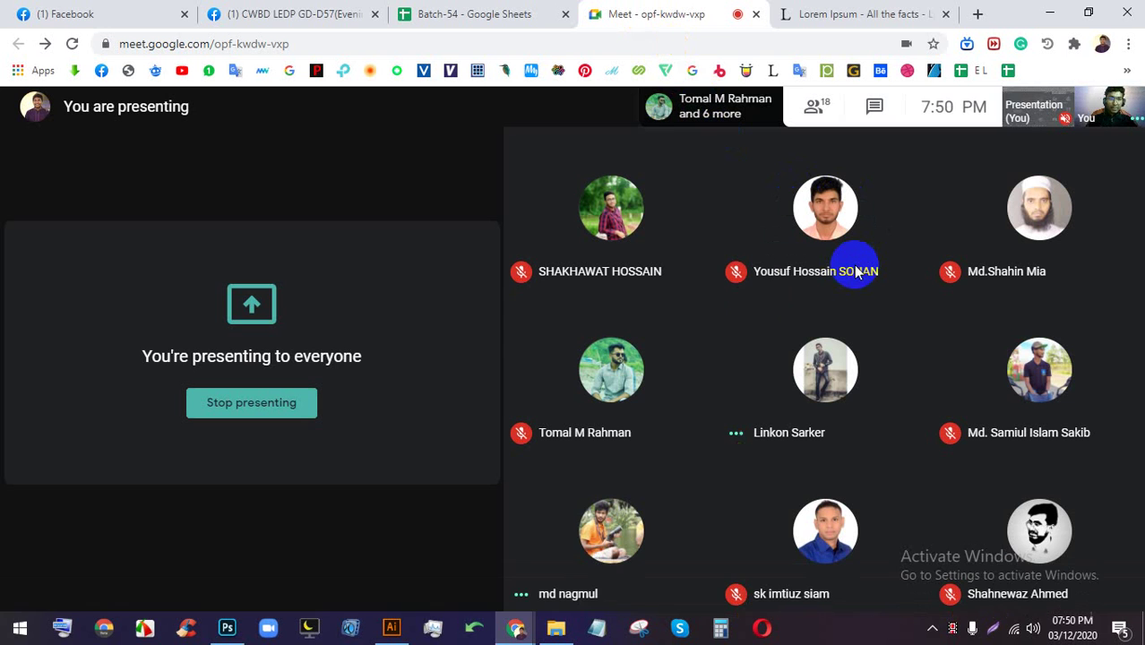
click(856, 630)
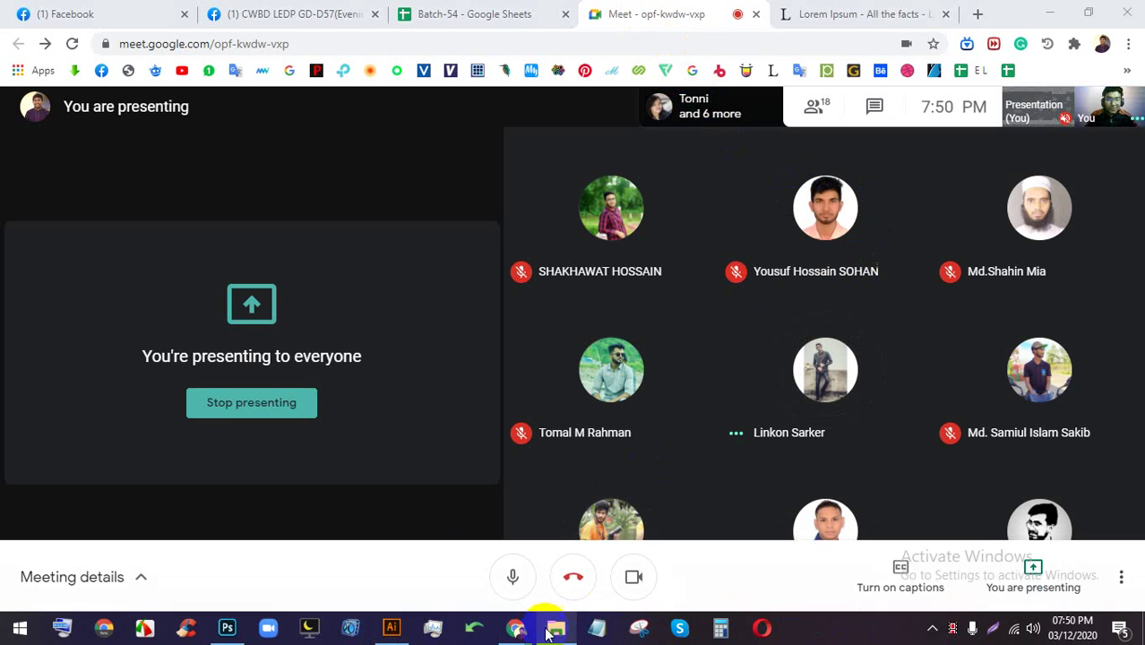
click(391, 628)
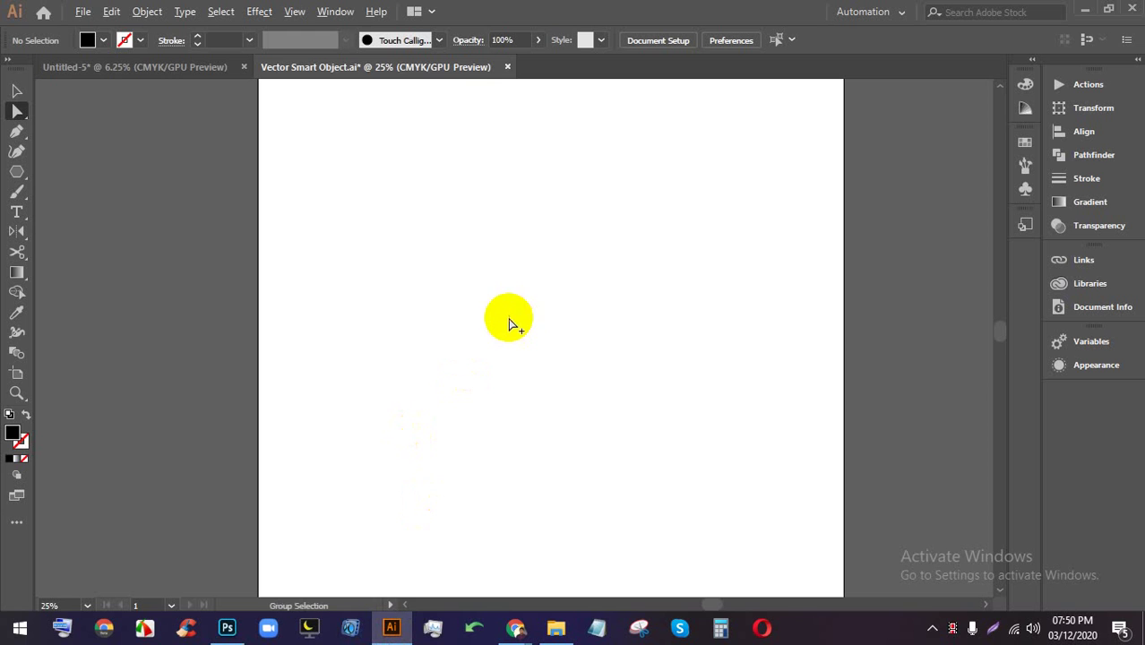
scroll(507, 278, down, 2)
scroll(519, 247, up, 2)
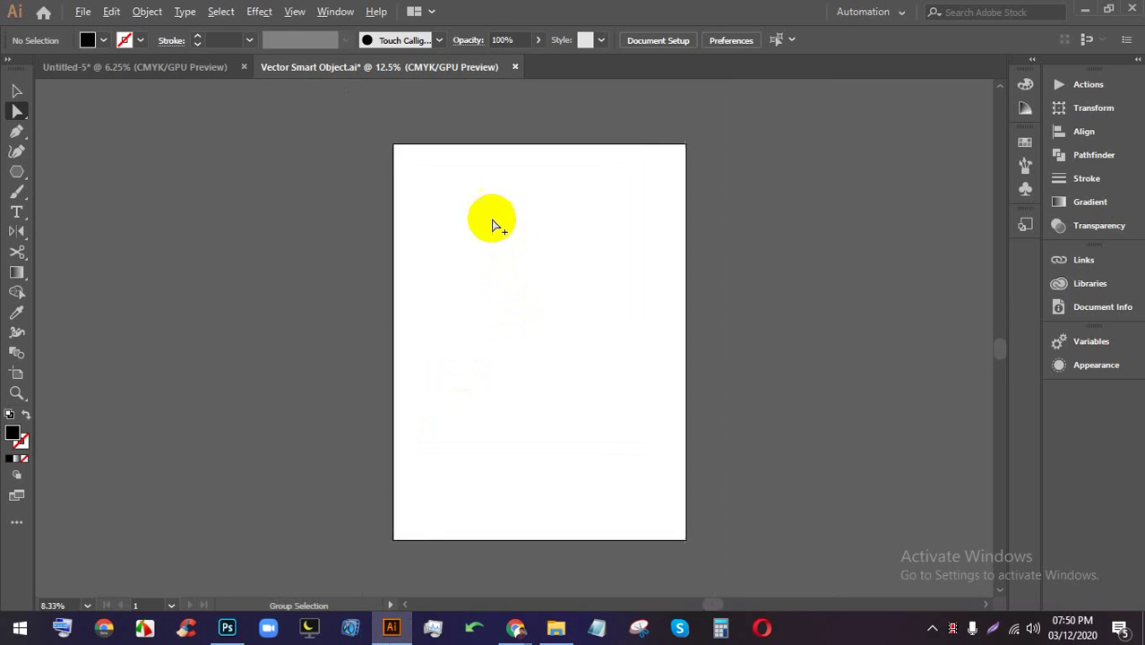
drag(655, 244, 580, 250)
scroll(576, 251, down, 2)
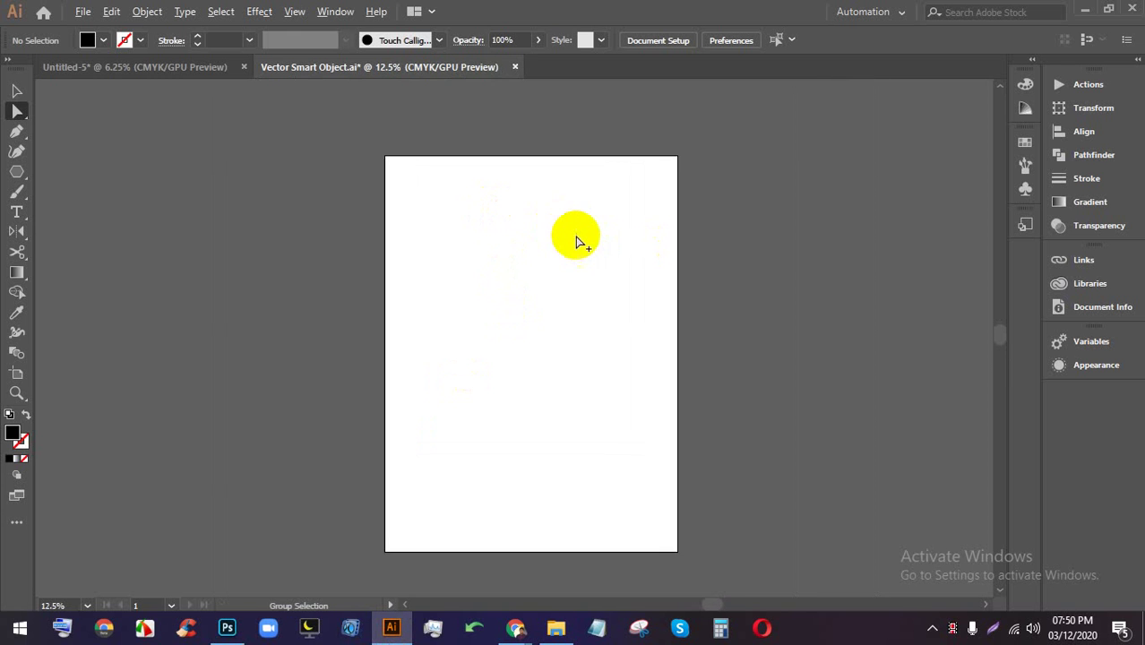
scroll(573, 260, up, 1)
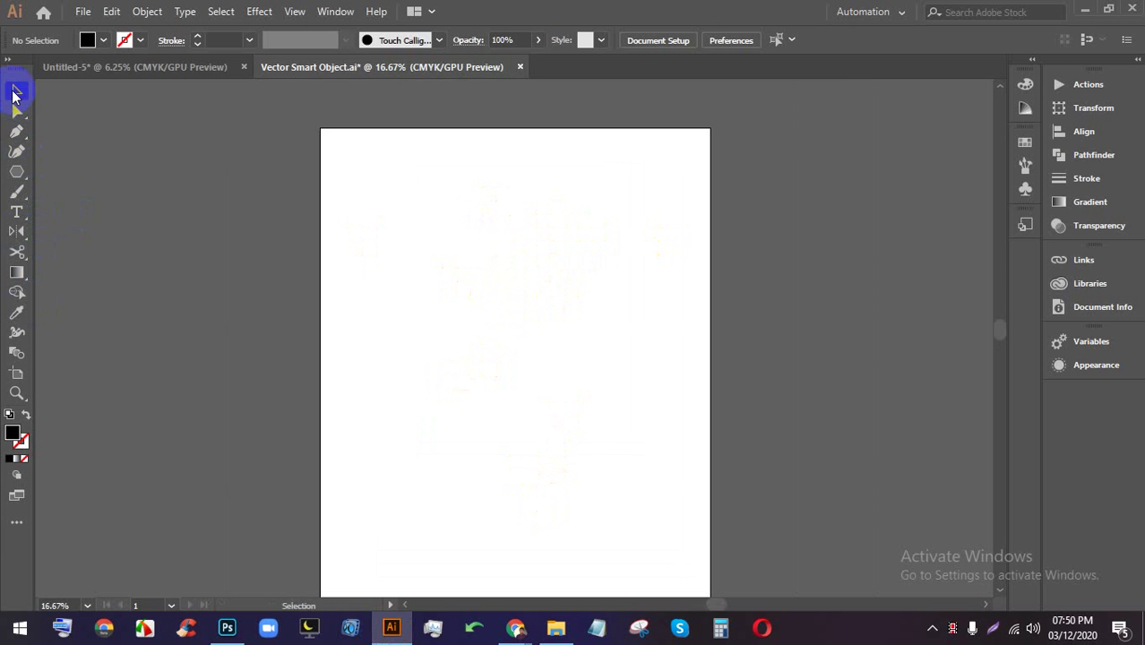
- Draw a large freeform black shape with the Pen tool, extending across and beyond both sides of the artboard
click(353, 261)
click(542, 198)
click(701, 185)
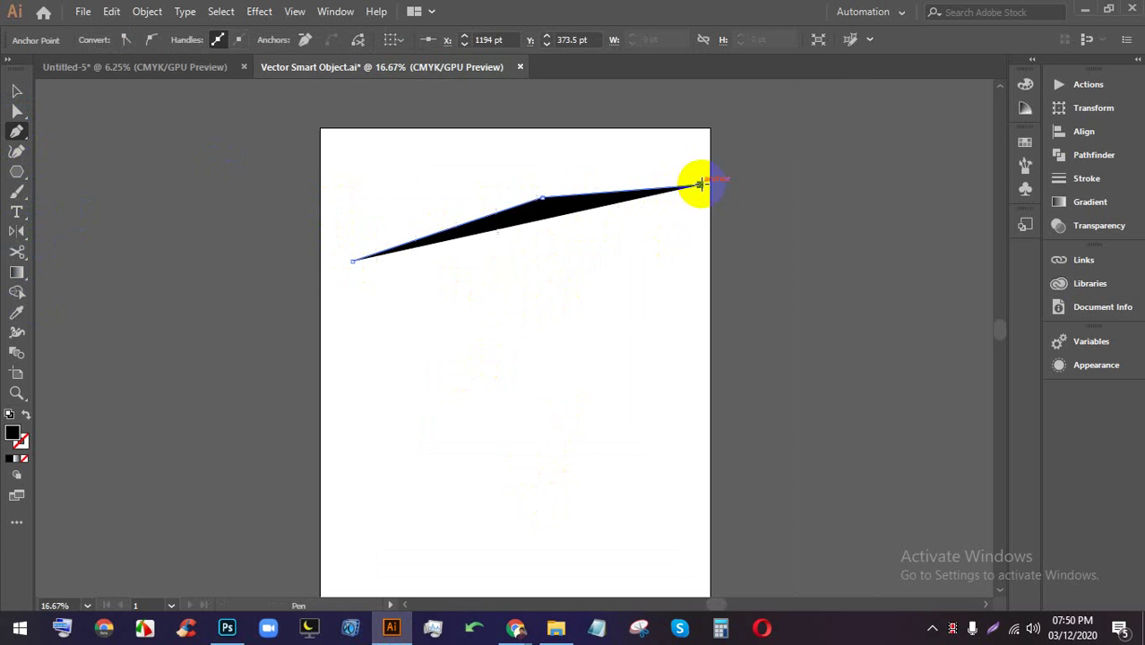
drag(375, 392, 395, 369)
click(716, 288)
click(948, 241)
click(494, 571)
click(172, 517)
click(139, 414)
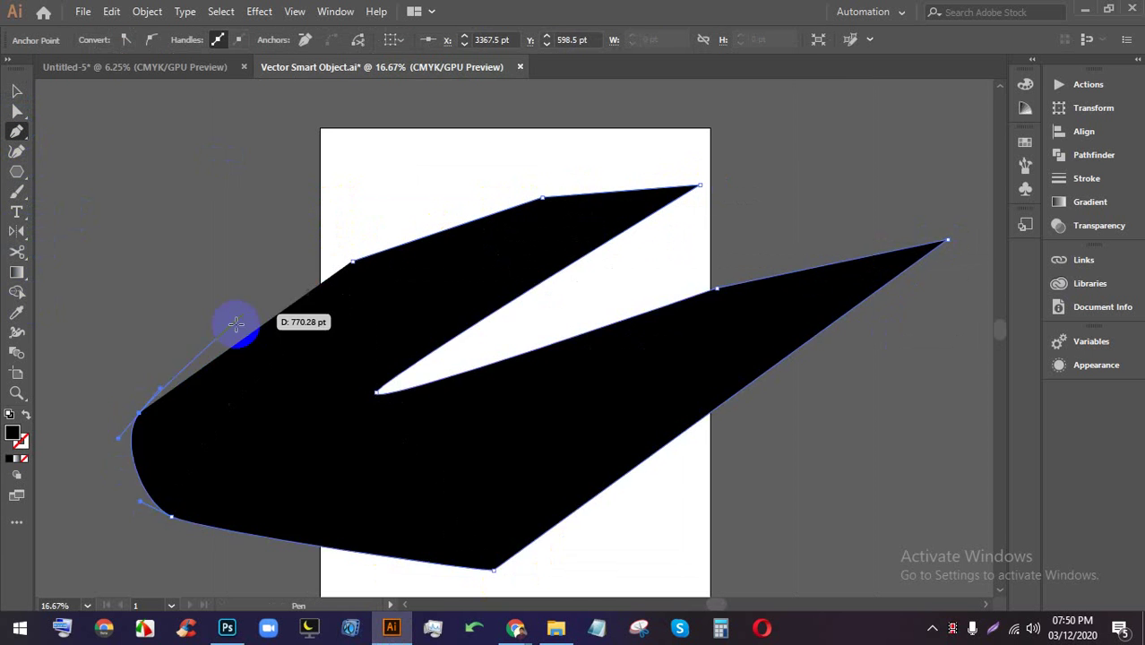
click(293, 254)
click(520, 159)
drag(702, 143, 721, 153)
- Select the freeform pen shape and delete it from the artboard
click(17, 91)
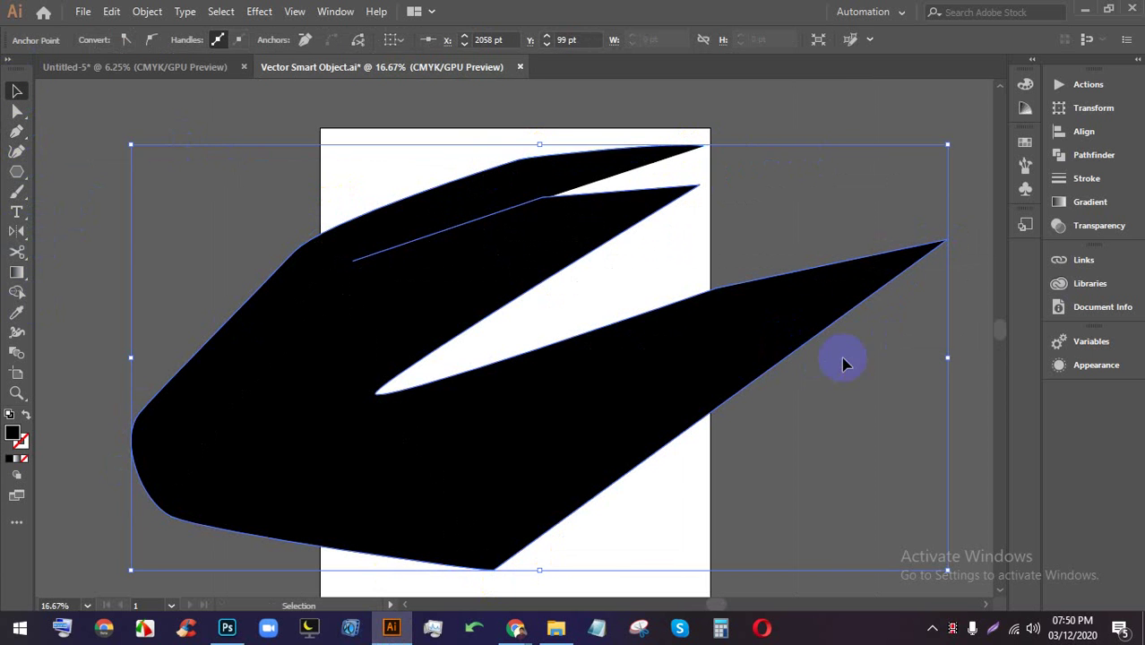
click(977, 250)
drag(335, 137, 334, 139)
key(Delete)
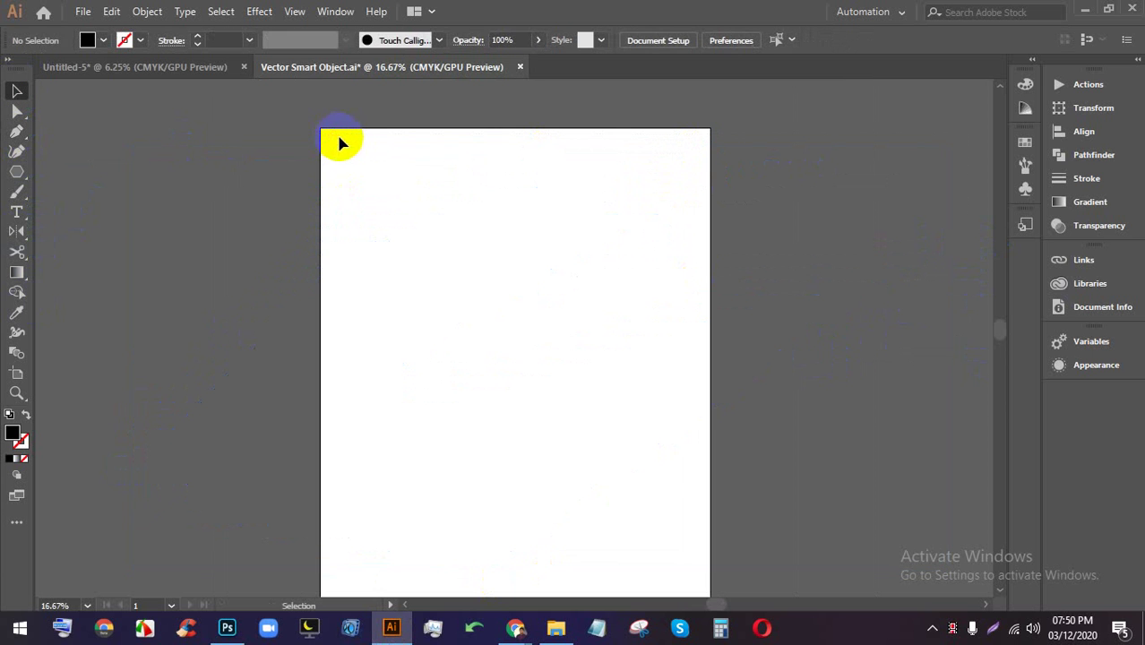
- Display the Pathfinder shape modes and operations for review, and collapse them again
click(1080, 156)
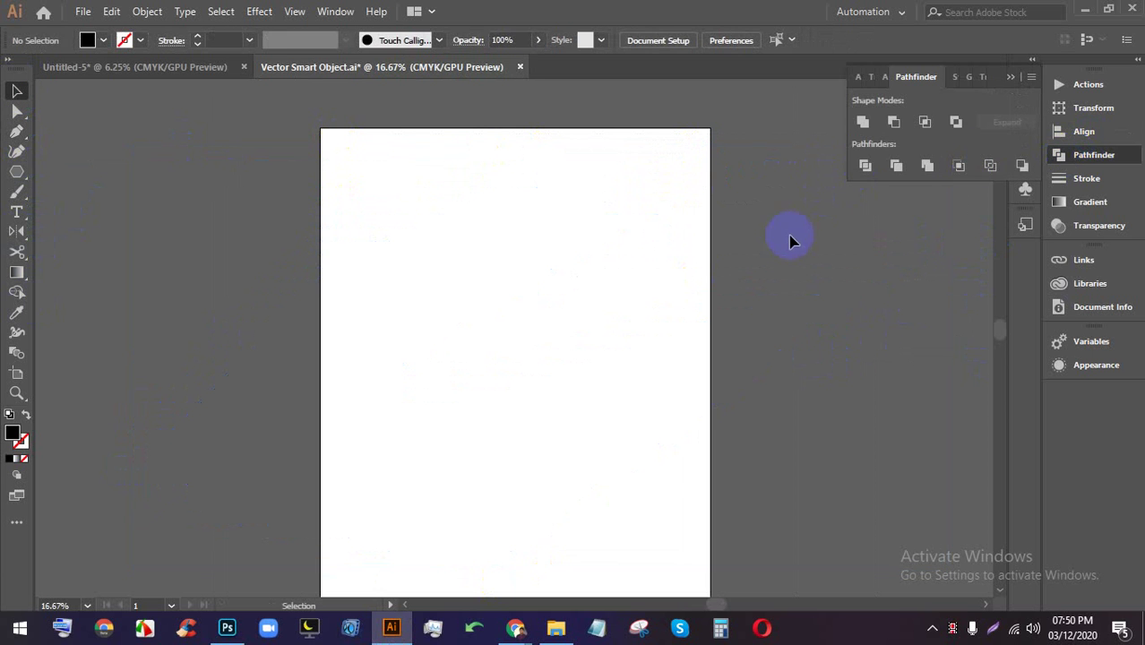
scroll(751, 191, down, 1)
scroll(606, 212, up, 1)
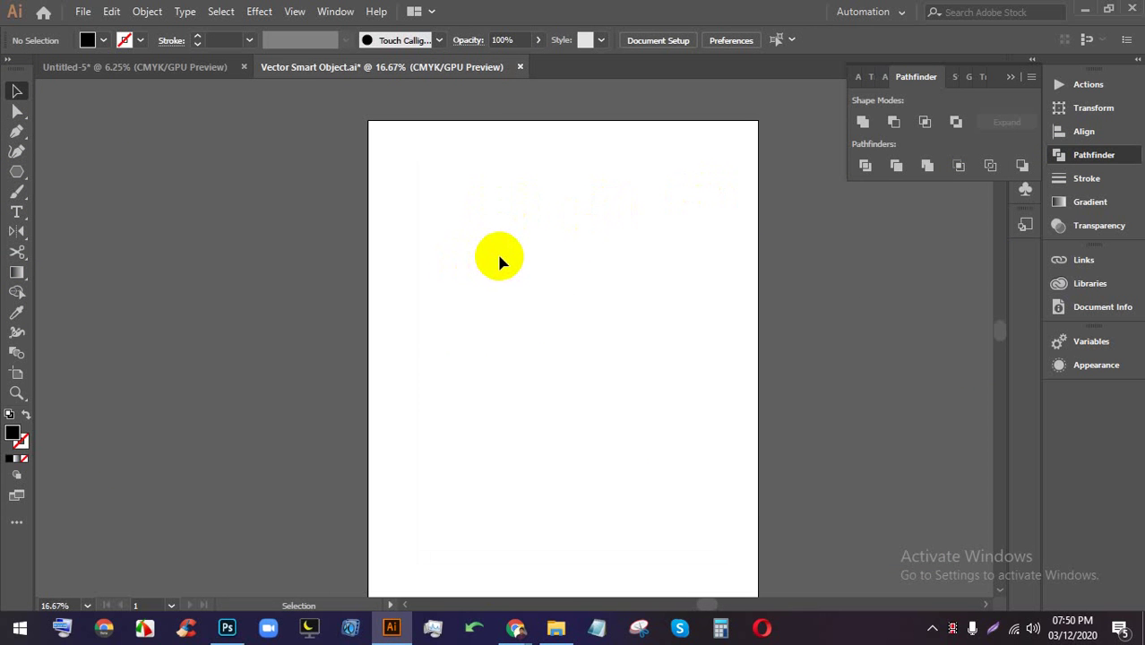
scroll(496, 234, down, 1)
scroll(496, 233, up, 1)
scroll(499, 233, up, 1)
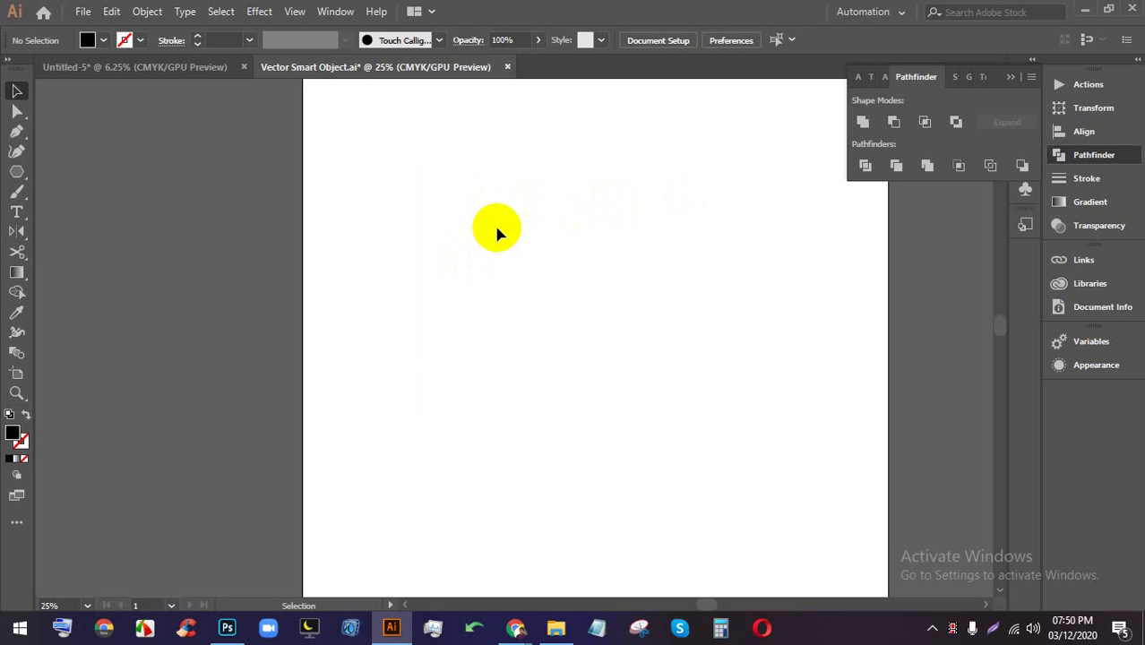
drag(703, 254, 627, 204)
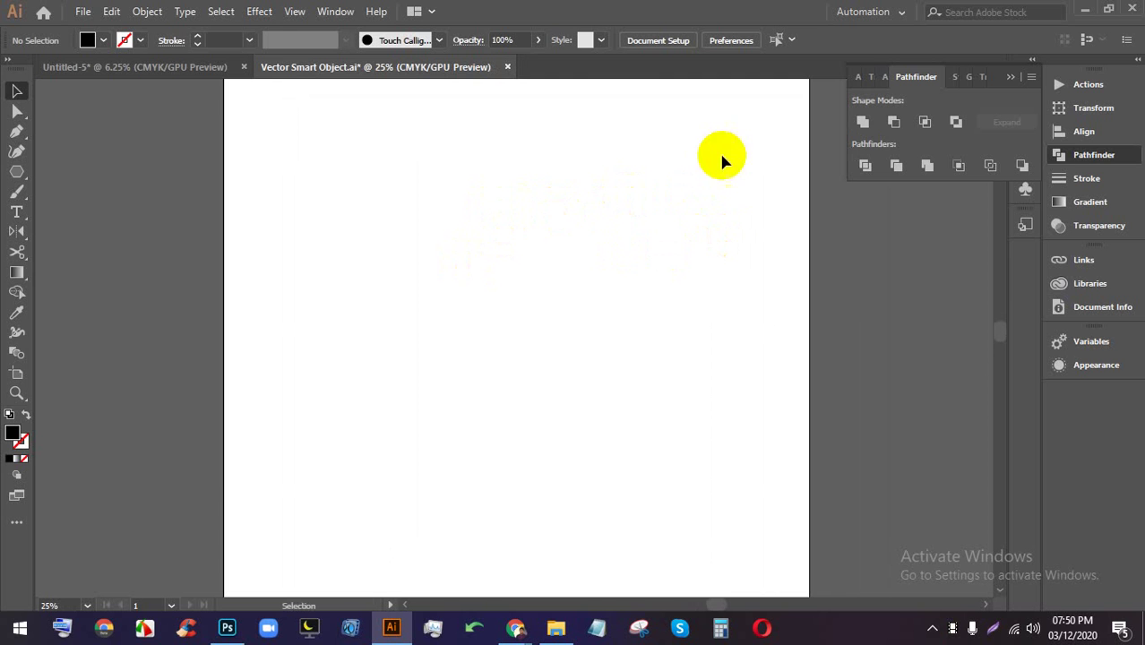
click(1011, 77)
- Switch to Chrome to check the Google Meet call, look at the Photoshop document, and return to Illustrator
click(447, 553)
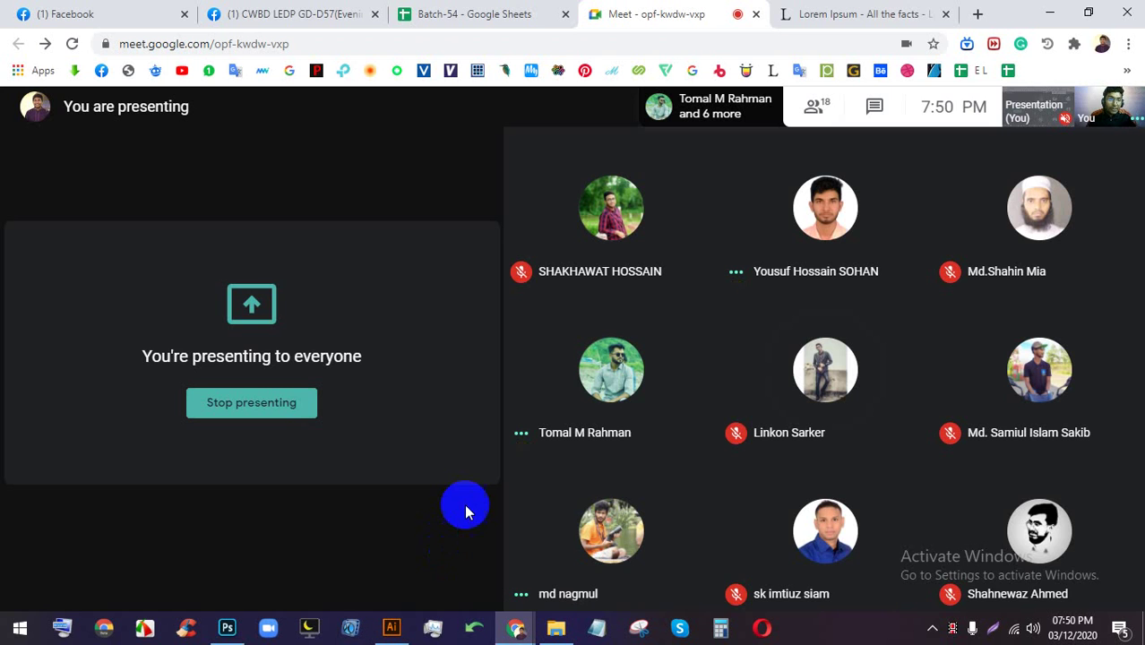
click(227, 629)
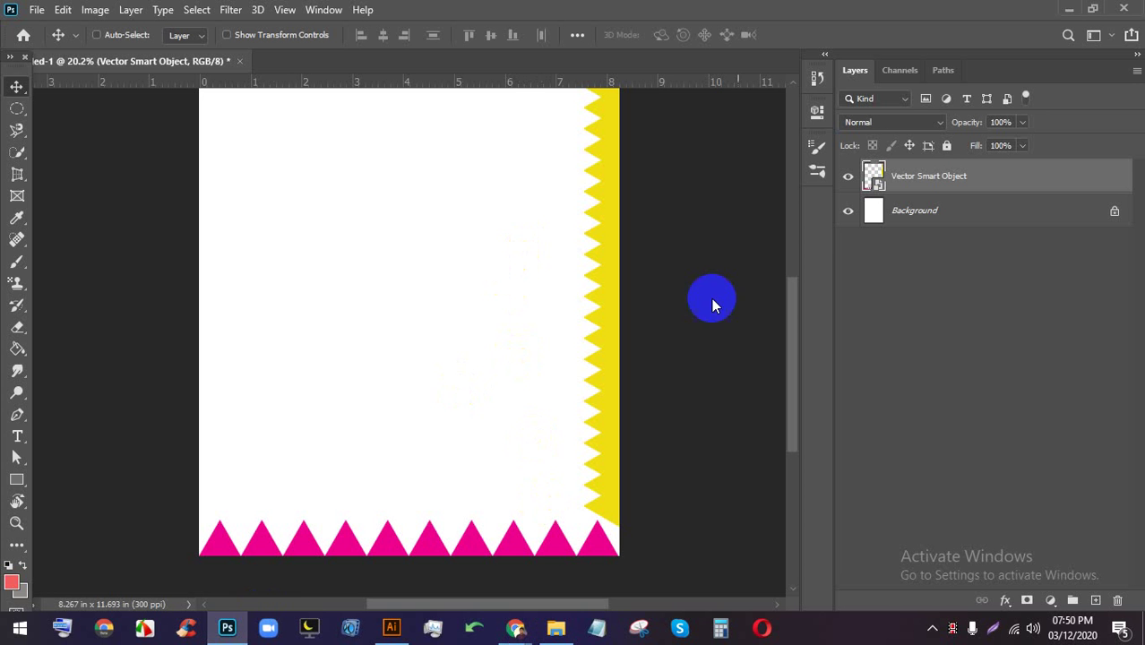
click(391, 629)
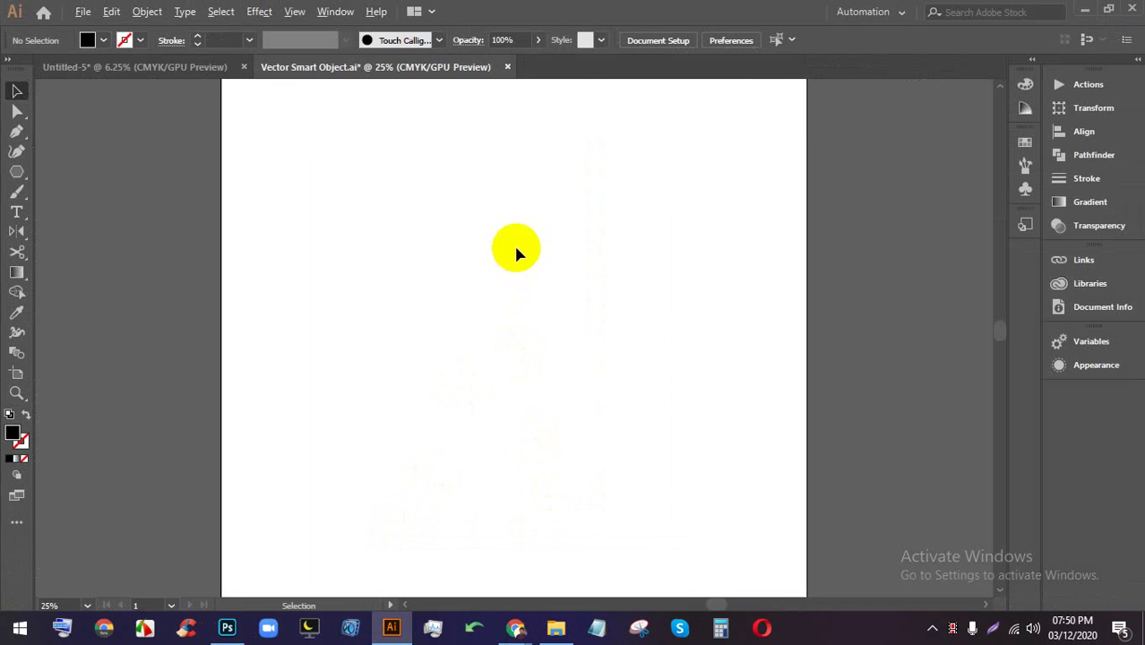
- Display the Pathfinder options and clear the artboard for the shape demonstration
click(335, 10)
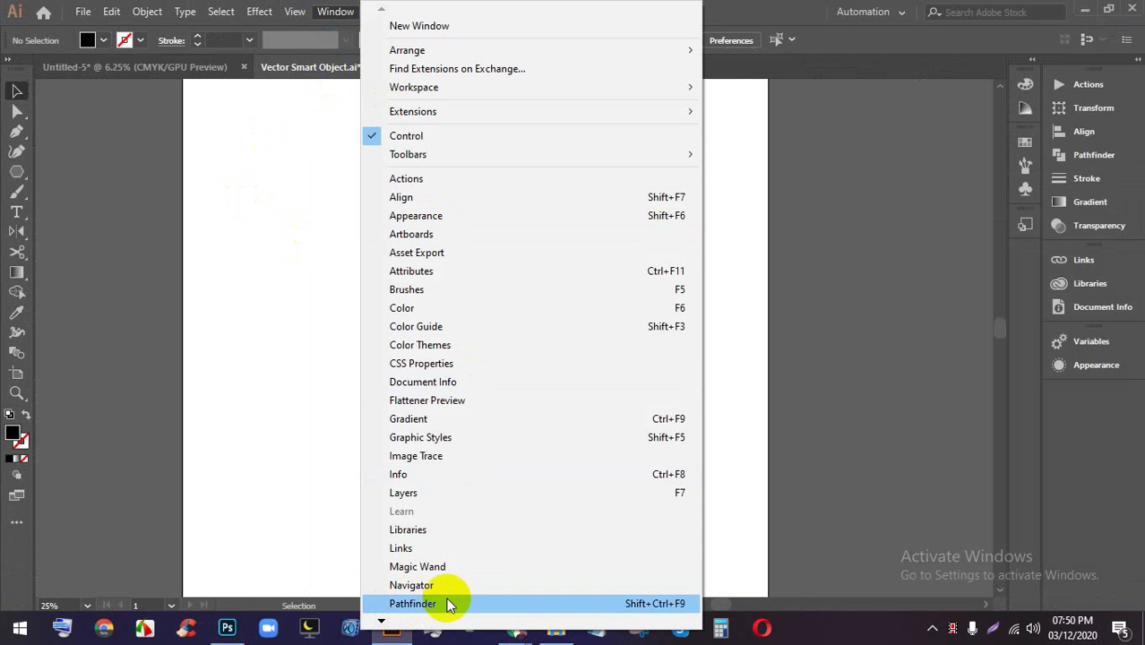
click(442, 603)
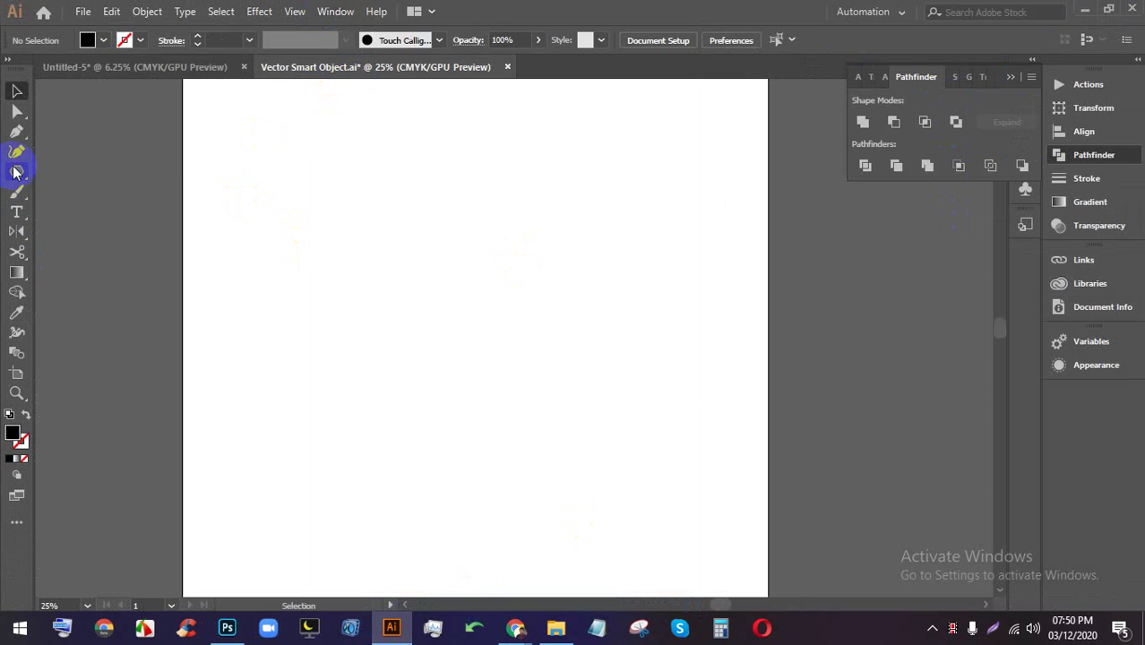
drag(247, 154, 327, 280)
click(16, 91)
click(235, 333)
key(Delete)
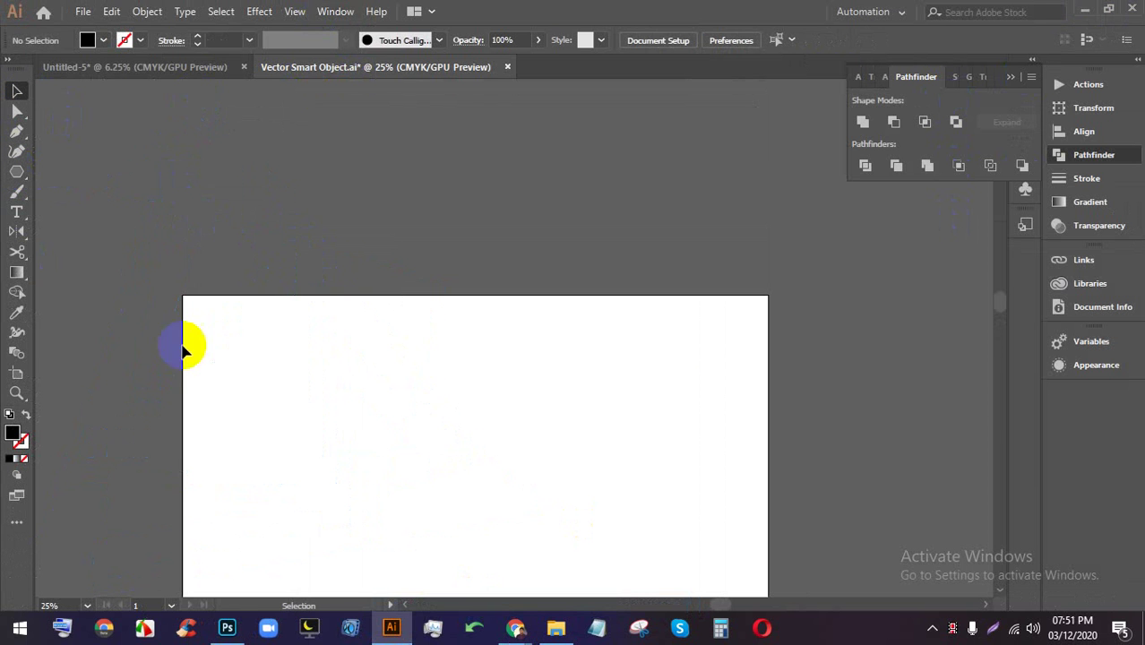
- Draw two partly overlapping black rectangles near the top of the artboard, select both, and check the available fill swatches
drag(11, 175, 60, 170)
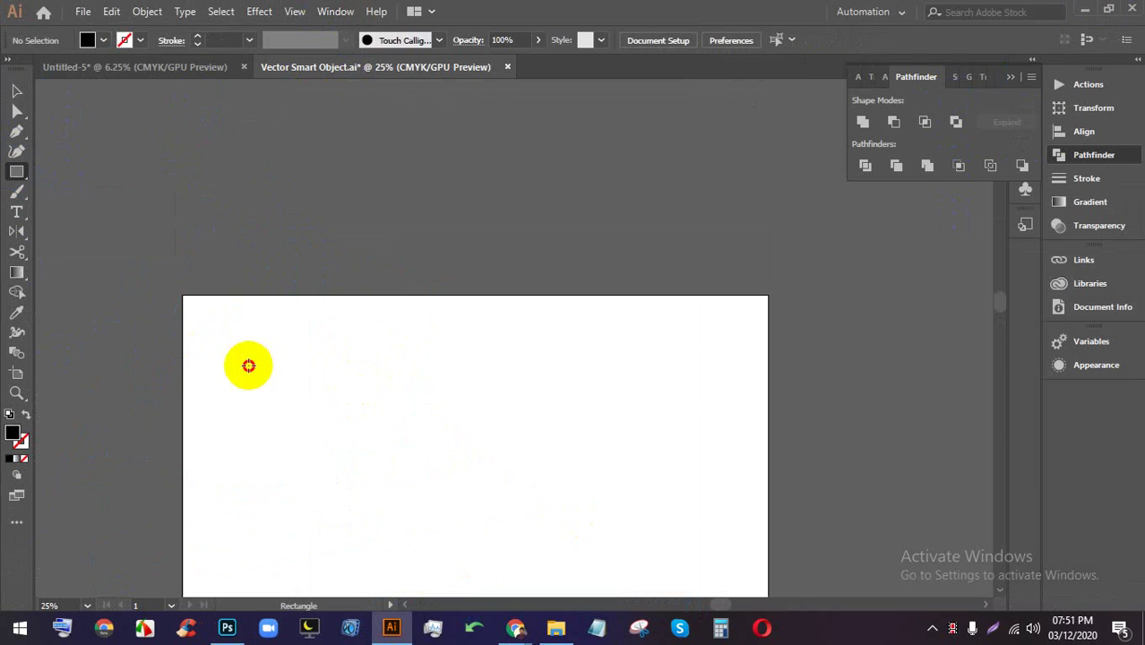
drag(248, 366, 496, 490)
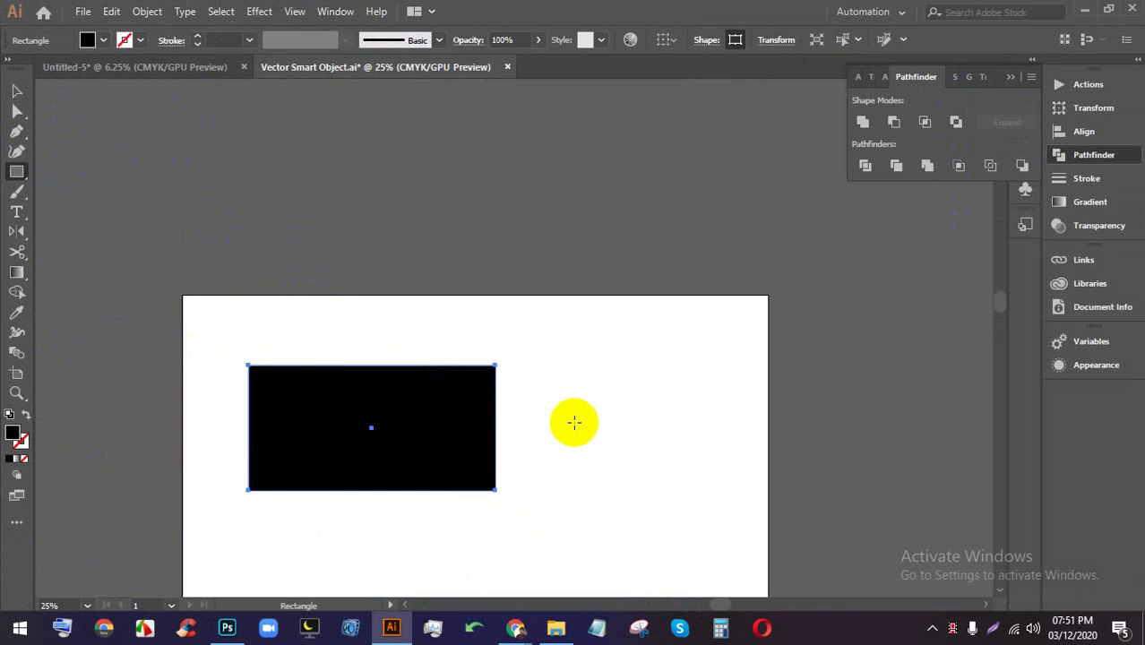
drag(435, 391, 635, 457)
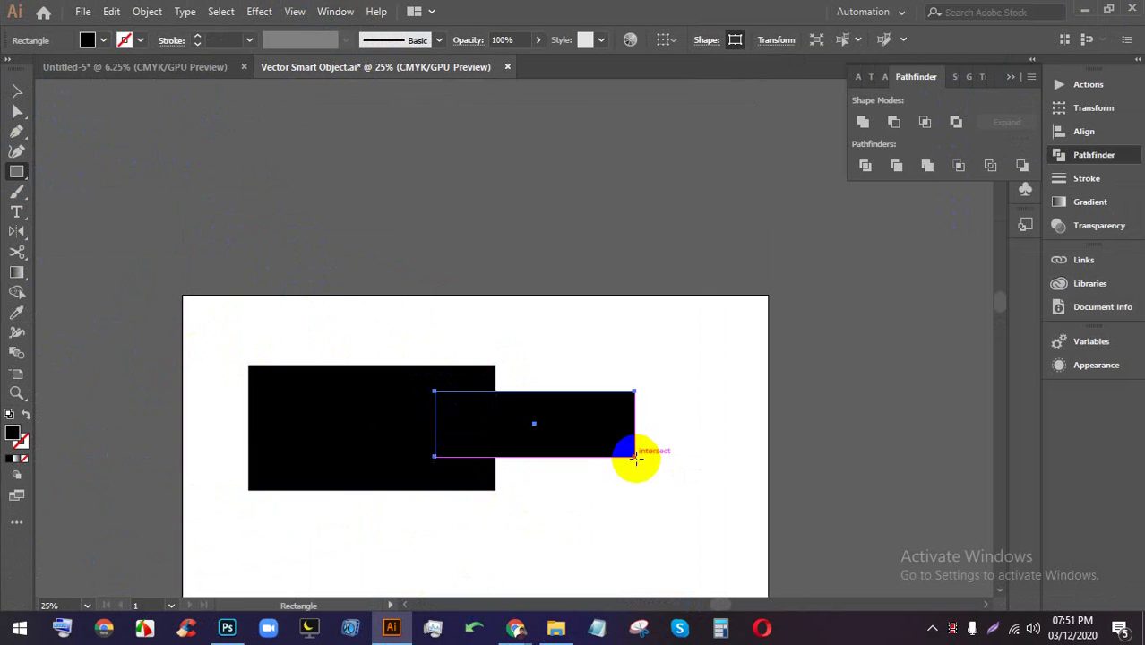
click(16, 91)
click(669, 531)
drag(669, 531, 353, 371)
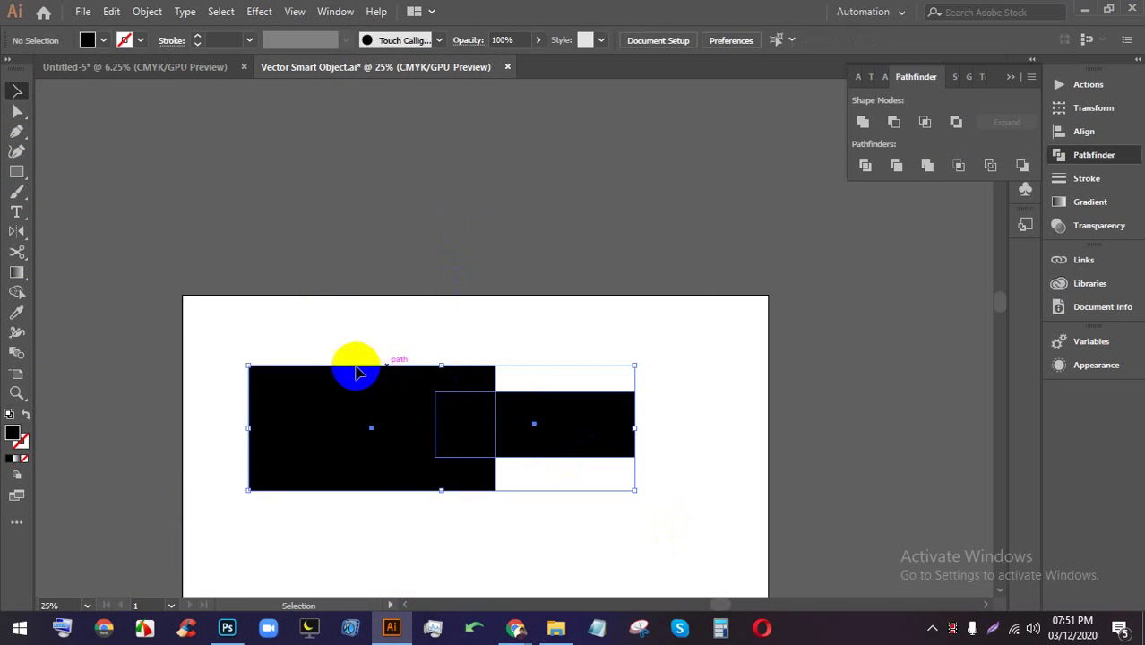
click(96, 45)
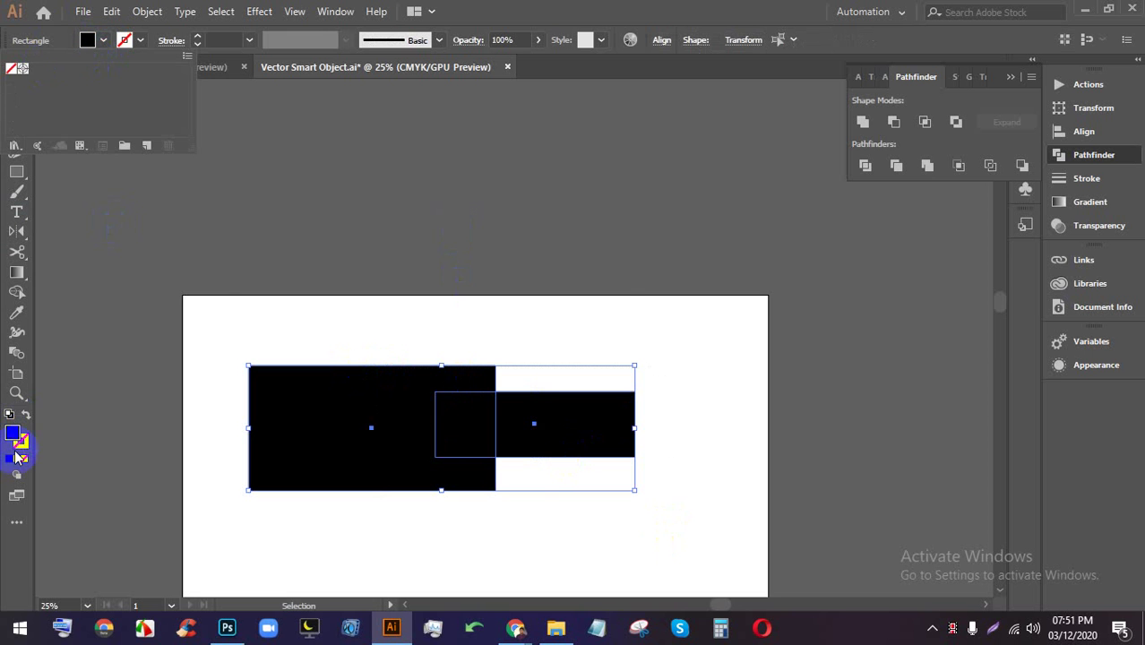
click(405, 201)
- Switch to the Untitled-5 document and delete the triangle border from its artboard
click(175, 75)
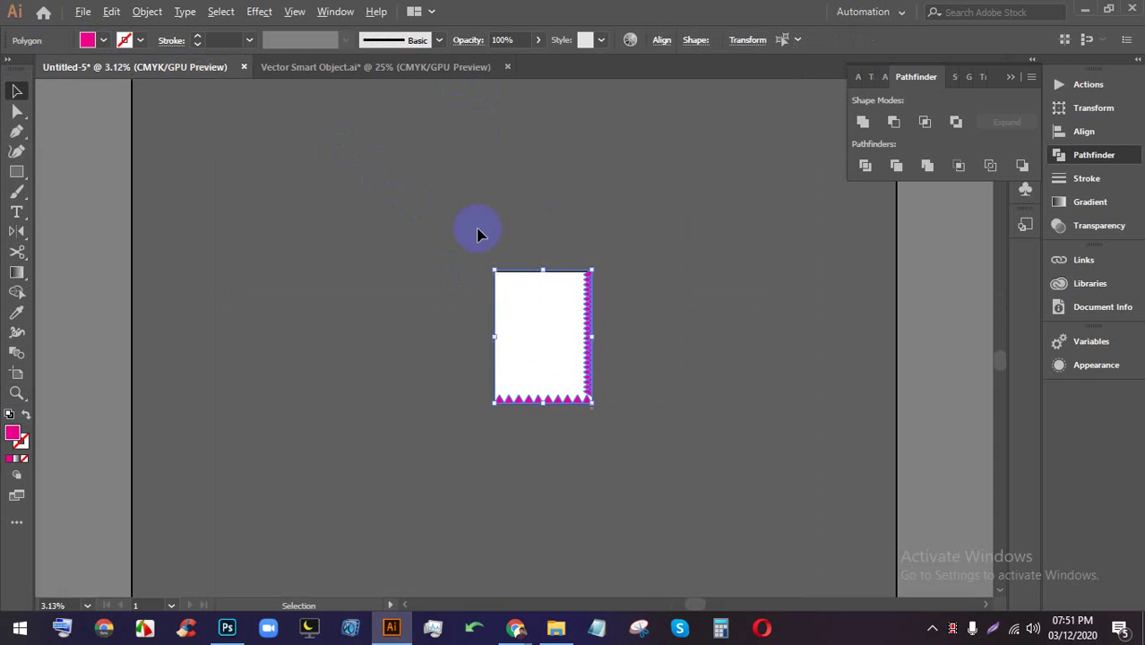
key(Delete)
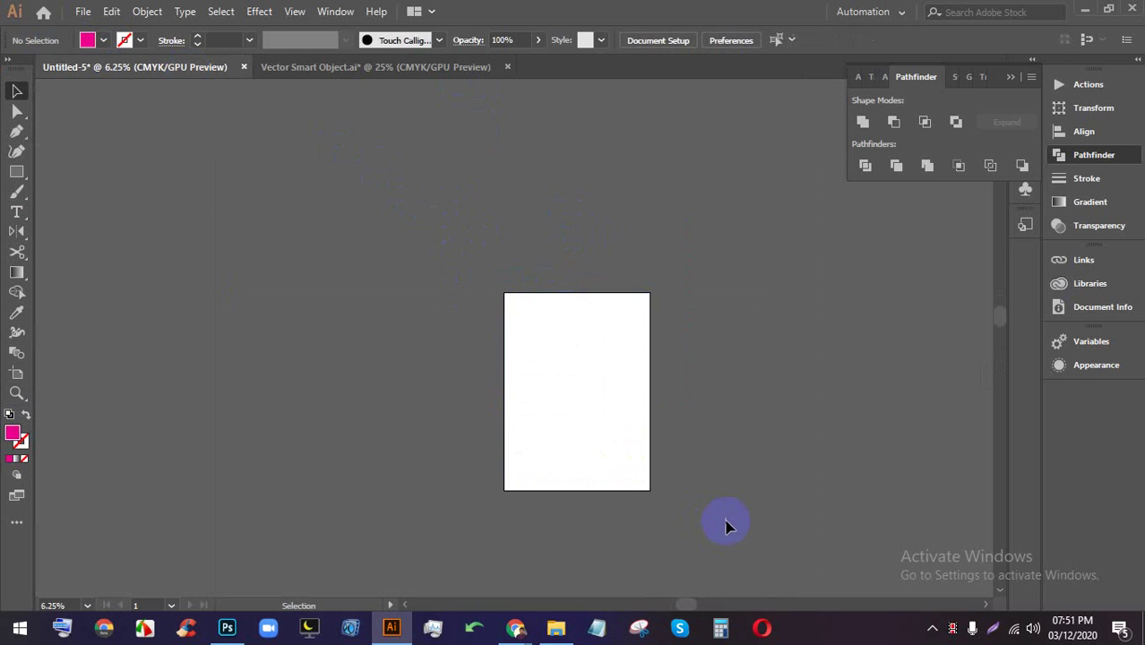
- Draw a magenta rectangle and a second one overlapping its right side, and fill the second rectangle yellow
scroll(637, 455, up, 4)
drag(190, 300, 374, 296)
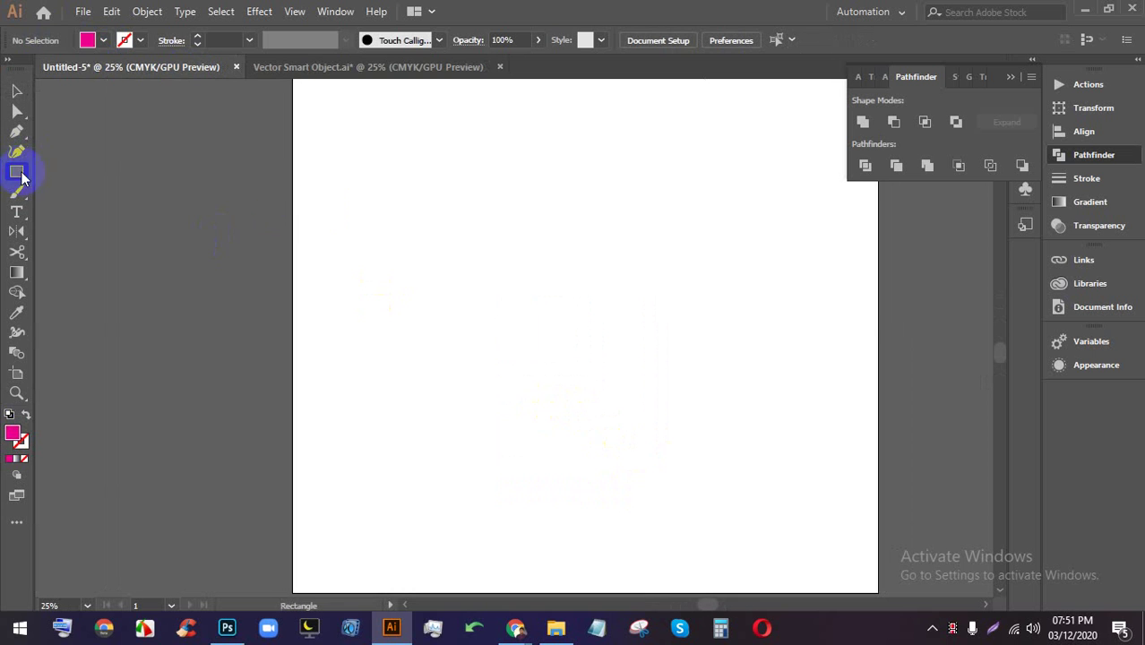
drag(318, 208, 498, 319)
drag(646, 302, 450, 227)
click(93, 47)
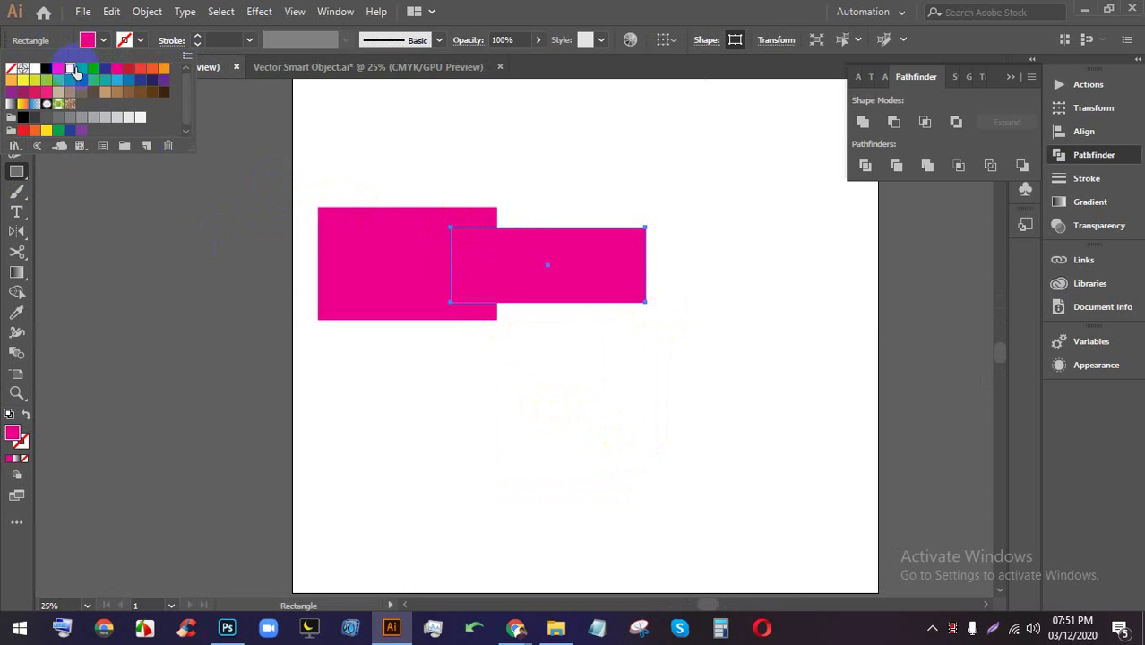
click(71, 69)
click(16, 92)
click(585, 171)
- Unite the magenta and yellow rectangles into one shape with Pathfinder, and undo it
drag(721, 355, 299, 179)
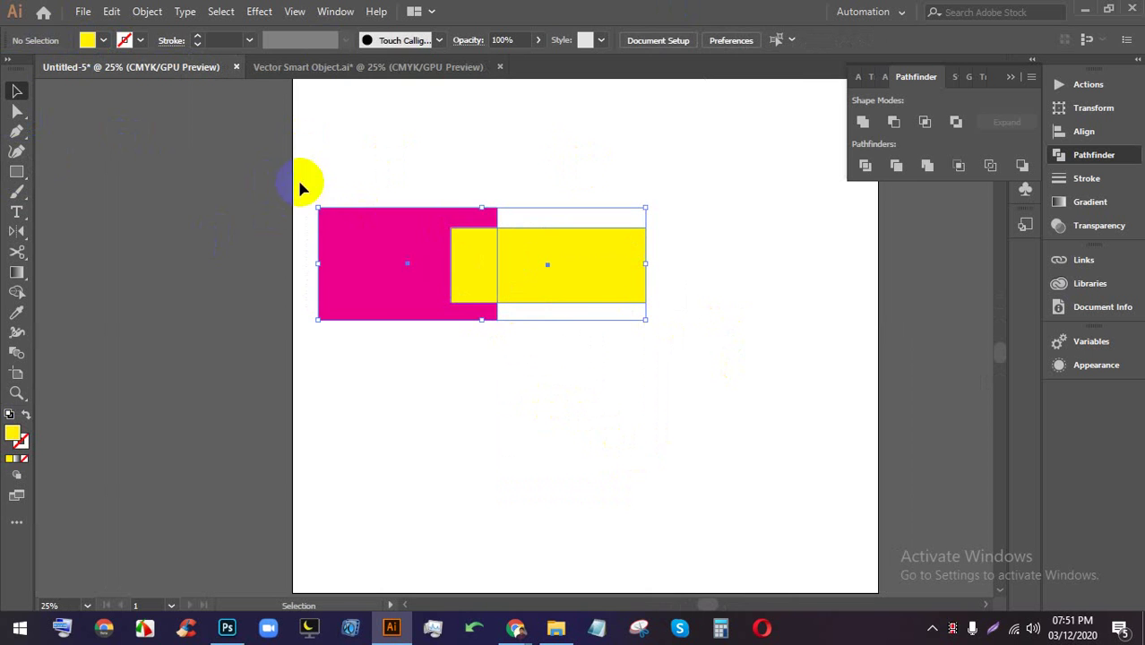
click(863, 123)
key(ctrl+z)
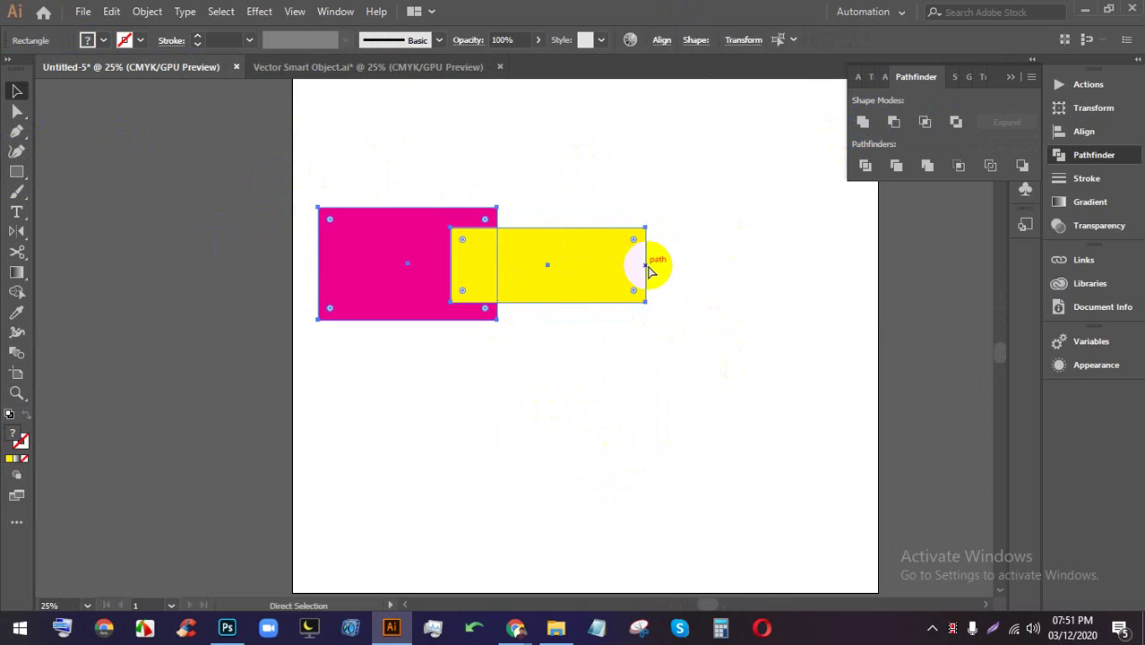
- Subtract the yellow rectangle from the magenta one with Minus Front, and undo the subtraction
click(701, 293)
click(591, 273)
drag(785, 335, 358, 180)
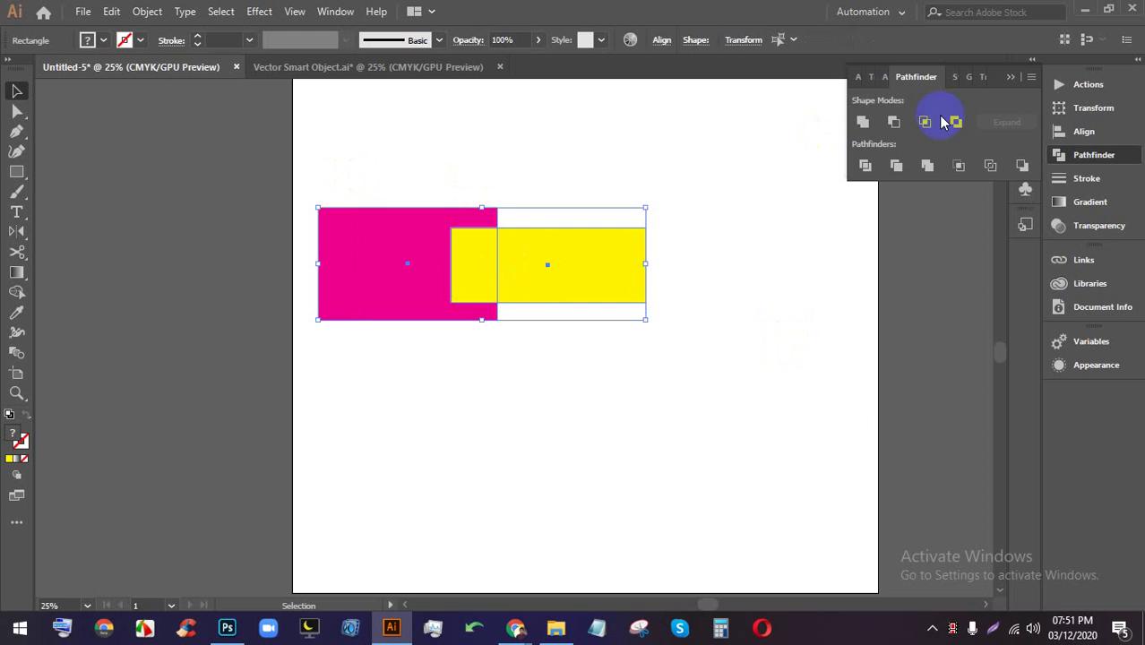
click(895, 123)
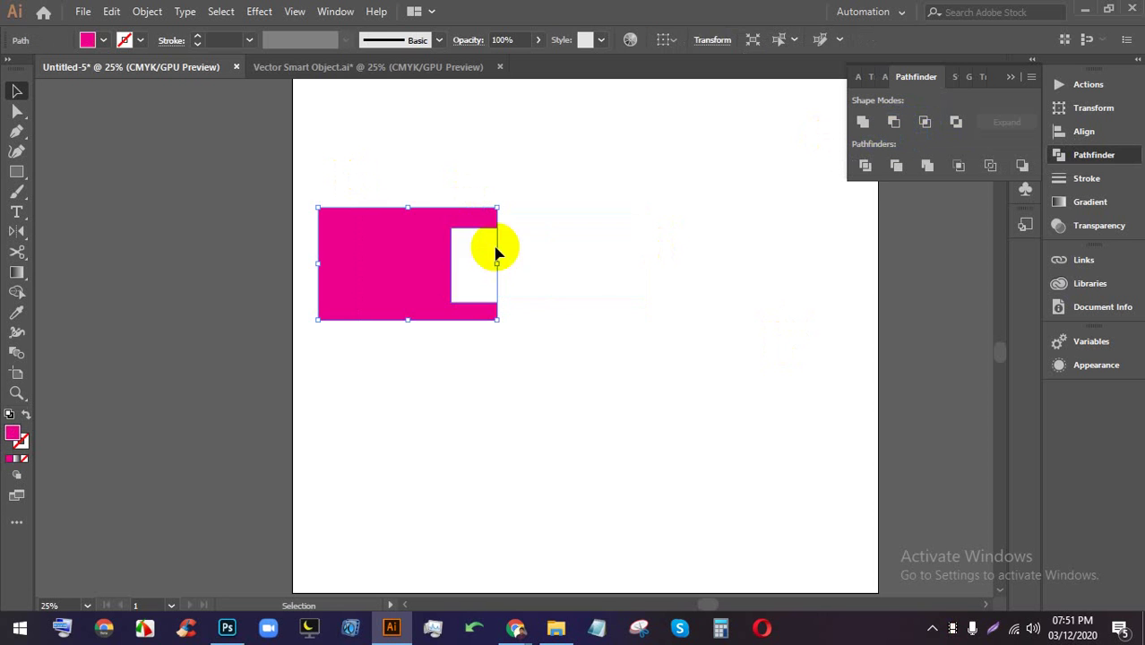
click(591, 269)
key(ctrl+z)
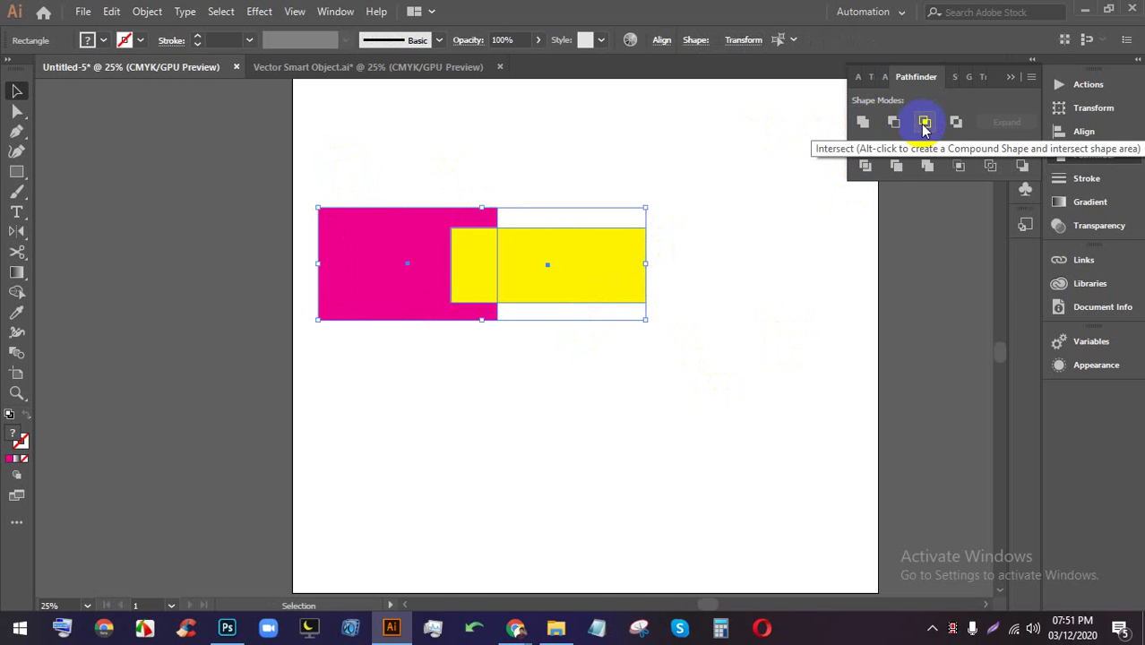
- Apply Intersect to the two rectangles to keep only their overlap, undo it, and deselect them
click(925, 123)
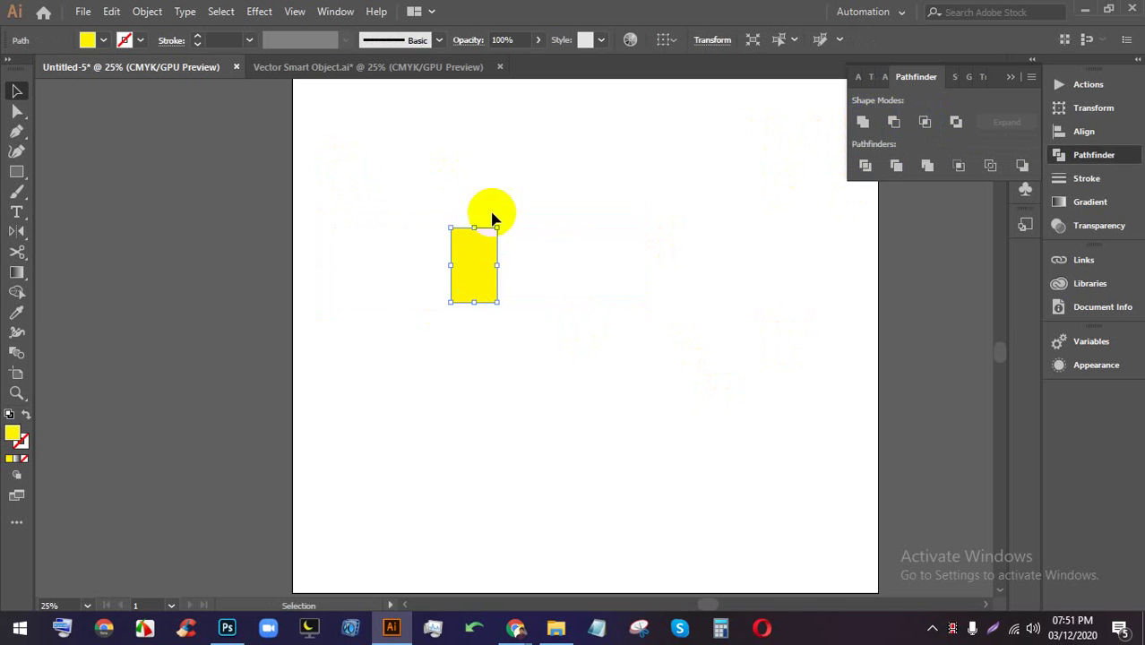
key(ctrl+z)
click(647, 156)
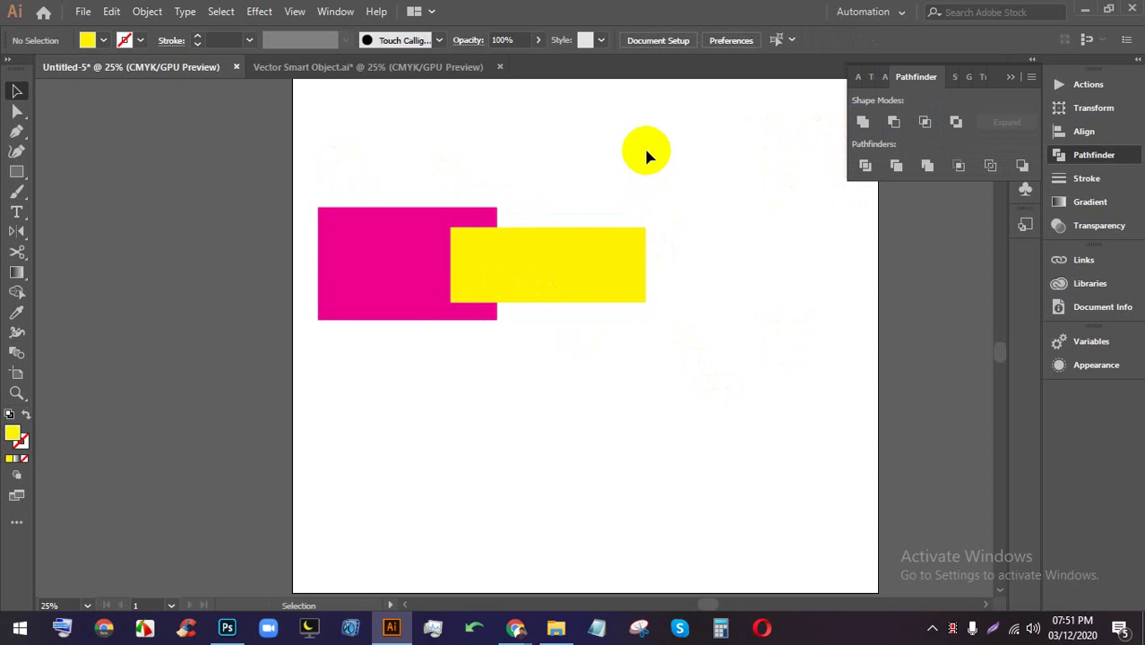
- Apply Exclude to both rectangles to cut out their overlapping area, and undo the operation
drag(702, 375, 359, 157)
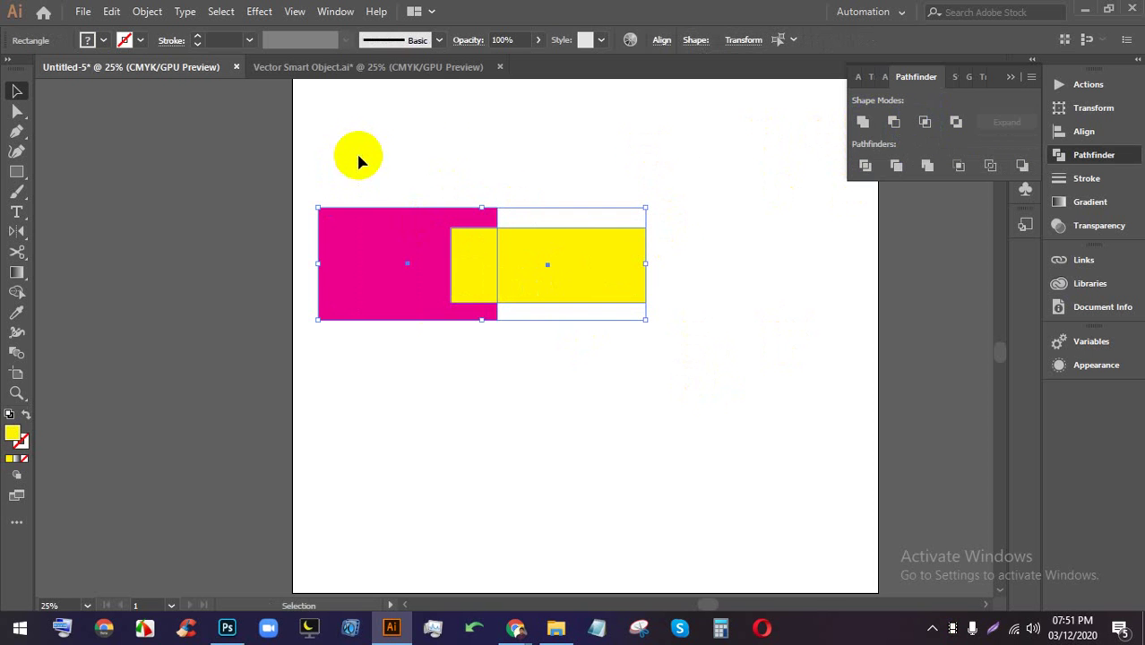
click(956, 122)
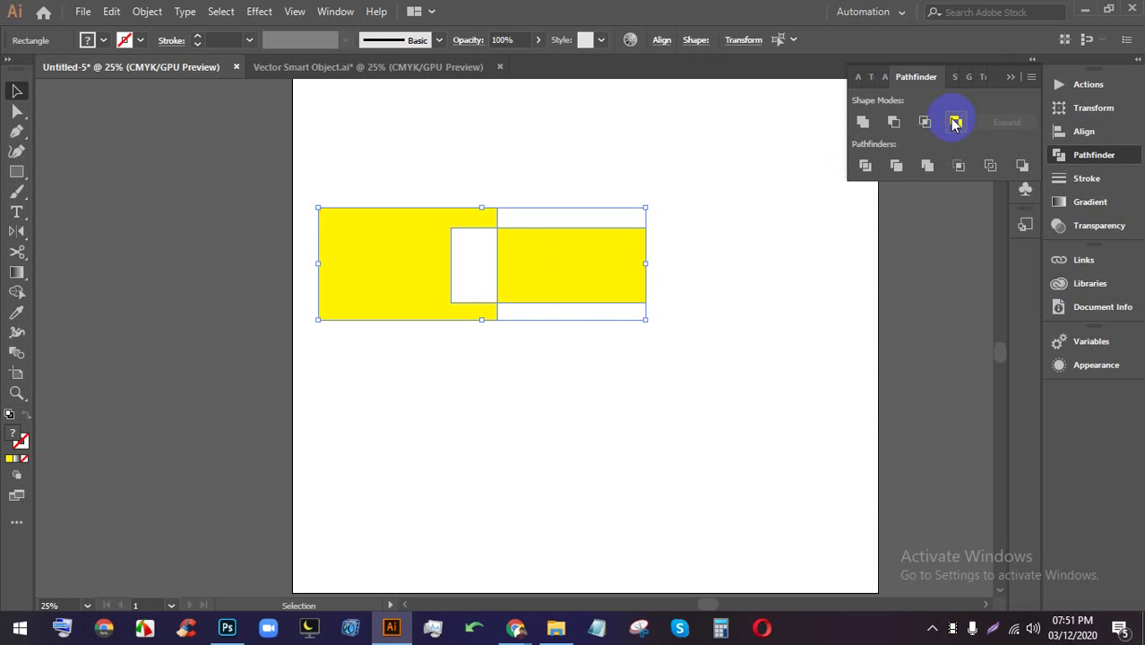
click(537, 140)
key(ctrl+z)
- Select both the magenta and yellow rectangles and delete them from the artboard
click(637, 356)
drag(680, 389, 394, 220)
click(672, 285)
click(435, 253)
drag(704, 375, 371, 218)
key(Delete)
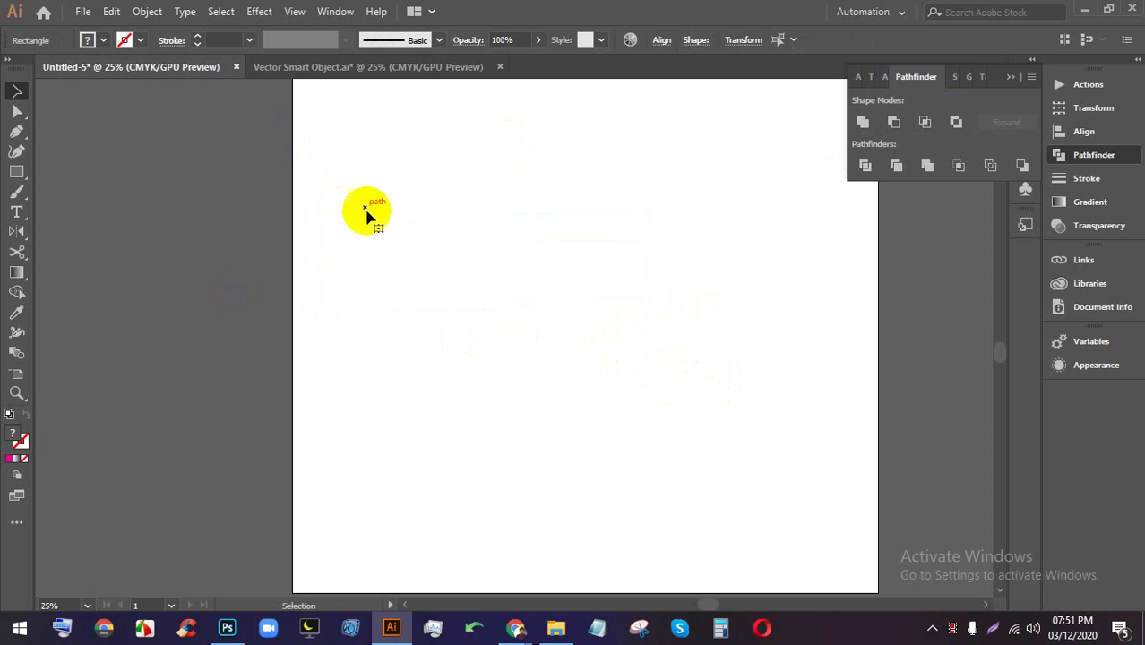
- Draw a magenta circle on the artboard with the Ellipse tool
drag(20, 176, 77, 189)
drag(351, 204, 463, 391)
- Switch to Chrome, review the participant list of the Google Meet call, close it, and return to Illustrator
mouse_move(515, 627)
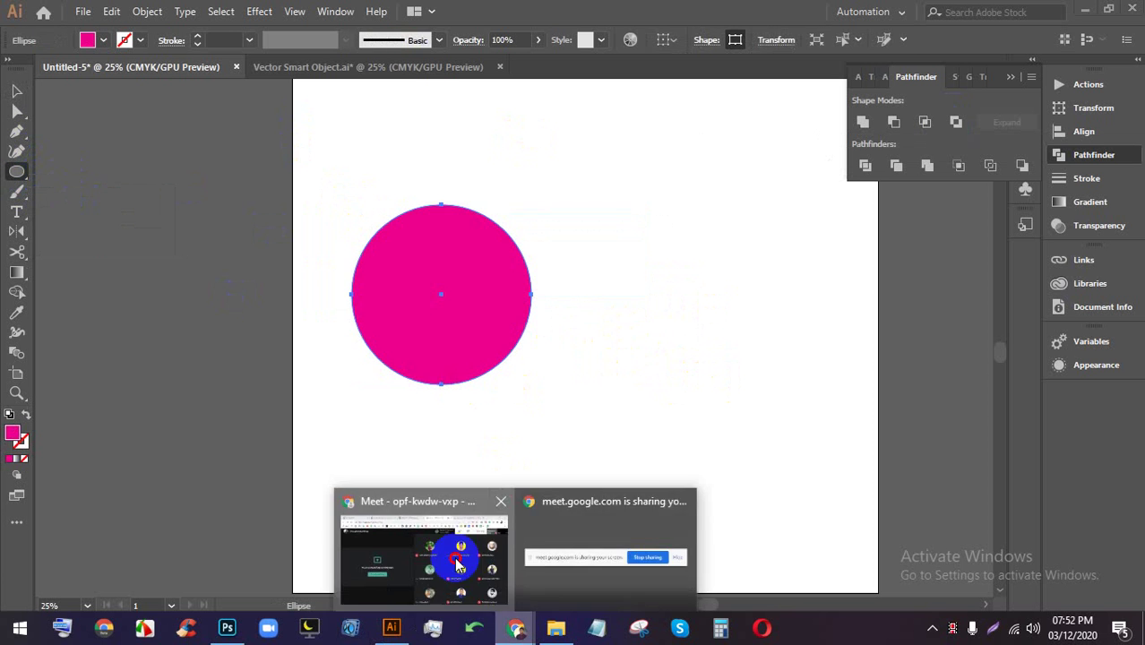
click(427, 550)
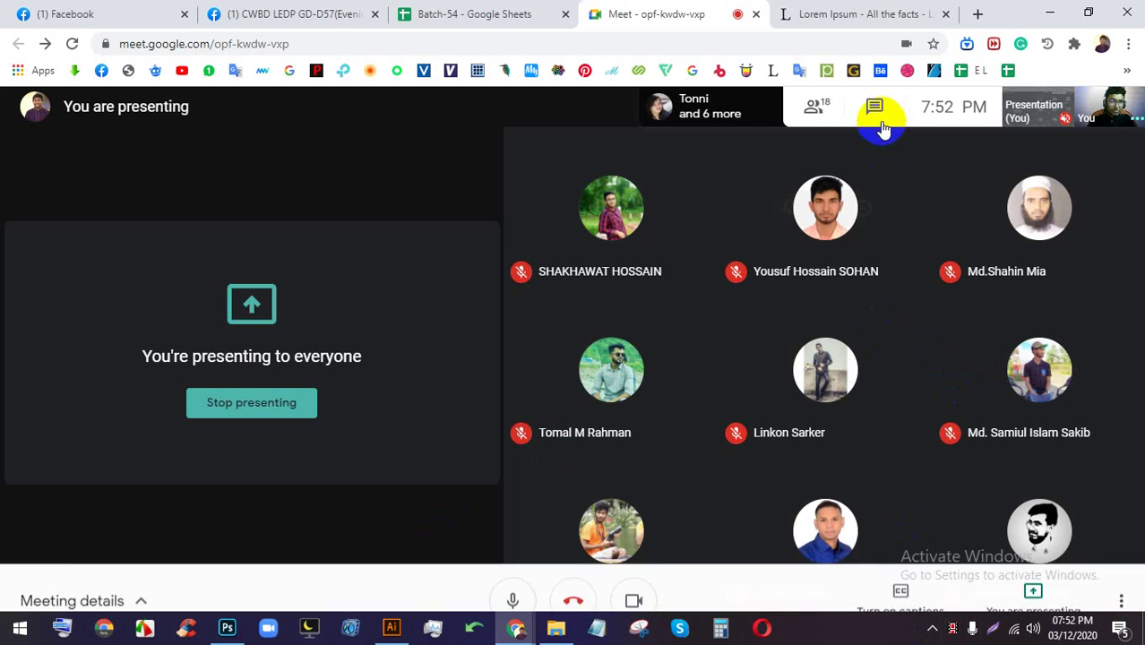
click(814, 107)
scroll(979, 431, down, 4)
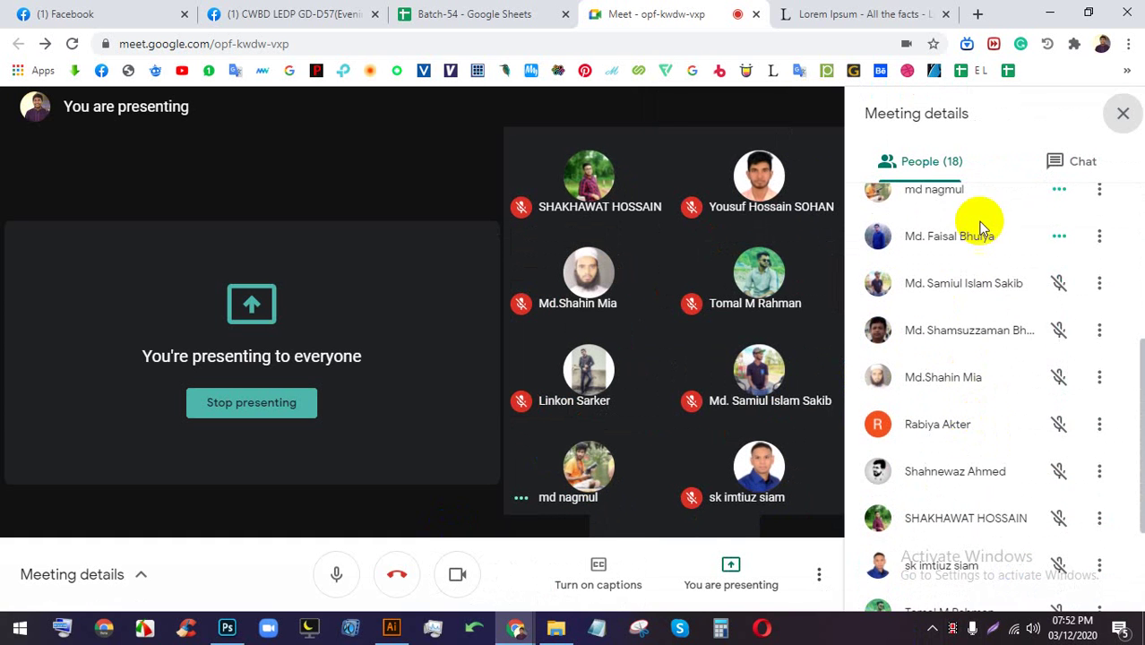
click(1123, 113)
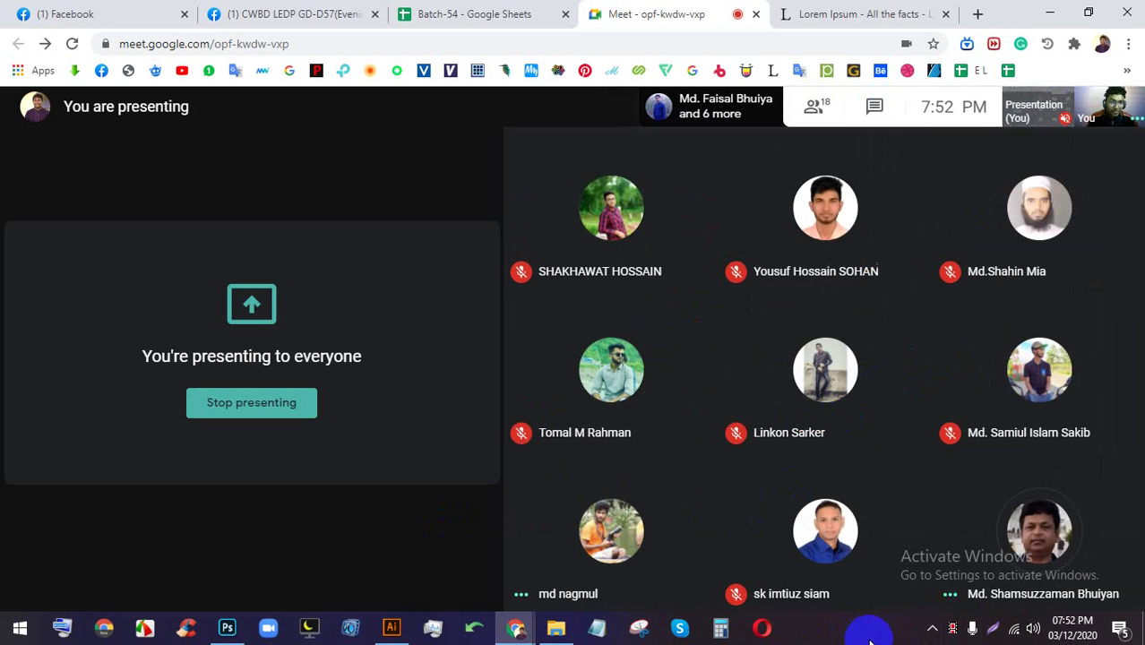
click(392, 627)
click(591, 420)
click(609, 343)
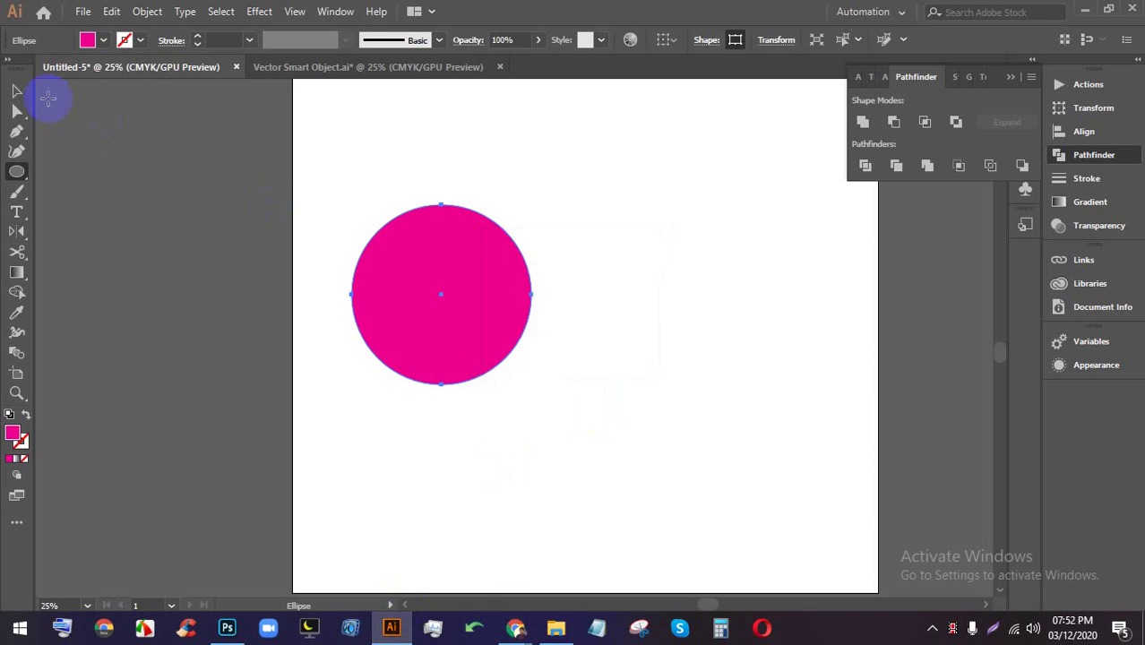
- Duplicate the magenta circle to make three overlapping circles, one at upper right and one at lower right of the original
click(16, 91)
click(422, 141)
drag(450, 282, 522, 330)
- Fill the upper circle with yellow and the lower-right circle with green
click(568, 212)
click(101, 40)
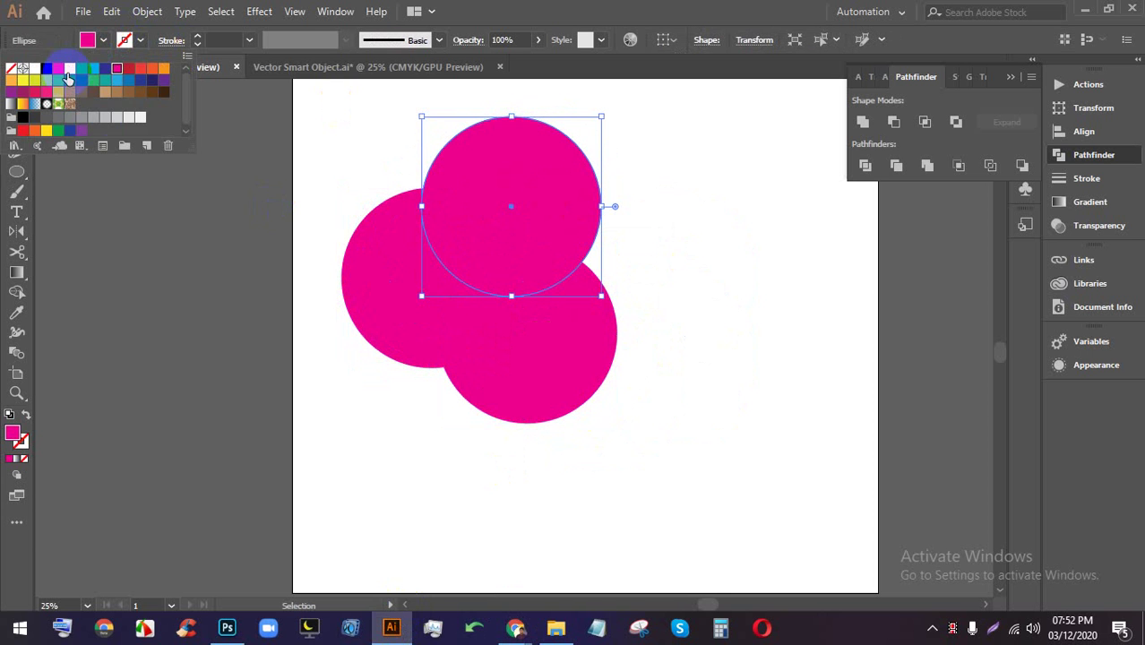
click(69, 79)
click(634, 314)
click(554, 367)
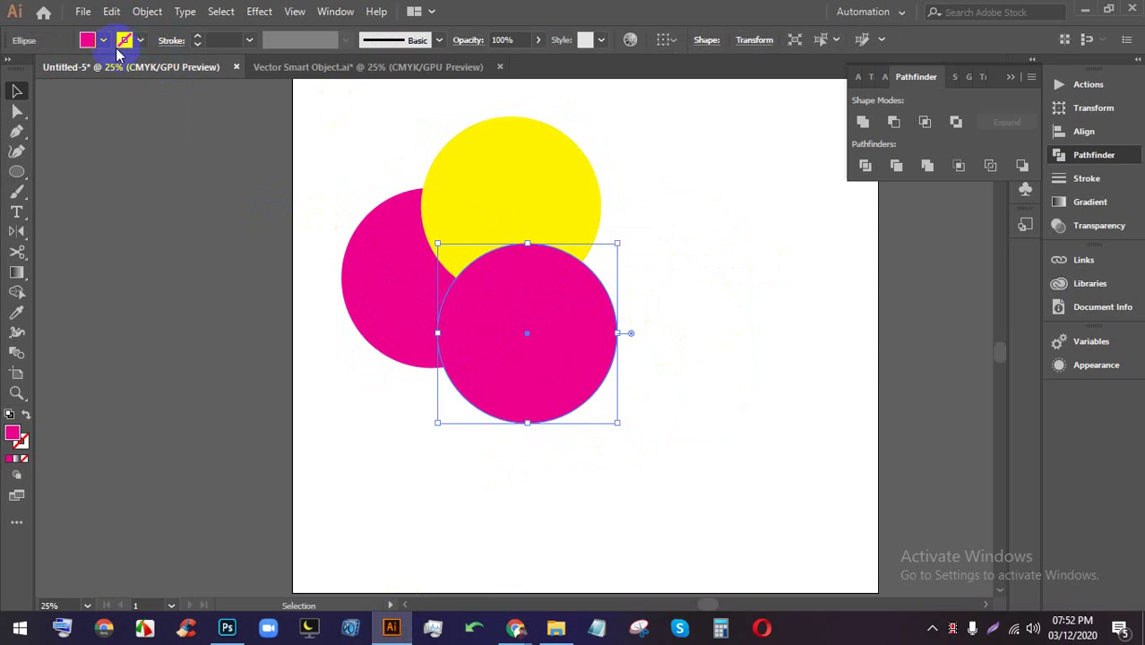
click(104, 41)
click(80, 72)
click(655, 334)
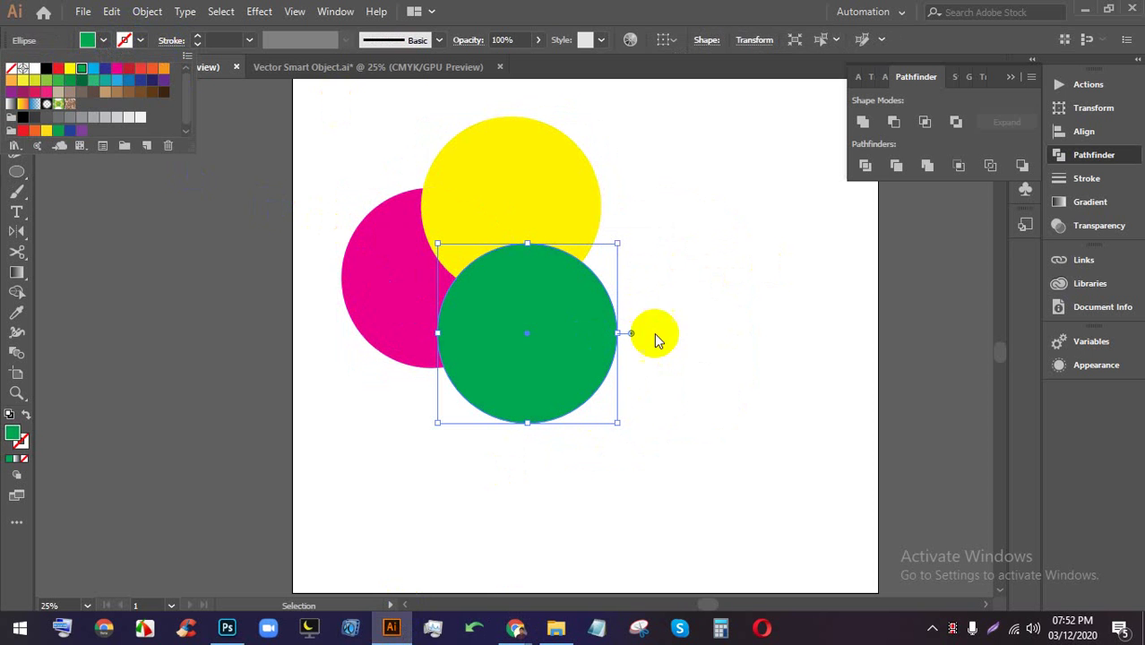
click(713, 330)
- Move the green circle slightly upward so it overlaps more of the yellow and magenta circles
mouse_move(568, 332)
mouse_down()
mouse_move(585, 320)
mouse_move(561, 320)
mouse_up()
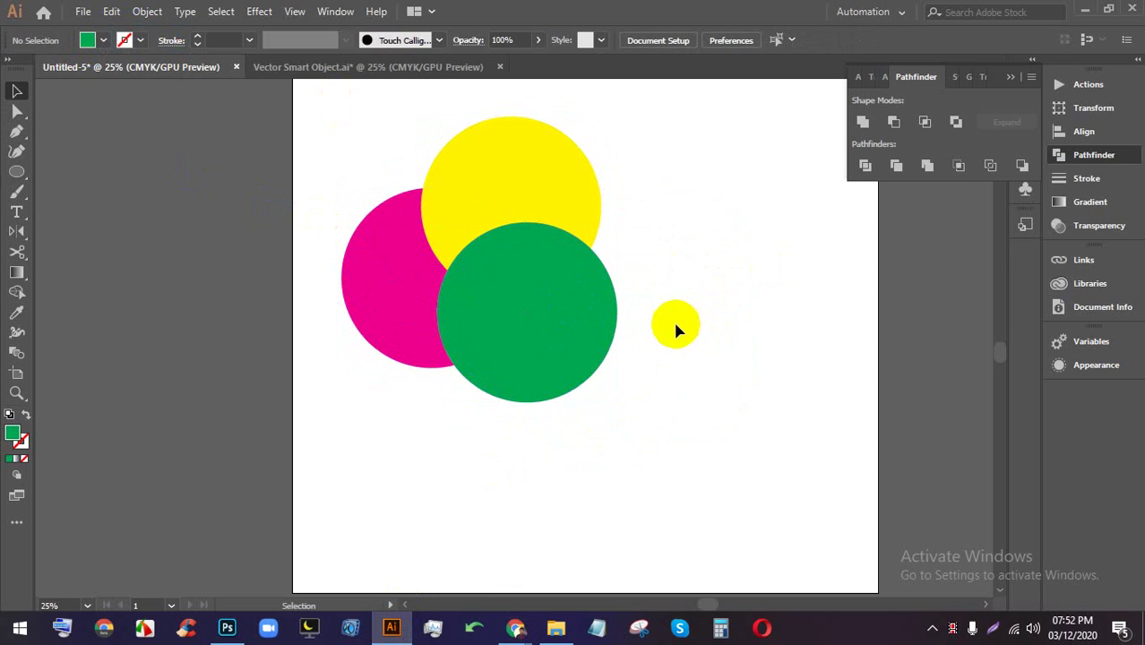
scroll(660, 306, down, 1)
scroll(660, 306, up, 1)
drag(679, 319, 690, 320)
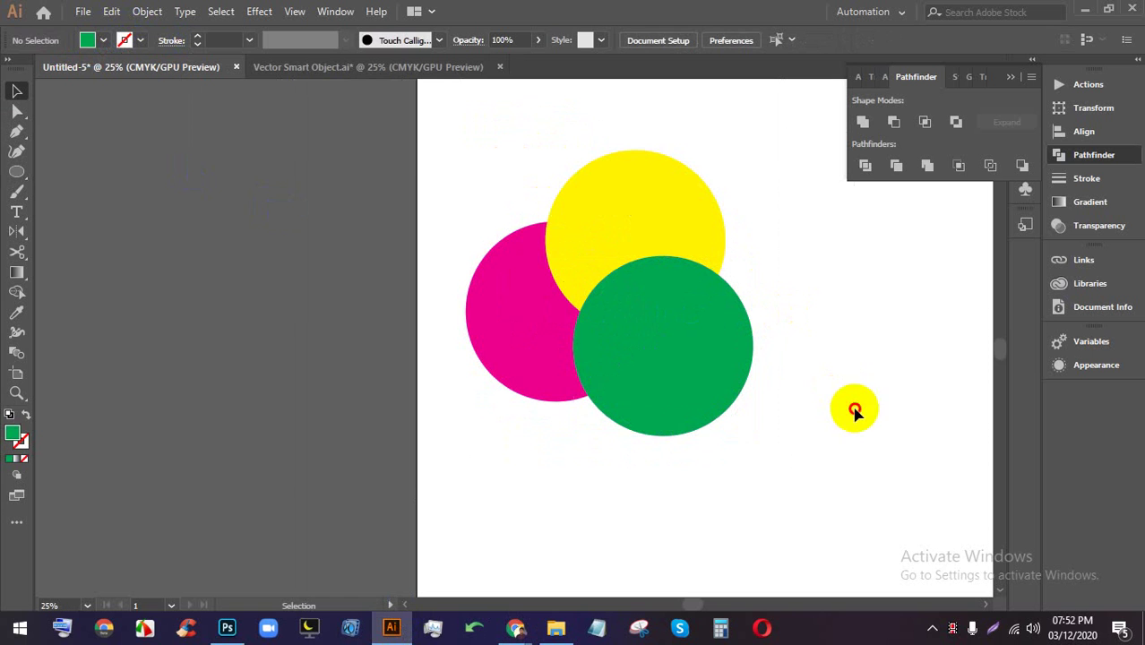
- Divide the three overlapping circles with Pathfinder and ungroup the resulting pieces
drag(851, 409, 433, 170)
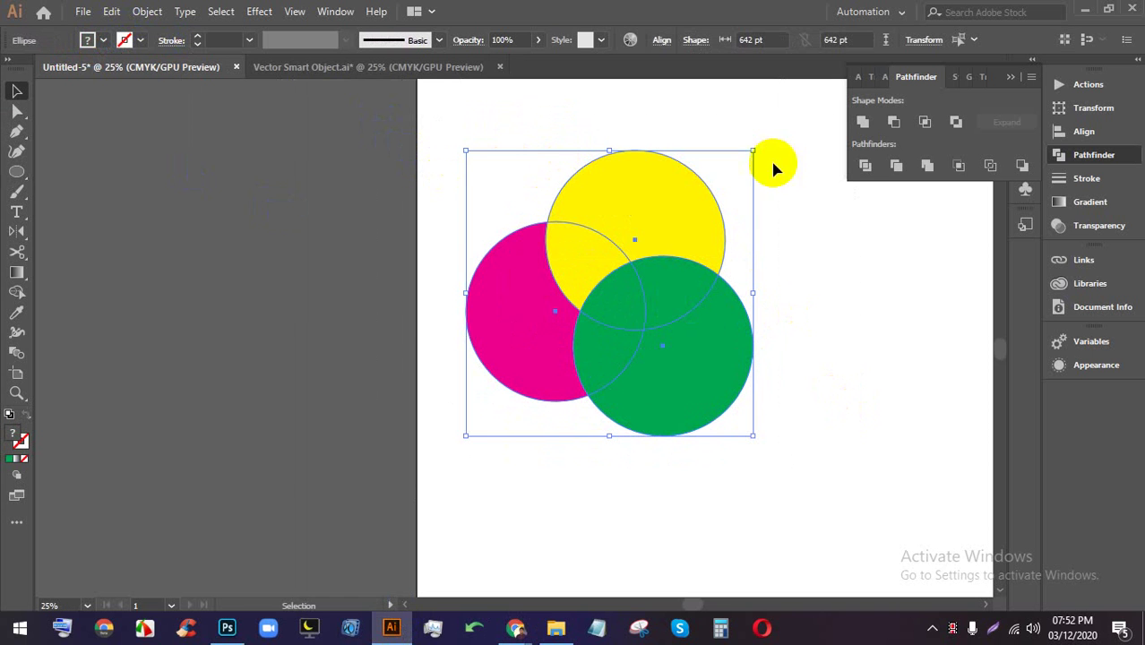
click(865, 167)
right_click(686, 266)
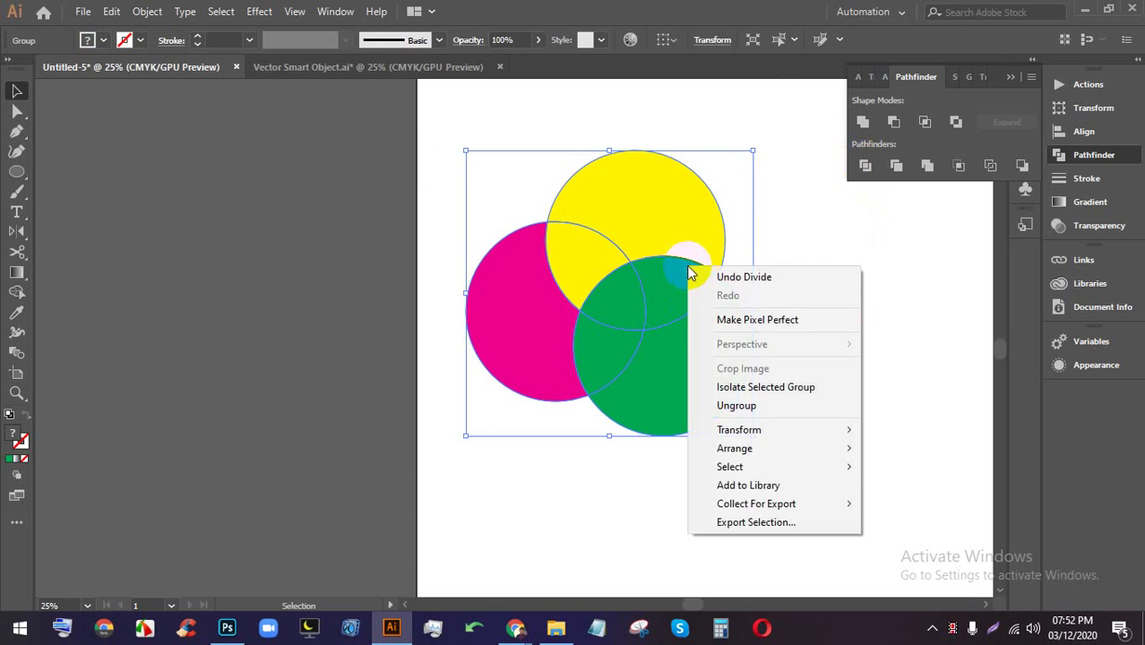
click(744, 406)
click(841, 293)
- Pull the divided yellow, magenta and green pieces apart so gaps separate the individual sections
drag(639, 186, 666, 156)
drag(515, 299, 483, 326)
drag(662, 363, 686, 396)
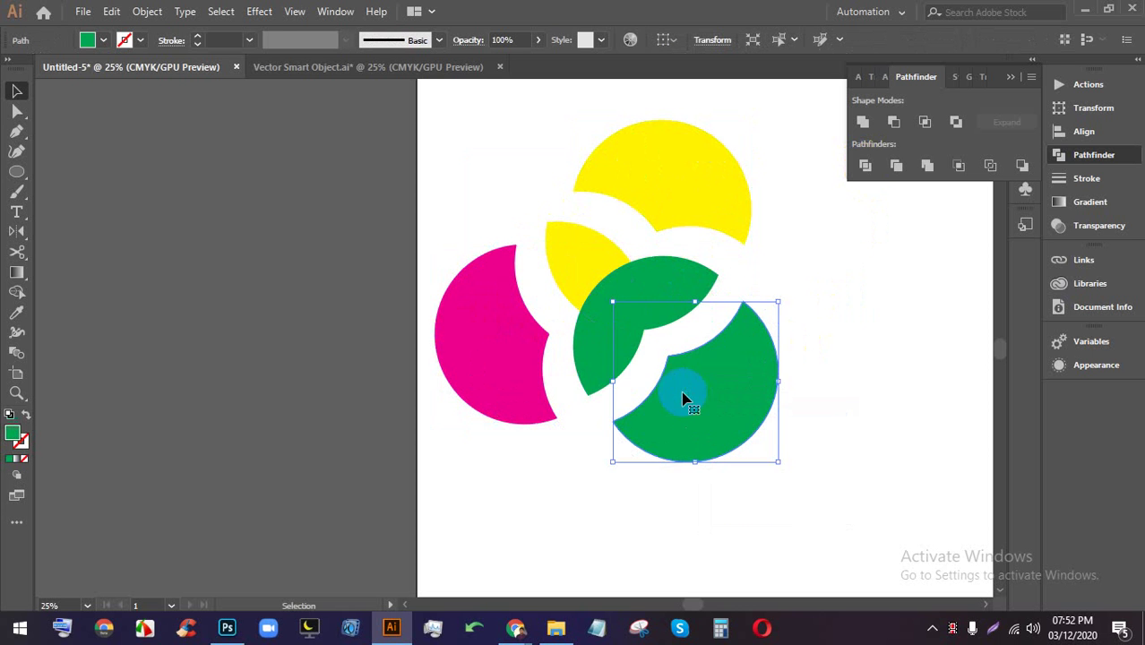
drag(619, 367, 594, 366)
click(669, 285)
drag(581, 262, 574, 247)
click(817, 320)
scroll(835, 334, down, 1)
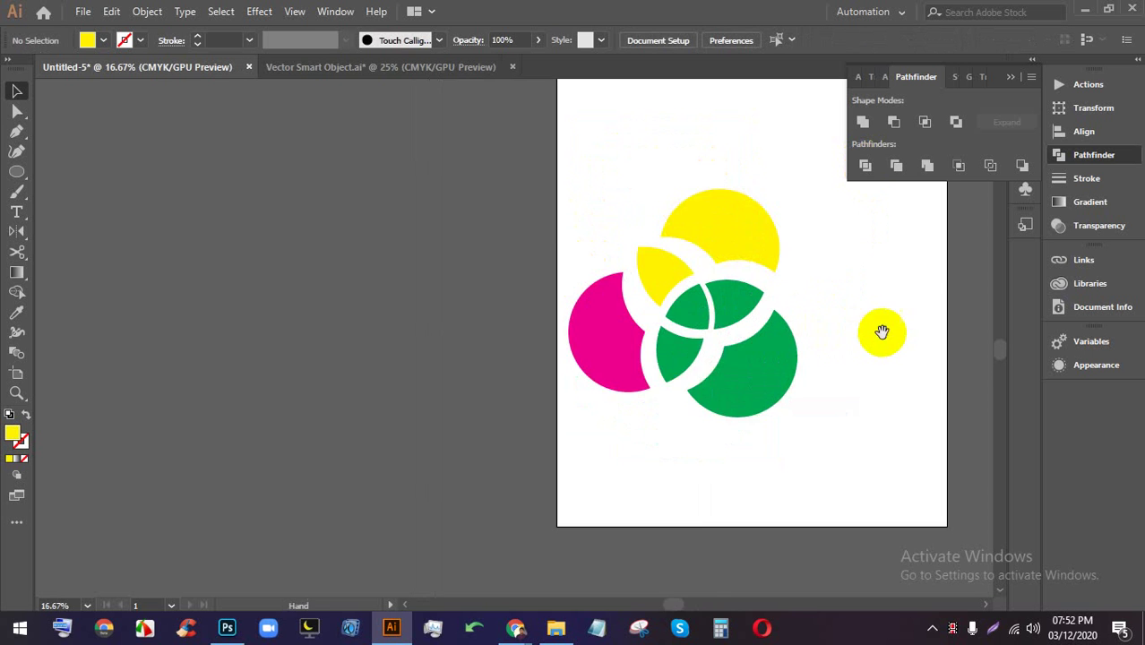
drag(882, 333, 717, 295)
scroll(722, 292, down, 1)
scroll(605, 237, up, 2)
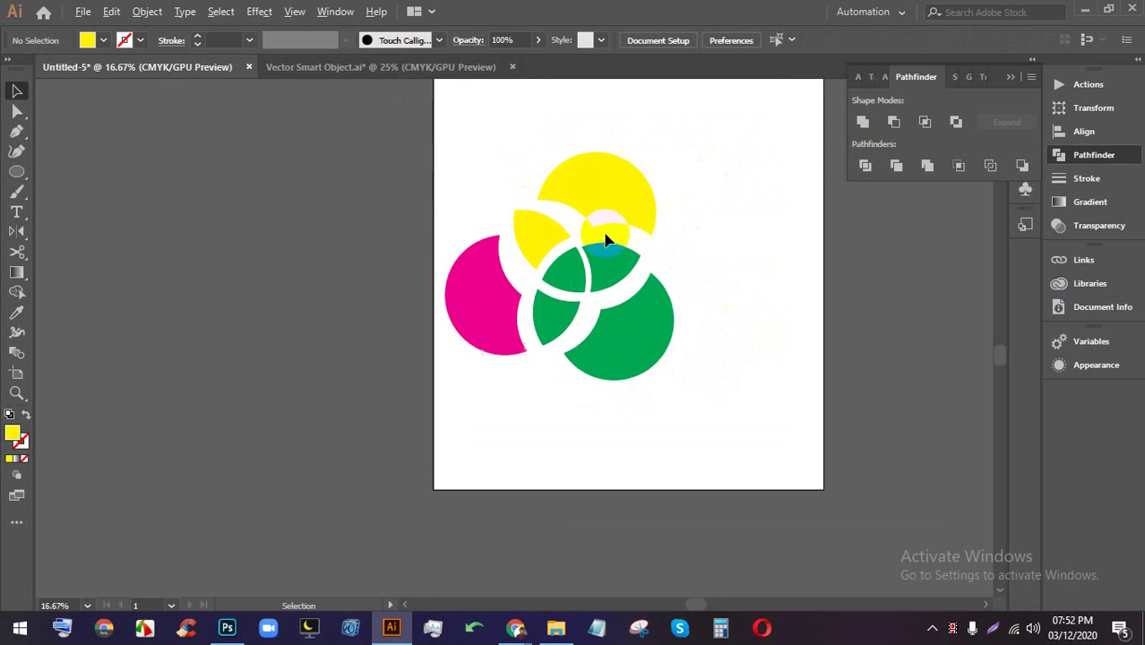
- Undo the piece moves, the ungrouping and the Divide operation on the three circles
key(ctrl+z)
key(ctrl+z)
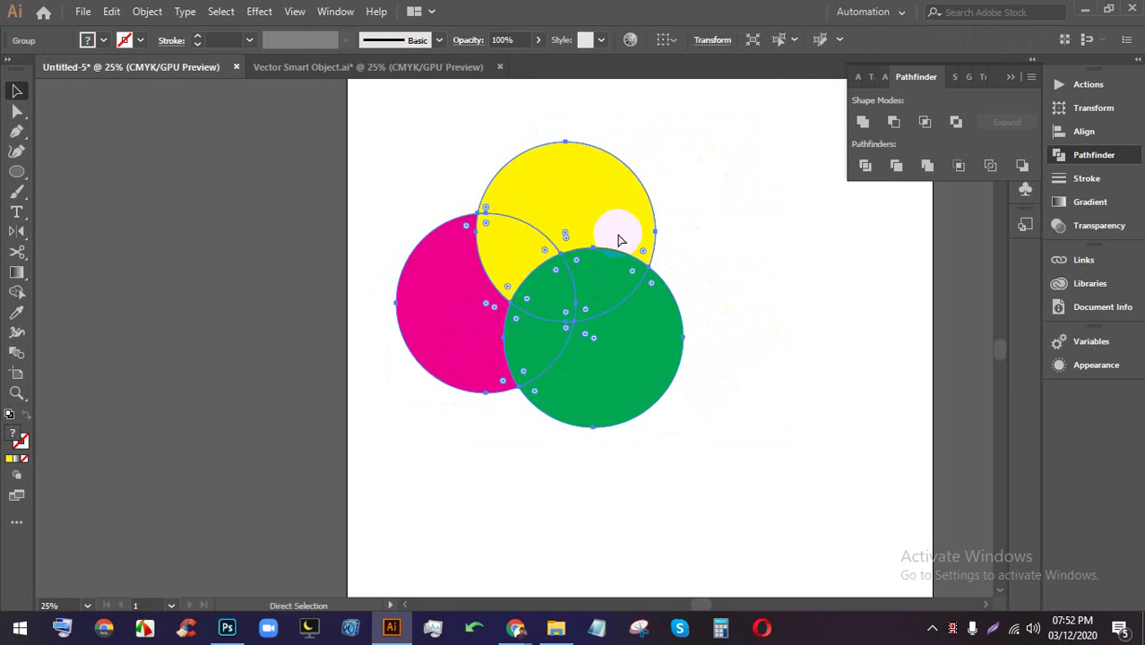
drag(619, 232, 776, 339)
key(ctrl+z)
- Reposition the yellow, green and magenta circles closer together so that all three share a larger central overlap
click(734, 322)
drag(540, 275, 549, 365)
drag(807, 421, 378, 160)
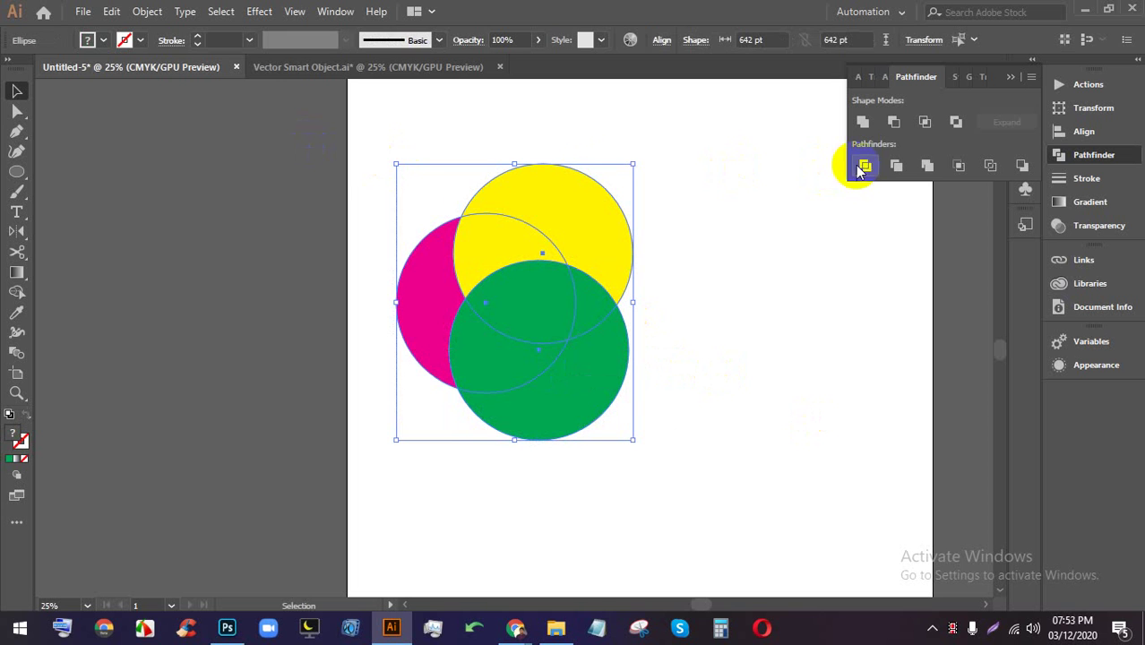
click(256, 252)
drag(417, 268, 397, 281)
drag(588, 224, 595, 226)
click(768, 265)
- Divide the three repositioned circles with Pathfinder and ungroup the result into separate pieces
drag(753, 405, 372, 194)
click(865, 166)
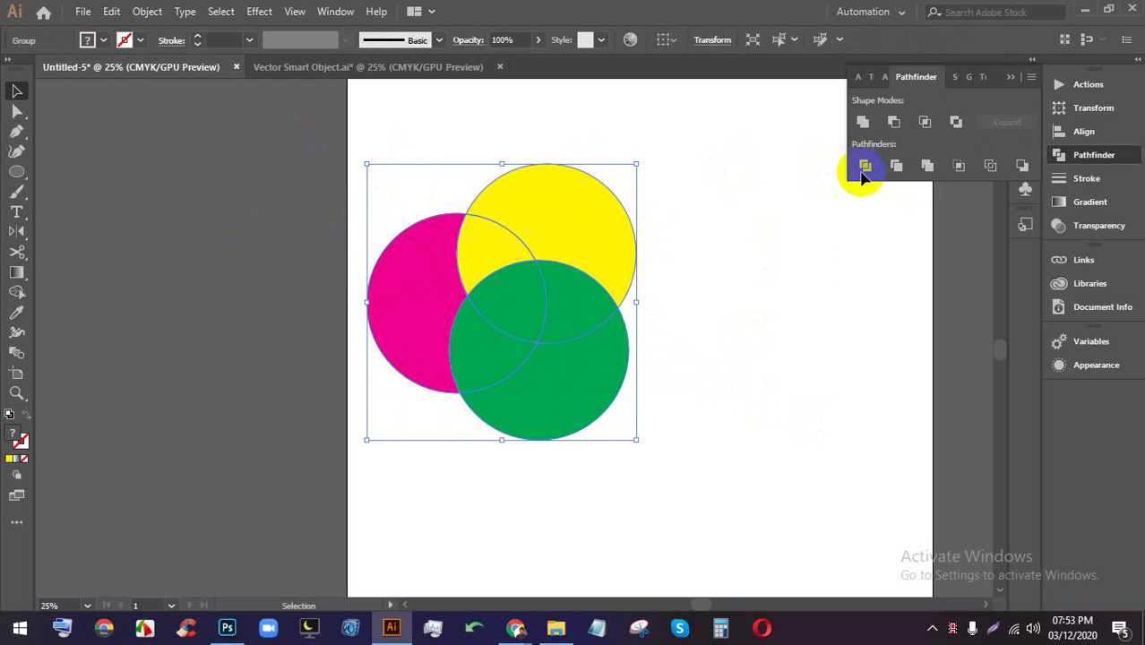
click(690, 287)
click(576, 251)
right_click(596, 243)
click(639, 385)
click(740, 266)
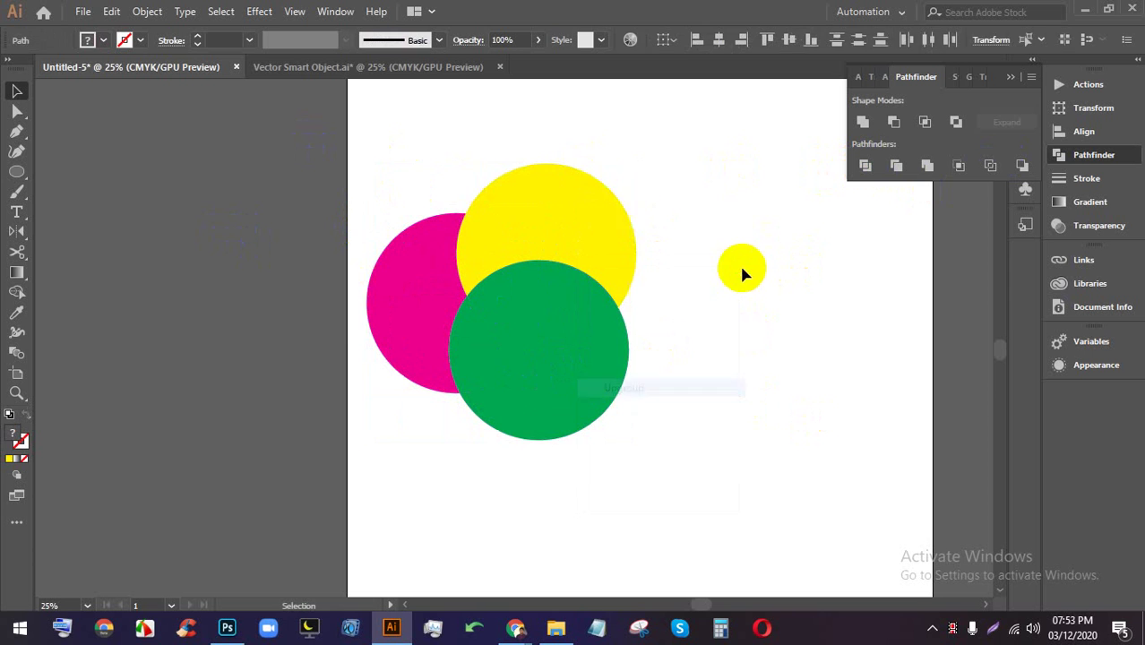
- Move the outer yellow, magenta and green pieces outward and fill the yellow-green overlap piece with dark blue
drag(600, 199, 628, 166)
drag(383, 255, 358, 256)
drag(546, 391, 563, 402)
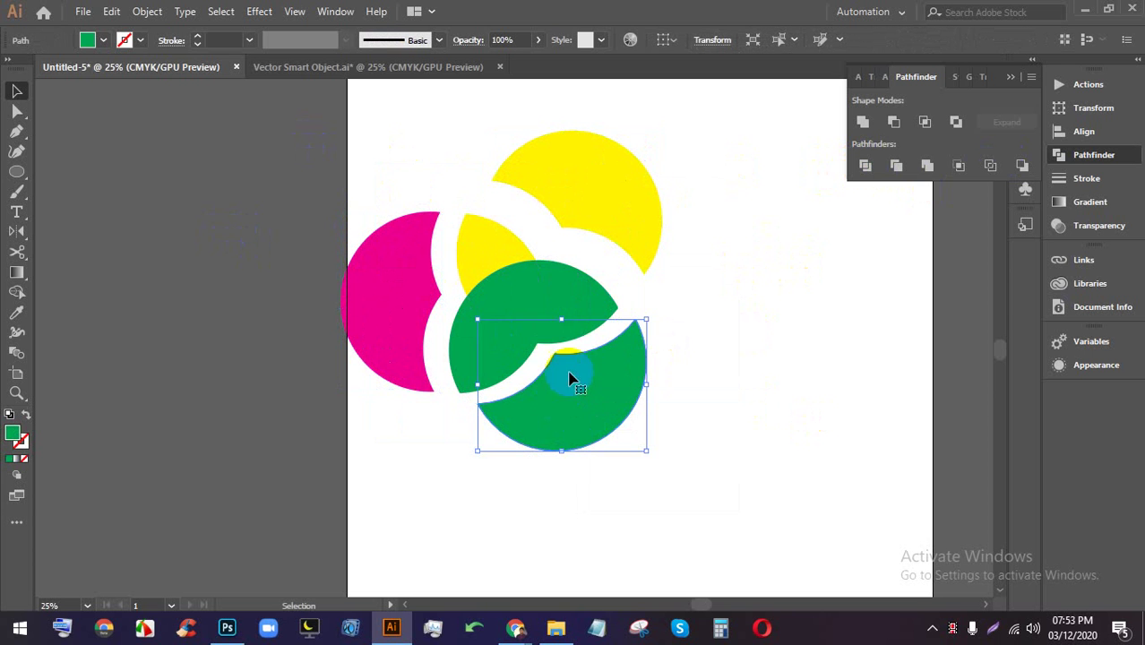
click(574, 305)
click(104, 41)
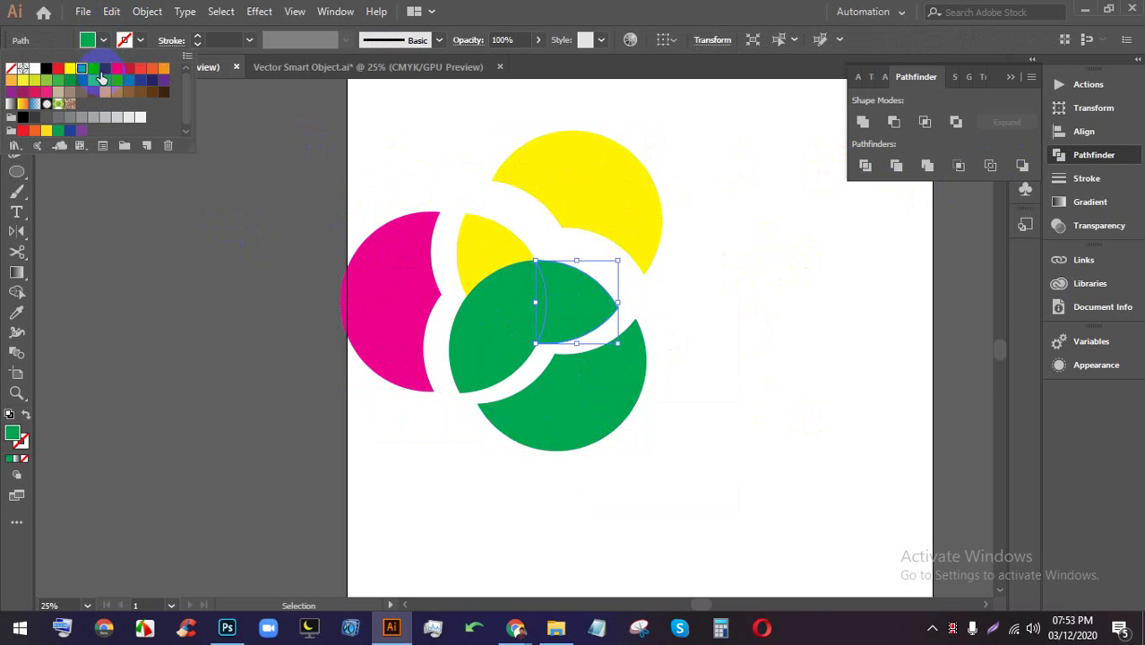
click(101, 71)
click(466, 321)
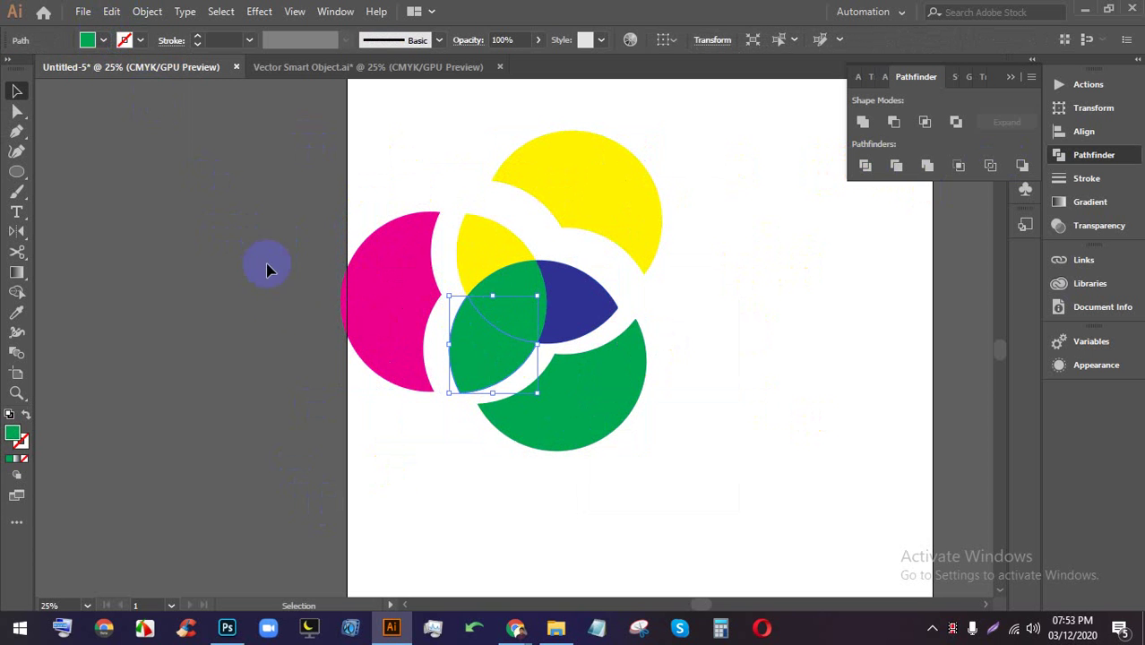
- Undo the dark blue fill and the moves of the outer pieces
key(ctrl+z)
key(ctrl+z)
key(ctrl+z)
key(ctrl+z)
key(ctrl+z)
key(ctrl+z)
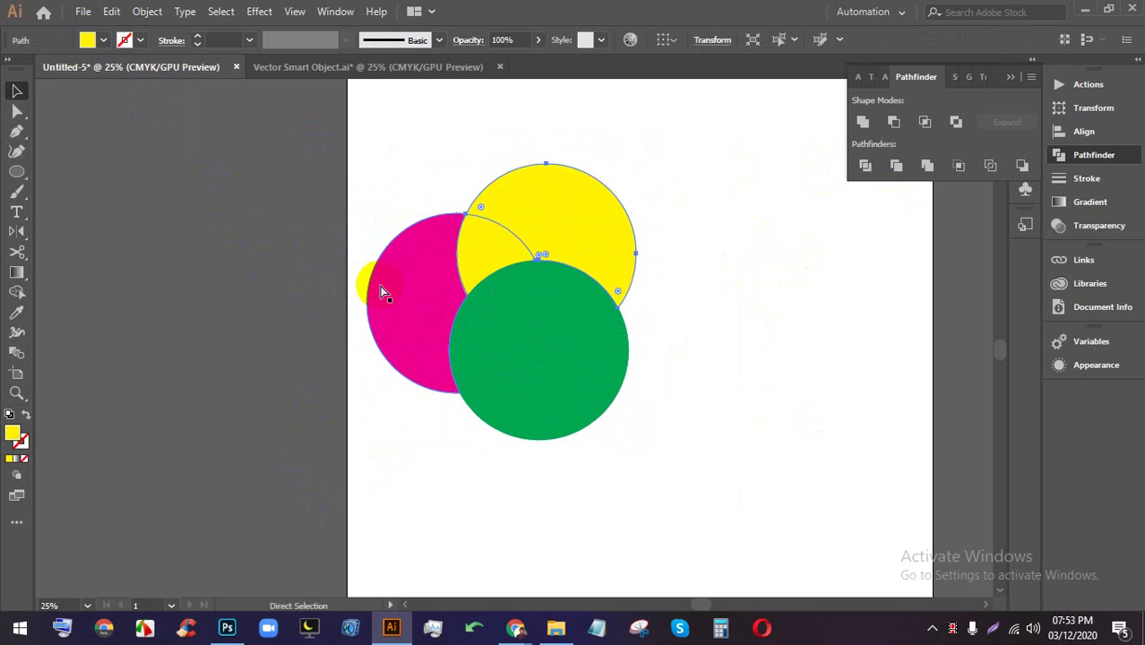
- Fill the central piece where all three circles overlap with blue
click(502, 298)
click(93, 39)
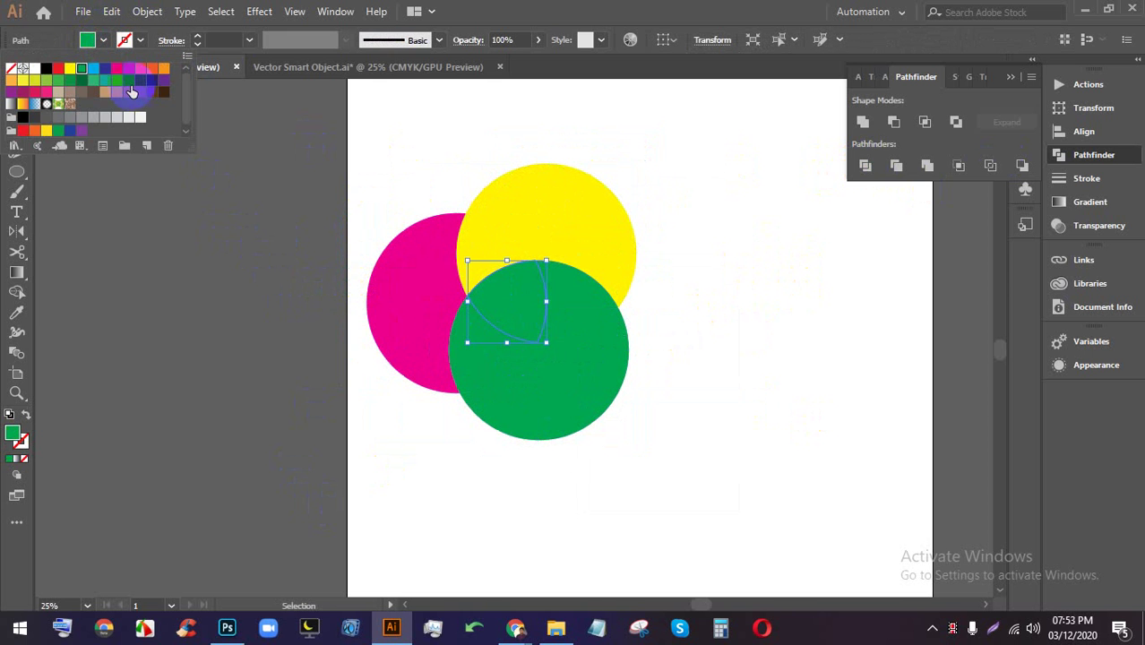
click(124, 86)
click(690, 268)
- Fill the overlap piece between the yellow and green circles with purple
click(579, 296)
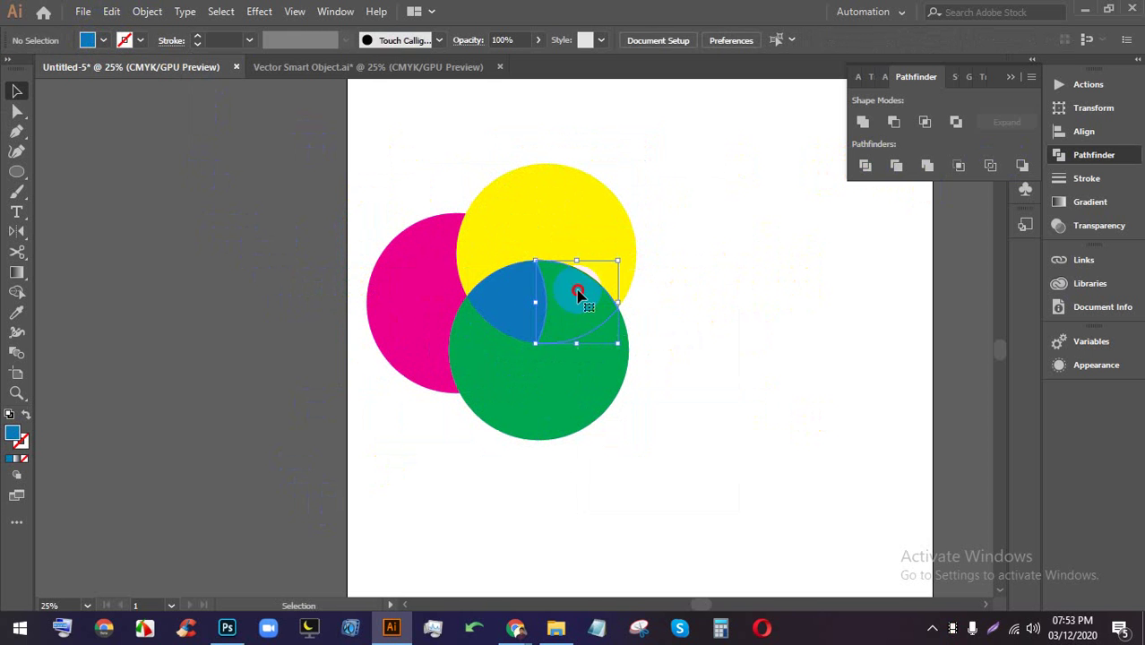
click(102, 42)
click(171, 86)
click(755, 323)
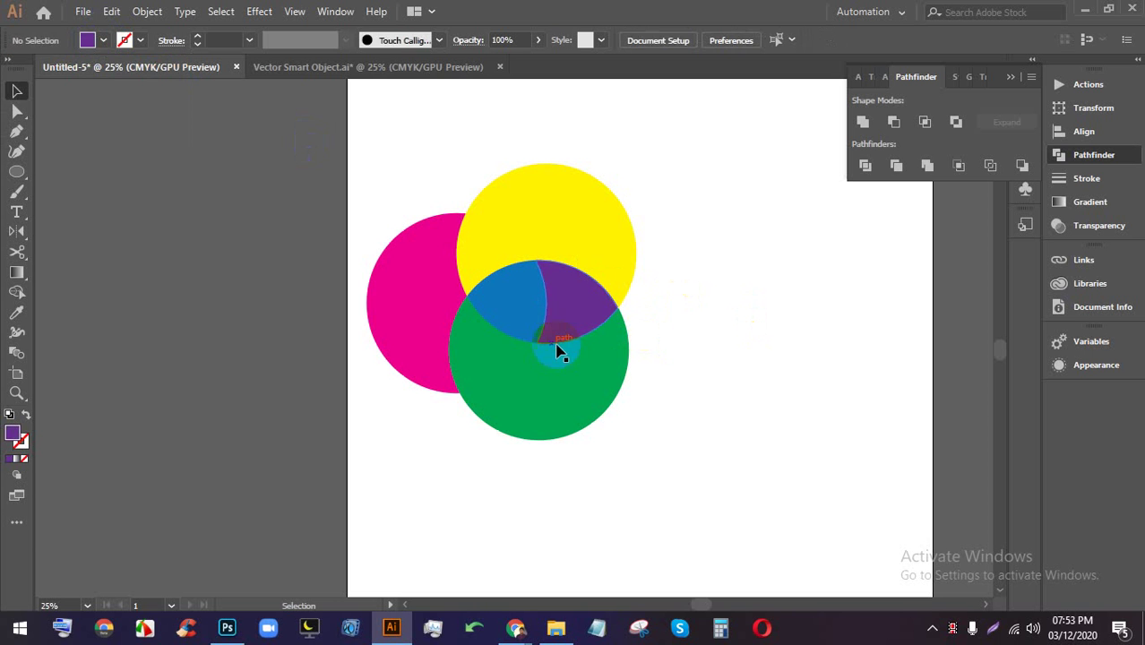
- Fill the overlap piece between the magenta and green circles with orange
click(502, 354)
click(107, 42)
click(161, 73)
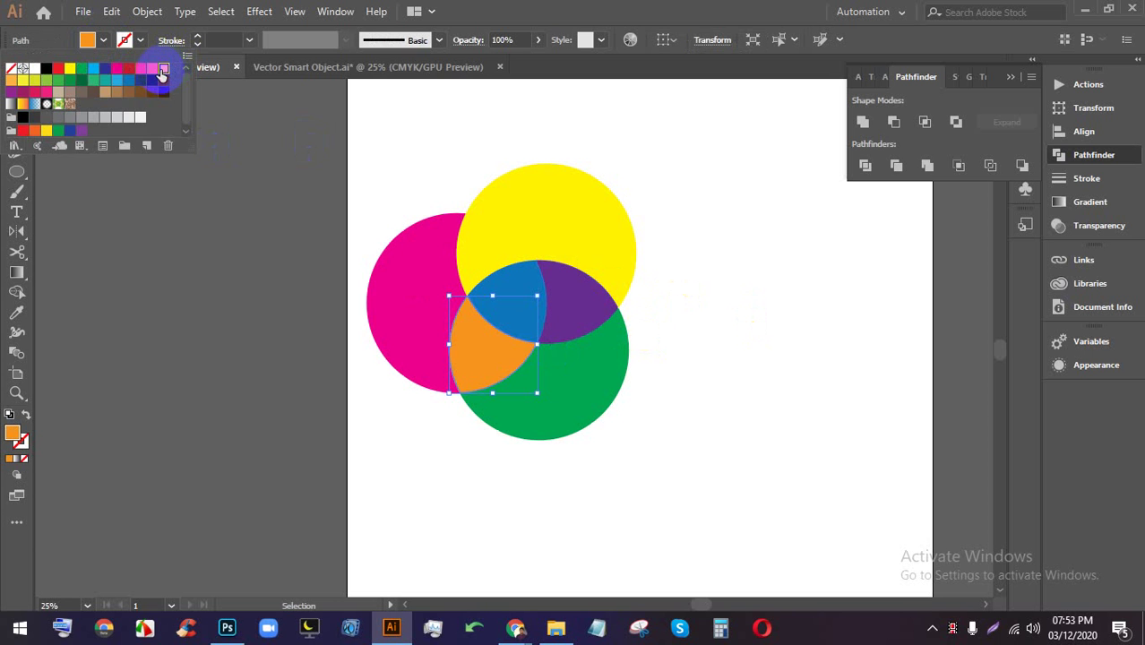
click(866, 402)
- Change the fill of the purple yellow-green overlap piece to black
scroll(811, 379, down, 1)
scroll(681, 305, up, 3)
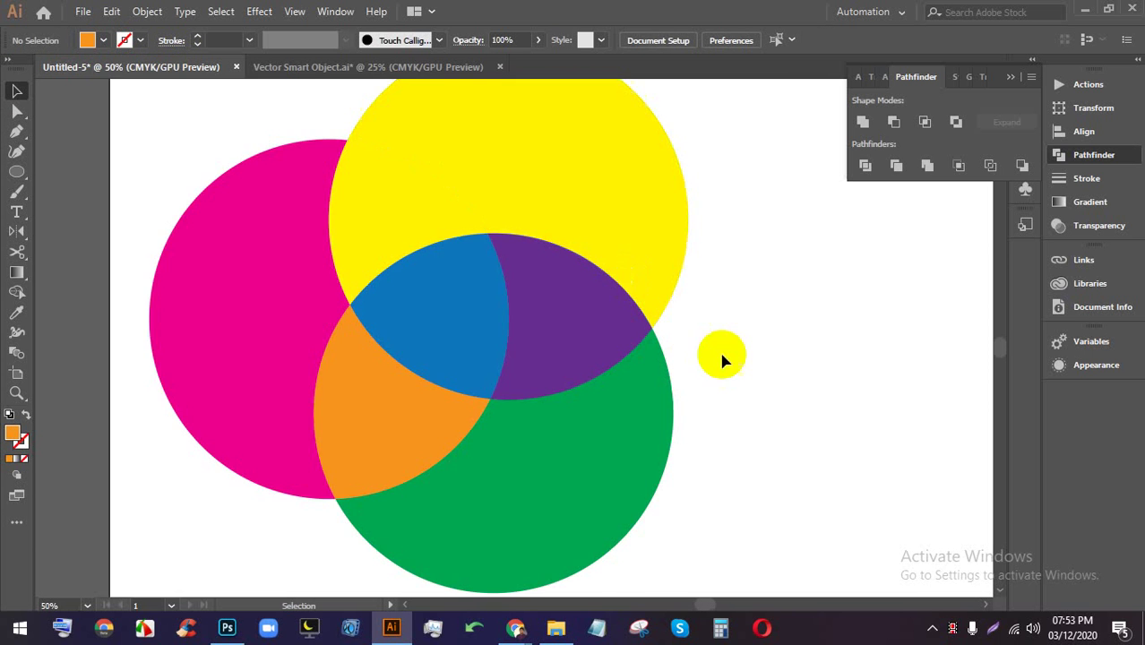
scroll(628, 349, down, 1)
scroll(543, 269, down, 1)
scroll(603, 360, up, 3)
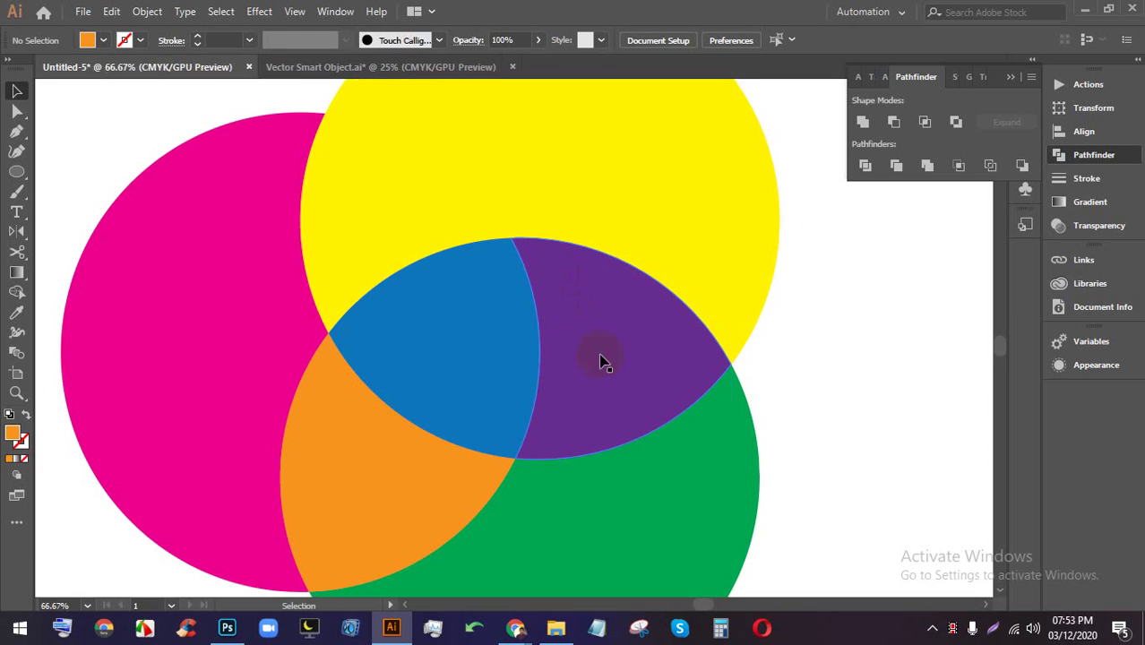
click(603, 360)
click(103, 40)
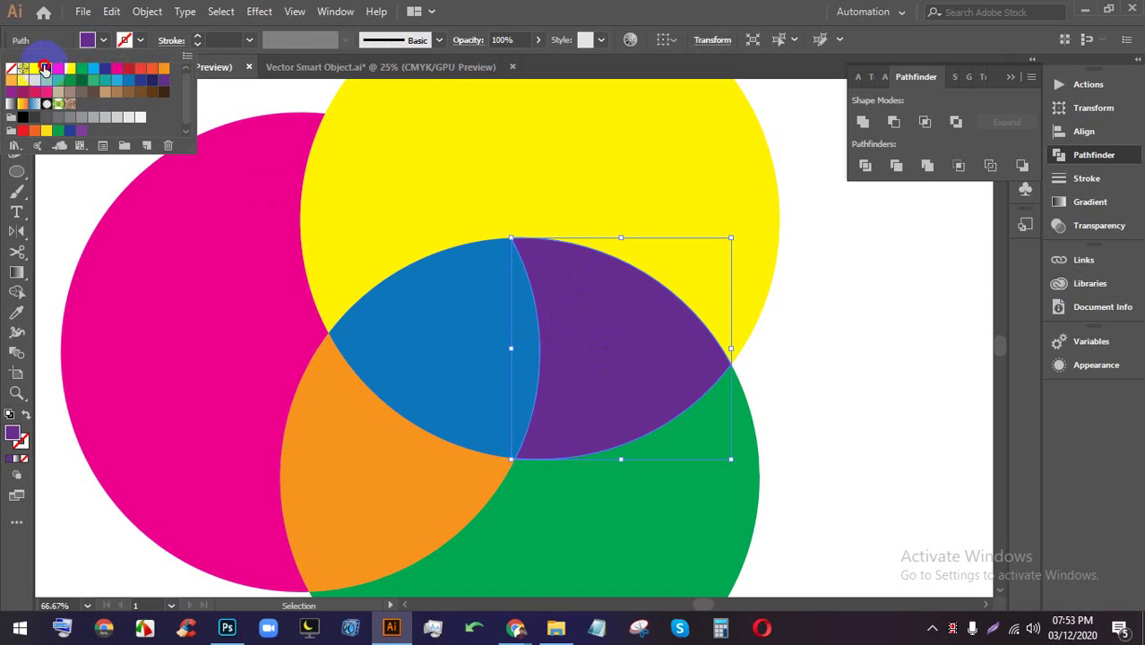
click(45, 70)
click(848, 372)
- Draw a black circle about 494 pt wide to the right of the coloured circles and duplicate it with a partial overlap
drag(887, 371, 593, 300)
scroll(602, 305, down, 3)
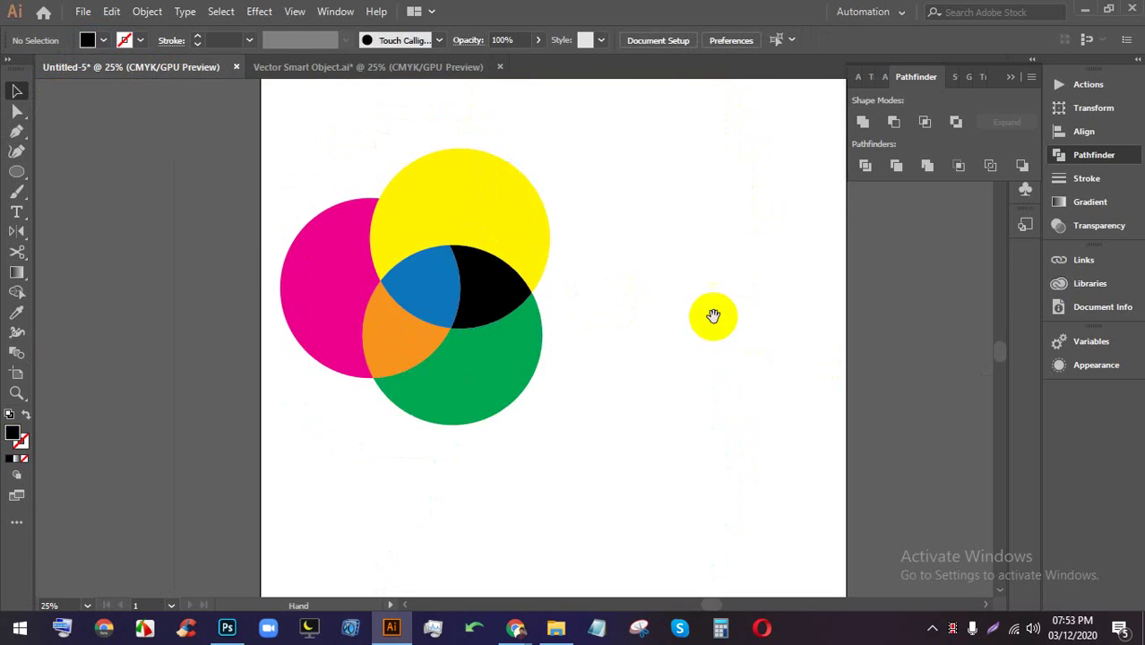
drag(713, 315, 465, 286)
click(18, 173)
drag(357, 190, 496, 328)
key(v)
drag(420, 259, 490, 273)
- Fill the duplicated black circle with cyan blue
click(103, 40)
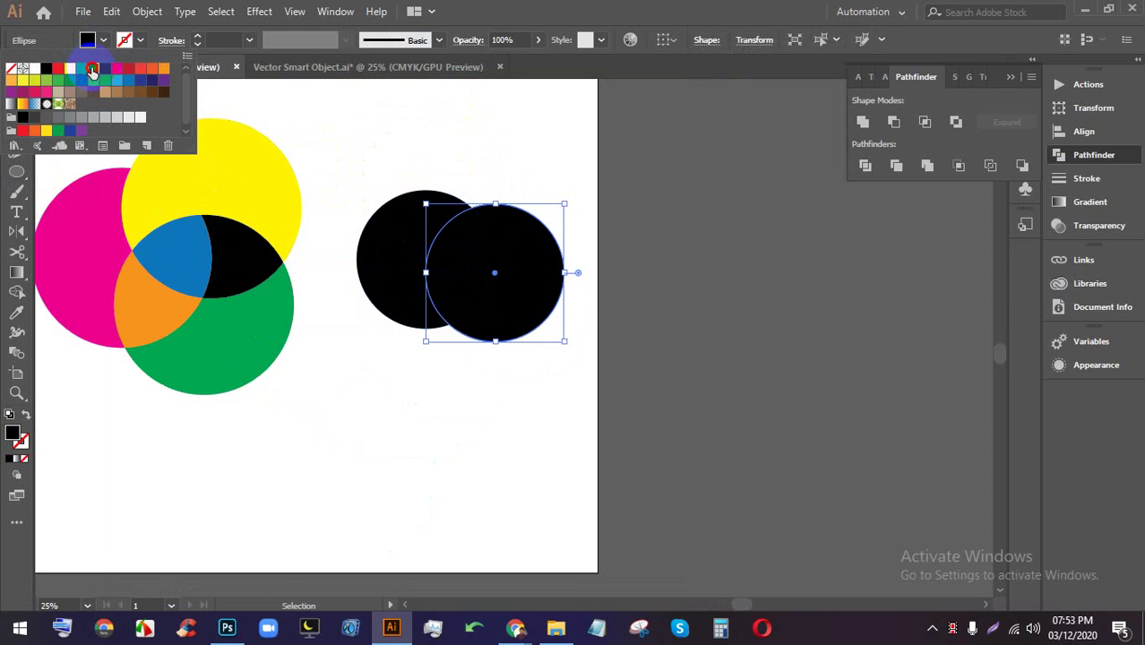
click(92, 70)
click(682, 223)
- Duplicate the cyan circle to its right with a partial overlap and fill the end circle of the row with dark red
scroll(643, 224, down, 2)
scroll(591, 242, up, 3)
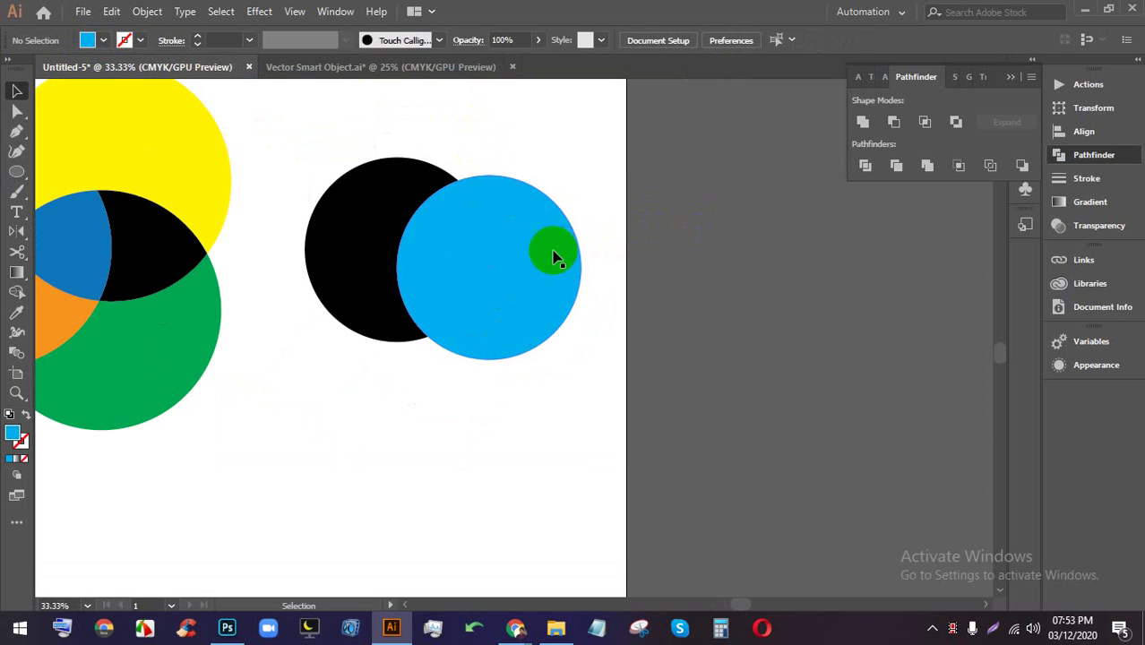
drag(553, 258, 701, 251)
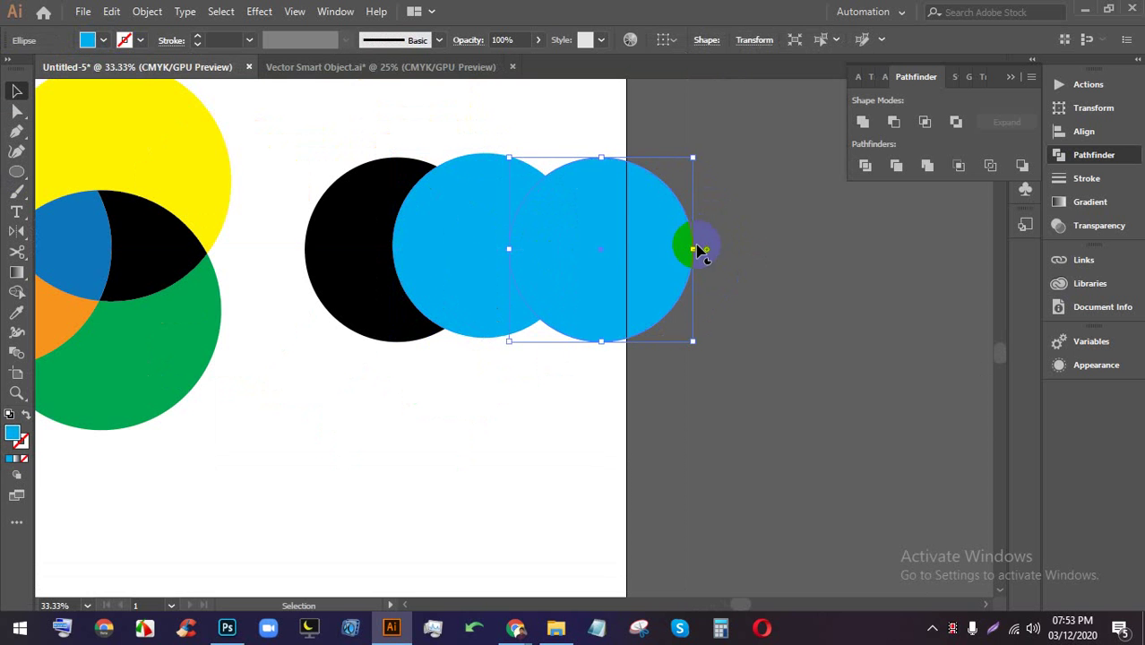
click(90, 40)
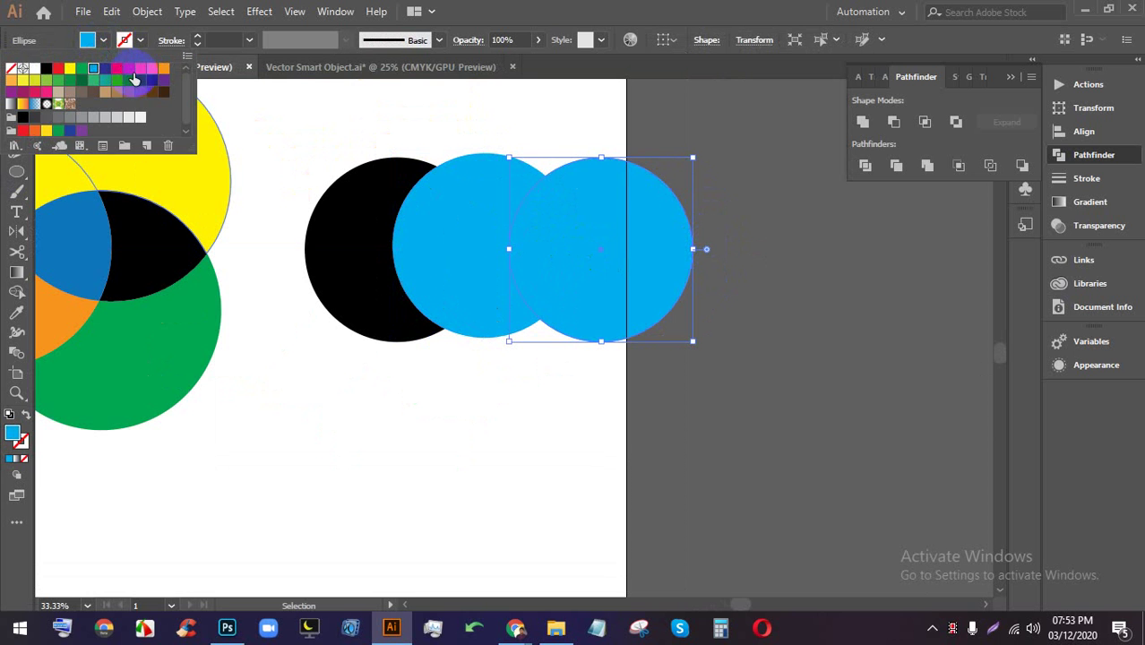
click(132, 71)
click(762, 280)
- Move the row of black, cyan and red circles up and left, fully onto the artboard
scroll(760, 281, down, 2)
drag(692, 391, 571, 243)
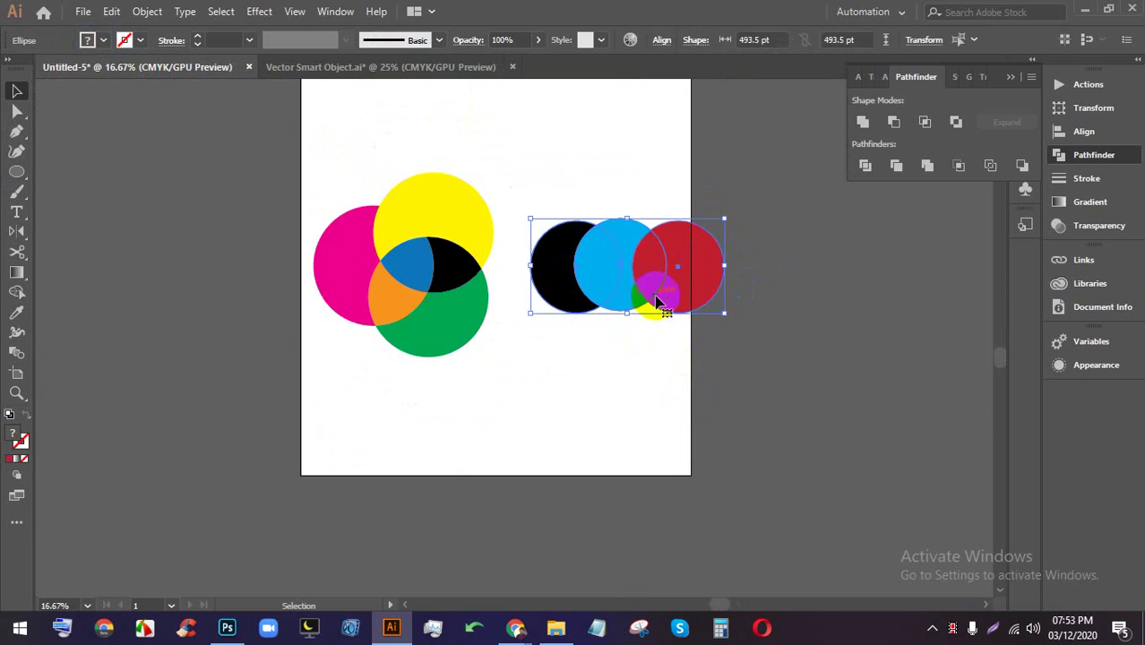
scroll(600, 276, up, 2)
drag(657, 302, 565, 268)
scroll(506, 225, up, 3)
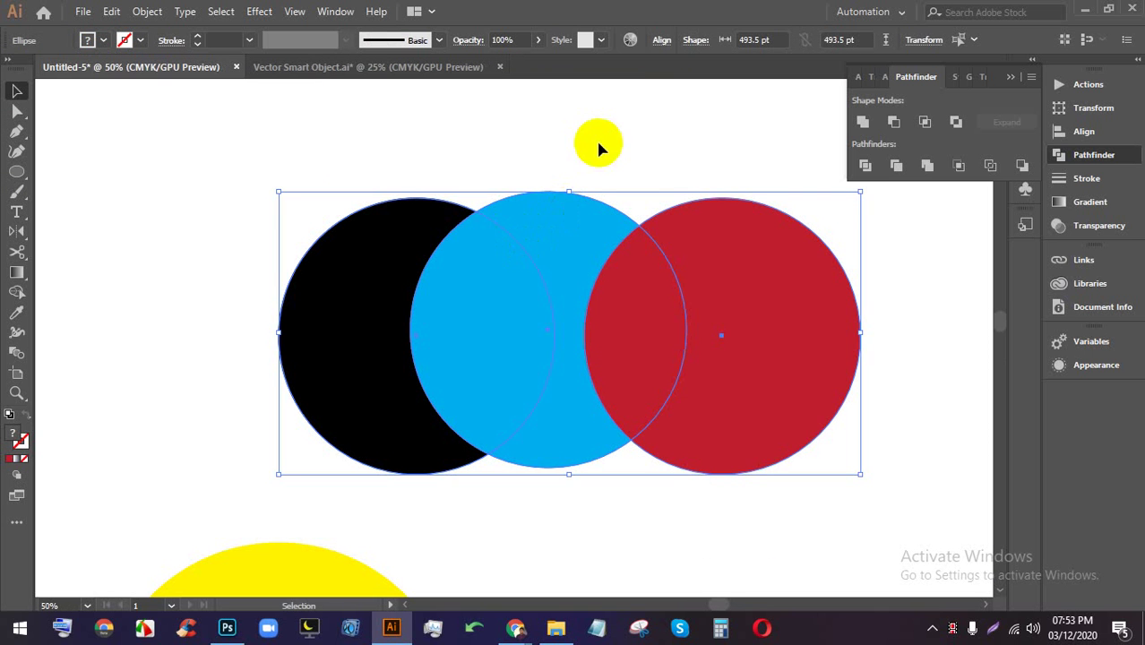
- Divide the black, cyan and red circles with Pathfinder and ungroup the pieces
click(653, 157)
drag(405, 251, 405, 250)
click(866, 165)
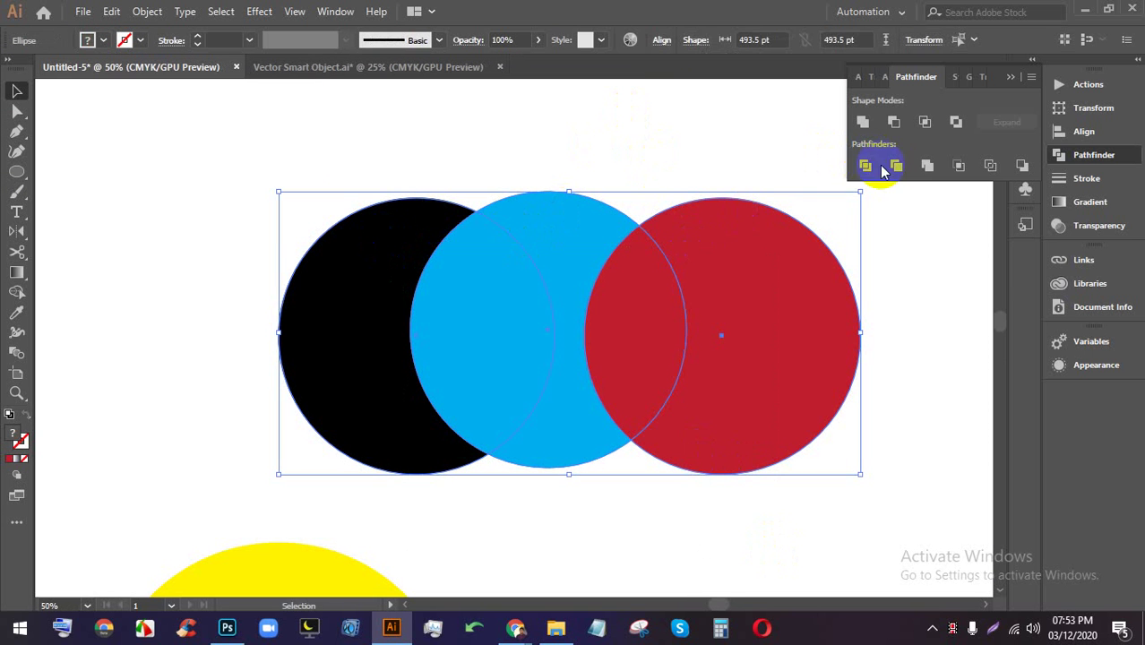
right_click(642, 287)
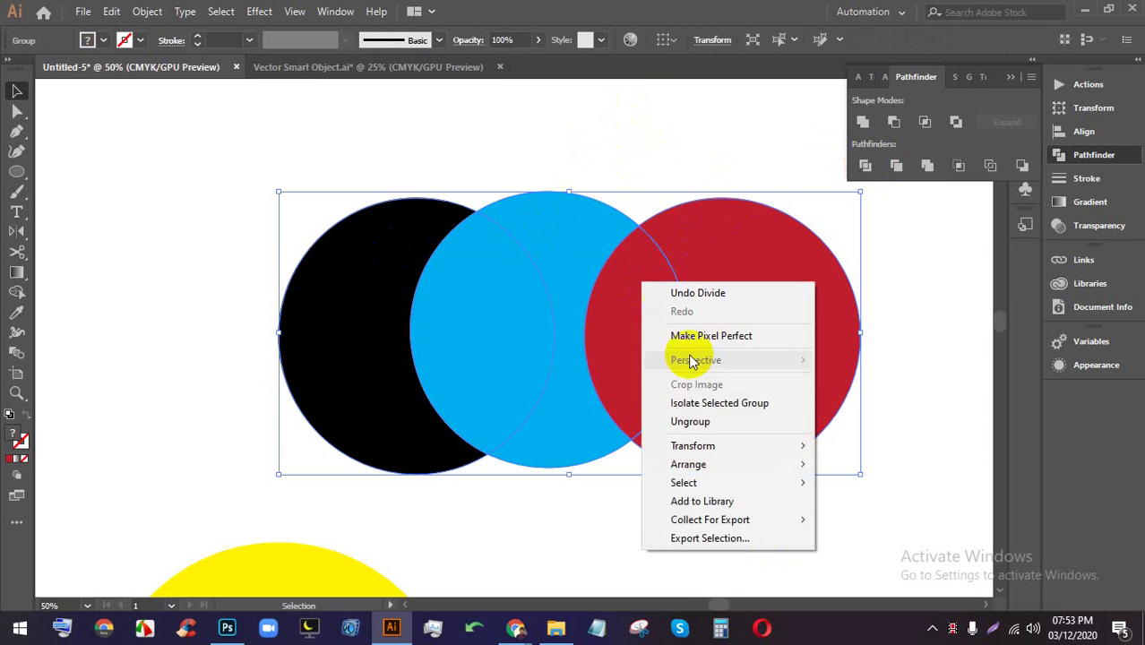
click(656, 419)
- Fill the cyan-red overlap piece with dark blue and the black-cyan overlap piece with orange-red
click(637, 373)
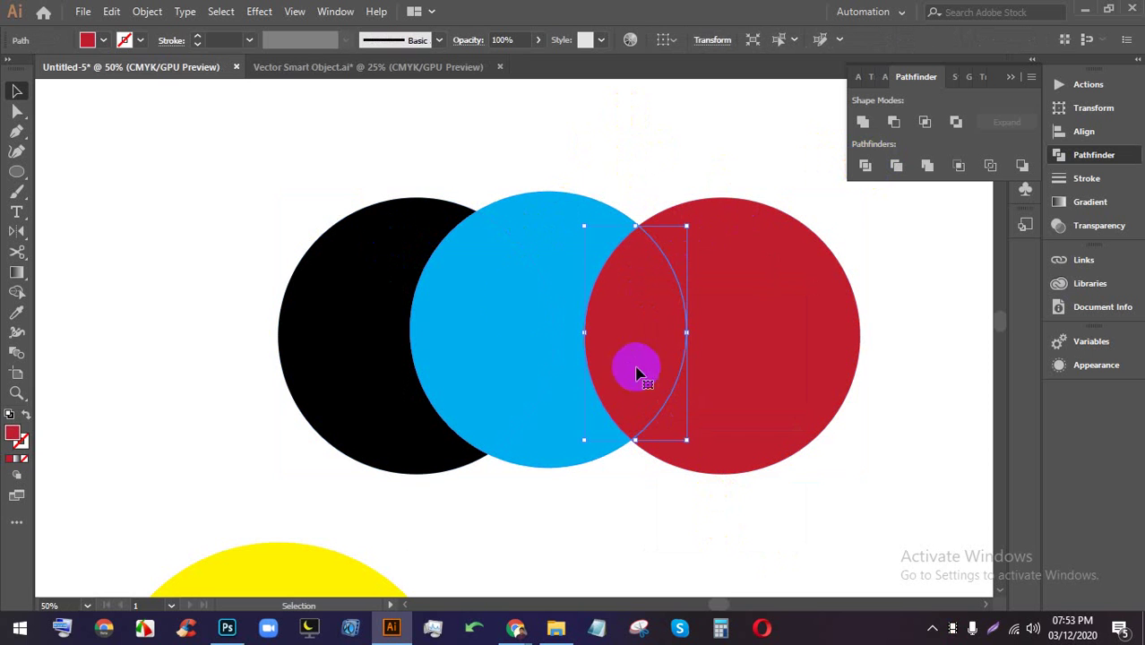
click(104, 40)
click(109, 72)
click(307, 120)
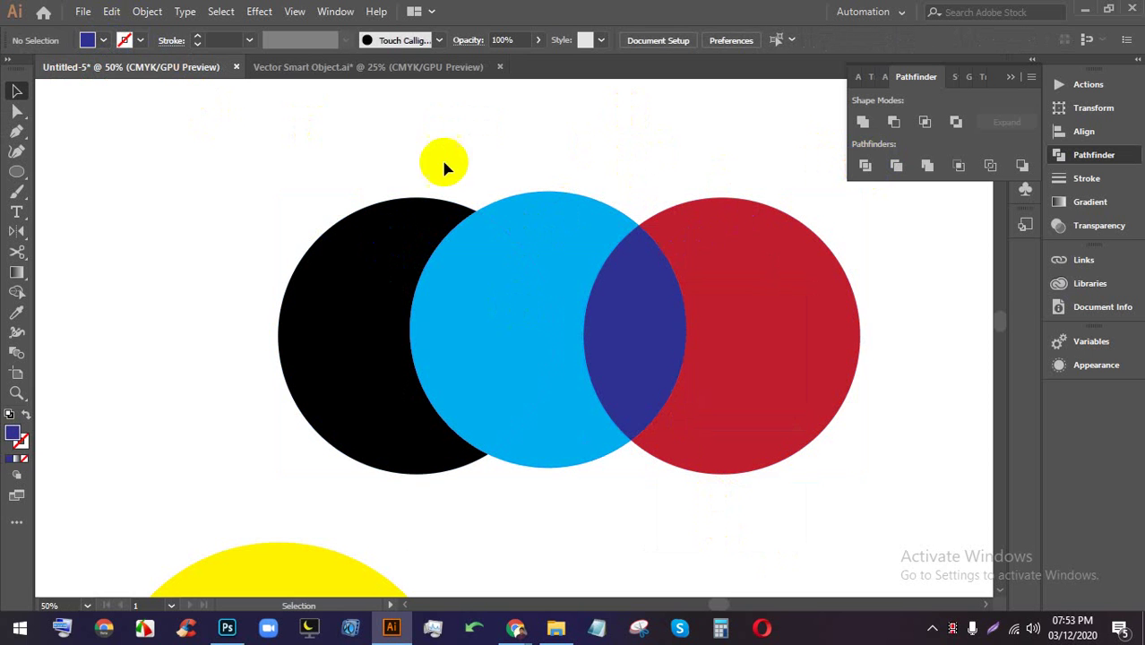
click(412, 321)
click(104, 40)
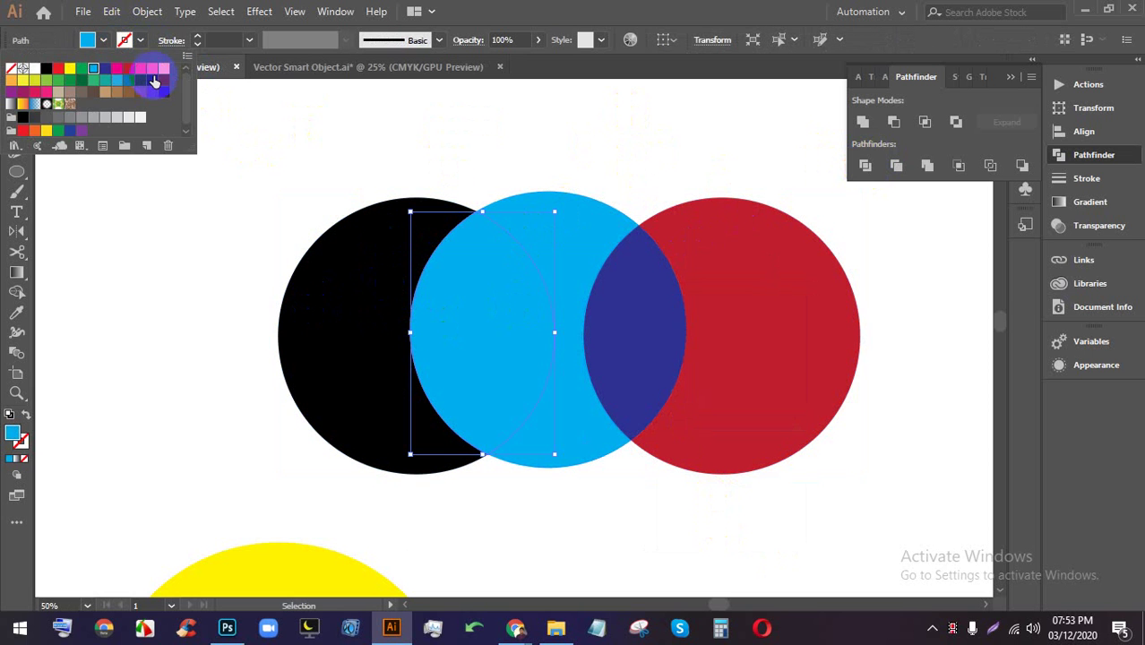
click(395, 116)
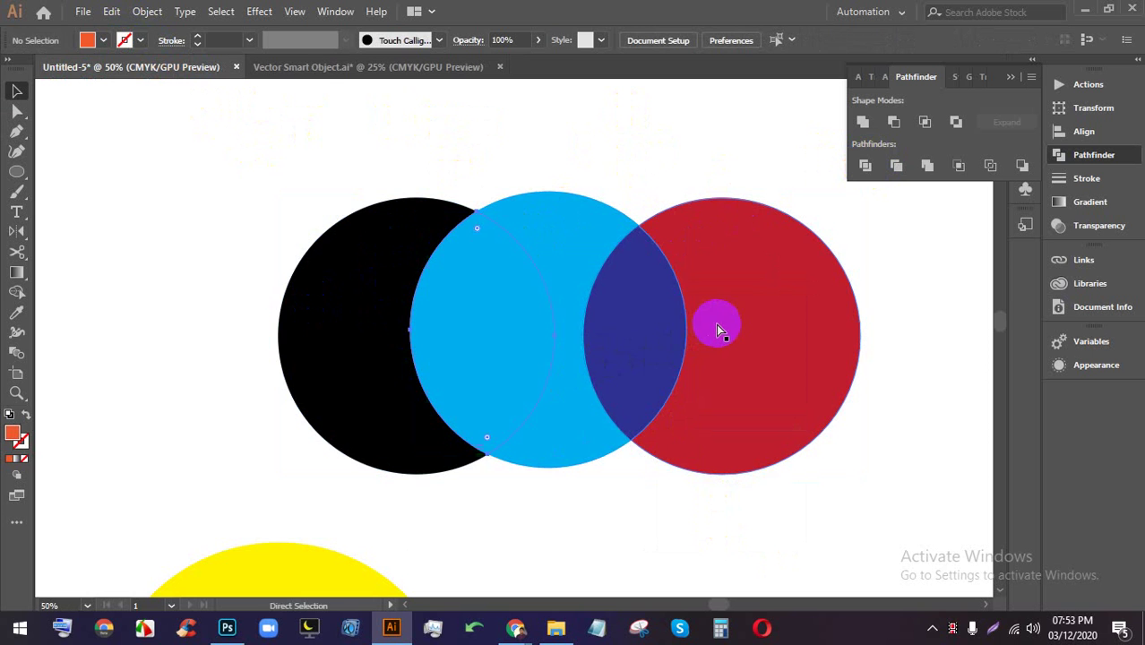
- Undo the overlap fills, the ungrouping and the Divide on the row of circles, keeping the row's new position
key(ctrl+z)
key(ctrl+z)
key(ctrl+z)
key(ctrl+z)
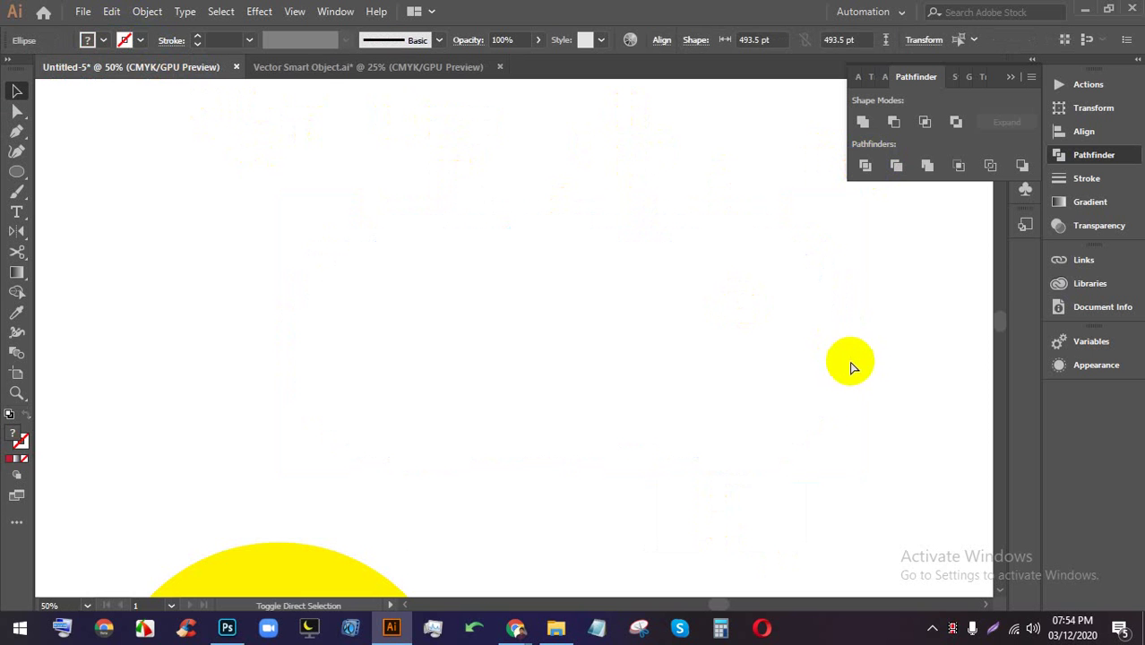
key(ctrl+z)
key(ctrl+shift+z)
click(901, 324)
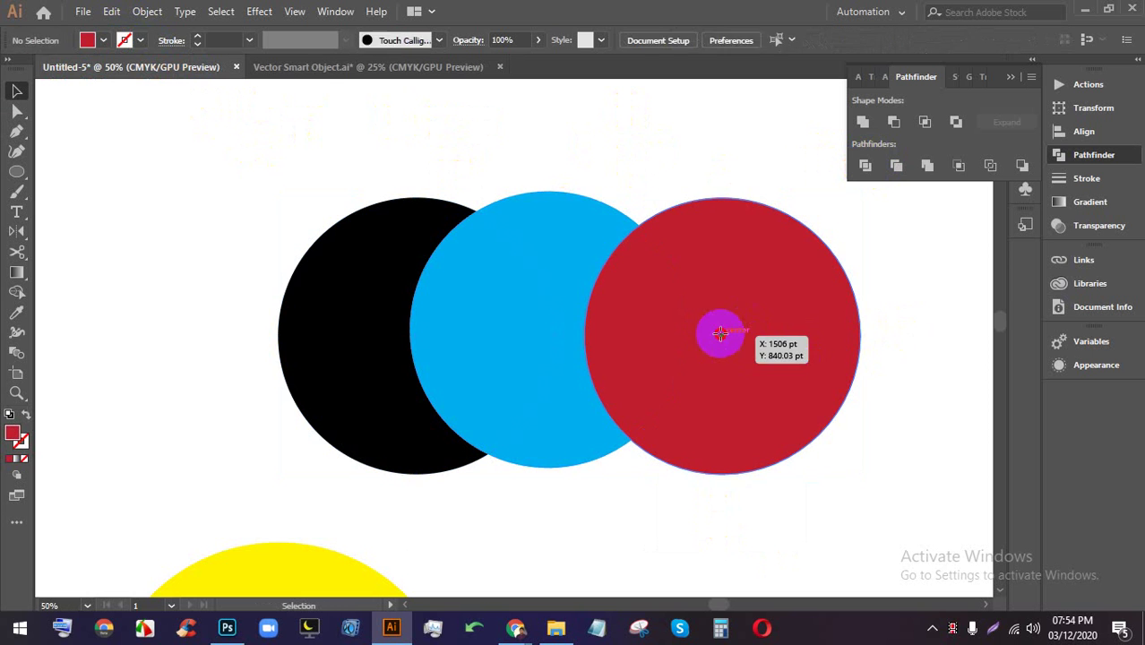
- Move the red circle slightly left over the cyan one and apply Pathfinder Trim to the black, cyan and red circles
drag(722, 333, 760, 344)
drag(907, 361, 385, 257)
click(894, 169)
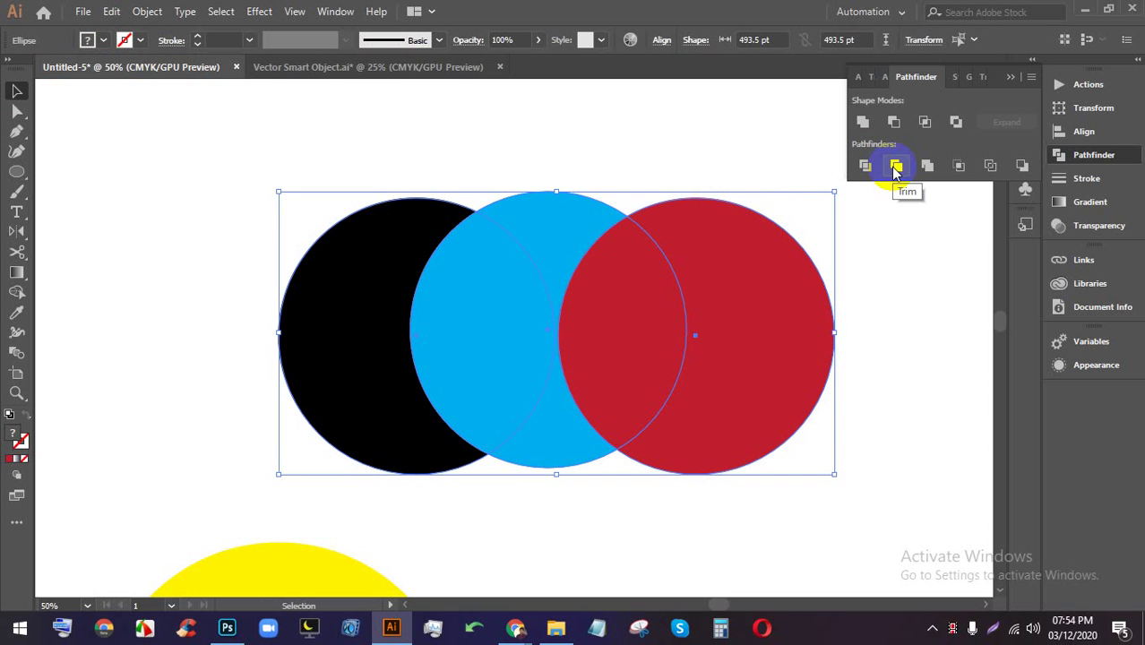
click(895, 169)
click(896, 302)
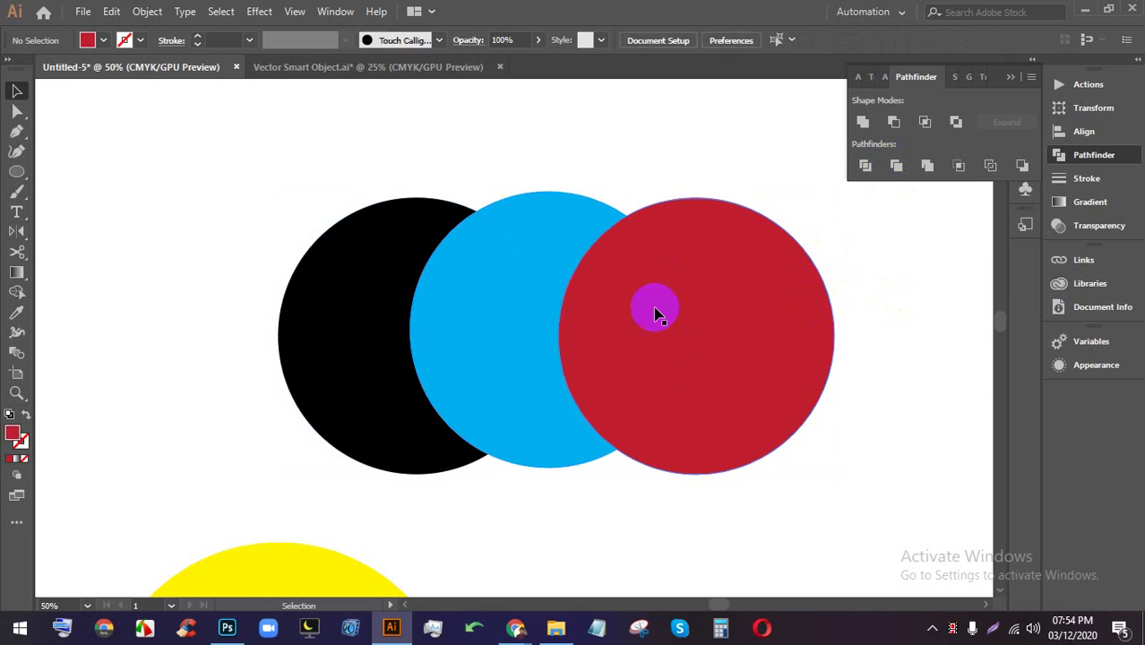
- Ungroup the trimmed circles and move the red, cyan and black pieces apart
click(656, 303)
right_click(656, 299)
click(726, 441)
drag(801, 381, 691, 285)
click(814, 311)
drag(335, 274, 372, 268)
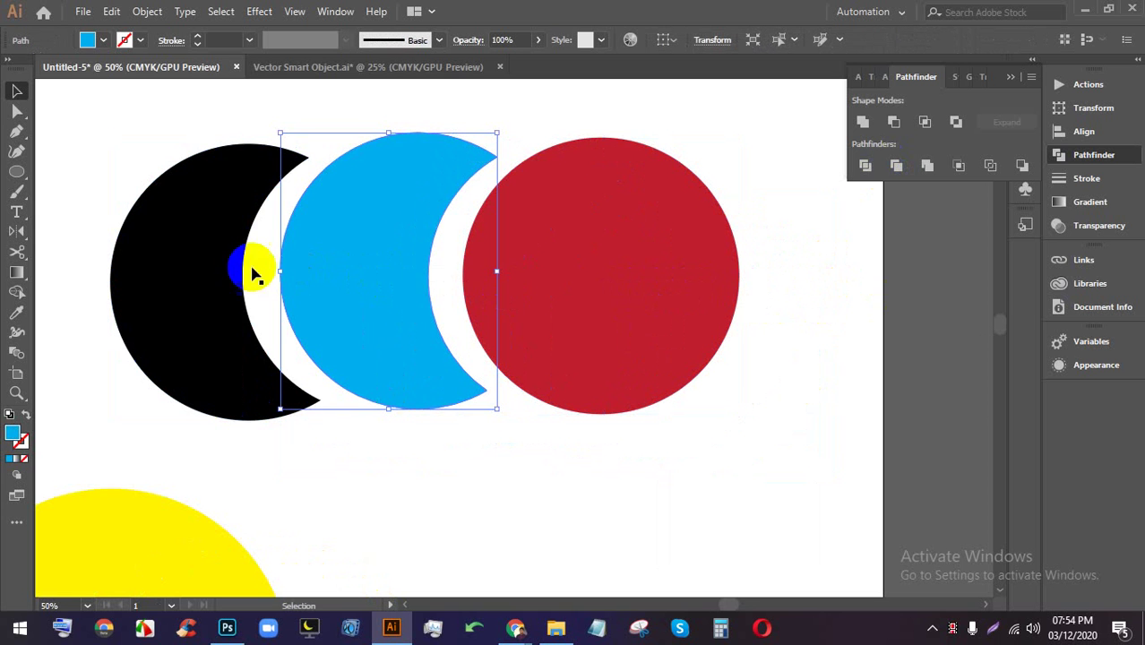
drag(204, 264, 191, 264)
- Undo the separation, the ungrouping and the Trim on the three circles
key(a)
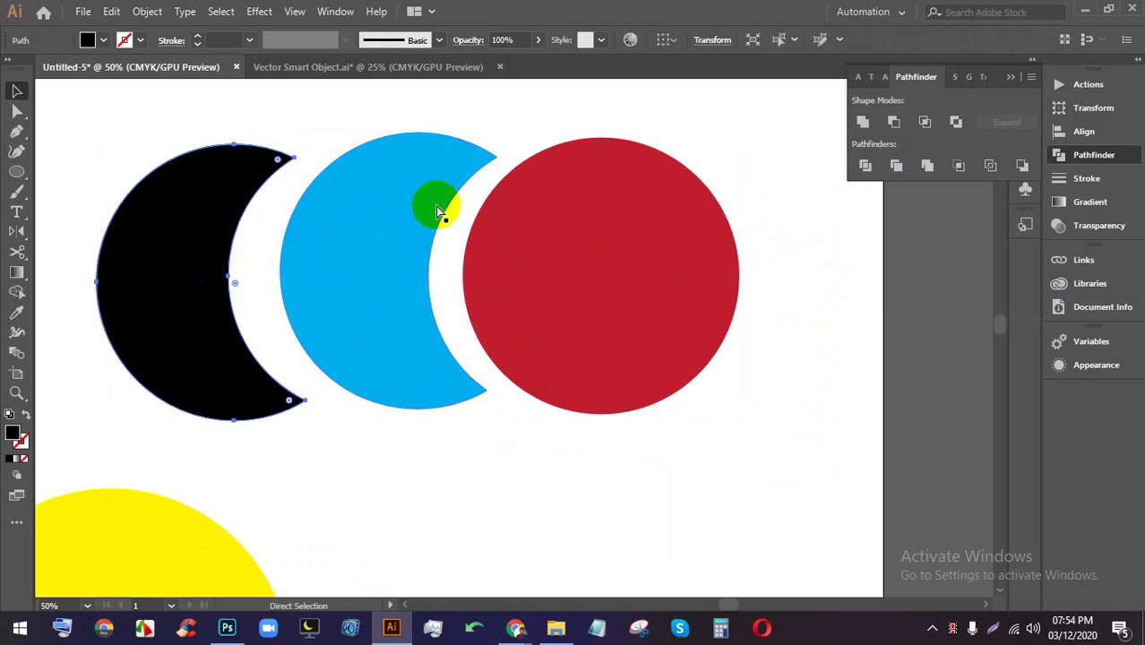
key(ctrl+z)
key(ctrl+z)
key(ctrl+z)
key(ctrl+z)
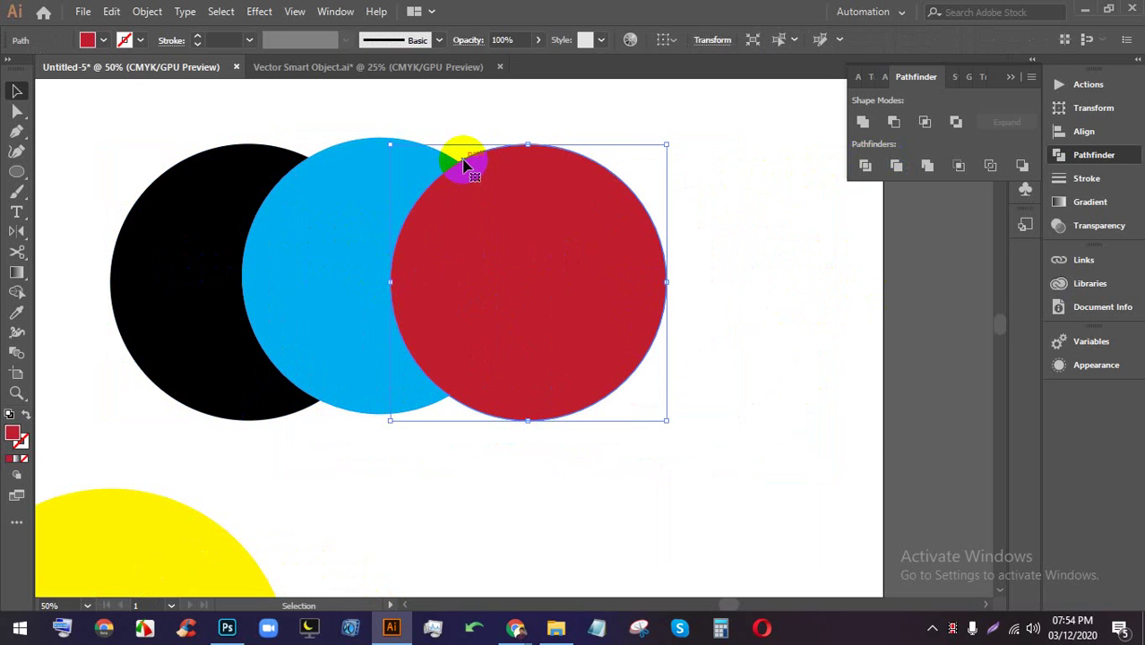
click(408, 440)
key(ctrl+a)
key(ctrl+shift+a)
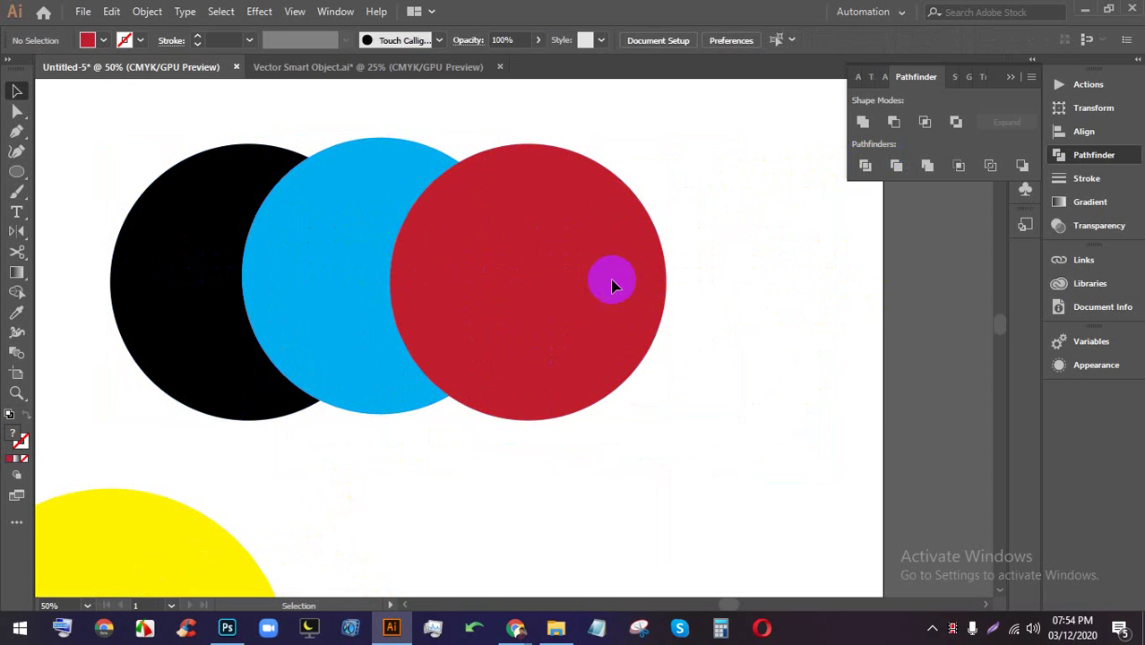
click(542, 281)
key(ctrl+shift+g)
click(695, 293)
- Shift the red circle slightly along the cyan circle and apply Pathfinder Merge to all three circles
drag(528, 298, 556, 299)
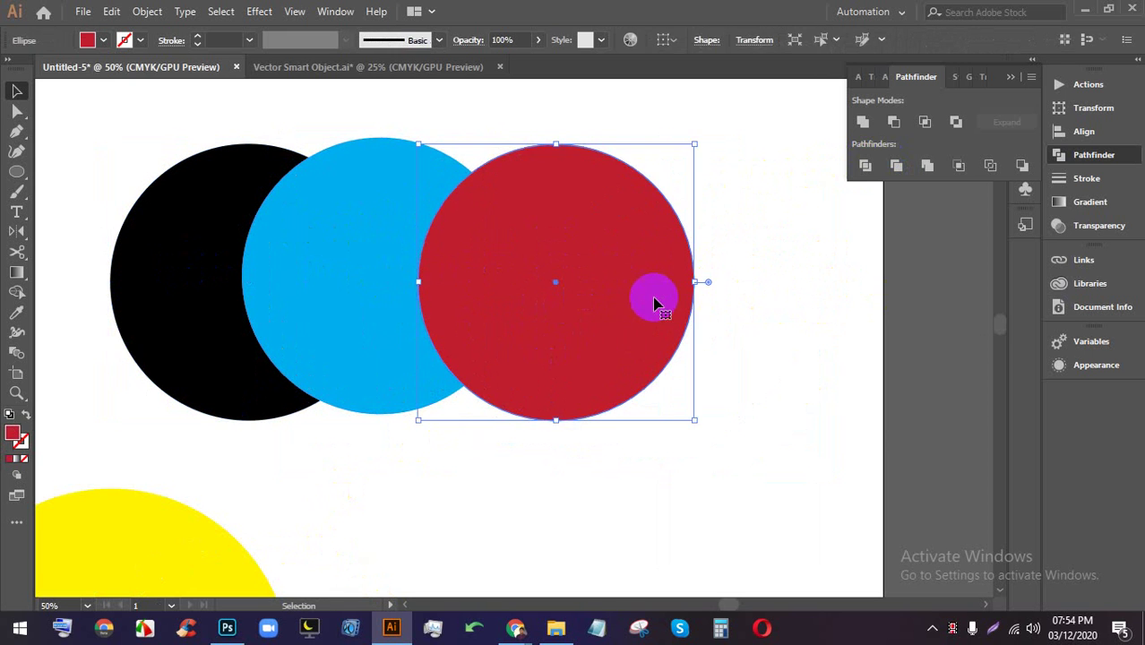
drag(654, 305, 631, 305)
click(742, 296)
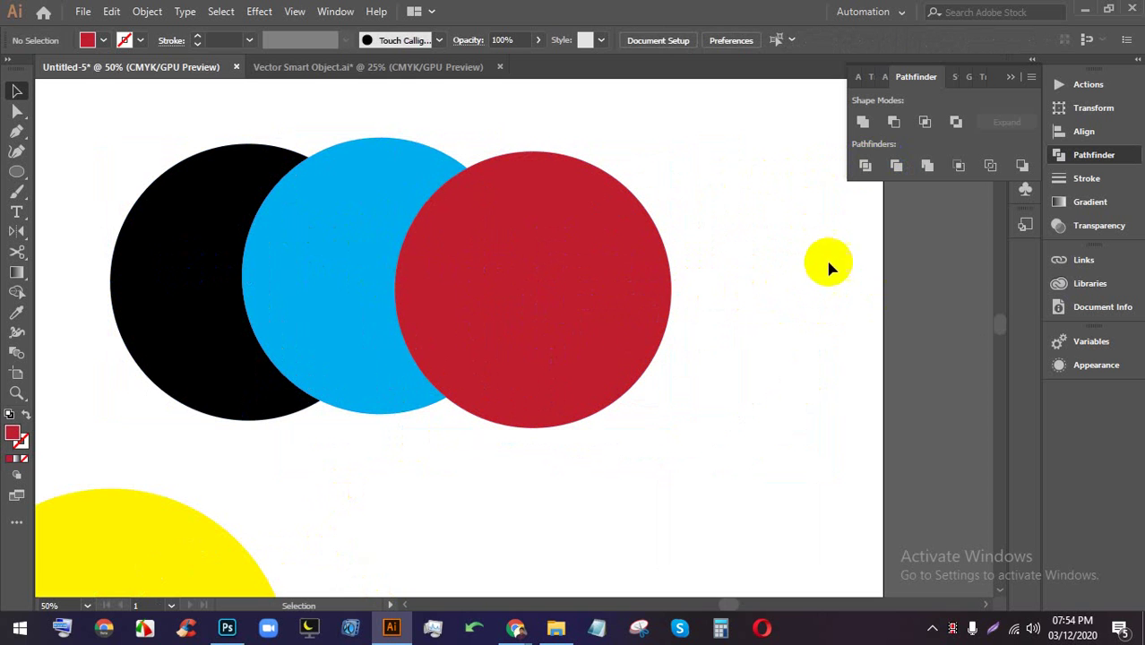
drag(517, 305, 169, 190)
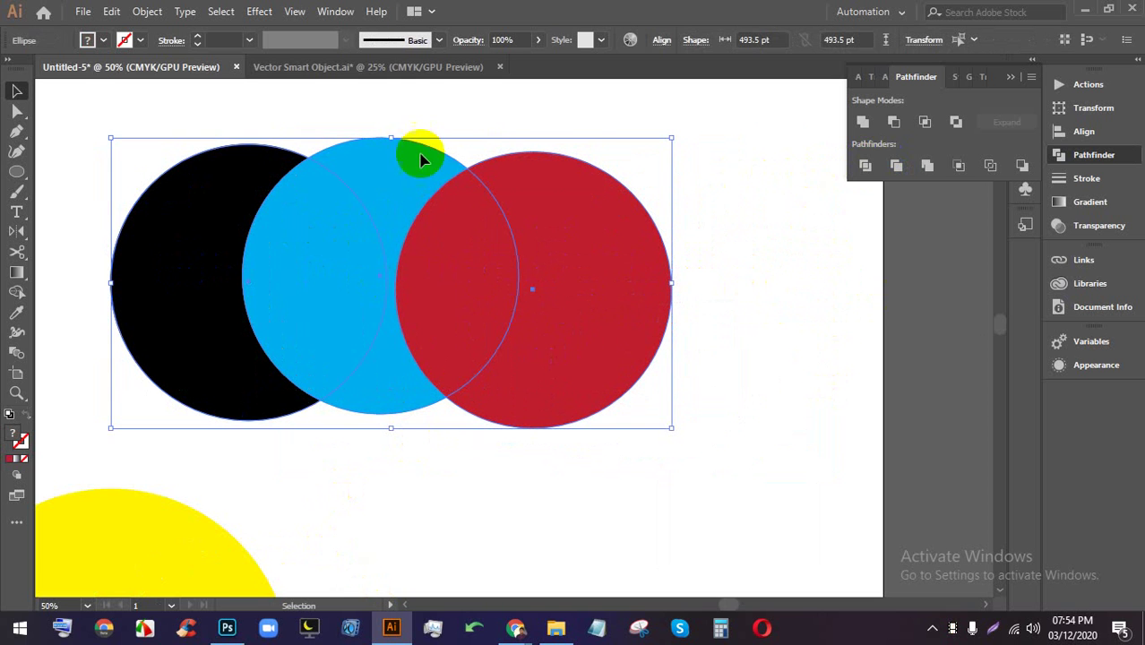
click(930, 169)
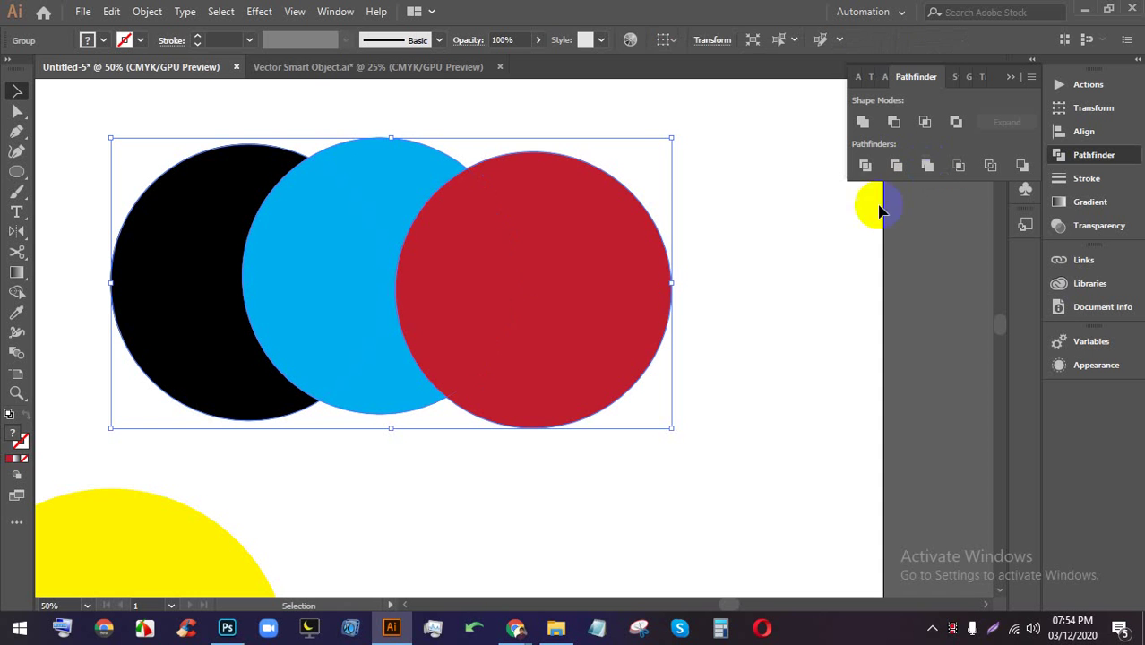
- Ungroup the merged circles and spread the red, cyan and black pieces apart
right_click(532, 225)
click(619, 365)
drag(488, 260, 578, 258)
drag(285, 274, 327, 260)
drag(188, 267, 125, 267)
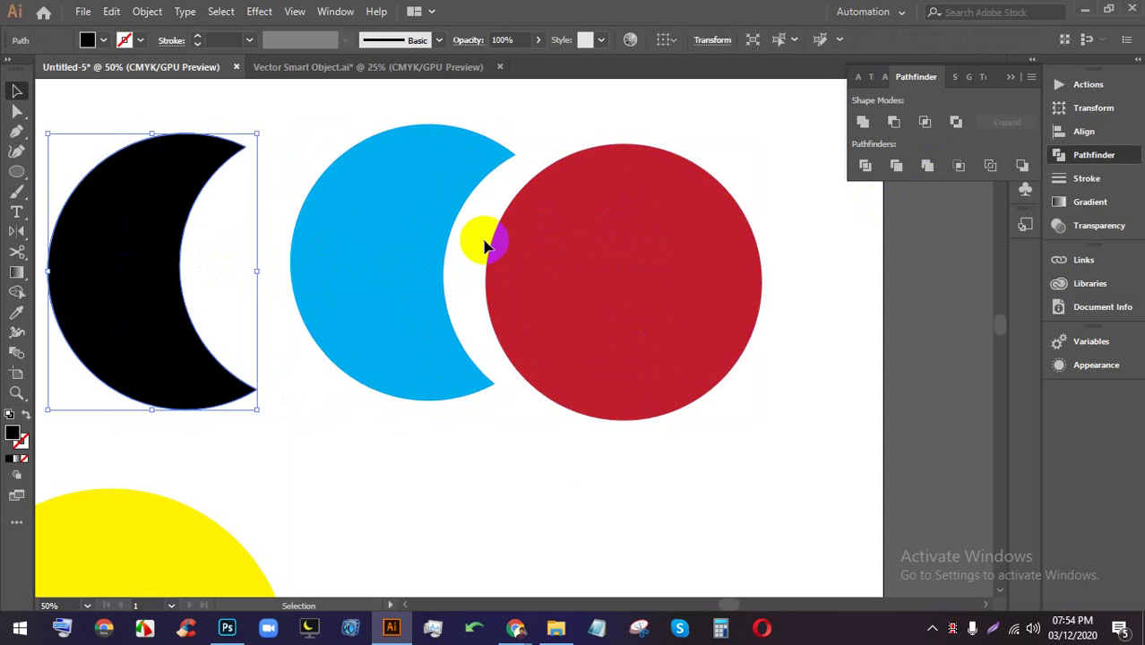
- Undo moving the merged pieces, the ungrouping and the Merge
key(ctrl+z)
key(ctrl+z)
key(ctrl+z)
key(ctrl+z)
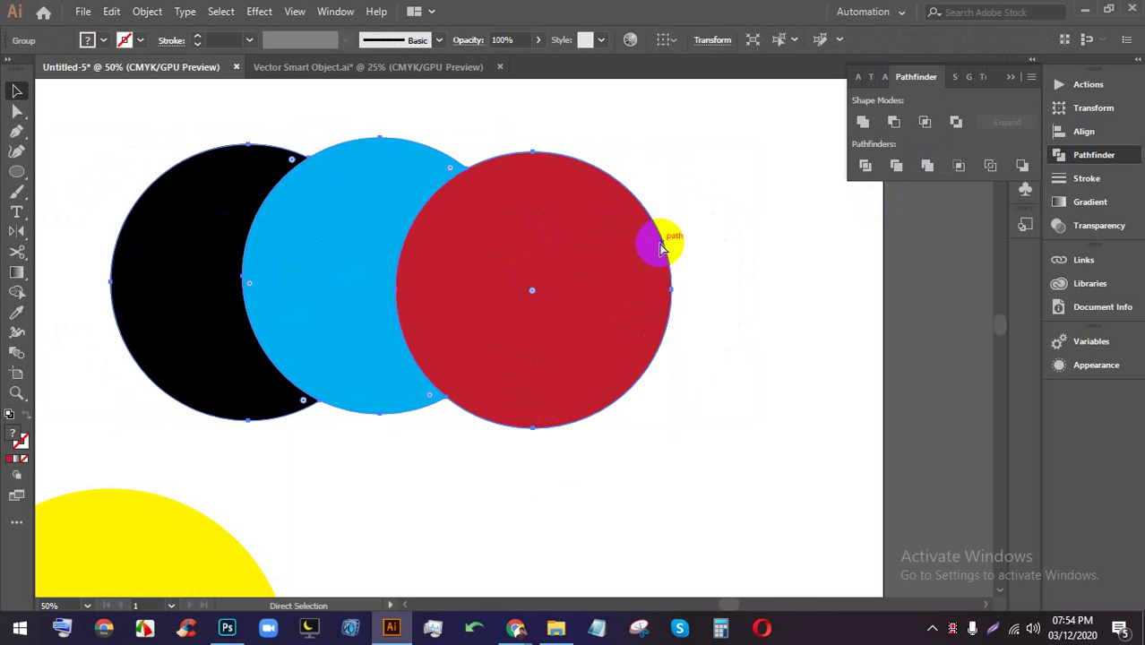
key(ctrl+z)
click(753, 212)
- Try Pathfinder Crop on the three circles, and undo it together with the red circle's last move
click(580, 294)
drag(756, 368, 254, 210)
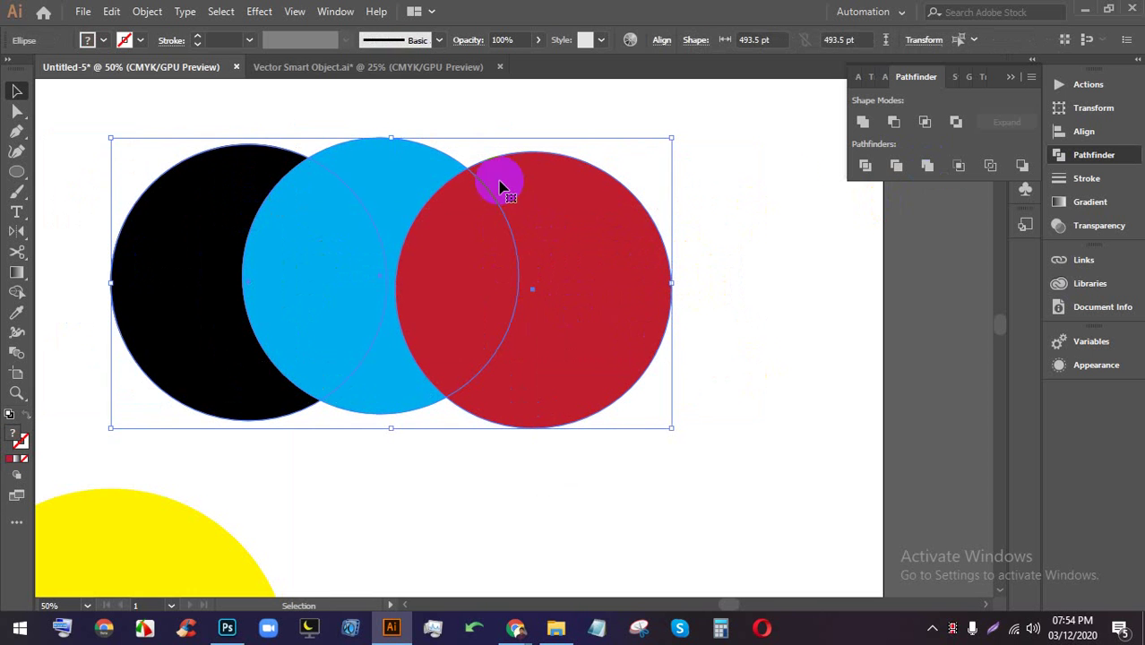
click(961, 167)
key(ctrl+z)
key(ctrl+z)
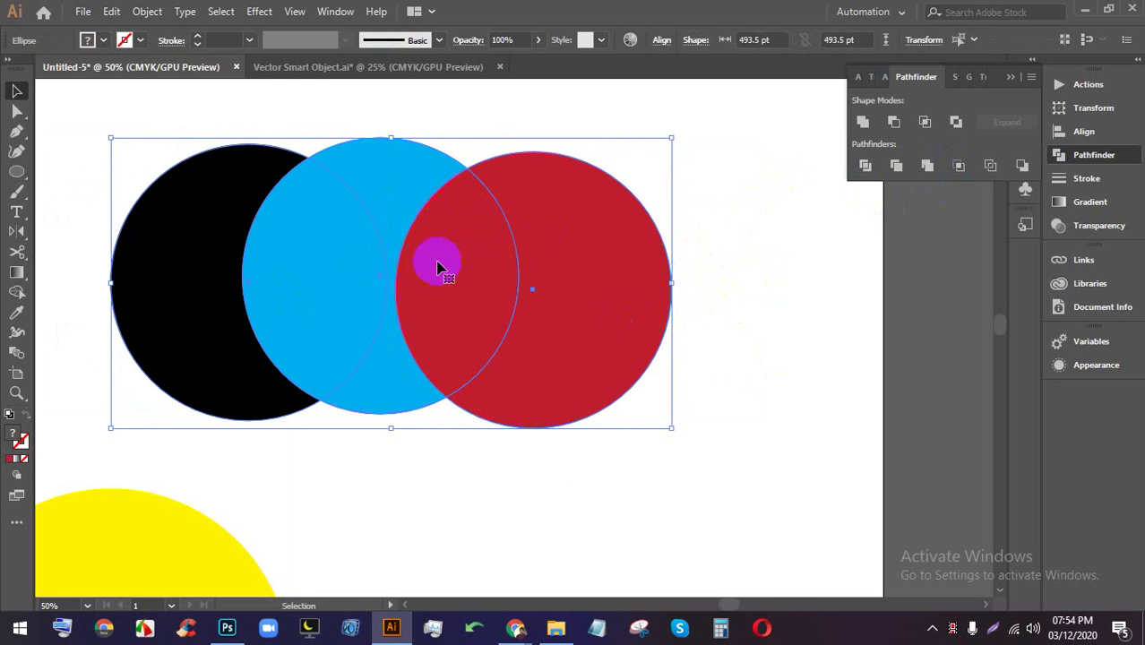
click(762, 281)
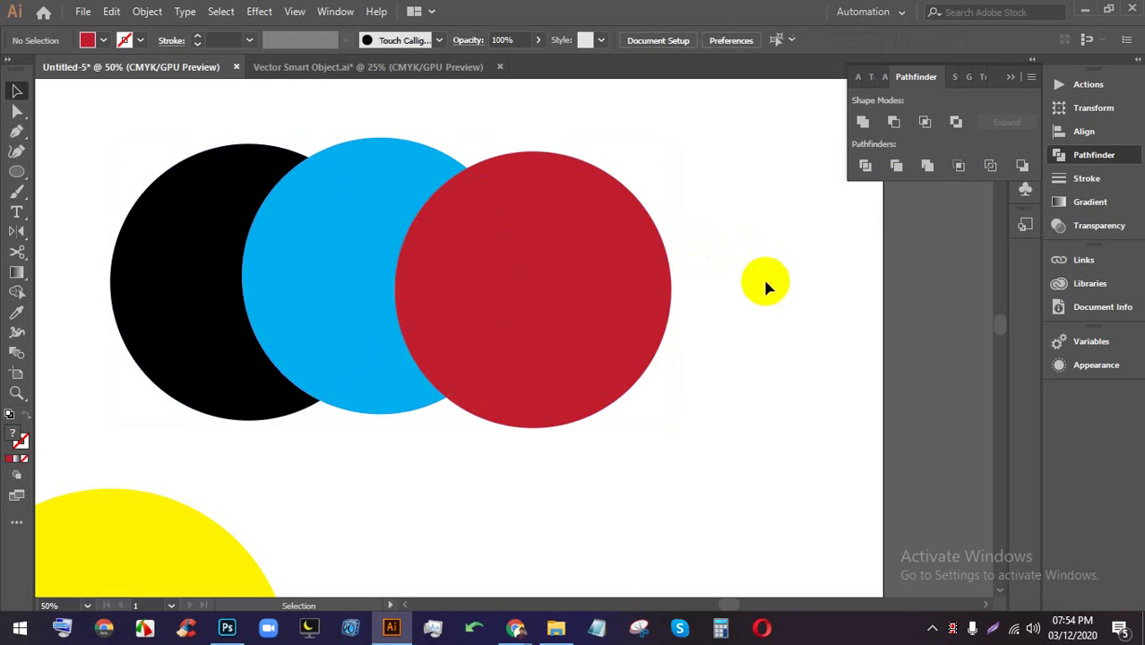
drag(762, 354, 259, 155)
key(ctrl+z)
click(737, 224)
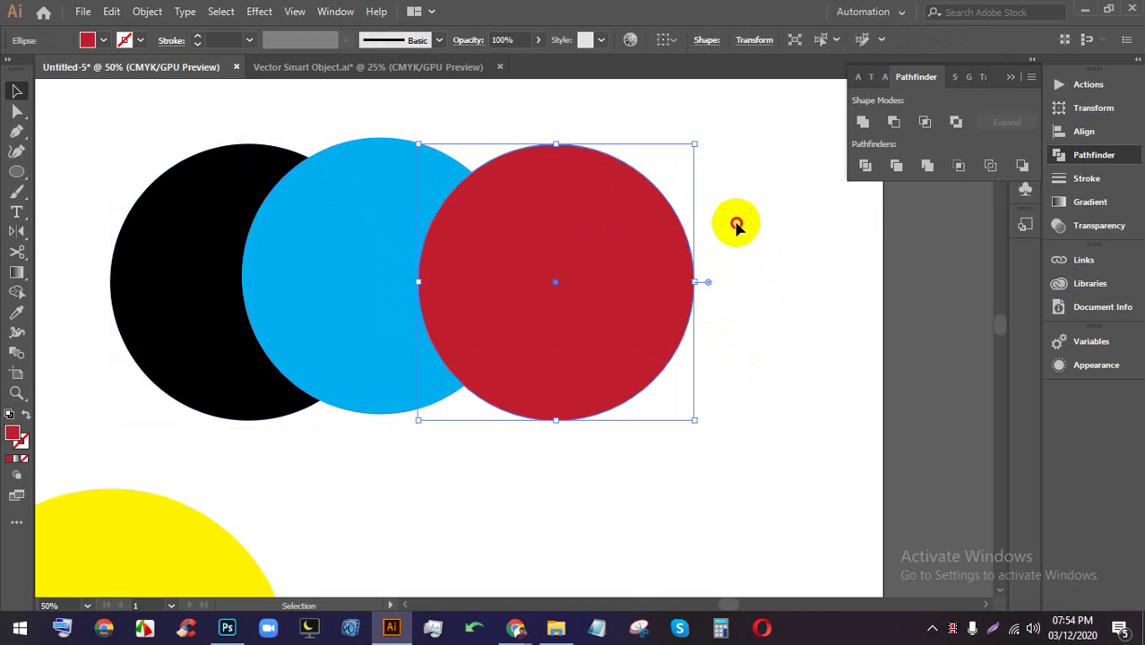
- Try Pathfinder Outline on the three circles, inspecting where the cyan and red outlines cross, and undo it
drag(786, 323, 173, 184)
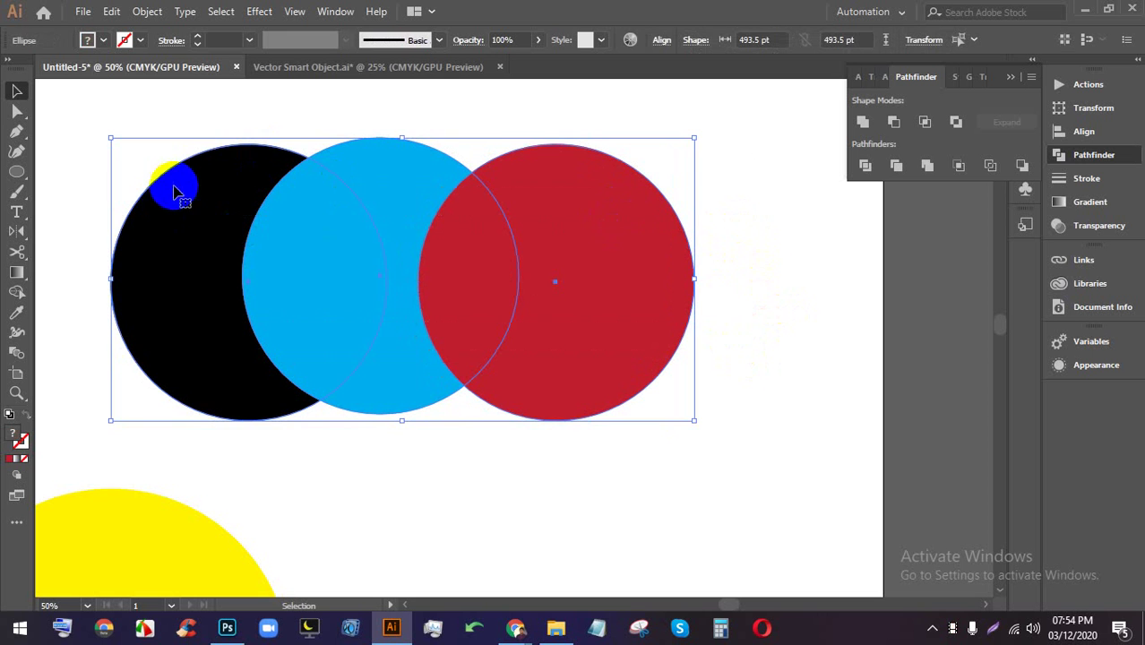
click(992, 171)
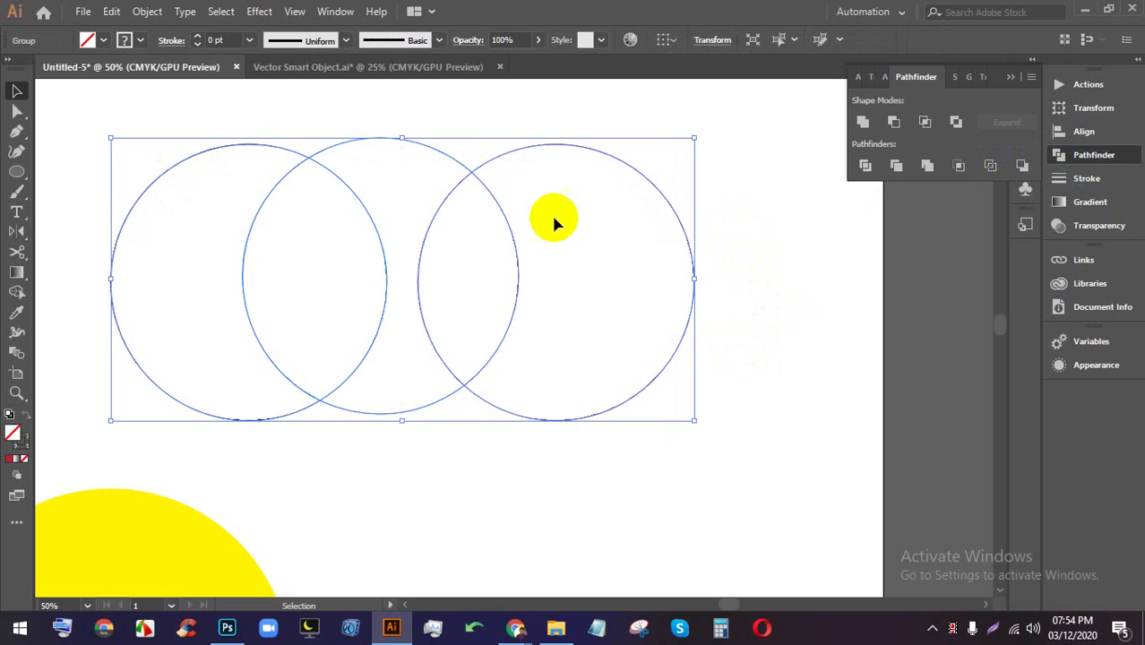
scroll(551, 215, up, 3)
scroll(306, 198, down, 1)
scroll(323, 184, up, 4)
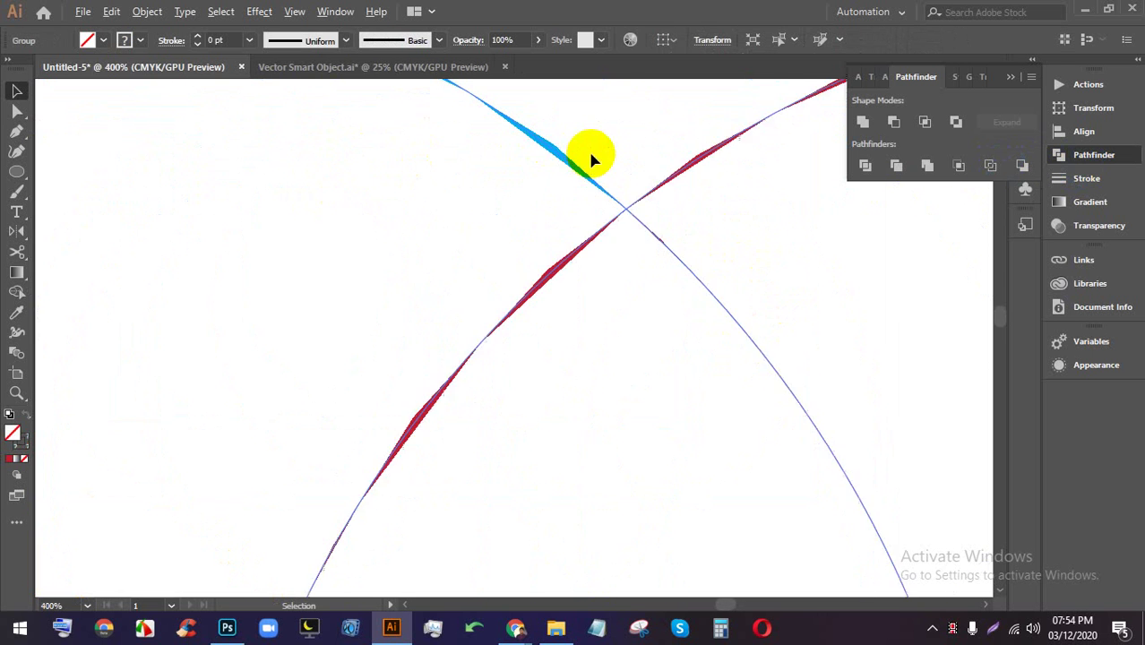
scroll(642, 235, down, 1)
scroll(638, 217, down, 5)
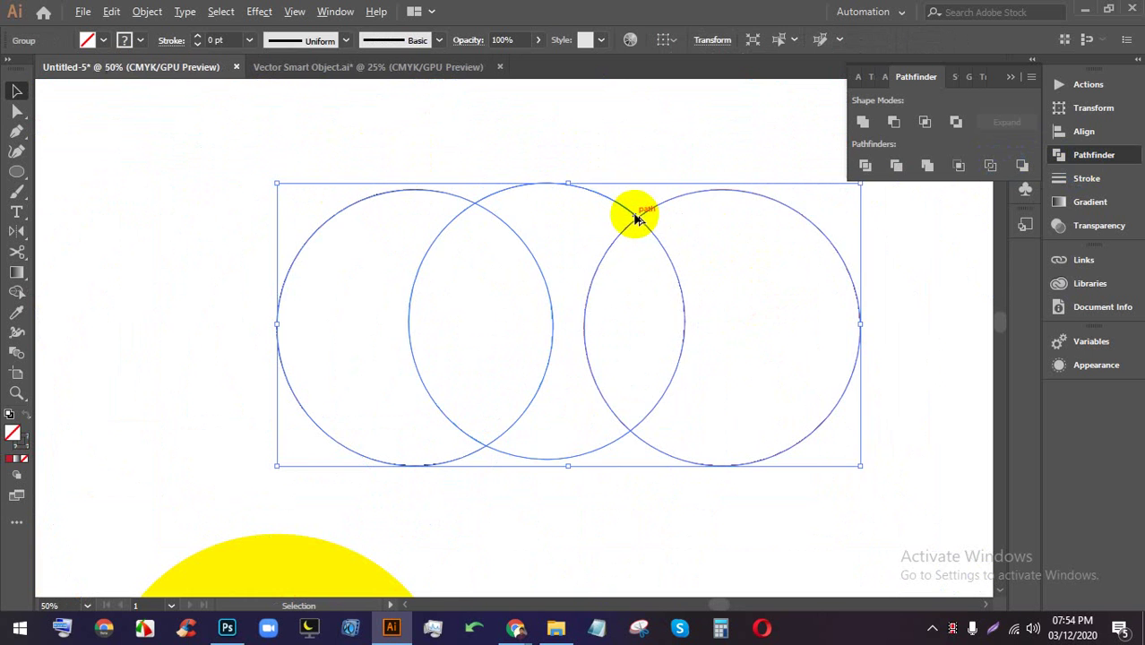
click(651, 135)
key(ctrl+z)
- Try Pathfinder Minus Back on the three circles twice, undoing it each time, and reselect all three circles
click(874, 309)
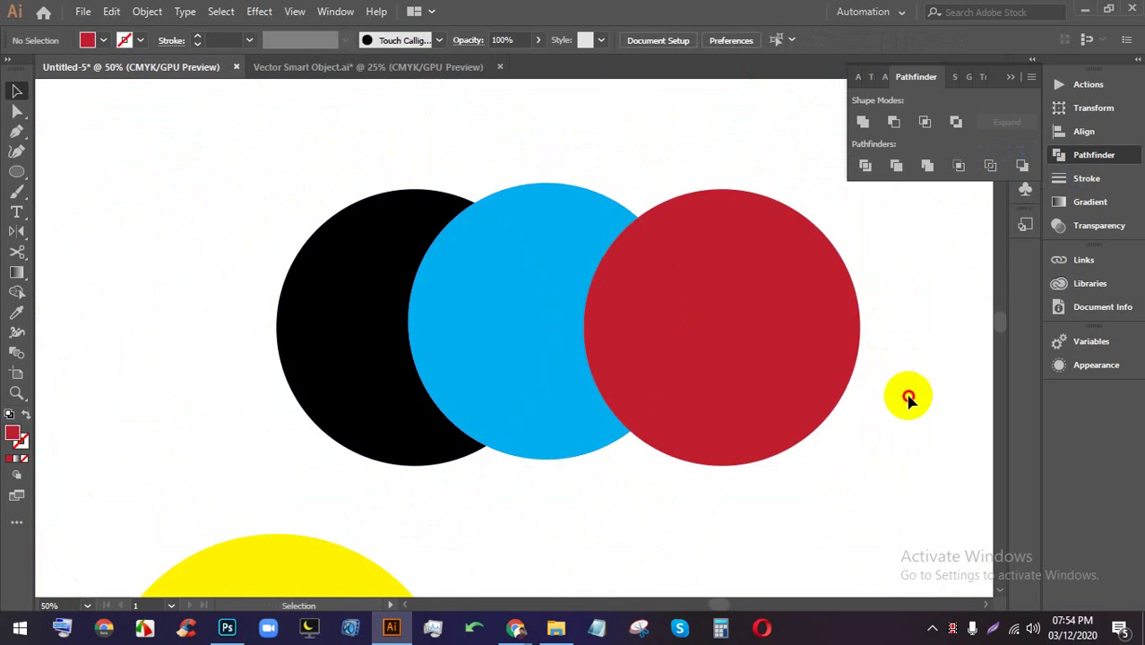
click(358, 256)
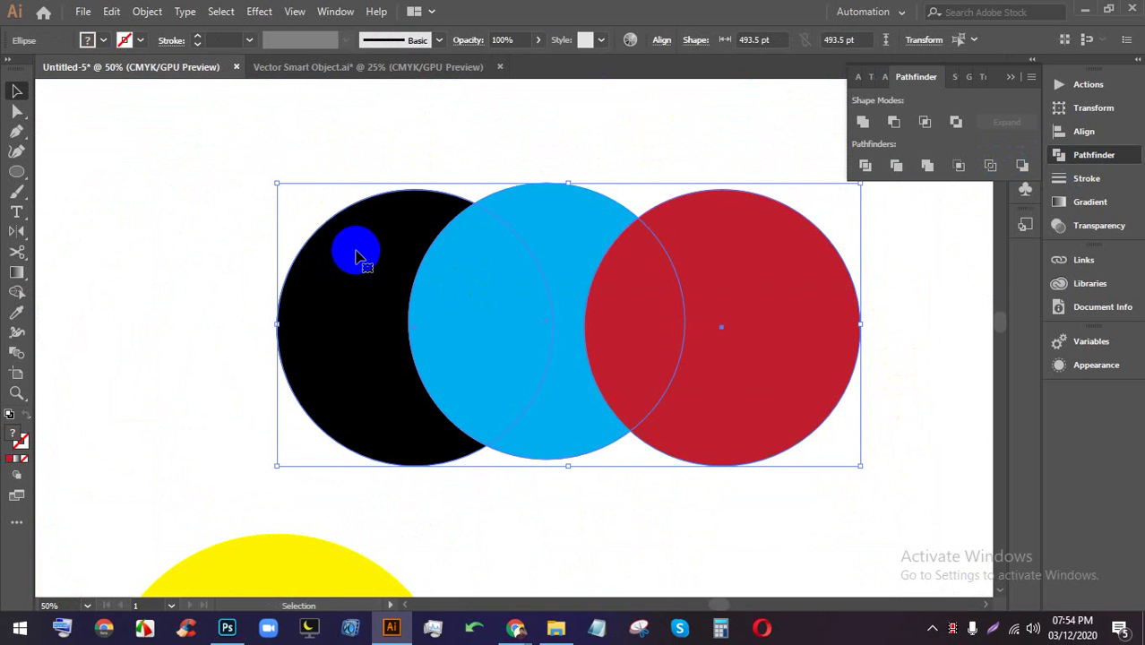
click(1022, 168)
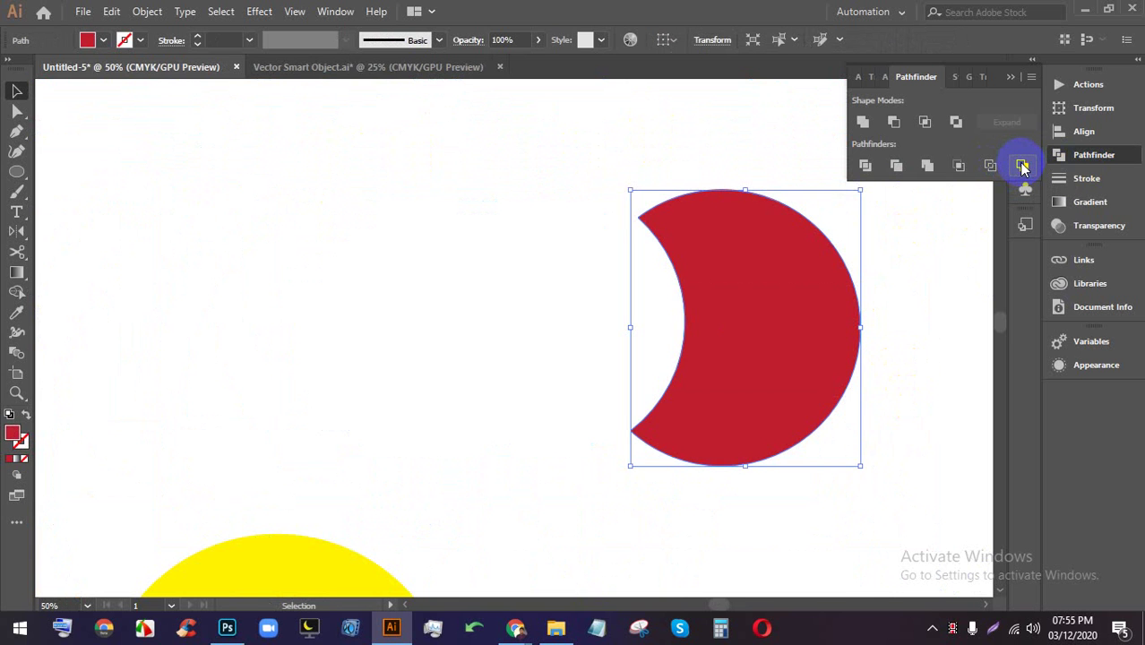
click(858, 294)
key(ctrl+z)
click(896, 337)
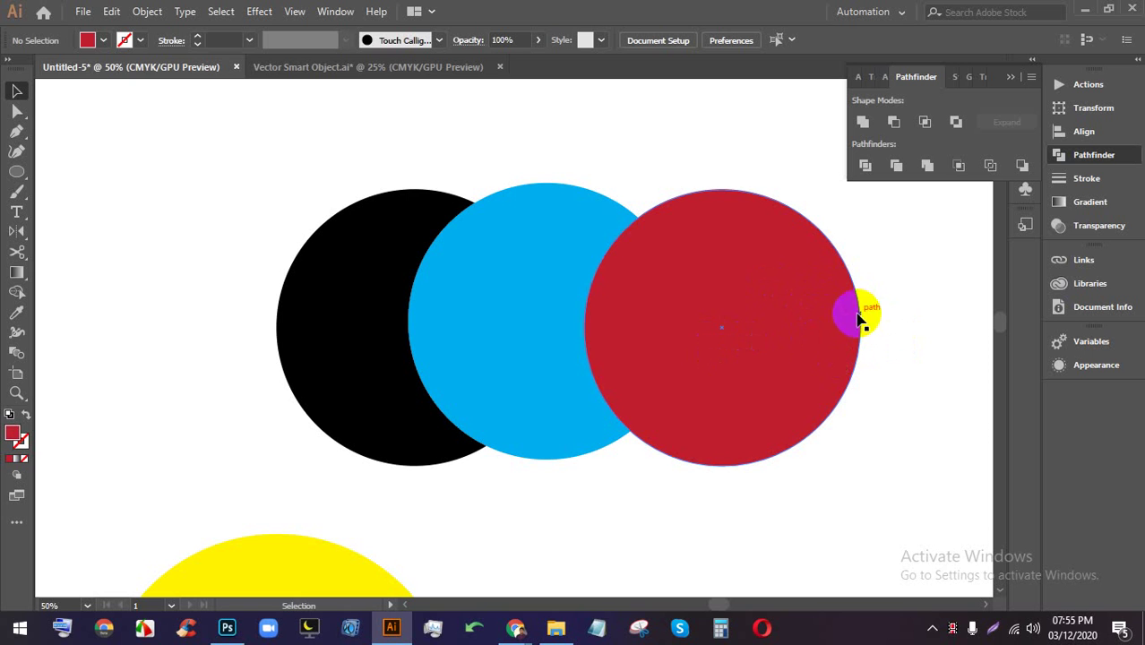
drag(916, 413, 276, 210)
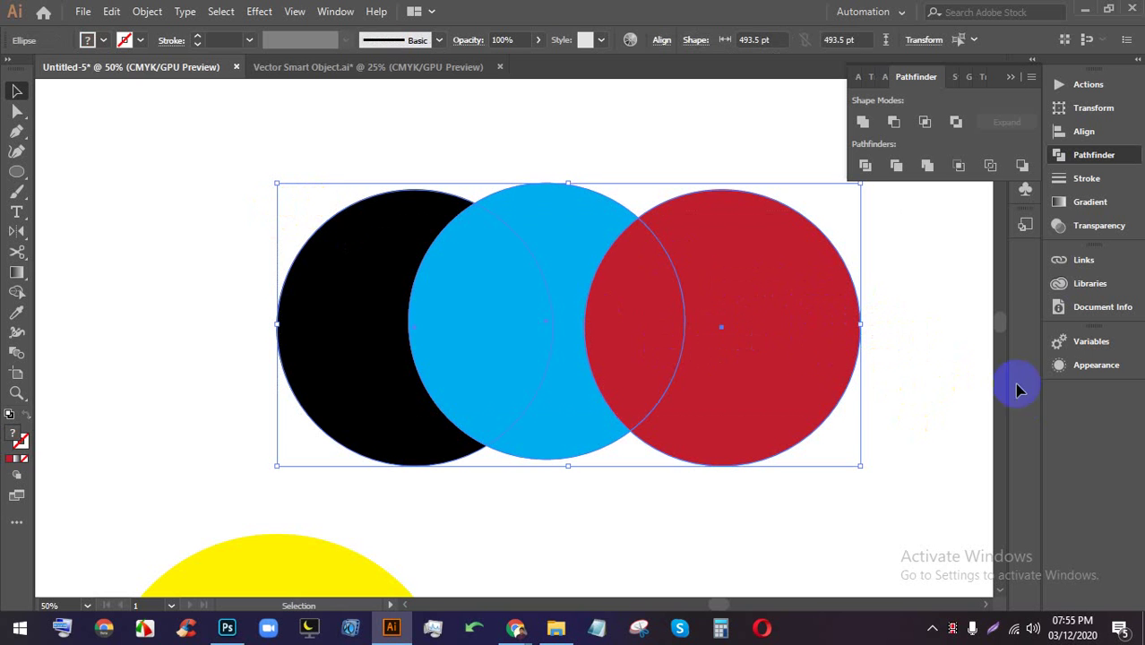
click(1022, 167)
key(ctrl+z)
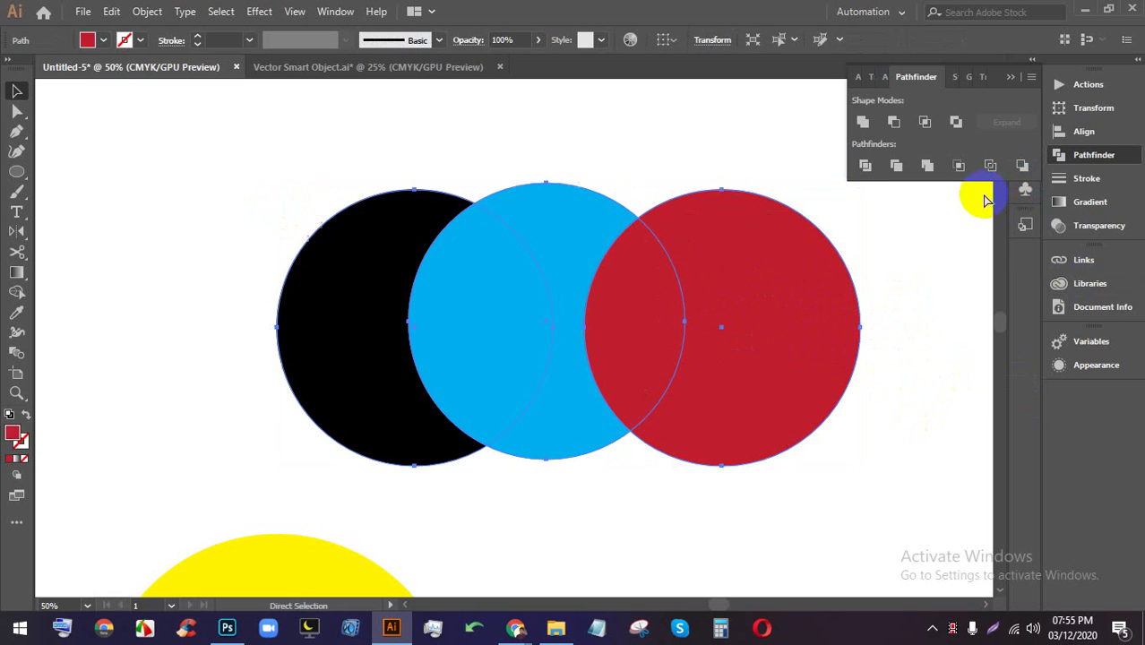
click(897, 430)
drag(913, 478, 383, 243)
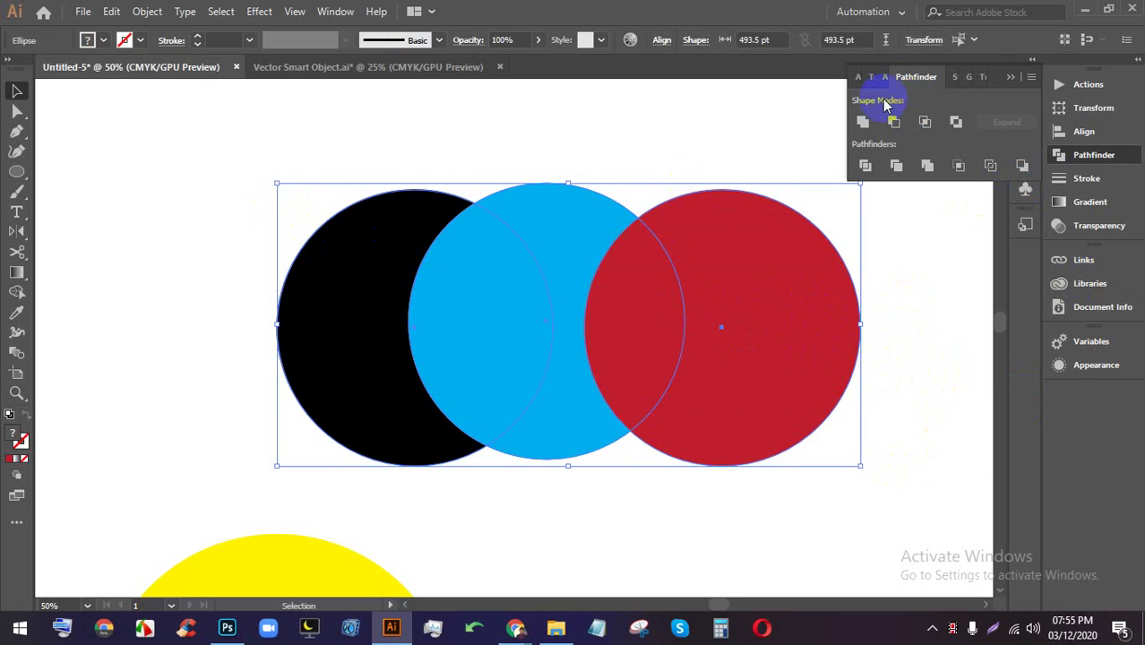
- Switch to Chrome, open the Batch-54 Google Sheet and copy its web address
mouse_move(515, 627)
click(473, 488)
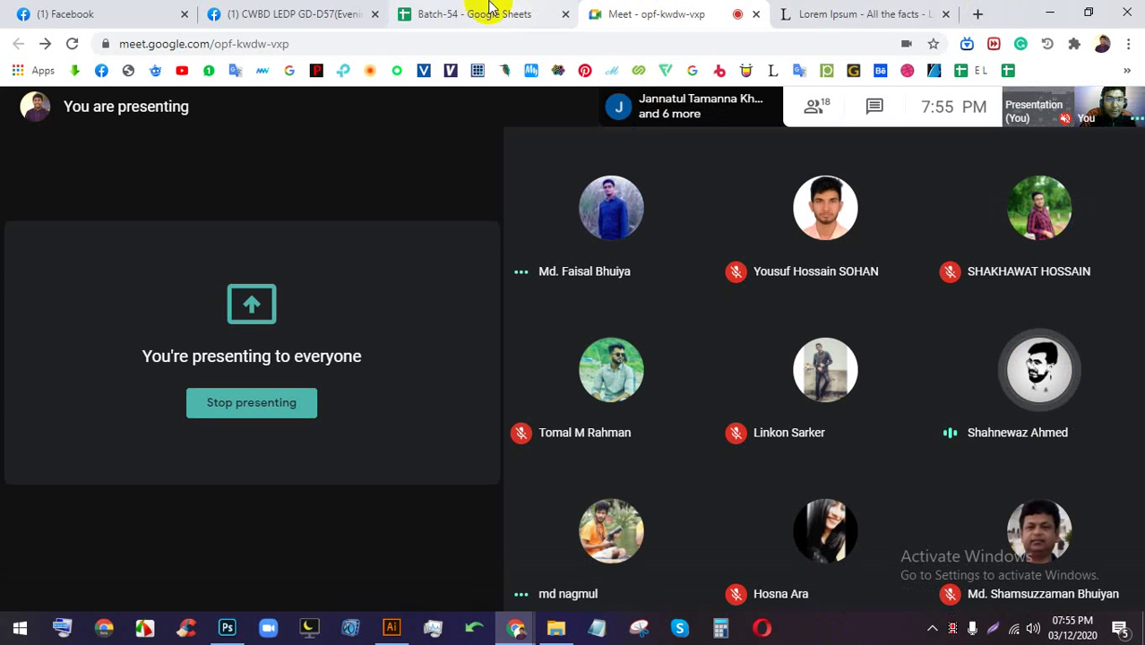
click(453, 11)
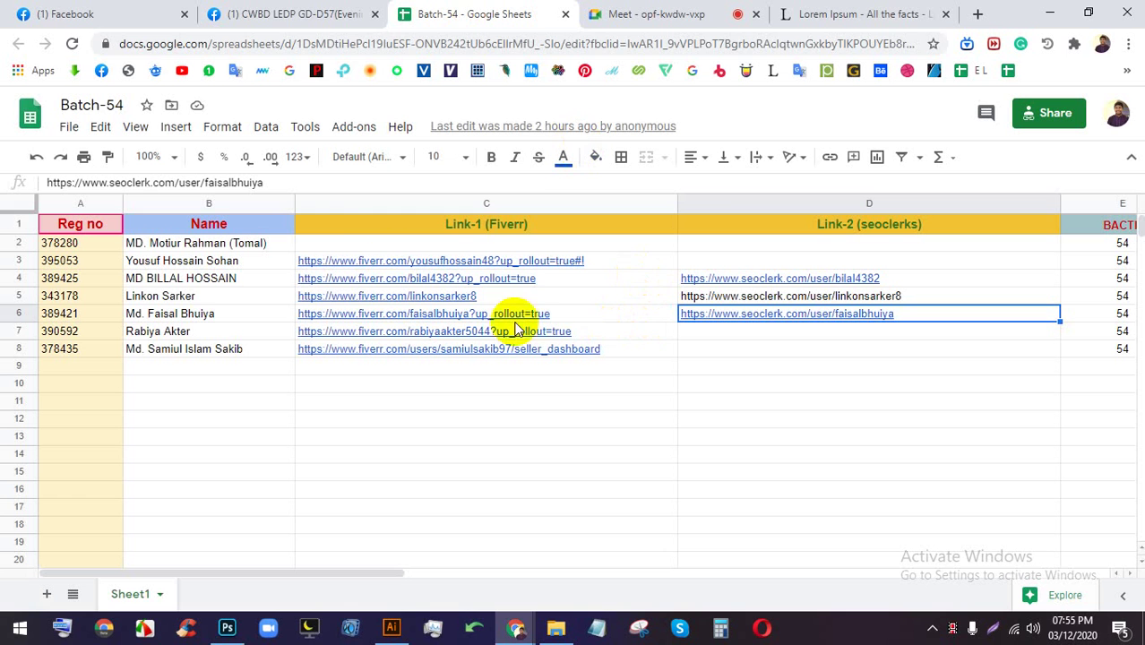
click(341, 43)
right_click(340, 43)
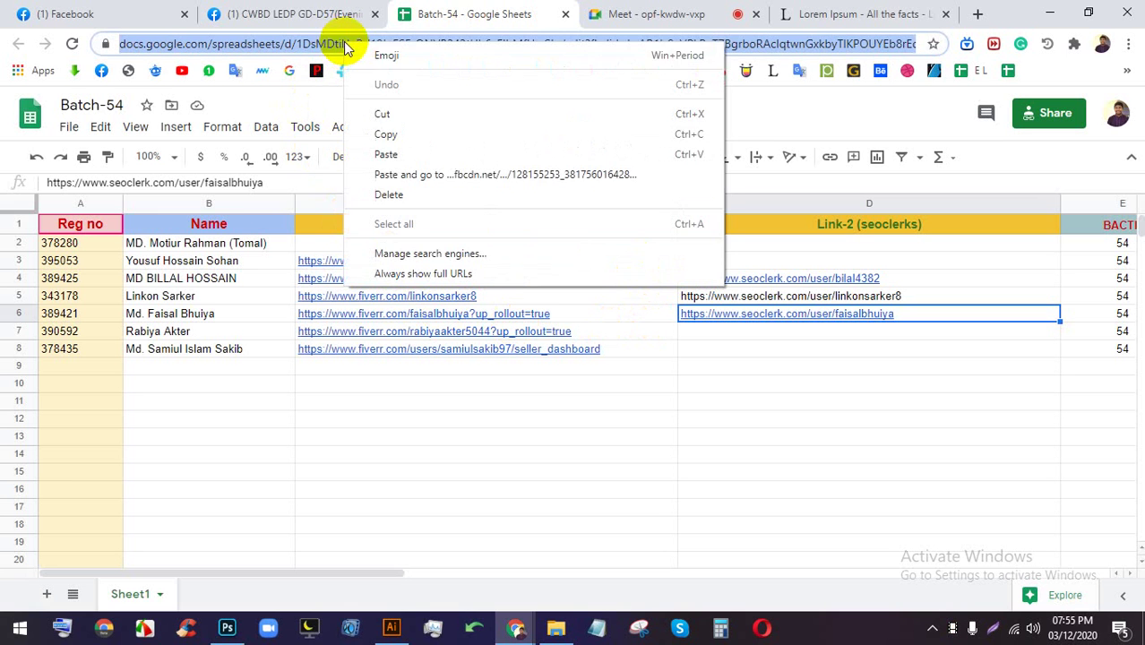
click(386, 134)
- Return to the Google Meet call and close the Lorem Ipsum page
click(663, 11)
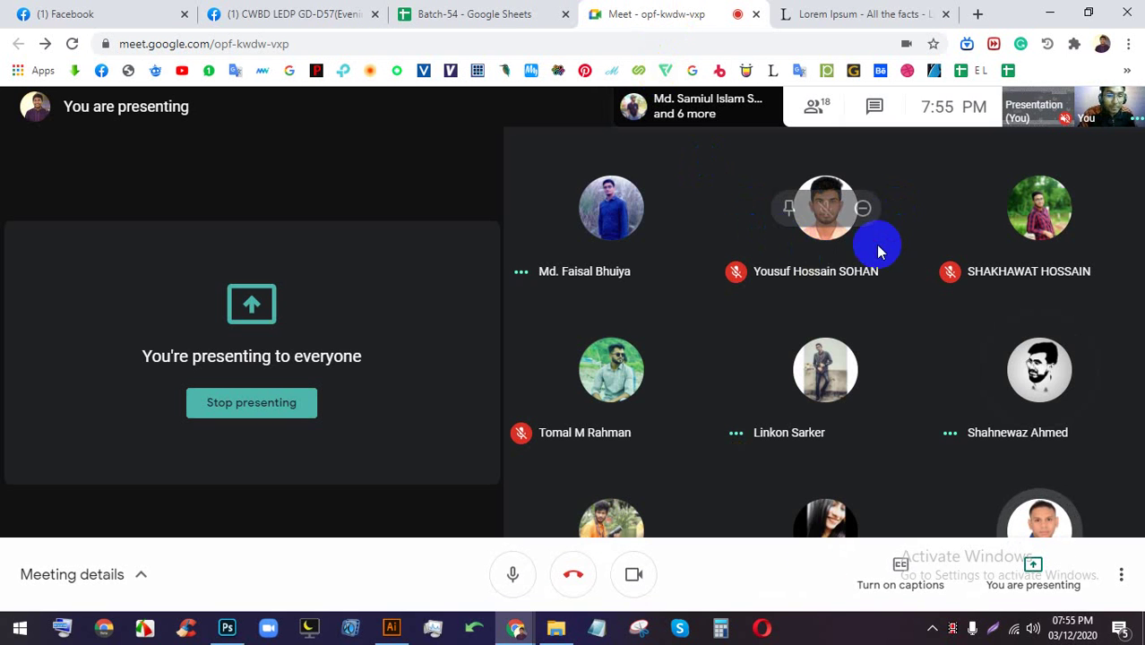
mouse_move(900, 563)
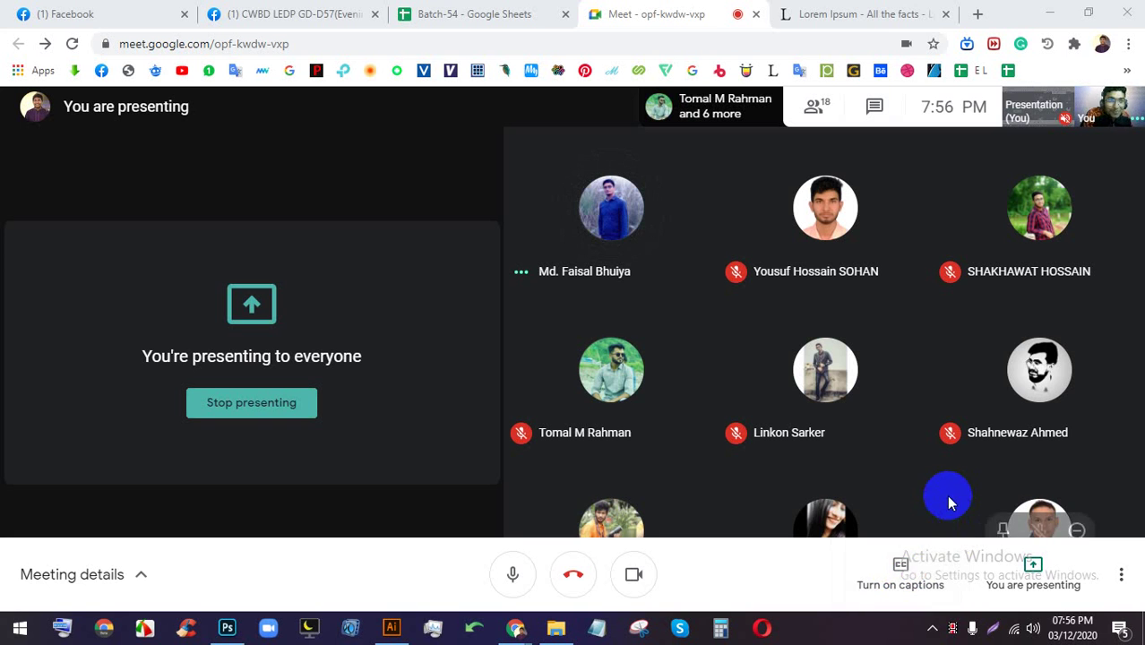
click(947, 13)
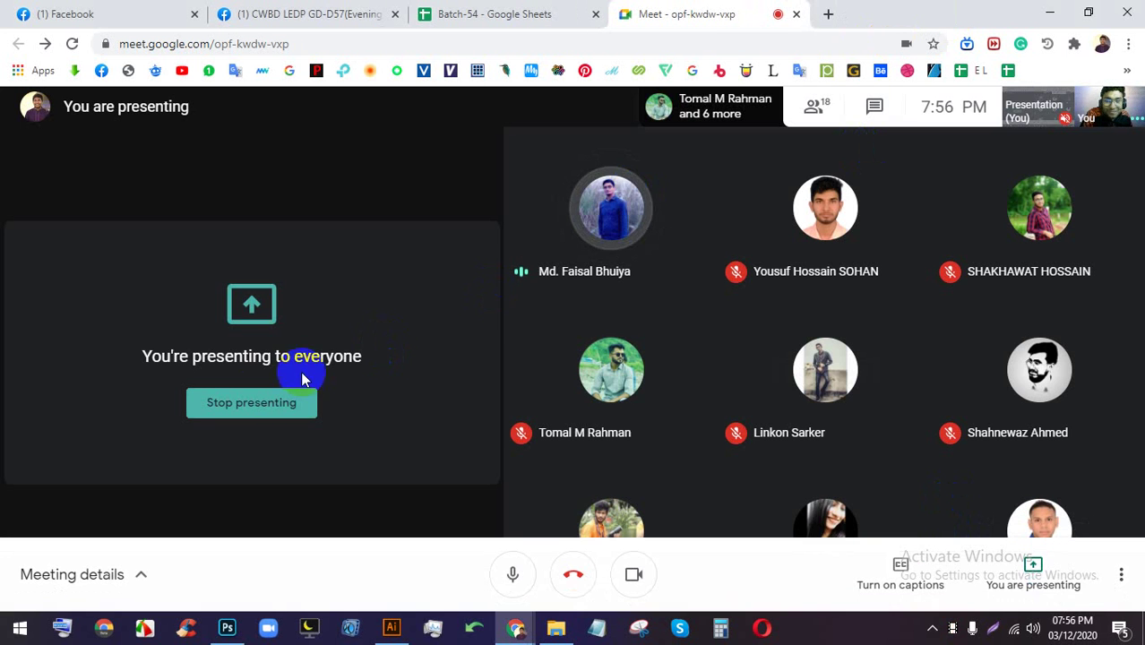
- Stop presenting in the Meet call and enlarge the participant's shared Illustrator screen to full screen
click(256, 403)
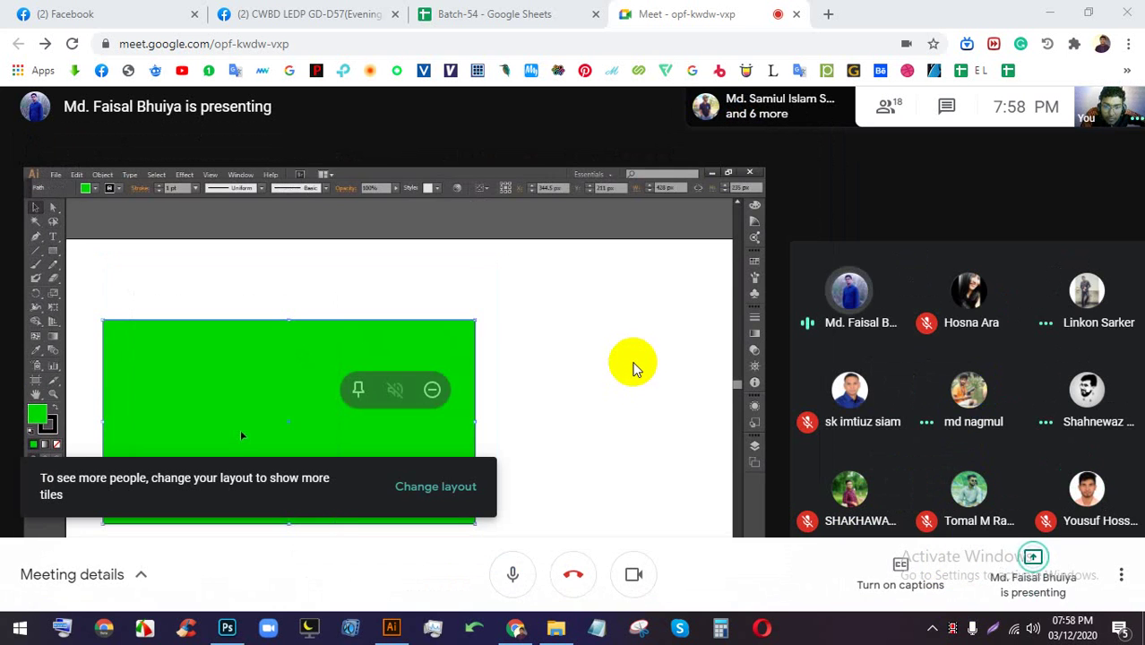
double_click(635, 366)
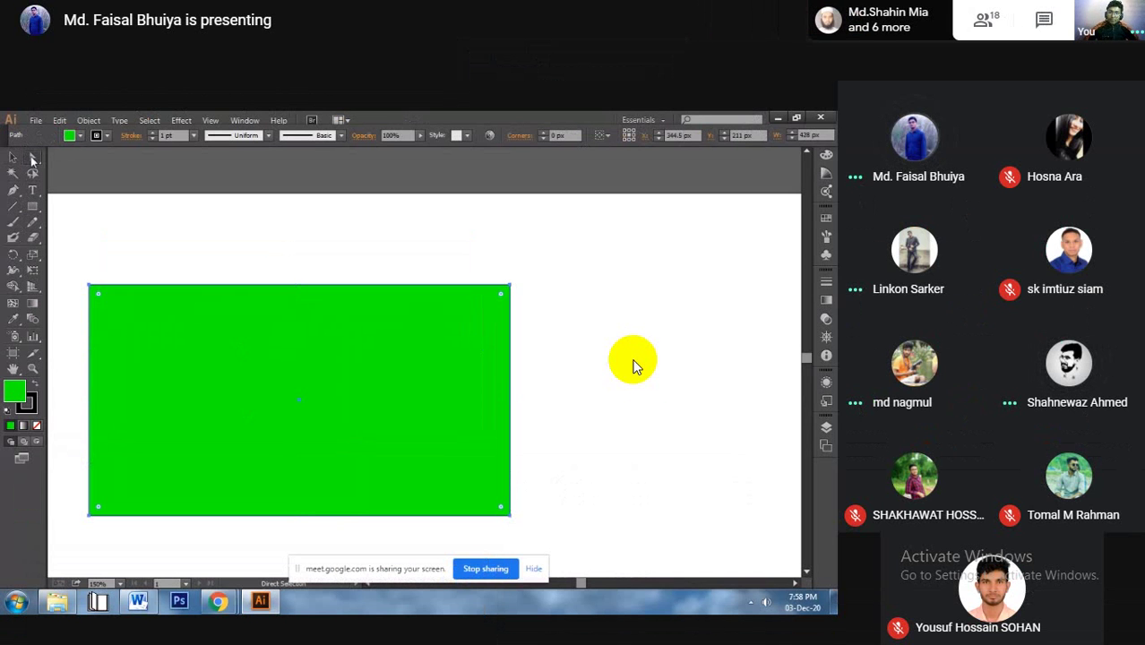
- Turn off the camera in the Meet call and pin the participant's shared Illustrator presentation in full screen
click(632, 605)
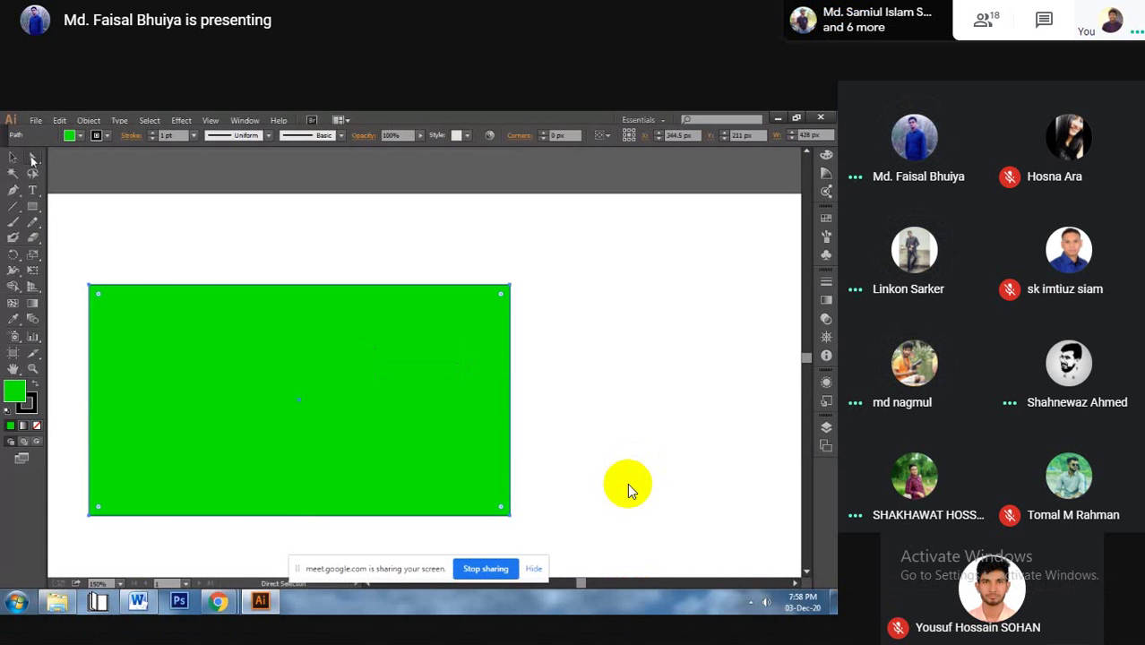
key(Escape)
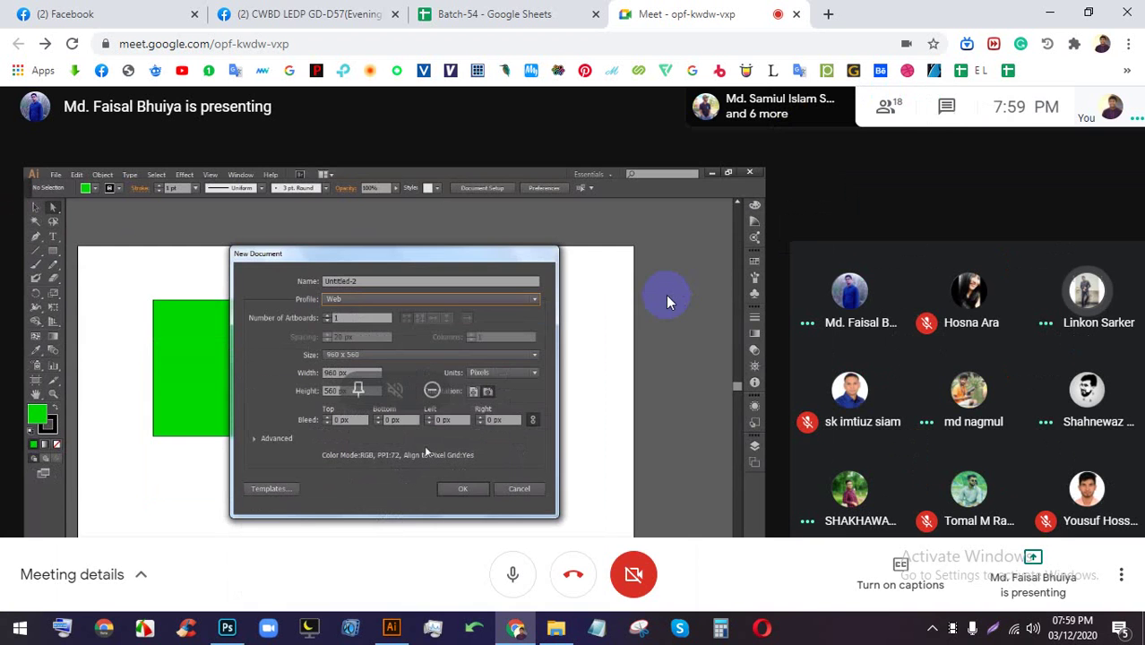
double_click(702, 271)
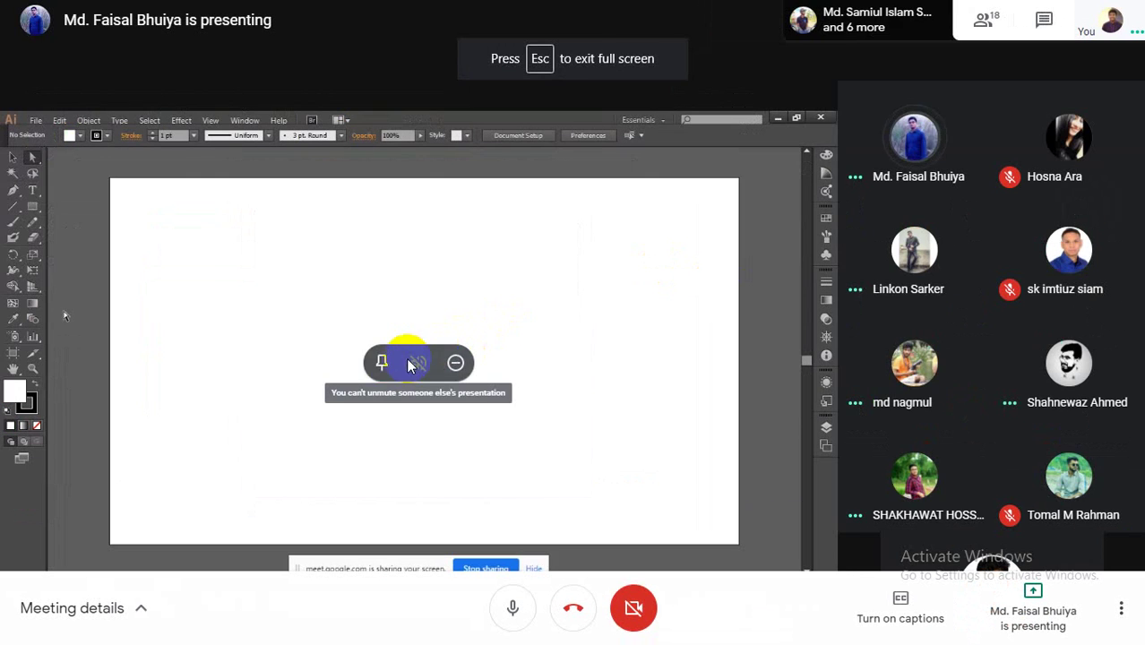
click(381, 362)
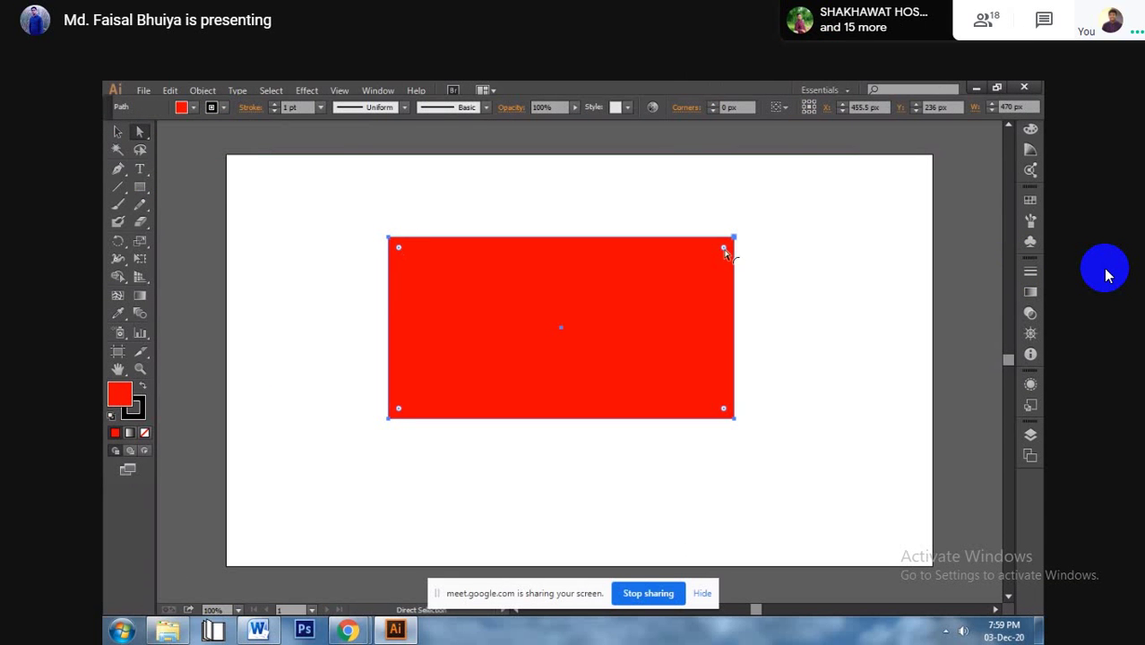
click(294, 301)
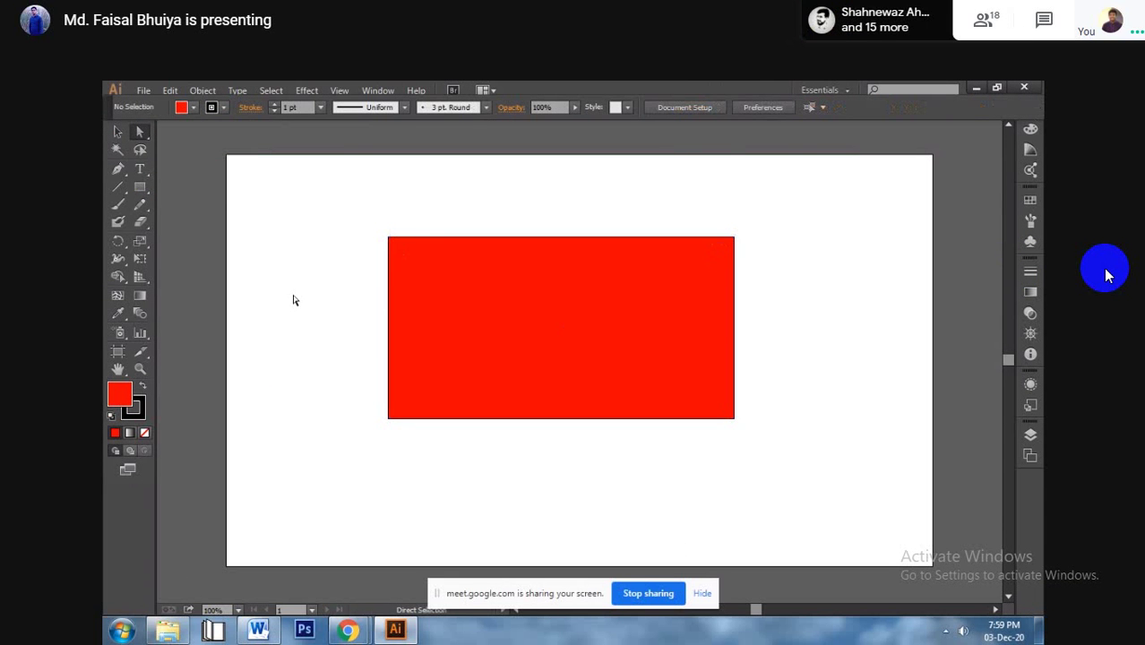
click(401, 249)
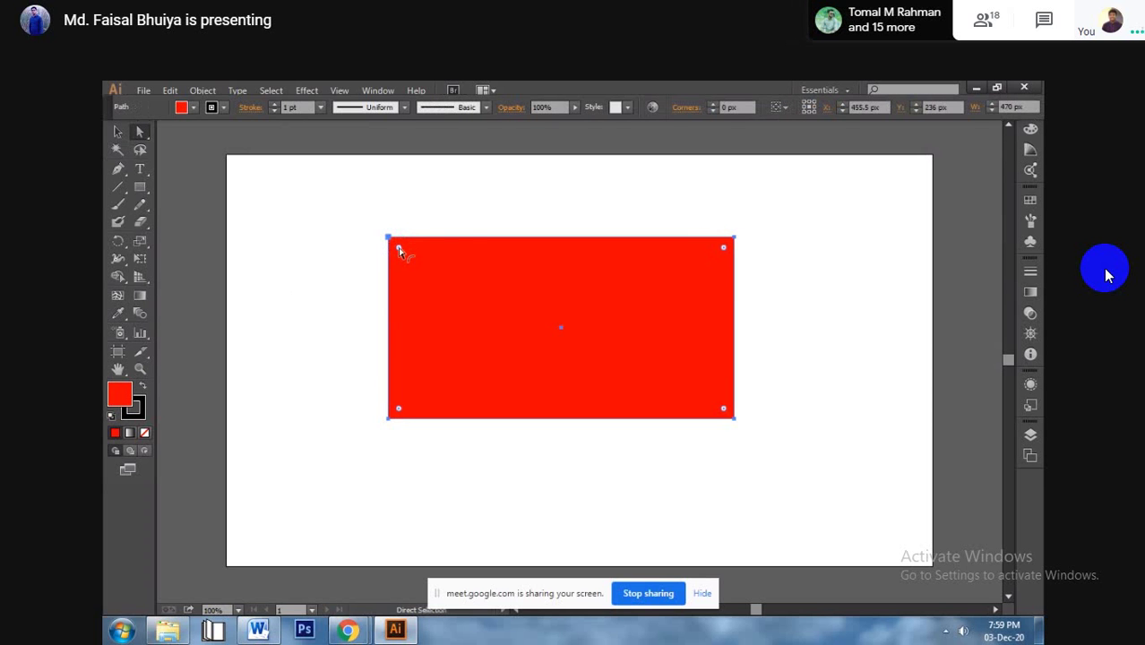
drag(399, 250, 463, 315)
key(ctrl+z)
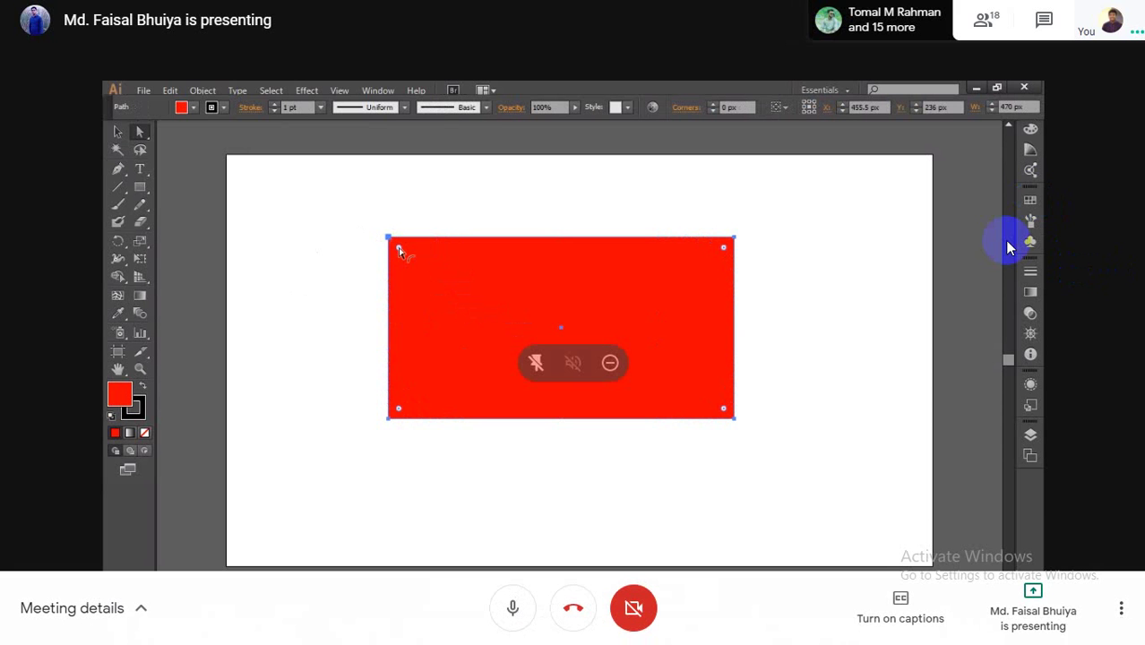
- Exit the full-screen view of the call and turn the camera back on
key(Escape)
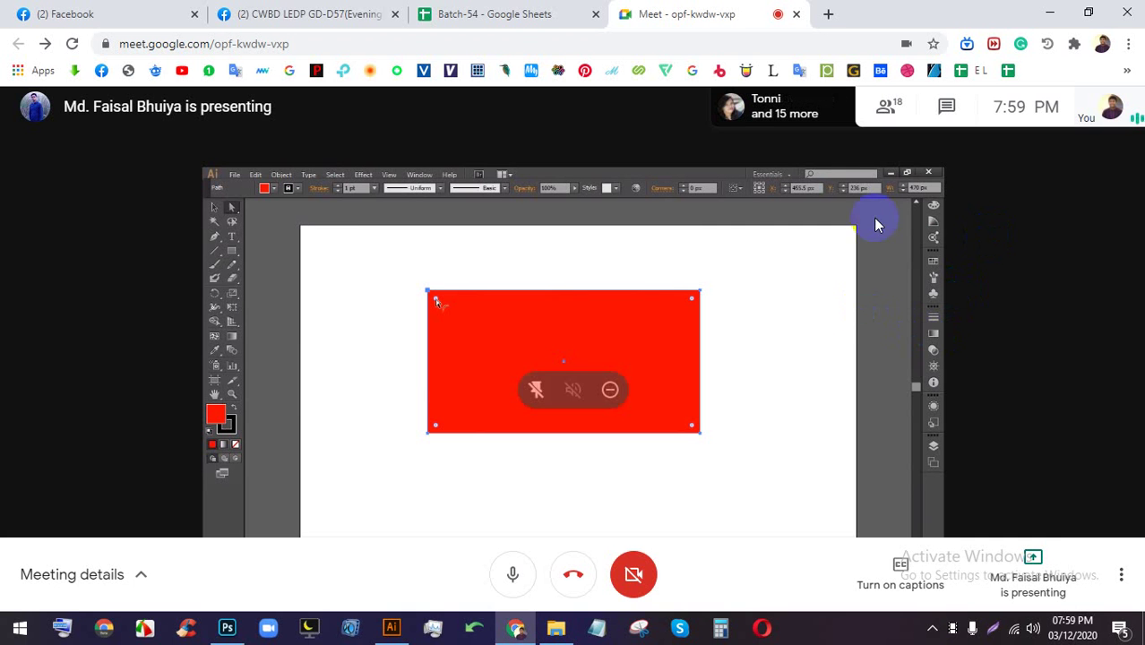
click(632, 572)
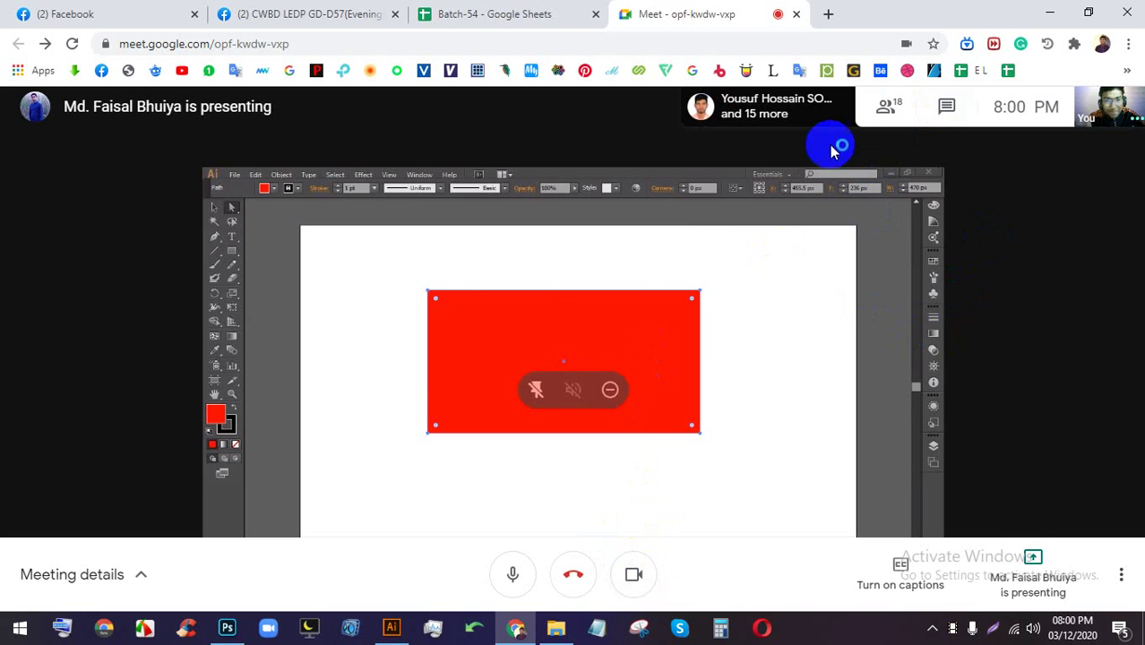
- Check the list of people in the call, close it and open it again
click(886, 106)
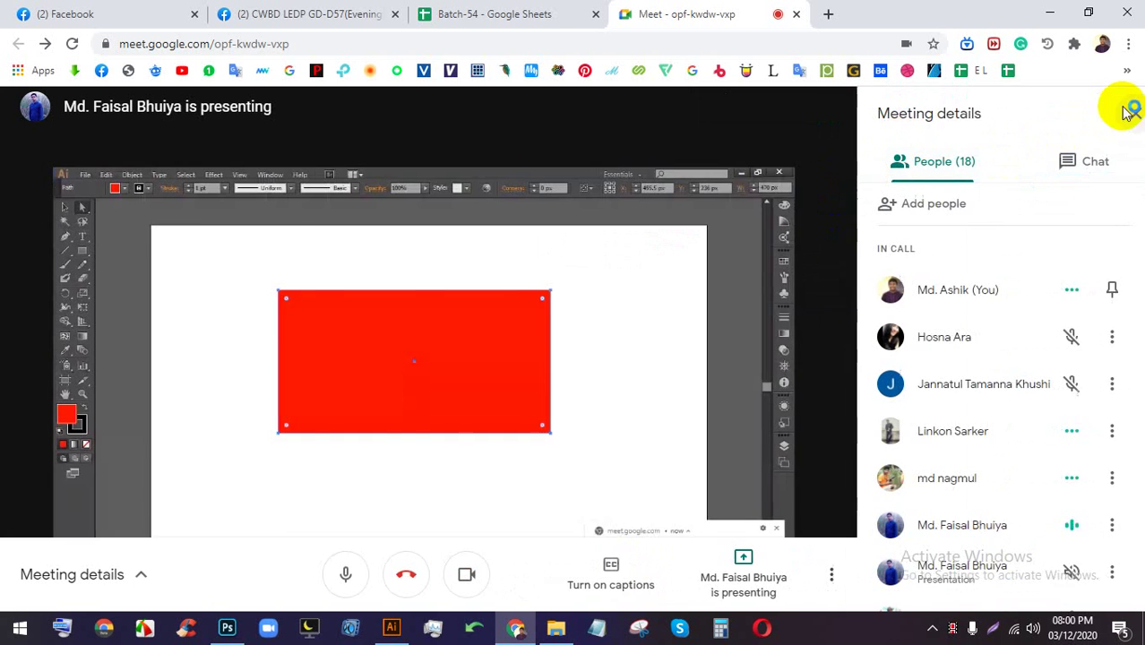
click(1118, 114)
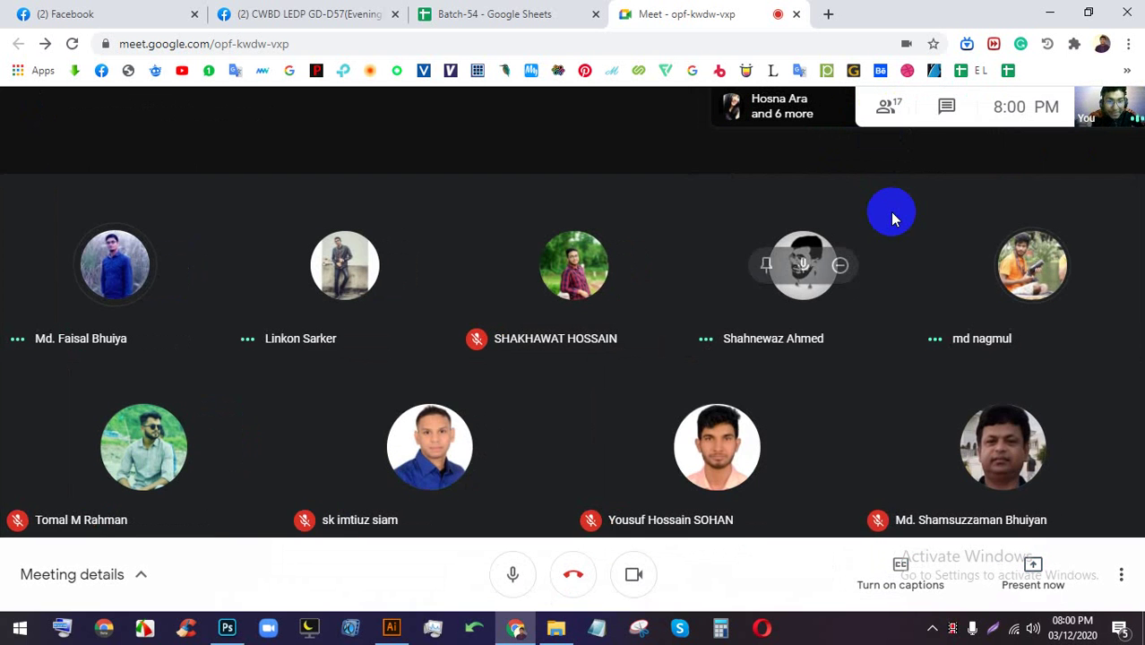
click(888, 128)
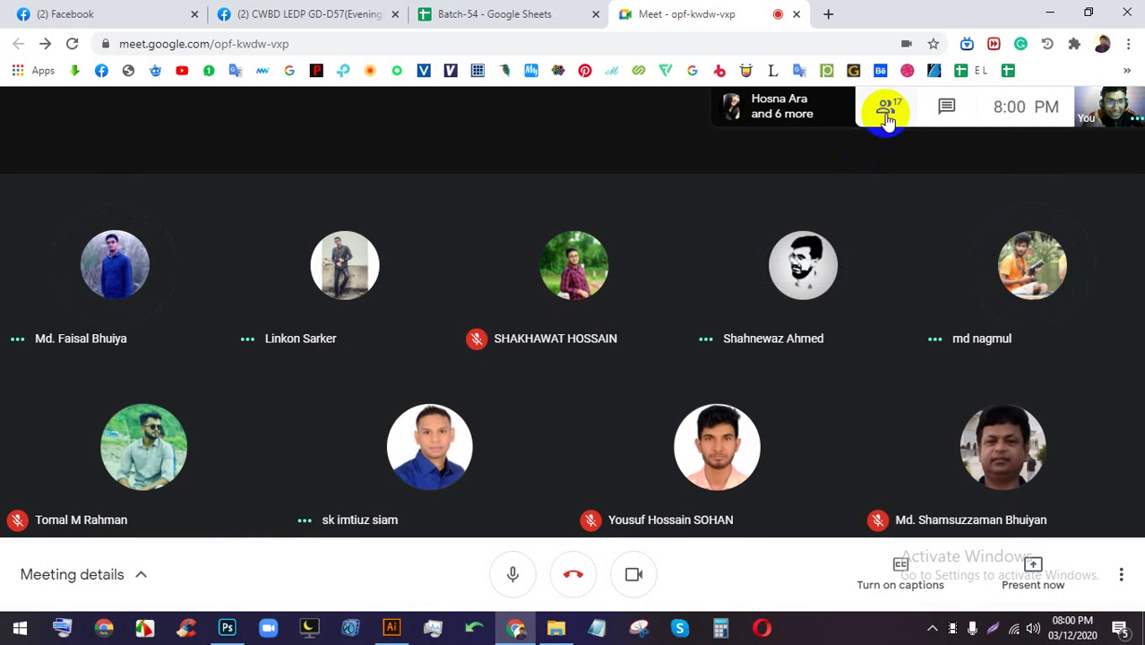